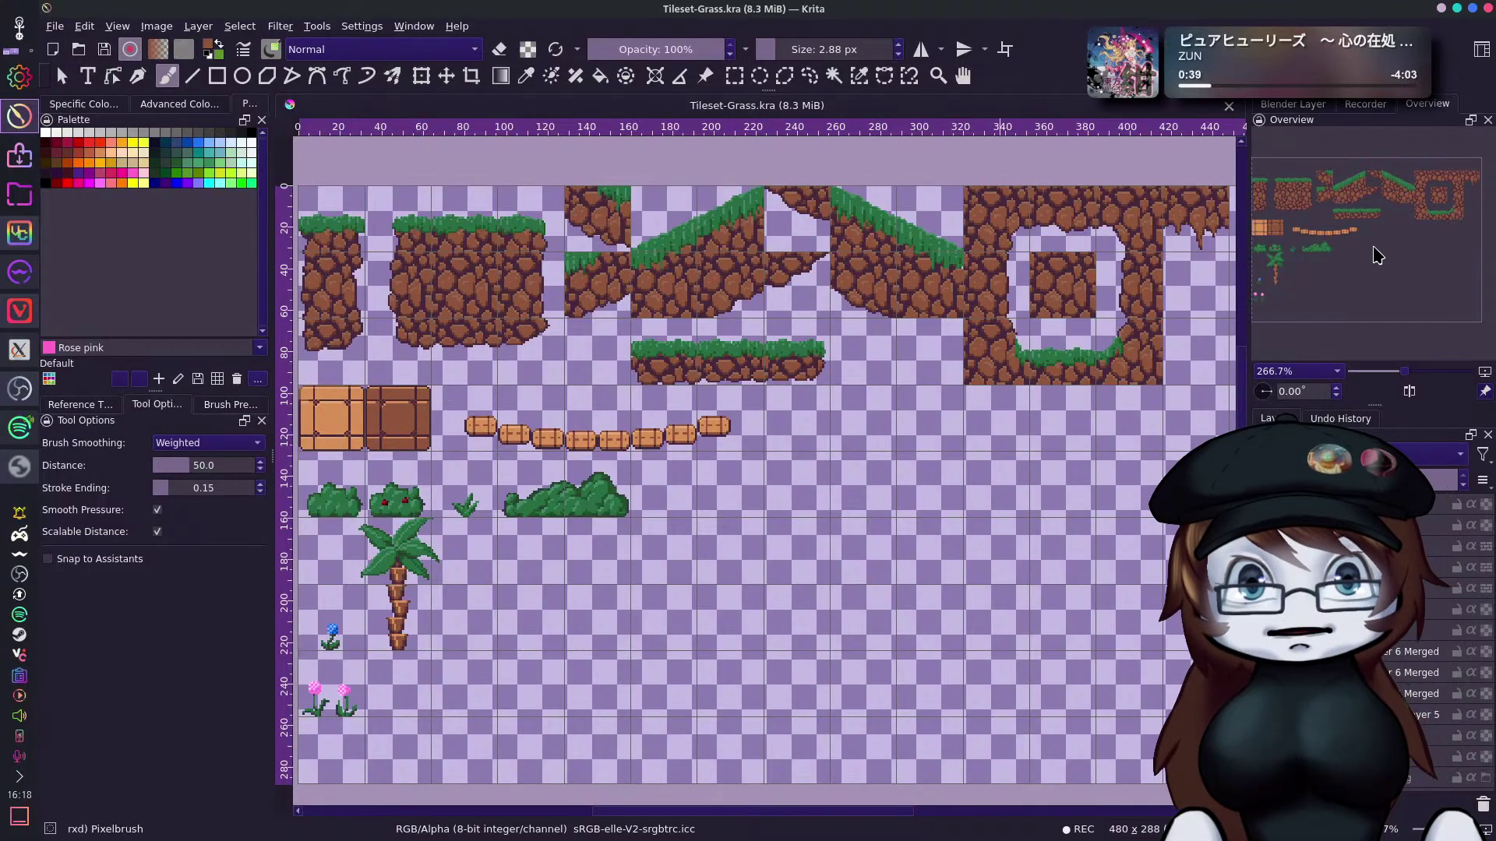
pyautogui.moveTo(1362, 240); pyautogui.dragTo(1365, 250)
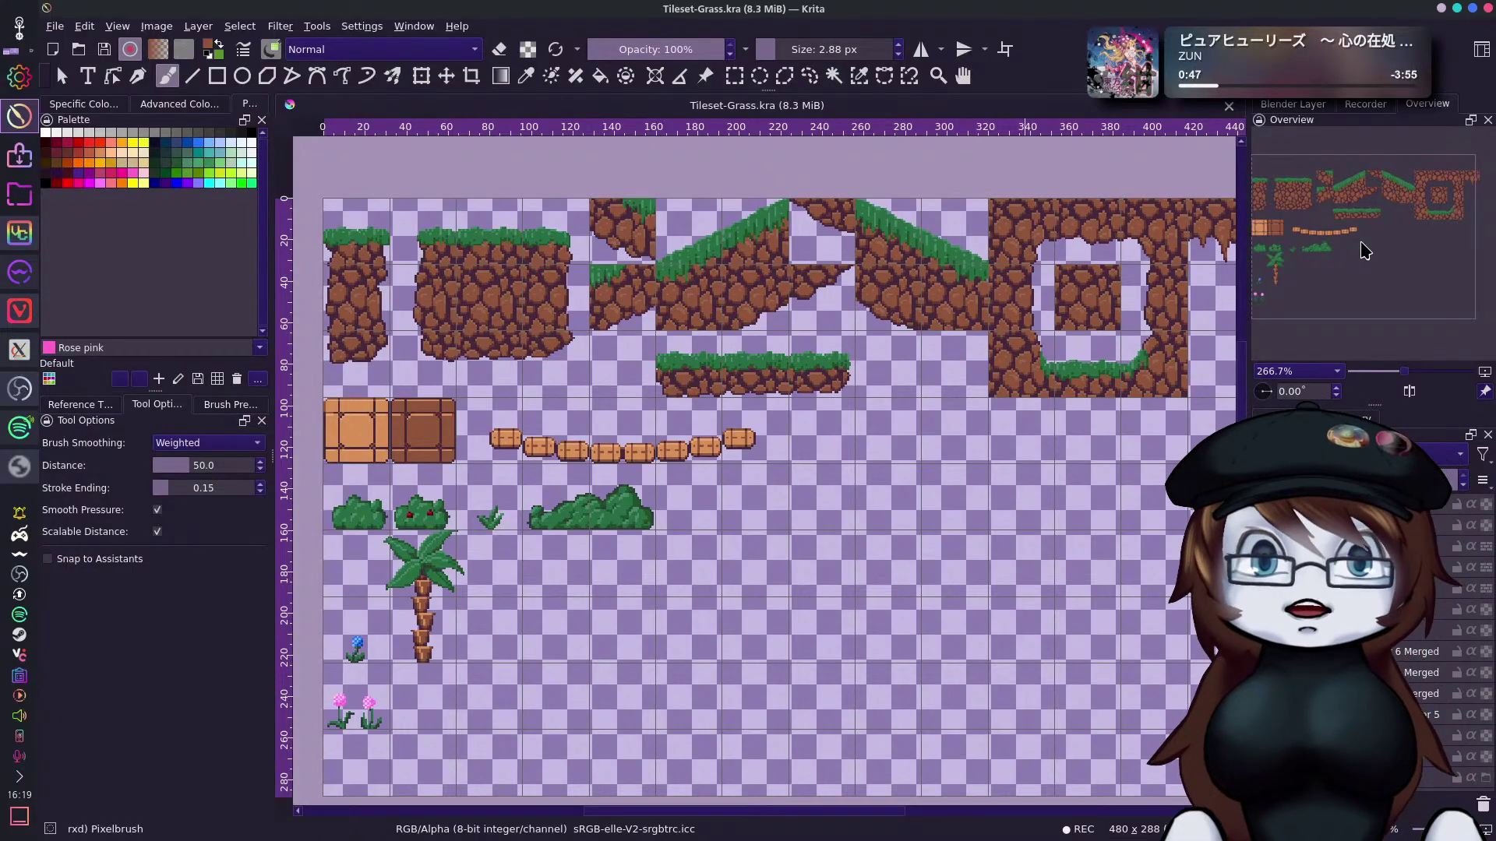
pyautogui.moveTo(1365, 251); pyautogui.dragTo(1418, 241)
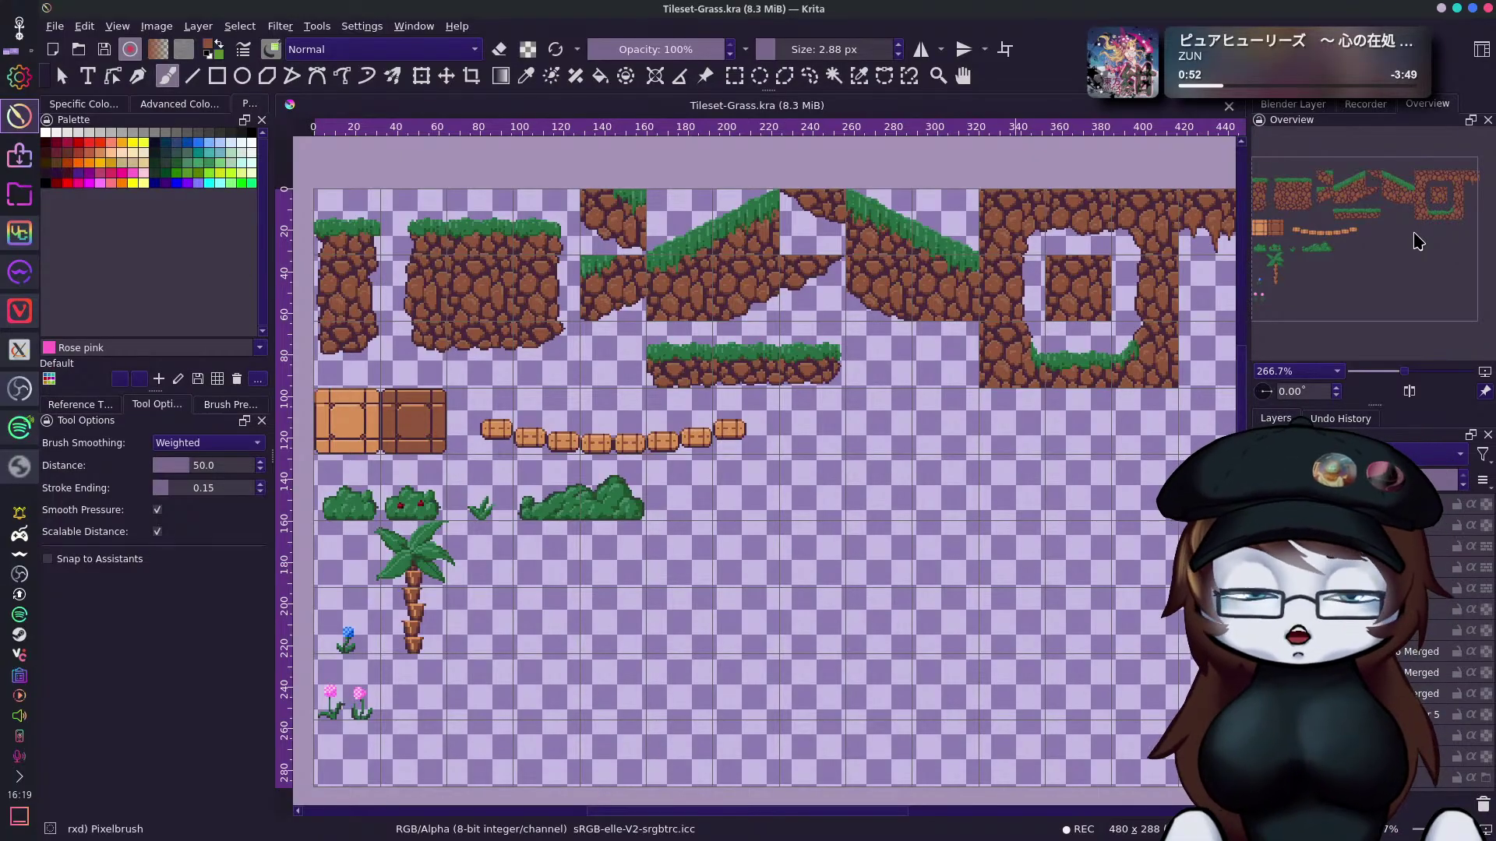
pyautogui.moveTo(1418, 241); pyautogui.dragTo(1398, 271)
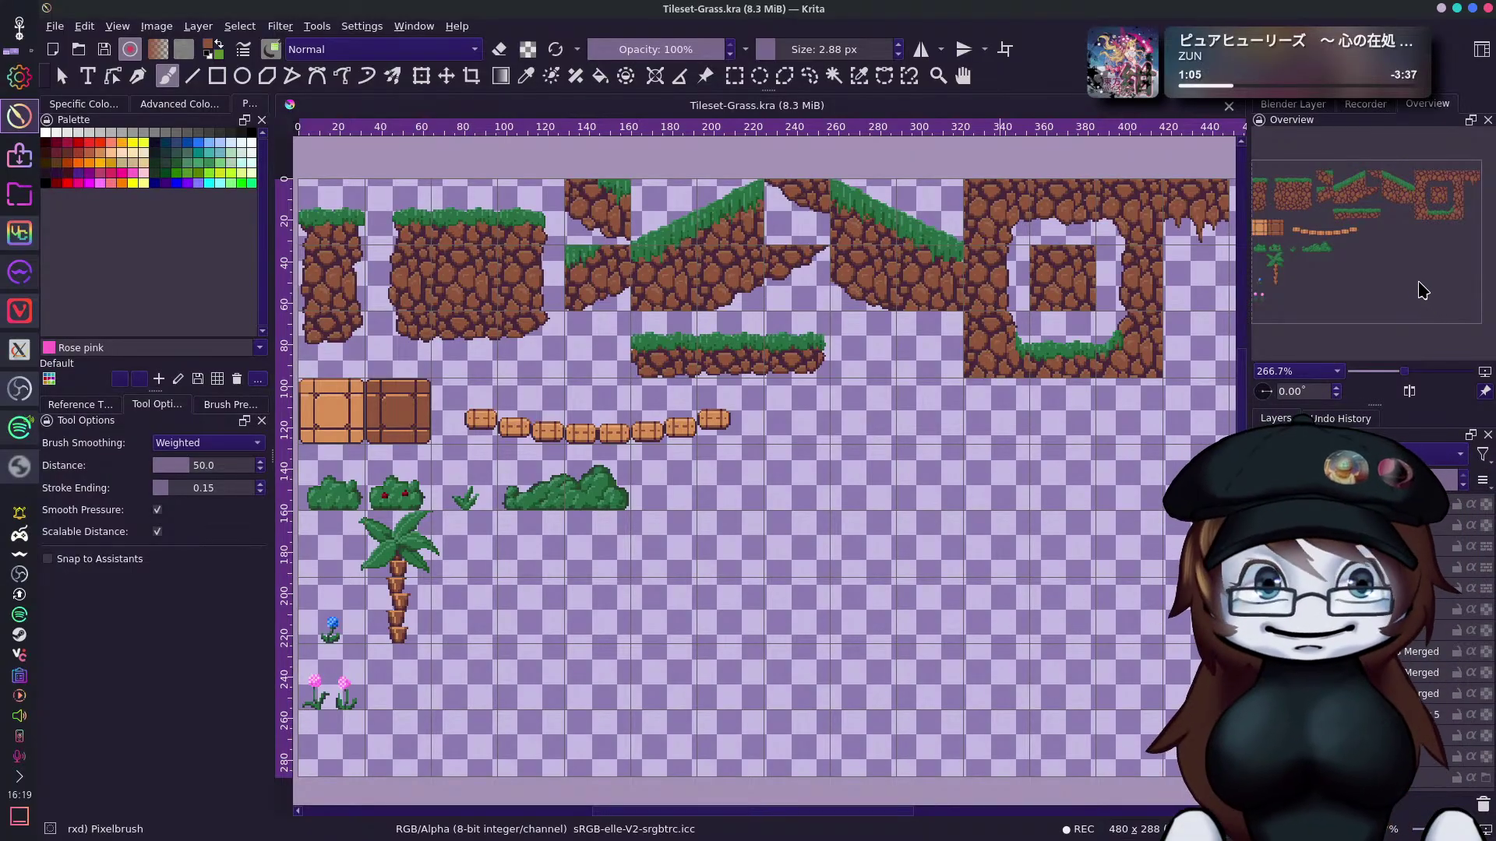
pyautogui.moveTo(1375, 225); pyautogui.dragTo(1396, 226)
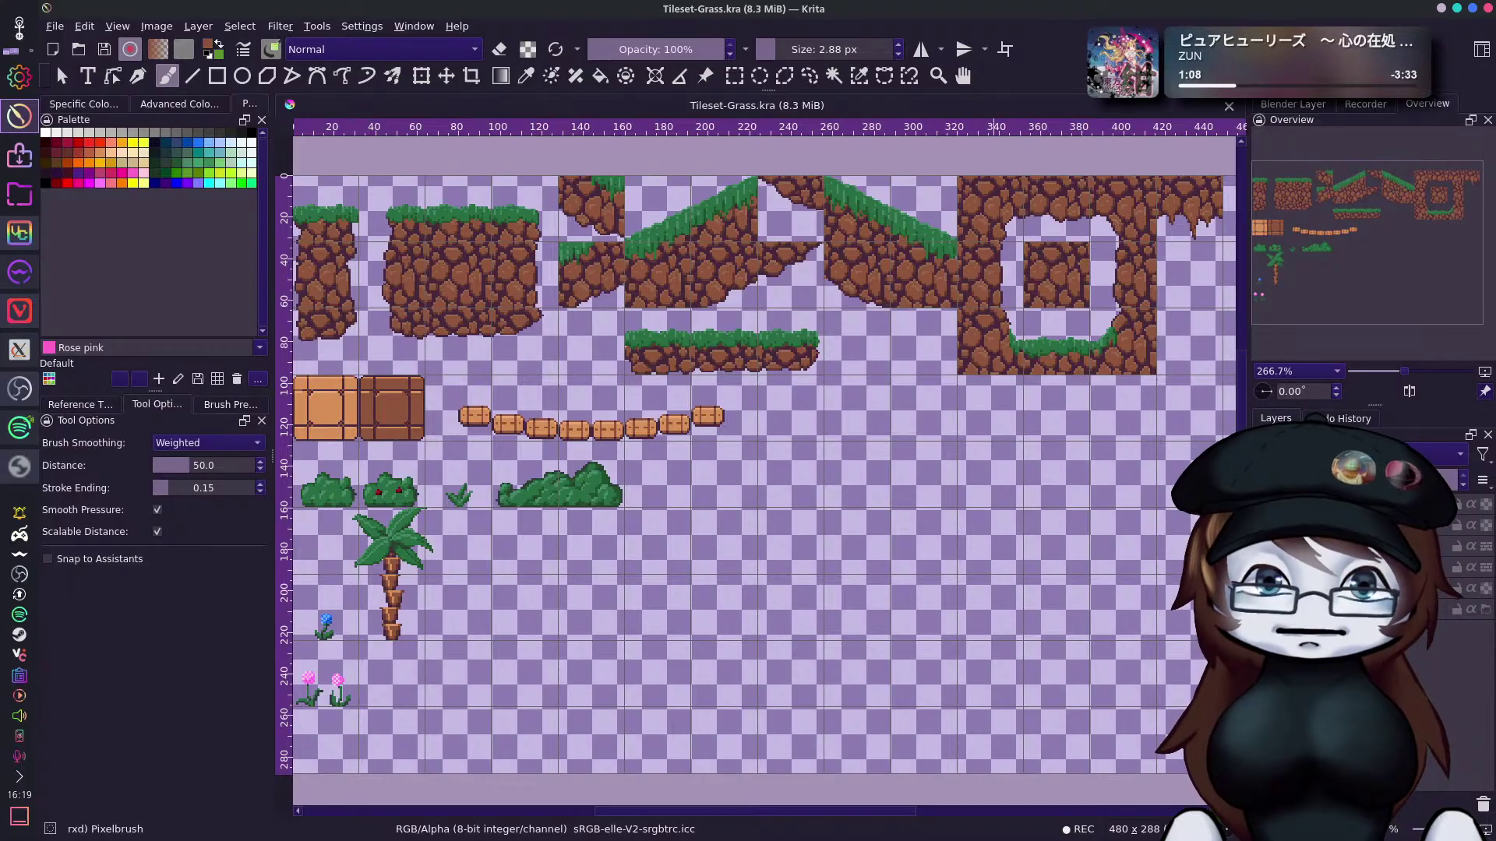
pyautogui.moveTo(1393, 220); pyautogui.dragTo(1389, 218)
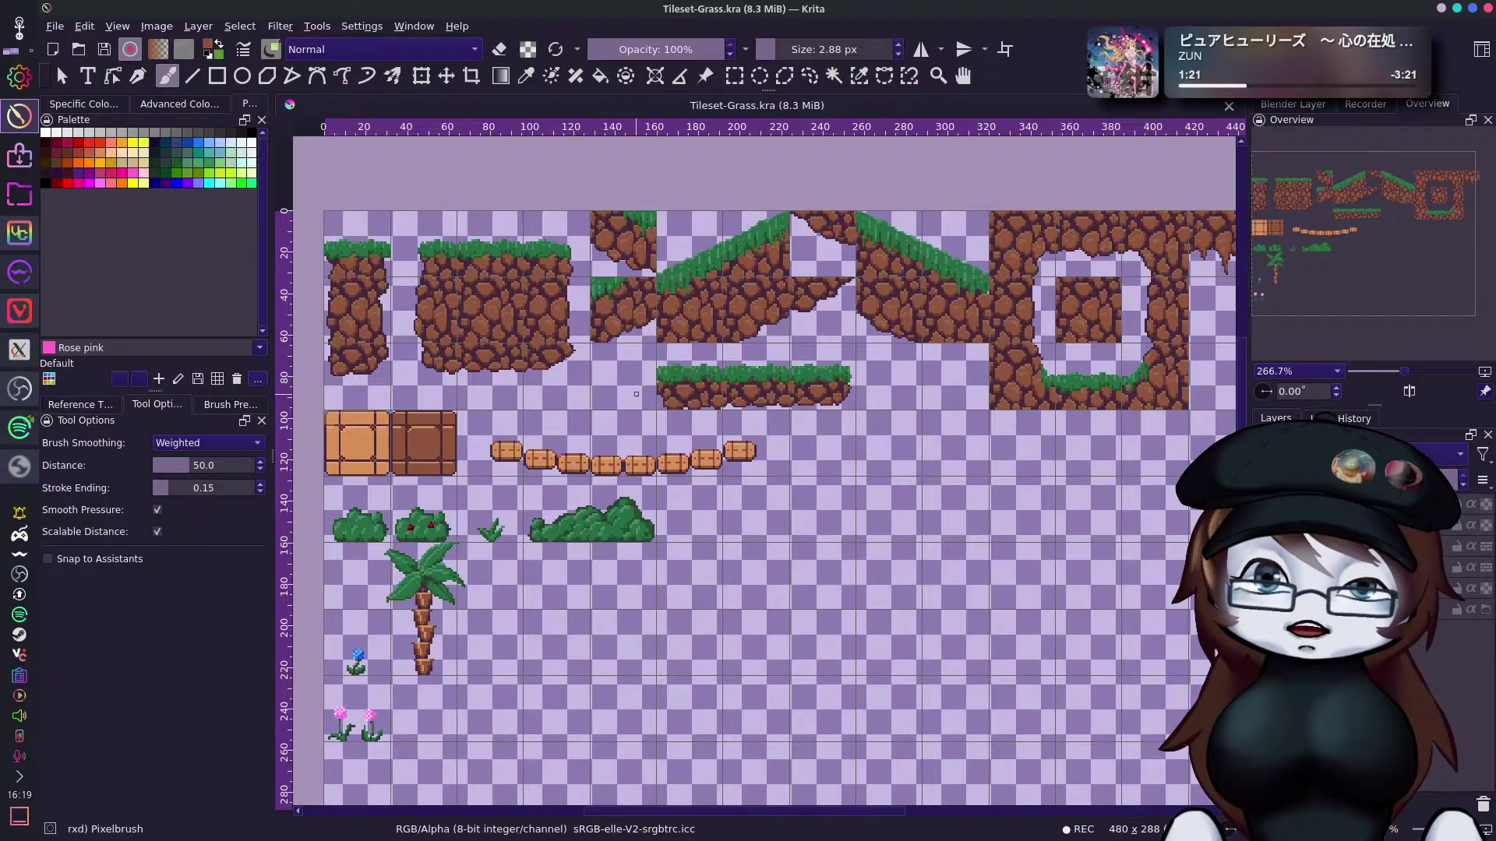
pyautogui.moveTo(1303, 255); pyautogui.dragTo(1345, 251)
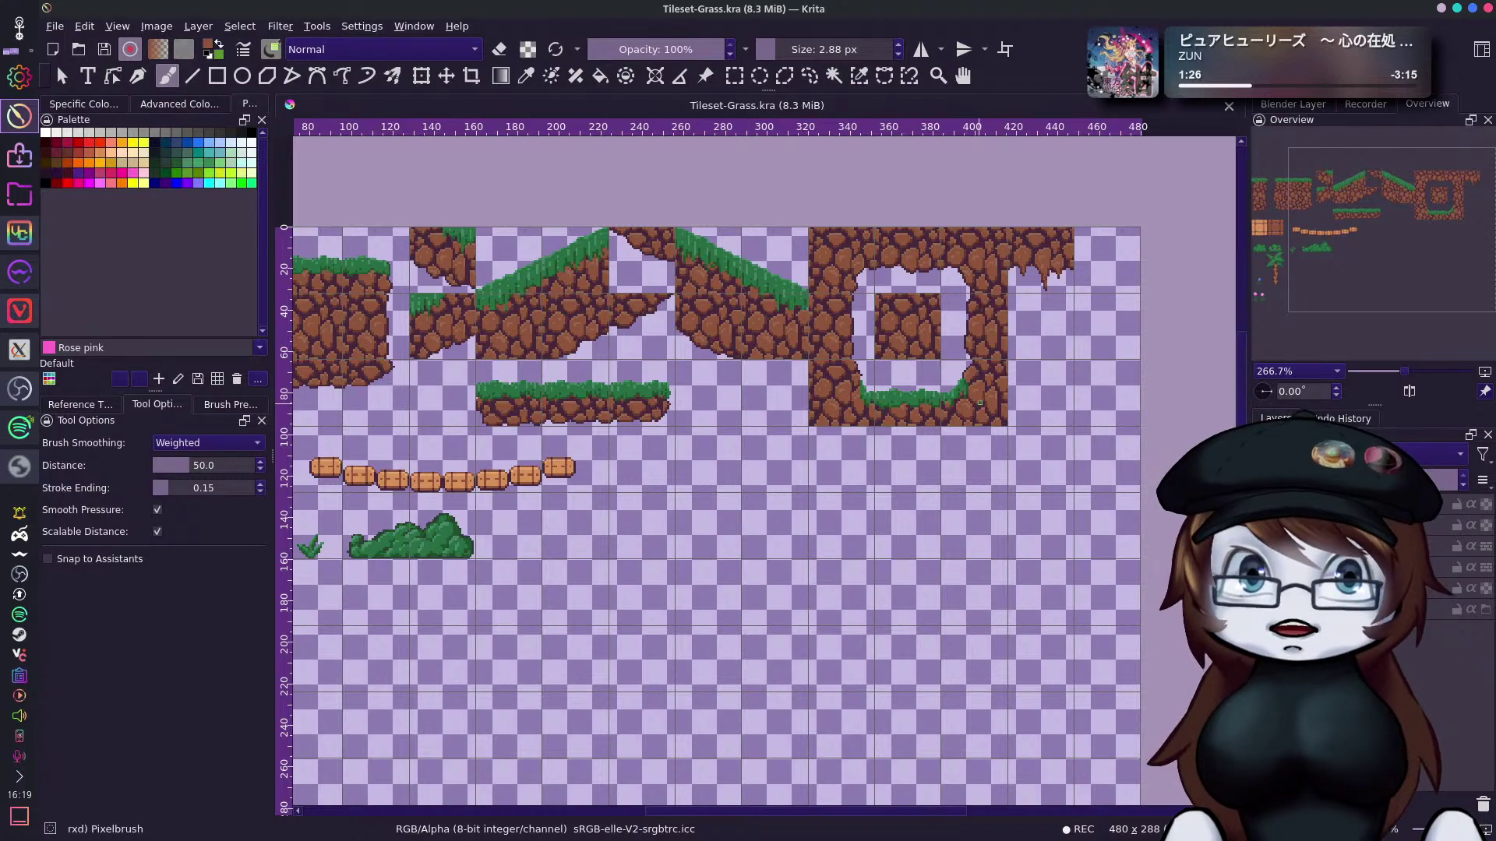
pyautogui.moveTo(1375, 251); pyautogui.dragTo(1405, 254)
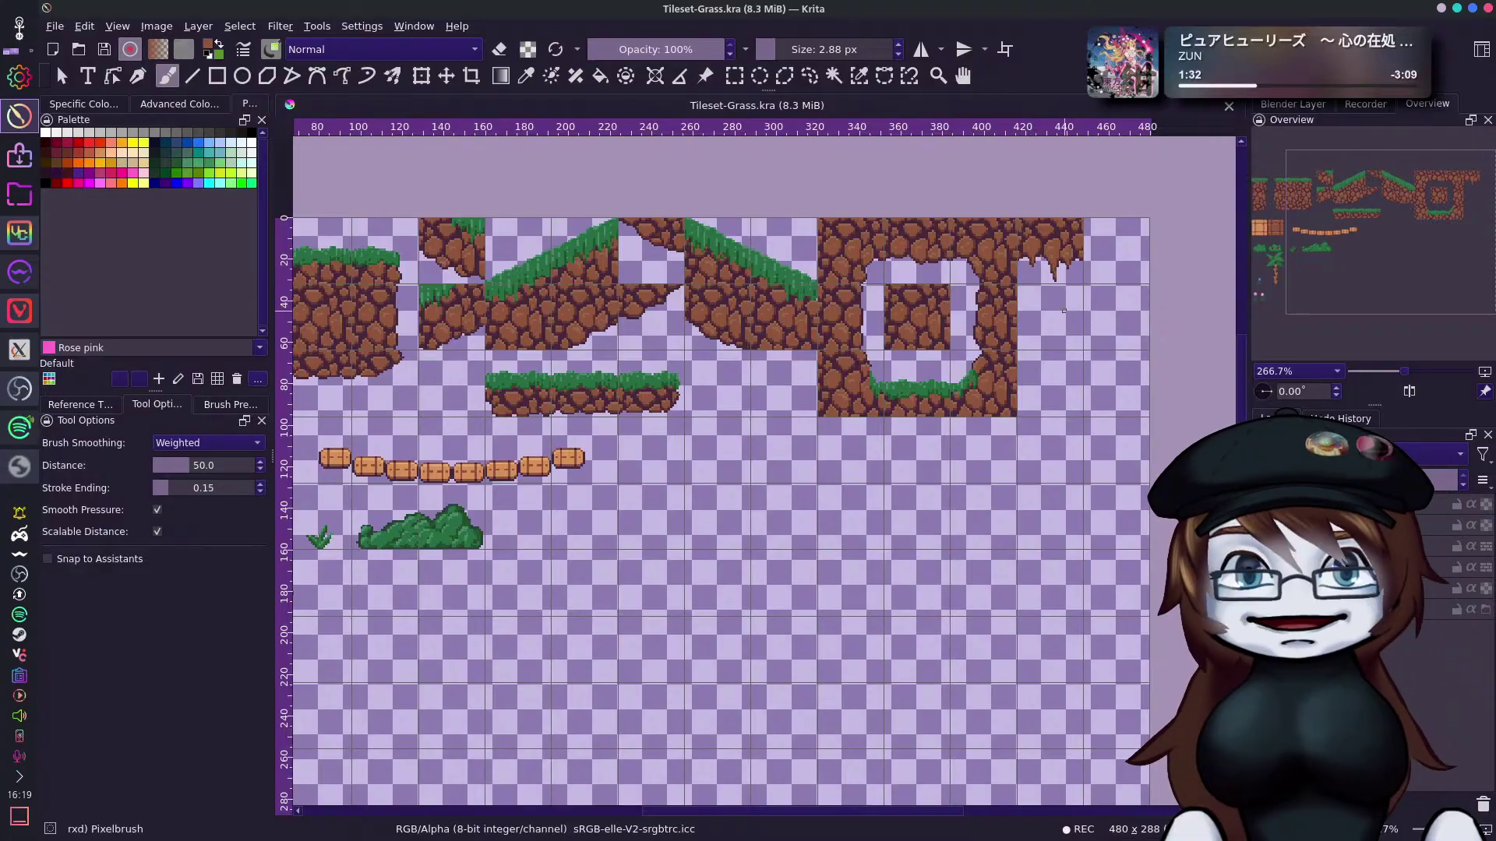
pyautogui.moveTo(1374, 238)
pyautogui.mouseDown()
pyautogui.moveTo(1336, 239)
pyautogui.moveTo(1375, 277)
pyautogui.moveTo(1272, 308)
pyautogui.moveTo(1394, 246)
pyautogui.mouseUp()
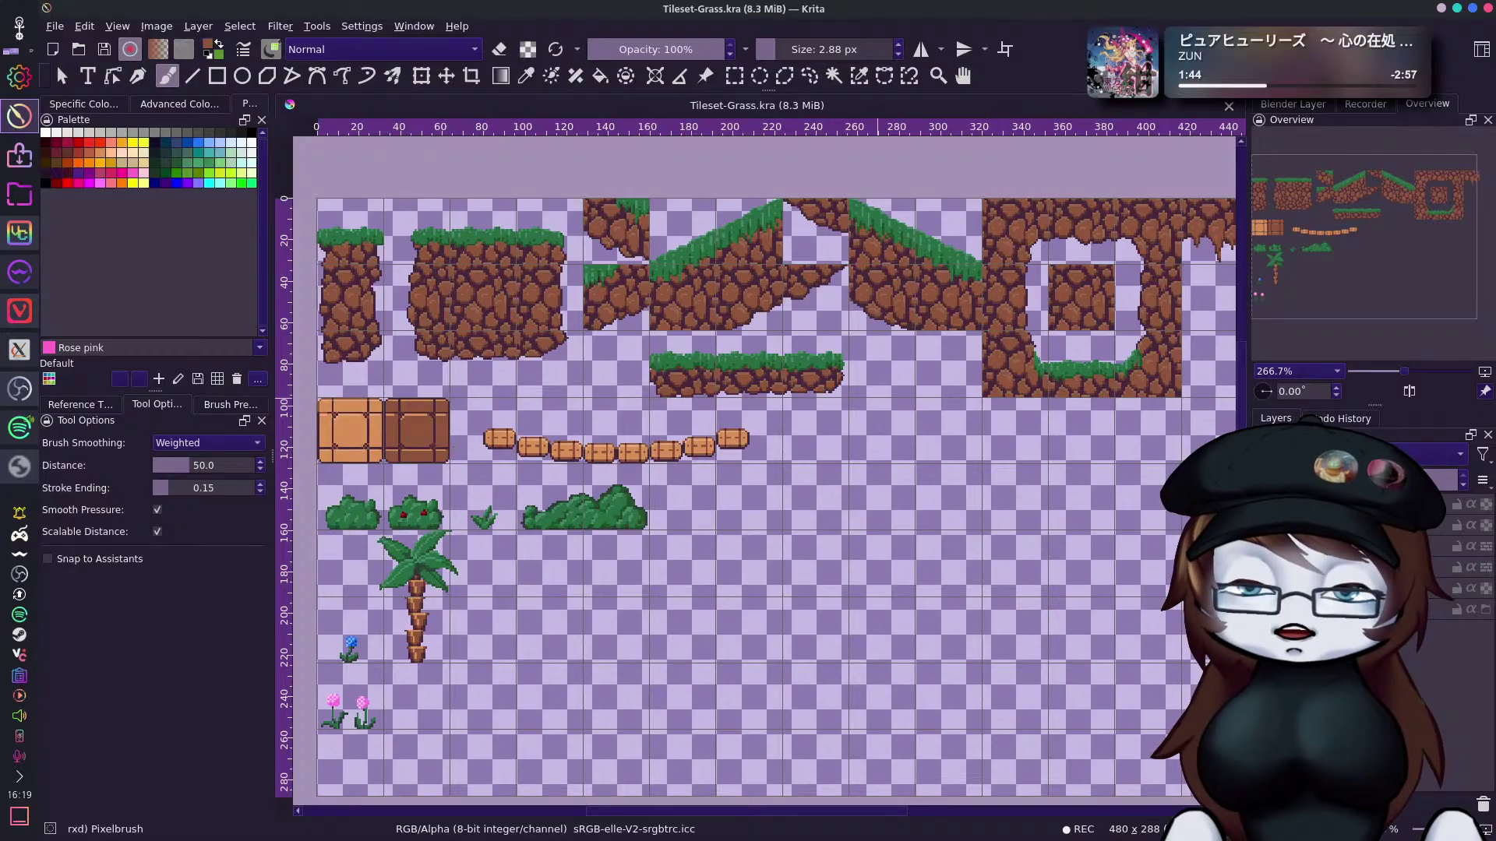
pyautogui.moveTo(1421, 201); pyautogui.dragTo(1423, 264)
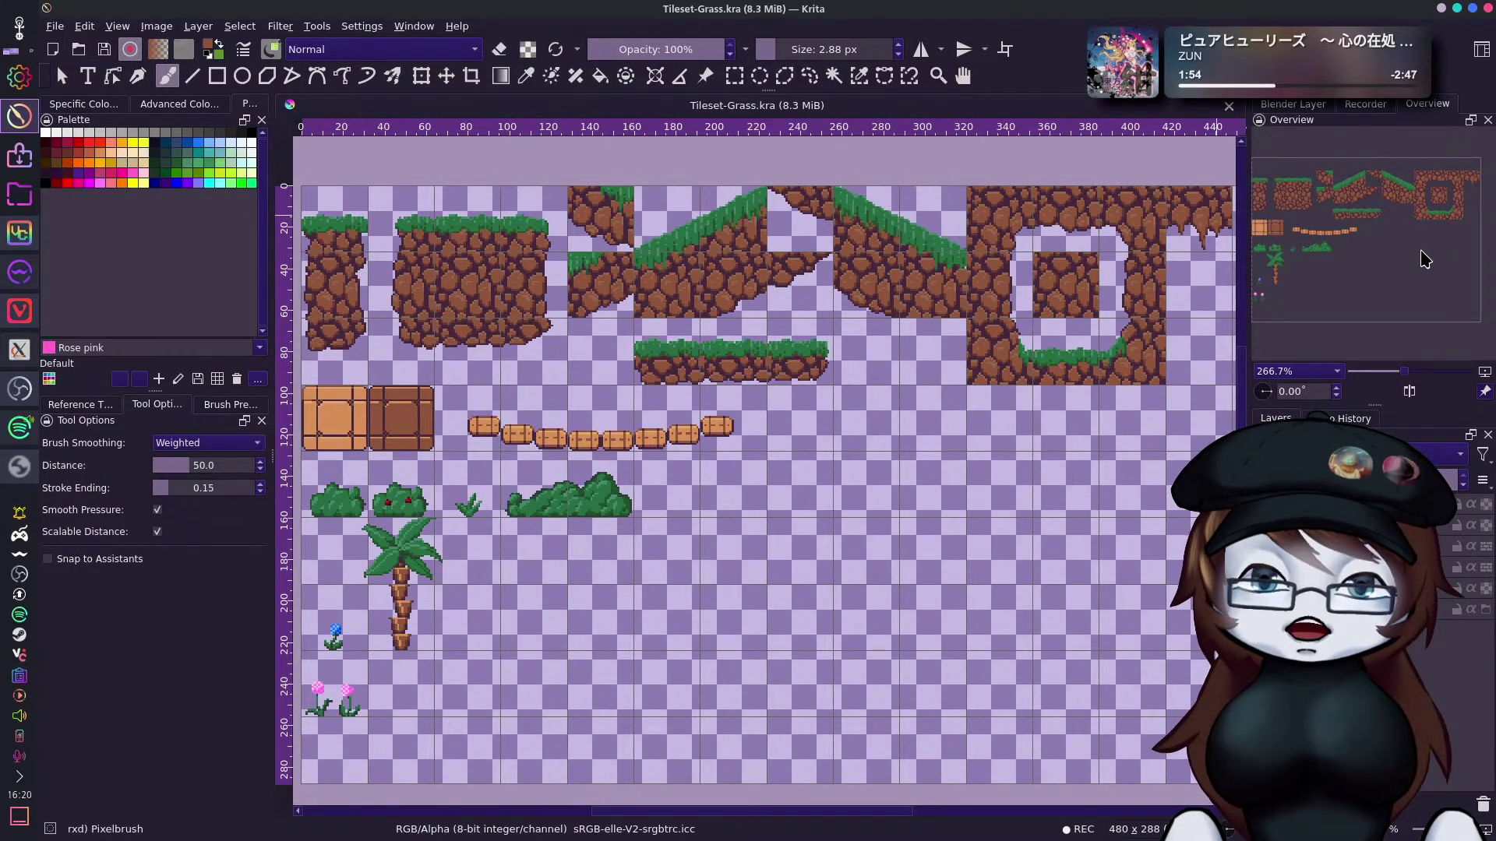
pyautogui.moveTo(1427, 260); pyautogui.dragTo(1421, 263)
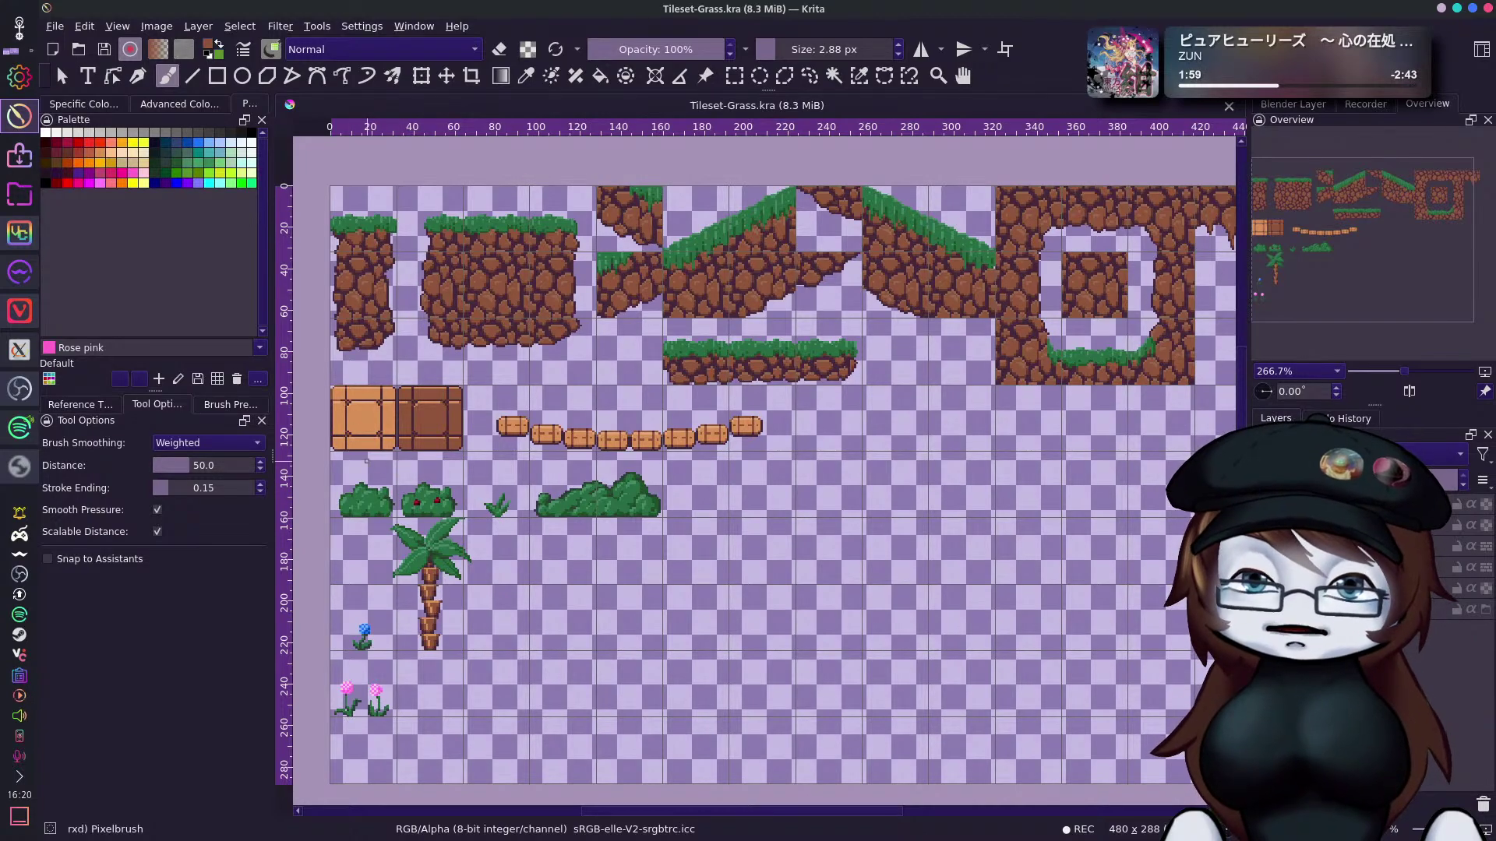
pyautogui.moveTo(1351, 246); pyautogui.dragTo(1431, 261)
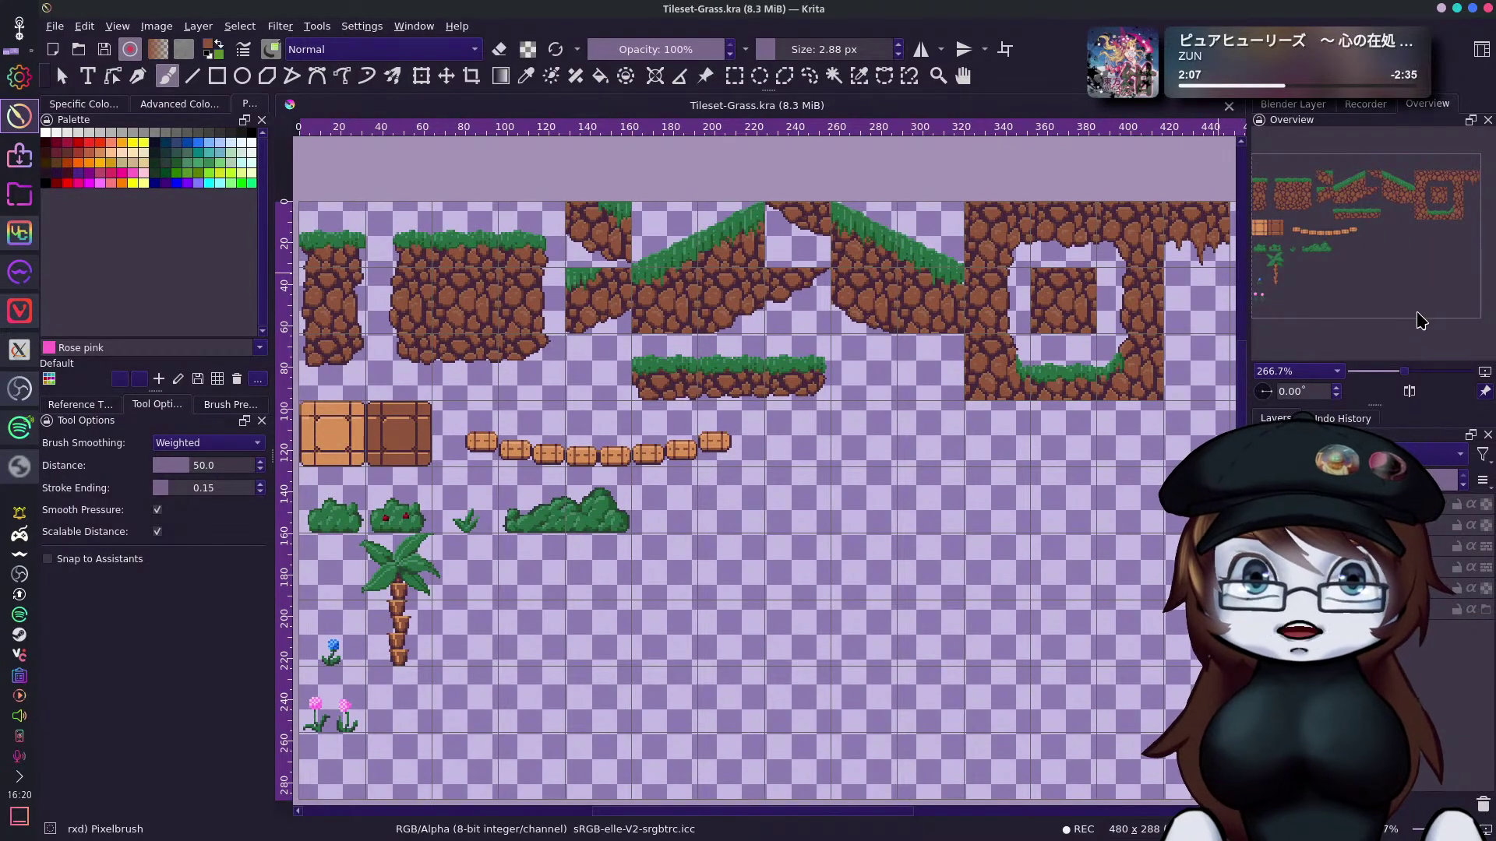
pyautogui.moveTo(1416, 247); pyautogui.dragTo(1414, 268)
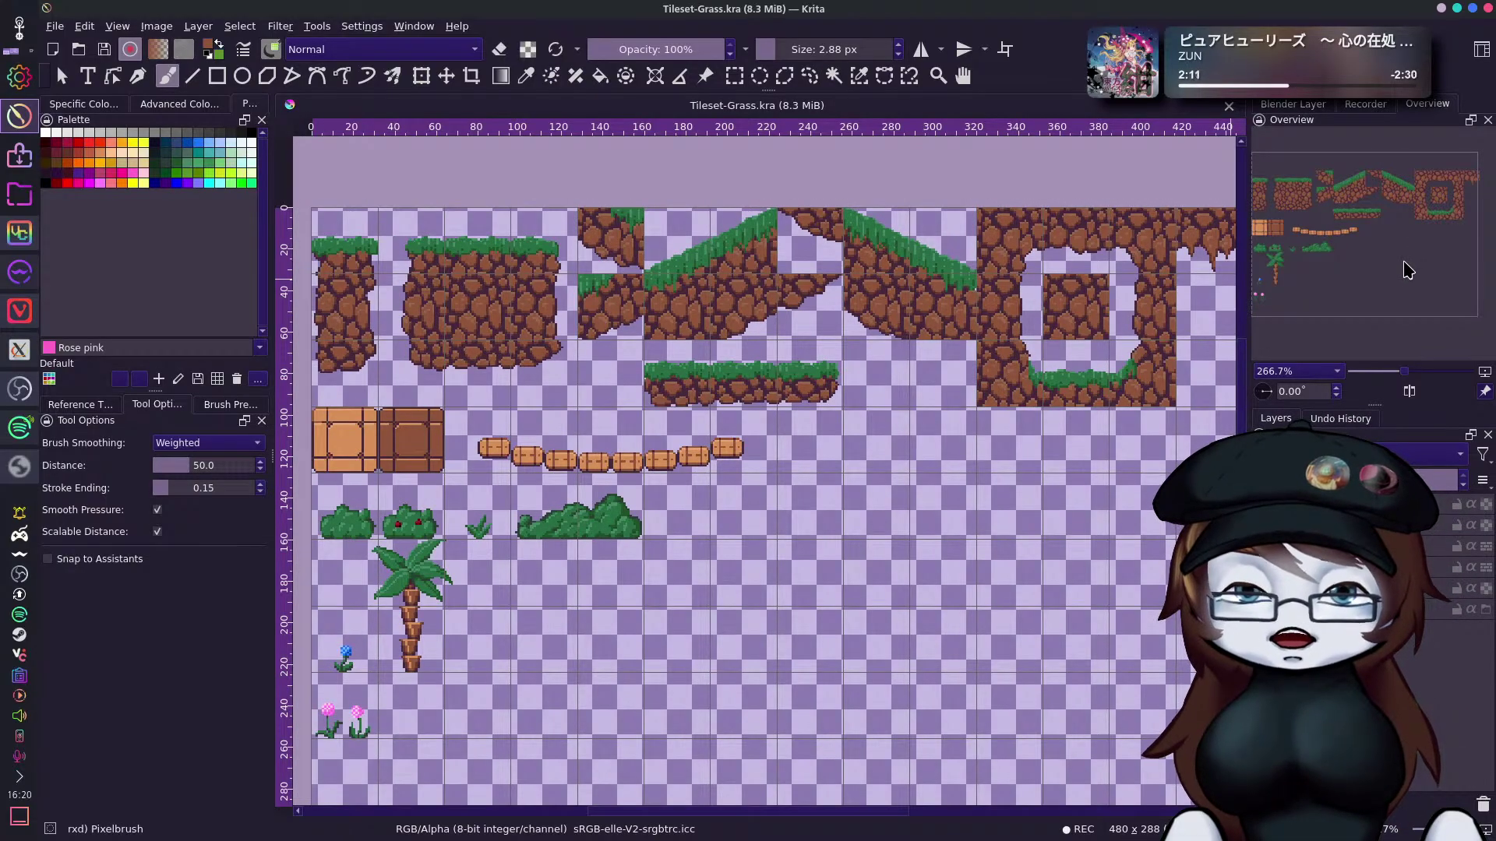
pyautogui.moveTo(1409, 271); pyautogui.dragTo(1365, 287)
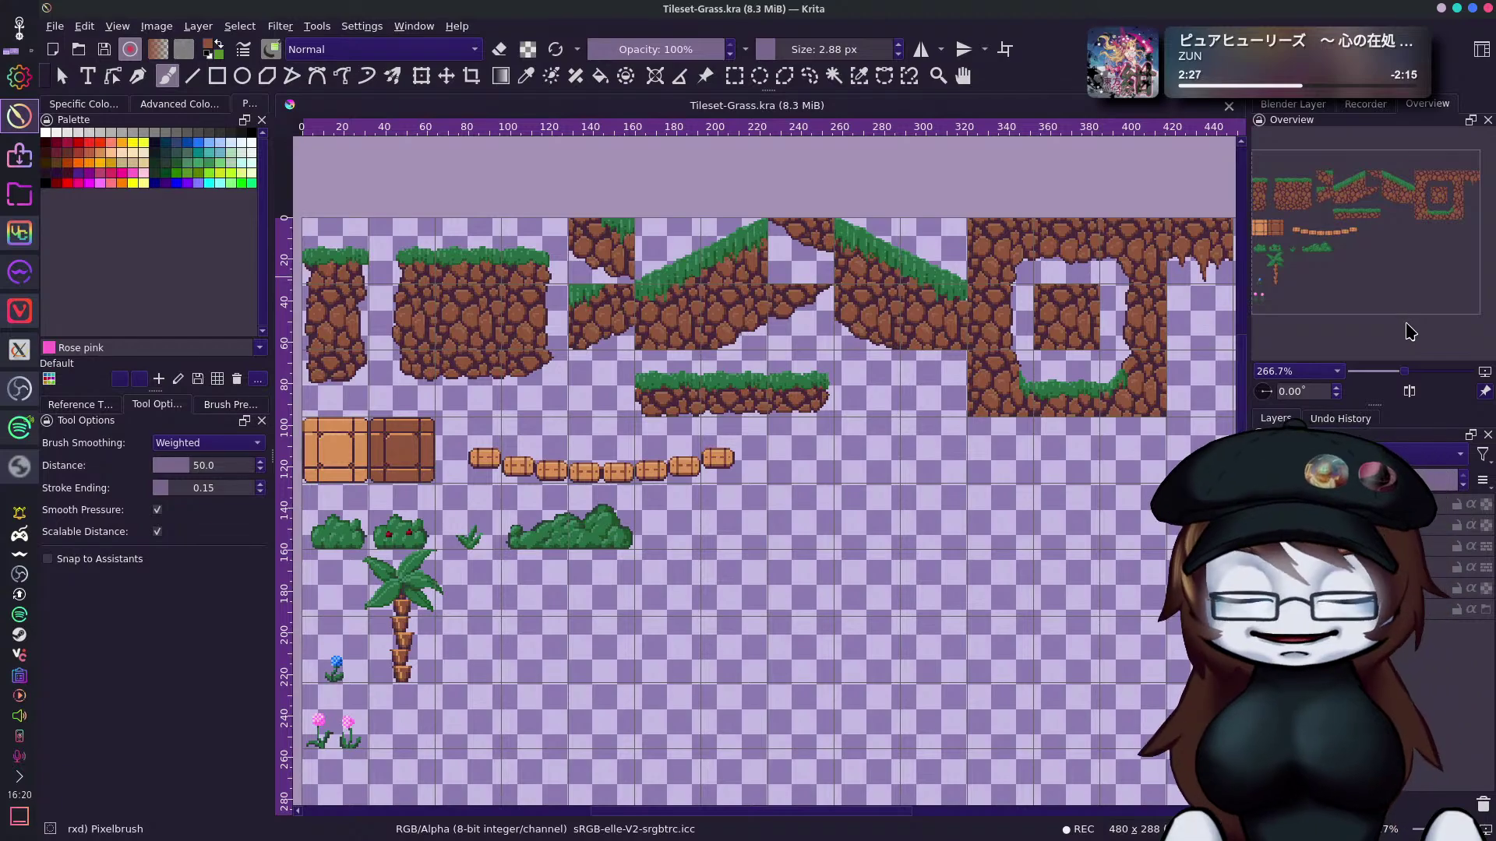
# Examine the wooden blocks, bridge segments, bushes, palm tree and flowers of the grass tileset up close.
pyautogui.moveTo(1430, 297); pyautogui.dragTo(1309, 262)
pyautogui.click(1412, 379)
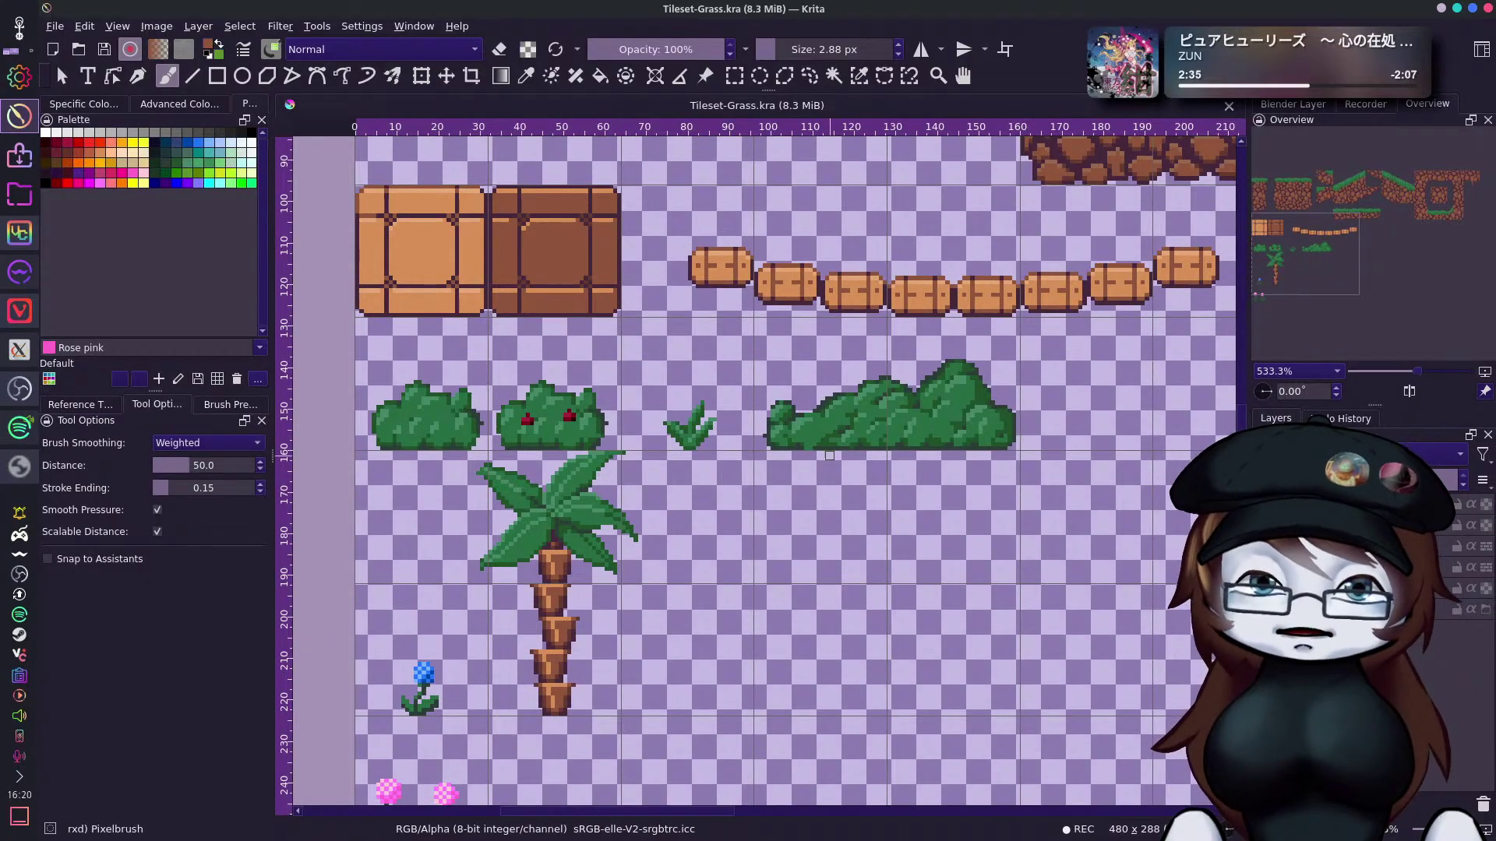
pyautogui.moveTo(1311, 357); pyautogui.dragTo(1315, 359)
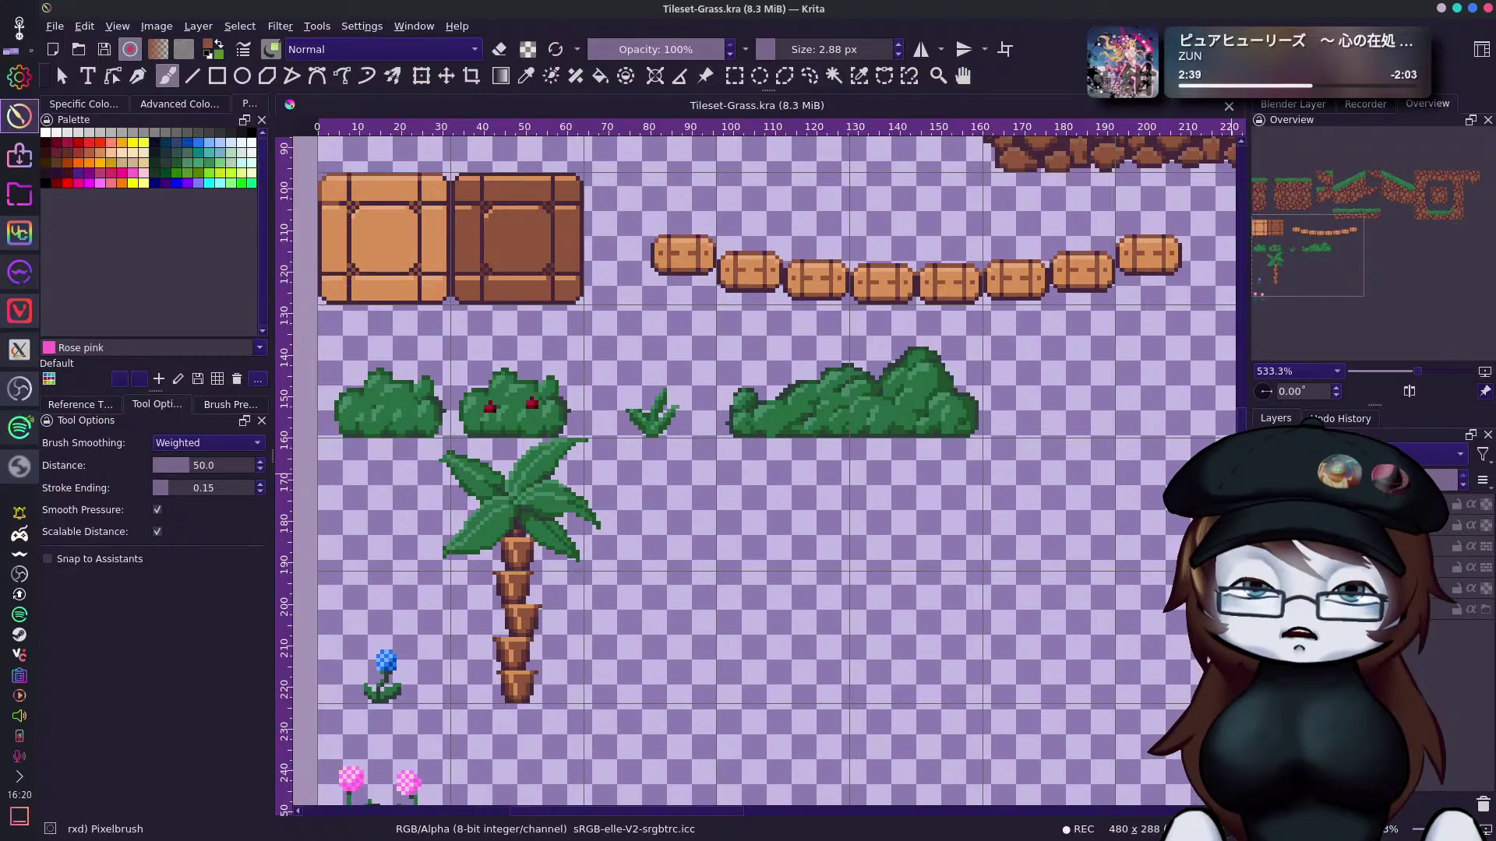
pyautogui.moveTo(1326, 264); pyautogui.dragTo(1326, 269)
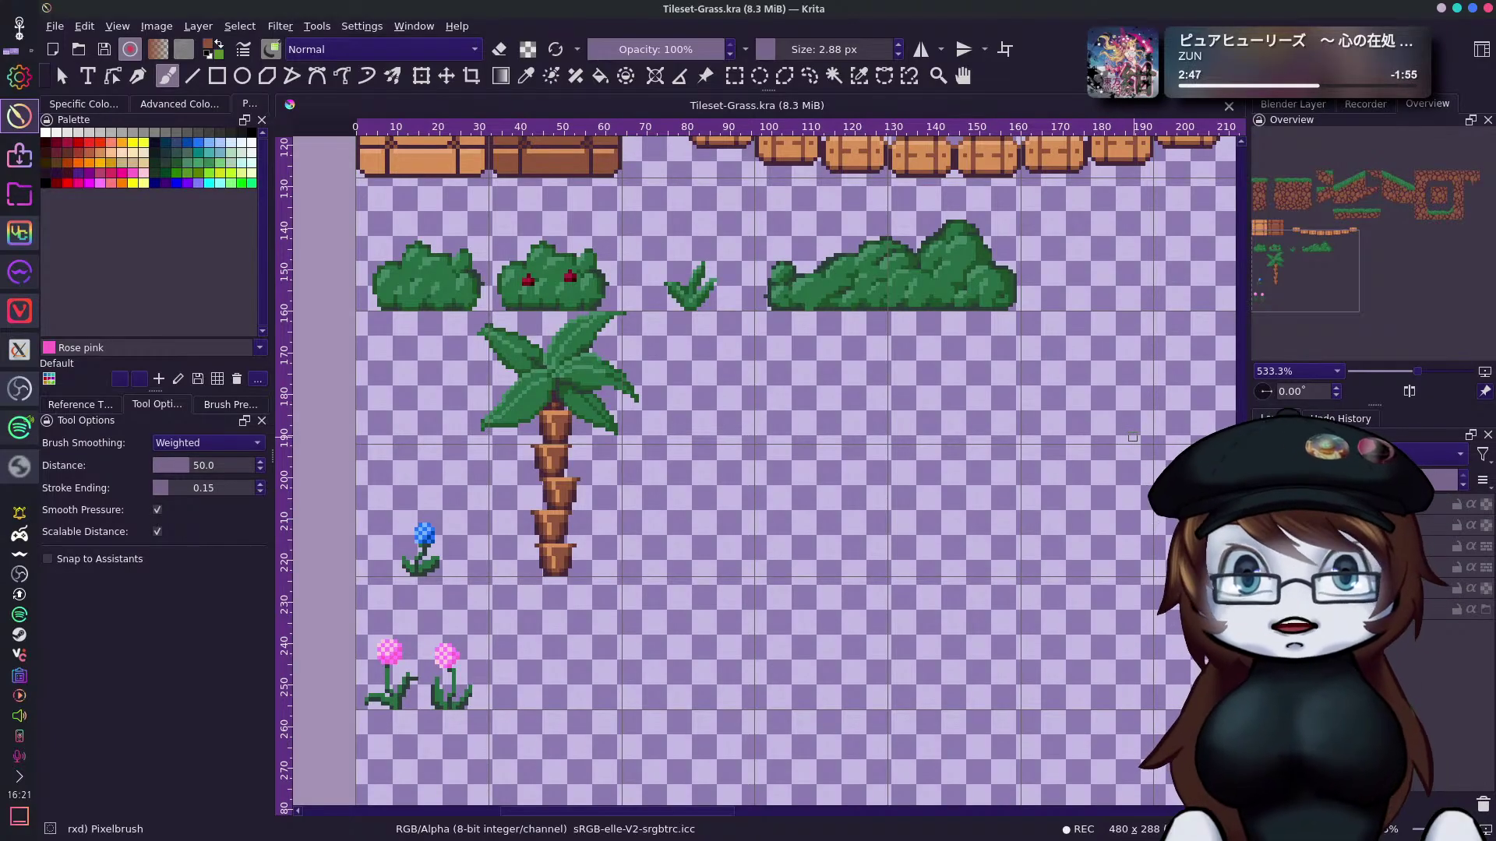
pyautogui.moveTo(1354, 248); pyautogui.dragTo(1352, 373)
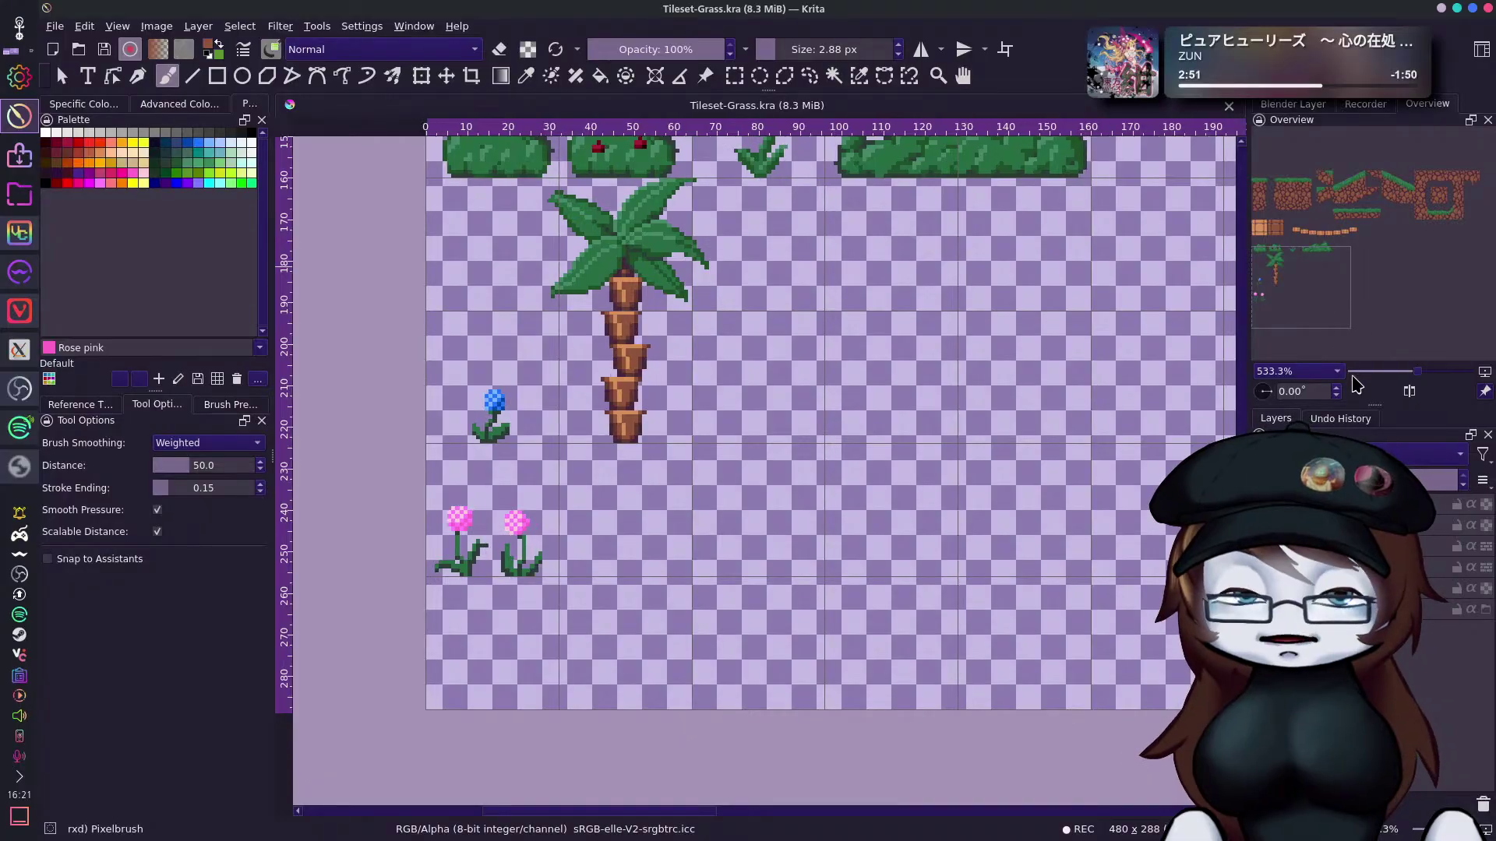
pyautogui.moveTo(1288, 294); pyautogui.dragTo(1326, 293)
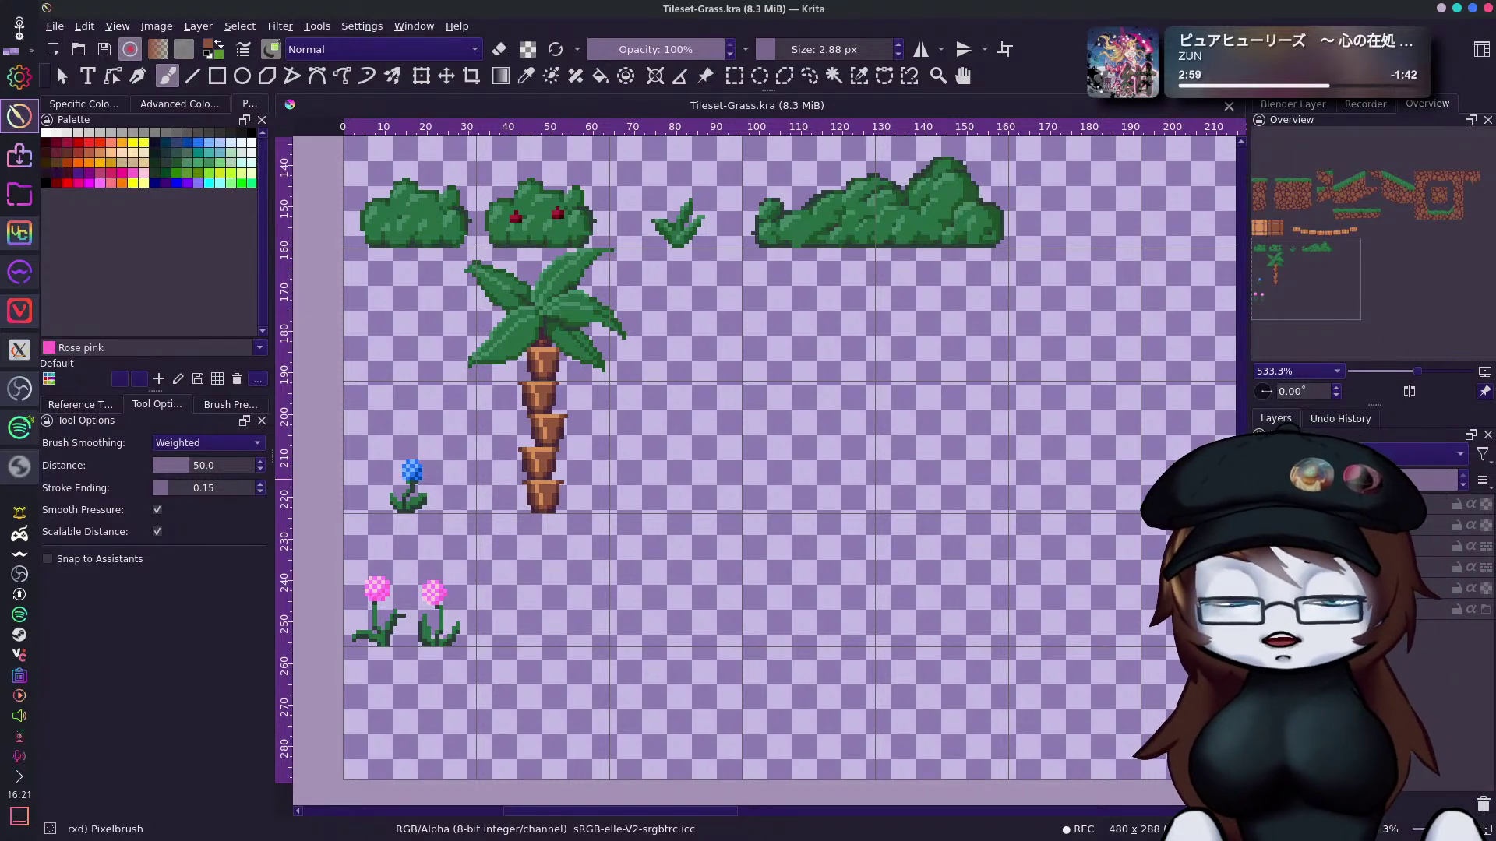
pyautogui.moveTo(1319, 274); pyautogui.dragTo(1360, 325)
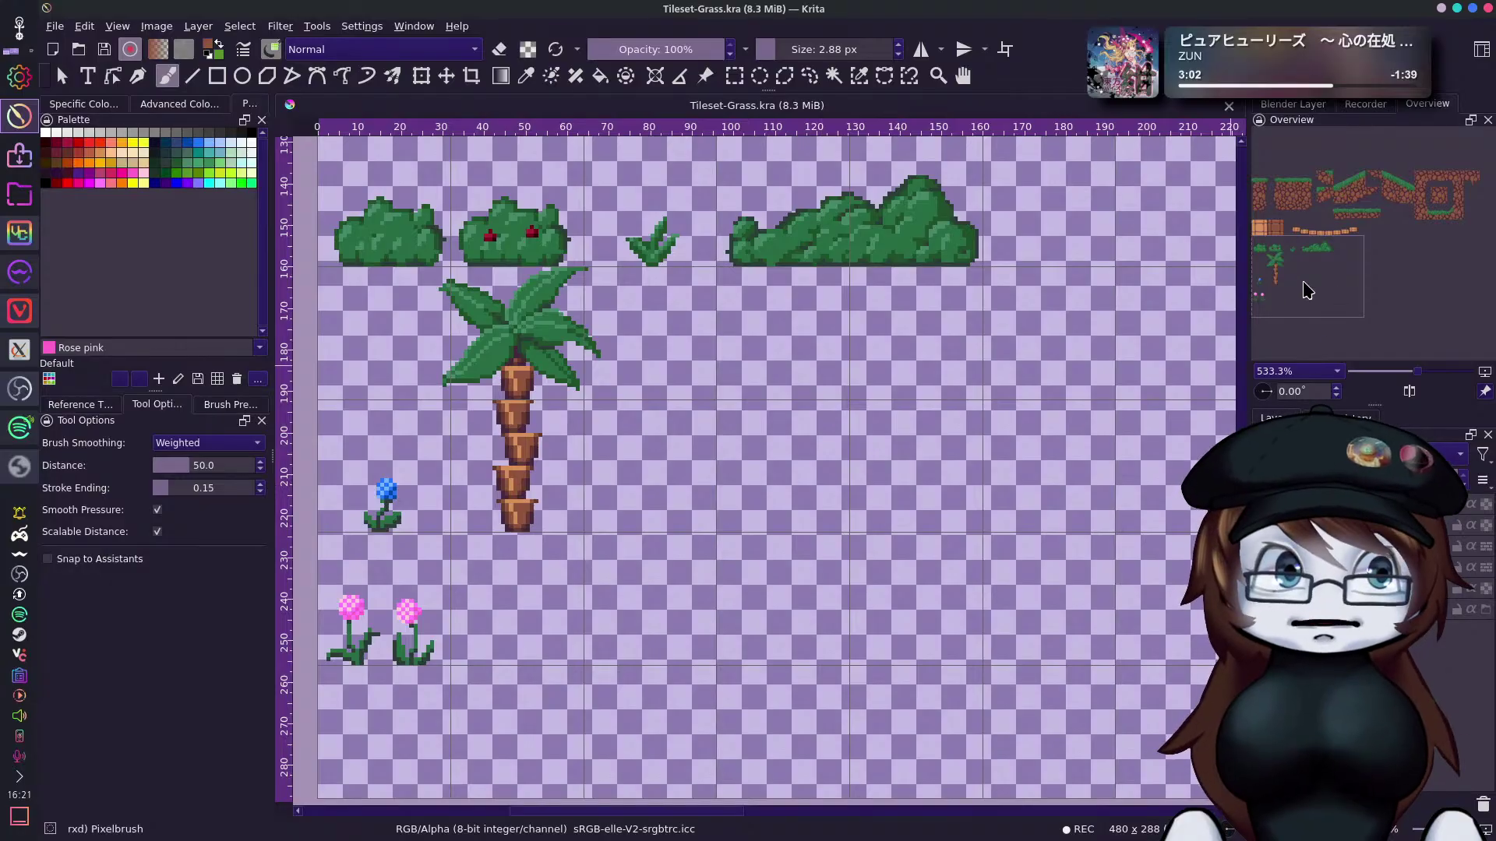
pyautogui.moveTo(1329, 343); pyautogui.dragTo(1363, 234)
pyautogui.click(1412, 371)
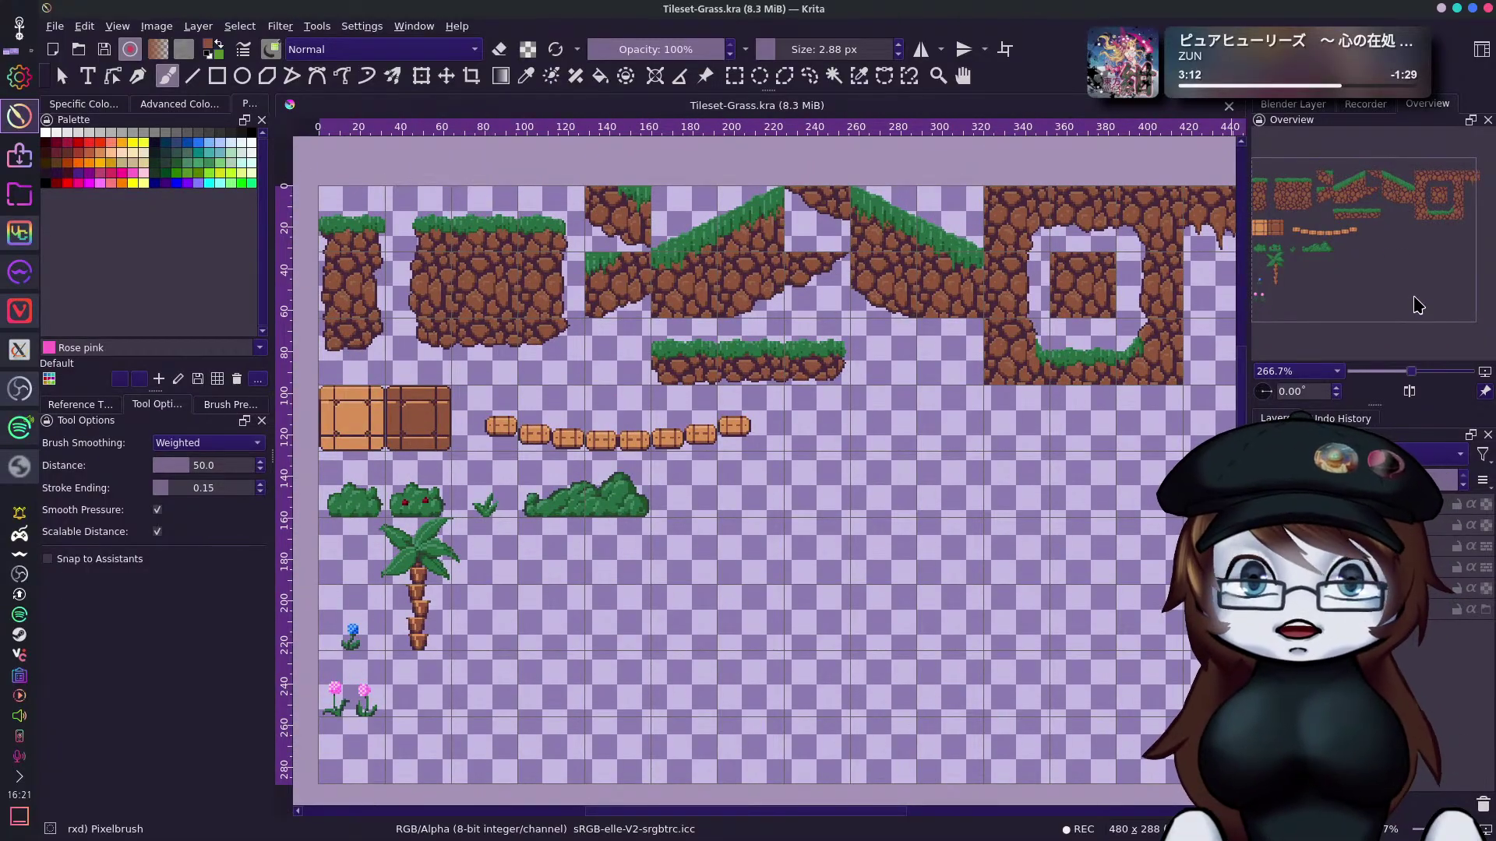
pyautogui.moveTo(1417, 226)
pyautogui.mouseDown()
pyautogui.moveTo(1385, 228)
pyautogui.moveTo(1398, 227)
pyautogui.mouseUp()
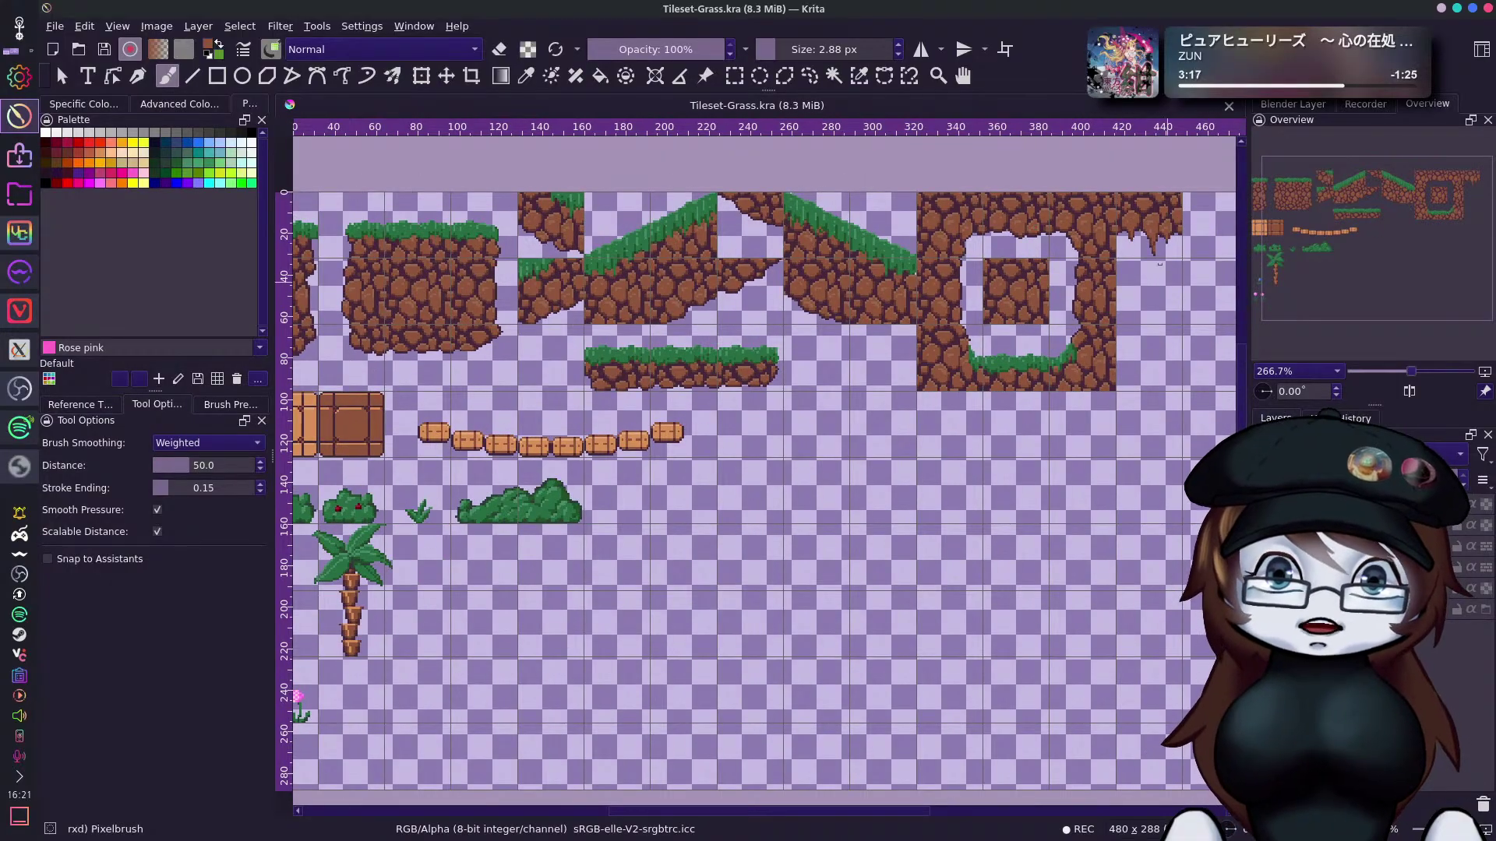
pyautogui.moveTo(1396, 242); pyautogui.dragTo(1428, 247)
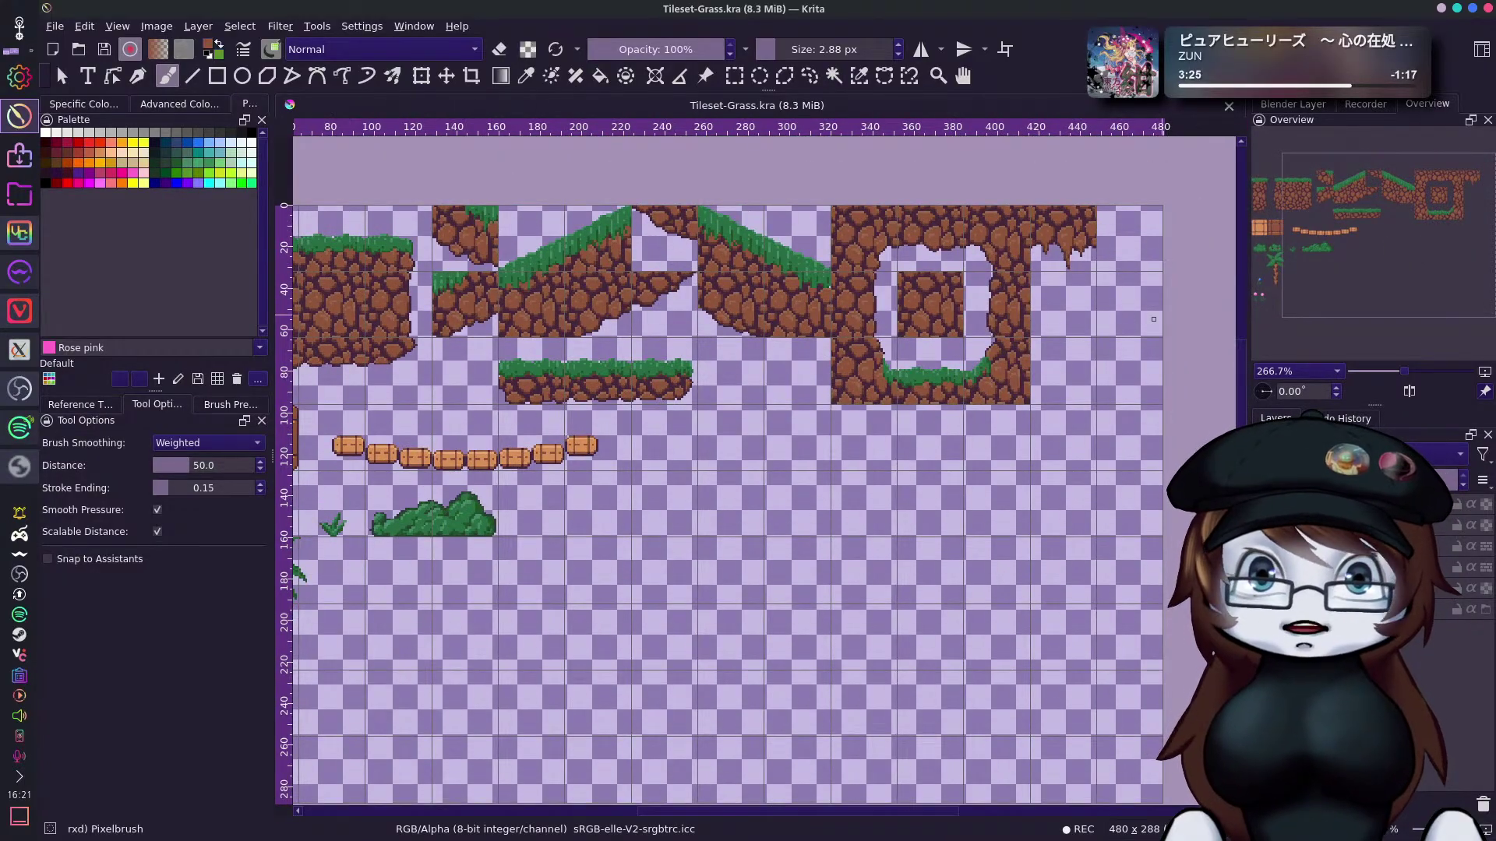
pyautogui.moveTo(1423, 248); pyautogui.dragTo(1403, 247)
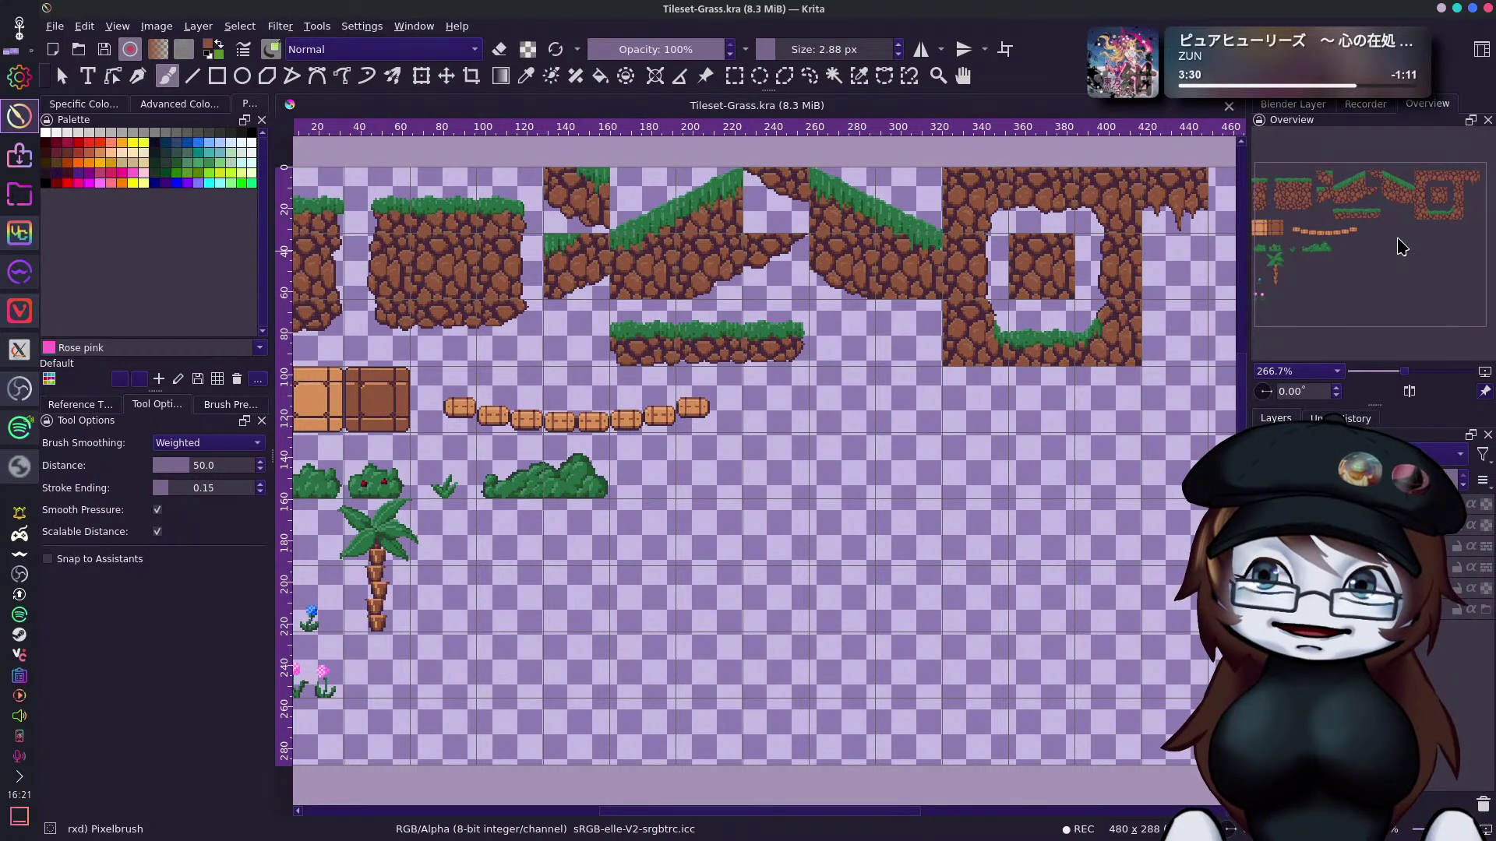
pyautogui.moveTo(1334, 248)
pyautogui.mouseDown()
pyautogui.moveTo(1346, 242)
pyautogui.moveTo(1331, 248)
pyautogui.mouseUp()
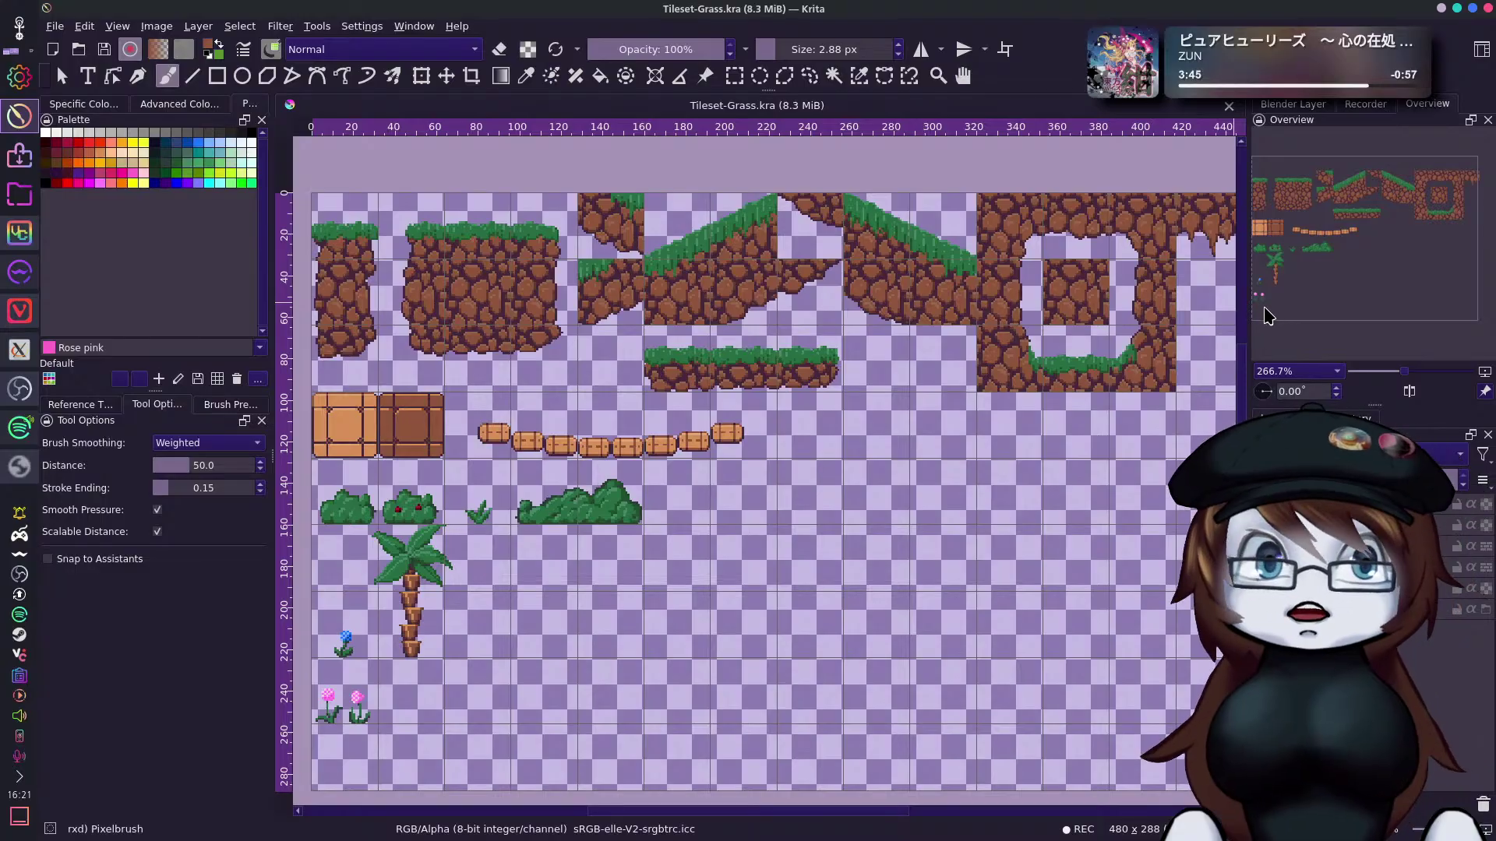
pyautogui.moveTo(1363, 214); pyautogui.dragTo(1391, 221)
pyautogui.moveTo(1411, 282); pyautogui.dragTo(1407, 282)
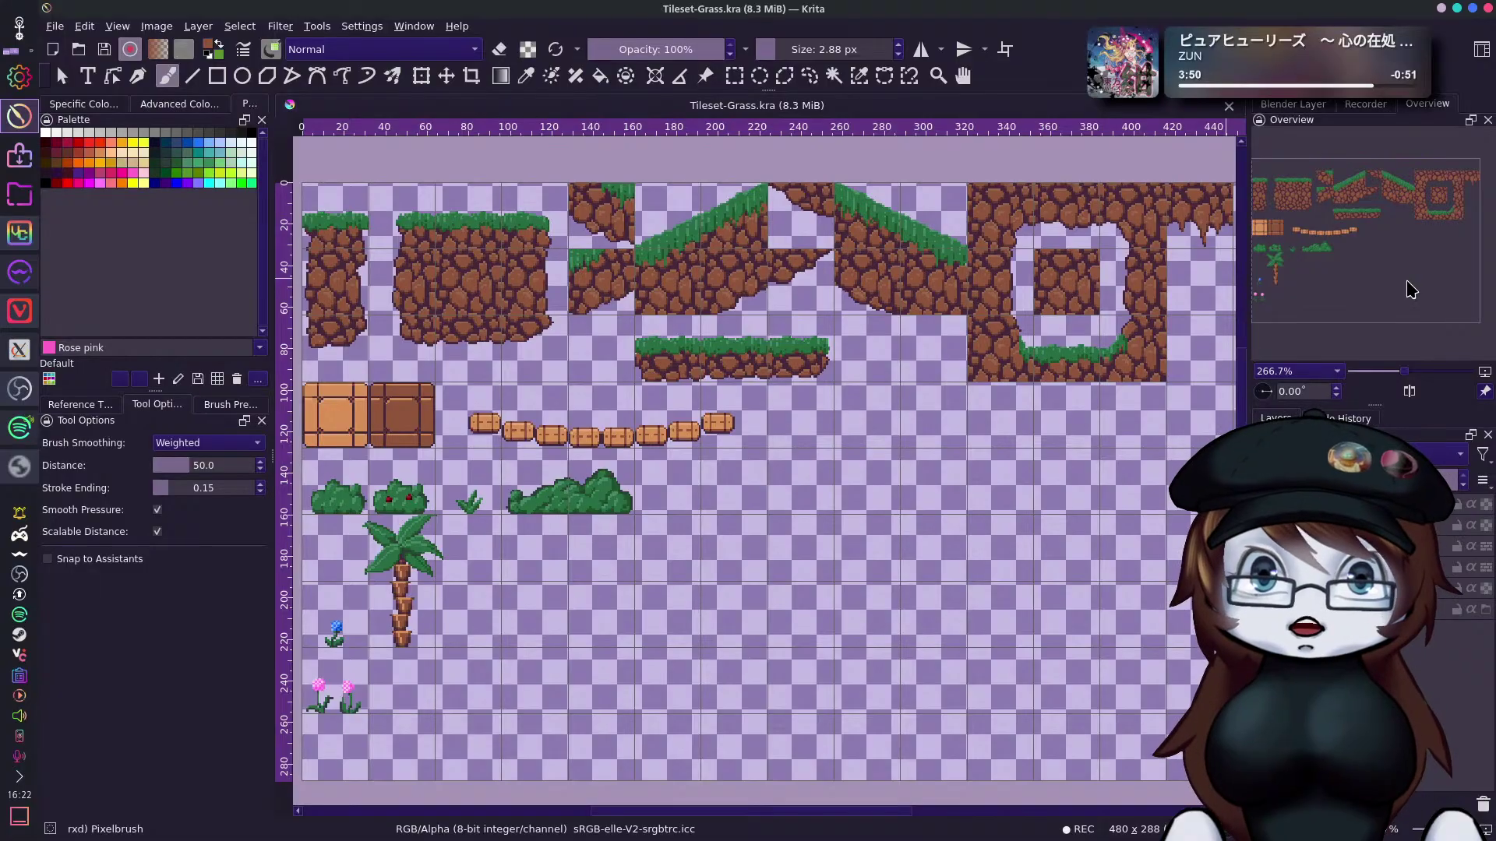
pyautogui.moveTo(1401, 261); pyautogui.dragTo(1415, 279)
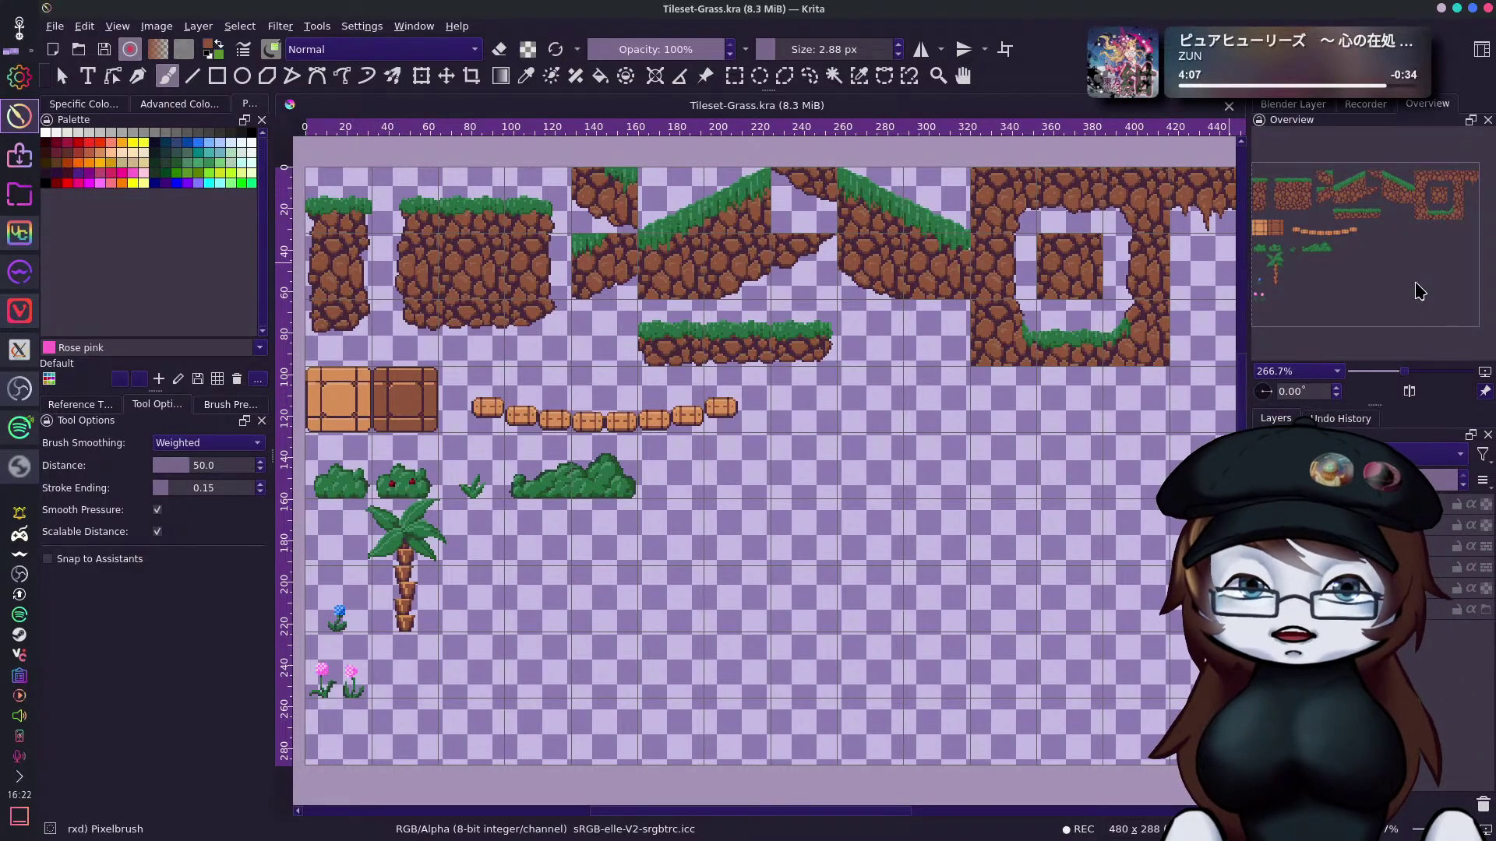
pyautogui.moveTo(1419, 290); pyautogui.dragTo(1414, 298)
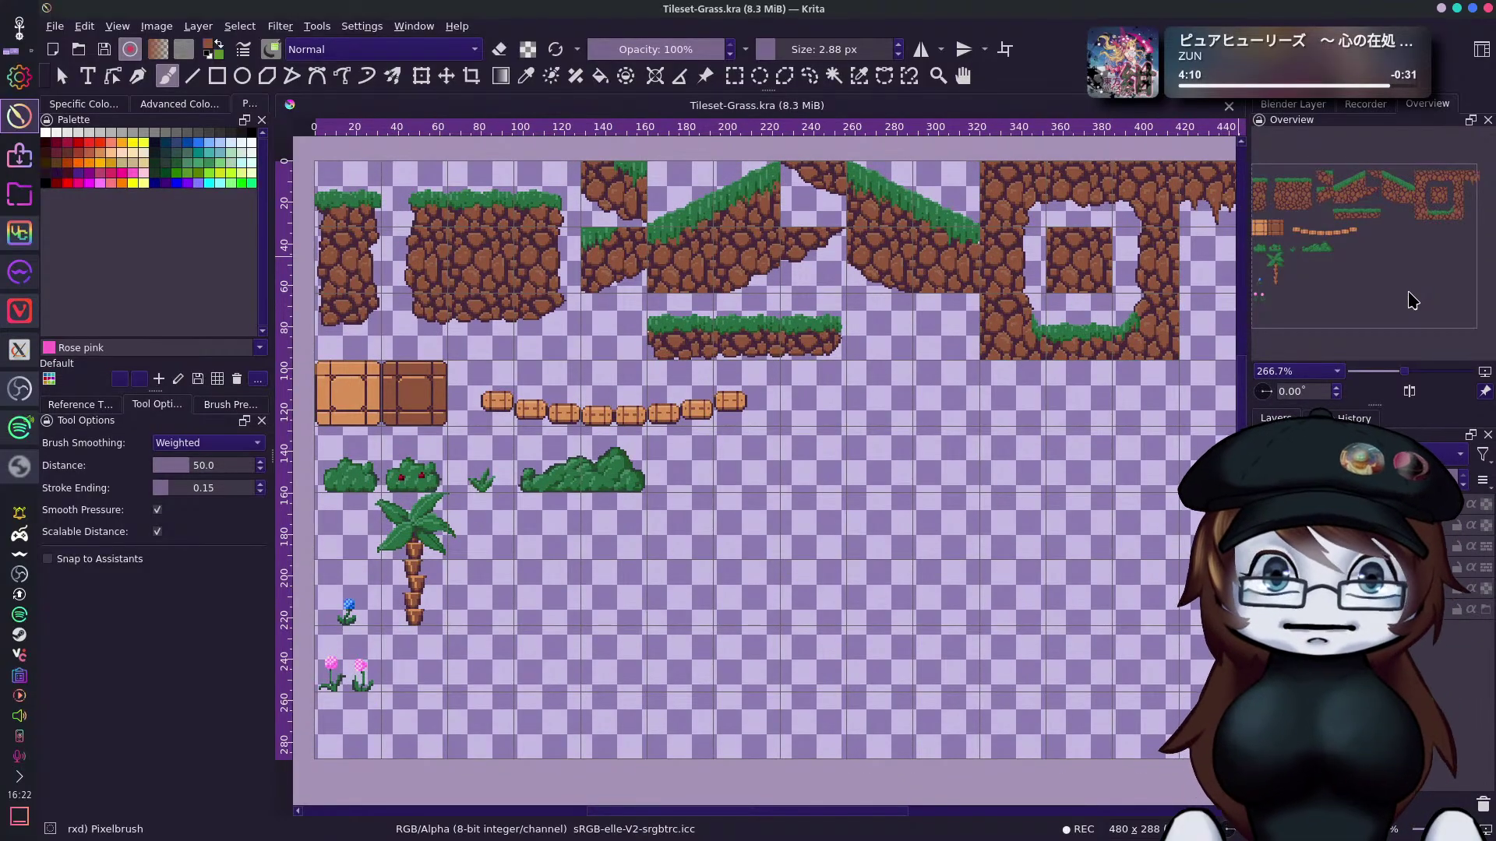
pyautogui.moveTo(1419, 293); pyautogui.dragTo(1423, 284)
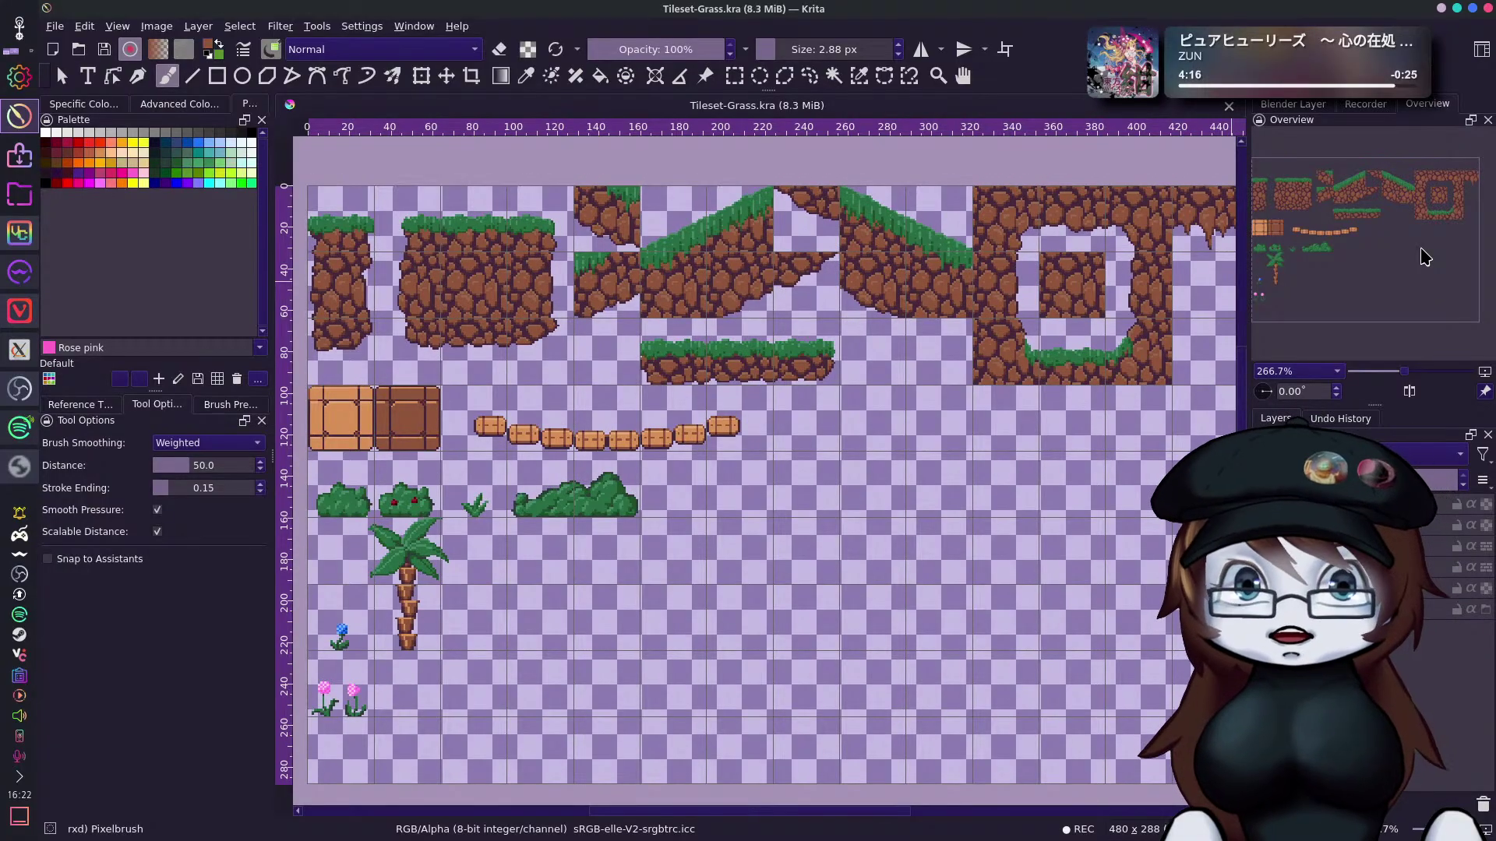
pyautogui.moveTo(1424, 257)
pyautogui.mouseDown()
pyautogui.moveTo(1368, 268)
pyautogui.moveTo(1408, 245)
pyautogui.mouseUp()
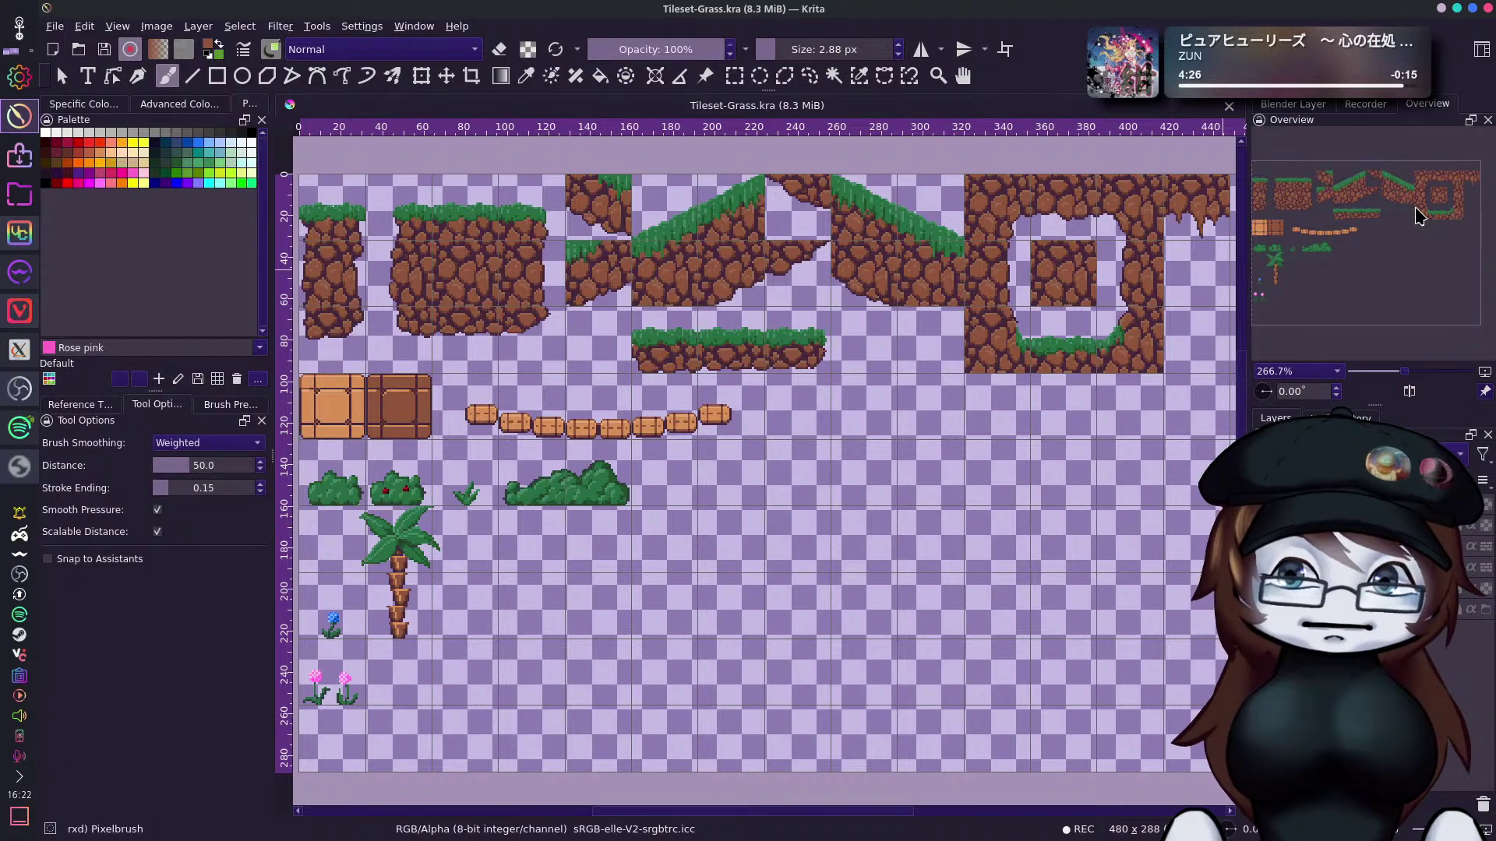
pyautogui.moveTo(1395, 250); pyautogui.dragTo(1385, 272)
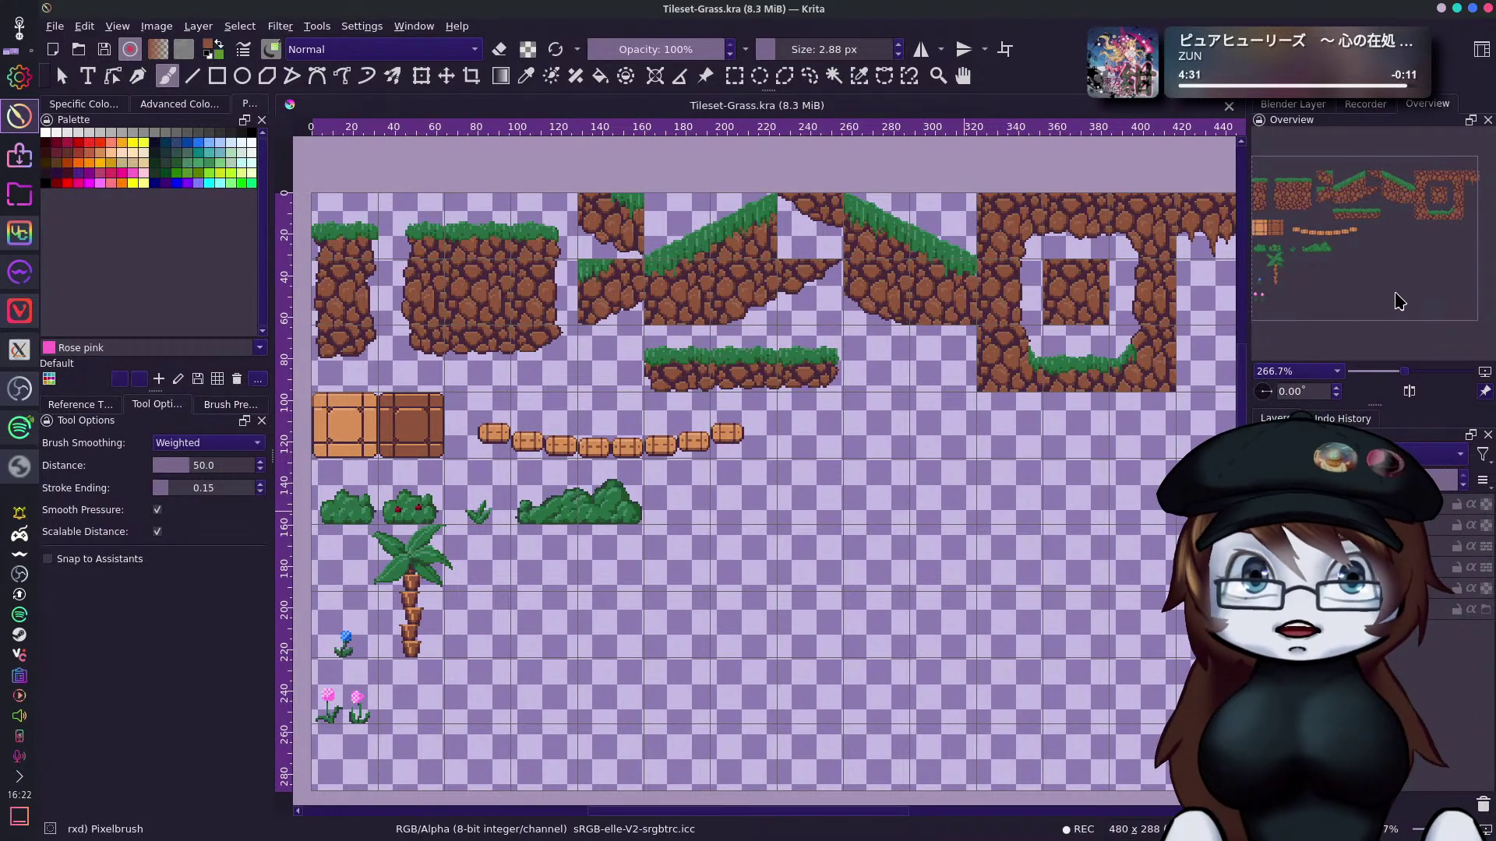
pyautogui.moveTo(1439, 195); pyautogui.dragTo(1430, 251)
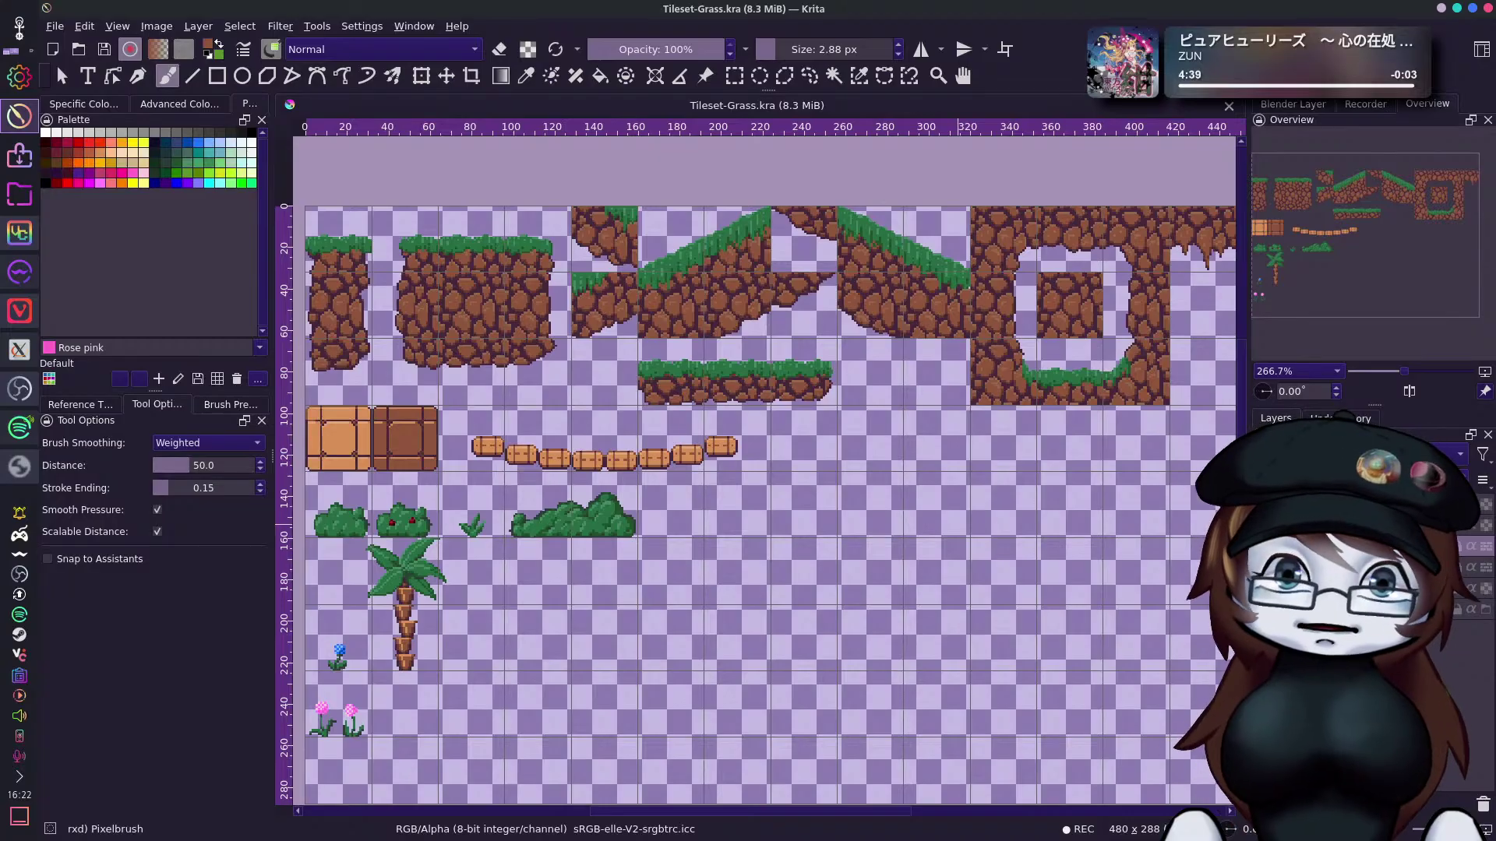
pyautogui.moveTo(1398, 214); pyautogui.dragTo(1385, 271)
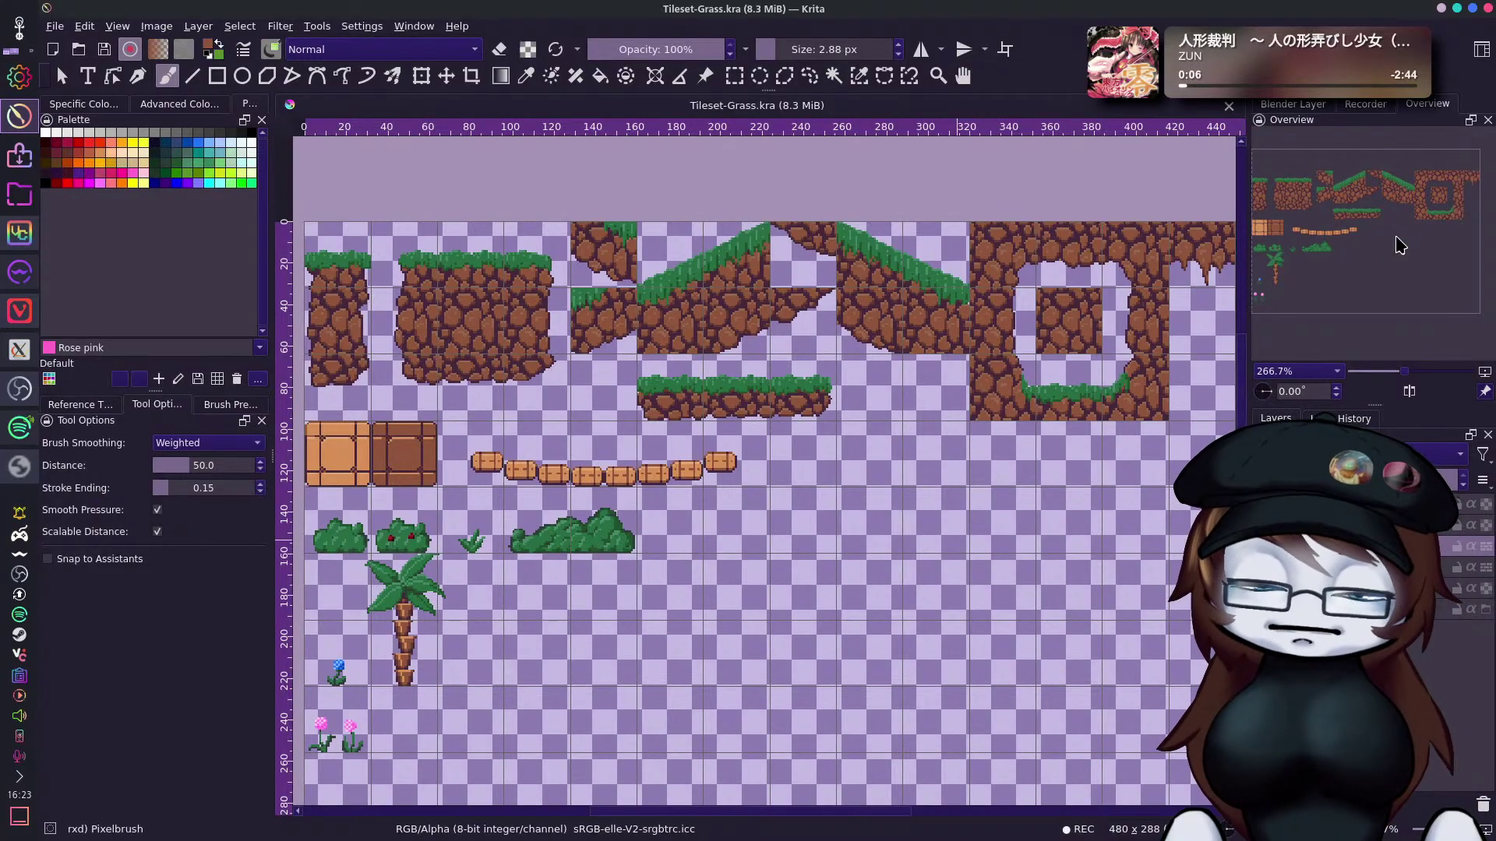
pyautogui.moveTo(1401, 246)
pyautogui.mouseDown()
pyautogui.moveTo(1406, 257)
pyautogui.moveTo(1421, 240)
pyautogui.moveTo(1386, 266)
pyautogui.mouseUp()
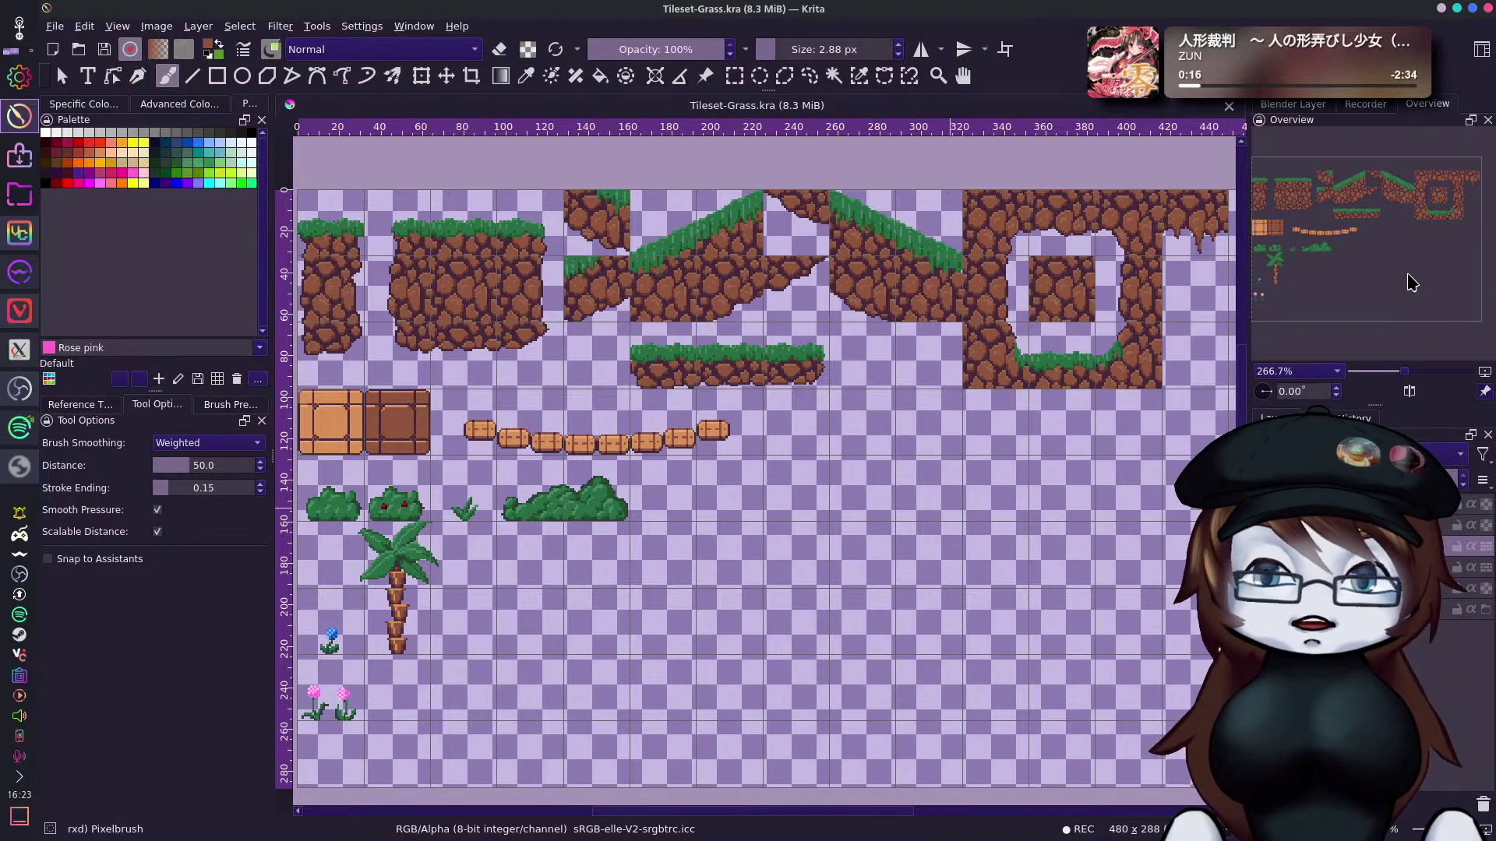
pyautogui.moveTo(1406, 276)
pyautogui.mouseDown()
pyautogui.moveTo(1424, 268)
pyautogui.moveTo(1399, 257)
pyautogui.mouseUp()
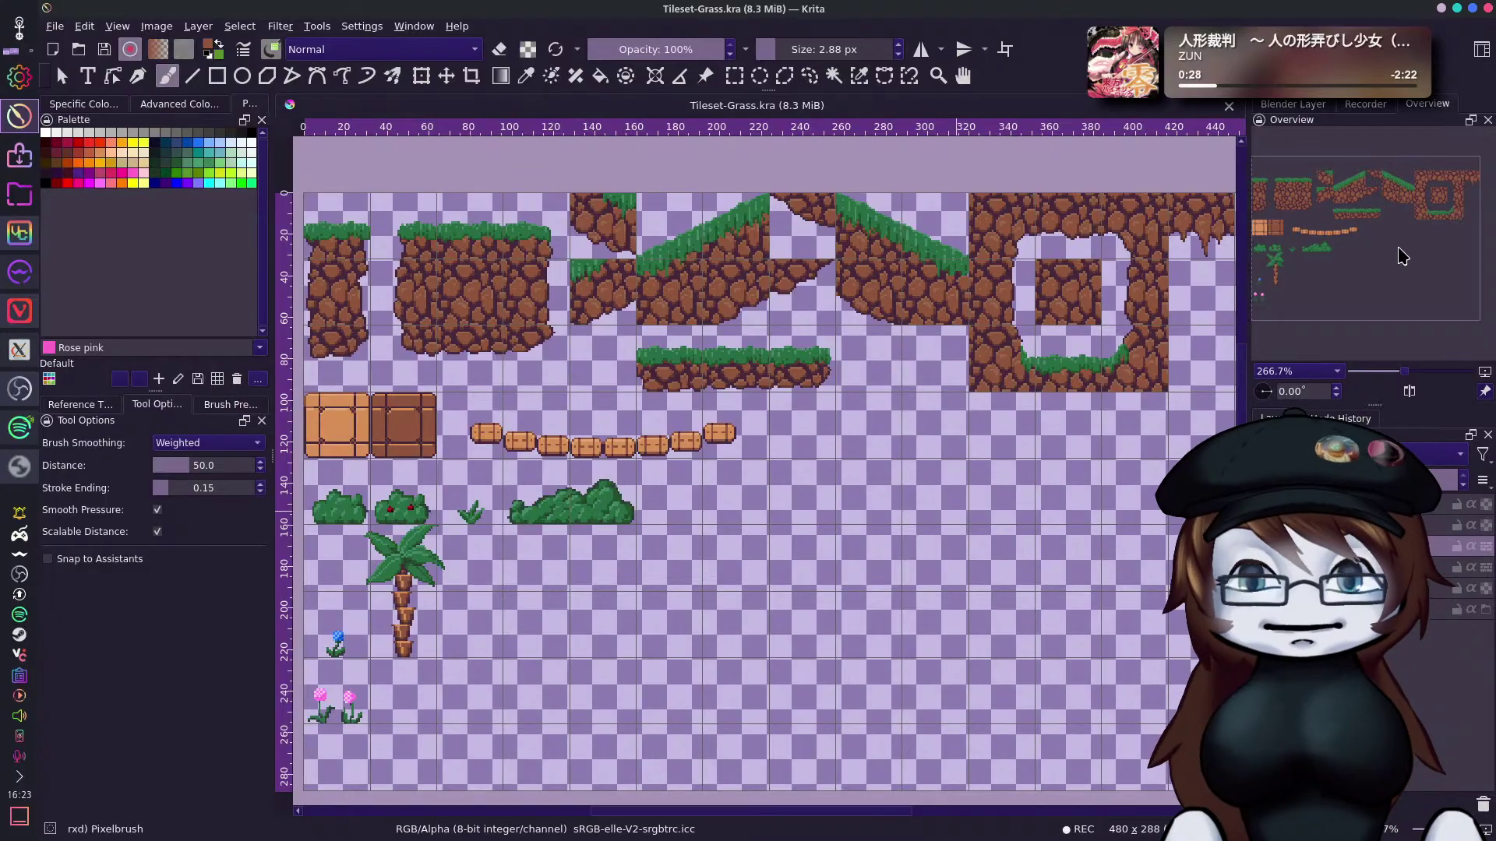
pyautogui.moveTo(1406, 232)
pyautogui.mouseDown()
pyautogui.moveTo(1424, 271)
pyautogui.moveTo(1424, 238)
pyautogui.mouseUp()
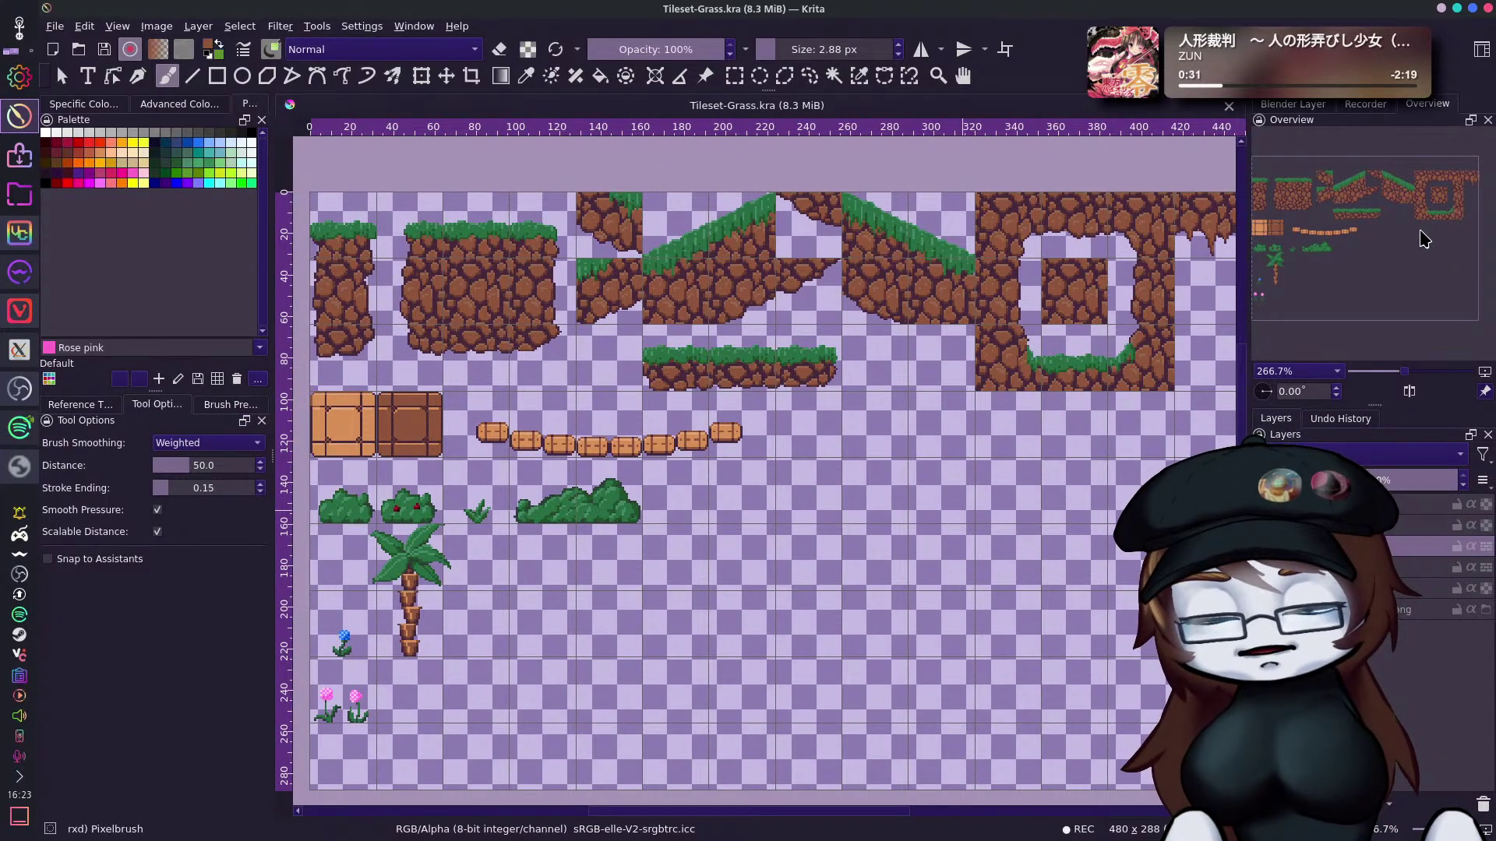
pyautogui.moveTo(1424, 238); pyautogui.dragTo(1402, 306)
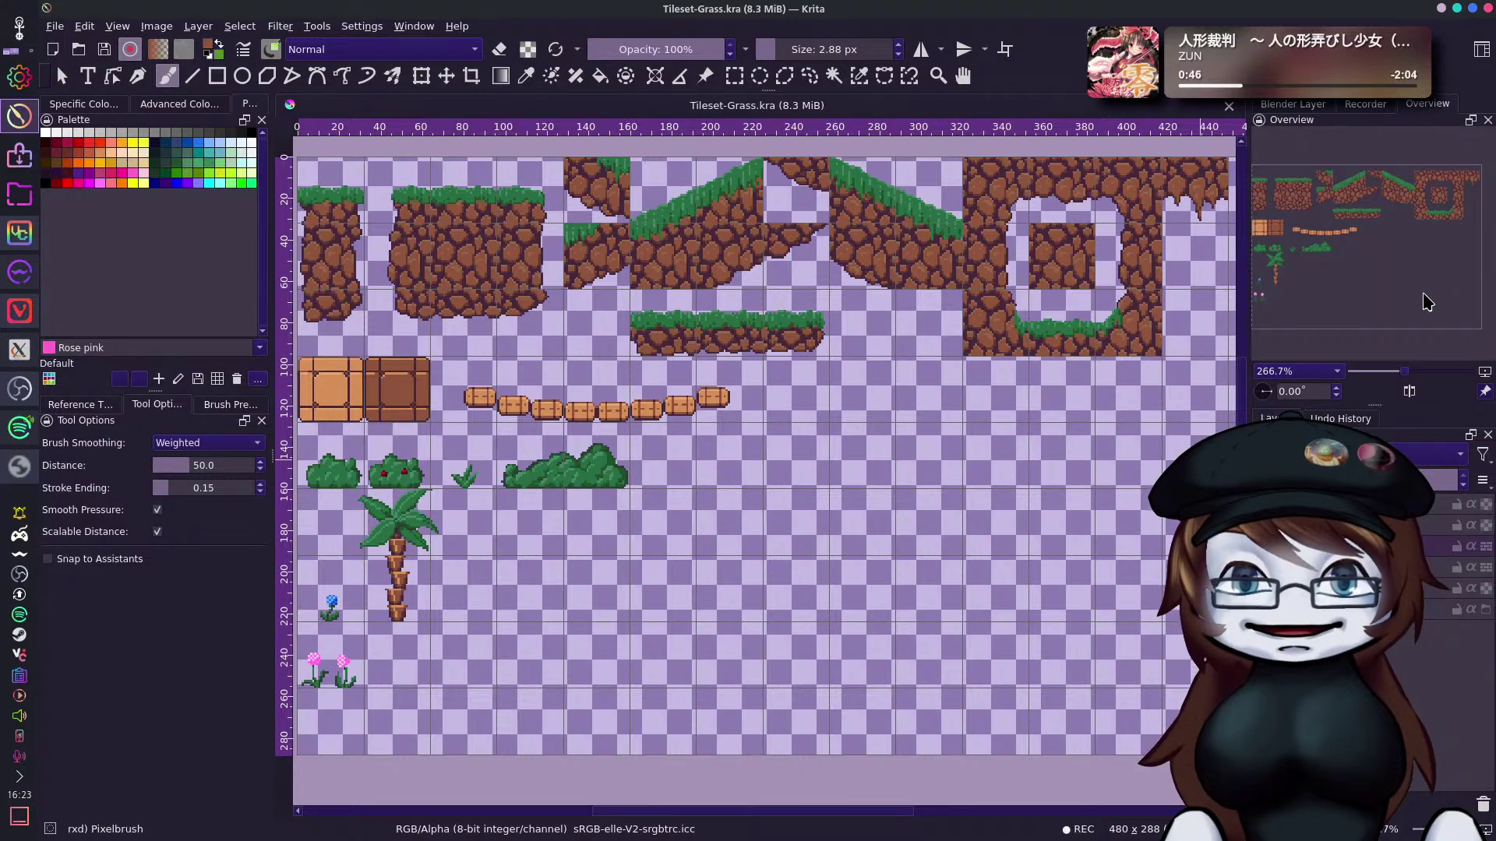
pyautogui.moveTo(1418, 306); pyautogui.dragTo(1386, 254)
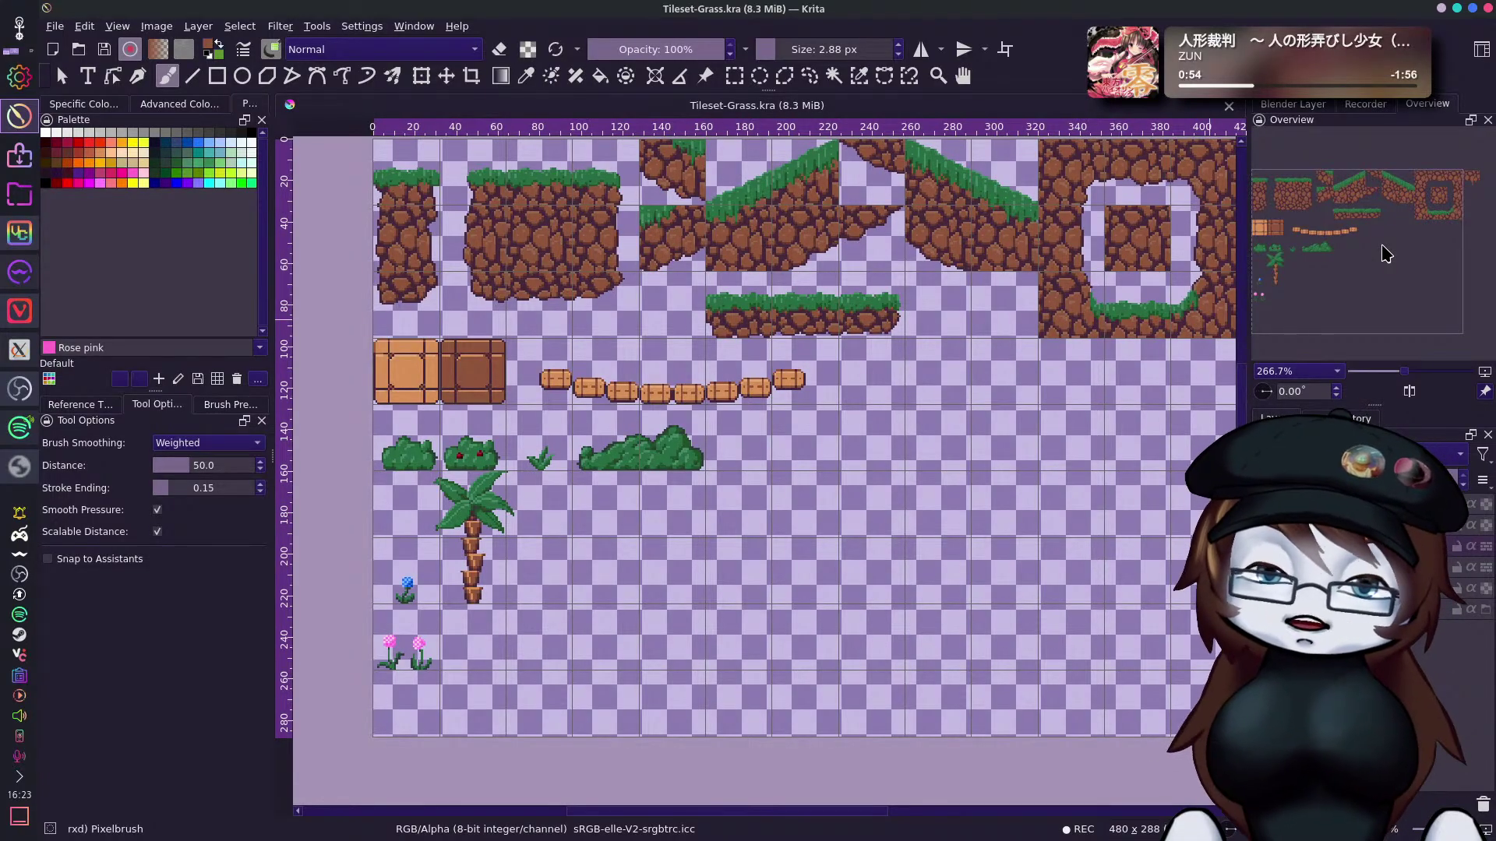
pyautogui.moveTo(1372, 247); pyautogui.dragTo(1404, 234)
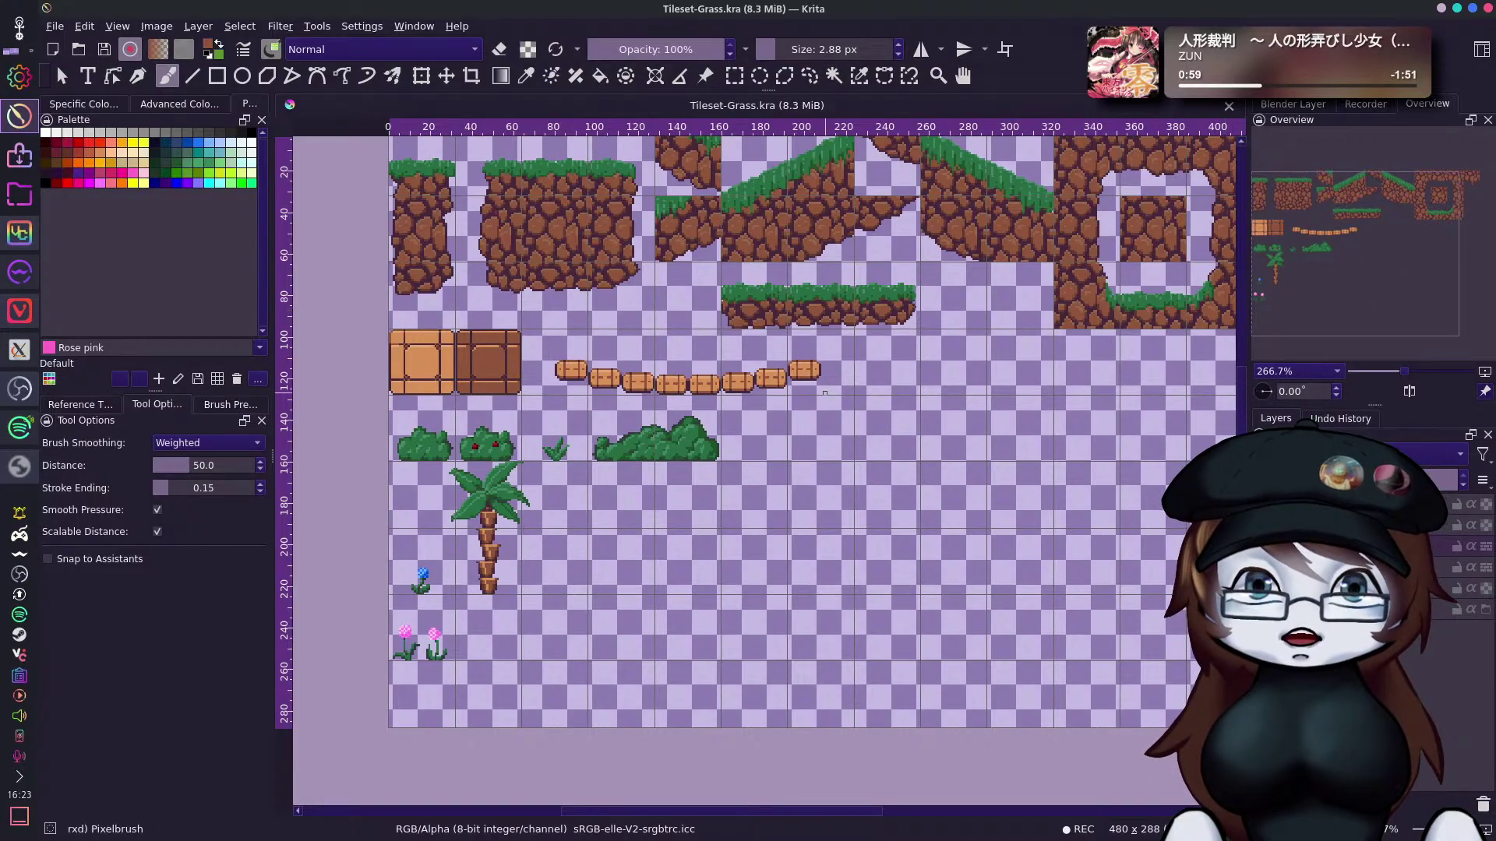
pyautogui.moveTo(1394, 269); pyautogui.dragTo(1348, 253)
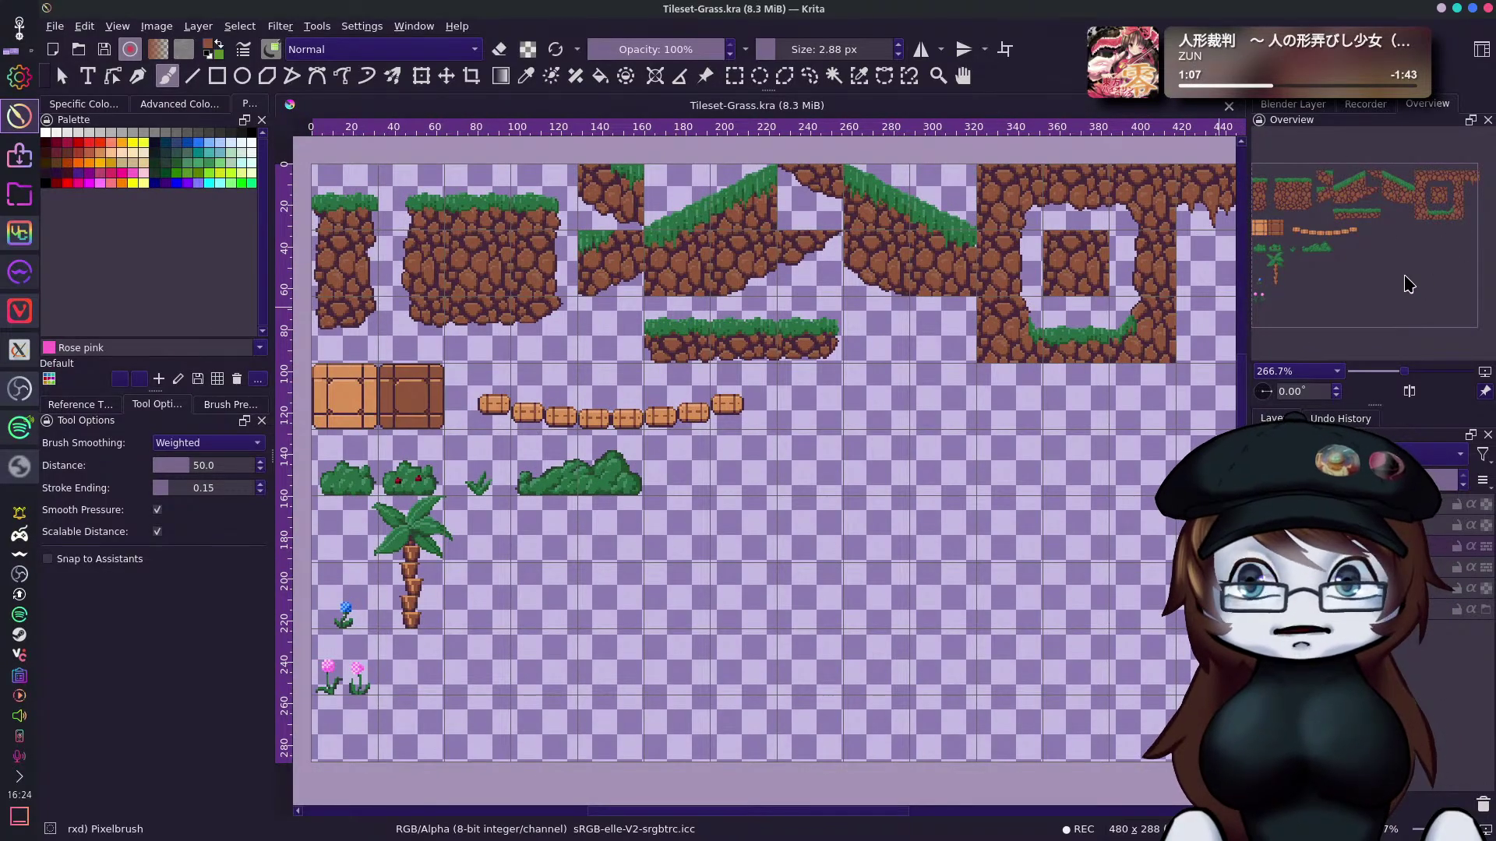
pyautogui.moveTo(1410, 289); pyautogui.dragTo(1390, 282)
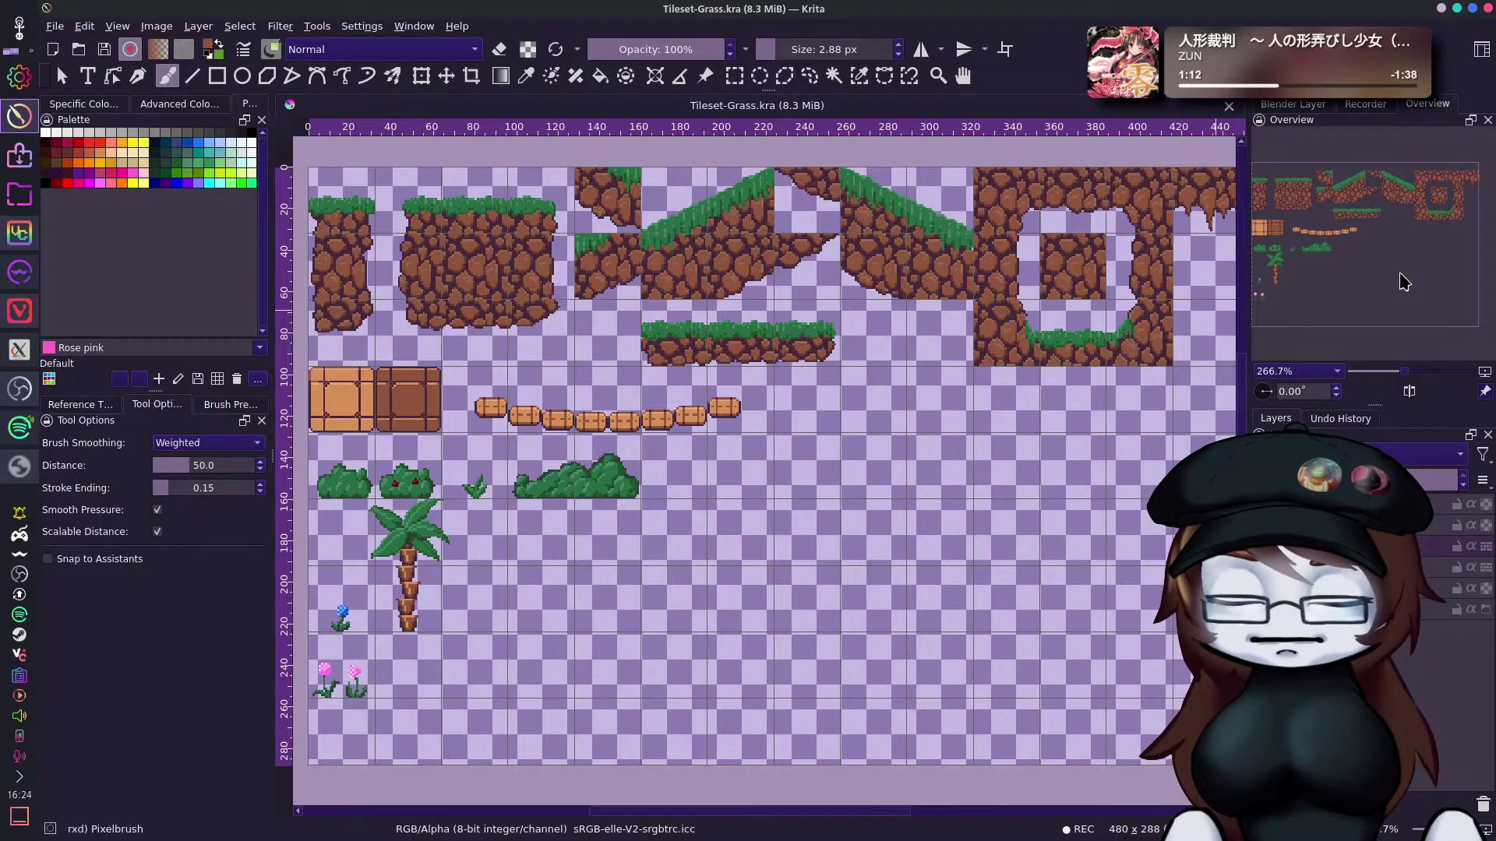
pyautogui.moveTo(1405, 281); pyautogui.dragTo(1407, 276)
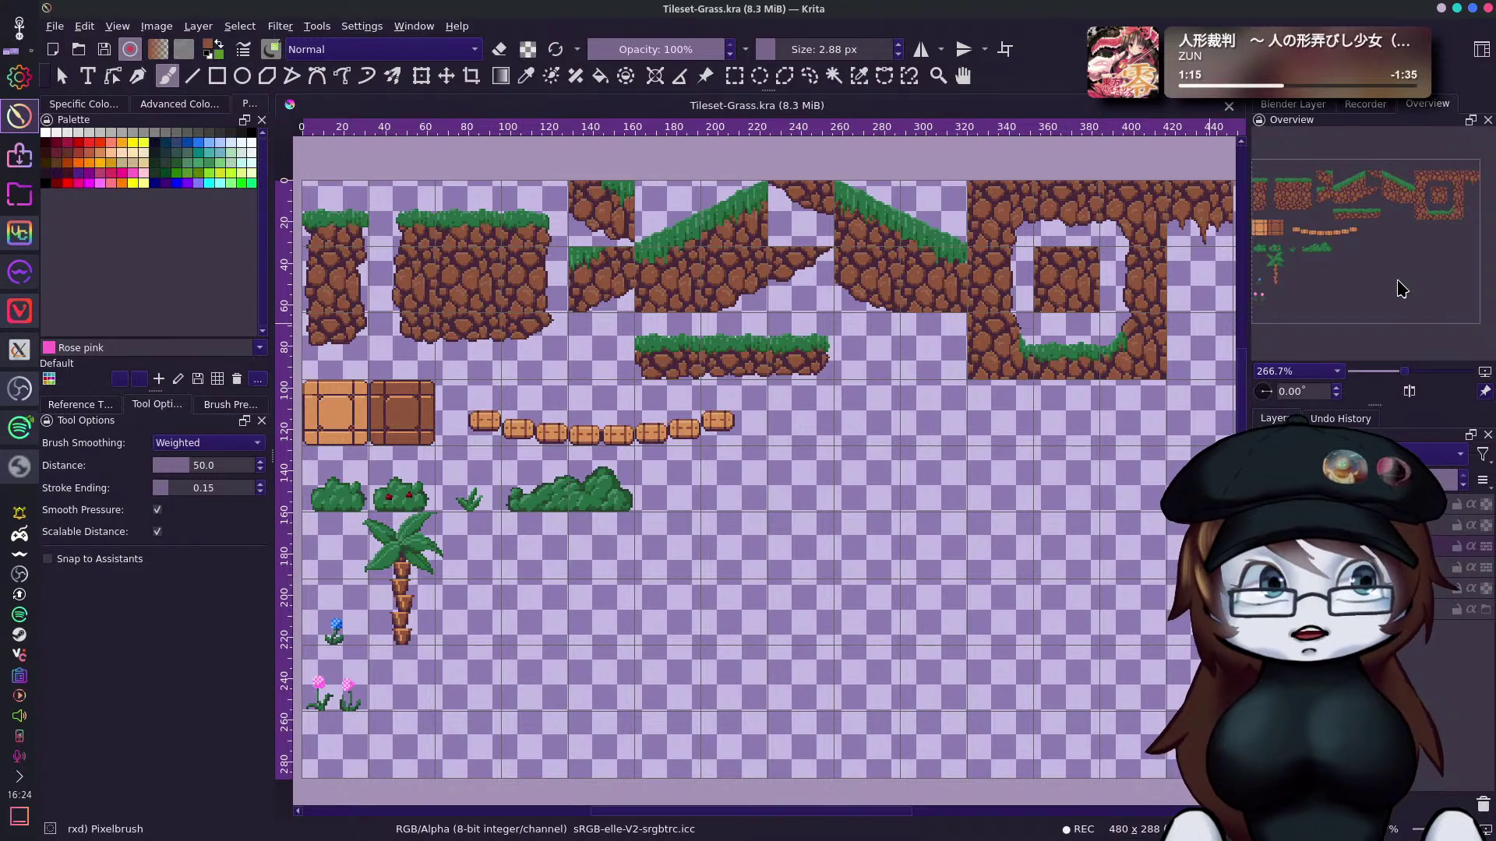
# Show the Background and Floor-Objects mock-up beneath the finished grass tiles to compare them, and hide it again.
pyautogui.moveTo(1404, 265); pyautogui.dragTo(1405, 270)
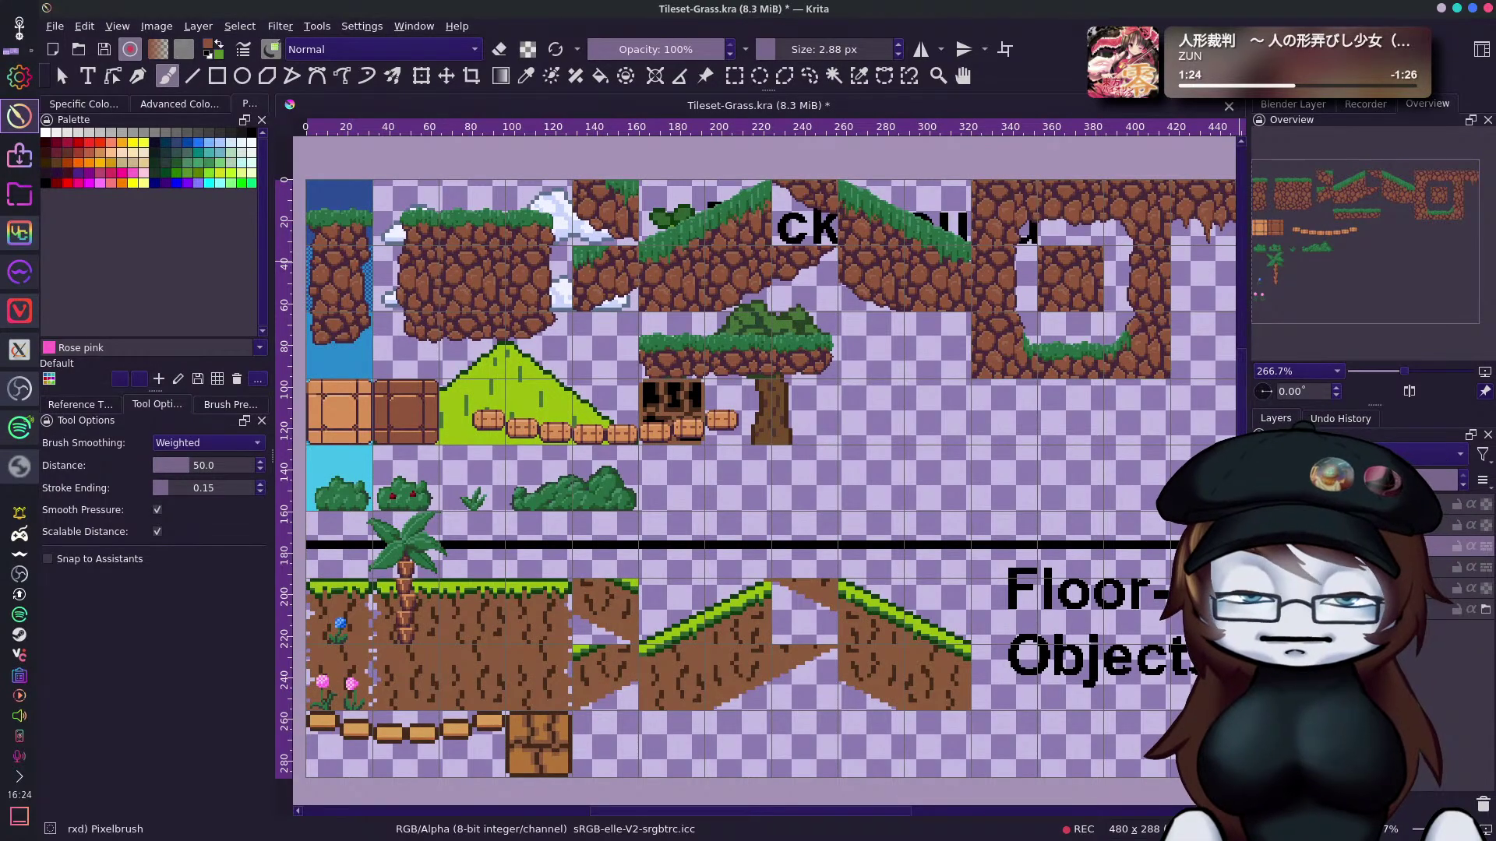
pyautogui.moveTo(1386, 219); pyautogui.dragTo(1369, 242)
pyautogui.moveTo(1299, 310); pyautogui.dragTo(1333, 315)
pyautogui.moveTo(1423, 221); pyautogui.dragTo(1420, 219)
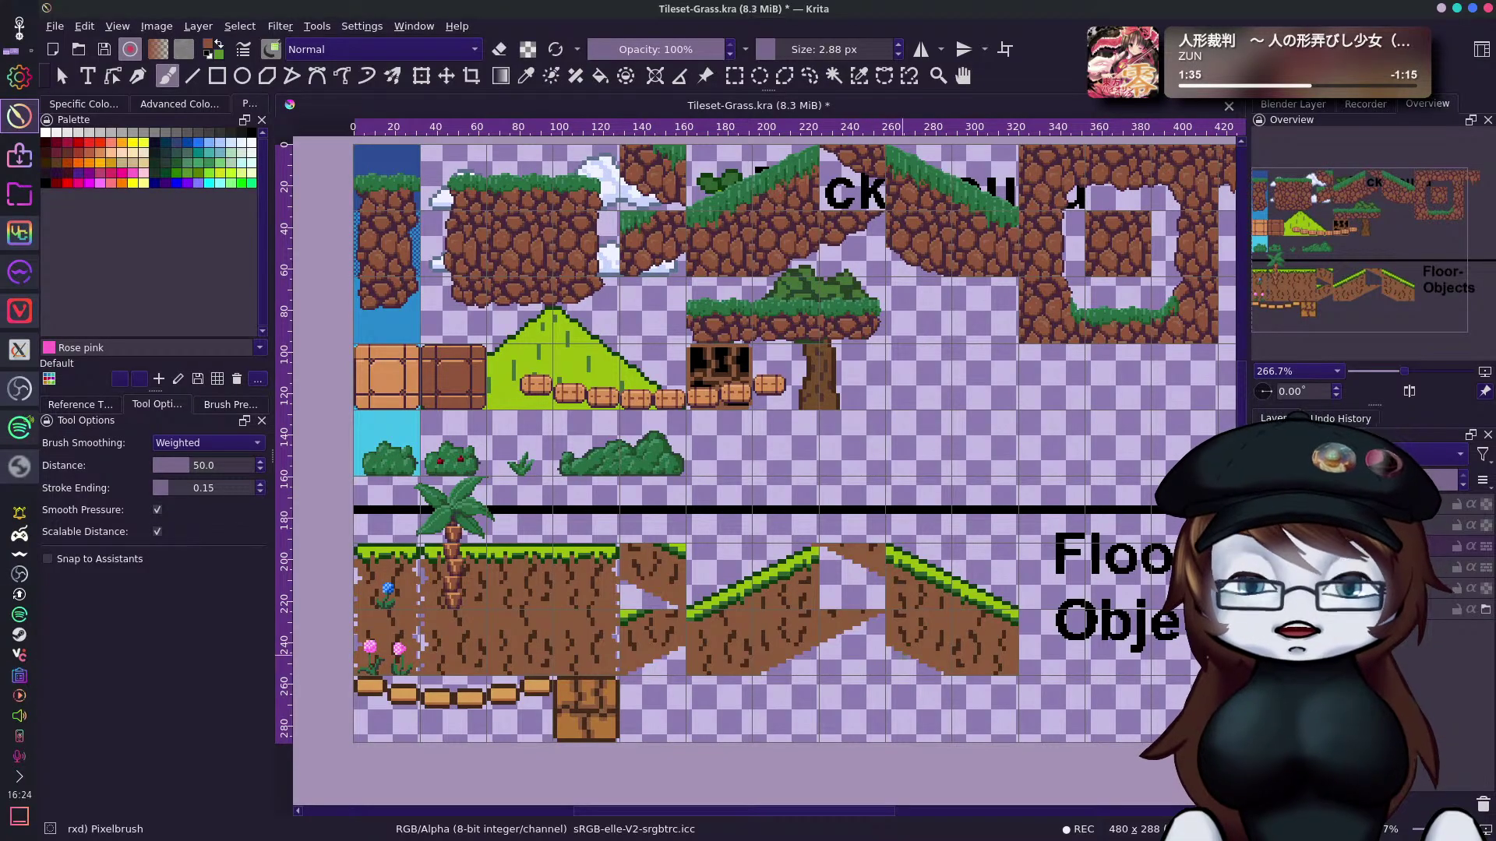
pyautogui.moveTo(1365, 246); pyautogui.dragTo(1367, 239)
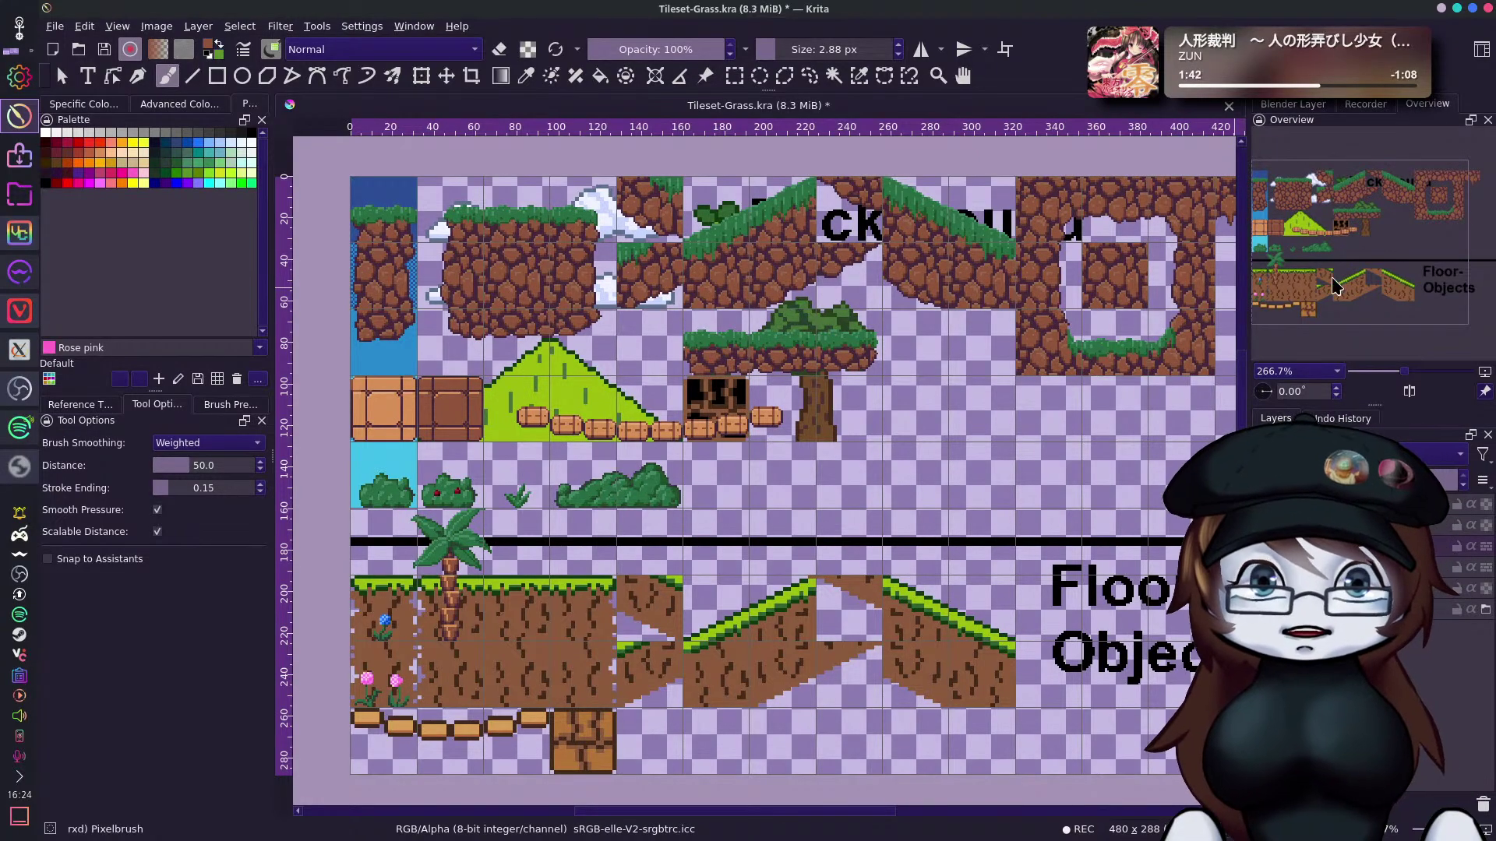
pyautogui.hotkey('ctrl', 'z')
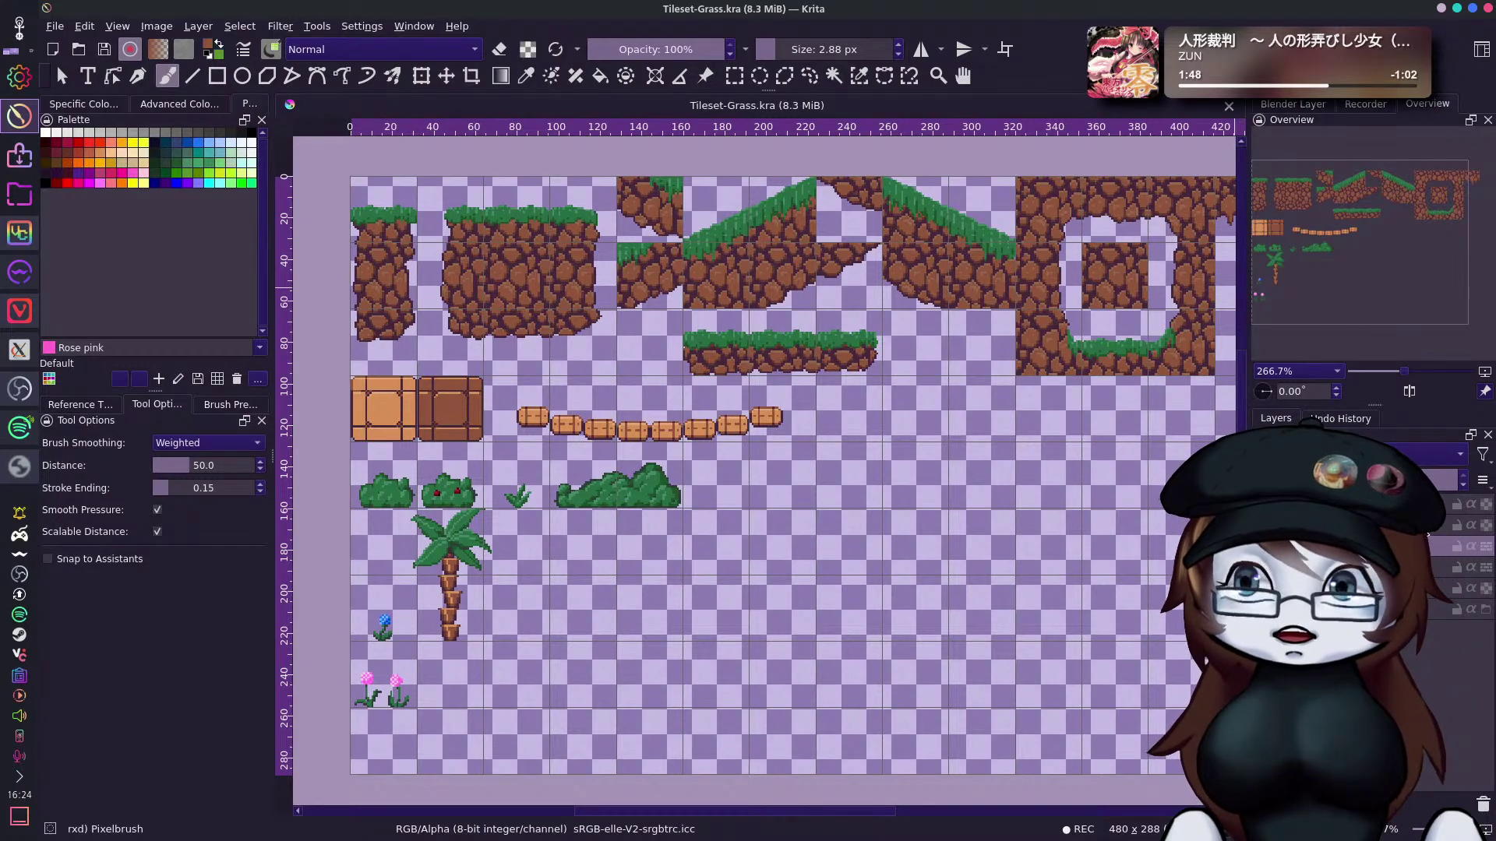
# Examine the Background and Floor-Objects mock-up with the finished terrain and object tiles hidden, and restore the view with only the finished tiles.
pyautogui.moveTo(1377, 217)
pyautogui.mouseDown()
pyautogui.moveTo(1395, 238)
pyautogui.moveTo(1392, 225)
pyautogui.mouseUp()
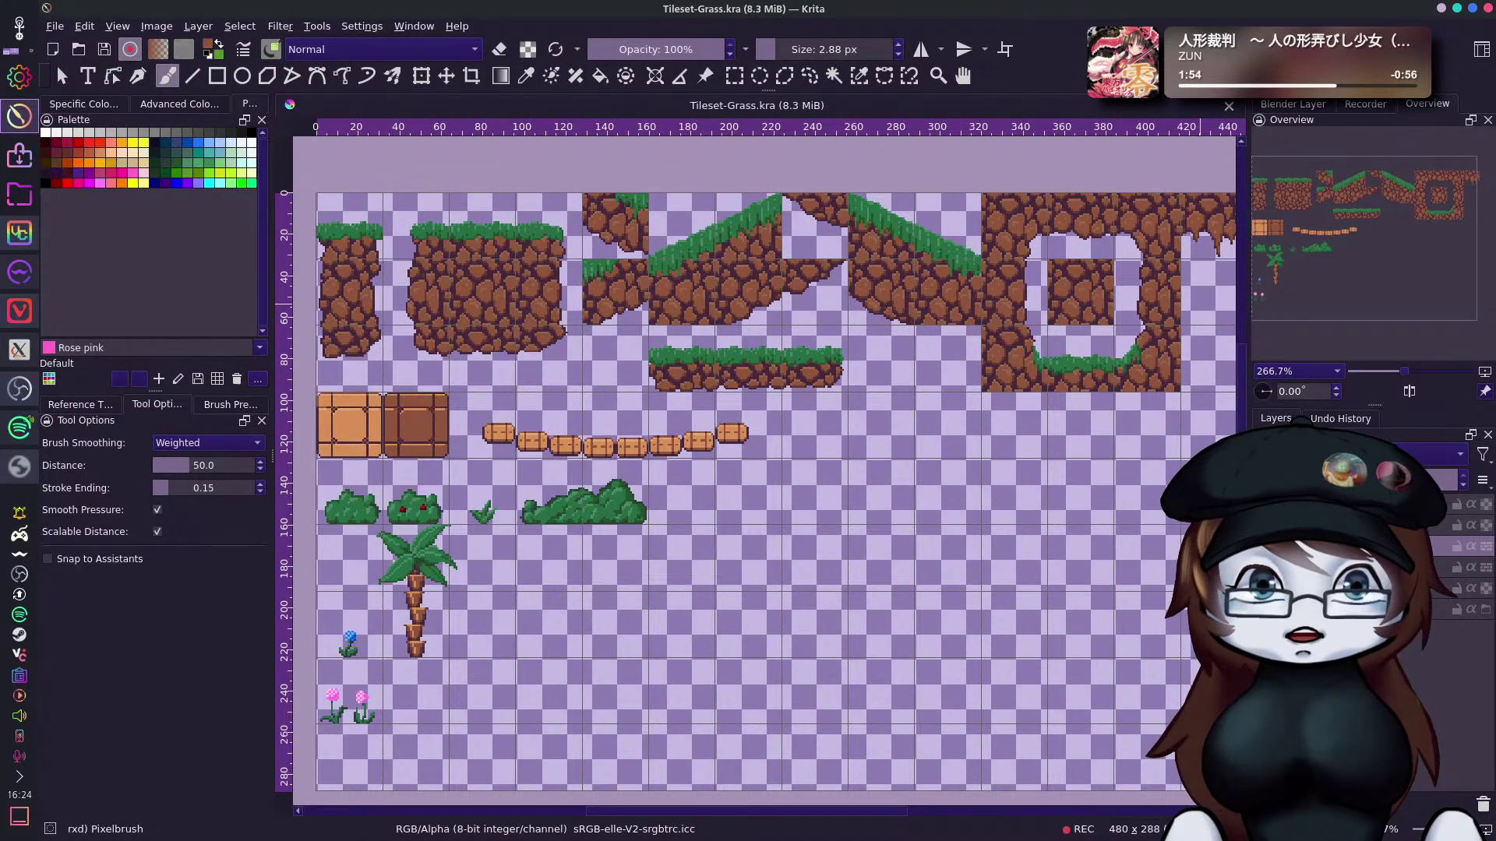
pyautogui.hotkey('ctrl', 'z')
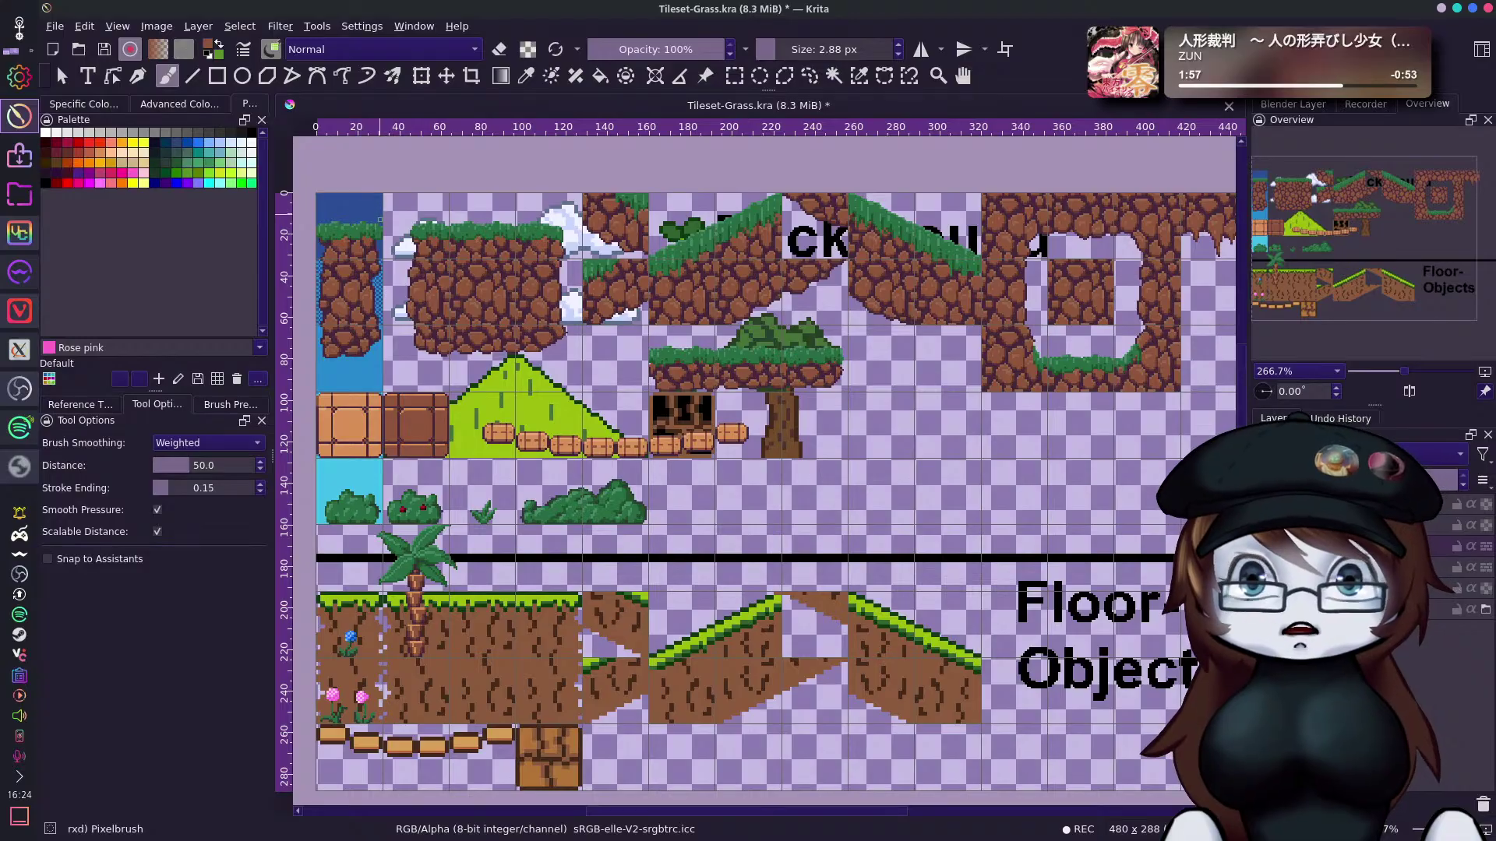
pyautogui.moveTo(1390, 224); pyautogui.dragTo(1395, 229)
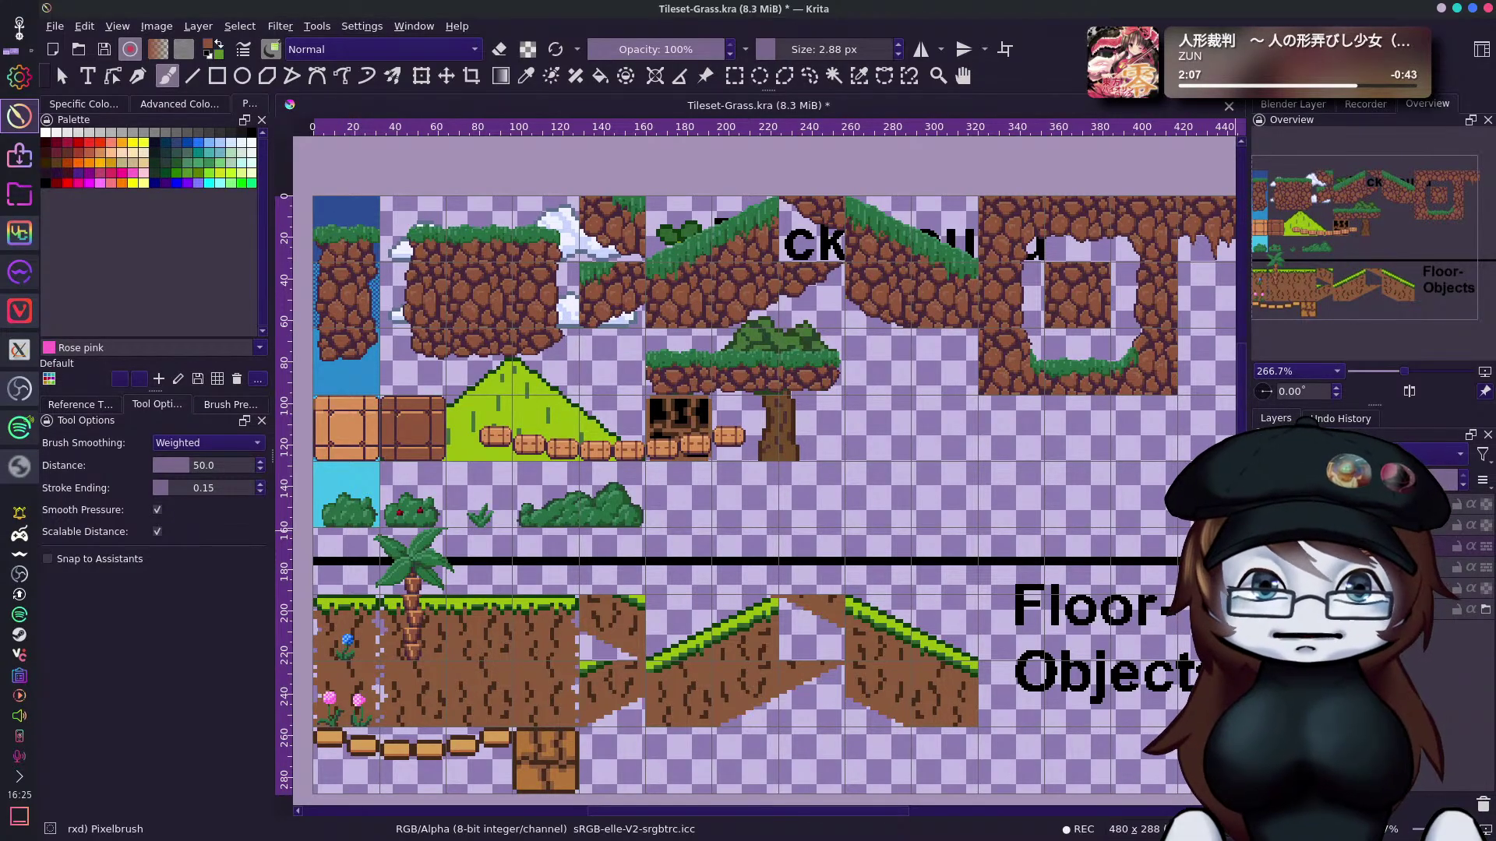
pyautogui.click(1261, 546)
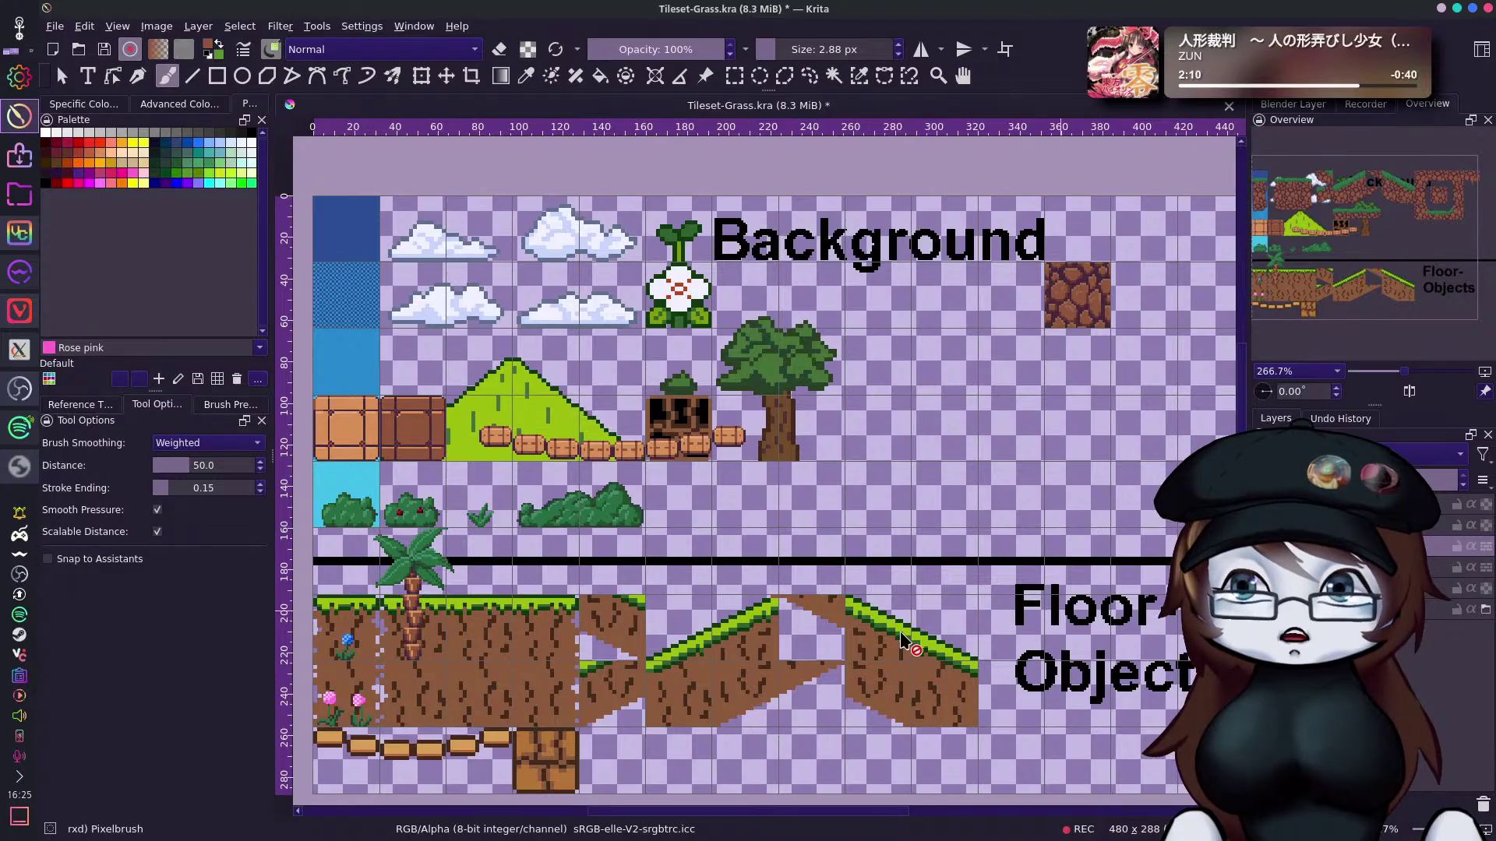
pyautogui.click(1261, 567)
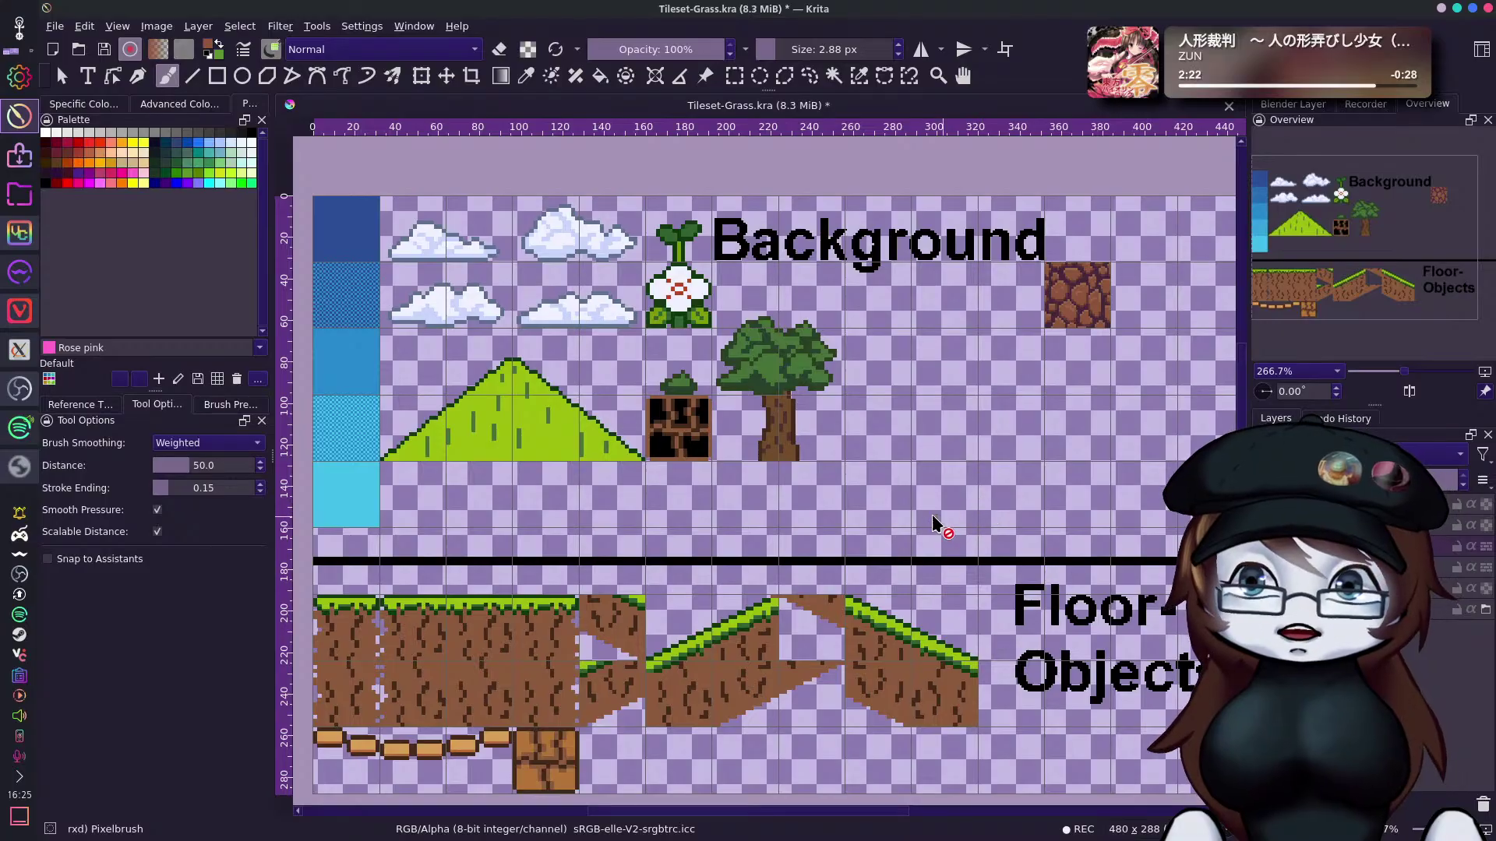
pyautogui.moveTo(1393, 249); pyautogui.dragTo(1400, 263)
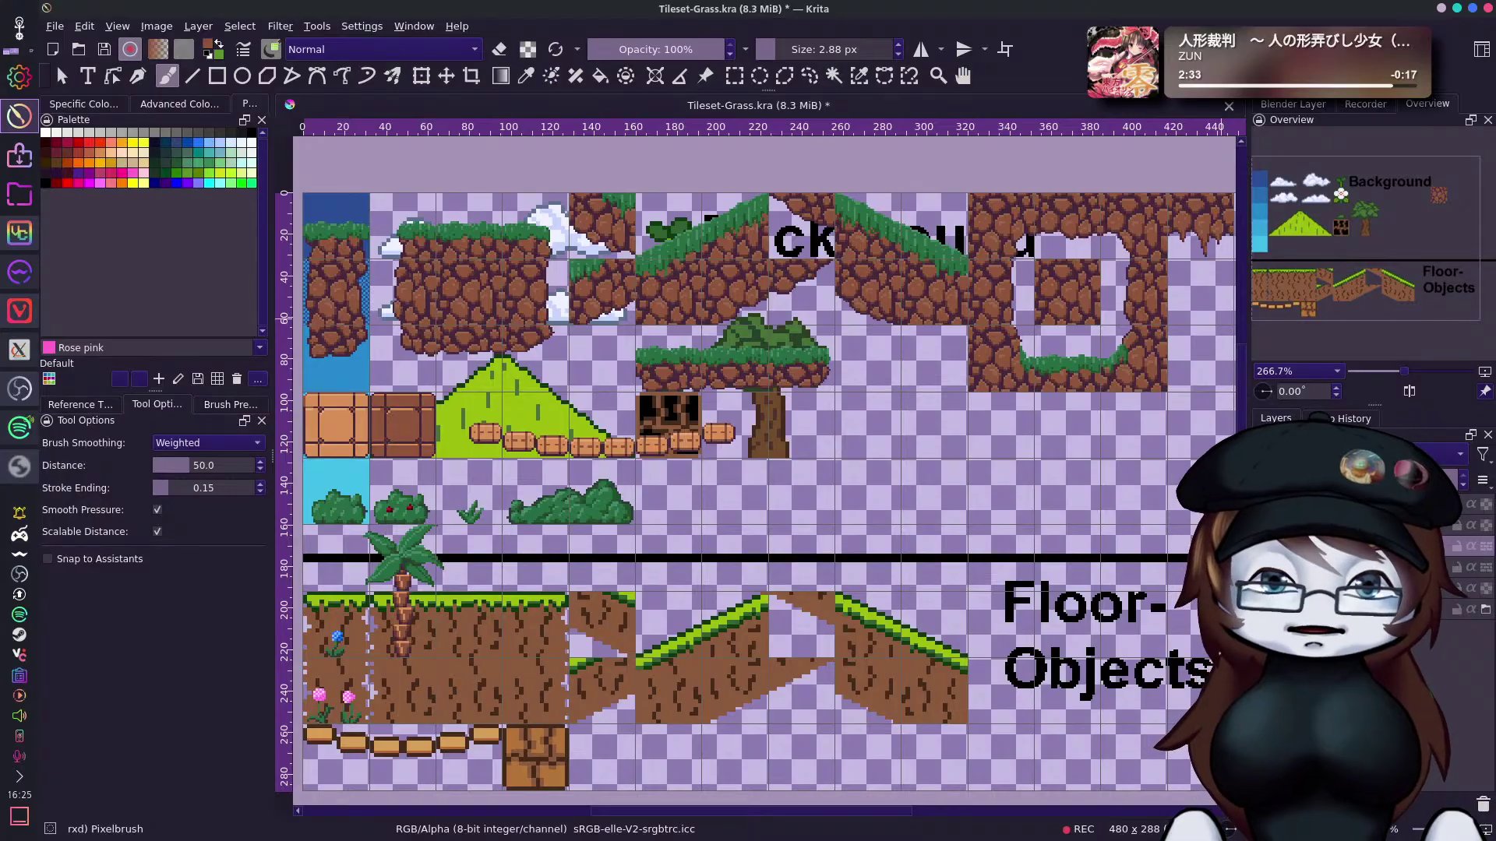
pyautogui.click(1263, 610)
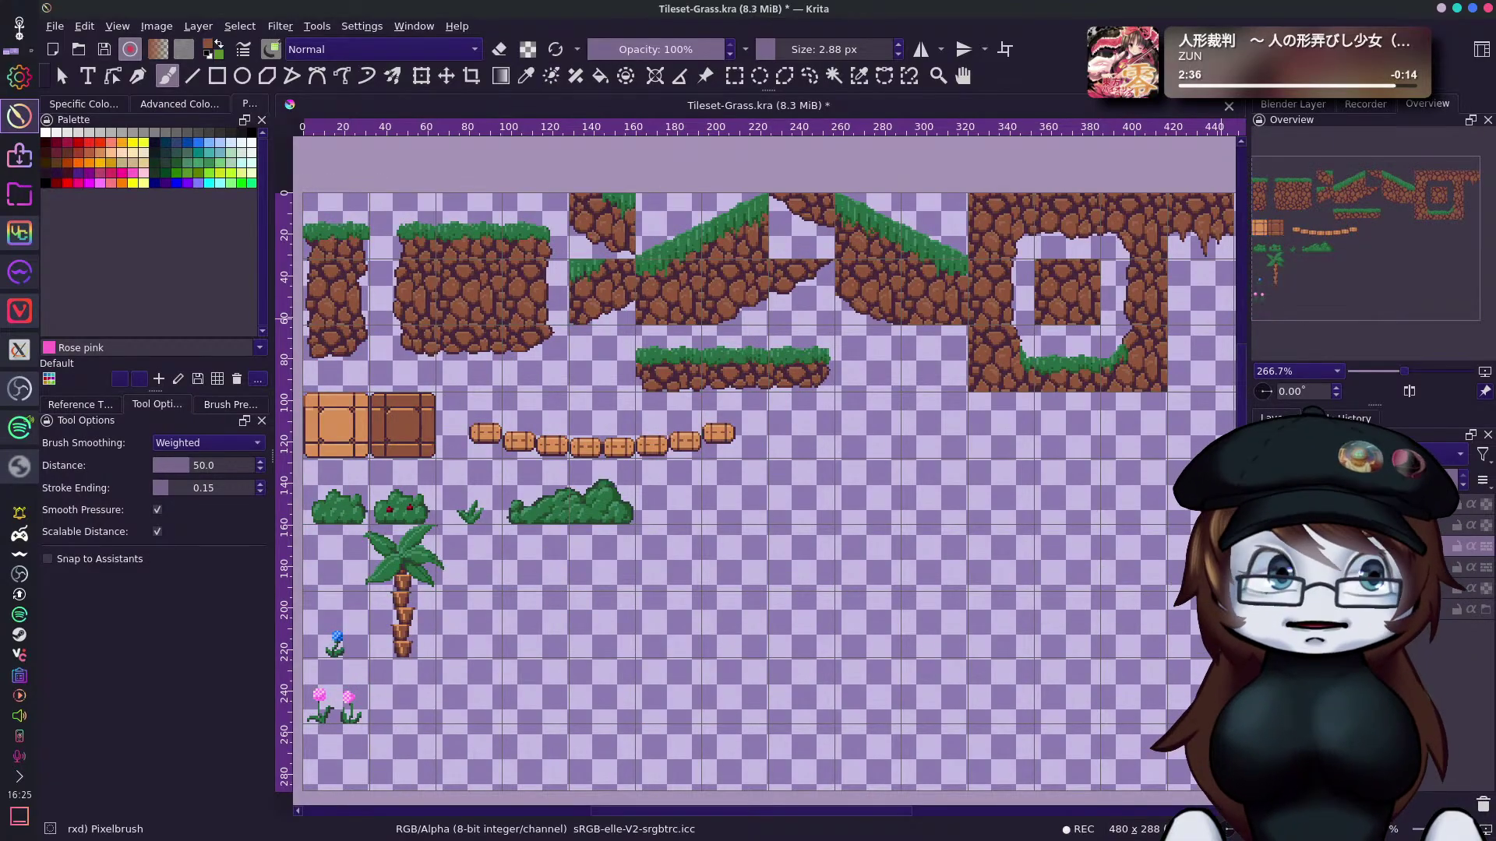
pyautogui.moveTo(1263, 610)
pyautogui.hotkey('alt', 'Tab')
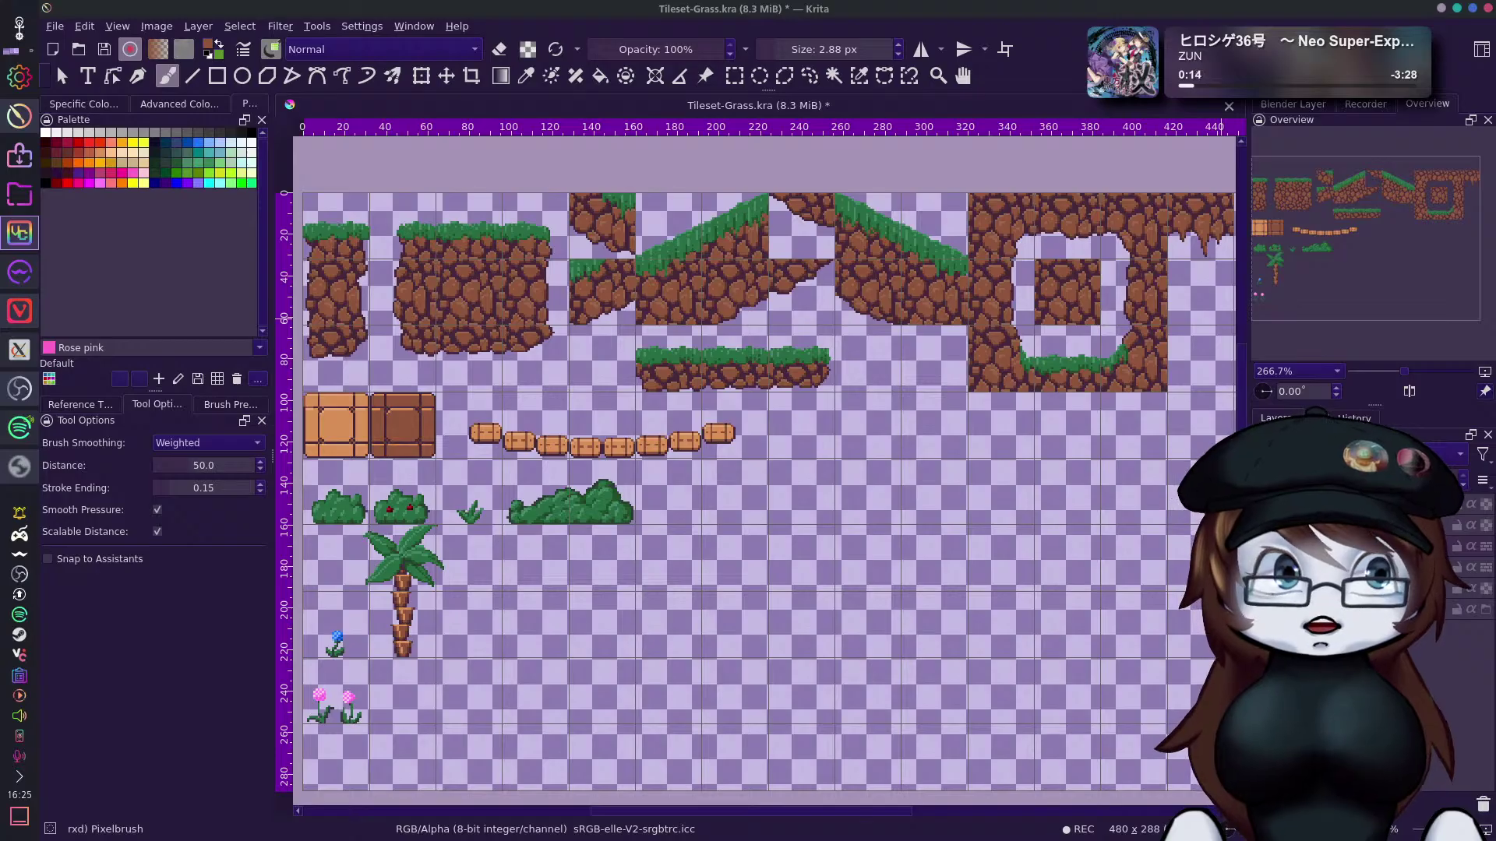
pyautogui.hotkey('alt', 'Tab')
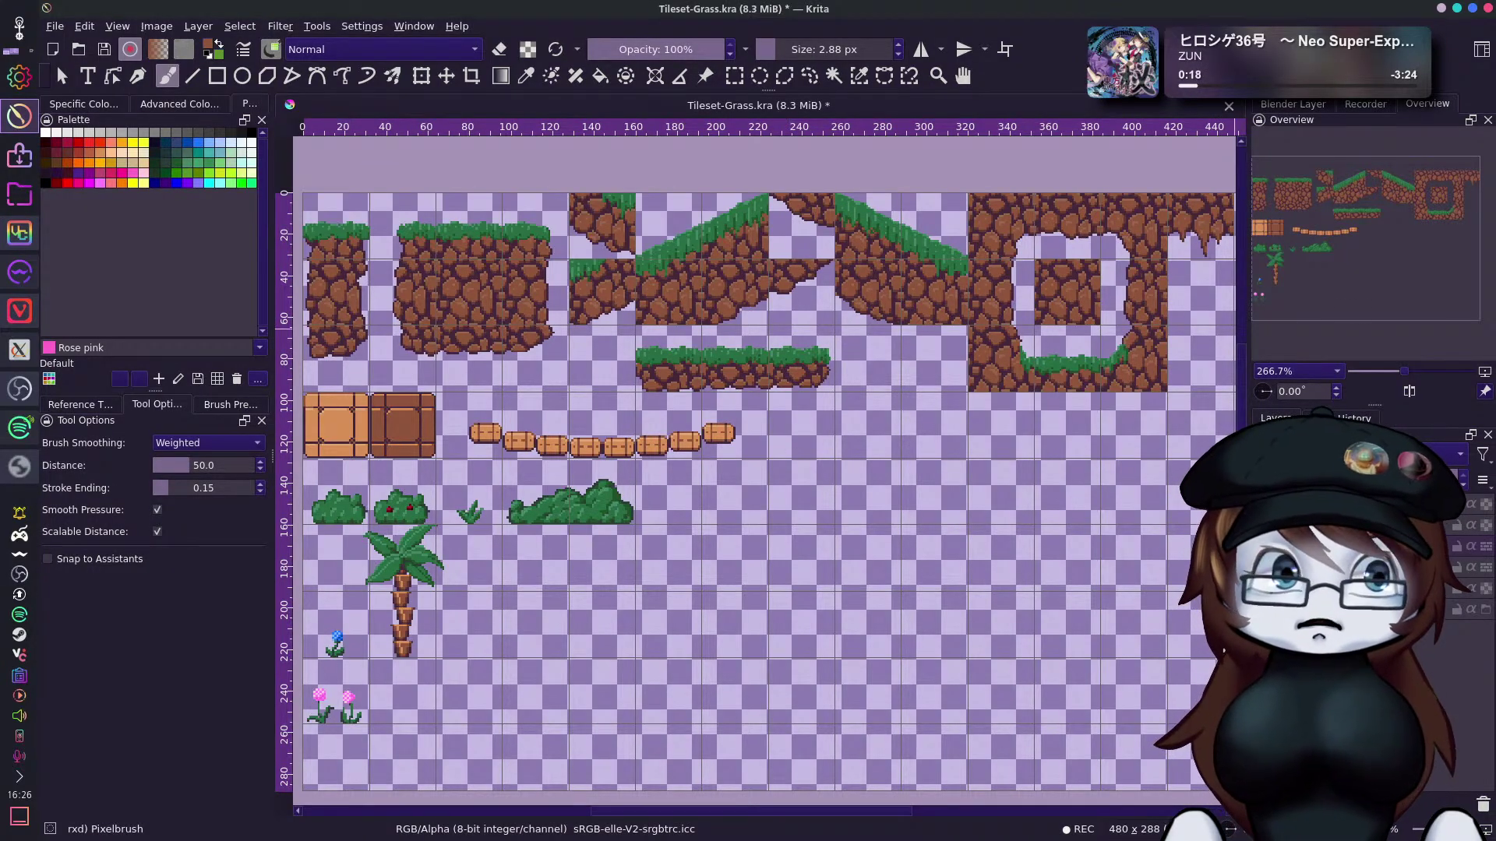
pyautogui.hotkey('alt', 'Tab')
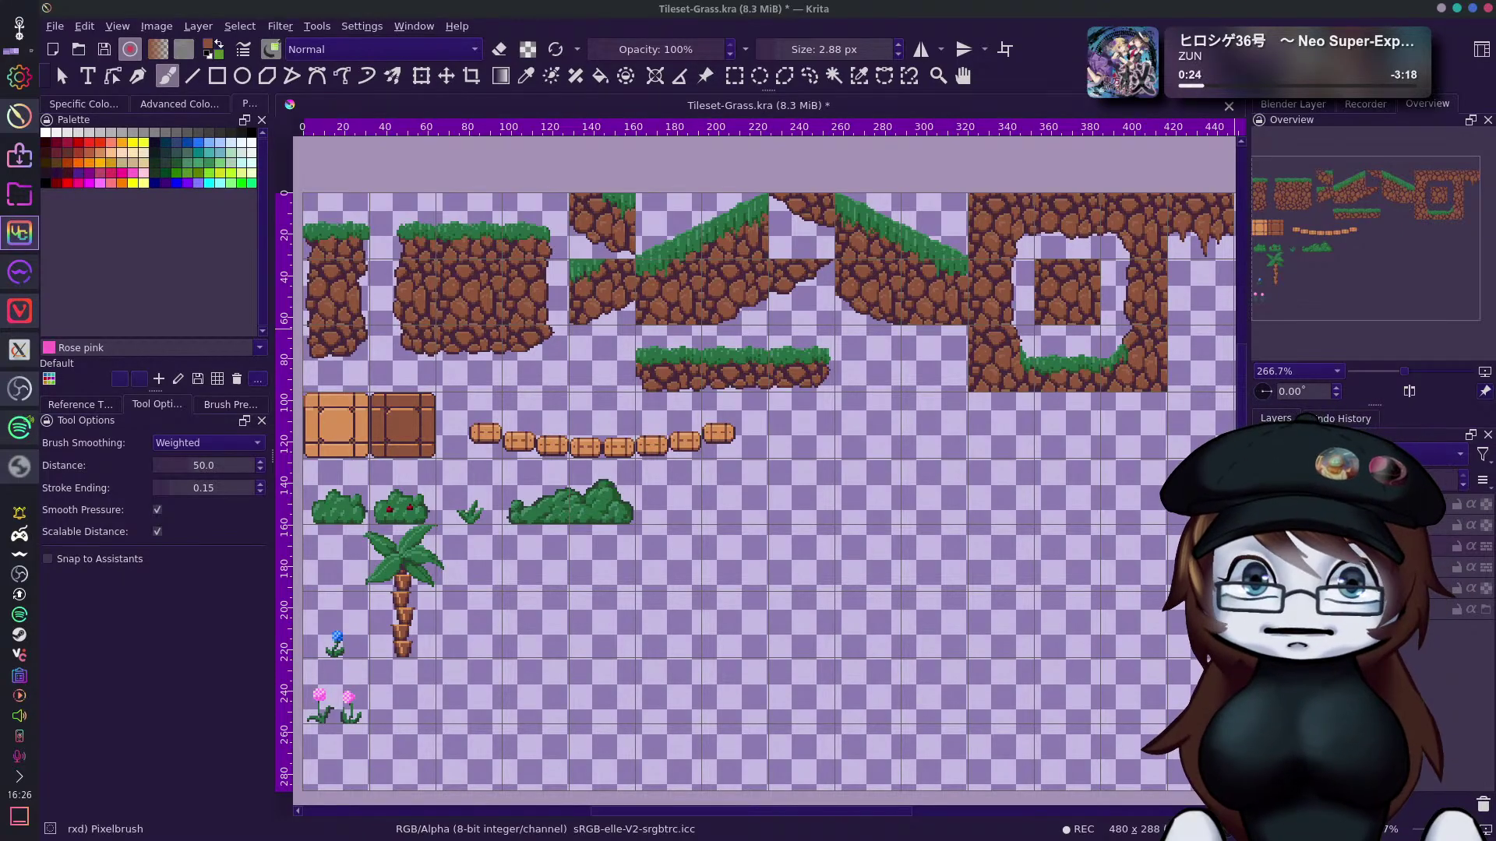
pyautogui.click(1200, 8)
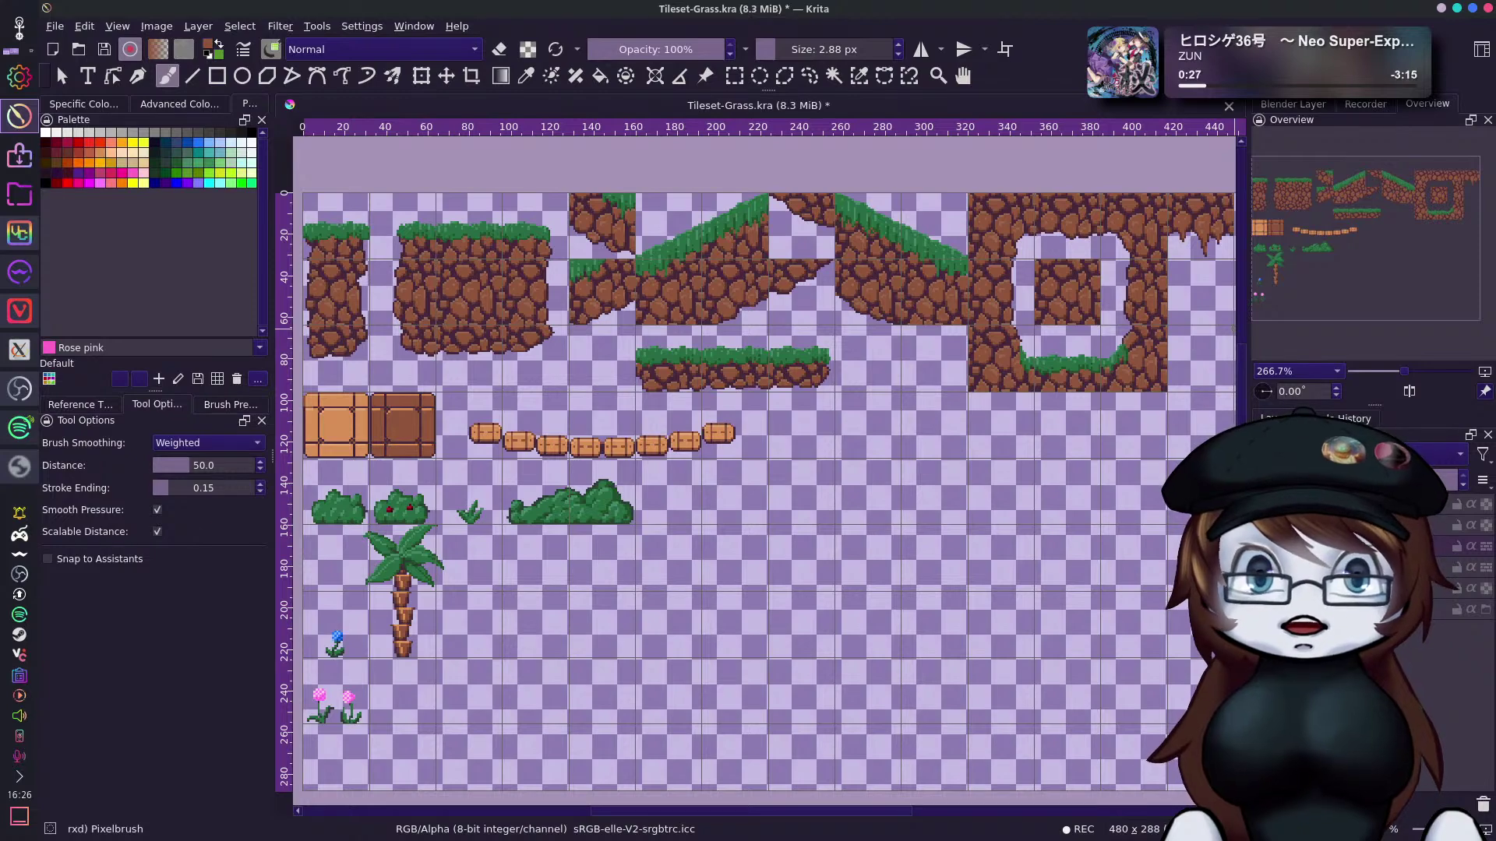
pyautogui.hotkey('alt', 'Tab')
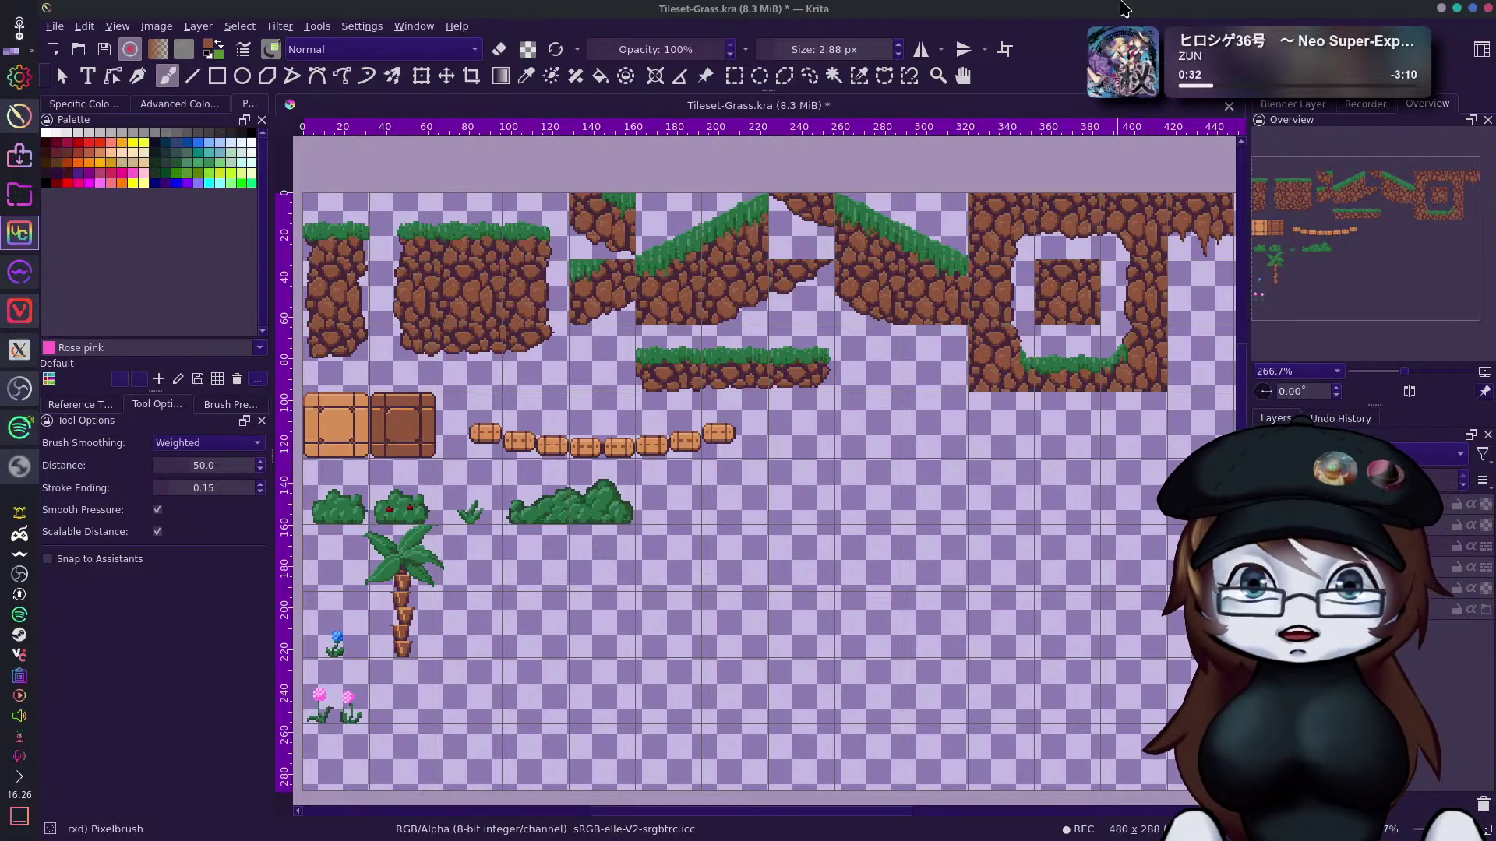
pyautogui.hotkey('alt', 'Tab')
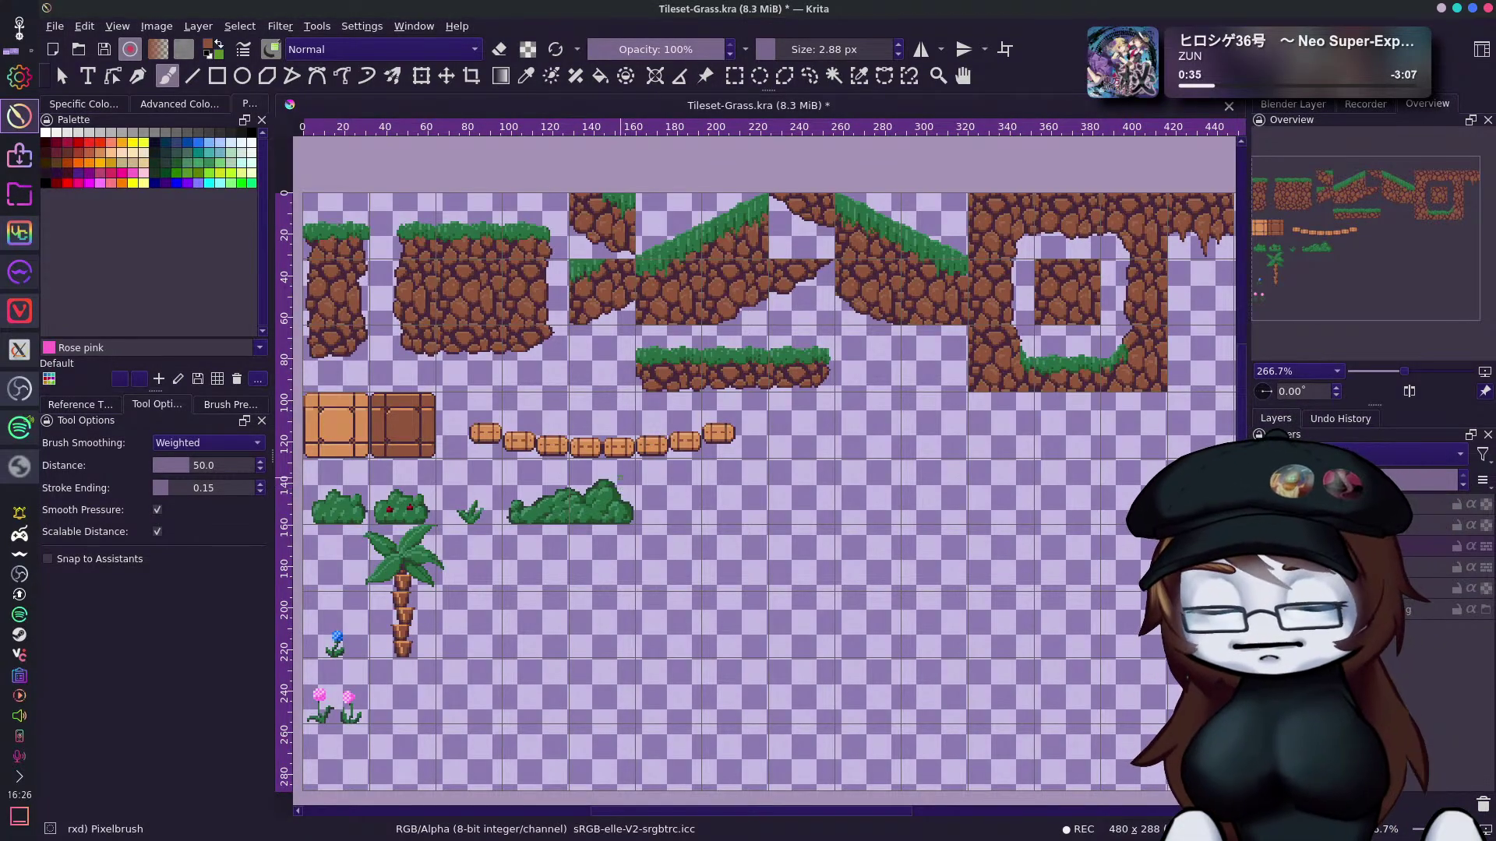
pyautogui.hotkey('ctrl', 'v')
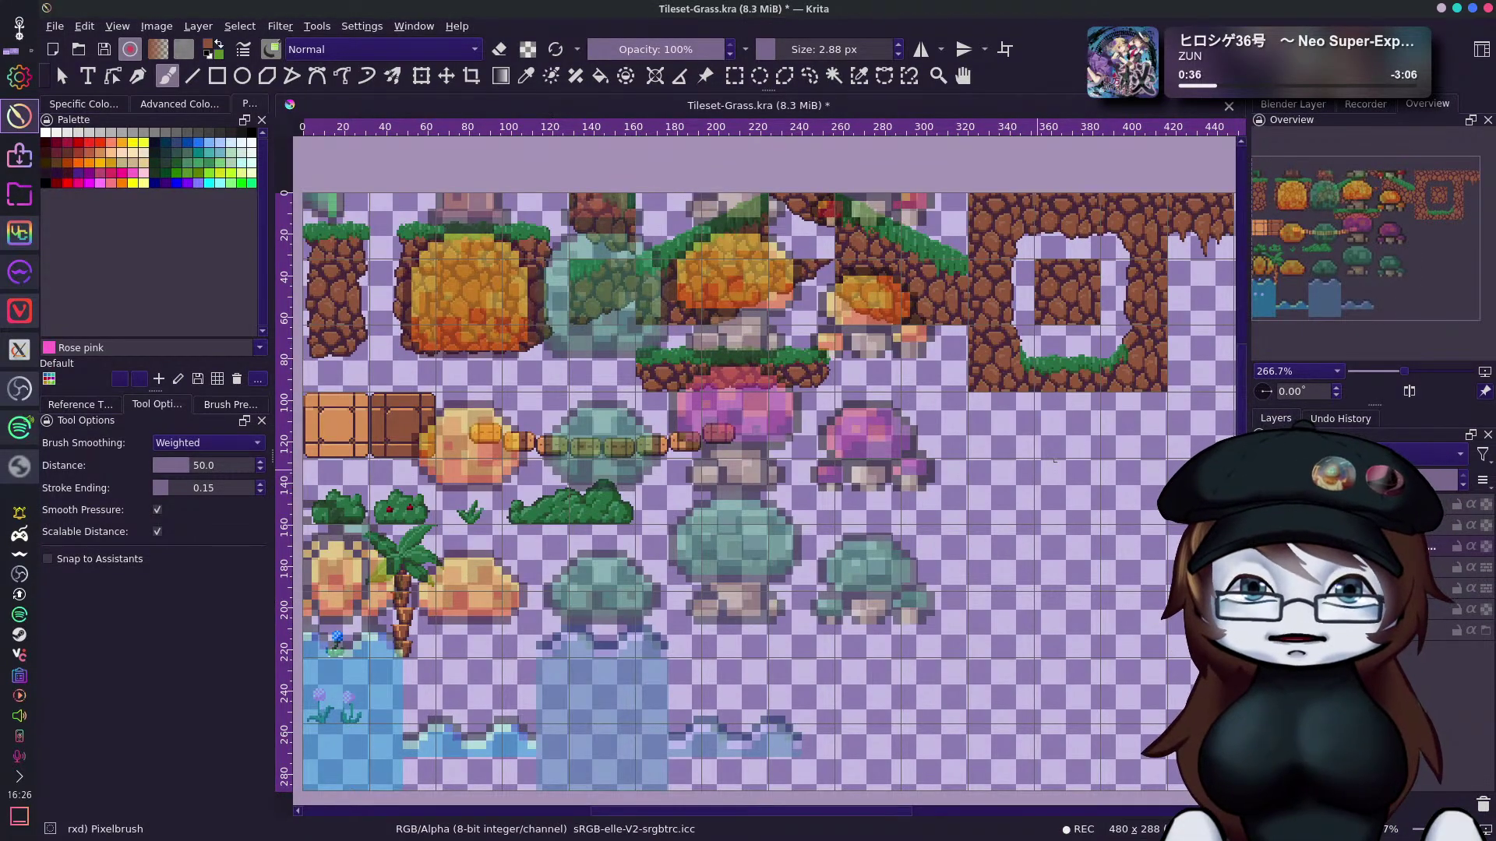
pyautogui.press('1')
pyautogui.press('=')
pyautogui.press('-')
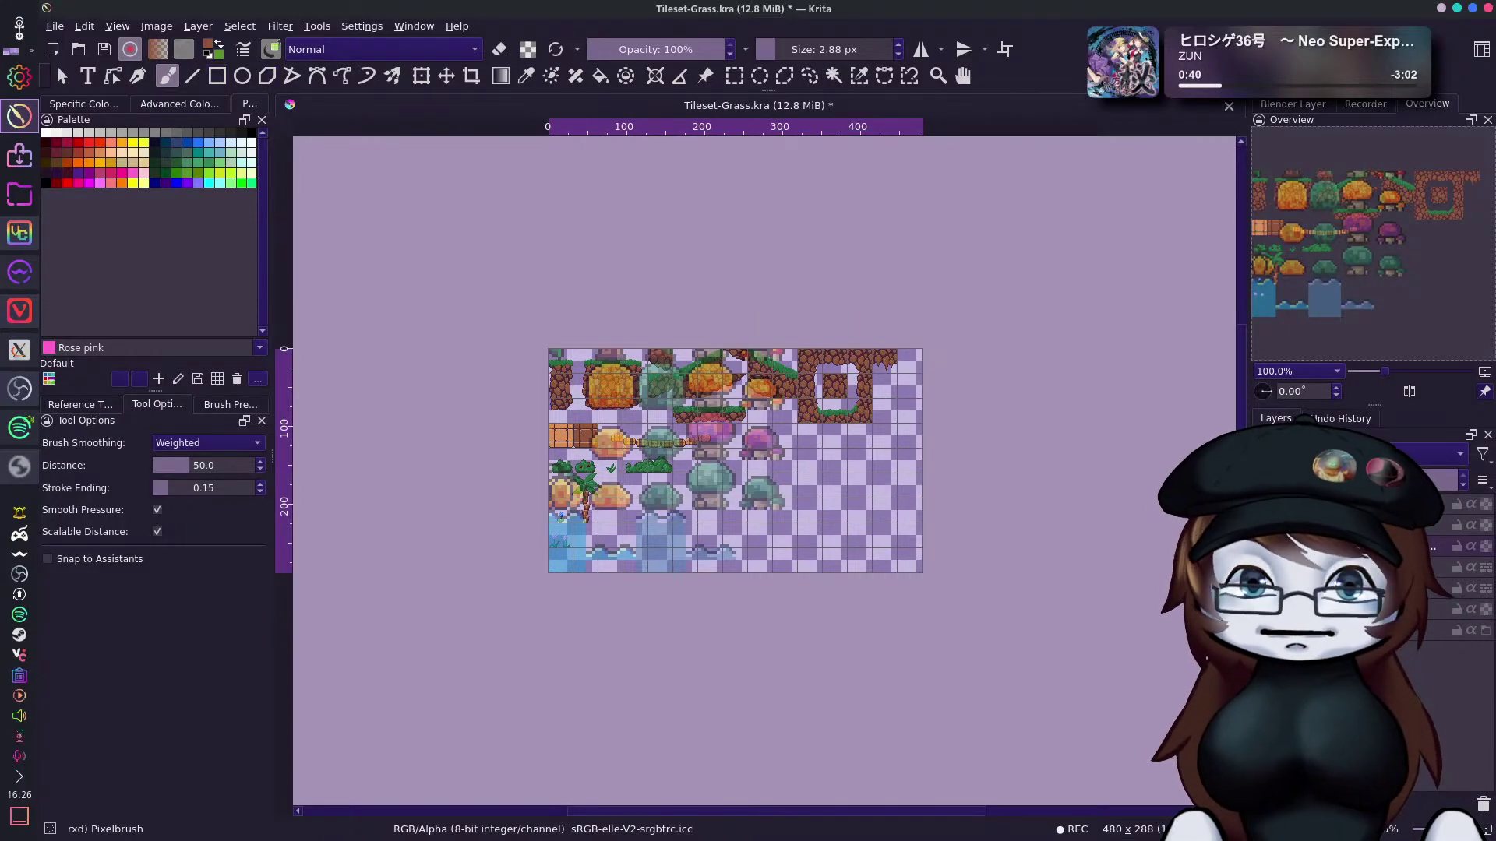
pyautogui.hotkey('ctrl', 'z')
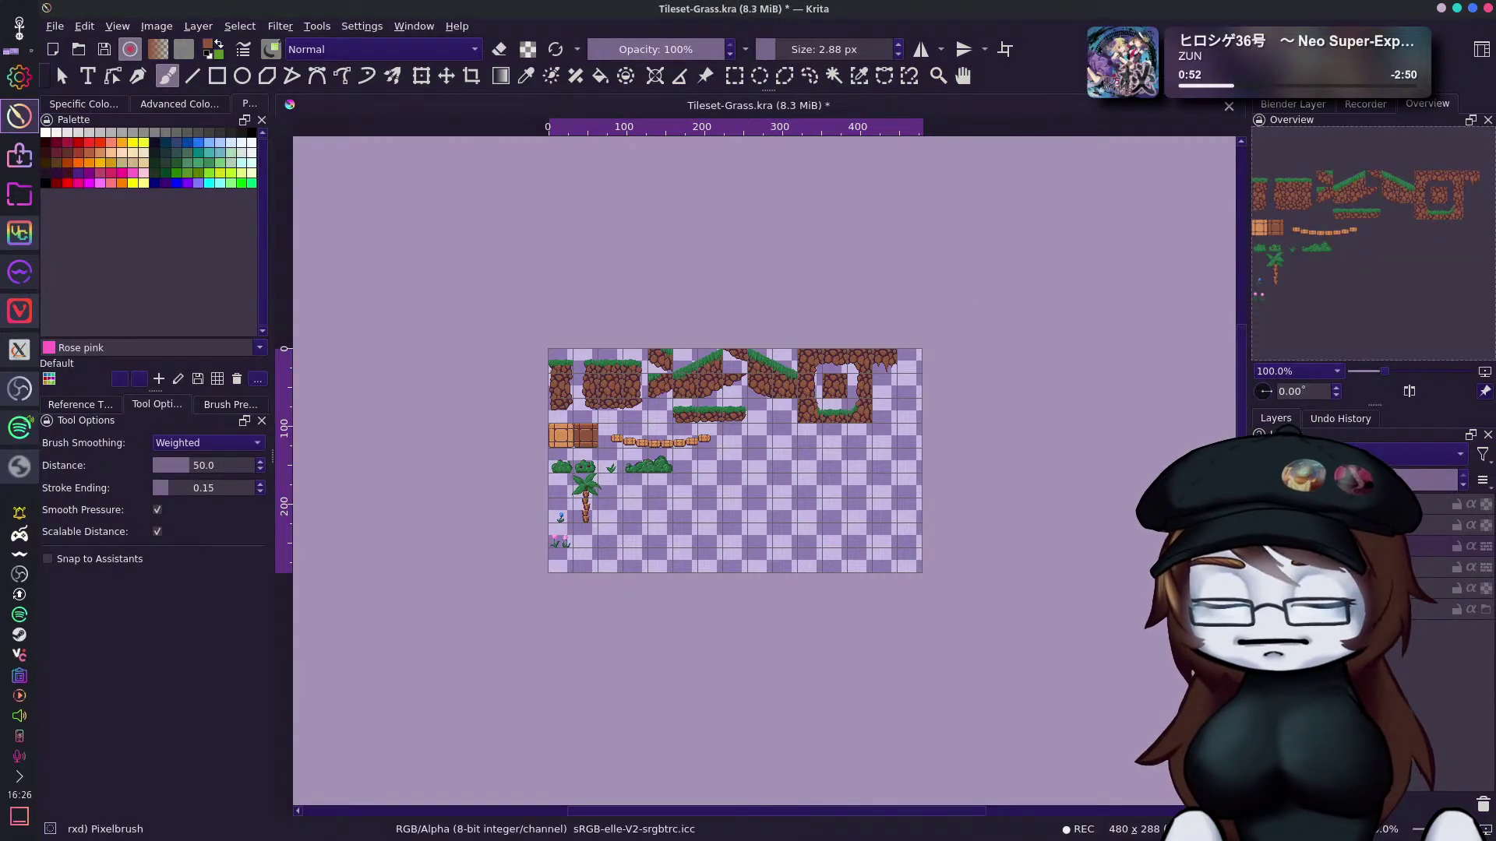
# Paste the copied reference sheet of block, mushroom, palm and water tiles over the grass tileset.
pyautogui.hotkey('ctrl', 'v')
pyautogui.scroll(3, 715, 503)
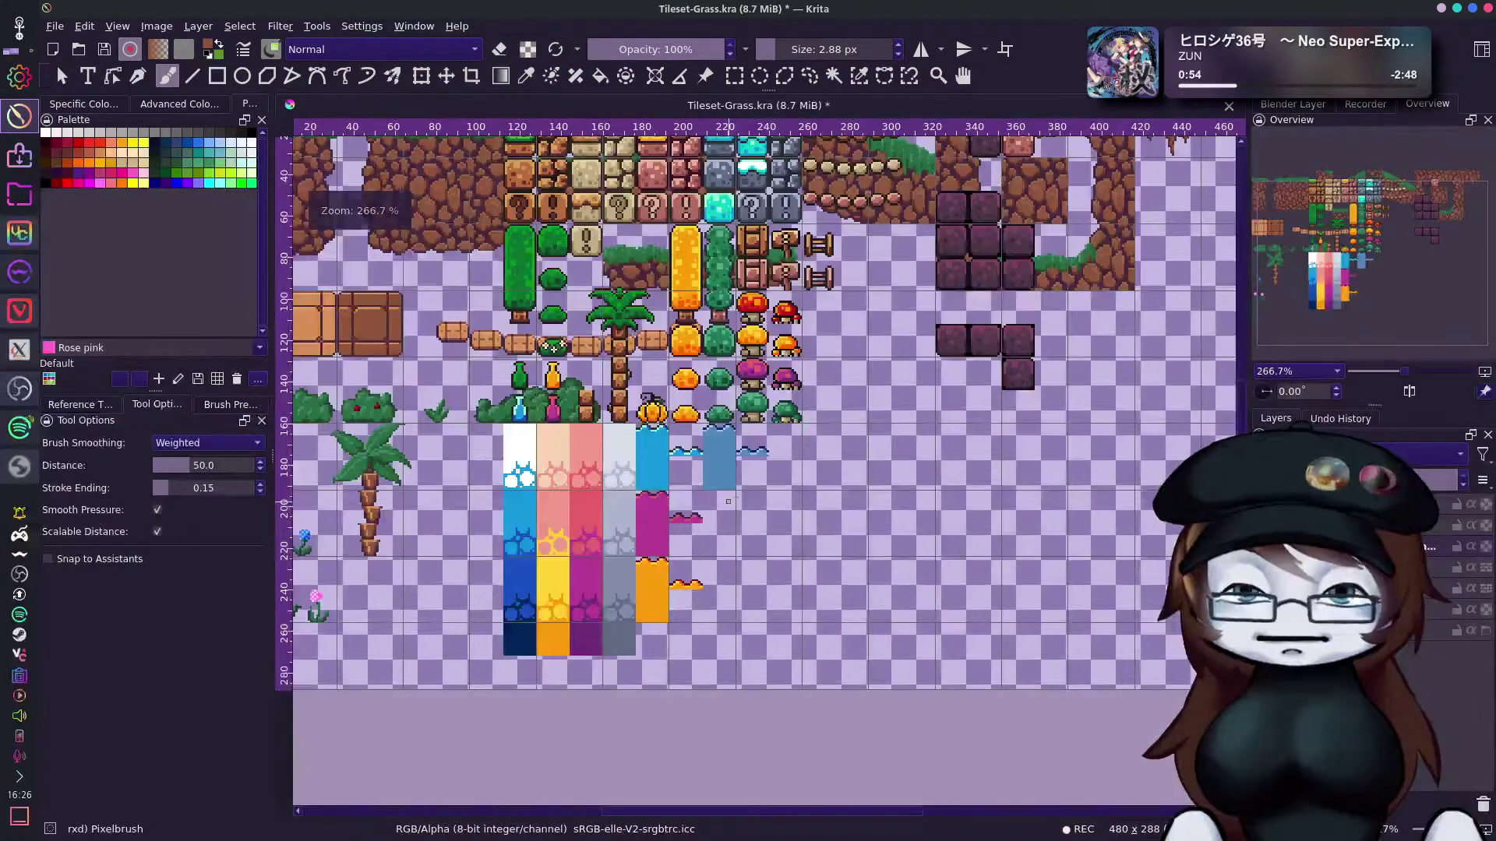
pyautogui.scroll(-1, 797, 473)
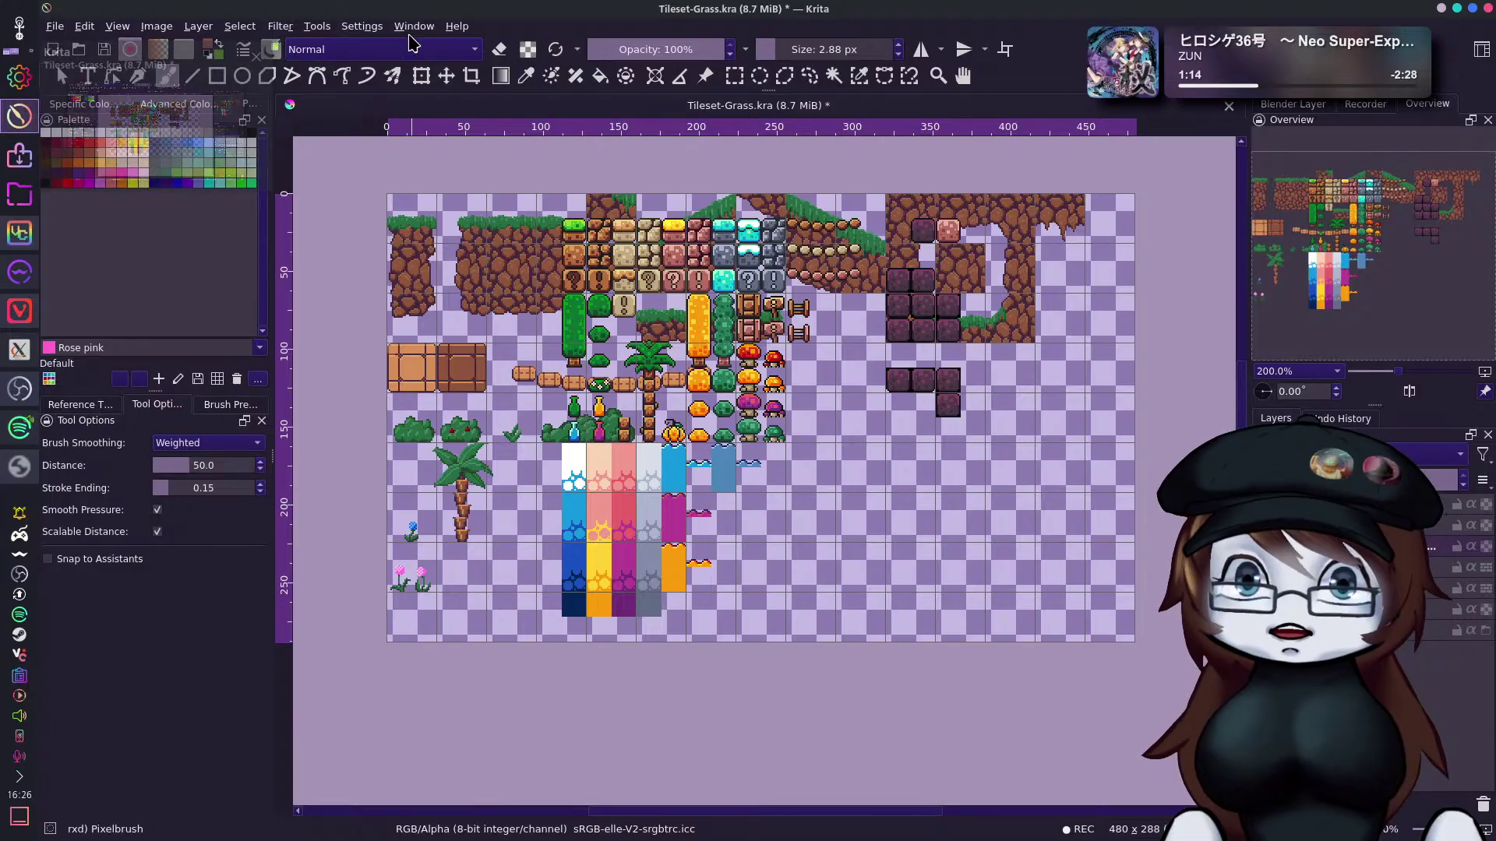
# Scale the pasted reference sheet proportionally to 200 % width and height, move it down and slightly right on the canvas, and apply the transform.
pyautogui.click(421, 76)
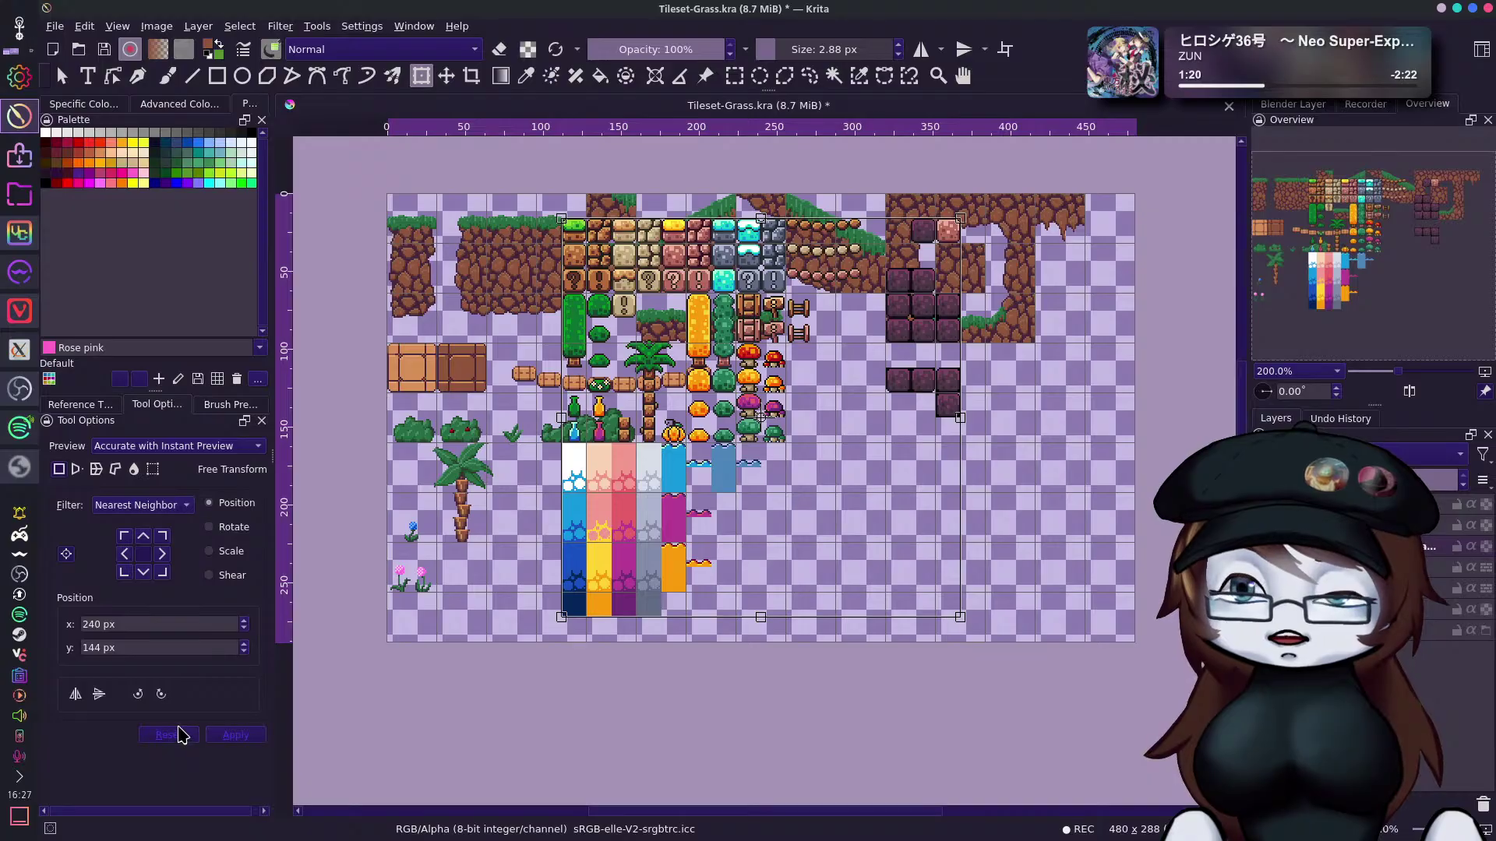
pyautogui.click(225, 557)
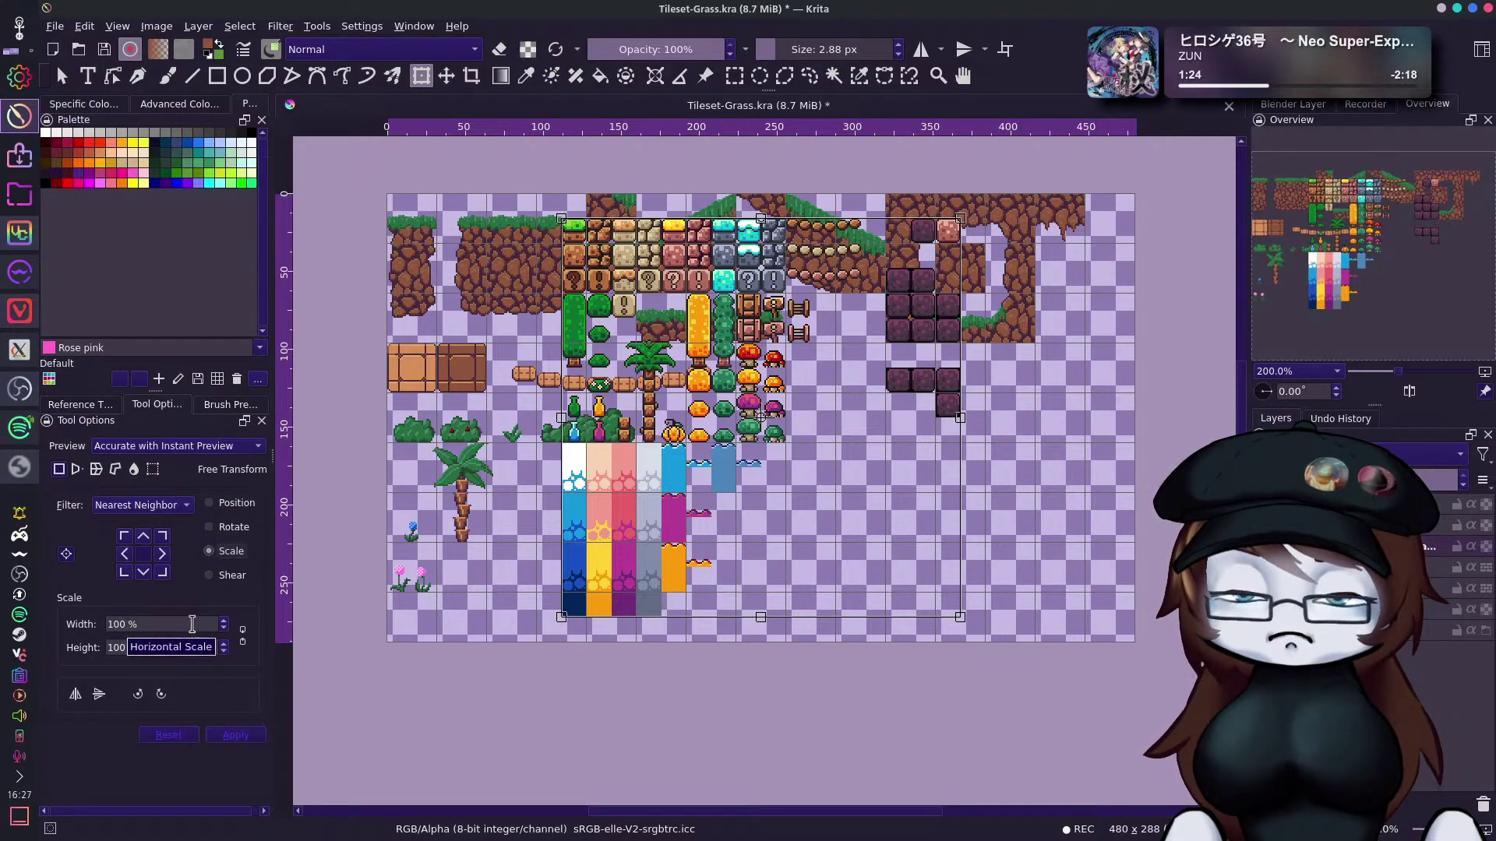
pyautogui.click(243, 635)
pyautogui.press('BackSpace')
pyautogui.press('BackSpace')
pyautogui.press('BackSpace')
pyautogui.write('2')
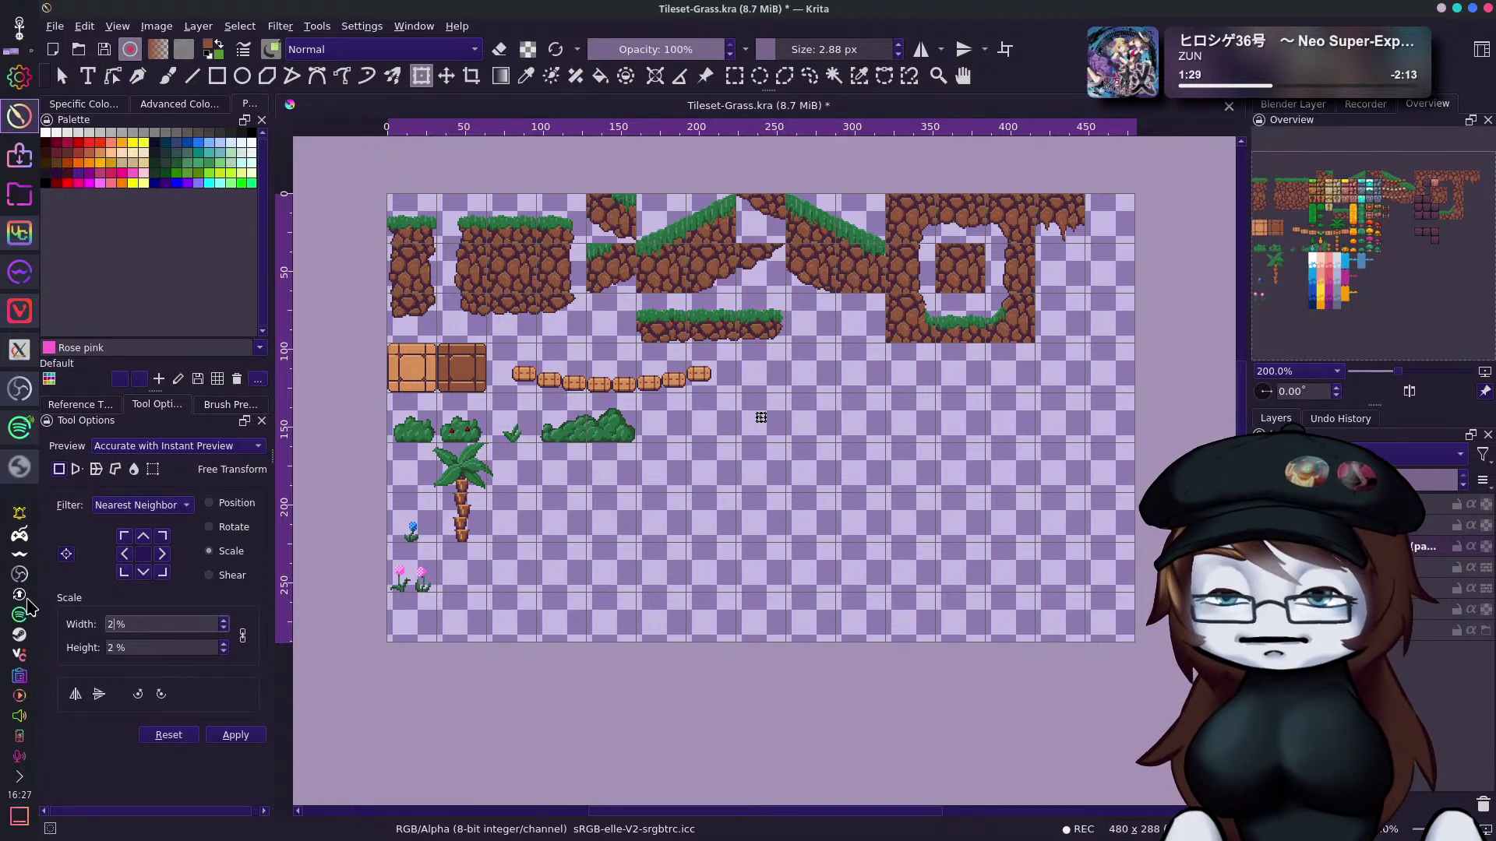
pyautogui.write('00')
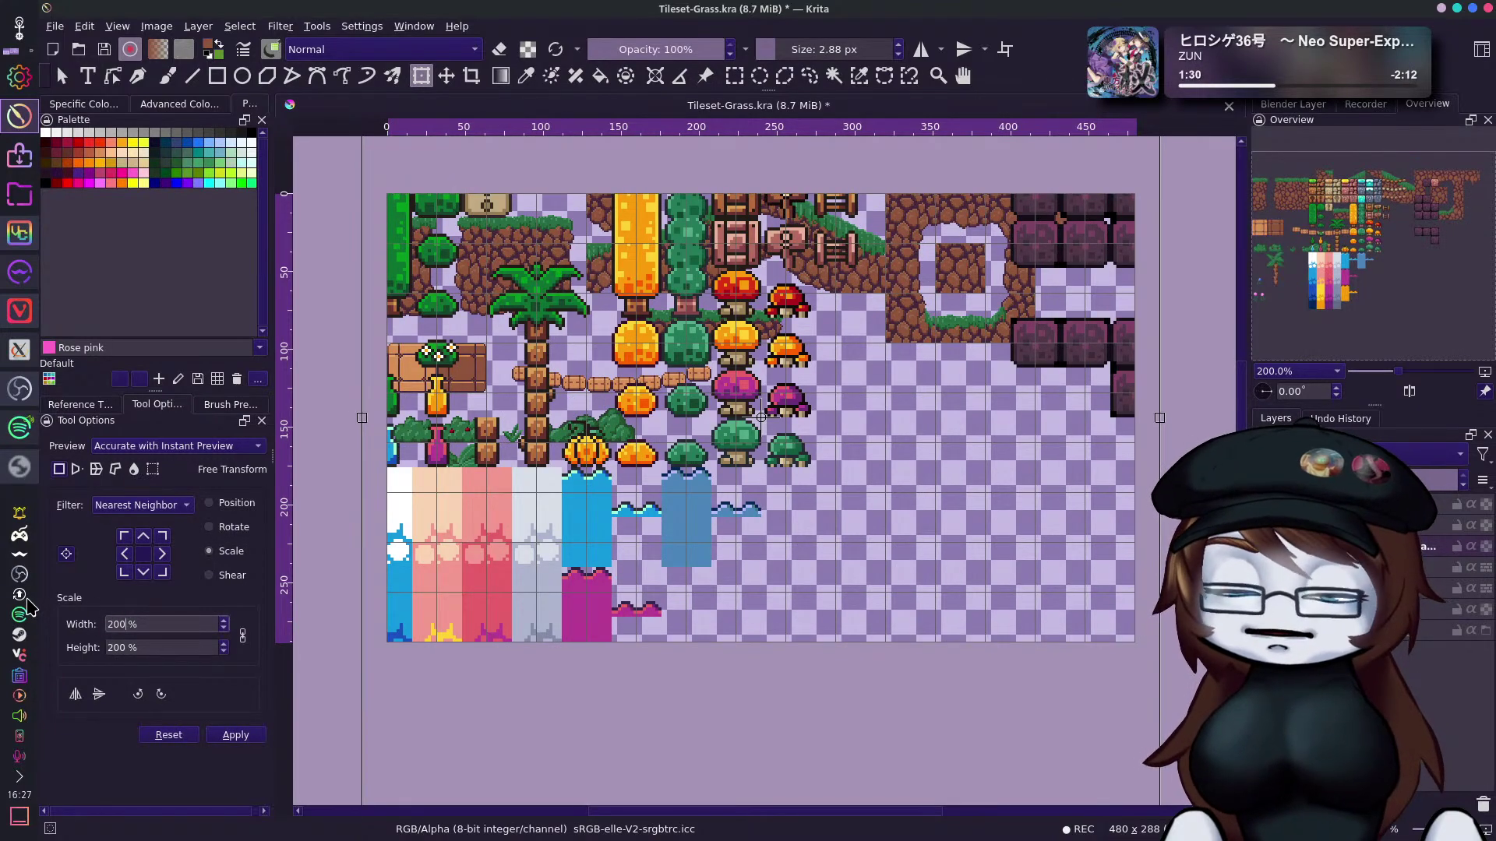
pyautogui.press('Return')
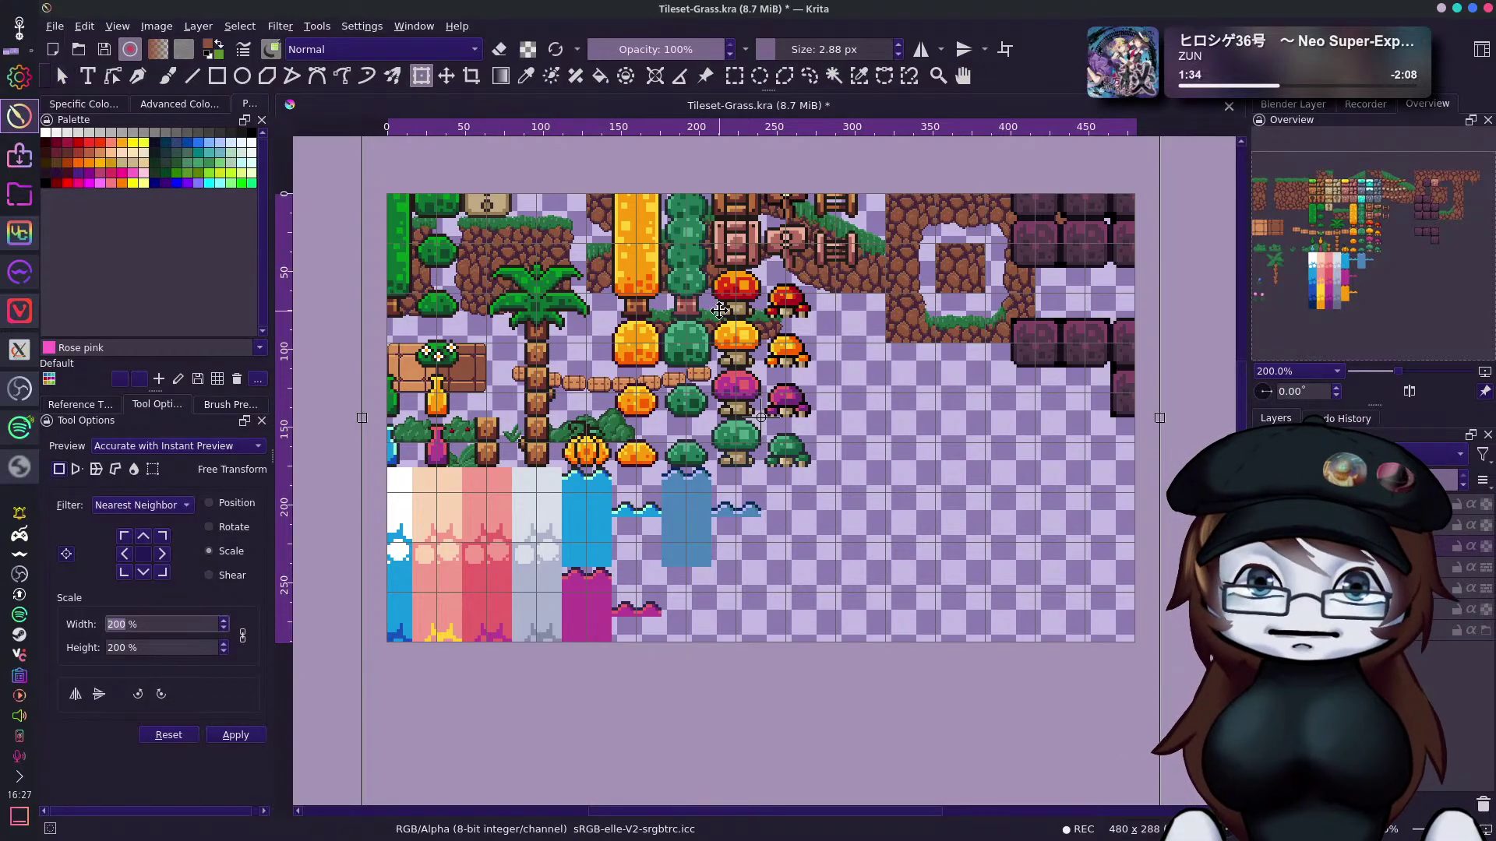
pyautogui.moveTo(719, 310); pyautogui.dragTo(760, 459)
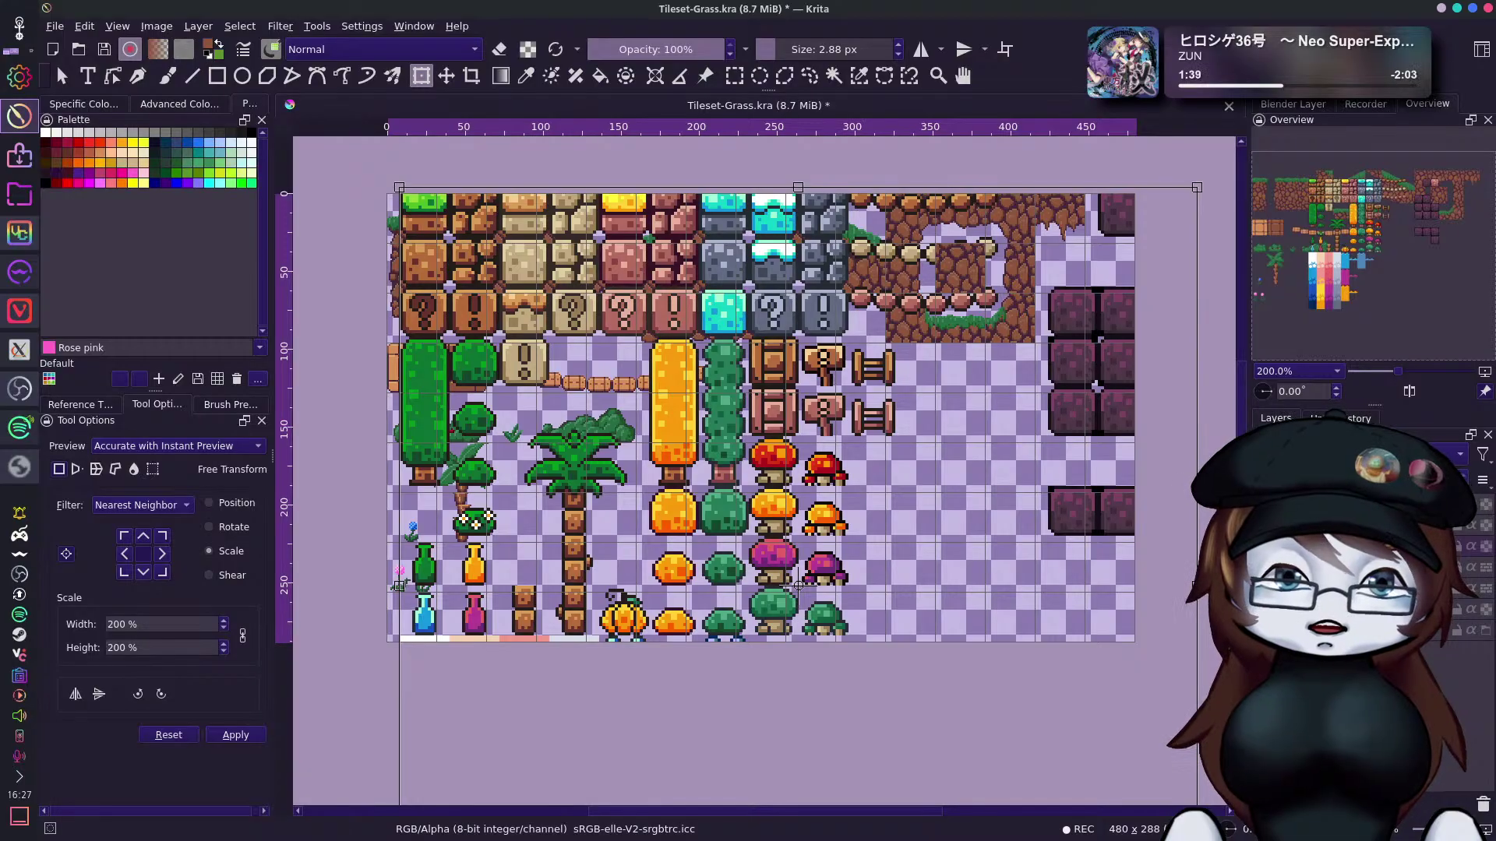
pyautogui.press('Return')
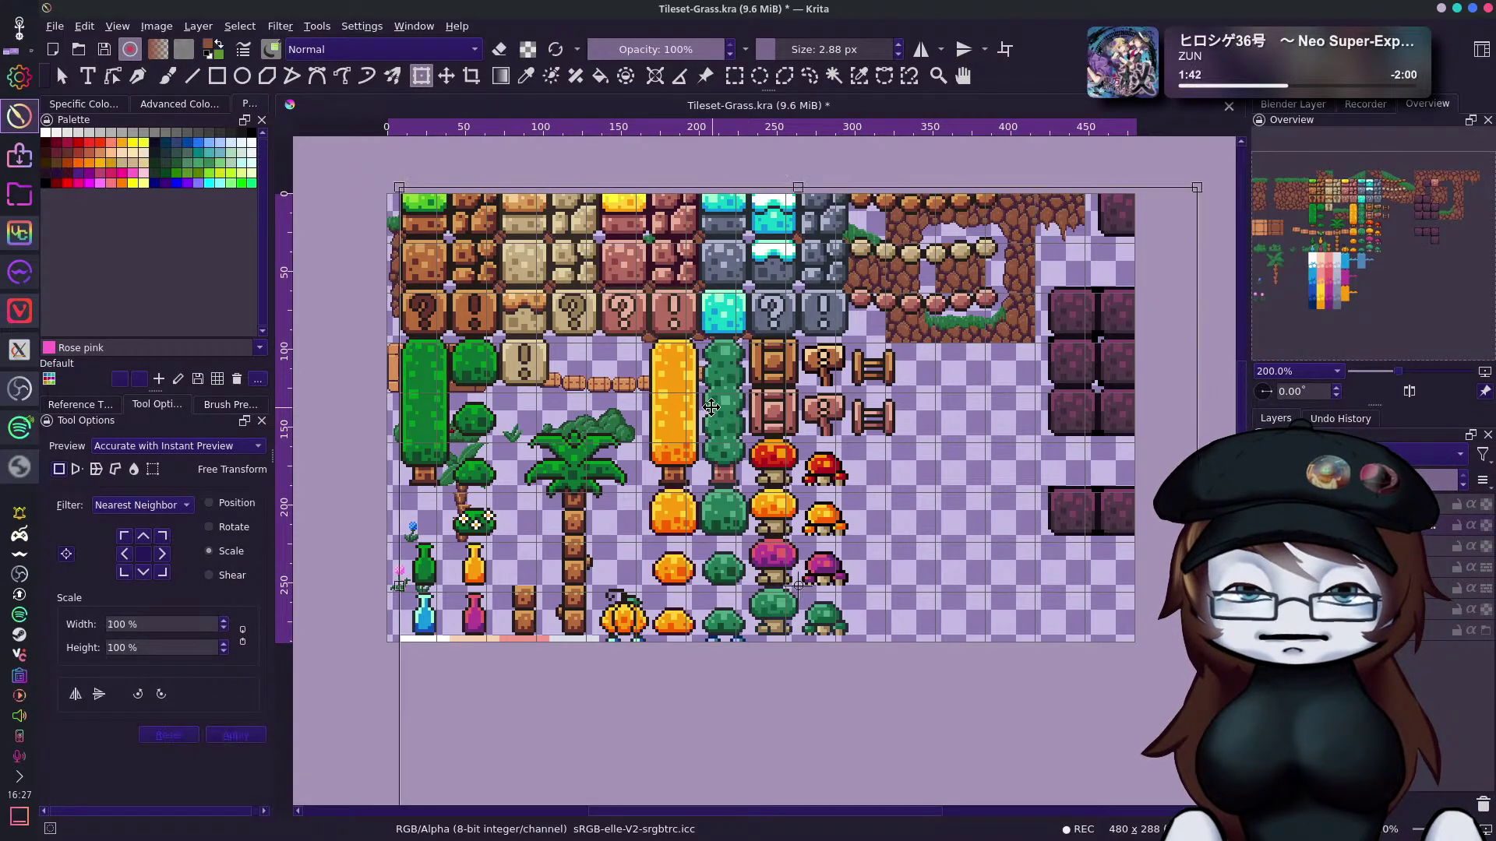
pyautogui.moveTo(778, 482); pyautogui.dragTo(925, 590)
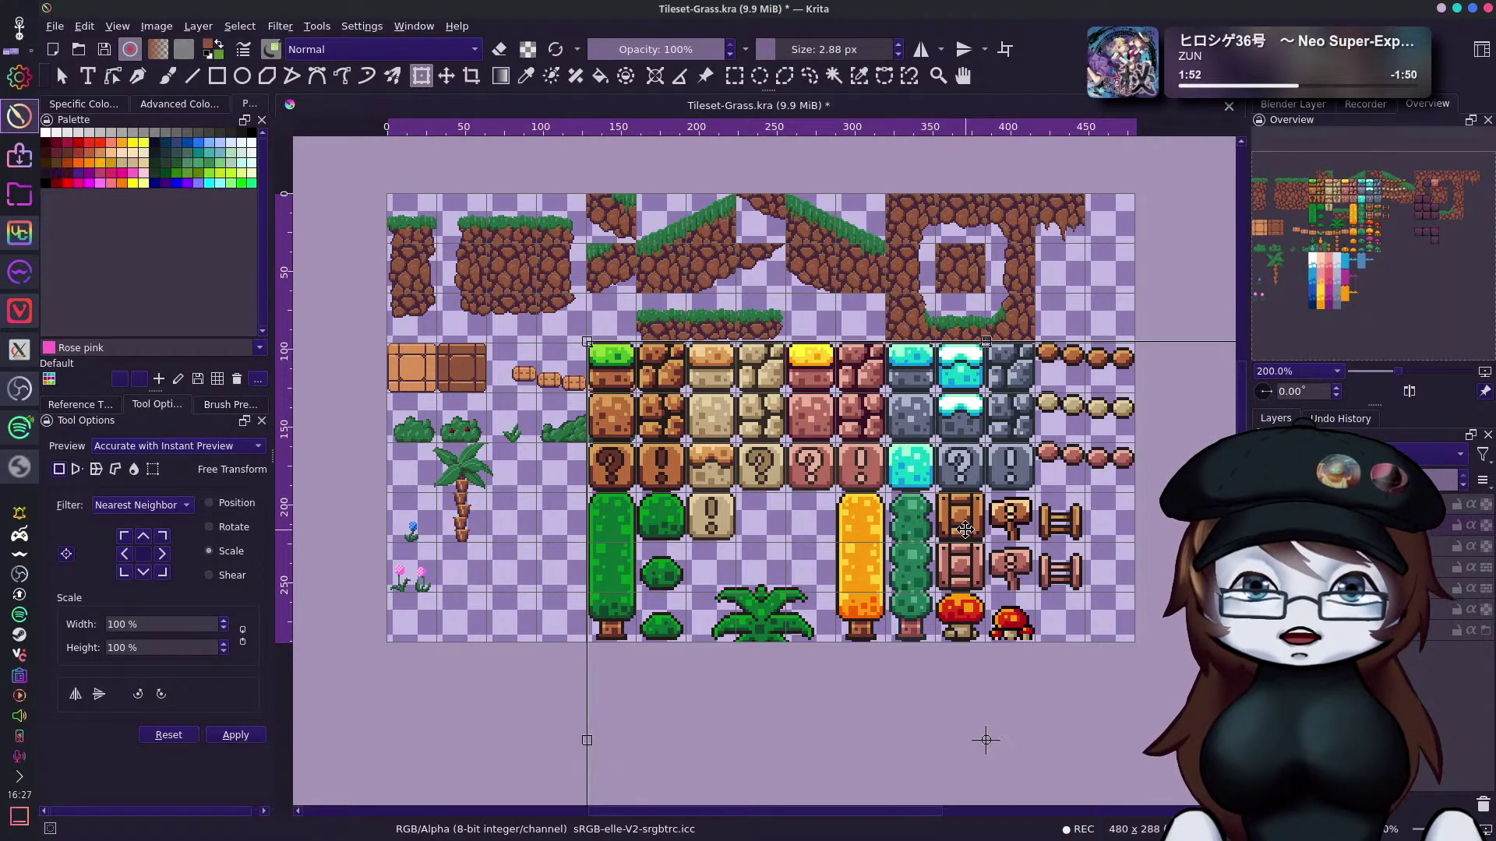
pyautogui.moveTo(1026, 549); pyautogui.dragTo(929, 415)
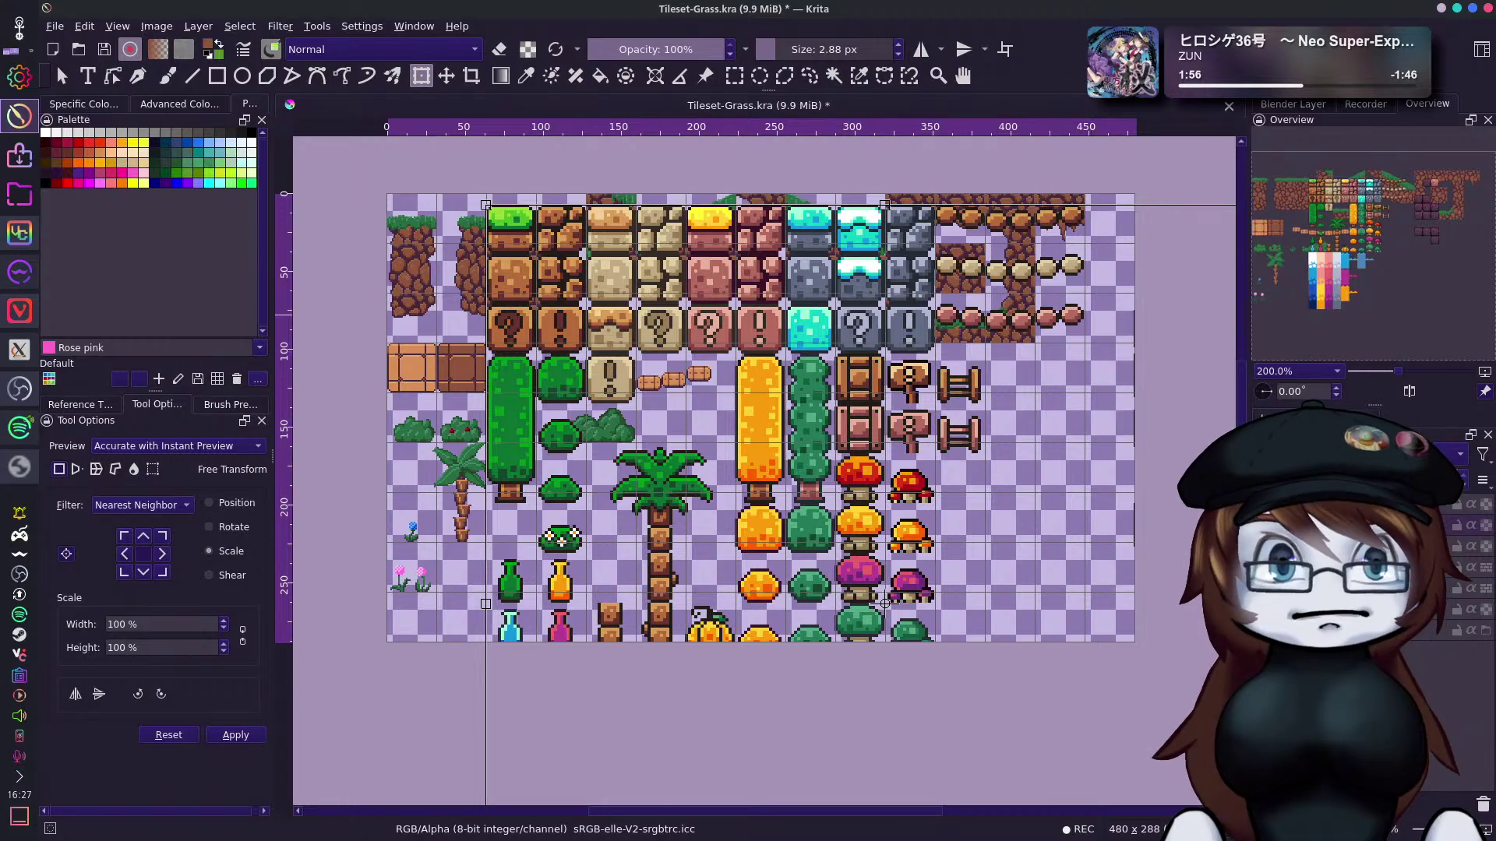
pyautogui.moveTo(899, 317); pyautogui.dragTo(935, 505)
pyautogui.moveTo(988, 383); pyautogui.dragTo(973, 436)
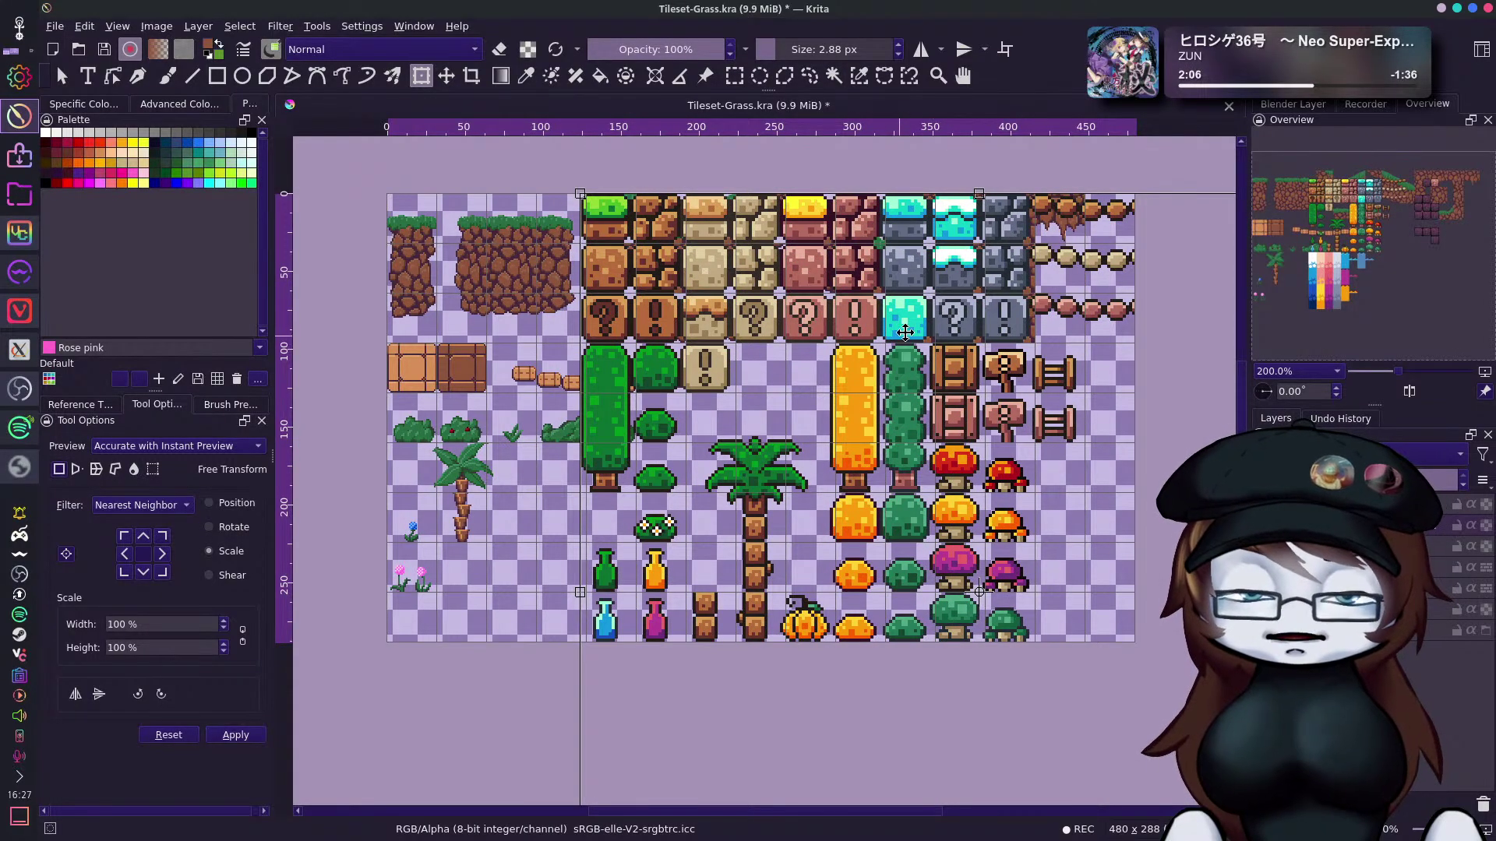
pyautogui.moveTo(1029, 370); pyautogui.dragTo(1040, 317)
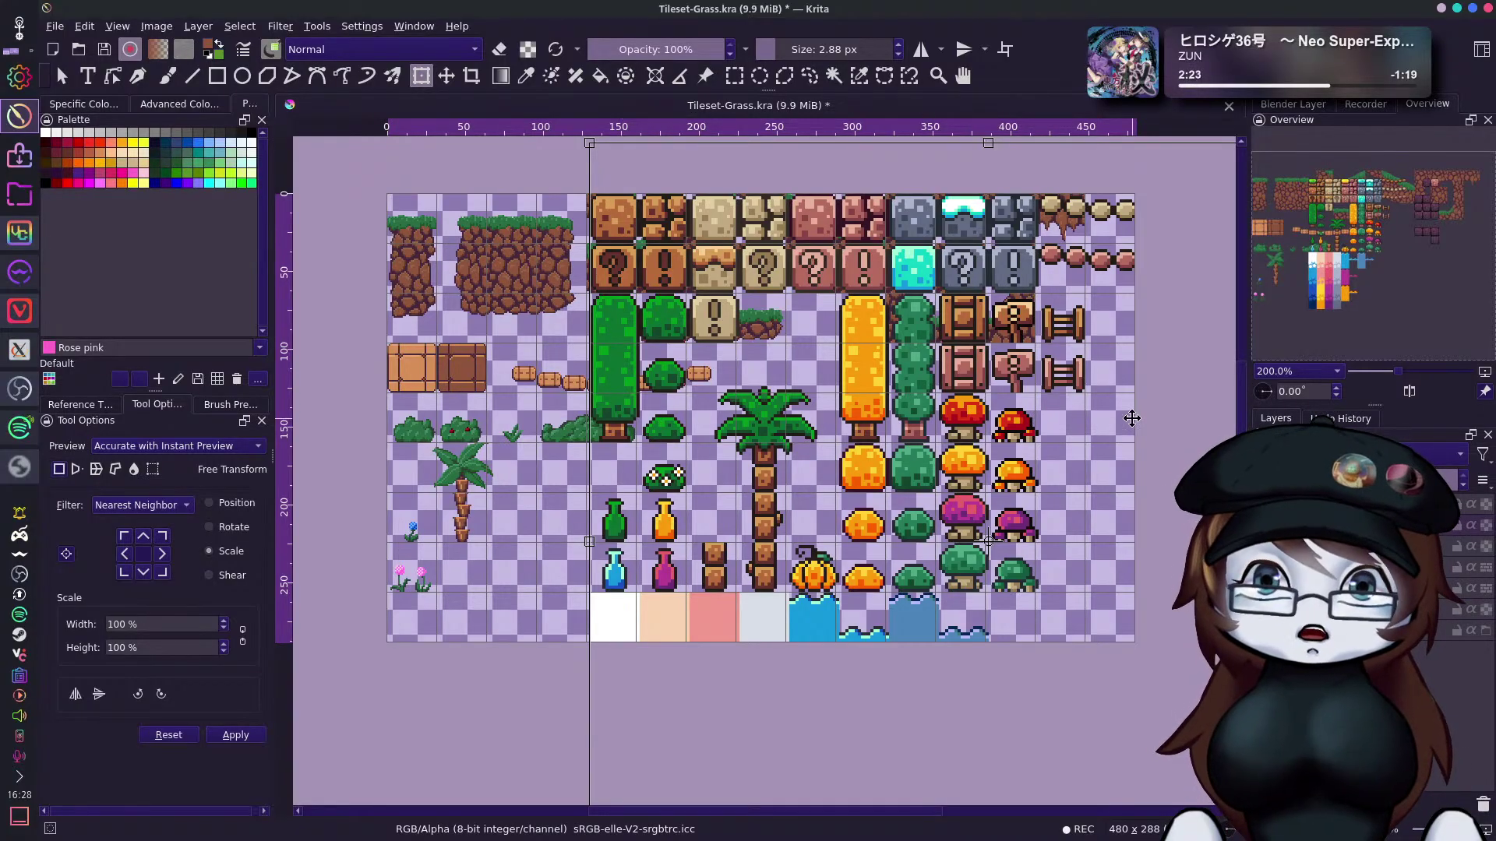
pyautogui.moveTo(990, 269); pyautogui.dragTo(837, 196)
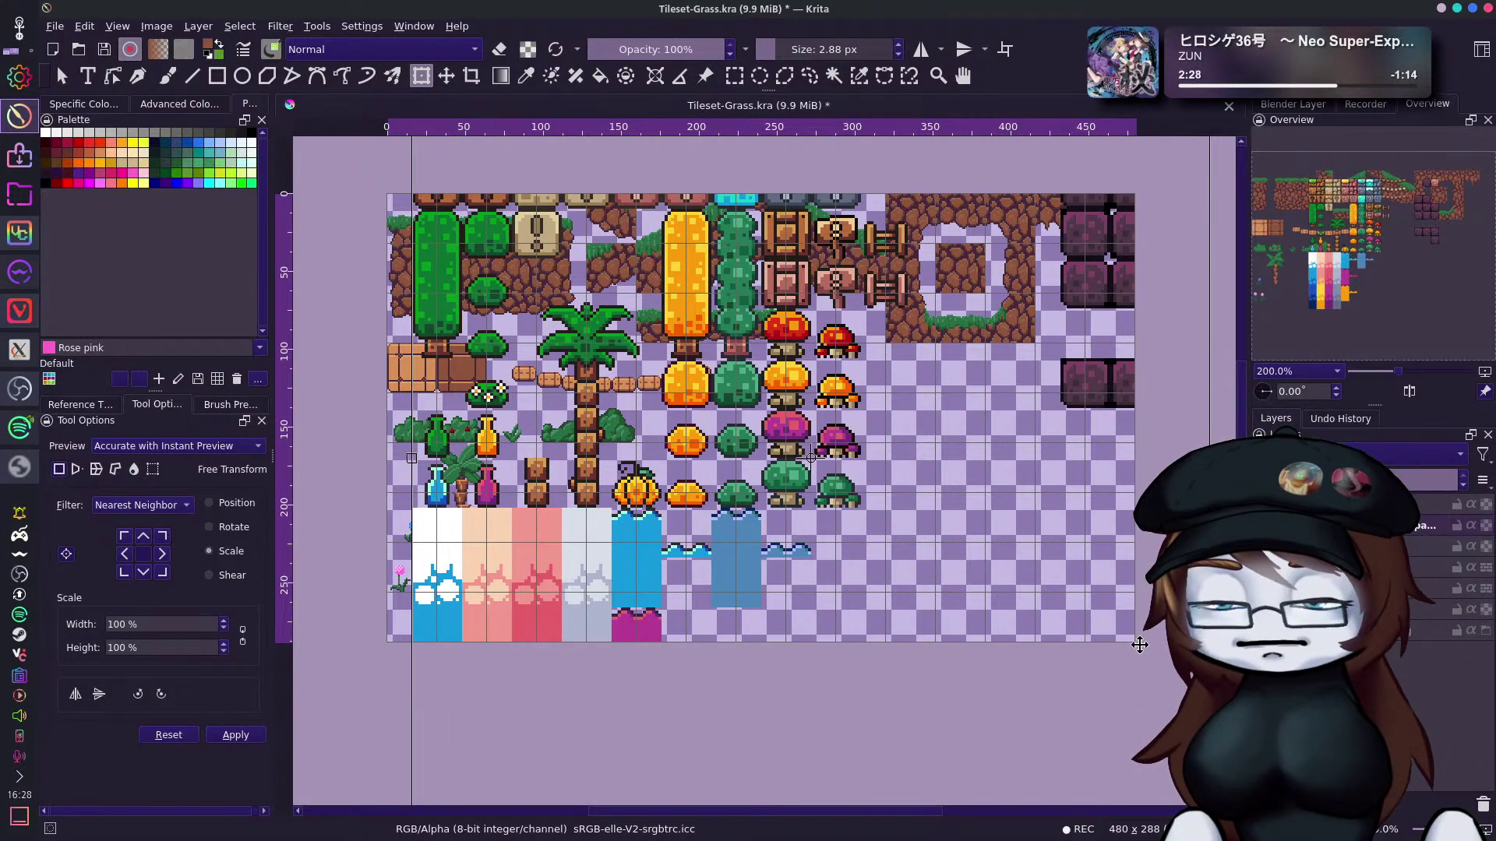
pyautogui.press('Escape')
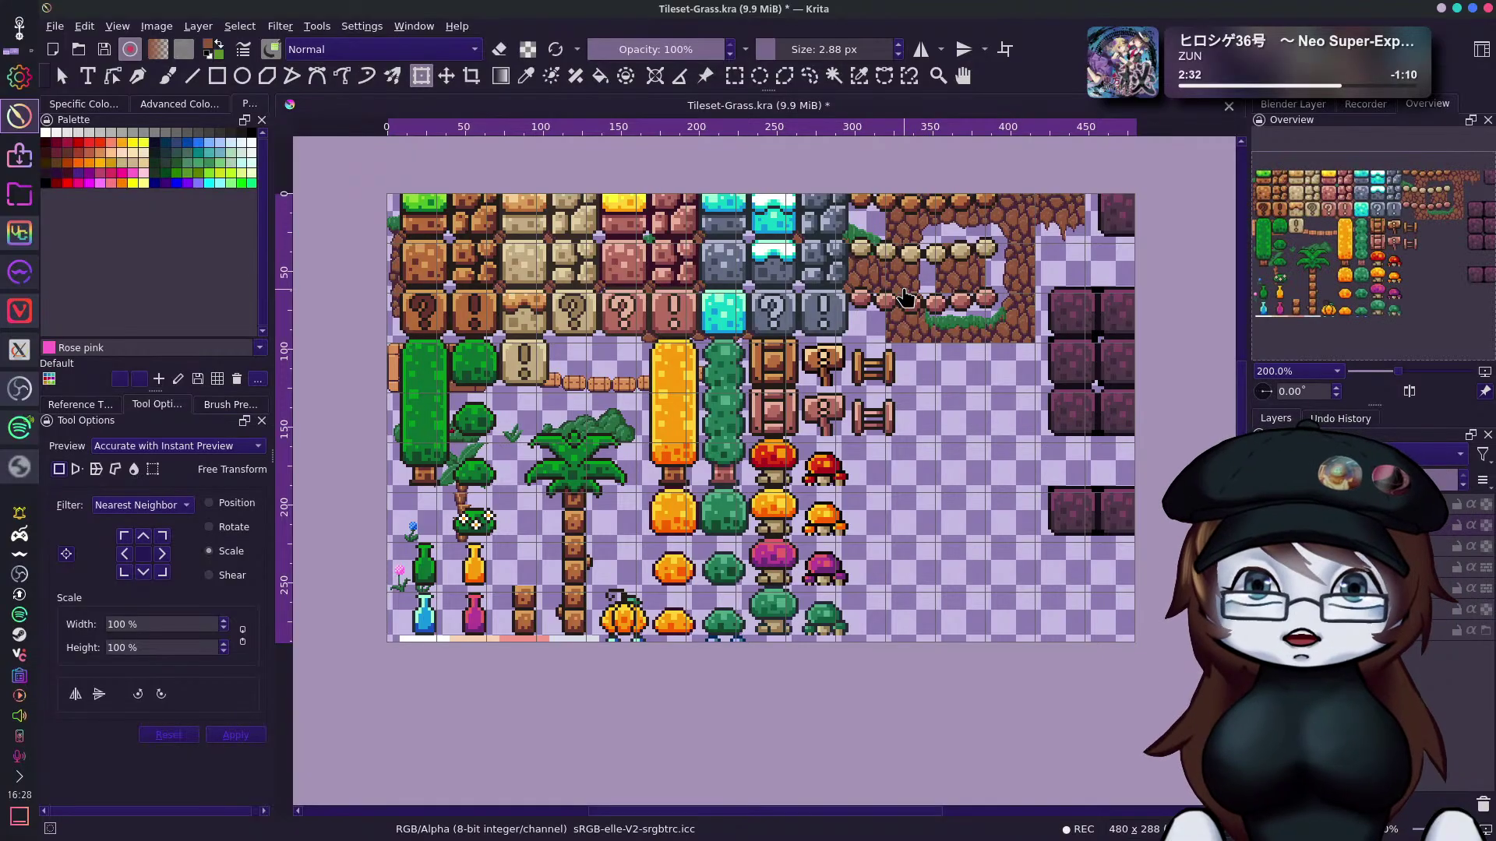
pyautogui.moveTo(804, 303); pyautogui.dragTo(801, 340)
pyautogui.press('Escape')
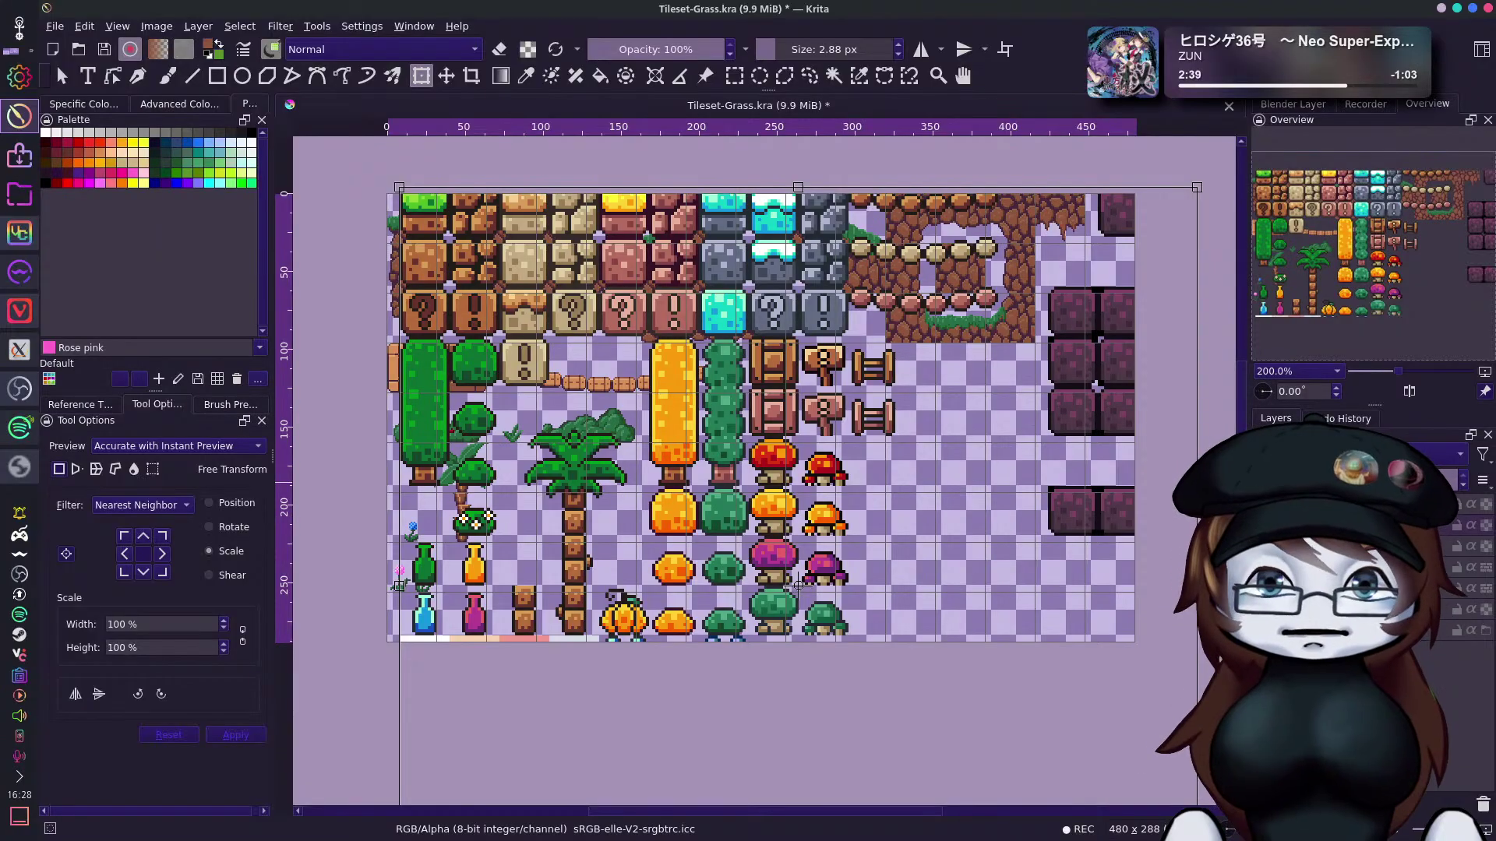
# Hide the pasted reference sheet, toggling it to compare its plants with the finished bushes, palm and flowers up close.
pyautogui.click(1263, 525)
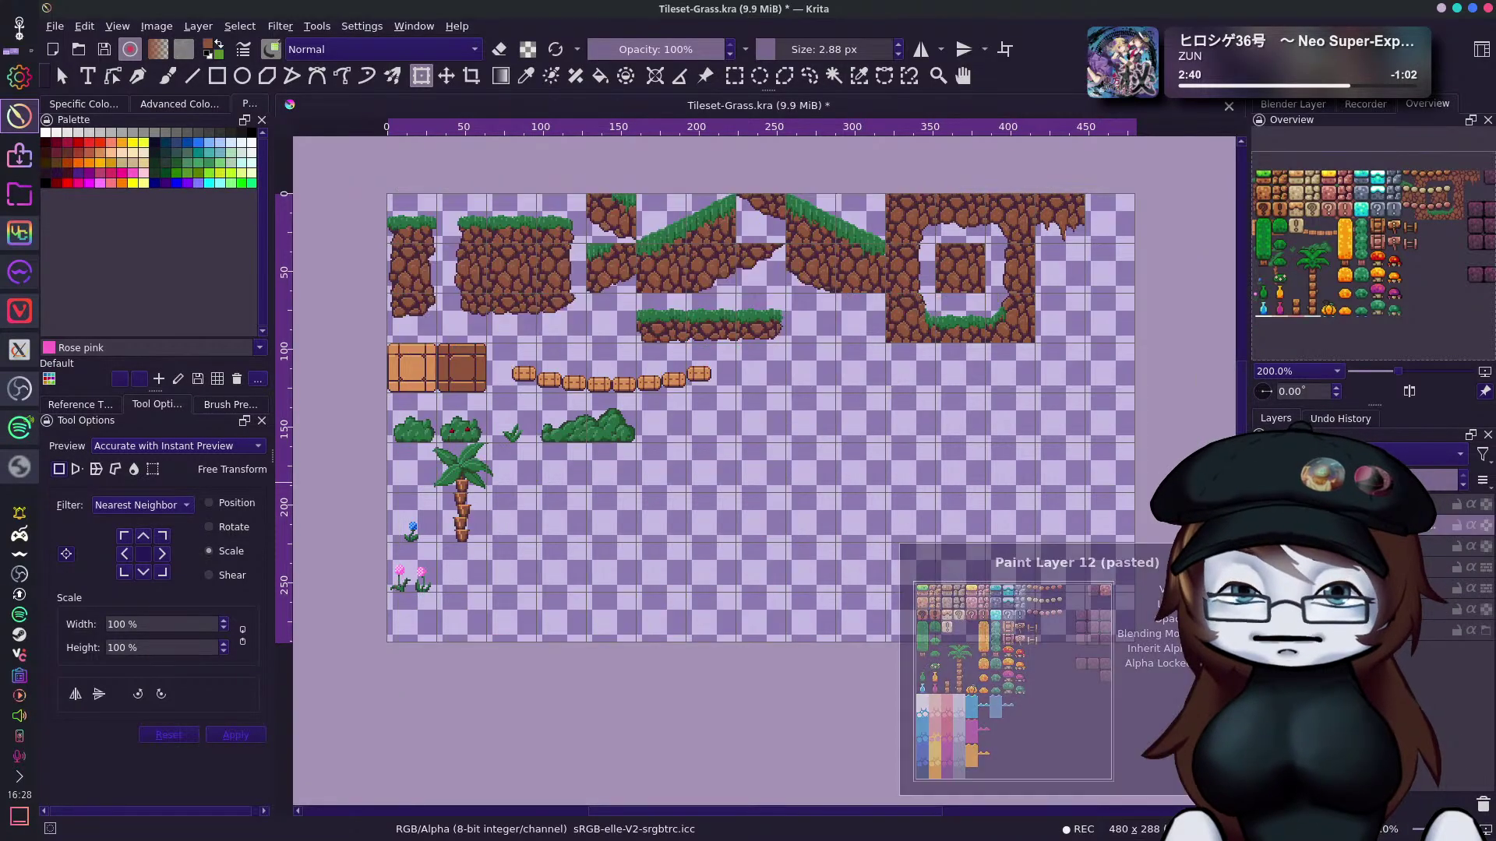
pyautogui.scroll(3, 474, 544)
pyautogui.moveTo(629, 514); pyautogui.dragTo(857, 538)
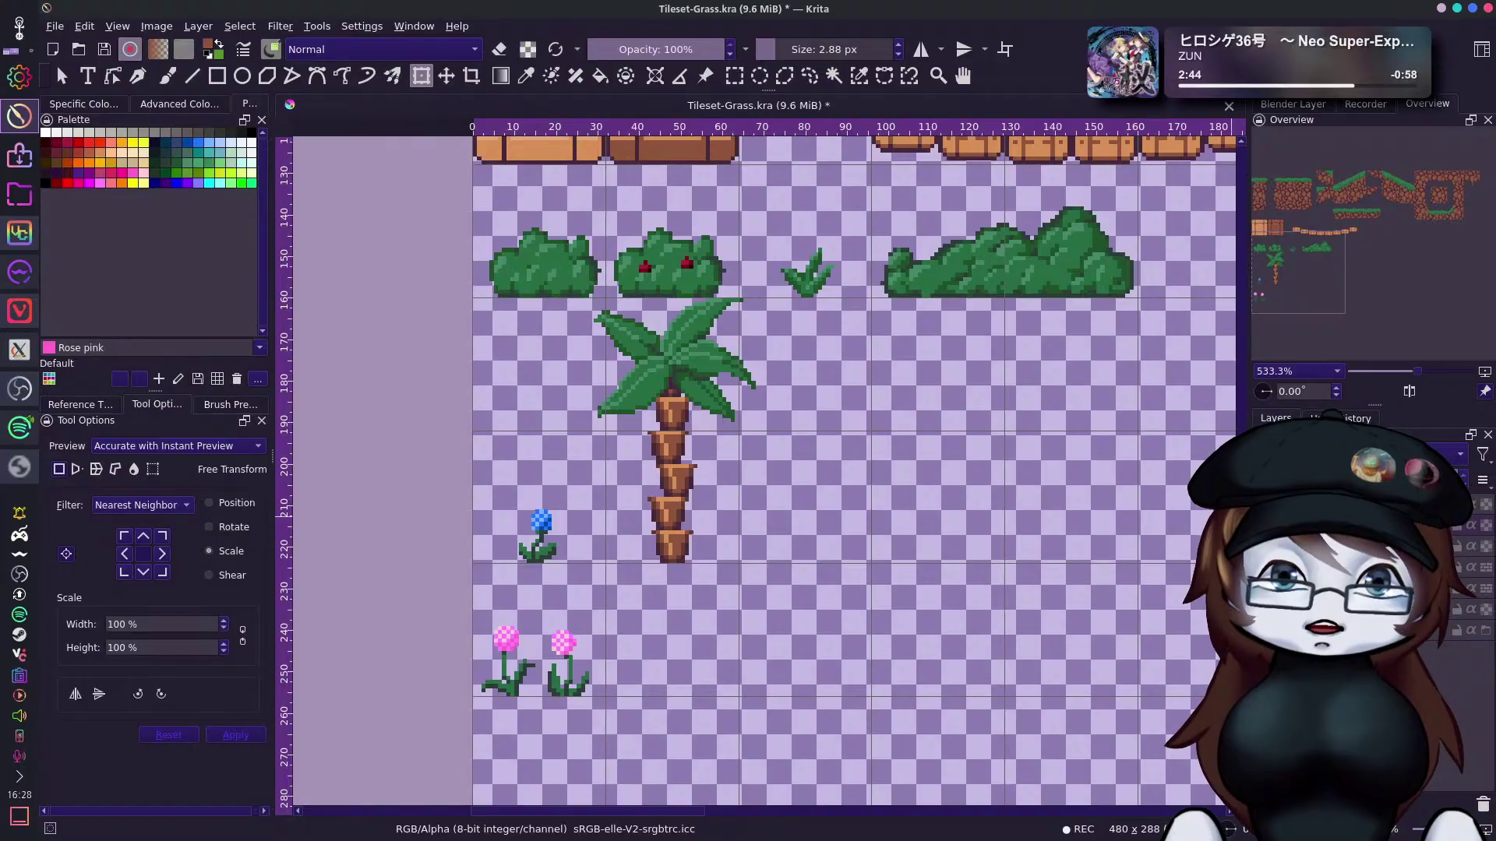
pyautogui.click(1262, 525)
pyautogui.click(1263, 525)
pyautogui.click(1263, 525)
pyautogui.click(1263, 525)
pyautogui.click(1263, 525)
pyautogui.click(1263, 525)
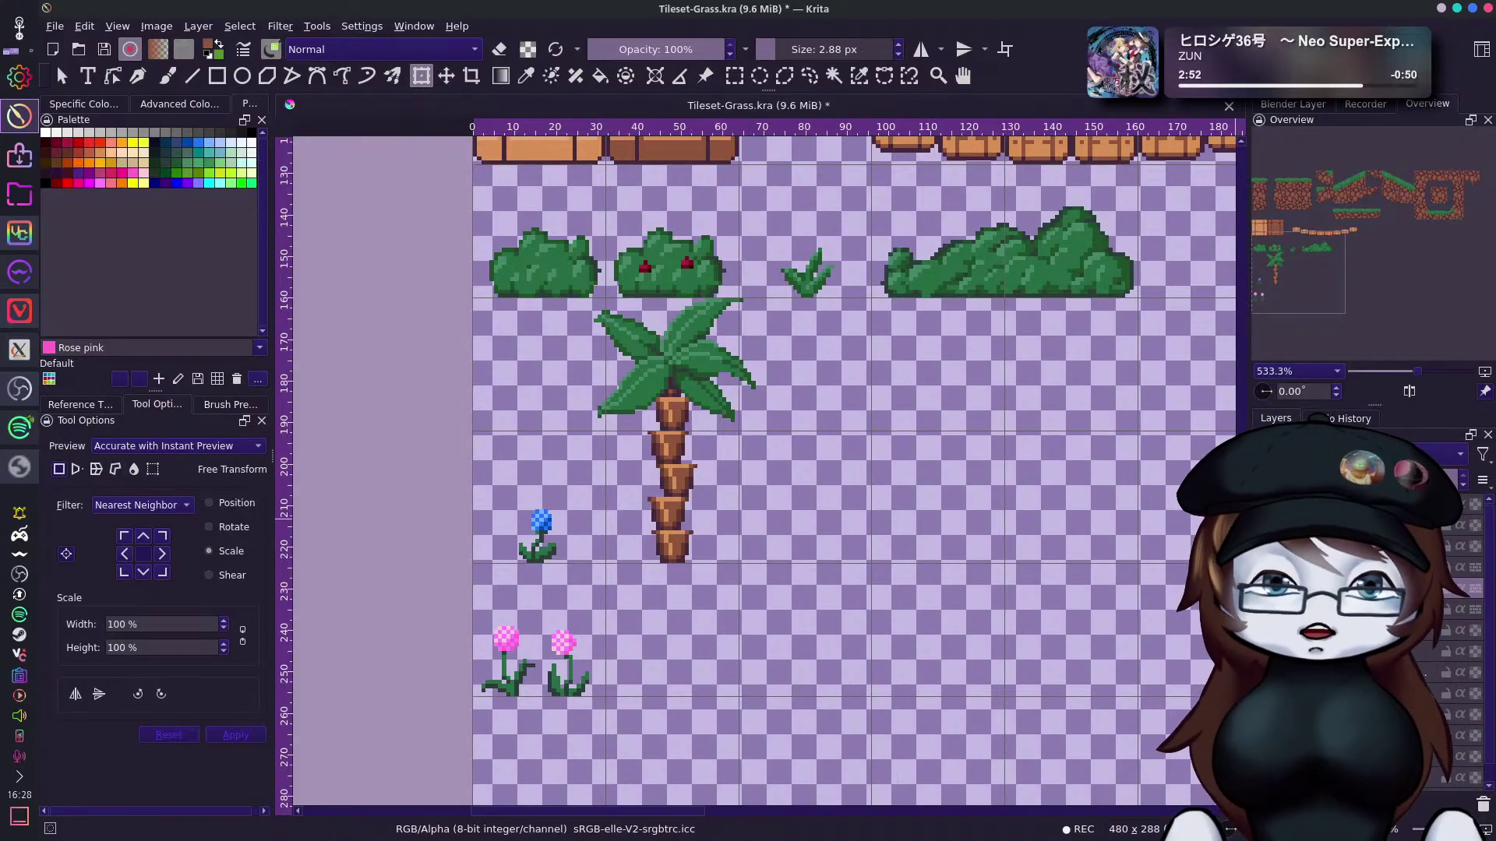
# Select a tileset layer to paint on and activate the Freehand Brush with the Pixelbrush preset.
pyautogui.click(1291, 589)
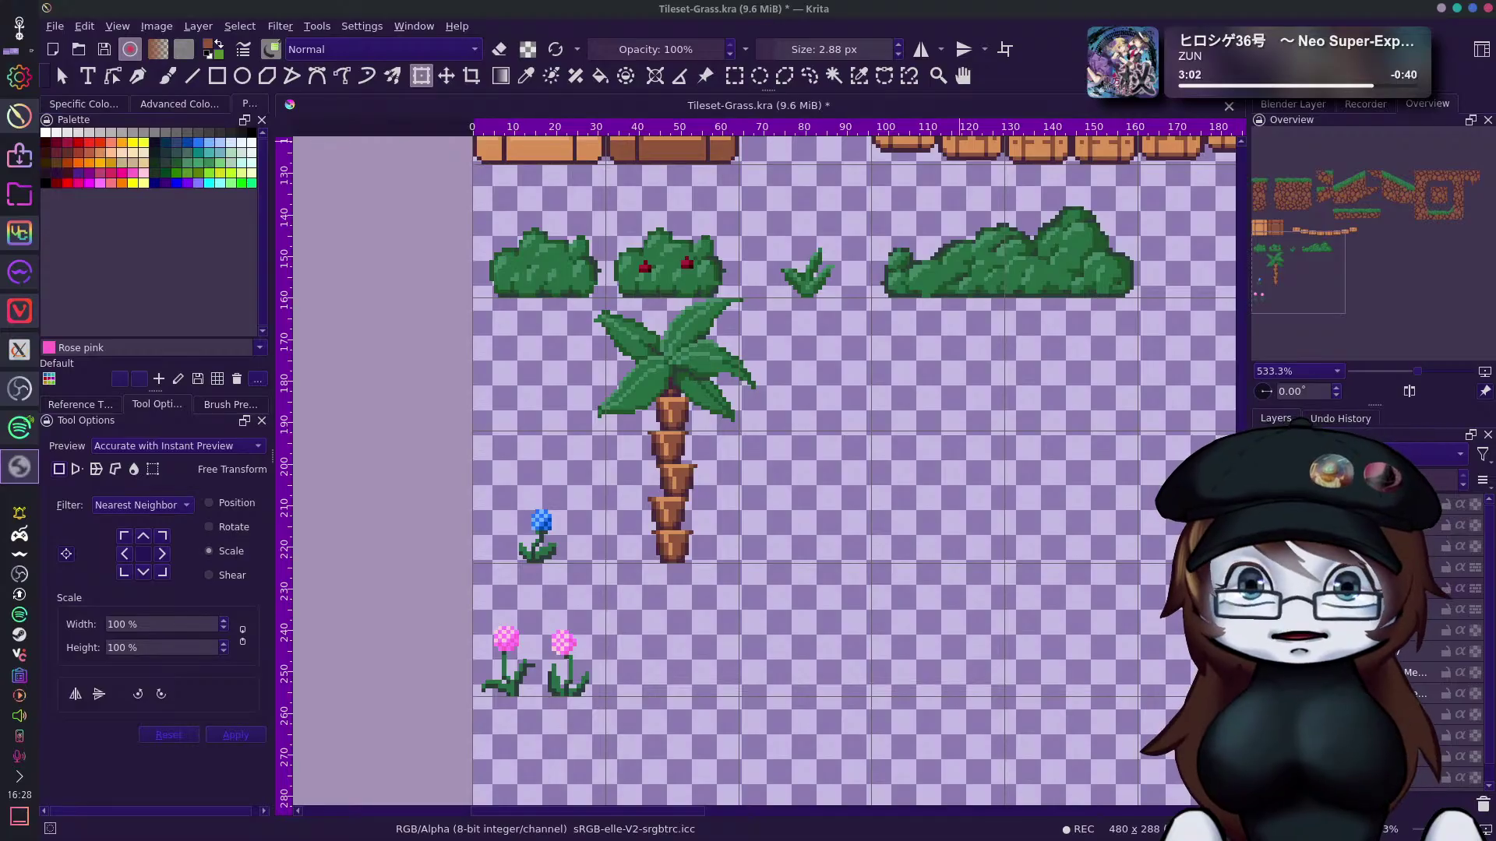
pyautogui.click(1162, 47)
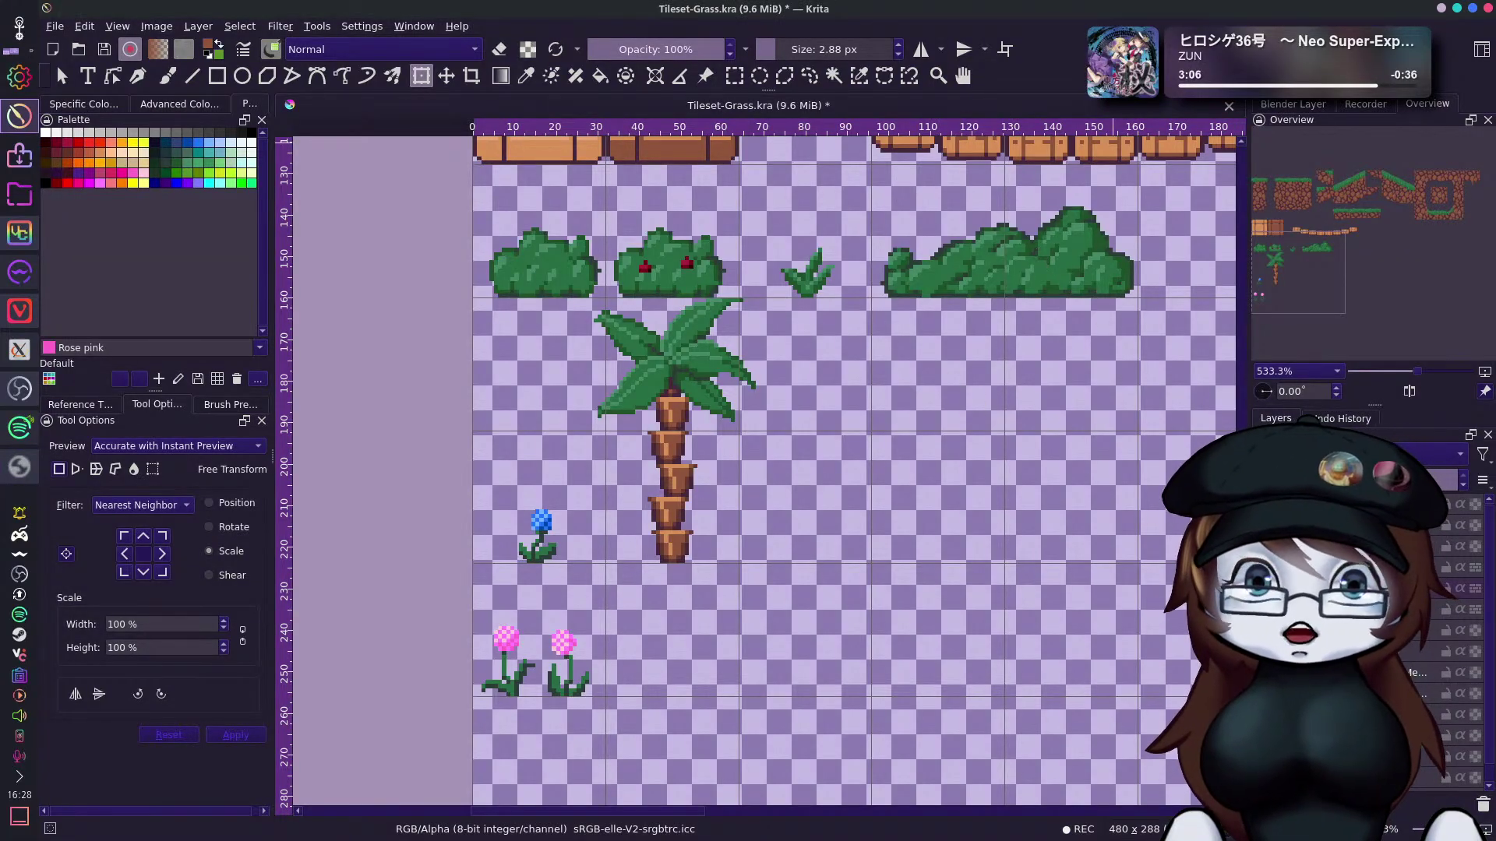
pyautogui.press('b')
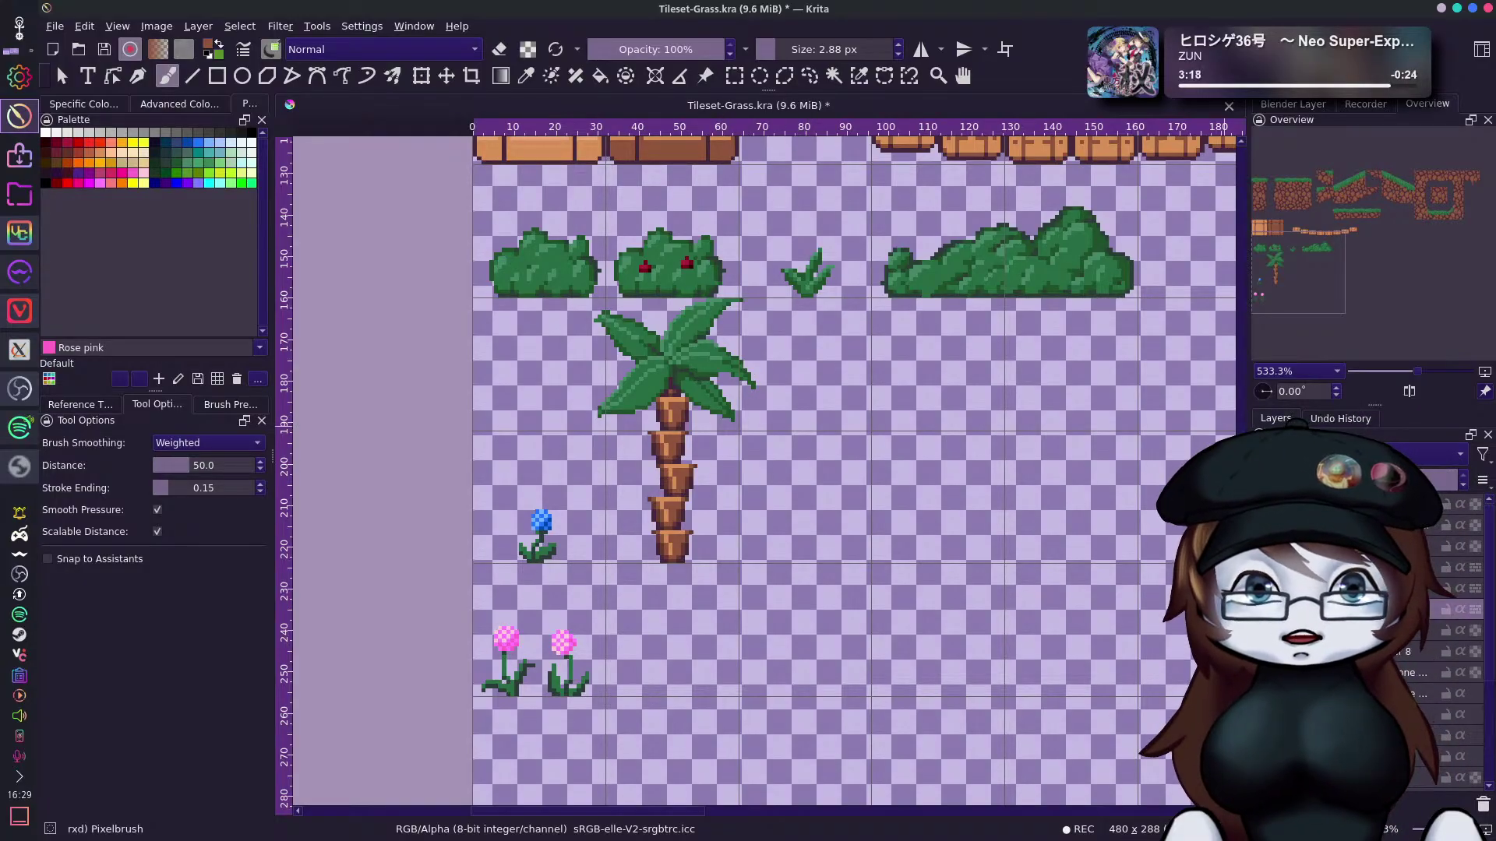
pyautogui.hotkey('ctrl', 'z')
pyautogui.hotkey('ctrl', 'shift', 'z')
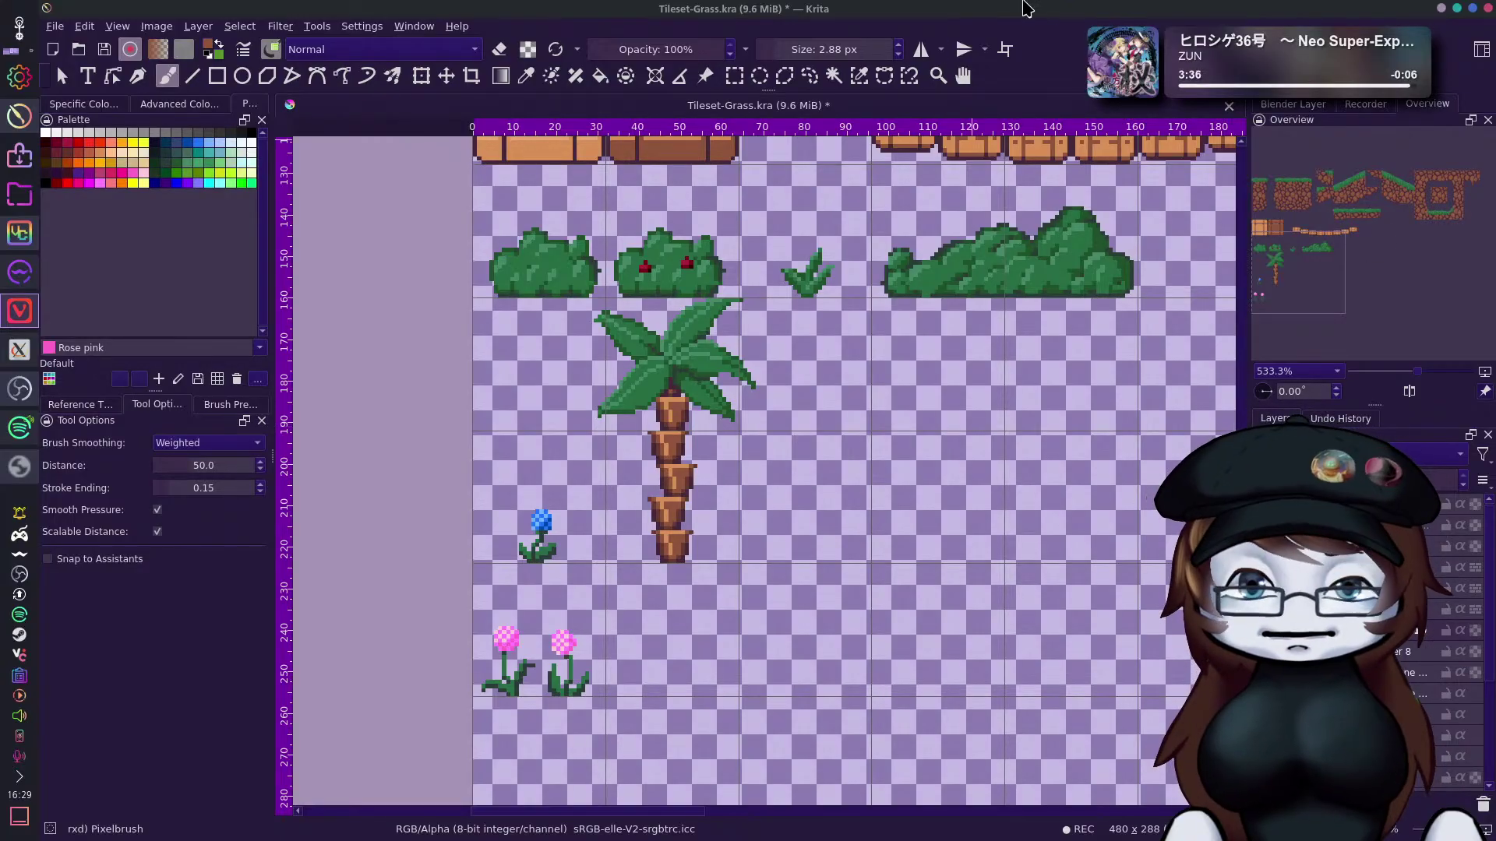
pyautogui.click(980, 6)
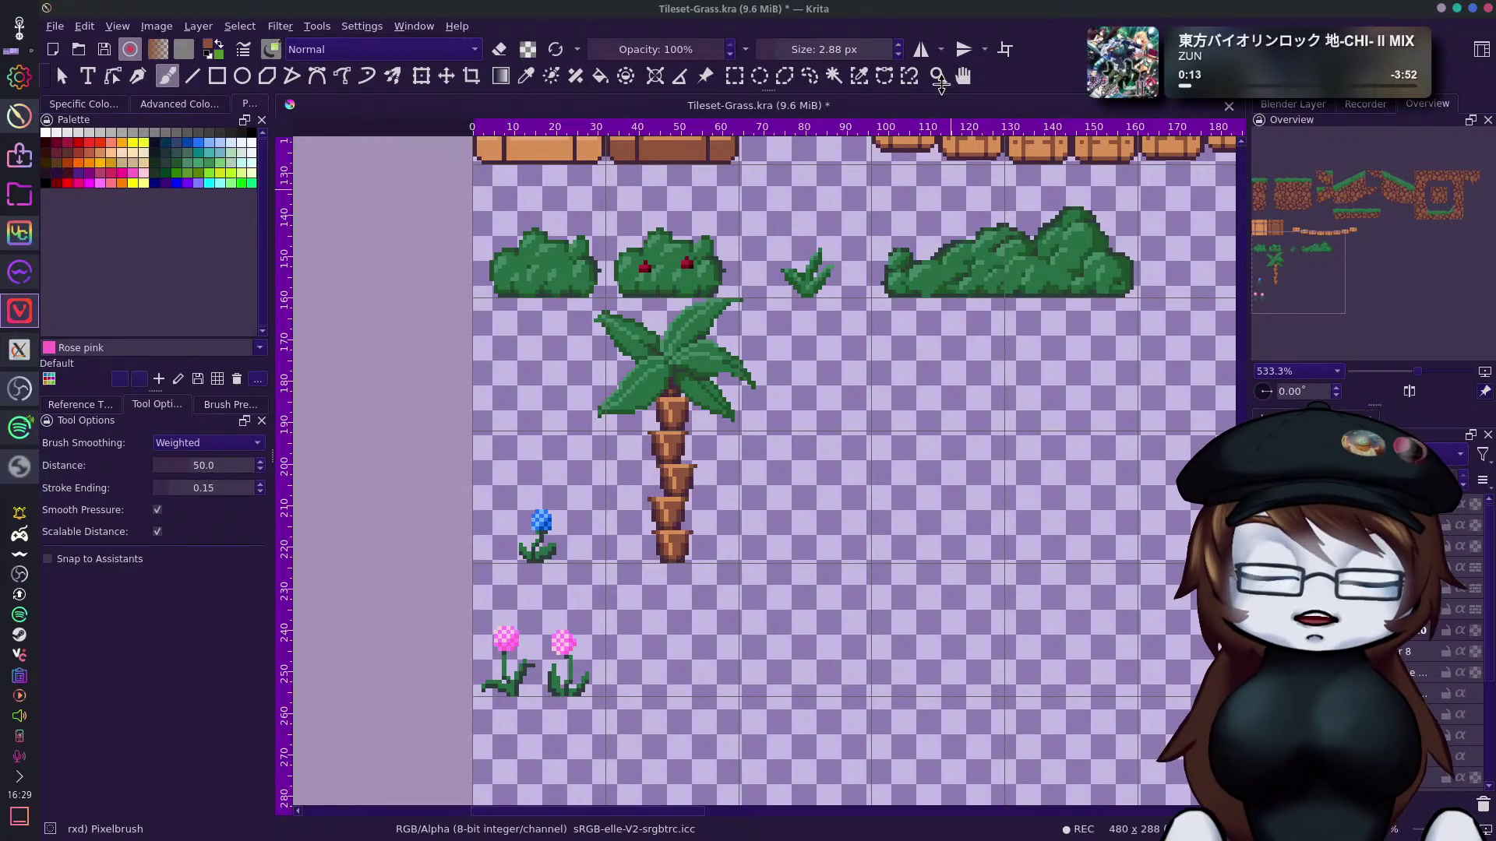
pyautogui.hotkey('alt', 'Tab')
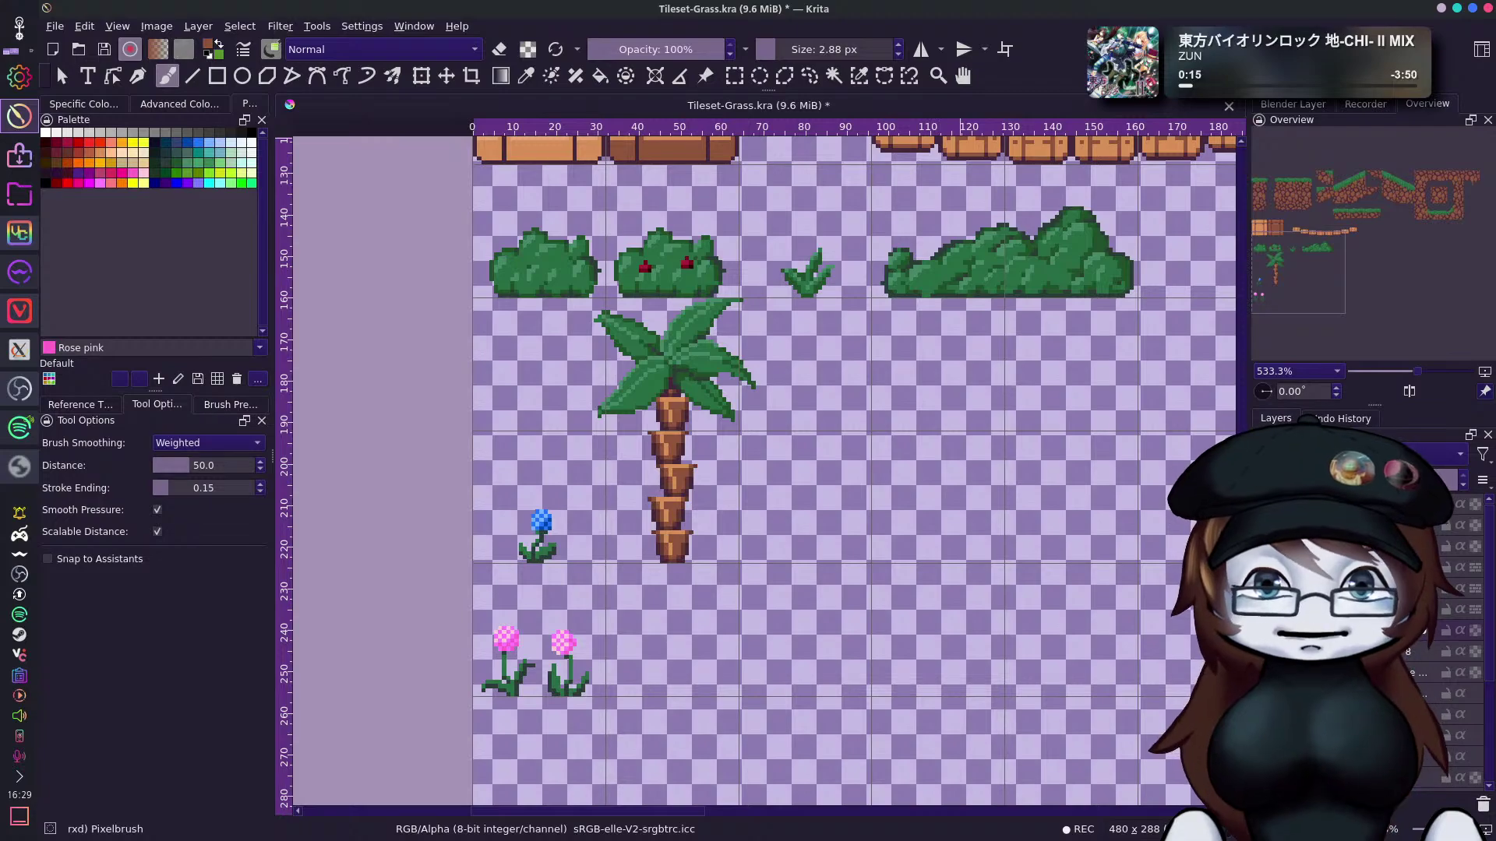
# Paint a small filled dark-brown square about 9 px wide in the empty area right of the palm trunk's base, sampling the trunk's colour.
pyautogui.moveTo(1309, 281)
pyautogui.mouseDown()
pyautogui.moveTo(1322, 243)
pyautogui.moveTo(1320, 267)
pyautogui.mouseUp()
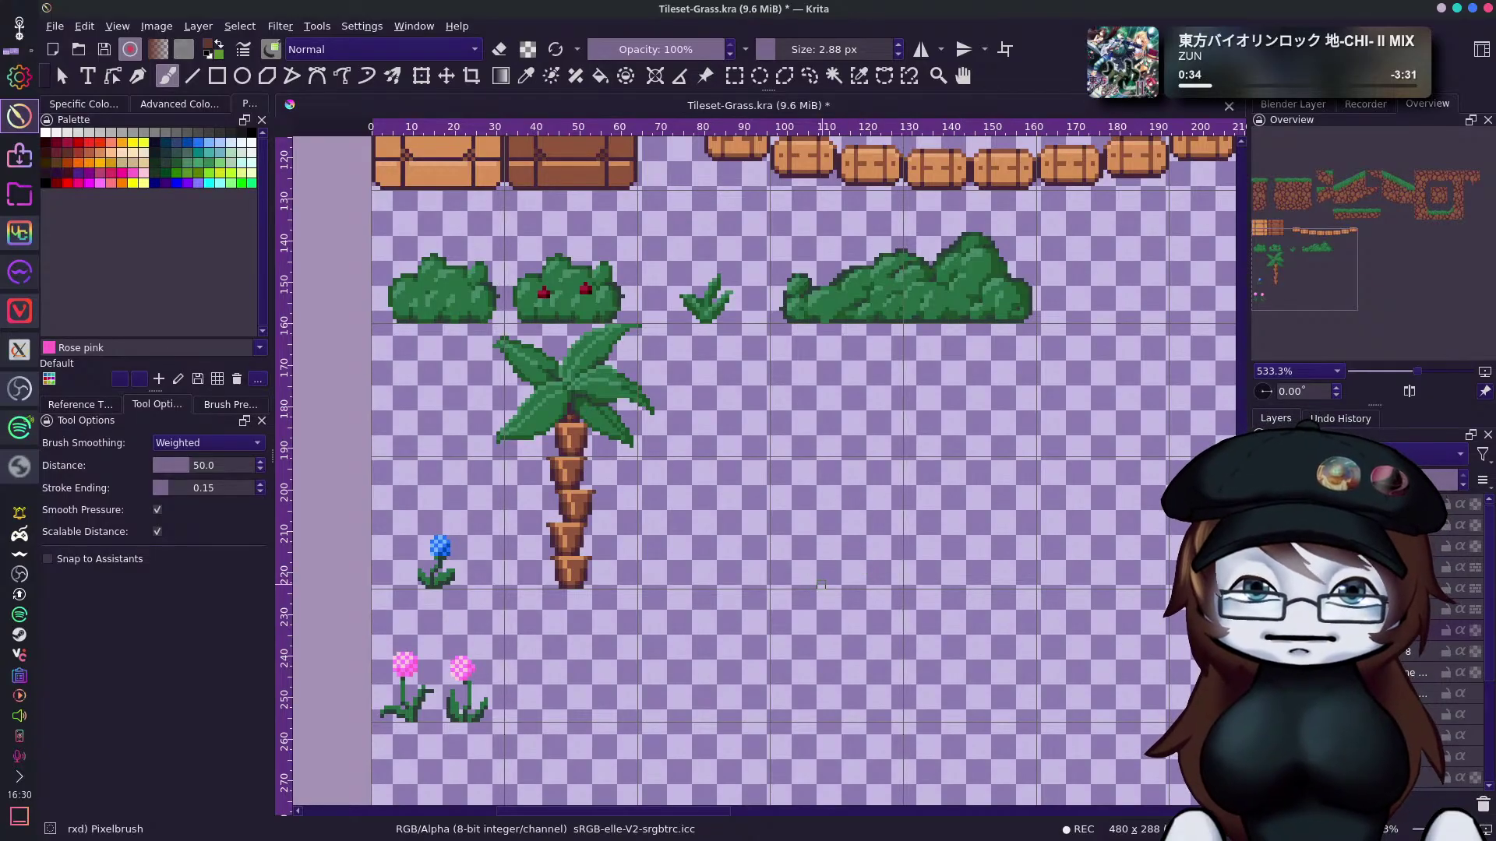
pyautogui.moveTo(819, 586)
pyautogui.mouseDown()
pyautogui.moveTo(821, 556)
pyautogui.moveTo(849, 561)
pyautogui.moveTo(847, 585)
pyautogui.mouseUp()
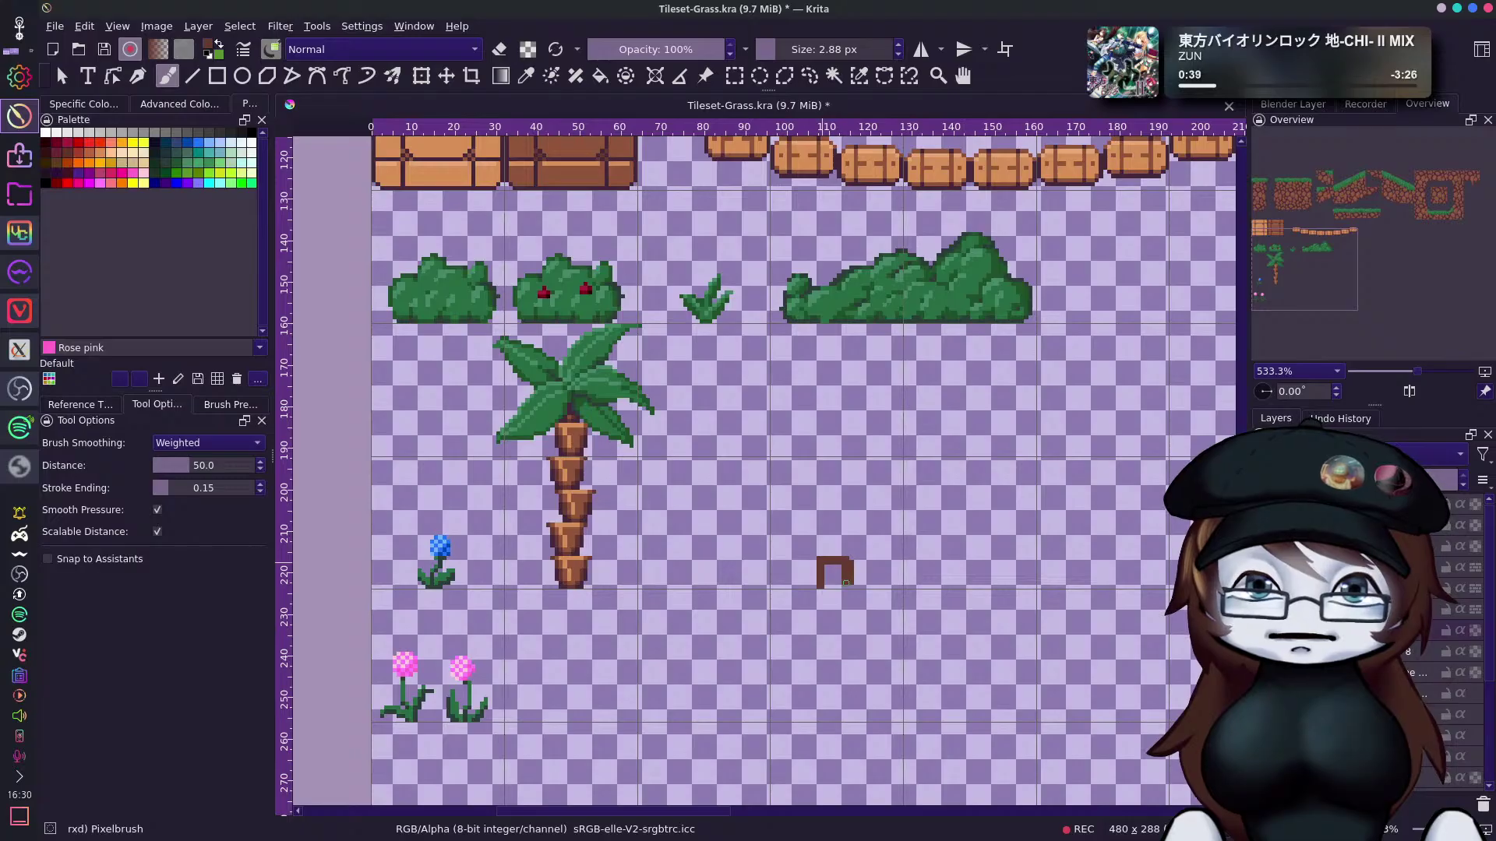
pyautogui.keyDown('ctrl'); pyautogui.click(583, 534); pyautogui.keyUp('ctrl')
pyautogui.keyDown('ctrl'); pyautogui.click(581, 539); pyautogui.keyUp('ctrl')
pyautogui.moveTo(822, 562)
pyautogui.mouseDown()
pyautogui.moveTo(821, 585)
pyautogui.moveTo(833, 559)
pyautogui.moveTo(845, 567)
pyautogui.mouseUp()
pyautogui.hotkey('ctrl', 'z')
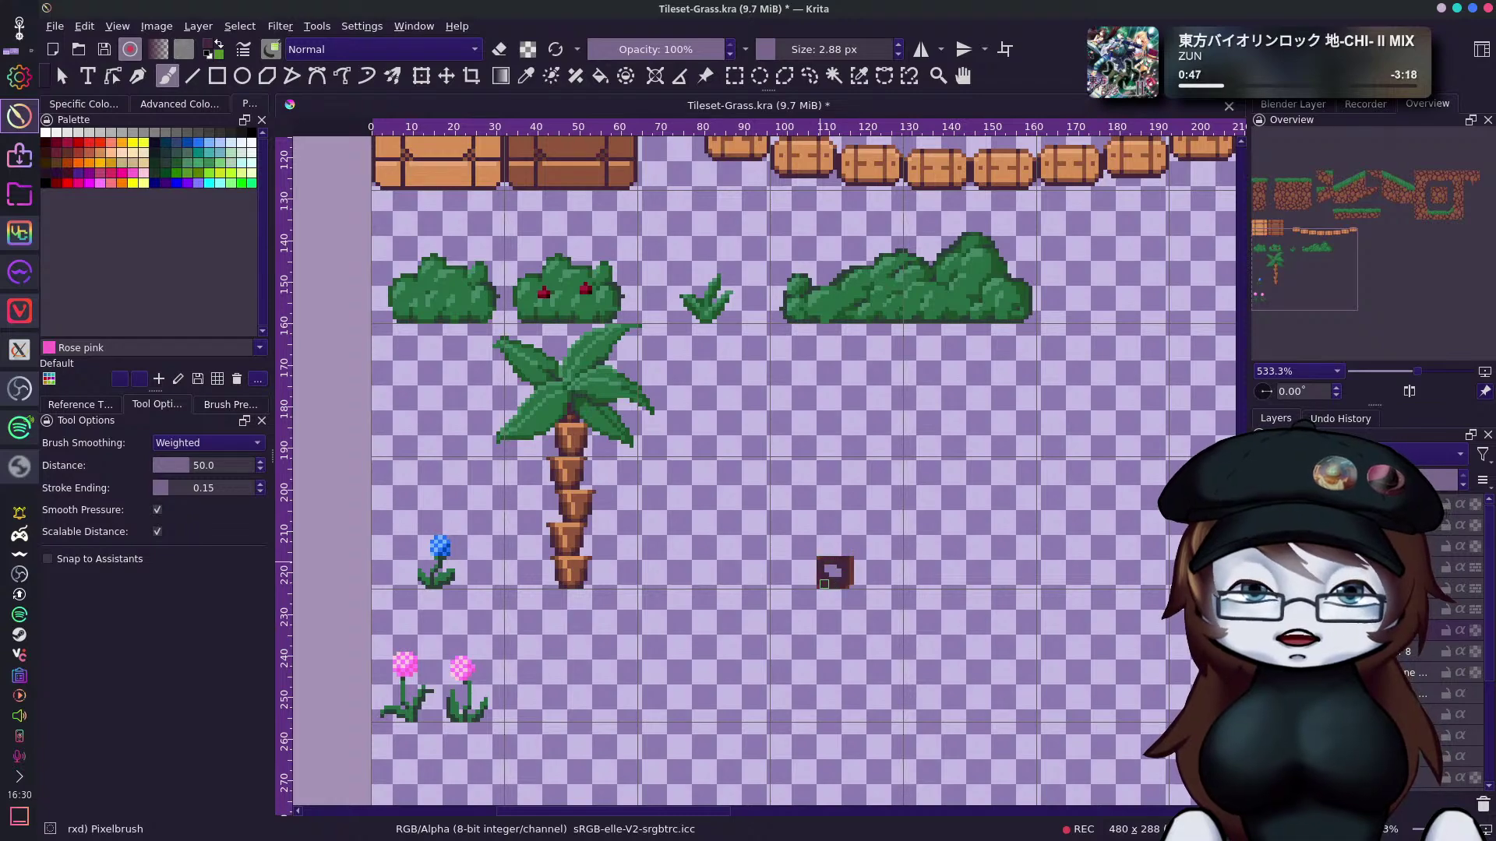
pyautogui.moveTo(835, 563); pyautogui.dragTo(840, 577)
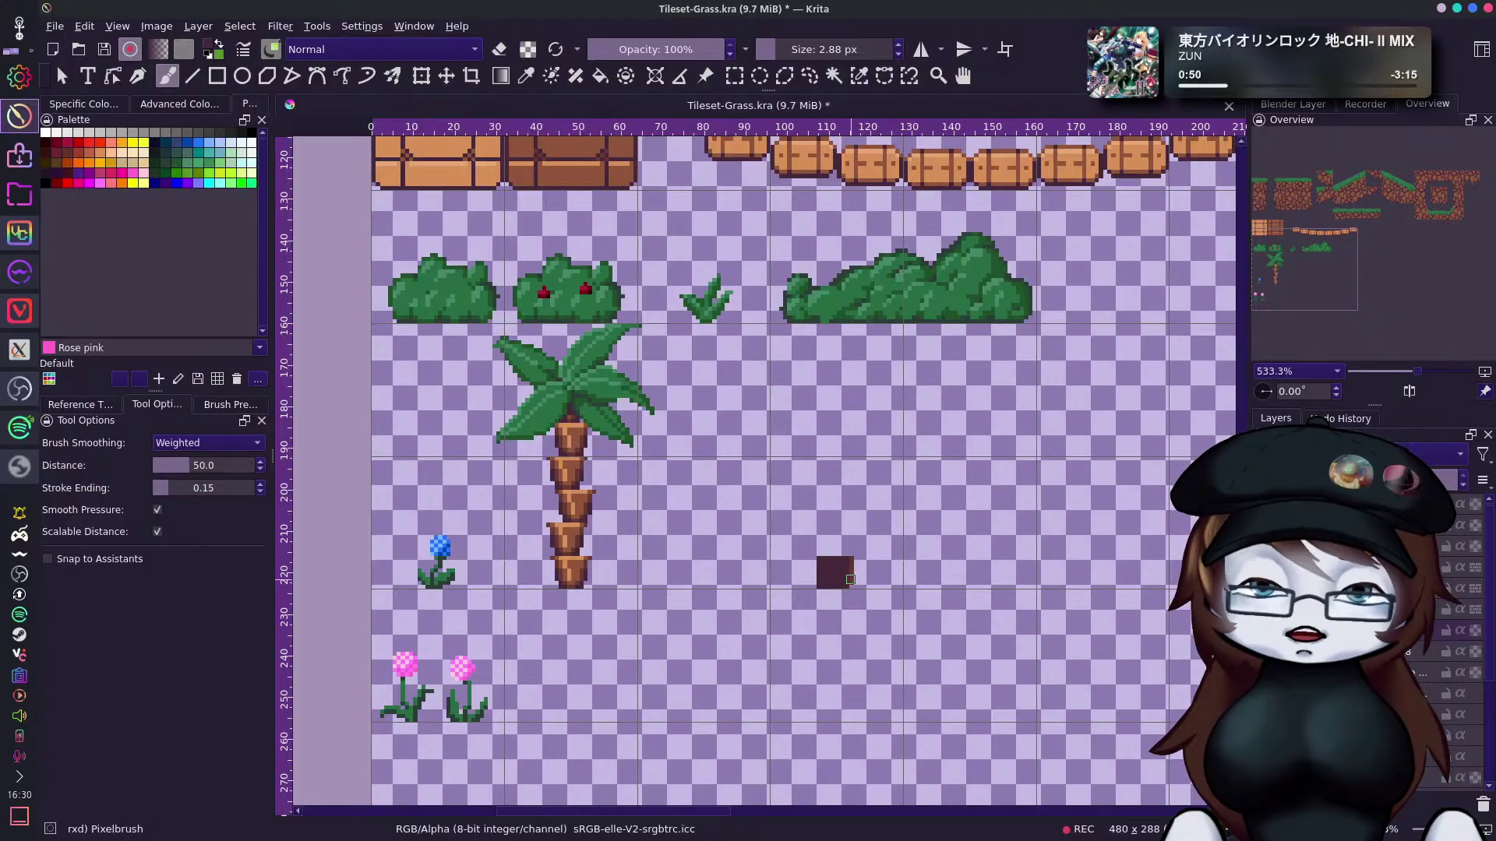
# Erase the extra right-hand pixel column so the dark-brown square measures 8 x 8 px, and turn erasing off.
pyautogui.press('e')
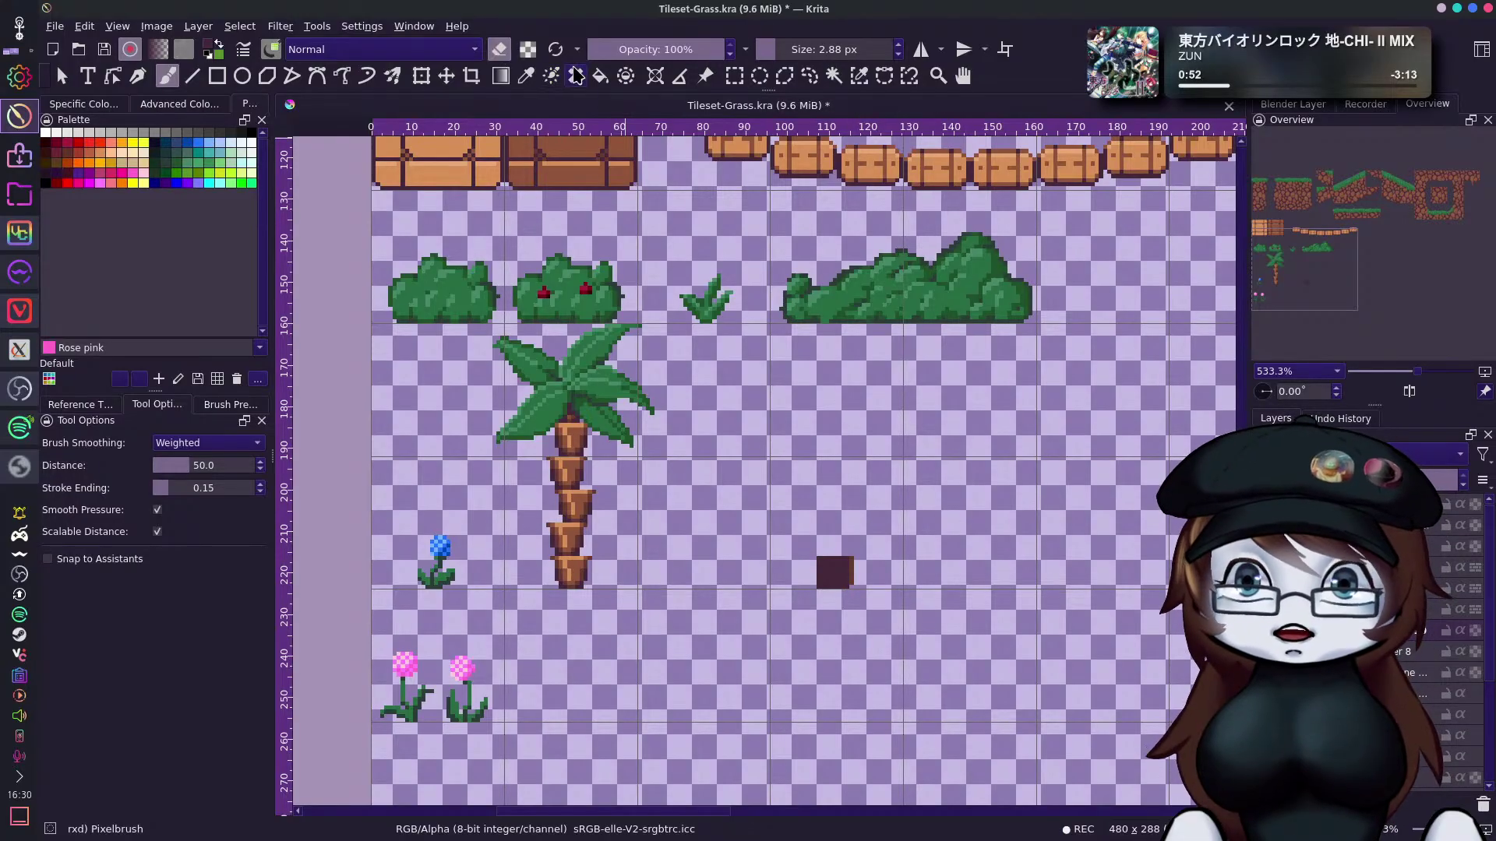
pyautogui.moveTo(854, 558); pyautogui.dragTo(855, 584)
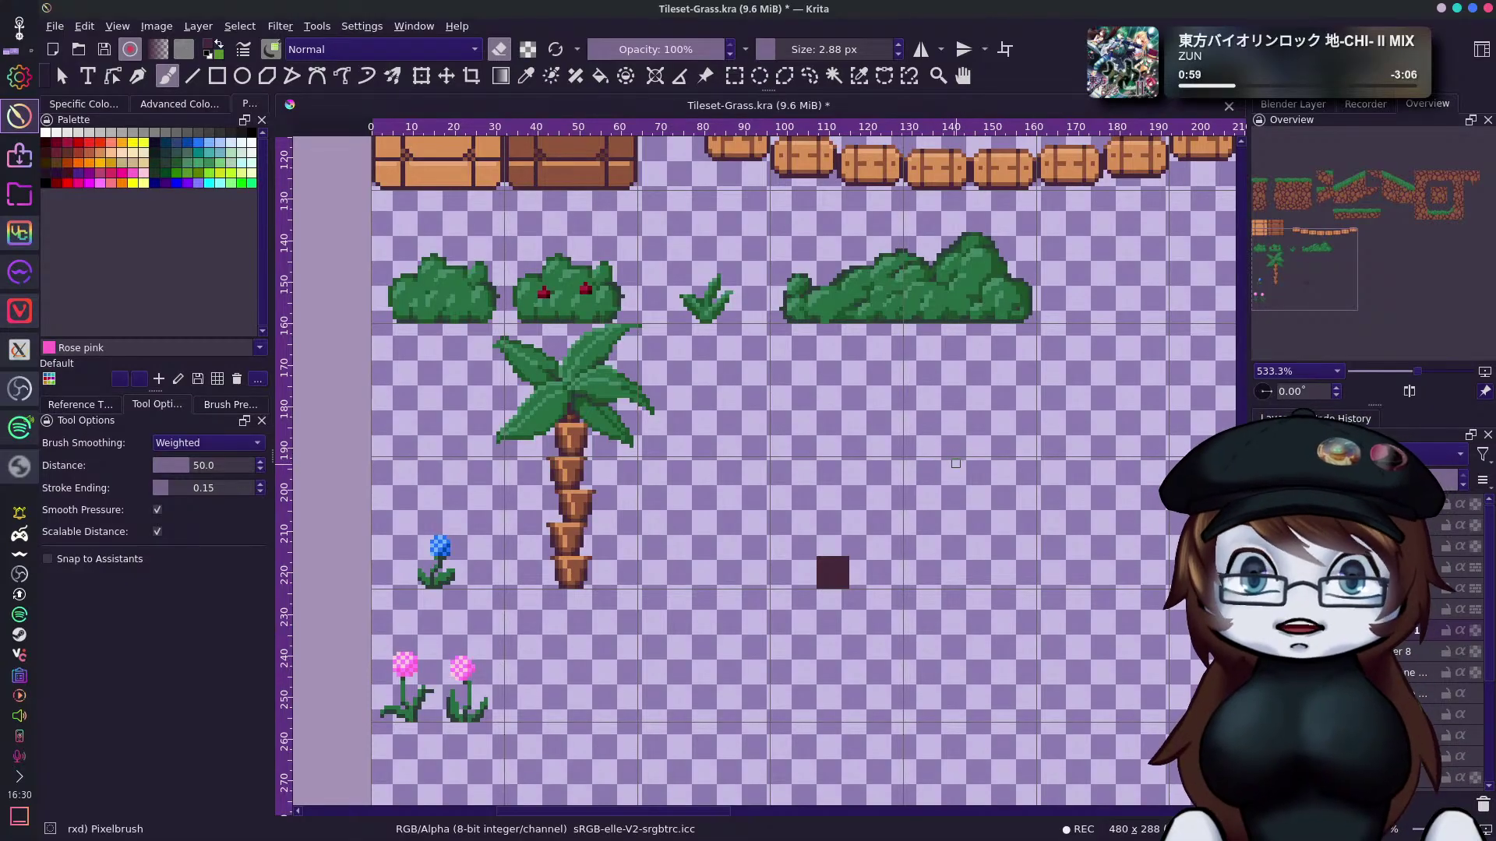
pyautogui.press('e')
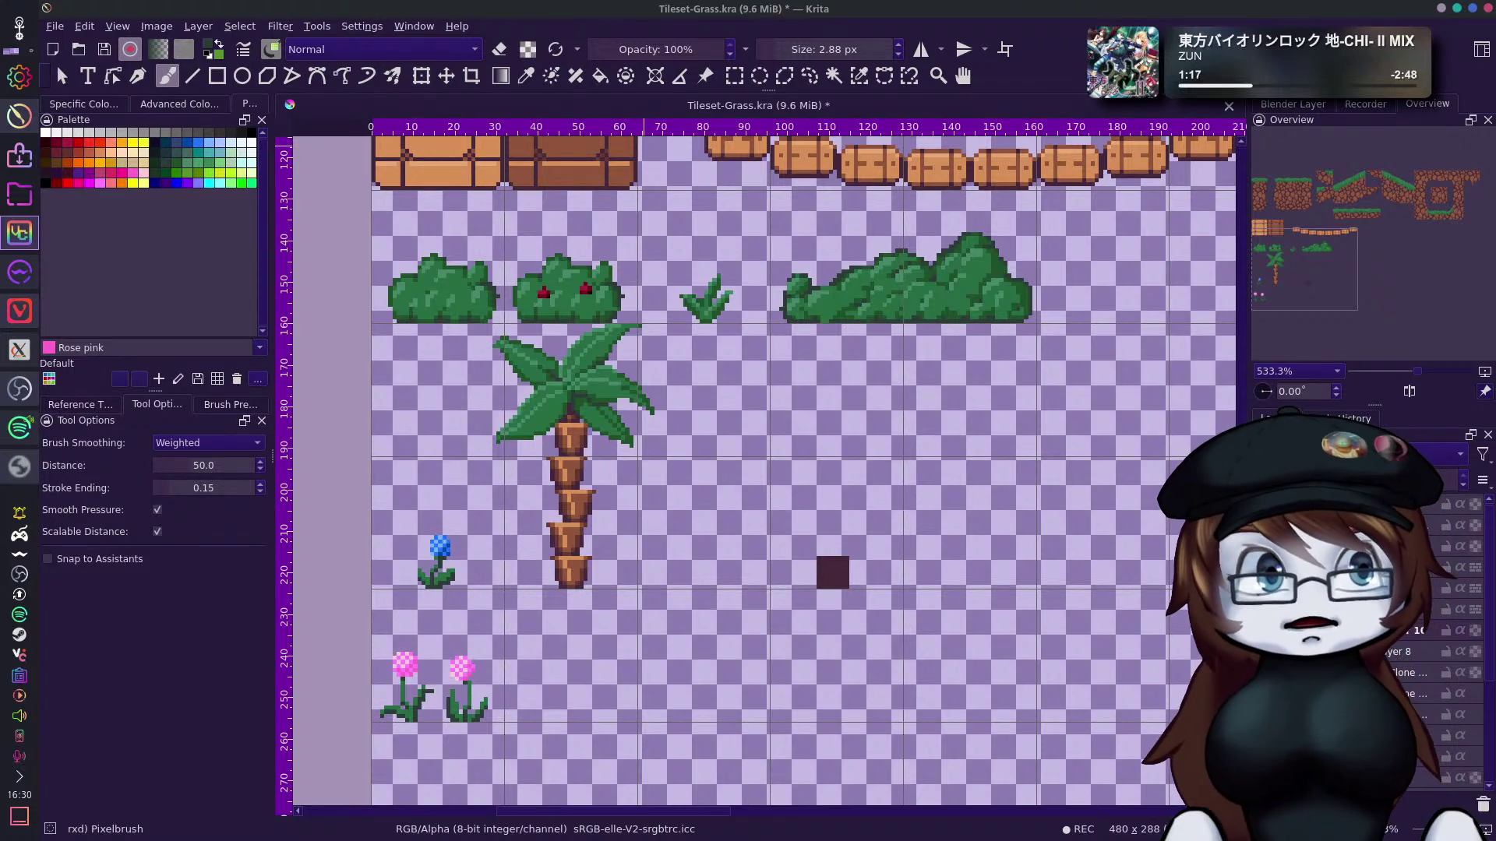
# Show the reference sheet over the tileset at a wider view to compare its objects, and hide it again.
pyautogui.hotkey('alt', 'Tab')
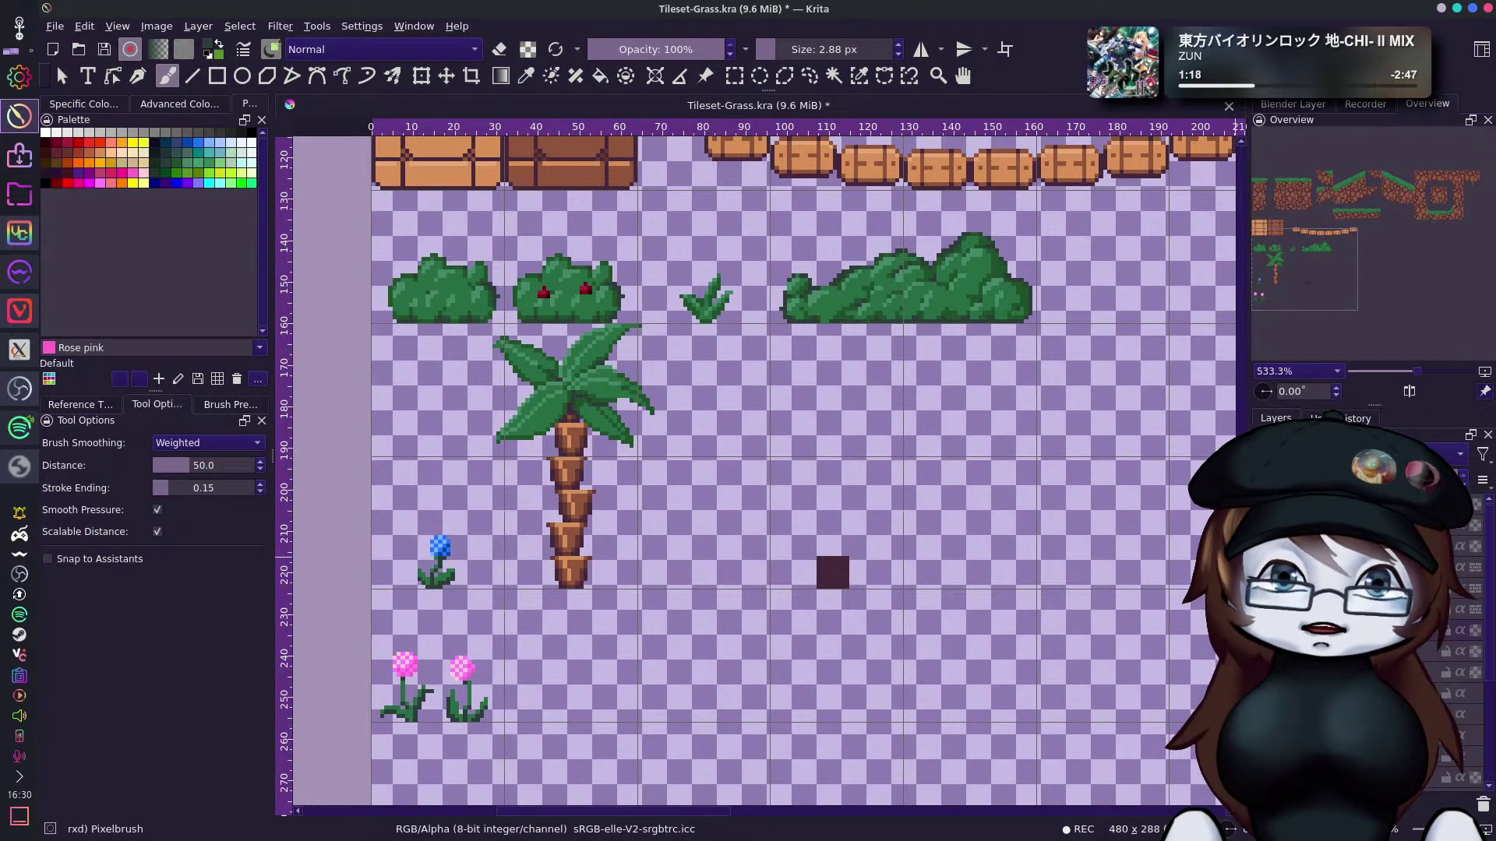
pyautogui.press('-')
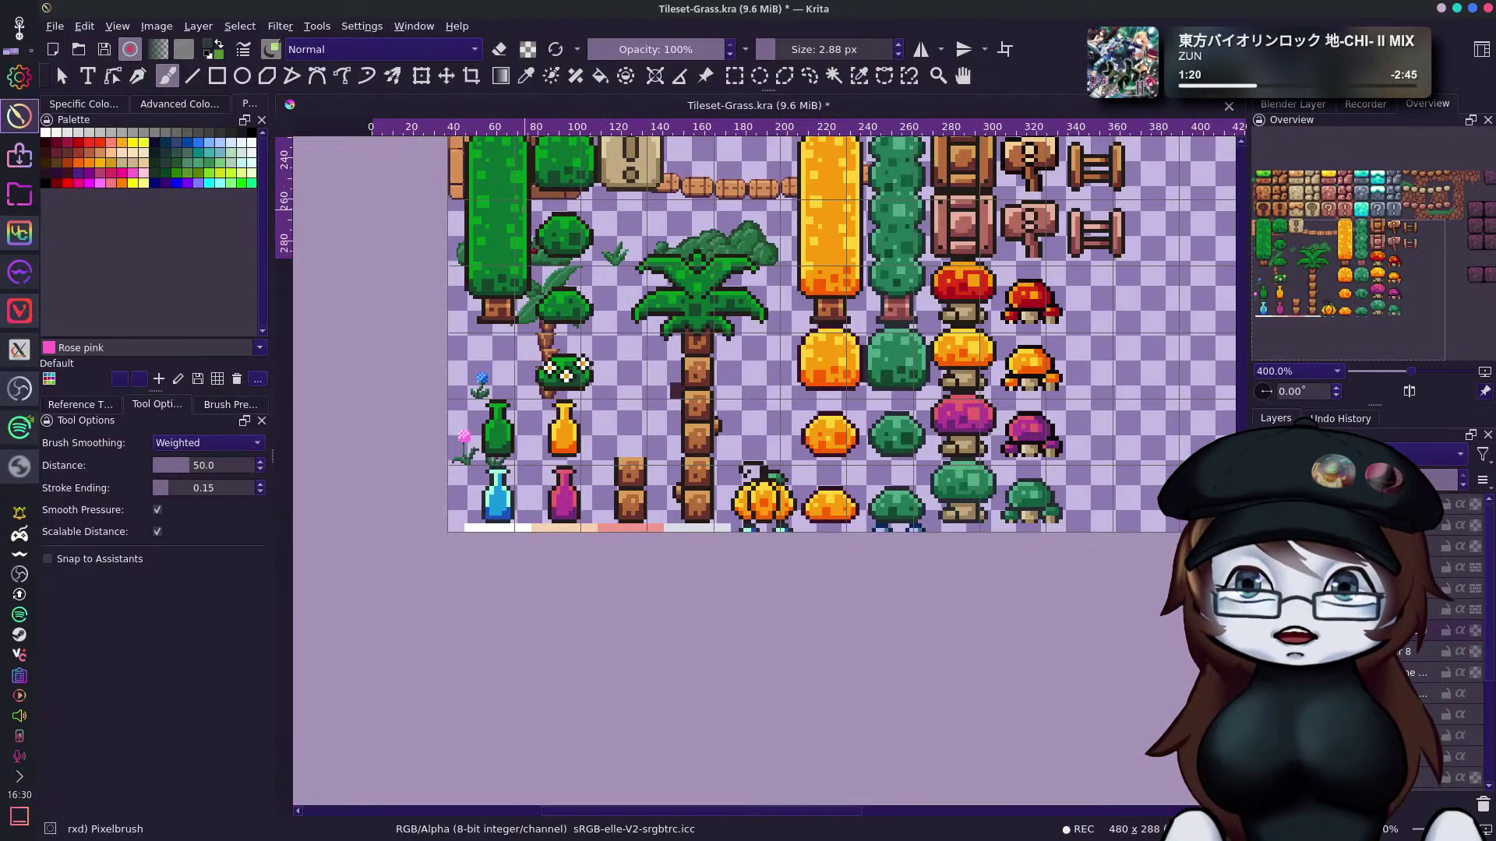
pyautogui.press('-')
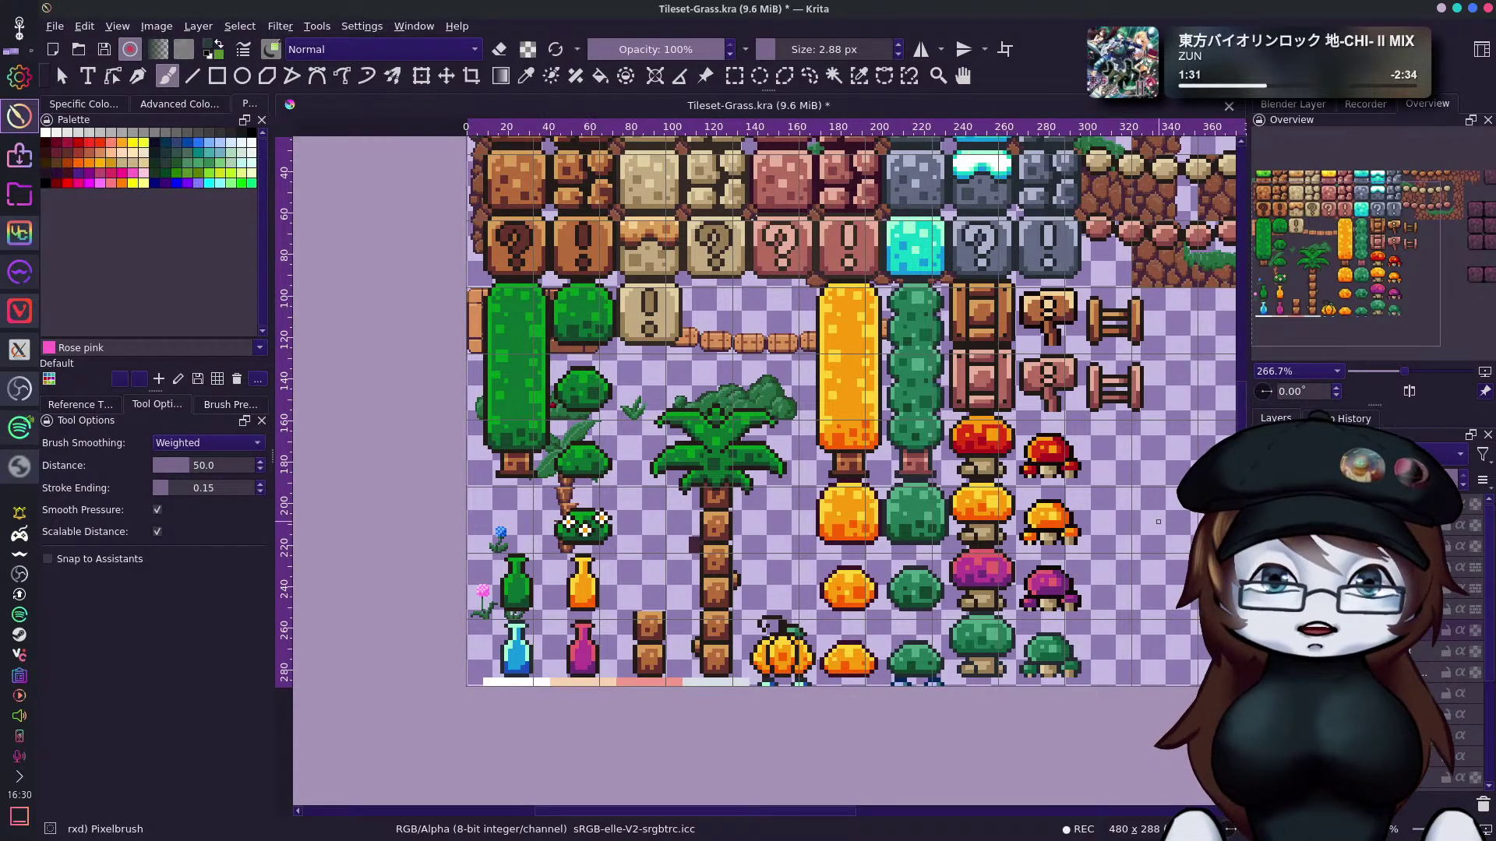
pyautogui.press('pagedown')
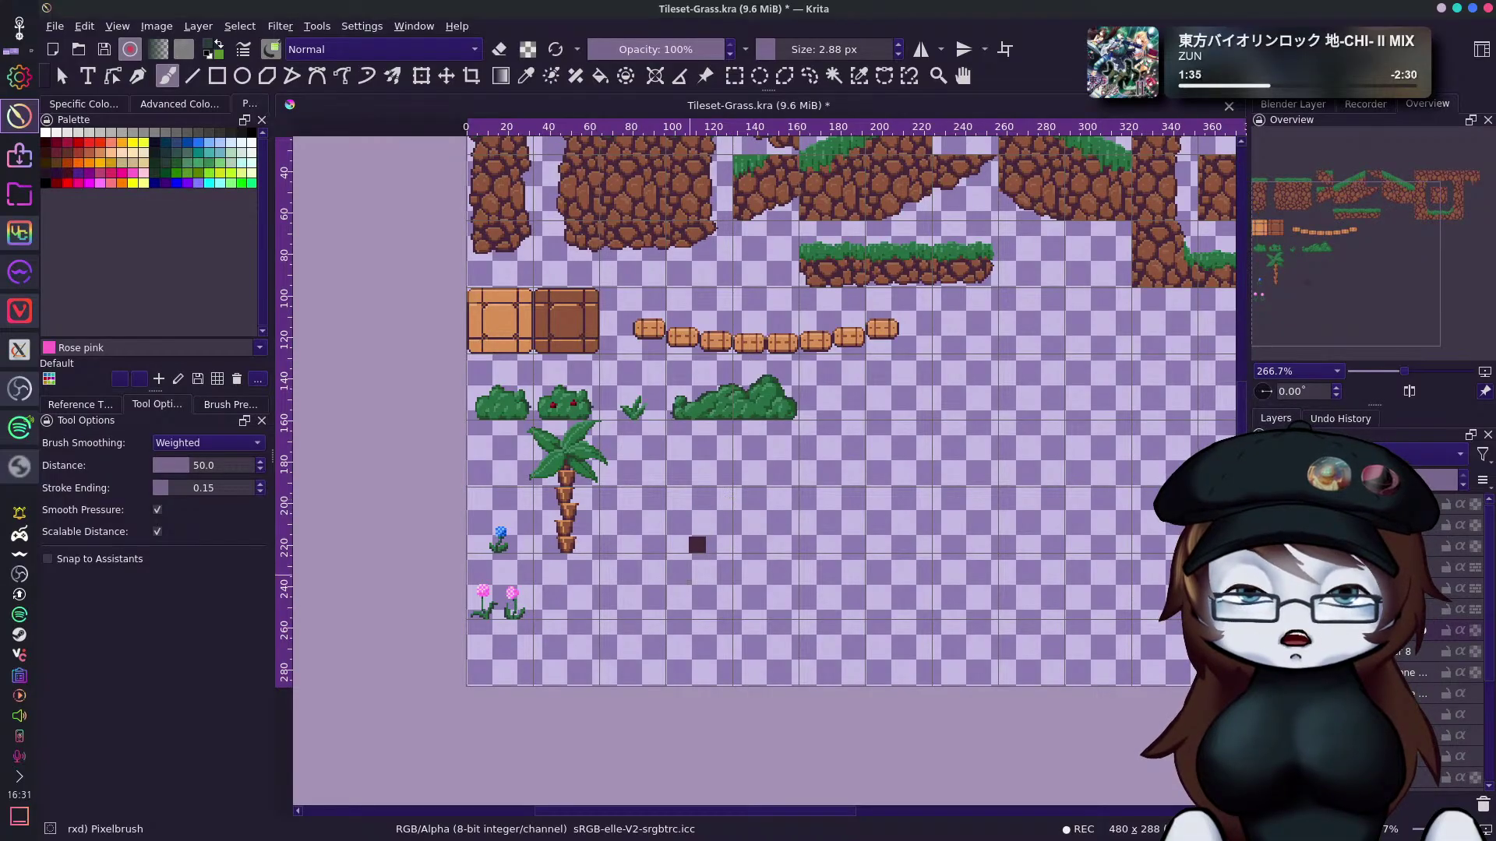
# Select a 20 x 19 px rectangle around the dark-brown square and move it straight down one tile row to x 103, y 244 px.
pyautogui.scroll(2, 677, 538)
pyautogui.scroll(-1, 713, 534)
pyautogui.scroll(1, 717, 534)
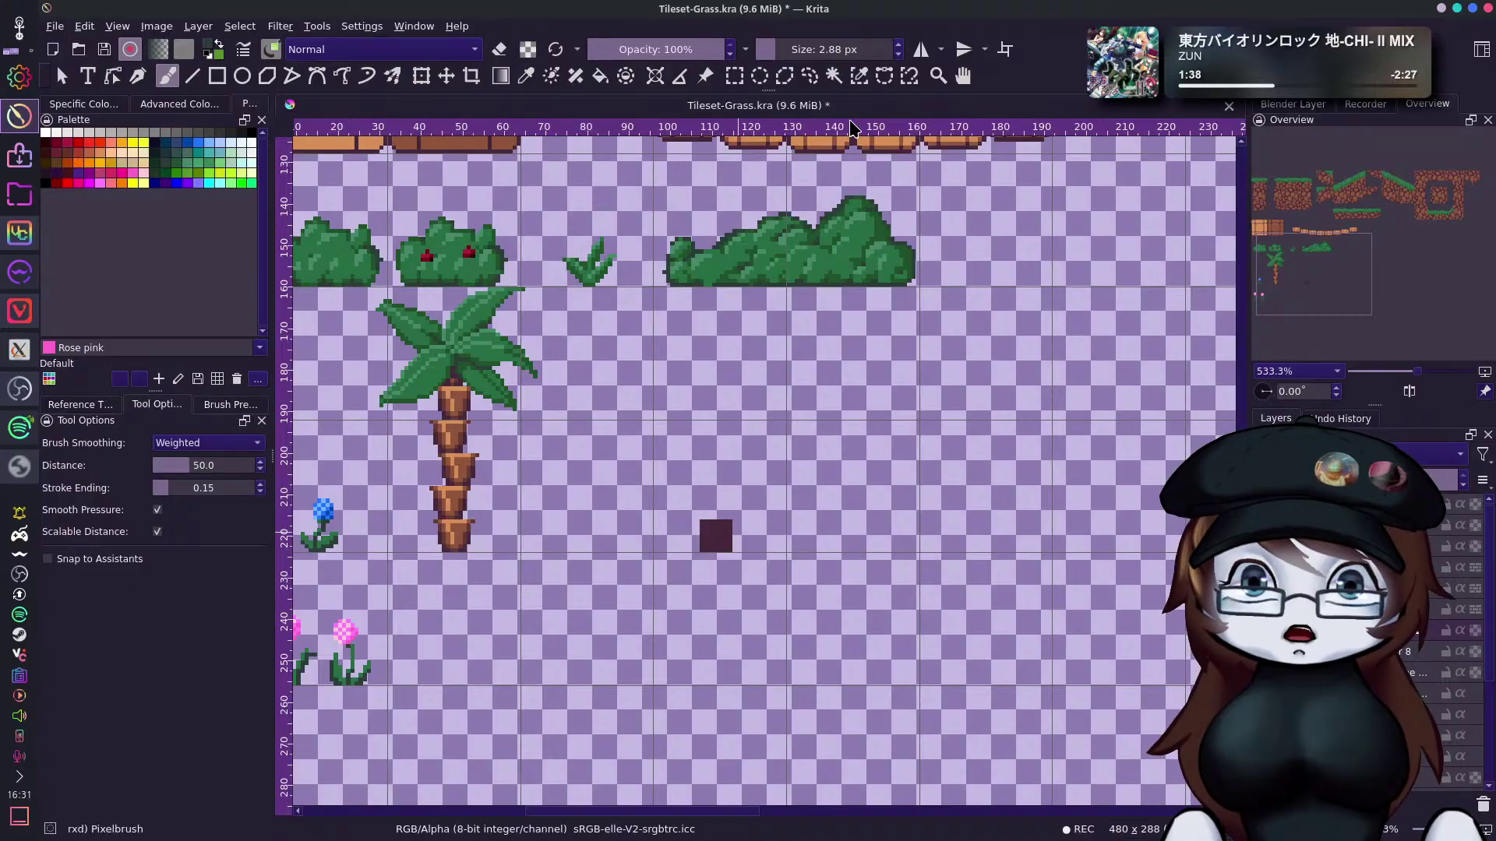
pyautogui.click(734, 75)
pyautogui.moveTo(684, 504); pyautogui.dragTo(806, 588)
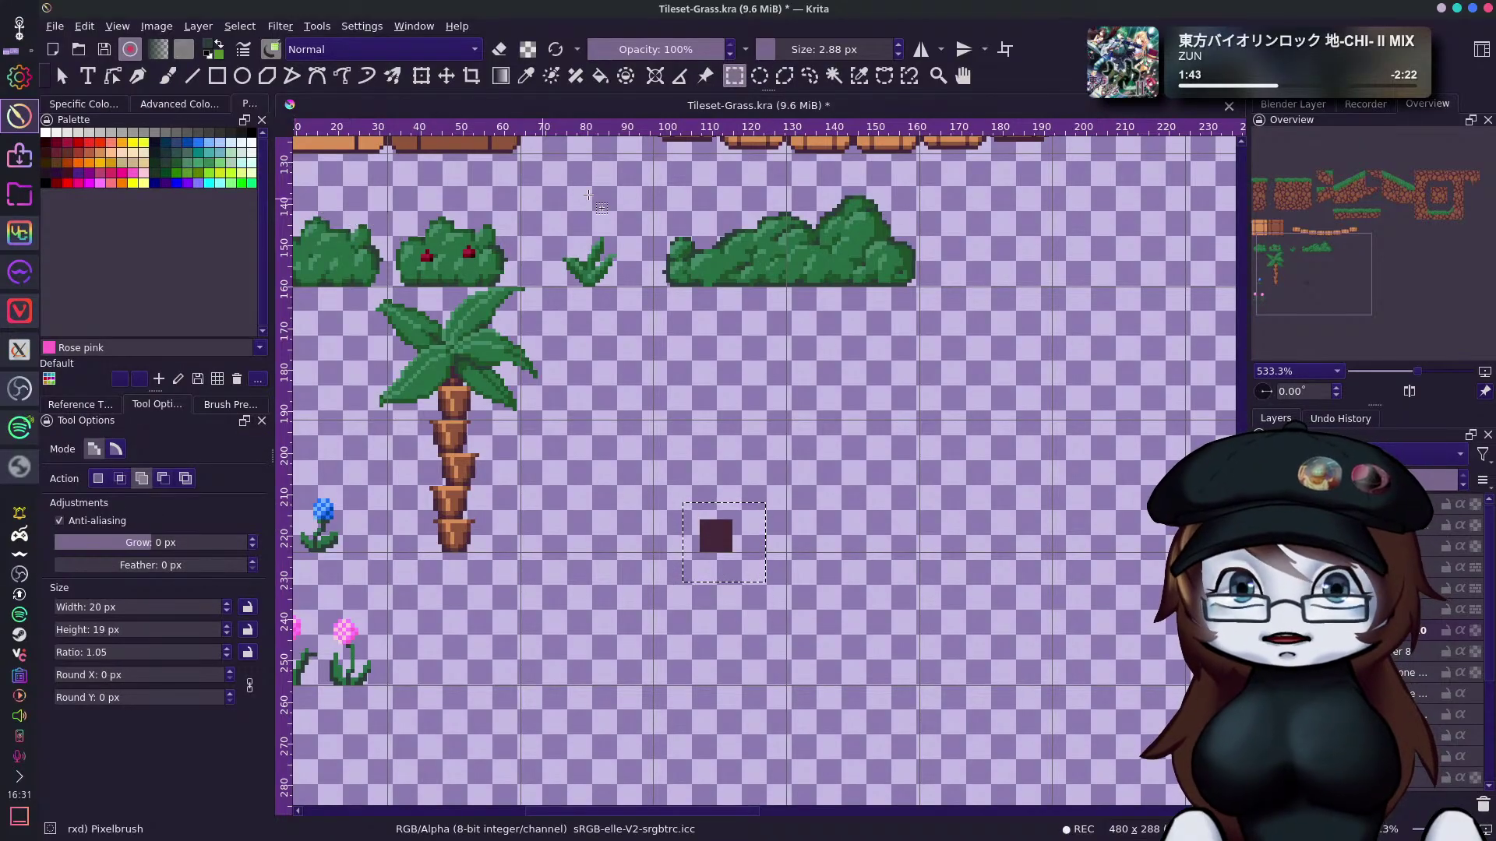
pyautogui.click(446, 76)
pyautogui.moveTo(724, 532); pyautogui.dragTo(724, 666)
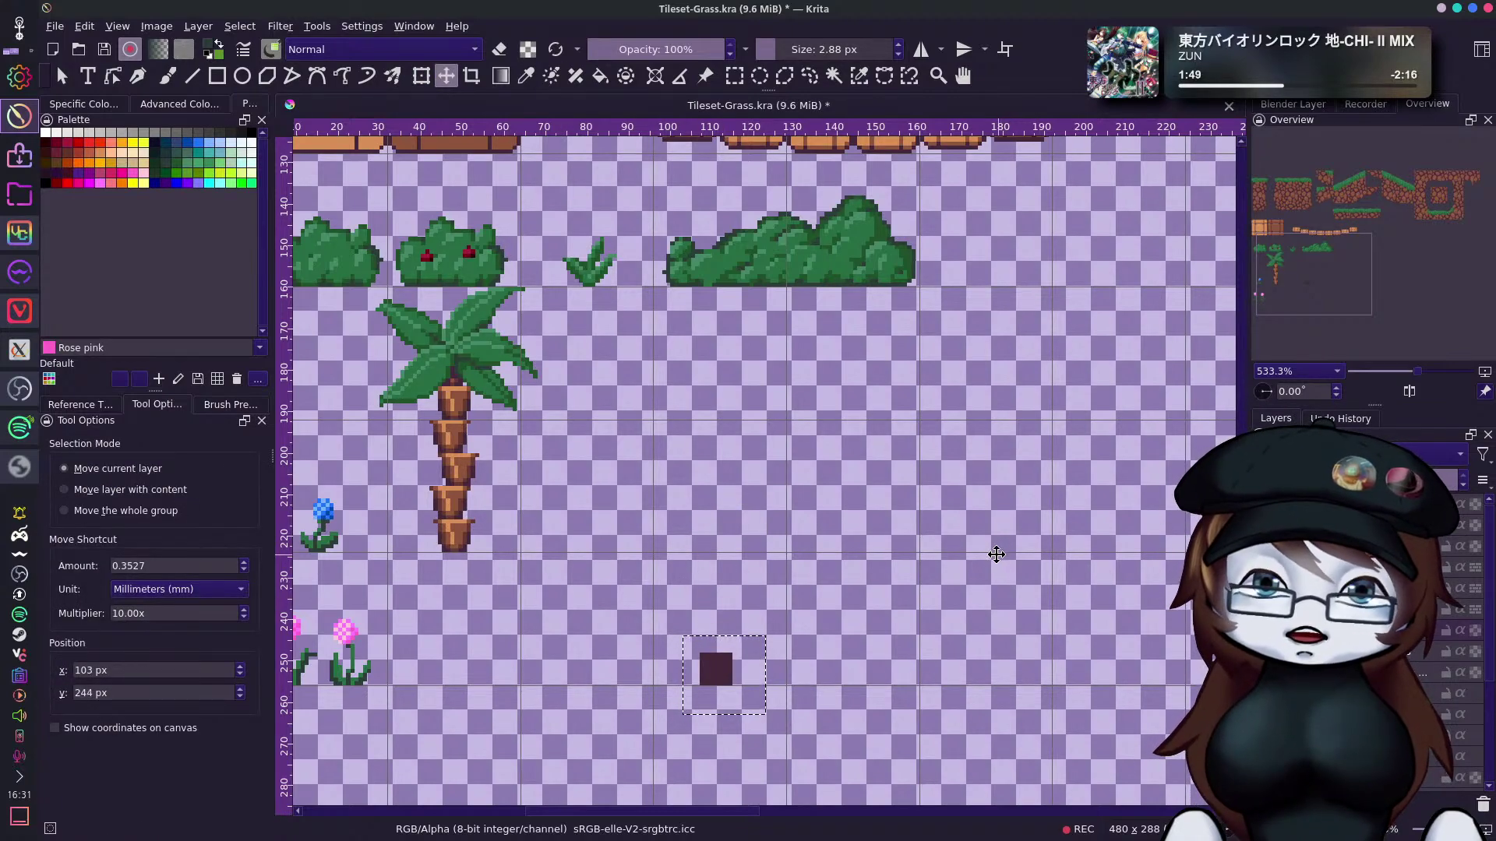
pyautogui.moveTo(726, 671); pyautogui.dragTo(727, 670)
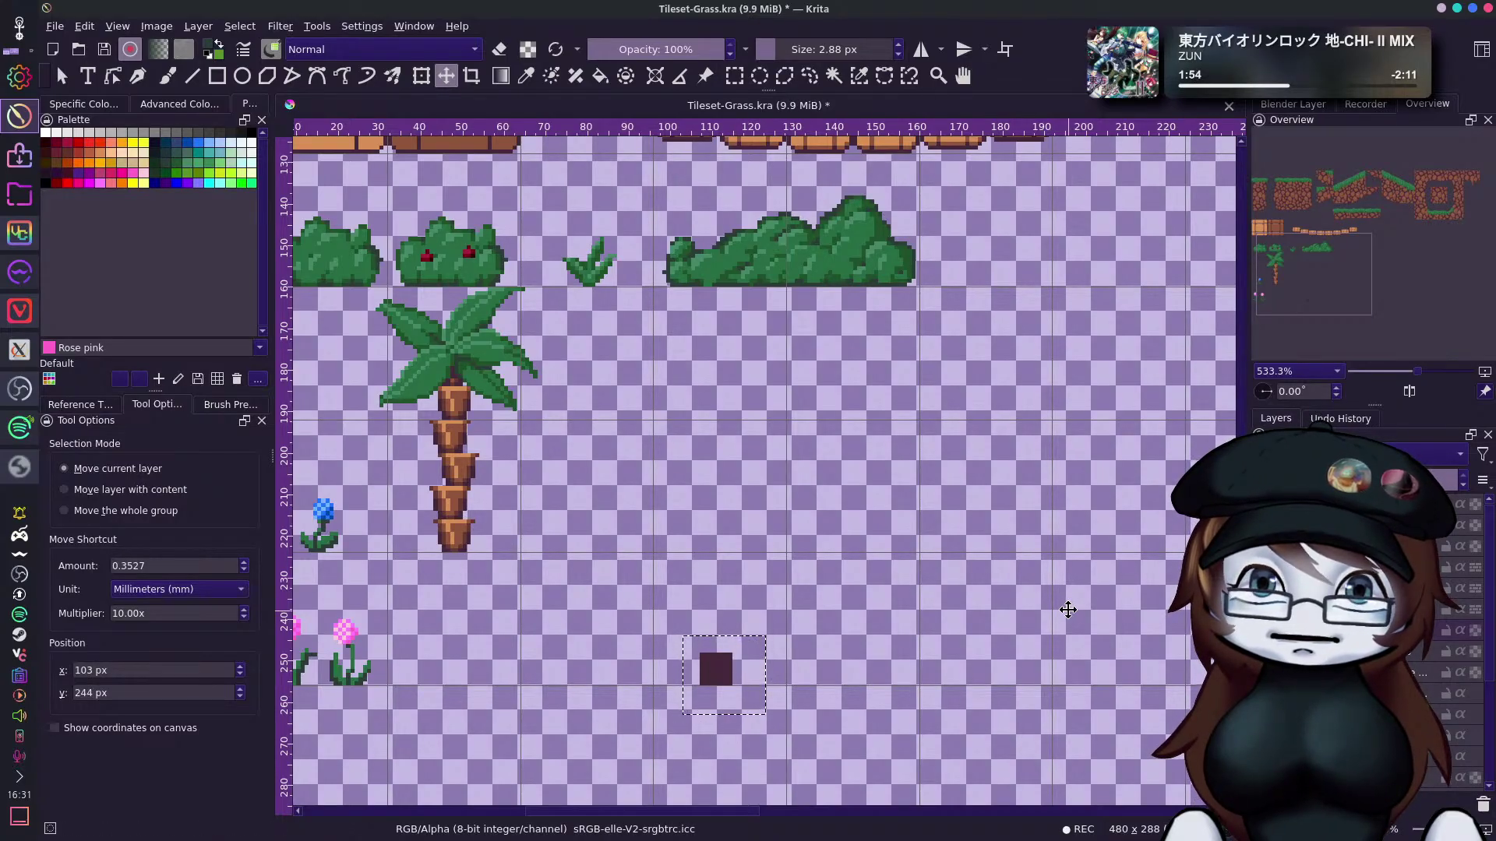
# Examine the dark-brown square's size and placement against the tile grid and the neighbouring objects.
pyautogui.moveTo(1414, 374); pyautogui.dragTo(1436, 372)
pyautogui.click(1327, 289)
pyautogui.moveTo(1326, 288); pyautogui.dragTo(1331, 300)
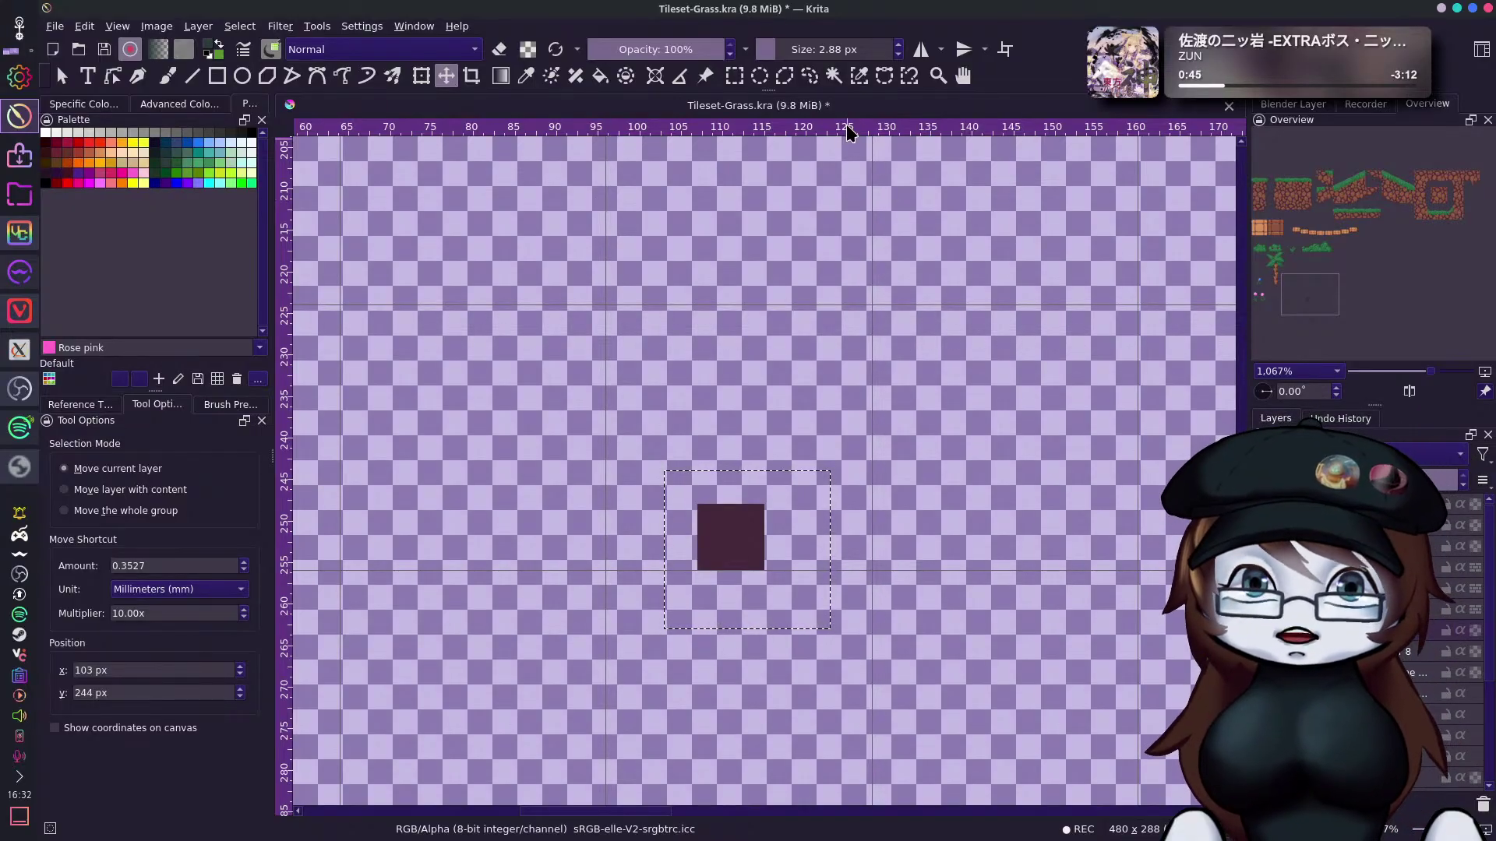
pyautogui.scroll(-3, 799, 344)
pyautogui.scroll(2, 854, 310)
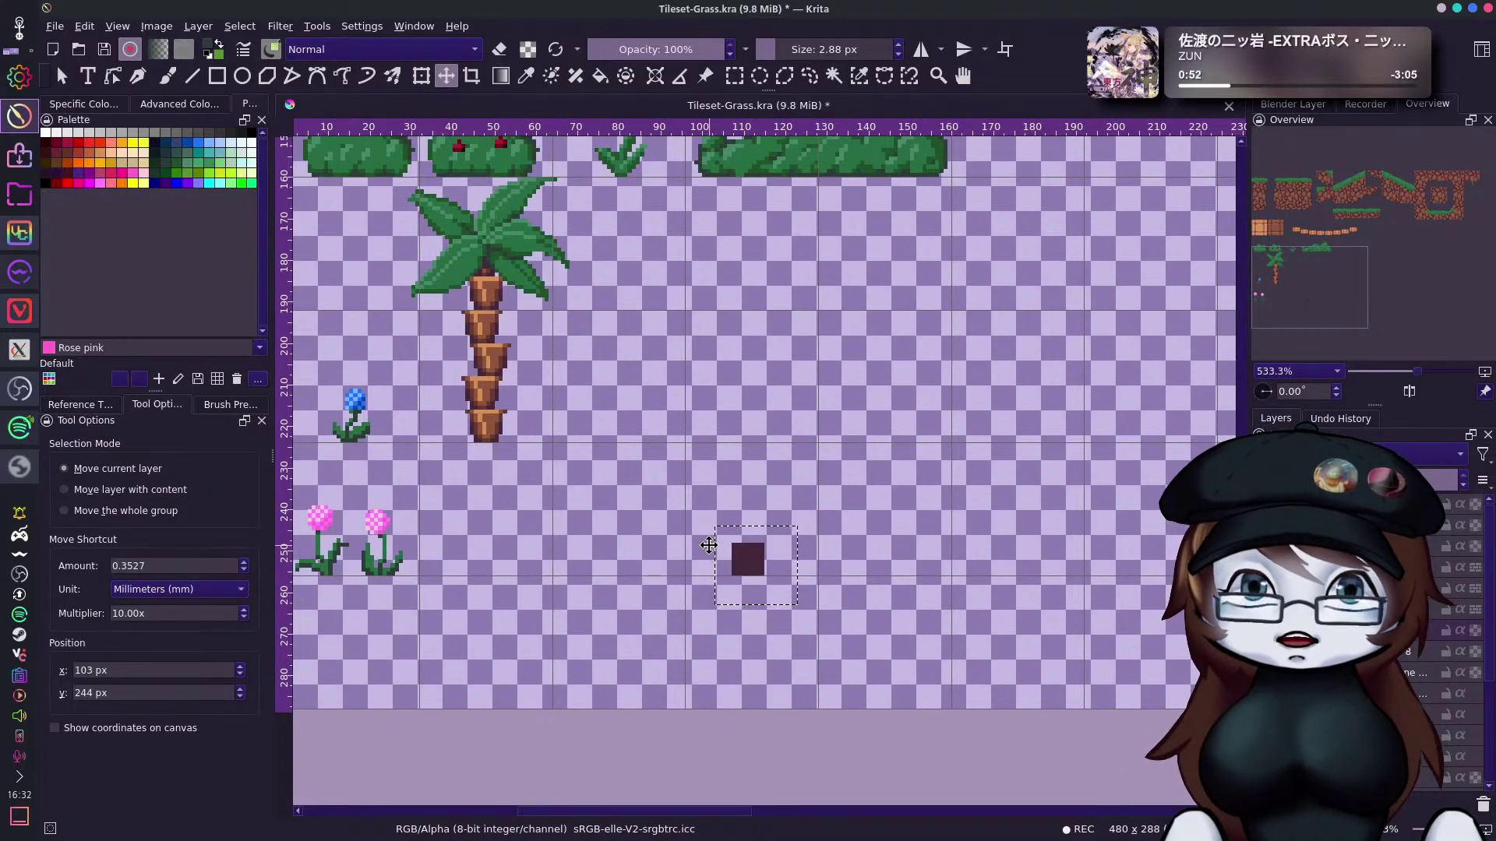
pyautogui.scroll(2, 724, 594)
pyautogui.scroll(1, 725, 595)
pyautogui.scroll(-1, 727, 597)
pyautogui.scroll(2, 727, 597)
pyautogui.scroll(-1, 727, 595)
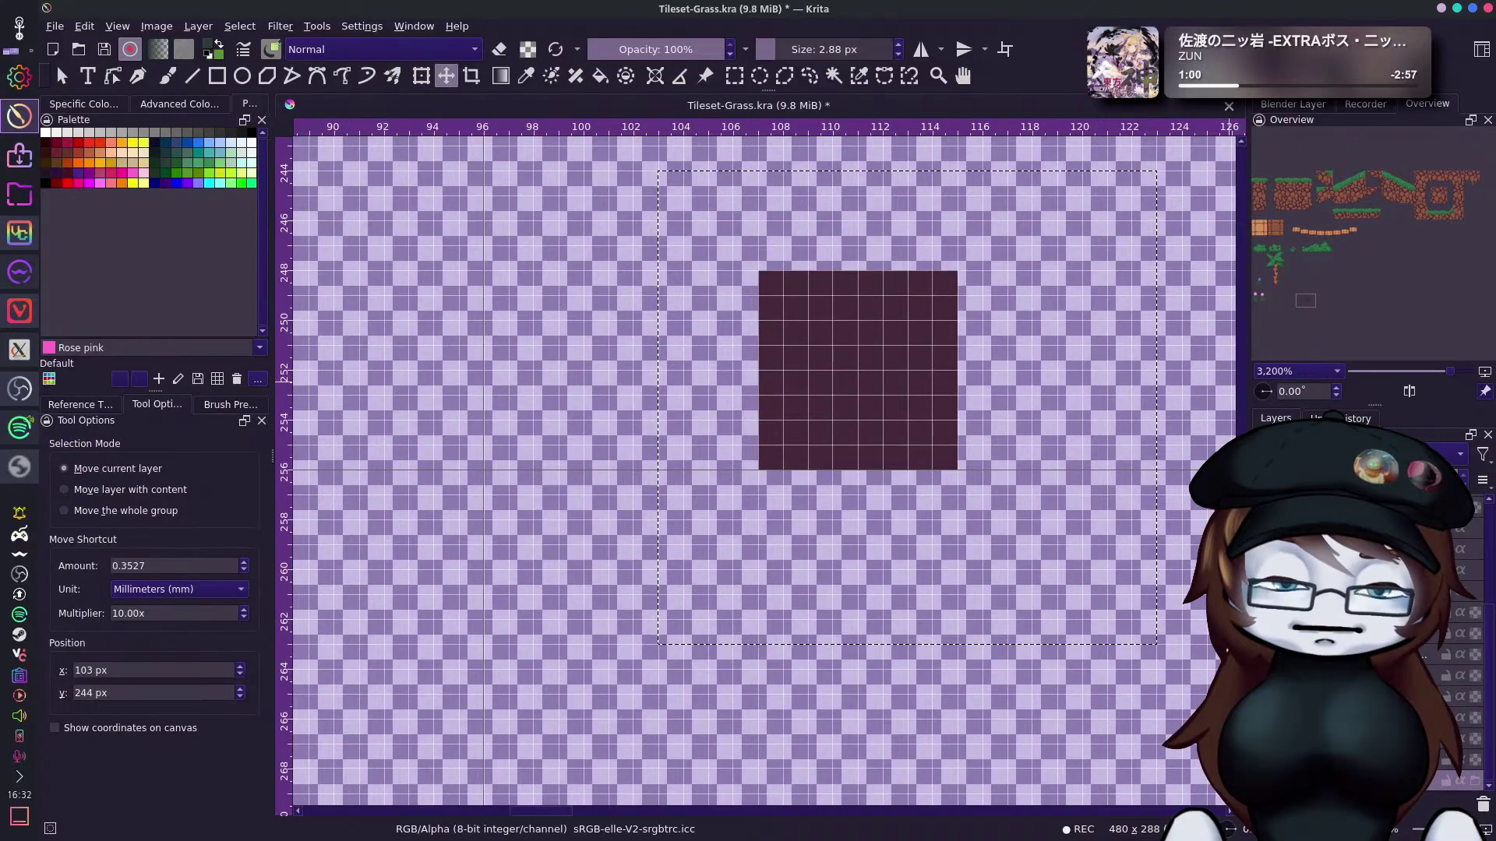
# Clear the selection and fill the empty background around the square with the Straw palette colour.
pyautogui.hotkey('ctrl', 'shift', 'a')
pyautogui.press('f')
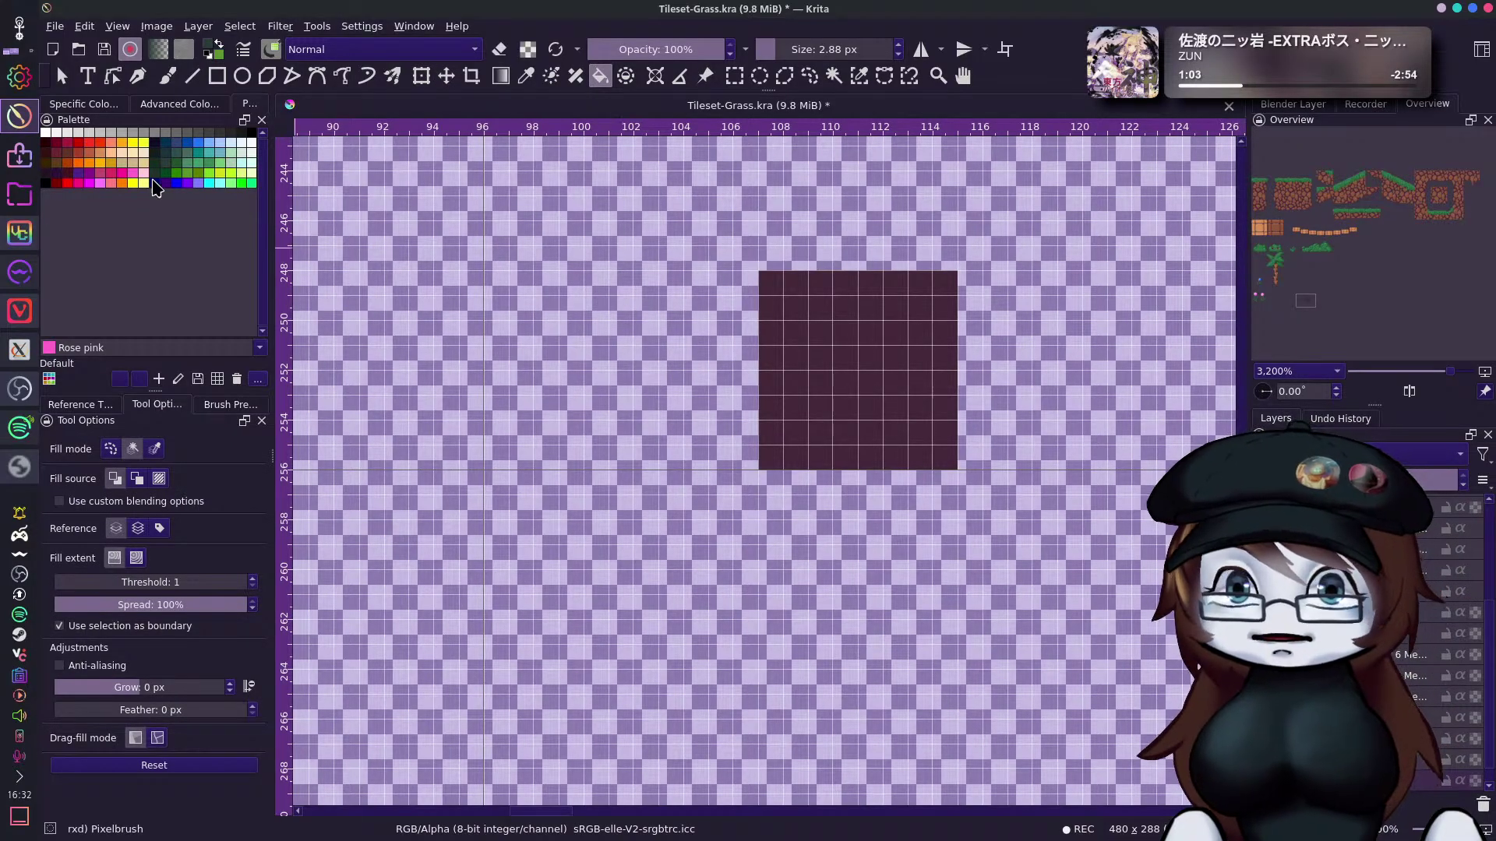
pyautogui.click(147, 153)
pyautogui.click(545, 303)
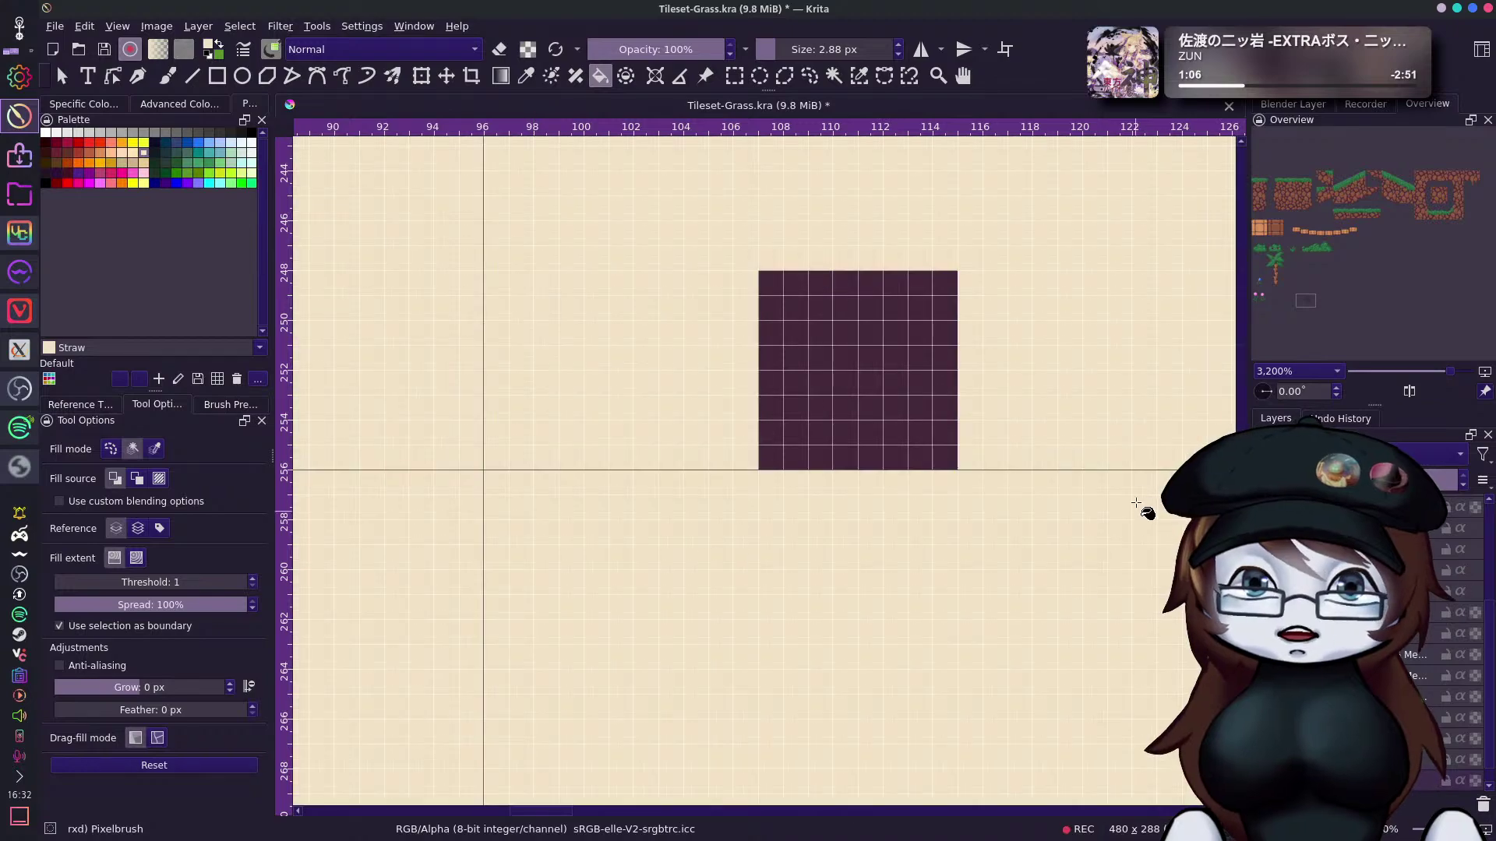
pyautogui.scroll(-1, 1005, 378)
pyautogui.moveTo(1042, 331); pyautogui.dragTo(1000, 427)
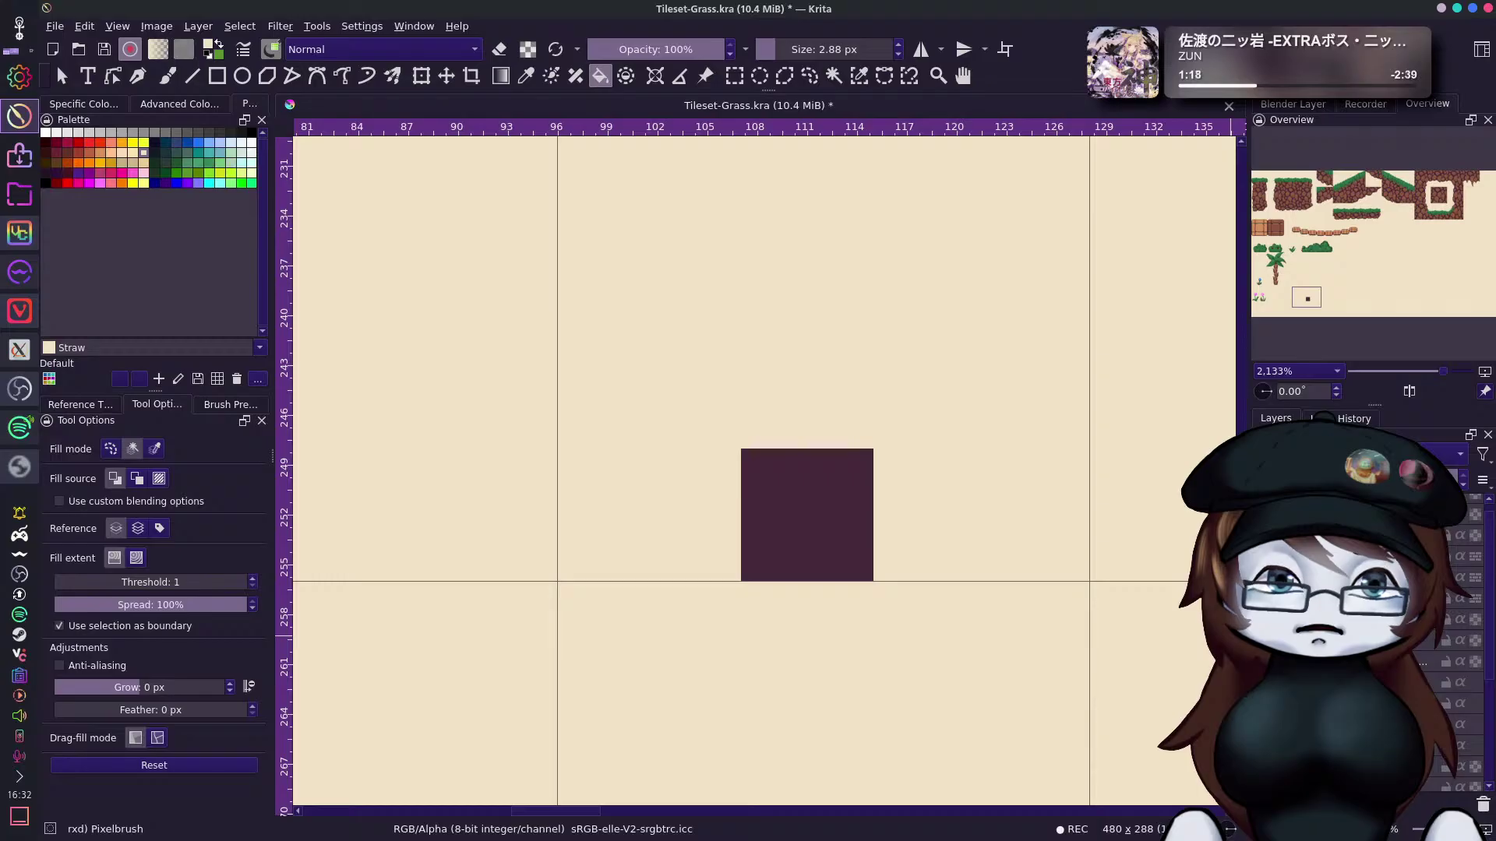
pyautogui.hotkey('ctrl', 'z')
pyautogui.hotkey('ctrl', 'shift', 'z')
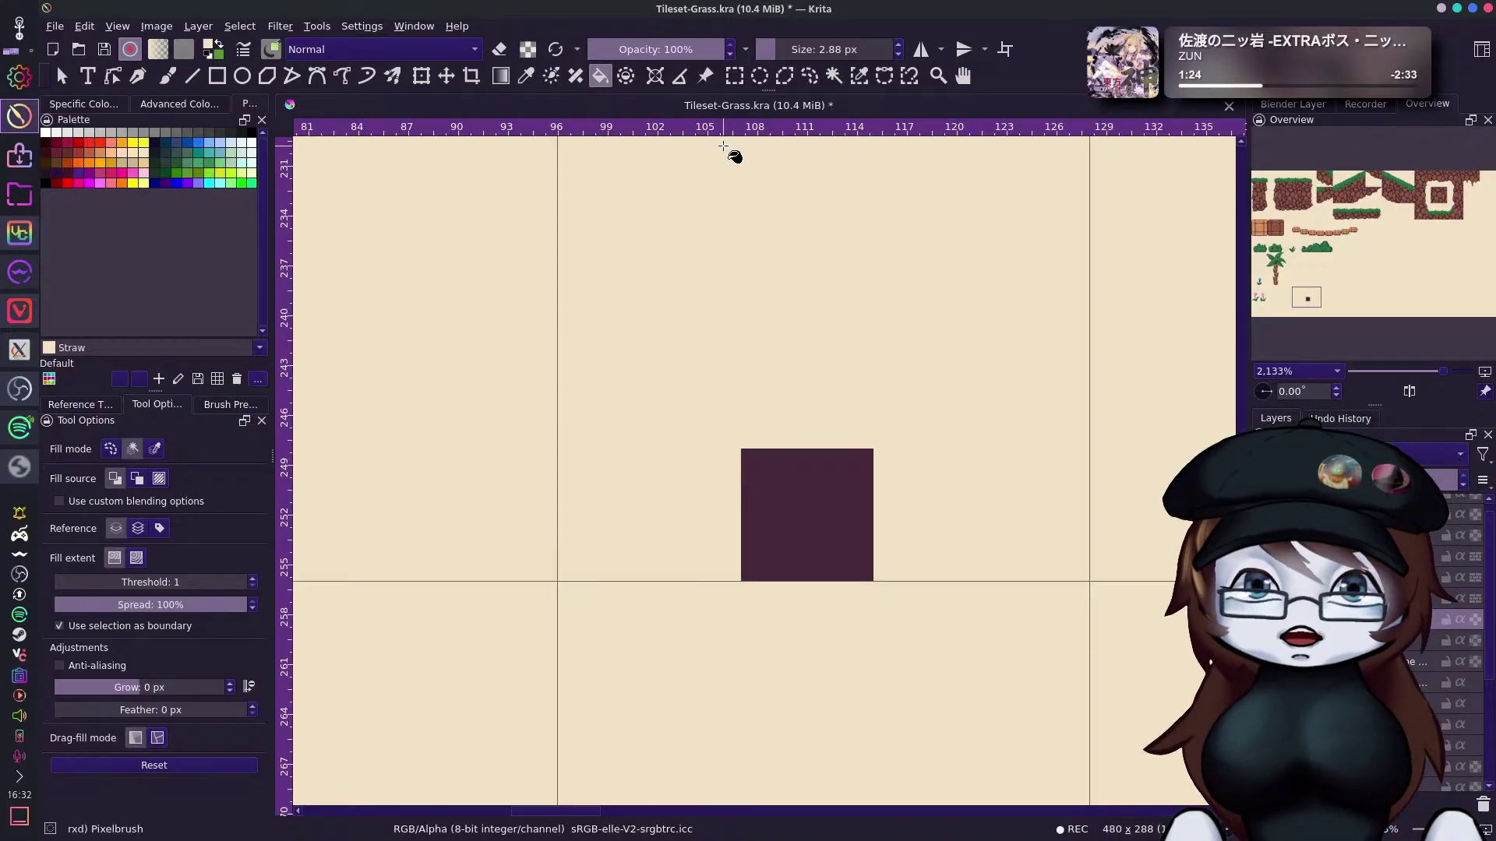
# Select a 41 x 37 px rectangle around the dark-brown square, delete the square and clear the selection.
pyautogui.scroll(-4, 888, 311)
pyautogui.scroll(2, 981, 257)
pyautogui.moveTo(998, 222); pyautogui.dragTo(875, 364)
pyautogui.scroll(-2, 1056, 363)
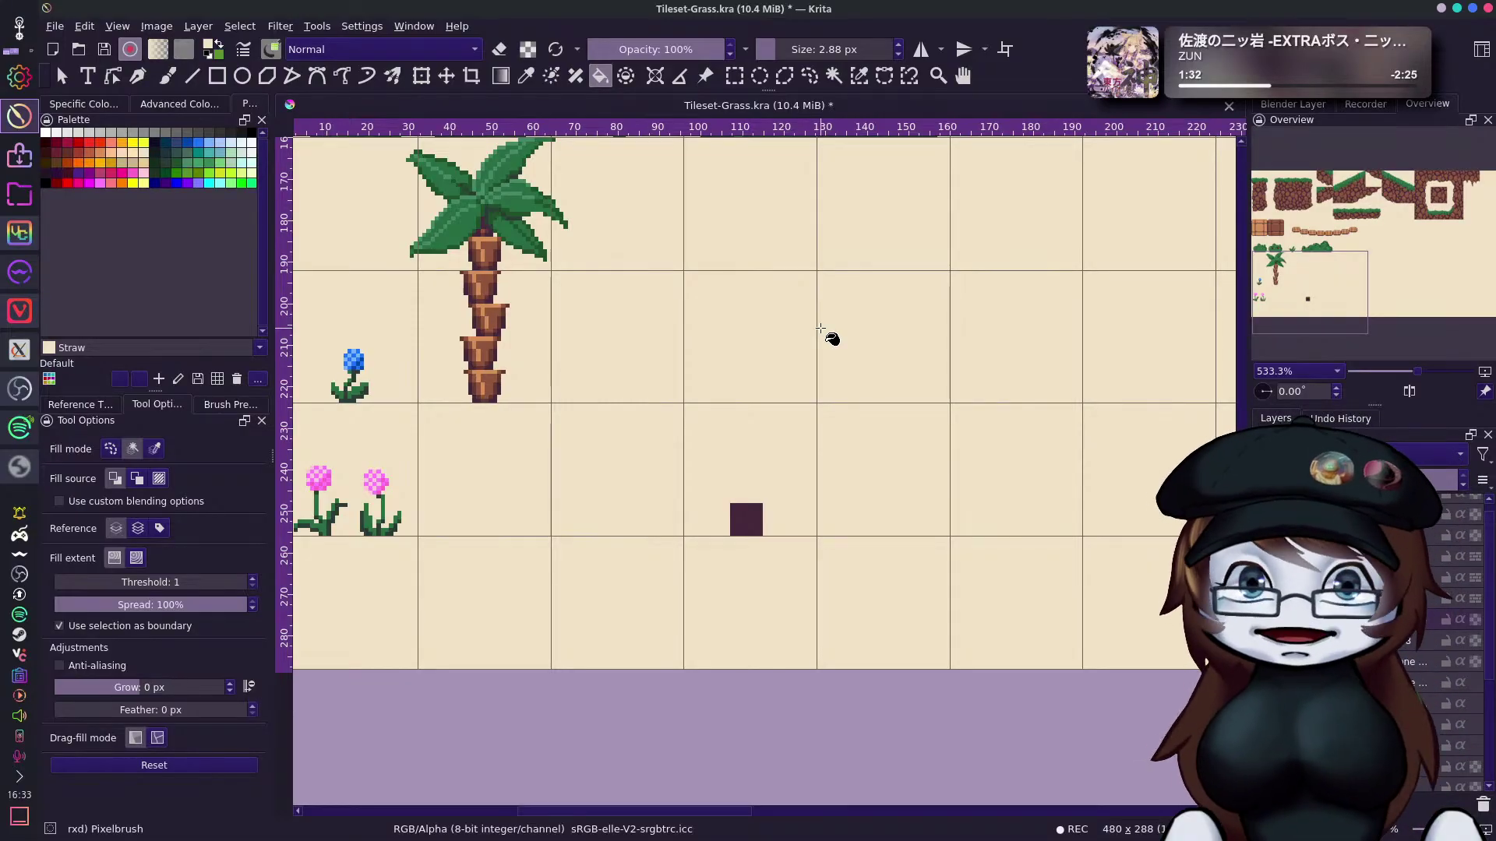
pyautogui.click(734, 75)
pyautogui.moveTo(701, 458); pyautogui.dragTo(870, 611)
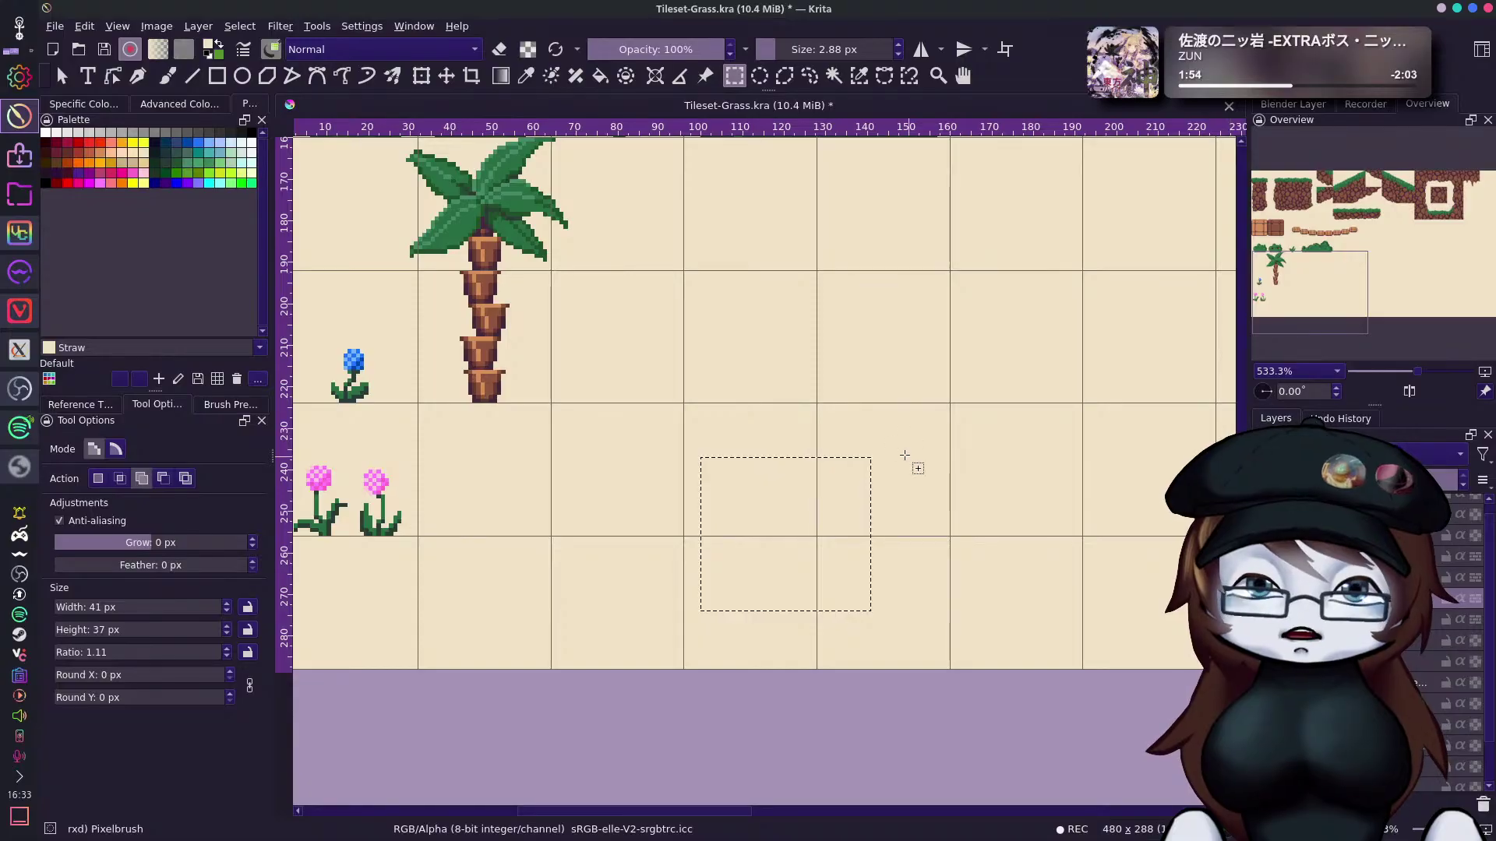
pyautogui.press('b')
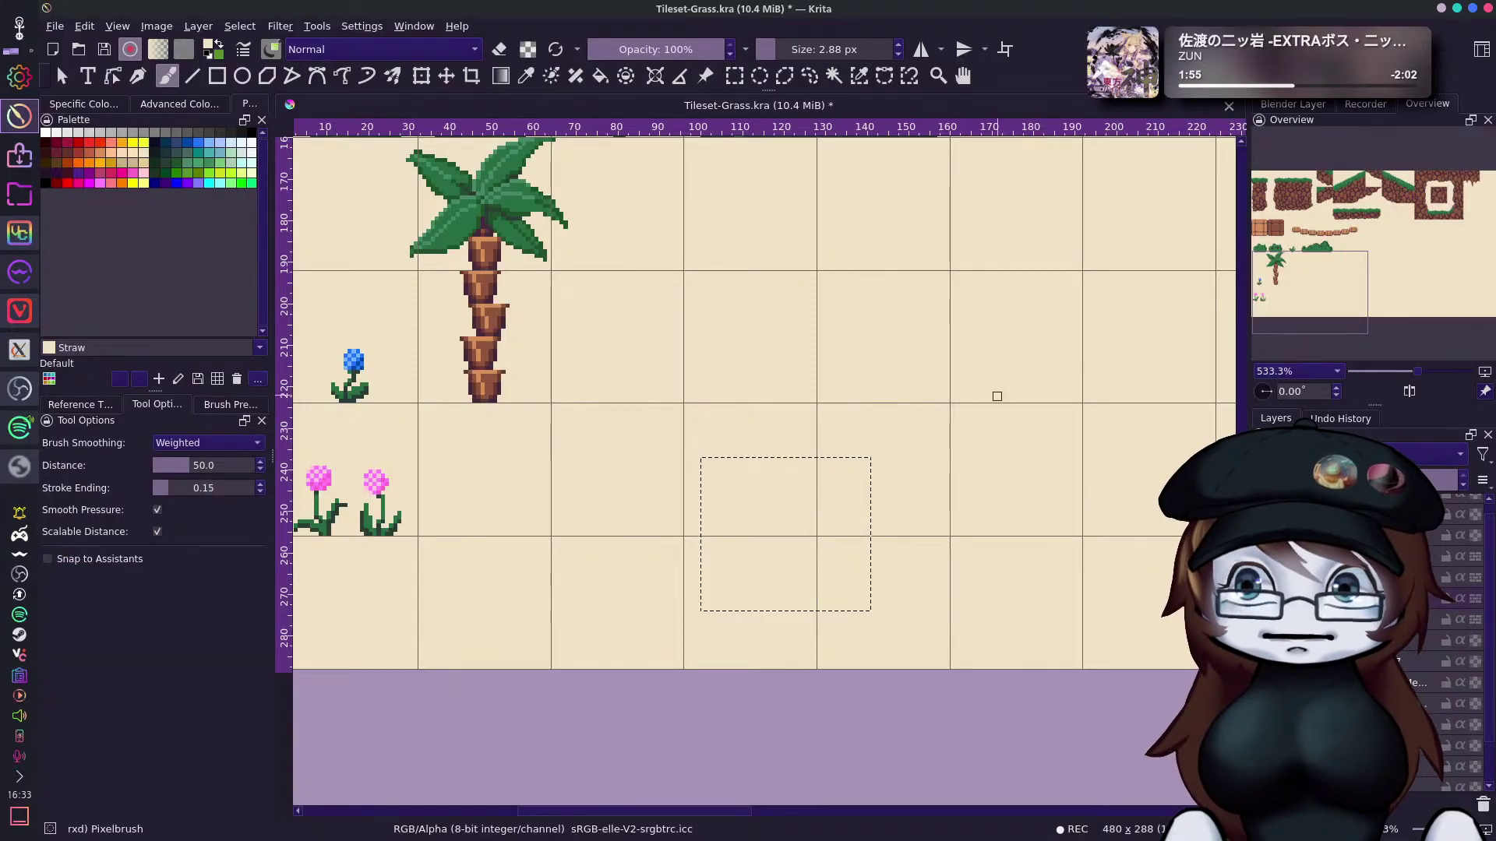
pyautogui.hotkey('ctrl', 'shift', 'a')
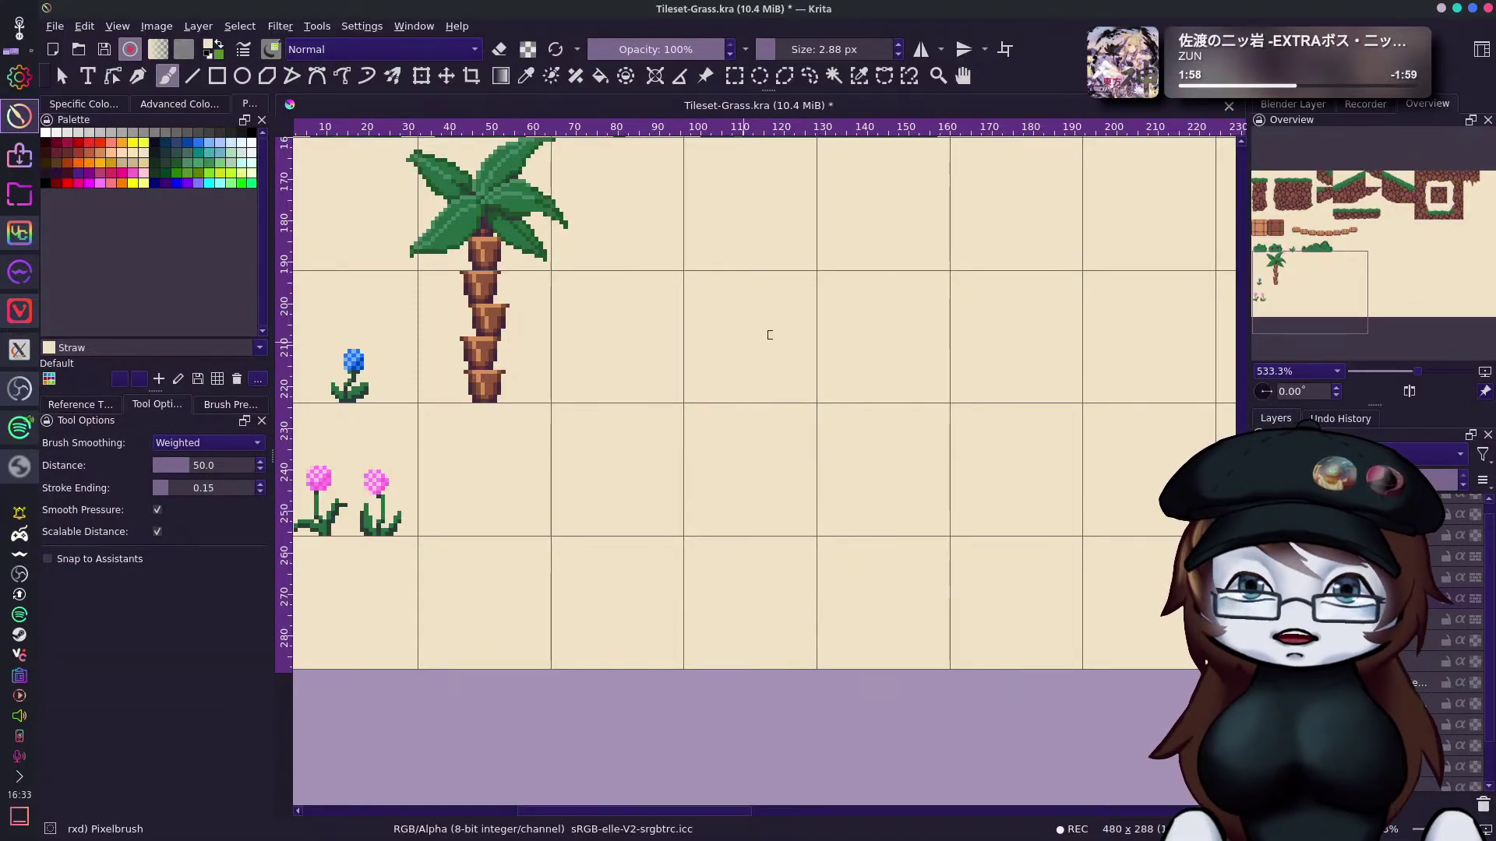
# Sample dark brown from the palm trunk and paint a blob about 4 px wide on the grid line at y 256 px, between x 96 and 128 px.
pyautogui.moveTo(737, 344); pyautogui.dragTo(799, 459)
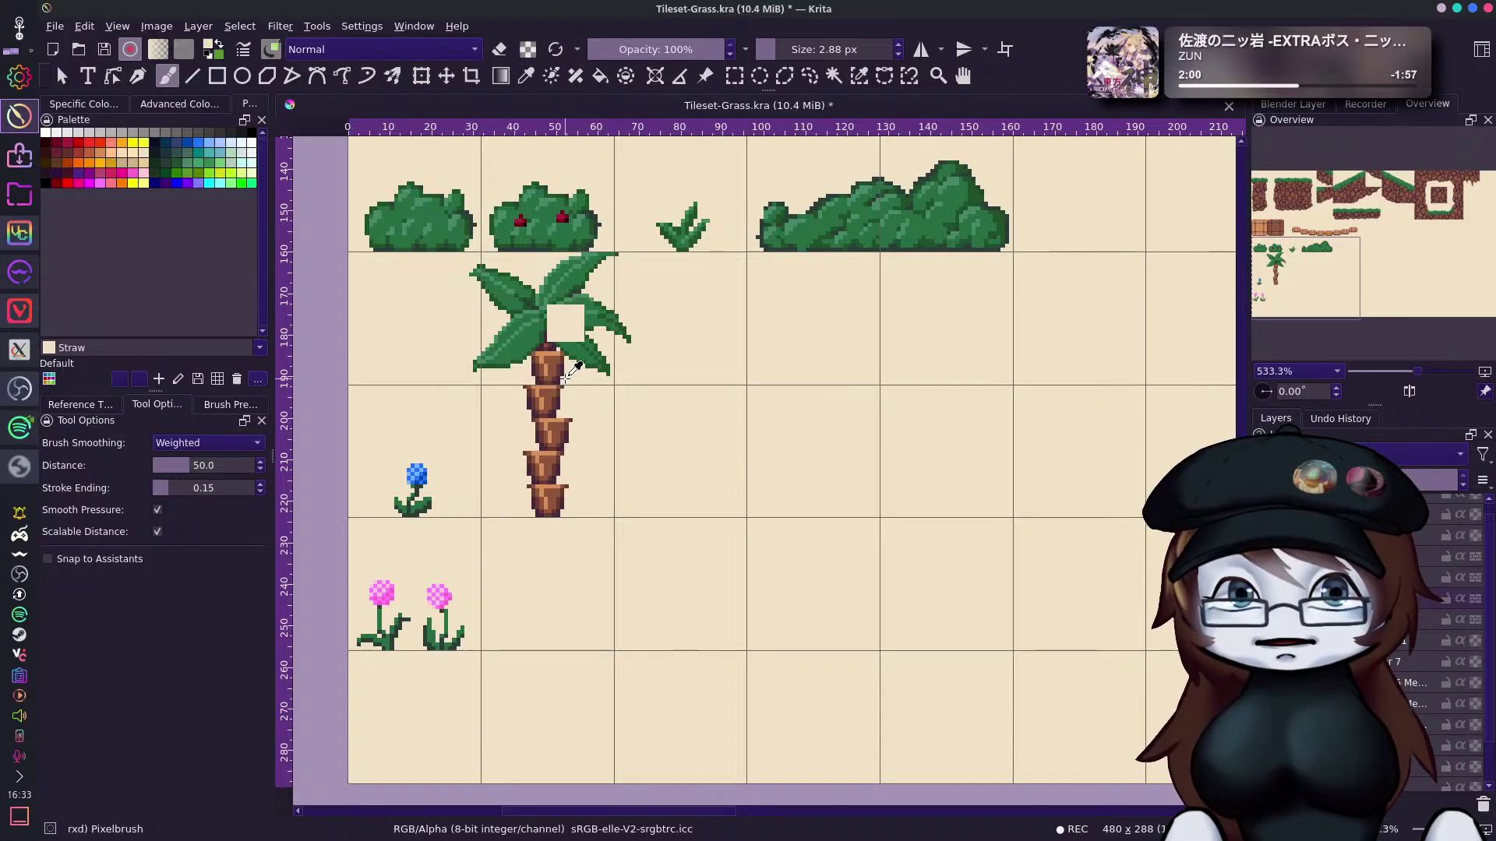
pyautogui.keyDown('ctrl'); pyautogui.click(565, 378); pyautogui.keyUp('ctrl')
pyautogui.moveTo(1288, 264); pyautogui.dragTo(1293, 270)
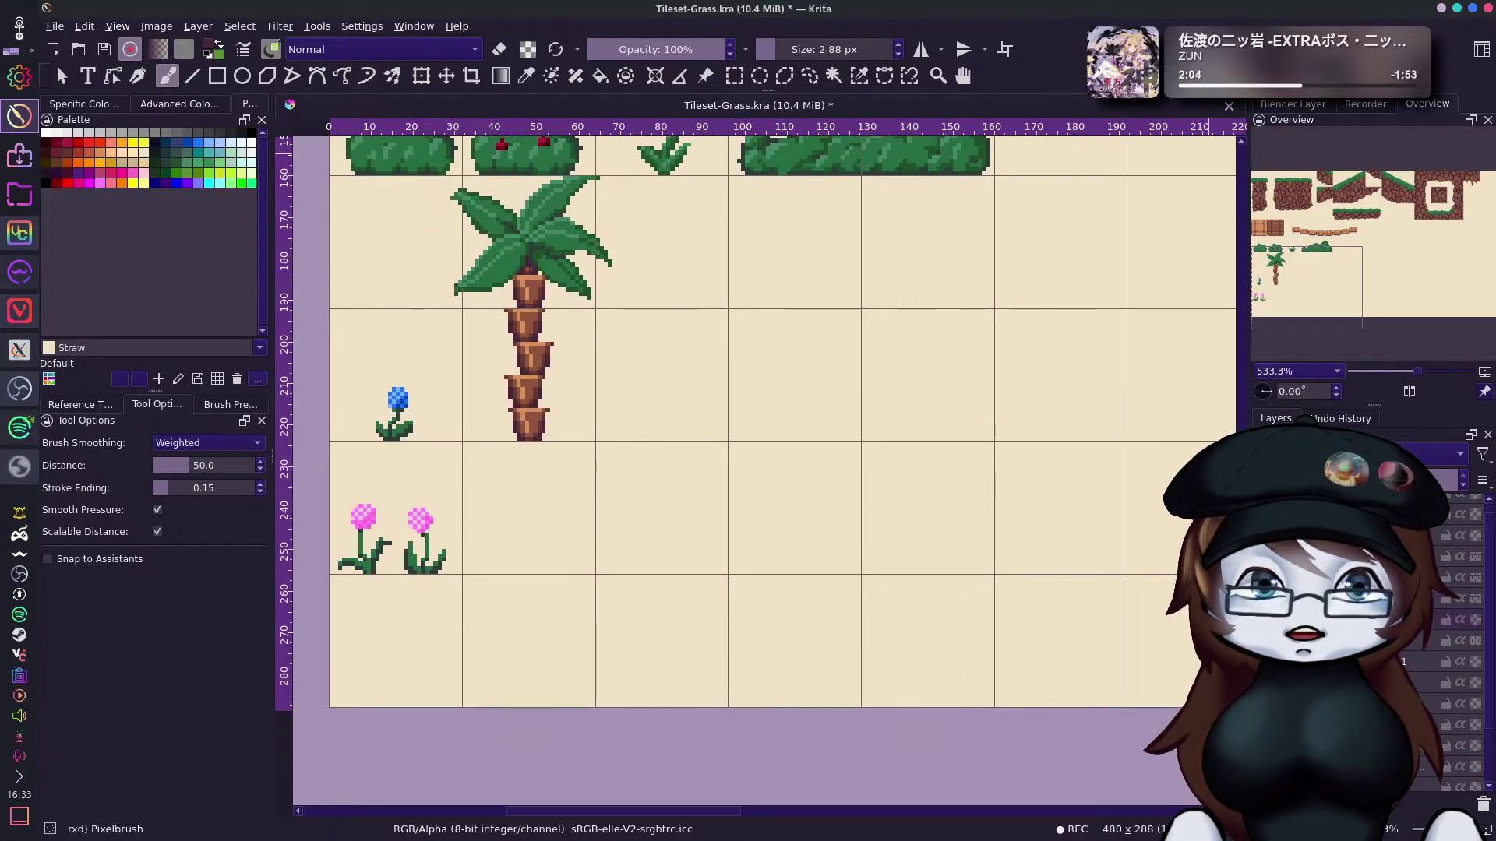
pyautogui.moveTo(1315, 262); pyautogui.dragTo(1318, 256)
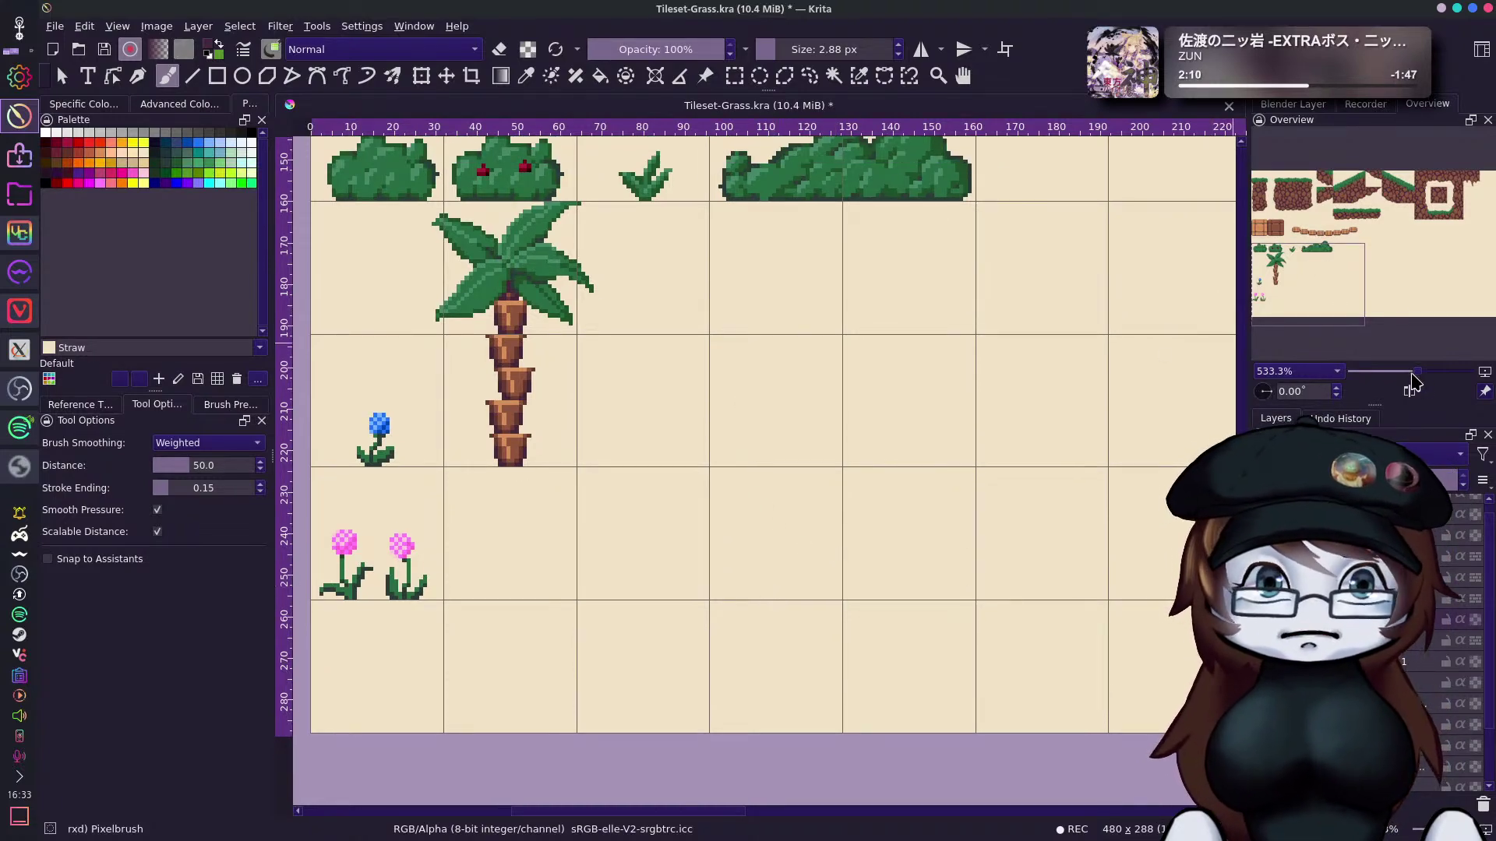
pyautogui.moveTo(1418, 379); pyautogui.dragTo(1455, 372)
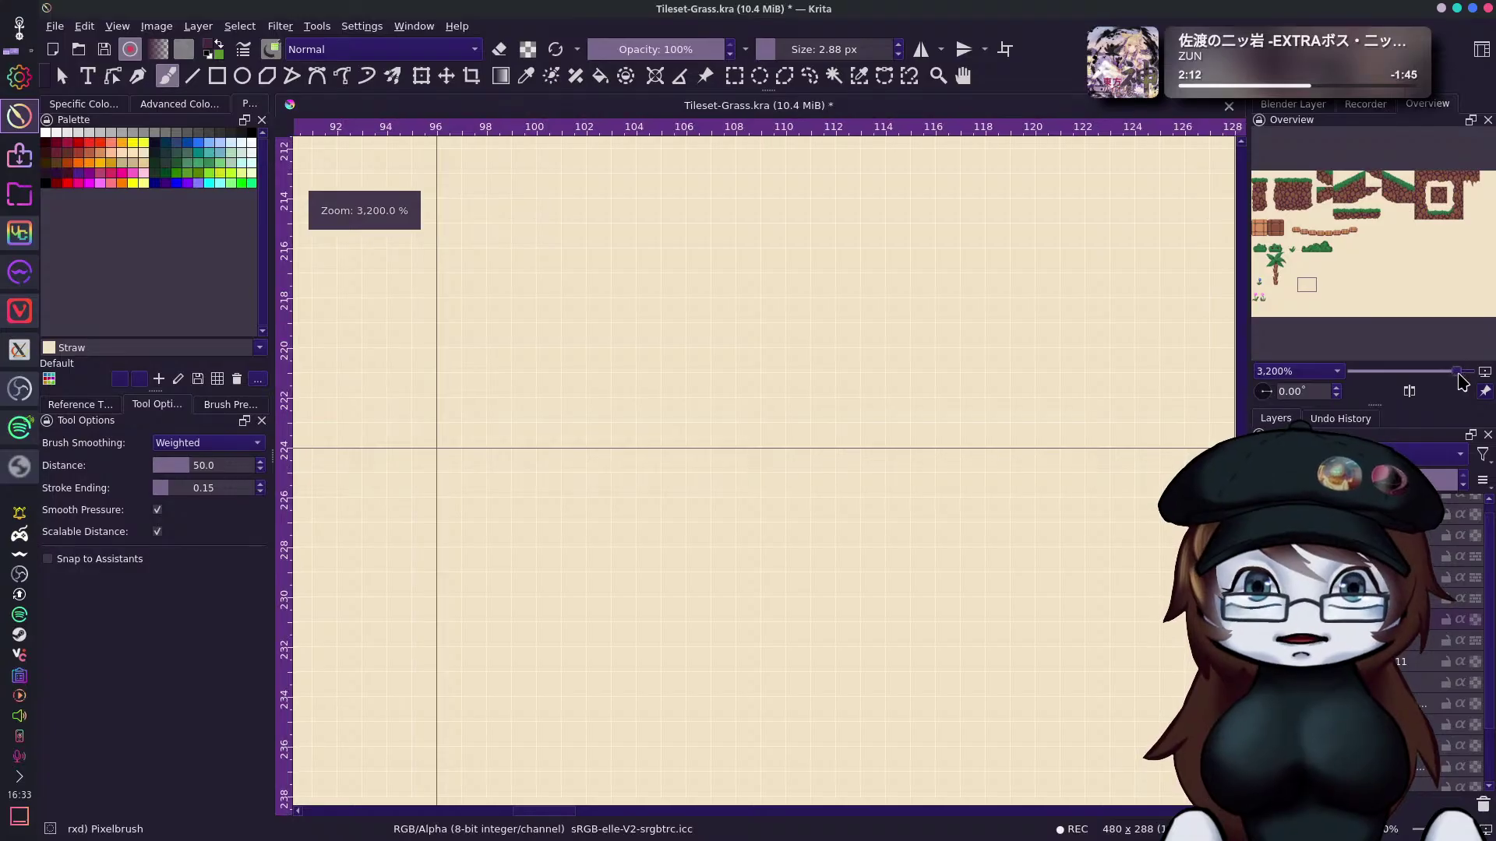
pyautogui.moveTo(1307, 286); pyautogui.dragTo(1309, 293)
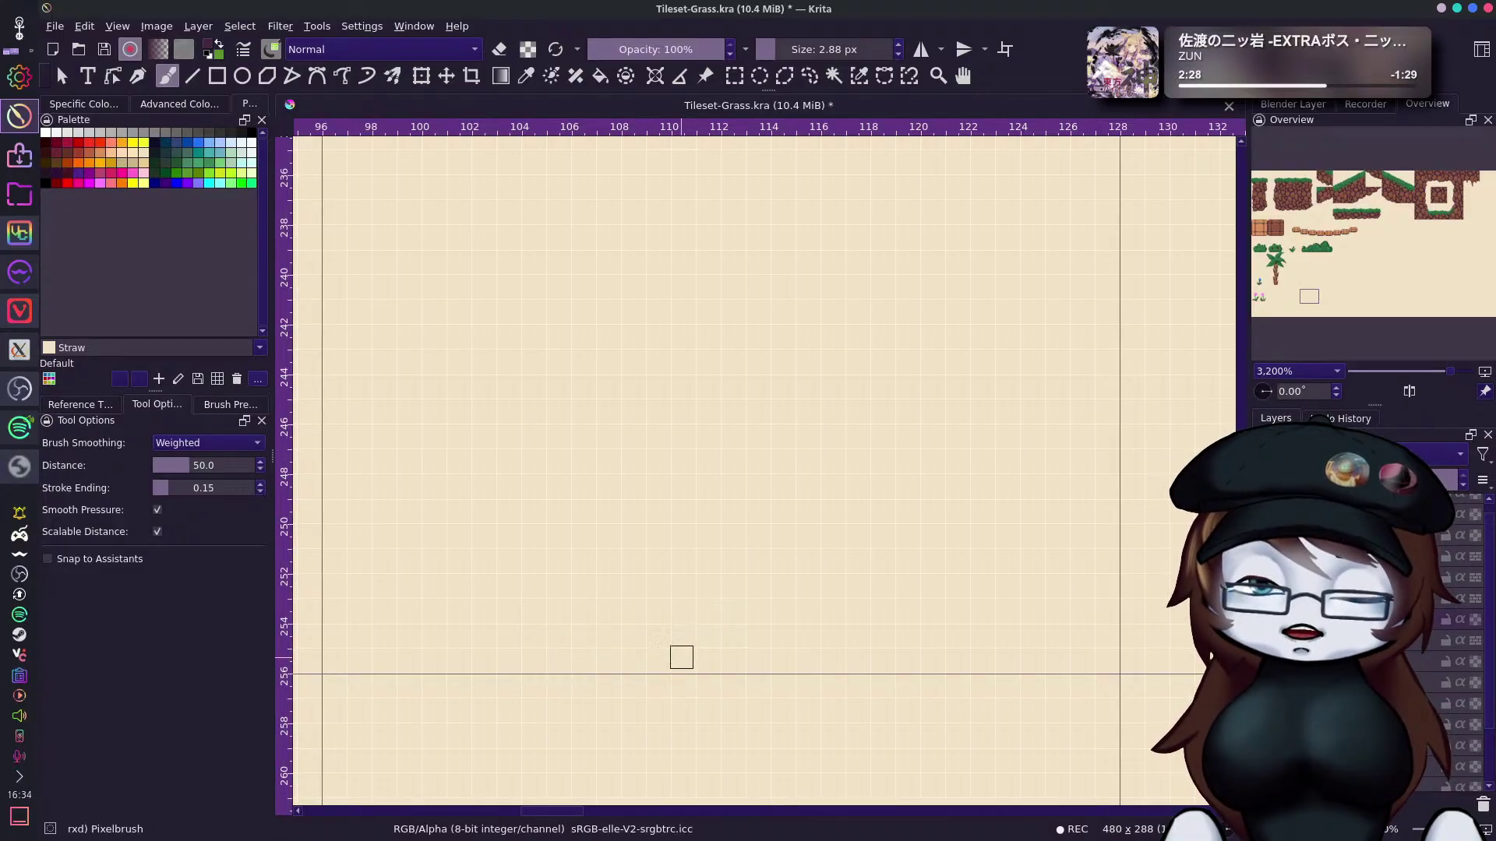
pyautogui.moveTo(684, 656)
pyautogui.mouseDown()
pyautogui.moveTo(671, 686)
pyautogui.moveTo(685, 612)
pyautogui.moveTo(732, 647)
pyautogui.moveTo(705, 651)
pyautogui.mouseUp()
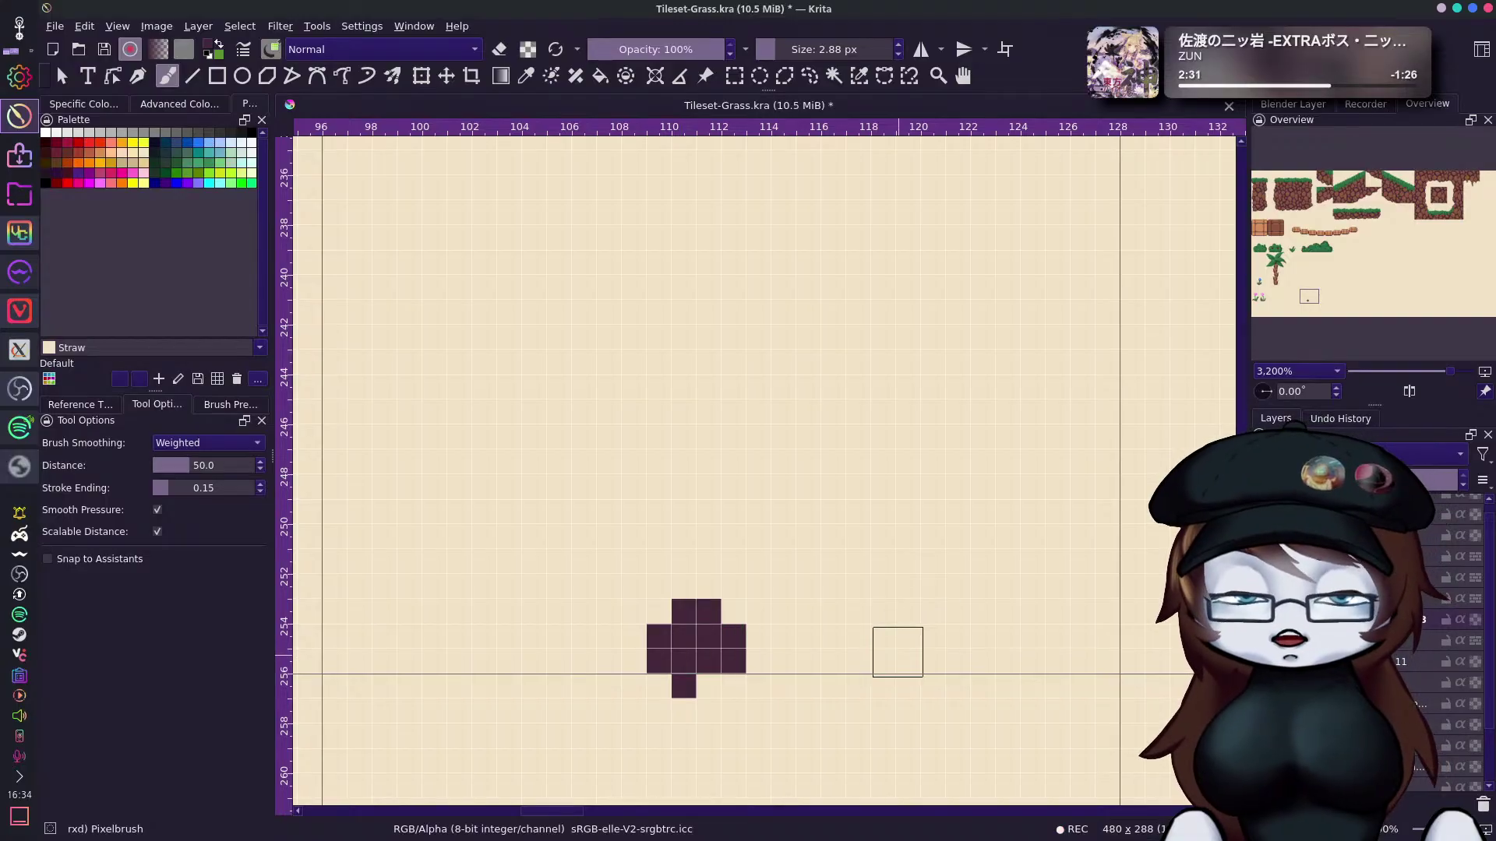
# Erase the stray pixels and repaint the blob into a 4 x 3 px dark-brown block standing on the grid line.
pyautogui.click(499, 48)
pyautogui.click(683, 701)
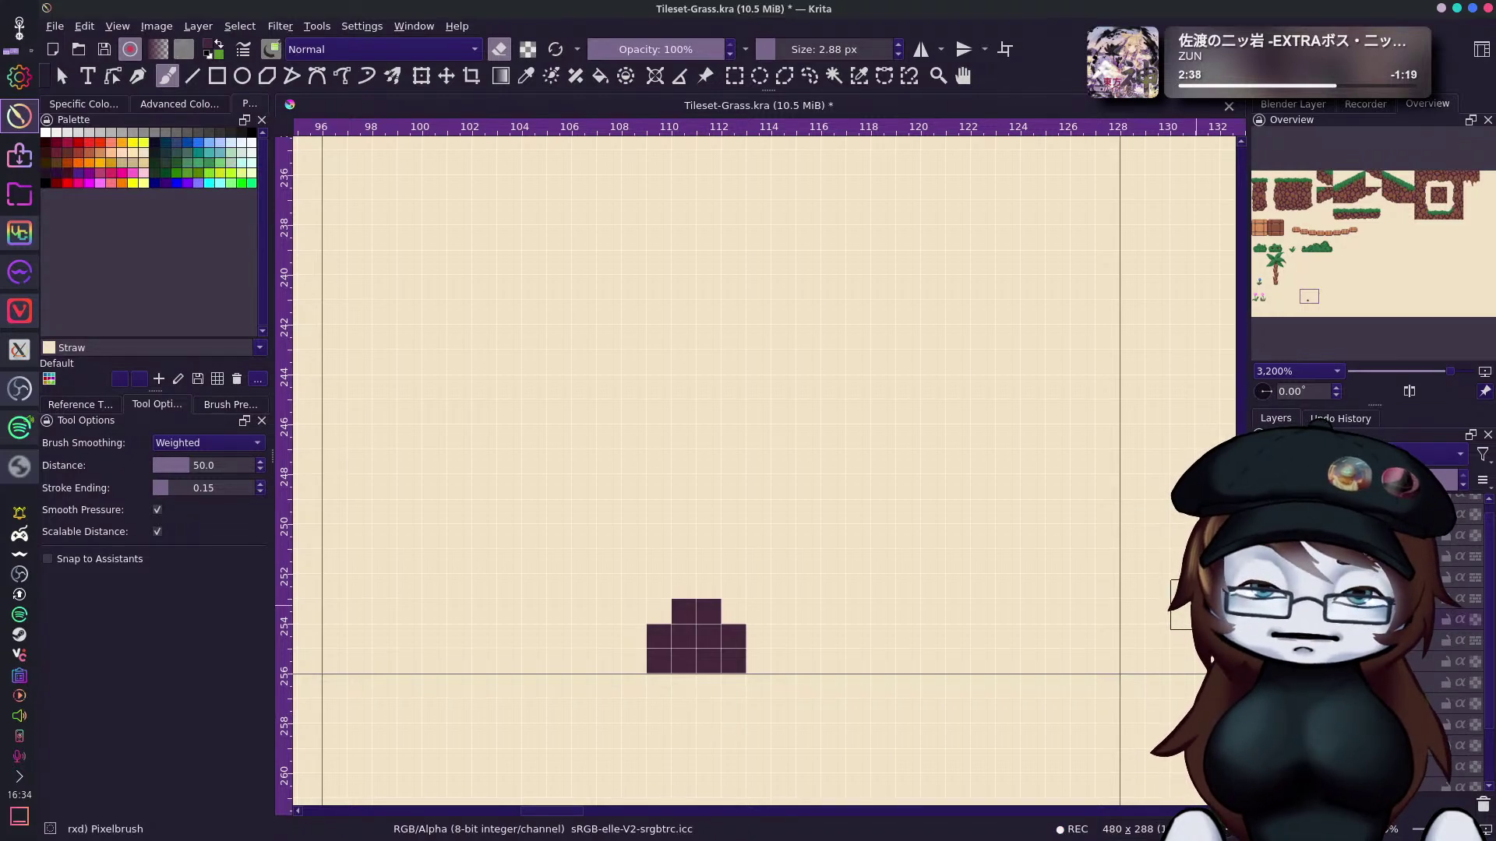
pyautogui.click(723, 626)
pyautogui.click(746, 651)
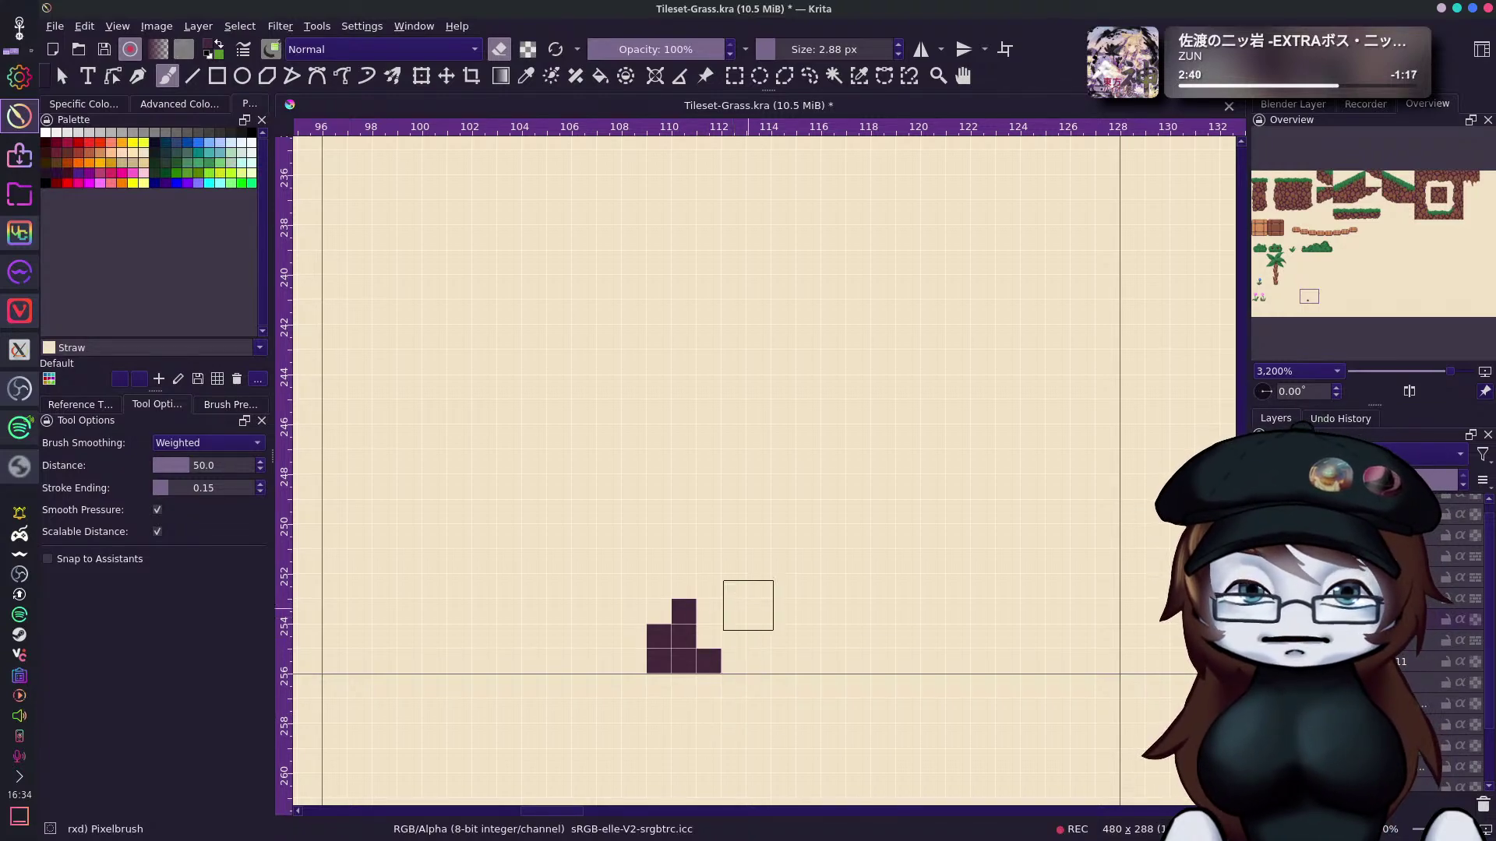
pyautogui.press('e')
pyautogui.moveTo(711, 623); pyautogui.dragTo(733, 655)
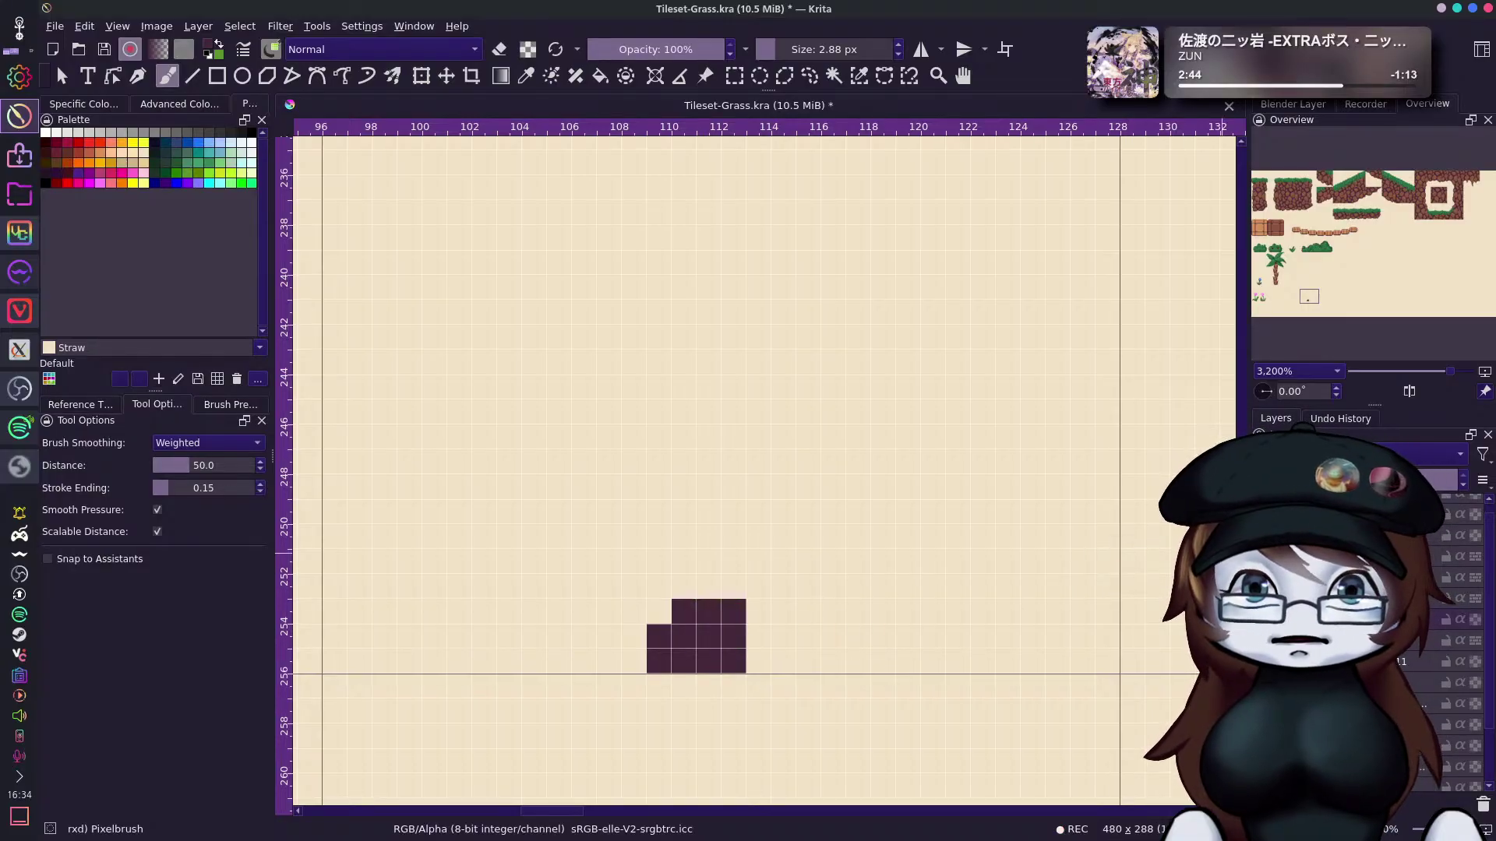
pyautogui.moveTo(742, 623); pyautogui.dragTo(756, 645)
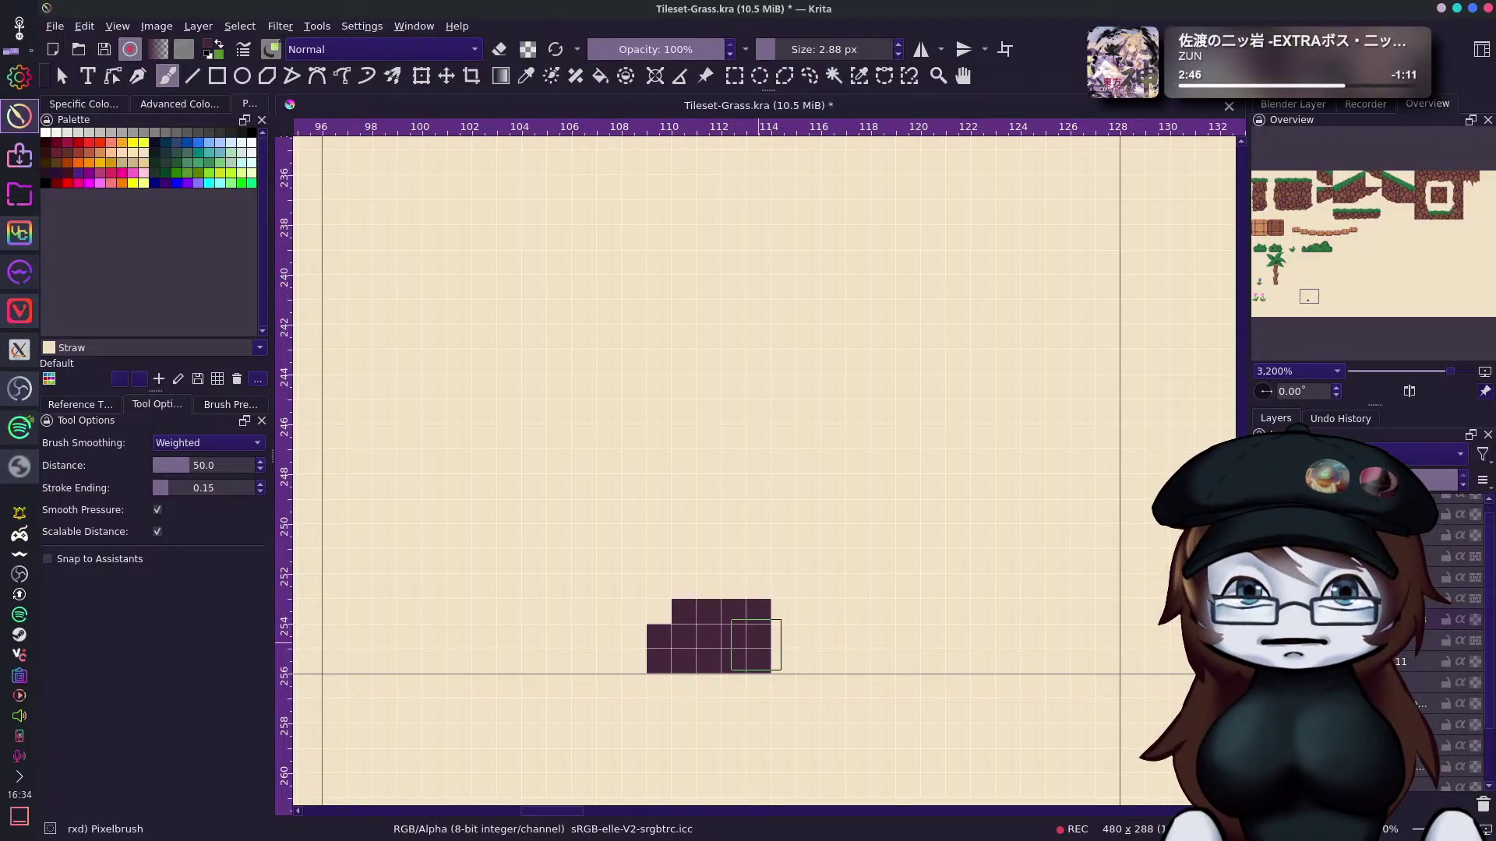
pyautogui.press('e')
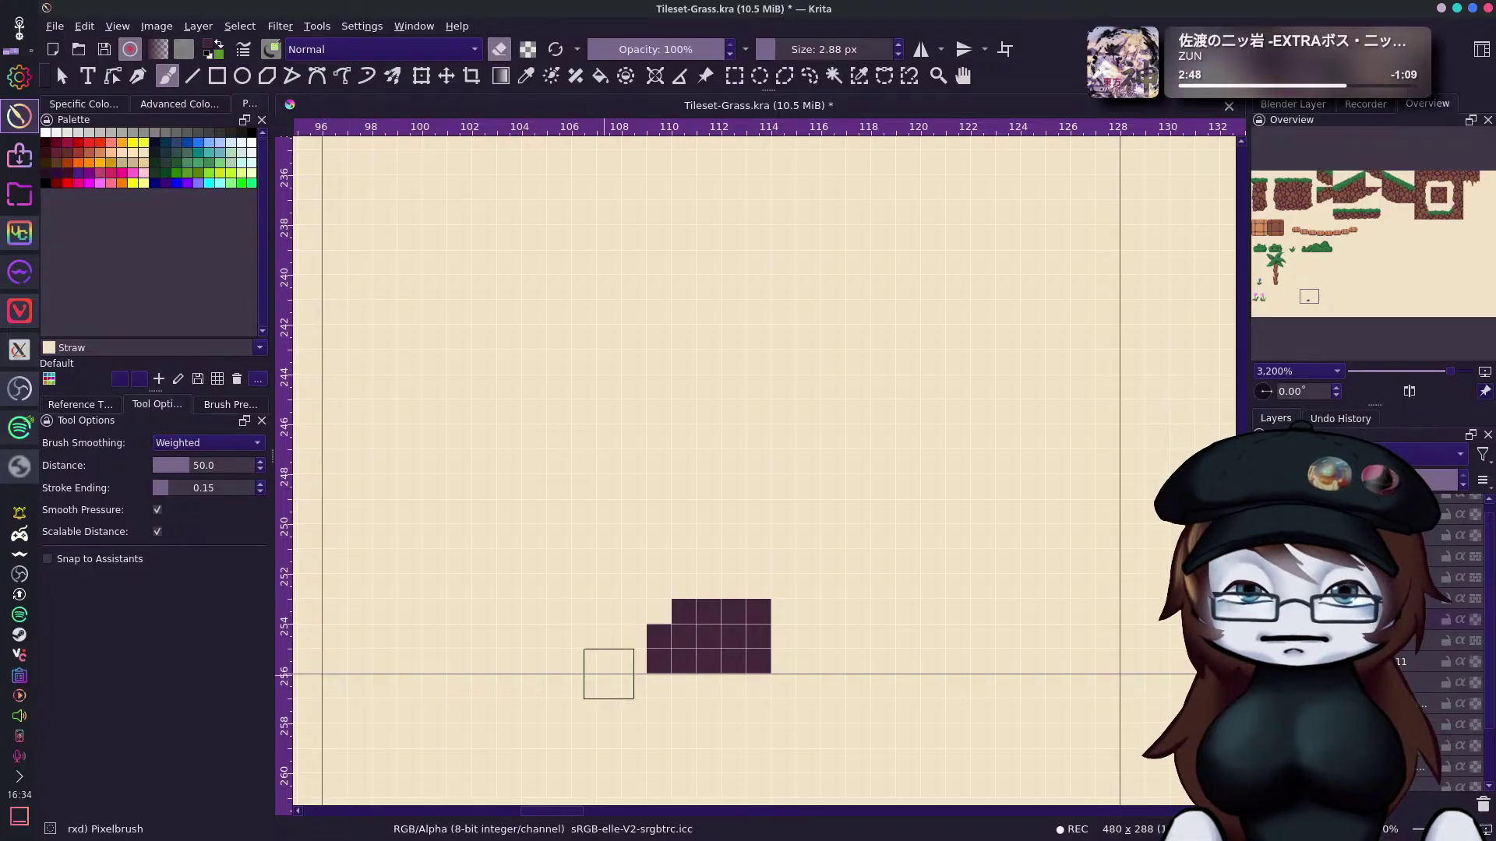
pyautogui.moveTo(641, 628); pyautogui.dragTo(688, 702)
# Enlarge the dark-brown block on all sides except its base and trim the stray pixels so it measures 7 x 5 px.
pyautogui.moveTo(1450, 371); pyautogui.dragTo(1436, 373)
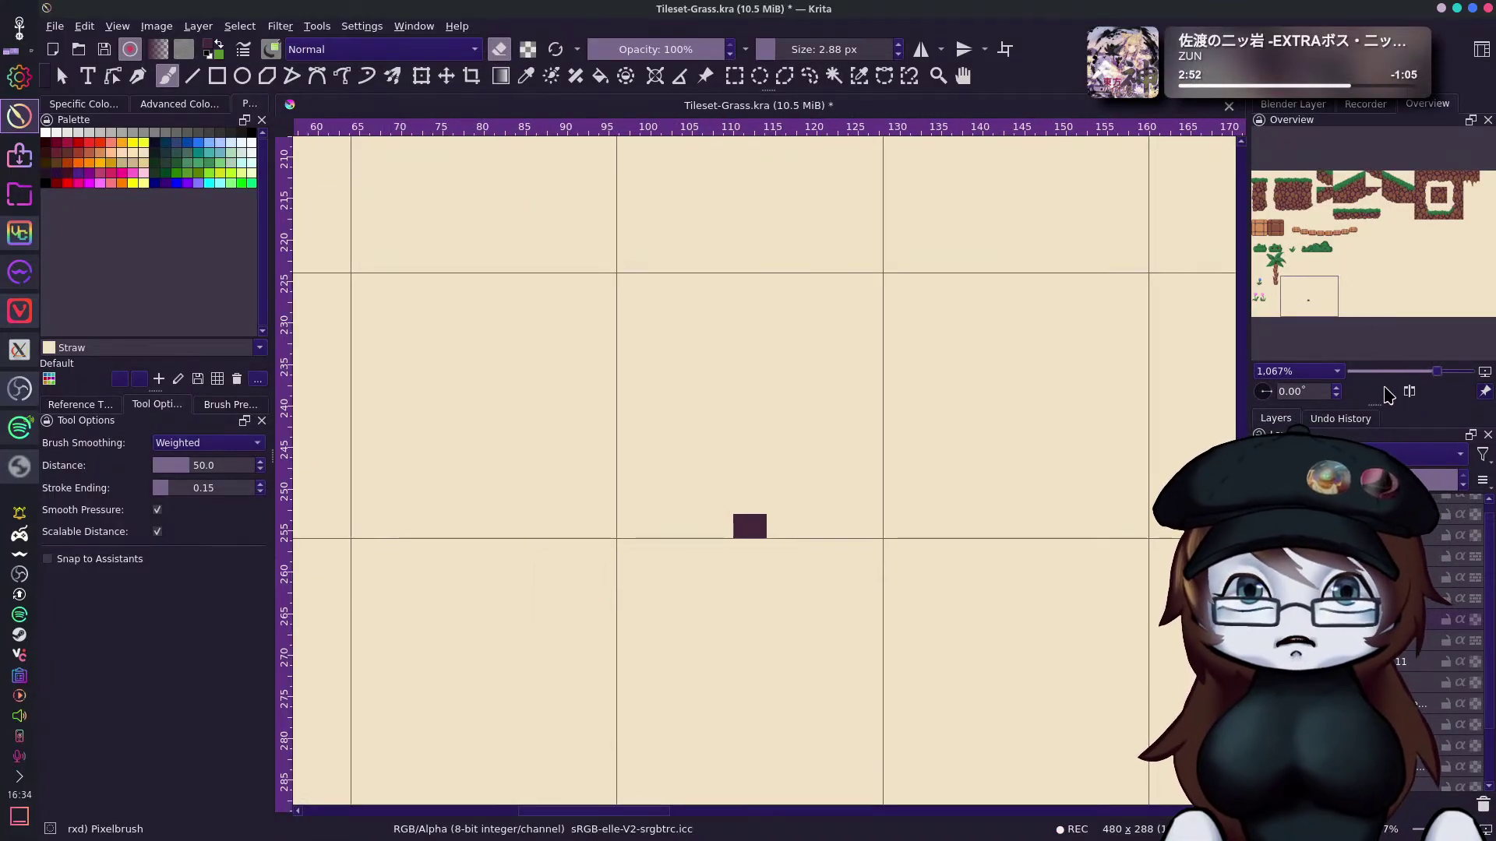
pyautogui.moveTo(1390, 270); pyautogui.dragTo(1307, 303)
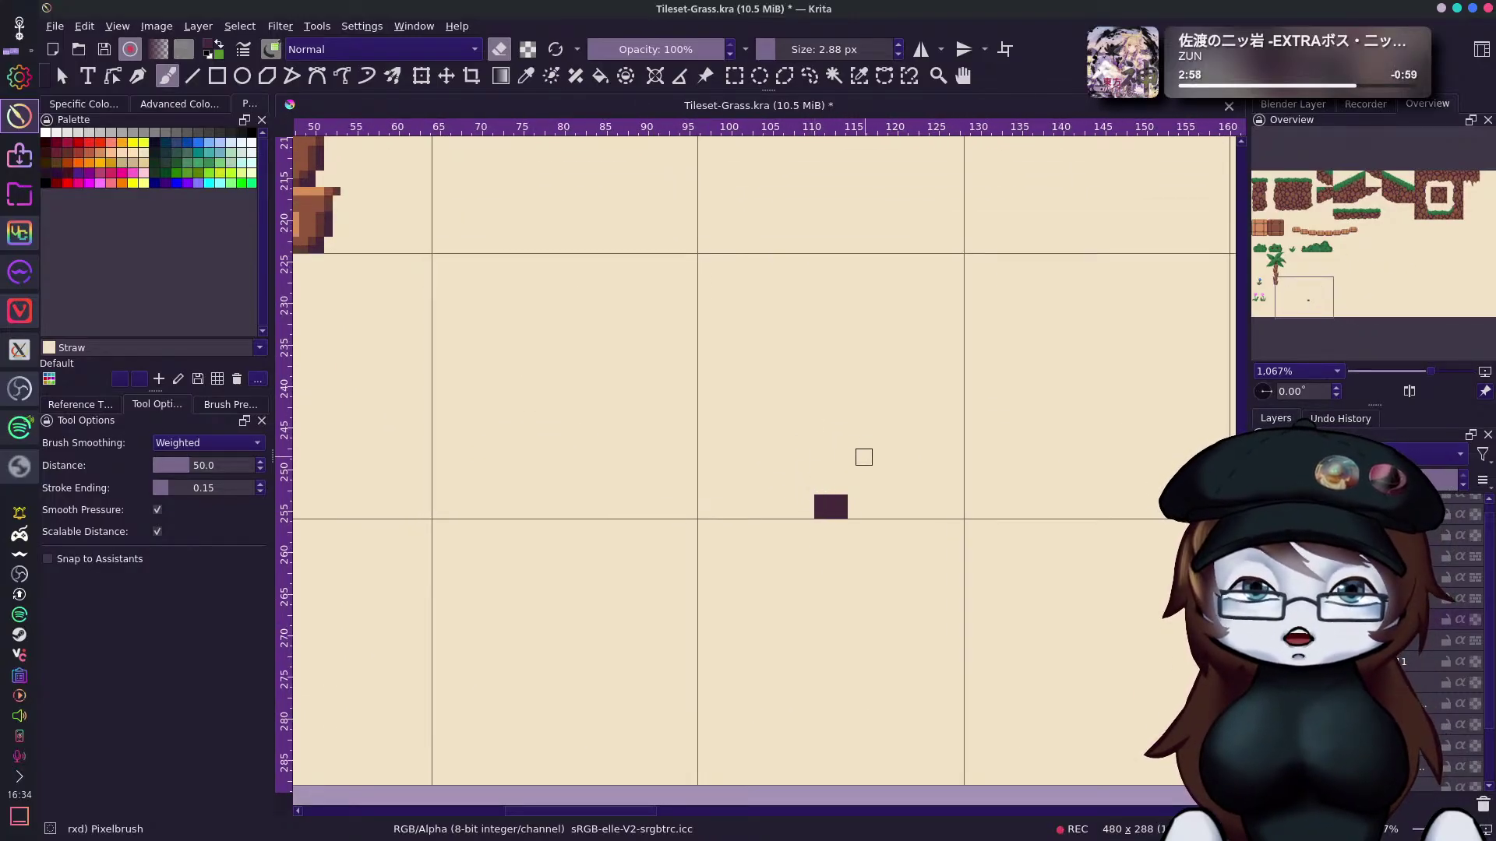
pyautogui.click(500, 50)
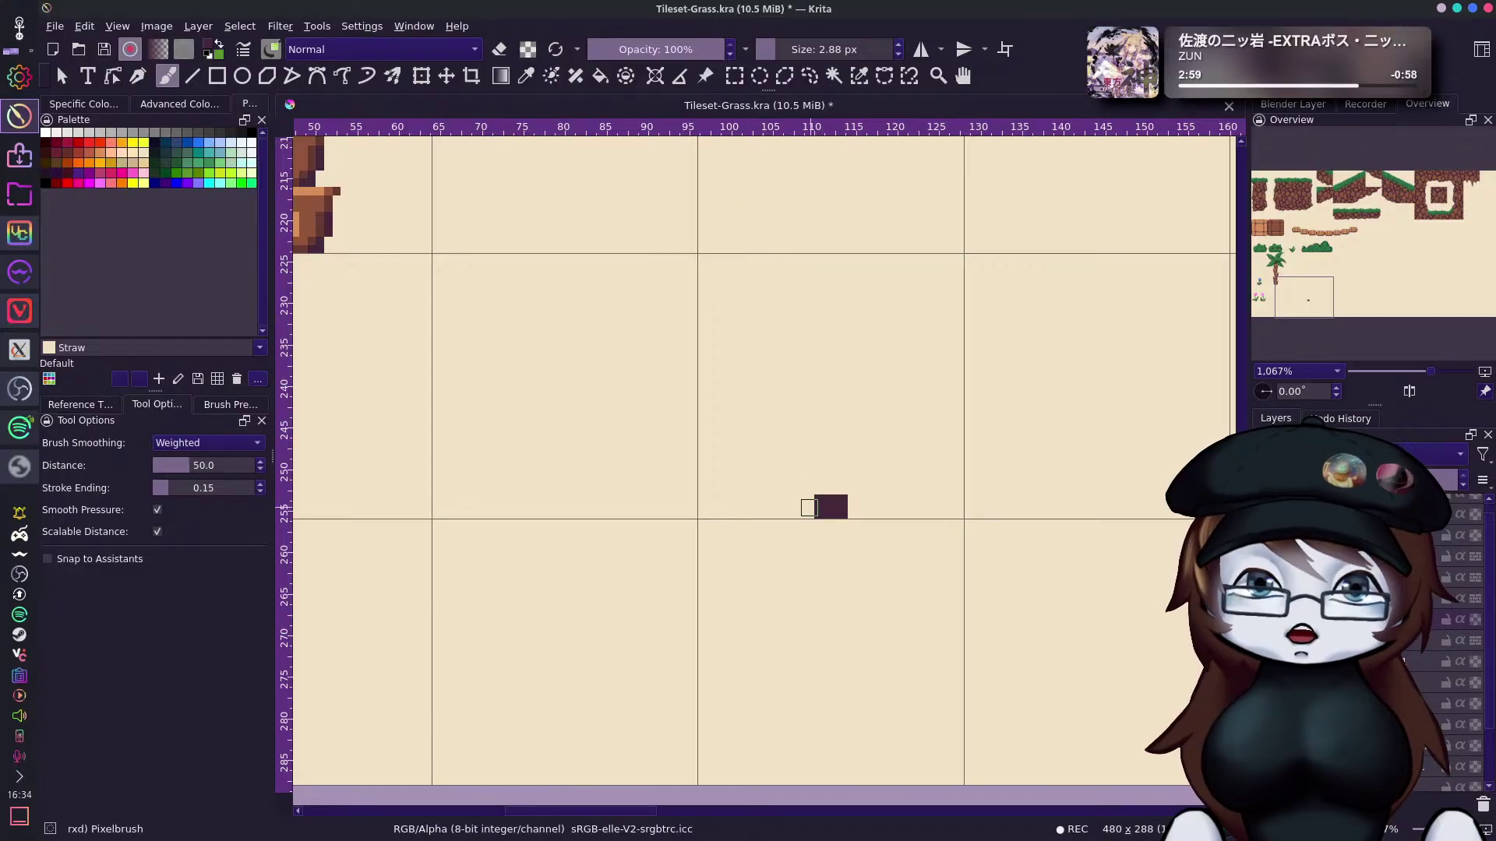
pyautogui.moveTo(809, 507)
pyautogui.mouseDown()
pyautogui.moveTo(835, 477)
pyautogui.moveTo(850, 508)
pyautogui.mouseUp()
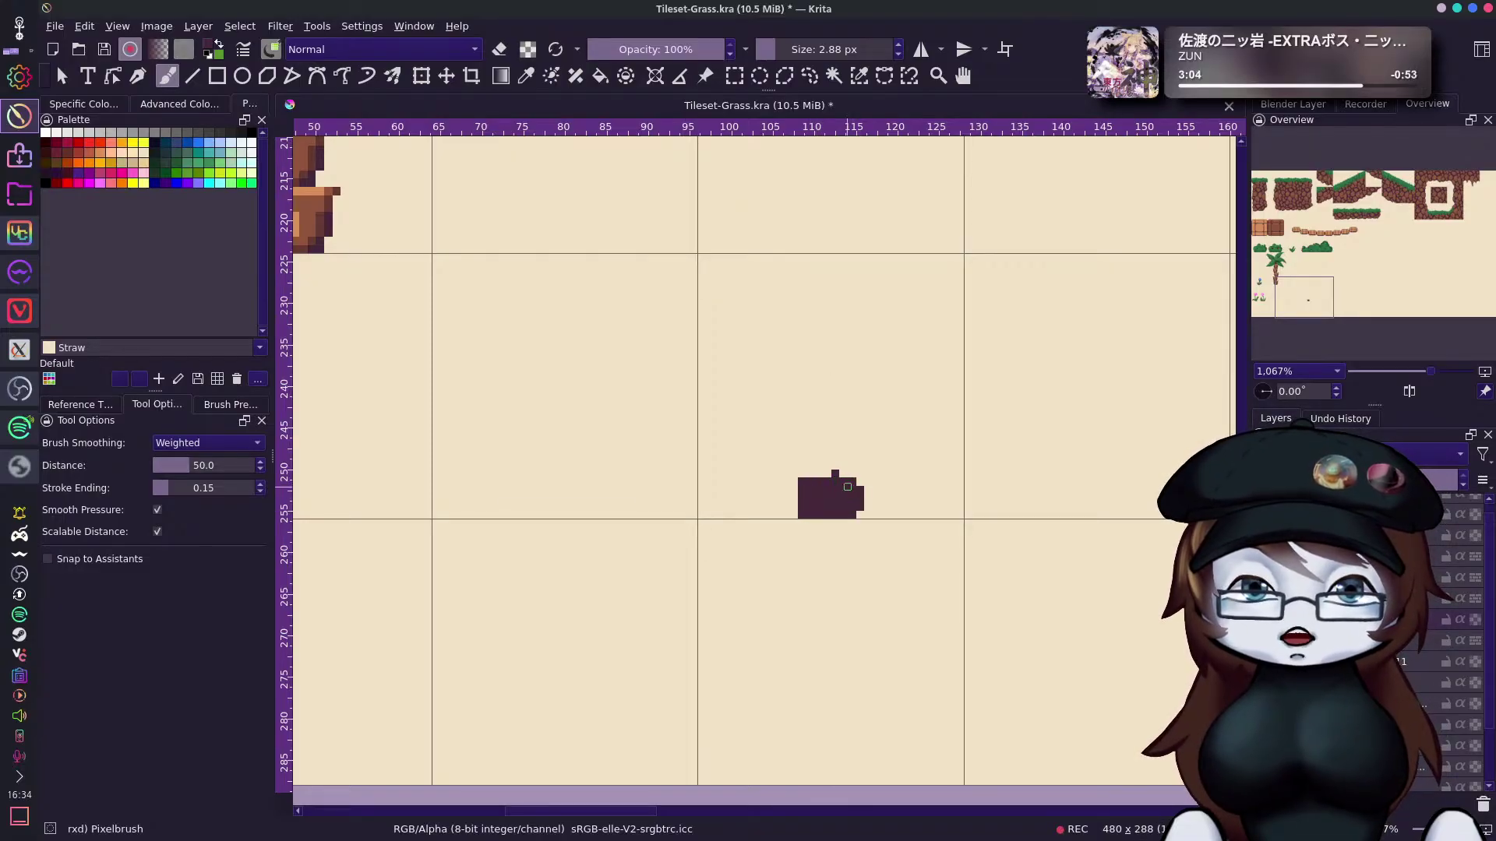
pyautogui.press('e')
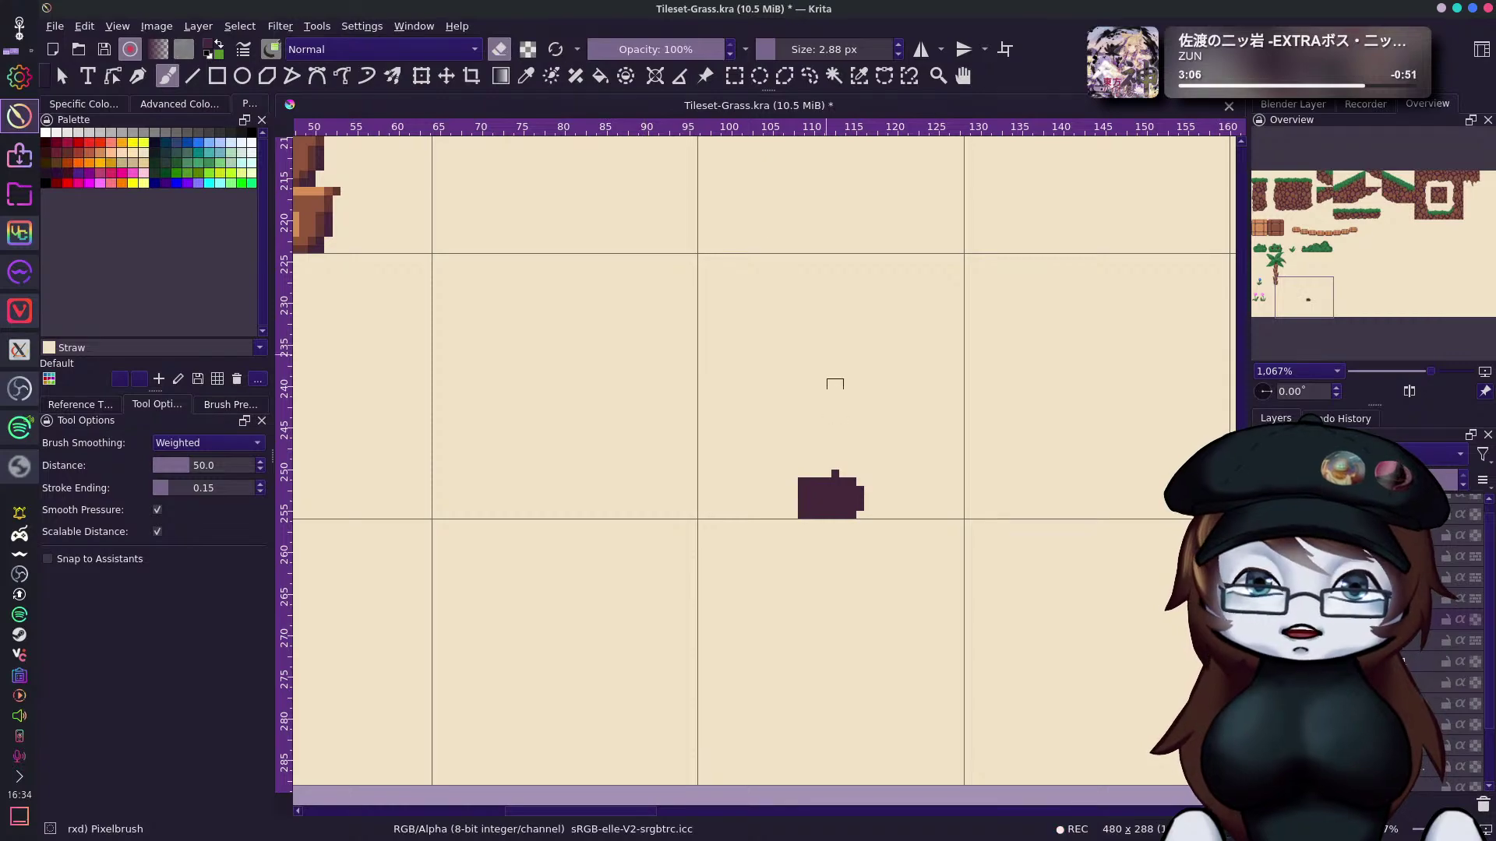
pyautogui.click(835, 473)
pyautogui.moveTo(865, 476); pyautogui.dragTo(860, 514)
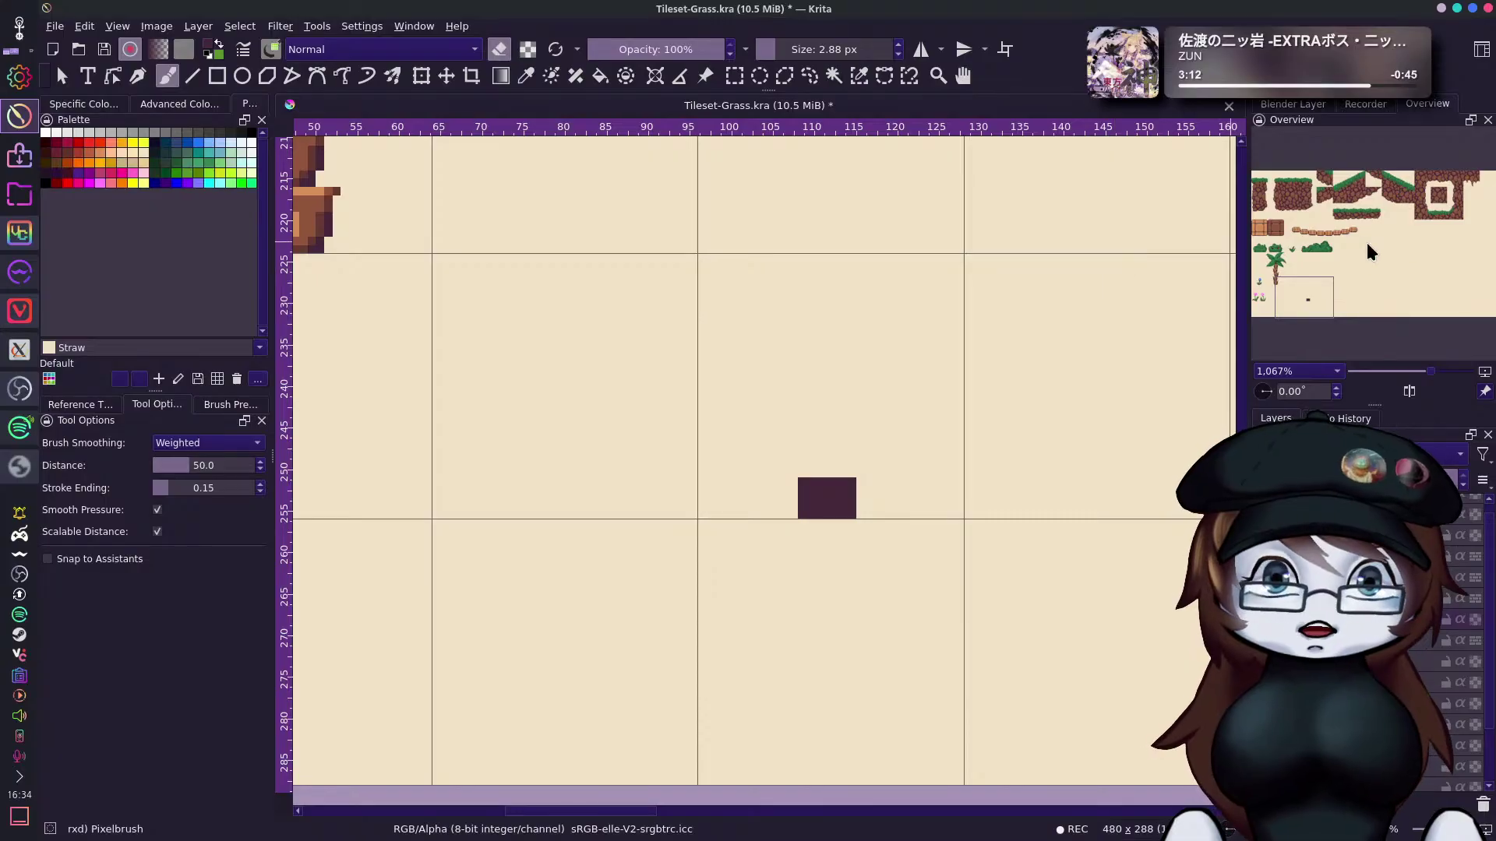
# Shade the block's interior with reddish and lighter brown vertical stripes, keeping the dark-brown columns at both sides.
pyautogui.moveTo(1309, 292)
pyautogui.mouseDown()
pyautogui.moveTo(1297, 283)
pyautogui.moveTo(1310, 288)
pyautogui.mouseUp()
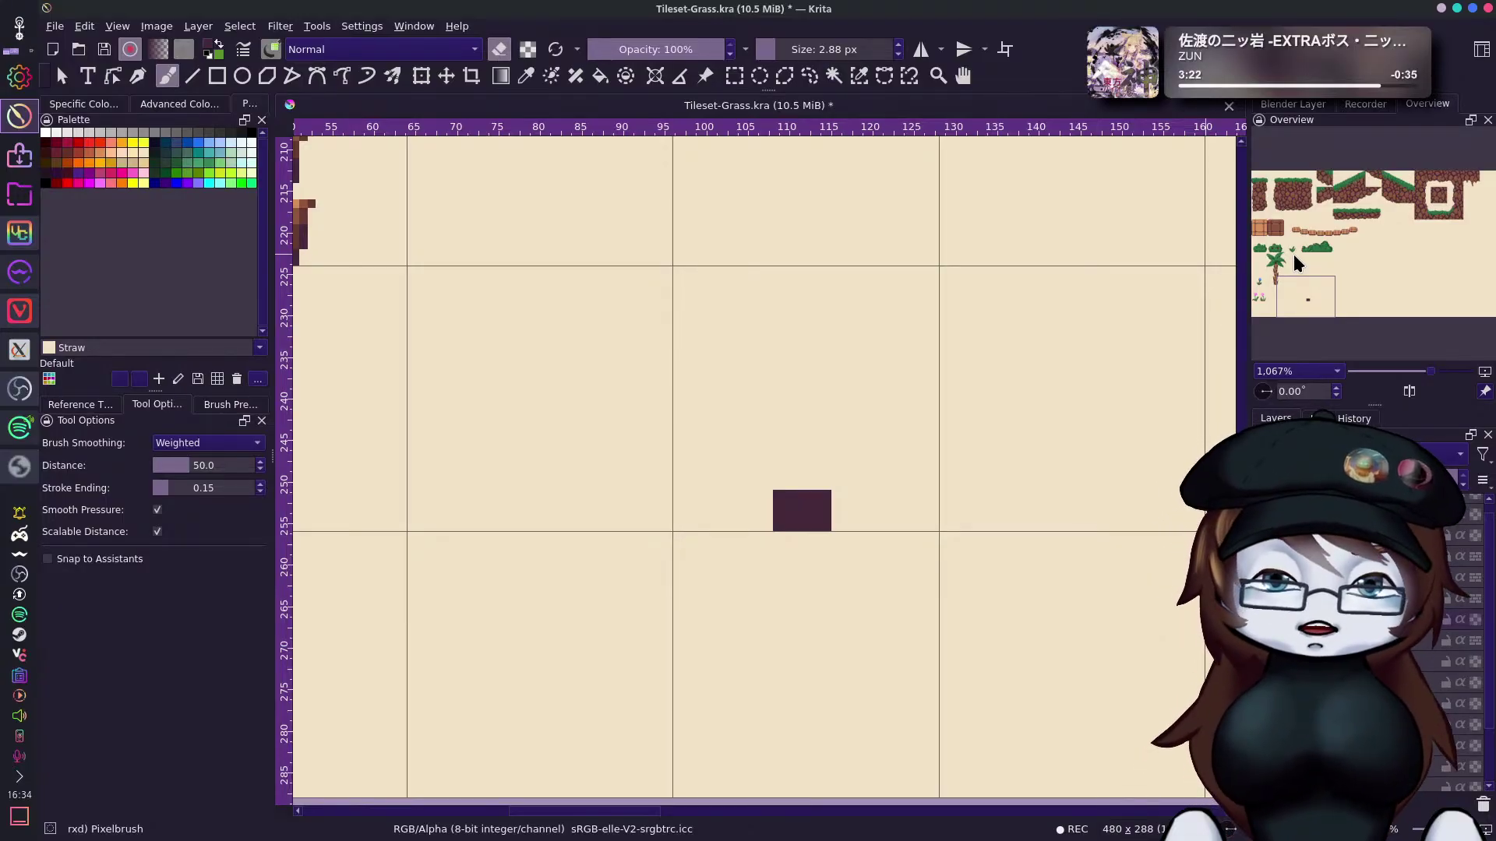
pyautogui.moveTo(1306, 302); pyautogui.dragTo(1358, 282)
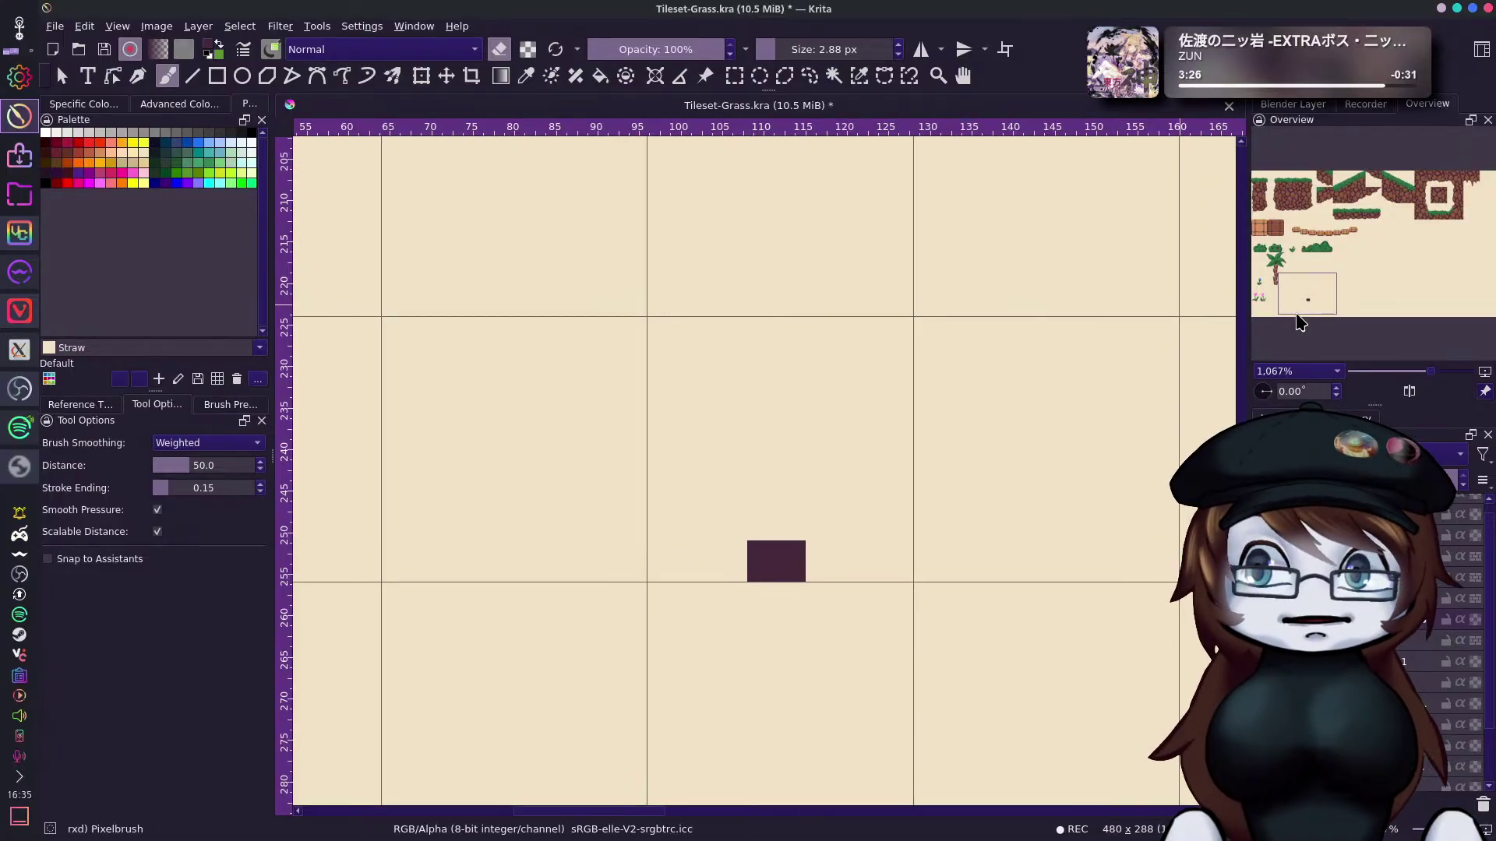
pyautogui.moveTo(1309, 288)
pyautogui.mouseDown()
pyautogui.moveTo(1295, 274)
pyautogui.moveTo(1312, 295)
pyautogui.mouseUp()
pyautogui.moveTo(762, 601)
pyautogui.mouseDown()
pyautogui.moveTo(762, 618)
pyautogui.moveTo(785, 606)
pyautogui.moveTo(782, 620)
pyautogui.mouseUp()
pyautogui.moveTo(1313, 283)
pyautogui.mouseDown()
pyautogui.moveTo(1304, 296)
pyautogui.moveTo(1268, 274)
pyautogui.moveTo(1335, 294)
pyautogui.moveTo(1318, 296)
pyautogui.mouseUp()
pyautogui.keyDown('ctrl'); pyautogui.click(859, 367); pyautogui.keyUp('ctrl')
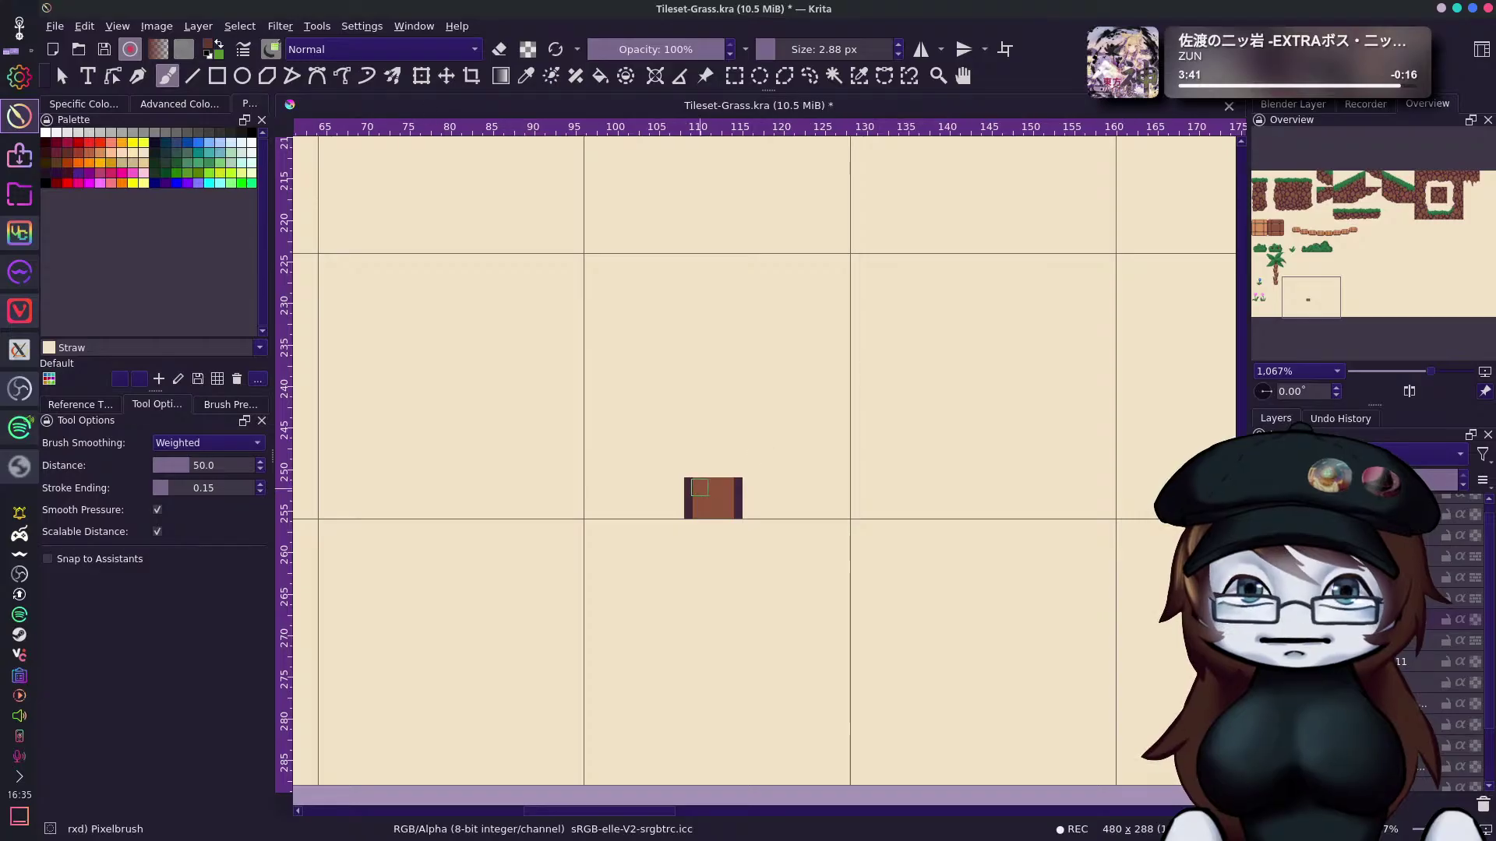
pyautogui.moveTo(716, 487); pyautogui.dragTo(701, 507)
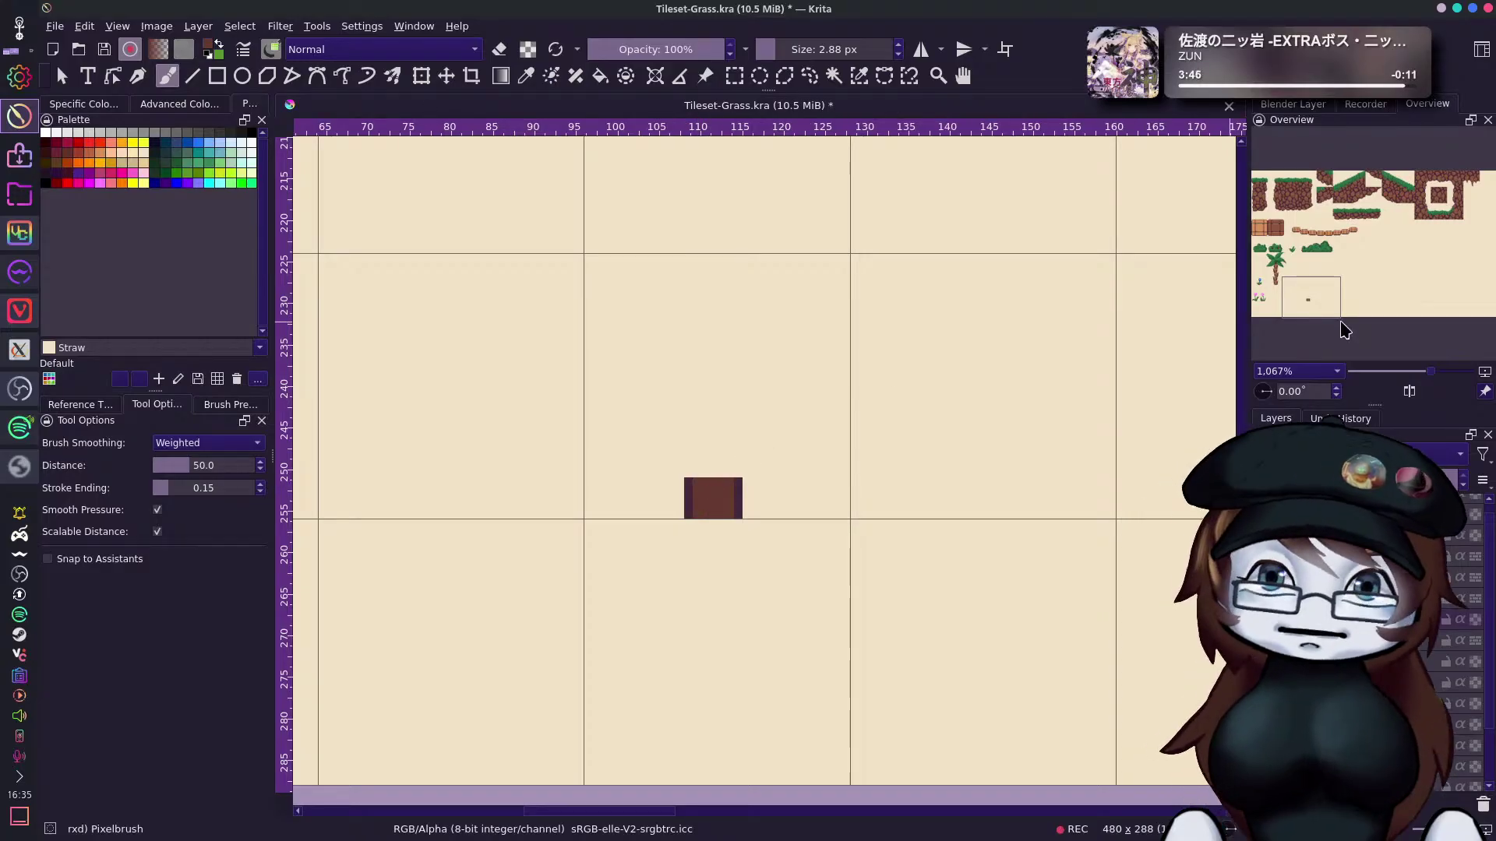
pyautogui.moveTo(1311, 296); pyautogui.dragTo(1293, 269)
pyautogui.moveTo(872, 615); pyautogui.dragTo(872, 635)
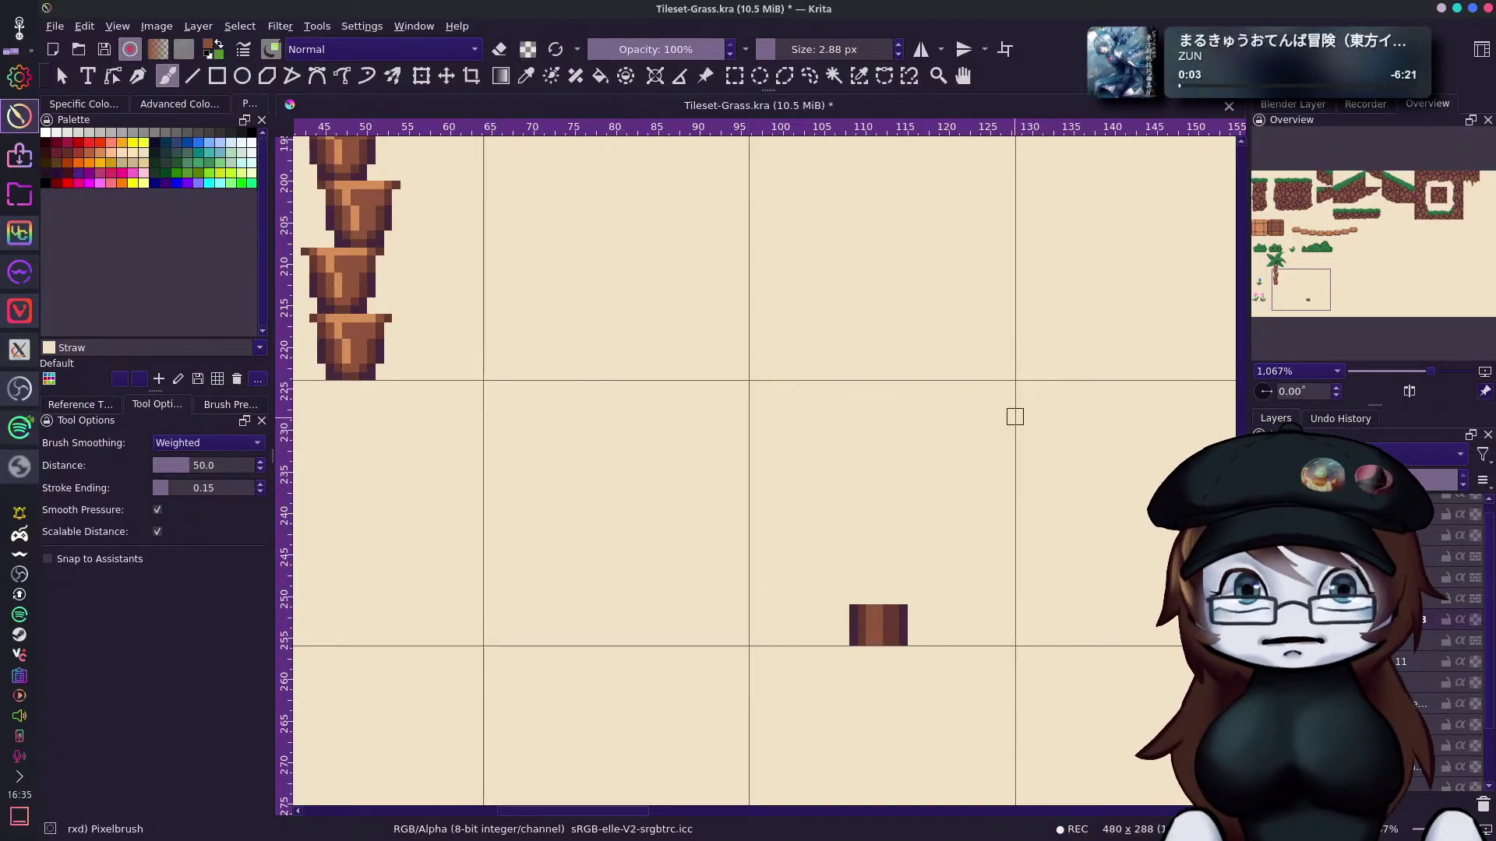
# Switch to the 1 px Pixel Art brush and add fine light and dark brown streaks to the block, sampling its own colours.
pyautogui.rightClick(963, 341)
pyautogui.click(792, 388)
pyautogui.moveTo(887, 524); pyautogui.dragTo(811, 394)
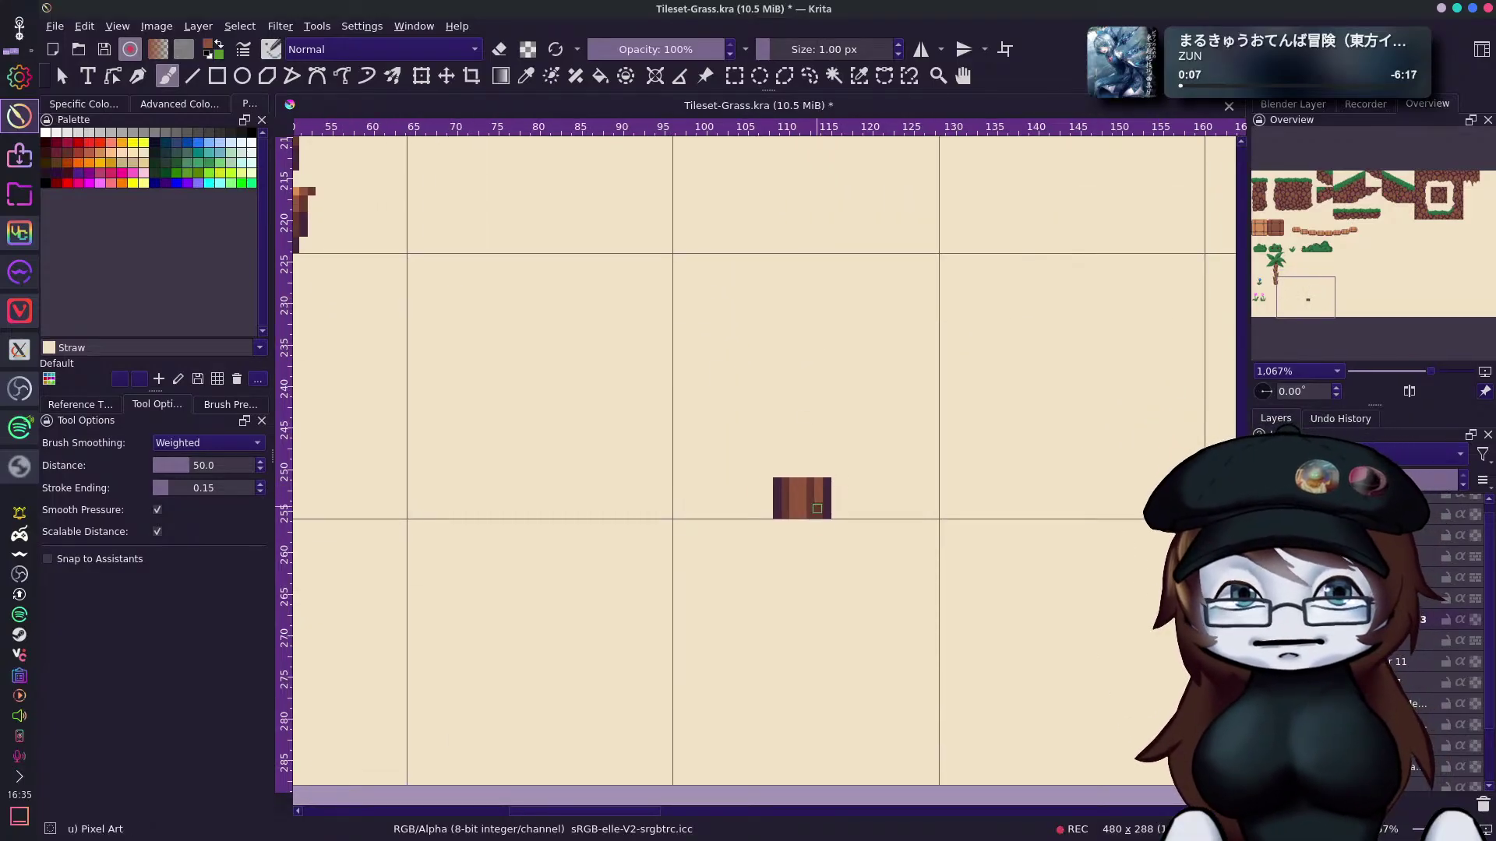
pyautogui.keyDown('ctrl'); pyautogui.click(816, 506); pyautogui.keyUp('ctrl')
pyautogui.moveTo(803, 514); pyautogui.dragTo(799, 500)
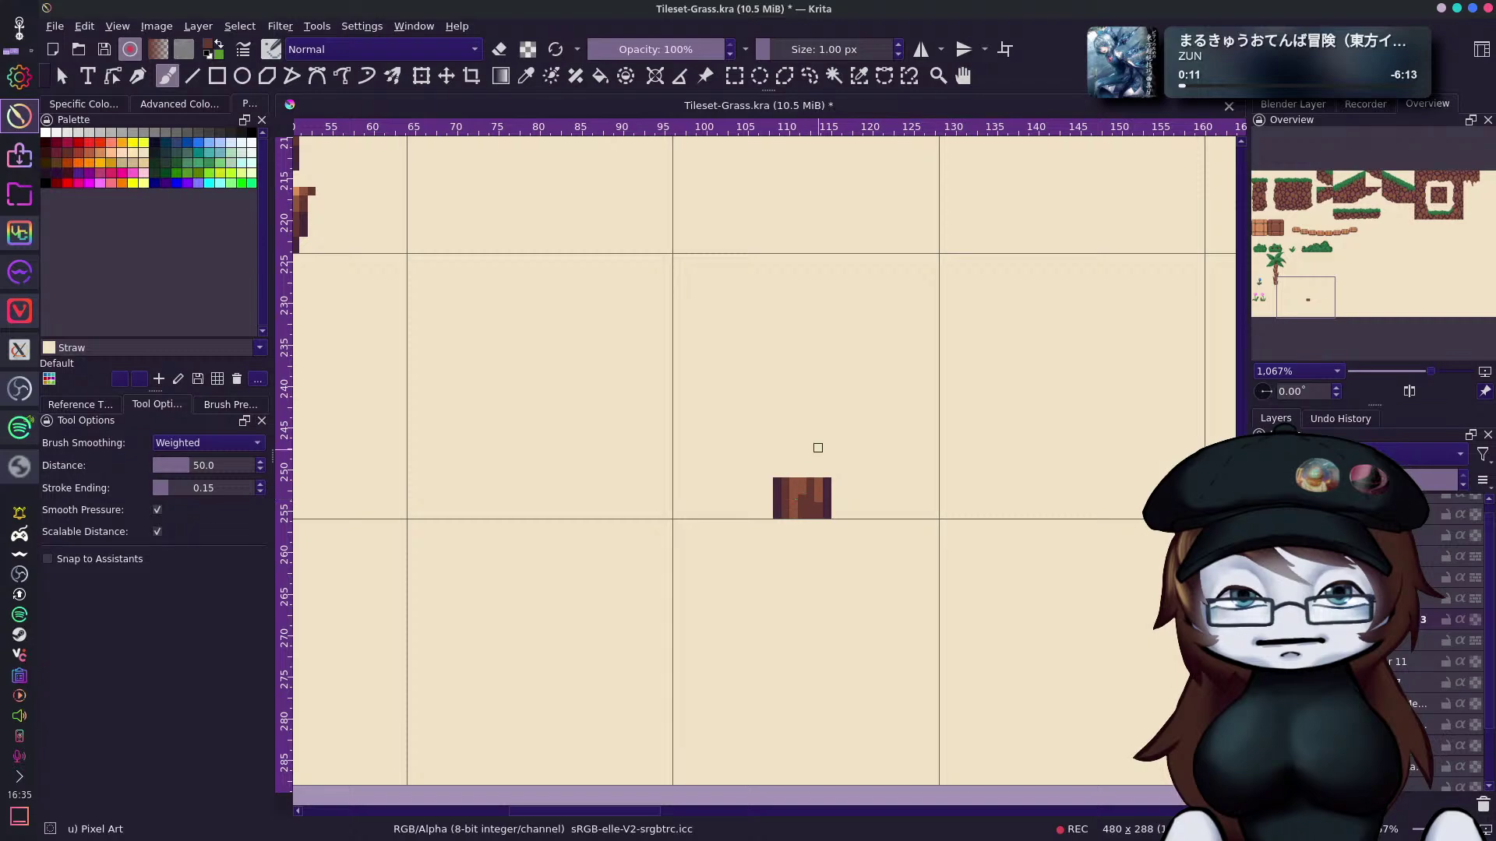
# Recolour the block's side columns in reddish brown, and outline a raised top above the block in dark brown, about 3 px higher.
pyautogui.keyDown('ctrl'); pyautogui.click(808, 503); pyautogui.keyUp('ctrl')
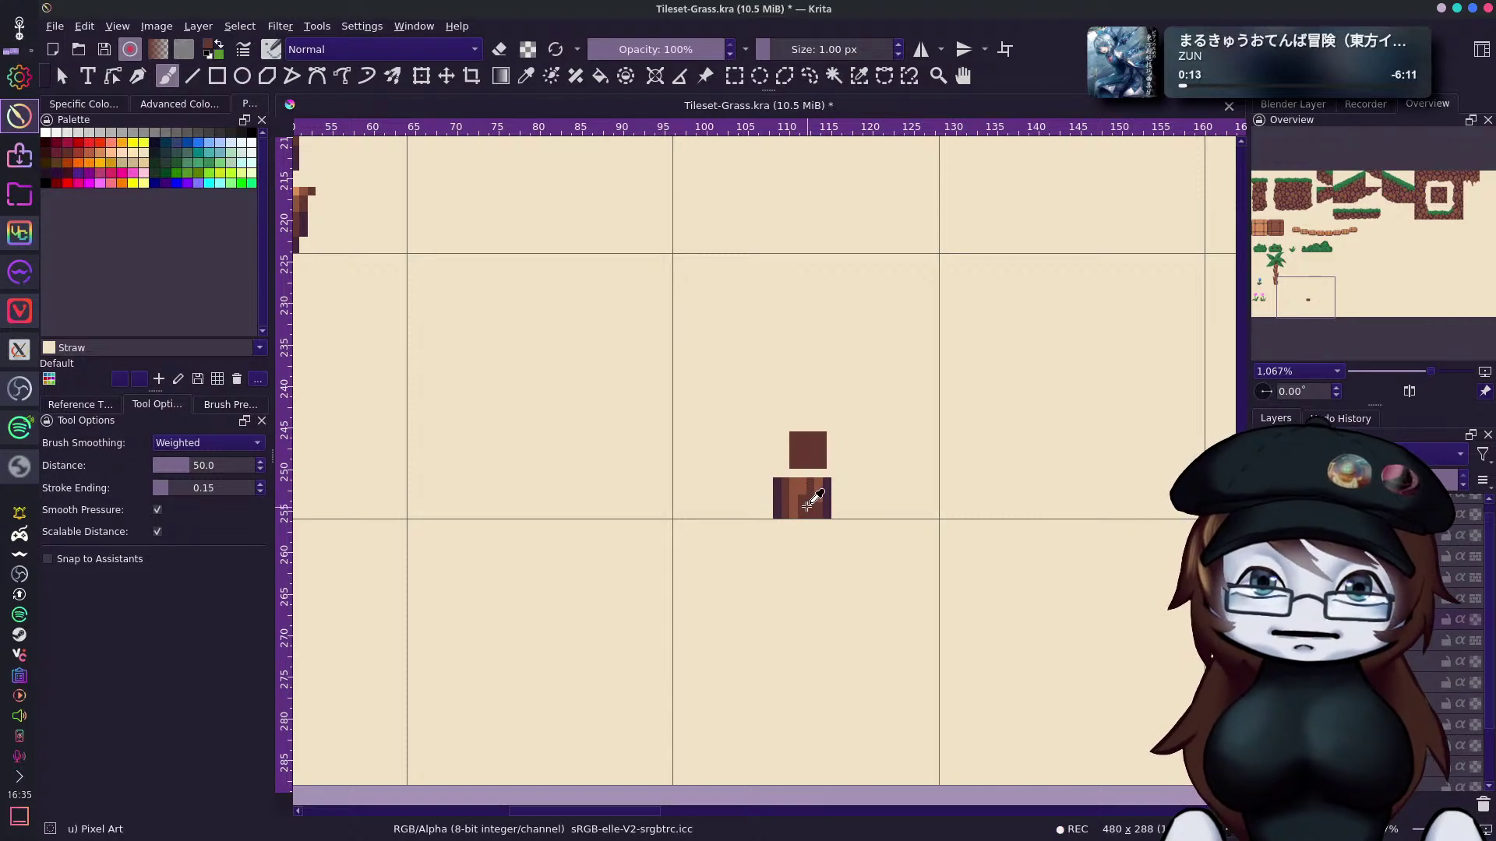
pyautogui.moveTo(778, 485); pyautogui.dragTo(780, 512)
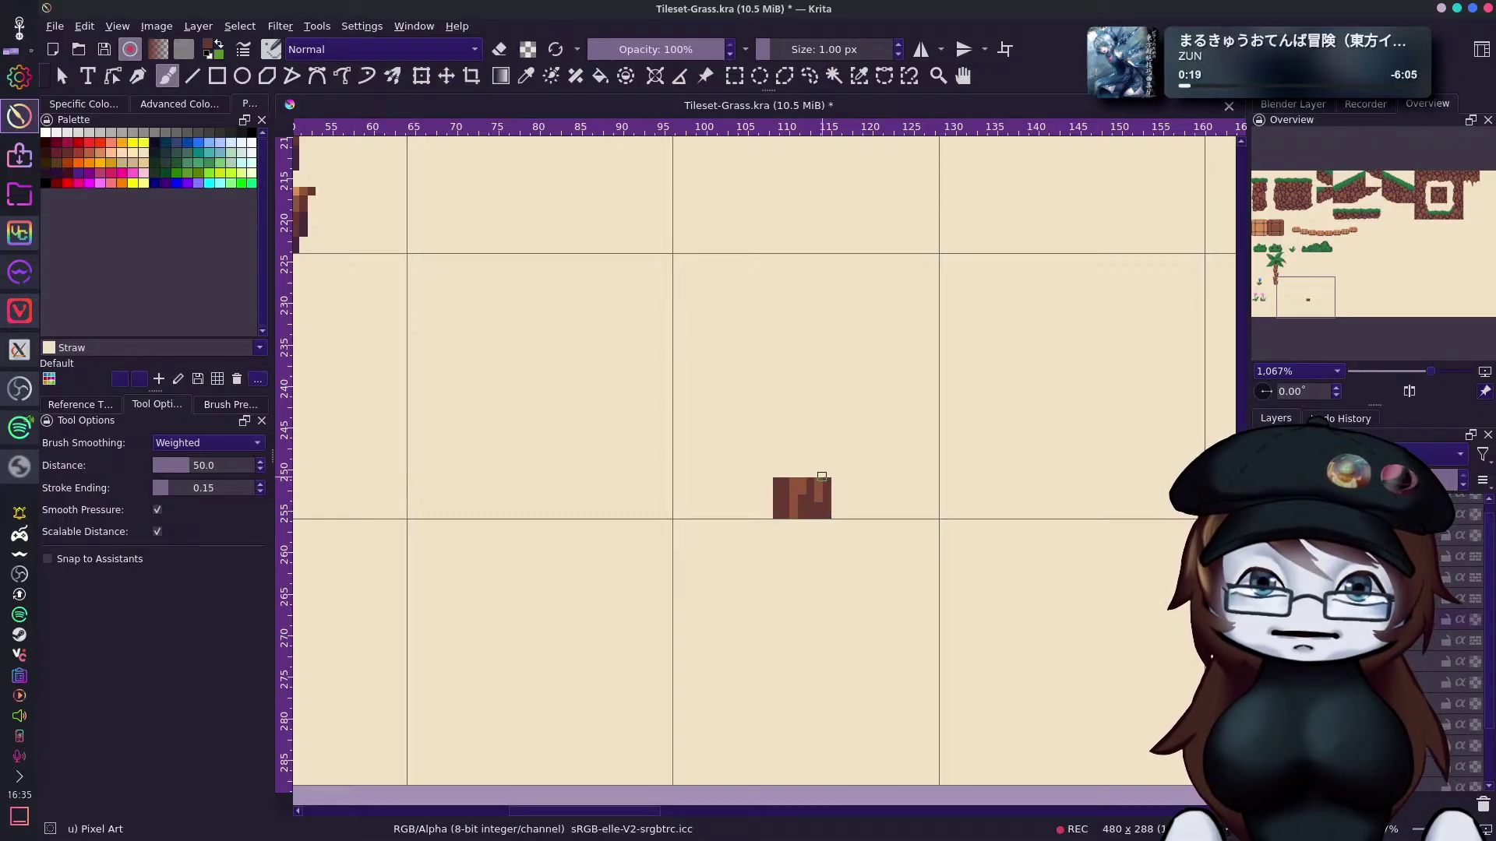
pyautogui.moveTo(1318, 304); pyautogui.dragTo(1305, 298)
pyautogui.keyDown('ctrl'); pyautogui.click(483, 269); pyautogui.keyUp('ctrl')
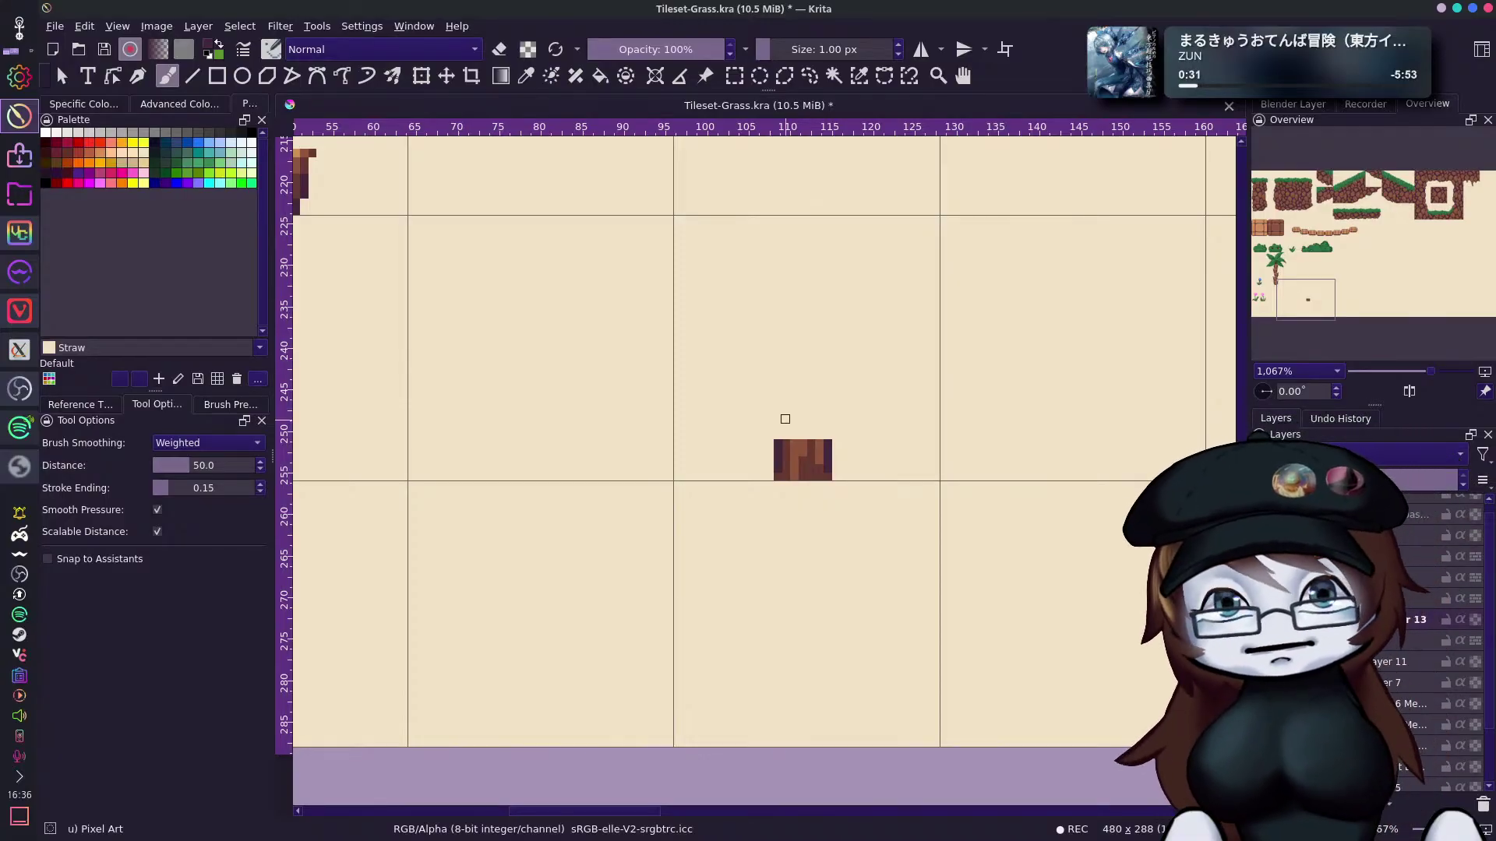
pyautogui.moveTo(783, 419); pyautogui.dragTo(817, 417)
pyautogui.hotkey('ctrl', 'z')
pyautogui.click(828, 427)
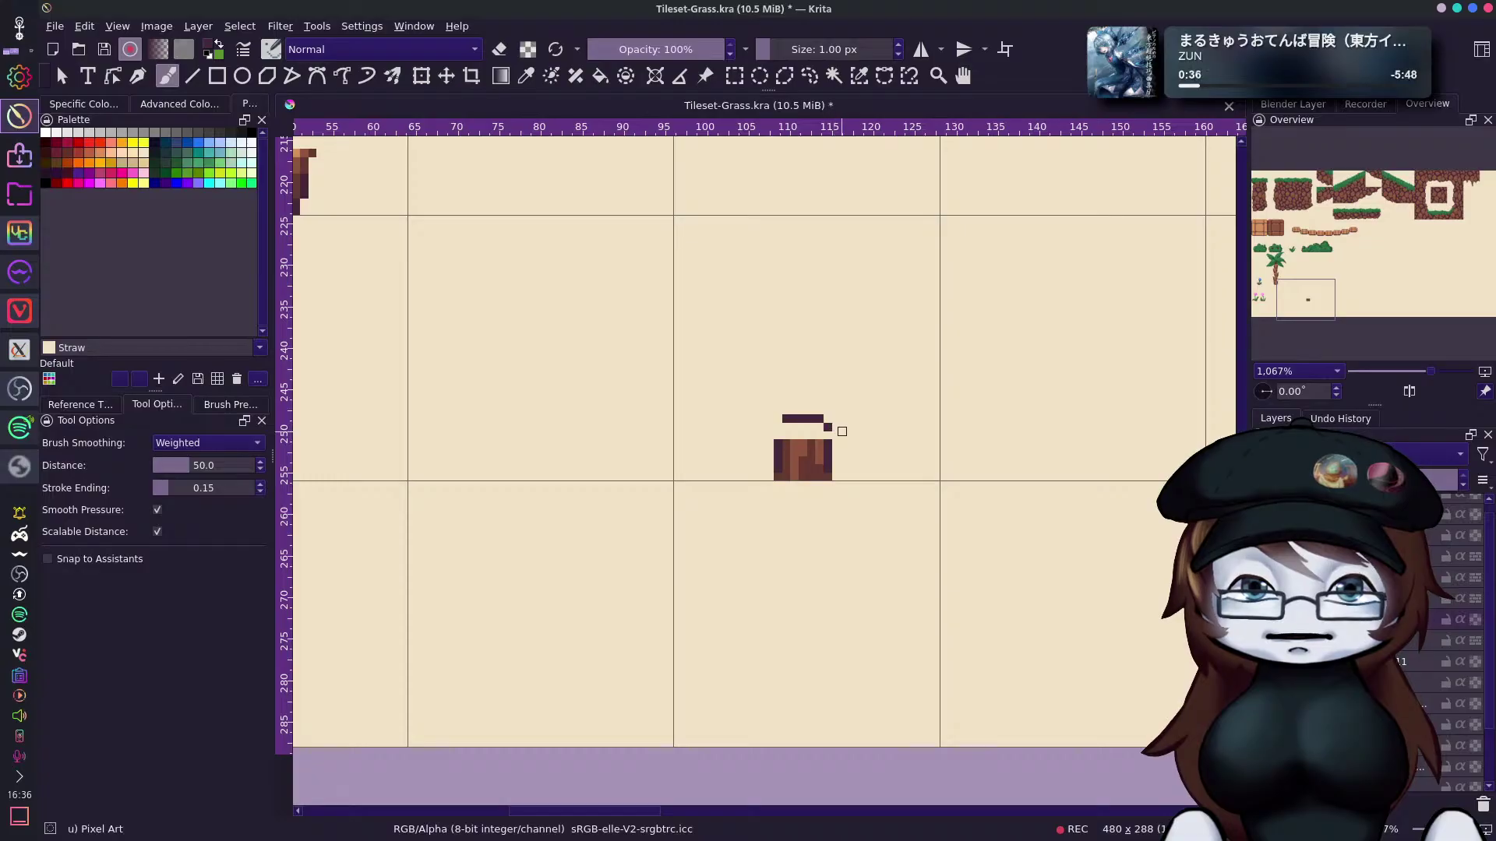
pyautogui.click(777, 427)
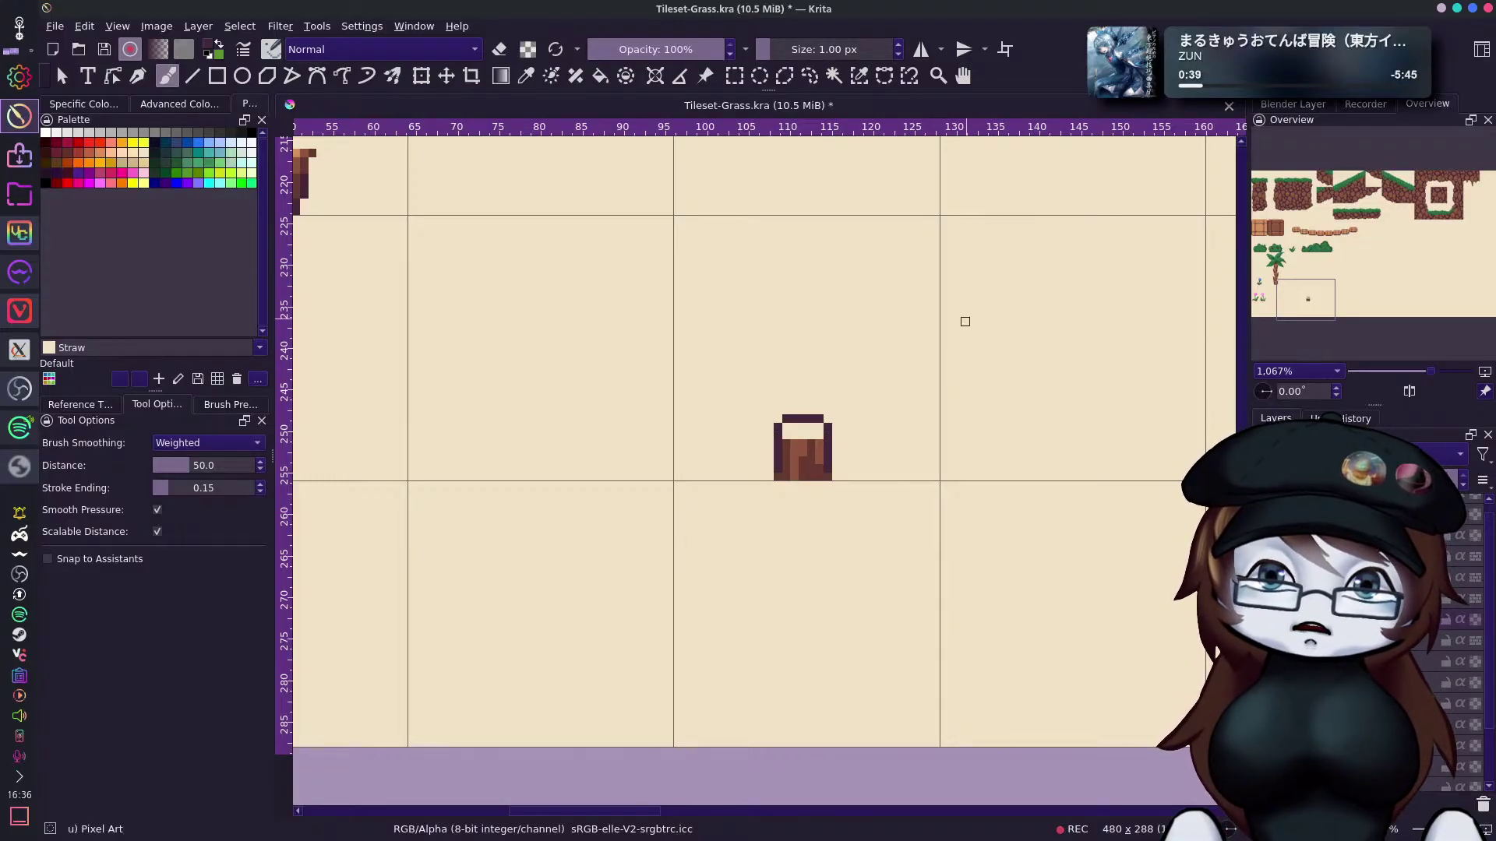
# Fill the outlined top with light orange-brown and shade its side pixels in a mid brown.
pyautogui.moveTo(1306, 299)
pyautogui.mouseDown()
pyautogui.moveTo(1291, 293)
pyautogui.moveTo(1311, 299)
pyautogui.mouseUp()
pyautogui.keyDown('ctrl'); pyautogui.click(485, 185); pyautogui.keyUp('ctrl')
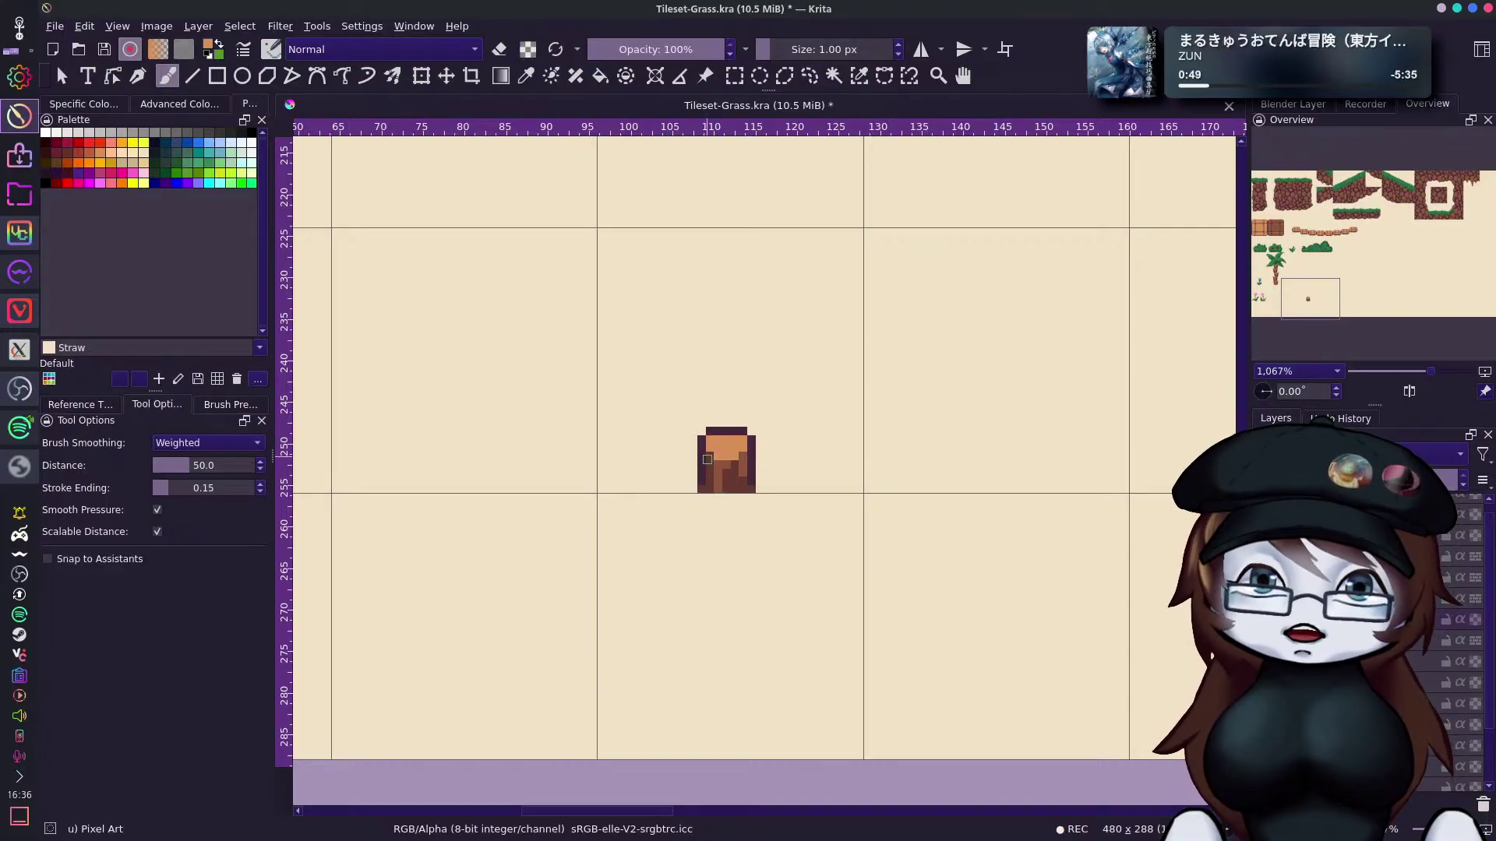
pyautogui.keyDown('ctrl'); pyautogui.click(709, 431); pyautogui.keyUp('ctrl')
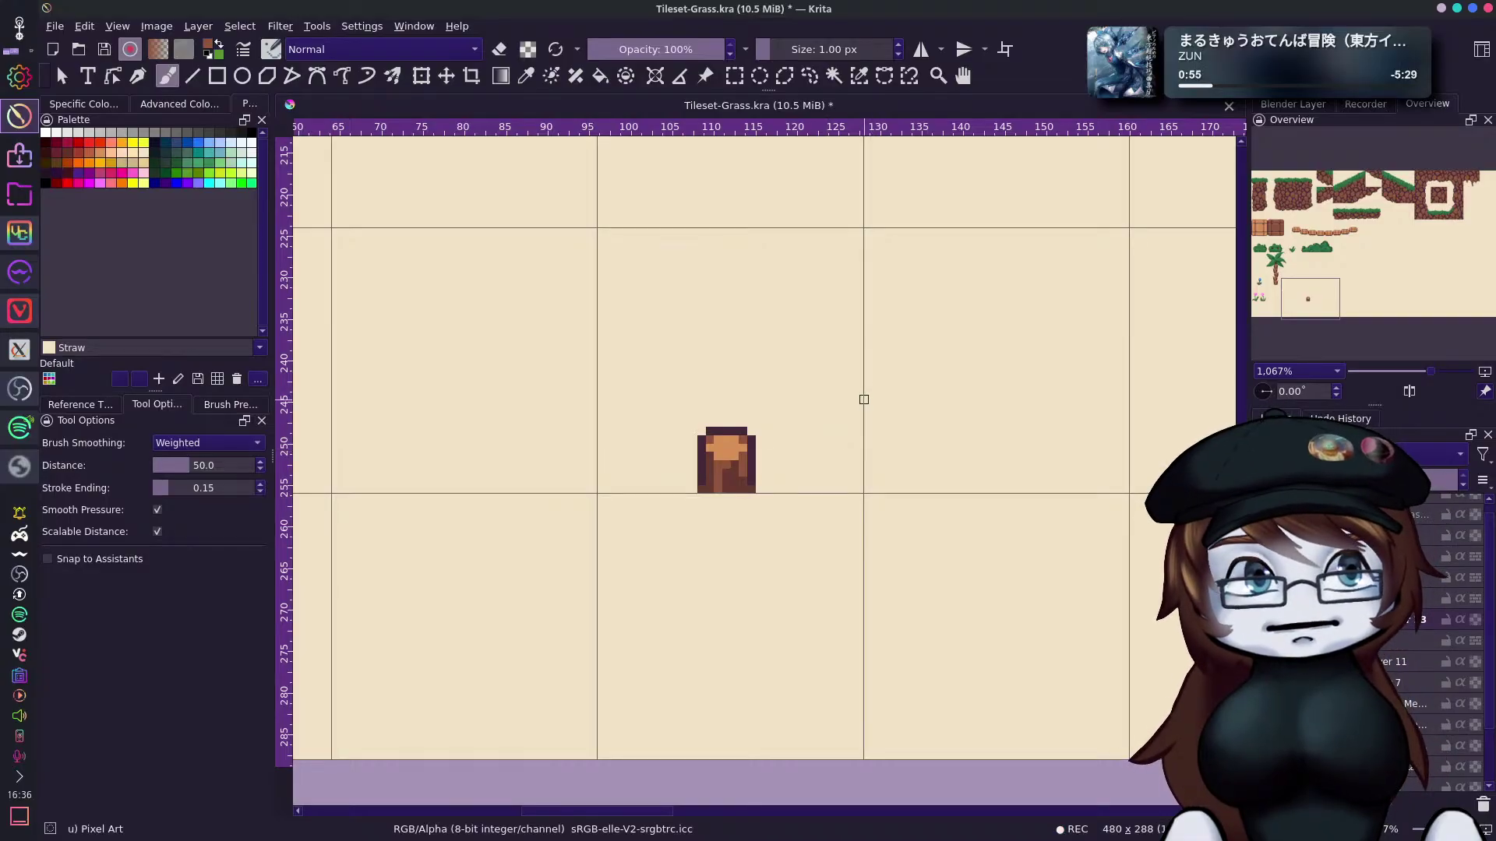
pyautogui.press('ctrl')
# Flare the stump's base along the grid line into stepped roots about 11 px wide, and recolour its upper outline in lighter brown.
pyautogui.keyDown('ctrl'); pyautogui.click(733, 484); pyautogui.keyUp('ctrl')
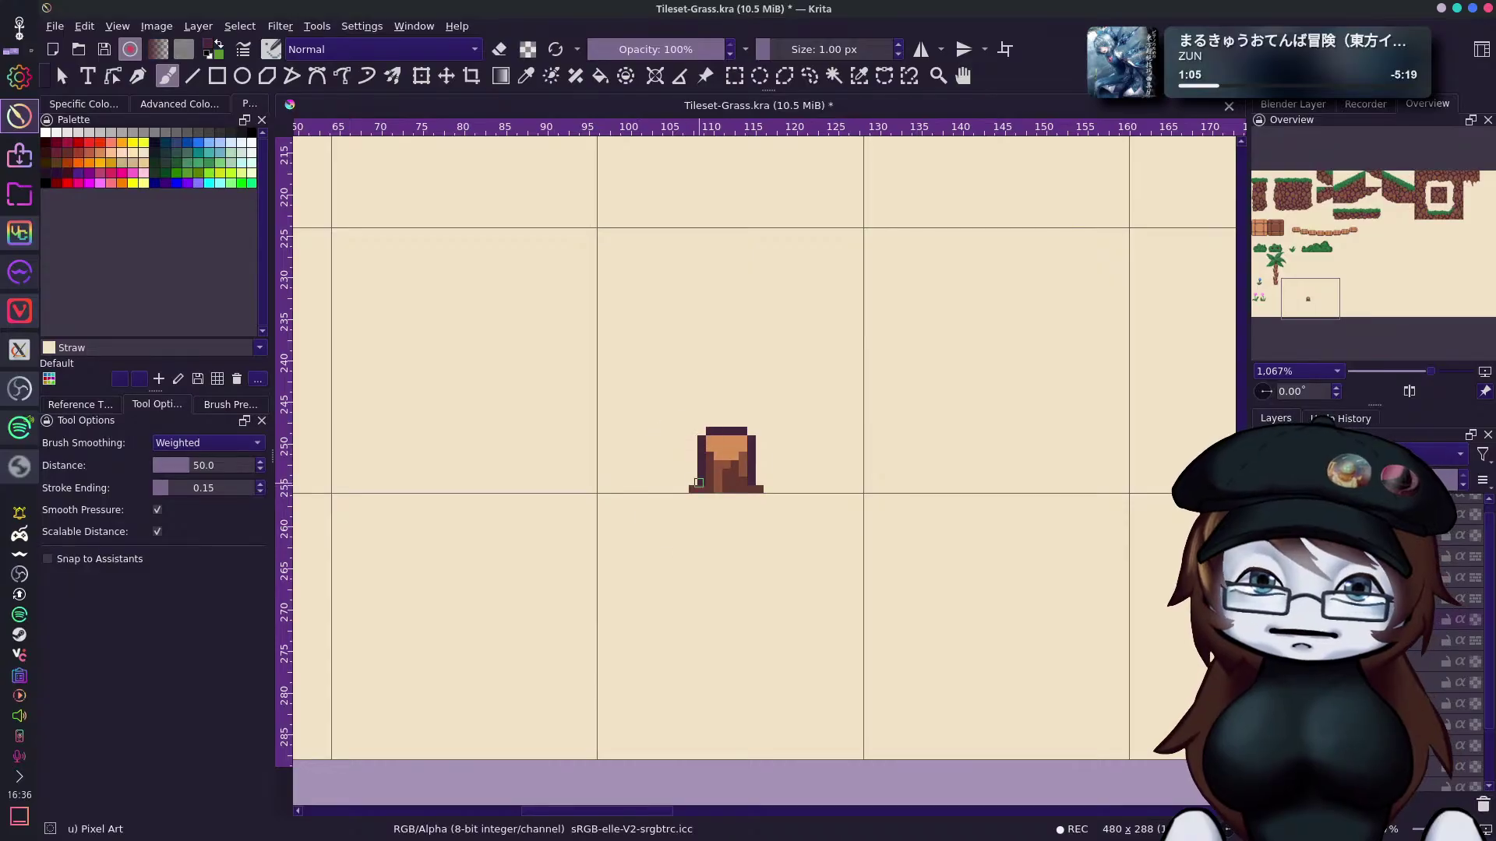
pyautogui.click(684, 490)
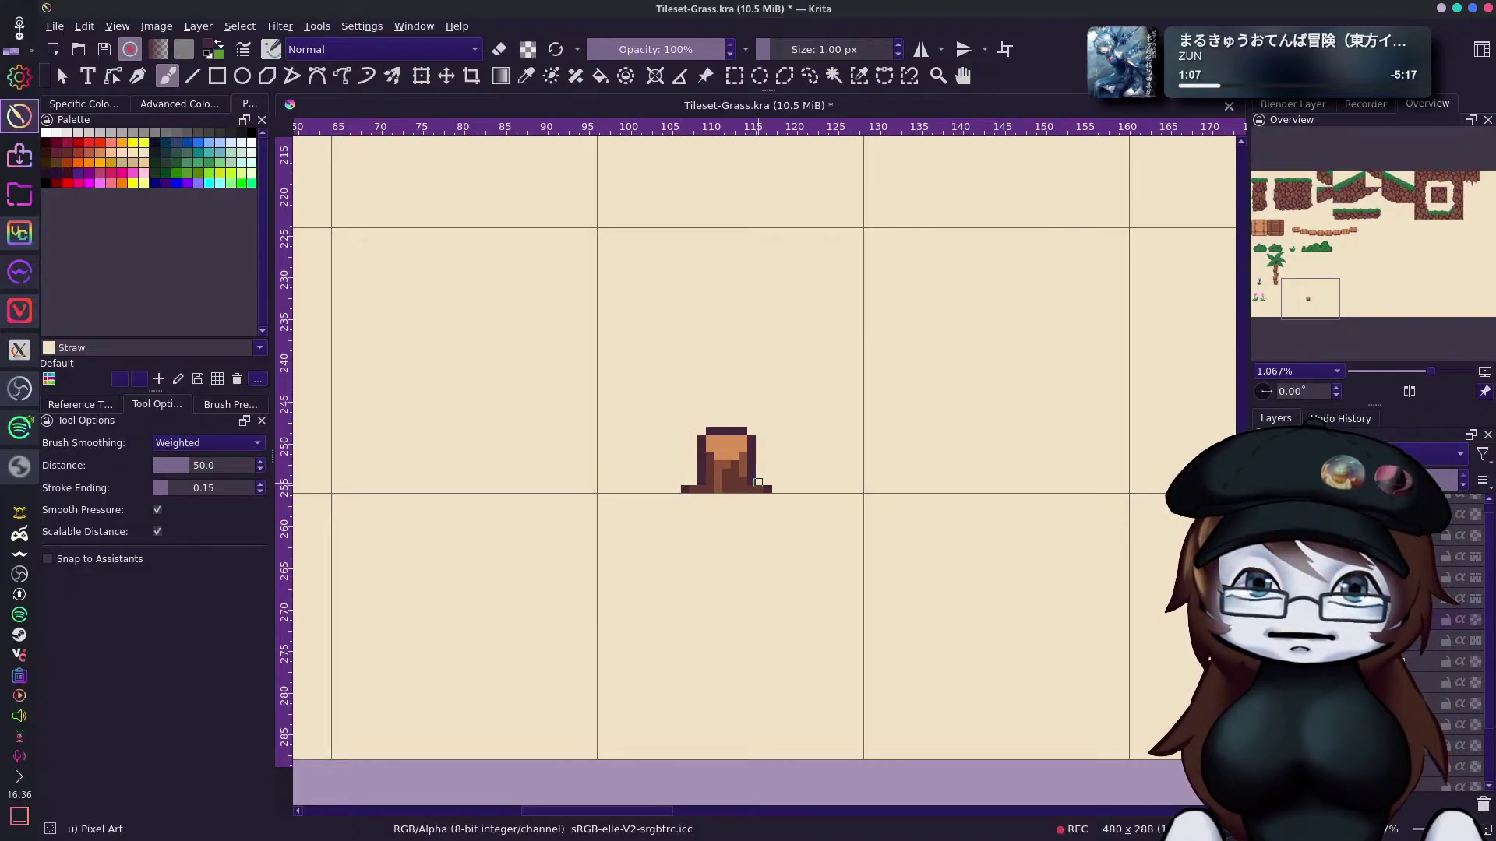
pyautogui.keyDown('ctrl'); pyautogui.click(702, 482); pyautogui.keyUp('ctrl')
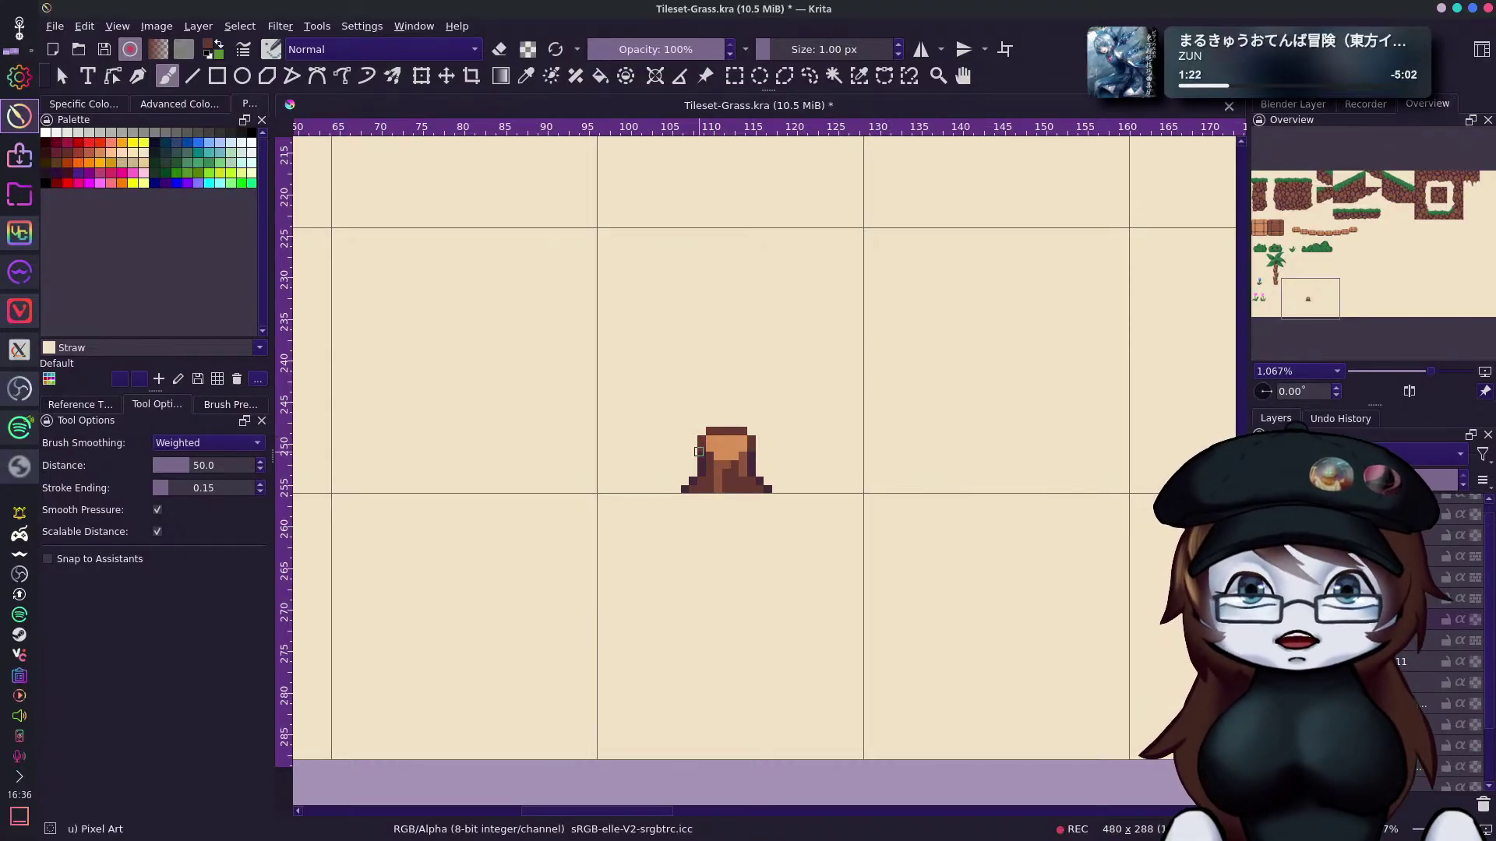
pyautogui.keyDown('ctrl'); pyautogui.click(727, 466); pyautogui.keyUp('ctrl')
pyautogui.moveTo(703, 441); pyautogui.dragTo(702, 449)
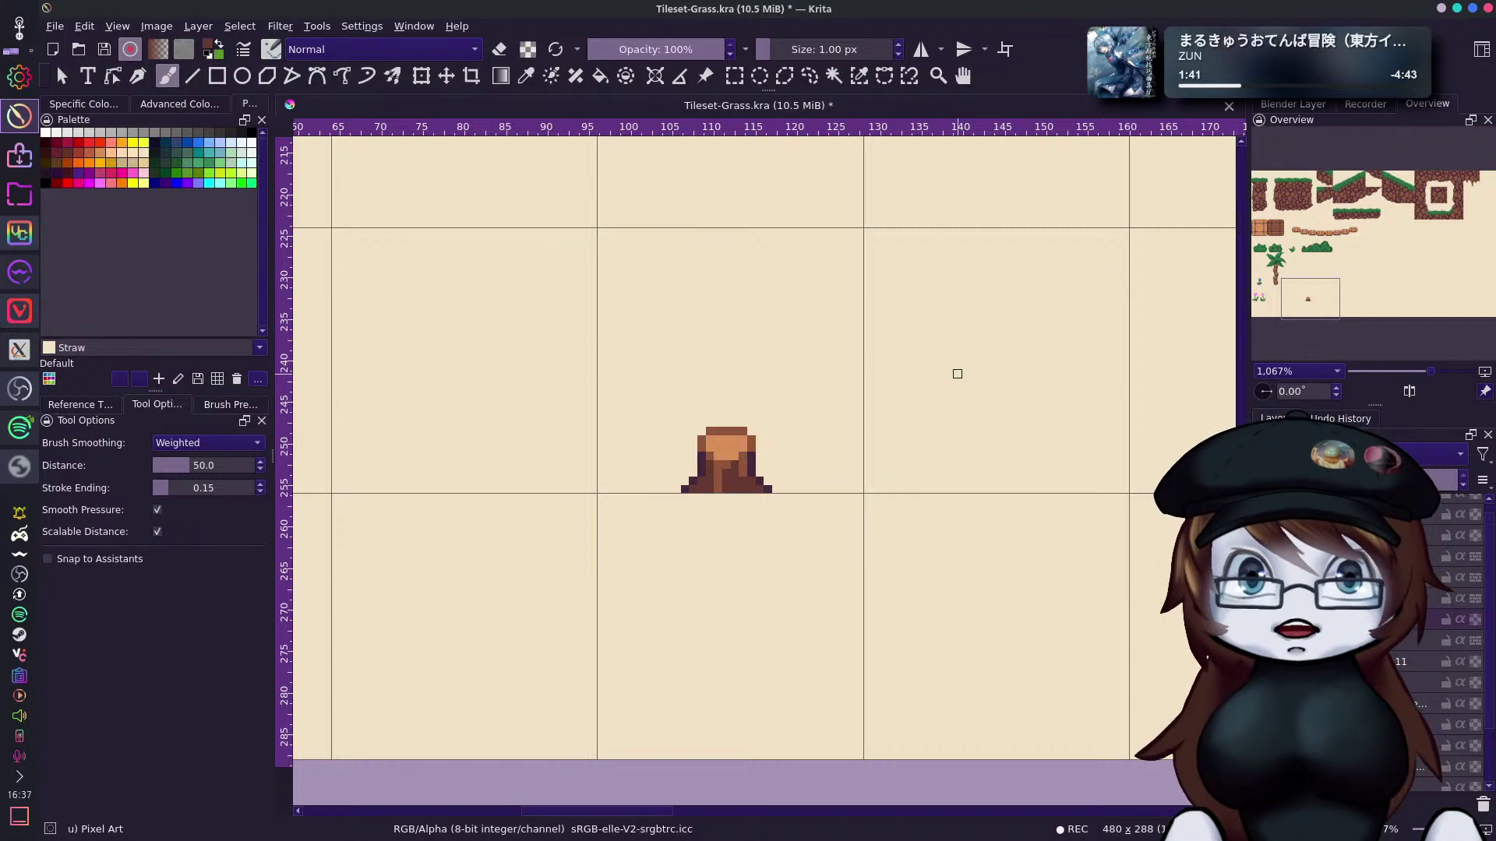
# Select the stump with a rectangular selection, move it beside the palm trunk's base at X 75 px, Y 216 px, and deselect.
pyautogui.moveTo(1312, 289)
pyautogui.mouseDown()
pyautogui.moveTo(1297, 288)
pyautogui.moveTo(1316, 257)
pyautogui.moveTo(1302, 273)
pyautogui.moveTo(1323, 285)
pyautogui.mouseUp()
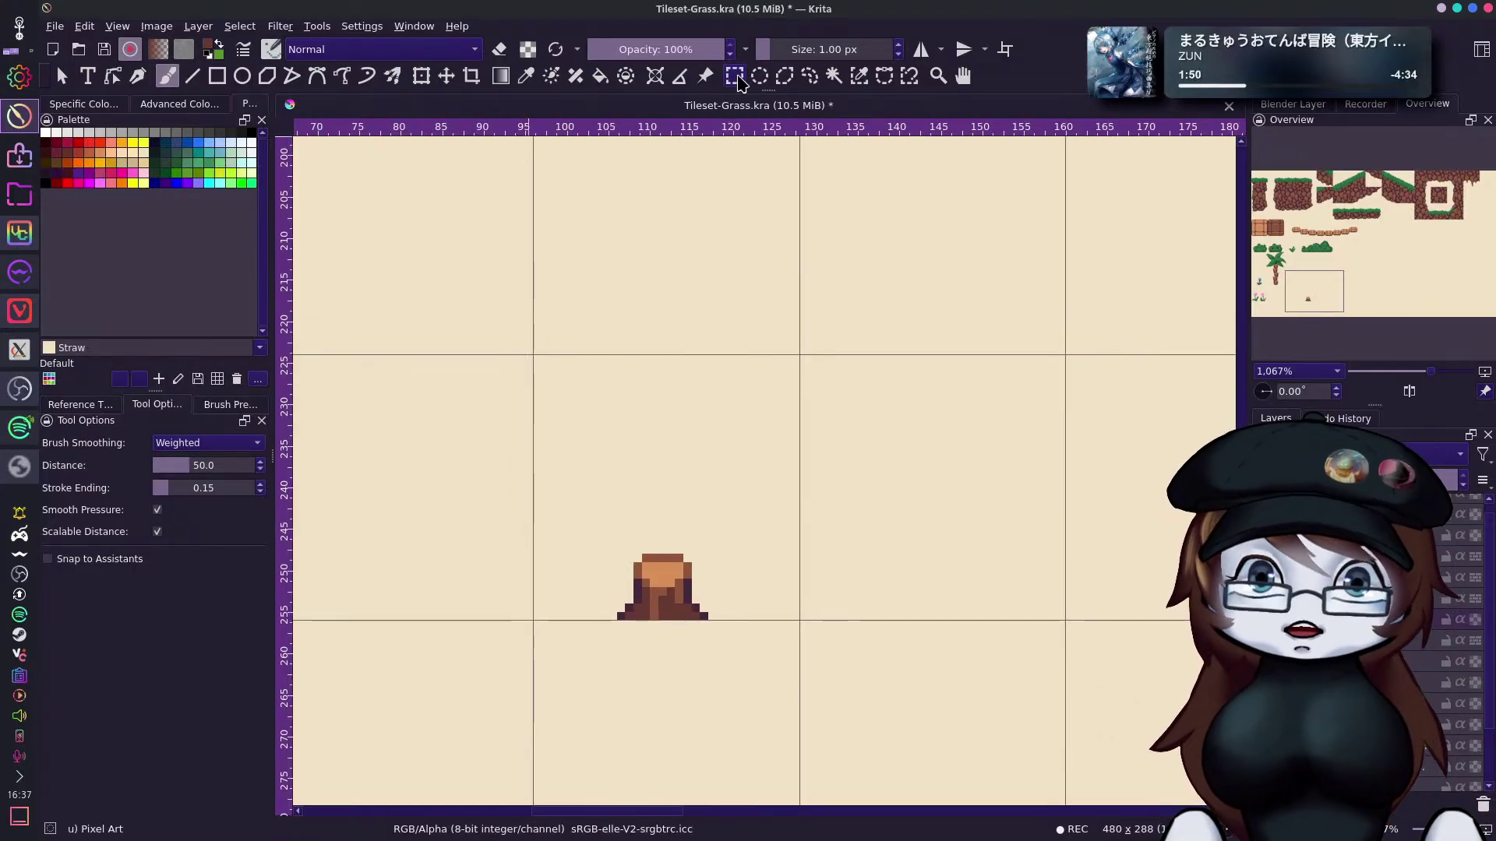
pyautogui.click(734, 76)
pyautogui.moveTo(566, 513); pyautogui.dragTo(774, 663)
pyautogui.moveTo(1323, 286); pyautogui.dragTo(1298, 278)
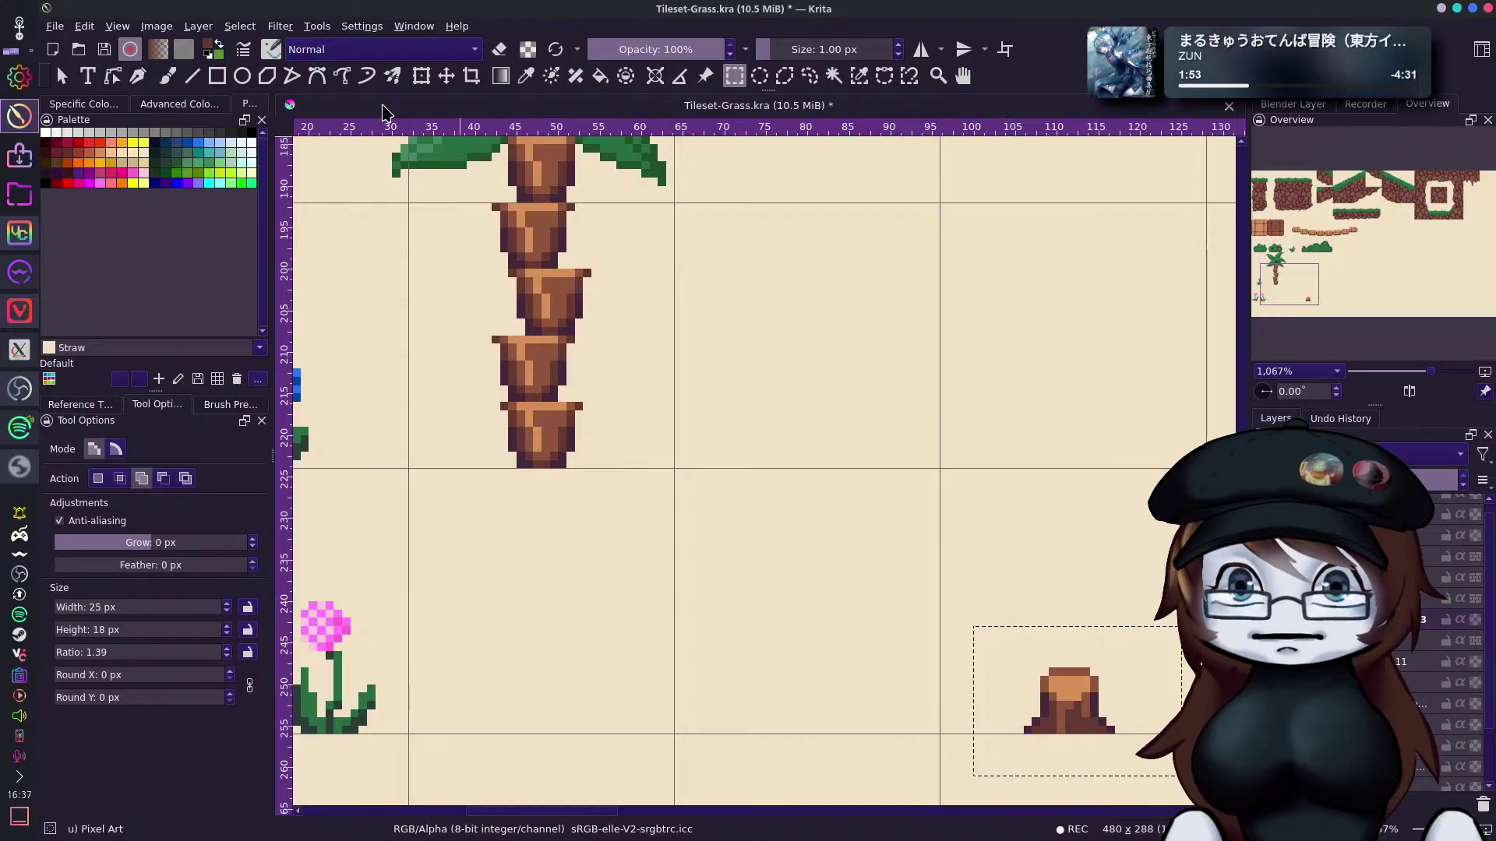
pyautogui.click(445, 75)
pyautogui.moveTo(1069, 689); pyautogui.dragTo(813, 438)
pyautogui.moveTo(1291, 282); pyautogui.dragTo(1299, 288)
pyautogui.hotkey('ctrl', 'shift', 'a')
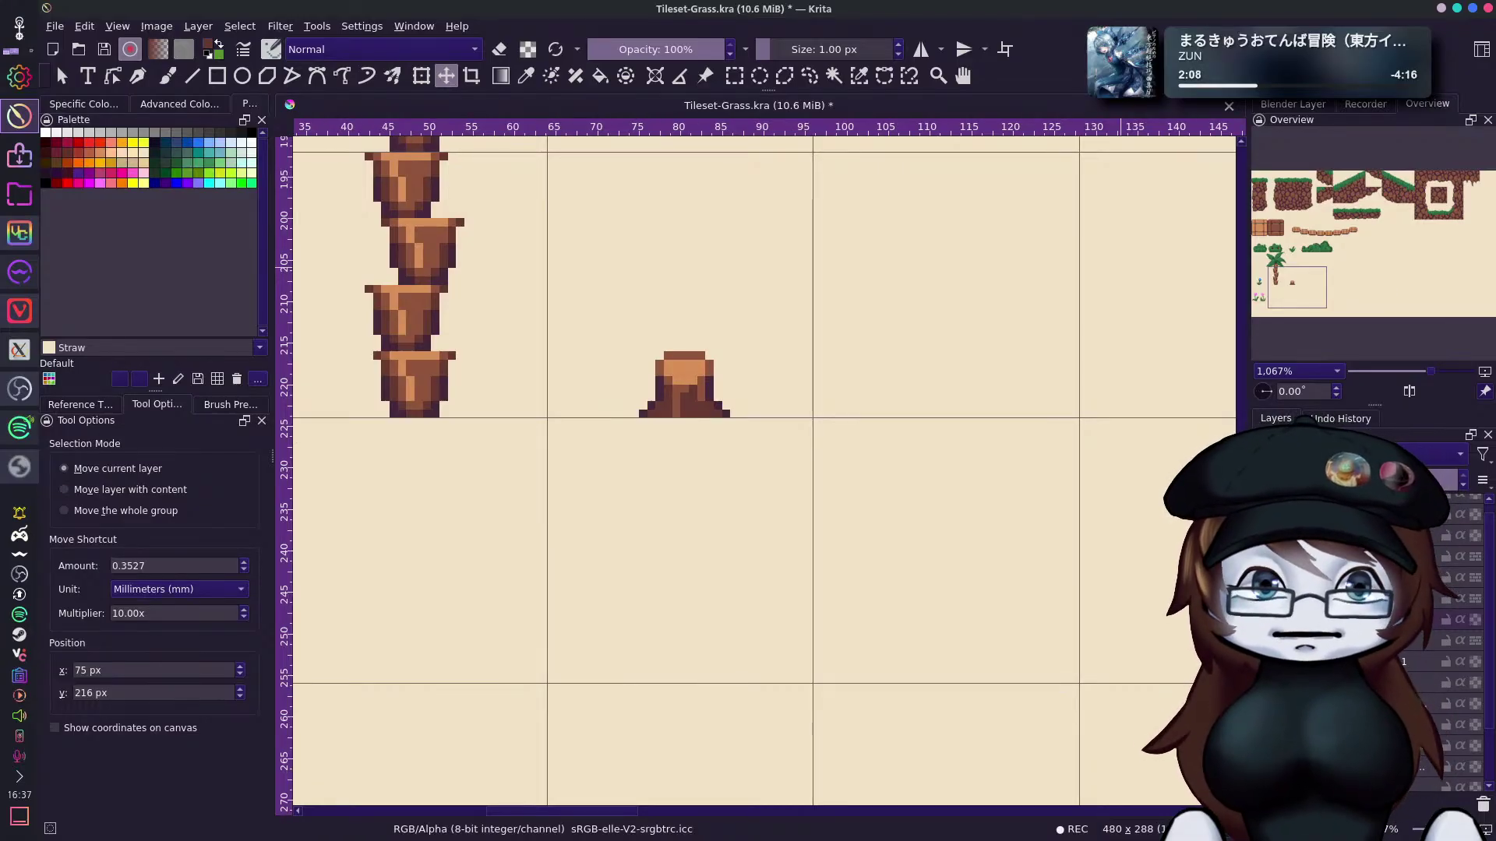
# Place a copy of the stump one grid cell down and across, at X 106 px, Y 248 px.
pyautogui.moveTo(1296, 285); pyautogui.dragTo(1304, 284)
pyautogui.moveTo(624, 374); pyautogui.dragTo(890, 639)
pyautogui.moveTo(1301, 289)
pyautogui.mouseDown()
pyautogui.moveTo(1300, 238)
pyautogui.moveTo(1305, 296)
pyautogui.mouseUp()
pyautogui.moveTo(763, 551); pyautogui.dragTo(755, 553)
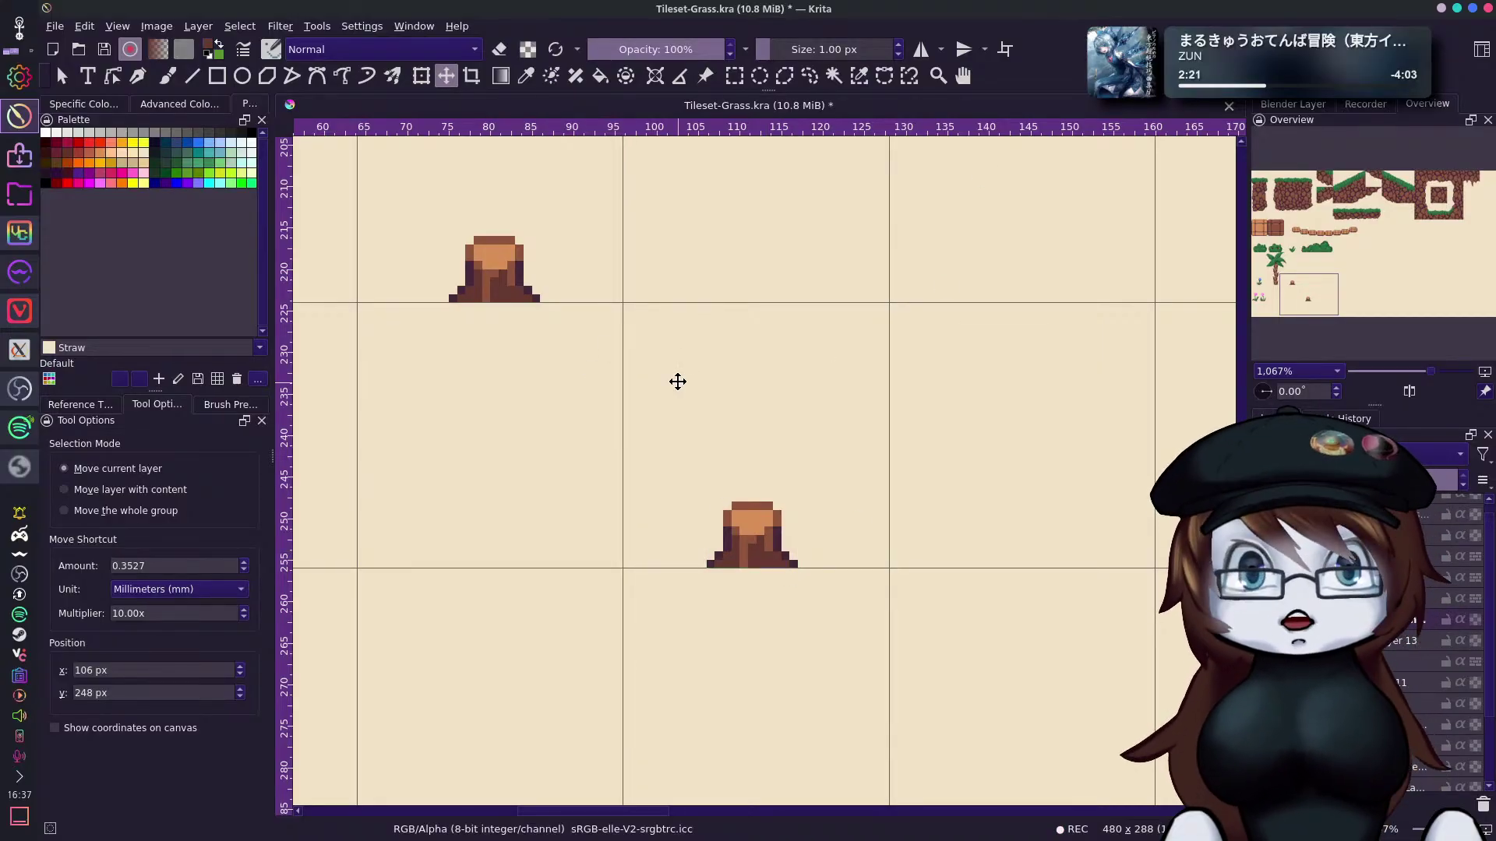
# Sample dark green from the bushes and draw a filled 12 x 66 px rectangle rising from the stump copy.
pyautogui.moveTo(1309, 291); pyautogui.dragTo(1295, 250)
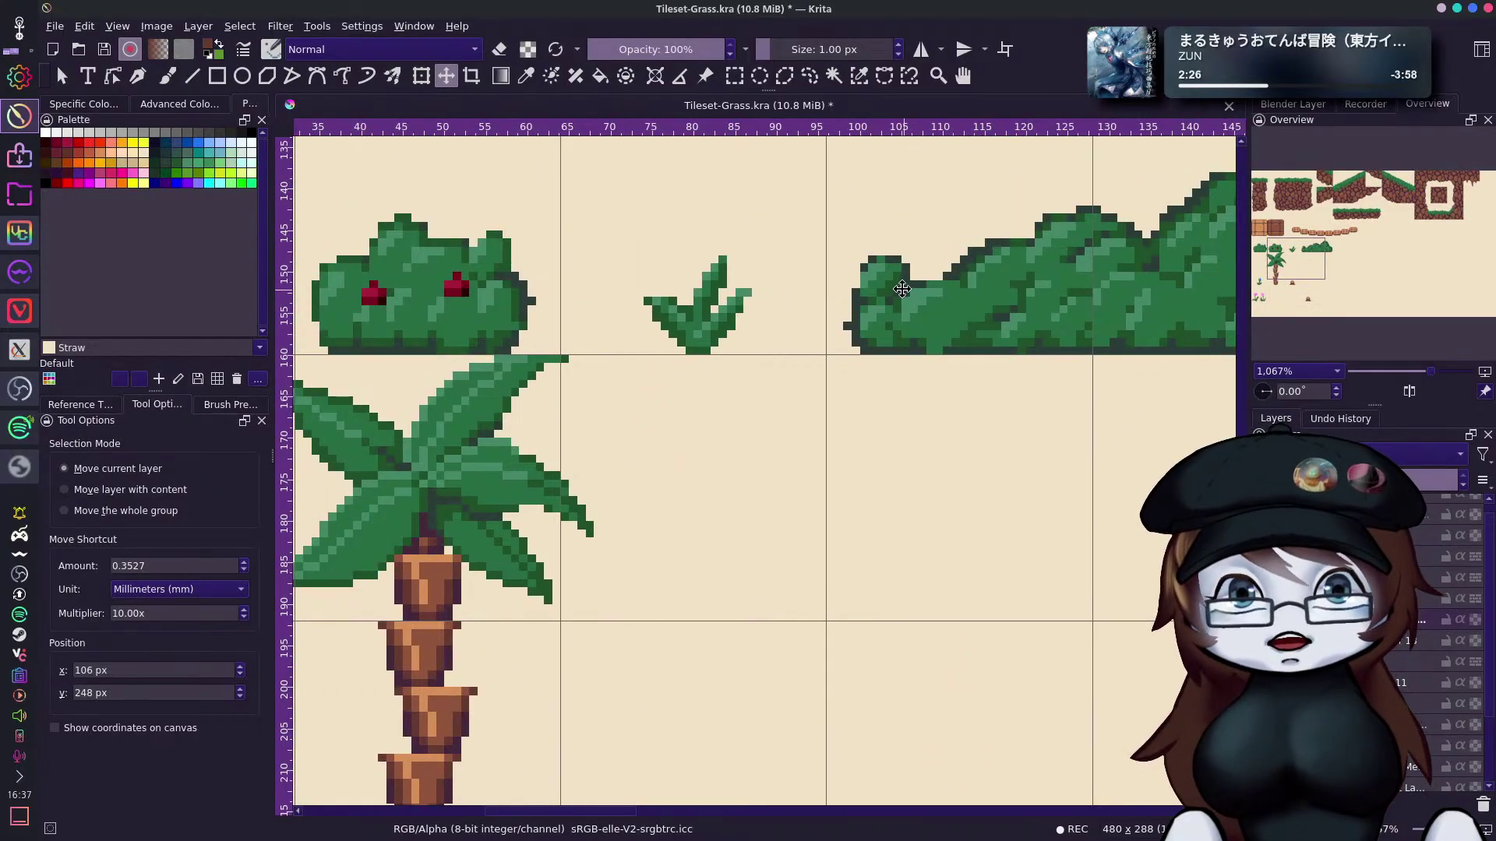
pyautogui.press('b')
pyautogui.moveTo(1297, 255); pyautogui.dragTo(1329, 300)
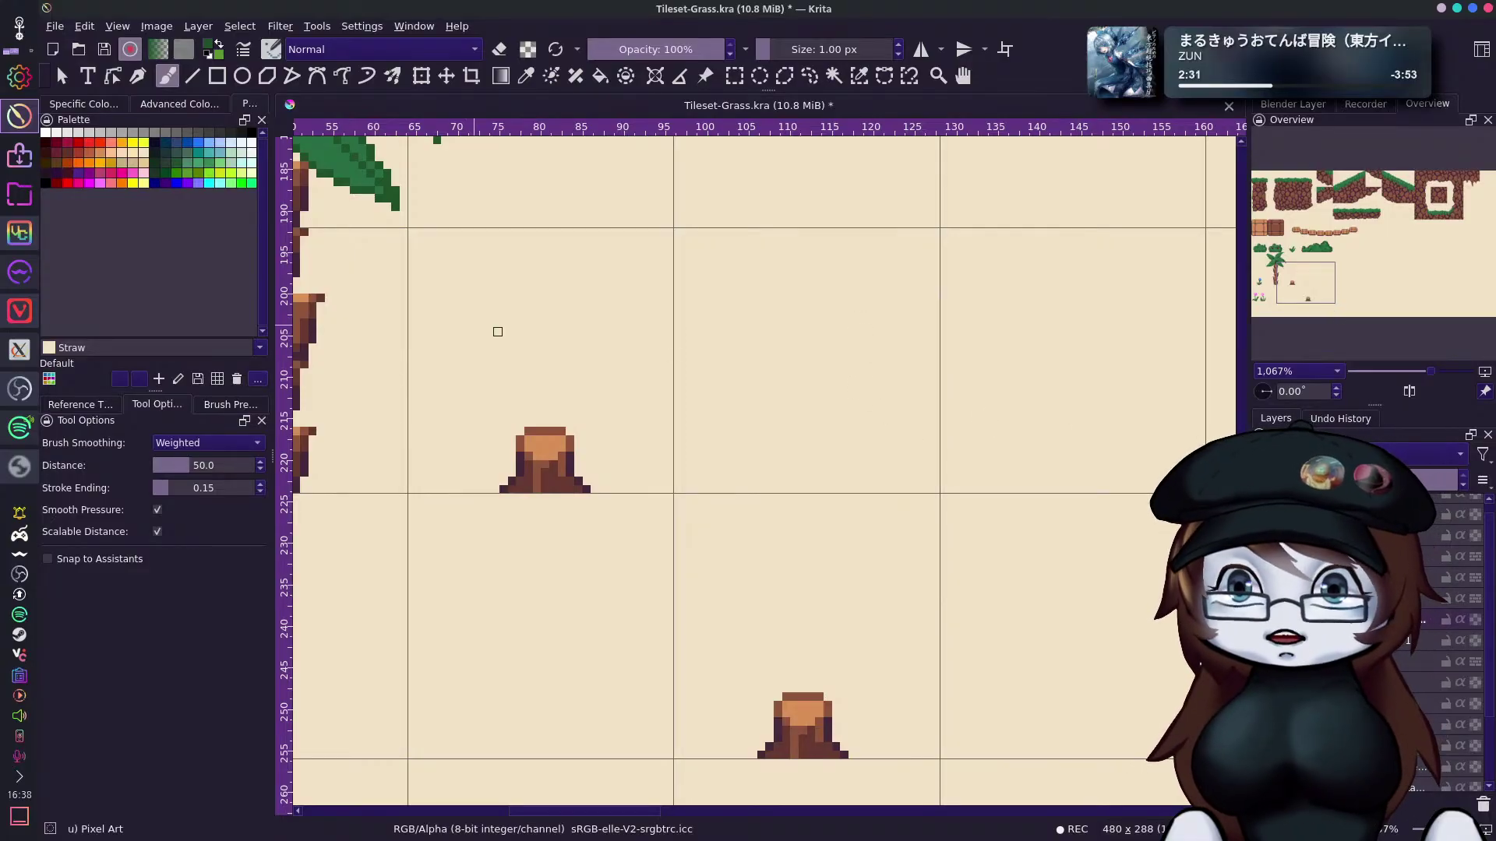
pyautogui.click(217, 76)
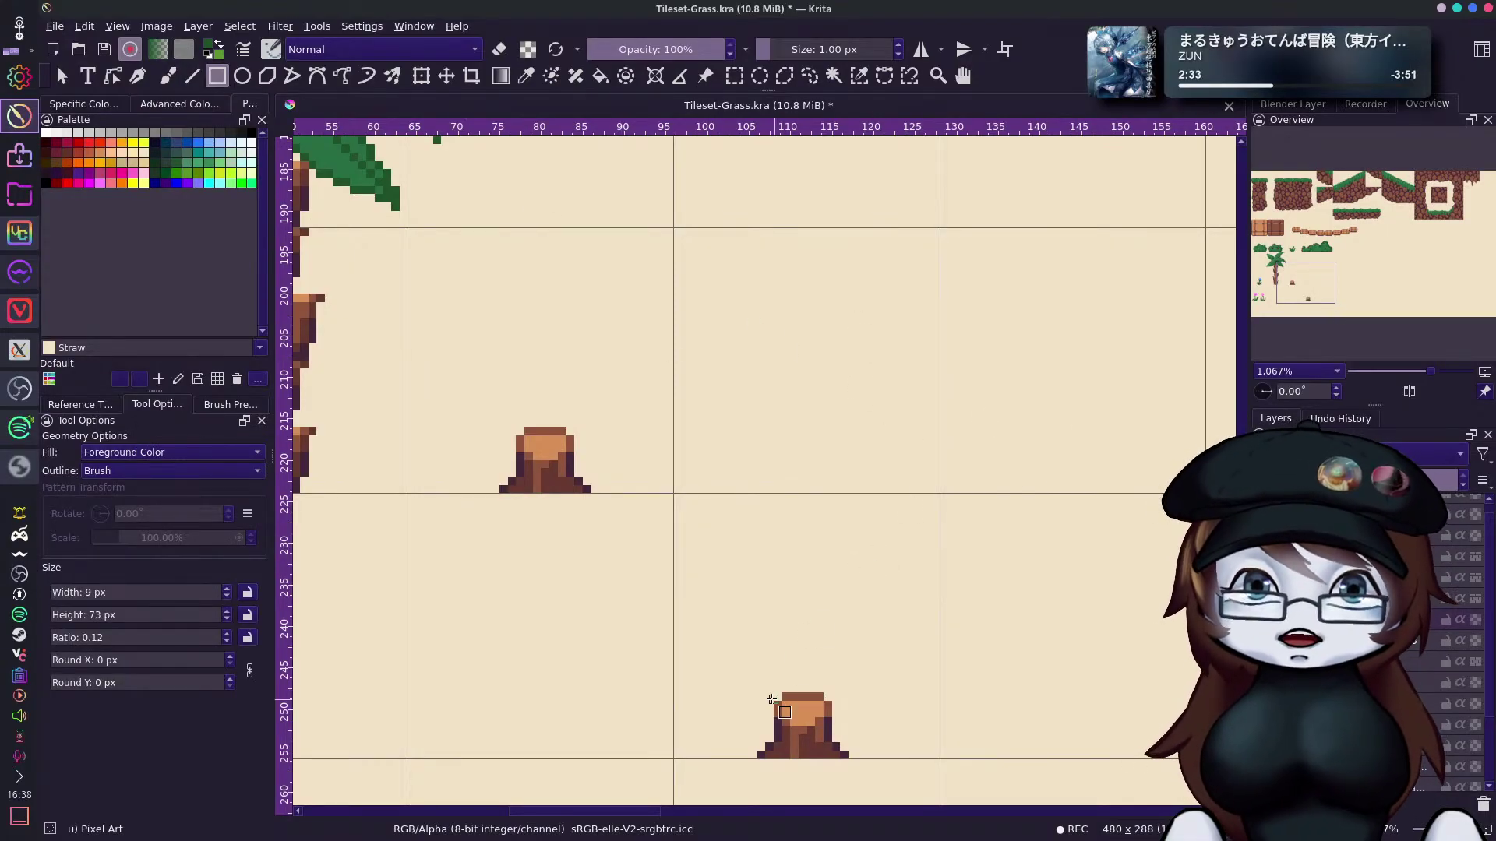
pyautogui.moveTo(763, 710); pyautogui.dragTo(857, 152)
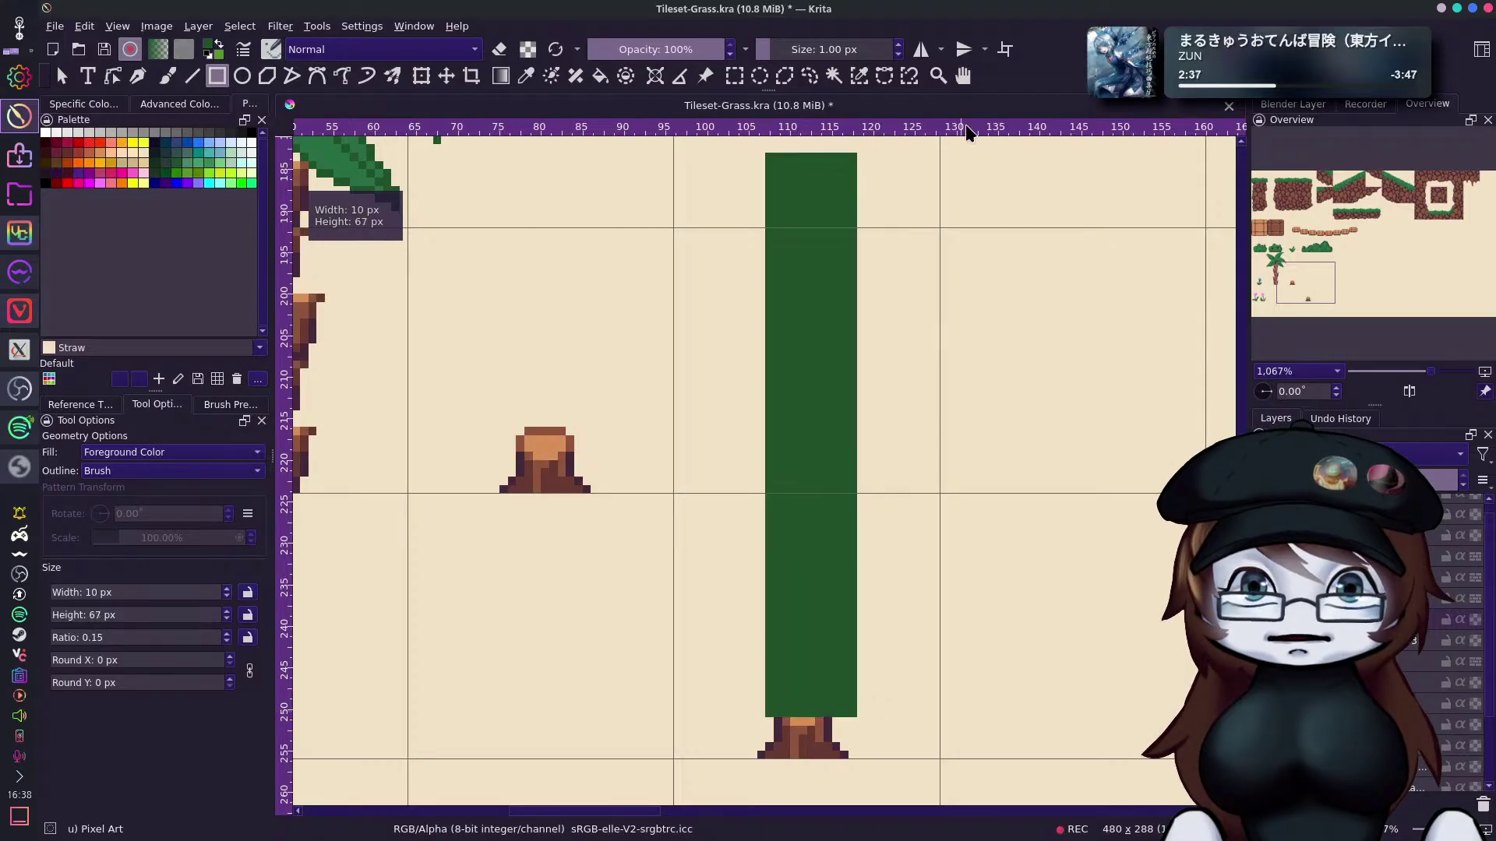
pyautogui.hotkey('ctrl', 'z')
pyautogui.moveTo(753, 715); pyautogui.dragTo(864, 168)
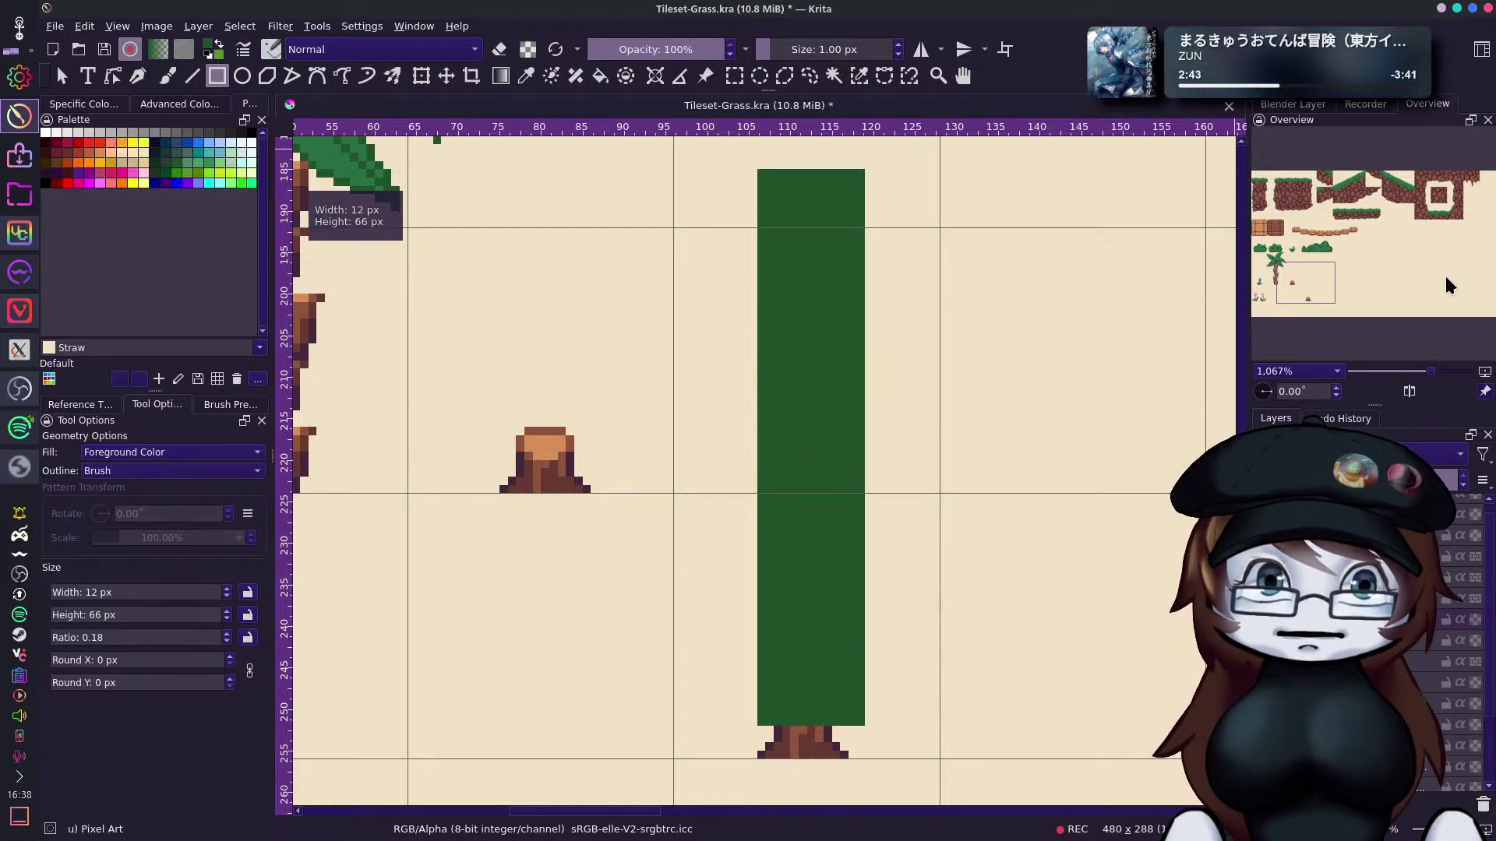
# Extend the green column upward with a filled 13 x 19 px rectangle and erase the pixel column overhanging its right edge.
pyautogui.moveTo(1453, 274); pyautogui.dragTo(1453, 262)
pyautogui.moveTo(749, 378); pyautogui.dragTo(858, 250)
pyautogui.hotkey('ctrl', 'z')
pyautogui.moveTo(744, 400); pyautogui.dragTo(849, 240)
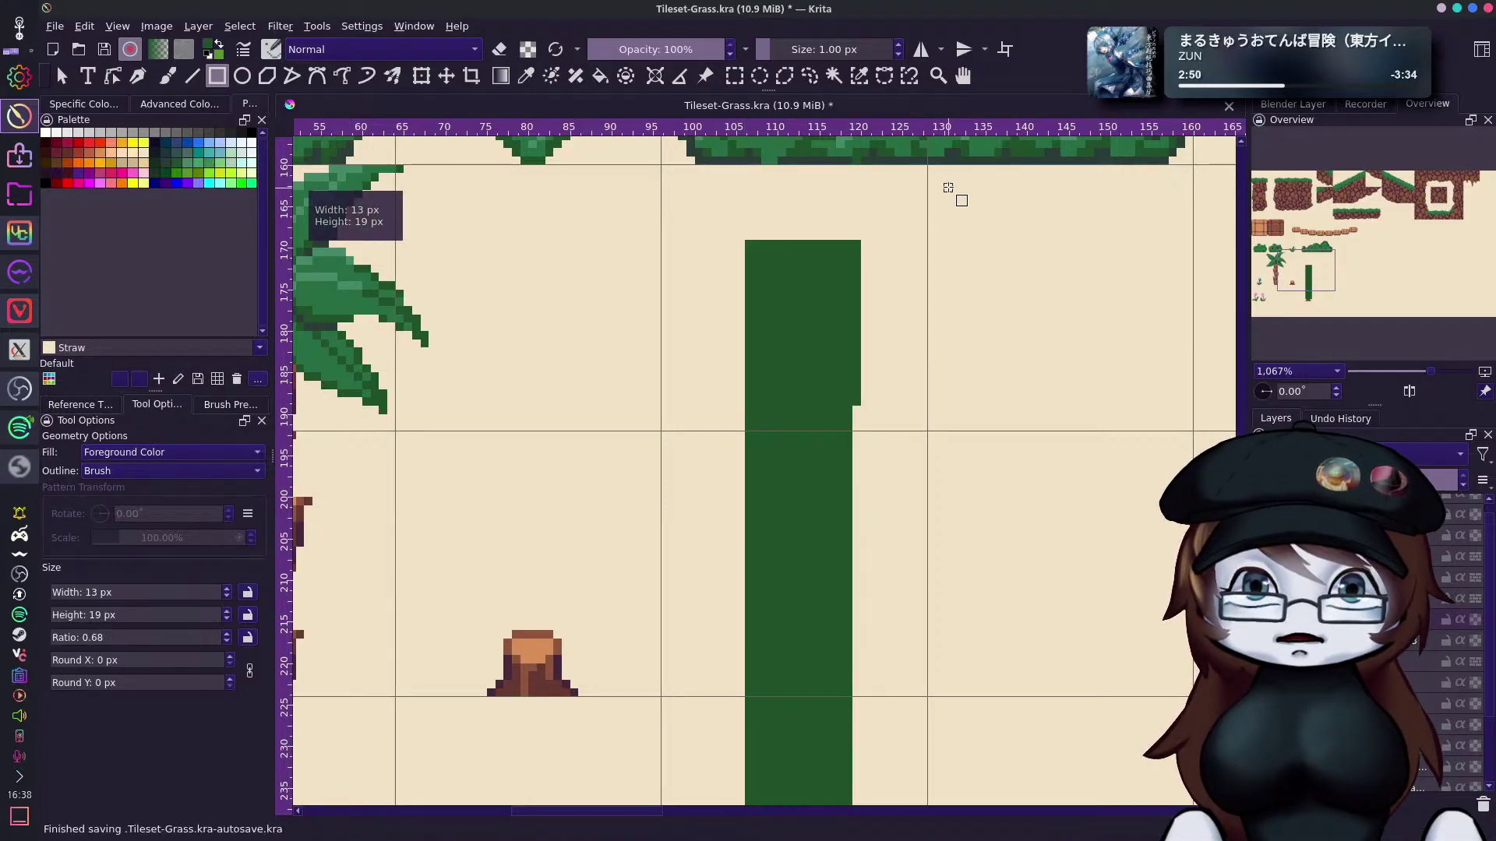
pyautogui.press('b')
pyautogui.click(502, 50)
pyautogui.moveTo(857, 234); pyautogui.dragTo(857, 407)
pyautogui.moveTo(1430, 372); pyautogui.dragTo(1426, 374)
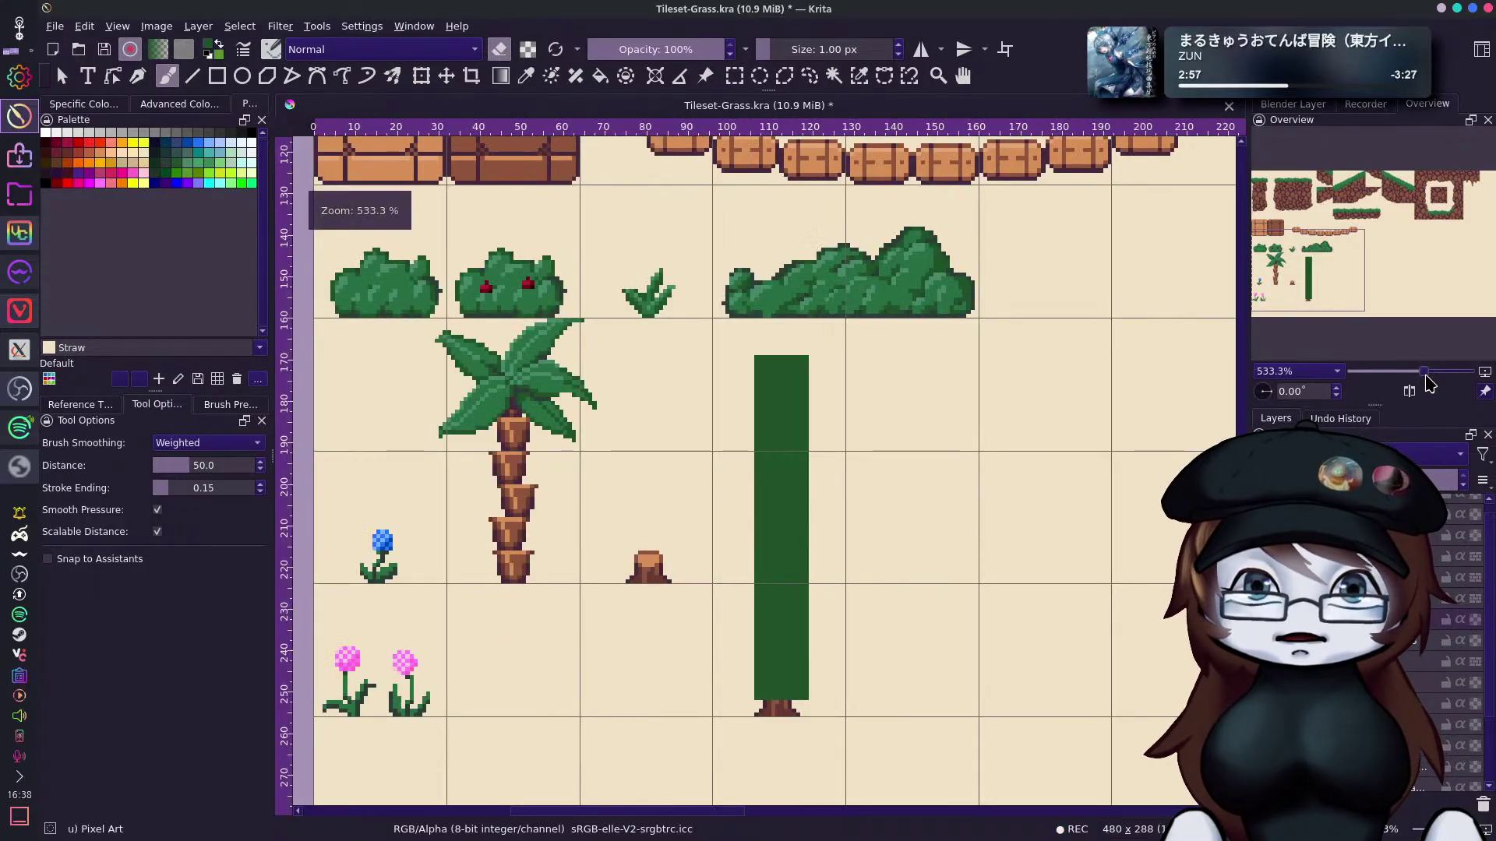
# Turn off eraser mode and widen the green column by 2 px along its whole left edge.
pyautogui.click(500, 49)
pyautogui.moveTo(753, 357); pyautogui.dragTo(753, 496)
pyautogui.moveTo(753, 559); pyautogui.dragTo(752, 688)
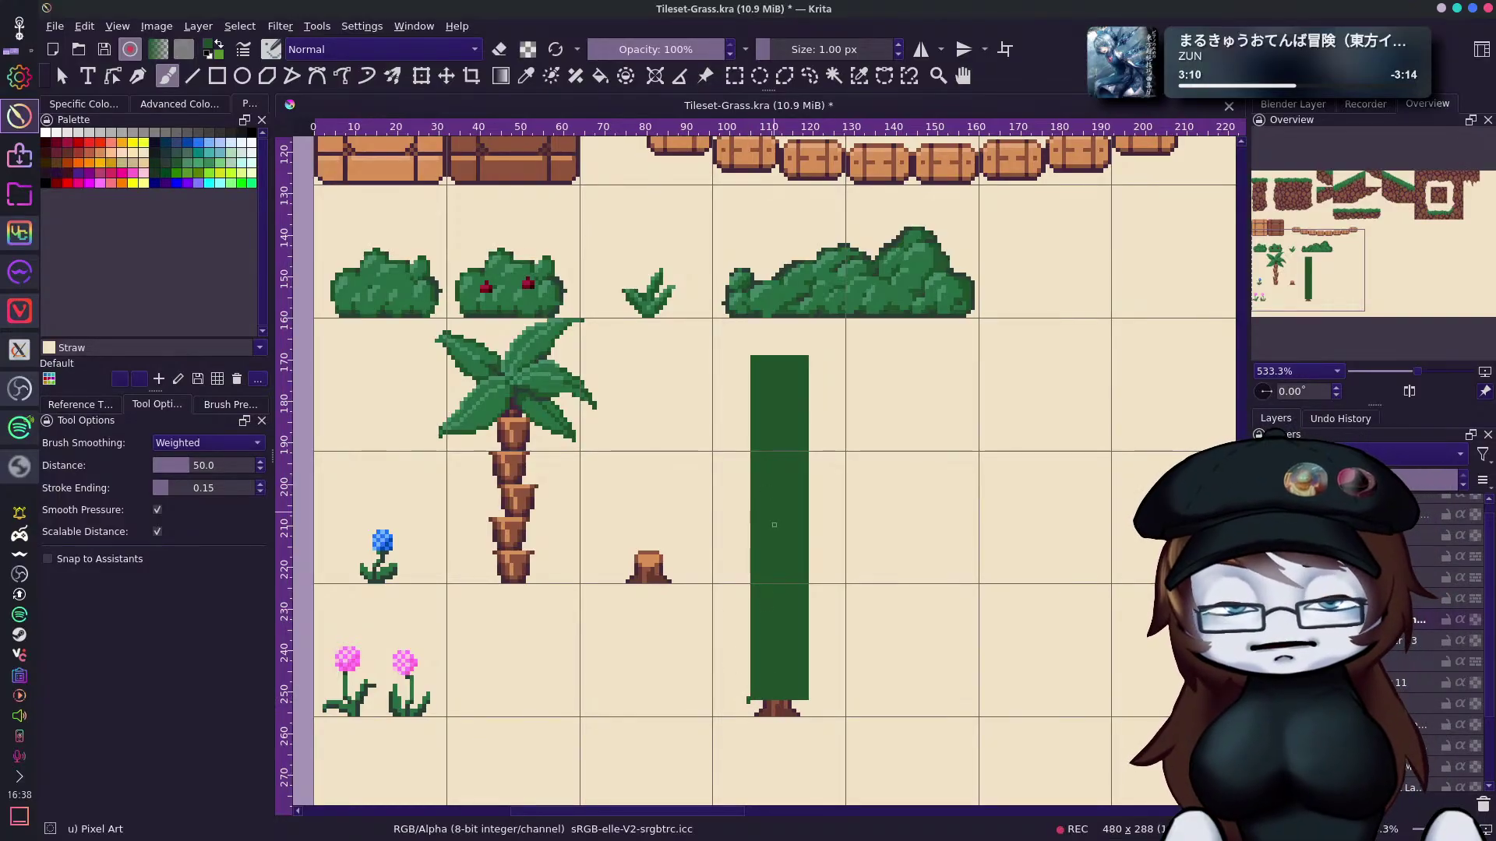
pyautogui.moveTo(749, 675)
pyautogui.mouseDown()
pyautogui.moveTo(749, 626)
pyautogui.moveTo(749, 675)
pyautogui.mouseUp()
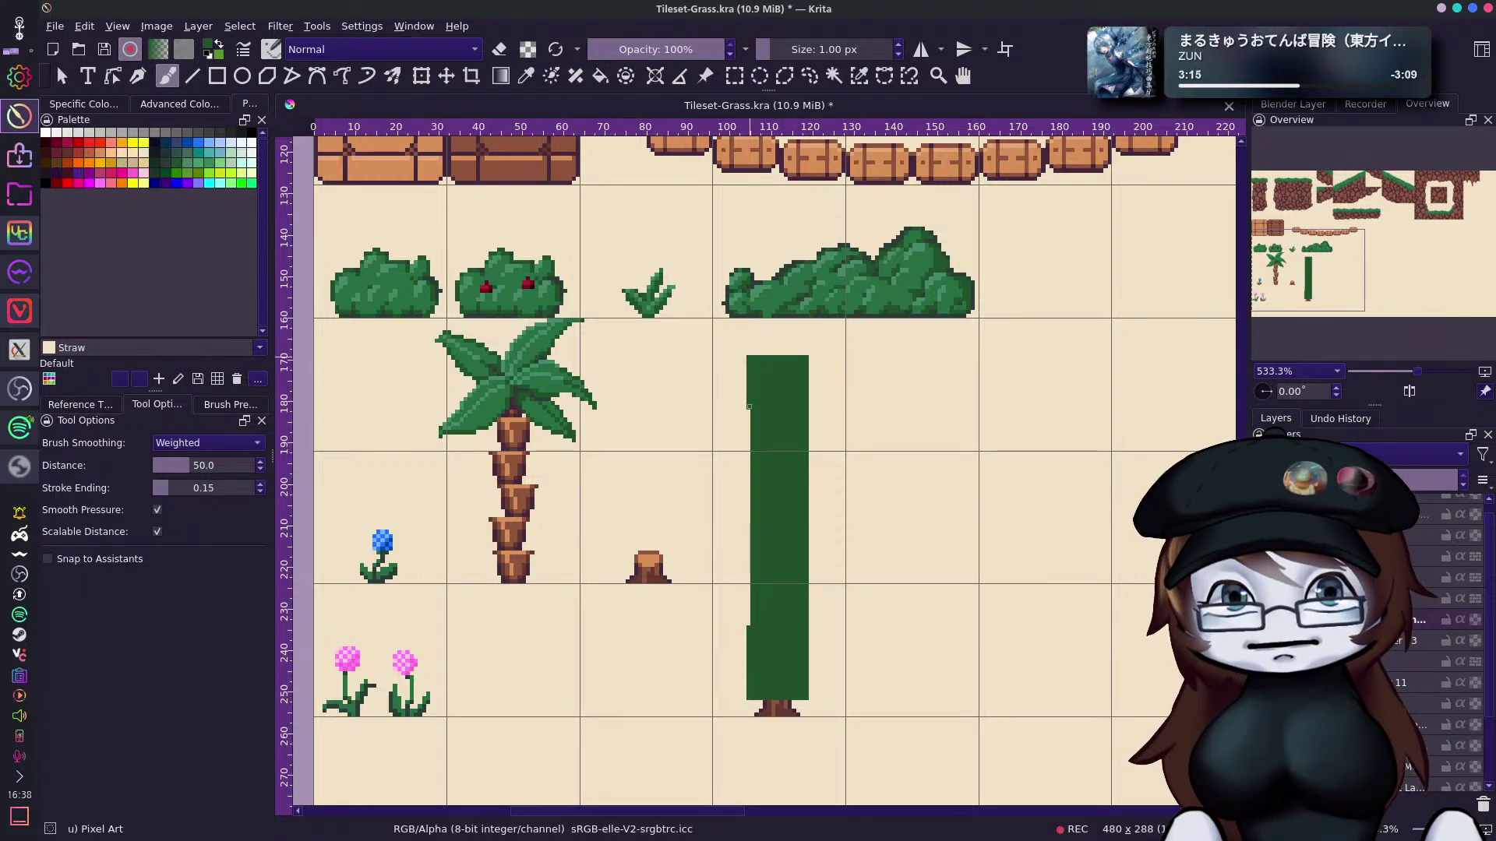
pyautogui.moveTo(749, 493); pyautogui.dragTo(750, 614)
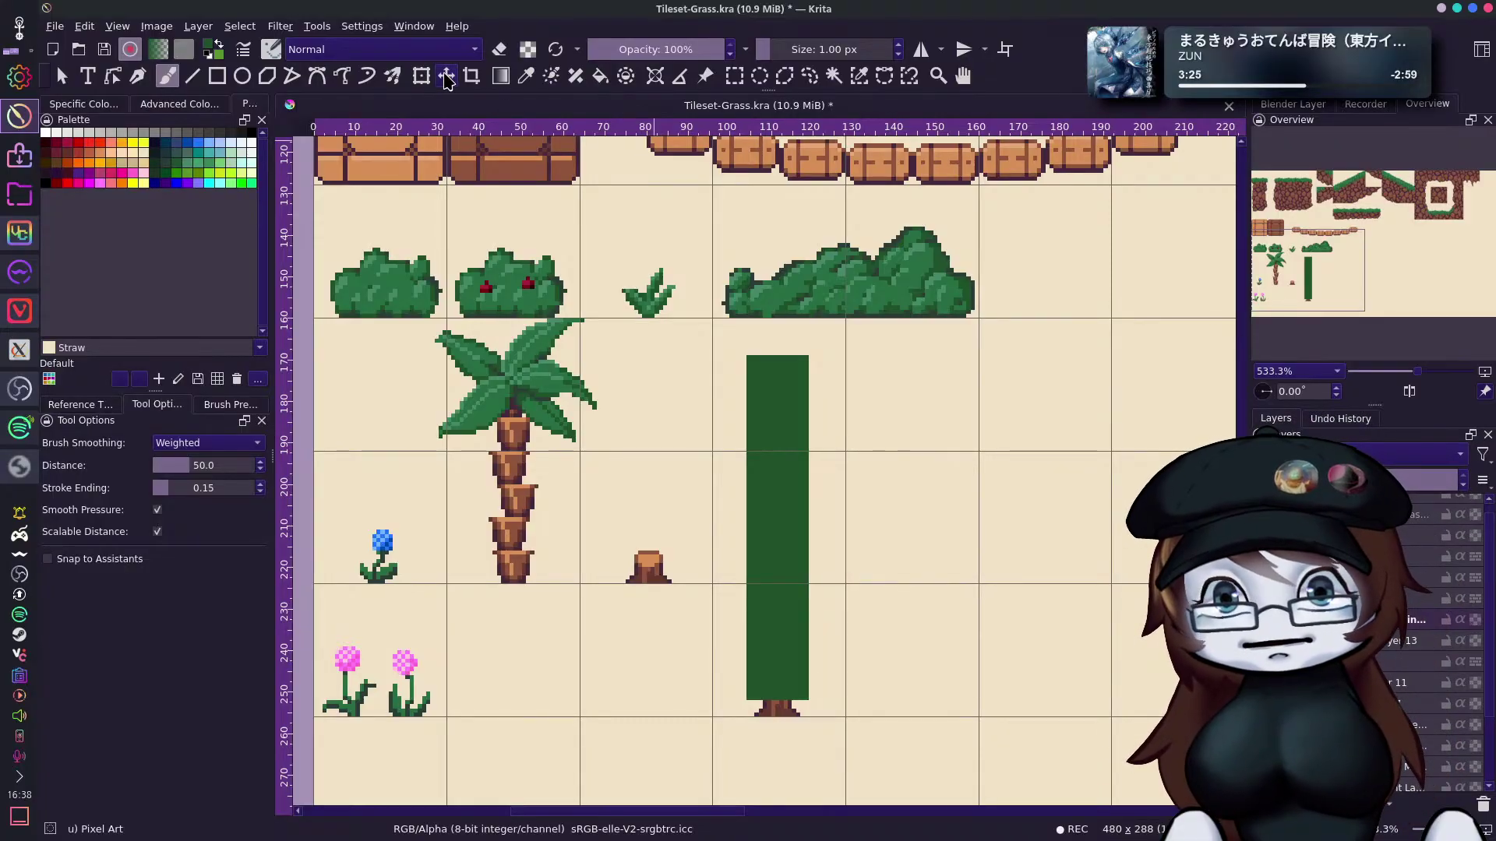
# Nudge the green column and stump copy 1 px to the right, and delete their layer.
pyautogui.hotkey('ctrl', 't')
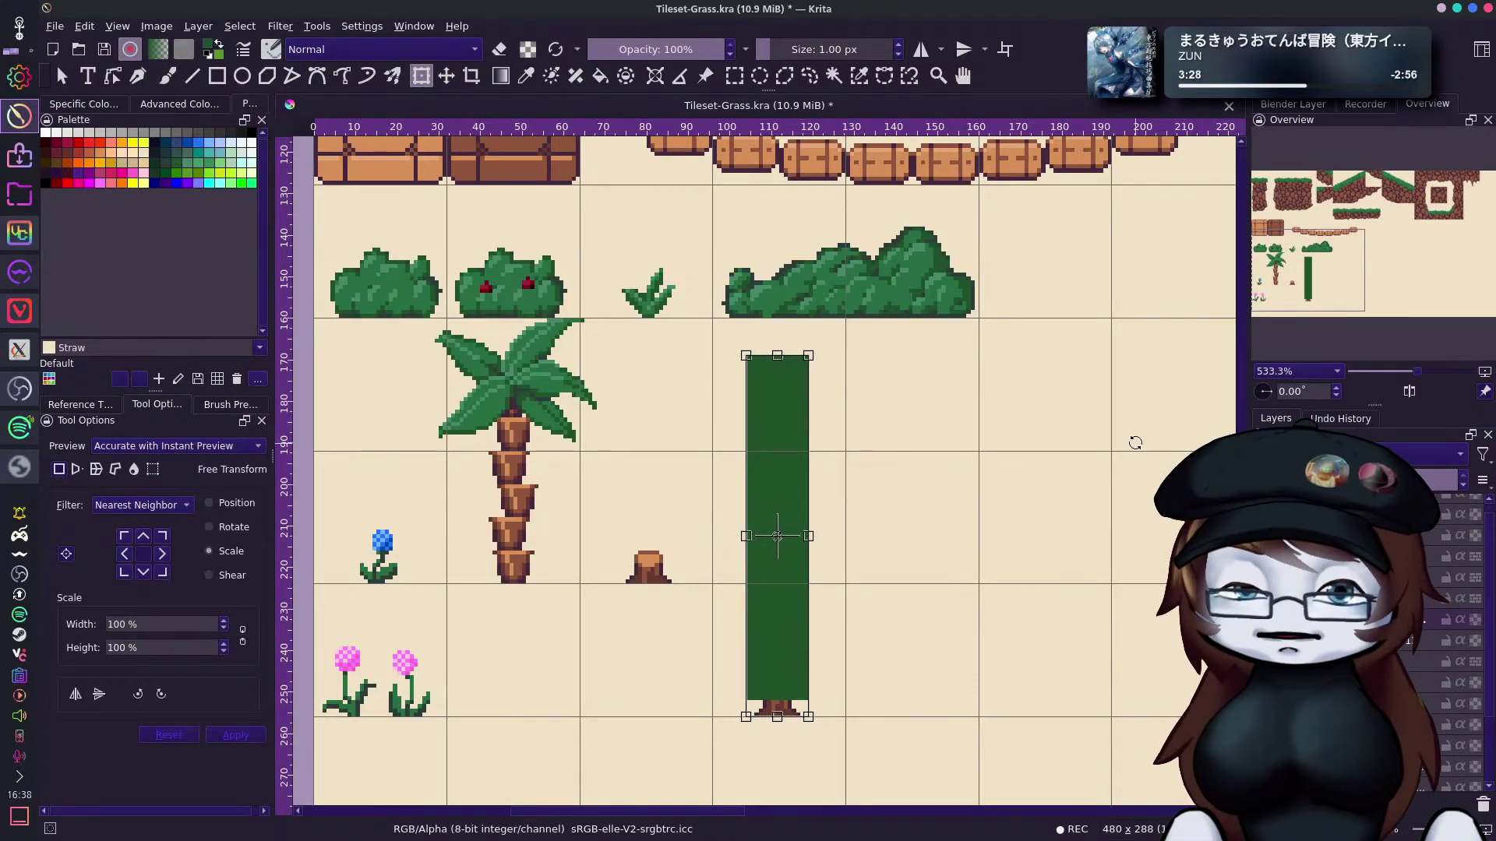
pyautogui.press('Right')
pyautogui.press('Return')
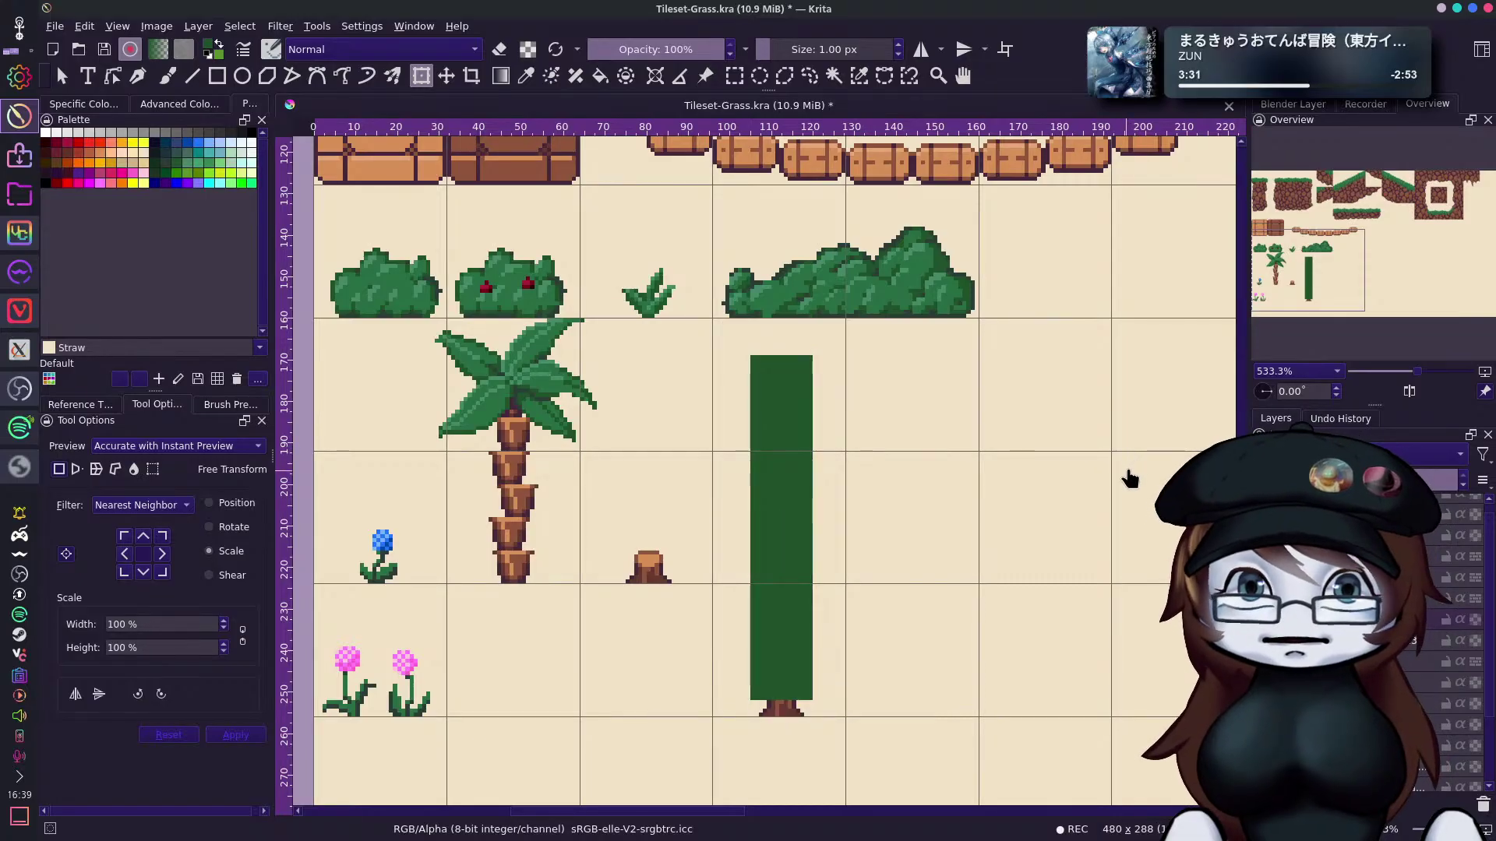
pyautogui.click(1325, 257)
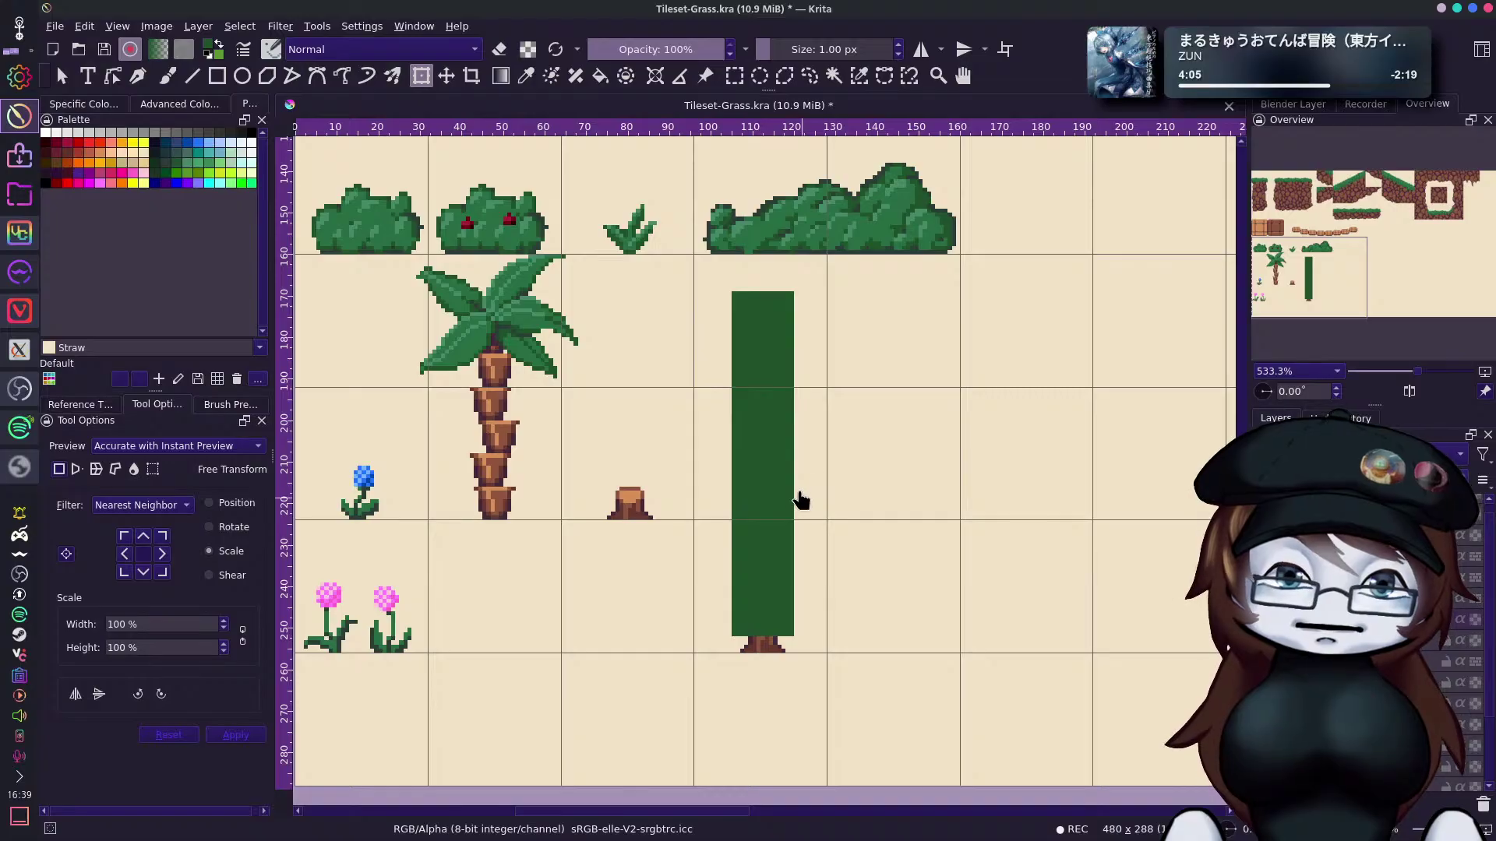
pyautogui.click(1483, 805)
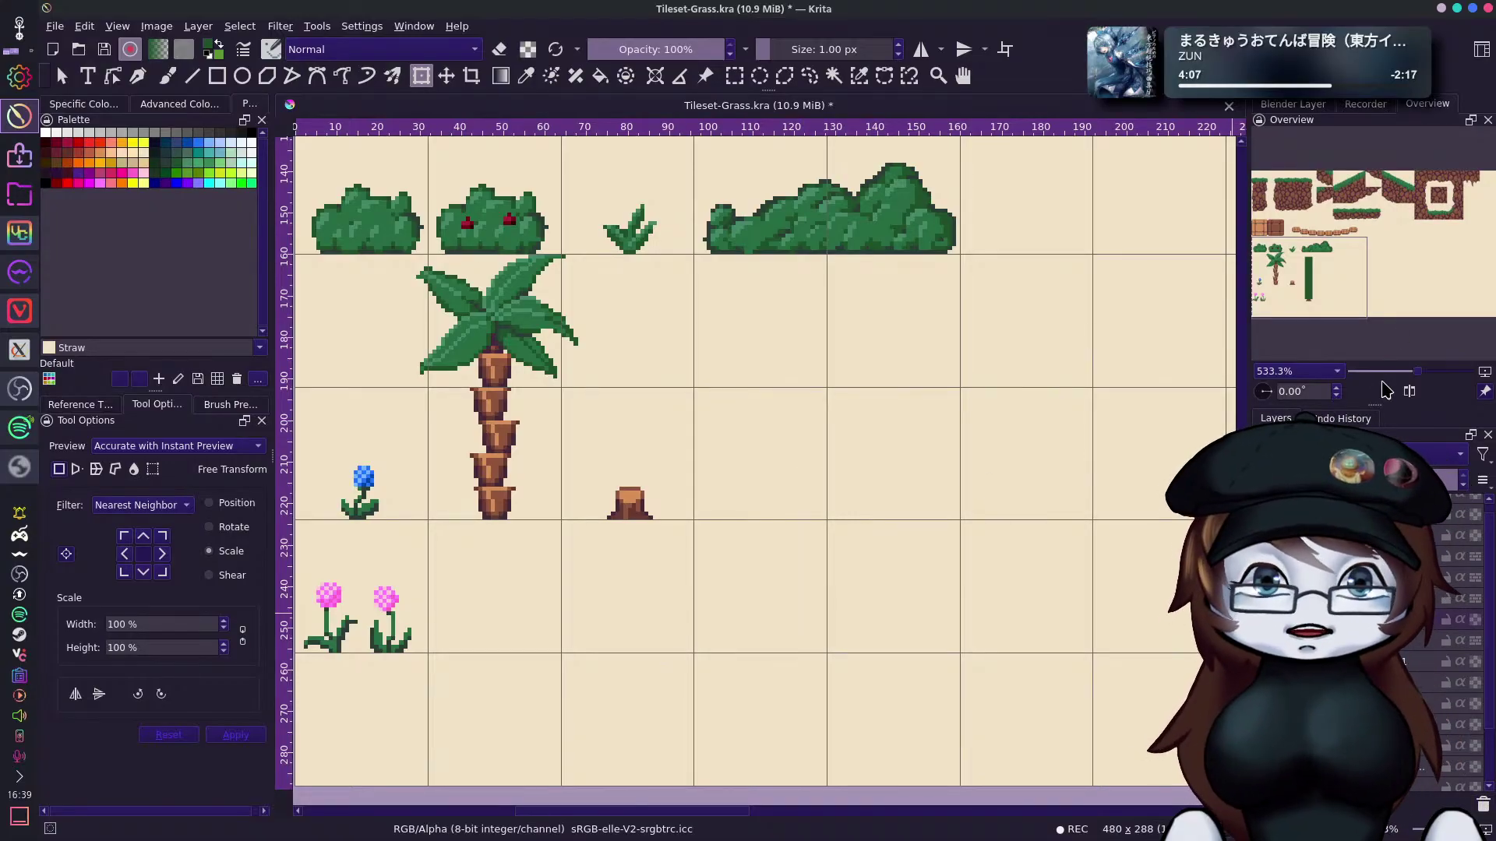
# Paint a flat reddish-brown mass about 13 px wide just above the remaining stump, undoing the stray strokes.
pyautogui.moveTo(1423, 380); pyautogui.dragTo(1438, 372)
pyautogui.moveTo(1359, 307); pyautogui.dragTo(1297, 291)
pyautogui.press('b')
pyautogui.moveTo(779, 477); pyautogui.dragTo(811, 508)
pyautogui.hotkey('ctrl', 'z')
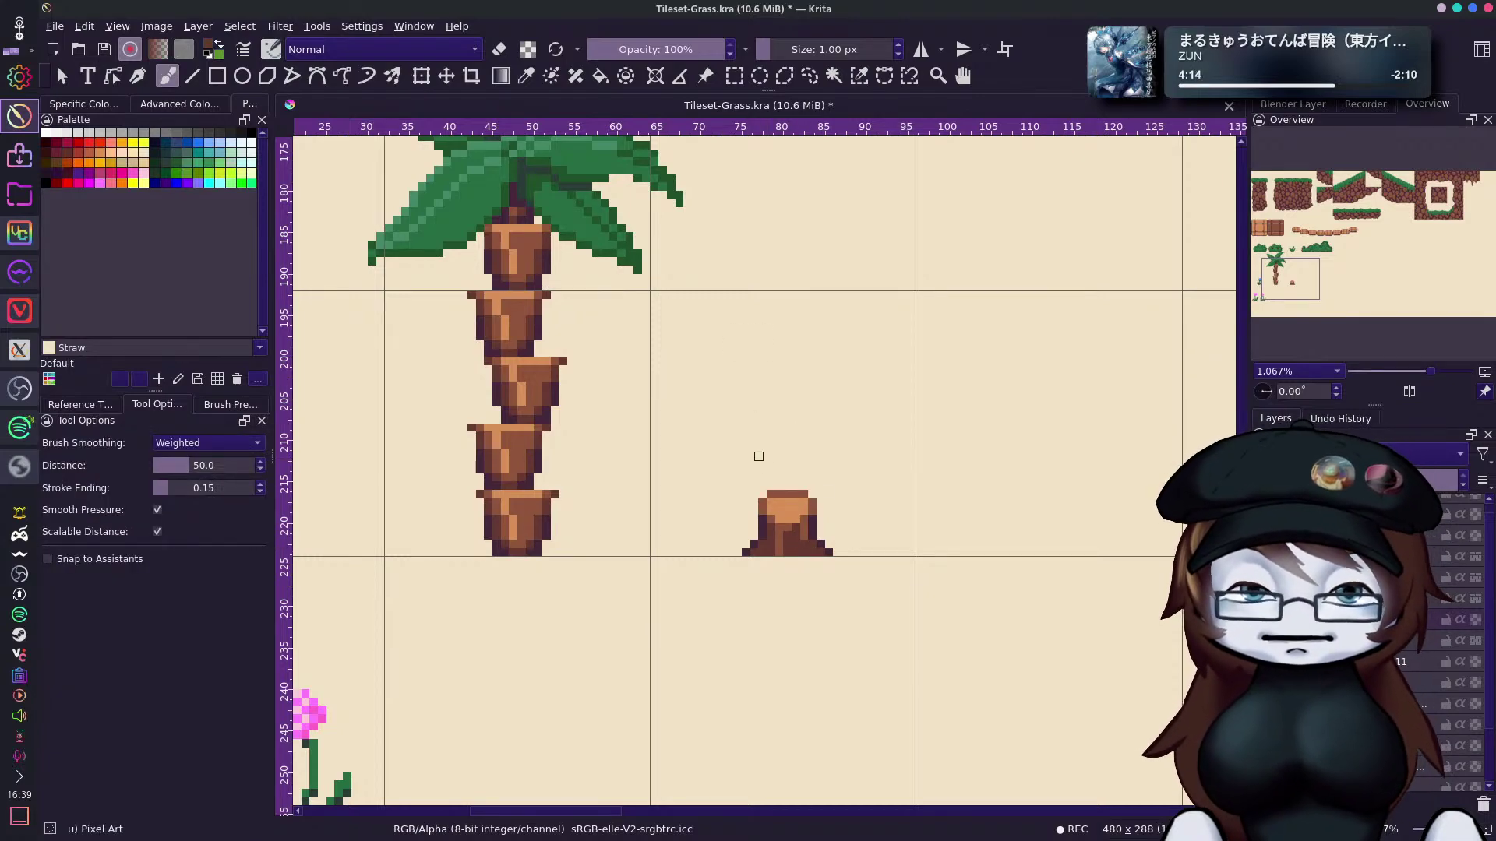
pyautogui.moveTo(748, 451)
pyautogui.mouseDown()
pyautogui.moveTo(737, 461)
pyautogui.moveTo(819, 457)
pyautogui.moveTo(745, 458)
pyautogui.mouseUp()
pyautogui.hotkey('ctrl', 'z')
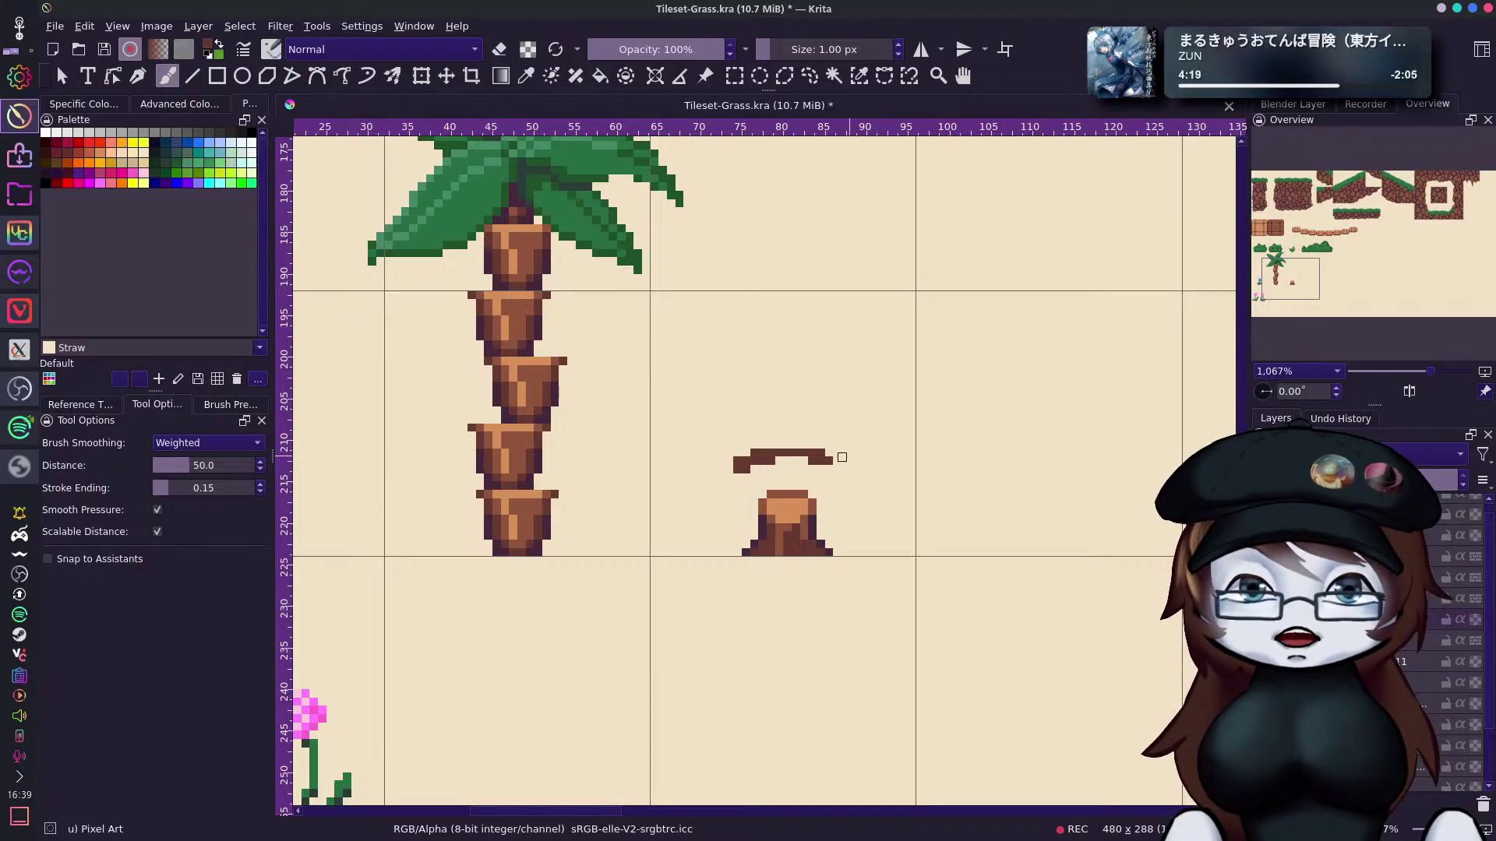
pyautogui.moveTo(739, 471); pyautogui.dragTo(837, 476)
pyautogui.moveTo(736, 468)
pyautogui.mouseDown()
pyautogui.moveTo(825, 470)
pyautogui.moveTo(769, 464)
pyautogui.moveTo(822, 469)
pyautogui.mouseUp()
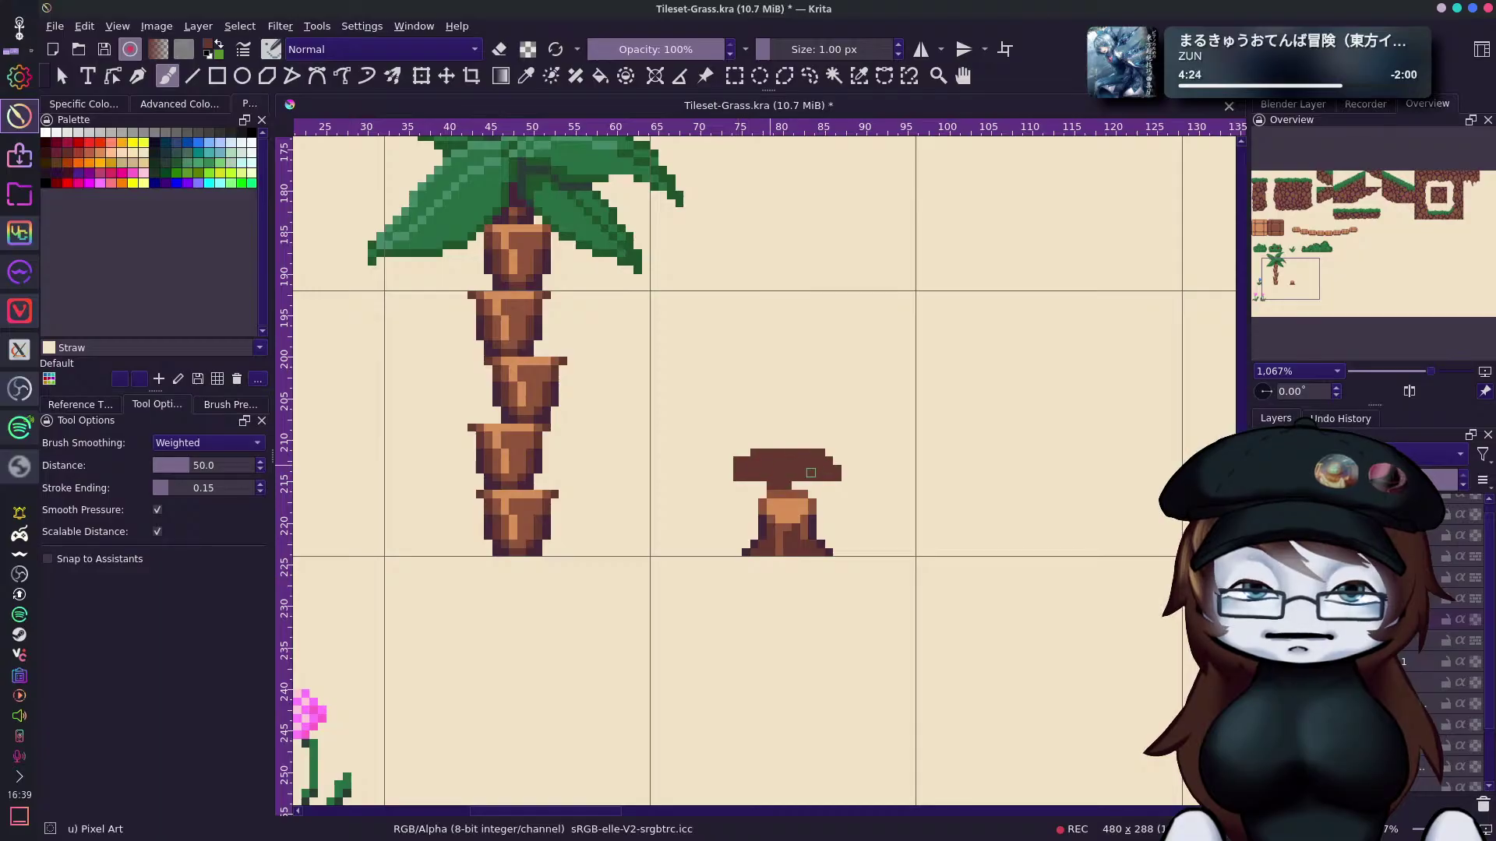
# Draw stepped reddish-brown lines sloping from both ends of the mass down to the grid line around the stump.
pyautogui.moveTo(736, 479); pyautogui.dragTo(701, 542)
pyautogui.hotkey('ctrl', 'z')
pyautogui.hotkey('ctrl', 'z')
pyautogui.moveTo(736, 479); pyautogui.dragTo(695, 552)
pyautogui.click(744, 487)
pyautogui.moveTo(835, 471); pyautogui.dragTo(861, 545)
pyautogui.hotkey('ctrl', 'z')
pyautogui.moveTo(837, 471); pyautogui.dragTo(865, 541)
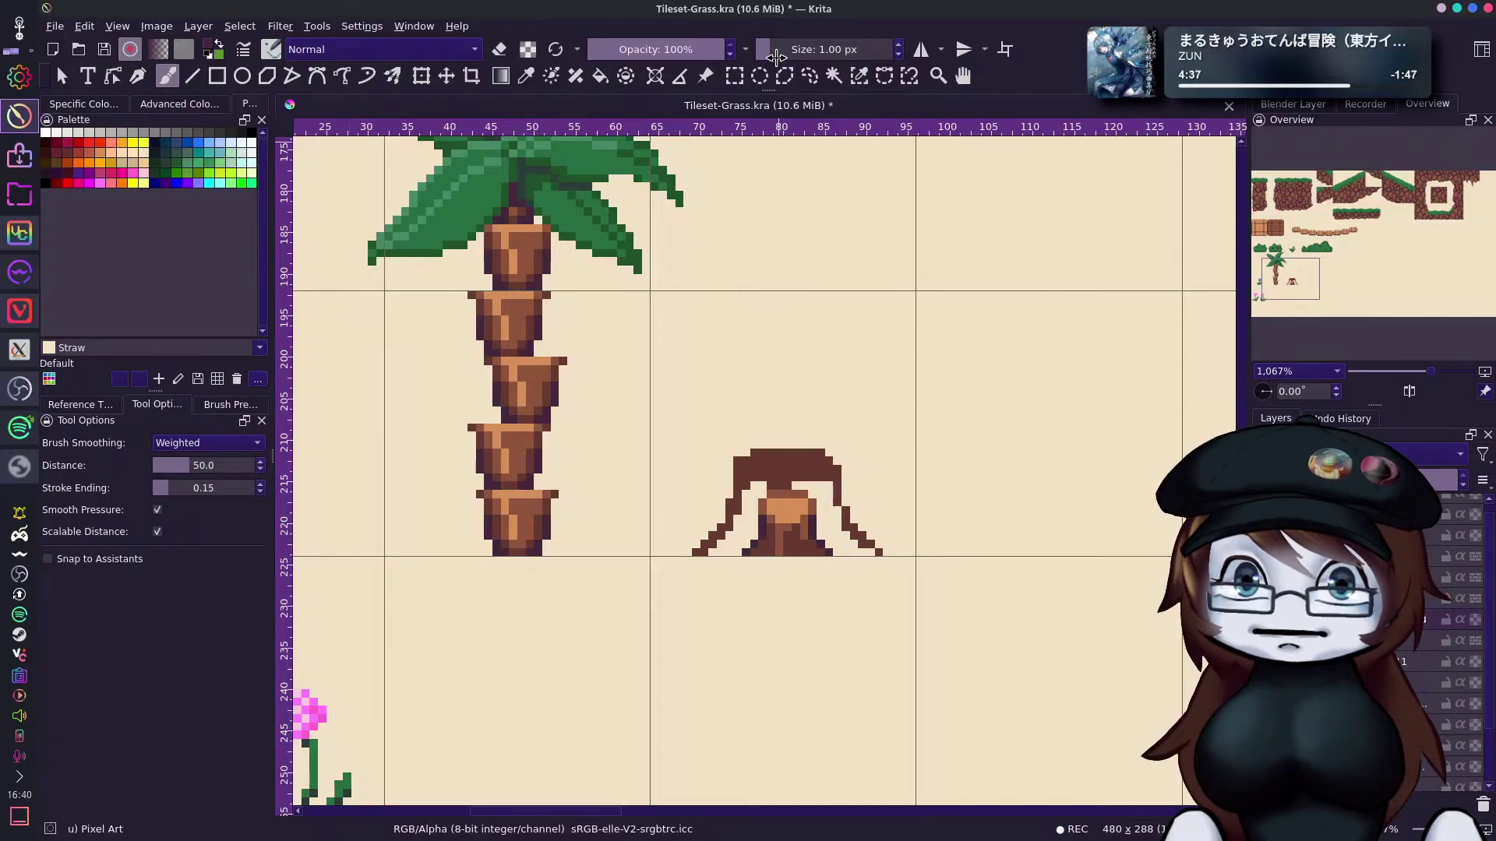
# Switch to the Pixelbrush preset at 2.88 px and erase the stump together with the shape drawn around it.
pyautogui.rightClick(801, 312)
pyautogui.click(841, 421)
pyautogui.moveTo(753, 468)
pyautogui.mouseDown()
pyautogui.moveTo(820, 461)
pyautogui.moveTo(841, 509)
pyautogui.moveTo(832, 519)
pyautogui.moveTo(752, 471)
pyautogui.moveTo(813, 480)
pyautogui.moveTo(848, 461)
pyautogui.moveTo(769, 472)
pyautogui.moveTo(837, 481)
pyautogui.moveTo(705, 463)
pyautogui.moveTo(744, 447)
pyautogui.moveTo(868, 459)
pyautogui.moveTo(749, 490)
pyautogui.moveTo(866, 514)
pyautogui.moveTo(850, 532)
pyautogui.moveTo(685, 542)
pyautogui.moveTo(859, 533)
pyautogui.moveTo(932, 553)
pyautogui.mouseUp()
pyautogui.press('e')
pyautogui.press('e')
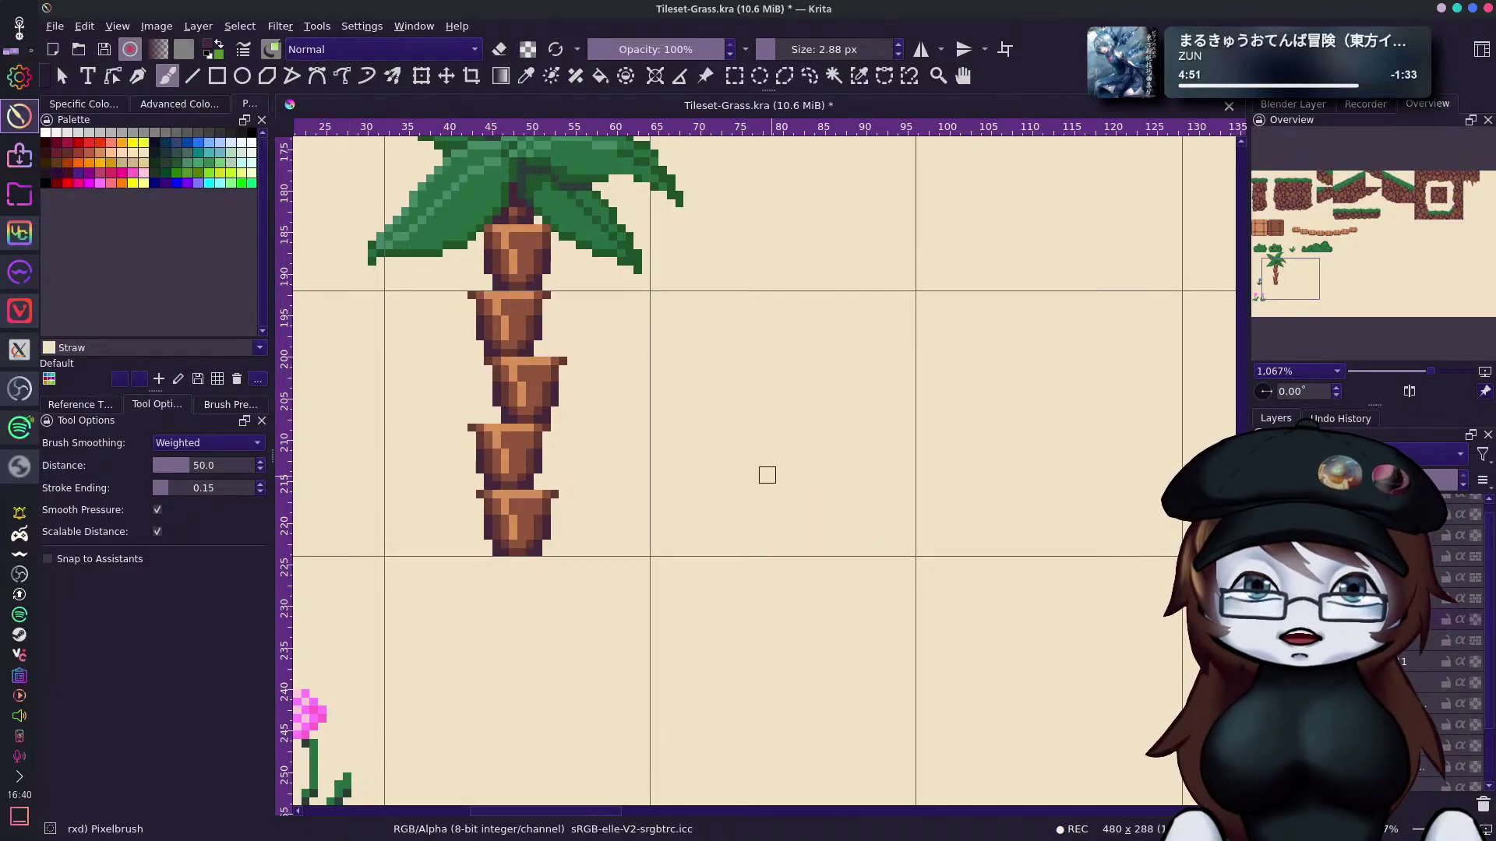
# Paint a flat dark-brown oval about 15 px wide above the grid line, with stepped legs flaring down to it from both ends.
pyautogui.moveTo(798, 480)
pyautogui.mouseDown()
pyautogui.moveTo(726, 474)
pyautogui.moveTo(825, 477)
pyautogui.moveTo(731, 465)
pyautogui.moveTo(816, 464)
pyautogui.moveTo(760, 461)
pyautogui.moveTo(783, 455)
pyautogui.moveTo(825, 473)
pyautogui.moveTo(769, 479)
pyautogui.moveTo(817, 471)
pyautogui.mouseUp()
pyautogui.hotkey('ctrl', 'z')
pyautogui.hotkey('ctrl', 'z')
pyautogui.hotkey('ctrl', 'z')
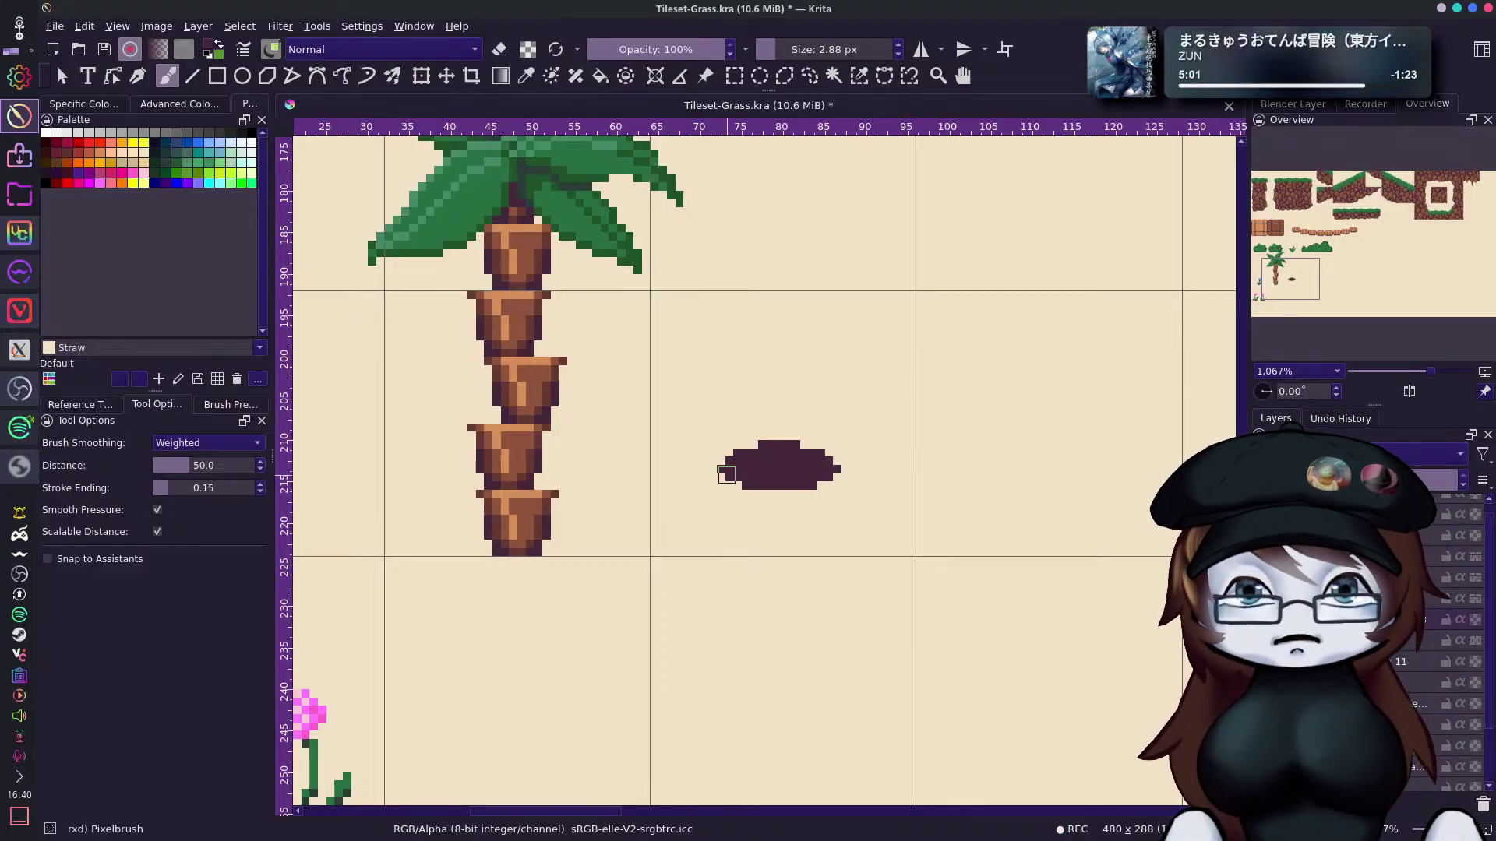
pyautogui.moveTo(726, 477)
pyautogui.mouseDown()
pyautogui.moveTo(706, 535)
pyautogui.moveTo(732, 492)
pyautogui.moveTo(679, 556)
pyautogui.mouseUp()
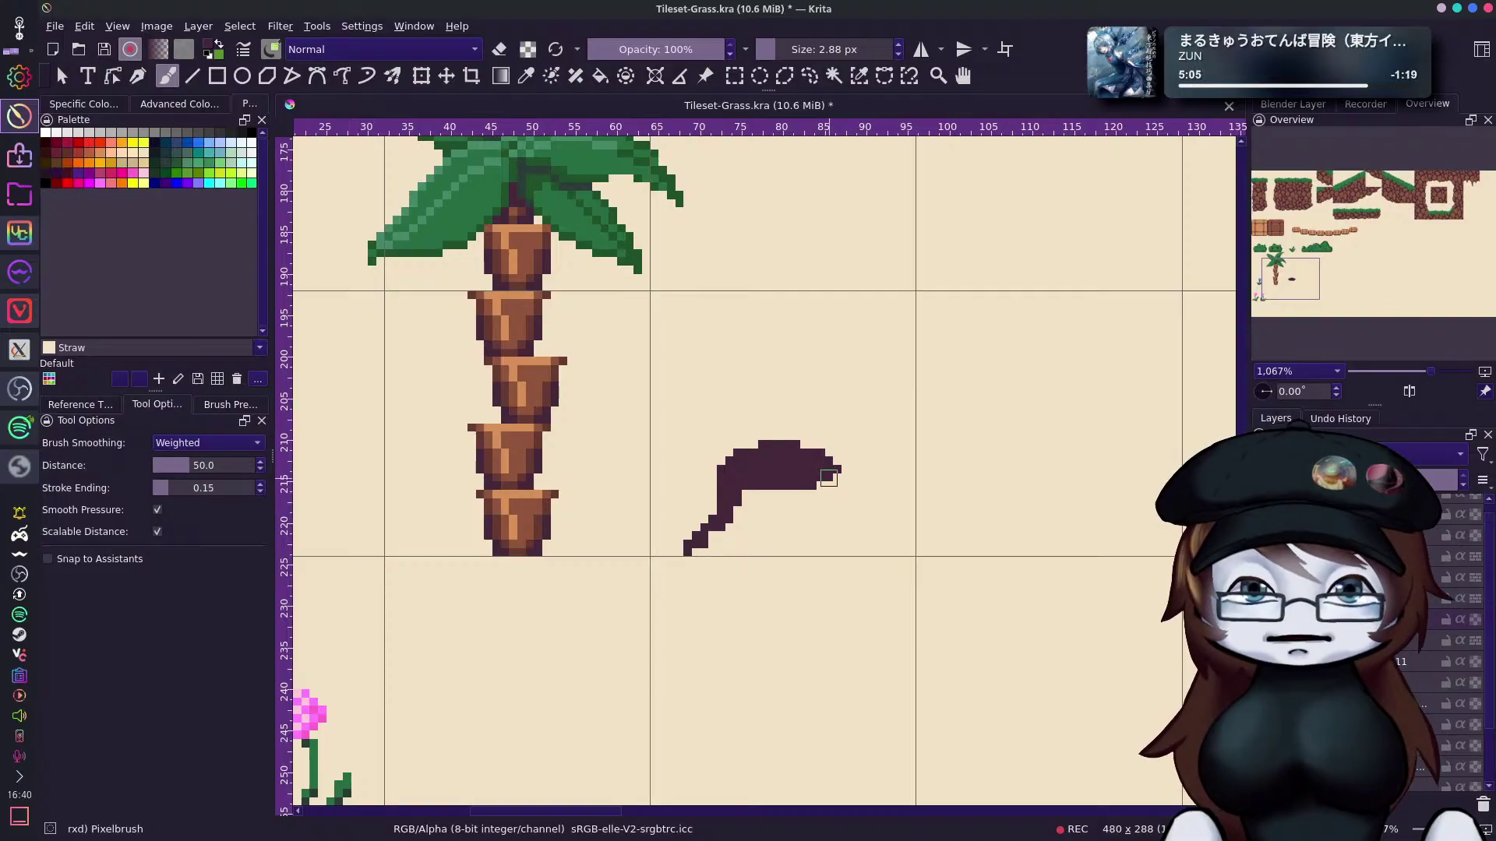
pyautogui.moveTo(831, 480)
pyautogui.mouseDown()
pyautogui.moveTo(857, 551)
pyautogui.moveTo(834, 518)
pyautogui.moveTo(865, 551)
pyautogui.mouseUp()
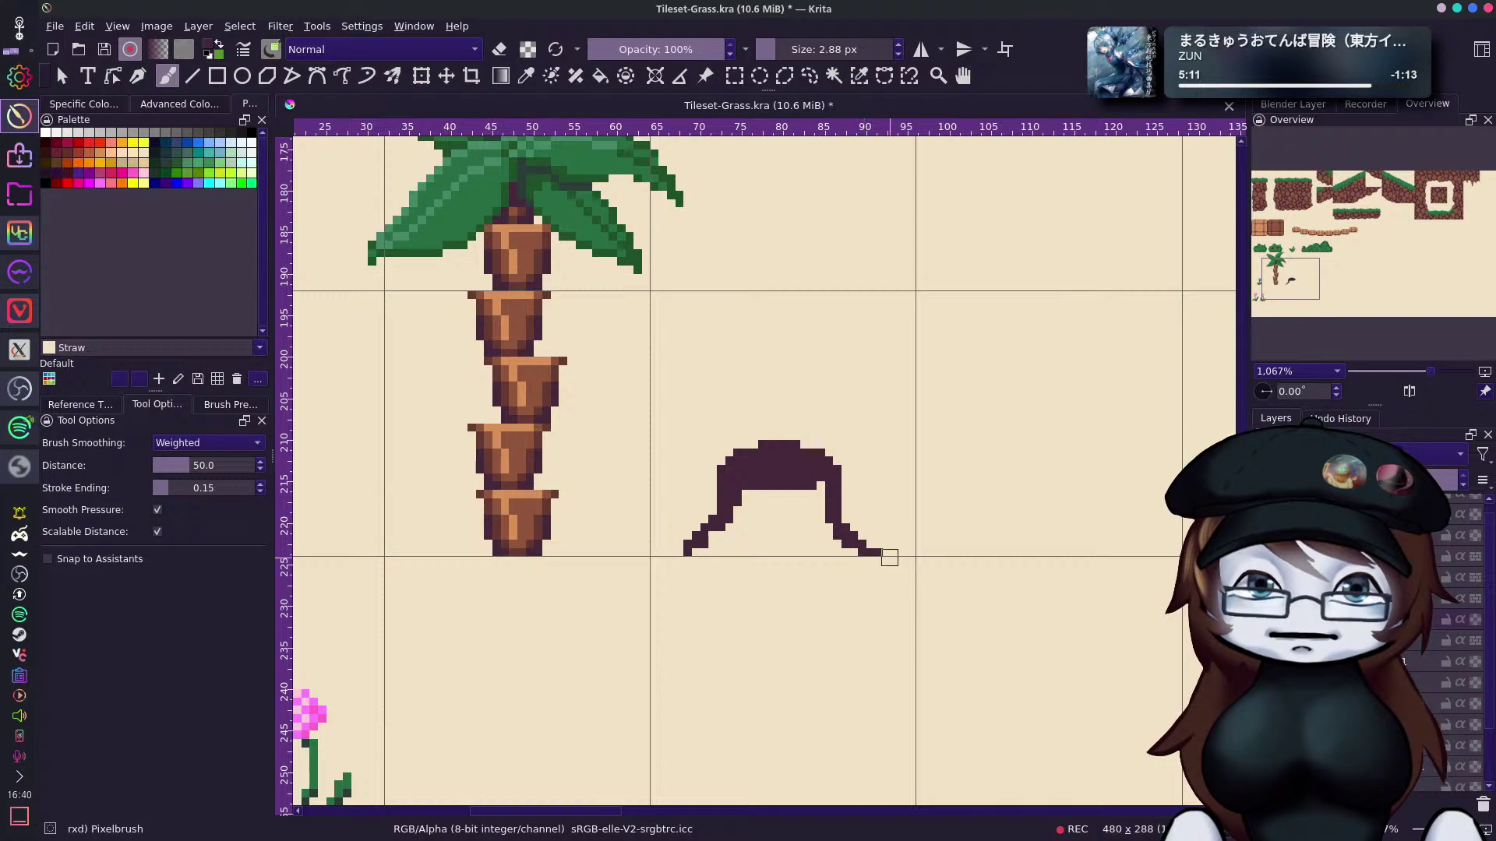
# Fill the outline into a solid dark-brown stump about 25 px wide at the base, and erase the stray pixels at its bottom corners.
pyautogui.moveTo(780, 473)
pyautogui.mouseDown()
pyautogui.moveTo(744, 492)
pyautogui.moveTo(789, 485)
pyautogui.moveTo(690, 550)
pyautogui.moveTo(839, 547)
pyautogui.mouseUp()
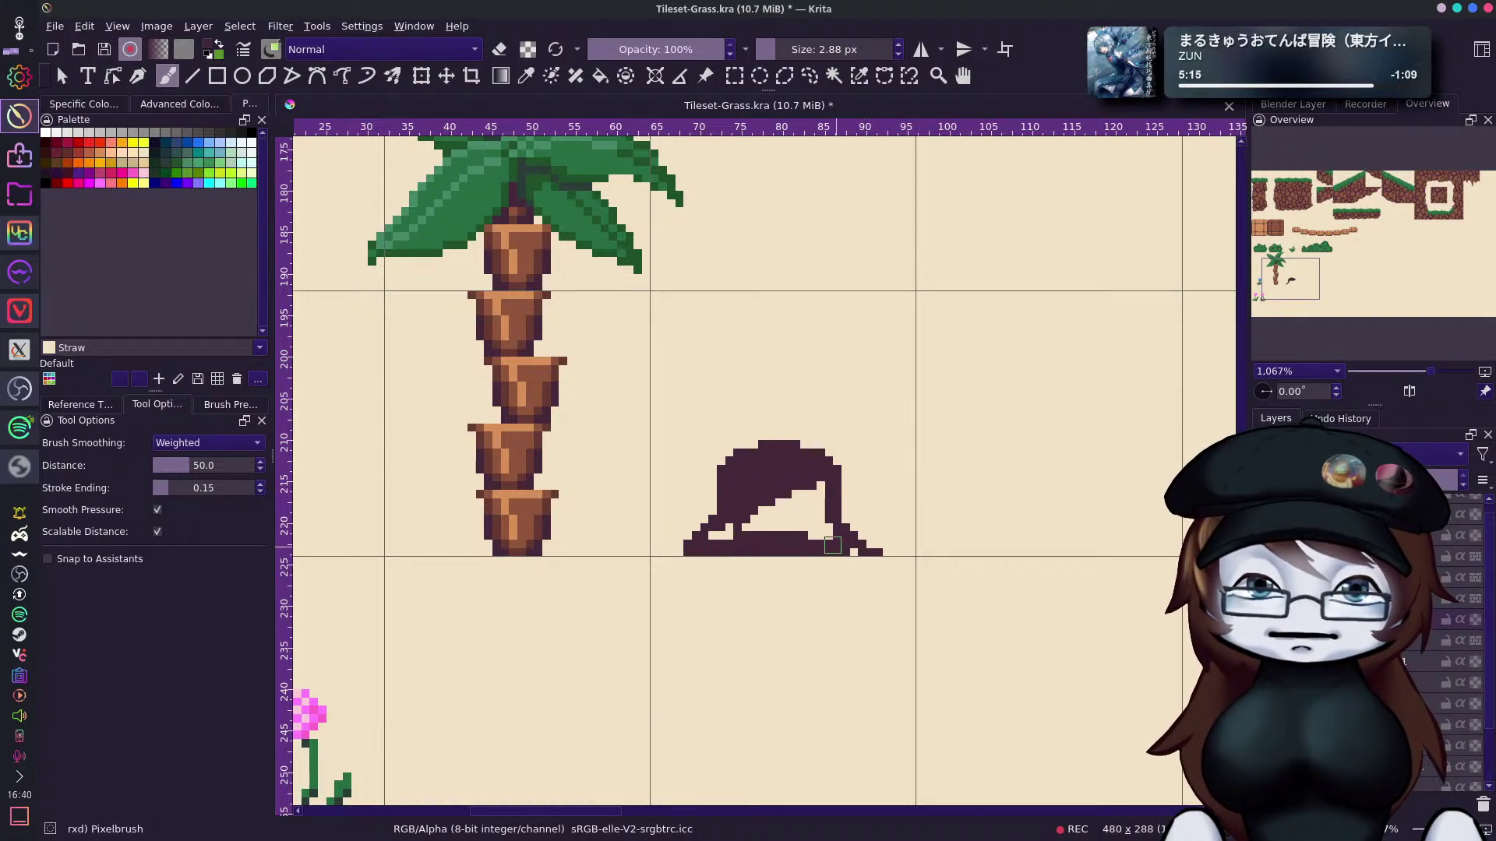
pyautogui.moveTo(820, 493)
pyautogui.mouseDown()
pyautogui.moveTo(815, 545)
pyautogui.moveTo(790, 518)
pyautogui.moveTo(713, 542)
pyautogui.mouseUp()
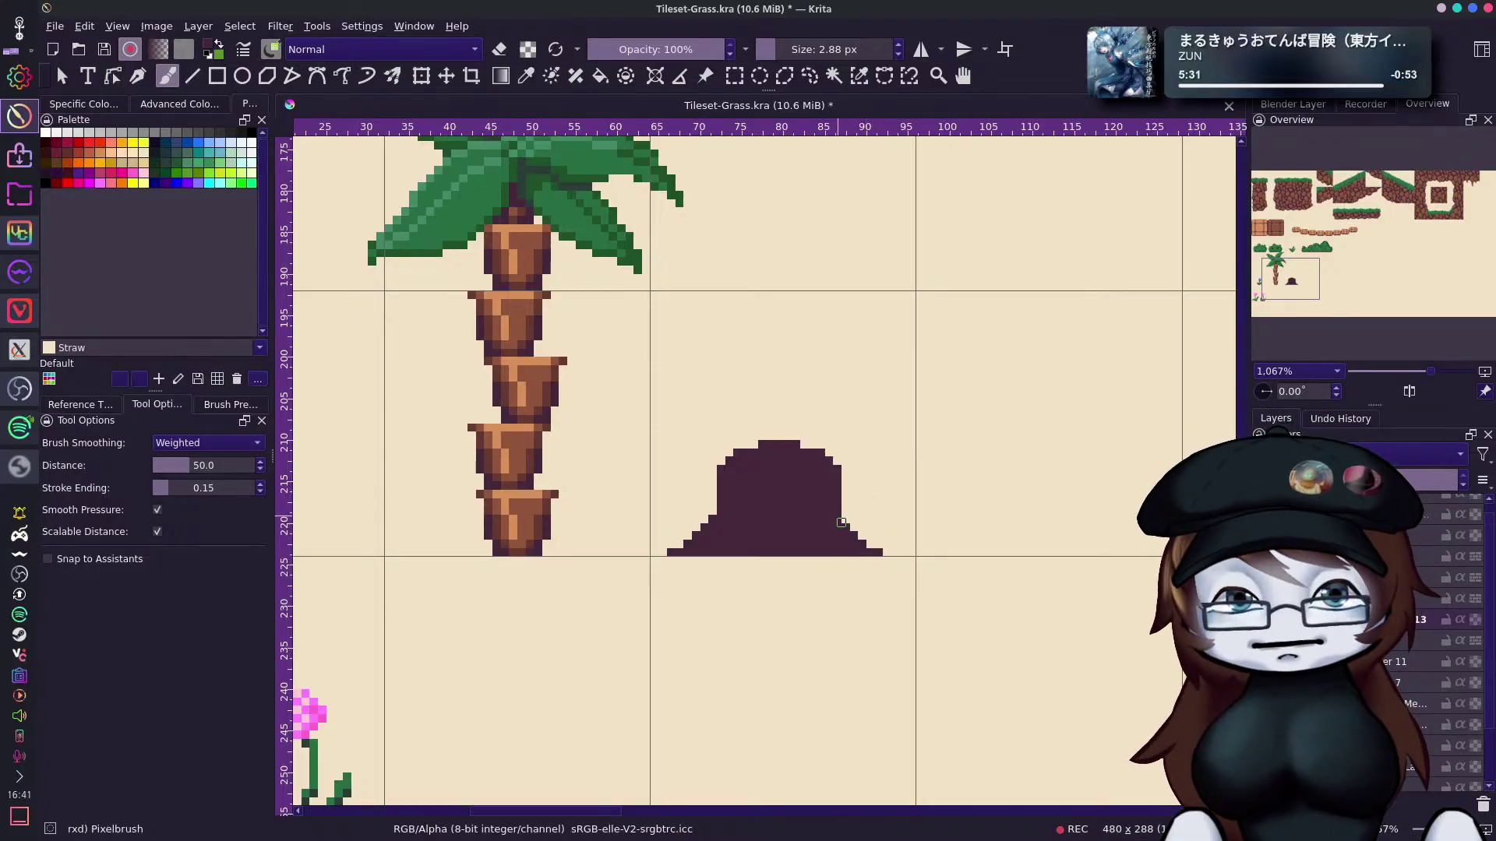
pyautogui.moveTo(850, 530); pyautogui.dragTo(884, 555)
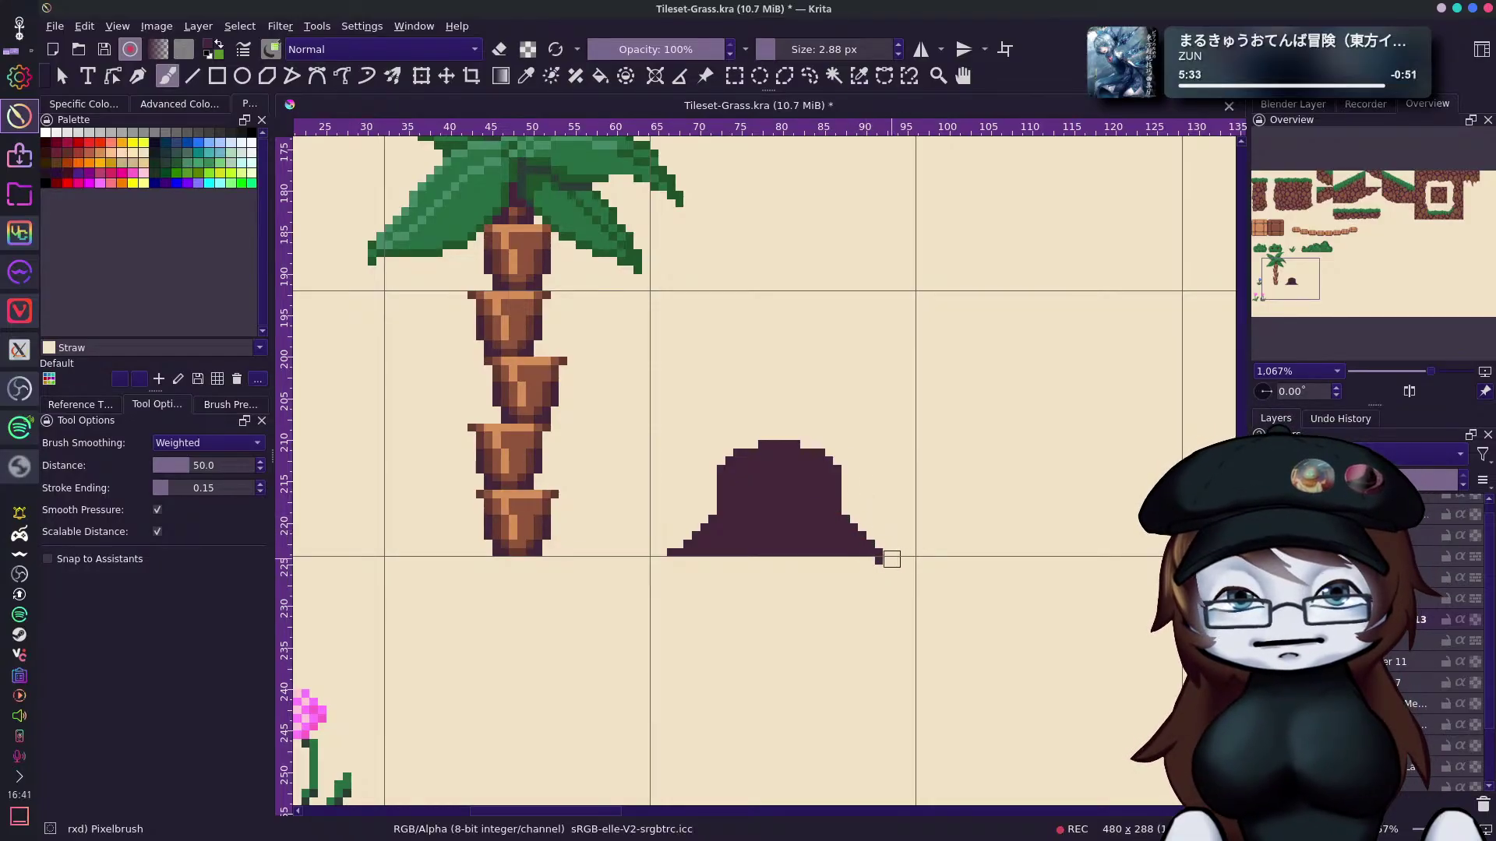
pyautogui.press('e')
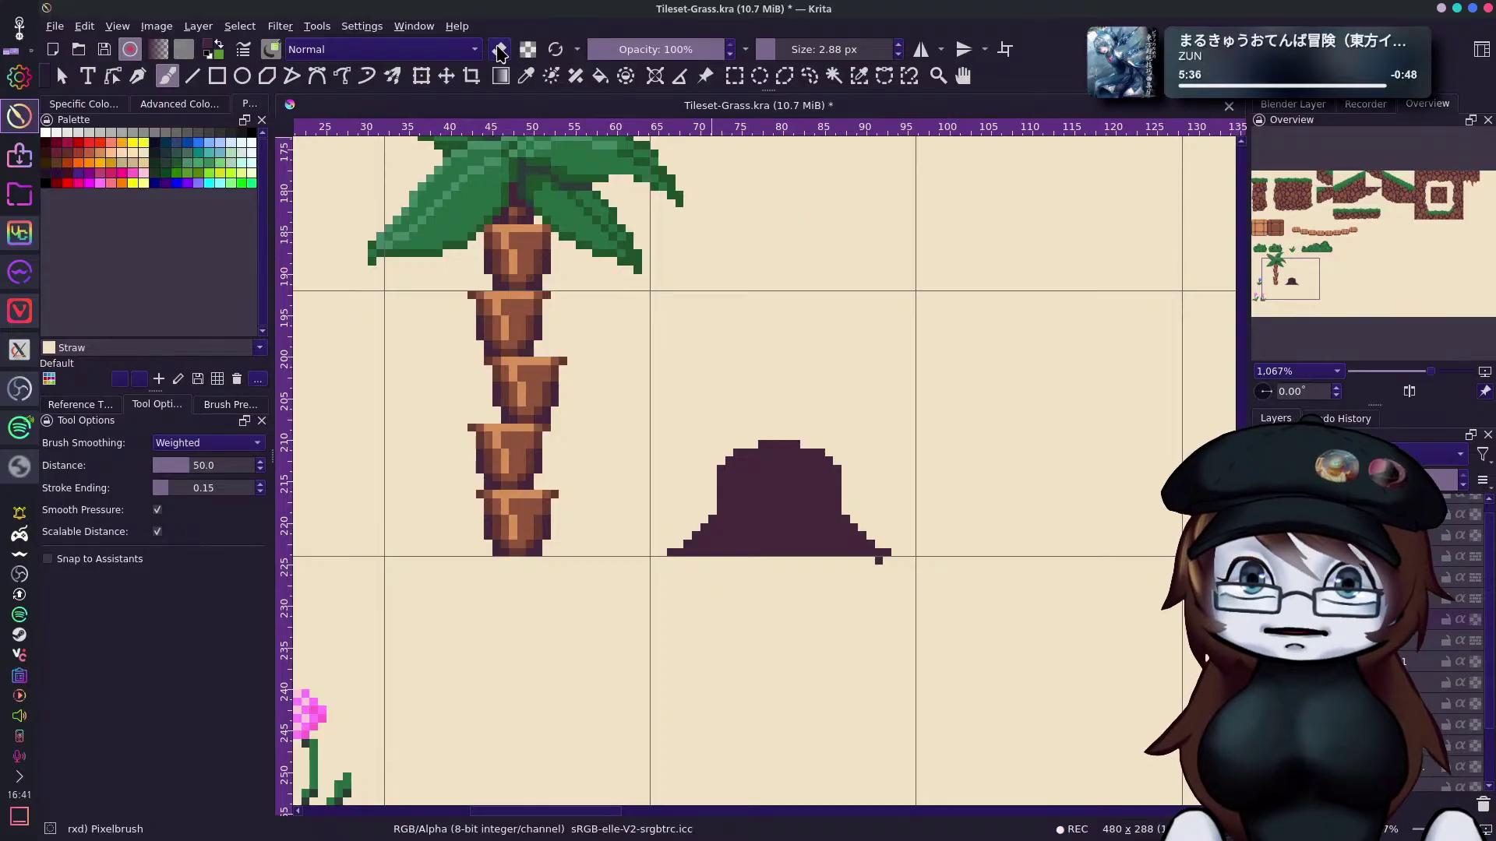
pyautogui.moveTo(886, 565); pyautogui.dragTo(871, 574)
pyautogui.click(888, 551)
pyautogui.click(664, 549)
# Paint the stump's oval cut surface in the light orange sampled from the palm trunk.
pyautogui.moveTo(487, 370); pyautogui.dragTo(503, 421)
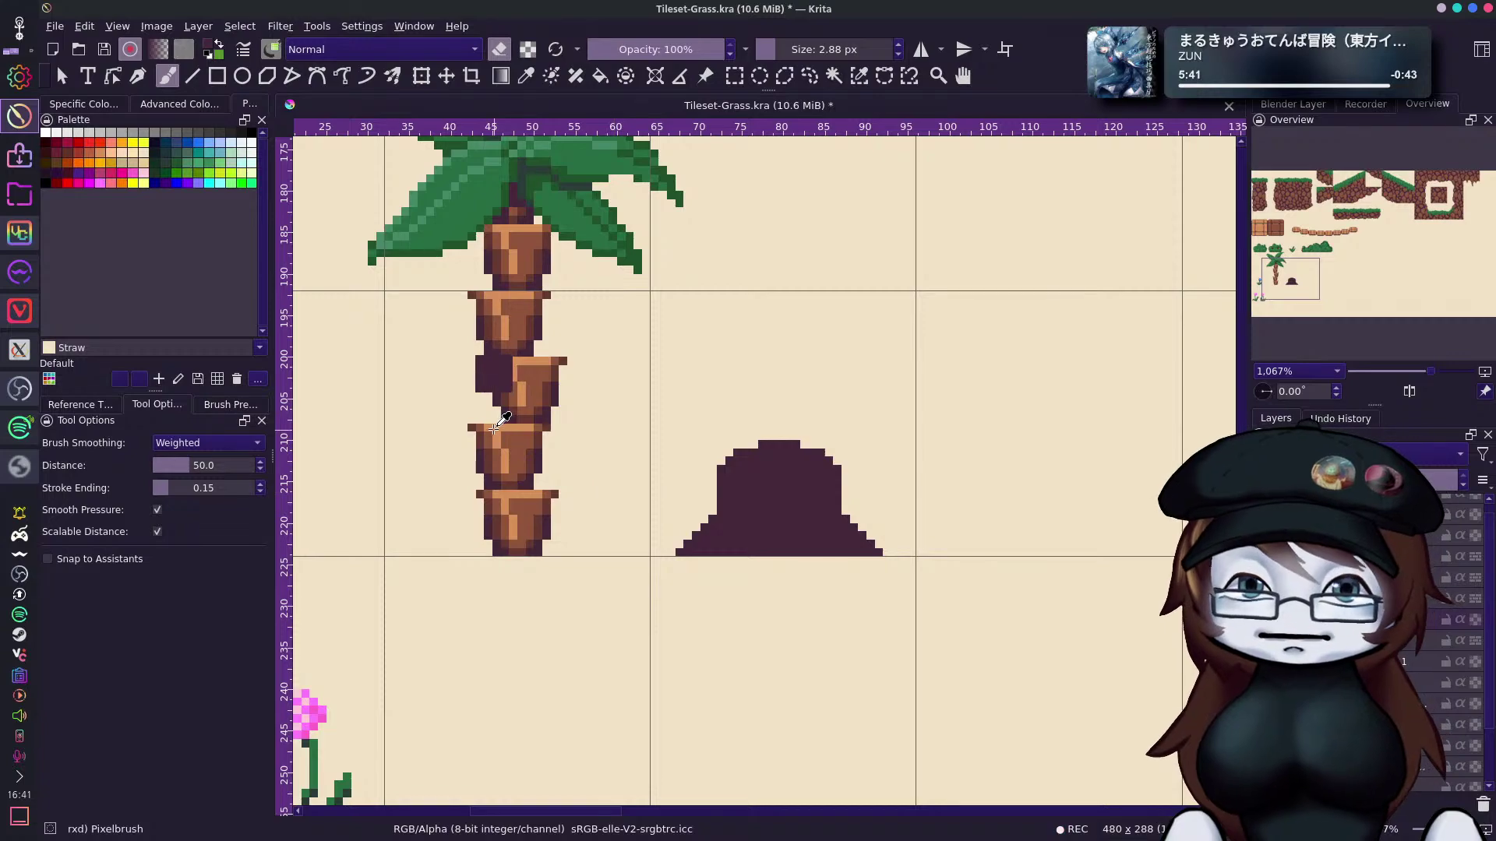
pyautogui.press('e')
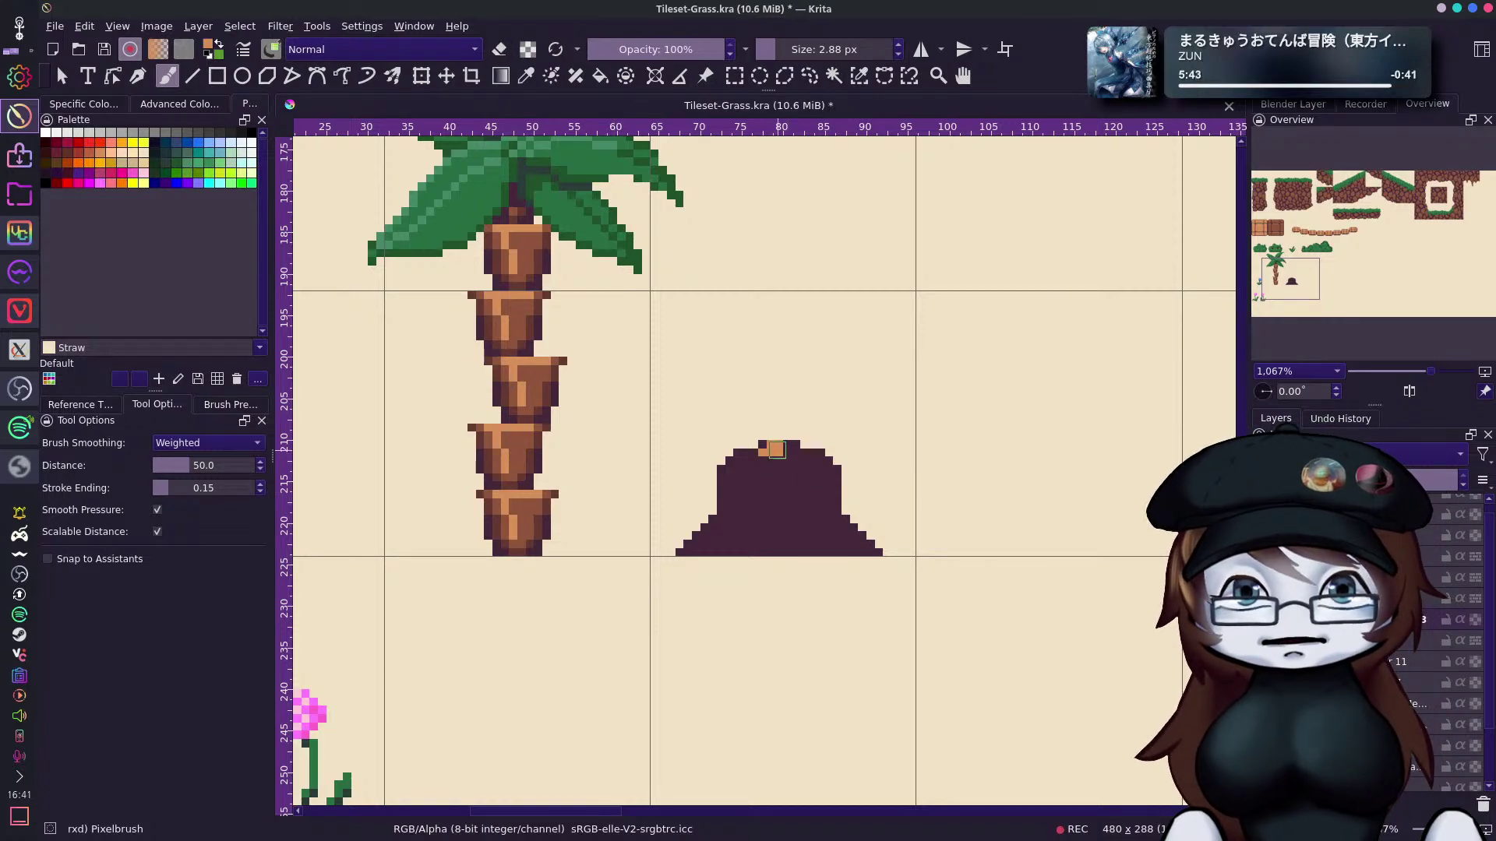
pyautogui.moveTo(782, 448); pyautogui.dragTo(795, 448)
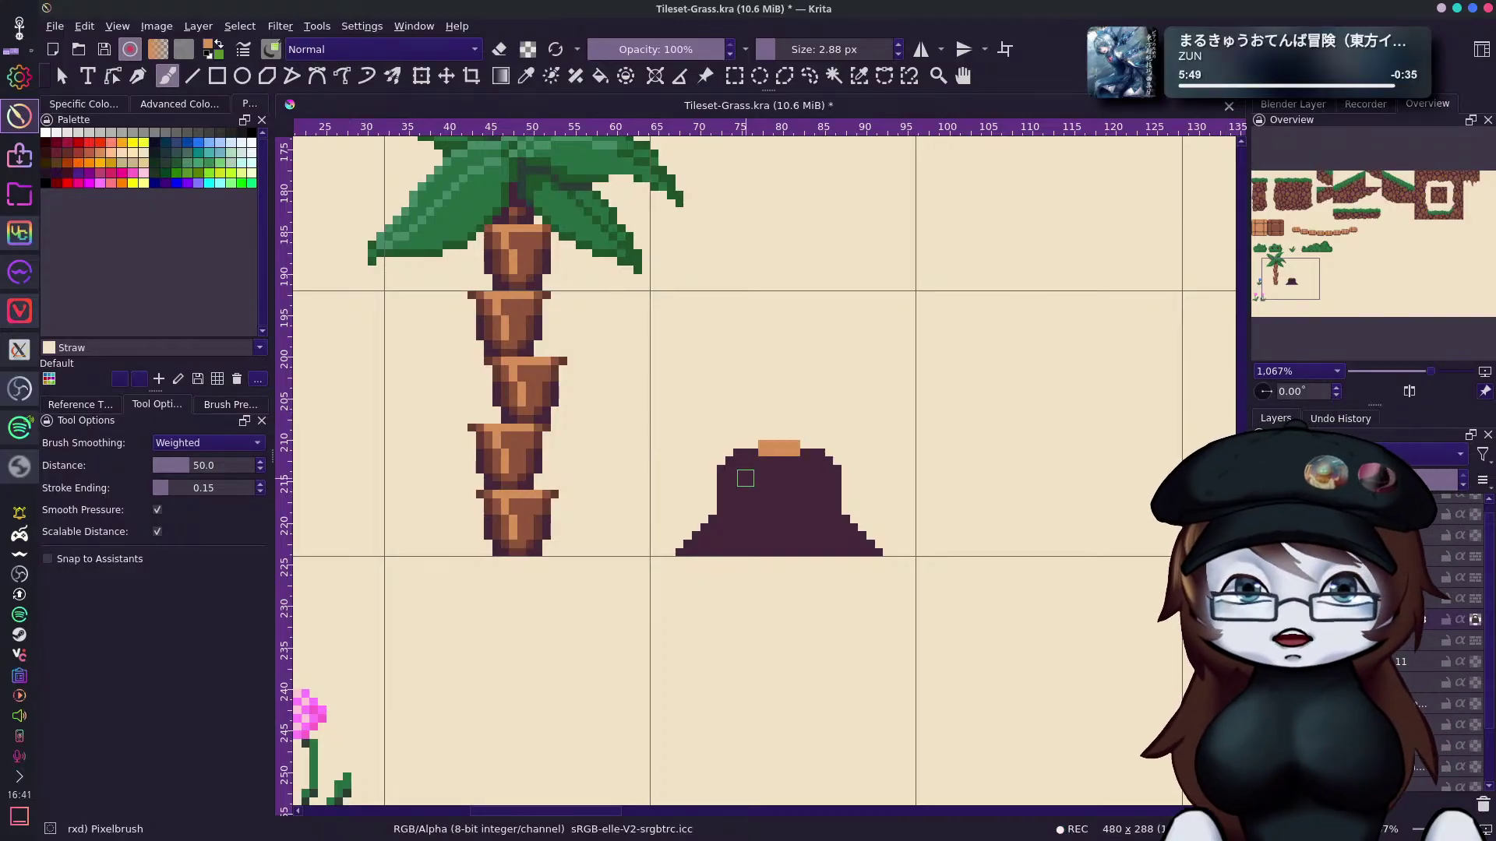
pyautogui.moveTo(763, 452)
pyautogui.mouseDown()
pyautogui.moveTo(722, 461)
pyautogui.moveTo(799, 472)
pyautogui.moveTo(722, 457)
pyautogui.moveTo(770, 478)
pyautogui.mouseUp()
pyautogui.hotkey('ctrl', 'z')
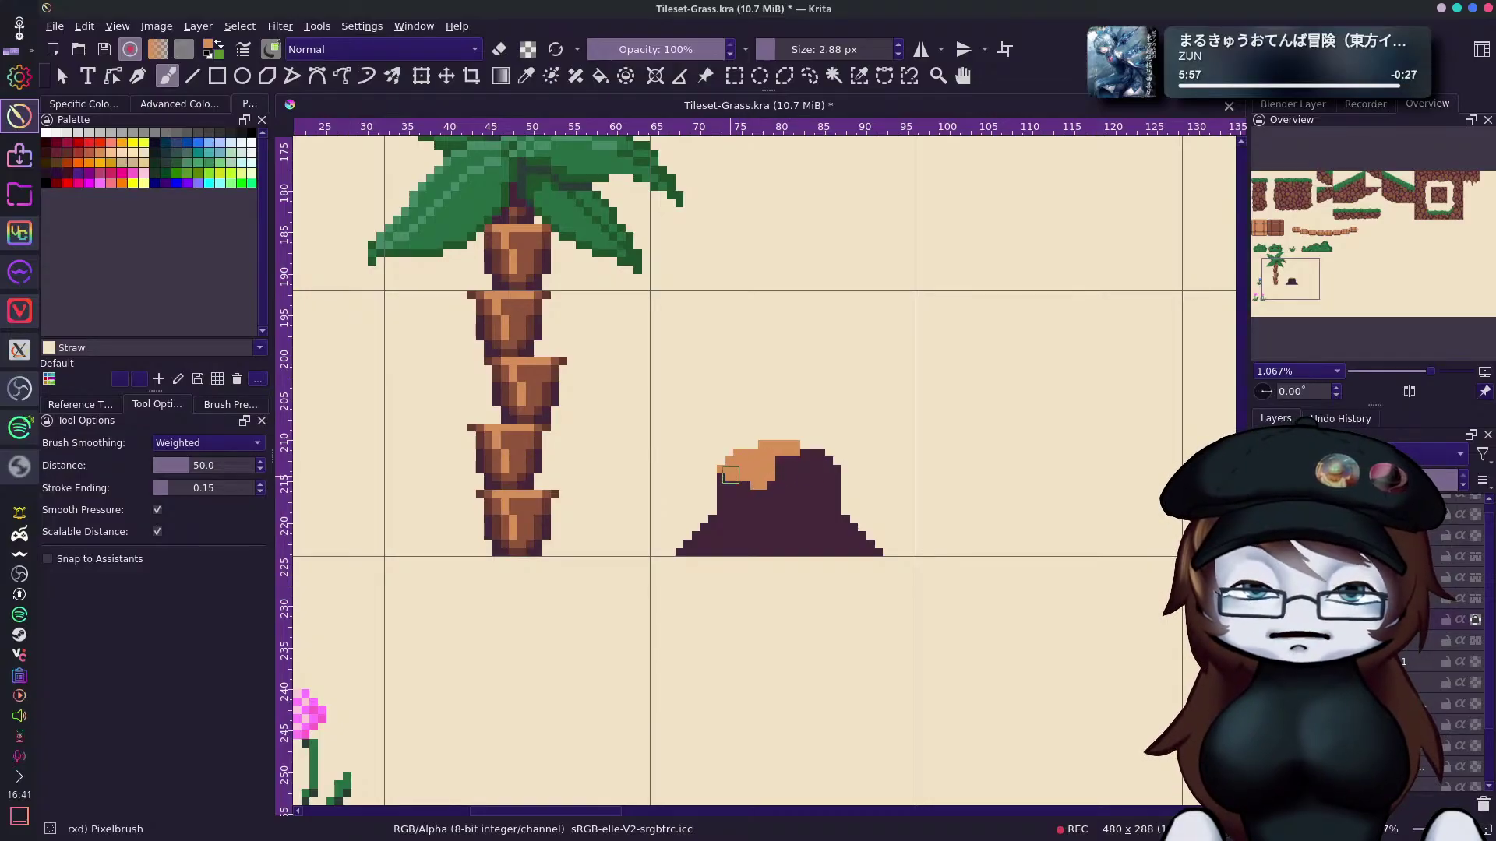
pyautogui.moveTo(769, 480)
pyautogui.mouseDown()
pyautogui.moveTo(827, 479)
pyautogui.moveTo(793, 458)
pyautogui.moveTo(831, 464)
pyautogui.moveTo(808, 455)
pyautogui.moveTo(832, 469)
pyautogui.moveTo(794, 479)
pyautogui.moveTo(832, 470)
pyautogui.mouseUp()
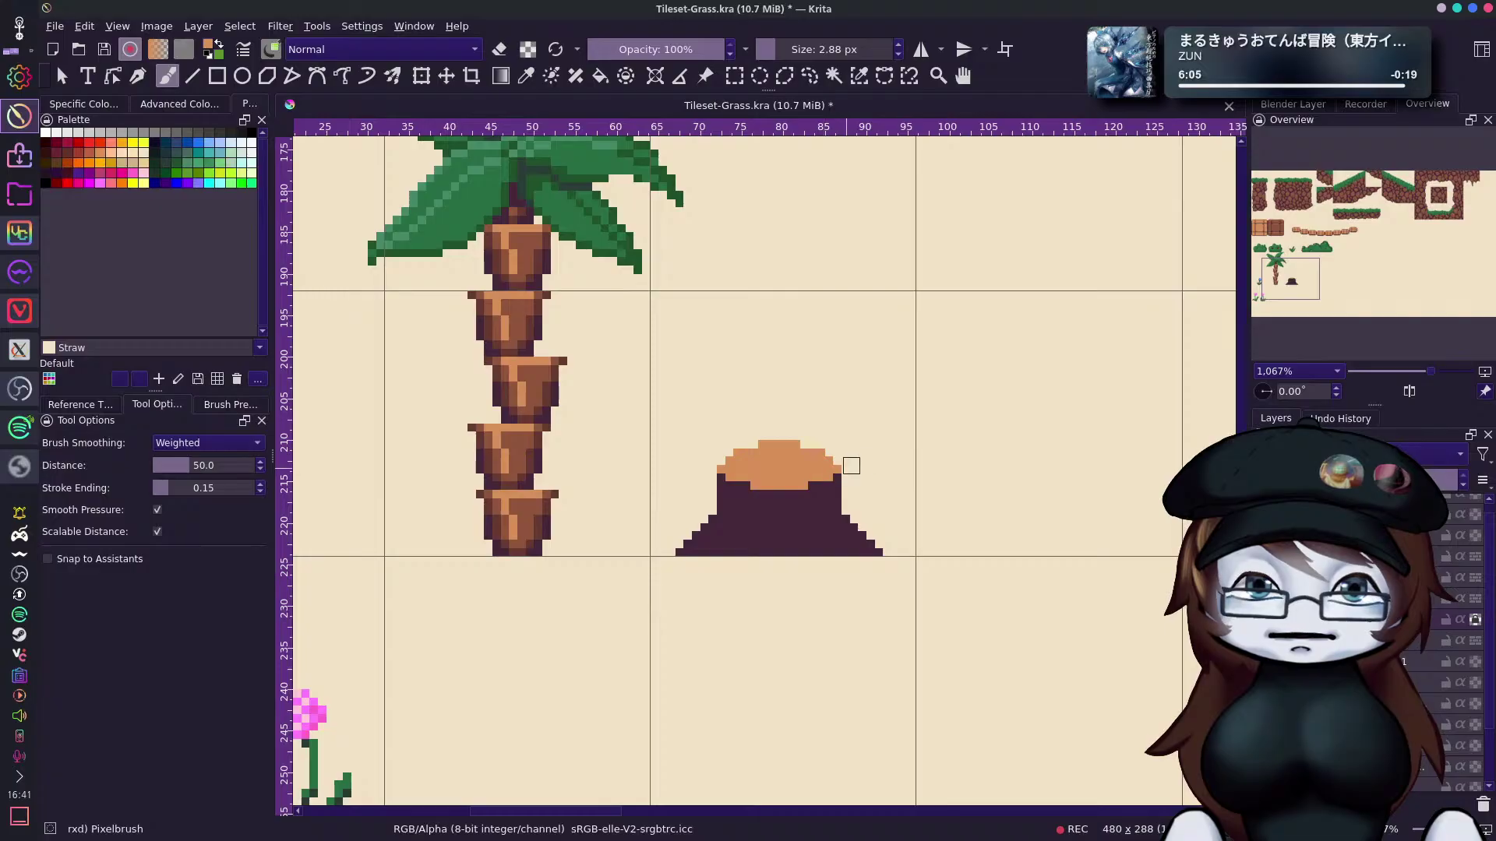
# Fill the stump's body with reddish brown sampled from the palm trunk, leaving a dark outline along the sloping edges.
pyautogui.keyDown('ctrl'); pyautogui.click(537, 381); pyautogui.keyUp('ctrl')
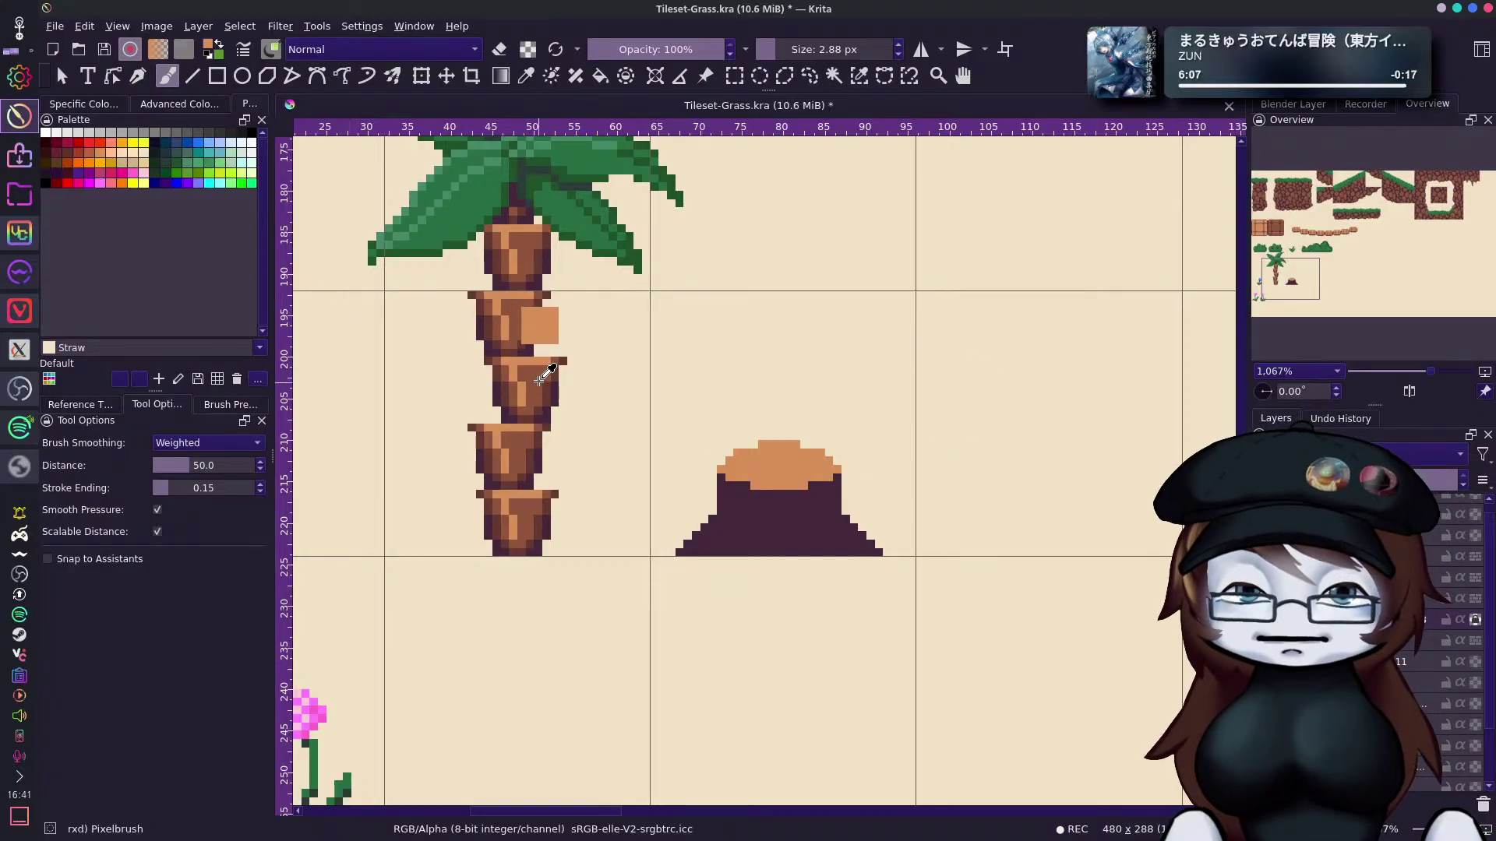
pyautogui.moveTo(715, 478)
pyautogui.mouseDown()
pyautogui.moveTo(740, 493)
pyautogui.moveTo(736, 515)
pyautogui.moveTo(729, 502)
pyautogui.moveTo(685, 560)
pyautogui.mouseUp()
pyautogui.moveTo(783, 501)
pyautogui.mouseDown()
pyautogui.moveTo(742, 502)
pyautogui.moveTo(830, 494)
pyautogui.mouseUp()
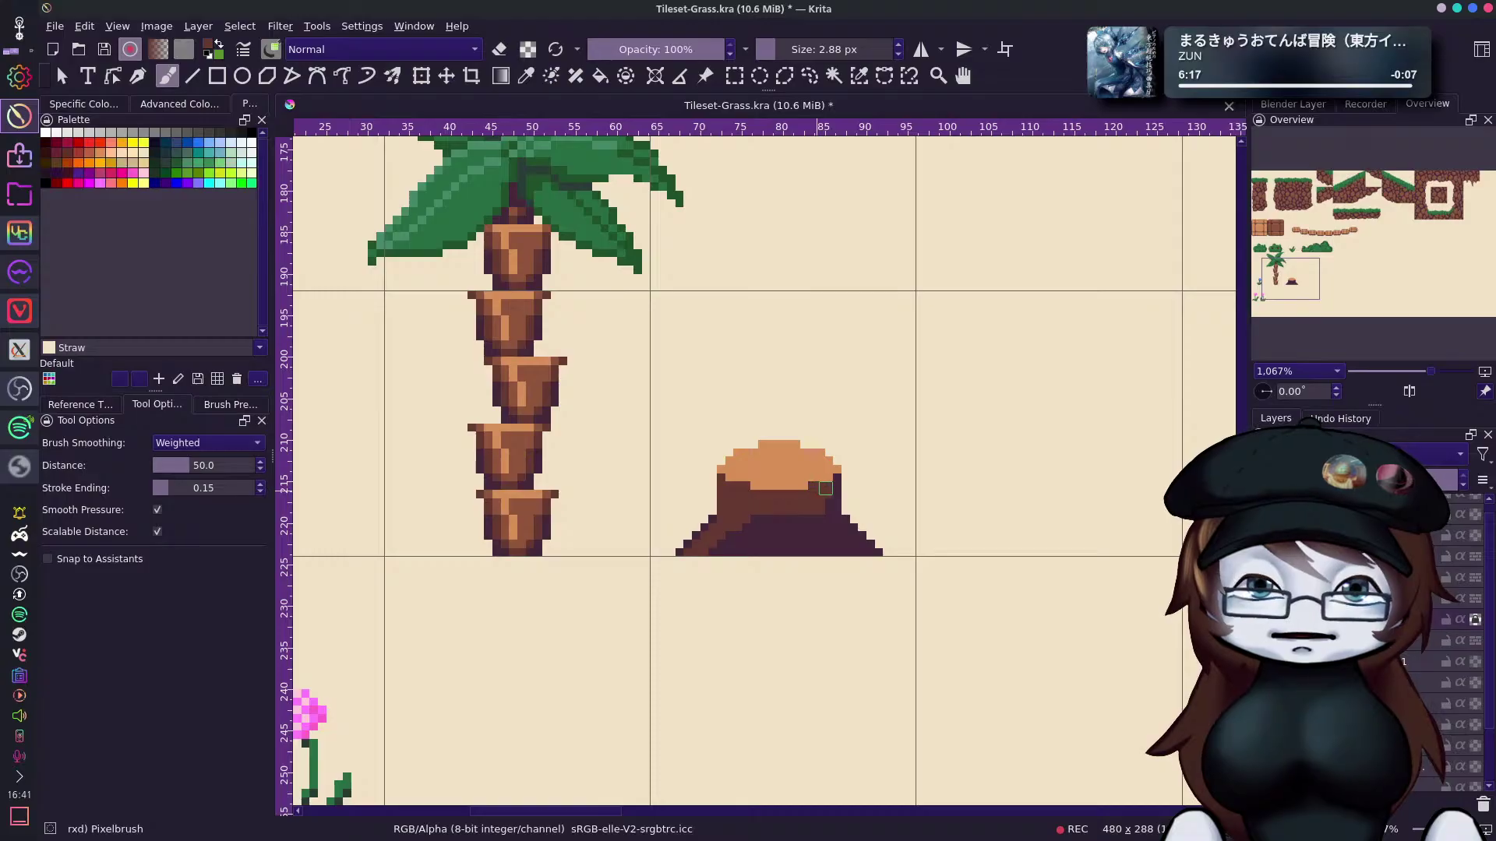
pyautogui.moveTo(842, 498)
pyautogui.mouseDown()
pyautogui.moveTo(853, 423)
pyautogui.moveTo(836, 554)
pyautogui.moveTo(826, 525)
pyautogui.moveTo(866, 575)
pyautogui.mouseUp()
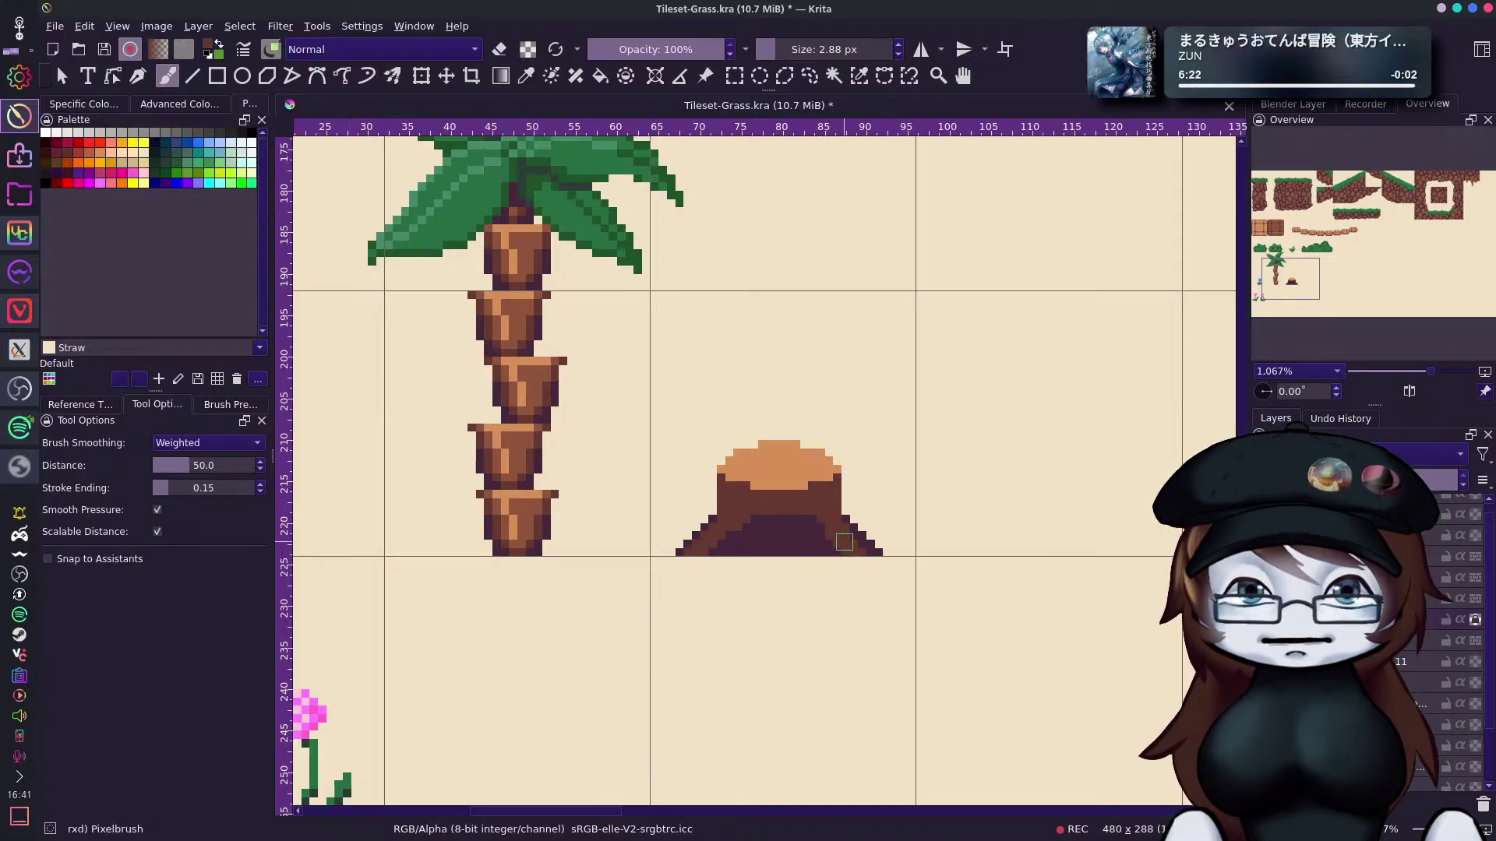
pyautogui.moveTo(758, 515)
pyautogui.mouseDown()
pyautogui.moveTo(767, 537)
pyautogui.moveTo(810, 538)
pyautogui.mouseUp()
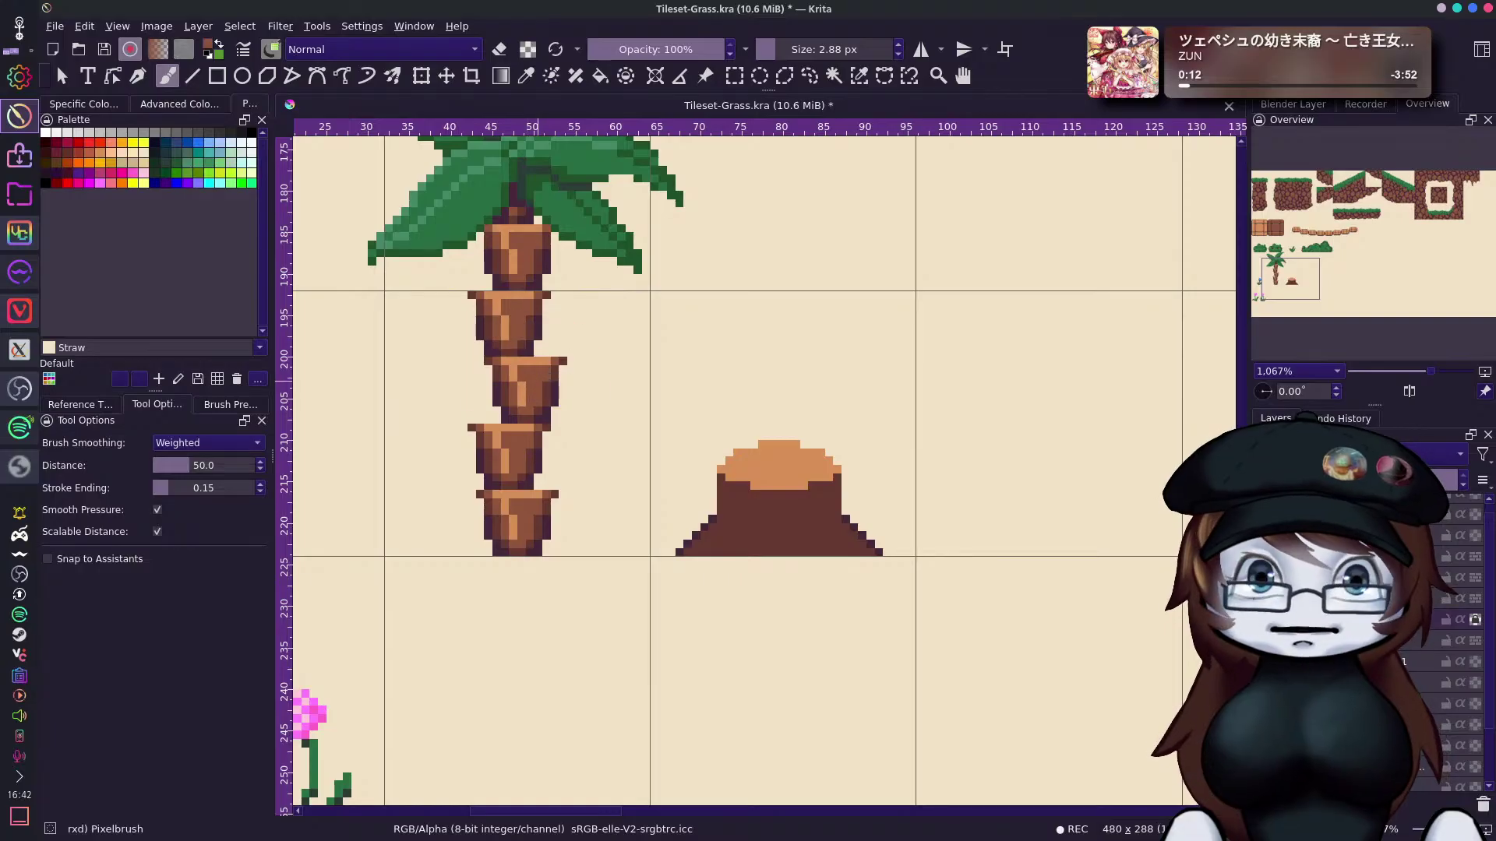
# Paint lighter brown bark streaks running down the stump's flared roots on both sides.
pyautogui.moveTo(752, 500); pyautogui.dragTo(715, 553)
pyautogui.hotkey('ctrl', 'z')
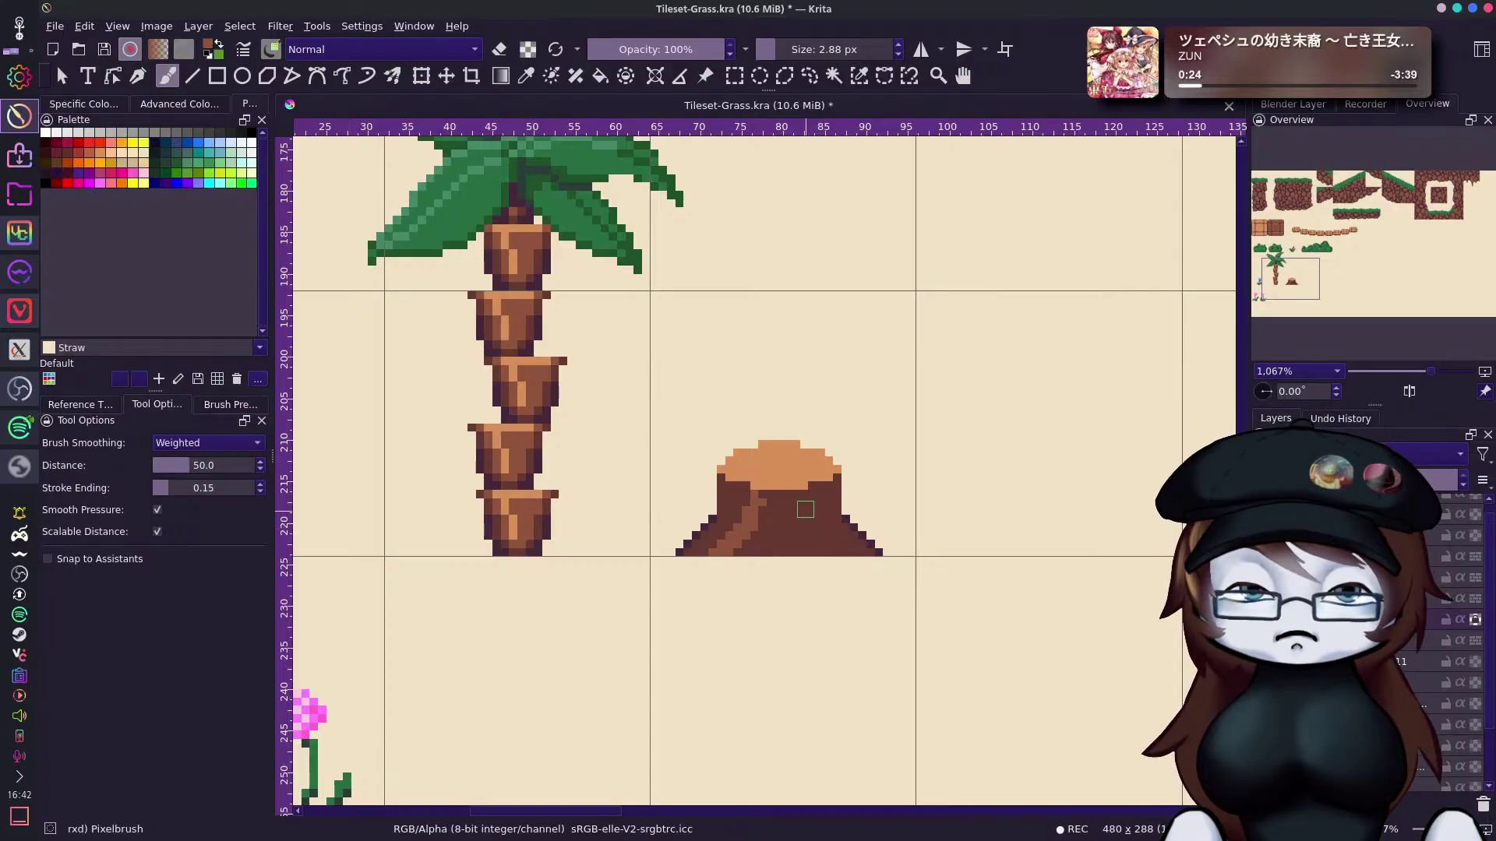
pyautogui.moveTo(806, 491); pyautogui.dragTo(844, 546)
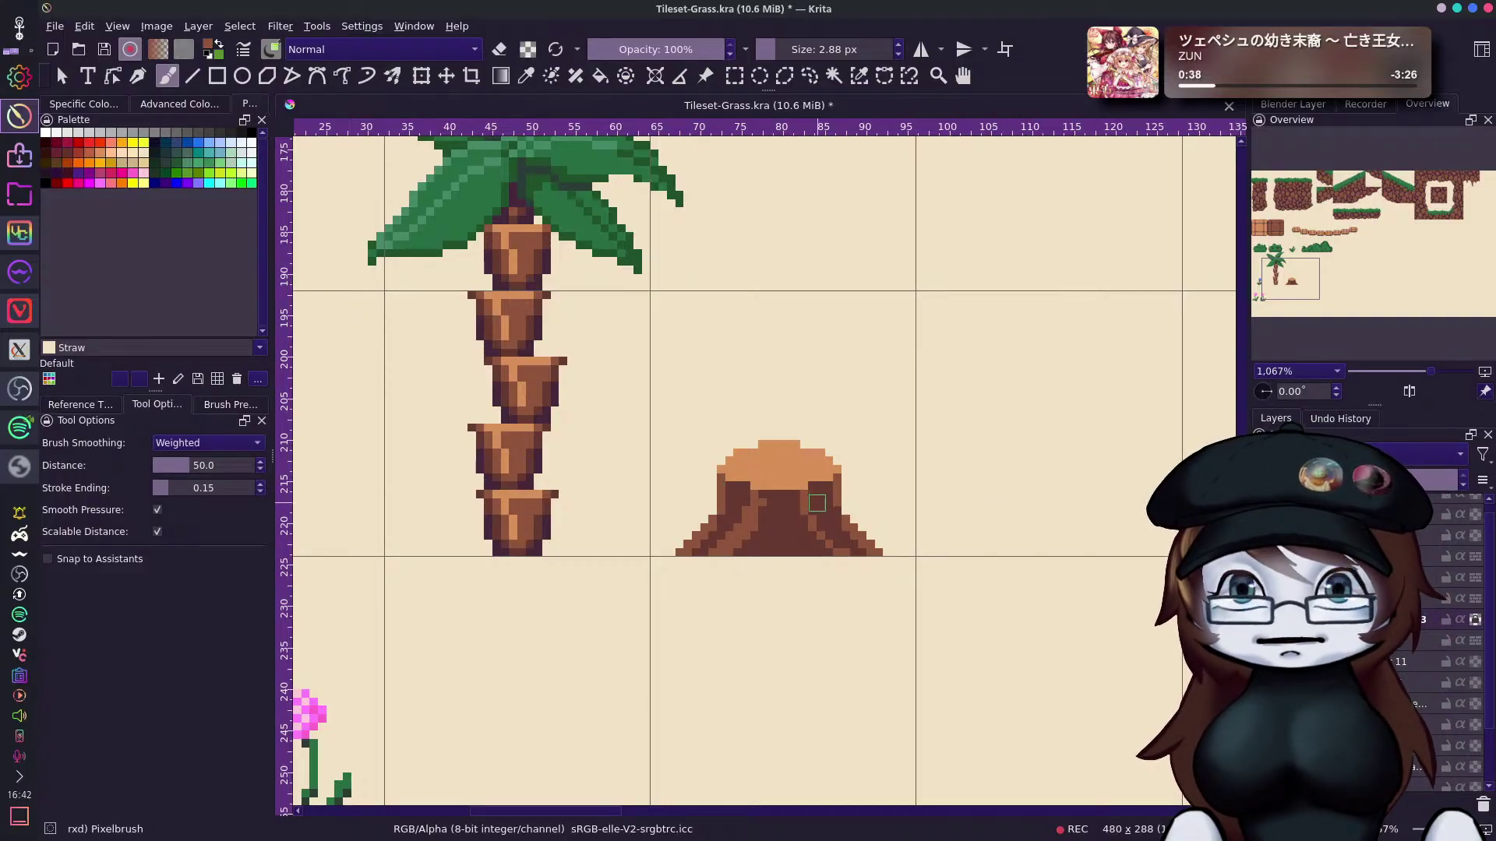
# Erase the entire stump beside the palm and return to painting mode.
pyautogui.moveTo(501, 281); pyautogui.dragTo(527, 345)
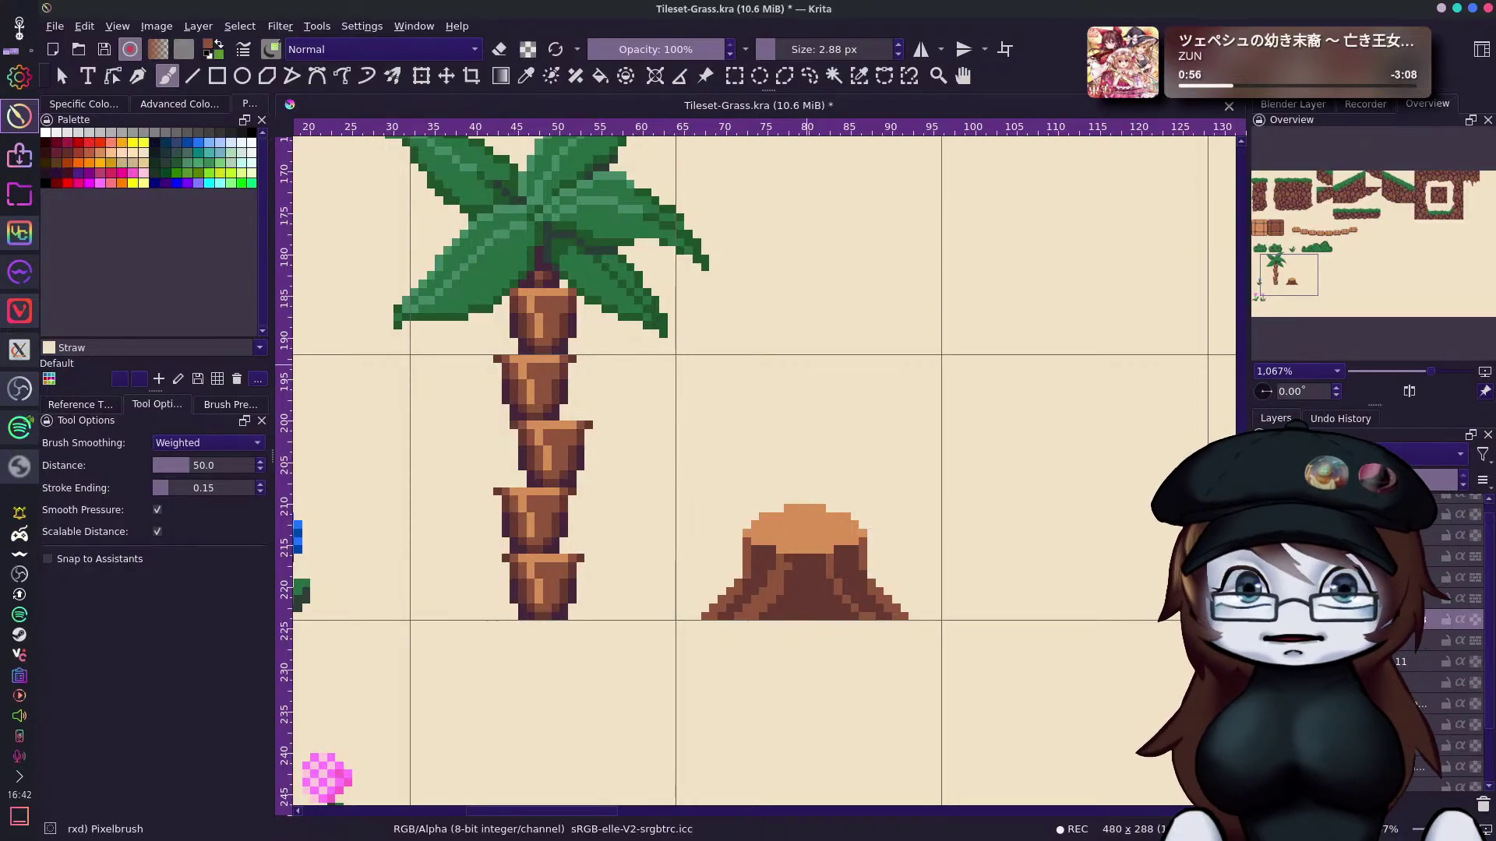
pyautogui.click(499, 49)
pyautogui.moveTo(744, 510)
pyautogui.mouseDown()
pyautogui.moveTo(833, 520)
pyautogui.moveTo(744, 542)
pyautogui.moveTo(705, 612)
pyautogui.moveTo(932, 608)
pyautogui.moveTo(714, 578)
pyautogui.mouseUp()
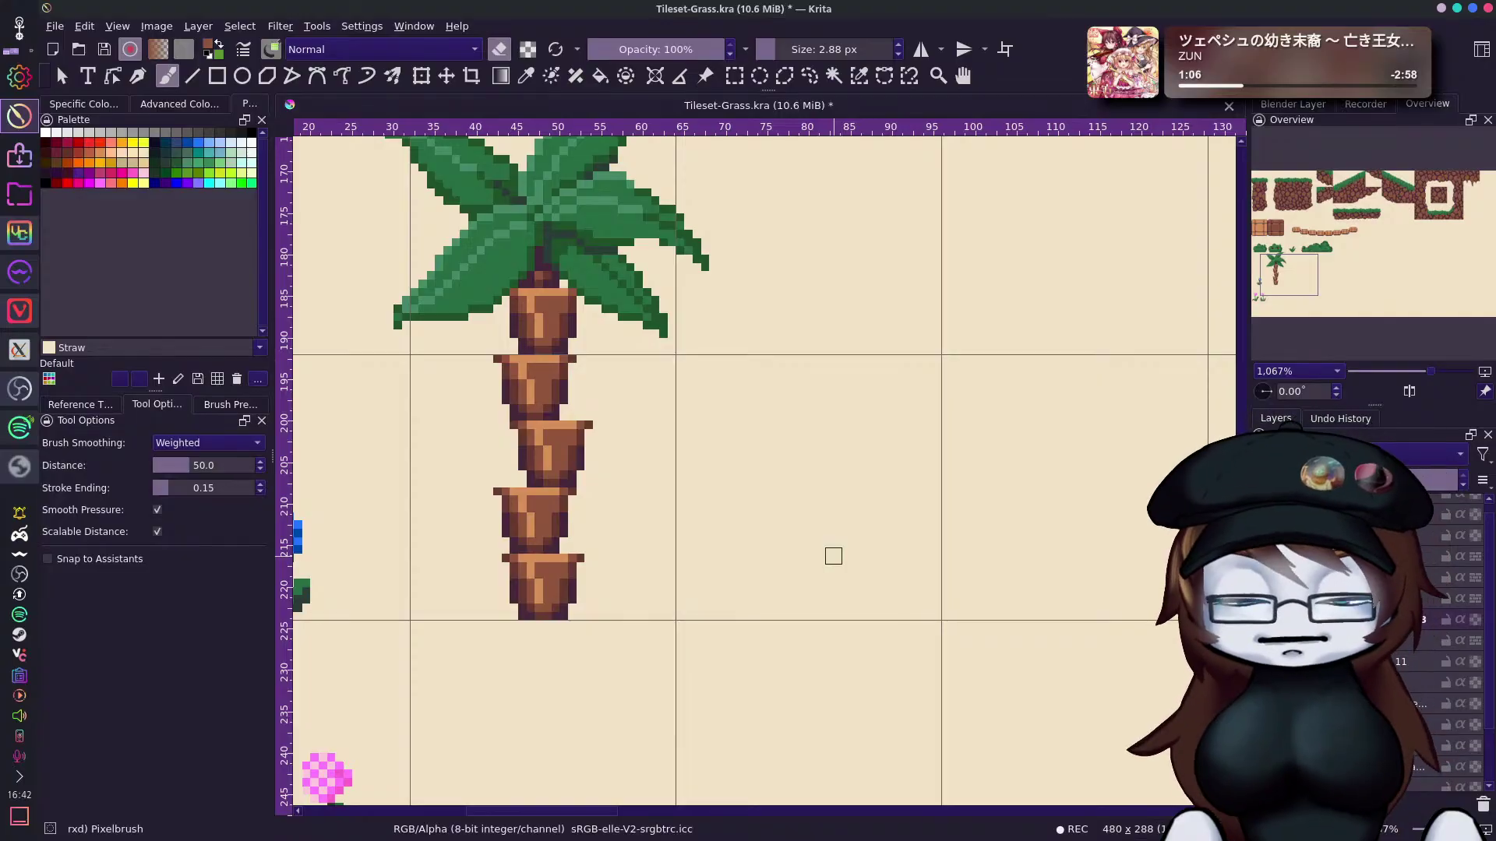
pyautogui.press('e')
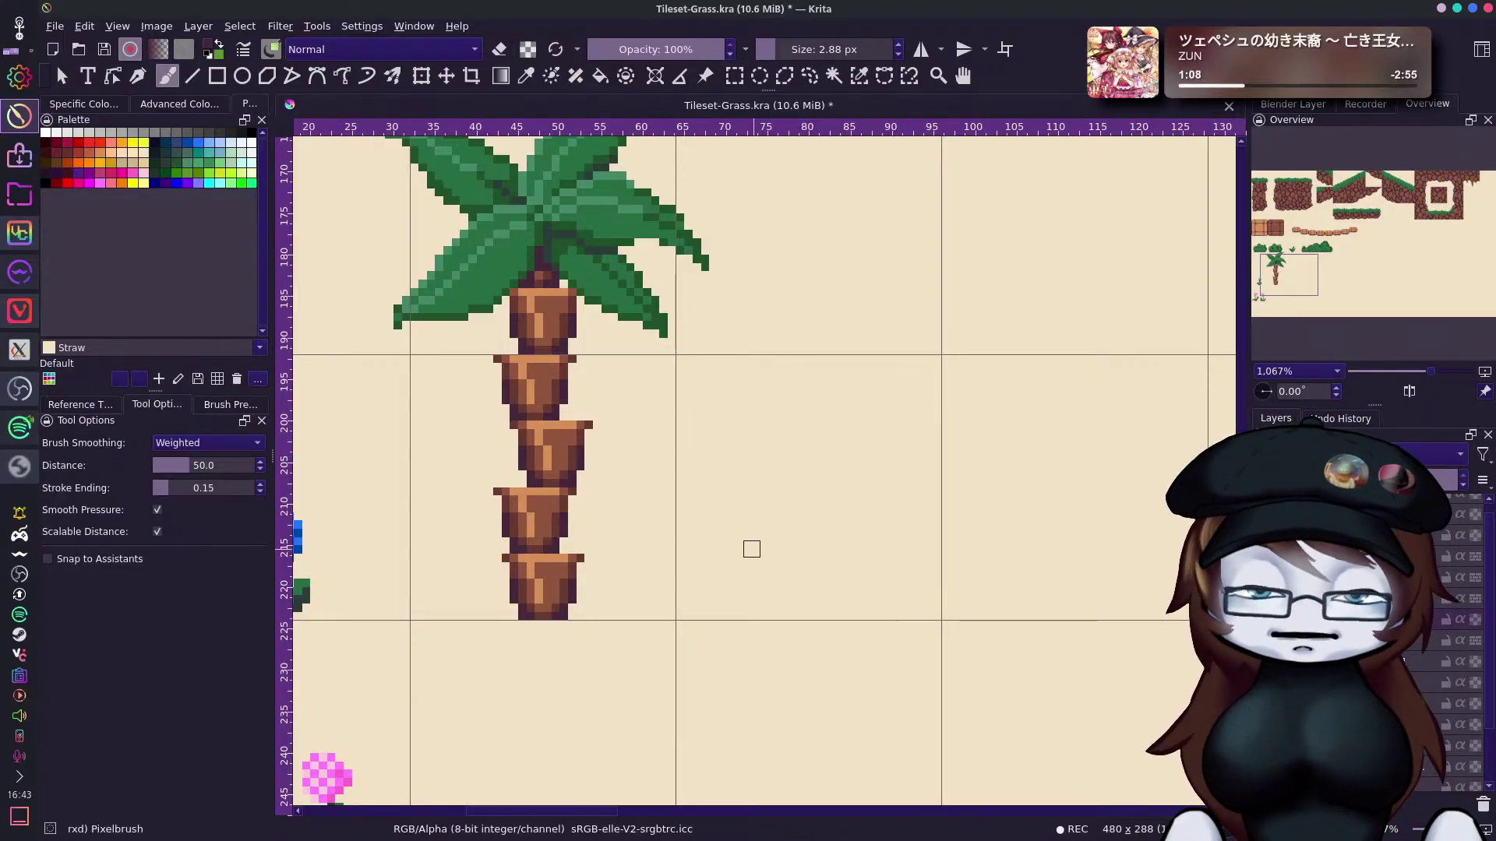
# Paint a narrower dark-brown block about 10 px wide and 12 px tall standing on the grid line beside the palm.
pyautogui.moveTo(764, 577)
pyautogui.mouseDown()
pyautogui.moveTo(777, 543)
pyautogui.moveTo(776, 616)
pyautogui.moveTo(822, 606)
pyautogui.mouseUp()
pyautogui.hotkey('ctrl', 'z')
pyautogui.moveTo(822, 534)
pyautogui.mouseDown()
pyautogui.moveTo(821, 607)
pyautogui.moveTo(824, 537)
pyautogui.moveTo(824, 593)
pyautogui.mouseUp()
pyautogui.hotkey('ctrl', 'z')
pyautogui.hotkey('ctrl', 'z')
pyautogui.moveTo(783, 532)
pyautogui.mouseDown()
pyautogui.moveTo(822, 539)
pyautogui.moveTo(792, 603)
pyautogui.moveTo(791, 543)
pyautogui.moveTo(814, 600)
pyautogui.mouseUp()
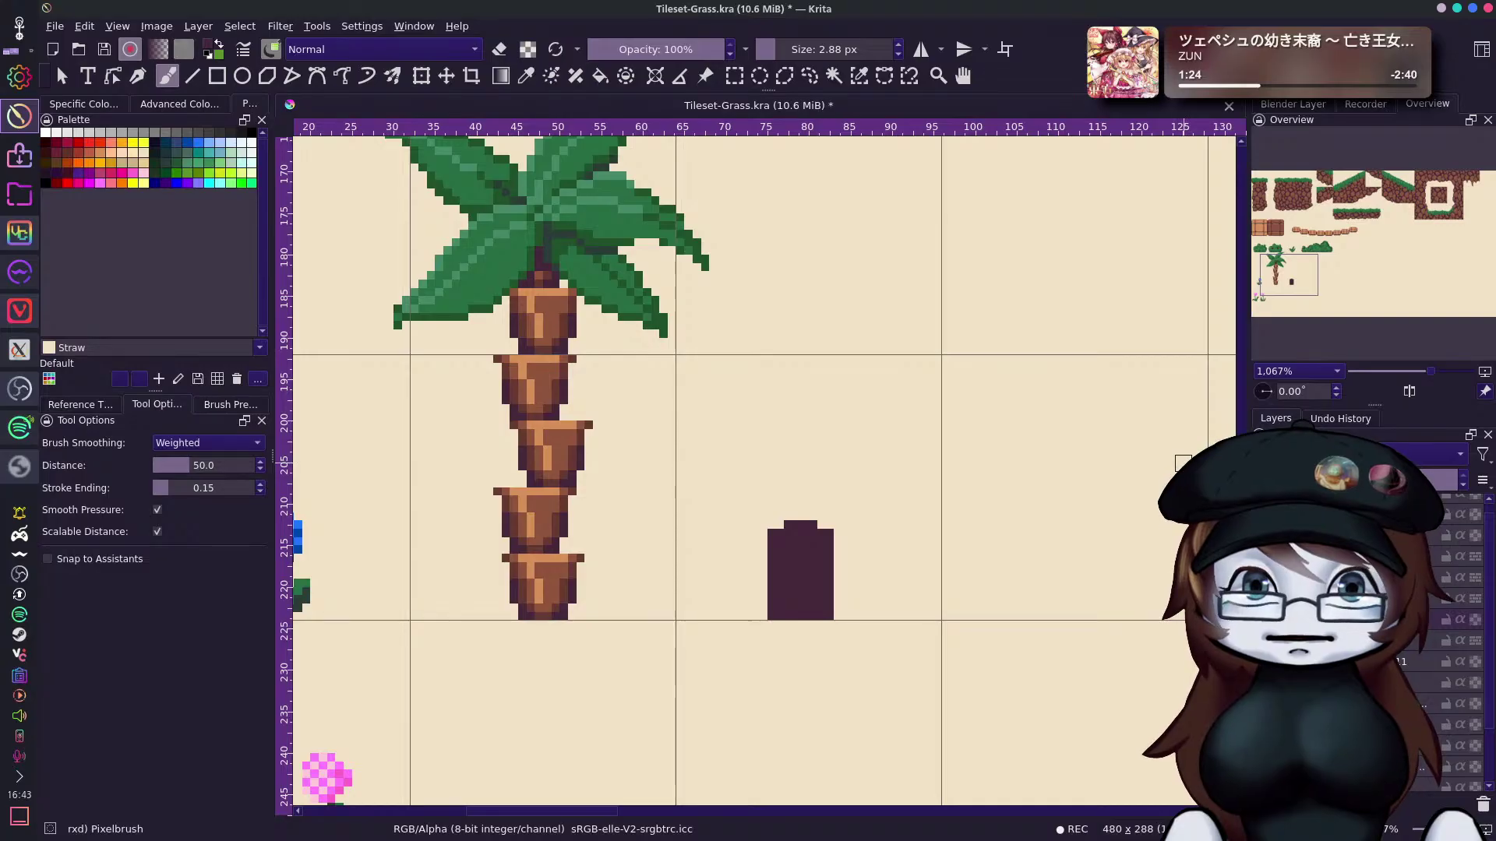
pyautogui.moveTo(816, 528)
pyautogui.mouseDown()
pyautogui.moveTo(840, 572)
pyautogui.moveTo(847, 543)
pyautogui.moveTo(841, 617)
pyautogui.mouseUp()
pyautogui.hotkey('ctrl', 'z')
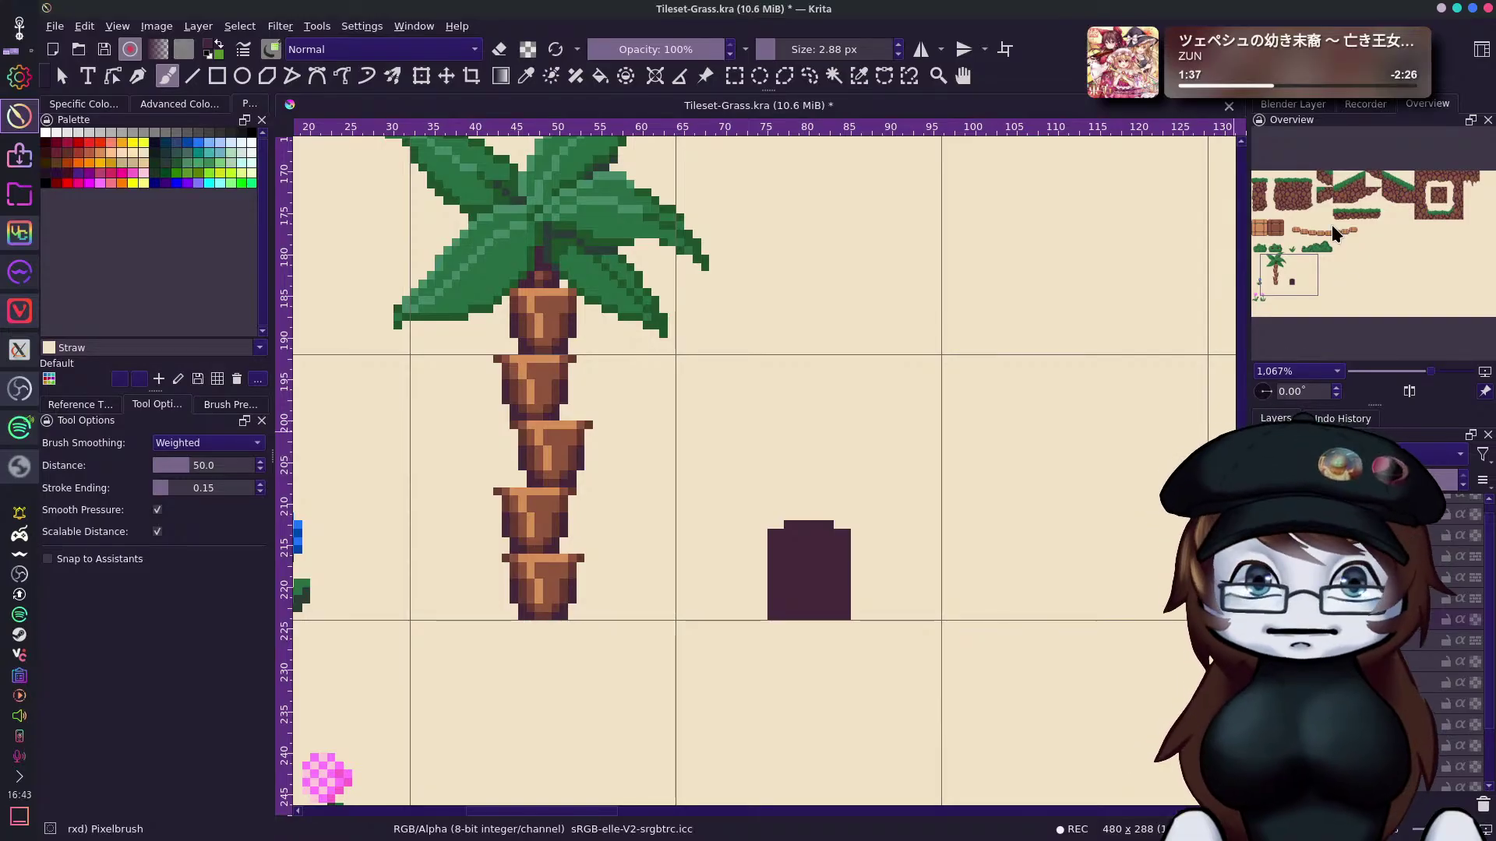
# Add stepped dark-brown roots flaring from both sides of the block, making the base about 22 px wide.
pyautogui.moveTo(1294, 269); pyautogui.dragTo(1269, 272)
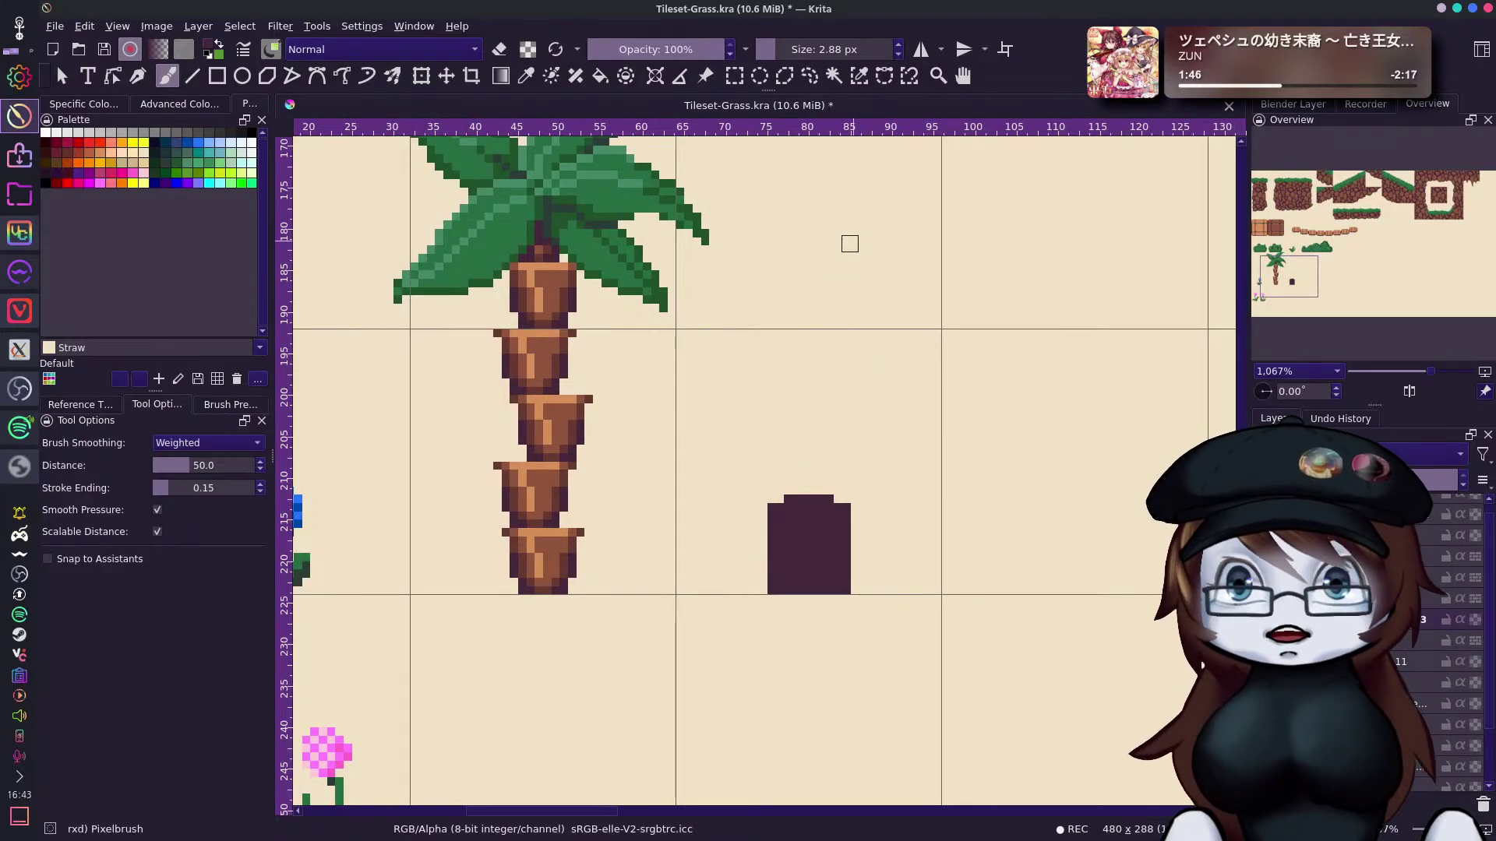
pyautogui.moveTo(773, 555)
pyautogui.mouseDown()
pyautogui.moveTo(725, 591)
pyautogui.moveTo(742, 588)
pyautogui.mouseUp()
pyautogui.hotkey('ctrl', 'z')
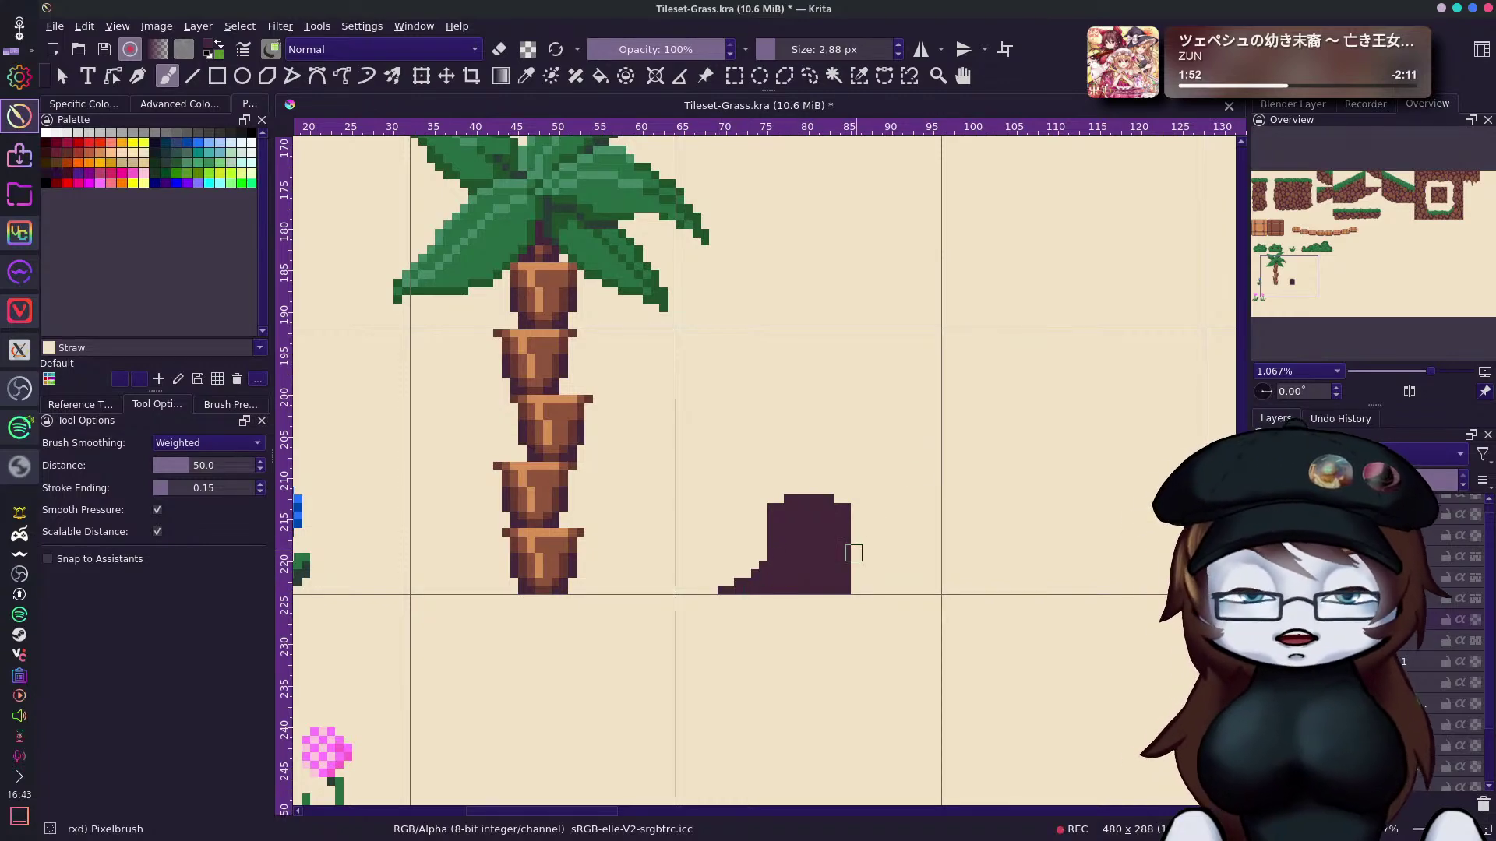
pyautogui.hotkey('ctrl', 'z')
pyautogui.hotkey('ctrl', 'z')
pyautogui.moveTo(846, 558); pyautogui.dragTo(882, 590)
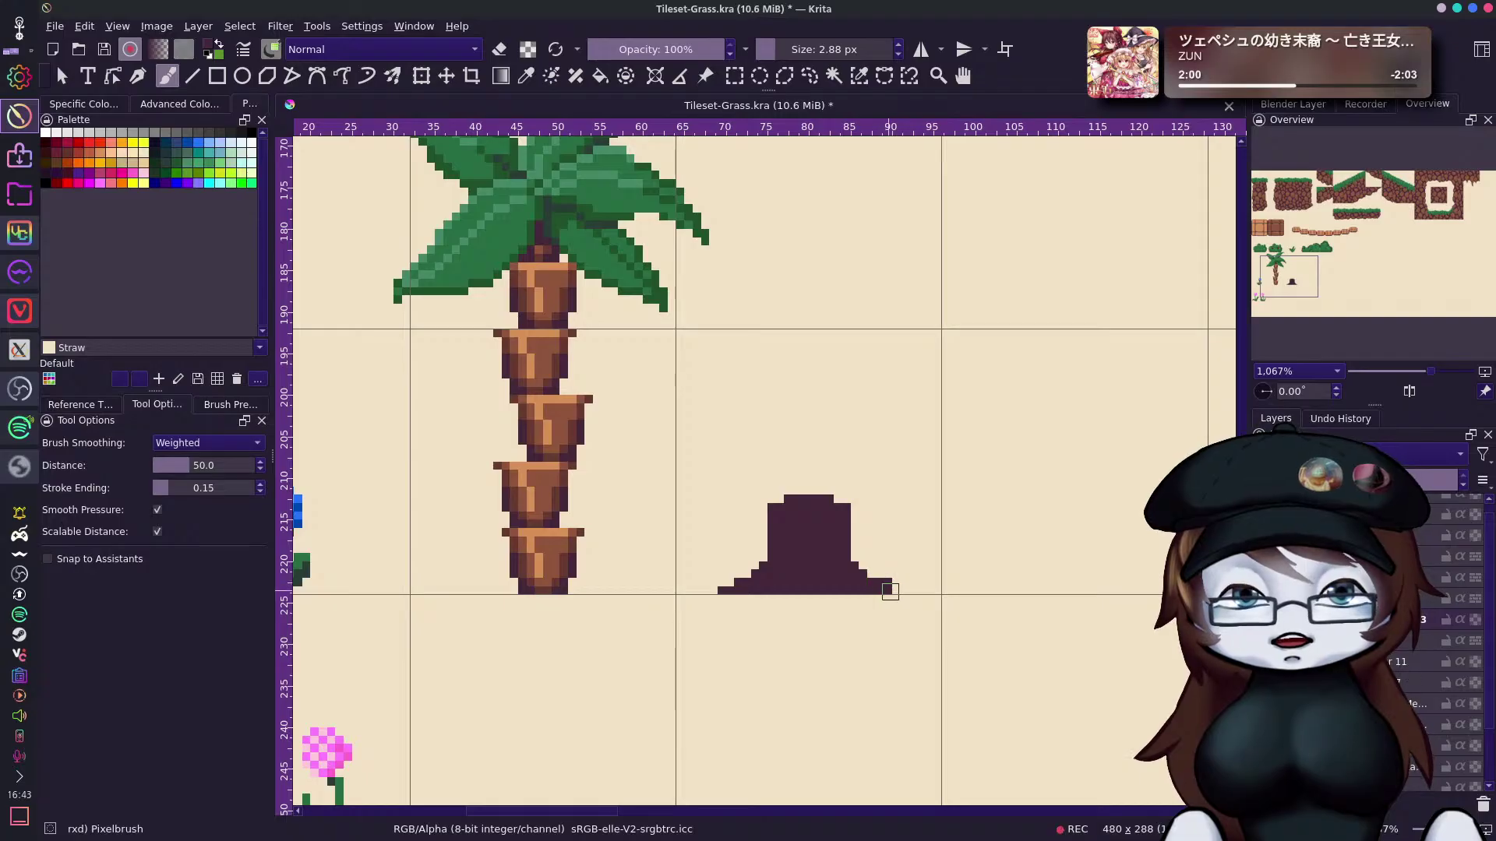
pyautogui.click(896, 591)
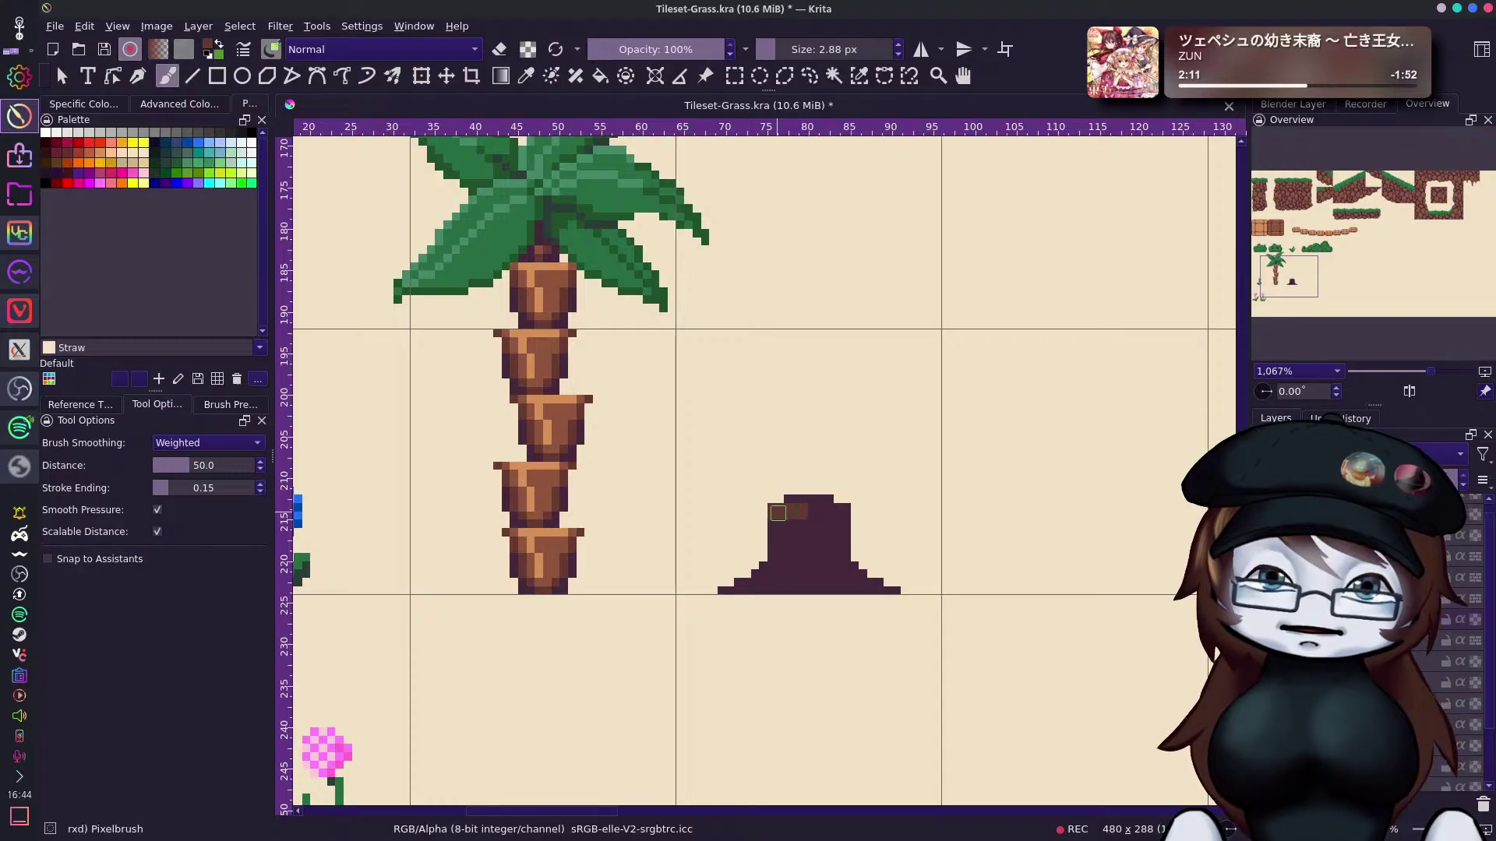
# Fill the inside of the stump with reddish brown, keeping the dark side edges and undoing the stray strokes.
pyautogui.moveTo(782, 515); pyautogui.dragTo(782, 567)
pyautogui.hotkey('ctrl', 'z')
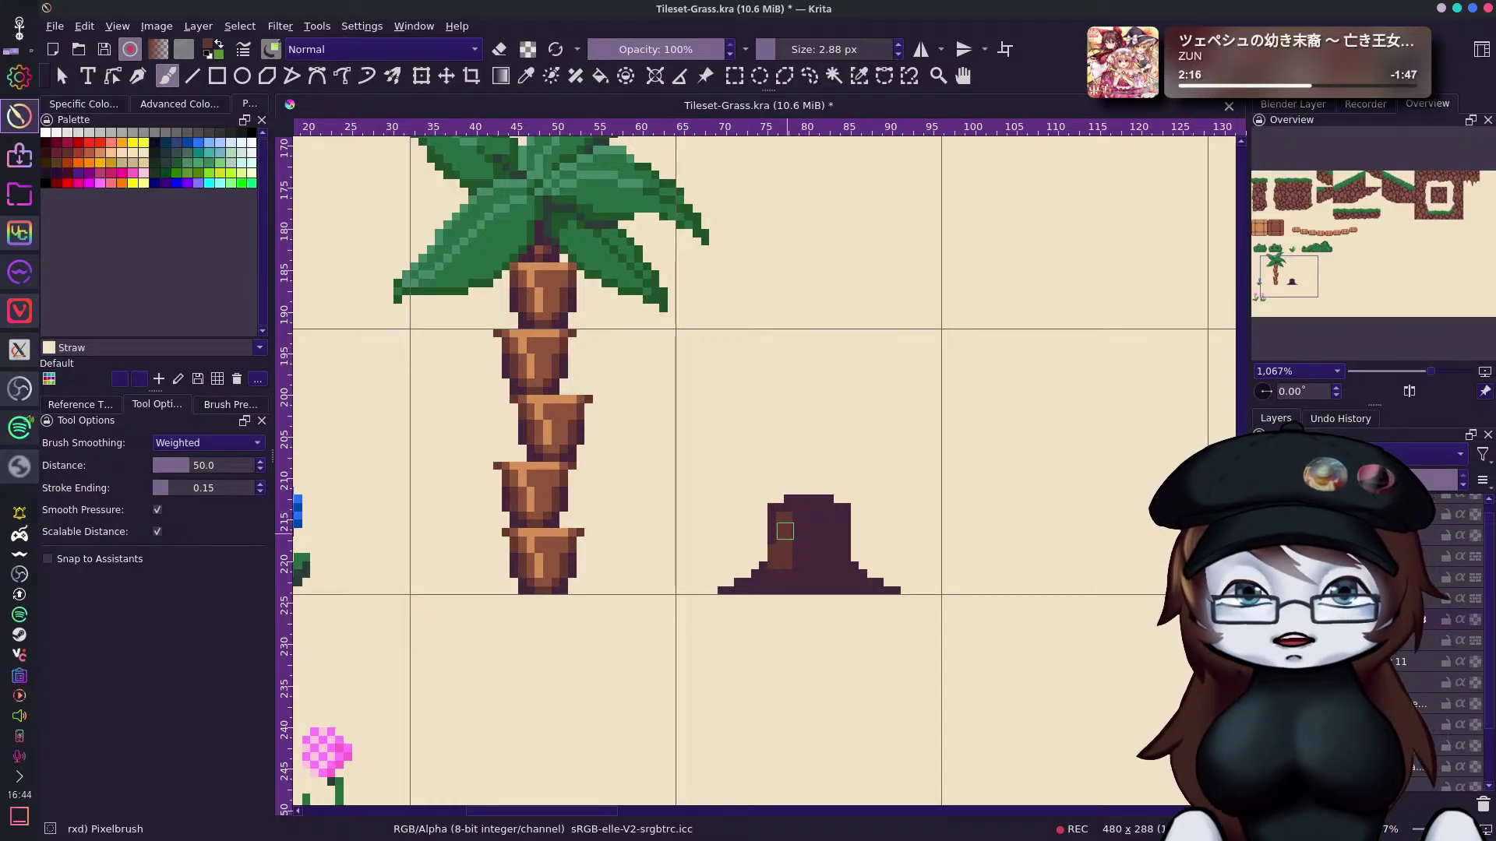
pyautogui.hotkey('ctrl', 'z')
pyautogui.hotkey('ctrl', 'z')
pyautogui.moveTo(784, 505); pyautogui.dragTo(783, 543)
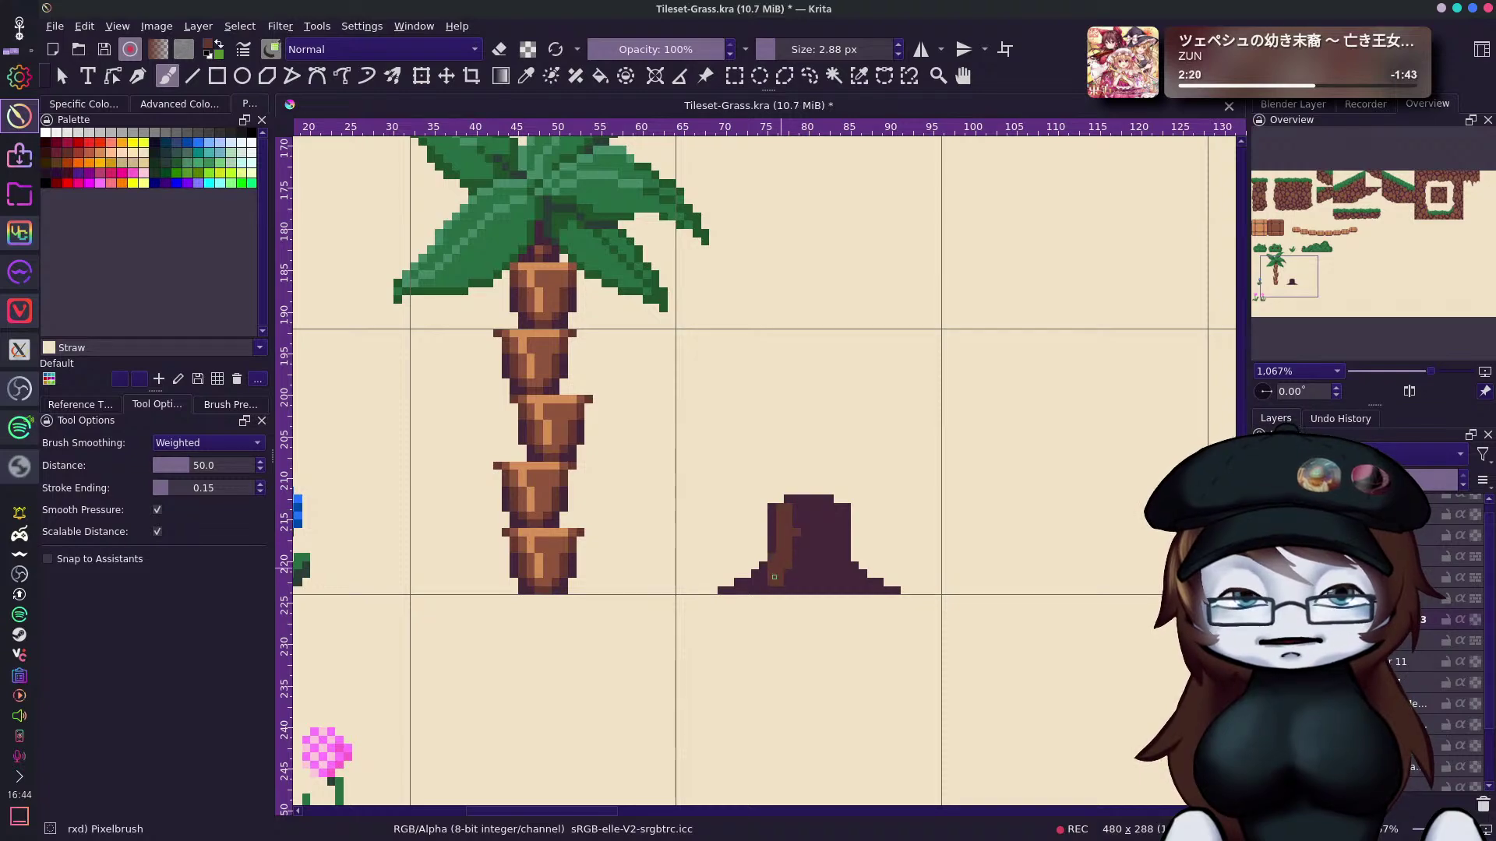
pyautogui.hotkey('ctrl', 'z')
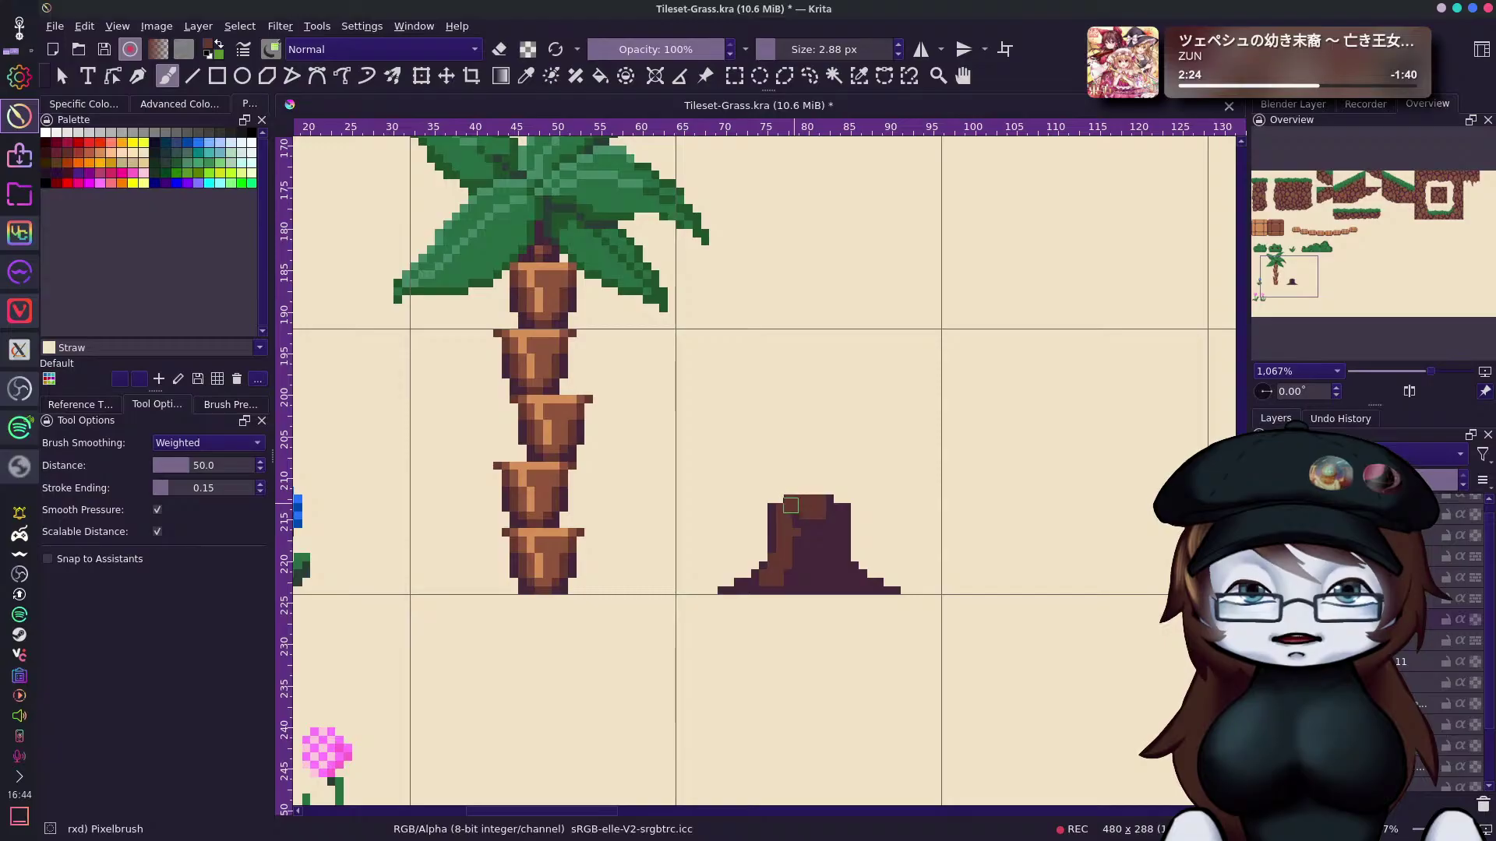
pyautogui.moveTo(817, 517); pyautogui.dragTo(785, 564)
pyautogui.moveTo(838, 522); pyautogui.dragTo(840, 577)
pyautogui.hotkey('ctrl', 'z')
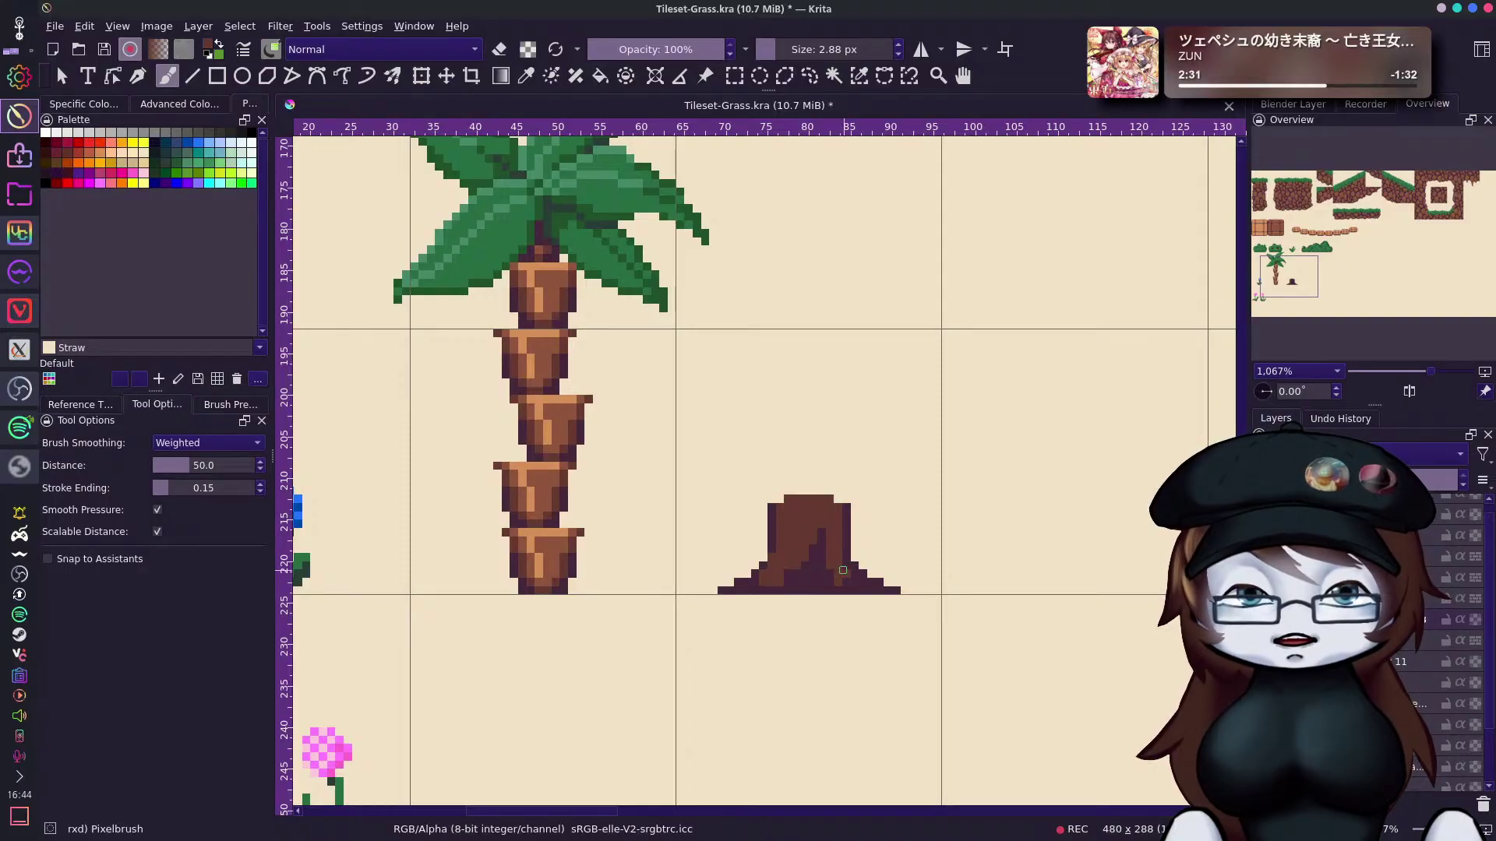
pyautogui.moveTo(818, 530); pyautogui.dragTo(814, 575)
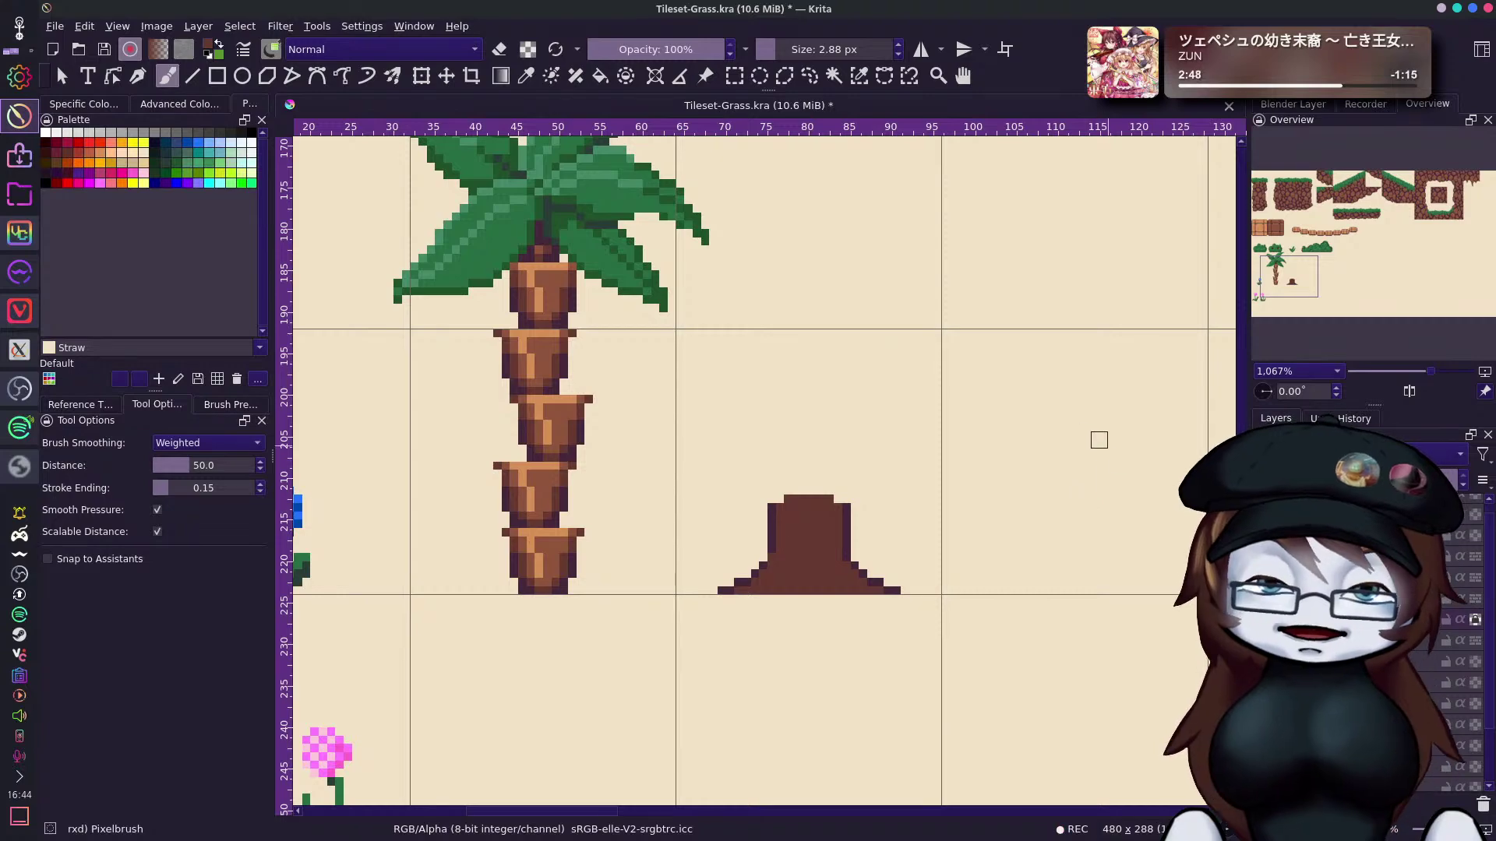
# Paint the stump's cut top light tan above a medium-brown rim, using colours picked from the palm trunk and undoing stray strokes.
pyautogui.click(847, 477)
pyautogui.hotkey('ctrl', 'z')
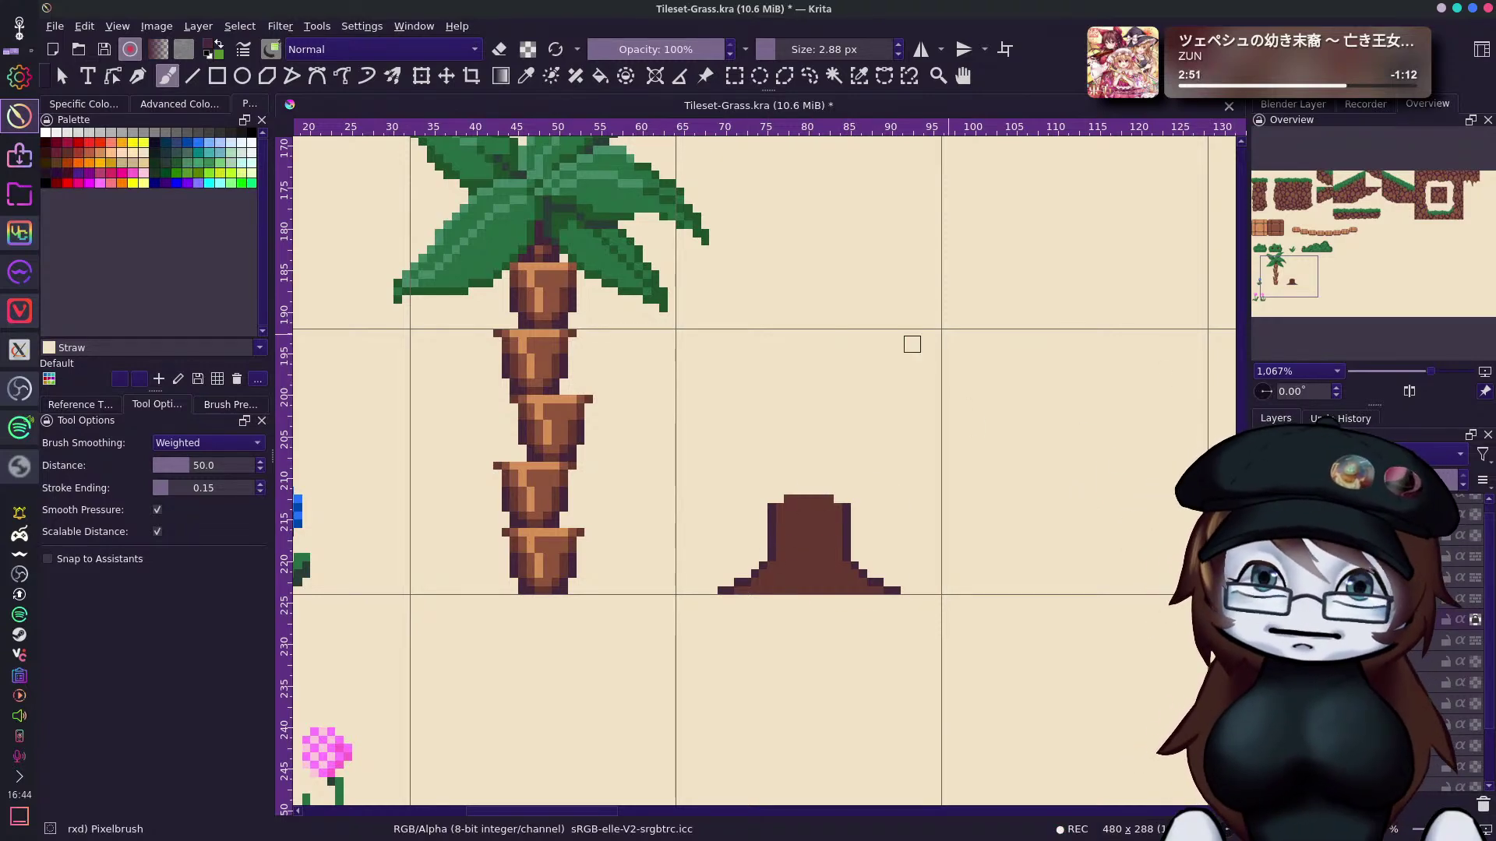
pyautogui.moveTo(546, 339); pyautogui.dragTo(538, 358)
pyautogui.keyDown('ctrl'); pyautogui.click(543, 388); pyautogui.keyUp('ctrl')
pyautogui.hotkey('ctrl', 'z')
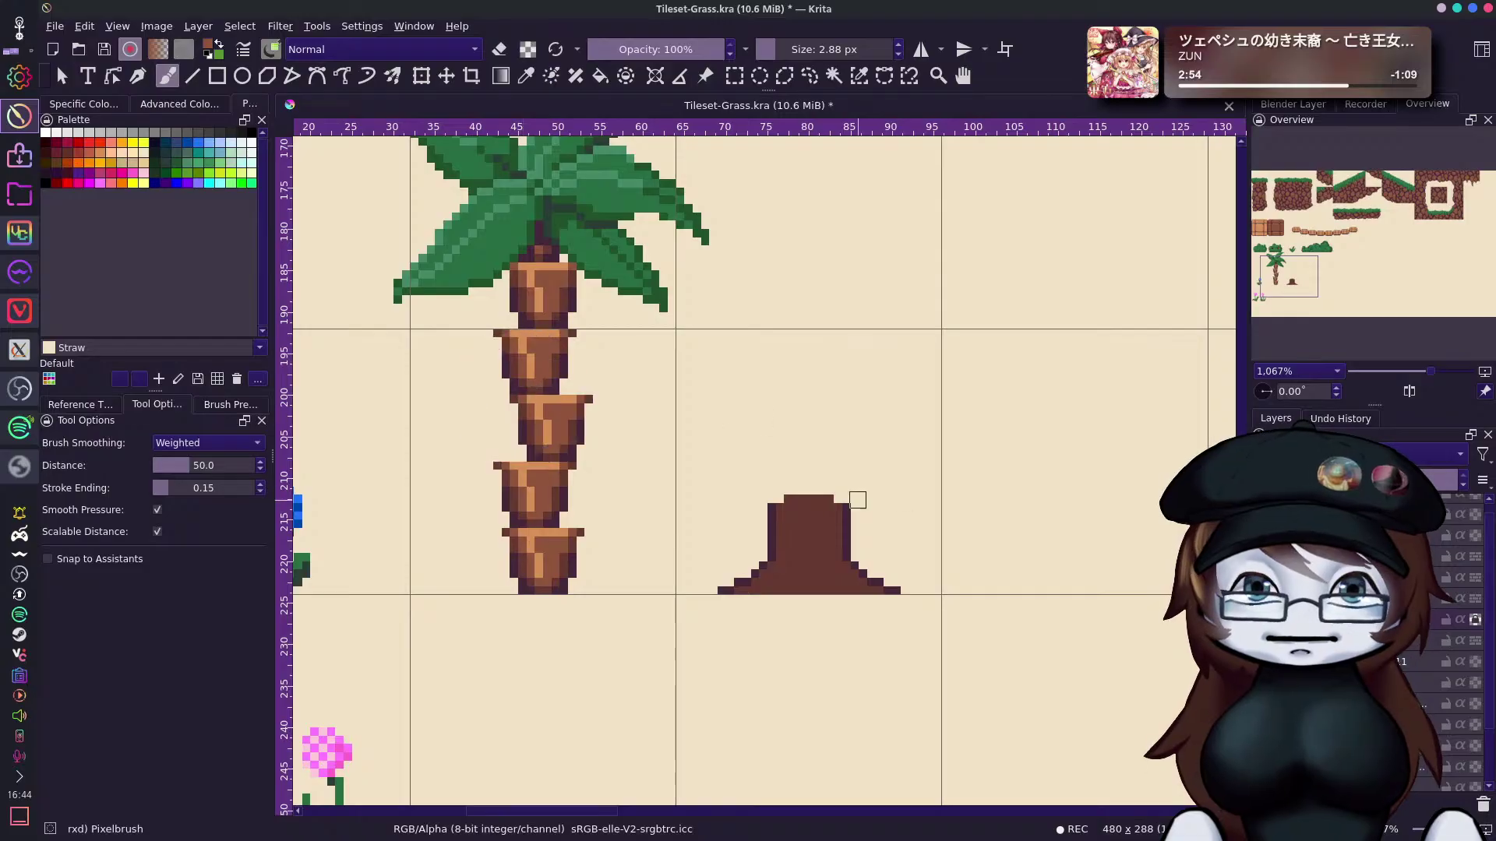
pyautogui.moveTo(776, 508); pyautogui.dragTo(832, 501)
pyautogui.hotkey('ctrl', 'z')
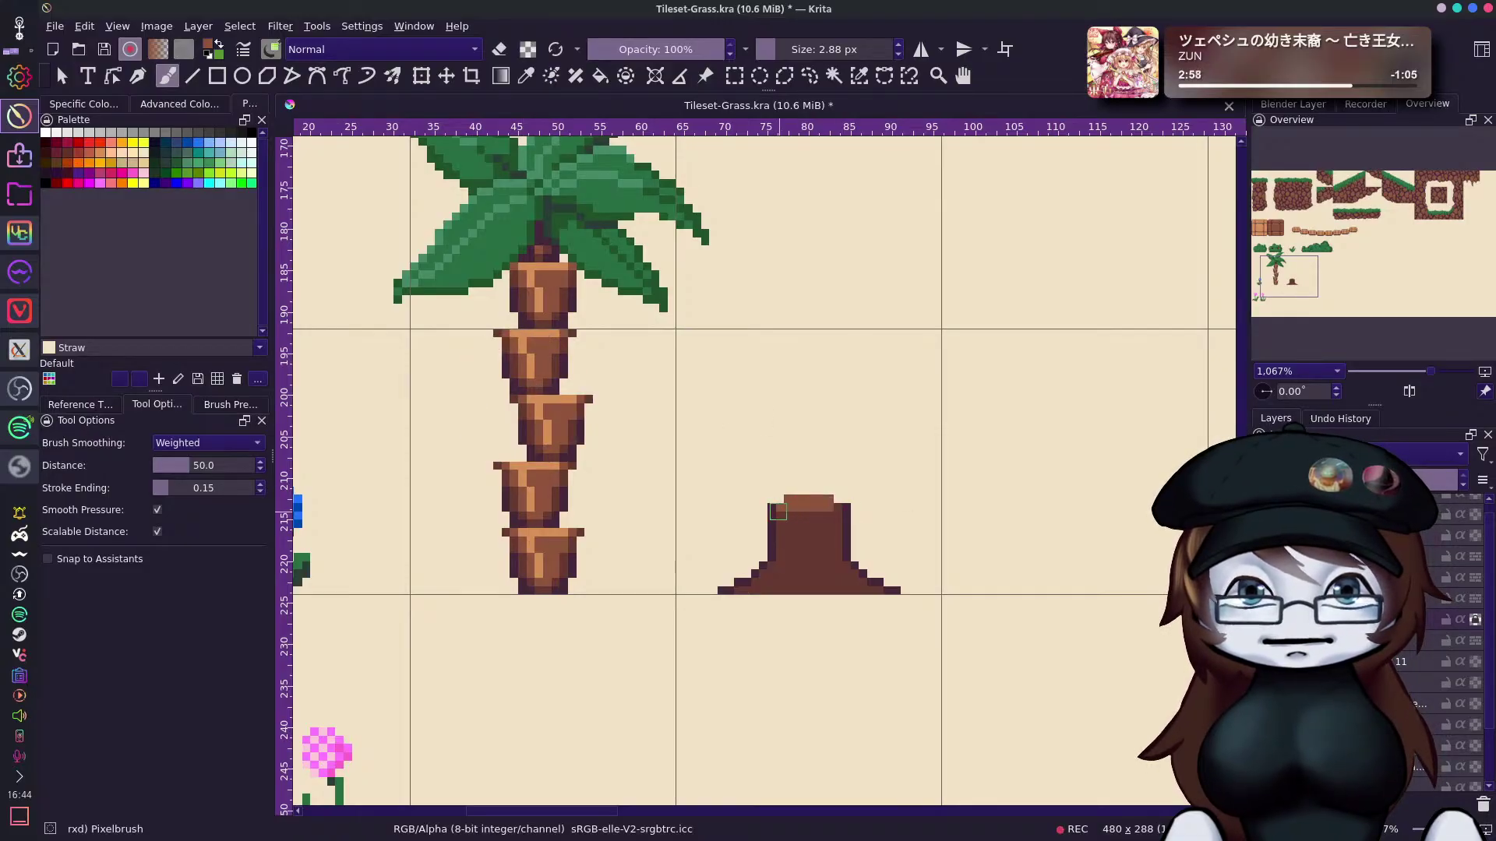
pyautogui.moveTo(828, 508)
pyautogui.mouseDown()
pyautogui.moveTo(790, 515)
pyautogui.moveTo(827, 516)
pyautogui.mouseUp()
pyautogui.hotkey('ctrl', 'z')
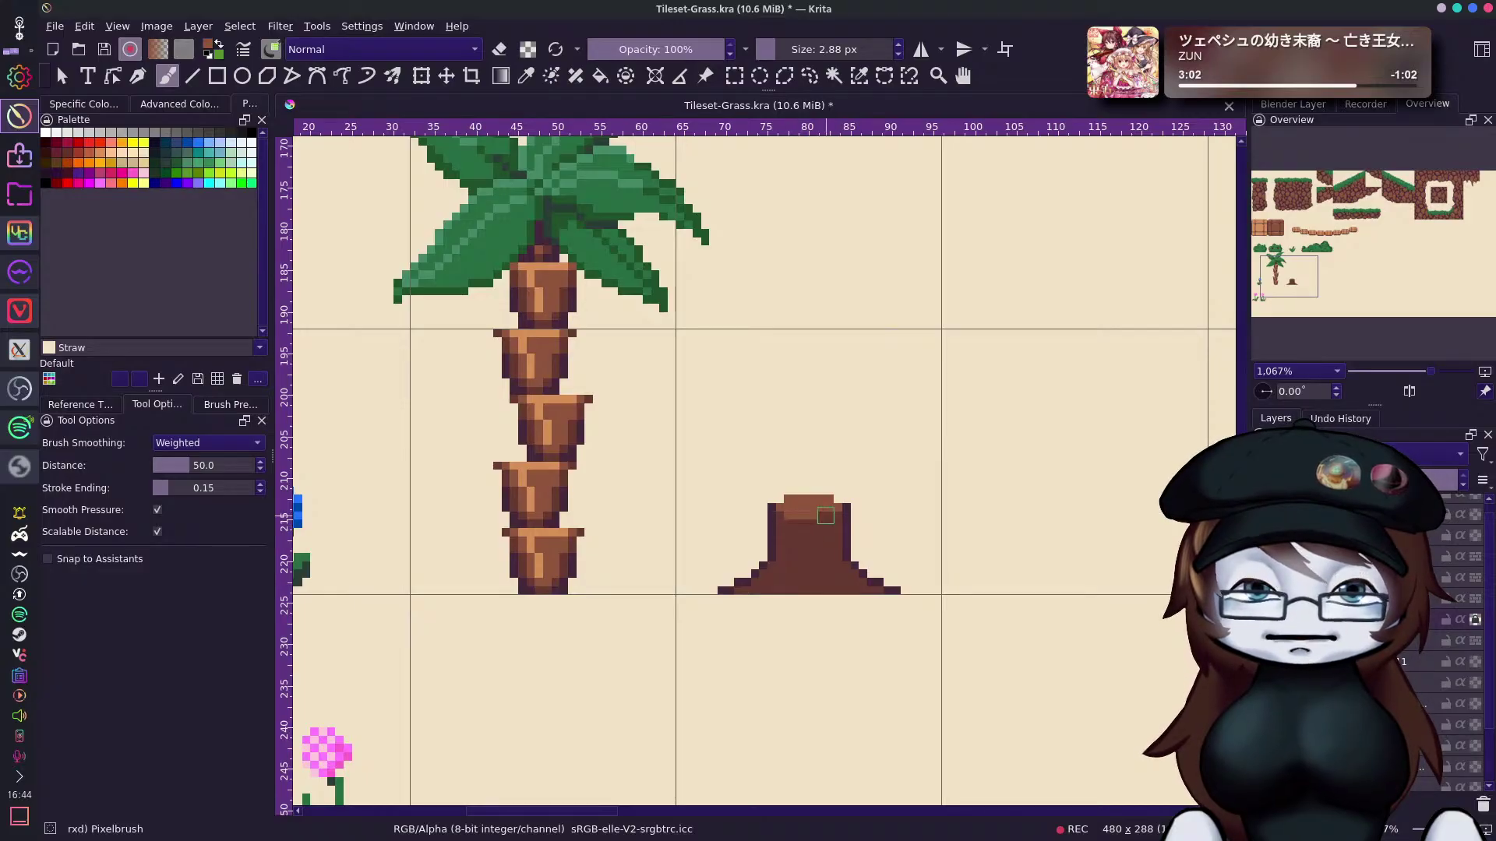
pyautogui.click(823, 519)
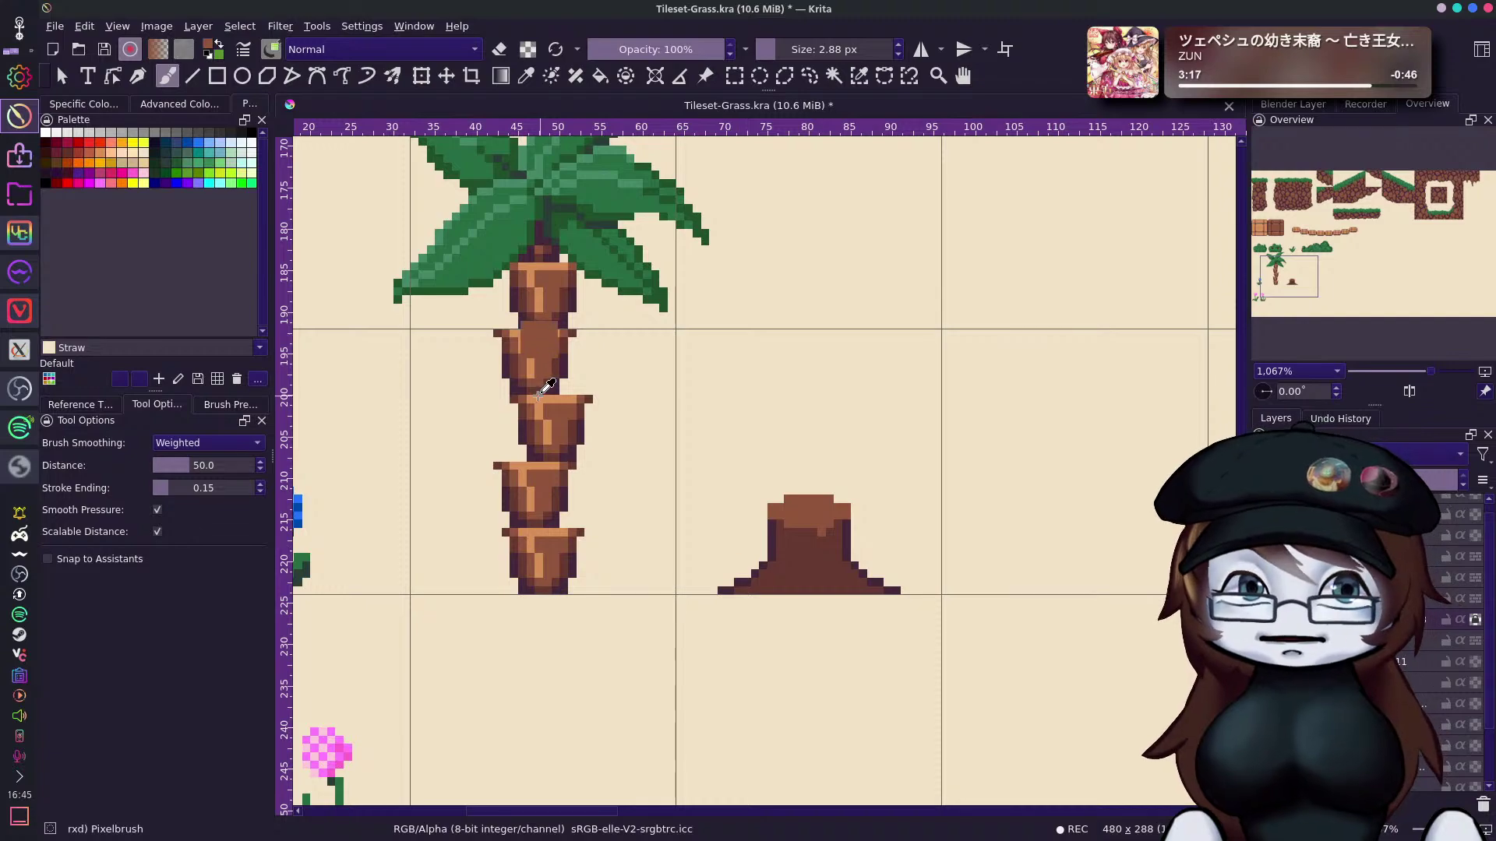
pyautogui.moveTo(786, 510)
pyautogui.mouseDown()
pyautogui.moveTo(824, 512)
pyautogui.moveTo(829, 532)
pyautogui.mouseUp()
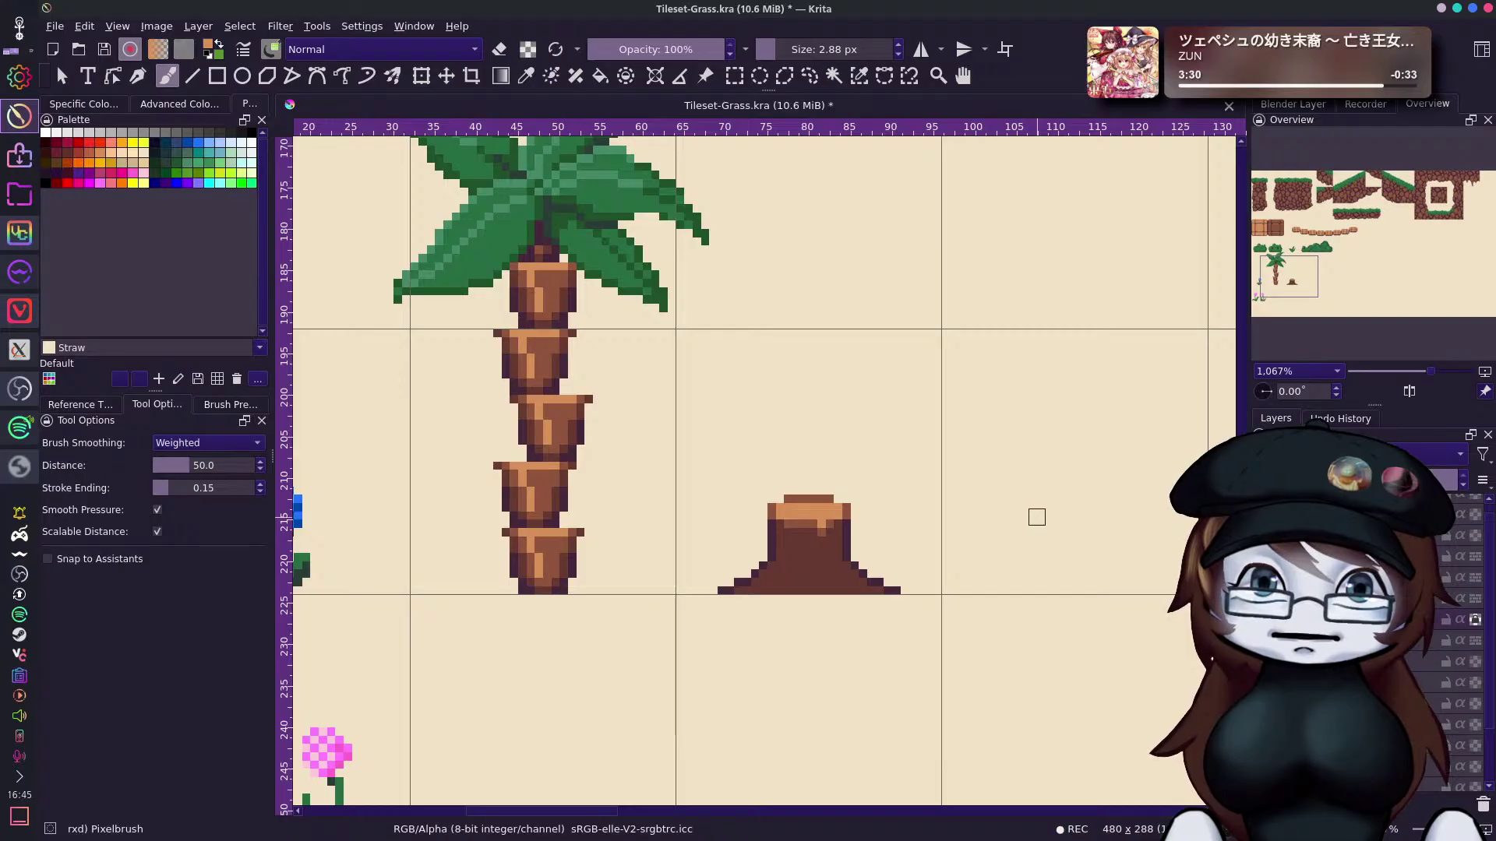
pyautogui.moveTo(788, 499); pyautogui.dragTo(842, 498)
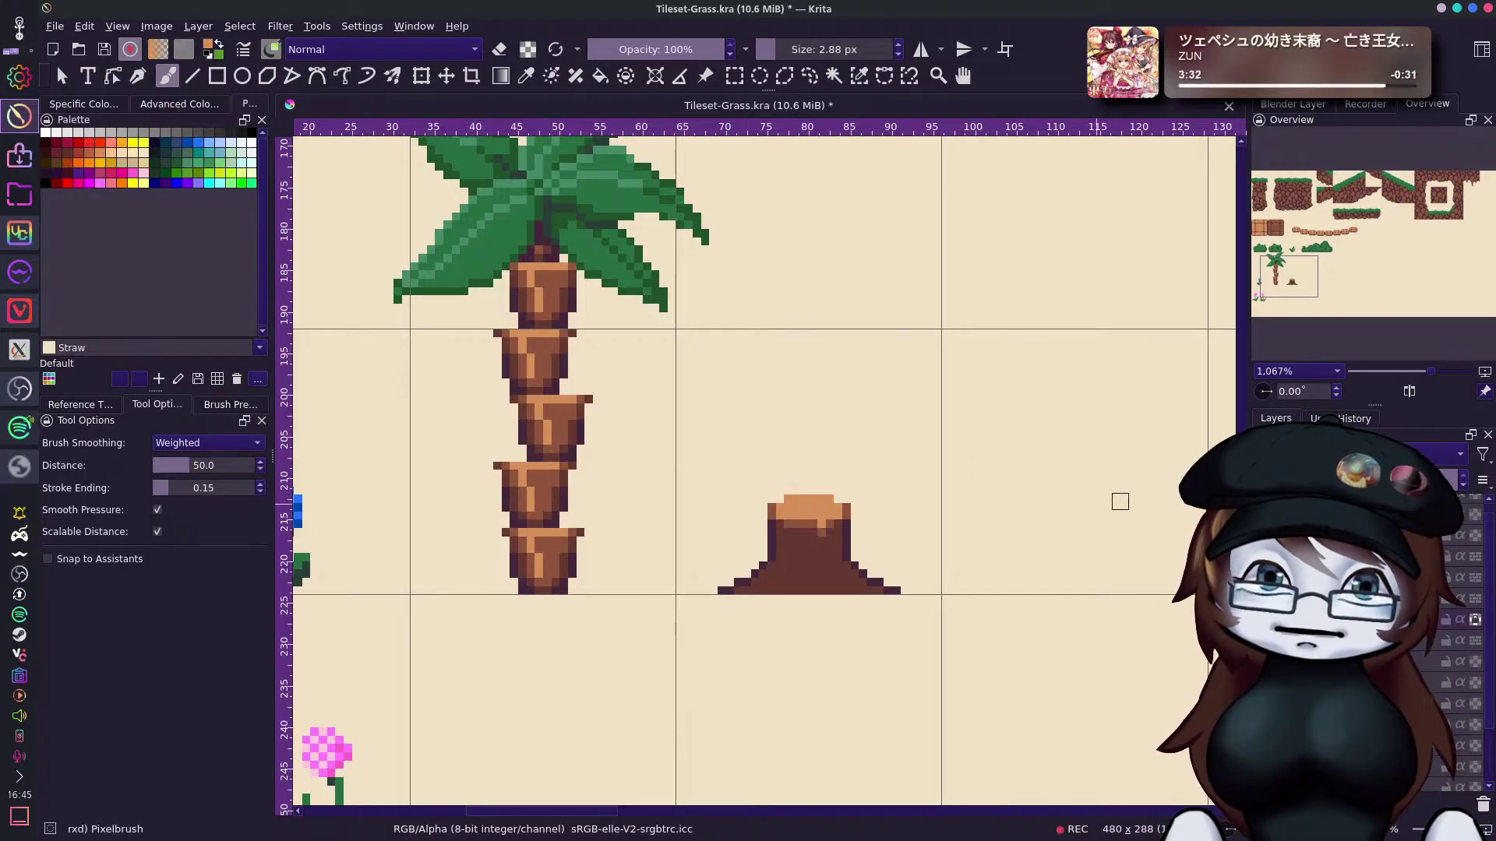
# Add medium-brown vertical bark streaks down the stump and roots, and recolour its dark side edges reddish brown.
pyautogui.keyDown('ctrl'); pyautogui.click(800, 524); pyautogui.keyUp('ctrl')
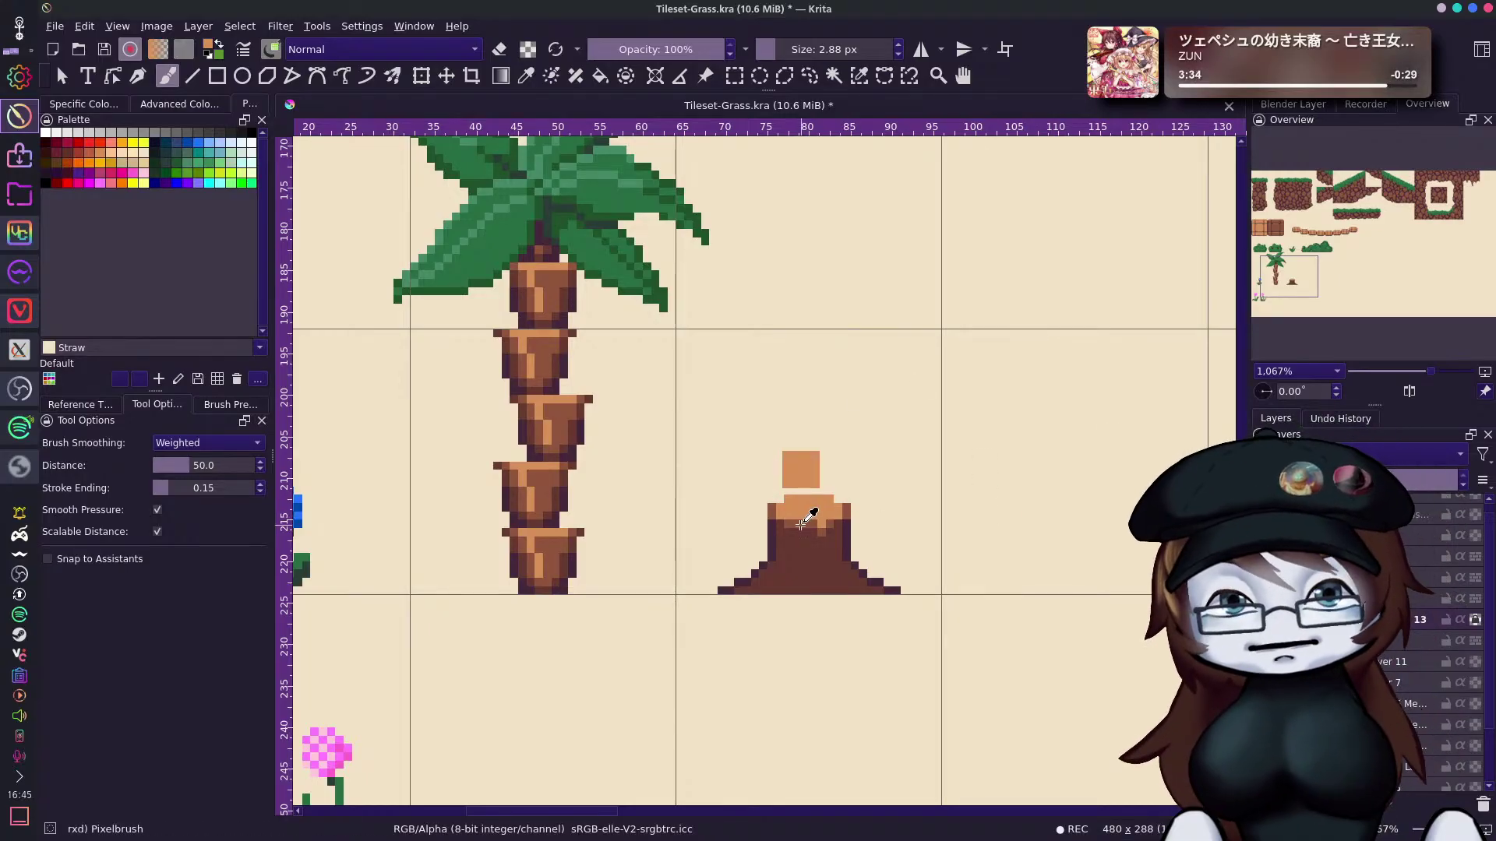
pyautogui.moveTo(790, 536)
pyautogui.mouseDown()
pyautogui.moveTo(770, 593)
pyautogui.moveTo(777, 581)
pyautogui.mouseUp()
pyautogui.hotkey('ctrl', 'z')
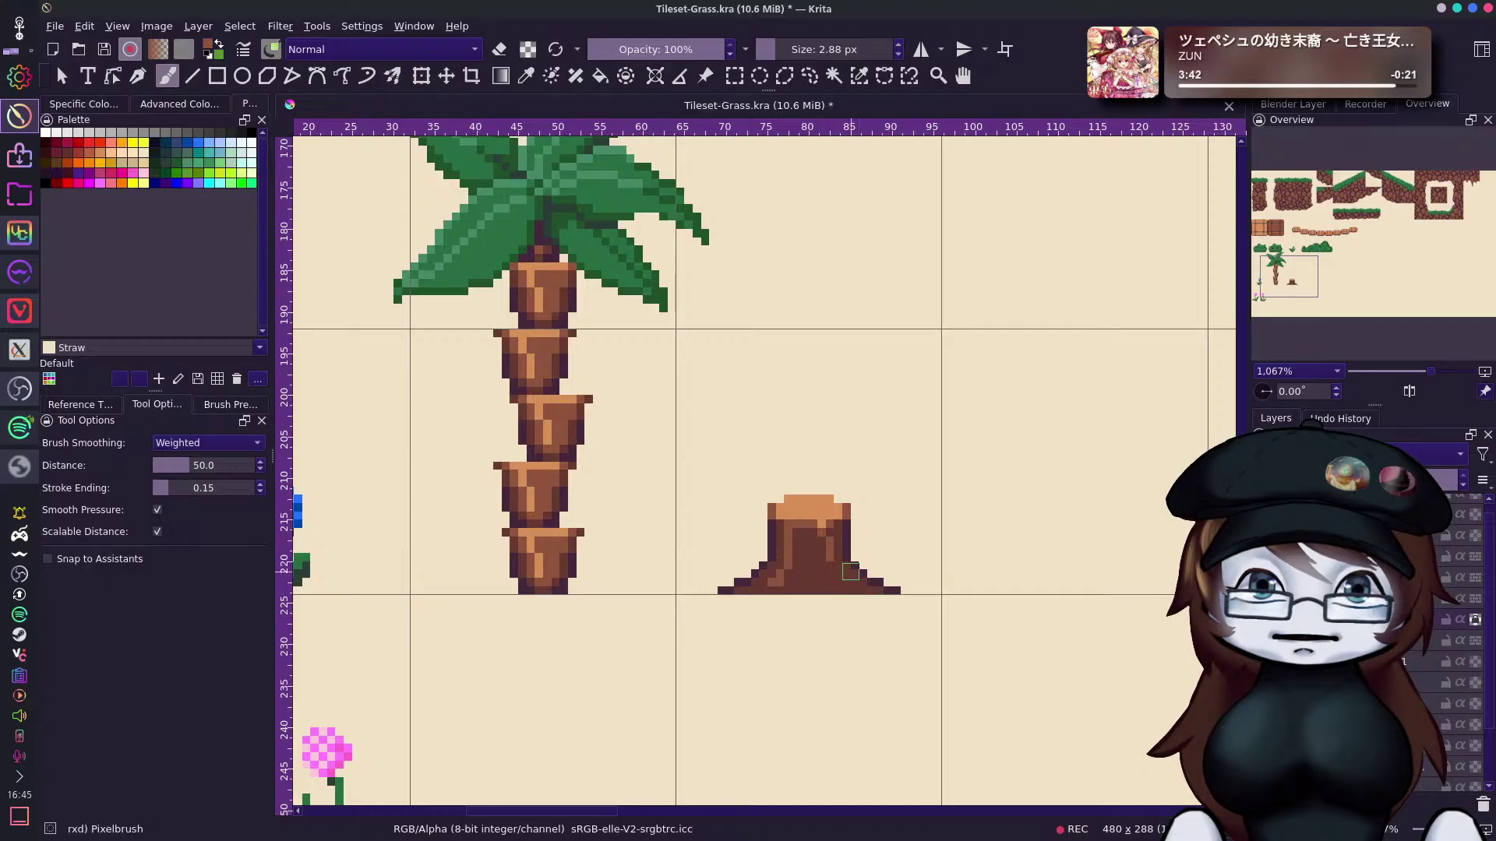
pyautogui.moveTo(841, 577); pyautogui.dragTo(840, 520)
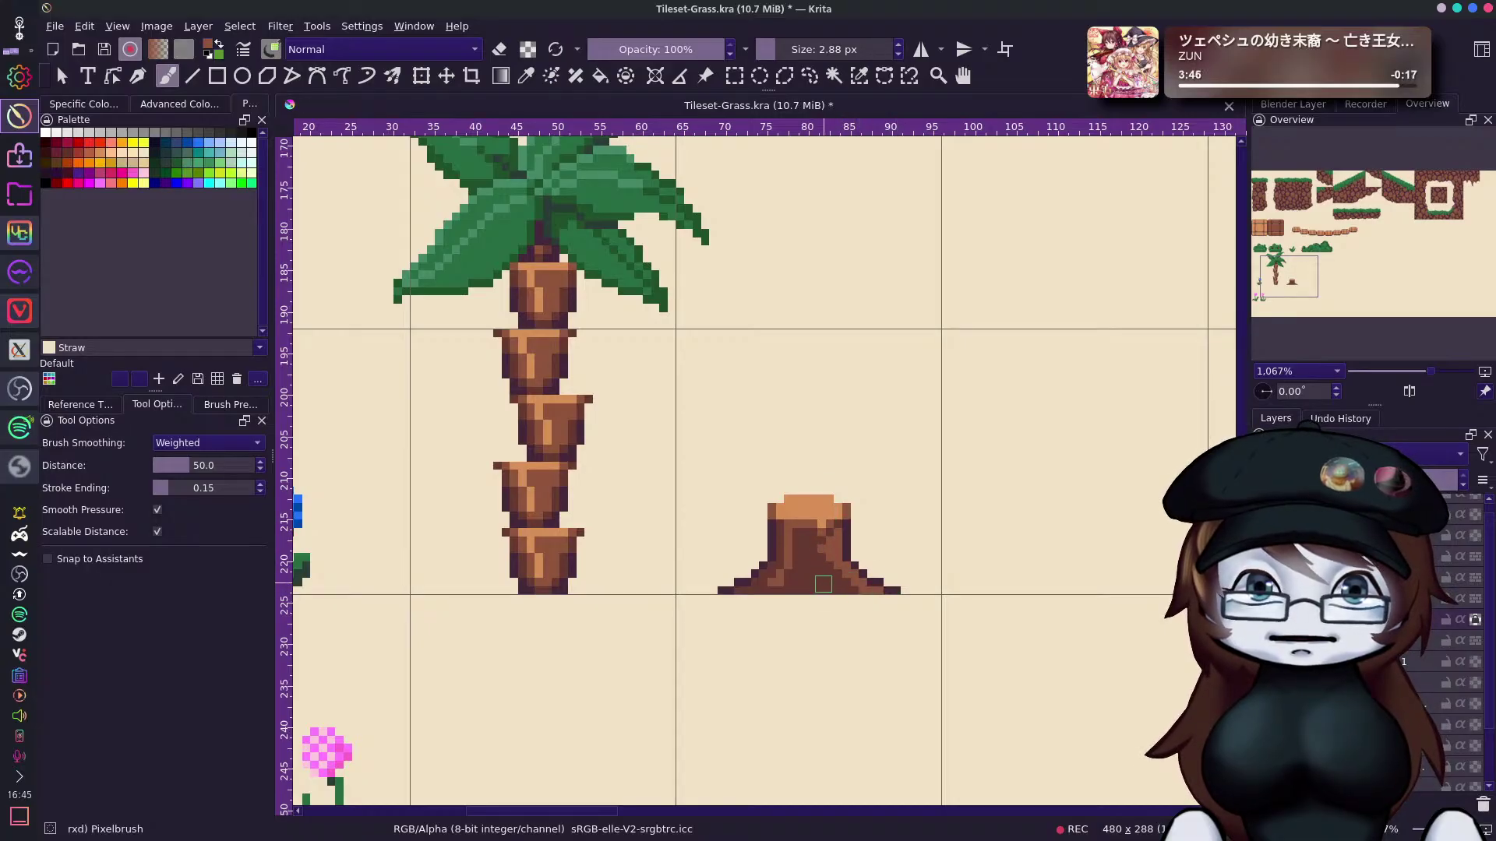
pyautogui.moveTo(809, 557); pyautogui.dragTo(812, 556)
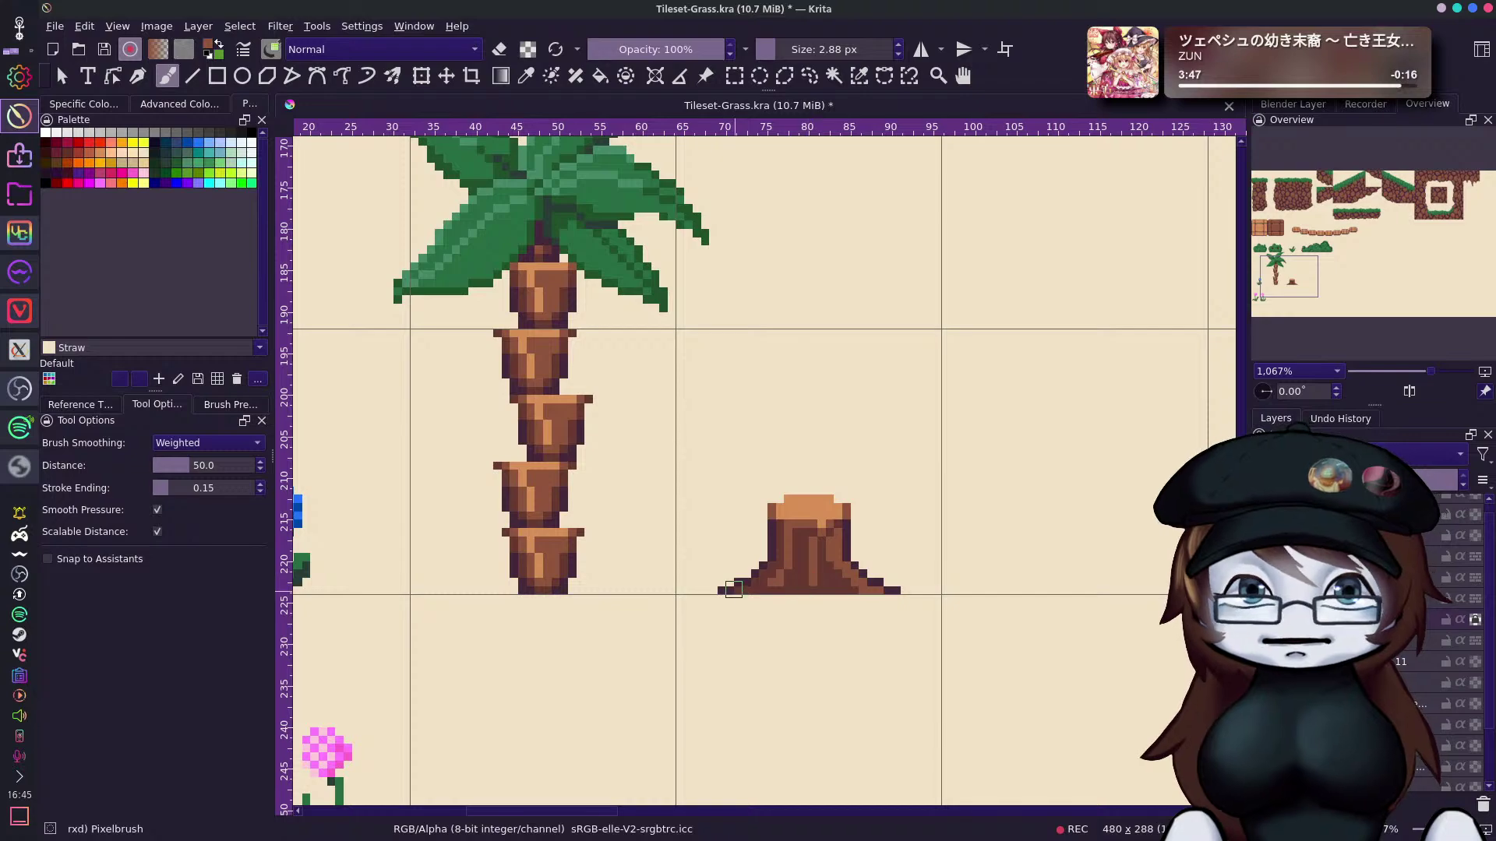
pyautogui.keyDown('ctrl'); pyautogui.click(799, 582); pyautogui.keyUp('ctrl')
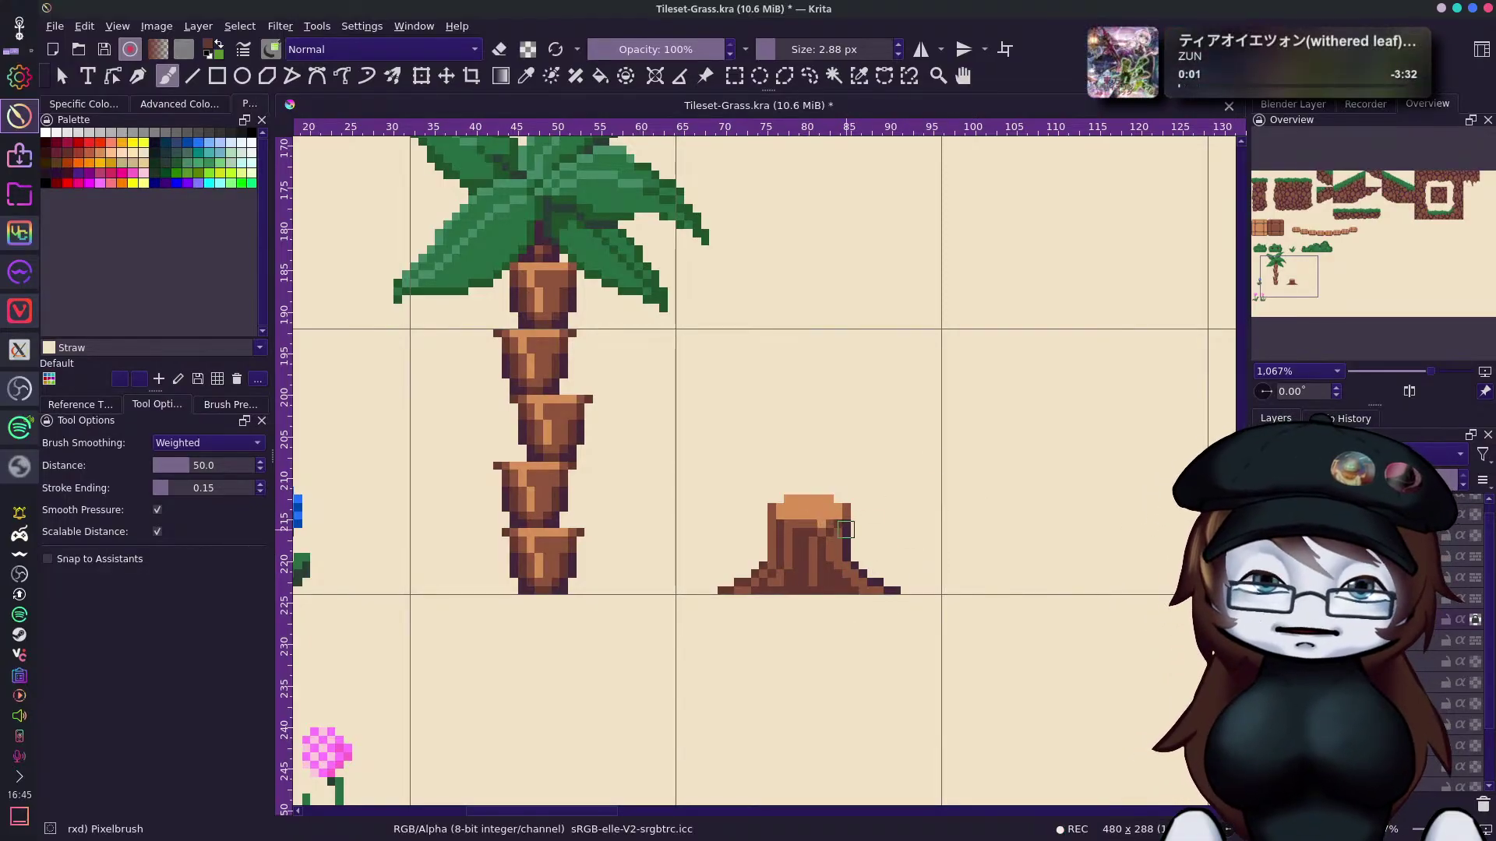
pyautogui.click(855, 563)
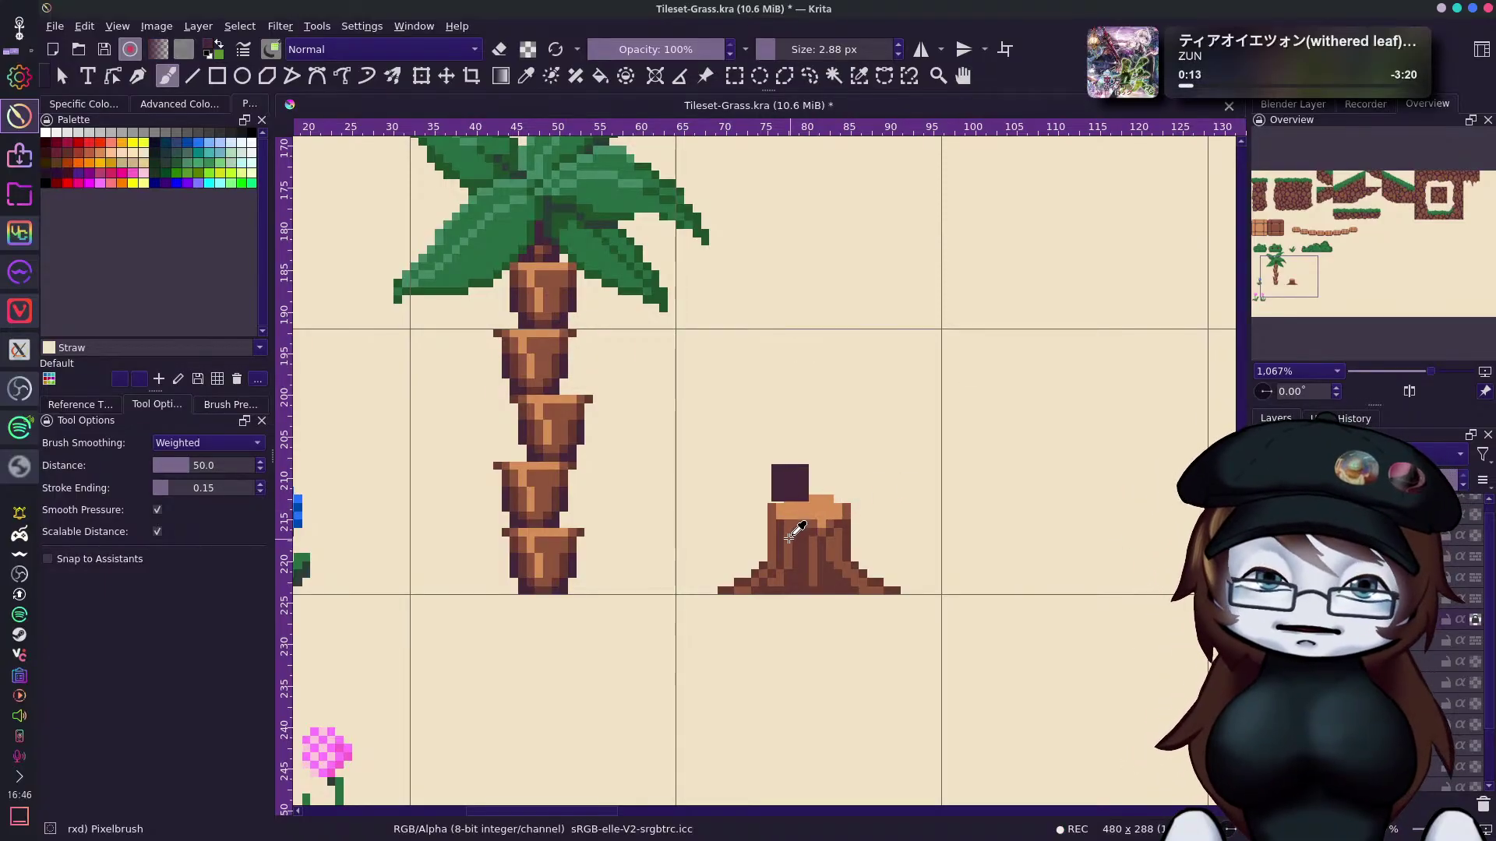
# Try a brown growth ring on the stump's cut top, undo it, and check the stump at 400% zoom.
pyautogui.moveTo(786, 507); pyautogui.dragTo(818, 507)
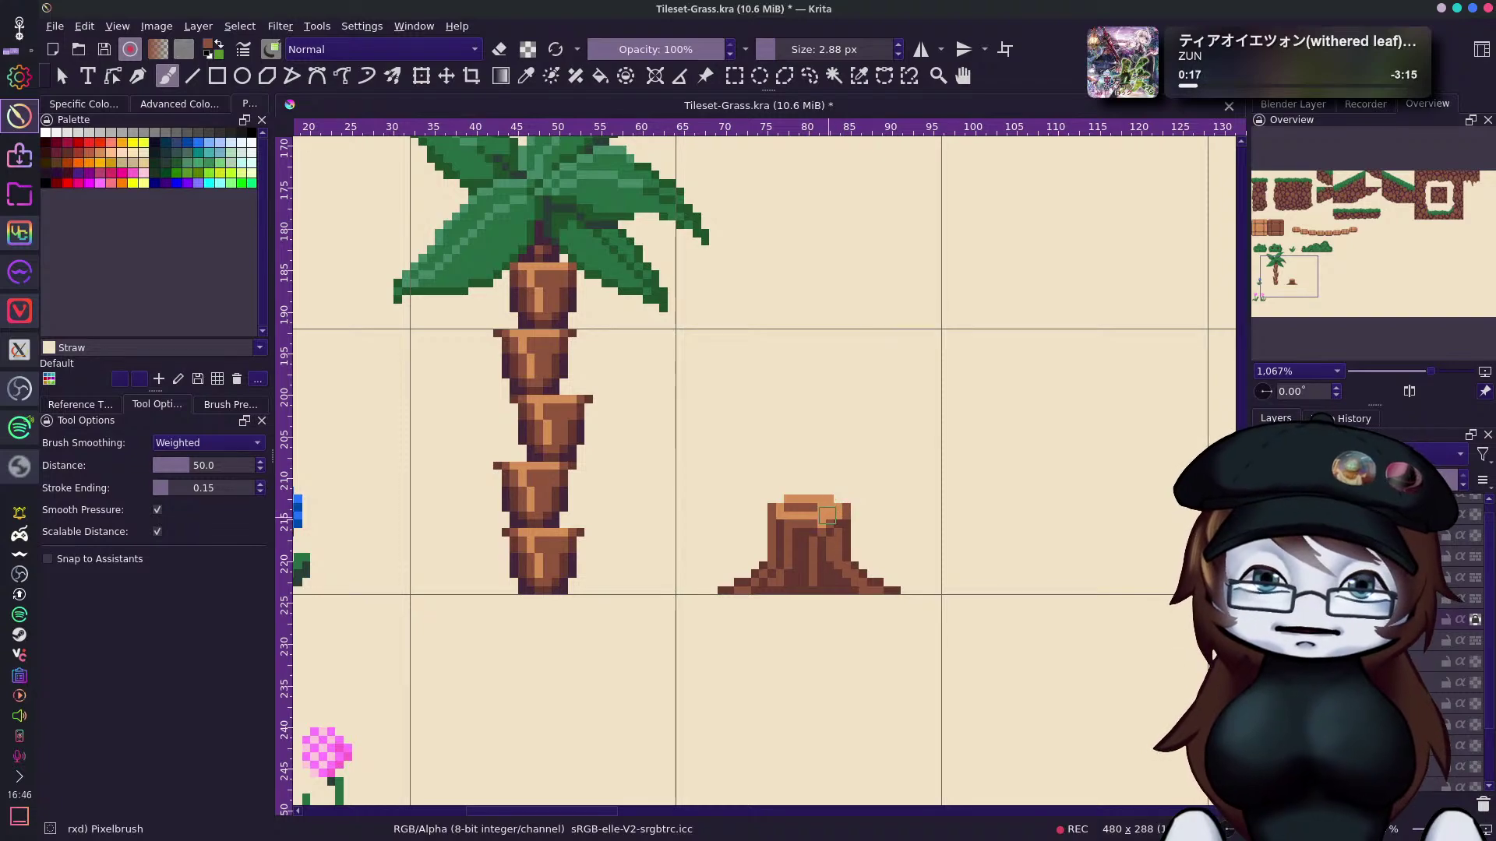
pyautogui.hotkey('ctrl', 'z')
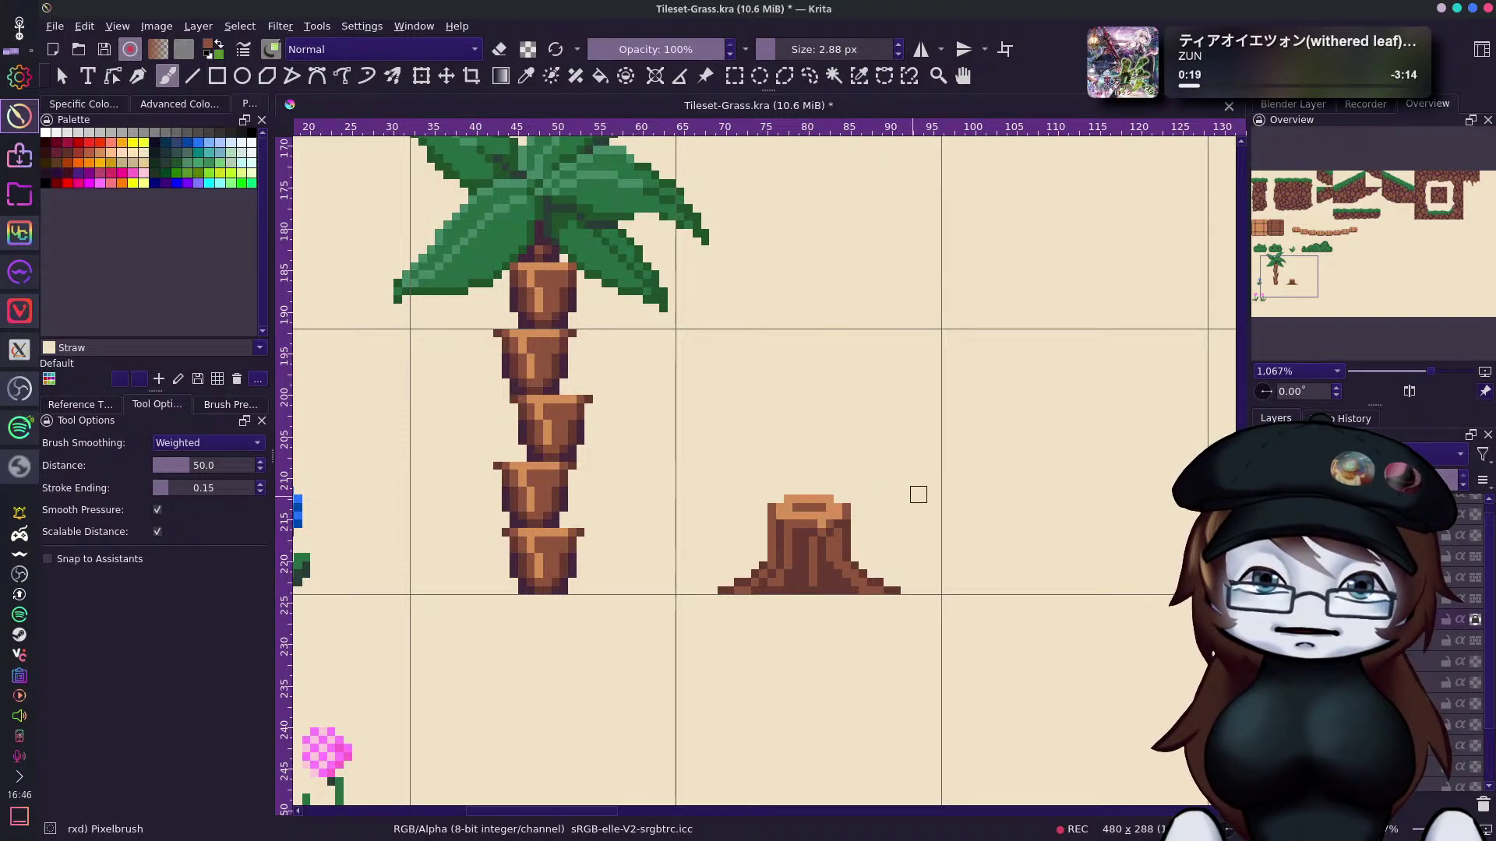
pyautogui.moveTo(1431, 373); pyautogui.dragTo(1415, 387)
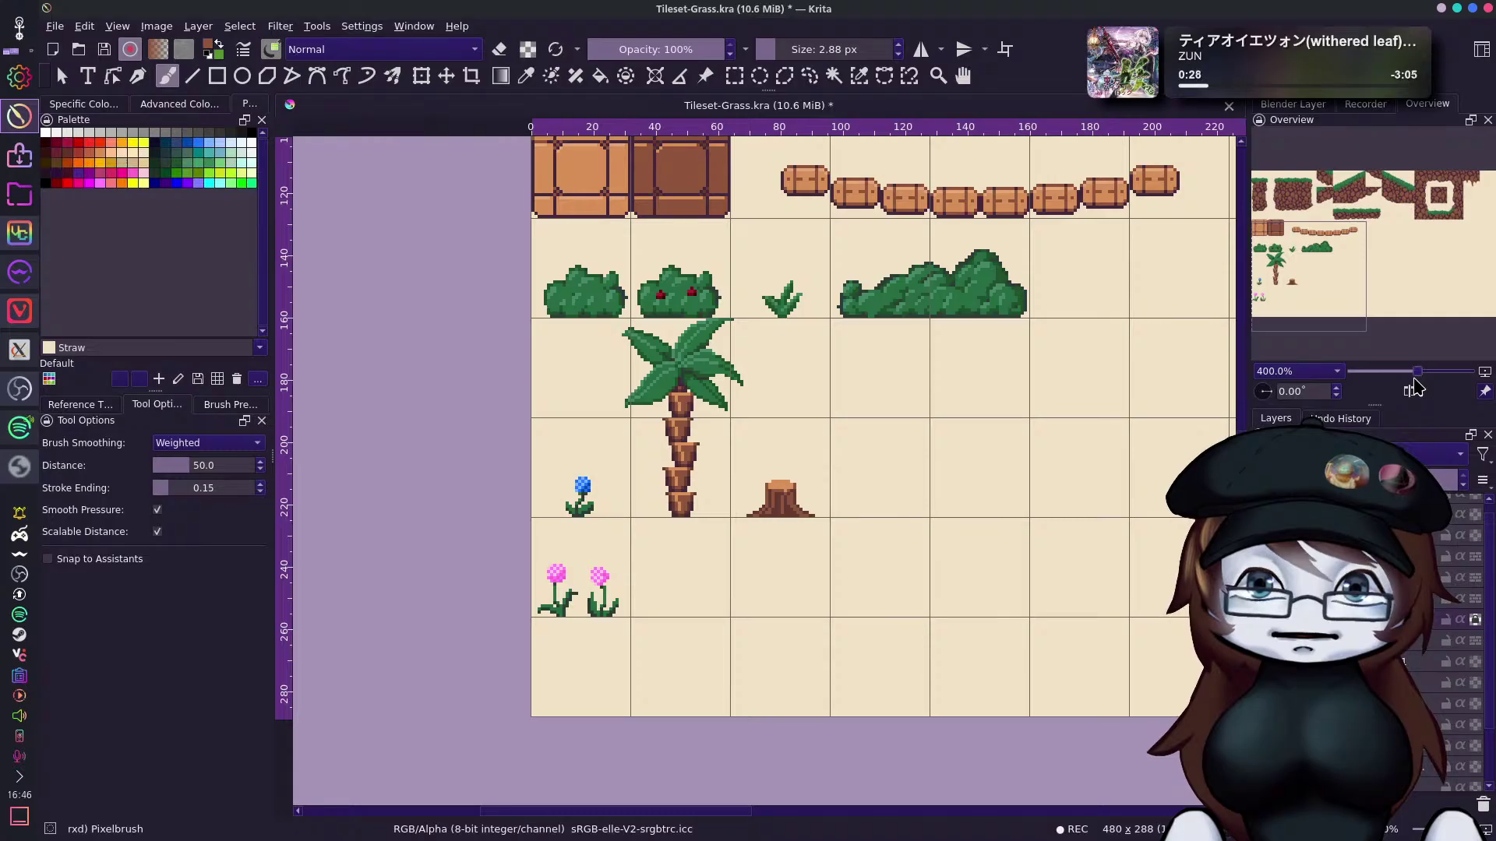
pyautogui.moveTo(1415, 387); pyautogui.dragTo(1431, 382)
pyautogui.moveTo(1293, 282); pyautogui.dragTo(1301, 281)
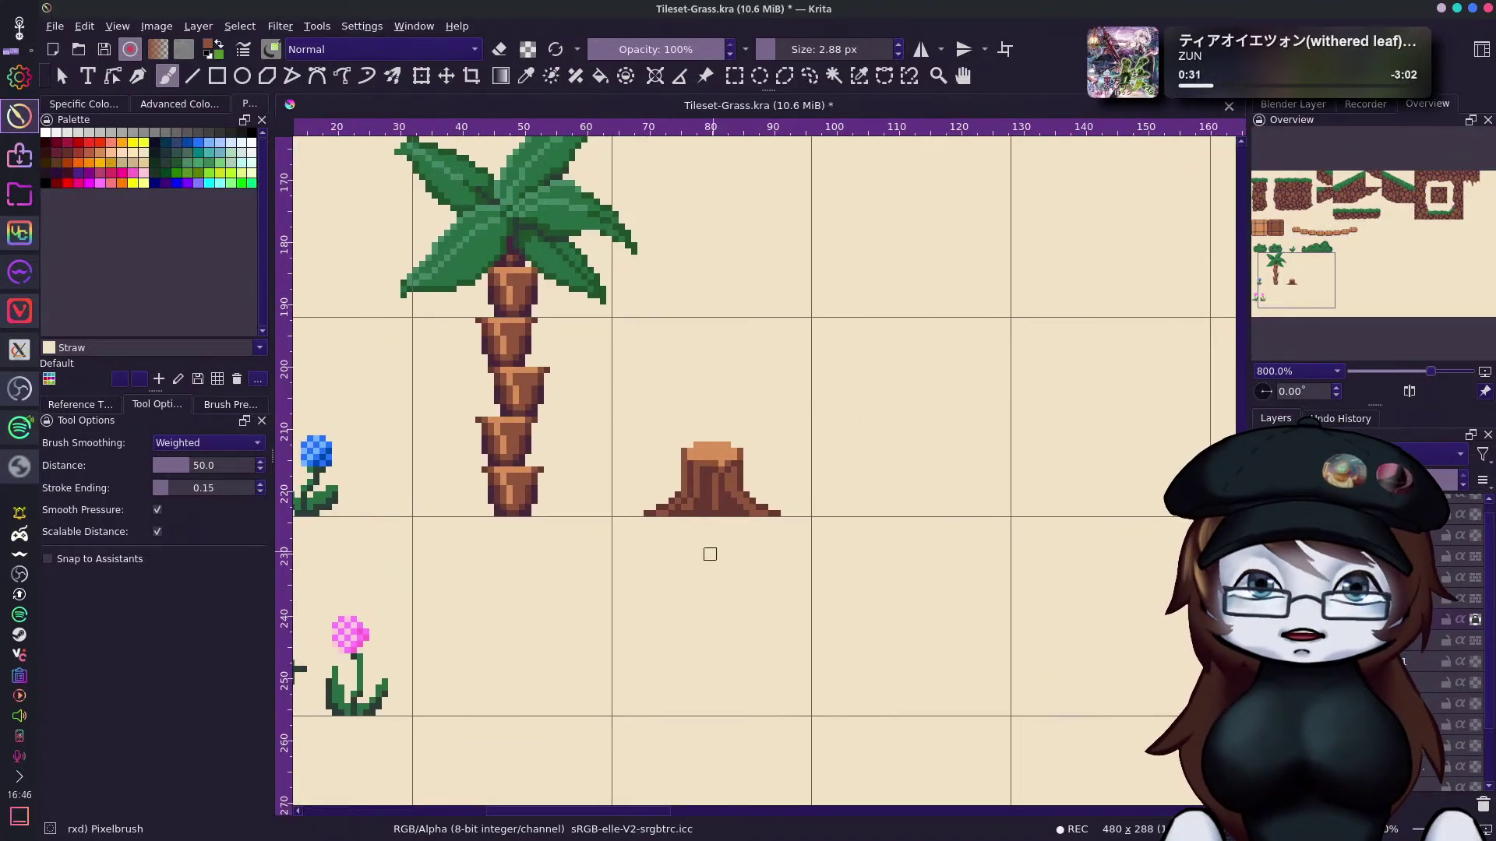
# Cover the whole stump silhouette with dark purple-brown and a second layer of reddish brown, both picked from the palm trunk.
pyautogui.press('ctrl')
pyautogui.keyDown('ctrl'); pyautogui.click(532, 493); pyautogui.keyUp('ctrl')
pyautogui.moveTo(692, 446)
pyautogui.mouseDown()
pyautogui.moveTo(658, 510)
pyautogui.moveTo(717, 483)
pyautogui.moveTo(756, 510)
pyautogui.mouseUp()
pyautogui.keyDown('ctrl'); pyautogui.click(526, 378); pyautogui.keyUp('ctrl')
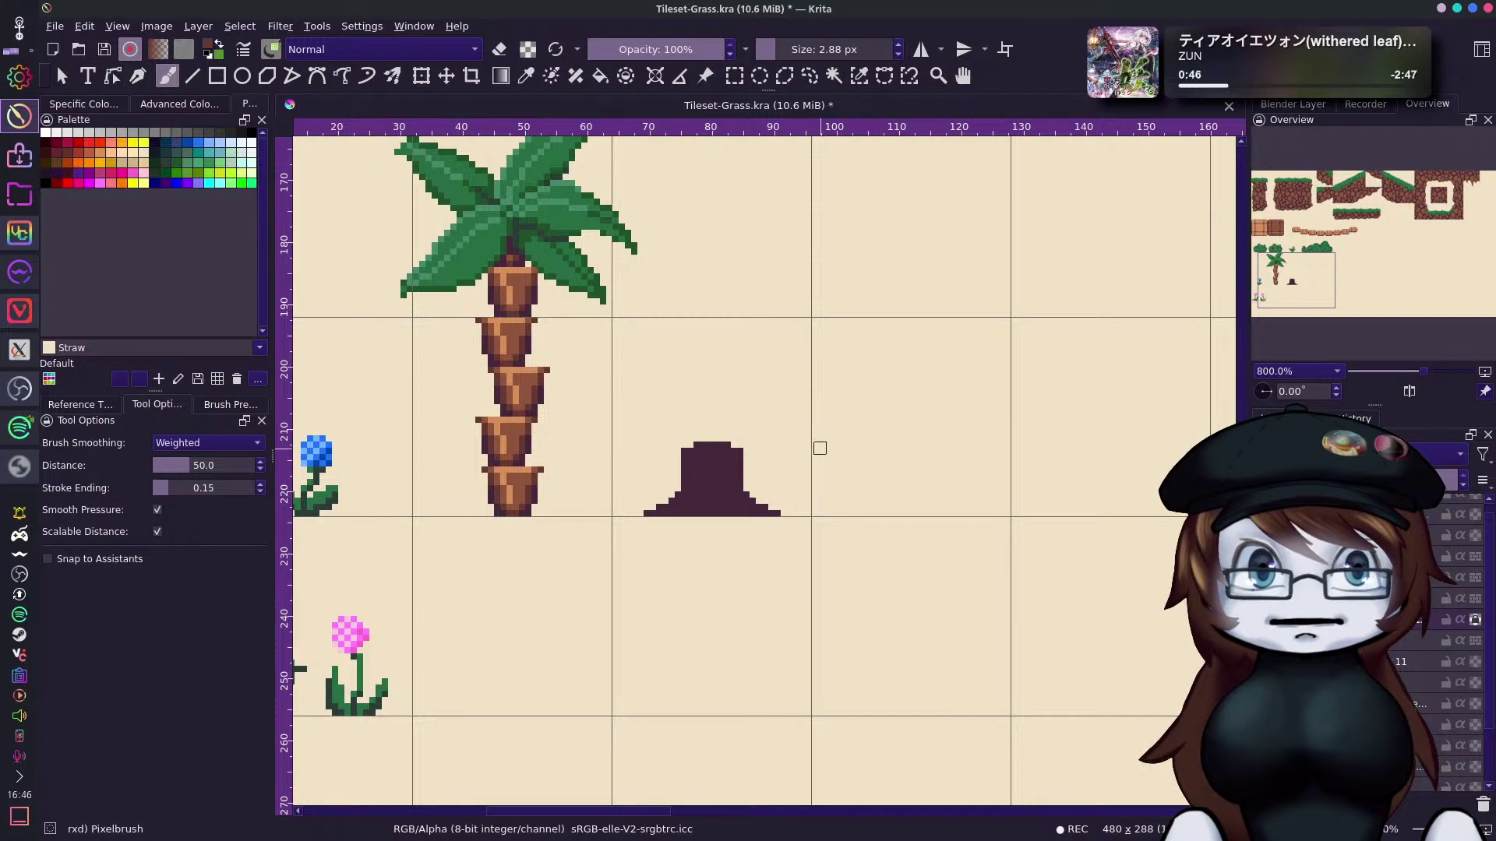
pyautogui.moveTo(690, 456)
pyautogui.mouseDown()
pyautogui.moveTo(692, 499)
pyautogui.moveTo(691, 438)
pyautogui.moveTo(689, 482)
pyautogui.moveTo(622, 546)
pyautogui.moveTo(718, 432)
pyautogui.moveTo(755, 490)
pyautogui.moveTo(731, 539)
pyautogui.mouseUp()
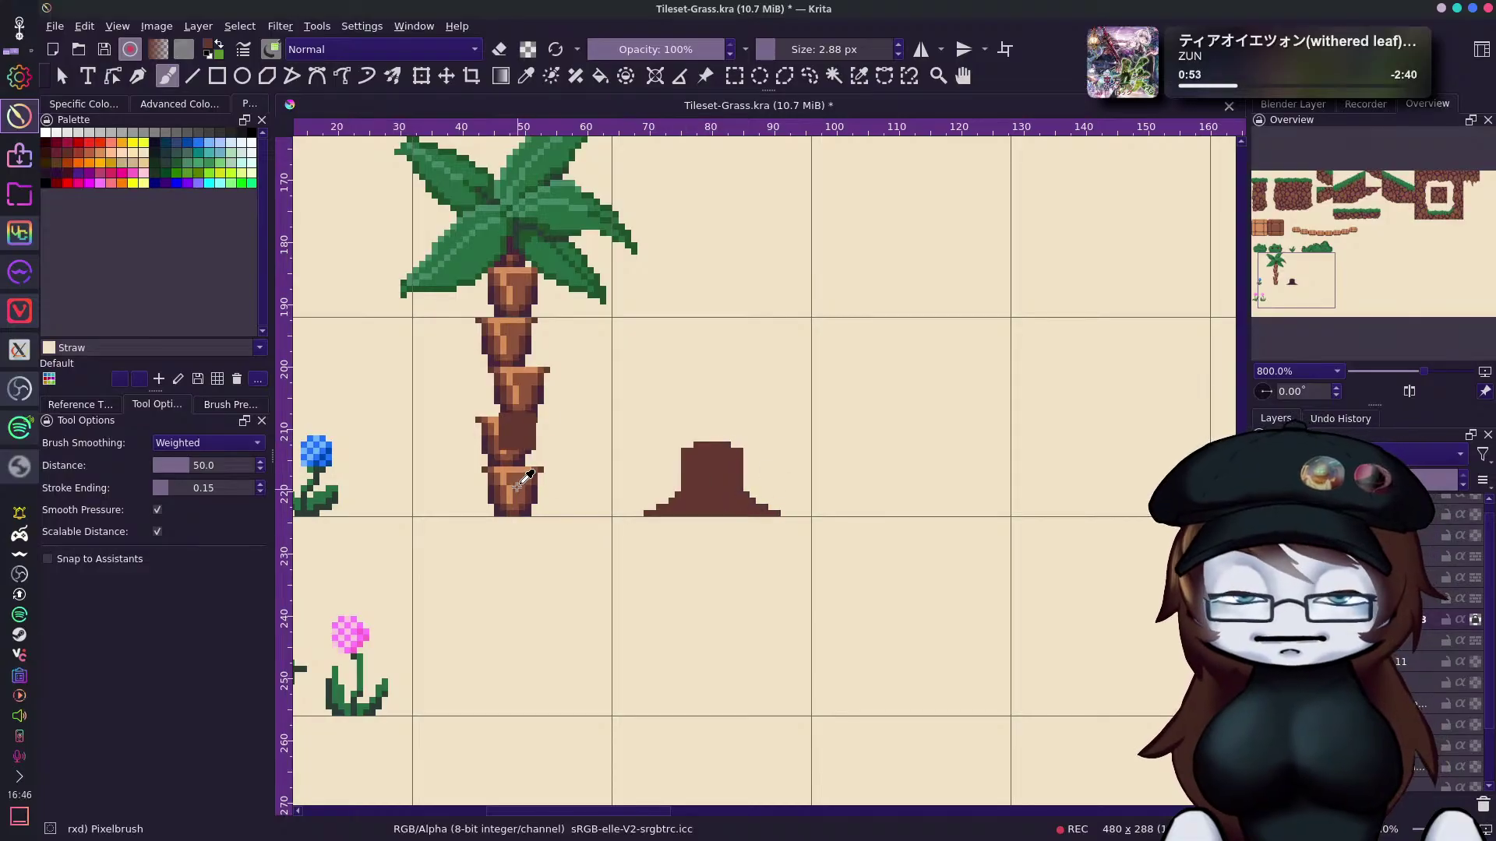
# Fill the stump with medium brown inside reddish-brown trunk edges and paint its top surface light tan.
pyautogui.moveTo(691, 454)
pyautogui.mouseDown()
pyautogui.moveTo(696, 489)
pyautogui.moveTo(708, 437)
pyautogui.moveTo(721, 494)
pyautogui.moveTo(731, 452)
pyautogui.moveTo(734, 481)
pyautogui.mouseUp()
pyautogui.hotkey('ctrl', 'z')
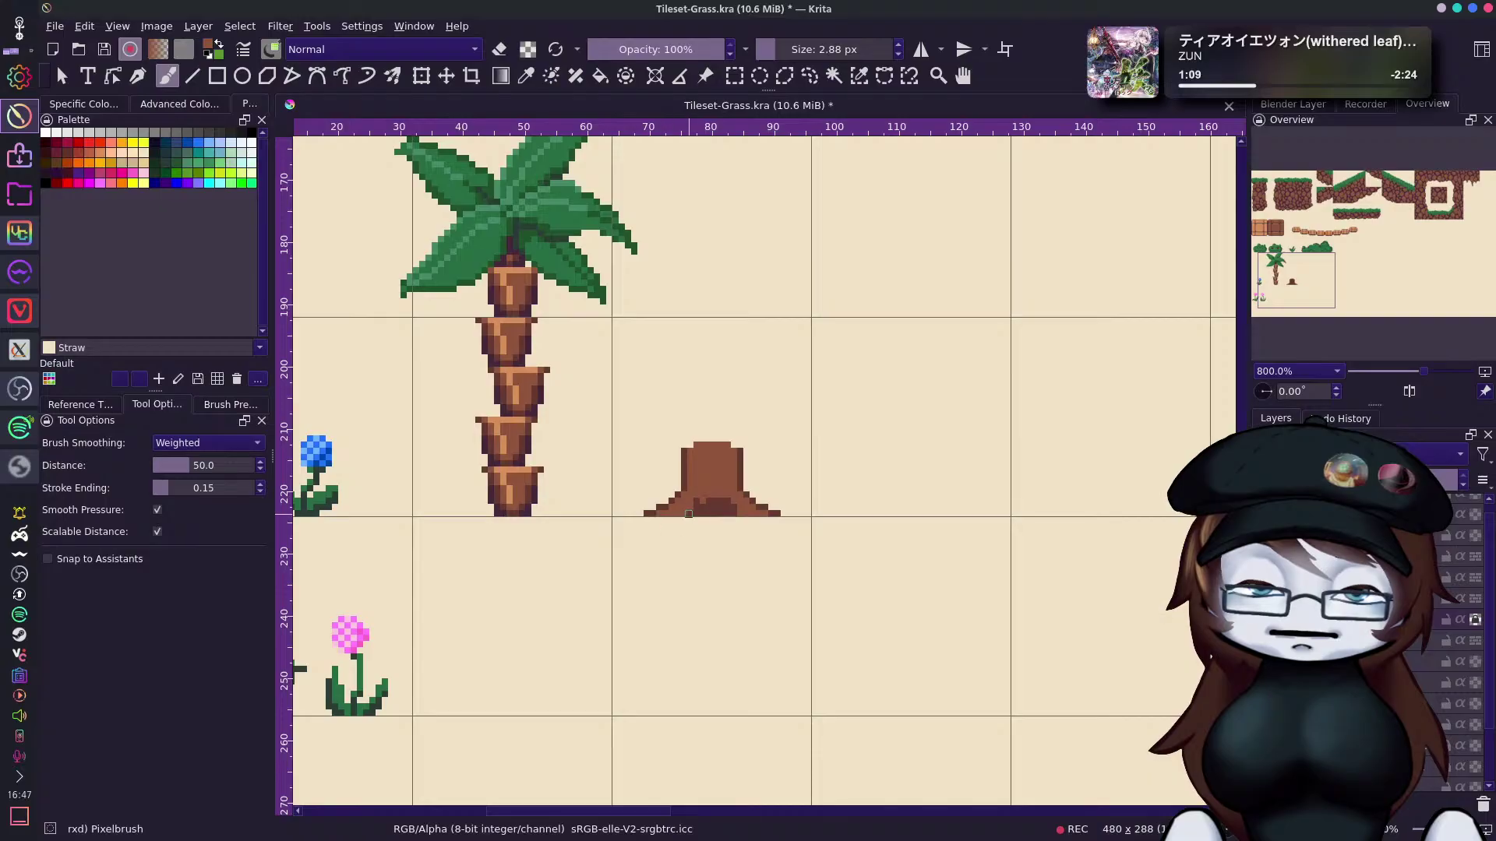
pyautogui.keyDown('ctrl'); pyautogui.click(532, 394); pyautogui.keyUp('ctrl')
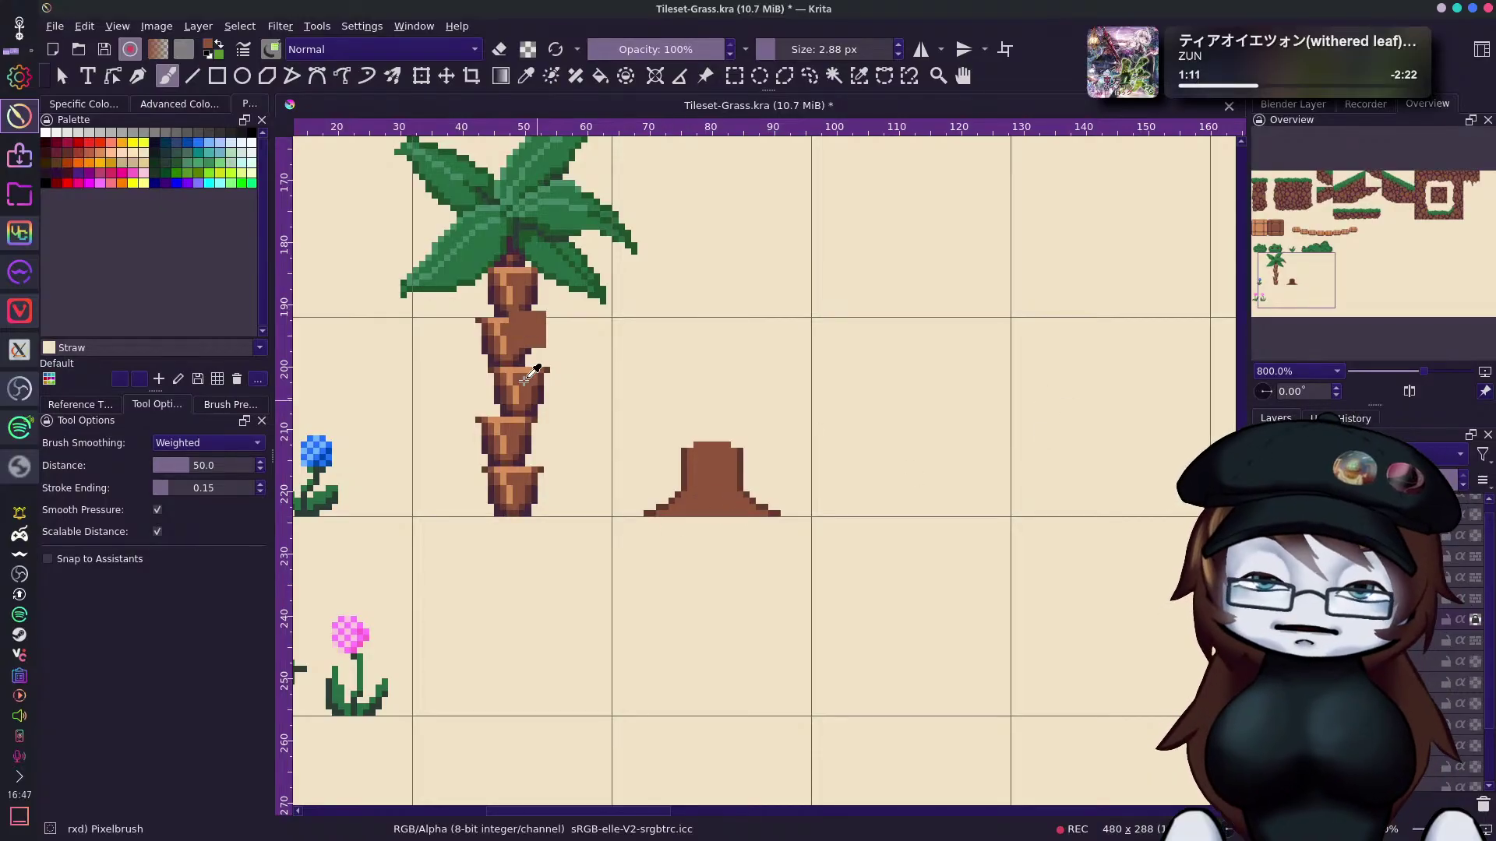
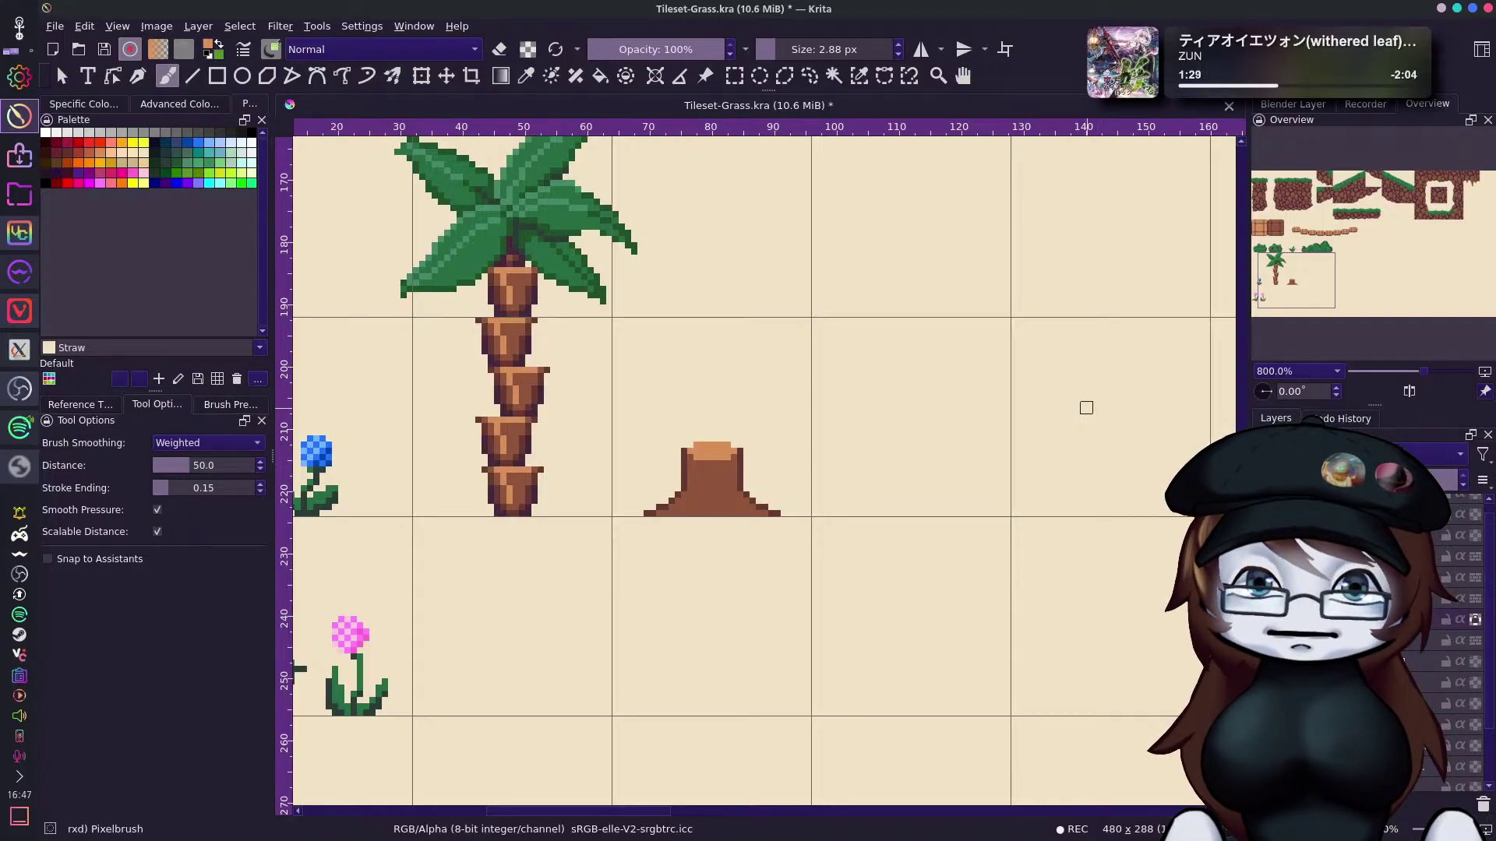
# Erase the whole repainted stump beside the palm and switch the brush back from erasing to painting.
pyautogui.click(498, 49)
pyautogui.moveTo(690, 460)
pyautogui.mouseDown()
pyautogui.moveTo(714, 400)
pyautogui.moveTo(741, 411)
pyautogui.moveTo(741, 550)
pyautogui.moveTo(661, 504)
pyautogui.moveTo(641, 515)
pyautogui.mouseUp()
pyautogui.moveTo(1423, 372); pyautogui.dragTo(1418, 373)
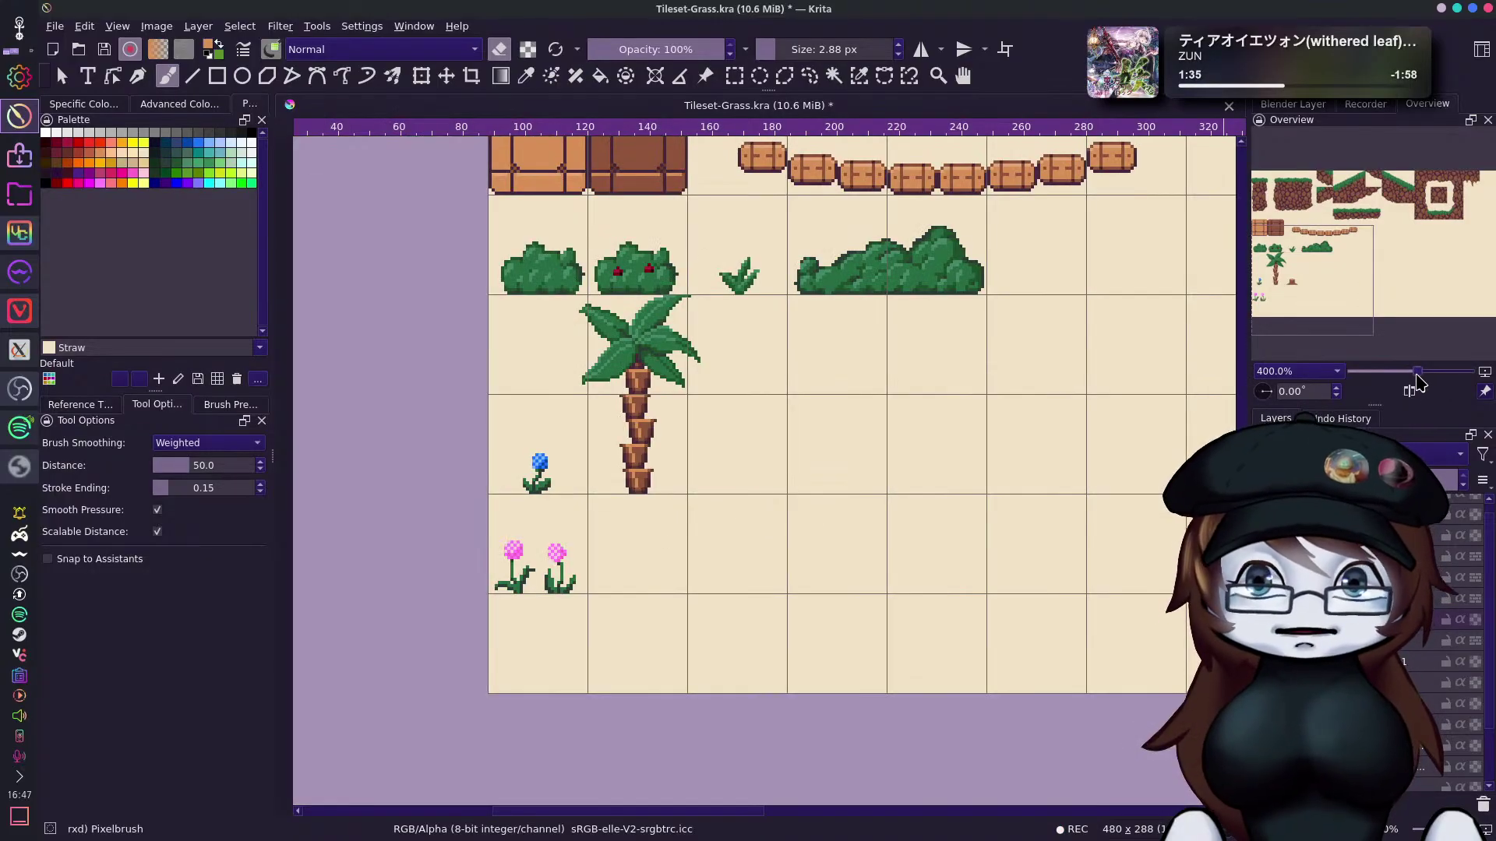
pyautogui.moveTo(1325, 257); pyautogui.dragTo(1366, 223)
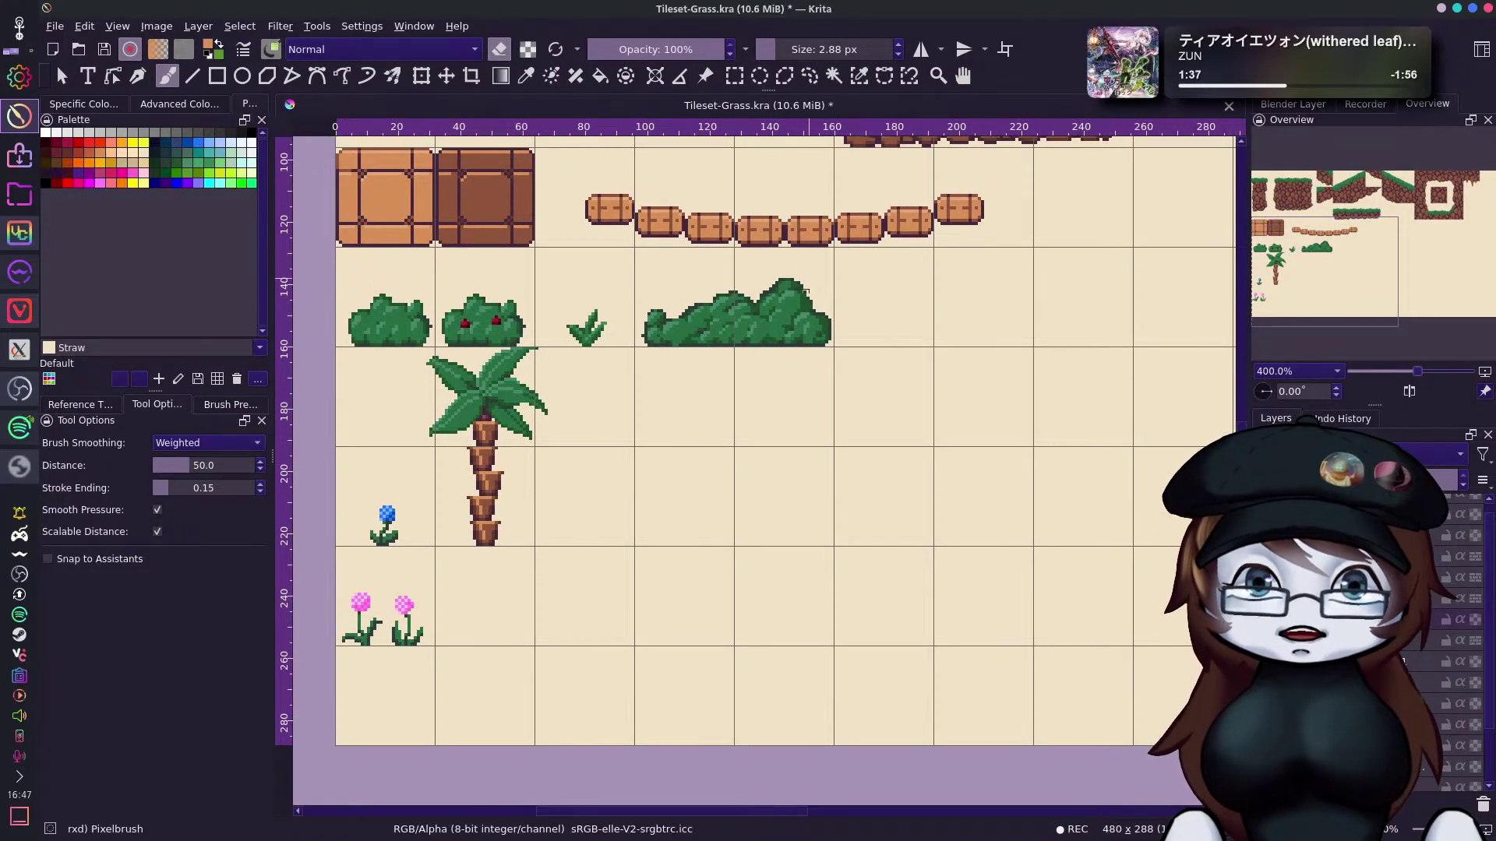
pyautogui.press('e')
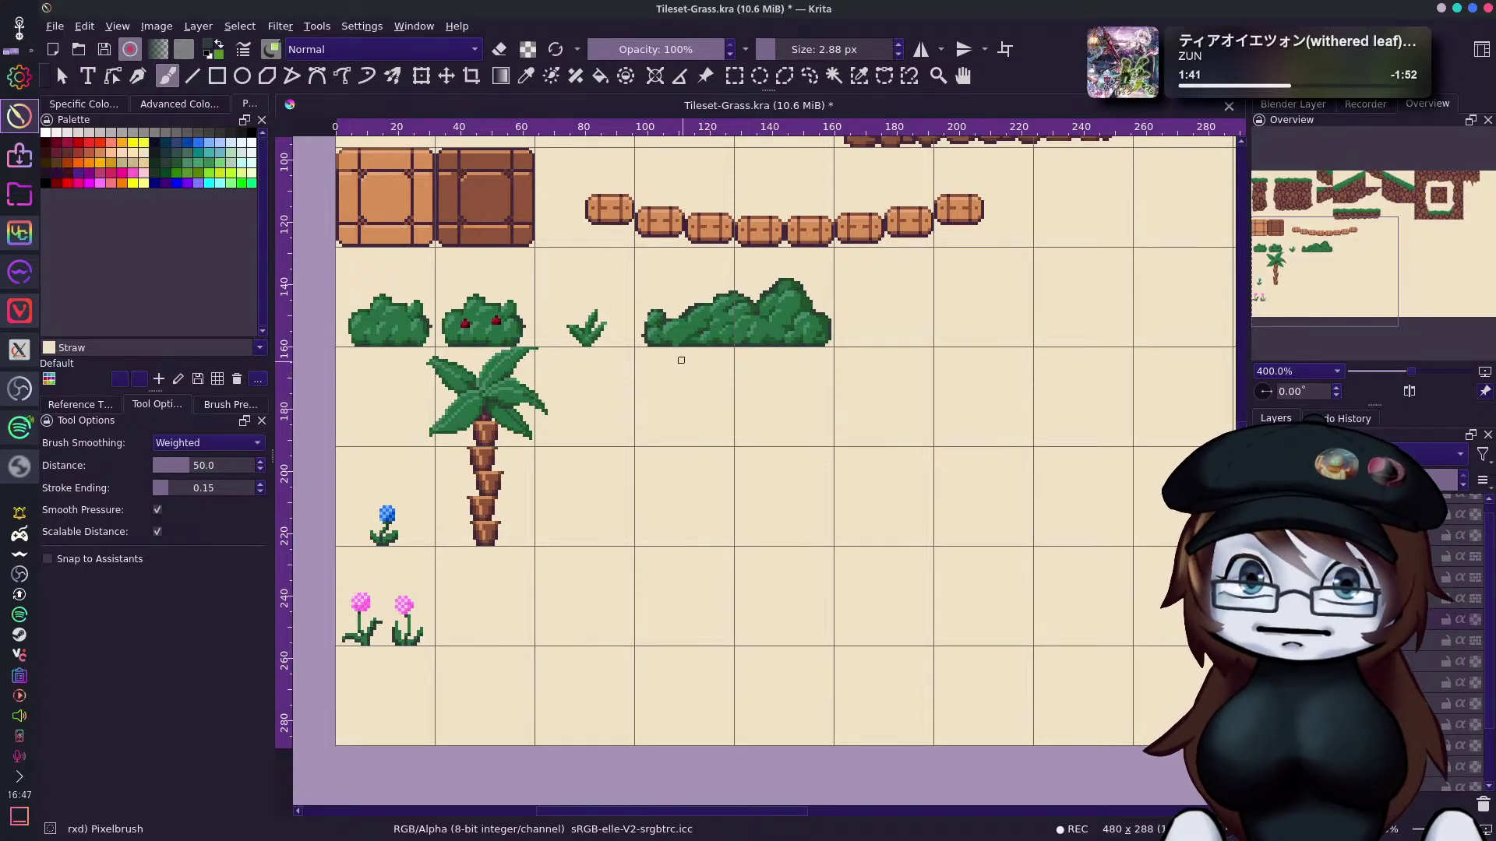
# Draw a filled dark-green rectangle, 24 px wide and 85 px high with 3 px corner rounding, below the large bush.
pyautogui.click(218, 78)
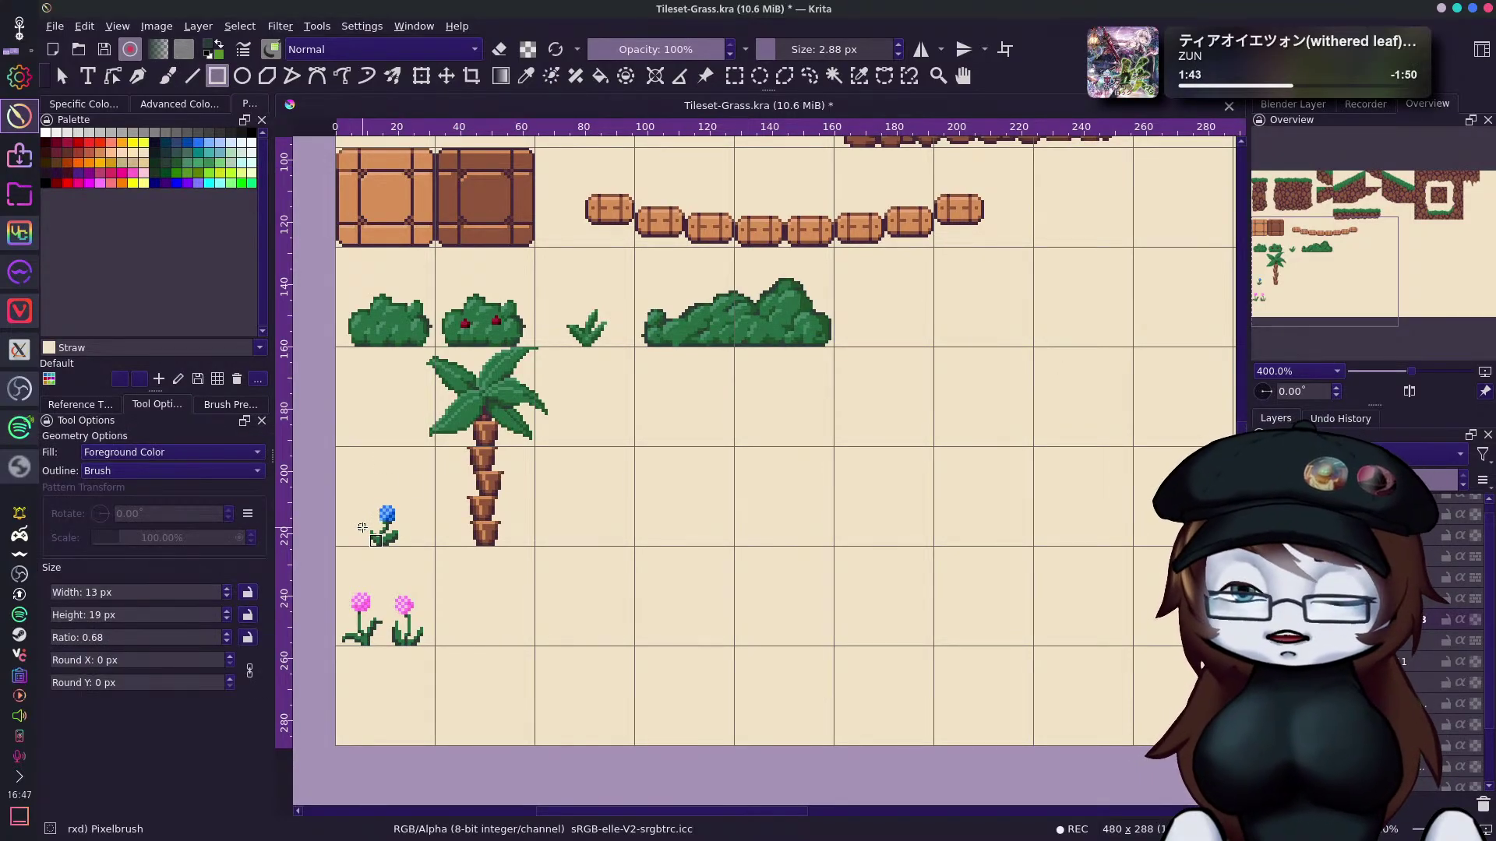
pyautogui.click(229, 656)
pyautogui.click(229, 657)
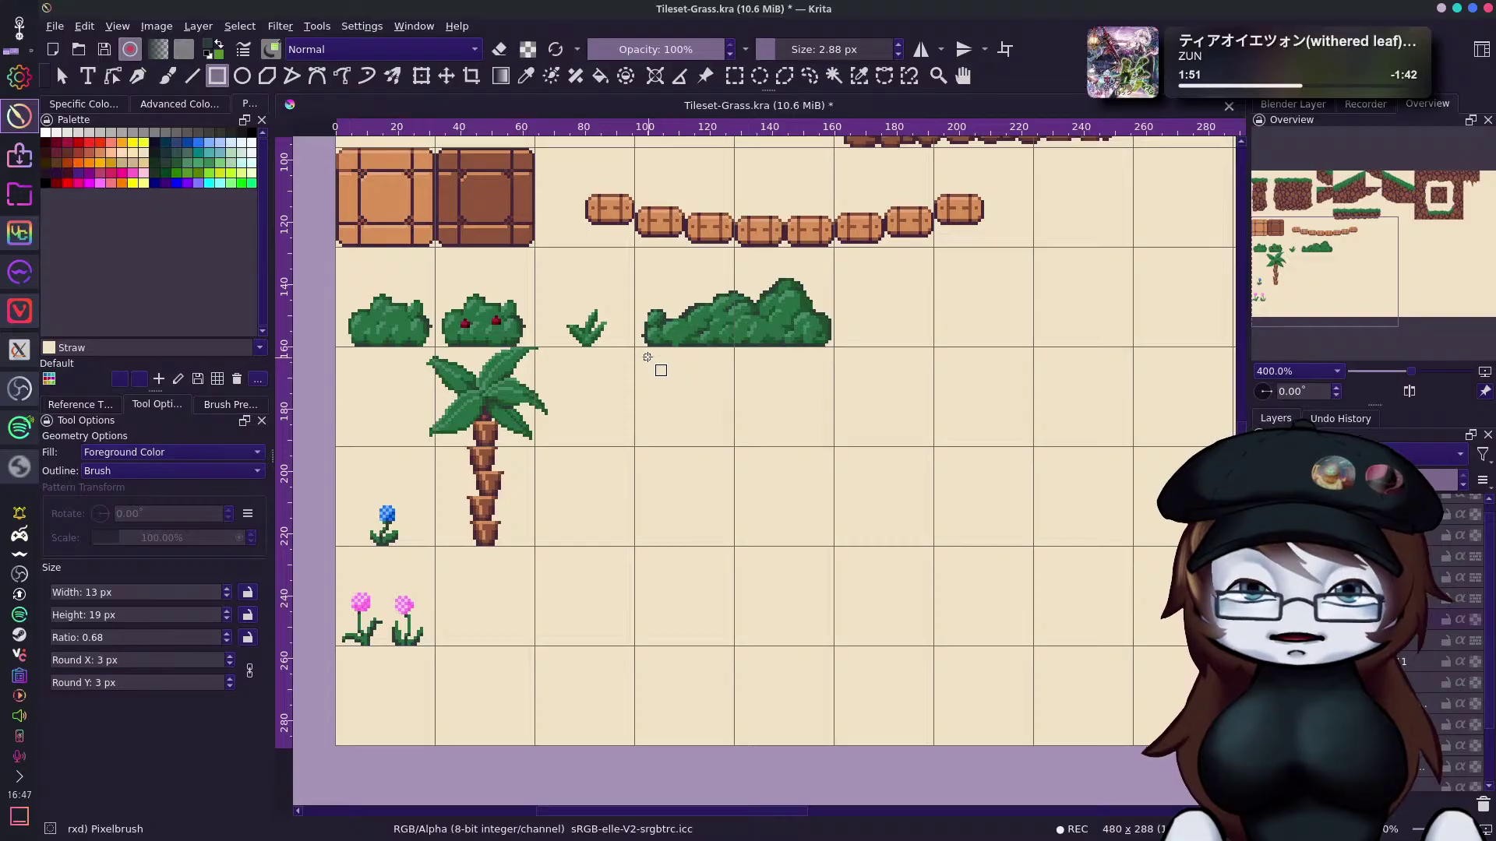
pyautogui.moveTo(646, 356); pyautogui.dragTo(721, 620)
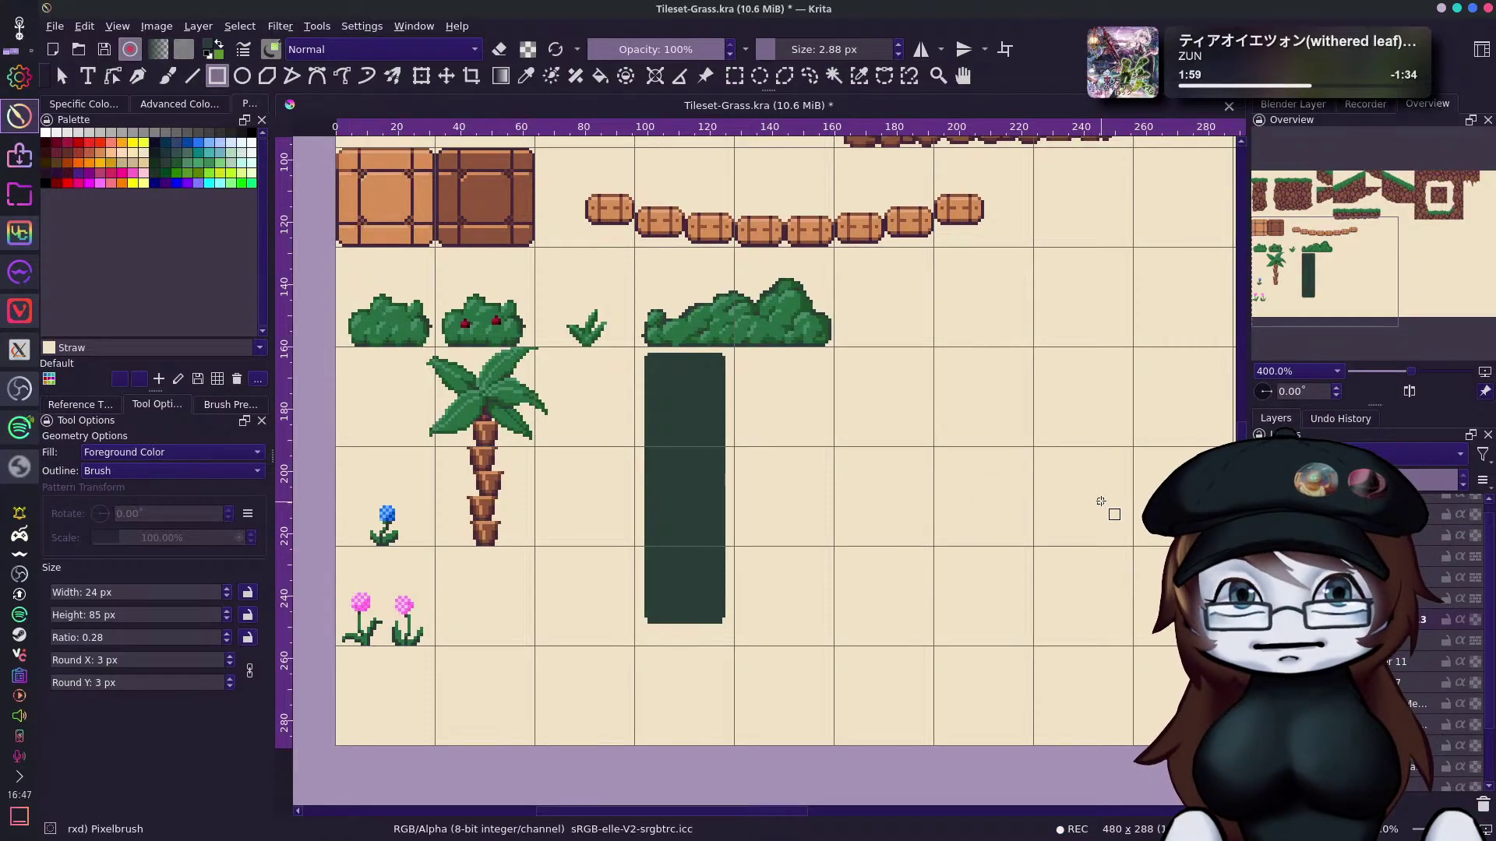
pyautogui.scroll(2, 1320, 279)
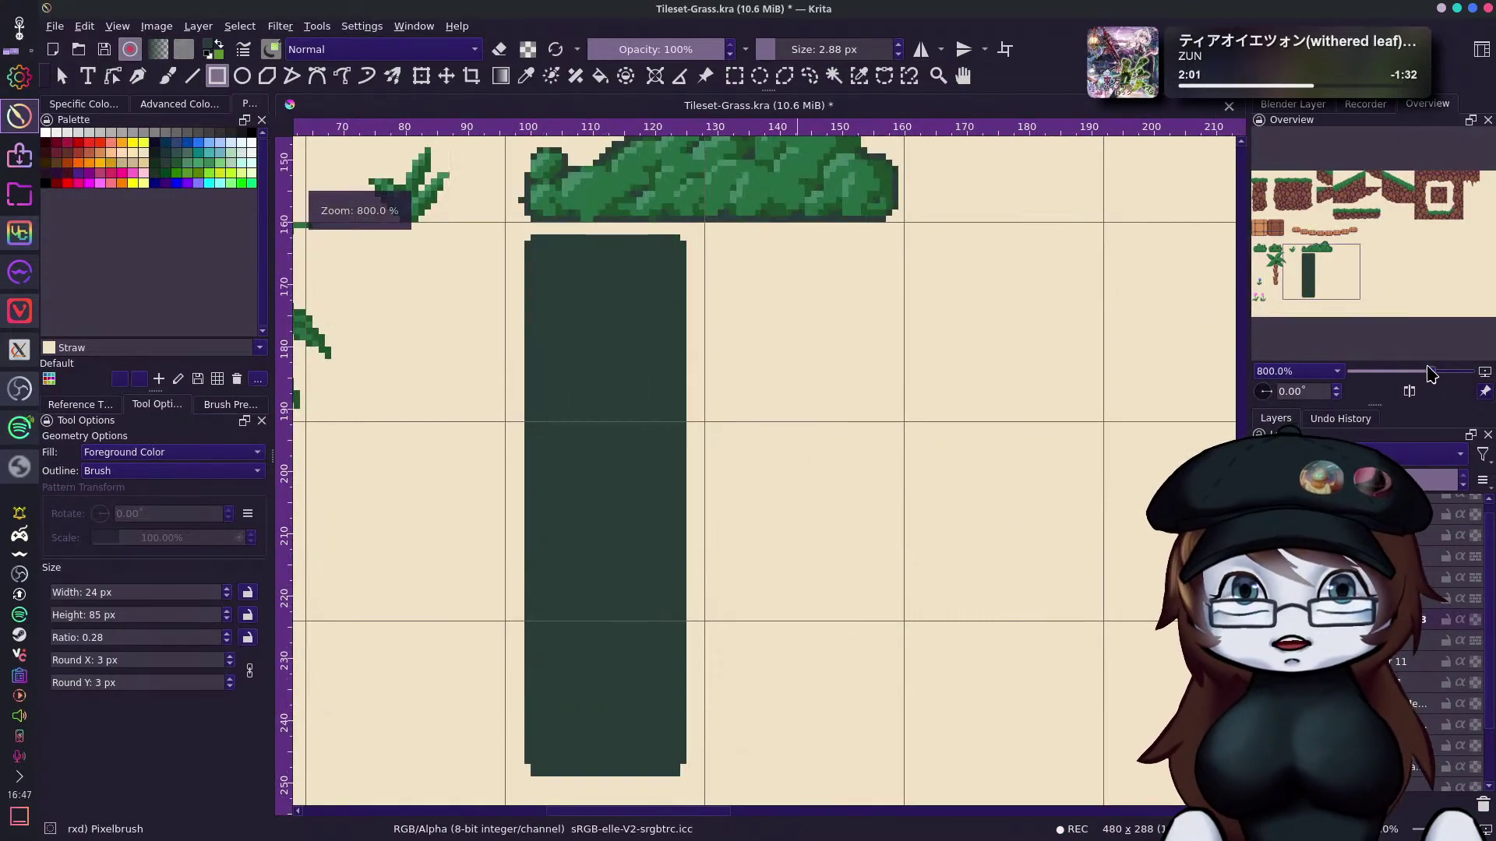
pyautogui.moveTo(1321, 279); pyautogui.dragTo(1312, 281)
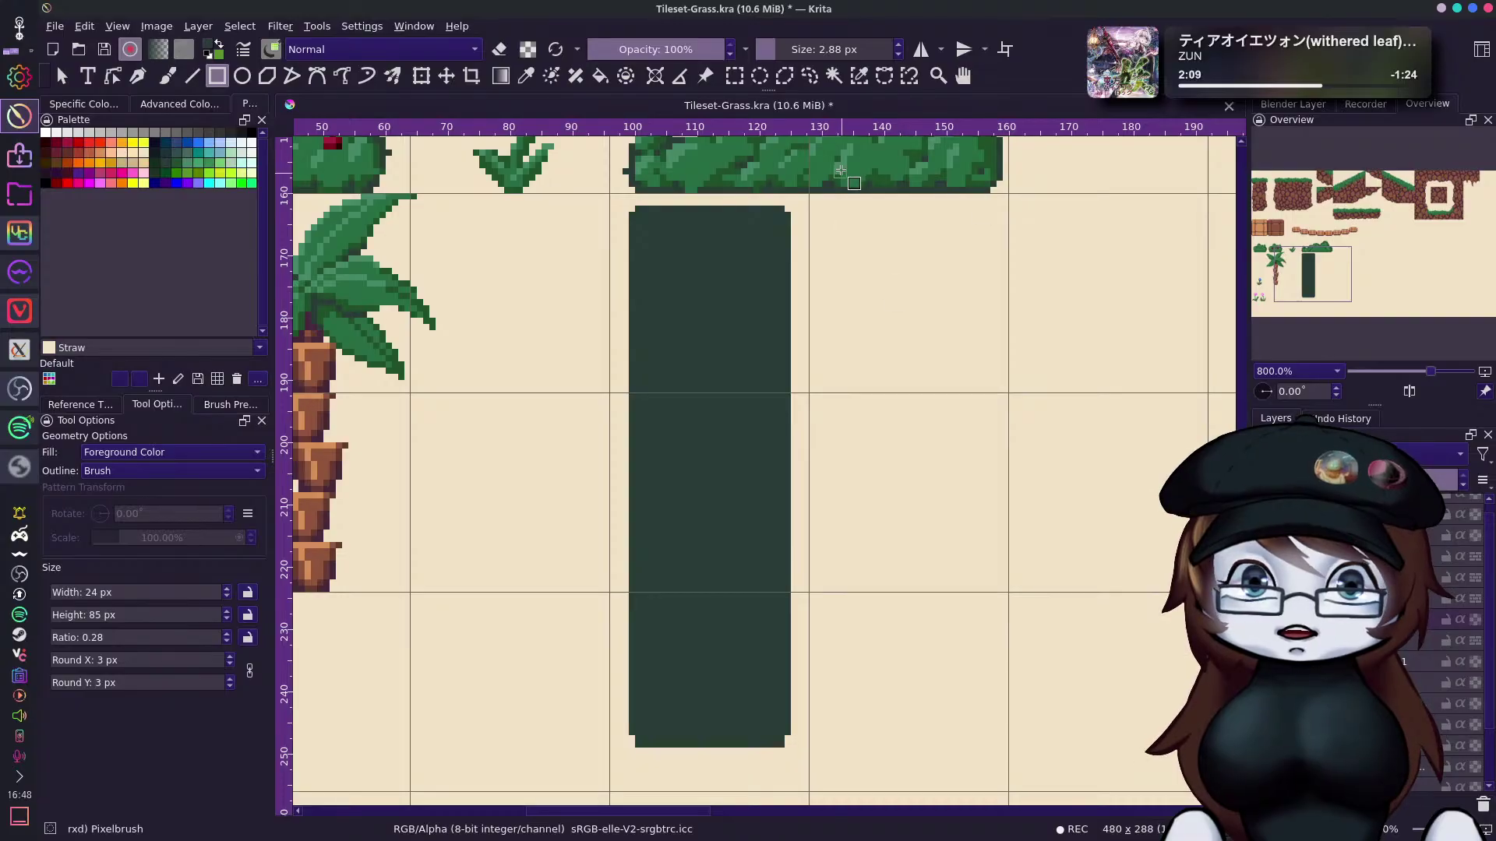
# Try the 4 px Leafbrush with short foliage strokes on the upper part of the dark-green rectangle.
pyautogui.press('b')
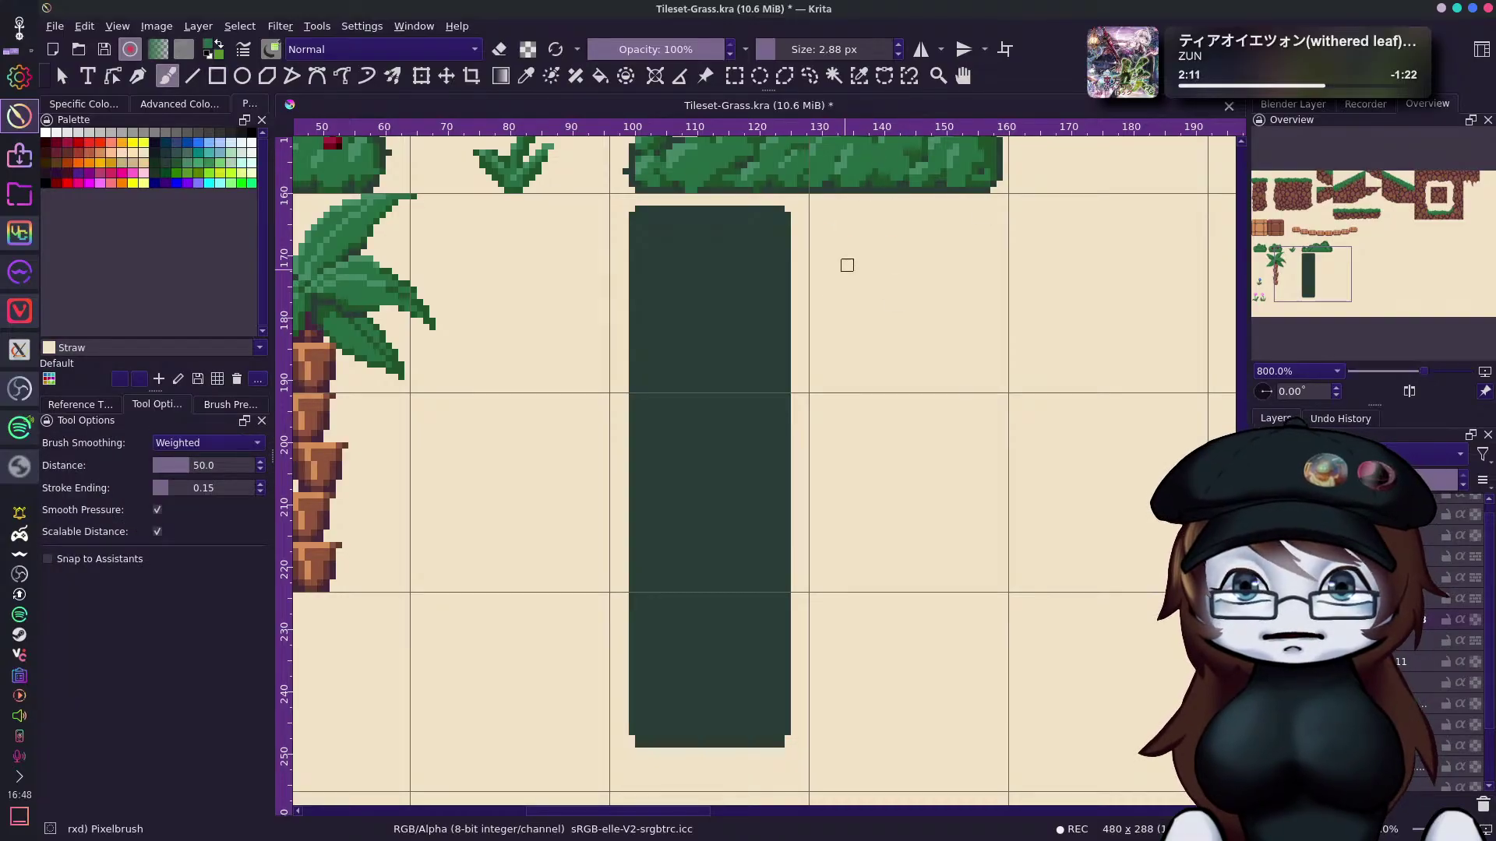
pyautogui.rightClick(1006, 420)
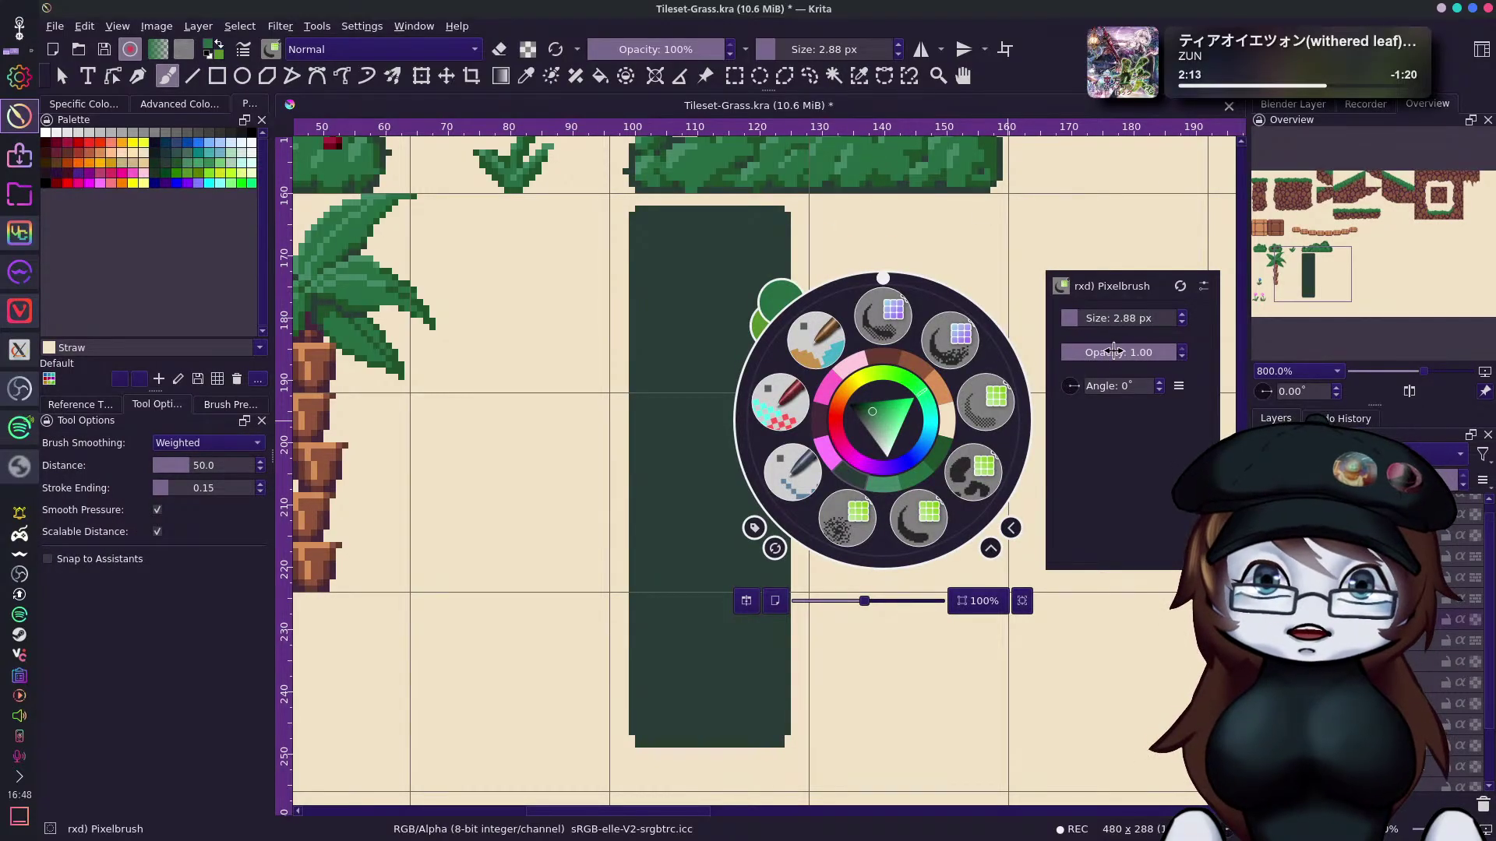
pyautogui.click(997, 518)
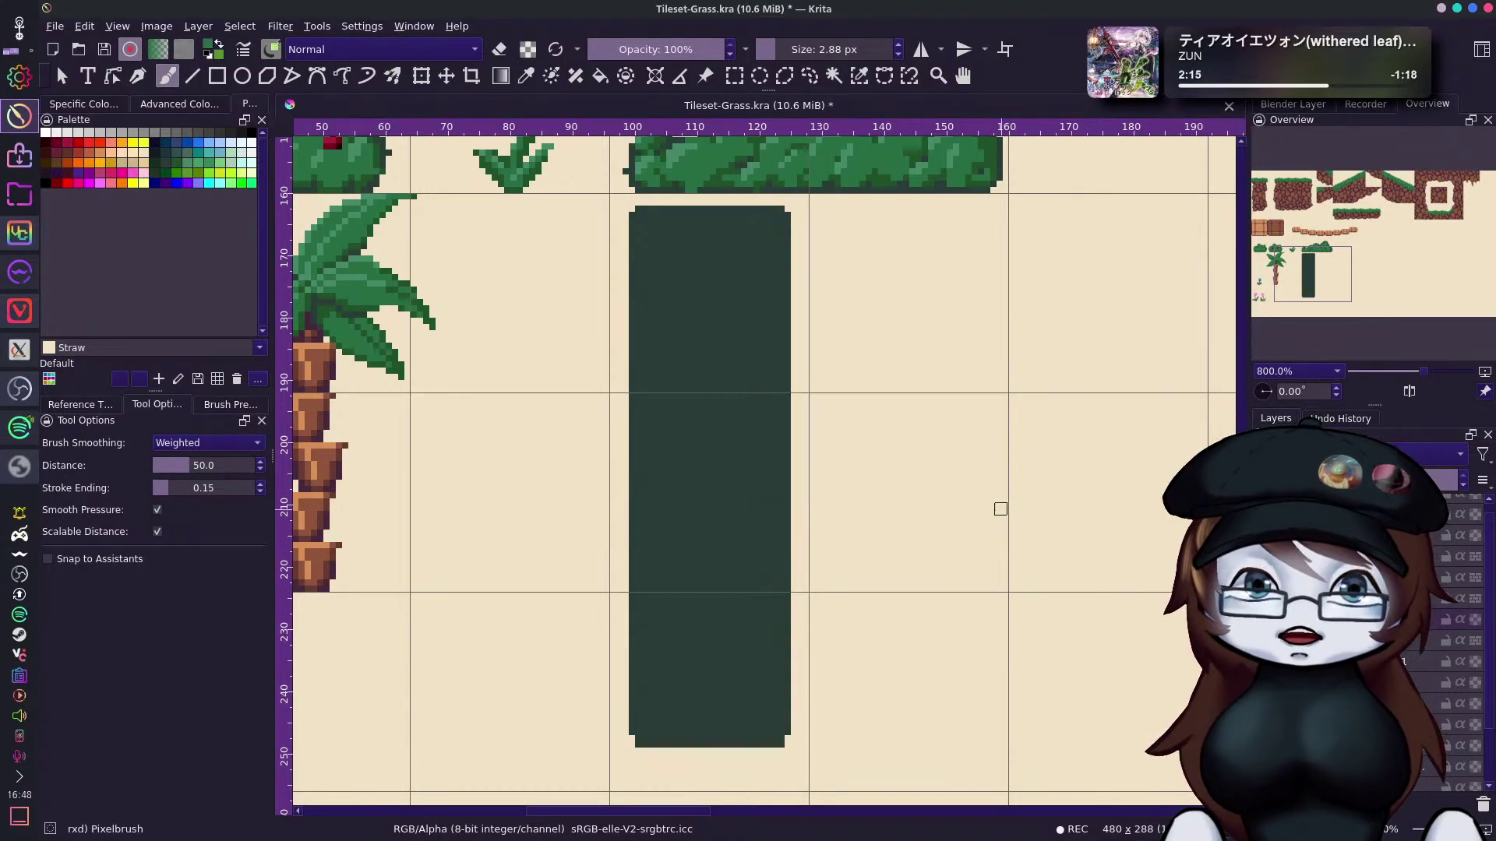
pyautogui.click(231, 404)
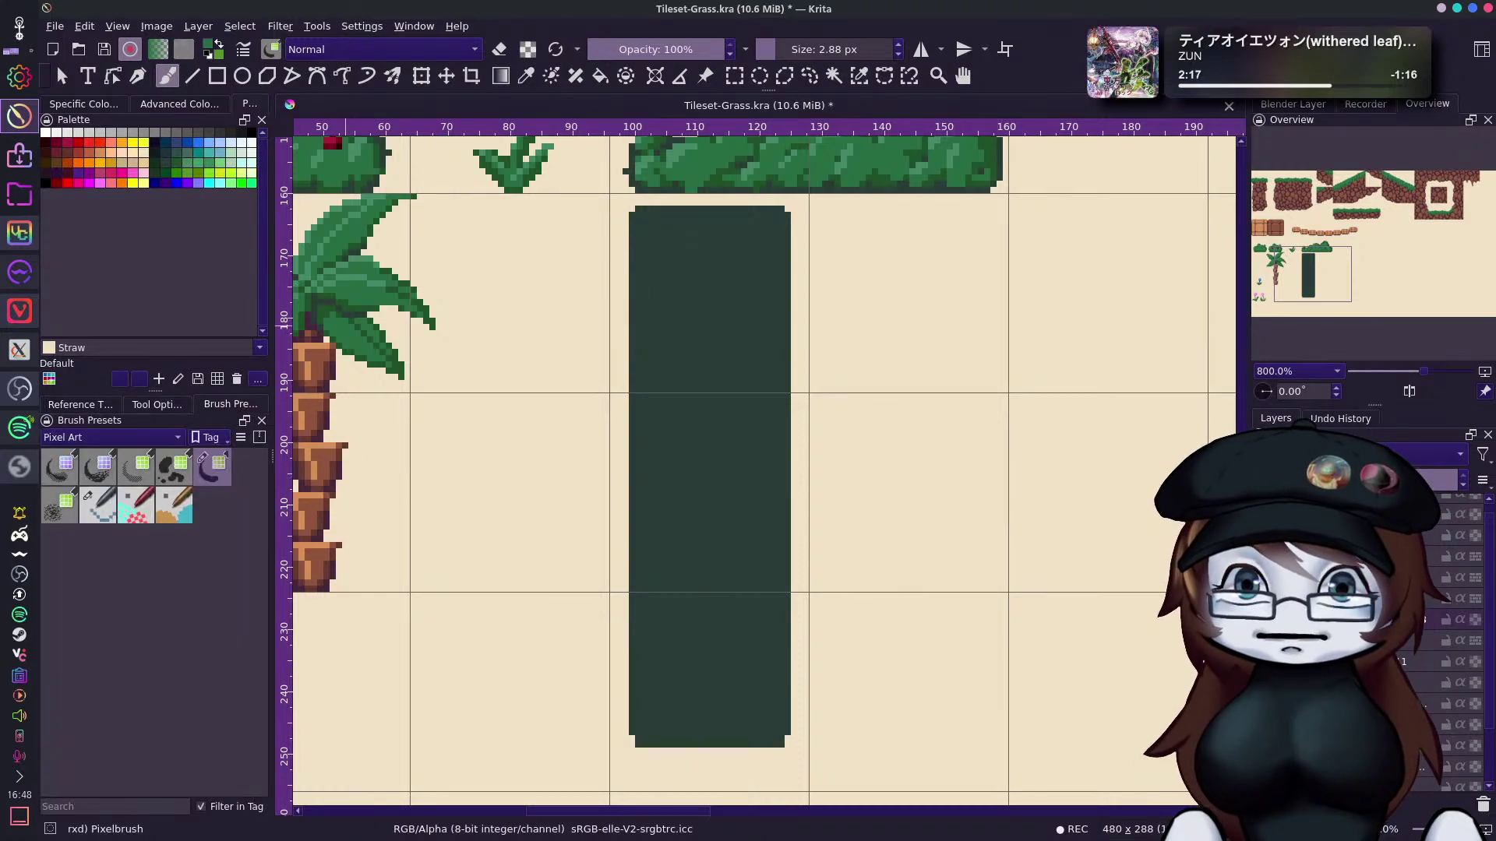
pyautogui.click(271, 49)
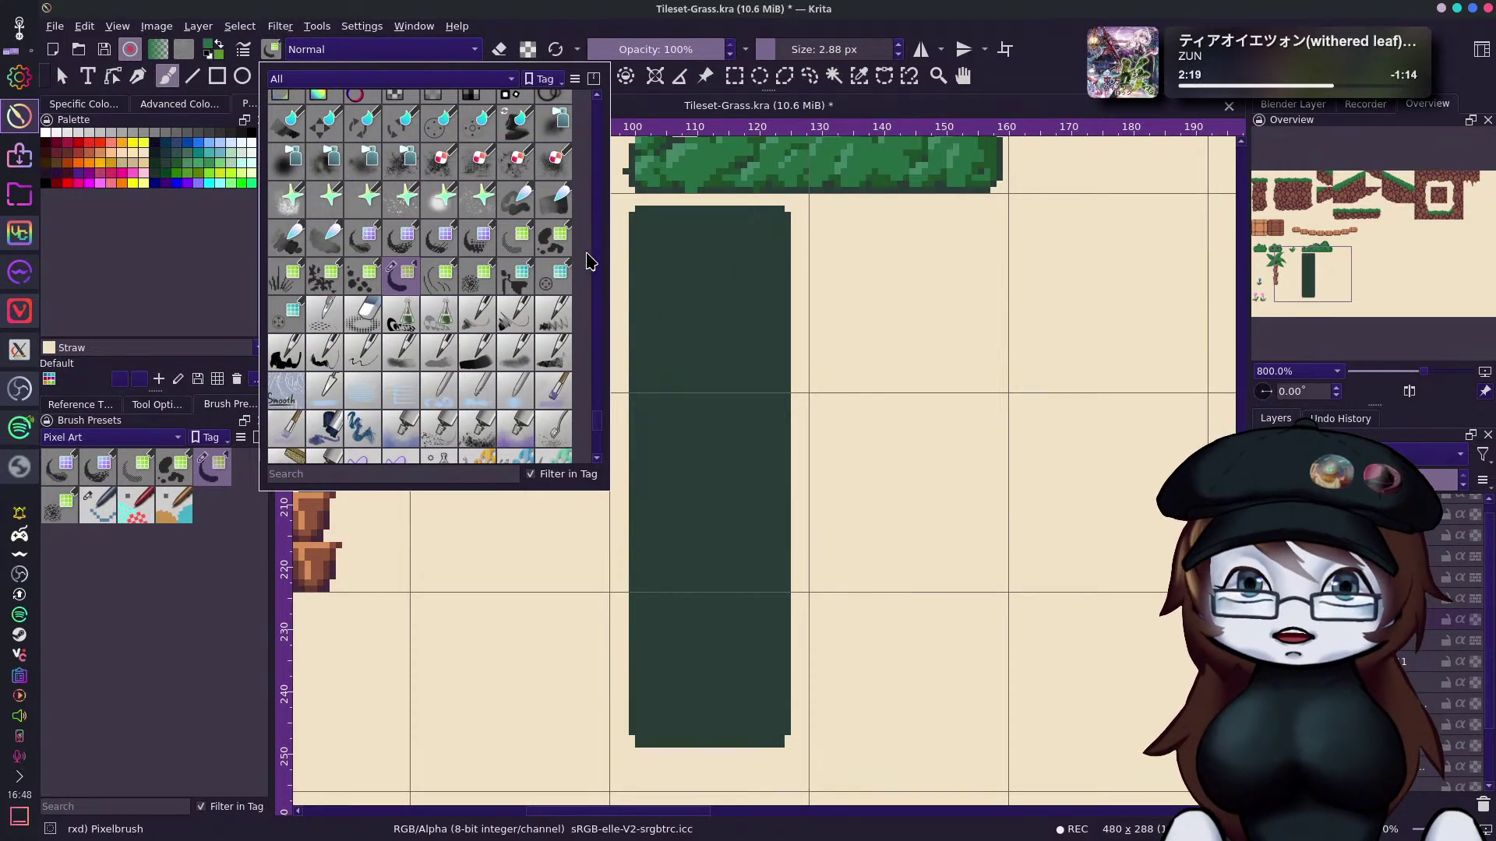
pyautogui.click(326, 288)
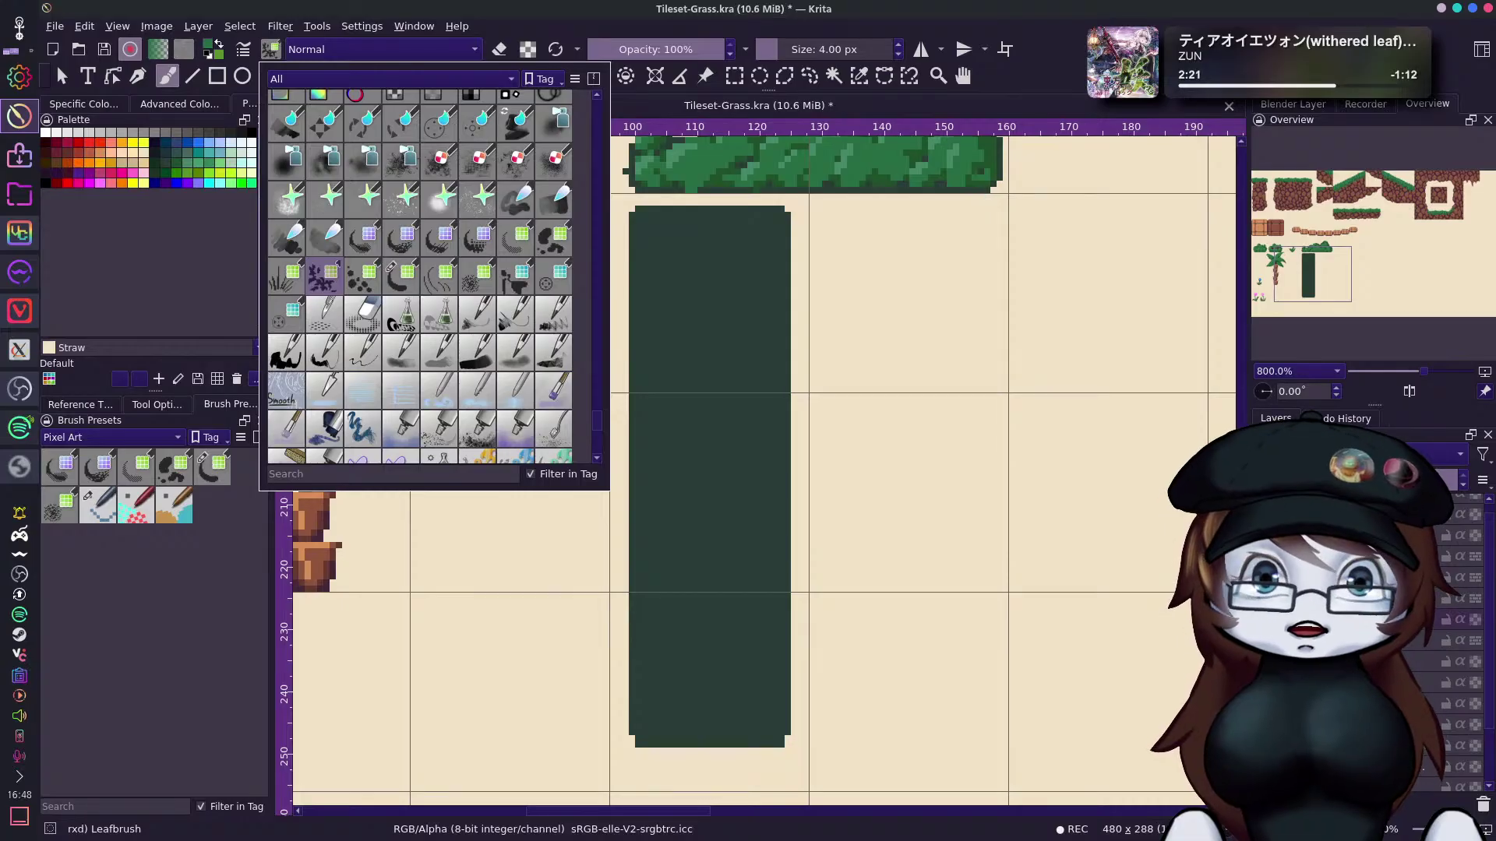
pyautogui.click(923, 212)
pyautogui.moveTo(713, 290); pyautogui.dragTo(735, 250)
pyautogui.moveTo(674, 368); pyautogui.dragTo(676, 307)
pyautogui.hotkey('ctrl', 'z')
pyautogui.hotkey('ctrl', 'z')
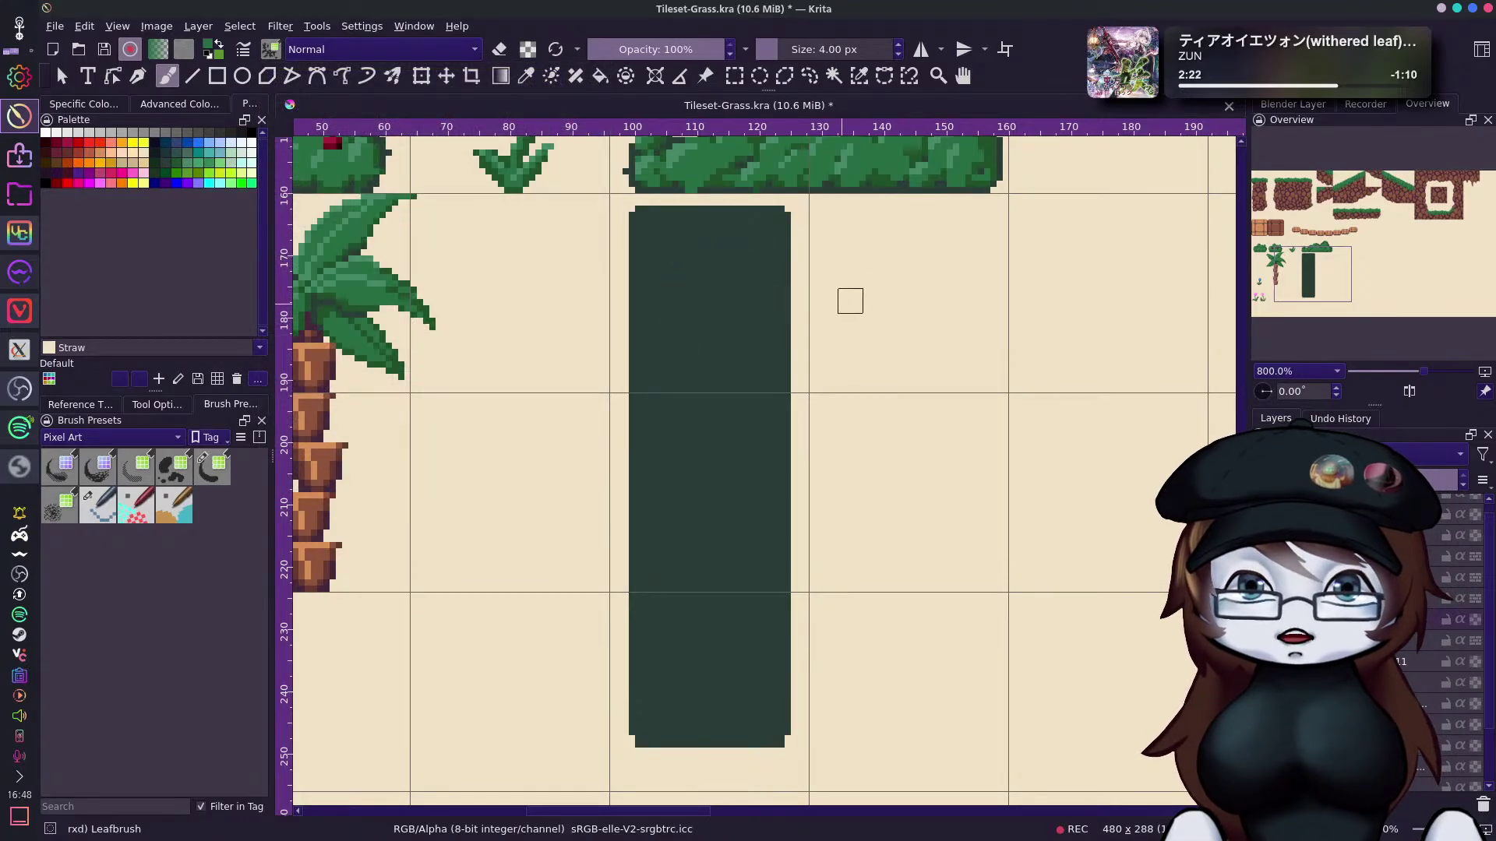
# Try the Leafbrush at 6.02 px, painting a green leaf mass over the top of the dark rectangle.
pyautogui.moveTo(773, 49); pyautogui.dragTo(781, 44)
pyautogui.moveTo(657, 217)
pyautogui.mouseDown()
pyautogui.moveTo(632, 244)
pyautogui.moveTo(664, 227)
pyautogui.moveTo(643, 263)
pyautogui.moveTo(693, 258)
pyautogui.moveTo(694, 305)
pyautogui.moveTo(685, 274)
pyautogui.moveTo(765, 226)
pyautogui.moveTo(655, 245)
pyautogui.moveTo(683, 275)
pyautogui.moveTo(752, 230)
pyautogui.moveTo(665, 233)
pyautogui.moveTo(636, 276)
pyautogui.moveTo(684, 247)
pyautogui.moveTo(703, 255)
pyautogui.moveTo(641, 323)
pyautogui.moveTo(652, 227)
pyautogui.moveTo(624, 303)
pyautogui.moveTo(641, 349)
pyautogui.moveTo(722, 301)
pyautogui.moveTo(665, 348)
pyautogui.moveTo(767, 304)
pyautogui.mouseUp()
pyautogui.hotkey('ctrl', 'z')
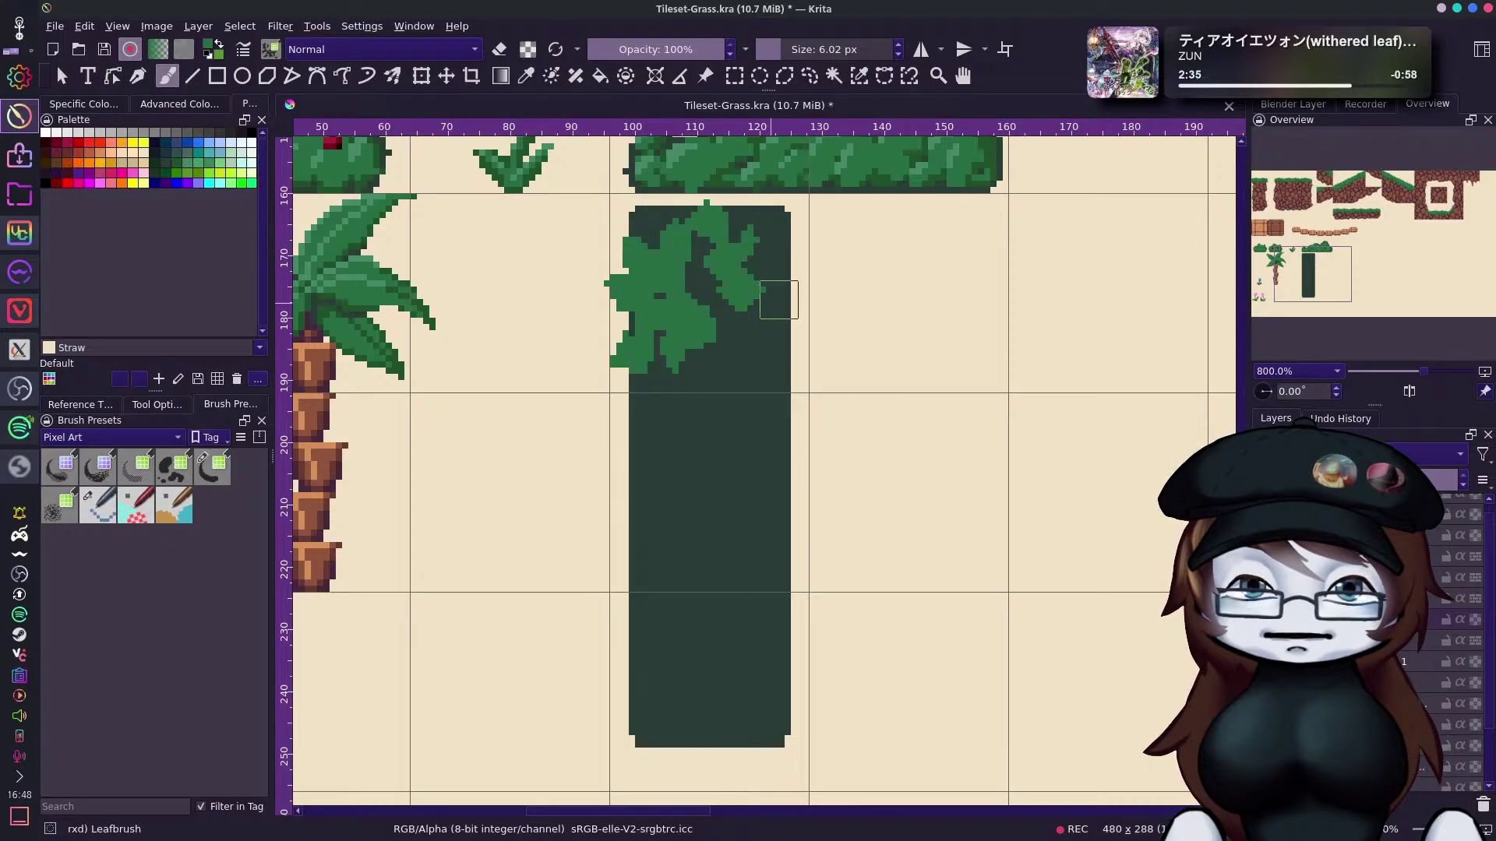
pyautogui.hotkey('ctrl', 'z')
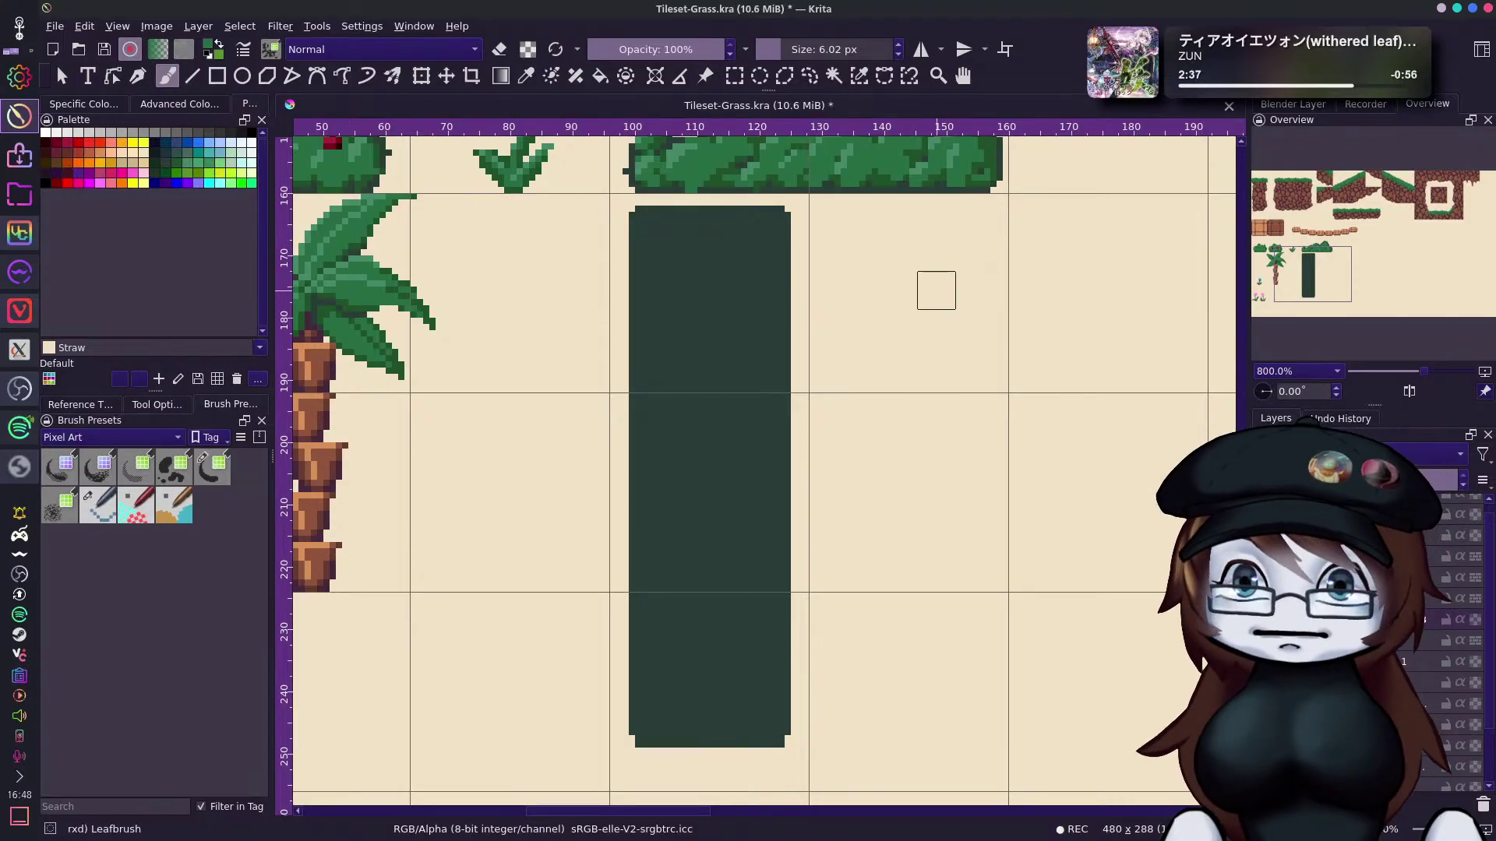
# Try the 10 px Pebblebrush with a few green dabs near the top of the dark rectangle.
pyautogui.click(270, 49)
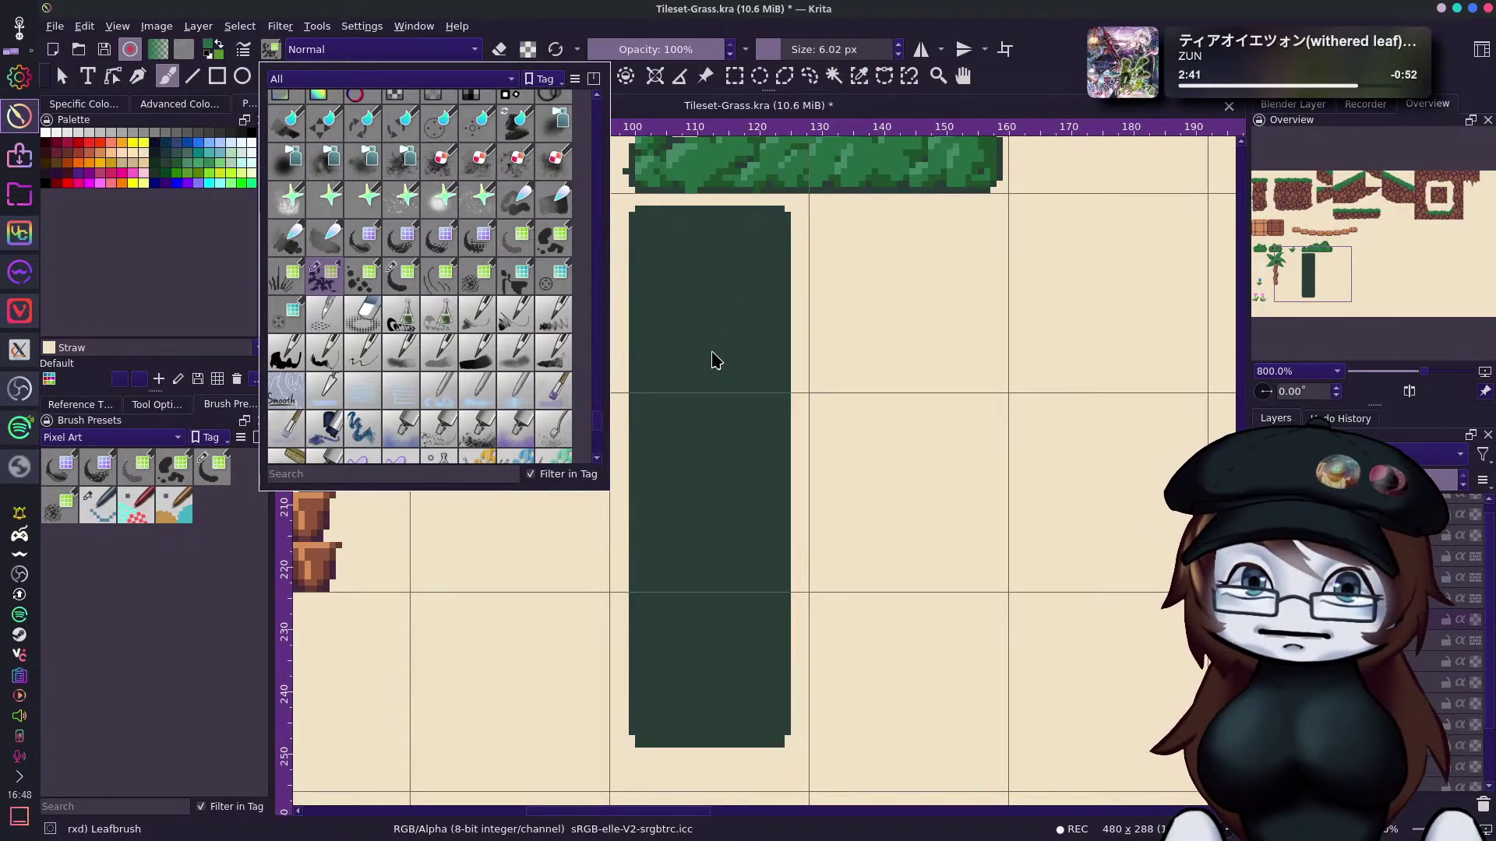
pyautogui.click(363, 276)
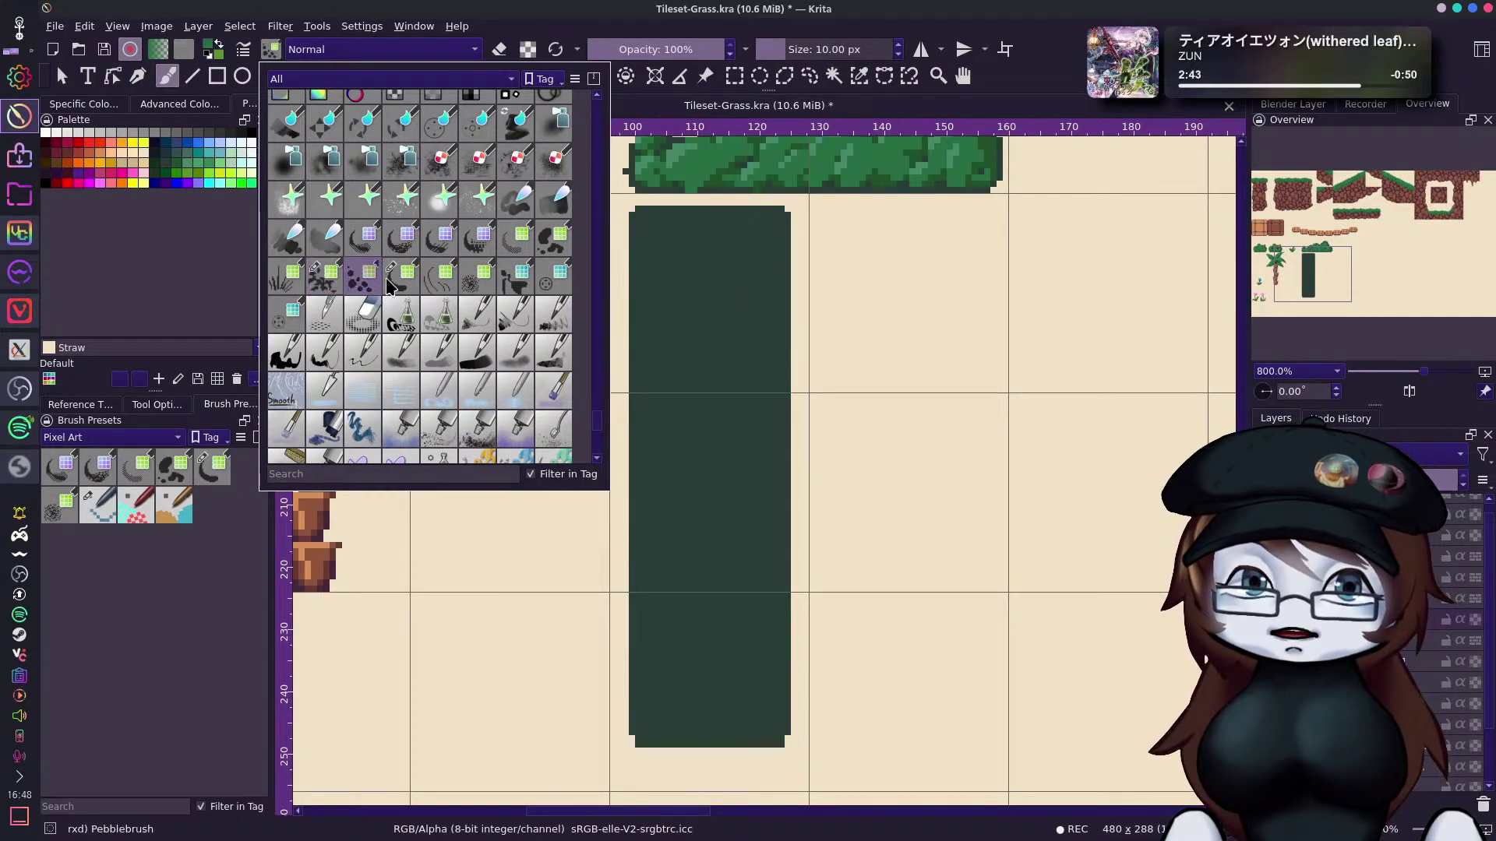
pyautogui.click(722, 250)
pyautogui.click(672, 267)
pyautogui.click(668, 333)
pyautogui.moveTo(746, 266)
pyautogui.mouseDown()
pyautogui.moveTo(673, 258)
pyautogui.moveTo(640, 248)
pyautogui.mouseUp()
pyautogui.hotkey('ctrl', 'z')
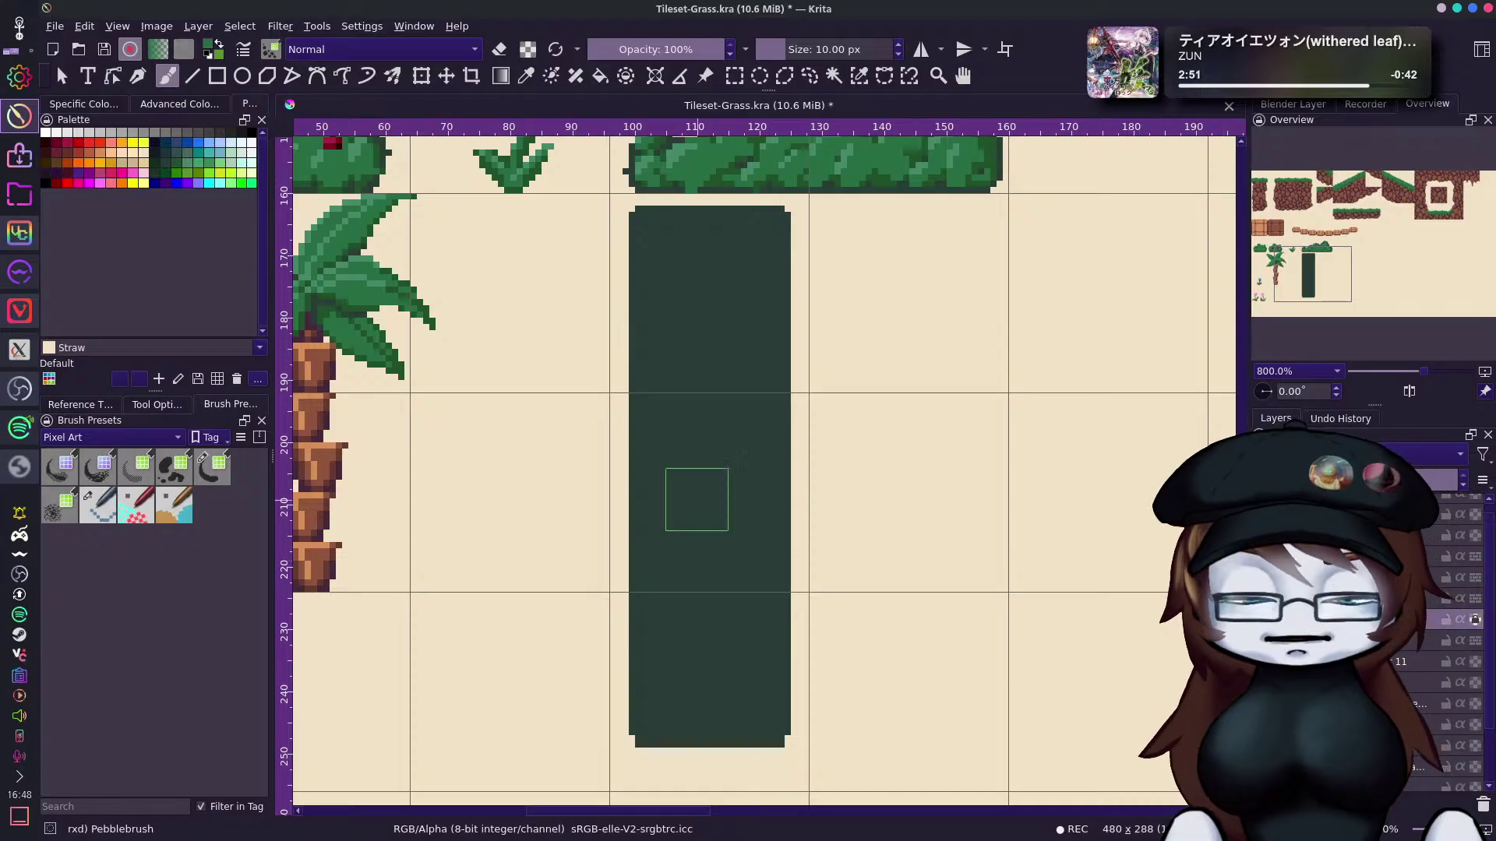
# Paint medium-green foliage clumps over the upper two thirds of the dark rectangle with the 10 px Pebblebrush, keeping inside its outline.
pyautogui.moveTo(654, 205)
pyautogui.mouseDown()
pyautogui.moveTo(629, 244)
pyautogui.moveTo(665, 253)
pyautogui.moveTo(712, 233)
pyautogui.moveTo(717, 257)
pyautogui.moveTo(732, 211)
pyautogui.moveTo(761, 236)
pyautogui.moveTo(652, 348)
pyautogui.moveTo(665, 239)
pyautogui.moveTo(627, 342)
pyautogui.moveTo(683, 319)
pyautogui.moveTo(688, 367)
pyautogui.moveTo(648, 410)
pyautogui.moveTo(733, 317)
pyautogui.moveTo(753, 213)
pyautogui.moveTo(734, 315)
pyautogui.mouseUp()
pyautogui.moveTo(770, 314)
pyautogui.mouseDown()
pyautogui.moveTo(766, 376)
pyautogui.moveTo(674, 434)
pyautogui.moveTo(698, 354)
pyautogui.mouseUp()
pyautogui.moveTo(742, 431); pyautogui.dragTo(671, 473)
pyautogui.moveTo(740, 397); pyautogui.dragTo(779, 384)
pyautogui.moveTo(633, 538)
pyautogui.mouseDown()
pyautogui.moveTo(628, 549)
pyautogui.moveTo(645, 538)
pyautogui.mouseUp()
pyautogui.moveTo(721, 450)
pyautogui.mouseDown()
pyautogui.moveTo(743, 441)
pyautogui.moveTo(746, 461)
pyautogui.mouseUp()
pyautogui.click(675, 545)
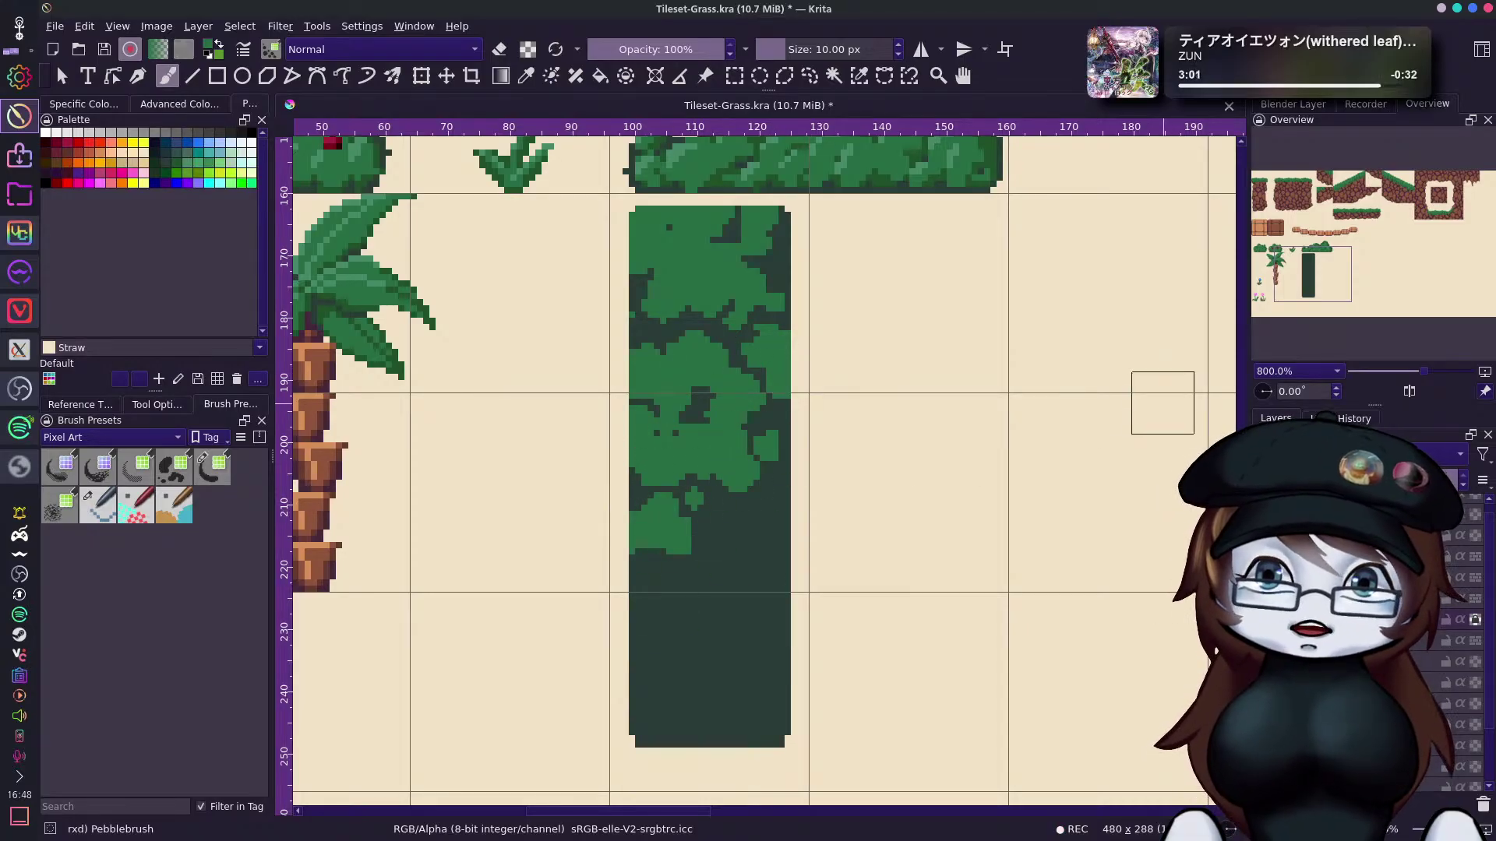
# Undo all the medium-green clumps back to the plain dark-green rectangle.
pyautogui.hotkey('ctrl', 'z')
pyautogui.hotkey('ctrl', 'z')
pyautogui.hotkey('ctrl', 'z')
pyautogui.hotkey('ctrl', 'z')
pyautogui.hotkey('ctrl', 'z')
pyautogui.hotkey('ctrl', 'z')
pyautogui.hotkey('ctrl', 'z')
pyautogui.hotkey('ctrl', 'z')
pyautogui.hotkey('ctrl', 'z')
pyautogui.hotkey('ctrl', 'z')
pyautogui.hotkey('ctrl', 'z')
pyautogui.hotkey('ctrl', 'z')
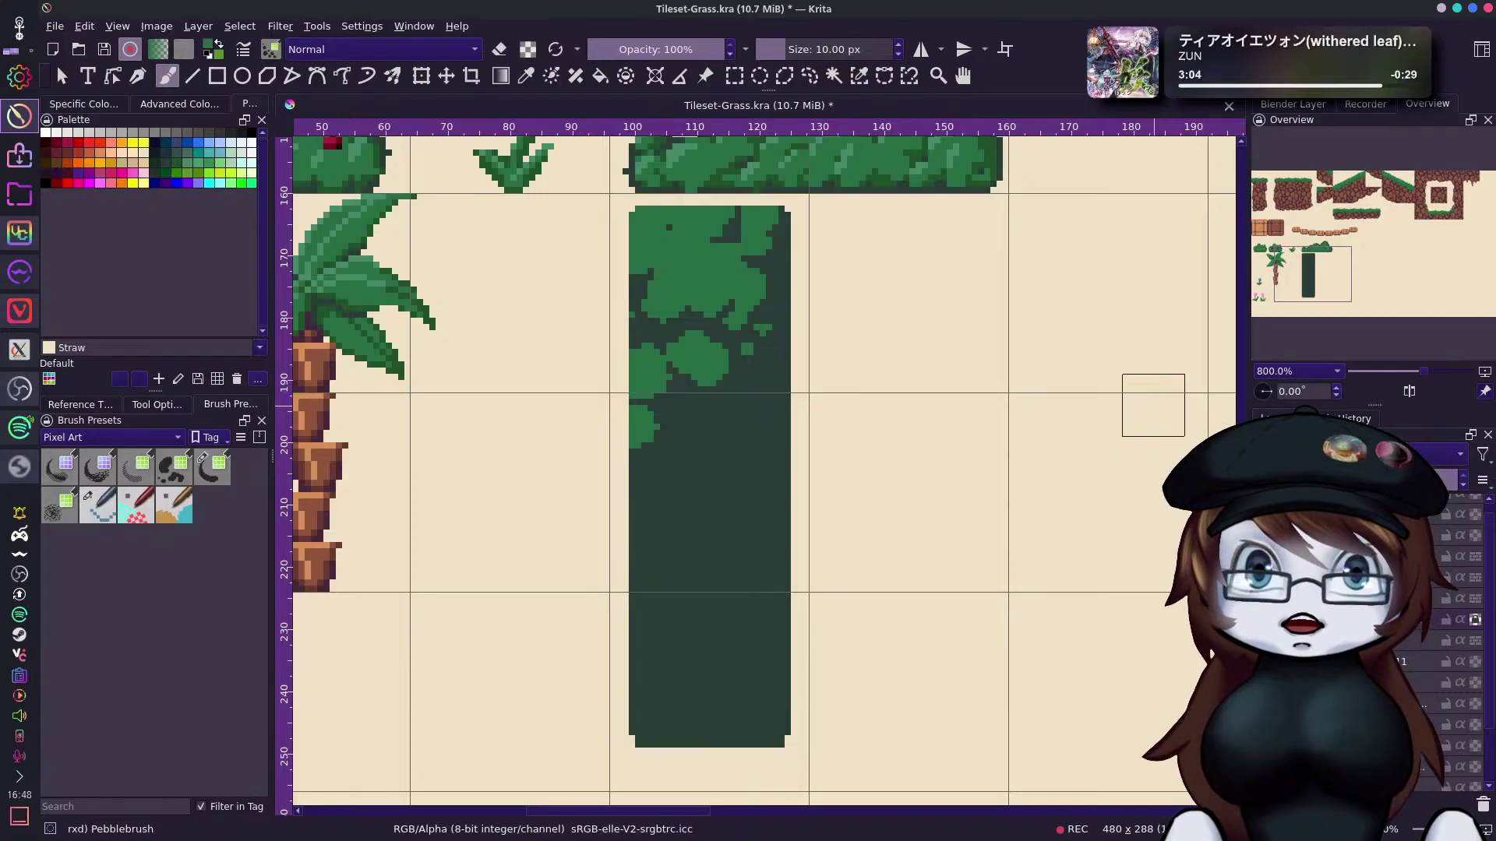
pyautogui.hotkey('ctrl', 'z')
pyautogui.hotkey('ctrl', 'z')
pyautogui.hotkey('ctrl', 'z')
pyautogui.hotkey('ctrl', 'z')
pyautogui.hotkey('ctrl', 'z')
pyautogui.hotkey('ctrl', 'z')
pyautogui.hotkey('ctrl', 'z')
pyautogui.hotkey('ctrl', 'z')
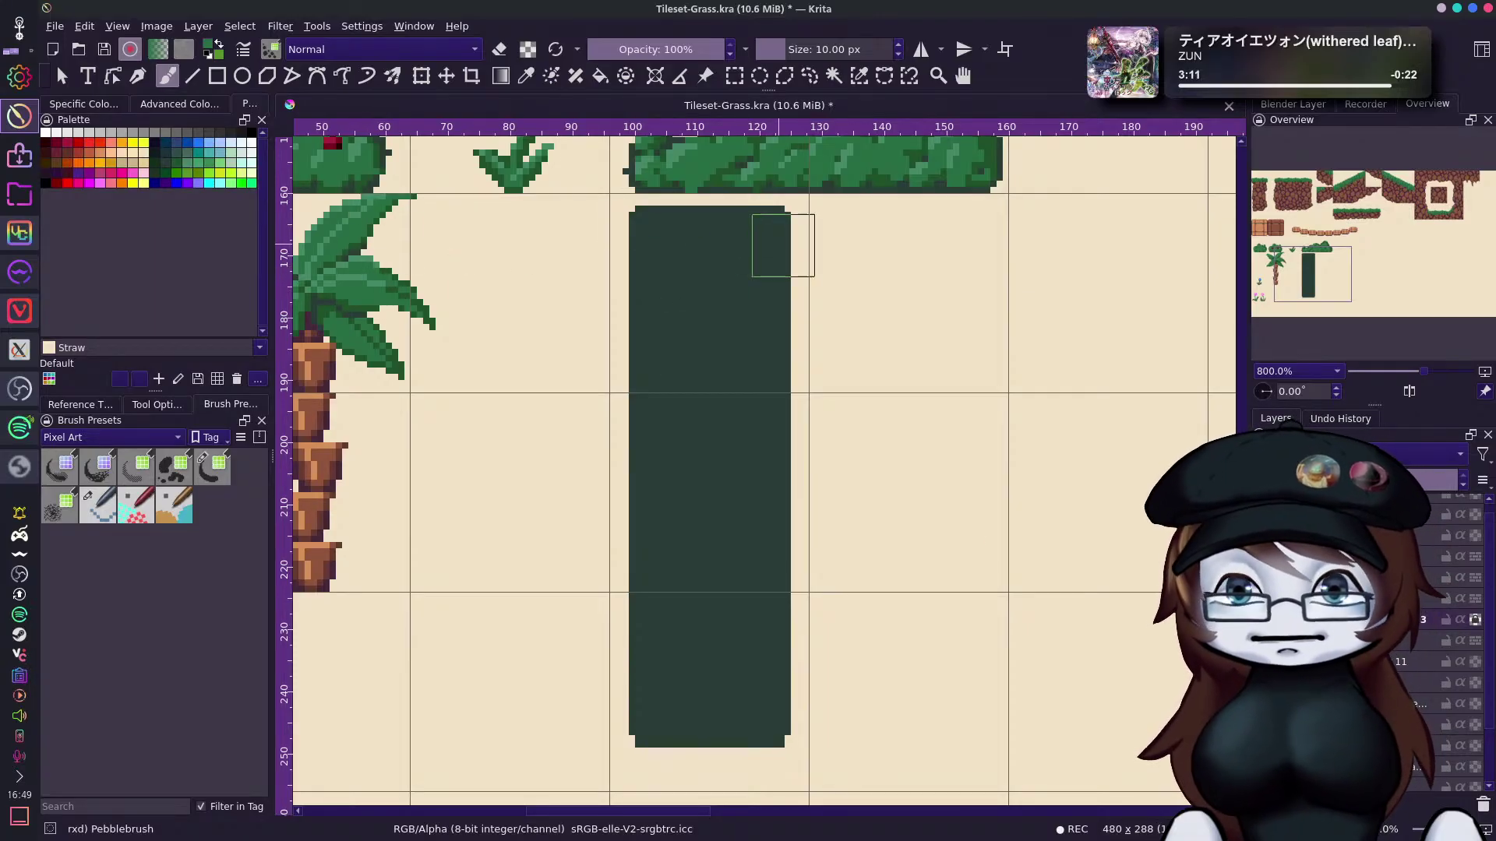
# Cover the whole rectangle with a deep-green Pebblebrush texture at 7 px, leaving dark gaps and a dark edge.
pyautogui.moveTo(734, 277); pyautogui.dragTo(657, 359)
pyautogui.hotkey('ctrl', 'z')
pyautogui.moveTo(710, 237)
pyautogui.mouseDown()
pyautogui.moveTo(632, 284)
pyautogui.moveTo(714, 208)
pyautogui.moveTo(693, 219)
pyautogui.moveTo(746, 219)
pyautogui.moveTo(634, 310)
pyautogui.moveTo(737, 227)
pyautogui.moveTo(641, 375)
pyautogui.moveTo(769, 238)
pyautogui.moveTo(650, 391)
pyautogui.moveTo(701, 249)
pyautogui.moveTo(701, 315)
pyautogui.moveTo(769, 328)
pyautogui.moveTo(749, 374)
pyautogui.moveTo(749, 250)
pyautogui.moveTo(738, 372)
pyautogui.moveTo(755, 457)
pyautogui.moveTo(763, 244)
pyautogui.moveTo(750, 405)
pyautogui.moveTo(768, 281)
pyautogui.moveTo(762, 395)
pyautogui.moveTo(702, 346)
pyautogui.moveTo(685, 400)
pyautogui.moveTo(627, 449)
pyautogui.moveTo(757, 393)
pyautogui.moveTo(656, 530)
pyautogui.moveTo(727, 496)
pyautogui.moveTo(683, 440)
pyautogui.moveTo(716, 432)
pyautogui.moveTo(650, 558)
pyautogui.mouseUp()
pyautogui.tripleClick(898, 54)
pyautogui.moveTo(721, 465)
pyautogui.mouseDown()
pyautogui.moveTo(709, 522)
pyautogui.moveTo(785, 450)
pyautogui.moveTo(759, 470)
pyautogui.moveTo(764, 506)
pyautogui.moveTo(668, 593)
pyautogui.moveTo(749, 452)
pyautogui.moveTo(670, 533)
pyautogui.moveTo(638, 480)
pyautogui.moveTo(667, 466)
pyautogui.moveTo(732, 568)
pyautogui.moveTo(747, 553)
pyautogui.moveTo(665, 627)
pyautogui.moveTo(752, 555)
pyautogui.moveTo(693, 660)
pyautogui.moveTo(773, 536)
pyautogui.moveTo(765, 639)
pyautogui.mouseUp()
pyautogui.moveTo(771, 561)
pyautogui.mouseDown()
pyautogui.moveTo(725, 647)
pyautogui.moveTo(676, 634)
pyautogui.moveTo(751, 578)
pyautogui.moveTo(777, 596)
pyautogui.mouseUp()
pyautogui.moveTo(713, 652)
pyautogui.mouseDown()
pyautogui.moveTo(632, 639)
pyautogui.moveTo(690, 595)
pyautogui.moveTo(620, 678)
pyautogui.moveTo(715, 585)
pyautogui.moveTo(684, 679)
pyautogui.moveTo(729, 643)
pyautogui.moveTo(678, 658)
pyautogui.moveTo(778, 617)
pyautogui.moveTo(681, 701)
pyautogui.moveTo(712, 722)
pyautogui.moveTo(751, 692)
pyautogui.moveTo(663, 720)
pyautogui.moveTo(717, 642)
pyautogui.moveTo(674, 694)
pyautogui.moveTo(777, 674)
pyautogui.mouseUp()
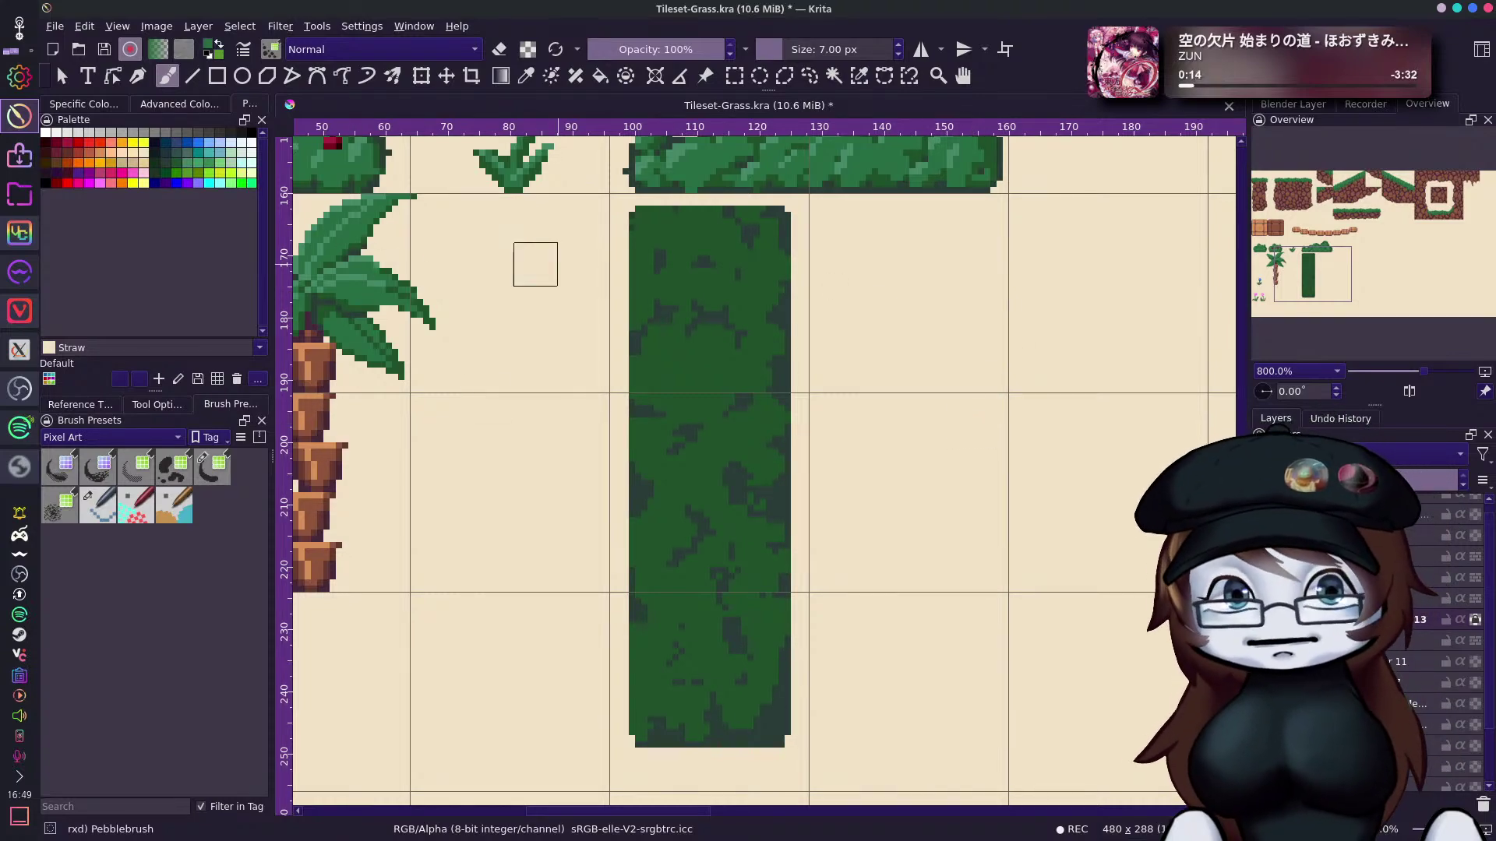
# Layer medium-green foliage clumps over the deep-green texture down the whole column with the 7 px Pebblebrush.
pyautogui.moveTo(658, 221)
pyautogui.mouseDown()
pyautogui.moveTo(659, 259)
pyautogui.moveTo(712, 234)
pyautogui.moveTo(673, 239)
pyautogui.moveTo(718, 227)
pyautogui.mouseUp()
pyautogui.moveTo(644, 299)
pyautogui.mouseDown()
pyautogui.moveTo(723, 290)
pyautogui.moveTo(629, 310)
pyautogui.moveTo(644, 300)
pyautogui.moveTo(640, 224)
pyautogui.moveTo(647, 286)
pyautogui.moveTo(723, 275)
pyautogui.moveTo(722, 254)
pyautogui.moveTo(745, 279)
pyautogui.moveTo(735, 245)
pyautogui.moveTo(710, 257)
pyautogui.moveTo(763, 277)
pyautogui.moveTo(718, 245)
pyautogui.moveTo(763, 262)
pyautogui.moveTo(753, 305)
pyautogui.moveTo(766, 294)
pyautogui.moveTo(730, 316)
pyautogui.mouseUp()
pyautogui.moveTo(780, 363)
pyautogui.mouseDown()
pyautogui.moveTo(710, 350)
pyautogui.moveTo(677, 401)
pyautogui.moveTo(658, 331)
pyautogui.moveTo(641, 379)
pyautogui.moveTo(781, 384)
pyautogui.moveTo(748, 353)
pyautogui.moveTo(719, 393)
pyautogui.moveTo(777, 349)
pyautogui.mouseUp()
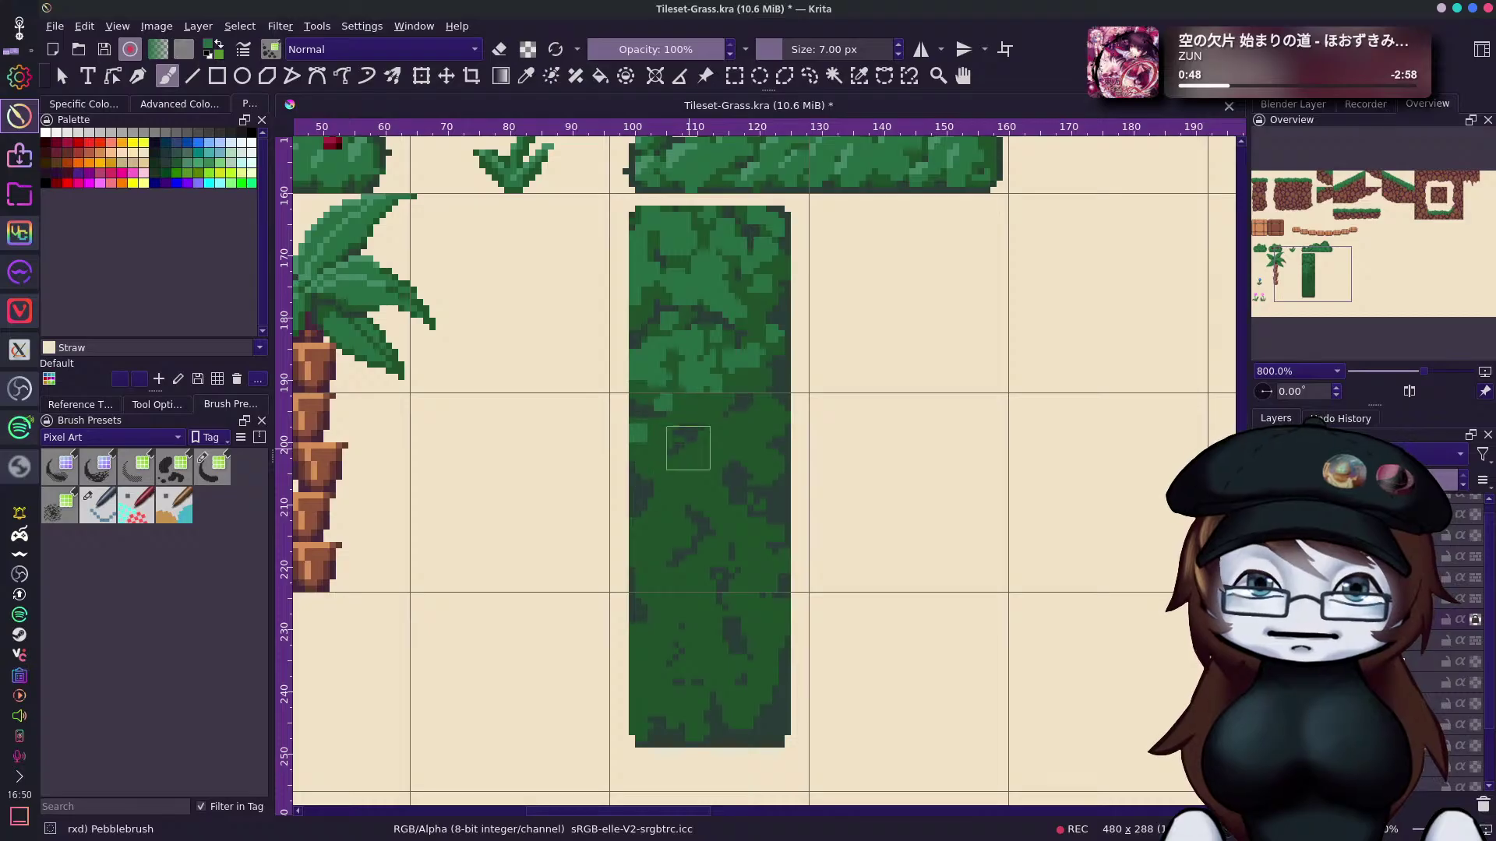
pyautogui.moveTo(692, 407)
pyautogui.mouseDown()
pyautogui.moveTo(665, 444)
pyautogui.moveTo(666, 500)
pyautogui.moveTo(706, 456)
pyautogui.moveTo(690, 435)
pyautogui.moveTo(772, 440)
pyautogui.mouseUp()
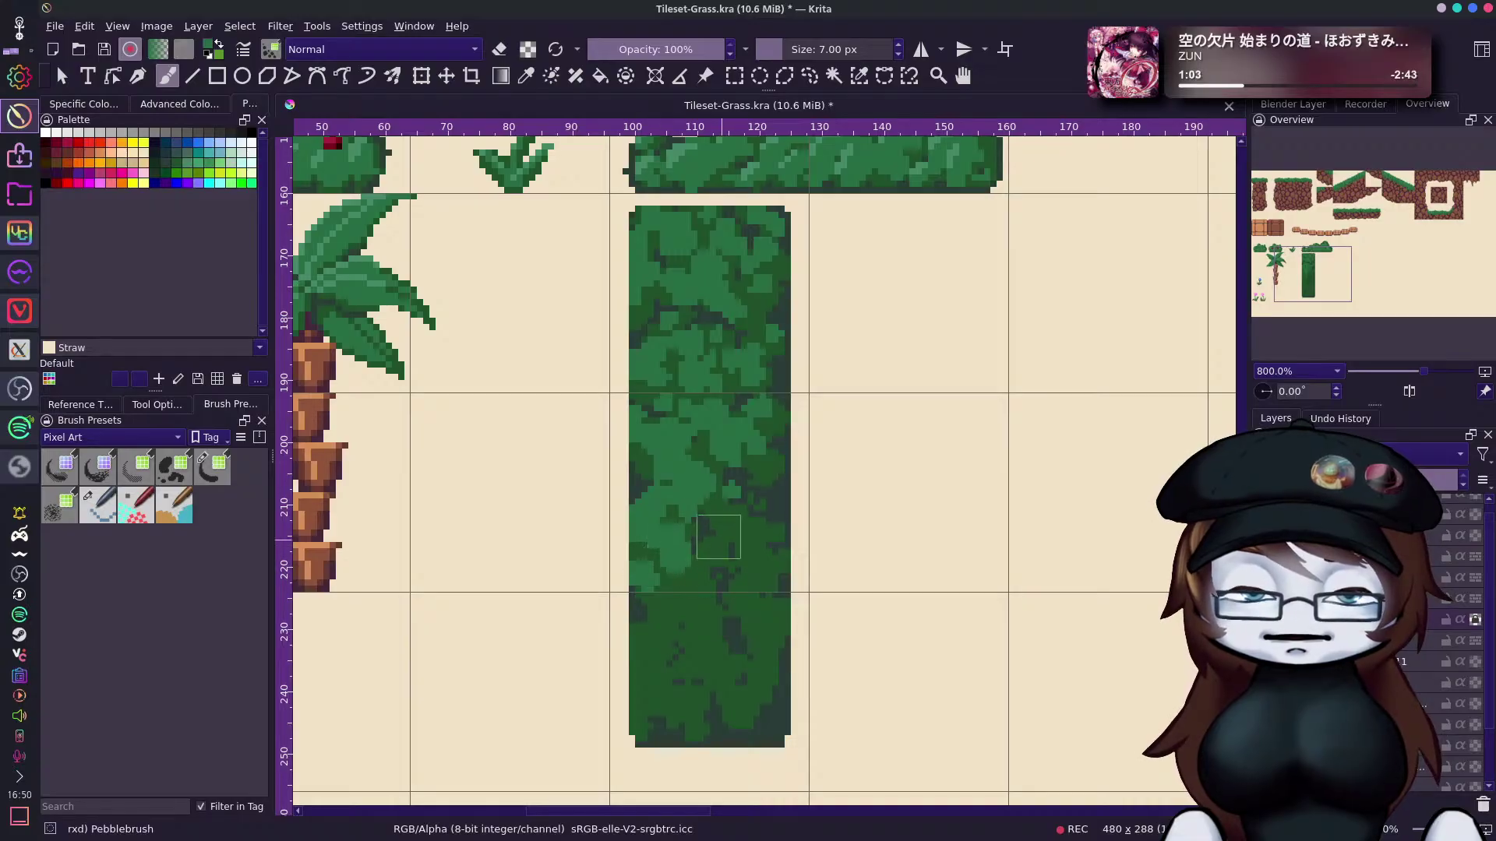
pyautogui.click(701, 535)
pyautogui.click(764, 503)
pyautogui.click(718, 529)
pyautogui.click(765, 517)
pyautogui.click(725, 574)
pyautogui.click(755, 559)
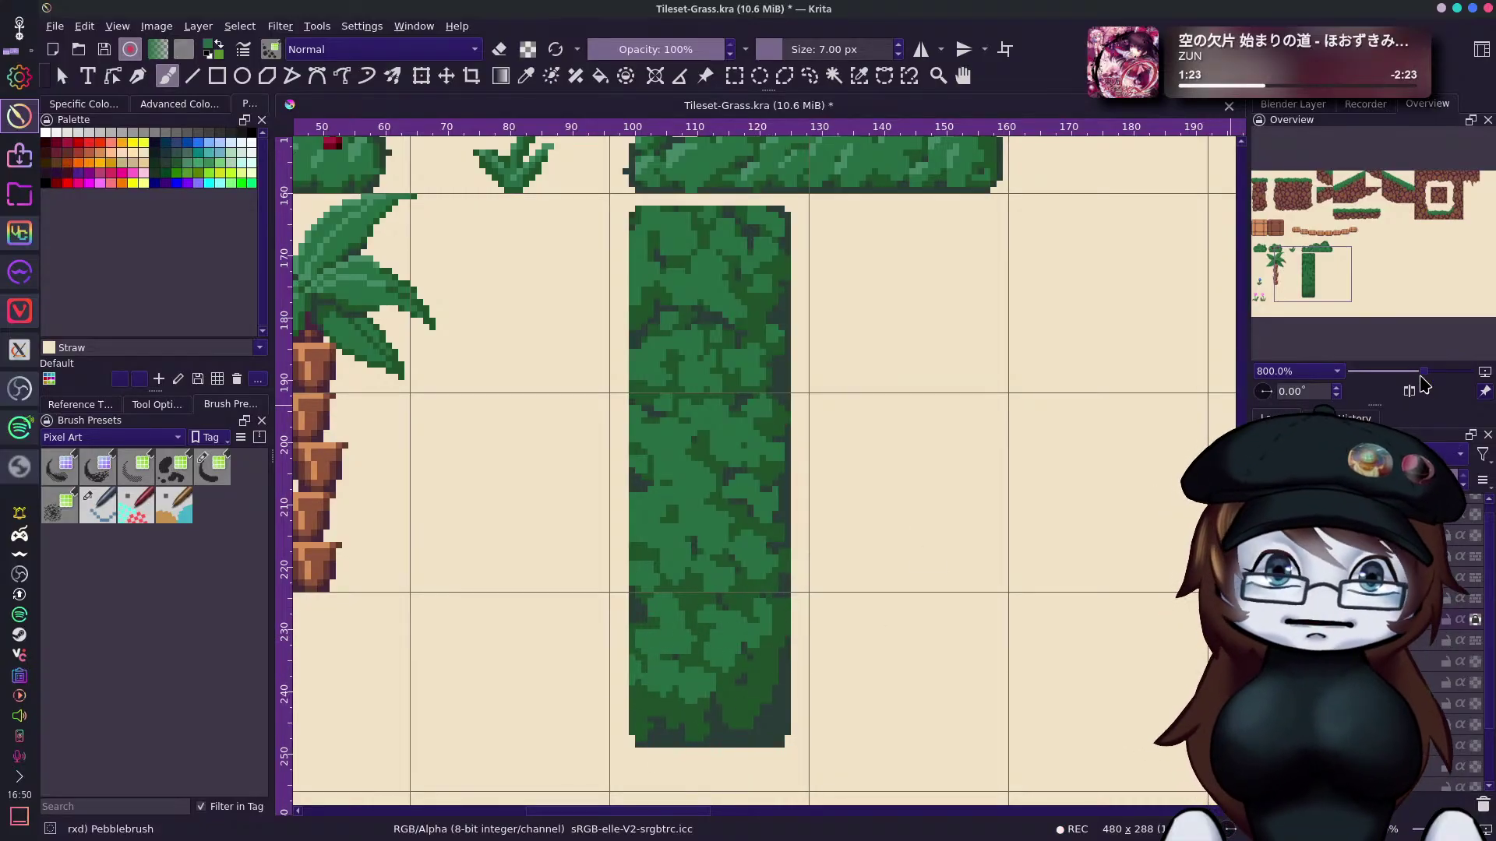
# Review the foliage column among the other tiles and undo all of its texture back to the plain dark rectangle.
pyautogui.moveTo(1423, 371); pyautogui.dragTo(1404, 372)
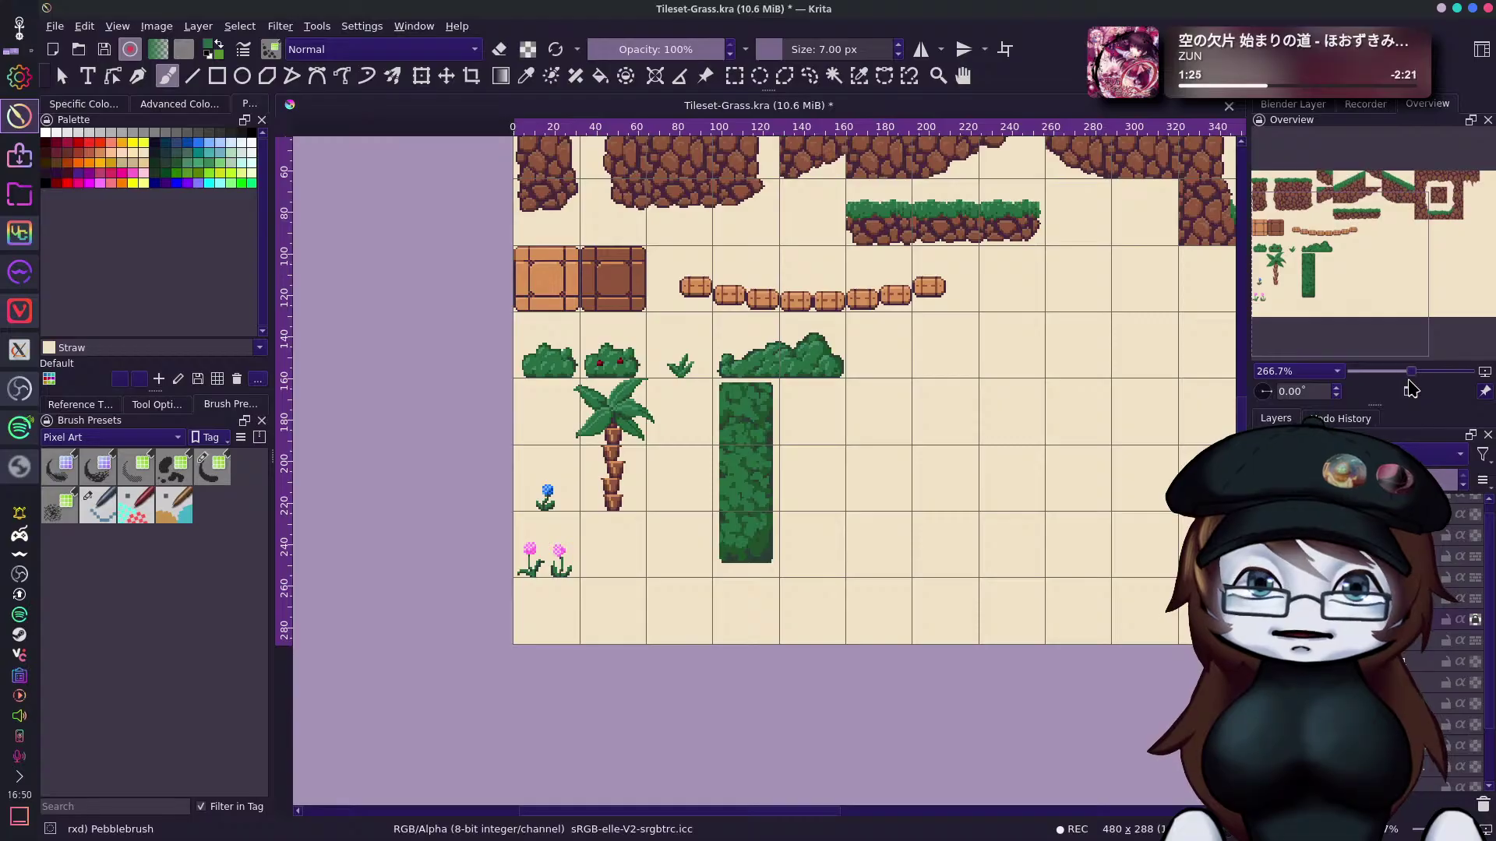
pyautogui.moveTo(1412, 373); pyautogui.dragTo(1423, 371)
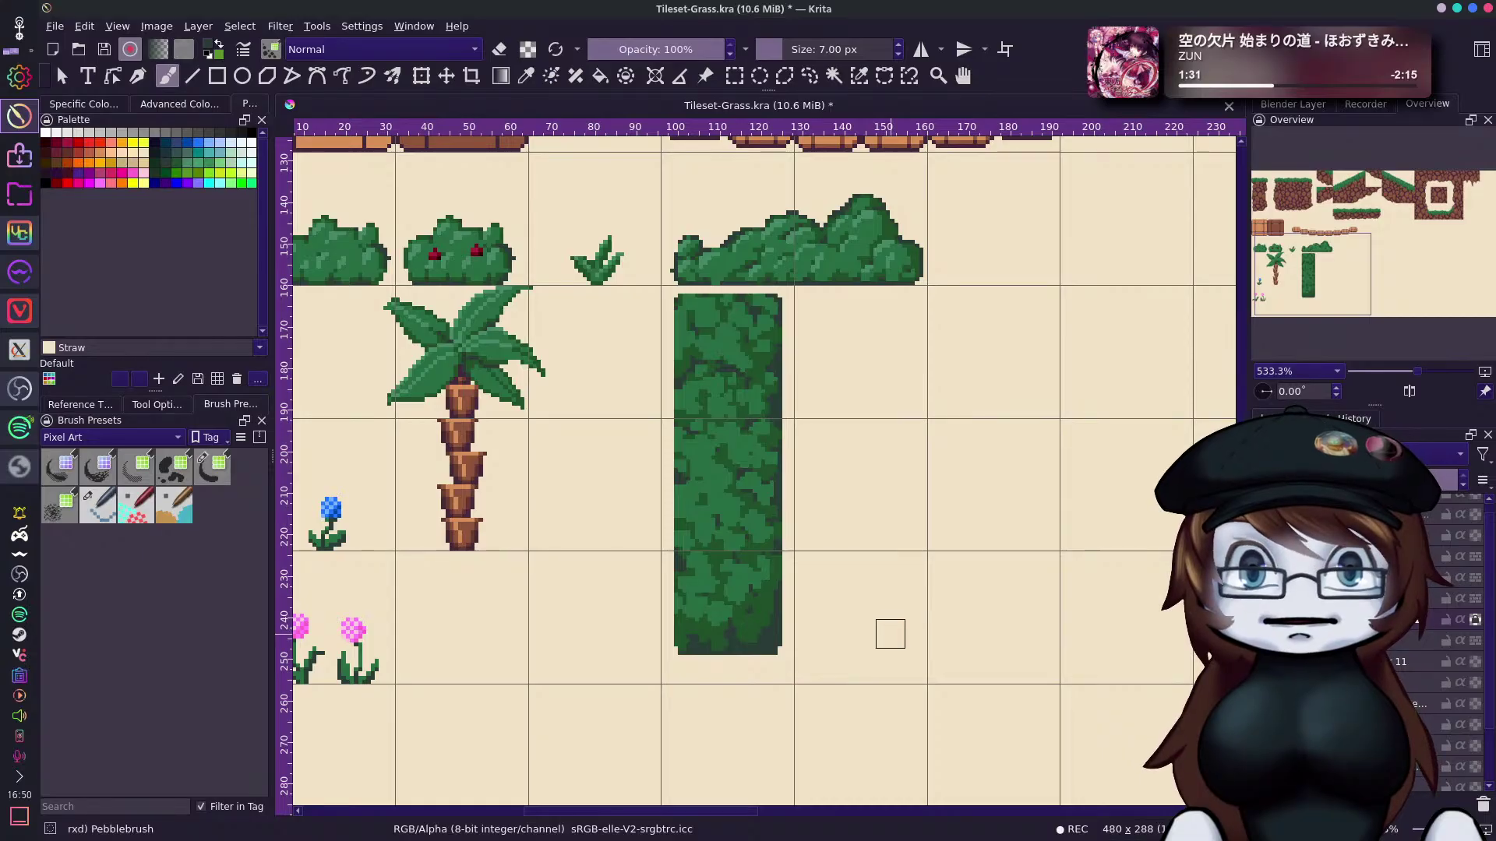
pyautogui.hotkey('ctrl', 'z')
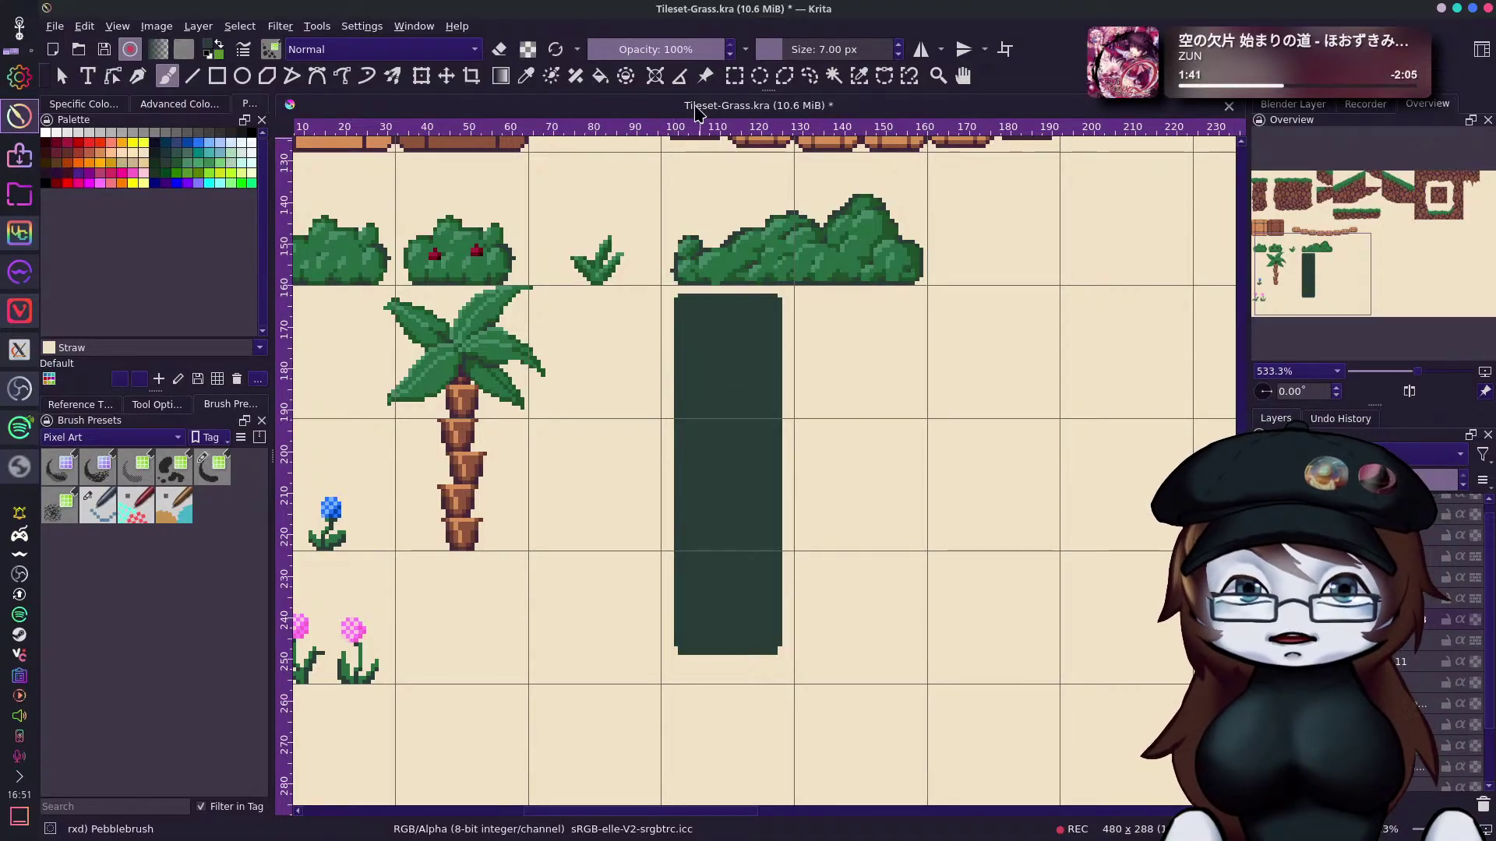
# Trim the rectangle's left side along its full height using the Pixelbrush as a 6.88 px eraser.
pyautogui.rightClick(779, 370)
pyautogui.click(811, 469)
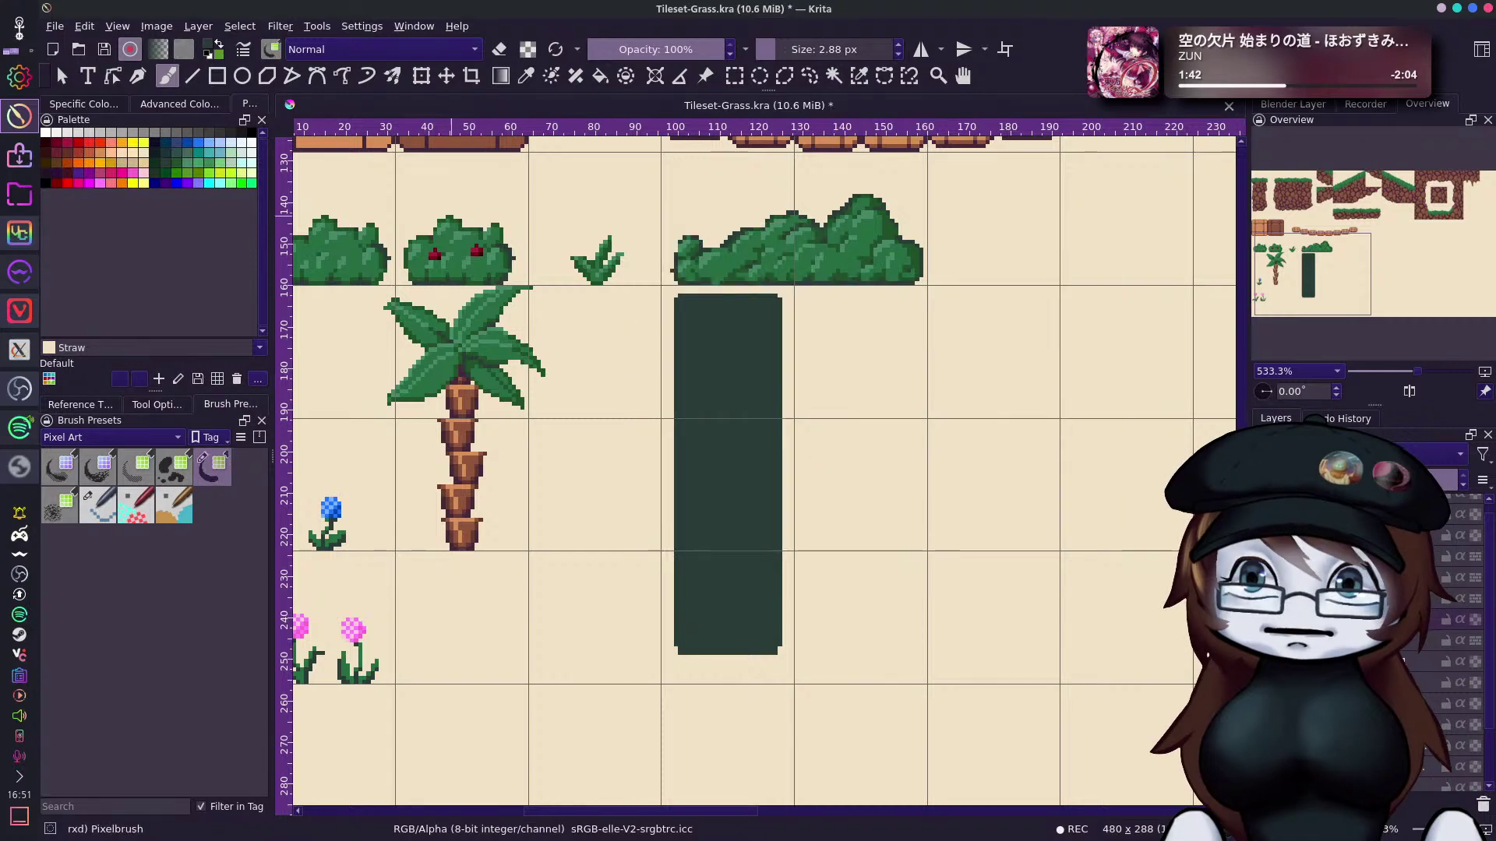
pyautogui.click(497, 50)
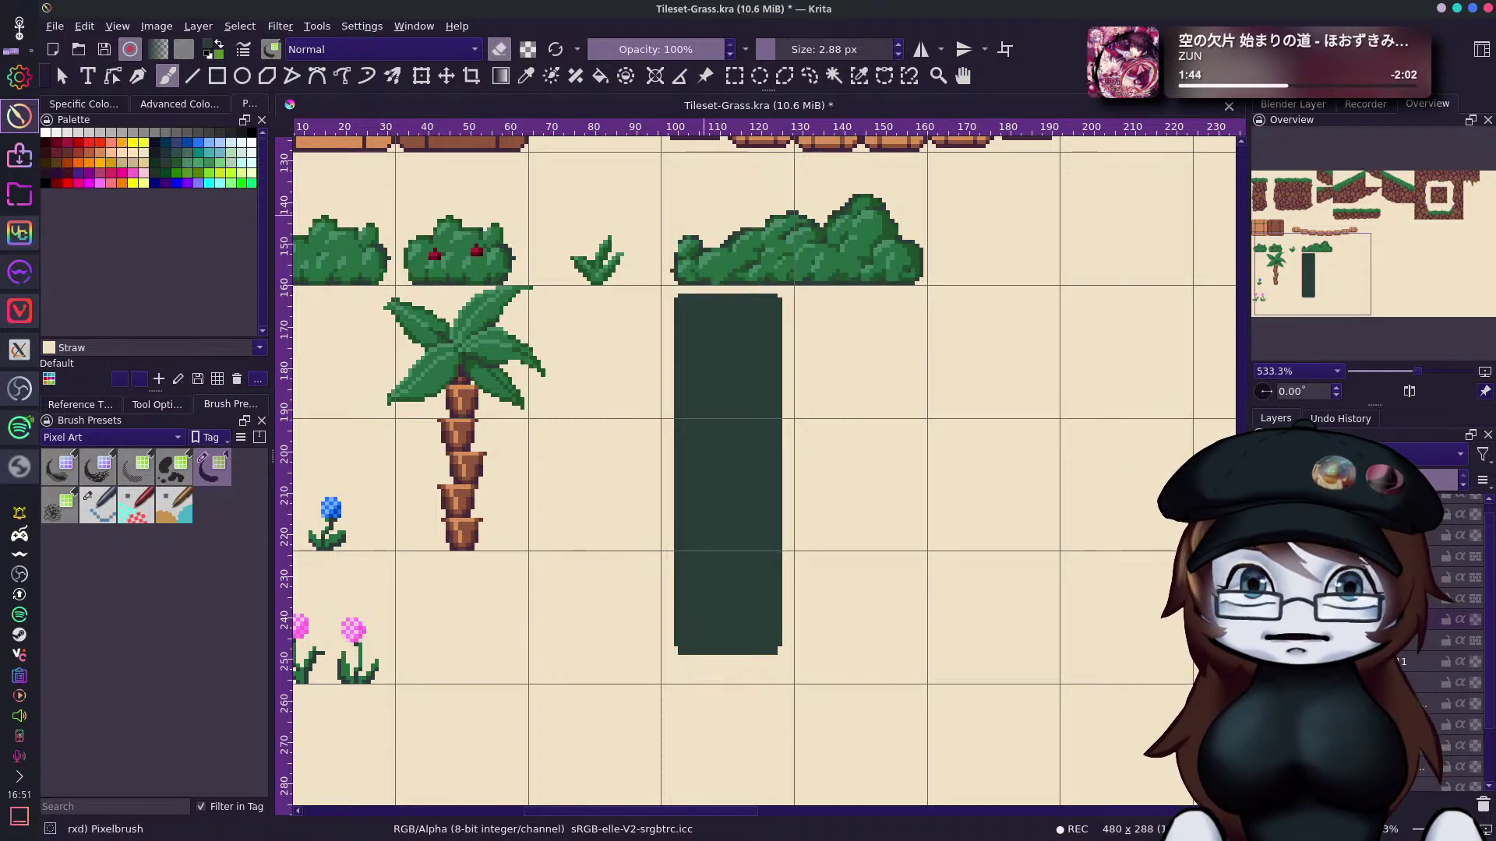
pyautogui.click(899, 45)
pyautogui.click(900, 45)
pyautogui.click(900, 45)
pyautogui.click(900, 45)
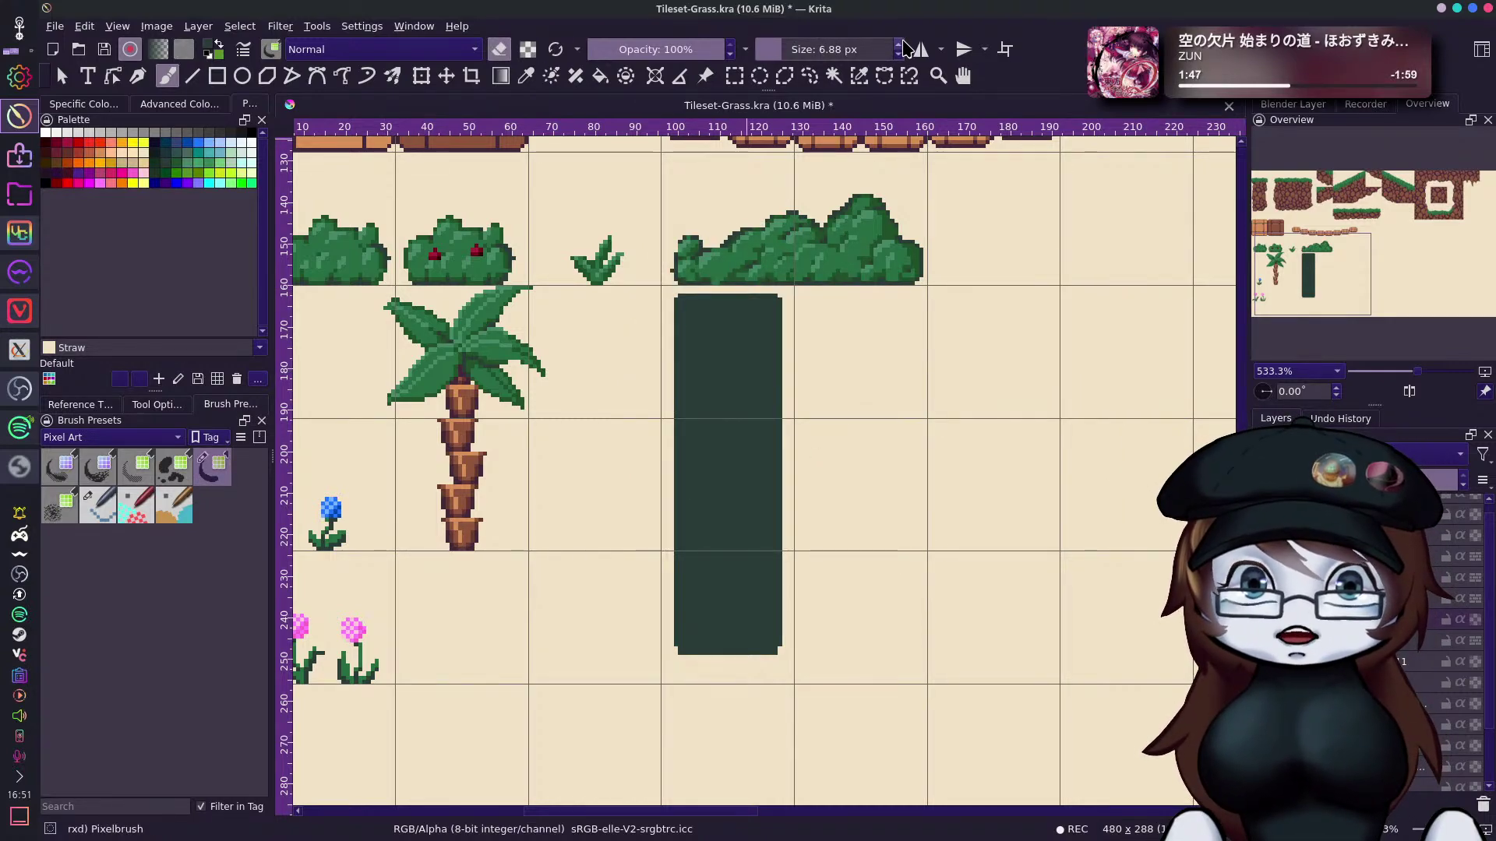
pyautogui.moveTo(678, 297); pyautogui.dragTo(678, 580)
pyautogui.hotkey('ctrl', 'z')
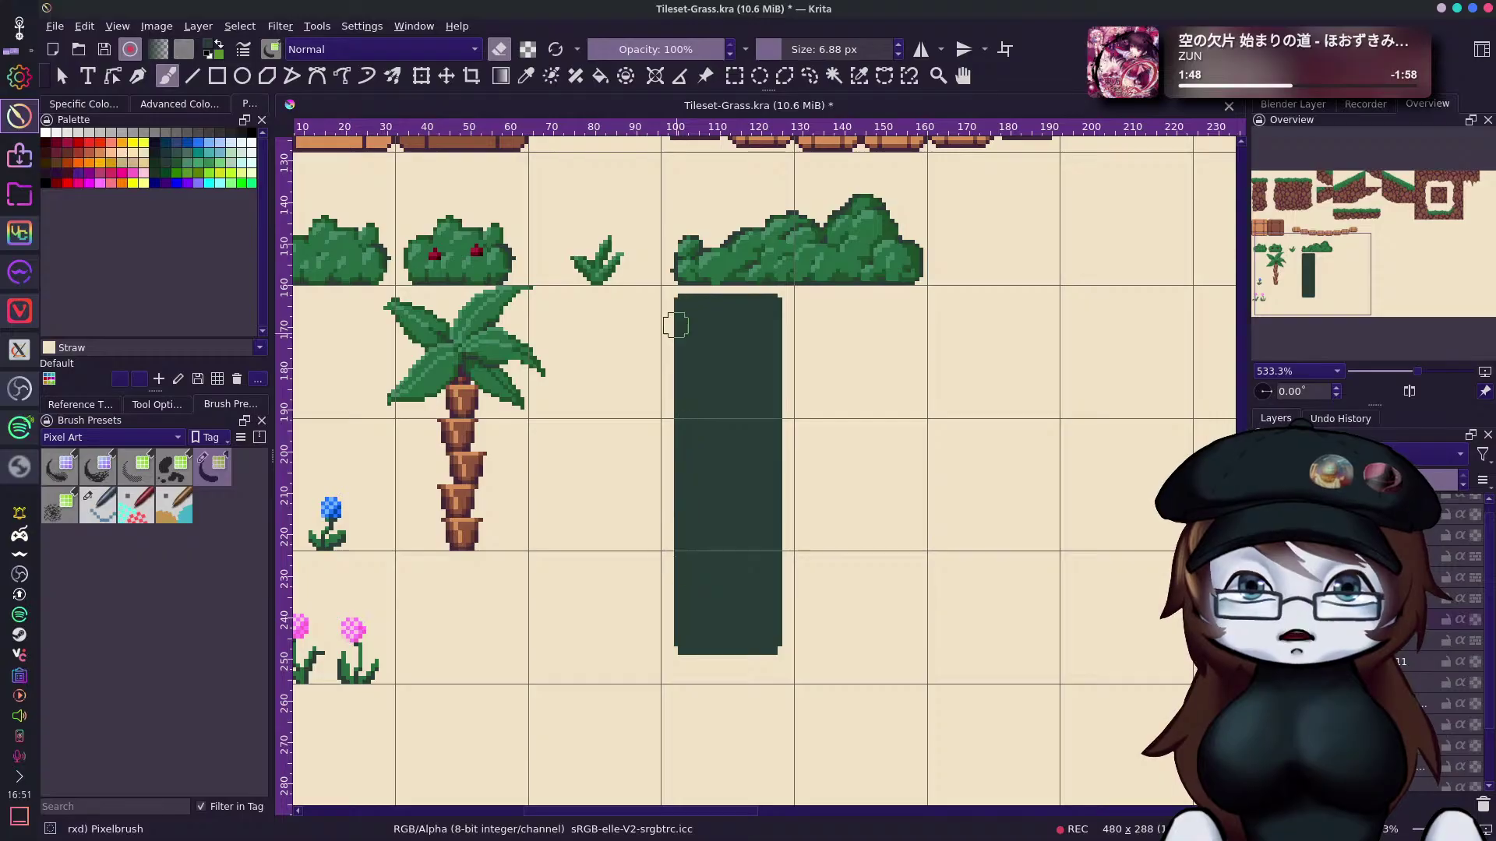
pyautogui.moveTo(672, 285); pyautogui.dragTo(668, 561)
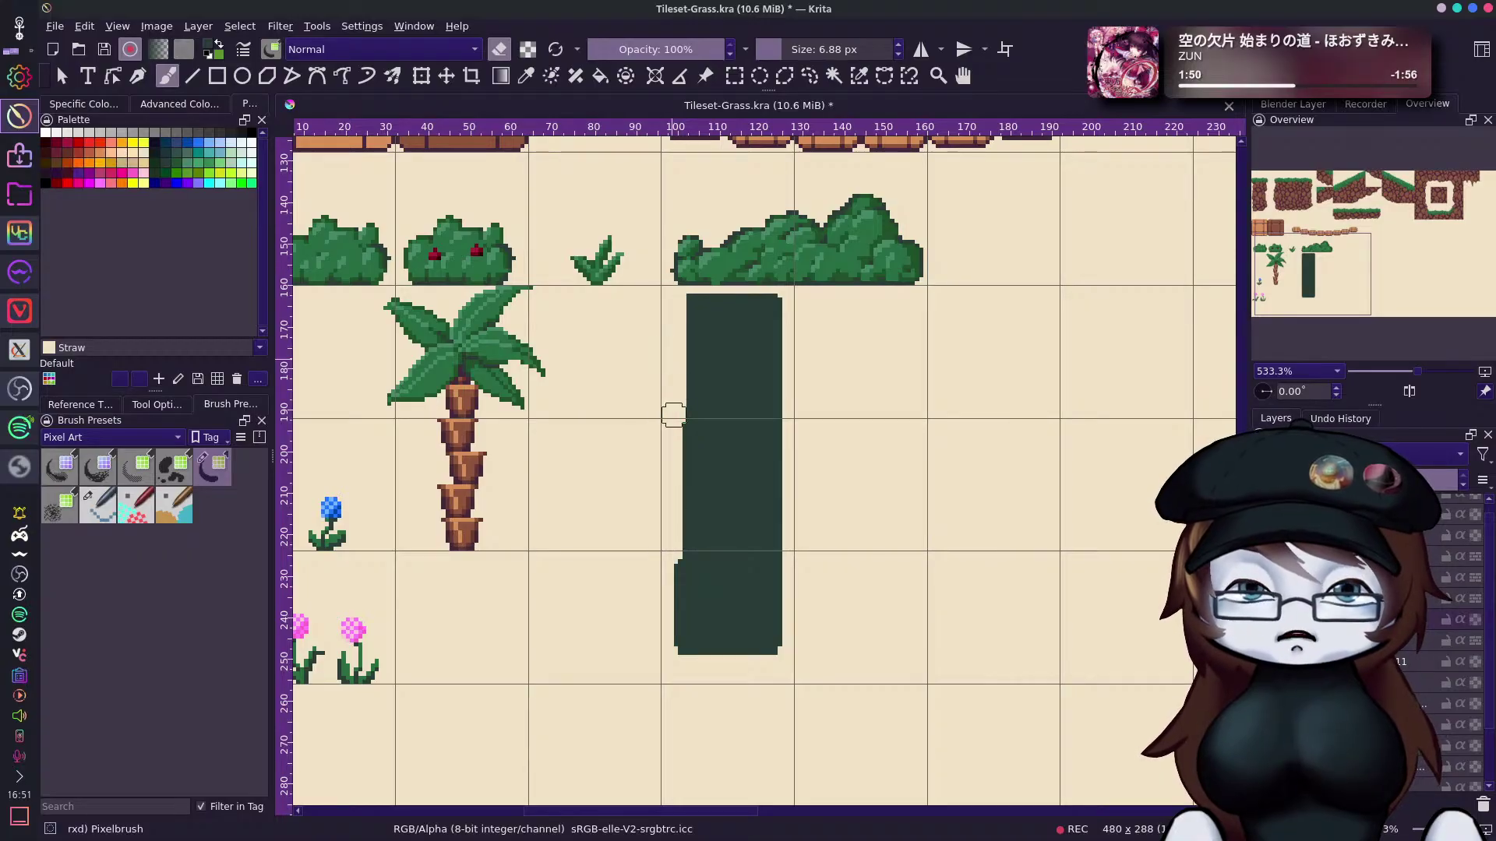
pyautogui.moveTo(662, 494); pyautogui.dragTo(672, 655)
# Erase a straight strip along the rectangle's right side to narrow the column.
pyautogui.moveTo(768, 286); pyautogui.dragTo(765, 419)
pyautogui.hotkey('ctrl', 'z')
pyautogui.moveTo(775, 282); pyautogui.dragTo(771, 654)
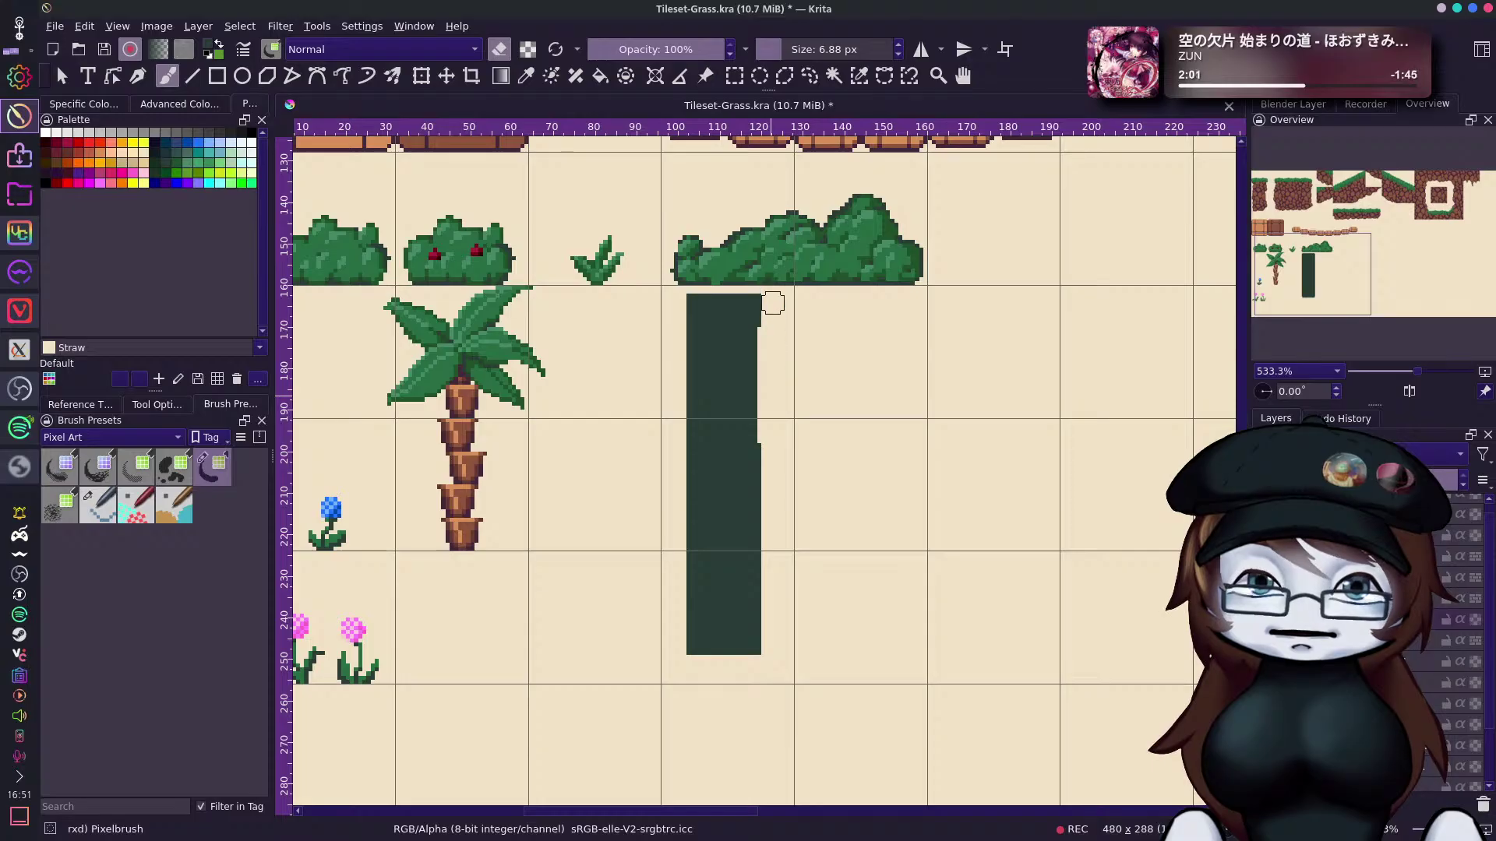
pyautogui.moveTo(776, 413); pyautogui.dragTo(769, 442)
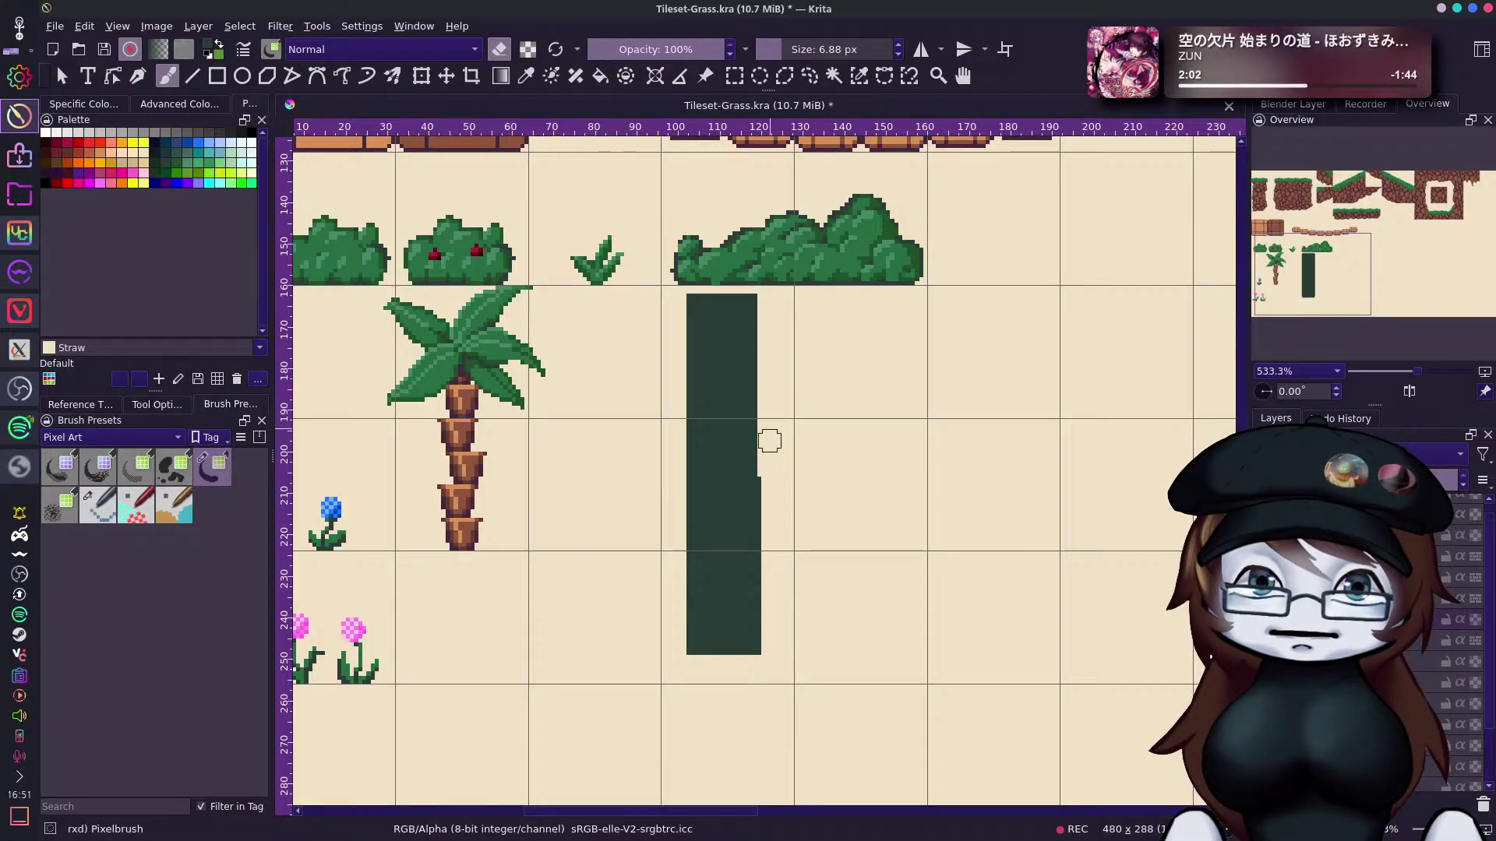
pyautogui.moveTo(768, 587); pyautogui.dragTo(769, 501)
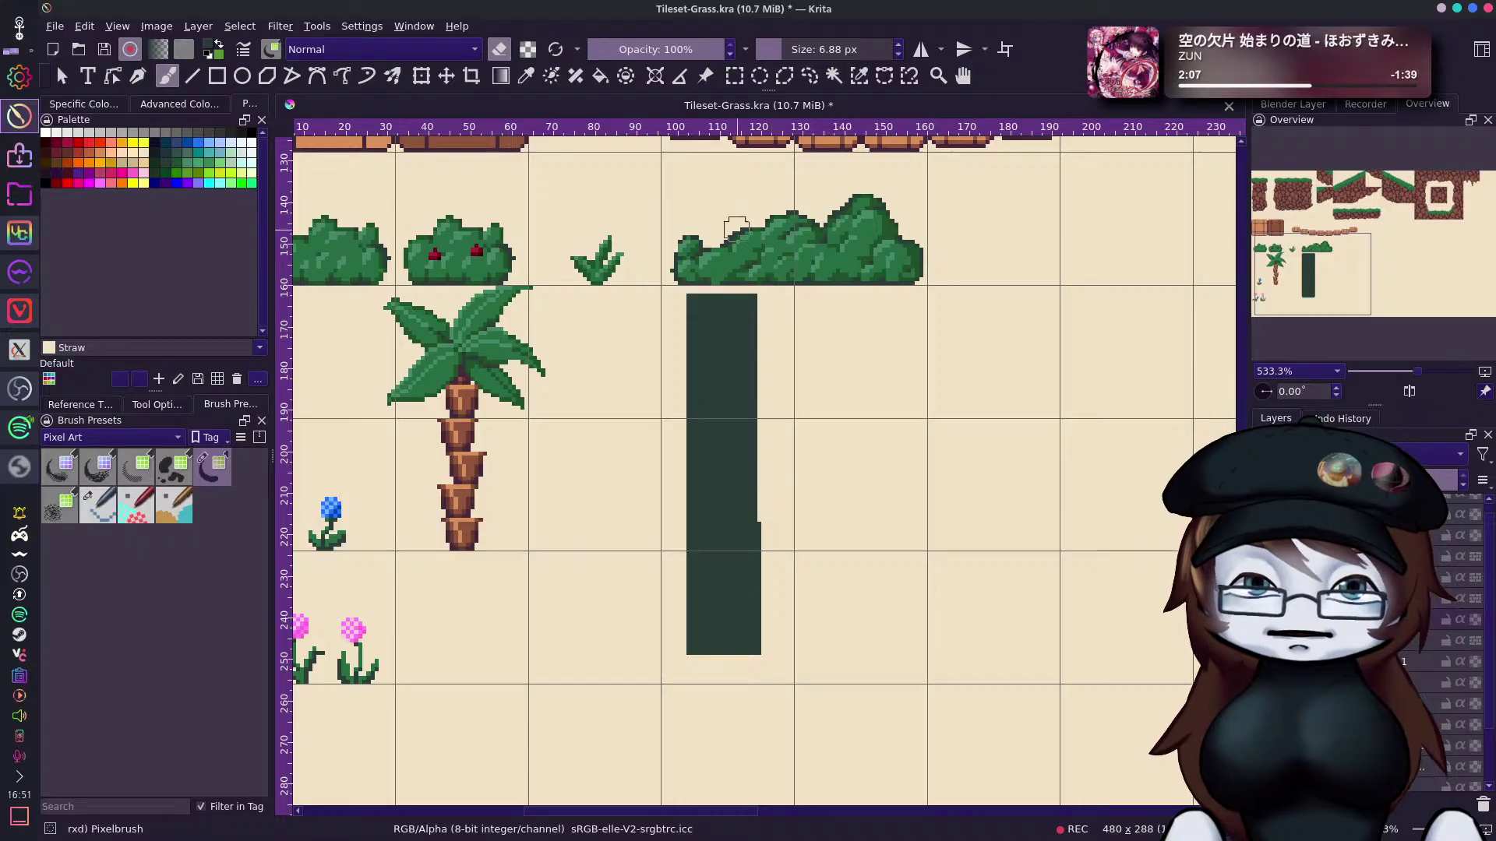
# Erase the column's top and bottom ends slightly shorter and straighten its left edge.
pyautogui.moveTo(662, 298); pyautogui.dragTo(788, 298)
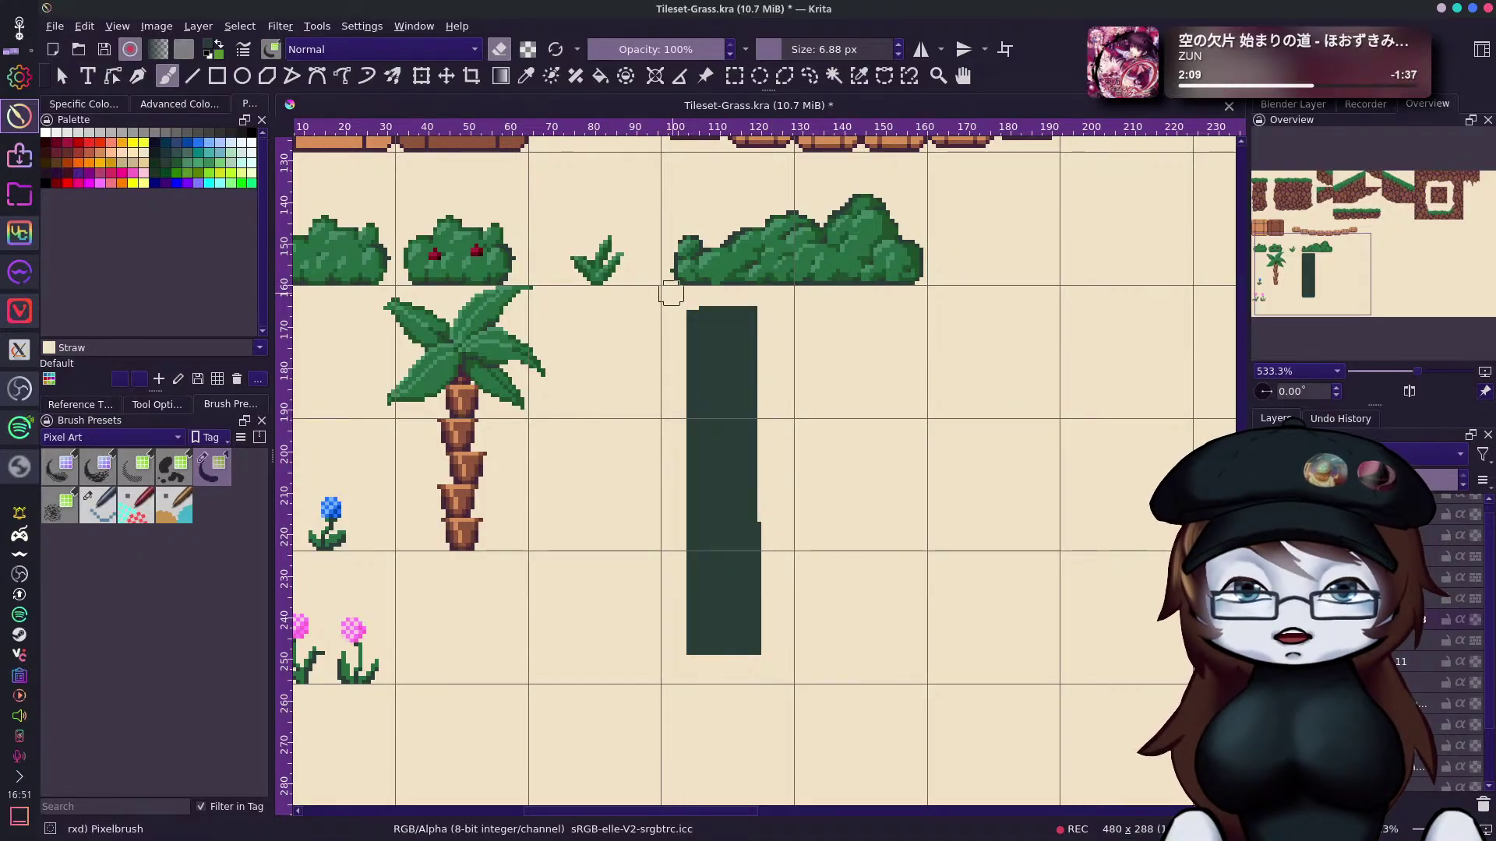
pyautogui.moveTo(676, 299); pyautogui.dragTo(740, 301)
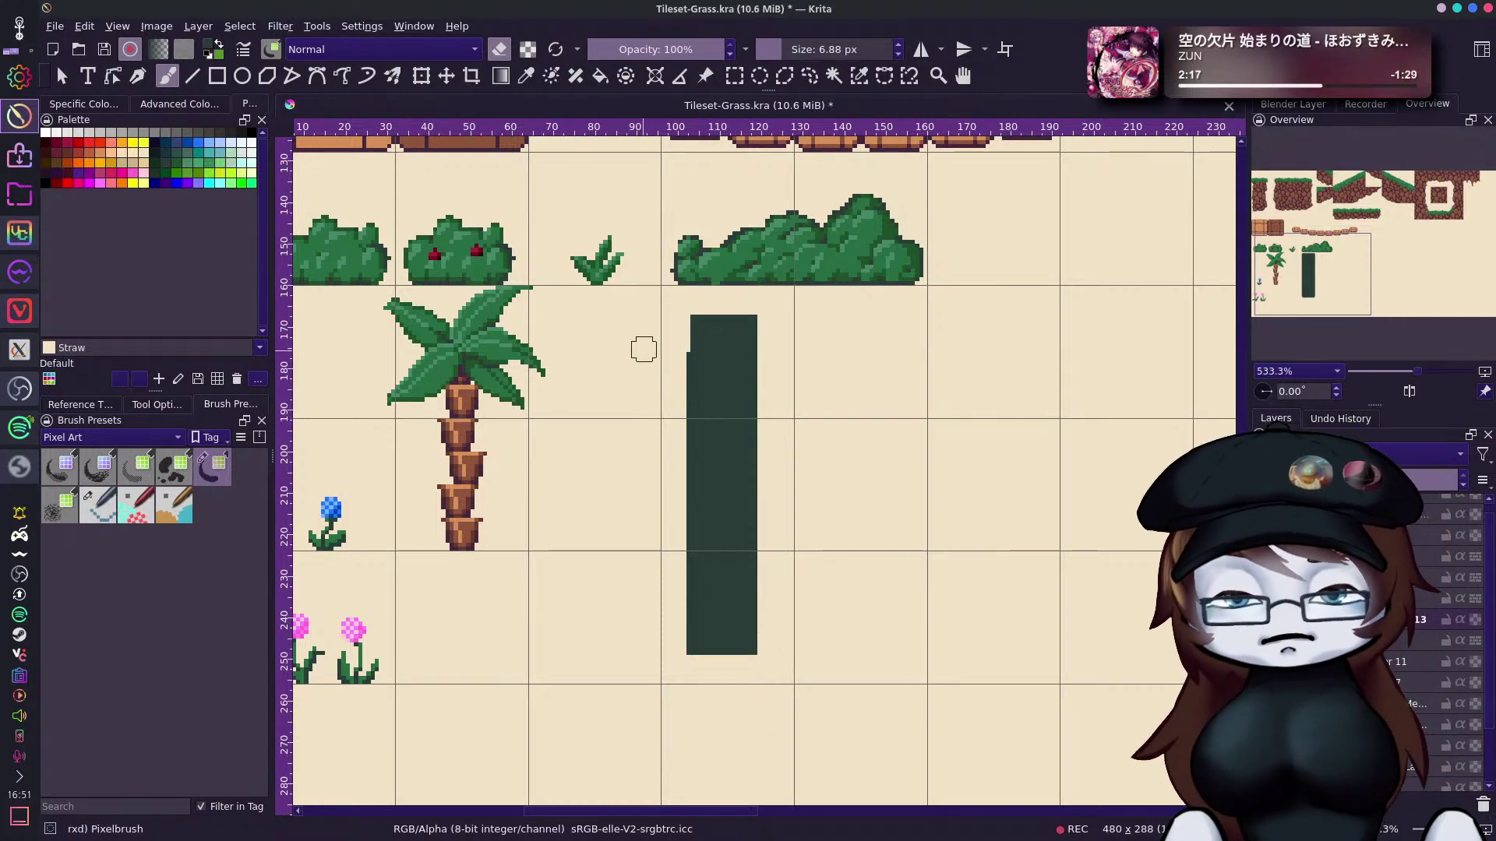
pyautogui.click(679, 351)
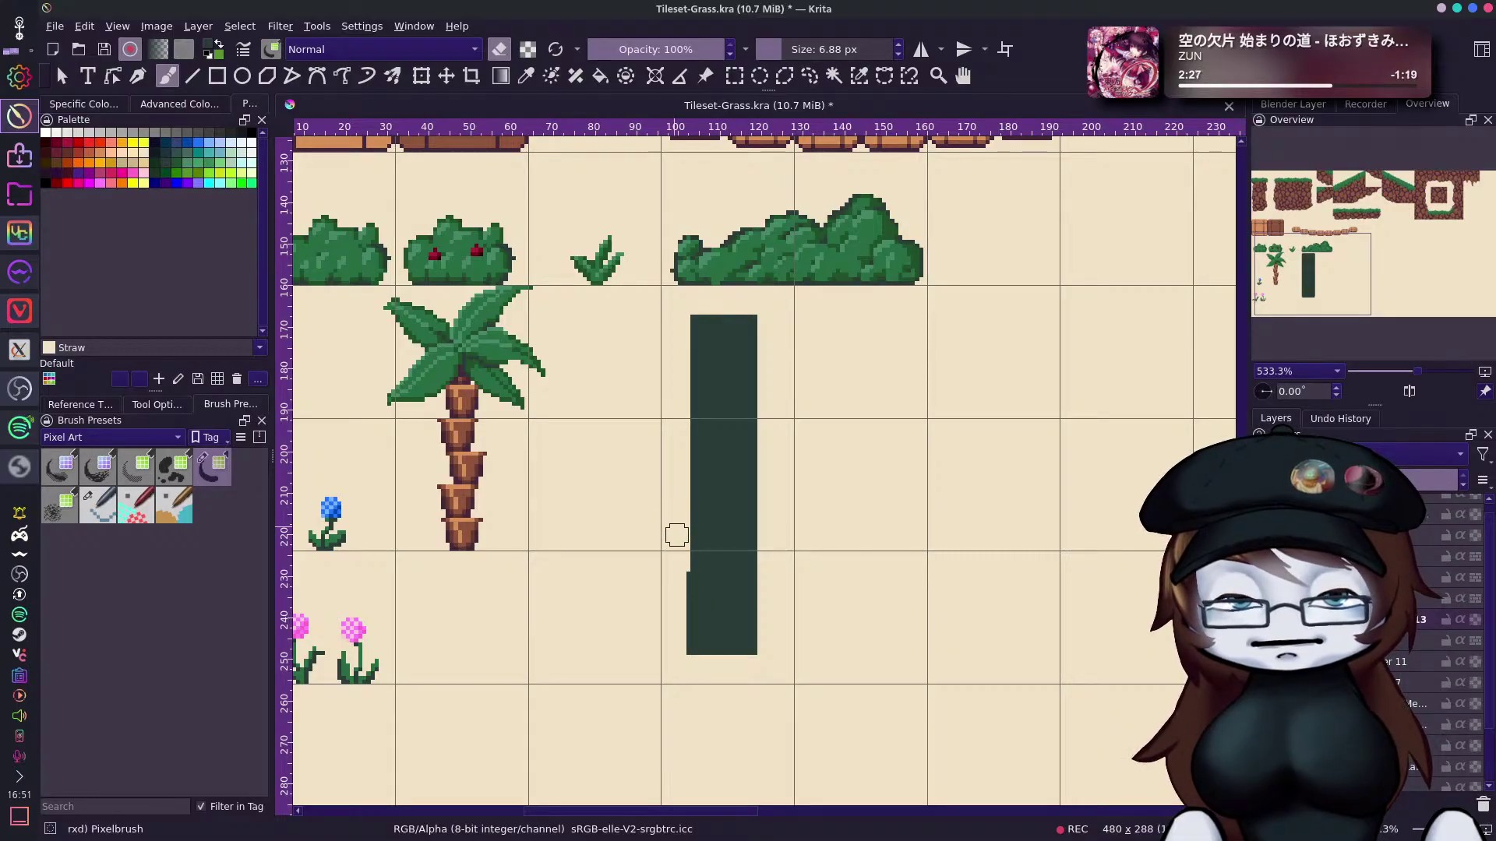
pyautogui.moveTo(676, 576)
pyautogui.mouseDown()
pyautogui.moveTo(677, 624)
pyautogui.moveTo(676, 577)
pyautogui.mouseUp()
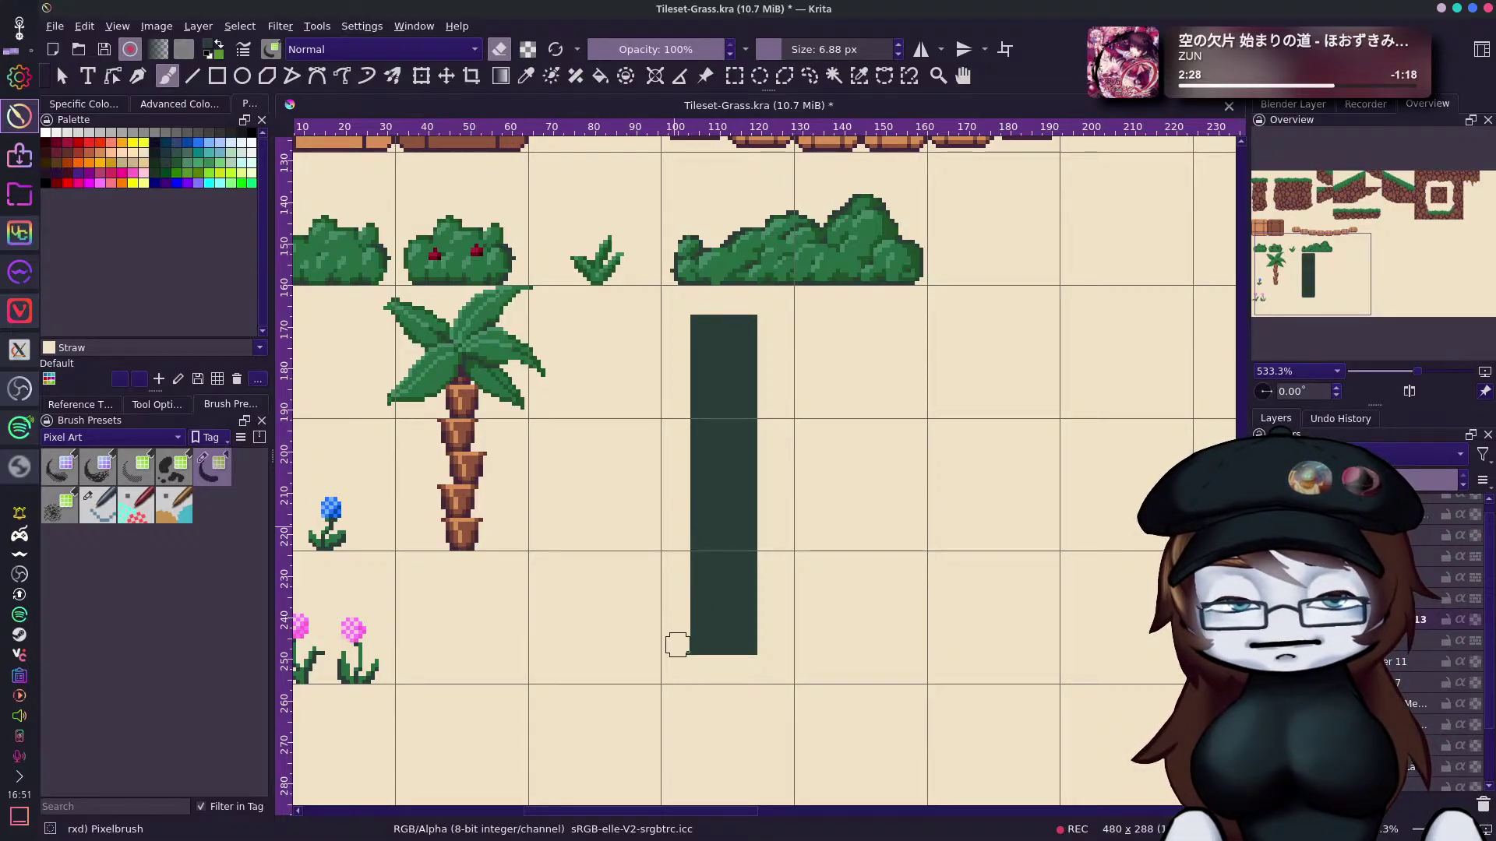
pyautogui.moveTo(677, 662); pyautogui.dragTo(761, 654)
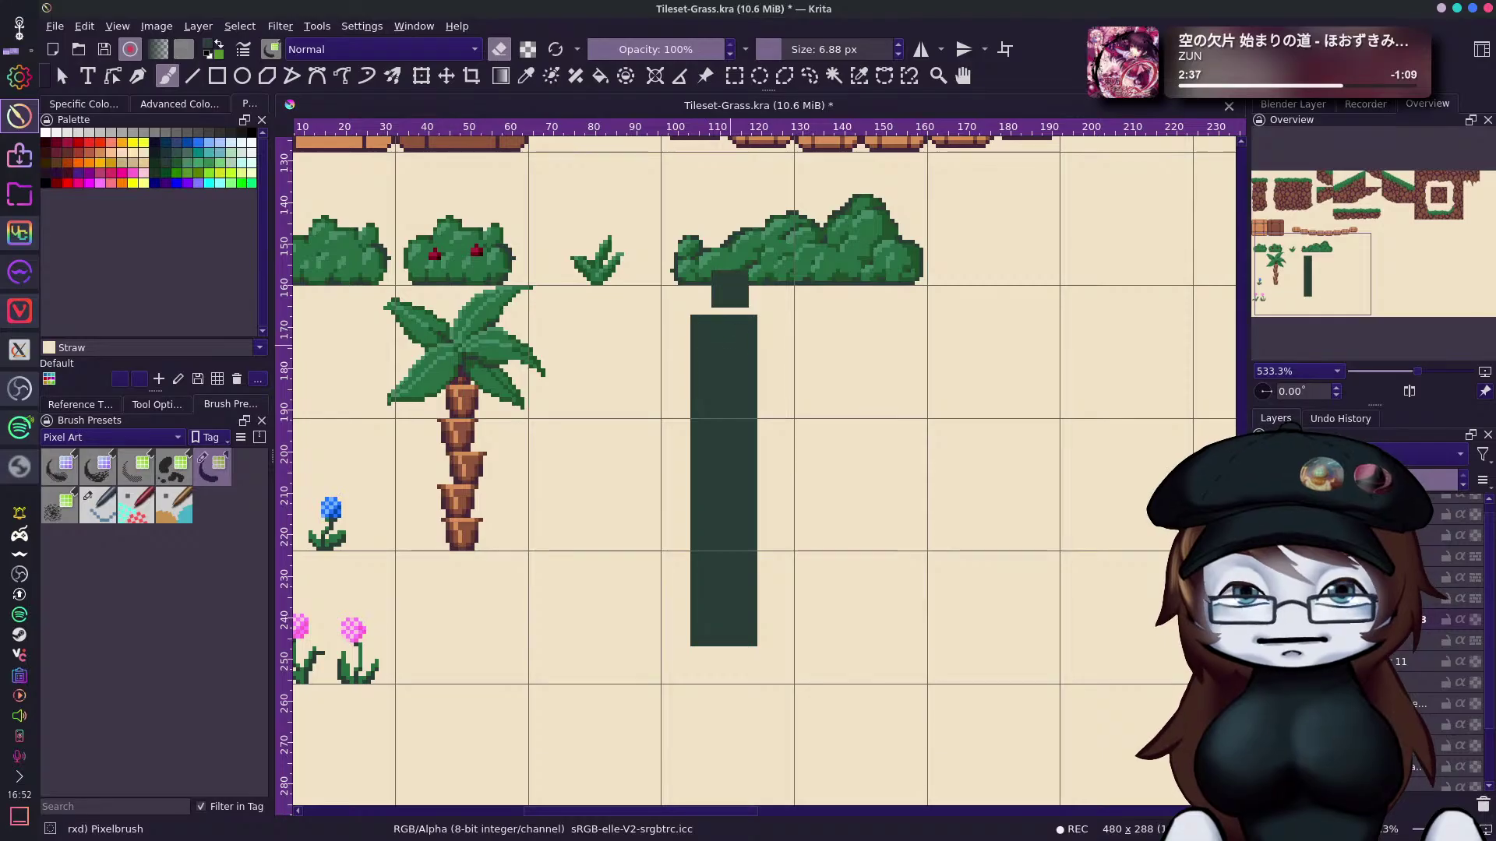
# Paint a bumpy dark-green outline around the column's top section, widening both sides and rounding the upper corners.
pyautogui.click(724, 322)
pyautogui.moveTo(696, 356); pyautogui.dragTo(693, 376)
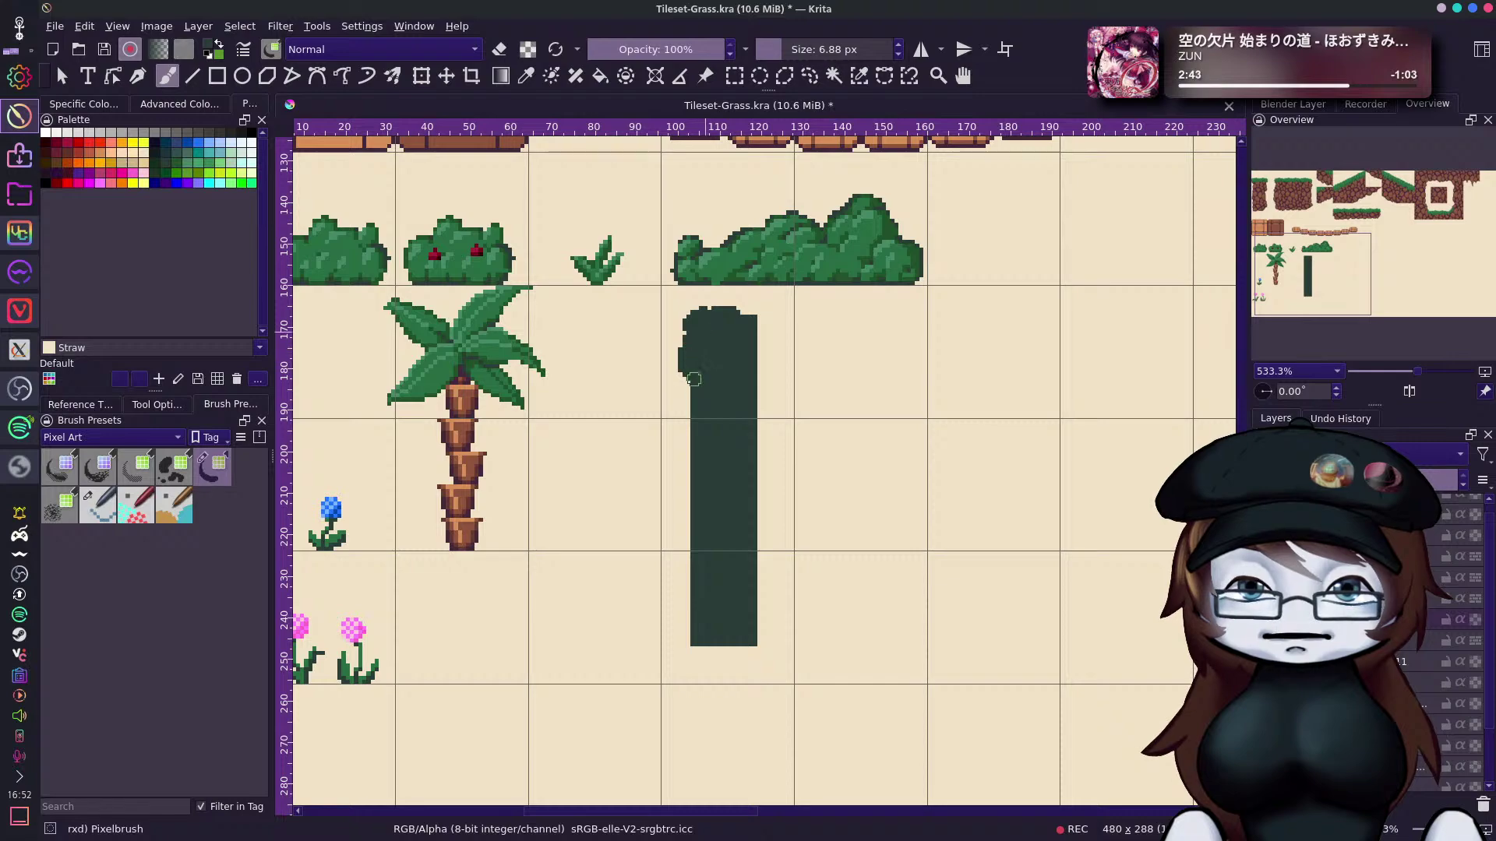
pyautogui.moveTo(763, 331)
pyautogui.mouseDown()
pyautogui.moveTo(741, 377)
pyautogui.moveTo(771, 404)
pyautogui.mouseUp()
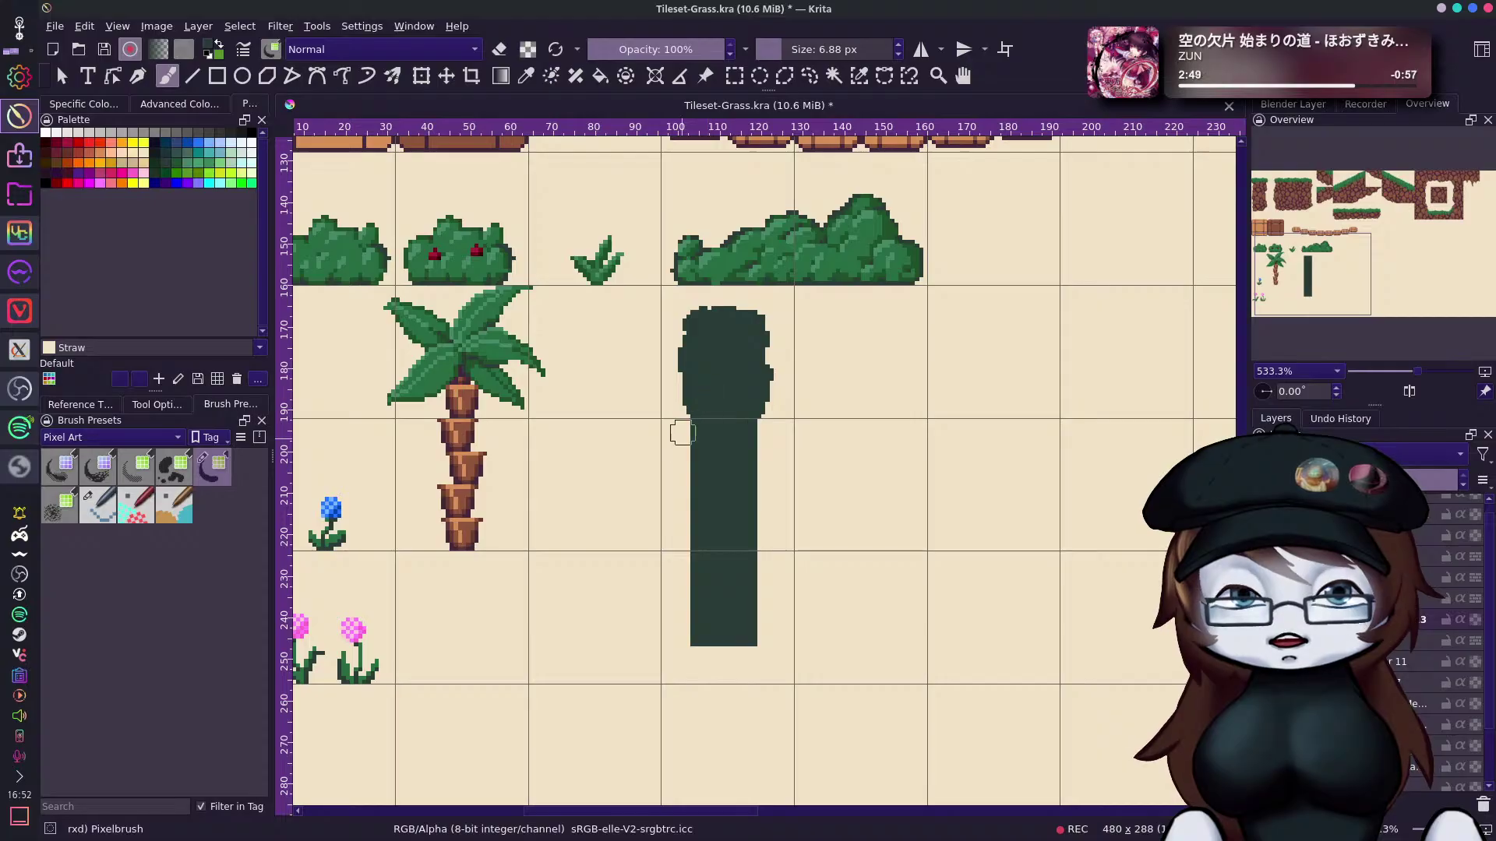
# Build irregular dark-green bulges along both sides of the column's middle and bottom sections, and round off the lower end.
pyautogui.moveTo(695, 428); pyautogui.dragTo(695, 515)
pyautogui.hotkey('ctrl', 'z')
pyautogui.hotkey('ctrl', 'z')
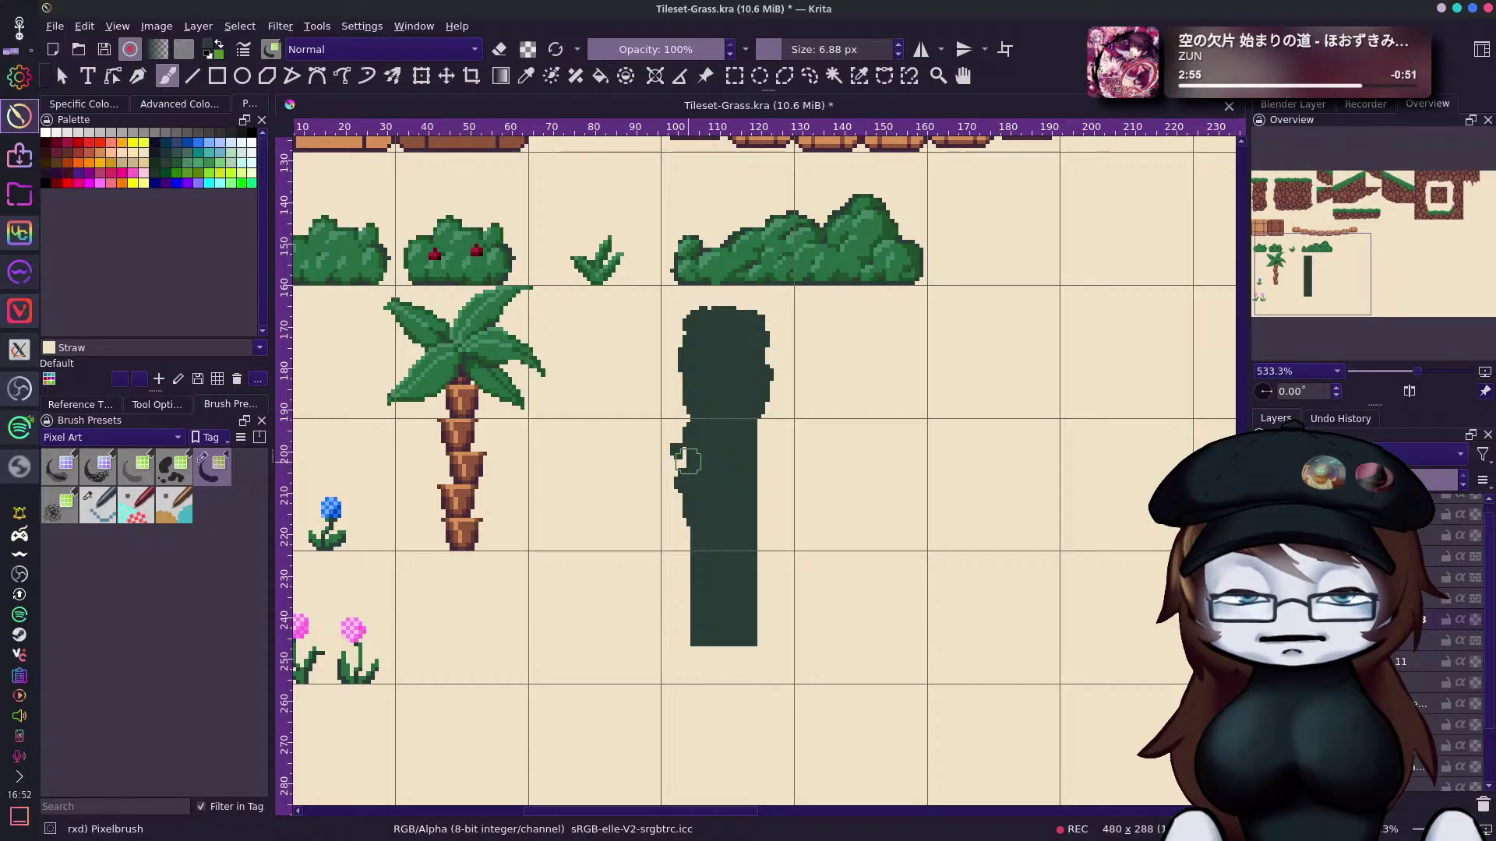
pyautogui.moveTo(751, 424); pyautogui.dragTo(766, 521)
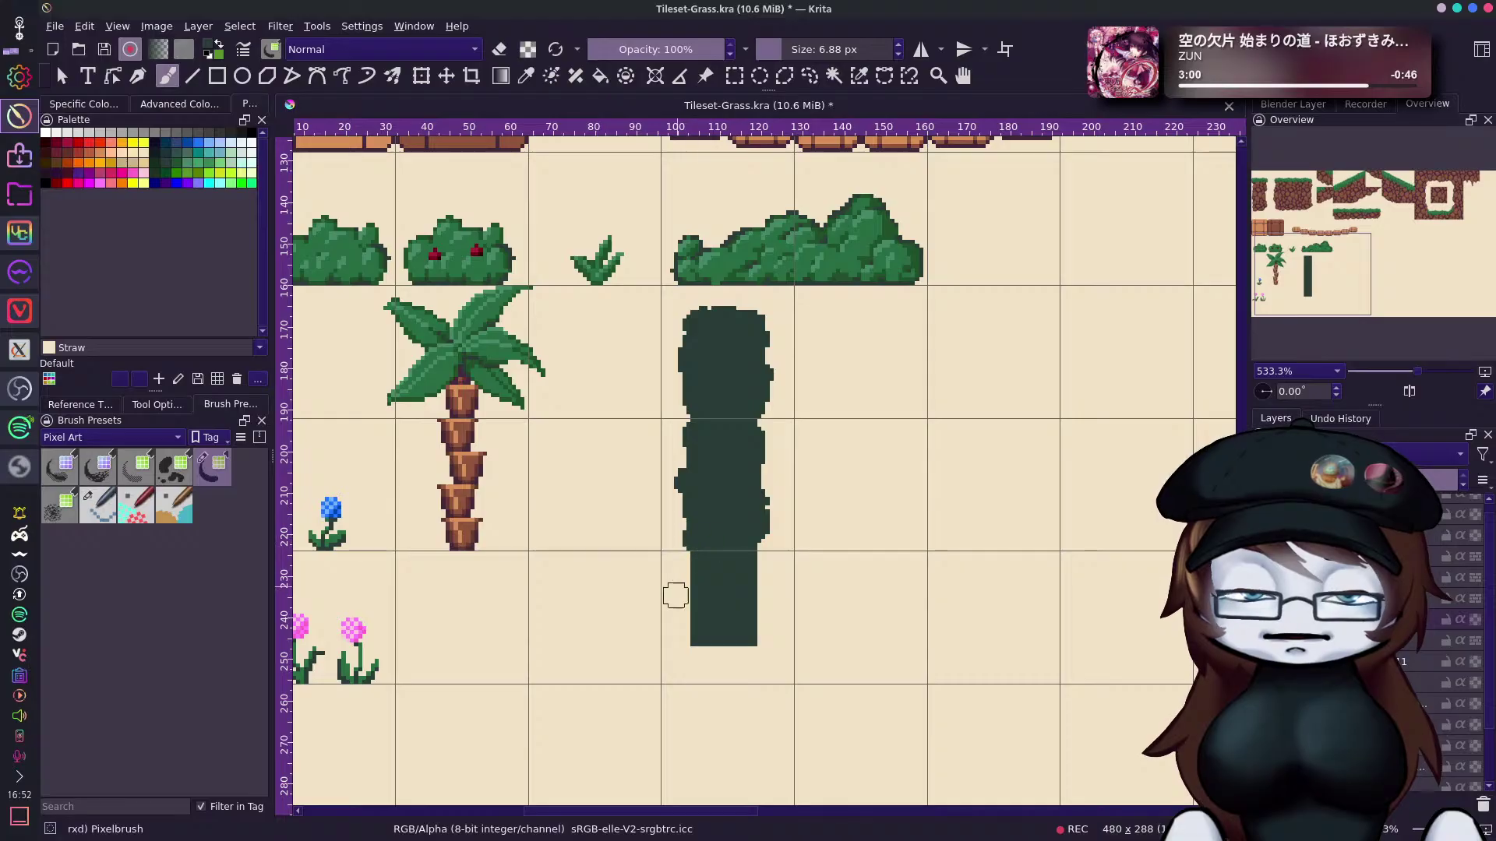
pyautogui.moveTo(683, 563); pyautogui.dragTo(692, 594)
pyautogui.moveTo(757, 557)
pyautogui.mouseDown()
pyautogui.moveTo(771, 367)
pyautogui.moveTo(744, 599)
pyautogui.moveTo(747, 574)
pyautogui.moveTo(757, 640)
pyautogui.moveTo(765, 625)
pyautogui.moveTo(683, 604)
pyautogui.moveTo(698, 605)
pyautogui.moveTo(700, 641)
pyautogui.moveTo(693, 621)
pyautogui.moveTo(719, 647)
pyautogui.moveTo(751, 642)
pyautogui.mouseUp()
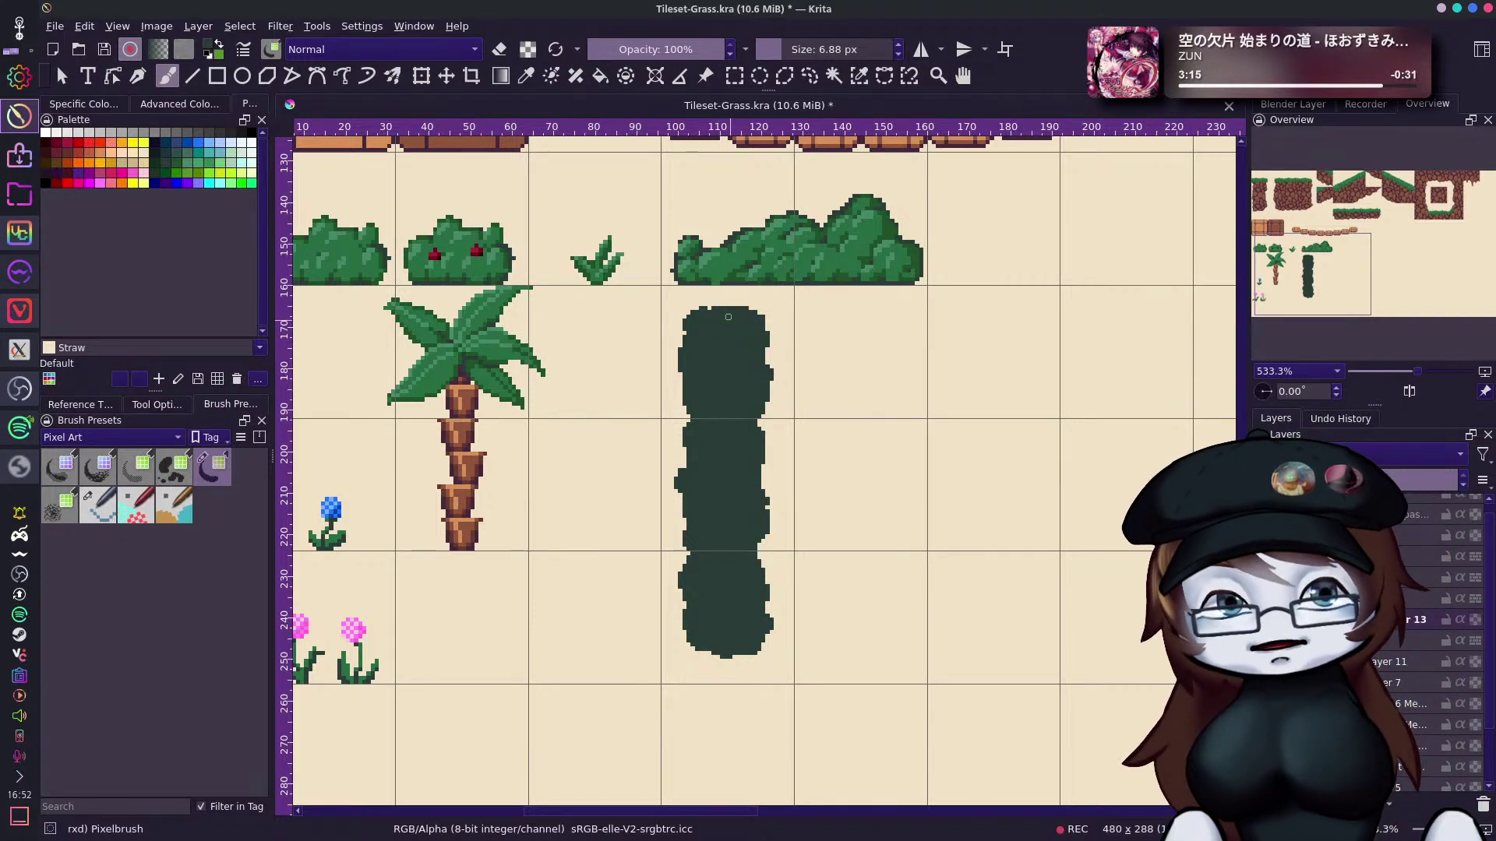
# Widen the column's right side over its full height with more uneven dark-green bumps.
pyautogui.moveTo(755, 333); pyautogui.dragTo(775, 415)
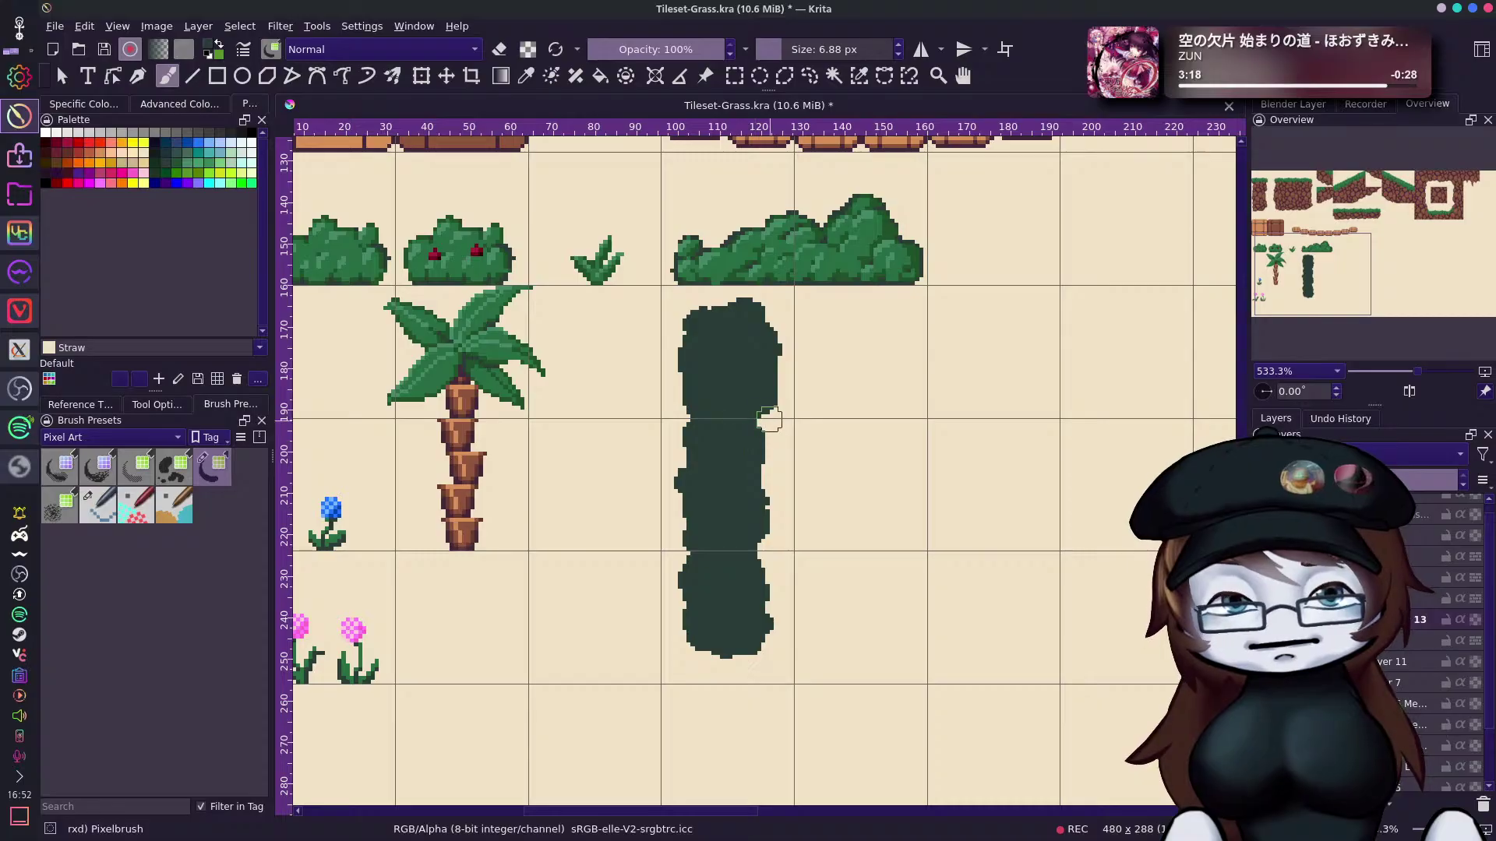
pyautogui.moveTo(762, 443); pyautogui.dragTo(765, 565)
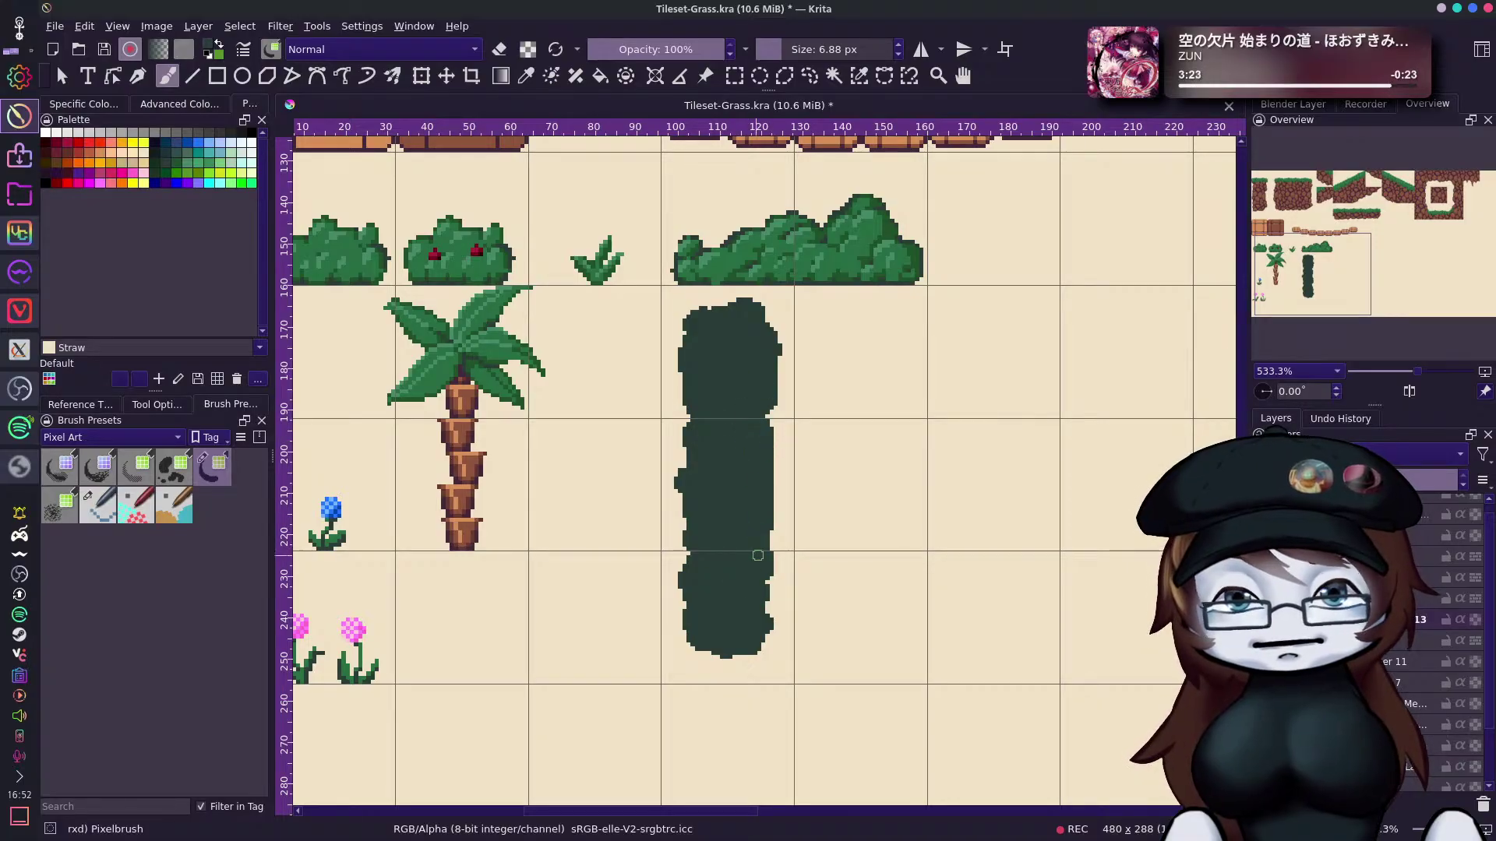
pyautogui.moveTo(769, 456); pyautogui.dragTo(775, 504)
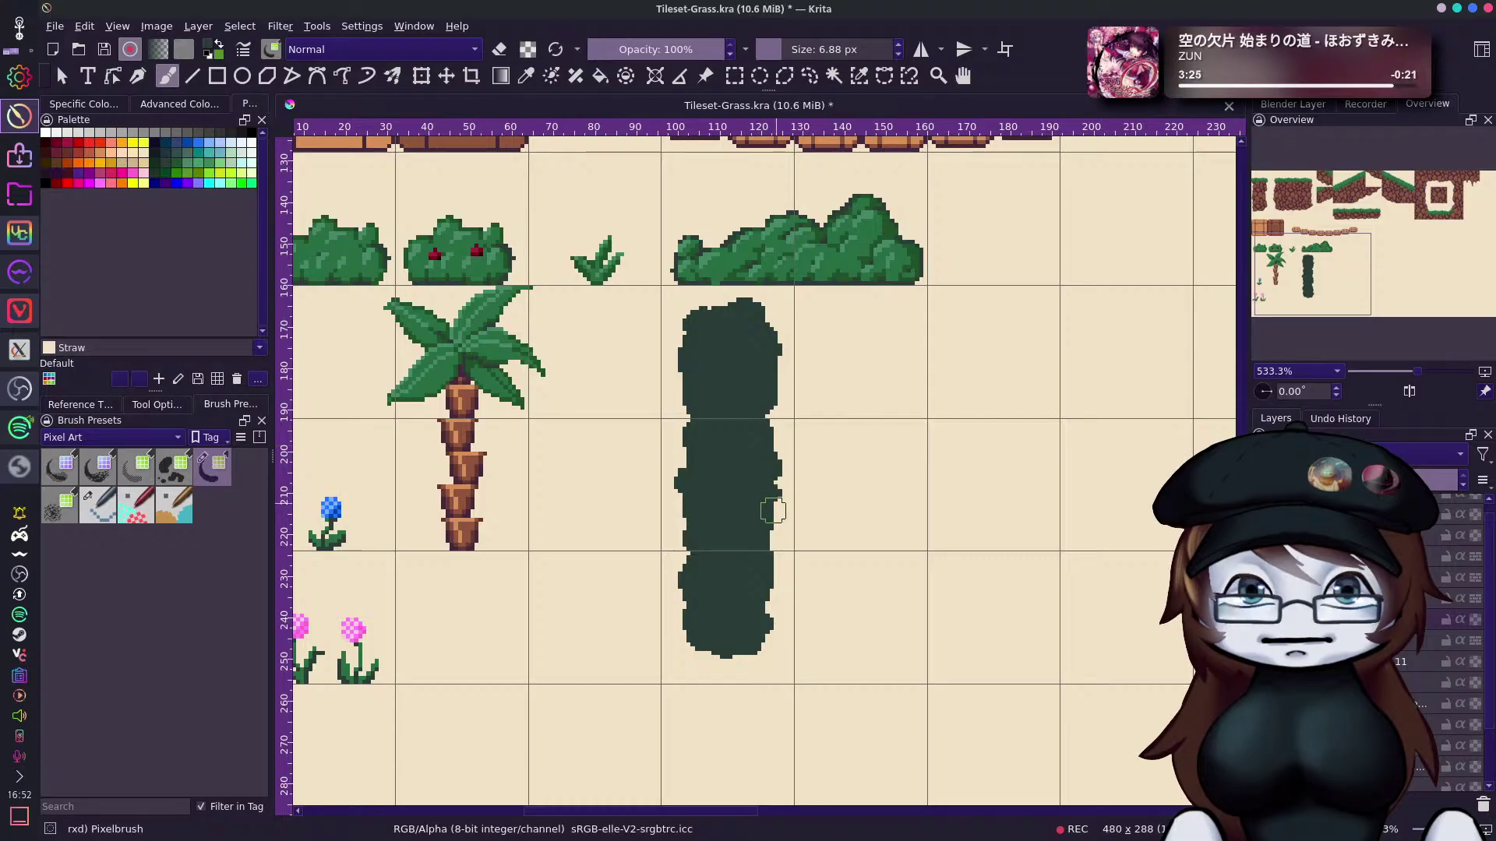
pyautogui.moveTo(758, 571)
pyautogui.mouseDown()
pyautogui.moveTo(776, 631)
pyautogui.moveTo(765, 556)
pyautogui.moveTo(780, 590)
pyautogui.moveTo(779, 631)
pyautogui.moveTo(760, 654)
pyautogui.mouseUp()
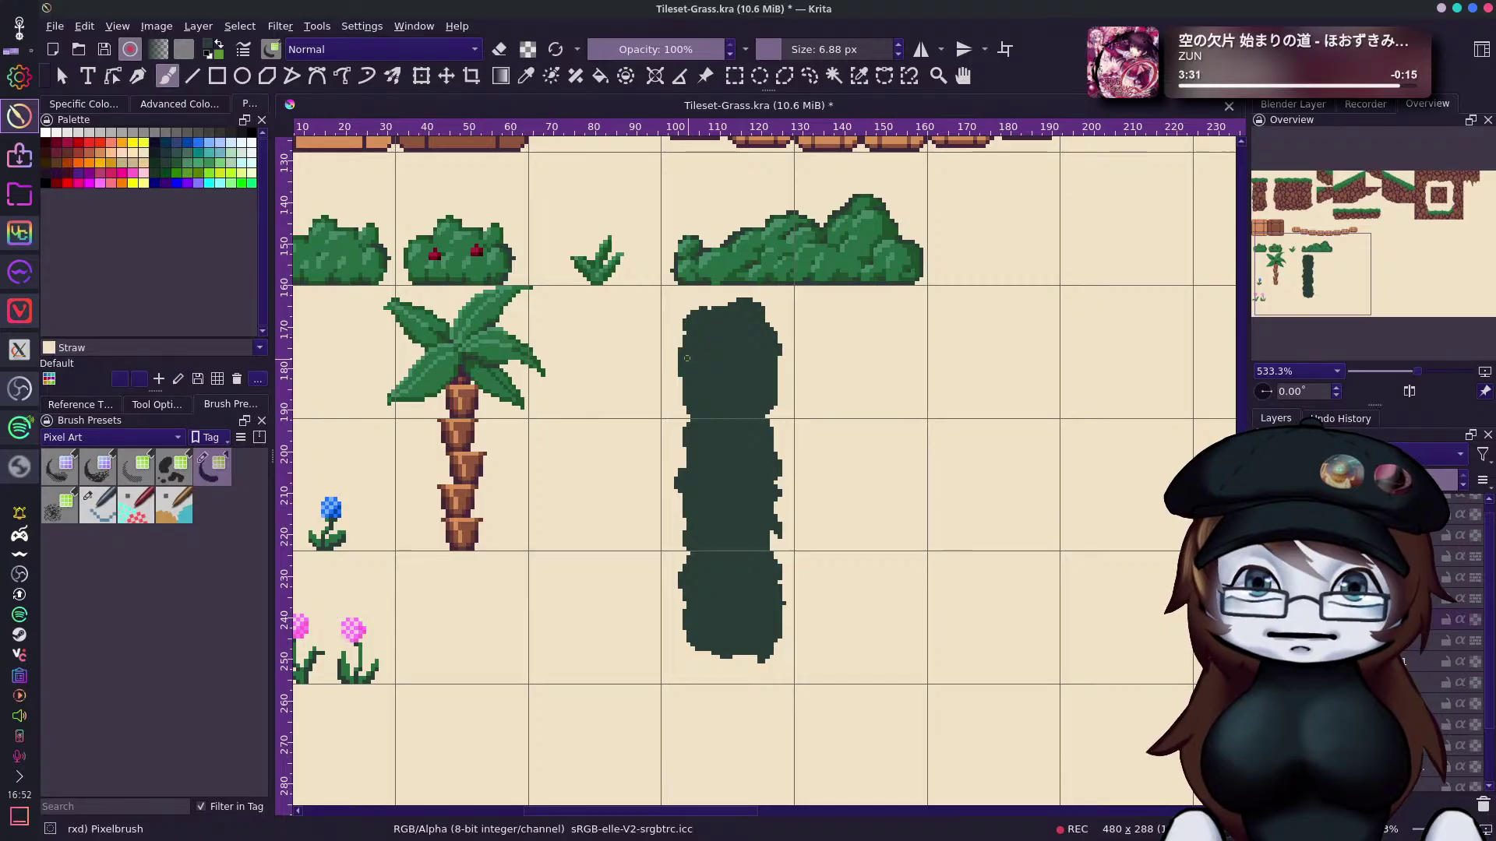
# Widen the column's left side with ragged dark-green bumps and retouch the upper-right corner into a small leafy tip.
pyautogui.moveTo(688, 316)
pyautogui.mouseDown()
pyautogui.moveTo(691, 438)
pyautogui.moveTo(704, 416)
pyautogui.mouseUp()
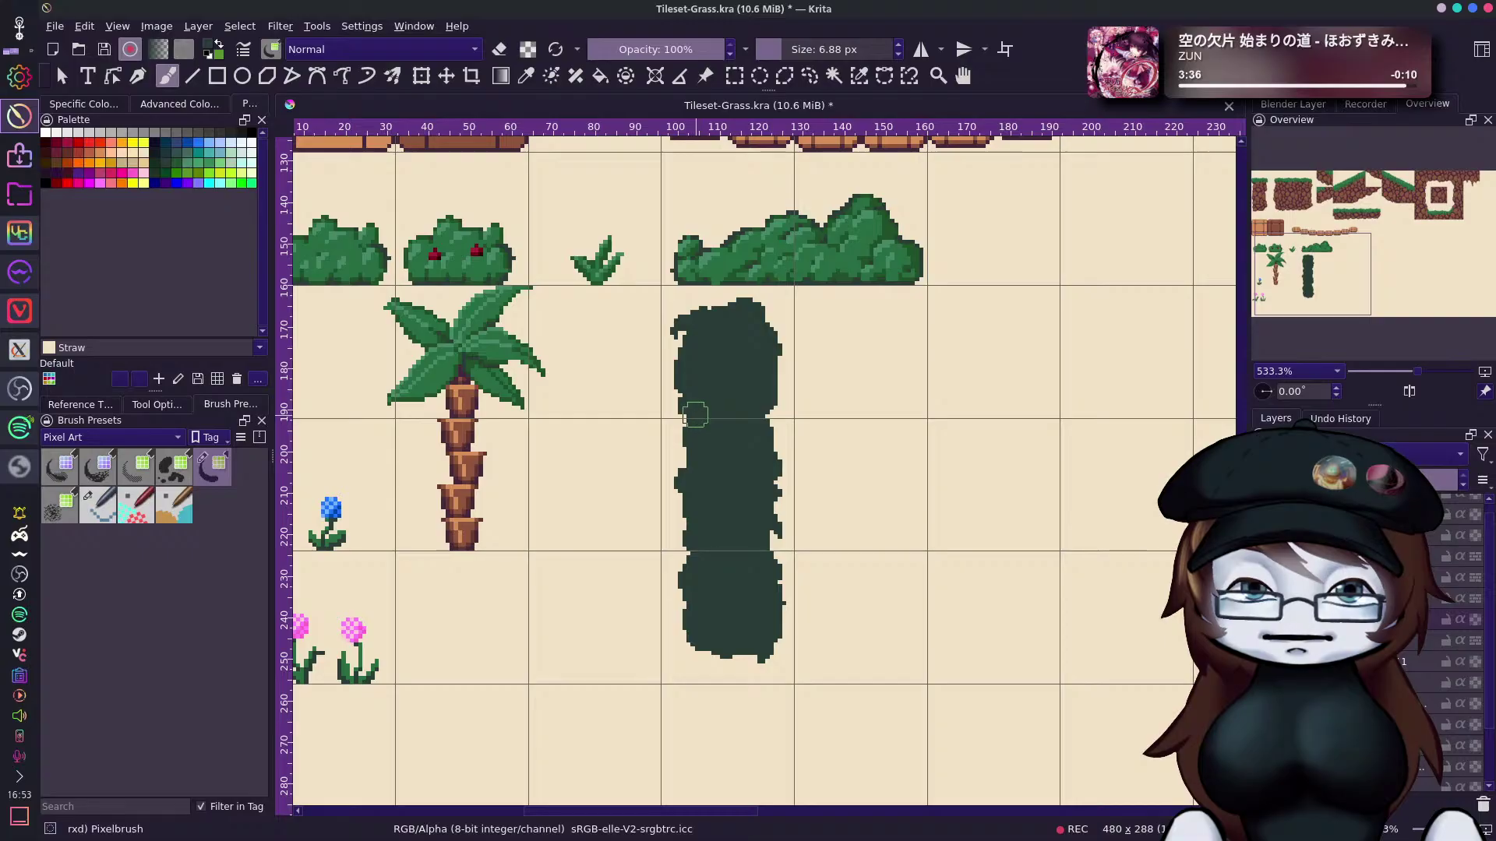
pyautogui.moveTo(703, 455)
pyautogui.mouseDown()
pyautogui.moveTo(690, 487)
pyautogui.moveTo(690, 446)
pyautogui.mouseUp()
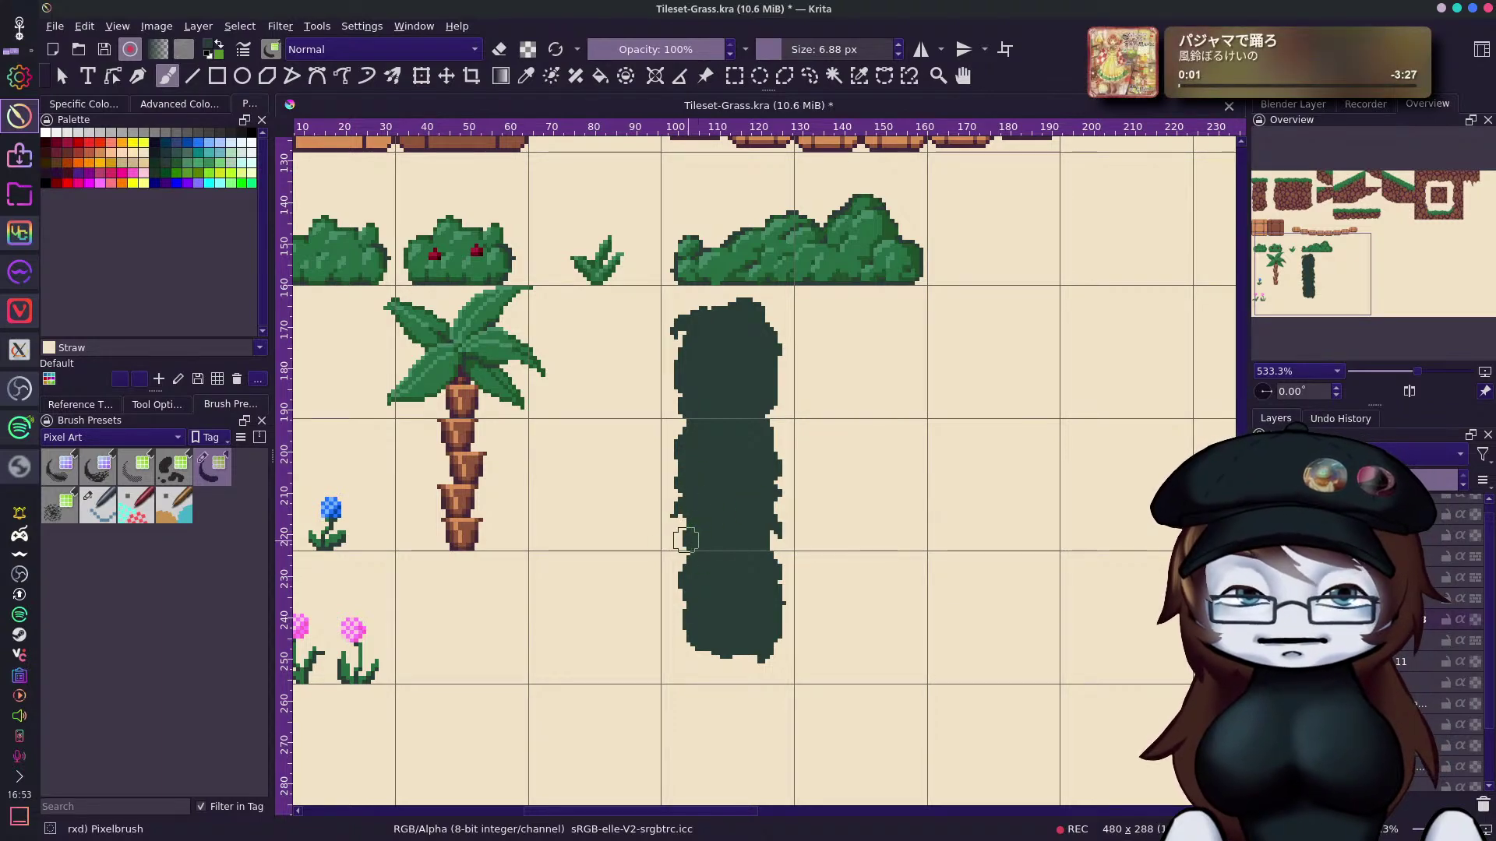
pyautogui.moveTo(708, 582)
pyautogui.mouseDown()
pyautogui.moveTo(682, 602)
pyautogui.moveTo(696, 645)
pyautogui.mouseUp()
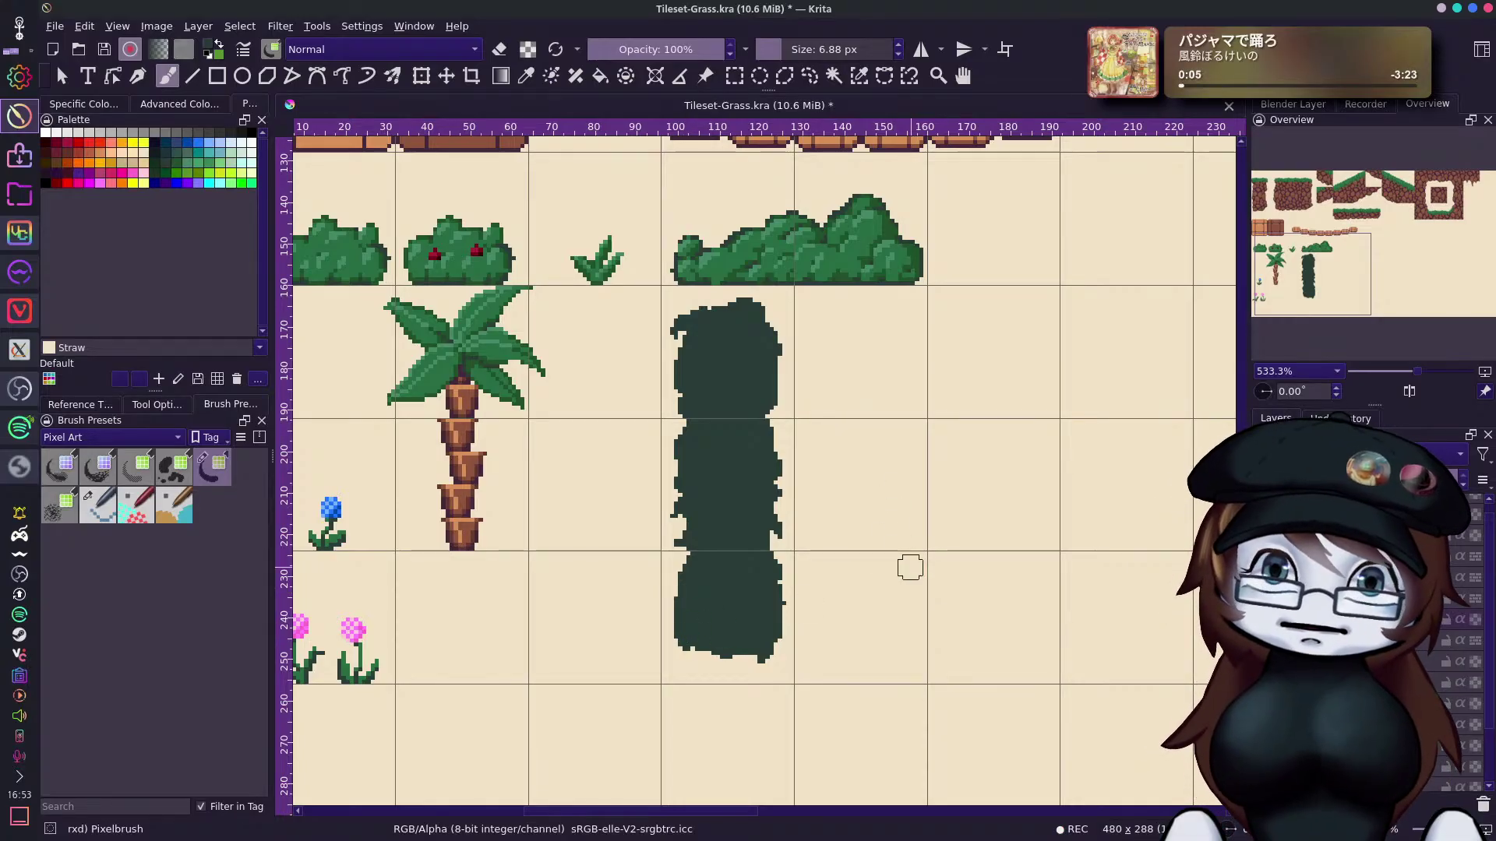
pyautogui.moveTo(766, 319); pyautogui.dragTo(788, 324)
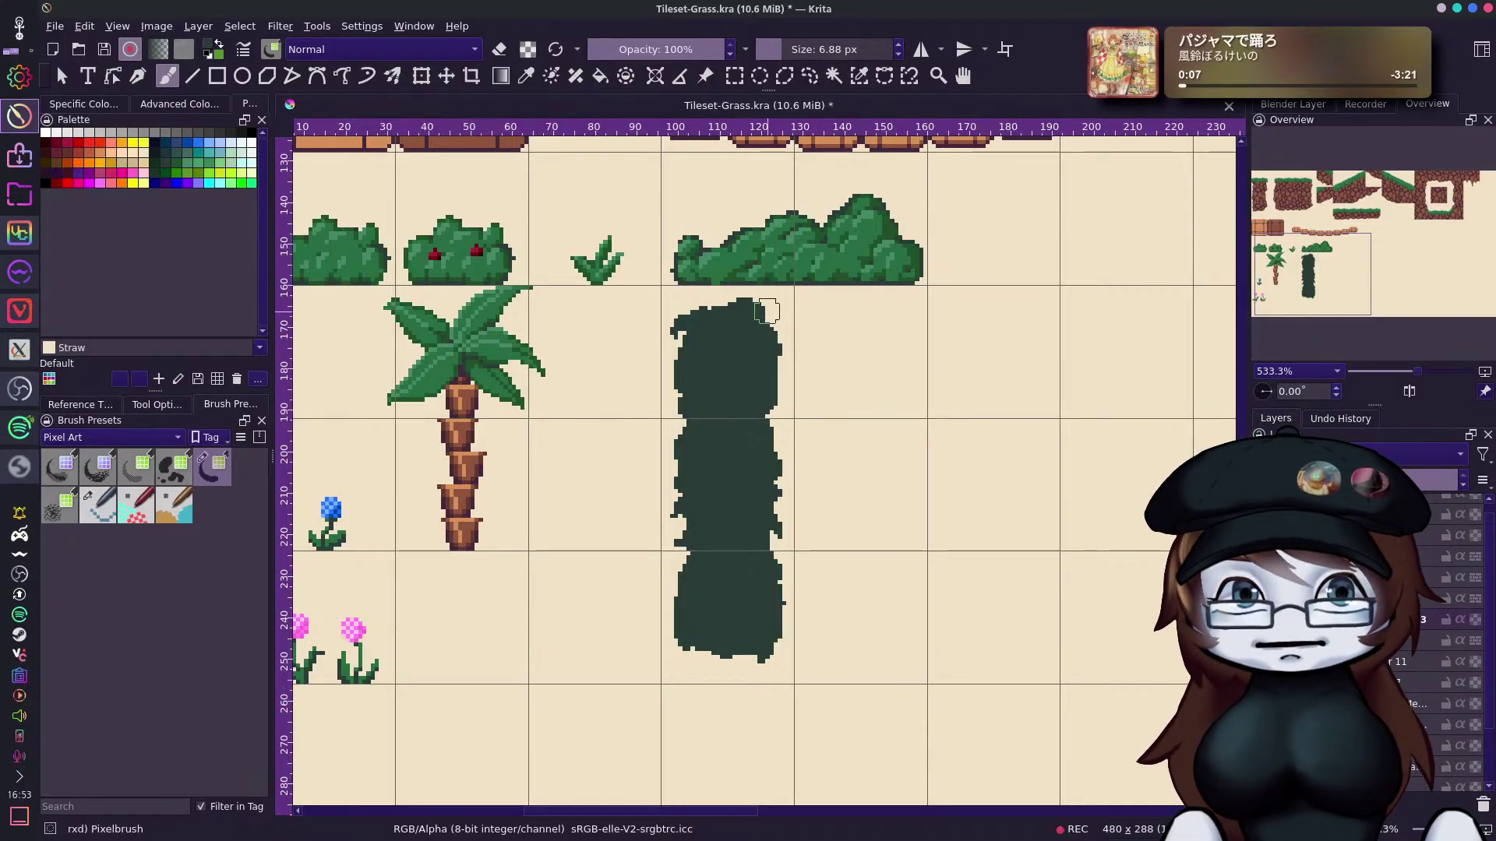
pyautogui.hotkey('ctrl', 'z')
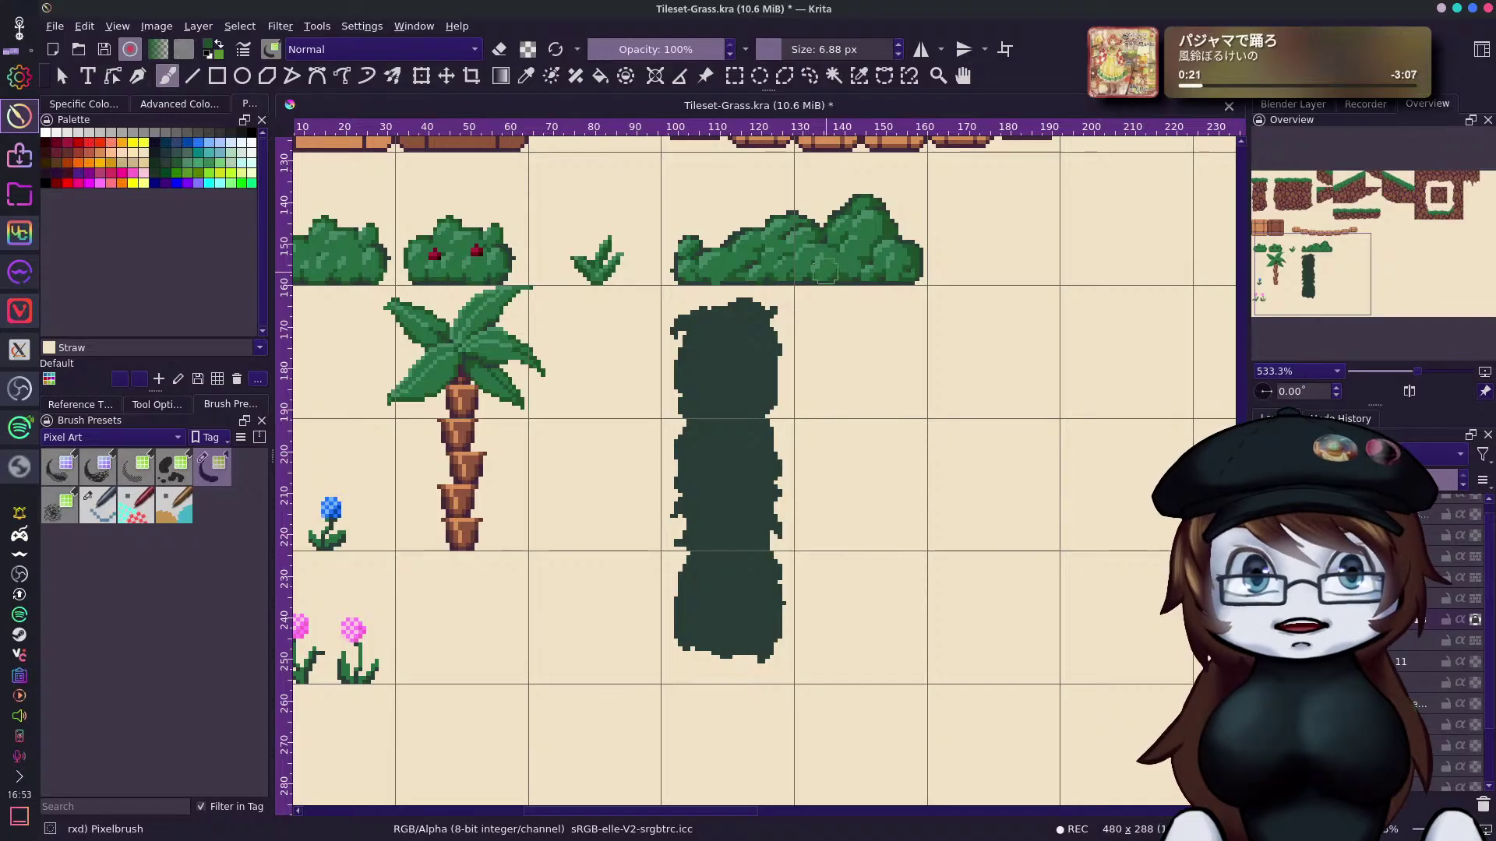
# Cover the whole column from top to bottom with medium-dark green leafy strokes, leaving small dark gaps between them.
pyautogui.click(689, 321)
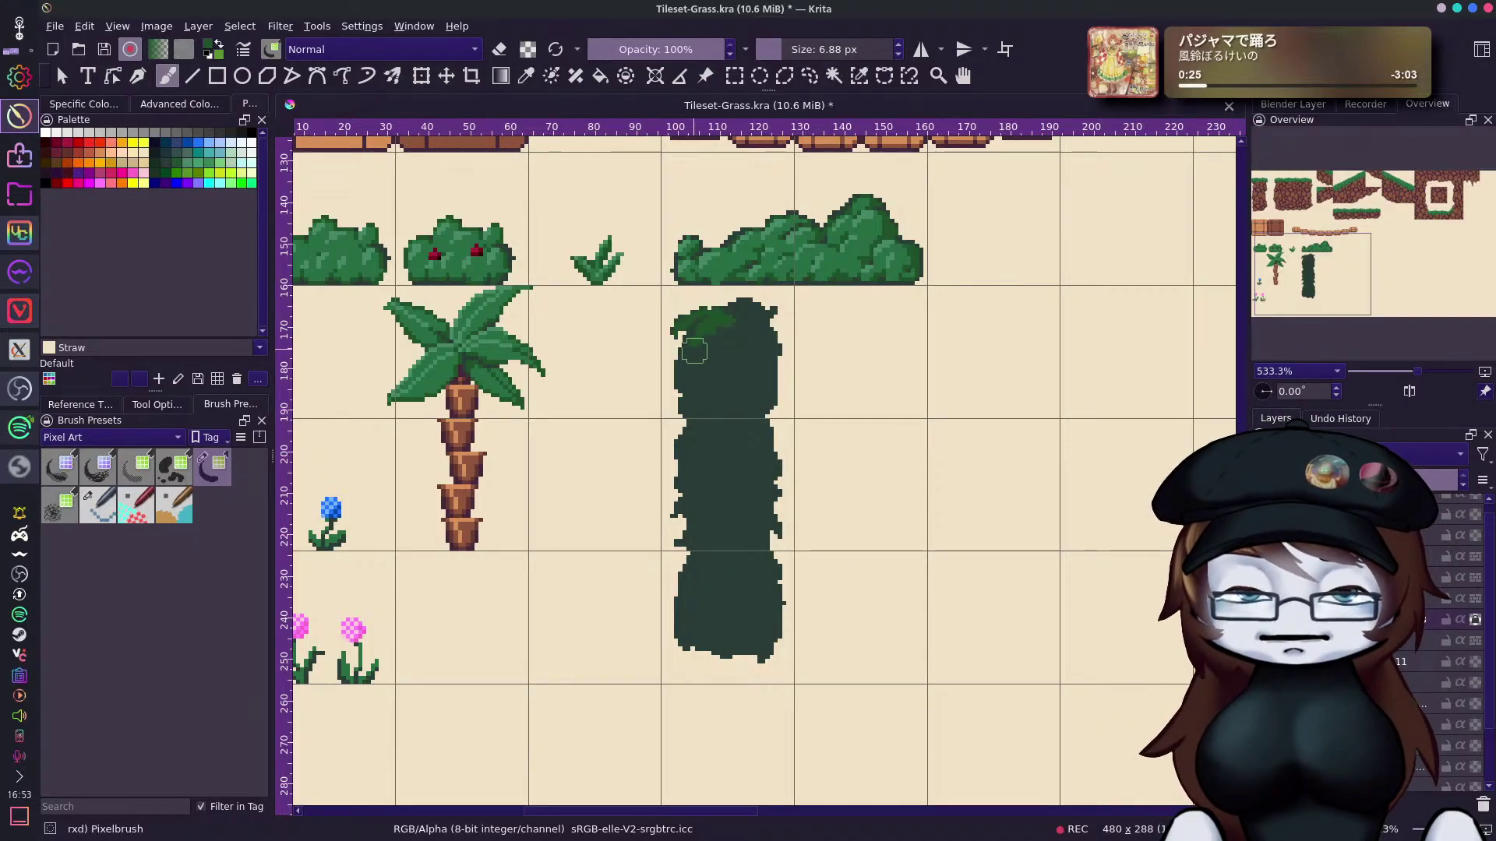
pyautogui.moveTo(677, 320)
pyautogui.mouseDown()
pyautogui.moveTo(726, 320)
pyautogui.moveTo(691, 347)
pyautogui.moveTo(754, 325)
pyautogui.moveTo(744, 313)
pyautogui.moveTo(724, 324)
pyautogui.moveTo(760, 322)
pyautogui.moveTo(693, 370)
pyautogui.moveTo(761, 333)
pyautogui.moveTo(727, 362)
pyautogui.moveTo(677, 384)
pyautogui.moveTo(692, 354)
pyautogui.moveTo(699, 388)
pyautogui.moveTo(747, 352)
pyautogui.moveTo(734, 383)
pyautogui.moveTo(765, 351)
pyautogui.moveTo(742, 411)
pyautogui.mouseUp()
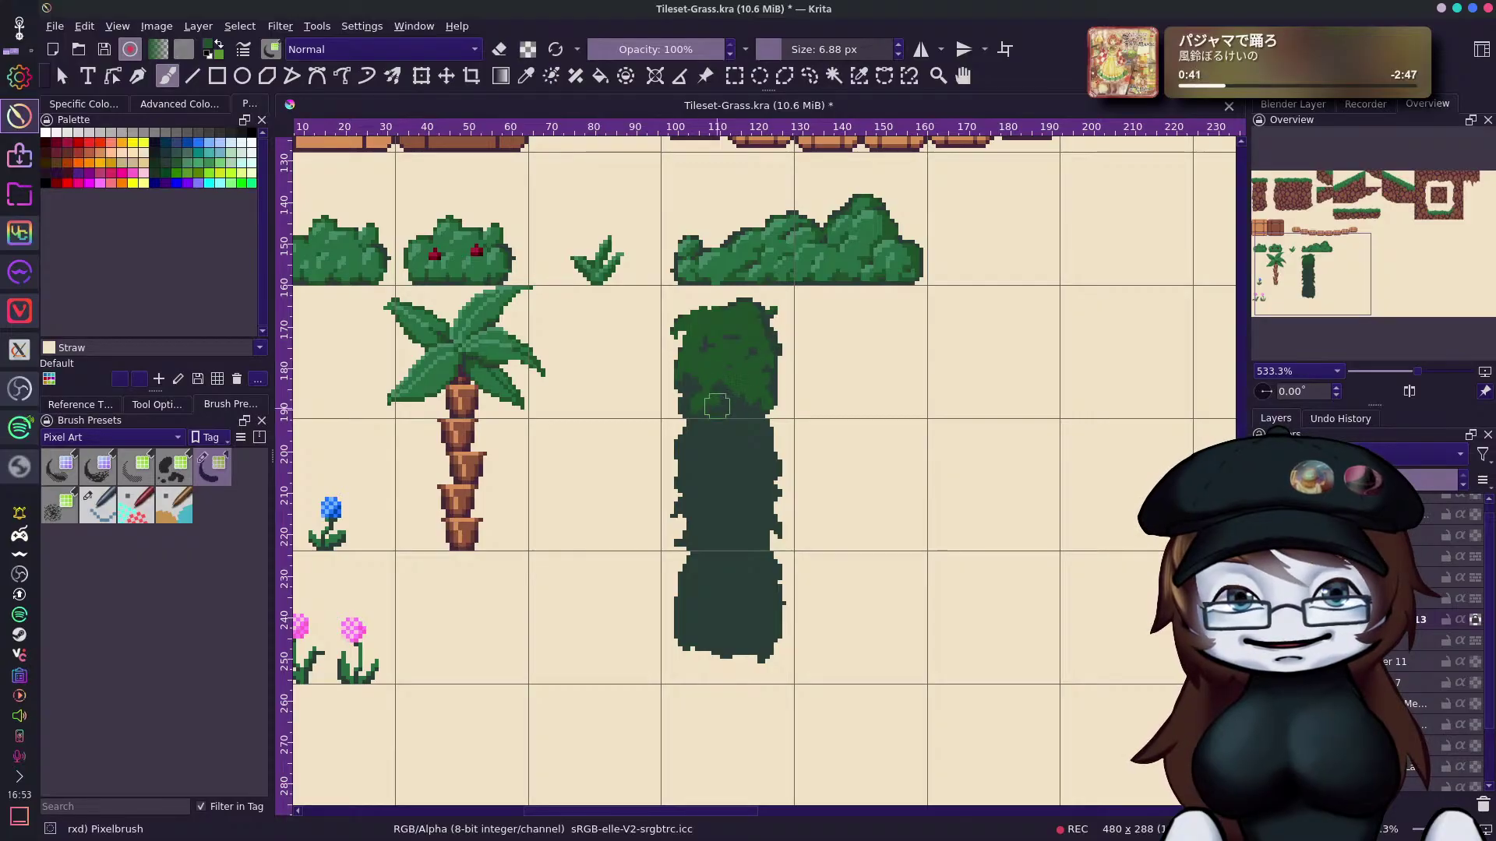
pyautogui.moveTo(743, 409)
pyautogui.mouseDown()
pyautogui.moveTo(688, 419)
pyautogui.moveTo(784, 420)
pyautogui.moveTo(715, 413)
pyautogui.moveTo(742, 415)
pyautogui.moveTo(714, 430)
pyautogui.moveTo(743, 433)
pyautogui.moveTo(714, 424)
pyautogui.moveTo(713, 461)
pyautogui.moveTo(731, 429)
pyautogui.moveTo(705, 471)
pyautogui.moveTo(752, 447)
pyautogui.mouseUp()
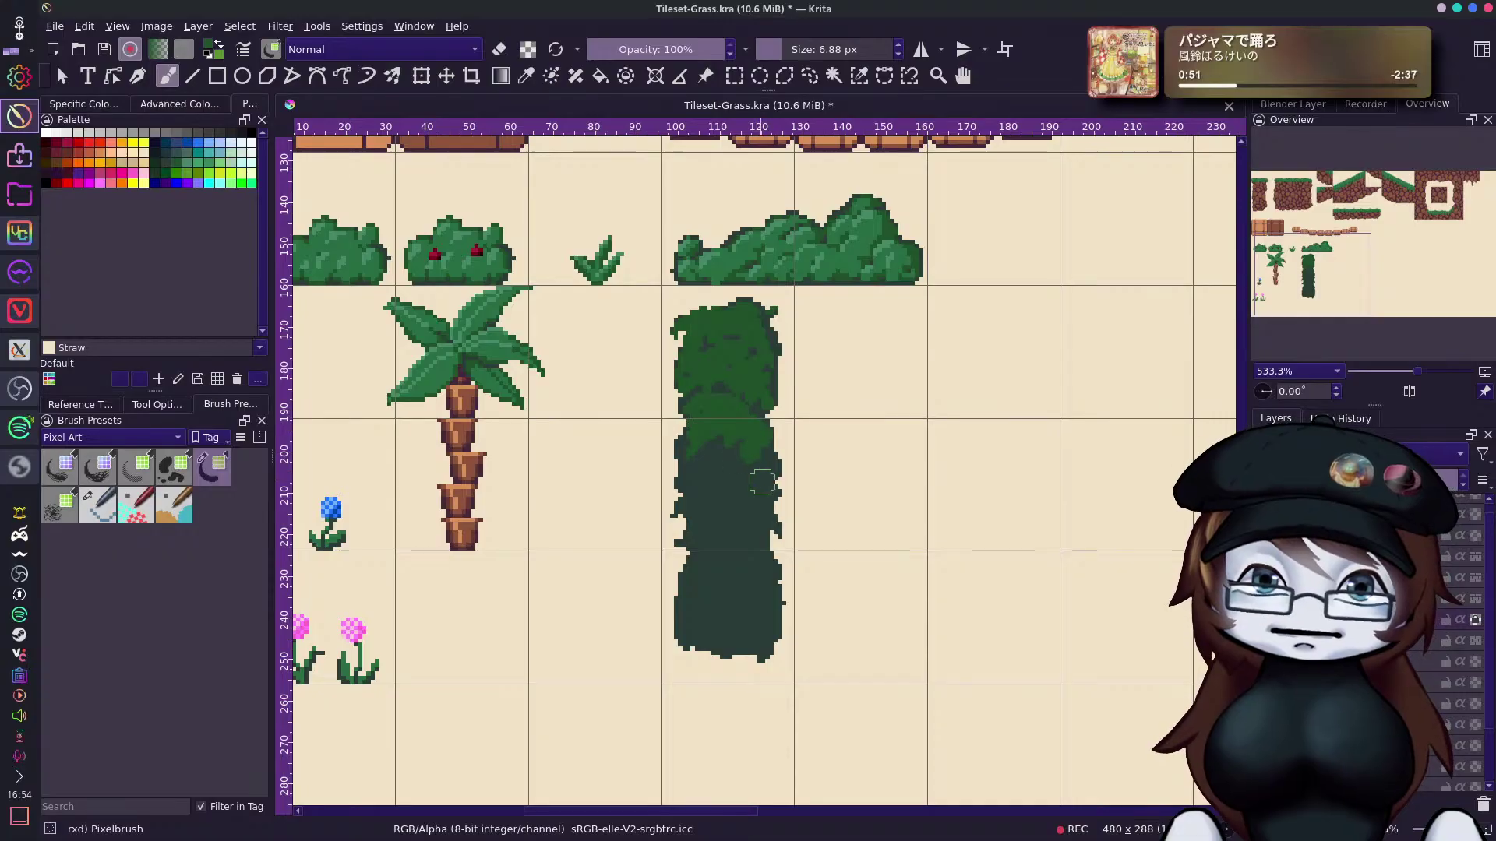
pyautogui.moveTo(760, 469)
pyautogui.mouseDown()
pyautogui.moveTo(717, 472)
pyautogui.moveTo(702, 444)
pyautogui.moveTo(684, 447)
pyautogui.moveTo(705, 473)
pyautogui.moveTo(690, 434)
pyautogui.moveTo(702, 469)
pyautogui.mouseUp()
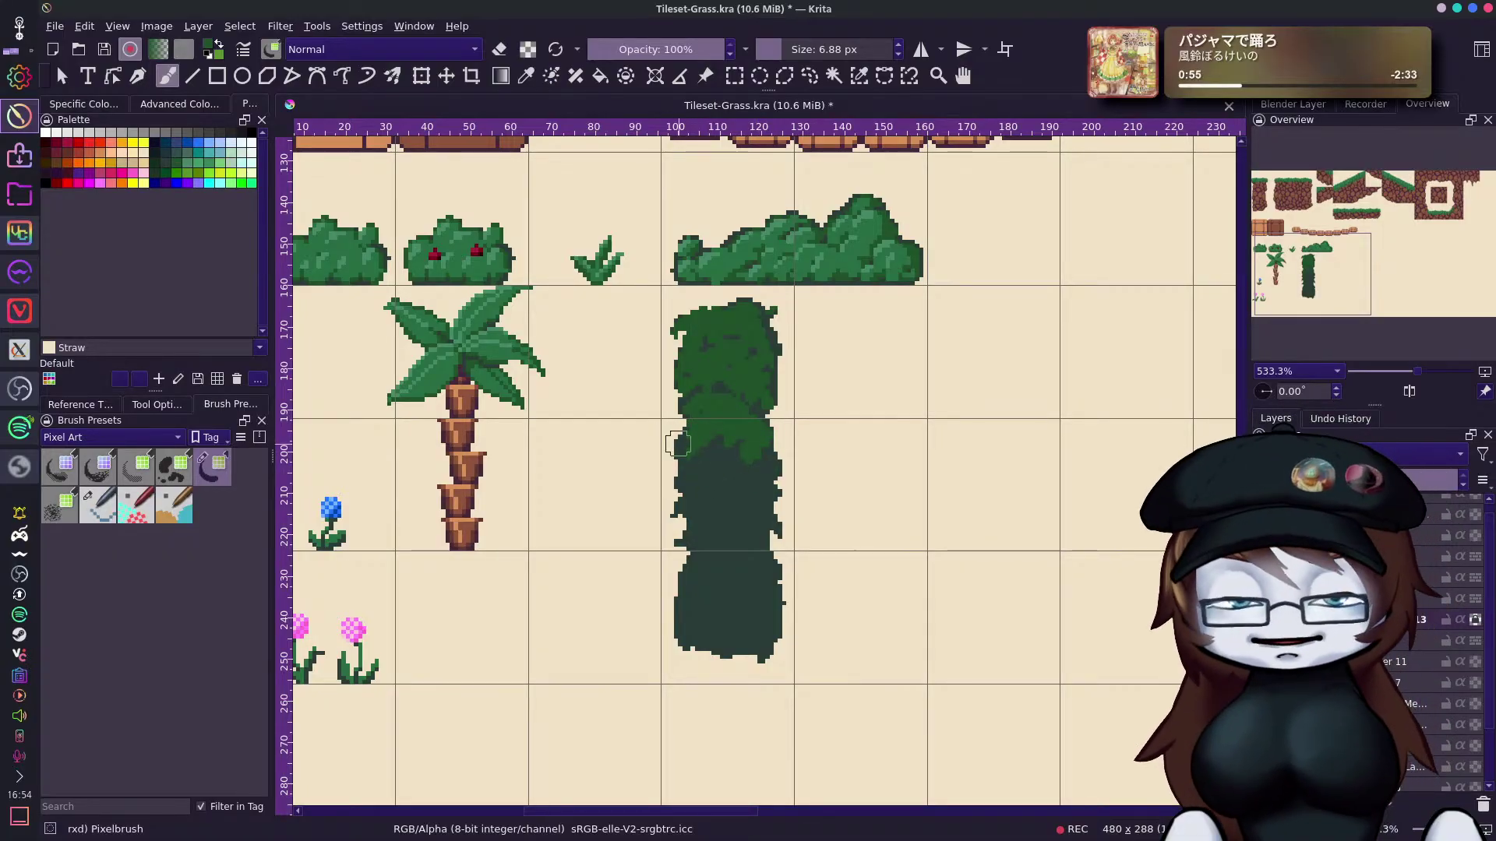
pyautogui.moveTo(709, 468)
pyautogui.mouseDown()
pyautogui.moveTo(677, 484)
pyautogui.moveTo(723, 494)
pyautogui.moveTo(751, 474)
pyautogui.moveTo(736, 494)
pyautogui.moveTo(725, 478)
pyautogui.moveTo(763, 484)
pyautogui.moveTo(768, 465)
pyautogui.moveTo(770, 492)
pyautogui.moveTo(759, 483)
pyautogui.moveTo(721, 512)
pyautogui.moveTo(739, 494)
pyautogui.moveTo(762, 495)
pyautogui.moveTo(745, 526)
pyautogui.moveTo(765, 493)
pyautogui.moveTo(784, 506)
pyautogui.moveTo(697, 492)
pyautogui.moveTo(708, 515)
pyautogui.moveTo(680, 522)
pyautogui.moveTo(723, 519)
pyautogui.moveTo(689, 536)
pyautogui.moveTo(700, 553)
pyautogui.moveTo(741, 543)
pyautogui.mouseUp()
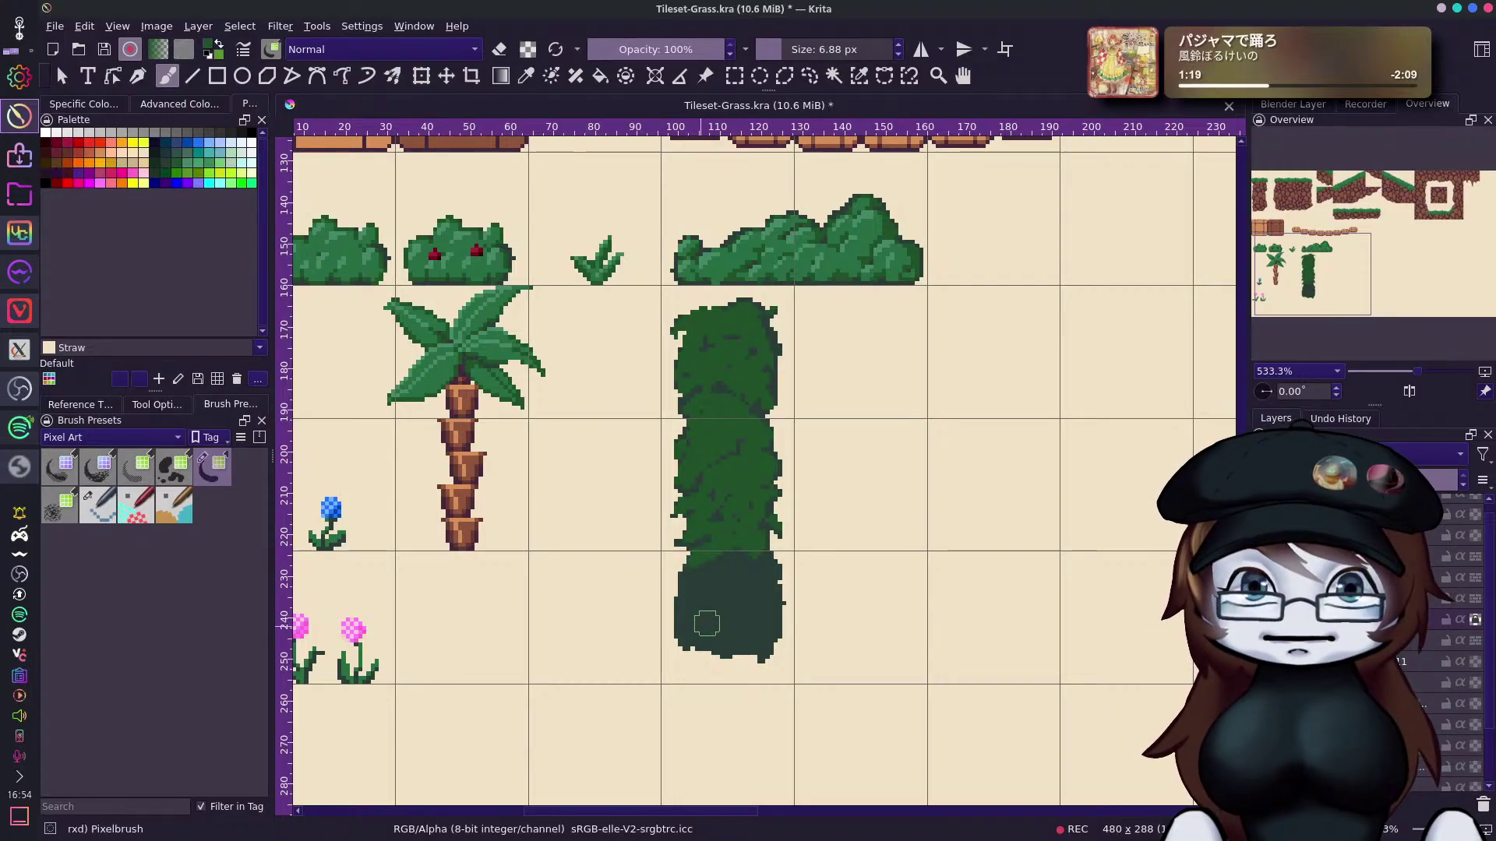
pyautogui.moveTo(746, 562)
pyautogui.mouseDown()
pyautogui.moveTo(726, 597)
pyautogui.moveTo(691, 602)
pyautogui.mouseUp()
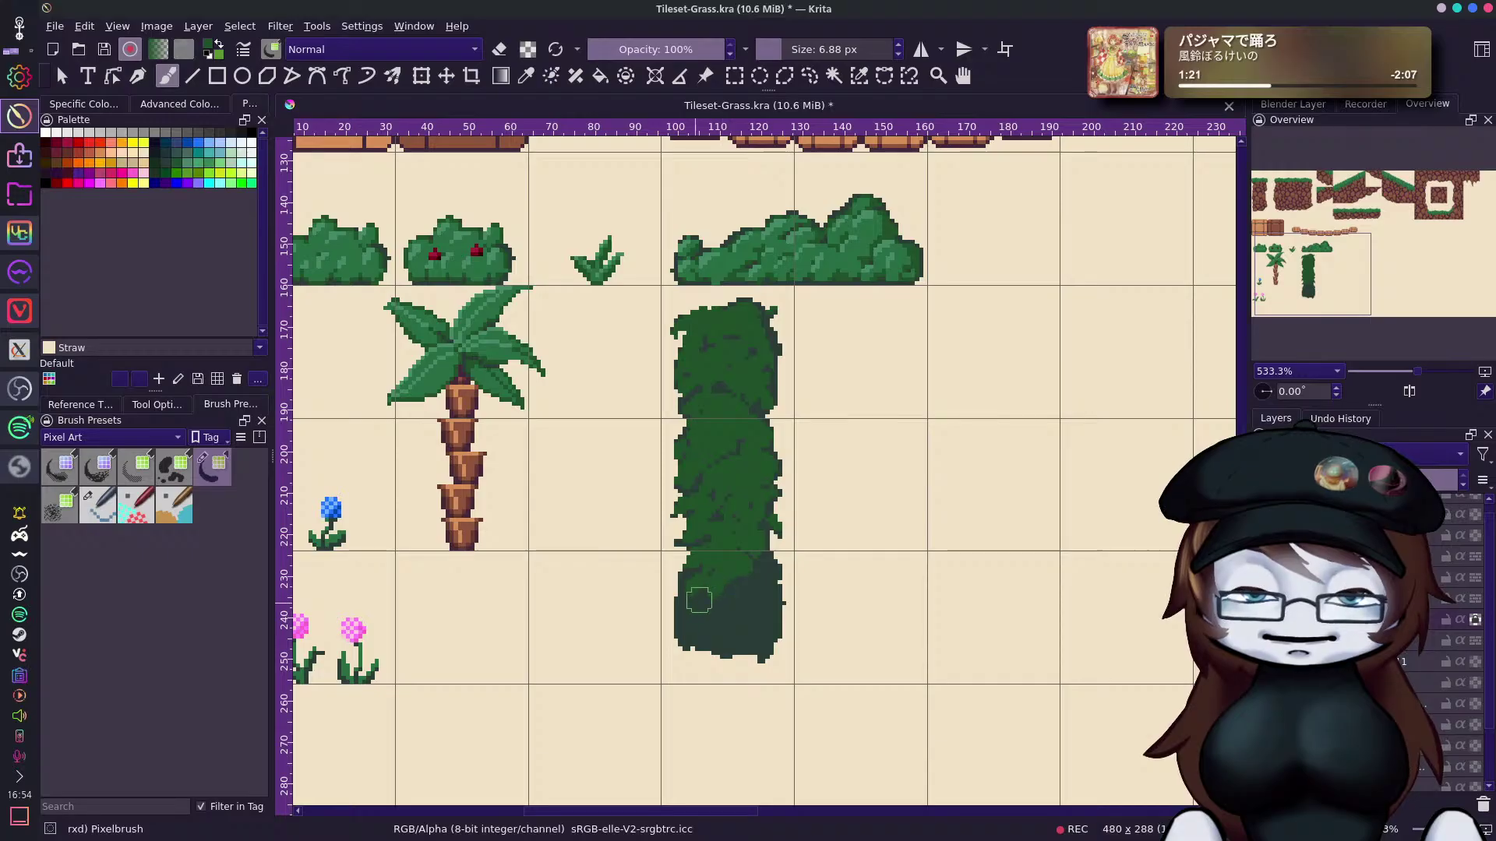
pyautogui.moveTo(771, 568)
pyautogui.mouseDown()
pyautogui.moveTo(760, 600)
pyautogui.moveTo(772, 609)
pyautogui.moveTo(715, 618)
pyautogui.moveTo(734, 584)
pyautogui.moveTo(726, 627)
pyautogui.moveTo(699, 615)
pyautogui.moveTo(722, 648)
pyautogui.moveTo(744, 628)
pyautogui.moveTo(720, 632)
pyautogui.moveTo(749, 639)
pyautogui.moveTo(707, 655)
pyautogui.moveTo(762, 637)
pyautogui.moveTo(755, 619)
pyautogui.moveTo(767, 637)
pyautogui.moveTo(722, 631)
pyautogui.moveTo(766, 653)
pyautogui.mouseUp()
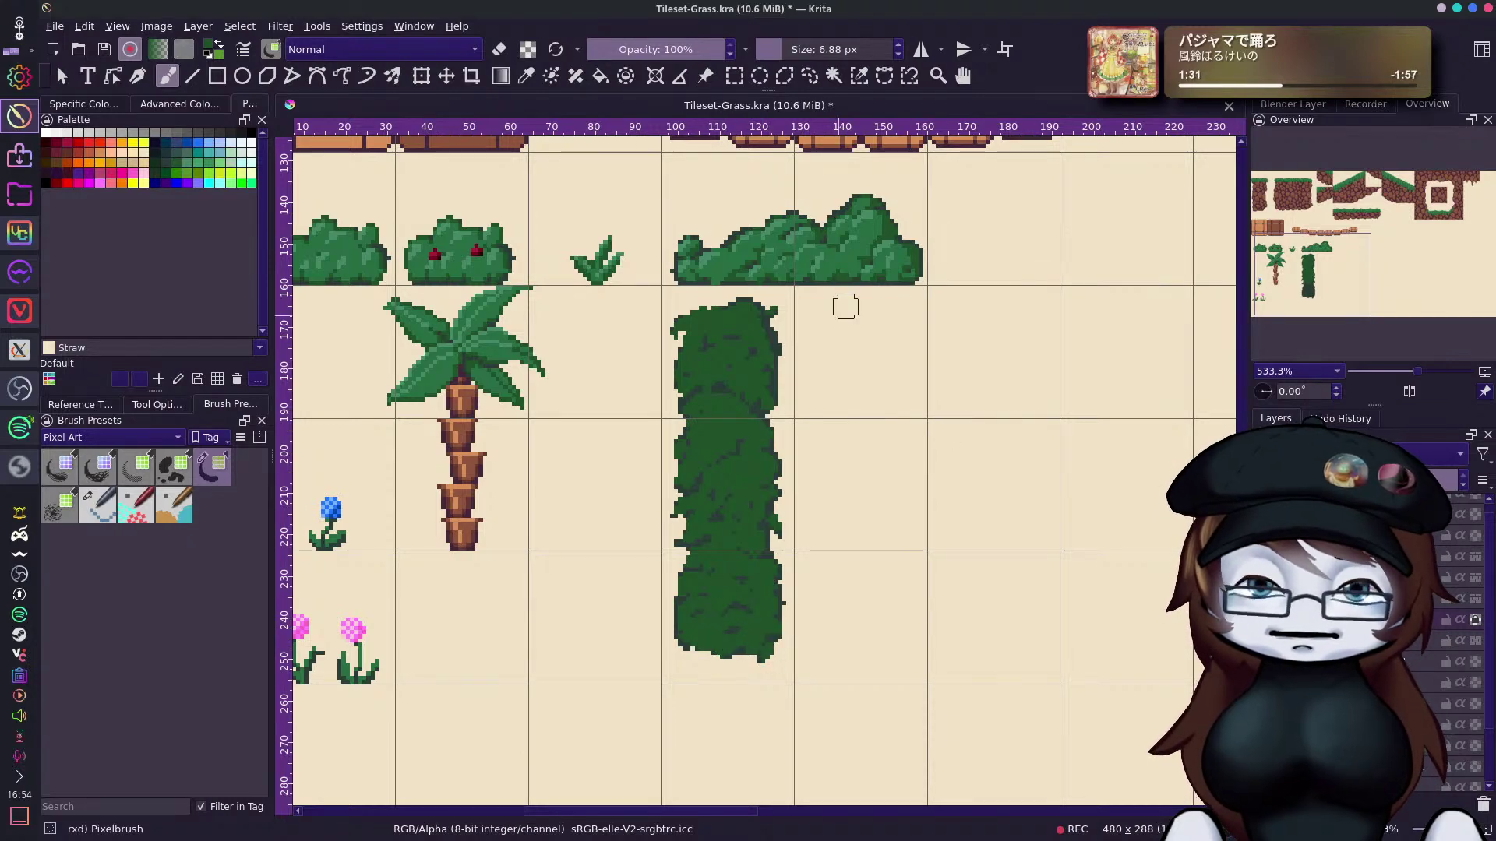
# Sample a lighter green from the large bush and paint leaf clusters over the column with the brush at 4.88 px.
pyautogui.keyDown('ctrl'); pyautogui.click(805, 228); pyautogui.keyUp('ctrl')
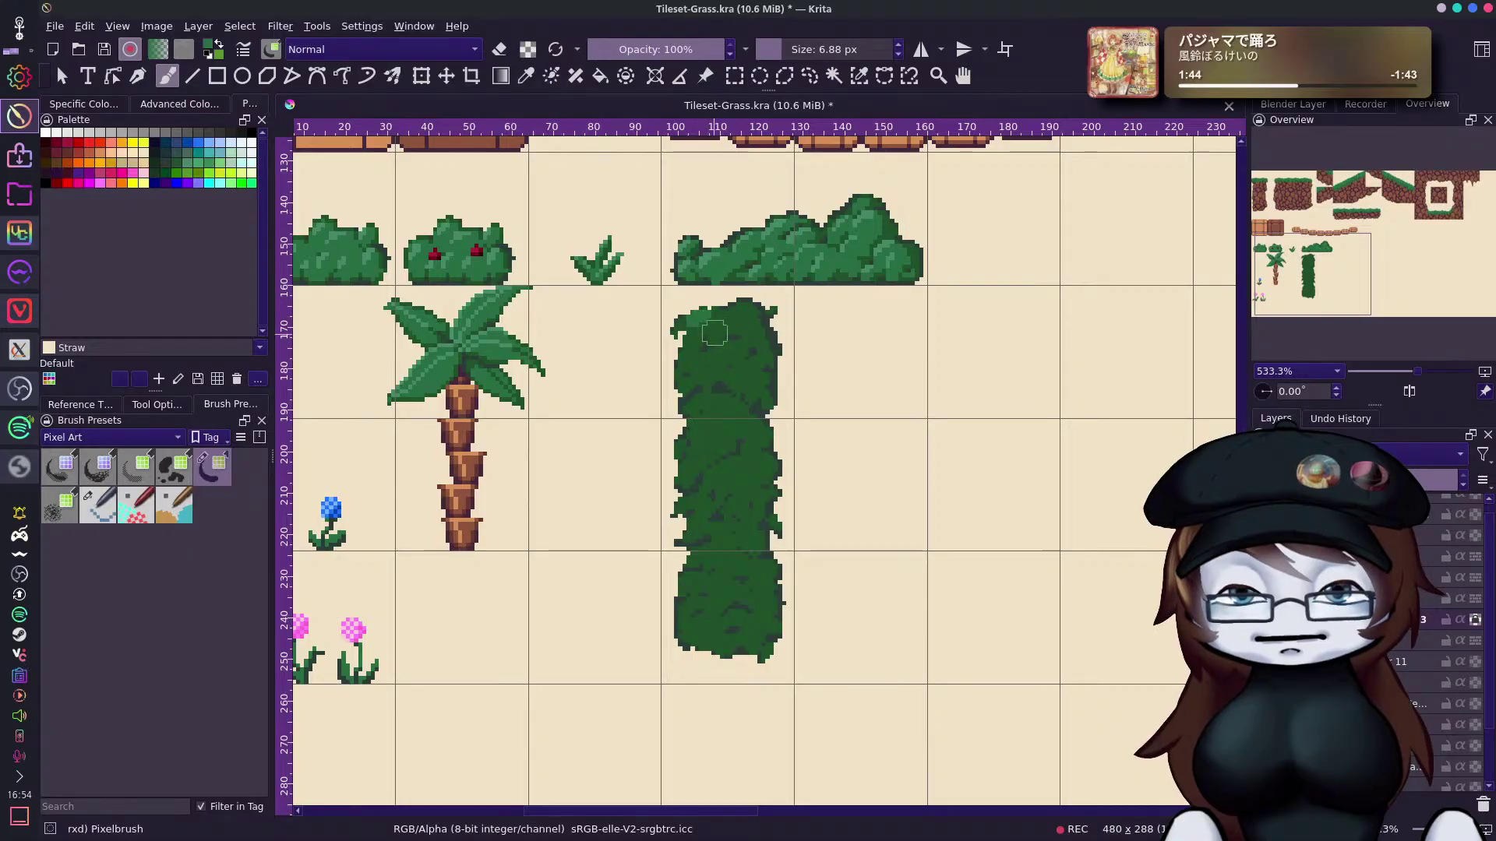
pyautogui.click(898, 55)
pyautogui.click(898, 55)
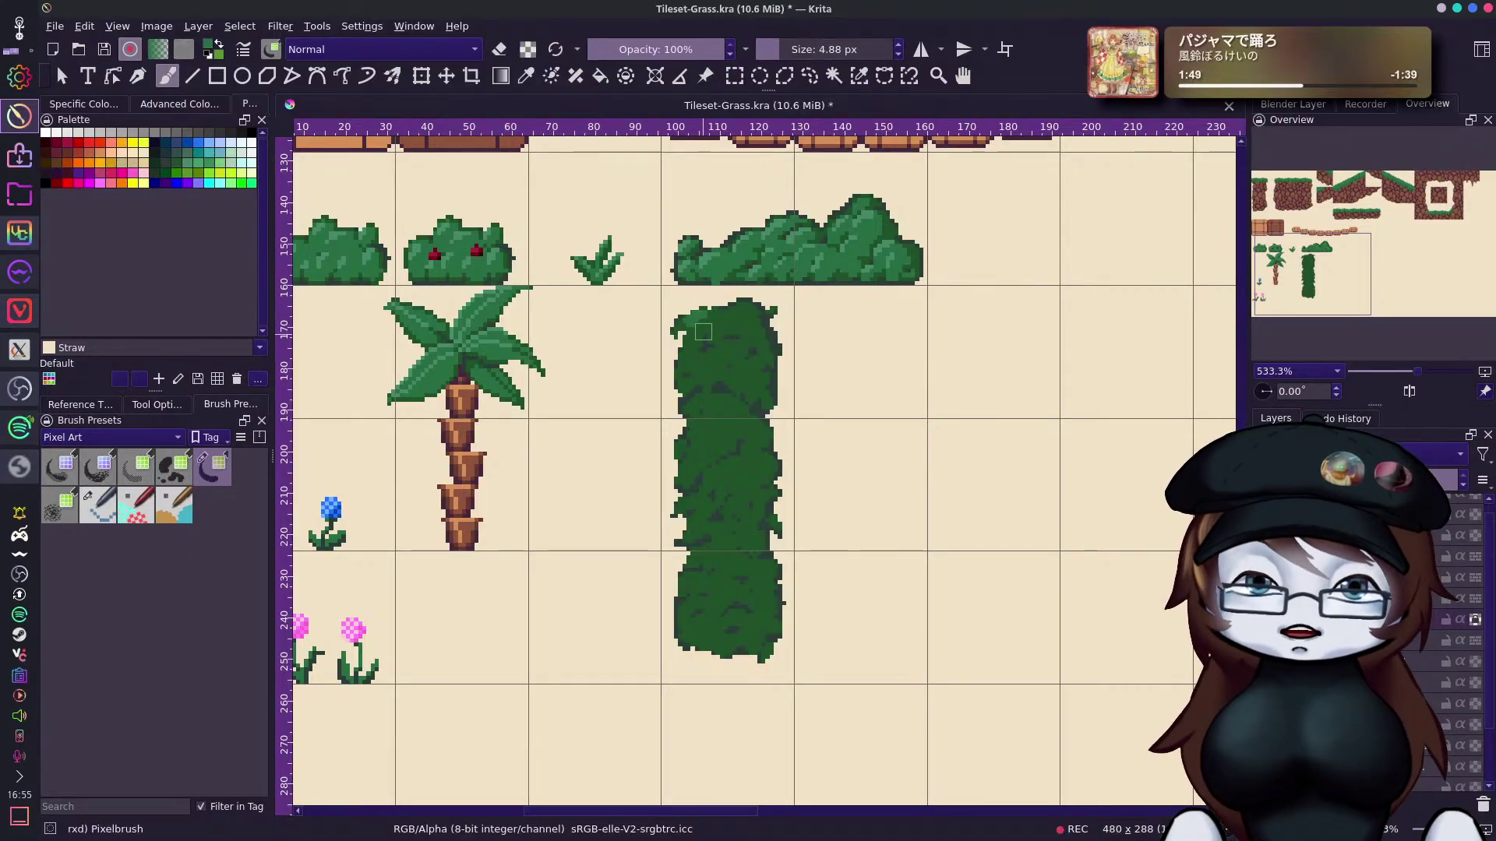
pyautogui.click(683, 322)
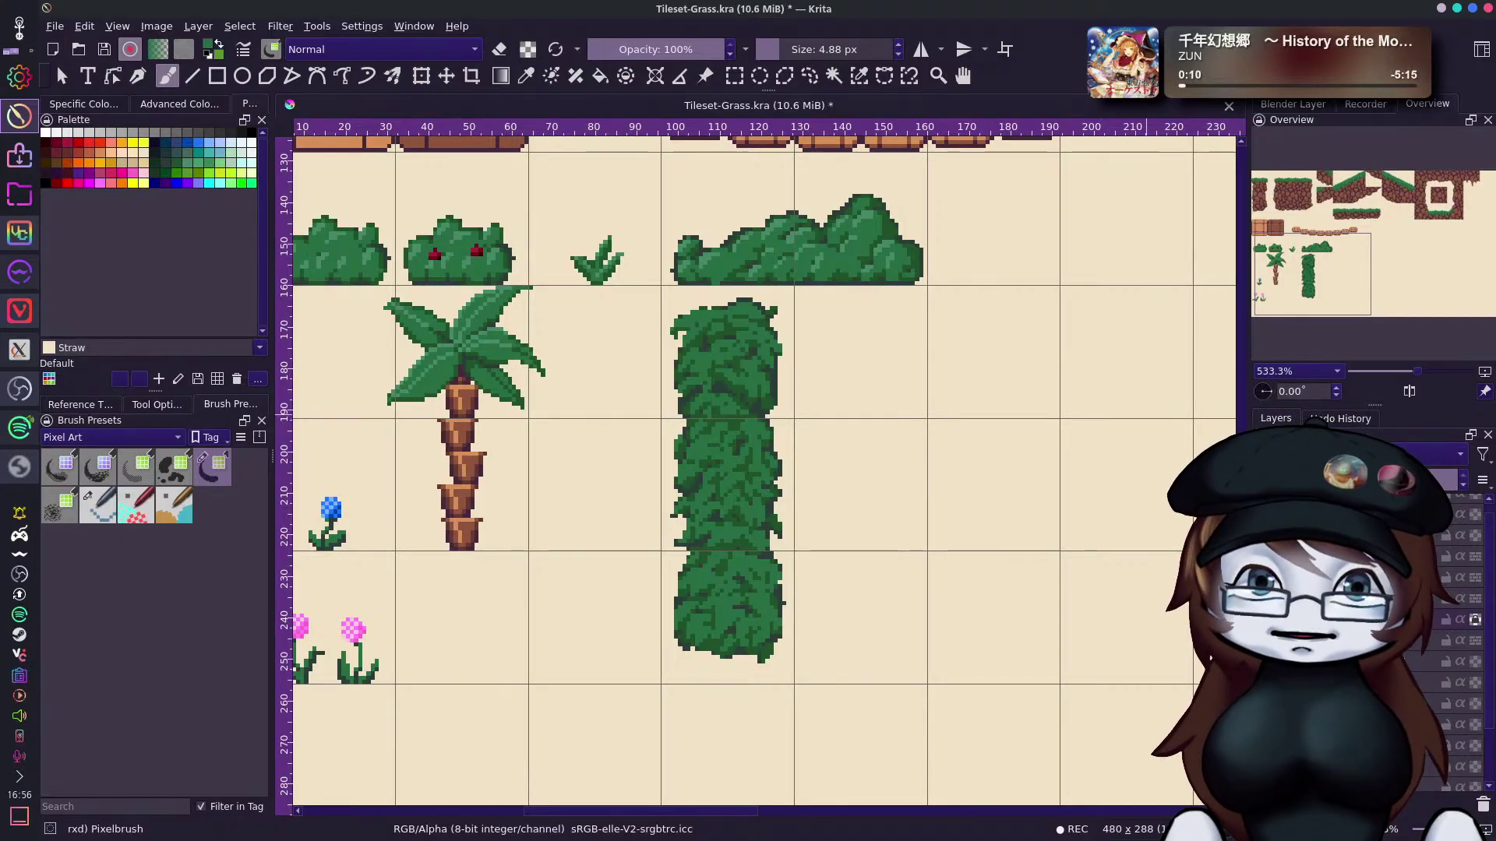
# Add light-green leaf highlights over the column's top, middle and bottom sections.
pyautogui.moveTo(1335, 261)
pyautogui.mouseDown()
pyautogui.moveTo(1317, 256)
pyautogui.moveTo(1321, 268)
pyautogui.mouseUp()
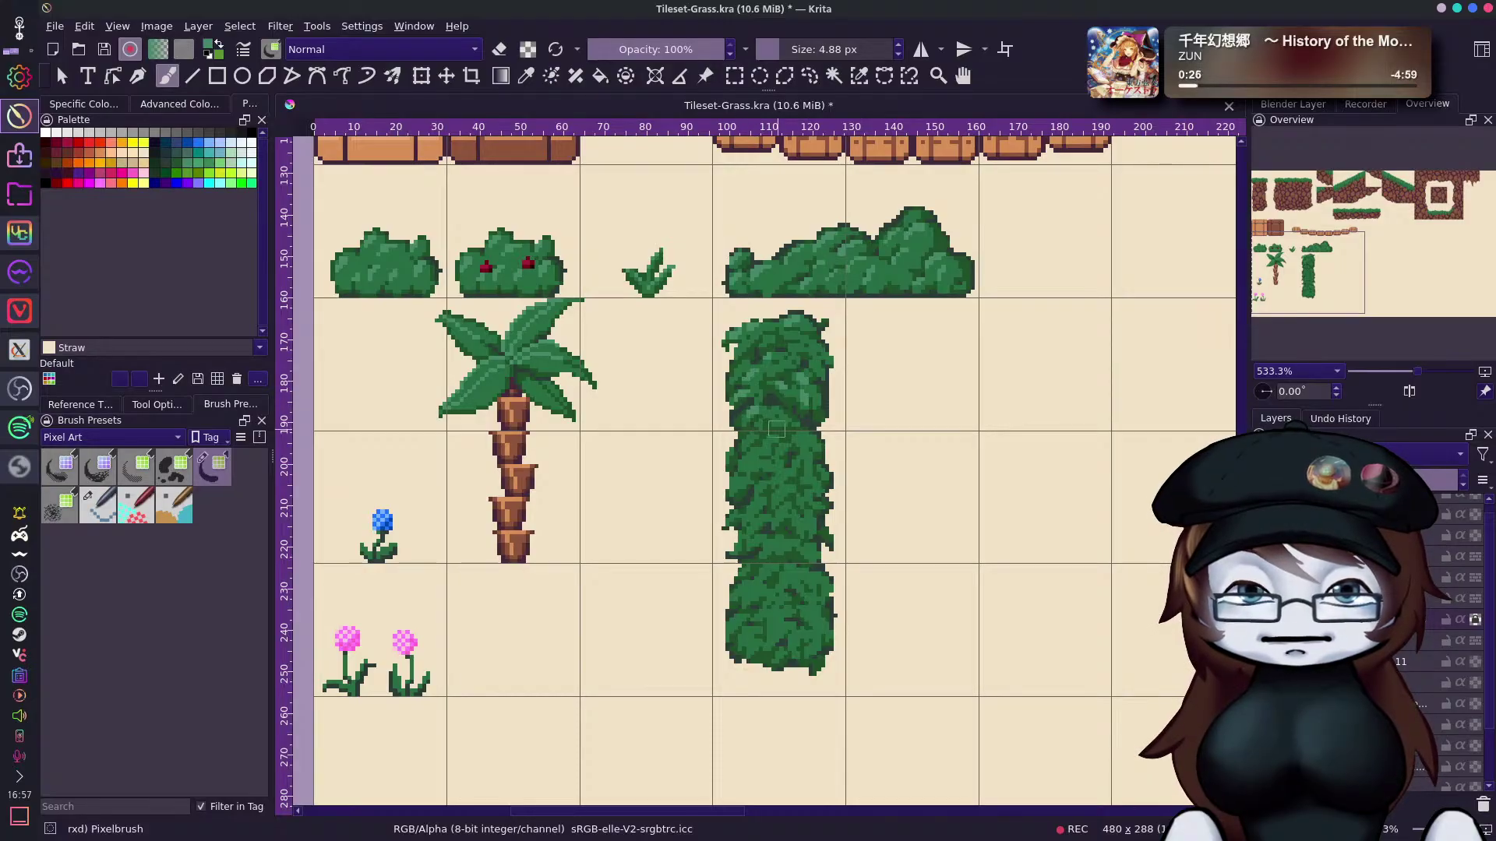
pyautogui.moveTo(747, 460); pyautogui.dragTo(748, 466)
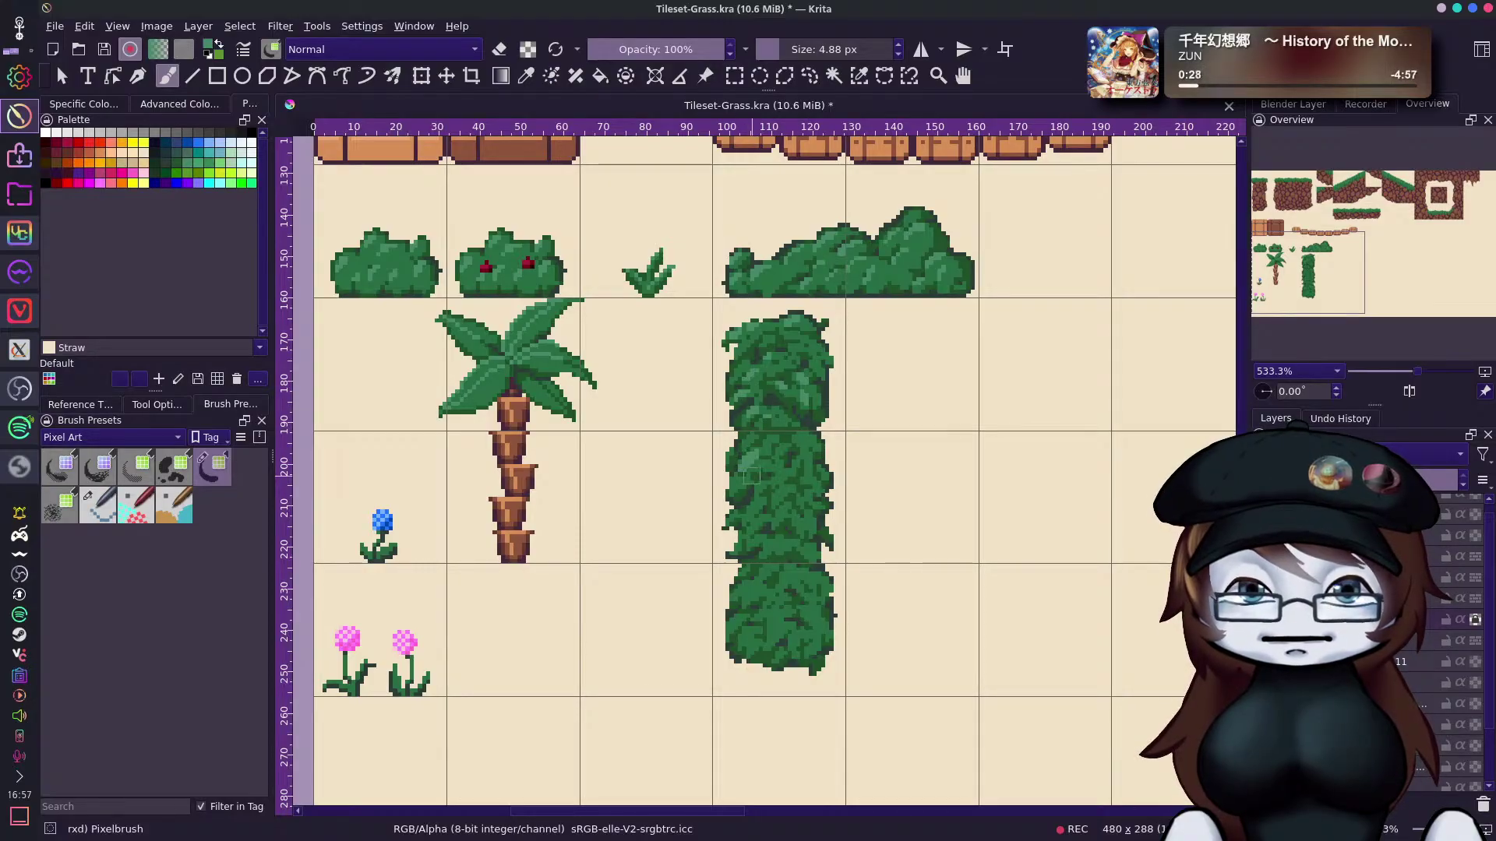
pyautogui.hotkey('ctrl', 'z')
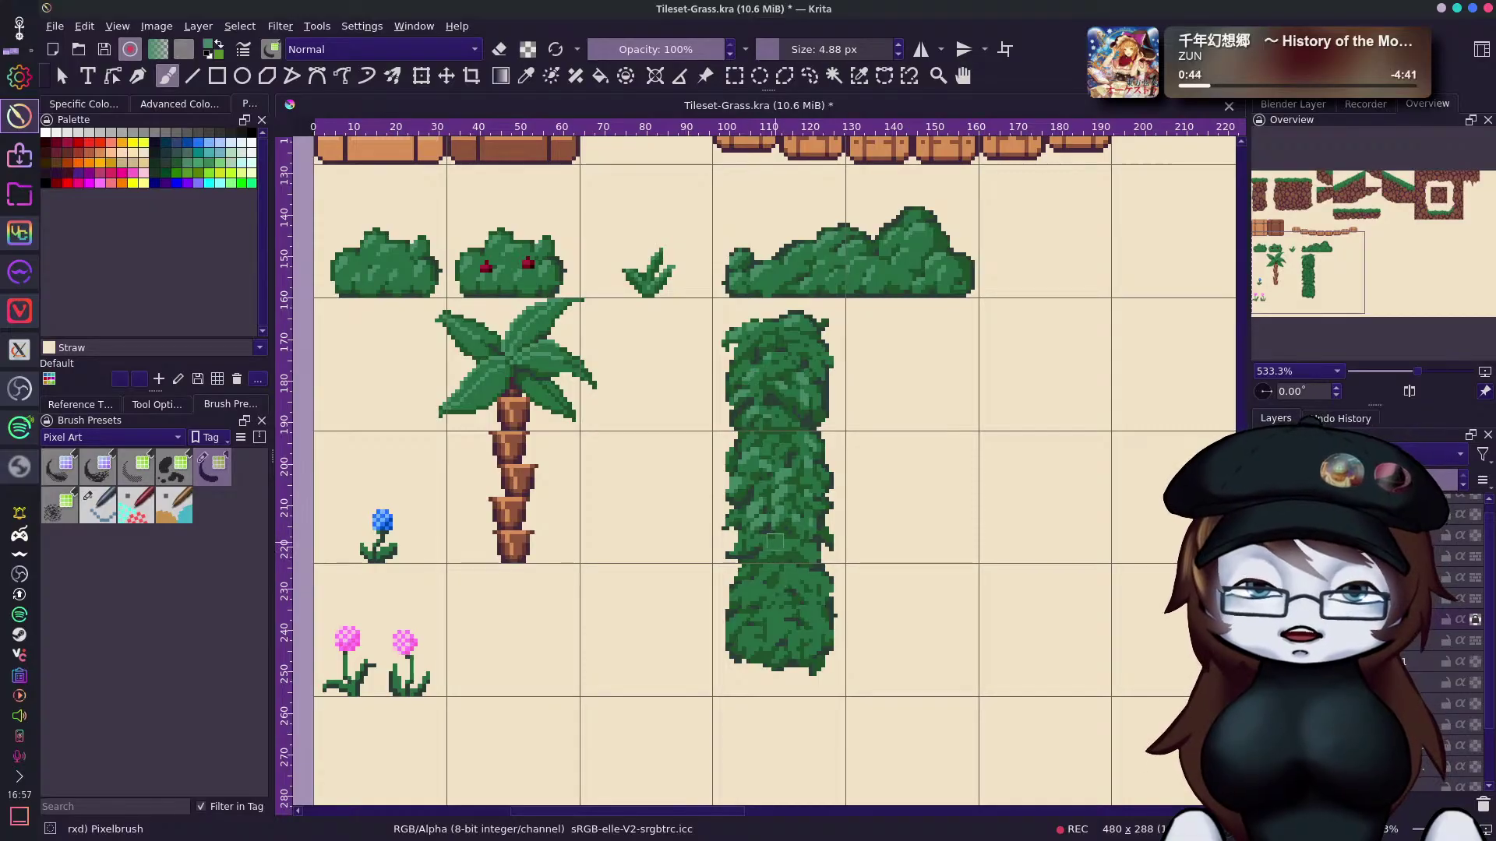
pyautogui.moveTo(774, 562); pyautogui.dragTo(793, 553)
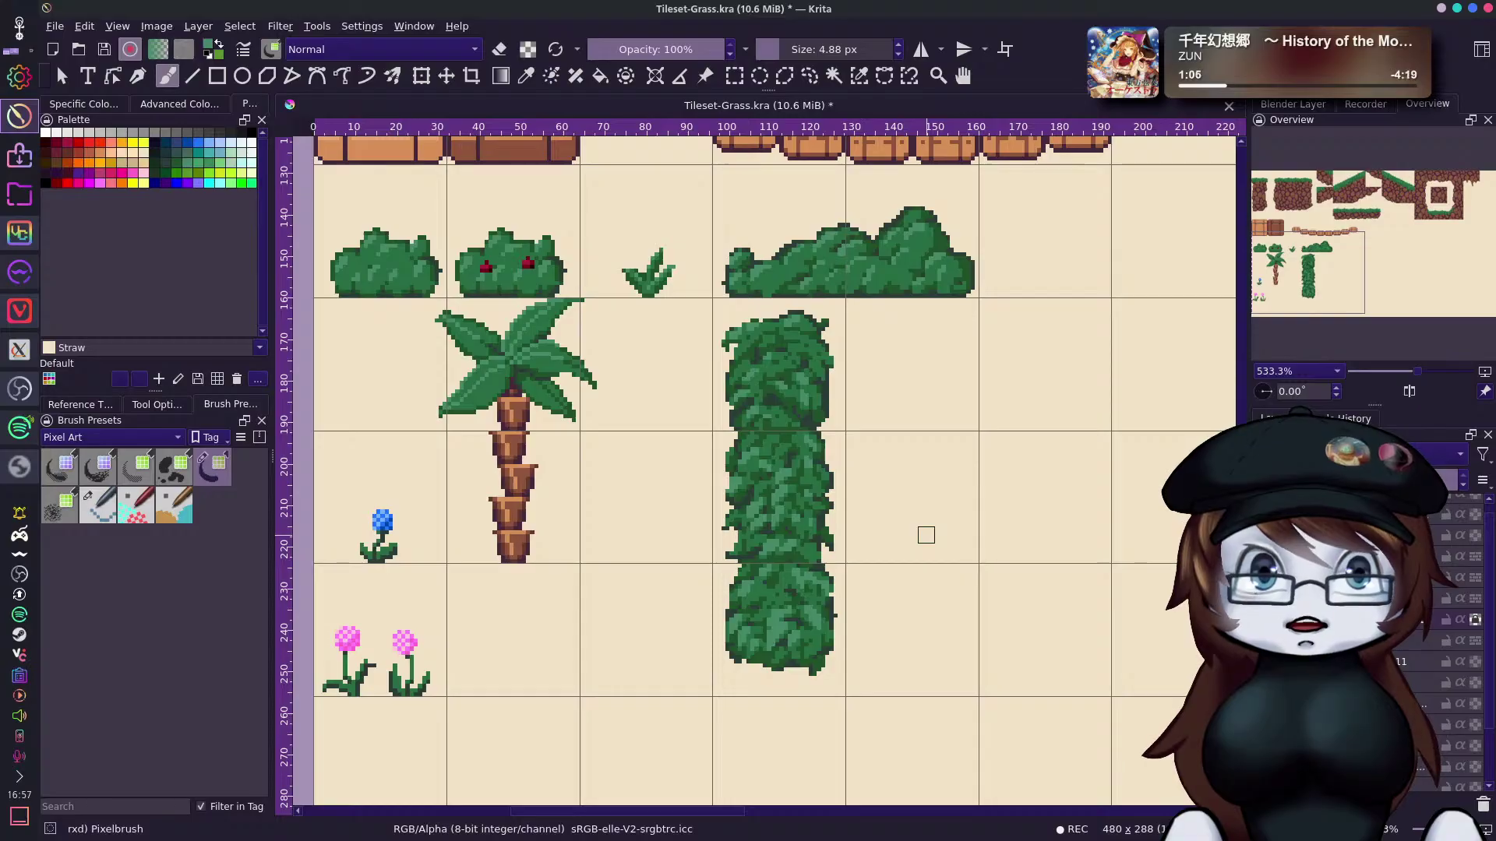
pyautogui.moveTo(1345, 254); pyautogui.dragTo(1334, 270)
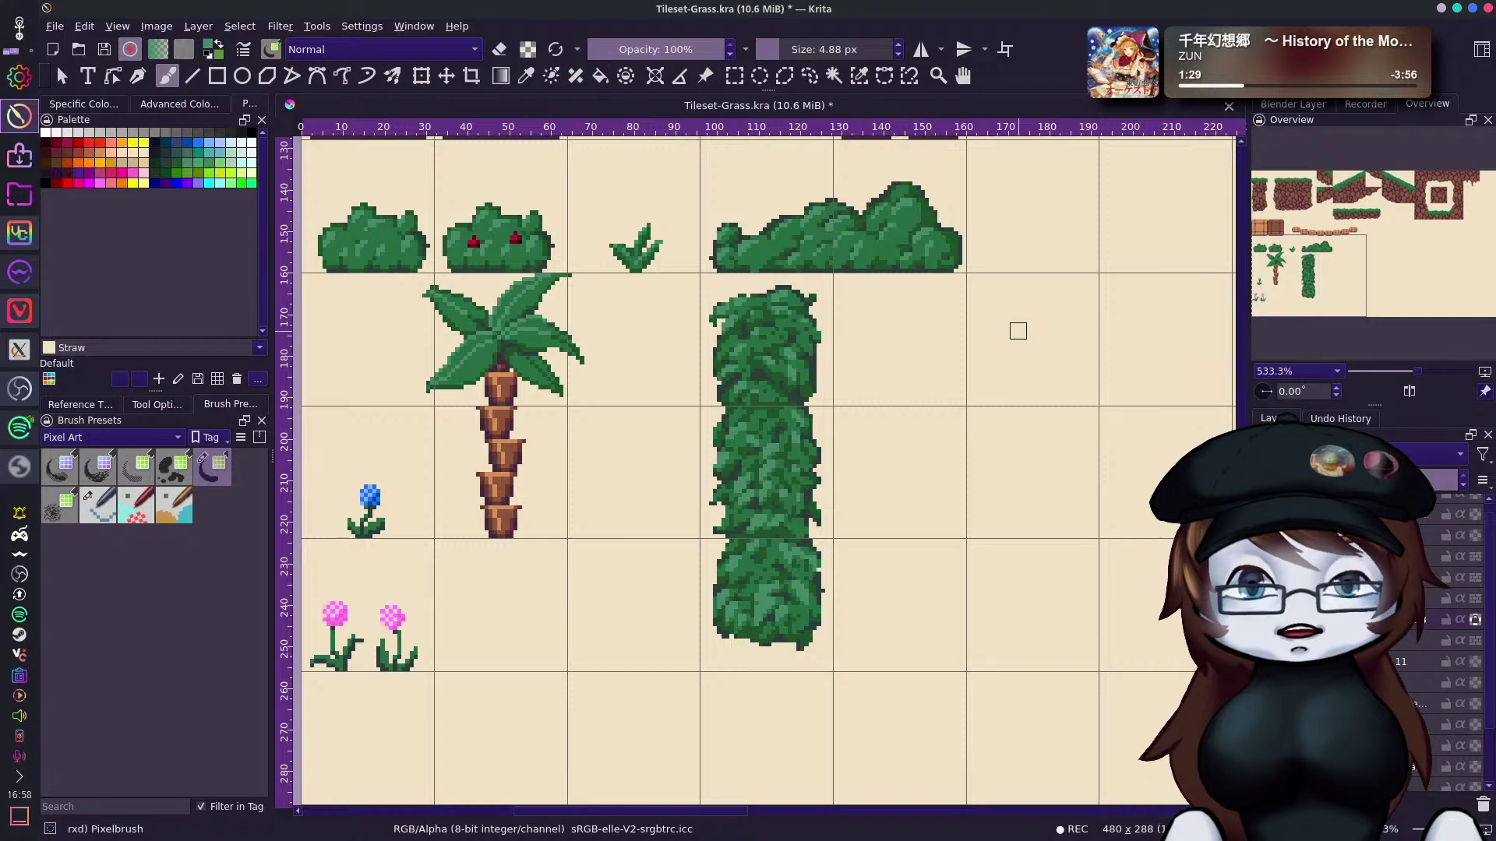
pyautogui.moveTo(1327, 259); pyautogui.dragTo(1330, 260)
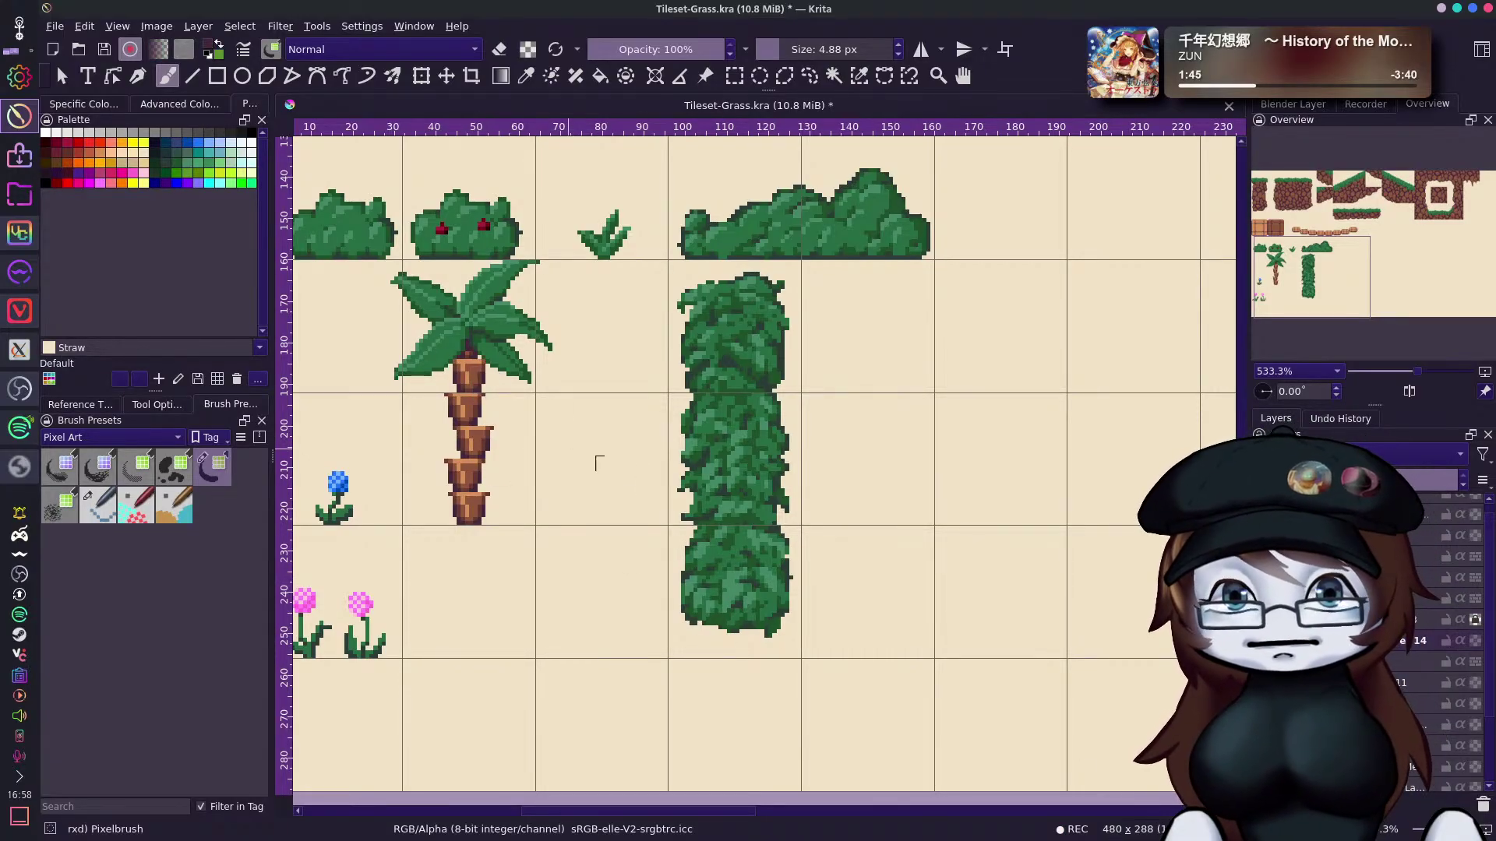
pyautogui.moveTo(705, 650)
pyautogui.mouseDown()
pyautogui.moveTo(711, 619)
pyautogui.moveTo(712, 646)
pyautogui.moveTo(753, 631)
pyautogui.mouseUp()
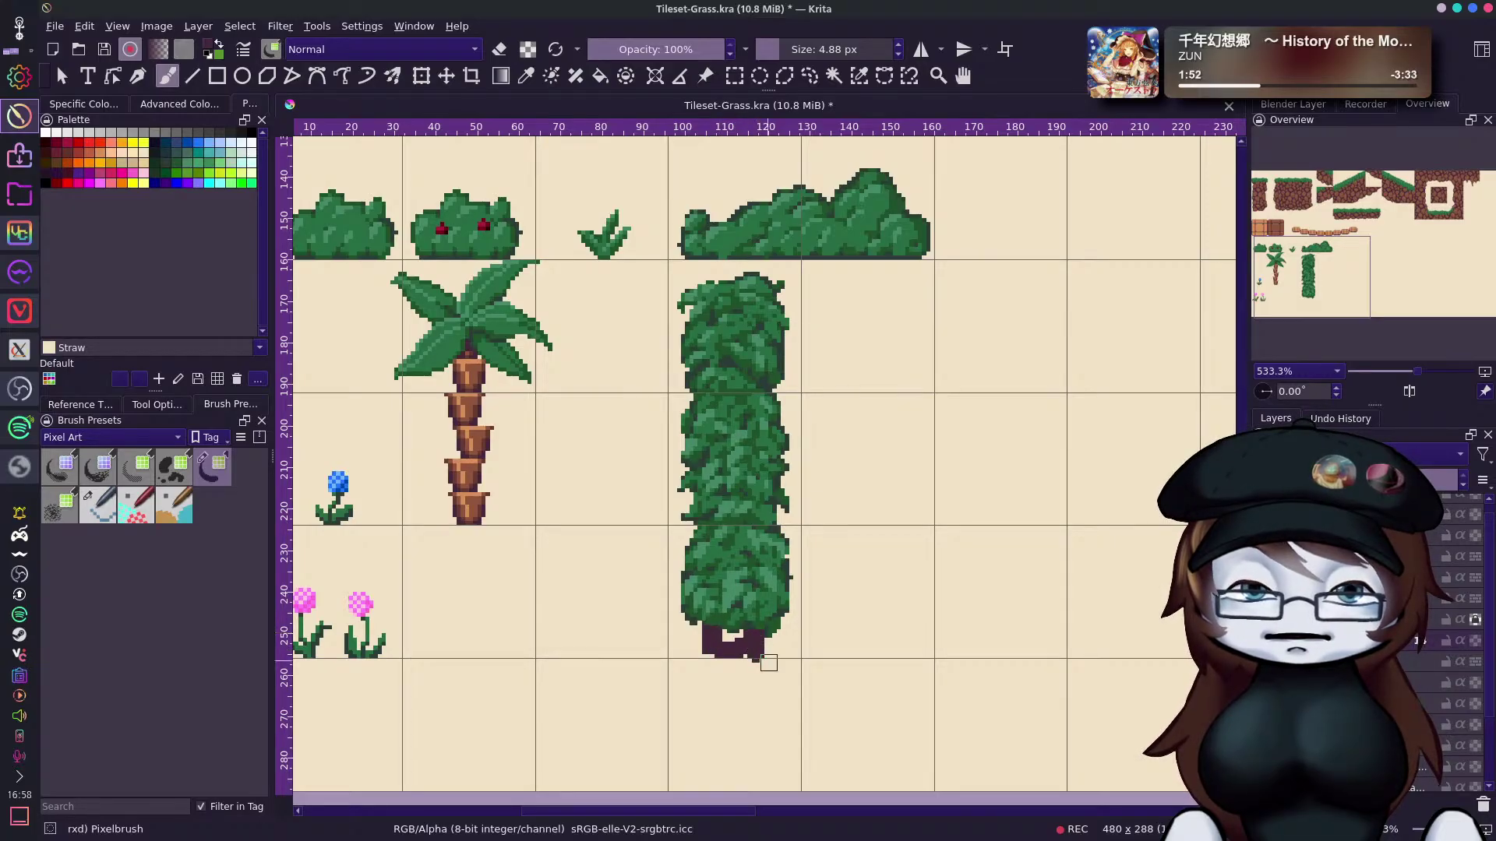
pyautogui.hotkey('ctrl', 'z')
pyautogui.hotkey('ctrl', 'z')
pyautogui.hotkey('ctrl', 'z')
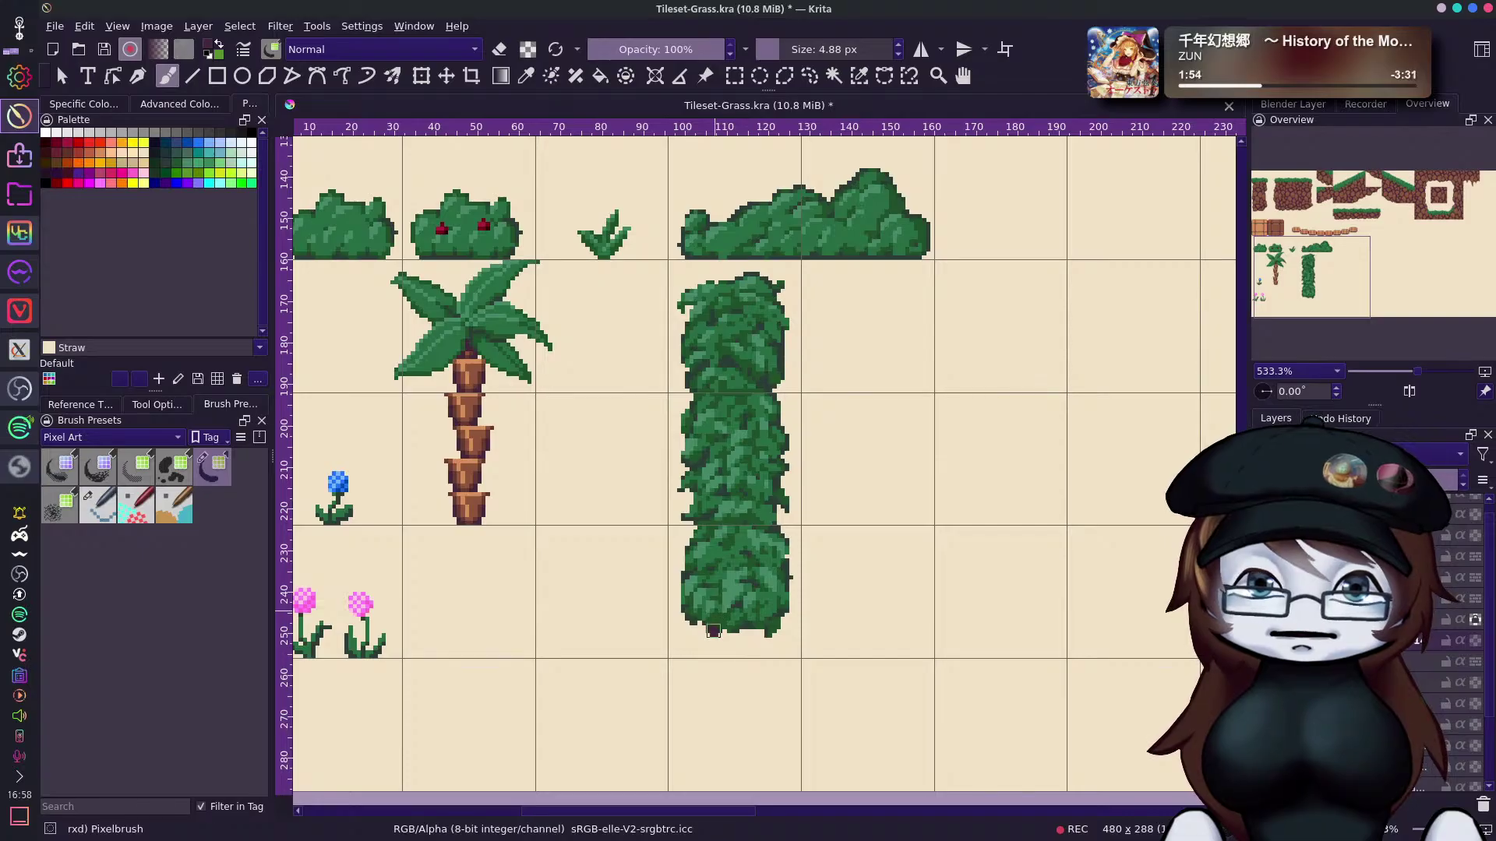
# Paint a narrow dark purple-brown trunk from the foliage's underside down to the tile line and shade it with brown.
pyautogui.moveTo(722, 648); pyautogui.dragTo(750, 648)
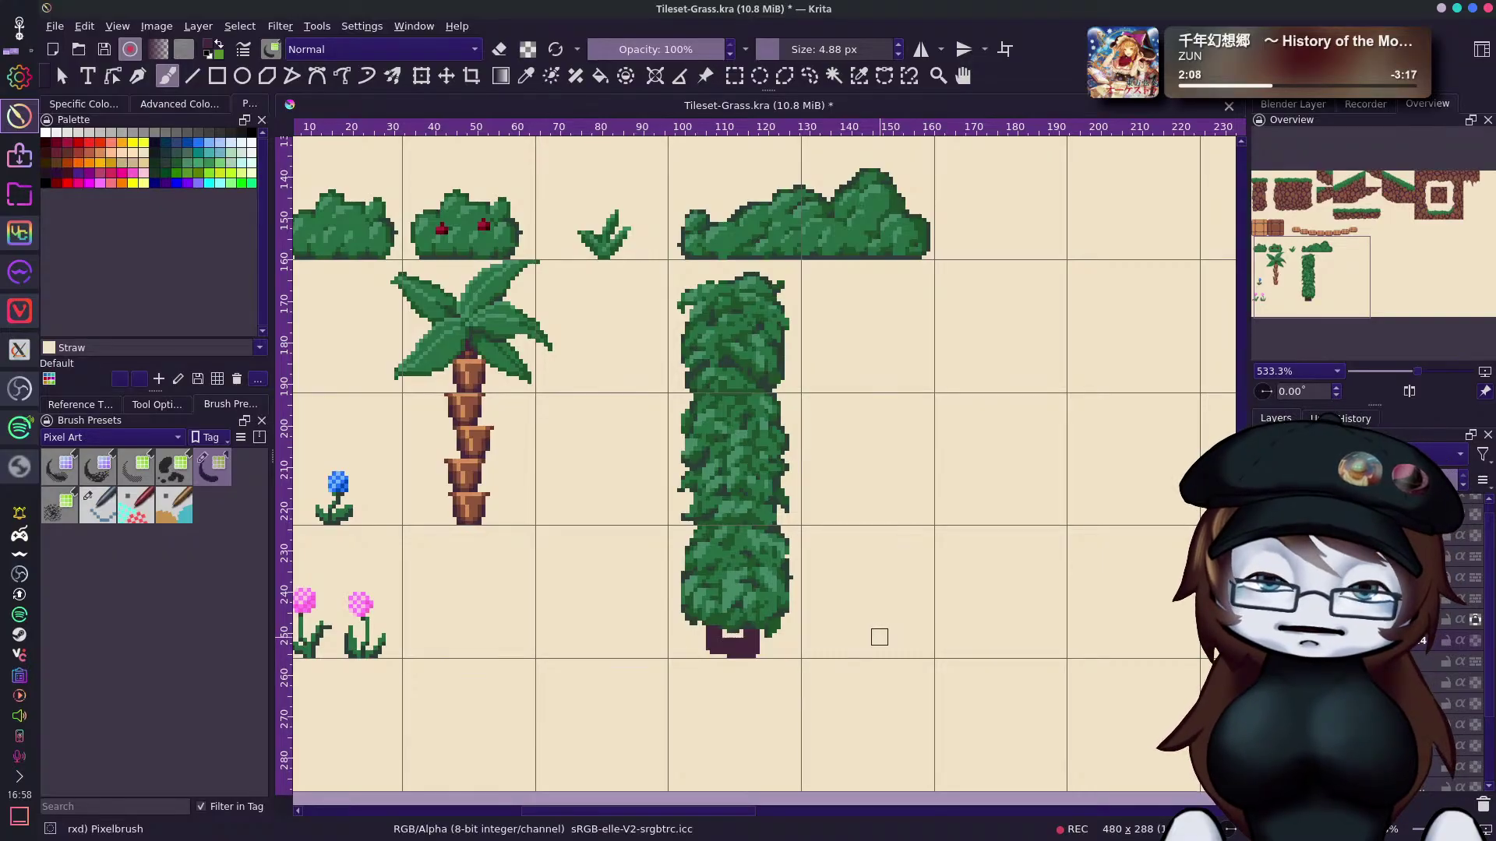
pyautogui.hotkey('ctrl', 'z')
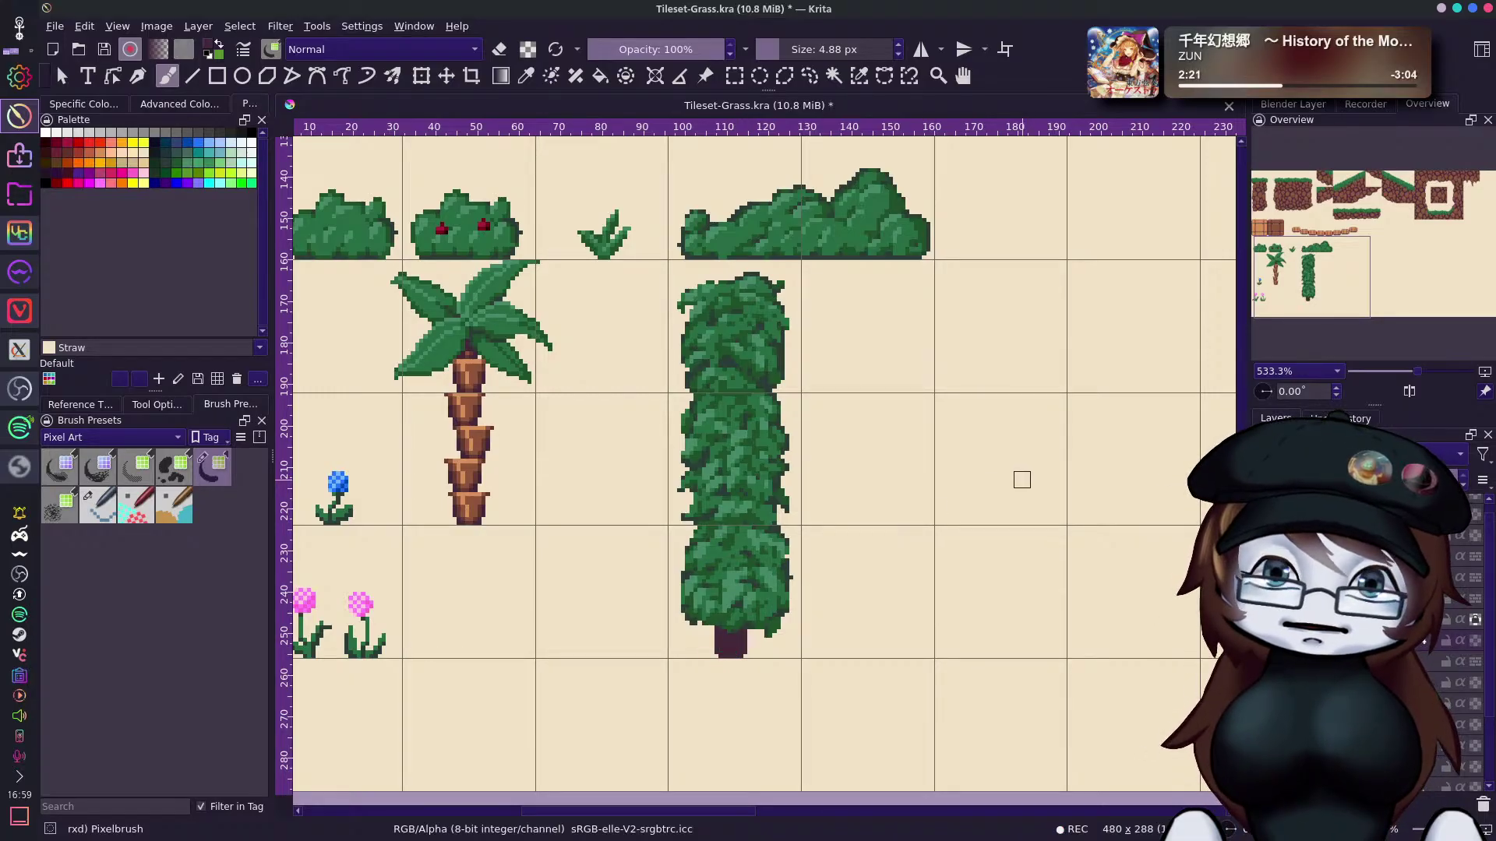
pyautogui.moveTo(499, 331); pyautogui.dragTo(472, 365)
pyautogui.hotkey('ctrl', 'z')
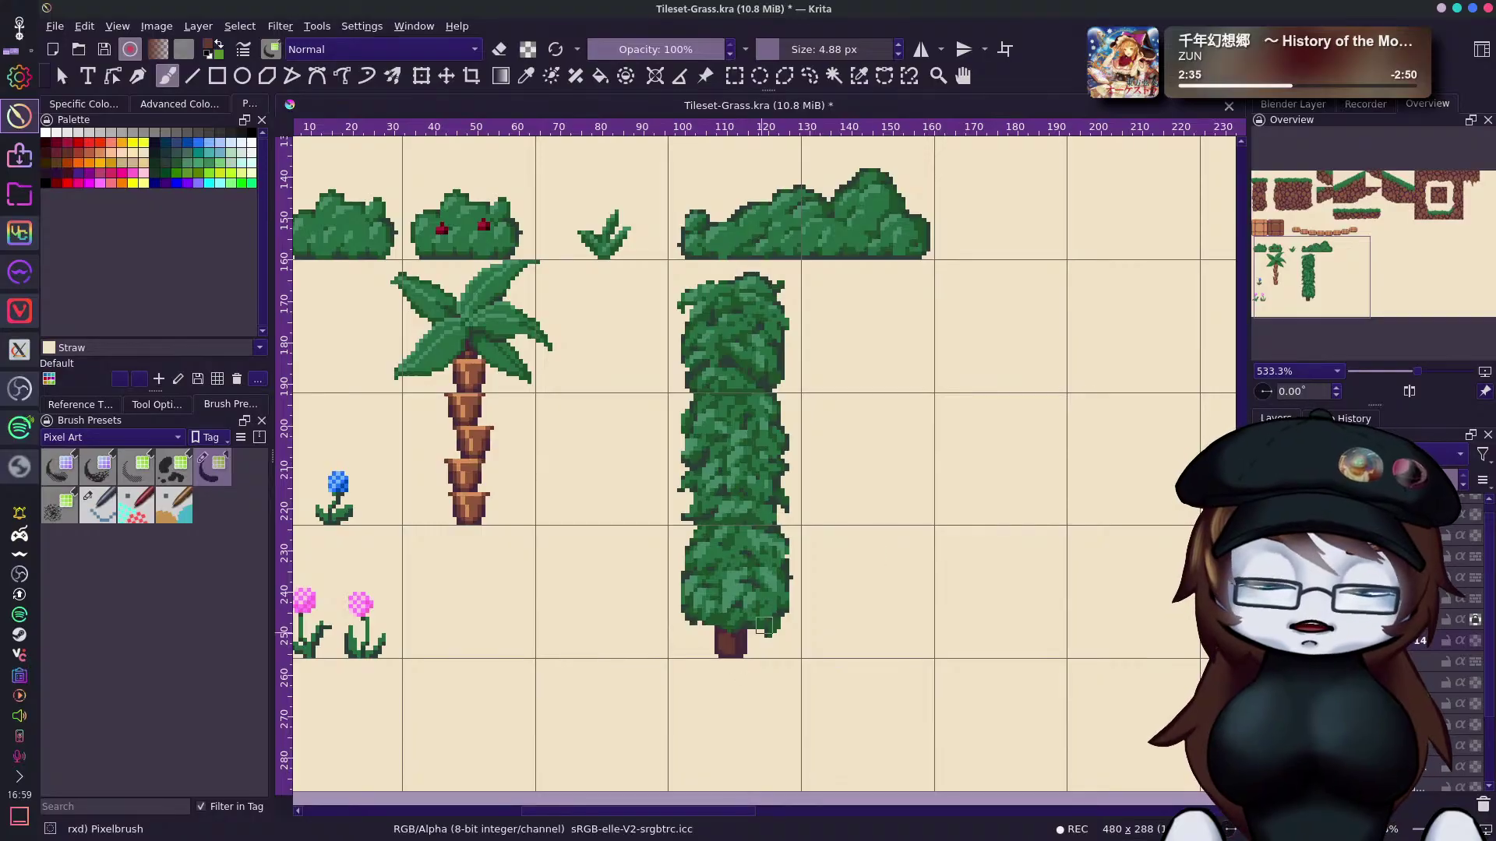
# Sample the brown of the columnar tree's short trunk and refine the trunk's shading with the 4.88 px brush.
pyautogui.moveTo(463, 331); pyautogui.dragTo(498, 361)
pyautogui.hotkey('ctrl', 'z')
pyautogui.hotkey('ctrl', 'z')
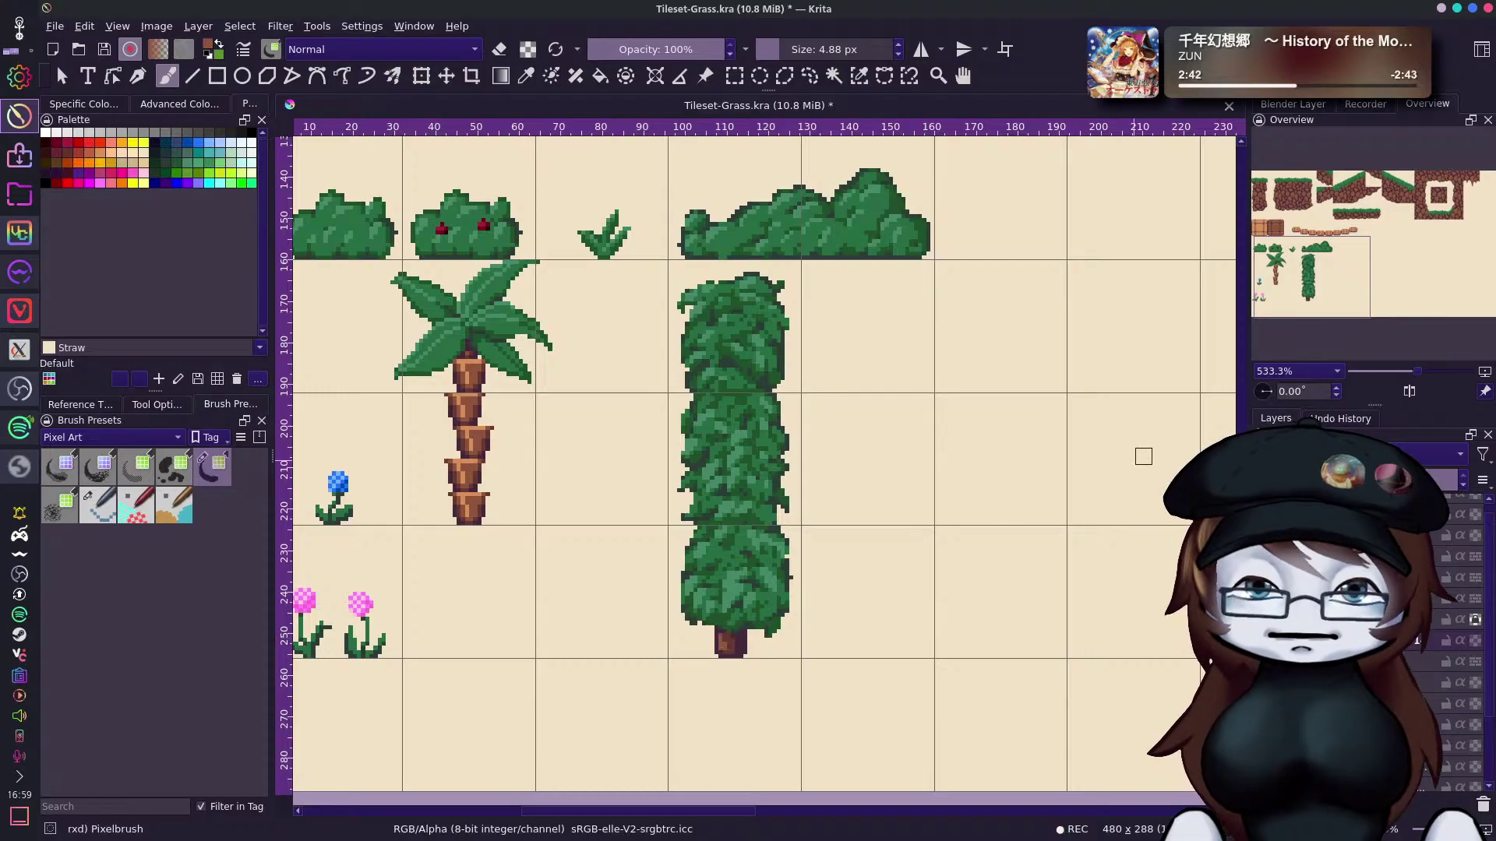
pyautogui.keyDown('ctrl'); pyautogui.click(730, 646); pyautogui.keyUp('ctrl')
pyautogui.moveTo(736, 644); pyautogui.dragTo(744, 645)
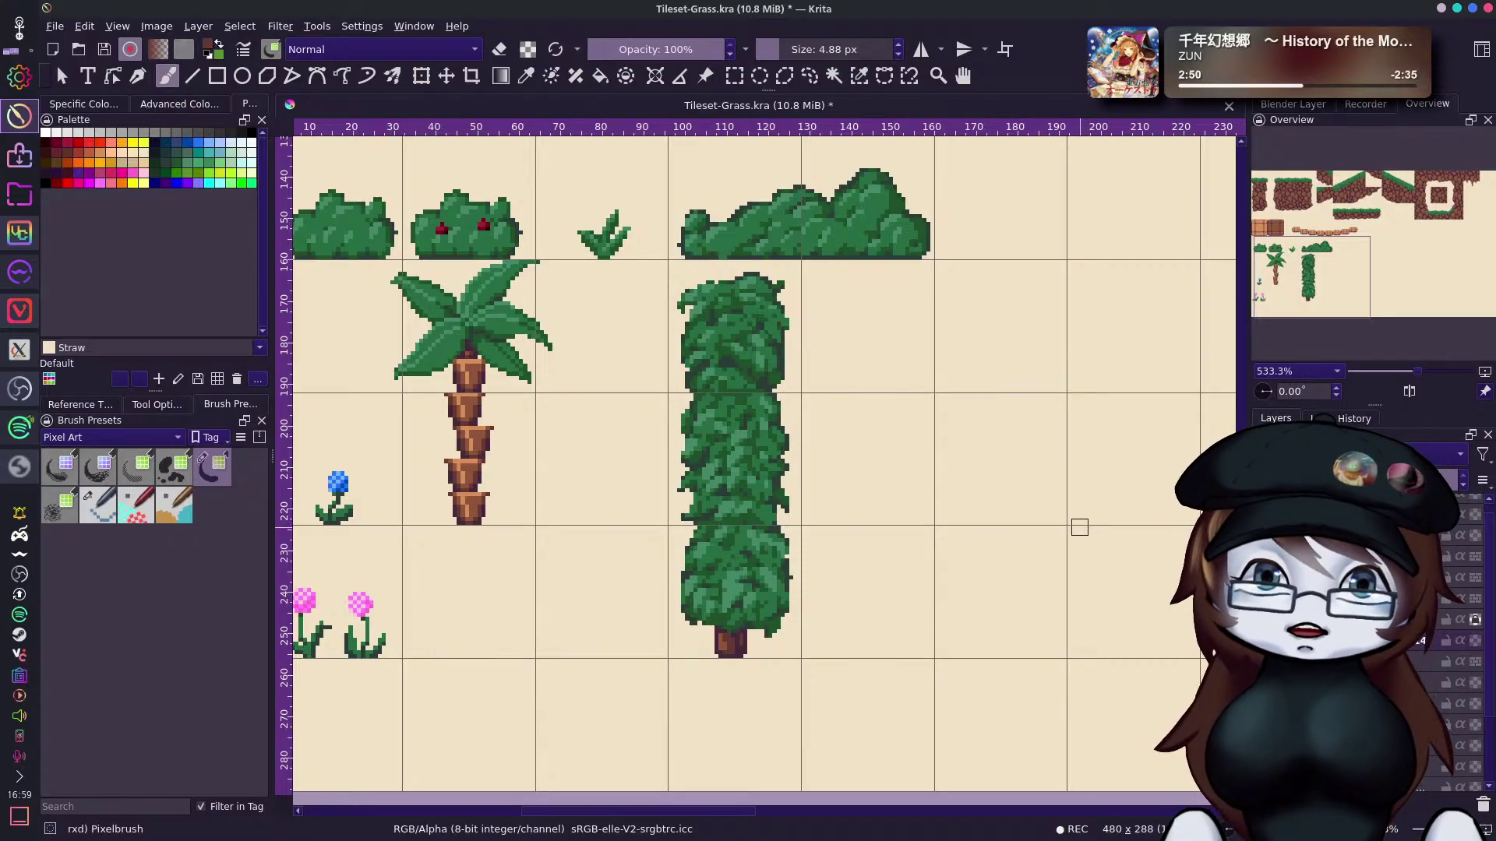
# Review the columnar tree alongside the rest of the tileset and save the file.
pyautogui.moveTo(1319, 258)
pyautogui.mouseDown()
pyautogui.moveTo(1292, 208)
pyautogui.moveTo(1331, 204)
pyautogui.moveTo(1318, 241)
pyautogui.mouseUp()
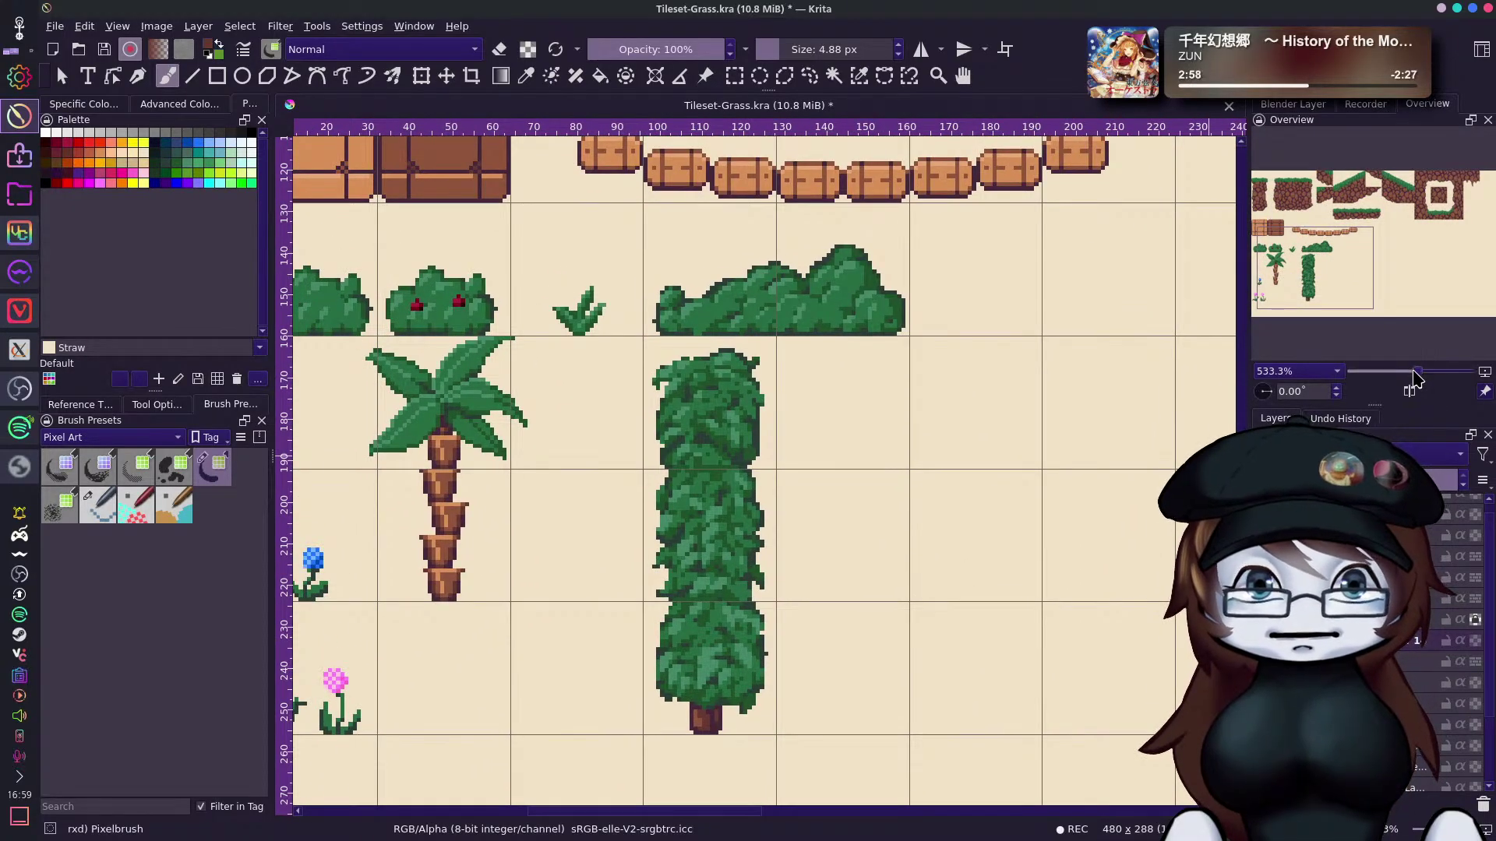
pyautogui.moveTo(1414, 372); pyautogui.dragTo(1409, 373)
pyautogui.moveTo(1297, 275); pyautogui.dragTo(1307, 276)
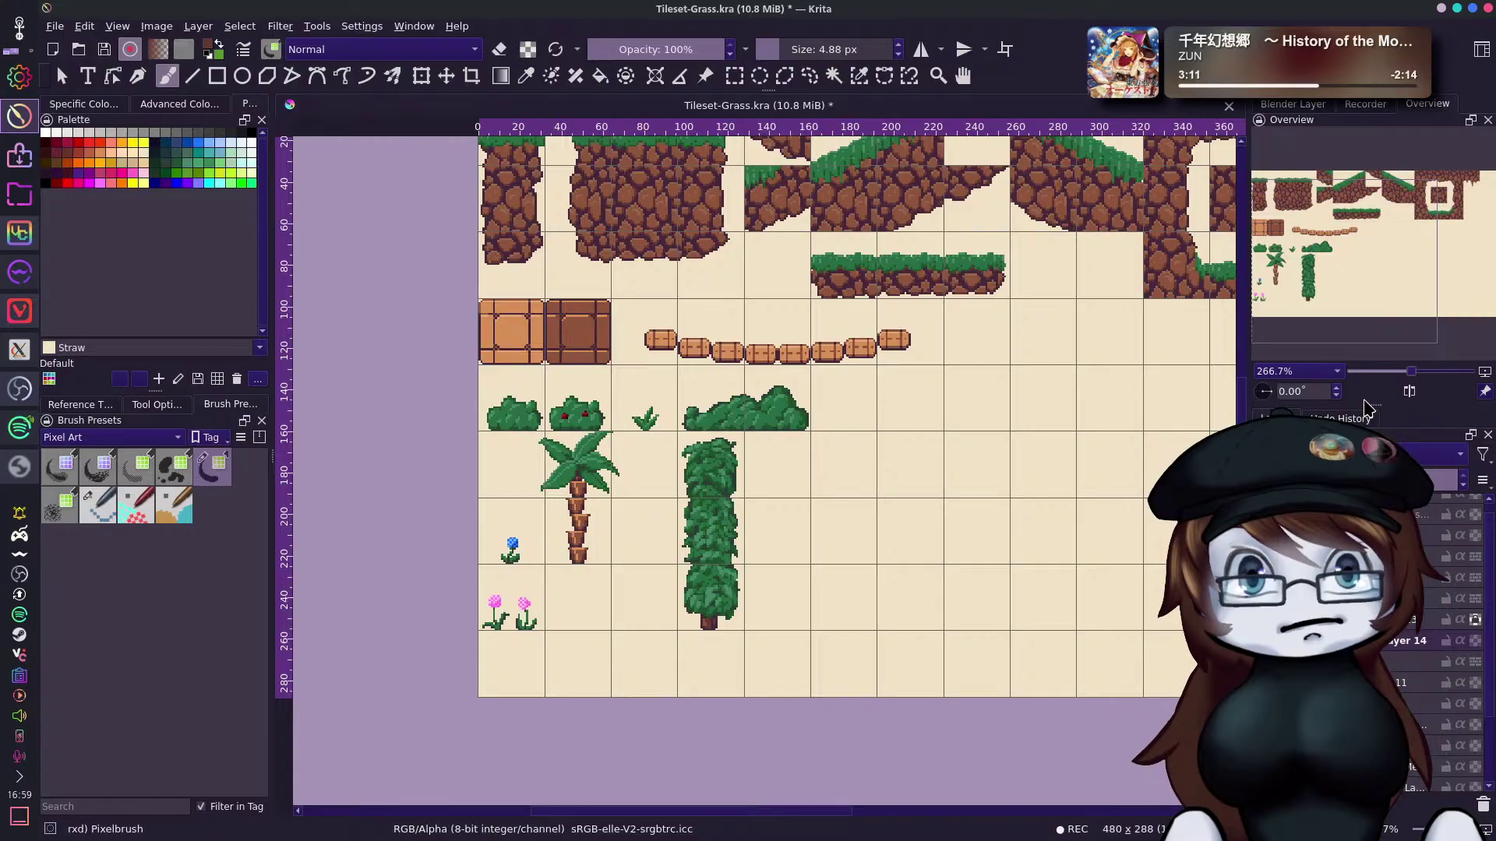
pyautogui.moveTo(1326, 273); pyautogui.dragTo(1355, 266)
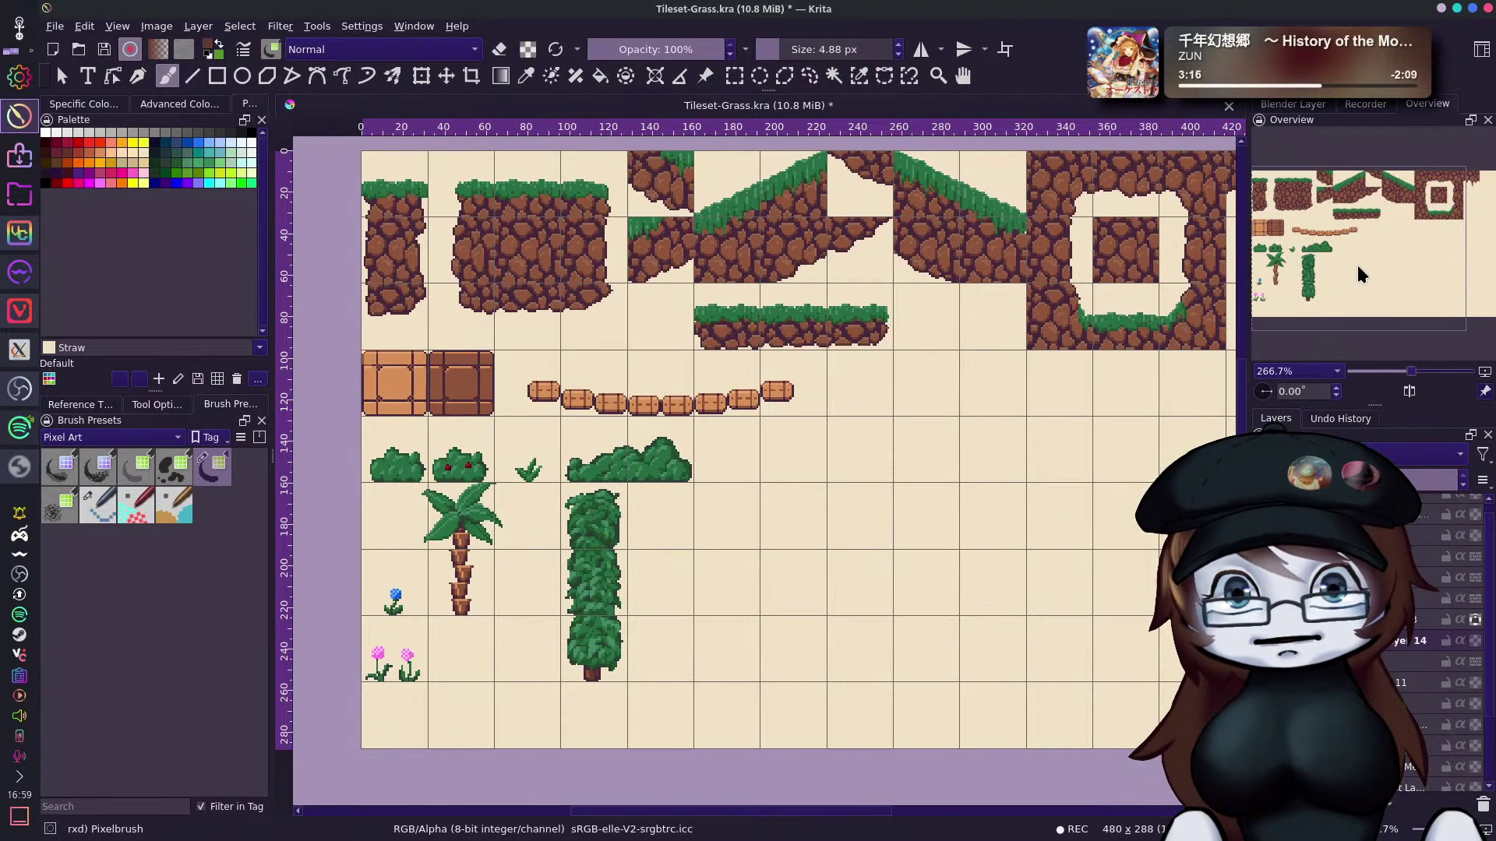
pyautogui.hotkey('ctrl', 's')
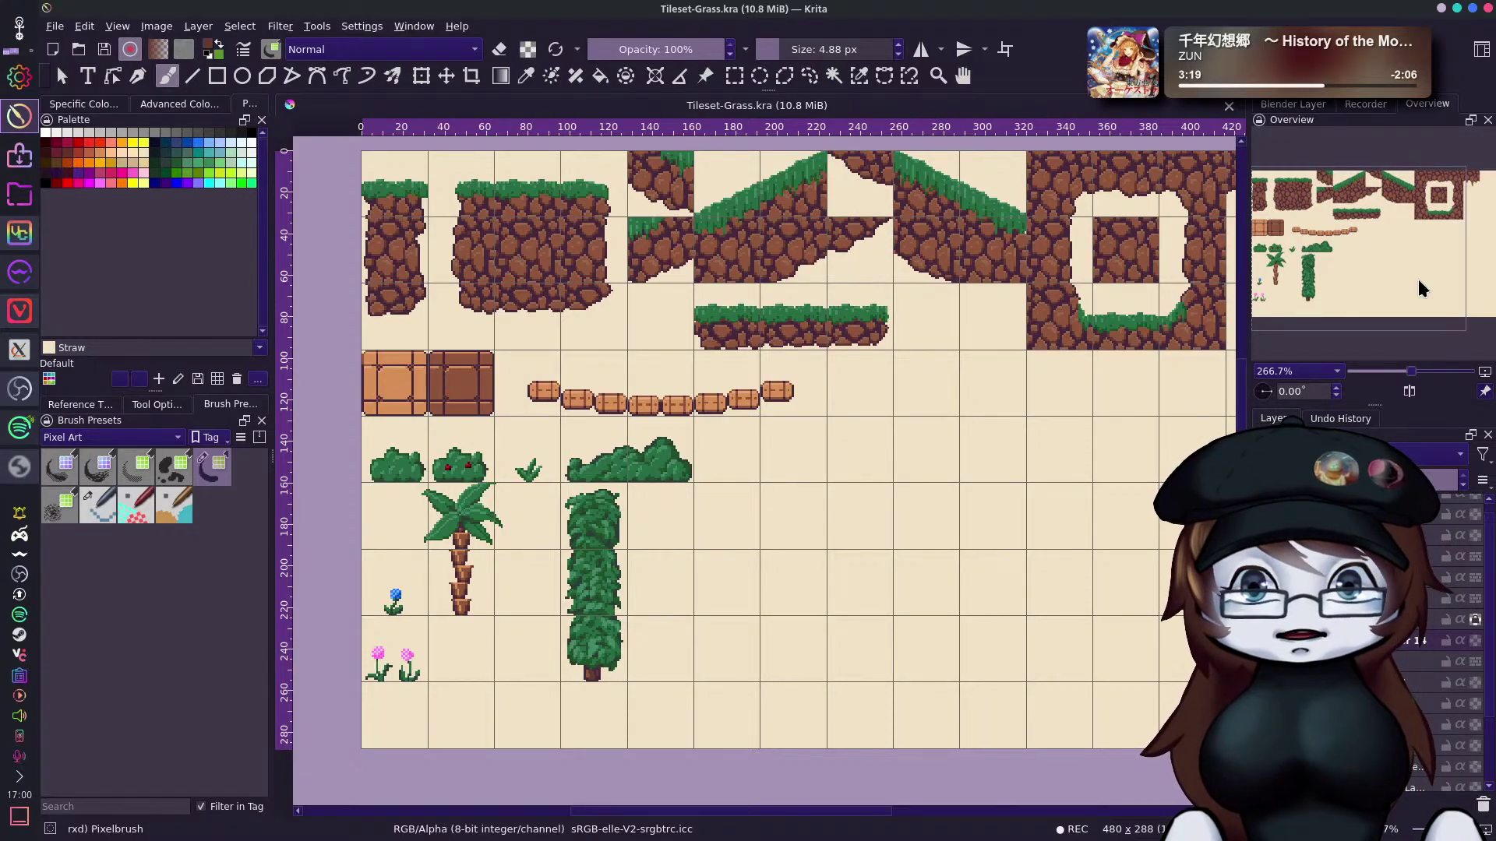
# Try to cover the columnar tree's leaf texture from top to bottom with flat medium green at 4.88 px.
pyautogui.moveTo(1377, 237); pyautogui.dragTo(1452, 185)
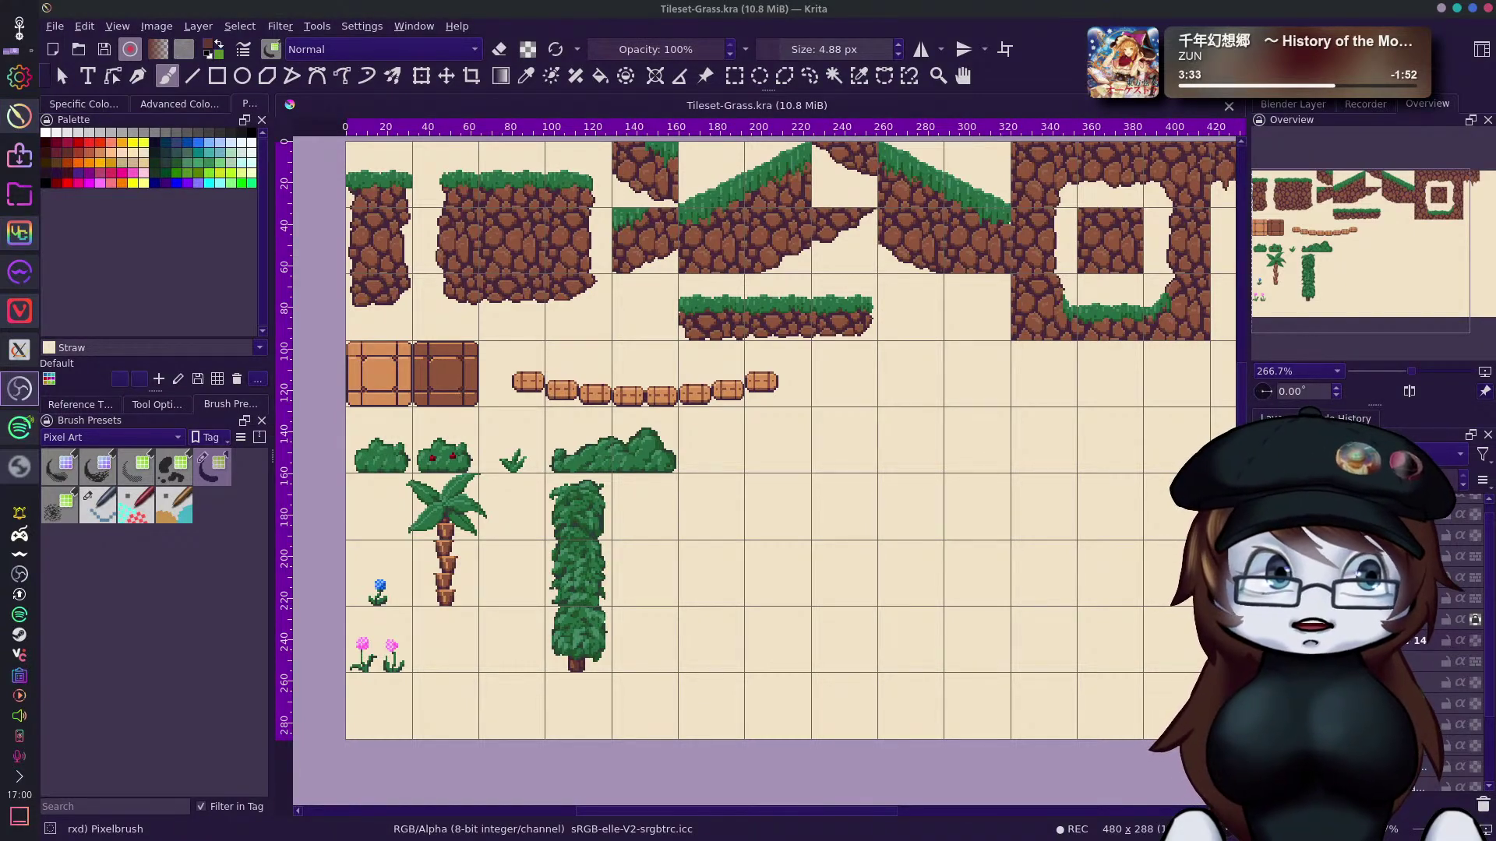
pyautogui.moveTo(1373, 246)
pyautogui.mouseDown()
pyautogui.moveTo(1396, 246)
pyautogui.moveTo(1404, 225)
pyautogui.moveTo(1400, 240)
pyautogui.mouseUp()
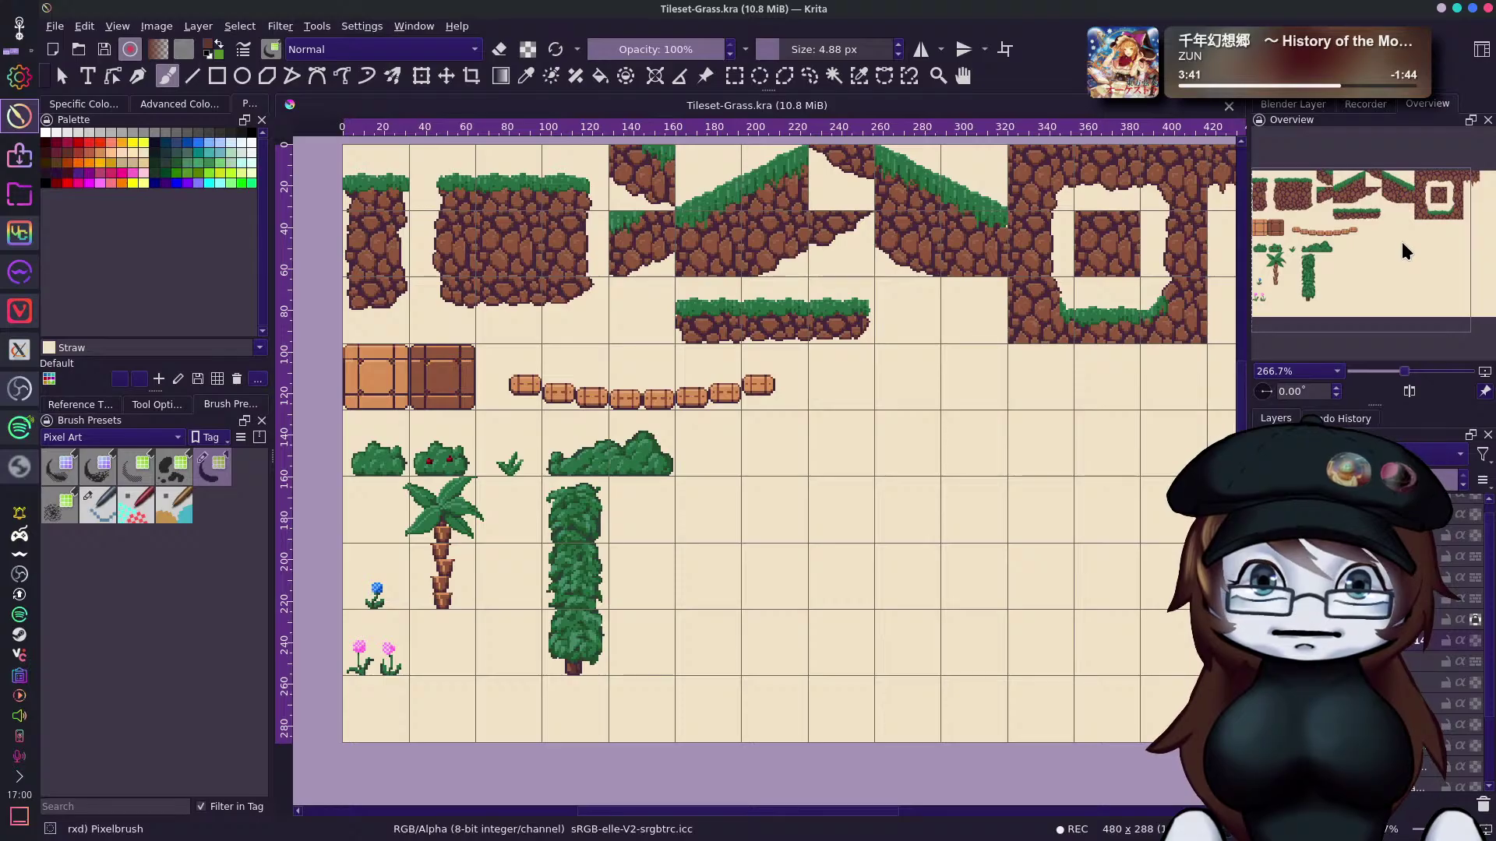
pyautogui.moveTo(1399, 242); pyautogui.dragTo(1320, 262)
pyautogui.scroll(1, 1313, 265)
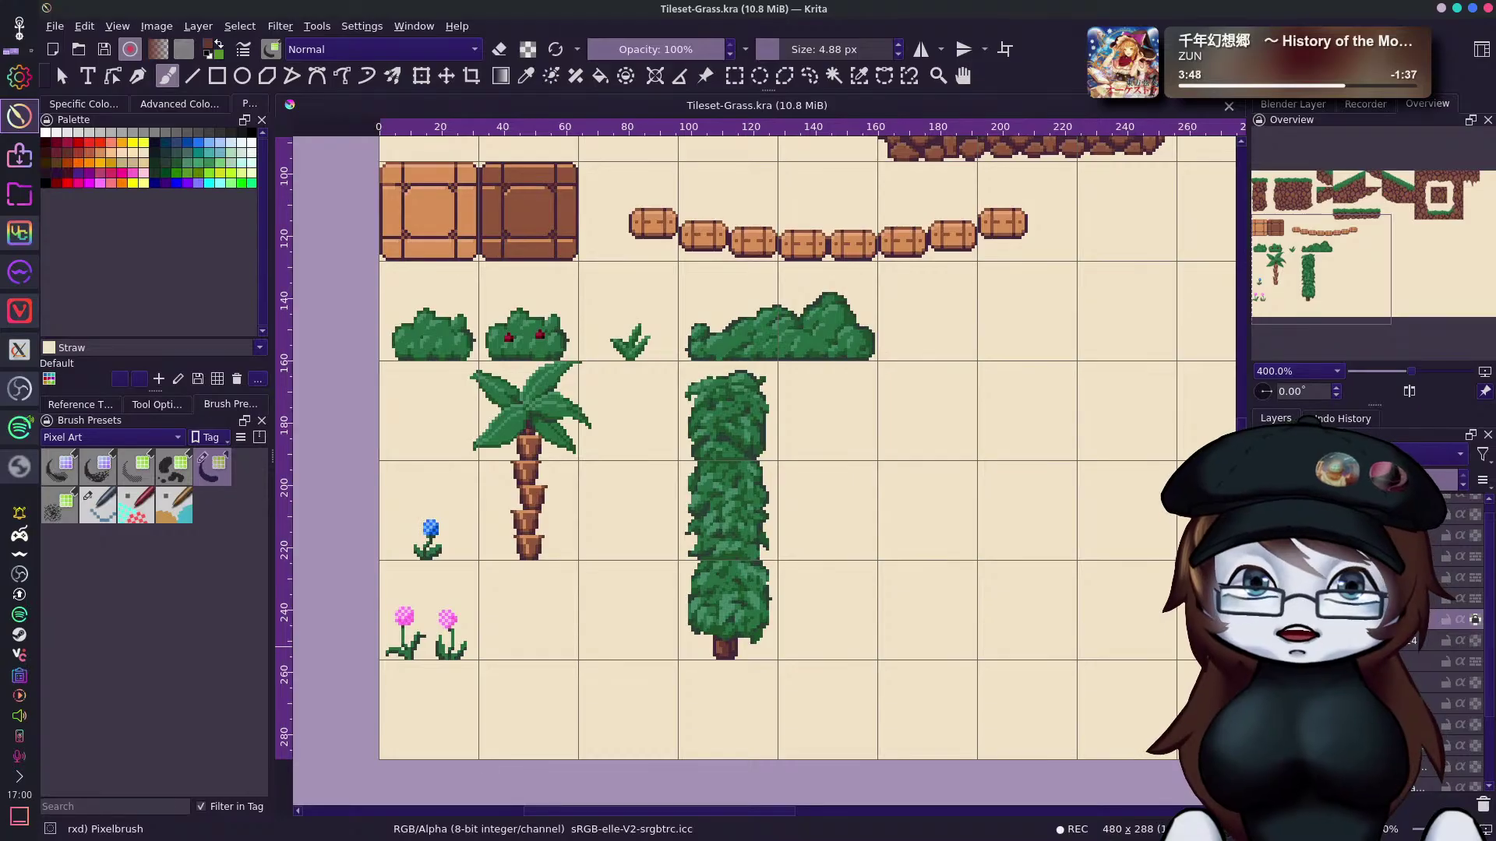
pyautogui.moveTo(723, 387)
pyautogui.mouseDown()
pyautogui.moveTo(726, 388)
pyautogui.moveTo(747, 410)
pyautogui.moveTo(712, 441)
pyautogui.mouseUp()
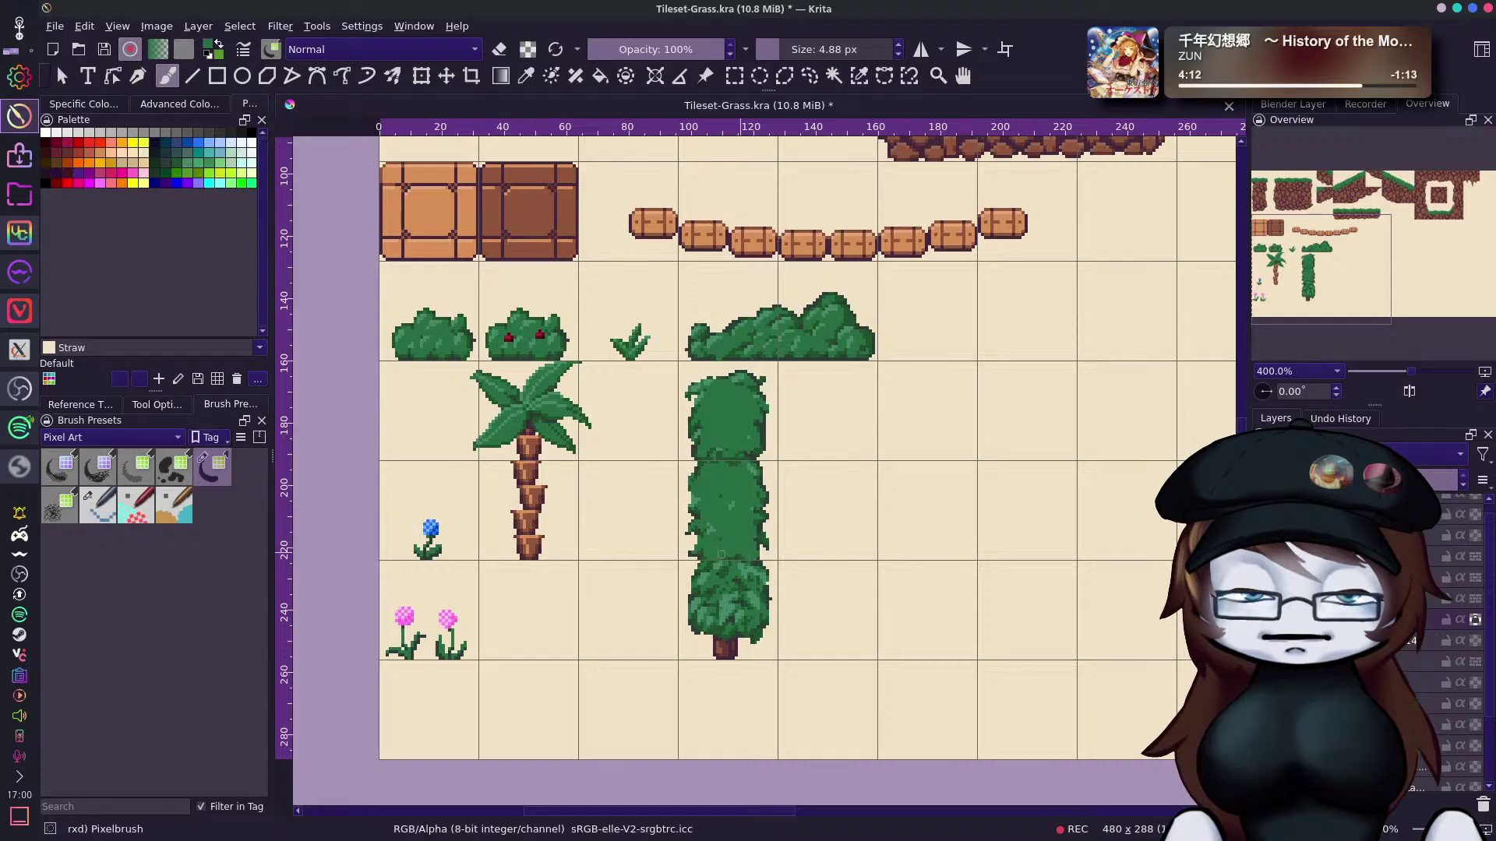
pyautogui.moveTo(715, 450); pyautogui.dragTo(736, 458)
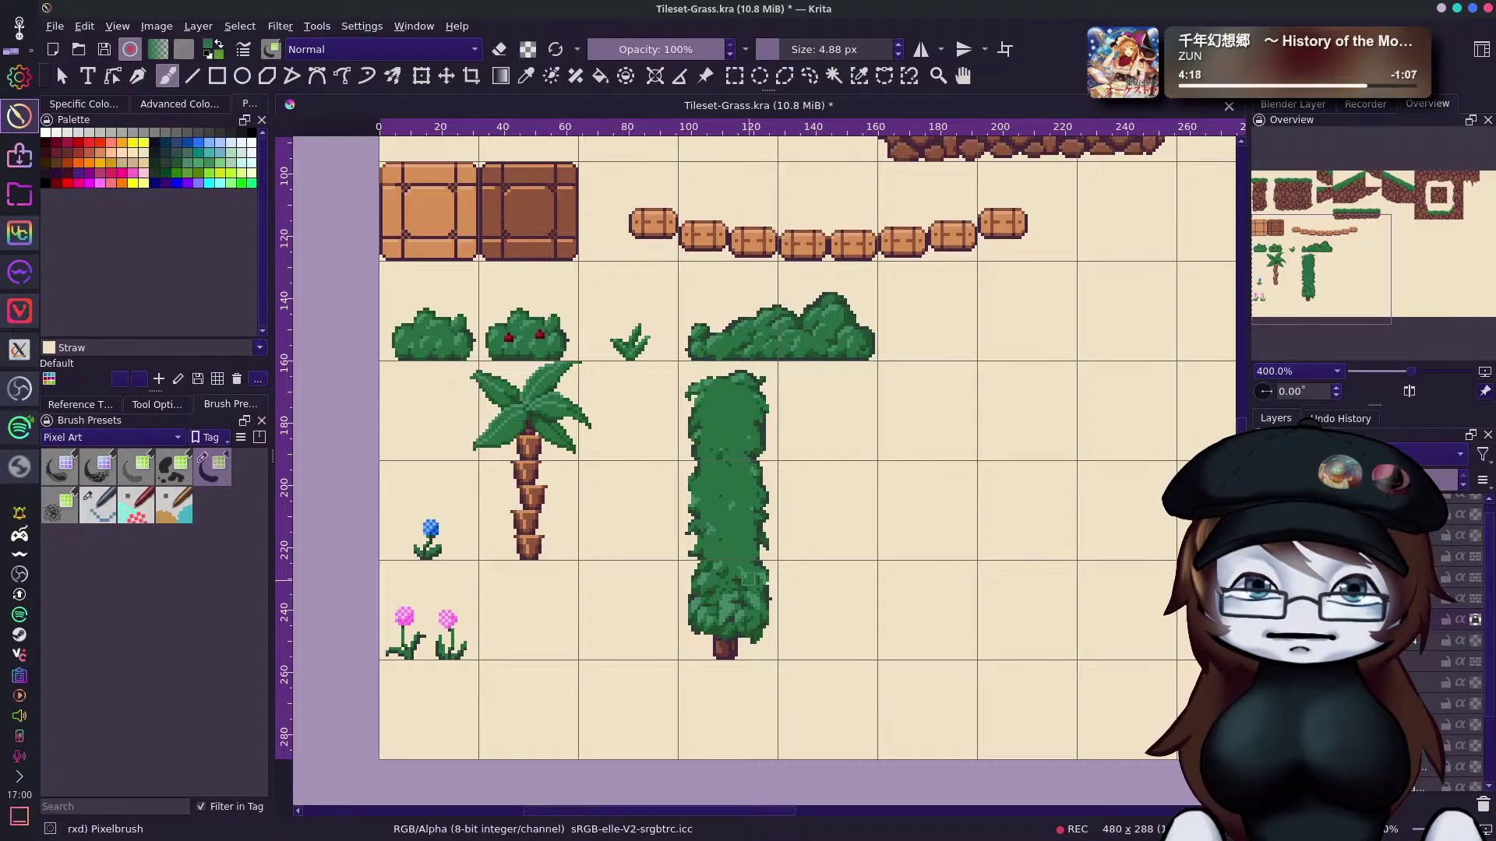
pyautogui.moveTo(707, 582)
pyautogui.mouseDown()
pyautogui.moveTo(723, 618)
pyautogui.moveTo(727, 566)
pyautogui.moveTo(757, 621)
pyautogui.moveTo(730, 586)
pyautogui.moveTo(736, 608)
pyautogui.moveTo(704, 621)
pyautogui.moveTo(735, 621)
pyautogui.mouseUp()
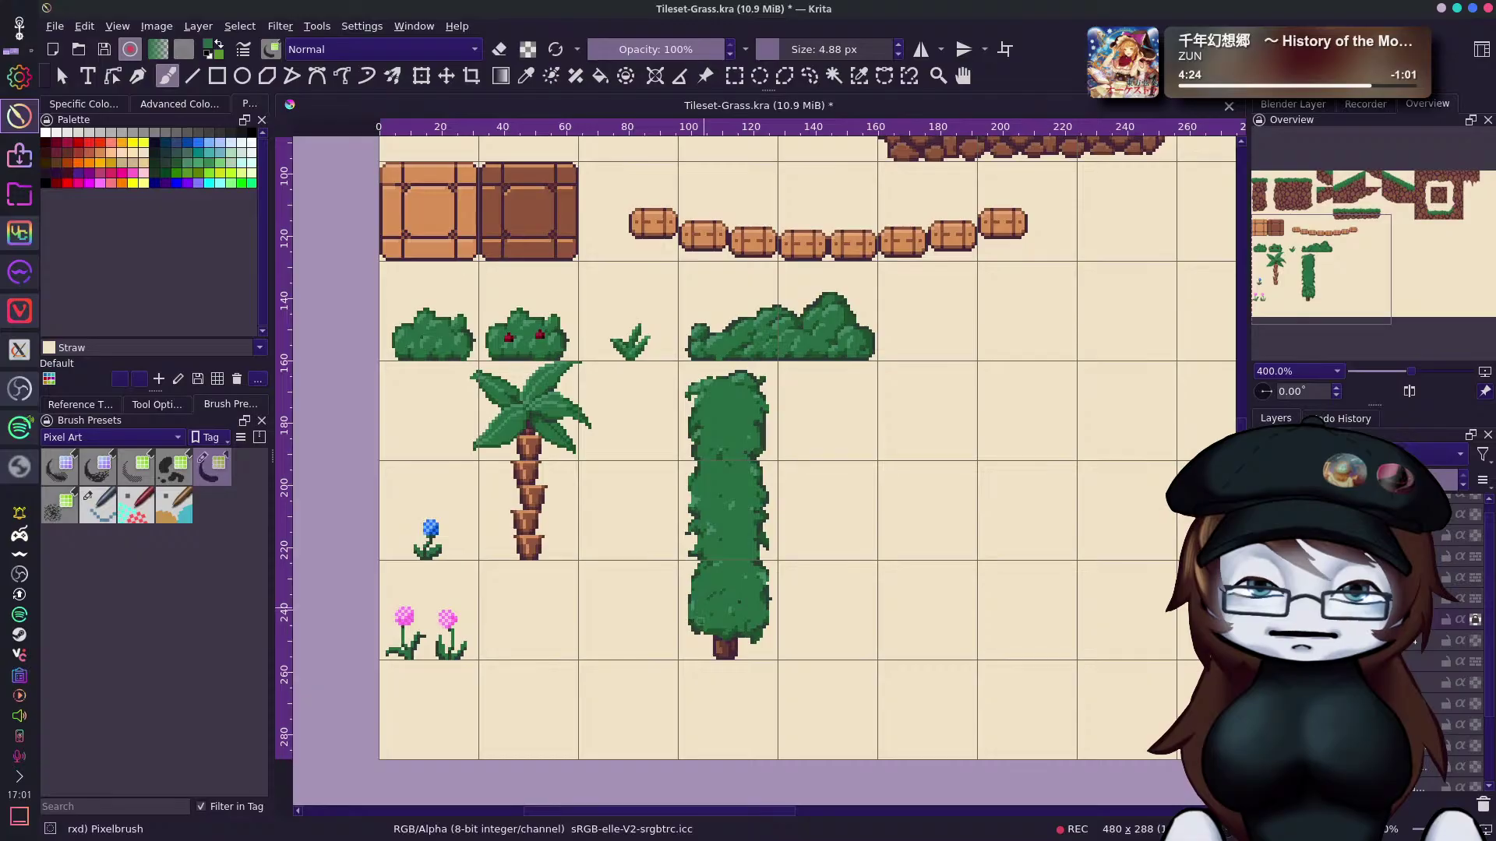
# Undo the flat green strokes painted over the columnar tree's foliage.
pyautogui.hotkey('ctrl', 'z')
pyautogui.hotkey('ctrl', 'z')
pyautogui.hotkey('ctrl', 'z')
pyautogui.hotkey('ctrl', 'z')
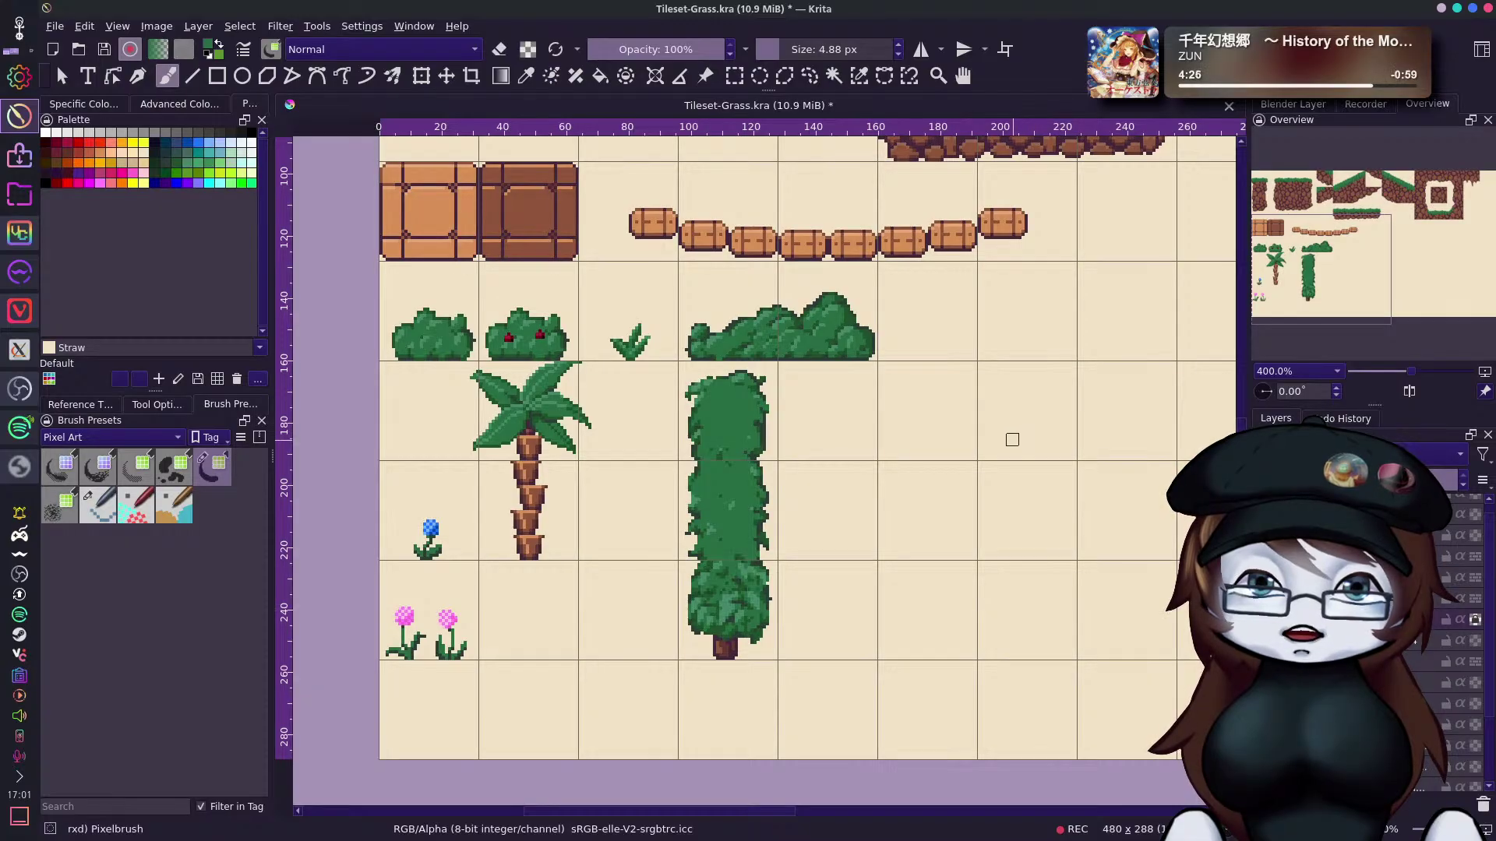
pyautogui.hotkey('ctrl', 'z')
pyautogui.hotkey('ctrl', 'z')
pyautogui.hotkey('ctrl', 'z')
pyautogui.hotkey('ctrl', 'z')
pyautogui.hotkey('ctrl', 'z')
pyautogui.hotkey('ctrl', 'z')
pyautogui.hotkey('ctrl', 'z')
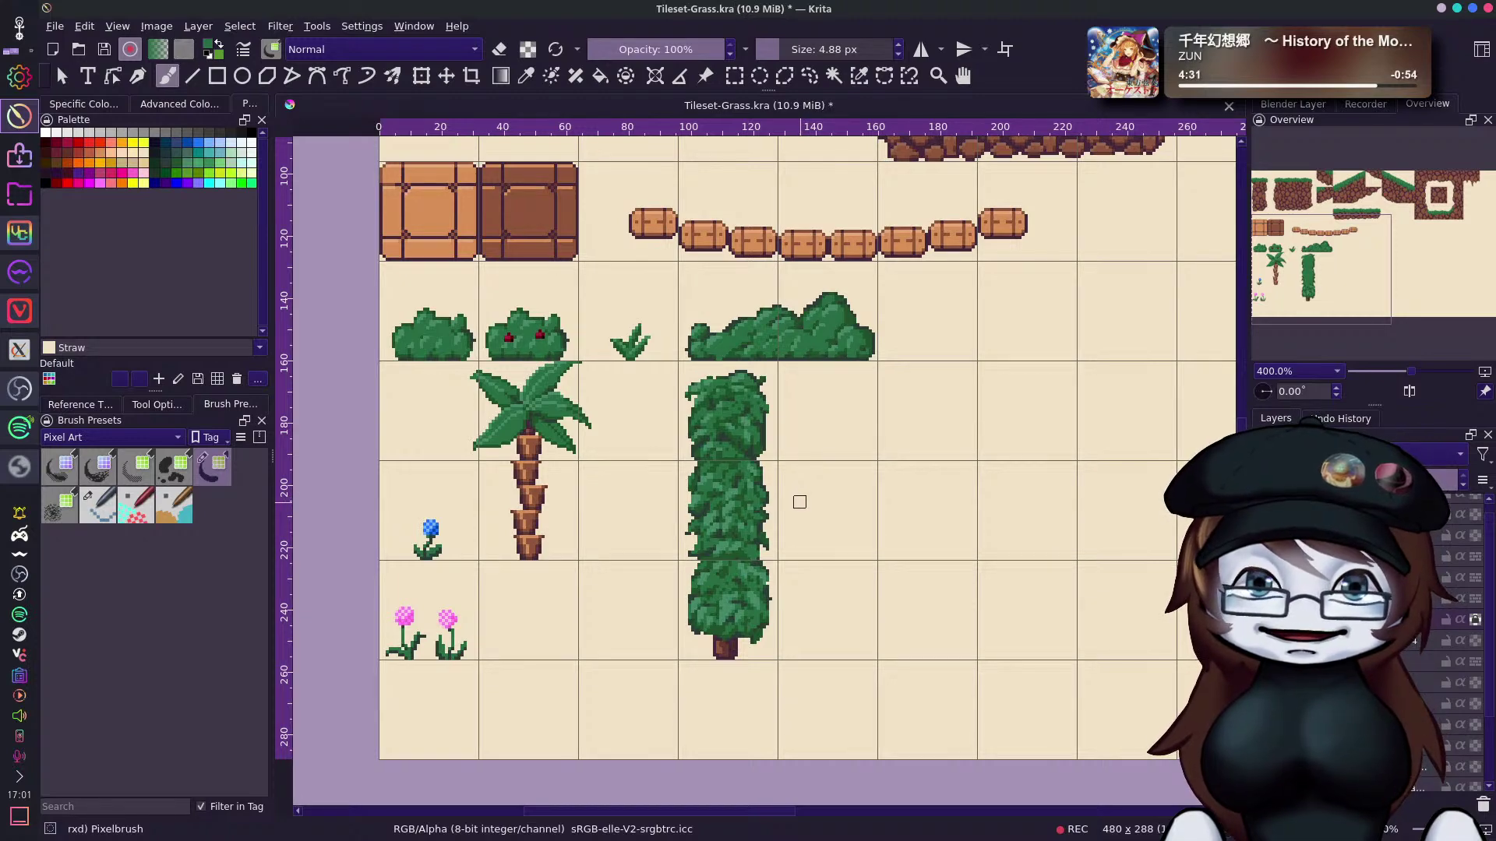
pyautogui.hotkey('ctrl', 'z')
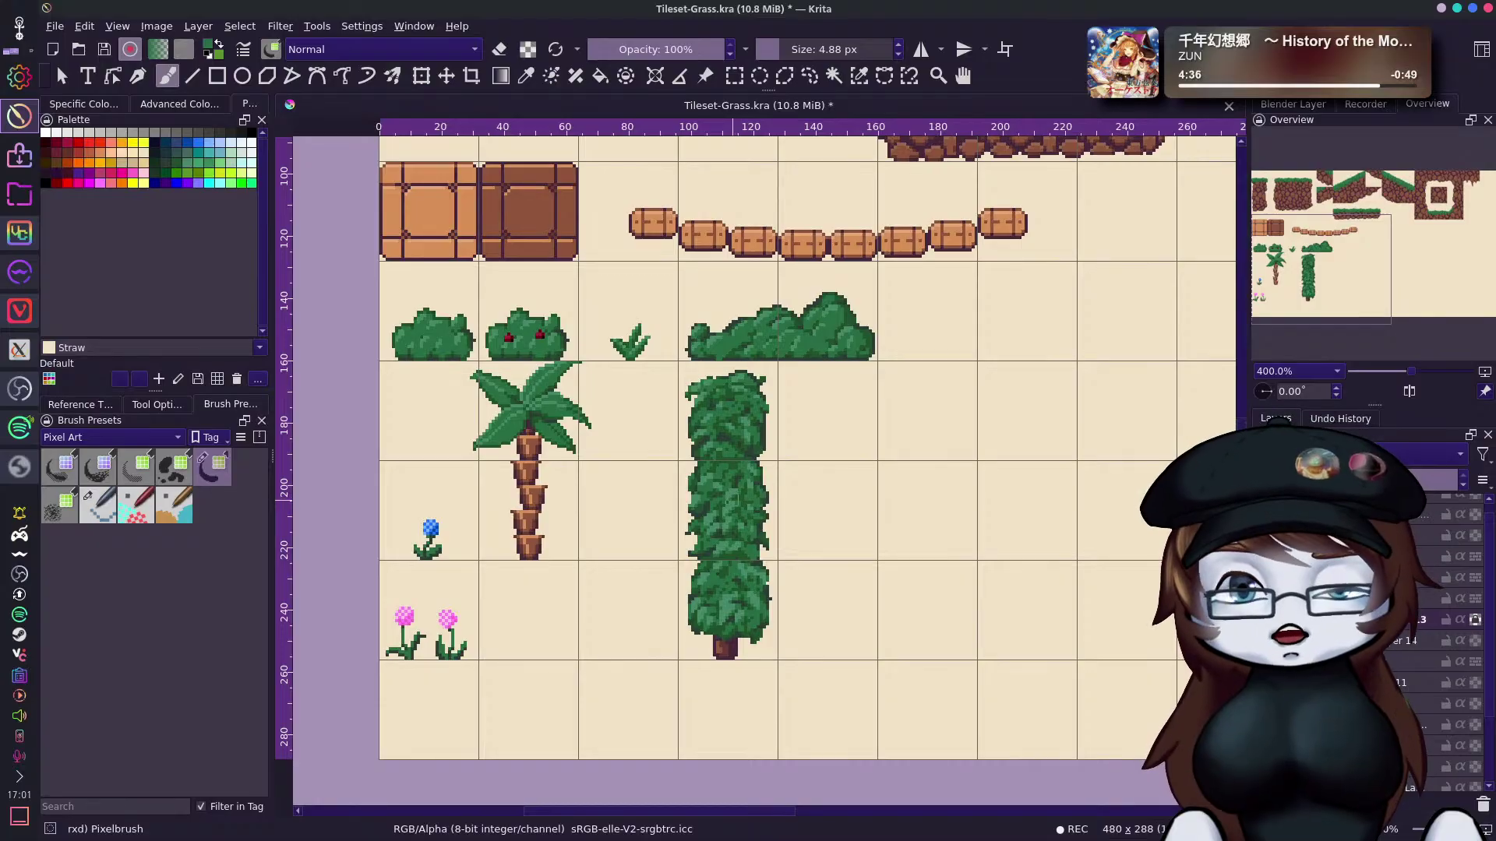
# Add a new paint layer directly above the columnar tree's layer and make it inherit alpha.
pyautogui.press('Insert')
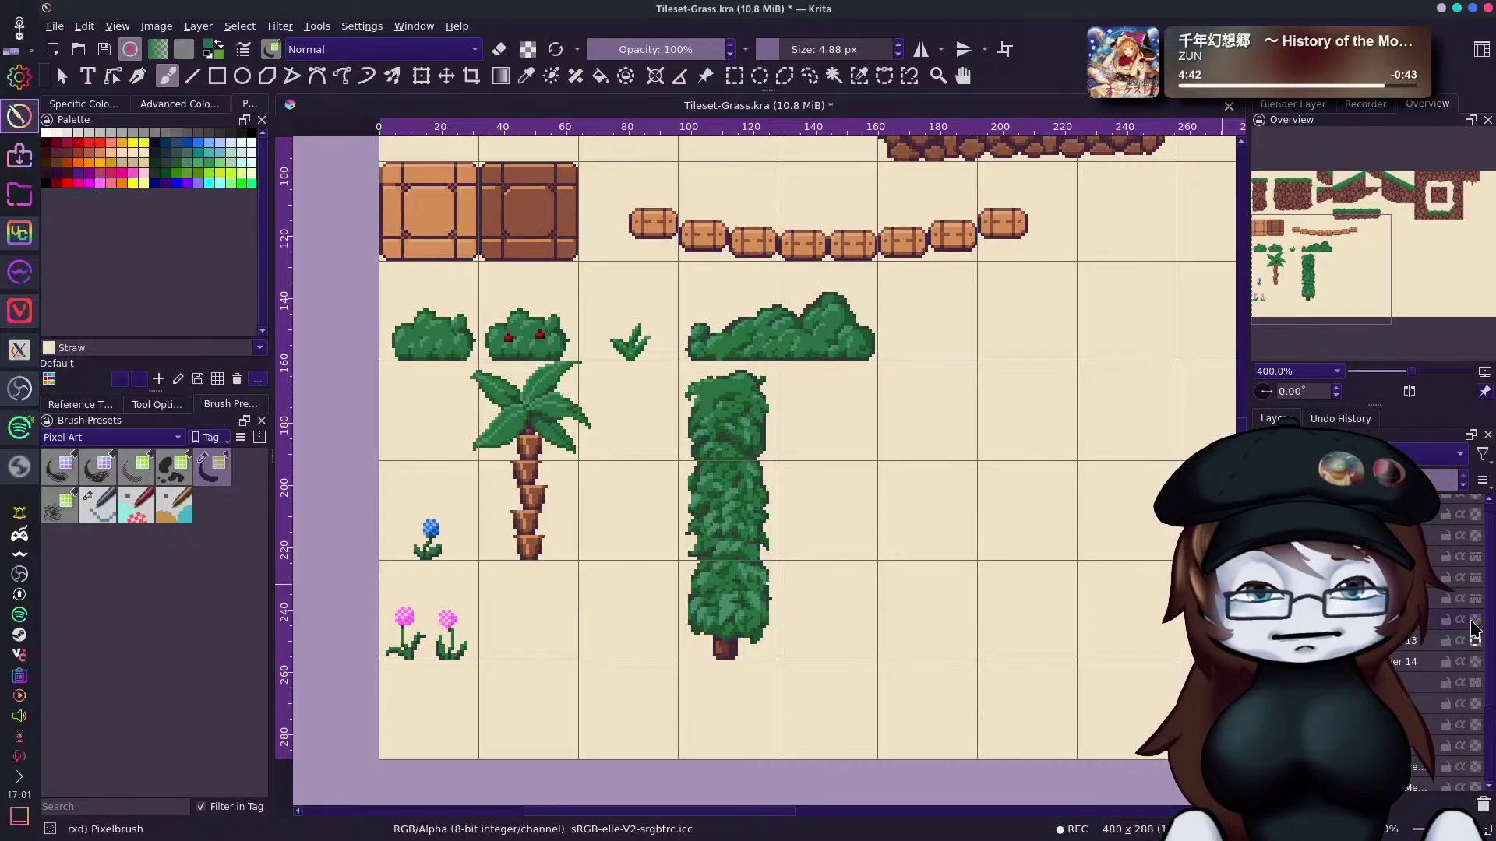
pyautogui.click(1459, 619)
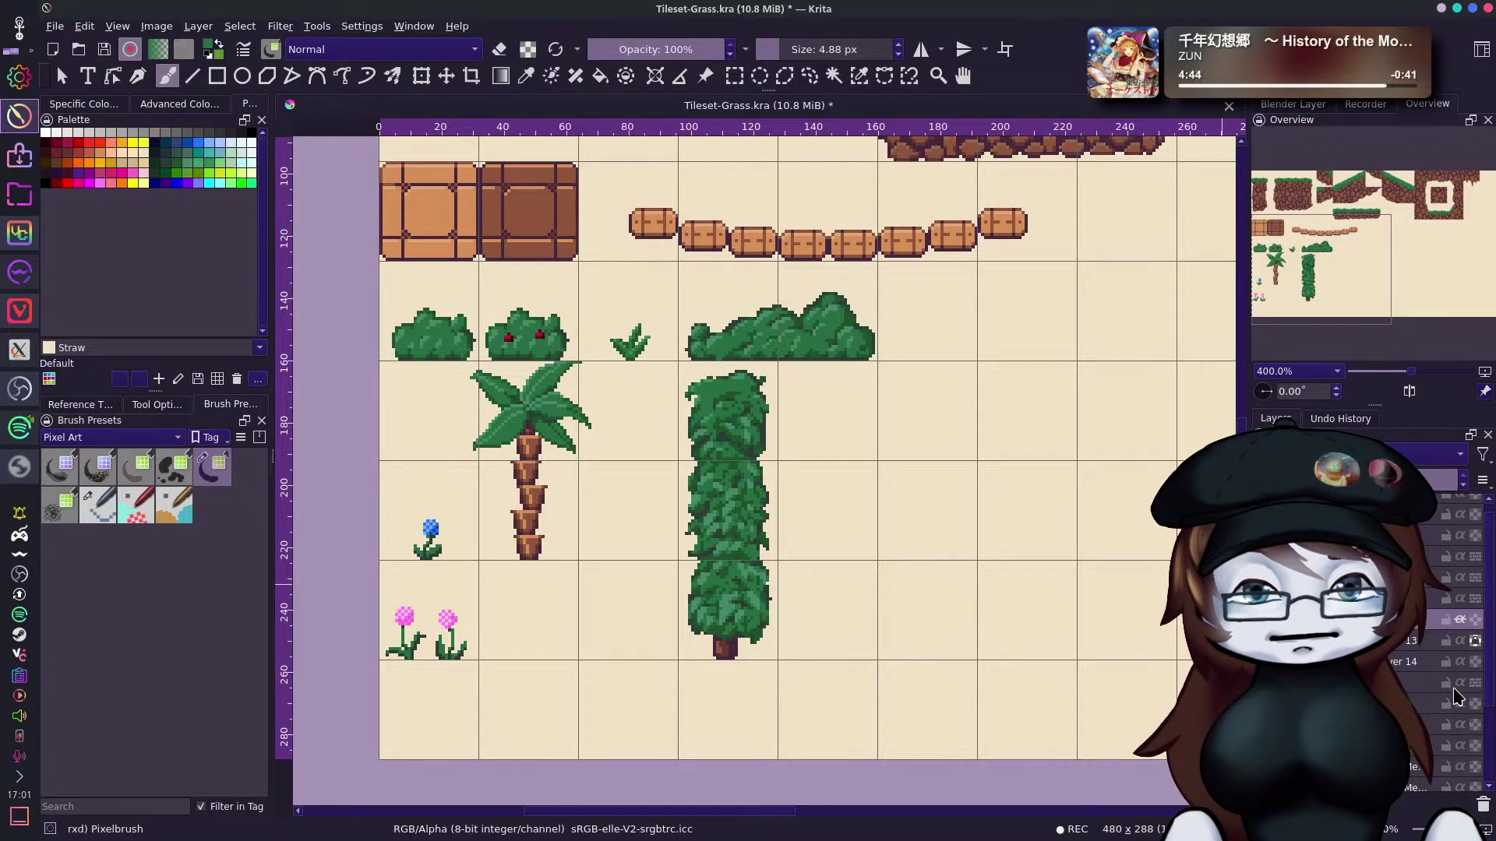
# Cover the whole column of foliage with flat medium green on the new layer, enlarging the brush to 12.65 px.
pyautogui.moveTo(700, 433)
pyautogui.mouseDown()
pyautogui.moveTo(739, 398)
pyautogui.moveTo(754, 434)
pyautogui.moveTo(753, 385)
pyautogui.moveTo(737, 446)
pyautogui.mouseUp()
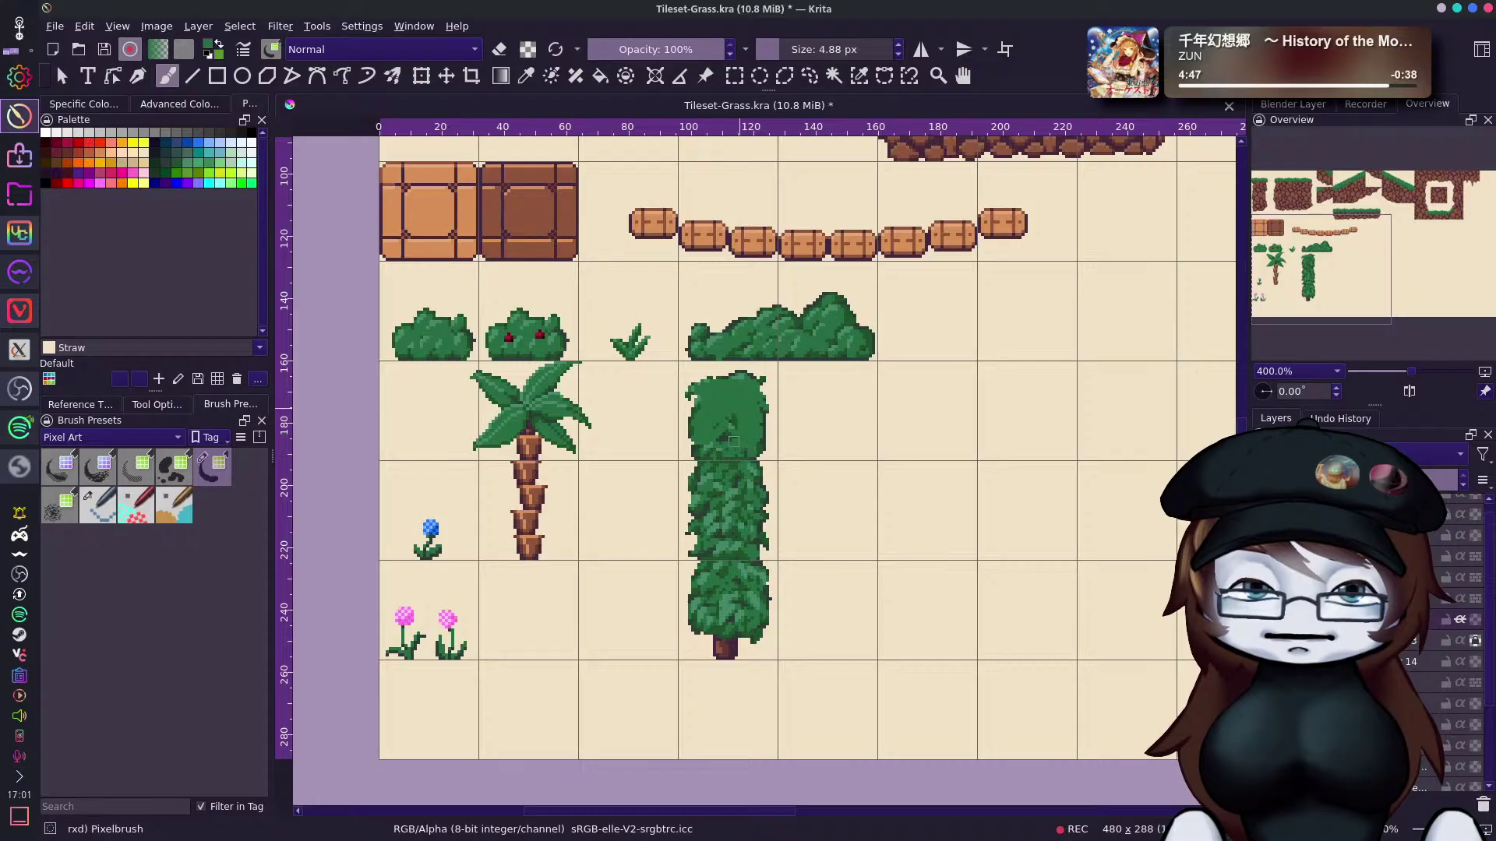
pyautogui.click(786, 49)
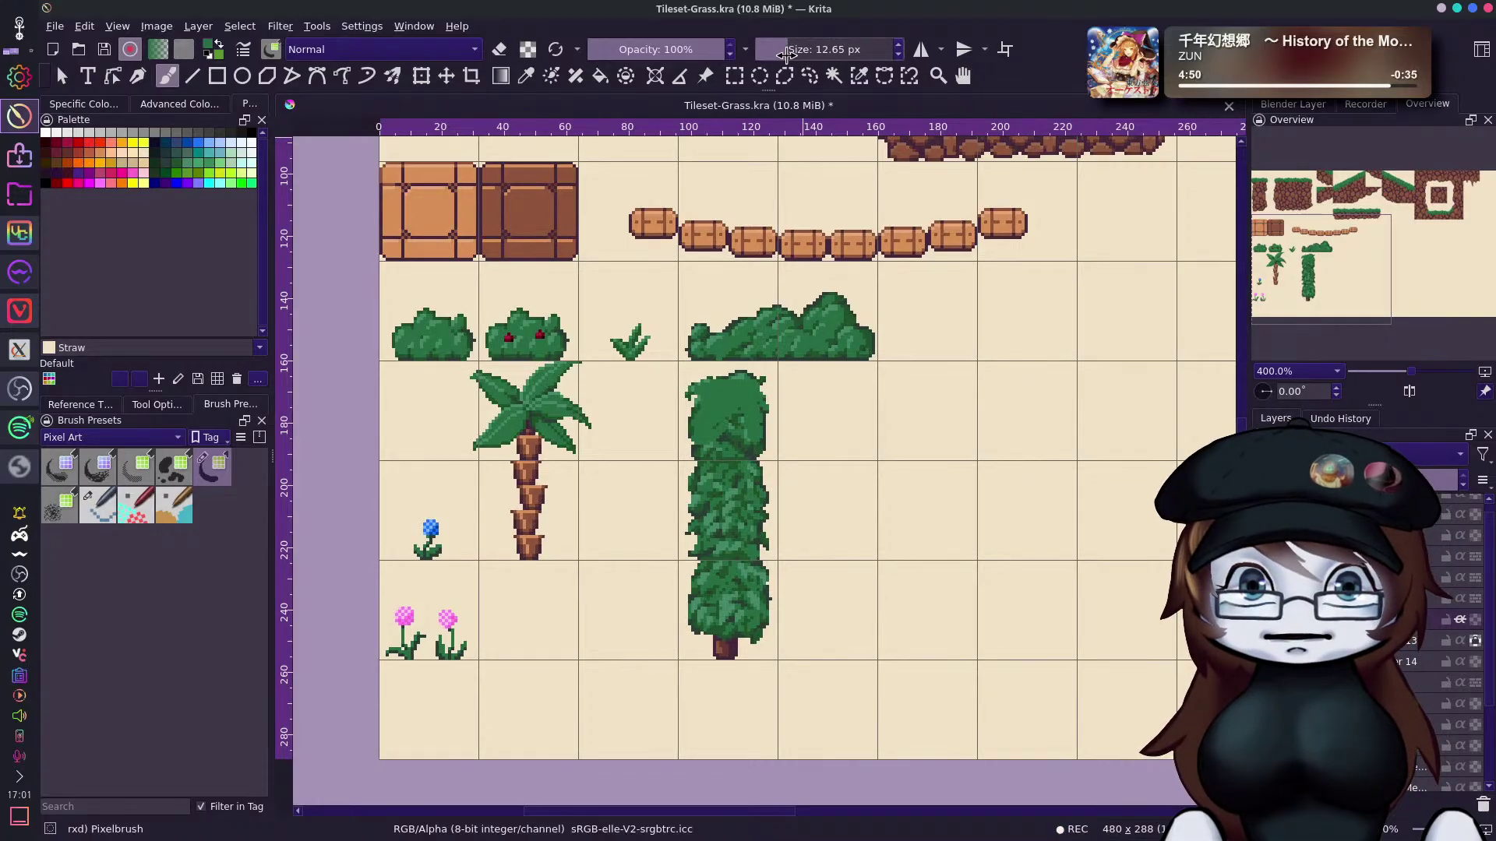
pyautogui.moveTo(721, 424)
pyautogui.mouseDown()
pyautogui.moveTo(708, 497)
pyautogui.moveTo(707, 481)
pyautogui.moveTo(741, 472)
pyautogui.moveTo(727, 475)
pyautogui.moveTo(744, 481)
pyautogui.moveTo(739, 526)
pyautogui.moveTo(703, 516)
pyautogui.moveTo(728, 567)
pyautogui.moveTo(724, 524)
pyautogui.moveTo(744, 553)
pyautogui.moveTo(740, 517)
pyautogui.moveTo(742, 589)
pyautogui.moveTo(719, 597)
pyautogui.moveTo(719, 553)
pyautogui.moveTo(711, 616)
pyautogui.moveTo(726, 586)
pyautogui.moveTo(718, 601)
pyautogui.moveTo(744, 618)
pyautogui.moveTo(739, 569)
pyautogui.moveTo(753, 608)
pyautogui.moveTo(762, 576)
pyautogui.mouseUp()
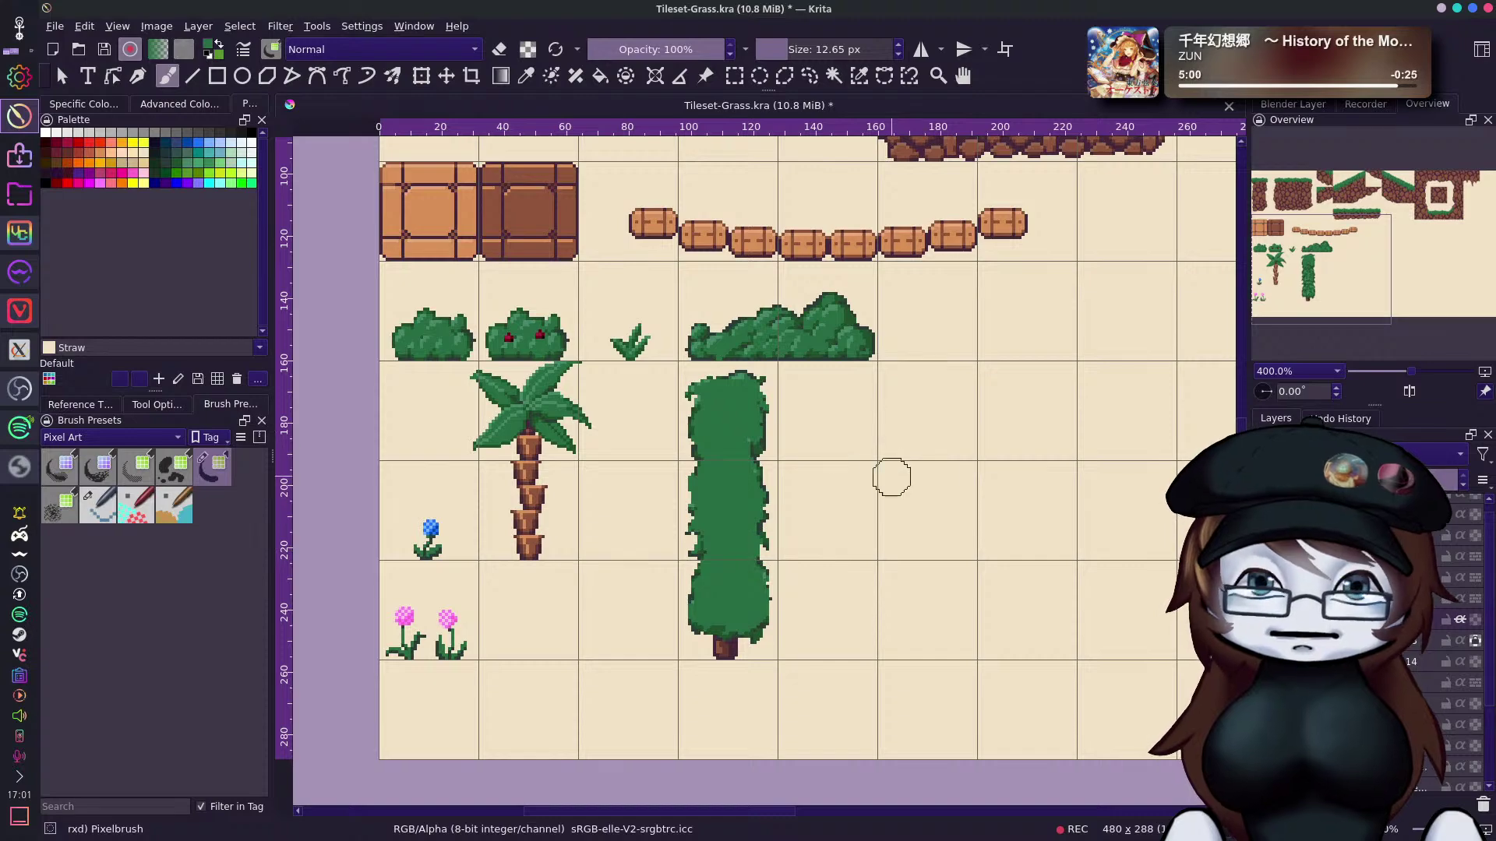
# Paint lighter leaf strokes on the column's top section with the brush at 6.60 px, reducing its size to 2.60 px.
pyautogui.moveTo(785, 49); pyautogui.dragTo(779, 49)
pyautogui.moveTo(720, 413); pyautogui.dragTo(701, 421)
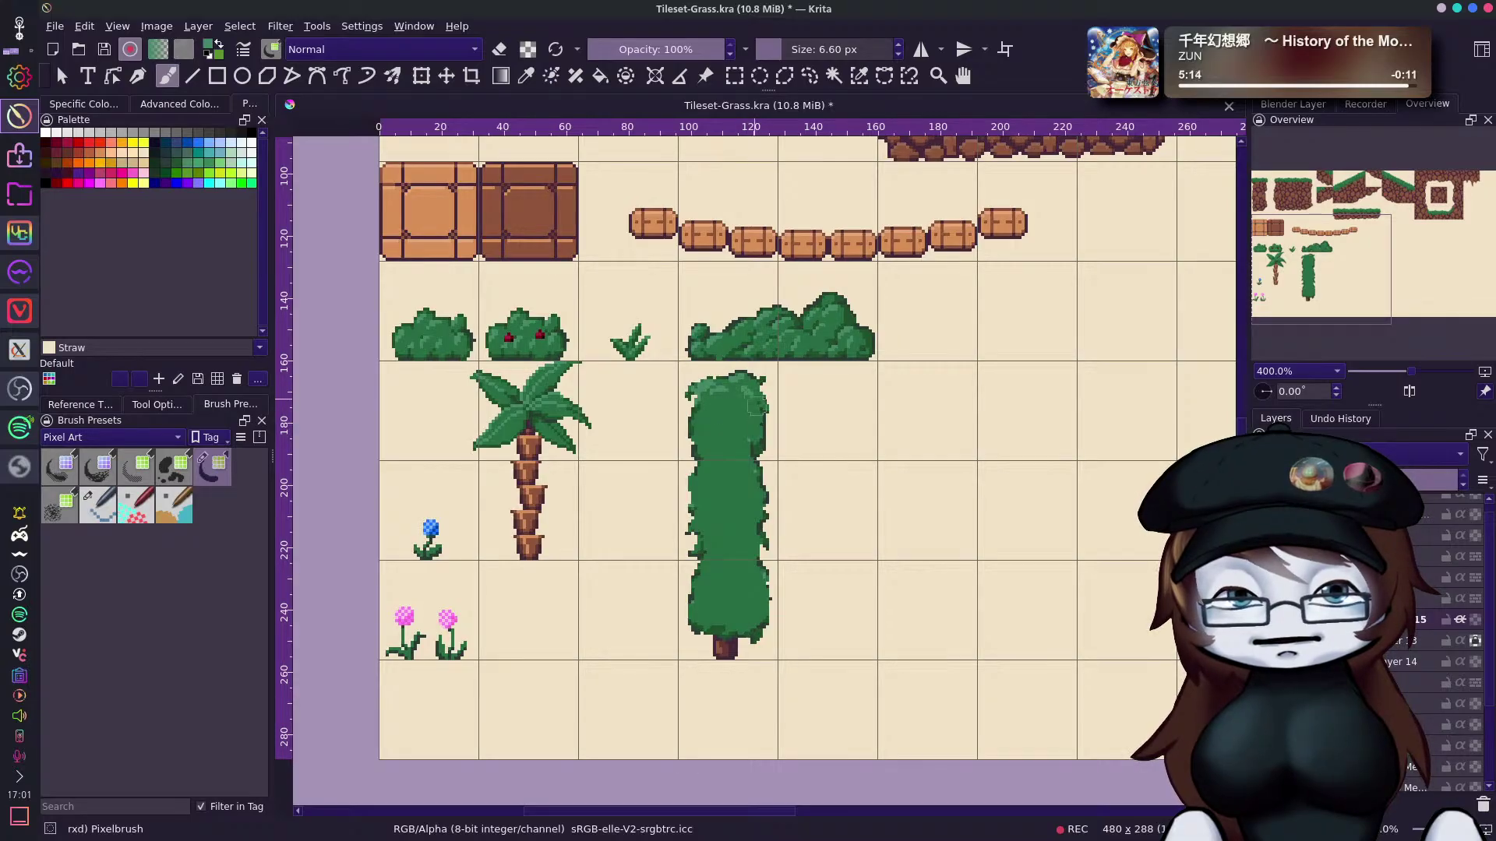
pyautogui.click(898, 54)
pyautogui.click(898, 54)
pyautogui.click(898, 53)
pyautogui.click(898, 54)
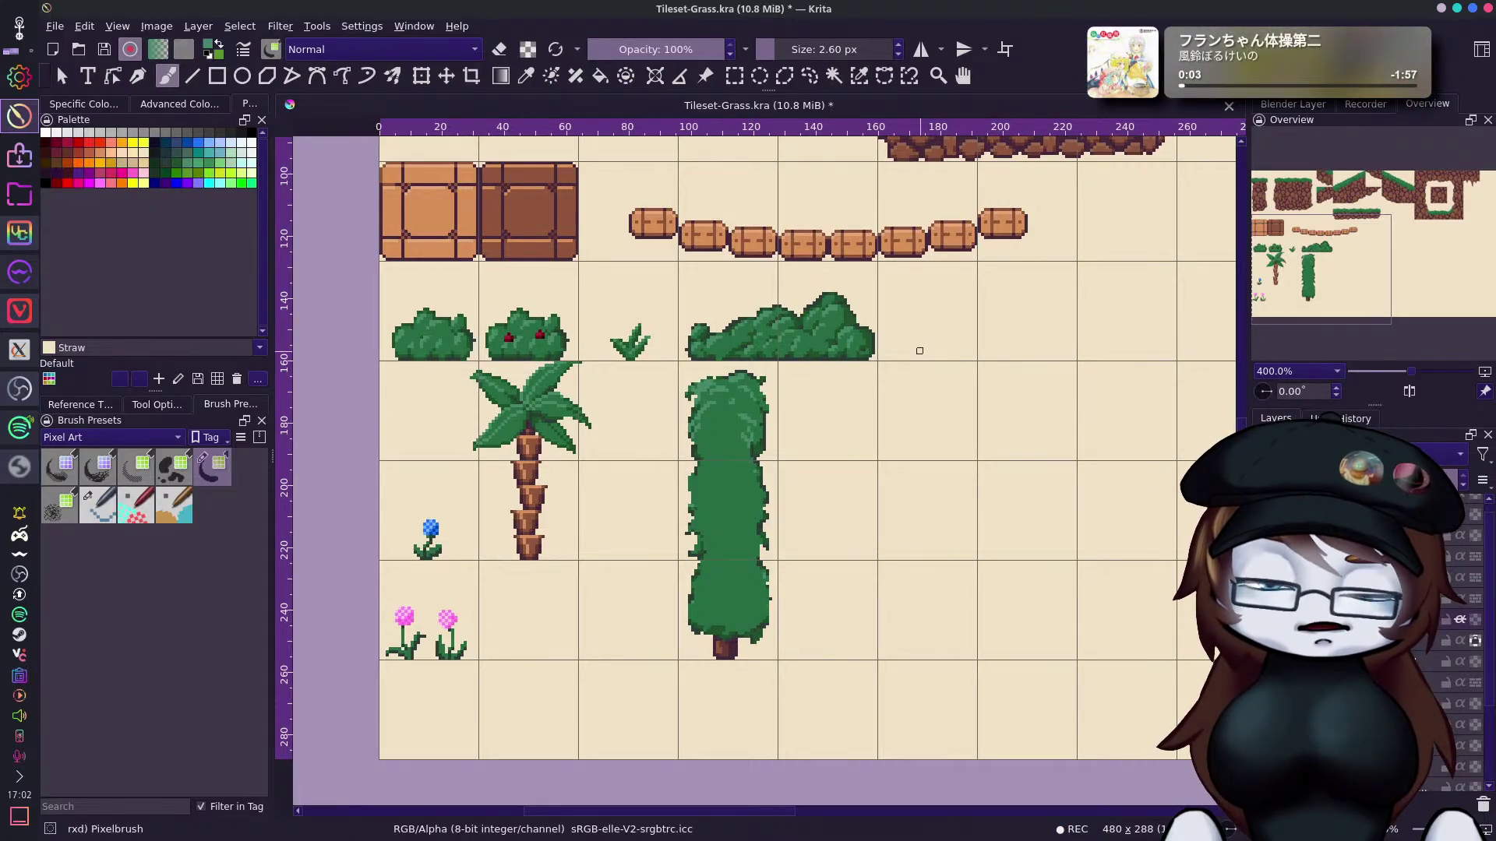
# Toggle Paint Layer 15's visibility and alpha inheritance to compare the flat repaint with the leafy version underneath.
pyautogui.click(1260, 641)
pyautogui.click(1260, 640)
pyautogui.click(1261, 620)
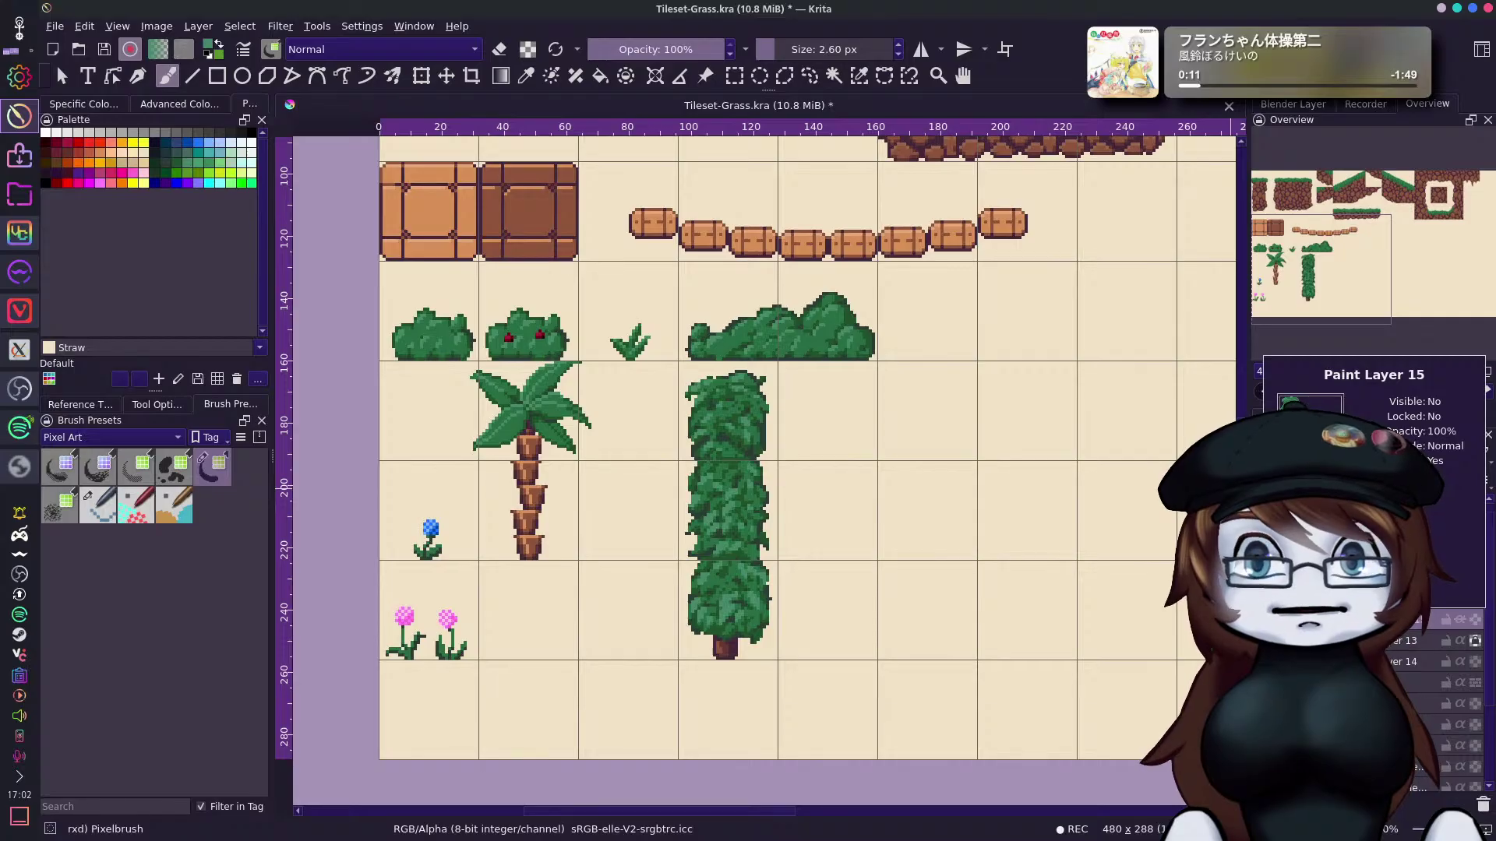
pyautogui.click(1460, 619)
pyautogui.click(1460, 620)
pyautogui.click(1460, 619)
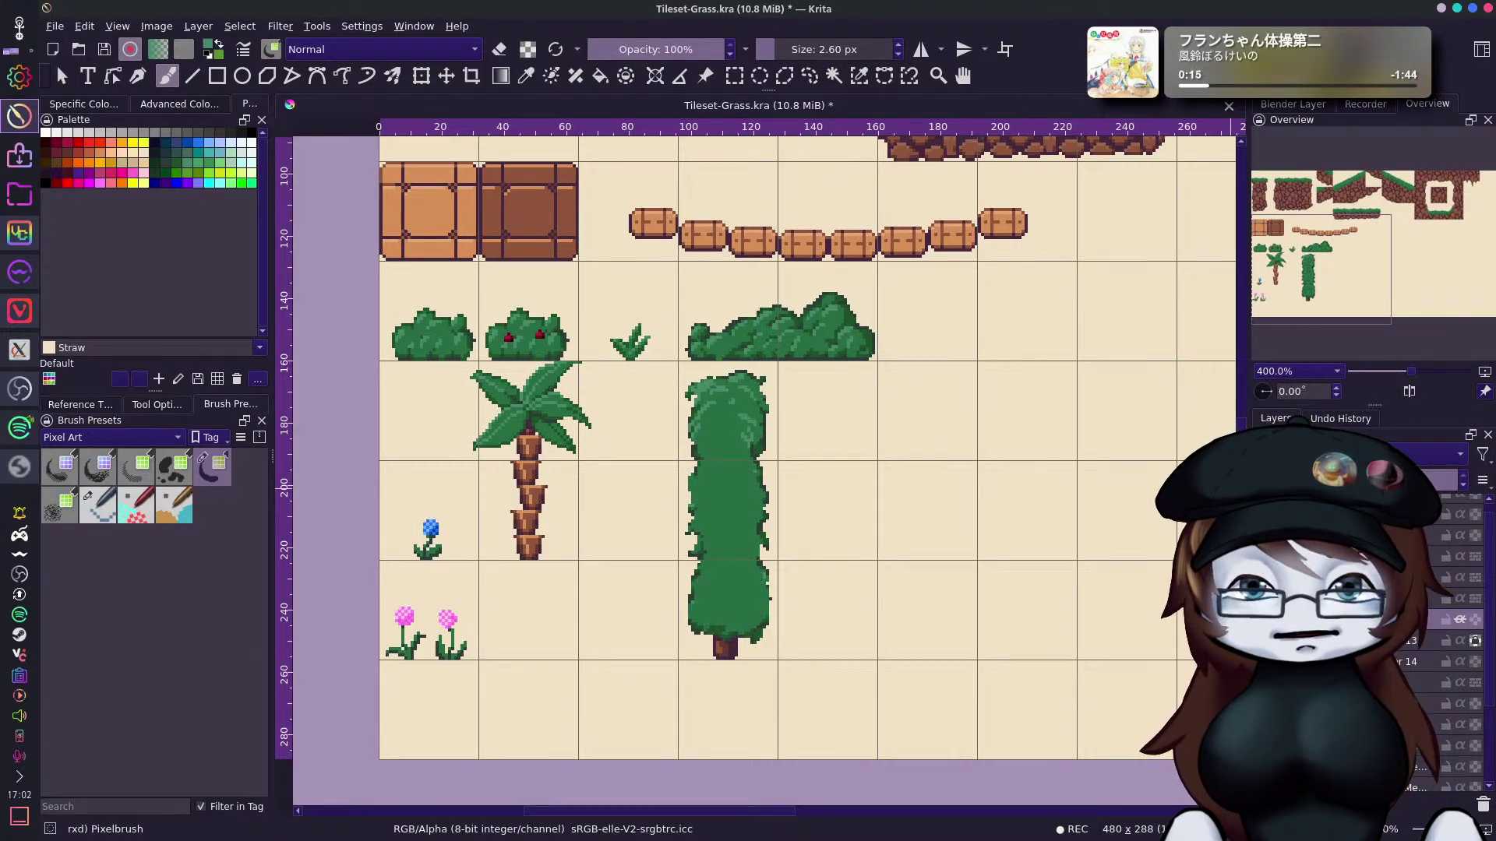
pyautogui.click(1460, 619)
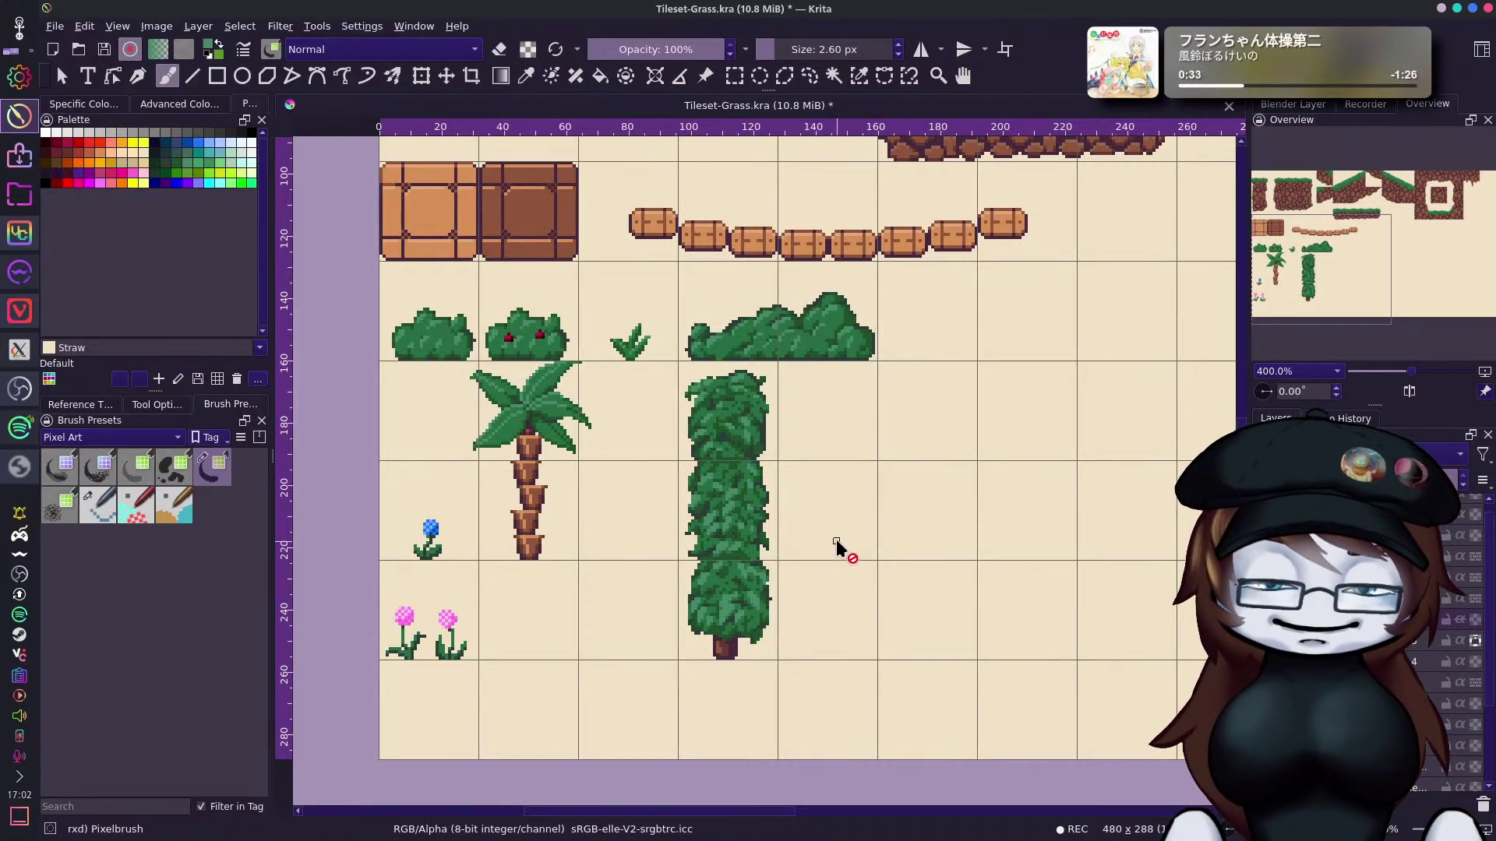
pyautogui.click(1261, 619)
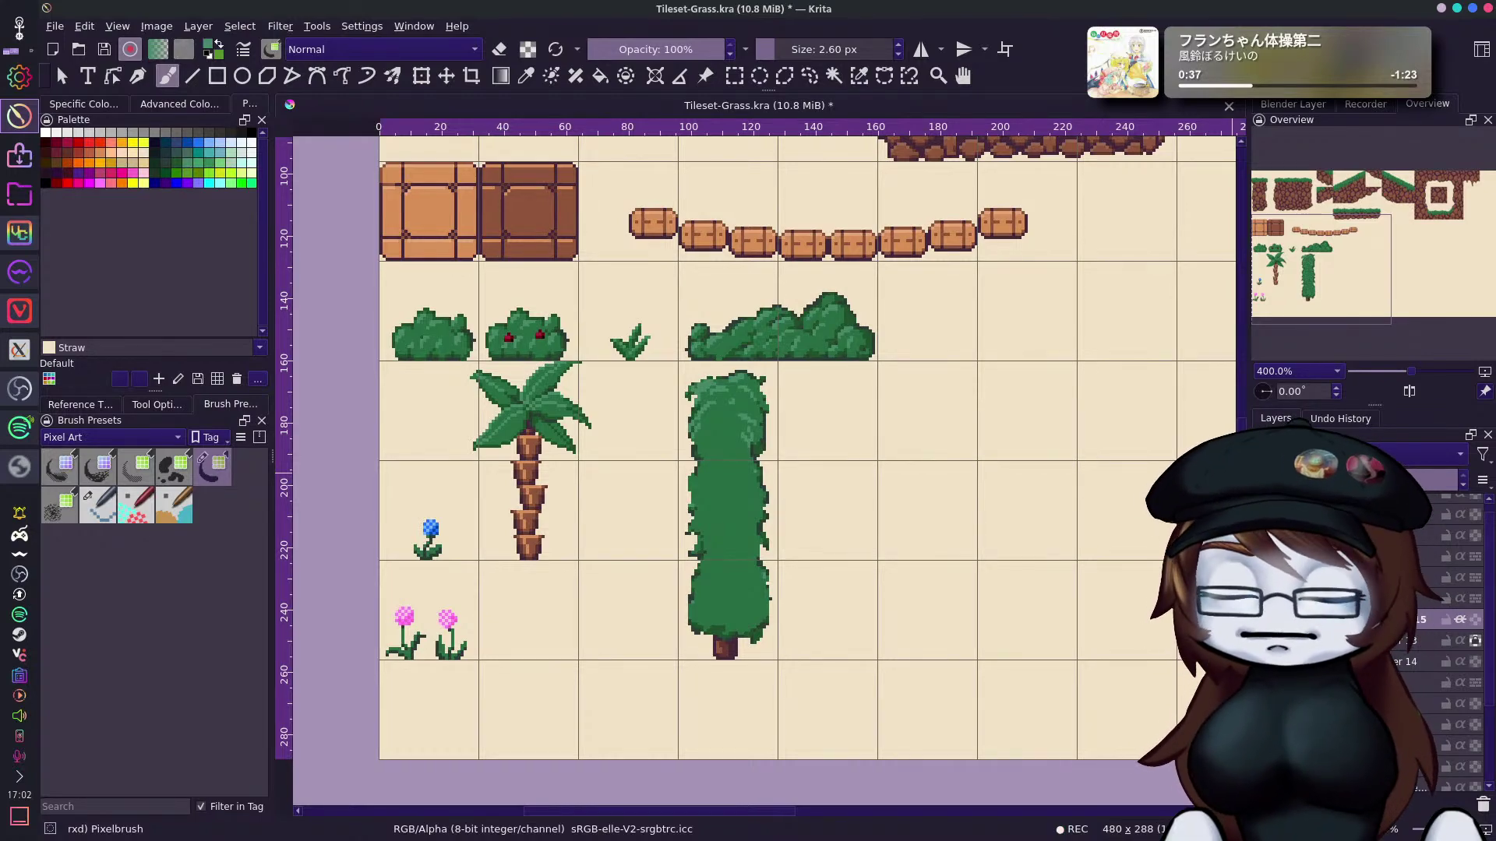
pyautogui.click(1261, 620)
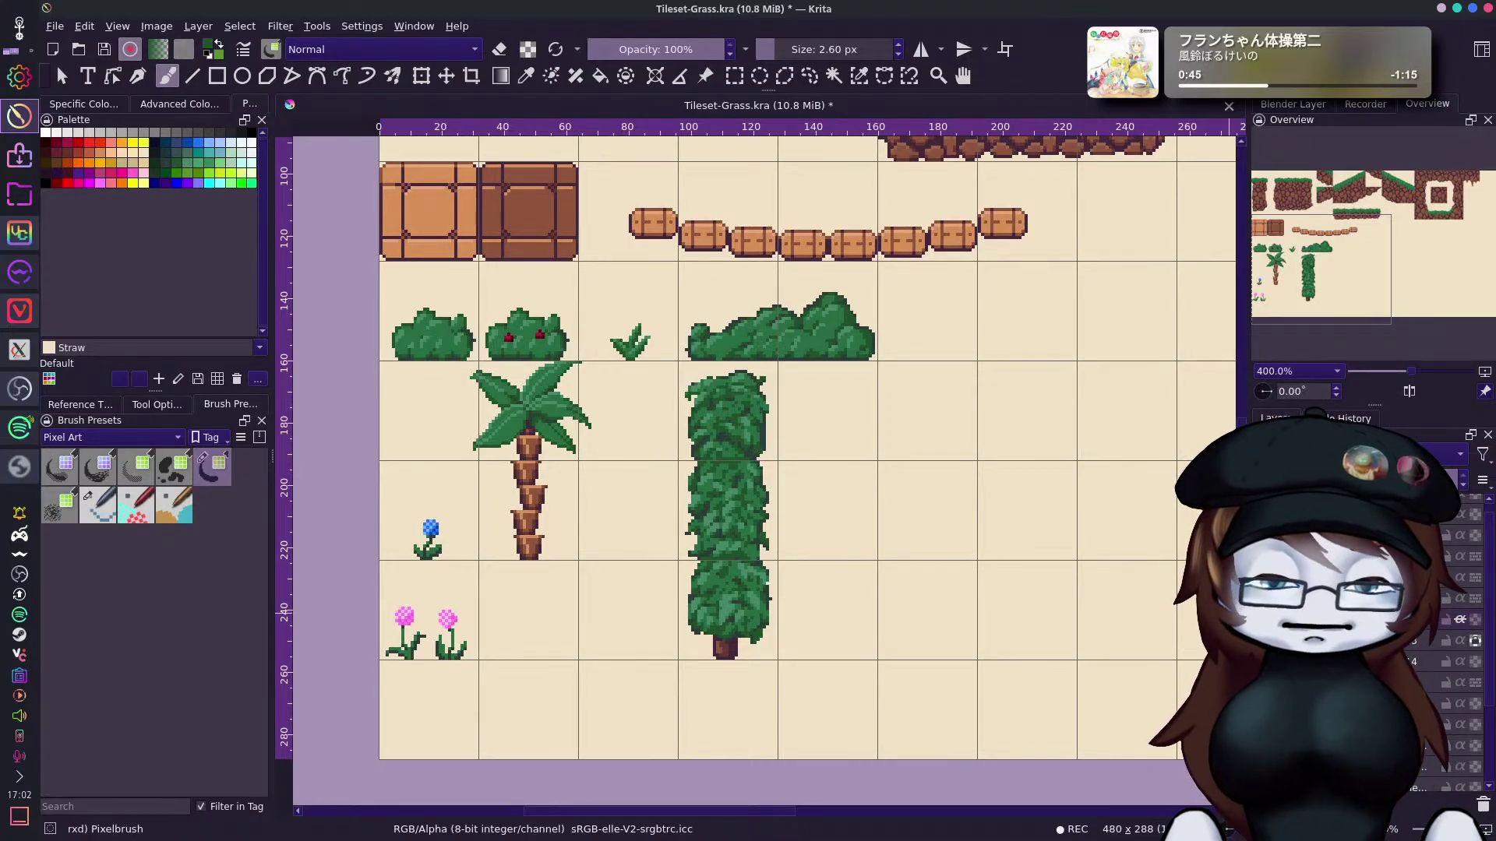
# Set the brush size to 6.02 px and cover the entire column of foliage with flat dark green.
pyautogui.moveTo(779, 49); pyautogui.dragTo(788, 48)
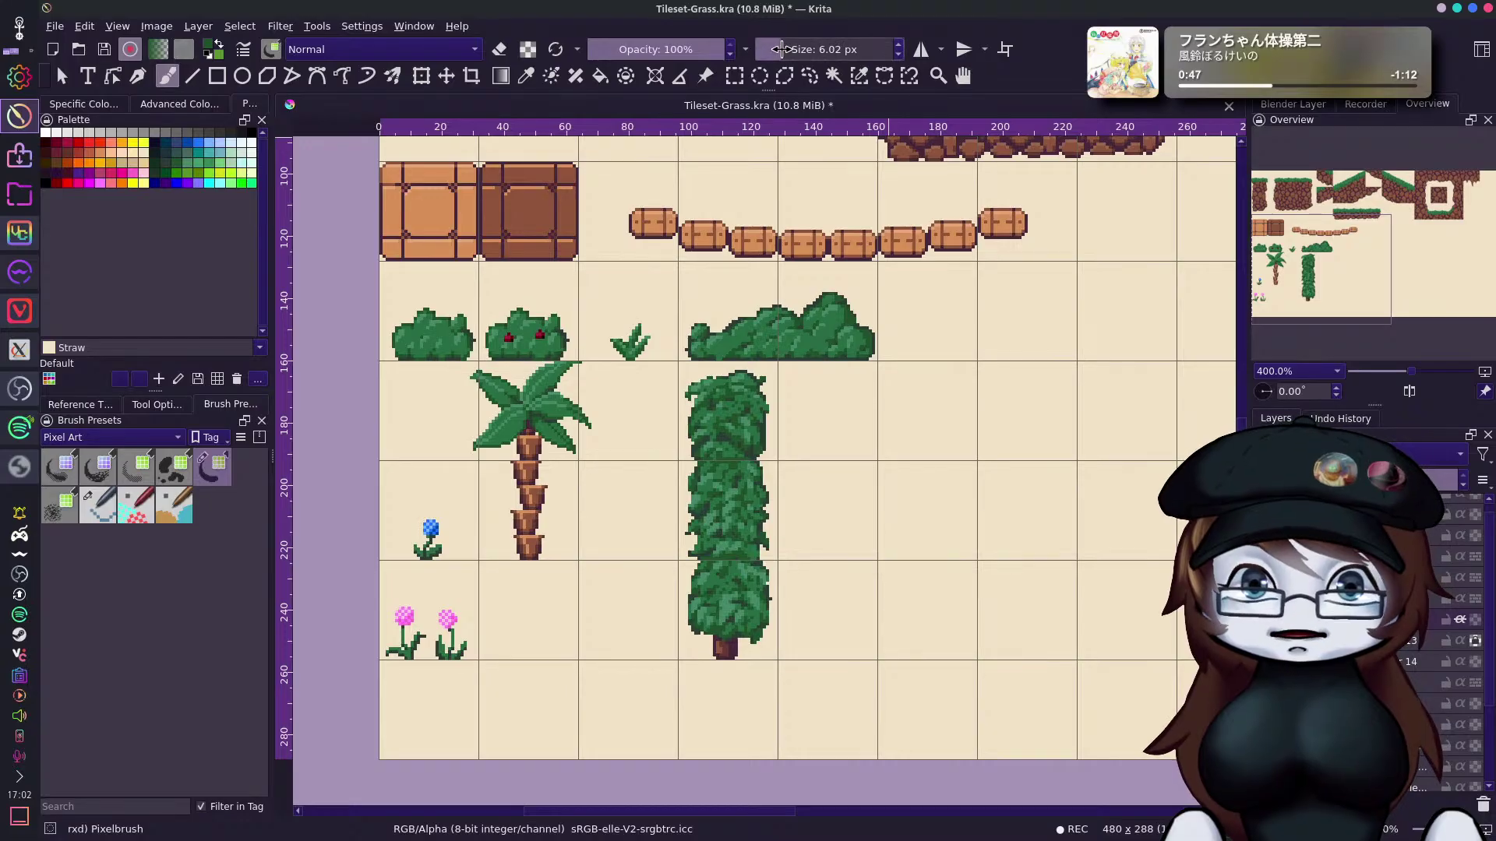
pyautogui.moveTo(709, 390)
pyautogui.mouseDown()
pyautogui.moveTo(738, 385)
pyautogui.moveTo(748, 435)
pyautogui.moveTo(751, 394)
pyautogui.moveTo(754, 427)
pyautogui.moveTo(706, 436)
pyautogui.moveTo(705, 412)
pyautogui.moveTo(717, 459)
pyautogui.moveTo(734, 444)
pyautogui.moveTo(700, 419)
pyautogui.mouseUp()
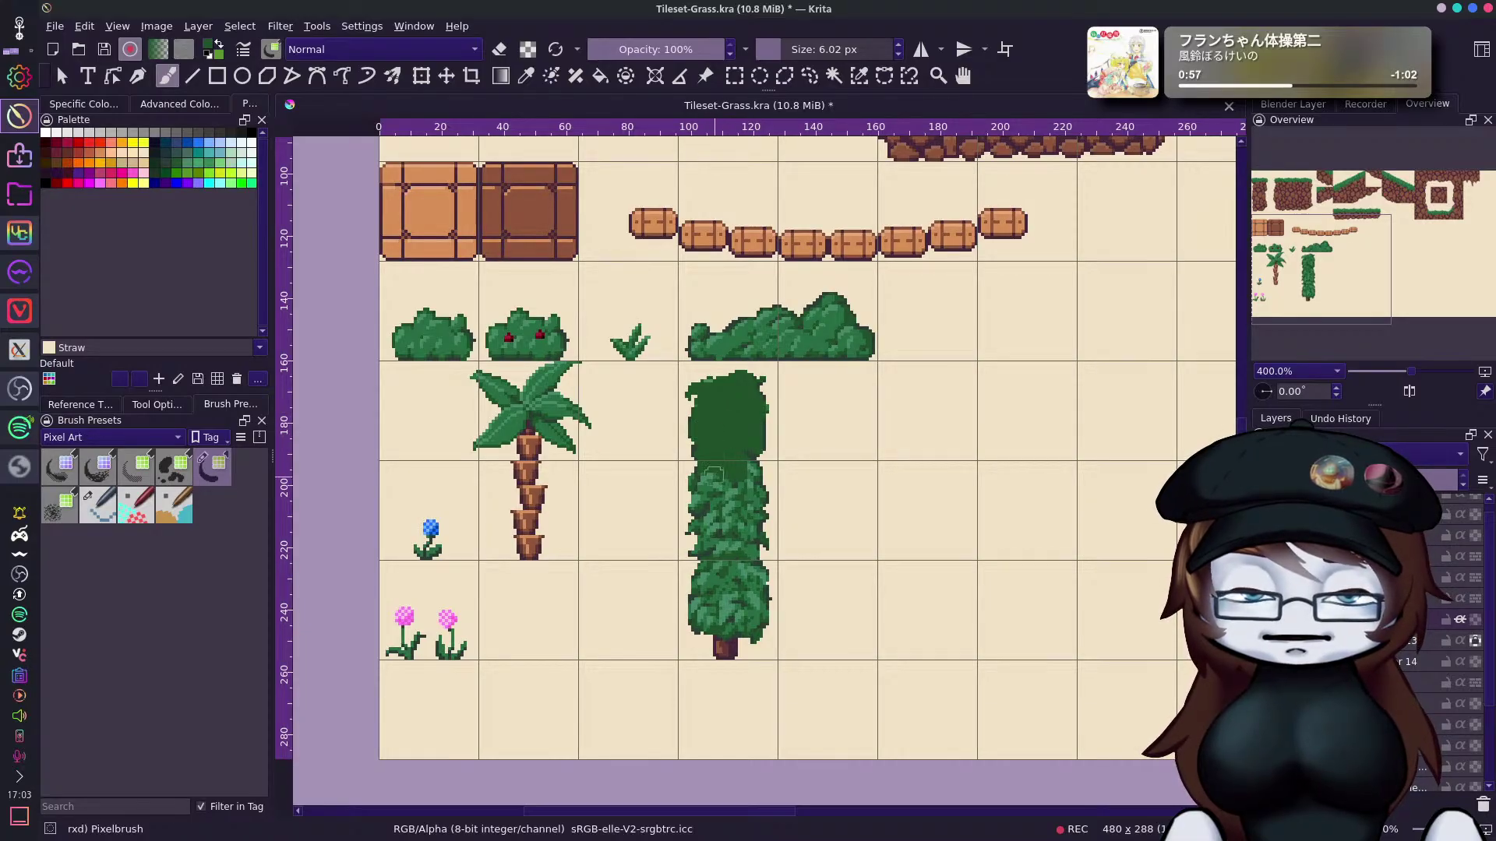
pyautogui.moveTo(706, 497)
pyautogui.mouseDown()
pyautogui.moveTo(747, 476)
pyautogui.moveTo(737, 453)
pyautogui.moveTo(750, 519)
pyautogui.moveTo(748, 464)
pyautogui.moveTo(760, 504)
pyautogui.moveTo(749, 537)
pyautogui.moveTo(760, 493)
pyautogui.moveTo(761, 507)
pyautogui.moveTo(714, 526)
pyautogui.mouseUp()
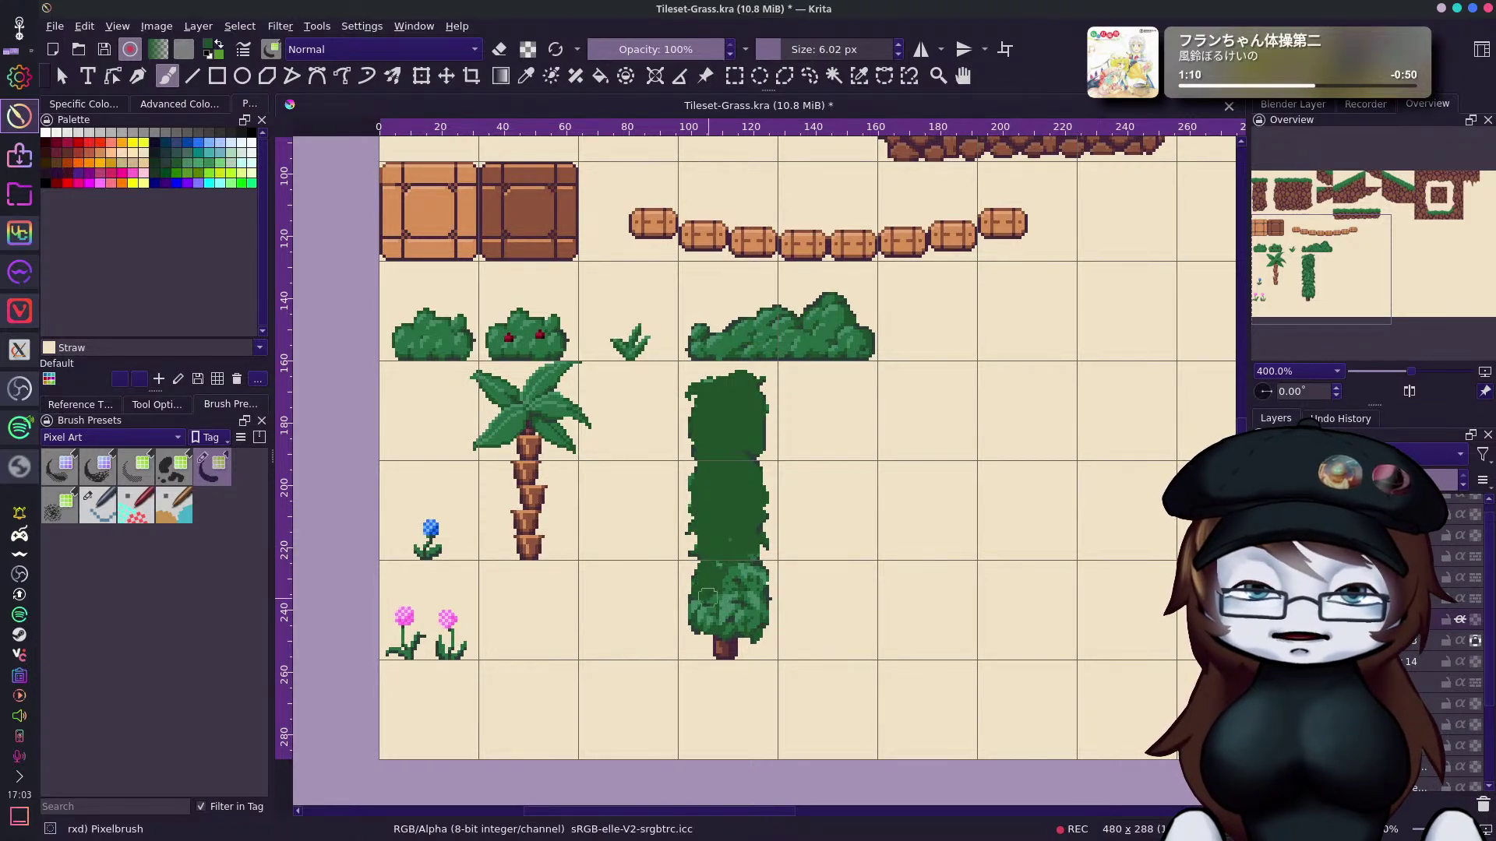
pyautogui.moveTo(734, 534)
pyautogui.mouseDown()
pyautogui.moveTo(762, 593)
pyautogui.moveTo(746, 629)
pyautogui.moveTo(763, 615)
pyautogui.moveTo(749, 614)
pyautogui.moveTo(760, 524)
pyautogui.moveTo(744, 635)
pyautogui.moveTo(745, 619)
pyautogui.moveTo(704, 635)
pyautogui.moveTo(698, 614)
pyautogui.moveTo(730, 627)
pyautogui.moveTo(700, 611)
pyautogui.moveTo(712, 625)
pyautogui.moveTo(715, 578)
pyautogui.moveTo(703, 612)
pyautogui.moveTo(723, 591)
pyautogui.moveTo(748, 595)
pyautogui.moveTo(739, 627)
pyautogui.moveTo(699, 609)
pyautogui.mouseUp()
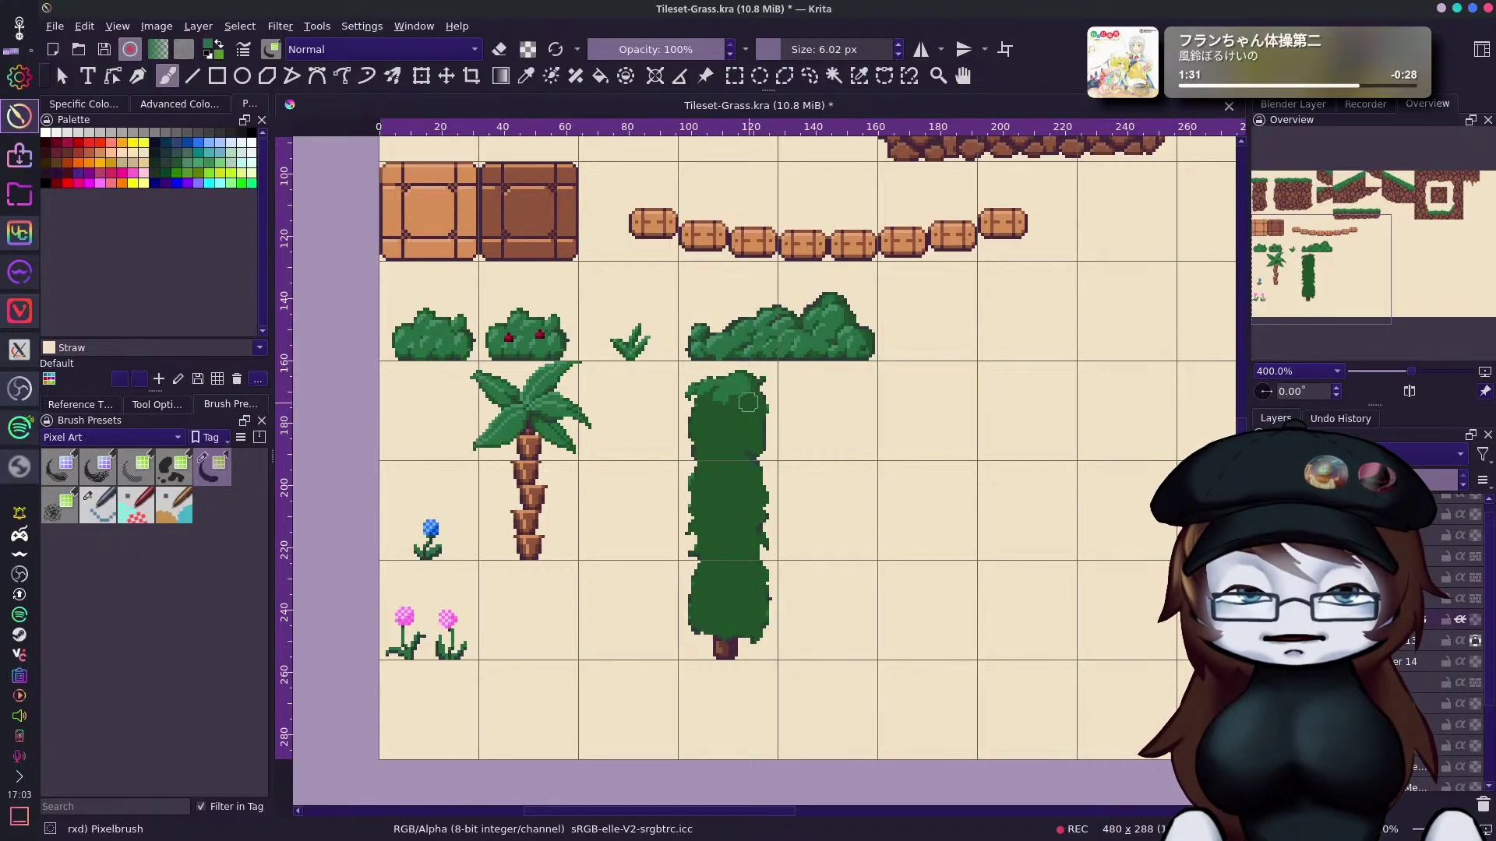
# Paint medium-green leaf clusters over the dark column, and add lighter leaves with a green sampled from the large bush at 4.48 px.
pyautogui.moveTo(715, 397)
pyautogui.mouseDown()
pyautogui.moveTo(698, 432)
pyautogui.moveTo(726, 406)
pyautogui.moveTo(754, 422)
pyautogui.moveTo(741, 387)
pyautogui.moveTo(734, 435)
pyautogui.moveTo(741, 422)
pyautogui.moveTo(761, 436)
pyautogui.moveTo(713, 431)
pyautogui.moveTo(710, 458)
pyautogui.moveTo(734, 444)
pyautogui.moveTo(729, 458)
pyautogui.moveTo(709, 448)
pyautogui.moveTo(701, 463)
pyautogui.moveTo(744, 484)
pyautogui.moveTo(741, 446)
pyautogui.moveTo(748, 465)
pyautogui.moveTo(755, 450)
pyautogui.moveTo(736, 488)
pyautogui.moveTo(746, 470)
pyautogui.moveTo(755, 488)
pyautogui.moveTo(727, 506)
pyautogui.moveTo(724, 475)
pyautogui.moveTo(701, 486)
pyautogui.moveTo(713, 474)
pyautogui.moveTo(713, 507)
pyautogui.moveTo(725, 494)
pyautogui.moveTo(713, 511)
pyautogui.moveTo(737, 497)
pyautogui.moveTo(721, 508)
pyautogui.moveTo(740, 384)
pyautogui.moveTo(723, 475)
pyautogui.moveTo(729, 526)
pyautogui.moveTo(748, 499)
pyautogui.moveTo(757, 544)
pyautogui.moveTo(752, 531)
pyautogui.moveTo(739, 561)
pyautogui.moveTo(741, 521)
pyautogui.mouseUp()
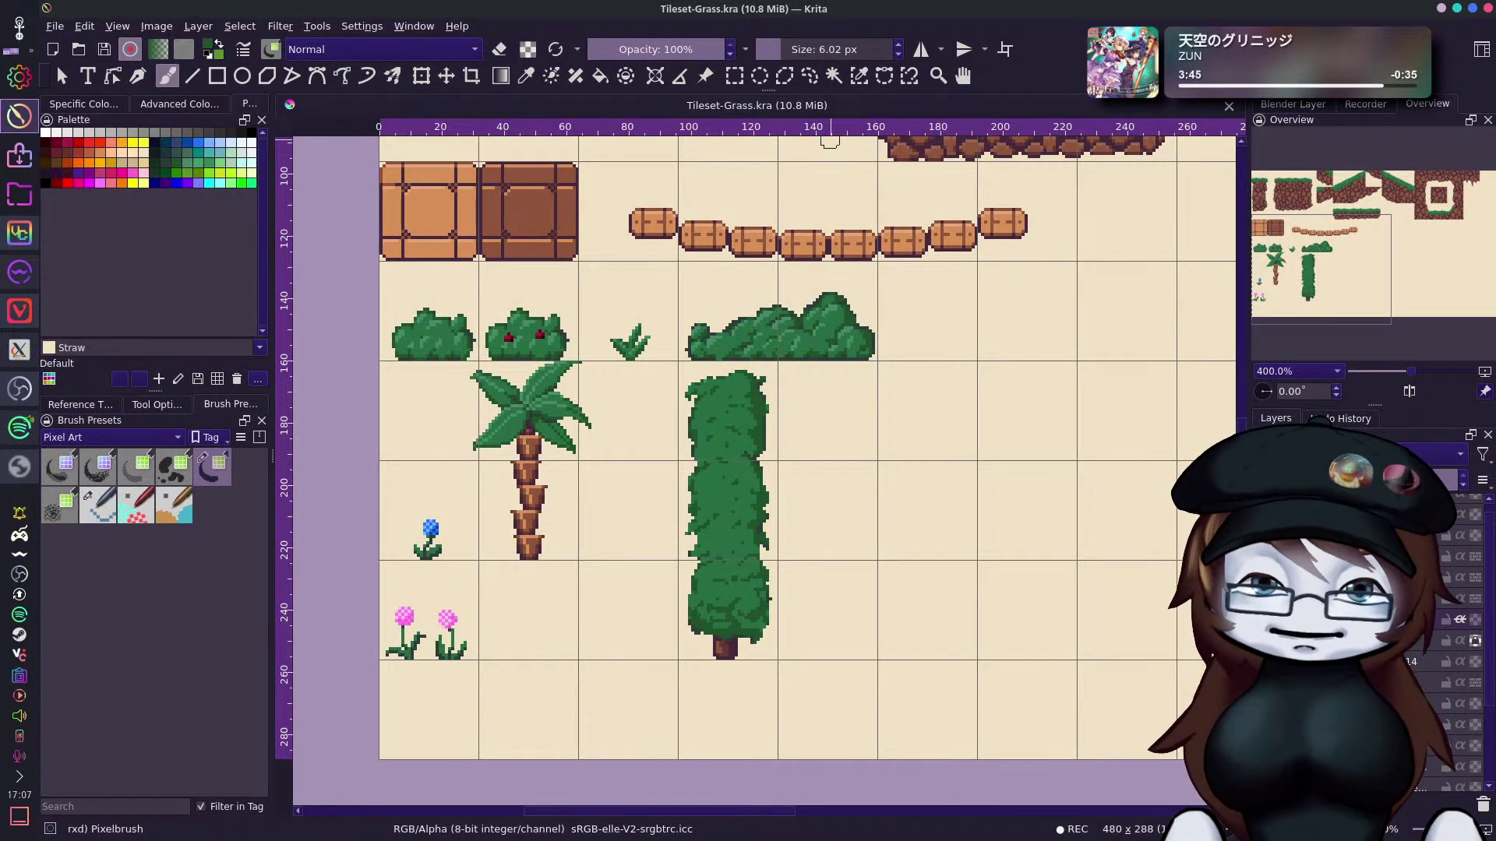
pyautogui.moveTo(1350, 234); pyautogui.dragTo(1381, 263)
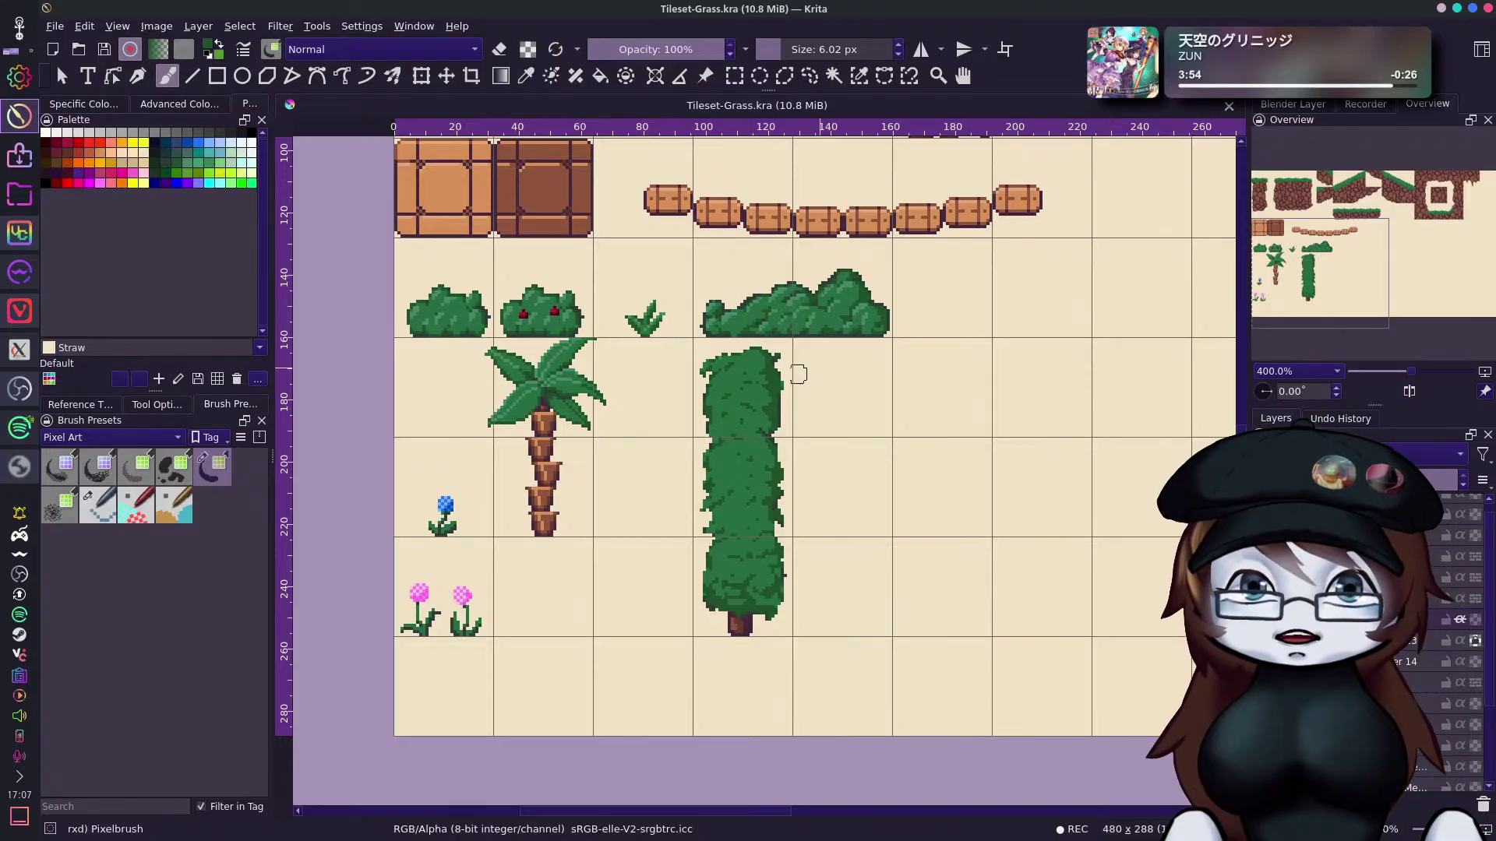
pyautogui.keyDown('ctrl'); pyautogui.click(797, 297); pyautogui.keyUp('ctrl')
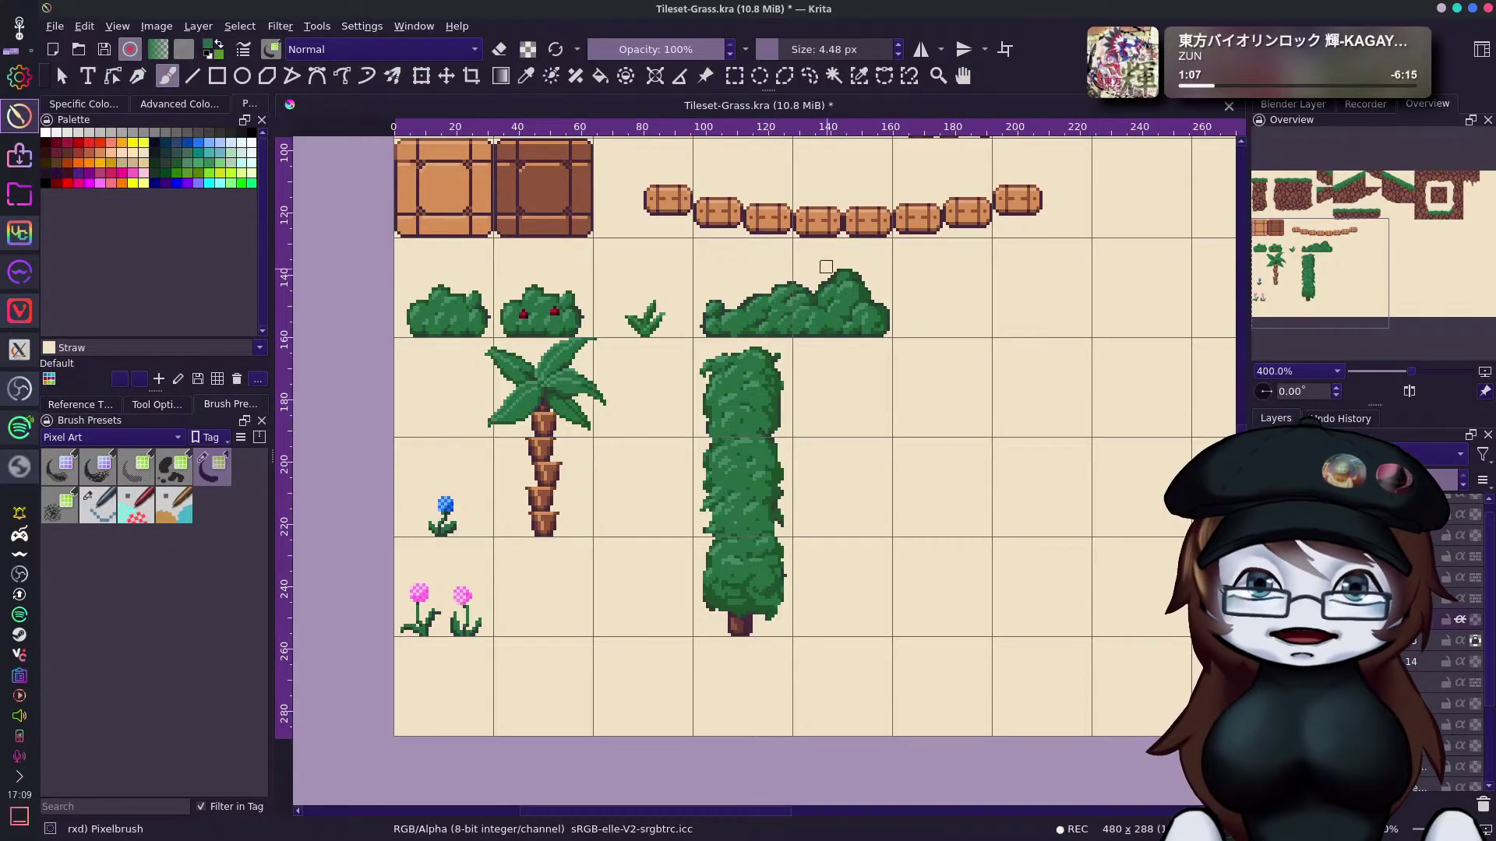
pyautogui.moveTo(791, 507)
pyautogui.mouseDown()
pyautogui.moveTo(788, 538)
pyautogui.moveTo(721, 635)
pyautogui.mouseUp()
pyautogui.hotkey('ctrl', 'z')
pyautogui.hotkey('ctrl', 'z')
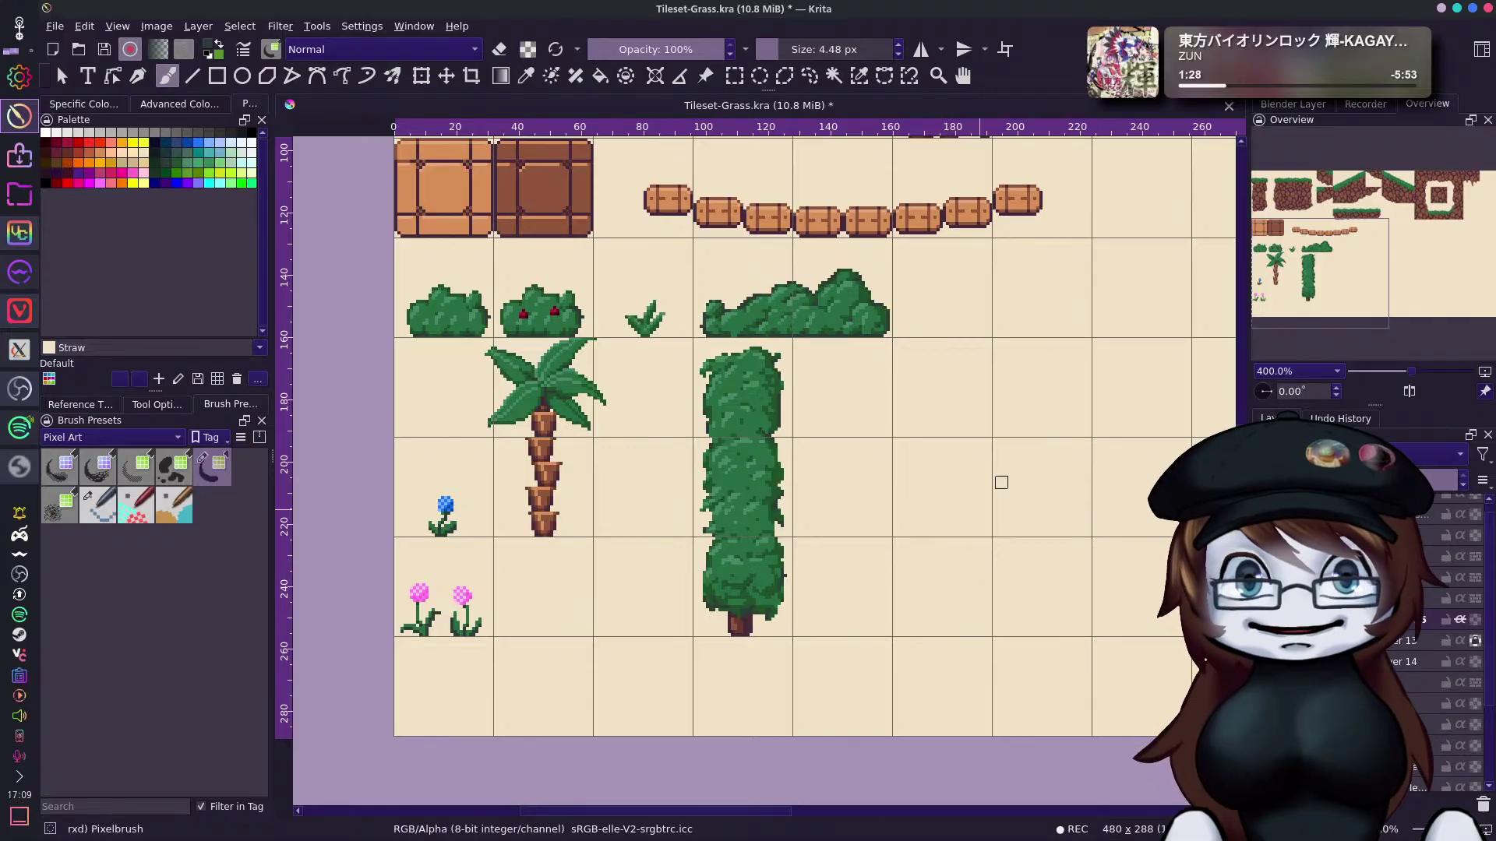
# Save the tileset file with the repainted columnar tree.
pyautogui.moveTo(1314, 272); pyautogui.dragTo(1321, 279)
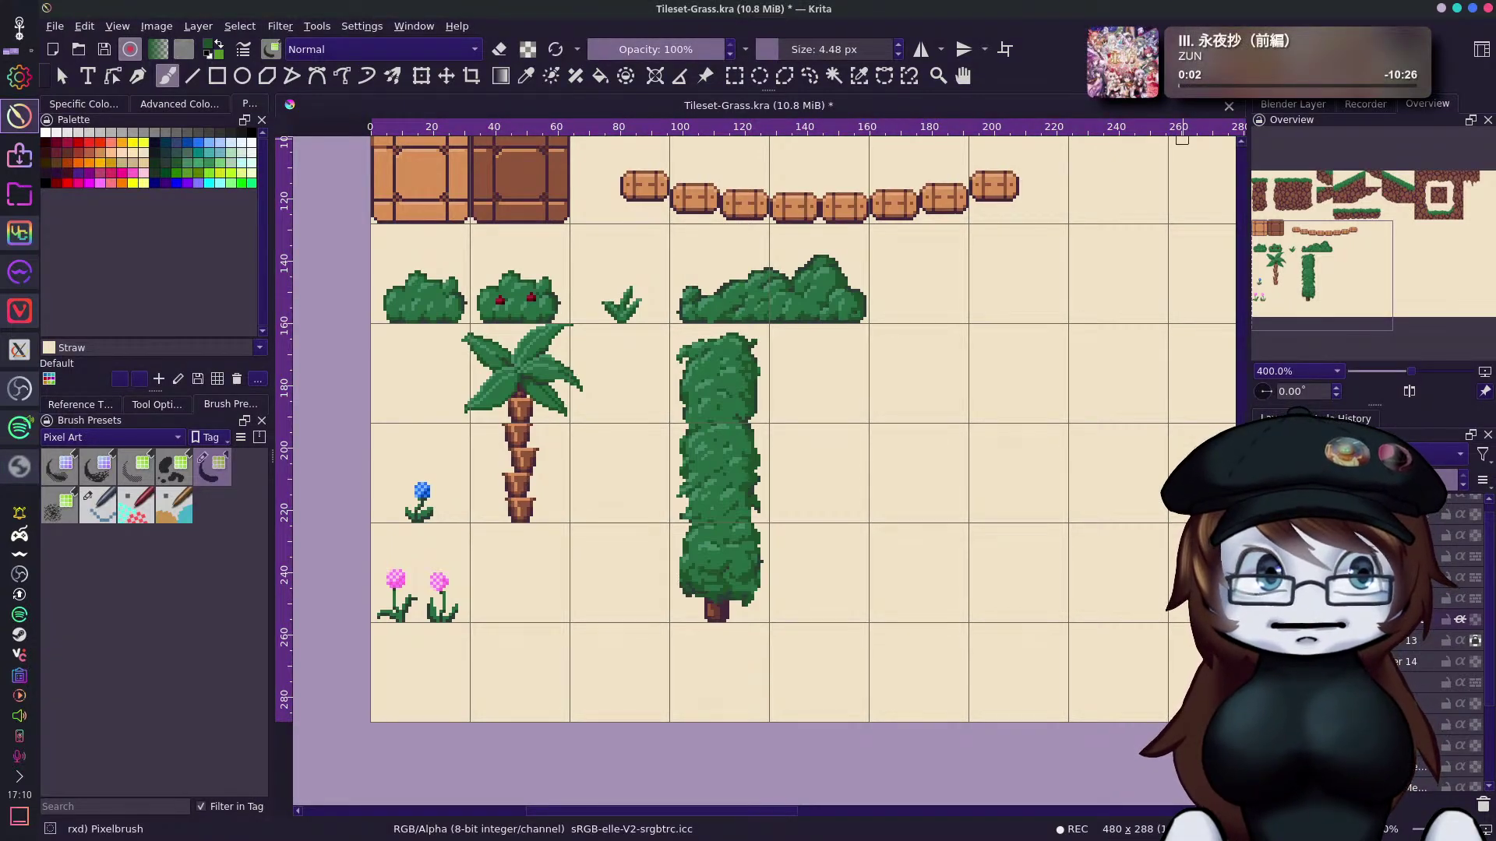
pyautogui.moveTo(1351, 269); pyautogui.dragTo(1348, 264)
pyautogui.hotkey('ctrl', 's')
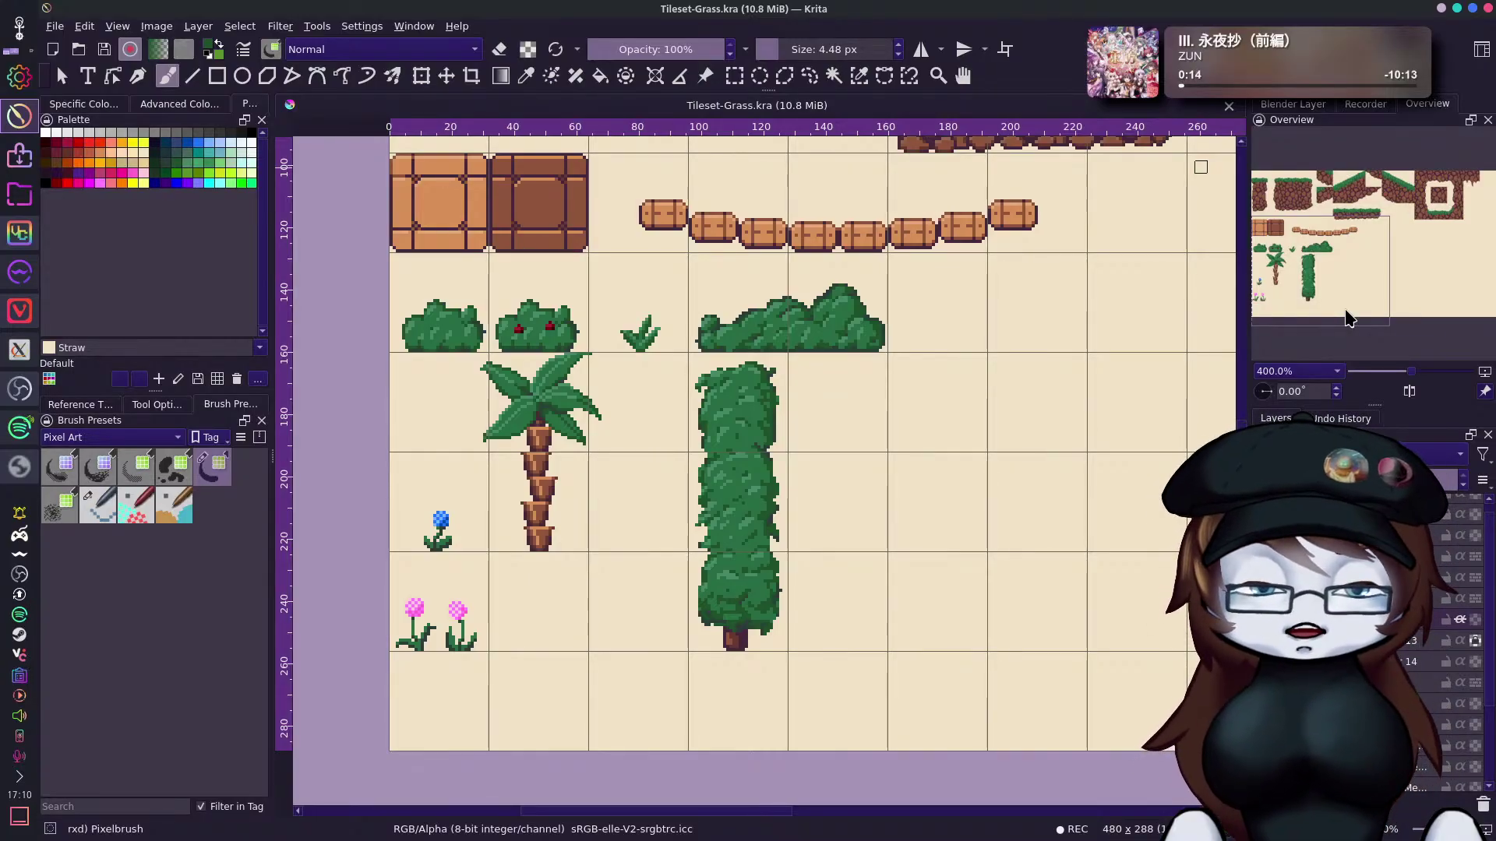
# Compare the clean clustered foliage on the column with its earlier leafy version through the undo history.
pyautogui.hotkey('ctrl', 'shift', 'z')
pyautogui.hotkey('ctrl', 'z')
pyautogui.hotkey('ctrl', 'shift', 'z')
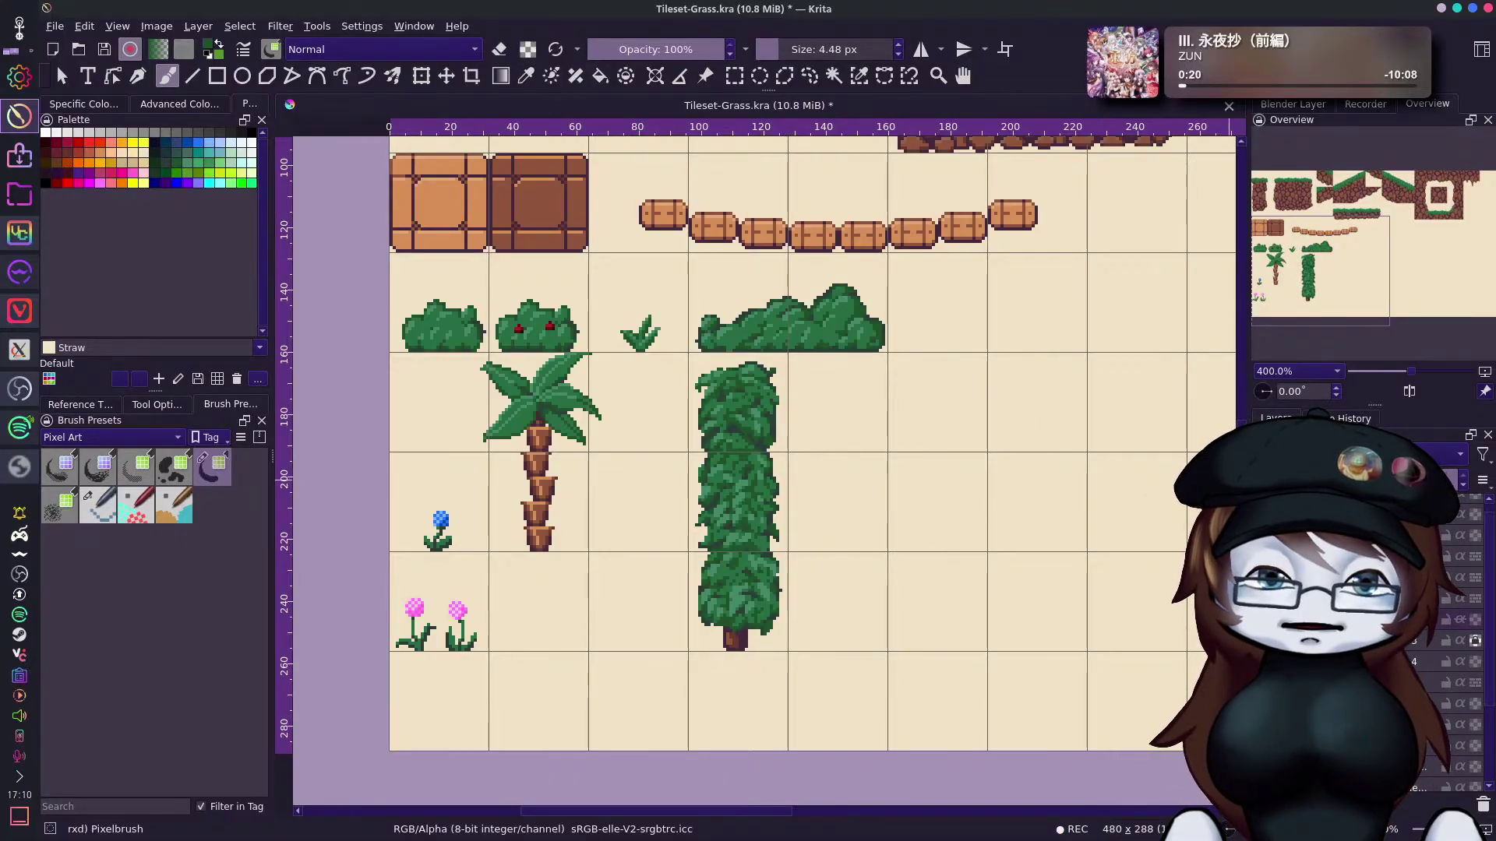
pyautogui.hotkey('ctrl', 'z')
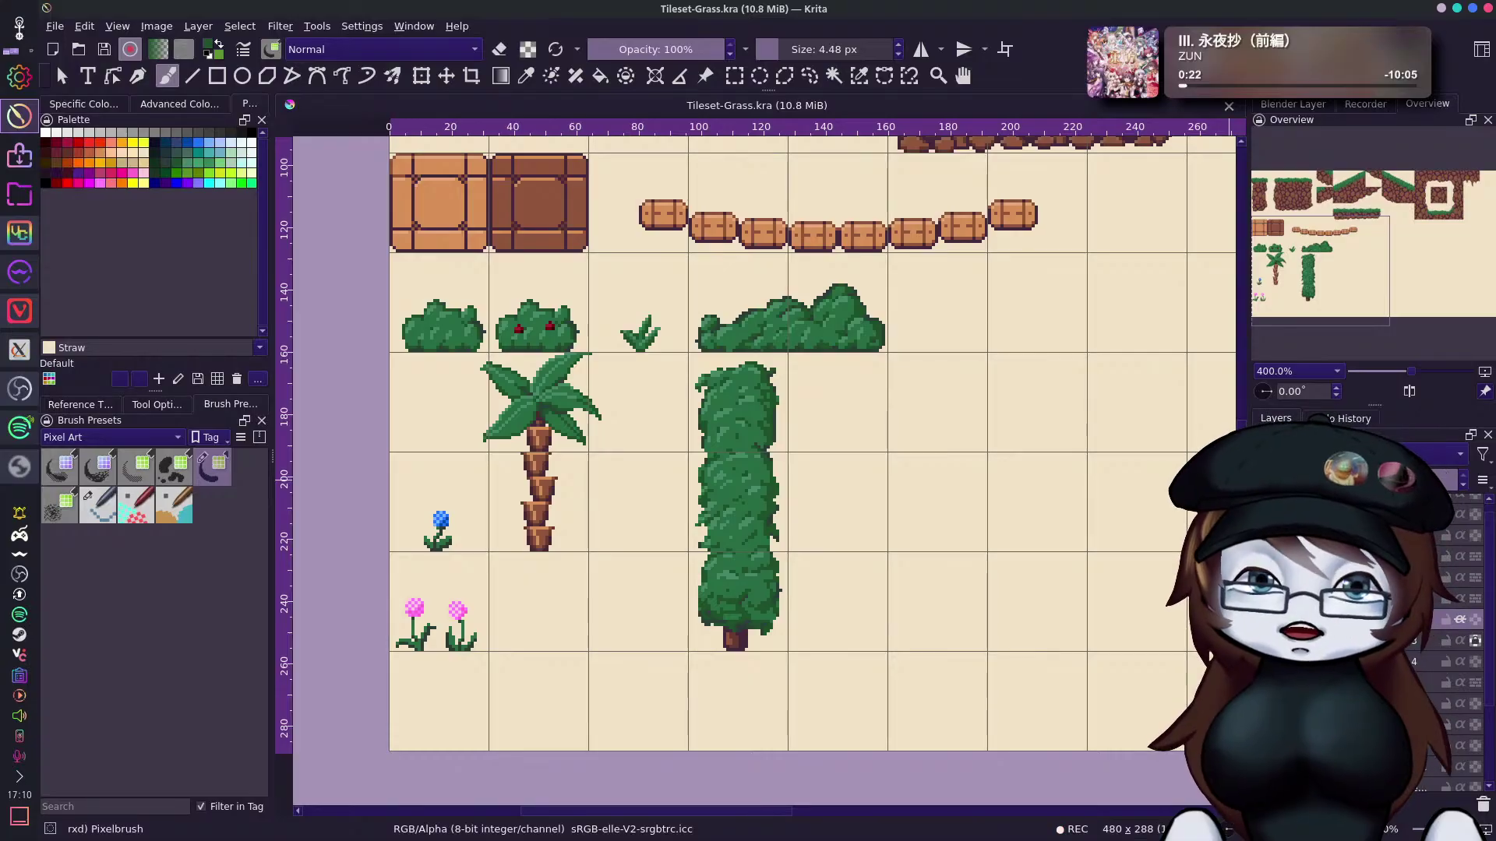
# Check the columnar tree against the bushes and palm tree, and save the file again.
pyautogui.moveTo(1406, 374)
pyautogui.mouseDown()
pyautogui.moveTo(1391, 376)
pyautogui.moveTo(1414, 377)
pyautogui.mouseUp()
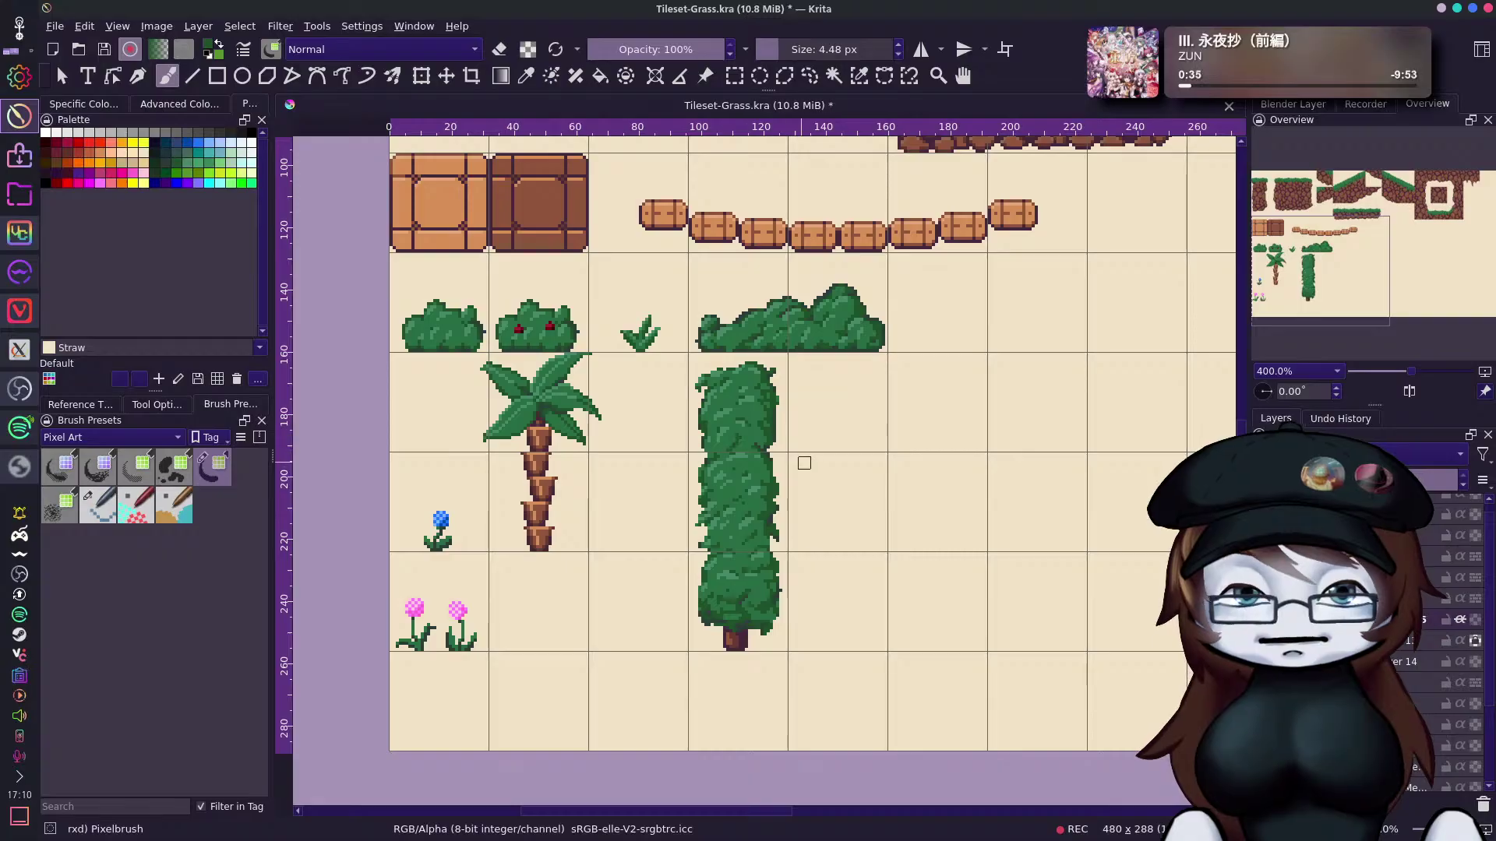
pyautogui.click(754, 445)
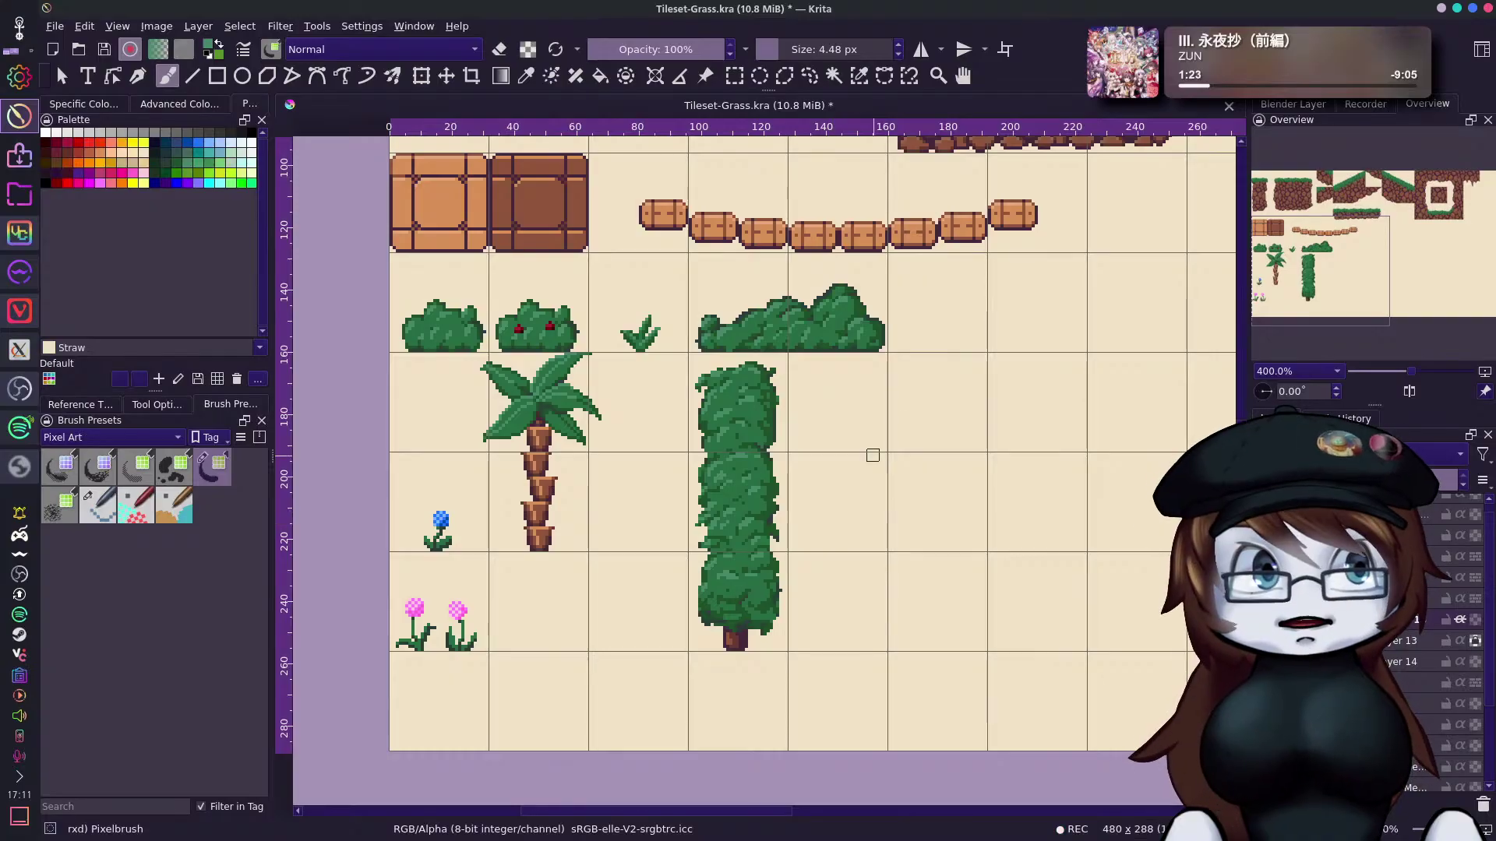
pyautogui.moveTo(1367, 272); pyautogui.dragTo(1367, 274)
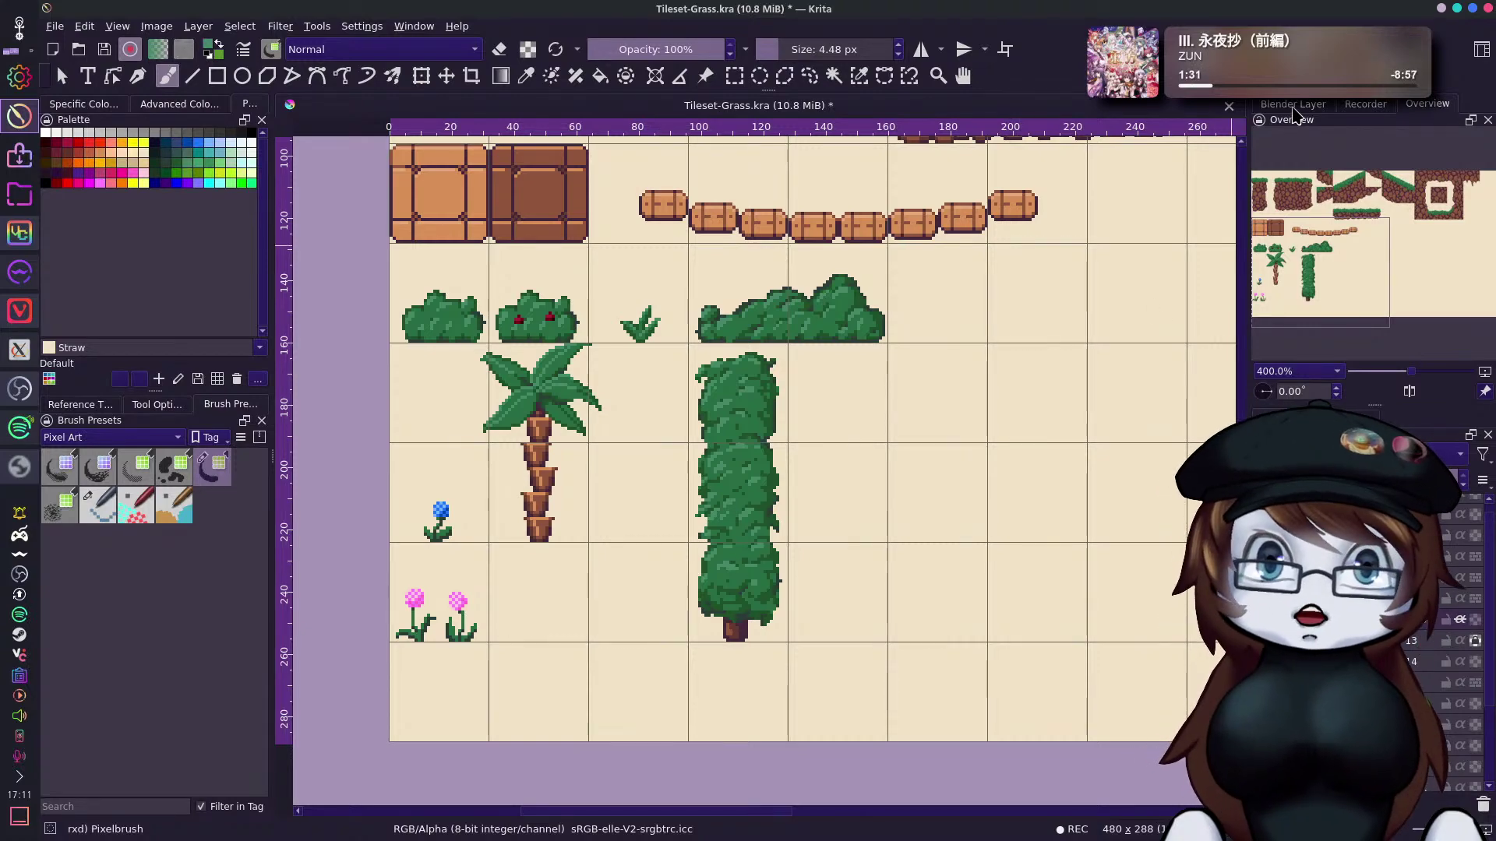
pyautogui.moveTo(1329, 254); pyautogui.dragTo(1395, 237)
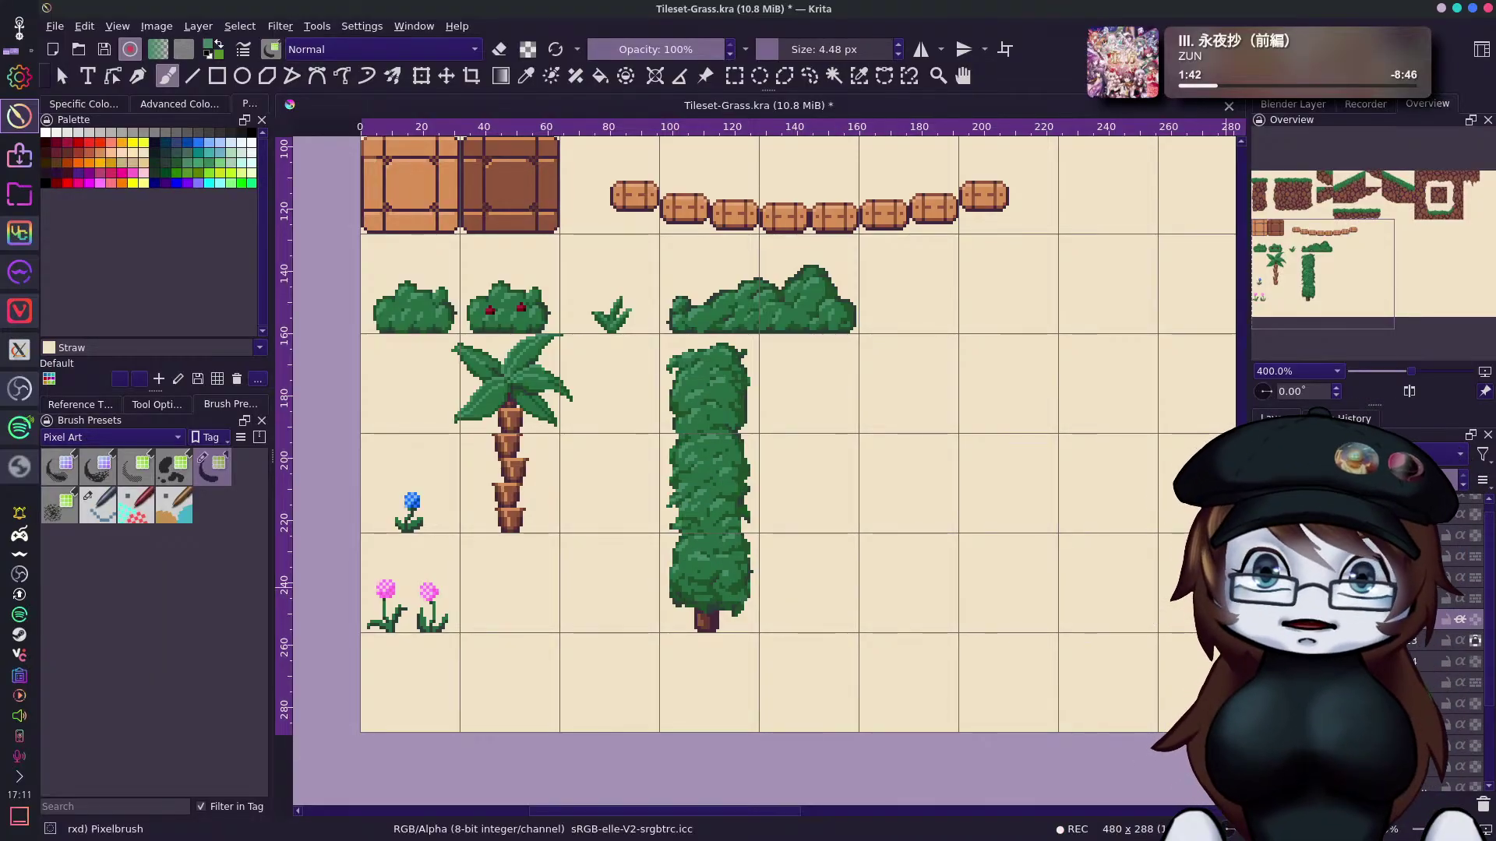
pyautogui.hotkey('ctrl', 's')
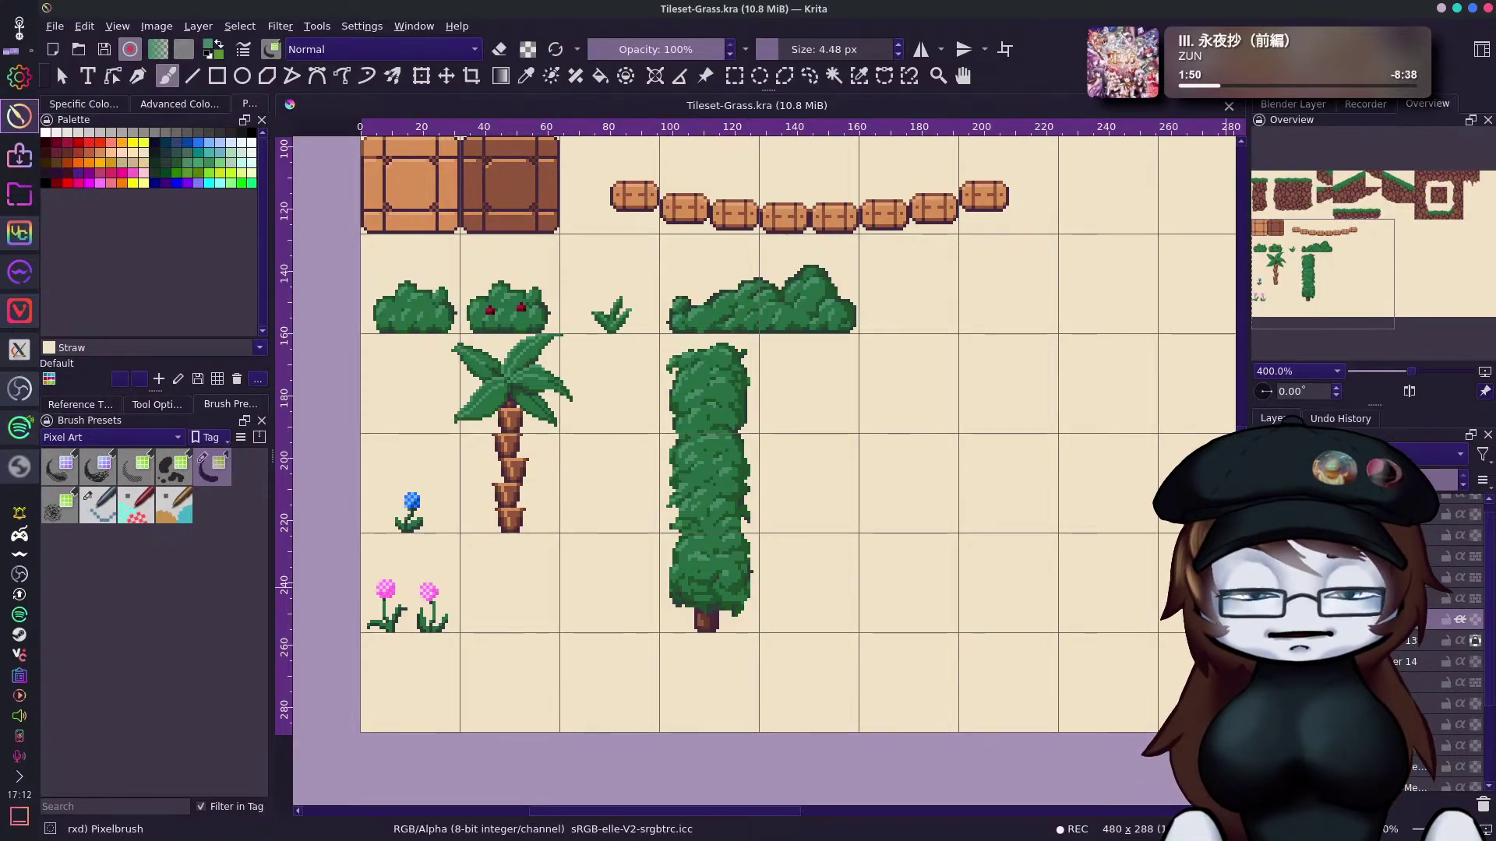
# Duplicate Paint Layer 14 with the tree trunk and move the copy into the neighbouring tile column on the same ground line.
pyautogui.moveTo(1343, 253)
pyautogui.mouseDown()
pyautogui.moveTo(1343, 192)
pyautogui.moveTo(1365, 251)
pyautogui.mouseUp()
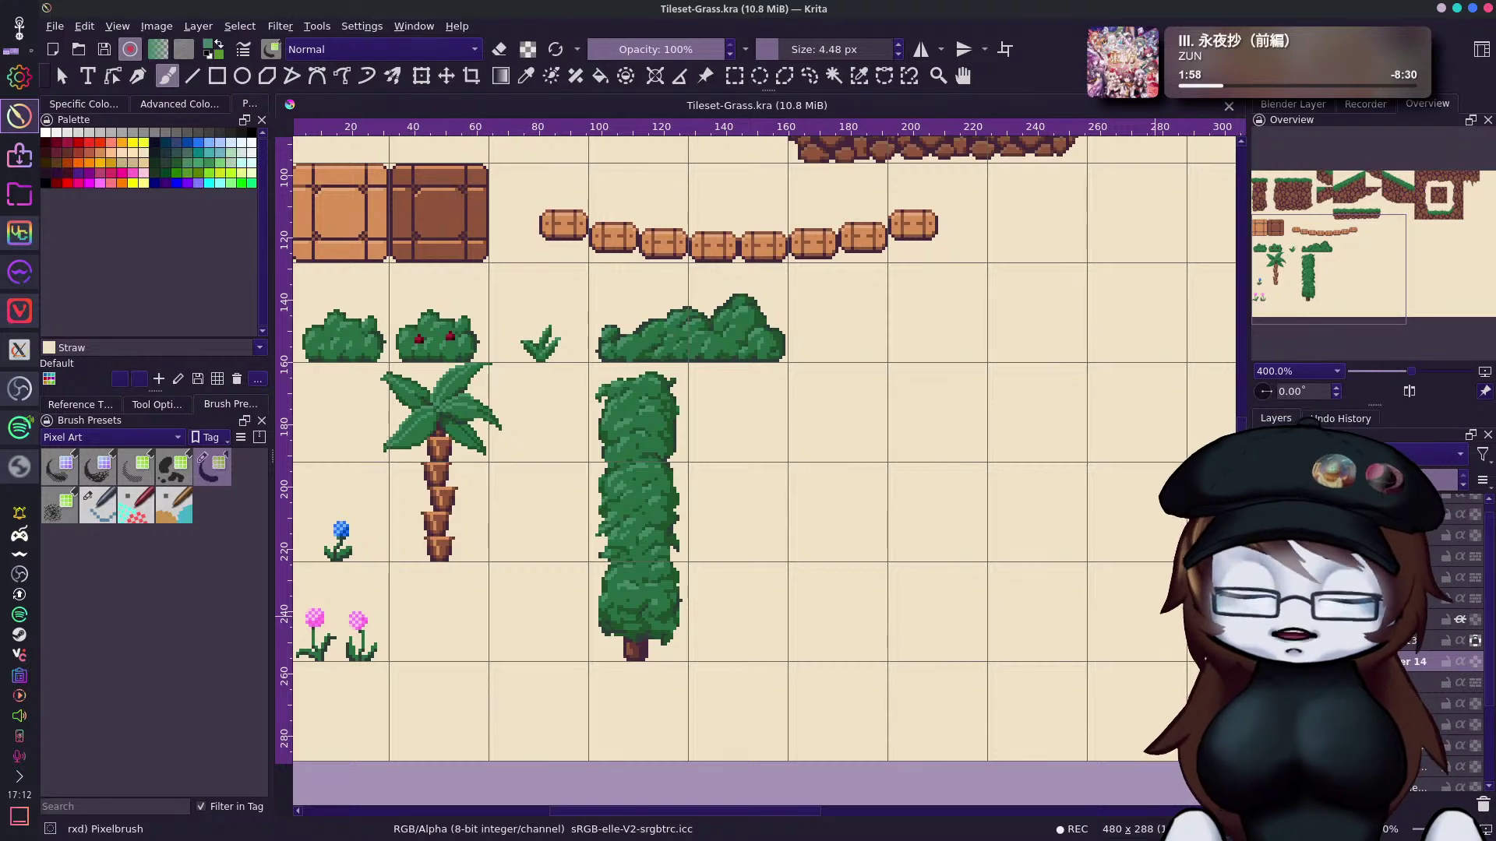
pyautogui.click(1382, 660)
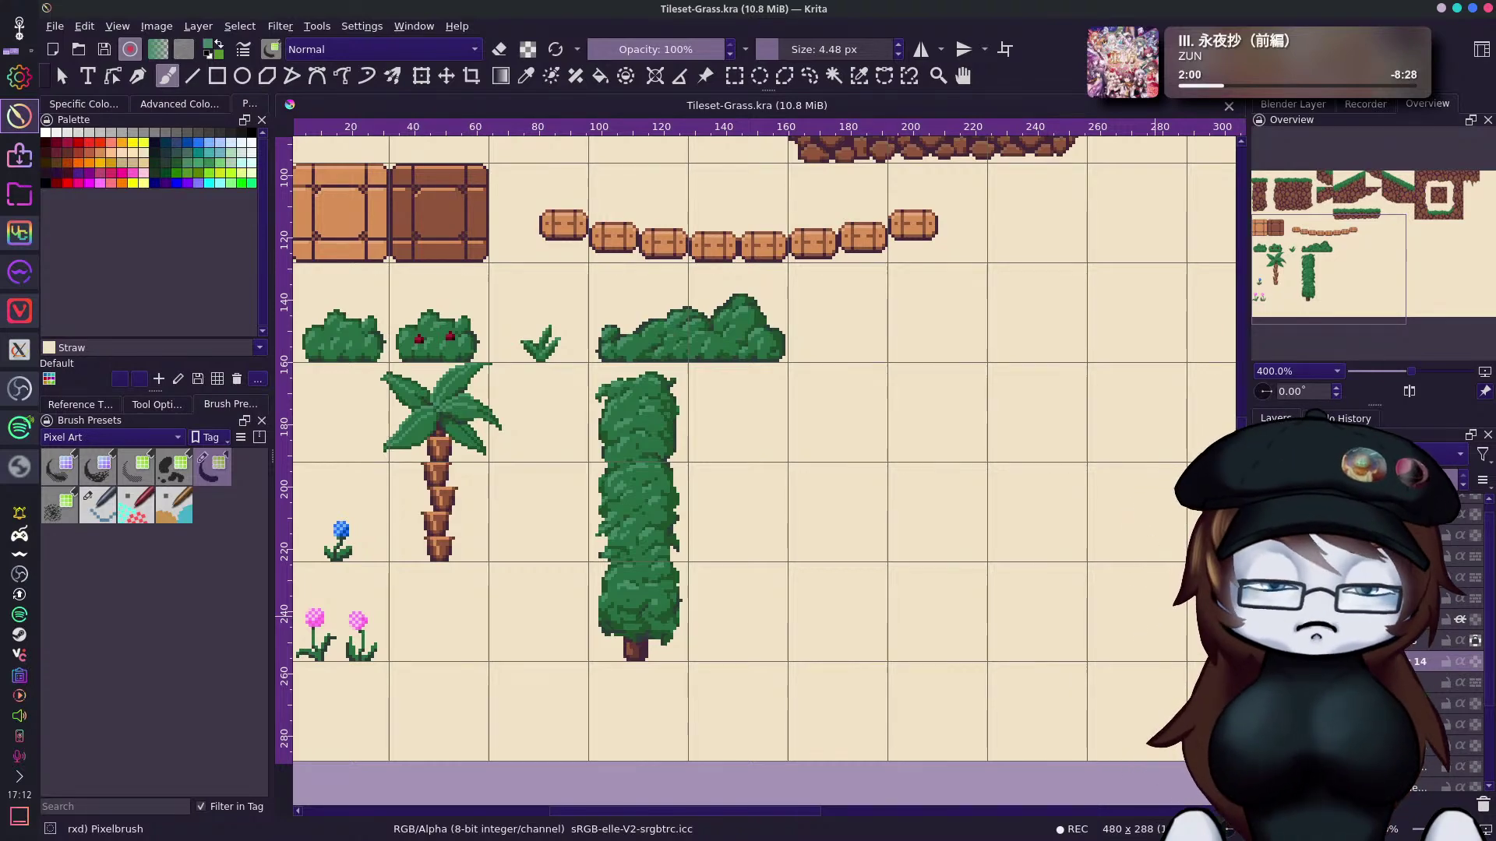
pyautogui.click(1317, 662)
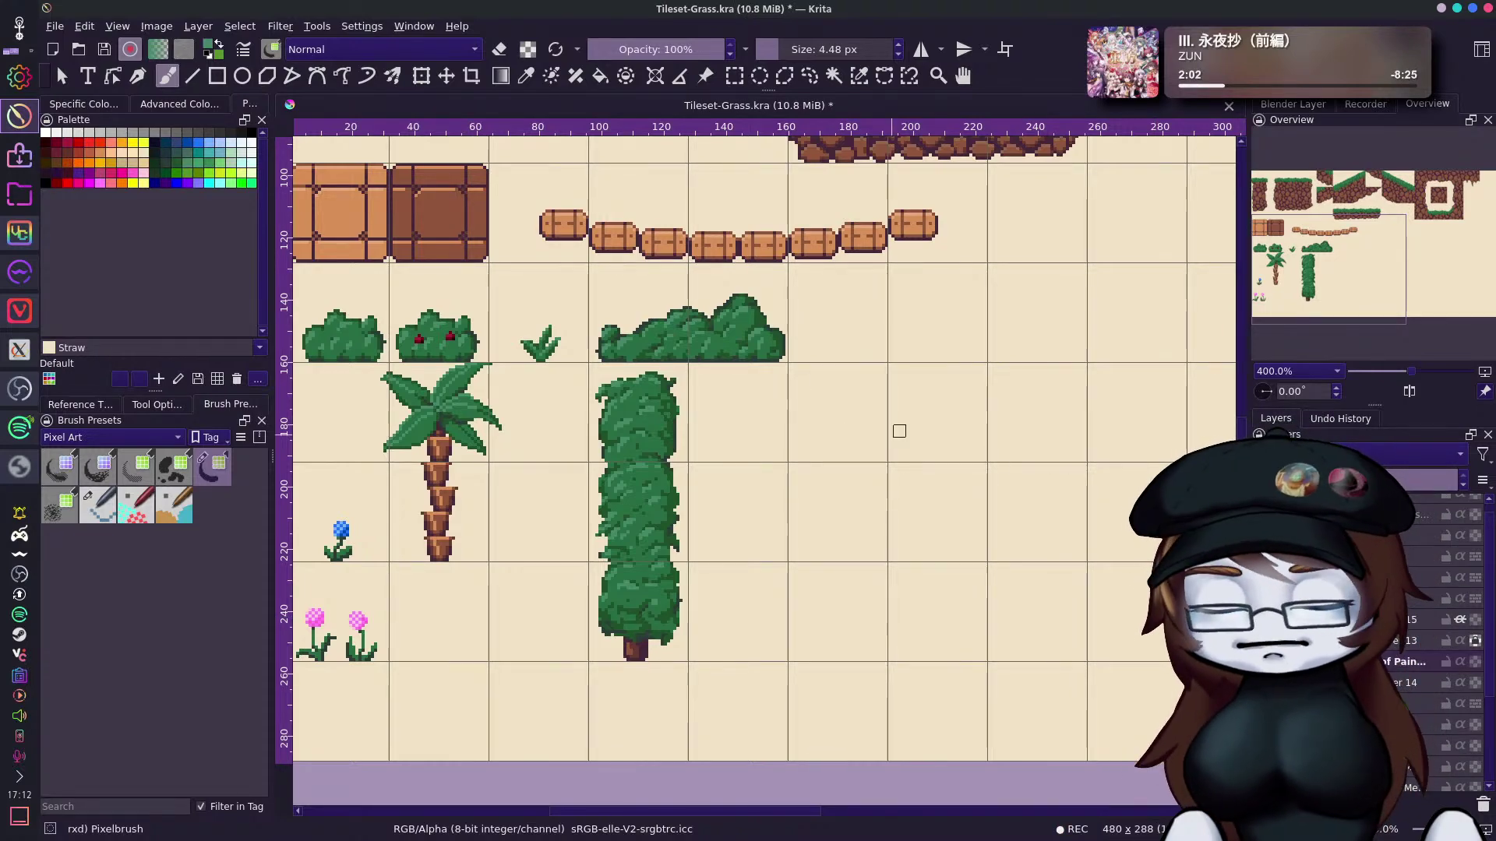
pyautogui.click(446, 75)
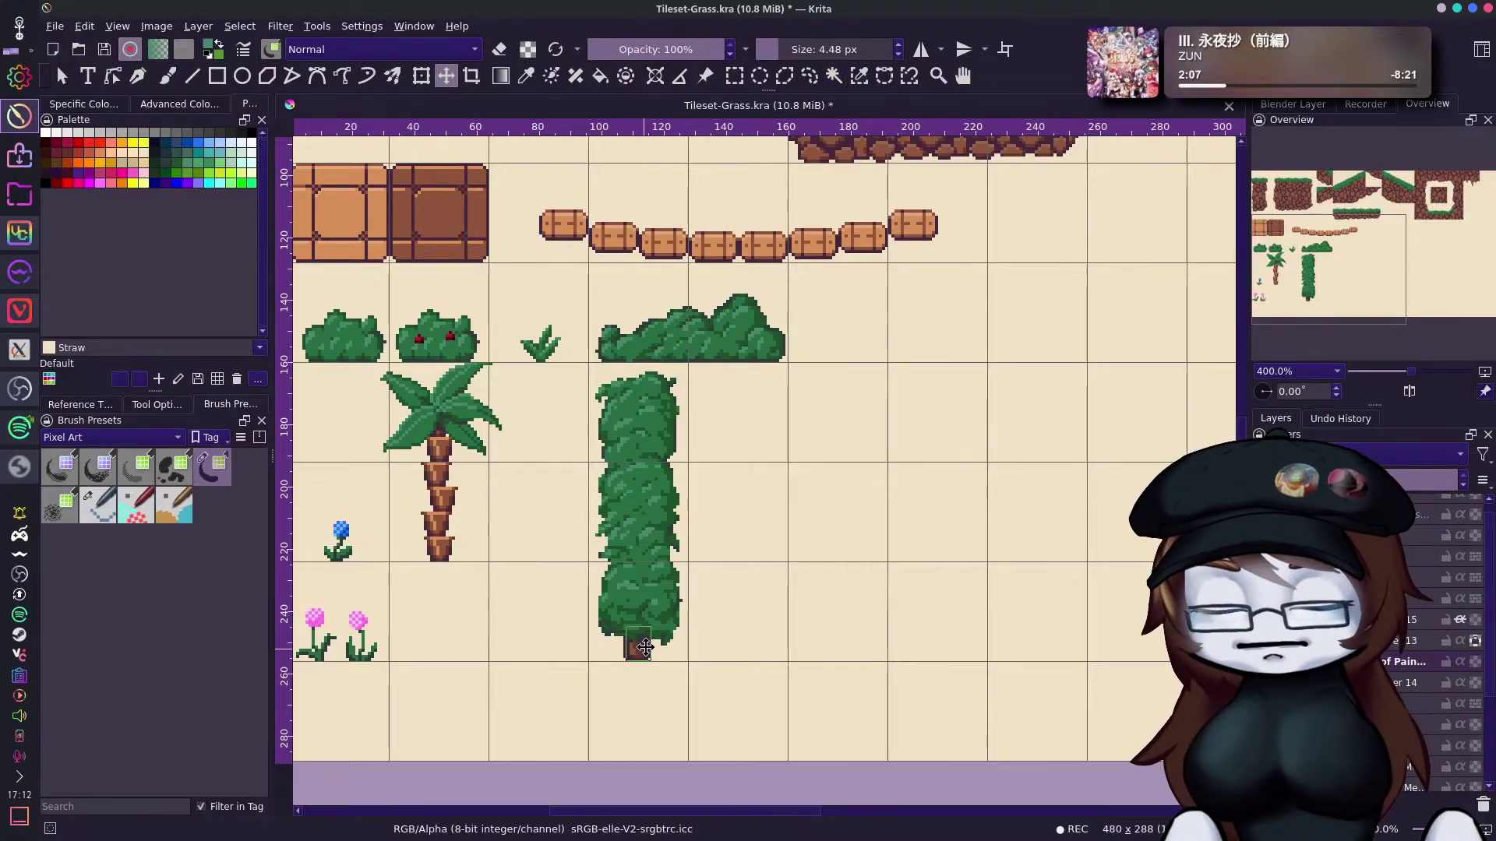
pyautogui.moveTo(643, 648); pyautogui.dragTo(748, 662)
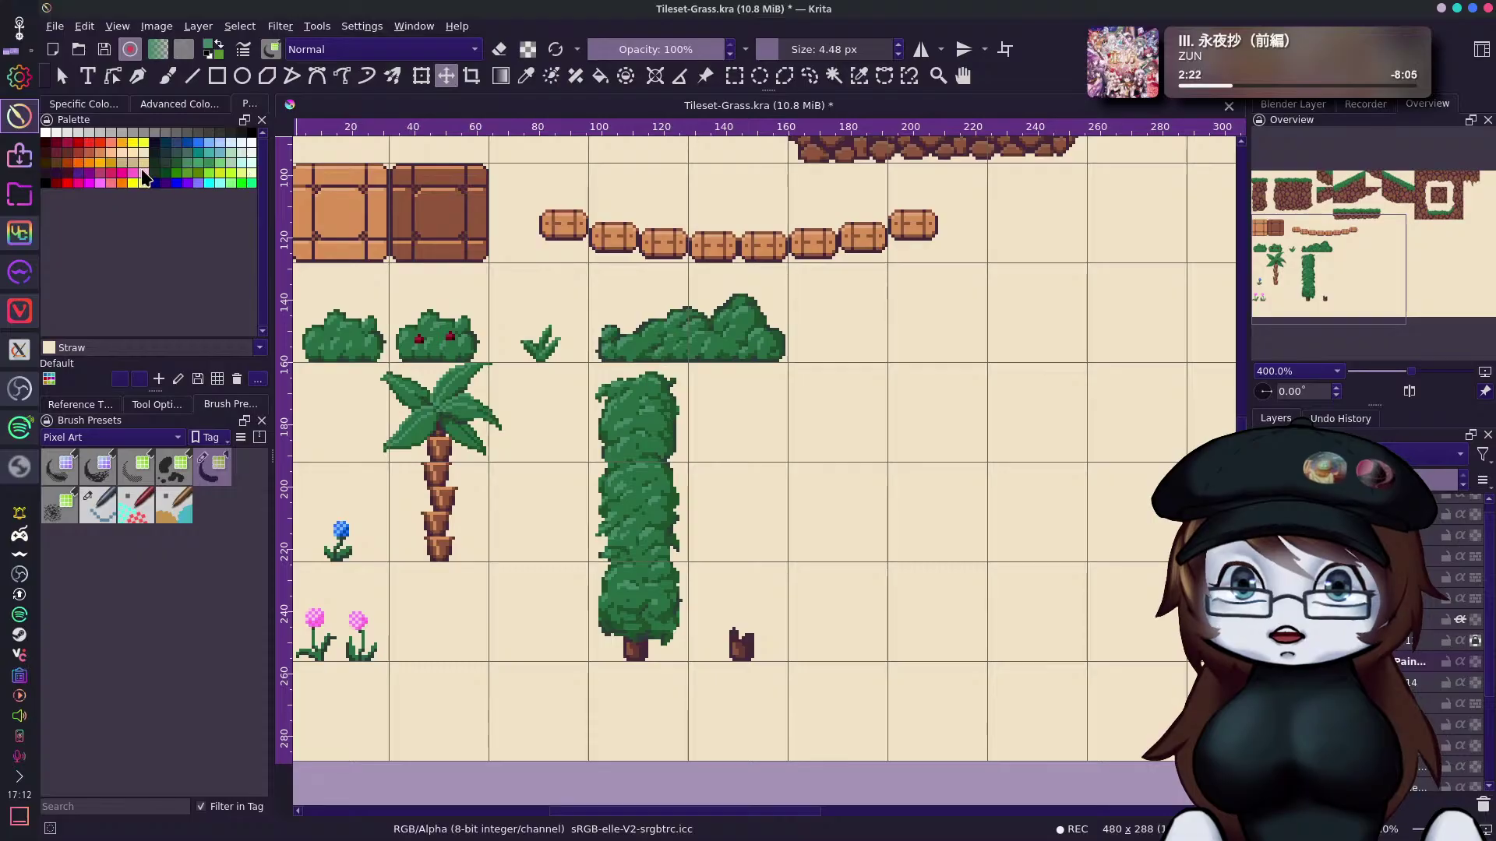
# Try recolouring the trunk copy with Sand on the dark areas and cold white on the inner area, and undo the fills.
pyautogui.click(133, 147)
pyautogui.click(133, 153)
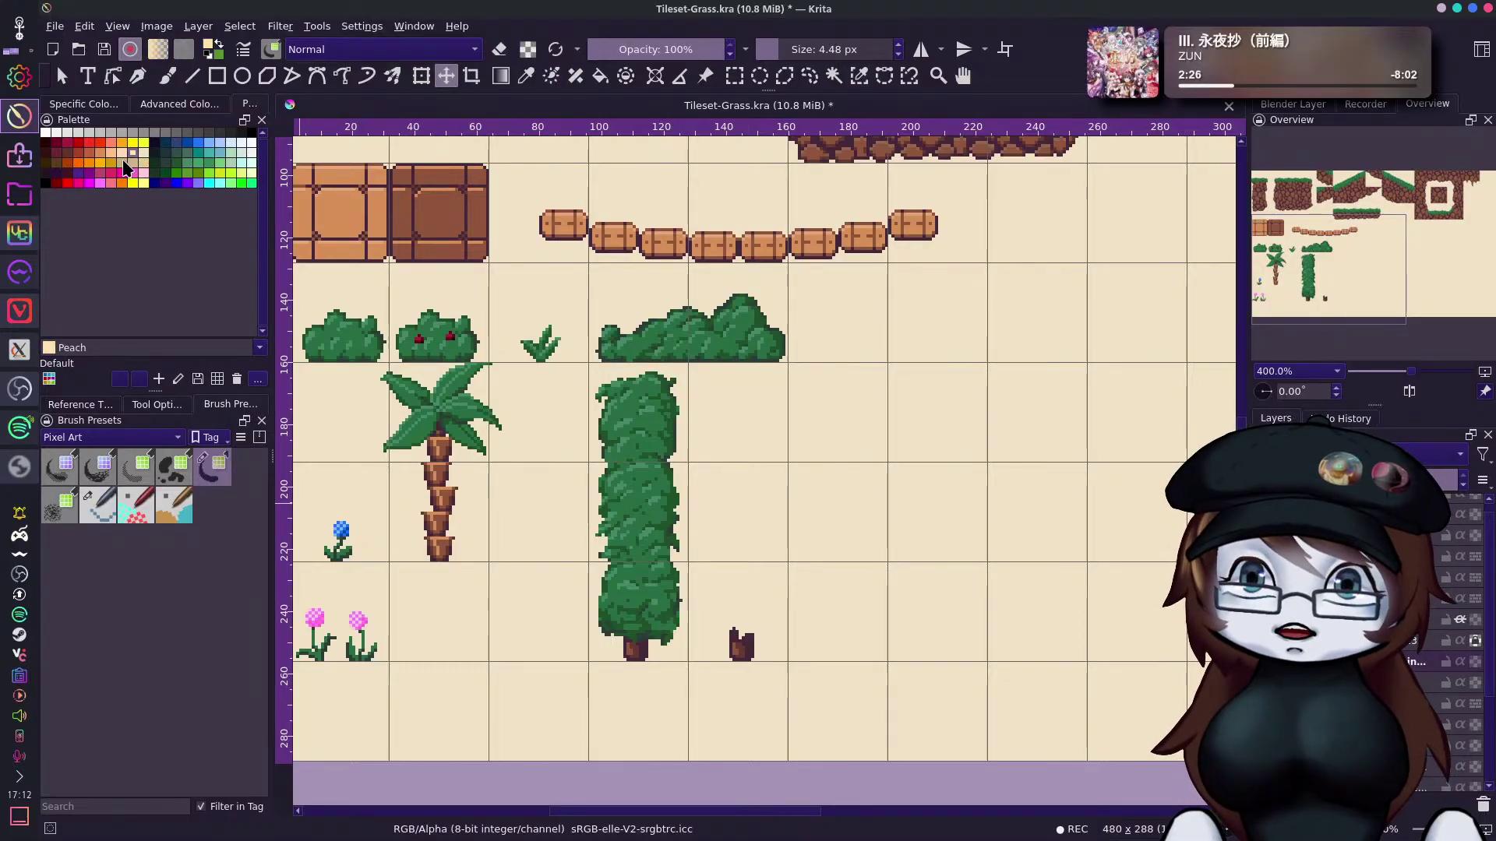
pyautogui.click(122, 163)
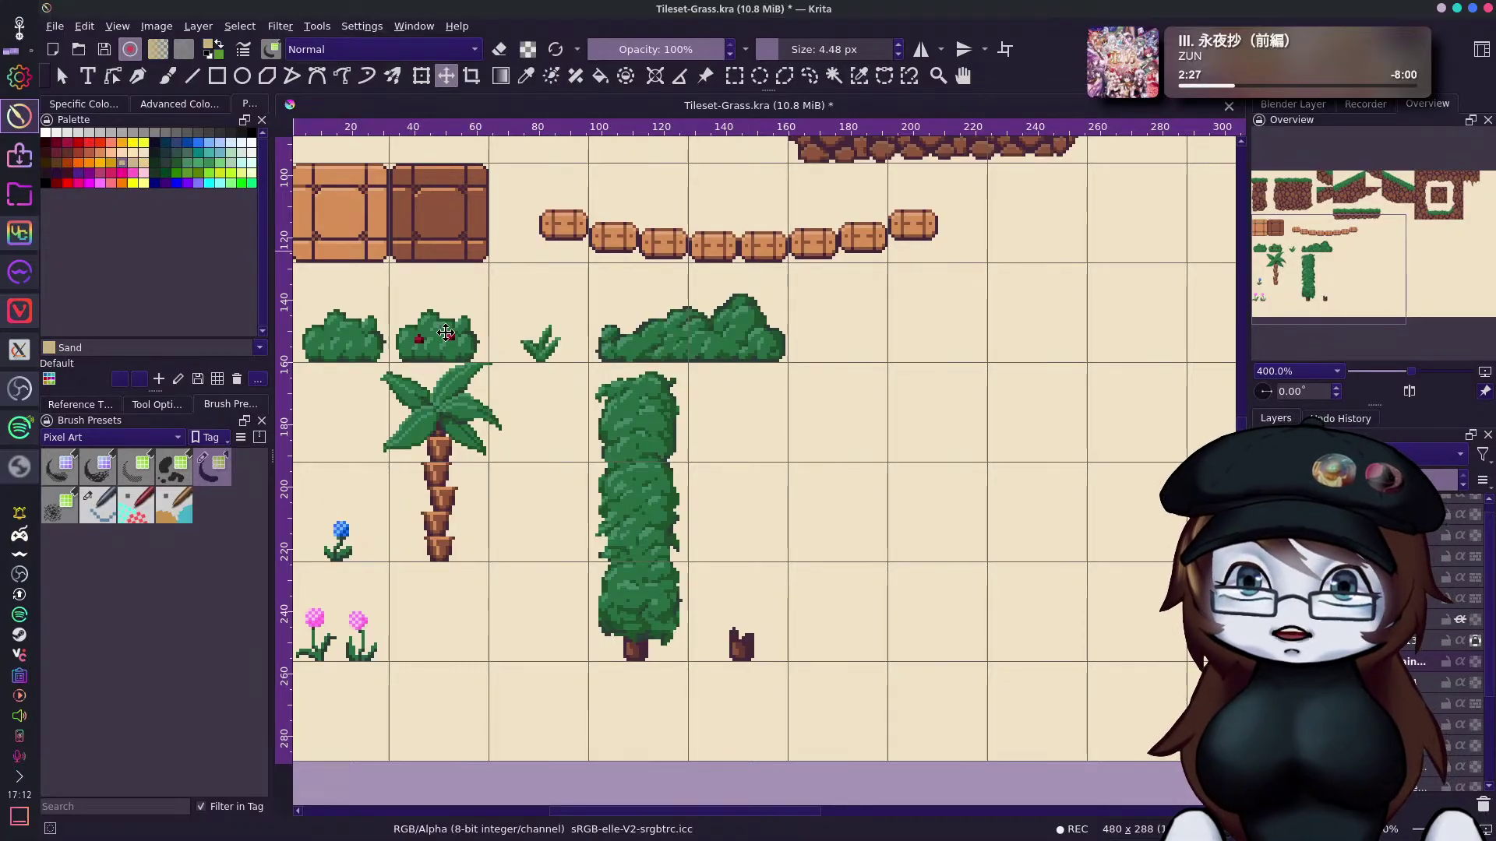
pyautogui.press('f')
pyautogui.click(739, 640)
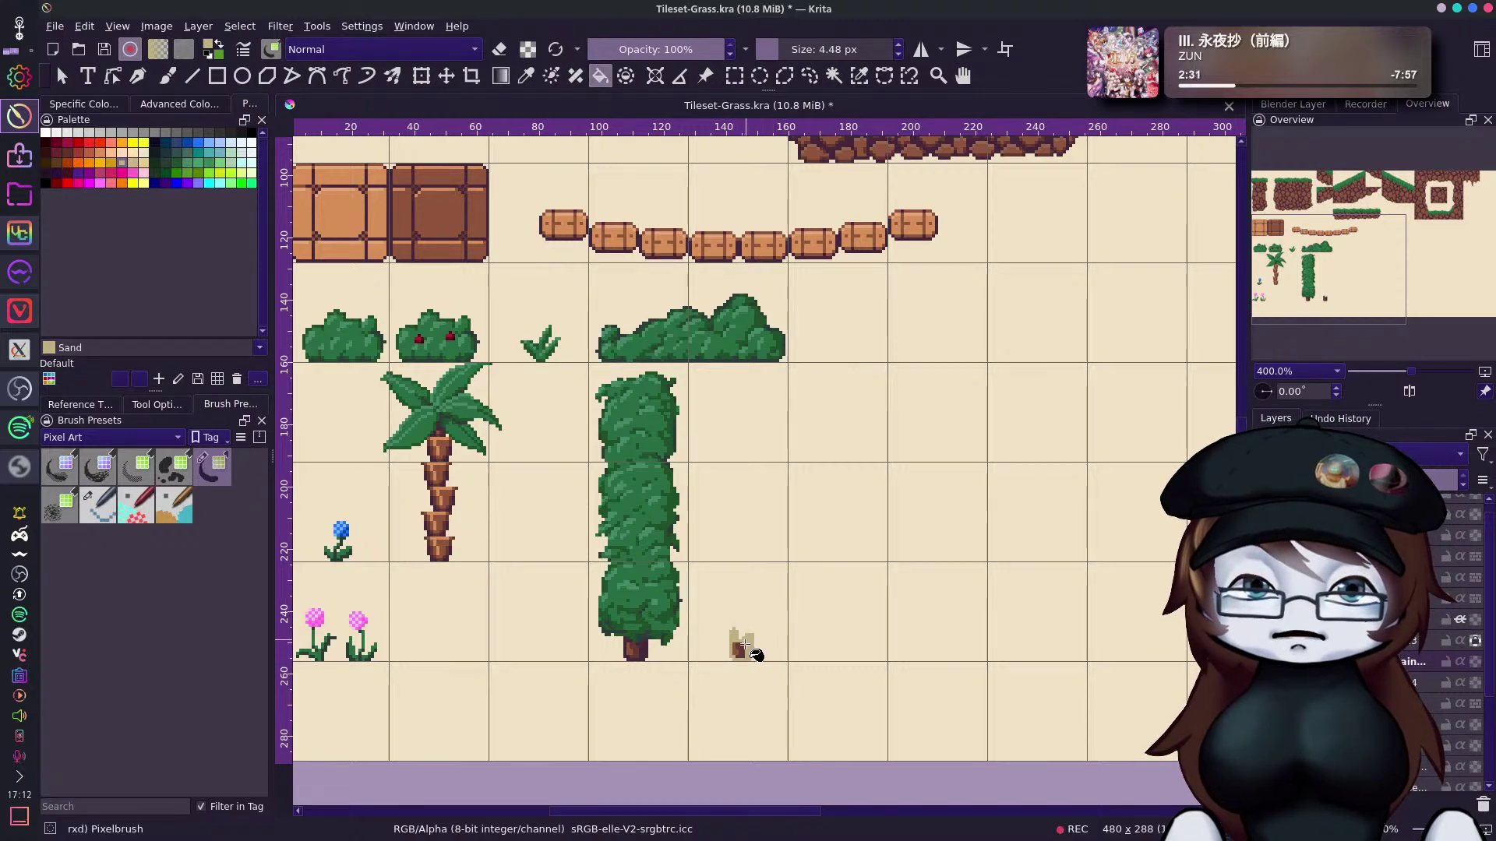
pyautogui.click(143, 153)
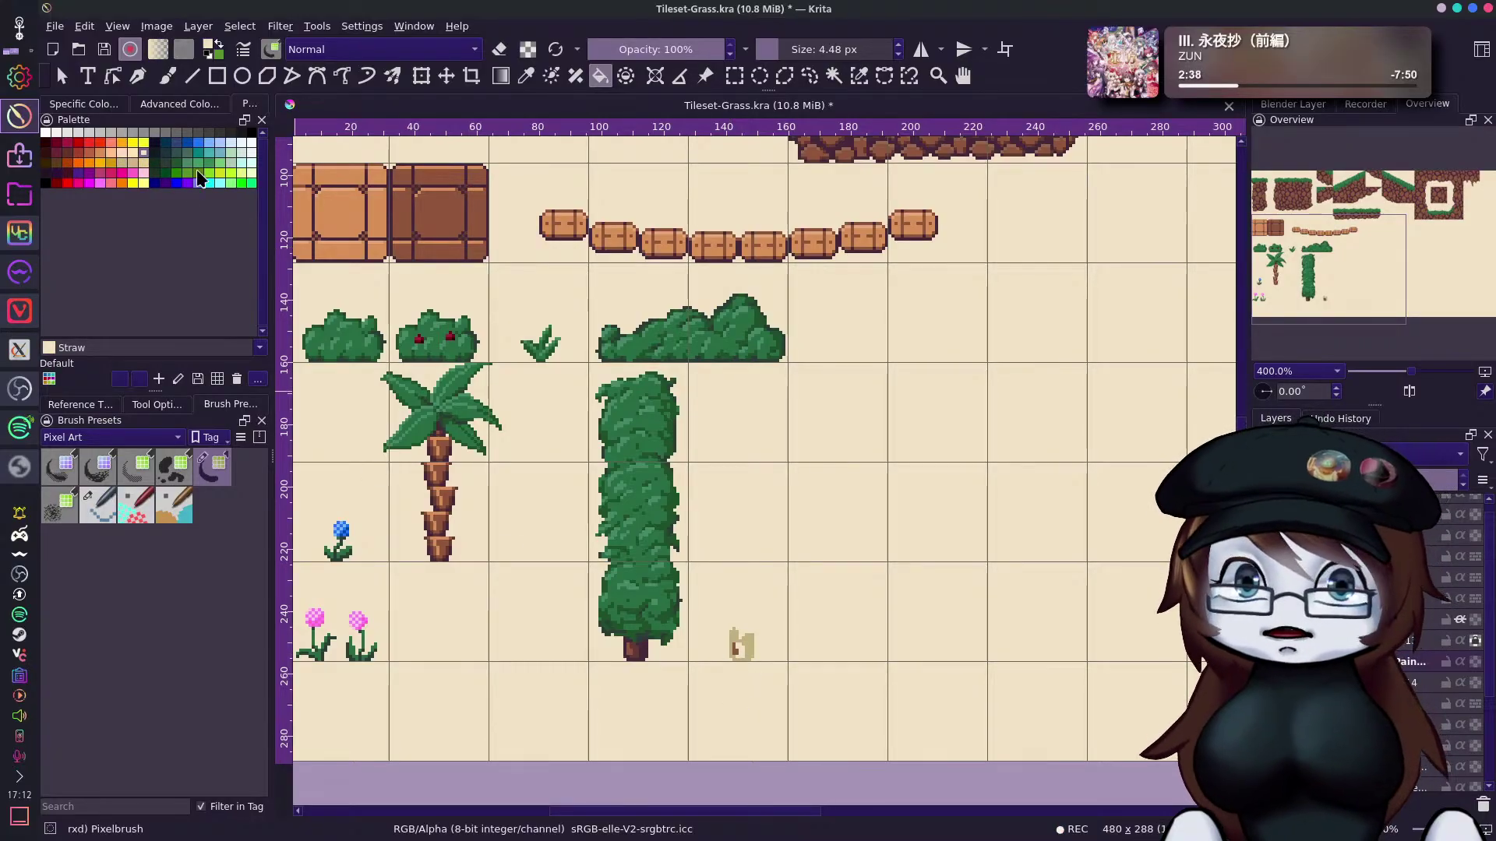
pyautogui.click(251, 144)
pyautogui.click(736, 648)
pyautogui.click(734, 648)
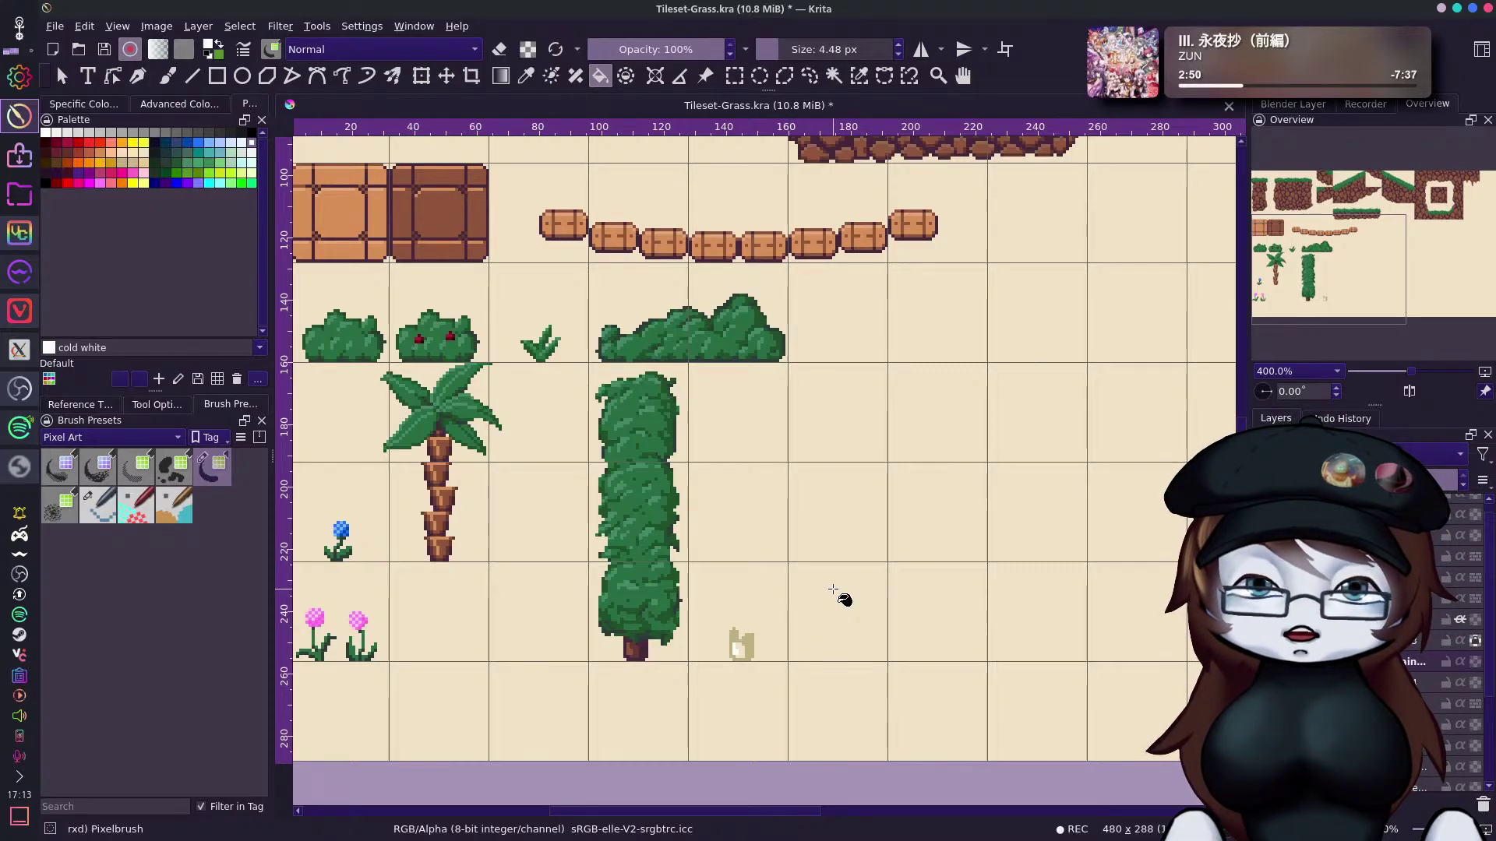
pyautogui.hotkey('ctrl', 'z')
pyautogui.hotkey('ctrl', 'z')
pyautogui.hotkey('ctrl', 'z')
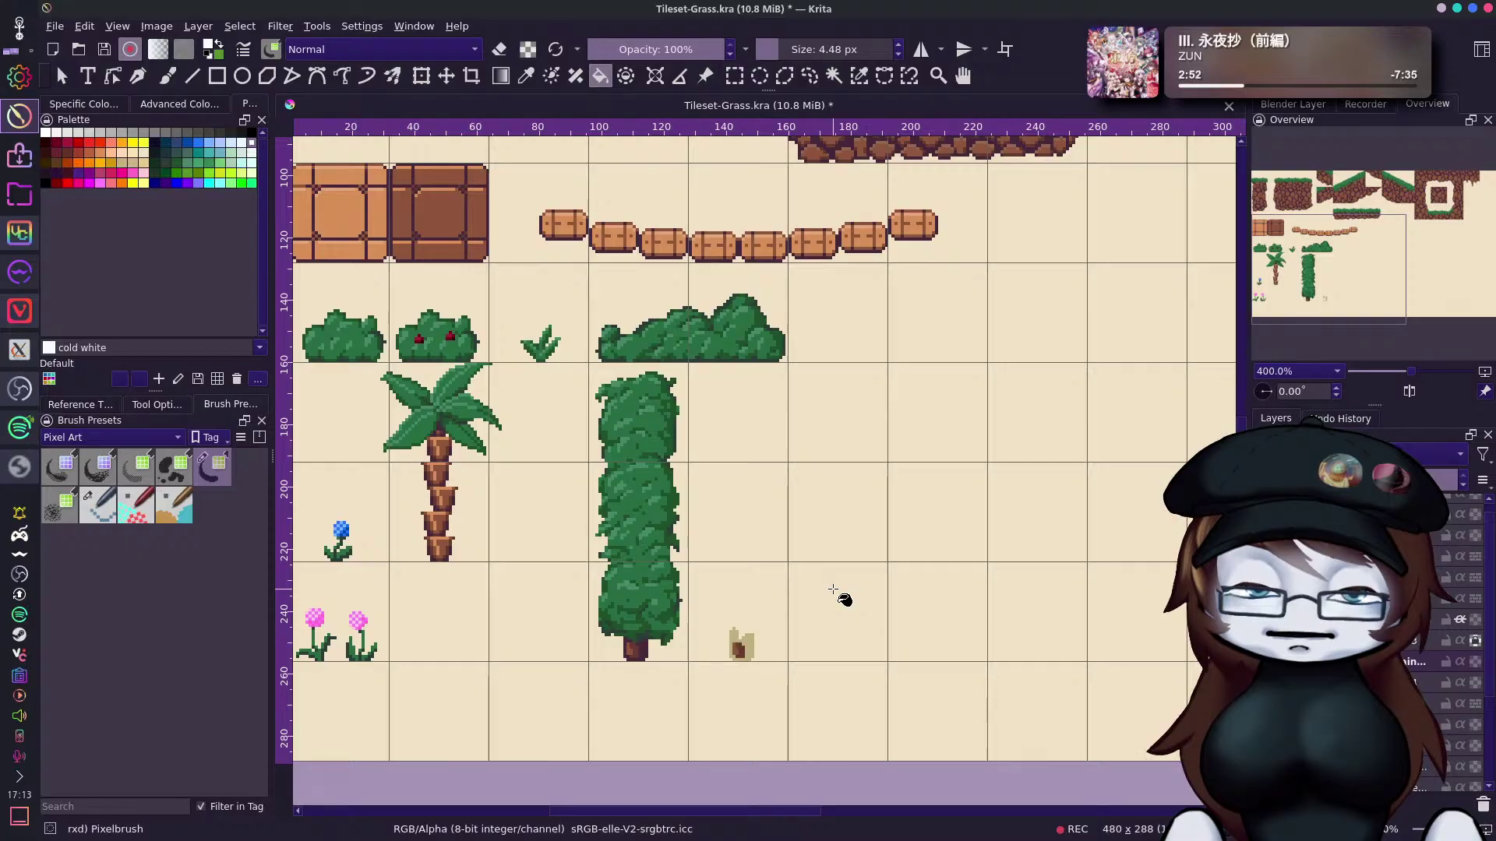
# Try filling the trunk copy with Dark wheat and with Persian orange around a Dark wheat centre, and undo the fills.
pyautogui.click(143, 163)
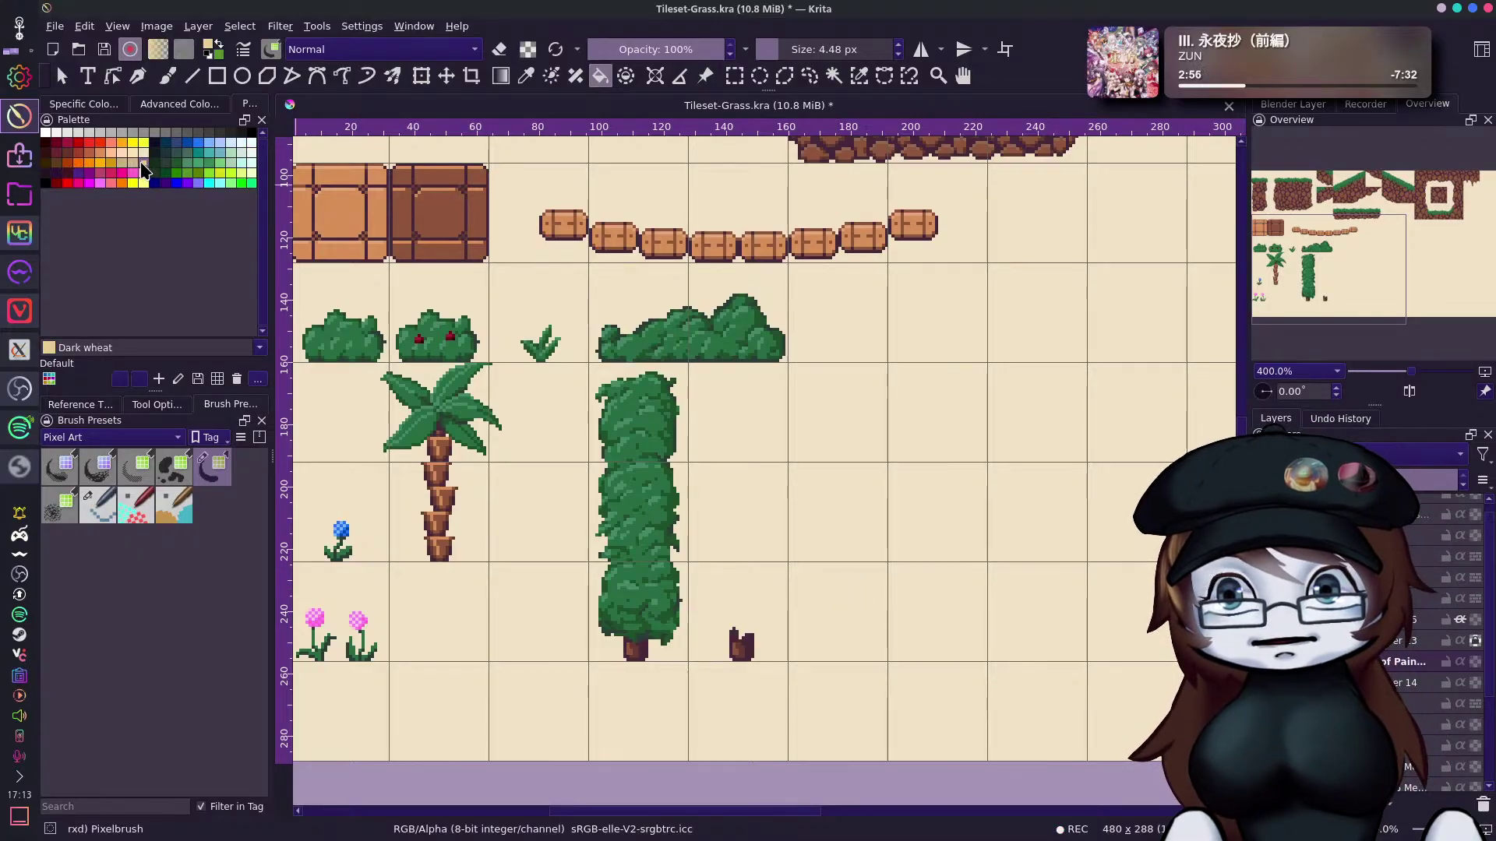
pyautogui.click(748, 645)
pyautogui.hotkey('ctrl', 'z')
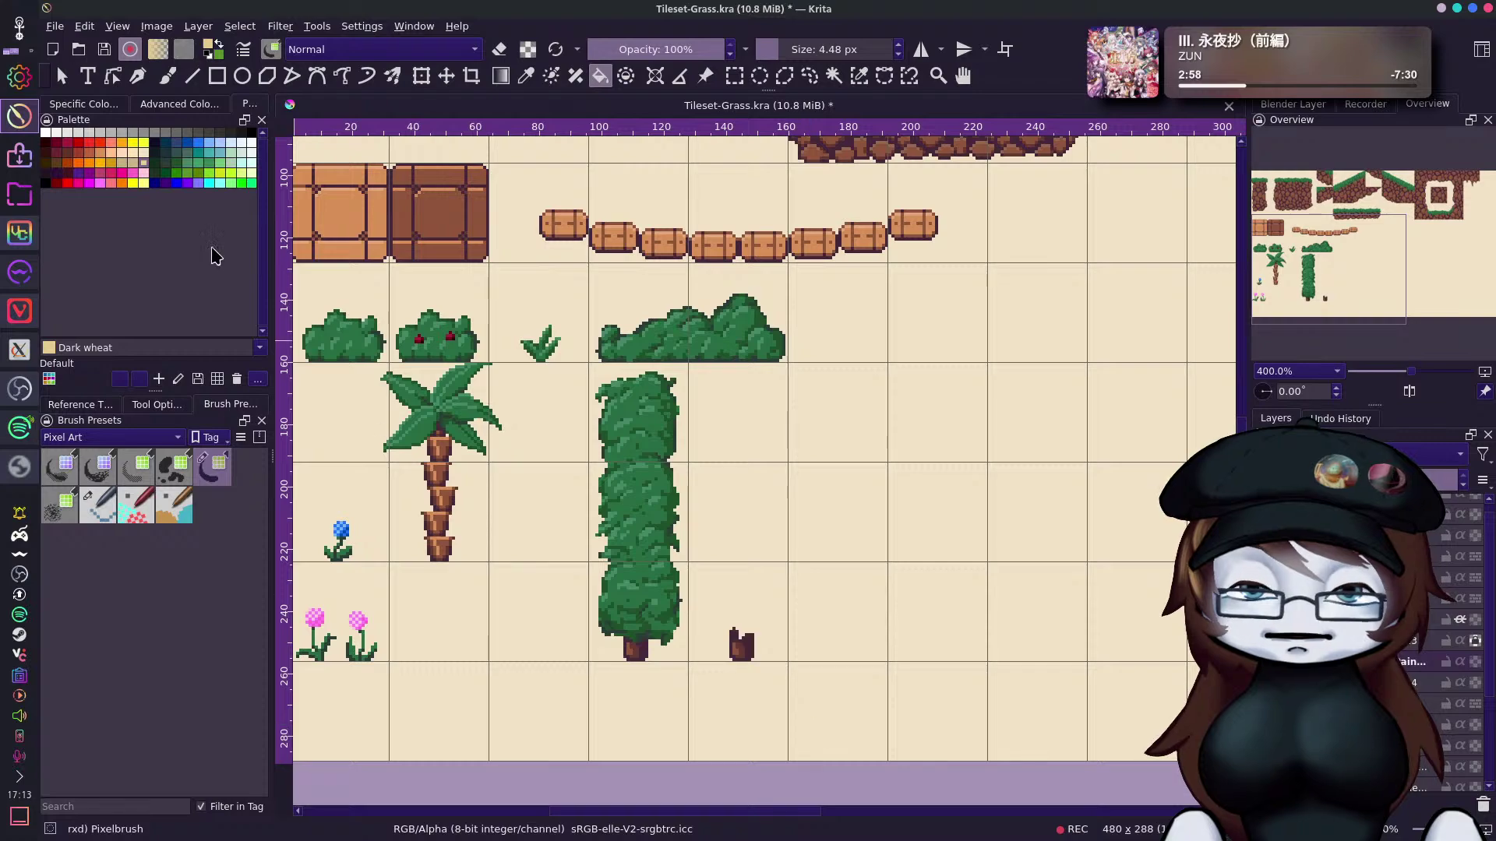
pyautogui.click(91, 158)
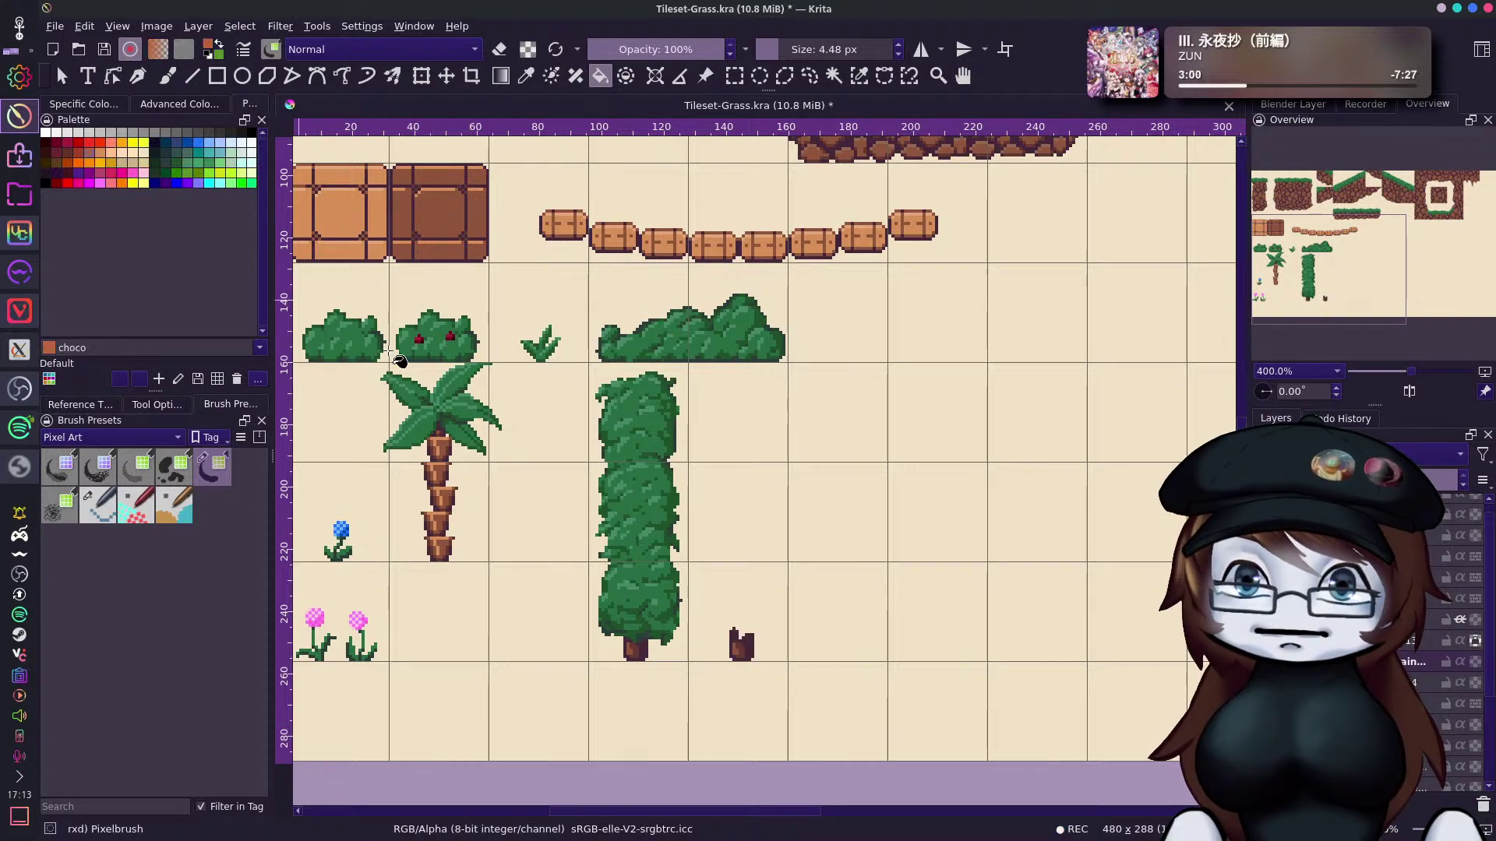
pyautogui.click(100, 151)
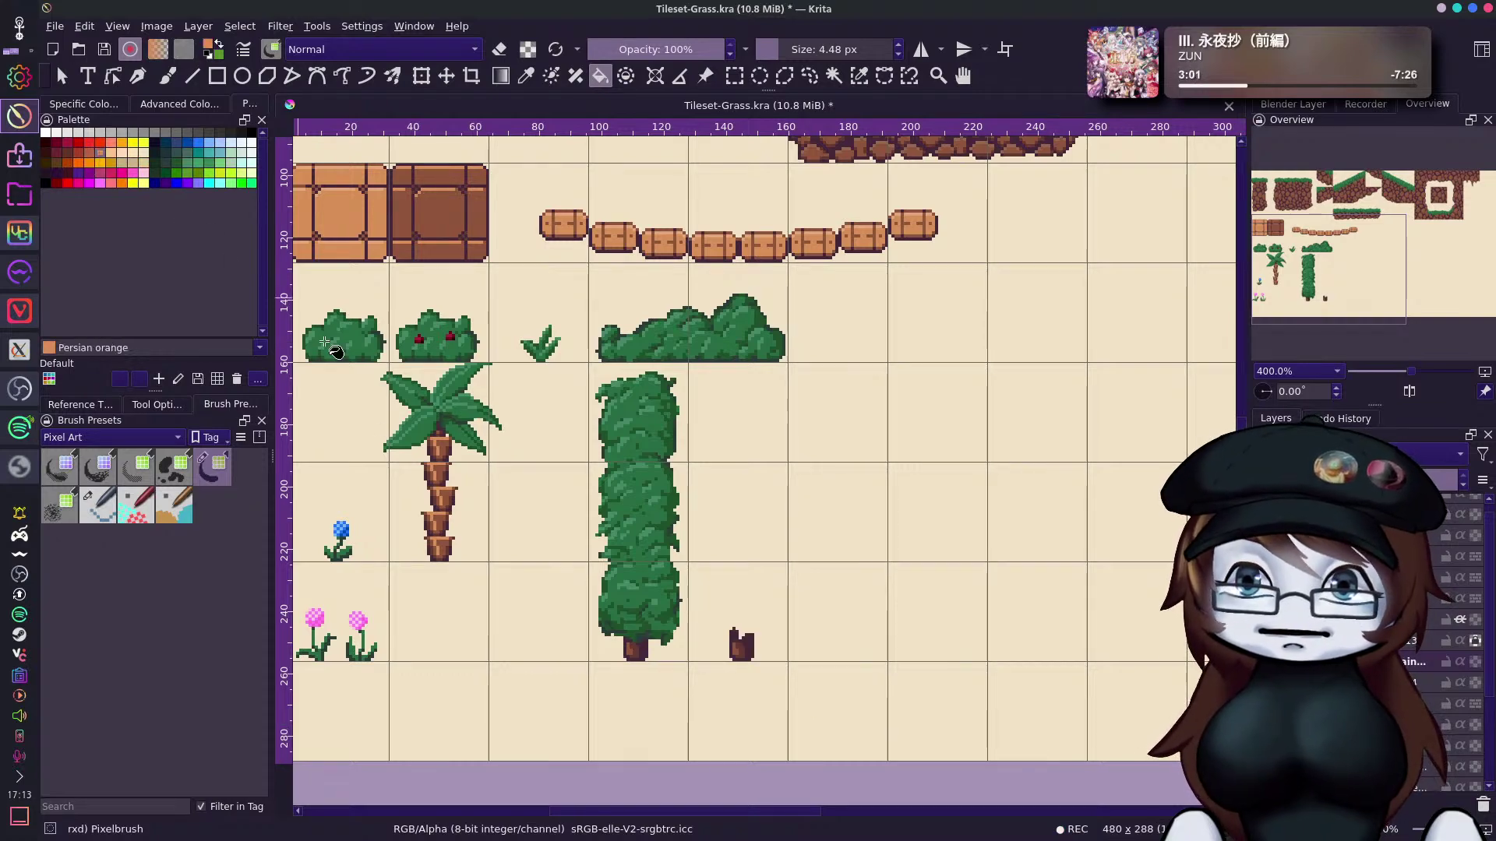
pyautogui.click(748, 645)
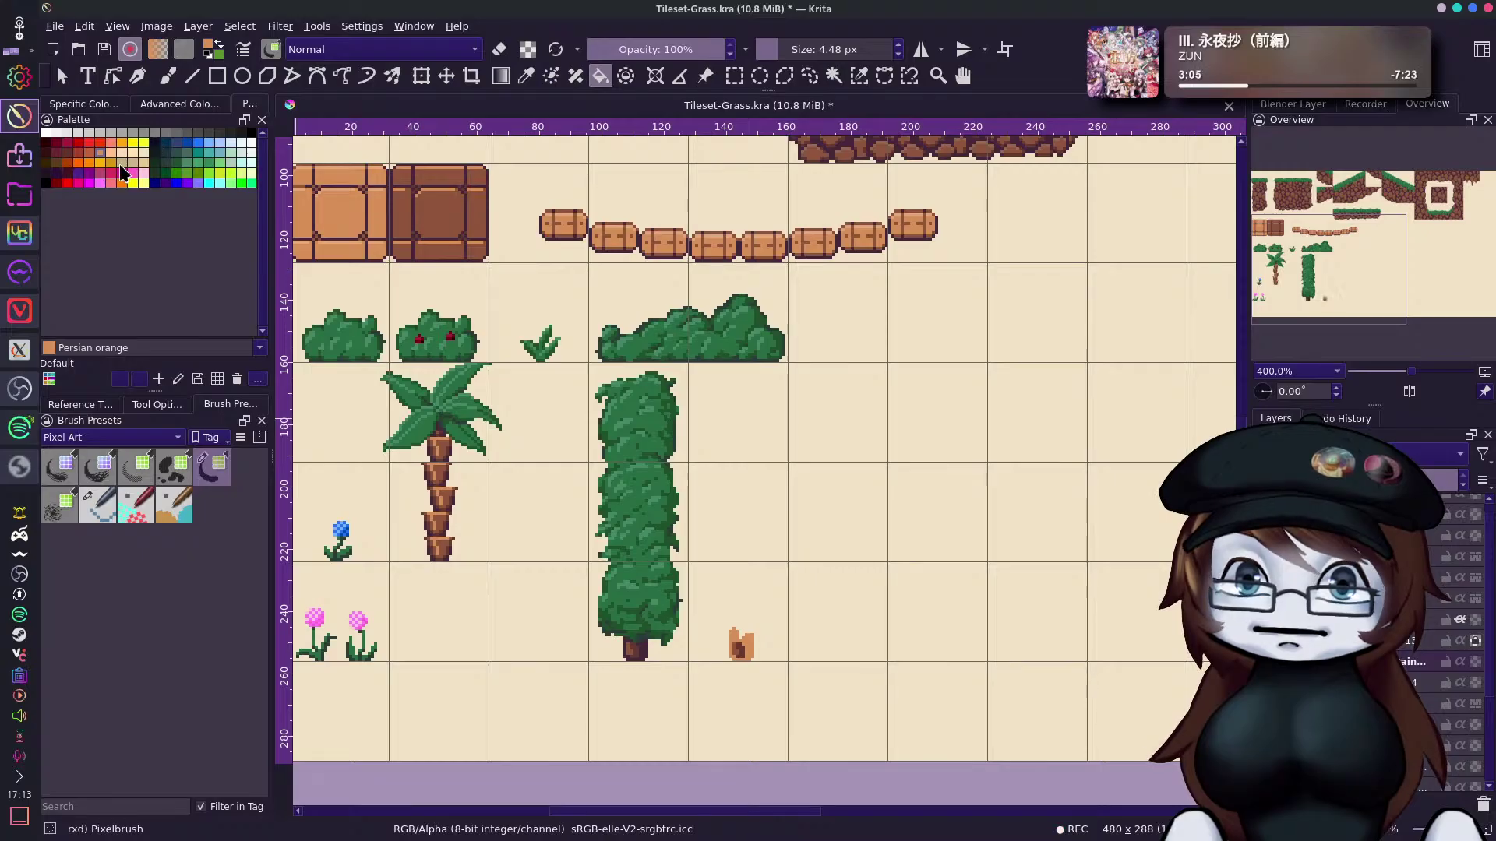
pyautogui.click(145, 164)
pyautogui.click(740, 652)
pyautogui.click(741, 649)
pyautogui.hotkey('ctrl', 'z')
pyautogui.hotkey('ctrl', 'z')
pyautogui.hotkey('ctrl', 'z')
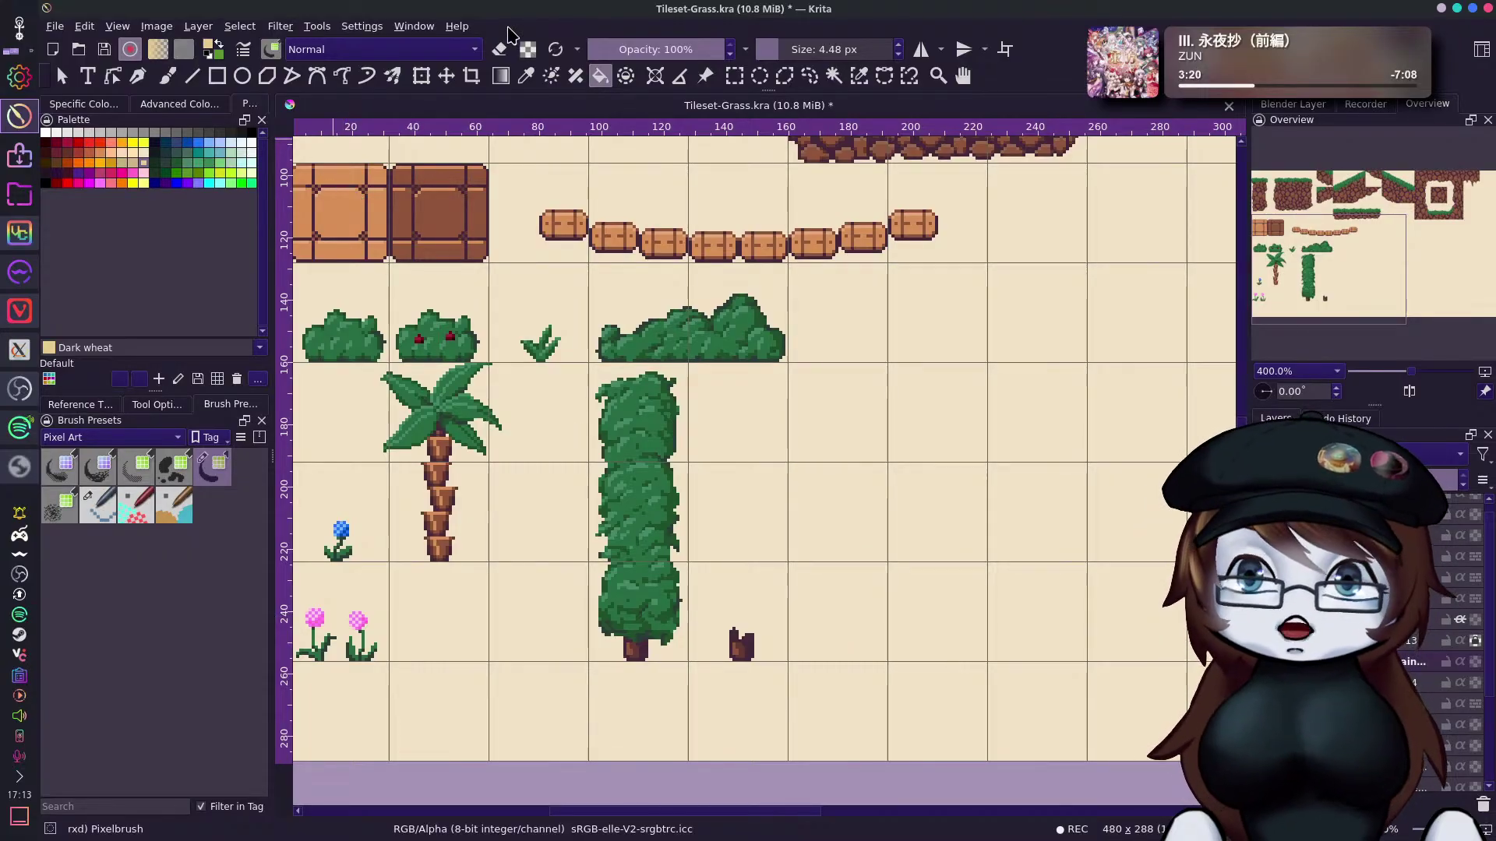
# Fill the trunk copy's inner area with light orange and its surrounding shadow area with Bole brown.
pyautogui.click(526, 75)
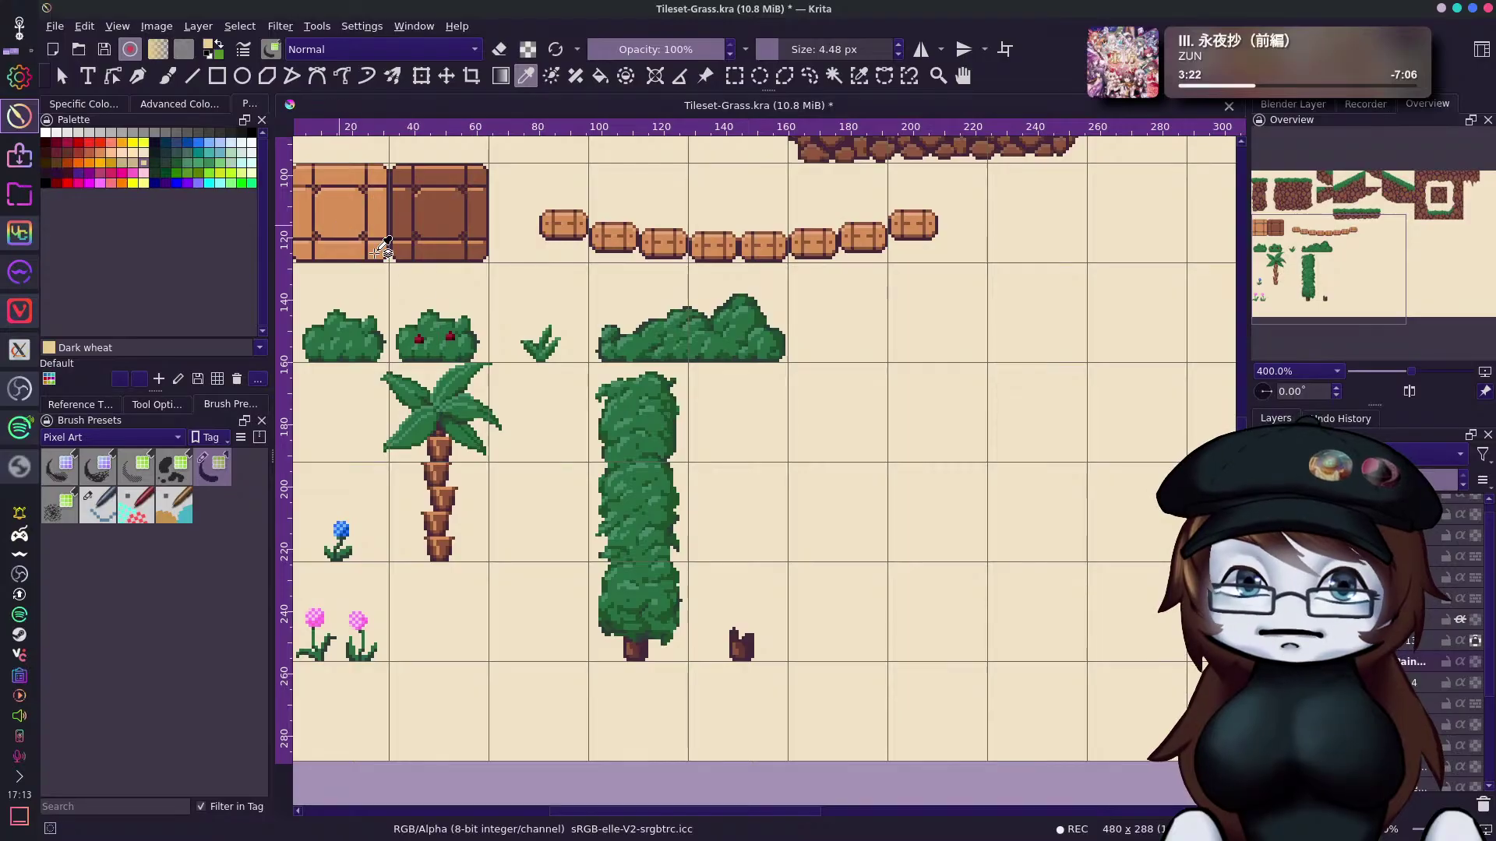
pyautogui.press('f')
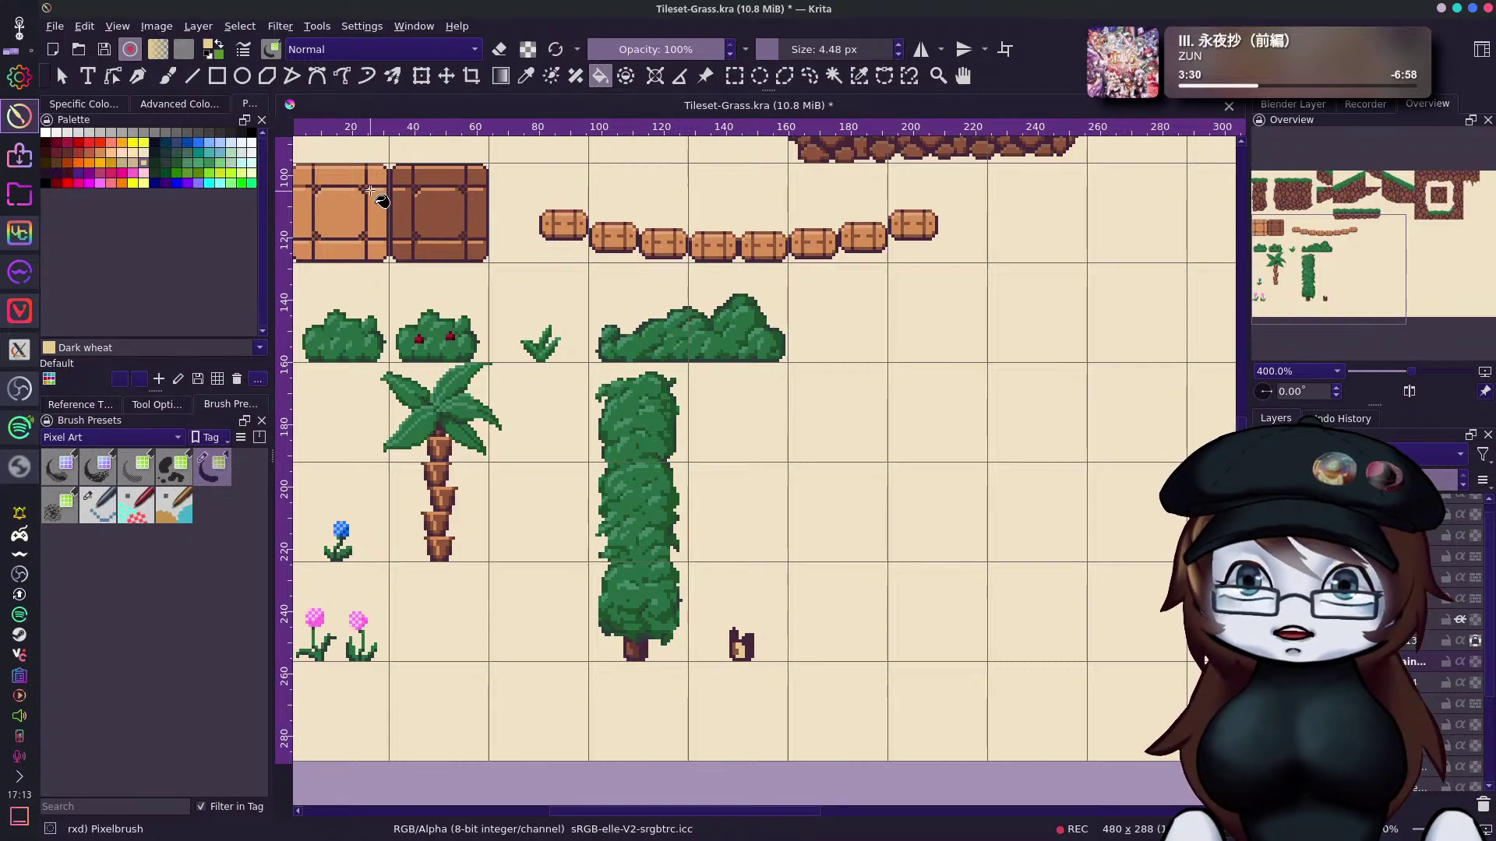
pyautogui.rightClick(355, 166)
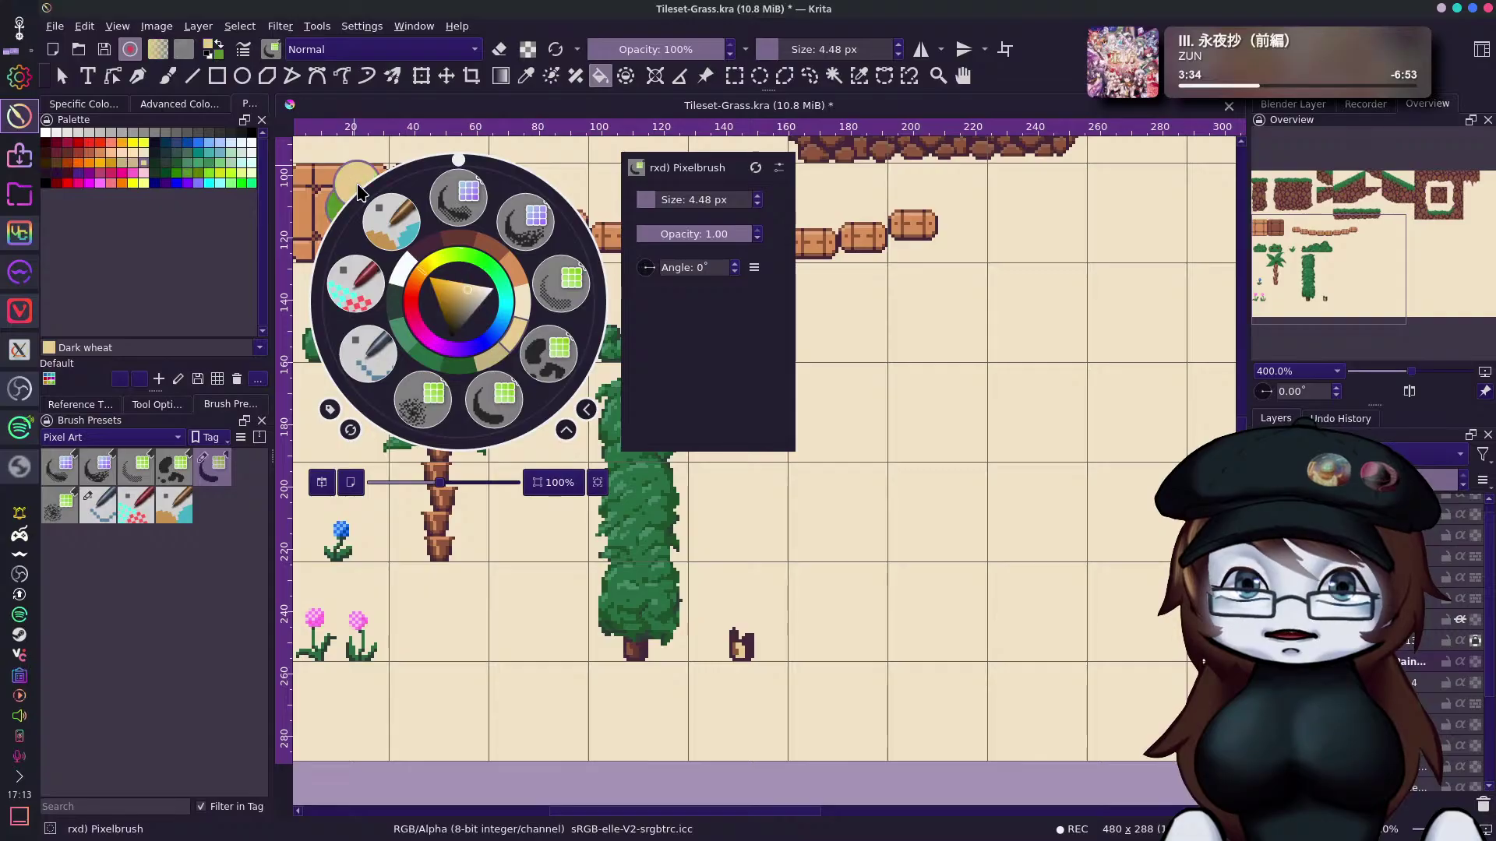
pyautogui.rightClick(652, 391)
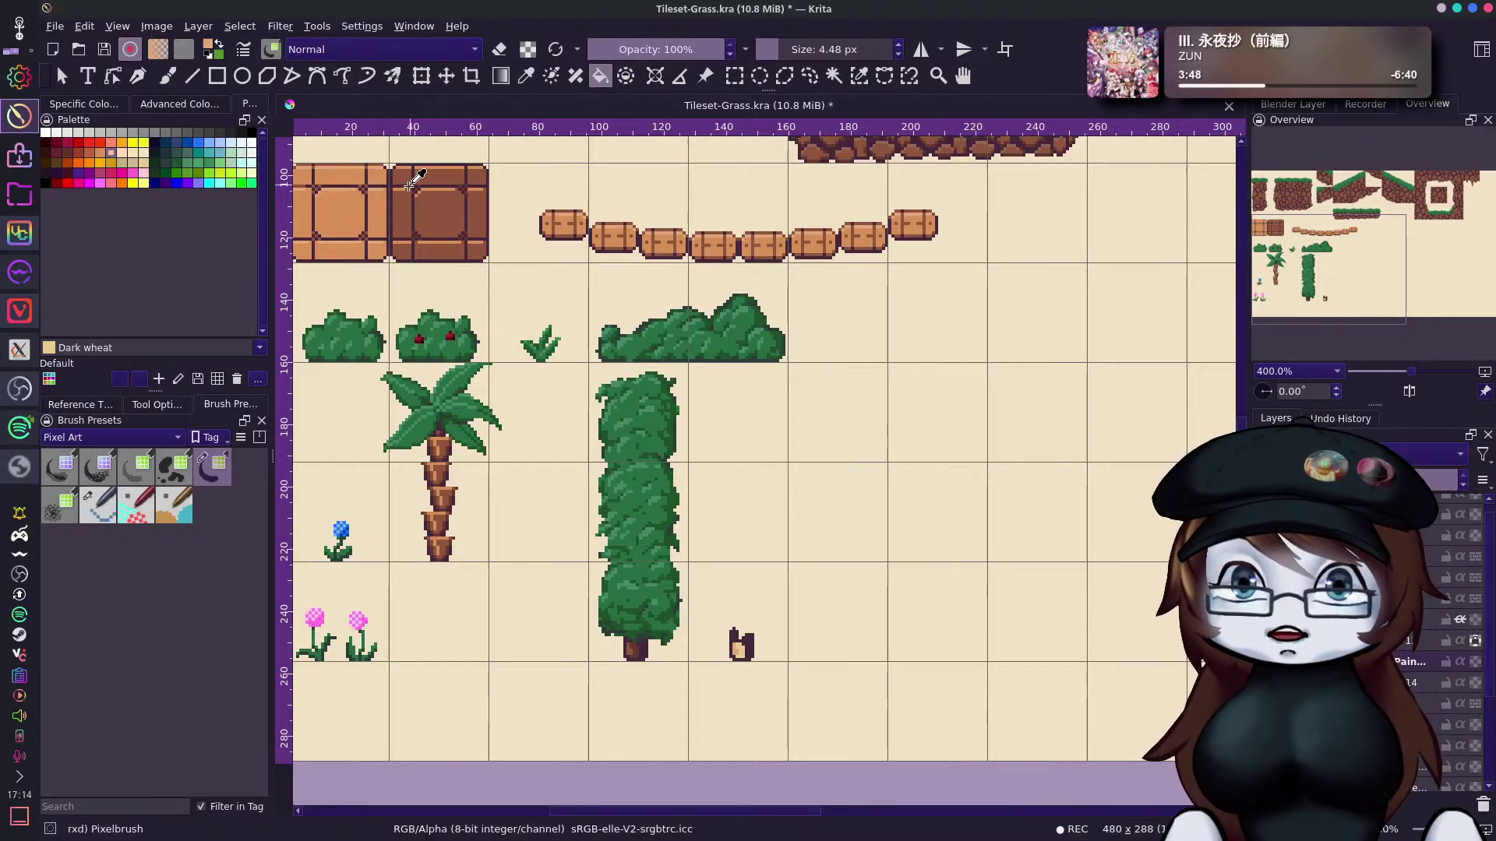
pyautogui.keyDown('ctrl'); pyautogui.click(363, 187); pyautogui.keyUp('ctrl')
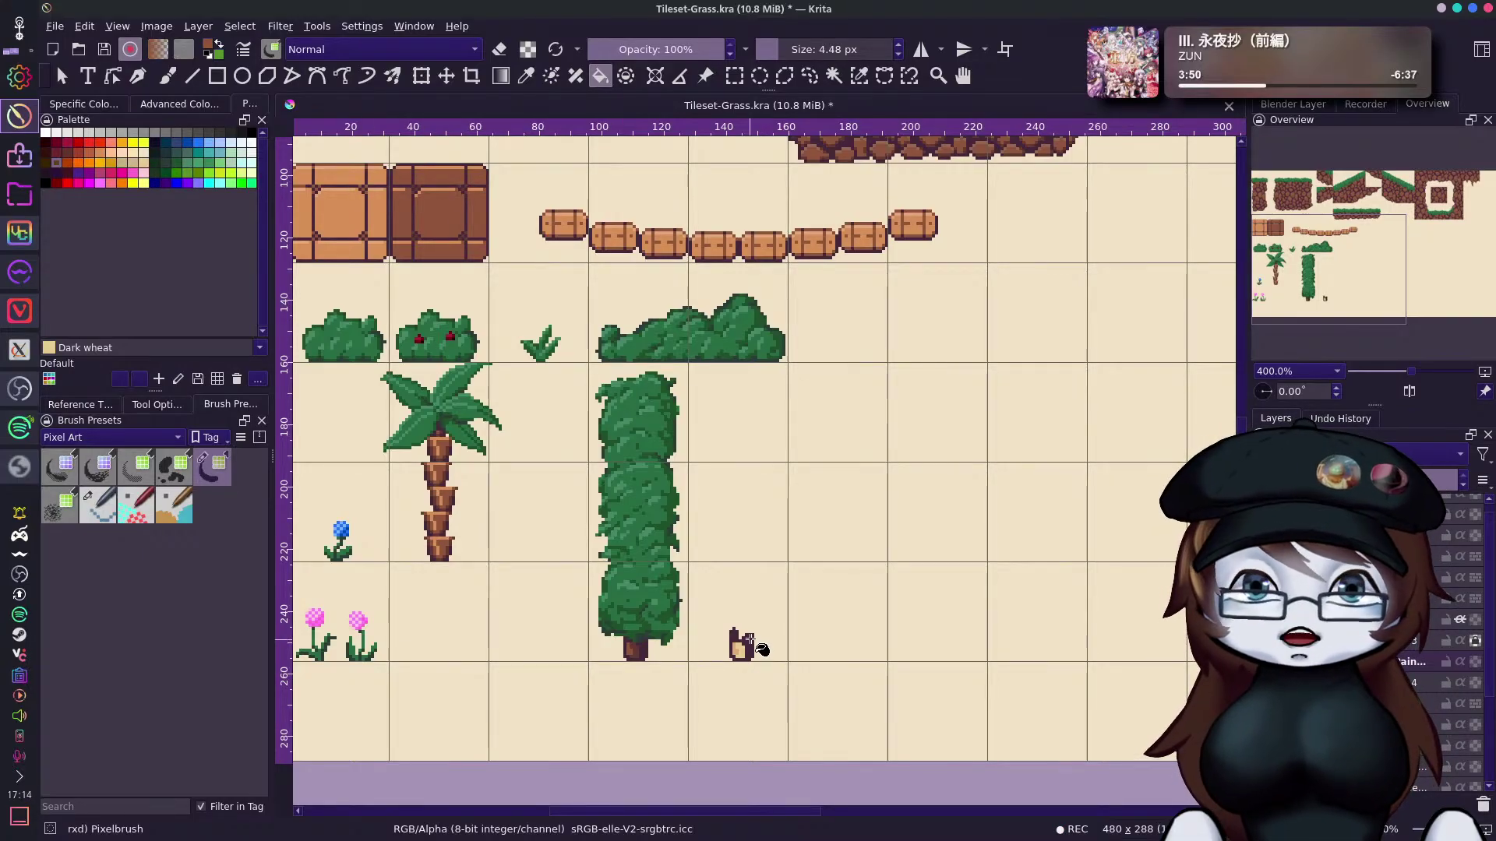
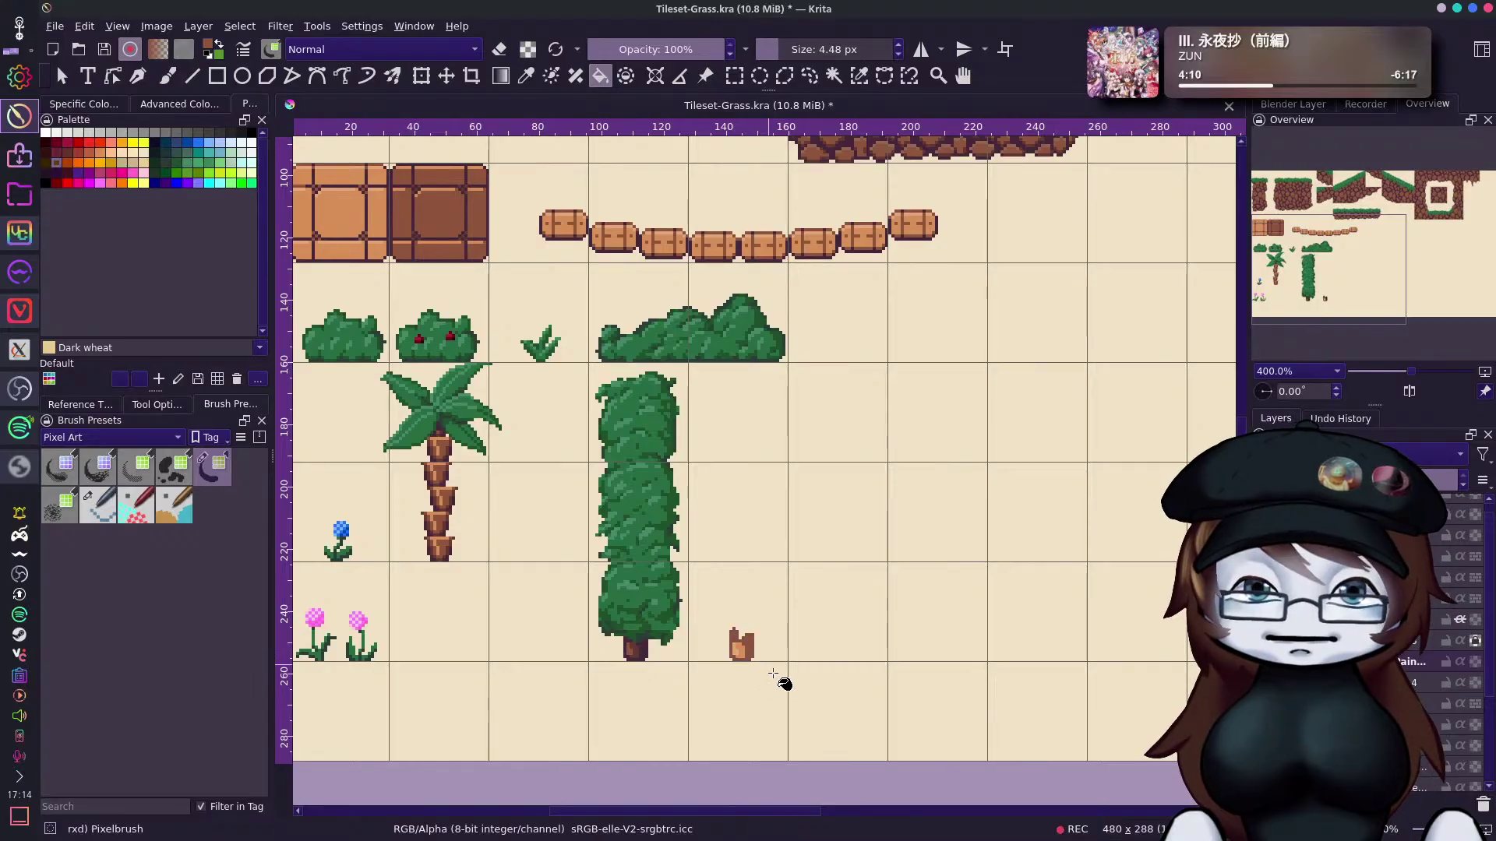
pyautogui.click(735, 640)
pyautogui.click(67, 153)
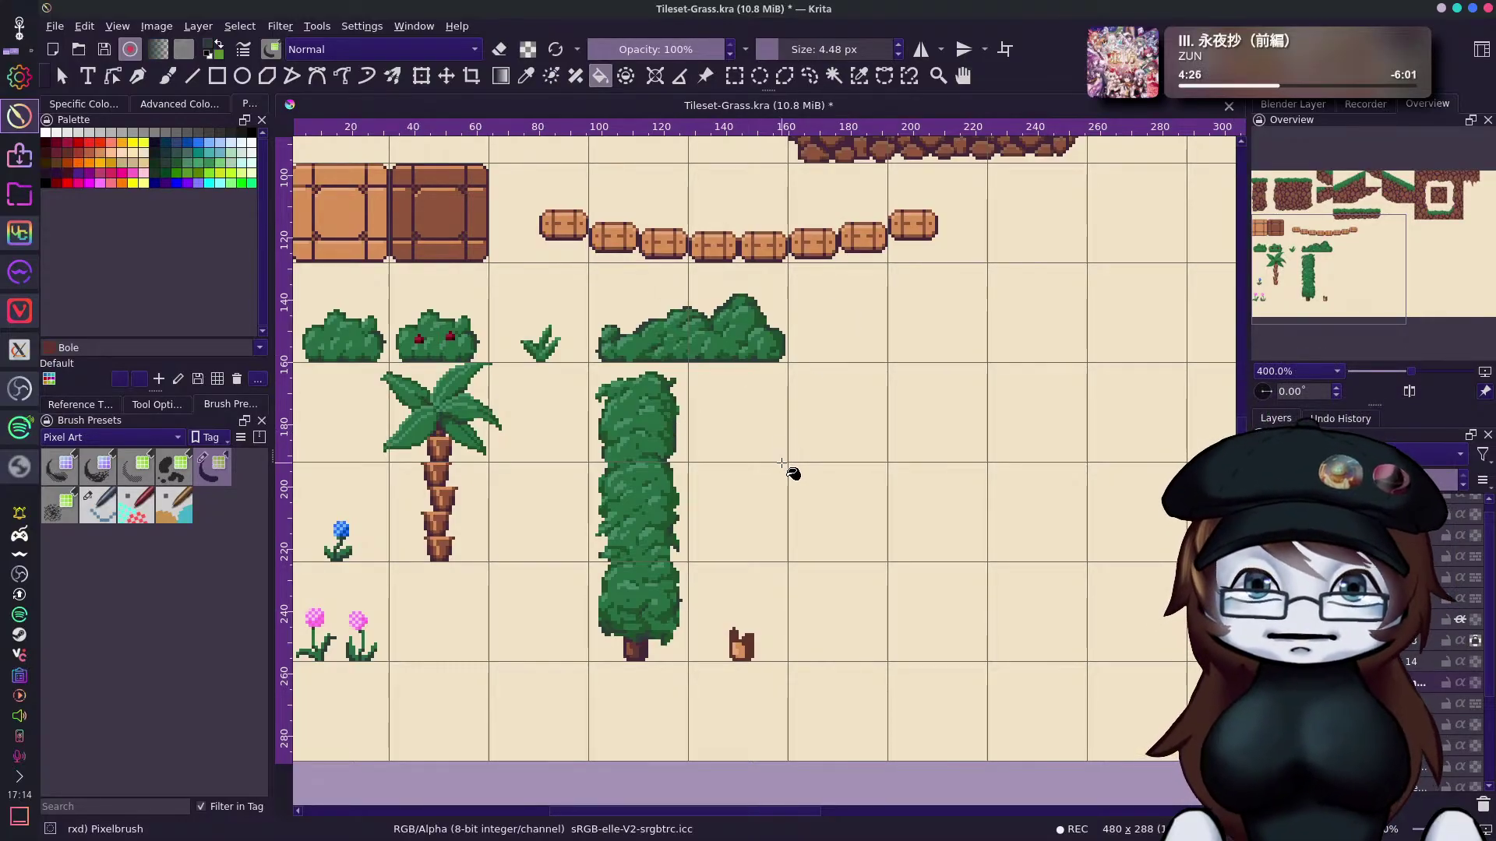
# Draw a closed dark green column outline about 23 px wide and 85 px tall above the recoloured trunk, checking its width with a temporary vertical guide.
pyautogui.press('b')
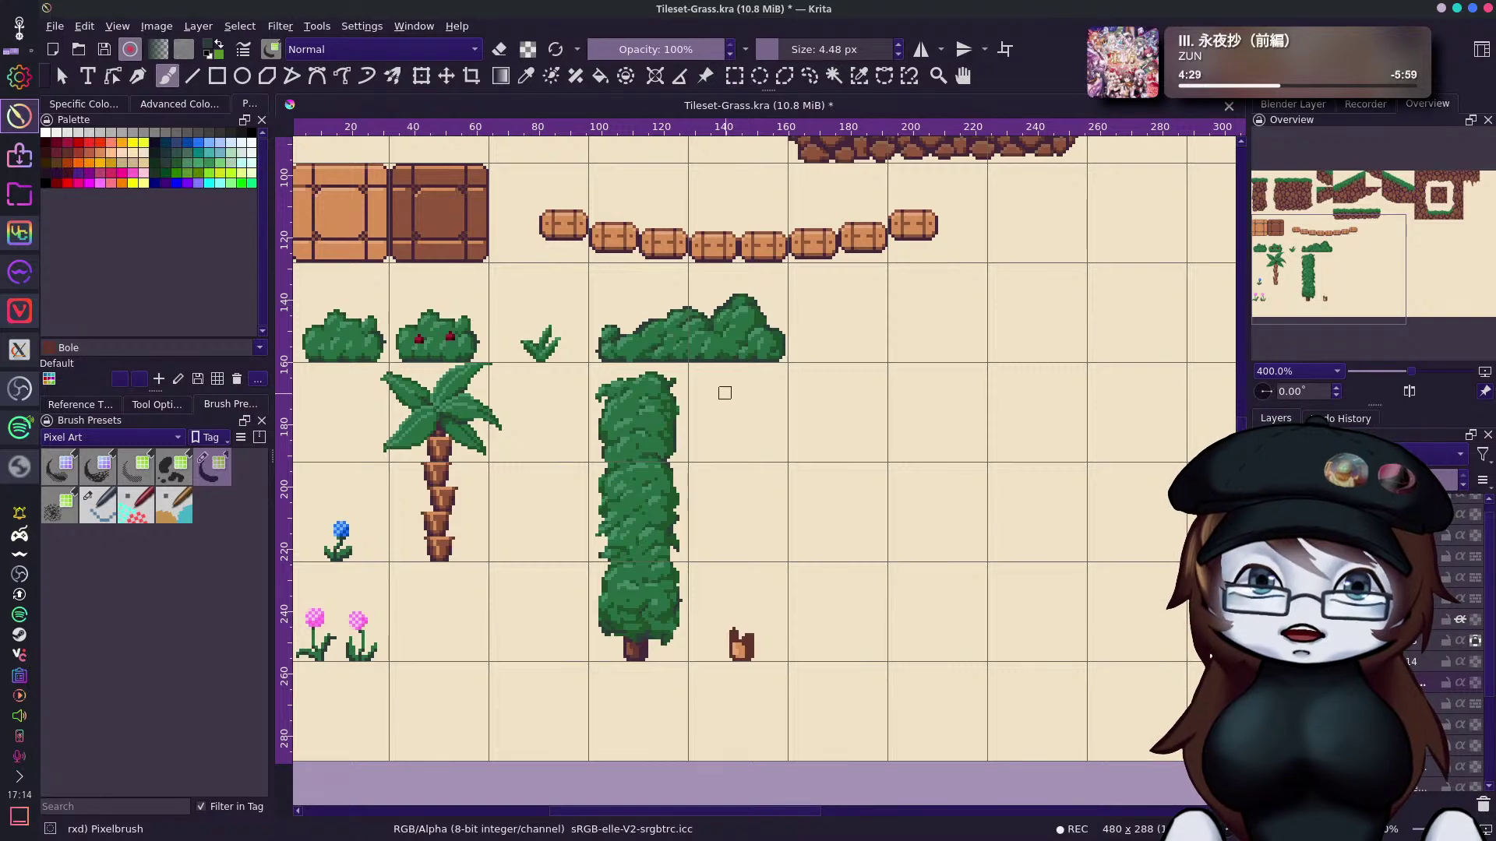
pyautogui.moveTo(710, 384)
pyautogui.mouseDown()
pyautogui.moveTo(754, 385)
pyautogui.moveTo(719, 395)
pyautogui.moveTo(716, 383)
pyautogui.moveTo(710, 412)
pyautogui.moveTo(715, 383)
pyautogui.moveTo(738, 381)
pyautogui.moveTo(758, 382)
pyautogui.moveTo(771, 411)
pyautogui.moveTo(760, 605)
pyautogui.moveTo(712, 441)
pyautogui.moveTo(708, 587)
pyautogui.moveTo(753, 635)
pyautogui.mouseUp()
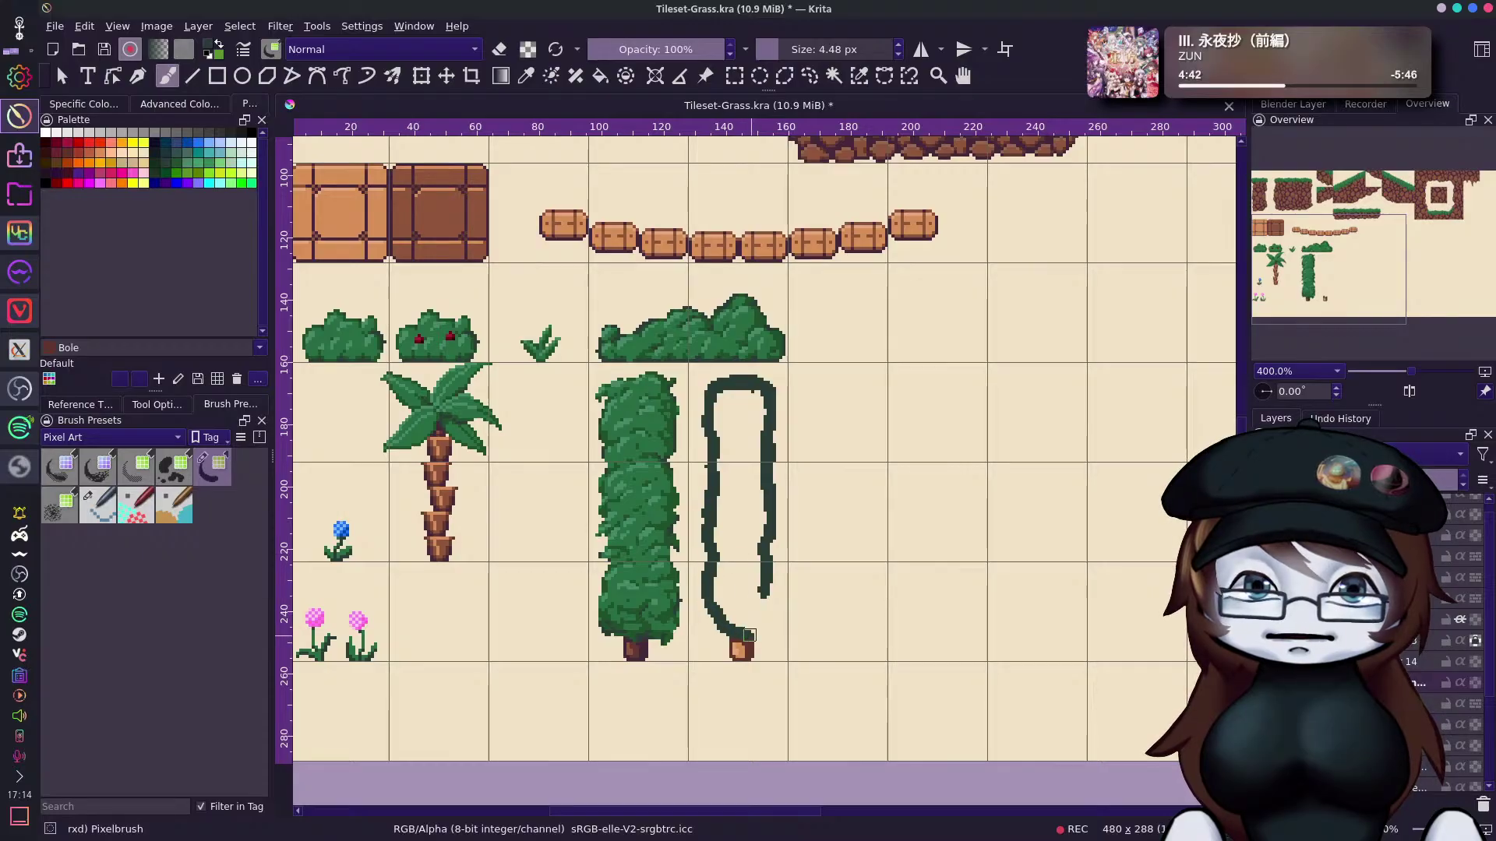
pyautogui.moveTo(763, 583); pyautogui.dragTo(758, 632)
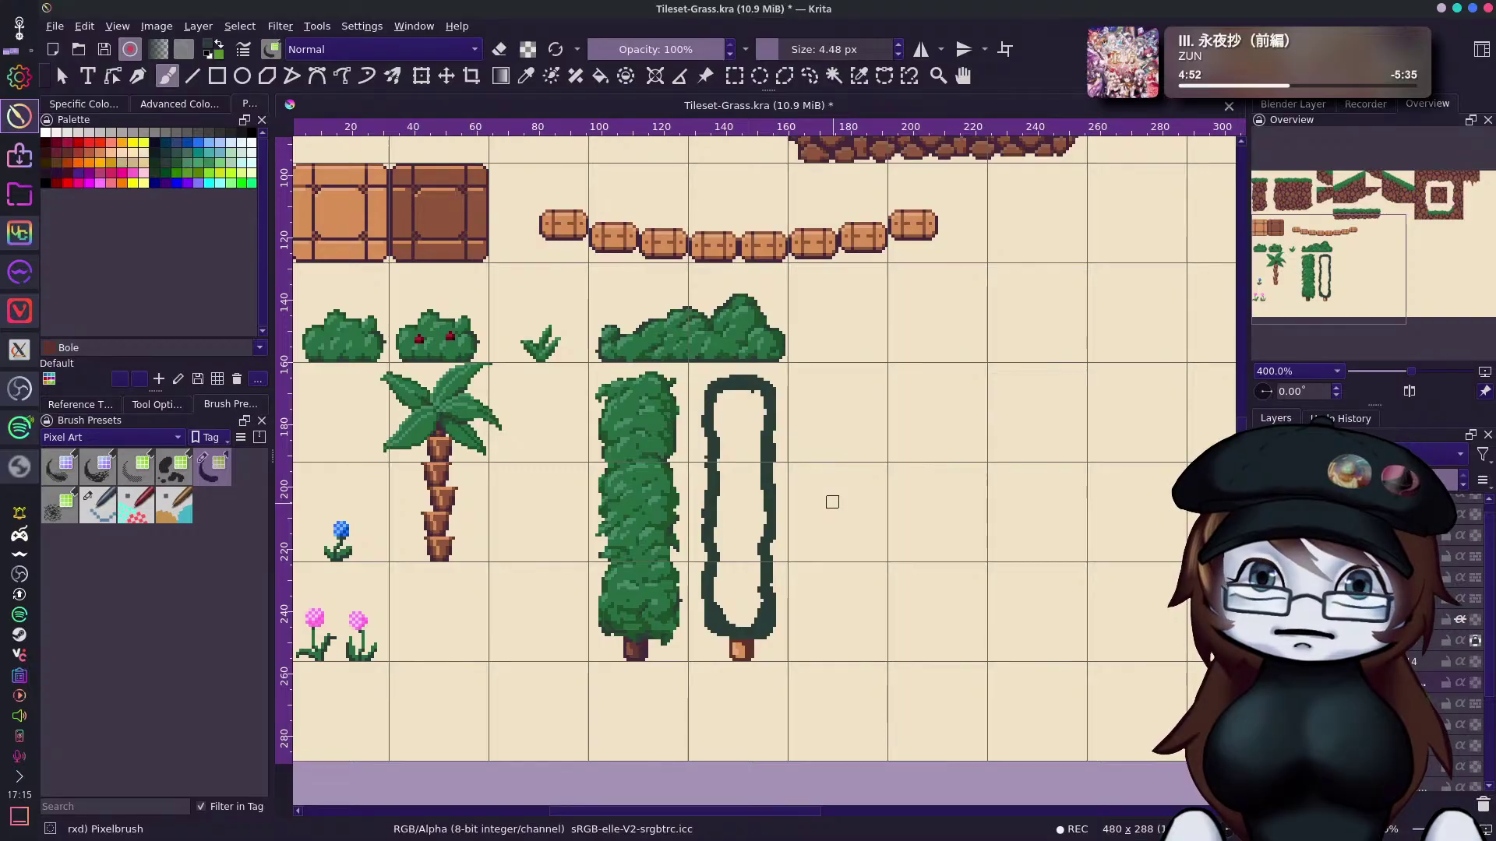
pyautogui.moveTo(279, 504); pyautogui.dragTo(773, 581)
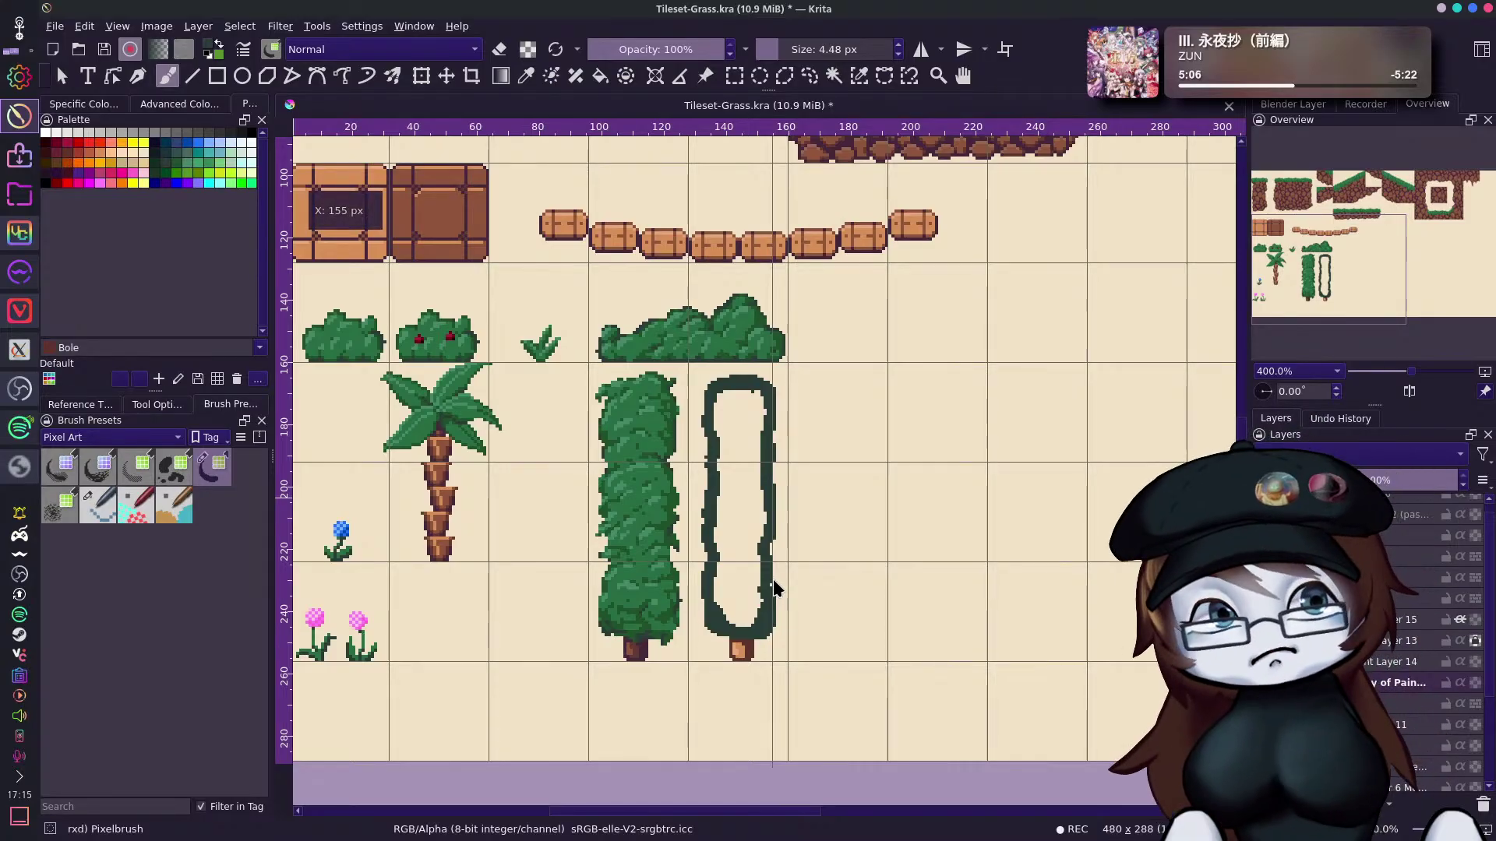
pyautogui.moveTo(776, 588); pyautogui.dragTo(70, 600)
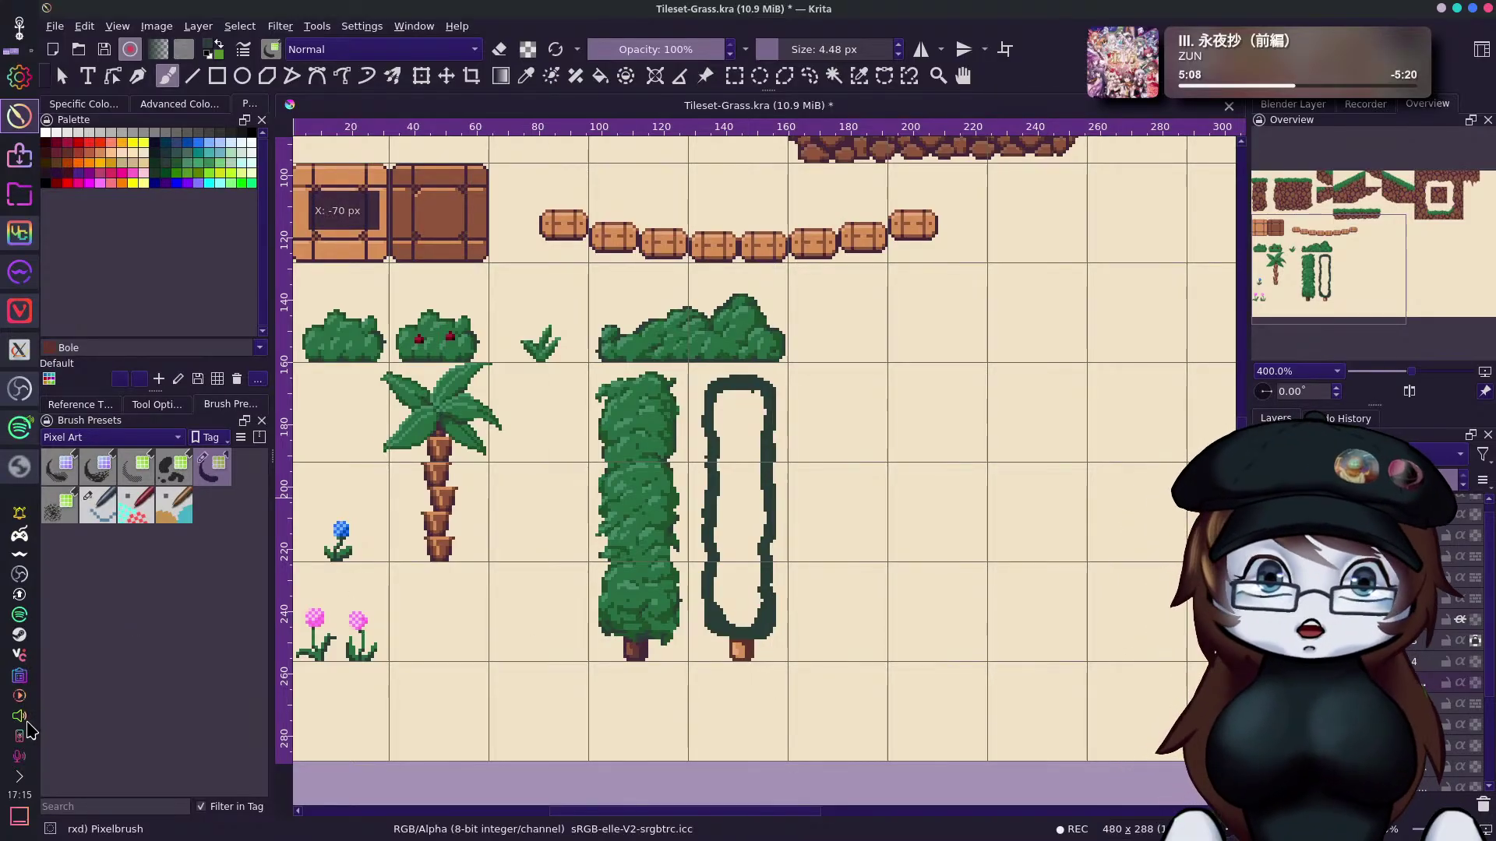
# Fill the inside of the new column outline with the same dark green.
pyautogui.moveTo(1359, 273)
pyautogui.mouseDown()
pyautogui.moveTo(1317, 278)
pyautogui.moveTo(1361, 279)
pyautogui.mouseUp()
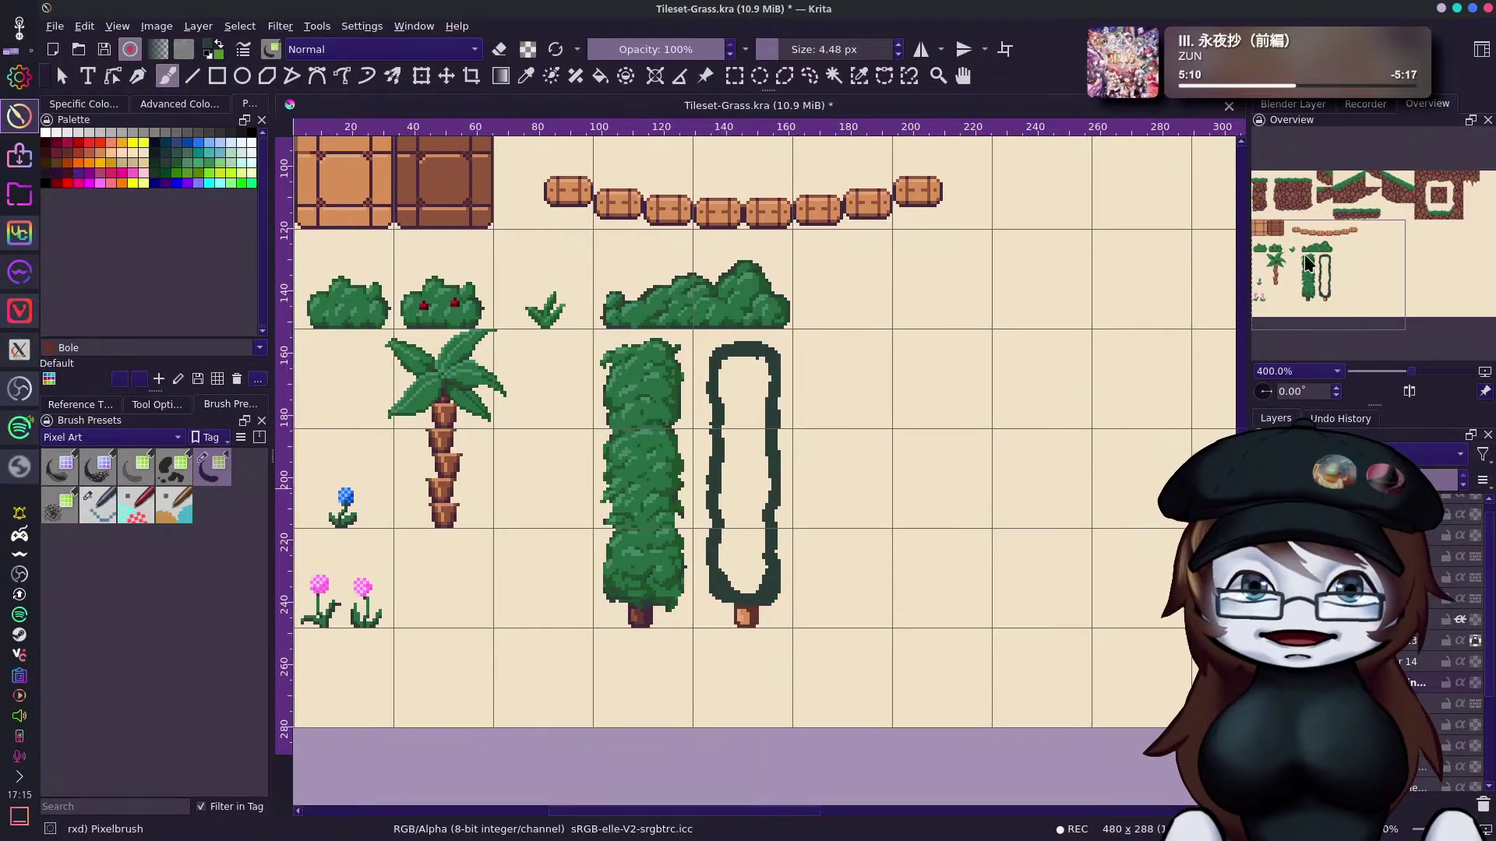
pyautogui.press('f')
pyautogui.click(768, 378)
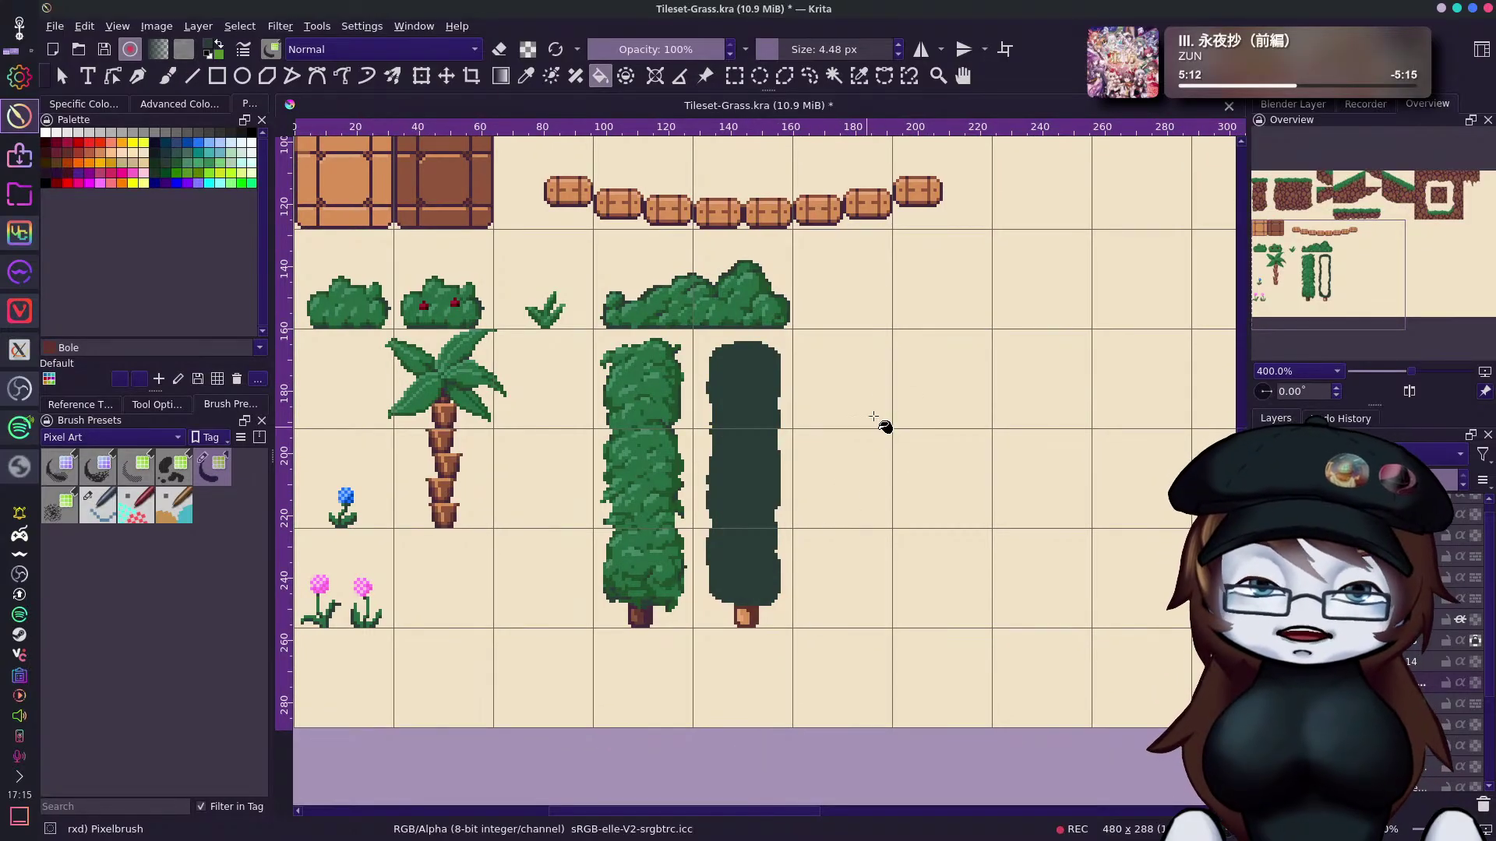
# Try painting small leaf clusters in a lighter green at the top of the dark crown, and undo the strokes.
pyautogui.keyDown('ctrl'); pyautogui.click(656, 373); pyautogui.keyUp('ctrl')
pyautogui.press('b')
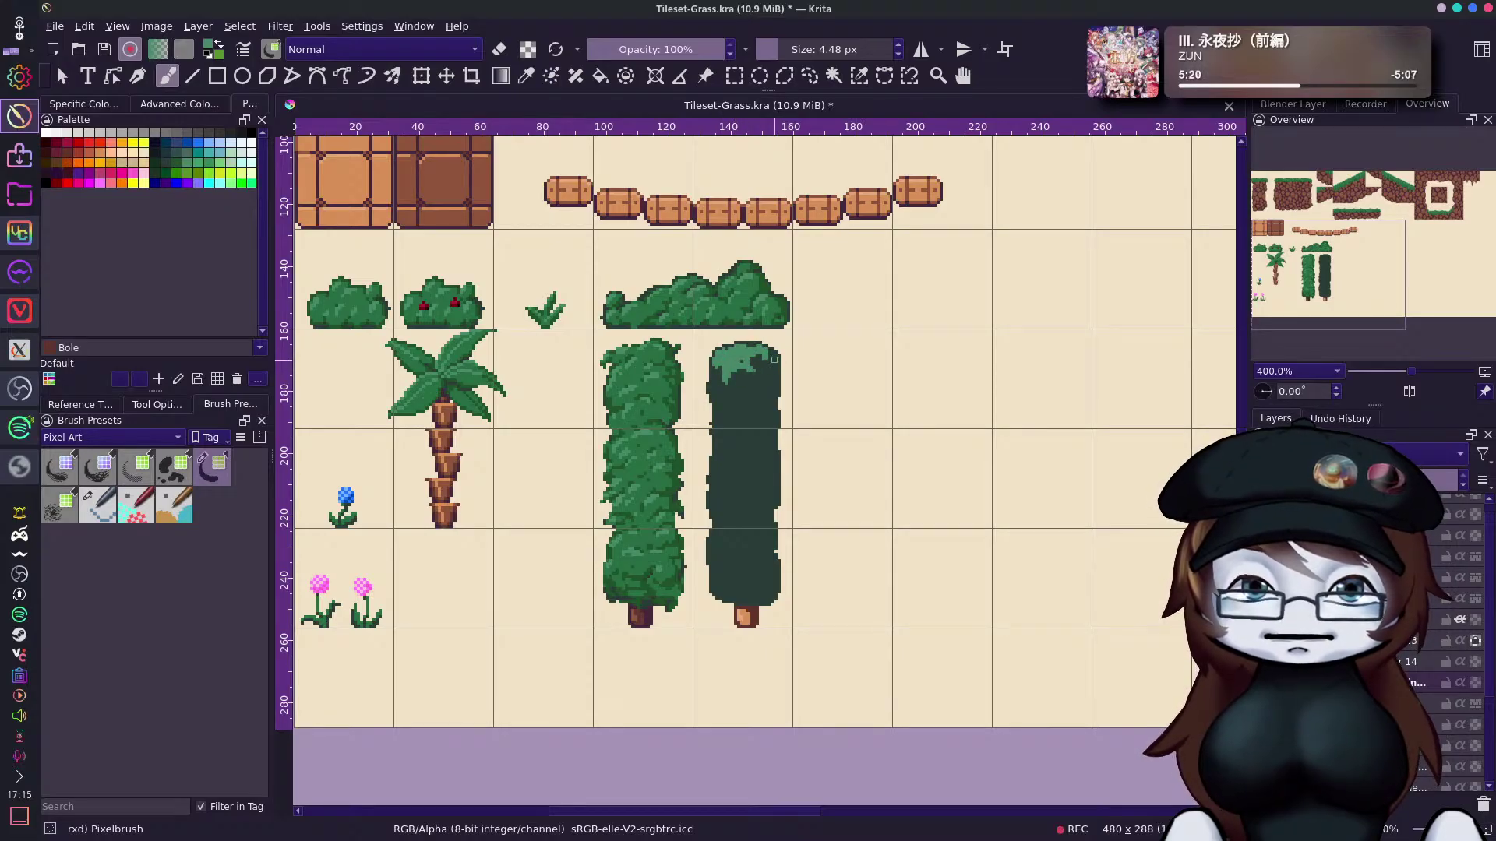
pyautogui.moveTo(742, 375); pyautogui.dragTo(749, 391)
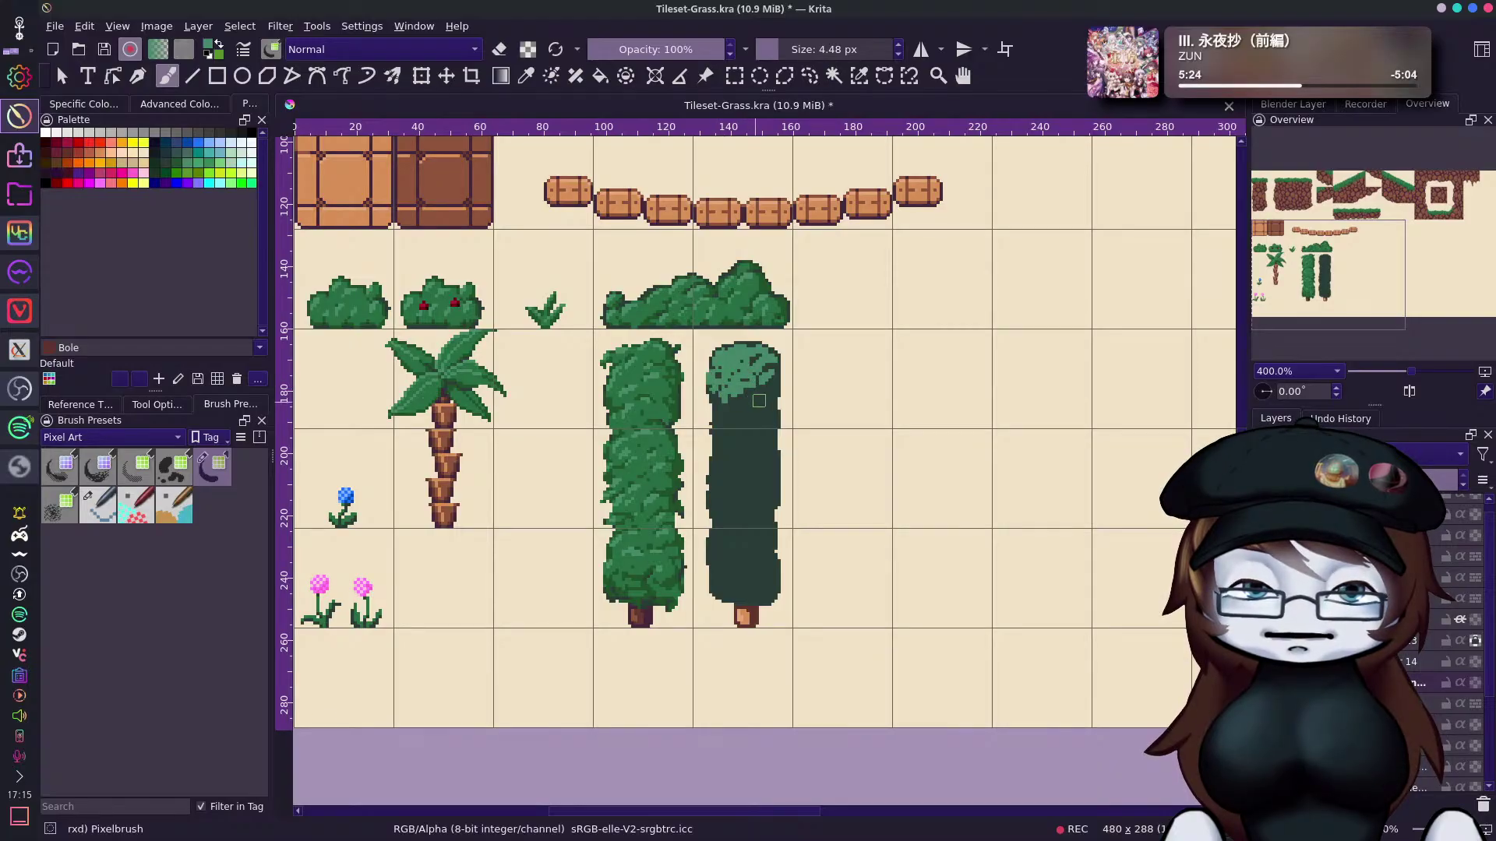
pyautogui.moveTo(775, 371)
pyautogui.mouseDown()
pyautogui.moveTo(744, 355)
pyautogui.moveTo(766, 362)
pyautogui.mouseUp()
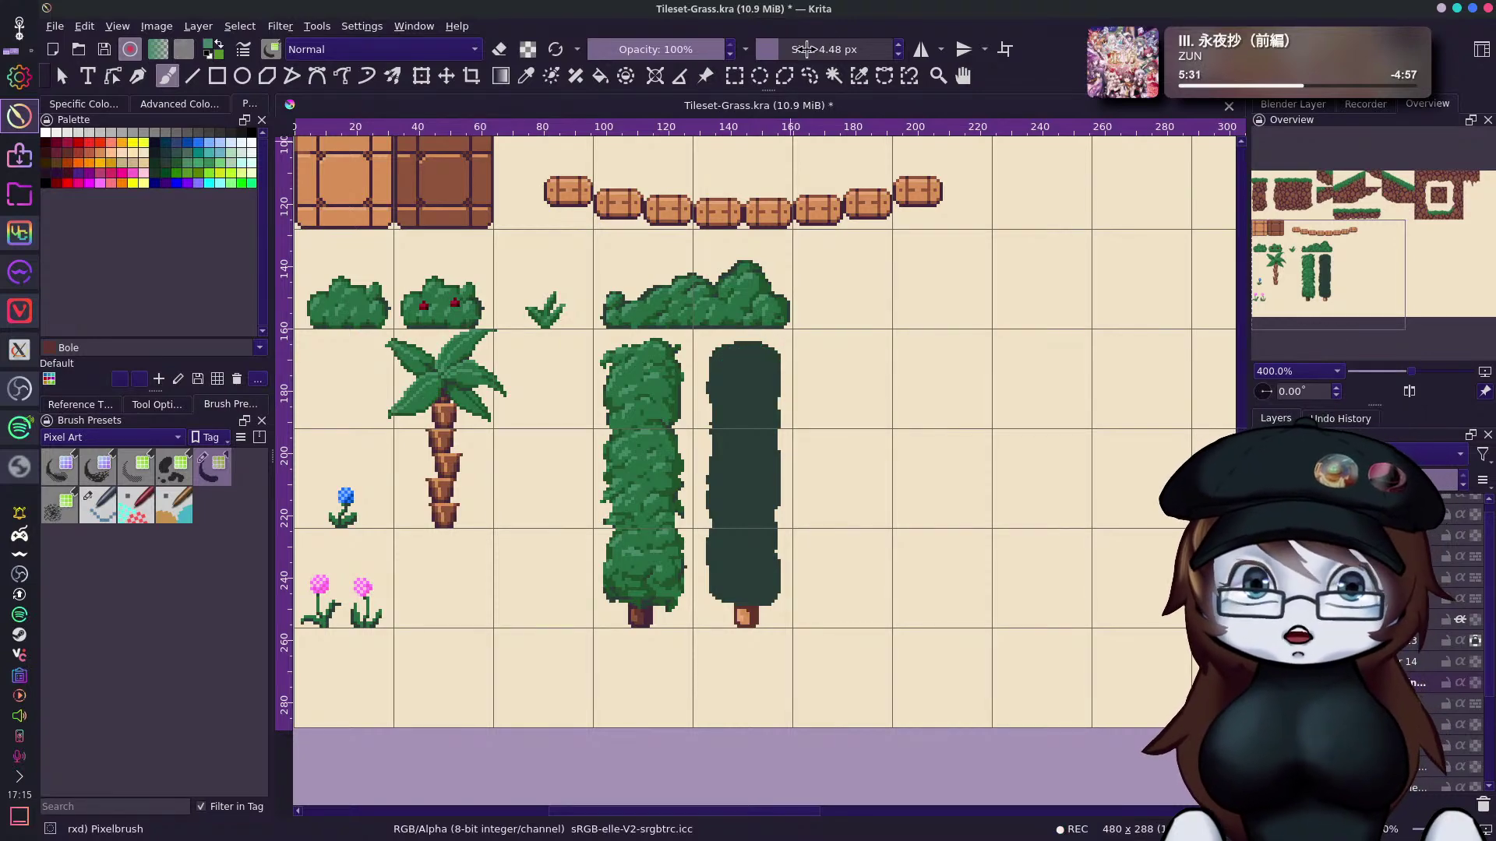
# Set the brush size to 10.89 px and paint lighter green foliage down the dark crown, leaving dark edges and specks.
pyautogui.click(783, 49)
pyautogui.moveTo(753, 357)
pyautogui.mouseDown()
pyautogui.moveTo(765, 390)
pyautogui.moveTo(779, 363)
pyautogui.moveTo(770, 397)
pyautogui.moveTo(741, 391)
pyautogui.moveTo(776, 374)
pyautogui.moveTo(756, 407)
pyautogui.moveTo(732, 382)
pyautogui.moveTo(737, 402)
pyautogui.moveTo(713, 398)
pyautogui.moveTo(731, 400)
pyautogui.moveTo(730, 421)
pyautogui.moveTo(753, 406)
pyautogui.moveTo(736, 424)
pyautogui.moveTo(772, 397)
pyautogui.moveTo(760, 428)
pyautogui.moveTo(717, 425)
pyautogui.moveTo(772, 431)
pyautogui.moveTo(713, 429)
pyautogui.moveTo(776, 425)
pyautogui.moveTo(769, 439)
pyautogui.moveTo(776, 396)
pyautogui.moveTo(785, 421)
pyautogui.moveTo(758, 456)
pyautogui.moveTo(718, 447)
pyautogui.moveTo(731, 473)
pyautogui.moveTo(771, 475)
pyautogui.moveTo(726, 527)
pyautogui.moveTo(711, 485)
pyautogui.moveTo(733, 510)
pyautogui.moveTo(738, 491)
pyautogui.moveTo(727, 518)
pyautogui.moveTo(705, 499)
pyautogui.moveTo(725, 533)
pyautogui.moveTo(748, 538)
pyautogui.moveTo(730, 546)
pyautogui.moveTo(771, 536)
pyautogui.moveTo(725, 558)
pyautogui.moveTo(748, 580)
pyautogui.moveTo(756, 547)
pyautogui.moveTo(775, 583)
pyautogui.moveTo(744, 592)
pyautogui.mouseUp()
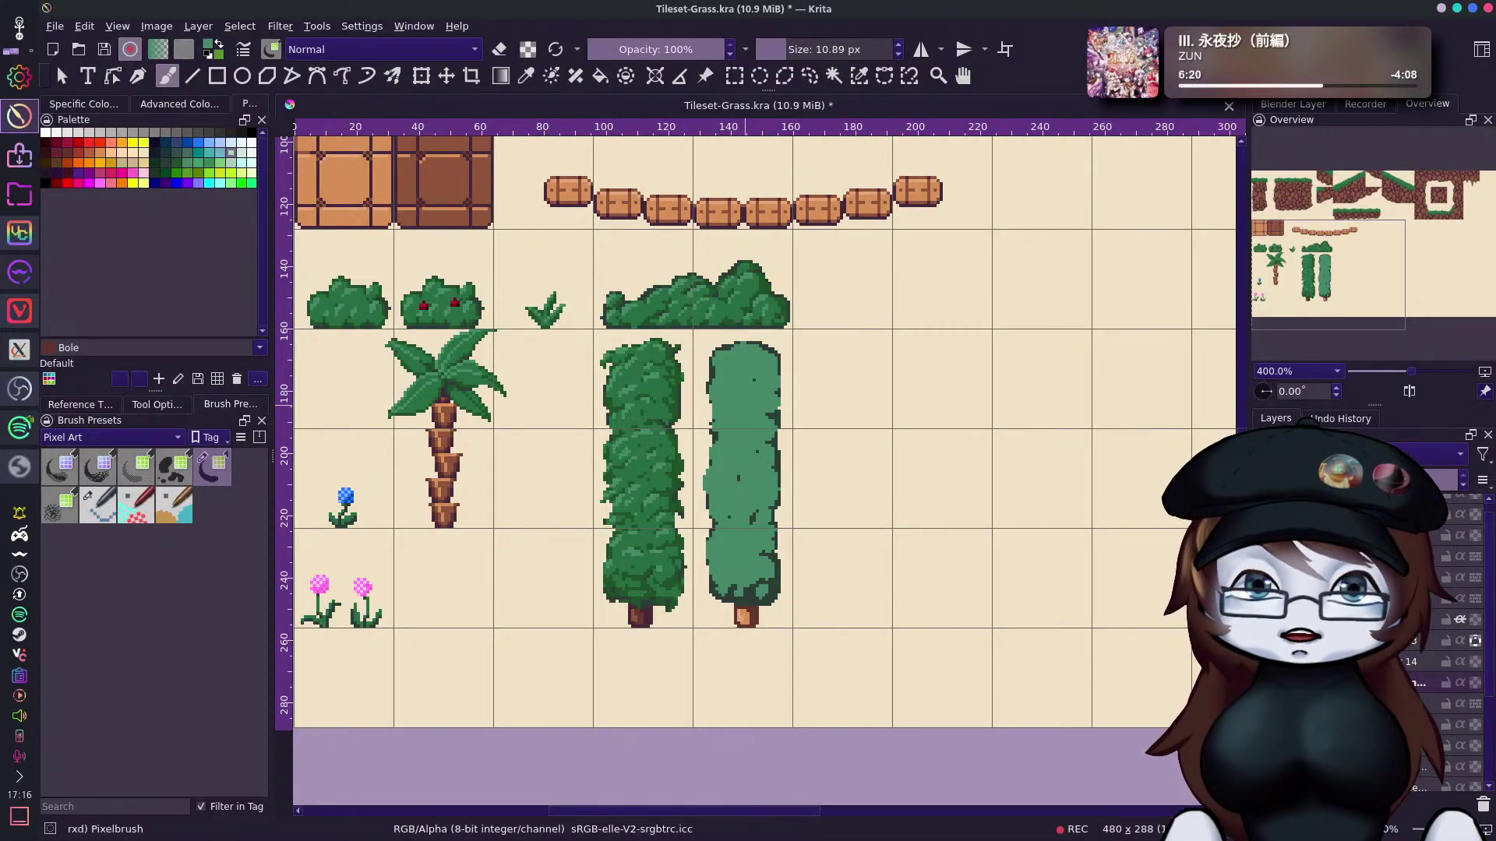
# Choose bright green as the painting colour and undo the lighter green foliage strokes from the crown's base upwards.
pyautogui.keyDown('ctrl'); pyautogui.click(742, 413); pyautogui.keyUp('ctrl')
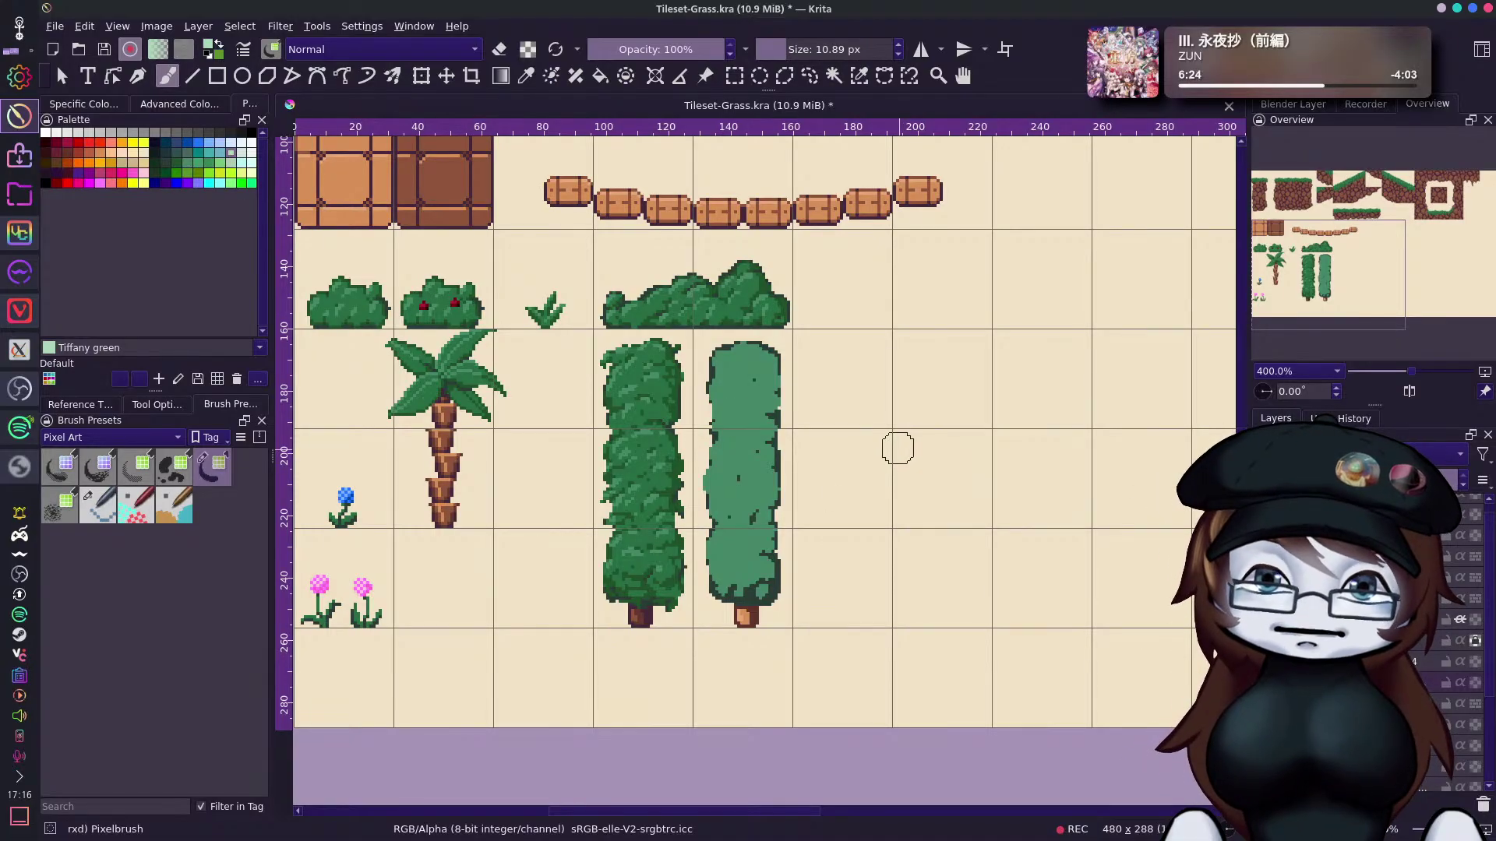
pyautogui.click(210, 175)
pyautogui.hotkey('ctrl', 'z')
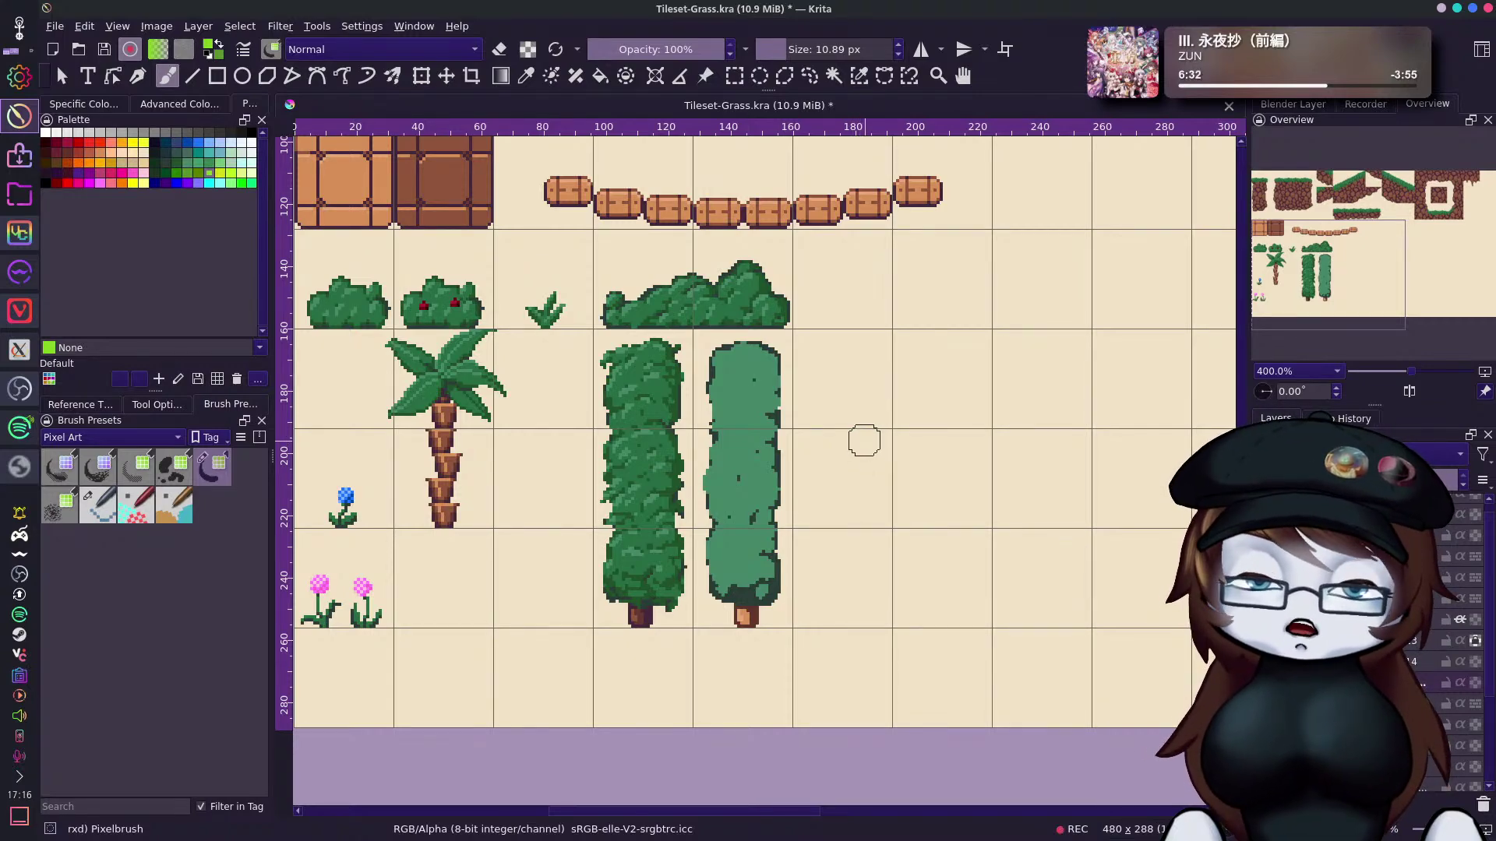
pyautogui.hotkey('ctrl', 'z')
pyautogui.hotkey('ctrl', 'z')
pyautogui.hotkey('ctrl', 'z')
pyautogui.hotkey('ctrl', 'z')
pyautogui.hotkey('ctrl', 'z')
pyautogui.hotkey('ctrl', 'z')
pyautogui.hotkey('ctrl', 'z')
pyautogui.hotkey('ctrl', 'z')
pyautogui.hotkey('ctrl', 'z')
pyautogui.hotkey('ctrl', 'z')
pyautogui.hotkey('ctrl', 'z')
pyautogui.hotkey('ctrl', 'z')
pyautogui.hotkey('ctrl', 'z')
pyautogui.hotkey('ctrl', 'z')
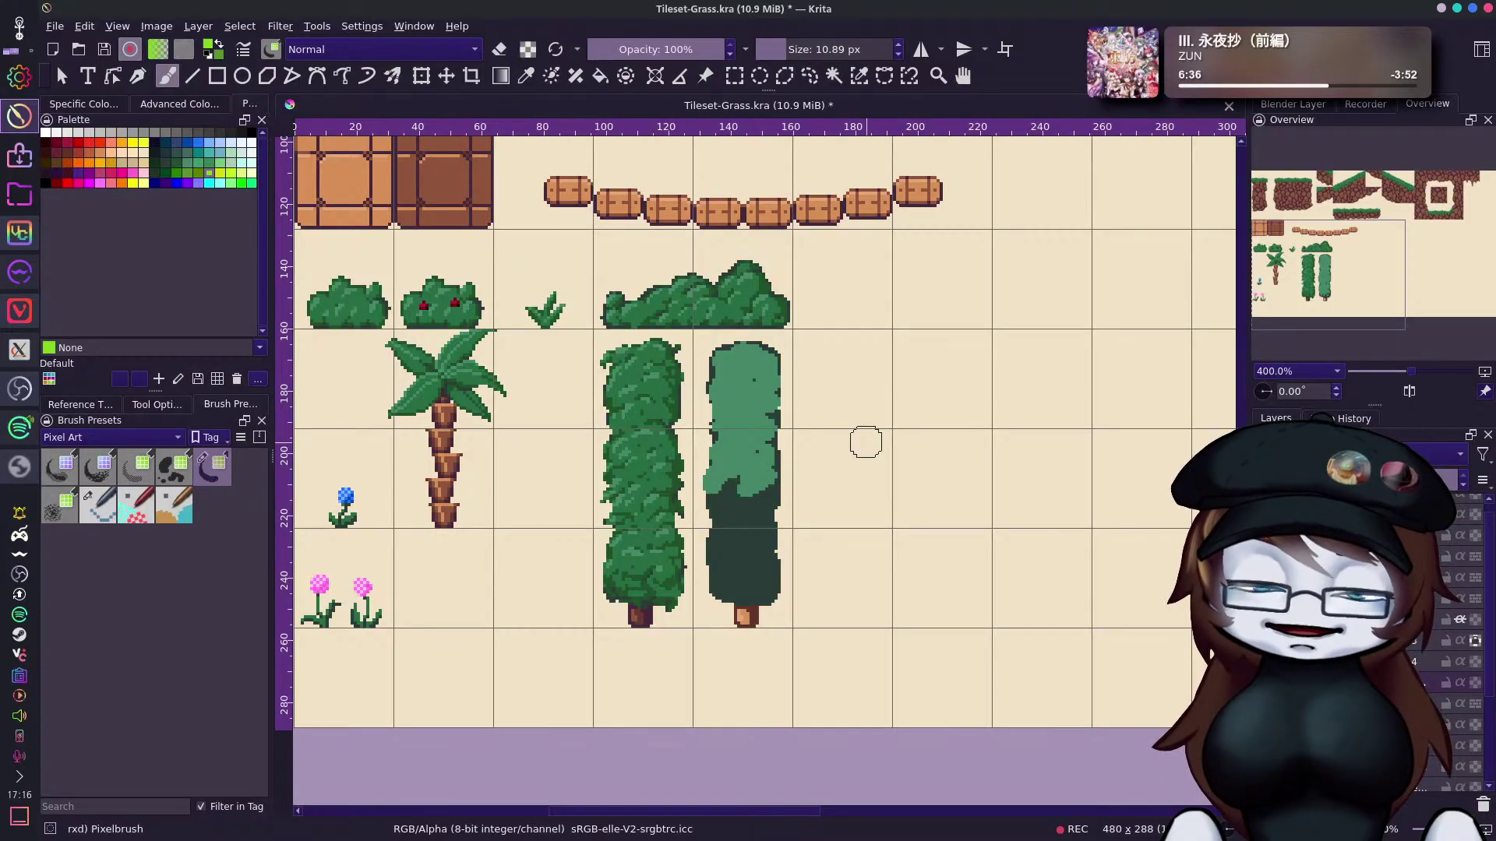
pyautogui.hotkey('ctrl', 'z')
pyautogui.hotkey('ctrl', 'z')
pyautogui.hotkey('ctrl', 'z')
pyautogui.hotkey('ctrl', 'z')
pyautogui.hotkey('ctrl', 'z')
pyautogui.hotkey('ctrl', 'z')
pyautogui.hotkey('ctrl', 'z')
pyautogui.hotkey('ctrl', 'z')
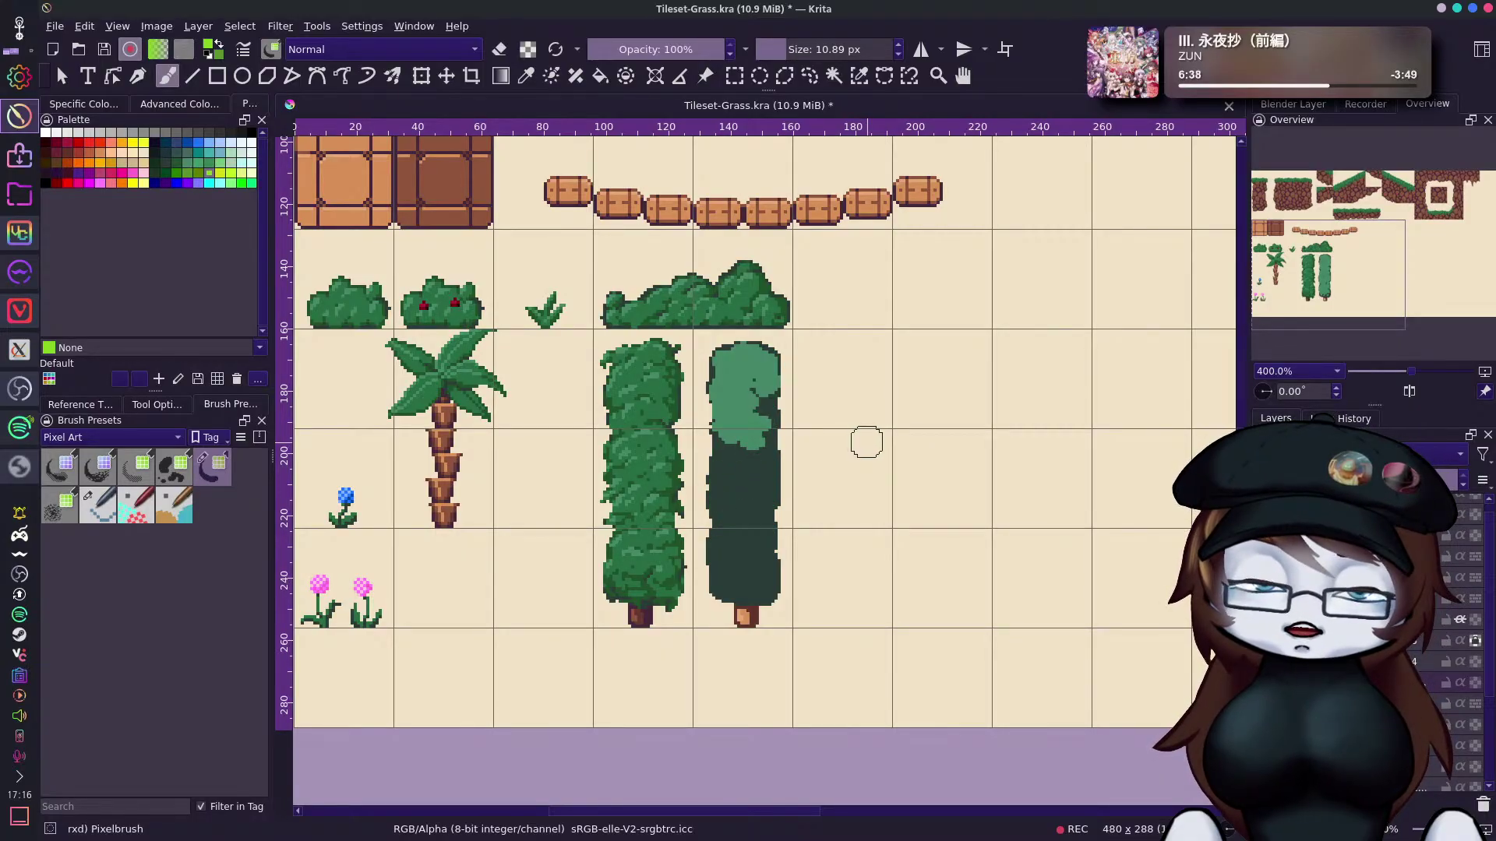
# Undo the light green strokes on the right-hand columnar tree back to its flat dark green foliage base.
pyautogui.hotkey('ctrl', 'z')
pyautogui.hotkey('ctrl', 'z')
pyautogui.hotkey('ctrl', 'z')
pyautogui.hotkey('ctrl', 'z')
pyautogui.hotkey('ctrl', 'z')
pyautogui.hotkey('ctrl', 'z')
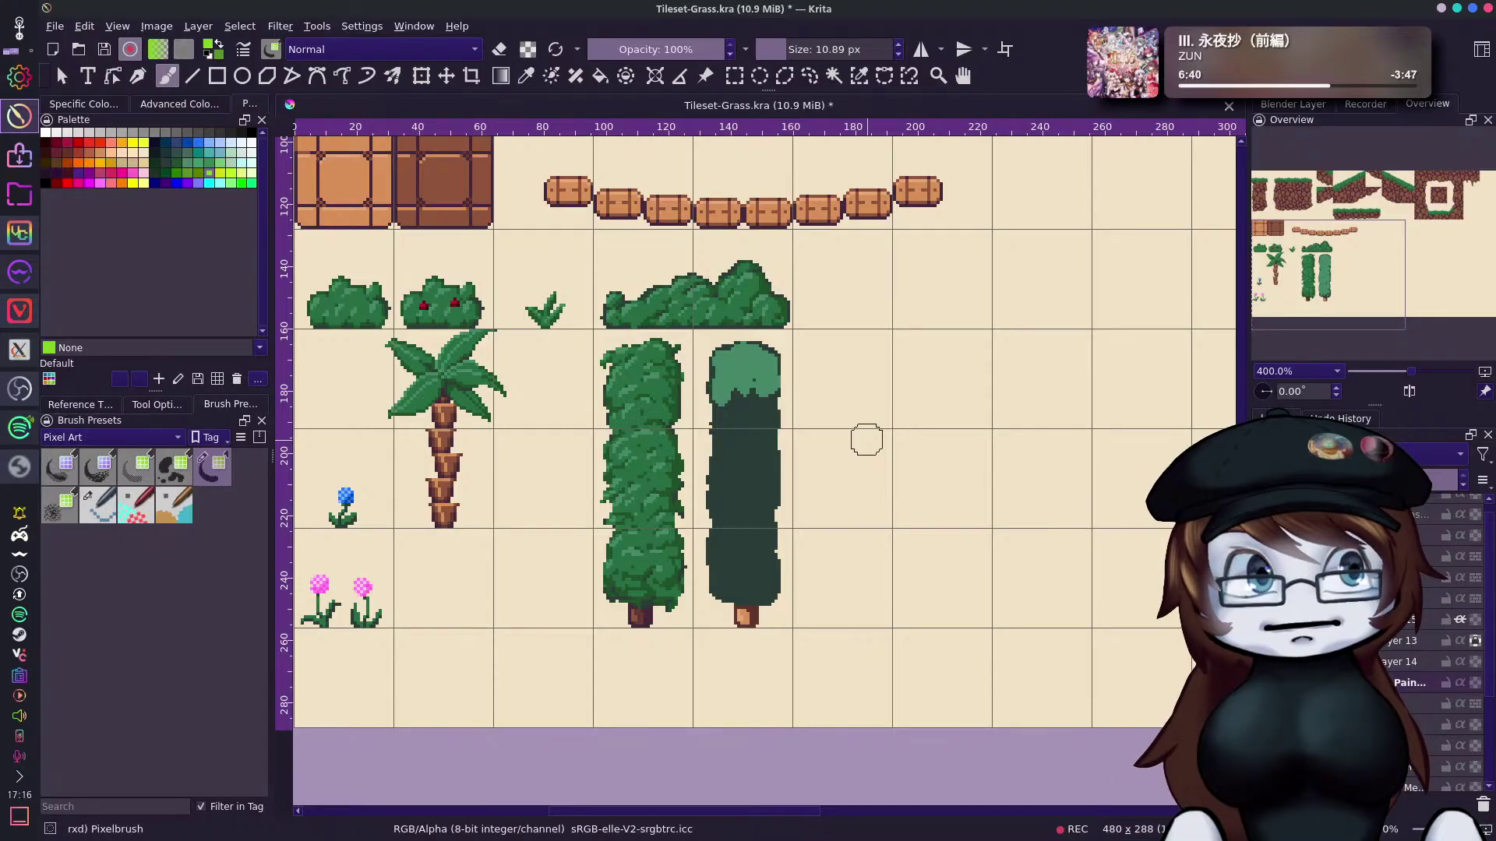
pyautogui.hotkey('ctrl', 'z')
pyautogui.hotkey('ctrl', 'z')
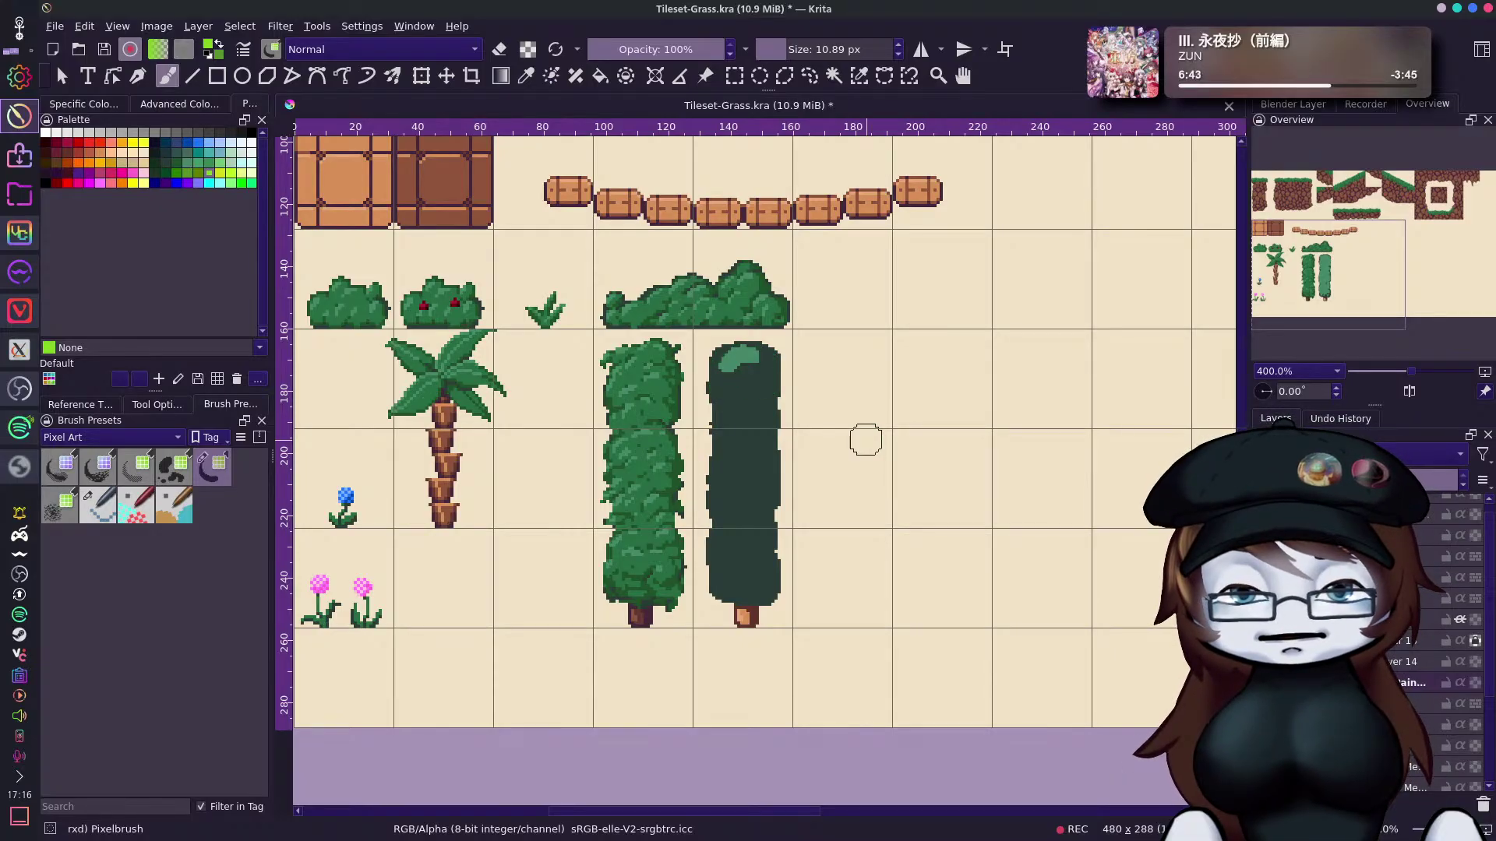
pyautogui.hotkey('ctrl', 'z')
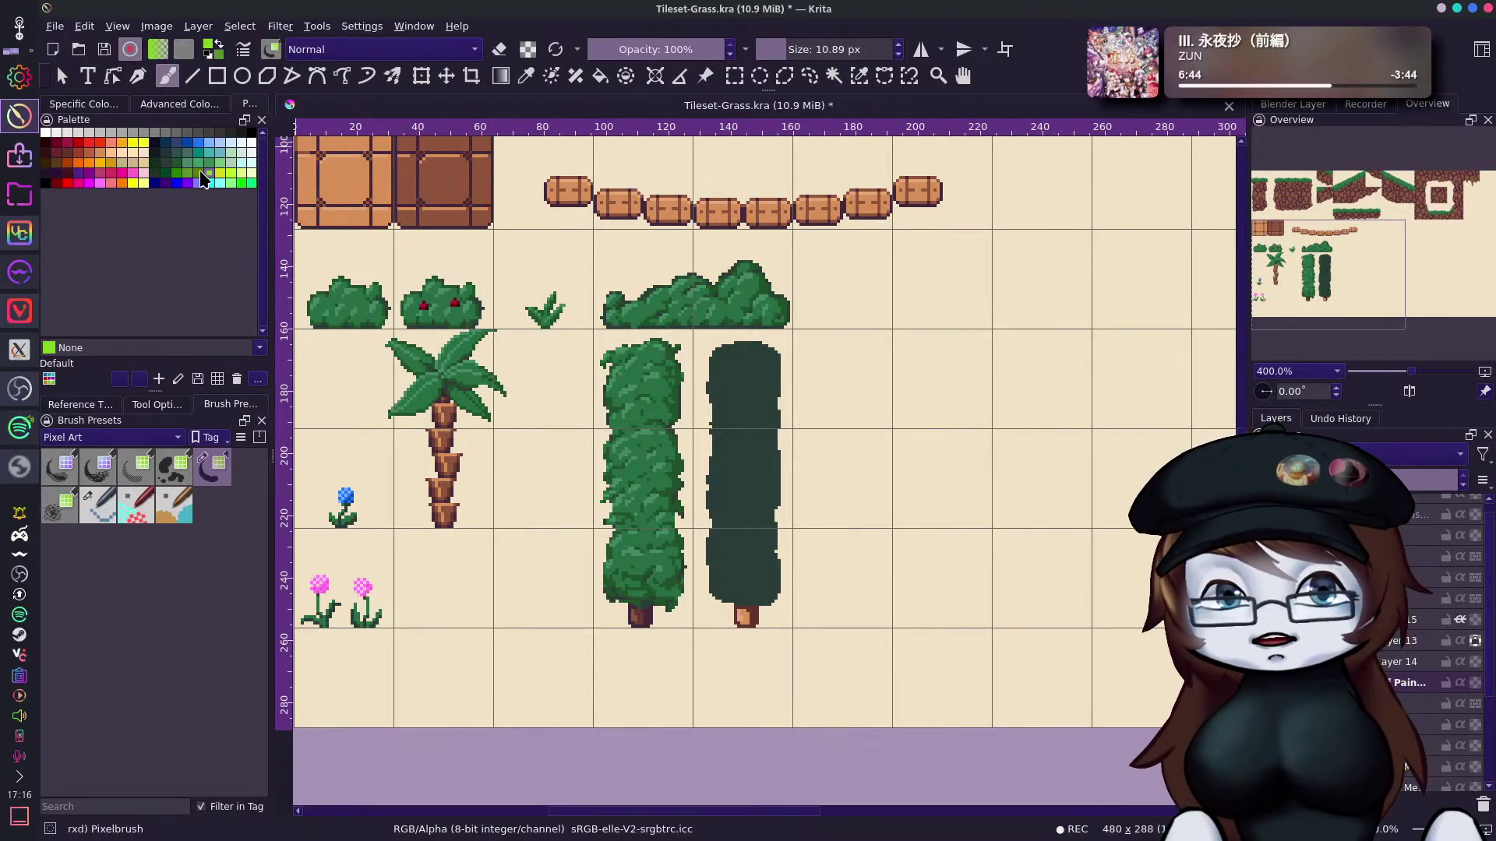
# Try painting medium yellow-green leaf clusters over the right-hand columnar tree's whole foliage, leaving dark gaps between the clusters.
pyautogui.click(739, 372)
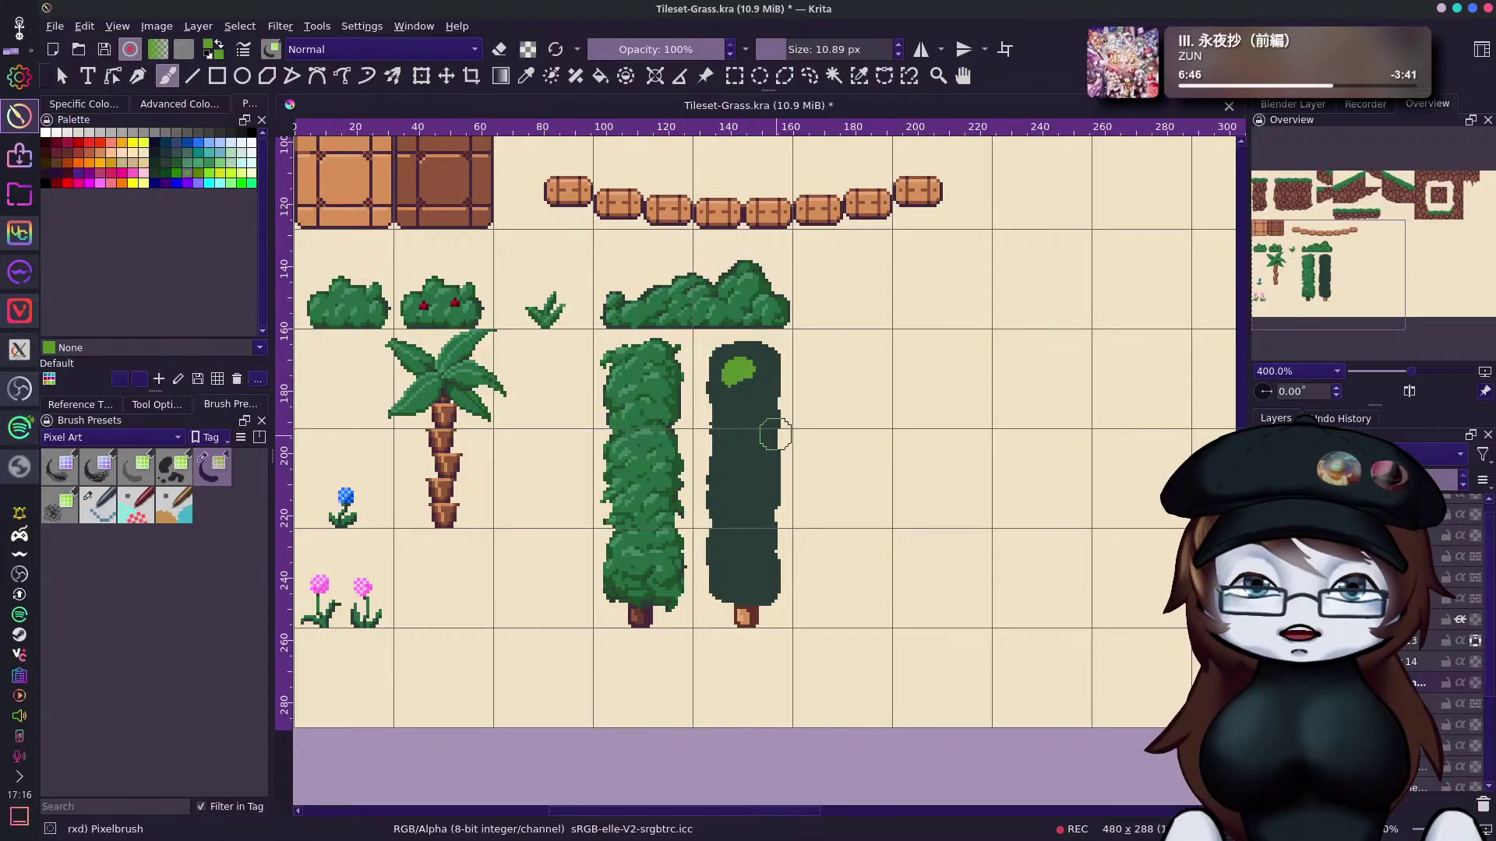
pyautogui.hotkey('ctrl', 'z')
pyautogui.click(724, 356)
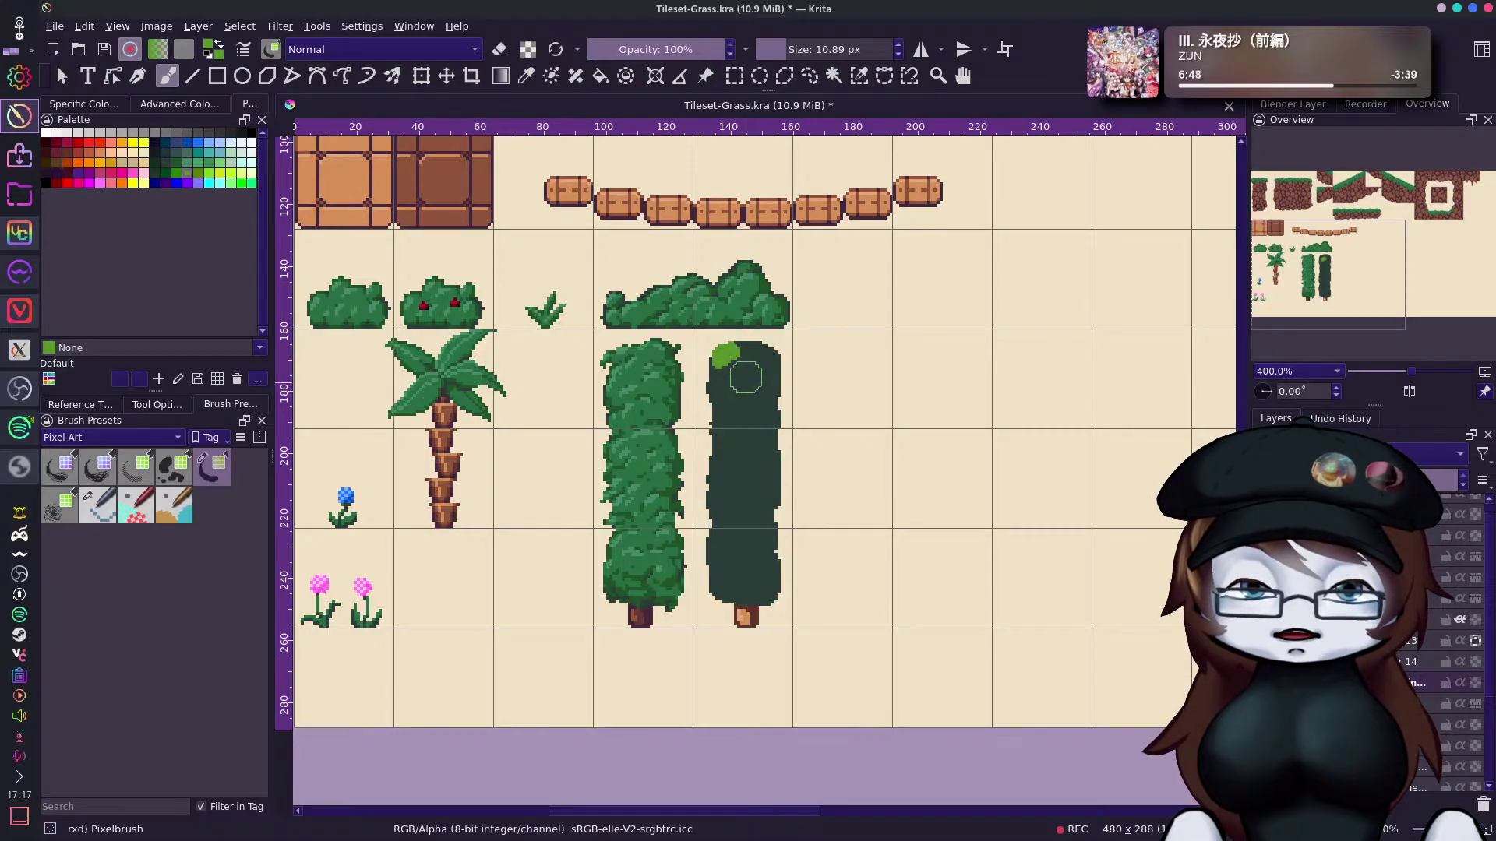
pyautogui.moveTo(755, 362)
pyautogui.mouseDown()
pyautogui.moveTo(741, 396)
pyautogui.moveTo(709, 383)
pyautogui.moveTo(769, 404)
pyautogui.moveTo(771, 373)
pyautogui.moveTo(773, 403)
pyautogui.moveTo(735, 409)
pyautogui.moveTo(781, 419)
pyautogui.moveTo(782, 388)
pyautogui.moveTo(725, 416)
pyautogui.mouseUp()
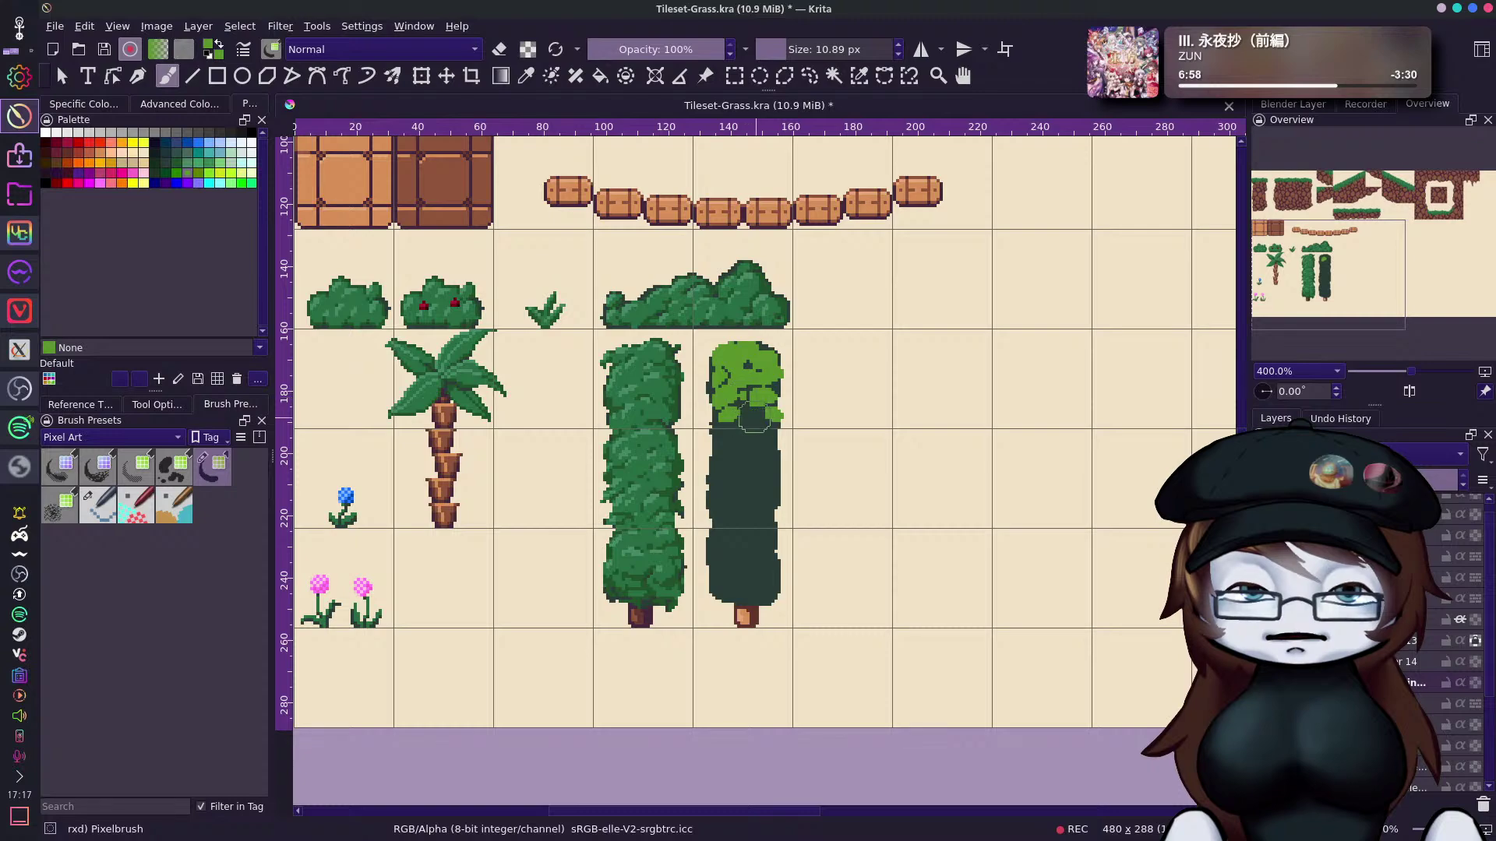
pyautogui.click(708, 390)
pyautogui.moveTo(753, 467)
pyautogui.mouseDown()
pyautogui.moveTo(742, 433)
pyautogui.moveTo(726, 434)
pyautogui.moveTo(763, 467)
pyautogui.moveTo(758, 432)
pyautogui.mouseUp()
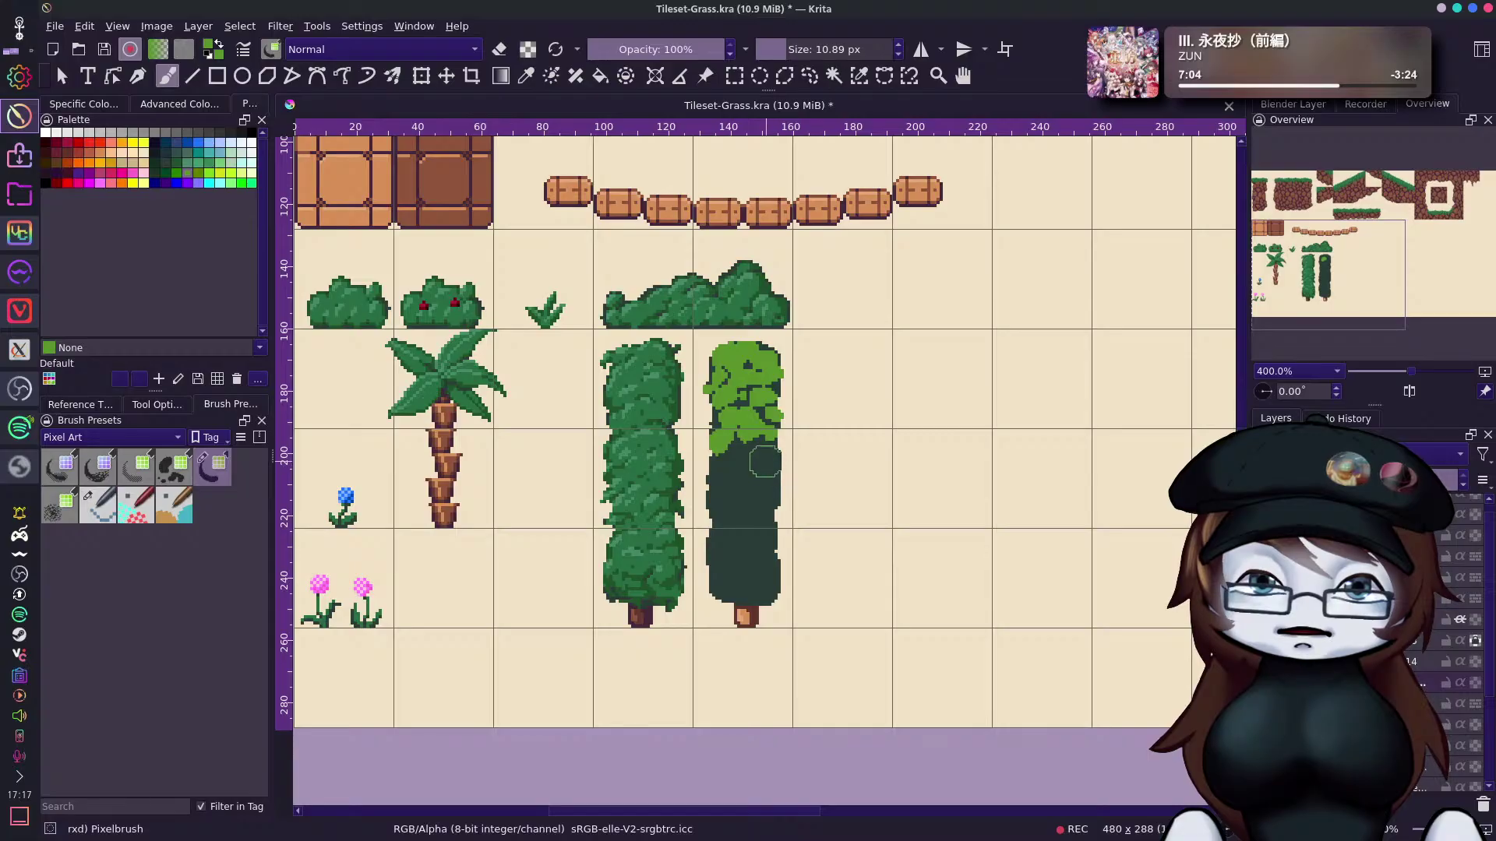
pyautogui.moveTo(738, 454)
pyautogui.mouseDown()
pyautogui.moveTo(741, 488)
pyautogui.moveTo(767, 453)
pyautogui.moveTo(755, 486)
pyautogui.moveTo(774, 482)
pyautogui.moveTo(749, 451)
pyautogui.moveTo(781, 481)
pyautogui.moveTo(753, 452)
pyautogui.moveTo(769, 492)
pyautogui.moveTo(775, 446)
pyautogui.moveTo(777, 505)
pyautogui.moveTo(757, 484)
pyautogui.moveTo(773, 518)
pyautogui.moveTo(746, 470)
pyautogui.moveTo(749, 504)
pyautogui.moveTo(723, 472)
pyautogui.moveTo(718, 507)
pyautogui.moveTo(737, 493)
pyautogui.moveTo(724, 516)
pyautogui.moveTo(746, 515)
pyautogui.moveTo(750, 495)
pyautogui.moveTo(741, 511)
pyautogui.moveTo(769, 527)
pyautogui.moveTo(769, 501)
pyautogui.moveTo(779, 526)
pyautogui.moveTo(785, 470)
pyautogui.moveTo(790, 491)
pyautogui.moveTo(715, 531)
pyautogui.moveTo(708, 518)
pyautogui.moveTo(727, 513)
pyautogui.moveTo(722, 534)
pyautogui.moveTo(706, 499)
pyautogui.moveTo(708, 515)
pyautogui.moveTo(738, 518)
pyautogui.moveTo(735, 531)
pyautogui.moveTo(733, 515)
pyautogui.moveTo(734, 531)
pyautogui.moveTo(708, 526)
pyautogui.moveTo(737, 541)
pyautogui.moveTo(749, 515)
pyautogui.moveTo(768, 548)
pyautogui.moveTo(790, 542)
pyautogui.moveTo(718, 561)
pyautogui.mouseUp()
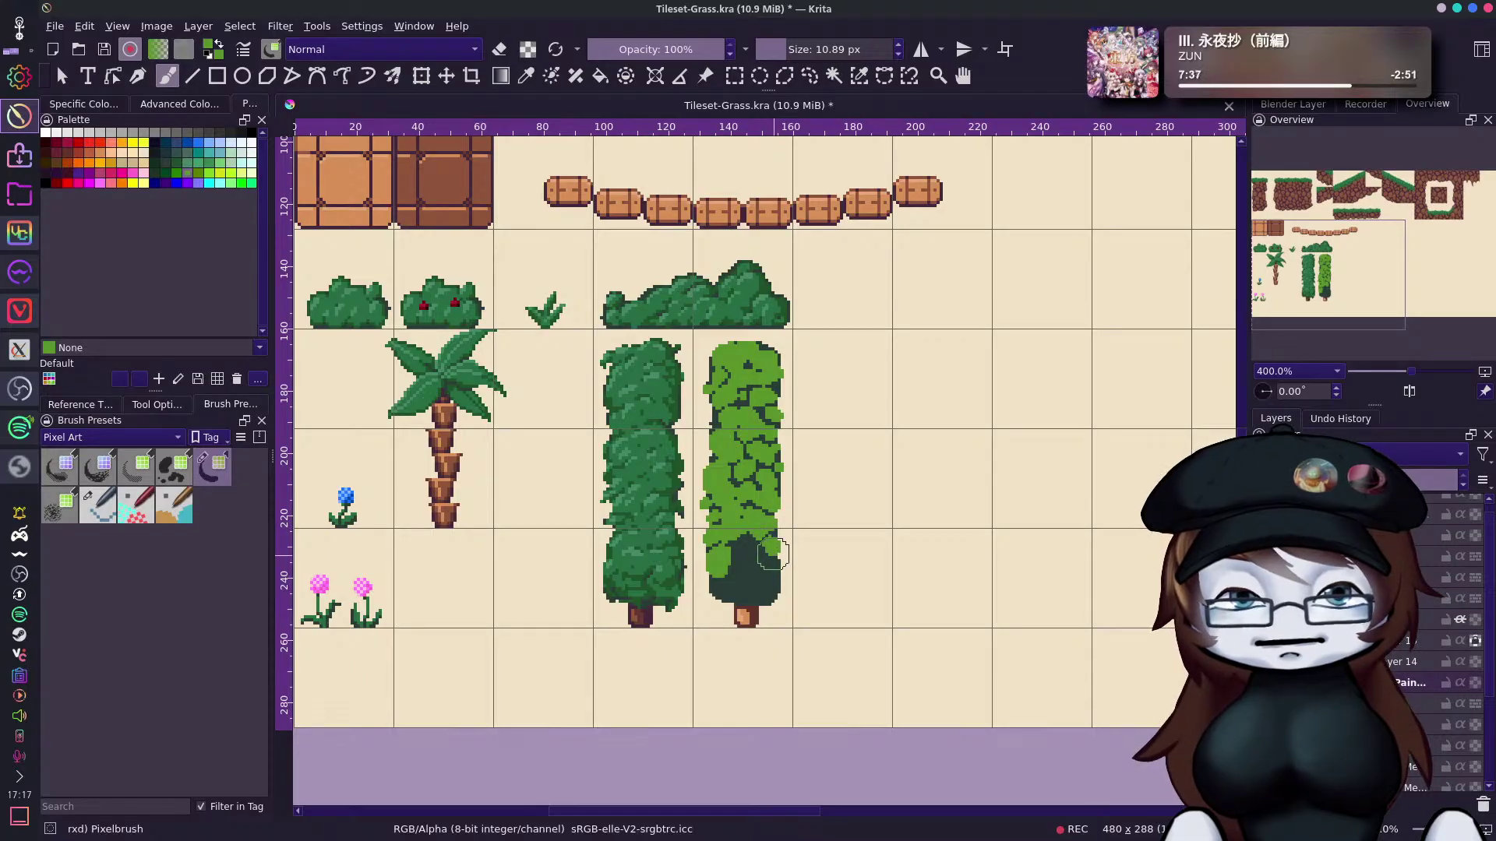
pyautogui.moveTo(741, 568)
pyautogui.mouseDown()
pyautogui.moveTo(771, 569)
pyautogui.moveTo(761, 613)
pyautogui.moveTo(735, 578)
pyautogui.moveTo(733, 623)
pyautogui.moveTo(715, 587)
pyautogui.moveTo(737, 608)
pyautogui.moveTo(747, 587)
pyautogui.moveTo(757, 603)
pyautogui.moveTo(766, 590)
pyautogui.moveTo(734, 600)
pyautogui.moveTo(771, 594)
pyautogui.mouseUp()
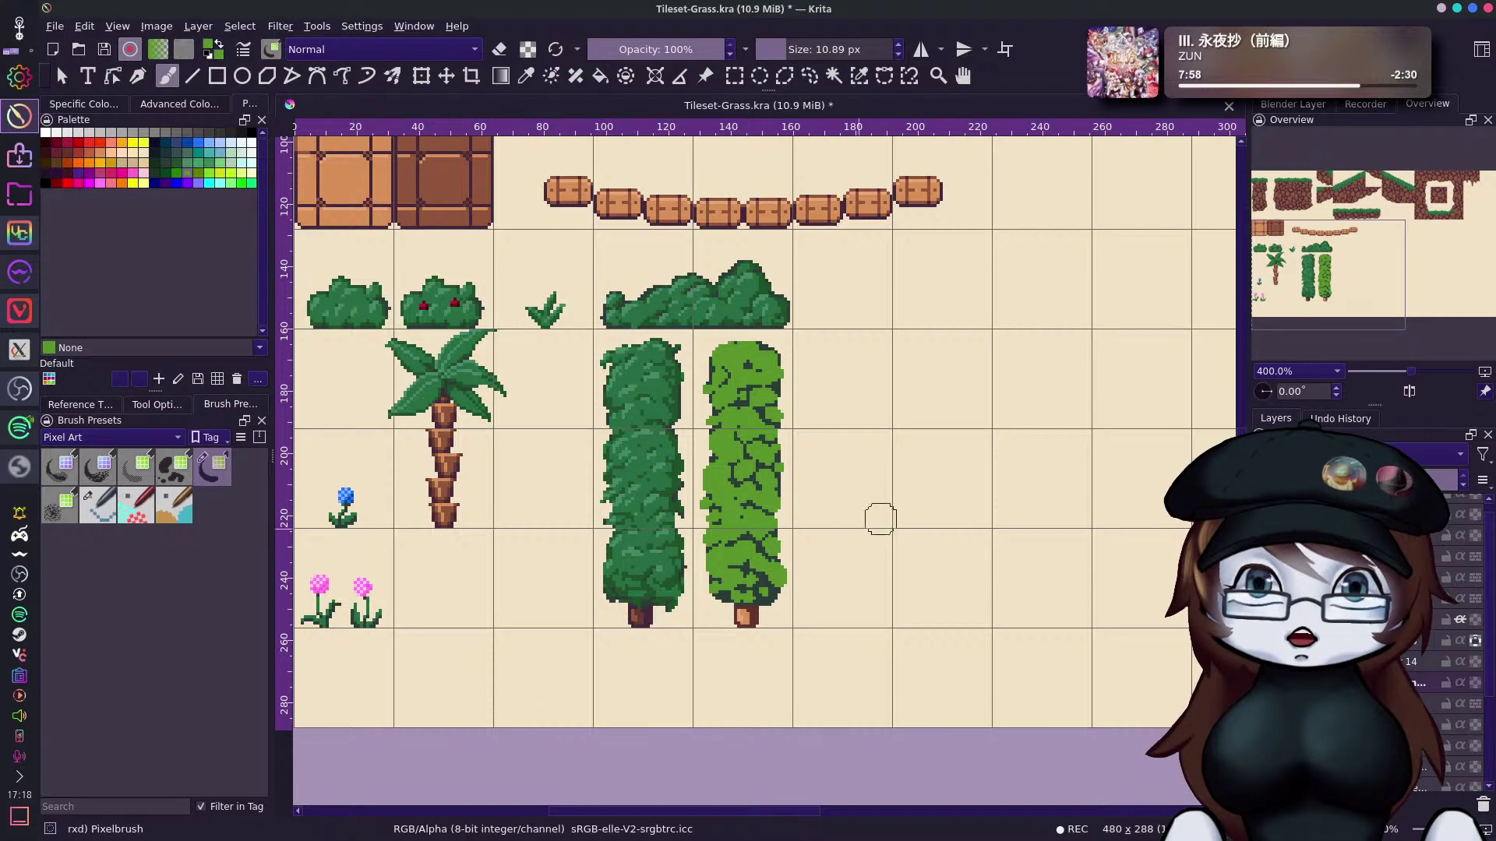
# Check the right-hand tree's side edges against a temporary vertical guide and remove the guide.
pyautogui.moveTo(287, 477); pyautogui.dragTo(778, 554)
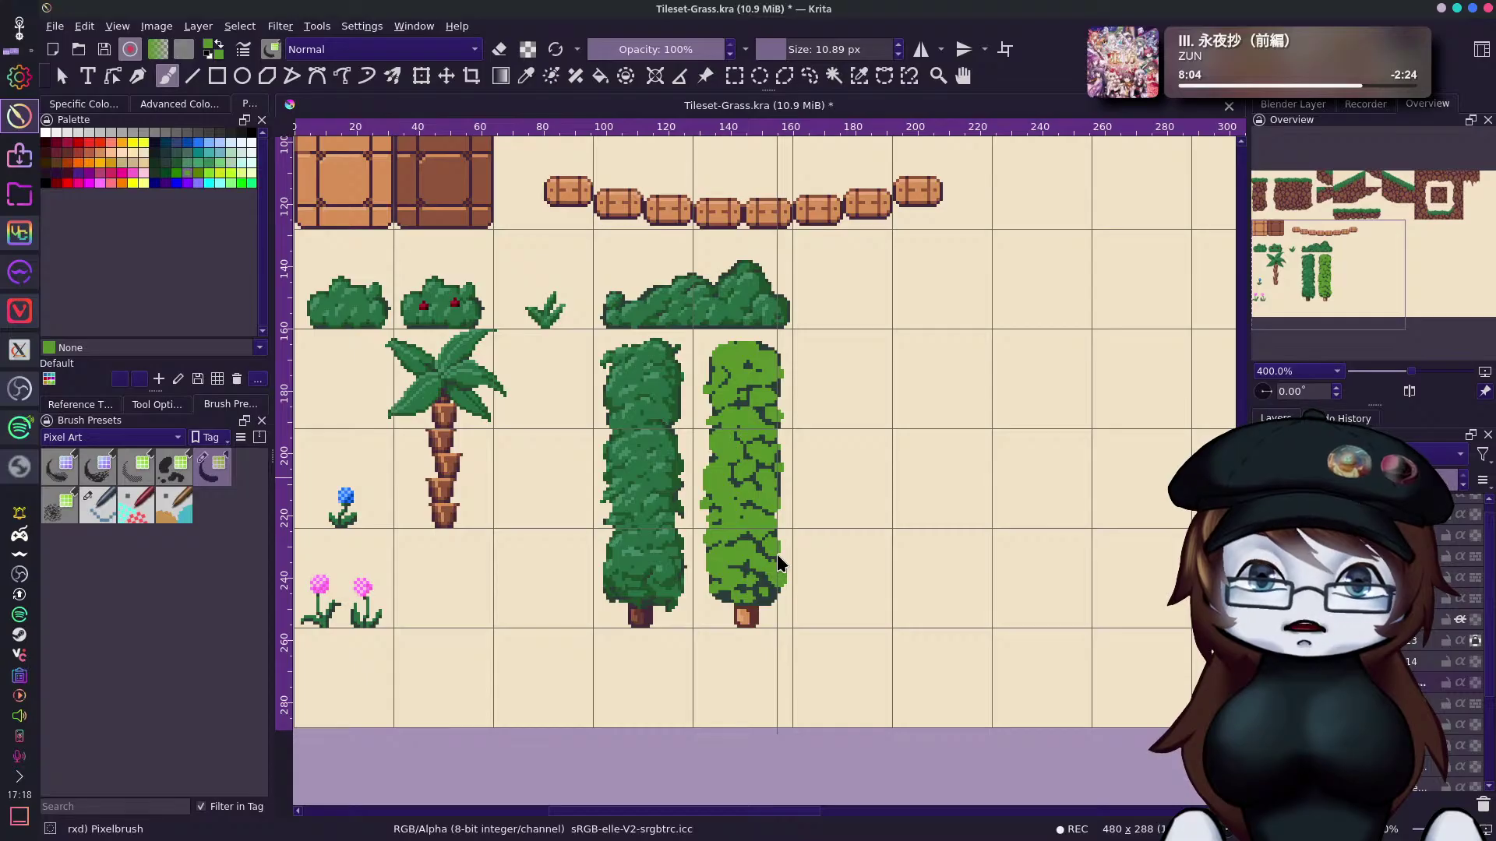
pyautogui.moveTo(777, 554); pyautogui.dragTo(711, 576)
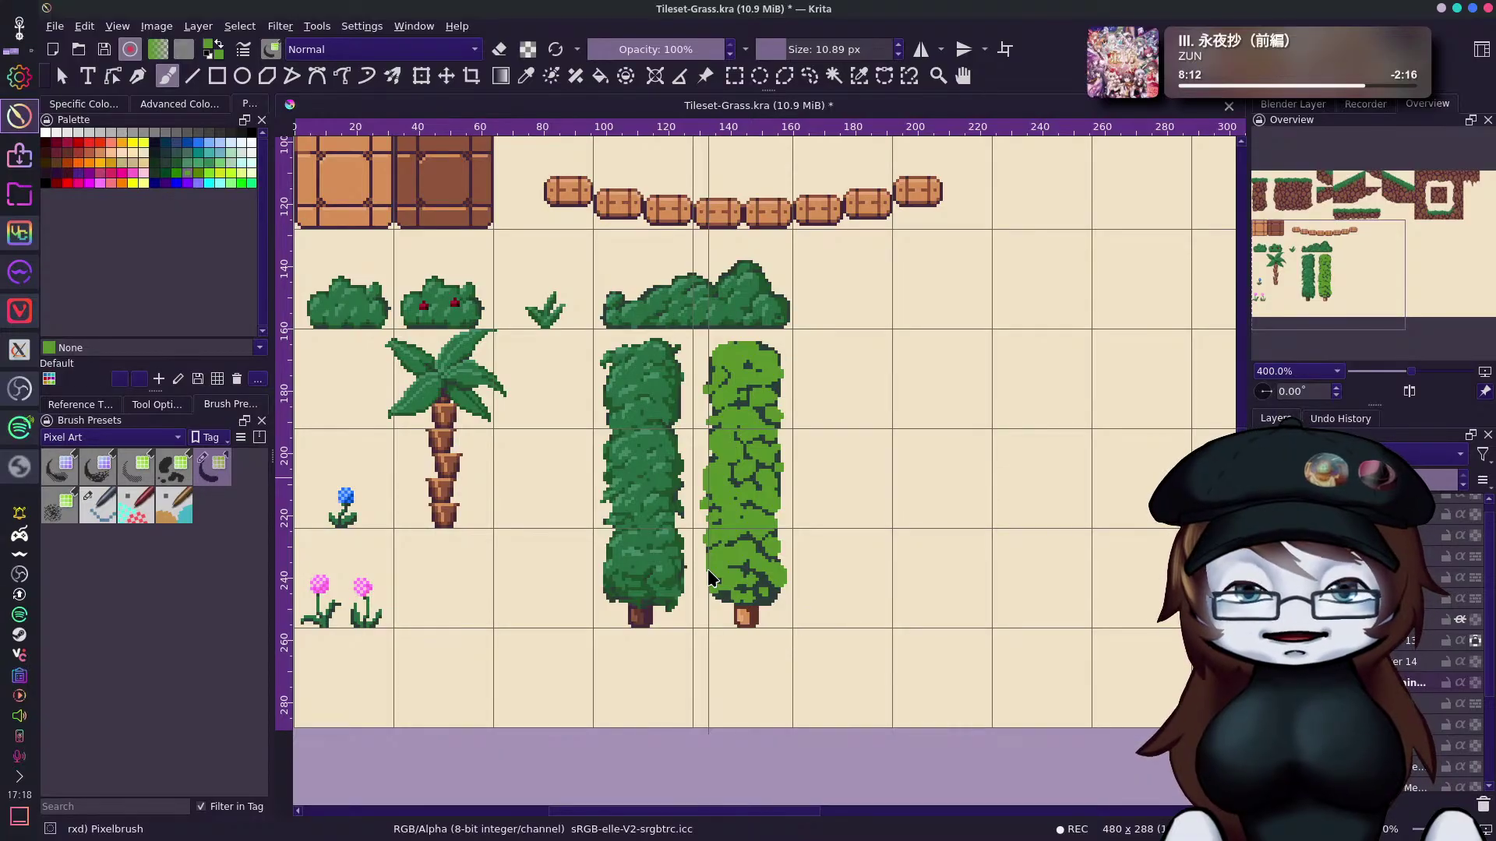
pyautogui.click(707, 569)
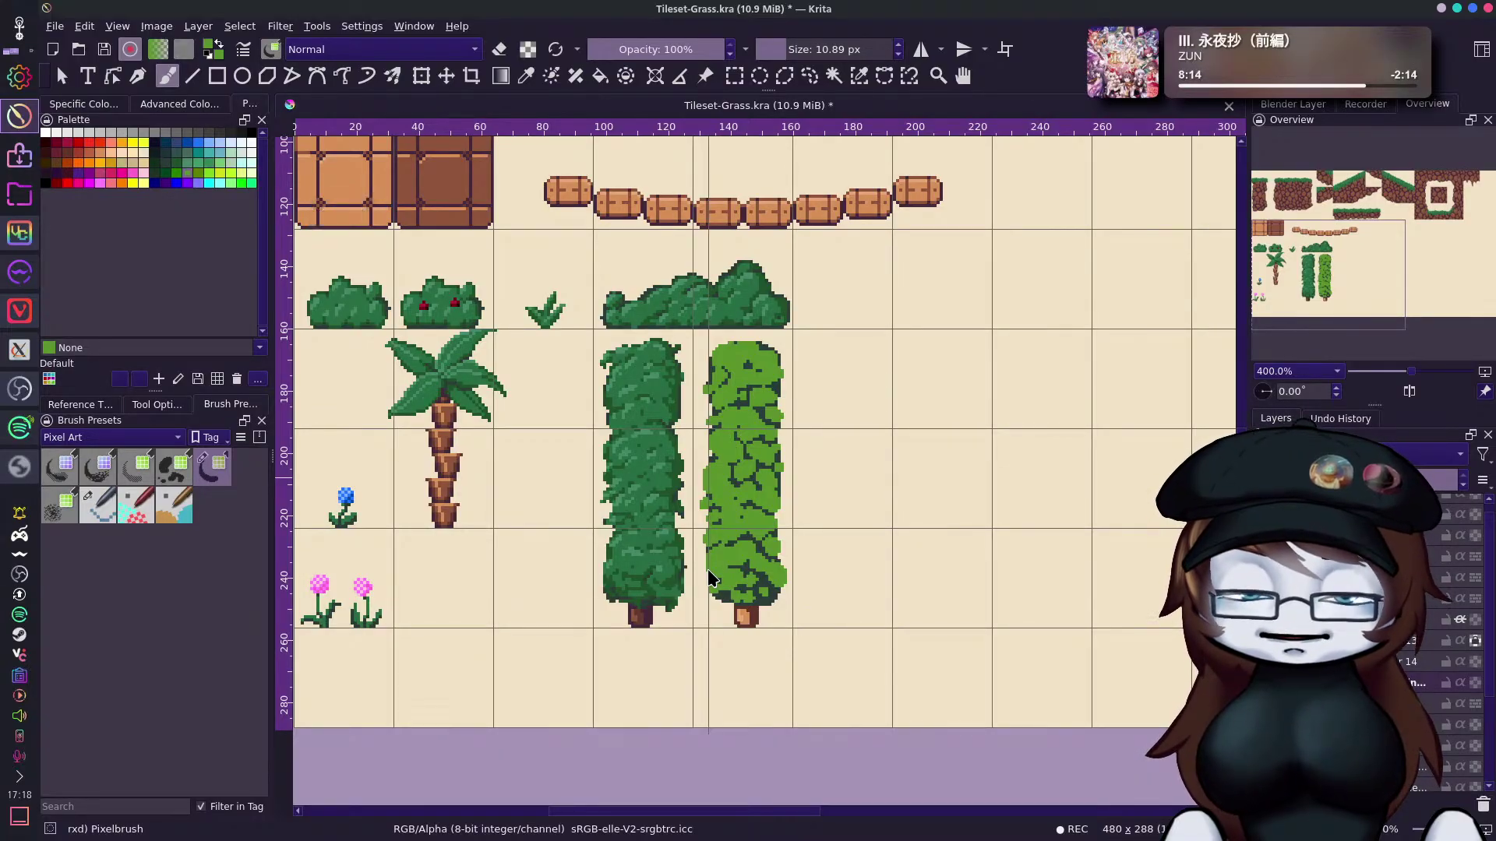
pyautogui.click(707, 569)
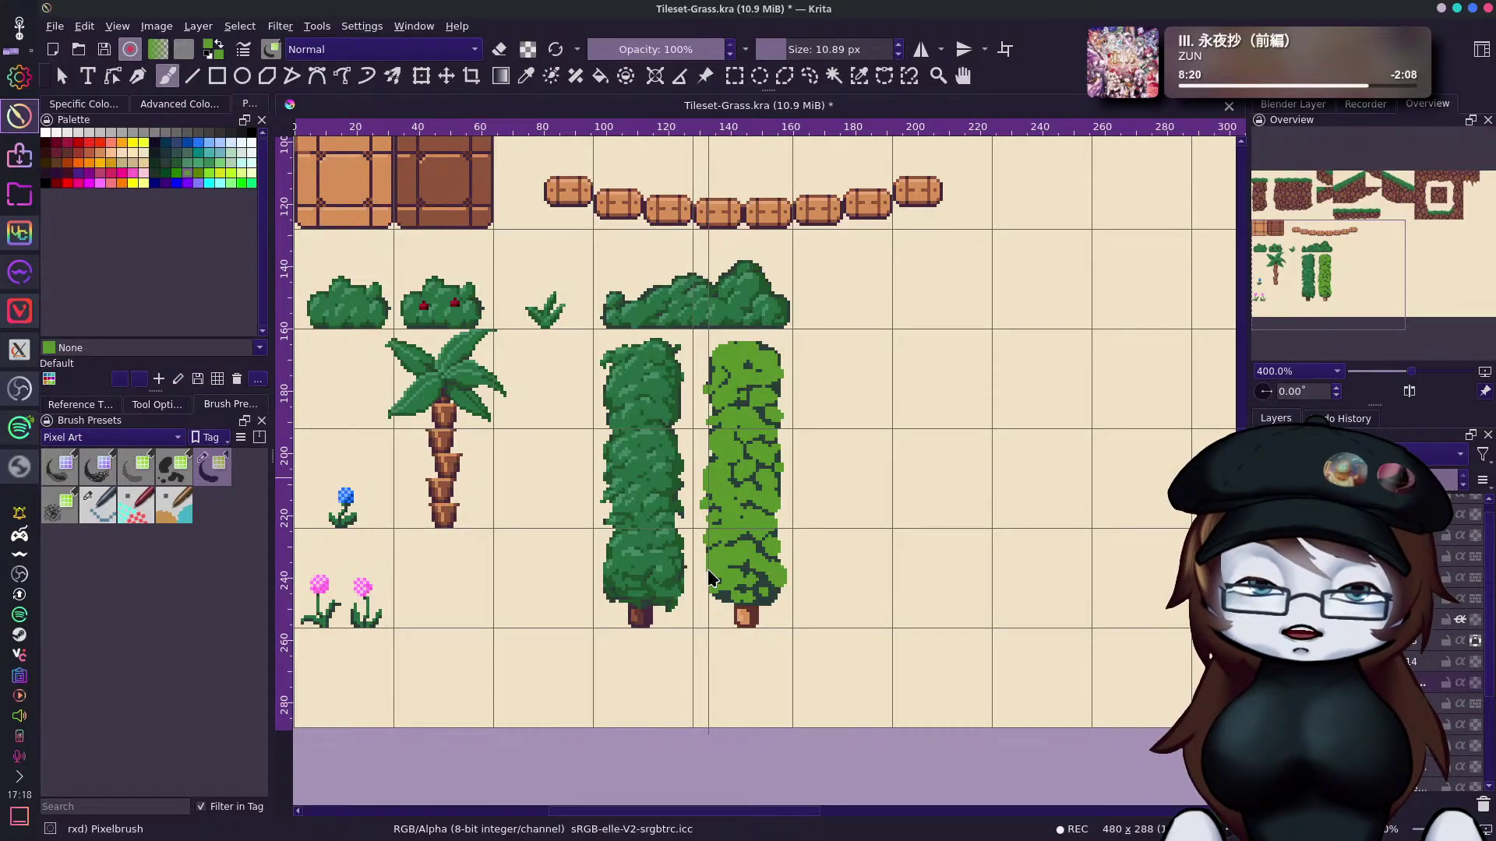
pyautogui.moveTo(707, 568); pyautogui.dragTo(167, 611)
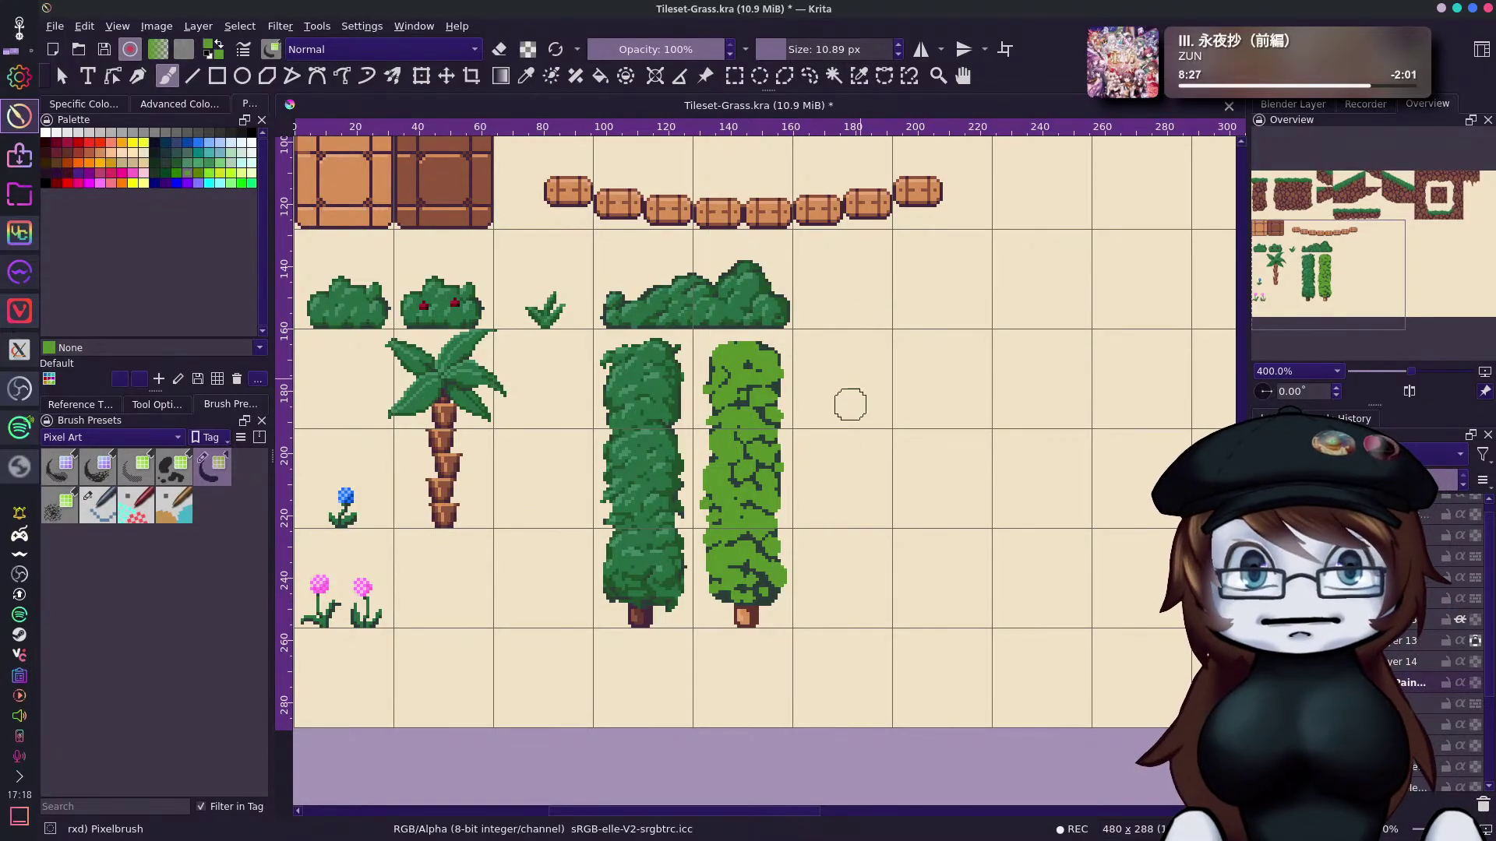
# Try painting bright green highlights on the leaf clusters in the upper part of the right-hand columnar tree.
pyautogui.keyDown('ctrl'); pyautogui.click(765, 345); pyautogui.keyUp('ctrl')
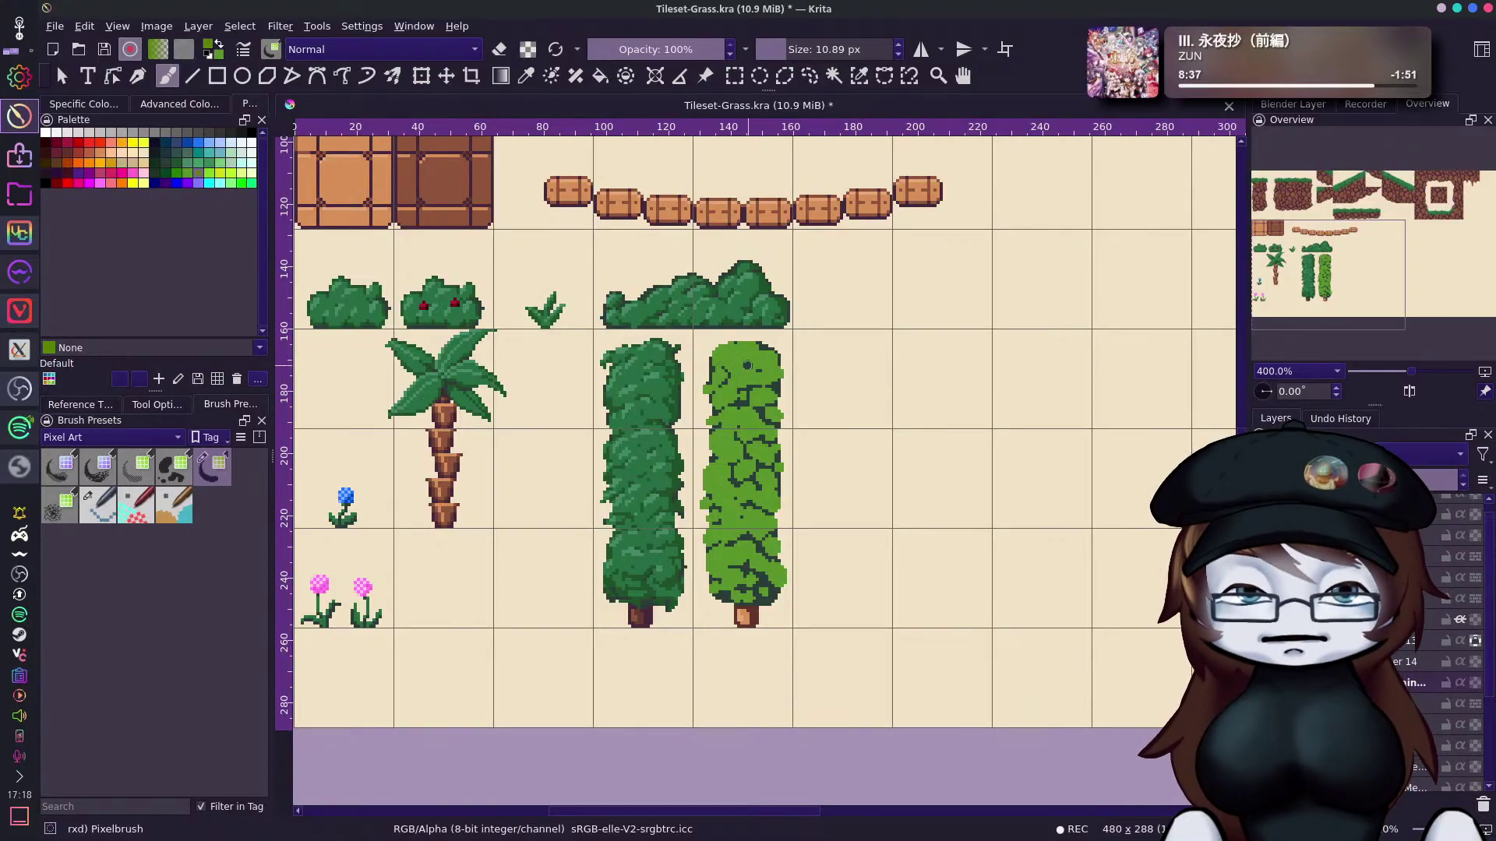
pyautogui.click(210, 172)
pyautogui.moveTo(725, 355); pyautogui.dragTo(736, 389)
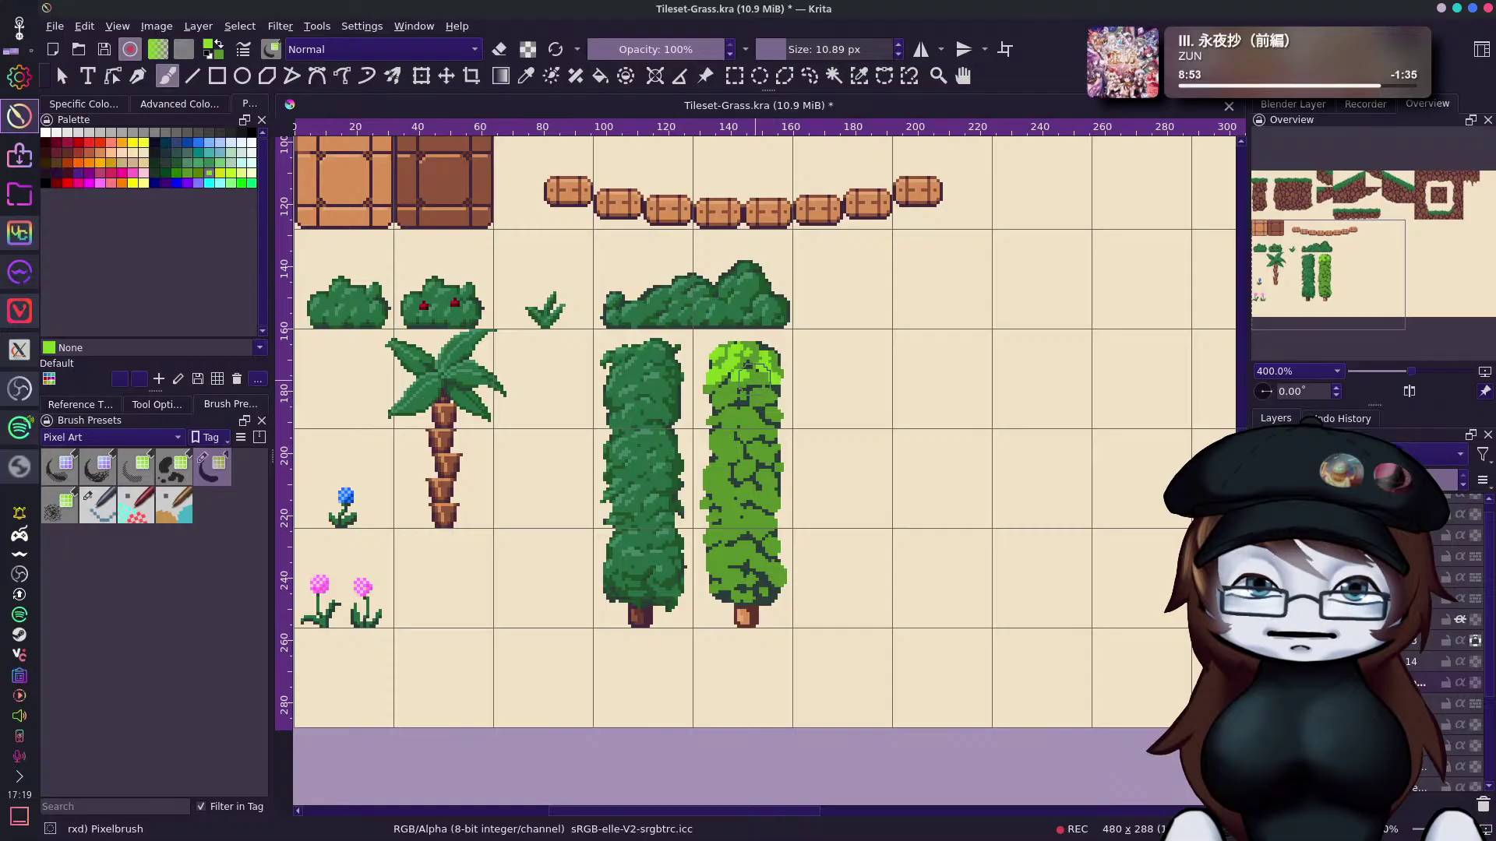
pyautogui.moveTo(709, 399); pyautogui.dragTo(729, 386)
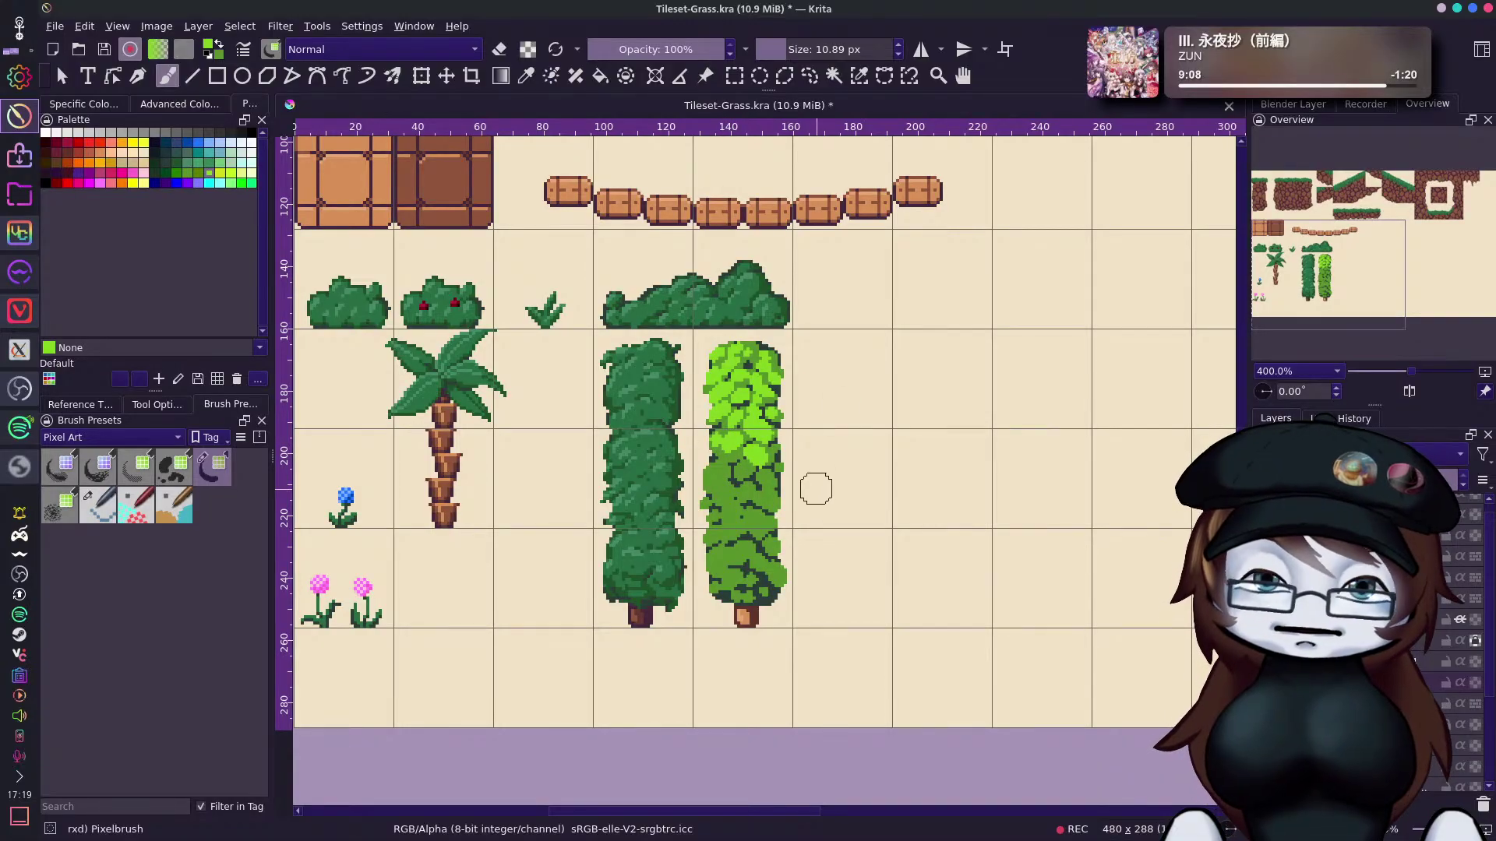
pyautogui.hotkey('ctrl', 'z')
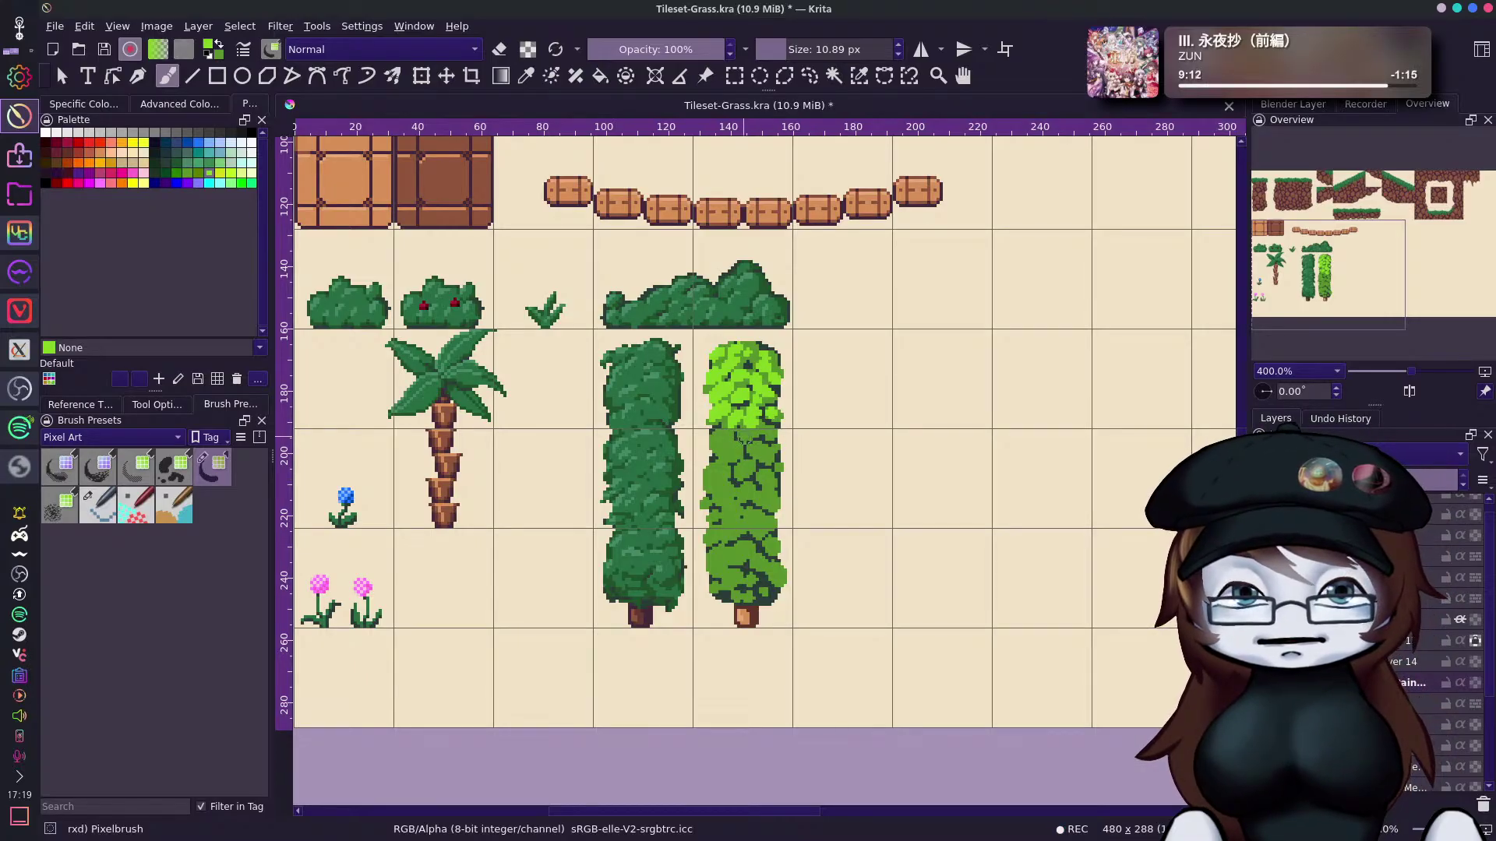
# Try extending the bright green leaf highlights down through the middle of the right-hand columnar tree.
pyautogui.moveTo(746, 443); pyautogui.dragTo(769, 440)
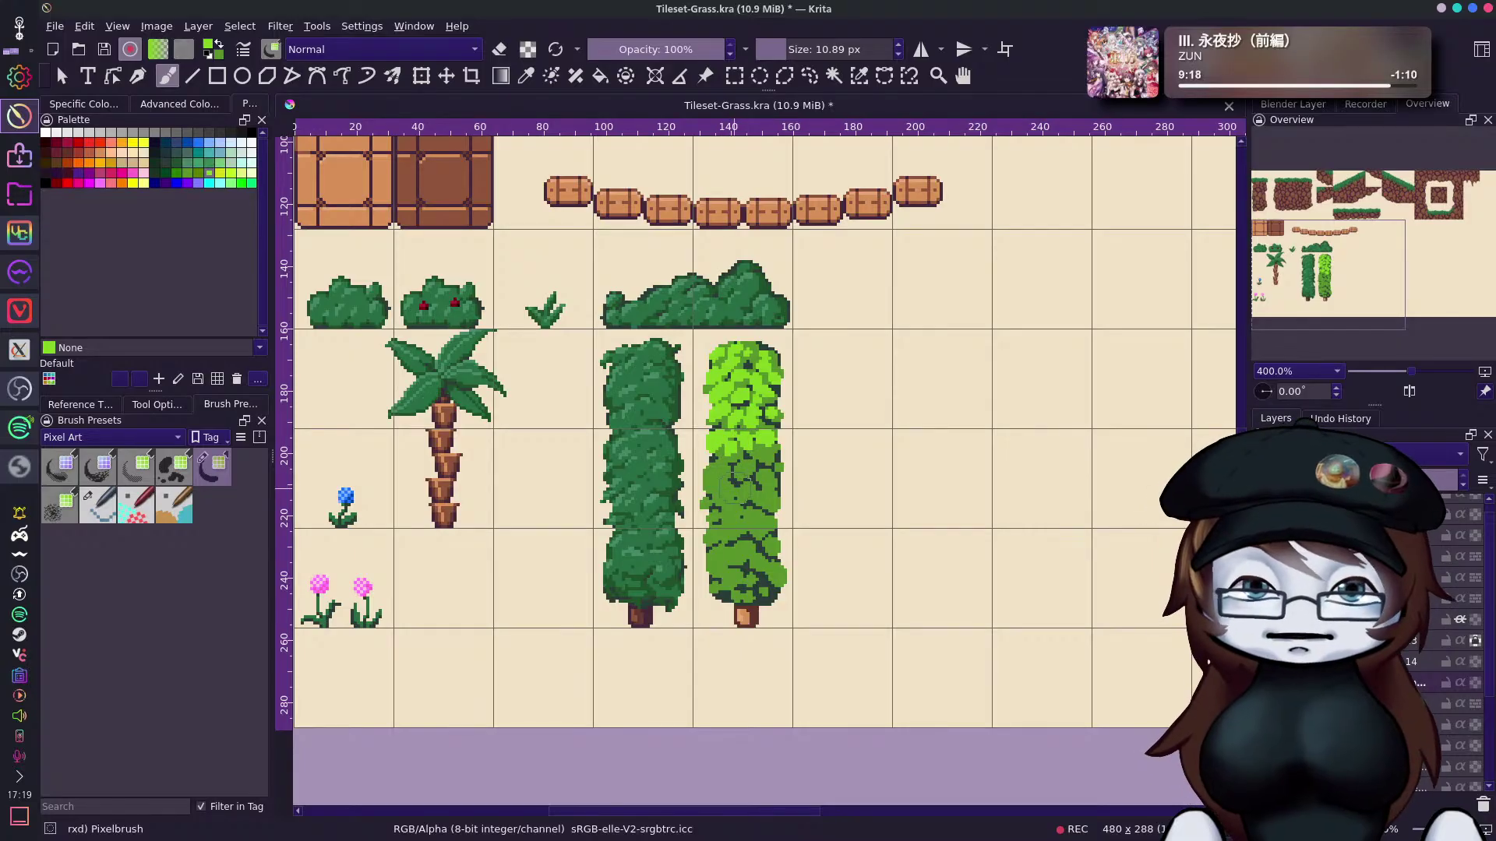
pyautogui.moveTo(708, 462); pyautogui.dragTo(731, 483)
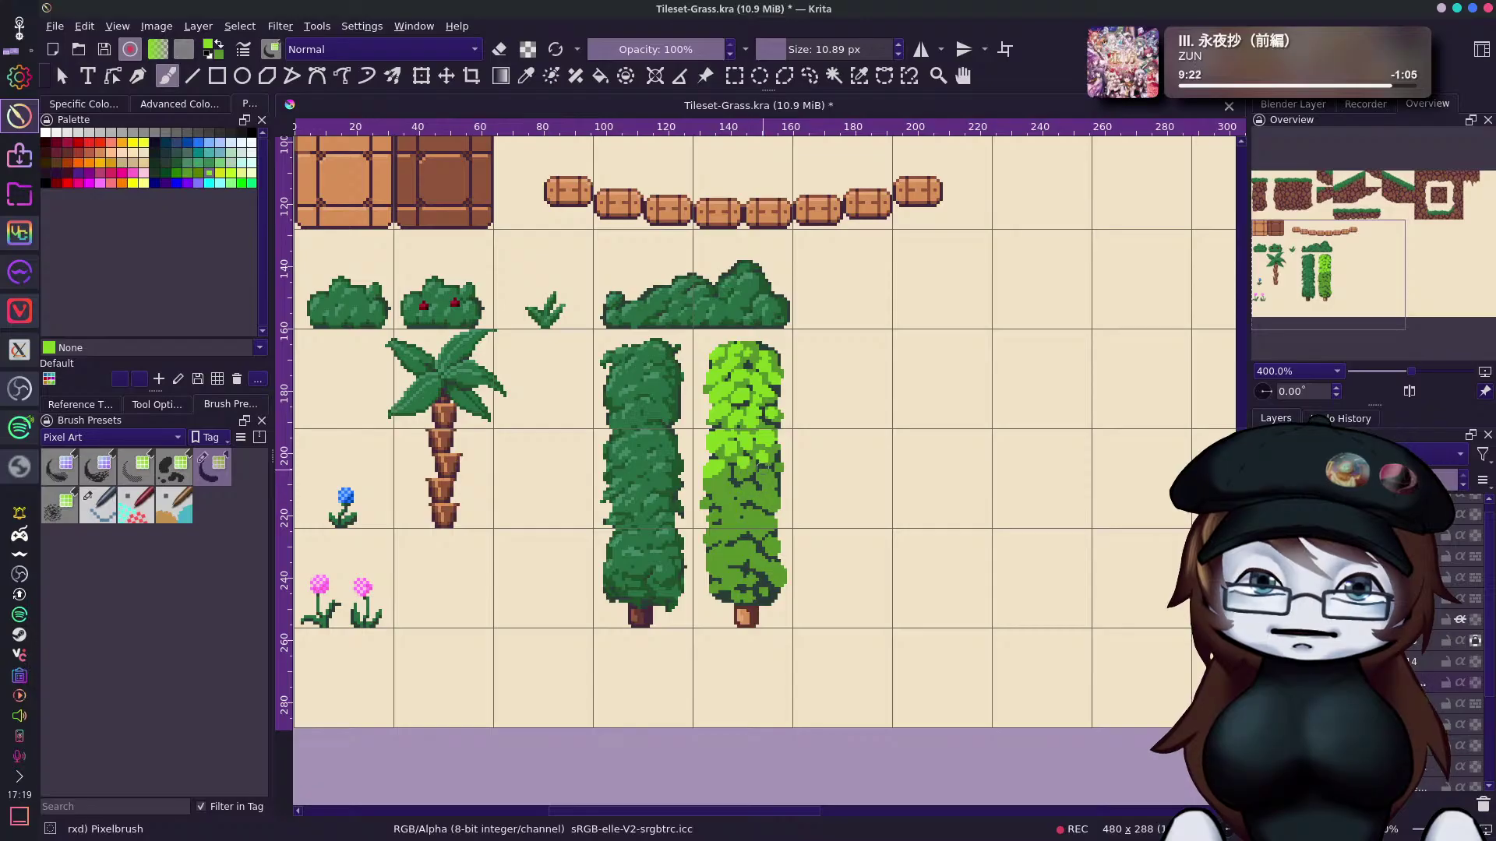
pyautogui.moveTo(717, 466)
pyautogui.mouseDown()
pyautogui.moveTo(719, 507)
pyautogui.moveTo(748, 475)
pyautogui.moveTo(779, 498)
pyautogui.mouseUp()
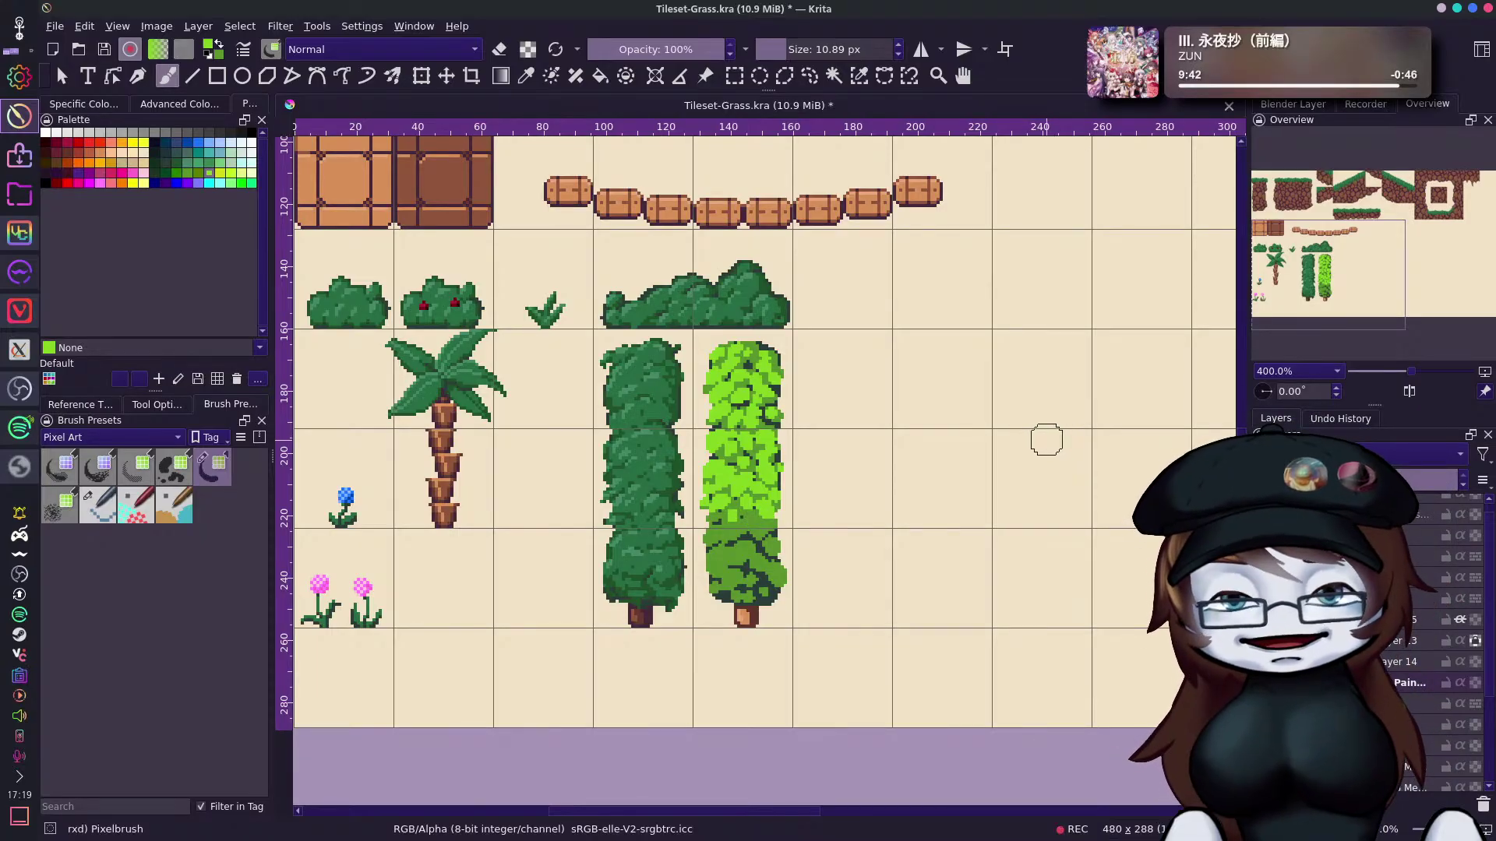
# Undo all bright and medium green leaf strokes on the right-hand columnar tree back to its dark green base.
pyautogui.hotkey('ctrl', 'z')
pyautogui.hotkey('ctrl', 'z')
pyautogui.hotkey('ctrl', 'z')
pyautogui.hotkey('ctrl', 'z')
pyautogui.hotkey('ctrl', 'z')
pyautogui.hotkey('ctrl', 'z')
pyautogui.hotkey('ctrl', 'z')
pyautogui.hotkey('ctrl', 'z')
pyautogui.hotkey('ctrl', 'z')
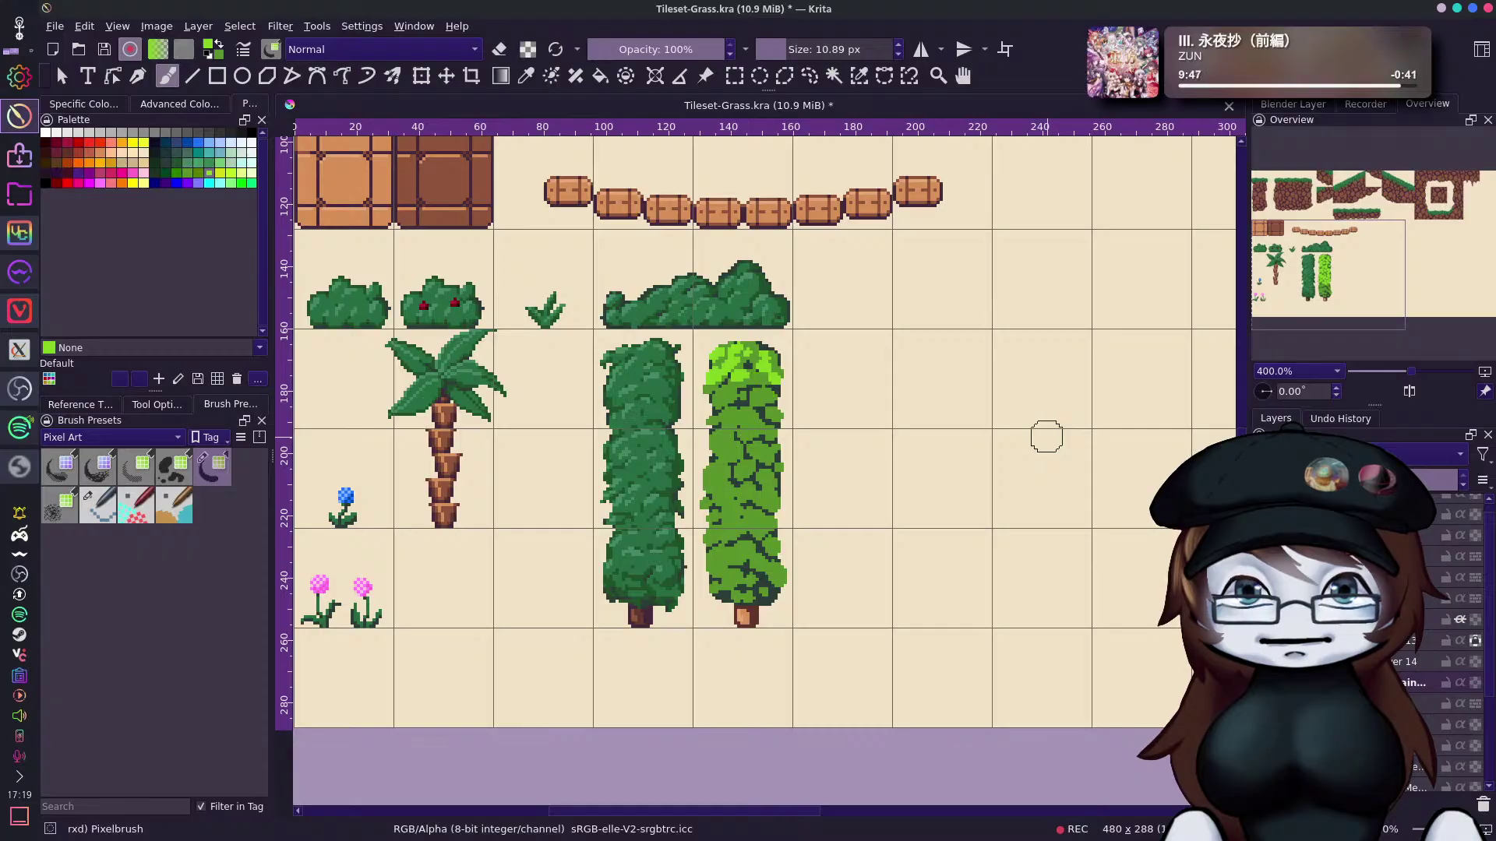
pyautogui.hotkey('ctrl', 'z')
pyautogui.hotkey('ctrl', 'z')
pyautogui.hotkey('ctrl', 'z')
pyautogui.hotkey('ctrl', 'z')
pyautogui.hotkey('ctrl', 'z')
pyautogui.hotkey('ctrl', 'z')
pyautogui.hotkey('ctrl', 'z')
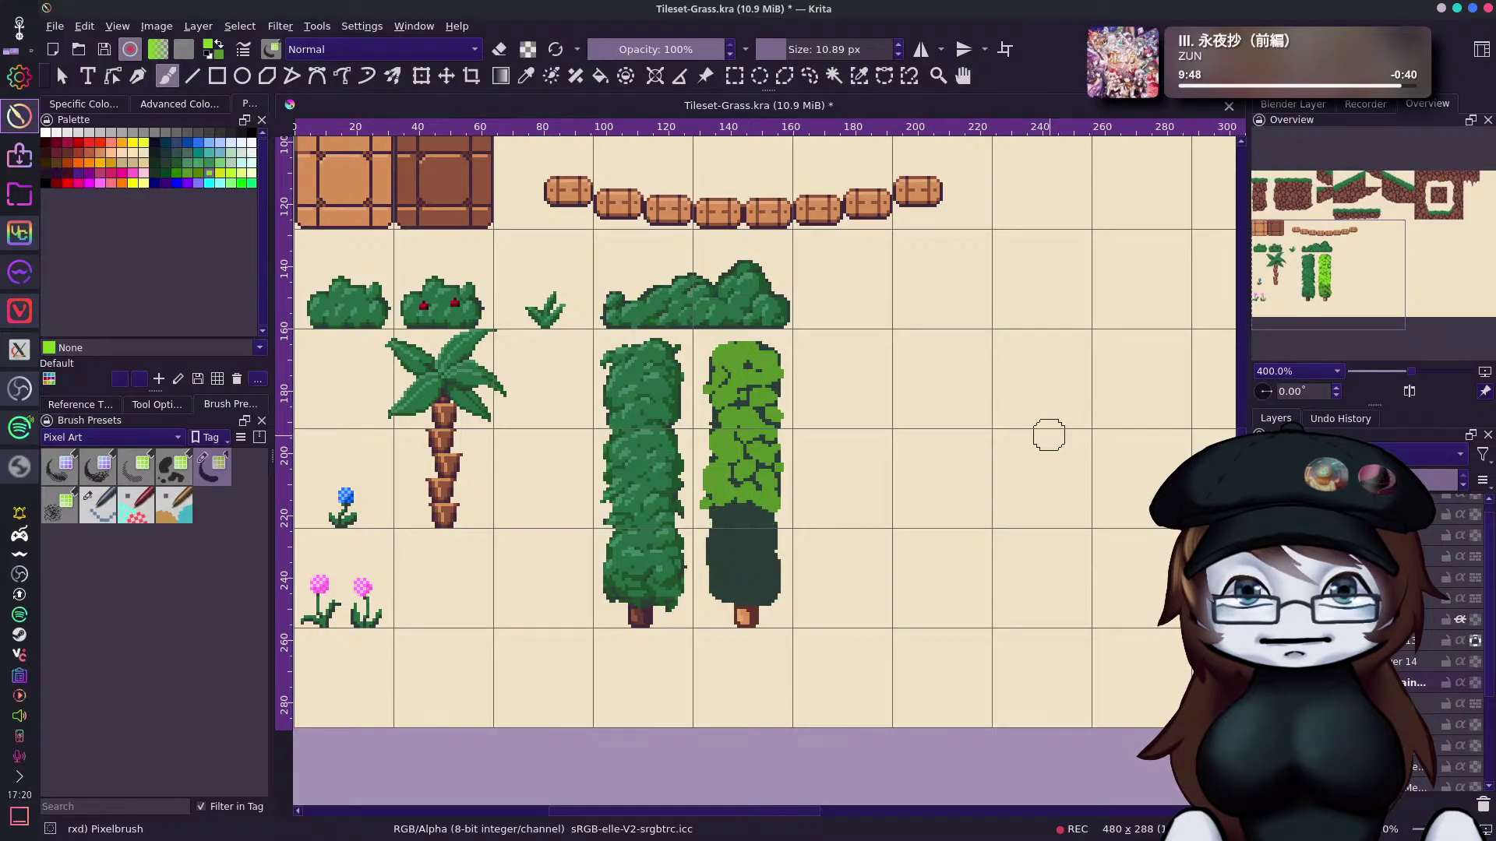
pyautogui.hotkey('ctrl', 'z')
pyautogui.hotkey('ctrl', 'z')
pyautogui.hotkey('ctrl', 'z')
pyautogui.hotkey('ctrl', 'z')
pyautogui.hotkey('ctrl', 'z')
pyautogui.hotkey('ctrl', 'z')
pyautogui.hotkey('ctrl', 'z')
pyautogui.hotkey('ctrl', 'z')
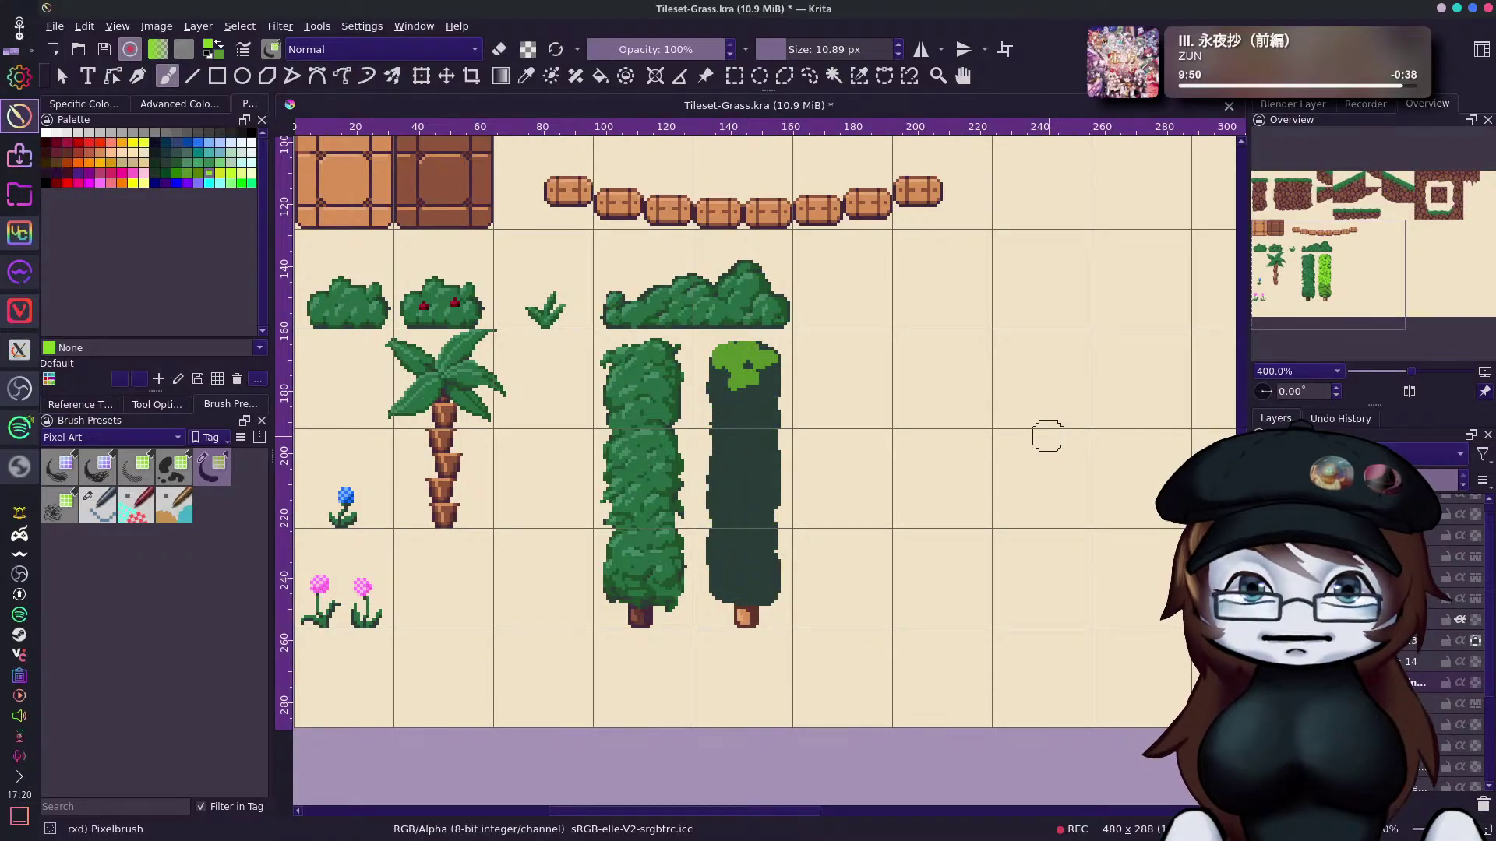
pyautogui.hotkey('ctrl', 'z')
pyautogui.hotkey('ctrl', 'z')
pyautogui.hotkey('ctrl', 'z')
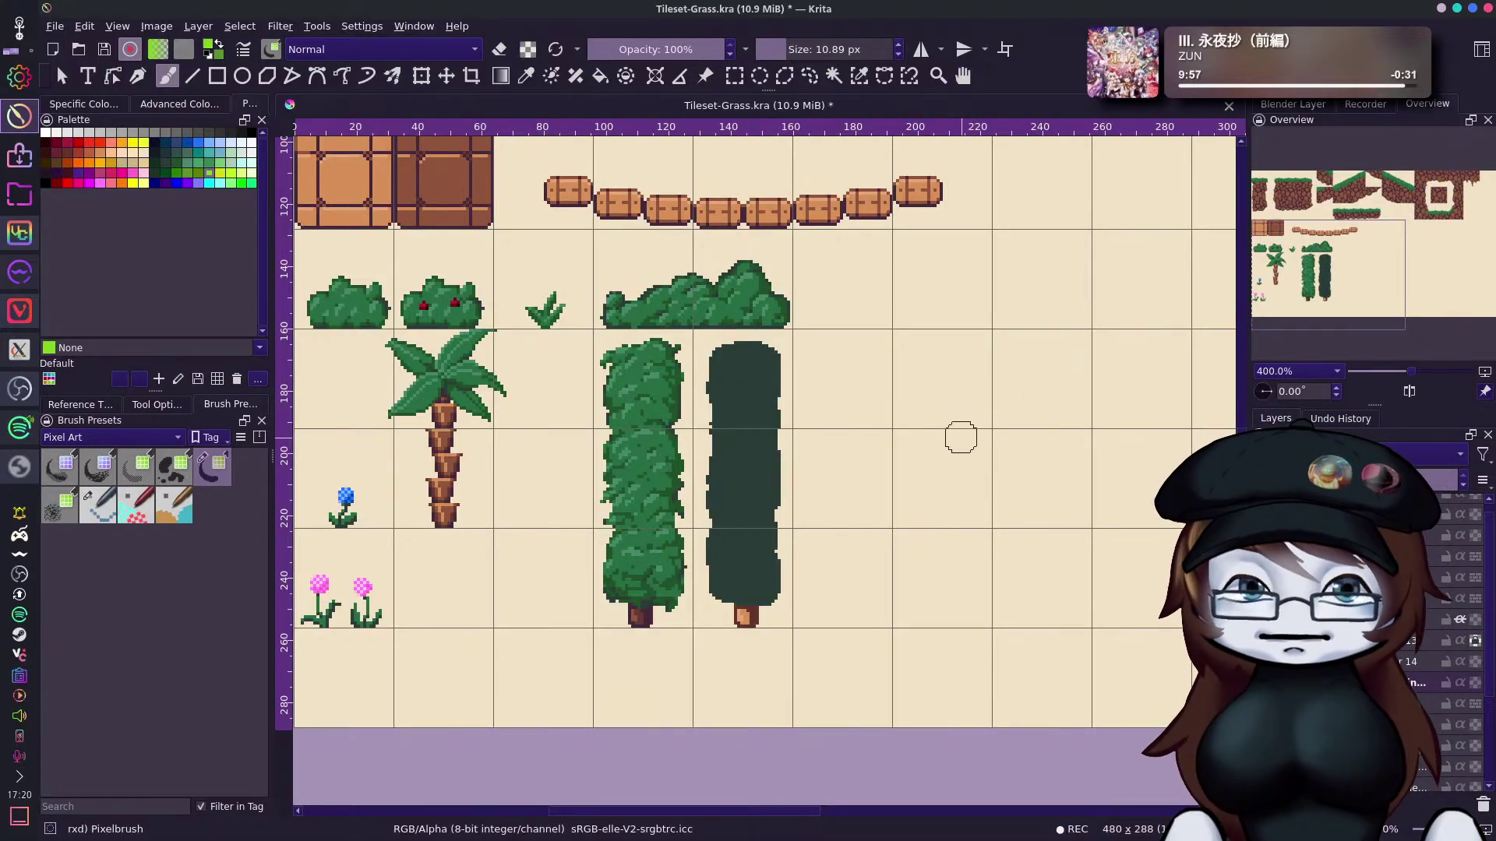
# Fill the right-hand columnar tree's foliage with Forest green.
pyautogui.click(168, 180)
pyautogui.press('f')
pyautogui.click(775, 400)
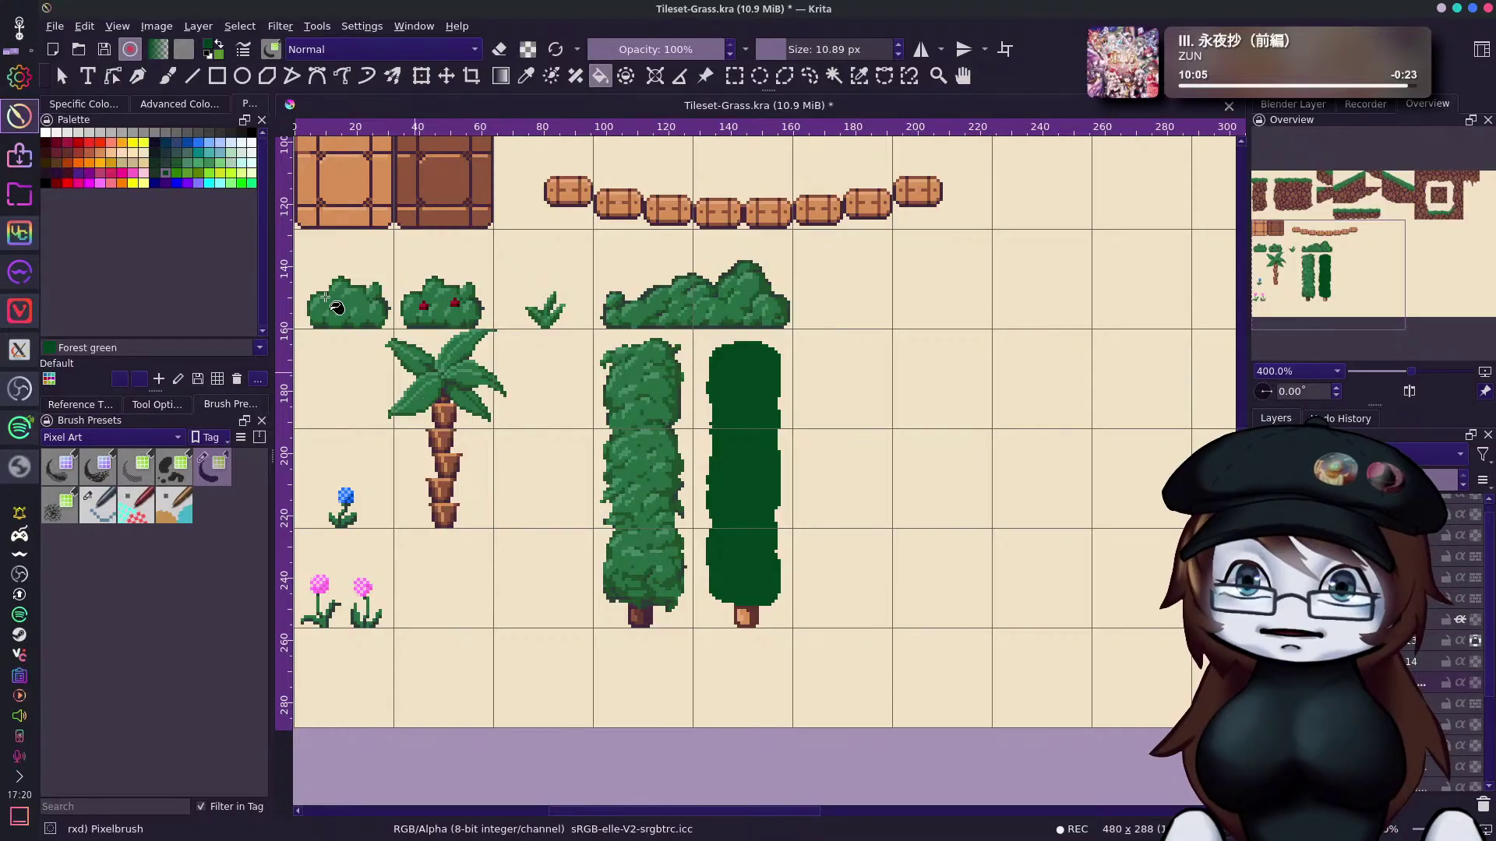
# Test dabs of olive green, Napier green and a medium bluish green near the top of the Forest green foliage, undoing each one.
pyautogui.click(198, 174)
pyautogui.press('b')
pyautogui.click(736, 359)
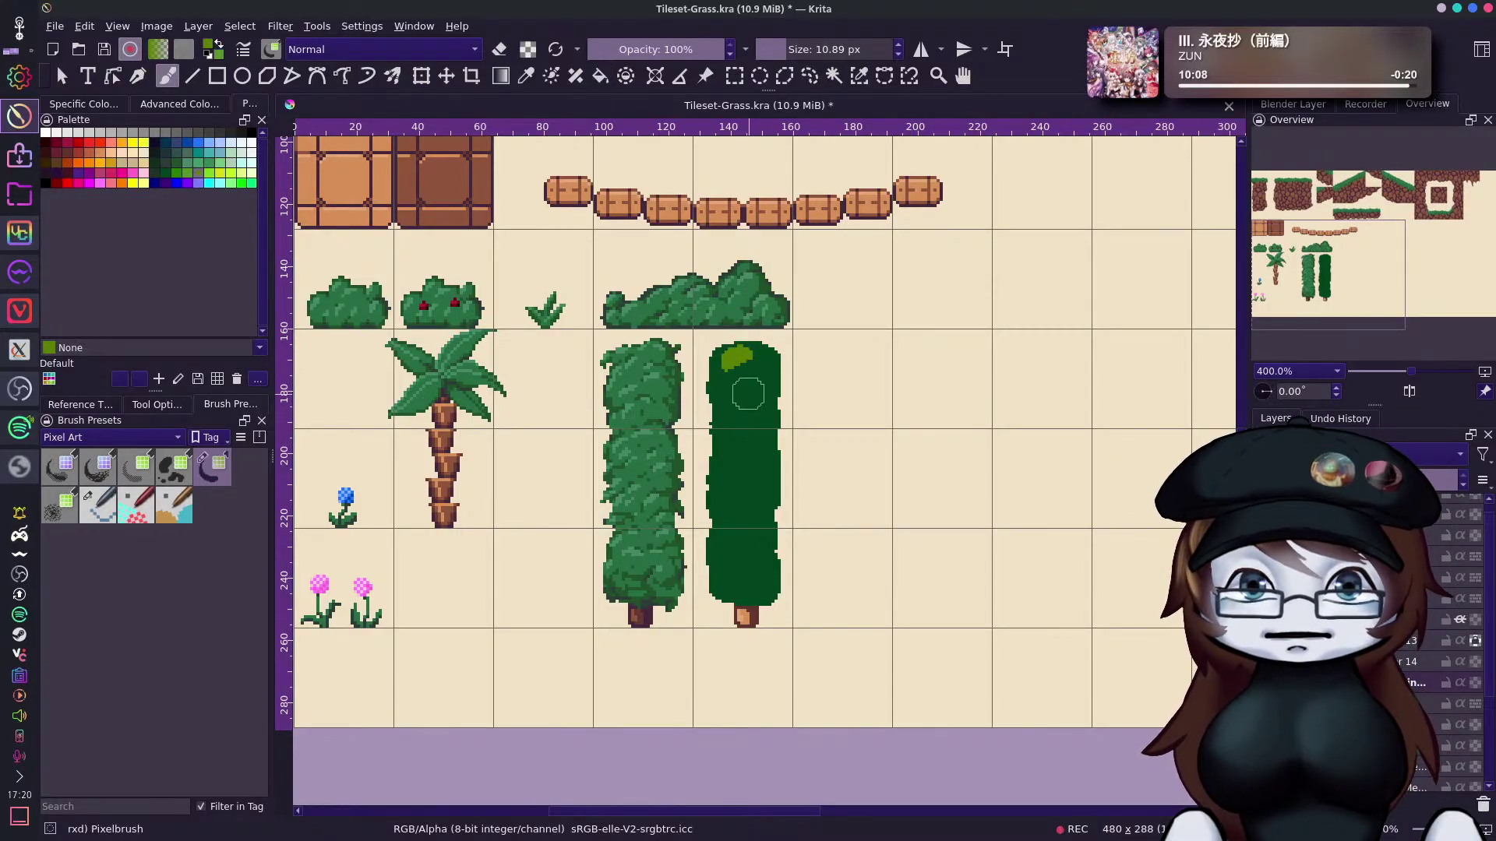
pyautogui.hotkey('ctrl', 'z')
pyautogui.keyDown('ctrl'); pyautogui.click(748, 385); pyautogui.keyUp('ctrl')
pyautogui.click(750, 357)
pyautogui.hotkey('ctrl', 'z')
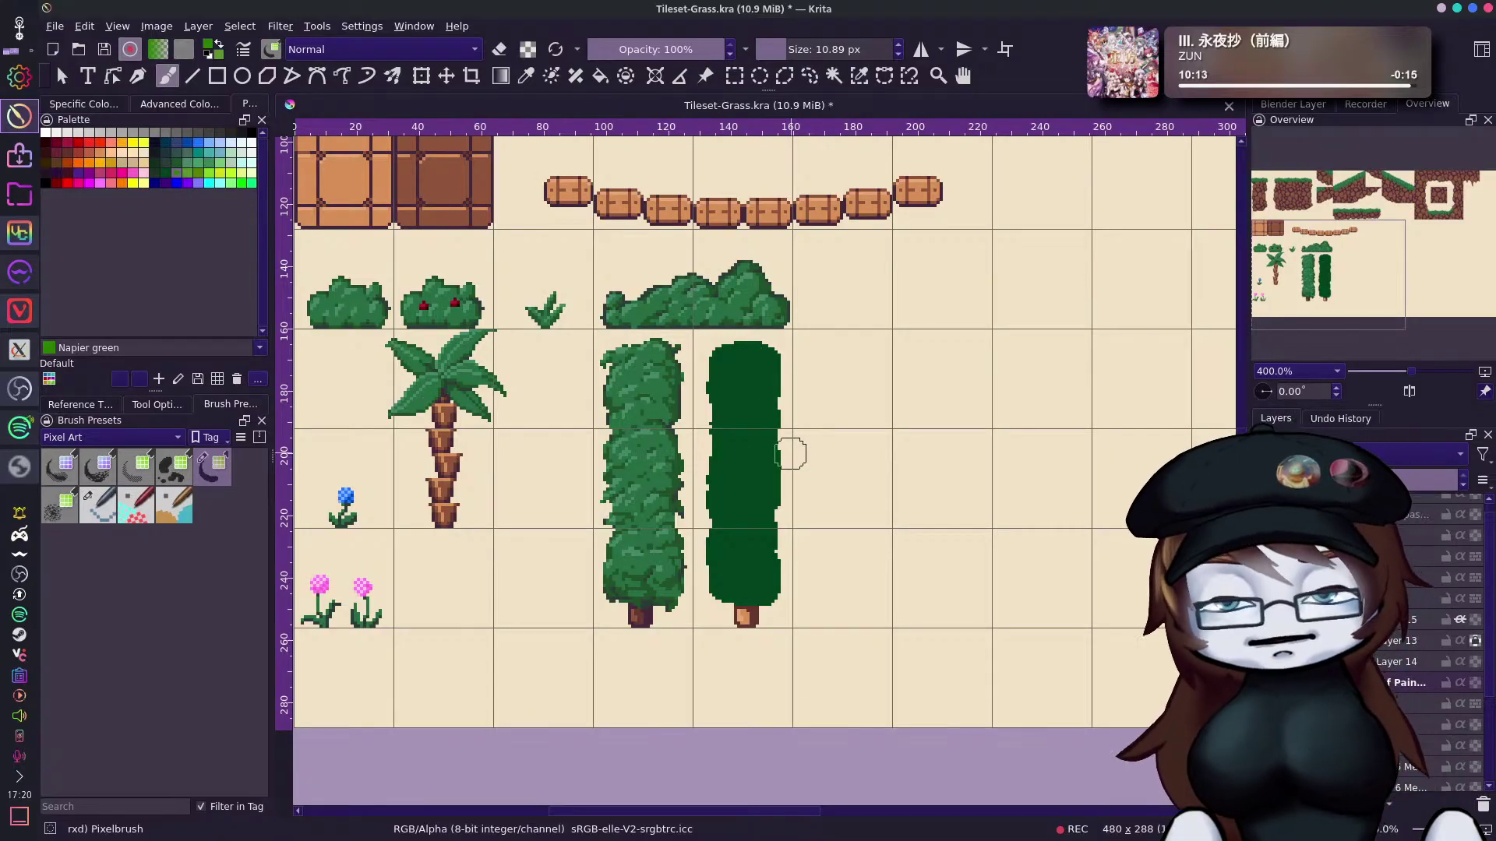
pyautogui.click(208, 159)
pyautogui.moveTo(742, 354); pyautogui.dragTo(728, 366)
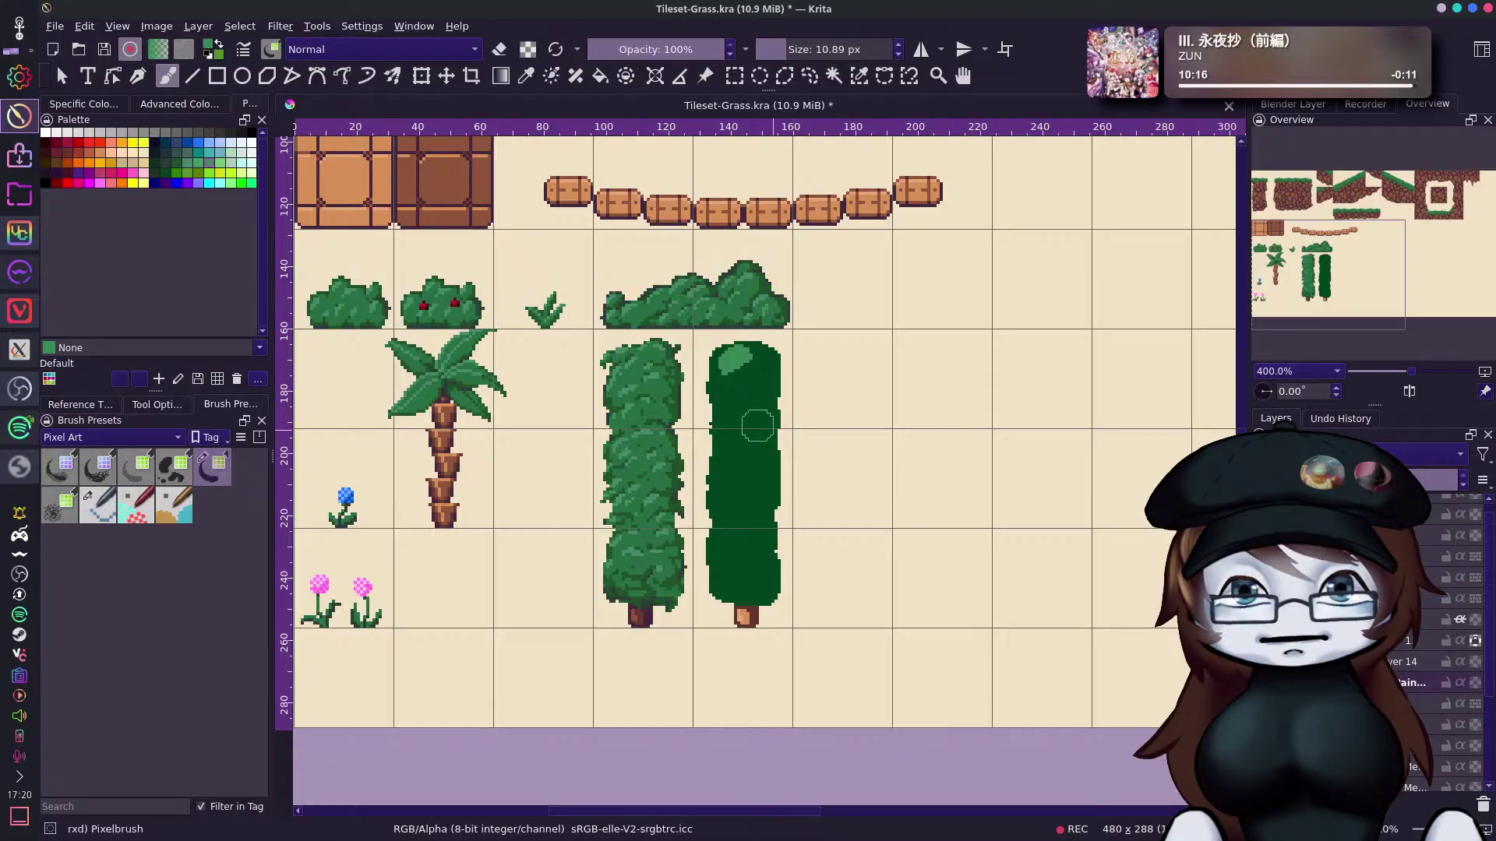
pyautogui.hotkey('ctrl', 'z')
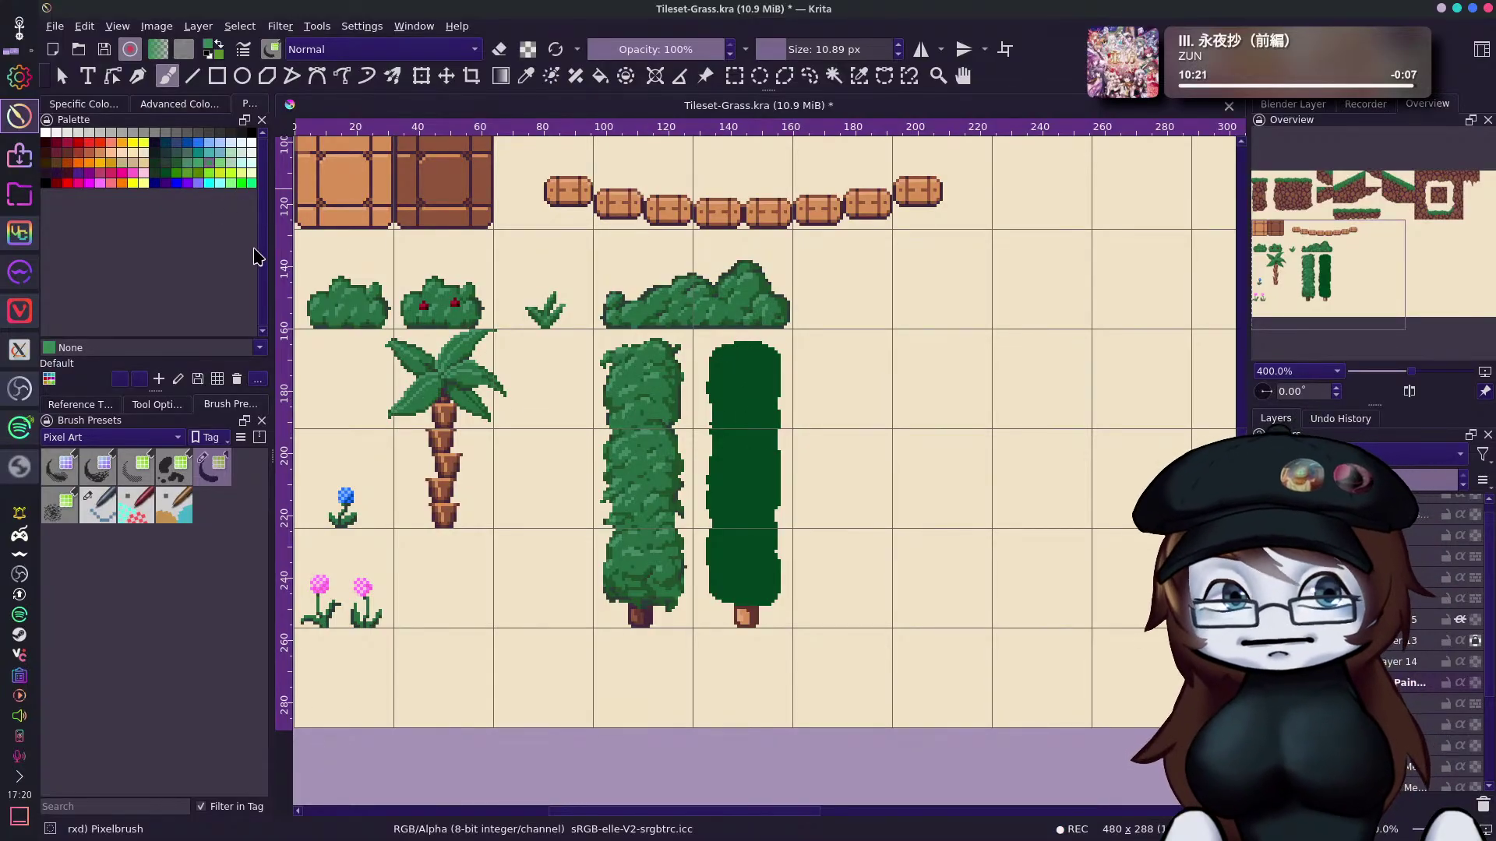
# Fill the right-hand tree's foliage with olive green and paint bright green leaf dabs across its top.
pyautogui.click(198, 168)
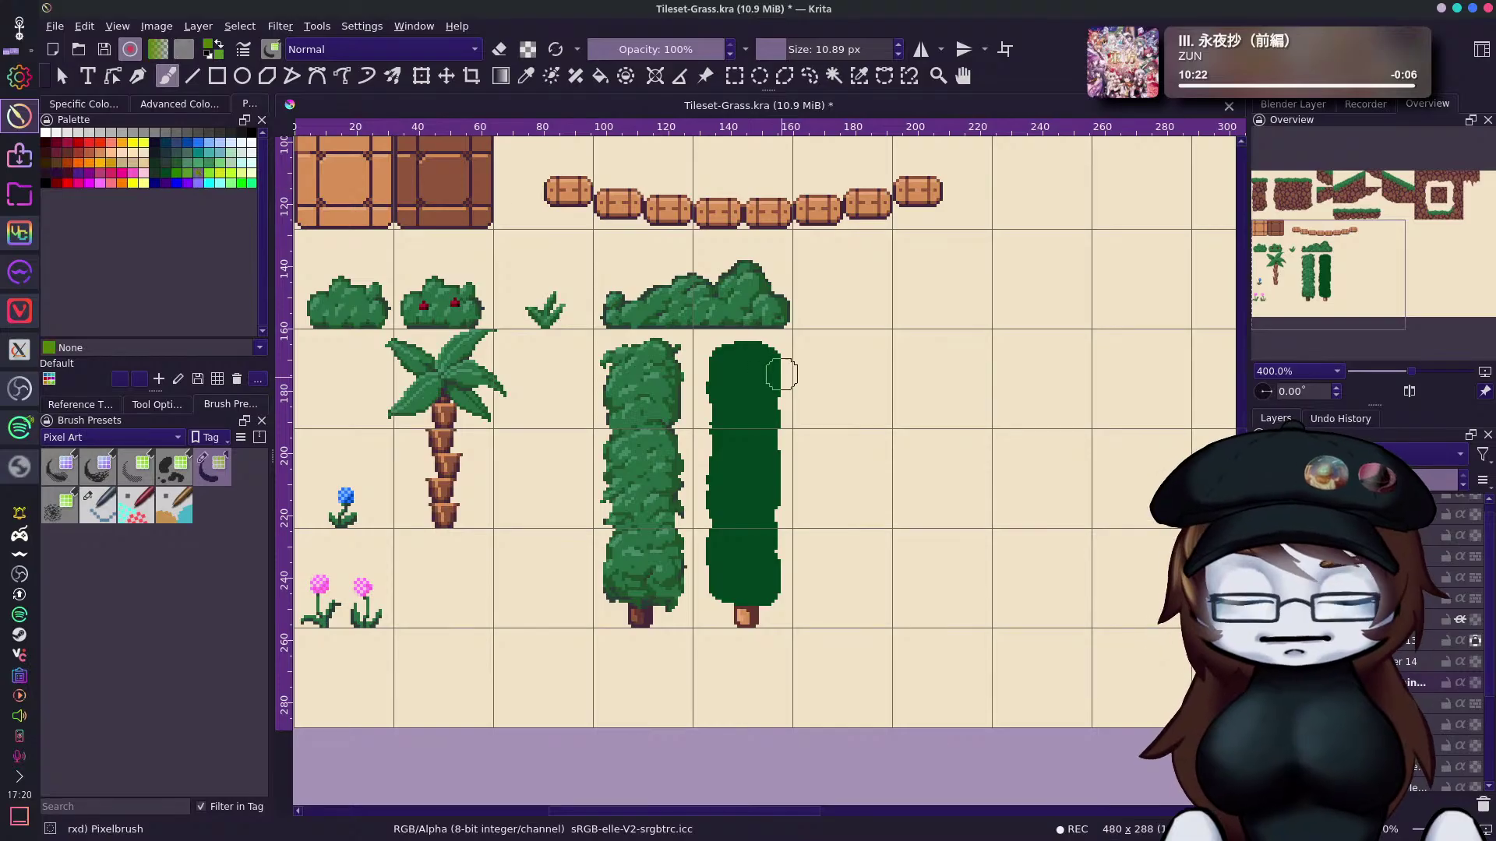
pyautogui.press('f')
pyautogui.click(766, 394)
pyautogui.click(209, 176)
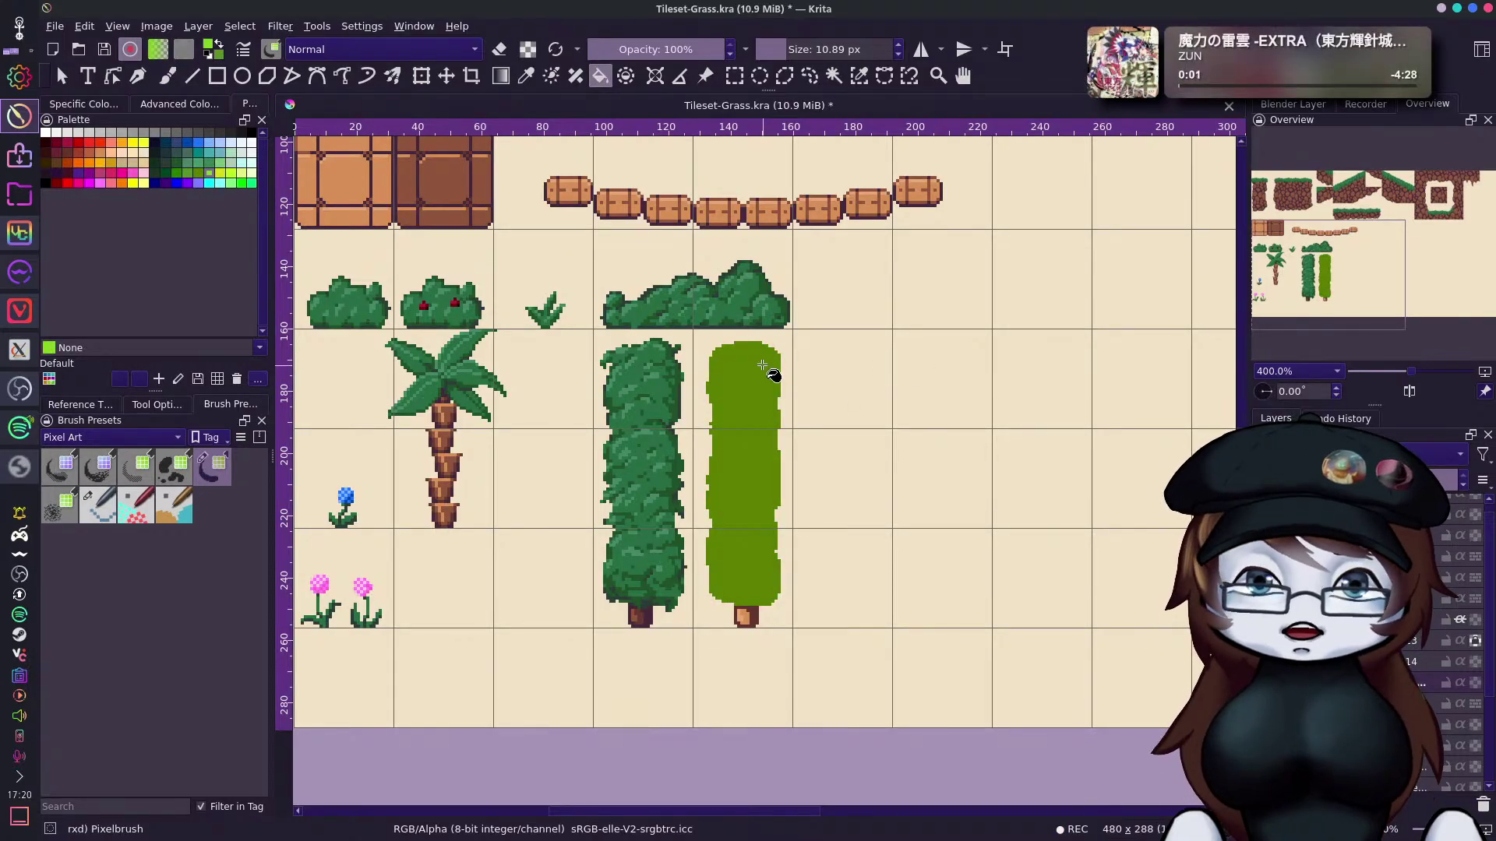
pyautogui.press('b')
pyautogui.moveTo(726, 363)
pyautogui.mouseDown()
pyautogui.moveTo(770, 384)
pyautogui.moveTo(768, 359)
pyautogui.moveTo(757, 347)
pyautogui.moveTo(766, 381)
pyautogui.moveTo(726, 346)
pyautogui.moveTo(747, 375)
pyautogui.moveTo(793, 370)
pyautogui.moveTo(769, 353)
pyautogui.moveTo(754, 357)
pyautogui.moveTo(783, 381)
pyautogui.moveTo(773, 350)
pyautogui.moveTo(795, 362)
pyautogui.moveTo(790, 394)
pyautogui.moveTo(719, 388)
pyautogui.mouseUp()
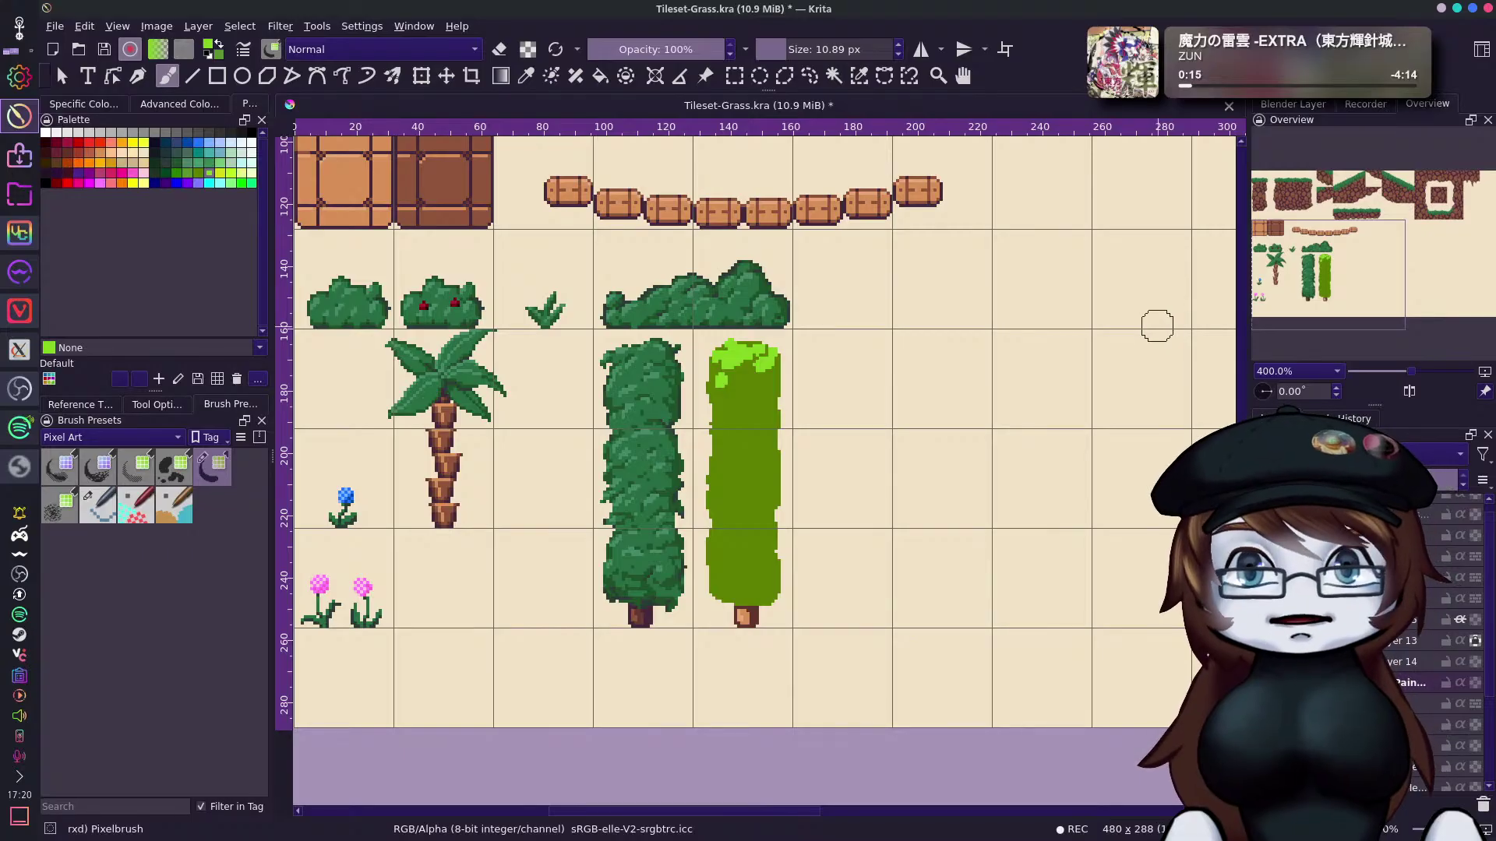
# Sample the trunk's brown and undo the right-hand tree's changes back to its unfilled dark foliage outline.
pyautogui.keyDown('ctrl'); pyautogui.click(746, 617); pyautogui.keyUp('ctrl')
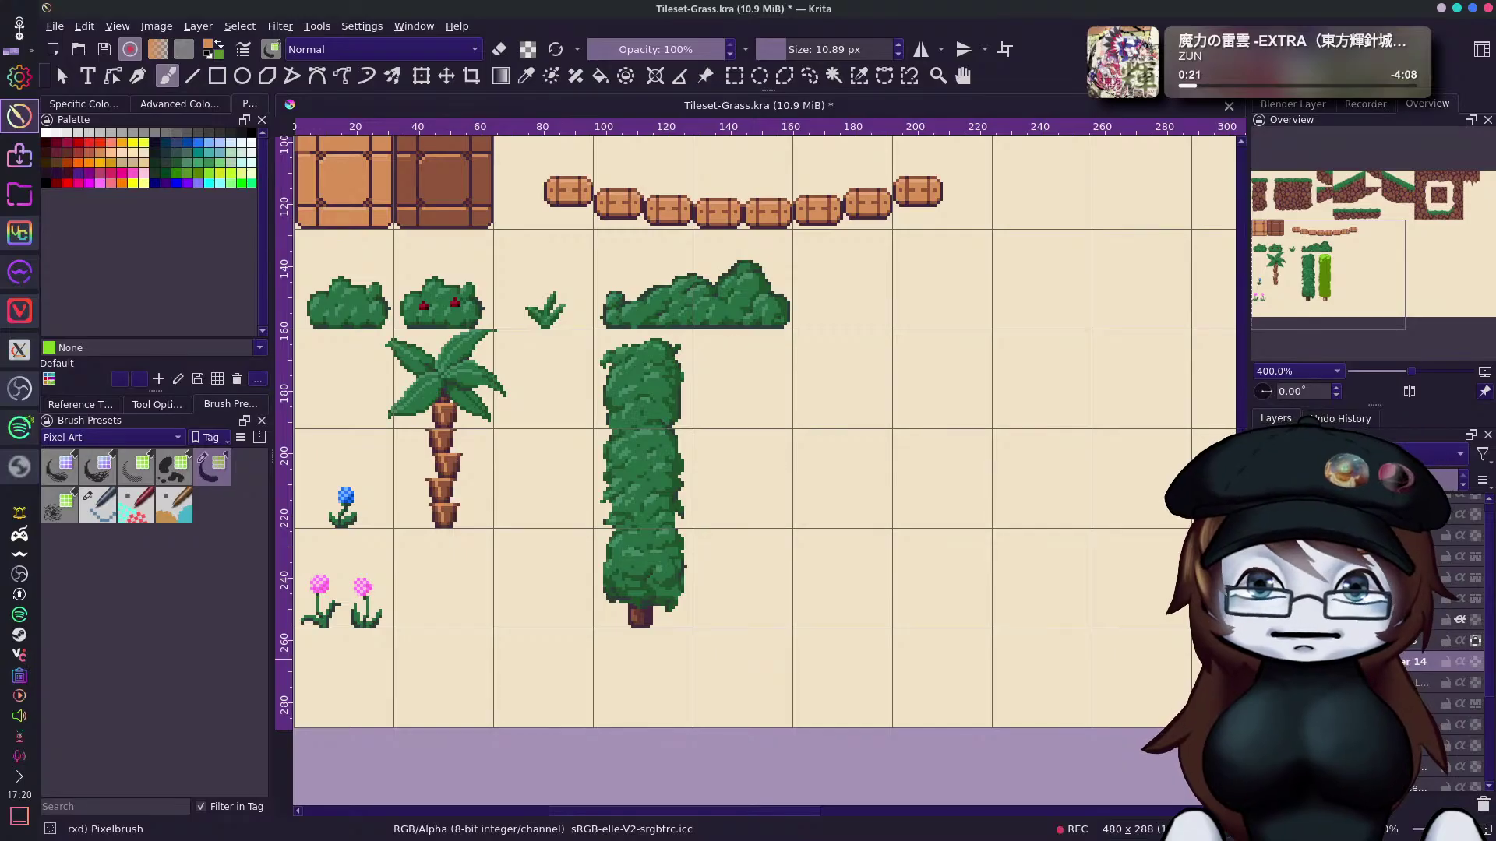
pyautogui.hotkey('ctrl', 'z')
pyautogui.hotkey('ctrl', 'z')
pyautogui.hotkey('ctrl', 'z')
pyautogui.hotkey('ctrl', 'z')
pyautogui.hotkey('ctrl', 'z')
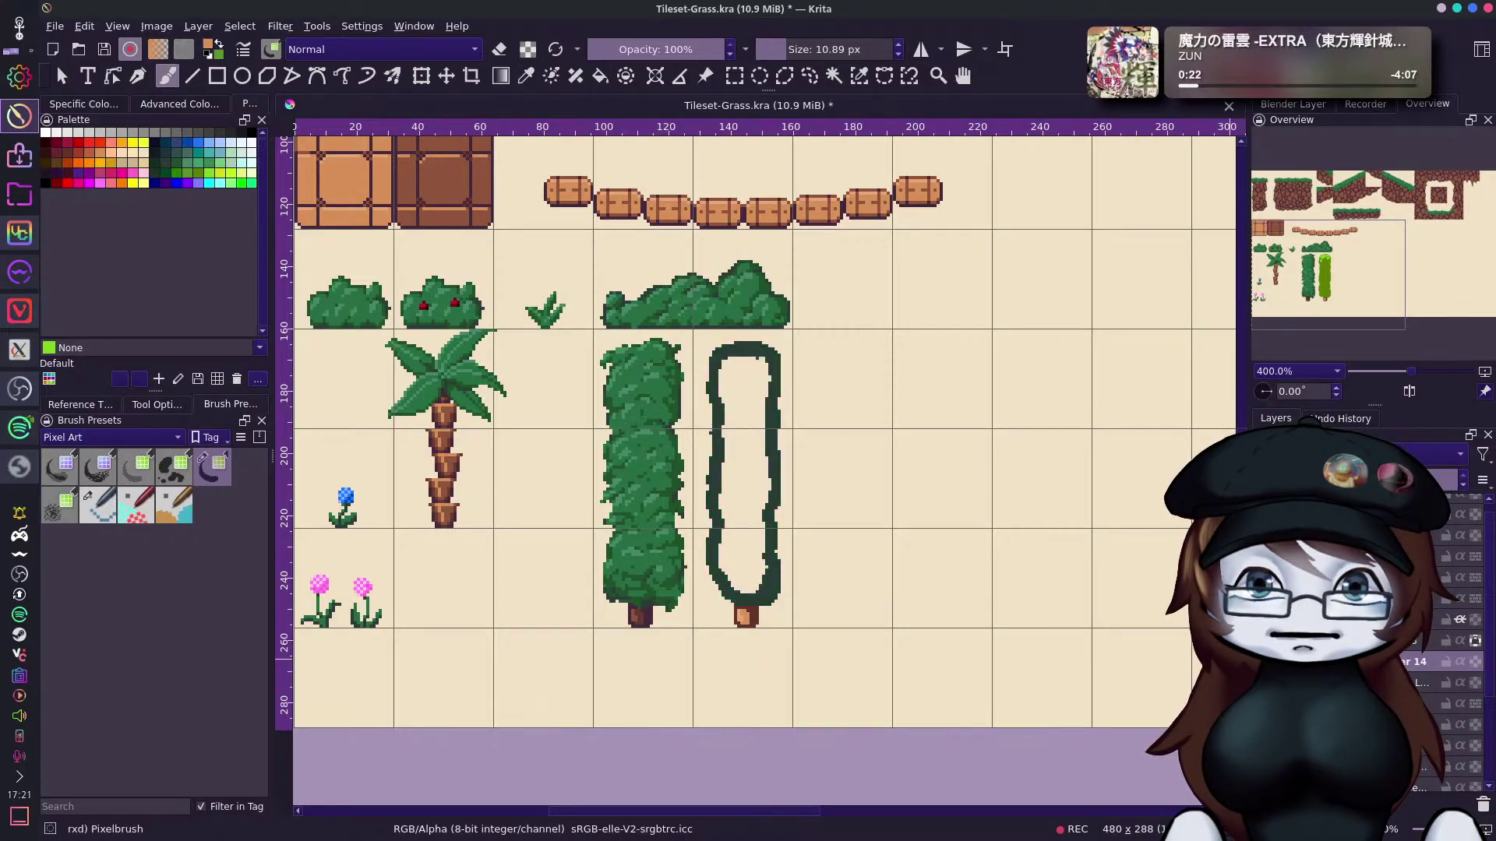
# Undo the dark foliage outline strokes of the right-hand columnar tree.
pyautogui.hotkey('ctrl', 'z')
pyautogui.hotkey('ctrl', 'z')
pyautogui.hotkey('ctrl', 'z')
pyautogui.hotkey('ctrl', 'z')
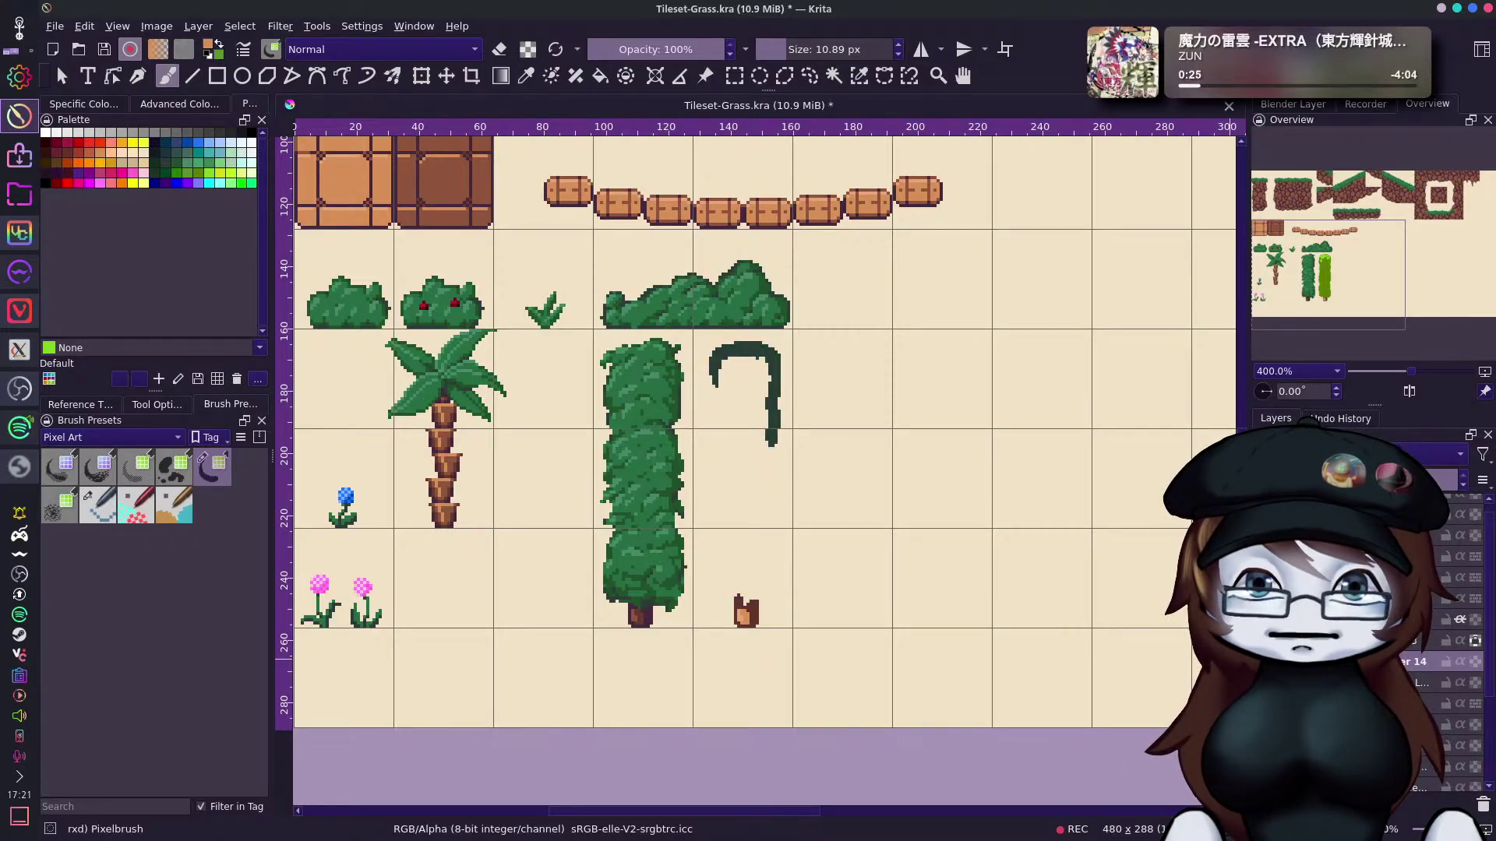
pyautogui.hotkey('ctrl', 'z')
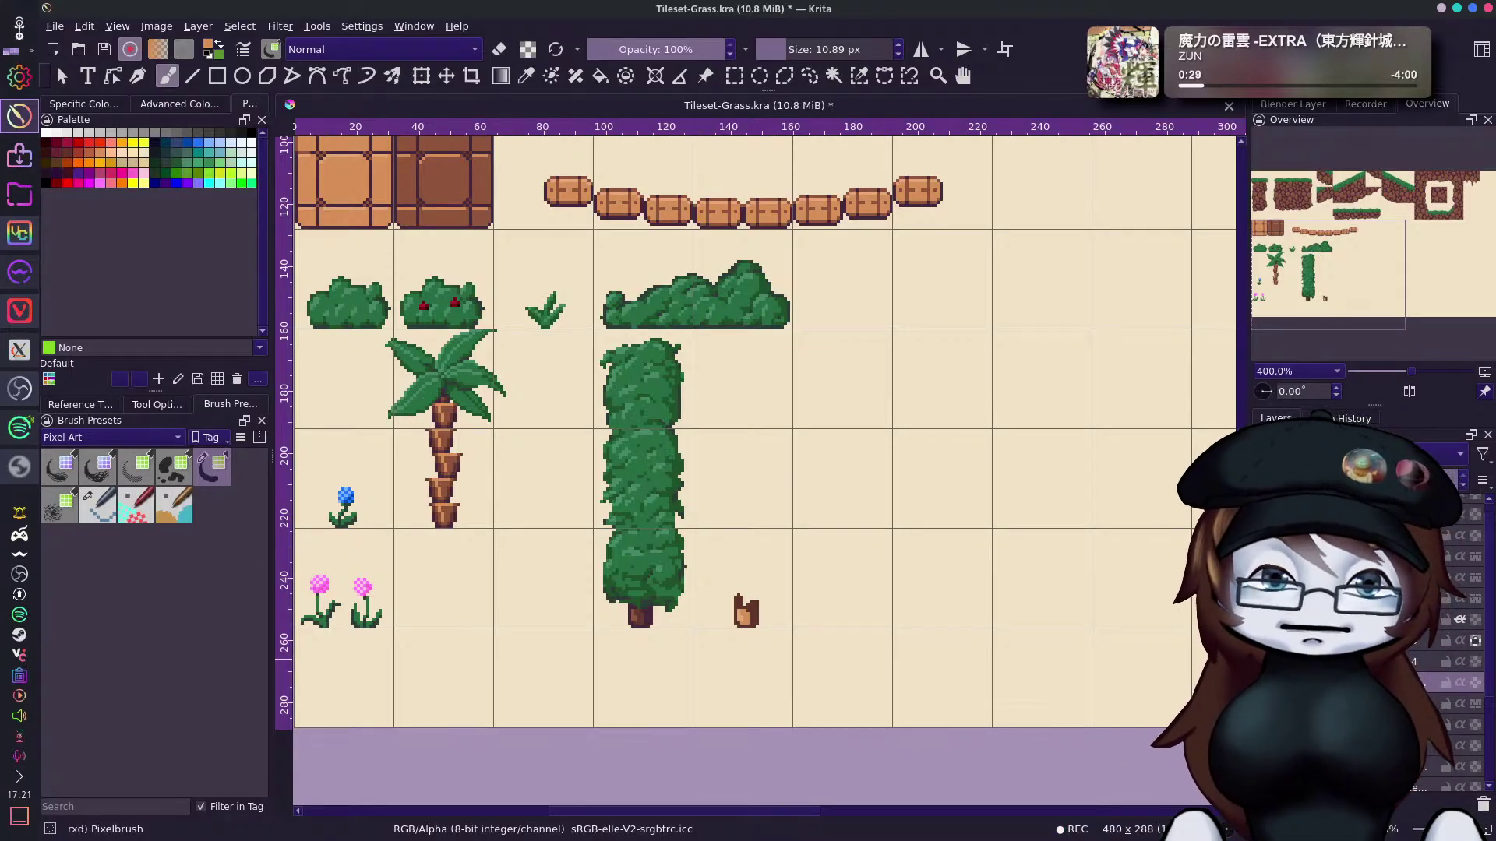
# Paint a solid column of foliage above the right-hand trunk using the mid green sampled from the neighbouring columnar tree.
pyautogui.keyDown('ctrl'); pyautogui.click(666, 409); pyautogui.keyUp('ctrl')
pyautogui.moveTo(747, 360)
pyautogui.mouseDown()
pyautogui.moveTo(732, 347)
pyautogui.moveTo(722, 573)
pyautogui.moveTo(756, 590)
pyautogui.moveTo(767, 573)
pyautogui.moveTo(748, 354)
pyautogui.moveTo(770, 343)
pyautogui.moveTo(757, 460)
pyautogui.mouseUp()
pyautogui.moveTo(760, 381); pyautogui.dragTo(767, 522)
pyautogui.moveTo(739, 399)
pyautogui.mouseDown()
pyautogui.moveTo(748, 561)
pyautogui.moveTo(726, 388)
pyautogui.mouseUp()
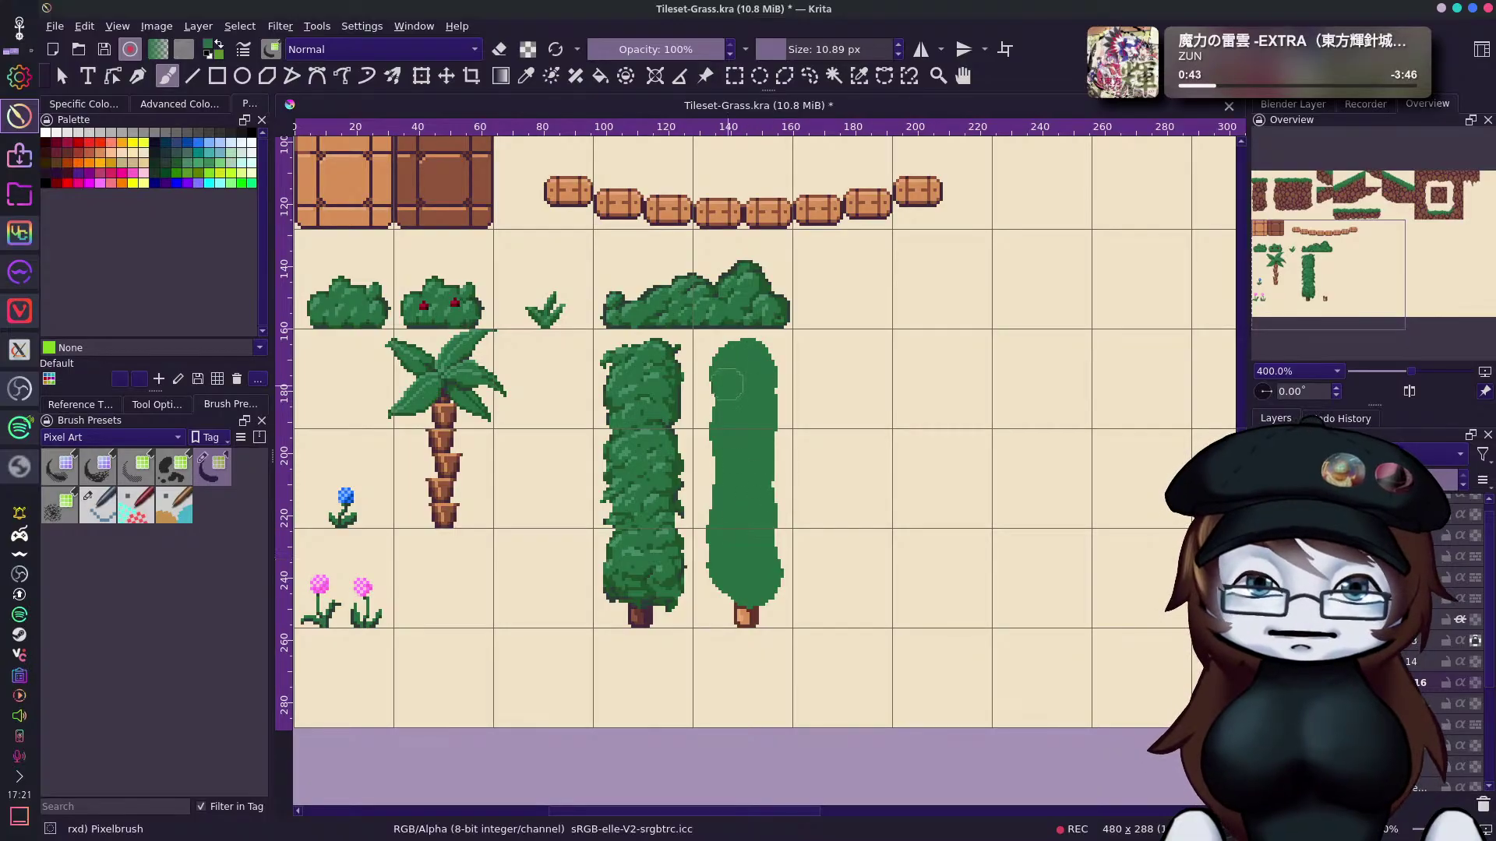
# Roughen both sides and the lower end of the right-hand foliage column with small leafy bumps in the same green.
pyautogui.moveTo(724, 441)
pyautogui.mouseDown()
pyautogui.moveTo(717, 514)
pyautogui.moveTo(732, 362)
pyautogui.moveTo(711, 385)
pyautogui.moveTo(721, 427)
pyautogui.mouseUp()
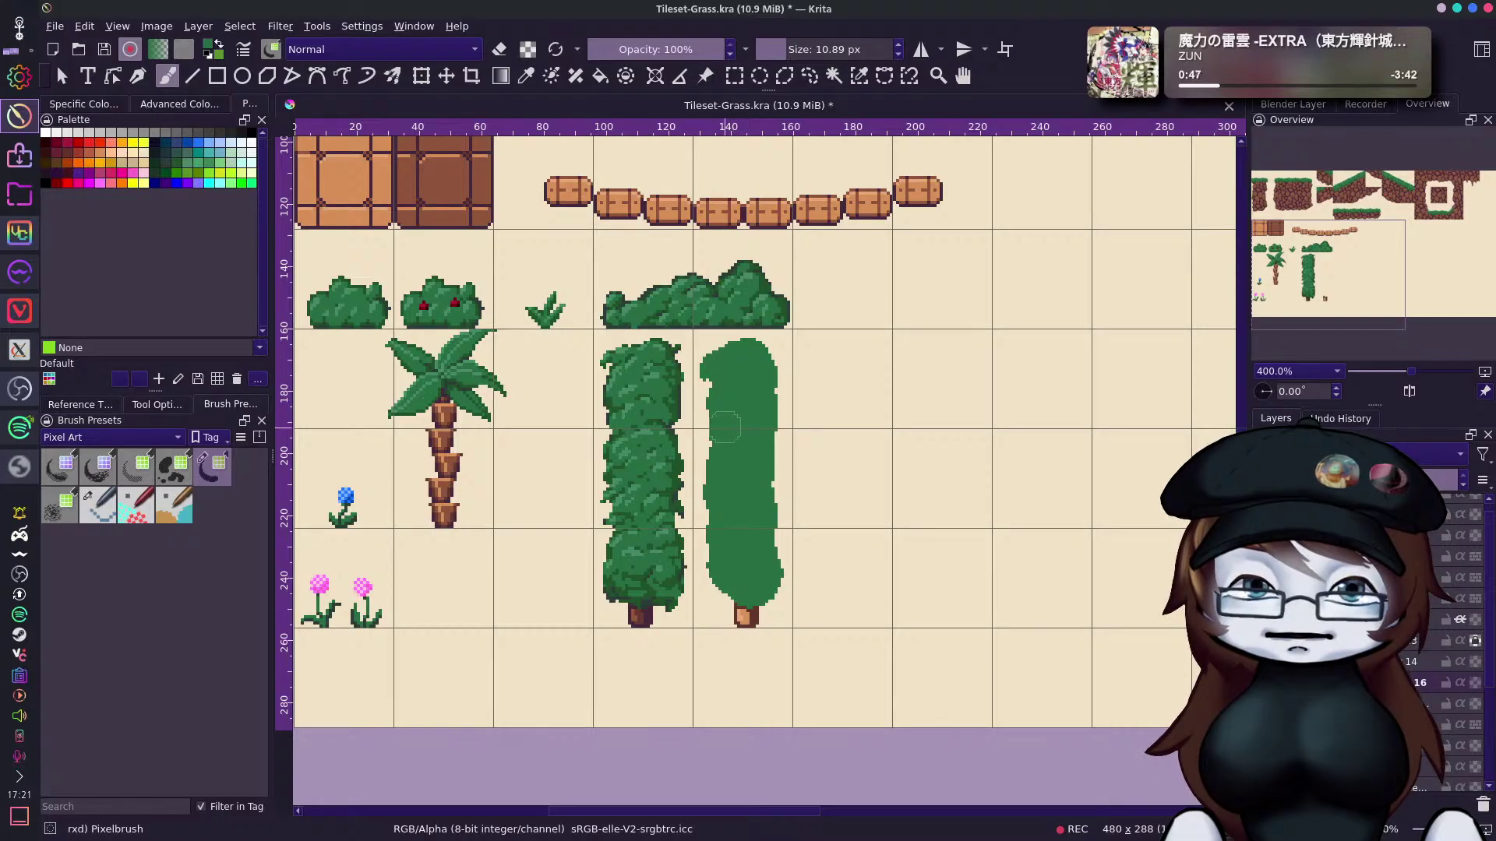
pyautogui.moveTo(788, 377); pyautogui.dragTo(776, 399)
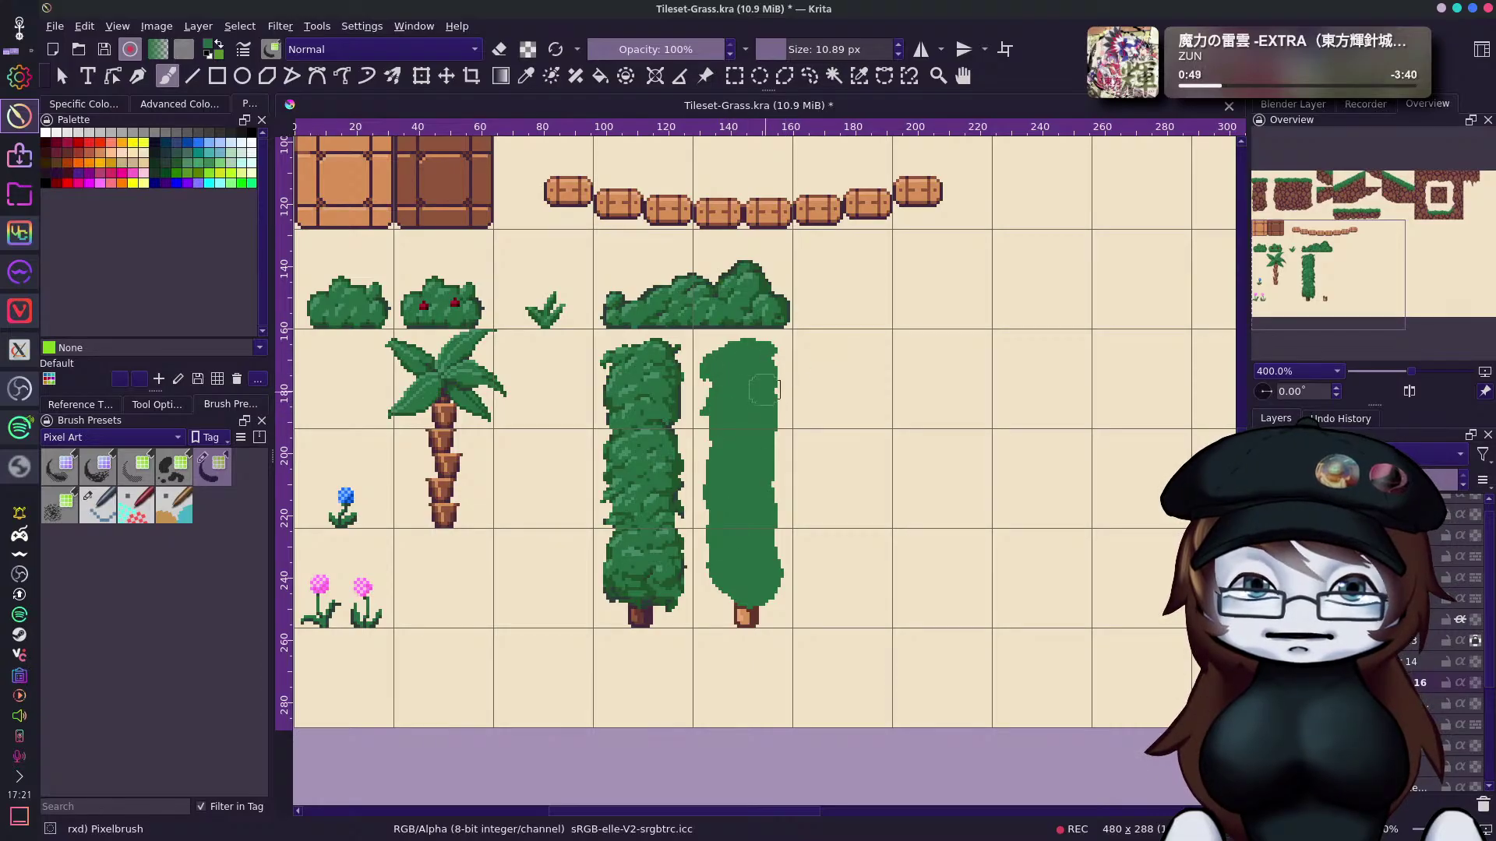
pyautogui.moveTo(706, 459)
pyautogui.mouseDown()
pyautogui.moveTo(737, 532)
pyautogui.moveTo(770, 469)
pyautogui.moveTo(705, 458)
pyautogui.moveTo(781, 469)
pyautogui.moveTo(756, 475)
pyautogui.moveTo(785, 460)
pyautogui.mouseUp()
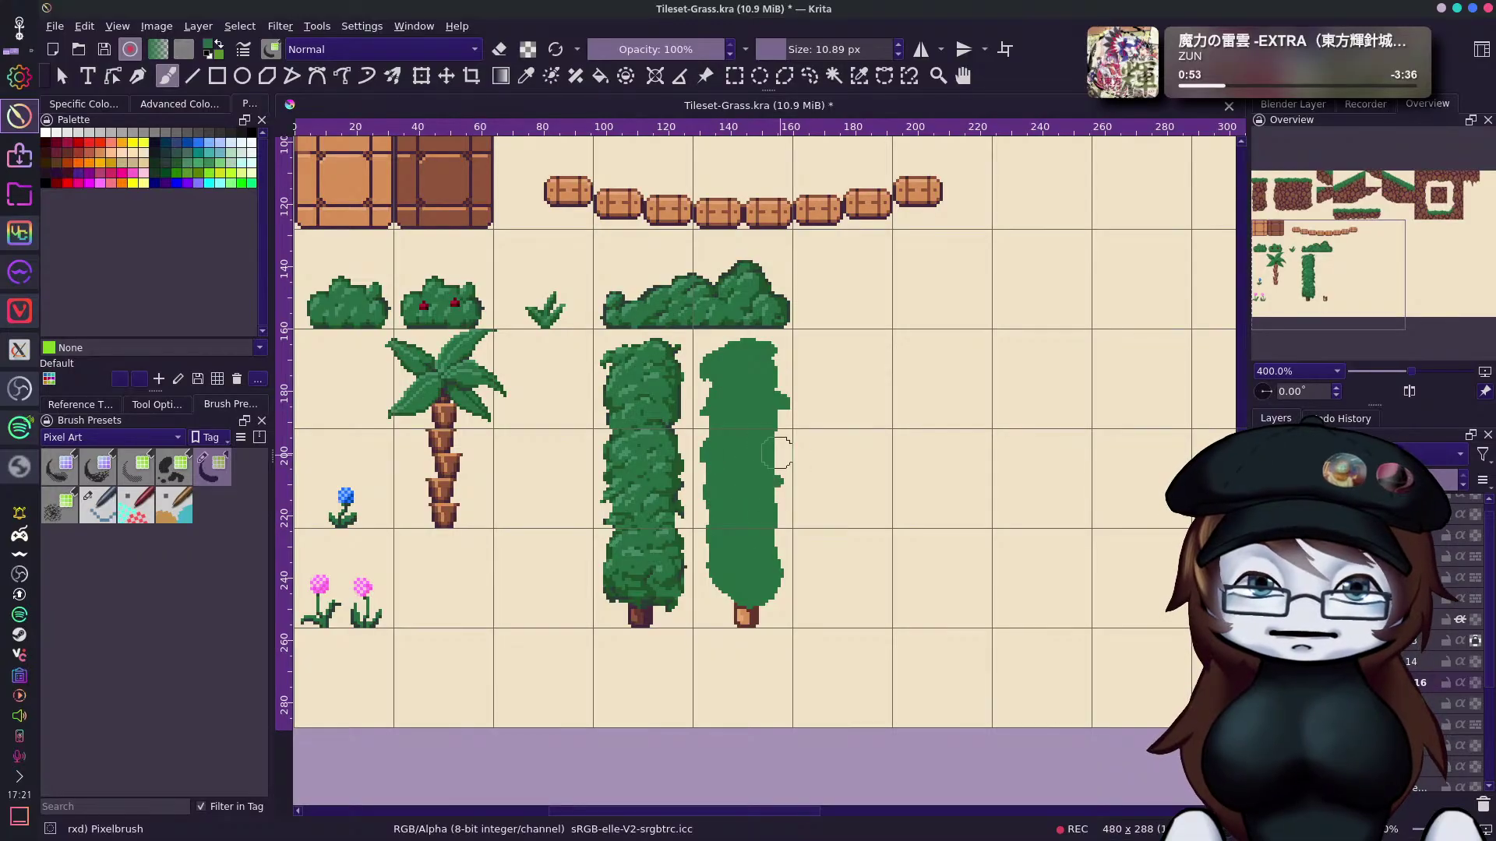
pyautogui.moveTo(805, 571)
pyautogui.mouseDown()
pyautogui.moveTo(771, 542)
pyautogui.moveTo(795, 544)
pyautogui.mouseUp()
pyautogui.moveTo(776, 615)
pyautogui.mouseDown()
pyautogui.moveTo(787, 600)
pyautogui.moveTo(713, 600)
pyautogui.moveTo(728, 596)
pyautogui.mouseUp()
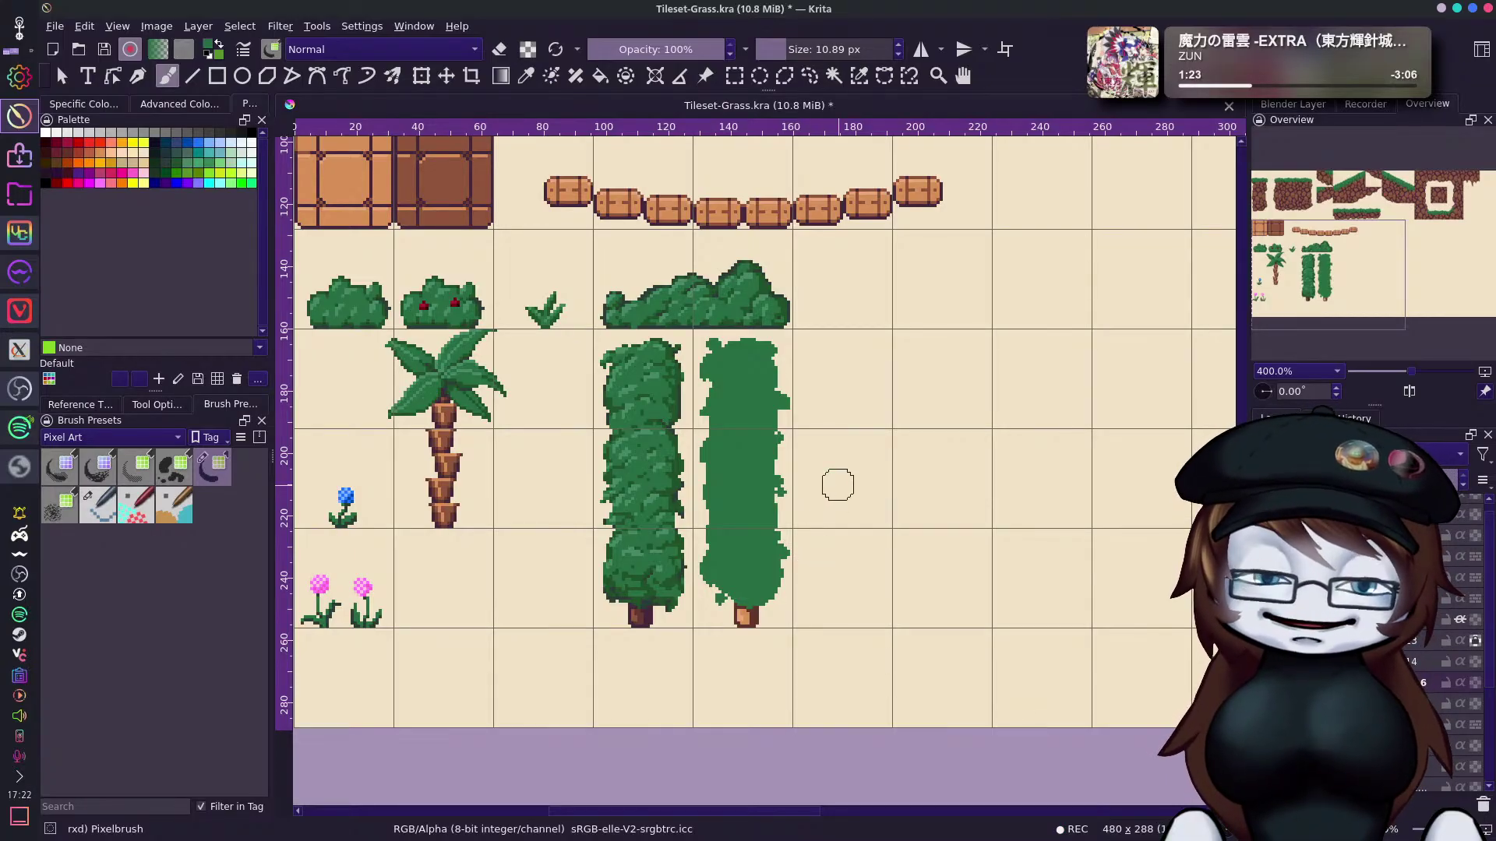
# Try filling the right-hand tree's trunk with orange and undo each fill.
pyautogui.click(1345, 245)
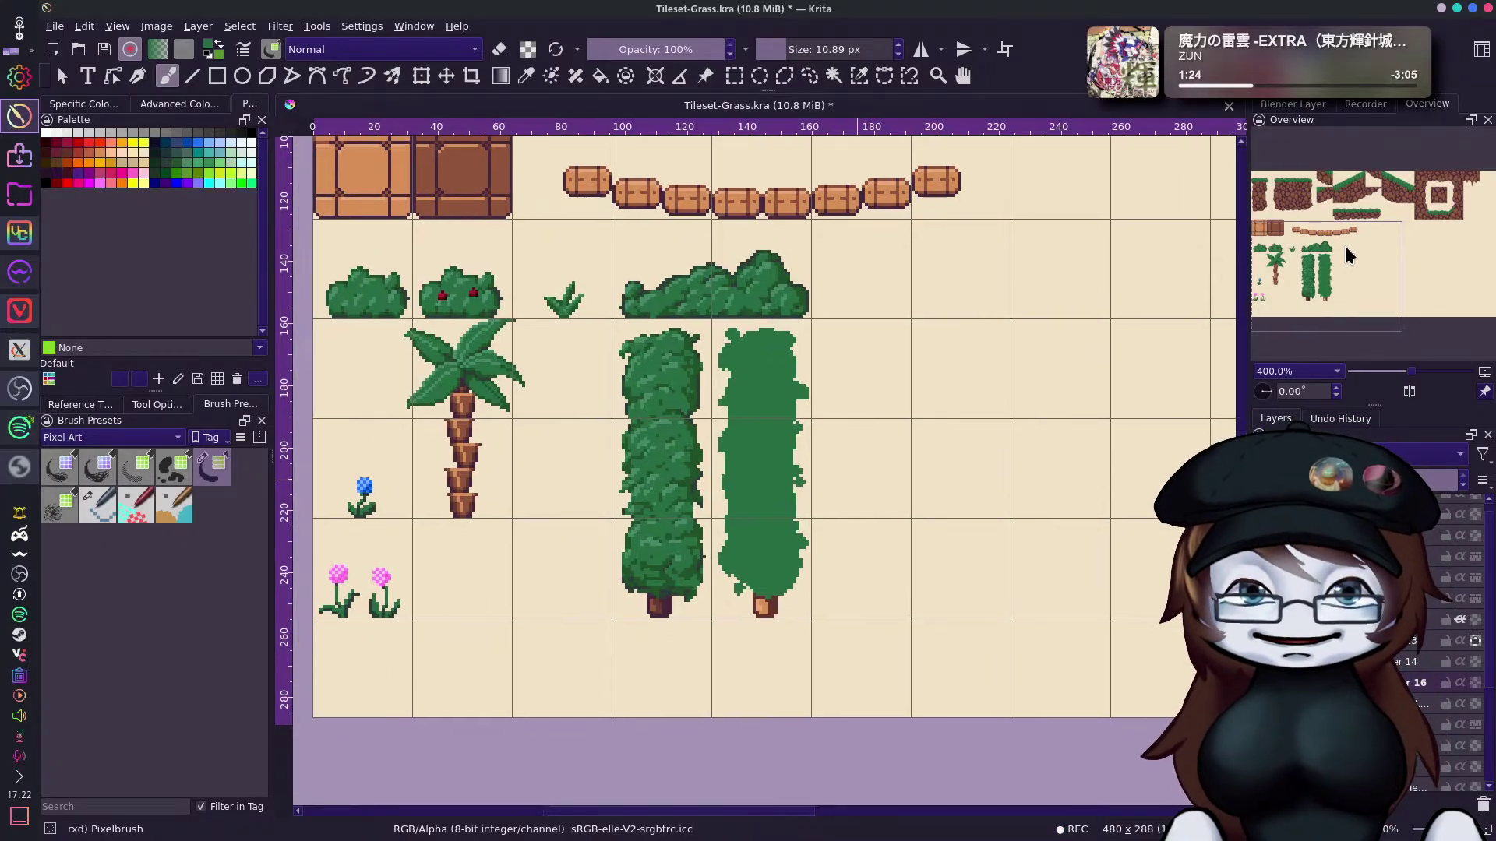
pyautogui.keyDown('ctrl'); pyautogui.click(761, 622); pyautogui.keyUp('ctrl')
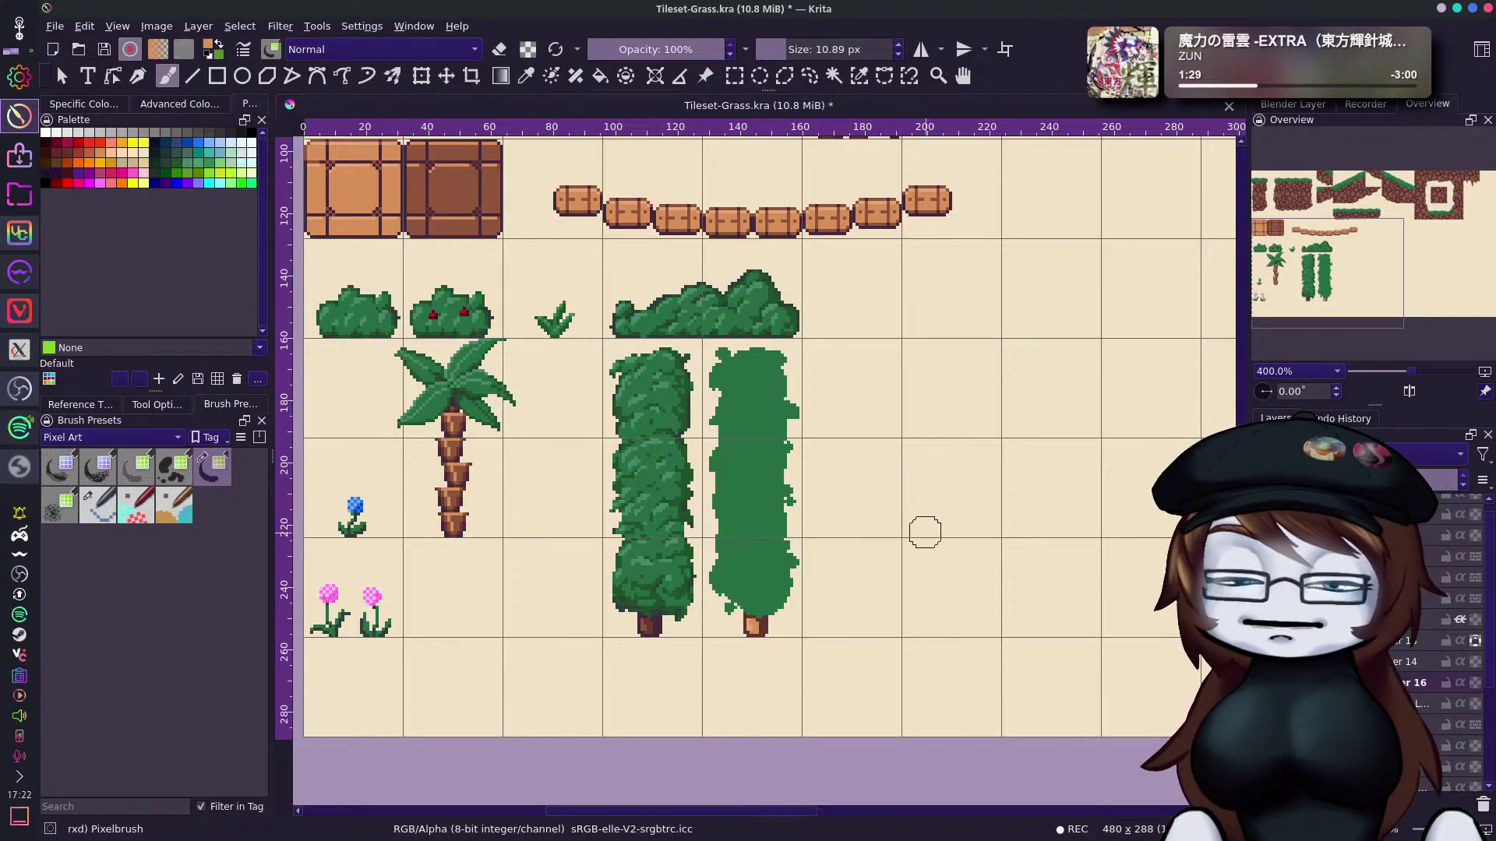
pyautogui.click(122, 185)
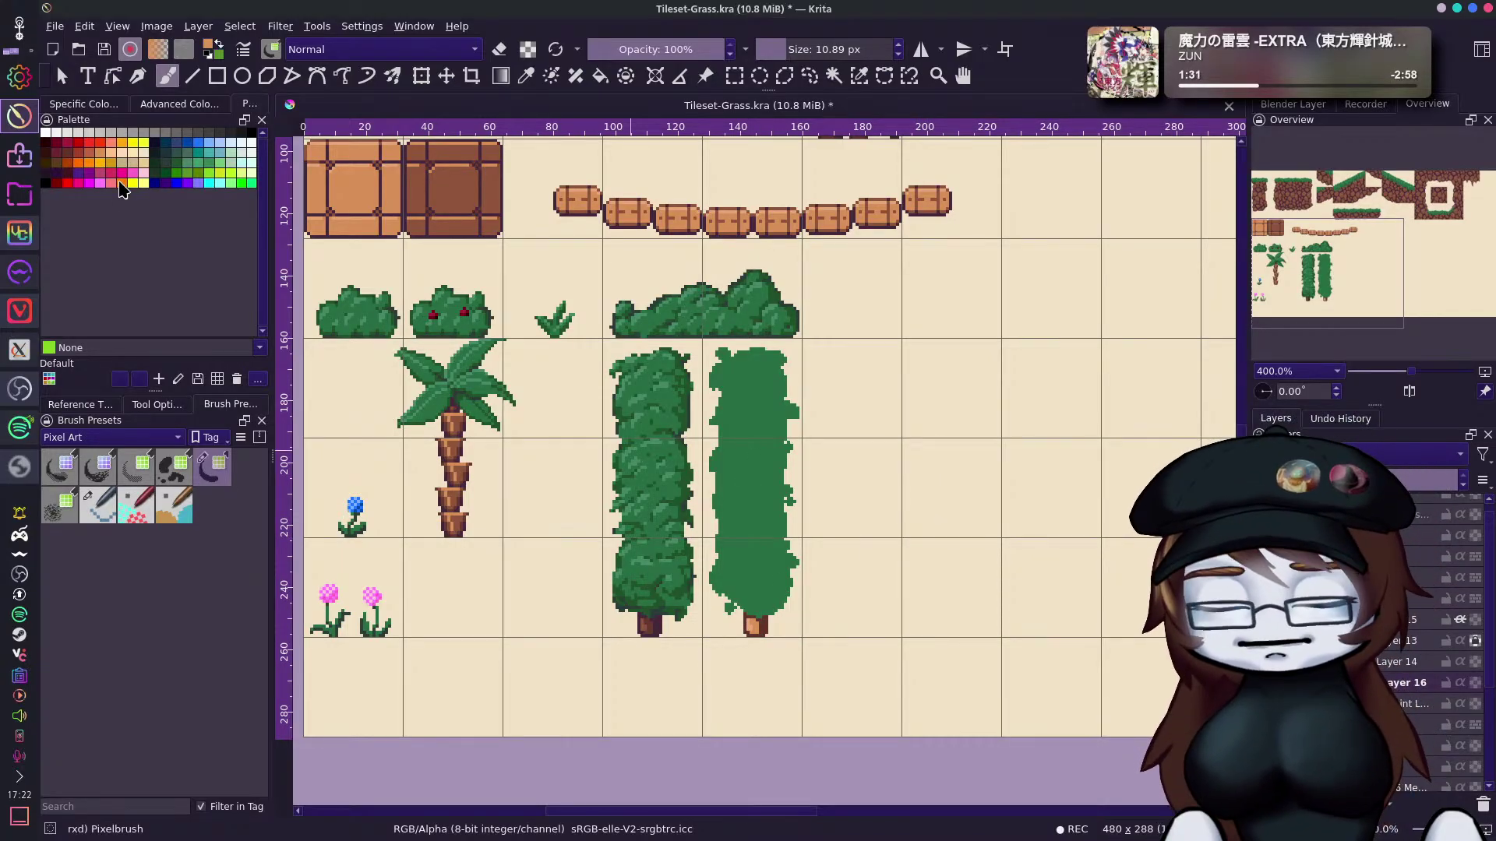
pyautogui.press('f')
pyautogui.click(775, 659)
pyautogui.hotkey('ctrl', 'z')
pyautogui.click(755, 628)
pyautogui.hotkey('ctrl', 'z')
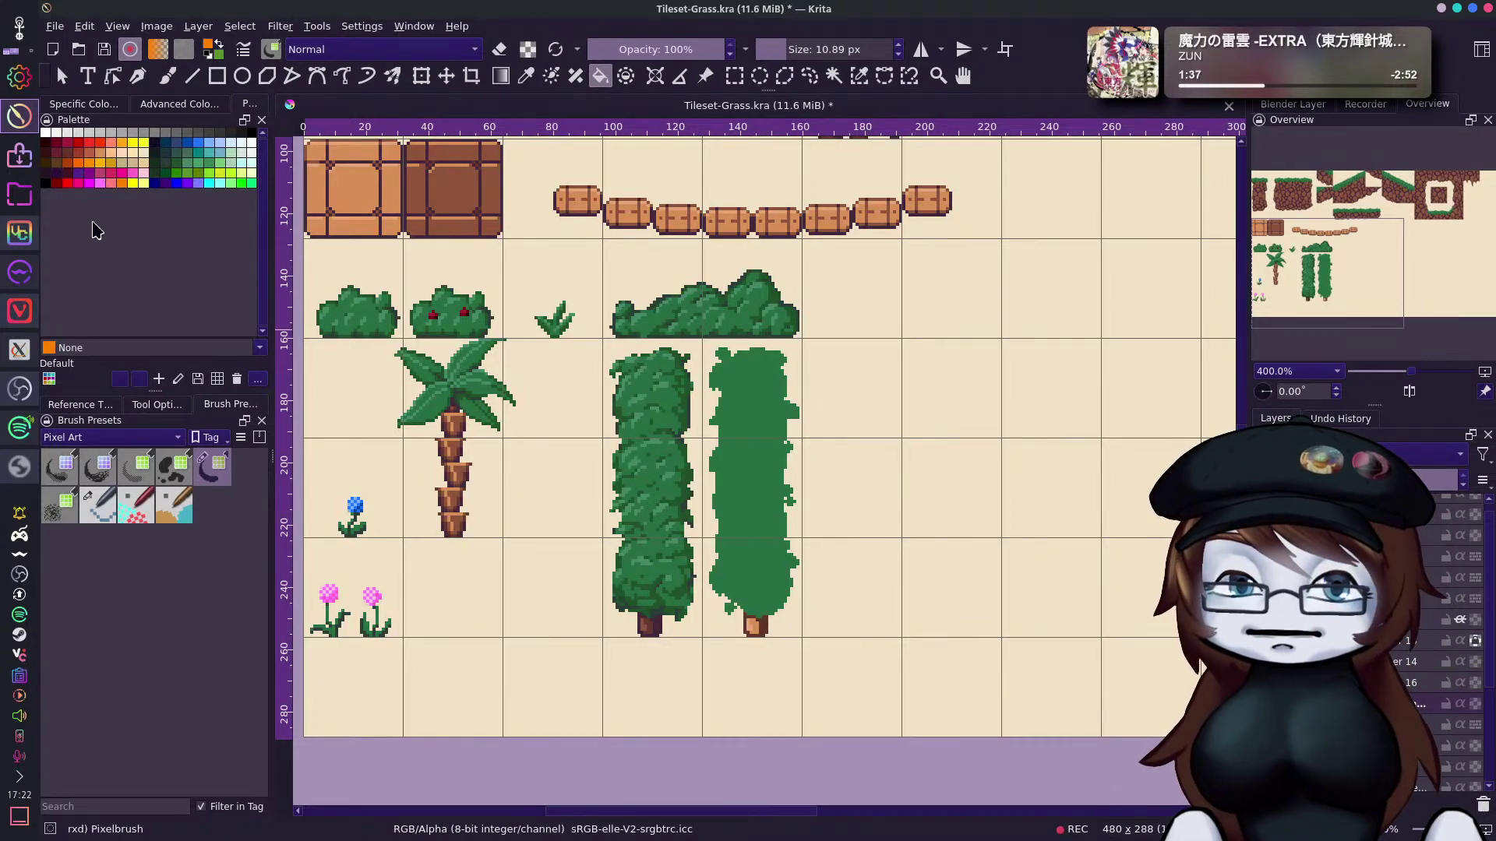
# Fill the dark part of the right-hand tree's trunk with Chestnut.
pyautogui.click(56, 162)
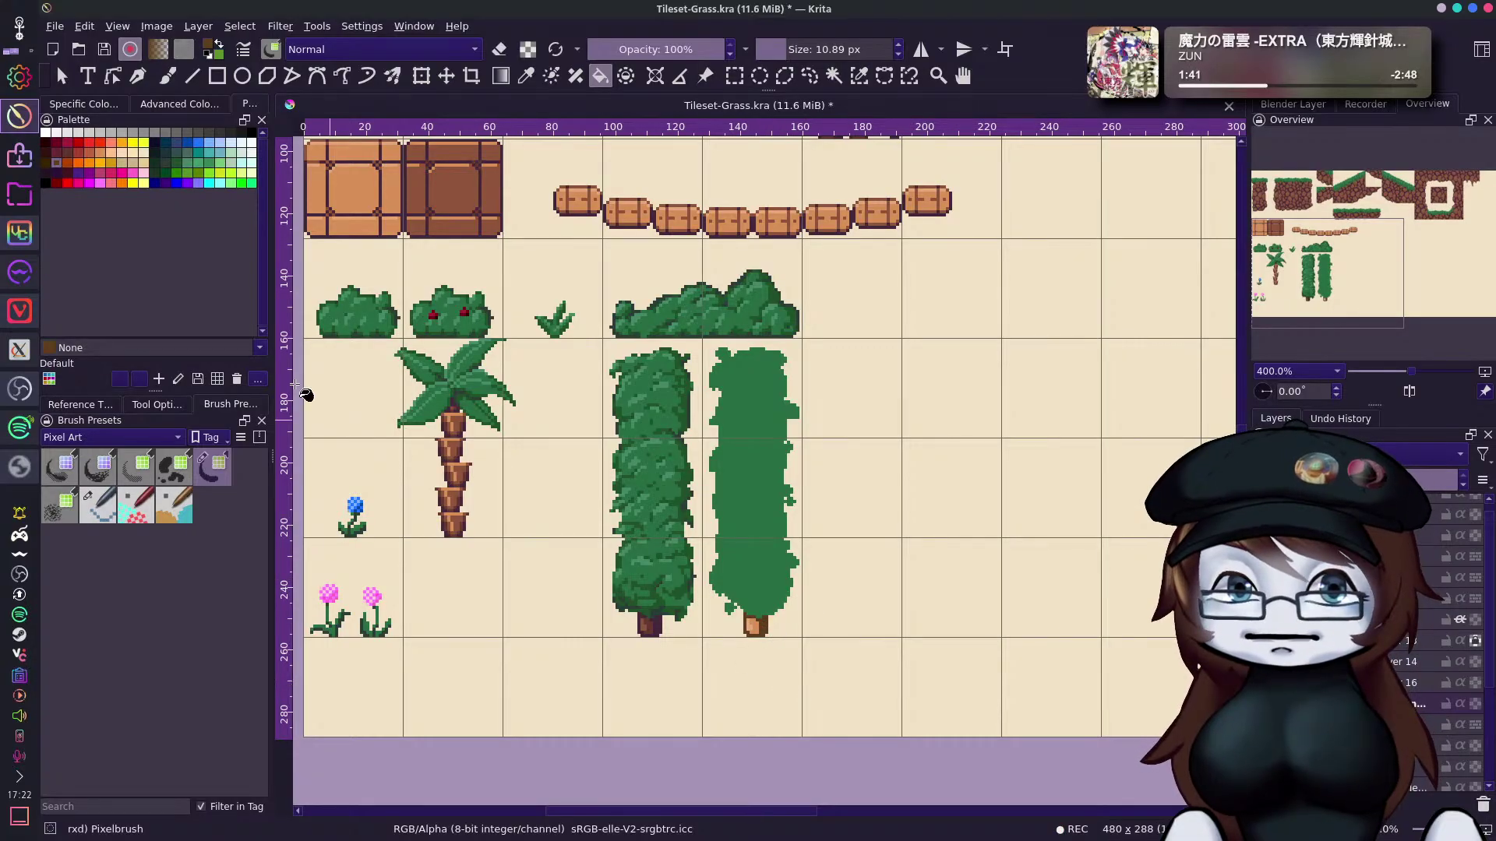
pyautogui.click(81, 160)
pyautogui.click(760, 627)
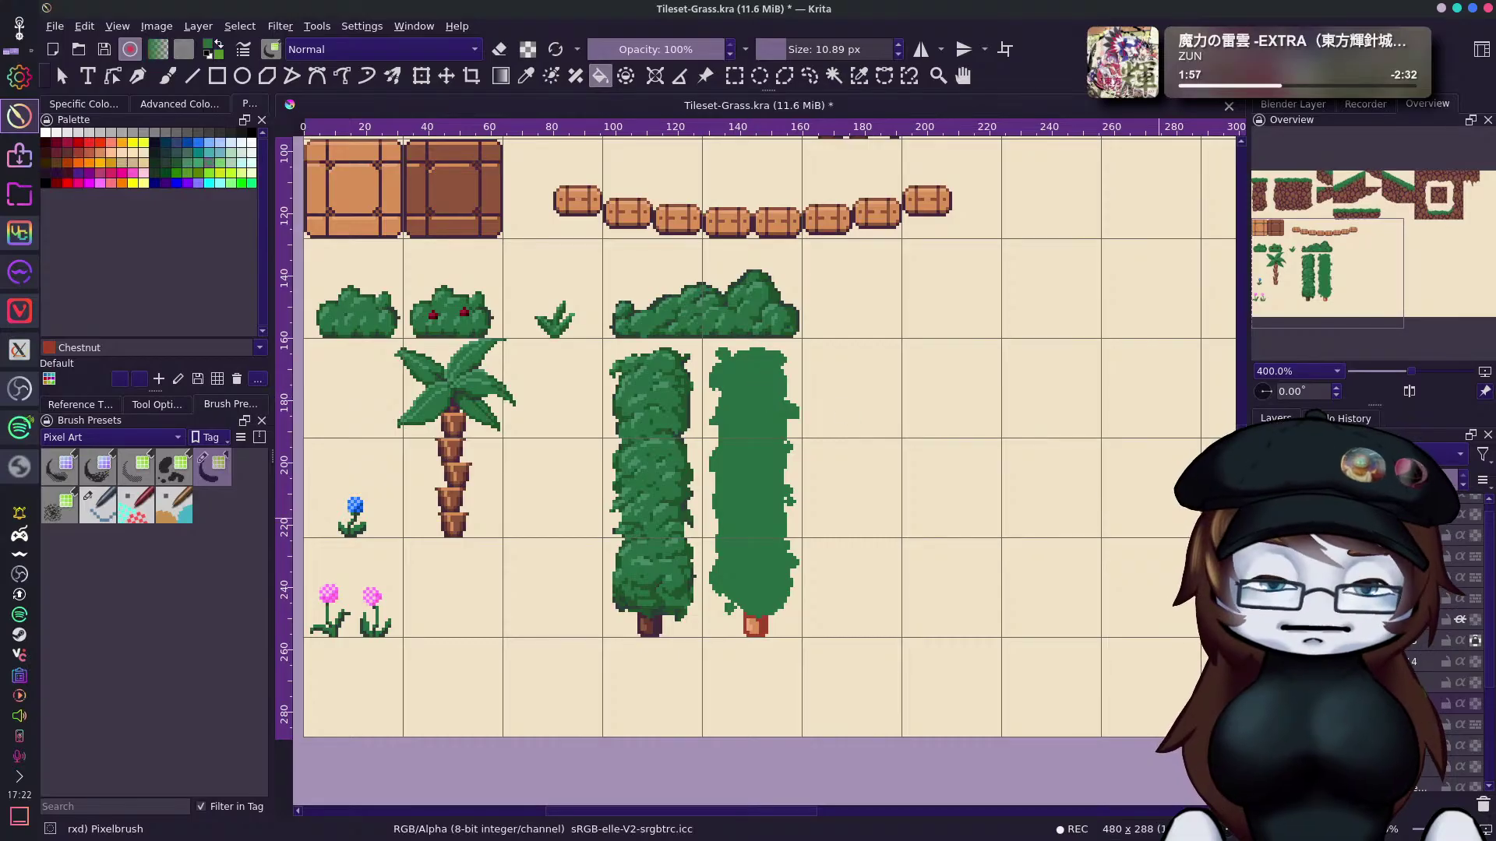
# On Layer 16, paint clumps of lighter bluish green over the right-hand tree's foliage, leaving darker green at the edges and gaps.
pyautogui.click(1394, 683)
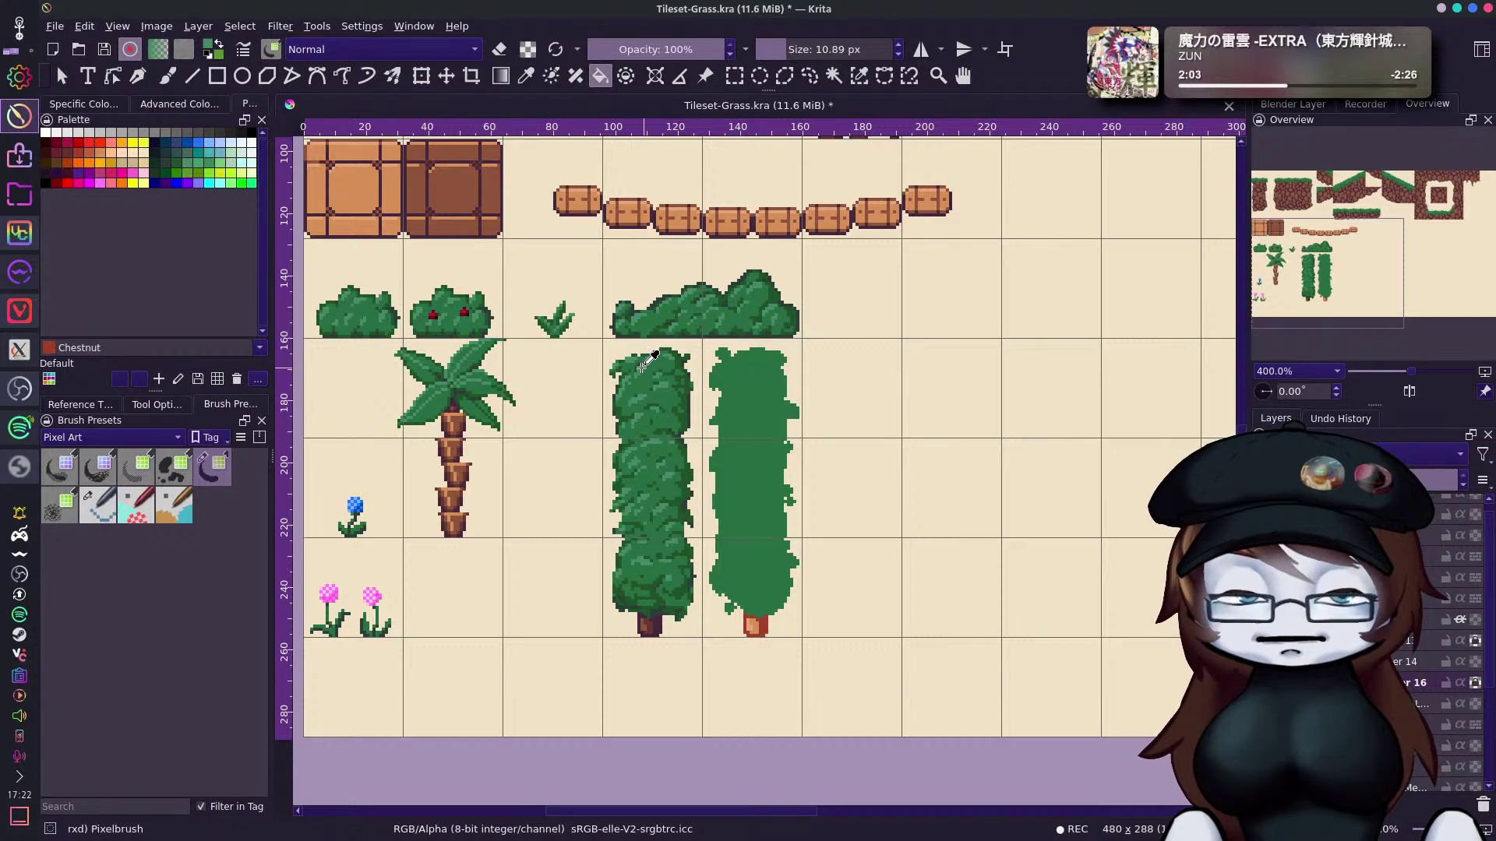
pyautogui.press('b')
pyautogui.moveTo(747, 368)
pyautogui.mouseDown()
pyautogui.moveTo(709, 384)
pyautogui.moveTo(752, 380)
pyautogui.moveTo(747, 396)
pyautogui.moveTo(790, 380)
pyautogui.moveTo(773, 359)
pyautogui.moveTo(770, 402)
pyautogui.moveTo(776, 368)
pyautogui.moveTo(786, 390)
pyautogui.moveTo(764, 425)
pyautogui.moveTo(760, 390)
pyautogui.moveTo(748, 400)
pyautogui.moveTo(767, 382)
pyautogui.moveTo(760, 402)
pyautogui.moveTo(717, 398)
pyautogui.moveTo(738, 392)
pyautogui.moveTo(737, 428)
pyautogui.moveTo(773, 408)
pyautogui.moveTo(766, 426)
pyautogui.moveTo(789, 388)
pyautogui.moveTo(800, 406)
pyautogui.moveTo(778, 445)
pyautogui.moveTo(788, 408)
pyautogui.moveTo(796, 437)
pyautogui.moveTo(765, 434)
pyautogui.moveTo(778, 429)
pyautogui.moveTo(775, 454)
pyautogui.moveTo(774, 441)
pyautogui.moveTo(732, 451)
pyautogui.moveTo(747, 429)
pyautogui.moveTo(733, 452)
pyautogui.moveTo(745, 458)
pyautogui.moveTo(724, 449)
pyautogui.moveTo(769, 455)
pyautogui.moveTo(720, 454)
pyautogui.moveTo(722, 437)
pyautogui.moveTo(731, 478)
pyautogui.moveTo(725, 444)
pyautogui.moveTo(739, 463)
pyautogui.moveTo(722, 465)
pyautogui.moveTo(783, 456)
pyautogui.moveTo(791, 475)
pyautogui.moveTo(760, 490)
pyautogui.moveTo(739, 473)
pyautogui.moveTo(745, 507)
pyautogui.moveTo(755, 477)
pyautogui.moveTo(771, 502)
pyautogui.moveTo(748, 522)
pyautogui.moveTo(775, 487)
pyautogui.moveTo(757, 512)
pyautogui.moveTo(736, 499)
pyautogui.moveTo(721, 510)
pyautogui.moveTo(760, 530)
pyautogui.moveTo(736, 522)
pyautogui.moveTo(729, 536)
pyautogui.moveTo(783, 557)
pyautogui.moveTo(779, 592)
pyautogui.moveTo(744, 555)
pyautogui.moveTo(729, 569)
pyautogui.moveTo(748, 590)
pyautogui.moveTo(739, 606)
pyautogui.moveTo(740, 584)
pyautogui.moveTo(768, 604)
pyautogui.moveTo(748, 610)
pyautogui.moveTo(793, 558)
pyautogui.mouseUp()
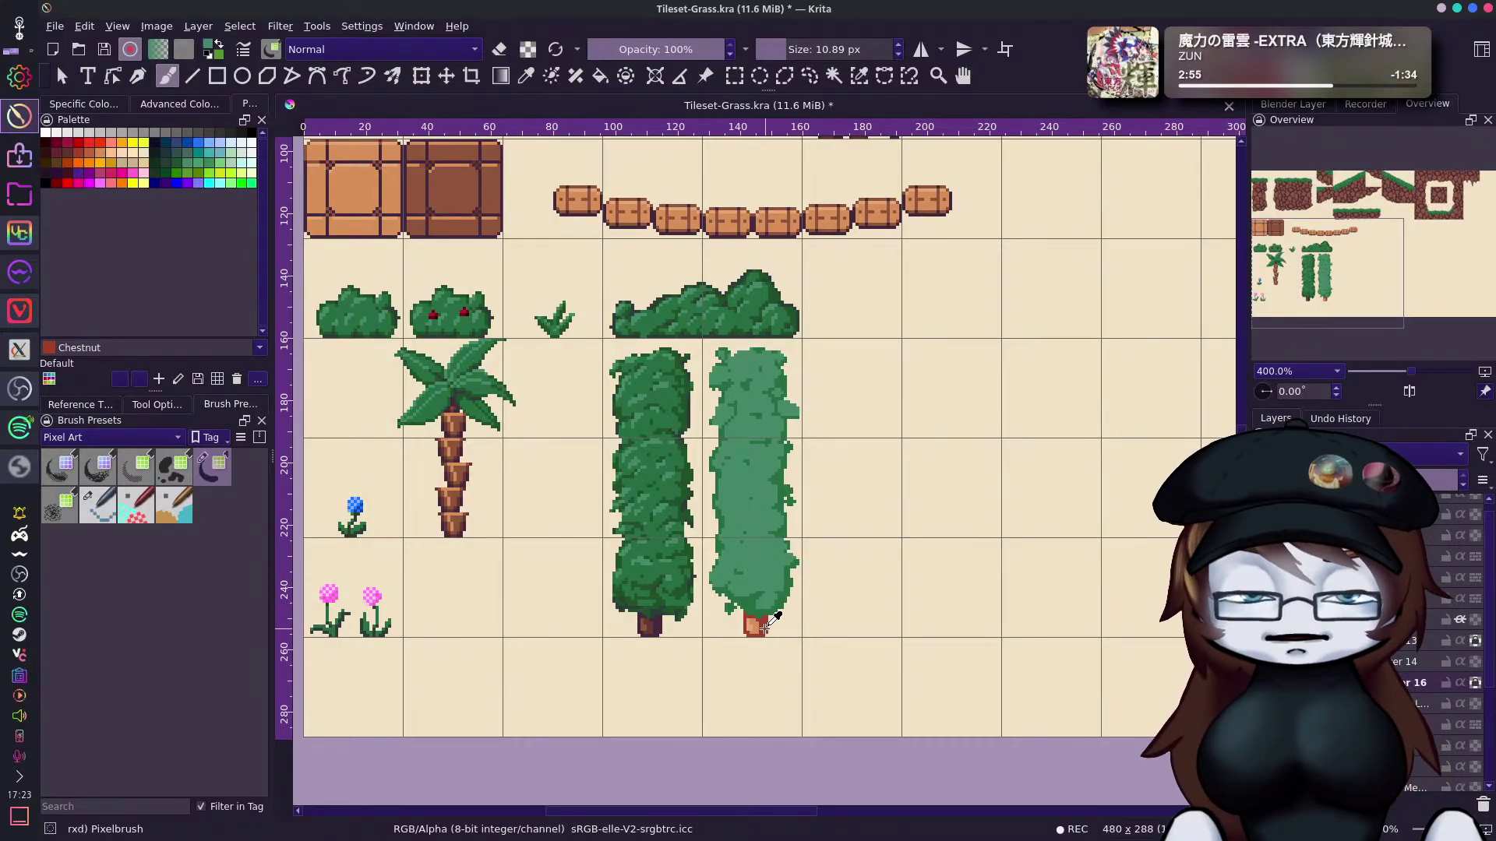
# Rework the right-hand tree's trunk in dark orange-brown with the 1 px Pixel Art brush and save the file.
pyautogui.click(177, 104)
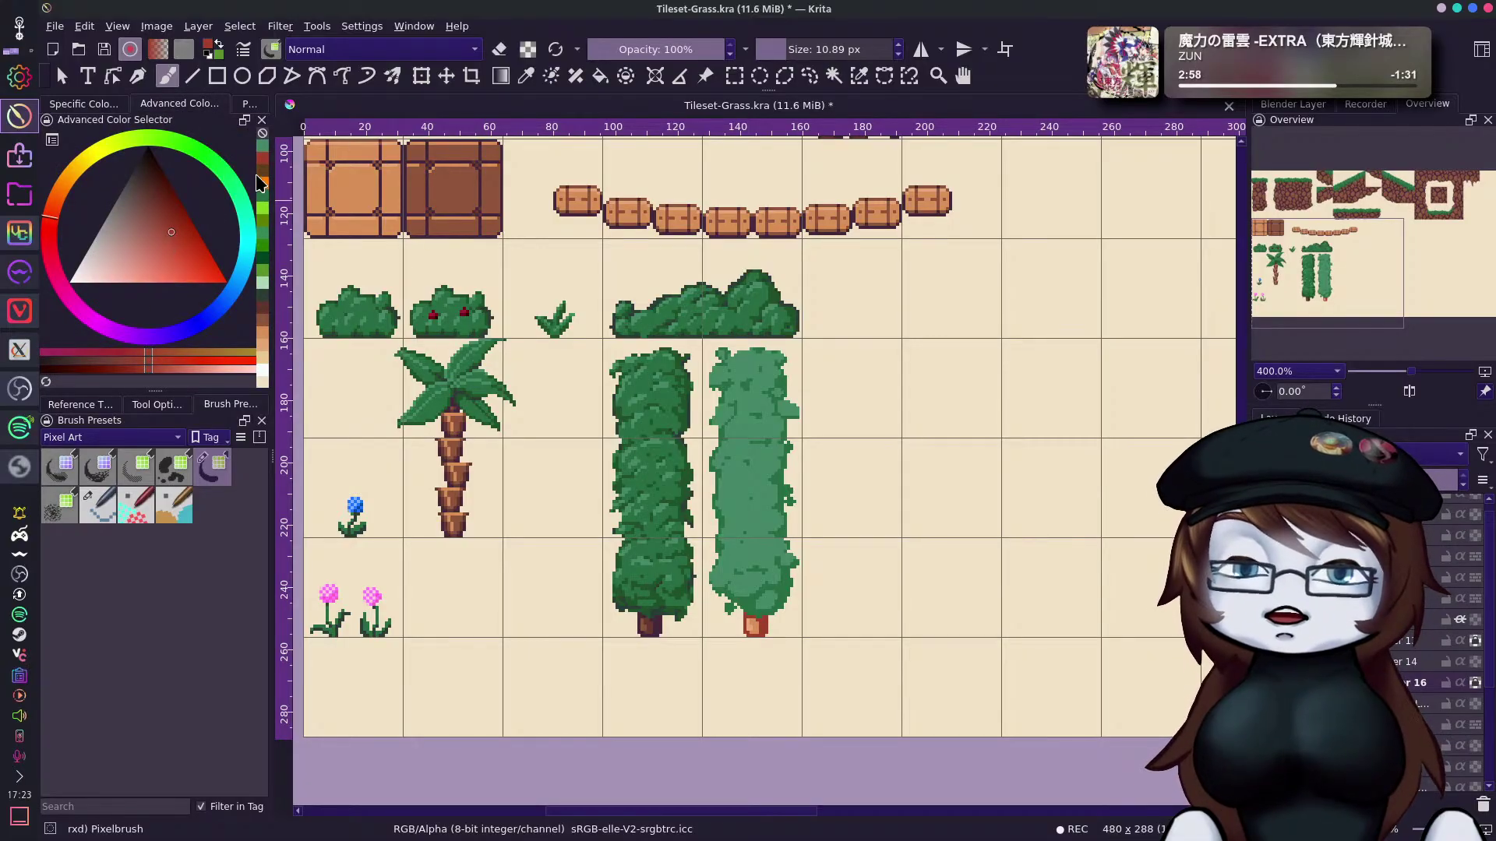
pyautogui.keyDown('ctrl'); pyautogui.click(331, 179); pyautogui.keyUp('ctrl')
pyautogui.rightClick(799, 296)
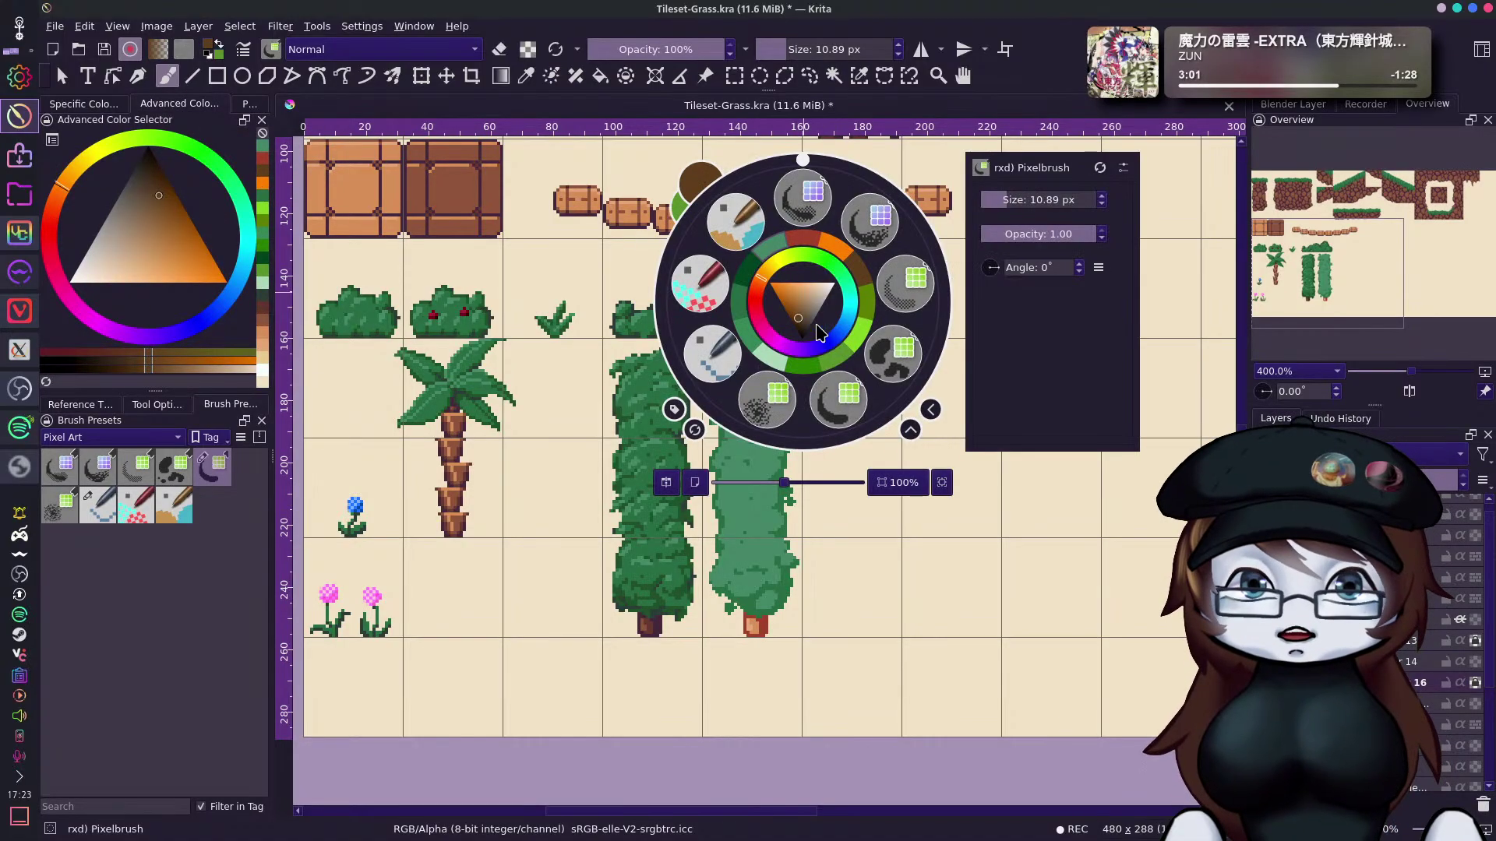
pyautogui.click(713, 350)
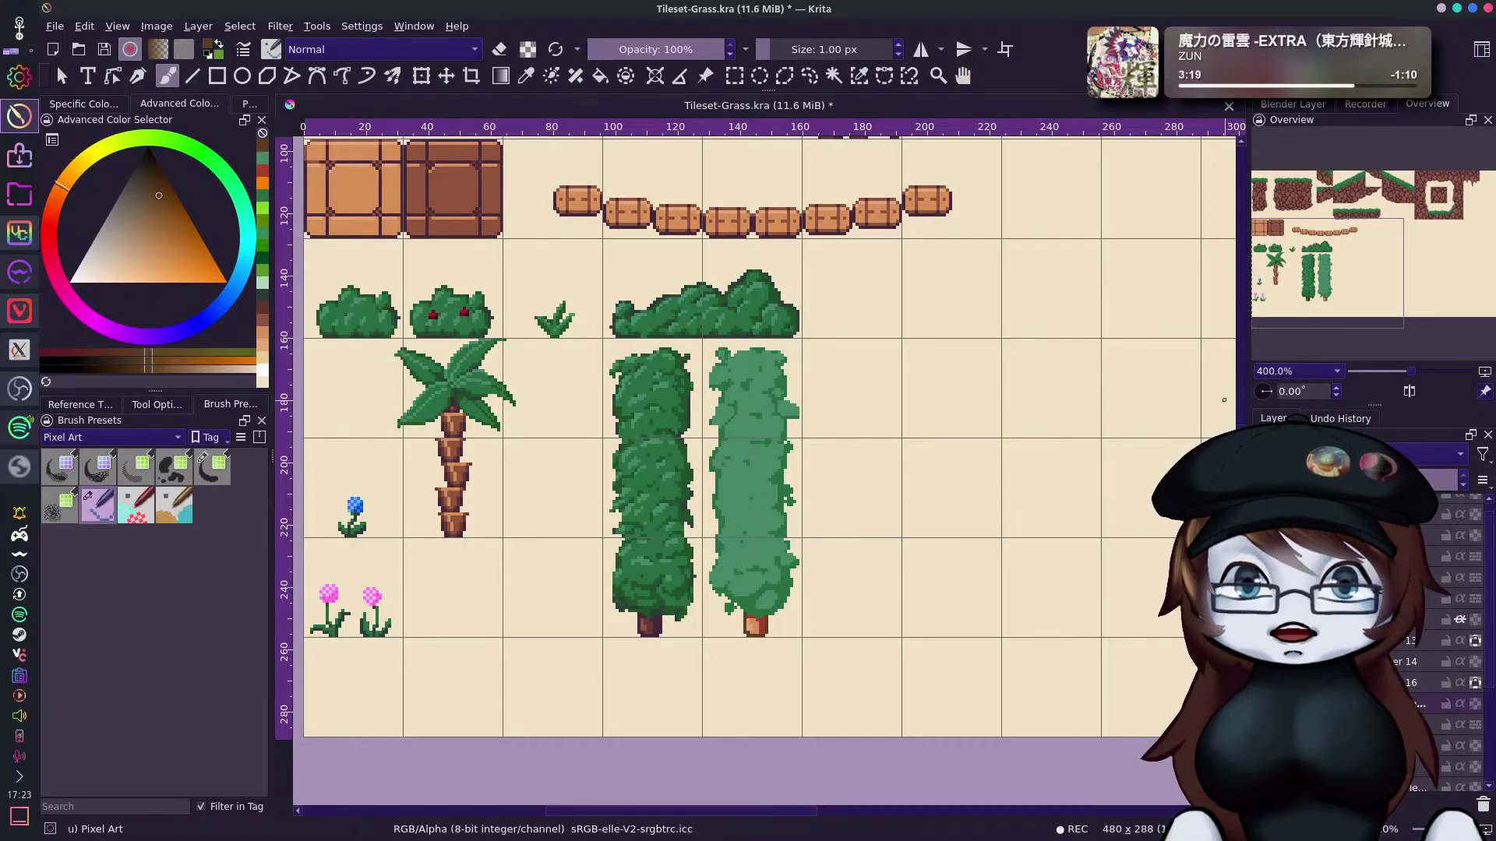
pyautogui.moveTo(1411, 373); pyautogui.dragTo(1405, 373)
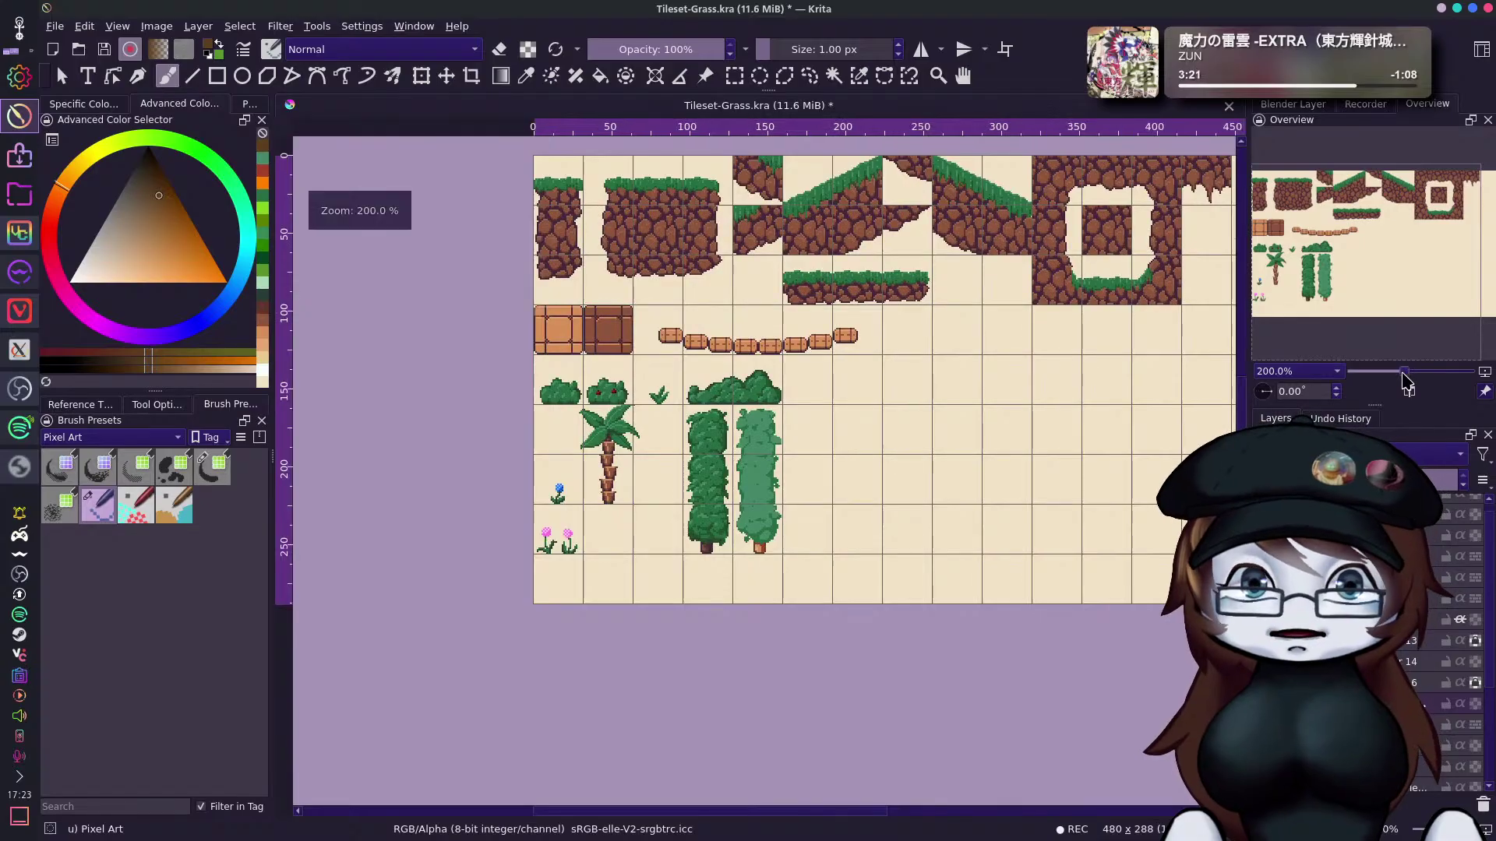
pyautogui.moveTo(1308, 280); pyautogui.dragTo(1331, 212)
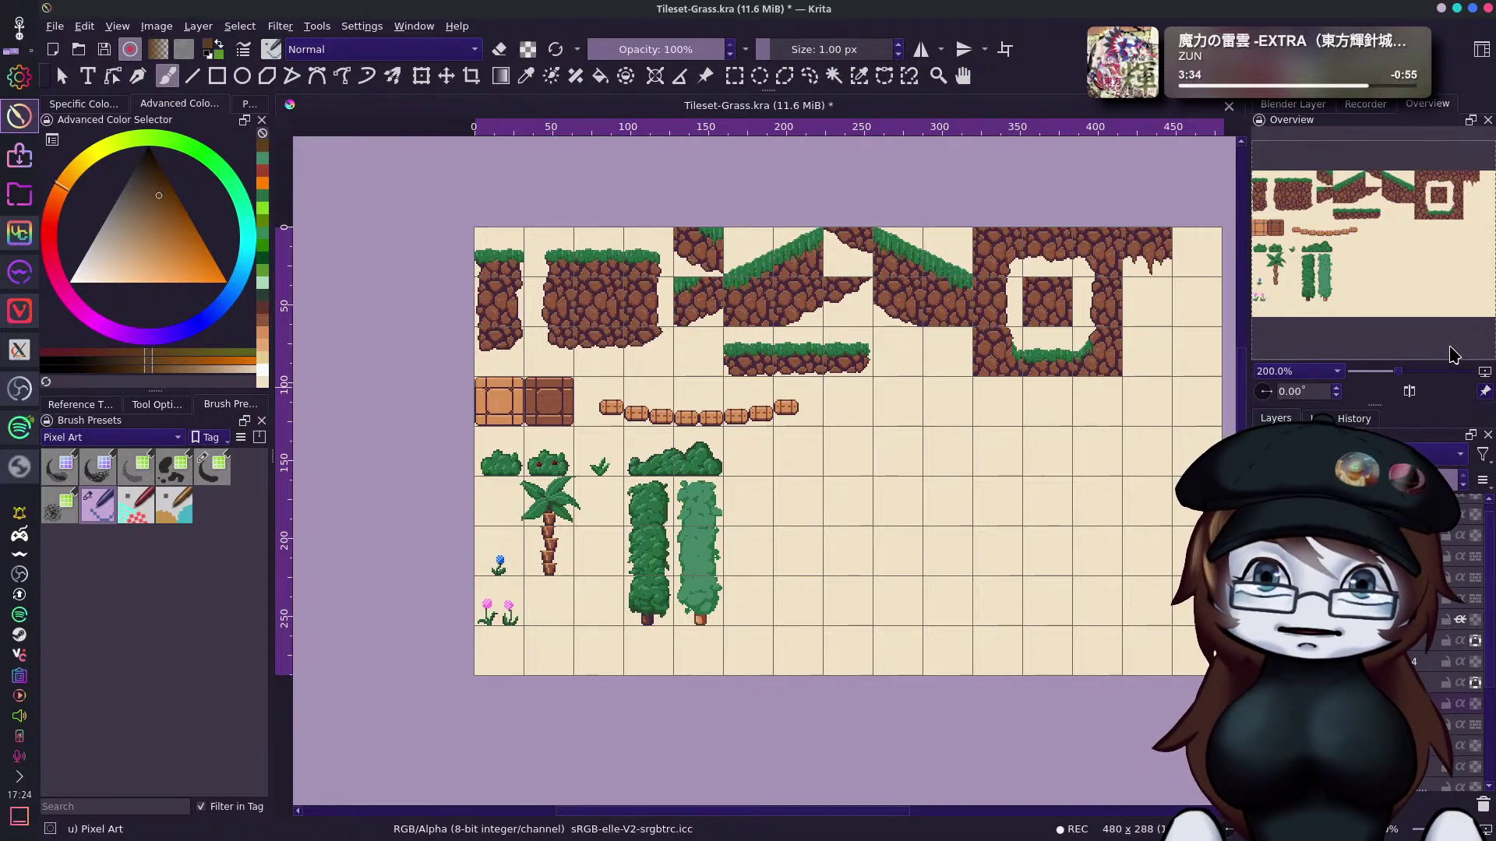
pyautogui.hotkey('ctrl', 's')
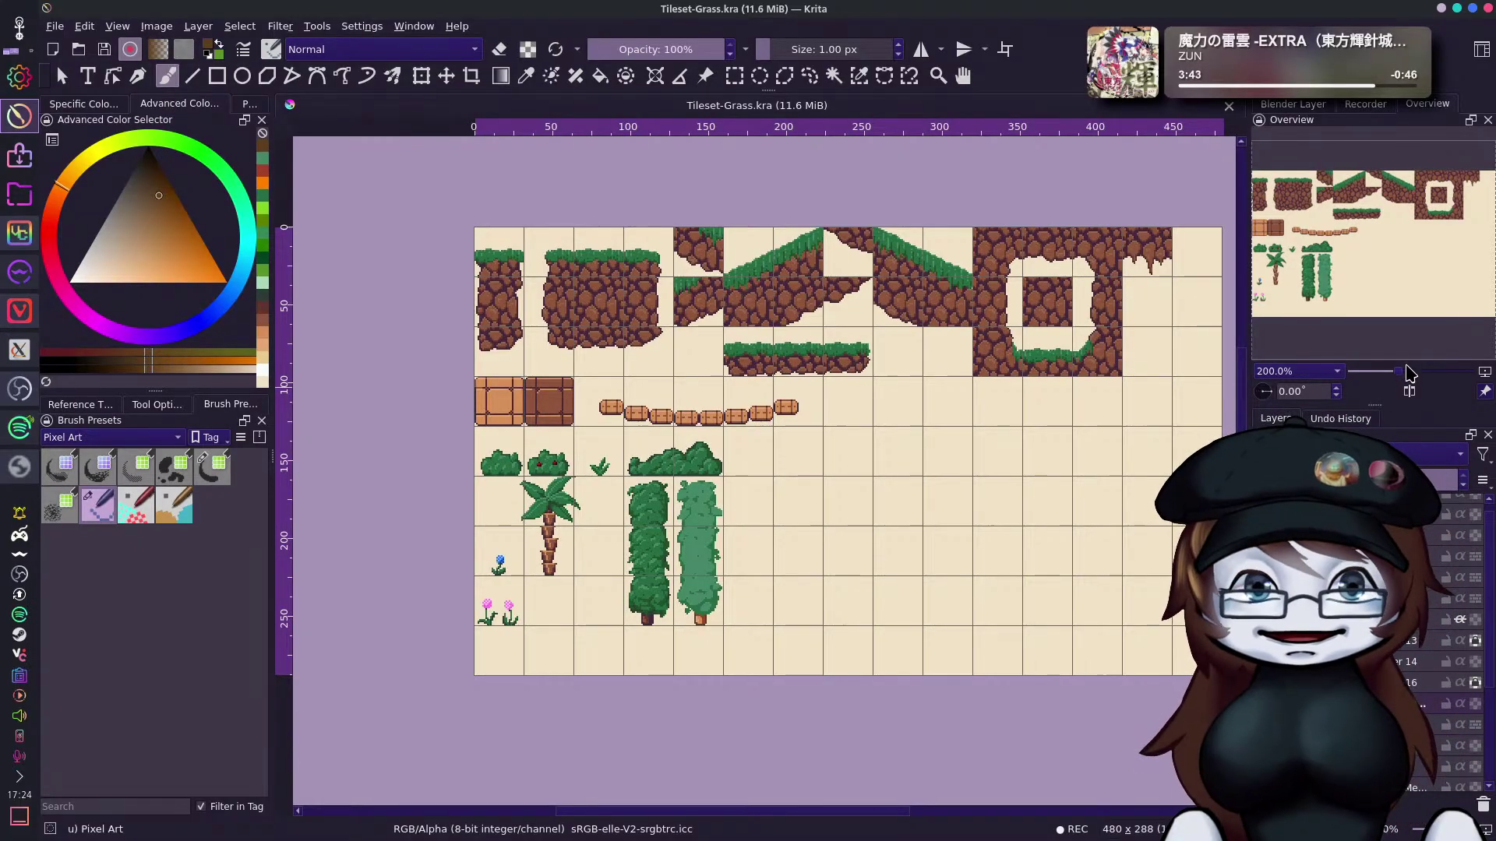
# Test a pale green dab near the top of the right-hand tree's foliage and save the file.
pyautogui.moveTo(1406, 373); pyautogui.dragTo(1417, 373)
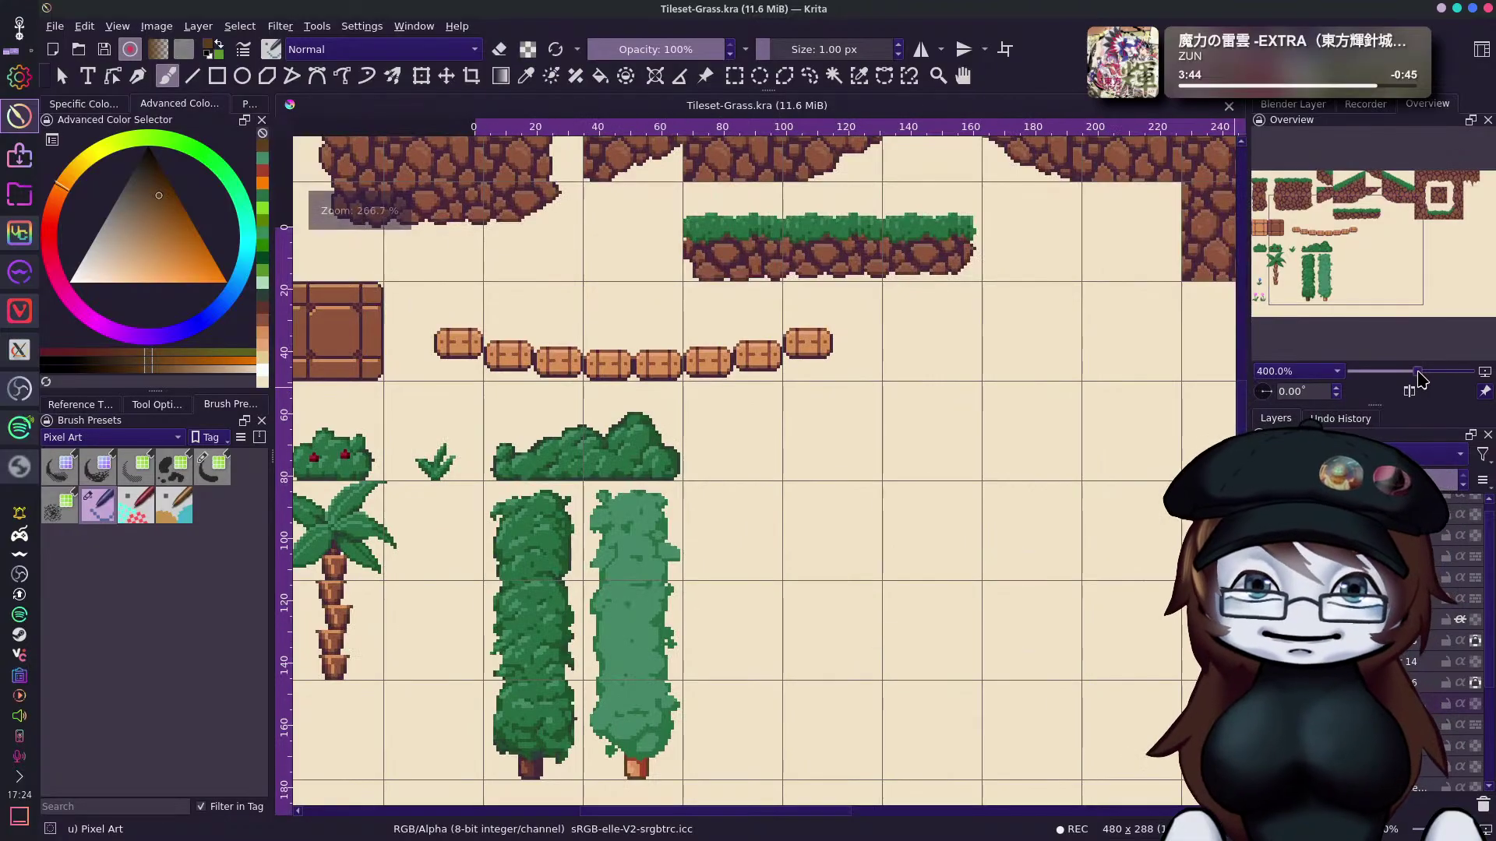
pyautogui.moveTo(1368, 227); pyautogui.dragTo(1332, 250)
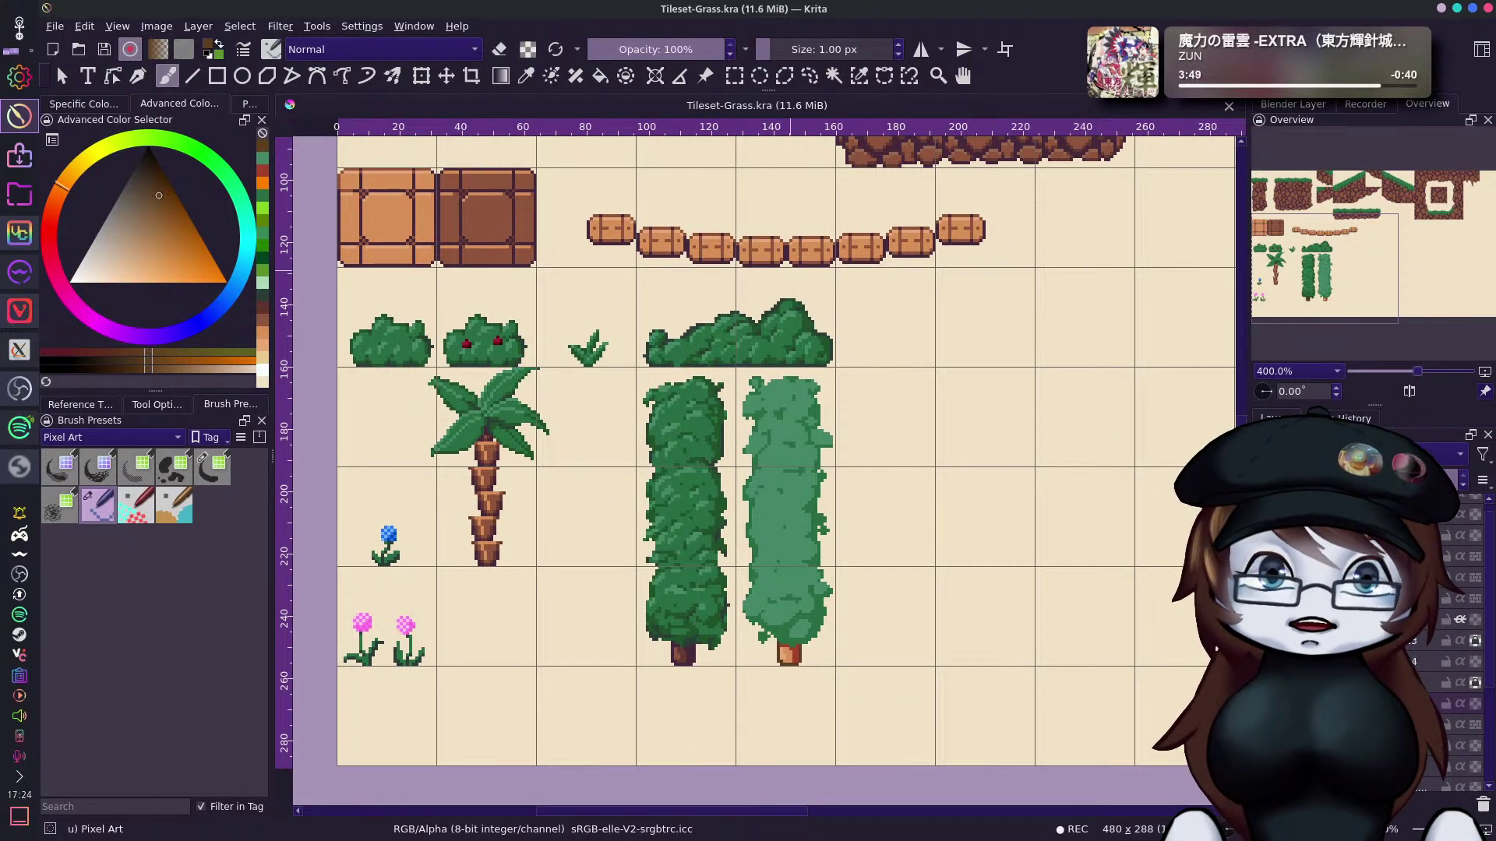
pyautogui.moveTo(1367, 260); pyautogui.dragTo(1400, 276)
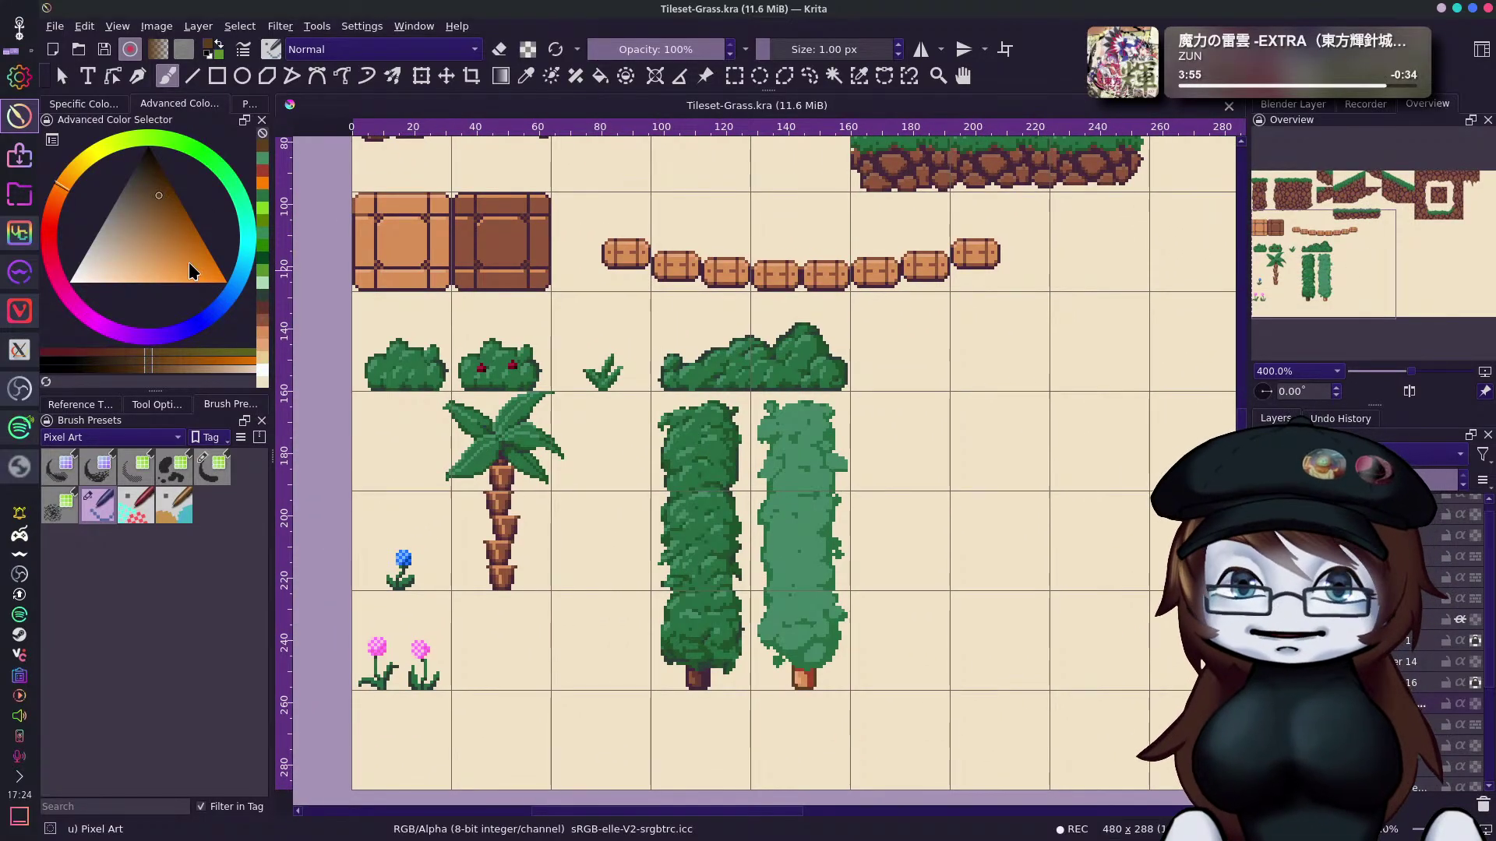
pyautogui.click(266, 292)
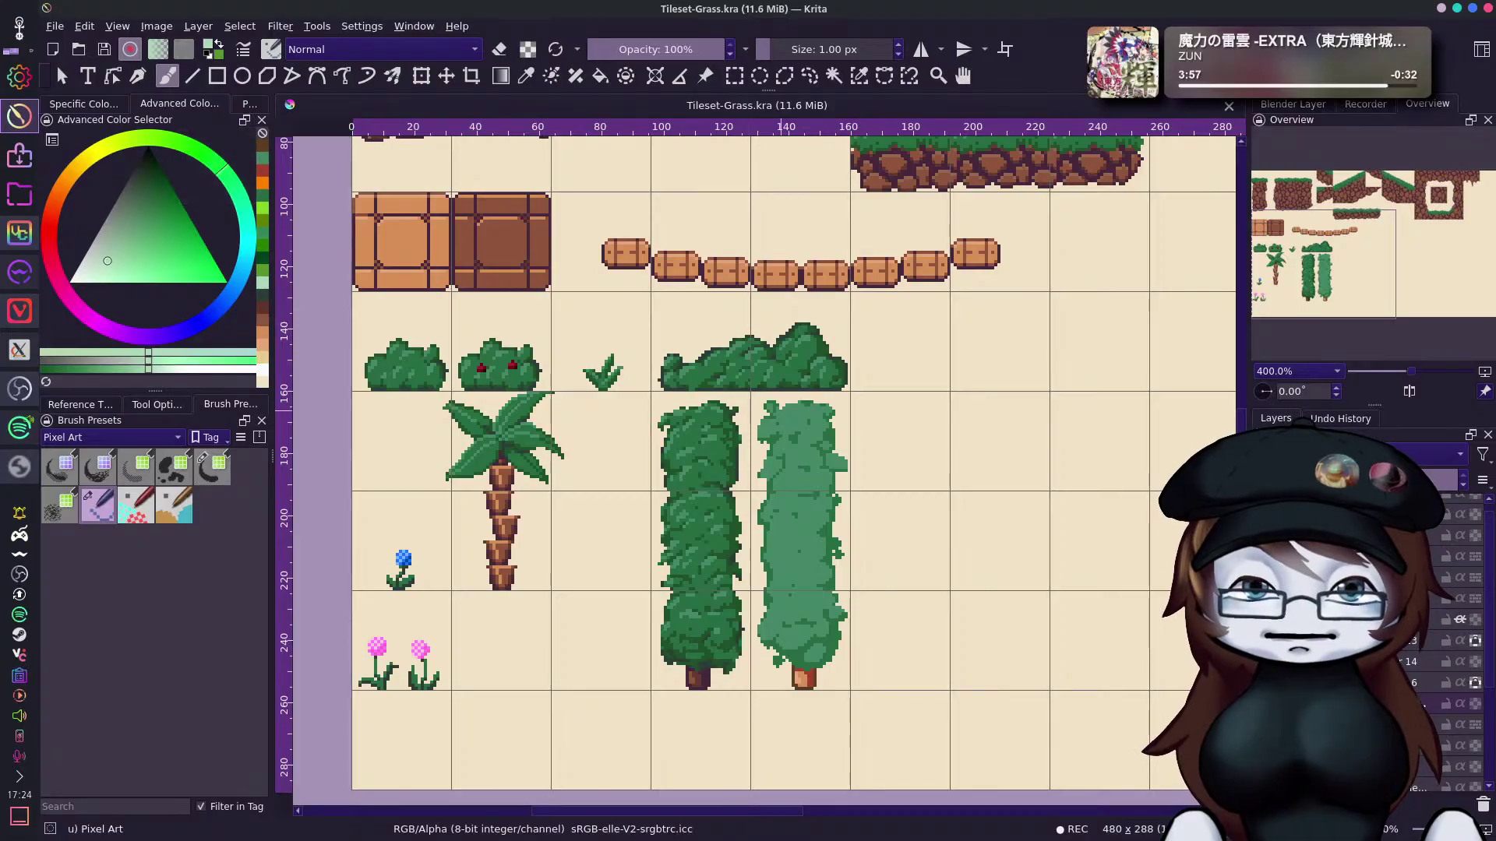
pyautogui.click(786, 419)
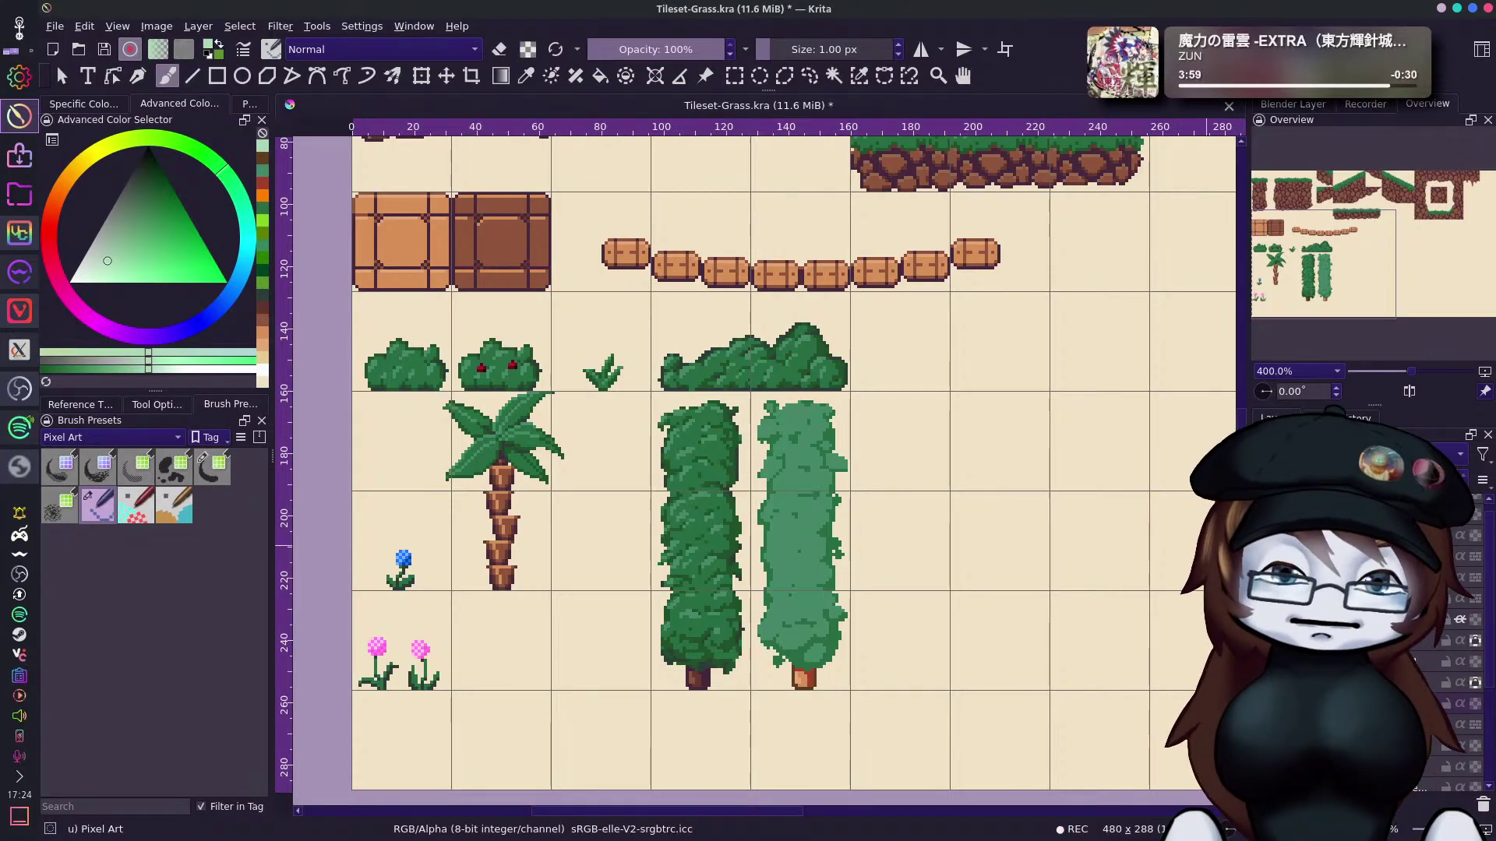
pyautogui.hotkey('ctrl', 's')
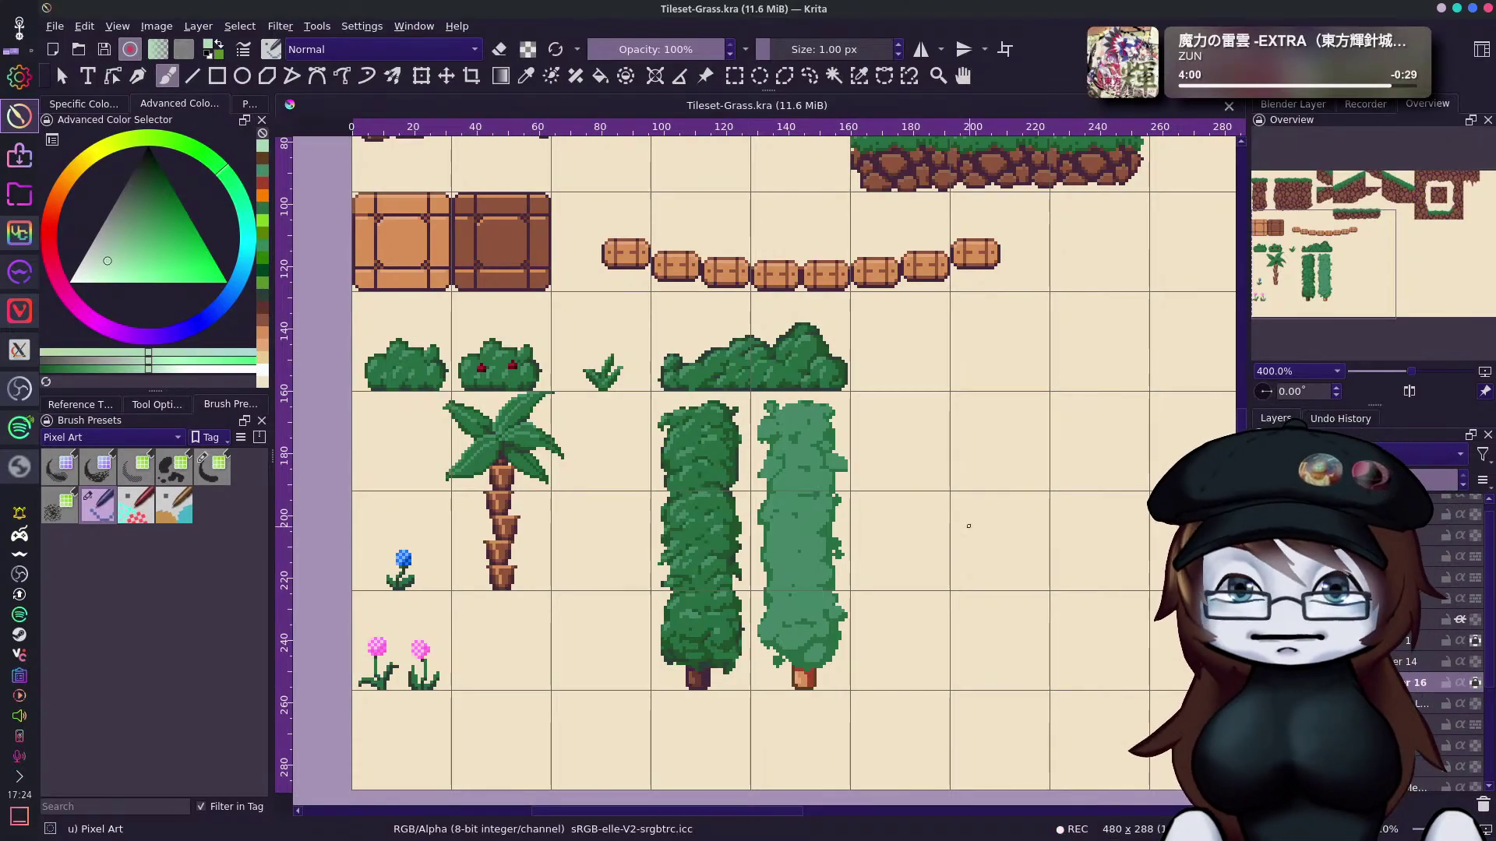
# Try a small Mint leaf highlight on the upper part of the right-hand tree's foliage and save the file.
pyautogui.click(249, 103)
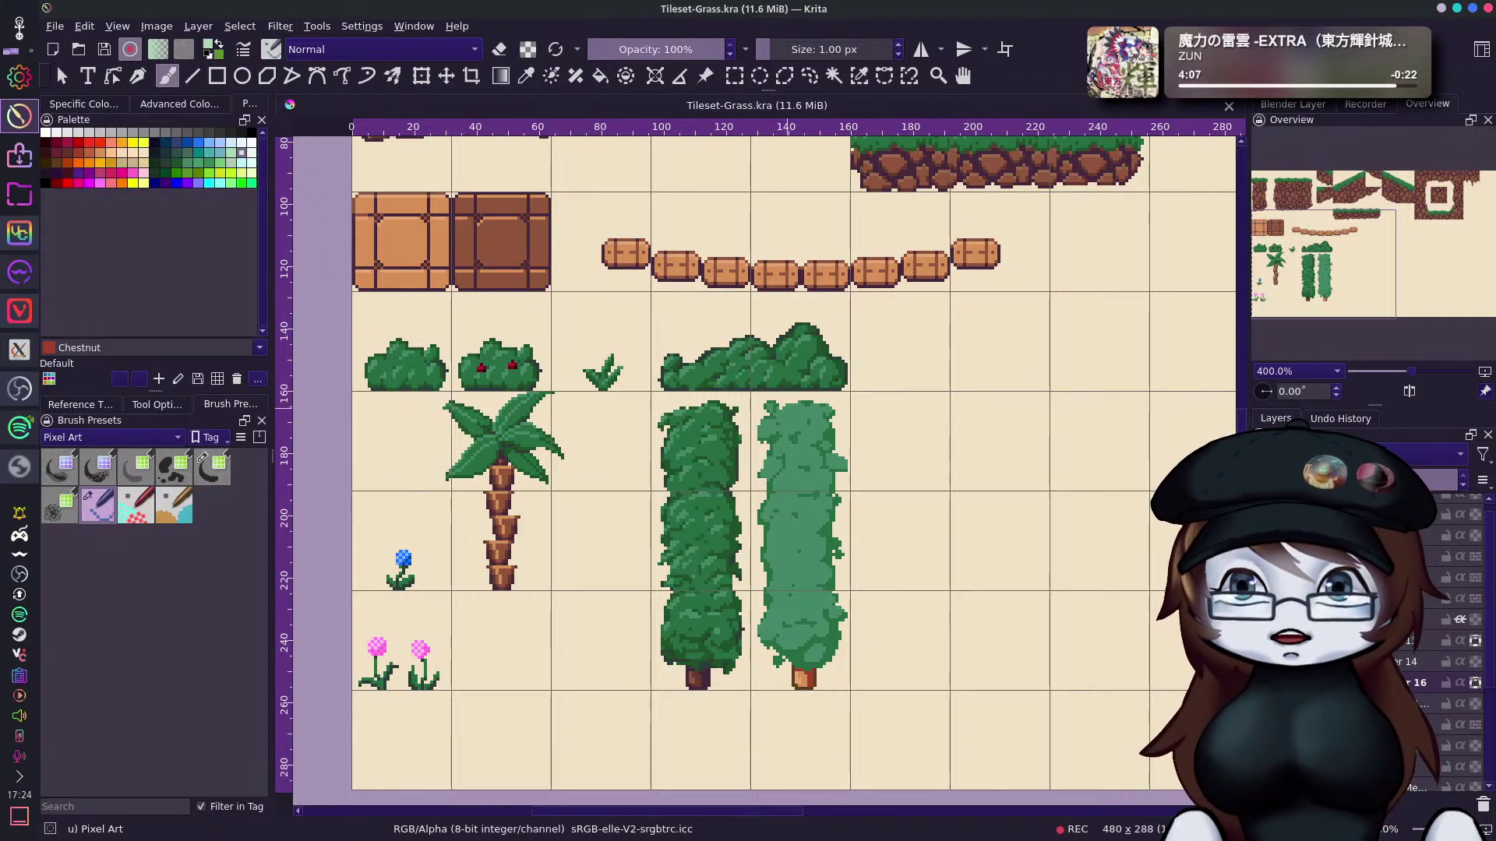
pyautogui.click(230, 152)
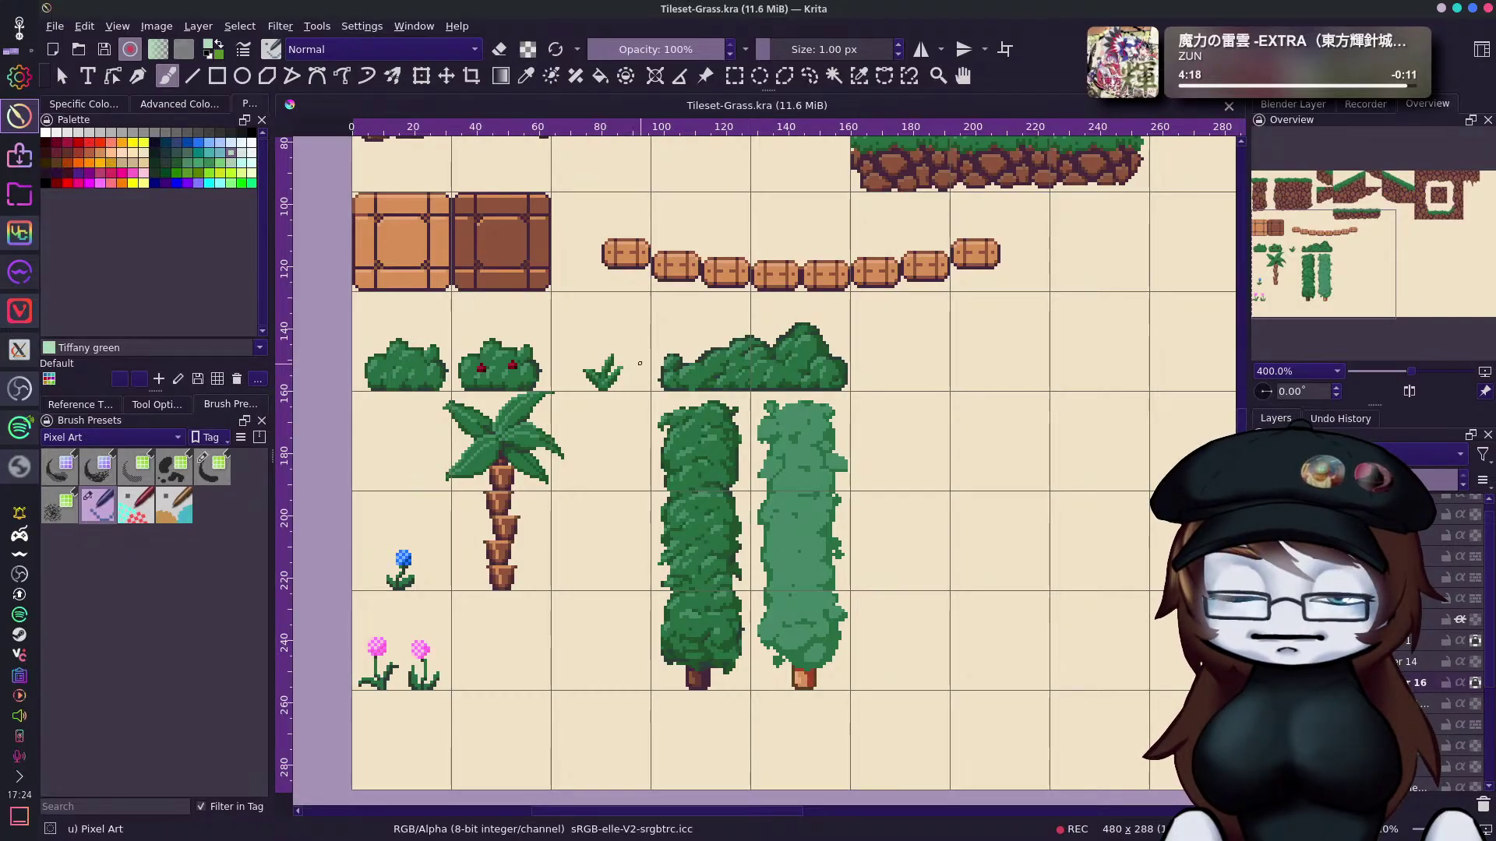
pyautogui.click(224, 162)
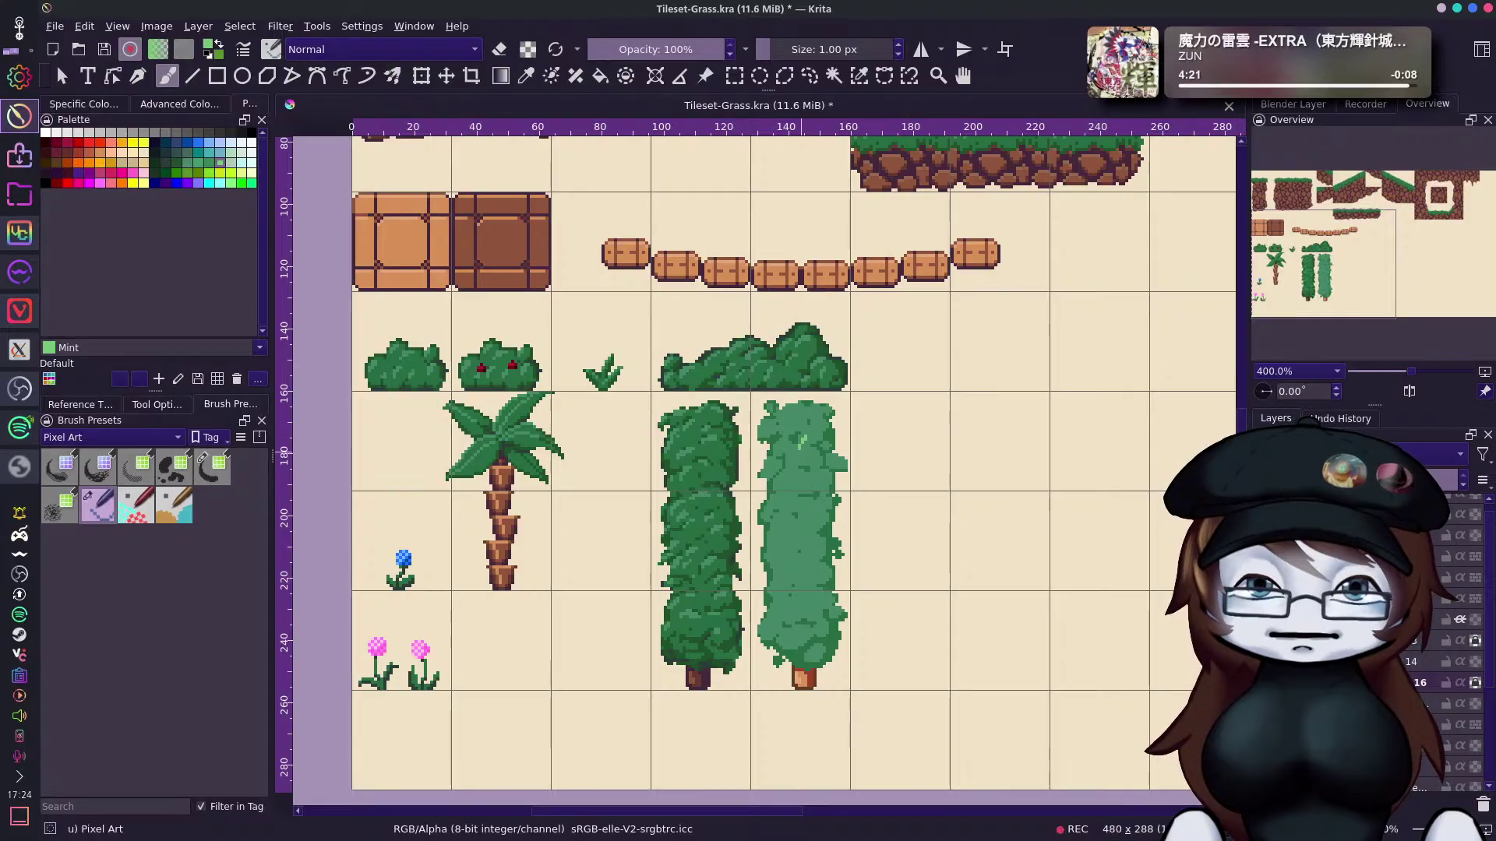
pyautogui.moveTo(806, 434); pyautogui.dragTo(799, 440)
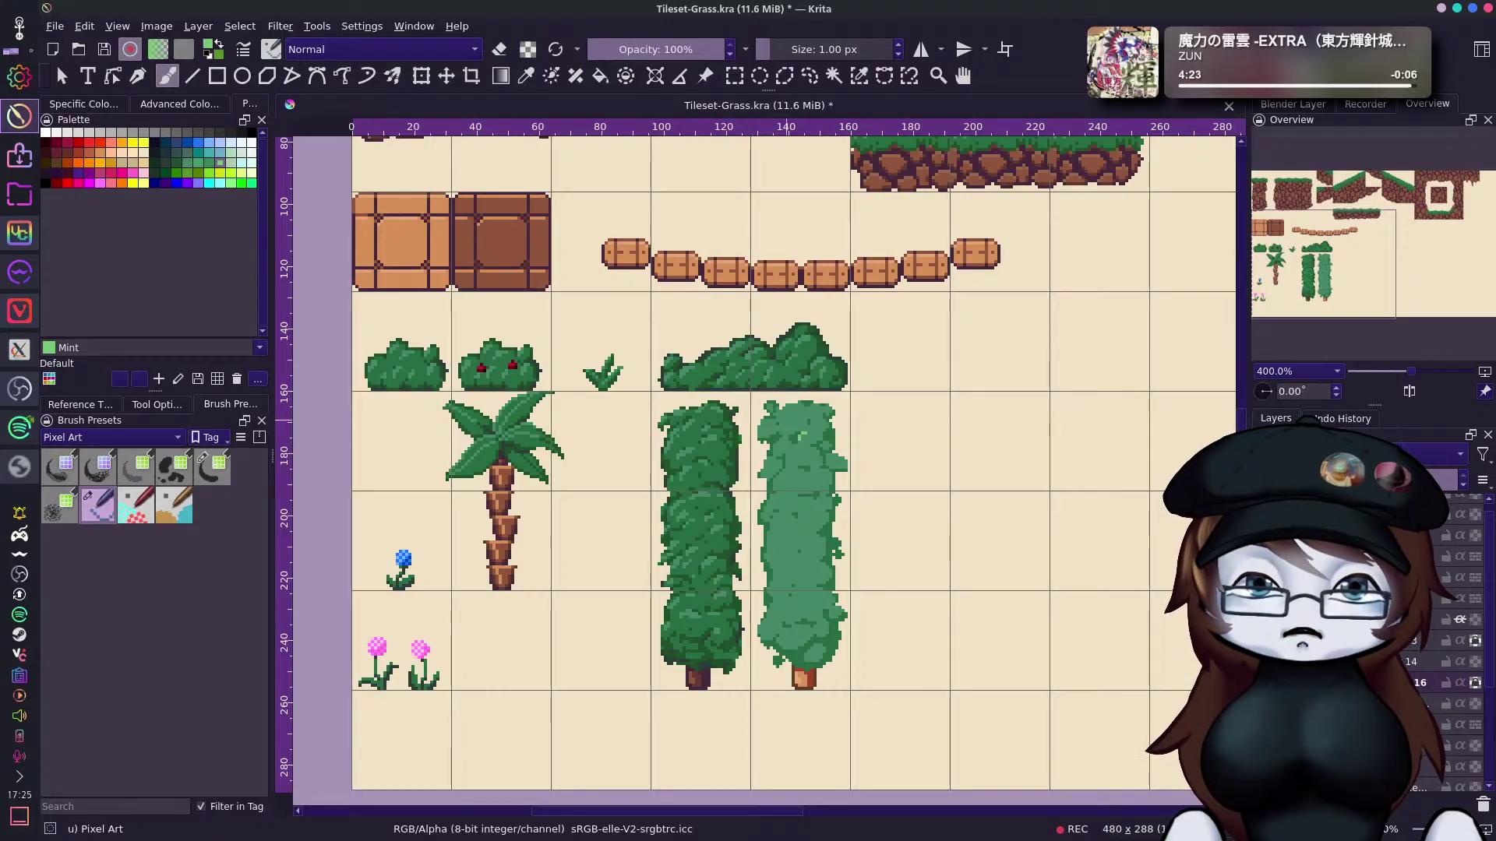
pyautogui.hotkey('ctrl', 's')
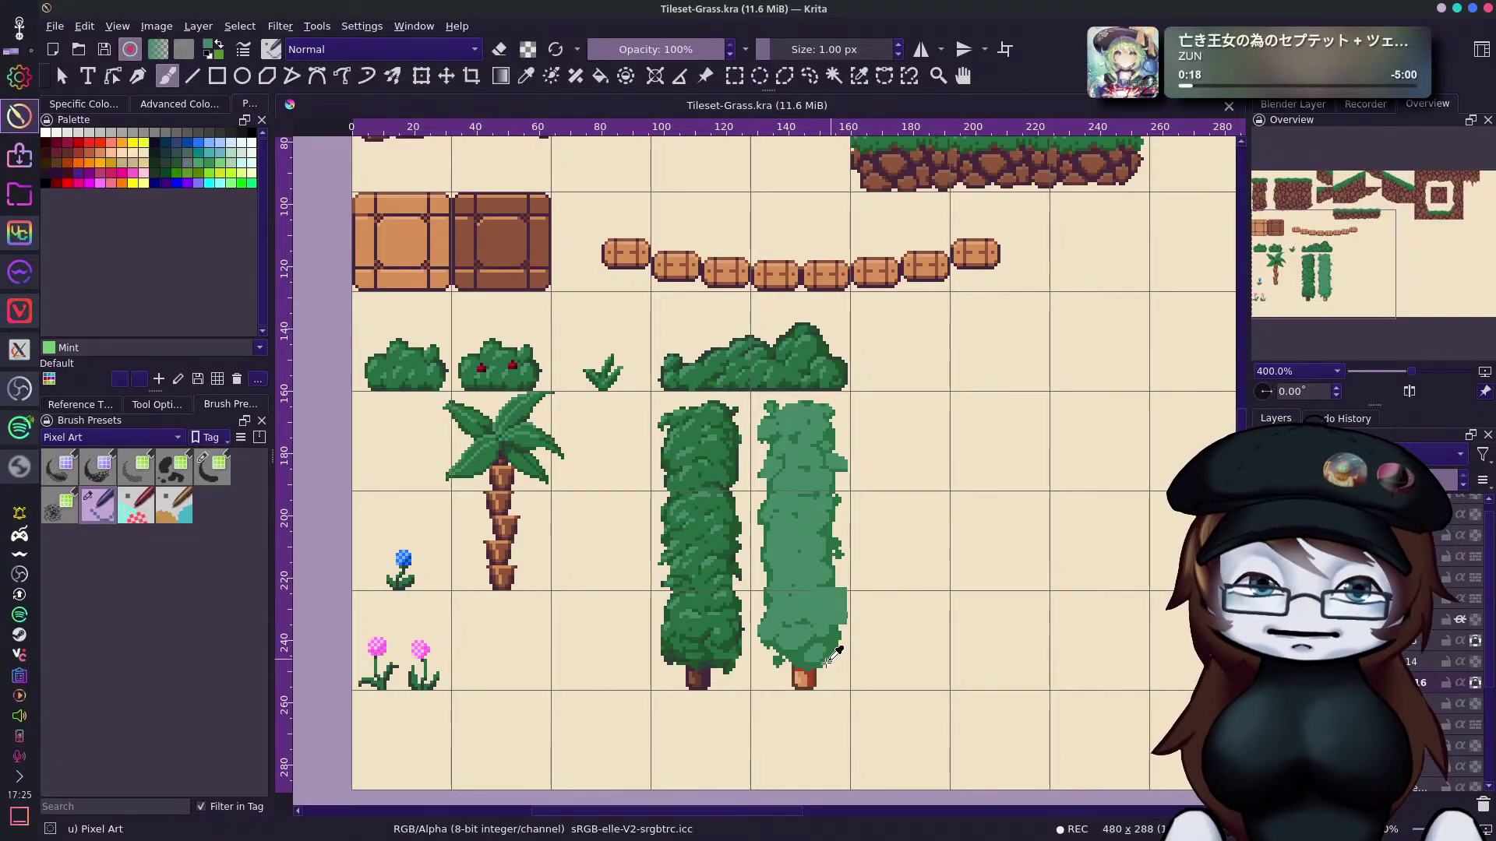
# Recolour the right-hand tree's trunk with the choco brown on the trunk's layer.
pyautogui.click(88, 146)
pyautogui.click(109, 134)
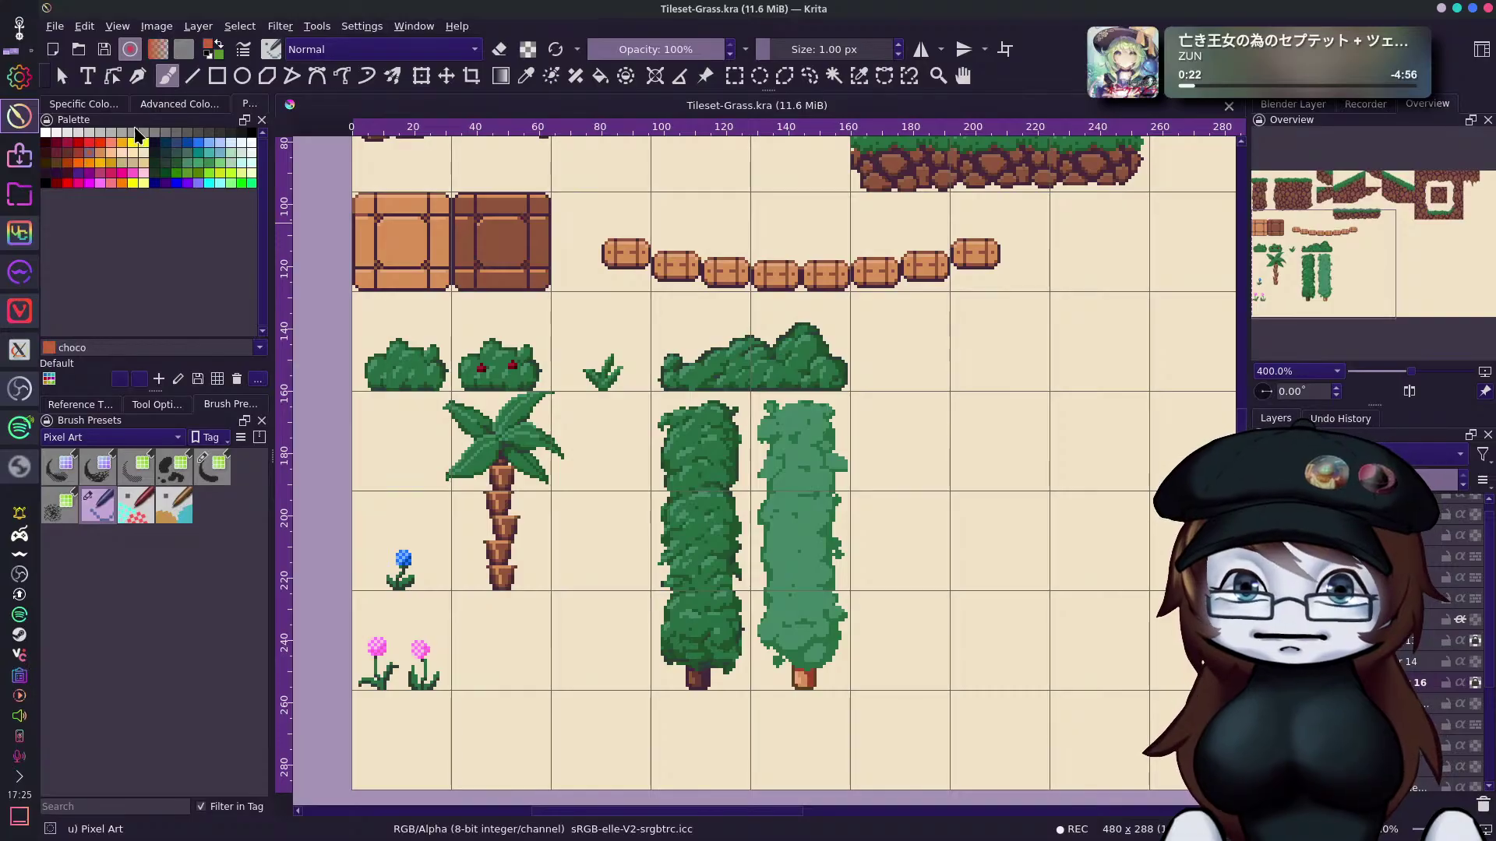
pyautogui.click(814, 672)
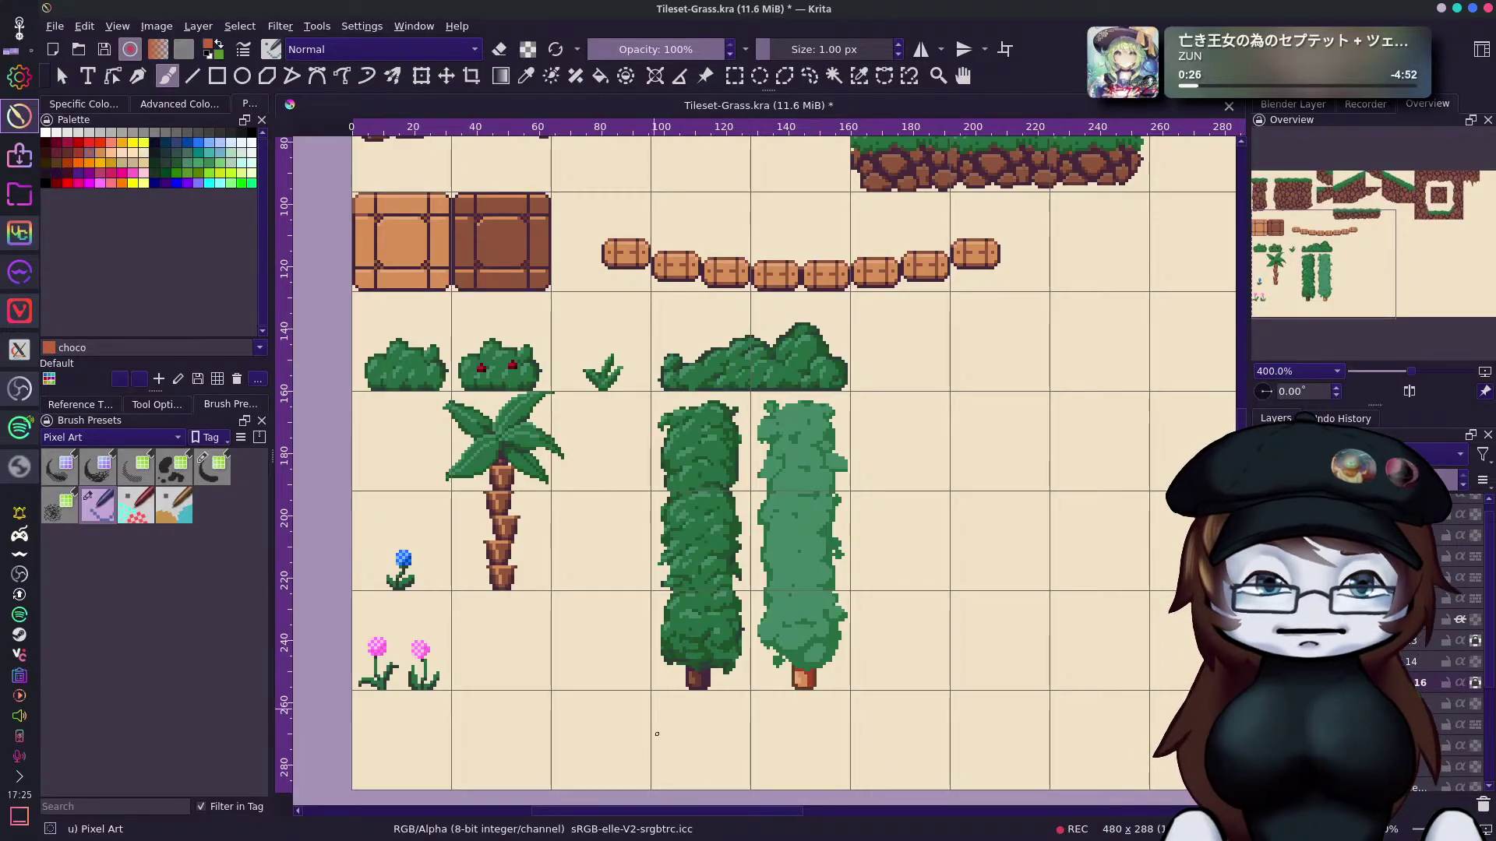
pyautogui.click(1383, 703)
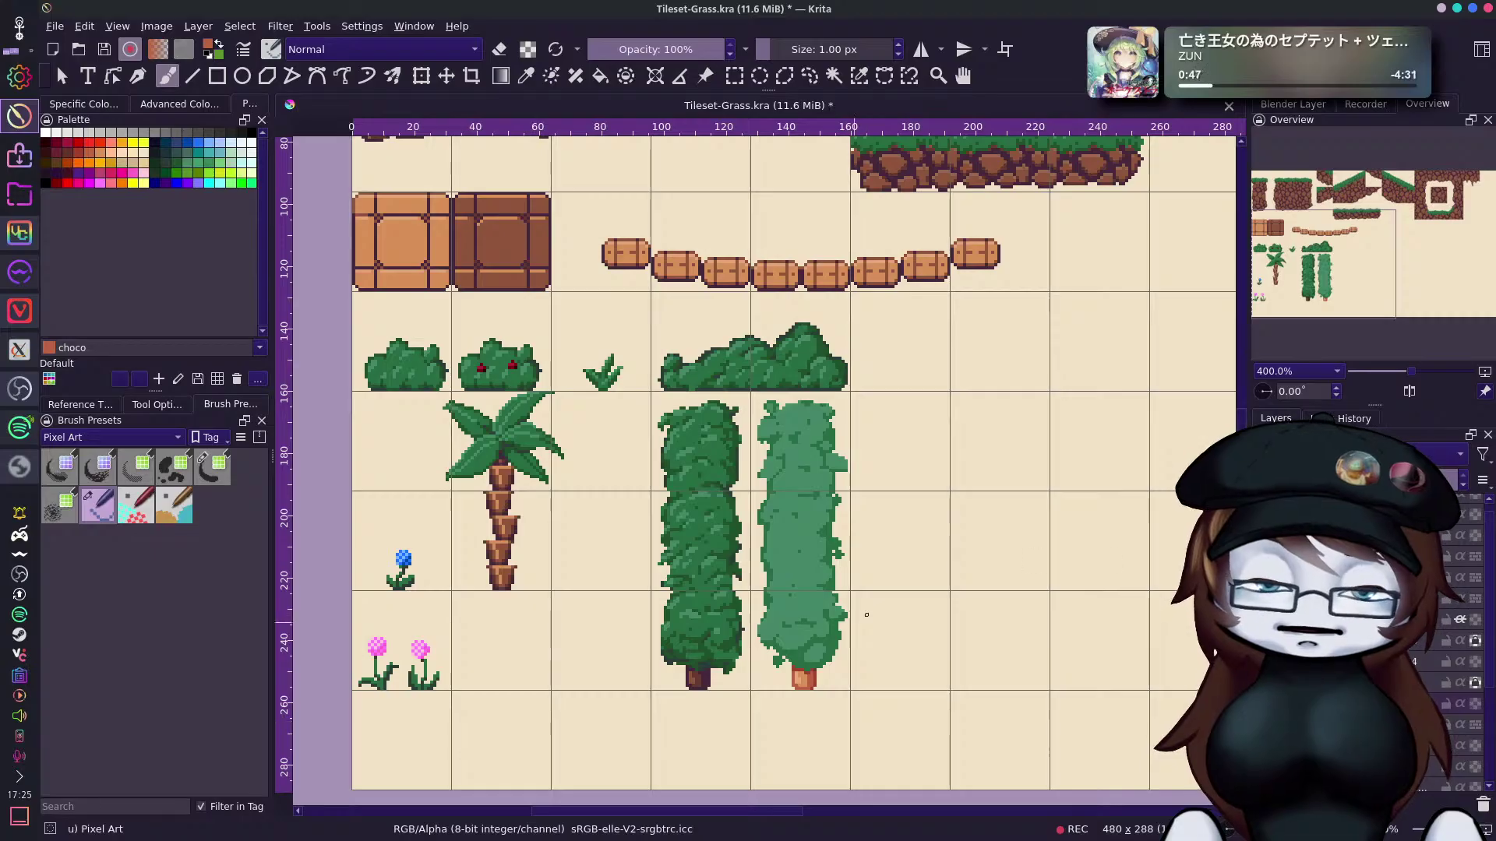
# Refine the light and dark shading of the right-hand tree's trunk with colours sampled from the trunk.
pyautogui.keyDown('ctrl'); pyautogui.click(815, 678); pyautogui.keyUp('ctrl')
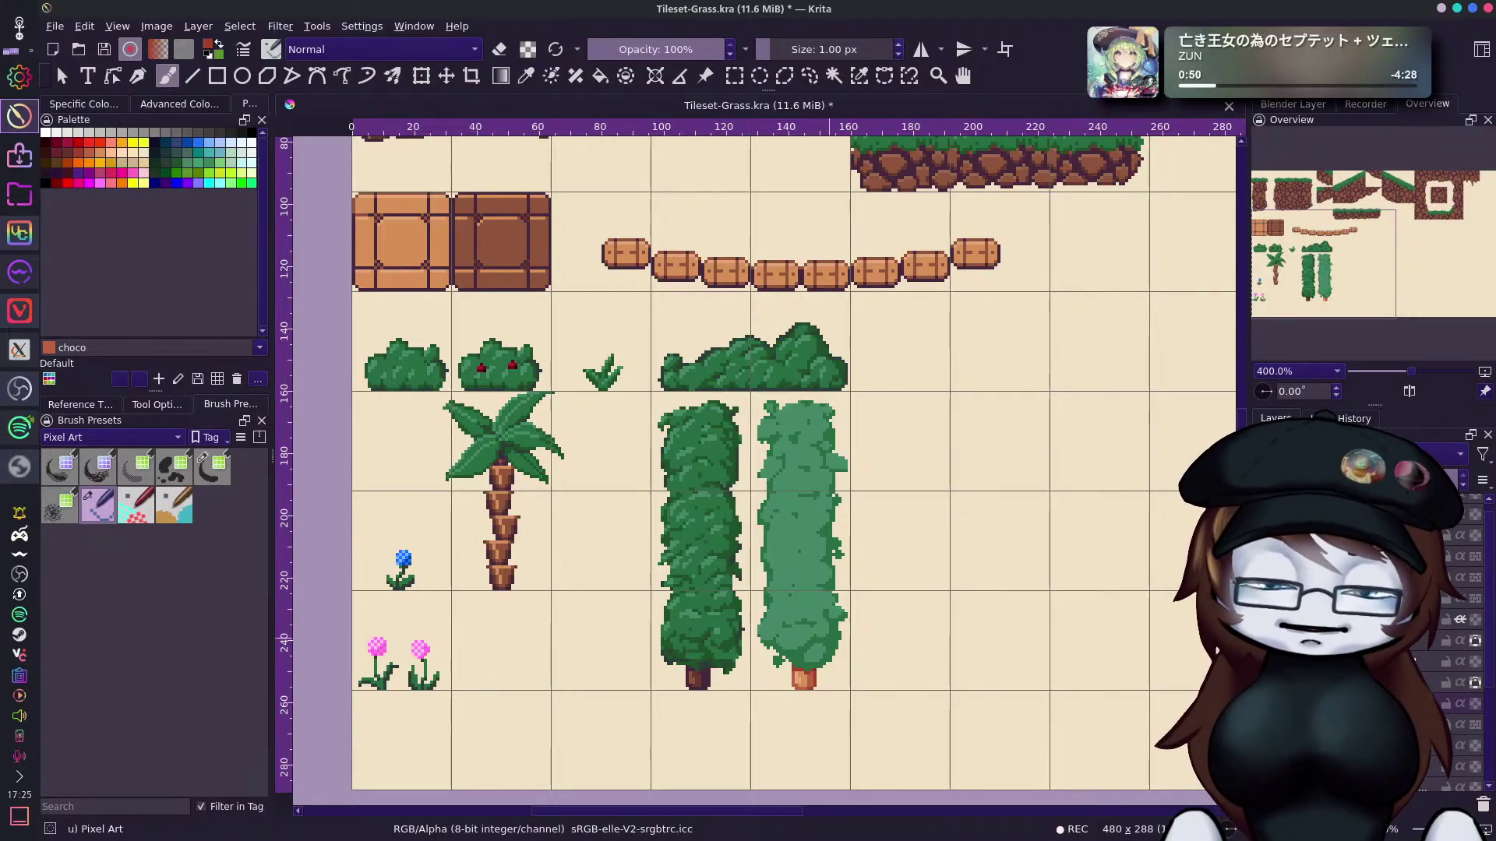
pyautogui.keyDown('ctrl'); pyautogui.click(798, 679); pyautogui.keyUp('ctrl')
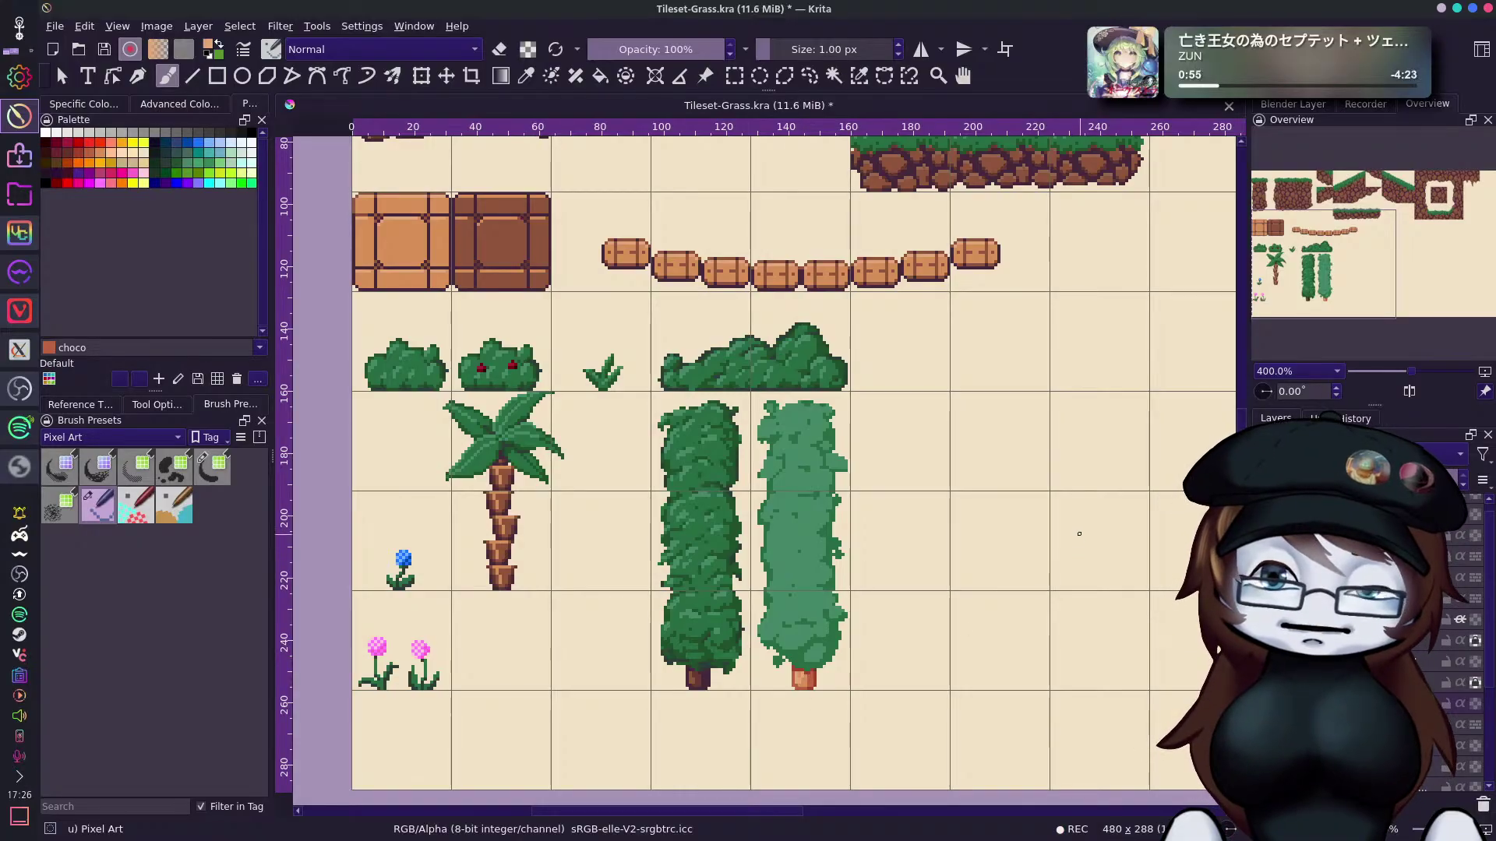
pyautogui.keyDown('ctrl'); pyautogui.click(789, 668); pyautogui.keyUp('ctrl')
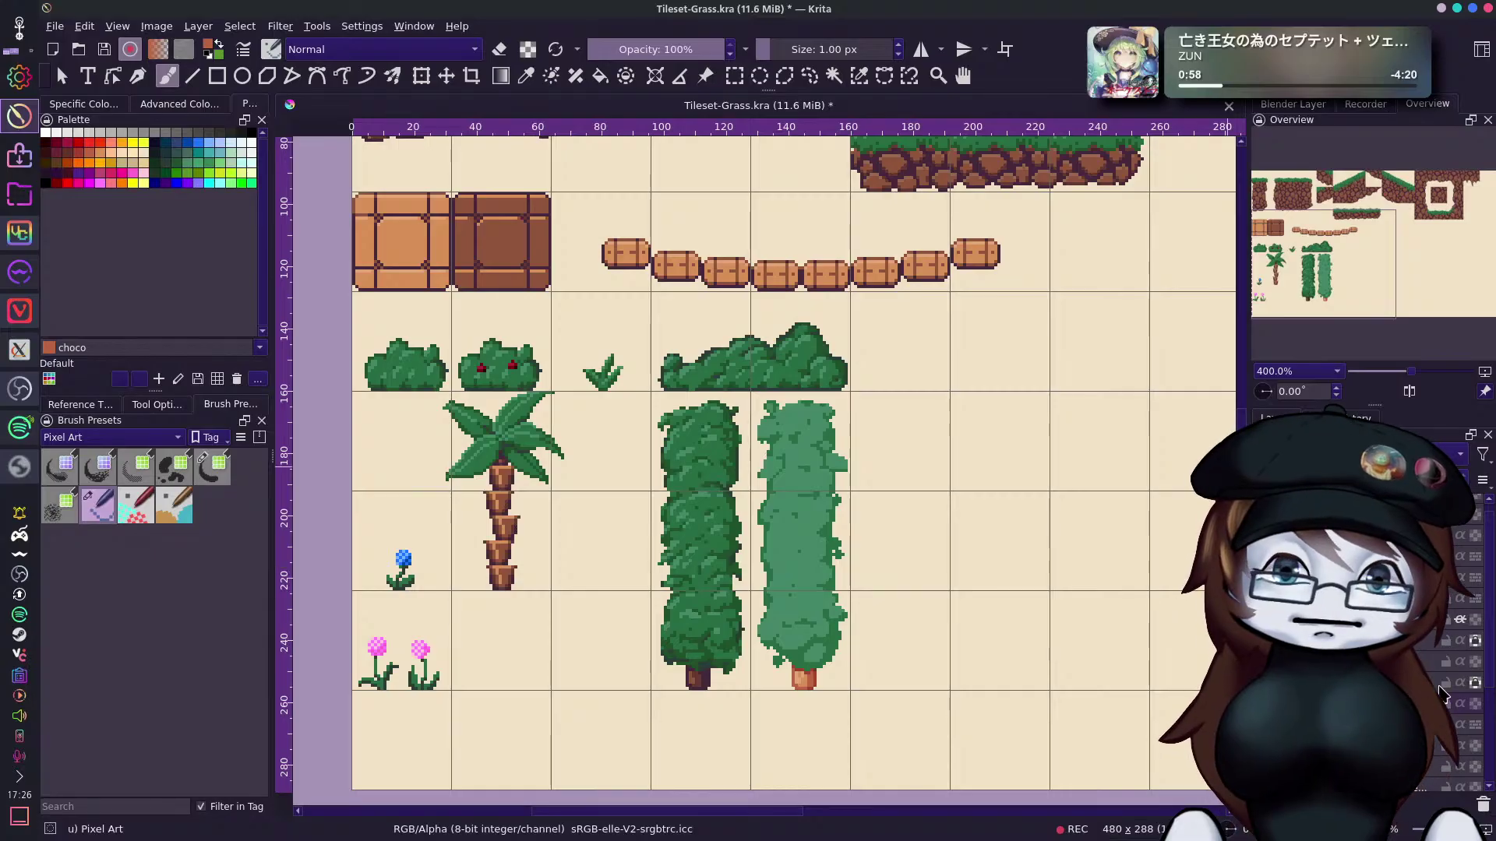
pyautogui.moveTo(1411, 372); pyautogui.dragTo(1423, 371)
pyautogui.moveTo(1307, 288); pyautogui.dragTo(1320, 276)
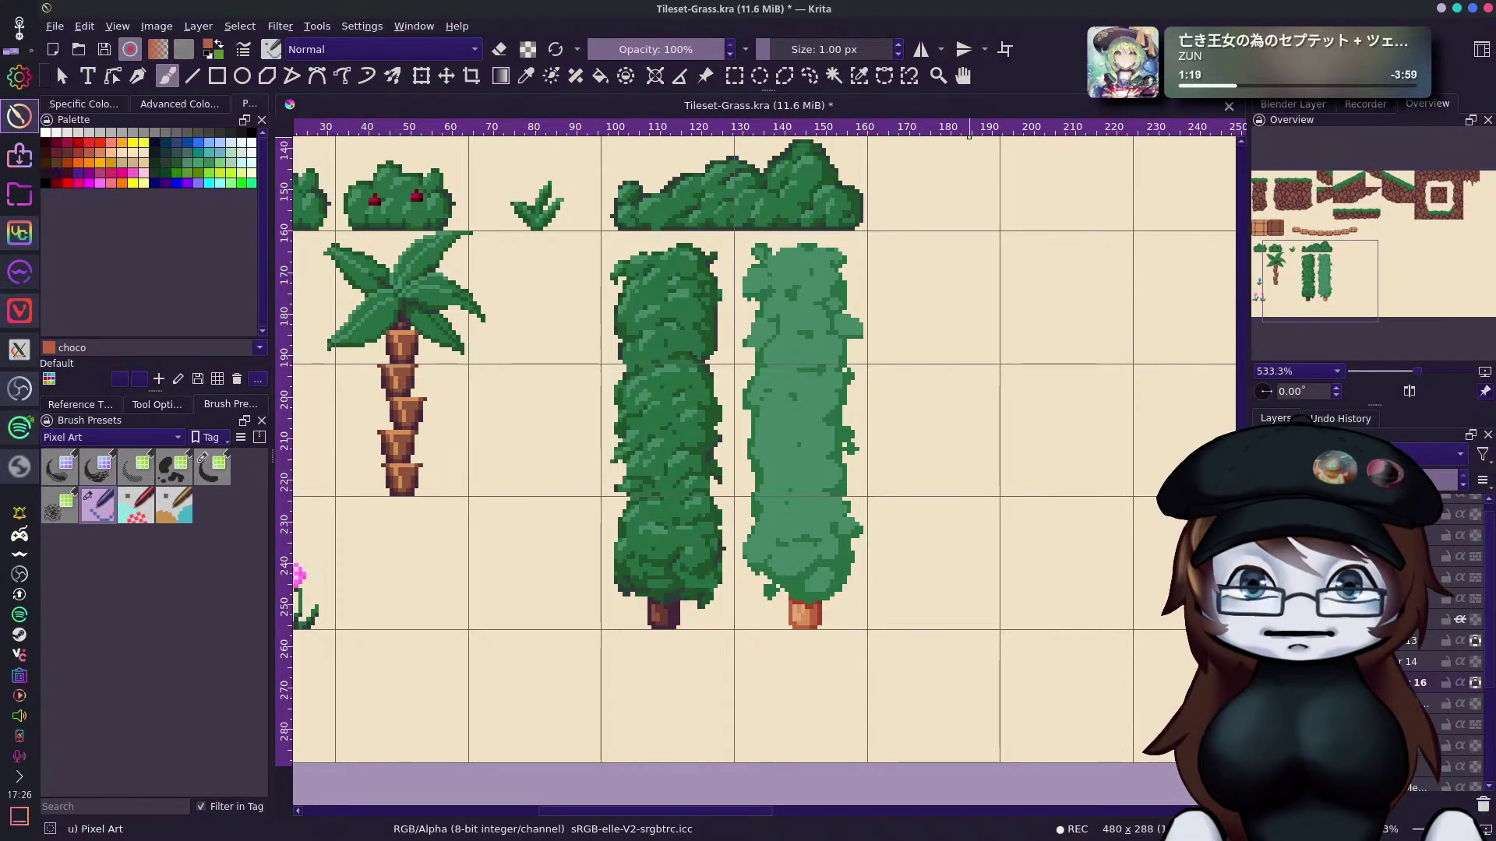
# Try short Cerulean frost and Mint highlight strokes on the middle of the right-hand tree's foliage, undoing each one.
pyautogui.keyDown('ctrl'); pyautogui.click(807, 471); pyautogui.keyUp('ctrl')
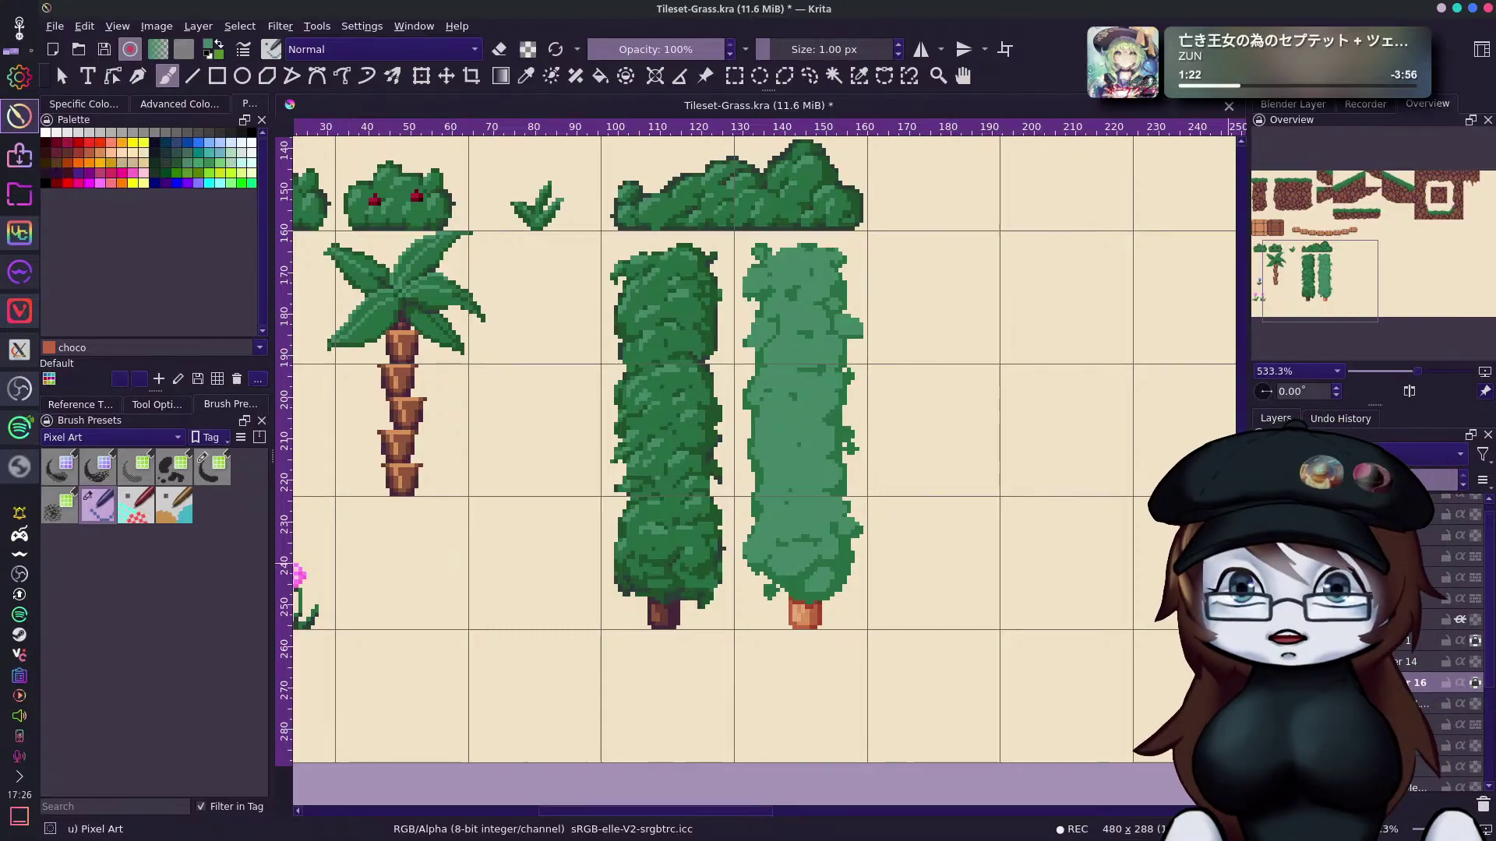
pyautogui.click(231, 152)
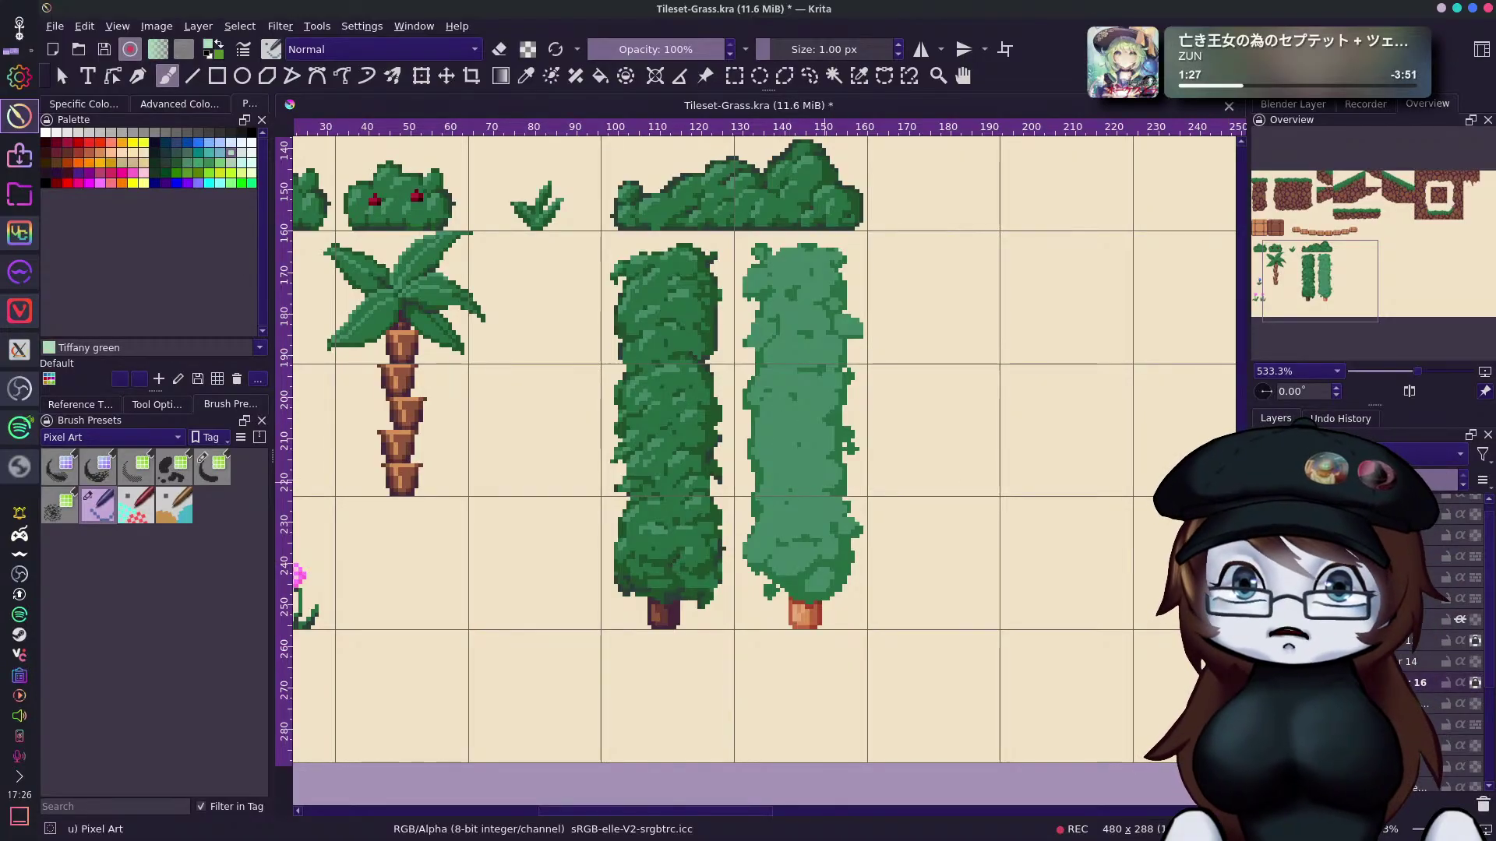
pyautogui.click(221, 163)
pyautogui.moveTo(808, 403); pyautogui.dragTo(790, 425)
pyautogui.hotkey('ctrl', 'z')
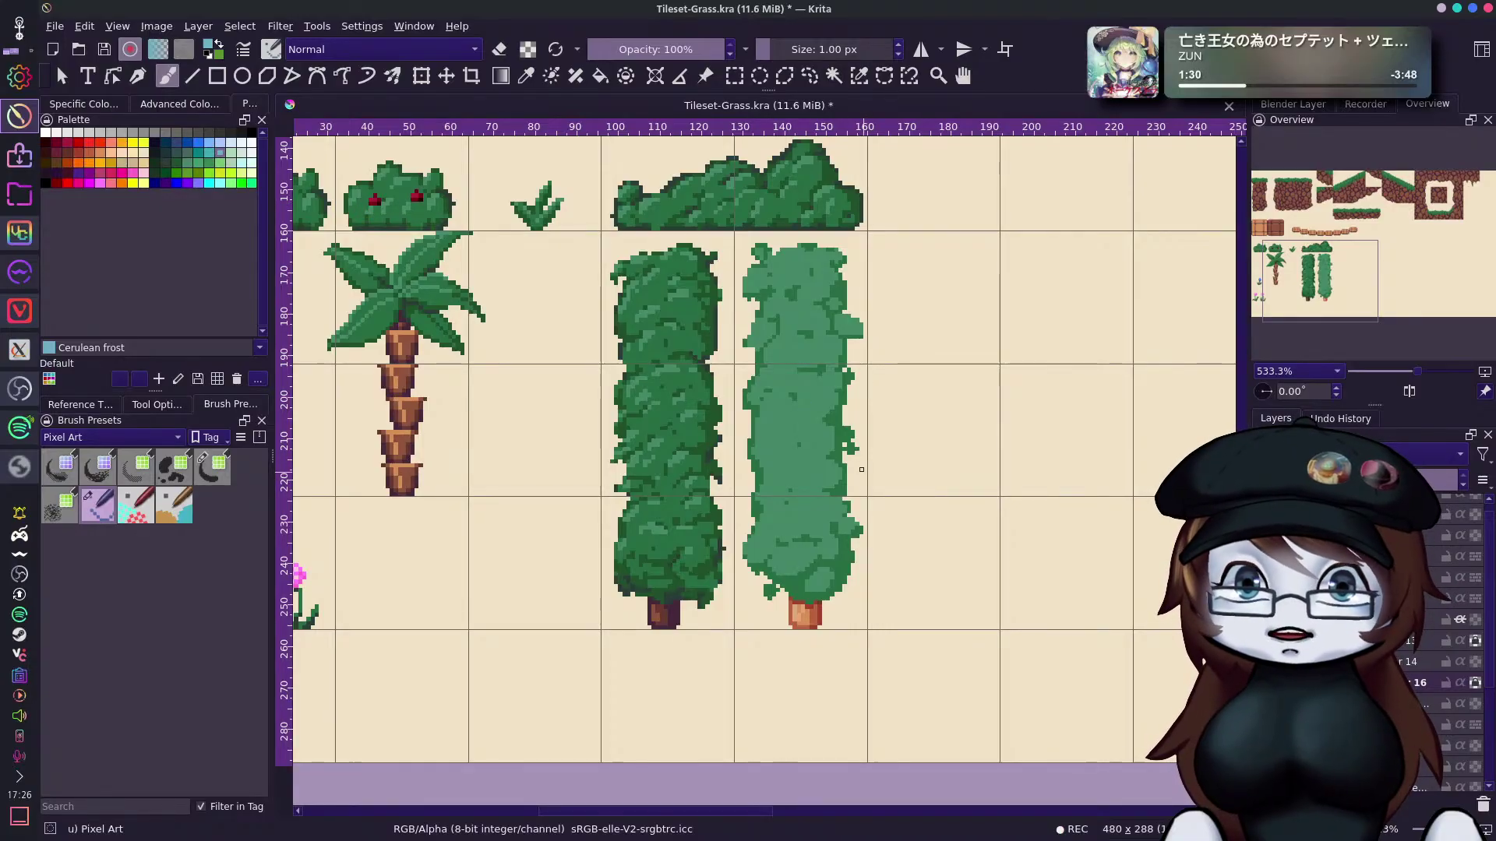
pyautogui.click(226, 173)
pyautogui.moveTo(800, 428); pyautogui.dragTo(786, 437)
pyautogui.hotkey('ctrl', 'z')
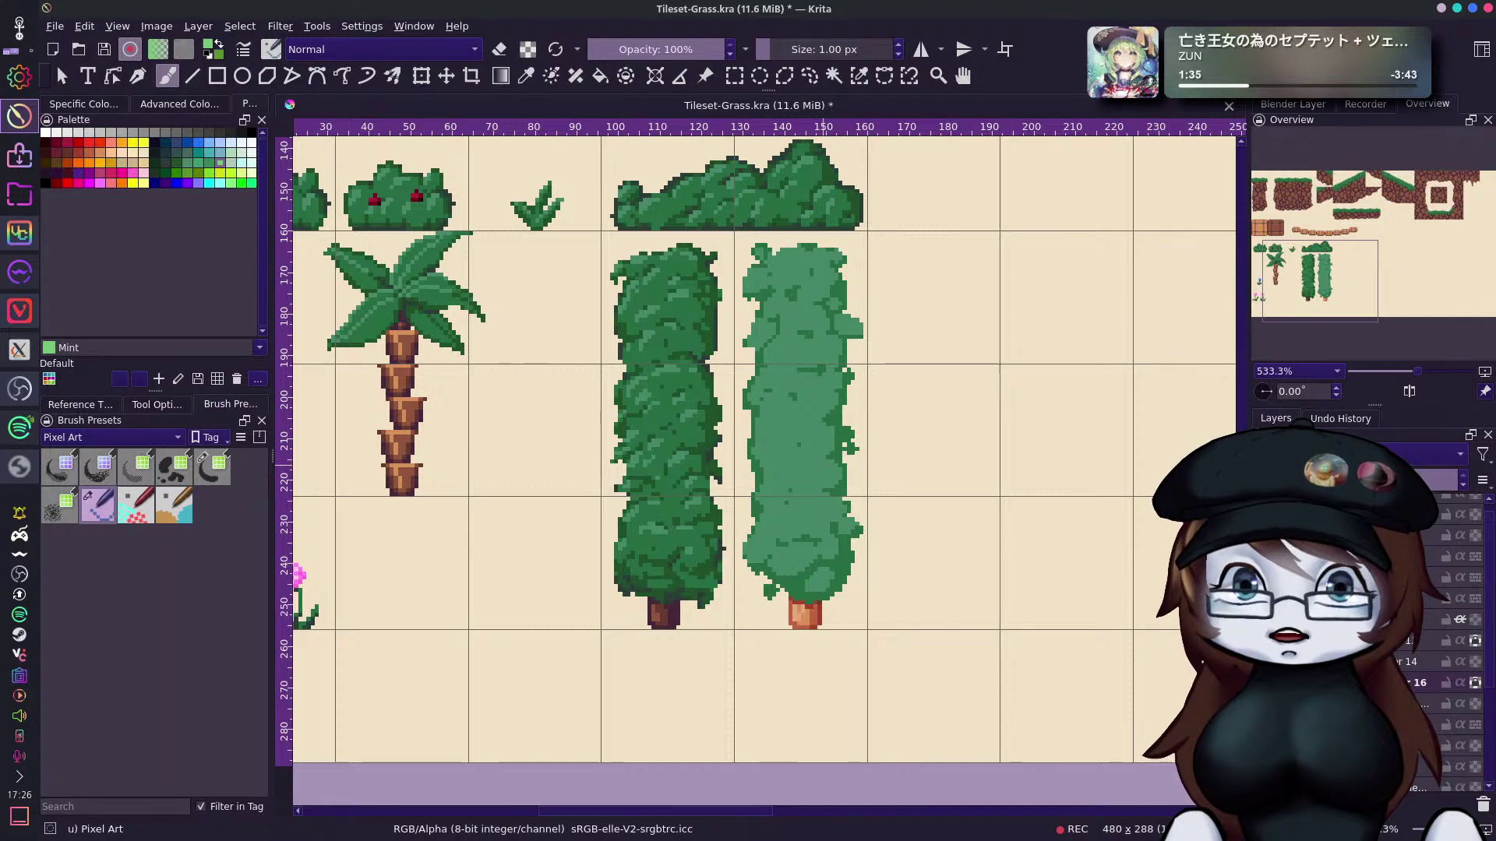
# Try a Tiffany green highlight stroke down the right-hand tree's foliage, undo it and consider Timberwolf instead.
pyautogui.click(196, 157)
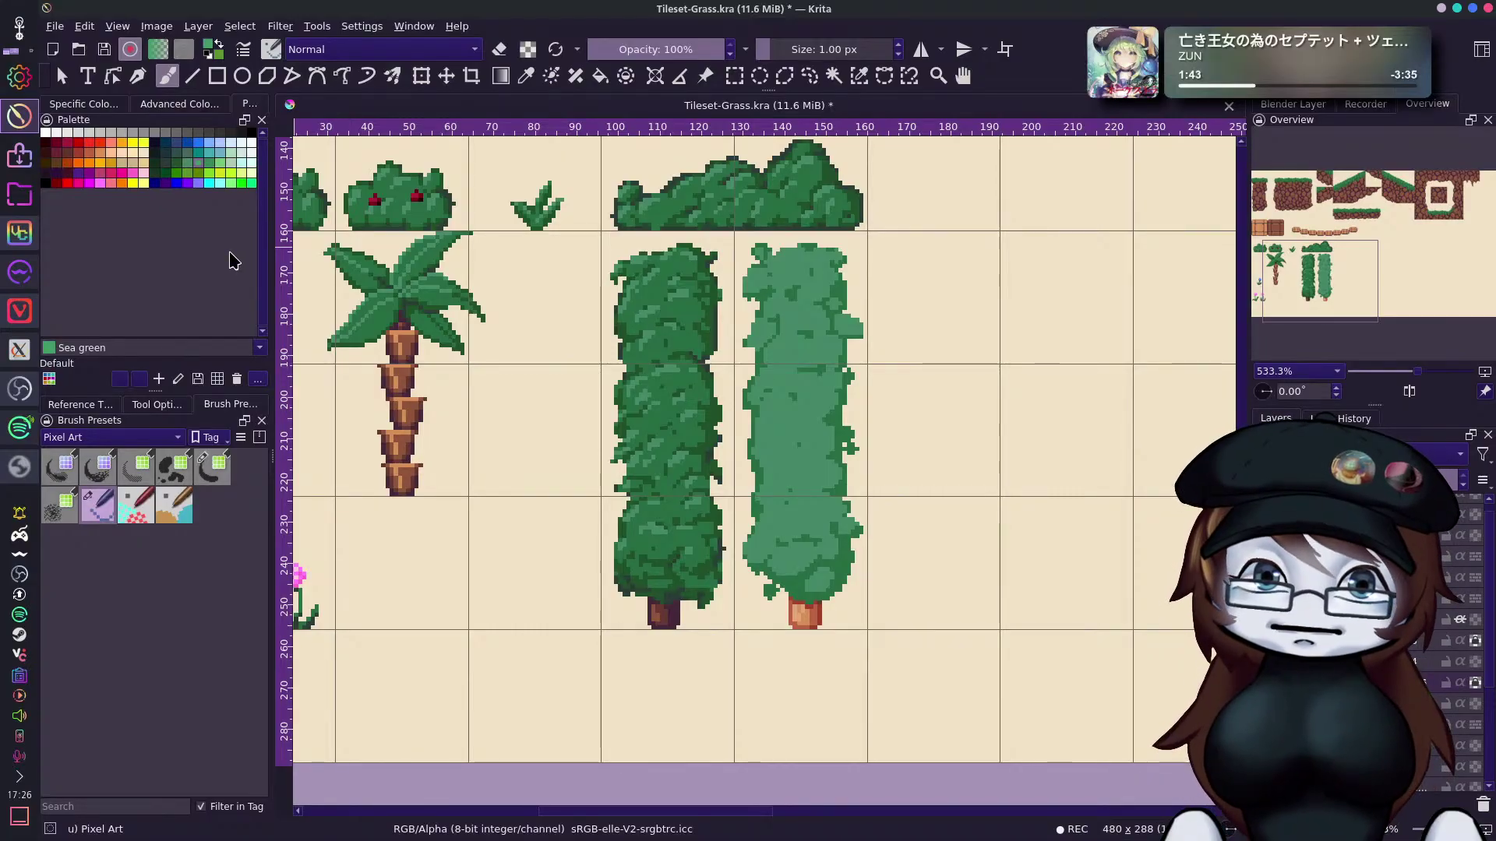
pyautogui.click(220, 162)
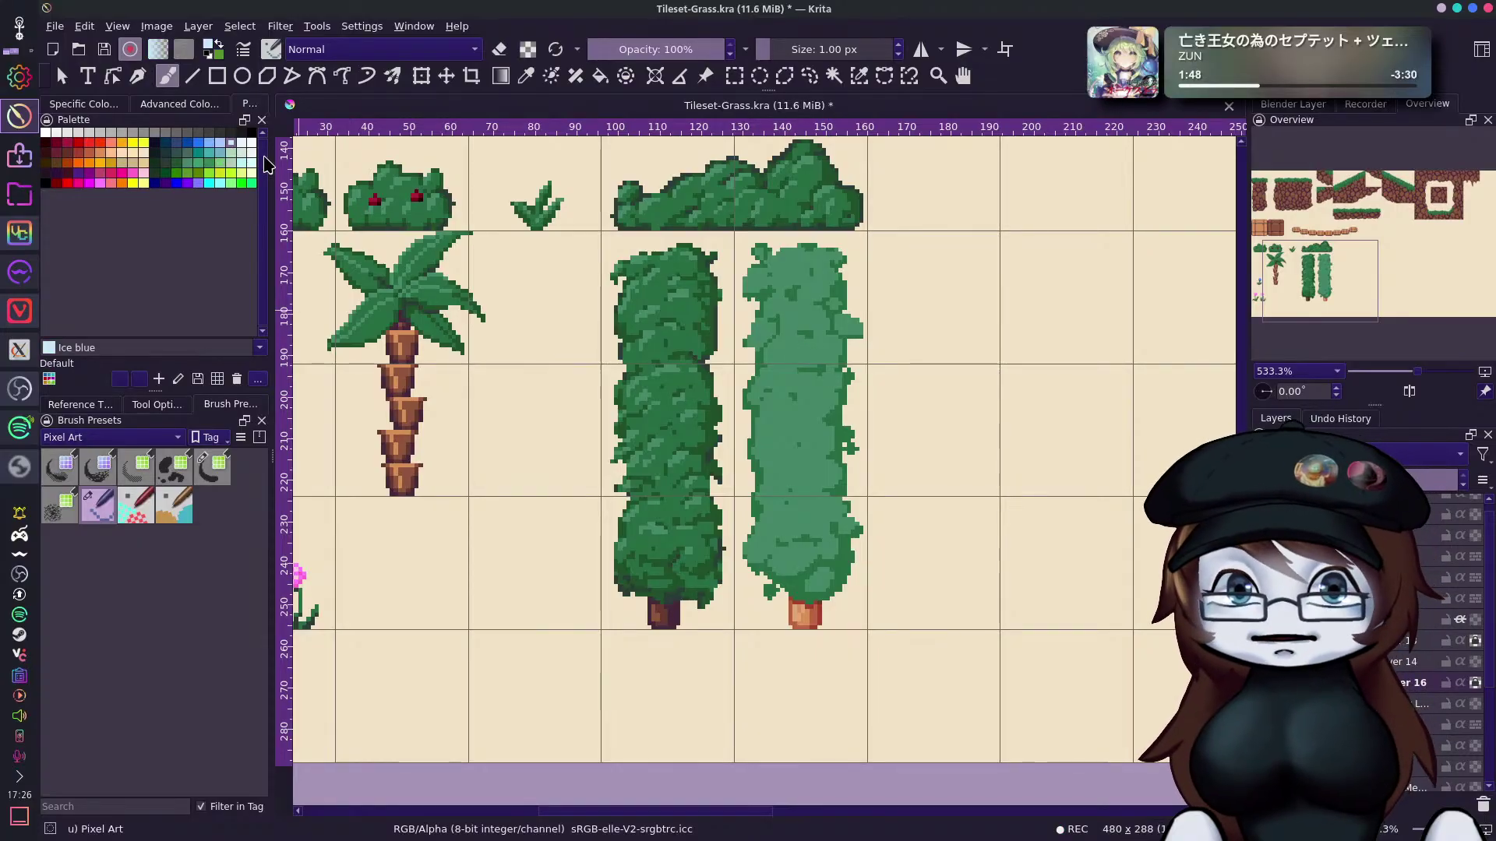
pyautogui.click(231, 152)
pyautogui.moveTo(777, 368)
pyautogui.mouseDown()
pyautogui.moveTo(822, 432)
pyautogui.moveTo(827, 500)
pyautogui.mouseUp()
pyautogui.hotkey('ctrl', 'z')
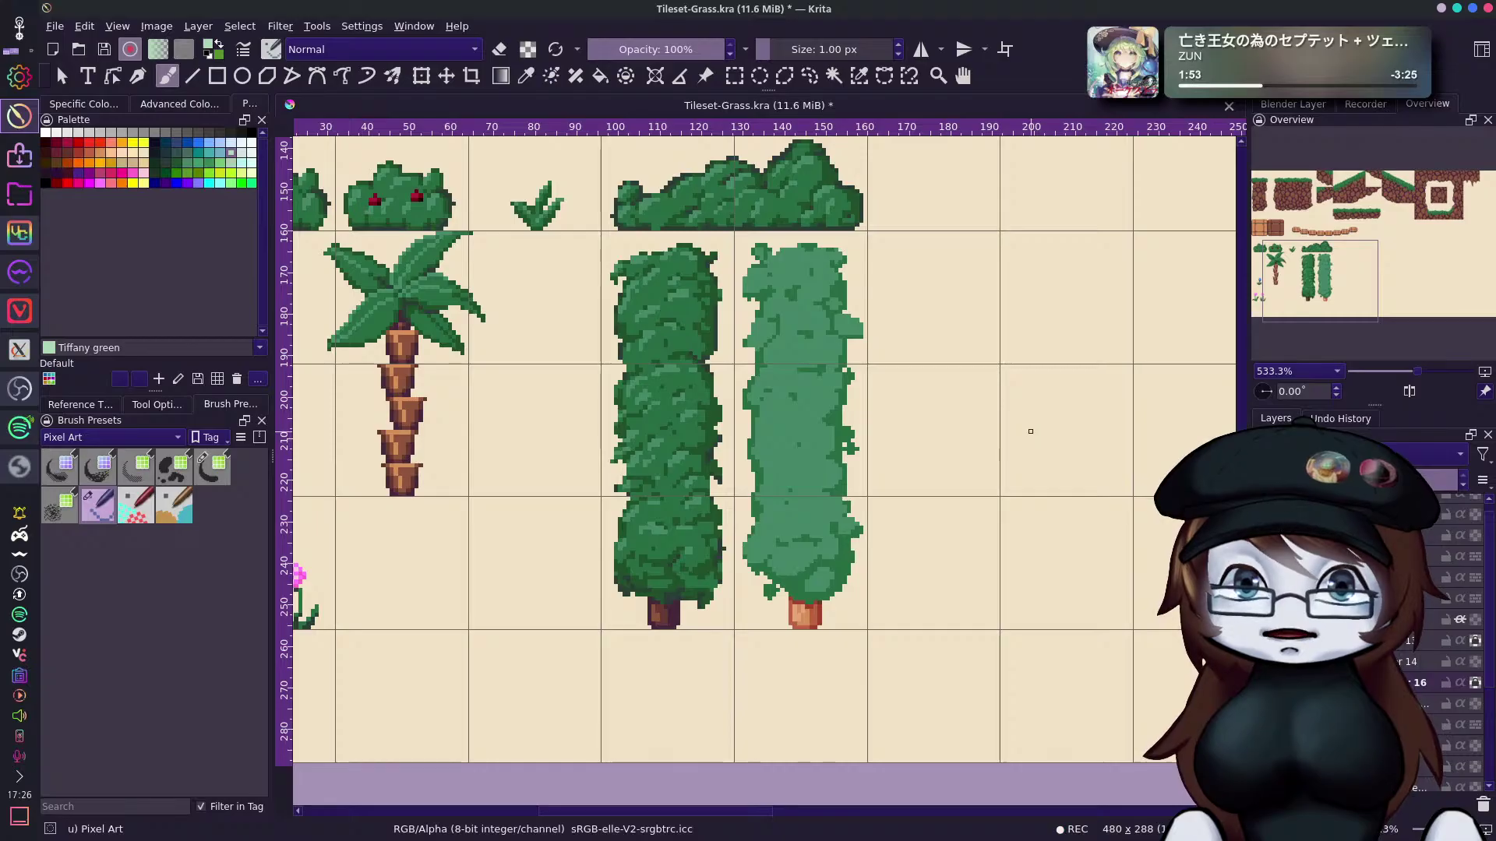
pyautogui.click(231, 165)
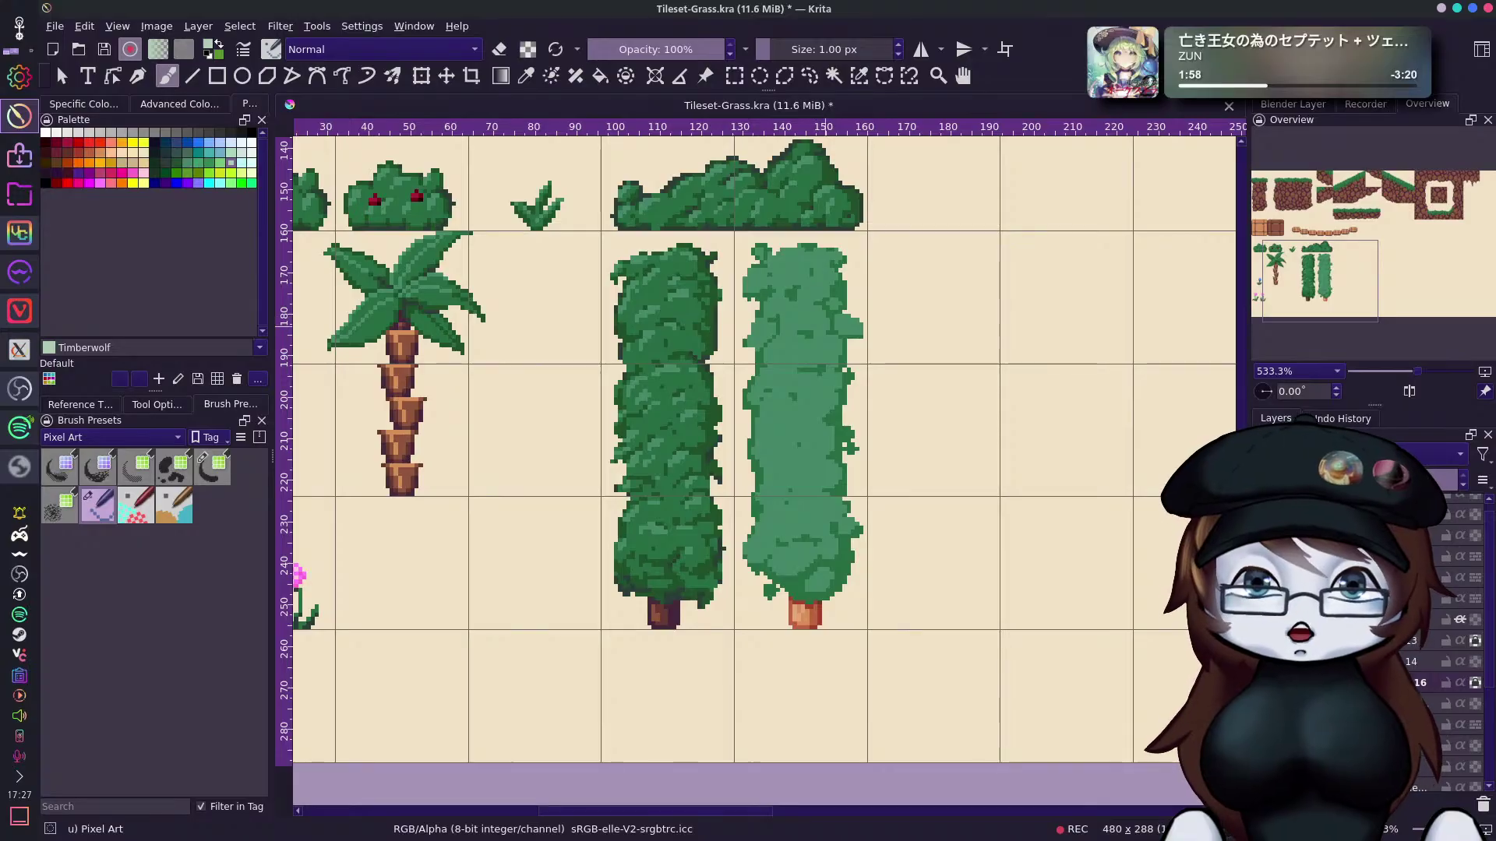
# Paint Mint leaf highlights over the upper and middle foliage of the right-hand tree with the 1 px brush.
pyautogui.click(221, 164)
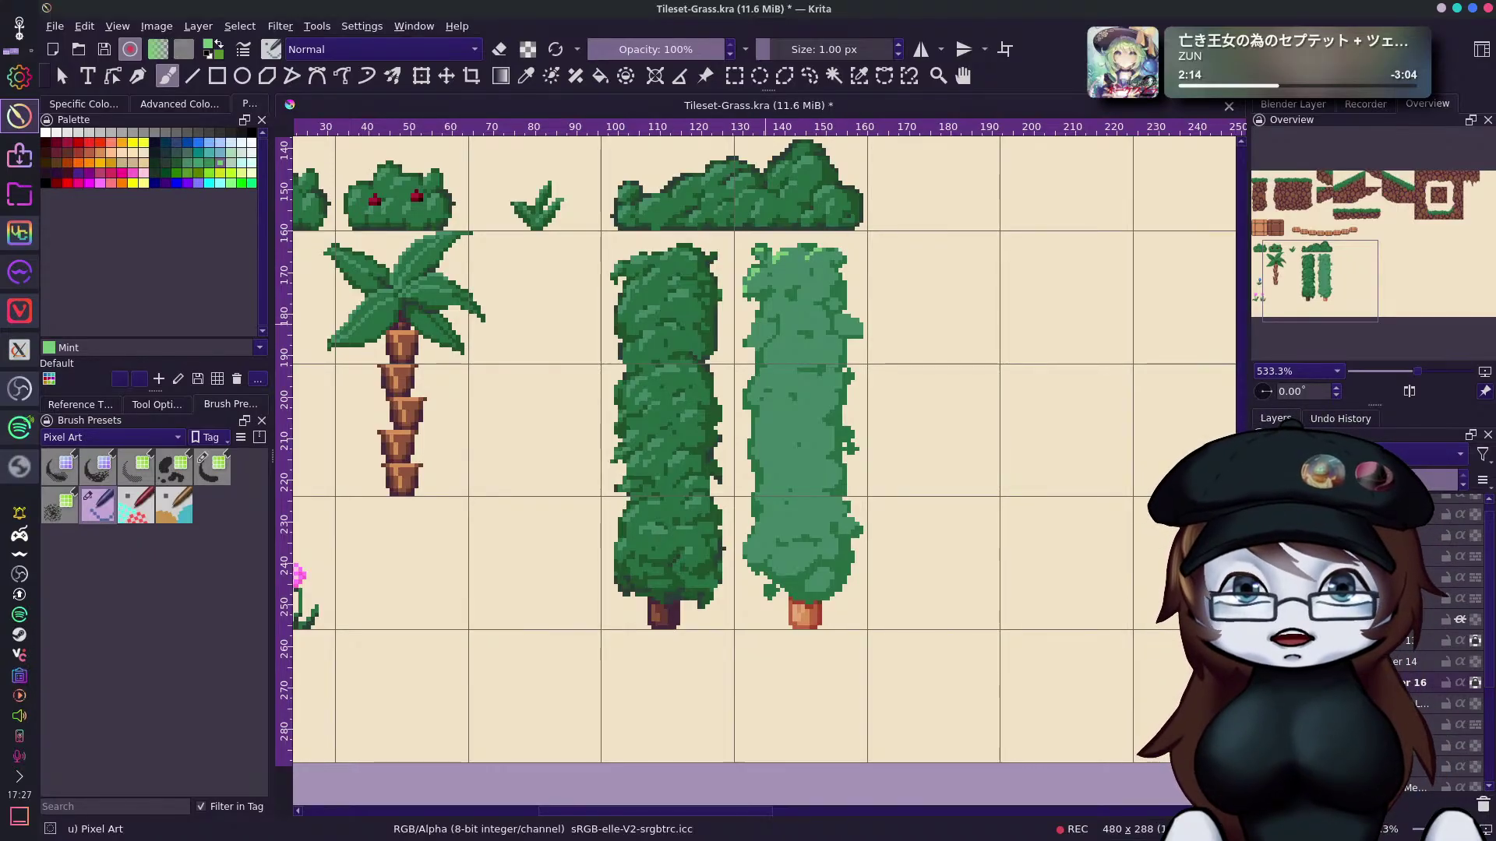
pyautogui.moveTo(748, 336); pyautogui.dragTo(765, 350)
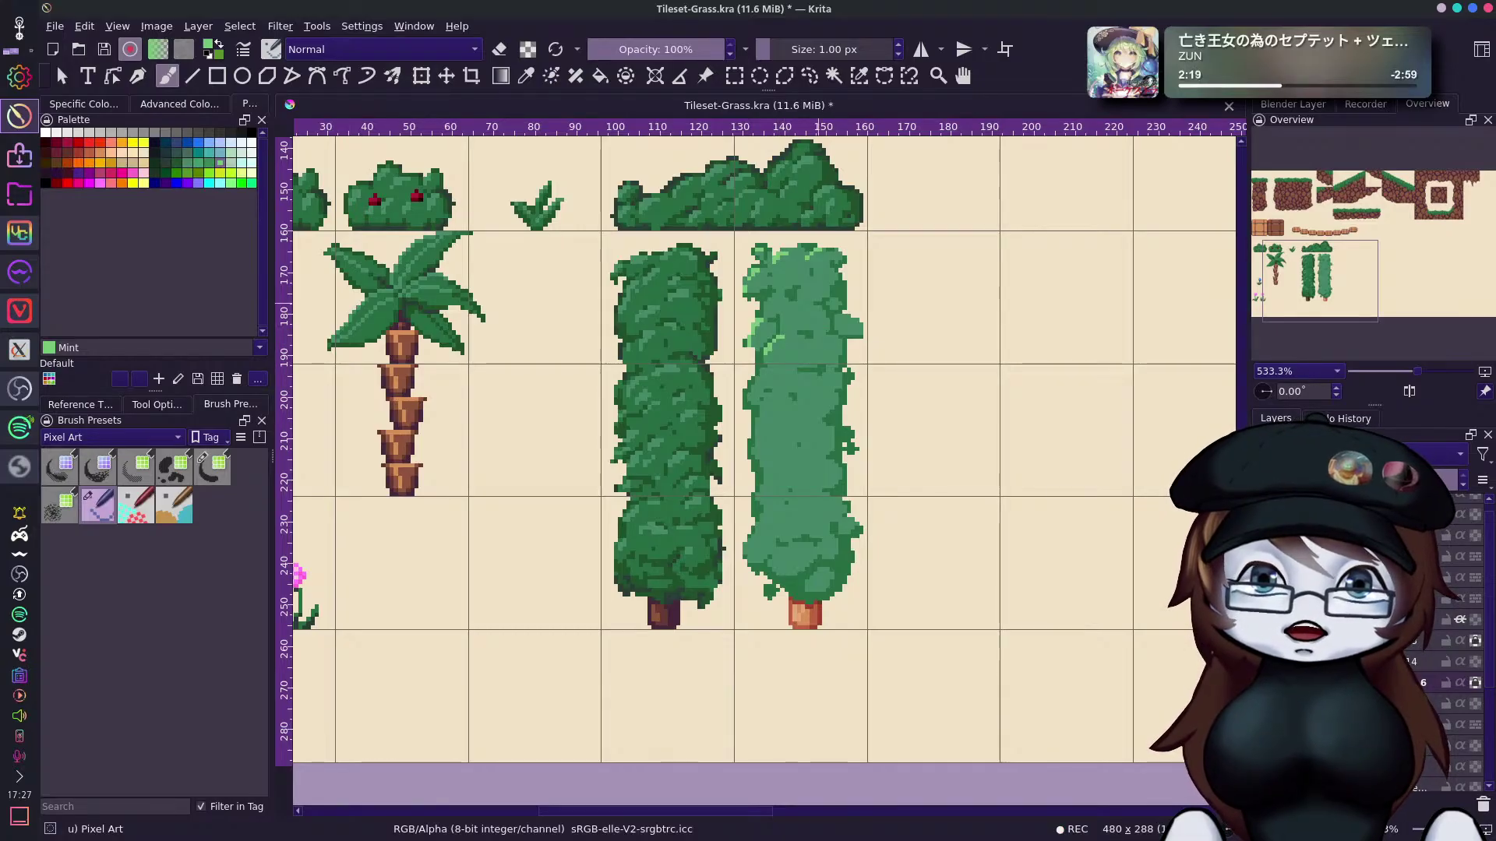
pyautogui.moveTo(794, 298)
pyautogui.mouseDown()
pyautogui.moveTo(837, 299)
pyautogui.moveTo(854, 320)
pyautogui.mouseUp()
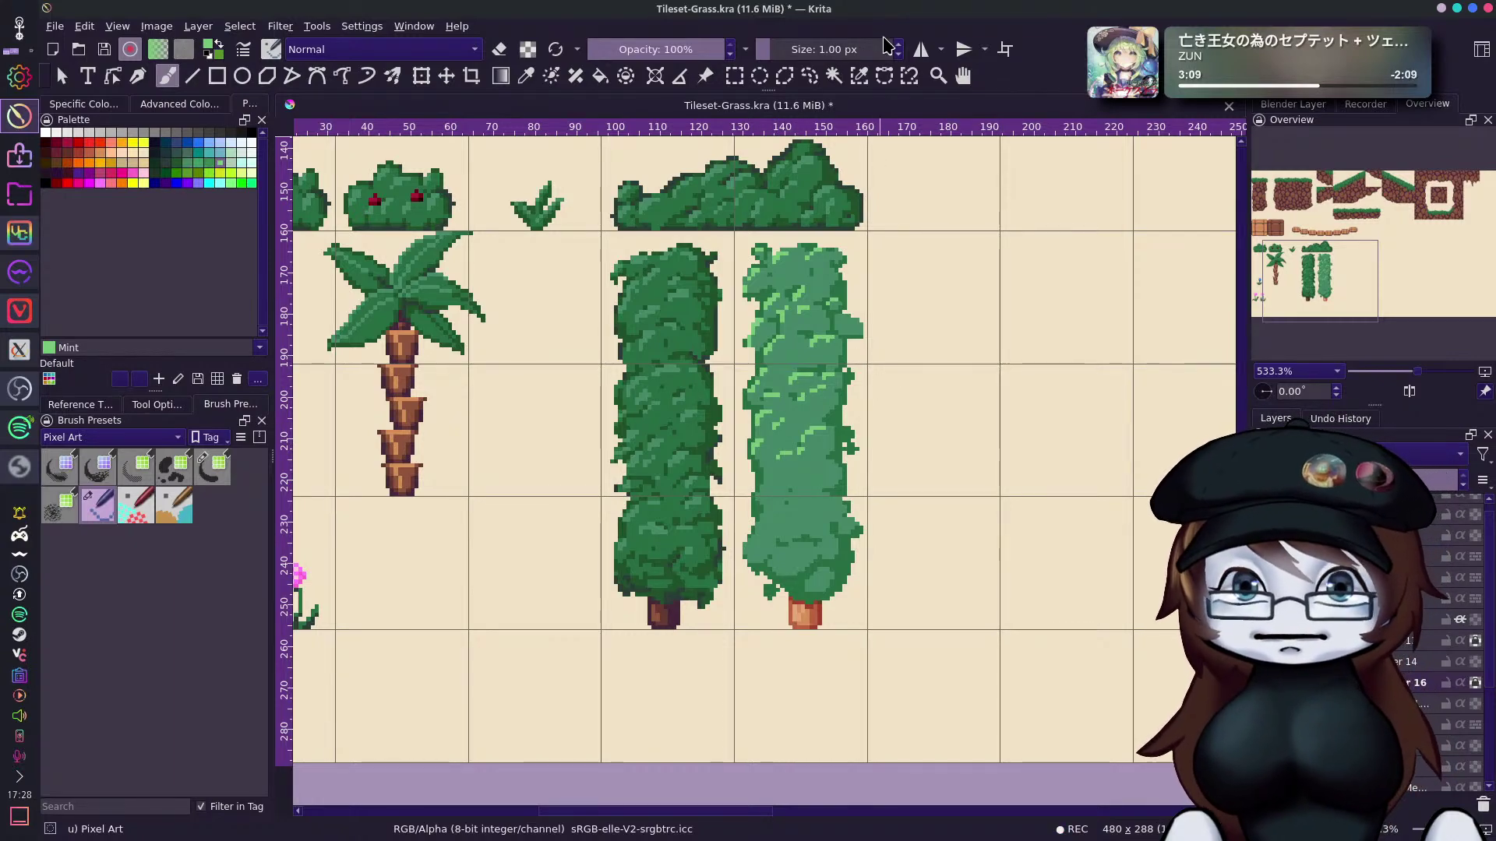
# Switch to the Pixelbrush preset at 2.89 px and extend the Mint leaf highlights over the right-hand tree's lower foliage.
pyautogui.rightClick(863, 307)
pyautogui.click(921, 395)
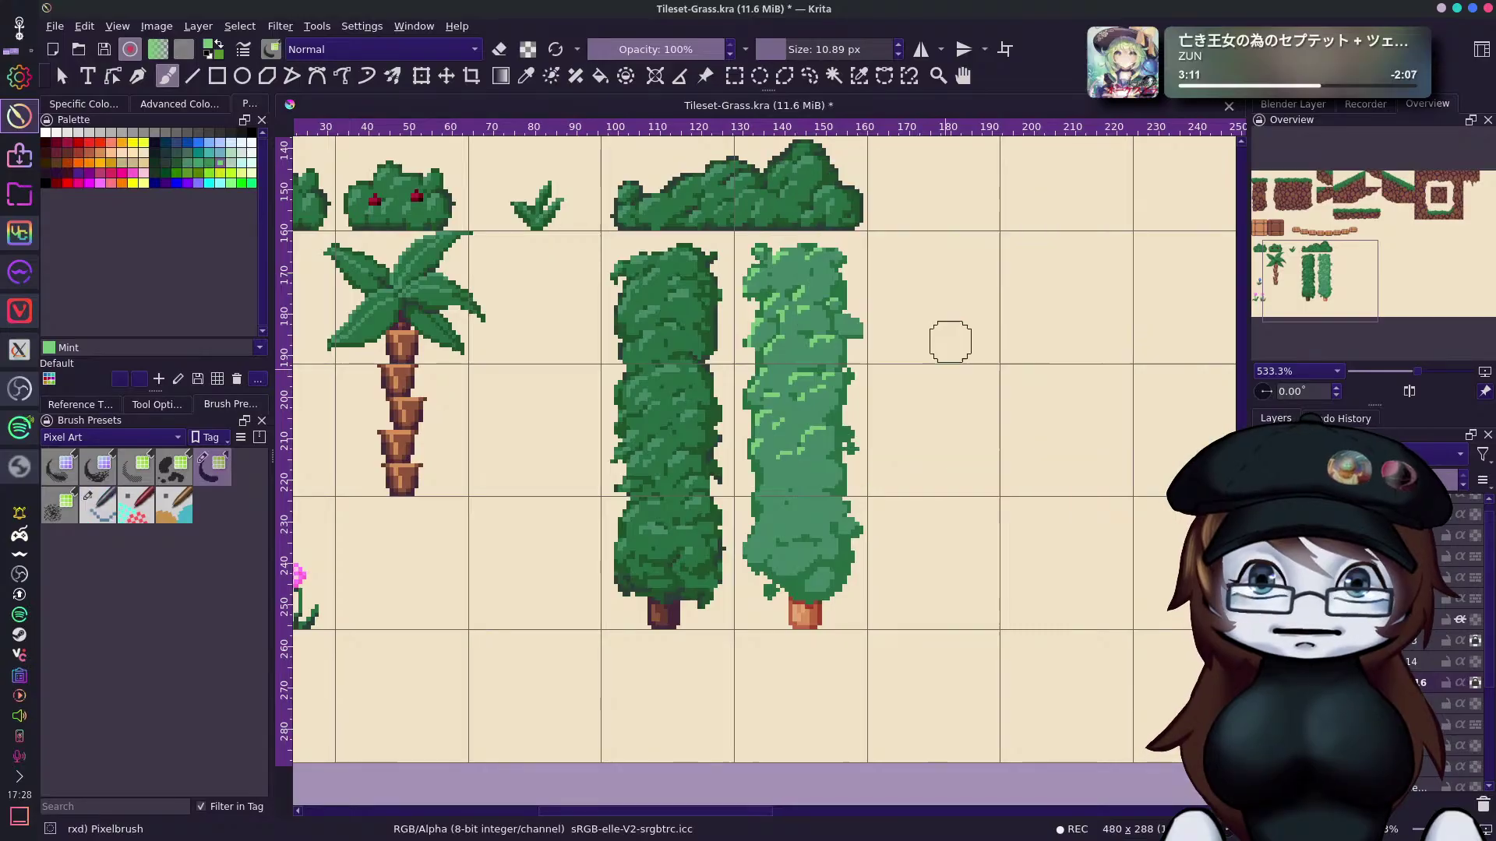
pyautogui.click(899, 55)
pyautogui.click(899, 55)
pyautogui.click(899, 56)
pyautogui.click(899, 56)
pyautogui.click(900, 56)
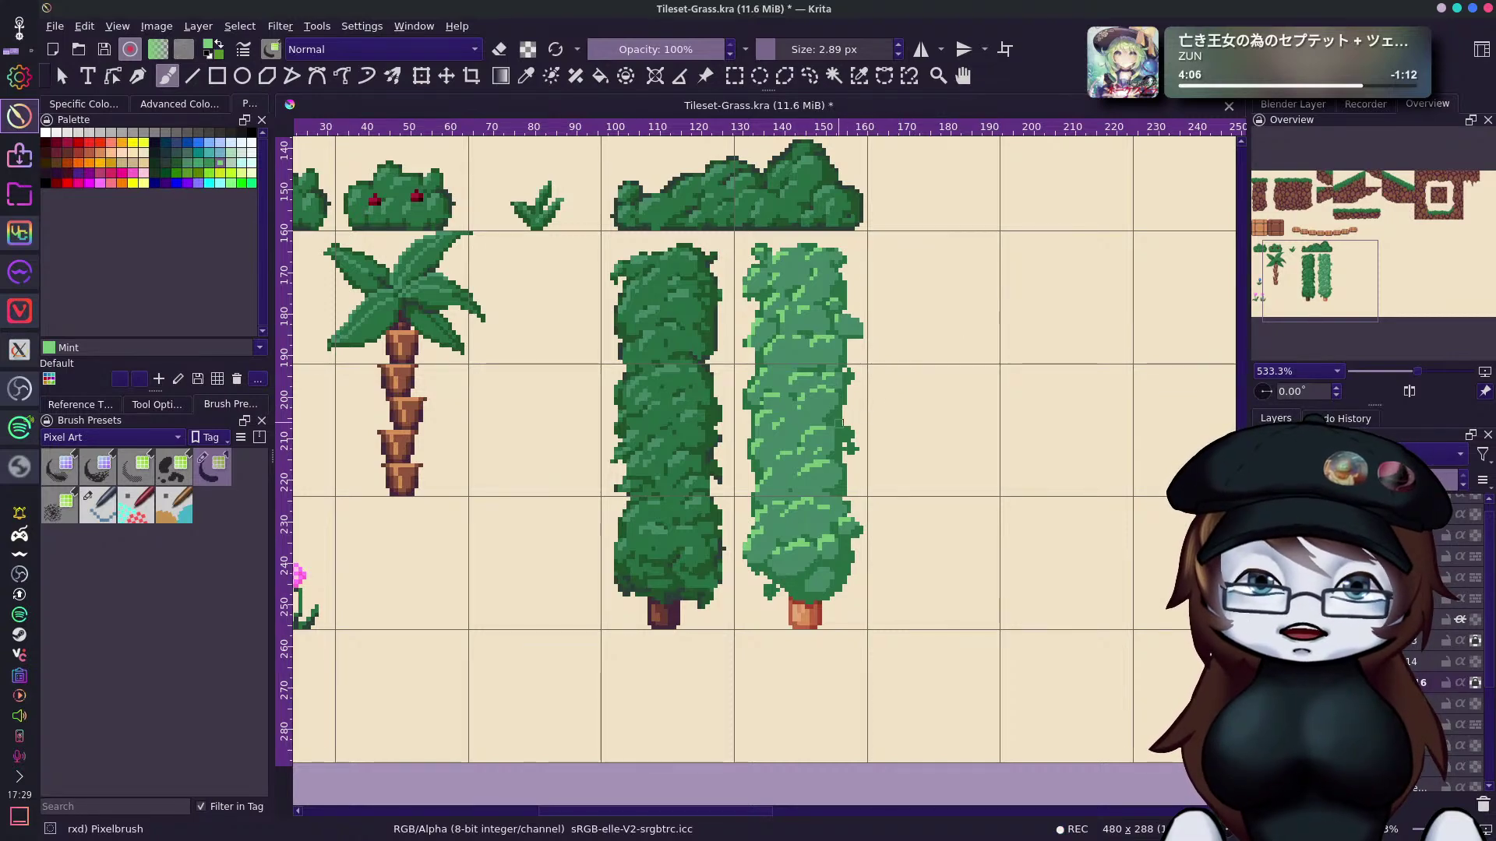
# Refine the foliage shading with greens sampled from the two columnar trees and save the file.
pyautogui.keyDown('ctrl'); pyautogui.click(652, 476); pyautogui.keyUp('ctrl')
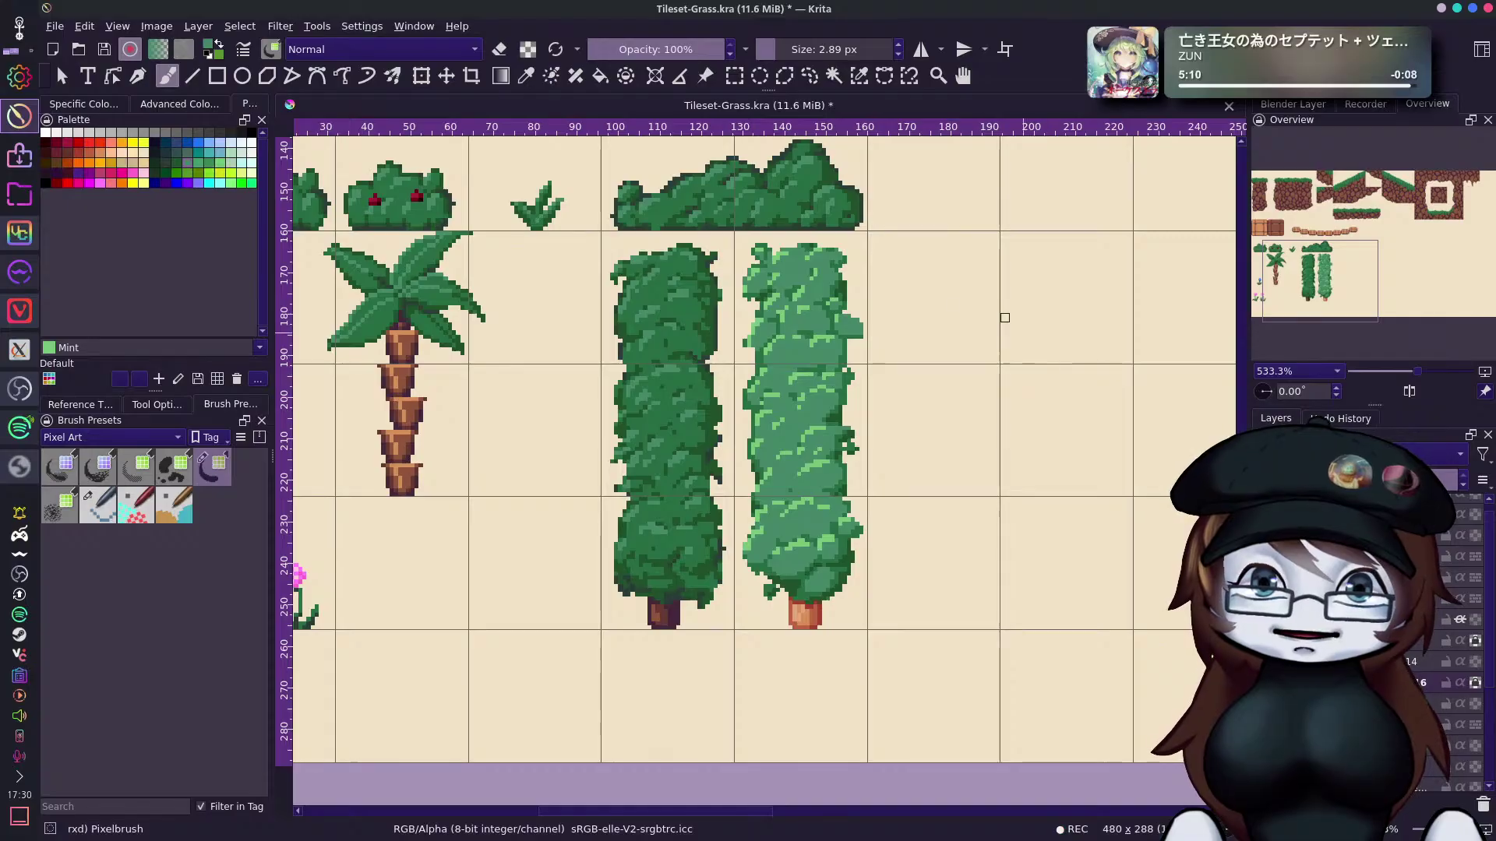
pyautogui.keyDown('ctrl'); pyautogui.click(764, 295); pyautogui.keyUp('ctrl')
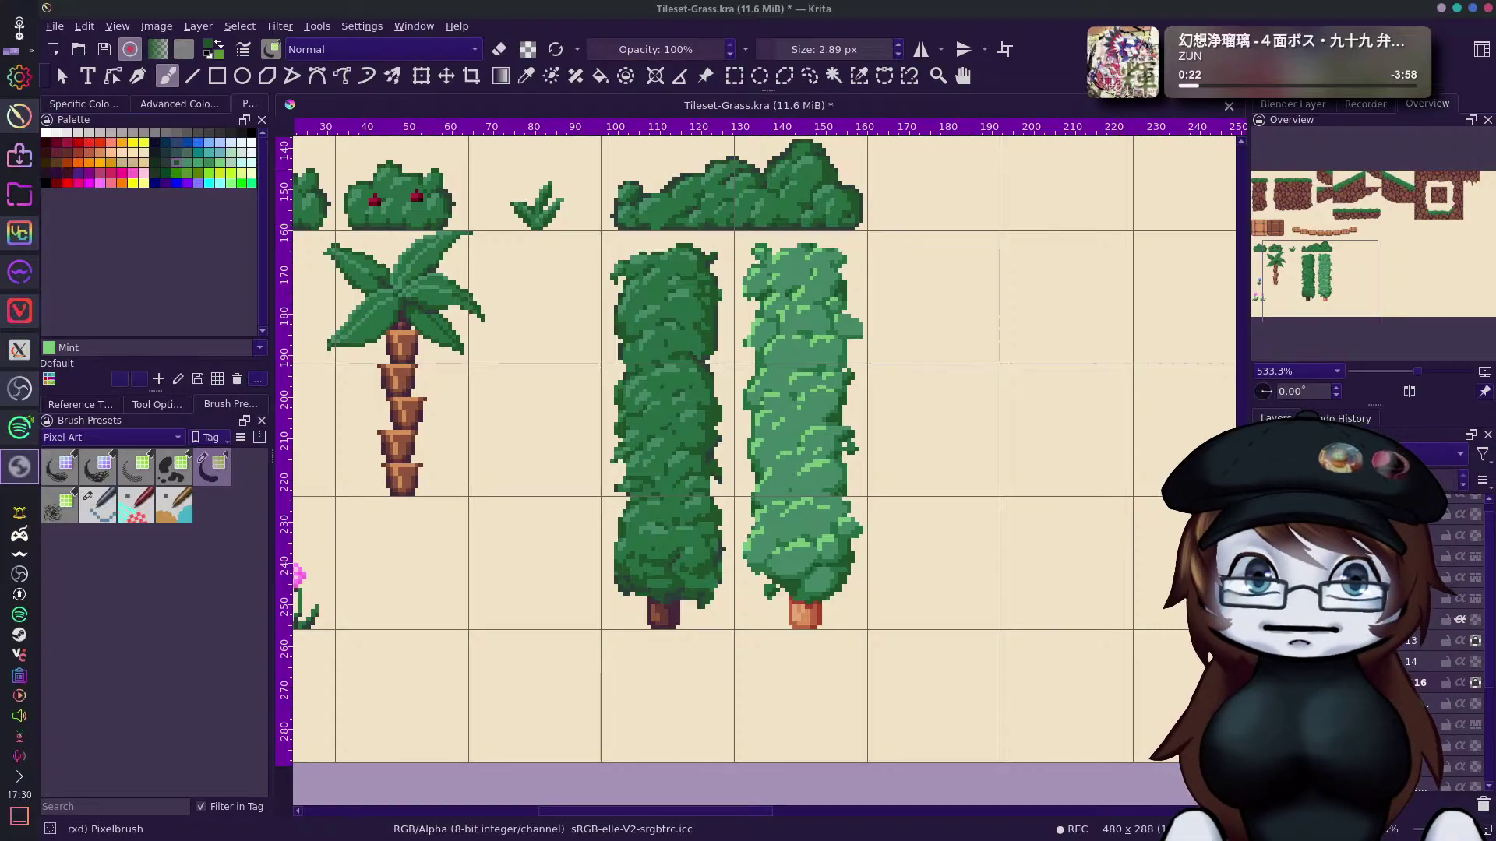
pyautogui.hotkey('ctrl', 's')
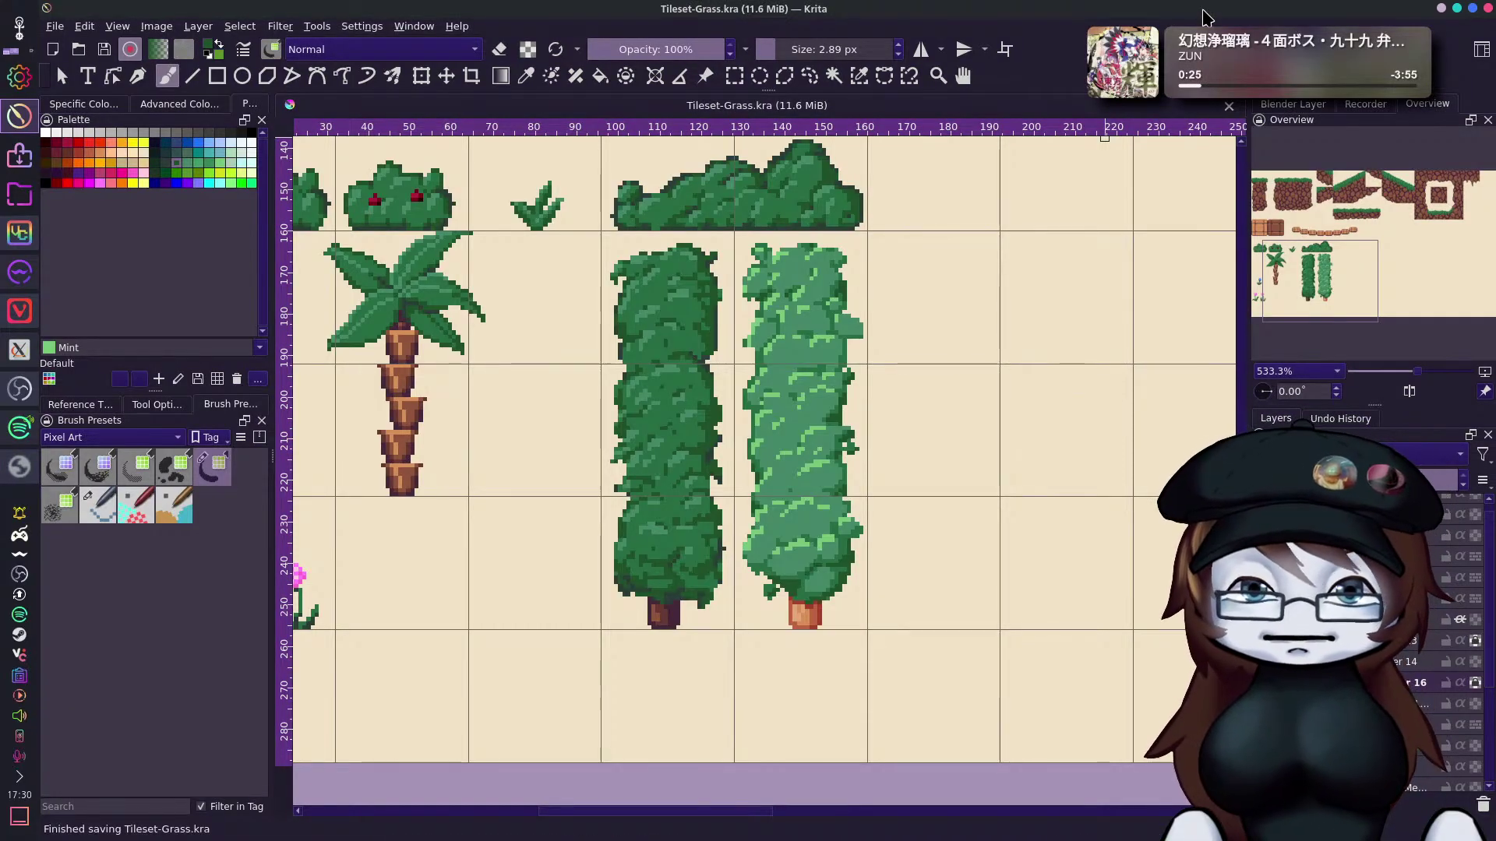
# Touch up the shading and leaf highlights of the right-hand tree's foliage with greens sampled from its right edge.
pyautogui.moveTo(1331, 283); pyautogui.dragTo(1322, 275)
pyautogui.moveTo(1417, 374); pyautogui.dragTo(1410, 373)
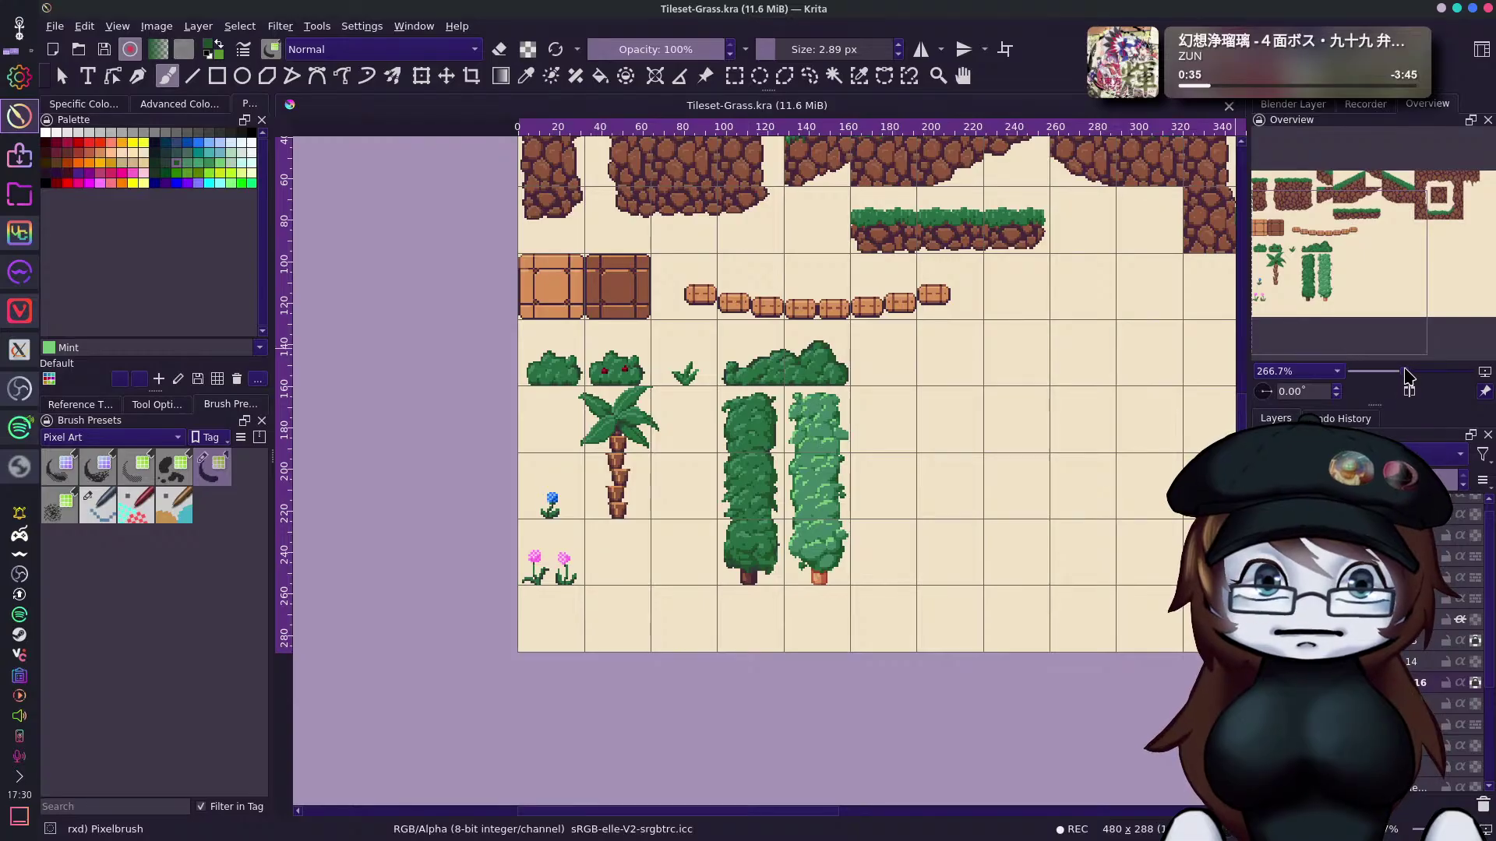
pyautogui.scroll(2, 862, 400)
pyautogui.click(826, 364)
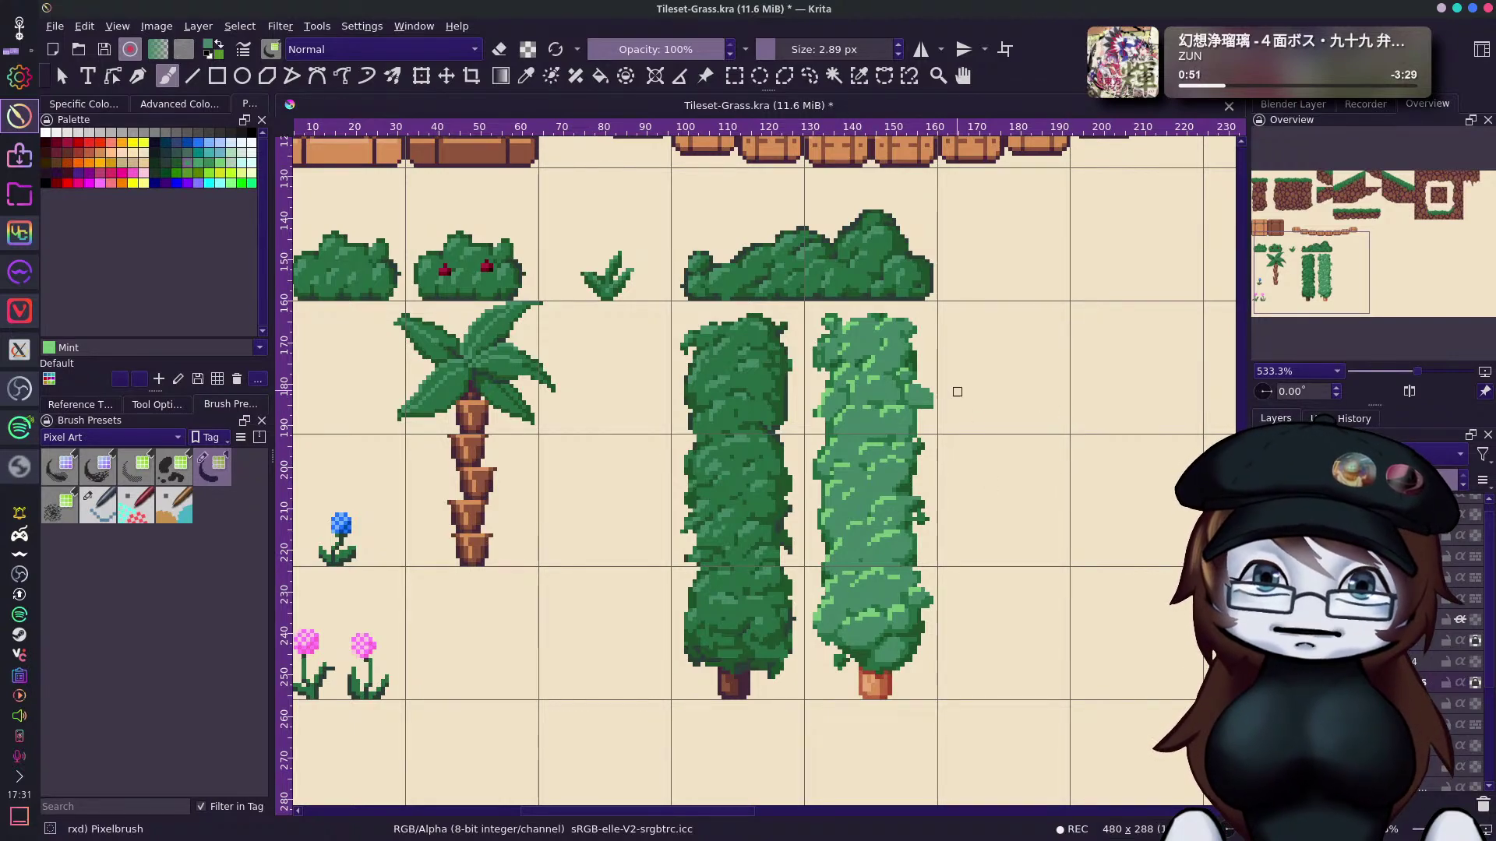
pyautogui.keyDown('ctrl'); pyautogui.click(917, 427); pyautogui.keyUp('ctrl')
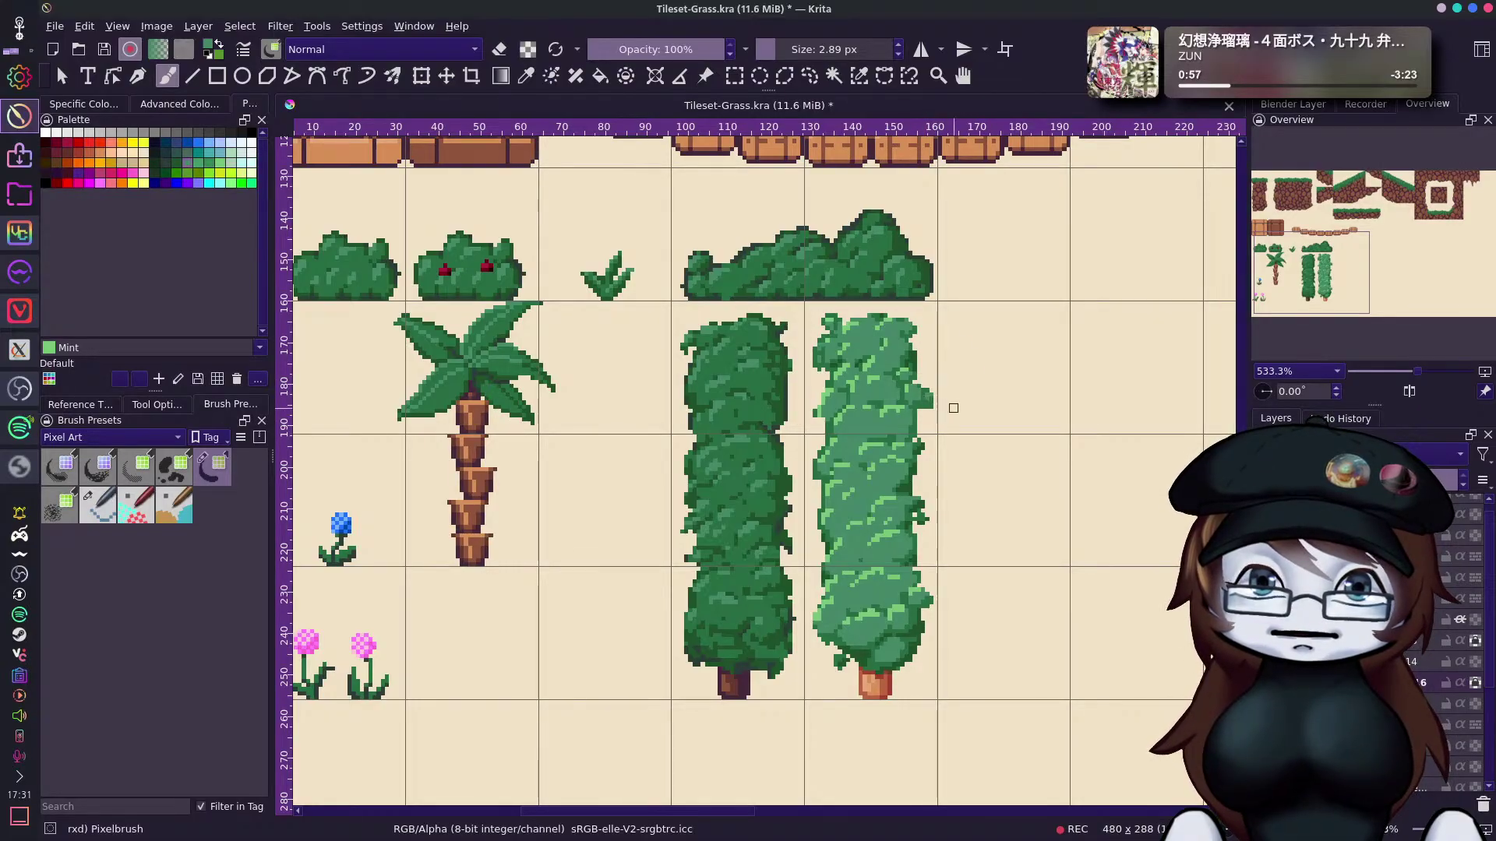
pyautogui.keyDown('ctrl'); pyautogui.click(916, 421); pyautogui.keyUp('ctrl')
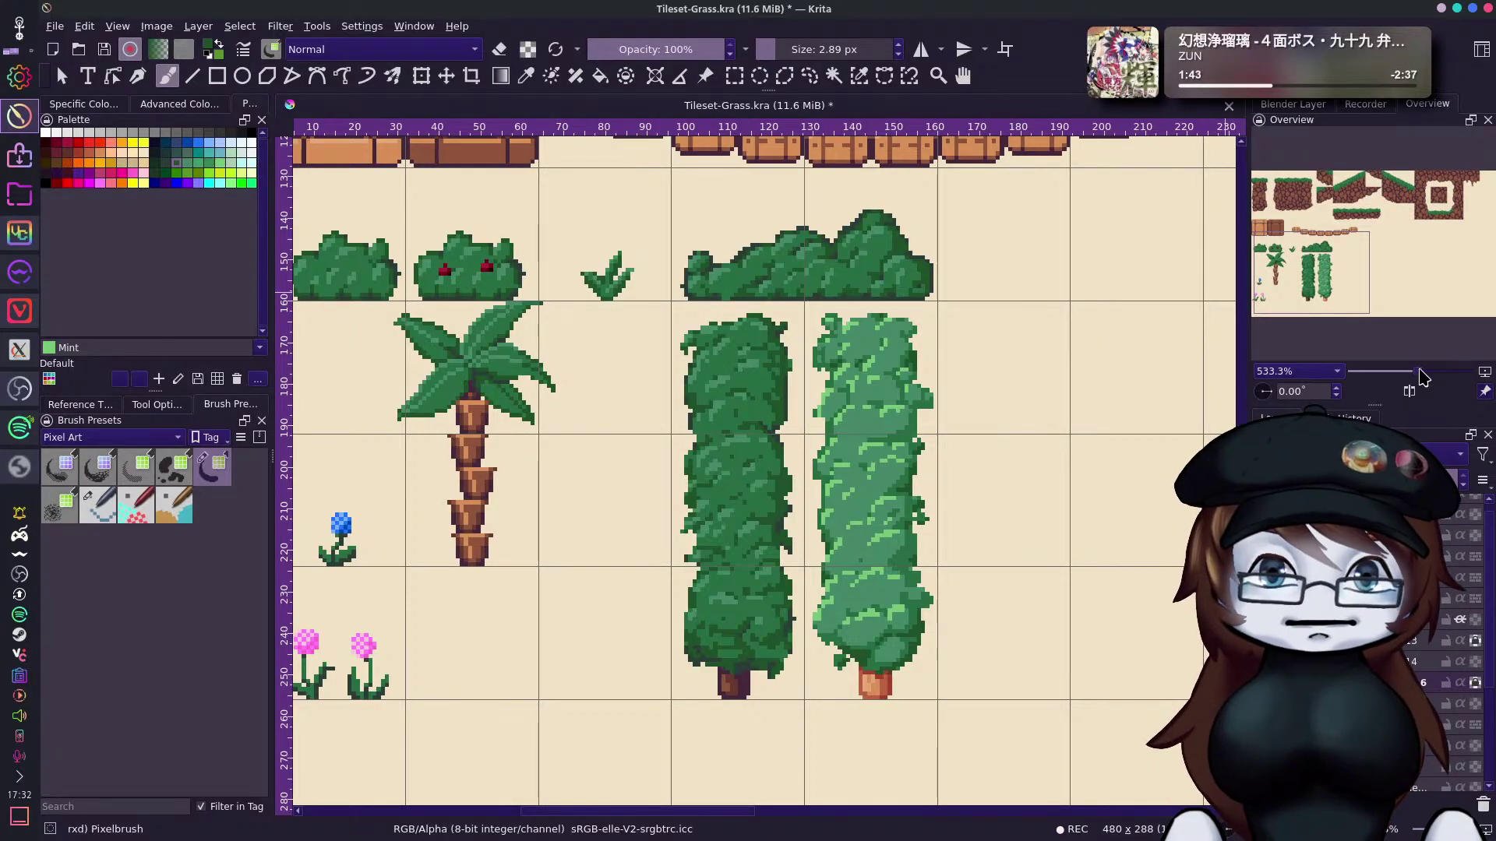
# Examine the two columnar trees at different magnifications against the rest of the tileset.
pyautogui.moveTo(1417, 372); pyautogui.dragTo(1404, 373)
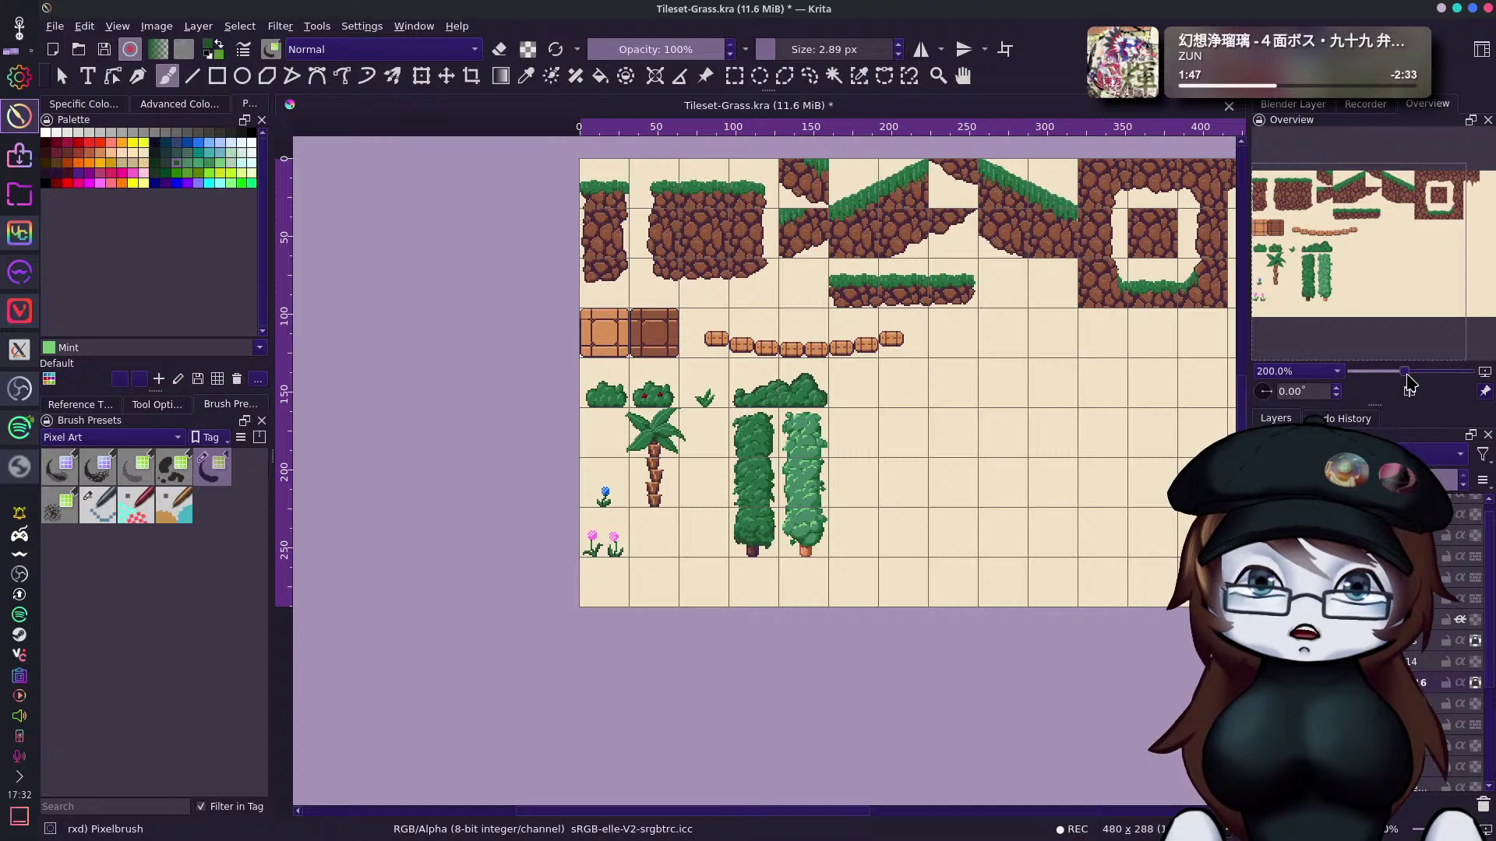
pyautogui.moveTo(1410, 382); pyautogui.dragTo(1421, 384)
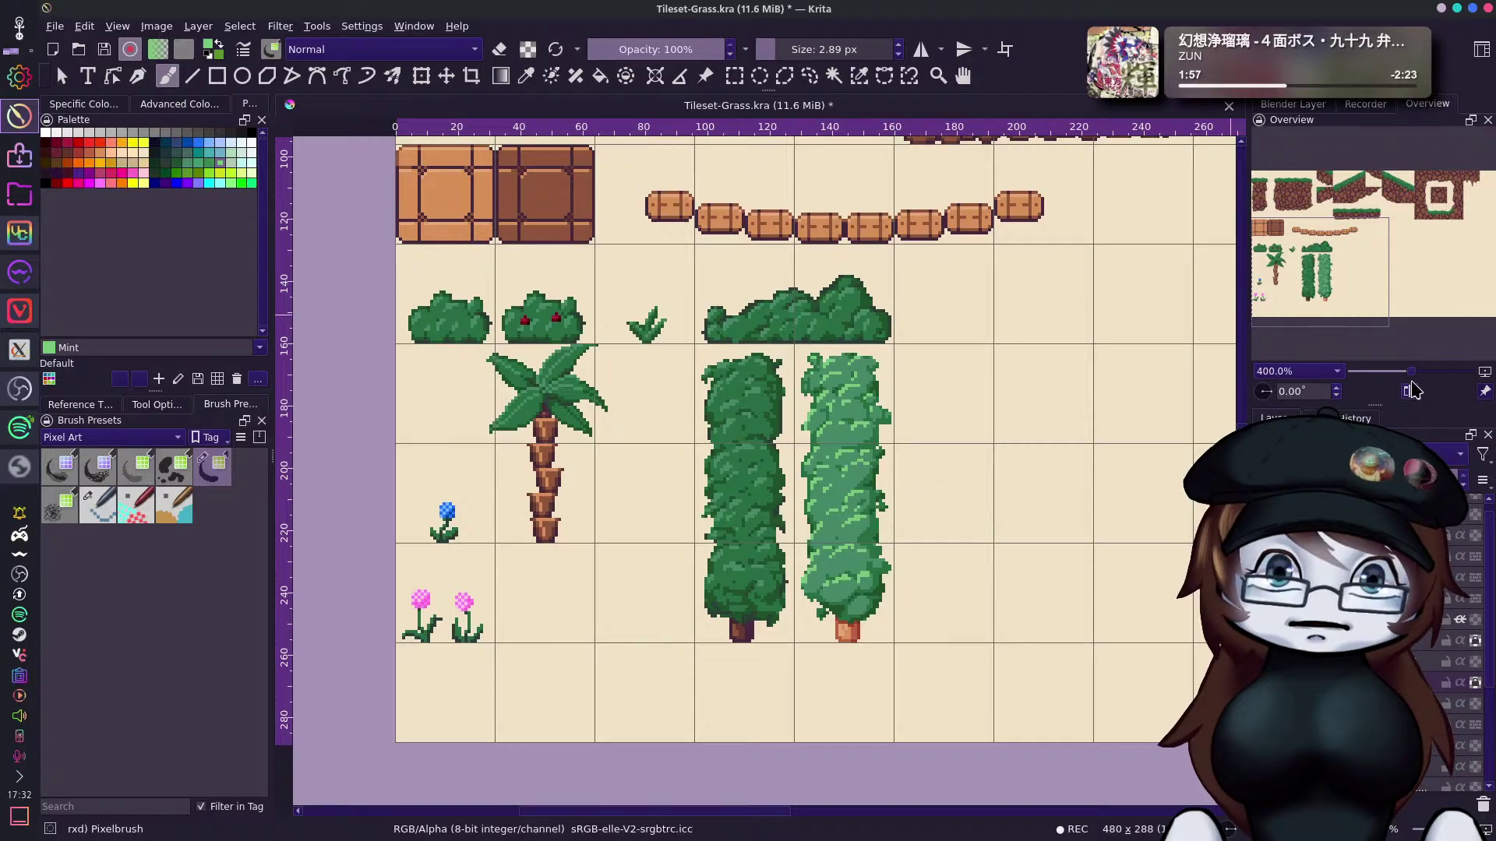
pyautogui.moveTo(1410, 372); pyautogui.dragTo(1397, 374)
pyautogui.moveTo(1359, 265); pyautogui.dragTo(1409, 271)
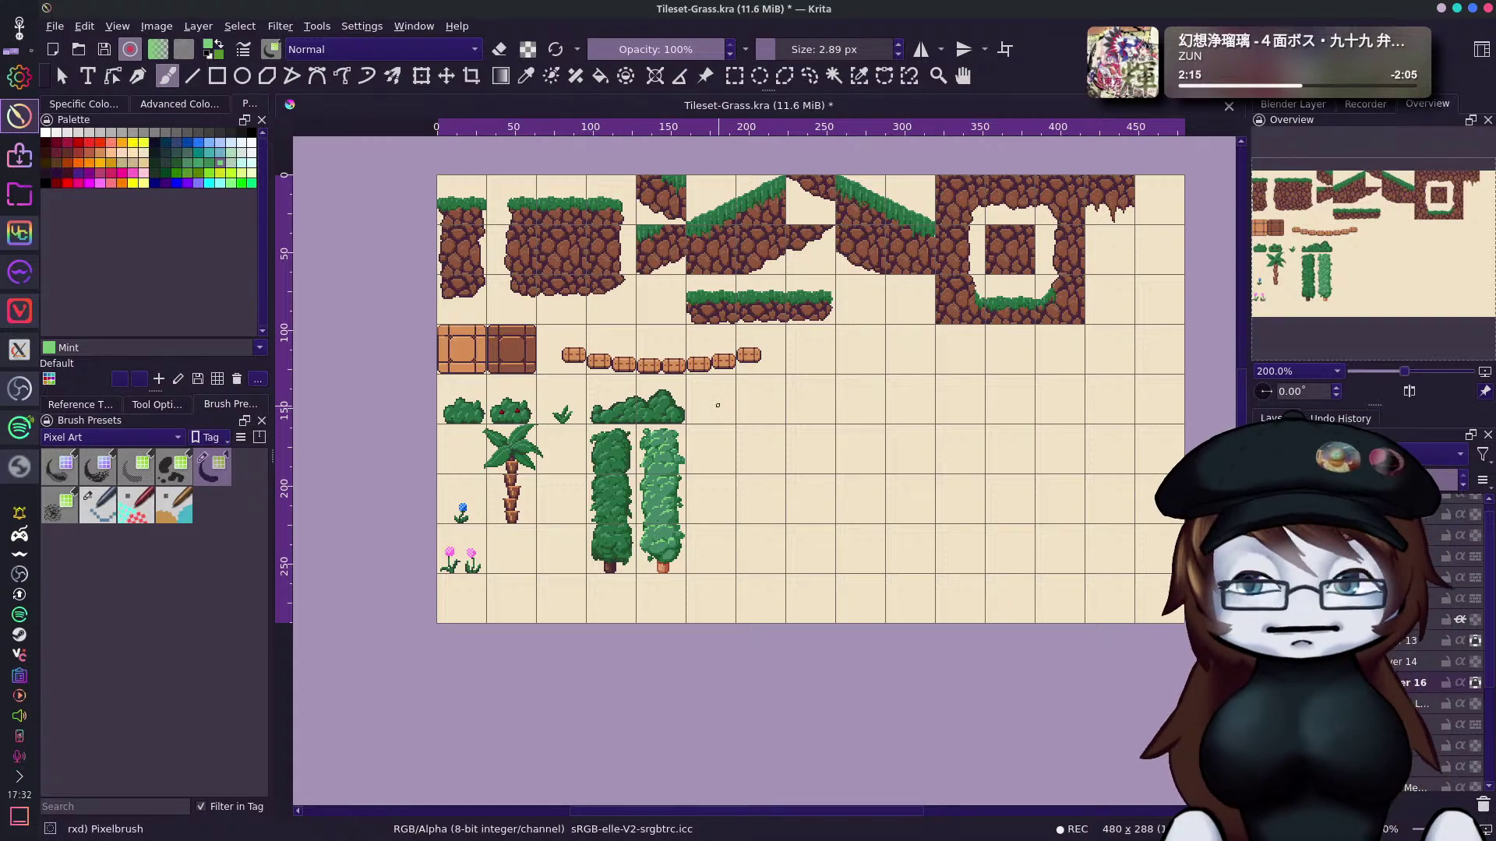
pyautogui.click(1379, 247)
pyautogui.moveTo(1379, 238); pyautogui.dragTo(1424, 221)
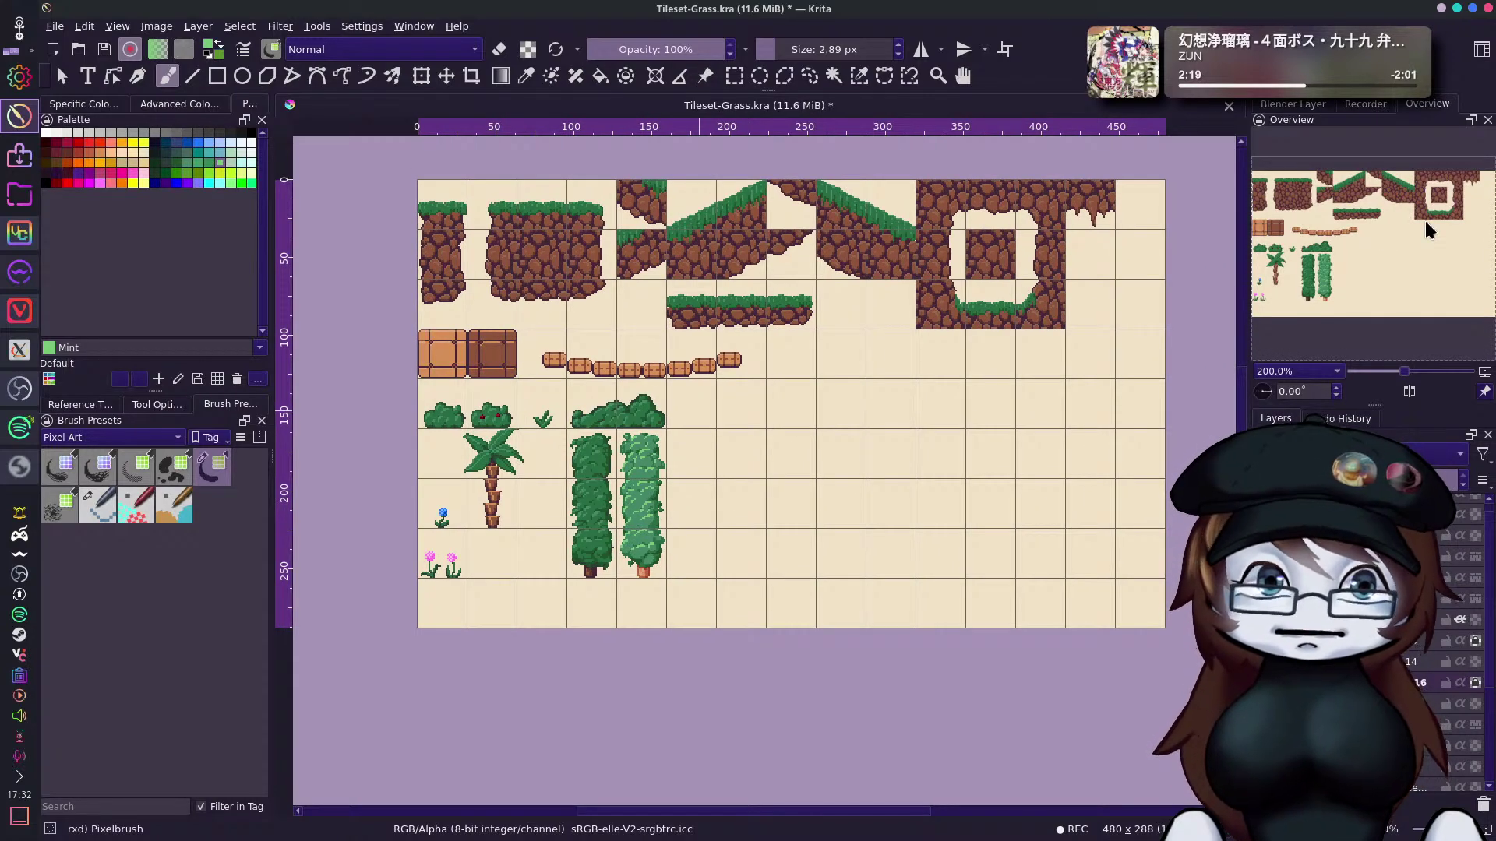
# Outline a bumpy green bush about 56 px wide between the pink flowers and the left columnar tree with the Pixelbrush at 5.89 px.
pyautogui.scroll(-2, 1462, 639)
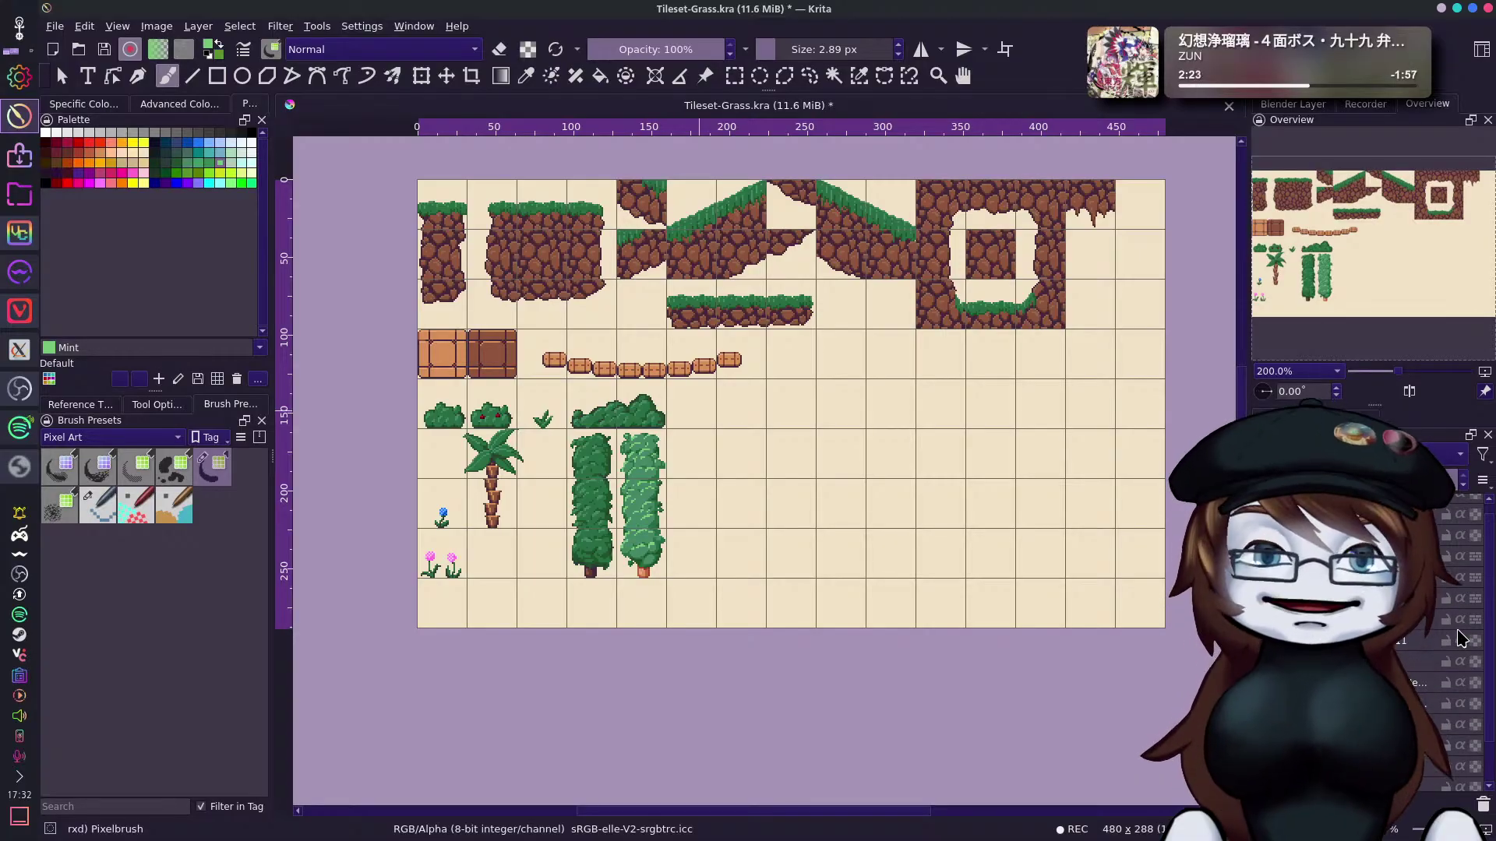
pyautogui.moveTo(1461, 639)
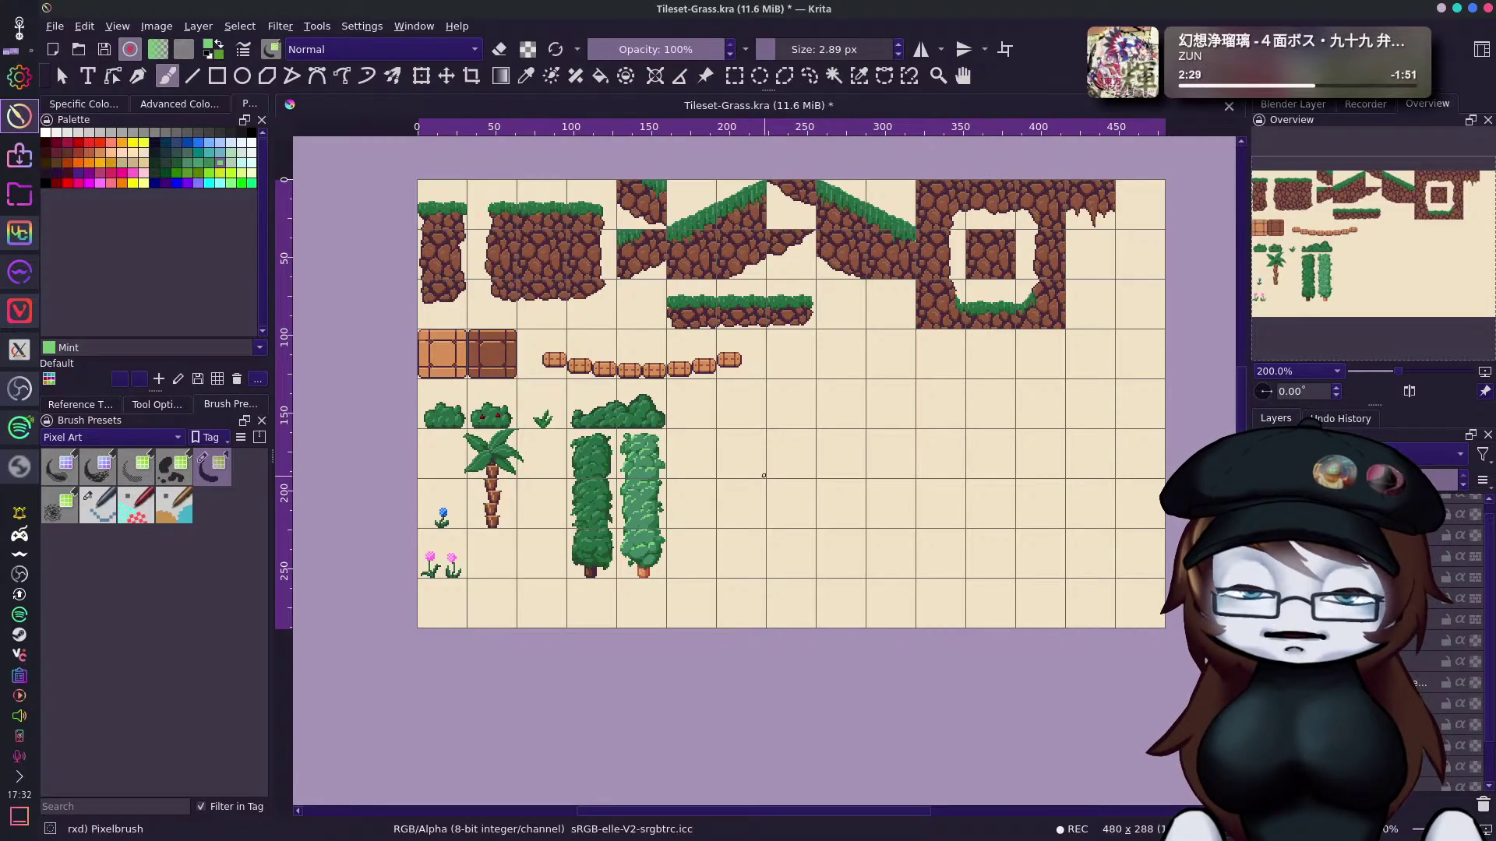
pyautogui.keyDown('ctrl'); pyautogui.click(666, 465); pyautogui.keyUp('ctrl')
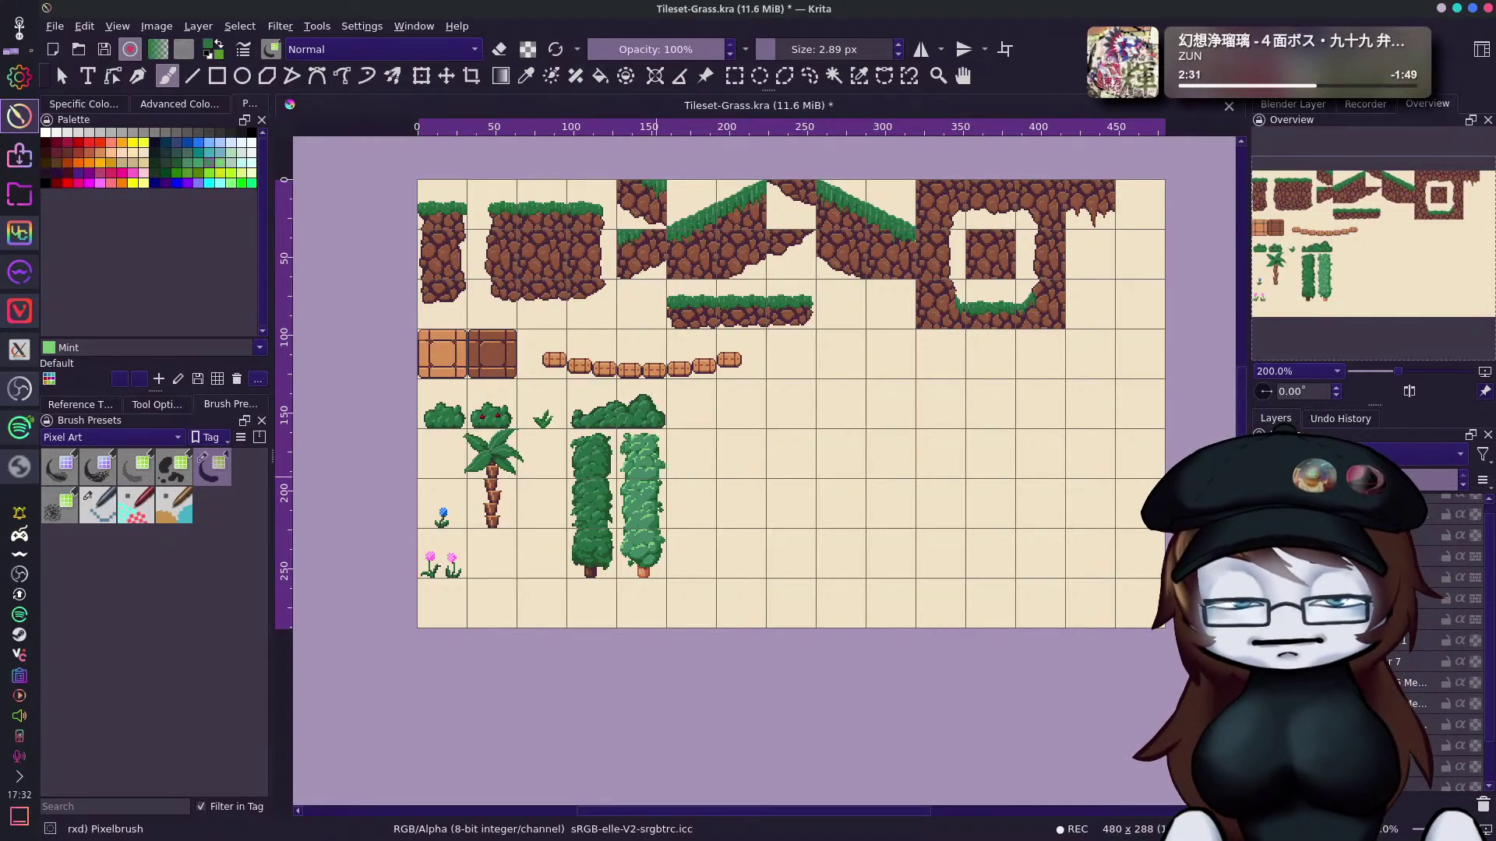
pyautogui.moveTo(1363, 260); pyautogui.dragTo(1334, 255)
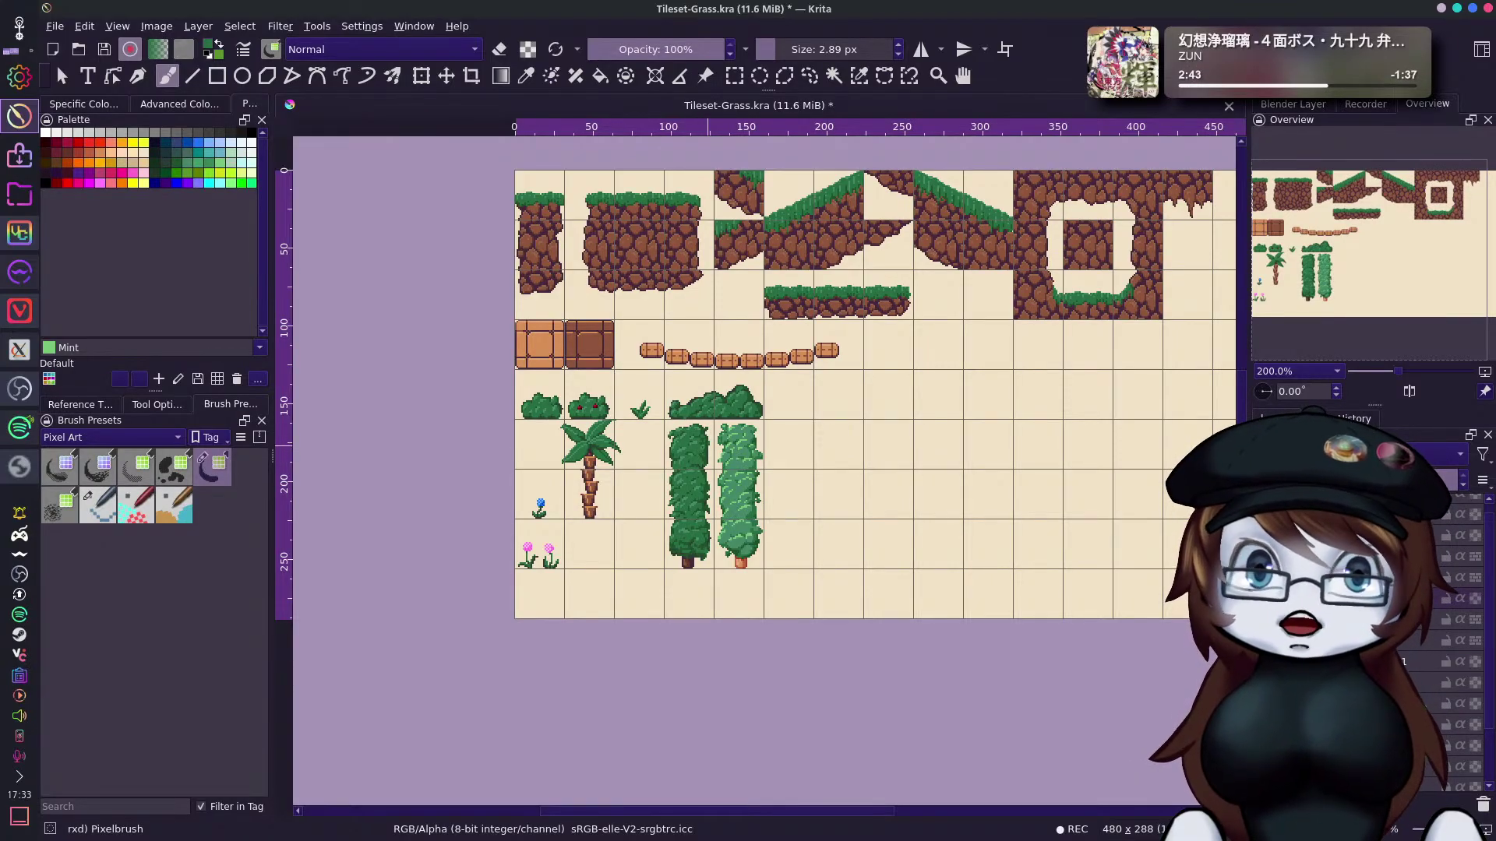
pyautogui.click(898, 45)
pyautogui.click(901, 45)
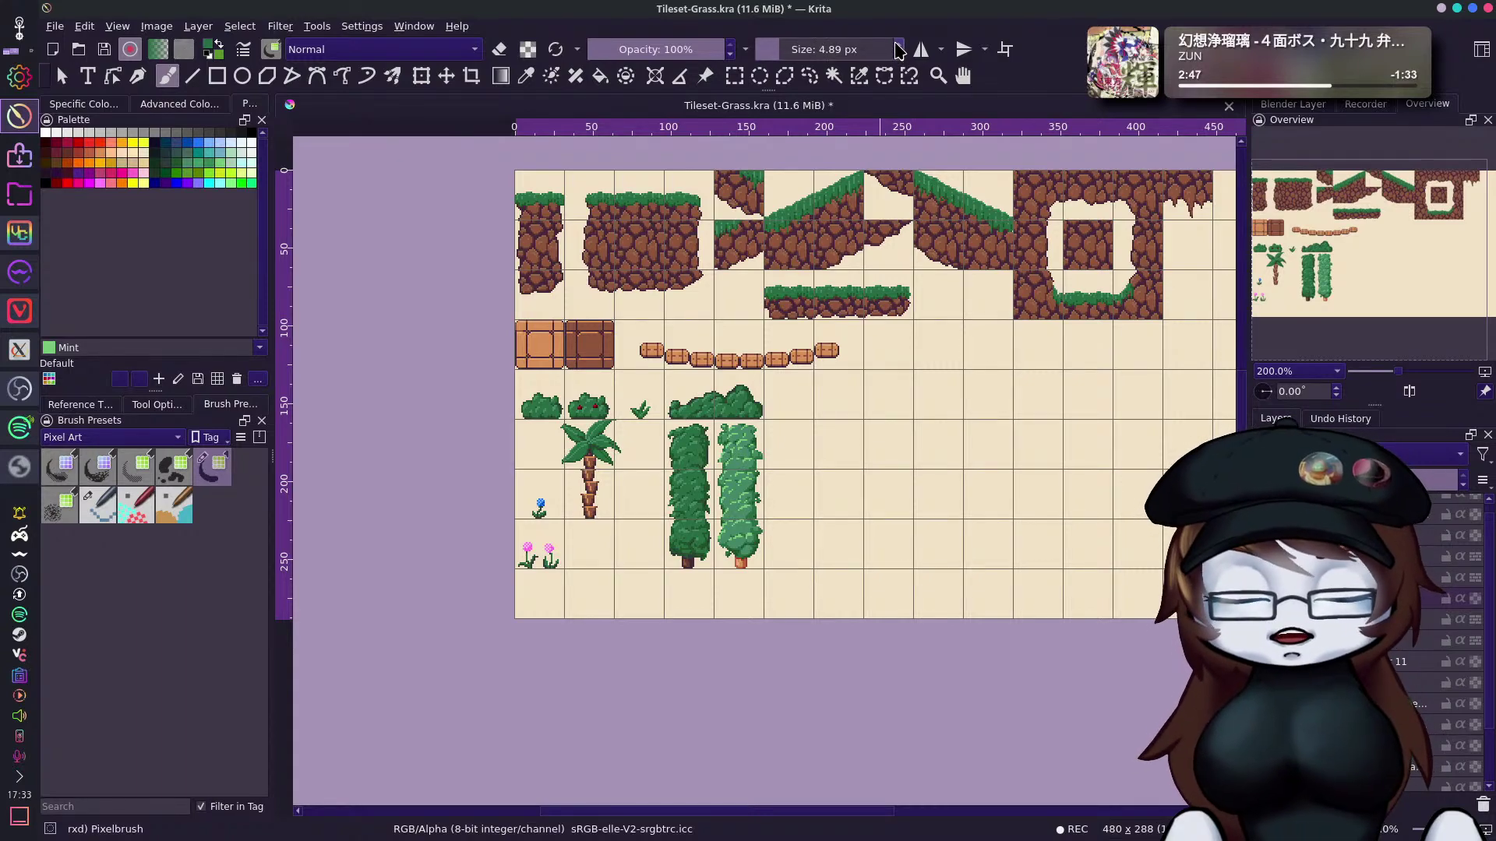
pyautogui.click(899, 45)
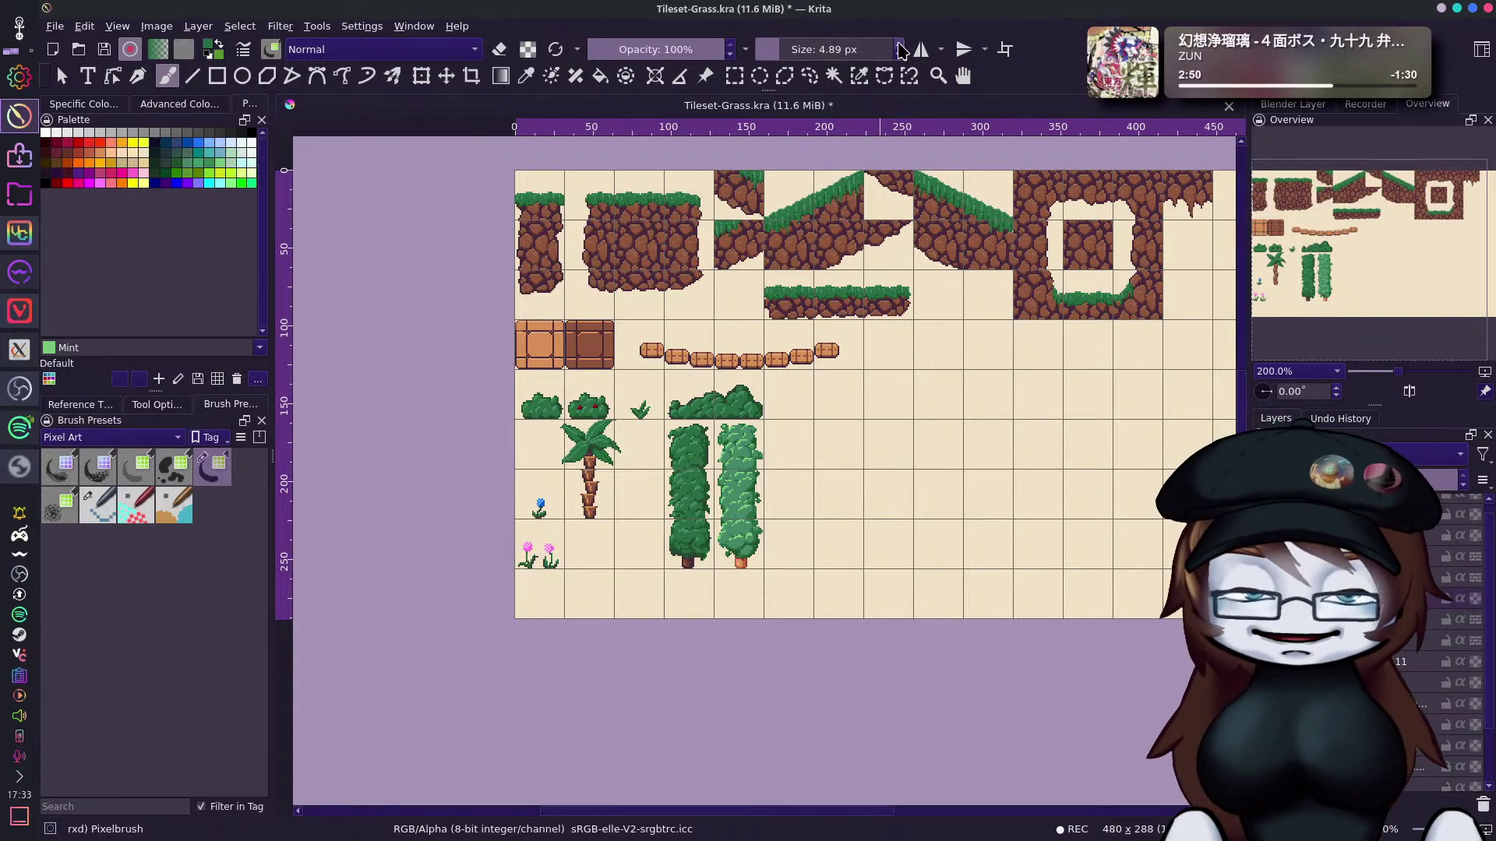
pyautogui.moveTo(575, 566)
pyautogui.mouseDown()
pyautogui.moveTo(640, 534)
pyautogui.moveTo(652, 541)
pyautogui.moveTo(589, 556)
pyautogui.moveTo(668, 553)
pyautogui.moveTo(635, 567)
pyautogui.moveTo(623, 565)
pyautogui.moveTo(654, 562)
pyautogui.moveTo(641, 562)
pyautogui.moveTo(656, 546)
pyautogui.moveTo(658, 558)
pyautogui.moveTo(575, 558)
pyautogui.mouseUp()
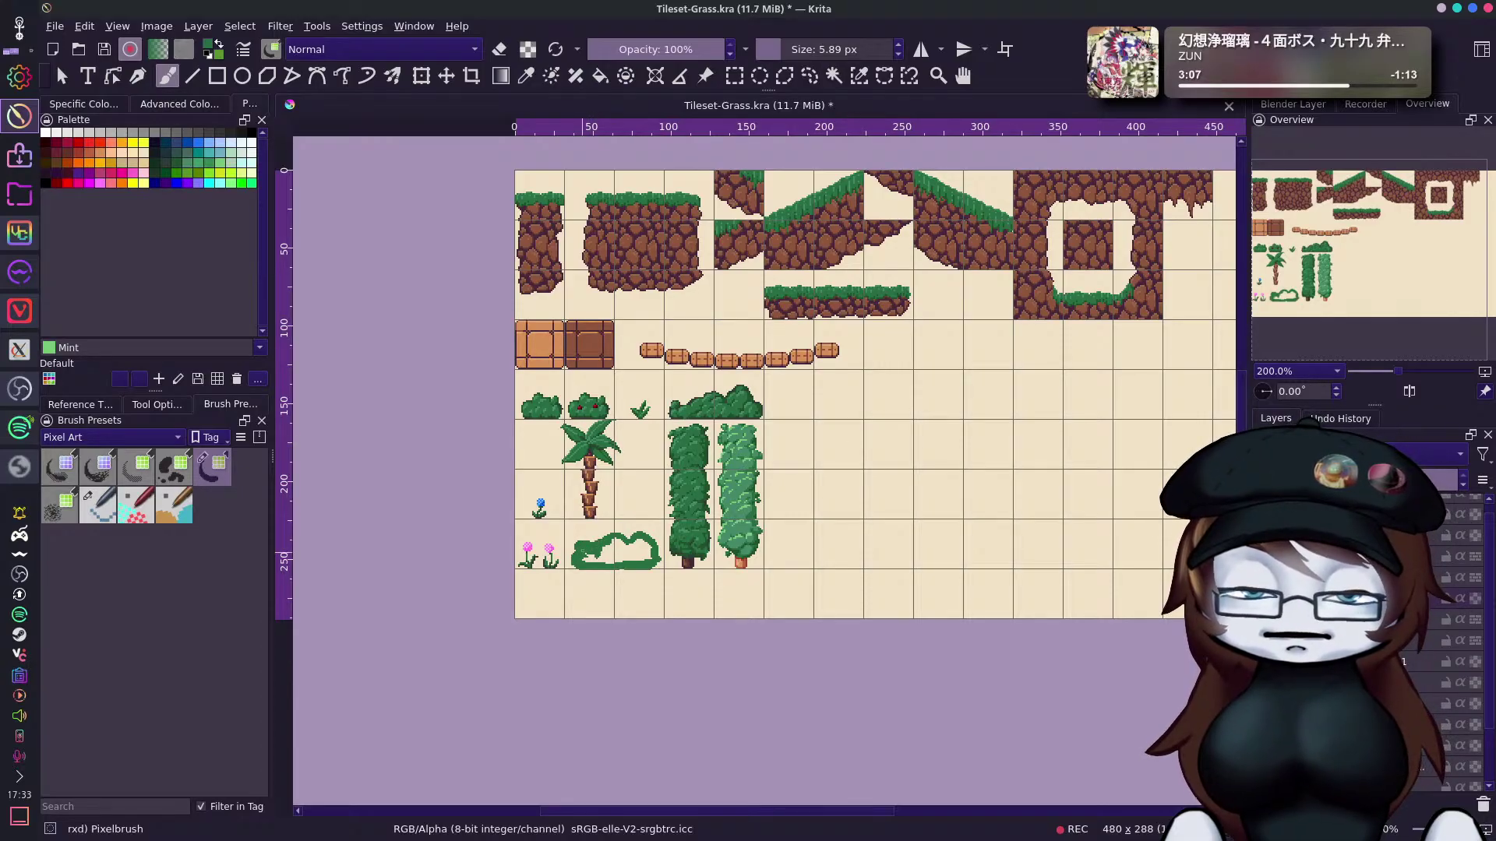
# Fill the outlined bush with solid green and shade its foliage with a lighter green sampled from the lighter columnar tree.
pyautogui.moveTo(584, 555)
pyautogui.mouseDown()
pyautogui.moveTo(642, 554)
pyautogui.moveTo(621, 548)
pyautogui.mouseUp()
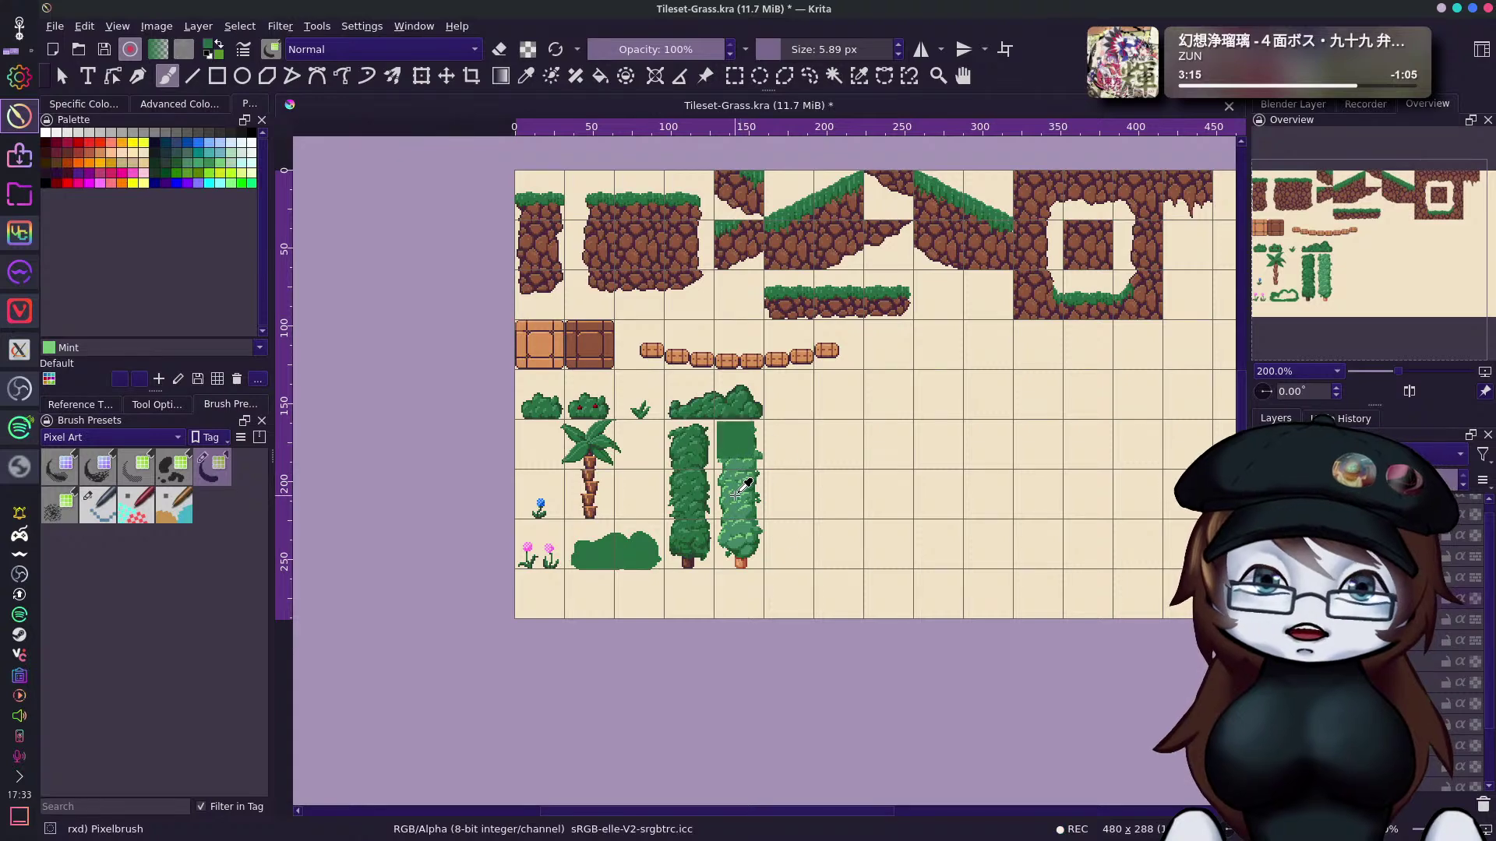
pyautogui.moveTo(1400, 372); pyautogui.dragTo(1415, 379)
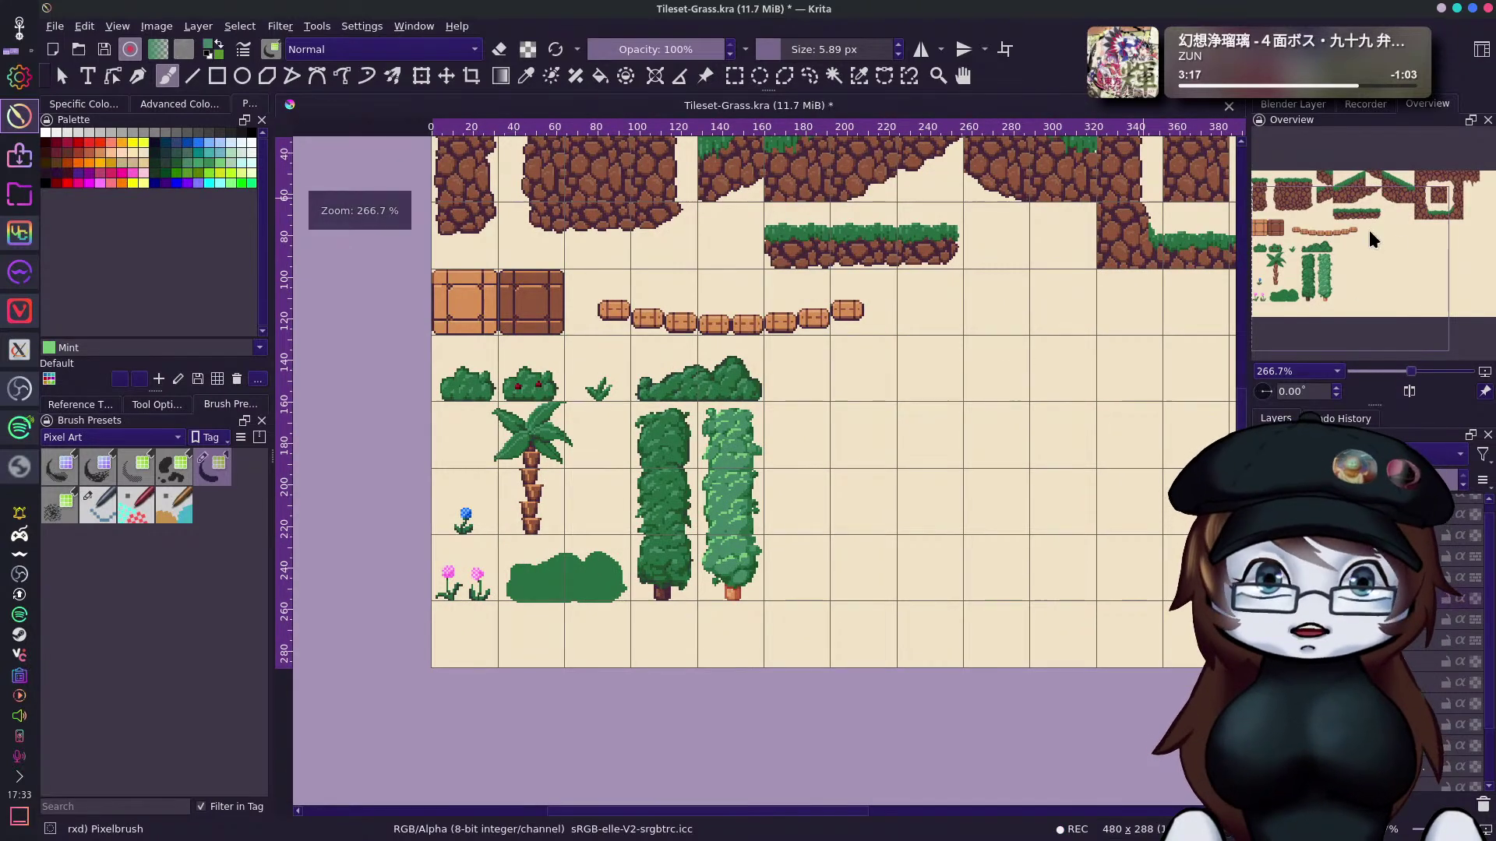
pyautogui.moveTo(1377, 227); pyautogui.dragTo(1329, 255)
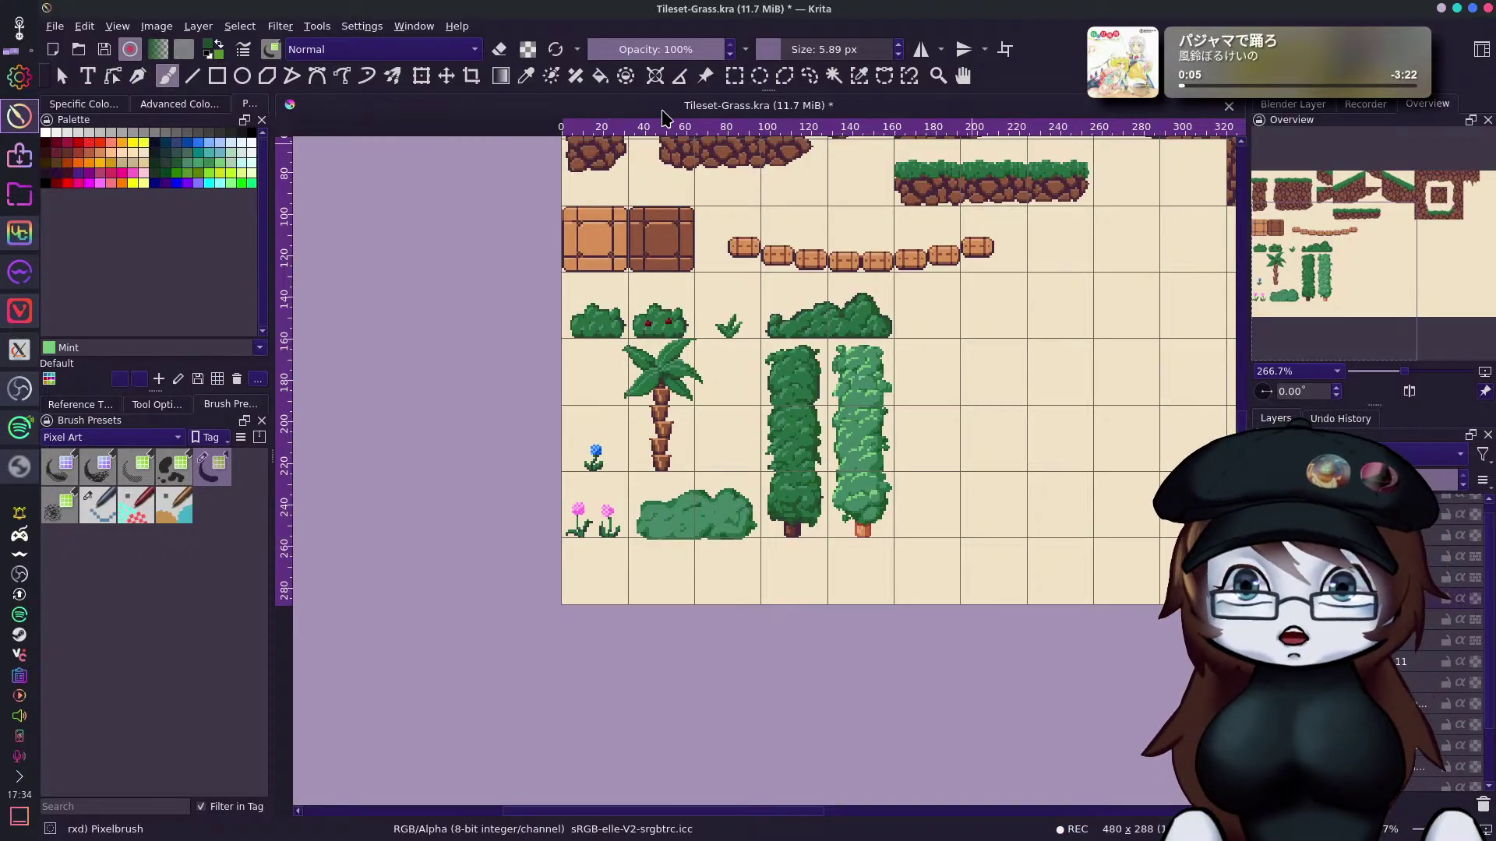
# Select the wide bush beside the pink flowers with an area about 61 × 38 px, nudge it slightly upward and deselect.
pyautogui.click(734, 76)
pyautogui.moveTo(632, 483); pyautogui.dragTo(760, 561)
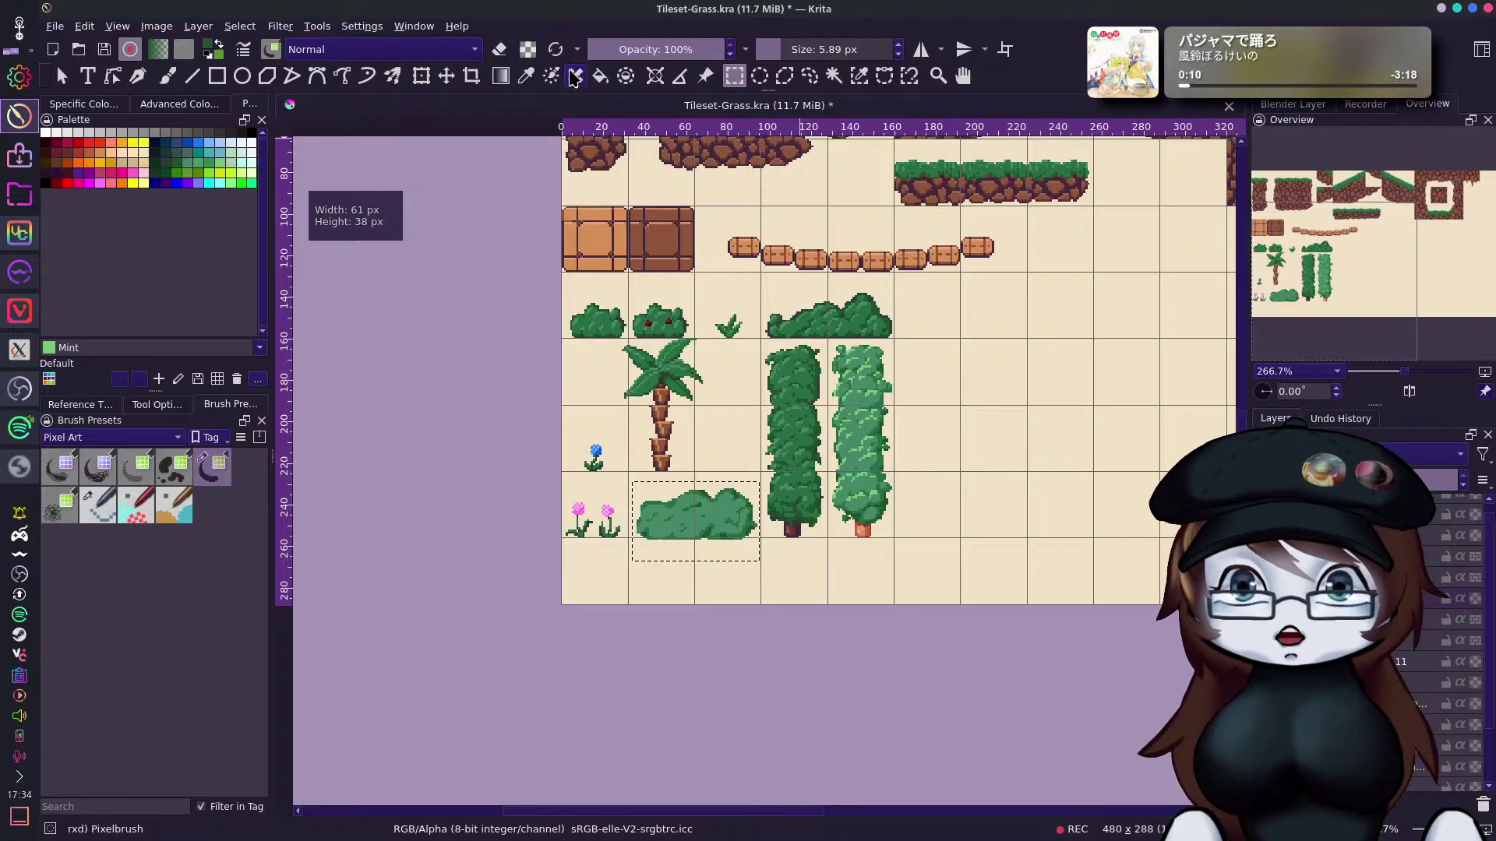
pyautogui.click(446, 75)
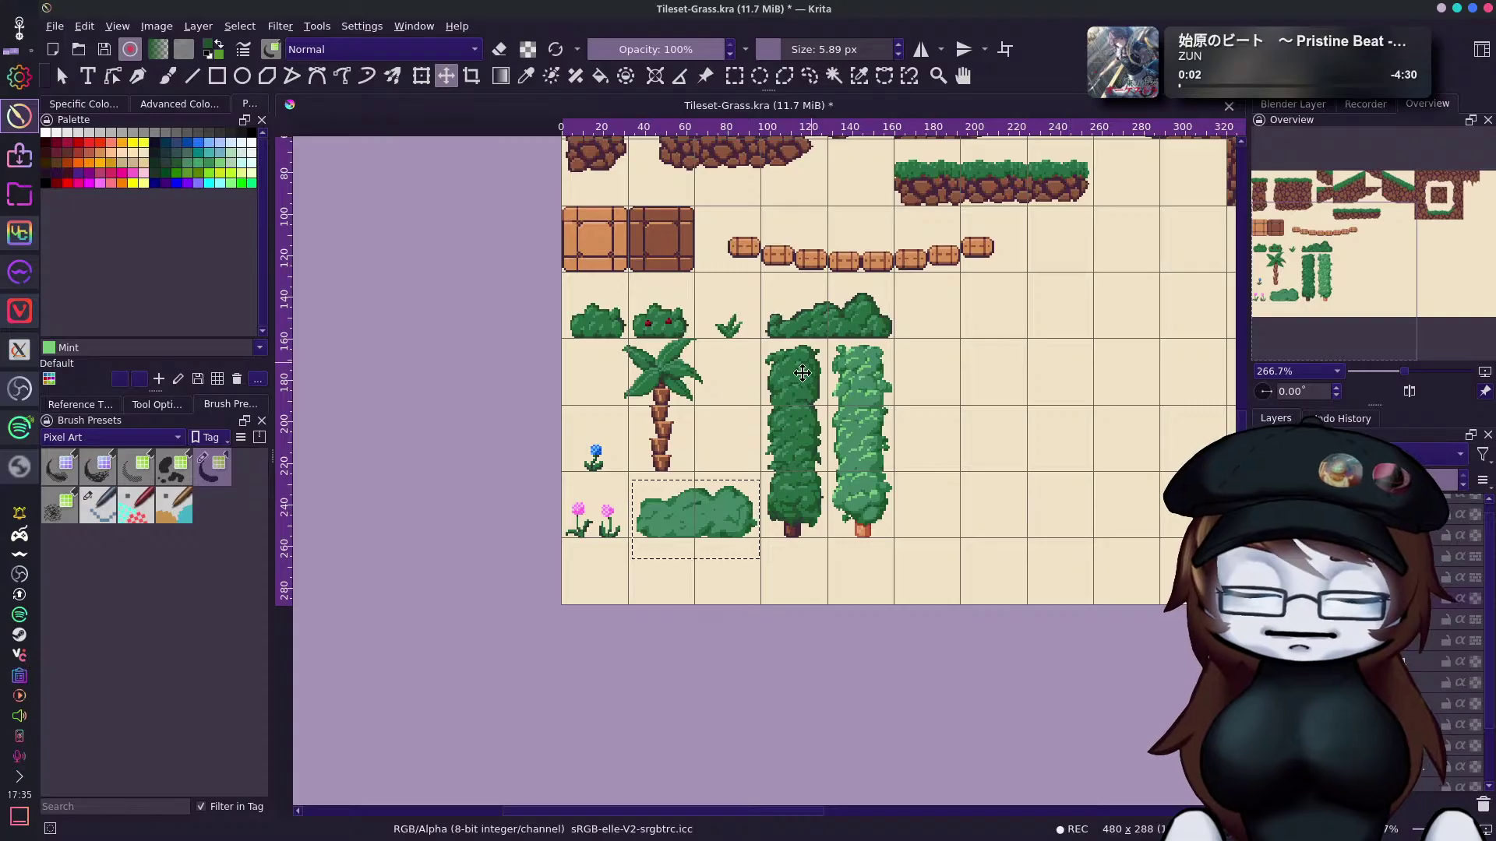
pyautogui.hotkey('ctrl', 'shift', 'a')
# Paint leaf shading and light highlights on the wide bush with the Pixelbrush at 3.89 px and save the file.
pyautogui.press('b')
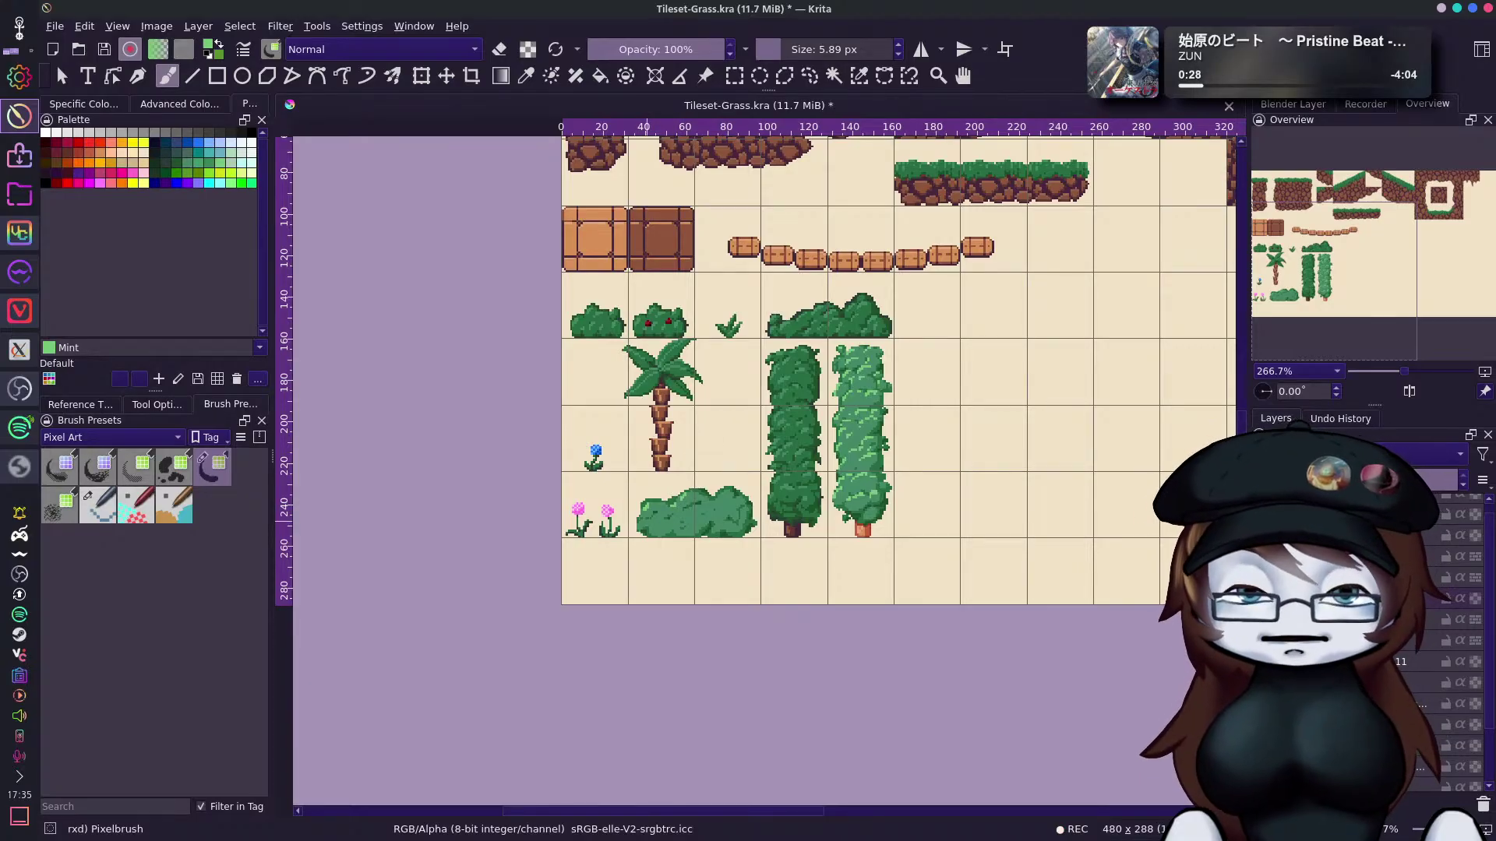
pyautogui.doubleClick(899, 54)
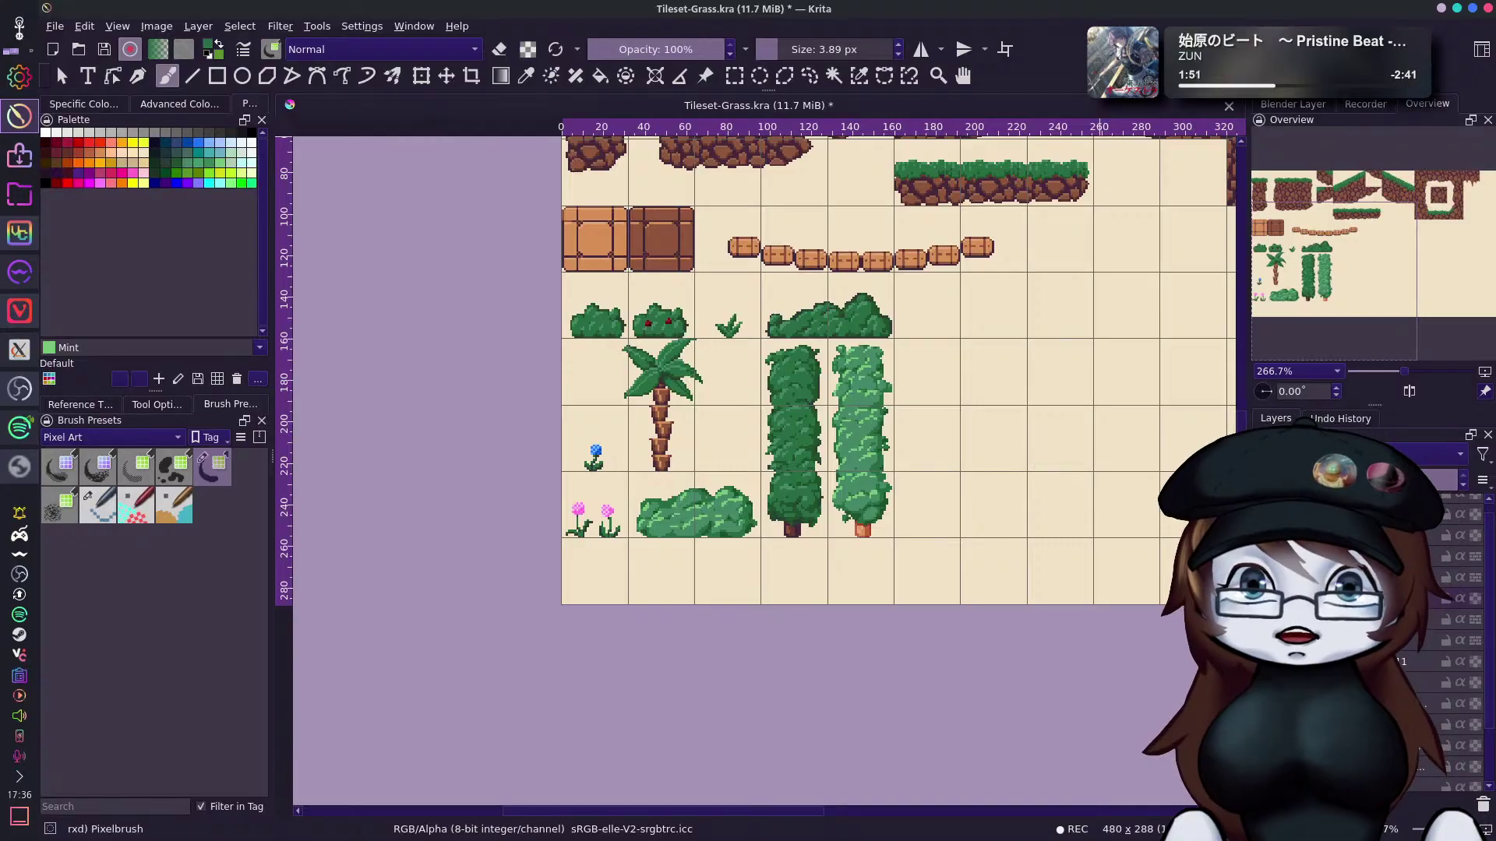
pyautogui.hotkey('ctrl', 's')
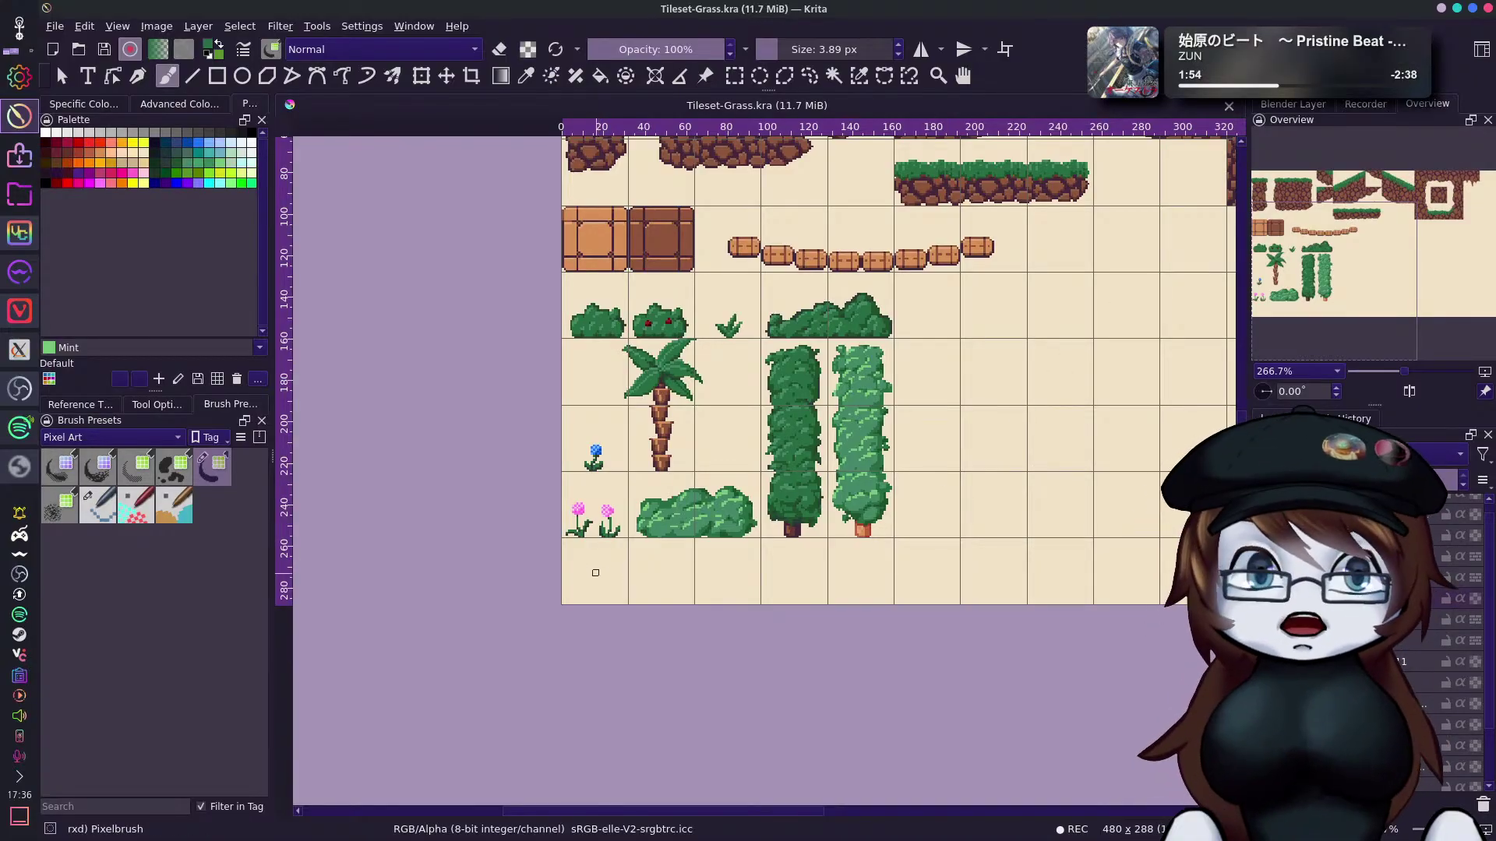
# Examine the tileset as a whole and compare it with a pasted reference tileset, undoing the paste.
pyautogui.moveTo(1363, 237)
pyautogui.mouseDown()
pyautogui.moveTo(1437, 187)
pyautogui.moveTo(1392, 275)
pyautogui.moveTo(1367, 243)
pyautogui.mouseUp()
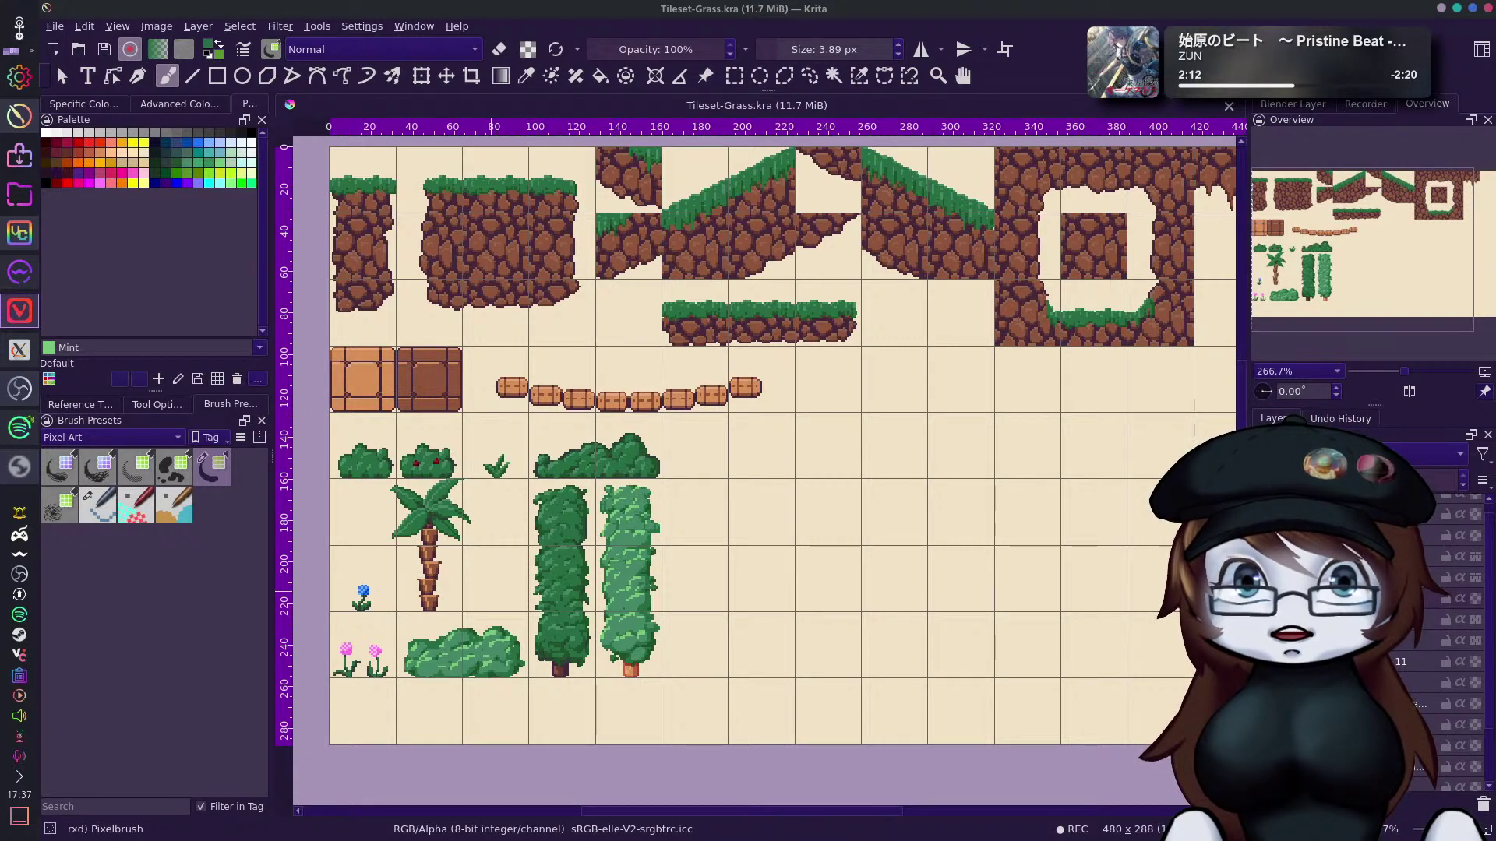
pyautogui.hotkey('alt', 'Tab')
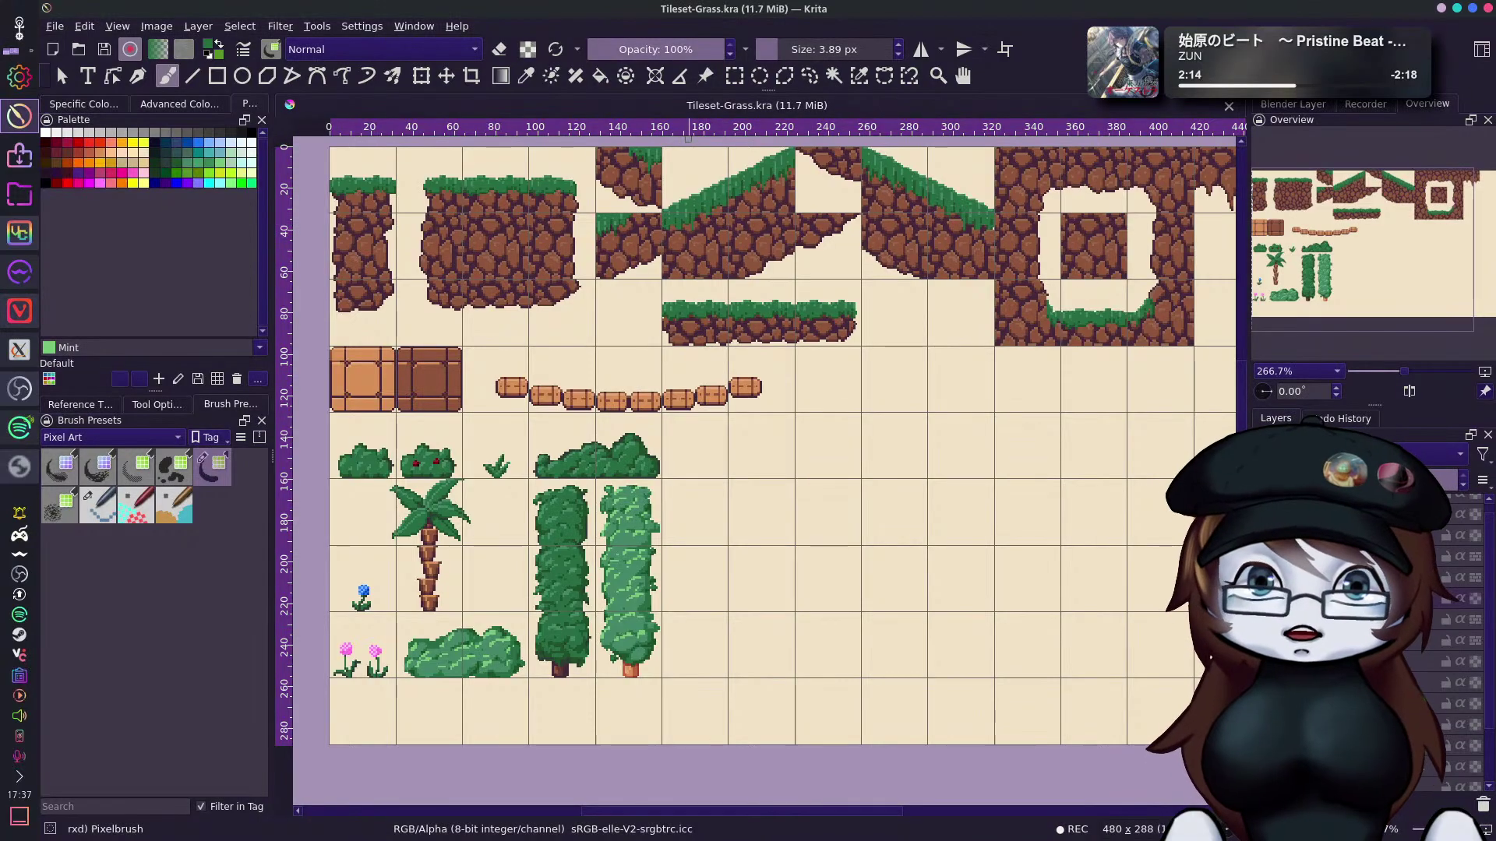
pyautogui.moveTo(1399, 242); pyautogui.dragTo(1322, 216)
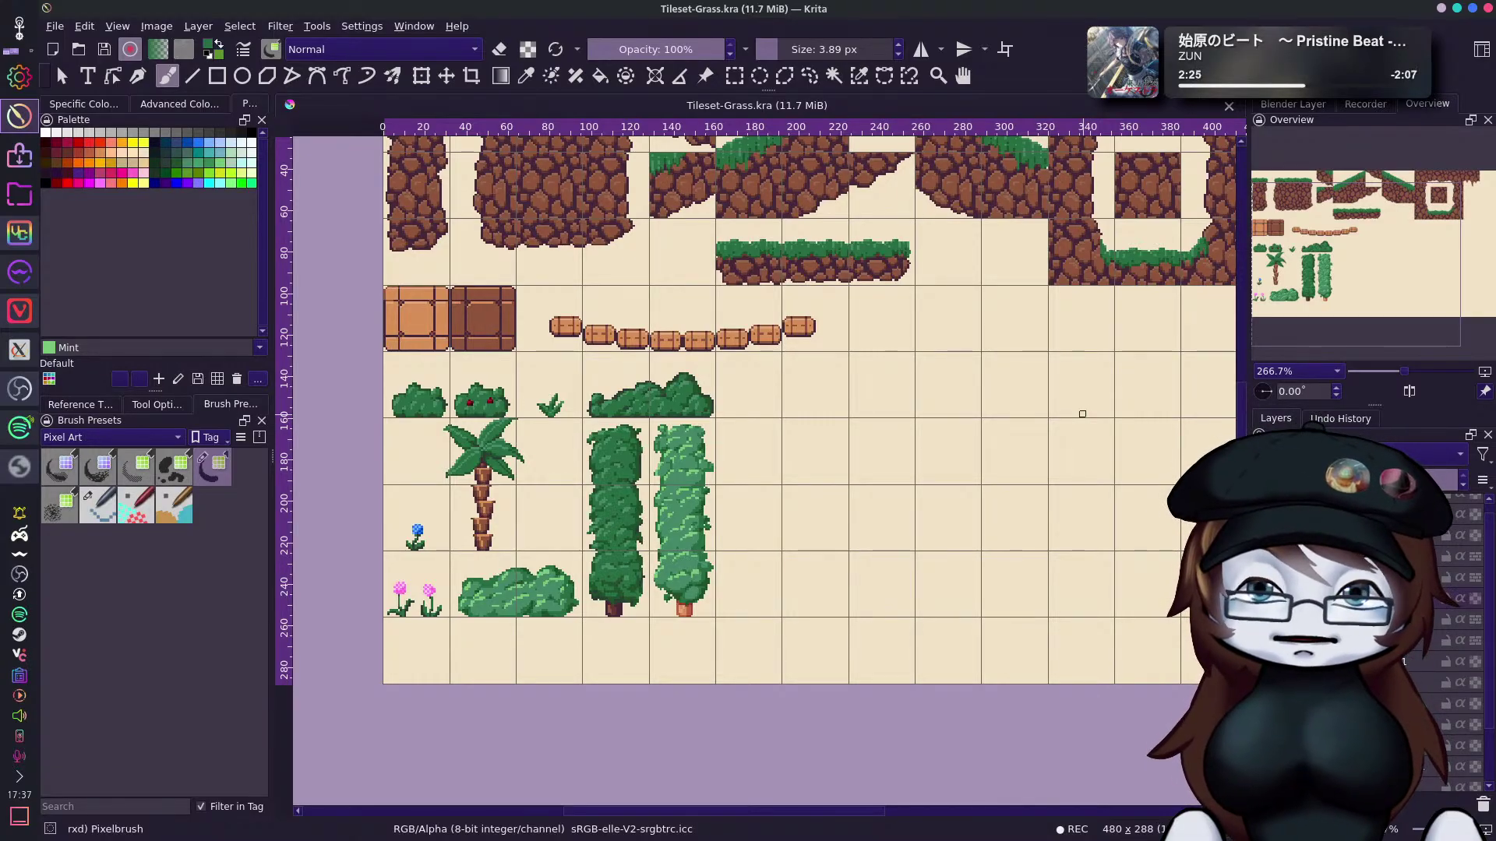
pyautogui.moveTo(1377, 247); pyautogui.dragTo(1418, 261)
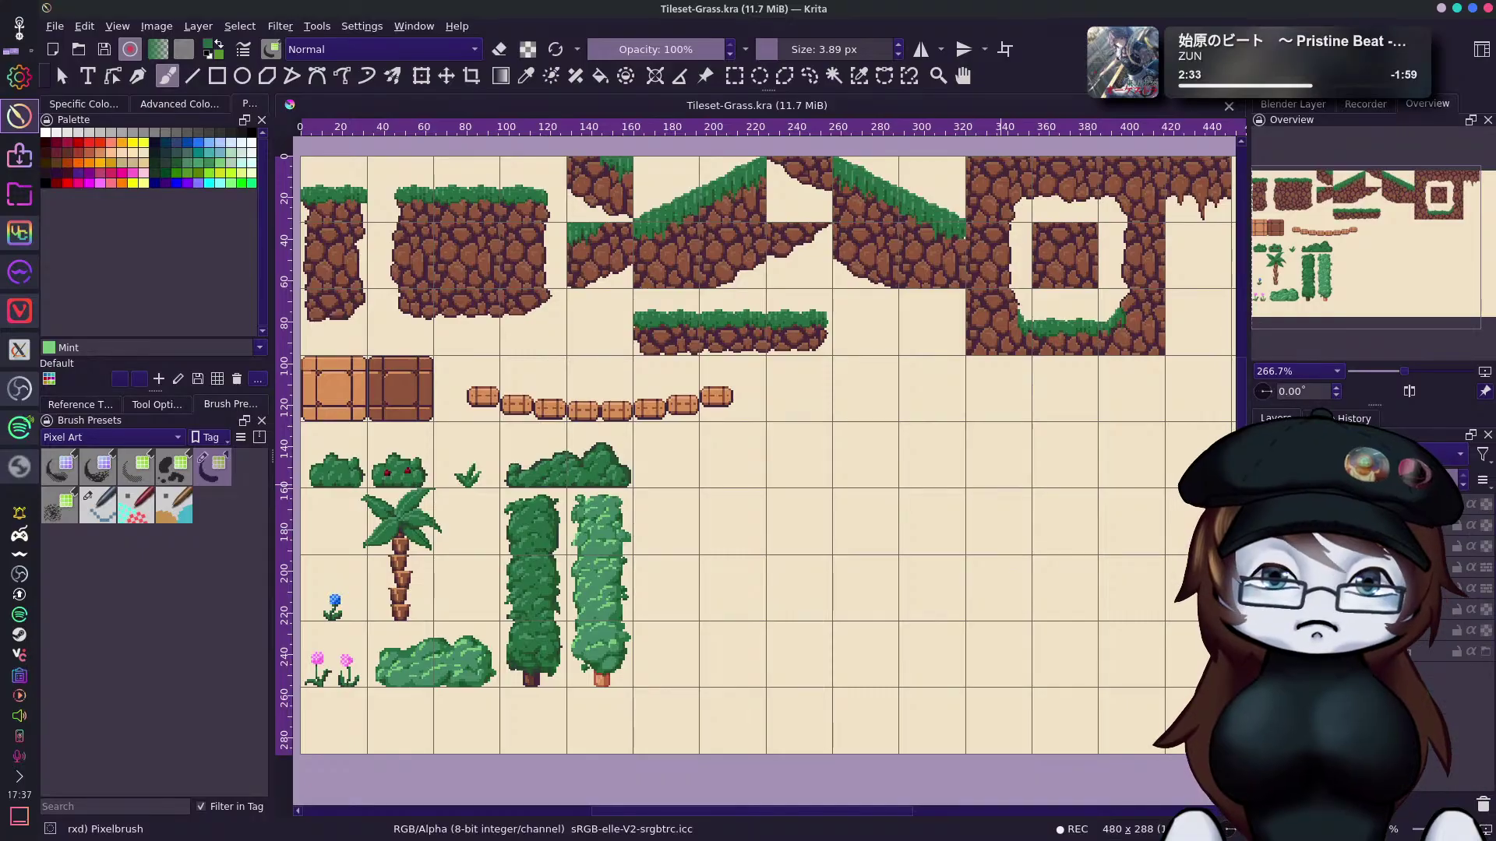
pyautogui.hotkey('ctrl', 'v')
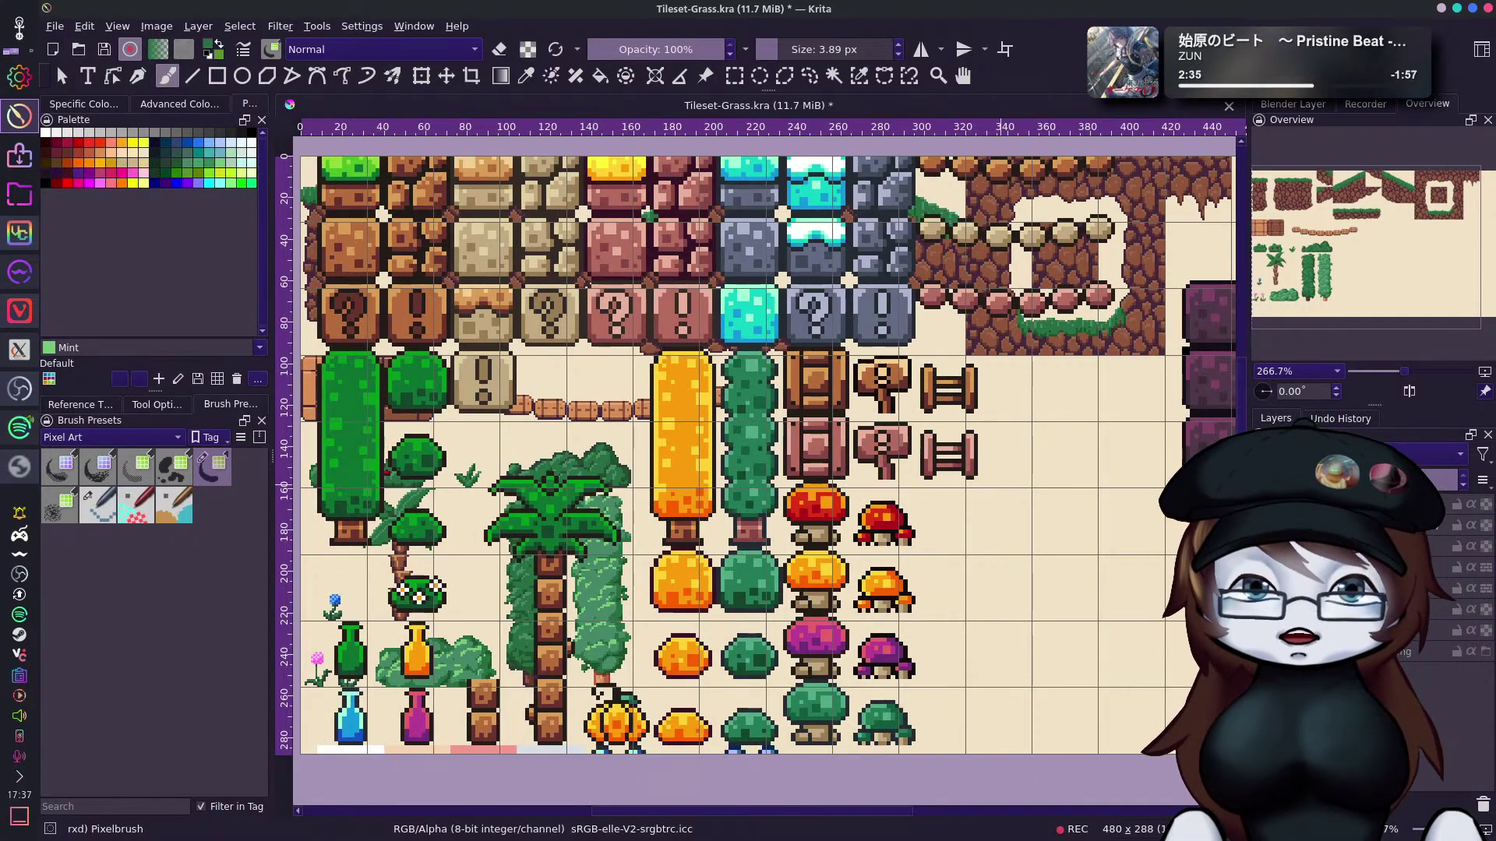
pyautogui.hotkey('ctrl', 'z')
pyautogui.moveTo(1412, 220)
pyautogui.mouseDown()
pyautogui.moveTo(1382, 227)
pyautogui.moveTo(1395, 218)
pyautogui.mouseUp()
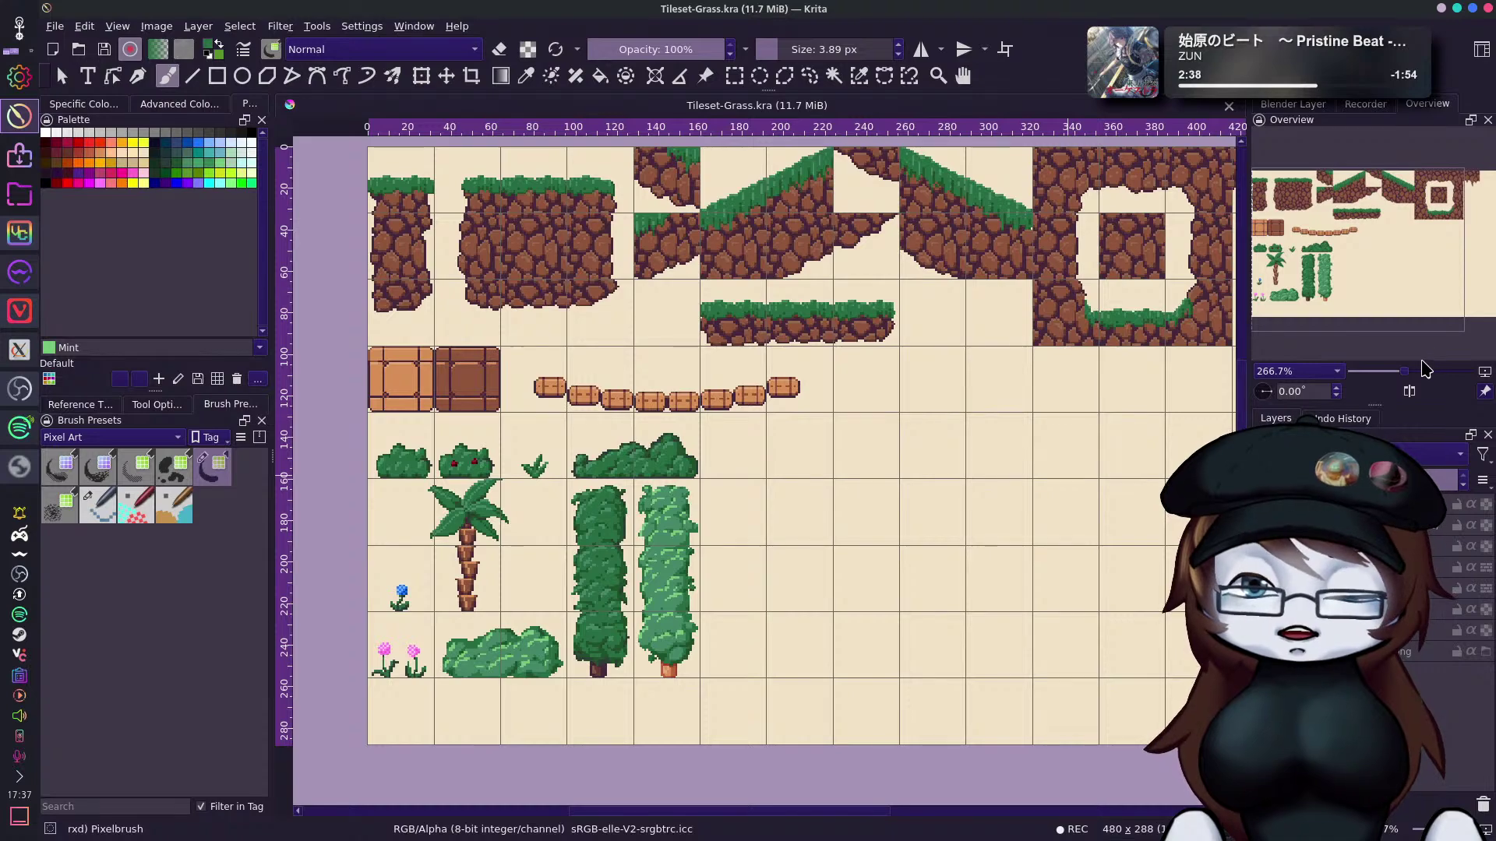
pyautogui.moveTo(1394, 280)
pyautogui.mouseDown()
pyautogui.moveTo(1451, 255)
pyautogui.moveTo(1446, 278)
pyautogui.moveTo(1389, 239)
pyautogui.moveTo(1389, 263)
pyautogui.mouseUp()
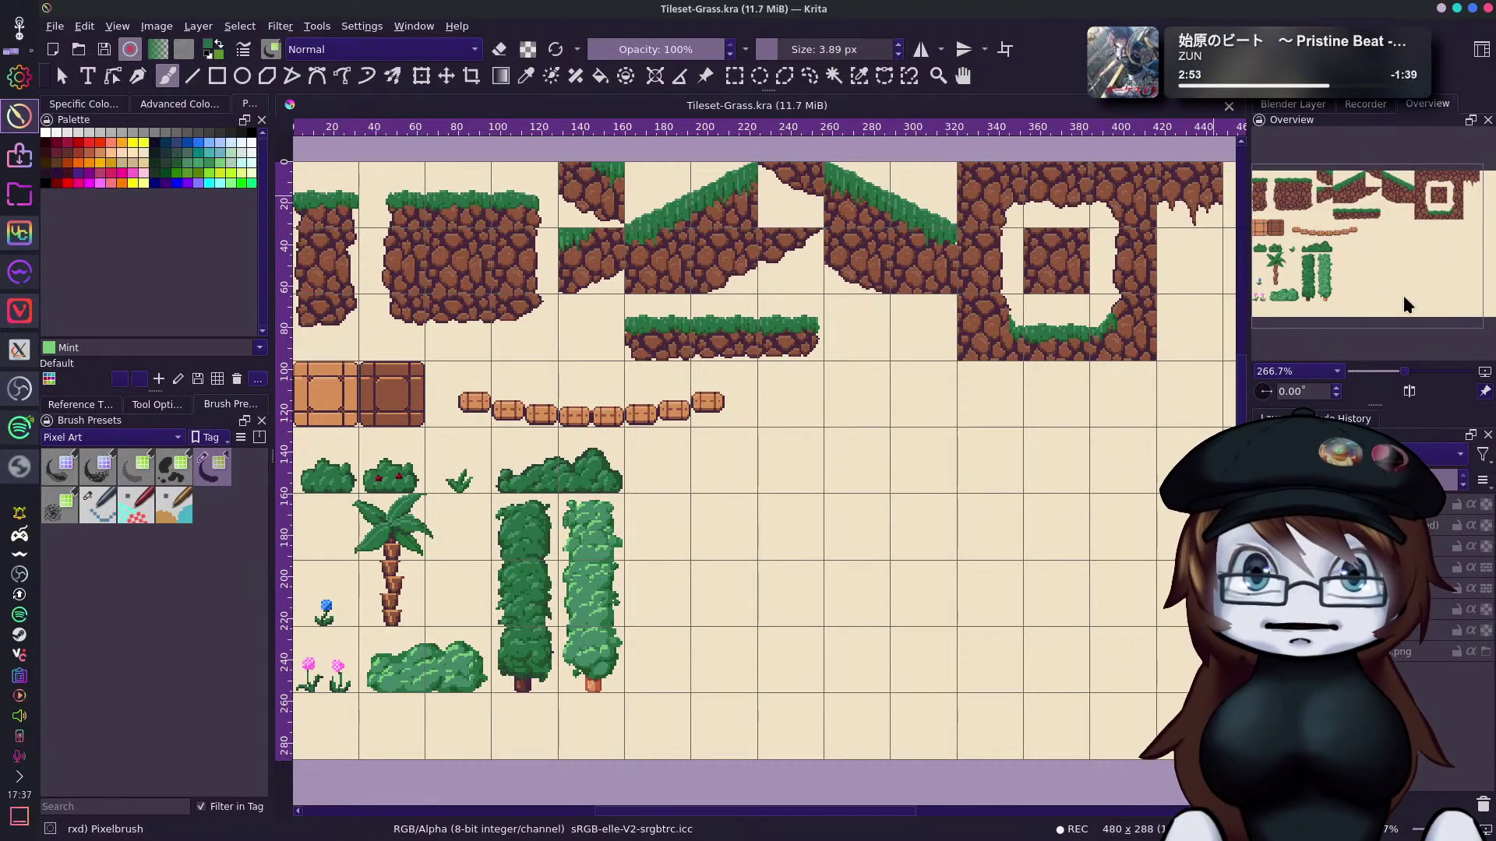
pyautogui.moveTo(1368, 265); pyautogui.dragTo(1391, 277)
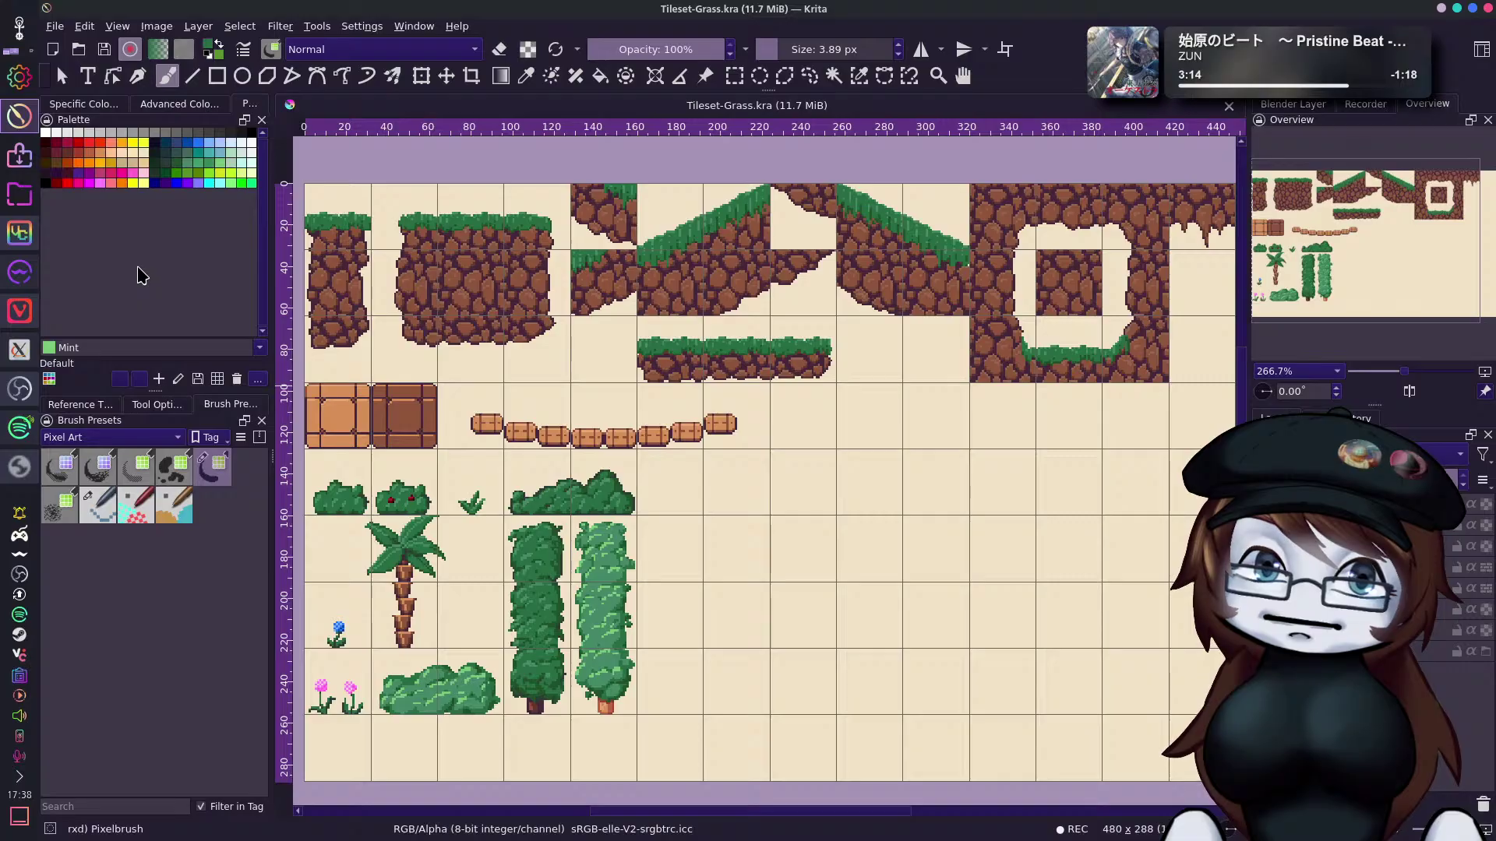
# Choose a very dark brown from the palette and add a new paint layer.
pyautogui.click(45, 162)
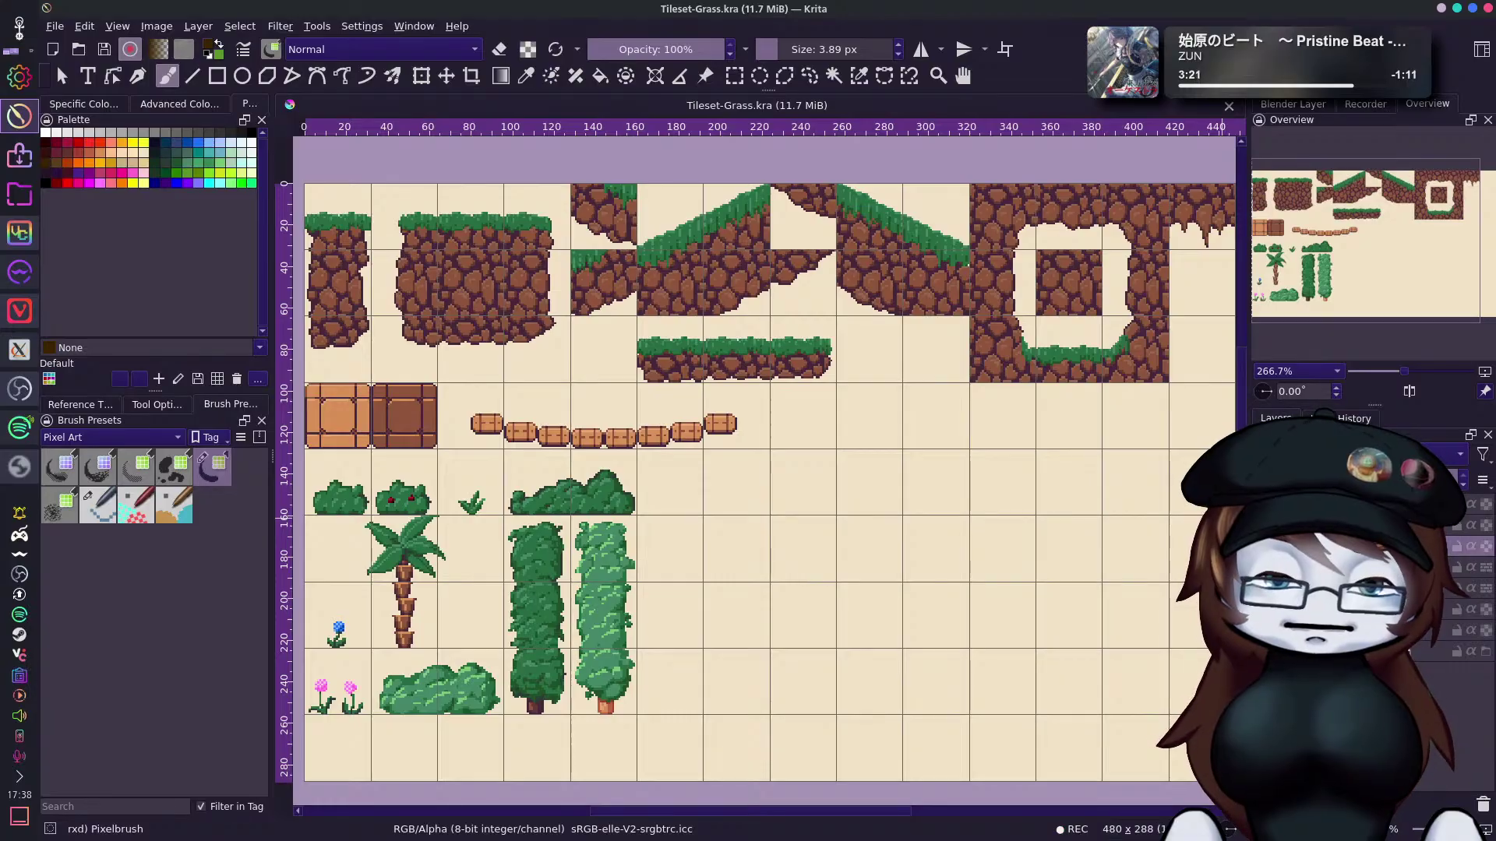
pyautogui.press('Insert')
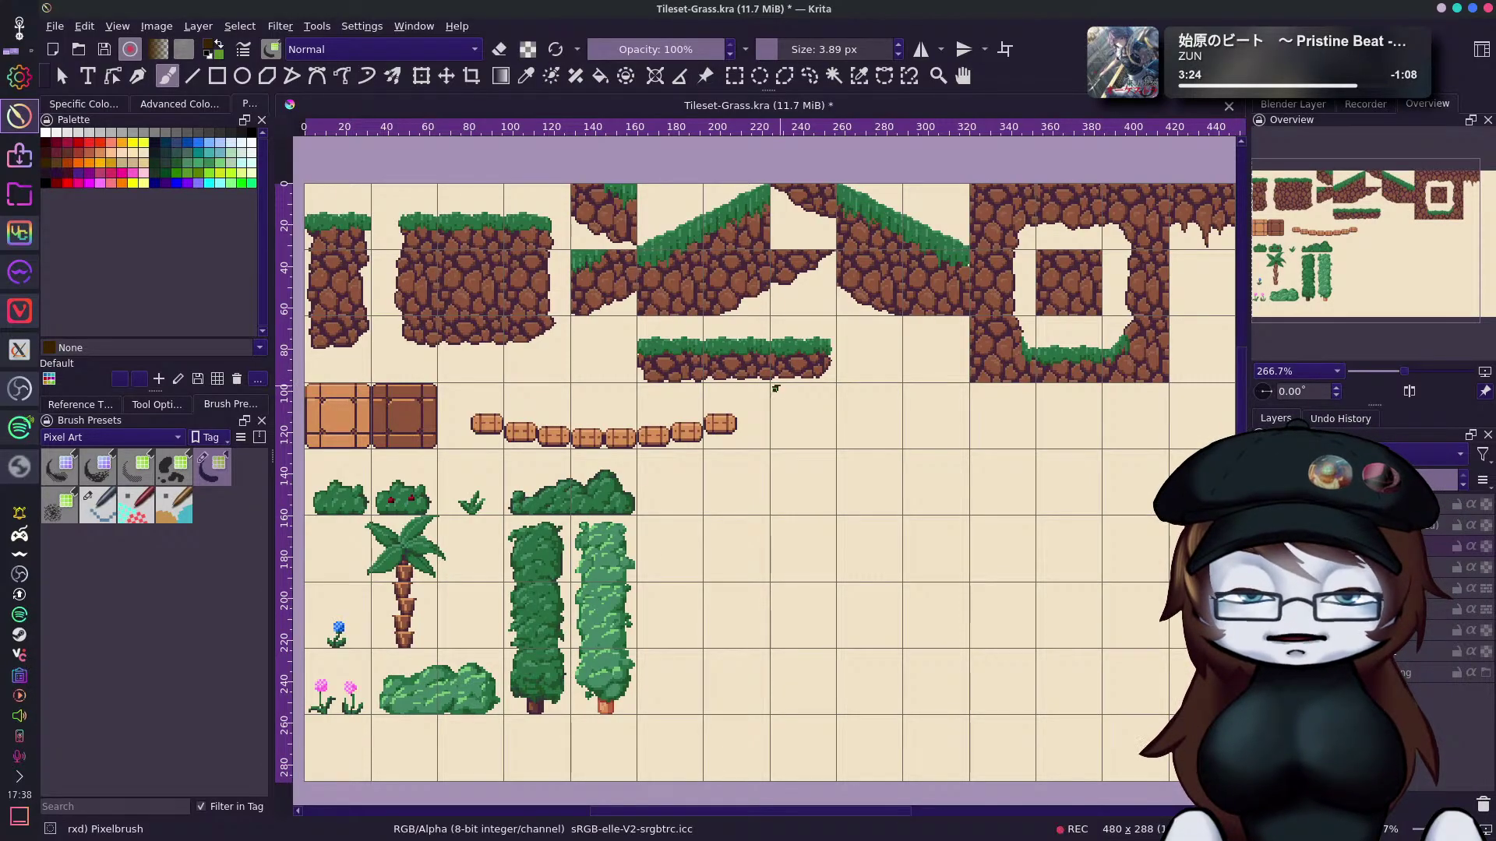
pyautogui.moveTo(783, 387)
pyautogui.mouseDown()
pyautogui.moveTo(833, 389)
pyautogui.moveTo(786, 387)
pyautogui.moveTo(829, 388)
pyautogui.moveTo(835, 403)
pyautogui.moveTo(831, 420)
pyautogui.moveTo(830, 393)
pyautogui.moveTo(810, 394)
pyautogui.moveTo(791, 423)
pyautogui.moveTo(778, 394)
pyautogui.moveTo(776, 441)
pyautogui.moveTo(815, 446)
pyautogui.mouseUp()
pyautogui.hotkey('ctrl', 'z')
pyautogui.hotkey('ctrl', 'shift', 'z')
pyautogui.hotkey('ctrl', 'z')
pyautogui.hotkey('ctrl', 'z')
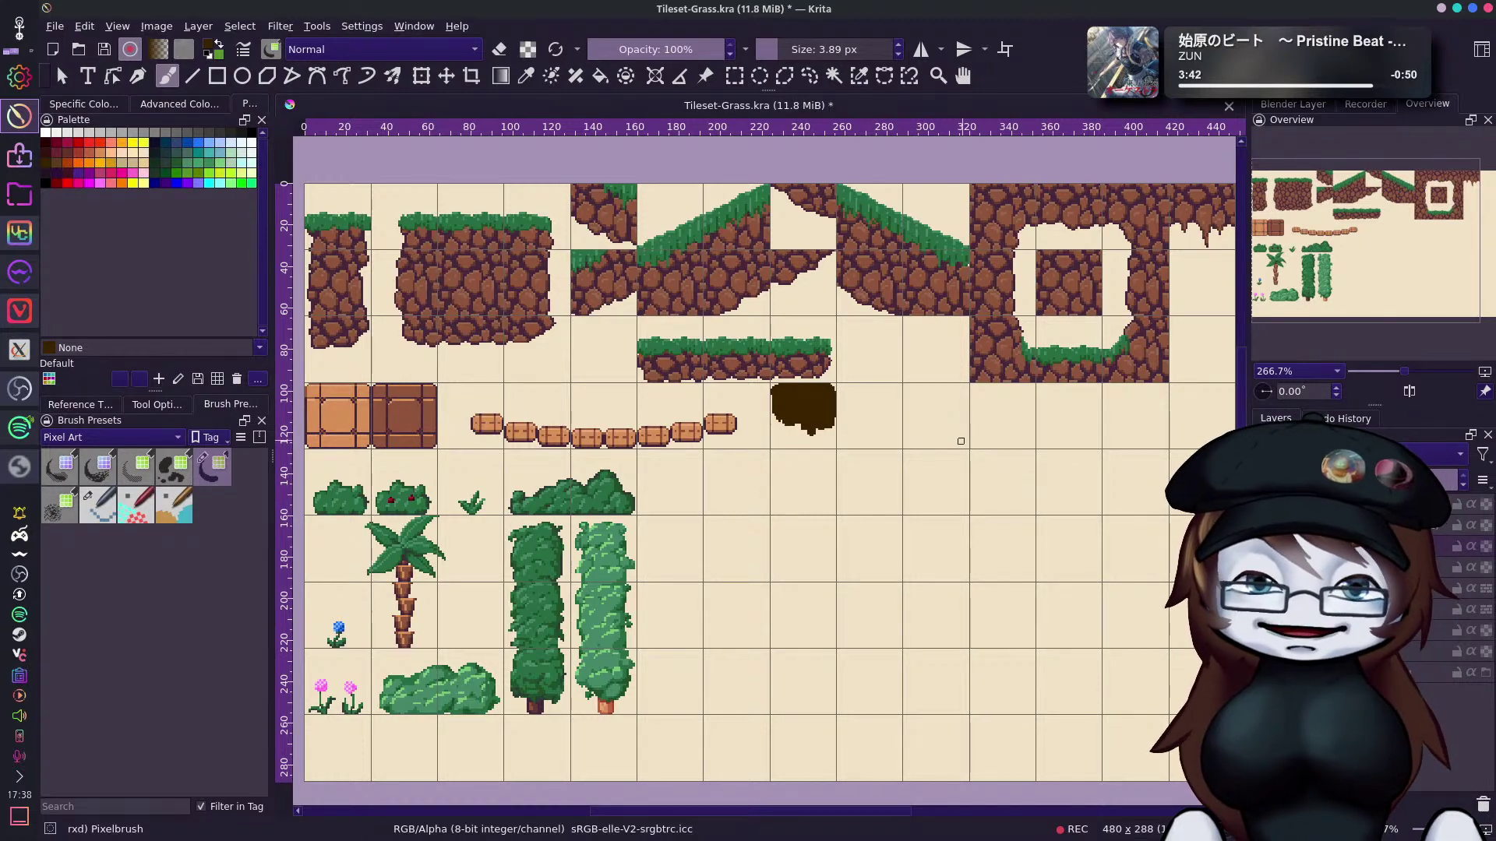
pyautogui.hotkey('ctrl', 'z')
pyautogui.hotkey('ctrl', 'z')
pyautogui.hotkey('ctrl', 'z')
pyautogui.hotkey('ctrl', 'z')
pyautogui.hotkey('ctrl', 'z')
pyautogui.hotkey('ctrl', 'z')
pyautogui.hotkey('ctrl', 'z')
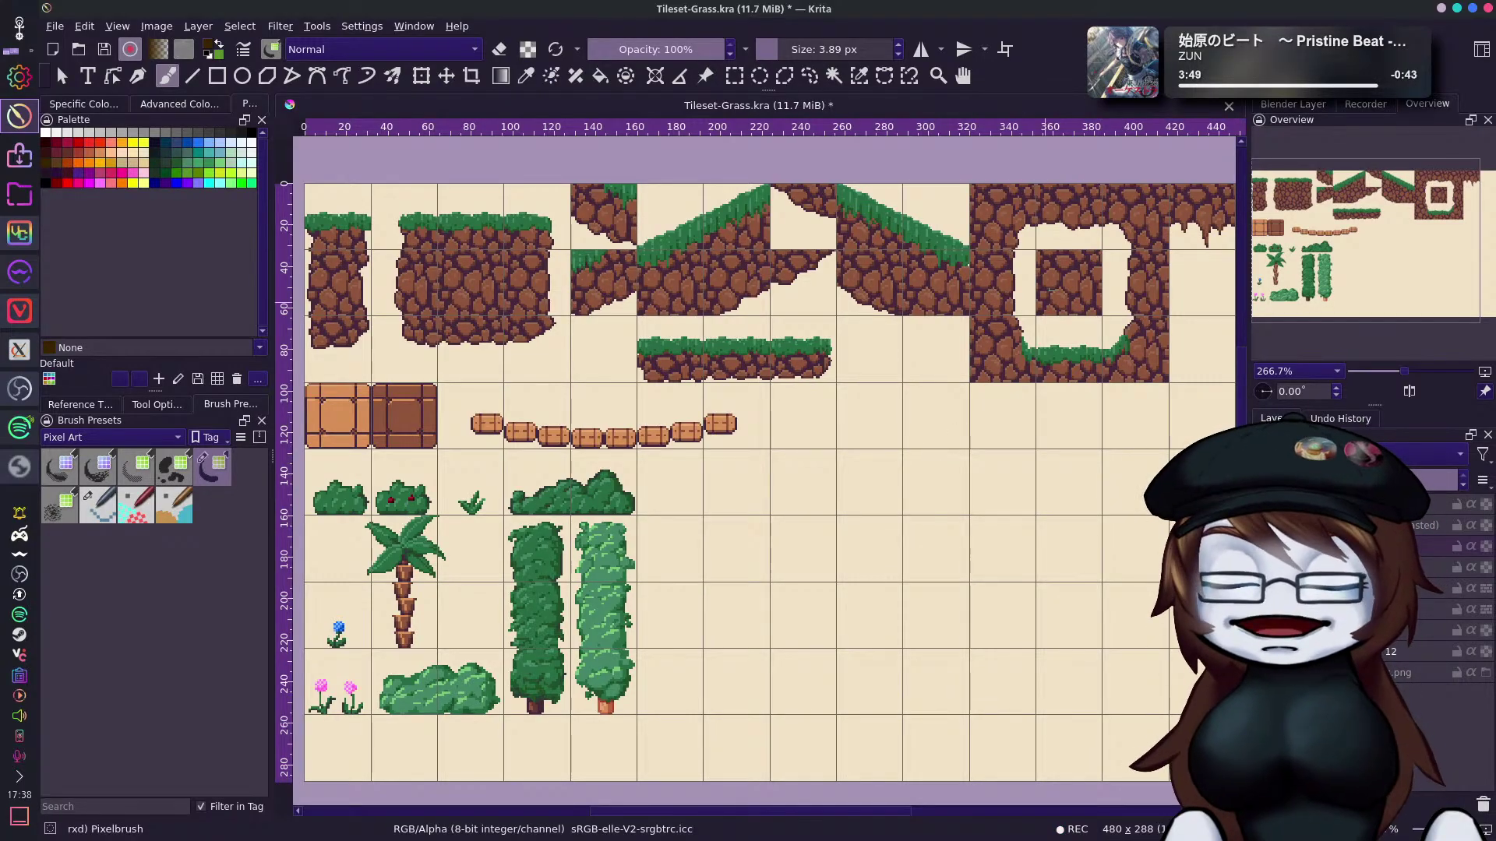
# Draw a filled dark brown block with a 28 × 28 px rectangle in the empty grid cell beyond the log bridge.
pyautogui.click(217, 77)
pyautogui.moveTo(771, 383); pyautogui.dragTo(831, 445)
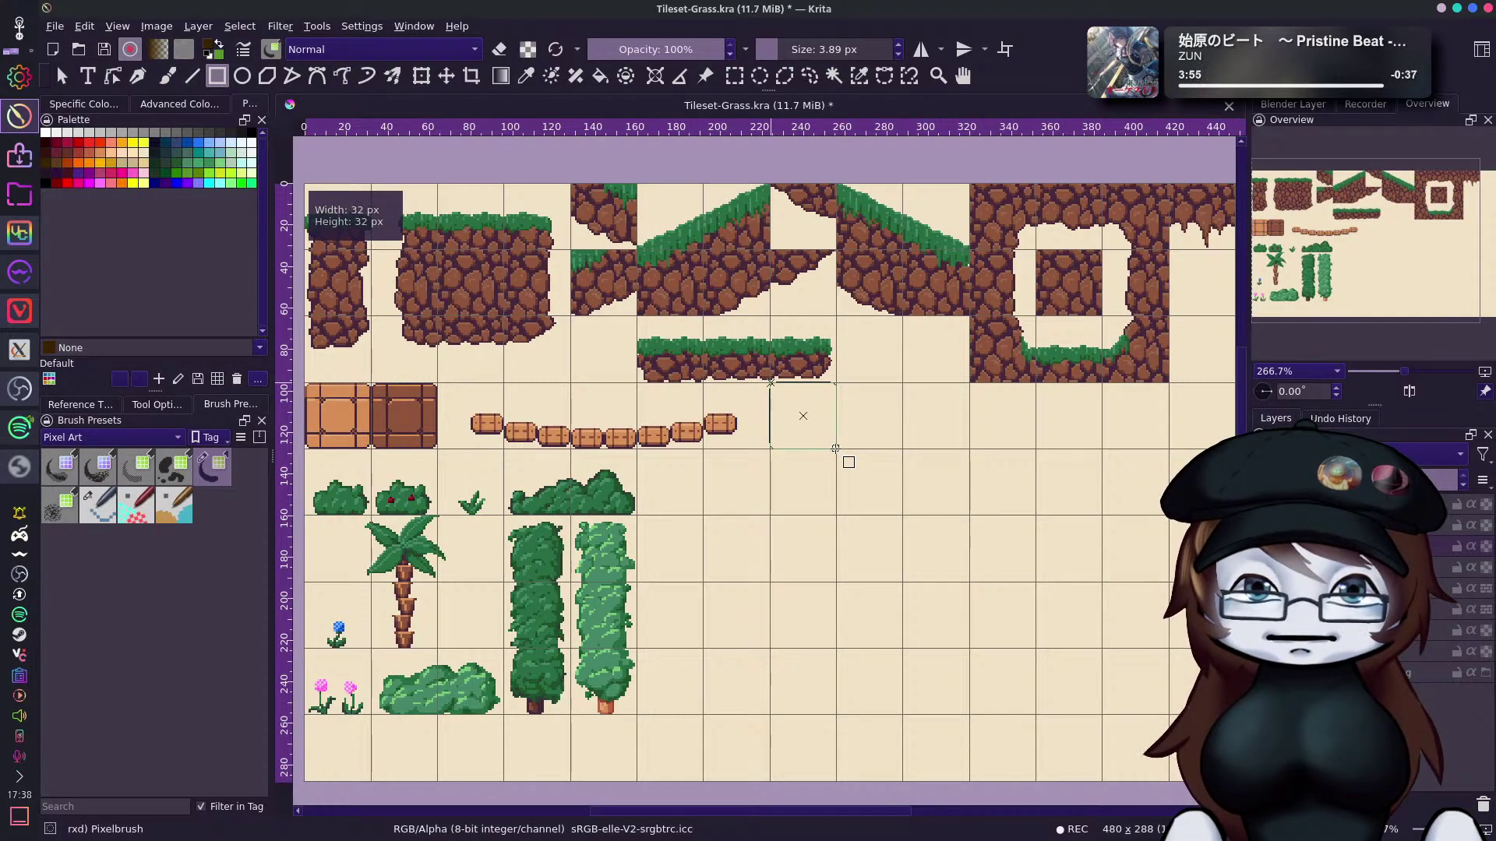
pyautogui.hotkey('ctrl', 'z')
pyautogui.moveTo(774, 386); pyautogui.dragTo(836, 448)
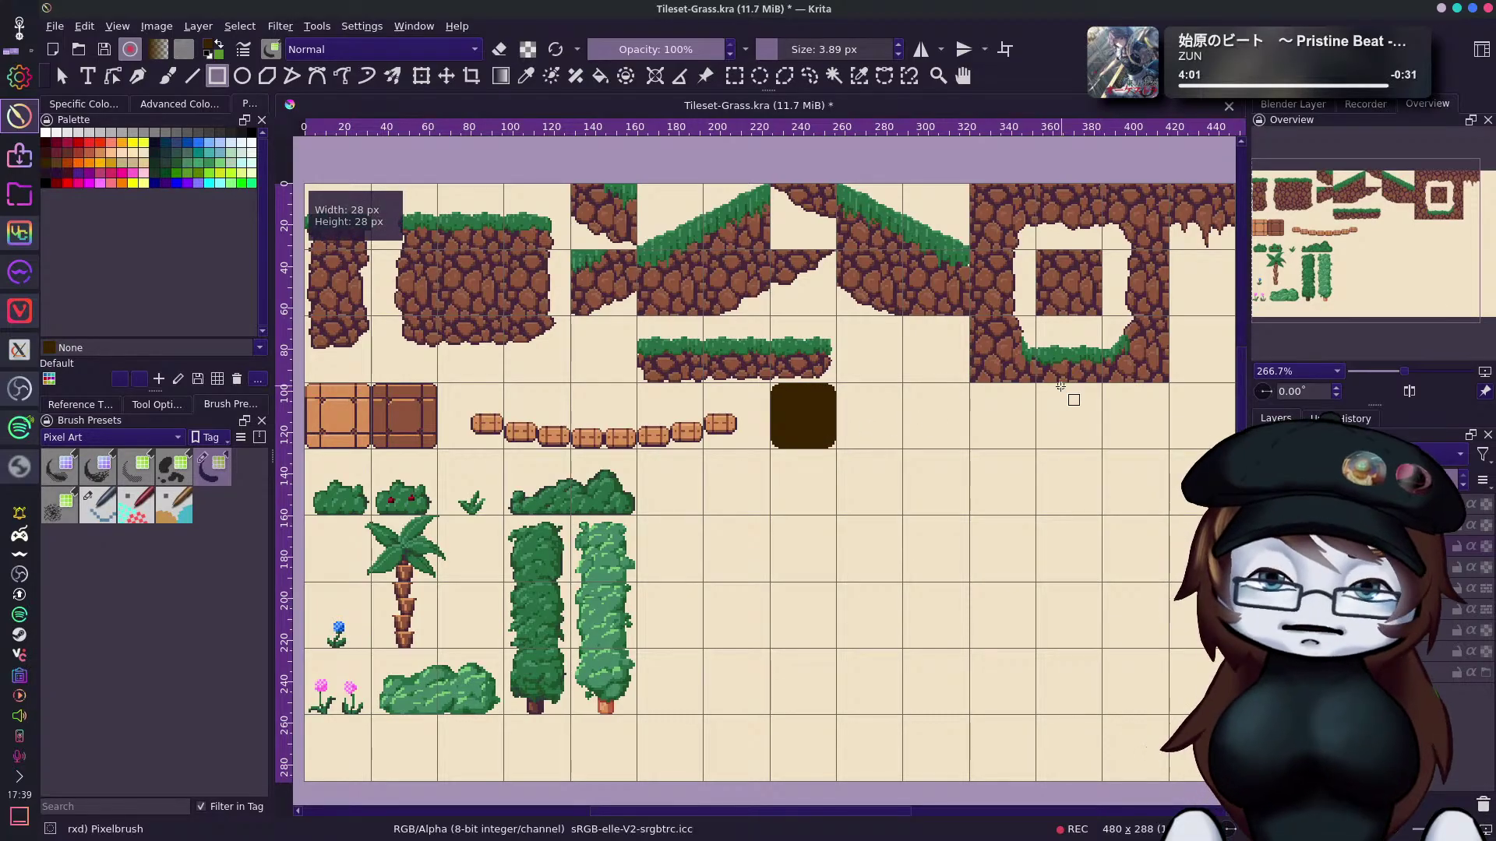
# Return to the Pixelbrush and choose Dark cordovan from the palette.
pyautogui.press('b')
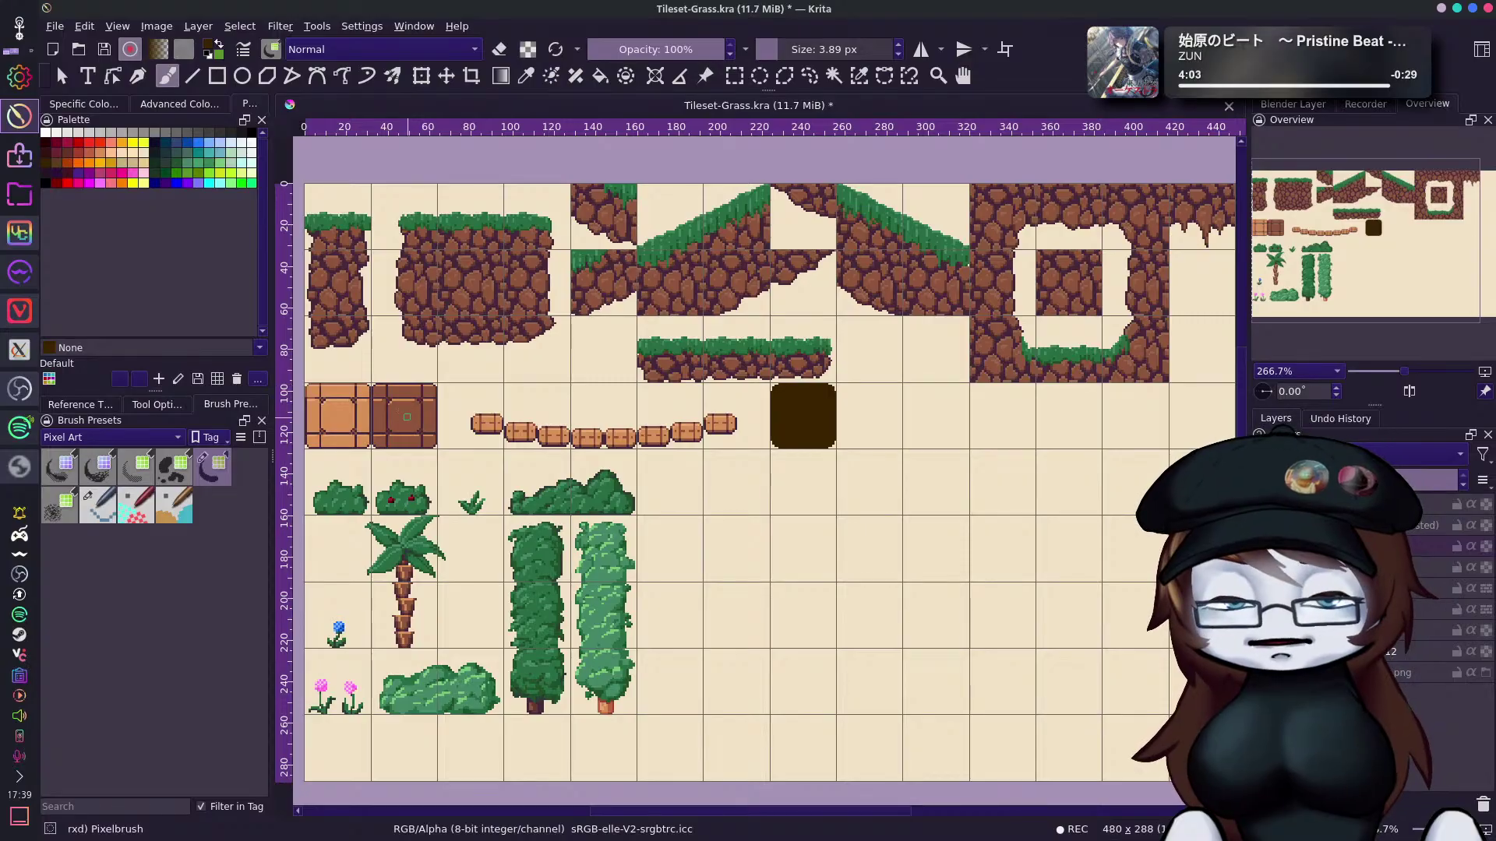
pyautogui.keyDown('ctrl'); pyautogui.click(407, 417); pyautogui.keyUp('ctrl')
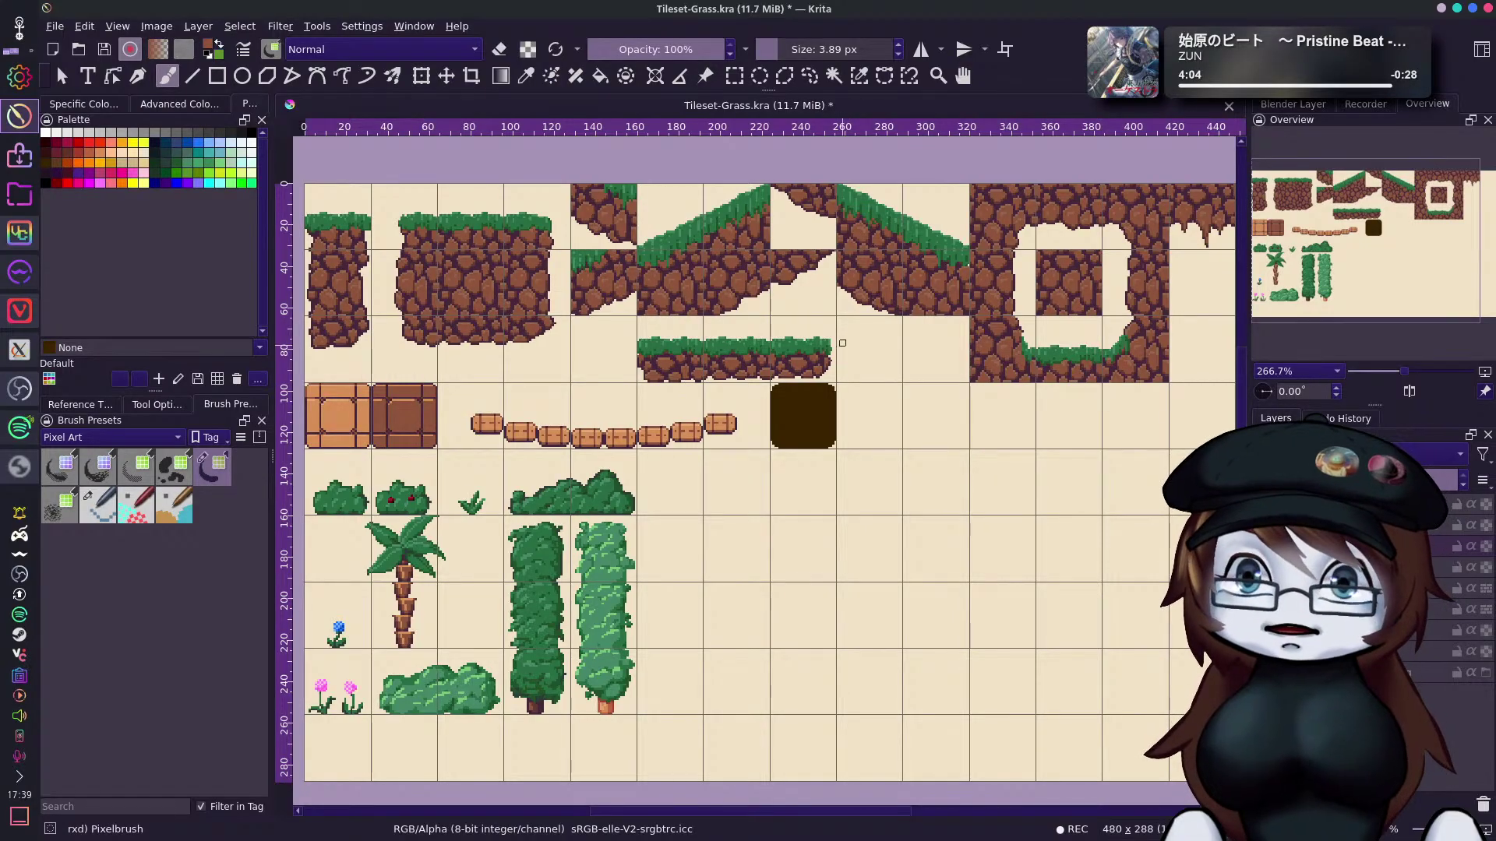
pyautogui.click(55, 154)
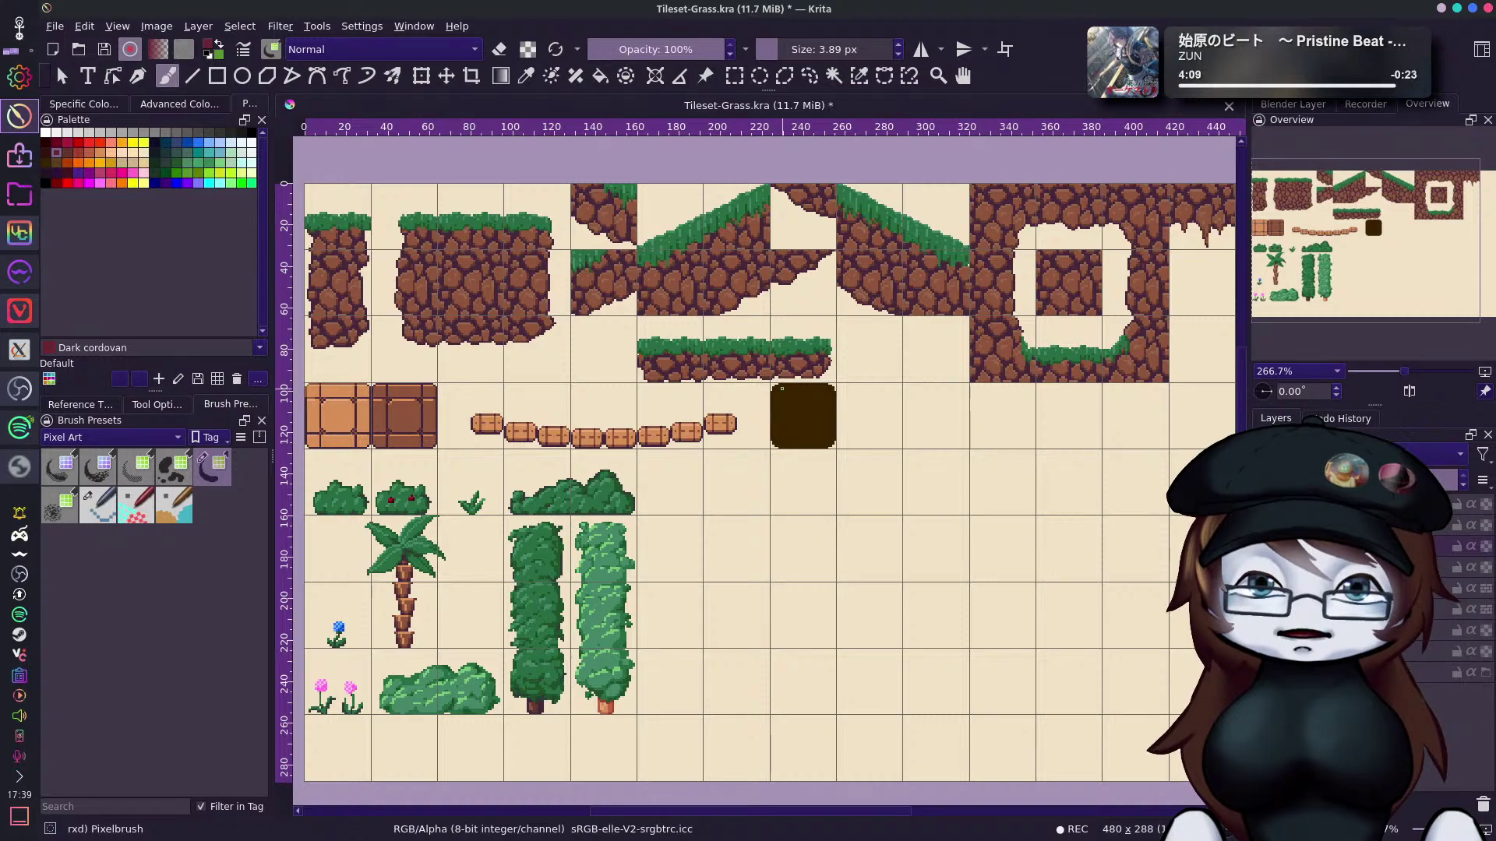
pyautogui.moveTo(780, 397)
pyautogui.mouseDown()
pyautogui.moveTo(814, 389)
pyautogui.moveTo(783, 387)
pyautogui.mouseUp()
pyautogui.hotkey('ctrl', 'z')
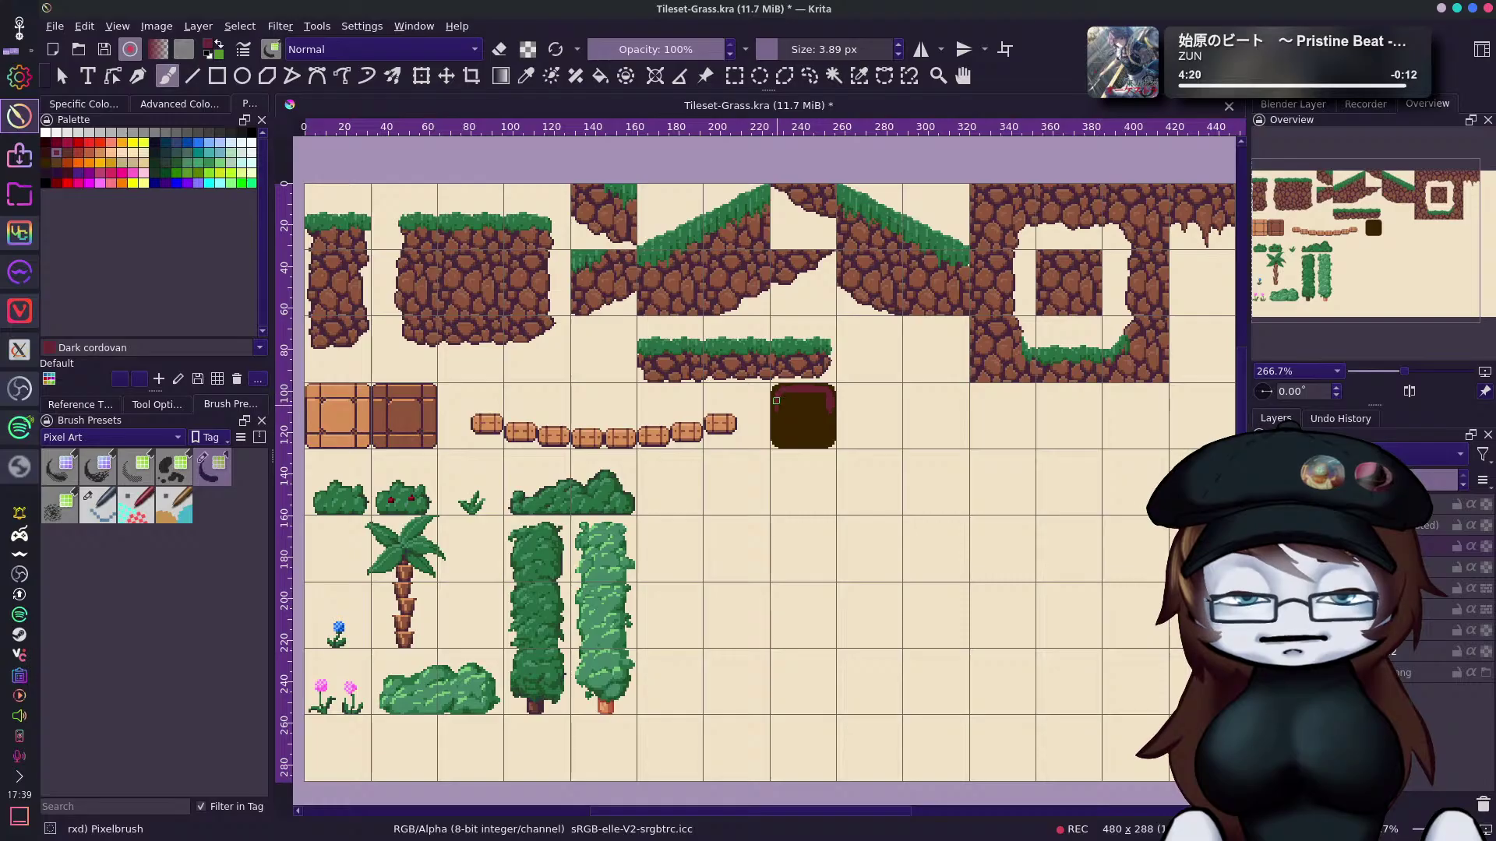
pyautogui.moveTo(777, 411); pyautogui.dragTo(820, 411)
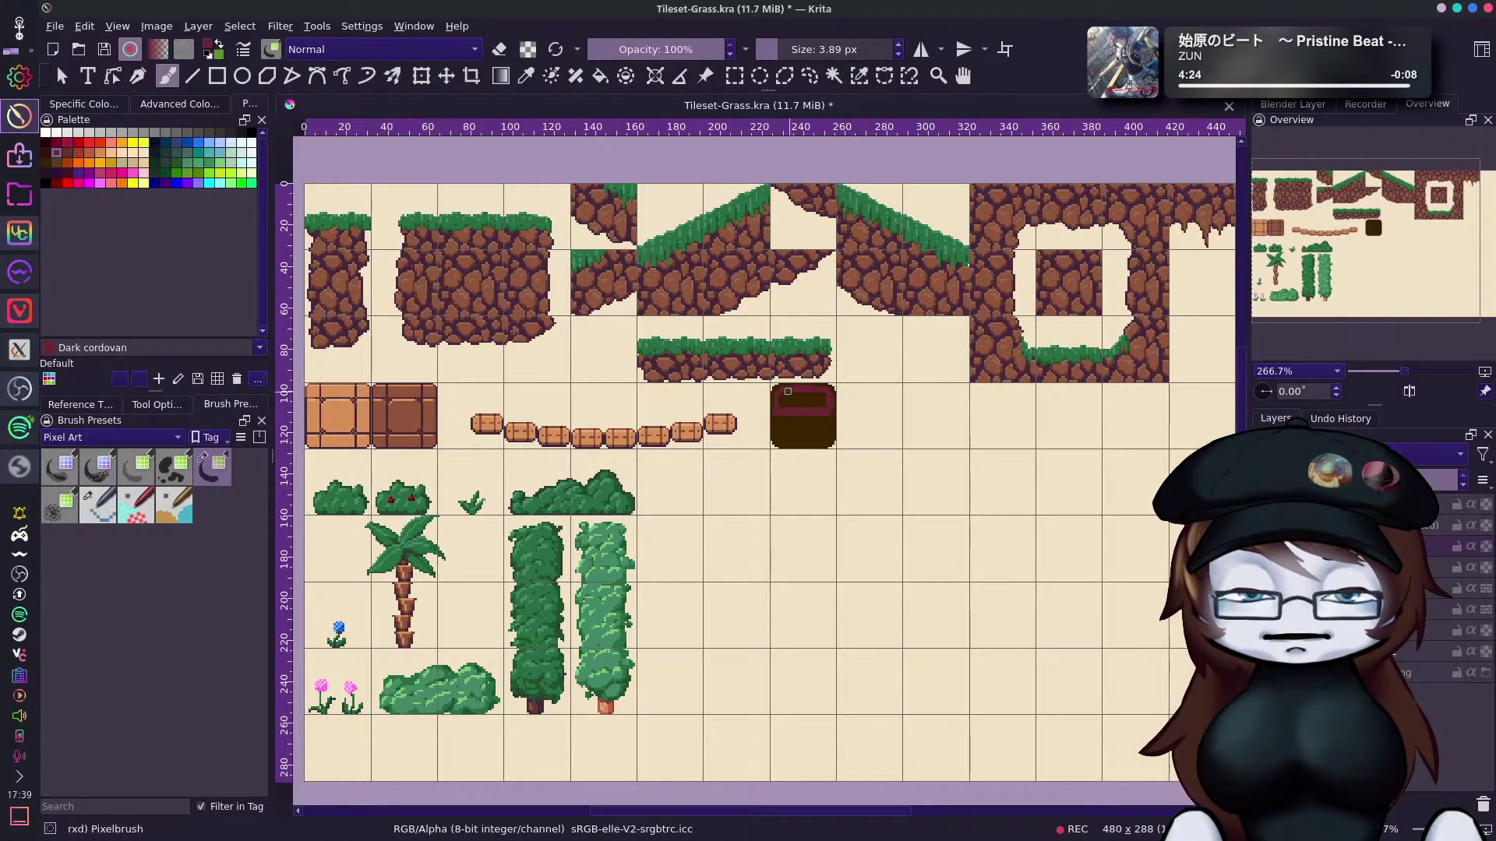
pyautogui.moveTo(781, 405); pyautogui.dragTo(819, 393)
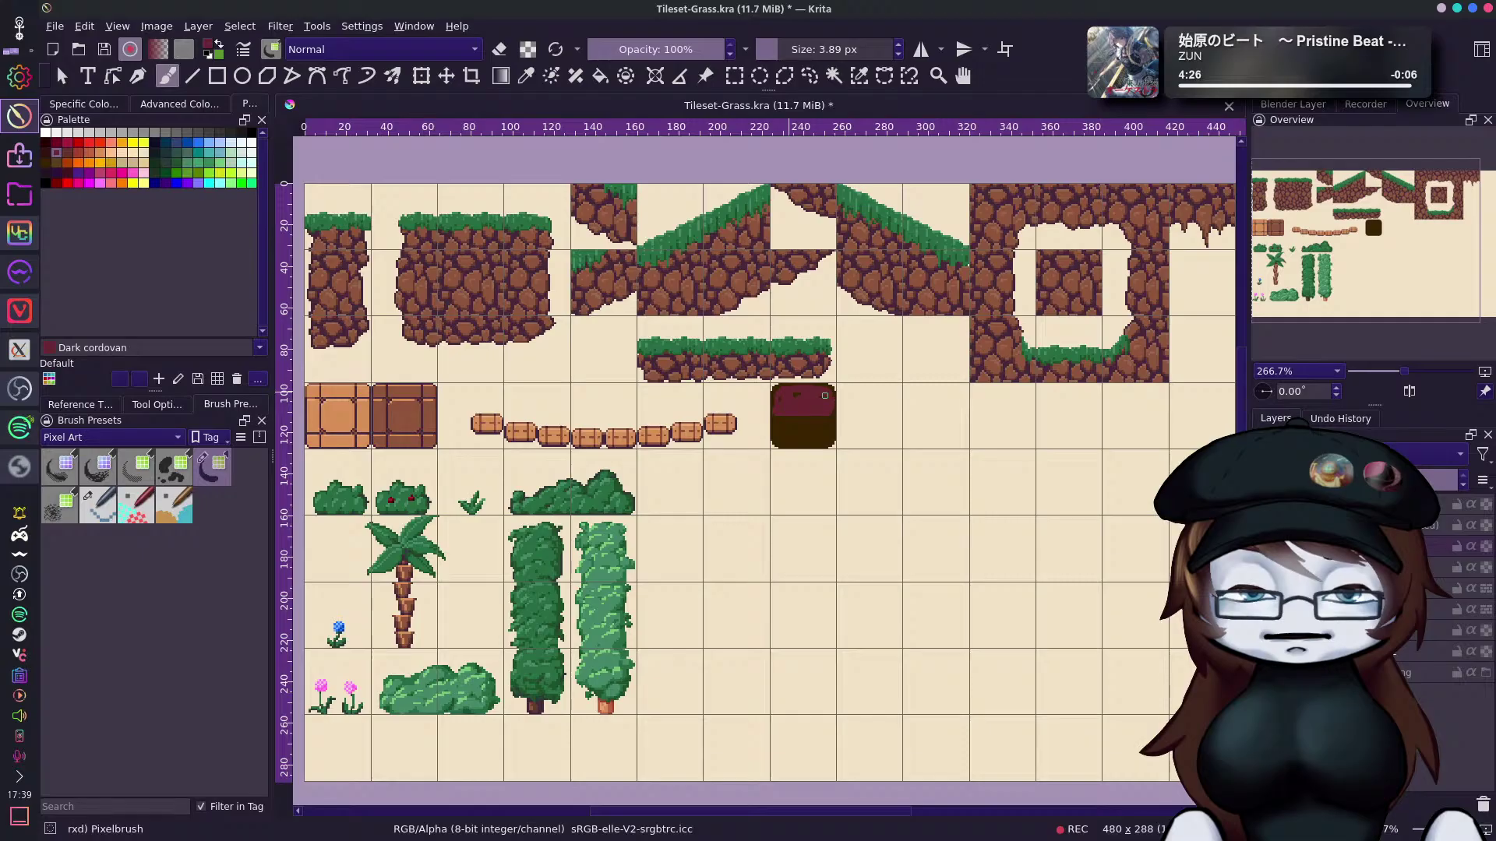
pyautogui.hotkey('ctrl', 'z')
pyautogui.hotkey('ctrl', 'z')
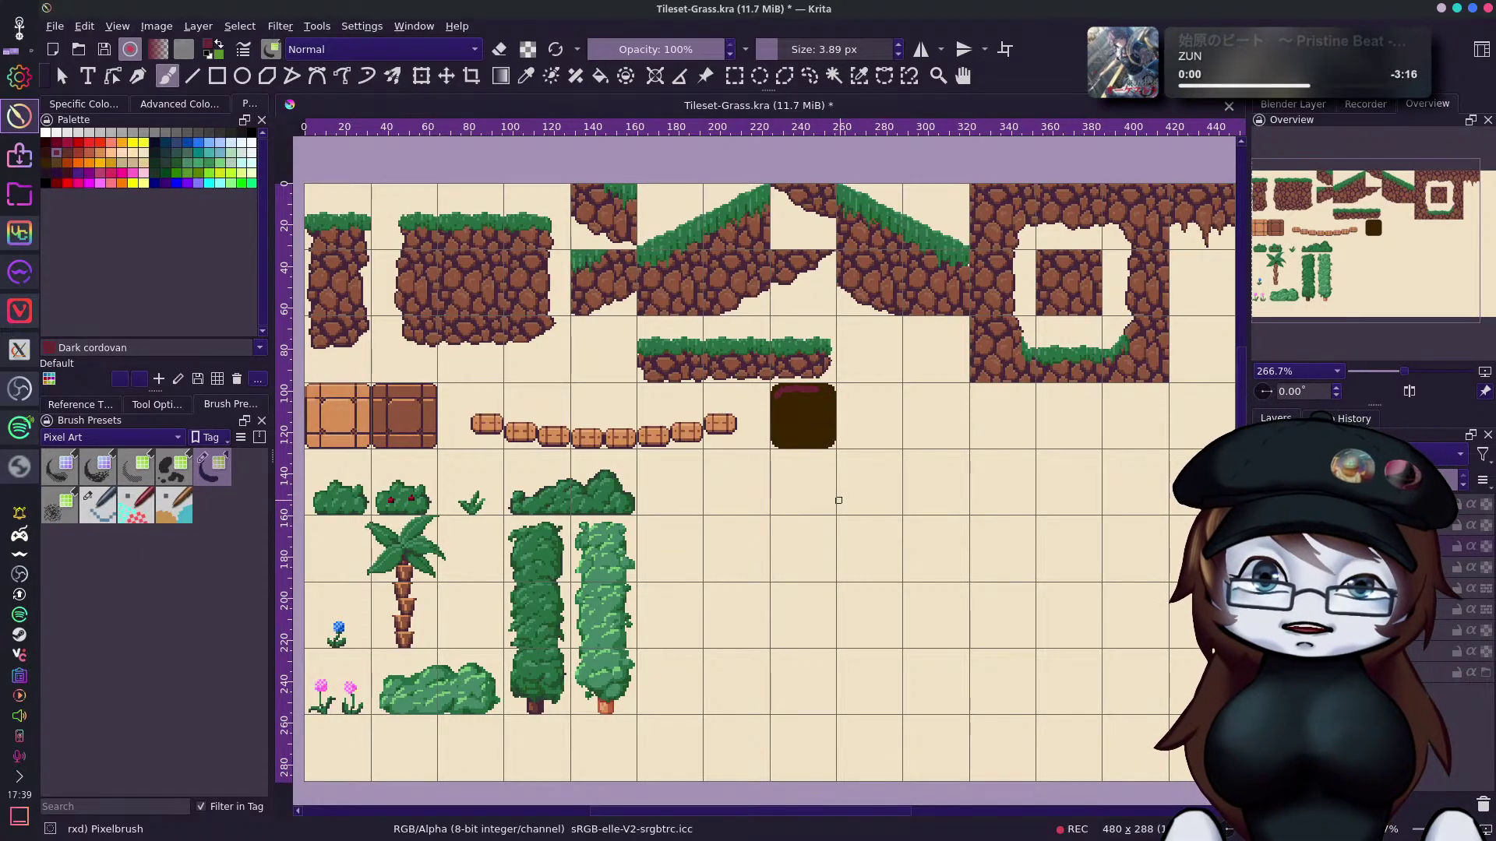
pyautogui.hotkey('ctrl', 'z')
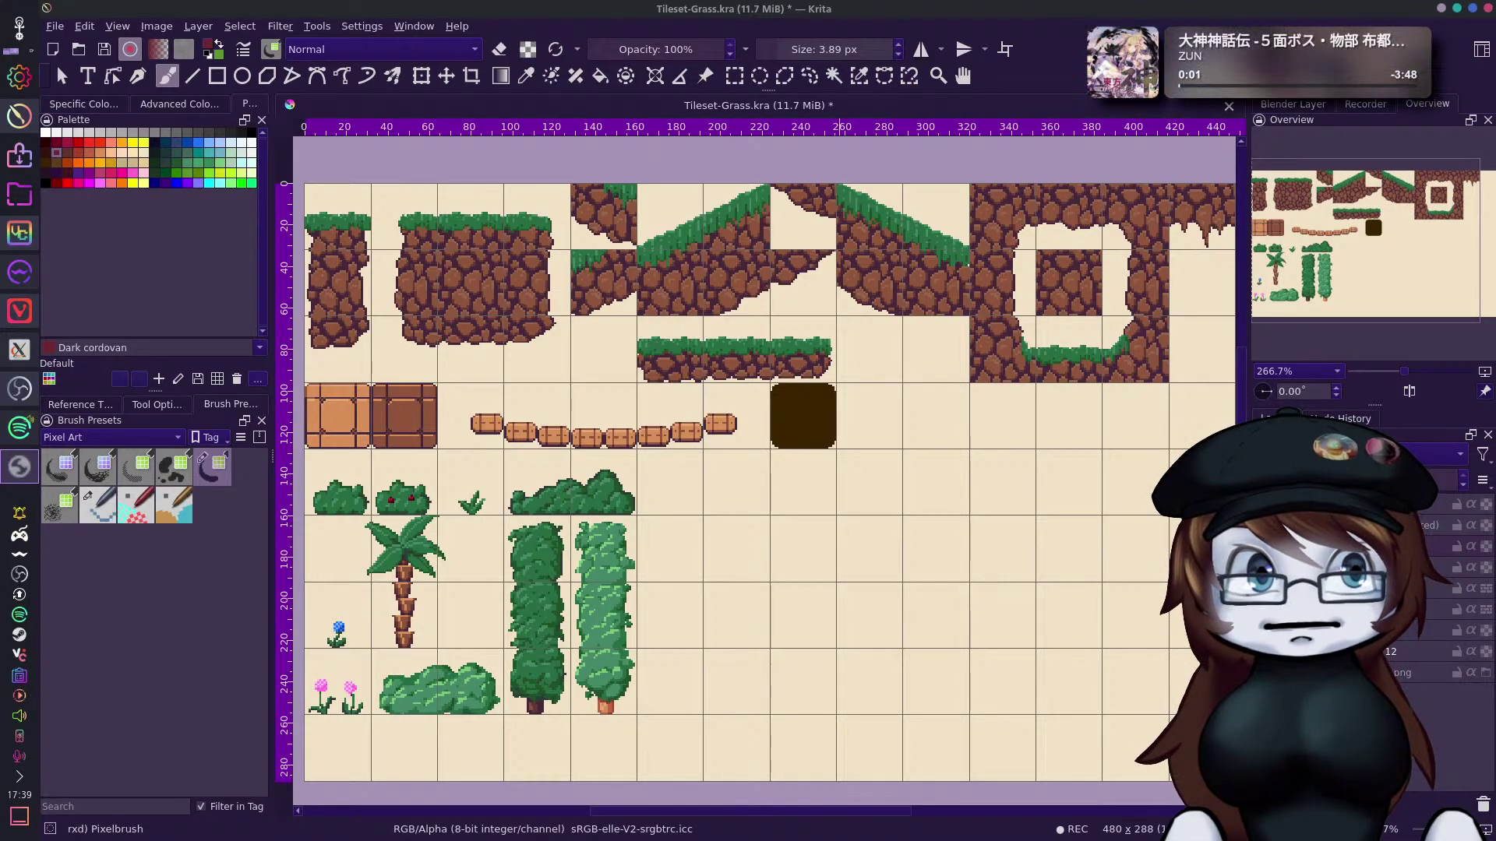
# Paint the block's upper and lower halves Dark cordovan, leaving a dark brown outline and a horizontal dividing line between them.
pyautogui.click(838, 140)
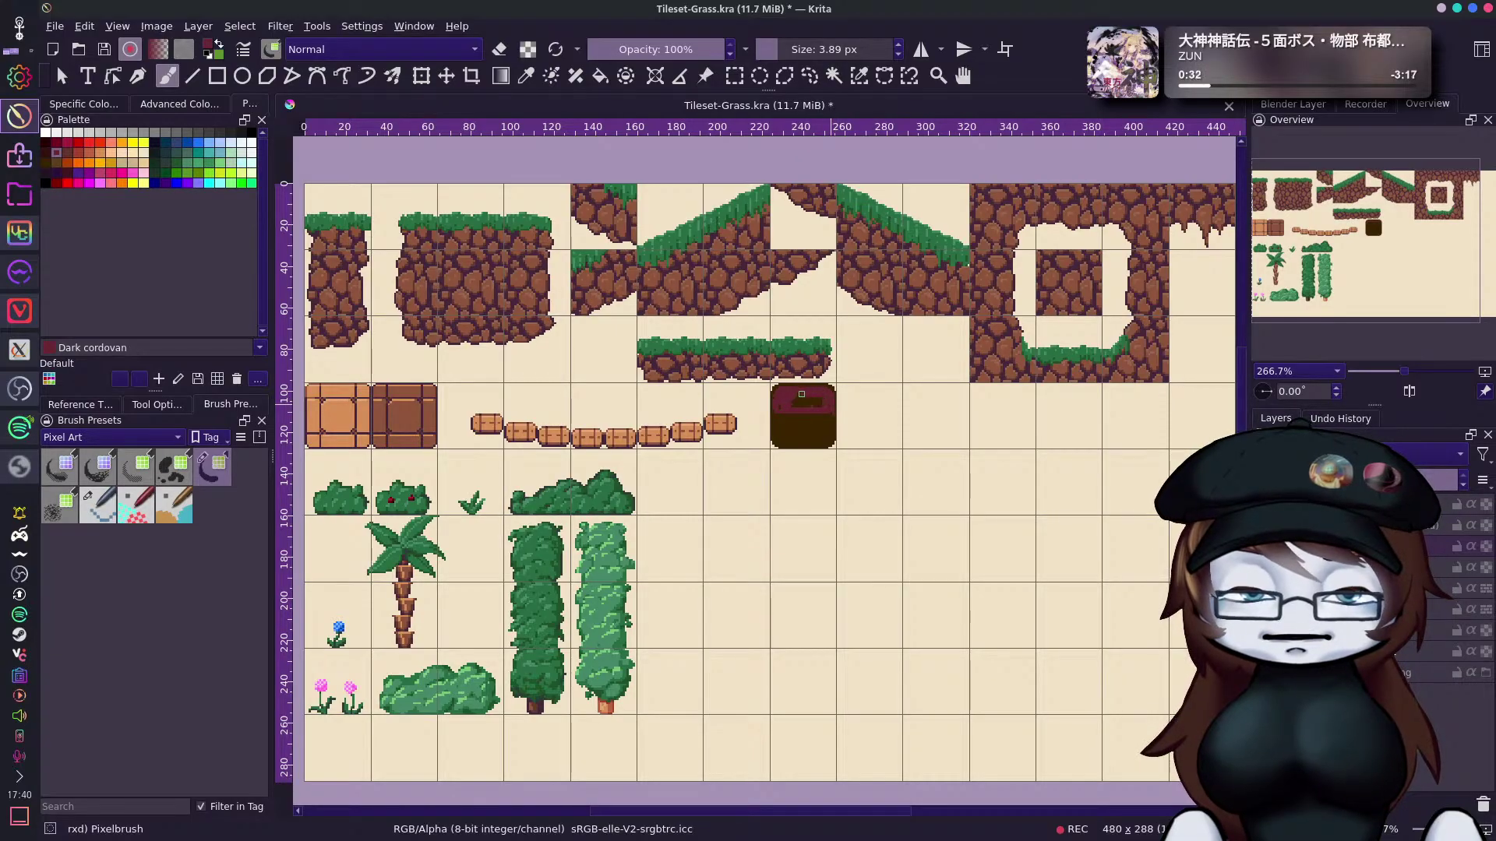
pyautogui.moveTo(803, 400); pyautogui.dragTo(782, 405)
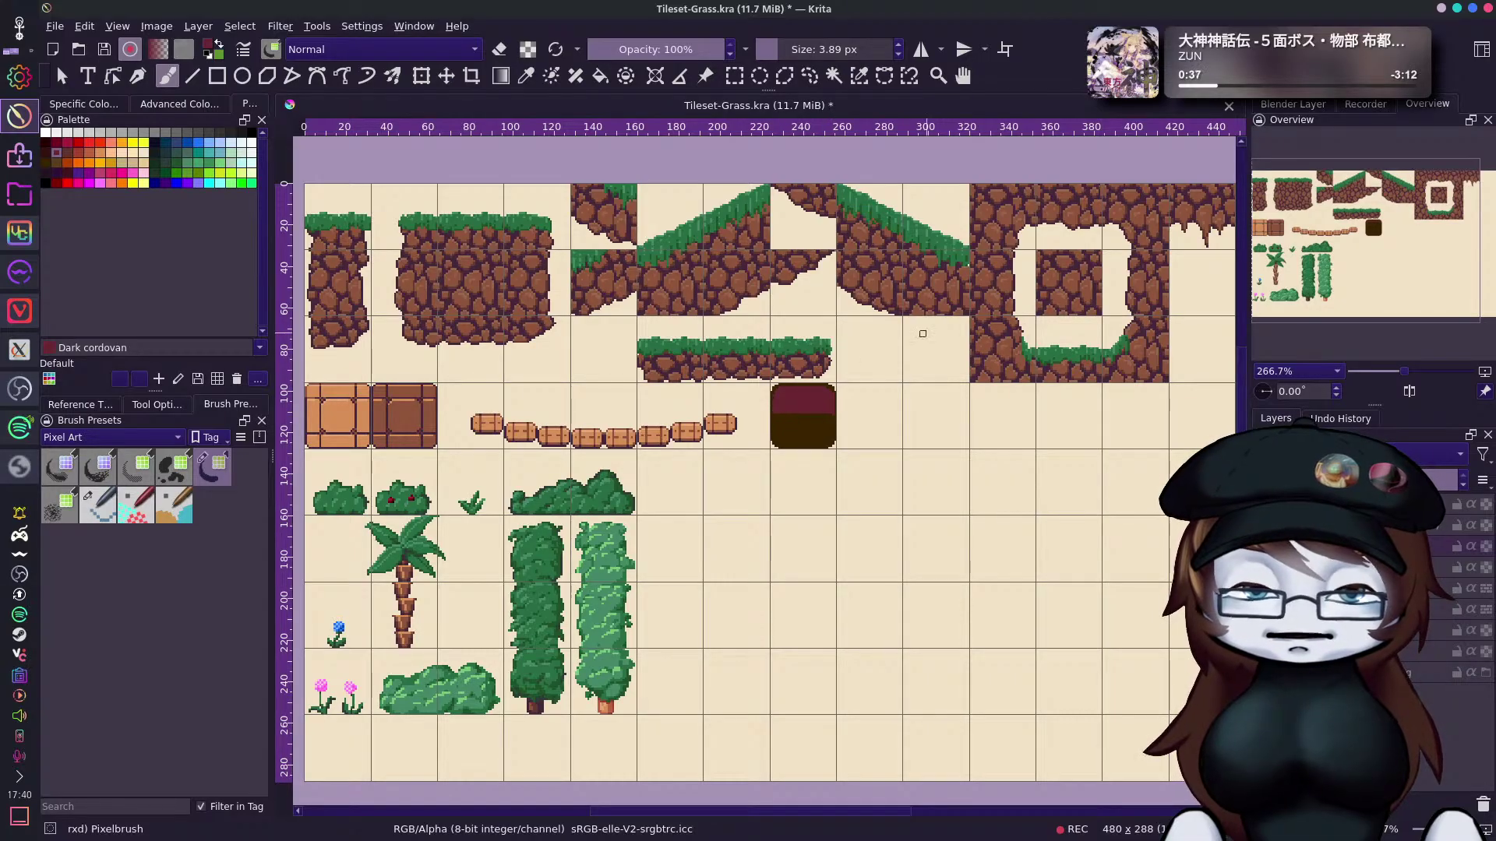
pyautogui.moveTo(775, 421); pyautogui.dragTo(803, 422)
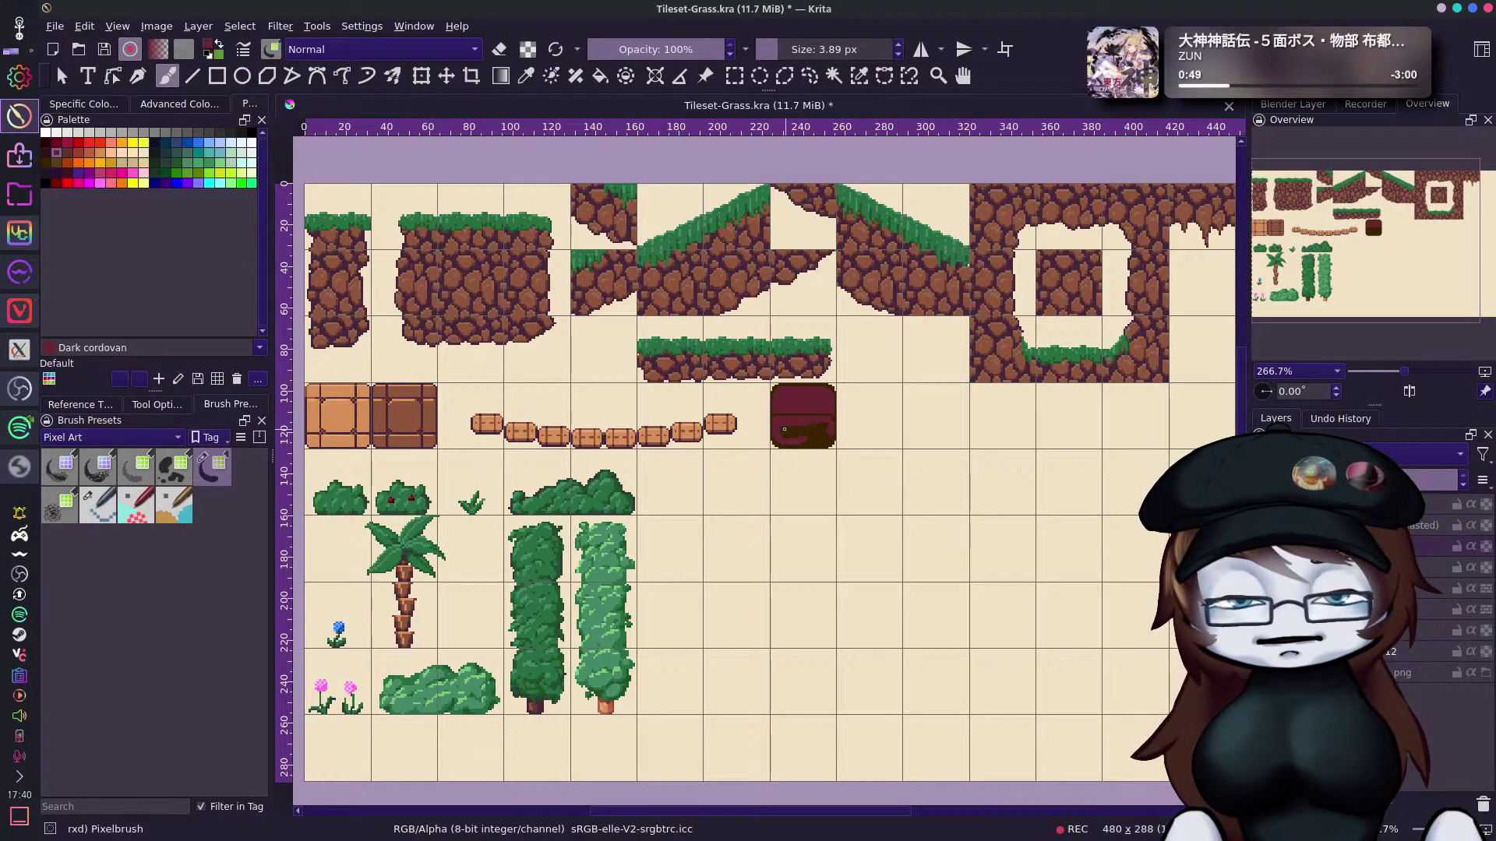
pyautogui.moveTo(823, 426)
pyautogui.mouseDown()
pyautogui.moveTo(783, 436)
pyautogui.moveTo(816, 434)
pyautogui.mouseUp()
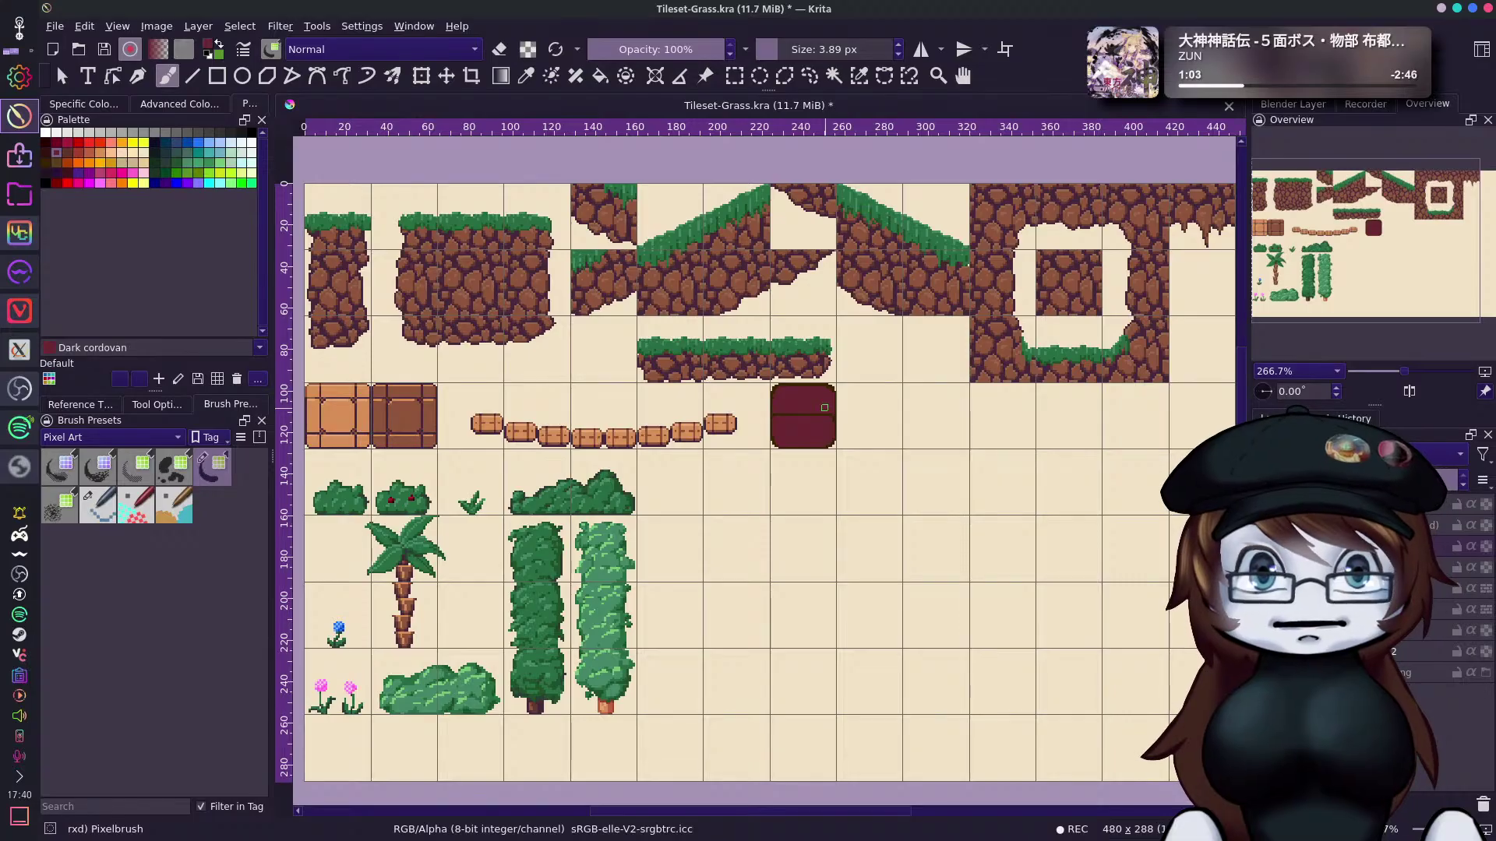
pyautogui.moveTo(1359, 246); pyautogui.dragTo(1368, 247)
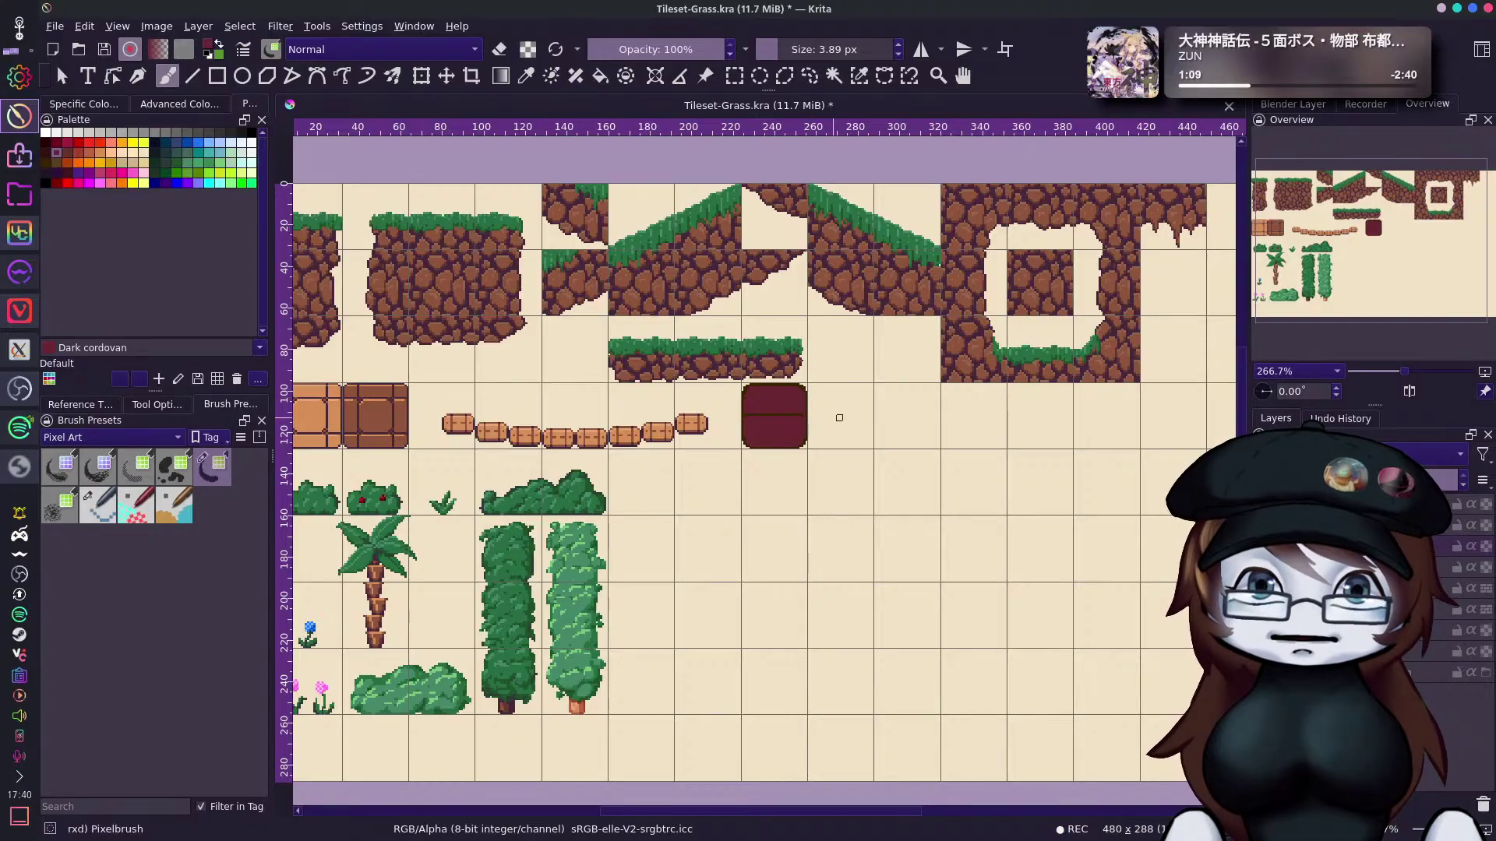
# Touch up the block's left edge in Dark cordovan and thicken its lower outline with the outline's dark brown.
pyautogui.moveTo(1405, 379); pyautogui.dragTo(1436, 372)
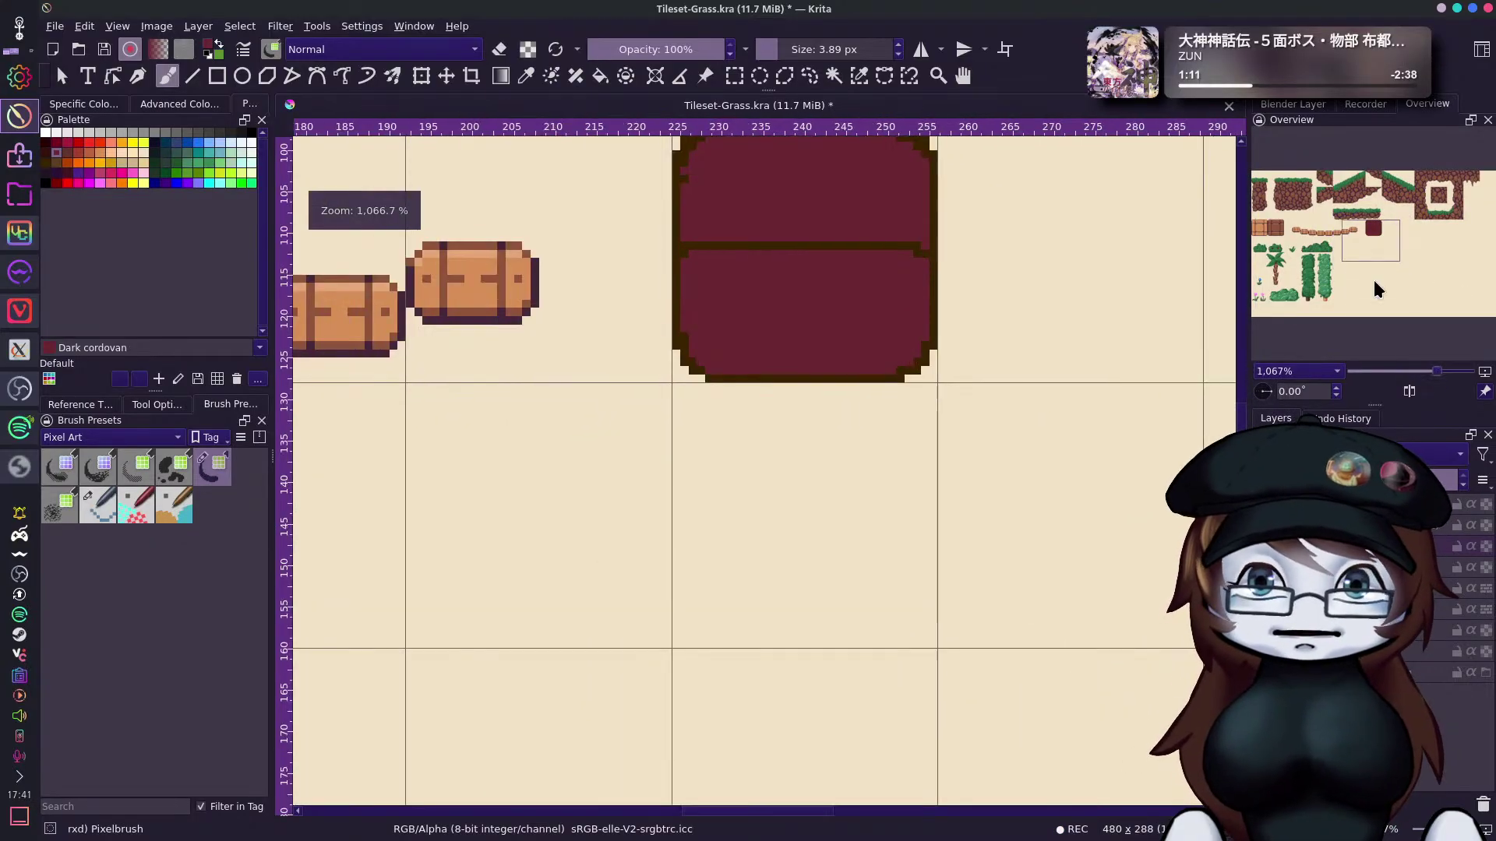
pyautogui.click(1370, 236)
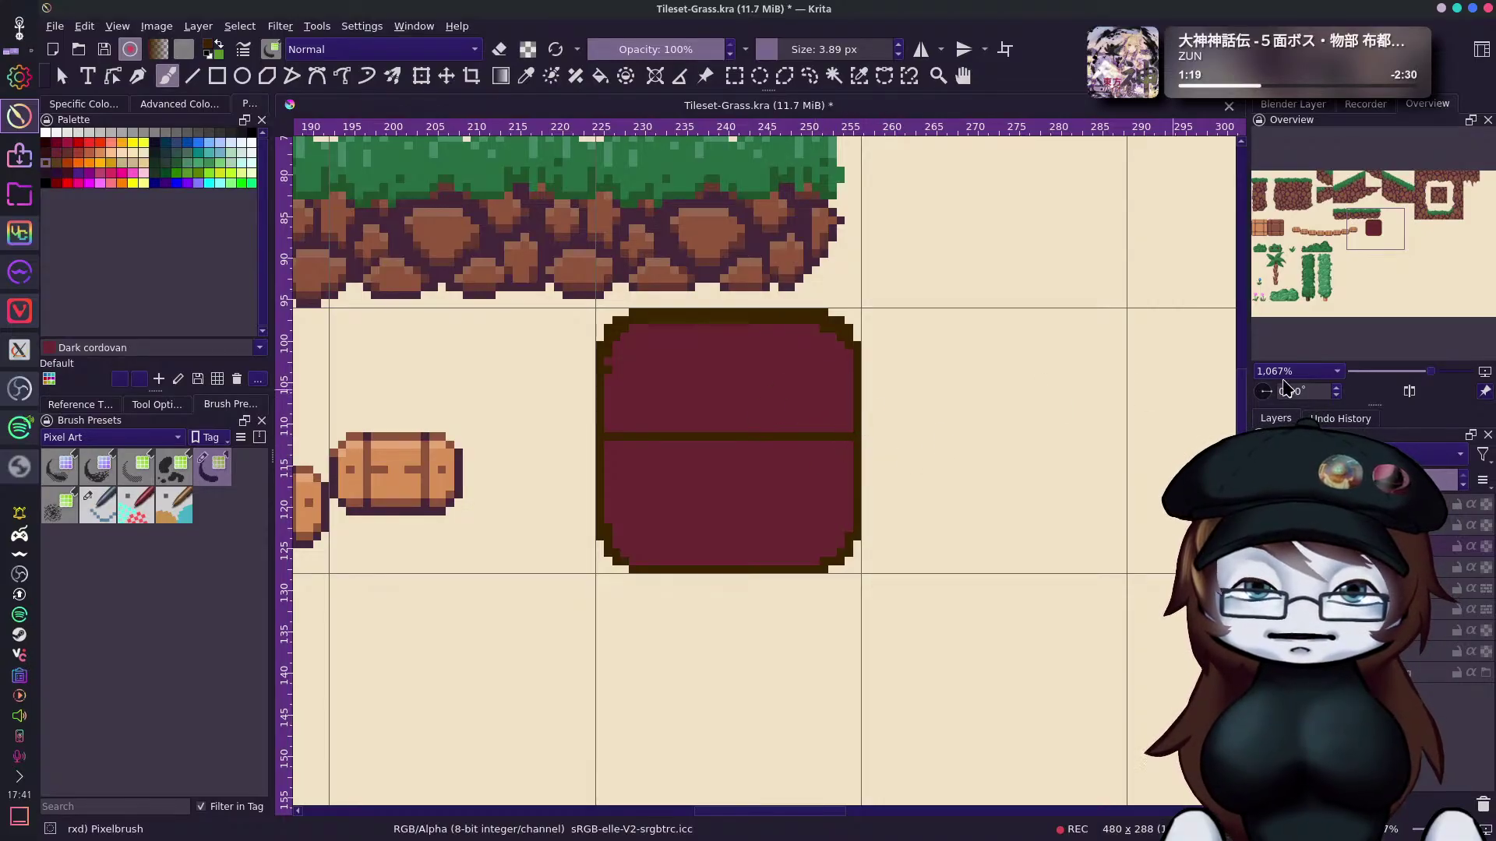
pyautogui.keyDown('ctrl'); pyautogui.click(741, 364); pyautogui.keyUp('ctrl')
pyautogui.click(612, 368)
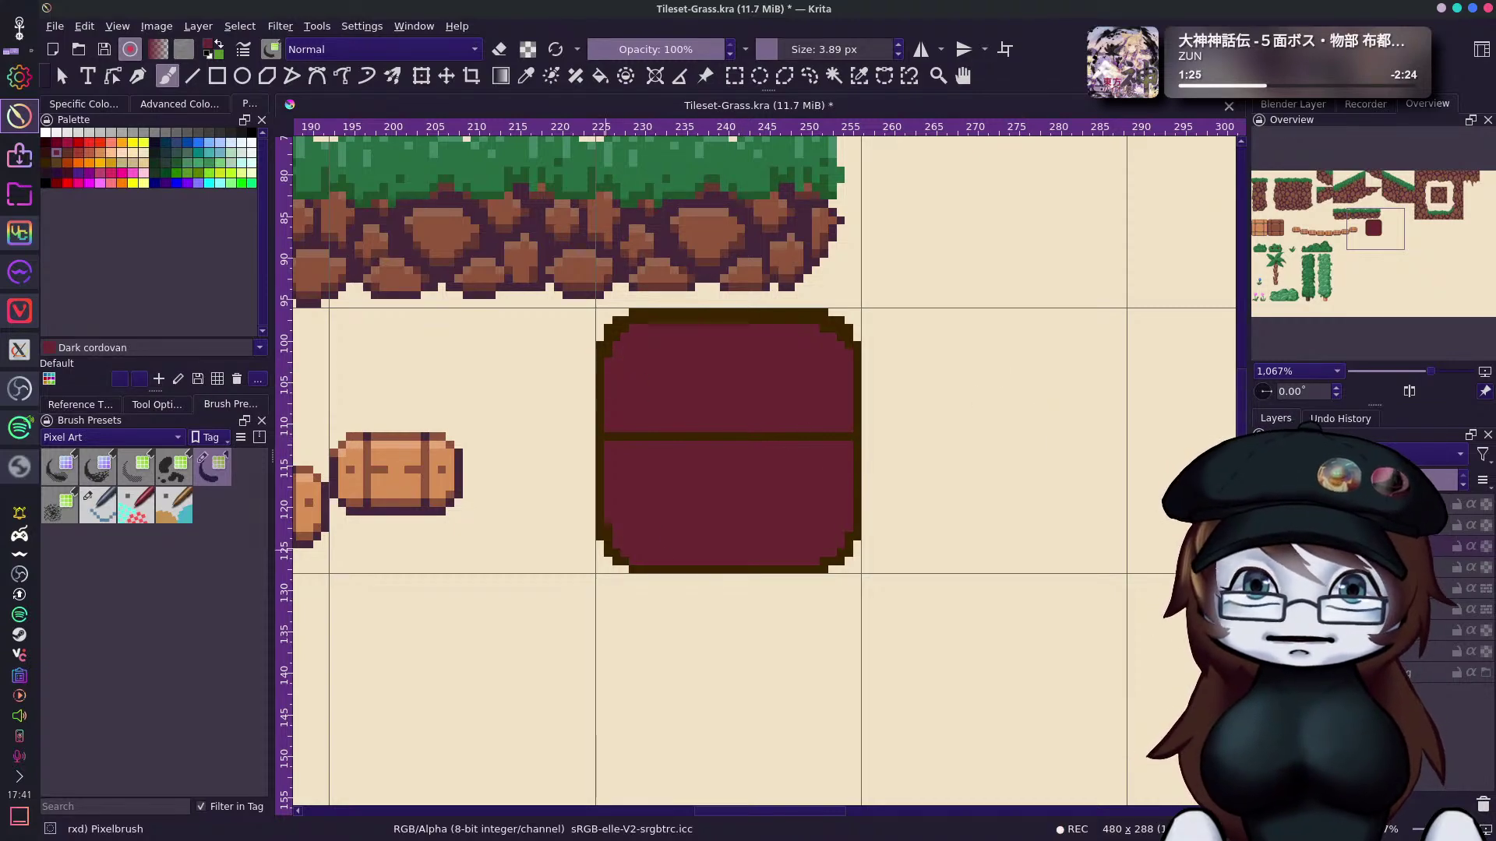
pyautogui.keyDown('ctrl'); pyautogui.click(599, 514); pyautogui.keyUp('ctrl')
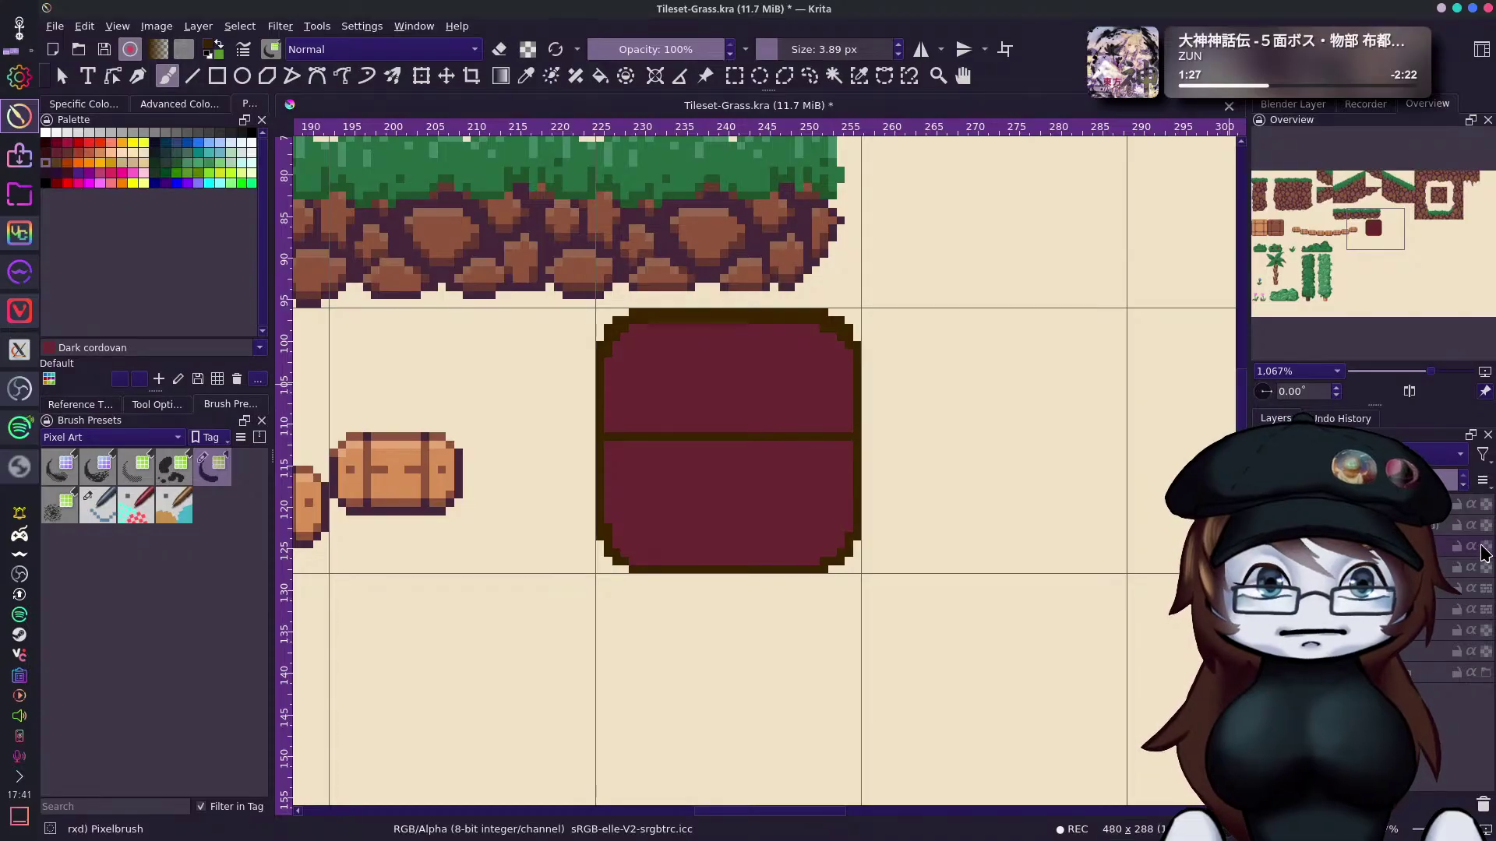
pyautogui.moveTo(662, 574)
pyautogui.mouseDown()
pyautogui.moveTo(871, 541)
pyautogui.moveTo(845, 552)
pyautogui.mouseUp()
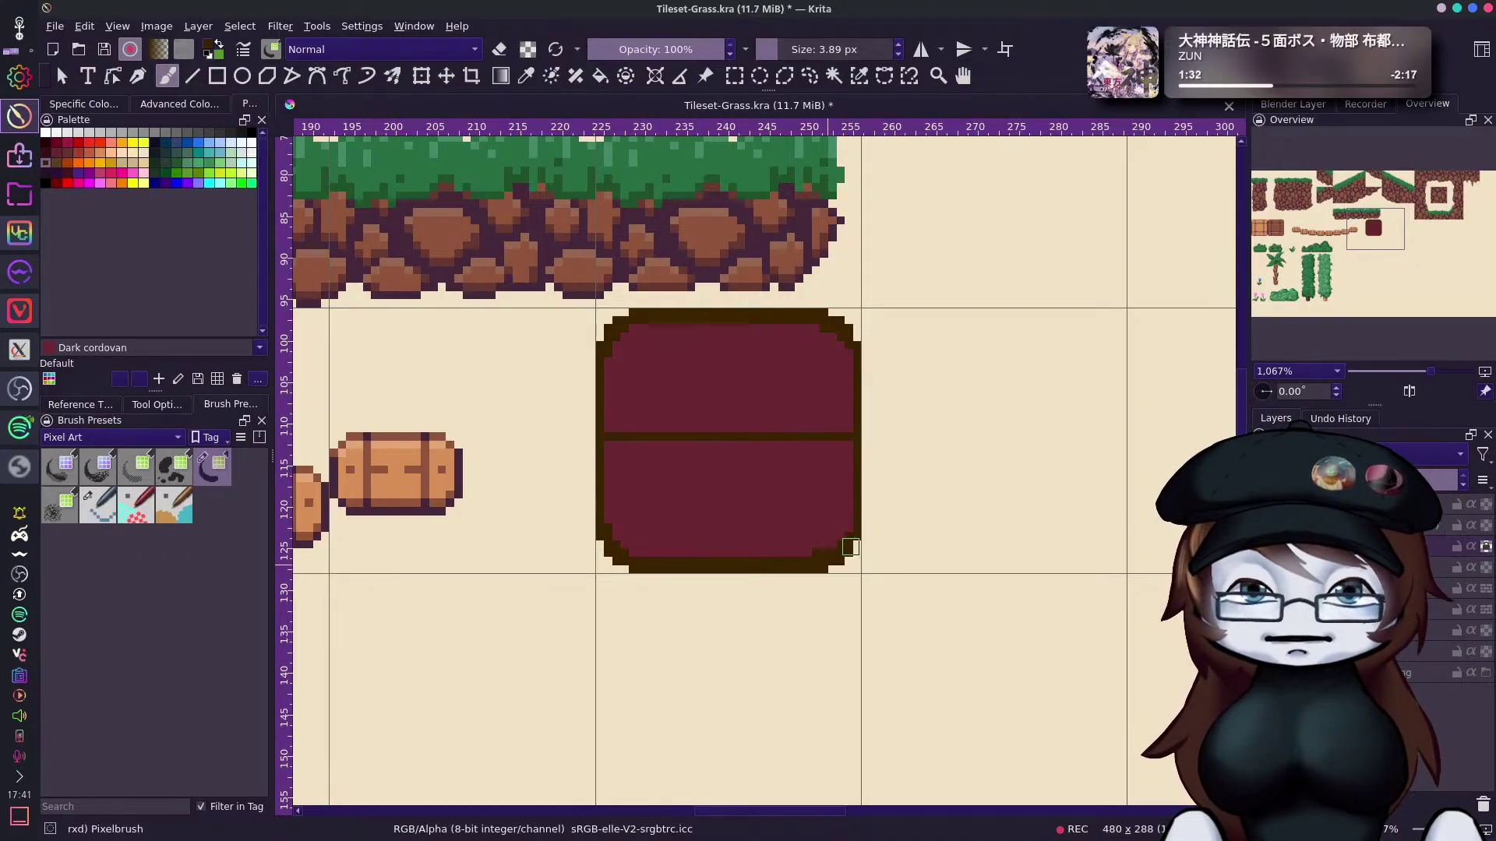
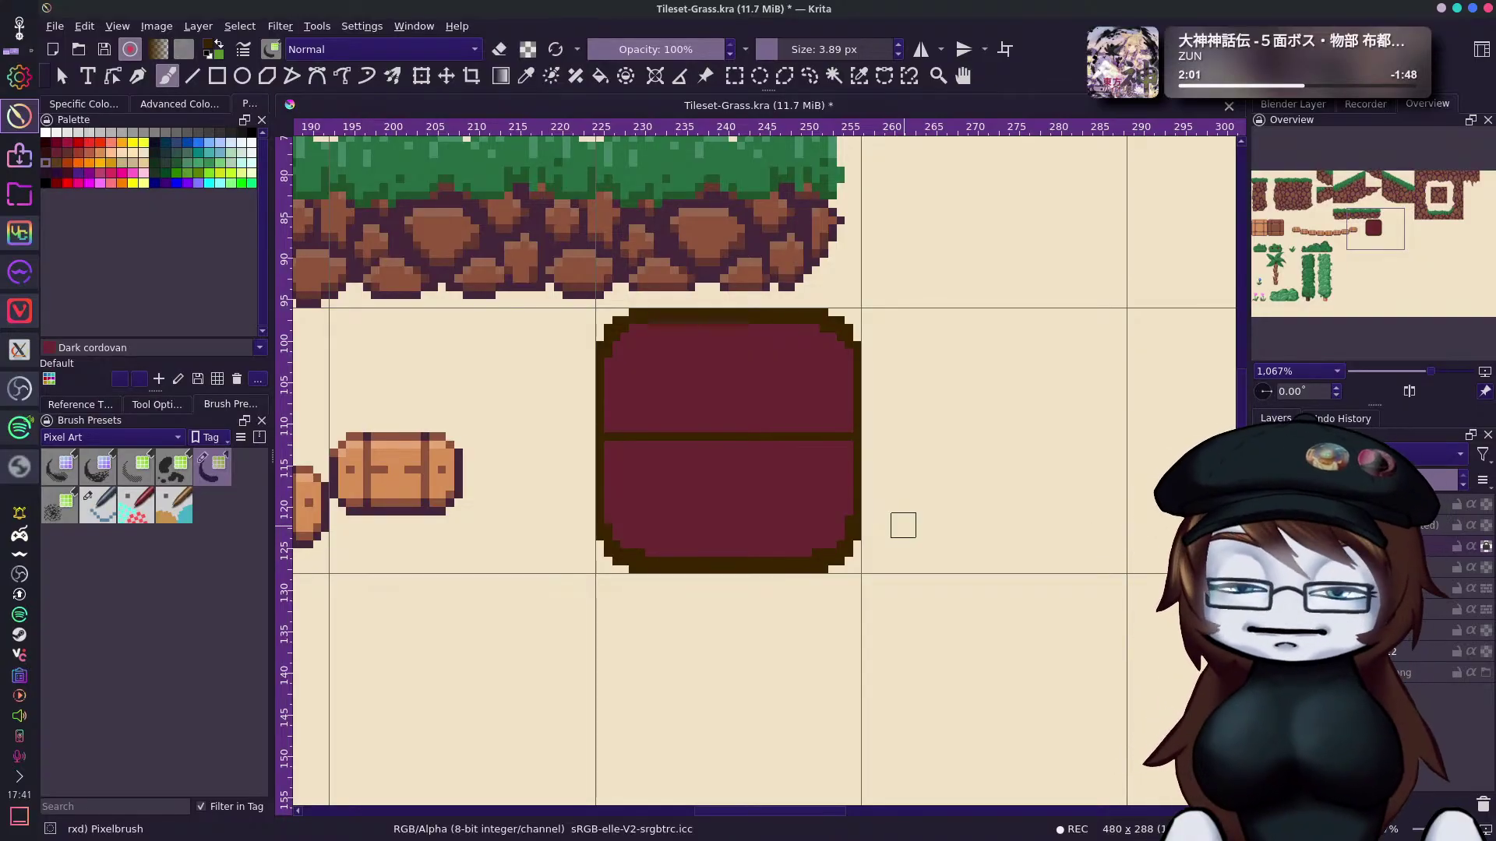
pyautogui.click(125, 184)
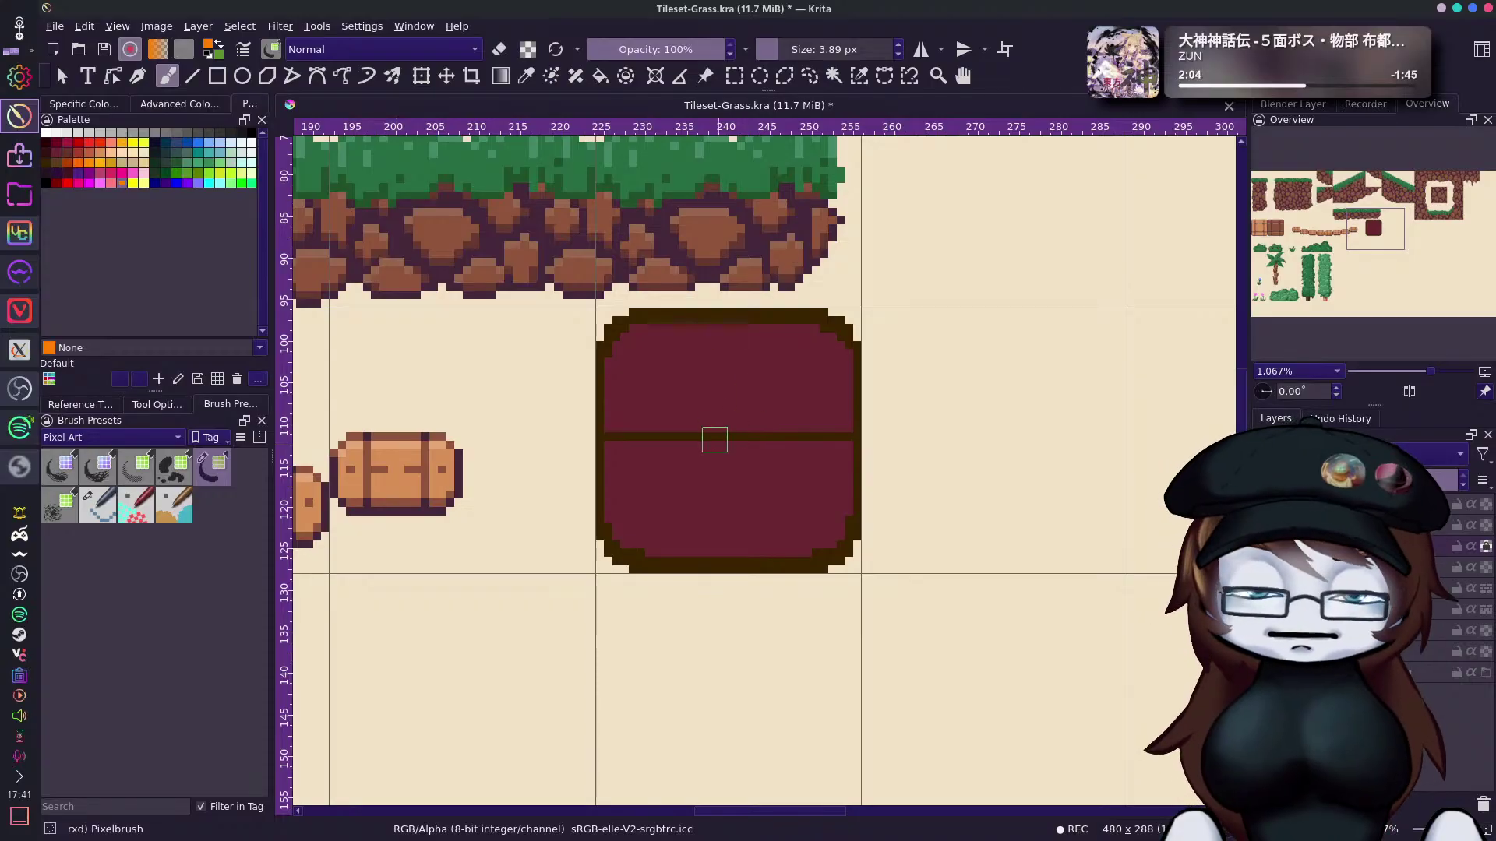
pyautogui.moveTo(711, 425); pyautogui.dragTo(711, 448)
pyautogui.hotkey('ctrl', 'z')
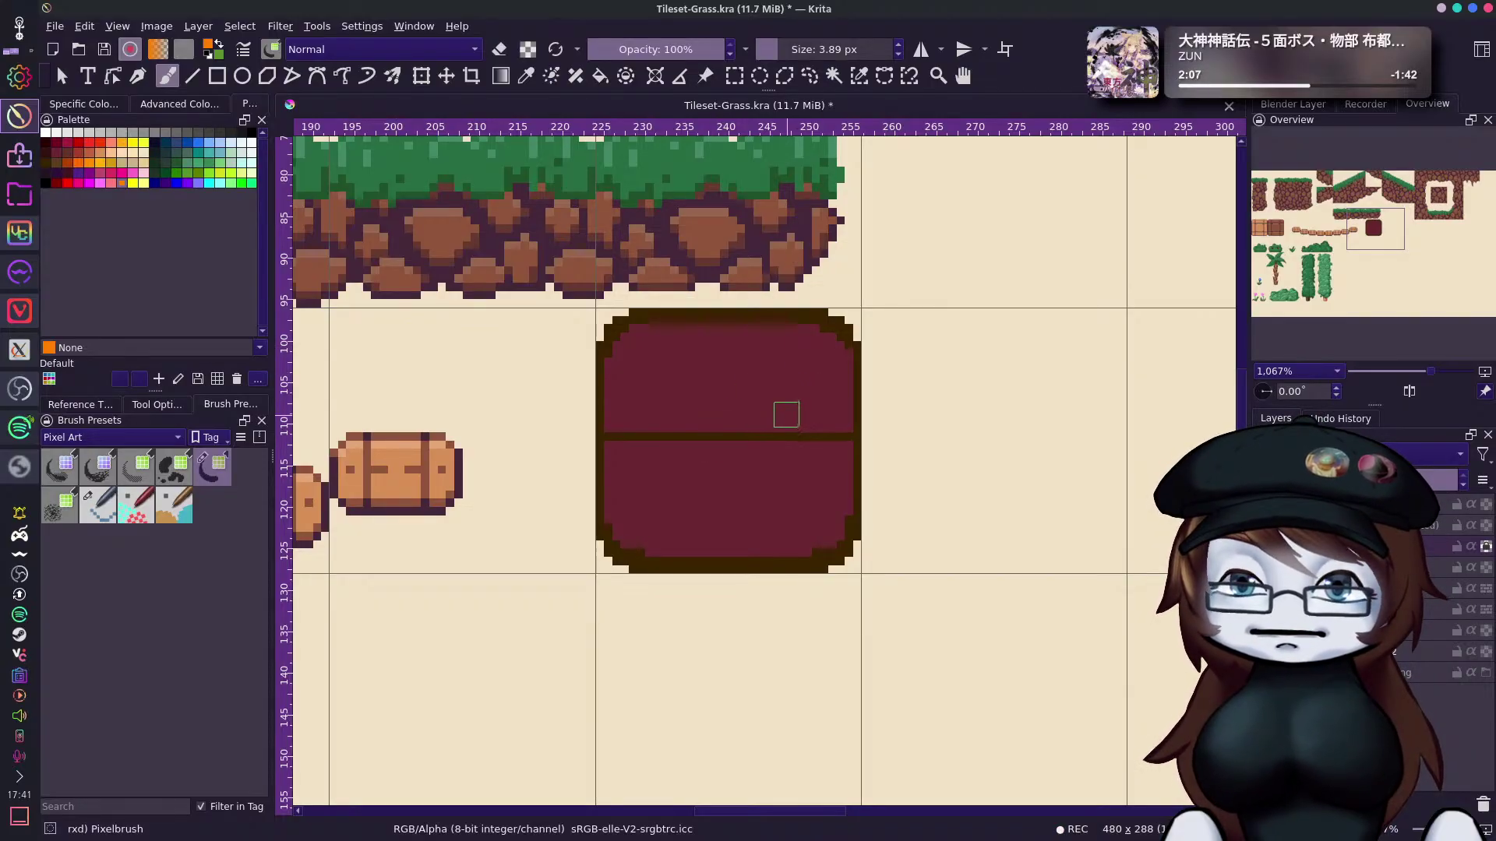
# Paint a Sienna latch about 4 × 7 px across the middle of the block's dividing line.
pyautogui.click(68, 163)
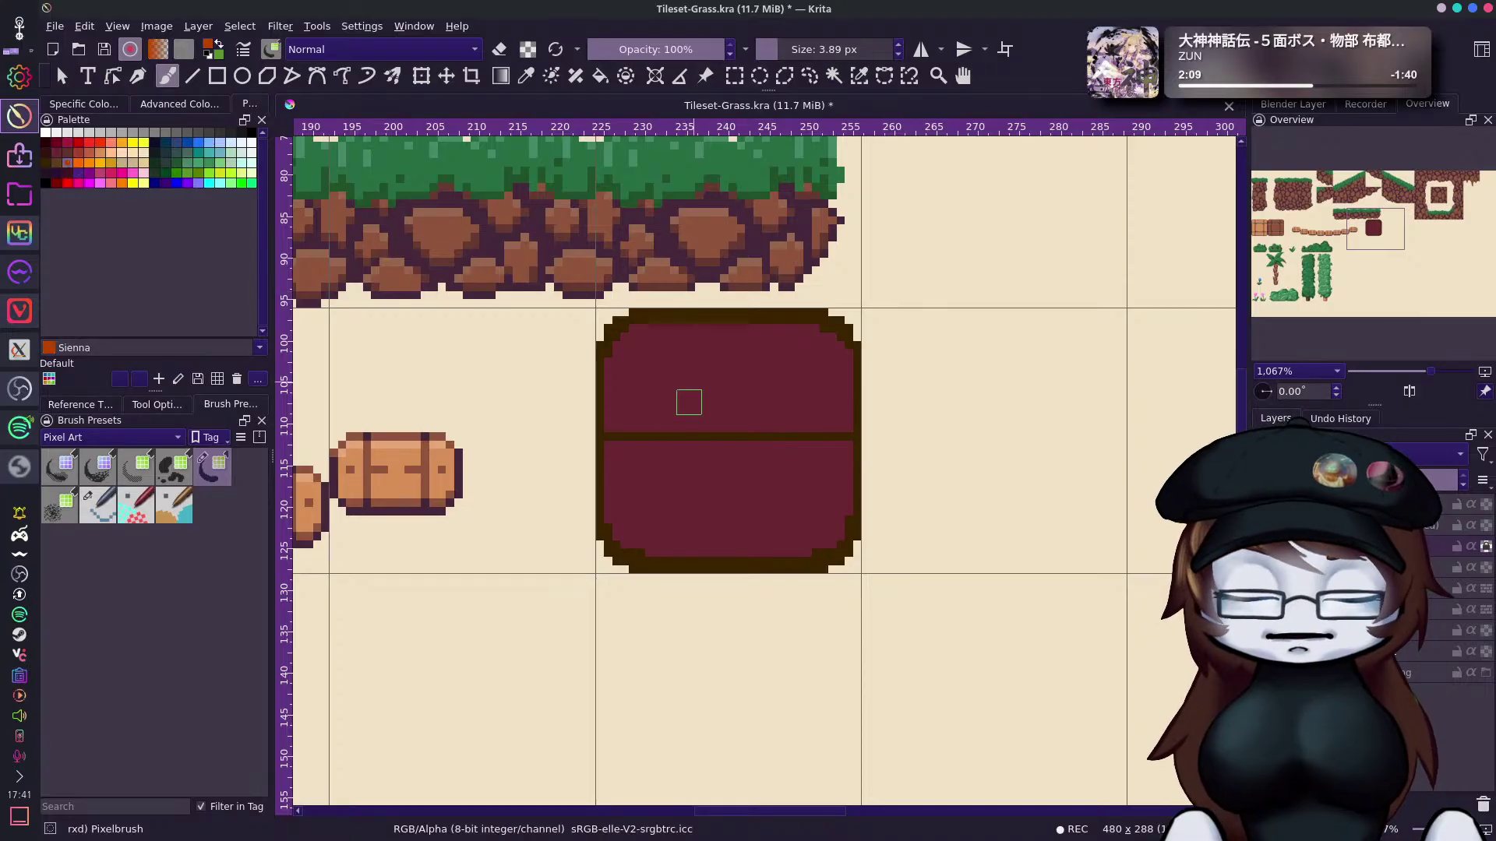
pyautogui.moveTo(705, 423)
pyautogui.mouseDown()
pyautogui.moveTo(706, 465)
pyautogui.moveTo(738, 421)
pyautogui.mouseUp()
pyautogui.hotkey('ctrl', 'z')
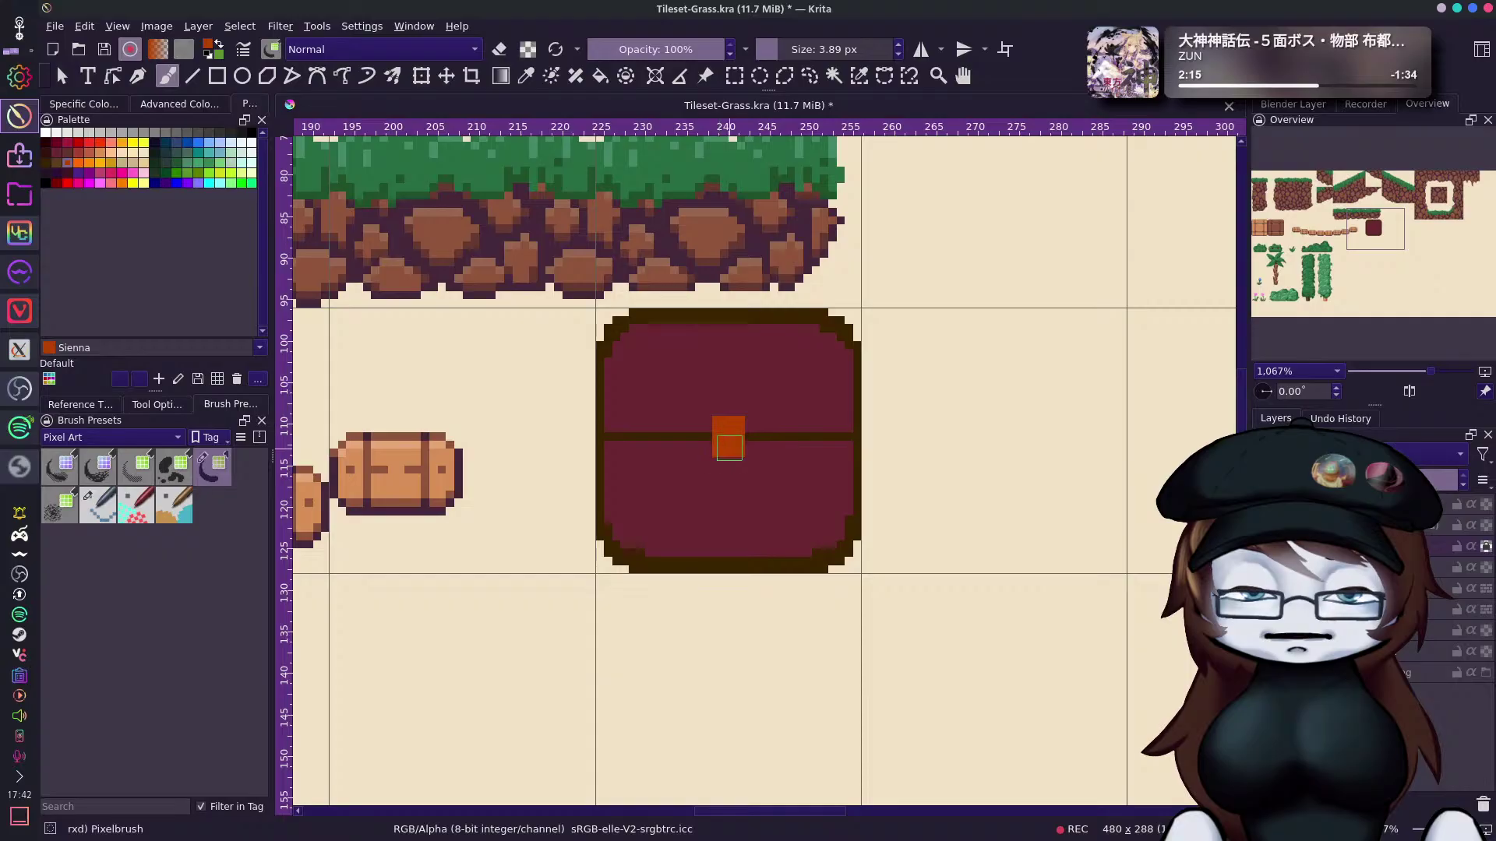
pyautogui.click(730, 461)
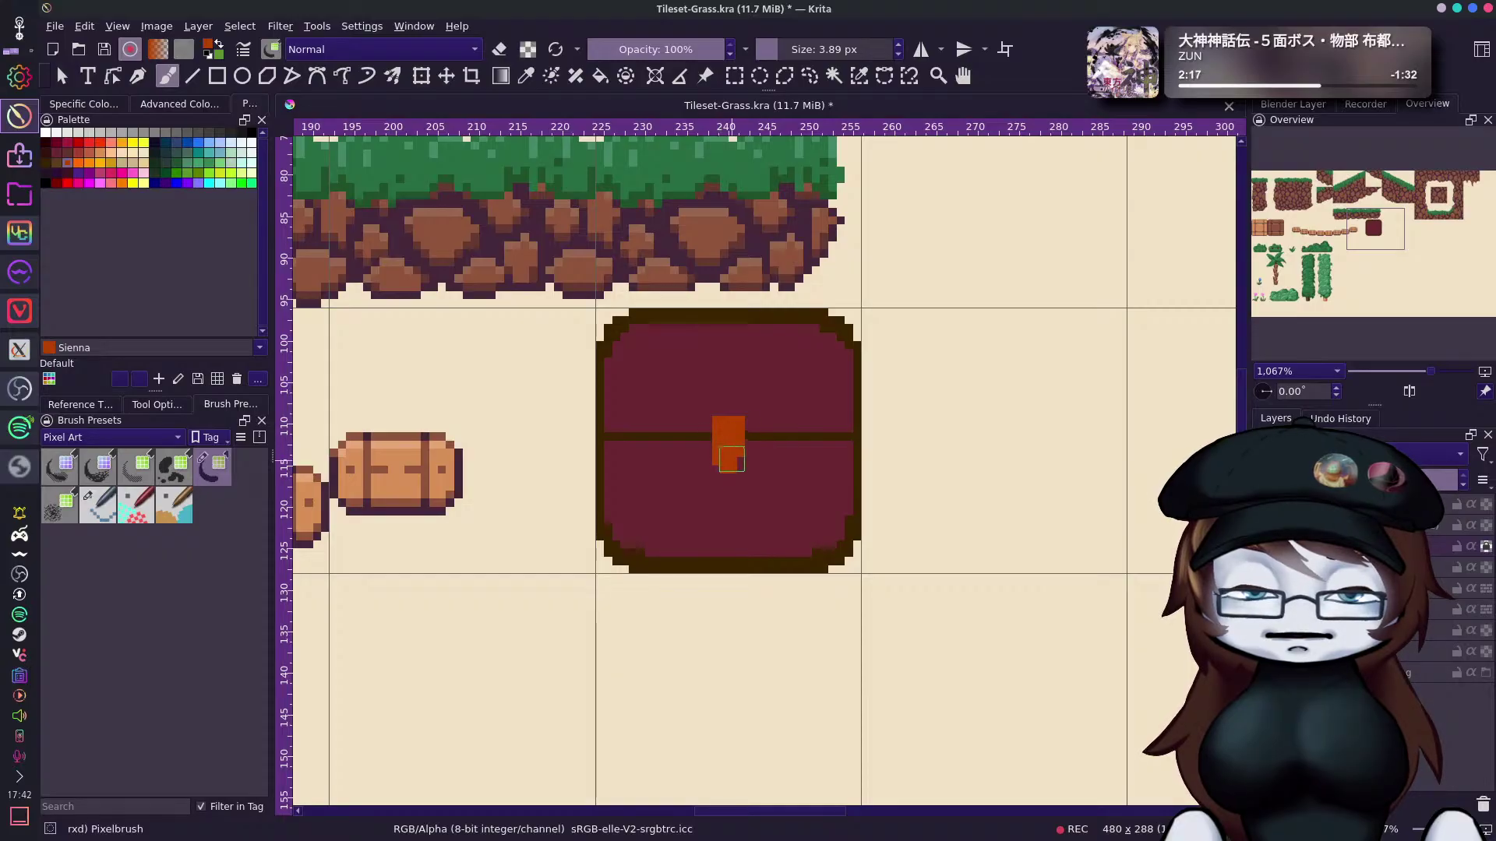
pyautogui.click(739, 467)
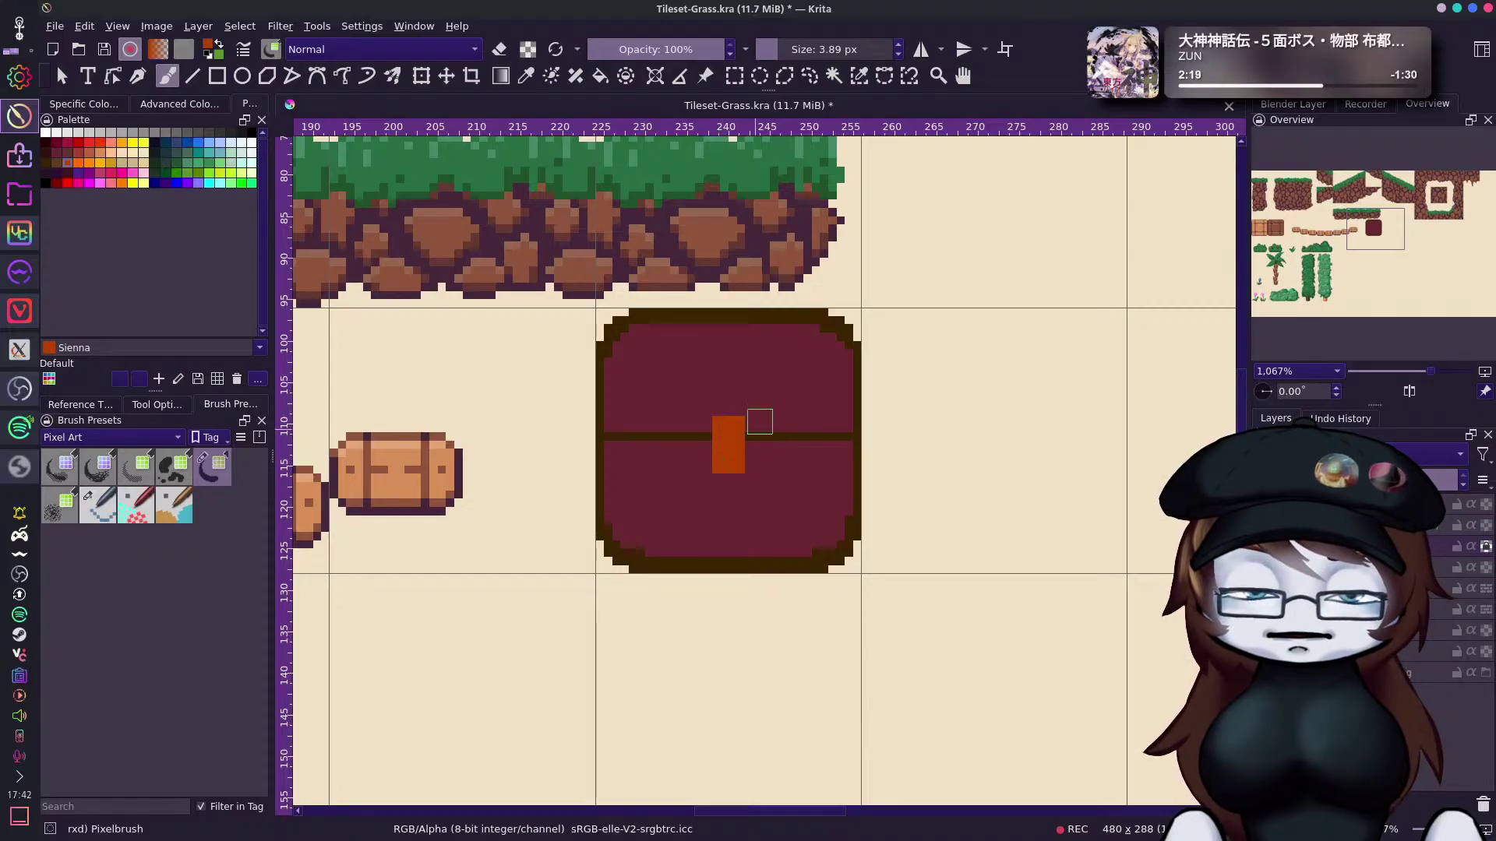
# Fill the latch with golden yellow, keeping its corners Sienna, and add a vertical Lemon yellow highlight inside it.
pyautogui.click(99, 163)
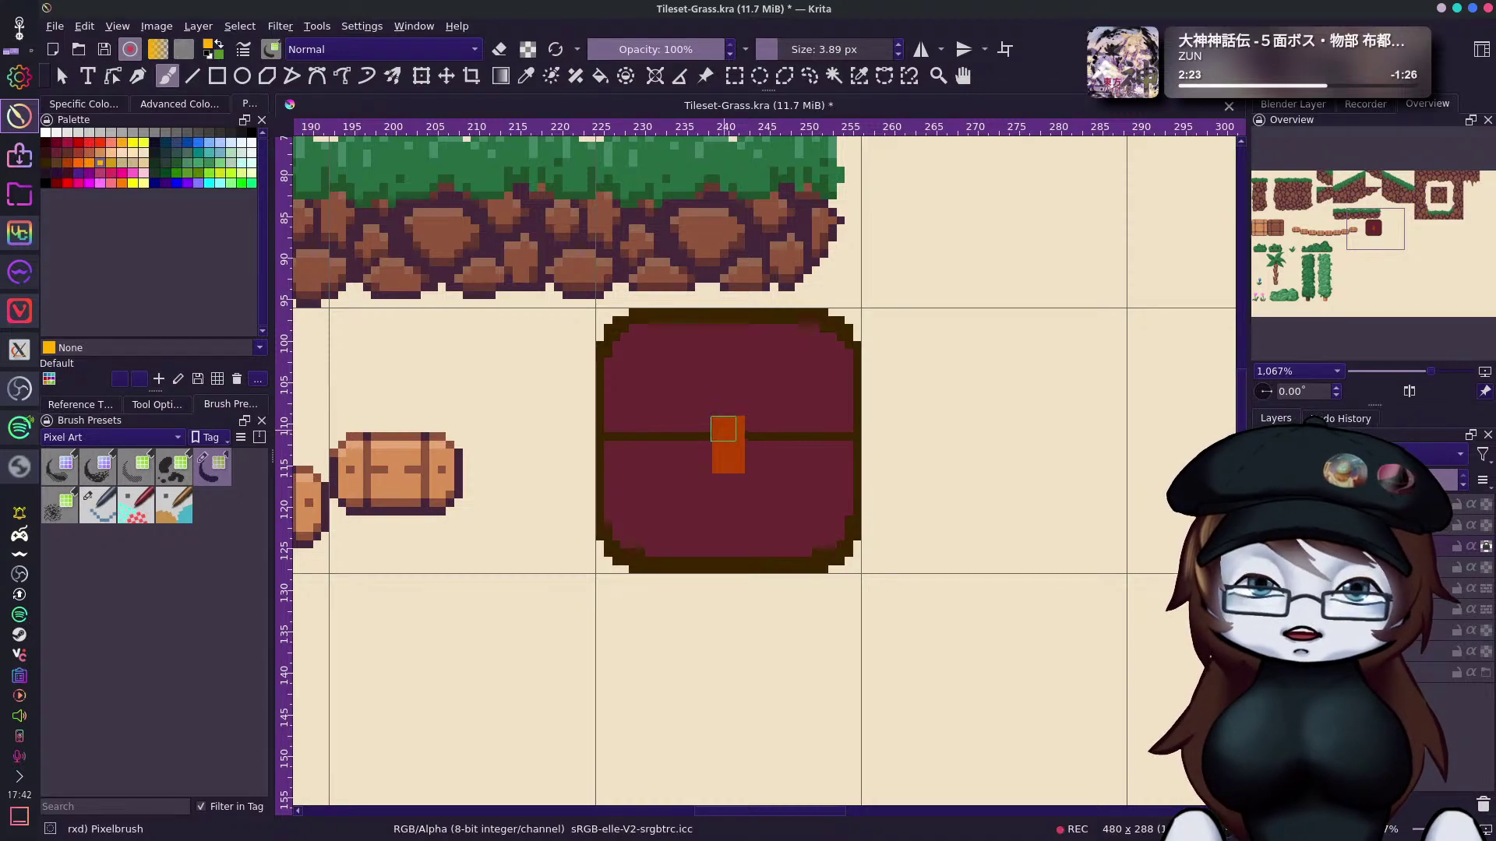
pyautogui.click(736, 435)
pyautogui.moveTo(718, 431)
pyautogui.mouseDown()
pyautogui.moveTo(720, 460)
pyautogui.moveTo(732, 440)
pyautogui.moveTo(726, 466)
pyautogui.moveTo(741, 448)
pyautogui.moveTo(740, 461)
pyautogui.mouseUp()
pyautogui.click(143, 142)
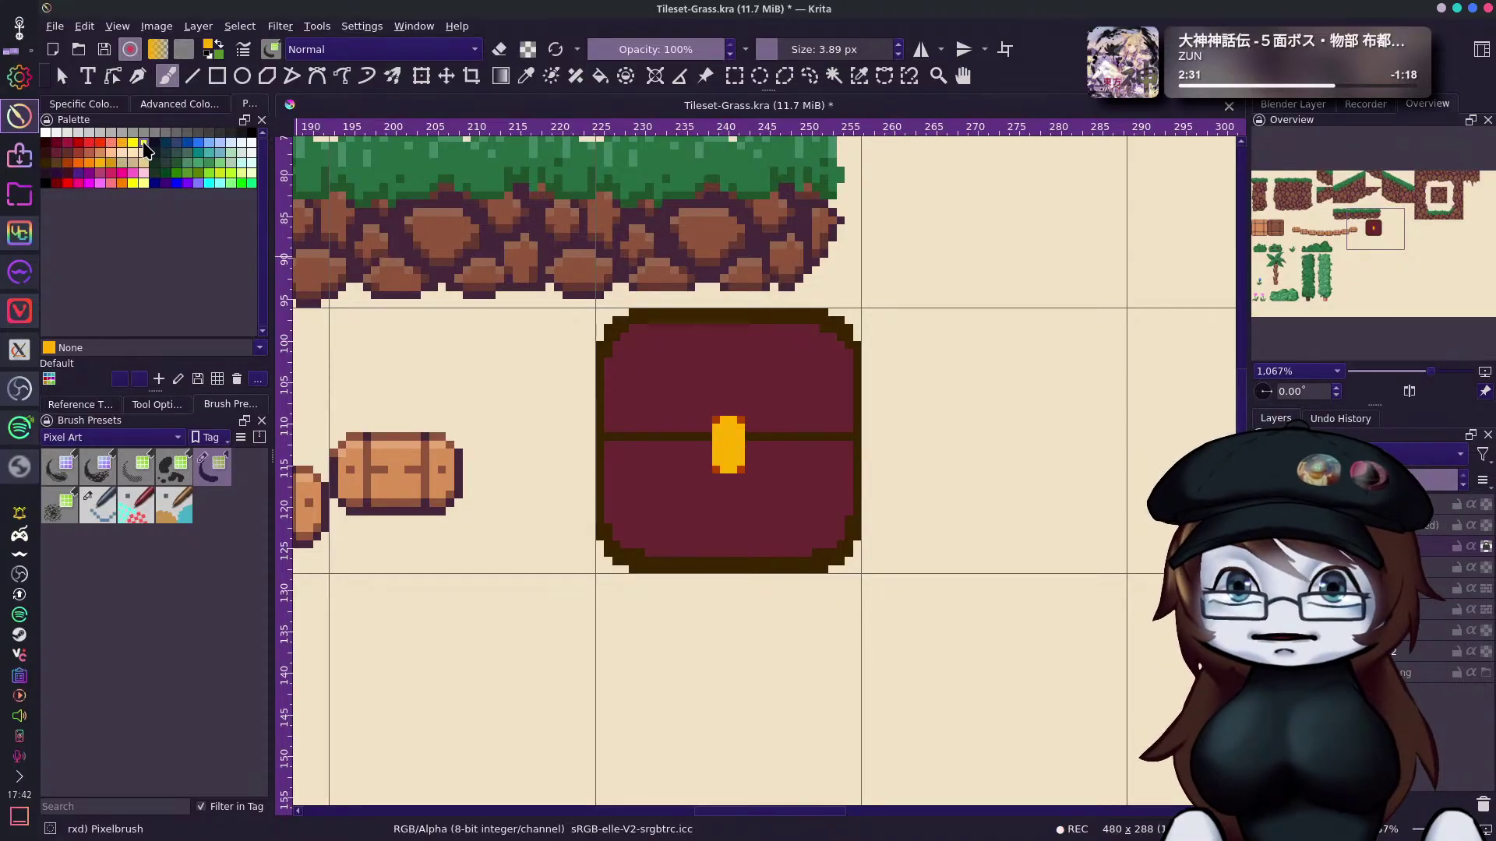
pyautogui.moveTo(725, 428); pyautogui.dragTo(724, 456)
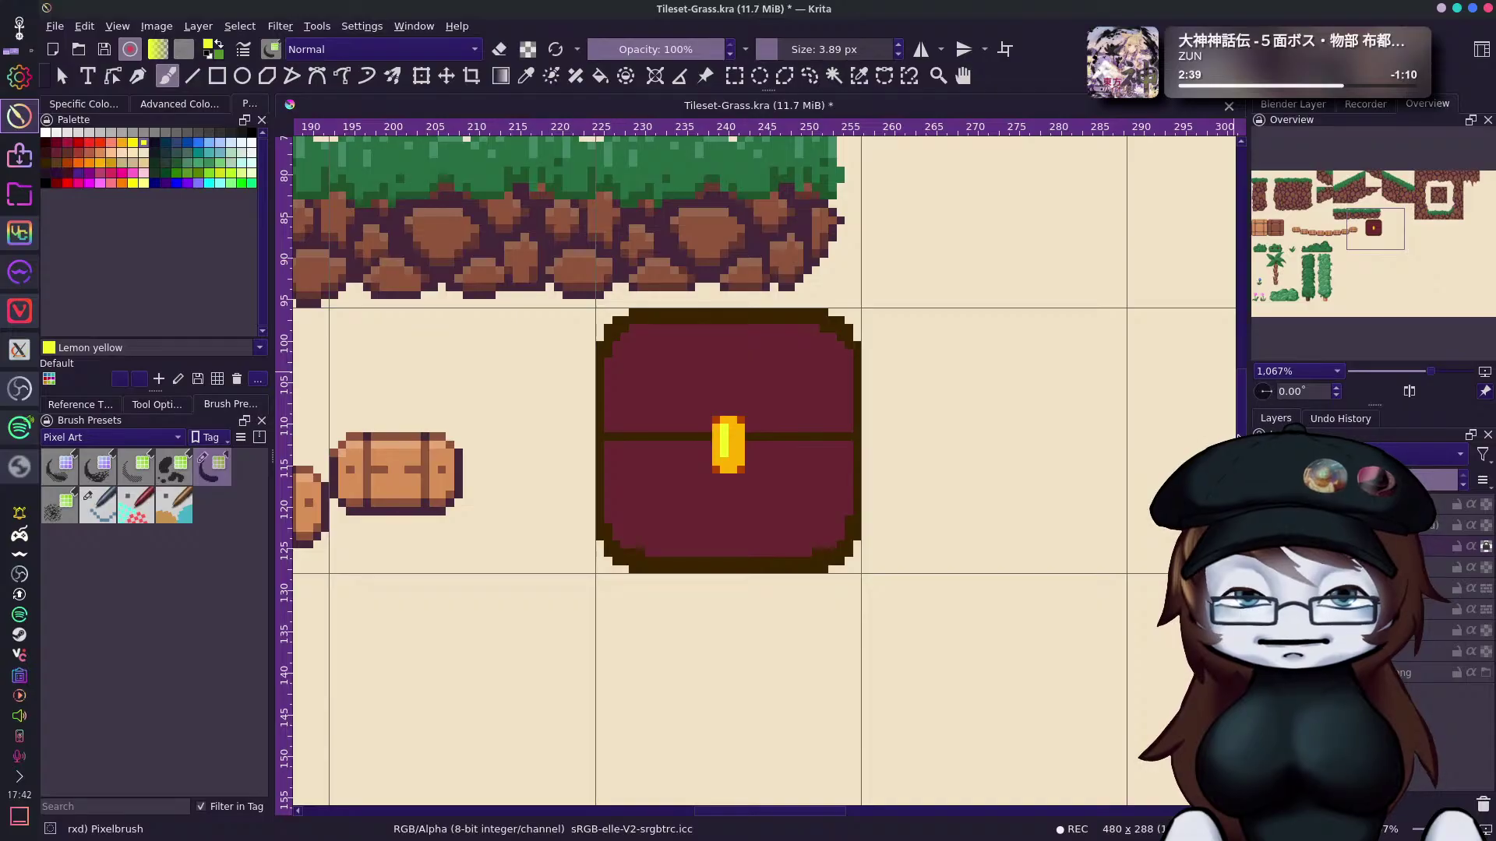
# Choose Chestnut from the palette as the colour for shading the chest's lid.
pyautogui.keyDown('ctrl'); pyautogui.click(771, 374); pyautogui.keyUp('ctrl')
pyautogui.click(70, 155)
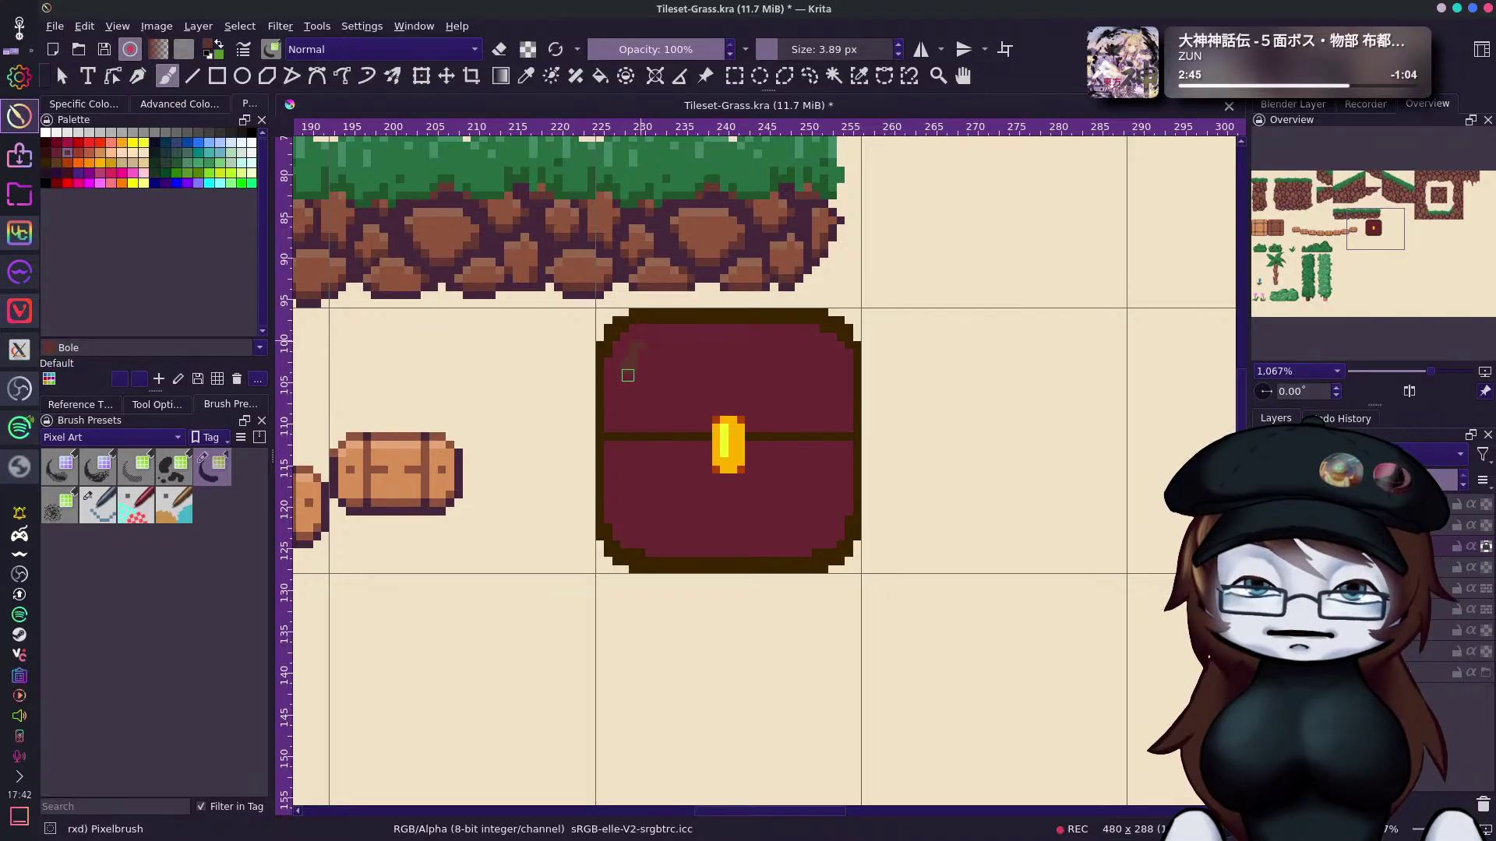
pyautogui.click(86, 154)
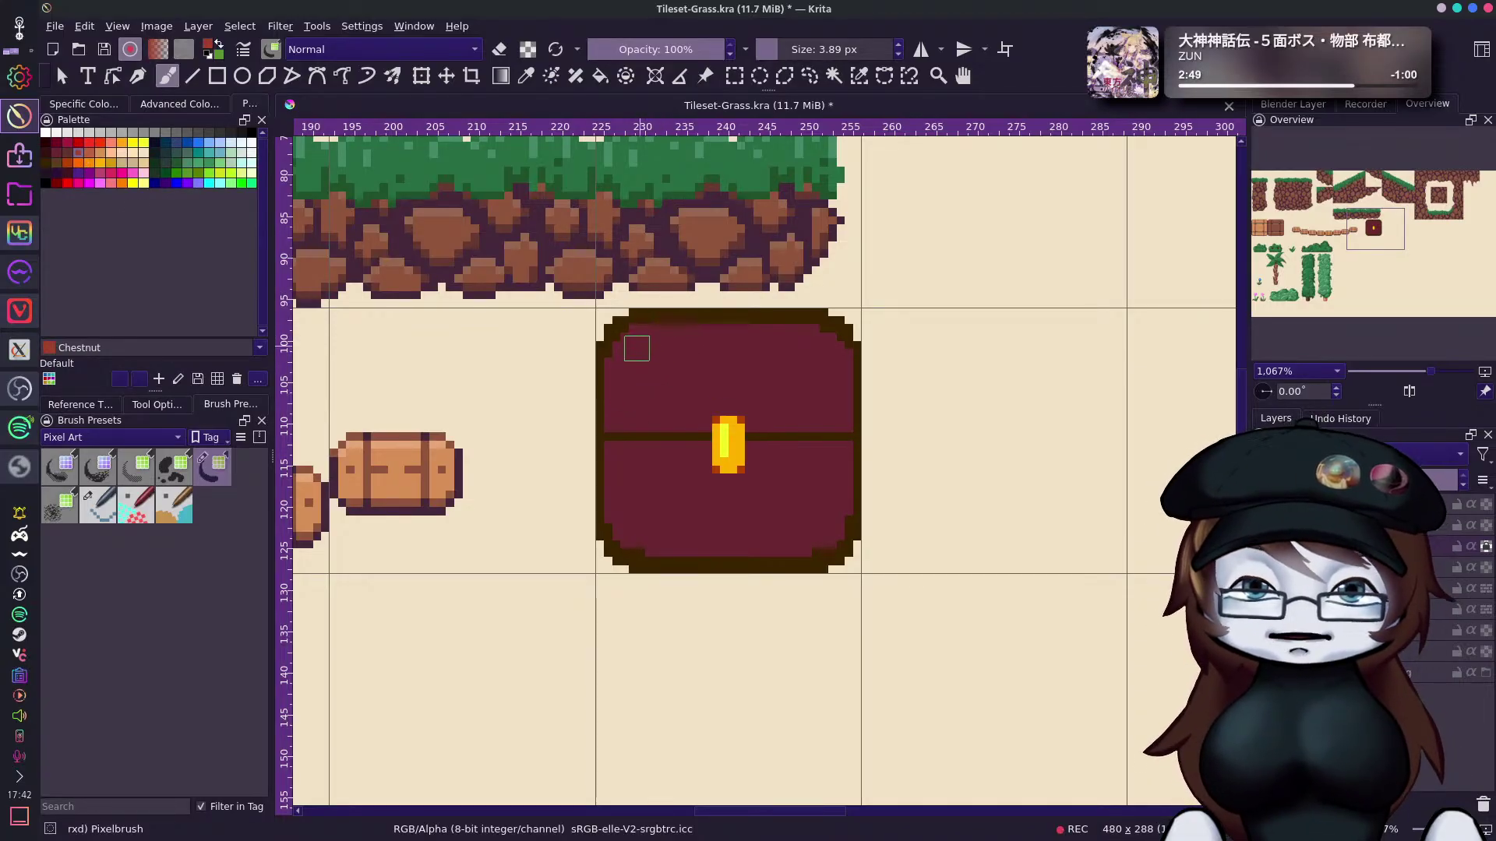
pyautogui.moveTo(638, 328); pyautogui.dragTo(618, 406)
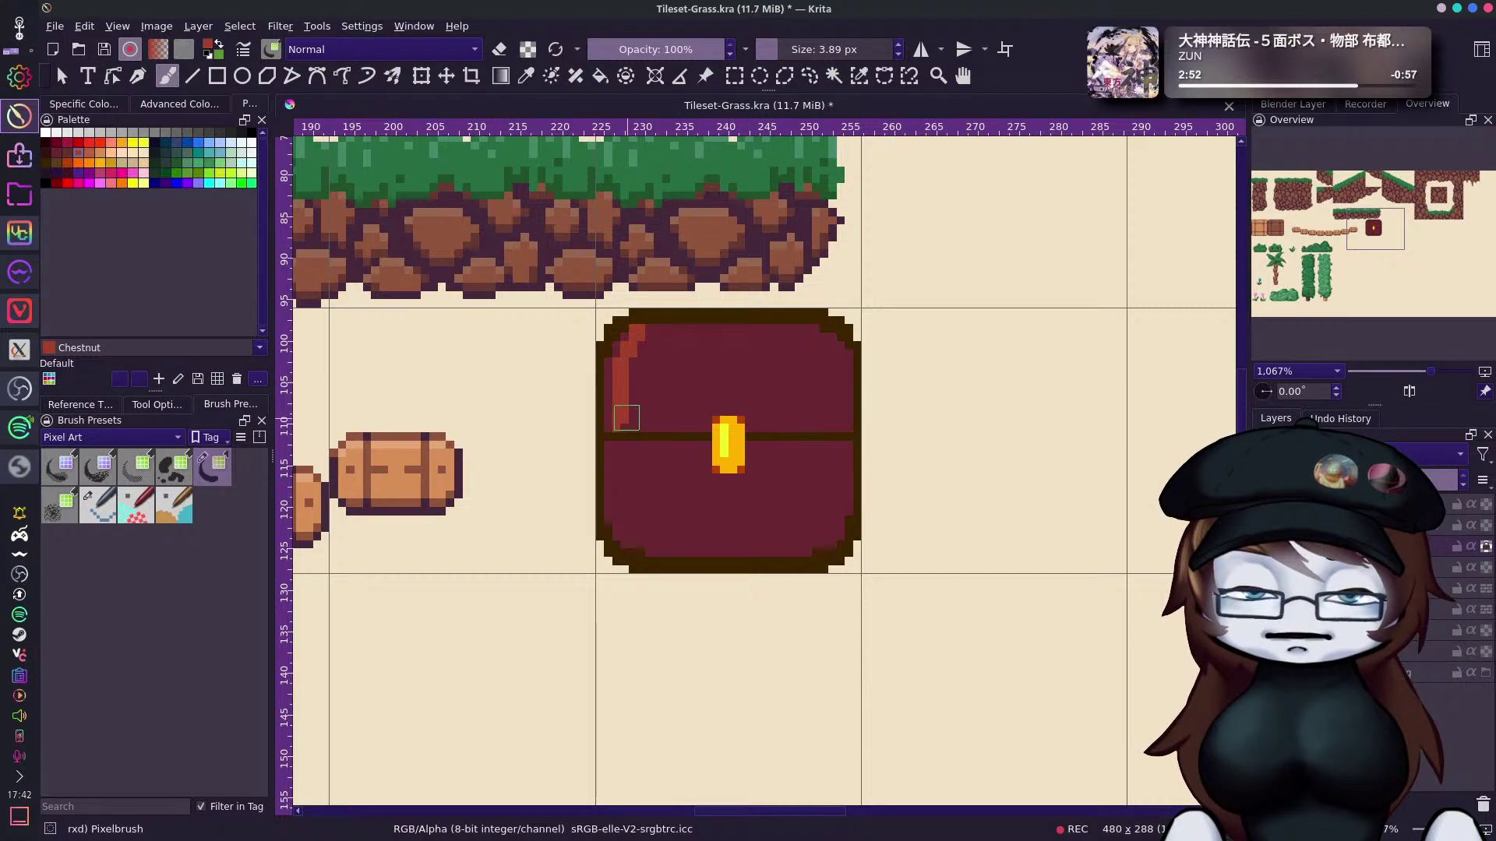
pyautogui.moveTo(657, 331); pyautogui.dragTo(644, 383)
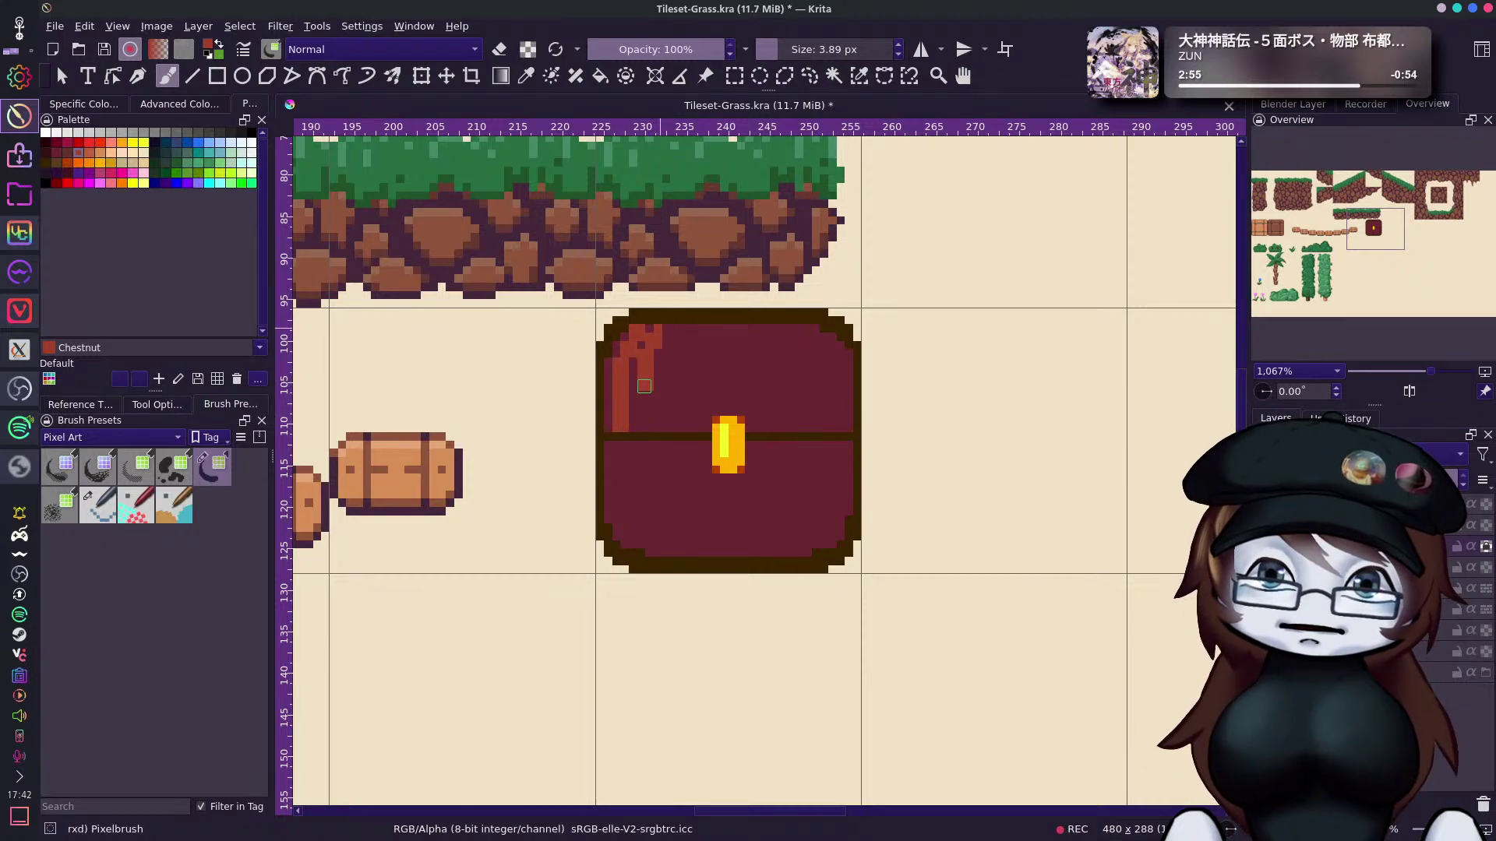
pyautogui.hotkey('ctrl', 'z')
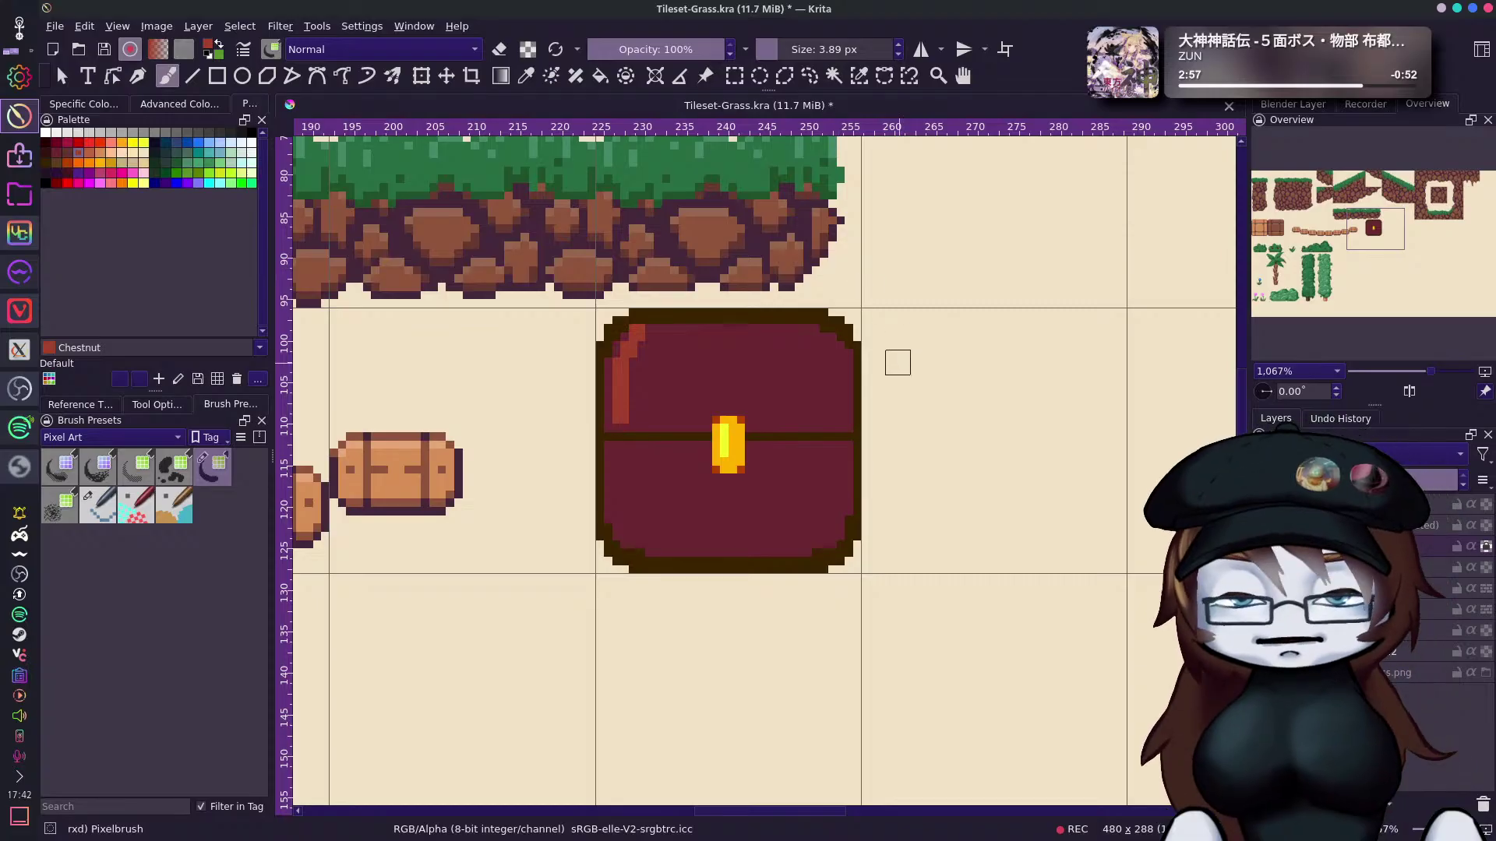
pyautogui.hotkey('ctrl', 'z')
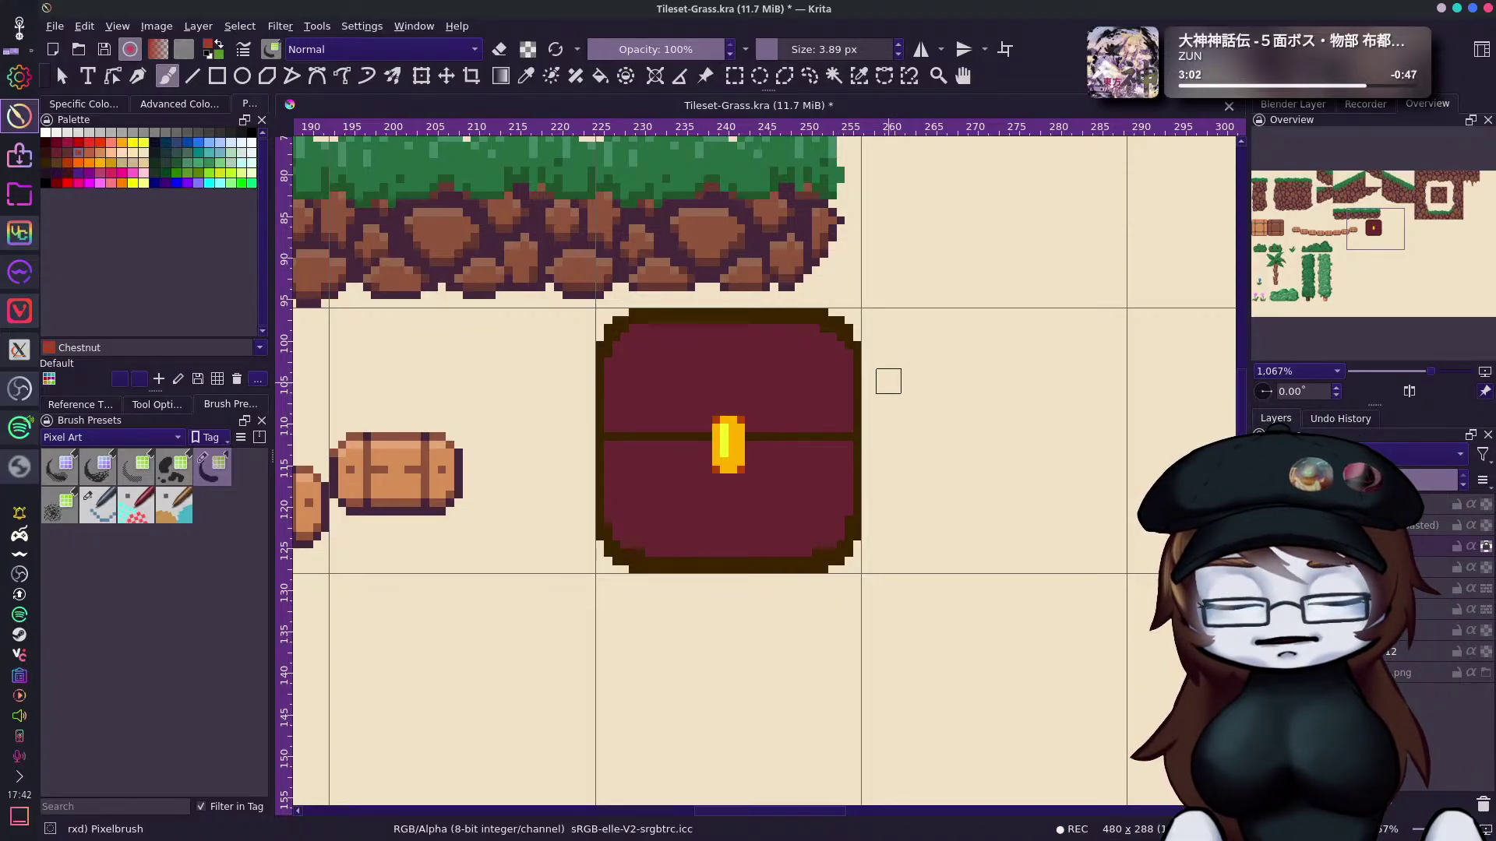
# Paint a Chestnut band along the lid's upper edge and left side, plus short vertical marks along its lower edge up to the latch.
pyautogui.moveTo(643, 337); pyautogui.dragTo(797, 332)
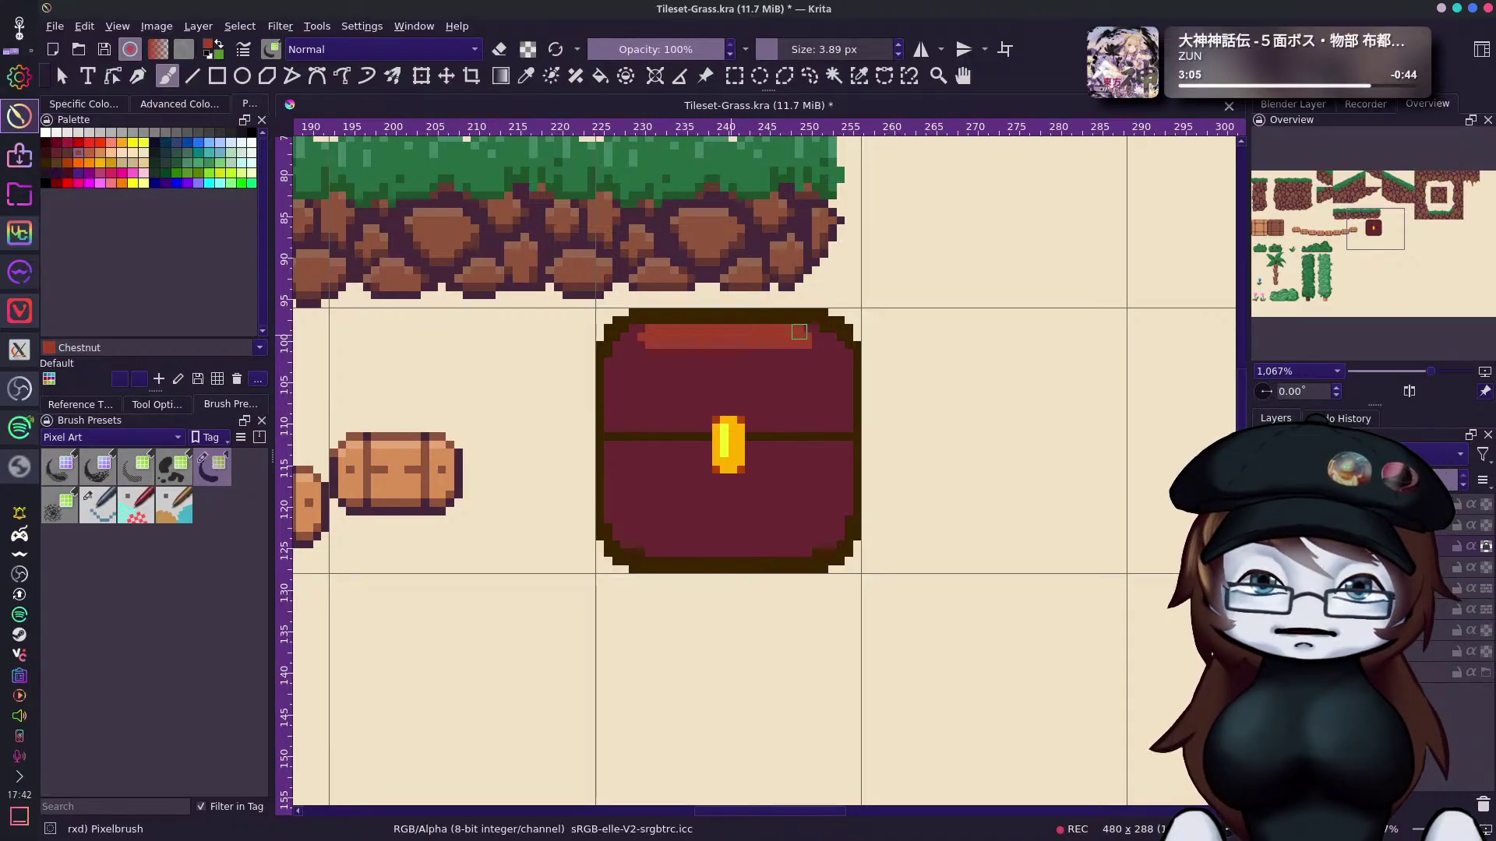
pyautogui.moveTo(629, 349)
pyautogui.mouseDown()
pyautogui.moveTo(638, 335)
pyautogui.moveTo(614, 397)
pyautogui.moveTo(614, 355)
pyautogui.moveTo(624, 382)
pyautogui.moveTo(647, 342)
pyautogui.moveTo(621, 388)
pyautogui.mouseUp()
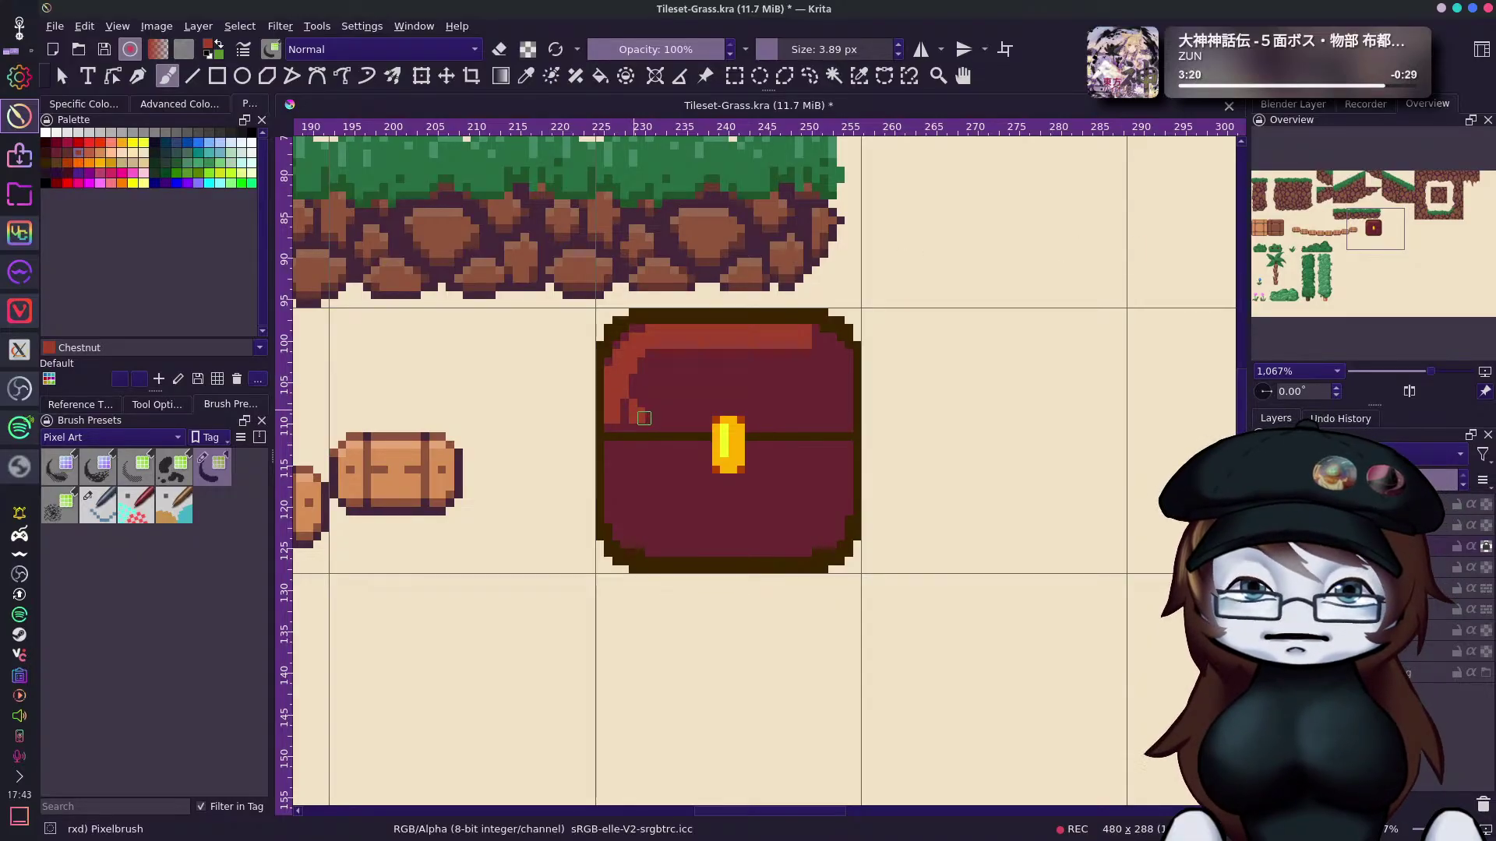
pyautogui.moveTo(647, 404); pyautogui.dragTo(631, 401)
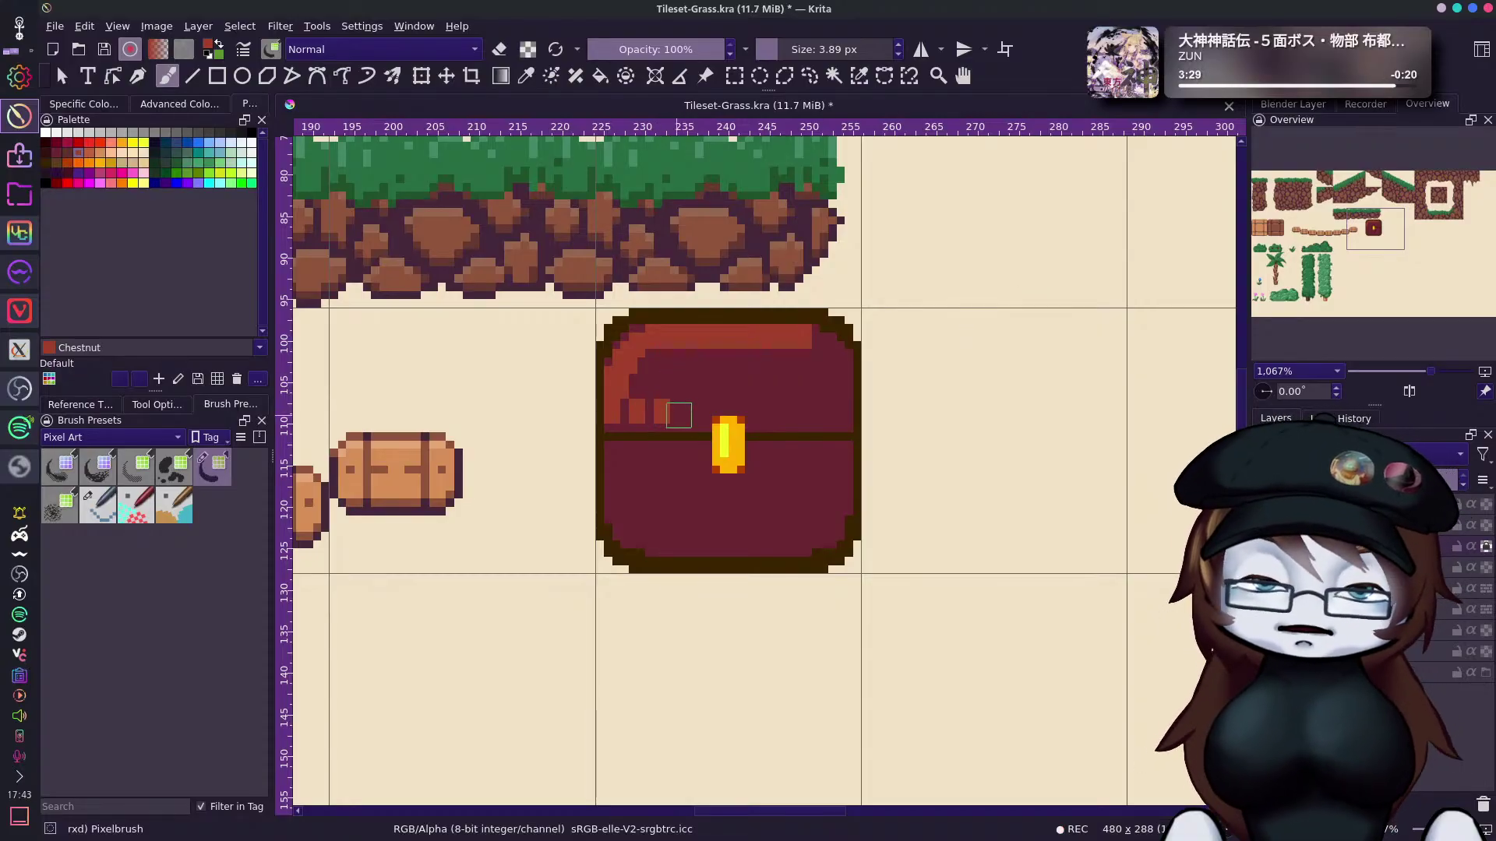
pyautogui.click(693, 410)
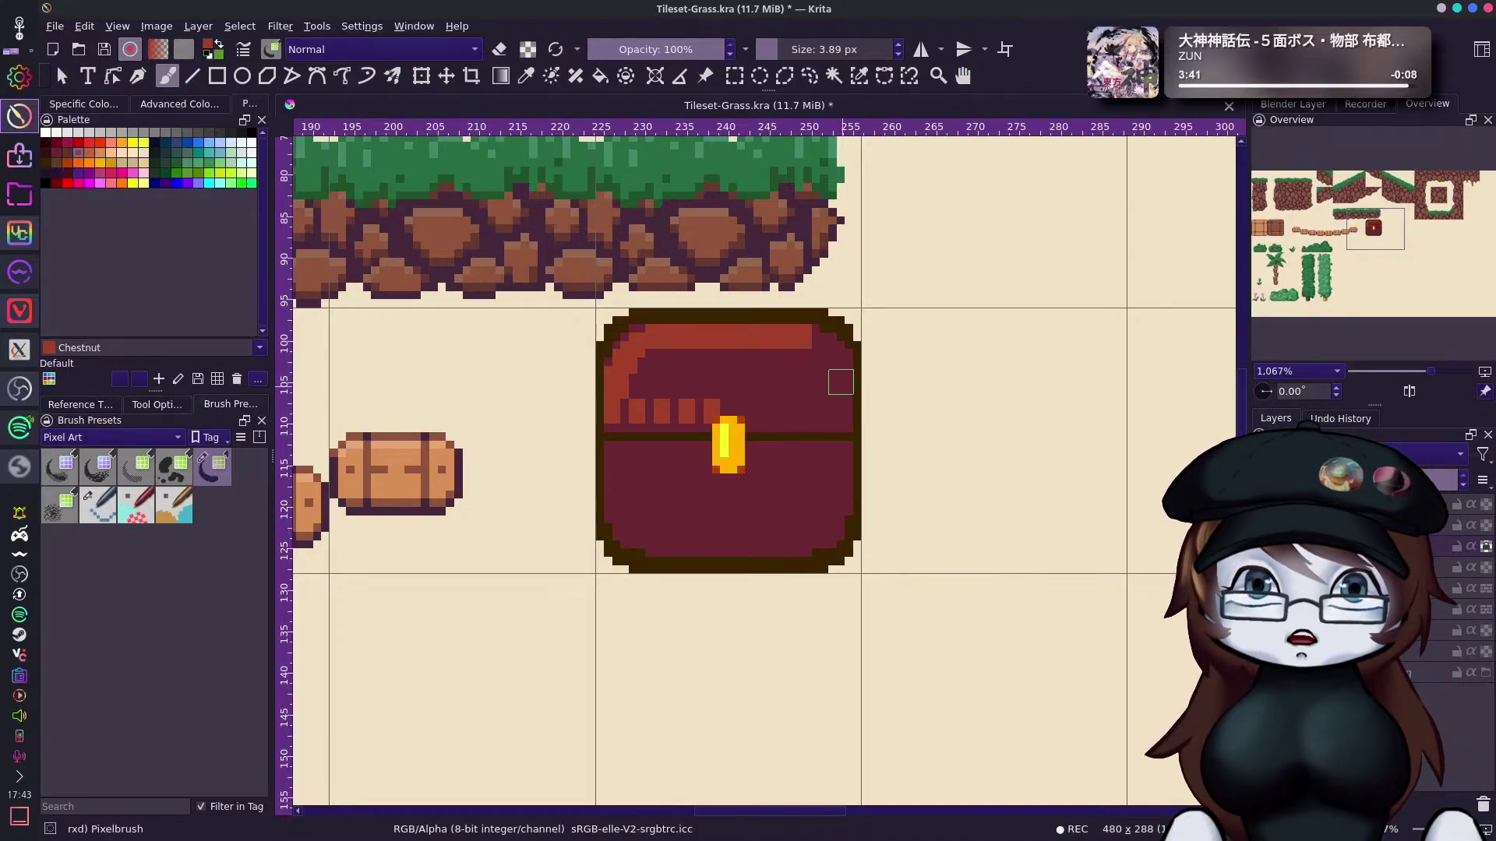
# Paint a Chestnut strip down the lid's right edge and vertical Chestnut marks between that strip and the latch.
pyautogui.moveTo(848, 370); pyautogui.dragTo(847, 402)
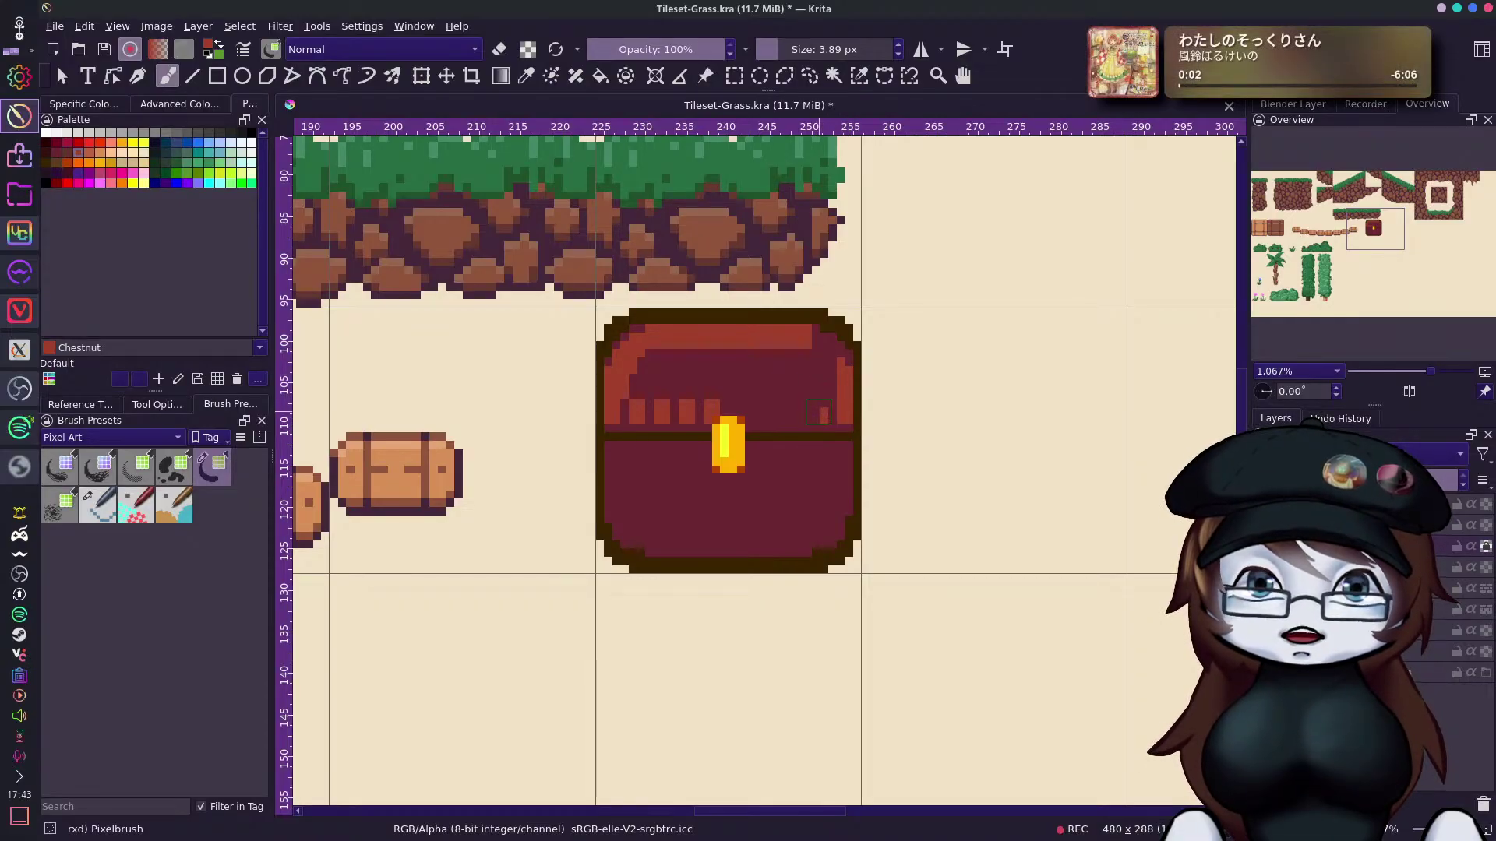
pyautogui.moveTo(817, 406); pyautogui.dragTo(821, 390)
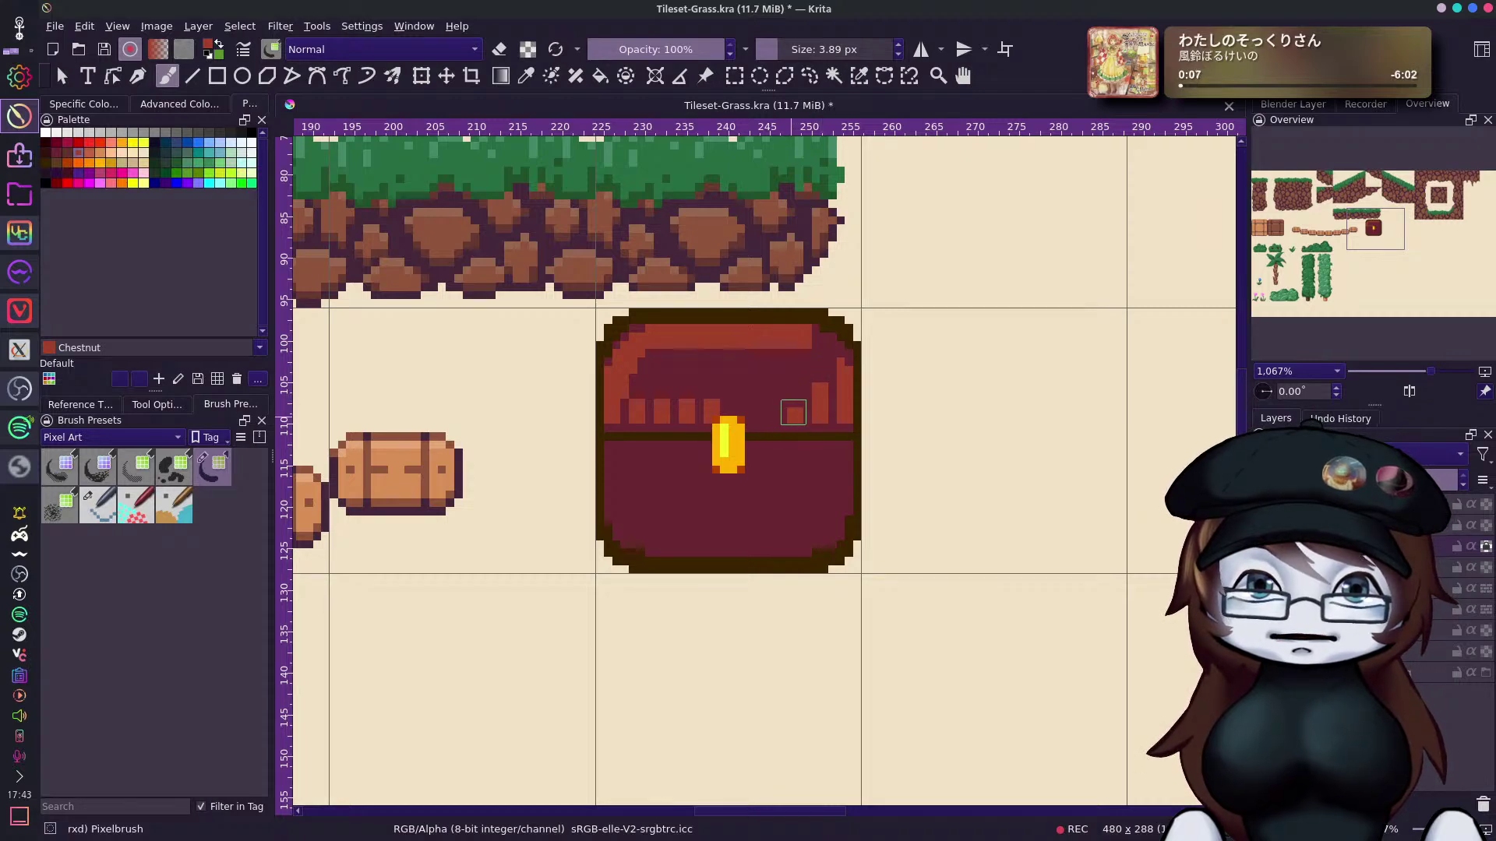
pyautogui.moveTo(792, 412); pyautogui.dragTo(795, 393)
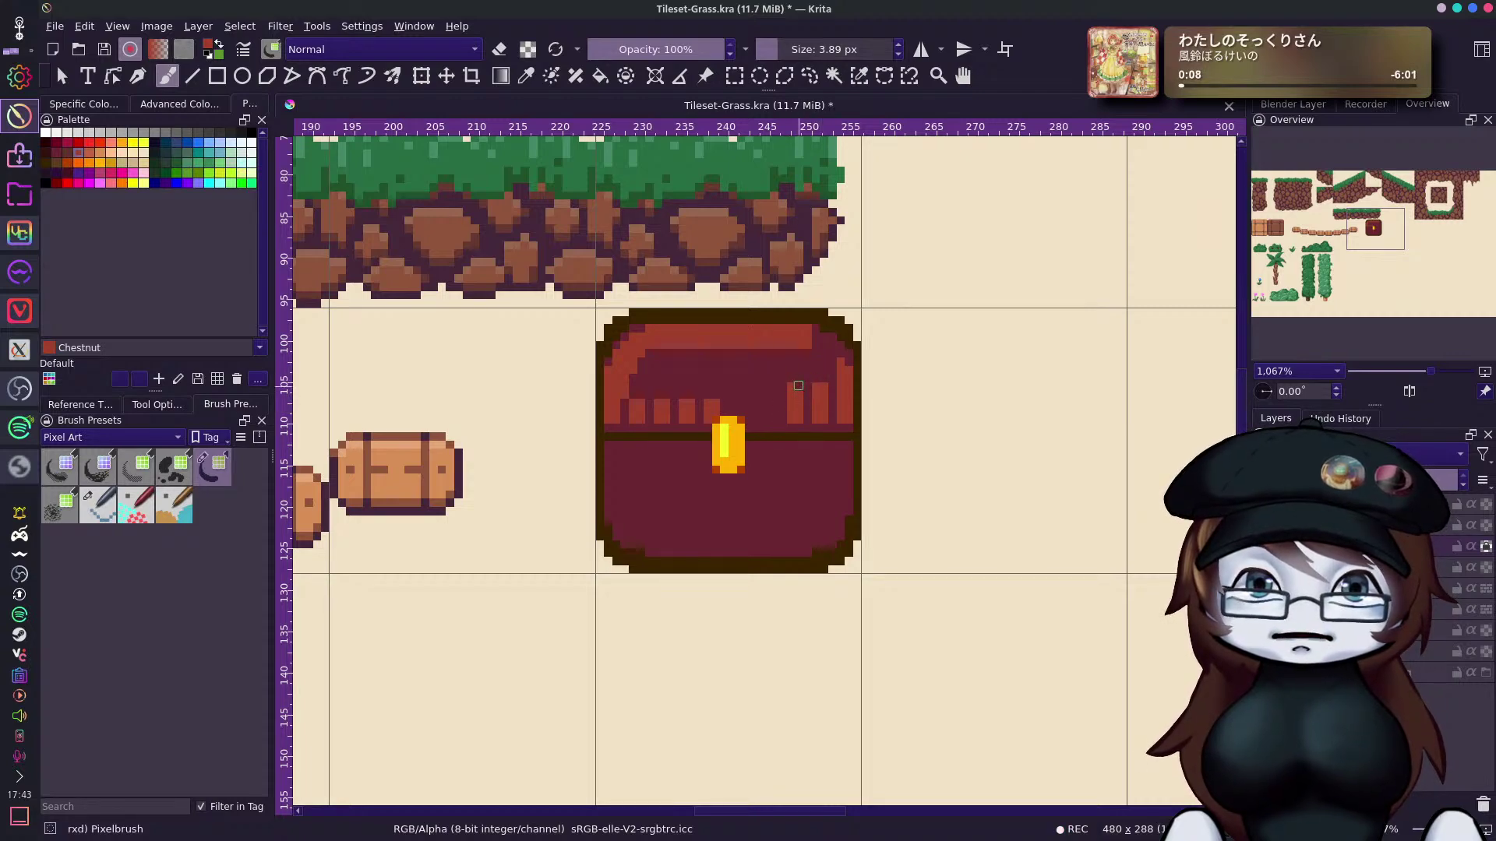
pyautogui.click(767, 412)
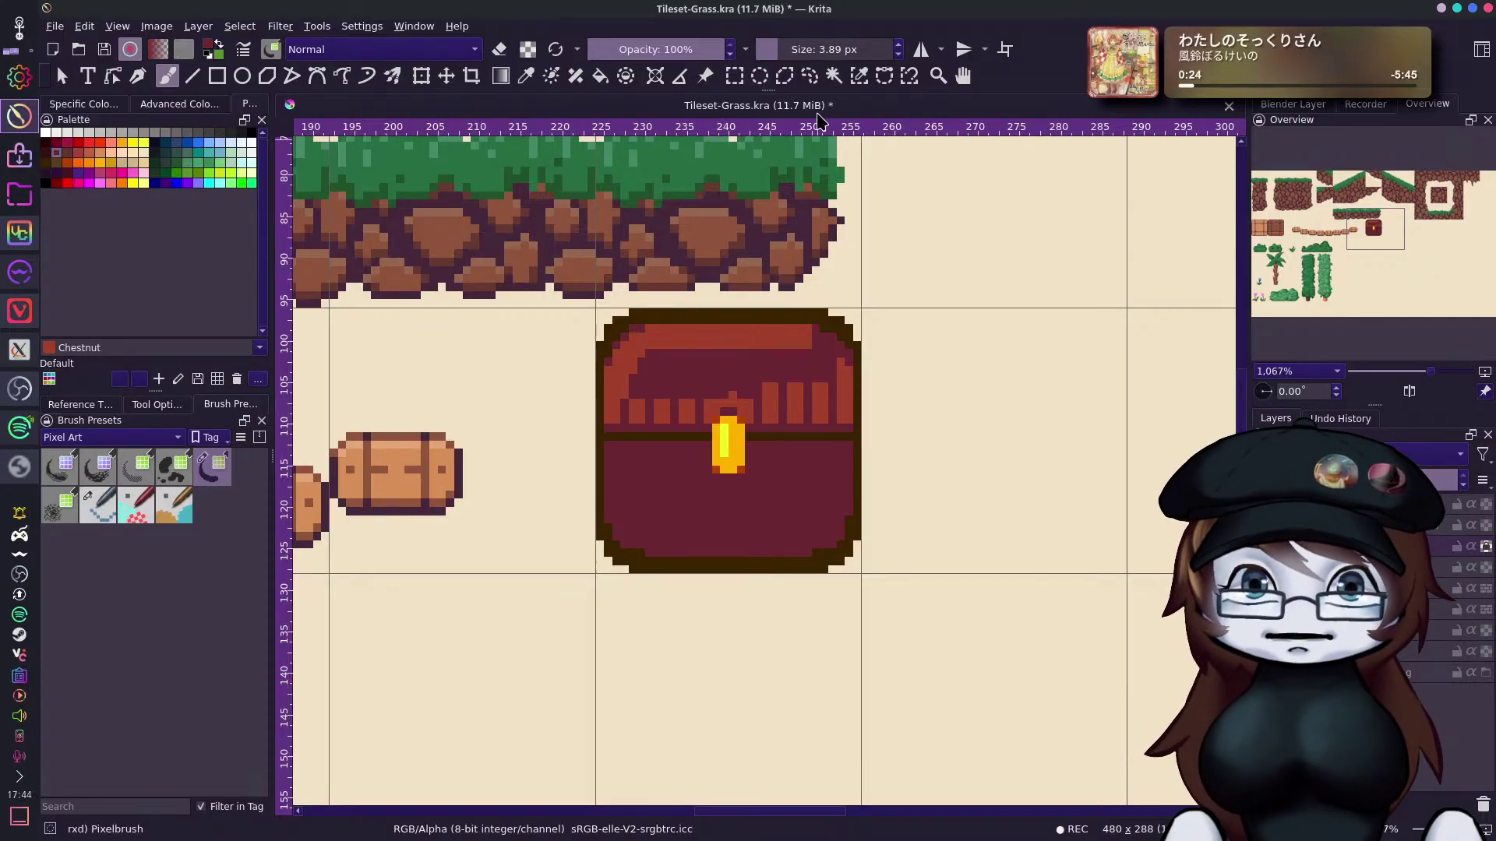
# Switch to the 1 px Pixel Art brush and paint Chestnut stripes from the lid's upper band down around the latch.
pyautogui.rightClick(864, 300)
pyautogui.click(721, 408)
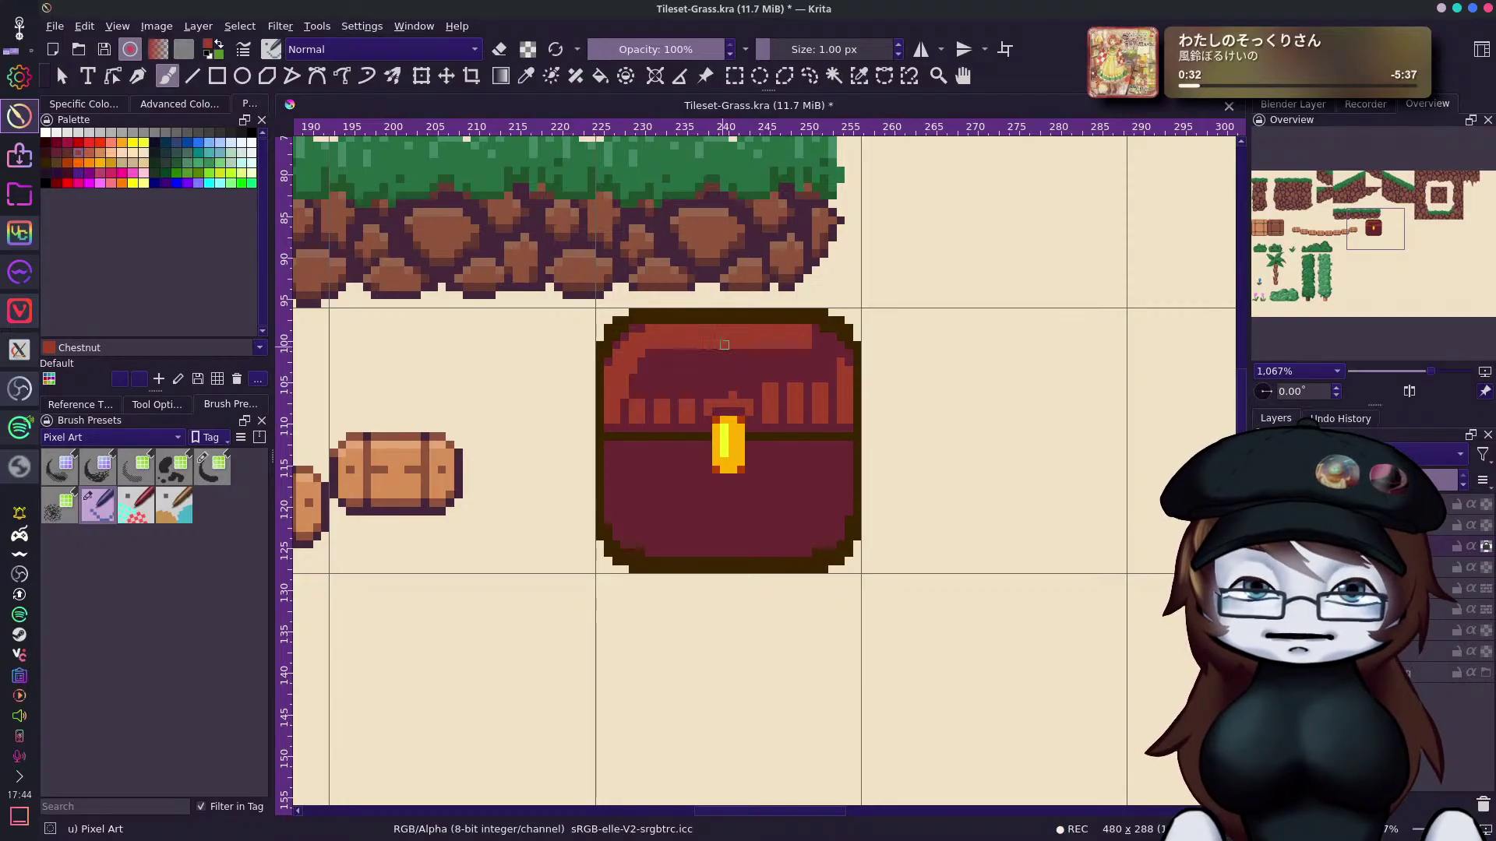
pyautogui.moveTo(720, 400); pyautogui.dragTo(732, 351)
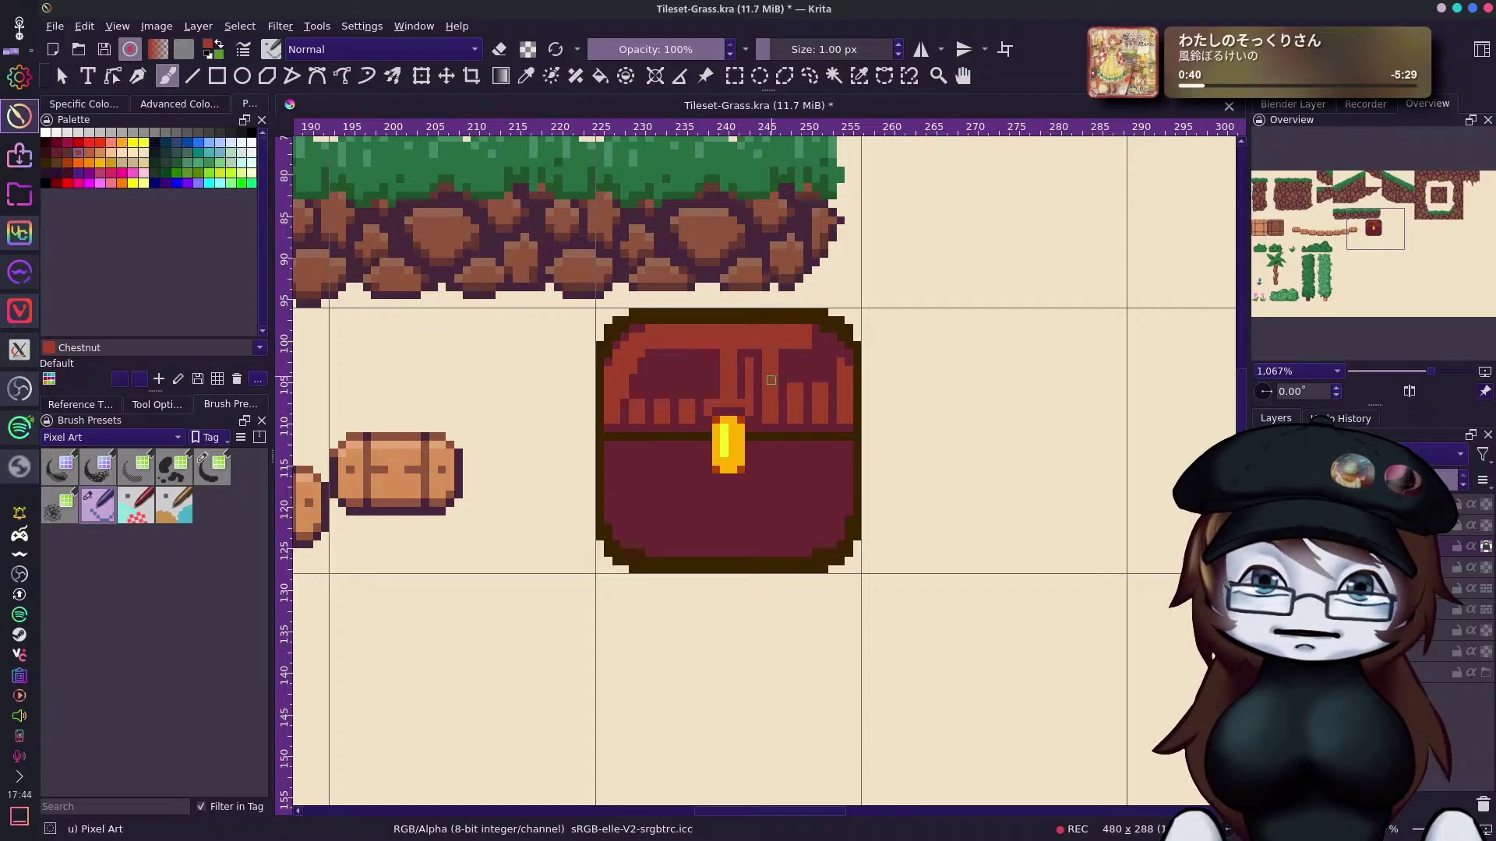
pyautogui.click(748, 353)
pyautogui.click(707, 340)
pyautogui.moveTo(707, 343); pyautogui.dragTo(714, 387)
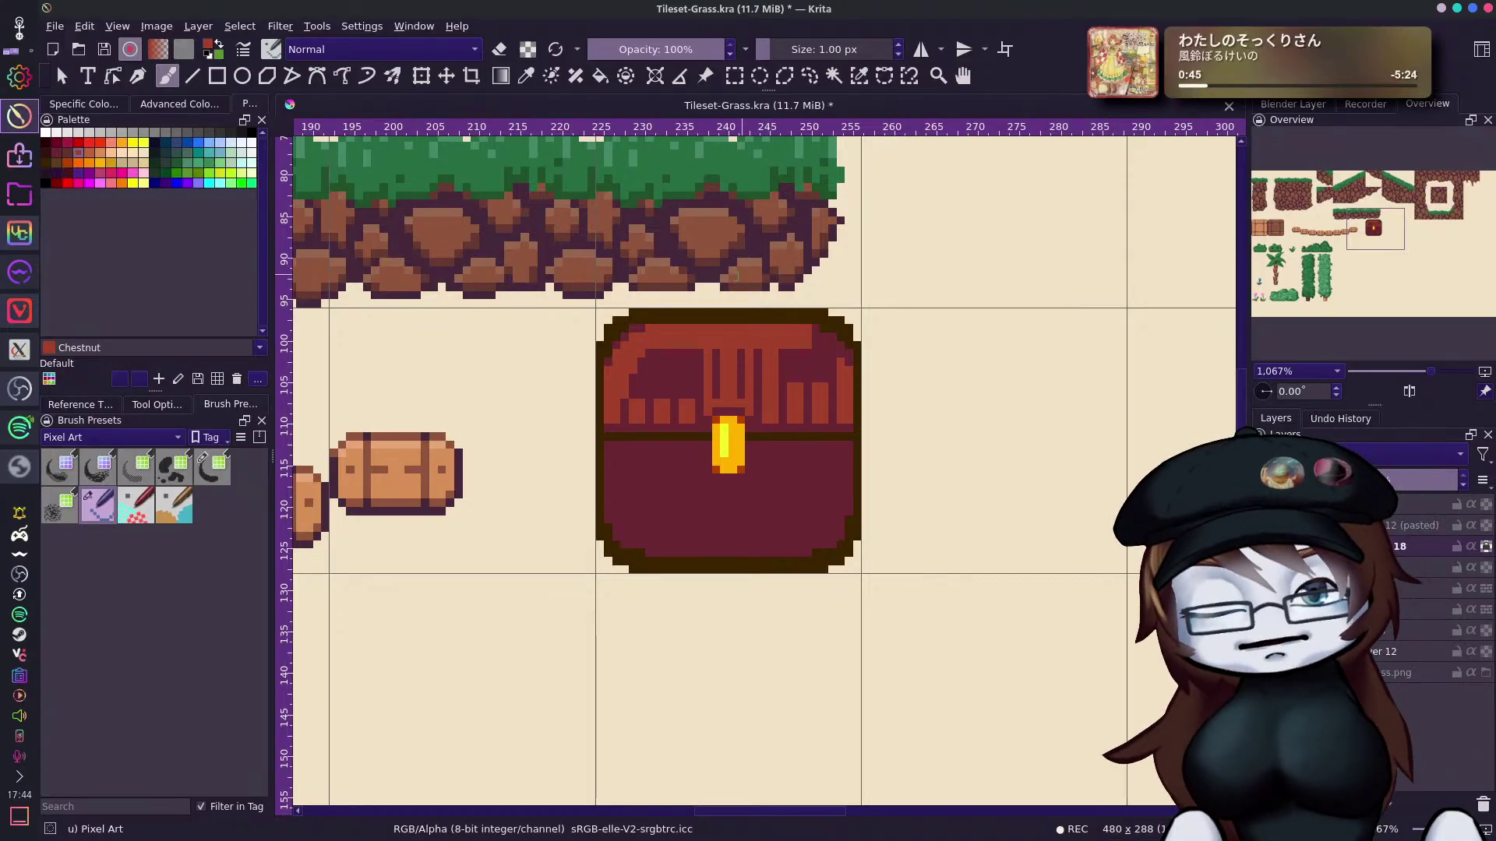
# Extend the Chestnut stripes across the lid's left half up to the band and curve the band around the upper-right corner.
pyautogui.moveTo(683, 400)
pyautogui.mouseDown()
pyautogui.moveTo(693, 343)
pyautogui.moveTo(694, 384)
pyautogui.moveTo(639, 391)
pyautogui.moveTo(659, 401)
pyautogui.moveTo(662, 340)
pyautogui.moveTo(675, 346)
pyautogui.moveTo(668, 397)
pyautogui.mouseUp()
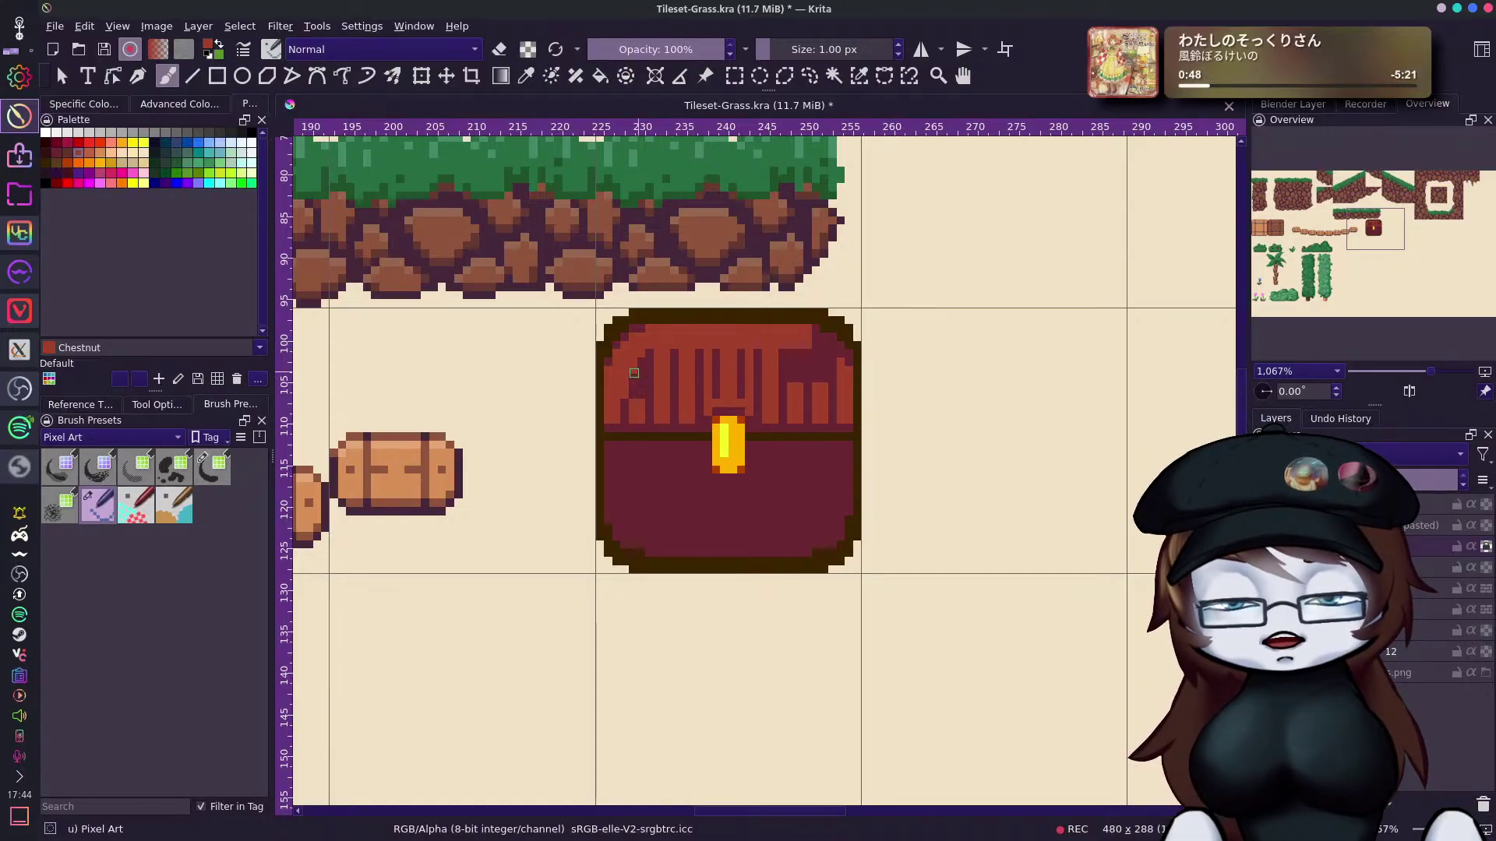
pyautogui.moveTo(638, 344); pyautogui.dragTo(640, 404)
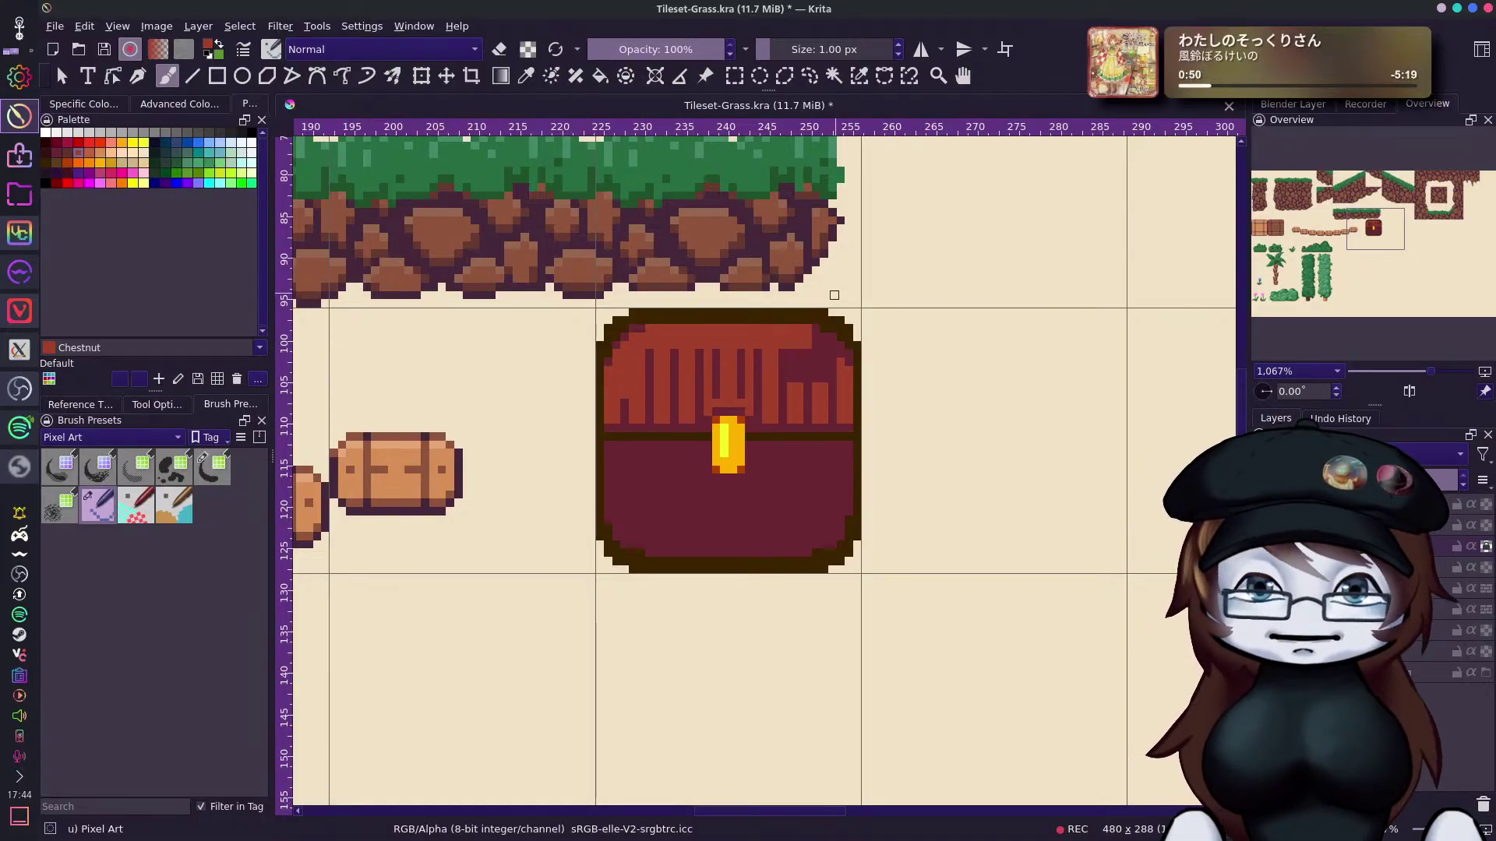
pyautogui.moveTo(810, 337); pyautogui.dragTo(840, 376)
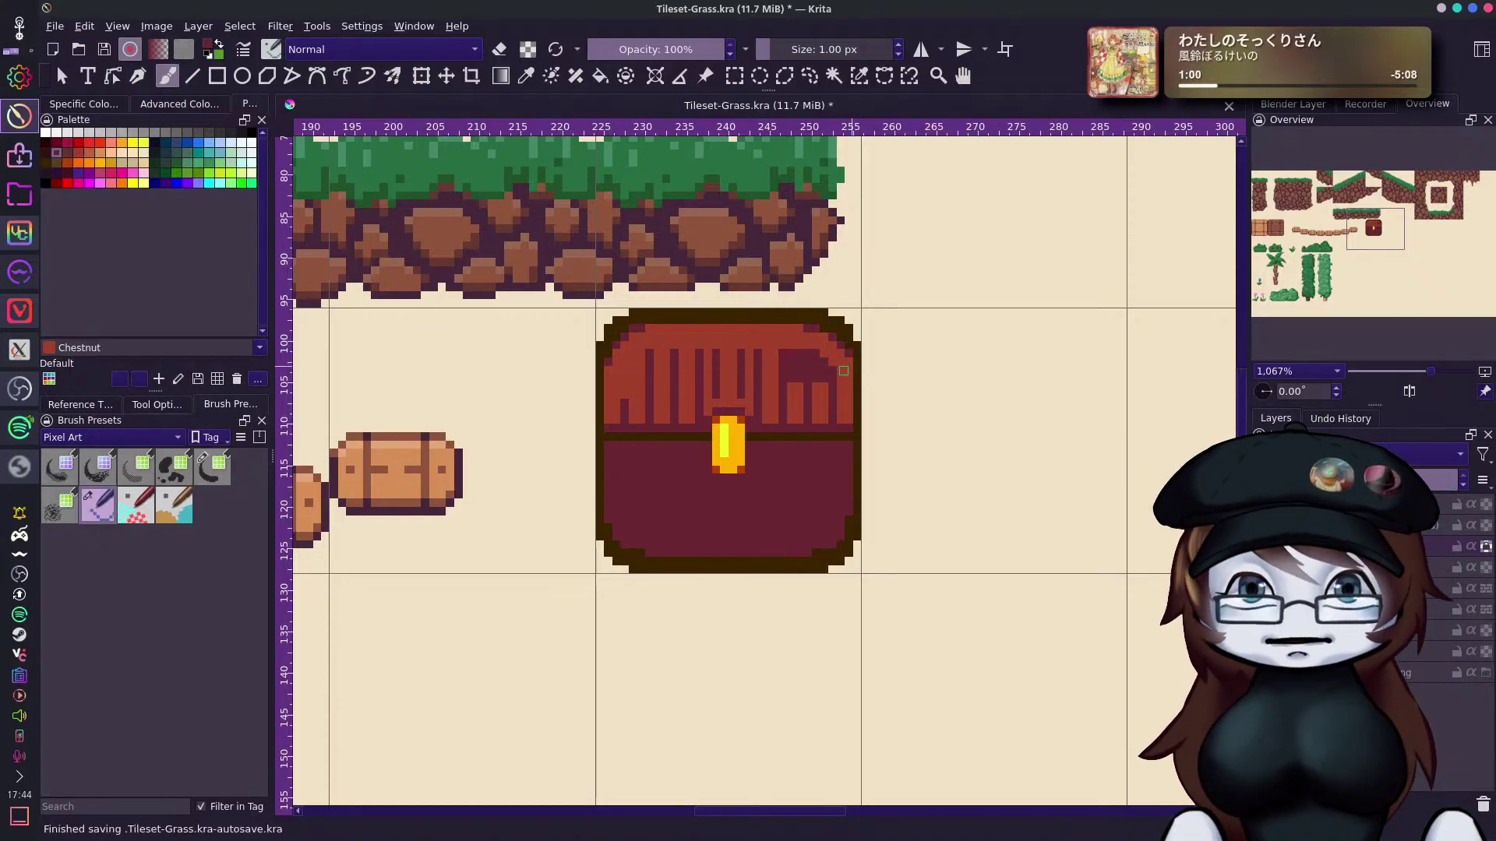
# Finish the Chestnut stripes on the lid's right side and add choco highlights along its upper edge and rounded corners.
pyautogui.moveTo(824, 356); pyautogui.dragTo(824, 381)
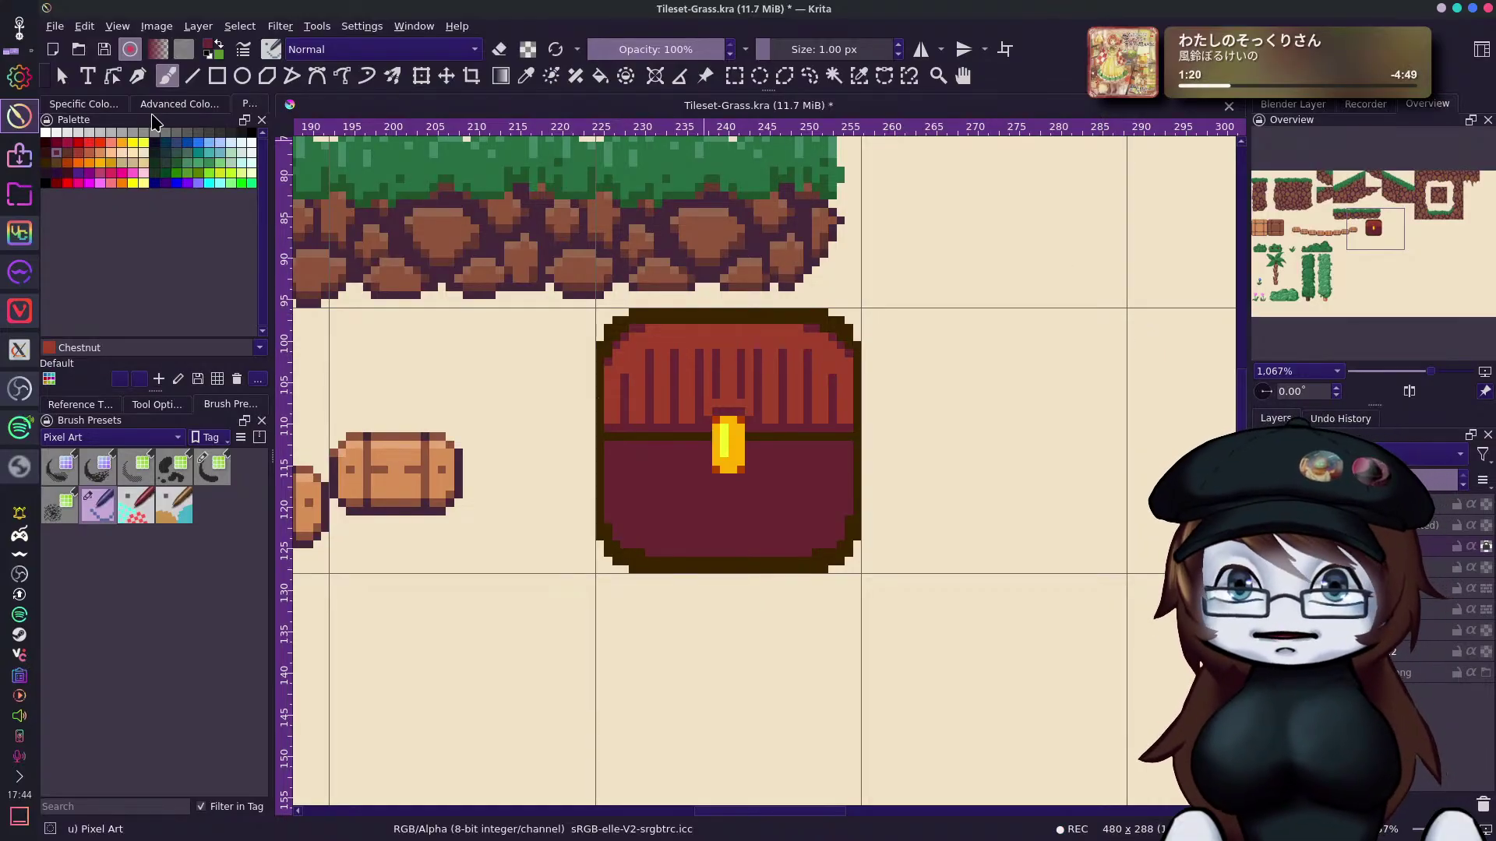
pyautogui.click(86, 151)
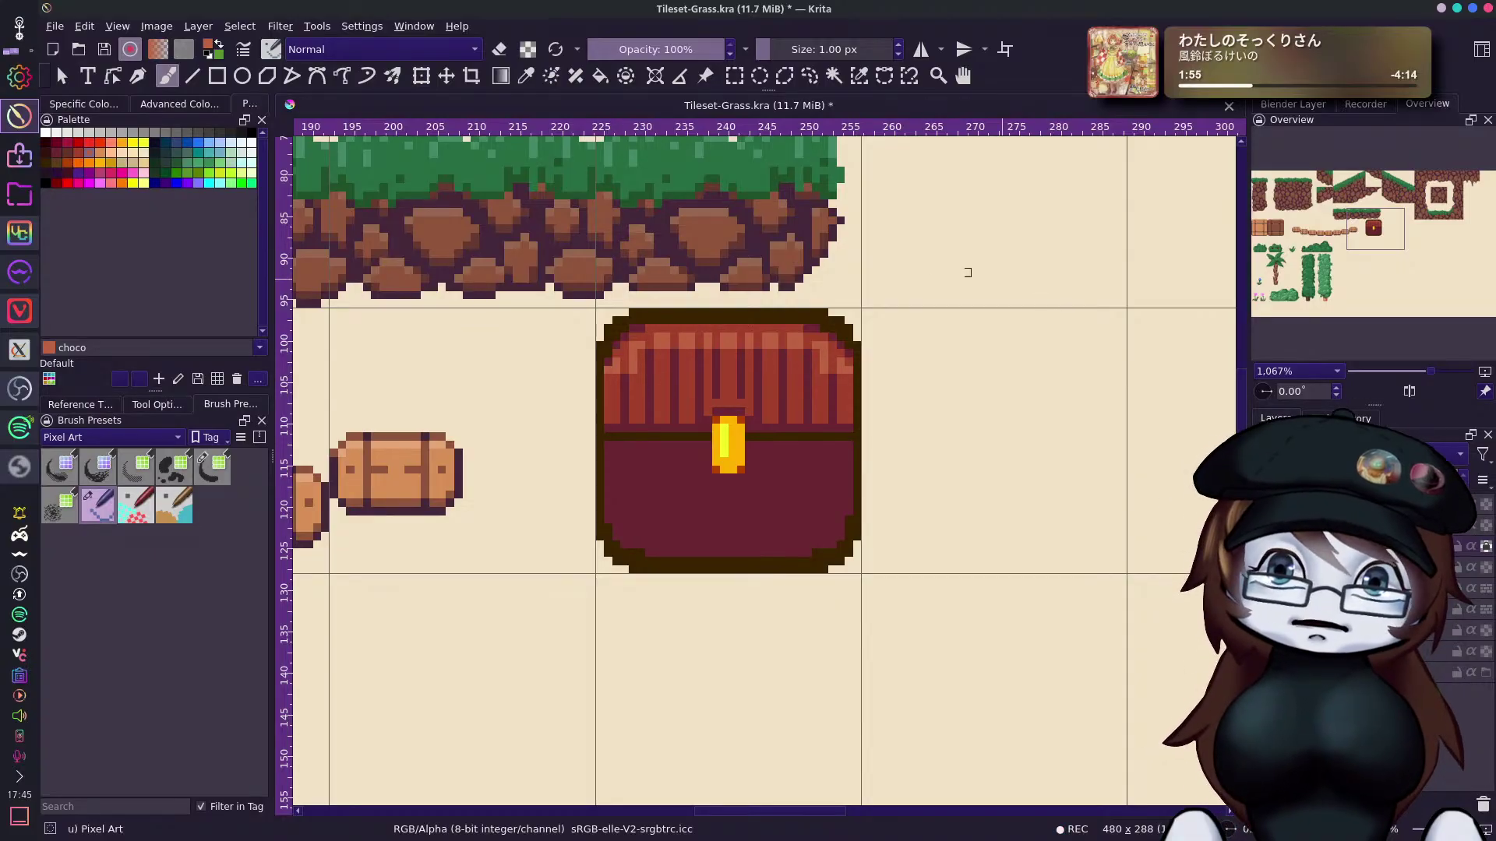
pyautogui.keyDown('ctrl'); pyautogui.click(852, 356); pyautogui.keyUp('ctrl')
pyautogui.keyDown('ctrl'); pyautogui.click(840, 345); pyautogui.keyUp('ctrl')
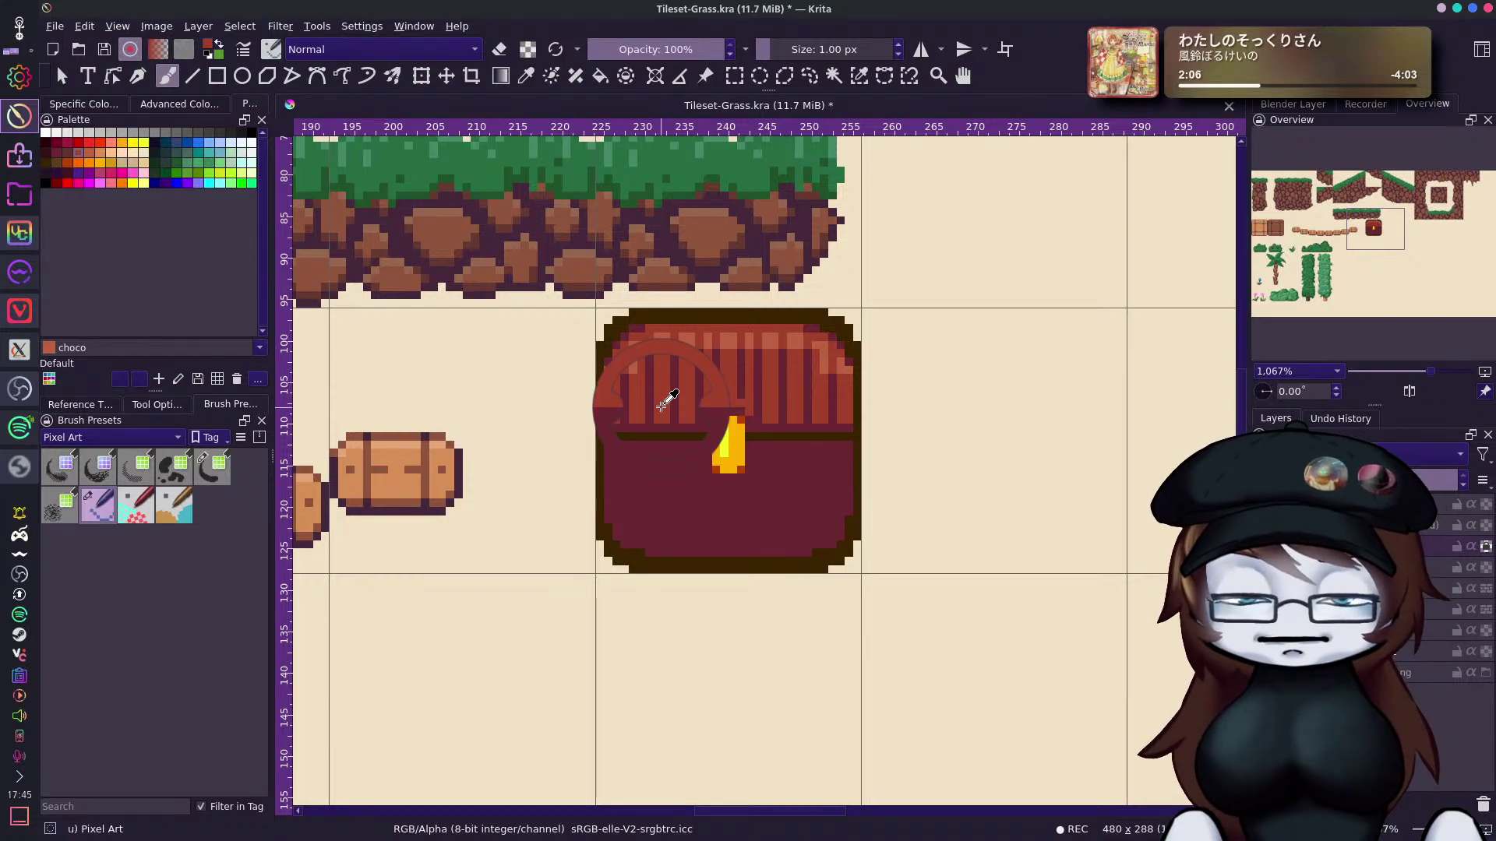
# Paint vertical Chestnut planks down the left part of the chest's body, leaving dark maroon gaps between them.
pyautogui.moveTo(666, 445); pyautogui.dragTo(665, 539)
pyautogui.moveTo(656, 451); pyautogui.dragTo(657, 538)
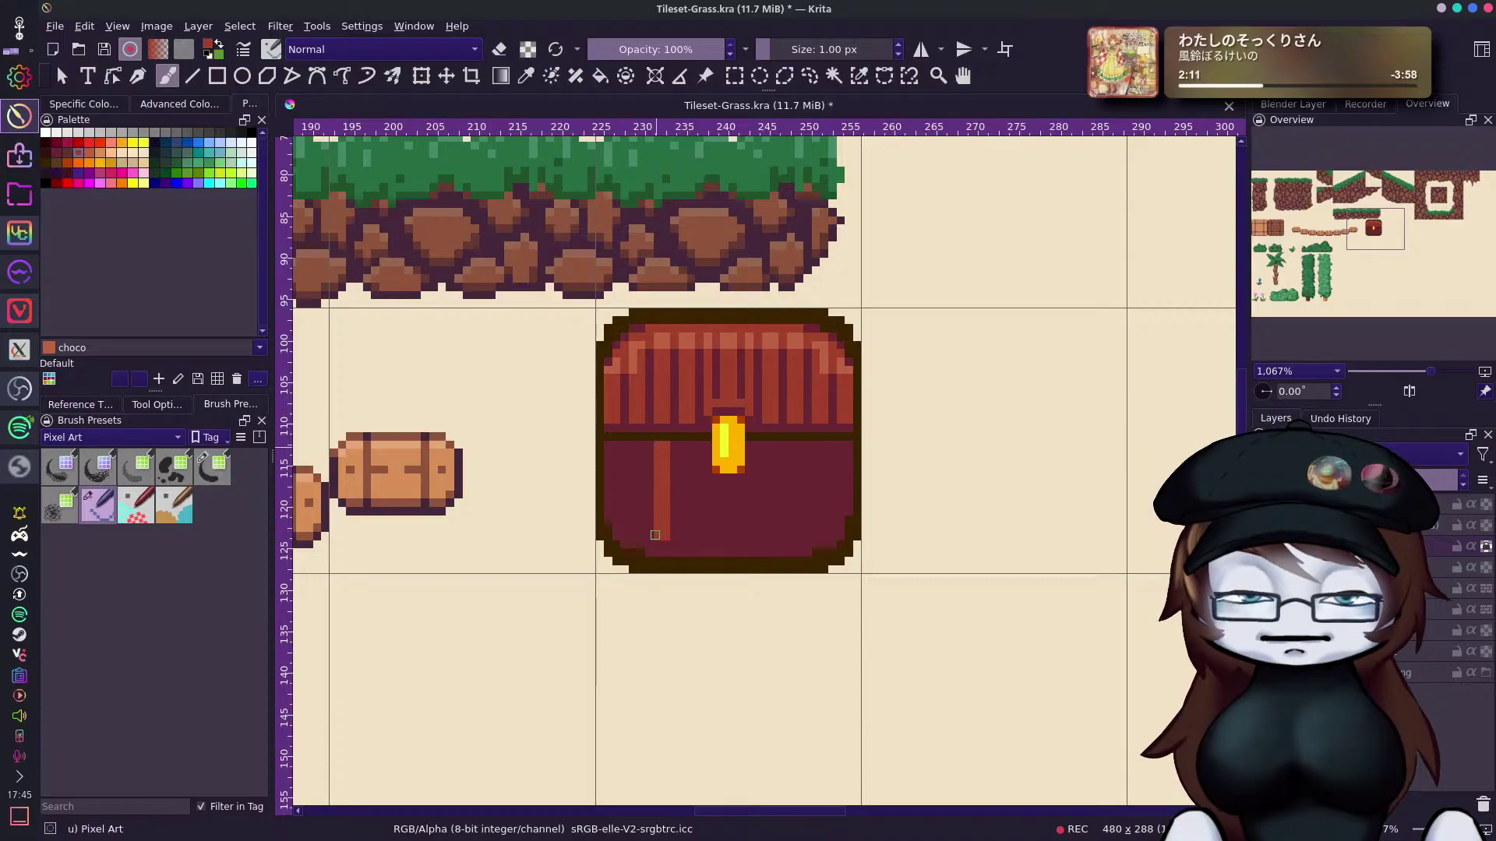
pyautogui.click(633, 445)
pyautogui.moveTo(642, 445); pyautogui.dragTo(639, 539)
pyautogui.moveTo(631, 447); pyautogui.dragTo(631, 539)
pyautogui.moveTo(607, 445); pyautogui.dragTo(615, 537)
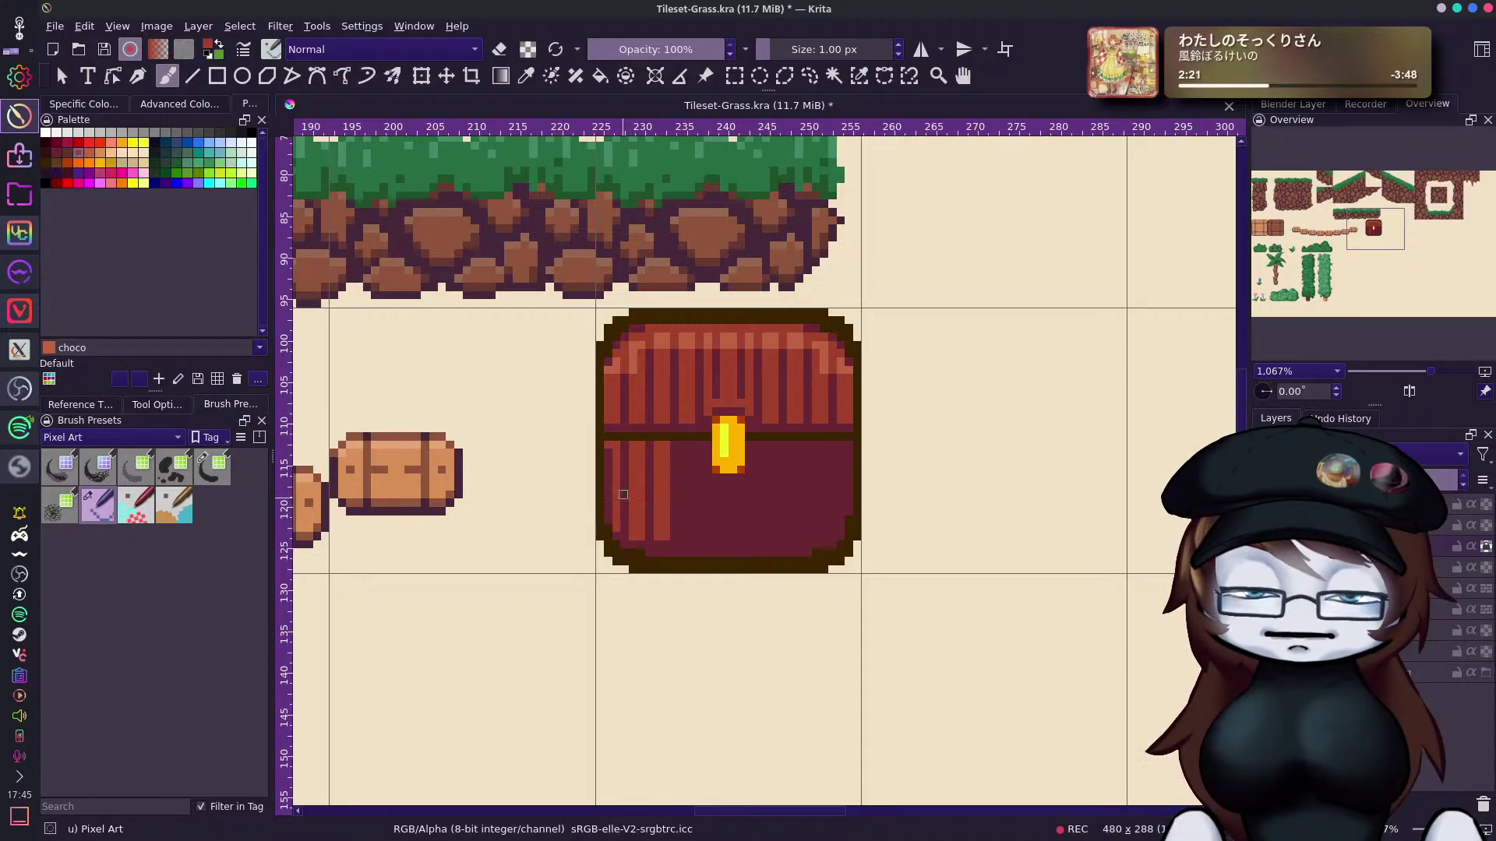
# Undo the last strokes on the body's left edge and repaint the Chestnut strip there.
pyautogui.moveTo(608, 448); pyautogui.dragTo(609, 515)
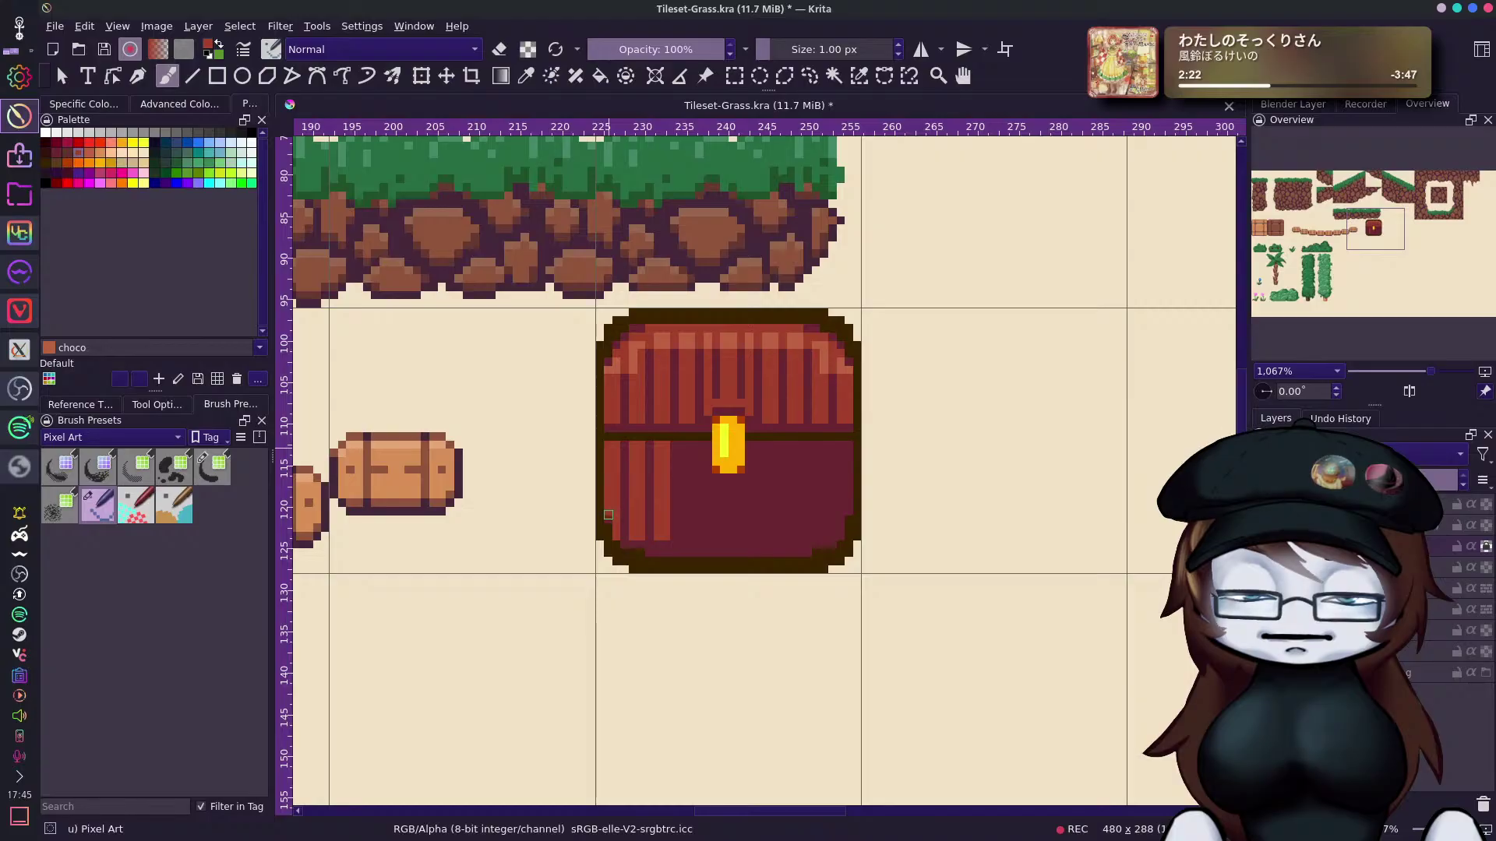
pyautogui.hotkey('ctrl', 'z')
pyautogui.hotkey('ctrl', 'z')
pyautogui.hotkey('ctrl', 'z')
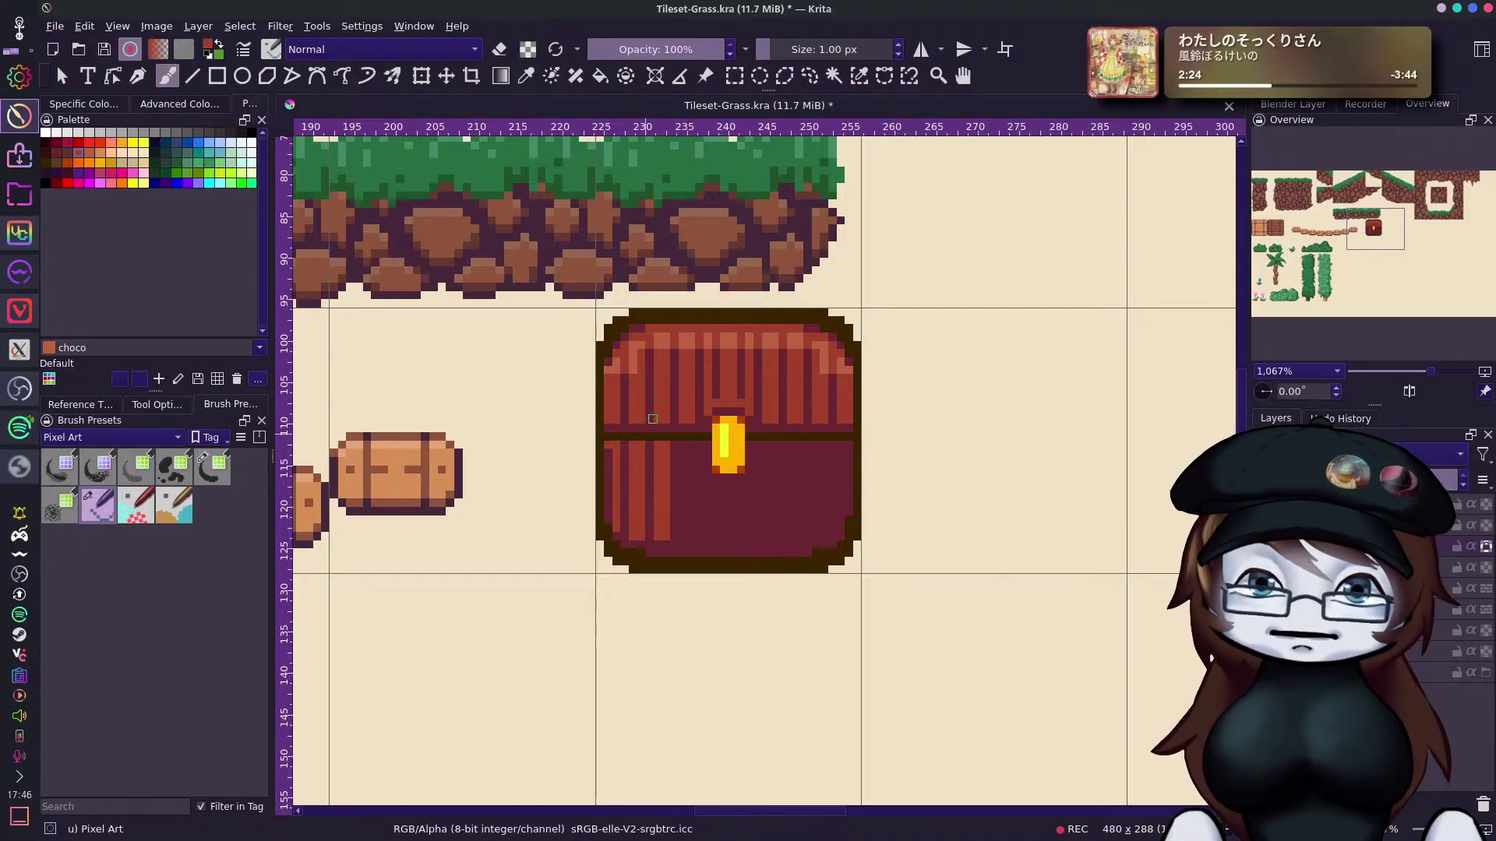
pyautogui.moveTo(608, 450); pyautogui.dragTo(607, 521)
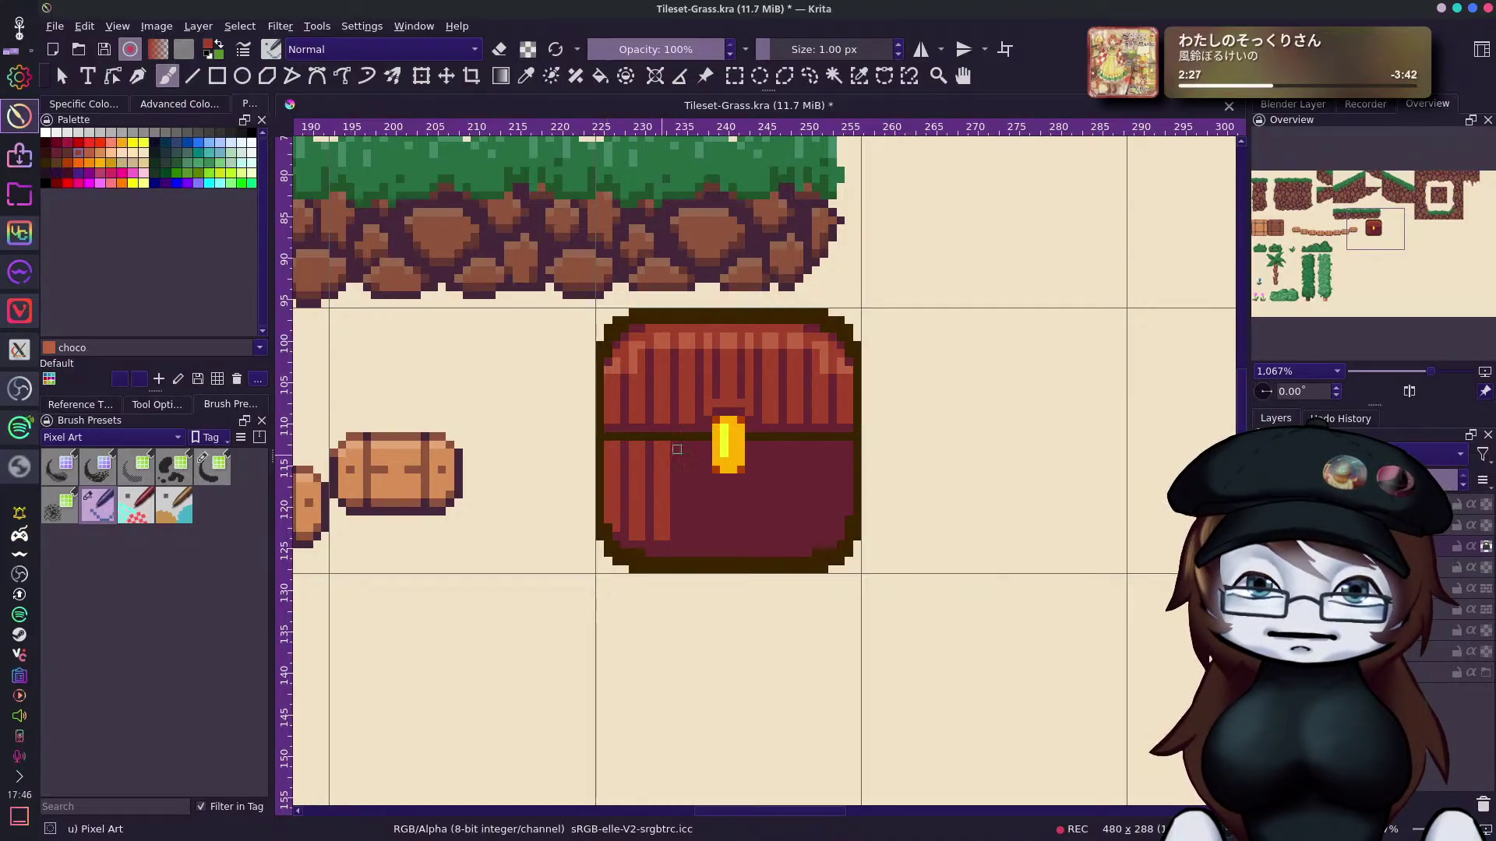
# Sample the maroon and wood tones from the chest and extend the lid's stripes up over the inner part of the dark outline.
pyautogui.keyDown('ctrl'); pyautogui.click(714, 512); pyautogui.keyUp('ctrl')
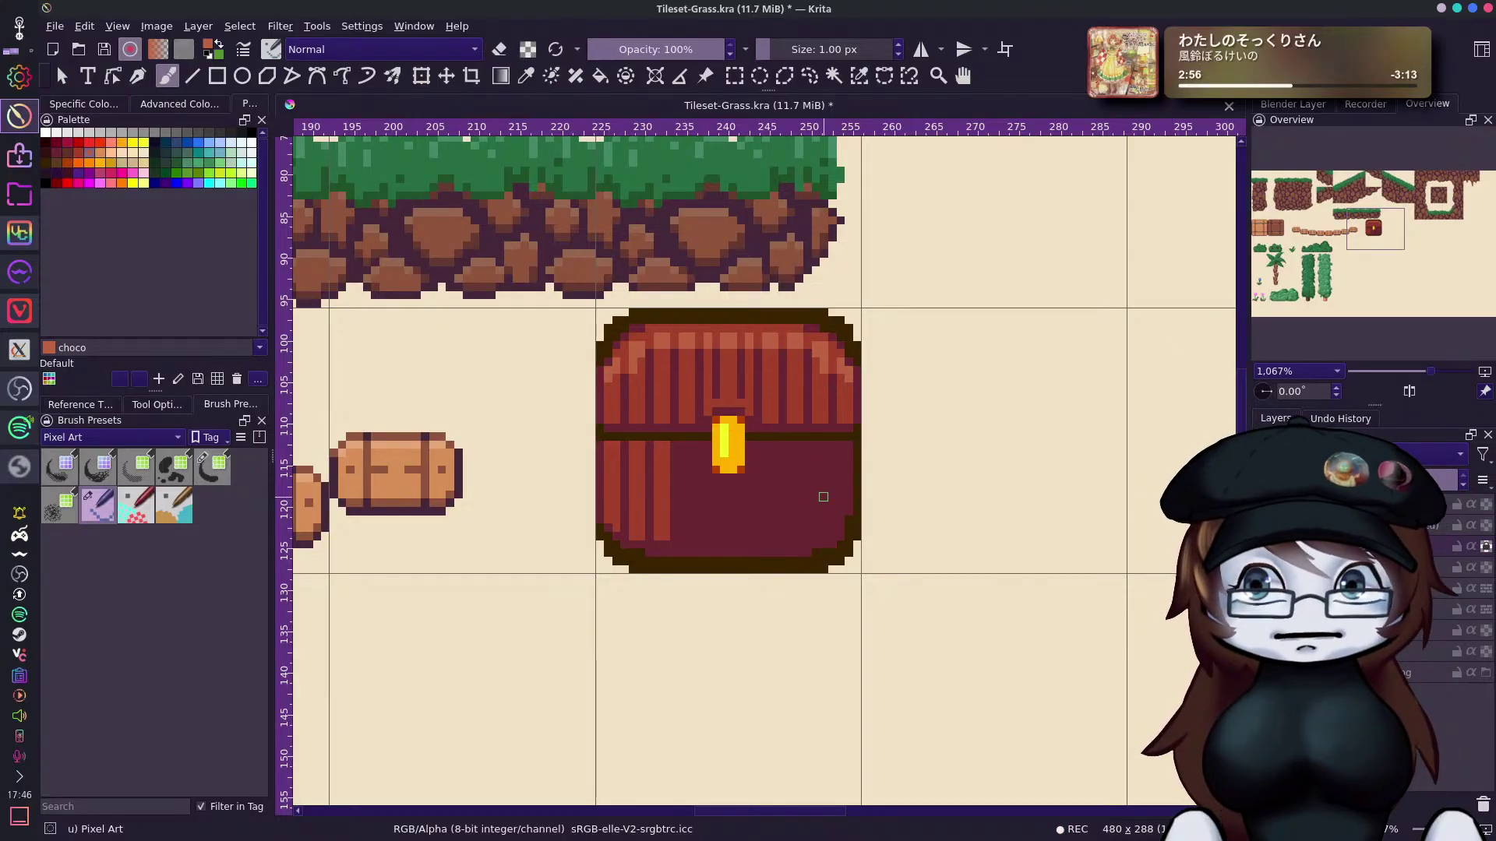
pyautogui.keyDown('ctrl'); pyautogui.click(634, 374); pyautogui.keyUp('ctrl')
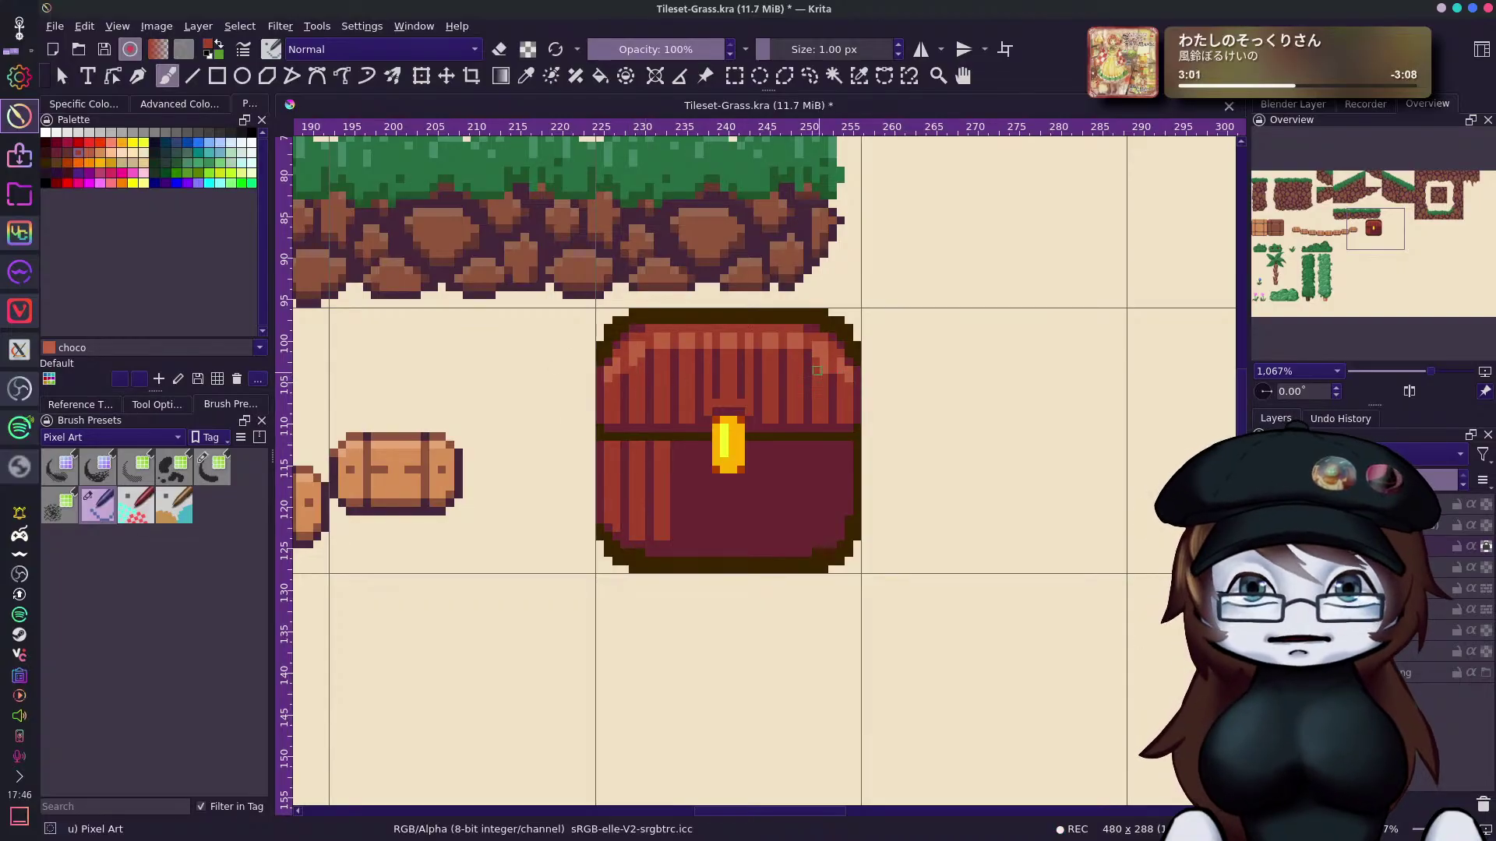
pyautogui.keyDown('ctrl'); pyautogui.click(830, 364); pyautogui.keyUp('ctrl')
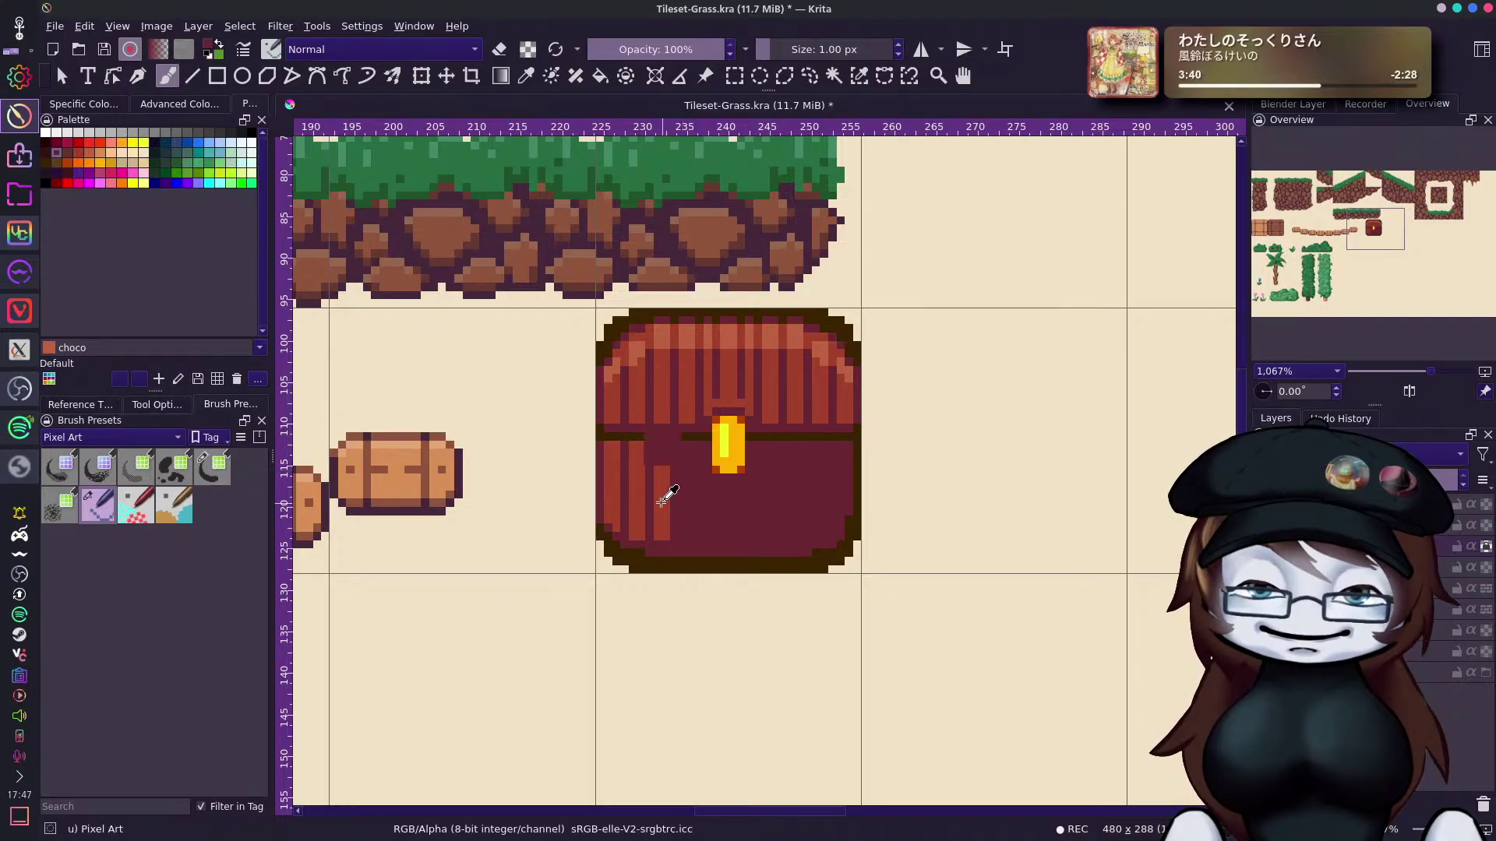
# Continue the vertical Chestnut planks across the body up to the latch and add narrow stripes and a border beneath it.
pyautogui.moveTo(682, 441); pyautogui.dragTo(682, 539)
pyautogui.moveTo(690, 446); pyautogui.dragTo(689, 537)
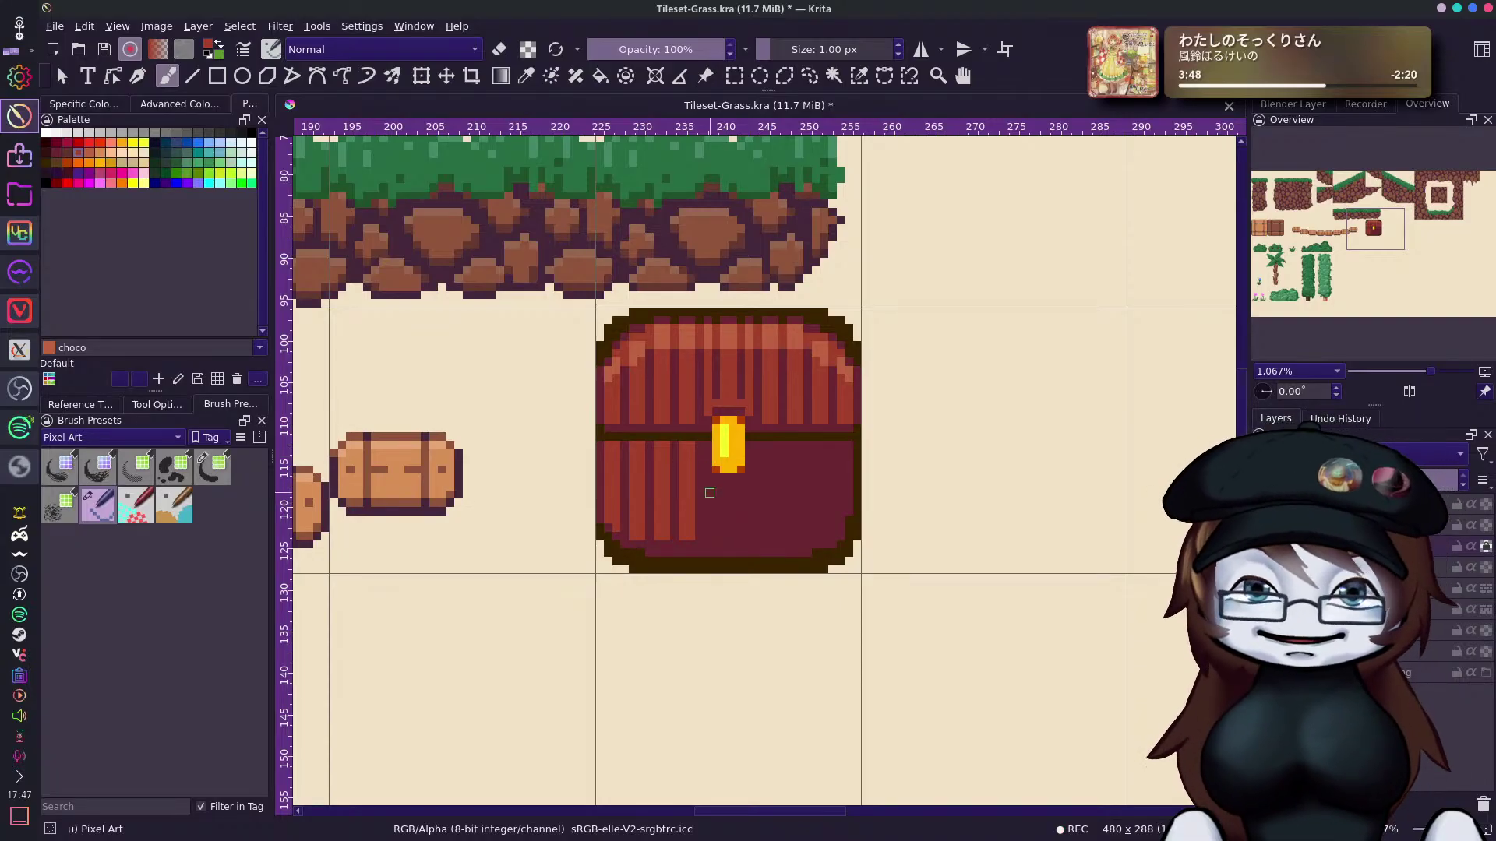
pyautogui.moveTo(706, 477); pyautogui.dragTo(707, 506)
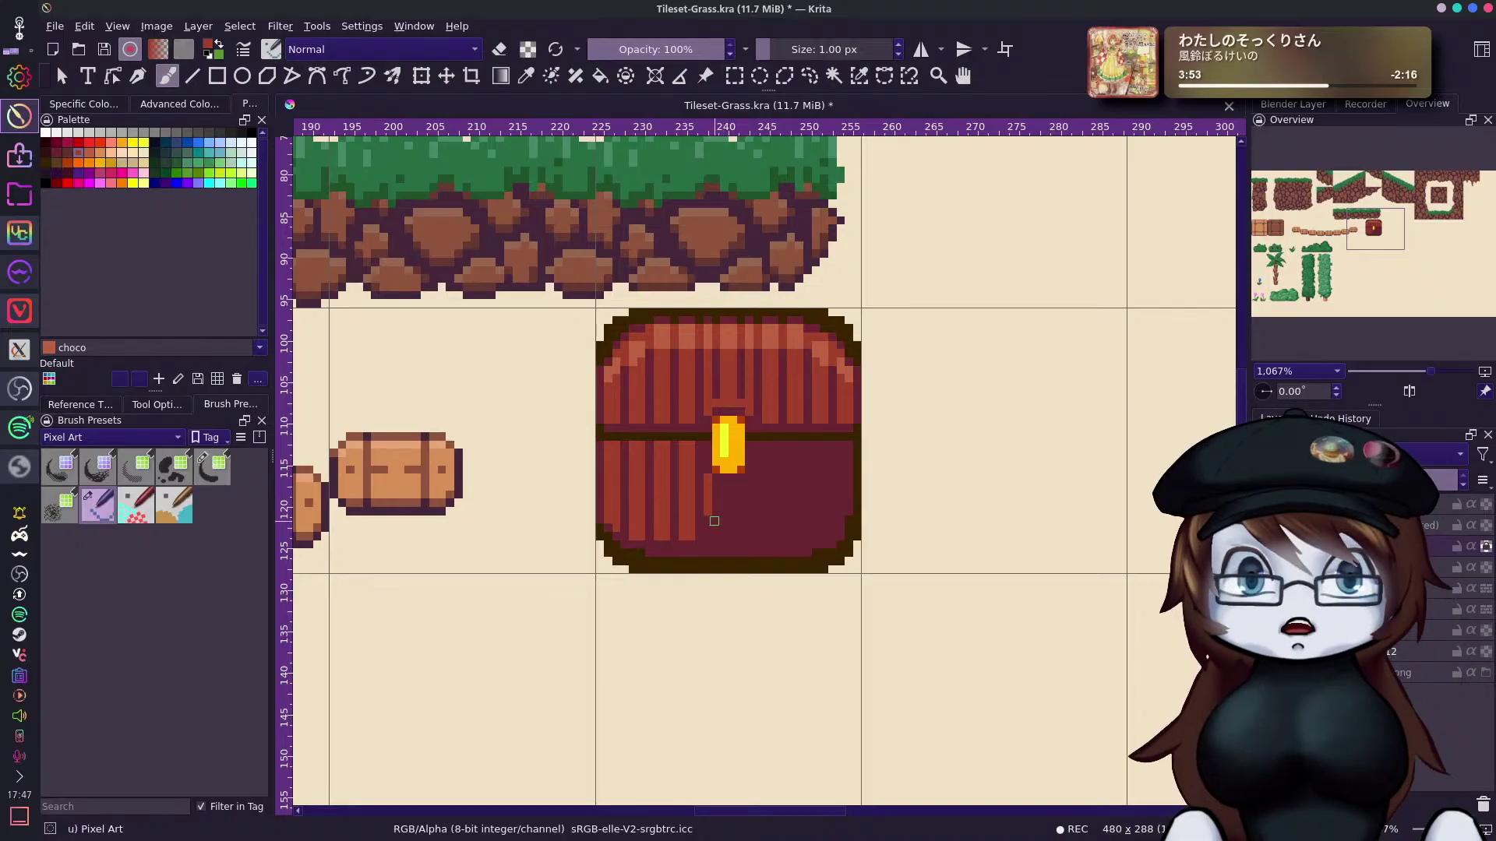
pyautogui.moveTo(709, 516); pyautogui.dragTo(707, 535)
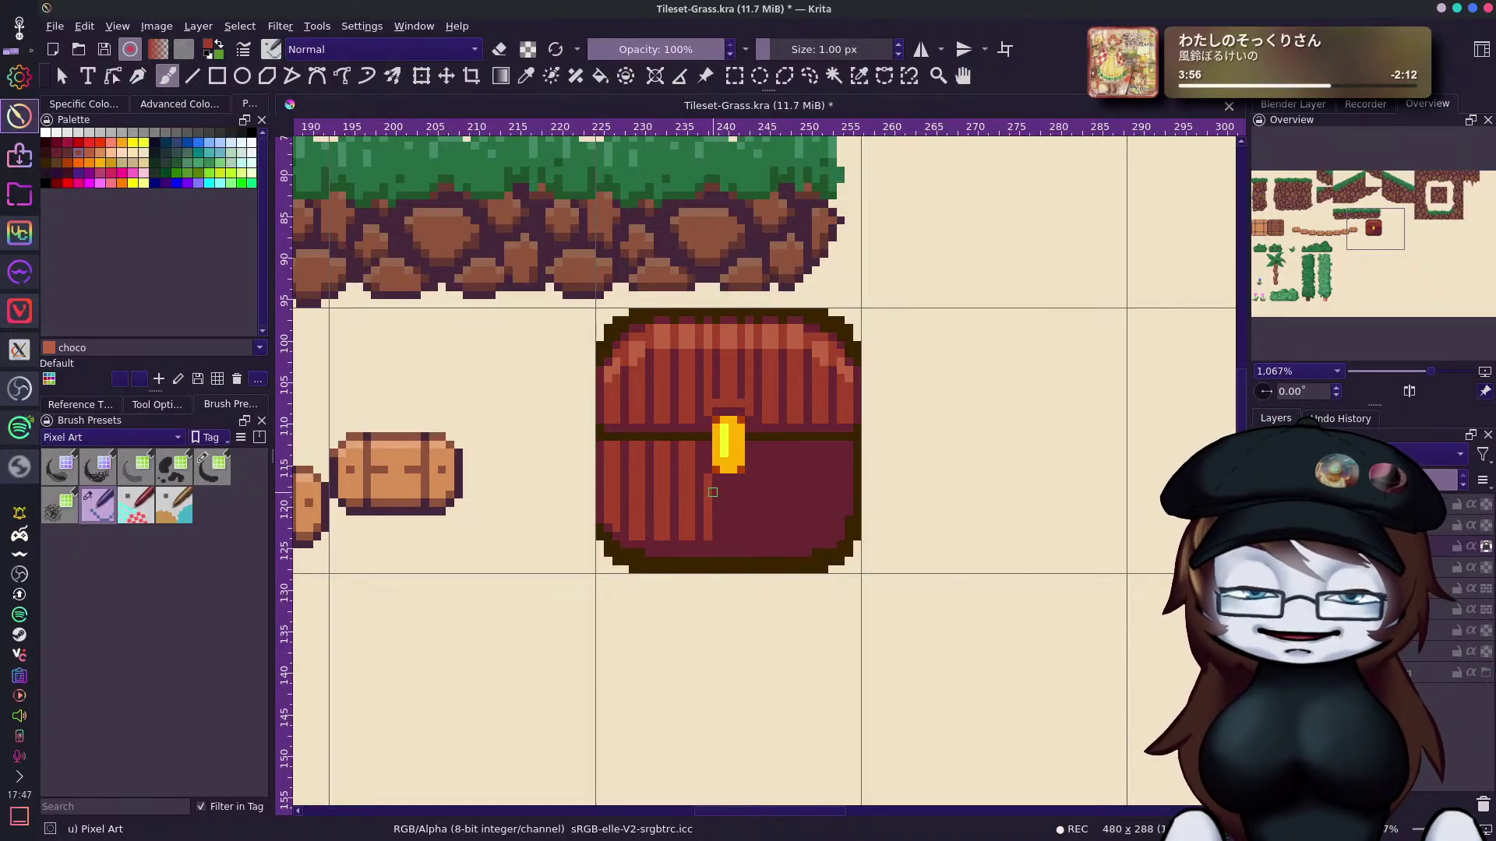
pyautogui.moveTo(733, 489)
pyautogui.mouseDown()
pyautogui.moveTo(749, 484)
pyautogui.moveTo(748, 532)
pyautogui.mouseUp()
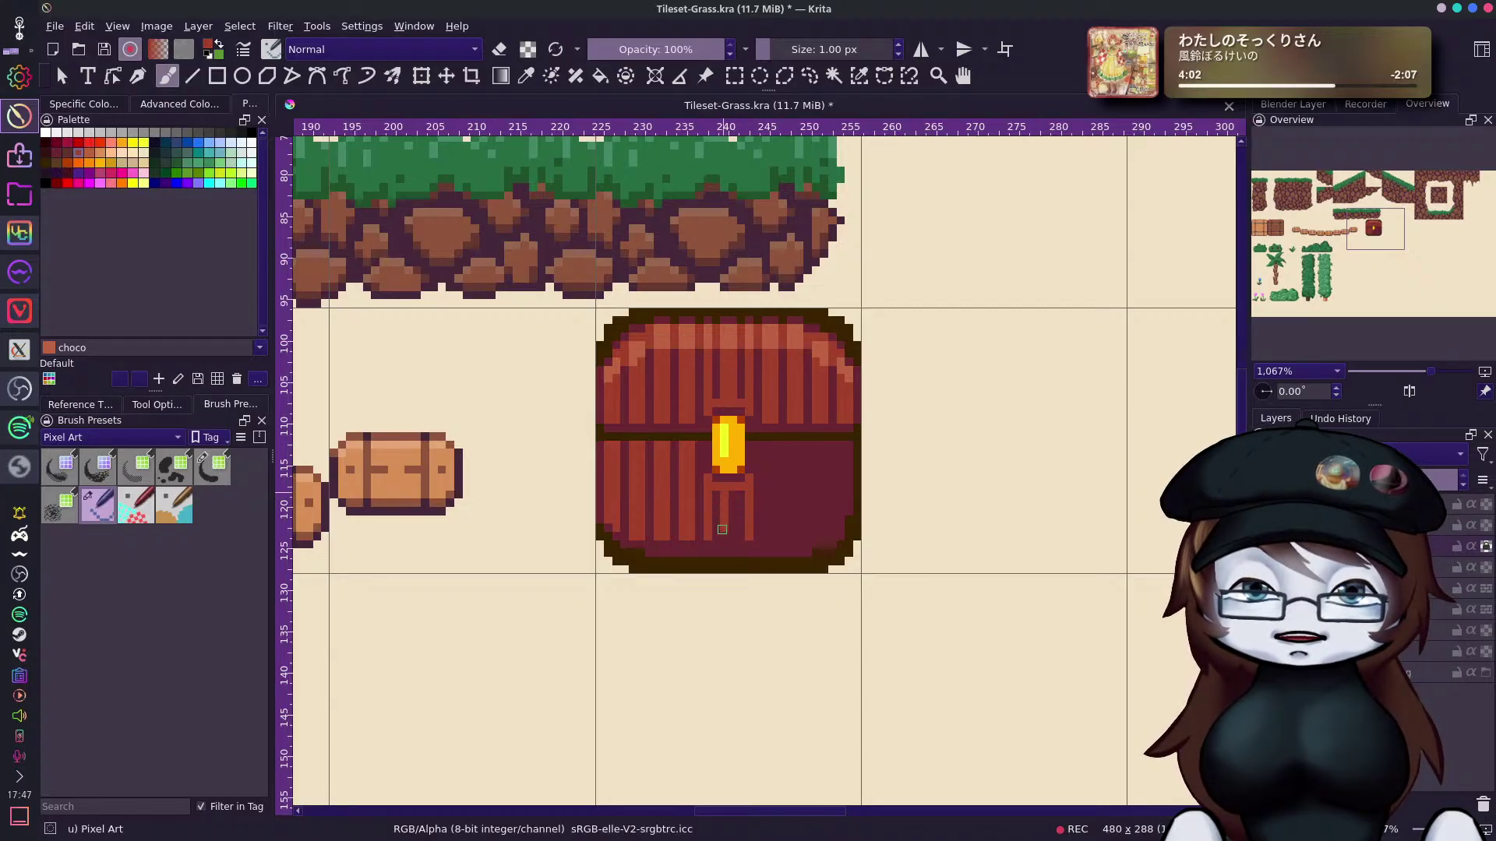
pyautogui.moveTo(736, 489); pyautogui.dragTo(731, 543)
pyautogui.hotkey('ctrl', 'z')
pyautogui.hotkey('ctrl', 'z')
pyautogui.hotkey('ctrl', 'shift', 'z')
pyautogui.hotkey('ctrl', 'shift', 'z')
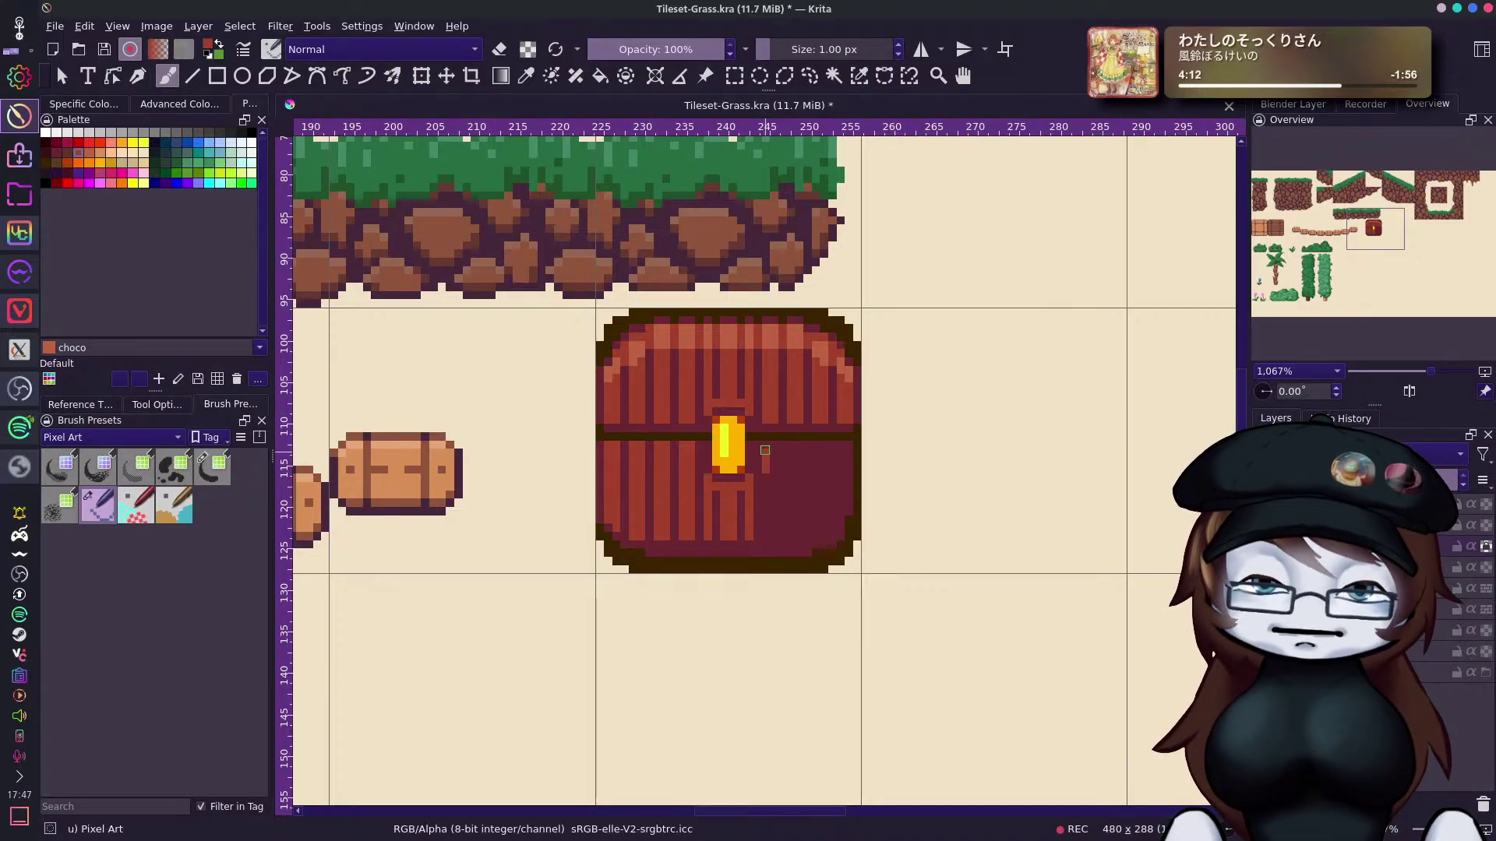
# Paint vertical Chestnut planks across the body's right half, from the latch to the right edge.
pyautogui.moveTo(764, 448); pyautogui.dragTo(764, 538)
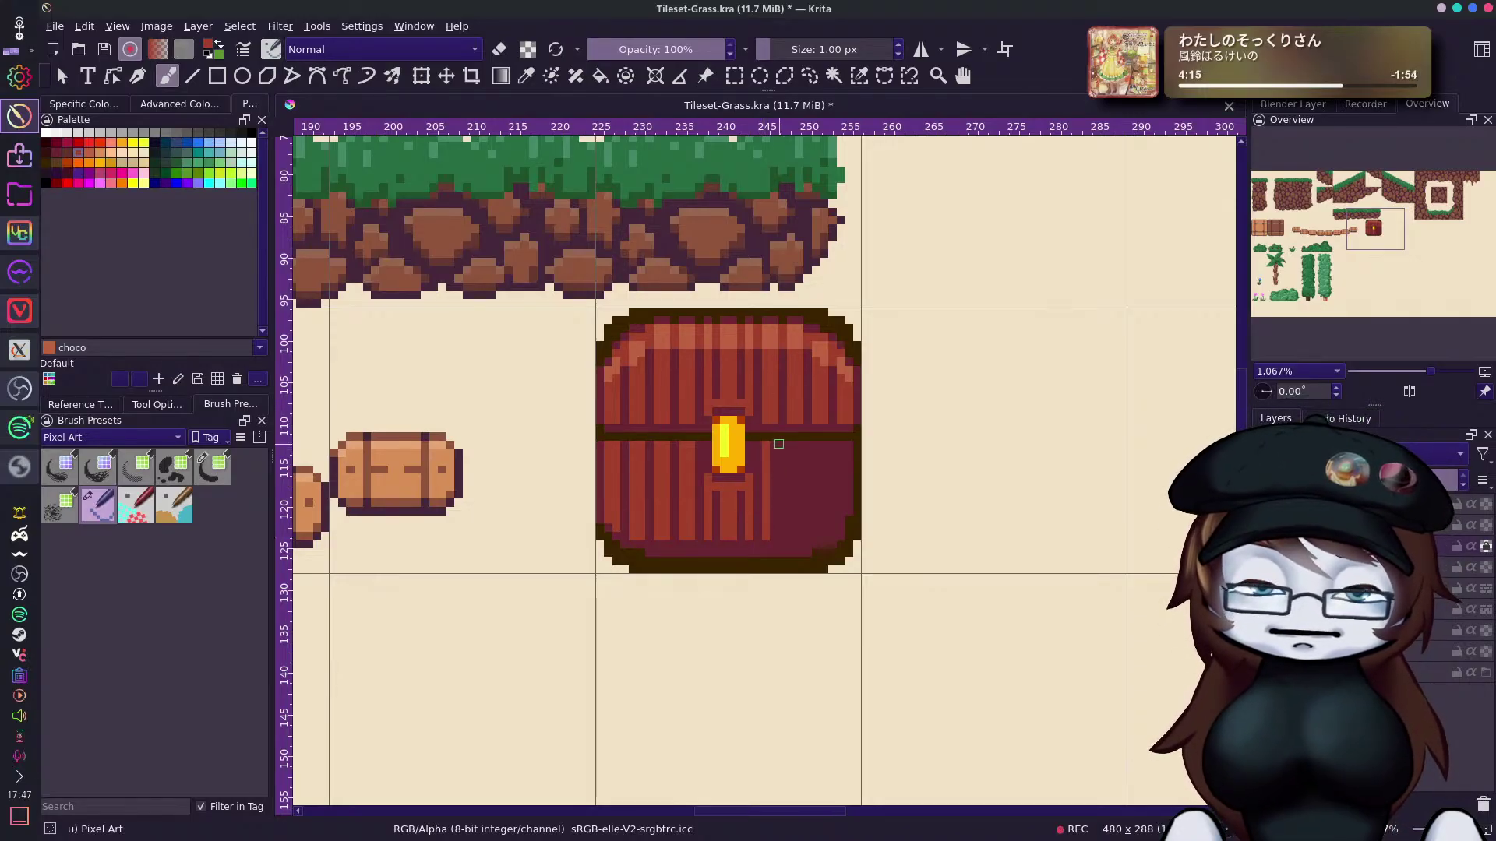
pyautogui.moveTo(774, 446); pyautogui.dragTo(774, 538)
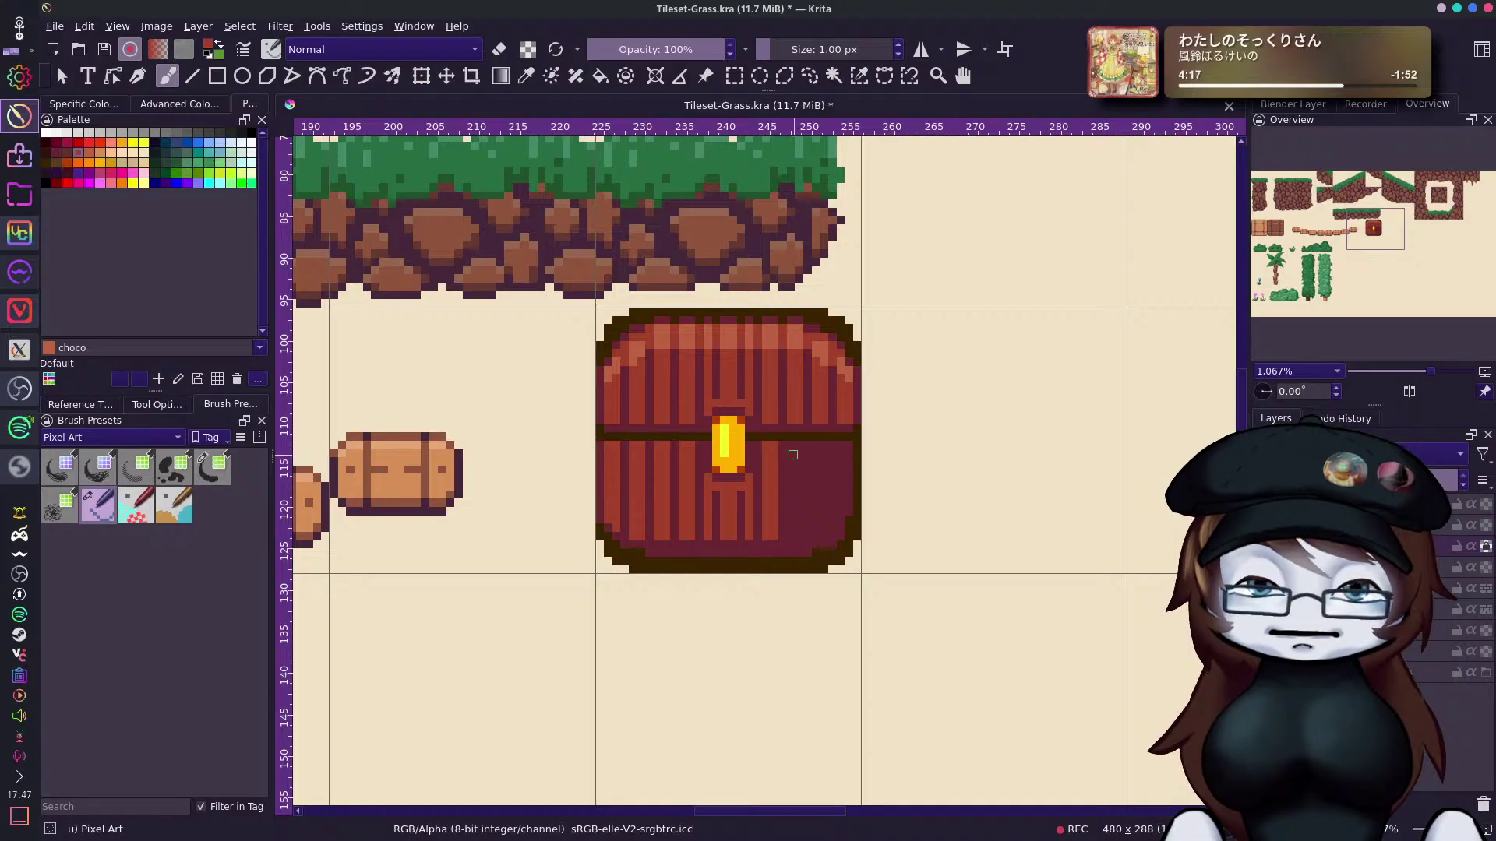
pyautogui.moveTo(790, 452); pyautogui.dragTo(791, 528)
pyautogui.moveTo(799, 441); pyautogui.dragTo(799, 538)
pyautogui.moveTo(816, 442); pyautogui.dragTo(815, 538)
pyautogui.moveTo(825, 442); pyautogui.dragTo(825, 538)
pyautogui.moveTo(842, 443); pyautogui.dragTo(843, 500)
pyautogui.moveTo(848, 448); pyautogui.dragTo(842, 537)
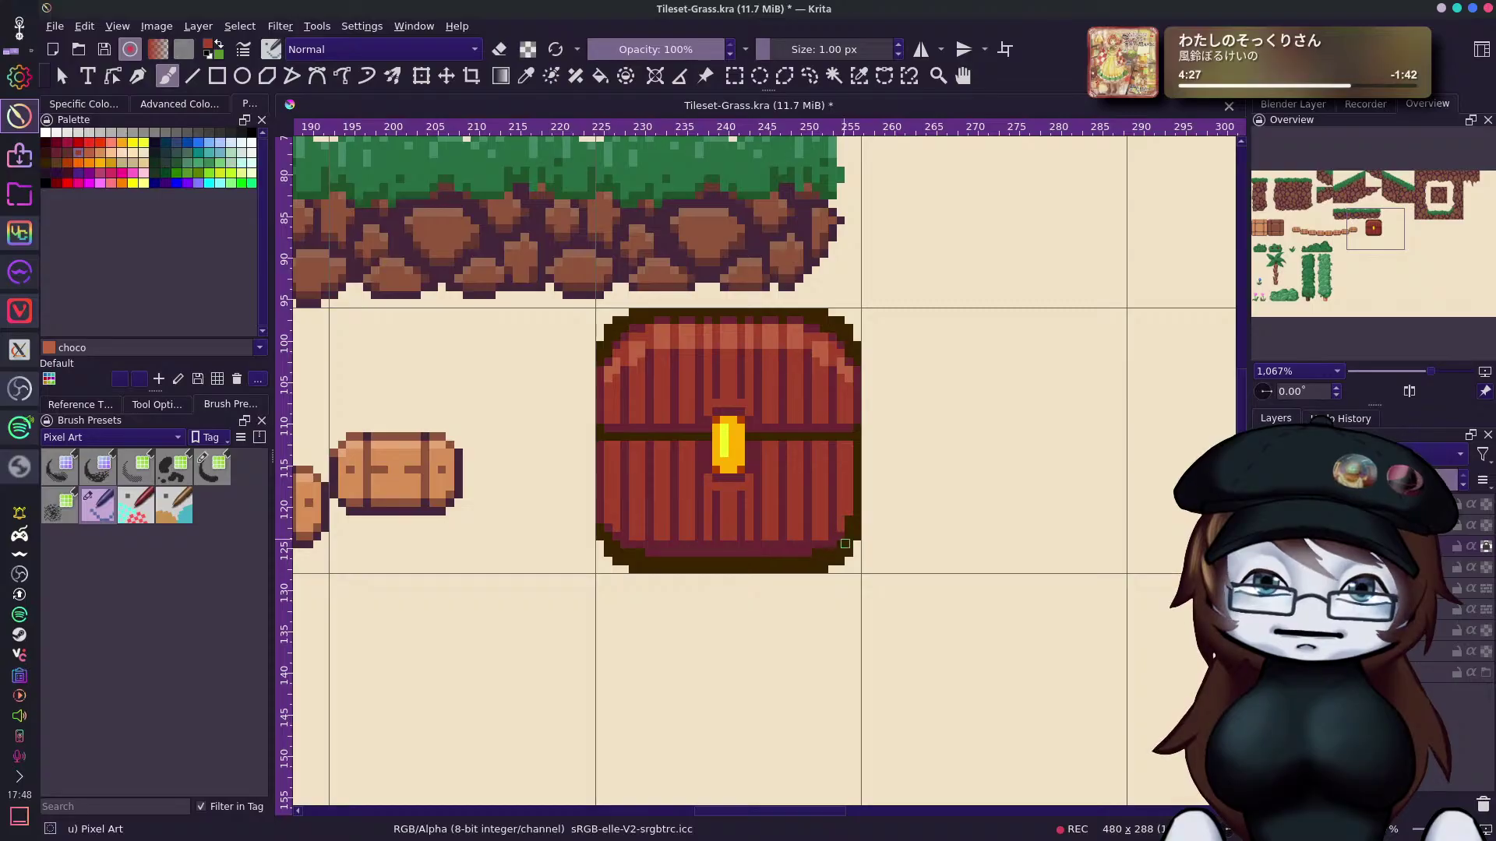
pyautogui.keyDown('ctrl'); pyautogui.click(835, 536); pyautogui.keyUp('ctrl')
pyautogui.moveTo(856, 443); pyautogui.dragTo(854, 502)
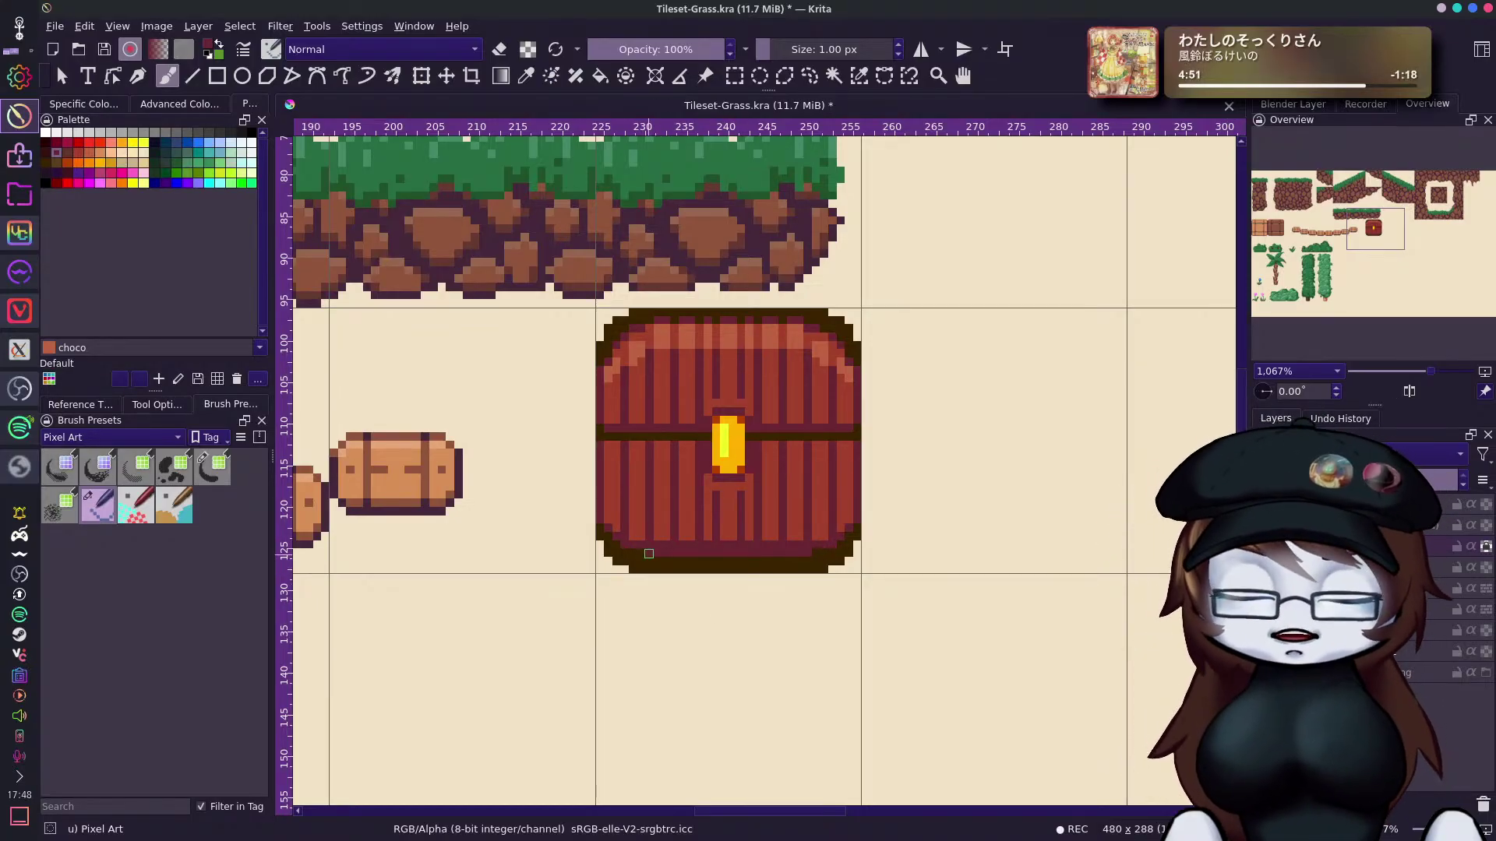
# Extend the planks to the chest's lower edge and shade their ends maroon with dark outline-coloured gaps between them.
pyautogui.keyDown('ctrl'); pyautogui.click(653, 562); pyautogui.keyUp('ctrl')
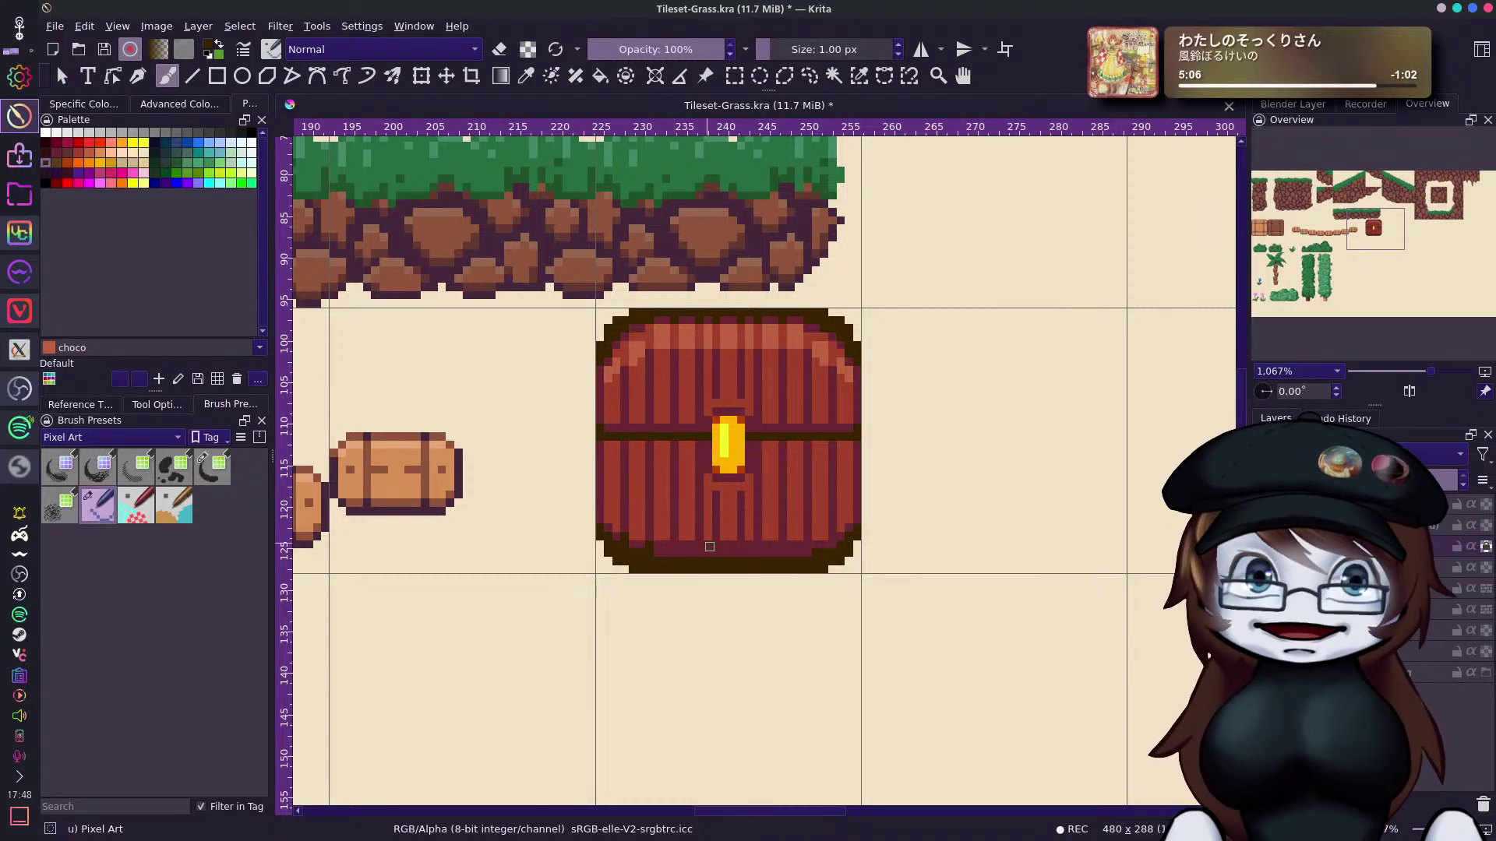
pyautogui.keyDown('ctrl'); pyautogui.click(669, 547); pyautogui.keyUp('ctrl')
pyautogui.keyDown('ctrl'); pyautogui.click(652, 553); pyautogui.keyUp('ctrl')
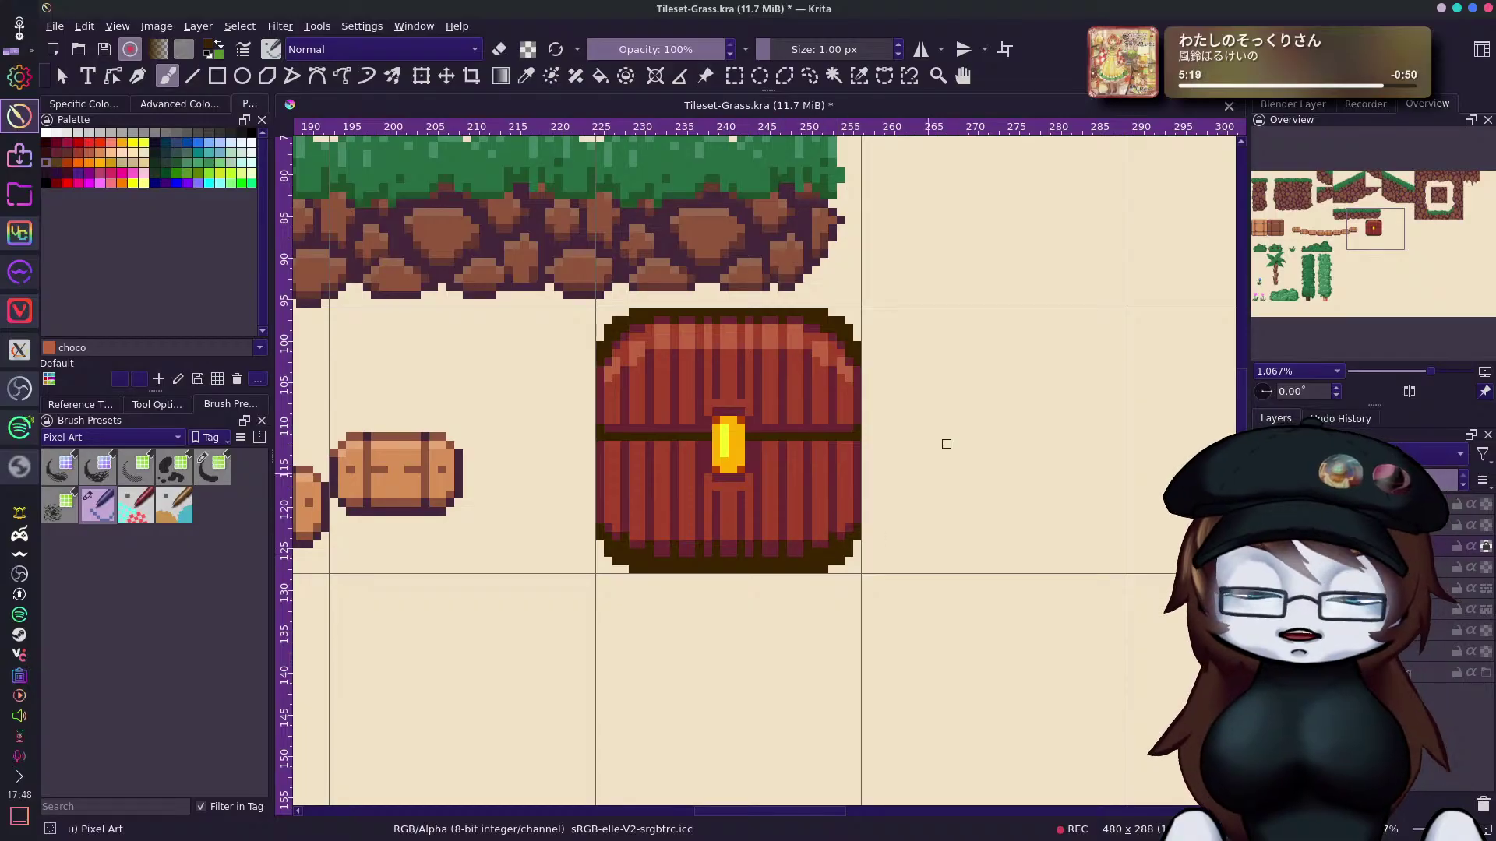
pyautogui.keyDown('ctrl'); pyautogui.click(633, 550); pyautogui.keyUp('ctrl')
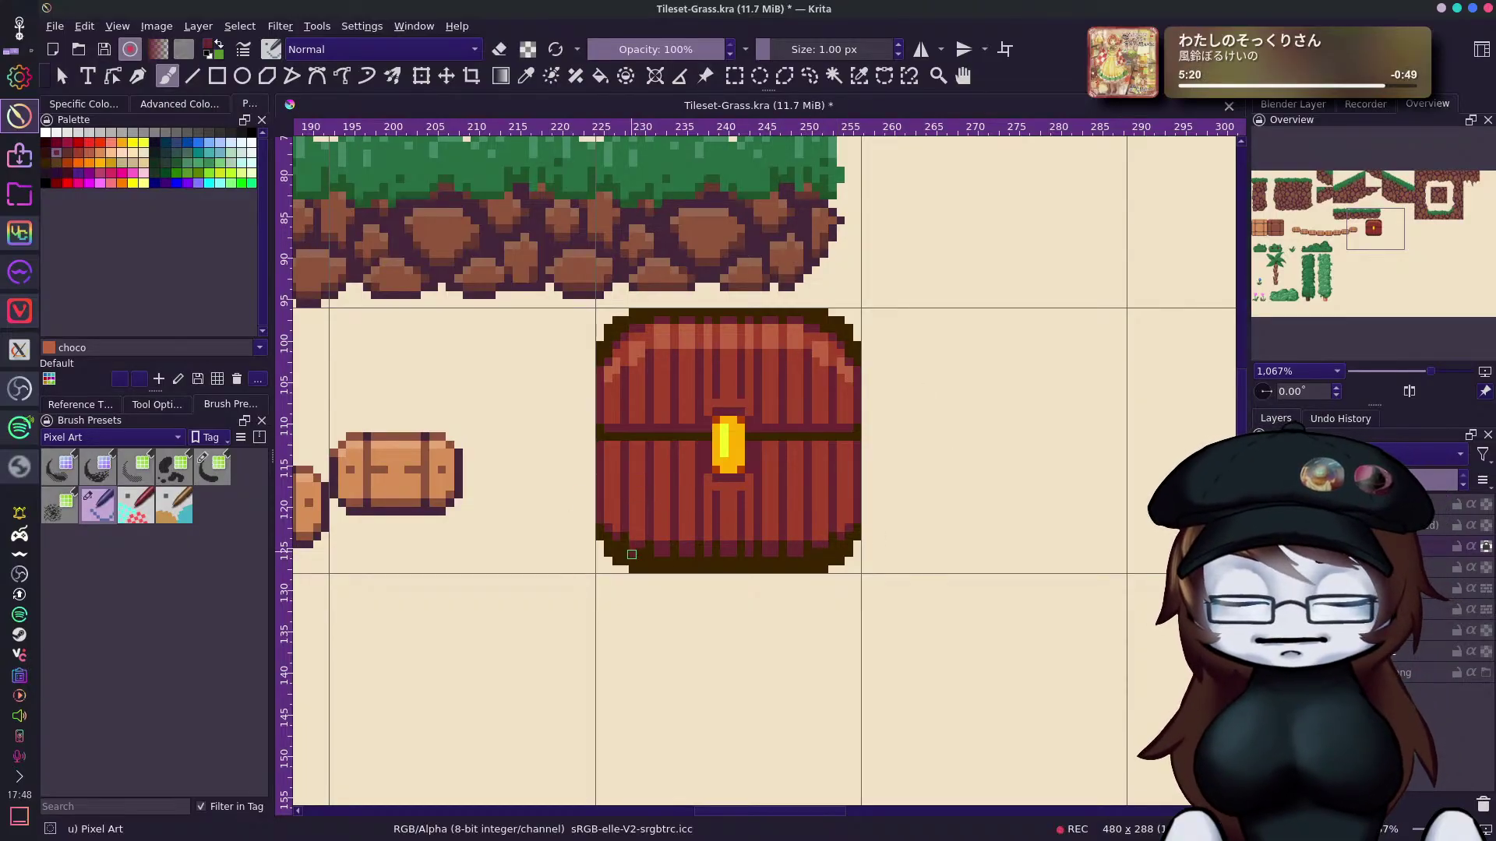
pyautogui.click(617, 554)
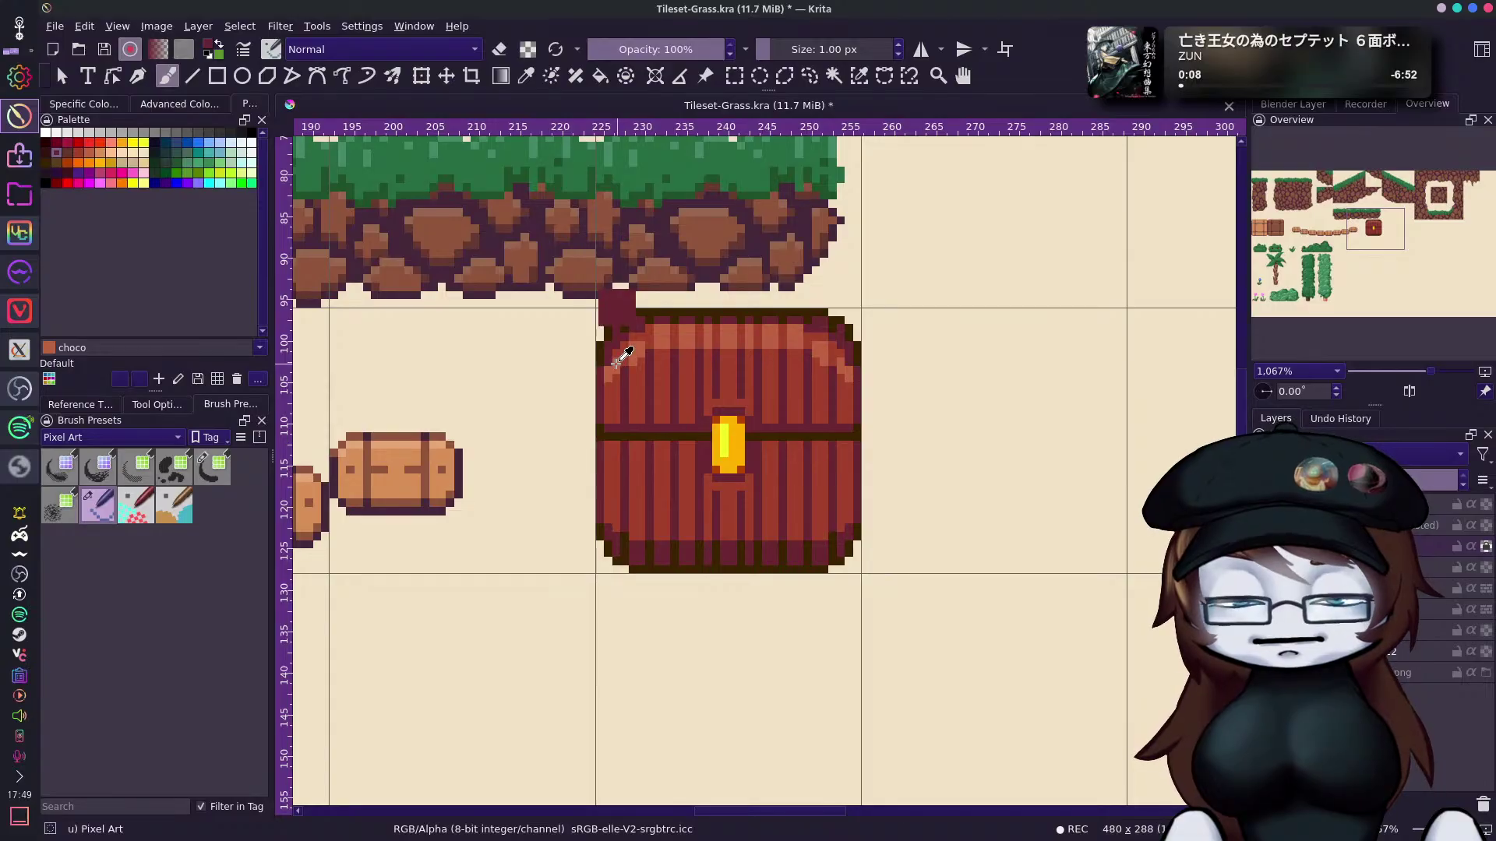
# Sample the lid's wood tones and extend its choco highlights and planks around the upper corners.
pyautogui.keyDown('ctrl'); pyautogui.click(620, 335); pyautogui.keyUp('ctrl')
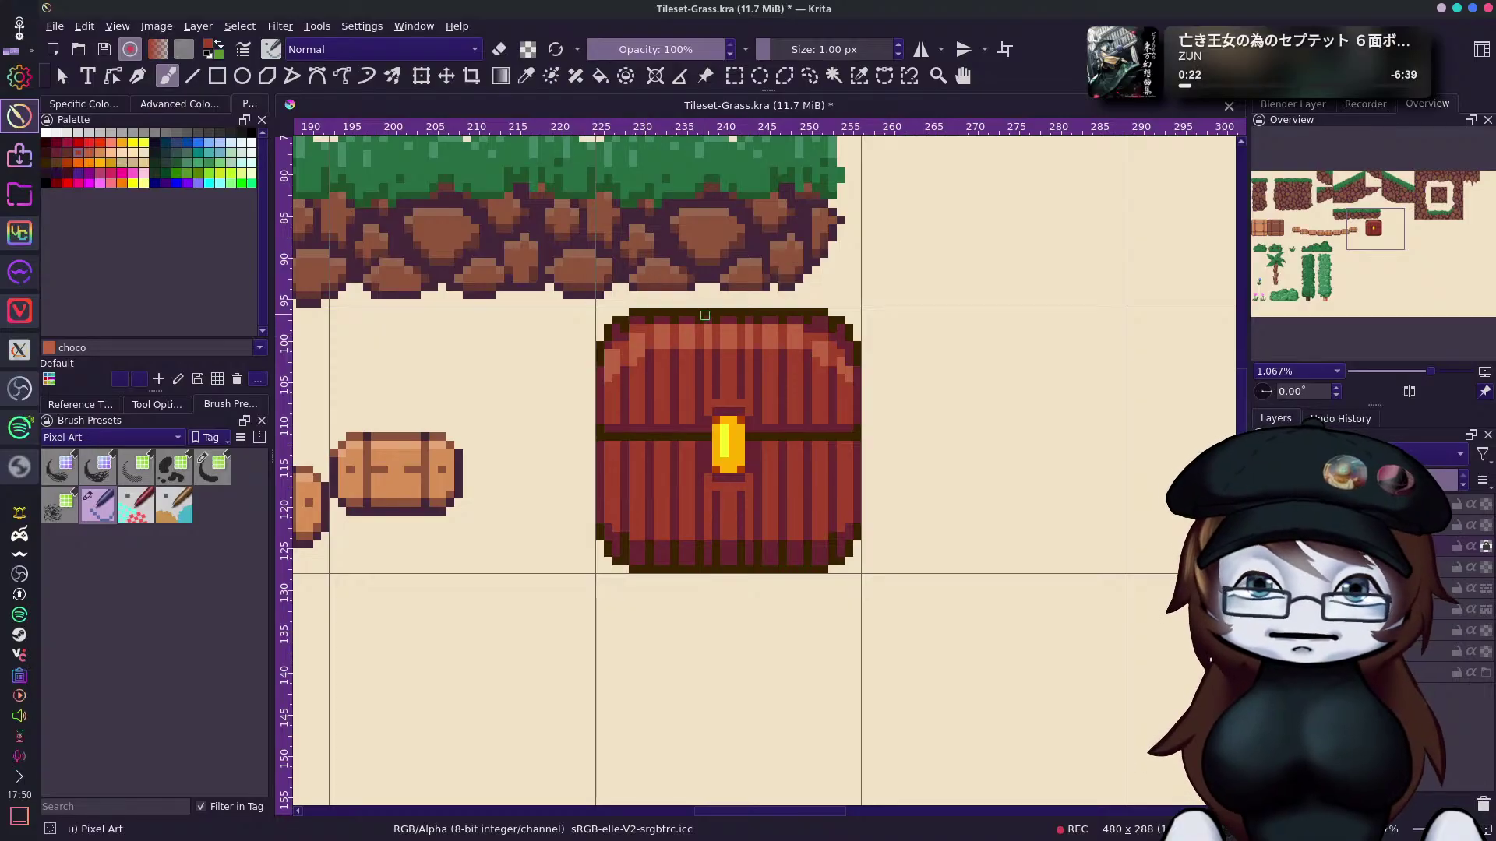
pyautogui.keyDown('ctrl'); pyautogui.click(639, 339); pyautogui.keyUp('ctrl')
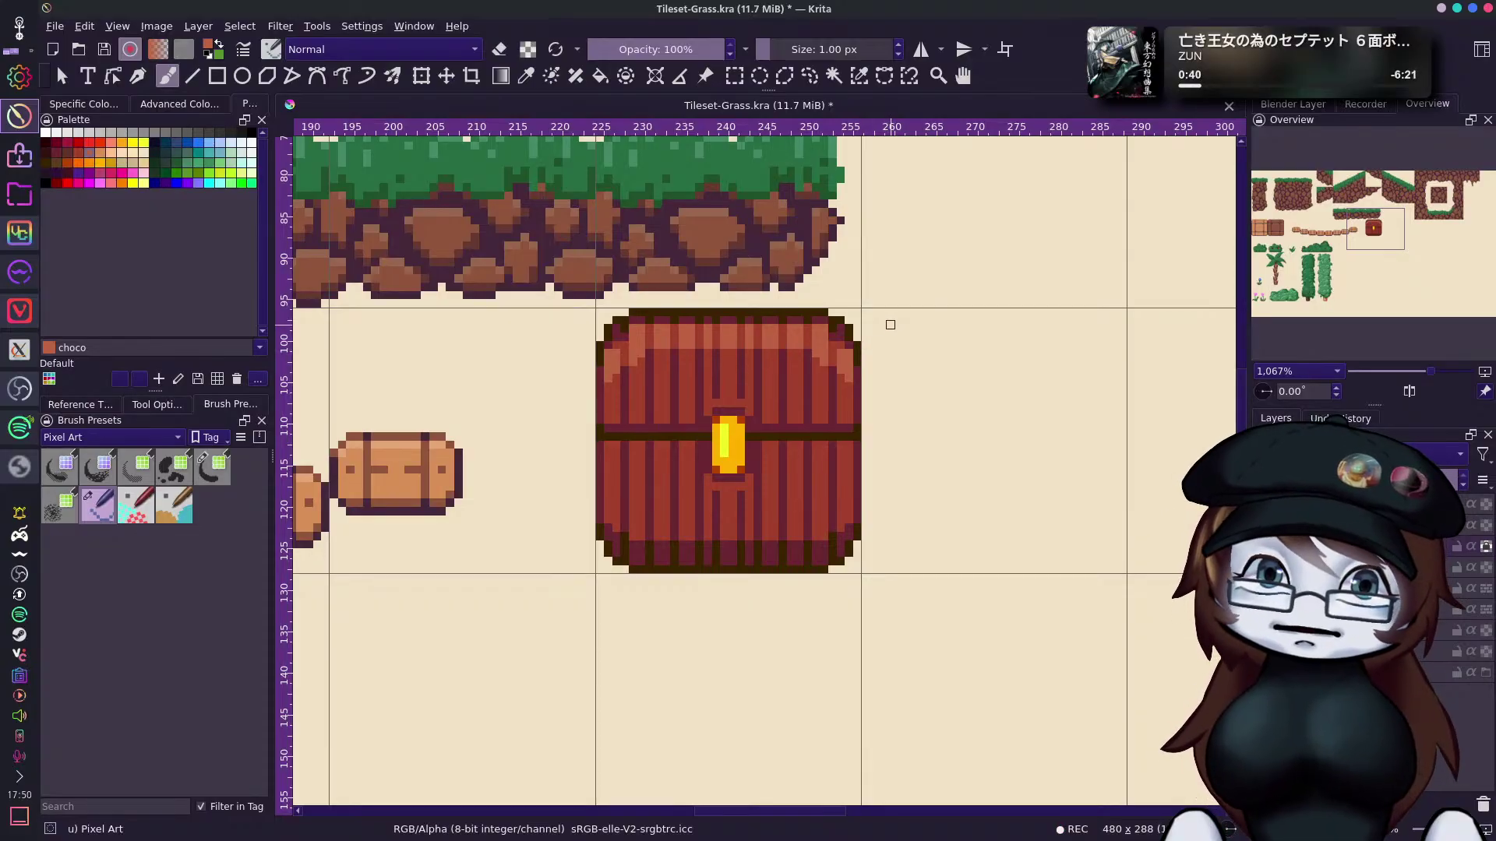
pyautogui.moveTo(1431, 371)
pyautogui.mouseDown()
pyautogui.moveTo(1407, 386)
pyautogui.moveTo(1439, 385)
pyautogui.mouseUp()
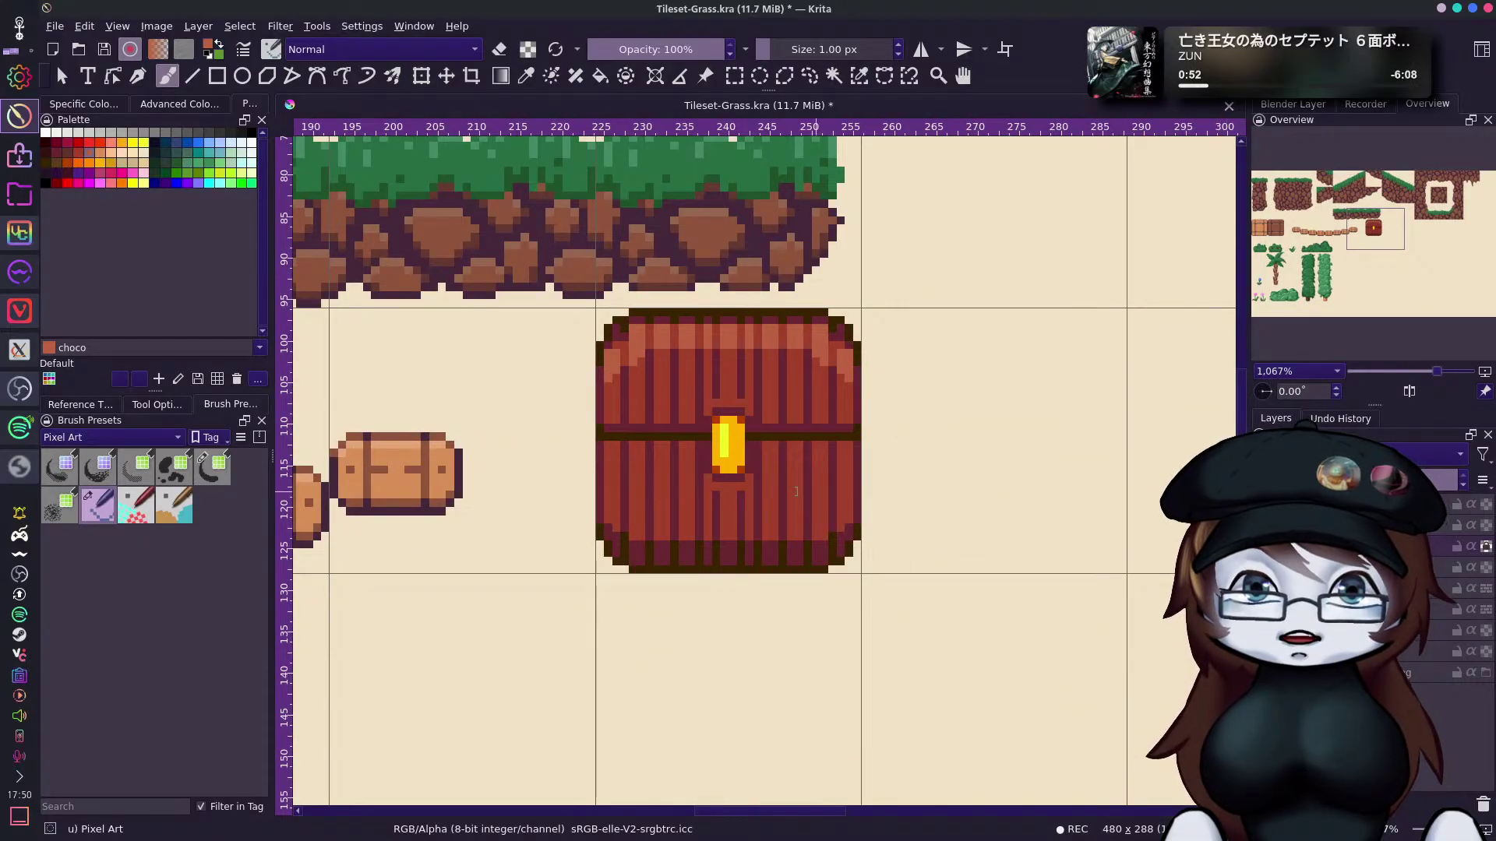
# Try merging the body's narrow stripes into wider Chestnut planks by painting over the dark gaps.
pyautogui.rightClick(791, 469)
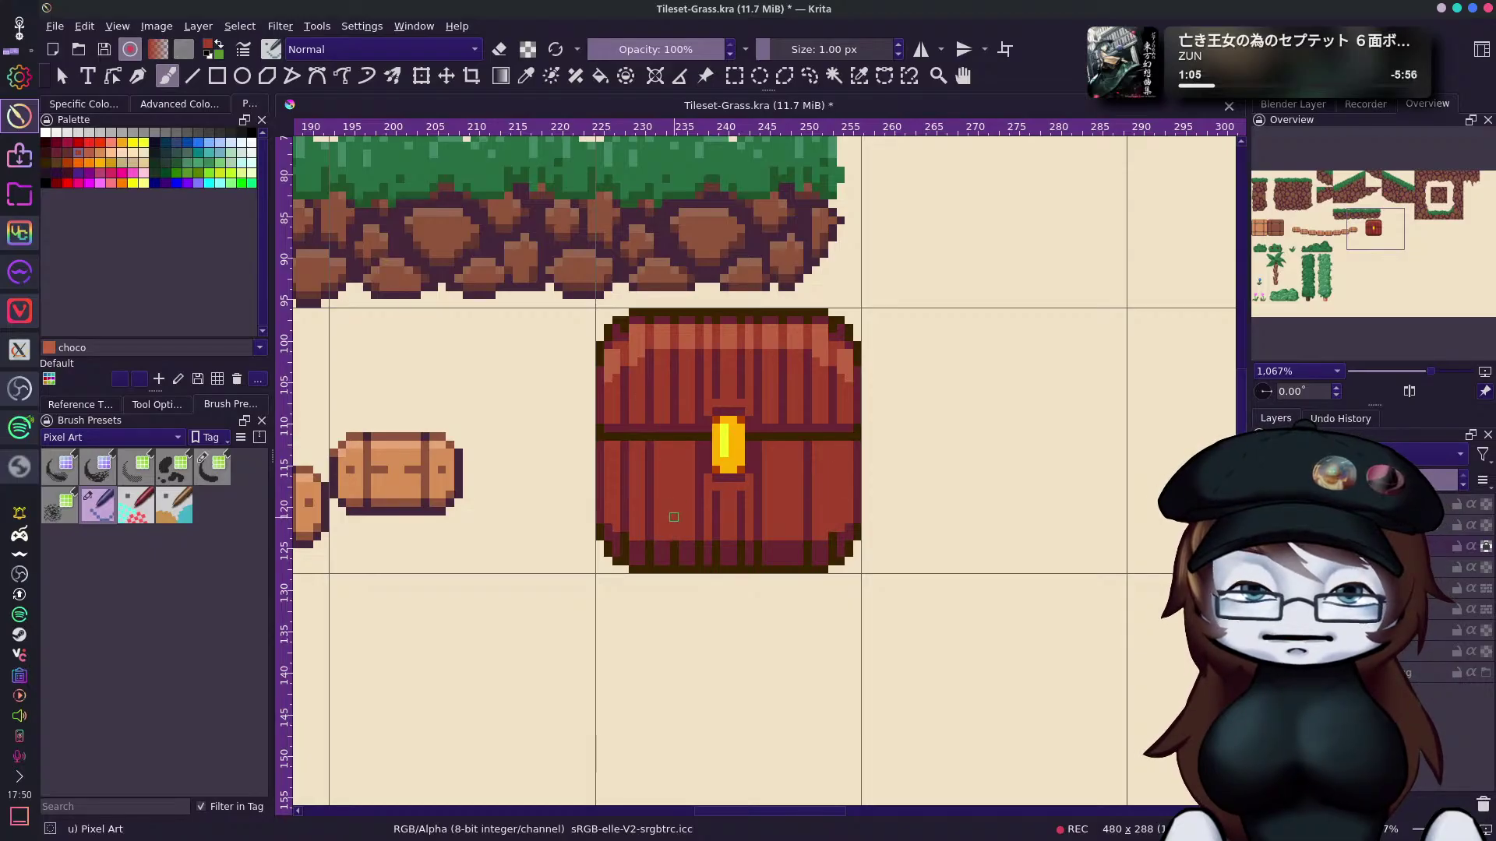
pyautogui.moveTo(623, 445)
pyautogui.mouseDown()
pyautogui.moveTo(624, 530)
pyautogui.moveTo(650, 481)
pyautogui.mouseUp()
pyautogui.hotkey('ctrl', 'z')
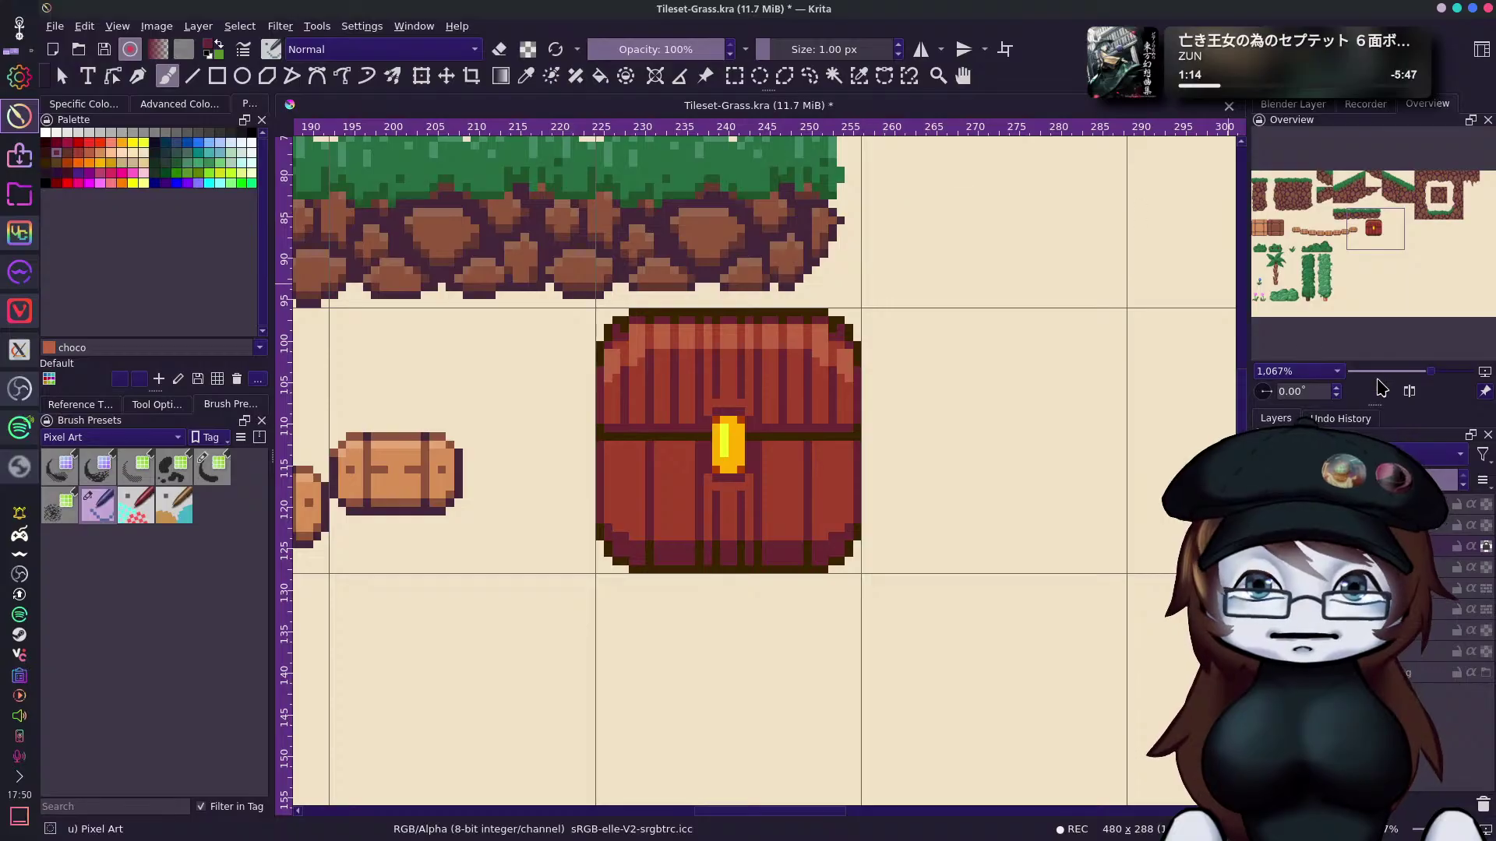
pyautogui.moveTo(1431, 371); pyautogui.dragTo(1411, 372)
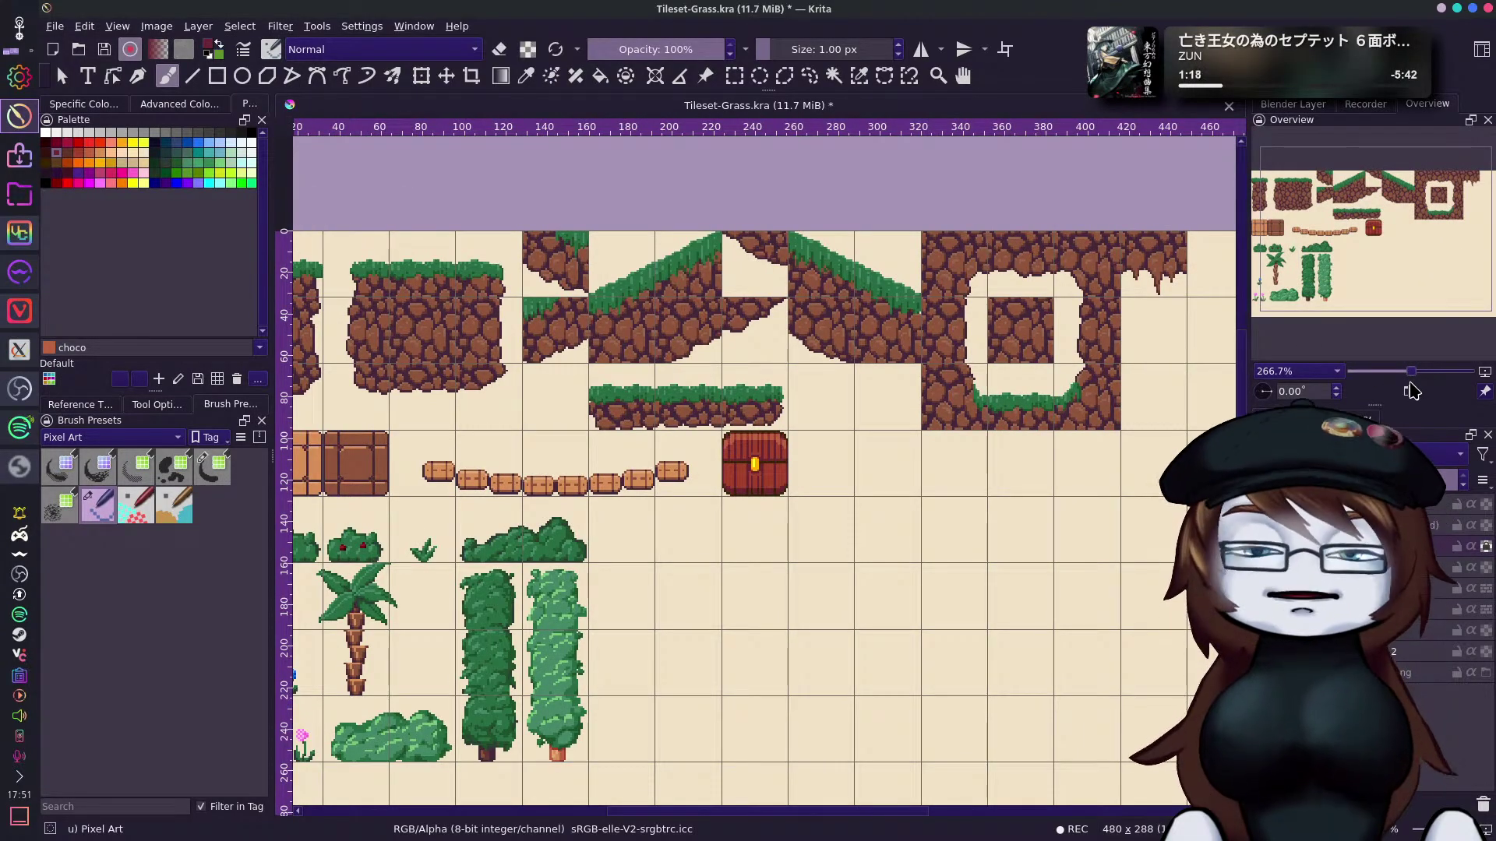
pyautogui.moveTo(1411, 390); pyautogui.dragTo(1432, 389)
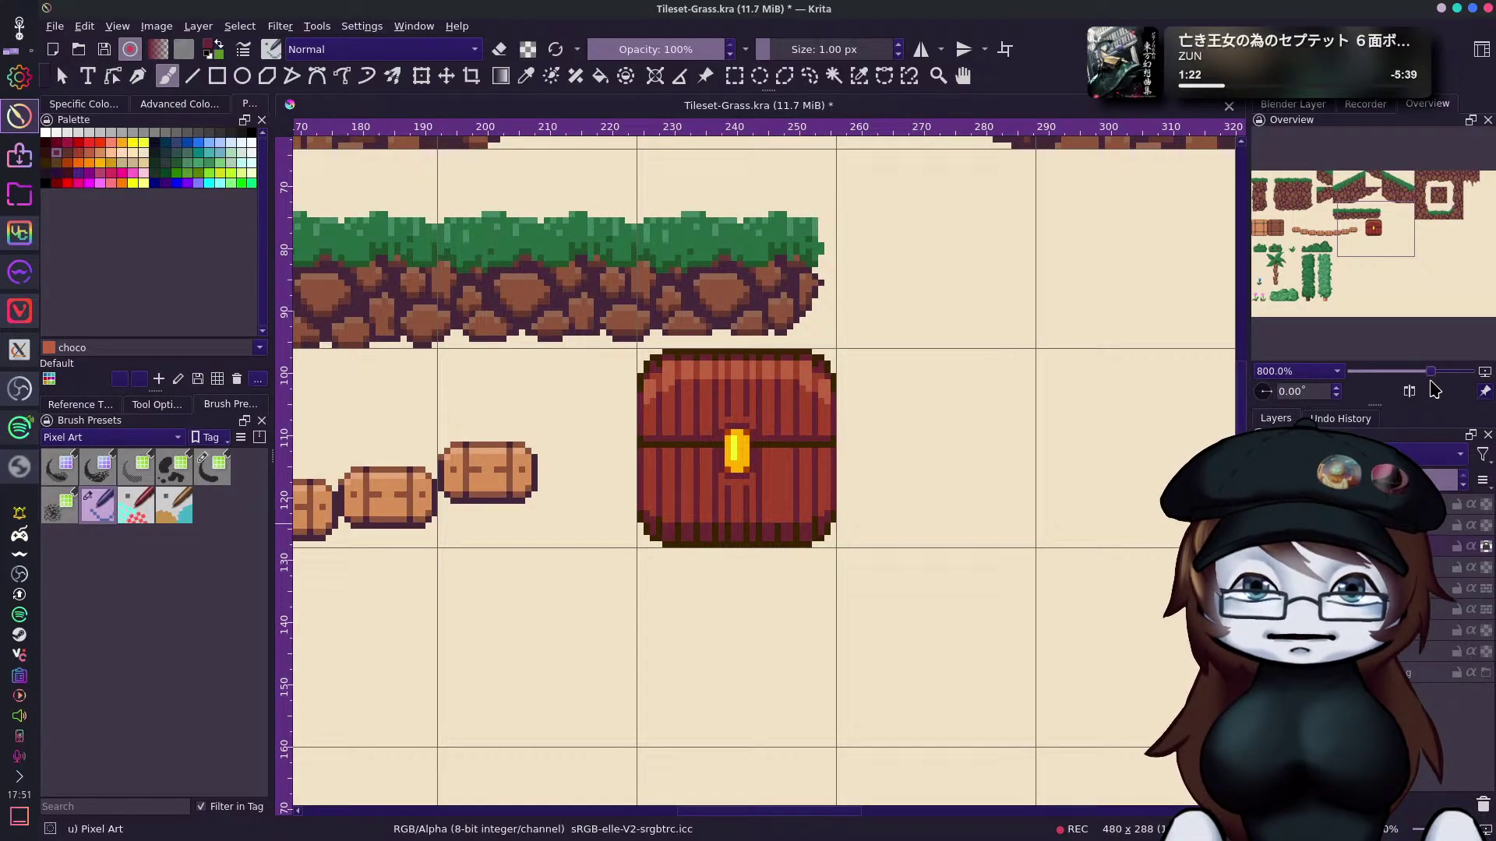
# Examine the striped chest alongside the surrounding tiles at 266.7% and 400% zoom.
pyautogui.moveTo(1432, 383); pyautogui.dragTo(1411, 386)
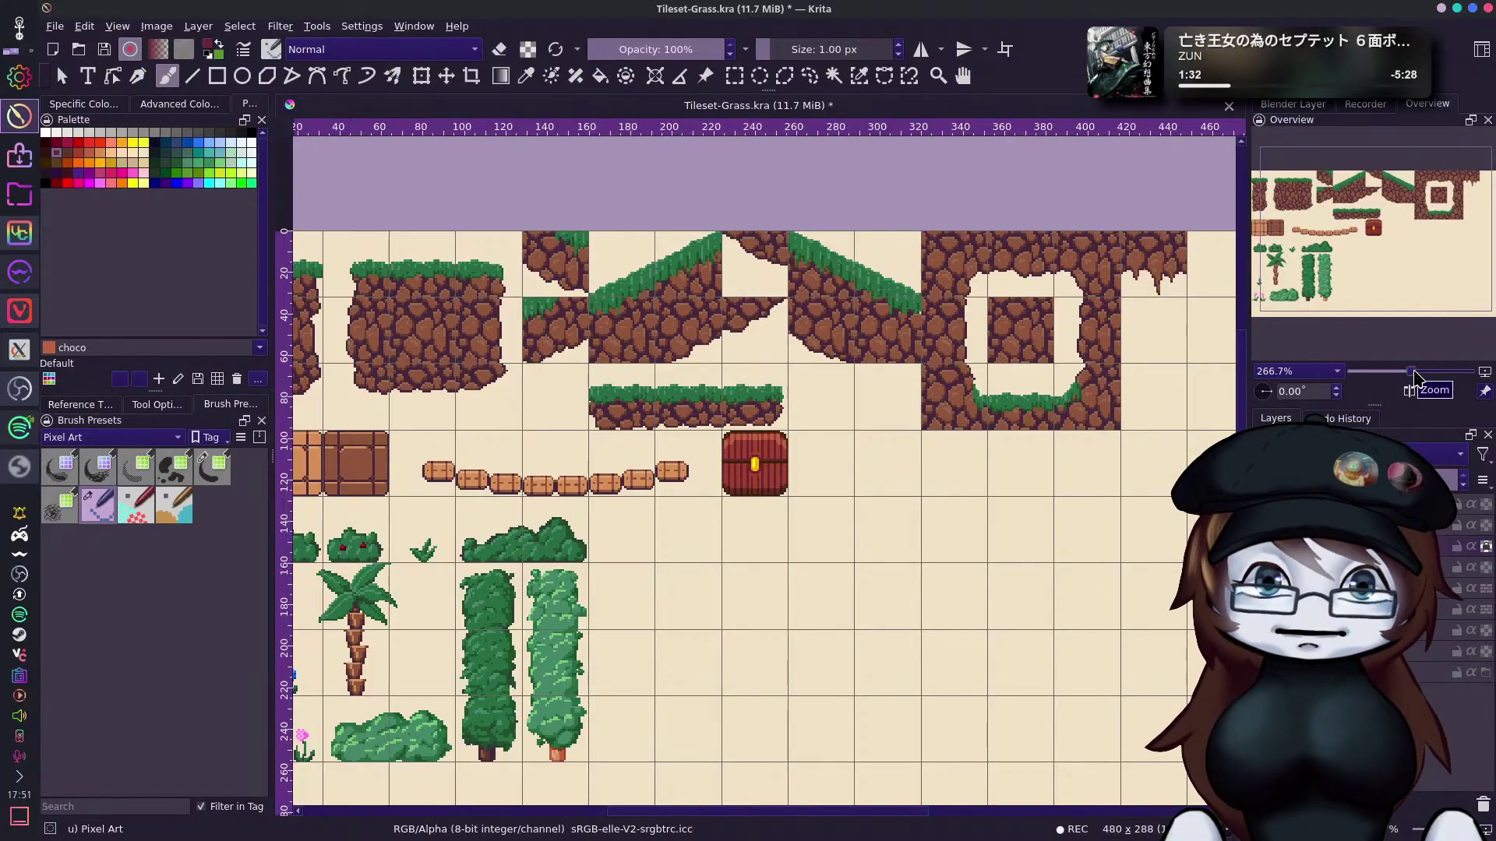
pyautogui.click(1386, 258)
pyautogui.moveTo(1385, 255); pyautogui.dragTo(1408, 286)
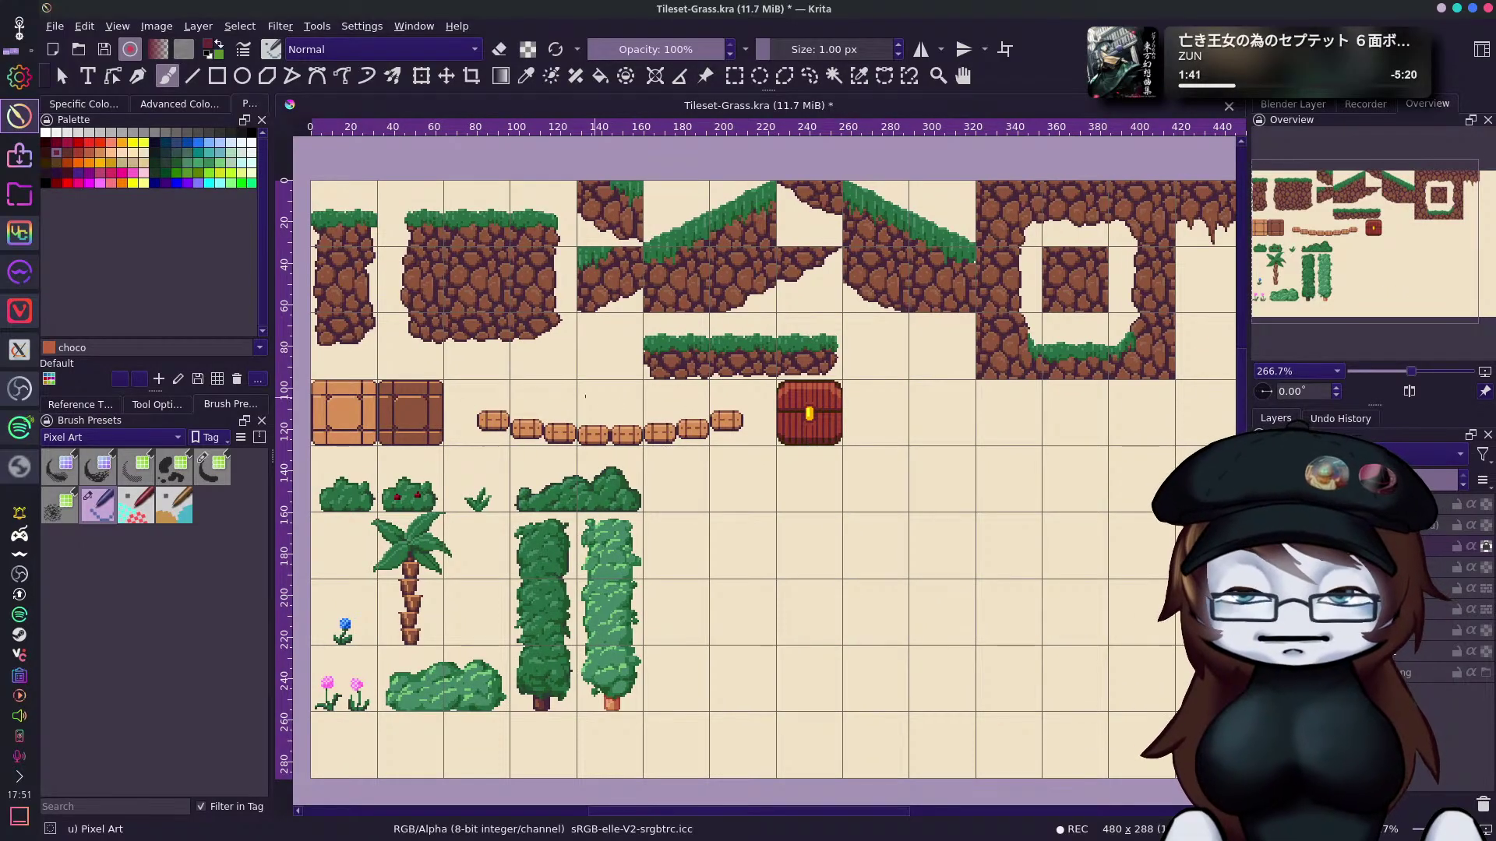
pyautogui.moveTo(1372, 296); pyautogui.dragTo(1417, 372)
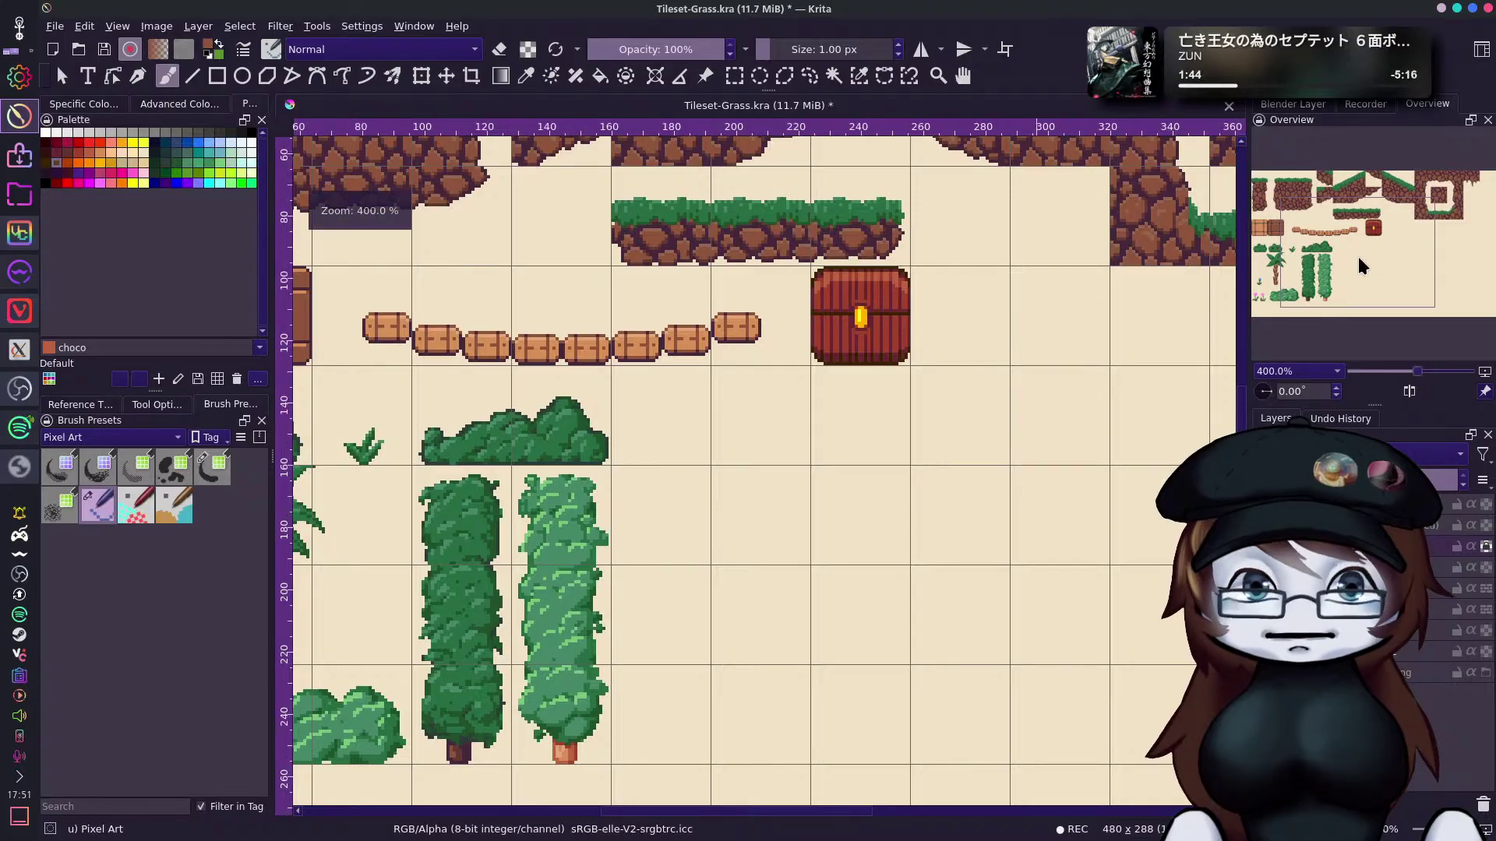
pyautogui.moveTo(1353, 262); pyautogui.dragTo(1334, 251)
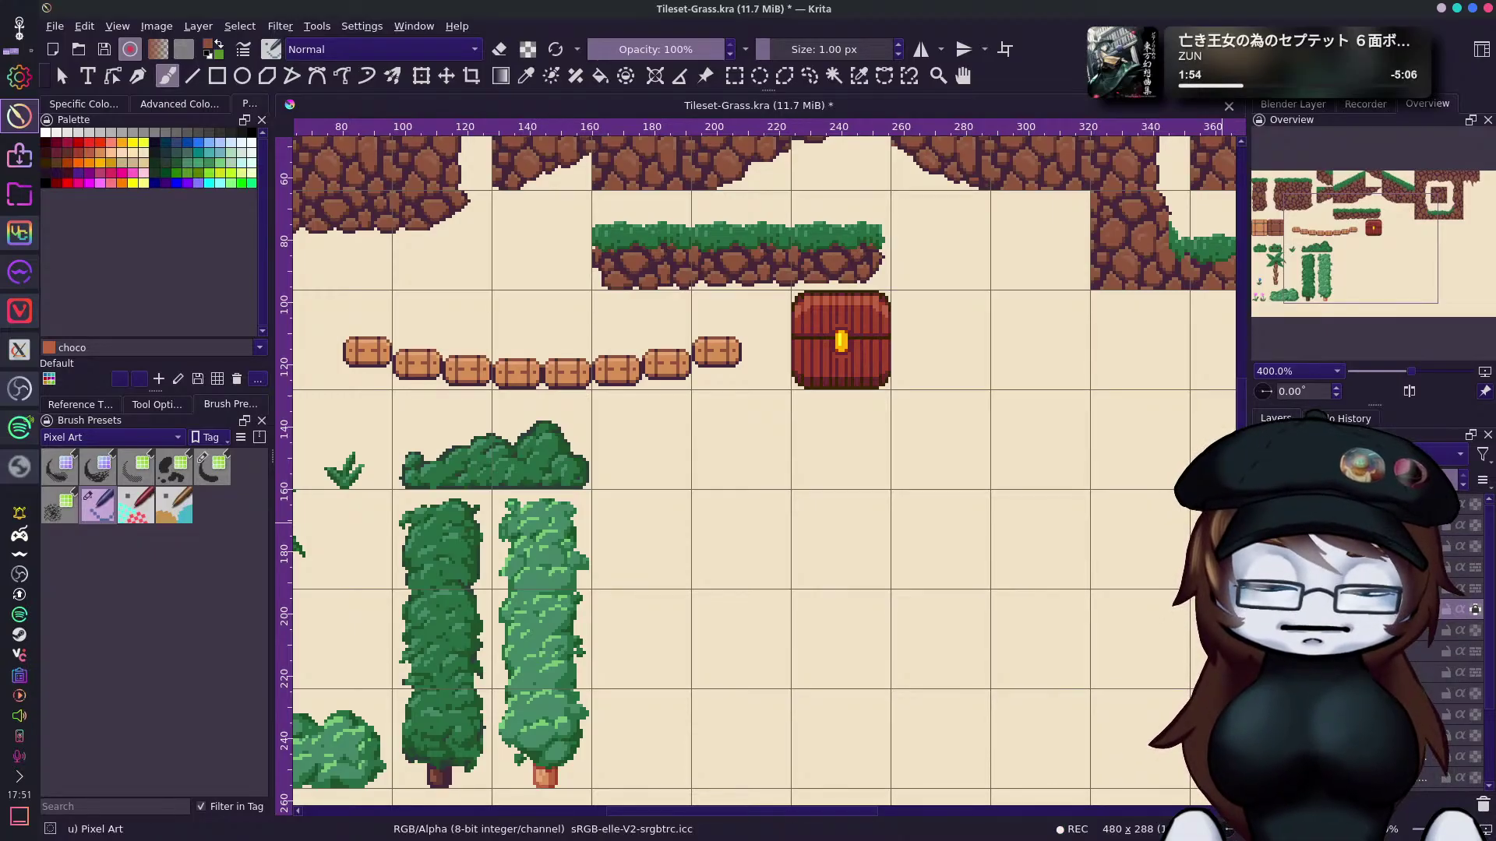
# Switch to the Pixelbrush at 3.89 px and paint a short brown vertical post in the empty tile beside the long bush.
pyautogui.moveTo(631, 468); pyautogui.dragTo(630, 482)
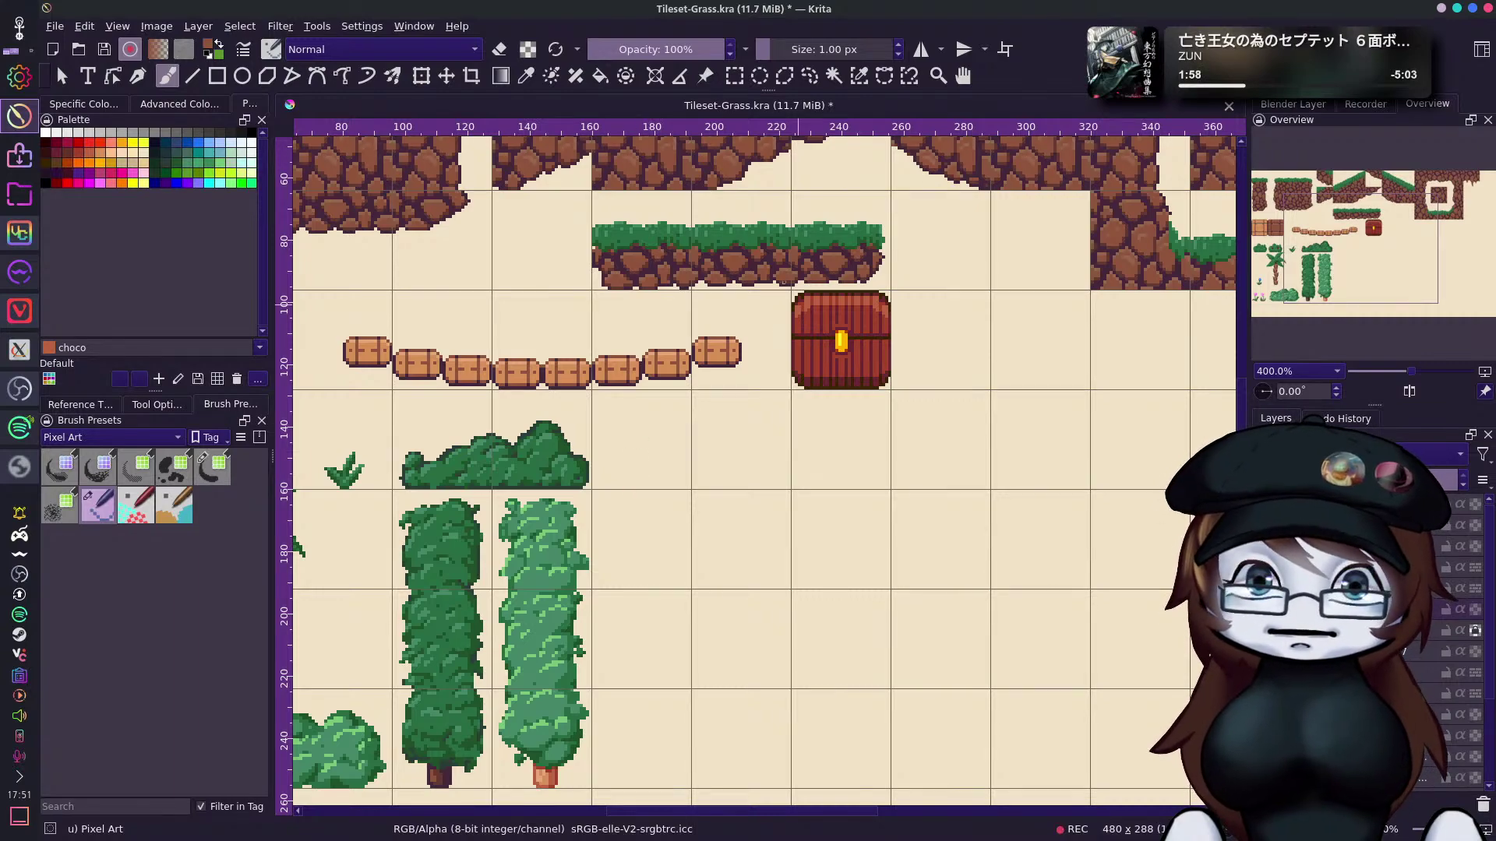
pyautogui.rightClick(884, 302)
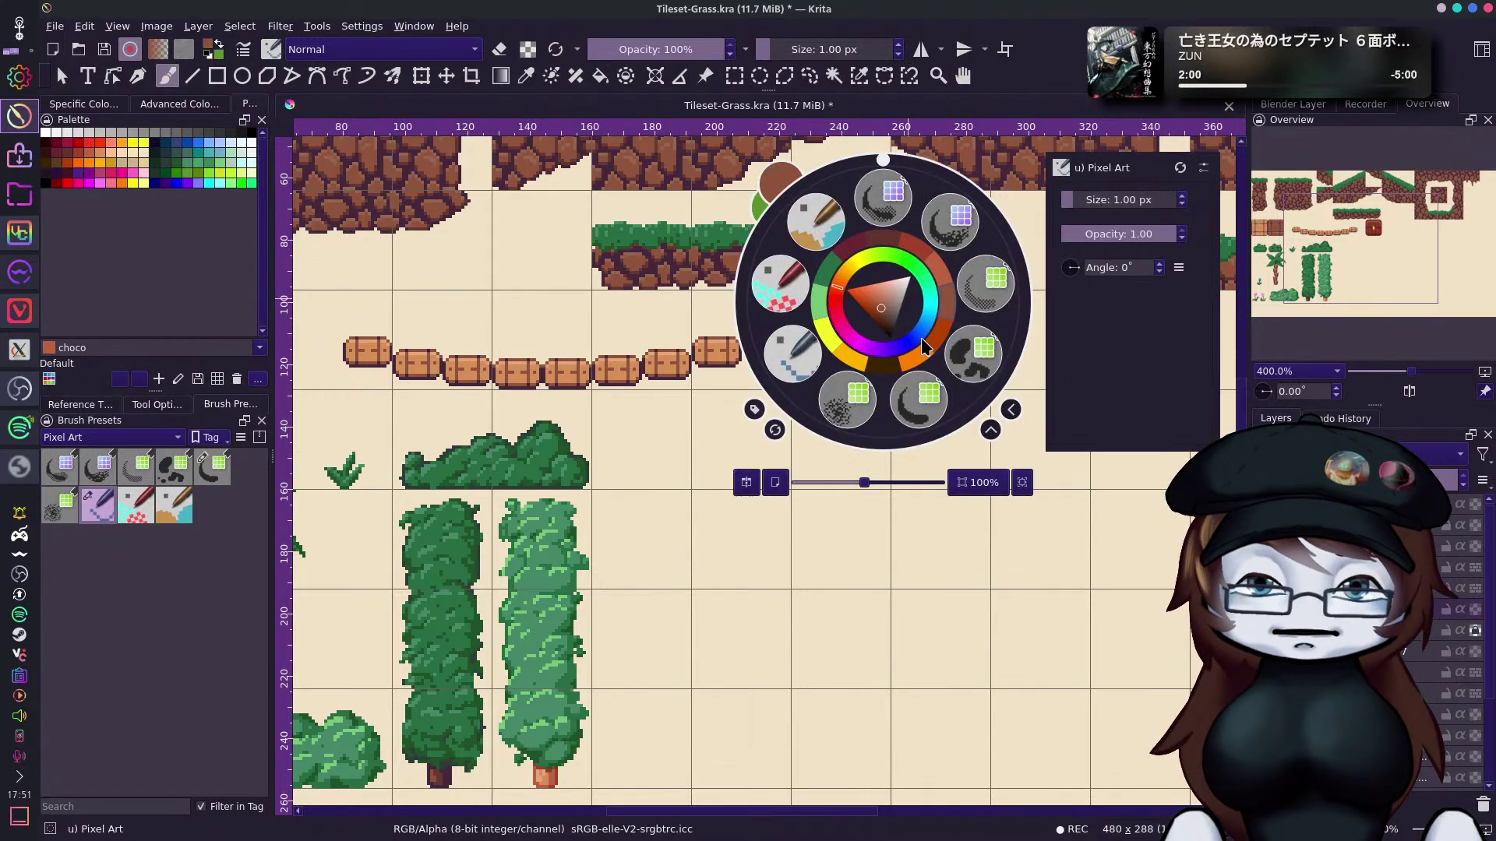
pyautogui.click(939, 409)
pyautogui.moveTo(631, 466); pyautogui.dragTo(633, 484)
pyautogui.hotkey('ctrl', 'z')
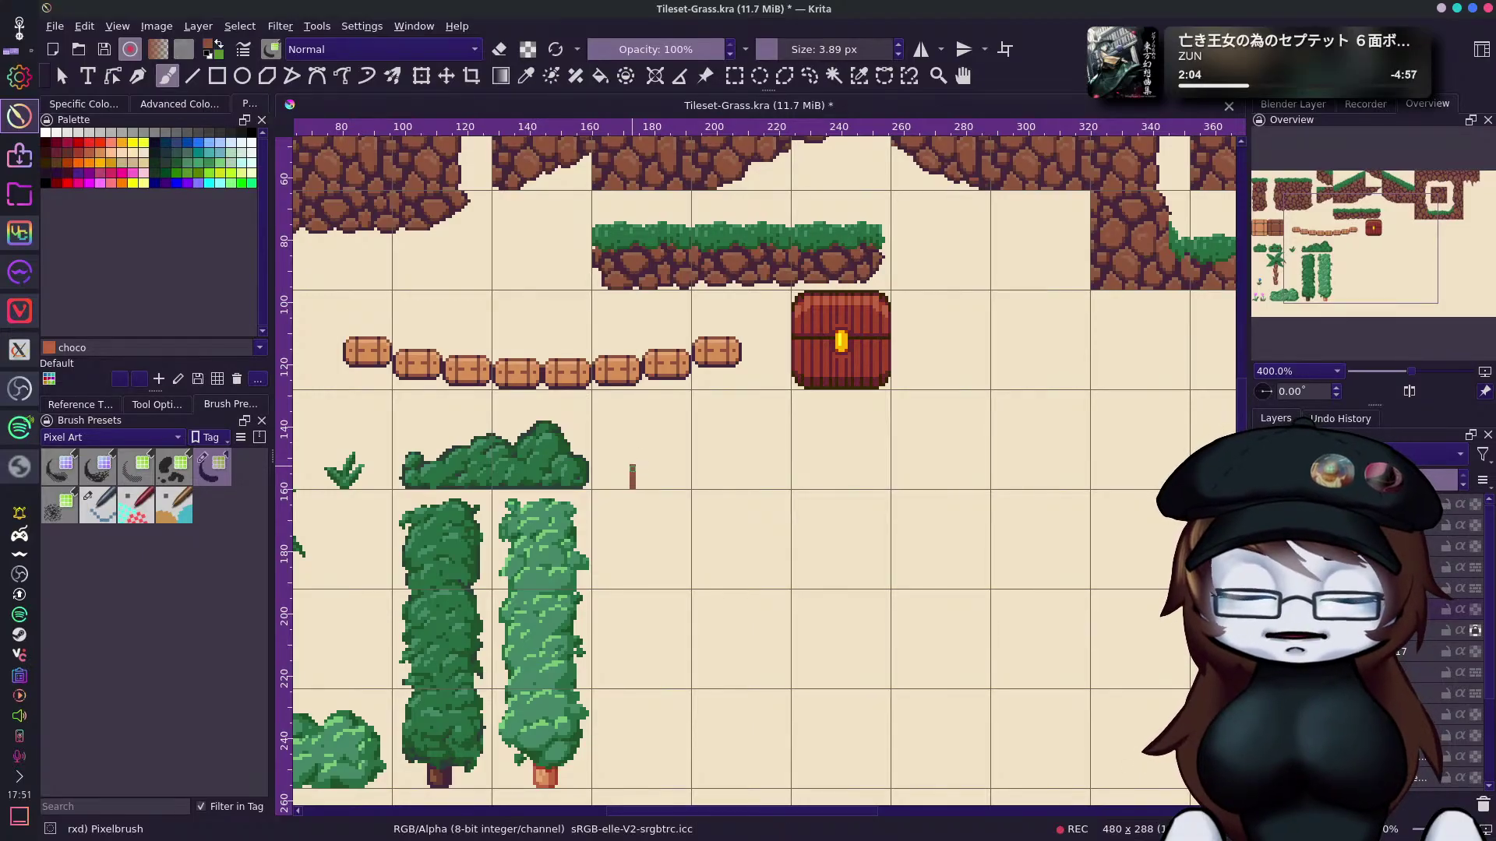
pyautogui.hotkey('ctrl', 'z')
pyautogui.moveTo(637, 461); pyautogui.dragTo(637, 485)
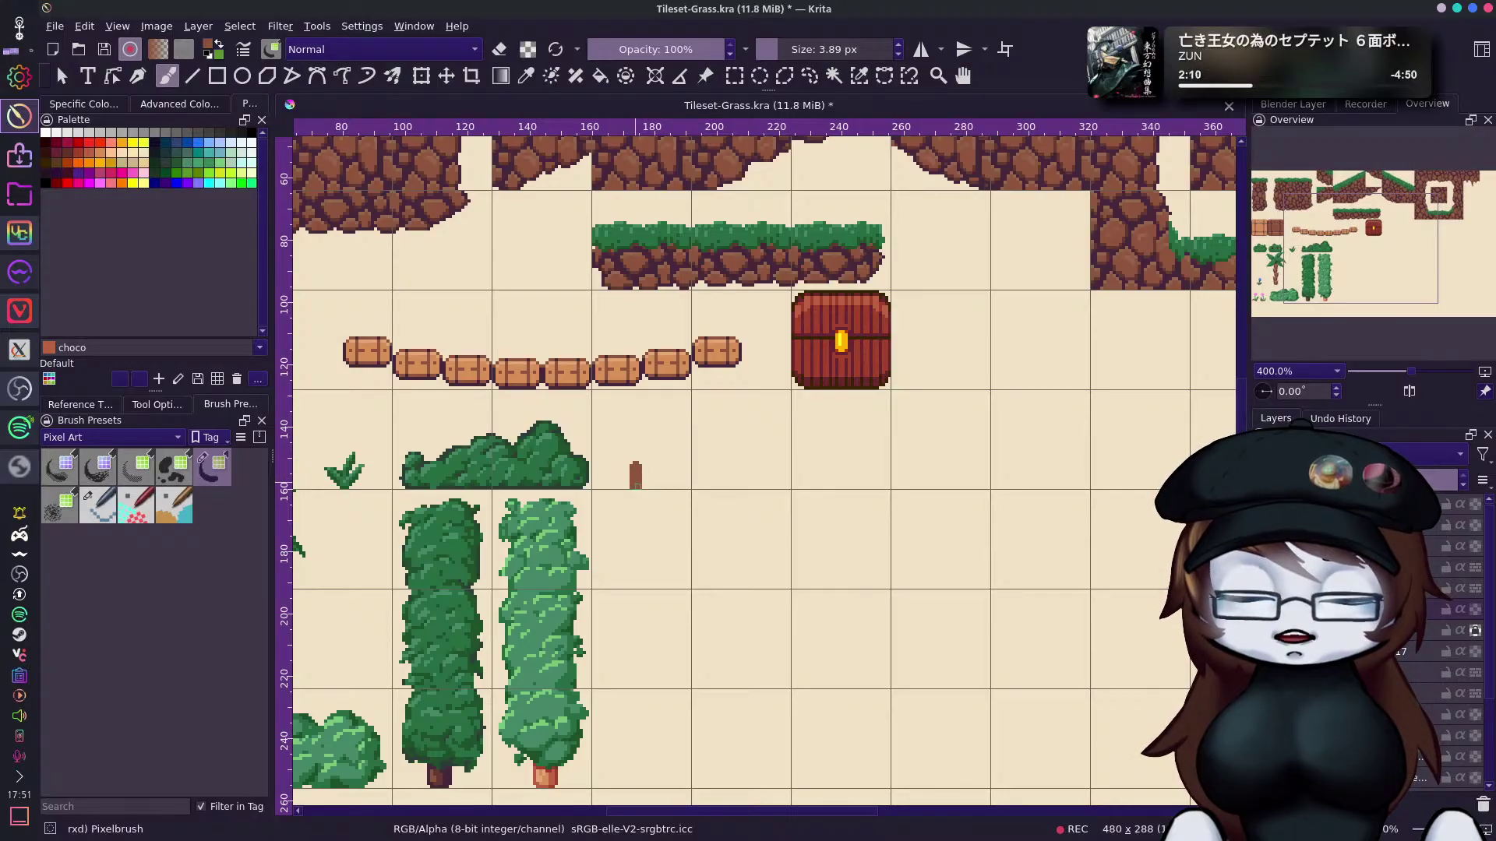
# Block in a wooden signboard across the upper end of the post, with a ragged right edge and light orange wood with brown grain.
pyautogui.moveTo(610, 463); pyautogui.dragTo(654, 463)
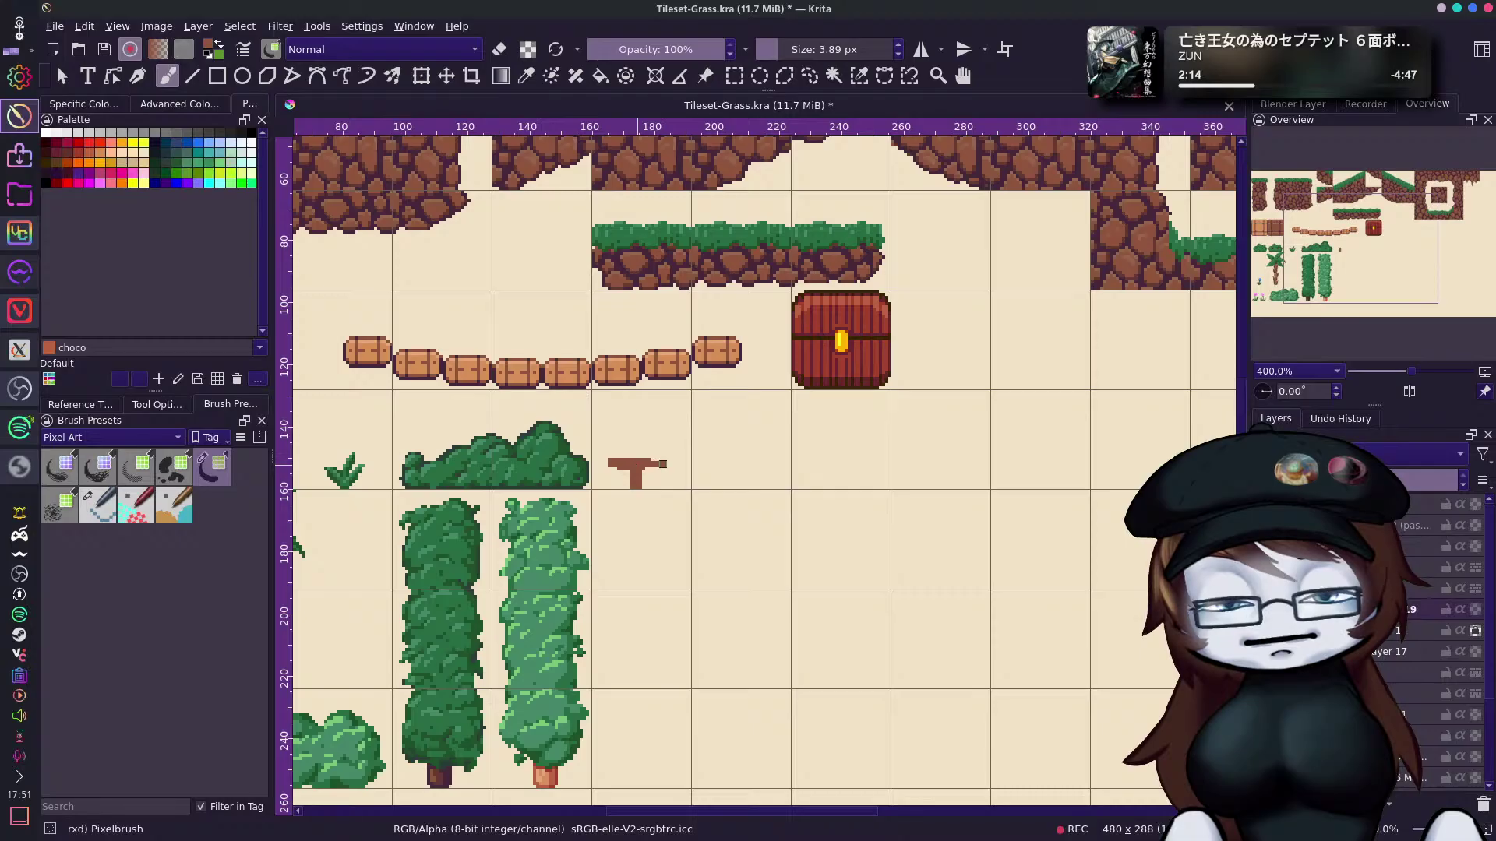
pyautogui.moveTo(612, 443)
pyautogui.mouseDown()
pyautogui.moveTo(665, 442)
pyautogui.moveTo(618, 439)
pyautogui.moveTo(611, 459)
pyautogui.moveTo(607, 440)
pyautogui.moveTo(639, 468)
pyautogui.mouseUp()
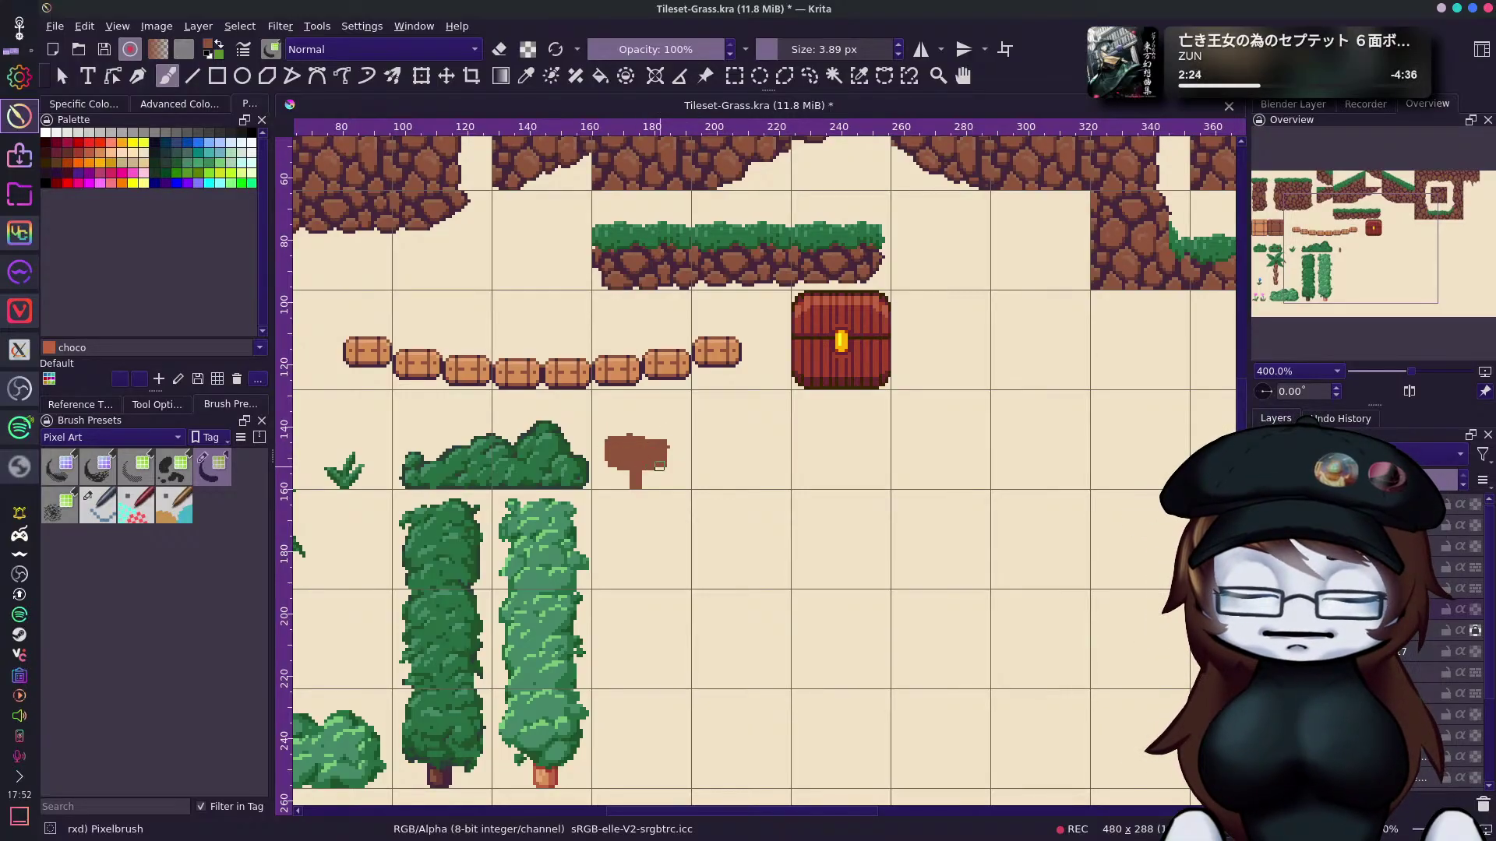
pyautogui.moveTo(648, 439); pyautogui.dragTo(670, 440)
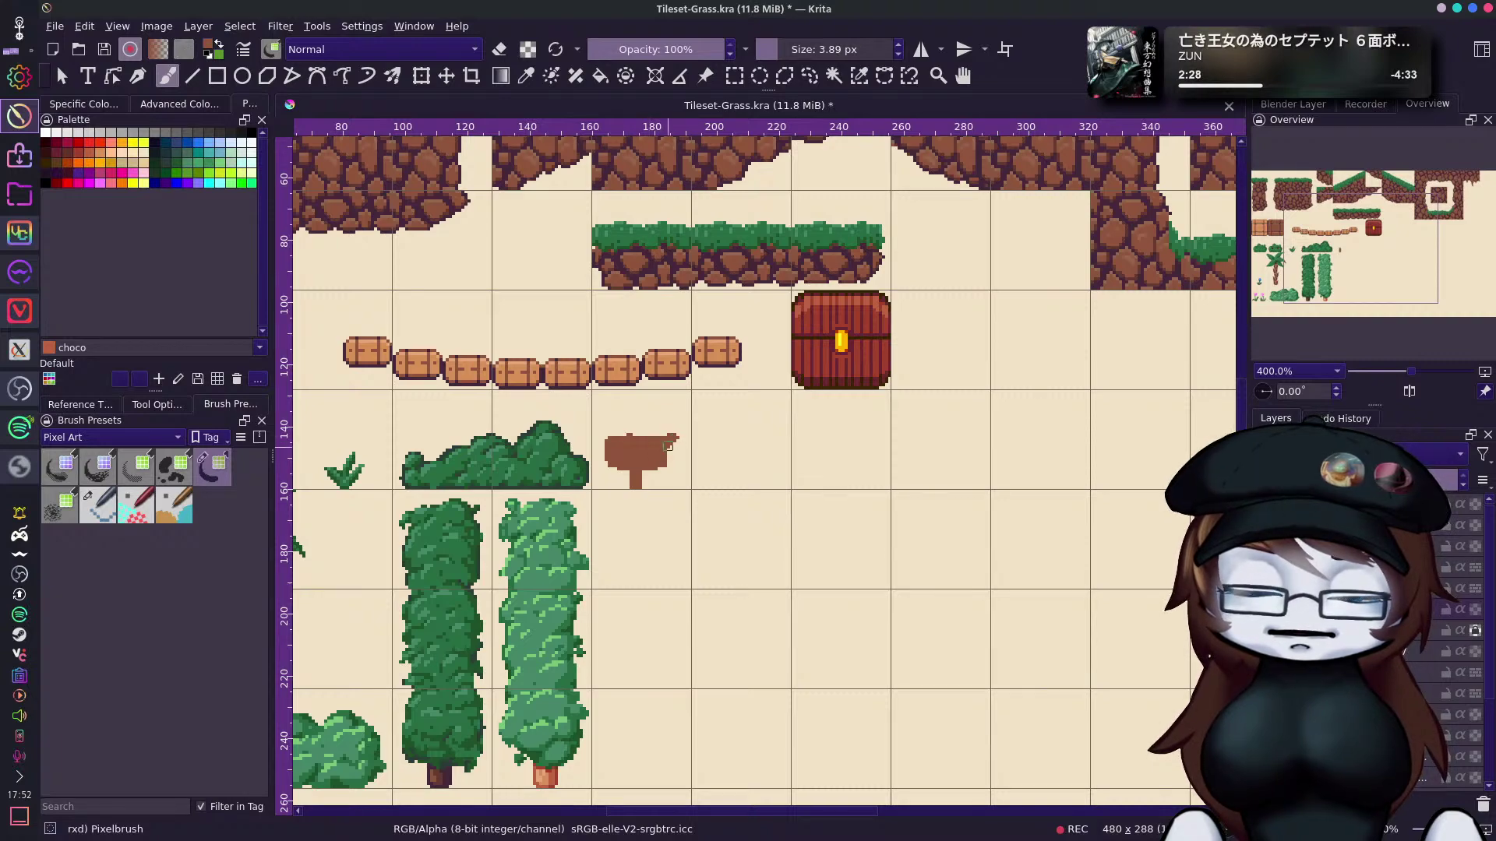
pyautogui.click(676, 440)
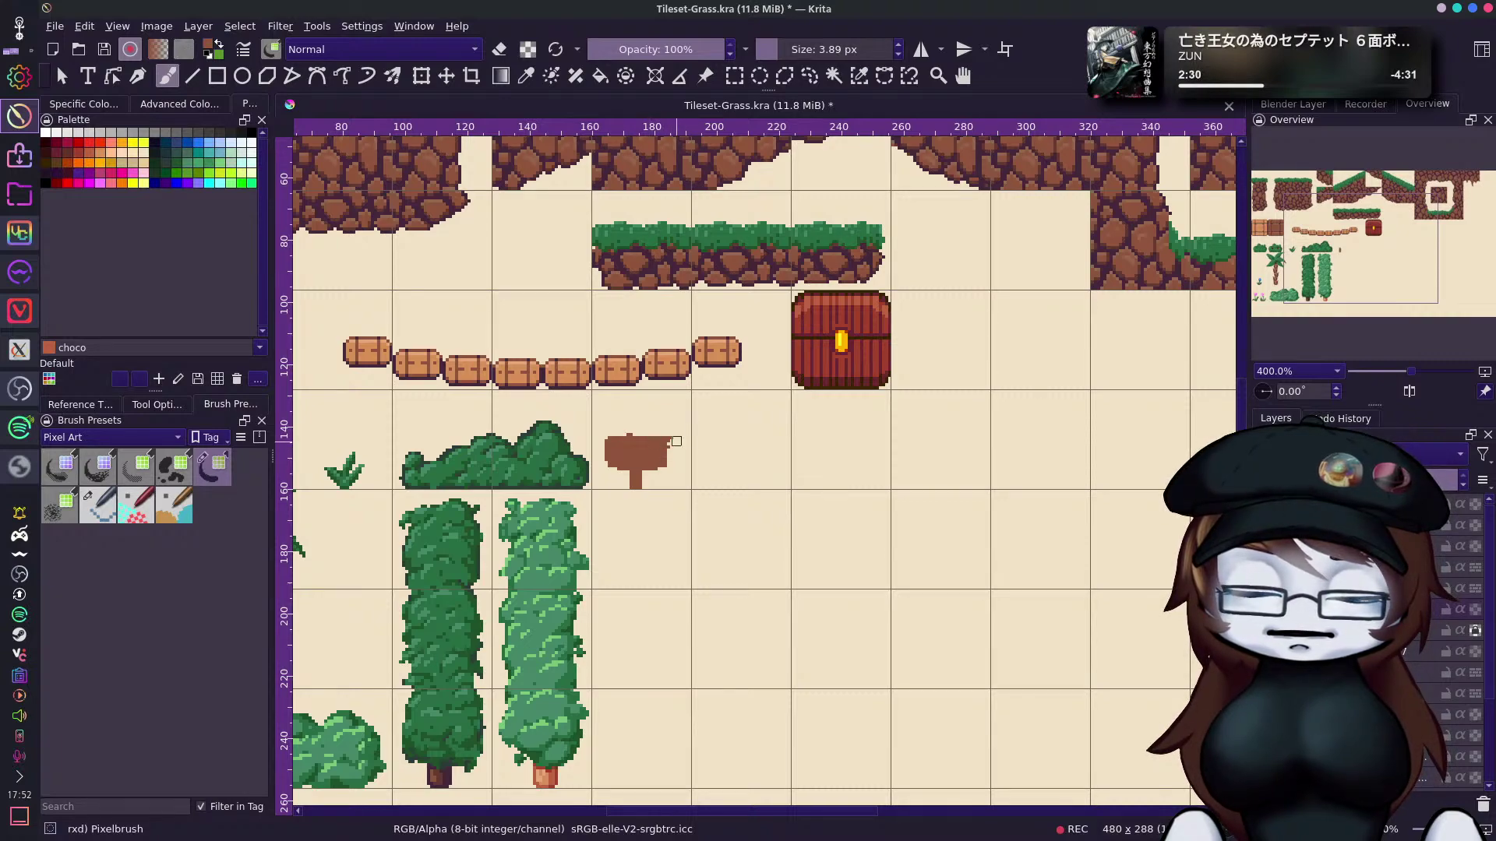
pyautogui.click(666, 450)
pyautogui.moveTo(657, 469); pyautogui.dragTo(675, 470)
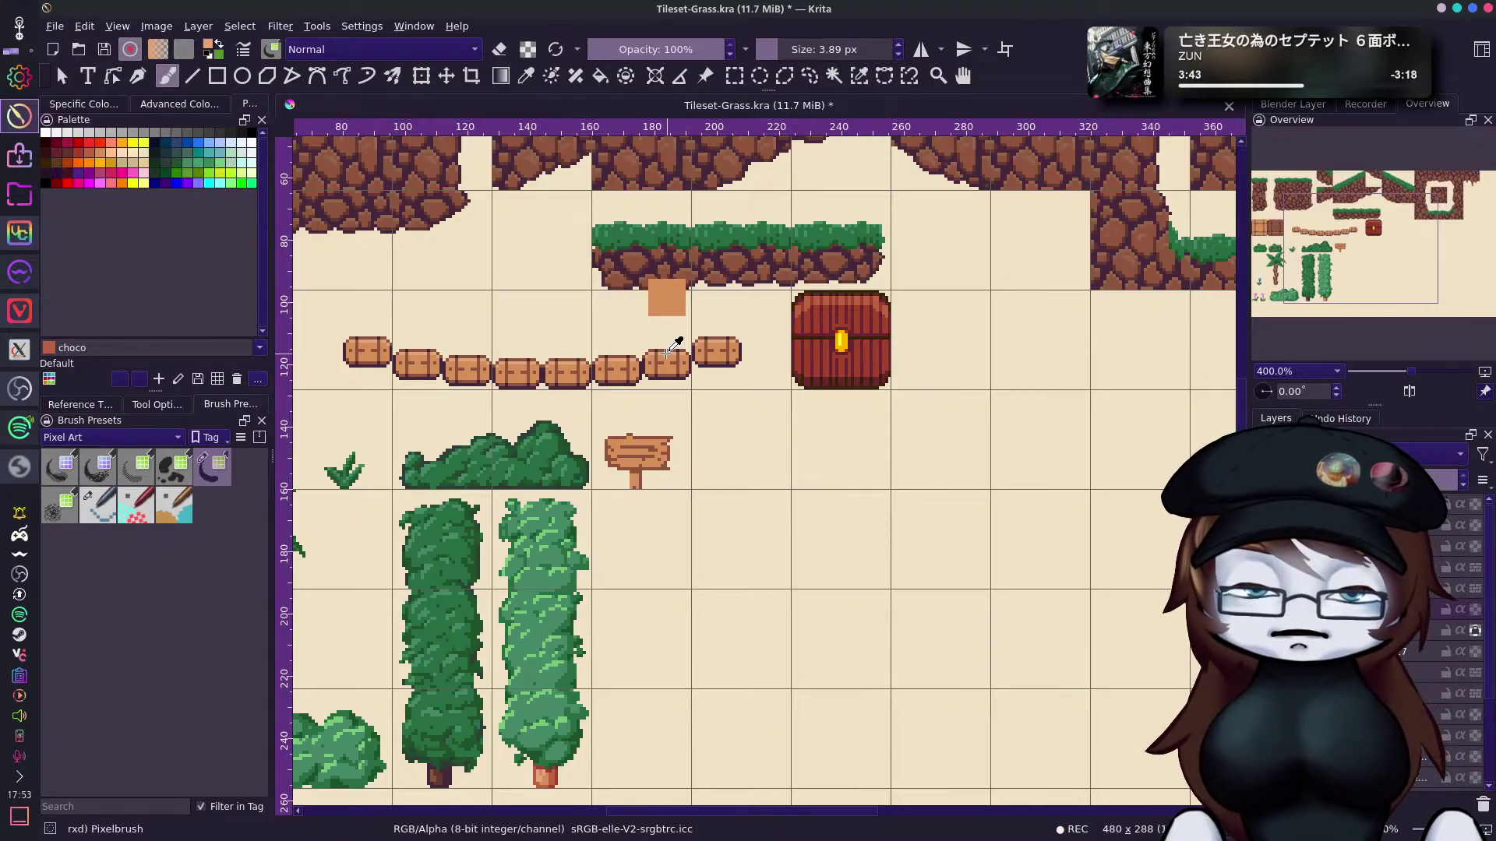
# Using the 1 px Pixel Art brush, shade the post just beneath the board and darken the markings on the sign's face.
pyautogui.rightClick(741, 289)
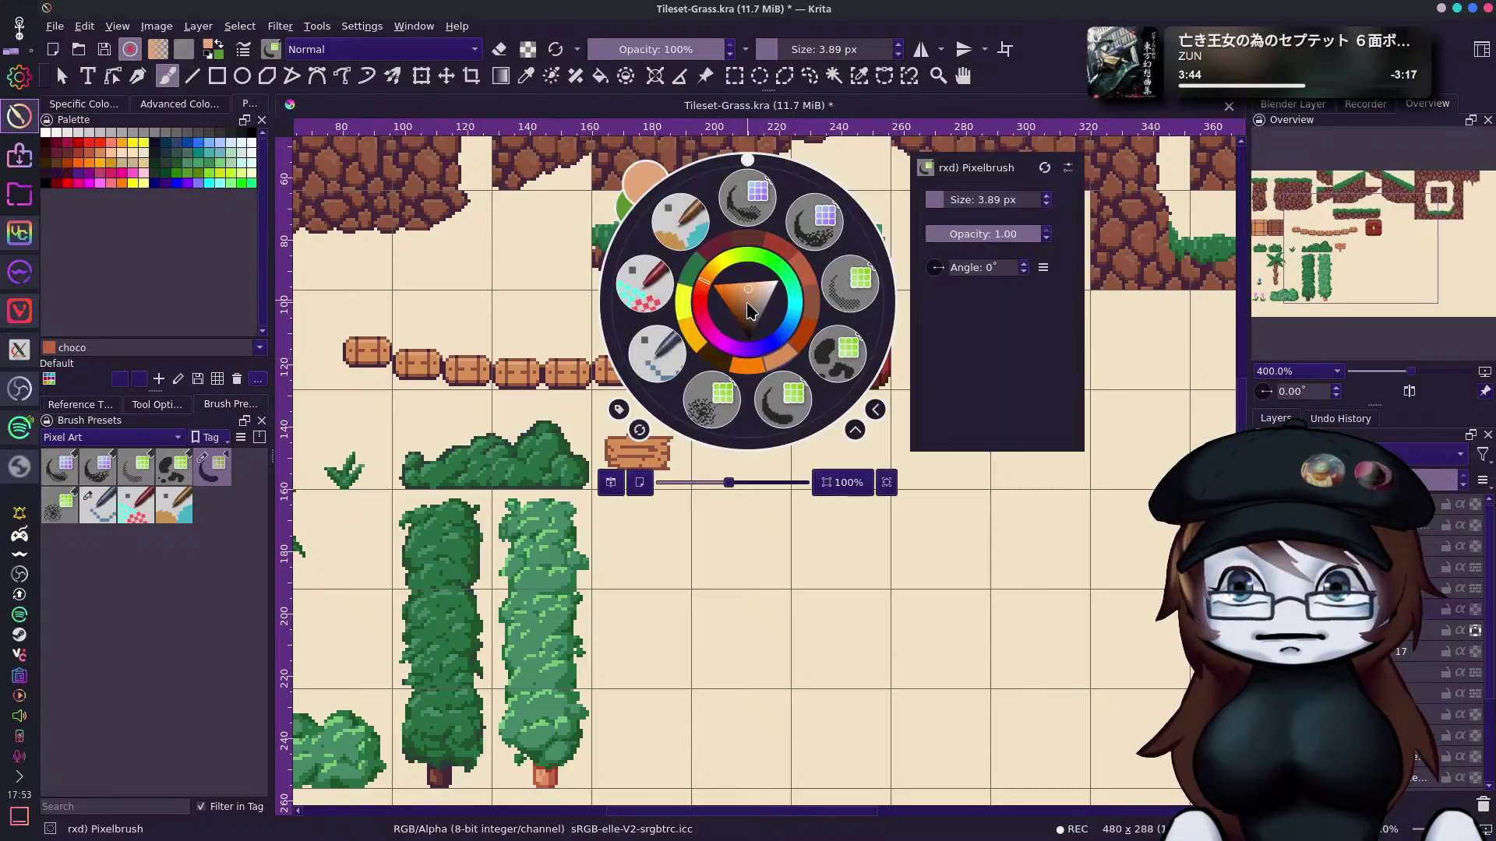
pyautogui.click(656, 362)
pyautogui.moveTo(1423, 365); pyautogui.dragTo(1434, 373)
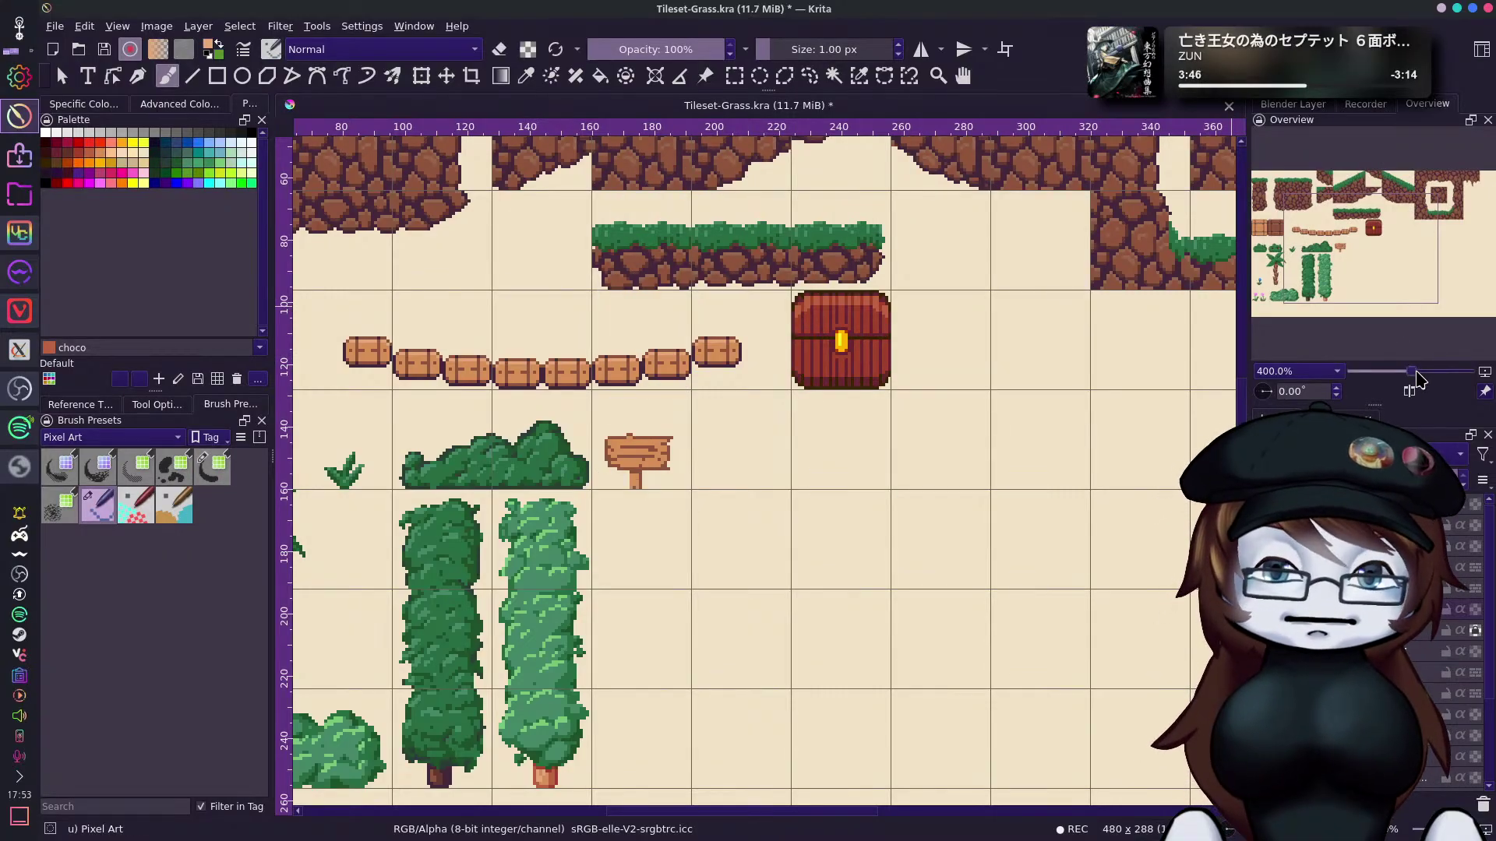
pyautogui.moveTo(1365, 248); pyautogui.dragTo(1344, 250)
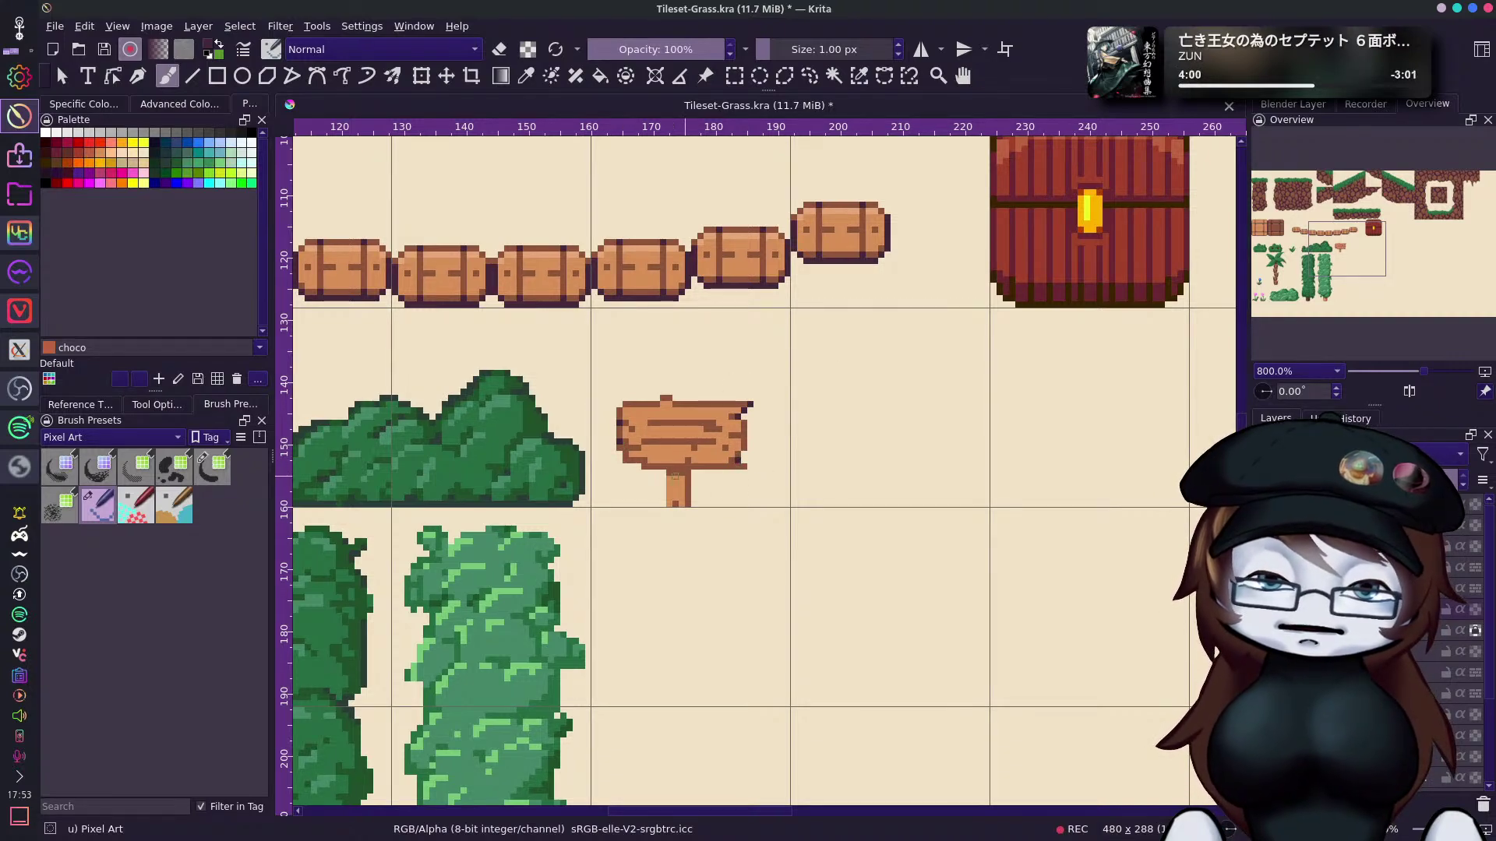
pyautogui.moveTo(675, 473); pyautogui.dragTo(686, 472)
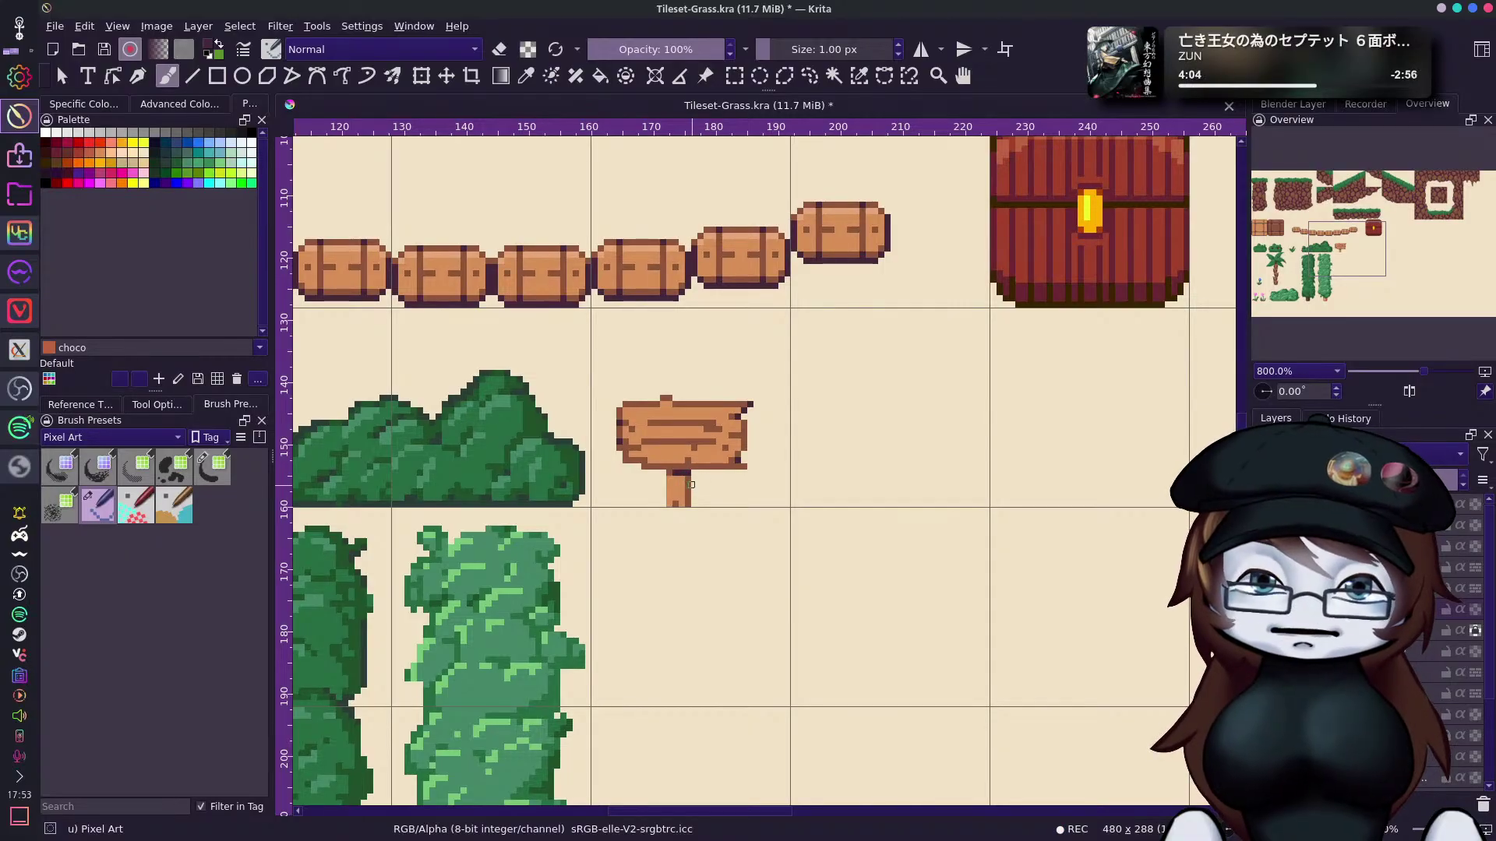
pyautogui.moveTo(690, 483); pyautogui.dragTo(688, 512)
pyautogui.hotkey('ctrl', 'z')
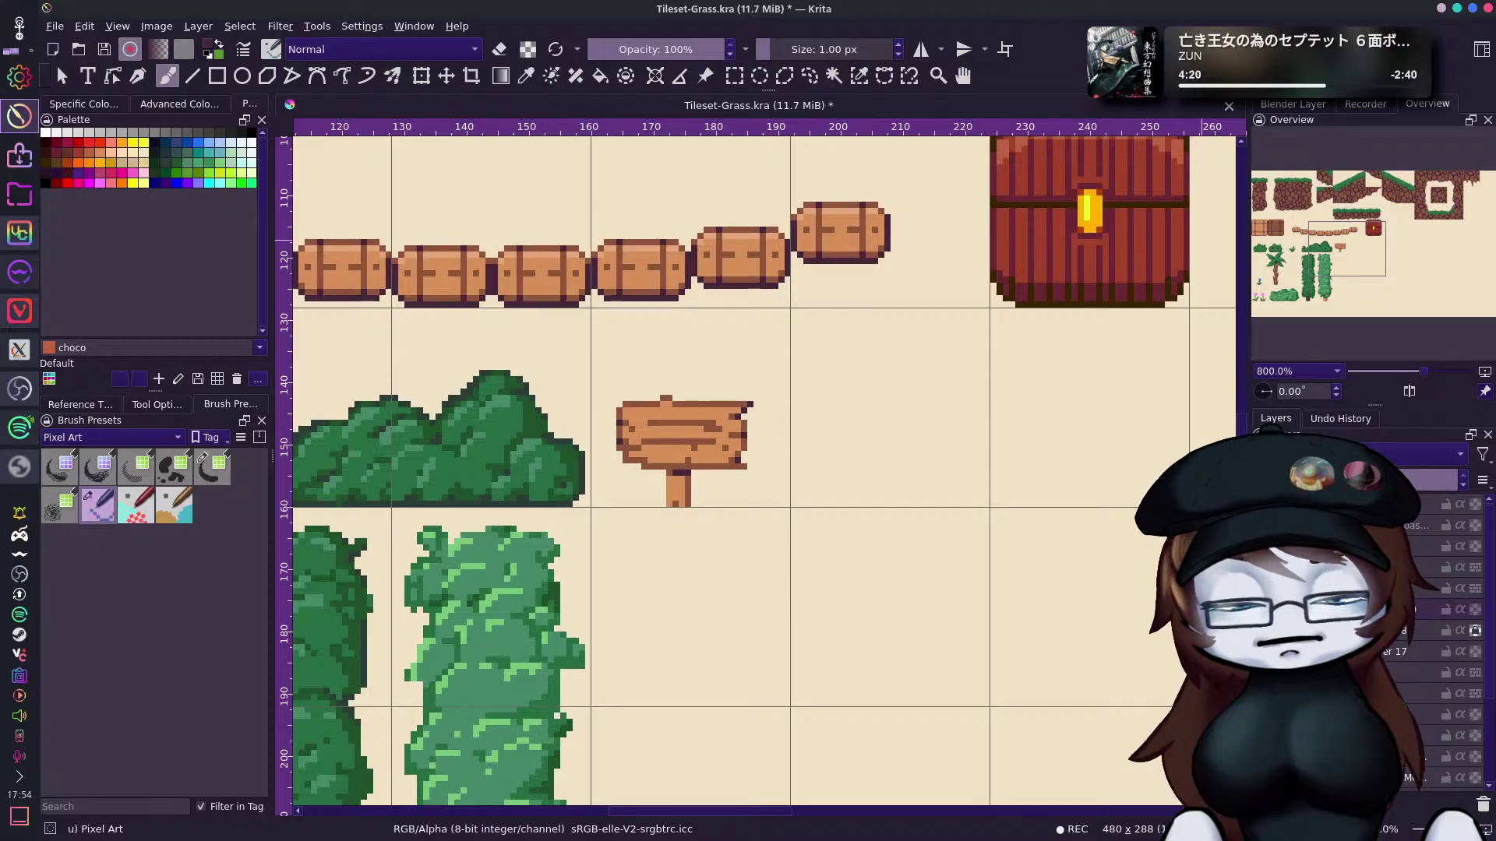
pyautogui.moveTo(1425, 372)
pyautogui.mouseDown()
pyautogui.moveTo(1399, 372)
pyautogui.moveTo(1424, 372)
pyautogui.mouseUp()
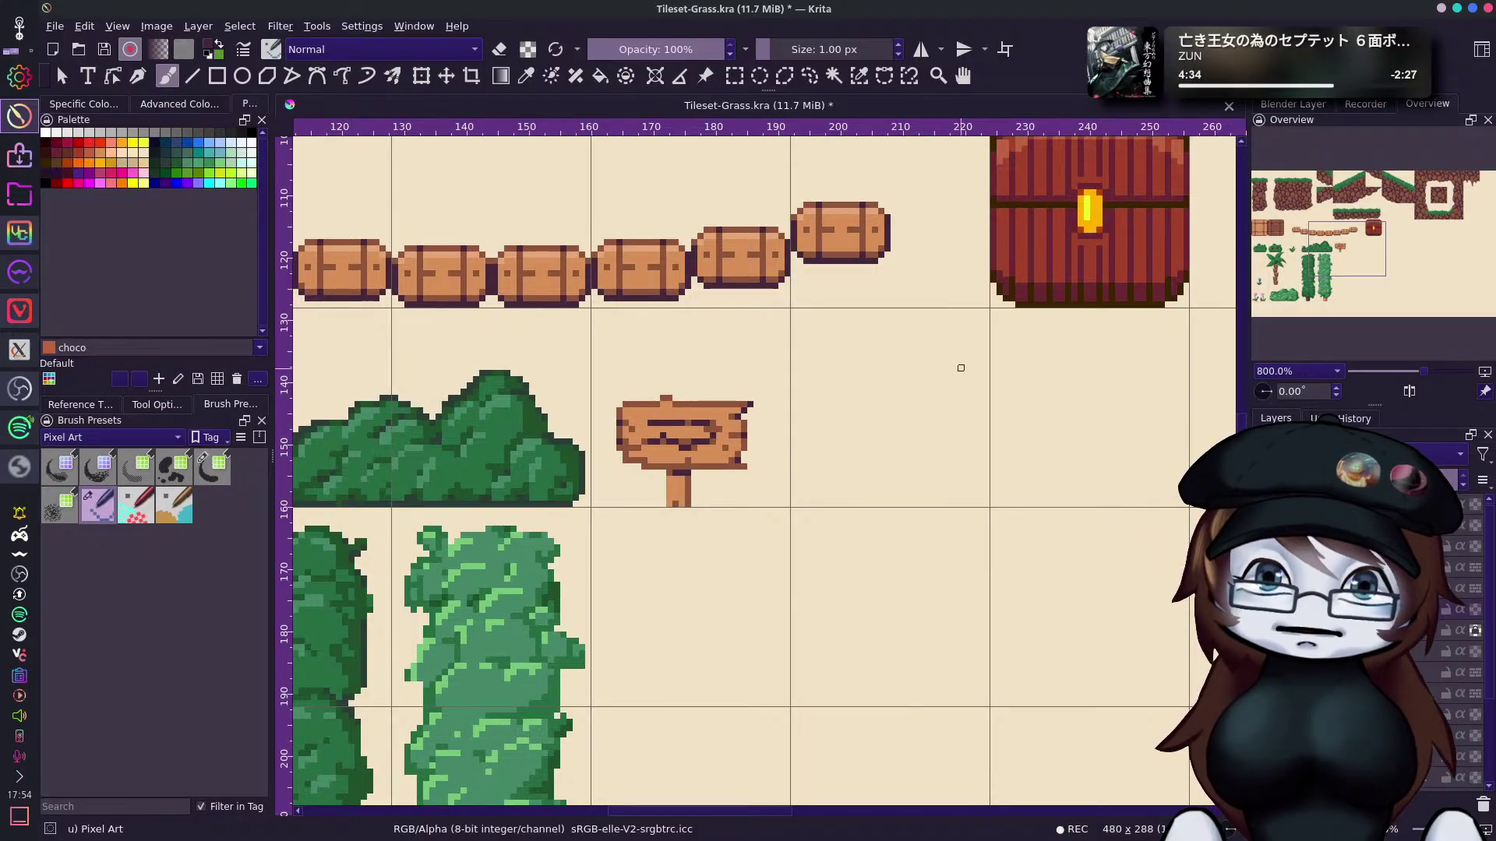
pyautogui.moveTo(1423, 372); pyautogui.dragTo(1409, 382)
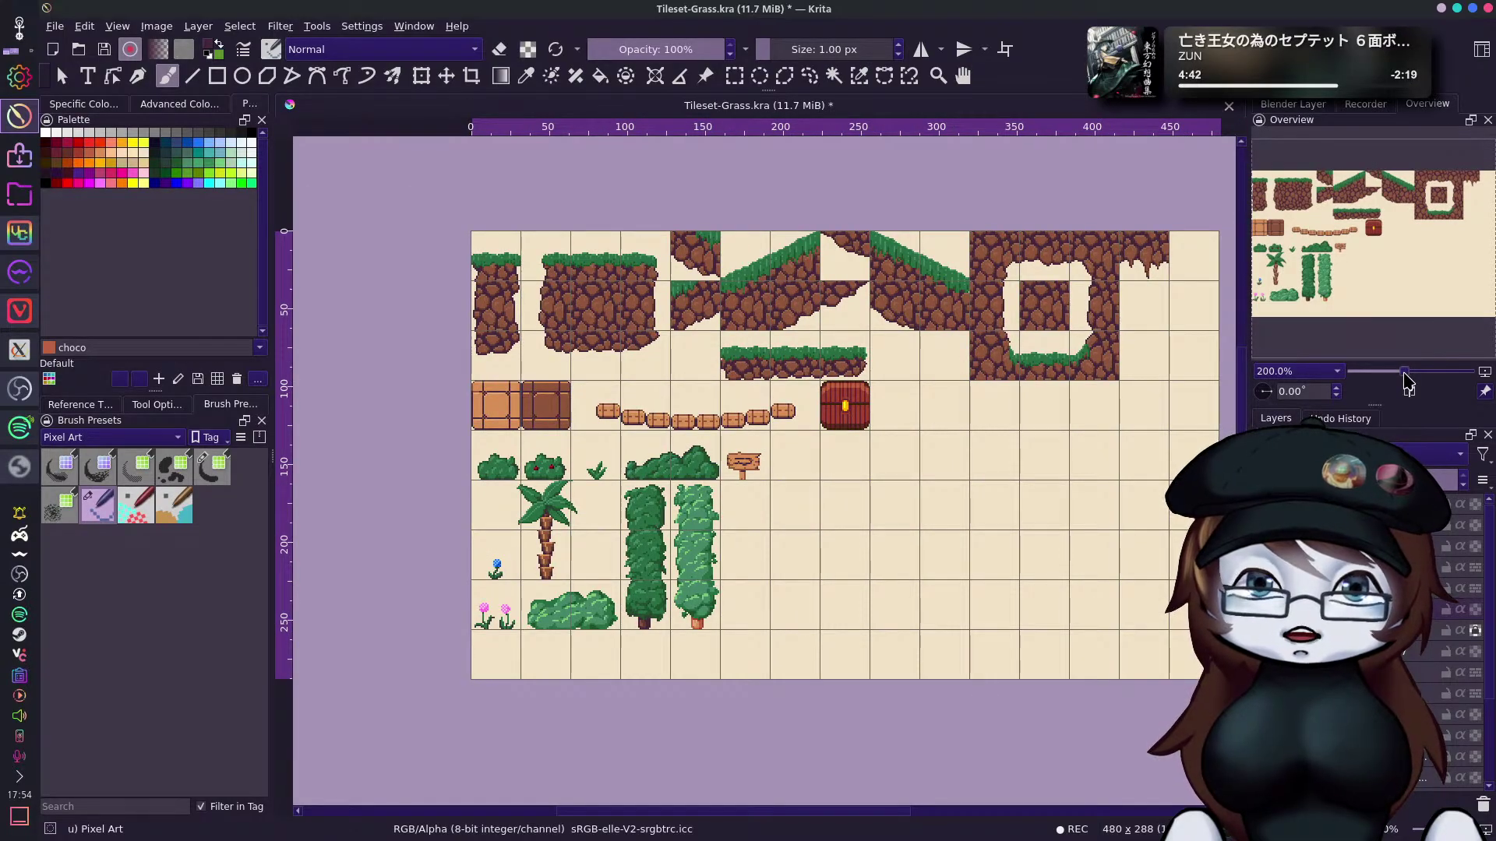
pyautogui.scroll(4, 1407, 382)
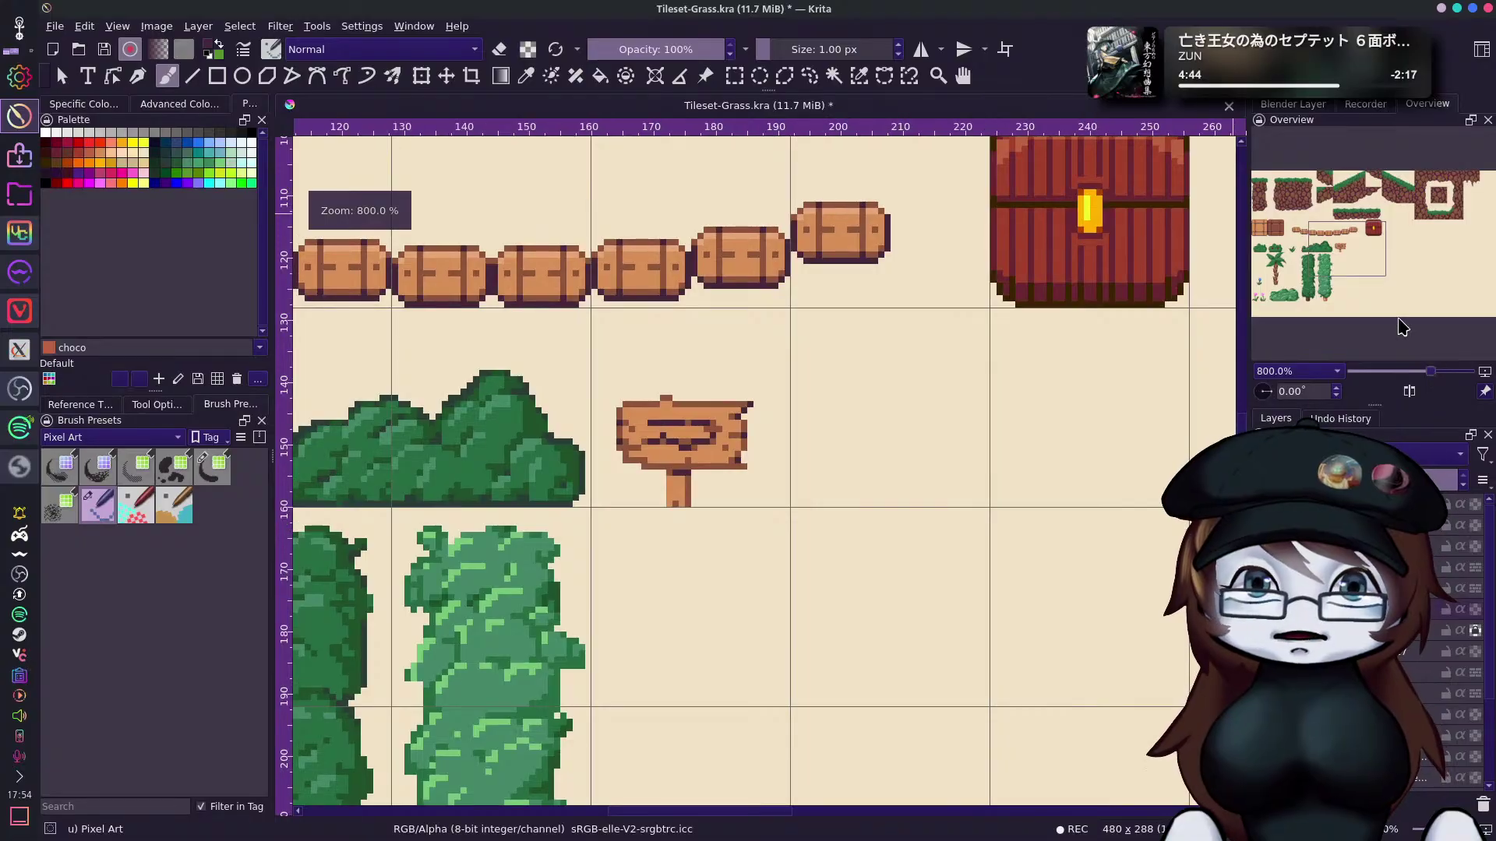
# Sample the light wood tone from the log bridge and highlight the upper edge of the signboard.
pyautogui.keyDown('ctrl'); pyautogui.click(736, 238); pyautogui.keyUp('ctrl')
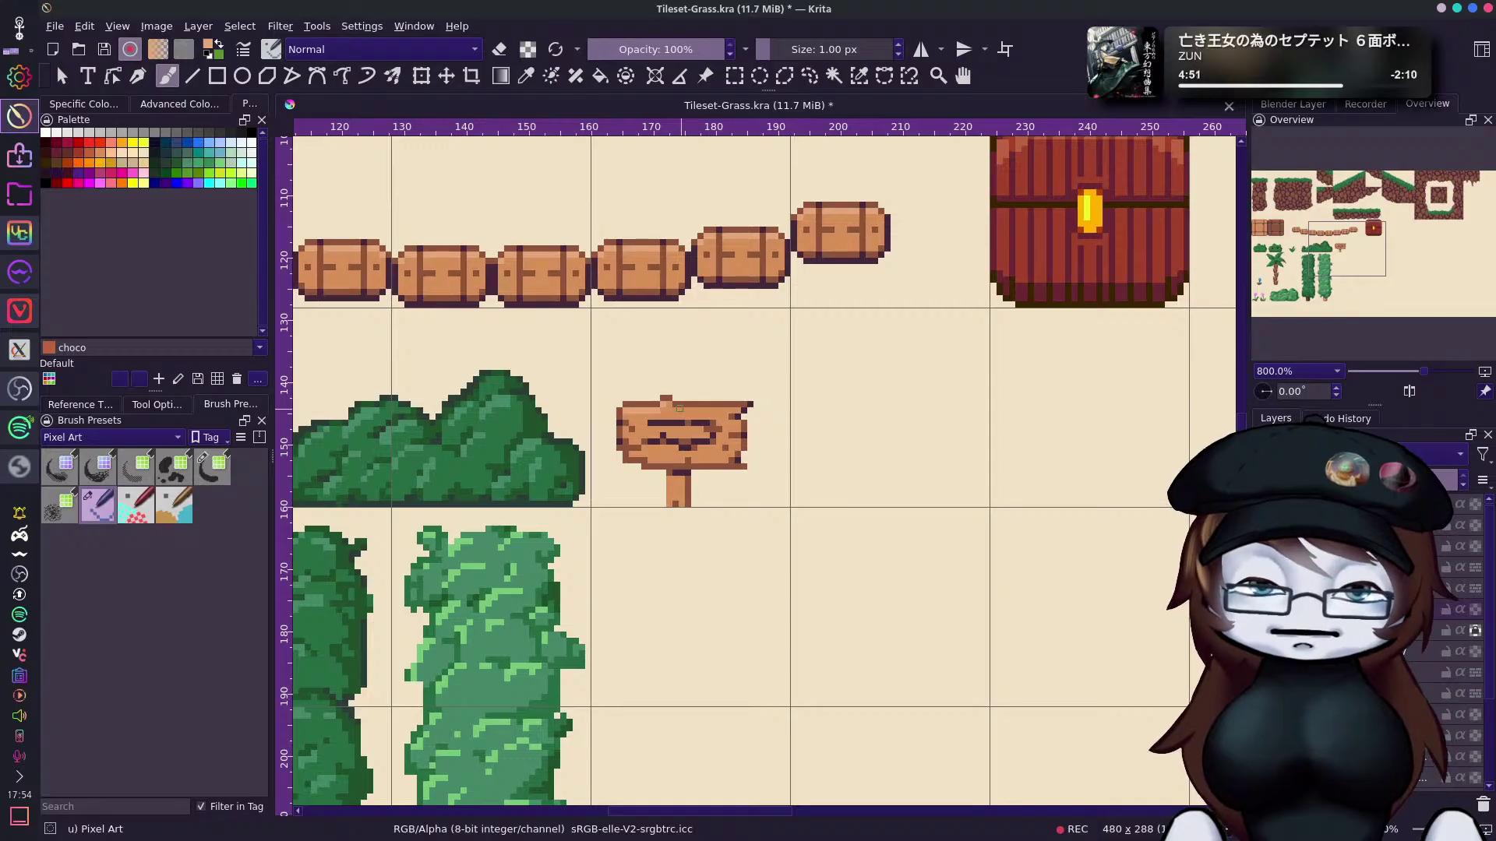
pyautogui.moveTo(676, 407); pyautogui.dragTo(732, 406)
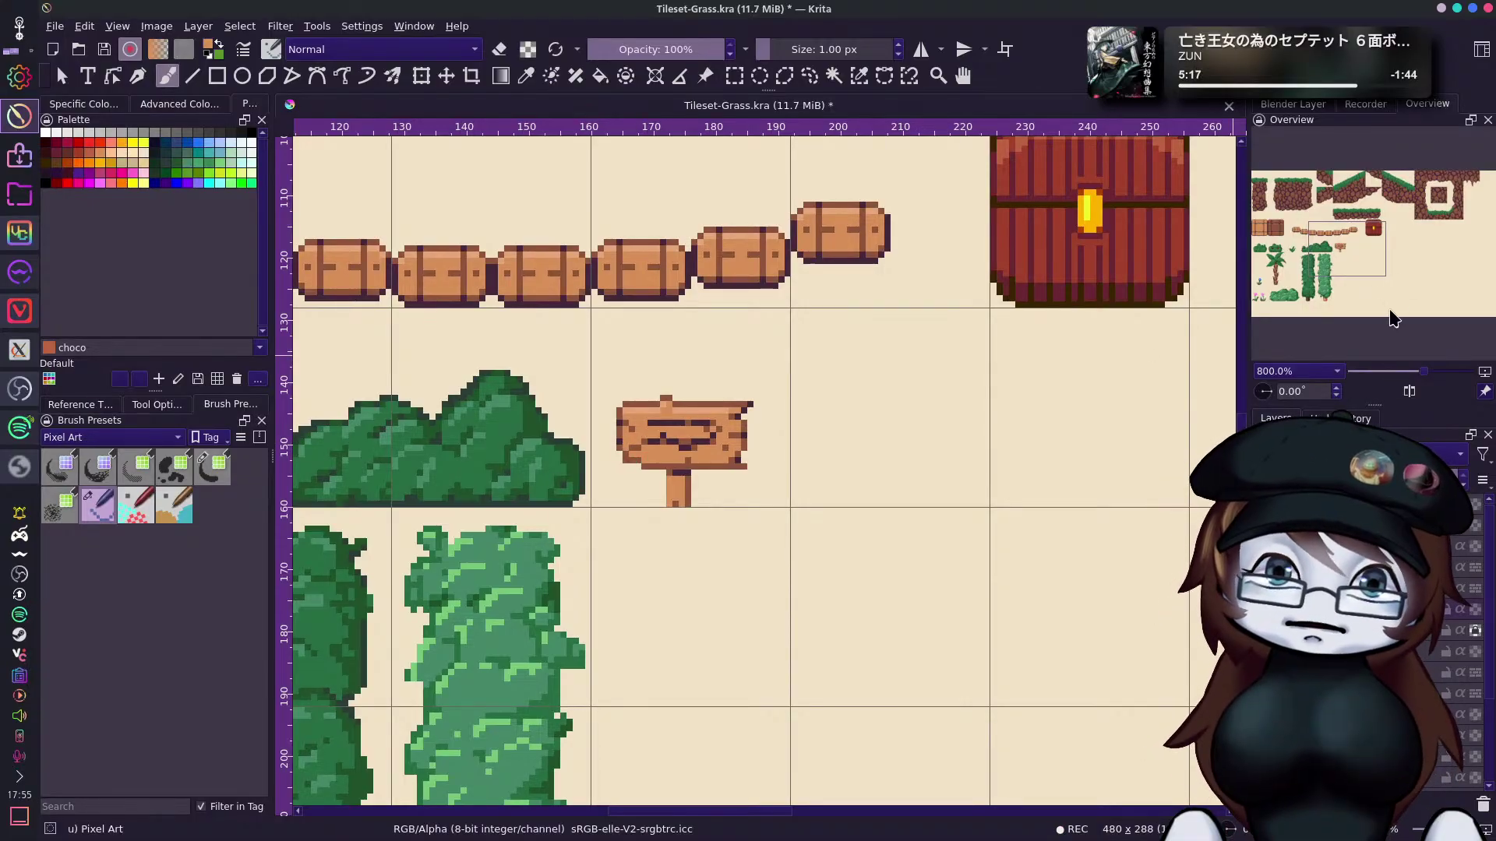
pyautogui.moveTo(1426, 380); pyautogui.dragTo(1410, 385)
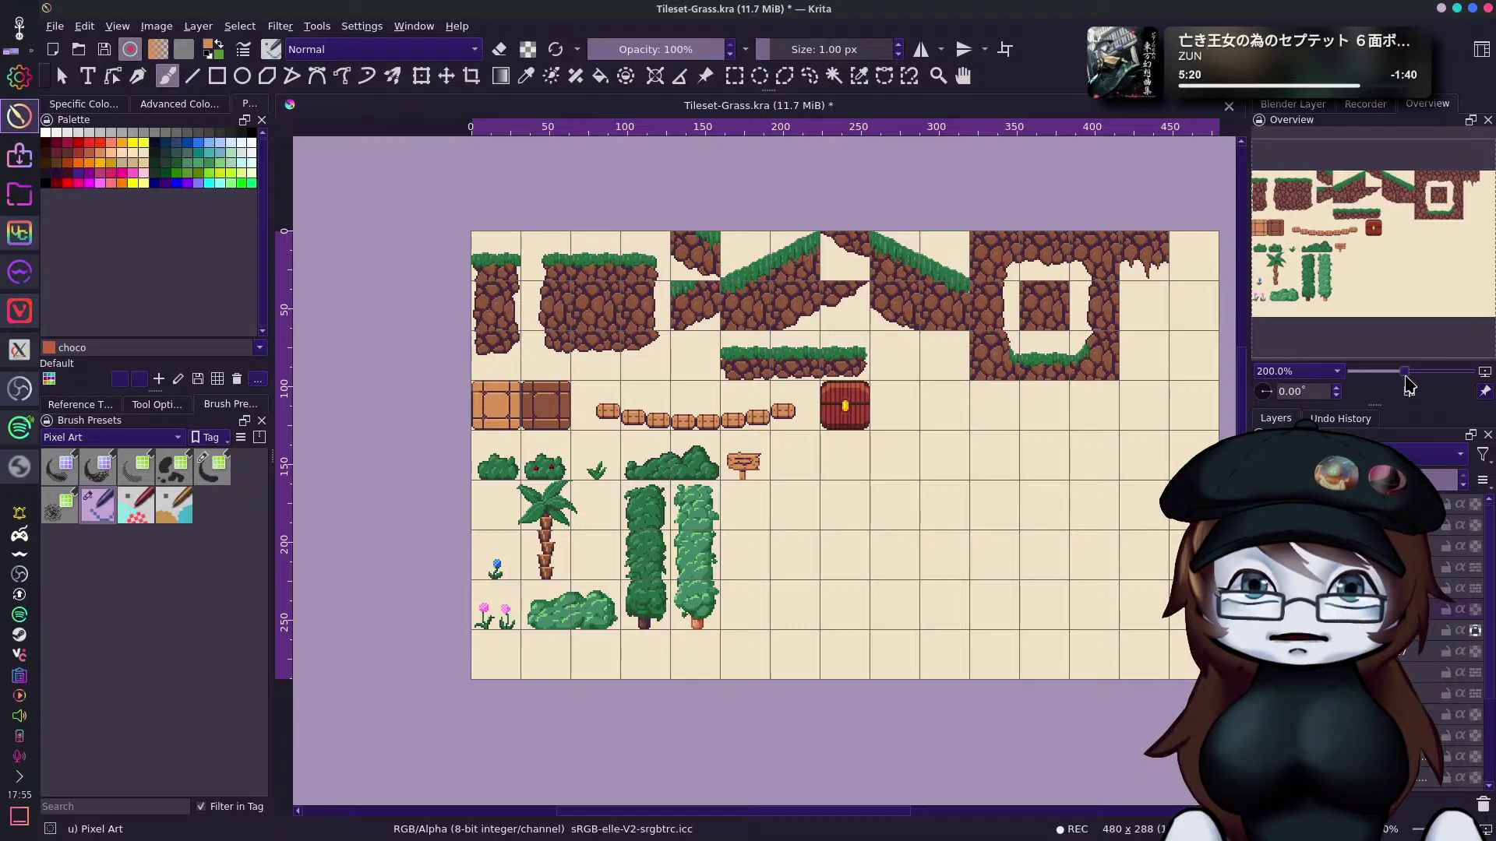
pyautogui.moveTo(1410, 385); pyautogui.dragTo(1424, 385)
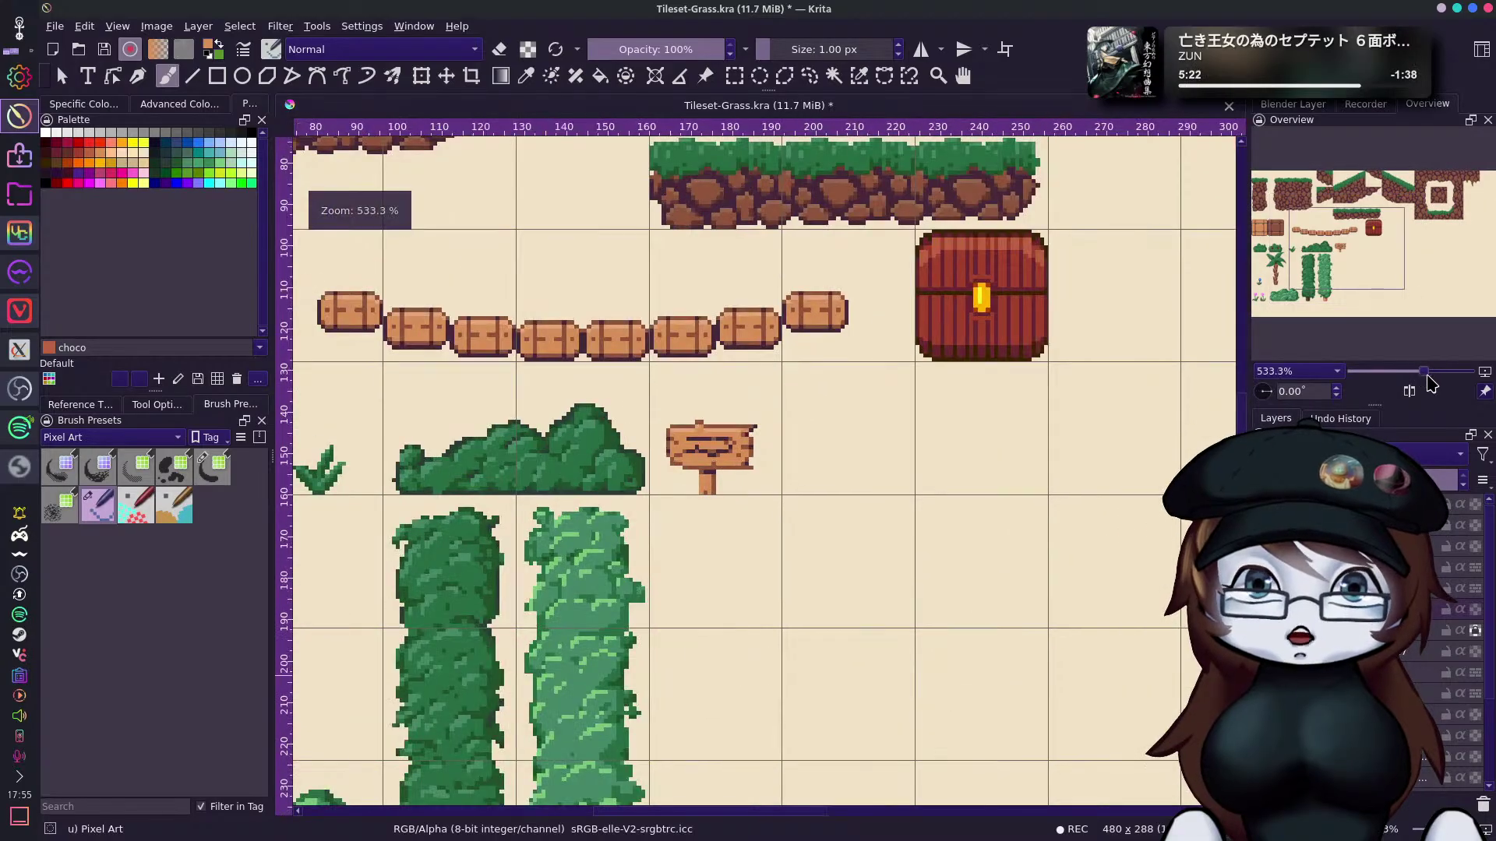
# Place a copy of the finished signpost in the neighbouring tile to its right.
pyautogui.moveTo(1343, 259); pyautogui.dragTo(1371, 251)
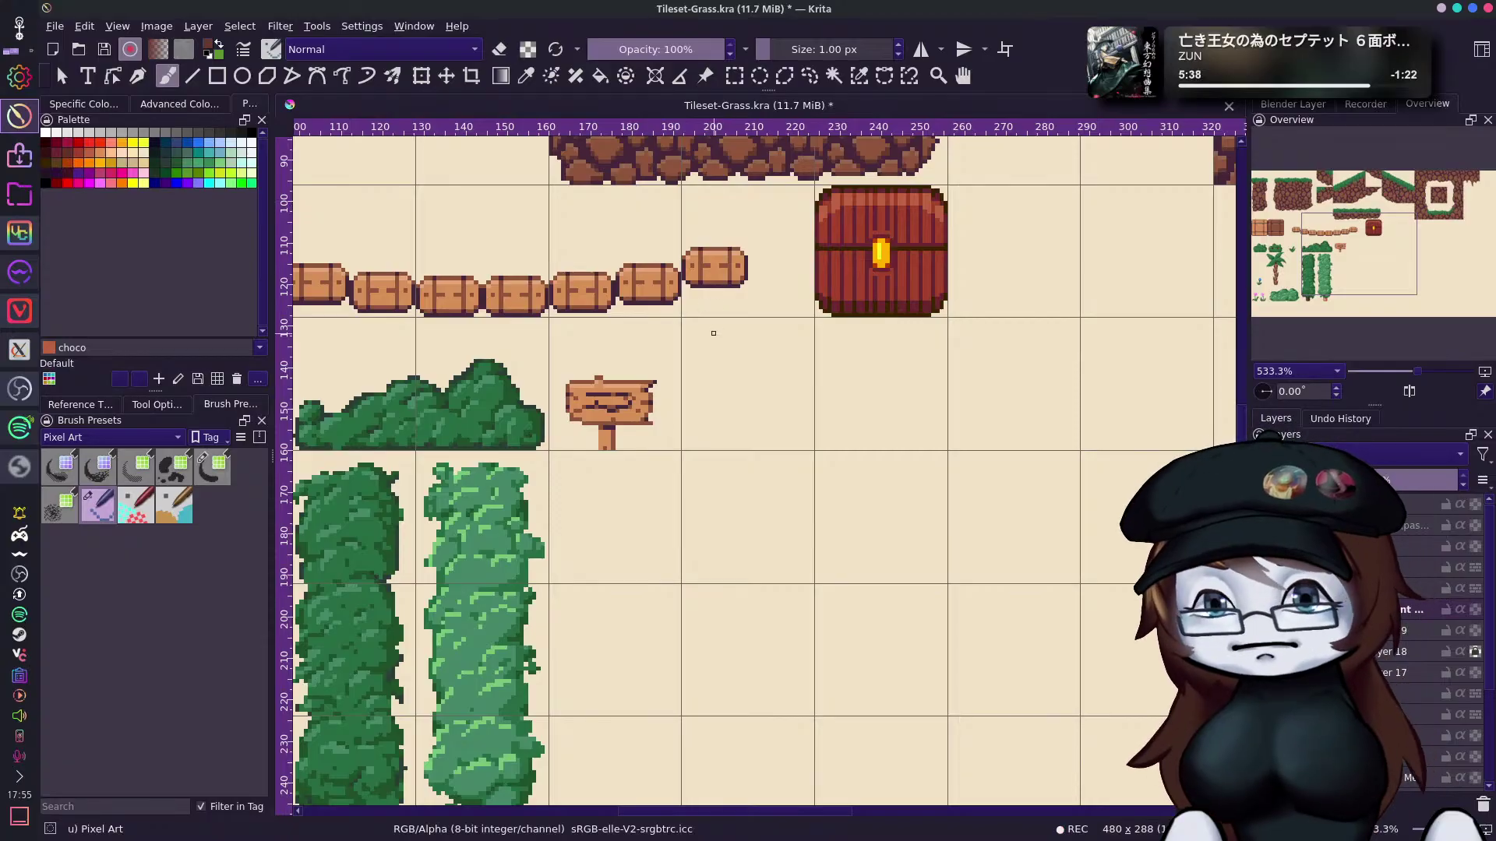
pyautogui.press('t')
pyautogui.moveTo(622, 405); pyautogui.dragTo(774, 422)
pyautogui.hotkey('ctrl', 'z')
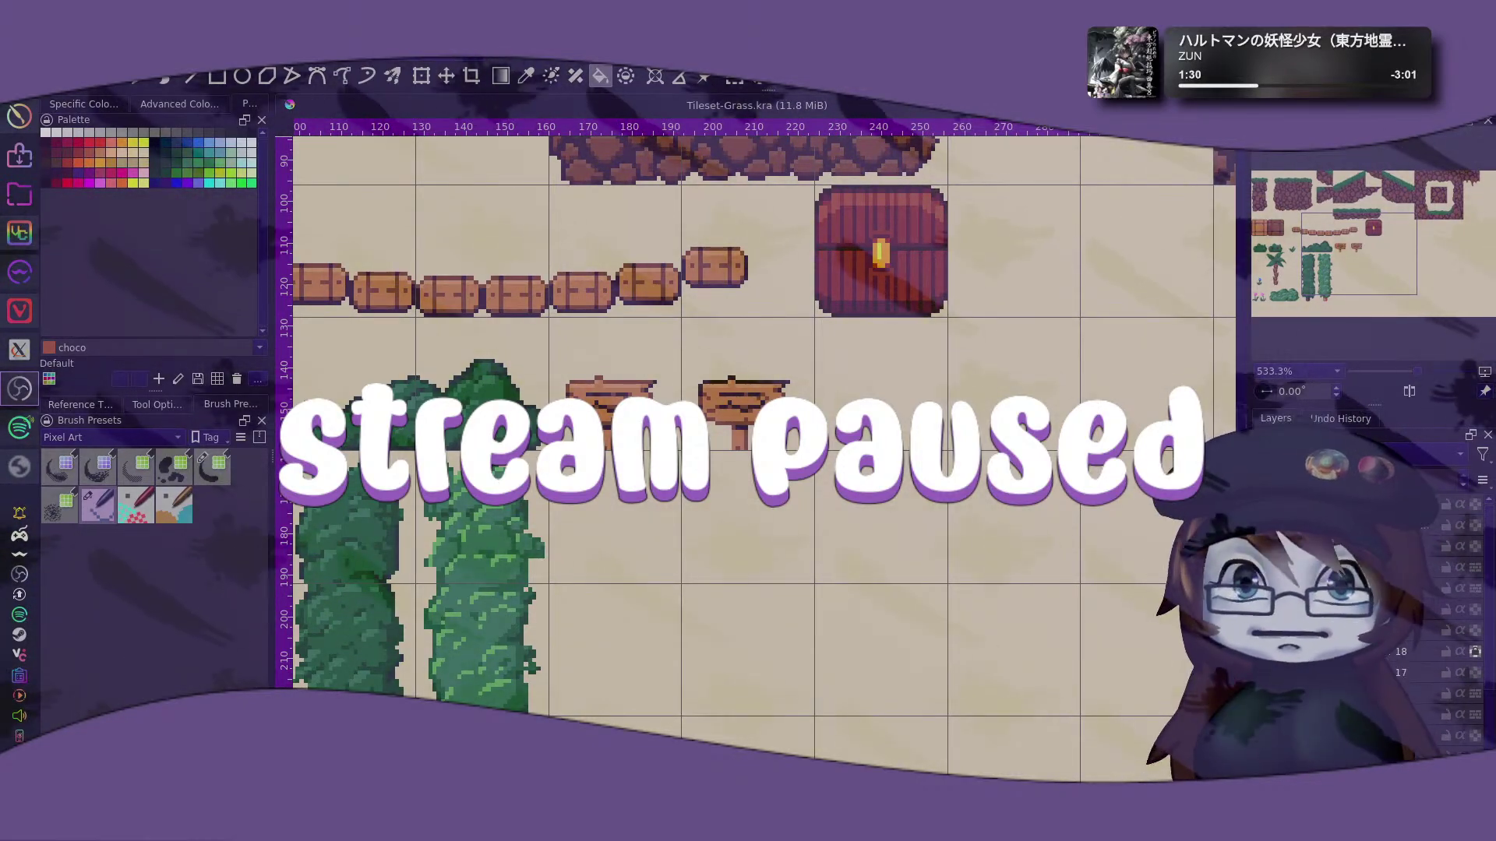
# Restore the copied sign's dark upper outline to the same brown as the original sign.
pyautogui.scroll(-3, 869, 326)
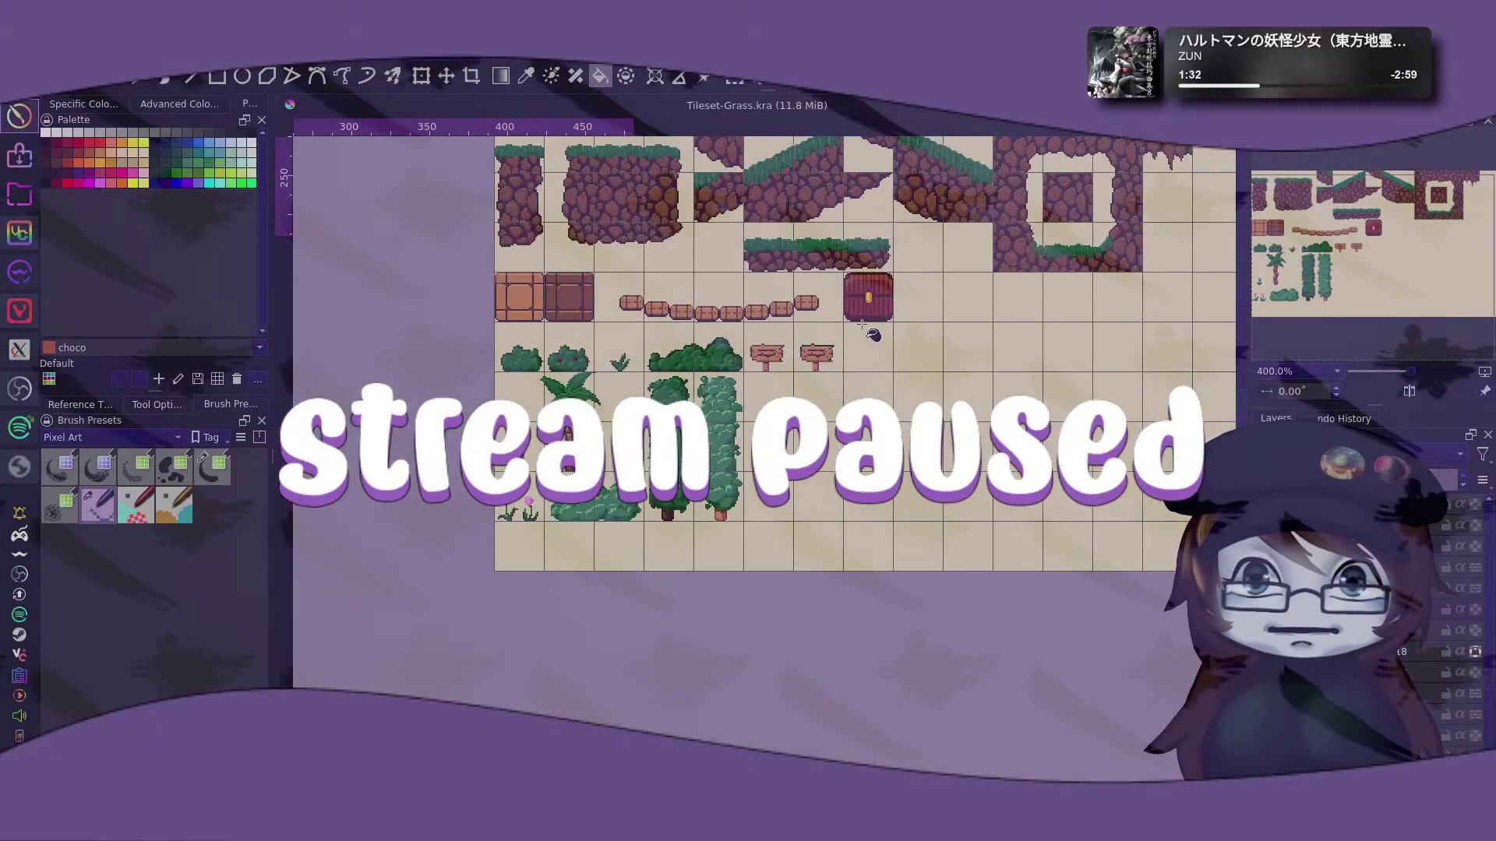
pyautogui.moveTo(1390, 251); pyautogui.dragTo(1418, 211)
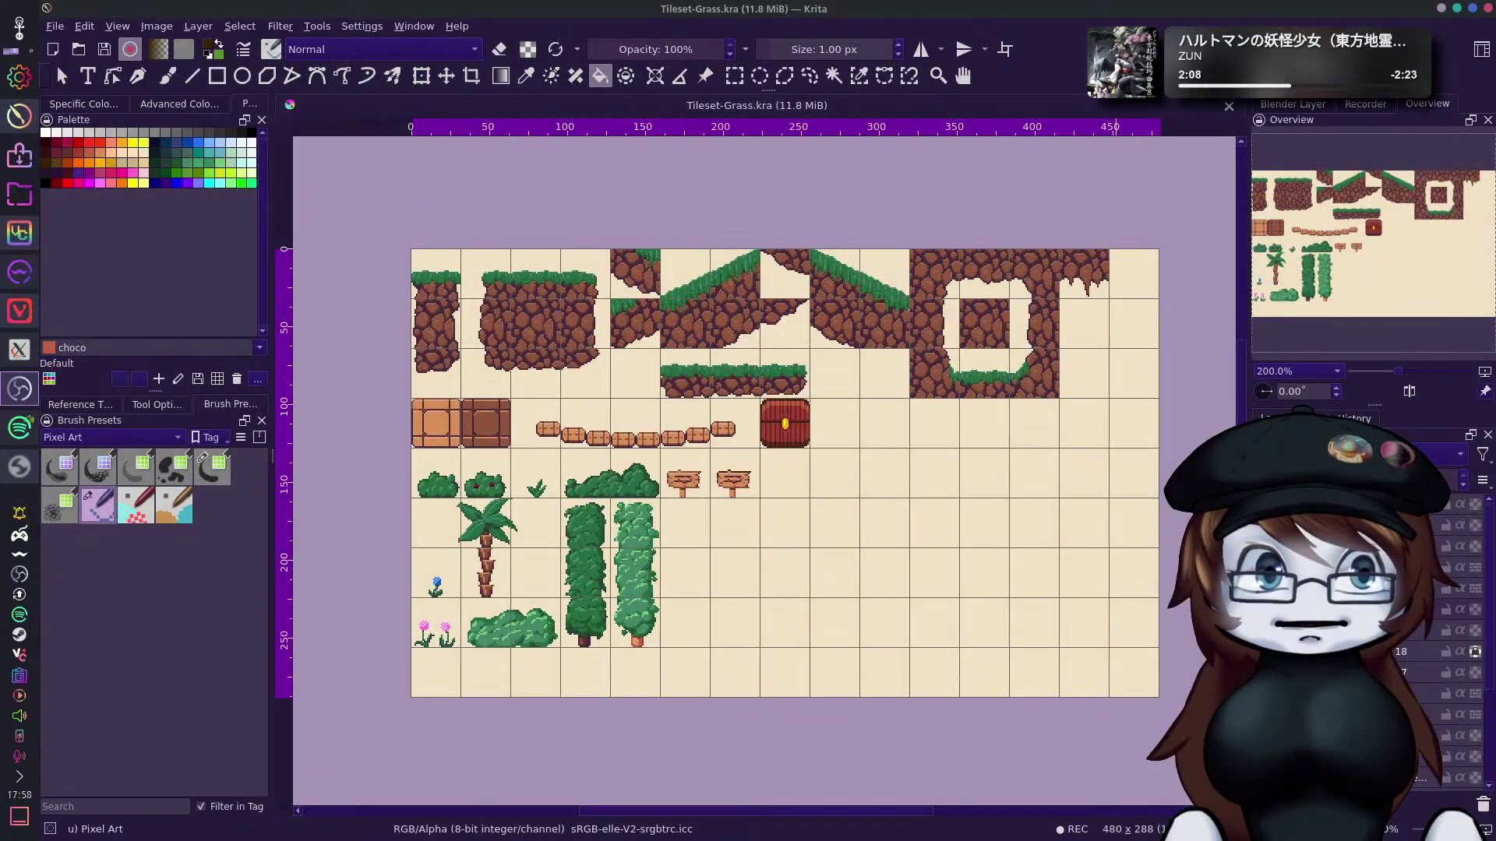
pyautogui.scroll(2, 703, 518)
pyautogui.scroll(2, 906, 496)
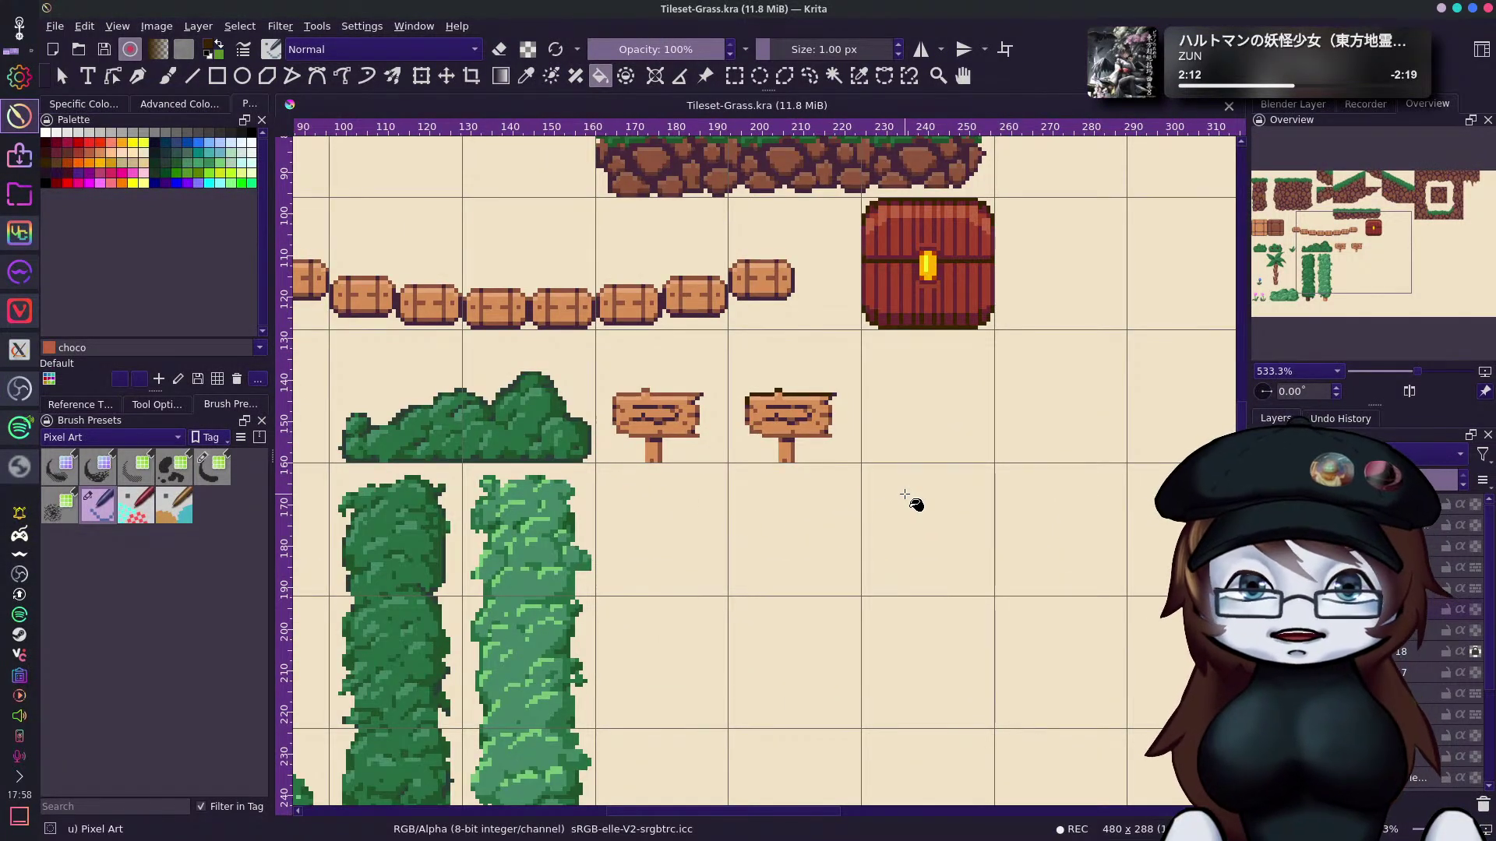
pyautogui.click(853, 413)
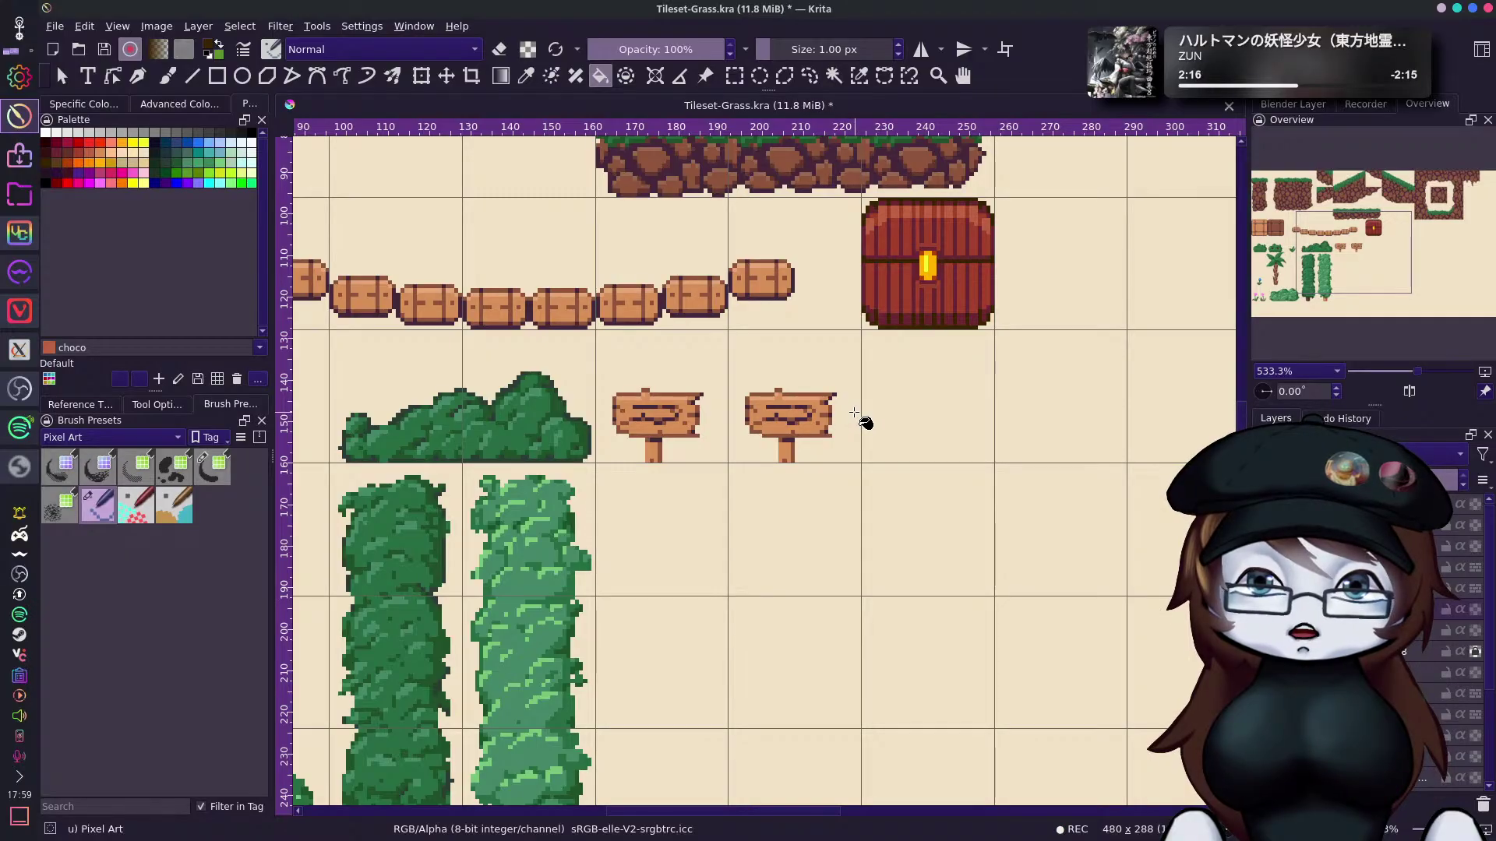
# Try recolouring the copied sign by selecting its light wood by similar colour and filling it with the chest's reddish brown.
pyautogui.click(859, 75)
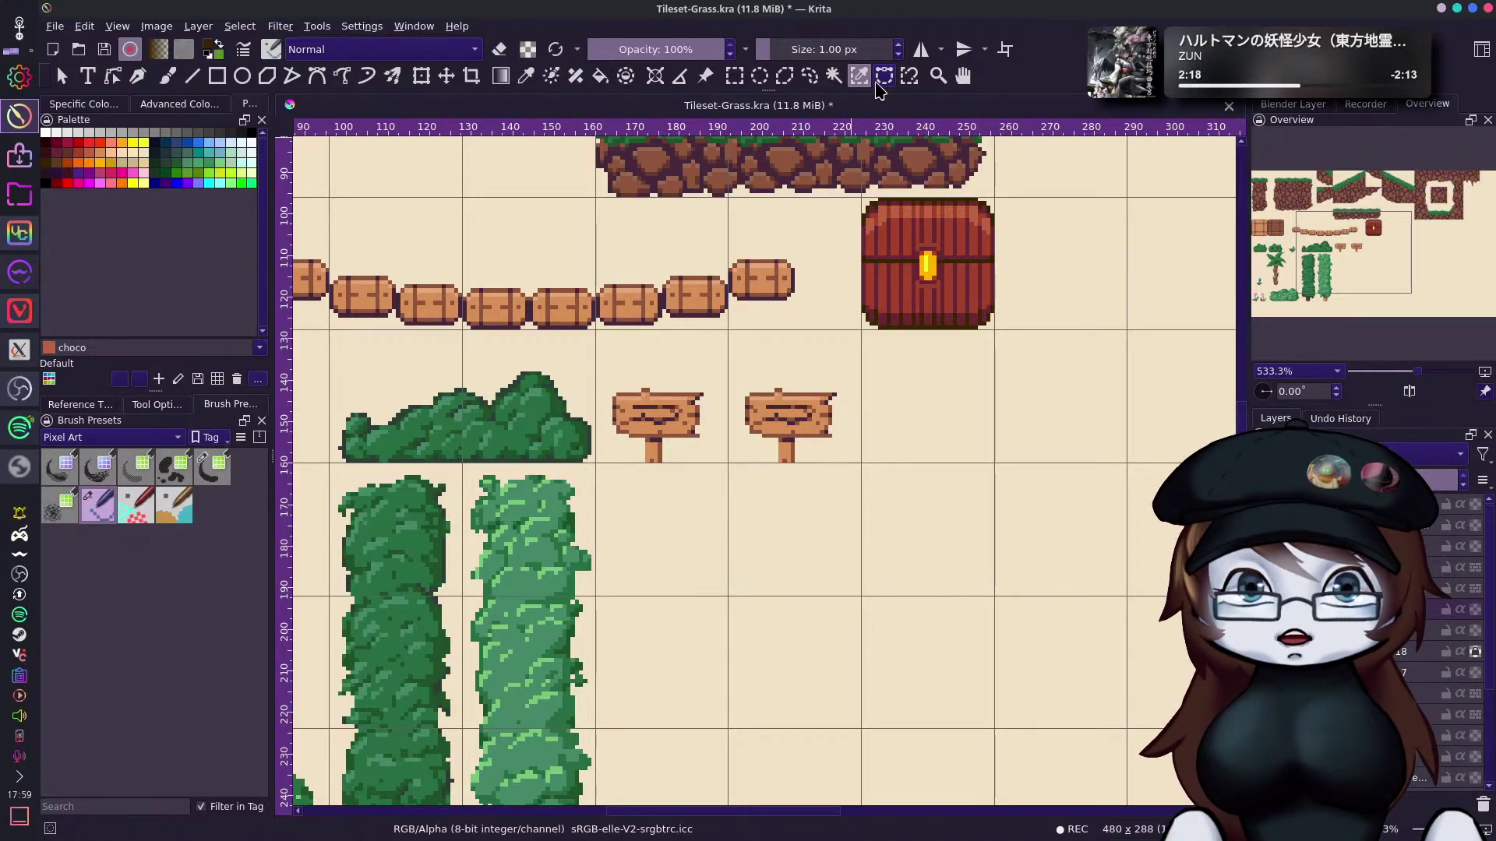
pyautogui.click(826, 401)
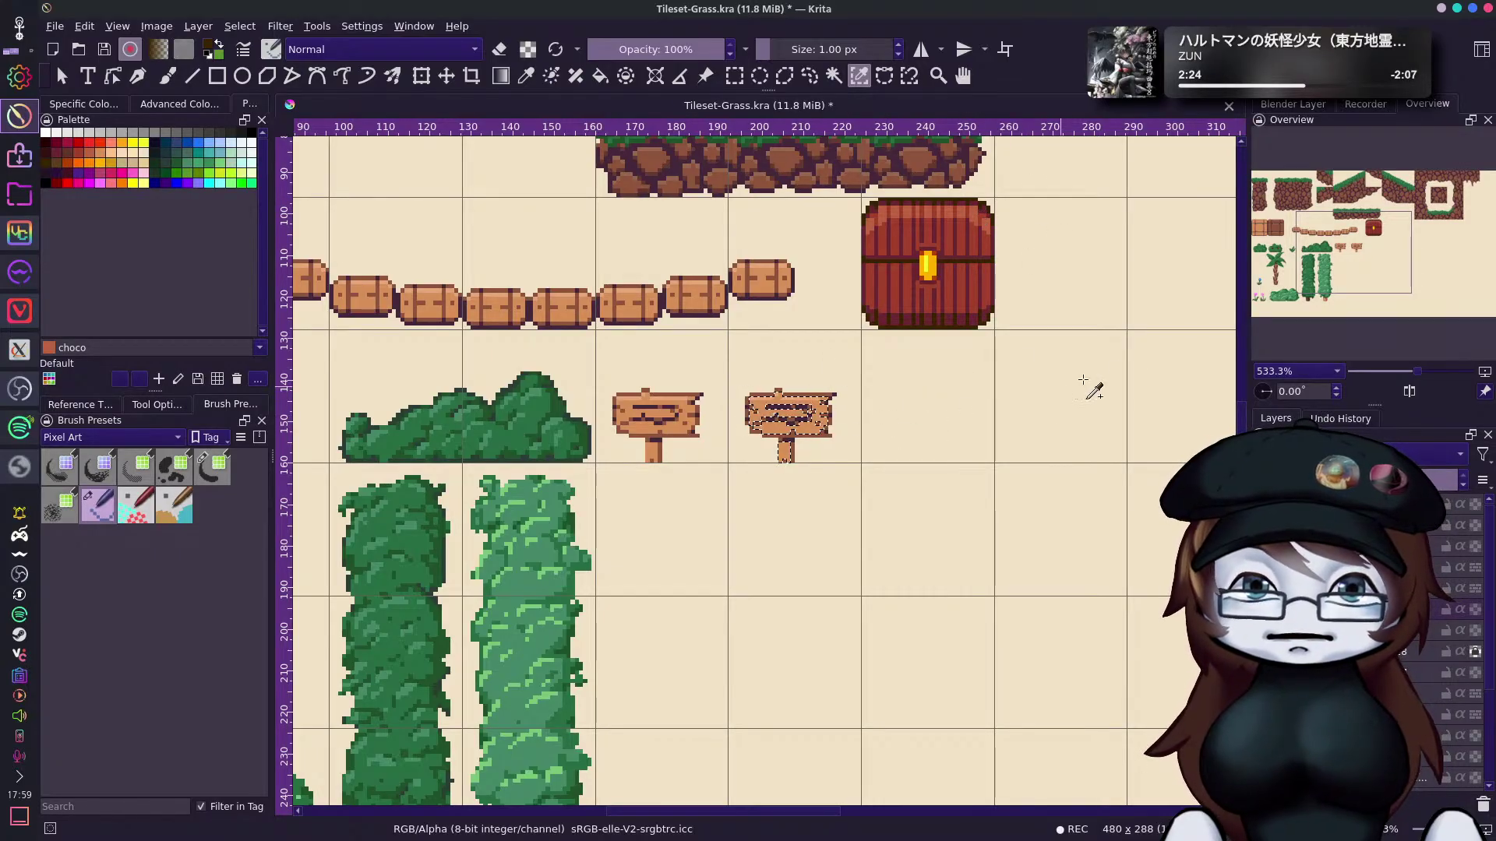
pyautogui.moveTo(1418, 236); pyautogui.dragTo(1386, 246)
pyautogui.hotkey('ctrl', 'shift', 'a')
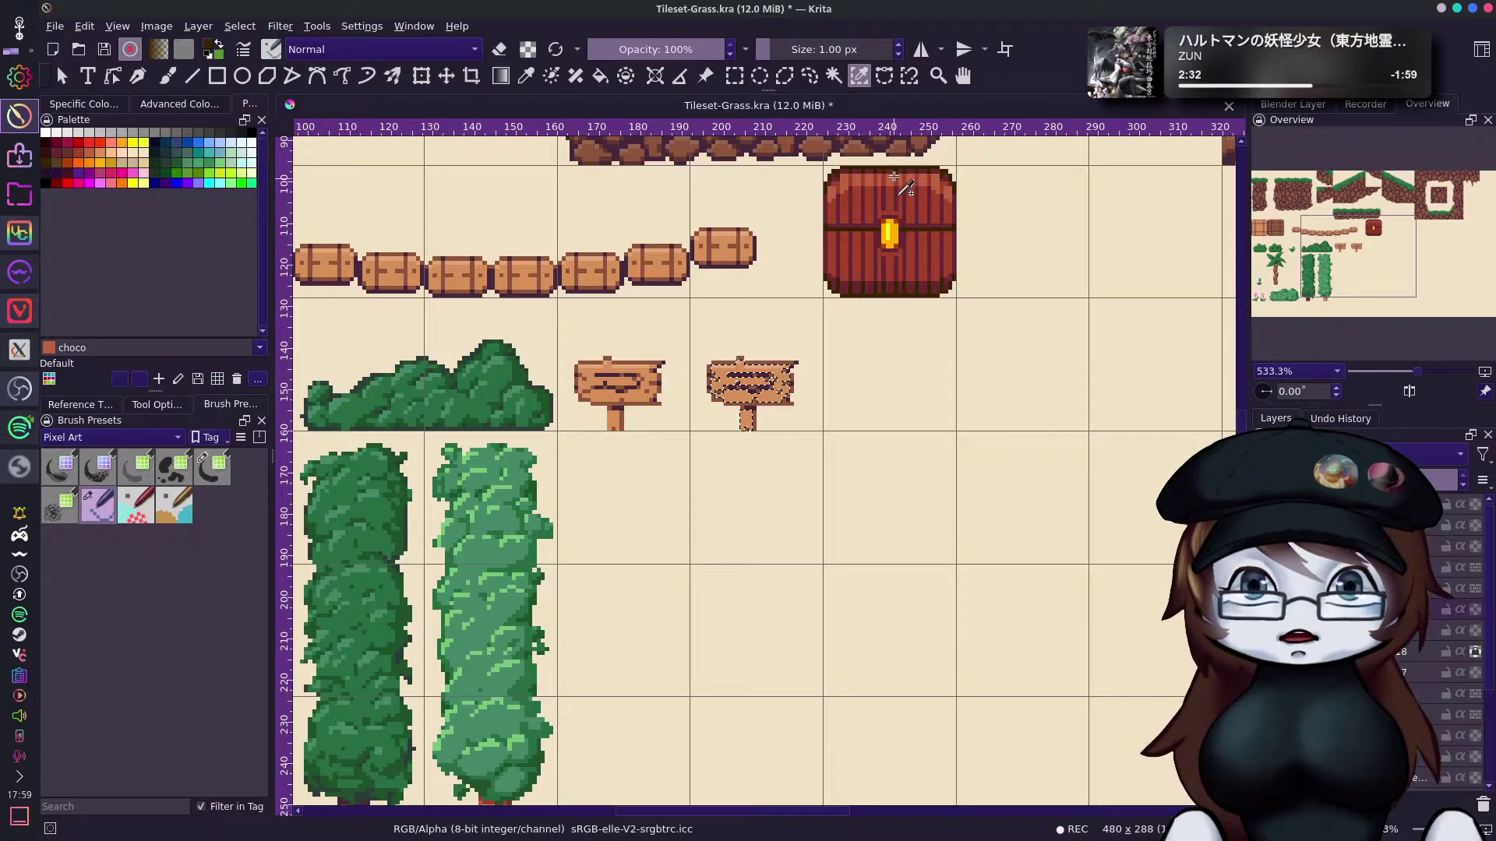
pyautogui.press('f')
pyautogui.hotkey('ctrl', 'shift', 'a')
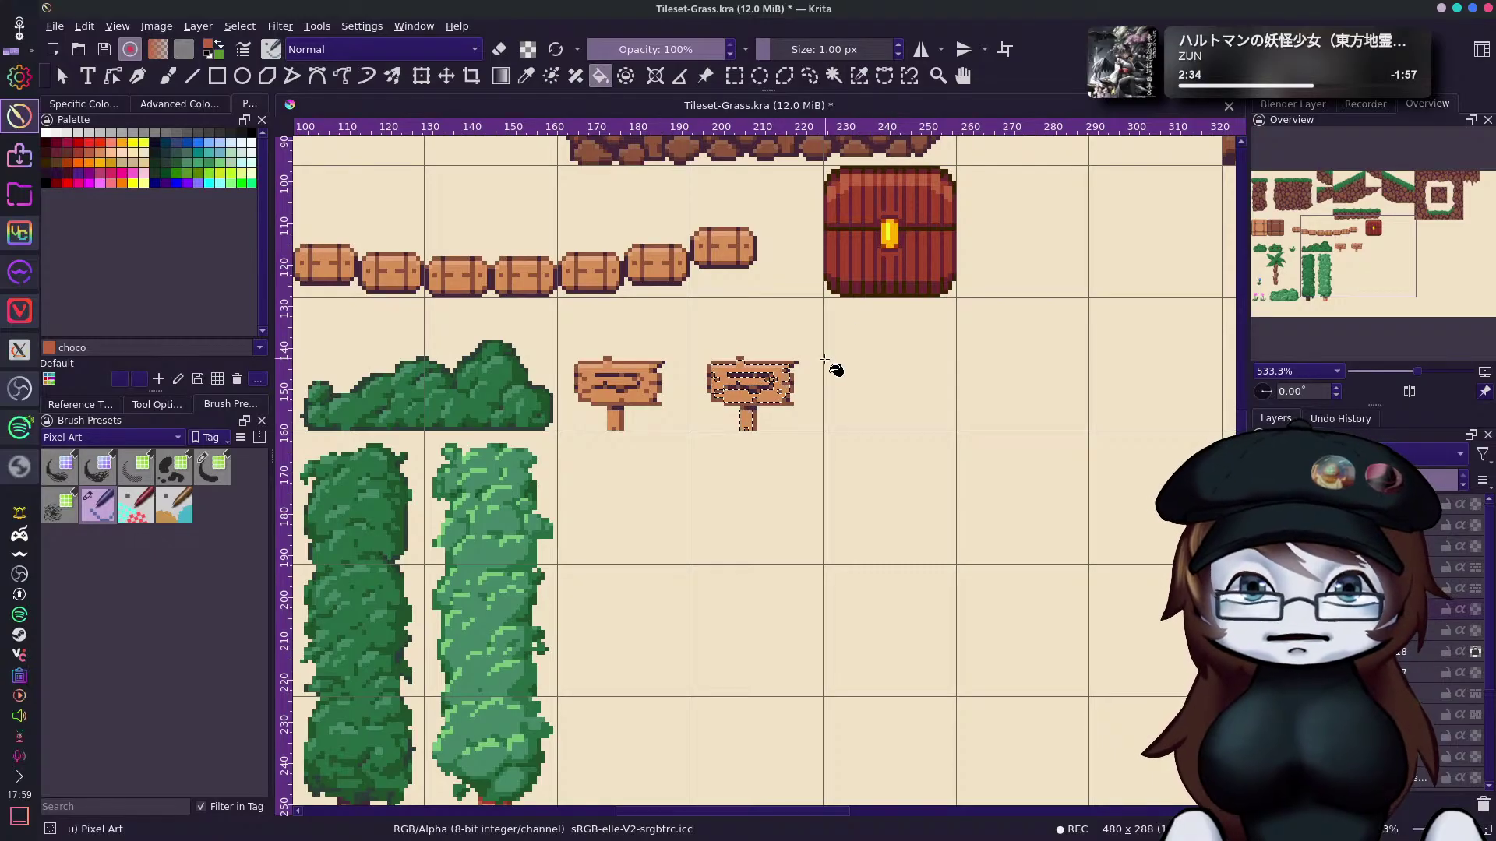
pyautogui.hotkey('ctrl', 'shift', 'd')
pyautogui.hotkey('ctrl', 'shift', 'a')
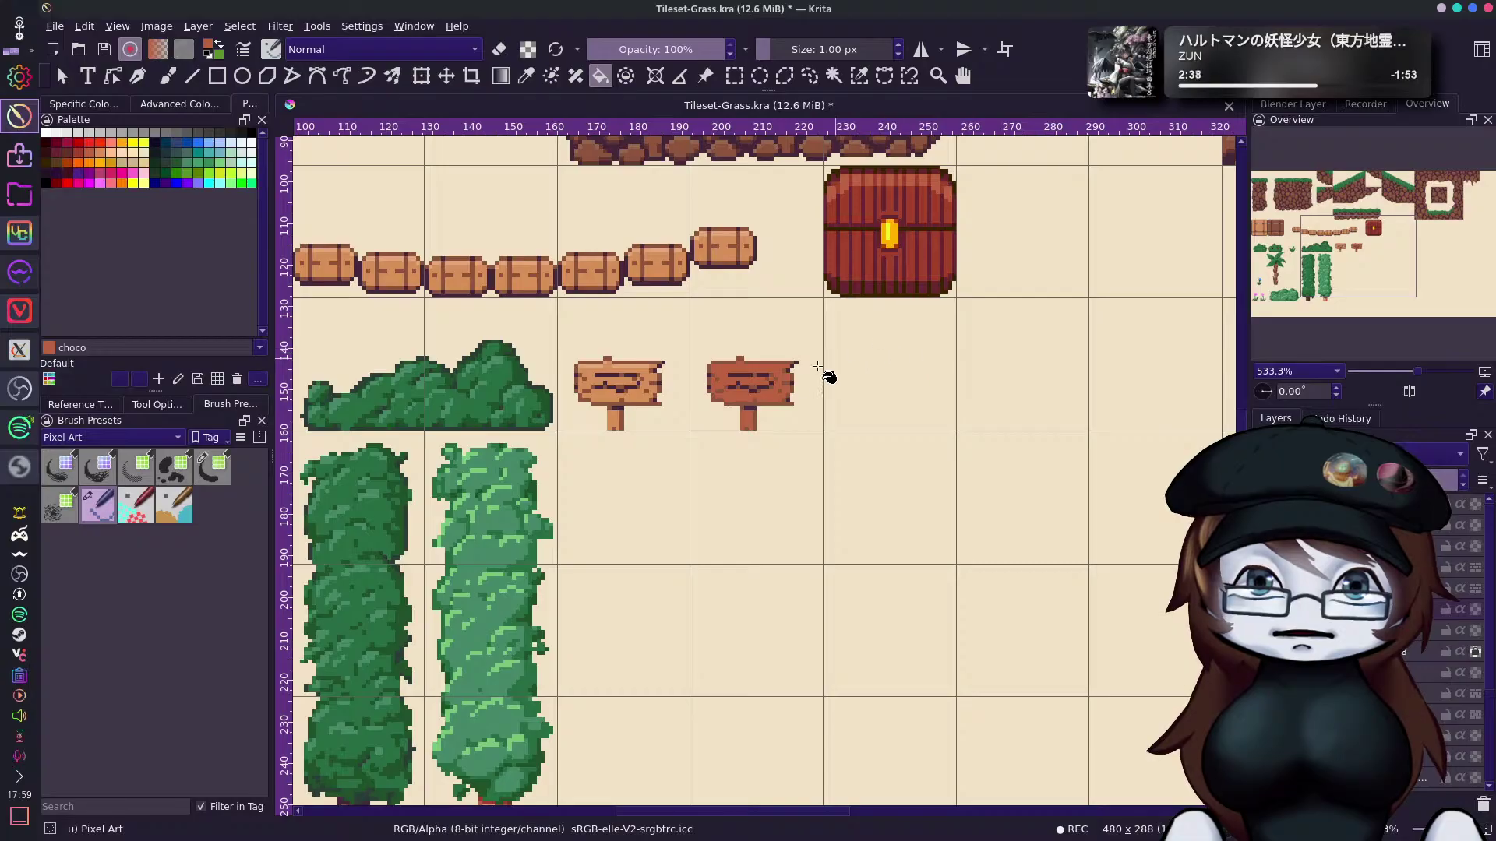
# Select the copied sign's dark linework by similar colour and recolour it black.
pyautogui.click(858, 78)
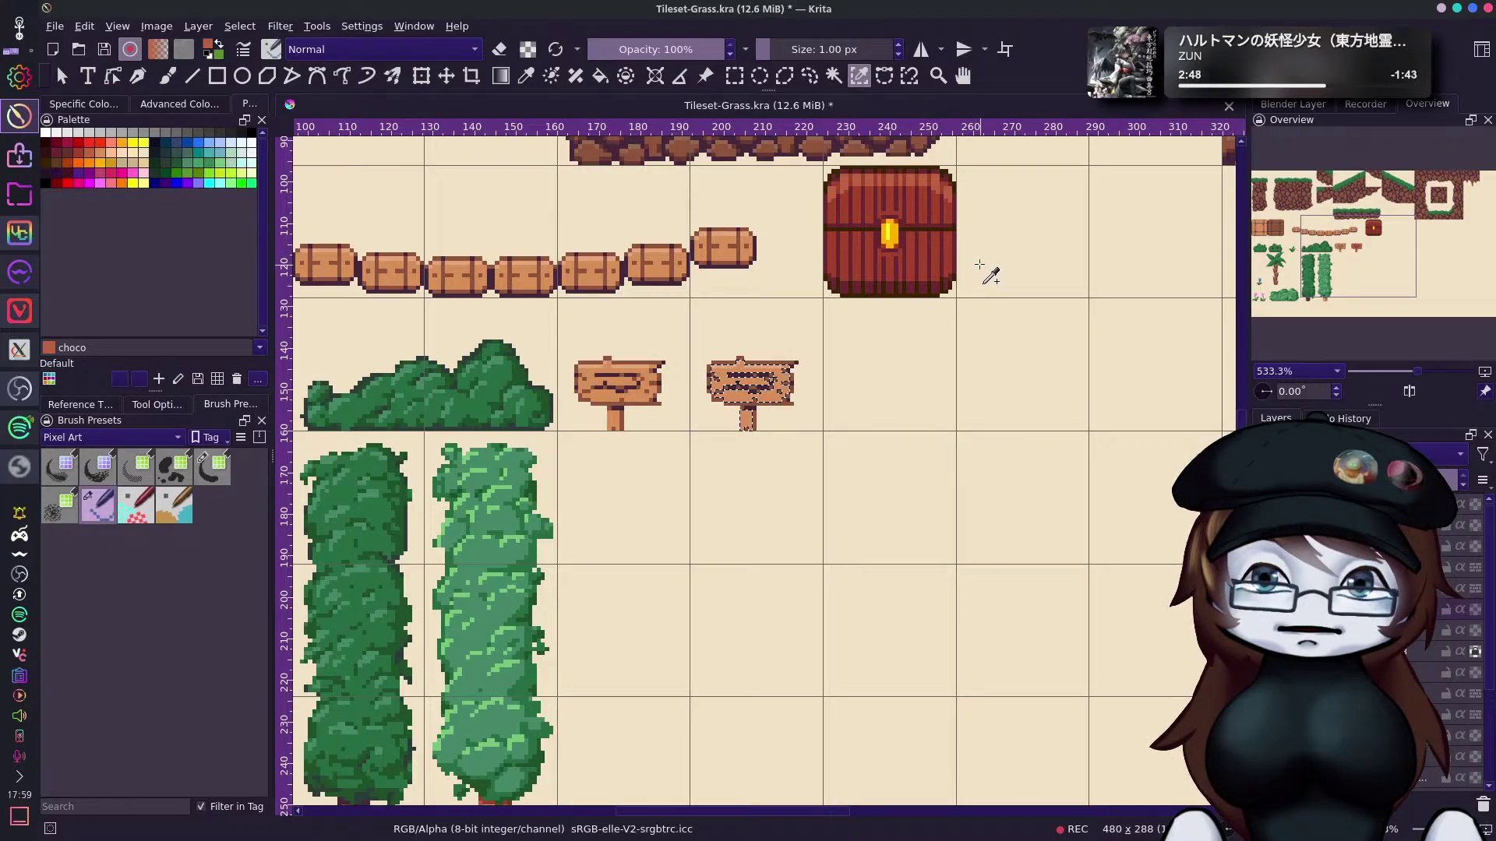
pyautogui.moveTo(1376, 250)
pyautogui.mouseDown()
pyautogui.moveTo(1345, 284)
pyautogui.moveTo(1359, 247)
pyautogui.mouseUp()
pyautogui.hotkey('ctrl', 'shift', 'a')
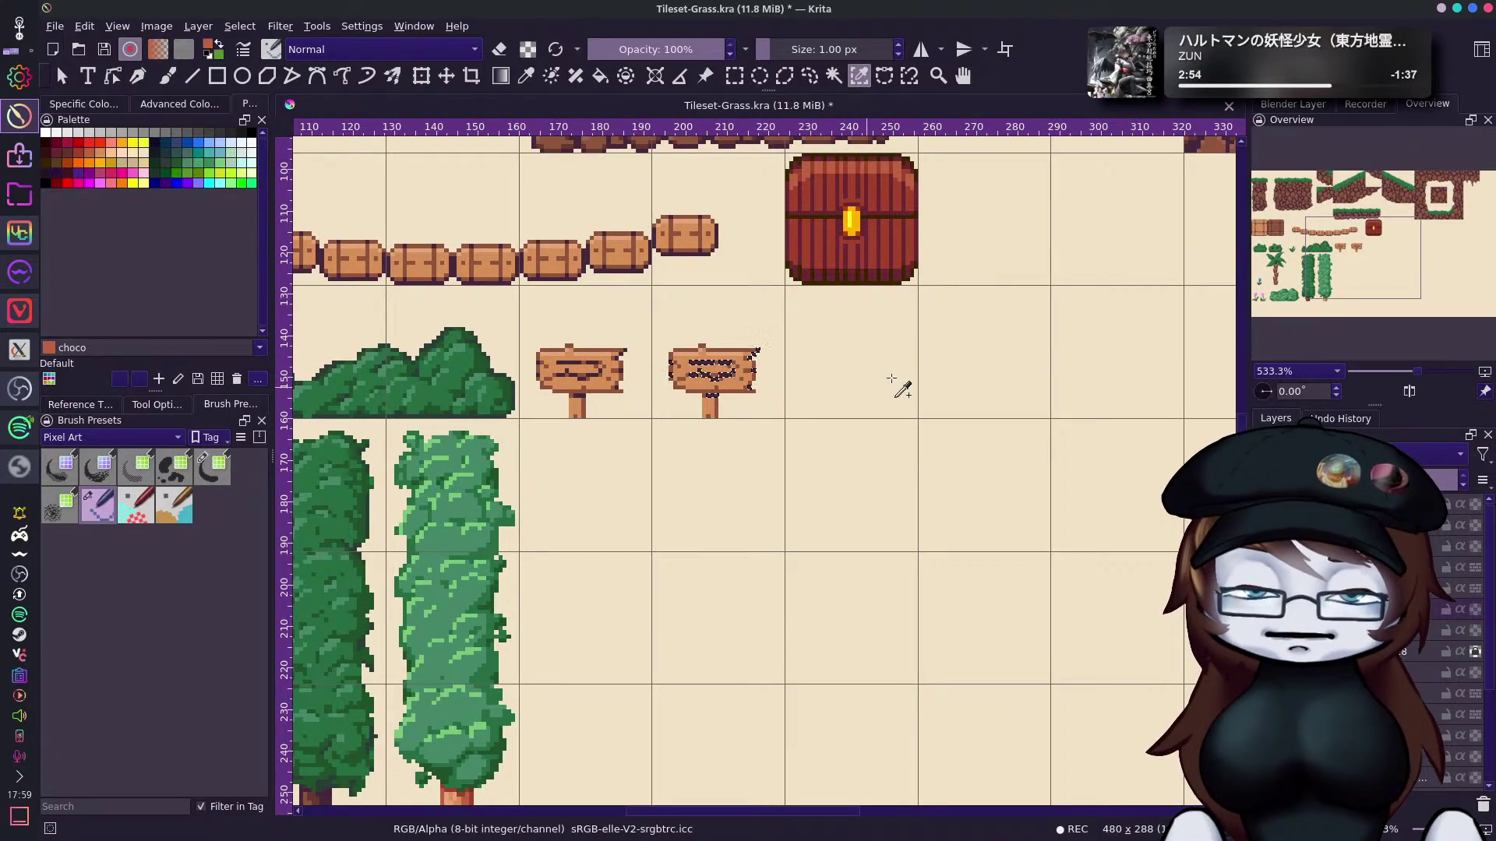
pyautogui.click(250, 140)
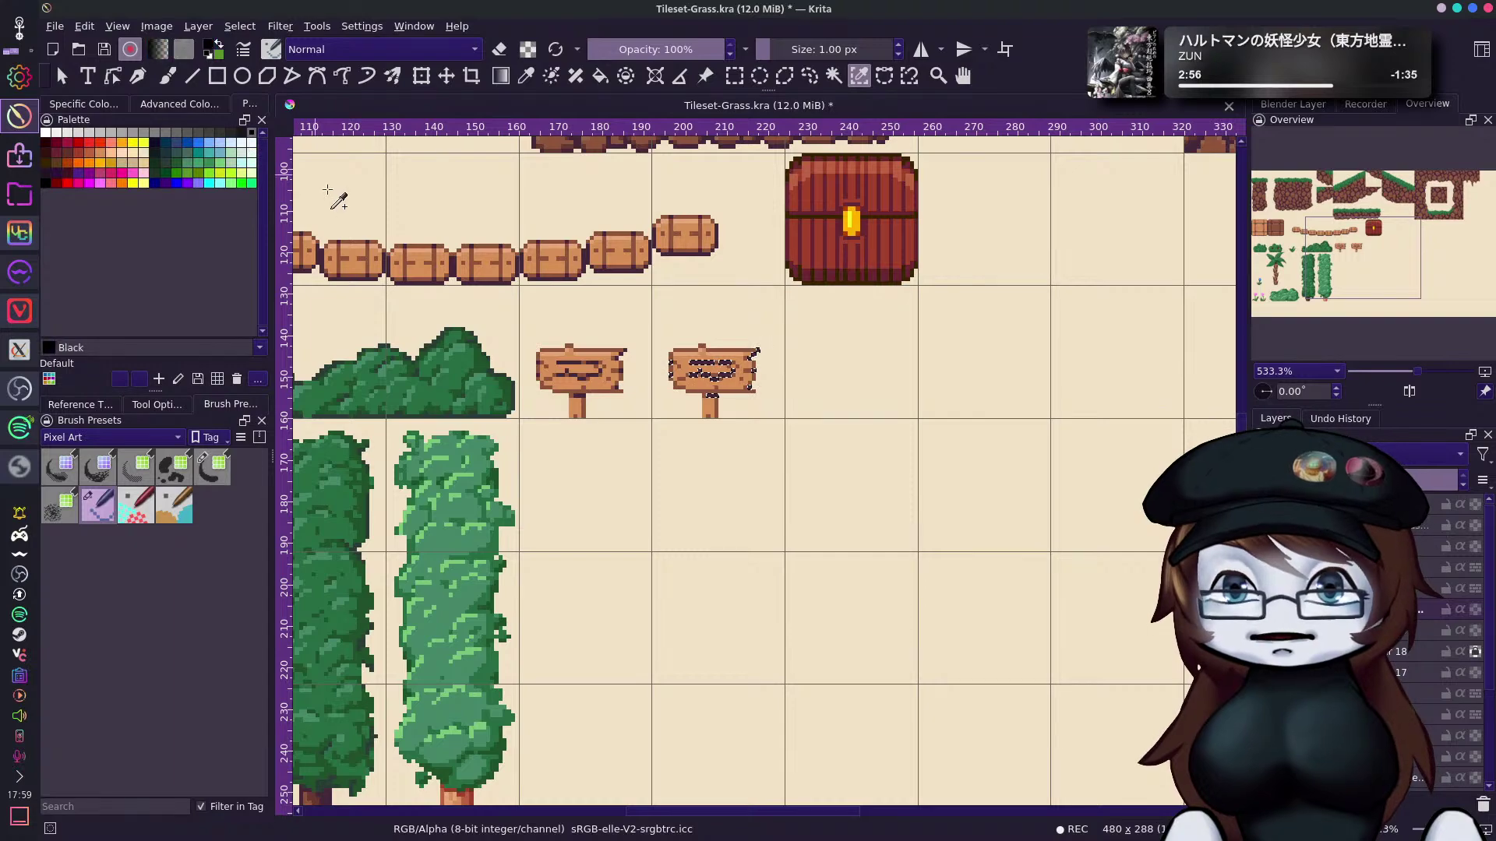
pyautogui.hotkey('ctrl', 'shift', 'a')
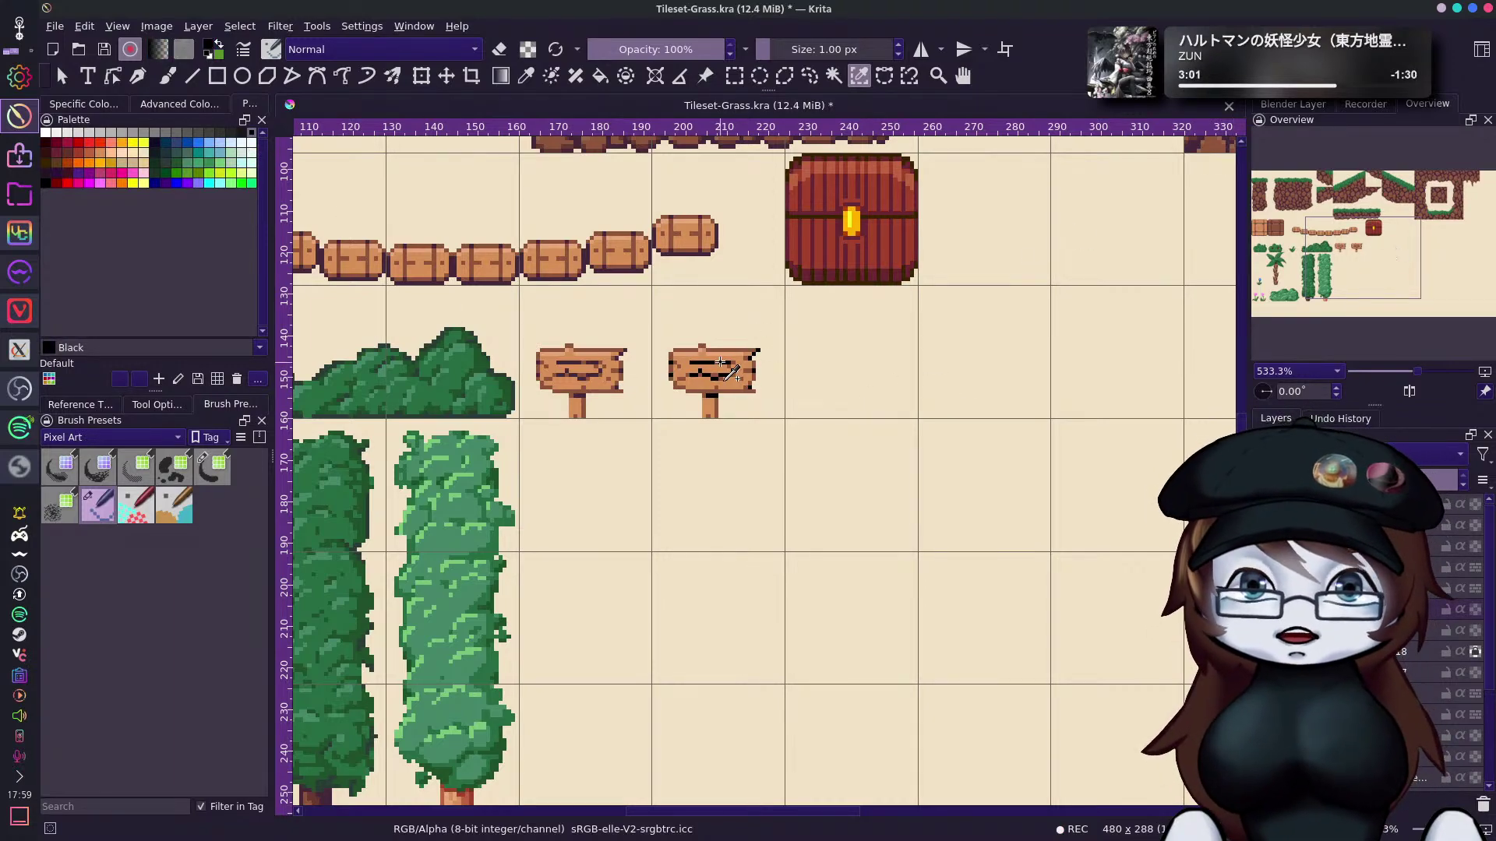
pyautogui.click(730, 348)
# Sample the dark tree trunk's brown and fill the copied sign's light wood with it, selecting the wood by similar colour.
pyautogui.moveTo(1354, 252); pyautogui.dragTo(1328, 283)
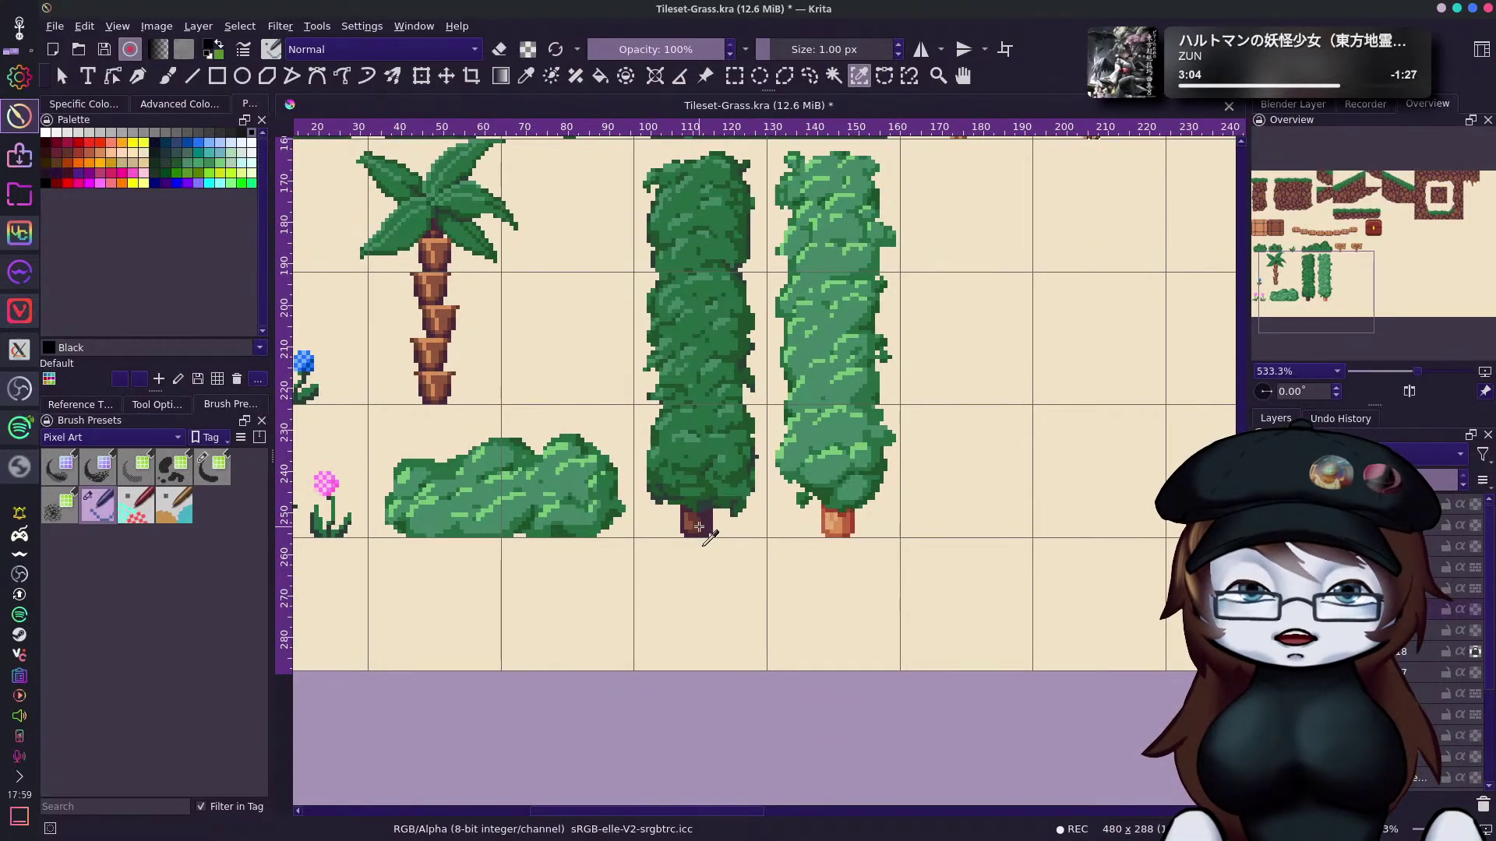
pyautogui.press('b')
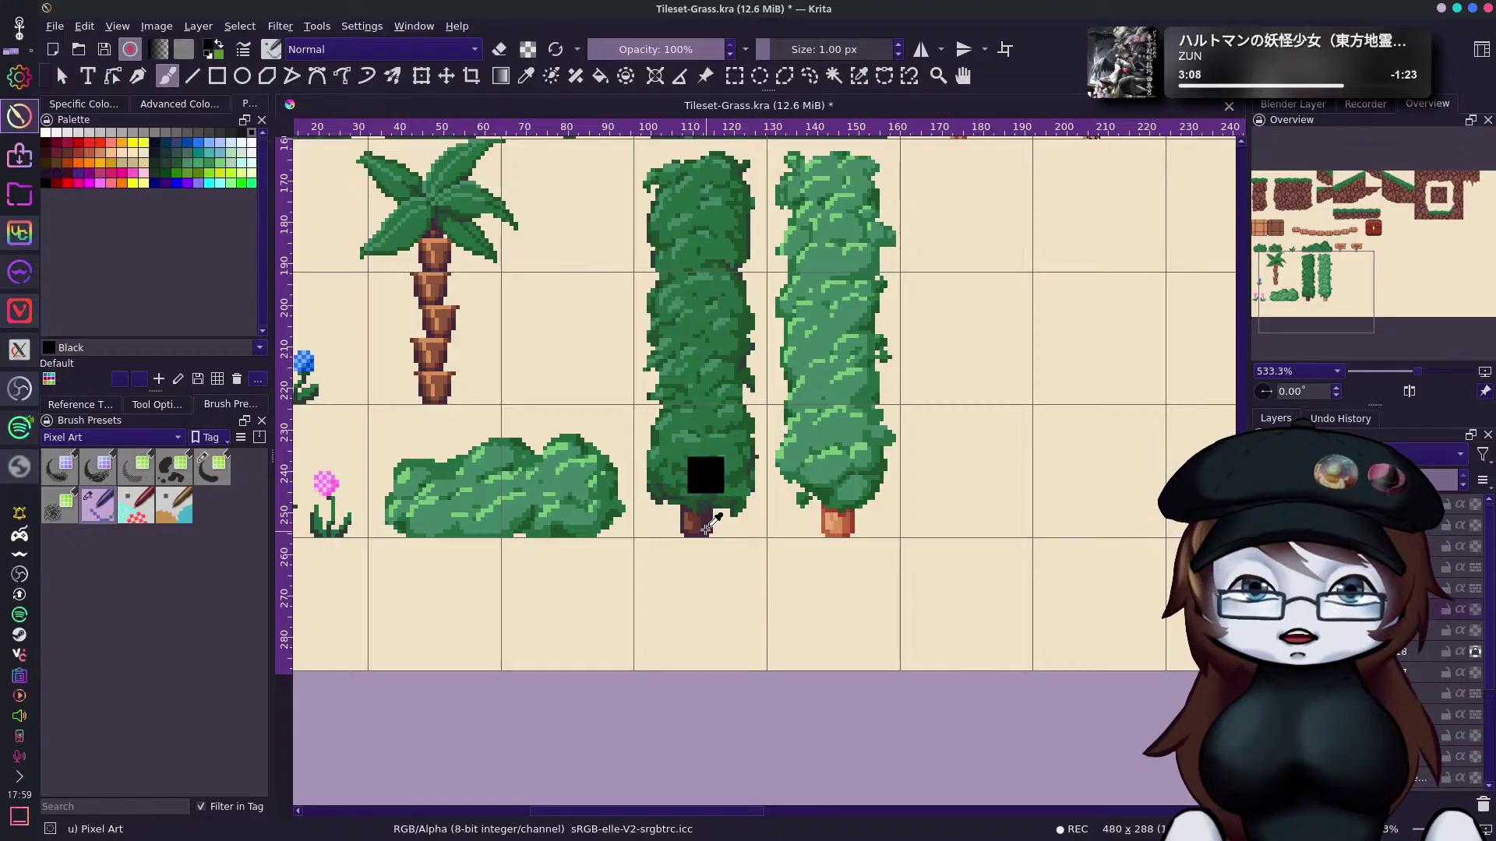
pyautogui.keyDown('ctrl'); pyautogui.click(706, 525); pyautogui.keyUp('ctrl')
pyautogui.moveTo(1310, 289); pyautogui.dragTo(1376, 245)
pyautogui.hotkey('ctrl', 'shift', 'a')
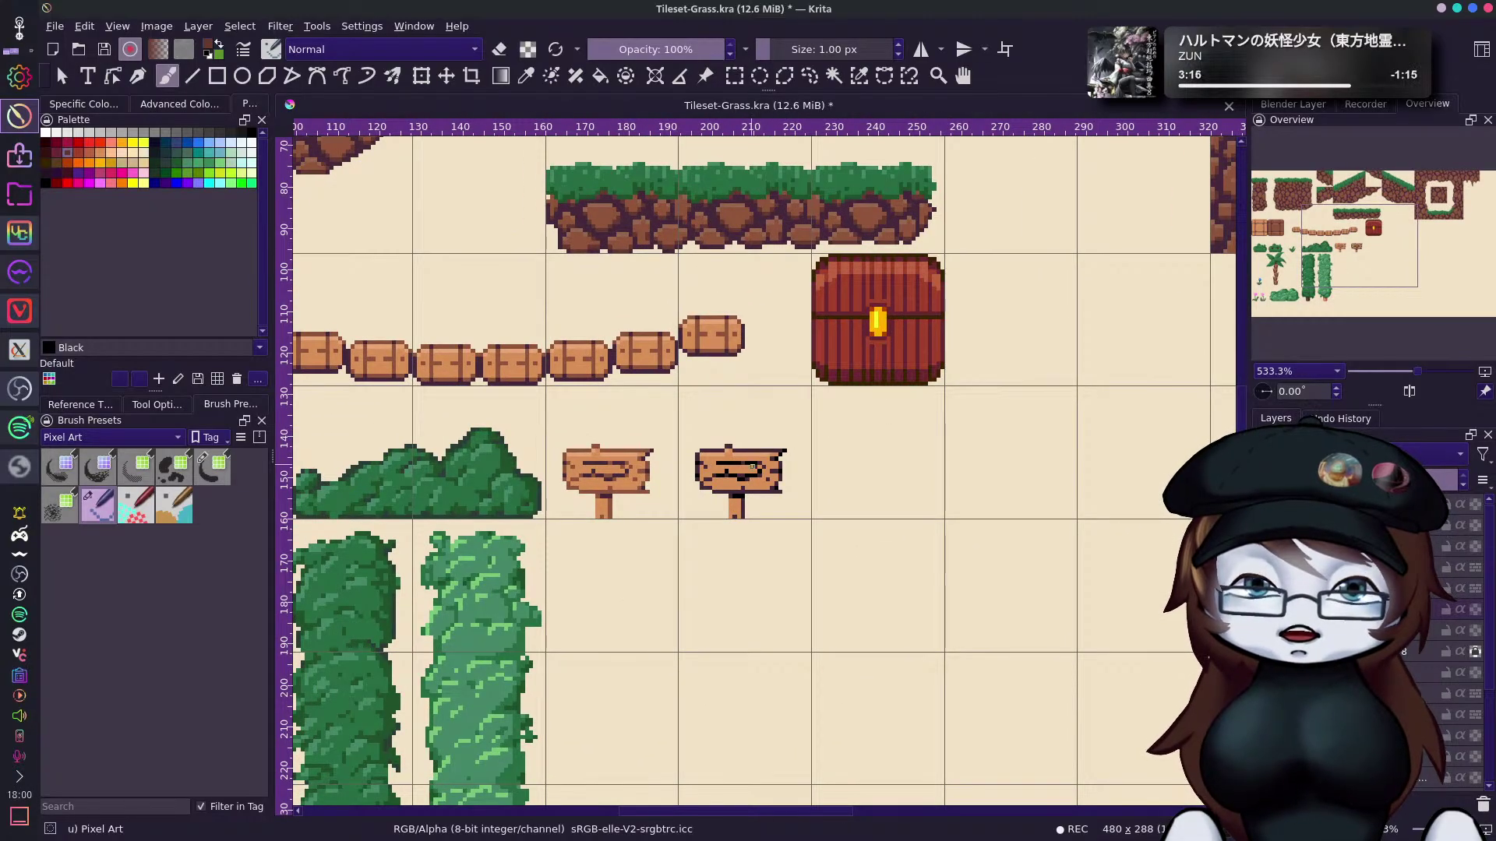
pyautogui.click(858, 76)
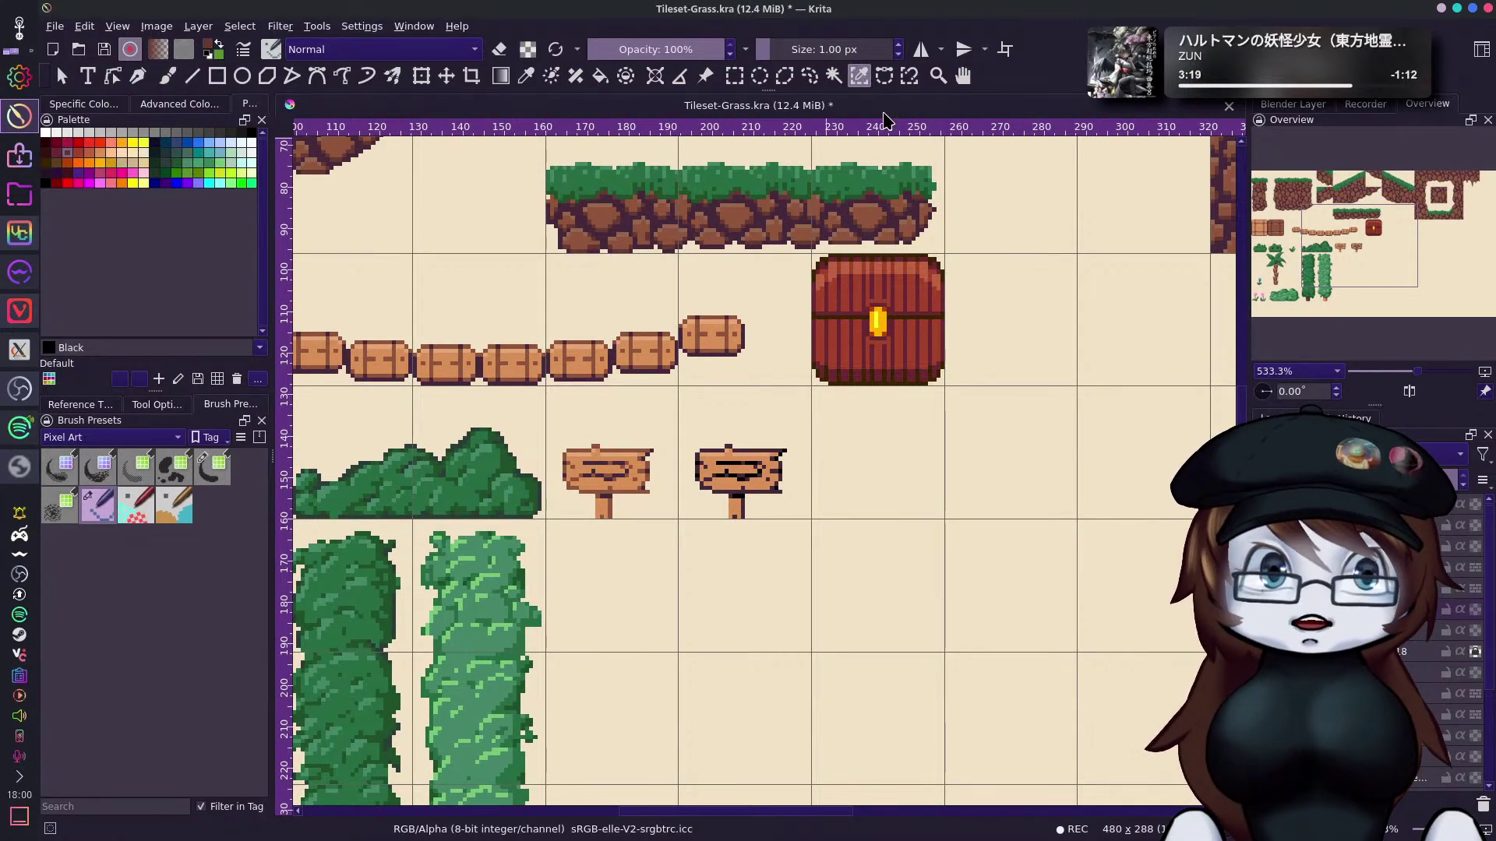
pyautogui.click(768, 489)
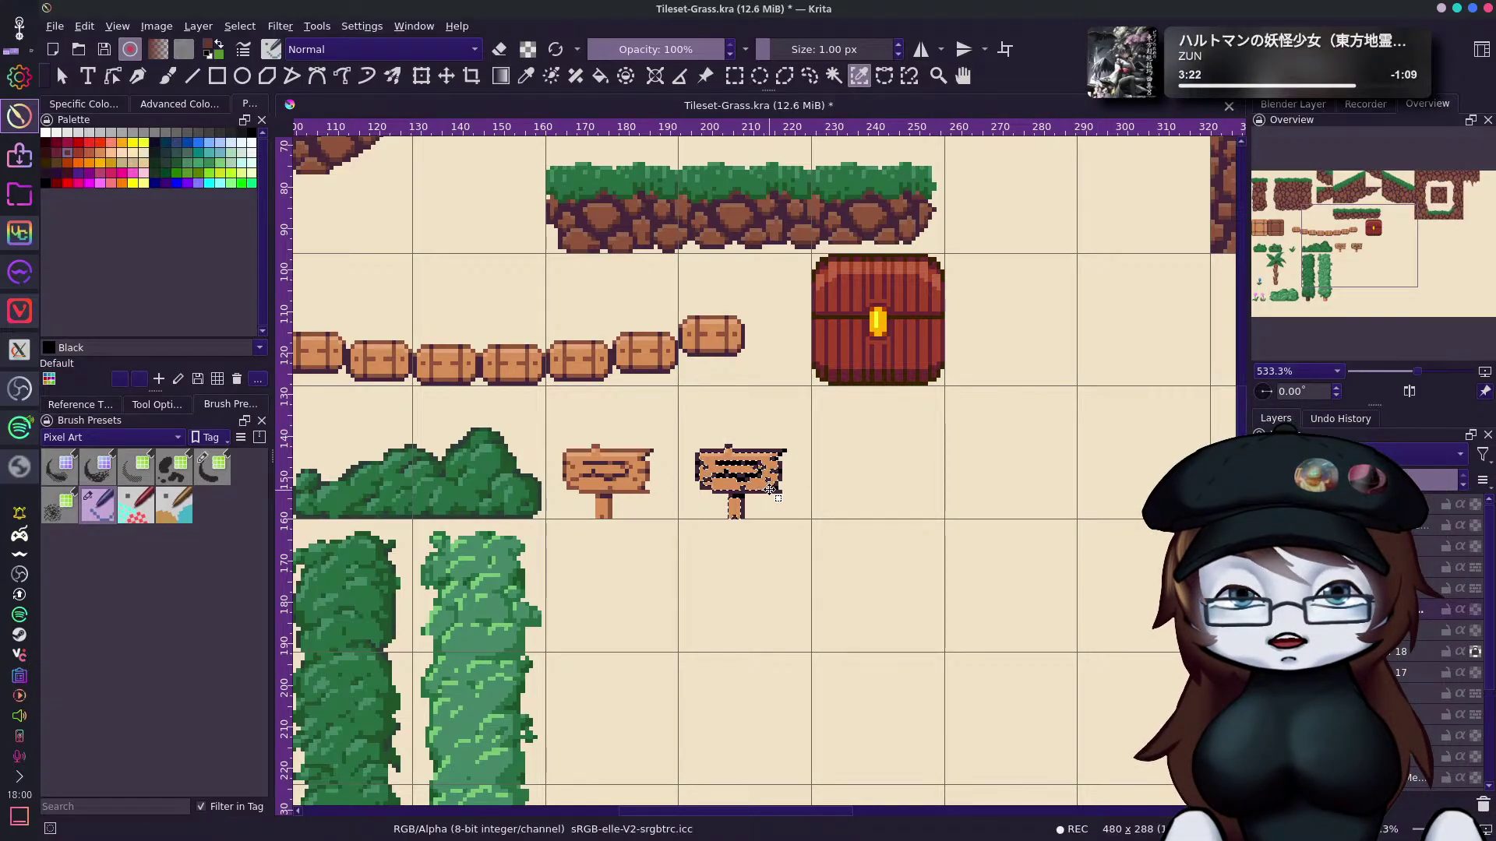
pyautogui.hotkey('ctrl', 'f')
pyautogui.hotkey('ctrl', 'shift', 'a')
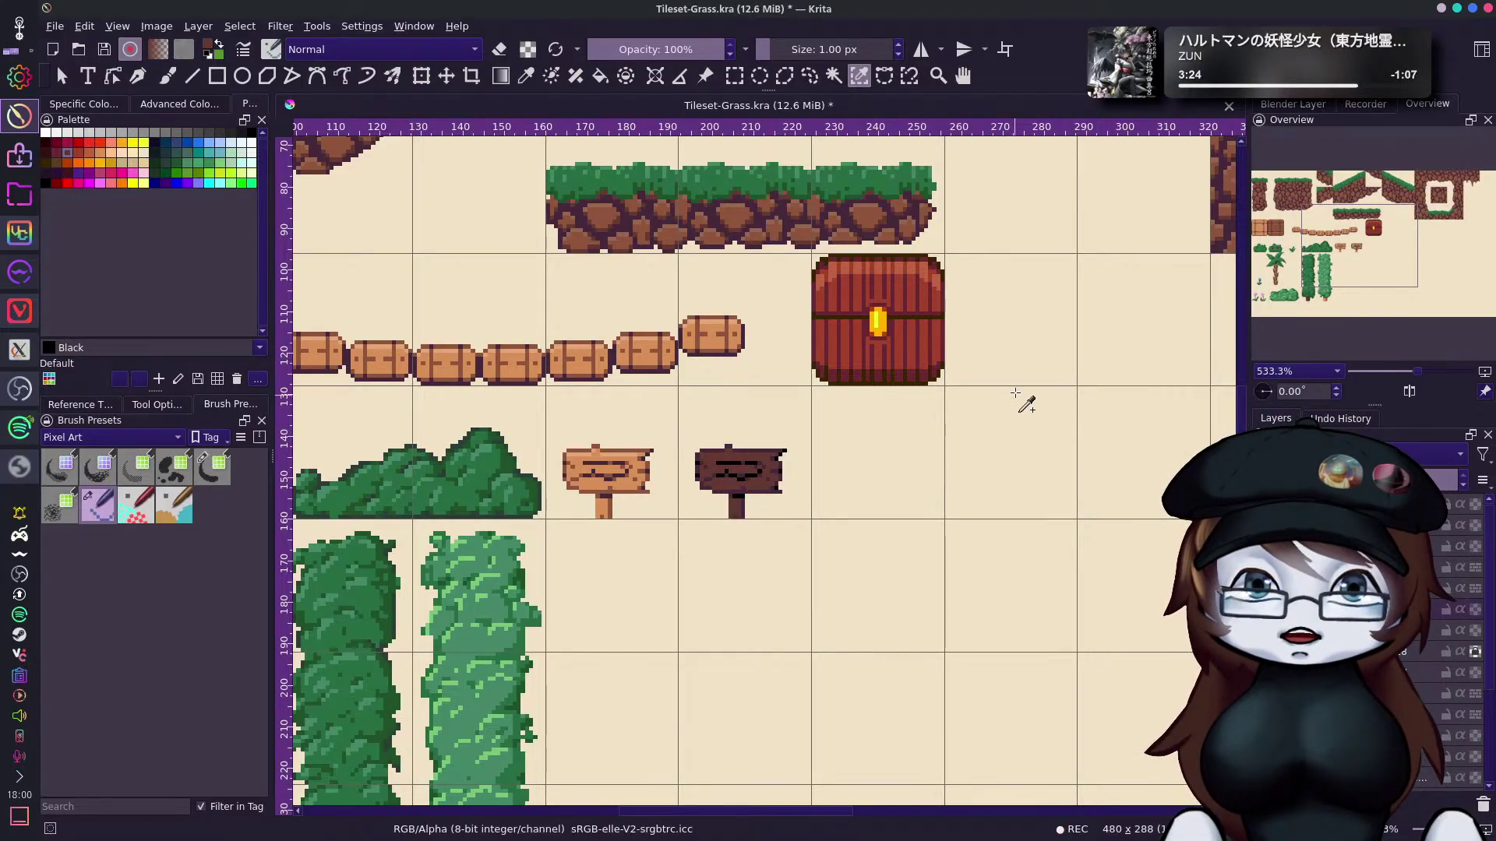
# Sample another brown tone from the dark tree's trunk for the copied sign and save the tileset.
pyautogui.moveTo(1354, 237); pyautogui.dragTo(1316, 292)
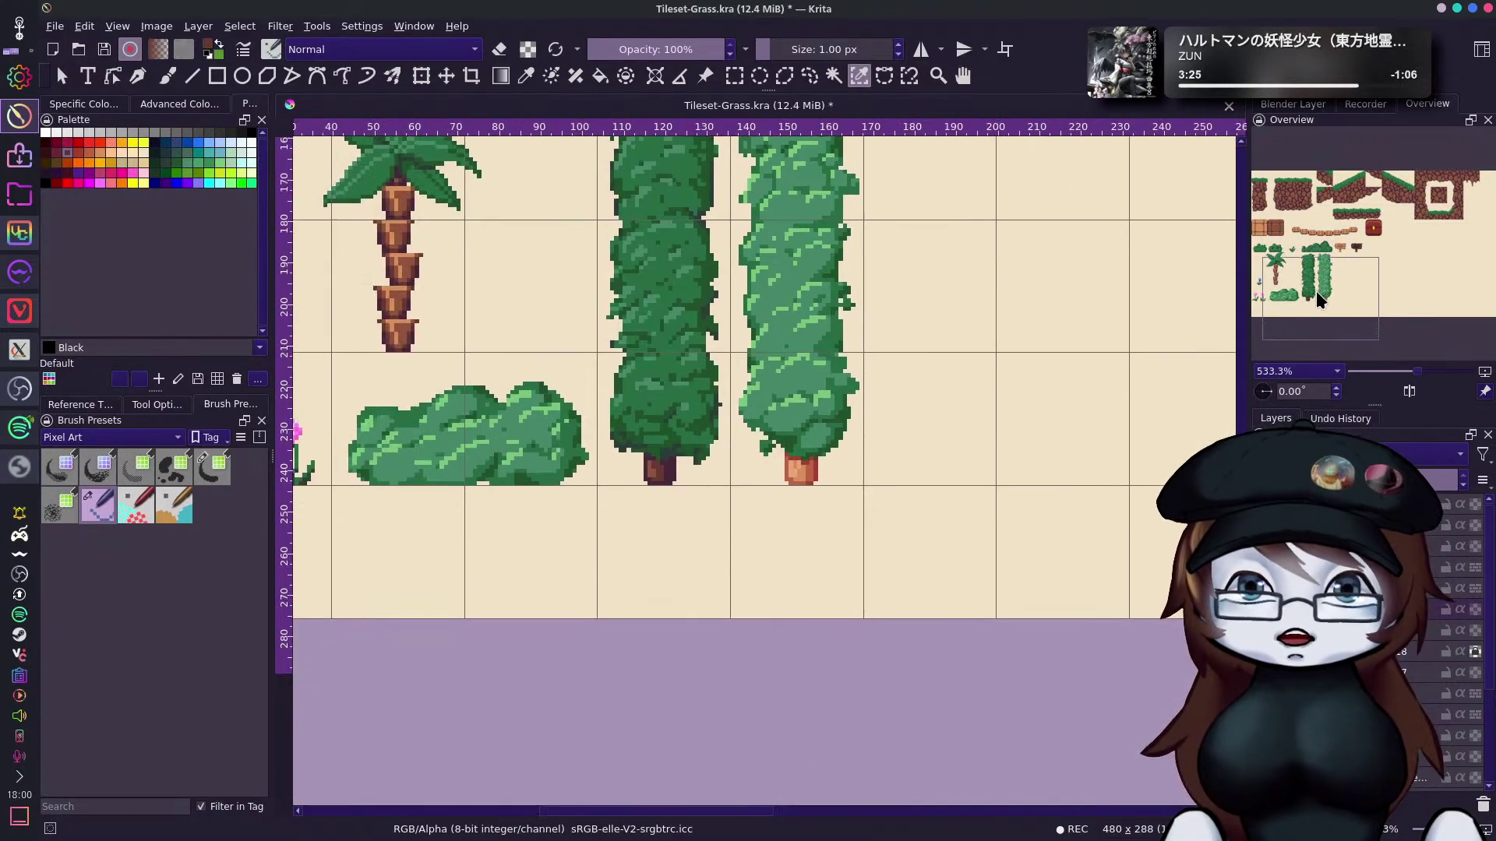
pyautogui.press('b')
pyautogui.keyDown('ctrl'); pyautogui.click(658, 474); pyautogui.keyUp('ctrl')
pyautogui.moveTo(1331, 237)
pyautogui.mouseDown()
pyautogui.moveTo(1335, 273)
pyautogui.moveTo(1354, 233)
pyautogui.mouseUp()
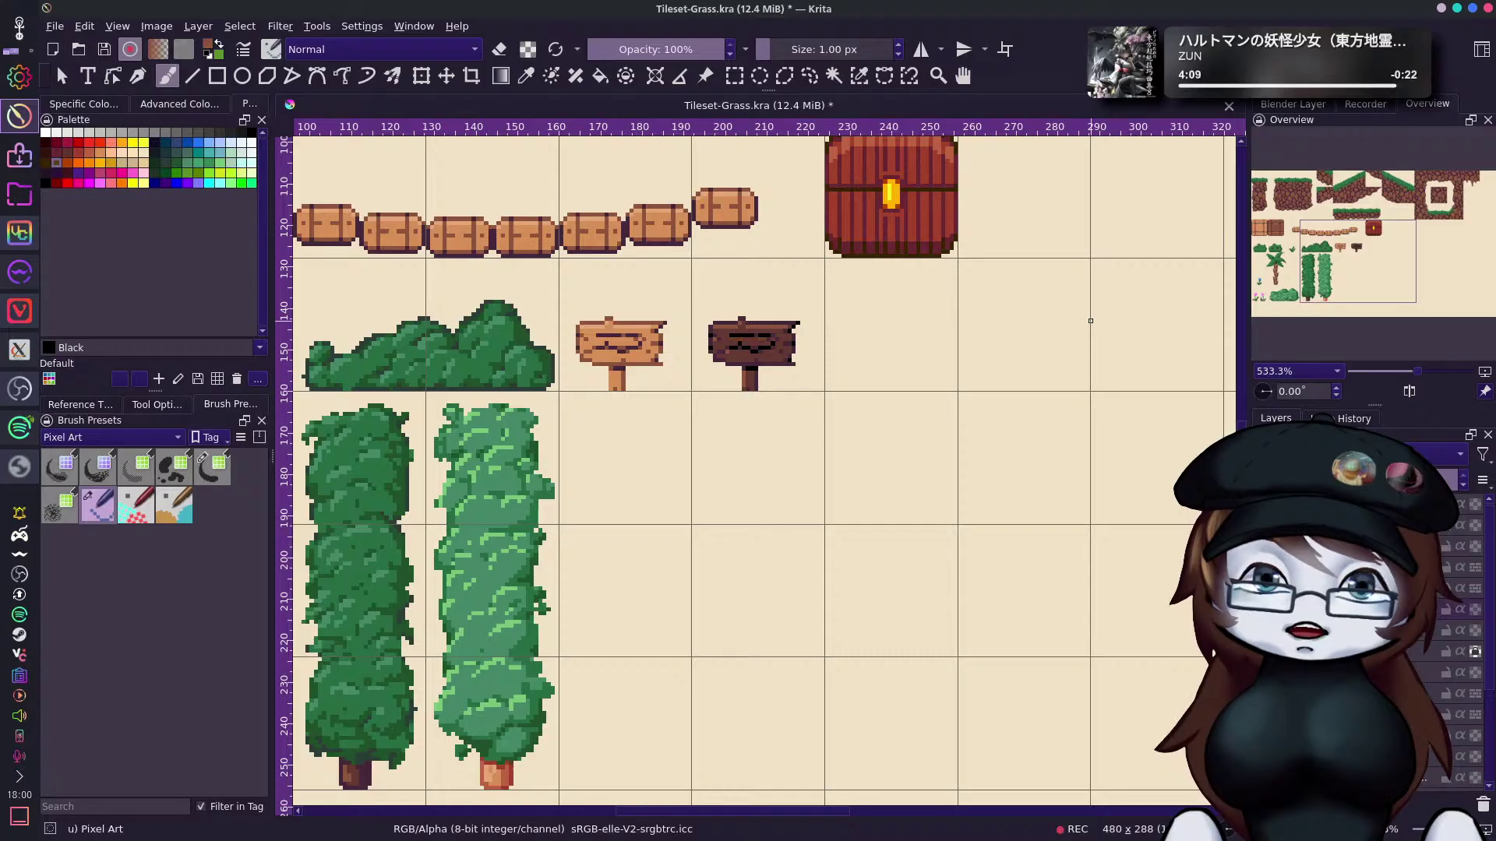
pyautogui.moveTo(1358, 264); pyautogui.dragTo(1407, 283)
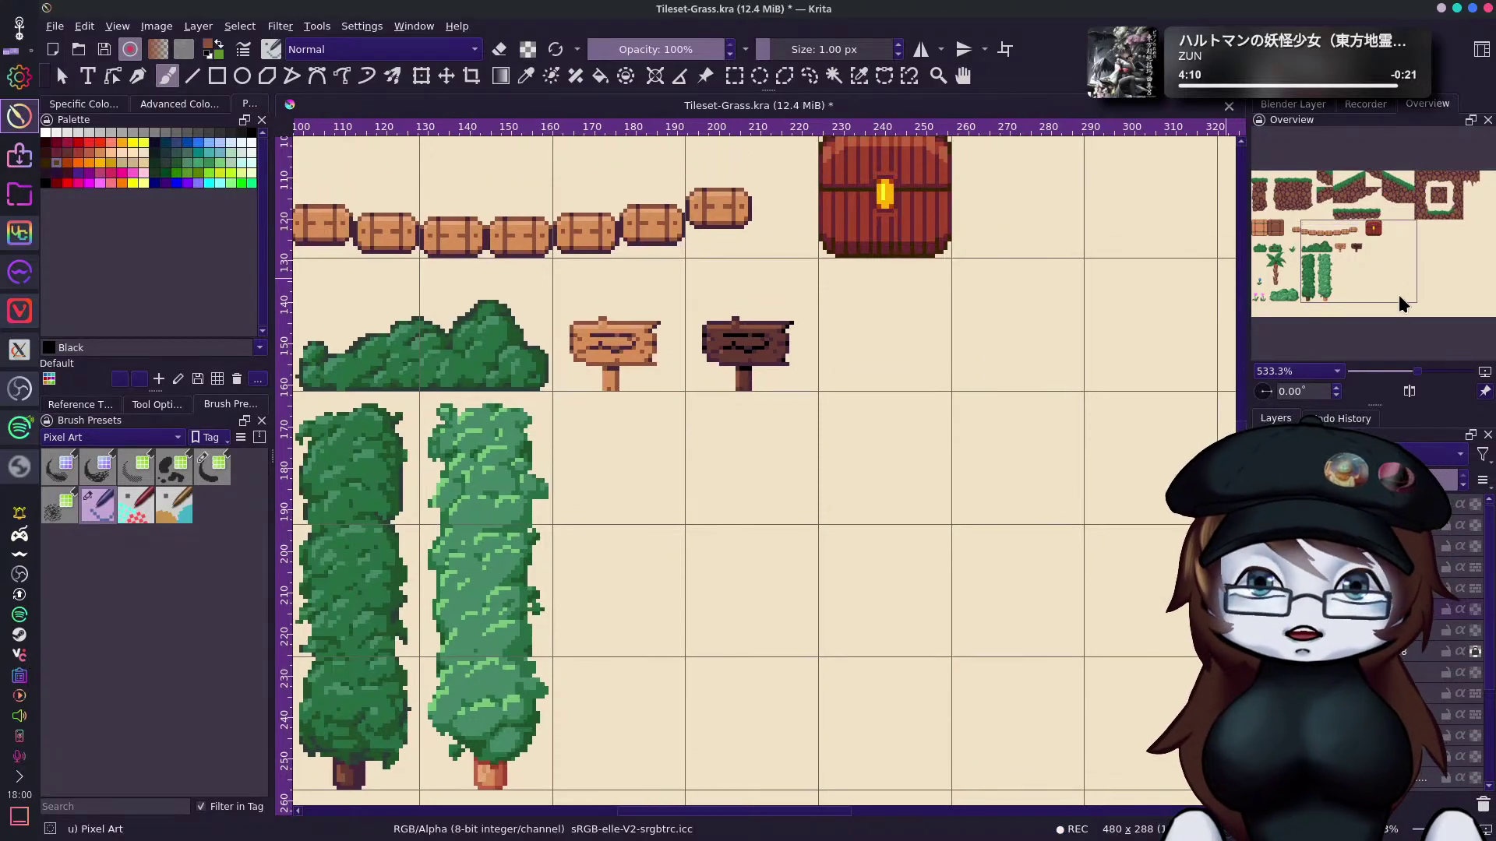
pyautogui.moveTo(1416, 373); pyautogui.dragTo(1412, 380)
pyautogui.moveTo(1344, 243)
pyautogui.mouseDown()
pyautogui.moveTo(1331, 252)
pyautogui.moveTo(1363, 280)
pyautogui.moveTo(1377, 269)
pyautogui.moveTo(1360, 268)
pyautogui.moveTo(1368, 241)
pyautogui.moveTo(1418, 251)
pyautogui.moveTo(1371, 250)
pyautogui.mouseUp()
pyautogui.hotkey('ctrl', 's')
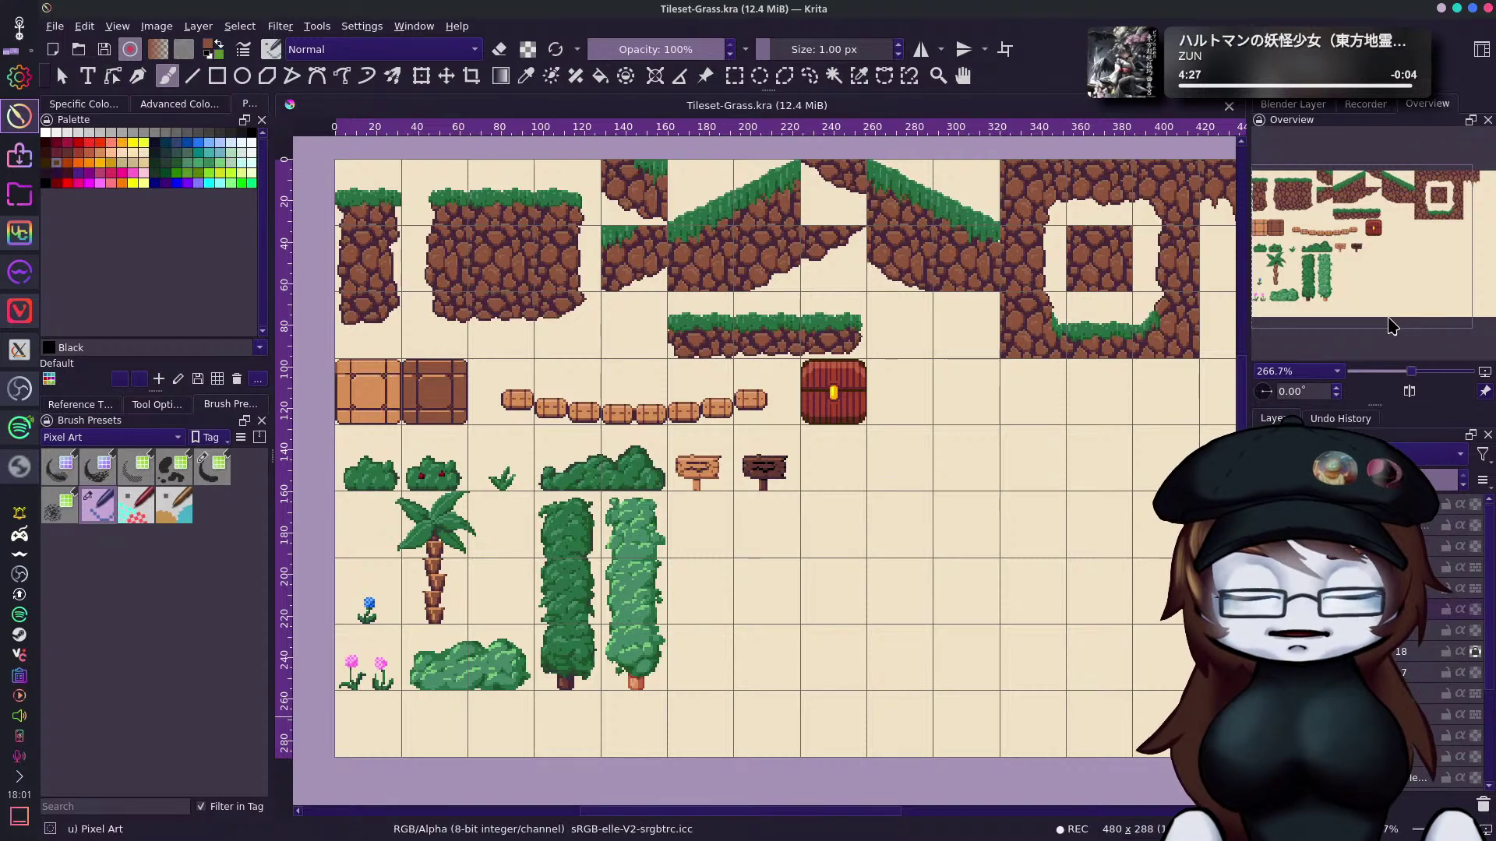
pyautogui.moveTo(1409, 264); pyautogui.dragTo(1402, 246)
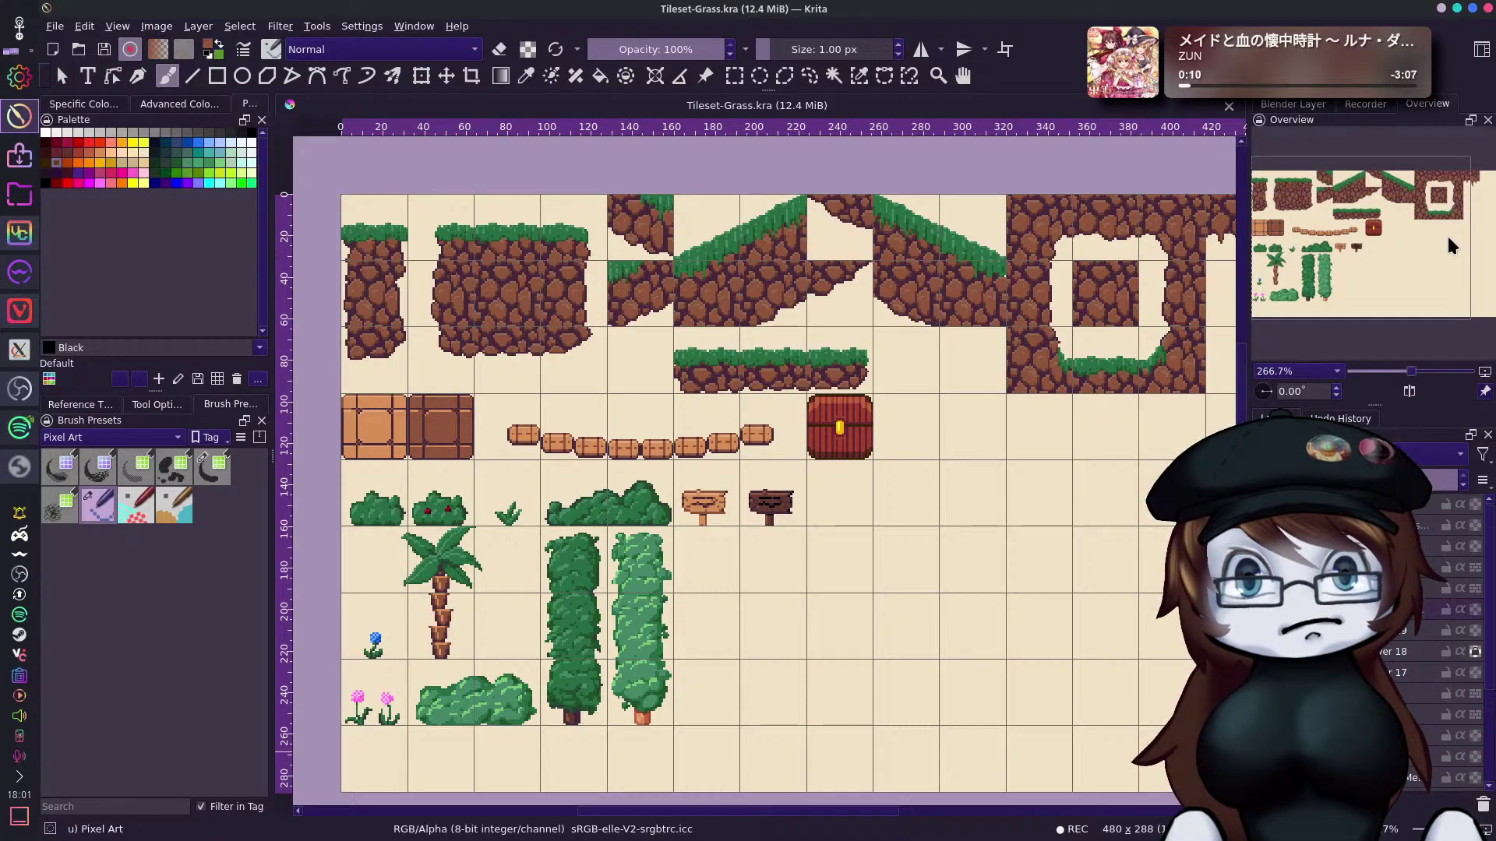
pyautogui.moveTo(1391, 207); pyautogui.dragTo(1400, 217)
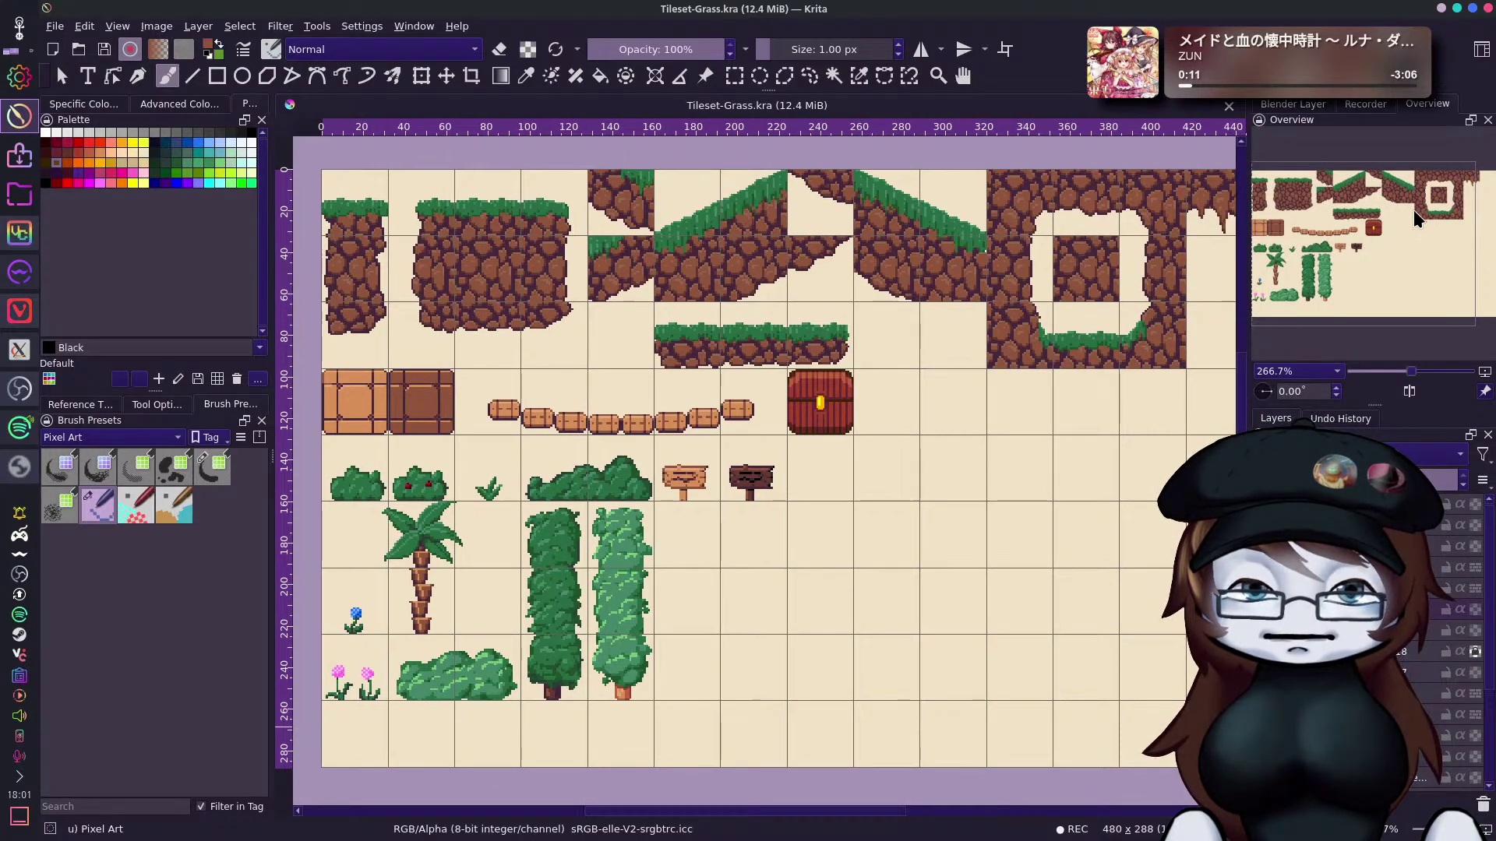
pyautogui.scroll(1, 1412, 379)
pyautogui.scroll(-1, 1412, 380)
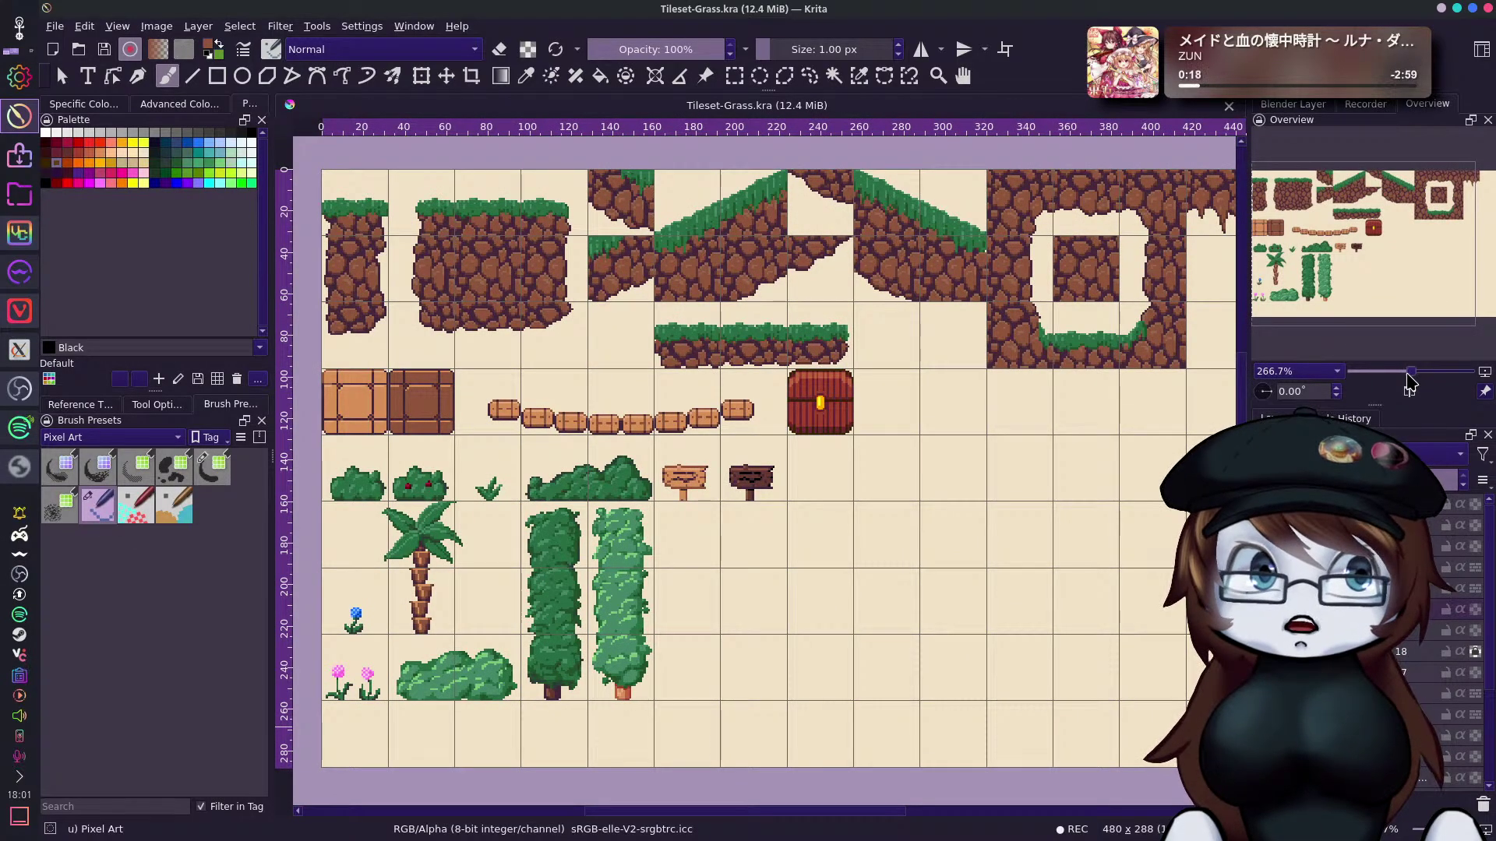
pyautogui.moveTo(1404, 253); pyautogui.dragTo(1420, 268)
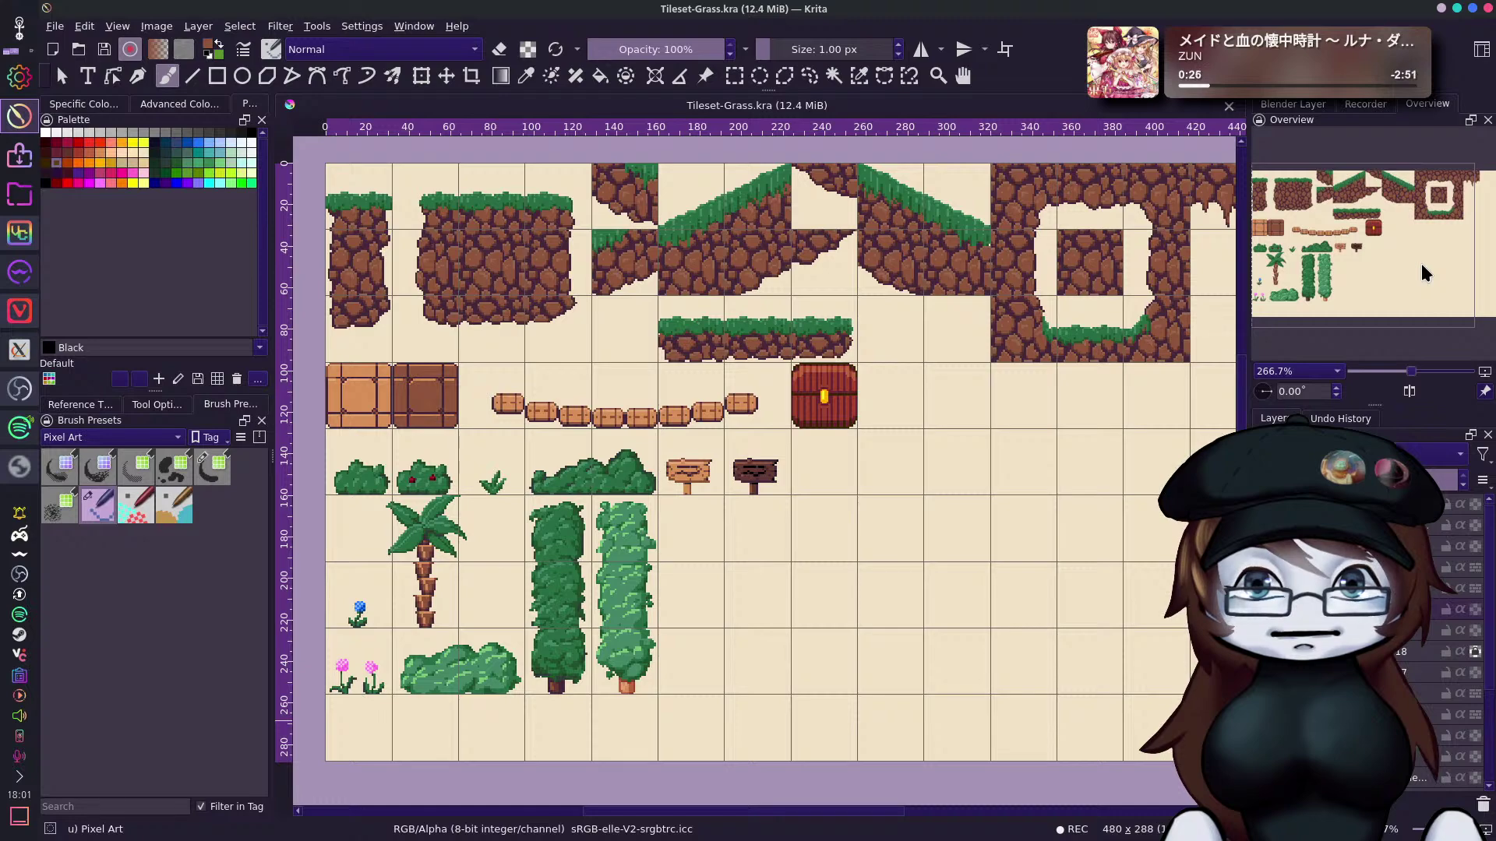
pyautogui.moveTo(1421, 263); pyautogui.dragTo(1427, 263)
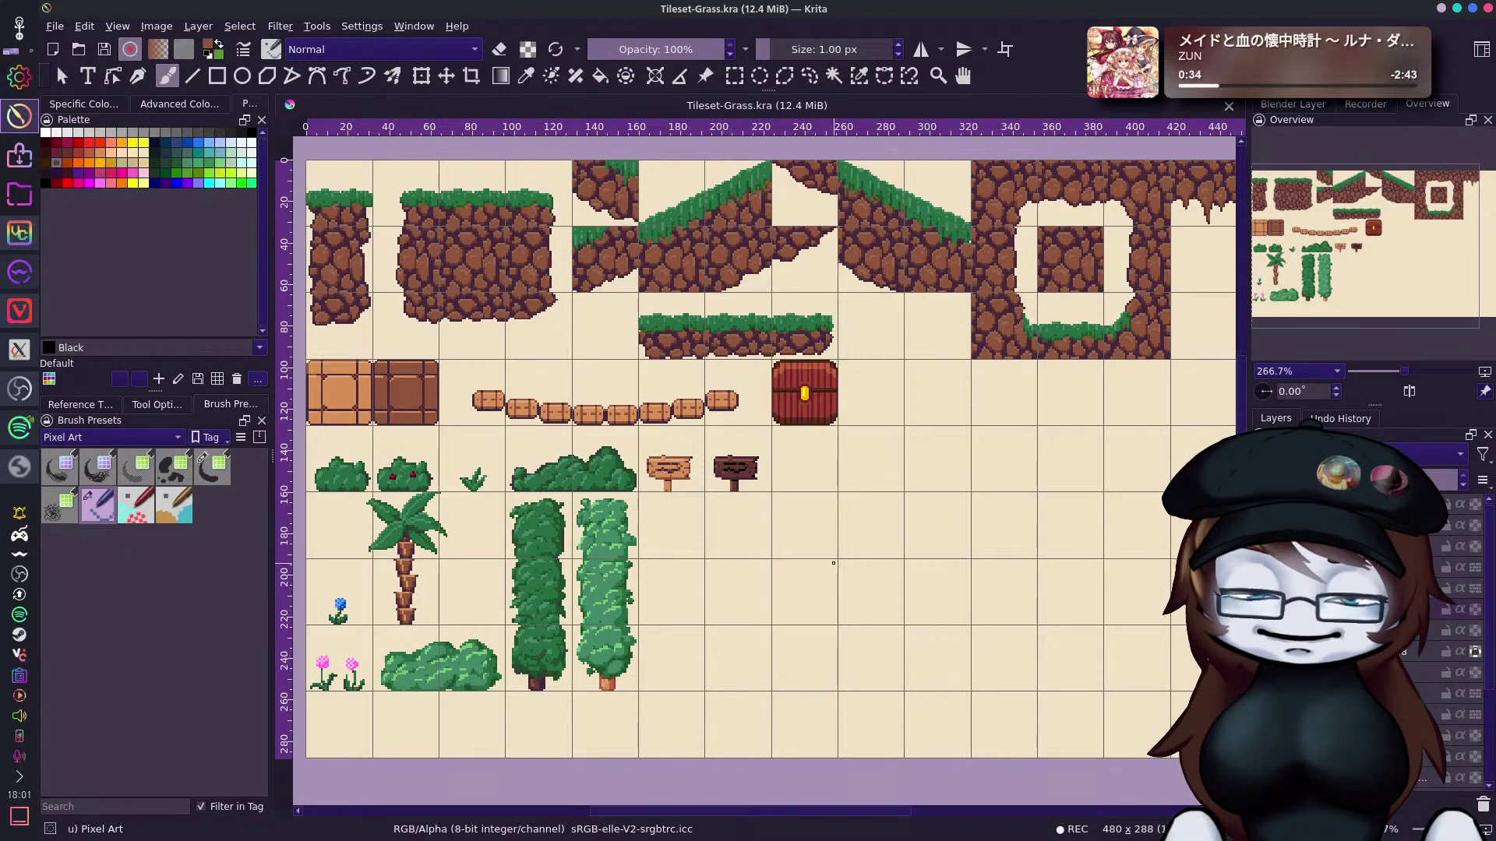
pyautogui.moveTo(1426, 273); pyautogui.dragTo(1419, 269)
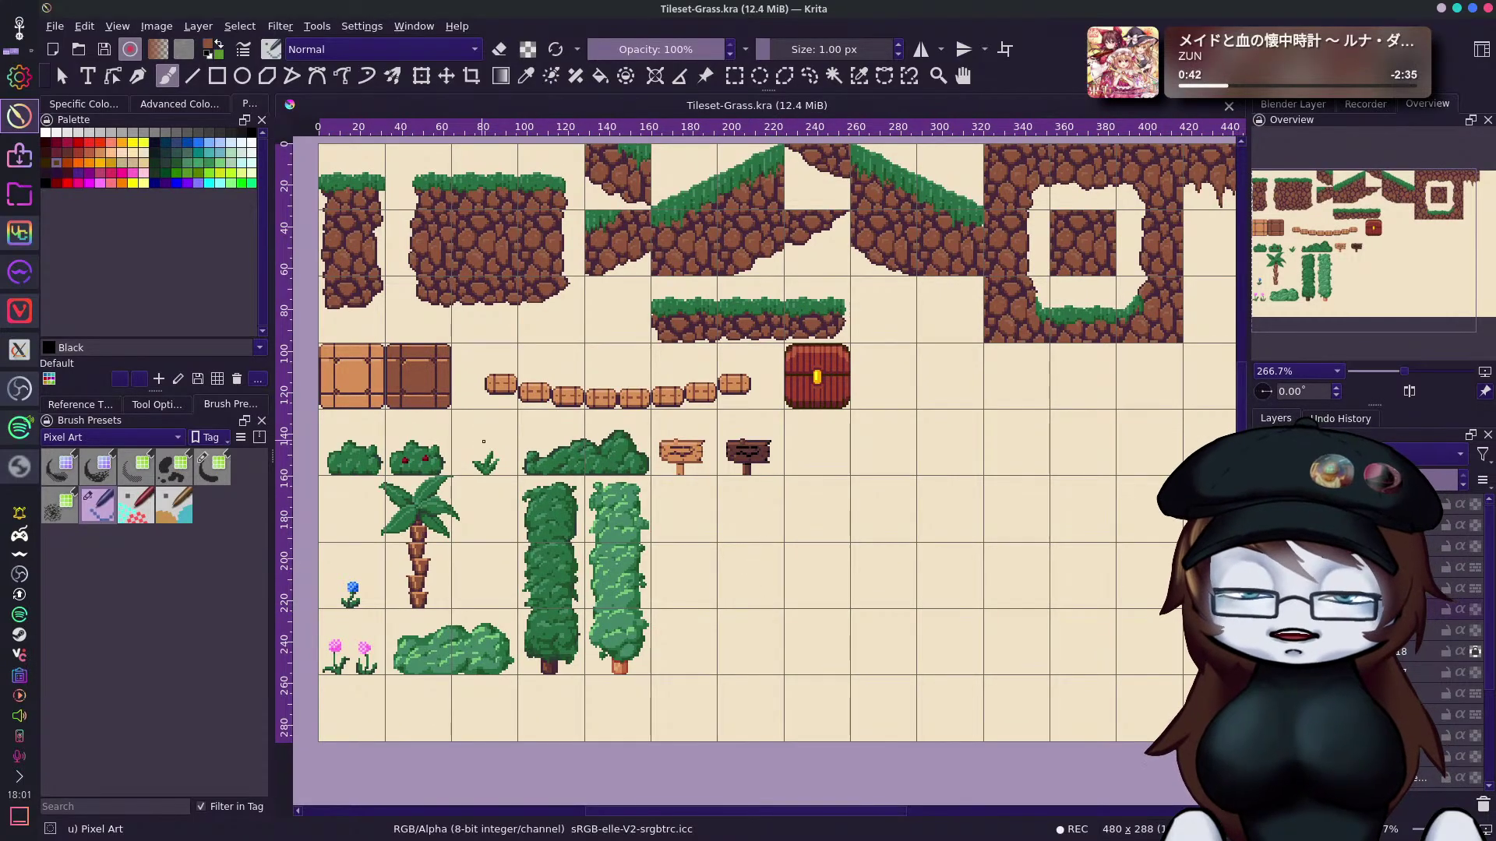
# Try drawing tall, thin grass blades in the tile below the light signpost, using green sampled from the small grass tuft.
pyautogui.keyDown('ctrl'); pyautogui.click(491, 465); pyautogui.keyUp('ctrl')
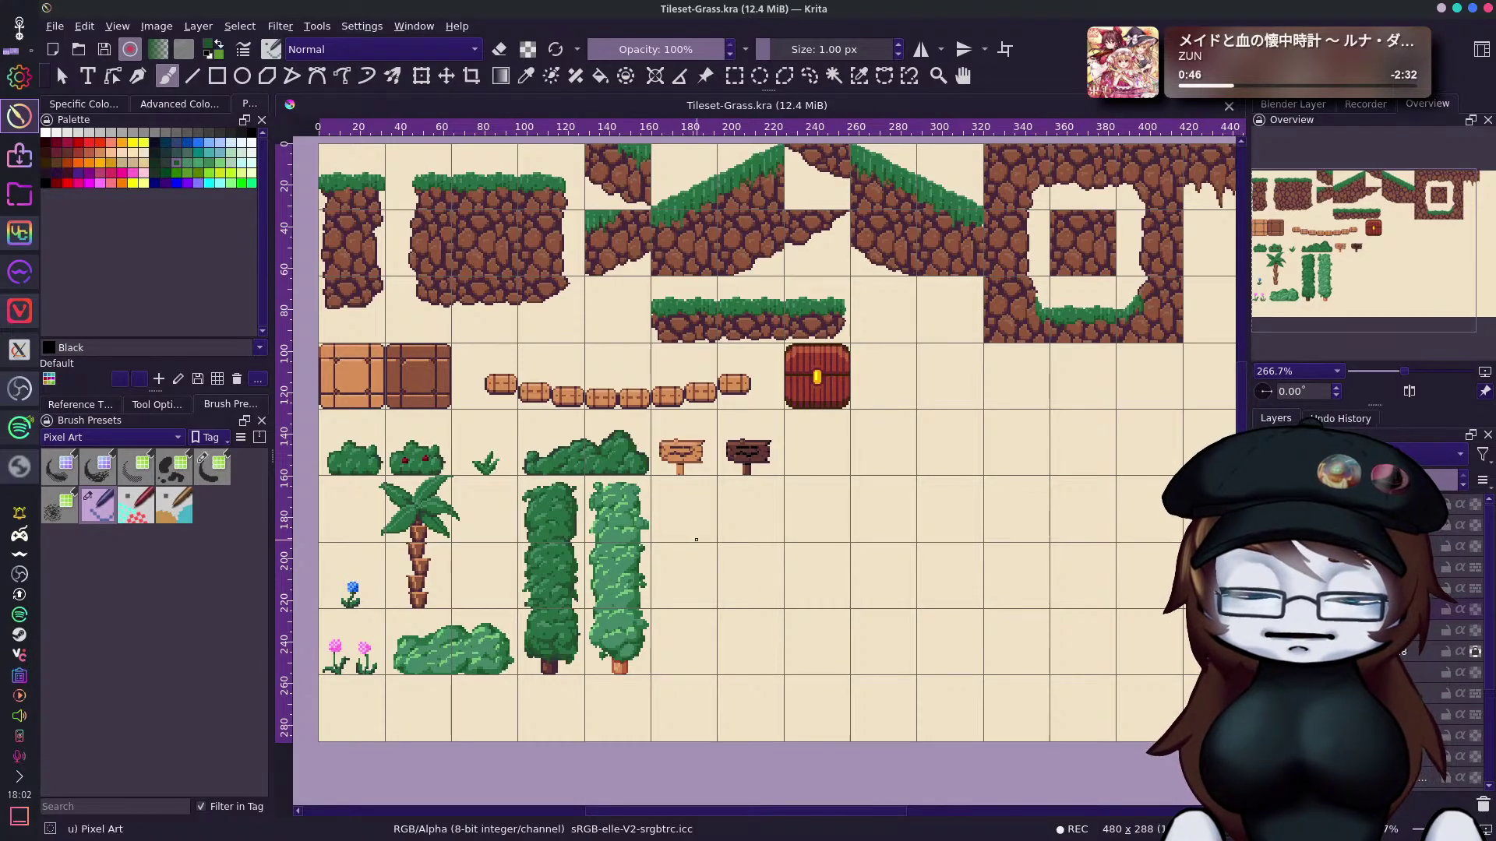
pyautogui.moveTo(695, 539); pyautogui.dragTo(701, 494)
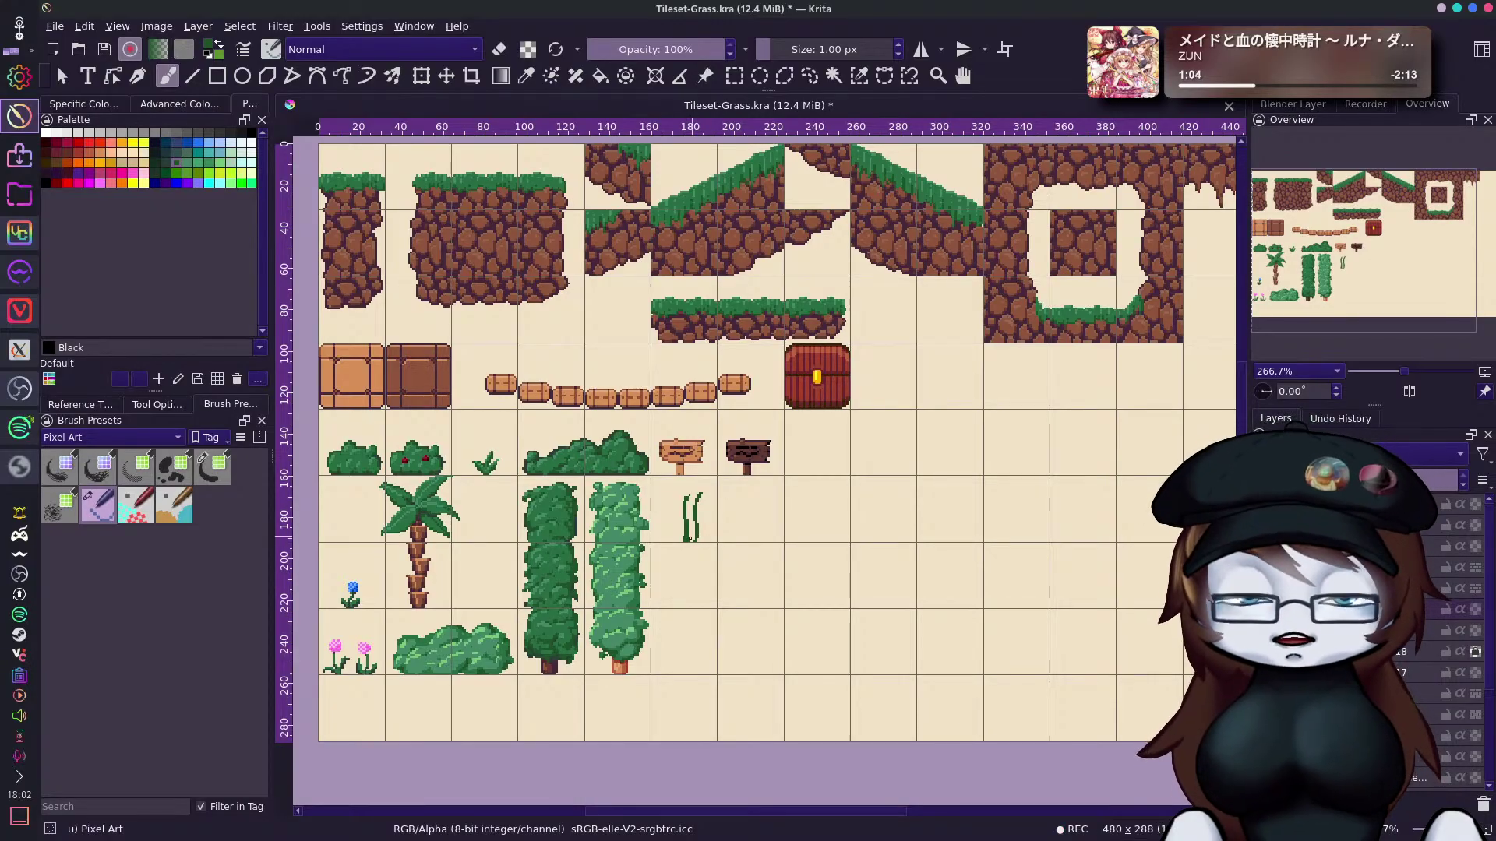
pyautogui.moveTo(706, 540); pyautogui.dragTo(705, 518)
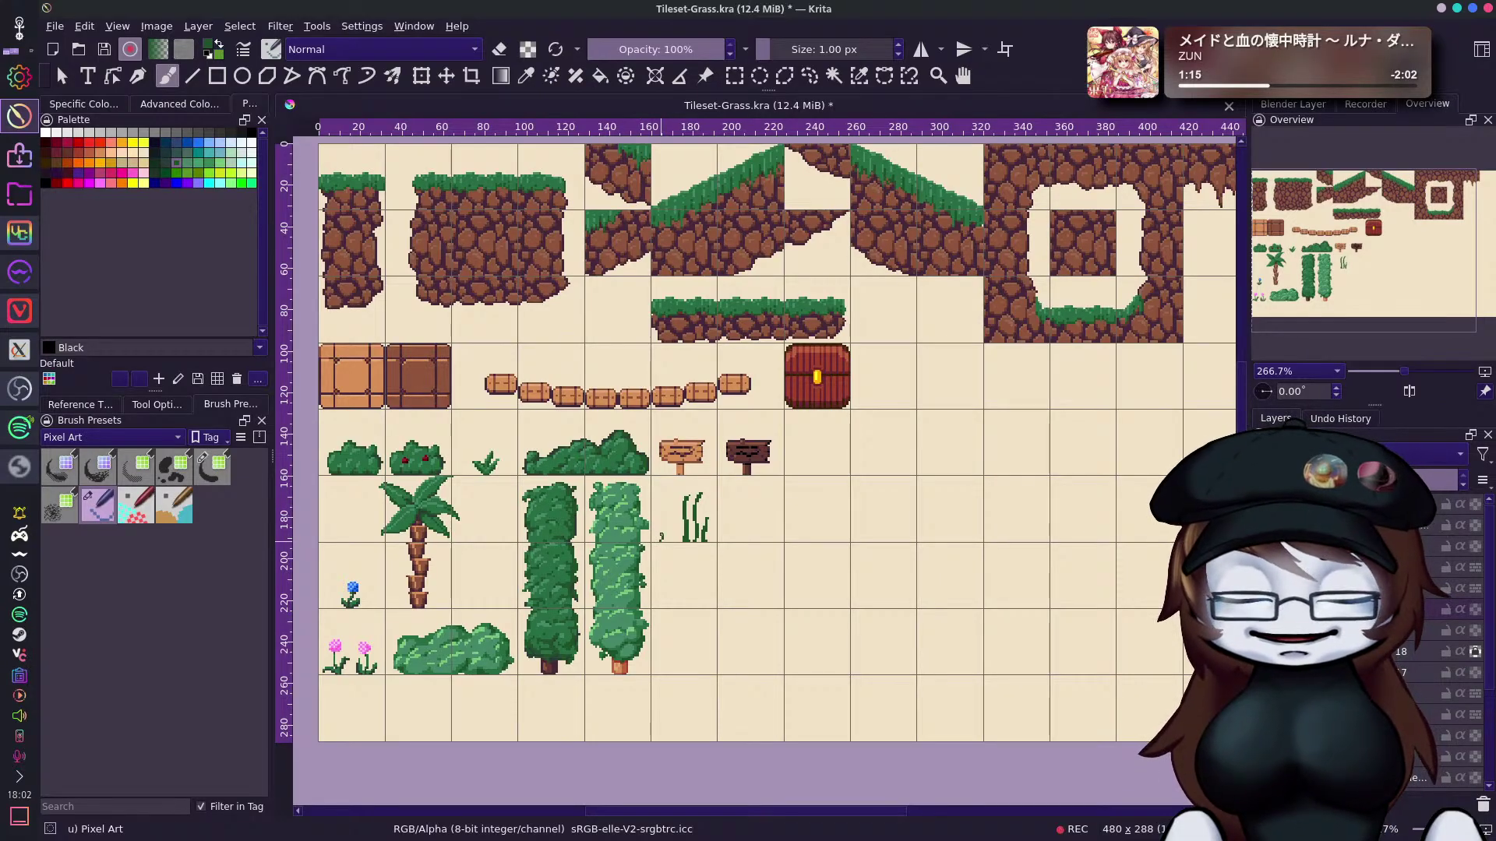
pyautogui.hotkey('ctrl', 'z')
pyautogui.moveTo(666, 502); pyautogui.dragTo(659, 520)
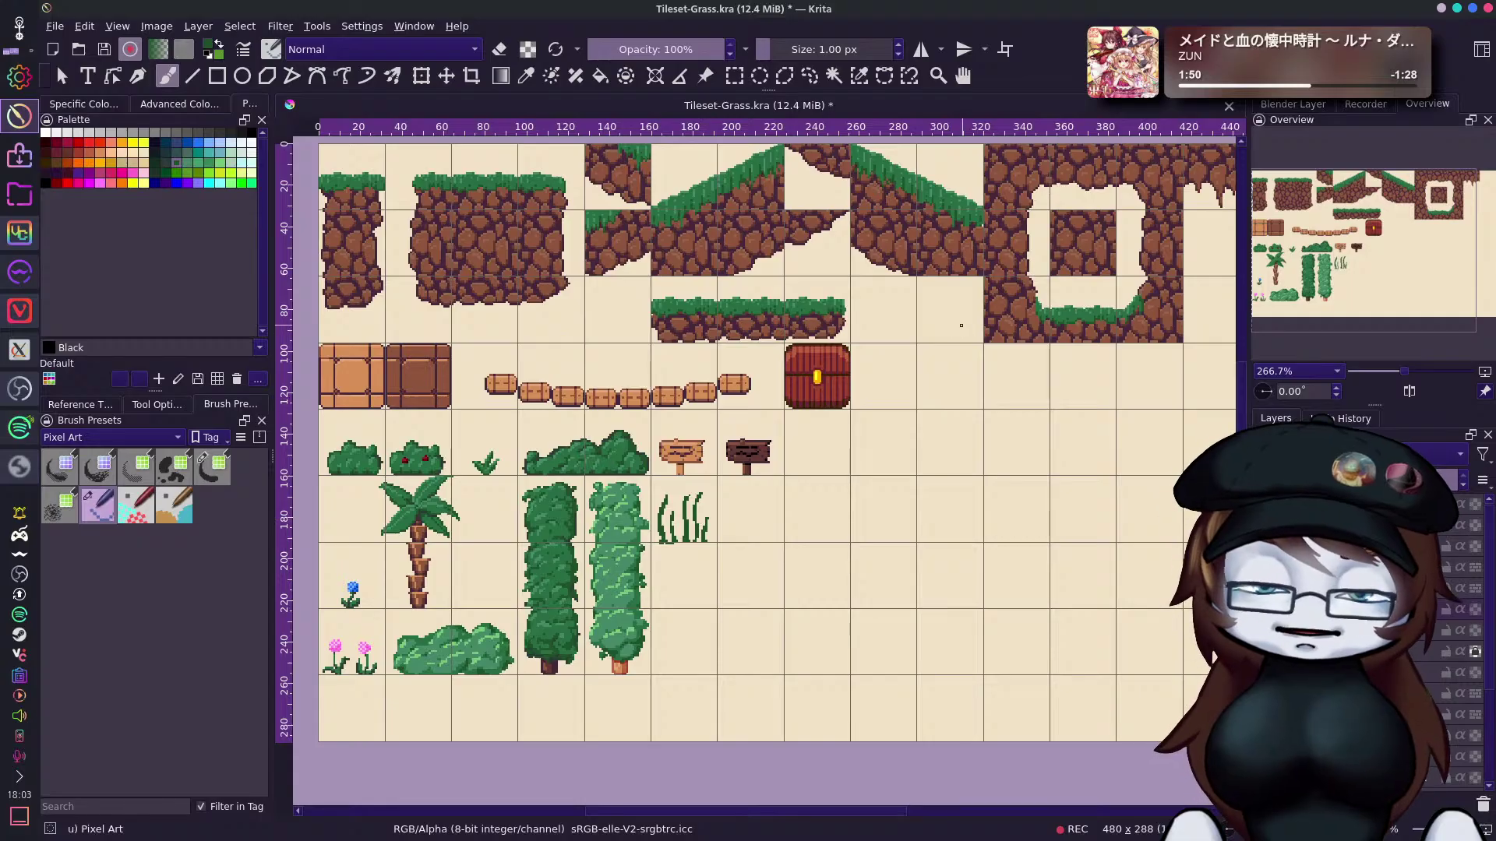
pyautogui.press('e')
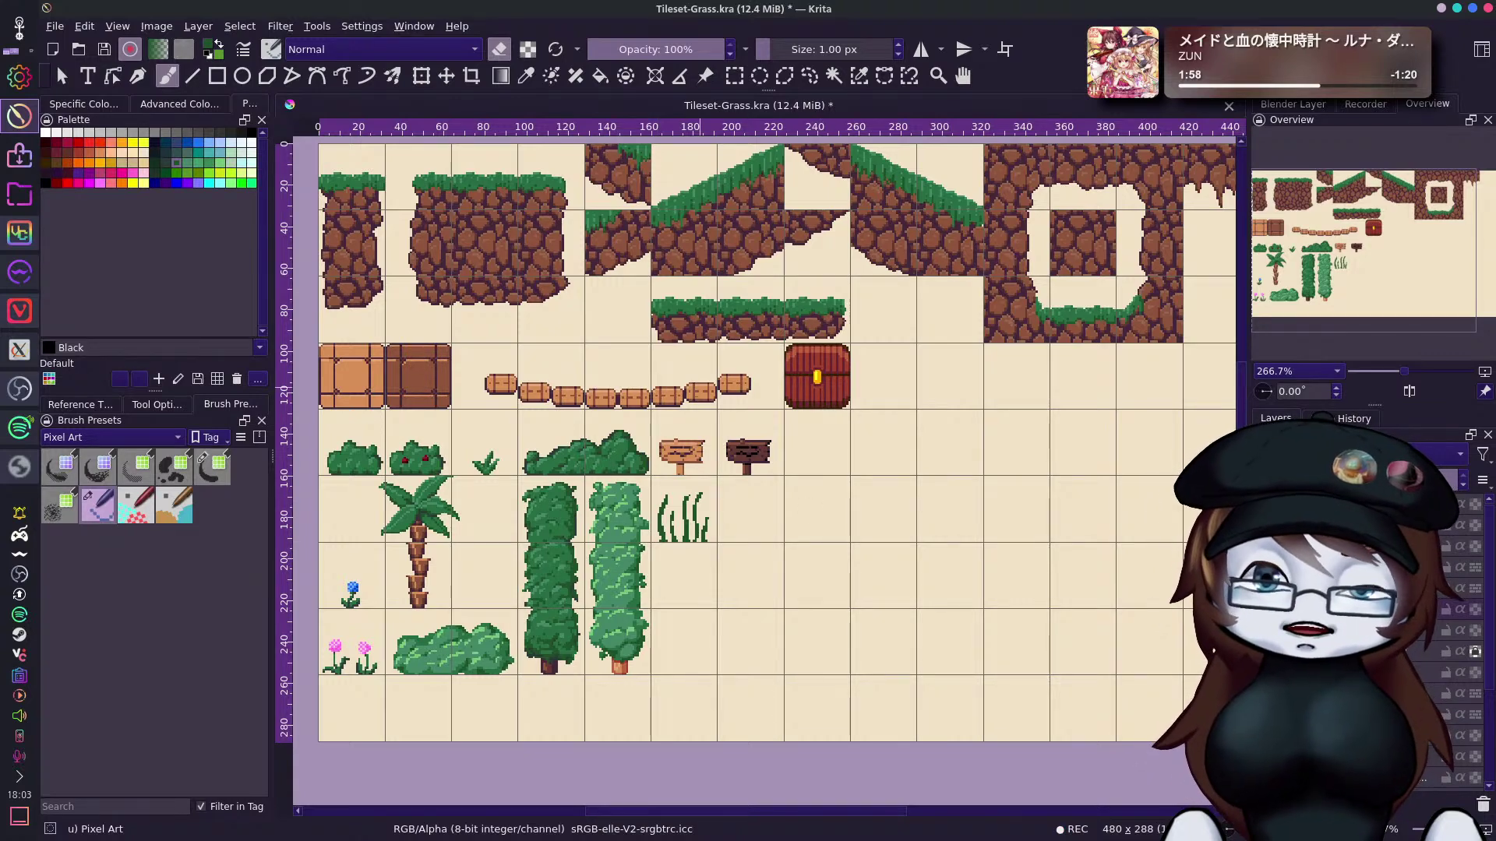
pyautogui.press('e')
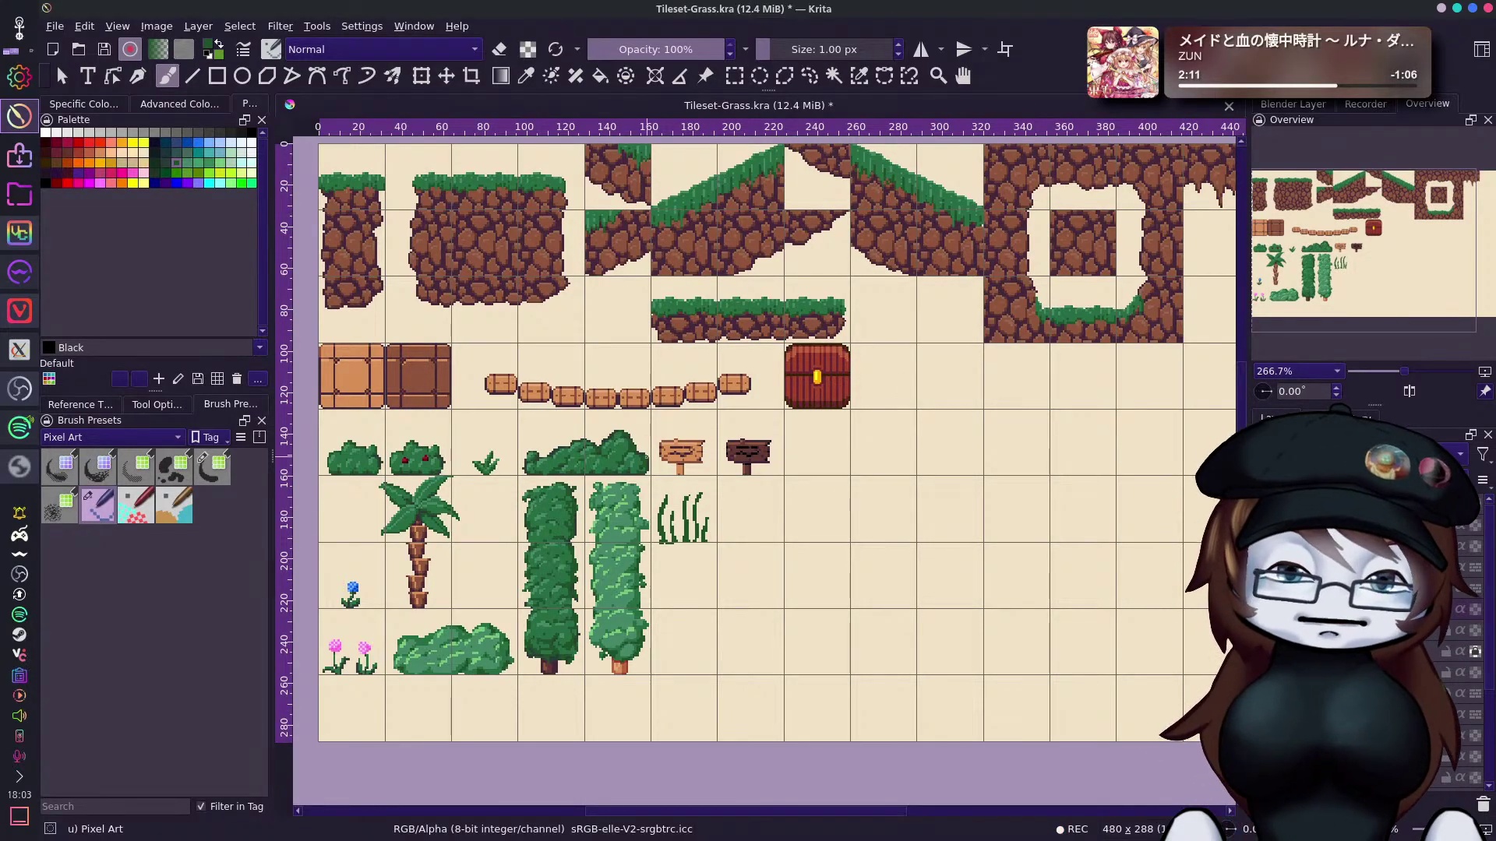
# Undo all the tall grass blades in the tile below the light signpost.
pyautogui.hotkey('ctrl', 'z')
pyautogui.hotkey('ctrl', 'z')
pyautogui.hotkey('ctrl', 'z')
pyautogui.hotkey('ctrl', 'z')
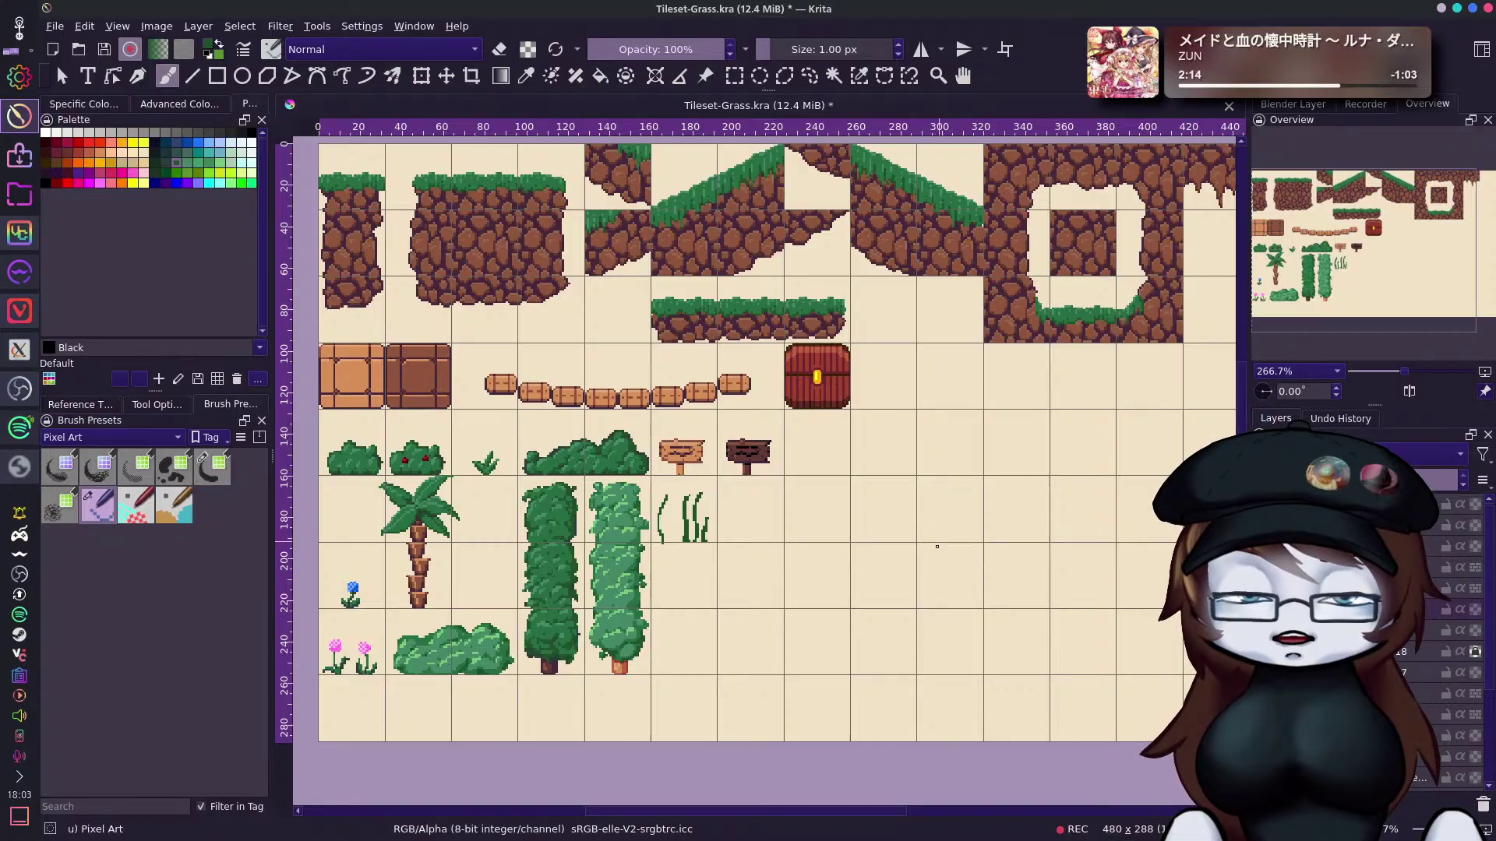
pyautogui.hotkey('ctrl', 'z')
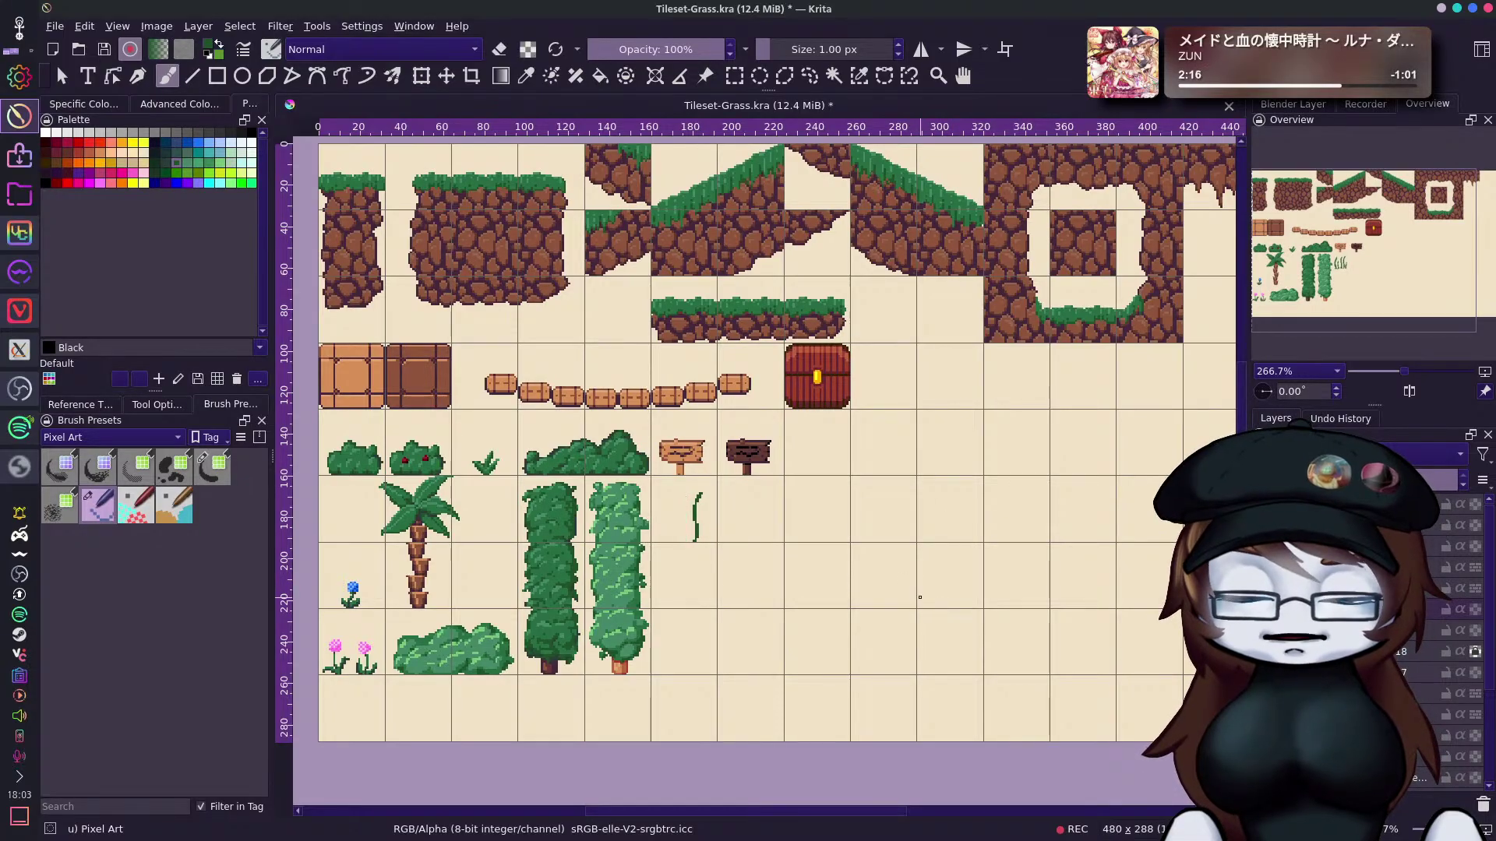
pyautogui.hotkey('ctrl', 'z')
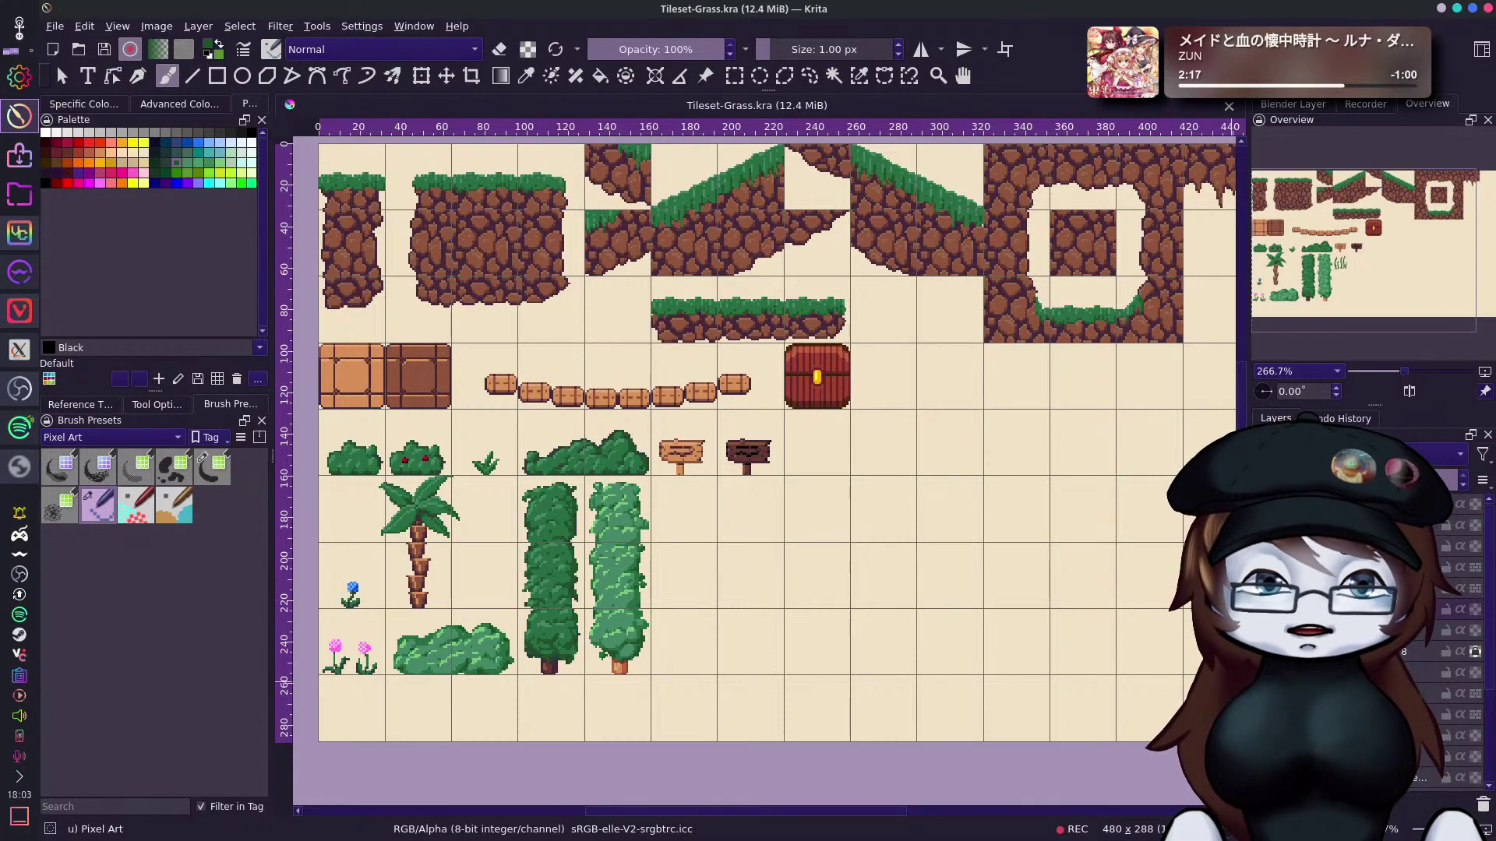
pyautogui.hotkey('ctrl', 'z')
# Draw short, slanted dark-green grass blades below the light signpost with the Pixelbrush preset, using the large bush's outline colour.
pyautogui.keyDown('ctrl'); pyautogui.click(628, 432); pyautogui.keyUp('ctrl')
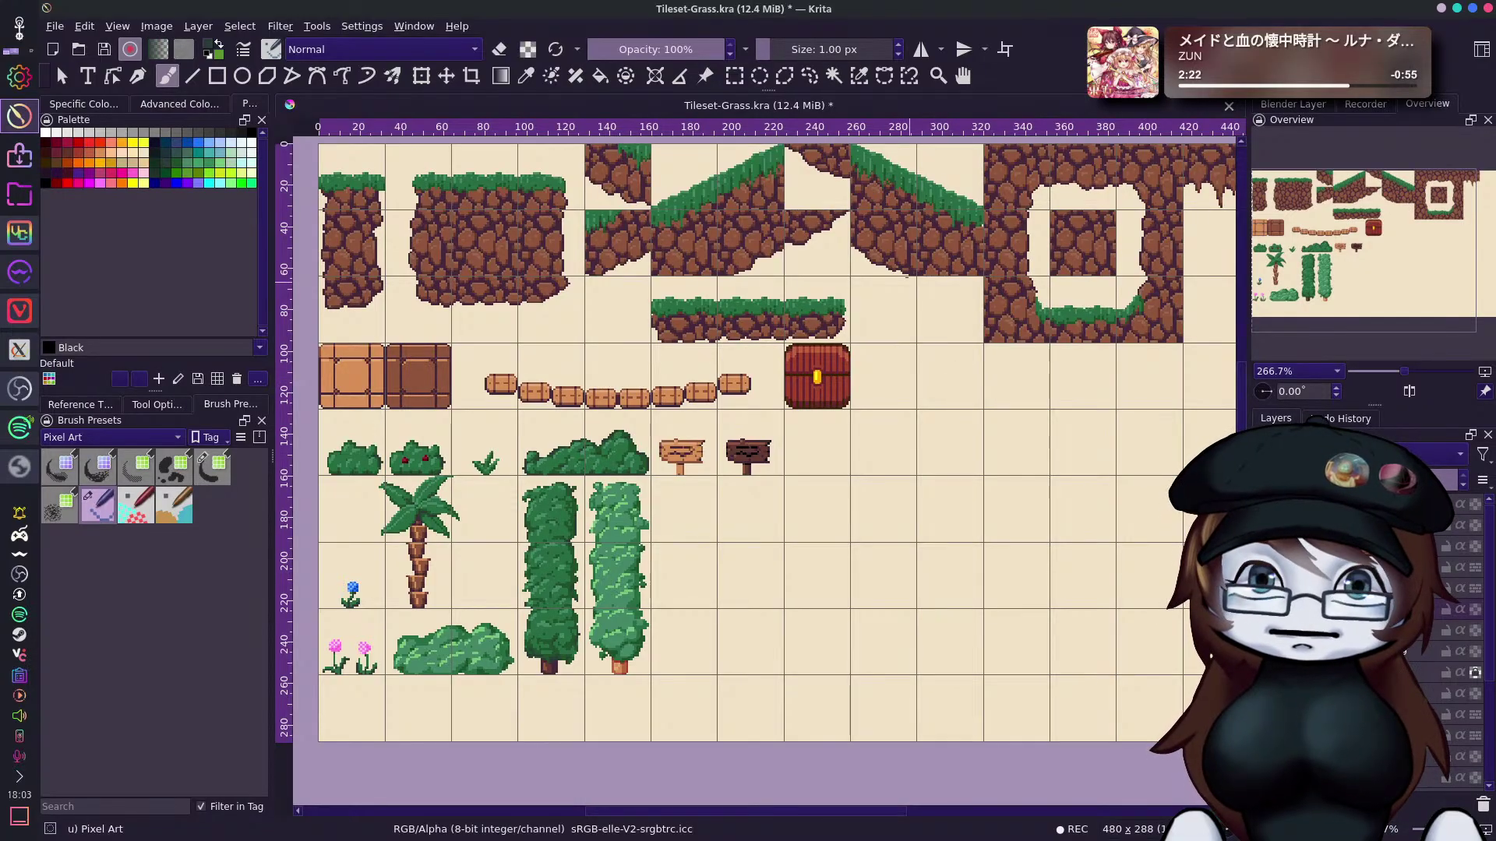
pyautogui.rightClick(810, 331)
pyautogui.click(857, 426)
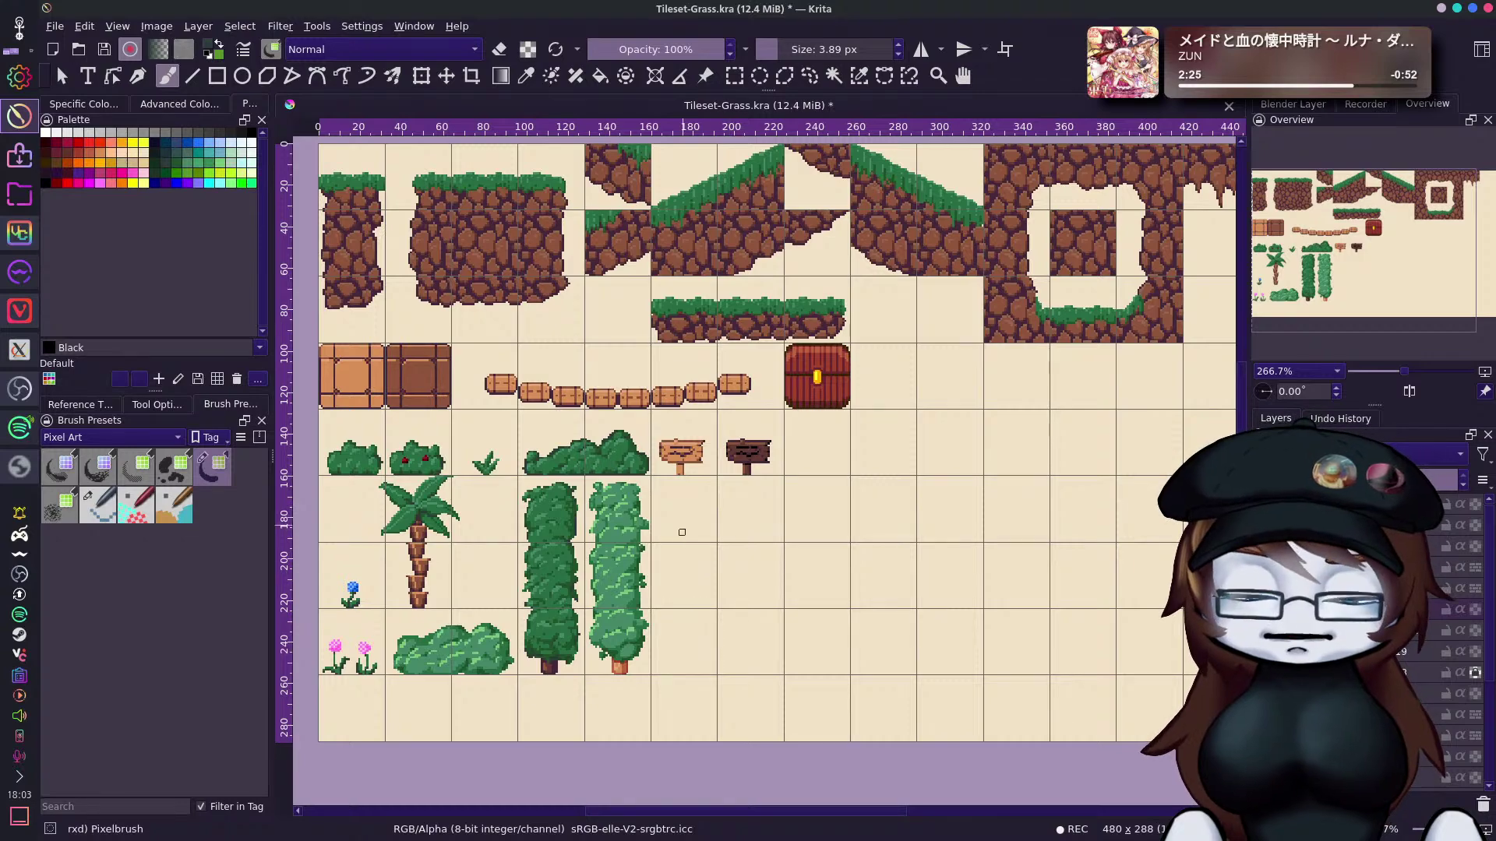
pyautogui.moveTo(687, 542)
pyautogui.mouseDown()
pyautogui.moveTo(709, 511)
pyautogui.moveTo(677, 513)
pyautogui.mouseUp()
pyautogui.hotkey('ctrl', 'z')
pyautogui.hotkey('ctrl', 'z')
pyautogui.hotkey('ctrl', 'z')
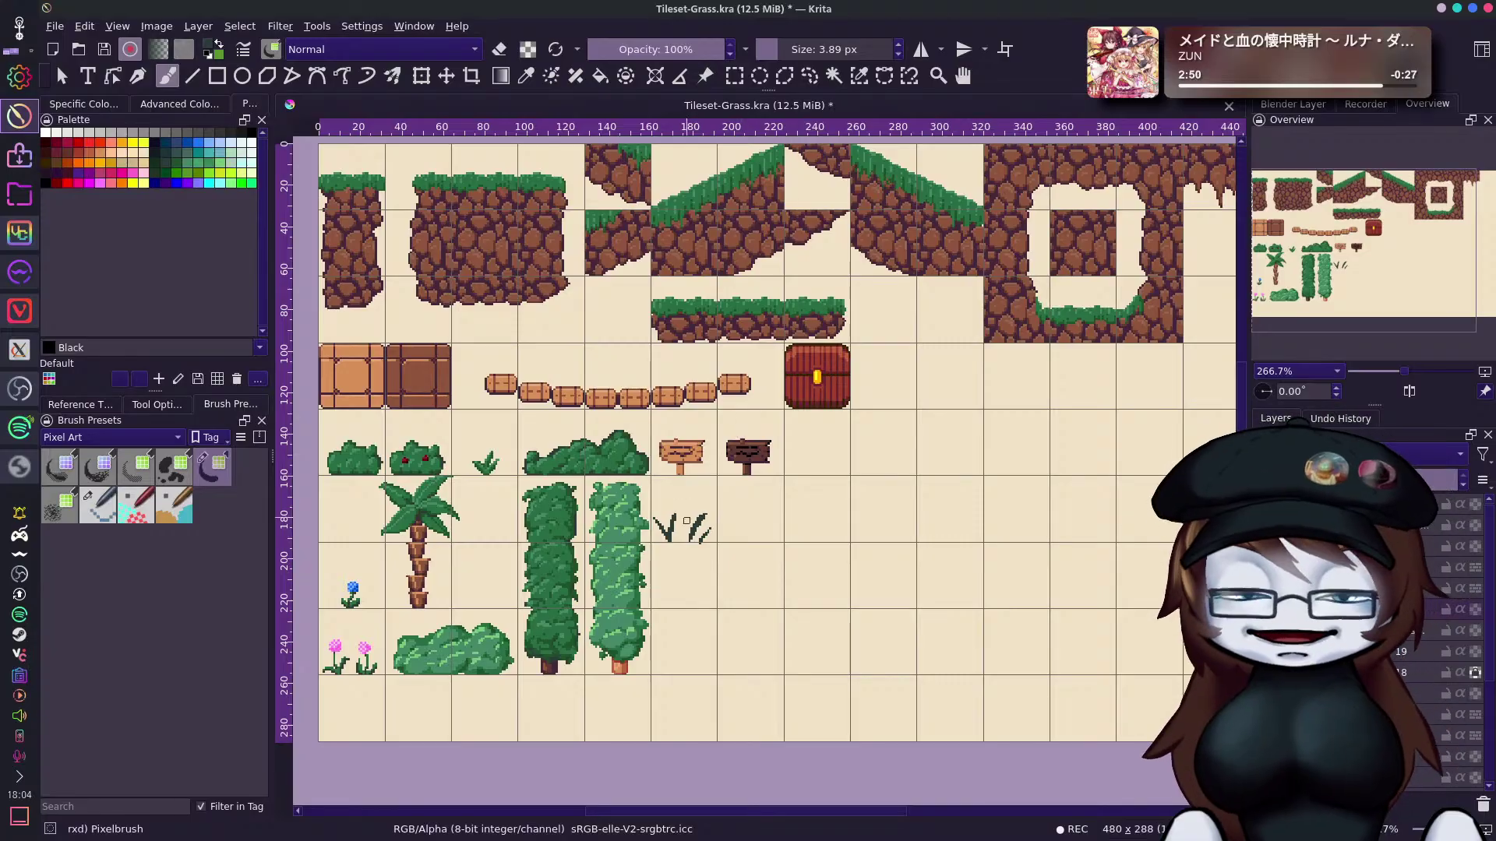
pyautogui.moveTo(676, 545)
pyautogui.mouseDown()
pyautogui.moveTo(683, 519)
pyautogui.moveTo(696, 530)
pyautogui.moveTo(684, 521)
pyautogui.mouseUp()
pyautogui.hotkey('ctrl', 'z')
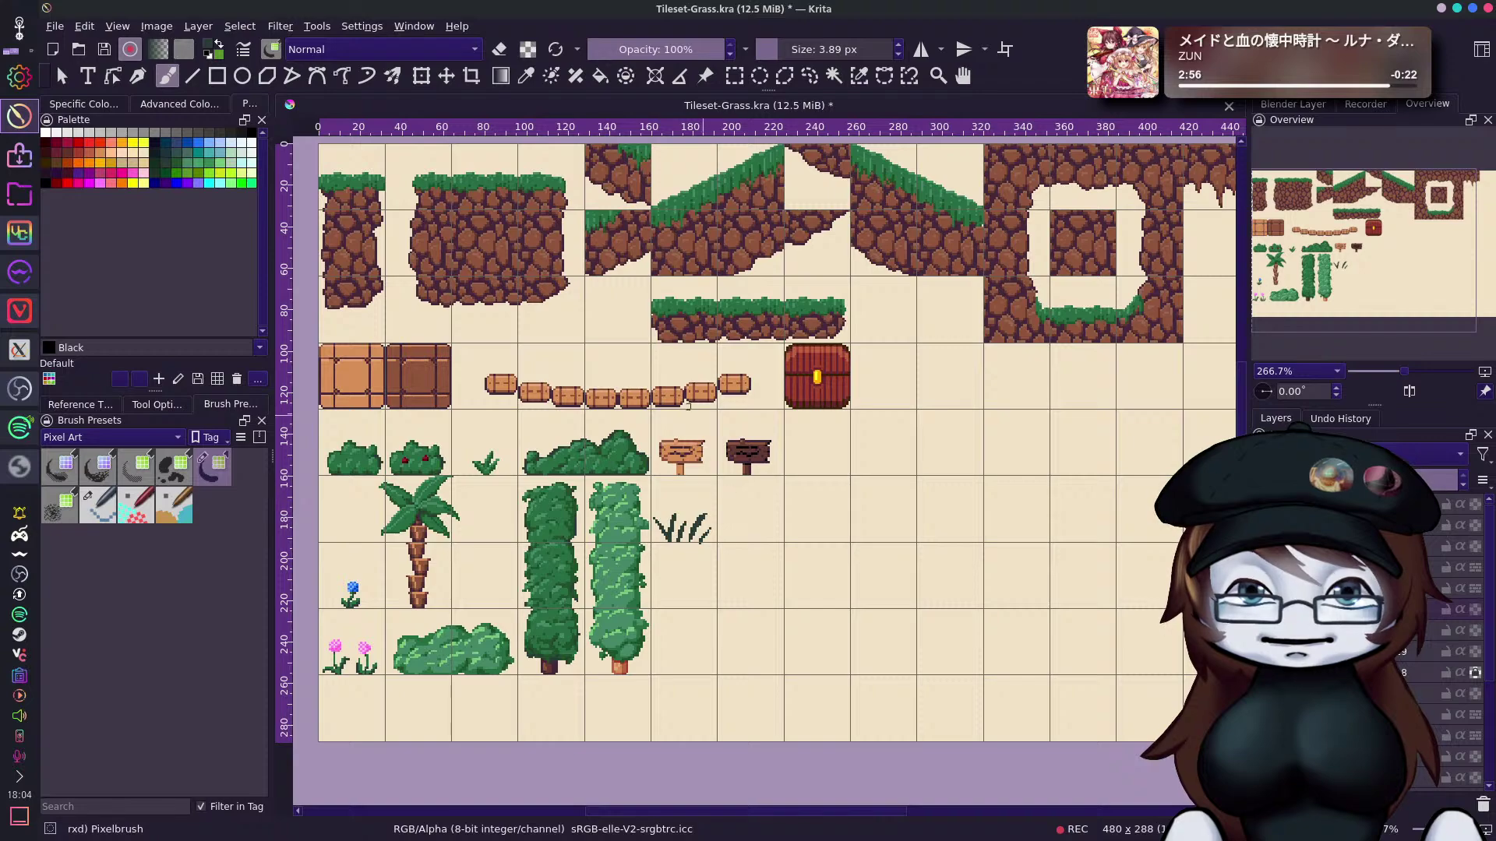
# Sample the small grass tuft's green and paint it over the new dark grass blades.
pyautogui.keyDown('ctrl'); pyautogui.click(491, 466); pyautogui.keyUp('ctrl')
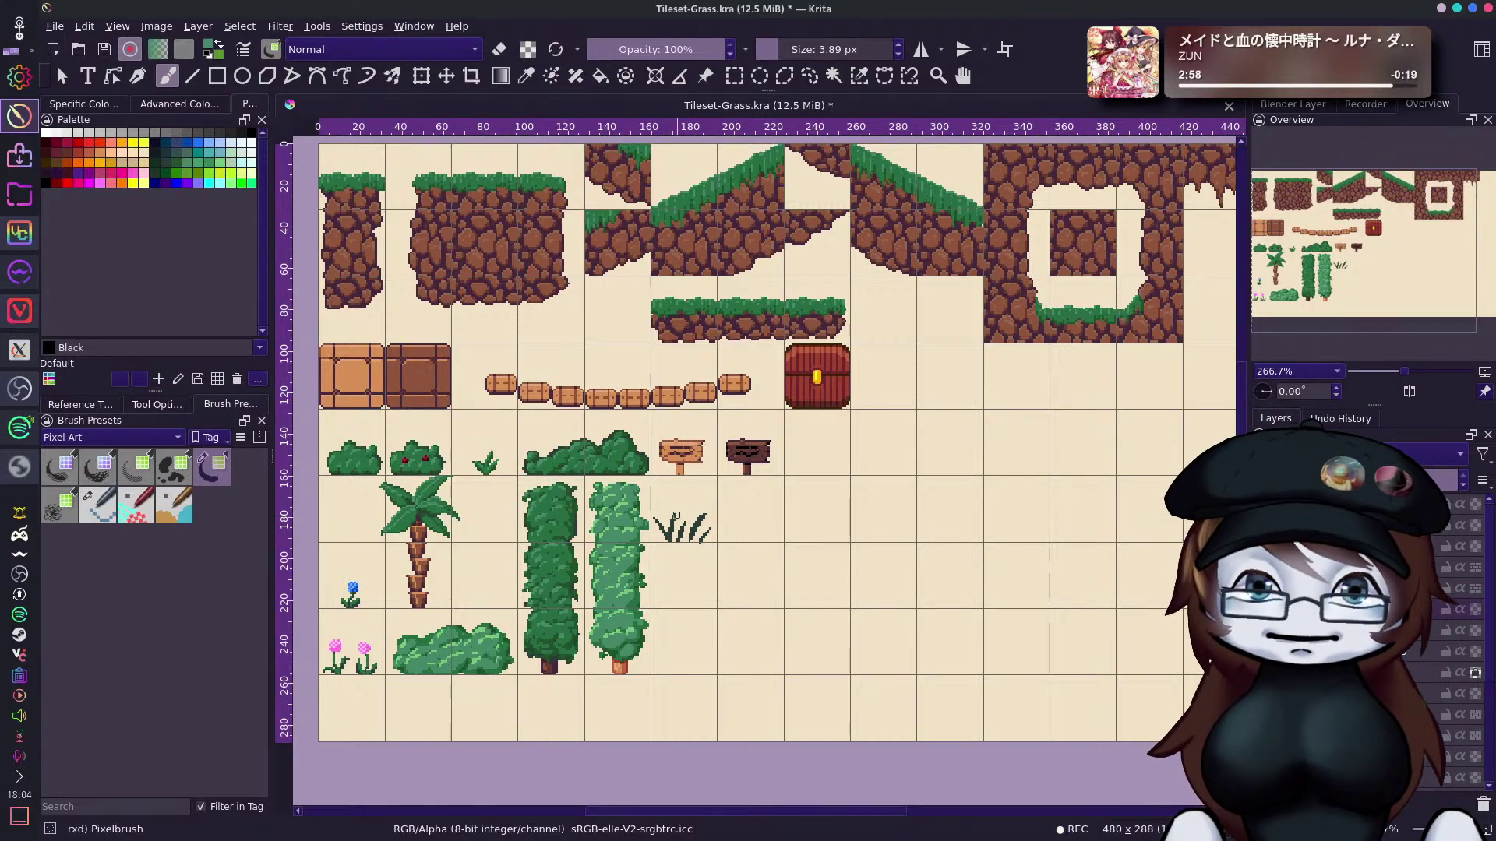
pyautogui.moveTo(675, 516); pyautogui.dragTo(672, 544)
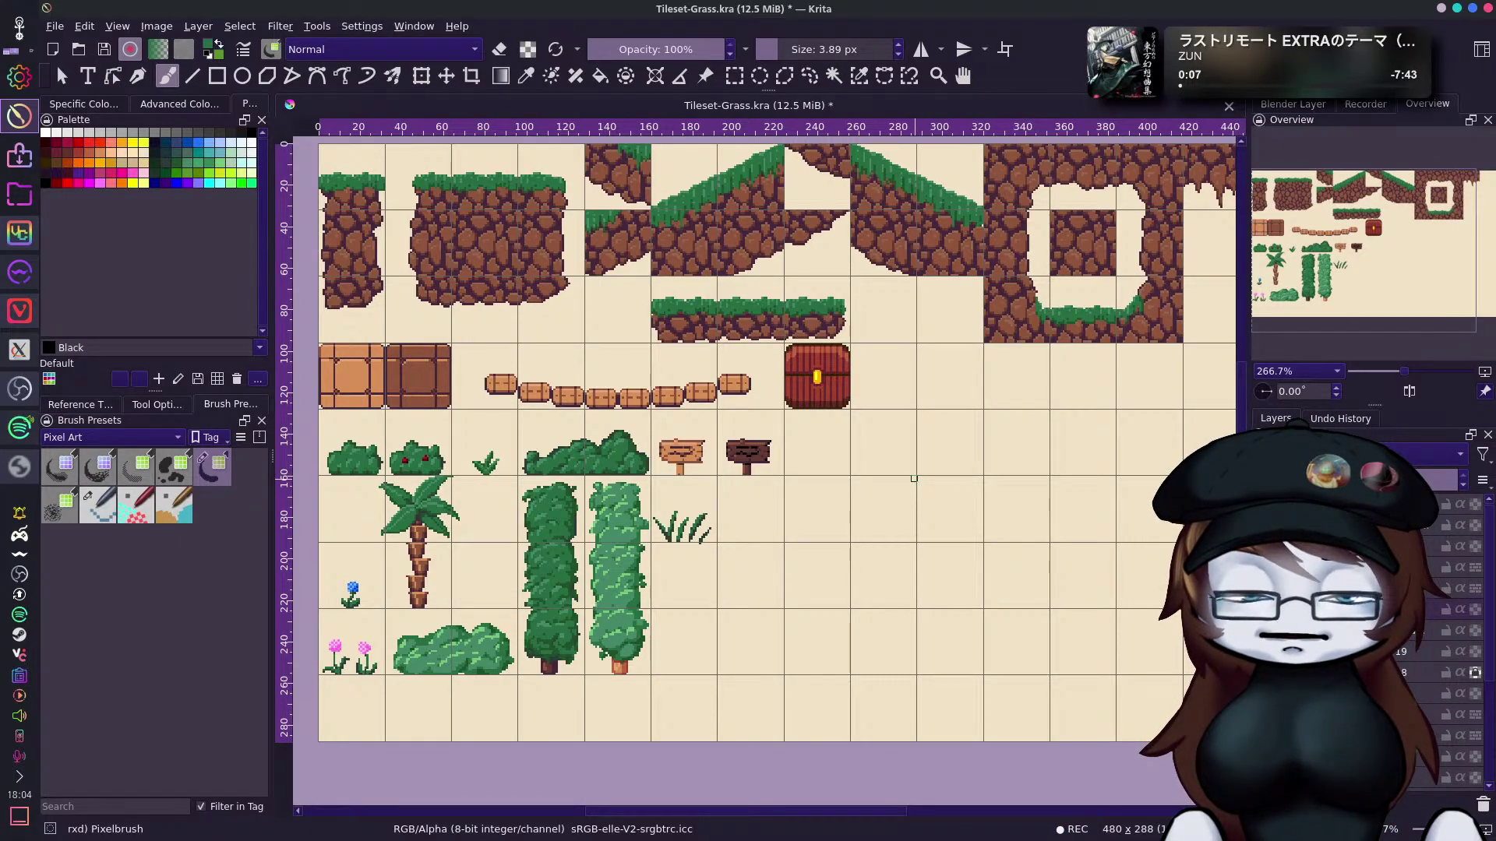
# Erase the grass blades in the tile below the light signpost, using eraser mode, and return to normal painting.
pyautogui.click(499, 48)
pyautogui.moveTo(710, 522)
pyautogui.mouseDown()
pyautogui.moveTo(684, 558)
pyautogui.moveTo(658, 516)
pyautogui.mouseUp()
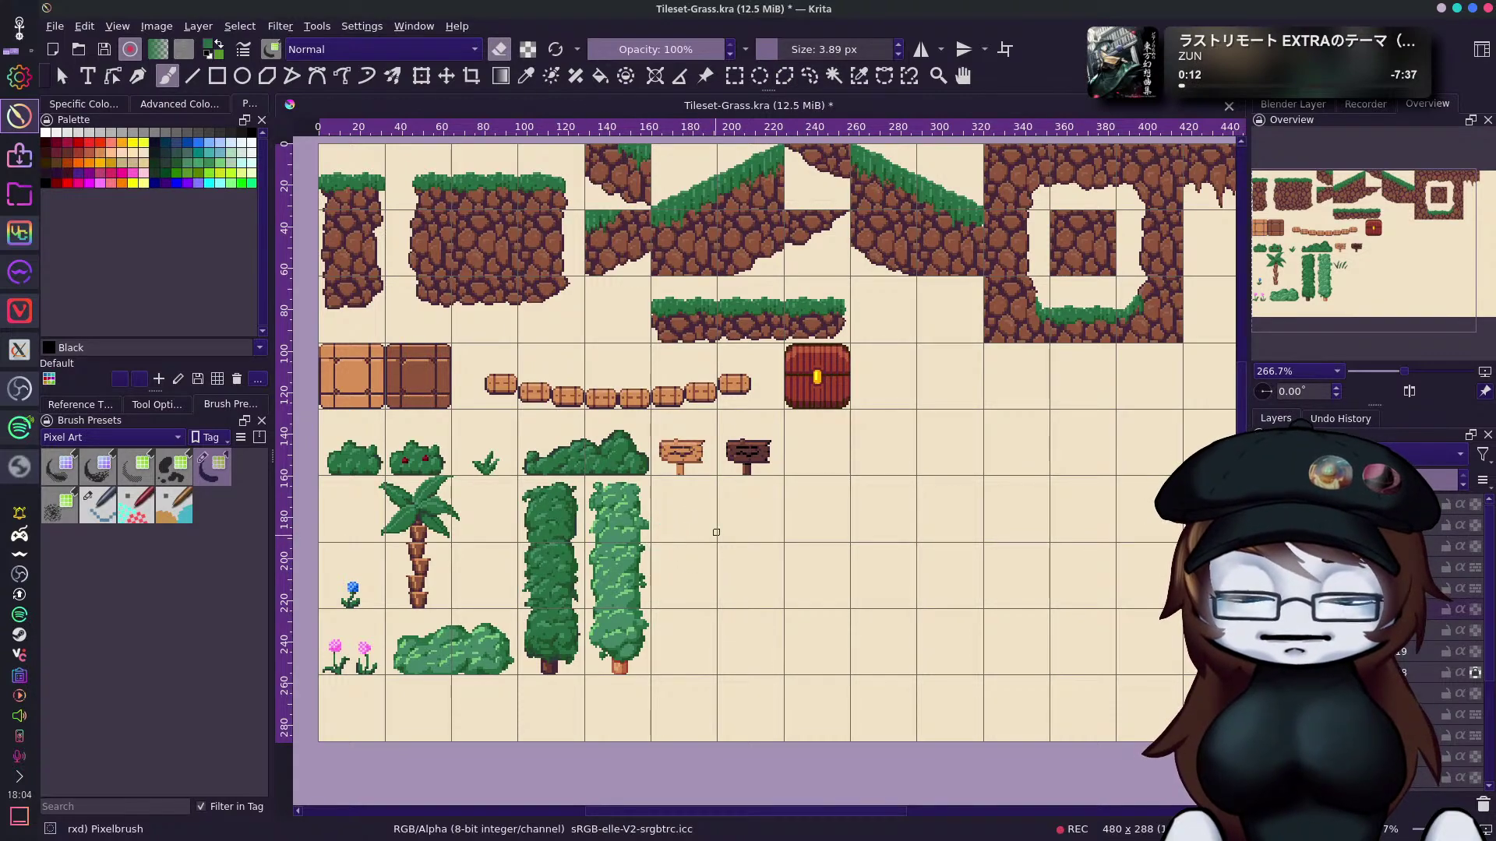
pyautogui.press('e')
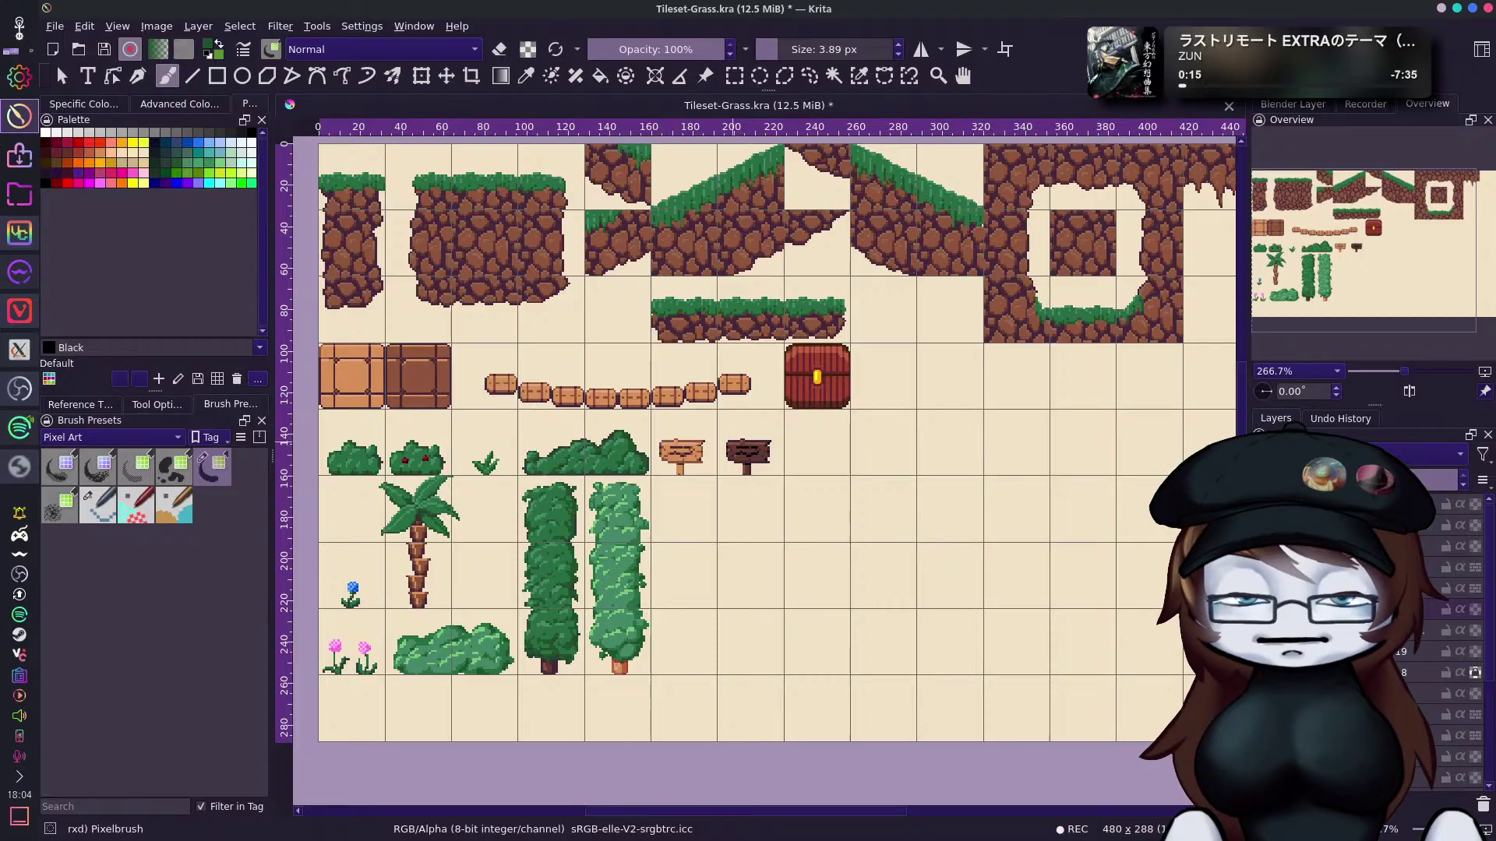
# Draw a row of three tiny green grass sprouts along the bottom of the tile below the light signpost.
pyautogui.moveTo(696, 540); pyautogui.dragTo(700, 528)
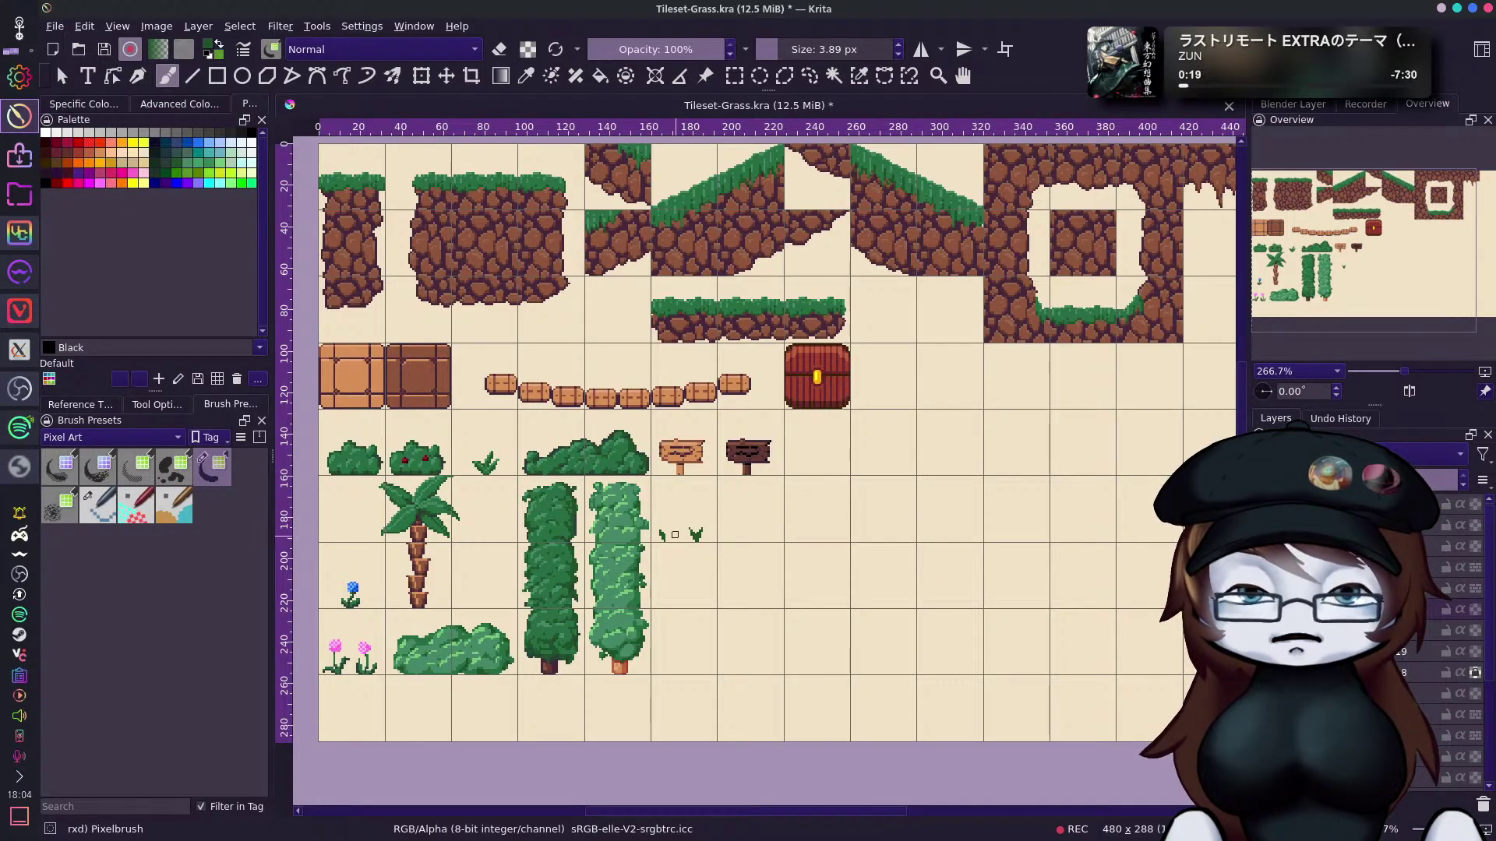
pyautogui.moveTo(661, 530); pyautogui.dragTo(667, 539)
pyautogui.click(692, 537)
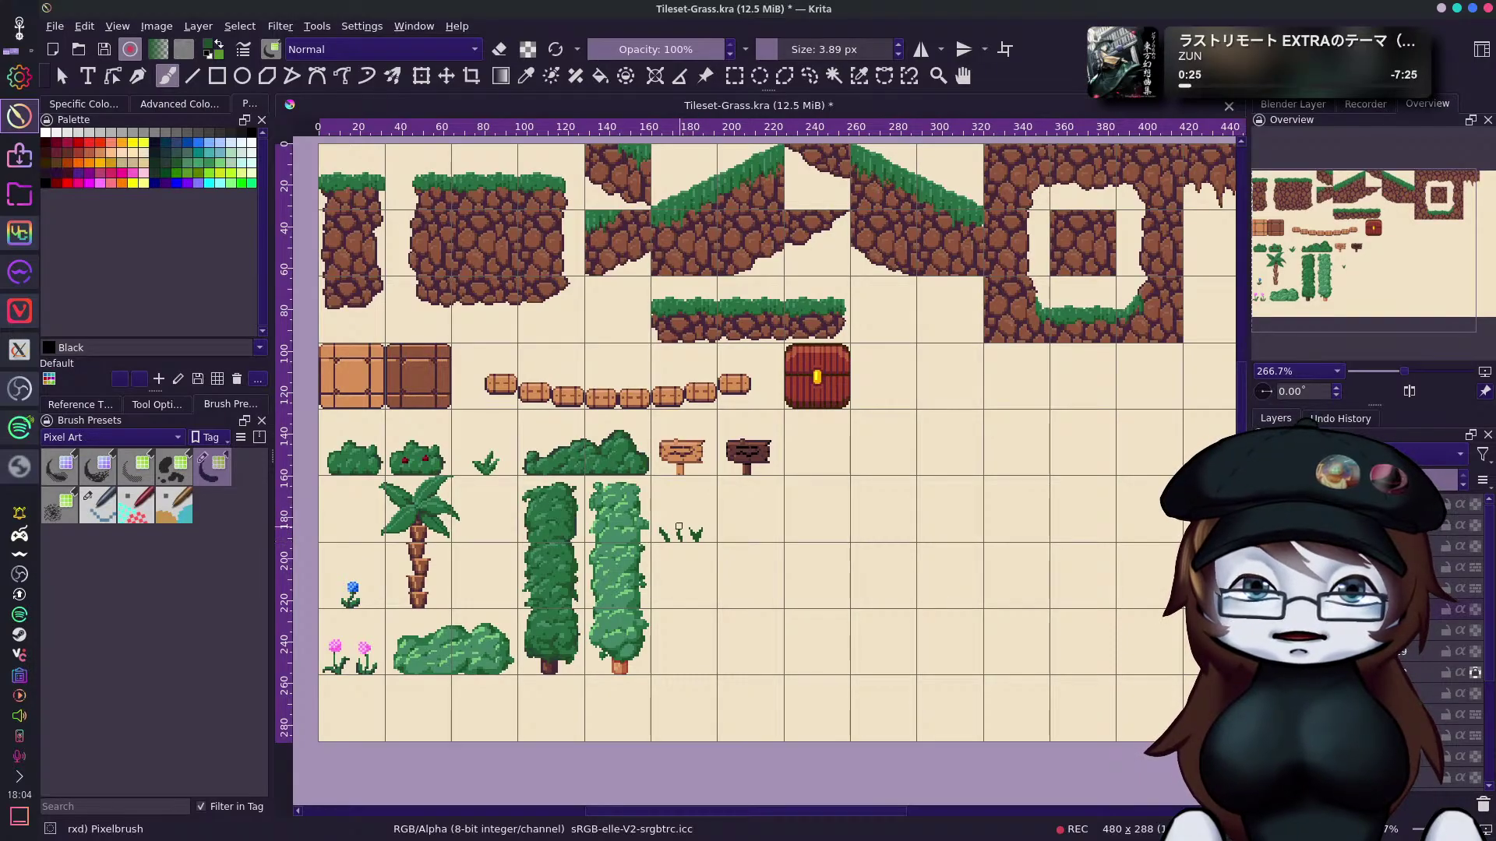
pyautogui.click(681, 541)
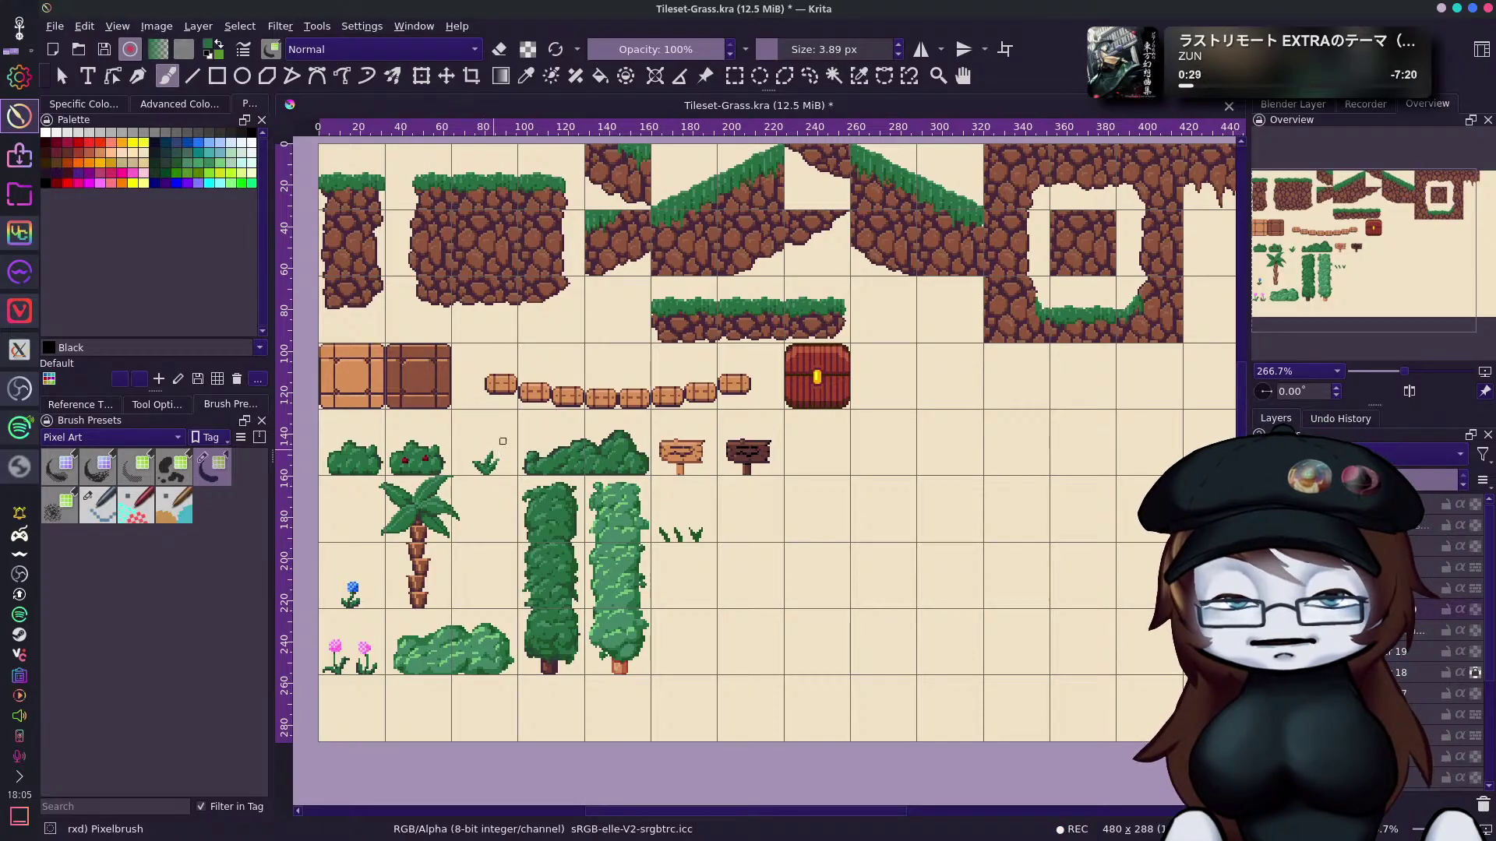
# Review the whole tileset with the new grass sprouts and save the file.
pyautogui.scroll(1, 1407, 371)
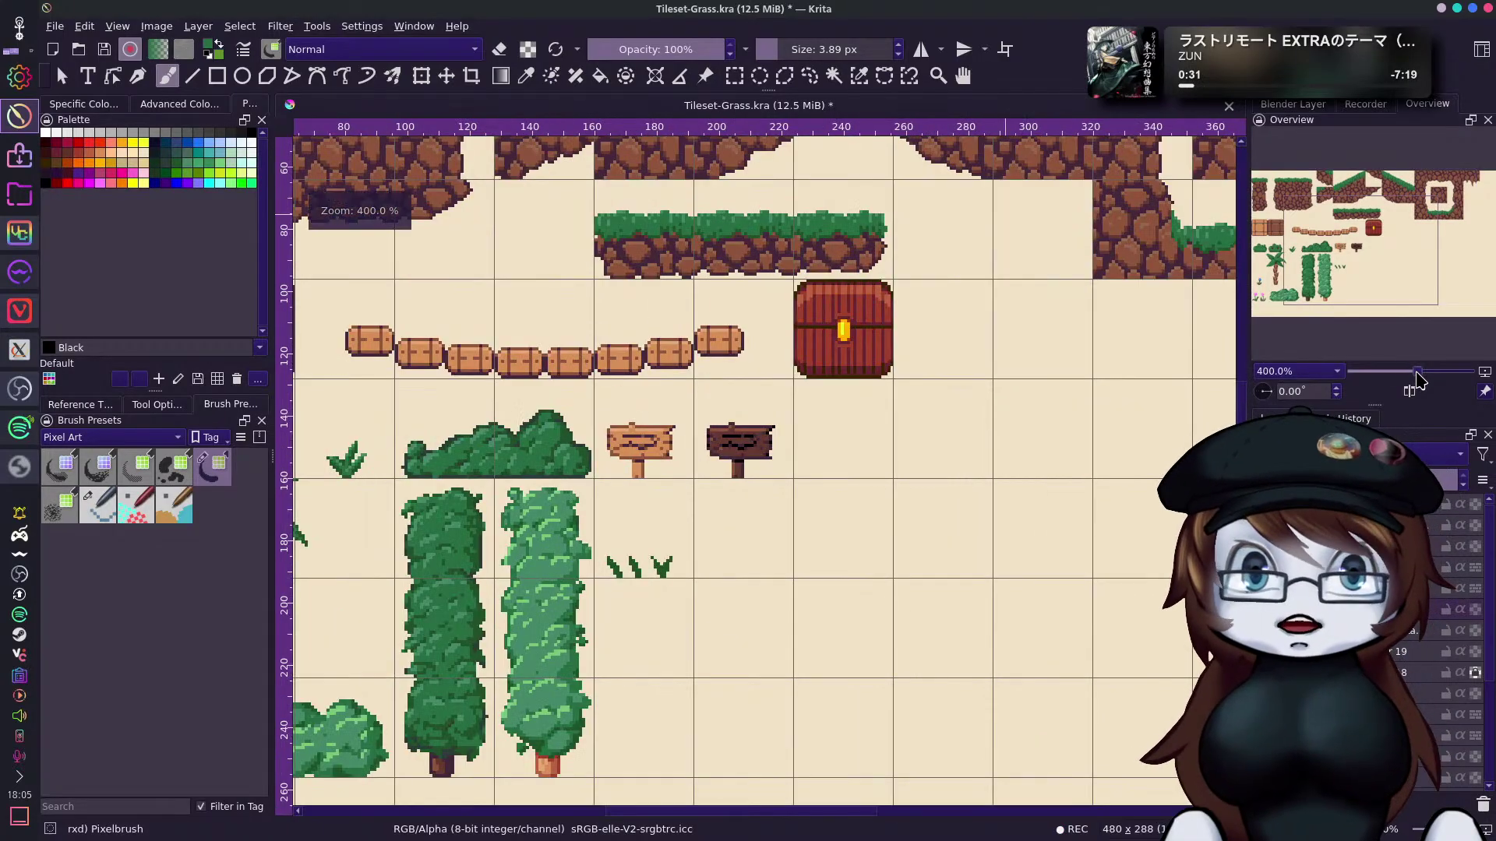
pyautogui.moveTo(1375, 232); pyautogui.dragTo(1356, 247)
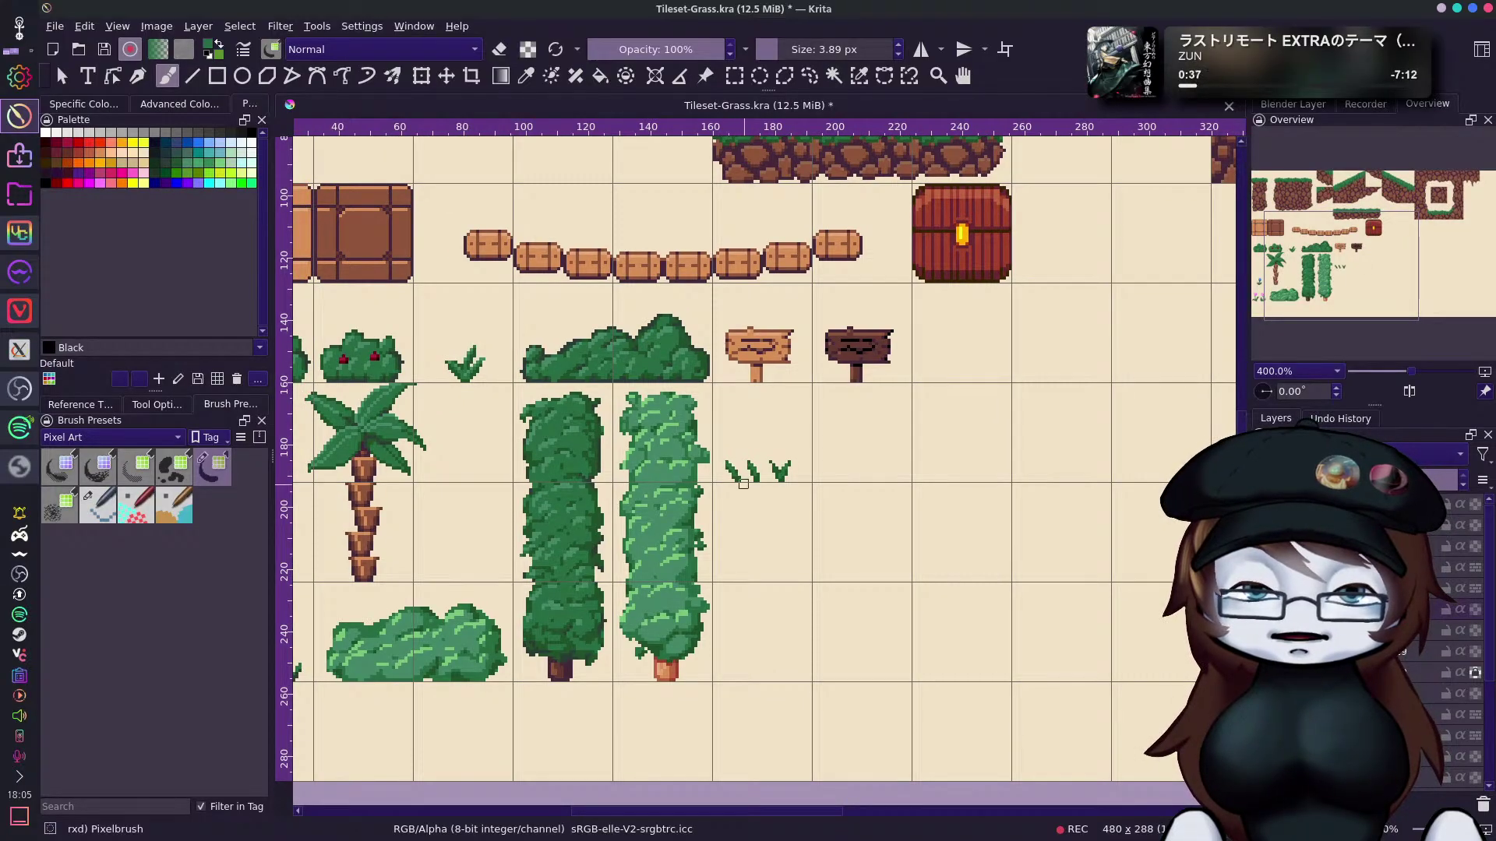
pyautogui.click(1406, 372)
pyautogui.moveTo(1329, 254); pyautogui.dragTo(1402, 271)
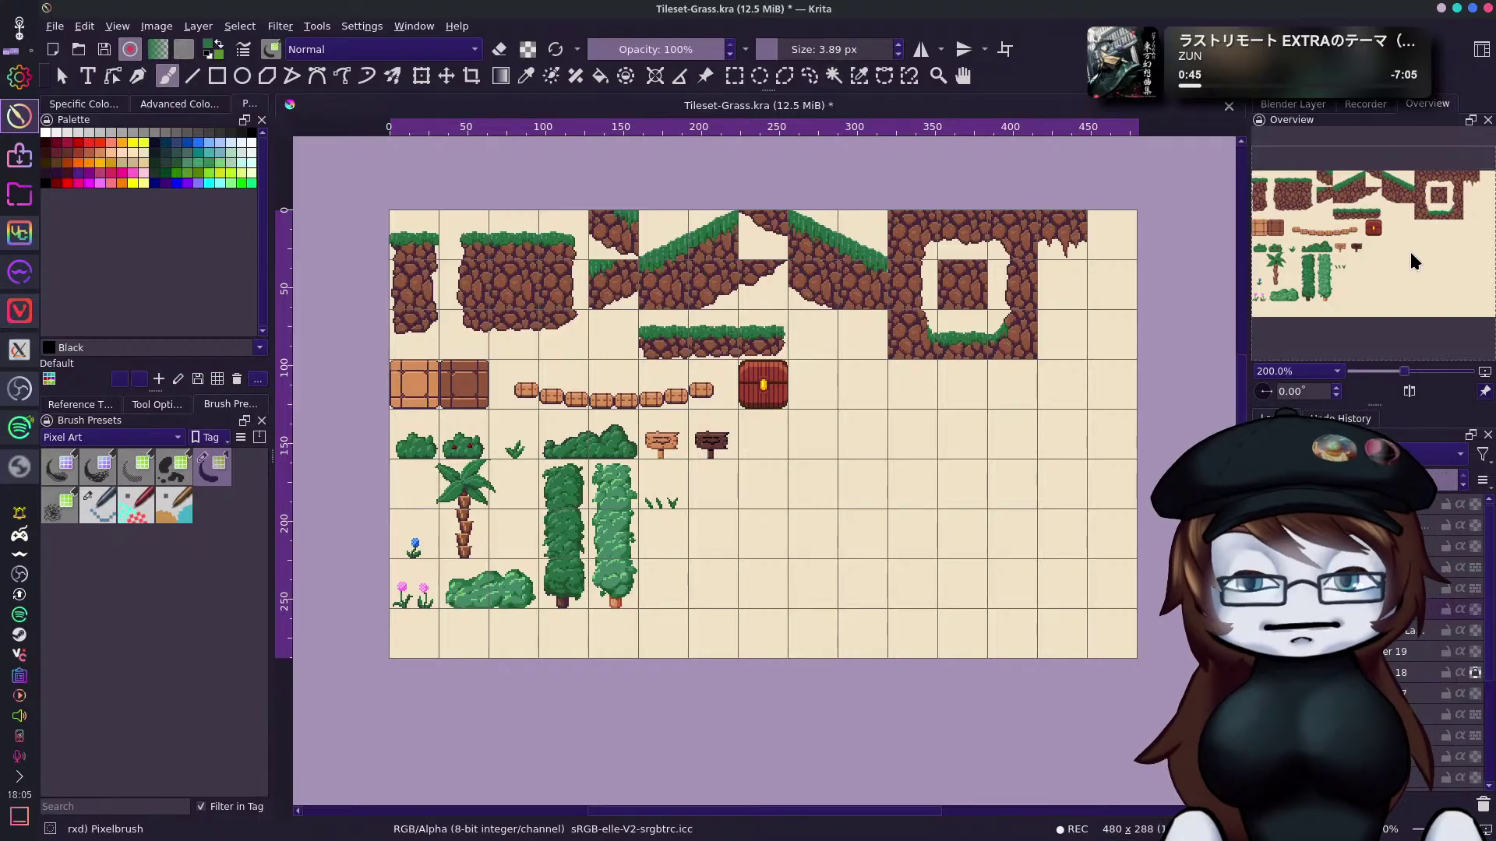
pyautogui.moveTo(1411, 253); pyautogui.dragTo(1418, 257)
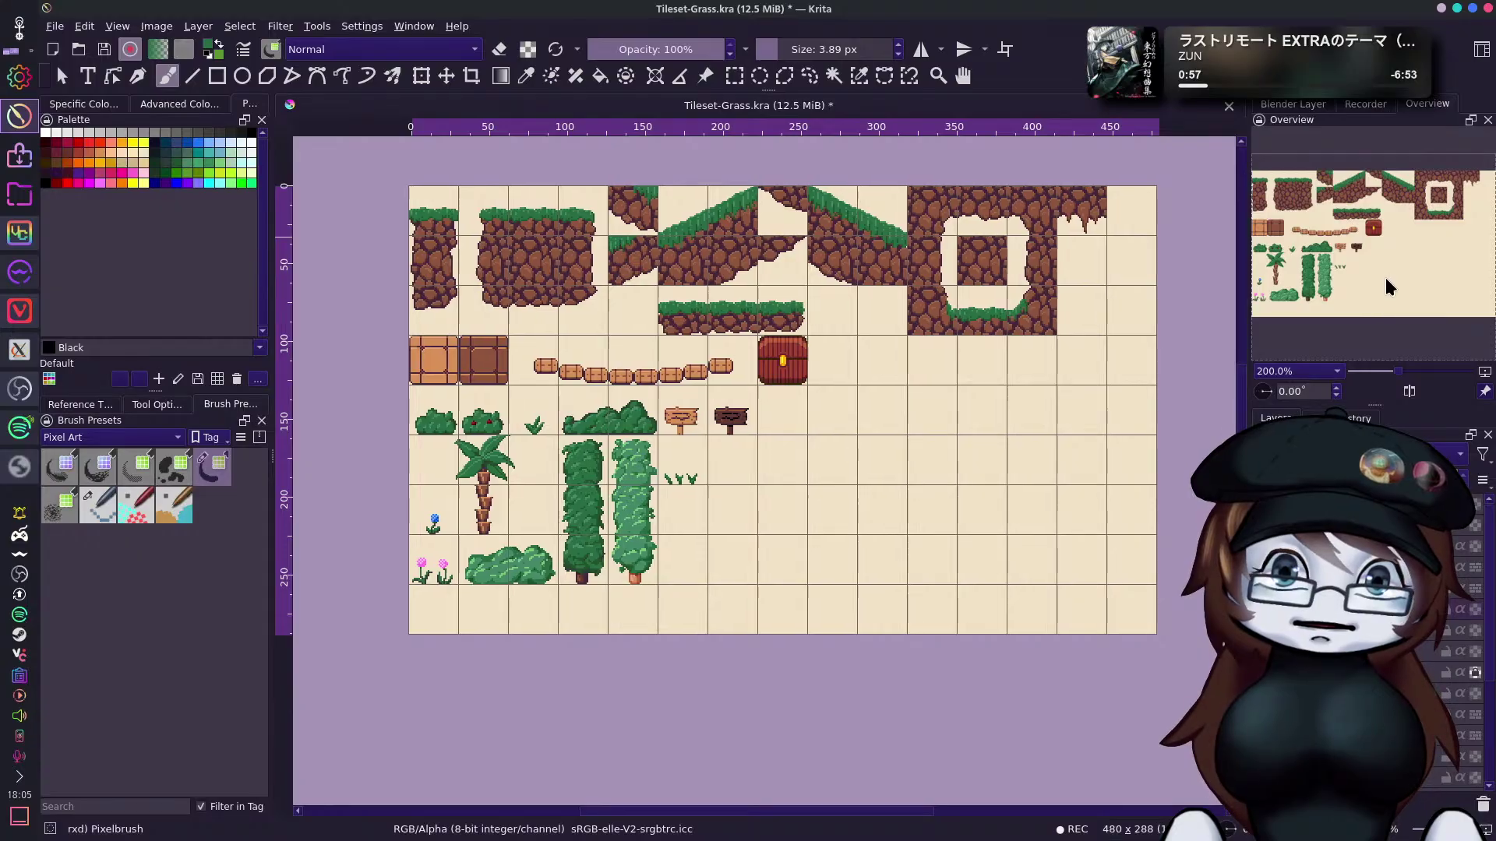
pyautogui.moveTo(1385, 277); pyautogui.dragTo(1387, 270)
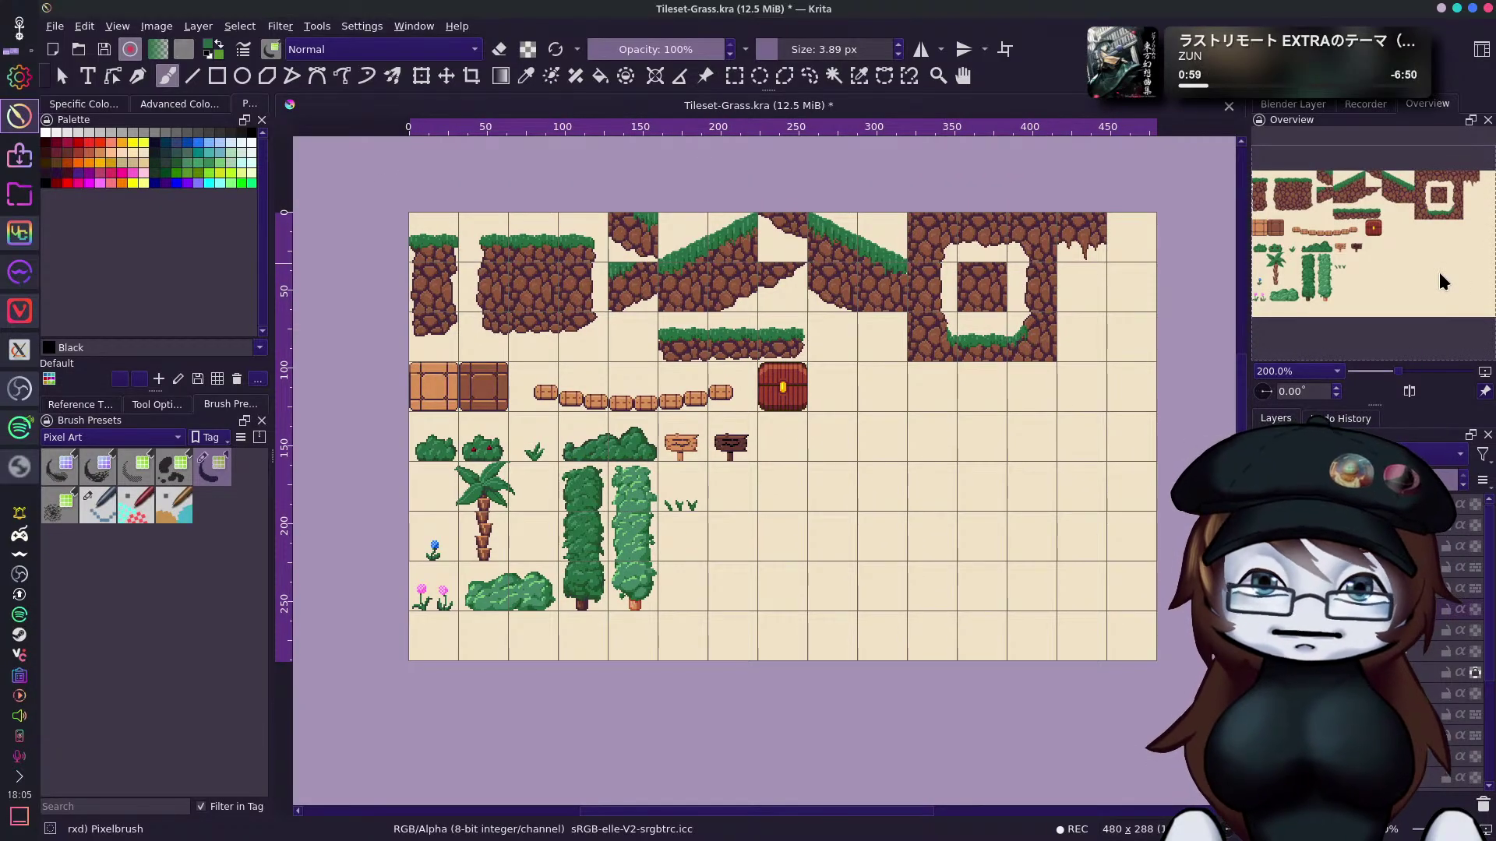
pyautogui.moveTo(1349, 279); pyautogui.dragTo(1393, 308)
pyautogui.hotkey('ctrl', 's')
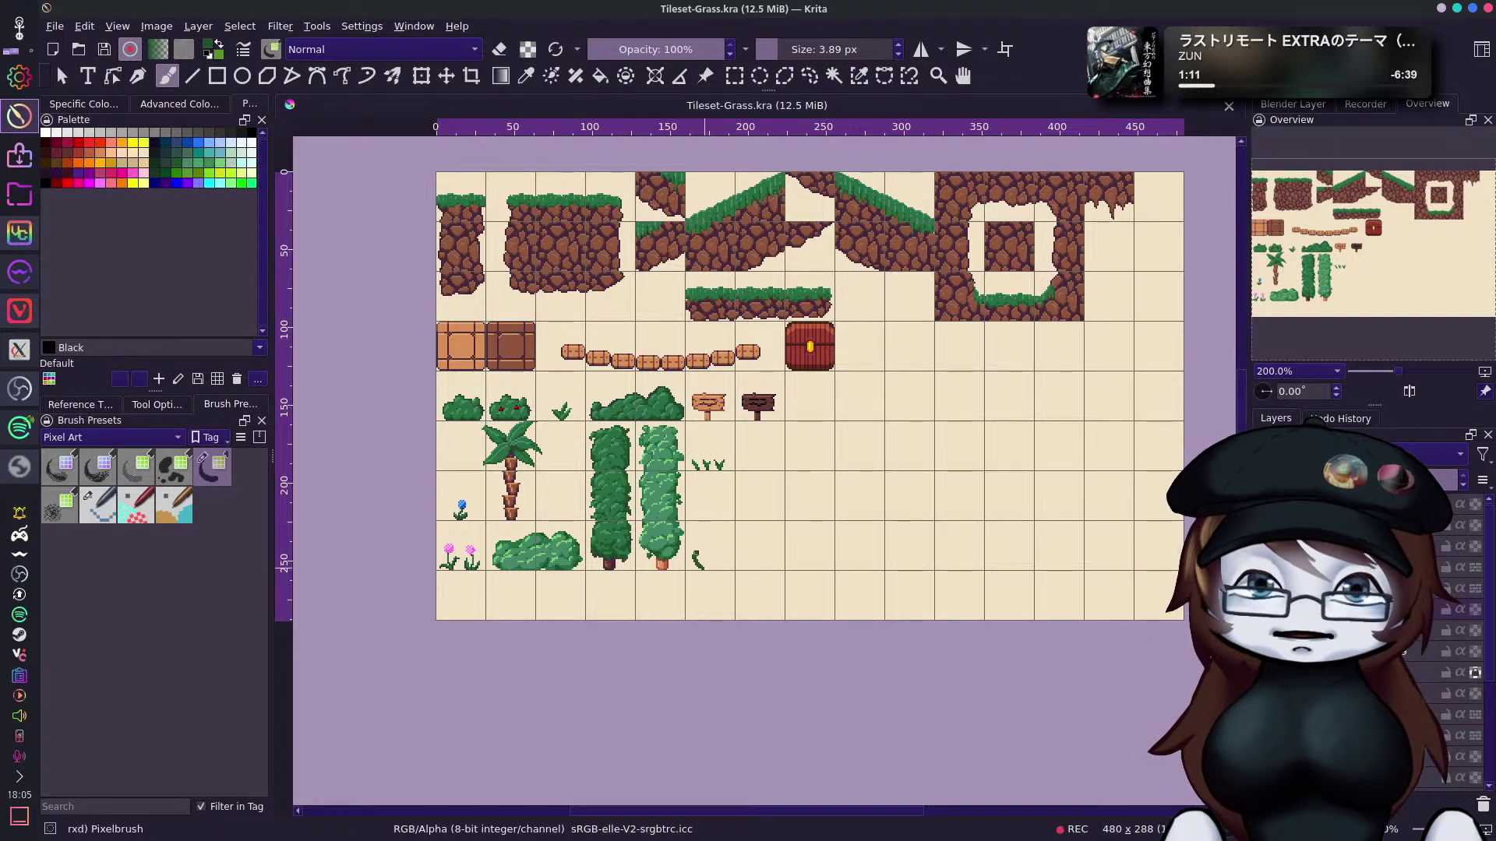
# Outline a small rounded bush in dark green beside the light tree's trunk and fill it with green using a 10.89 px brush.
pyautogui.moveTo(724, 567)
pyautogui.mouseDown()
pyautogui.moveTo(733, 554)
pyautogui.moveTo(707, 569)
pyautogui.mouseUp()
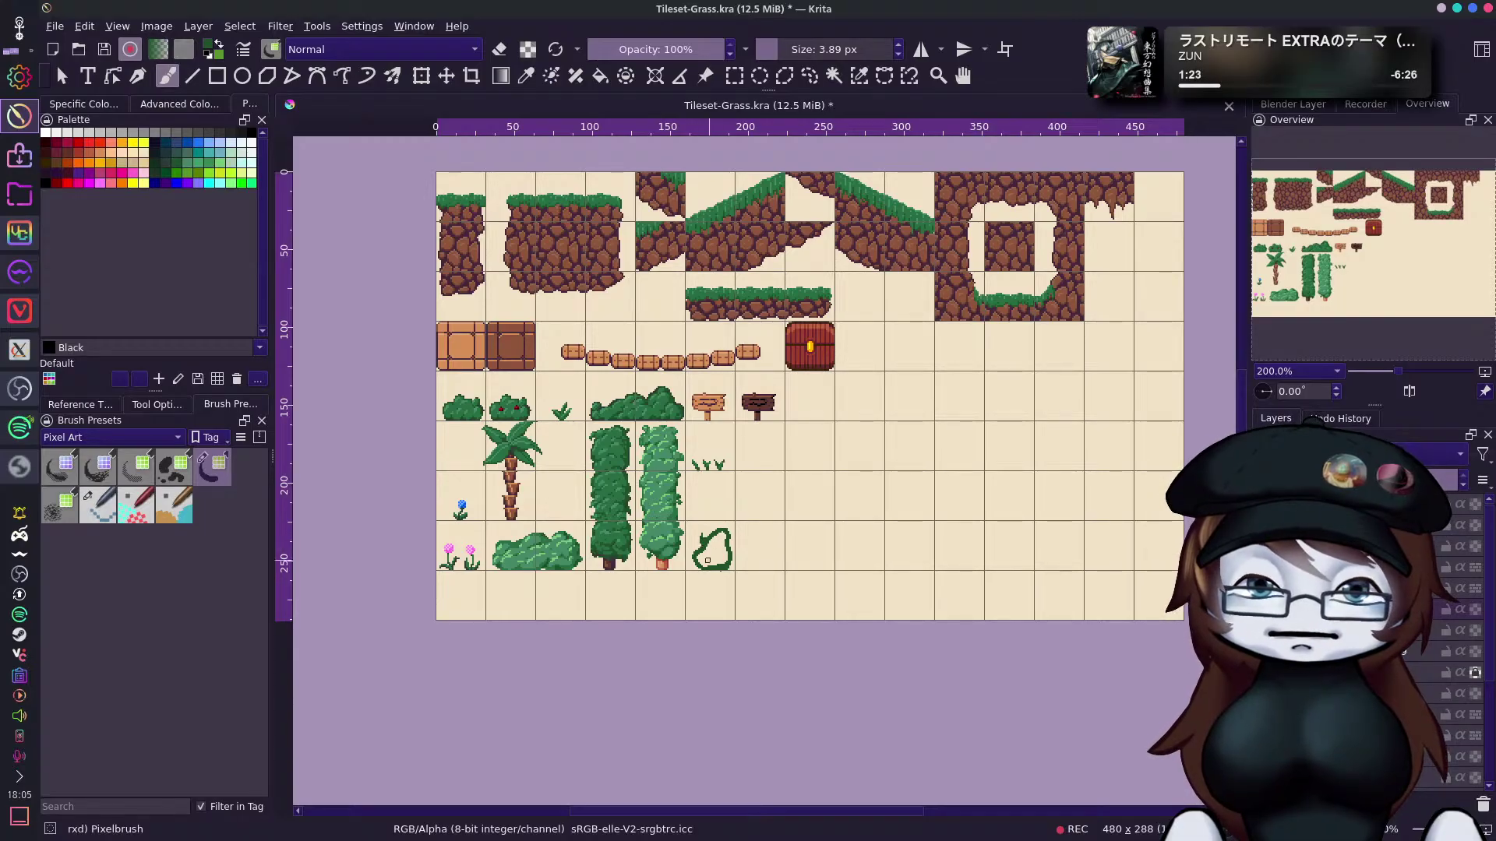
pyautogui.press(']')
pyautogui.press(']')
pyautogui.press(']')
pyautogui.press(']')
pyautogui.press(']')
pyautogui.press(']')
pyautogui.press(']')
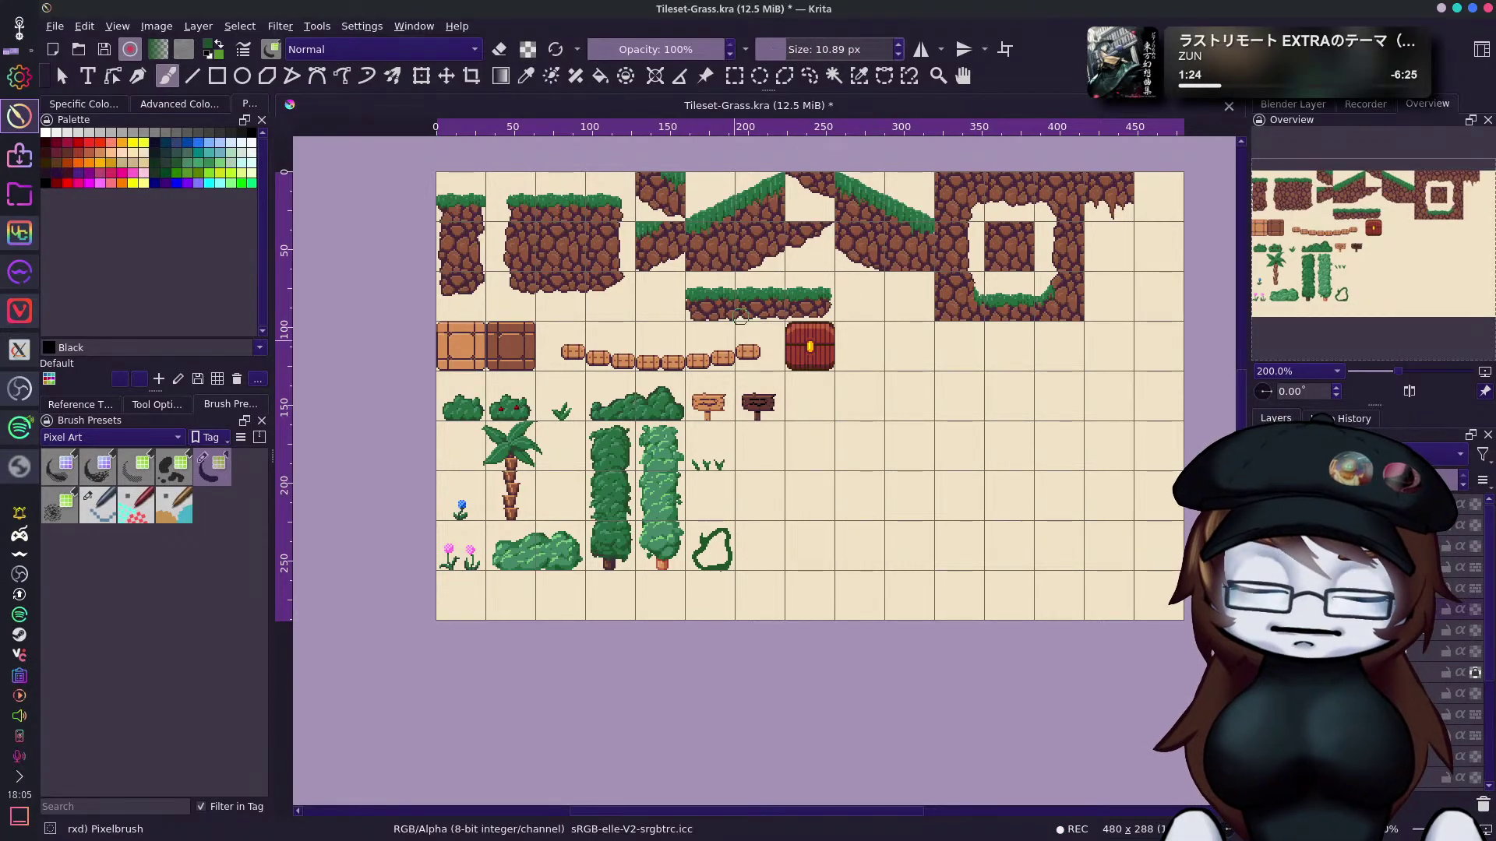
pyautogui.moveTo(701, 556); pyautogui.dragTo(723, 560)
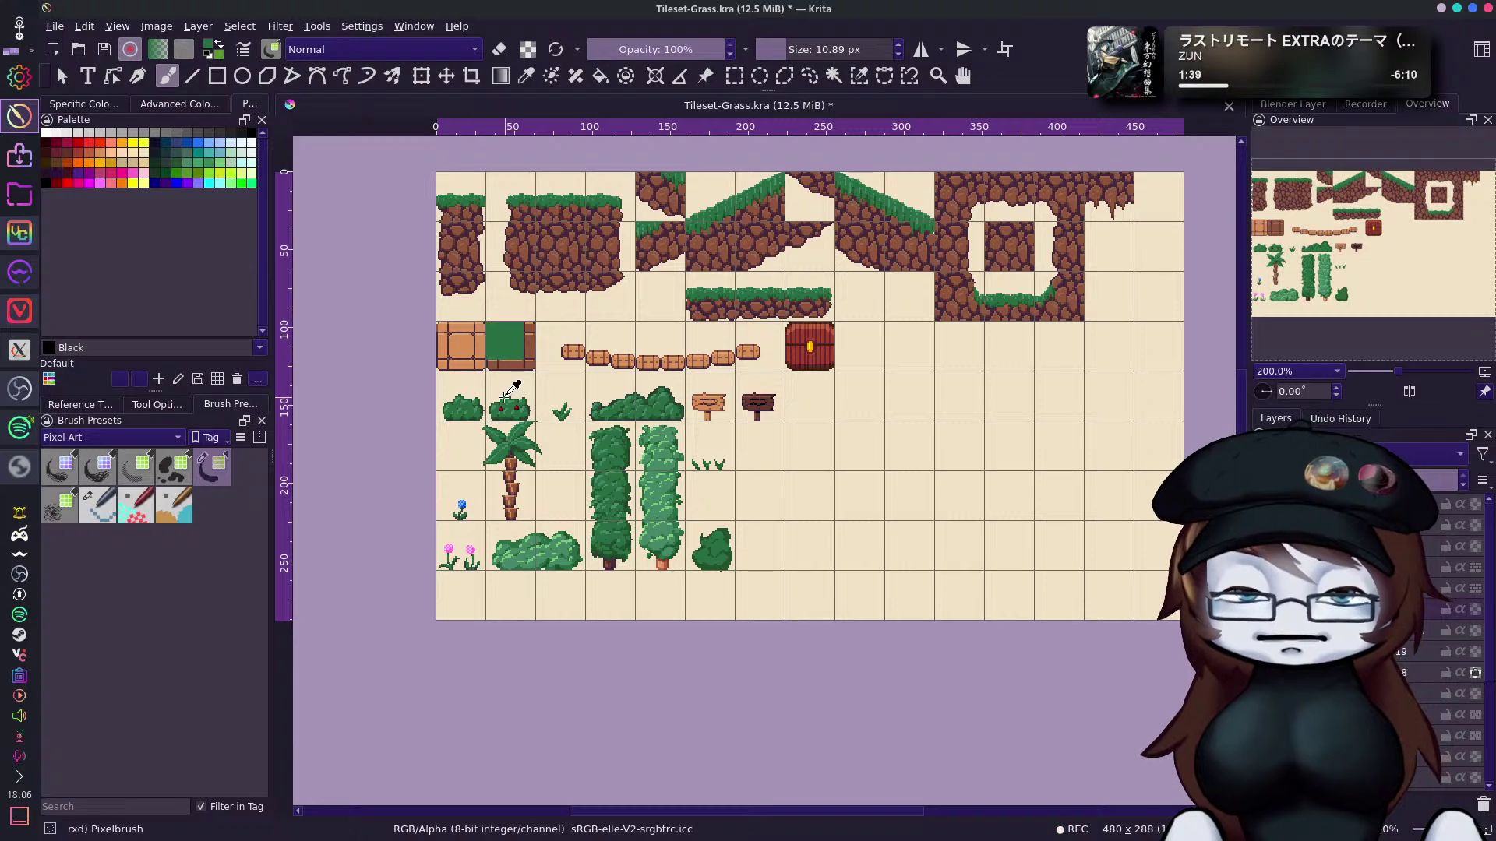
# Touch up the new bush with a 5.47 px brush and a green sampled from it, and save the file.
pyautogui.click(782, 50)
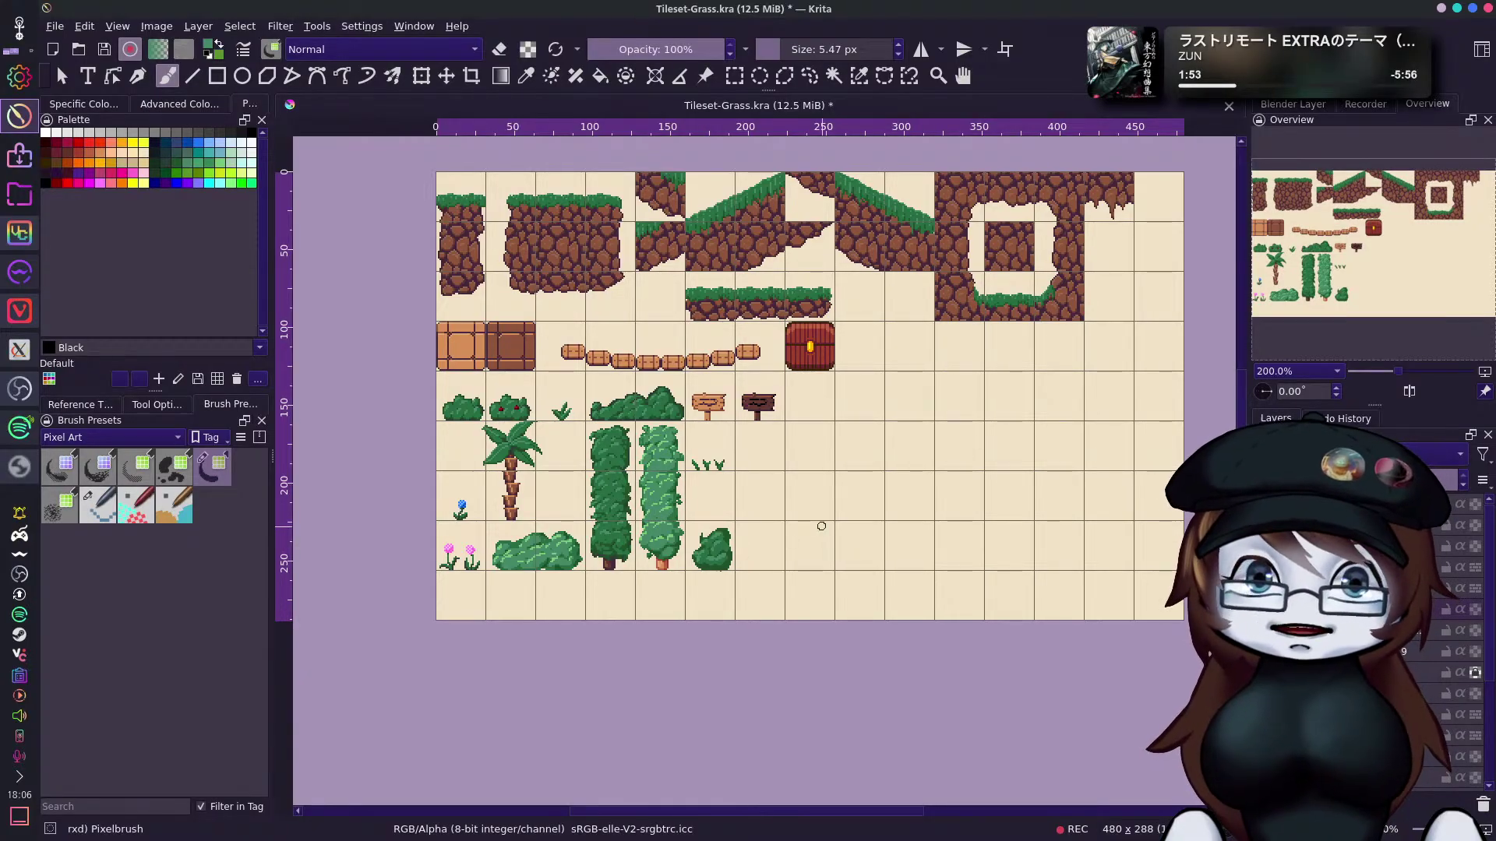
pyautogui.hotkey('ctrl', 's')
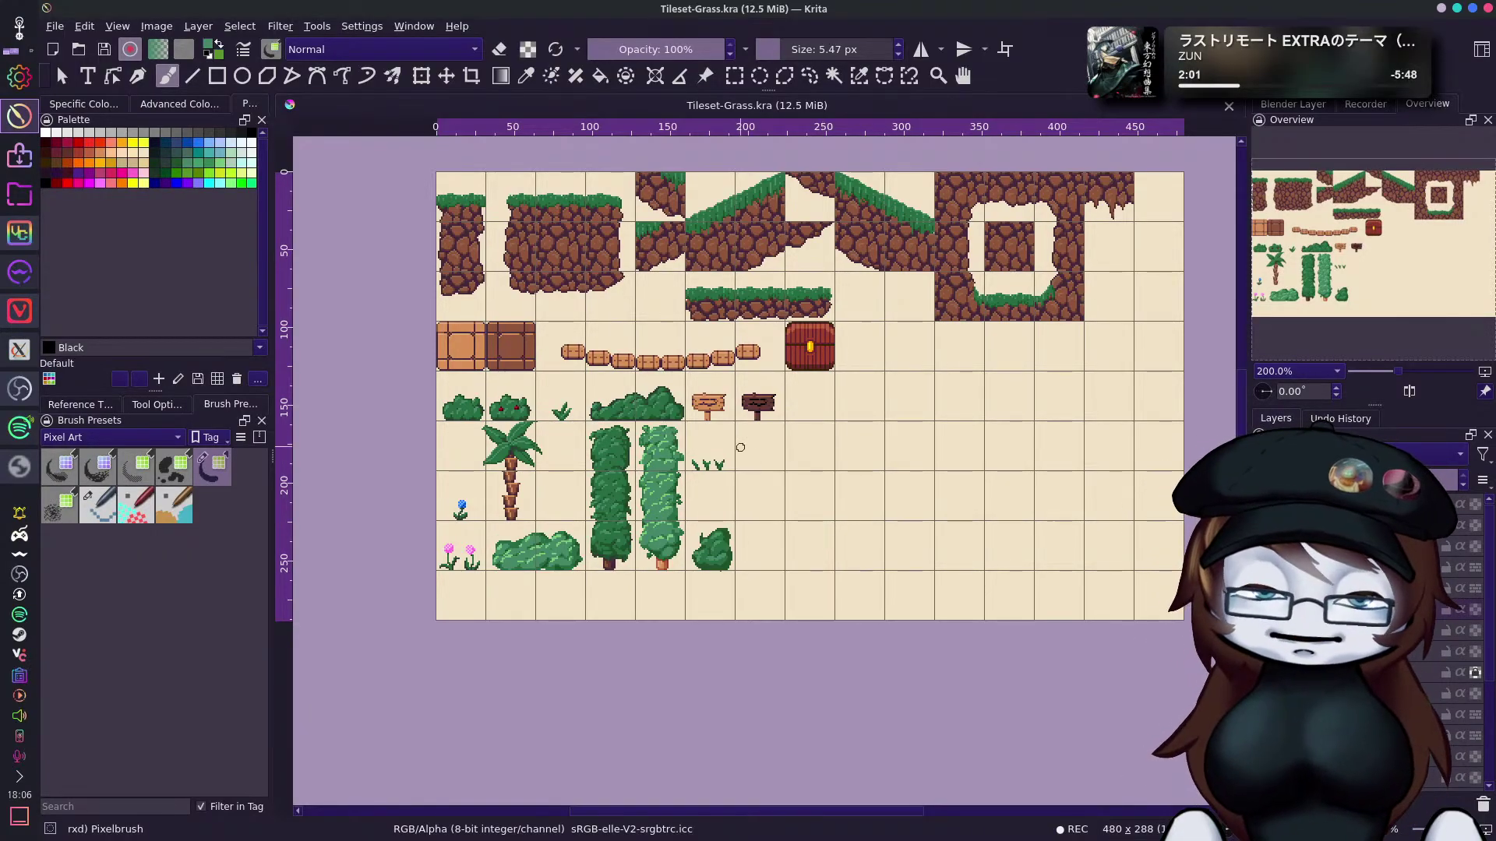
pyautogui.keyDown('ctrl'); pyautogui.click(721, 536); pyautogui.keyUp('ctrl')
pyautogui.click(726, 539)
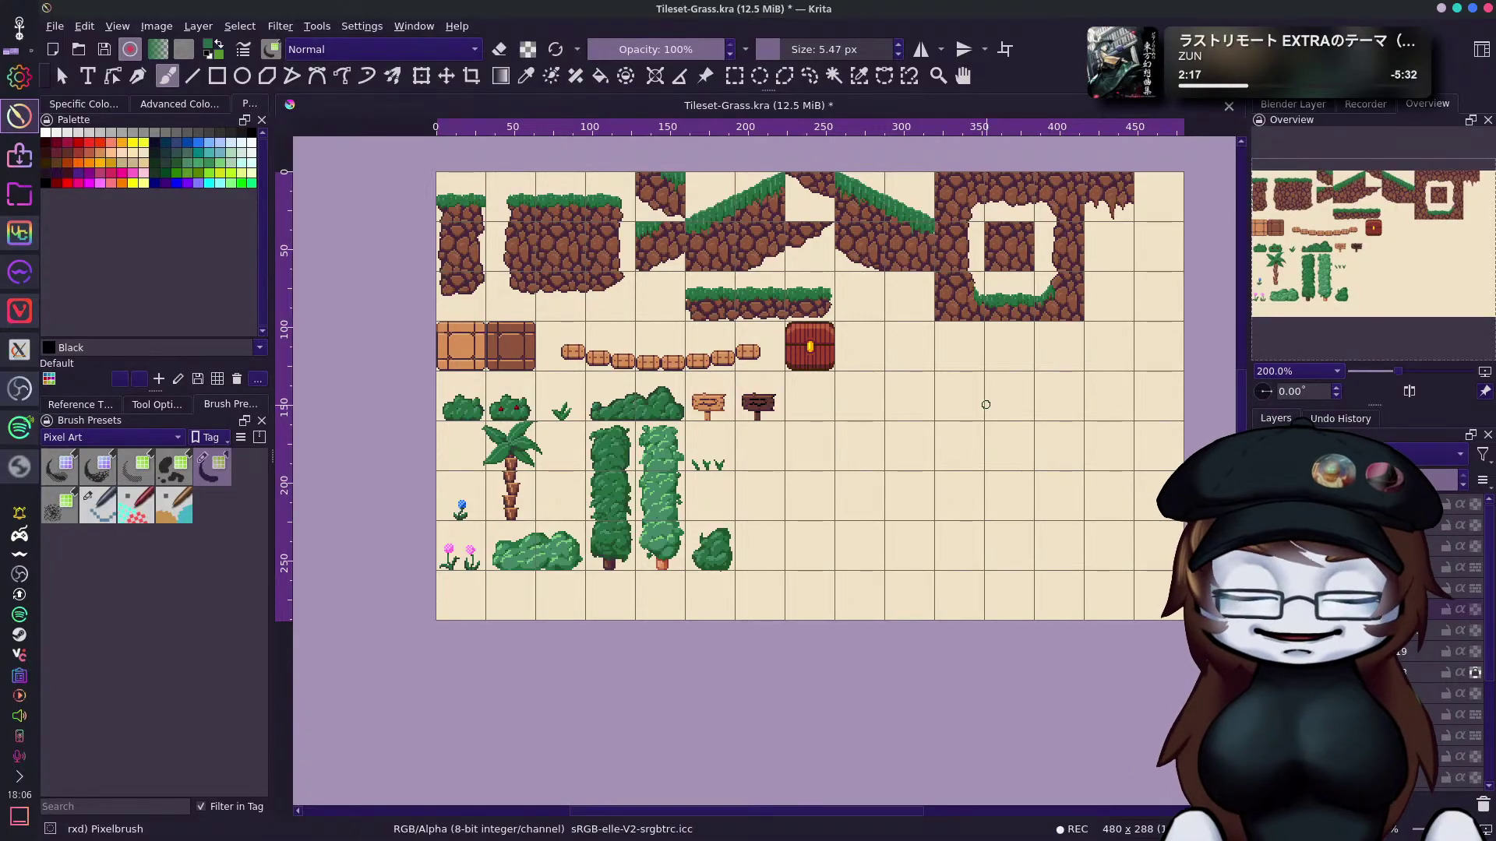
# Show the hidden reference tileset layer over the grass tileset.
pyautogui.moveTo(1394, 254); pyautogui.dragTo(1426, 226)
pyautogui.click(1278, 609)
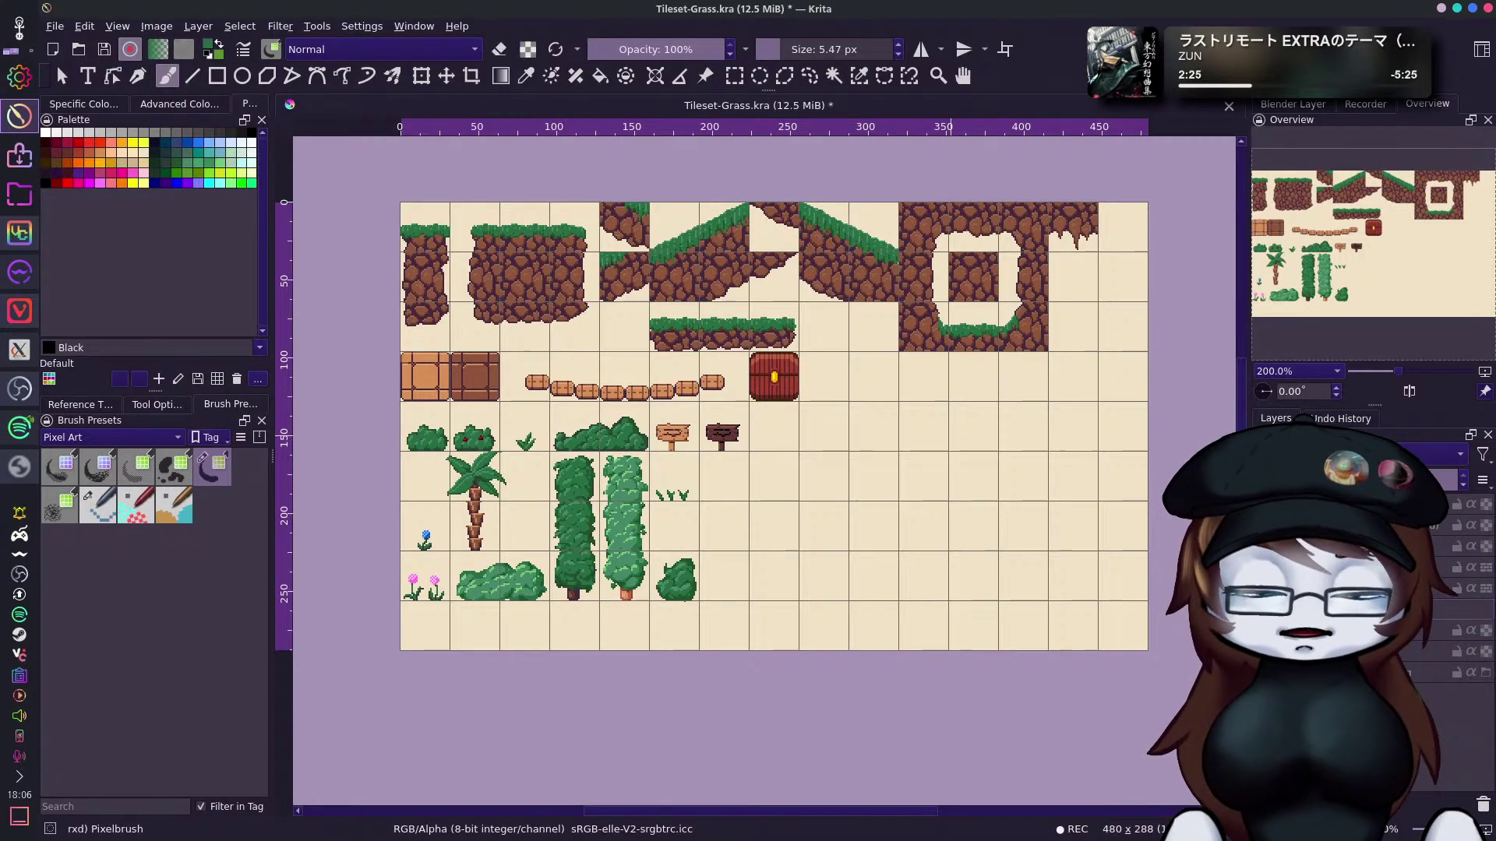
pyautogui.click(1309, 587)
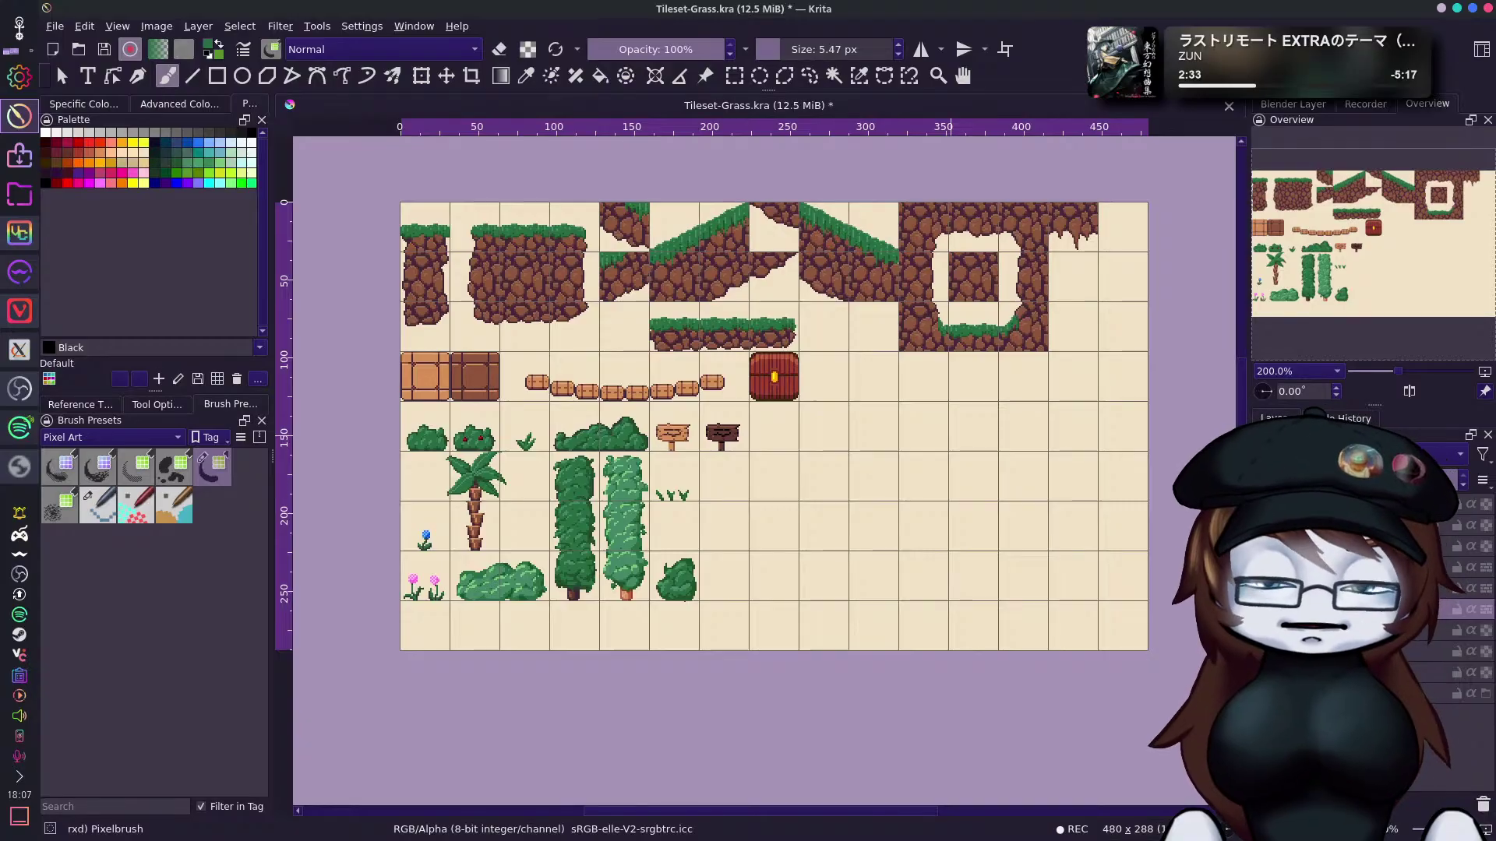
pyautogui.click(1355, 630)
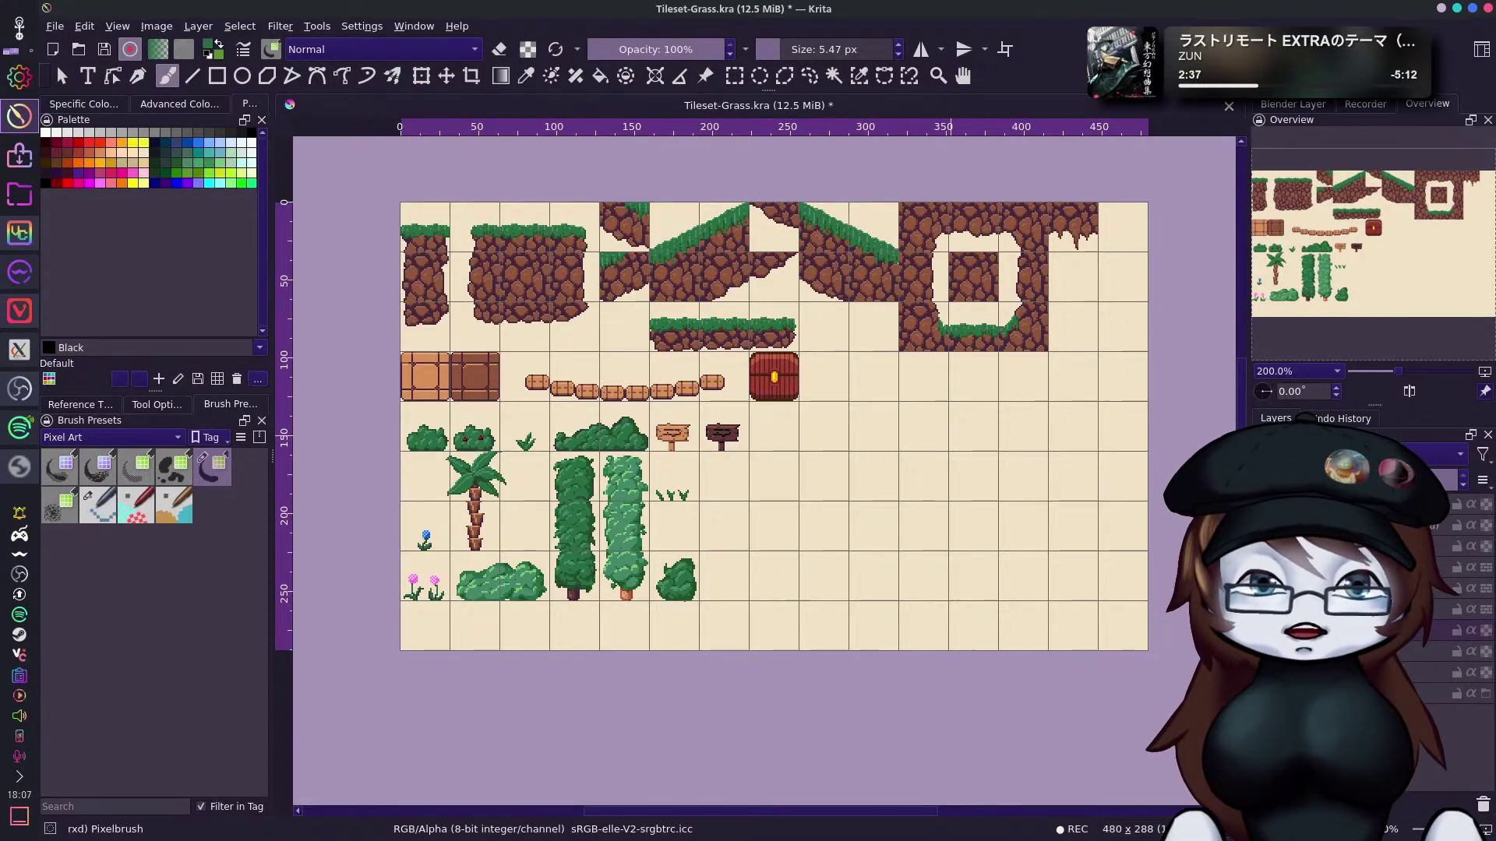
pyautogui.click(1261, 631)
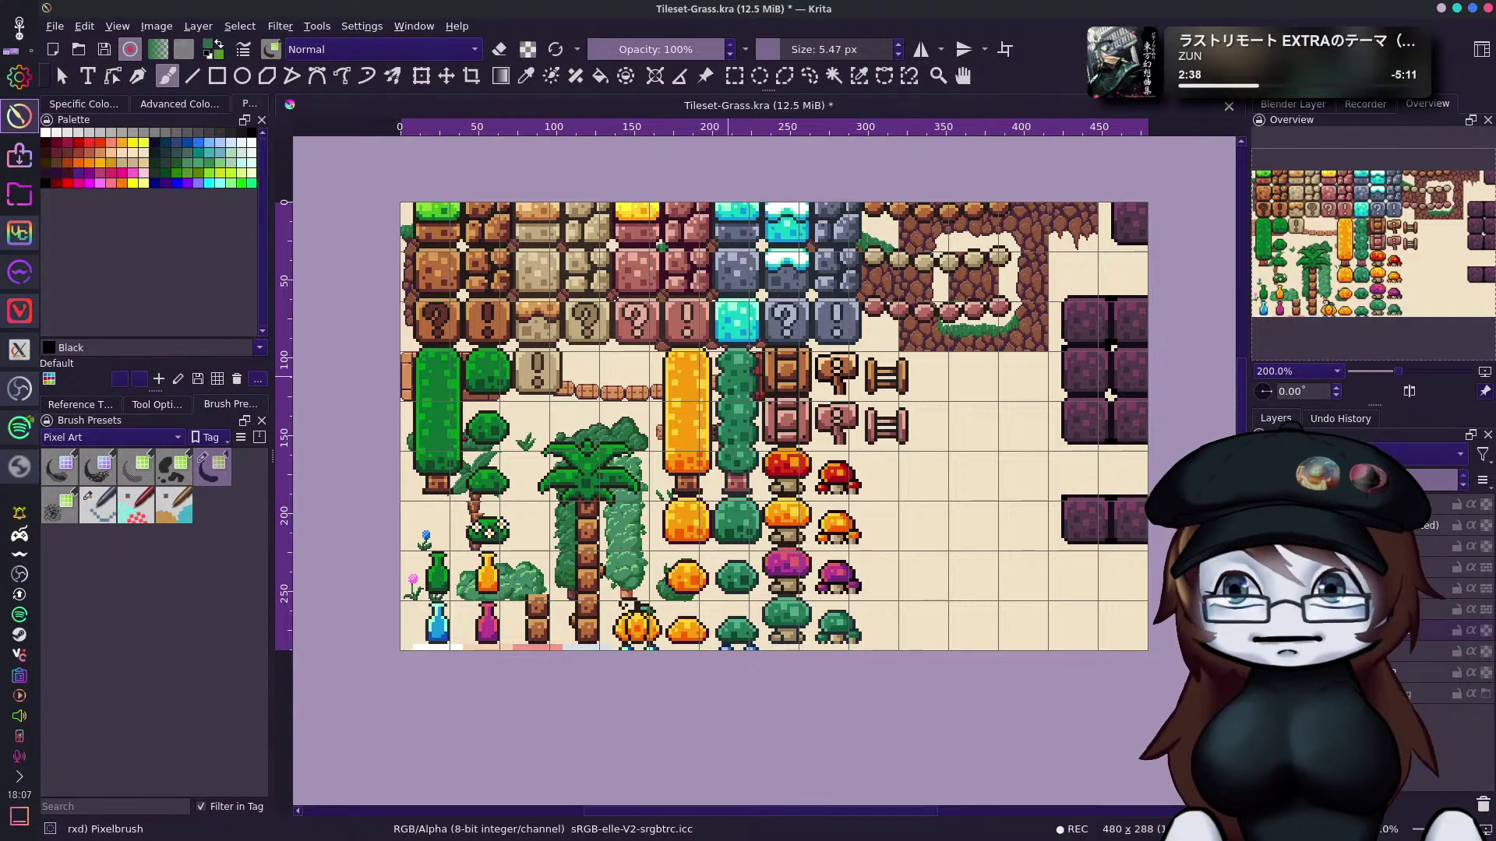
# Move the reference sheet upward with the Transform tool to bring its colored water and liquid tiles onto the canvas.
pyautogui.click(446, 76)
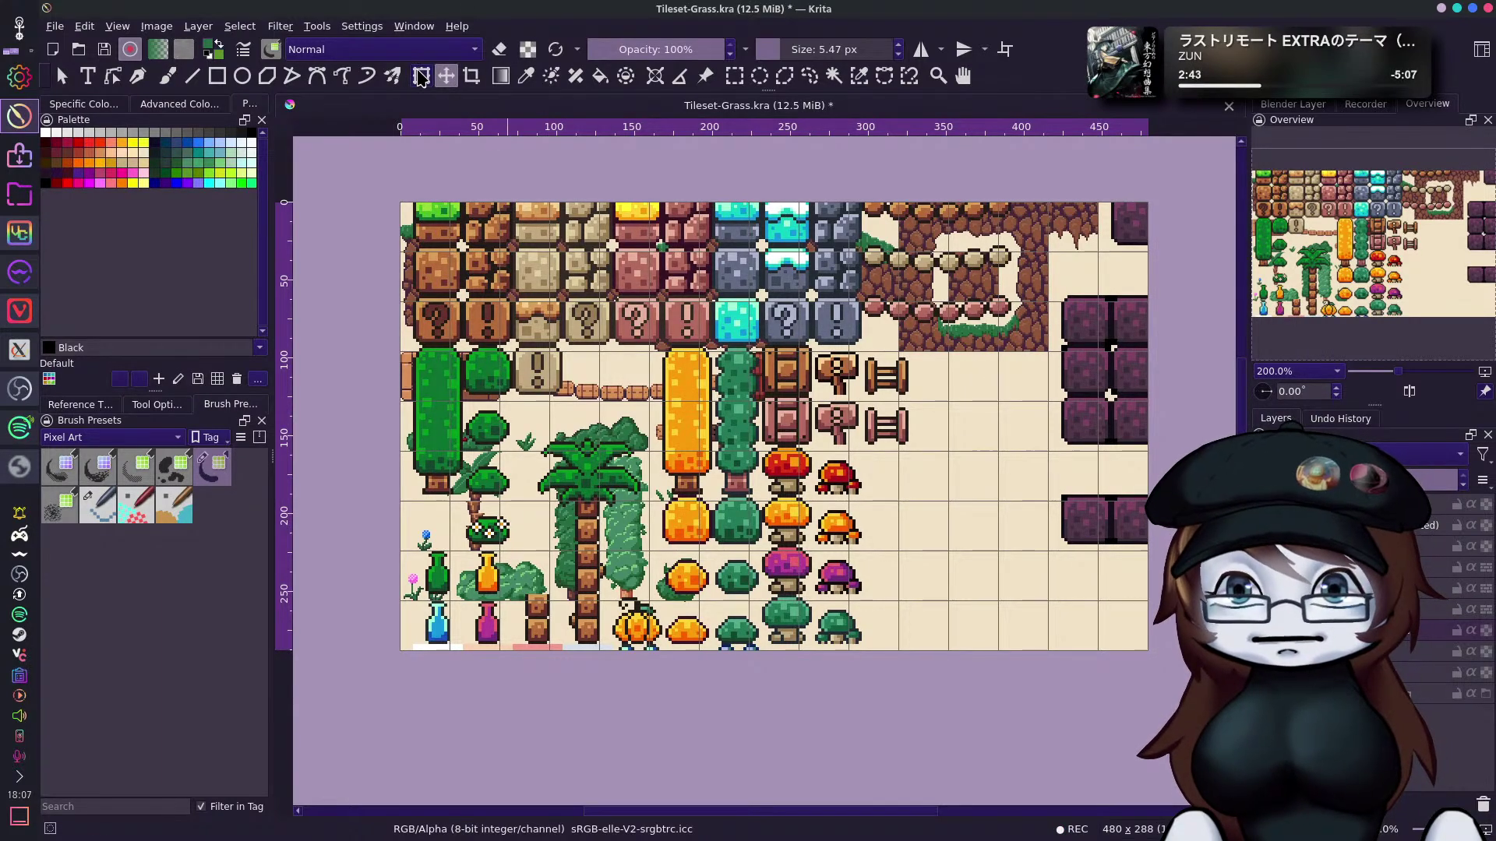
pyautogui.hotkey('ctrl', 't')
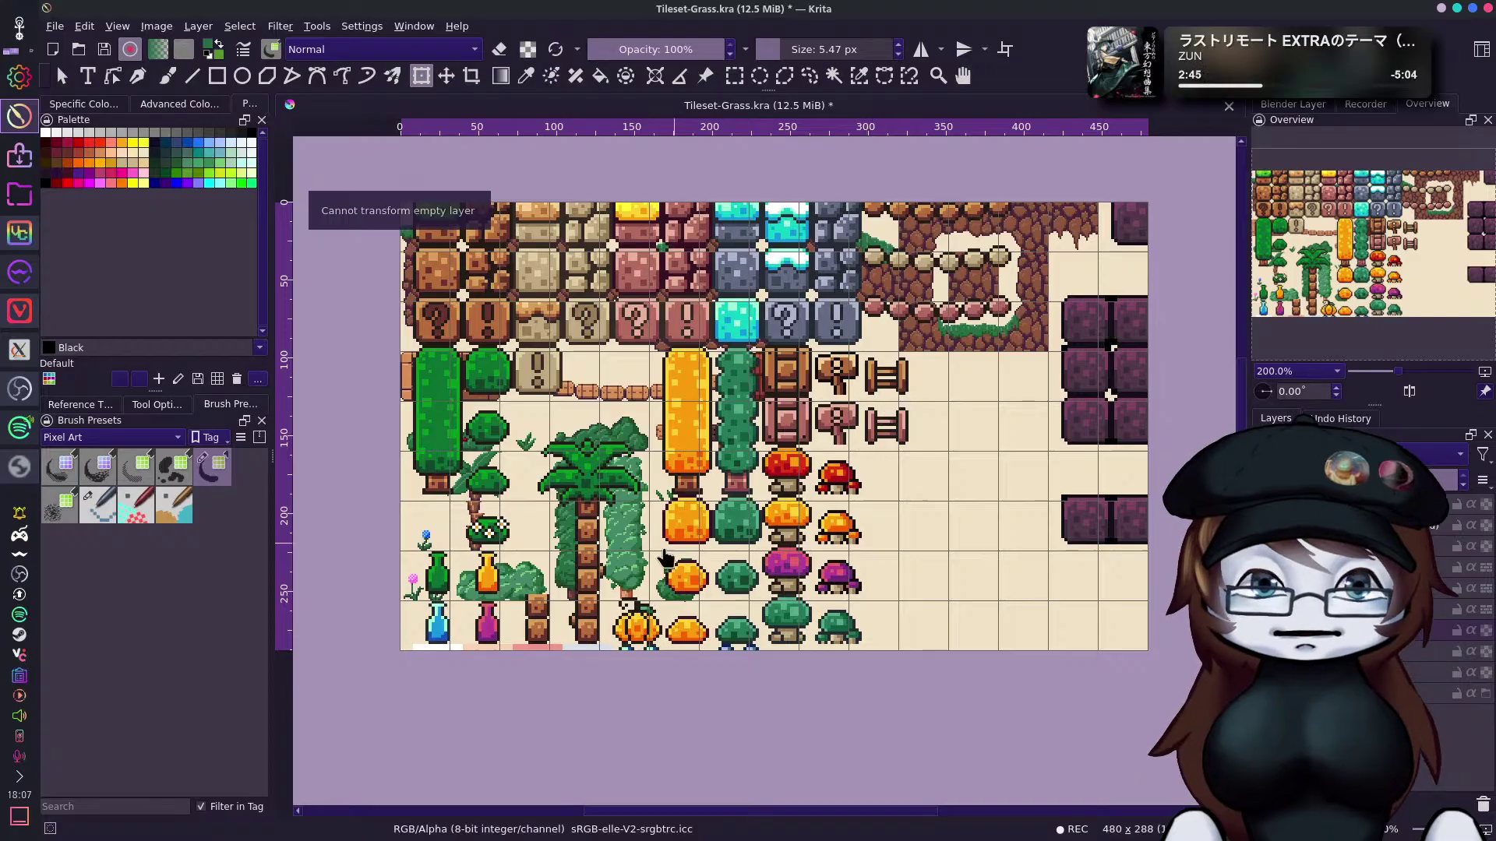
pyautogui.press('pageup')
pyautogui.press('pageup')
pyautogui.press('pageup')
pyautogui.press('pageup')
pyautogui.press('pageup')
pyautogui.moveTo(886, 493); pyautogui.dragTo(965, 296)
pyautogui.moveTo(597, 473); pyautogui.dragTo(641, 485)
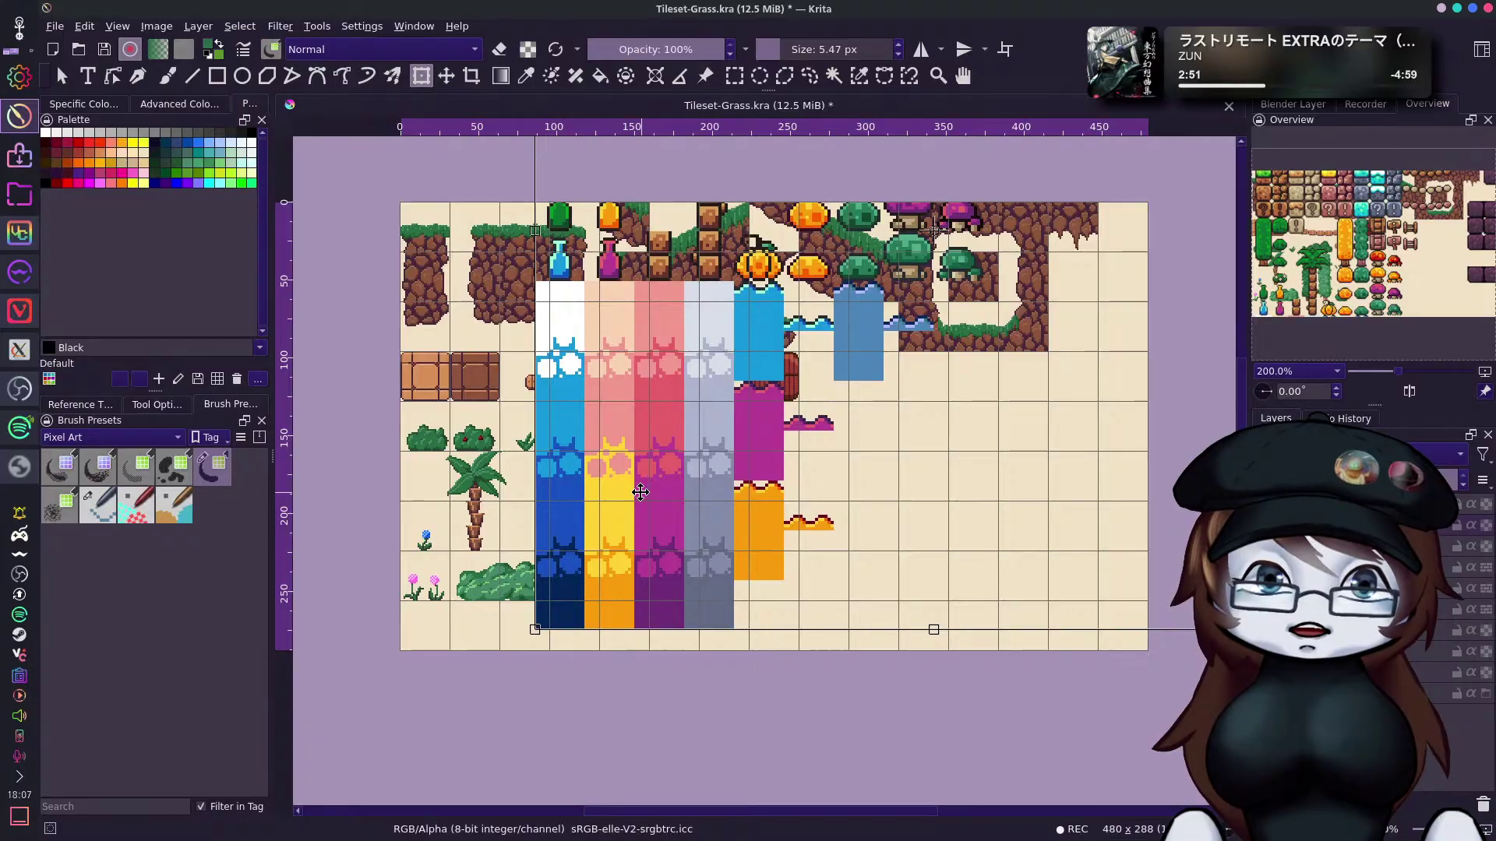
# Align the reference sheet's liquid tile columns with the grid at the canvas's left edge and apply the transform.
pyautogui.moveTo(962, 245); pyautogui.dragTo(848, 270)
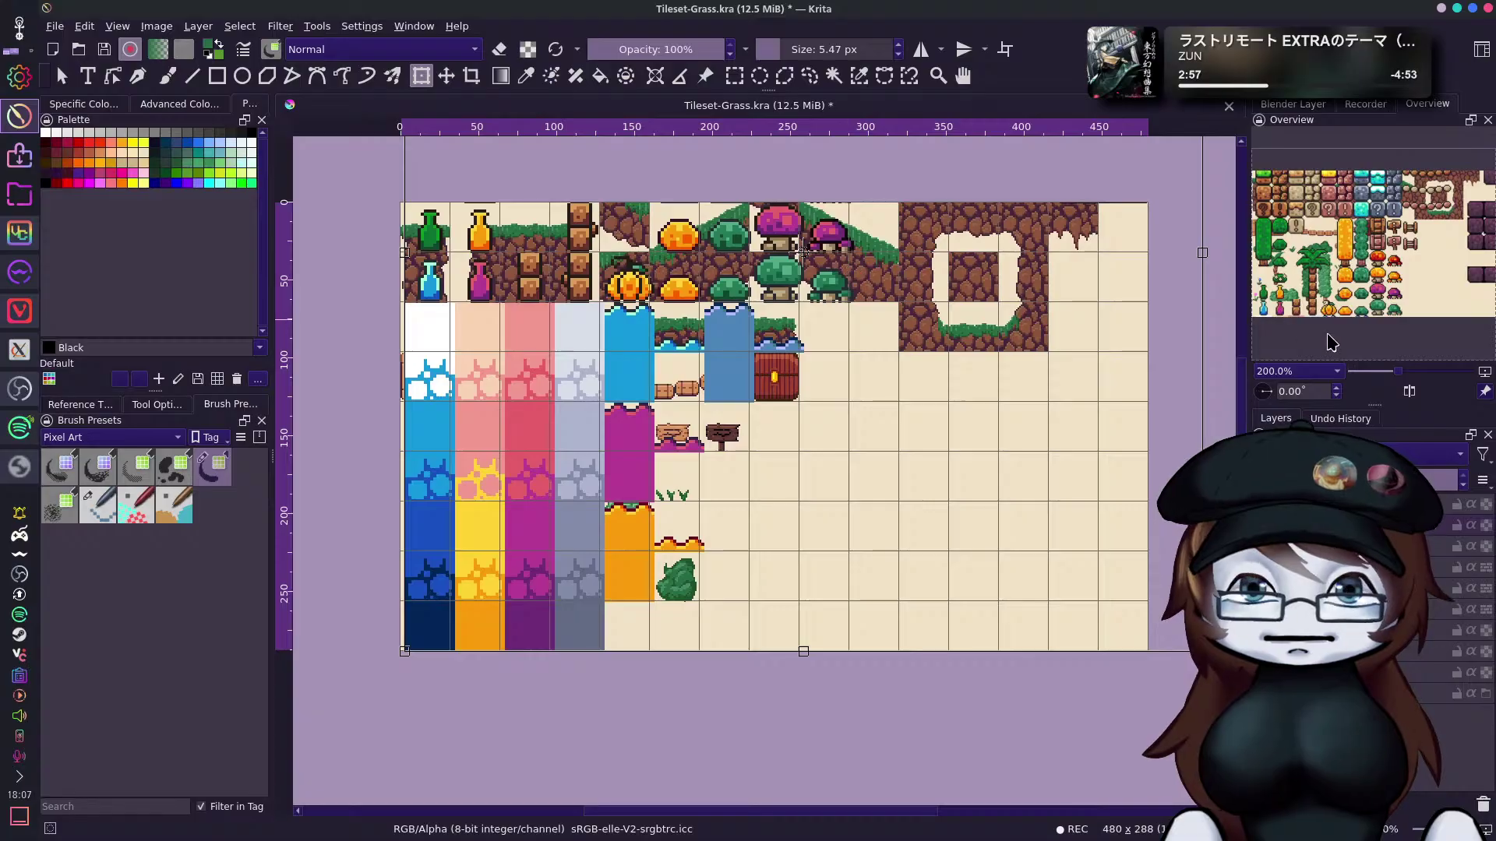
pyautogui.moveTo(992, 324); pyautogui.dragTo(987, 324)
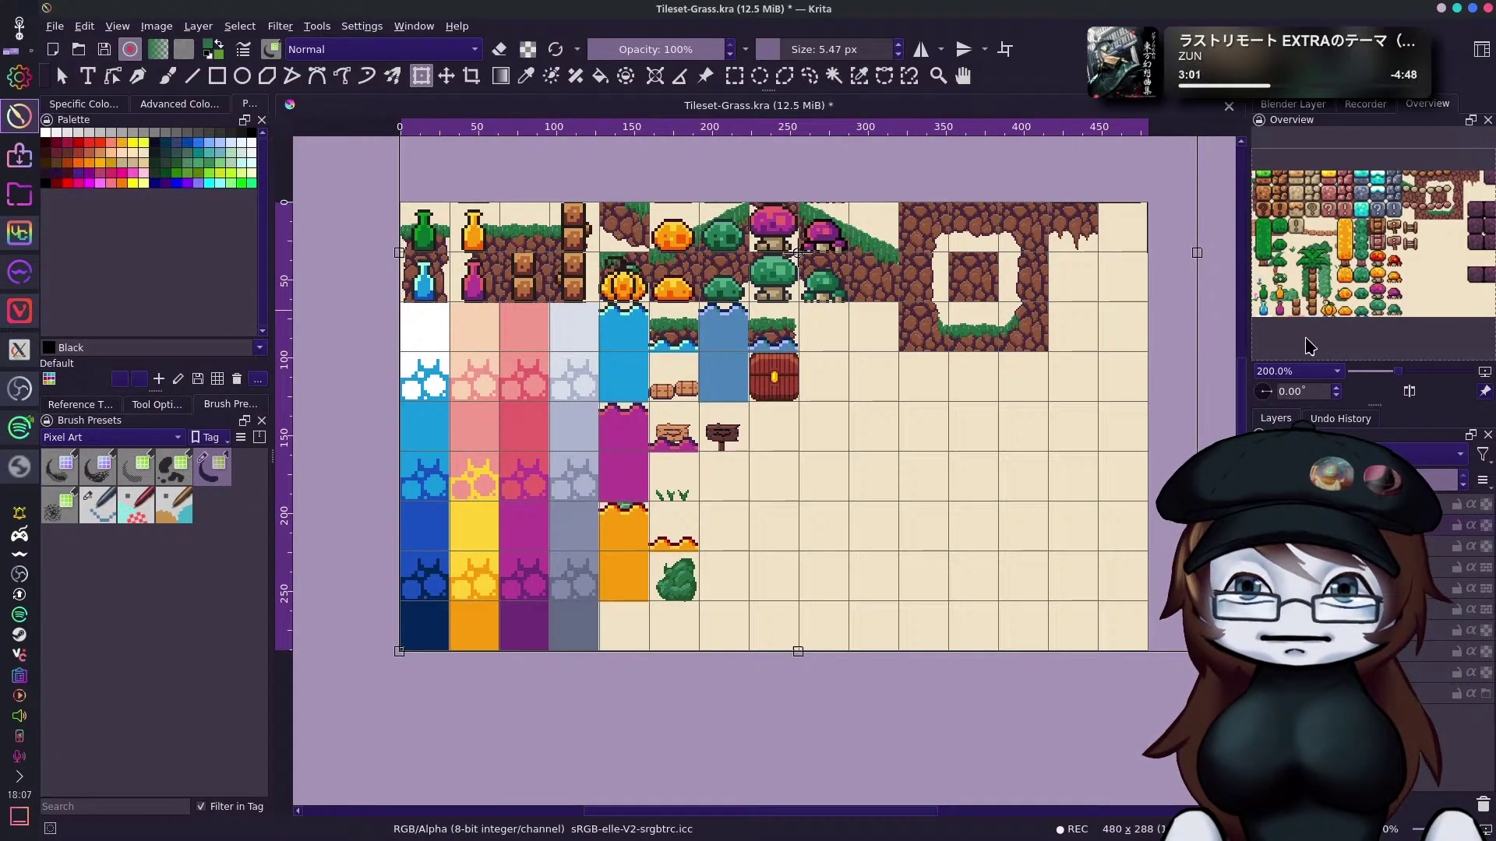
pyautogui.press('Return')
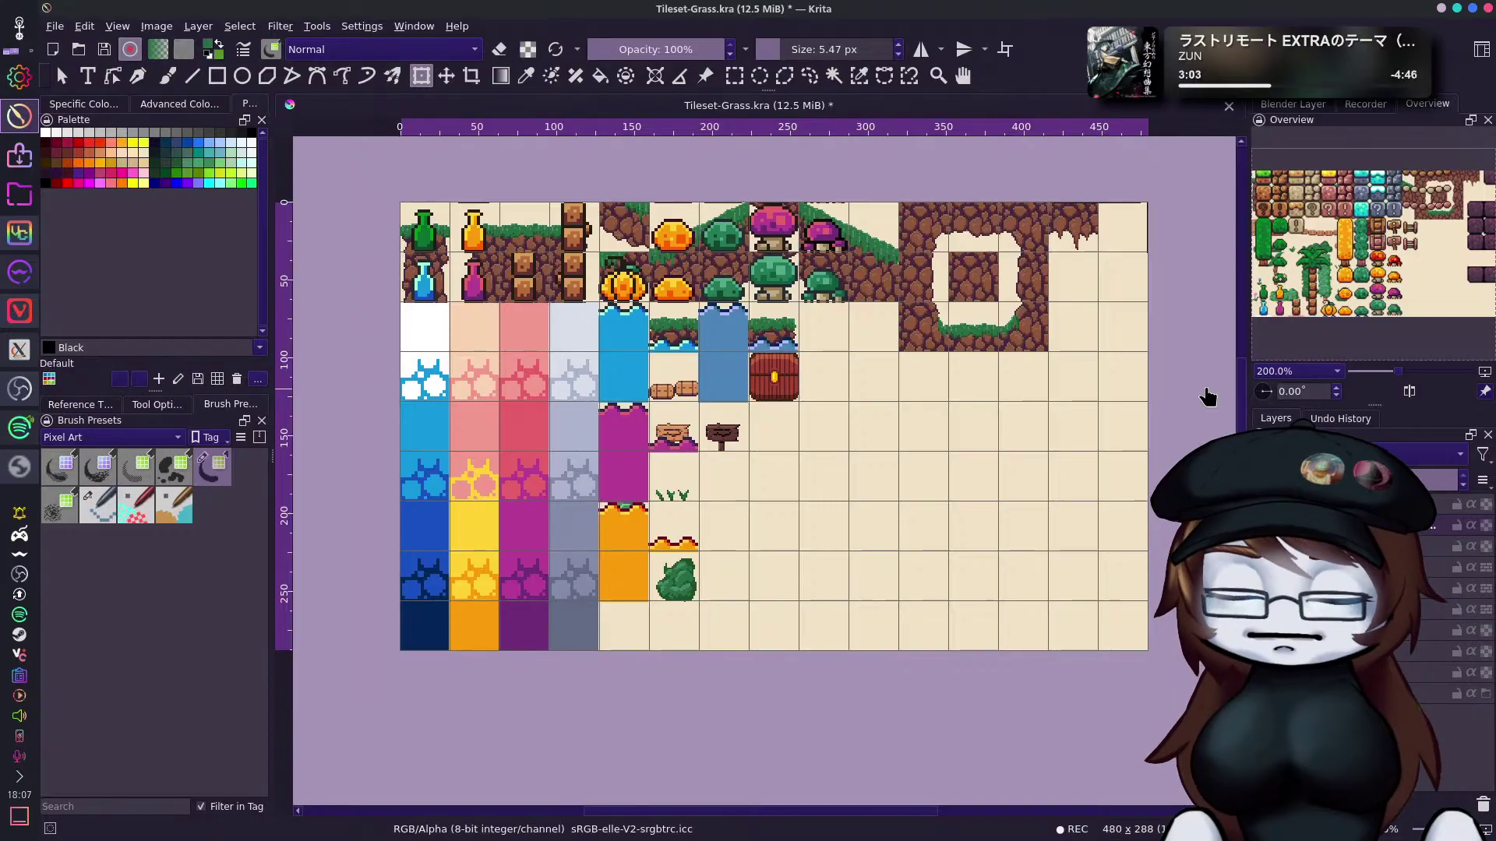
pyautogui.click(1098, 426)
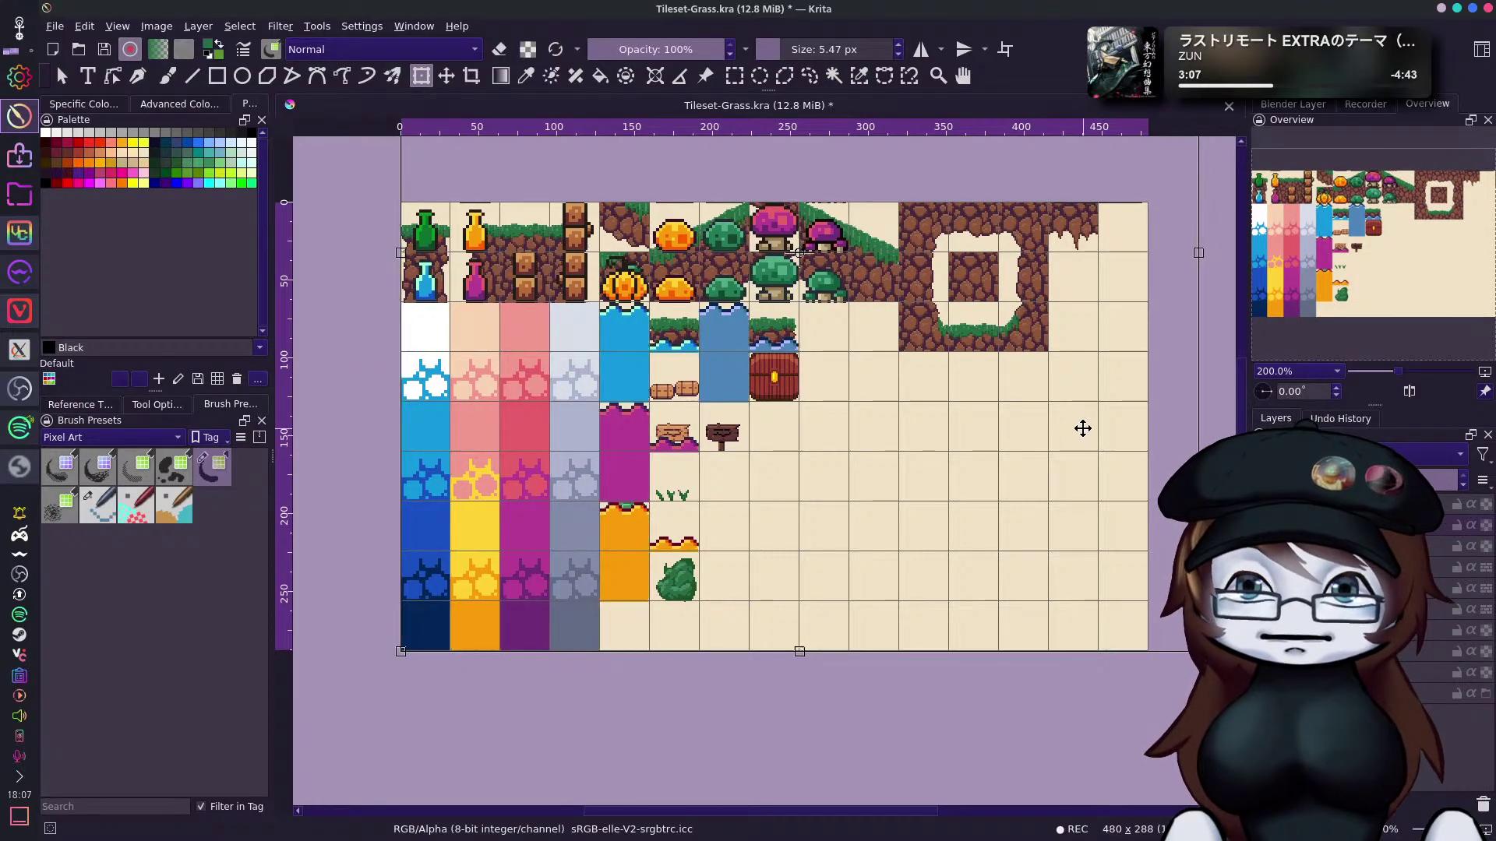
pyautogui.press('Return')
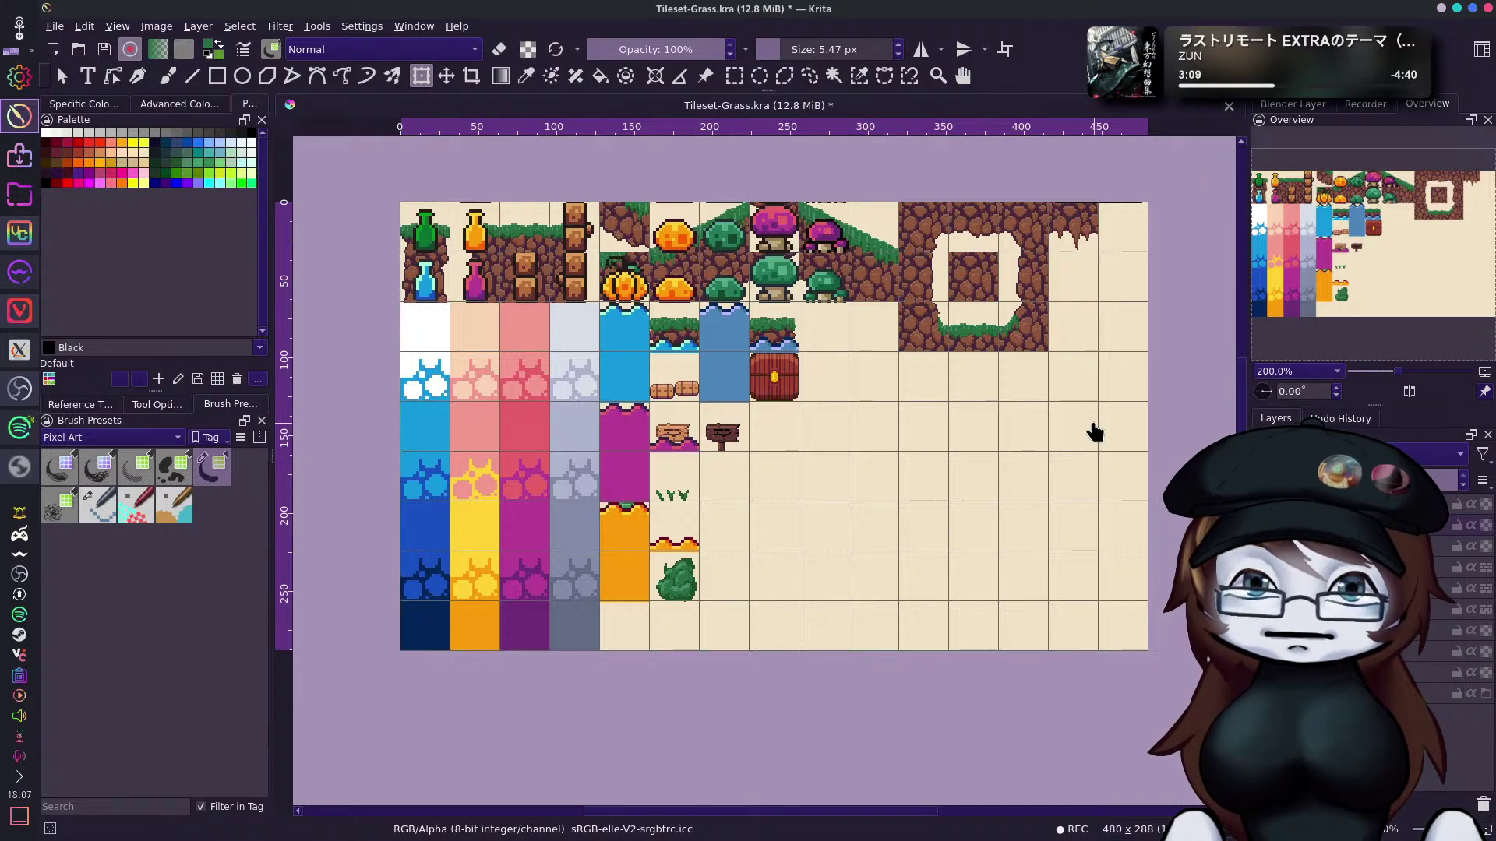
pyautogui.click(1094, 427)
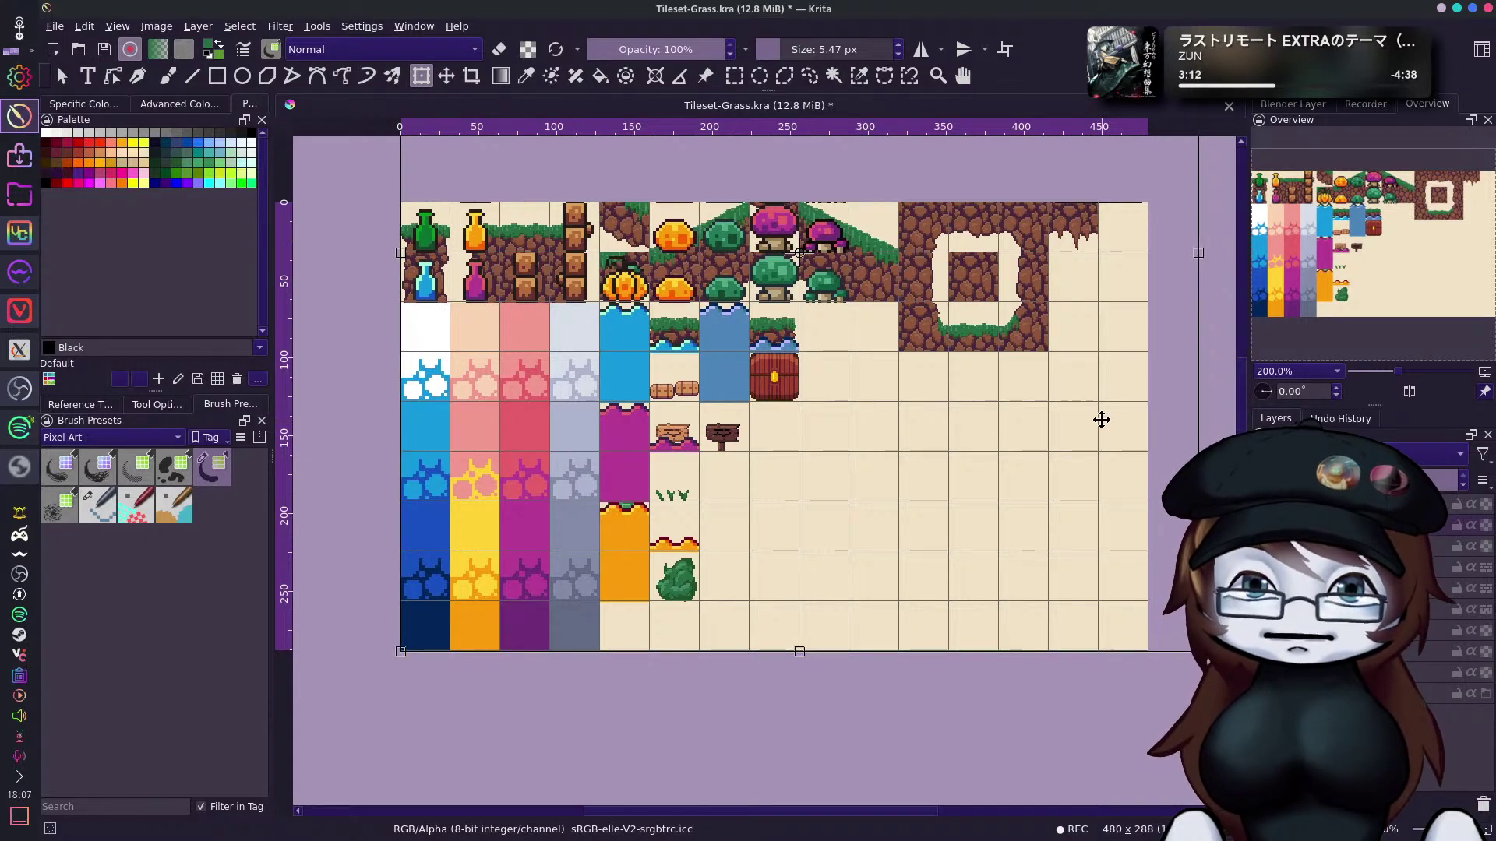
pyautogui.press('Return')
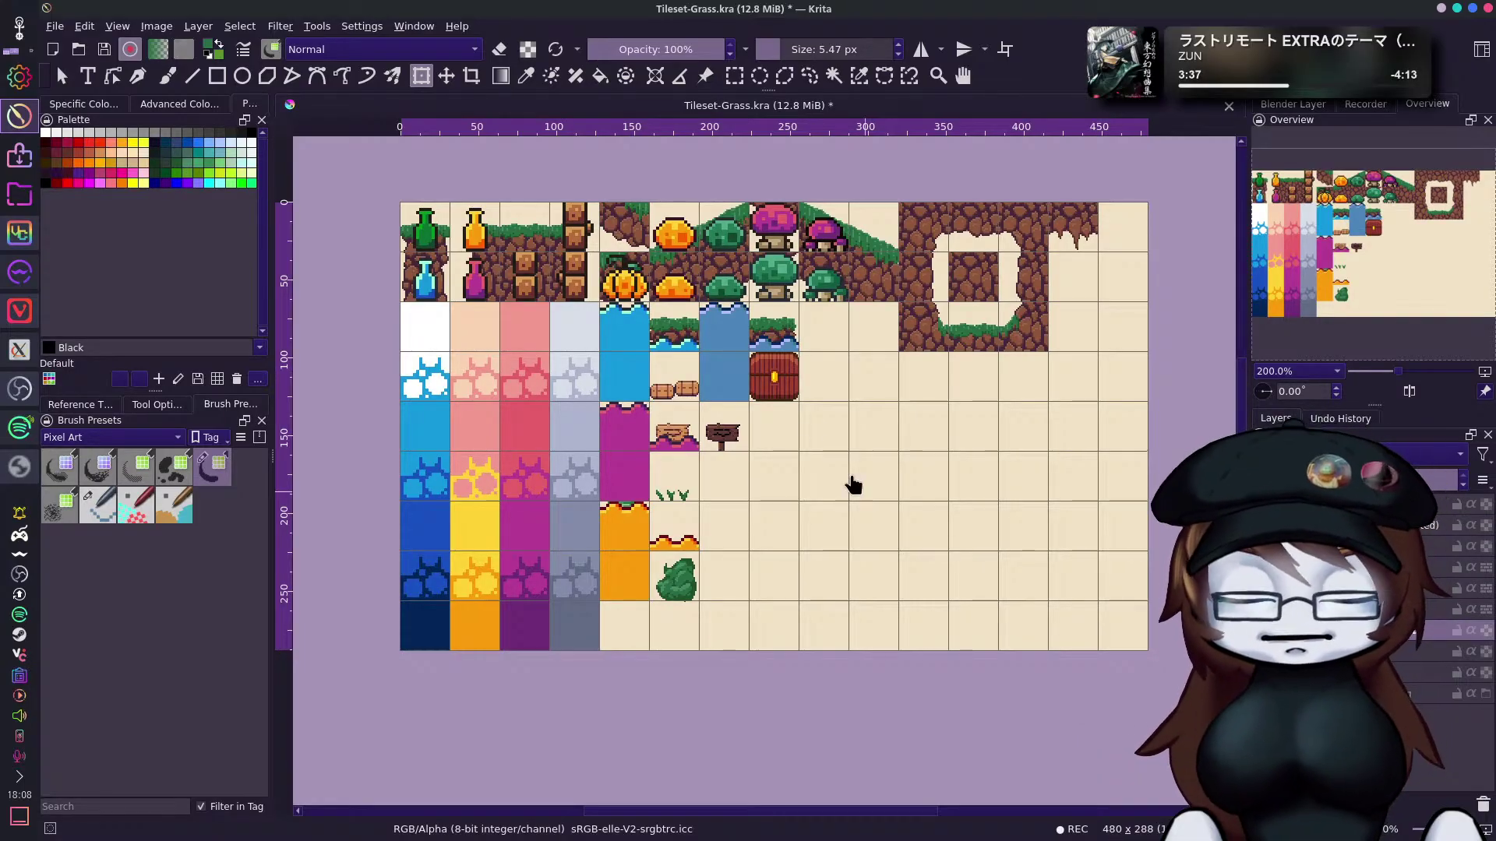
# Sample the light blue from the reference water column with the brush and try a short stroke on the empty canvas, undoing it.
pyautogui.press('b')
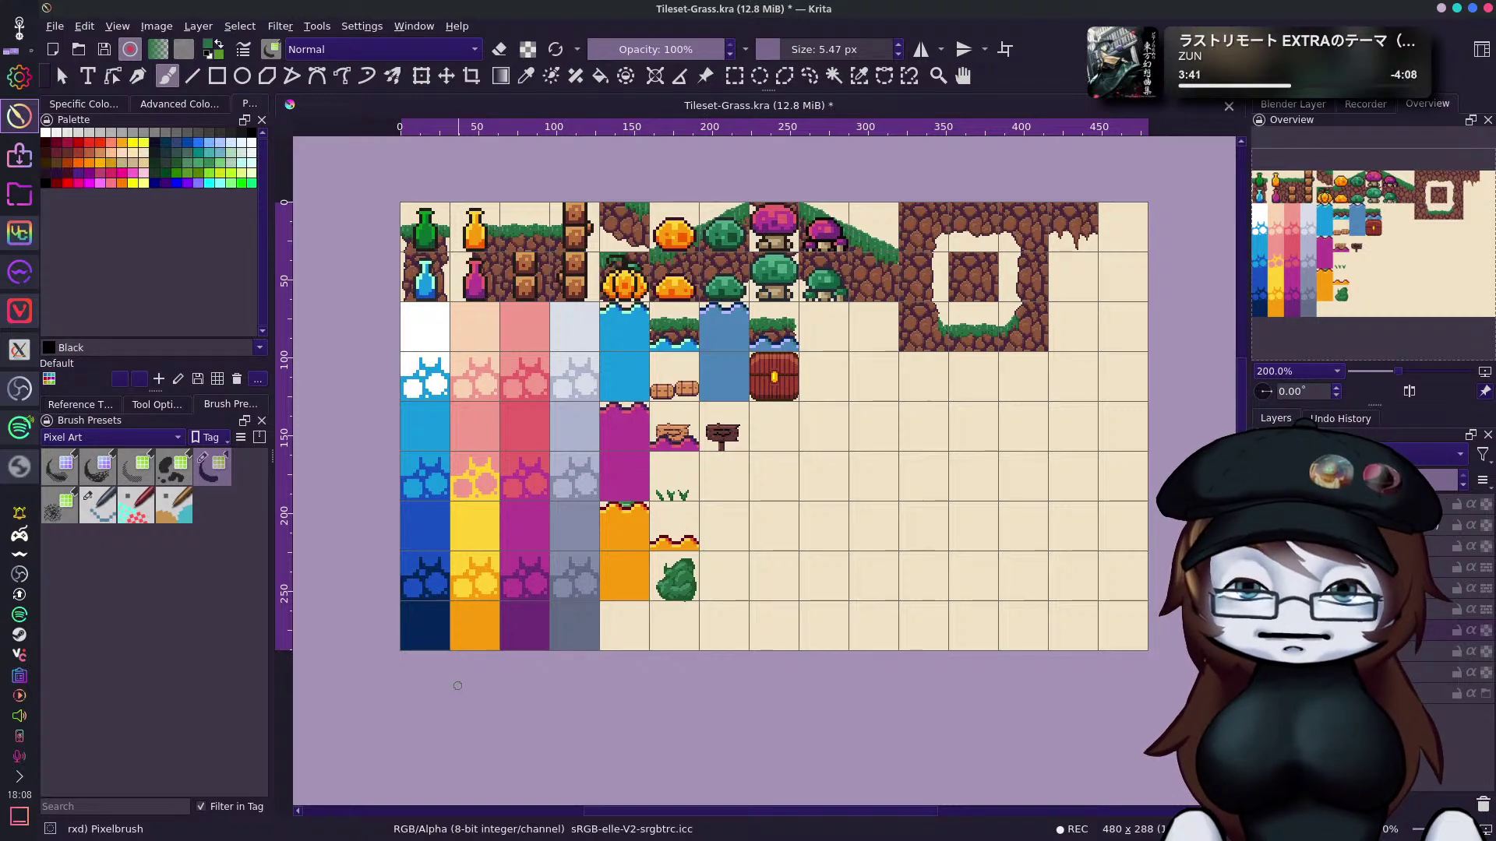
pyautogui.keyDown('ctrl'); pyautogui.click(428, 427); pyautogui.keyUp('ctrl')
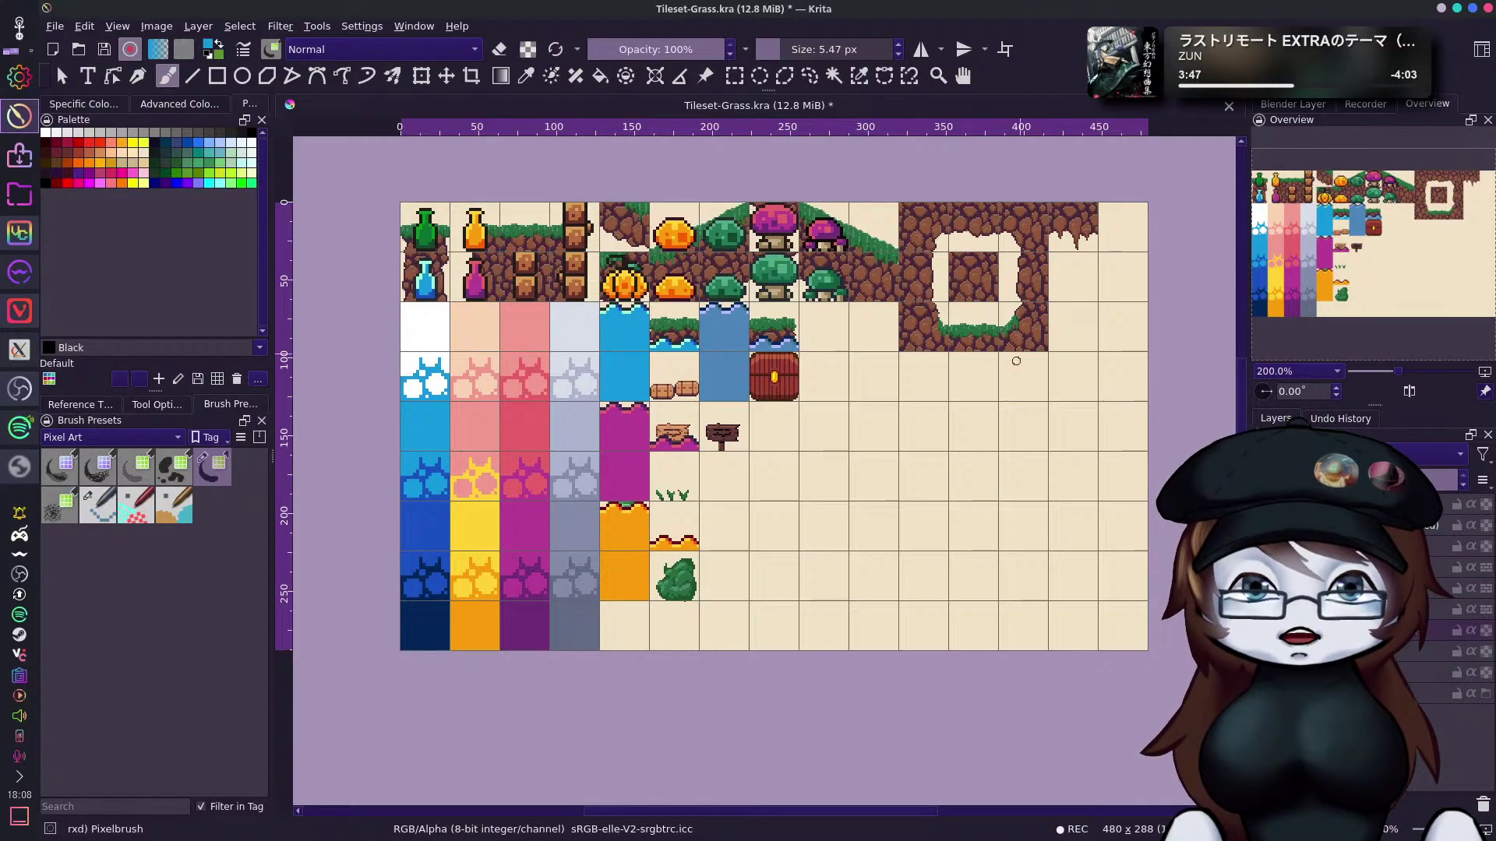
pyautogui.moveTo(1006, 404); pyautogui.dragTo(1048, 404)
pyautogui.hotkey('ctrl', 'z')
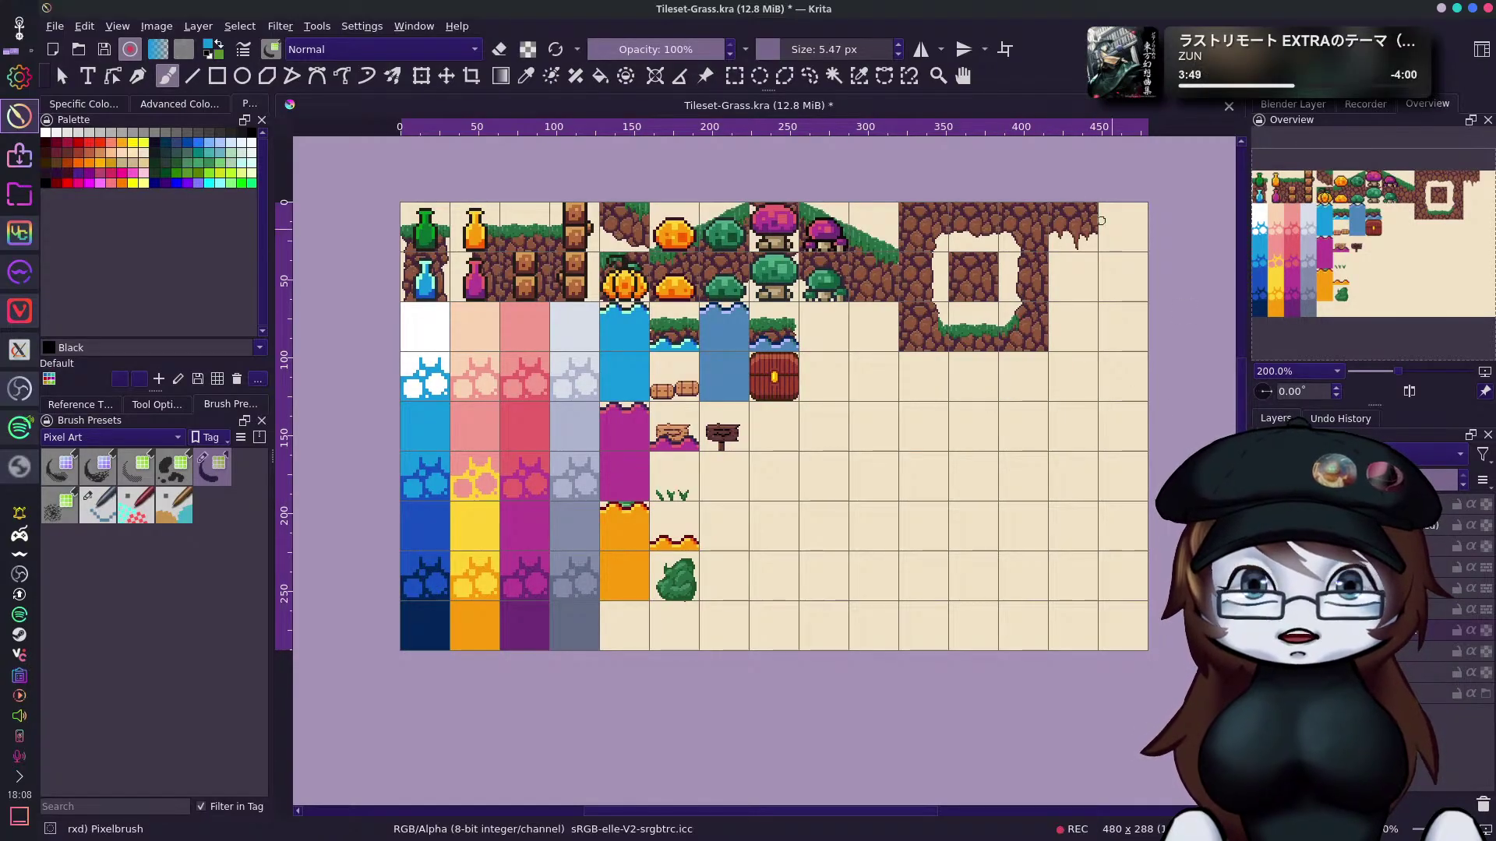
# Try filling a 32 by 160 px rectangular selection below the dirt tiles with the sampled light blue, and undo the fill.
pyautogui.hotkey('ctrl', 'r')
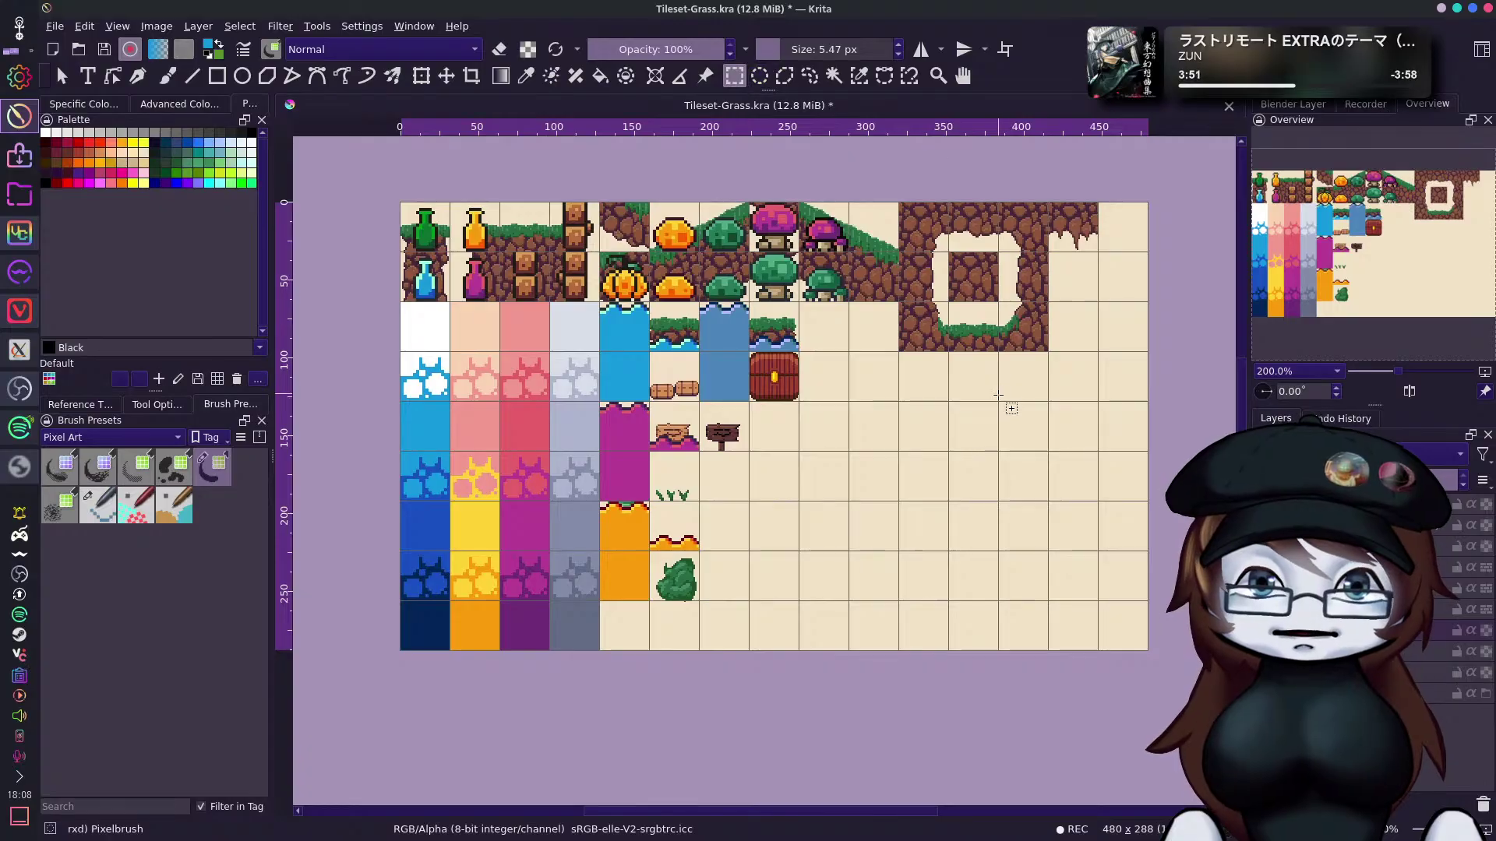
pyautogui.moveTo(1000, 399); pyautogui.dragTo(1049, 652)
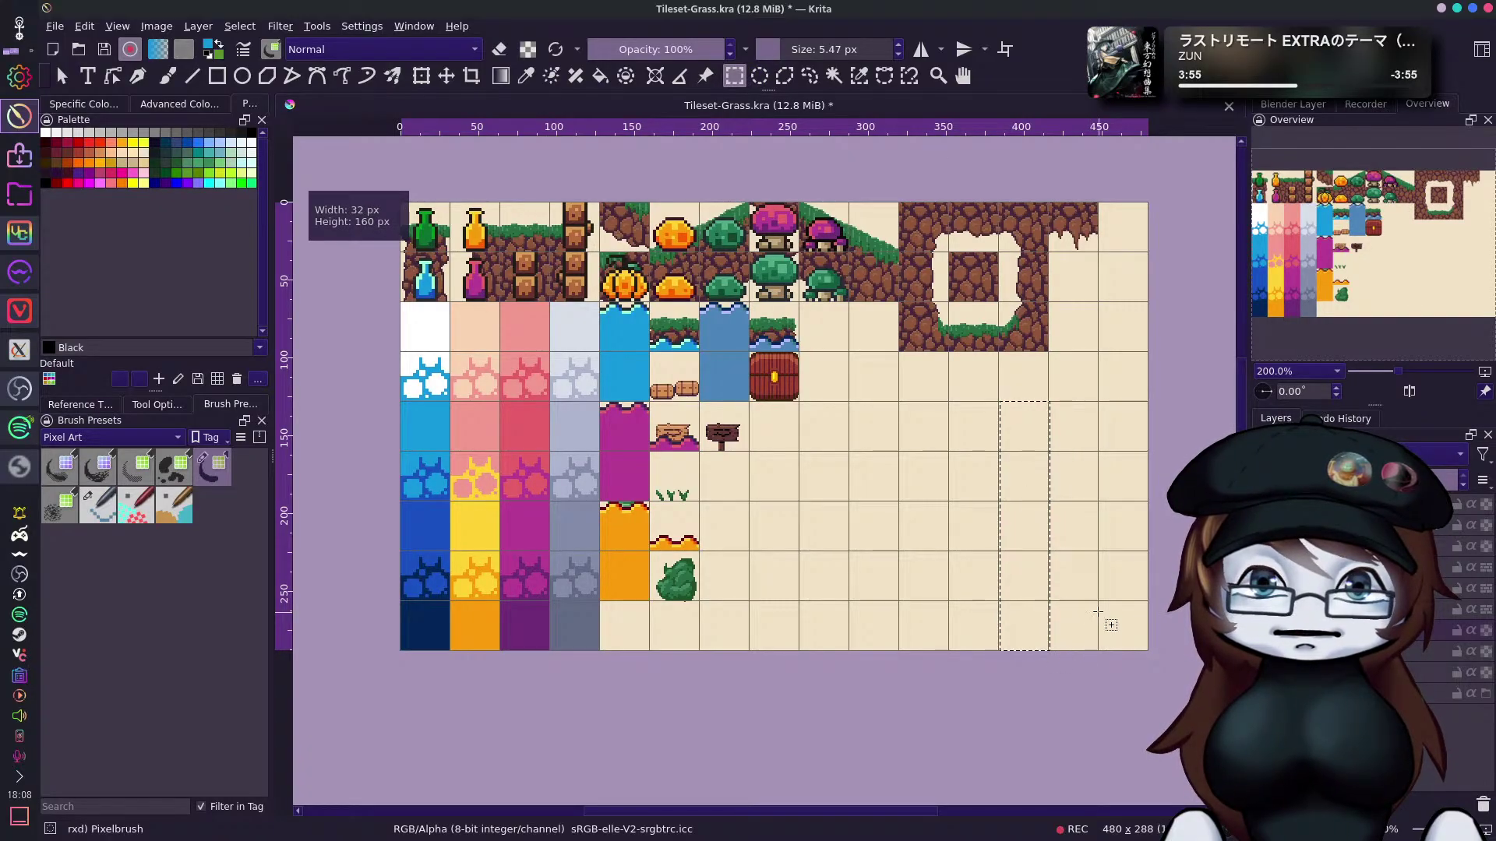
pyautogui.hotkey('shift', 'BackSpace')
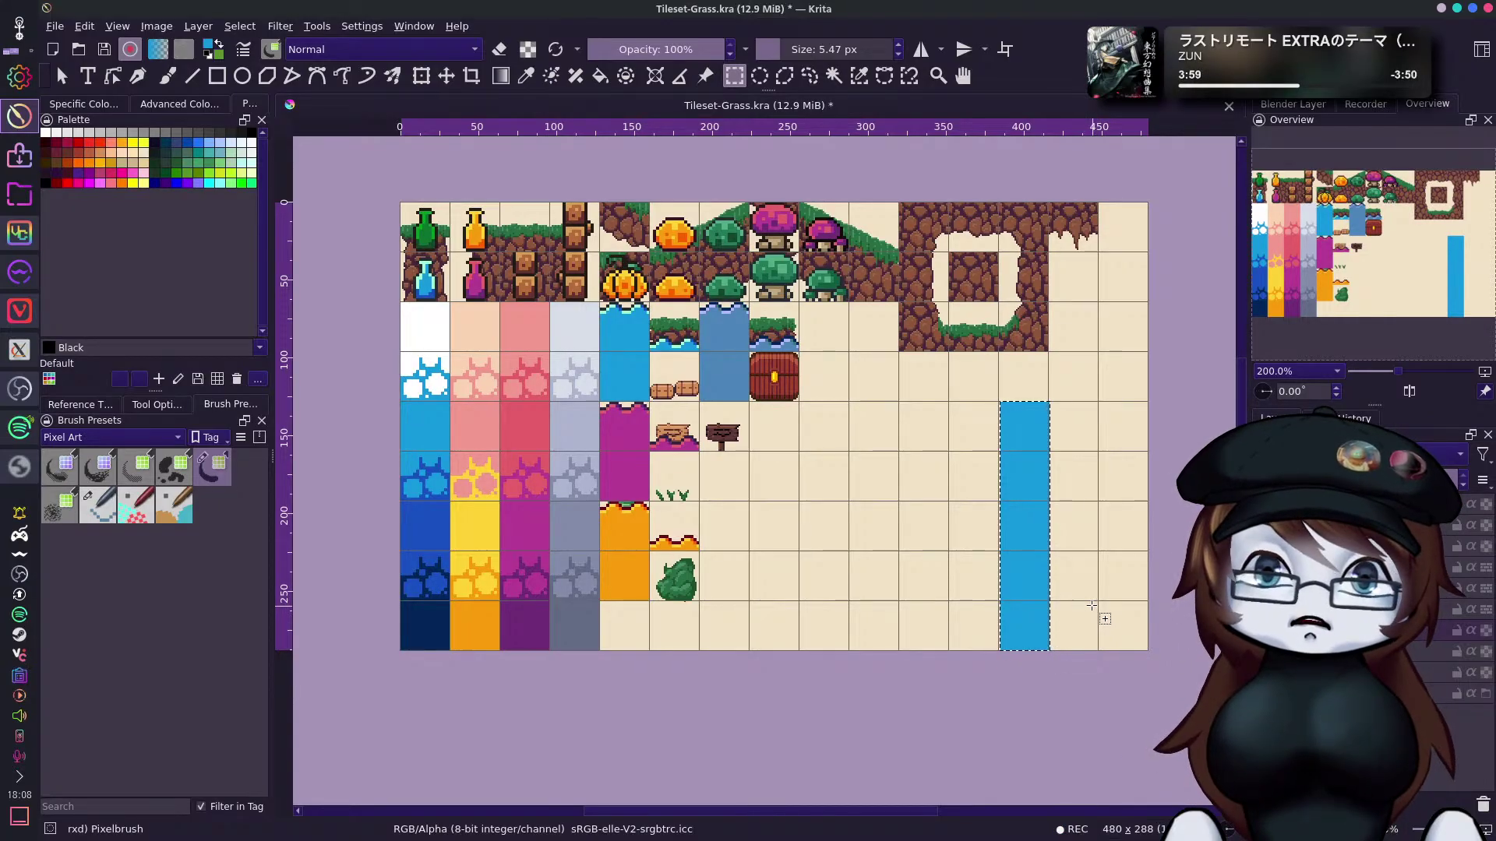
pyautogui.hotkey('ctrl', 'z')
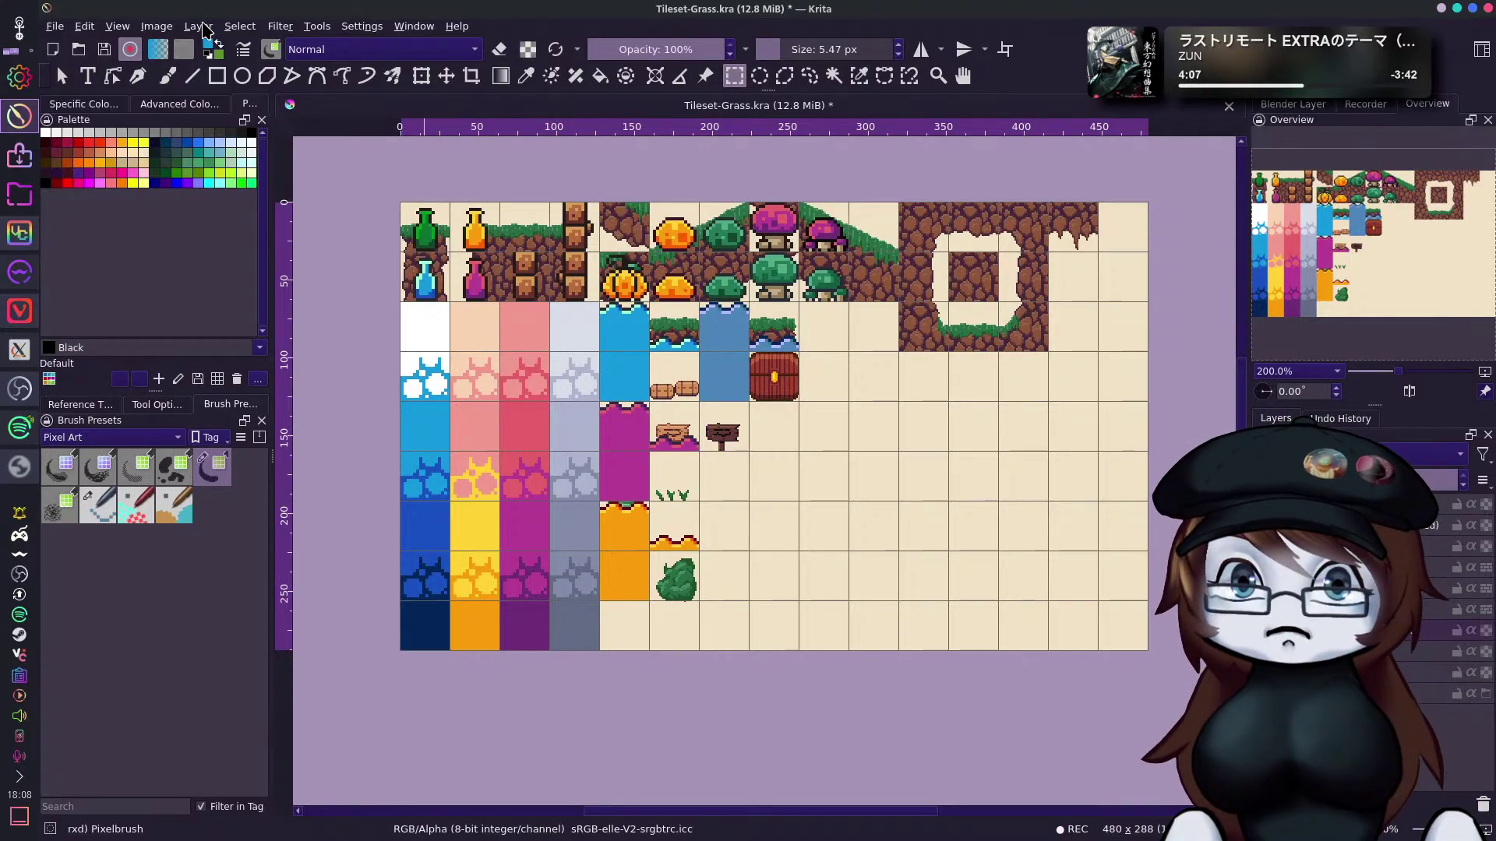
# Show the Grid and Guides docker.
pyautogui.click(317, 26)
pyautogui.moveTo(402, 29)
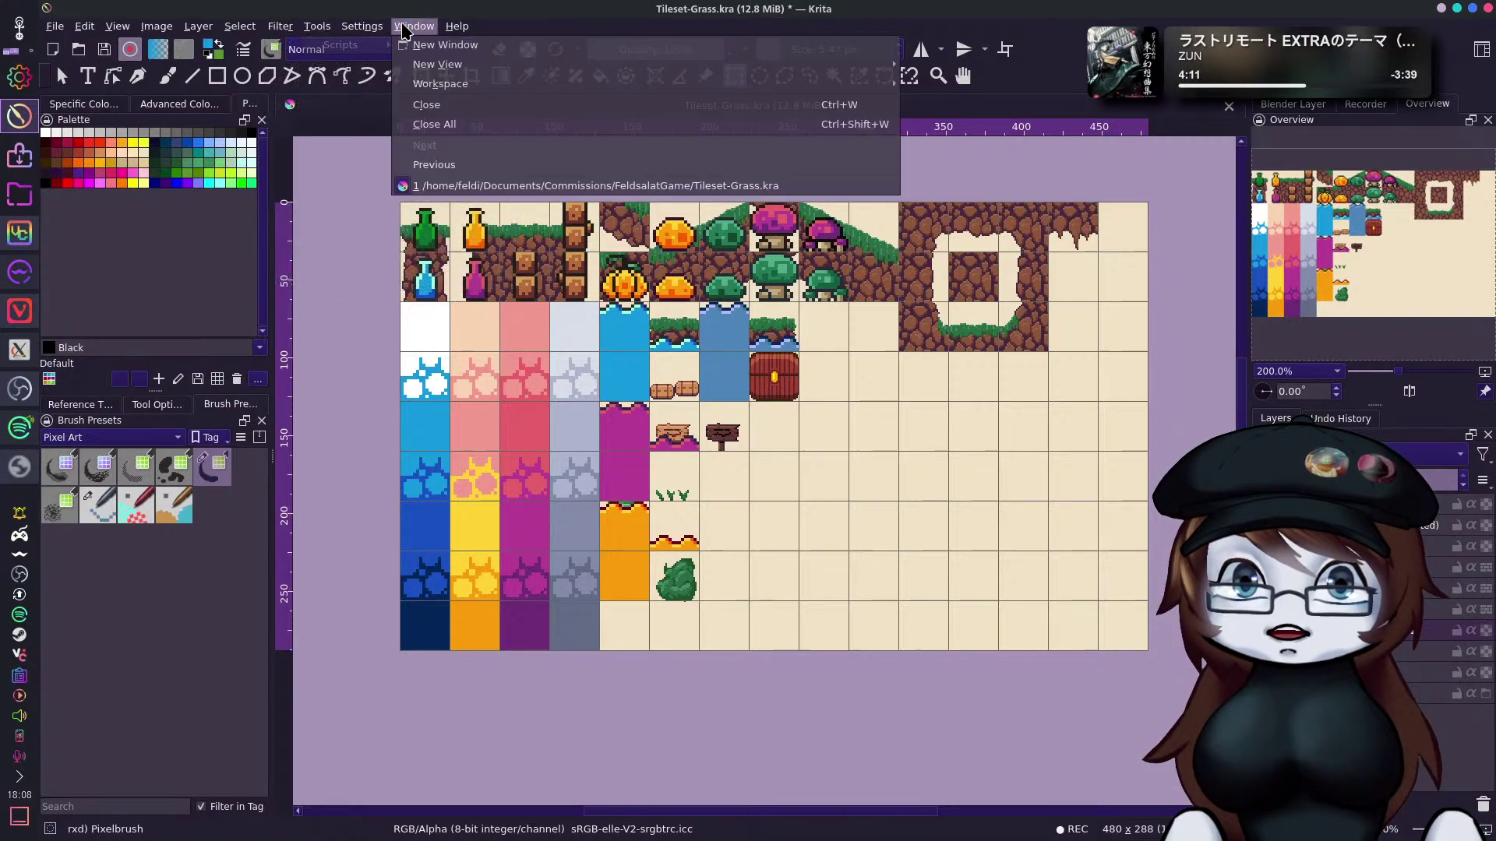
pyautogui.moveTo(344, 24)
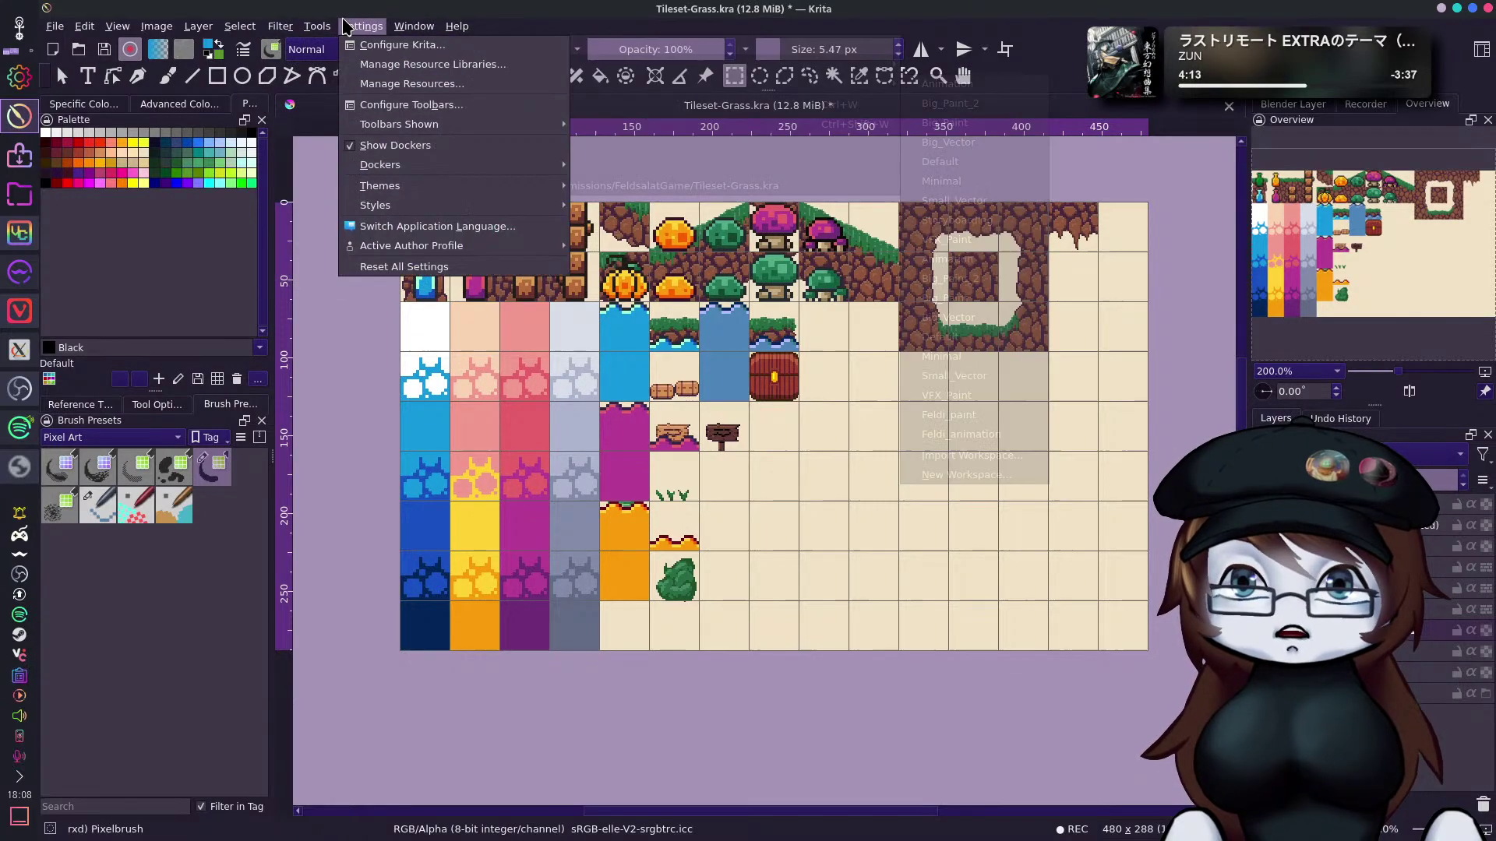
pyautogui.moveTo(421, 165)
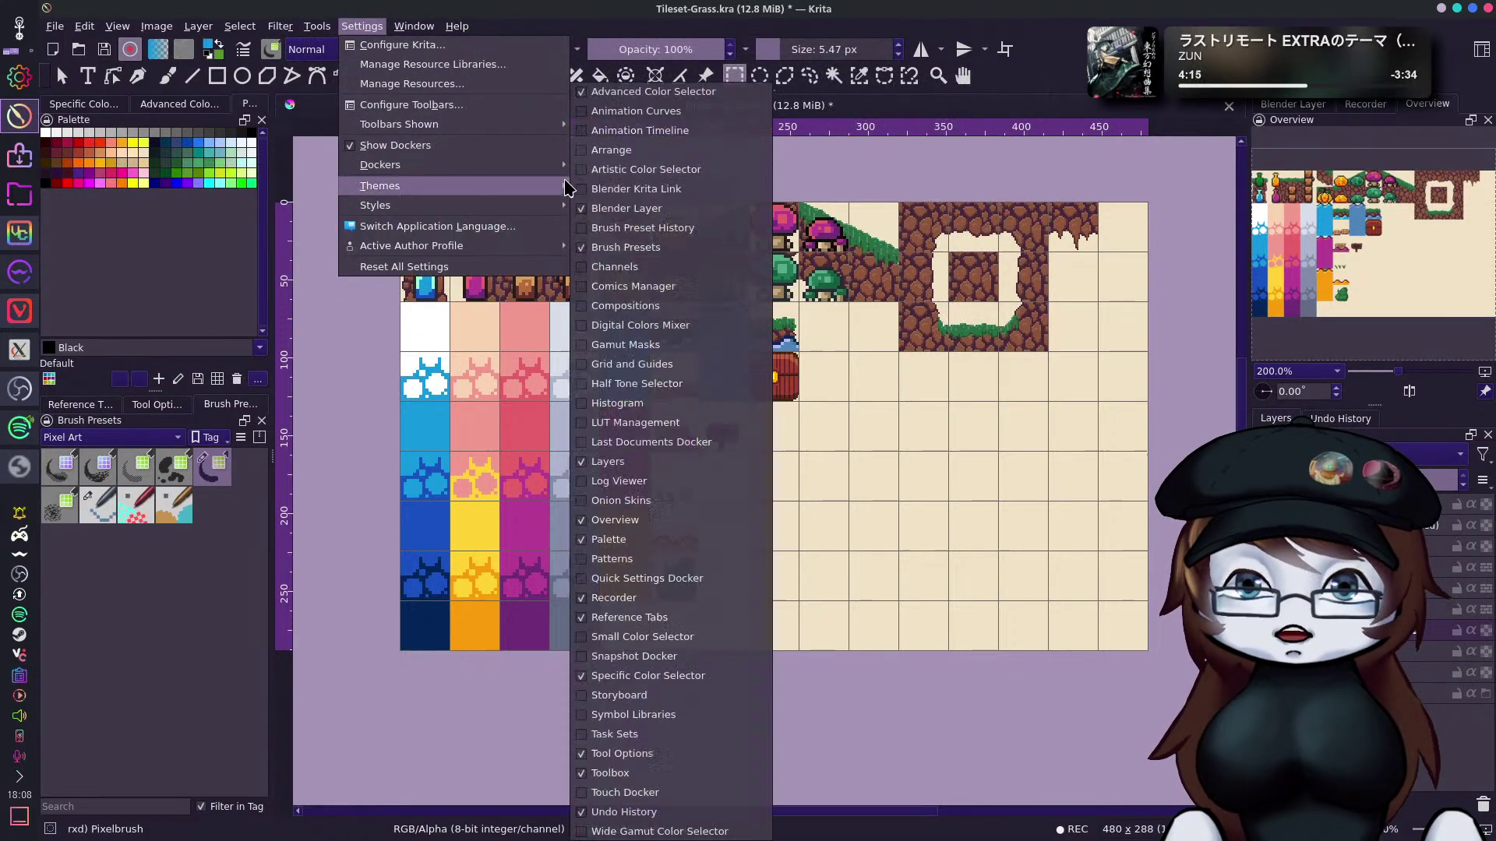
pyautogui.click(653, 365)
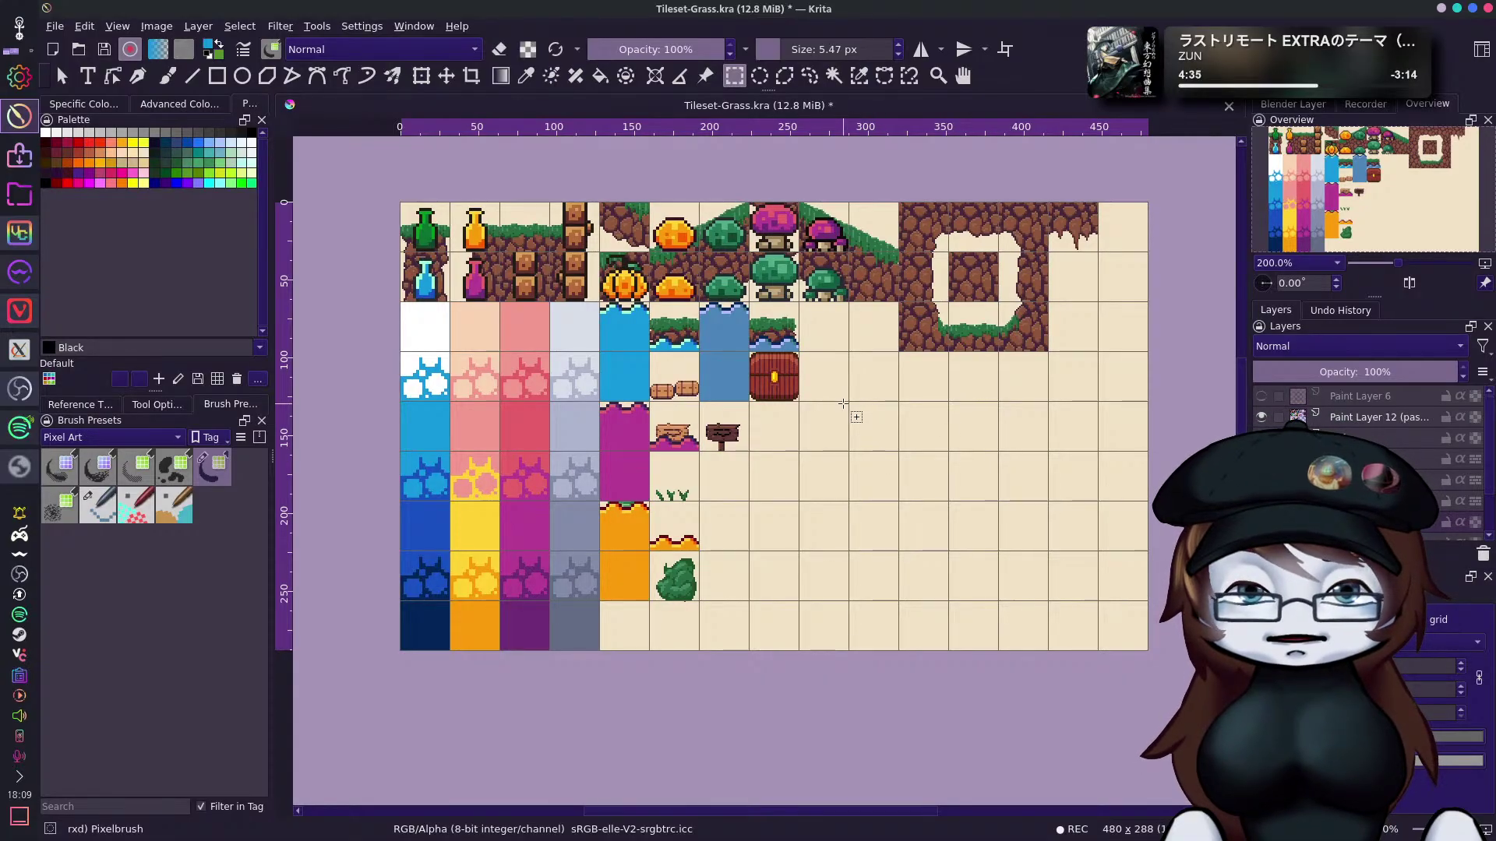
# Try grid-aligned, one-tile-wide rectangular selections in the empty area right of the props.
pyautogui.moveTo(849, 401); pyautogui.dragTo(904, 597)
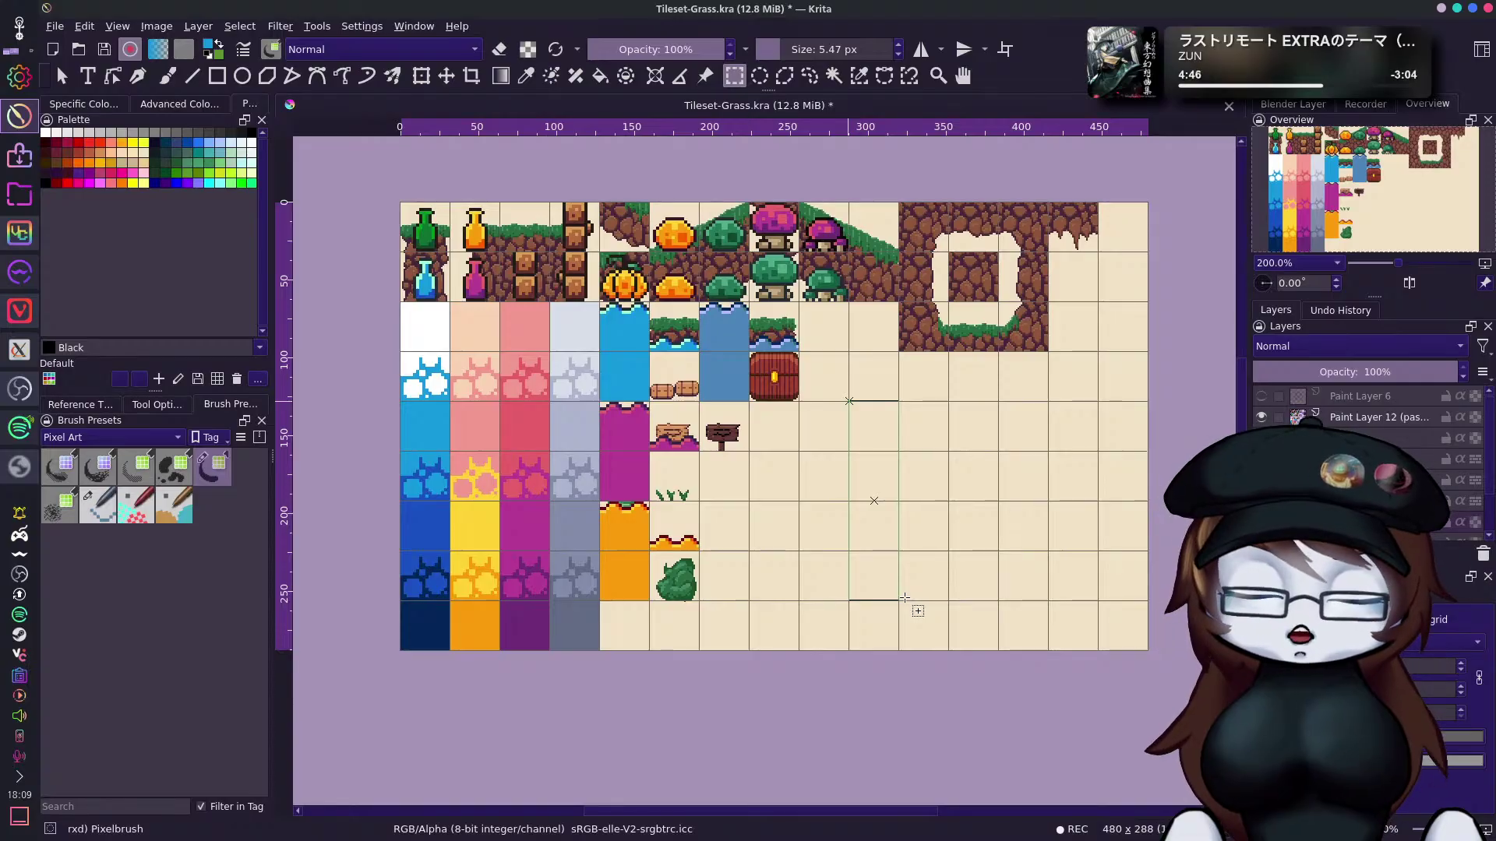
pyautogui.moveTo(904, 598); pyautogui.dragTo(903, 600)
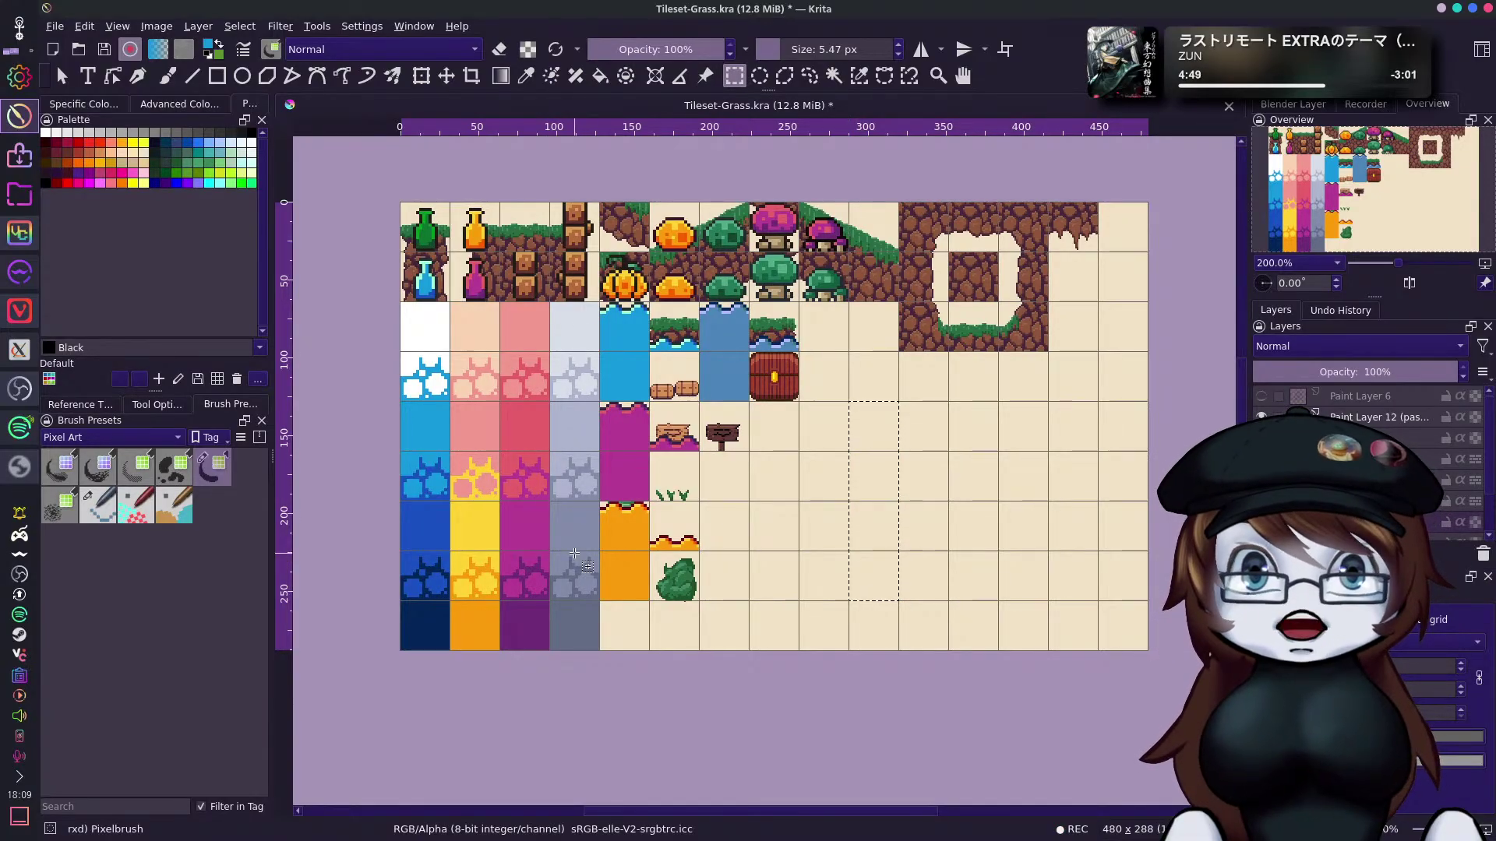
pyautogui.click(902, 492)
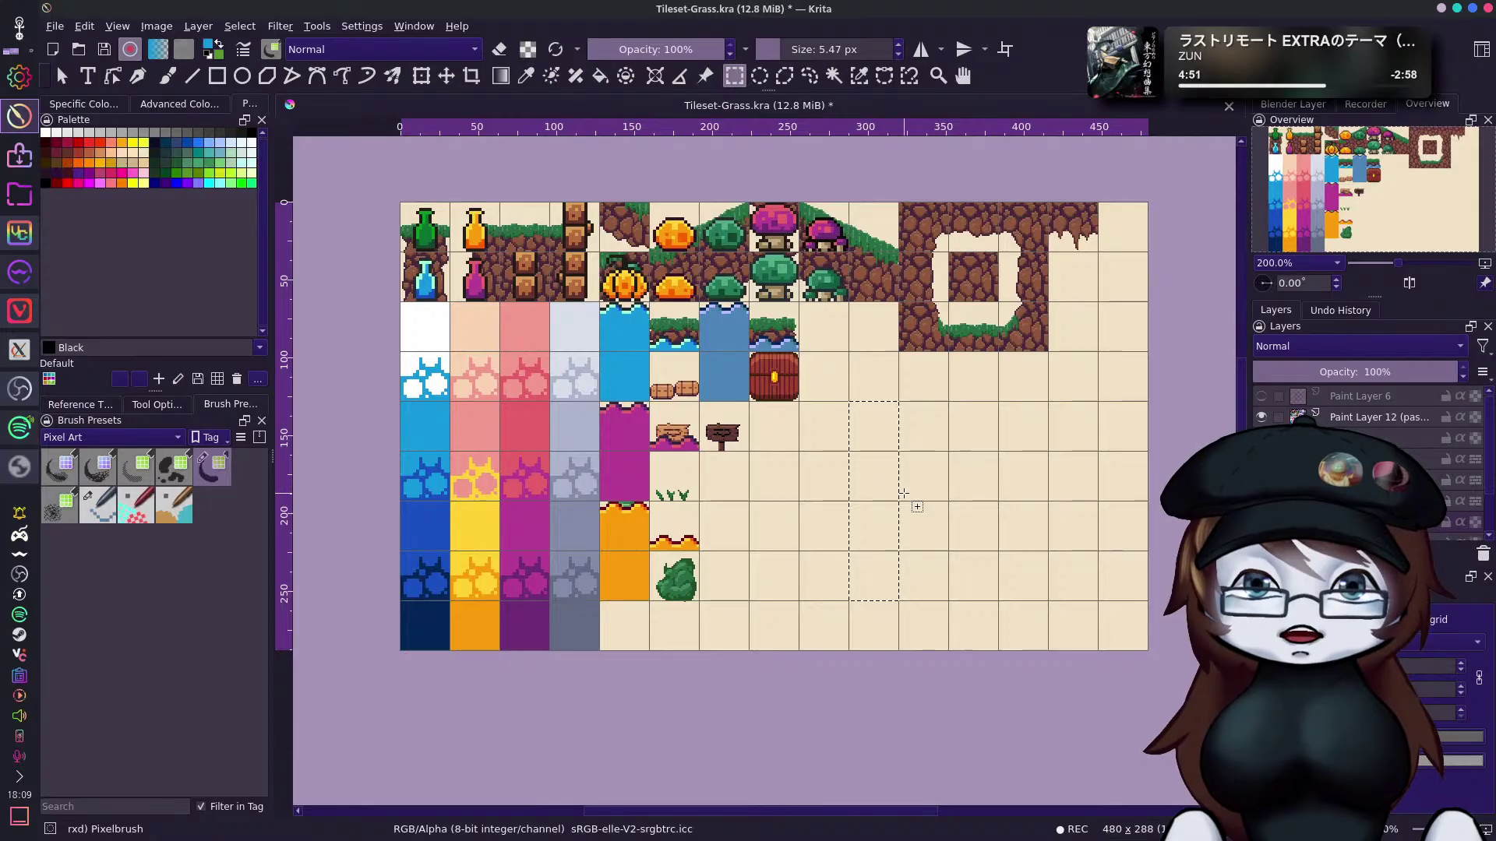
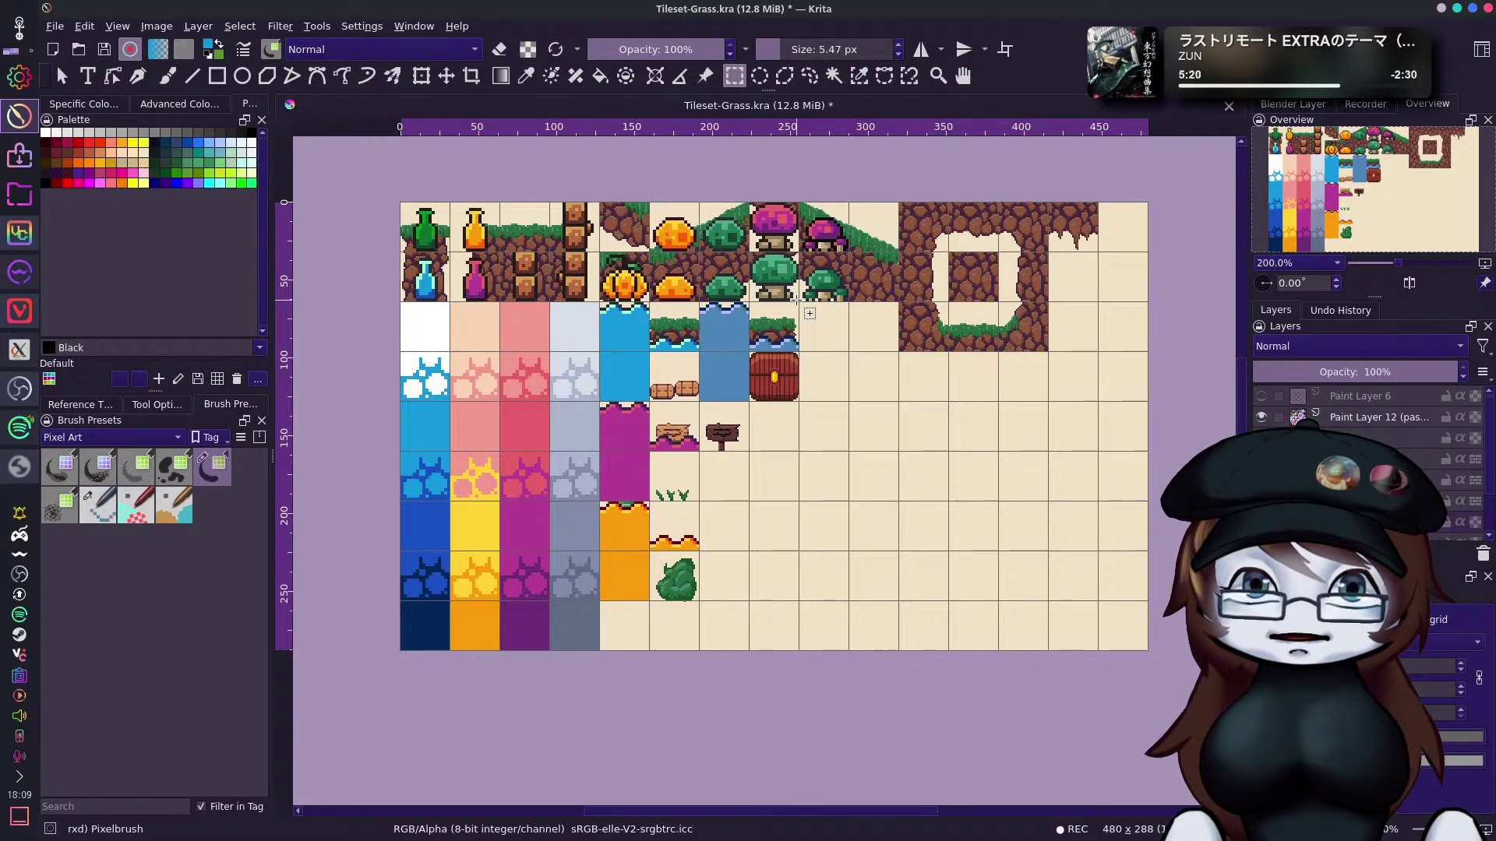
pyautogui.moveTo(799, 302); pyautogui.dragTo(843, 649)
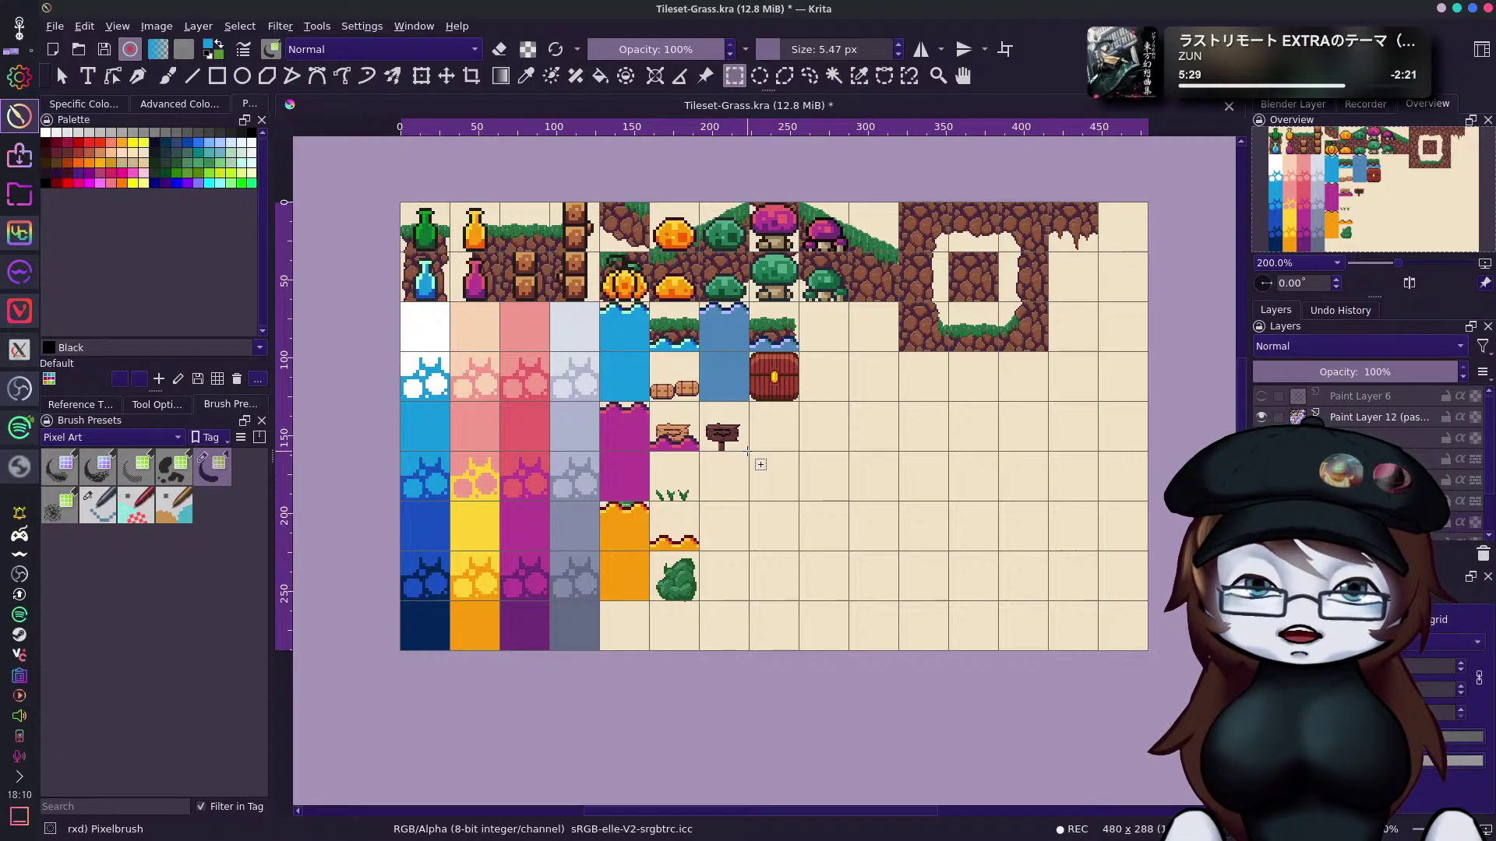
# Select a block one tile wide and two tiles high below the wooden chest, filling it with light blue and refilling it with white.
pyautogui.moveTo(749, 452); pyautogui.dragTo(799, 551)
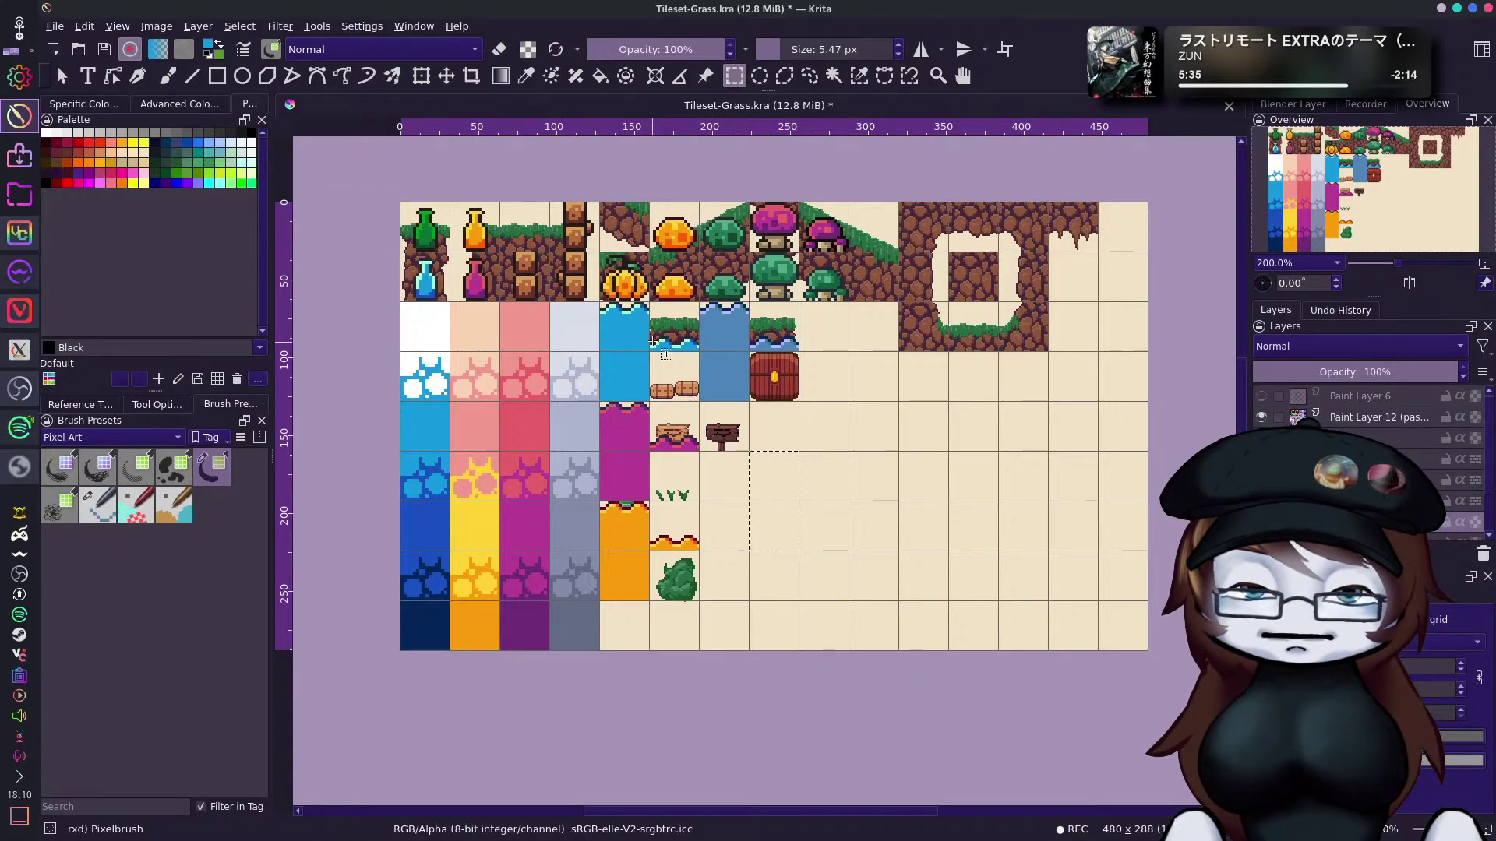
pyautogui.hotkey('shift', 'BackSpace')
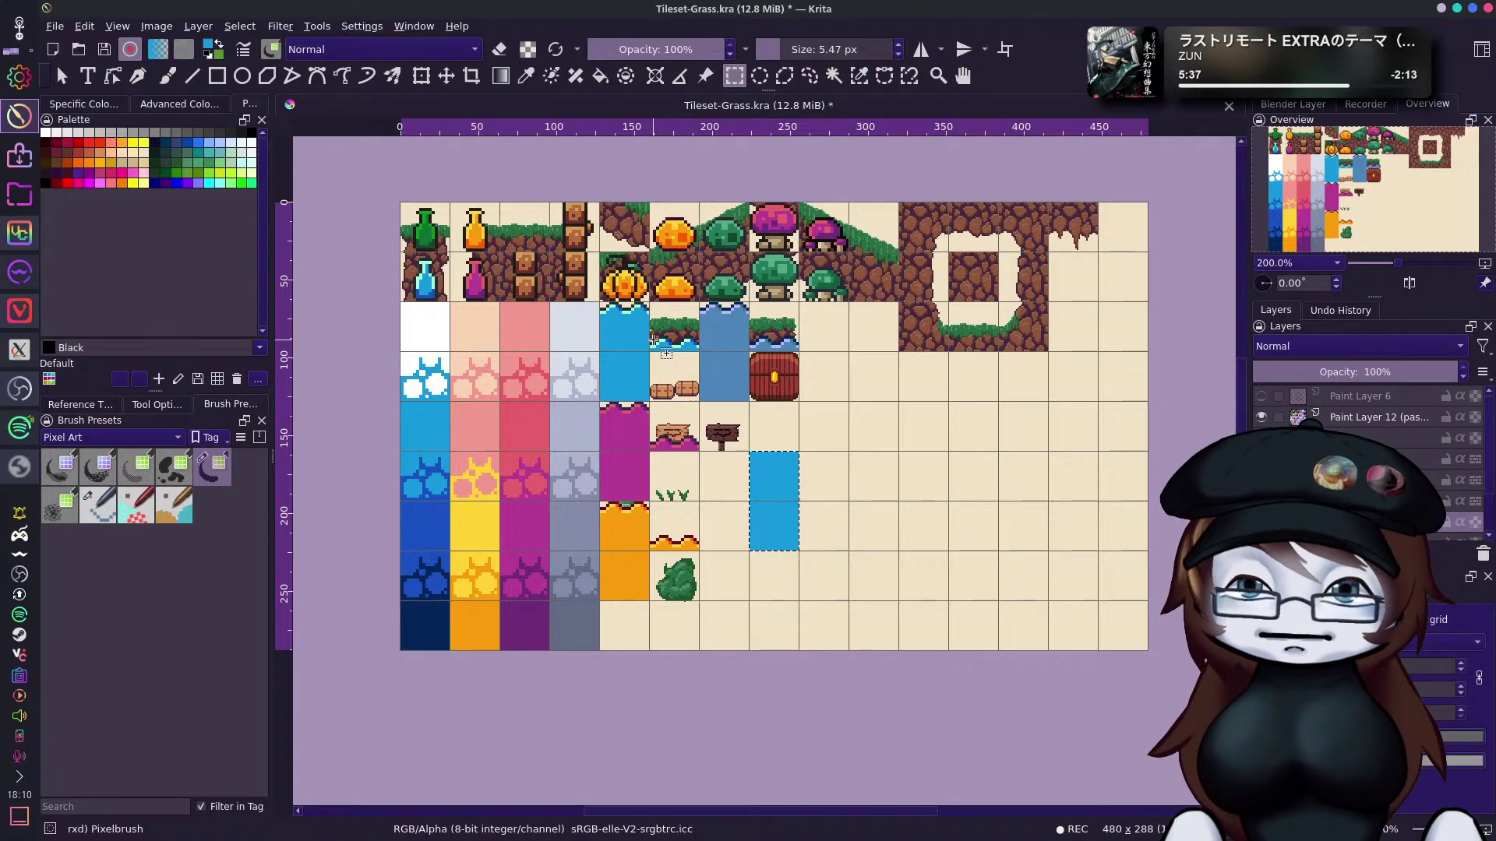
pyautogui.click(45, 133)
pyautogui.hotkey('shift', 'BackSpace')
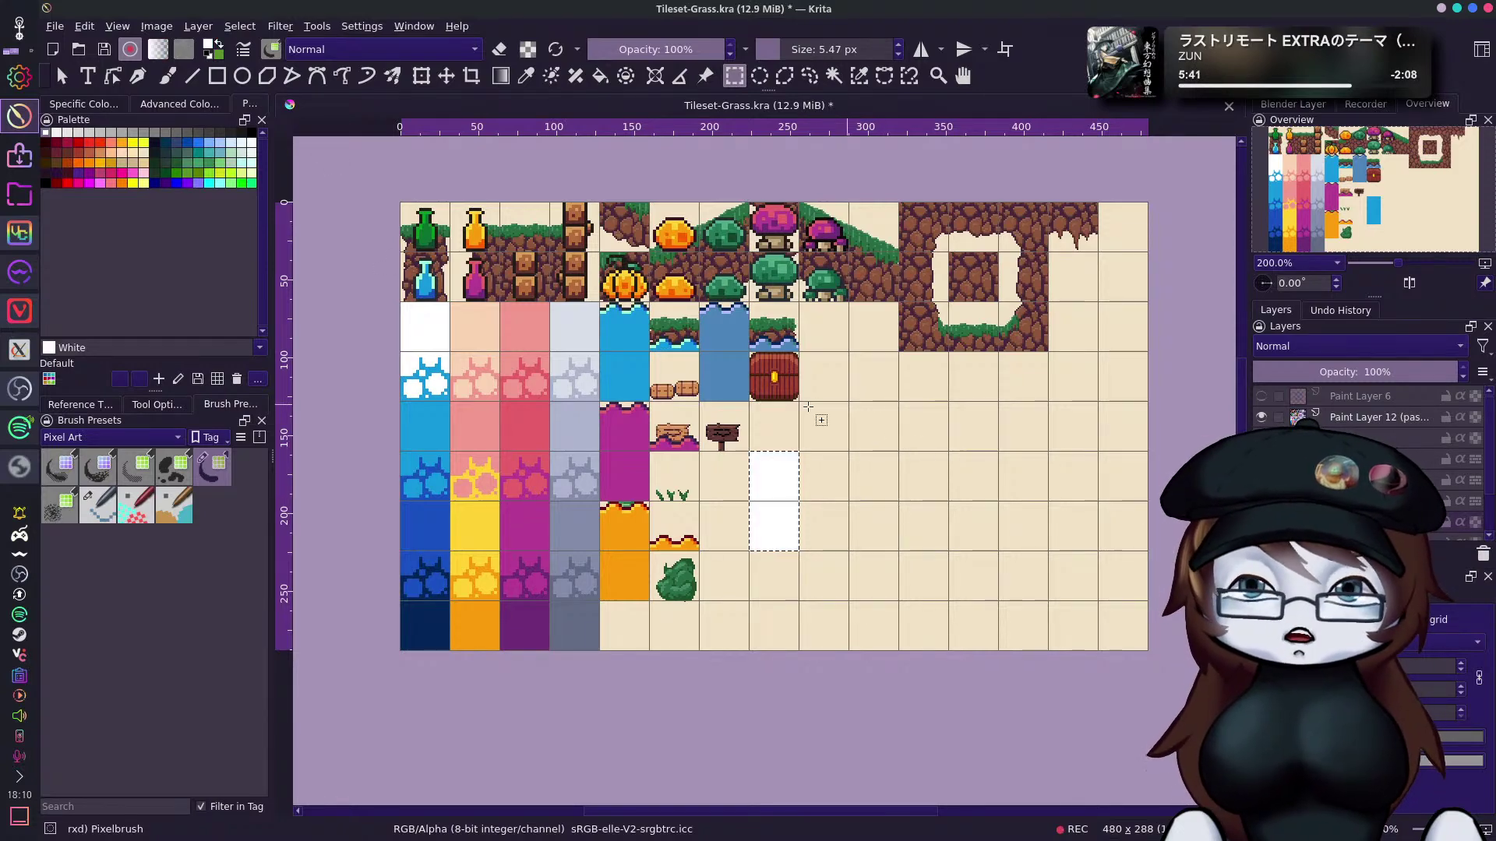
# Brush the lower tile of the selected white block with Grey 178.
pyautogui.click(111, 133)
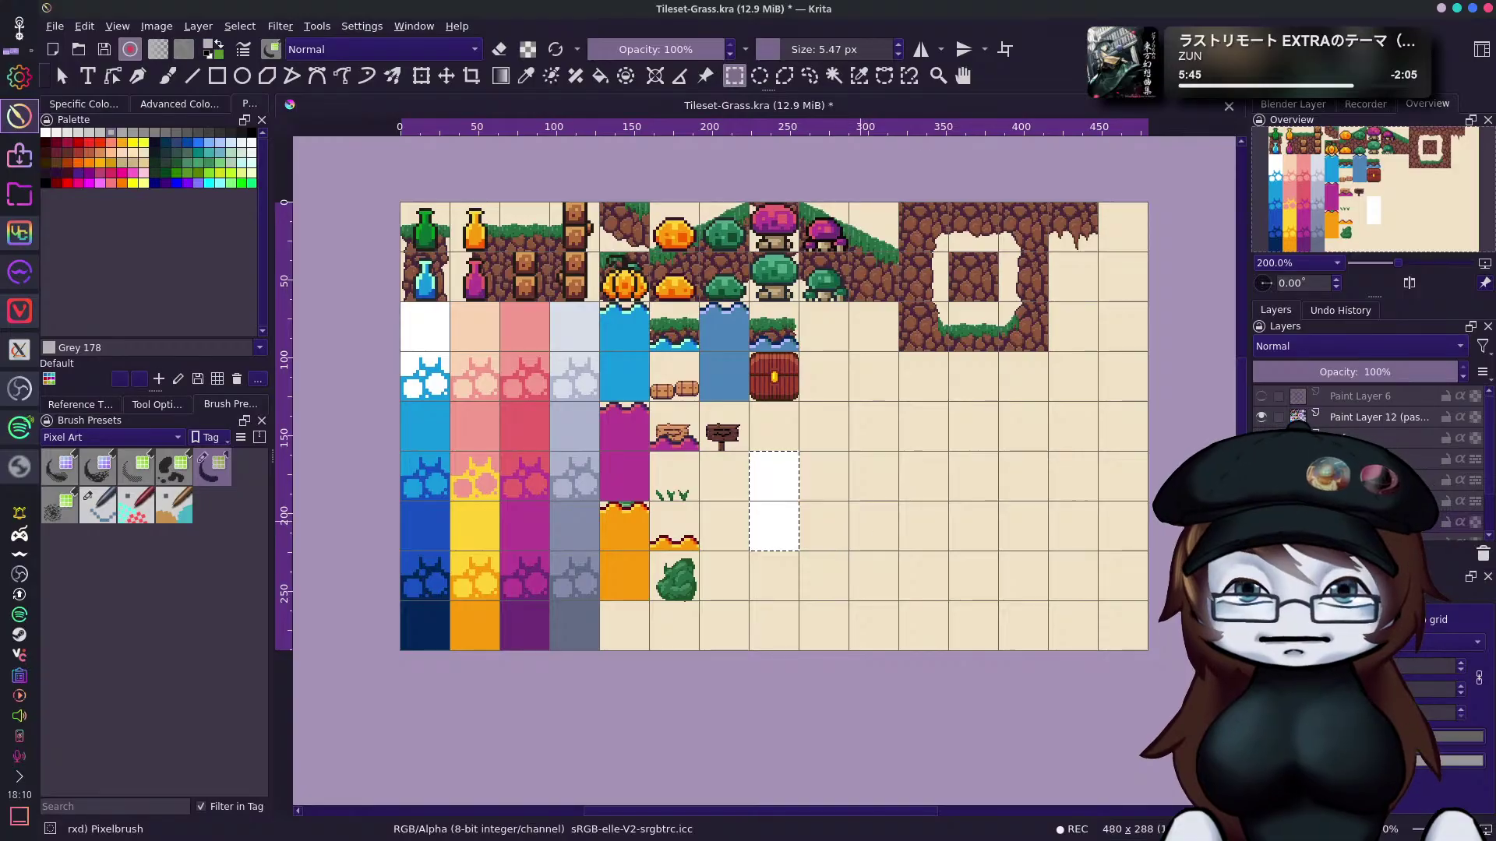
pyautogui.press('b')
pyautogui.moveTo(748, 510)
pyautogui.mouseDown()
pyautogui.moveTo(803, 506)
pyautogui.moveTo(745, 503)
pyautogui.mouseUp()
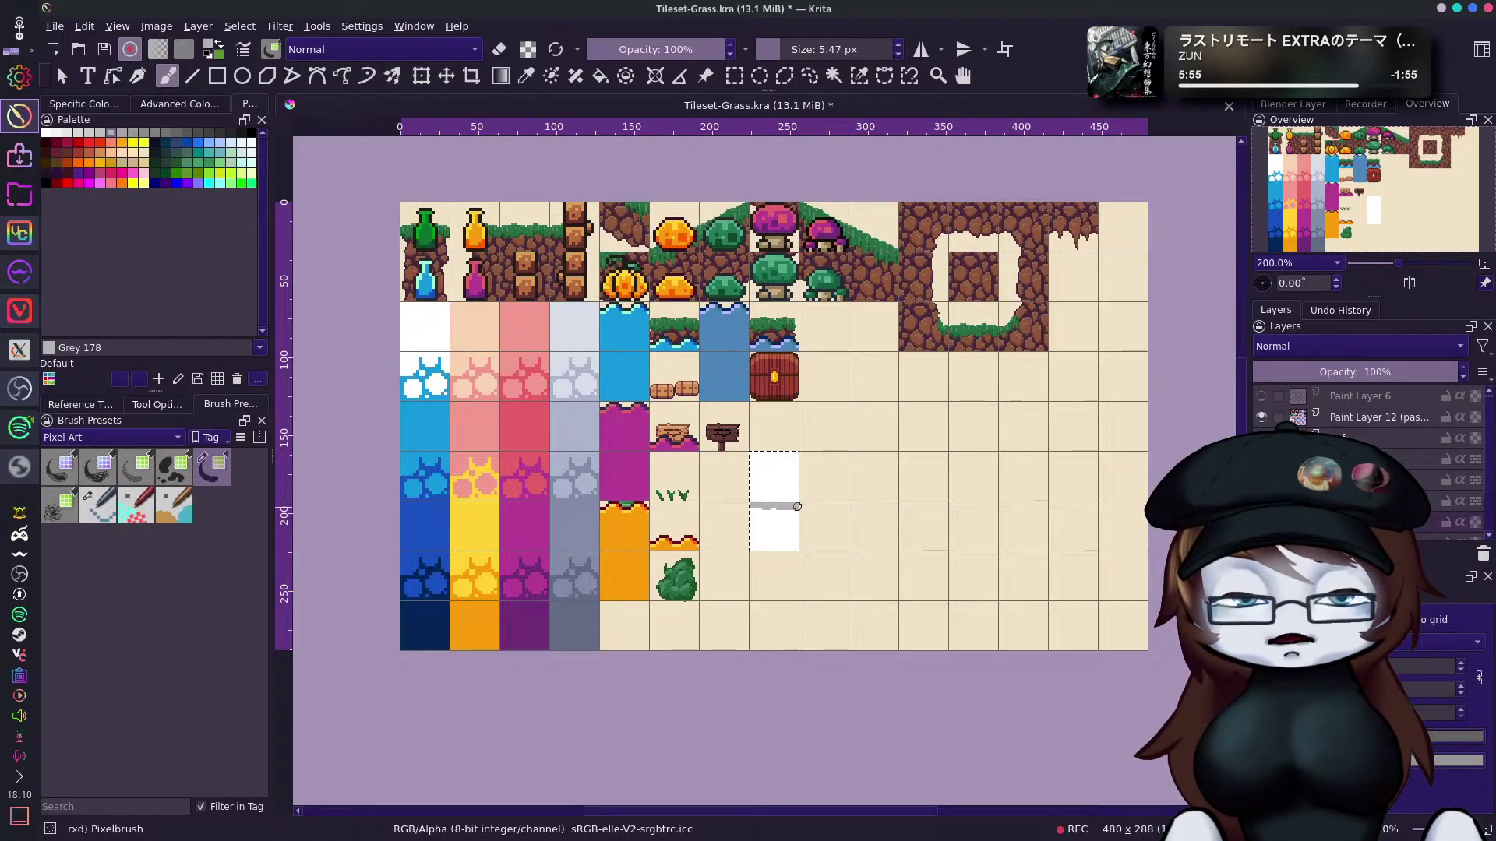
pyautogui.moveTo(757, 505); pyautogui.dragTo(752, 505)
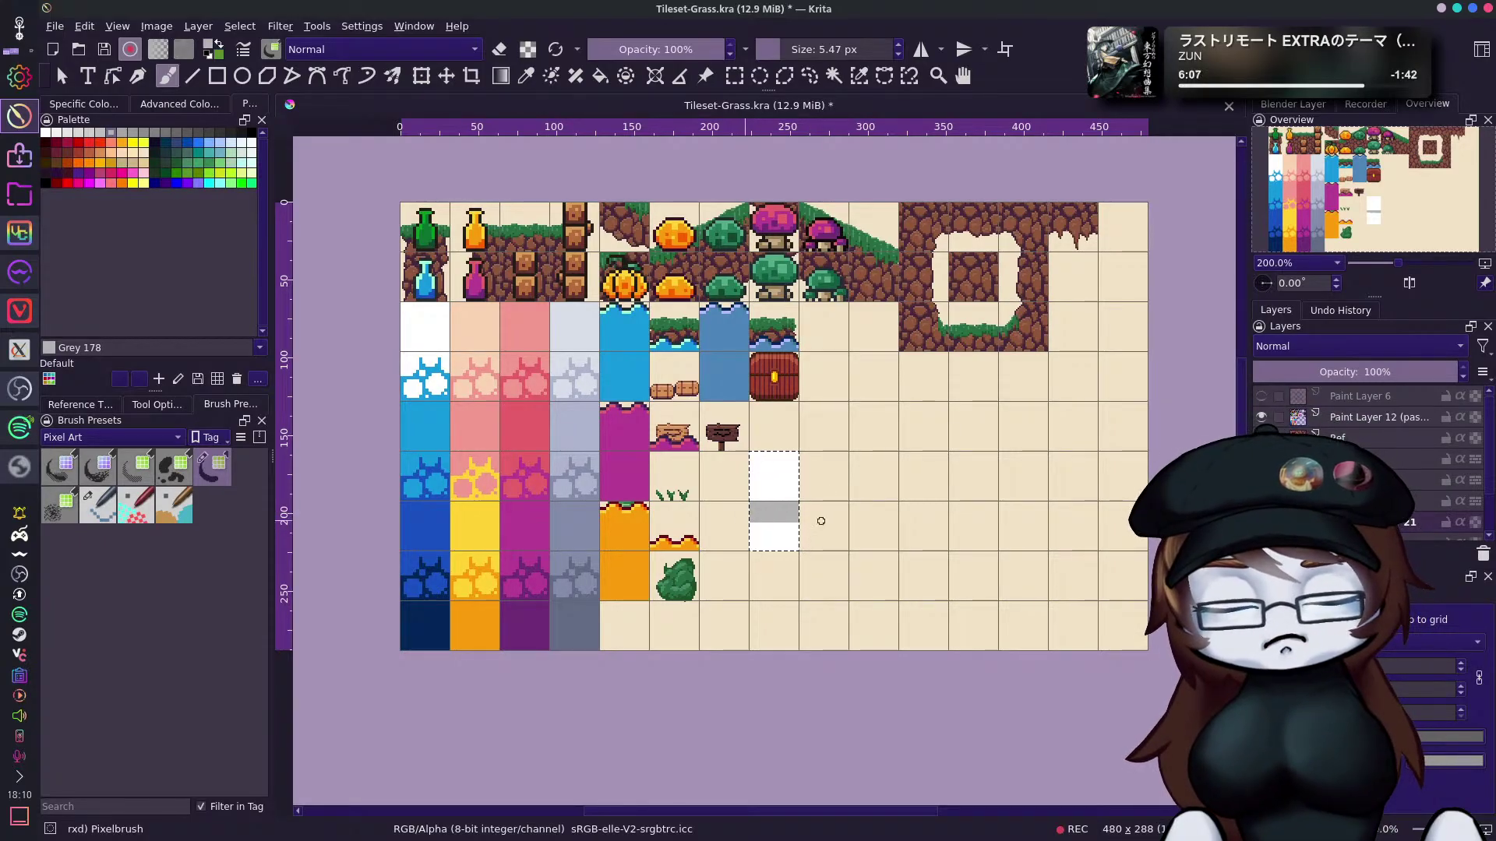
pyautogui.moveTo(753, 535); pyautogui.dragTo(822, 537)
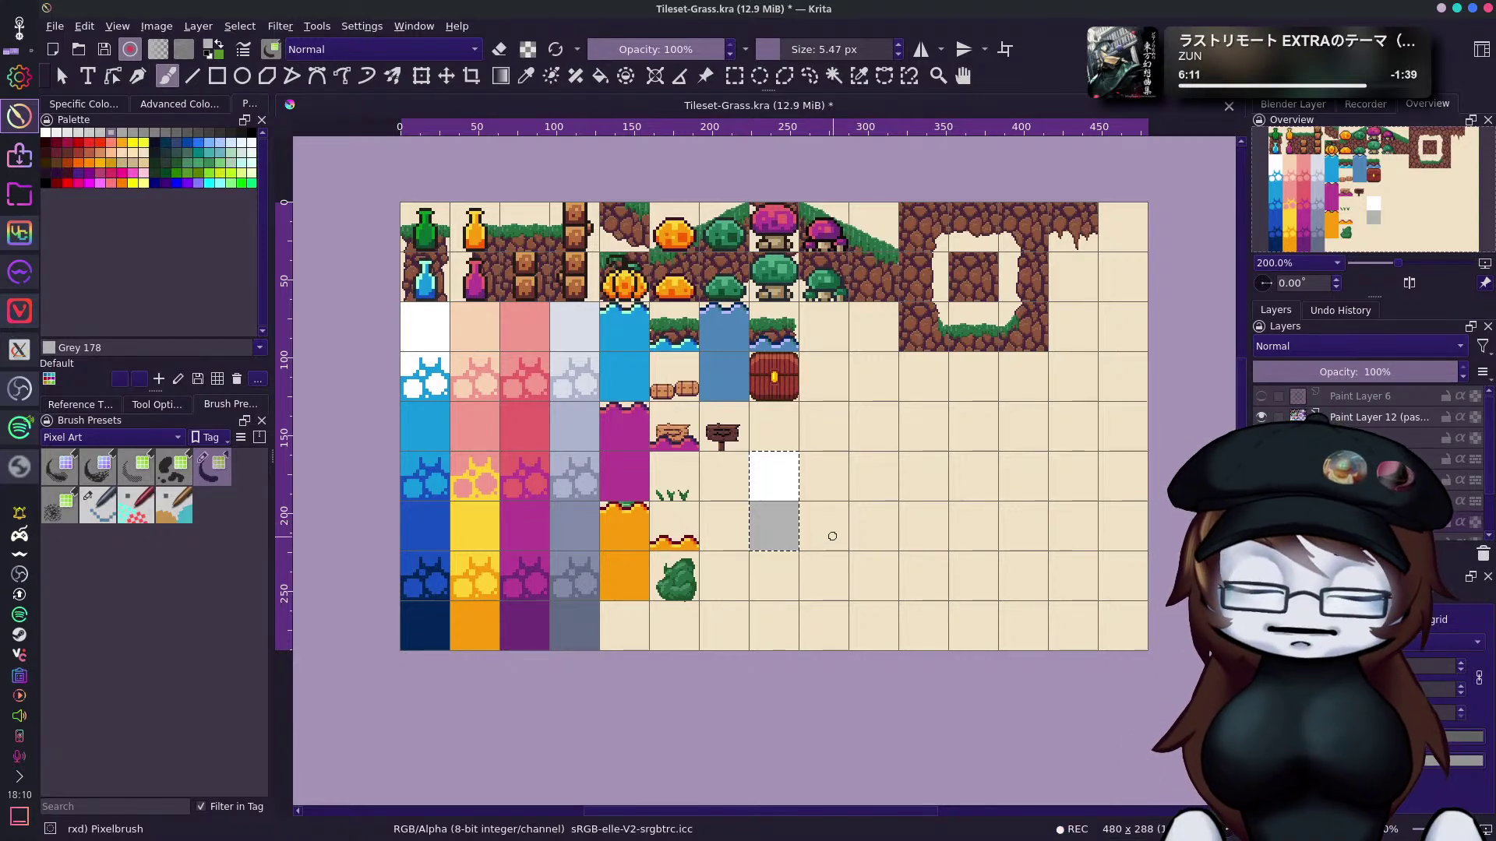
# Try a white brush stroke on the grey tile, and undo the whole test block along with its selection.
pyautogui.rightClick(782, 451)
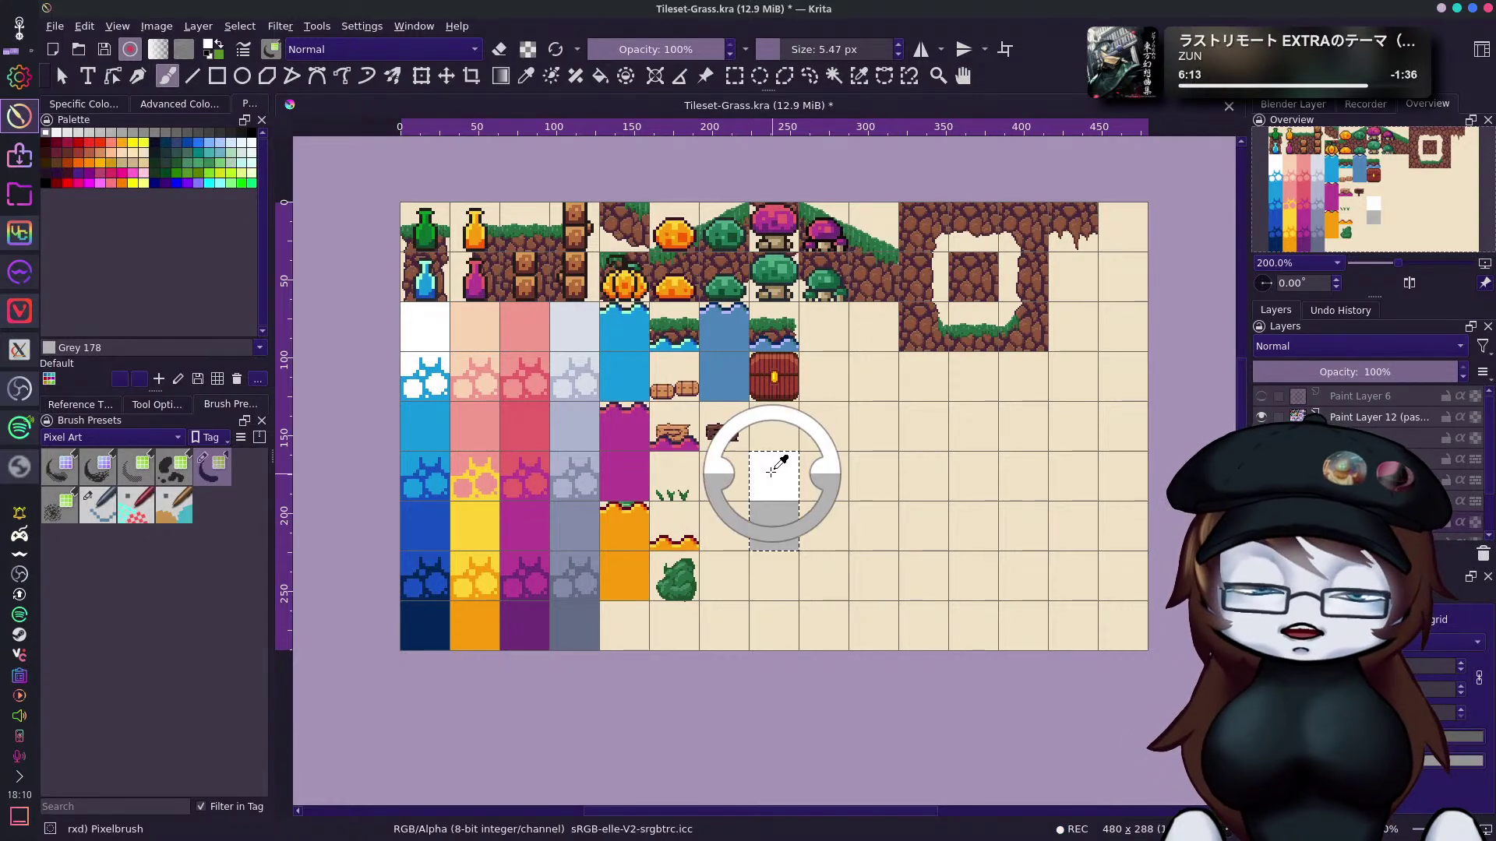
pyautogui.moveTo(794, 504); pyautogui.dragTo(760, 511)
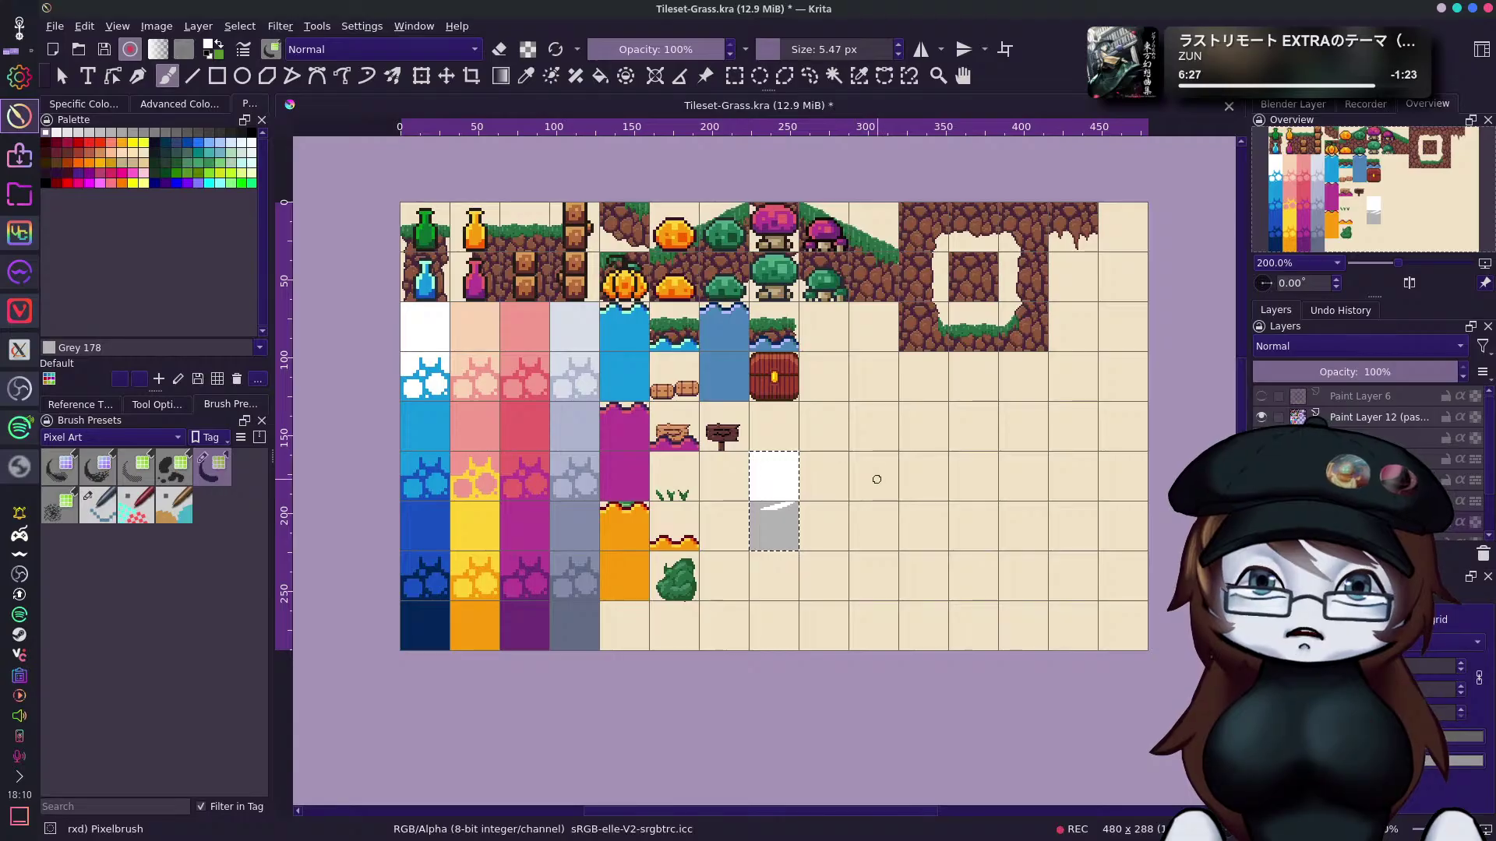
pyautogui.hotkey('ctrl', 'z')
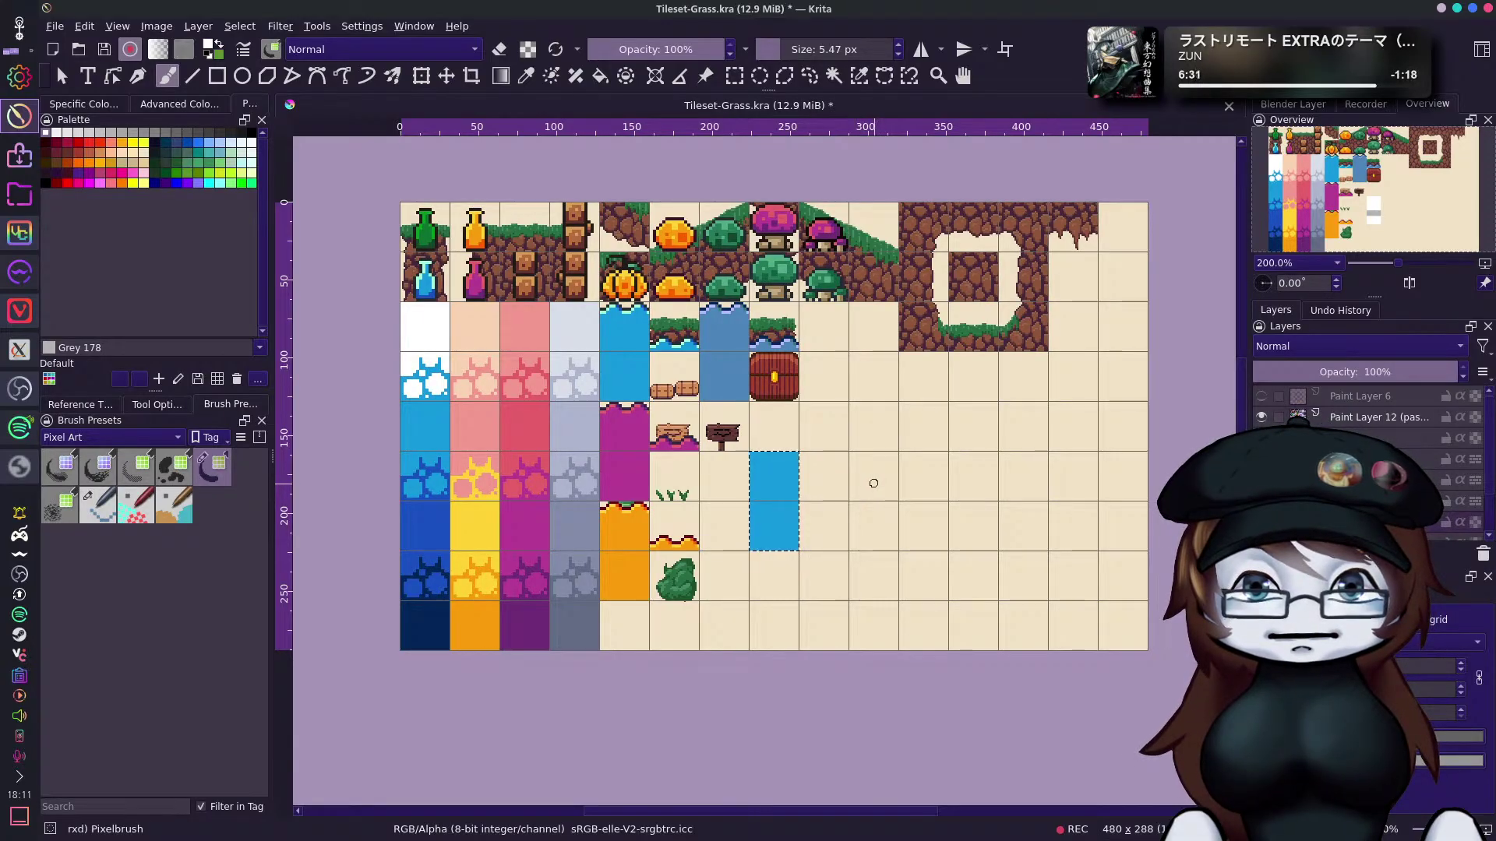
pyautogui.hotkey('ctrl', 'shift', 'a')
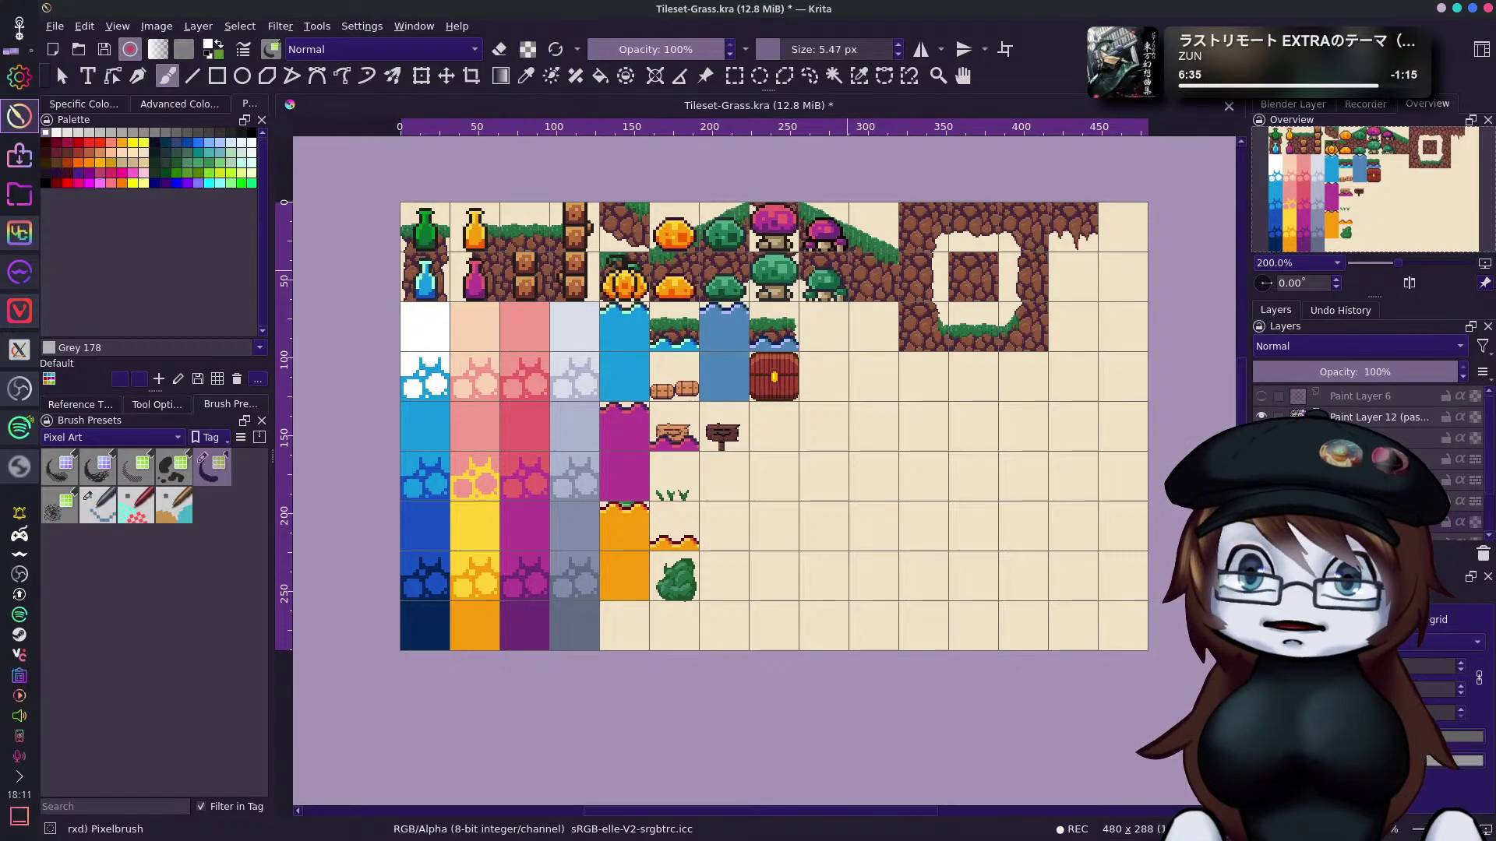
# Create a new document 32 px wide and 64 px high, and show the grid over its canvas.
pyautogui.click(53, 50)
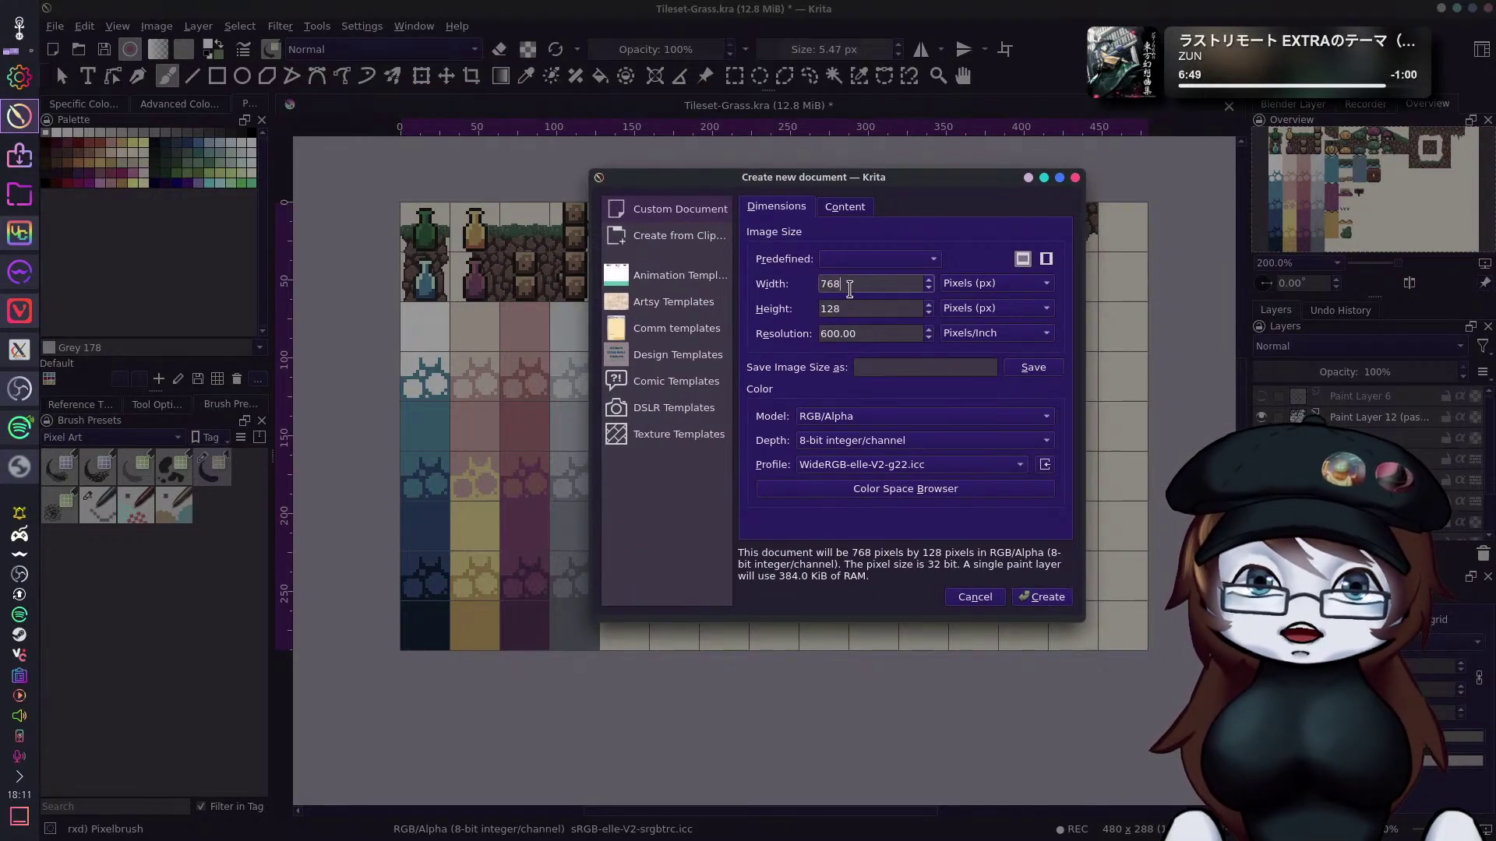
pyautogui.doubleClick(848, 283)
pyautogui.write('32')
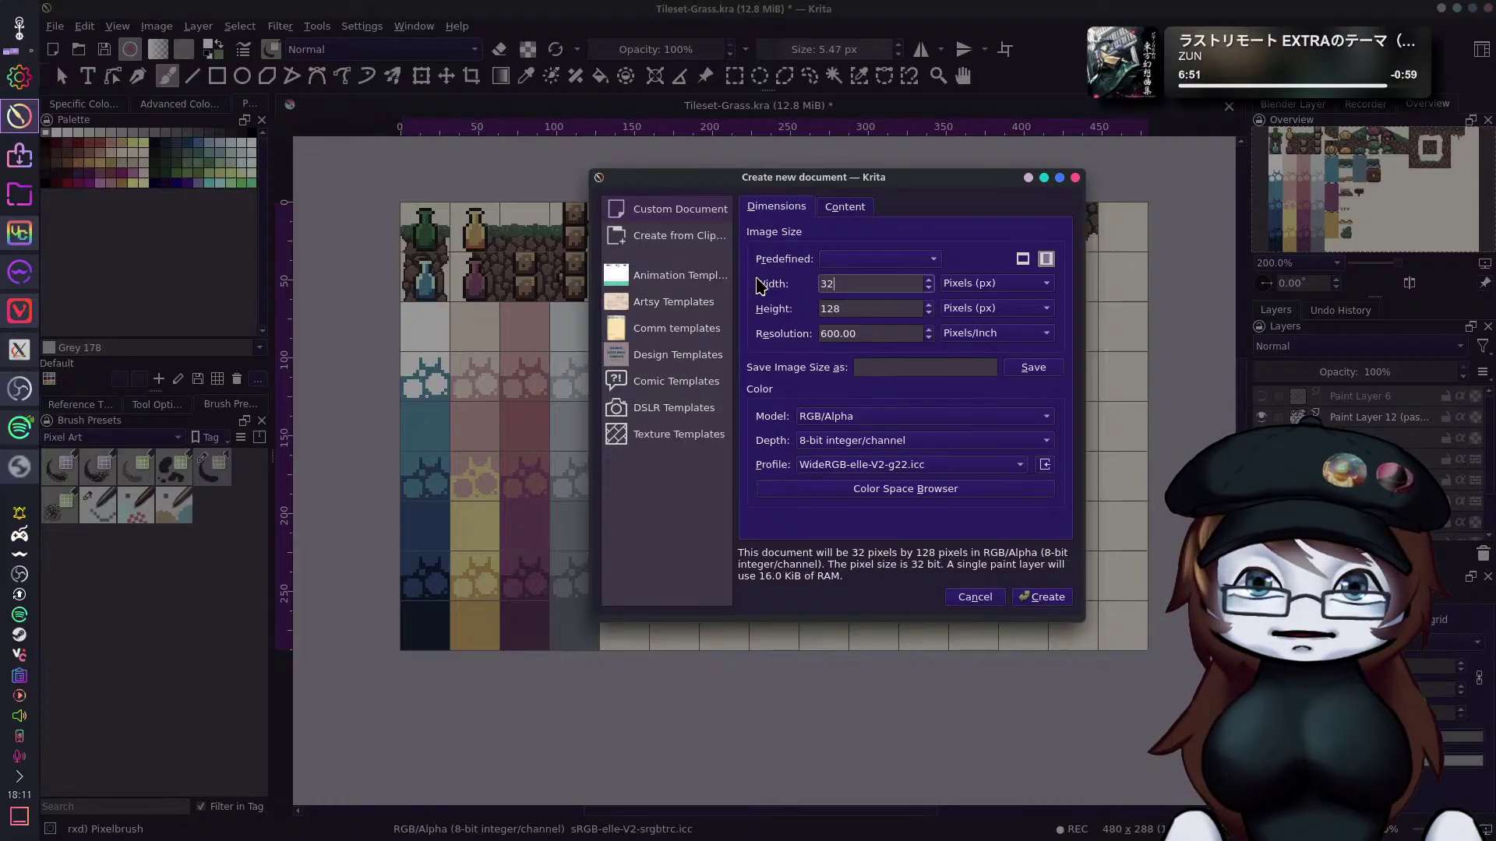
pyautogui.doubleClick(872, 310)
pyautogui.write('6')
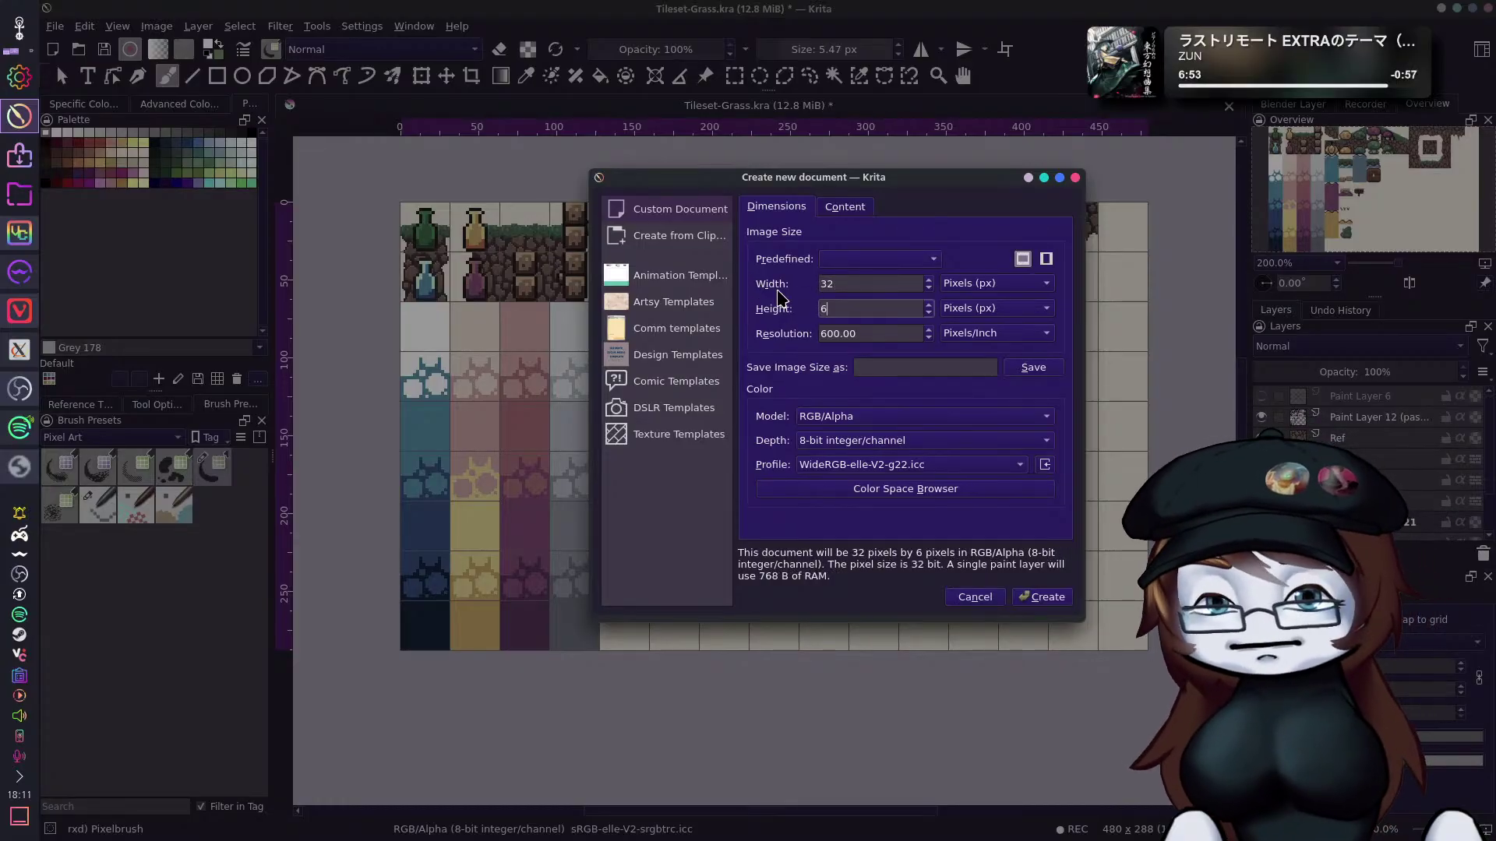
pyautogui.write('4')
pyautogui.click(1052, 601)
pyautogui.scroll(-1, 760, 295)
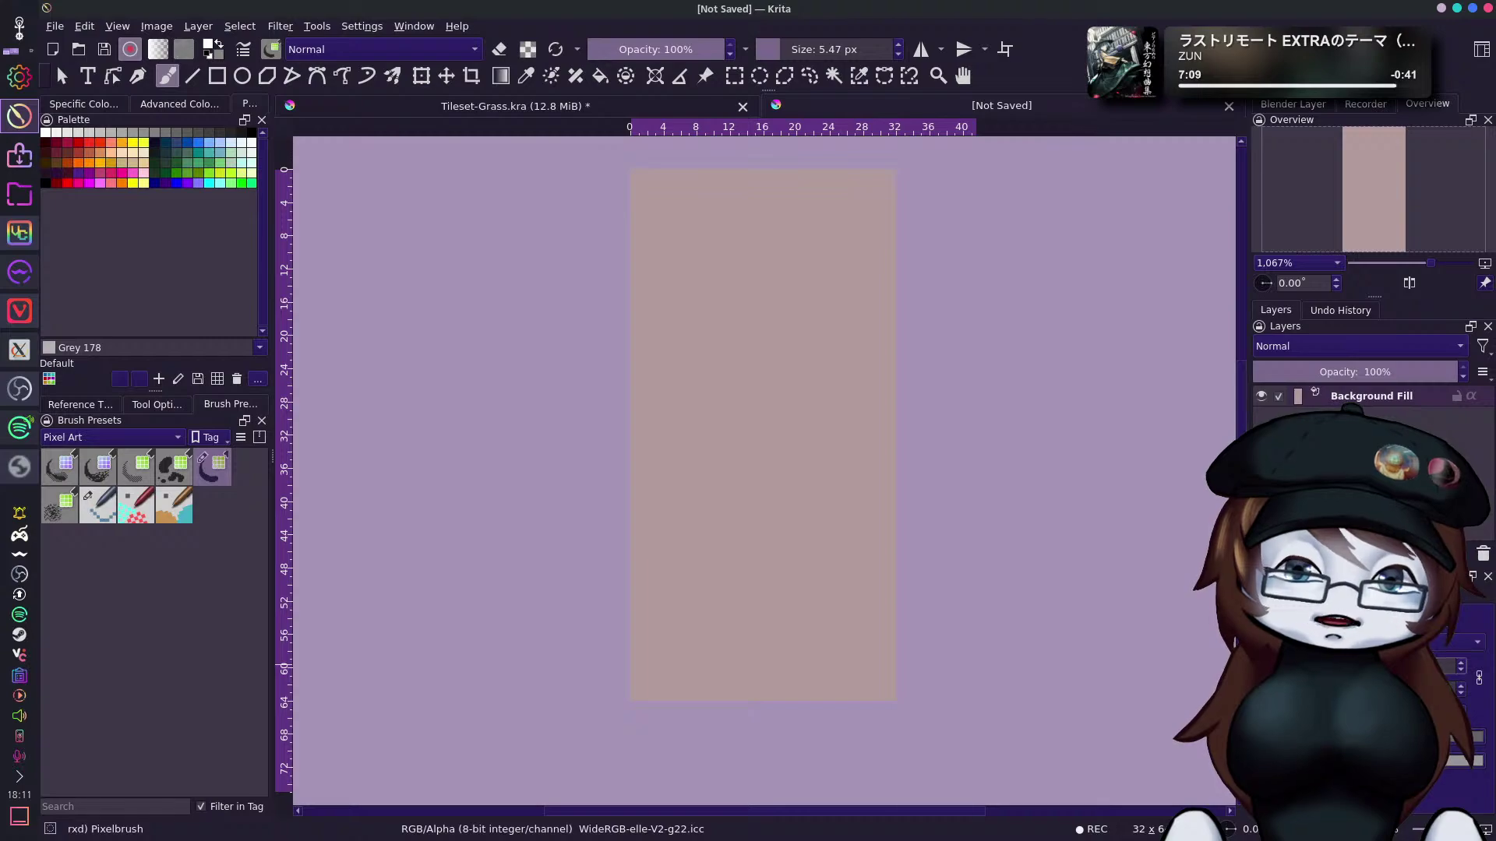
pyautogui.click(1278, 621)
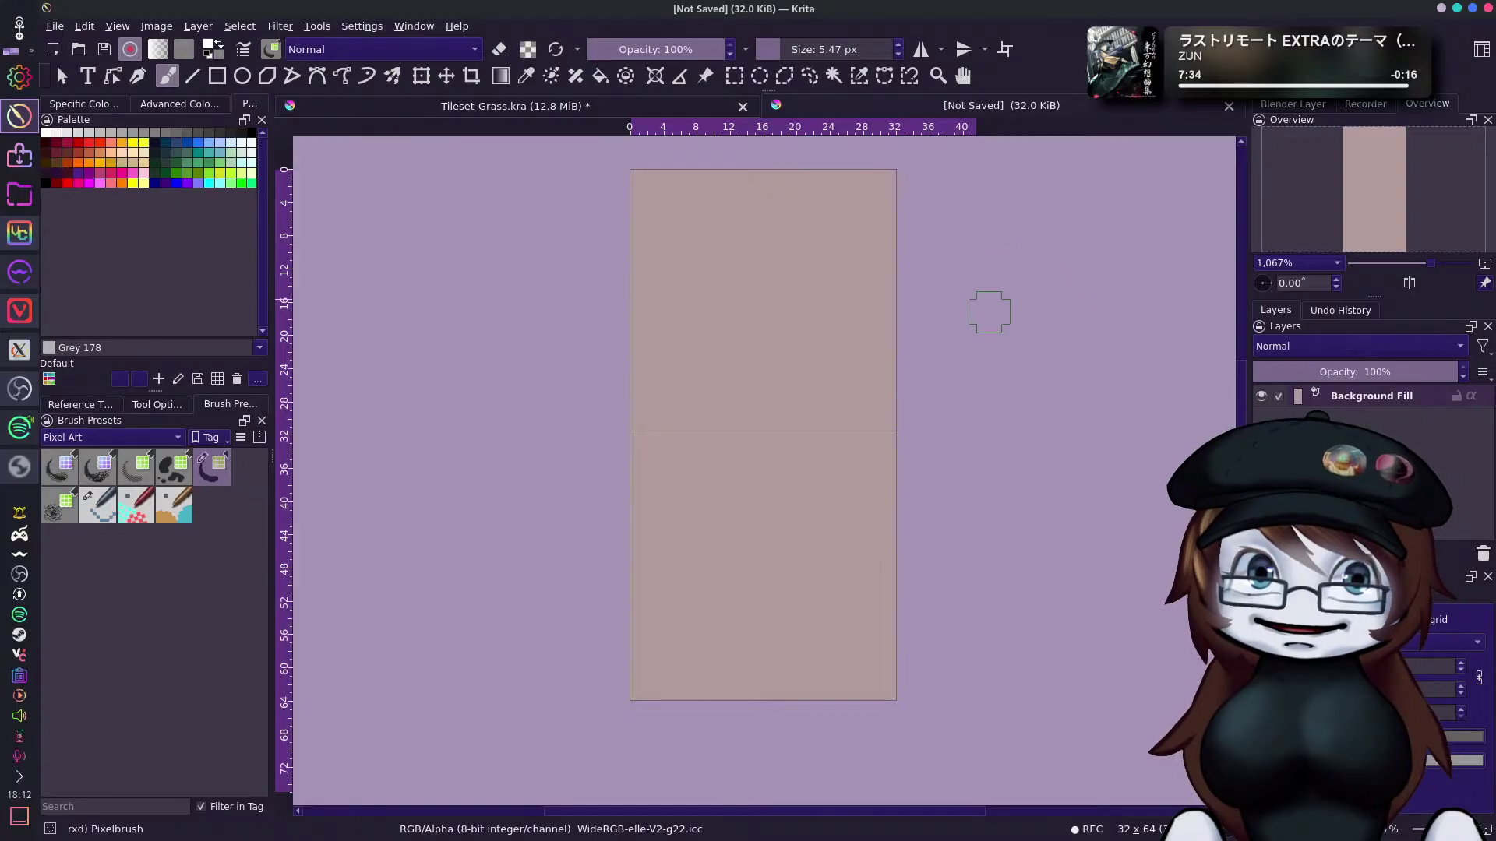
# Add a new paint layer and brush the upper 32 by 32 px tile solid white.
pyautogui.click(752, 250)
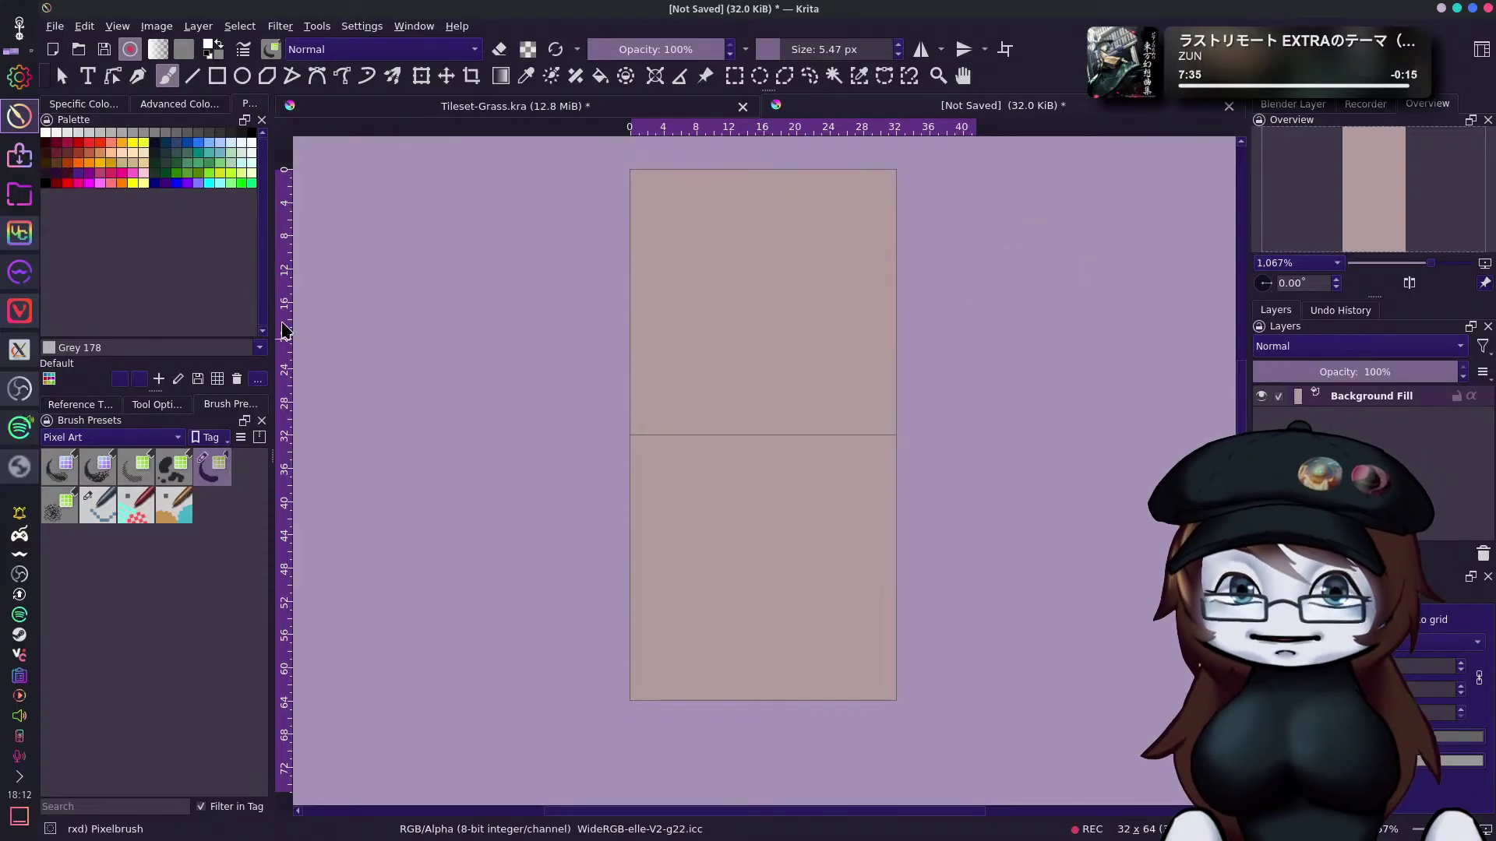
pyautogui.click(46, 132)
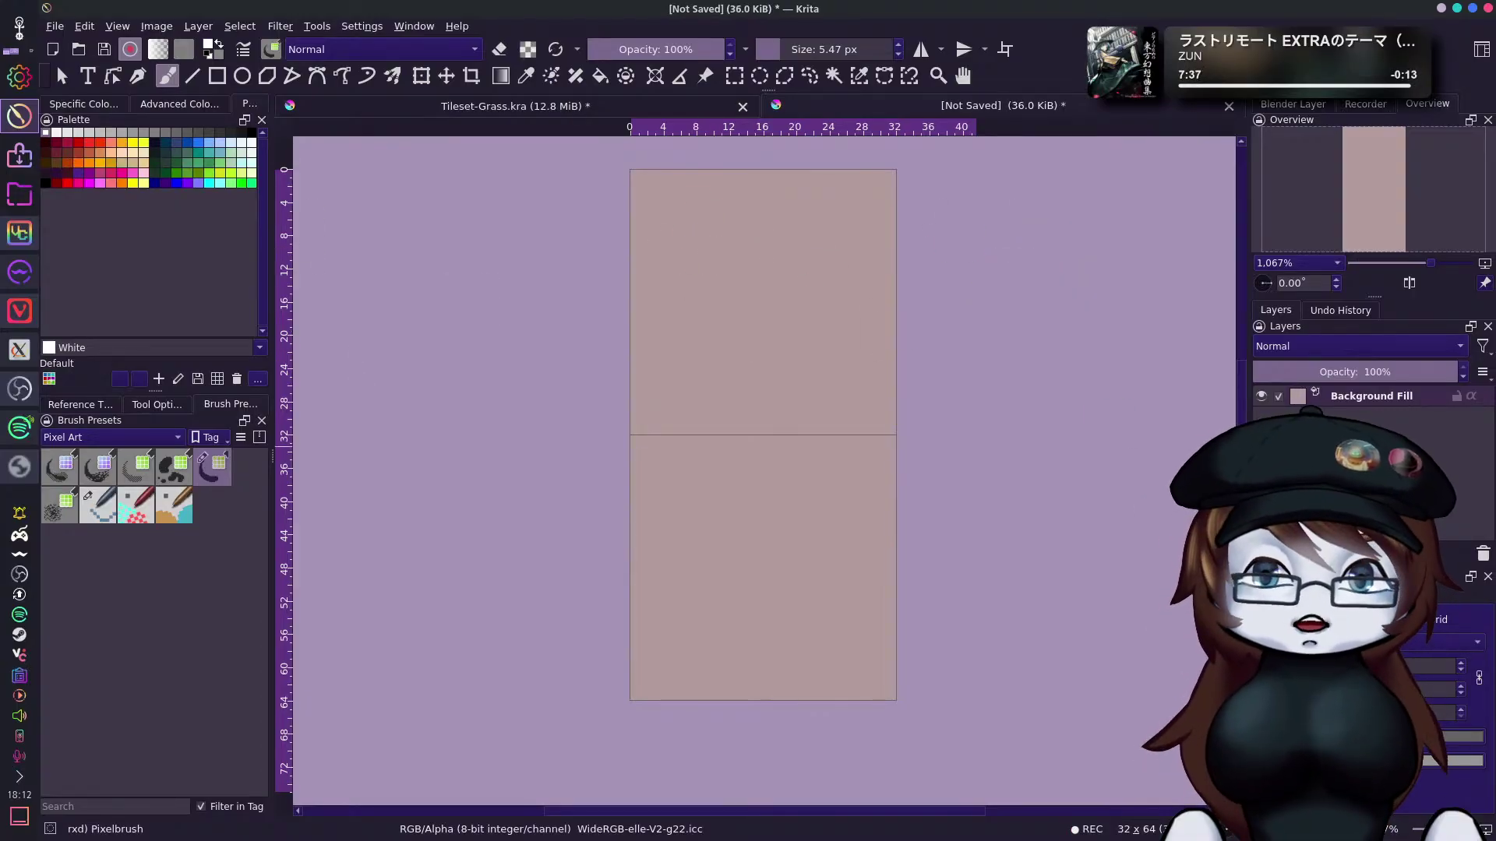
pyautogui.press('Insert')
pyautogui.moveTo(639, 183); pyautogui.dragTo(716, 189)
pyautogui.moveTo(846, 197)
pyautogui.mouseDown()
pyautogui.moveTo(969, 232)
pyautogui.moveTo(600, 270)
pyautogui.moveTo(943, 283)
pyautogui.moveTo(598, 300)
pyautogui.moveTo(974, 315)
pyautogui.moveTo(647, 332)
pyautogui.moveTo(968, 363)
pyautogui.moveTo(582, 398)
pyautogui.moveTo(900, 378)
pyautogui.mouseUp()
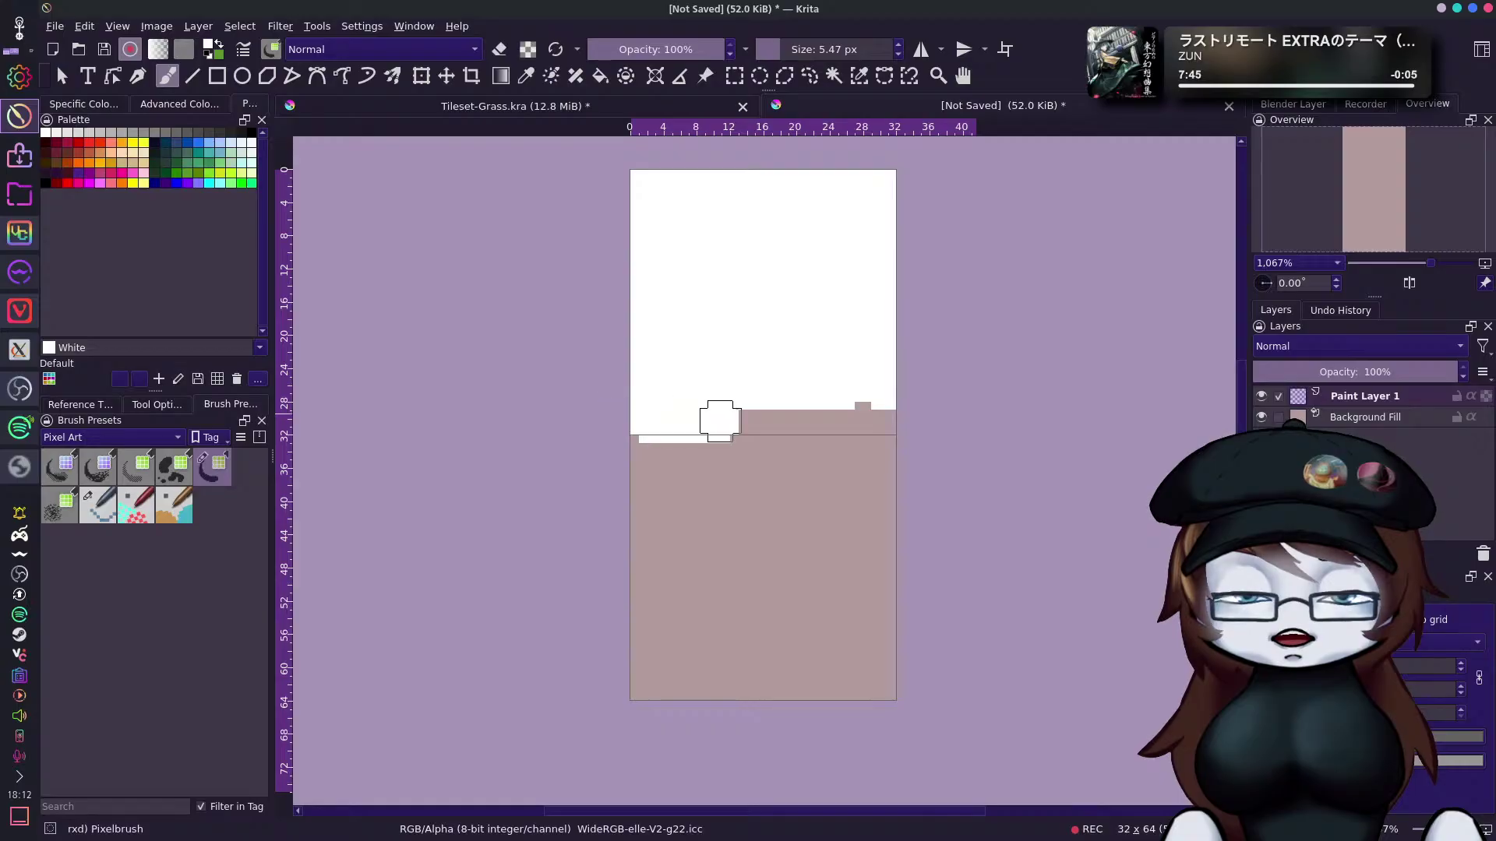
pyautogui.moveTo(640, 415); pyautogui.dragTo(902, 401)
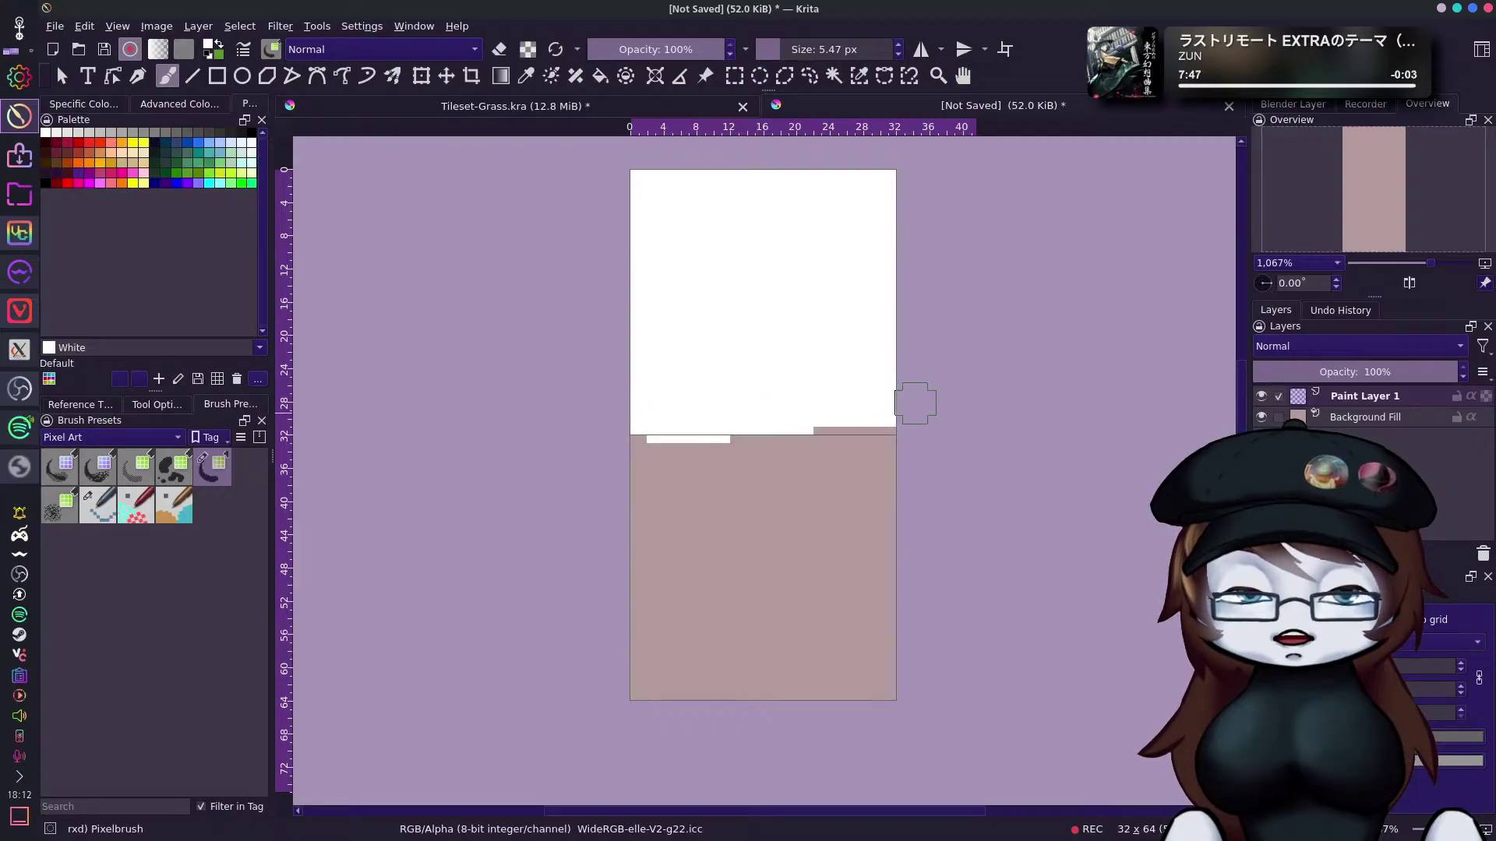
# Brush the lower tile with Grey 140 until it is fully covered, and undo the stray dab on the upper tile.
pyautogui.click(112, 132)
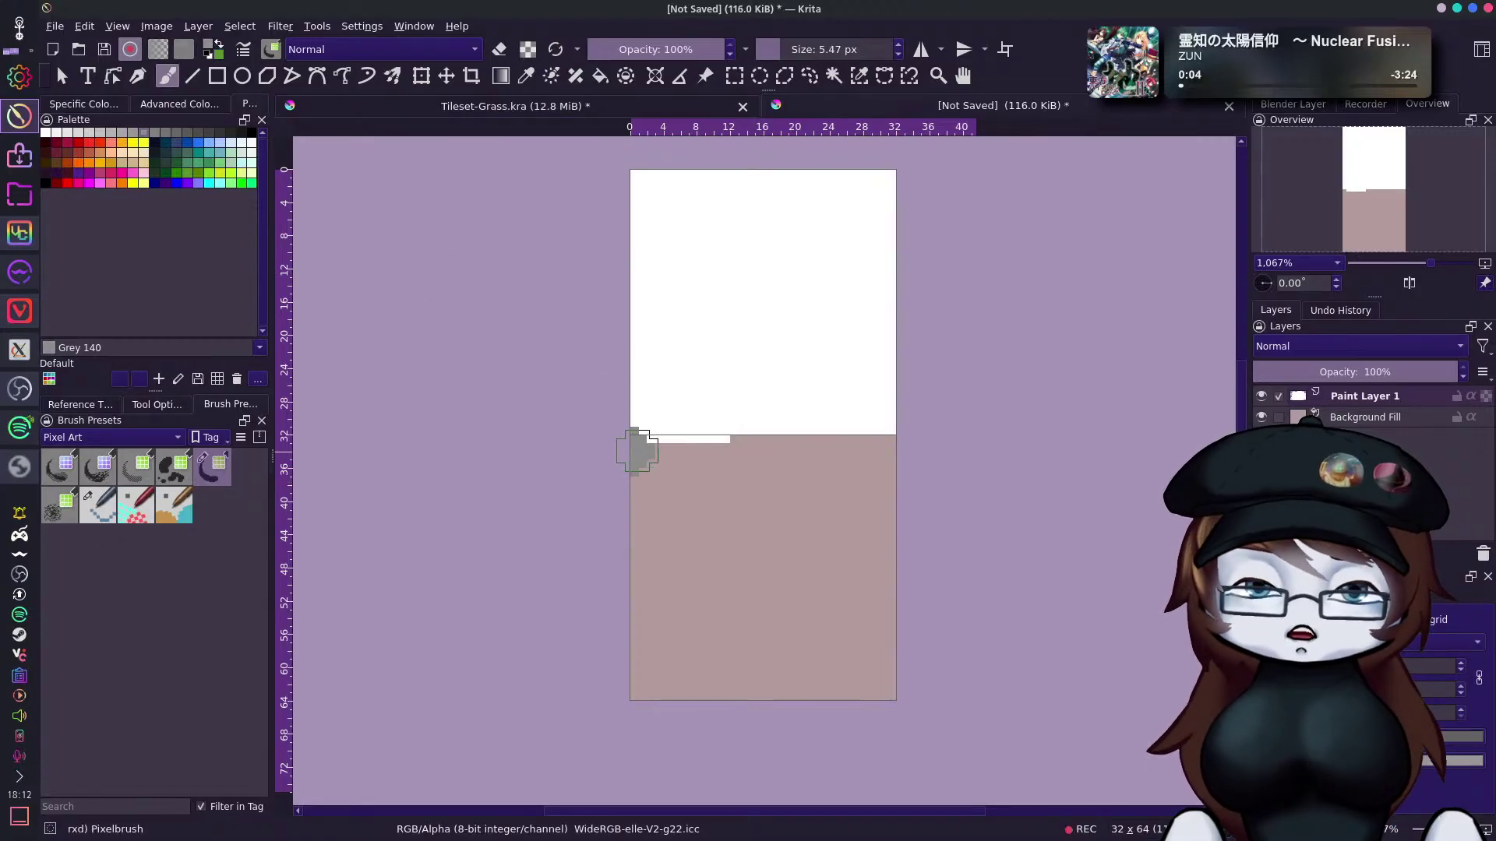
pyautogui.moveTo(647, 455)
pyautogui.mouseDown()
pyautogui.moveTo(901, 460)
pyautogui.moveTo(576, 498)
pyautogui.moveTo(893, 511)
pyautogui.moveTo(970, 548)
pyautogui.moveTo(605, 540)
pyautogui.moveTo(647, 572)
pyautogui.moveTo(956, 576)
pyautogui.moveTo(546, 638)
pyautogui.moveTo(852, 598)
pyautogui.moveTo(850, 581)
pyautogui.moveTo(703, 592)
pyautogui.moveTo(757, 636)
pyautogui.moveTo(624, 665)
pyautogui.moveTo(932, 648)
pyautogui.moveTo(625, 696)
pyautogui.moveTo(974, 675)
pyautogui.moveTo(914, 700)
pyautogui.moveTo(743, 714)
pyautogui.moveTo(945, 626)
pyautogui.mouseUp()
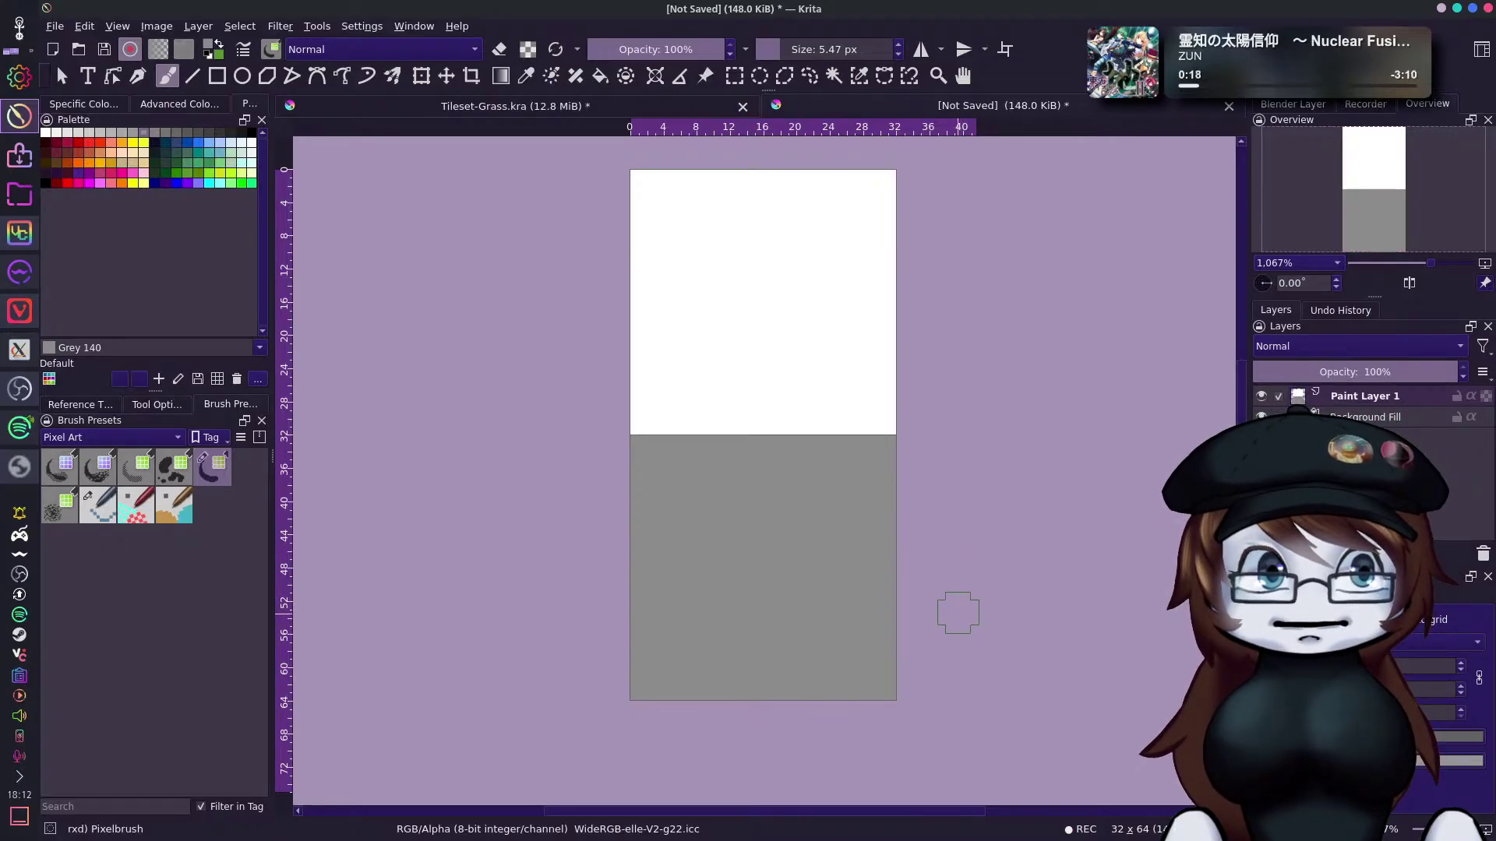
pyautogui.click(792, 236)
pyautogui.hotkey('ctrl', 'z')
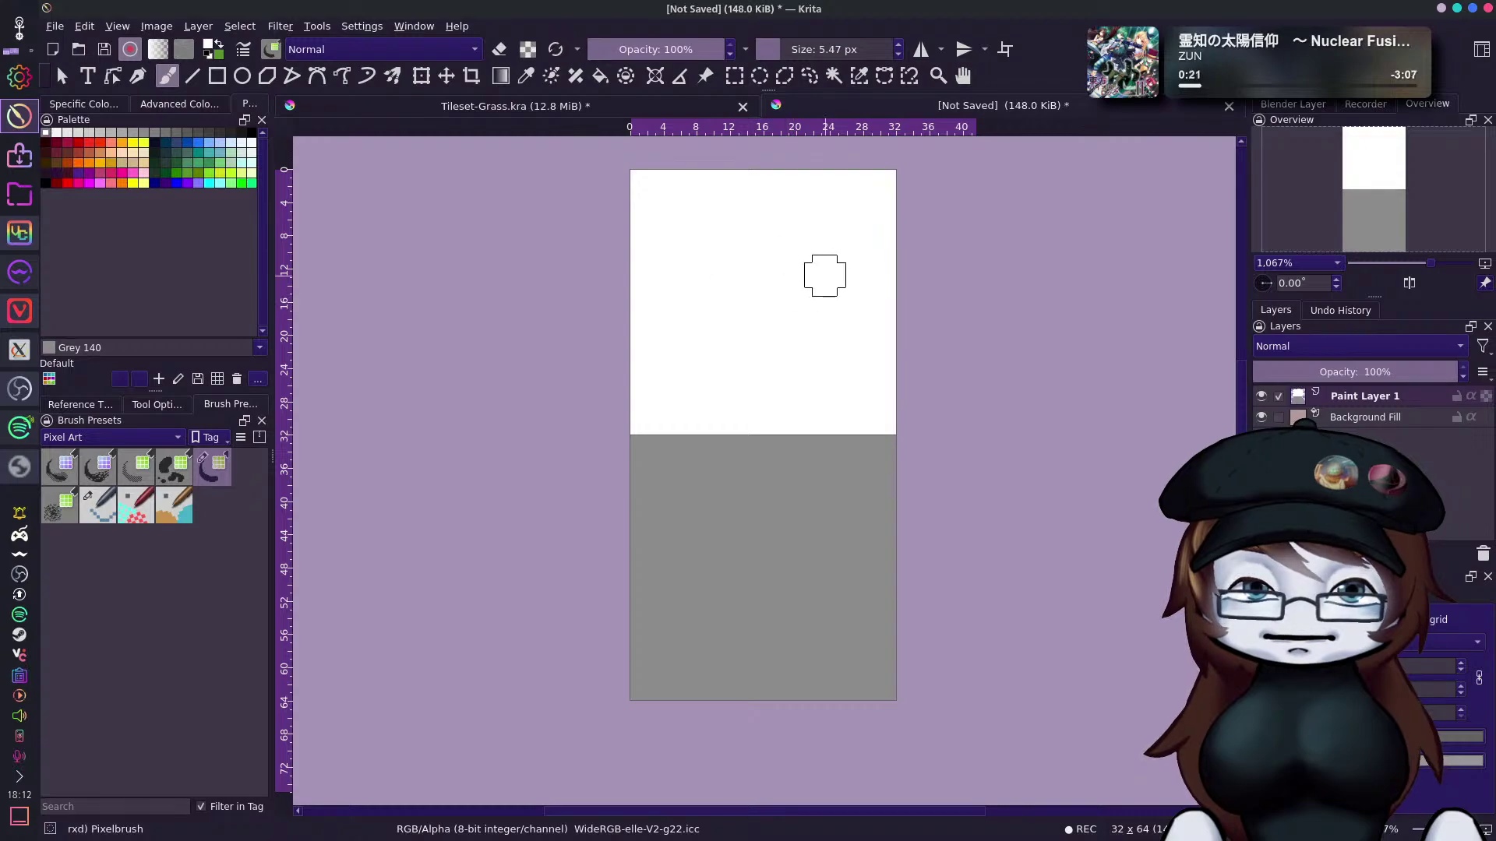
# Set the wrap-around direction to horizontal only and turn on Wrap Around Mode.
pyautogui.click(1005, 52)
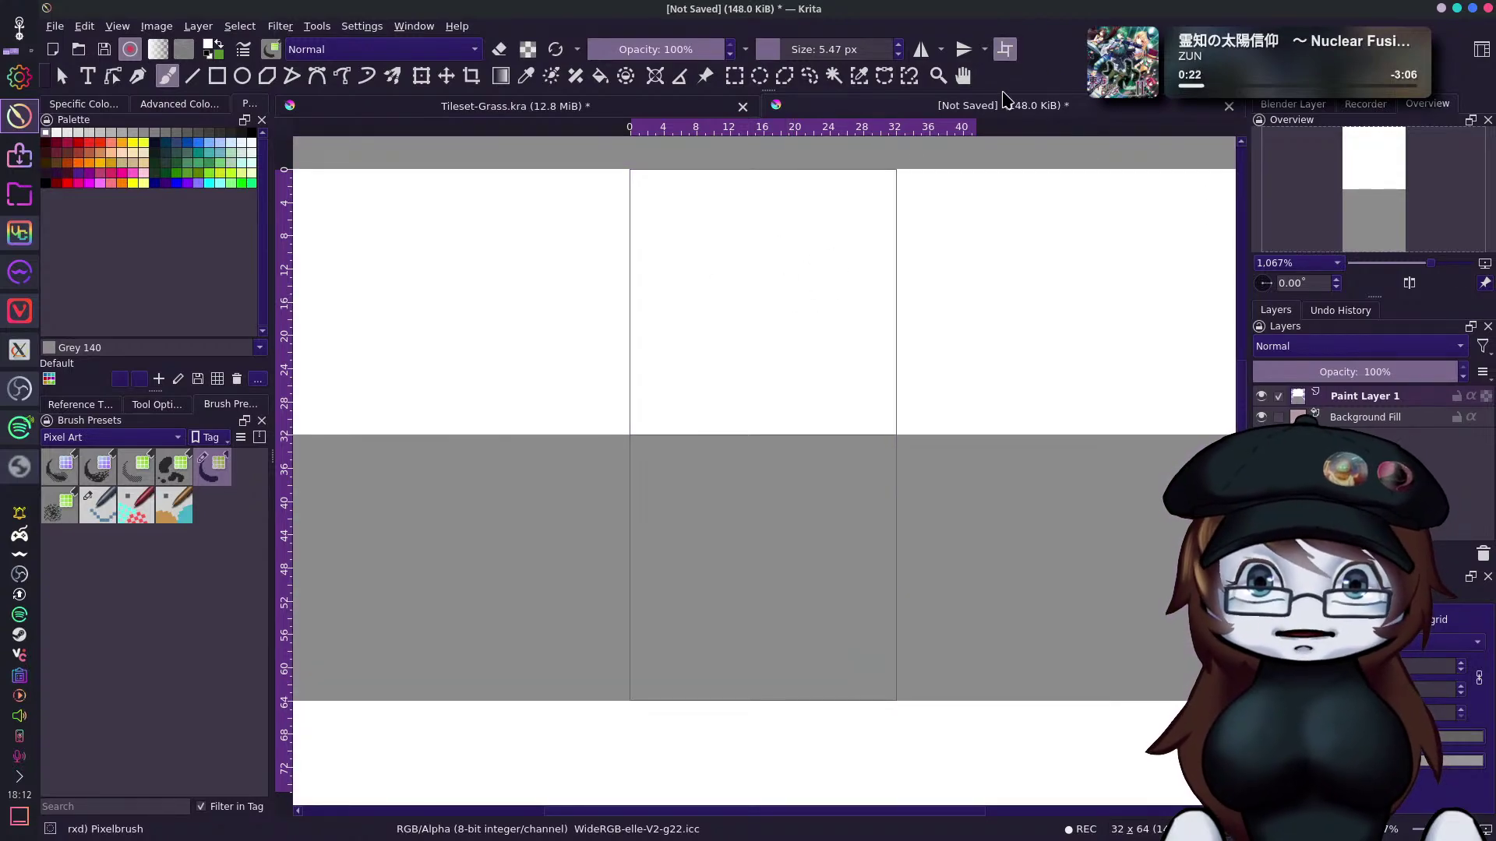
pyautogui.click(1005, 51)
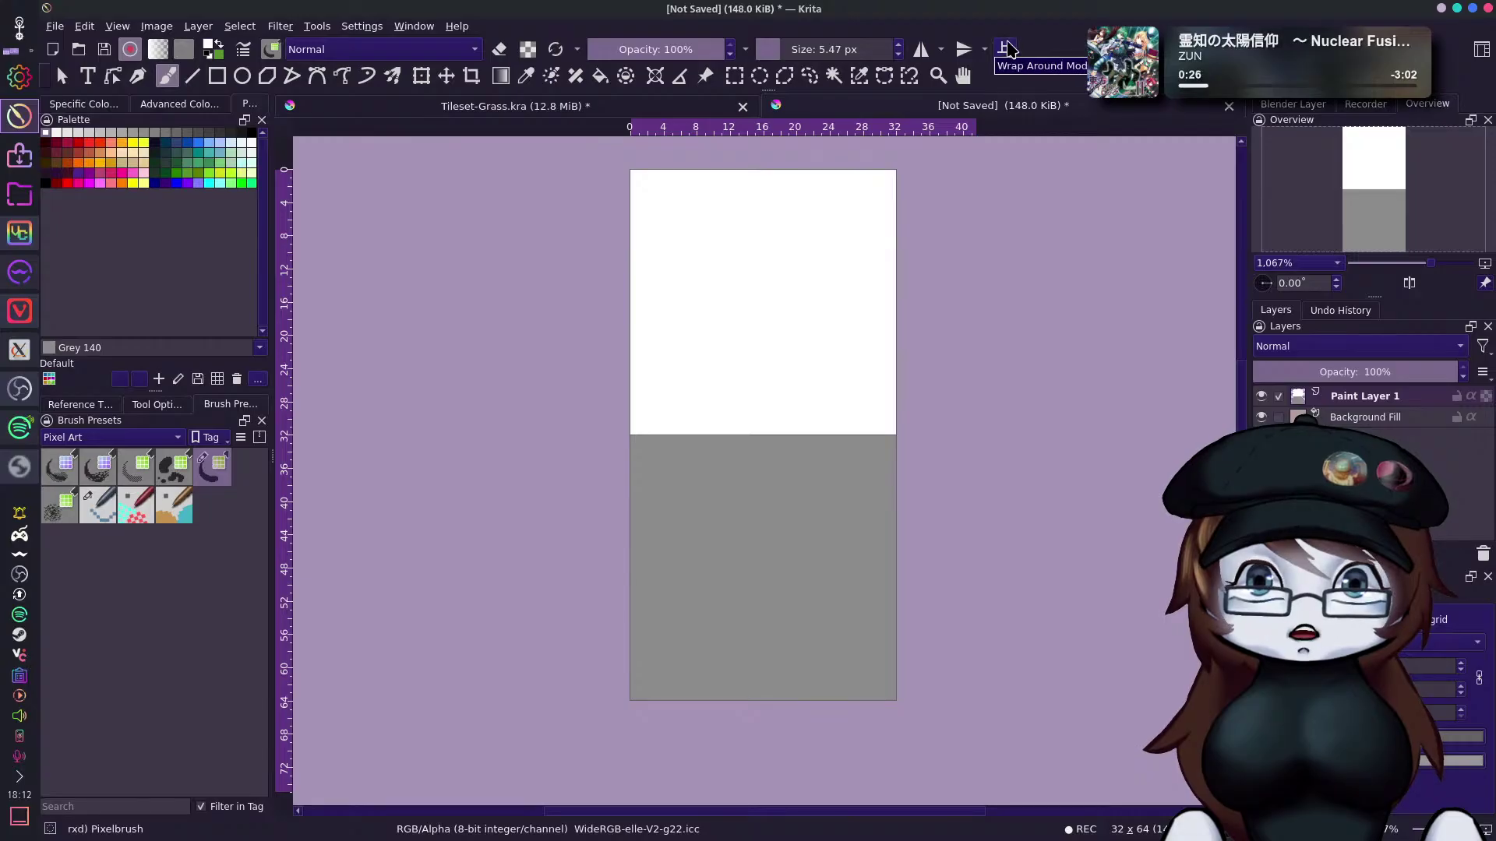
pyautogui.click(117, 26)
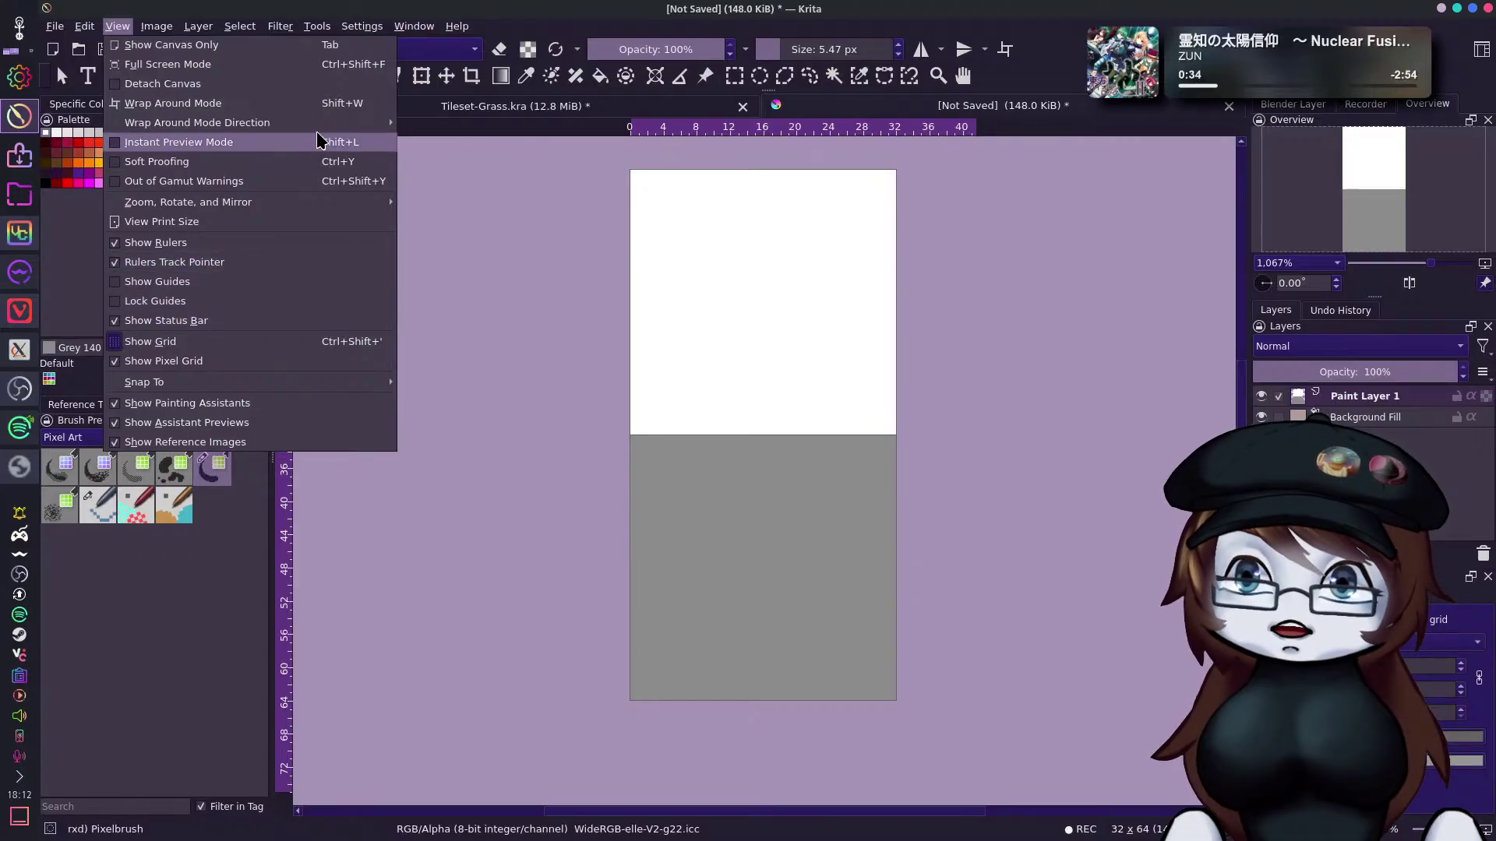
pyautogui.moveTo(343, 125)
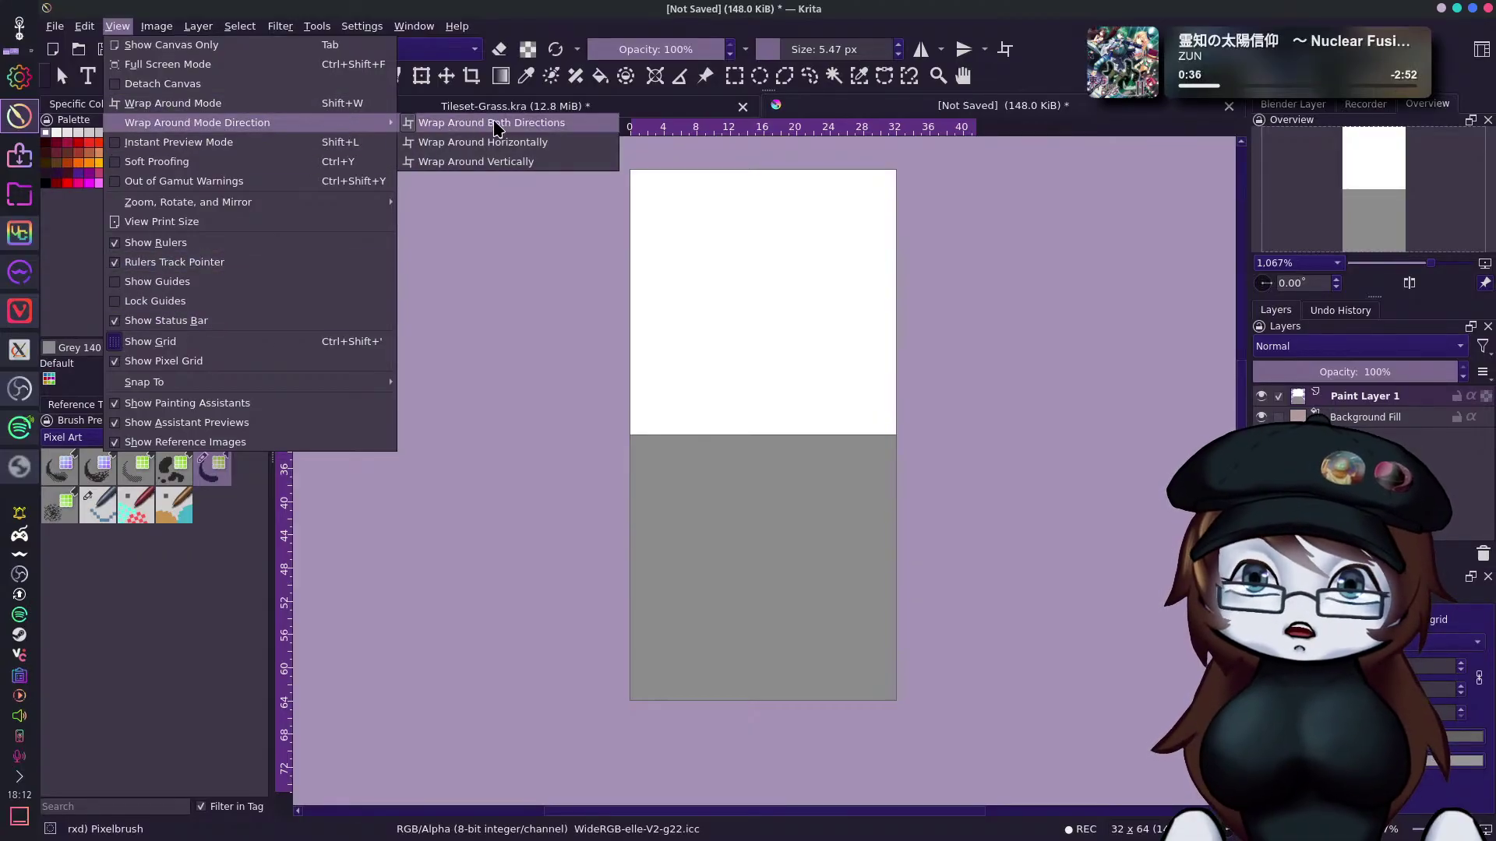
pyautogui.click(569, 142)
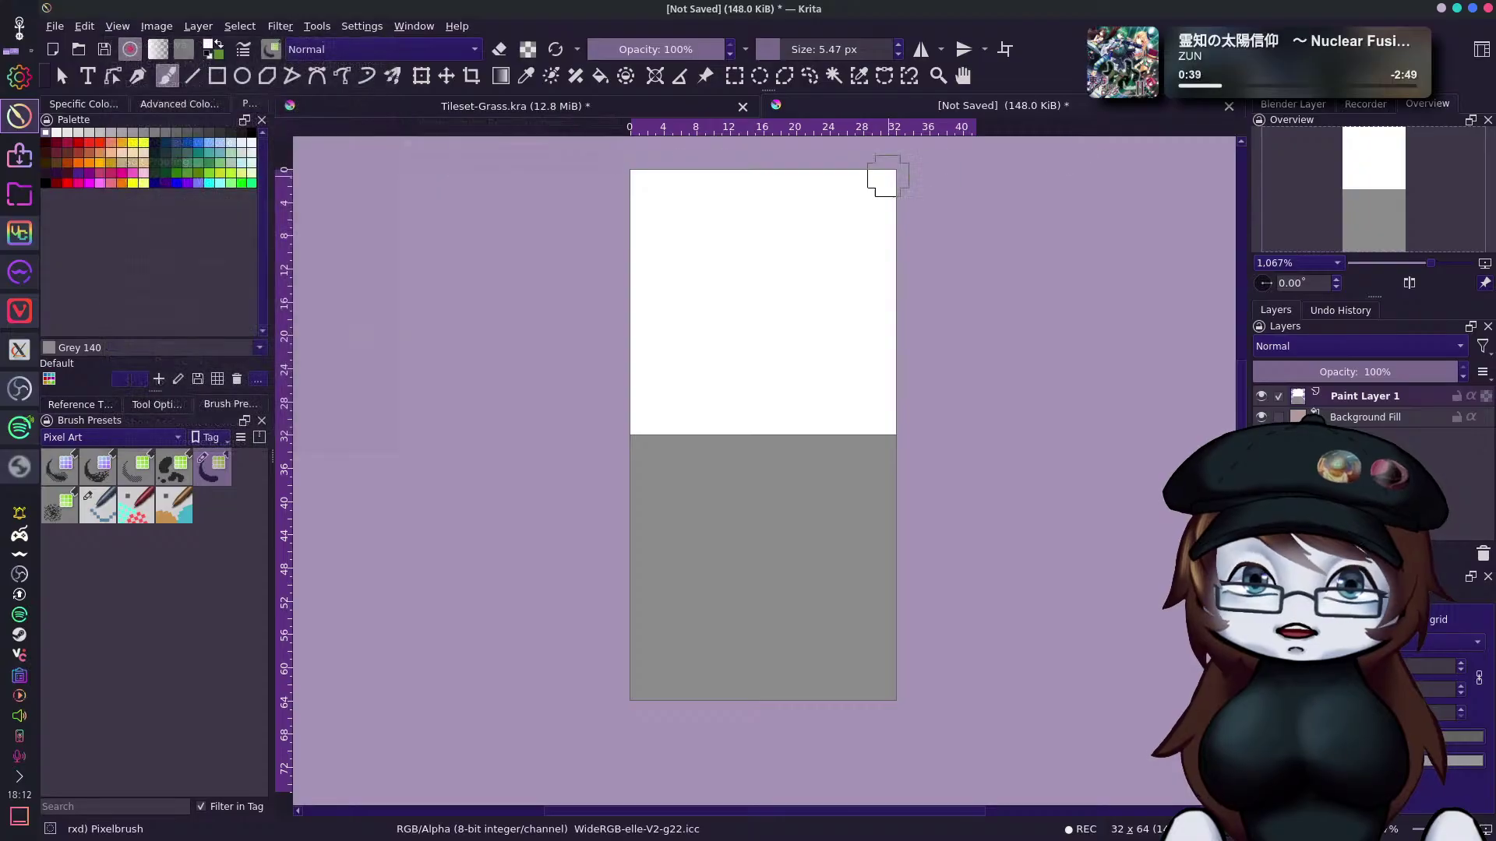
pyautogui.click(1014, 58)
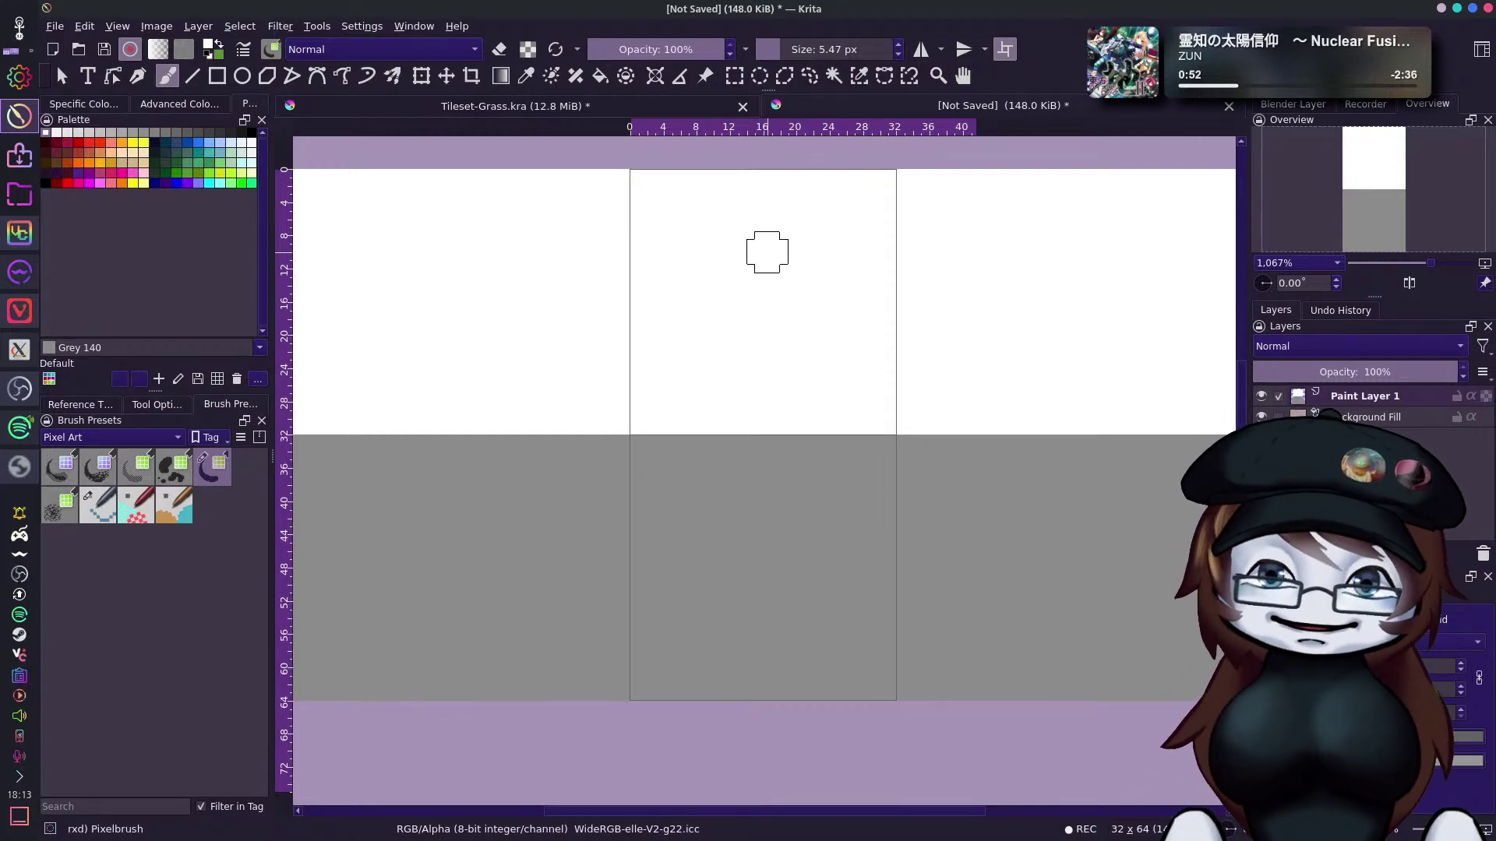
# Try white wavy brush strokes across the upper half of the grey tile, crossing its side edges.
pyautogui.moveTo(1365, 207)
pyautogui.mouseDown()
pyautogui.moveTo(1391, 181)
pyautogui.moveTo(1385, 208)
pyautogui.mouseUp()
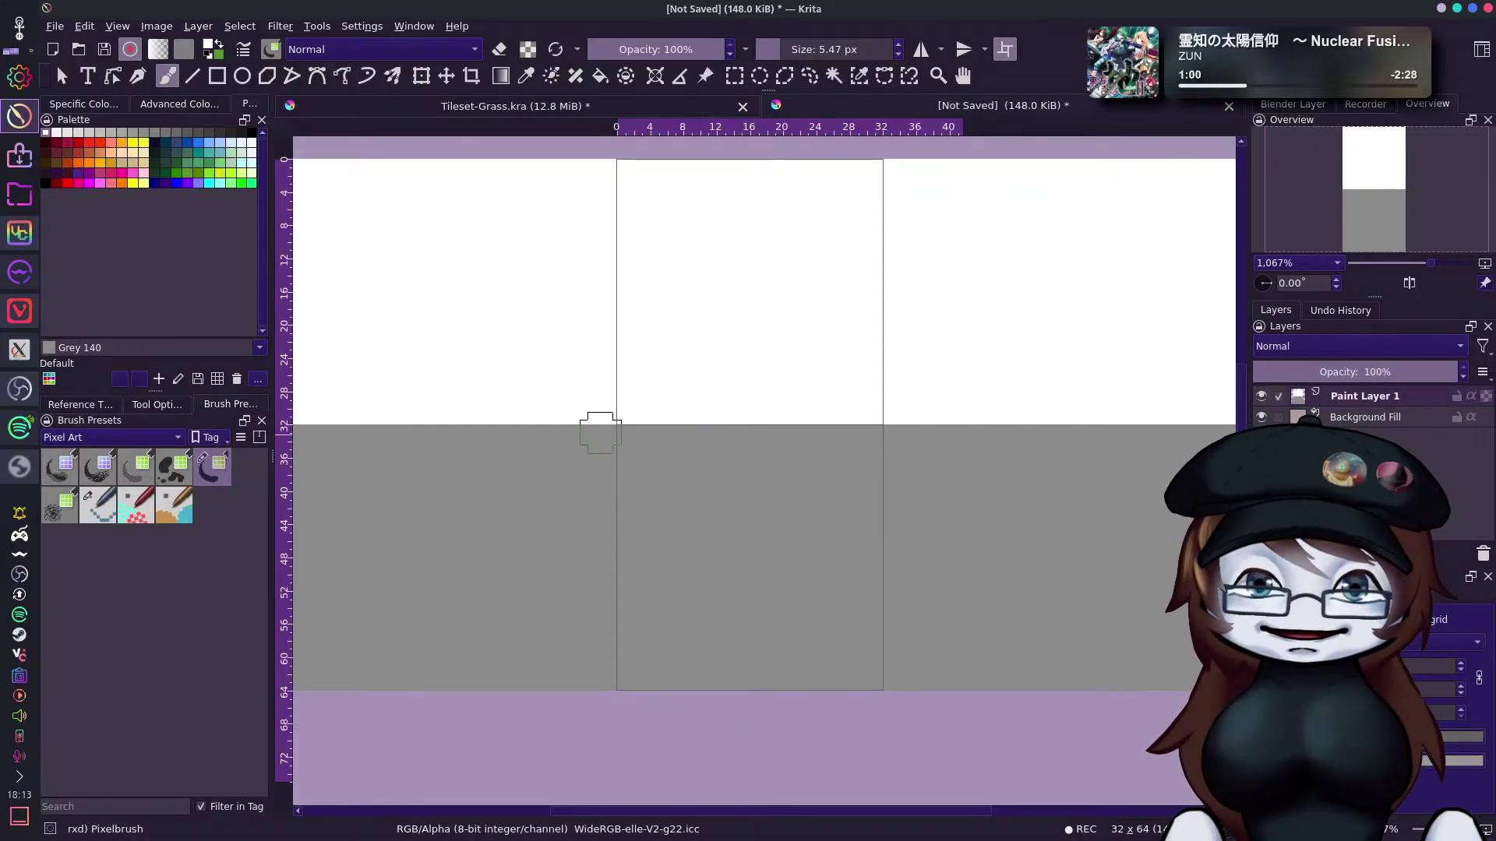
pyautogui.moveTo(633, 406); pyautogui.dragTo(742, 447)
pyautogui.hotkey('ctrl', 'z')
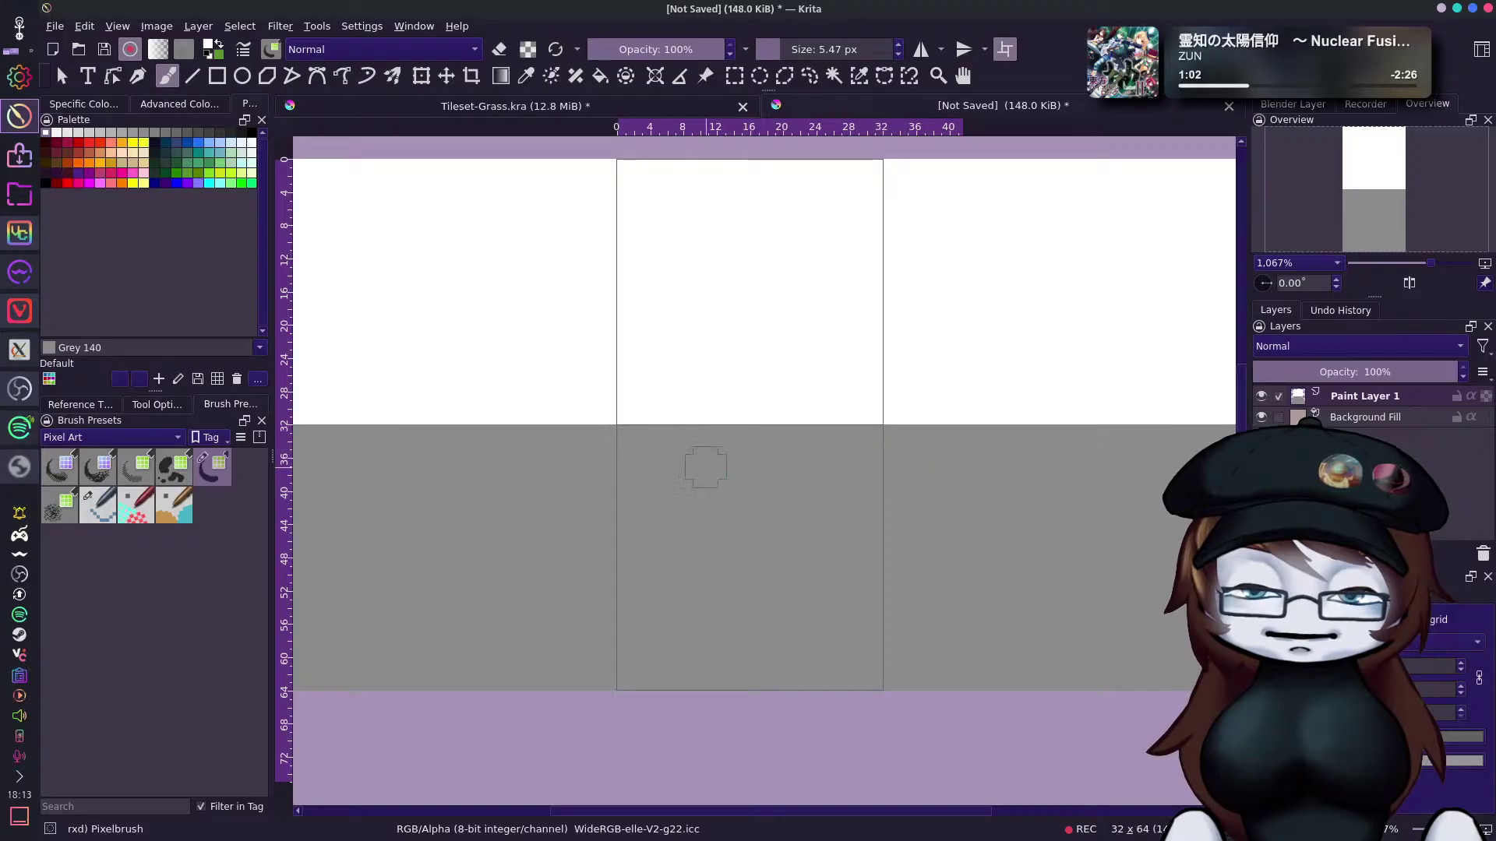
pyautogui.hotkey('ctrl', 'shift', 'z')
pyautogui.moveTo(894, 450); pyautogui.dragTo(833, 440)
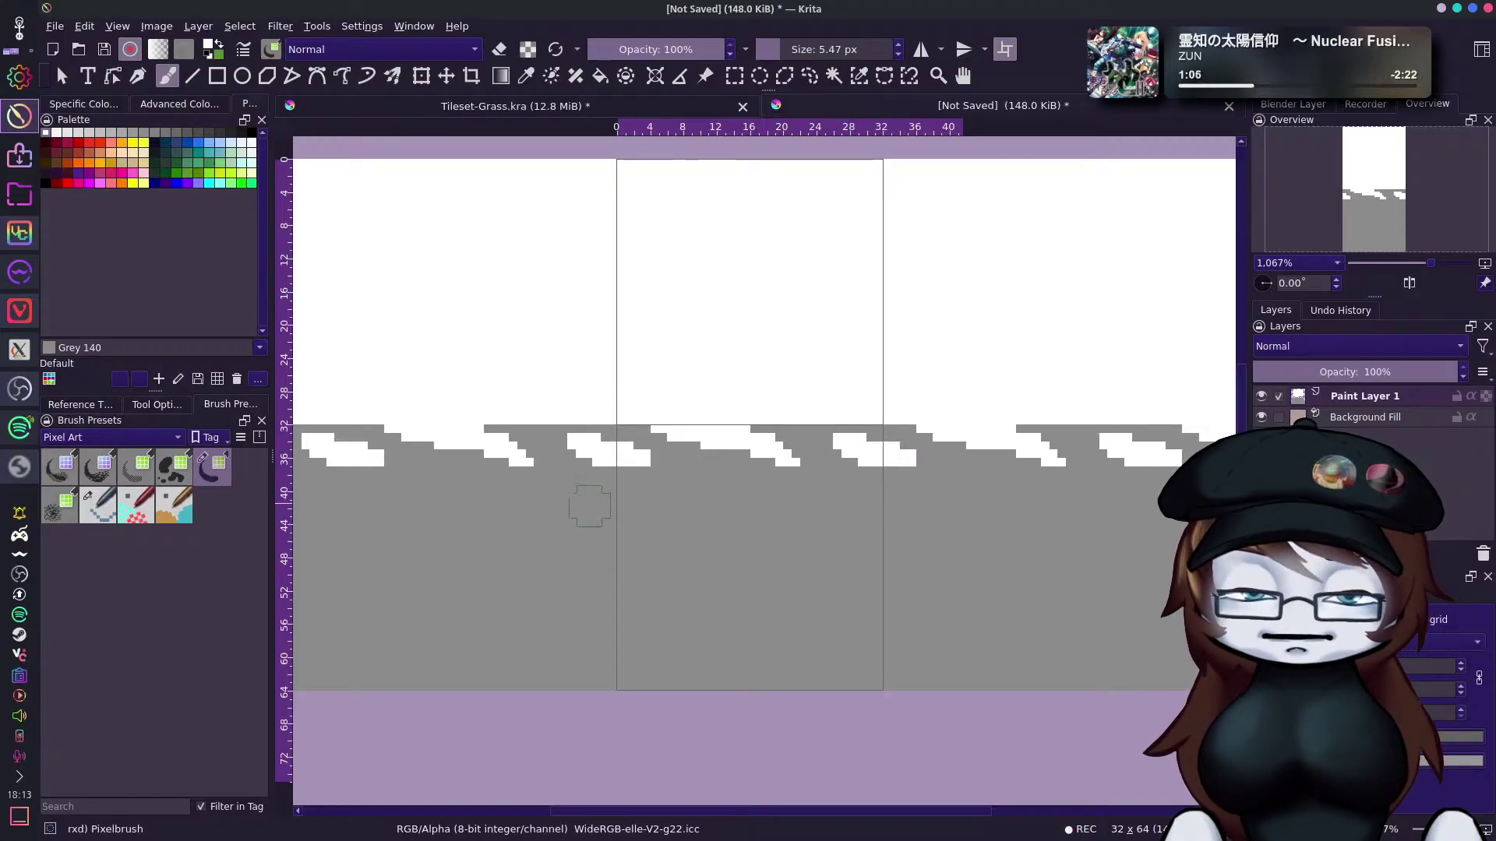
pyautogui.moveTo(583, 506); pyautogui.dragTo(771, 469)
pyautogui.hotkey('ctrl', 'z')
pyautogui.moveTo(581, 511); pyautogui.dragTo(758, 471)
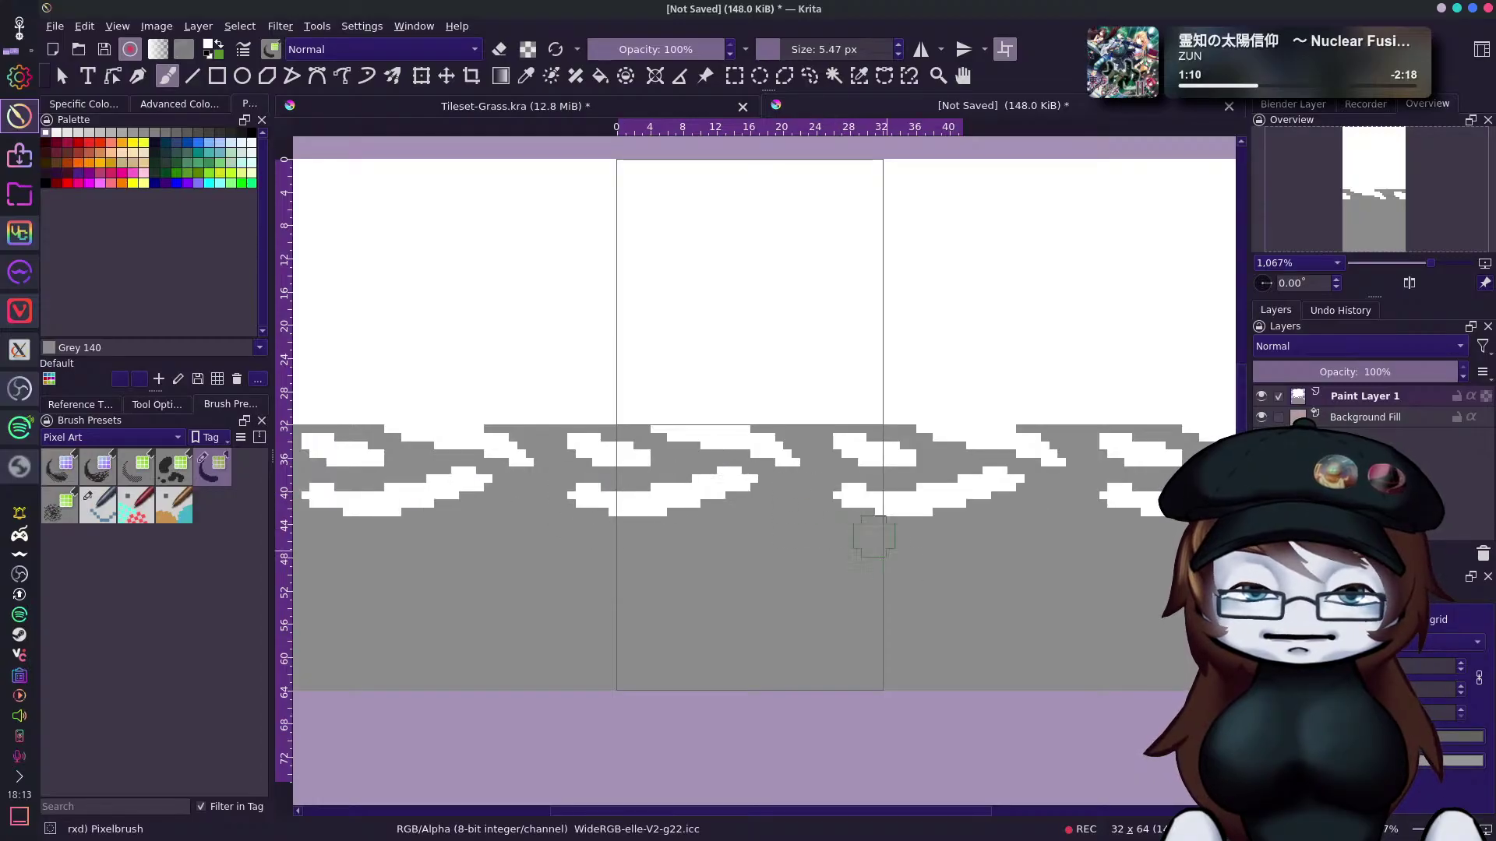
pyautogui.moveTo(863, 549)
pyautogui.mouseDown()
pyautogui.moveTo(763, 511)
pyautogui.moveTo(726, 528)
pyautogui.mouseUp()
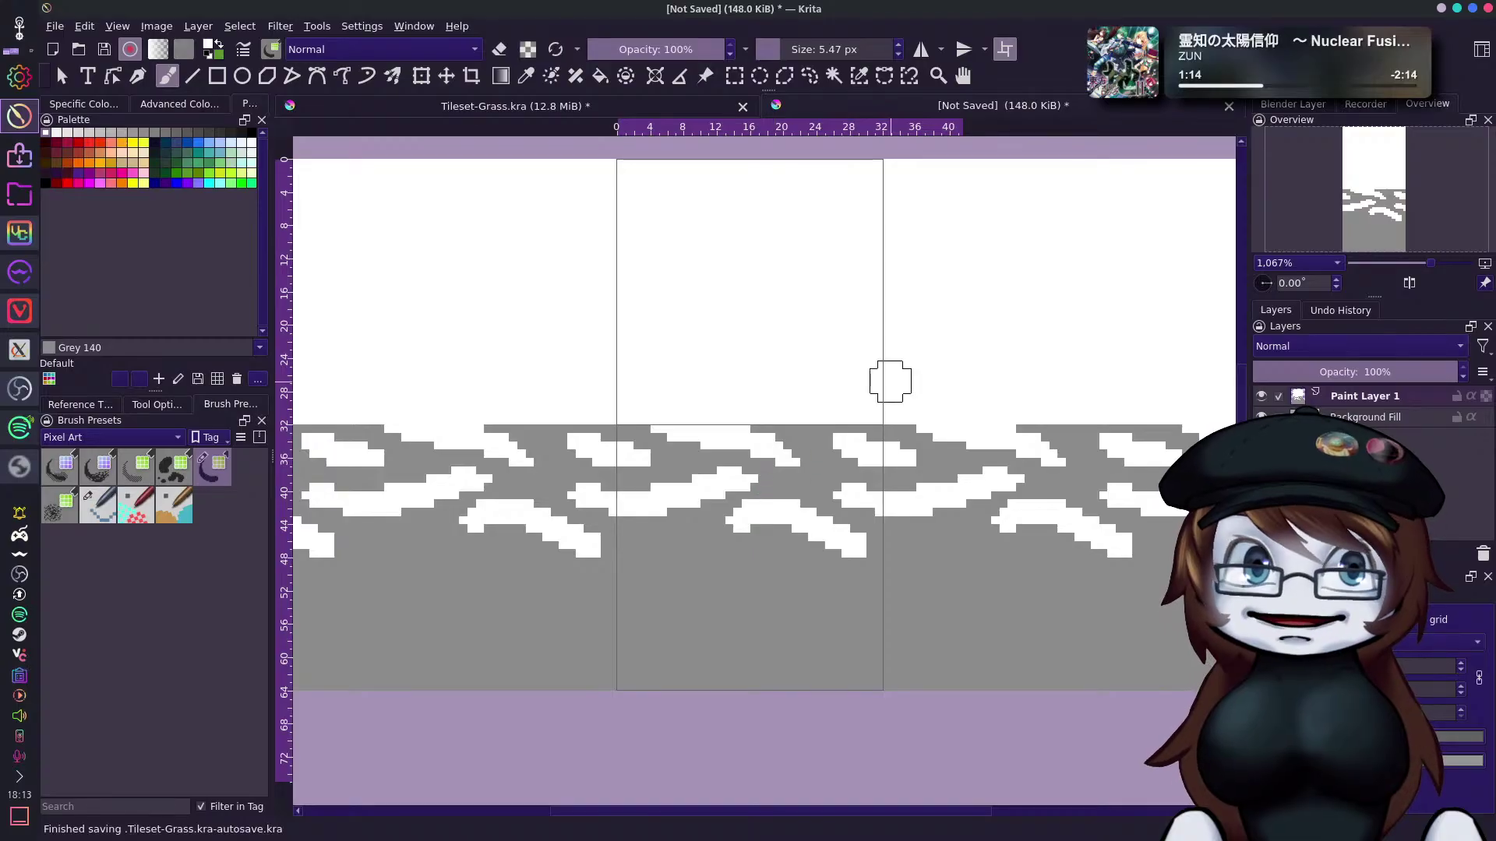
# Replace the last wave stroke with an arched one and continue the trial waves to the grey tile's lower edge.
pyautogui.click(1395, 211)
pyautogui.hotkey('ctrl', 'z')
pyautogui.moveTo(888, 493)
pyautogui.mouseDown()
pyautogui.moveTo(752, 466)
pyautogui.moveTo(720, 497)
pyautogui.mouseUp()
pyautogui.moveTo(603, 535)
pyautogui.mouseDown()
pyautogui.moveTo(674, 546)
pyautogui.moveTo(746, 520)
pyautogui.mouseUp()
pyautogui.moveTo(848, 533); pyautogui.dragTo(791, 530)
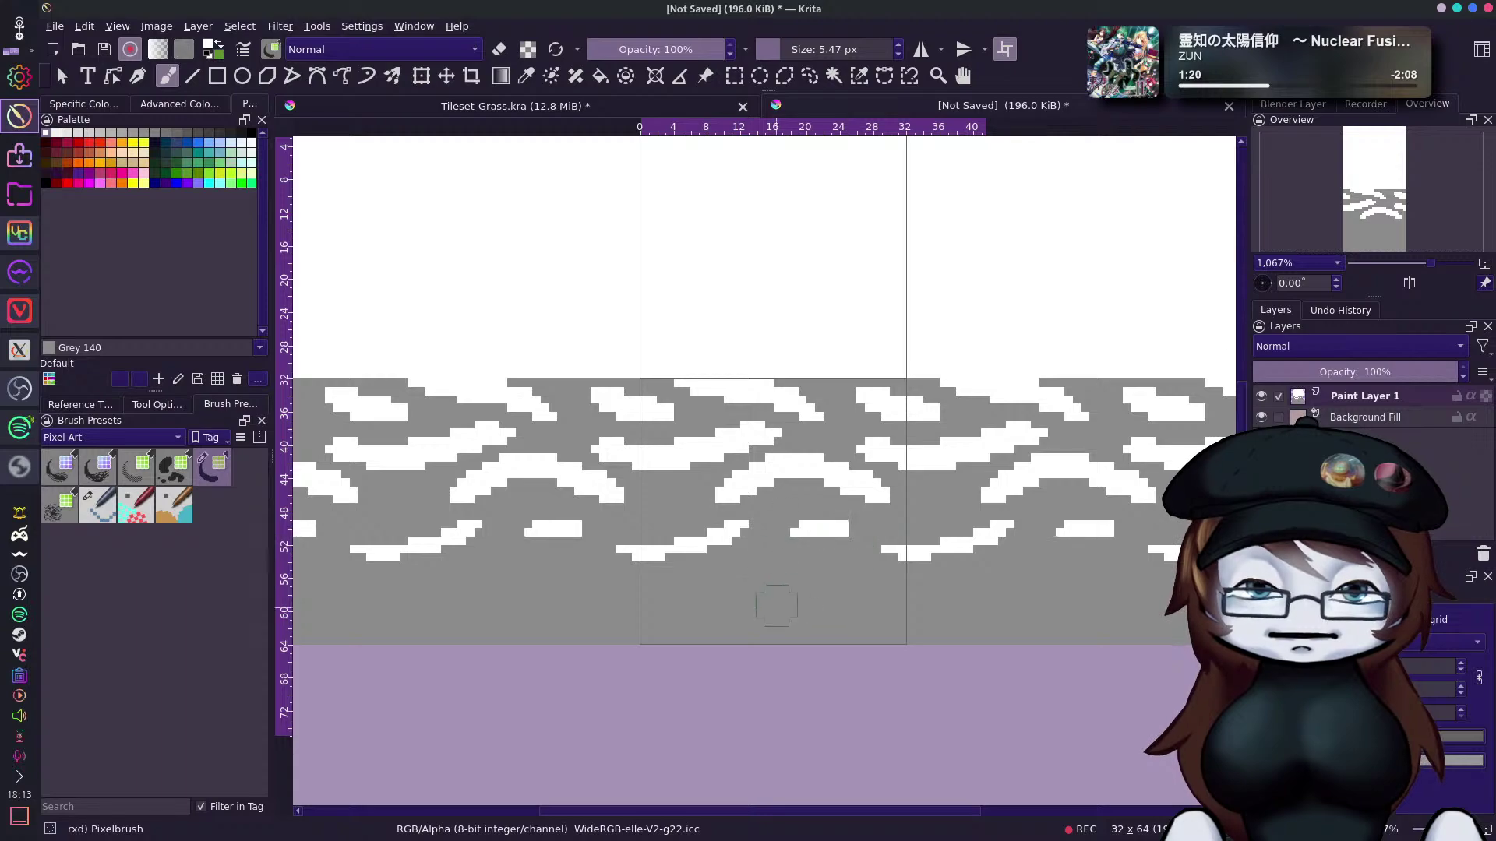
pyautogui.moveTo(680, 613)
pyautogui.mouseDown()
pyautogui.moveTo(819, 589)
pyautogui.moveTo(928, 624)
pyautogui.moveTo(880, 613)
pyautogui.mouseUp()
pyautogui.moveTo(1361, 219); pyautogui.dragTo(1360, 223)
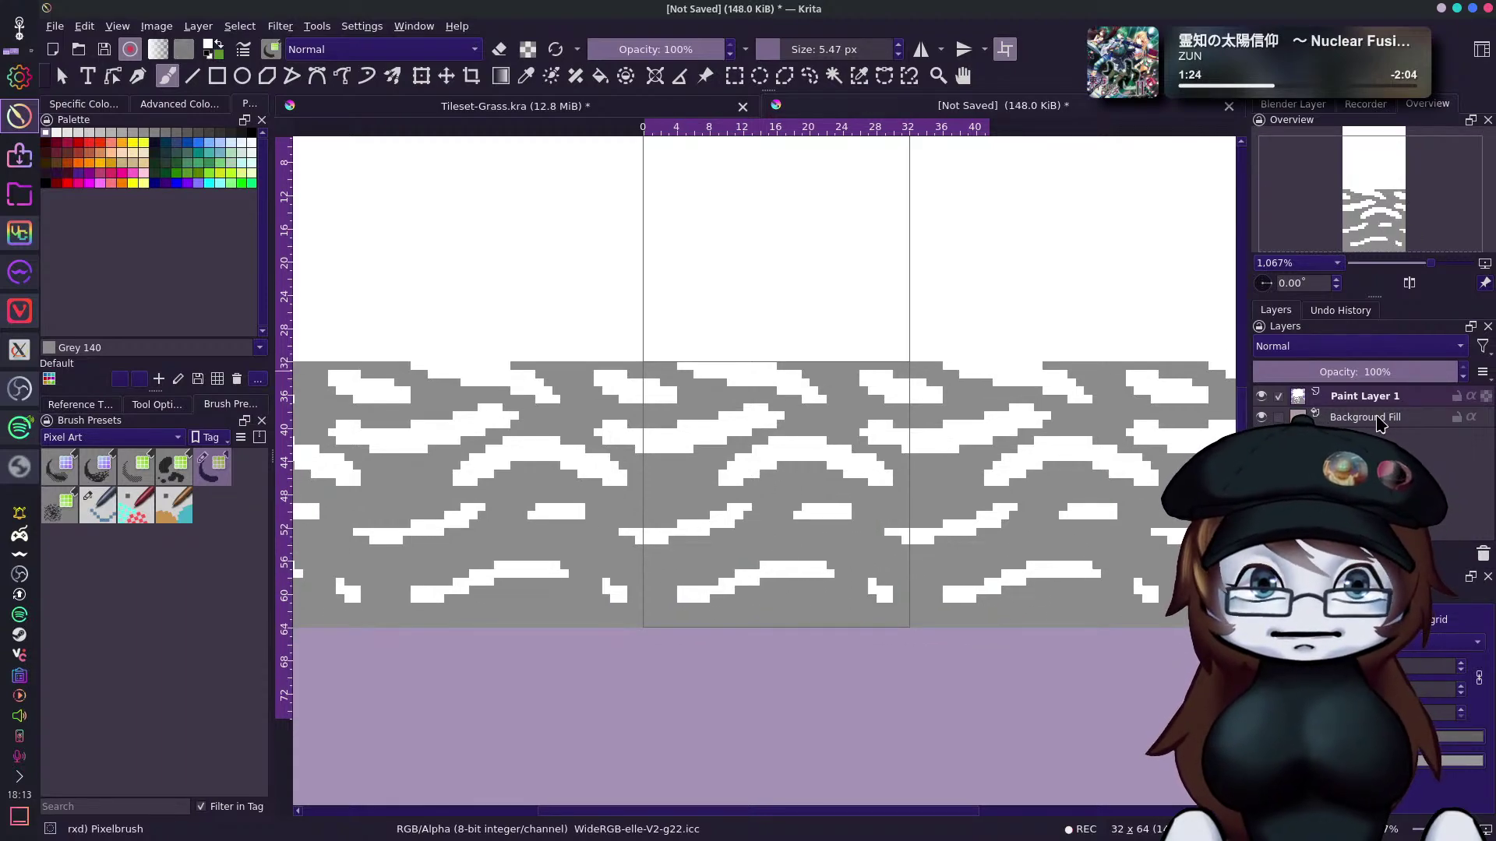
# Compare the repeating wave pattern with the Tileset-Grass document, both at 200% zoom.
pyautogui.moveTo(1420, 269)
pyautogui.mouseDown()
pyautogui.moveTo(1387, 289)
pyautogui.moveTo(1403, 284)
pyautogui.mouseUp()
pyautogui.click(669, 109)
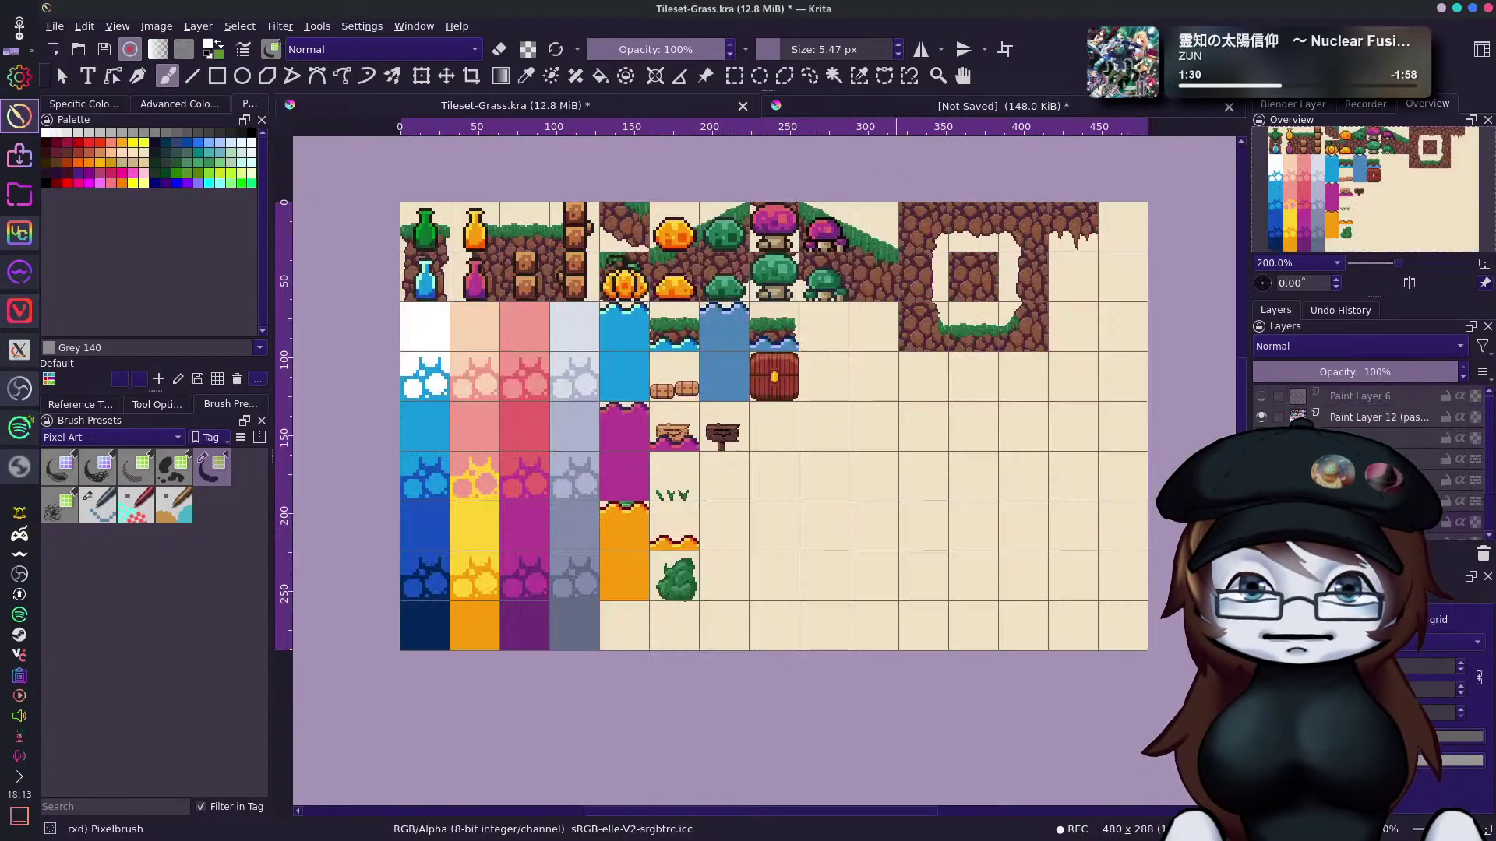
pyautogui.moveTo(1399, 265)
pyautogui.mouseDown()
pyautogui.moveTo(1360, 285)
pyautogui.moveTo(1406, 286)
pyautogui.mouseUp()
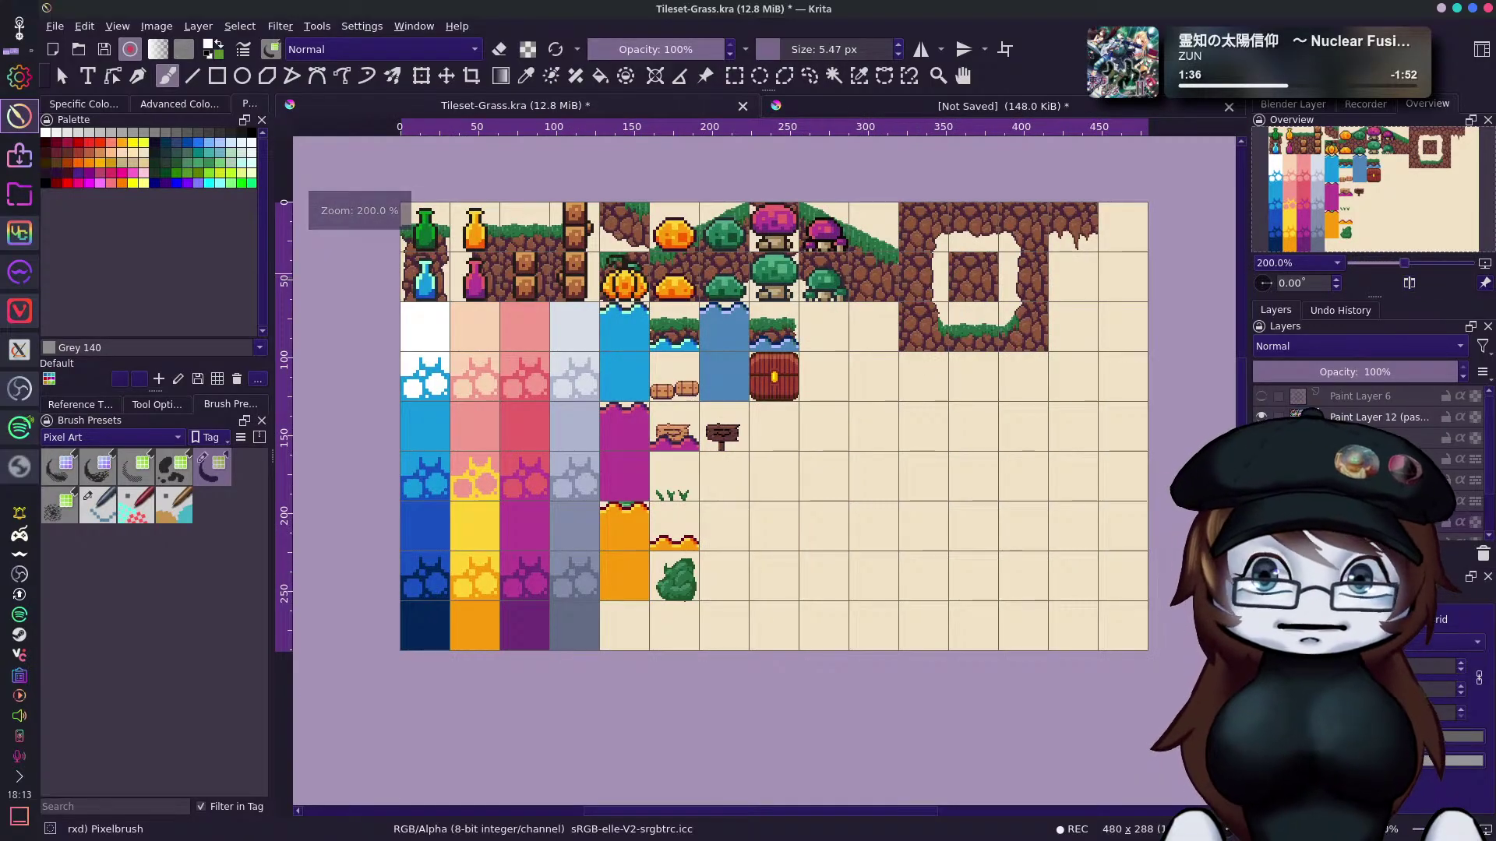
pyautogui.click(991, 106)
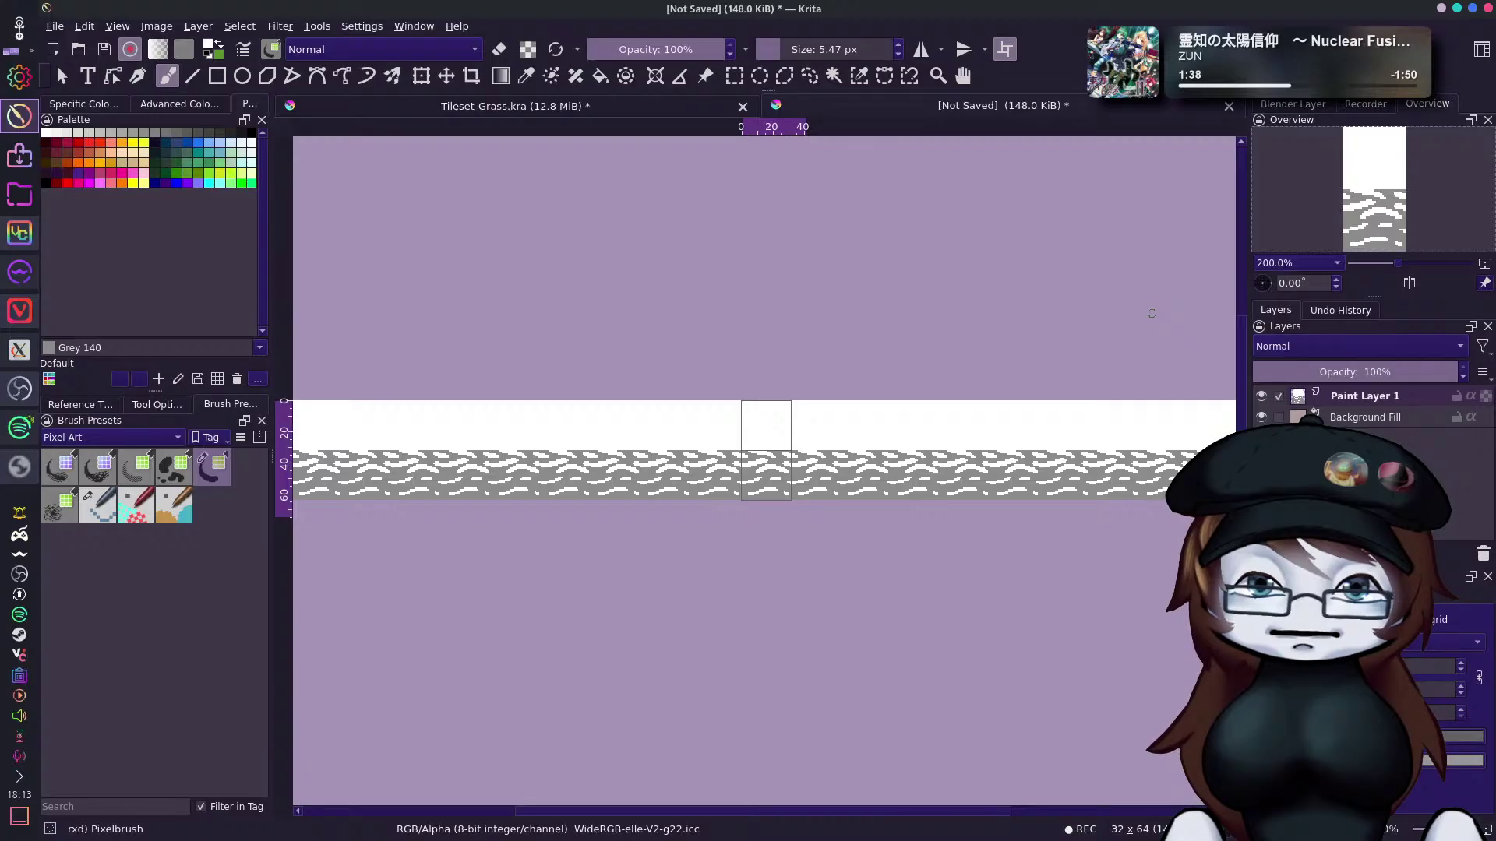
# Undo all the trial wave strokes on the grey tile.
pyautogui.hotkey('ctrl', 'z')
pyautogui.hotkey('ctrl', 'z')
pyautogui.hotkey('ctrl', 'z')
pyautogui.hotkey('ctrl', 'z')
pyautogui.hotkey('ctrl', 'z')
pyautogui.hotkey('ctrl', 'z')
pyautogui.hotkey('ctrl', 'z')
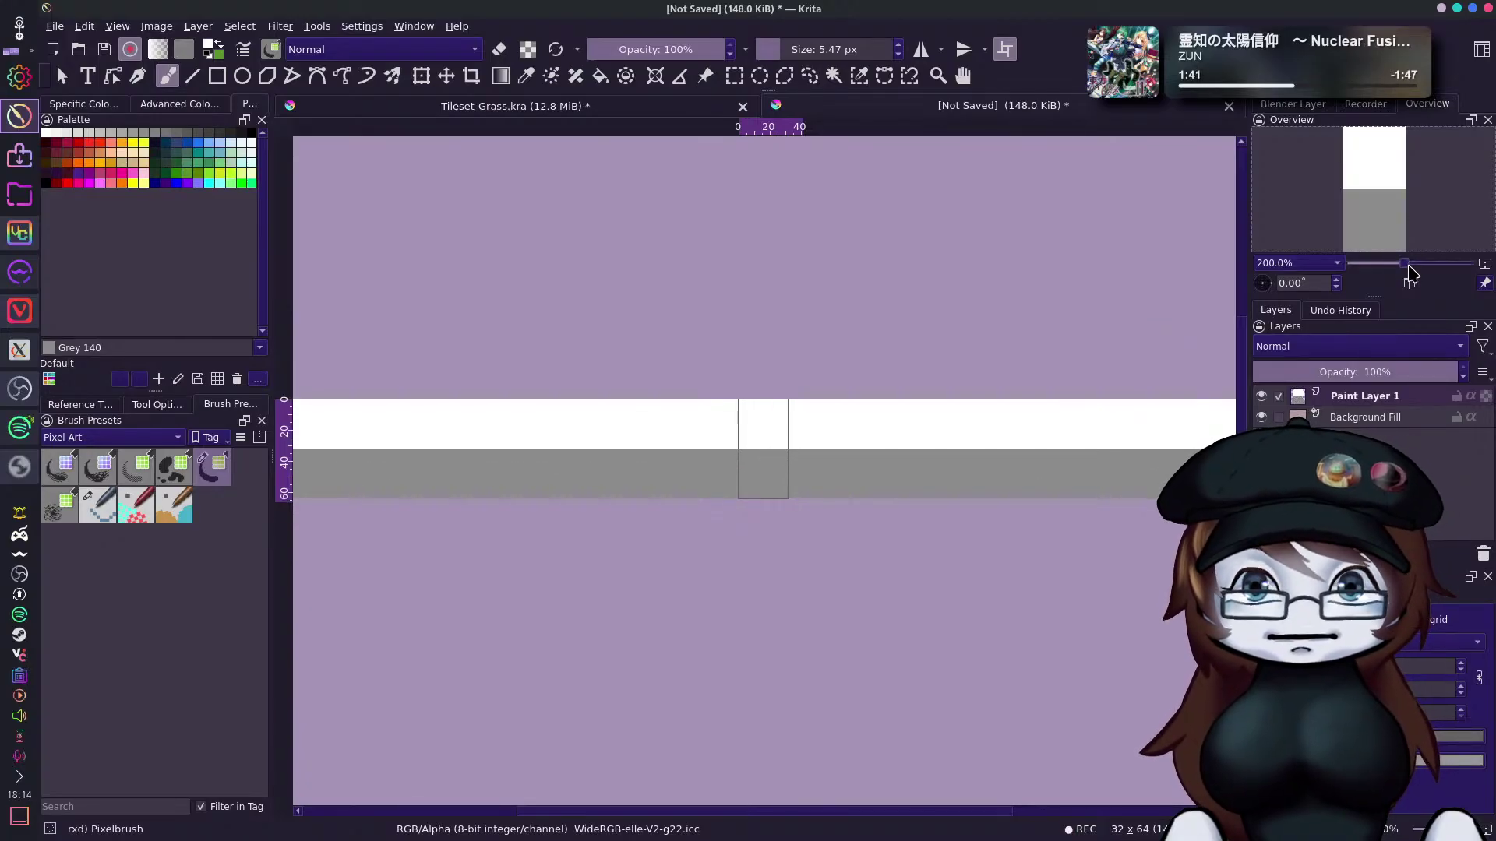
# Try sloping white wave strokes over the grey tile at 400% zoom, and undo them.
pyautogui.moveTo(1399, 267); pyautogui.dragTo(1423, 268)
pyautogui.moveTo(721, 429)
pyautogui.mouseDown()
pyautogui.moveTo(882, 473)
pyautogui.moveTo(886, 444)
pyautogui.moveTo(772, 433)
pyautogui.mouseUp()
pyautogui.moveTo(796, 428); pyautogui.dragTo(777, 426)
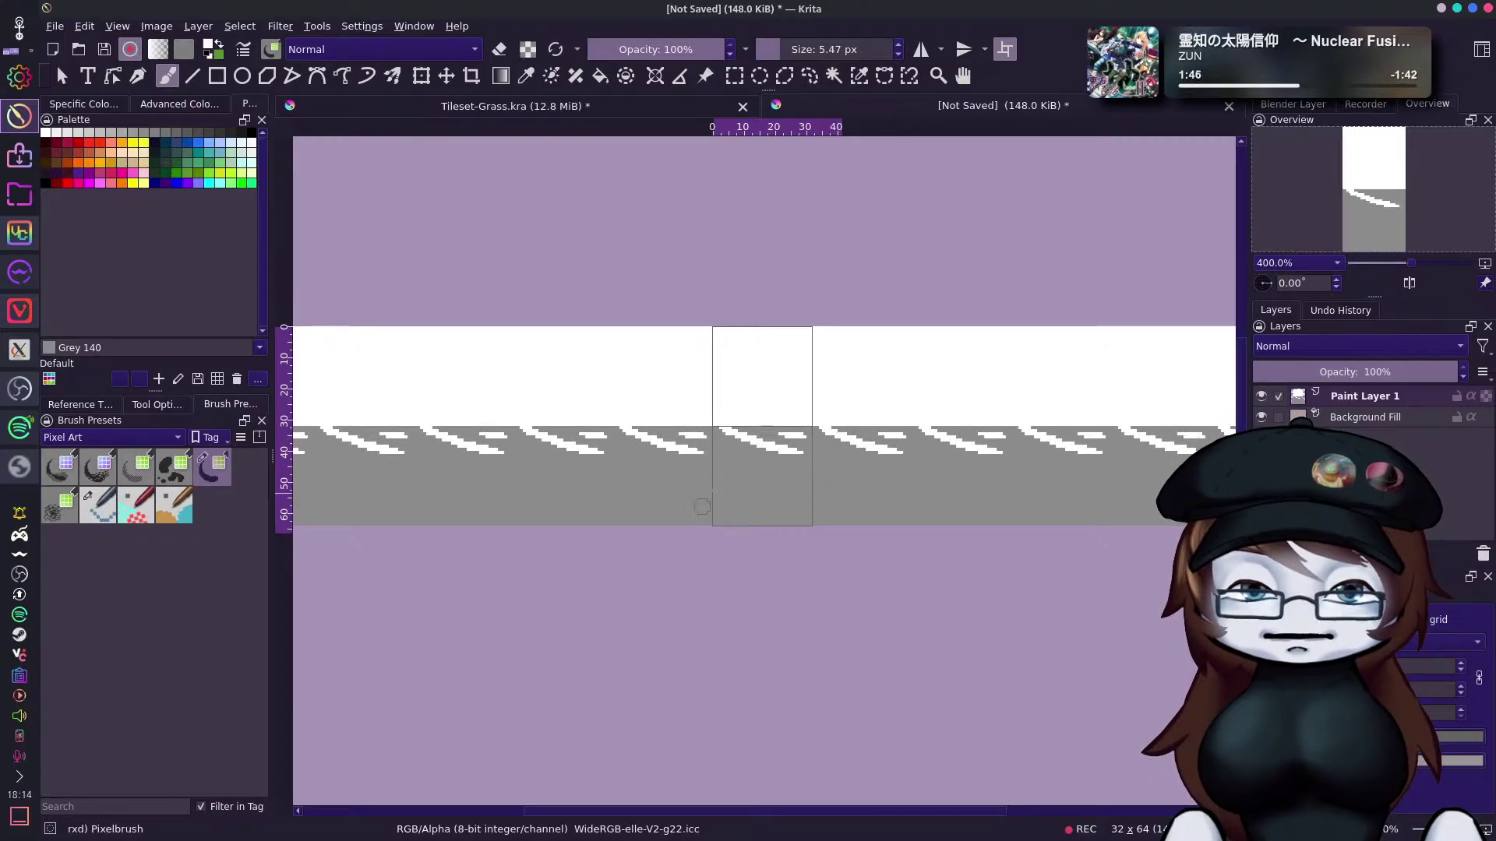
pyautogui.moveTo(703, 470); pyautogui.dragTo(783, 467)
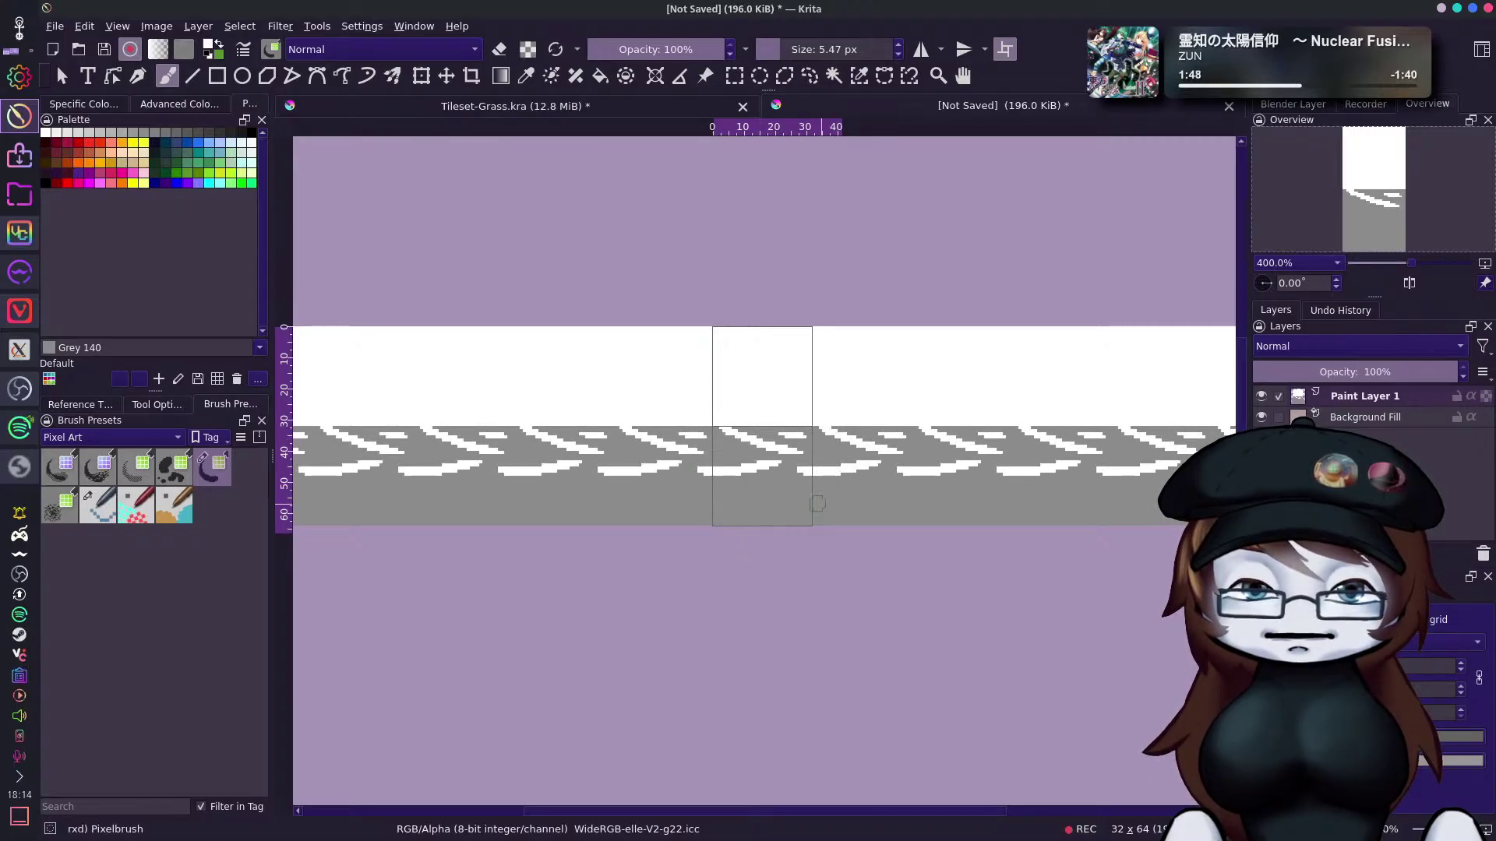
pyautogui.hotkey('ctrl', 'z')
pyautogui.hotkey('ctrl', 'z')
pyautogui.hotkey('ctrl', 'z')
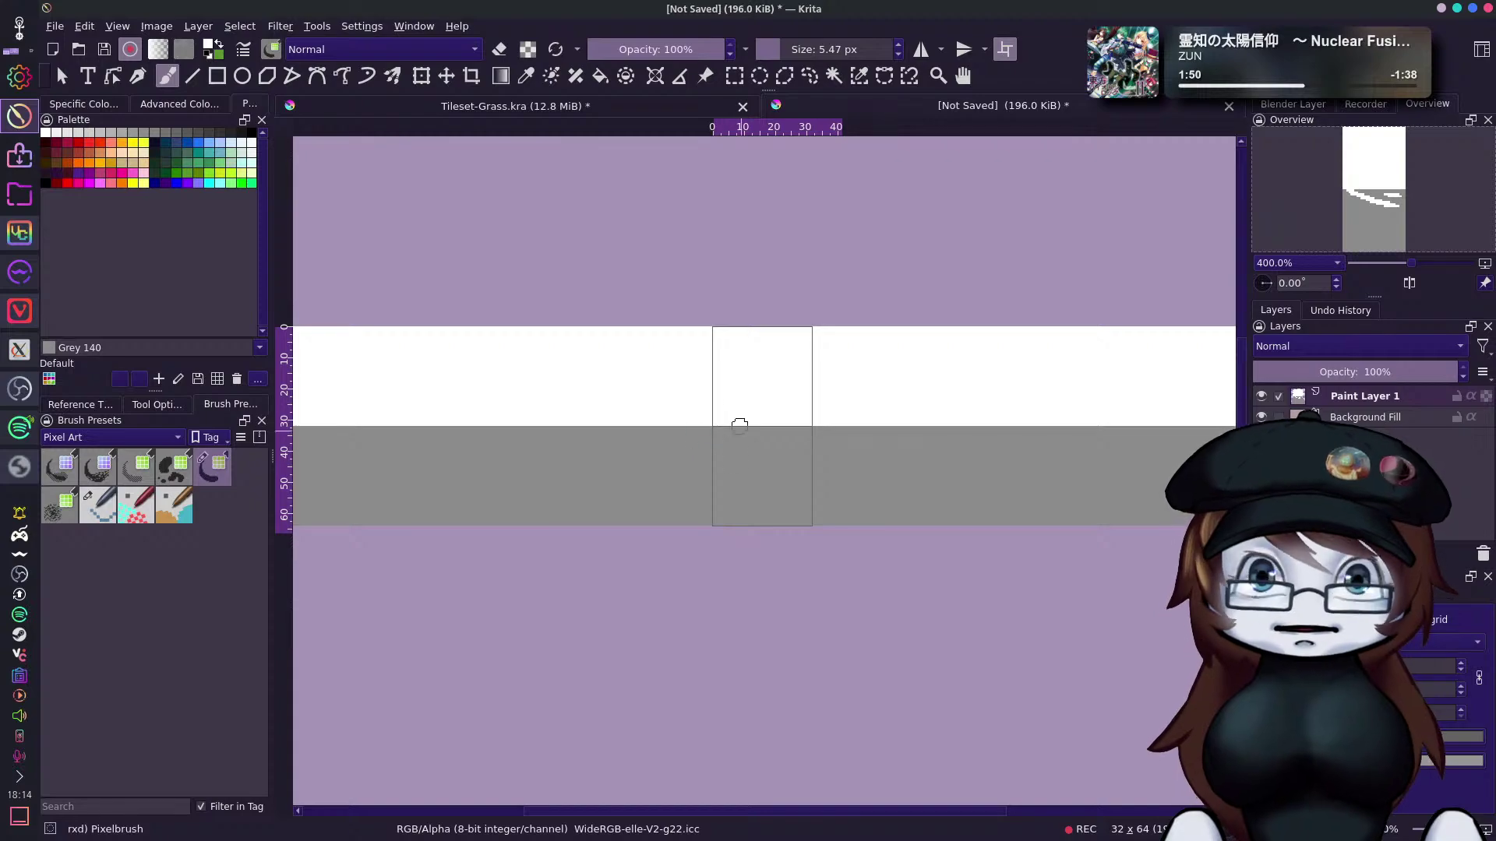
# Try a white curling wave with a spiral and short ripples beneath it on the grey tile, and undo it all.
pyautogui.moveTo(727, 426)
pyautogui.mouseDown()
pyautogui.moveTo(772, 454)
pyautogui.moveTo(740, 479)
pyautogui.mouseUp()
pyautogui.hotkey('ctrl', 'z')
pyautogui.moveTo(731, 428); pyautogui.dragTo(800, 465)
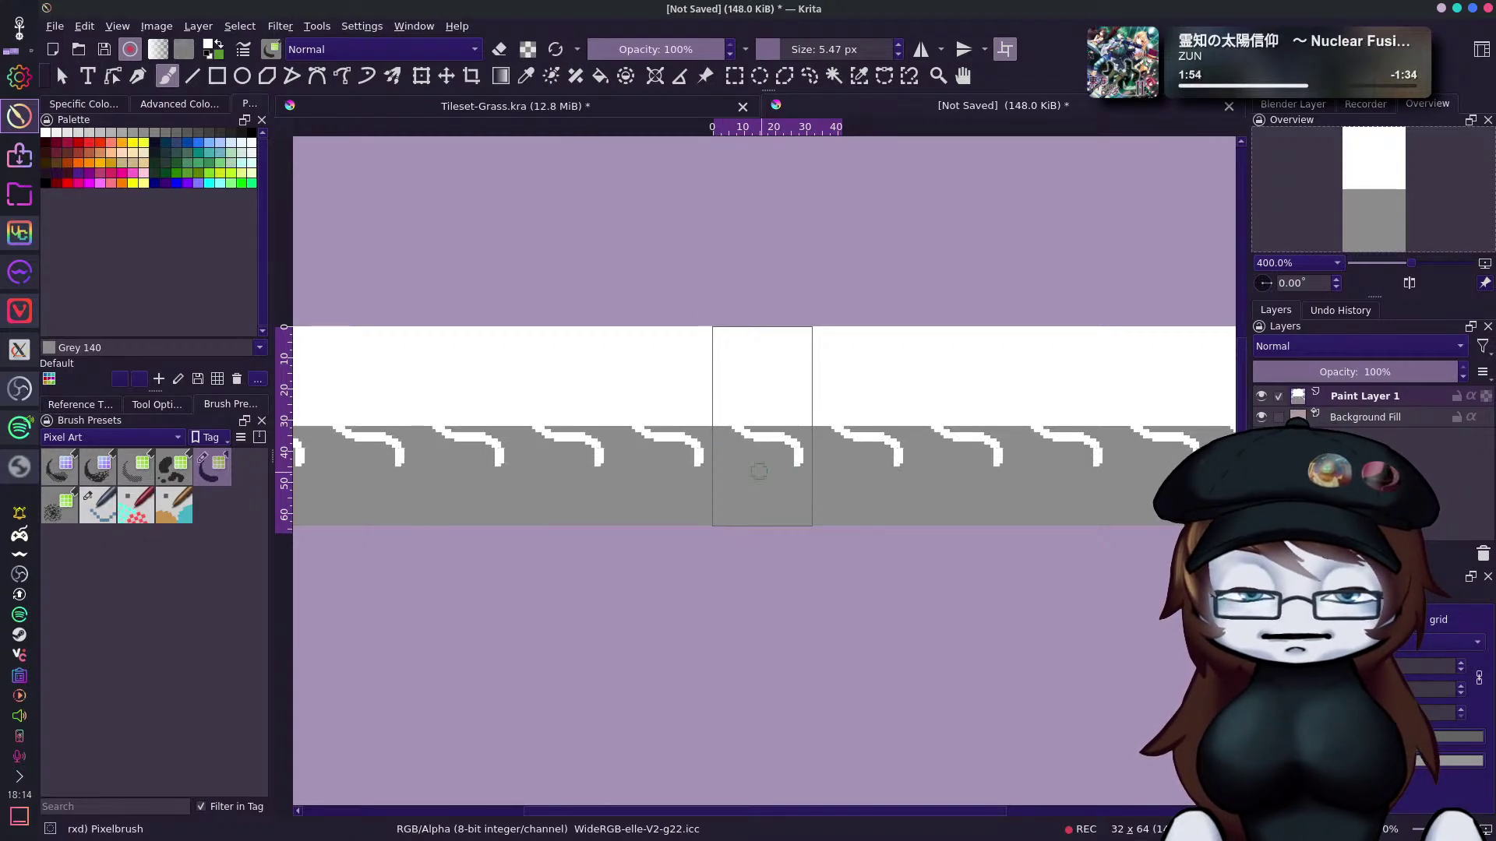
pyautogui.moveTo(697, 481)
pyautogui.mouseDown()
pyautogui.moveTo(763, 462)
pyautogui.moveTo(744, 456)
pyautogui.moveTo(730, 463)
pyautogui.moveTo(763, 488)
pyautogui.moveTo(740, 474)
pyautogui.moveTo(749, 466)
pyautogui.mouseUp()
pyautogui.hotkey('ctrl', 'z')
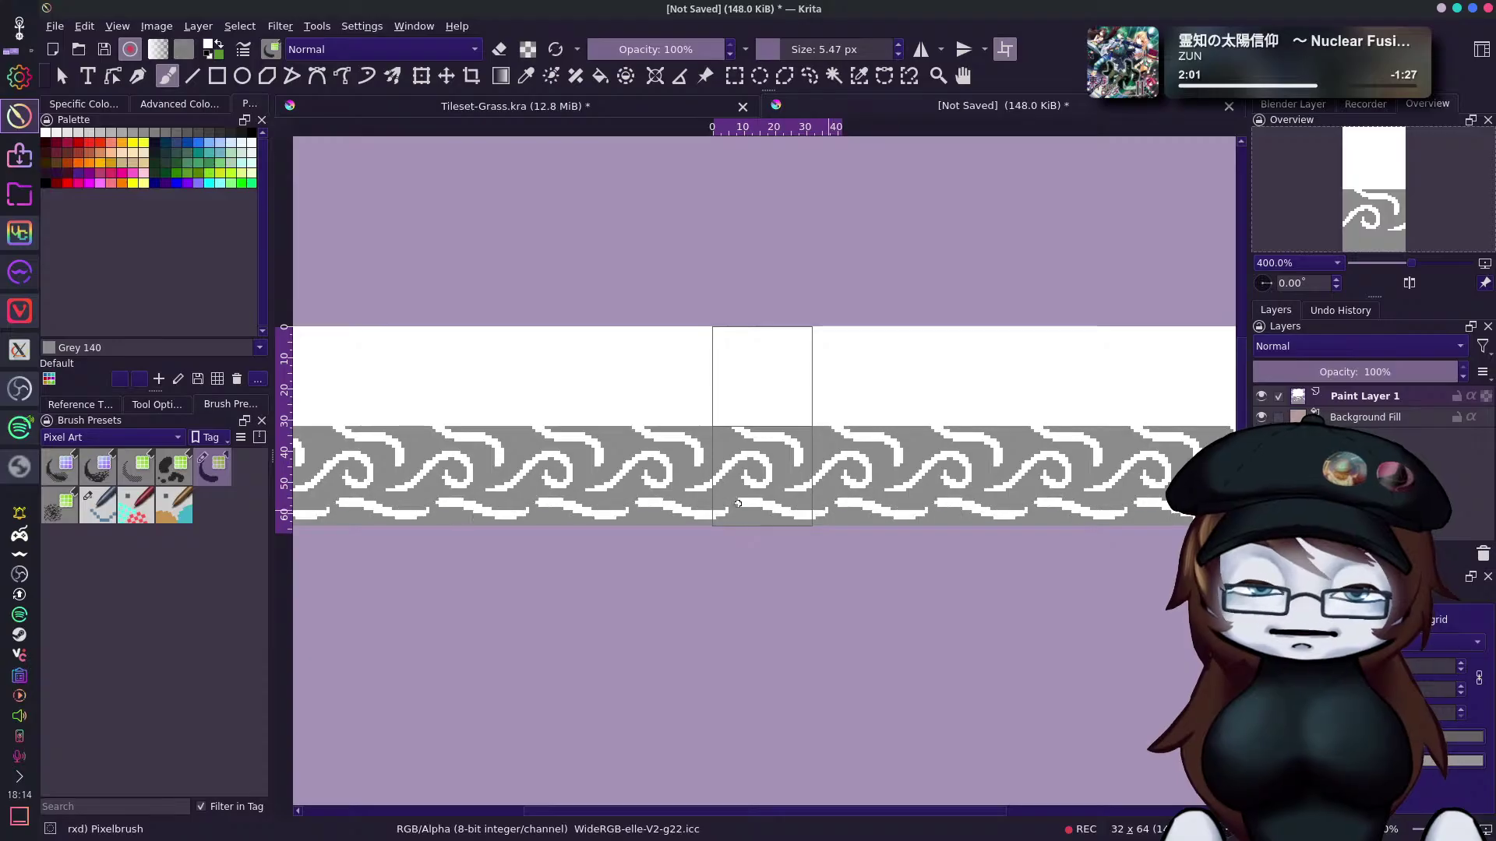
pyautogui.moveTo(825, 511); pyautogui.dragTo(787, 510)
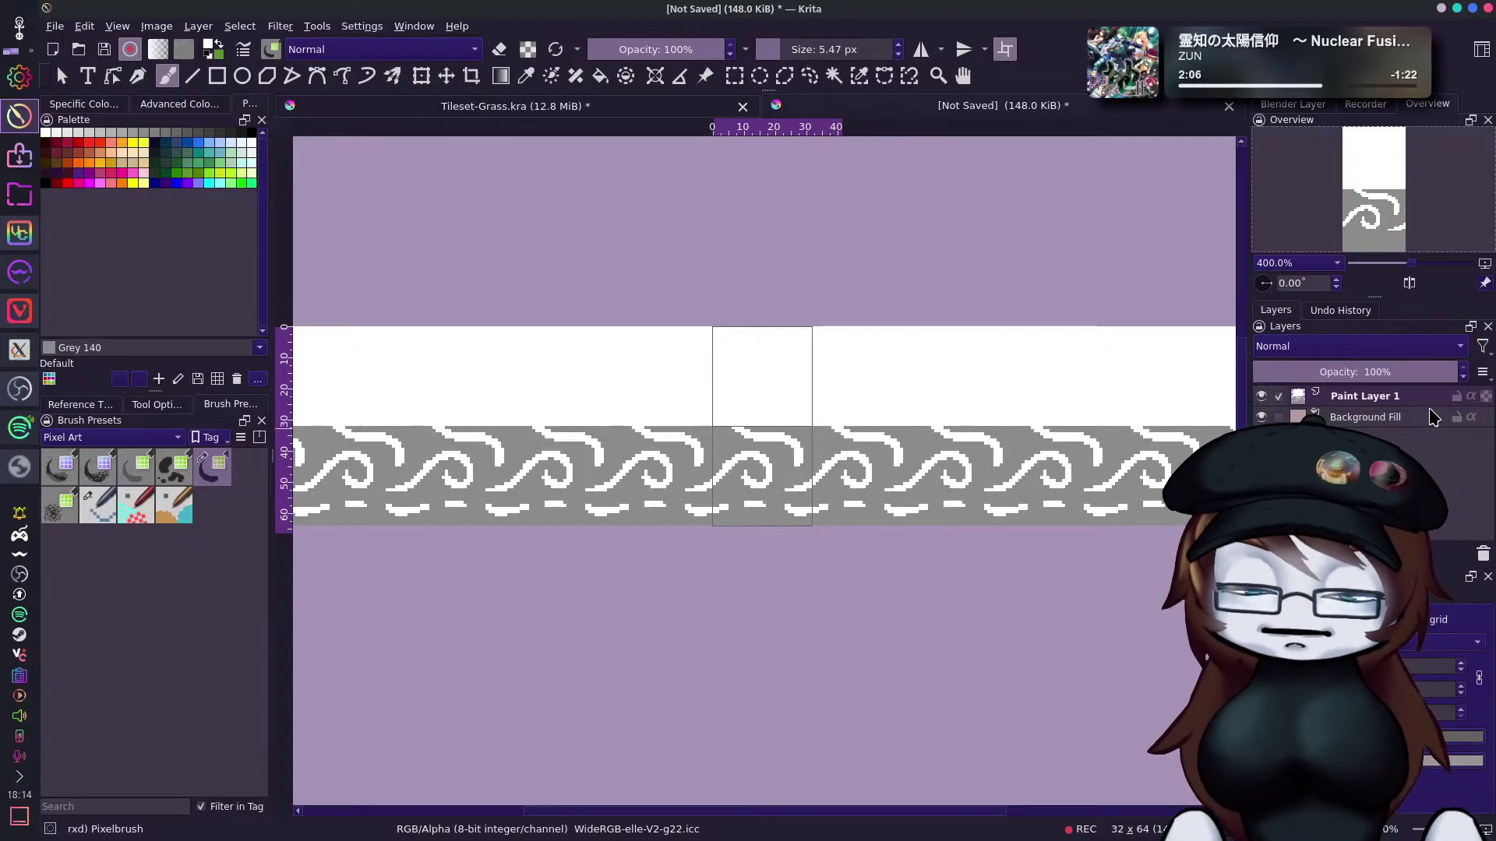
pyautogui.hotkey('ctrl', 'z')
pyautogui.hotkey('ctrl', 'z')
pyautogui.hotkey('ctrl', 'z')
pyautogui.hotkey('ctrl', 'z')
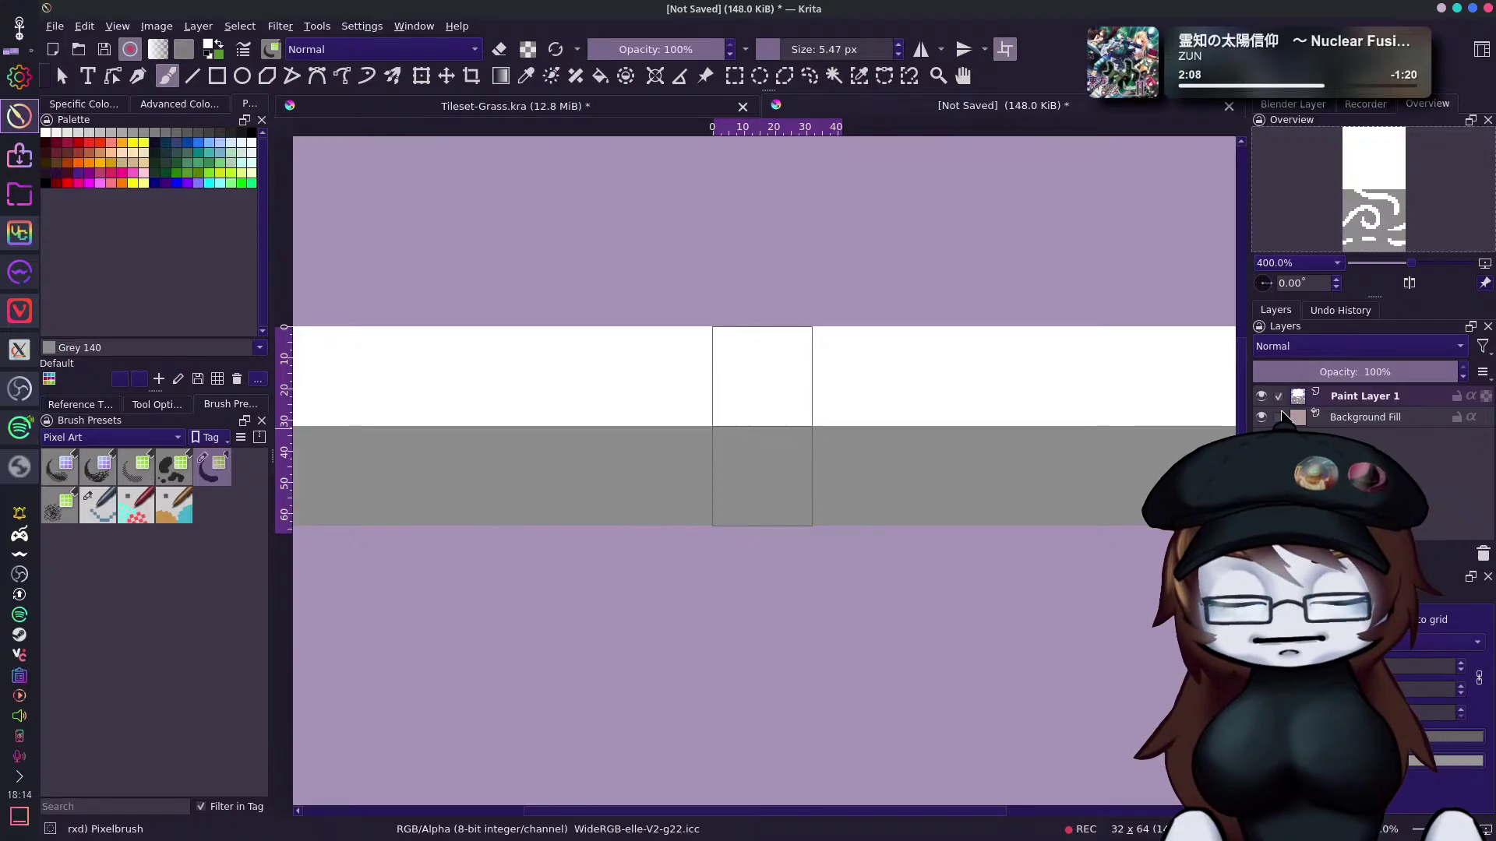
# Try a white scalloped edge with spiral curls beneath it along the top of the grey tile.
pyautogui.moveTo(1284, 417)
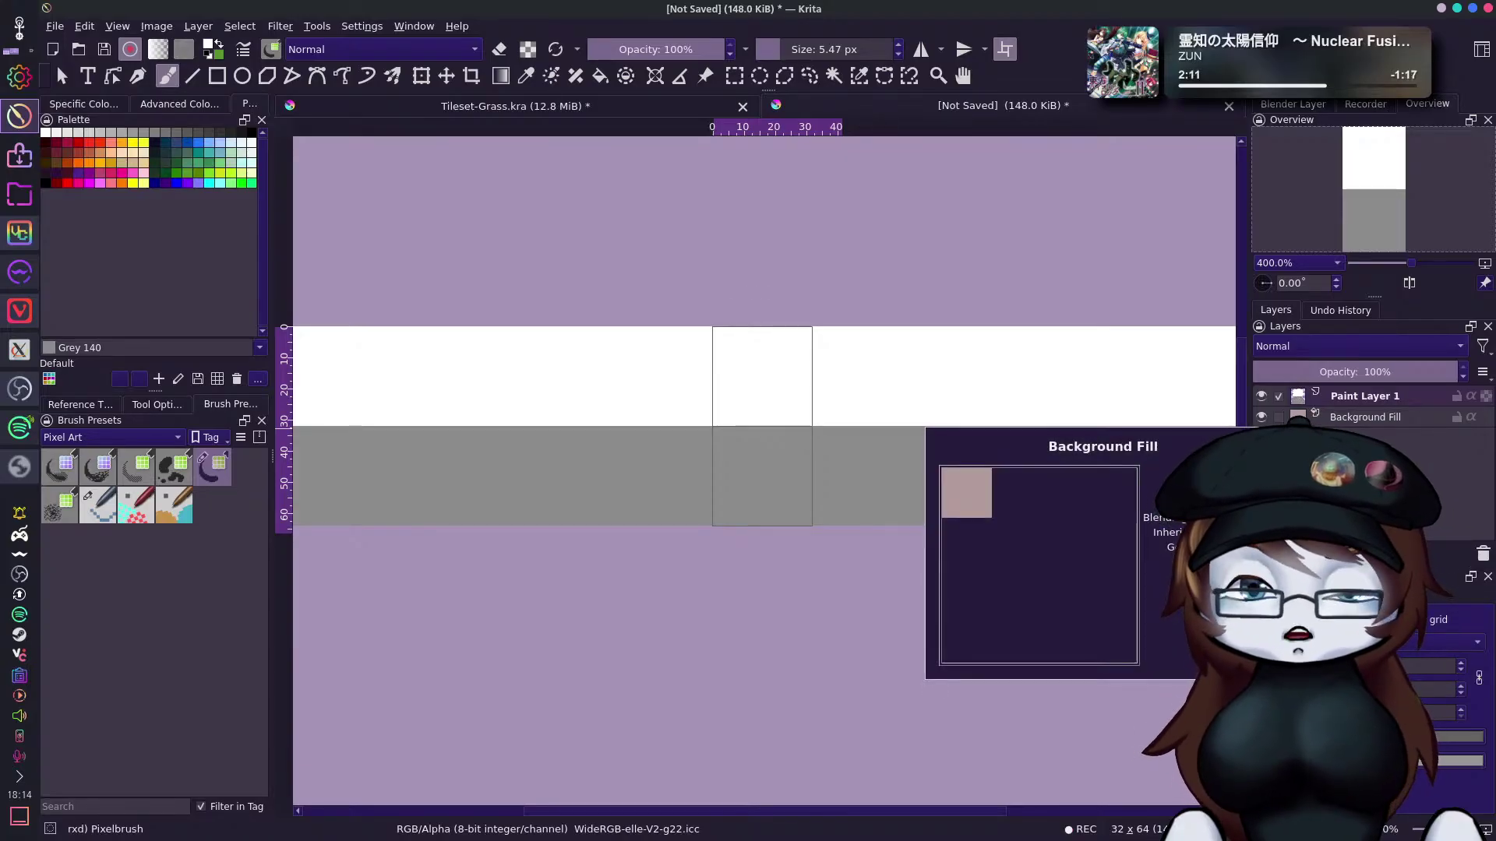
pyautogui.click(719, 427)
pyautogui.hotkey('ctrl', 'z')
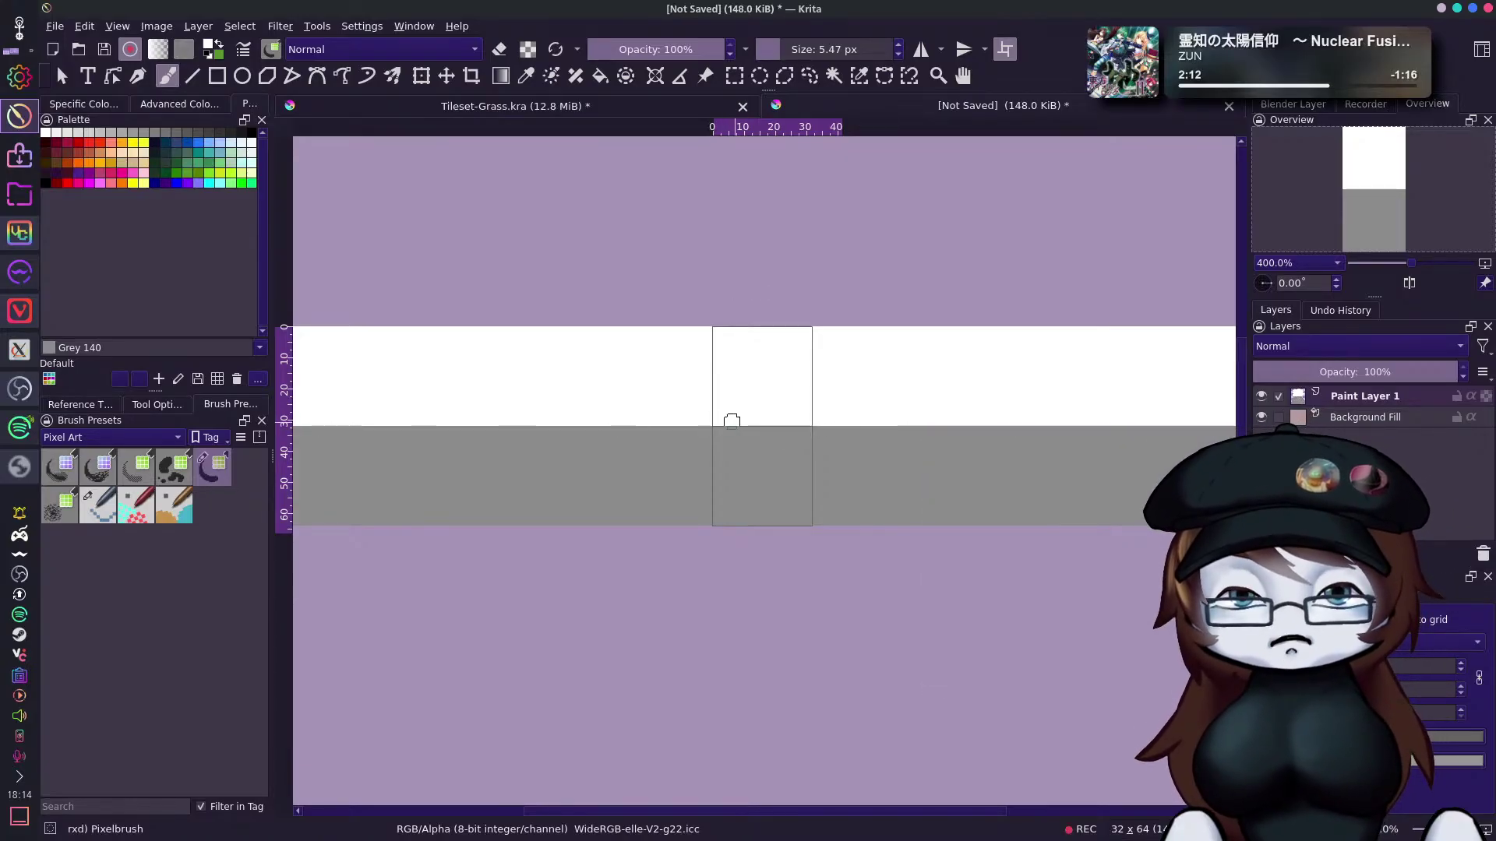
pyautogui.hotkey('ctrl', 'shift', 'z')
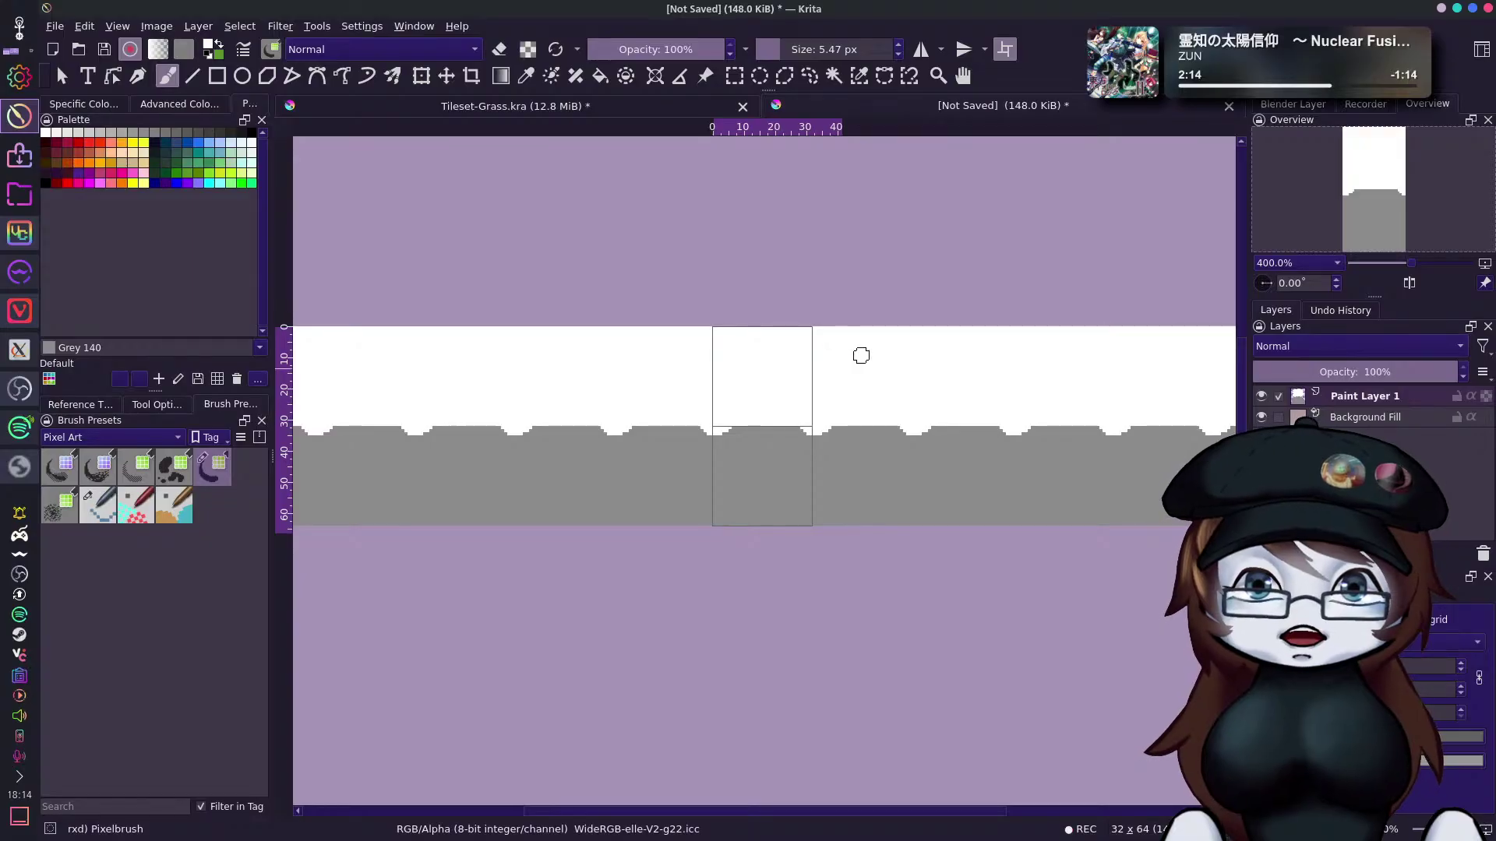
pyautogui.moveTo(783, 416)
pyautogui.mouseDown()
pyautogui.moveTo(750, 431)
pyautogui.moveTo(769, 454)
pyautogui.moveTo(816, 419)
pyautogui.moveTo(750, 453)
pyautogui.moveTo(921, 406)
pyautogui.moveTo(721, 470)
pyautogui.moveTo(696, 461)
pyautogui.moveTo(706, 450)
pyautogui.moveTo(721, 466)
pyautogui.moveTo(755, 457)
pyautogui.moveTo(722, 482)
pyautogui.moveTo(697, 462)
pyautogui.moveTo(729, 445)
pyautogui.moveTo(708, 465)
pyautogui.mouseUp()
pyautogui.hotkey('ctrl', 'z')
pyautogui.hotkey('ctrl', 'z')
pyautogui.hotkey('ctrl', 'z')
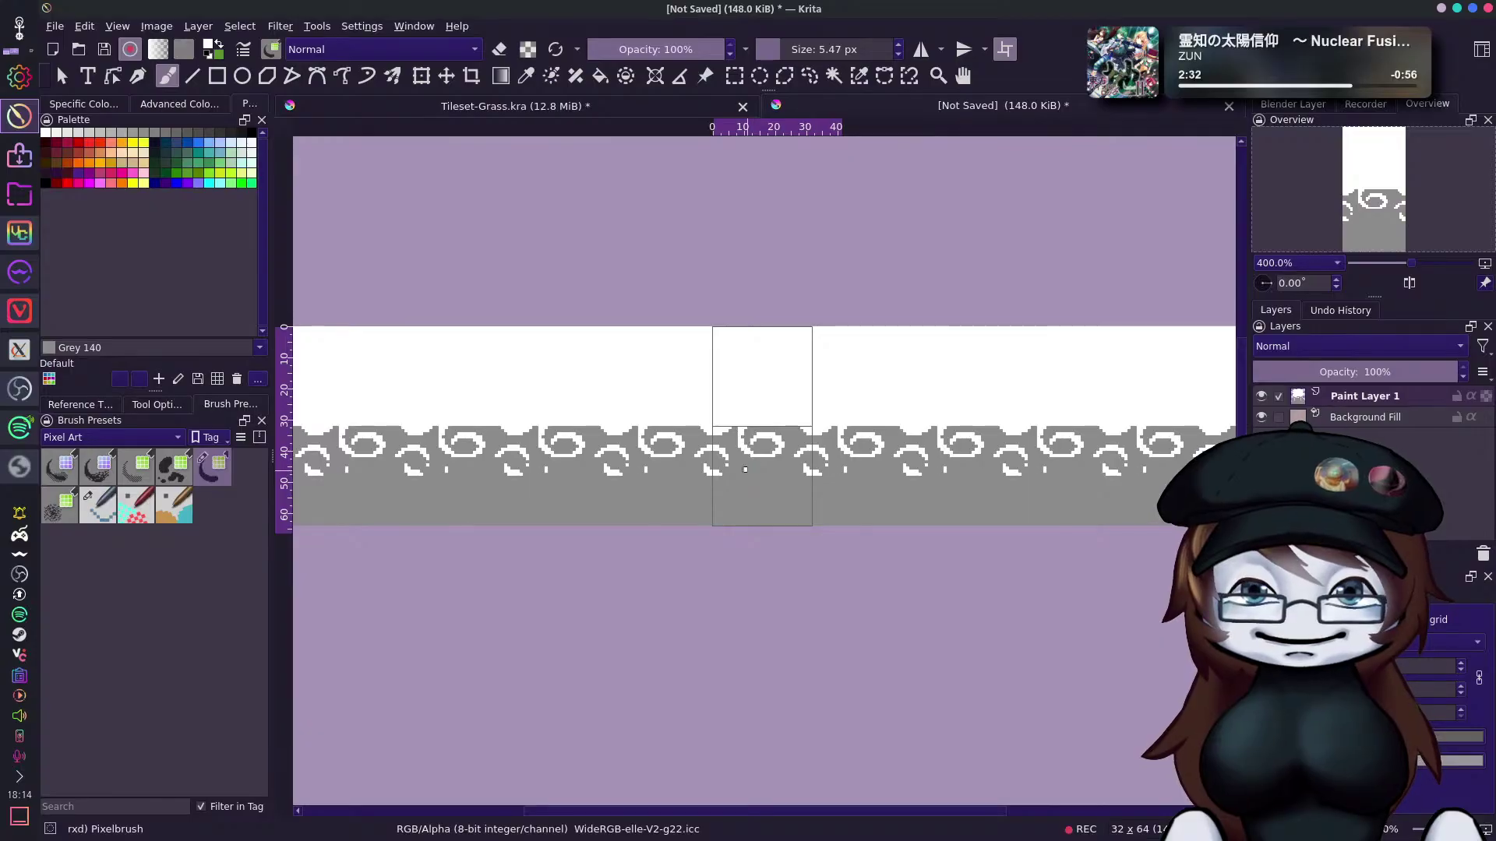
# Try filling the rest of the grey tile with white dots and small curls below the spirals.
pyautogui.click(745, 472)
pyautogui.hotkey('ctrl', 'z')
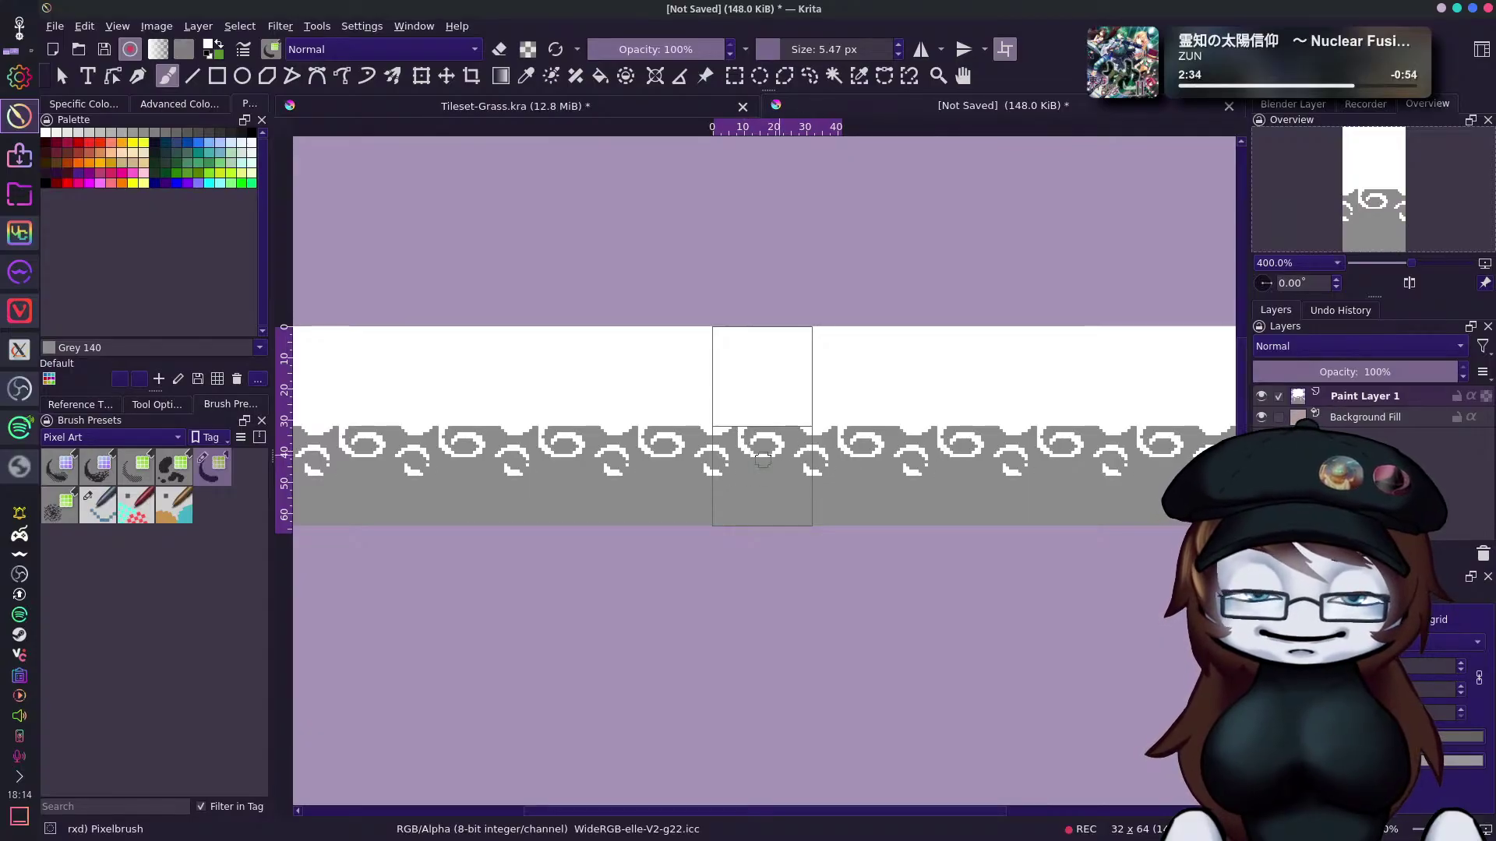
pyautogui.click(745, 471)
pyautogui.moveTo(767, 480); pyautogui.dragTo(799, 477)
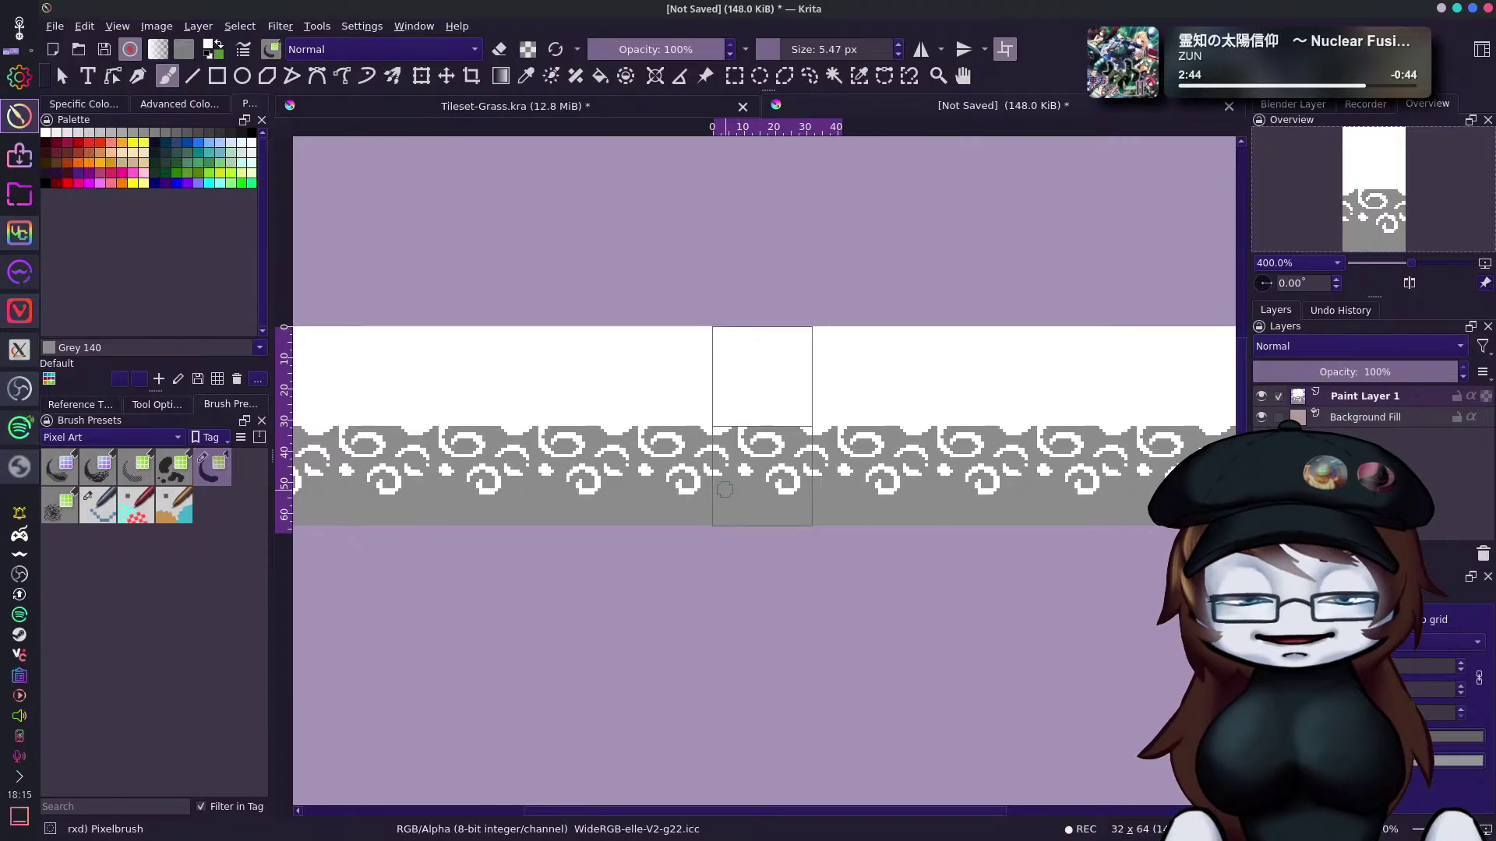
pyautogui.moveTo(729, 486)
pyautogui.mouseDown()
pyautogui.moveTo(791, 489)
pyautogui.moveTo(738, 503)
pyautogui.mouseUp()
pyautogui.hotkey('ctrl', 'z')
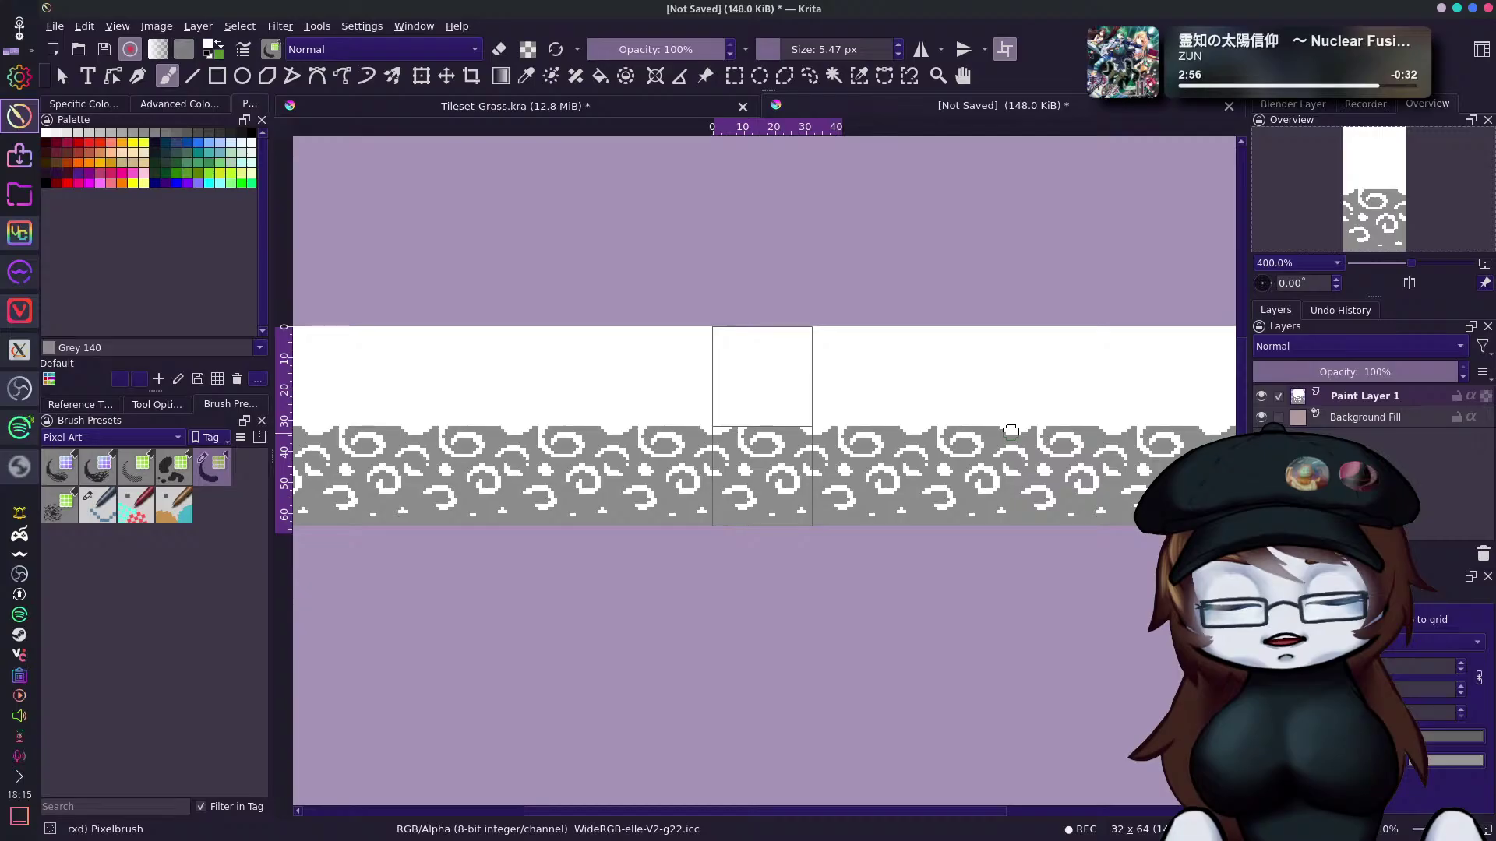
# Check the swirl pattern at 66.7% zoom and compare it with the Tileset-Grass document.
pyautogui.moveTo(1411, 264); pyautogui.dragTo(1386, 265)
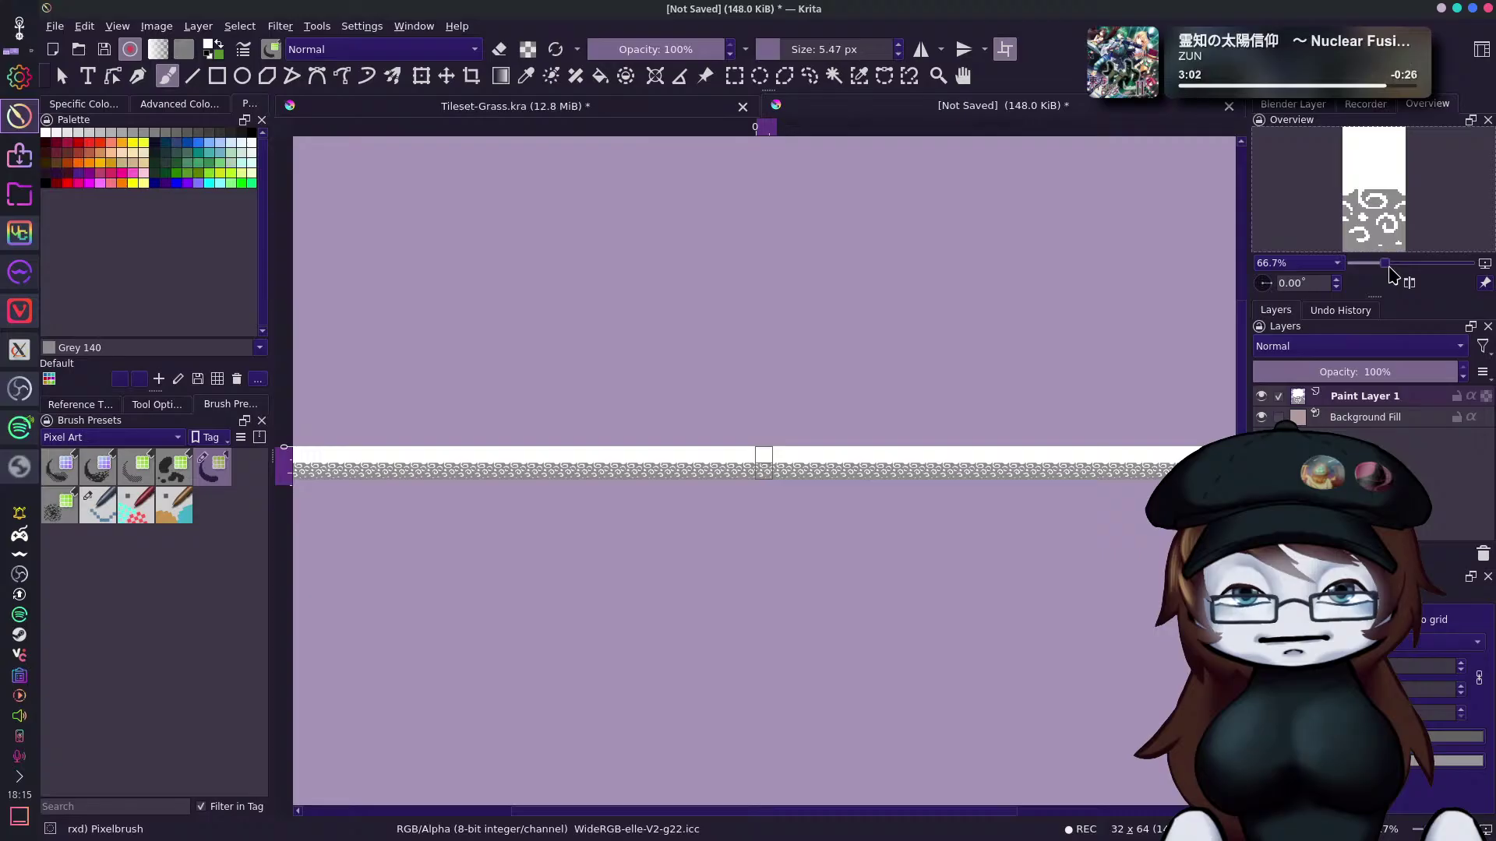
pyautogui.moveTo(1388, 267); pyautogui.dragTo(1411, 265)
pyautogui.click(676, 49)
pyautogui.click(728, 107)
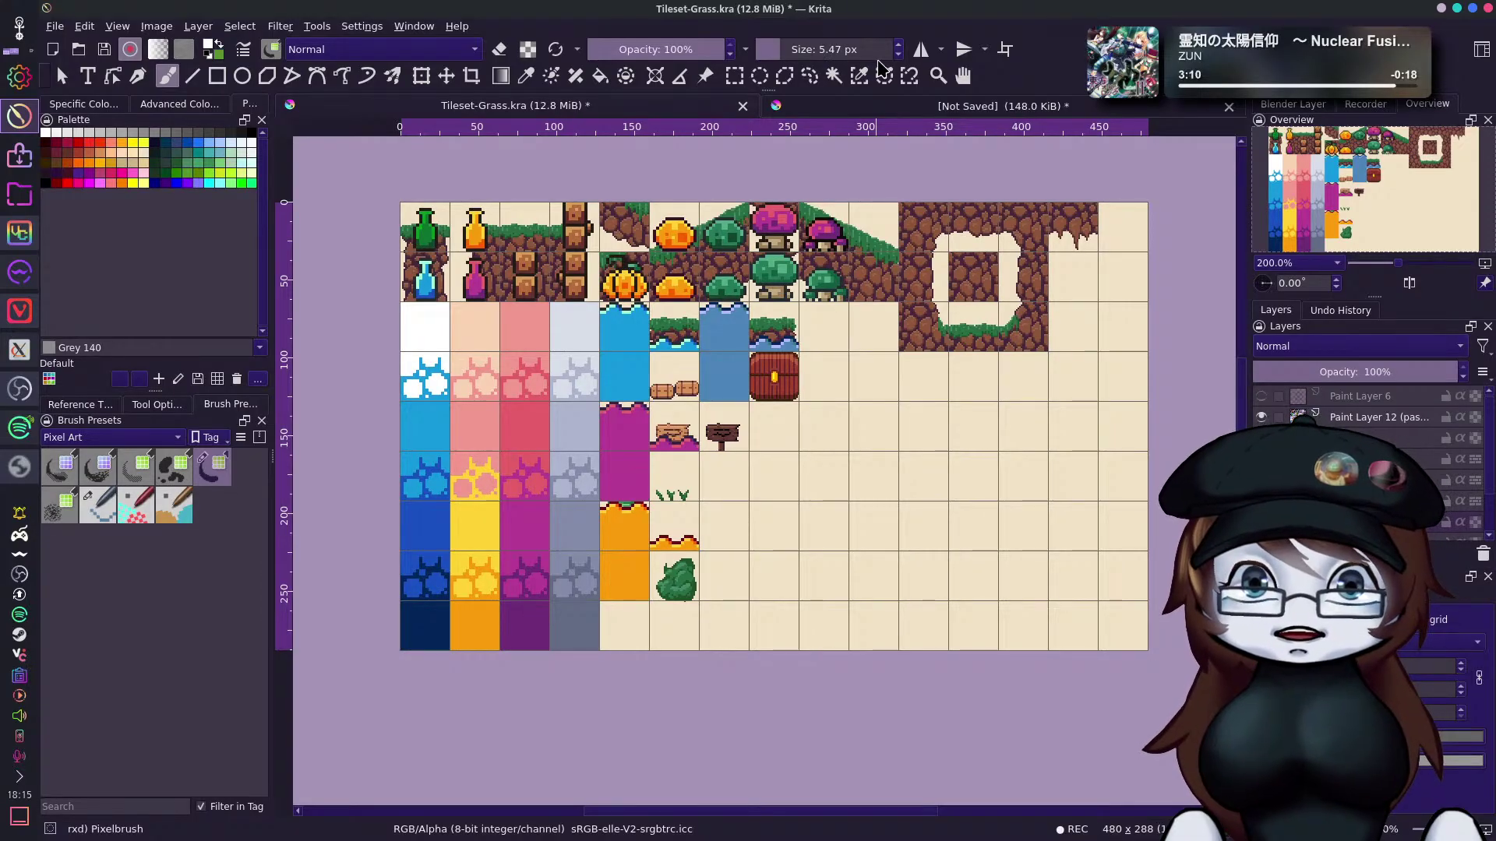
pyautogui.click(874, 109)
# Add a new paint layer and paint a white scalloped edge at 64% brush opacity along the top of the grey tile.
pyautogui.moveTo(1407, 264)
pyautogui.mouseDown()
pyautogui.moveTo(1392, 269)
pyautogui.moveTo(1421, 275)
pyautogui.mouseUp()
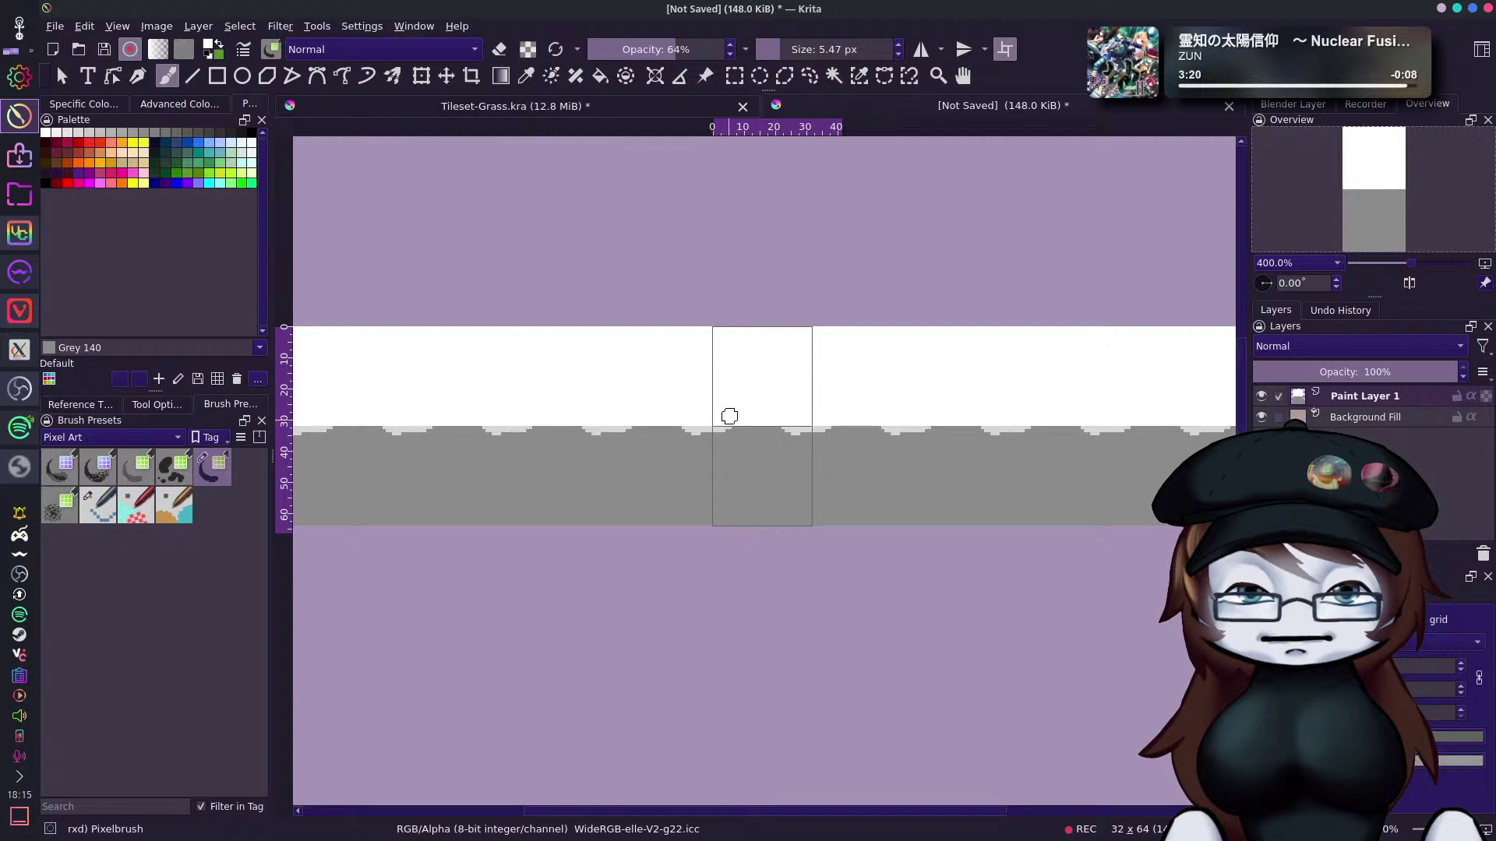
pyautogui.keyDown('ctrl'); pyautogui.click(754, 385); pyautogui.keyUp('ctrl')
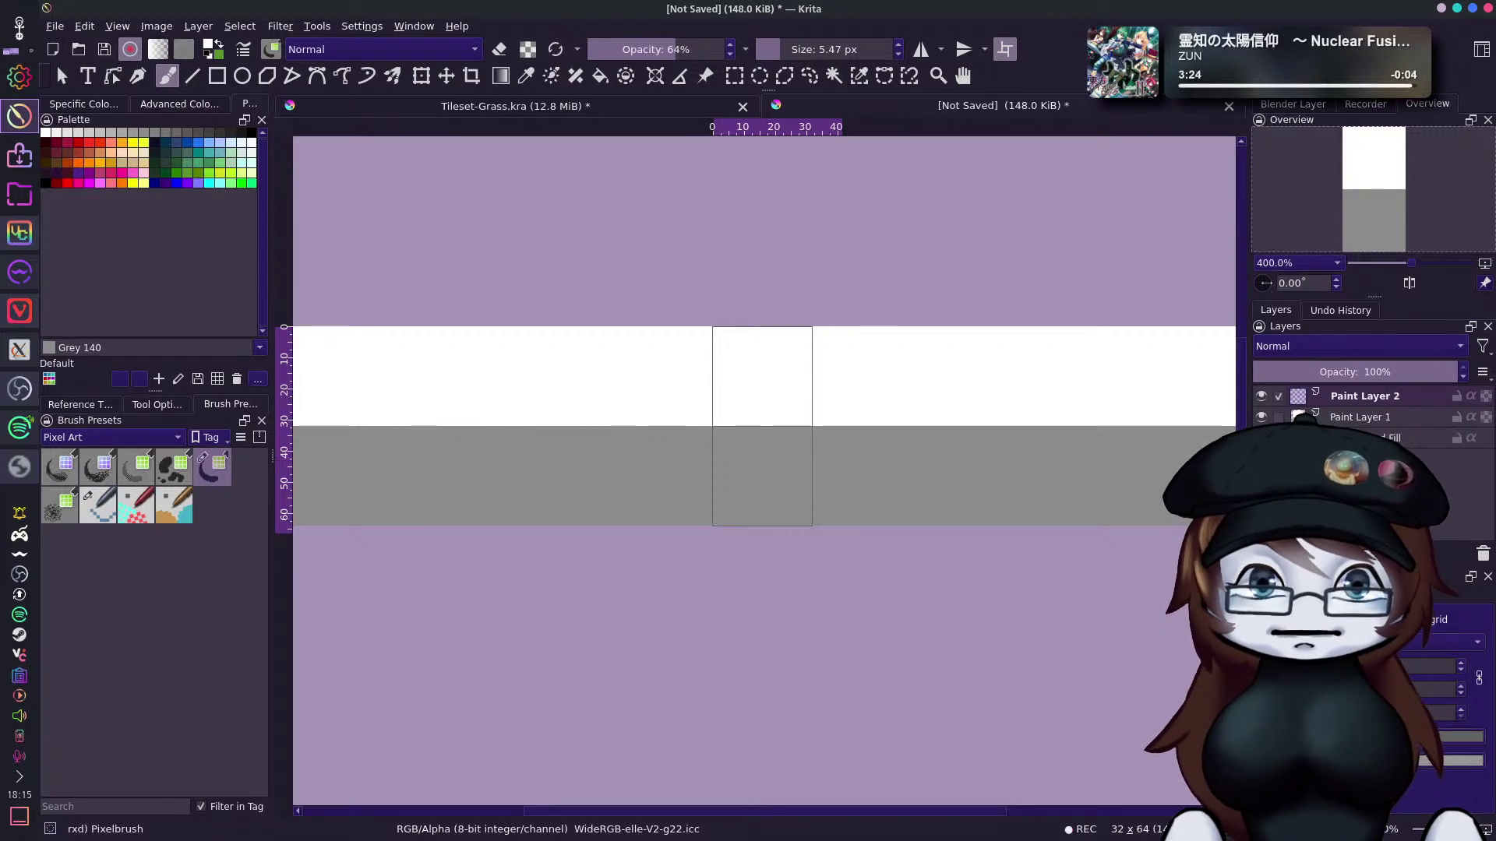
pyautogui.moveTo(697, 422); pyautogui.dragTo(747, 416)
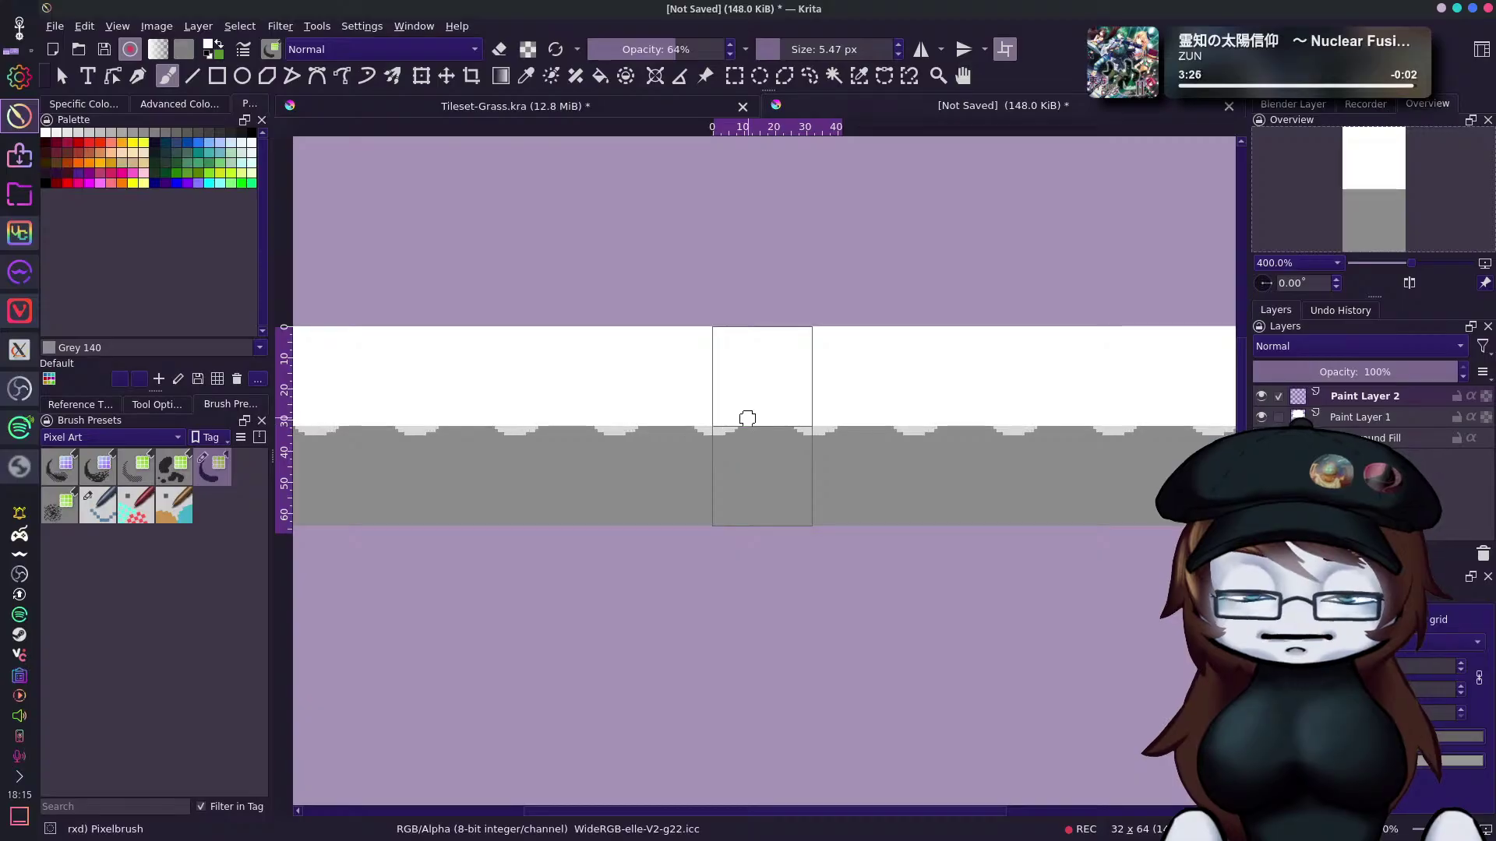
# Undo the translucent scalloped edge and repaint it in solid white on the new layer.
pyautogui.press('o')
pyautogui.press('o')
pyautogui.press('o')
pyautogui.press('o')
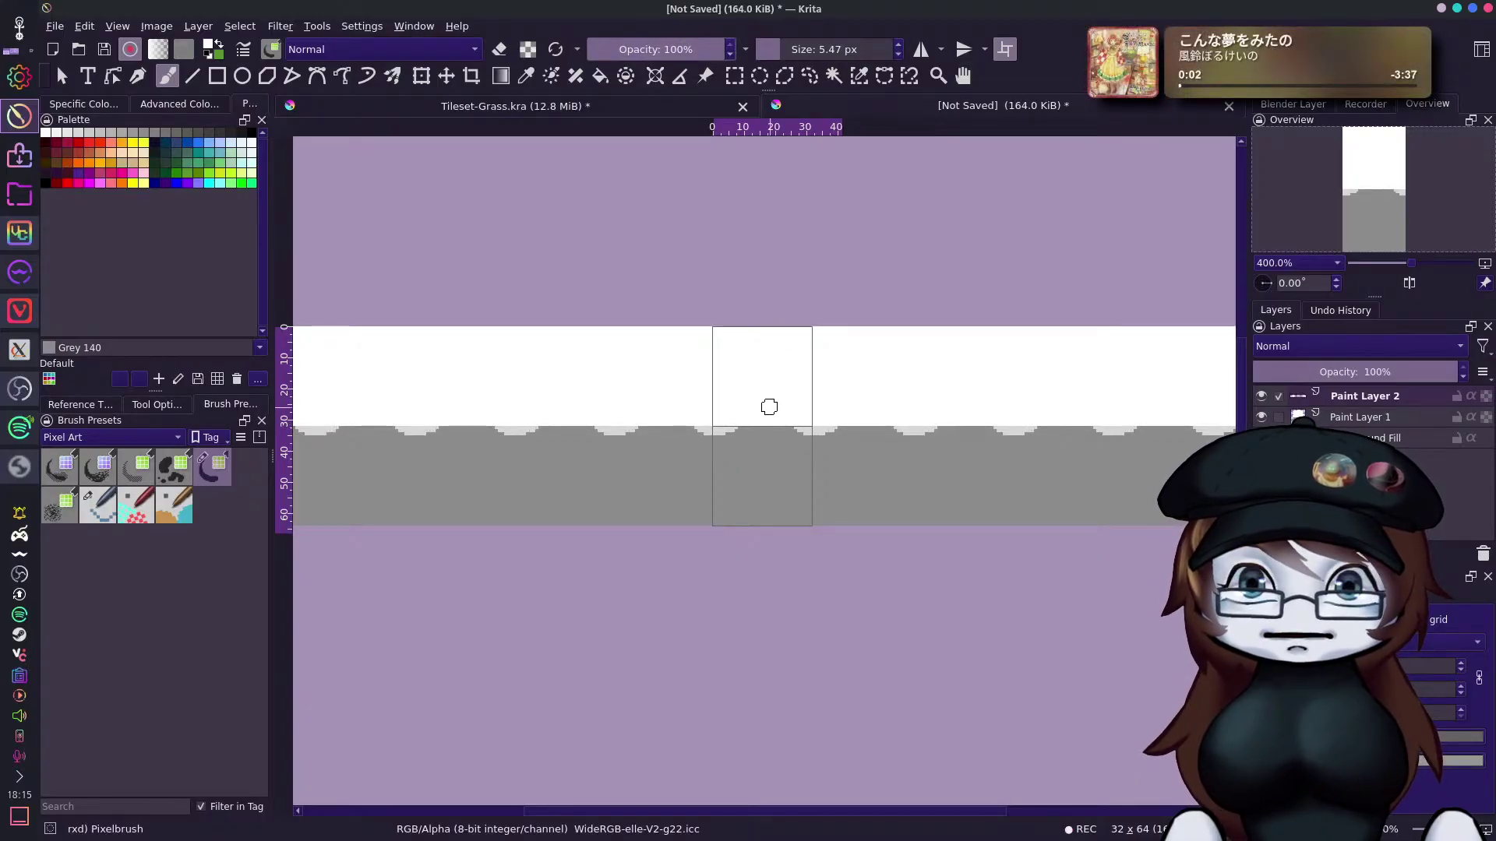
pyautogui.hotkey('ctrl', 'z')
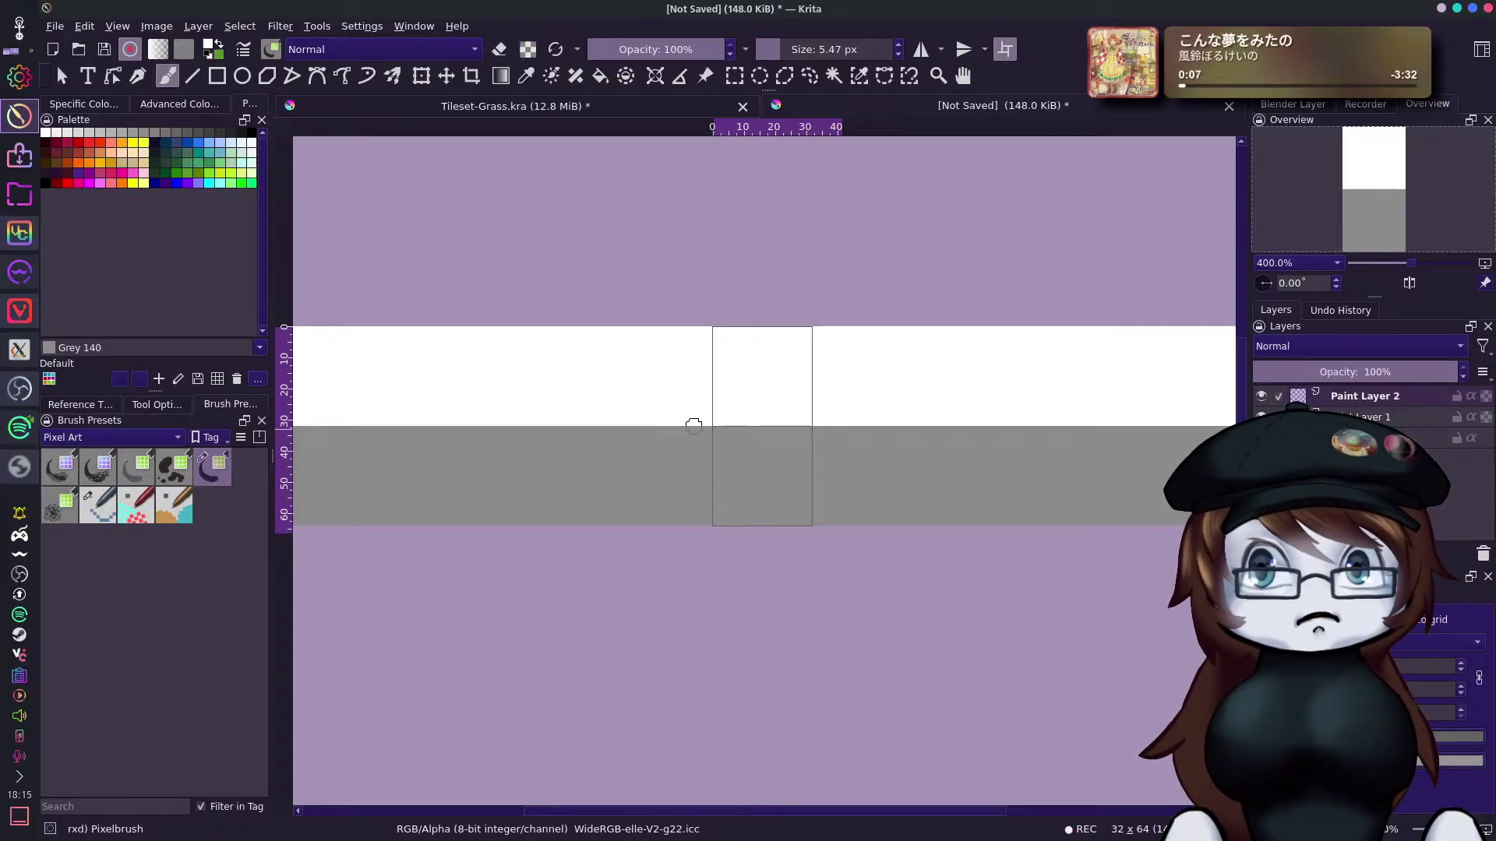
pyautogui.hotkey('ctrl', 'shift', 'z')
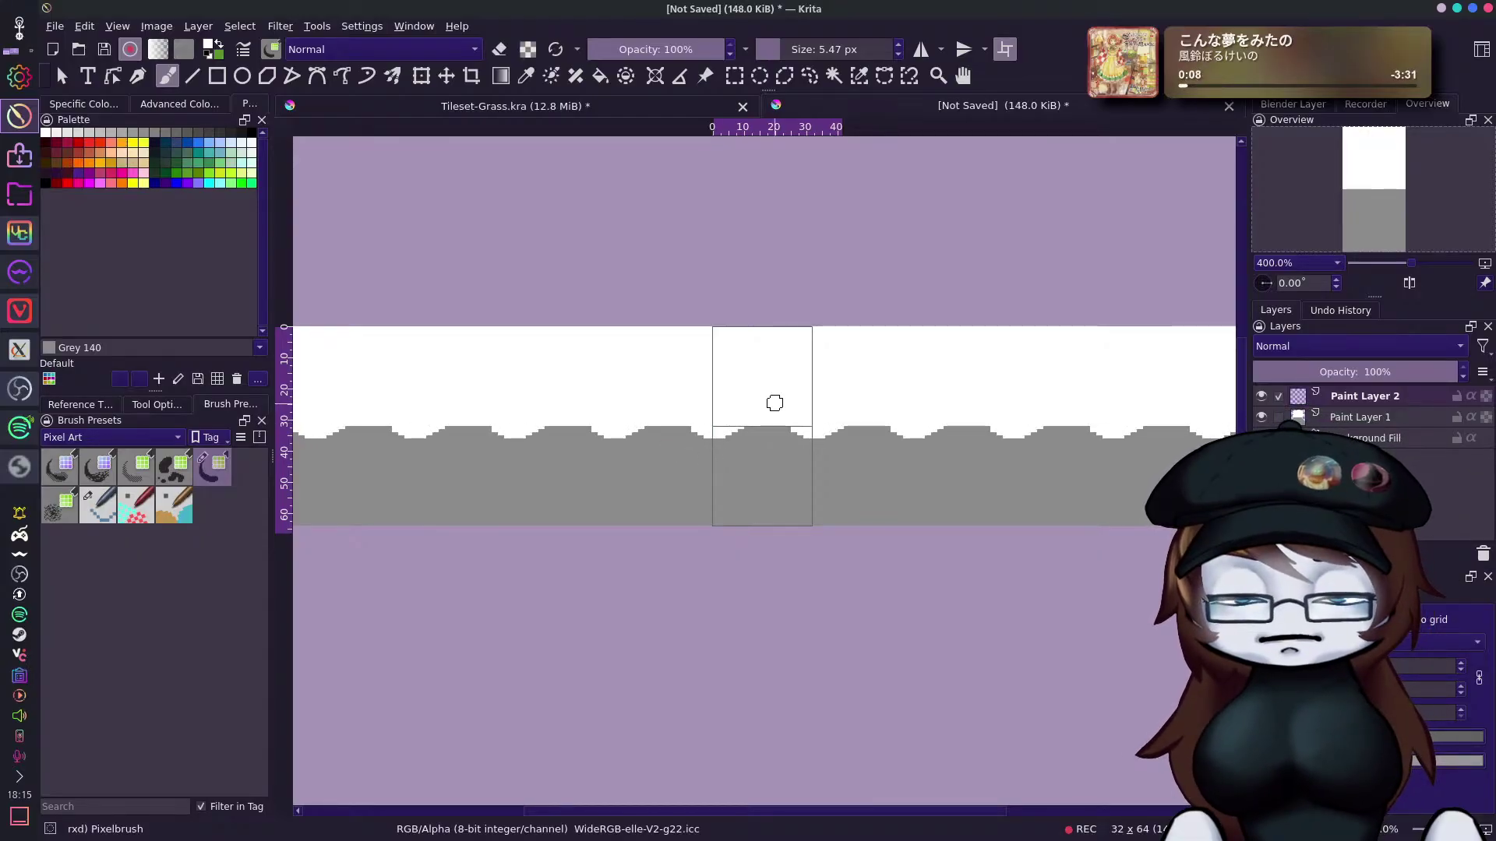
pyautogui.moveTo(785, 446)
pyautogui.mouseDown()
pyautogui.moveTo(742, 455)
pyautogui.moveTo(799, 452)
pyautogui.mouseUp()
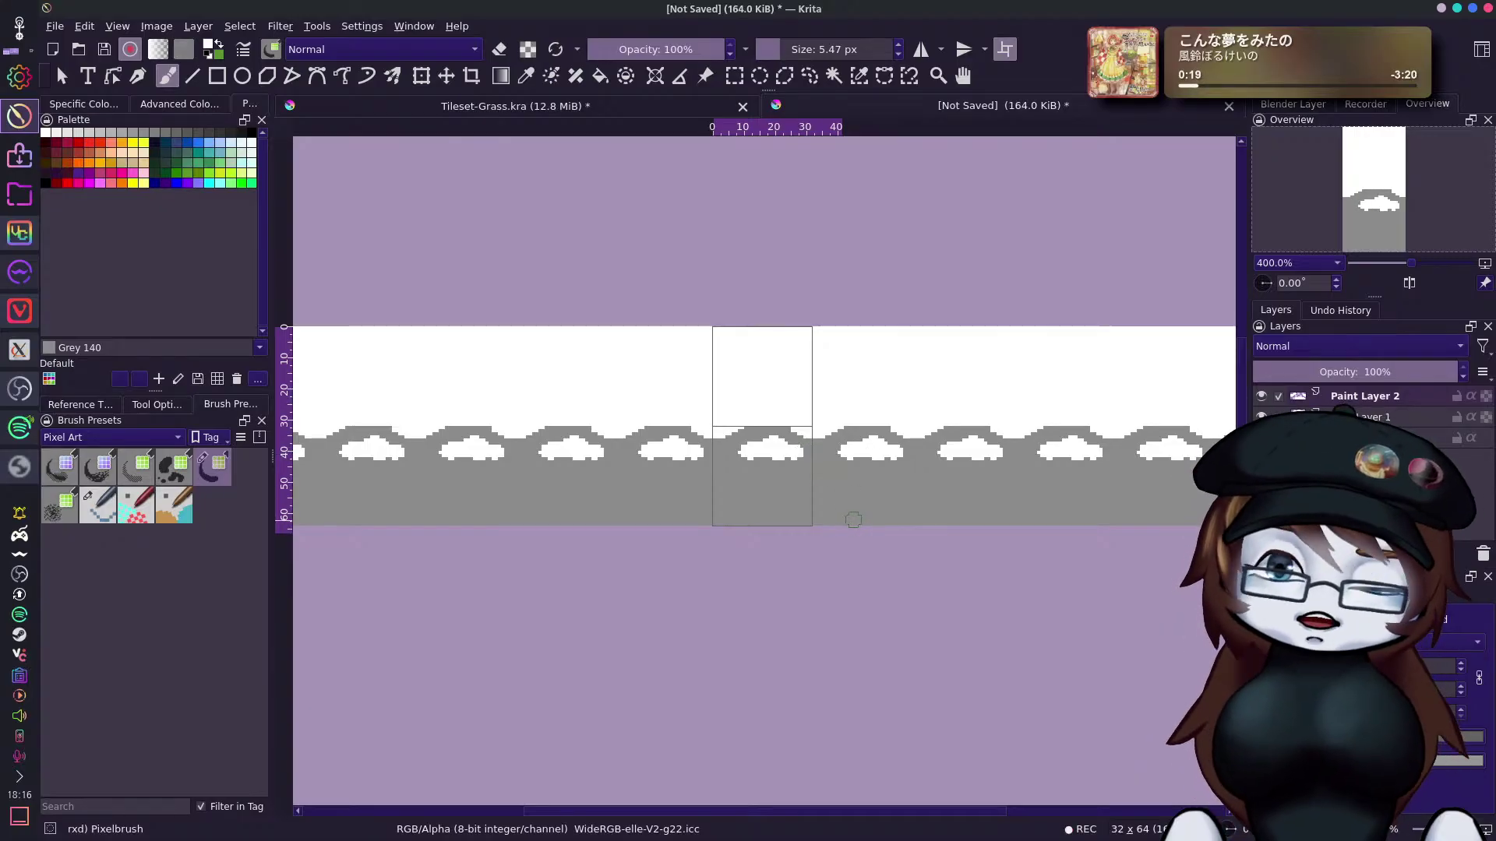
pyautogui.hotkey('ctrl', 'z')
pyautogui.hotkey('ctrl', 'z')
pyautogui.hotkey('ctrl', 'z')
pyautogui.hotkey('ctrl', 'z')
pyautogui.hotkey('ctrl', 'z')
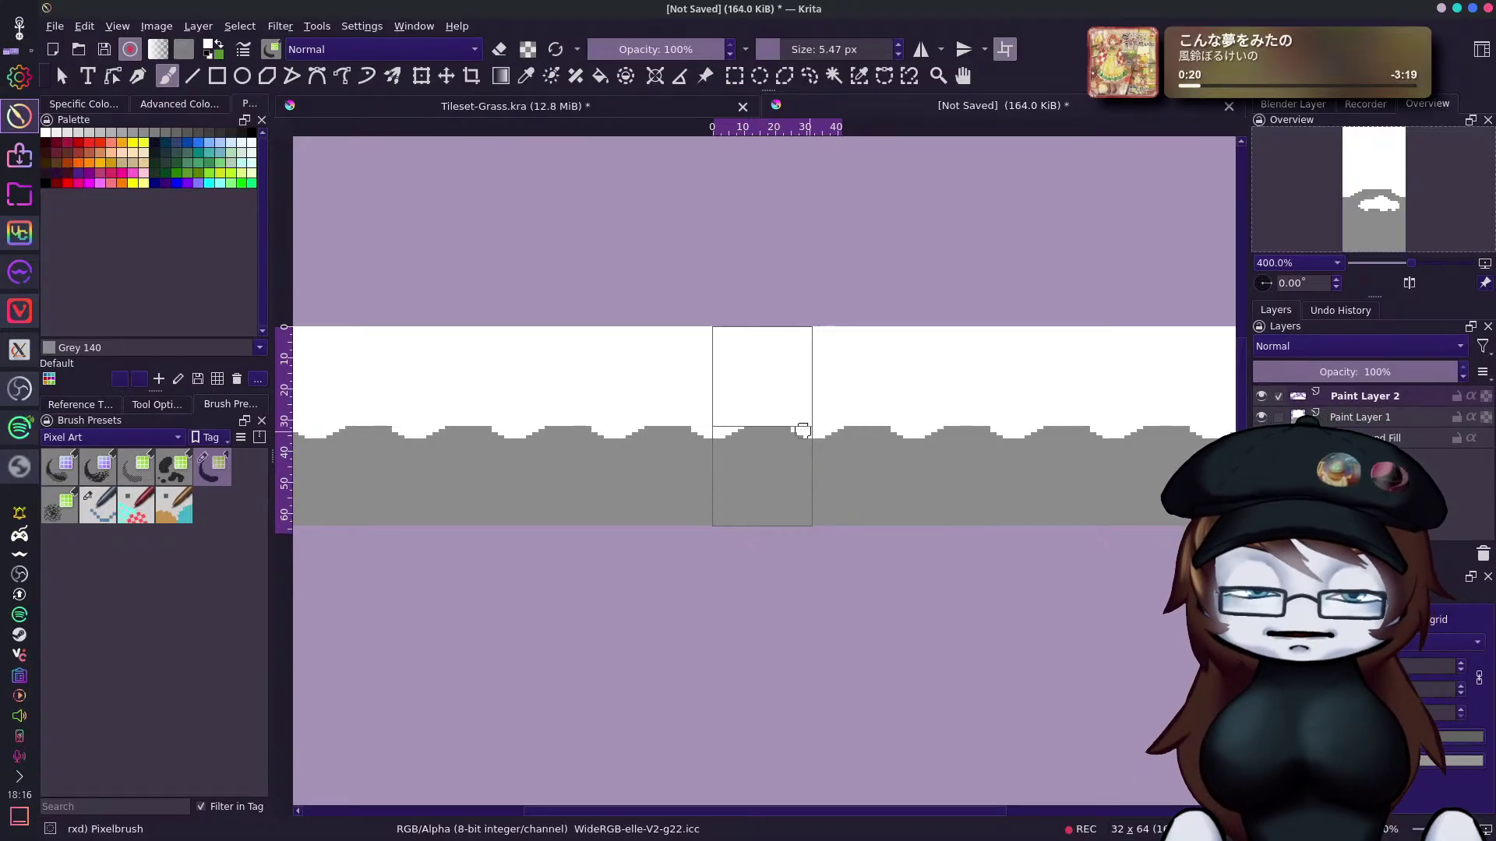
# Paint one large and several small white cloud-shaped patches across the grey lower half of the tile.
pyautogui.click(785, 450)
pyautogui.moveTo(784, 449)
pyautogui.mouseDown()
pyautogui.moveTo(754, 462)
pyautogui.moveTo(778, 454)
pyautogui.moveTo(746, 468)
pyautogui.moveTo(717, 454)
pyautogui.moveTo(827, 491)
pyautogui.mouseUp()
pyautogui.moveTo(739, 508)
pyautogui.mouseDown()
pyautogui.moveTo(853, 499)
pyautogui.moveTo(941, 460)
pyautogui.moveTo(762, 510)
pyautogui.mouseUp()
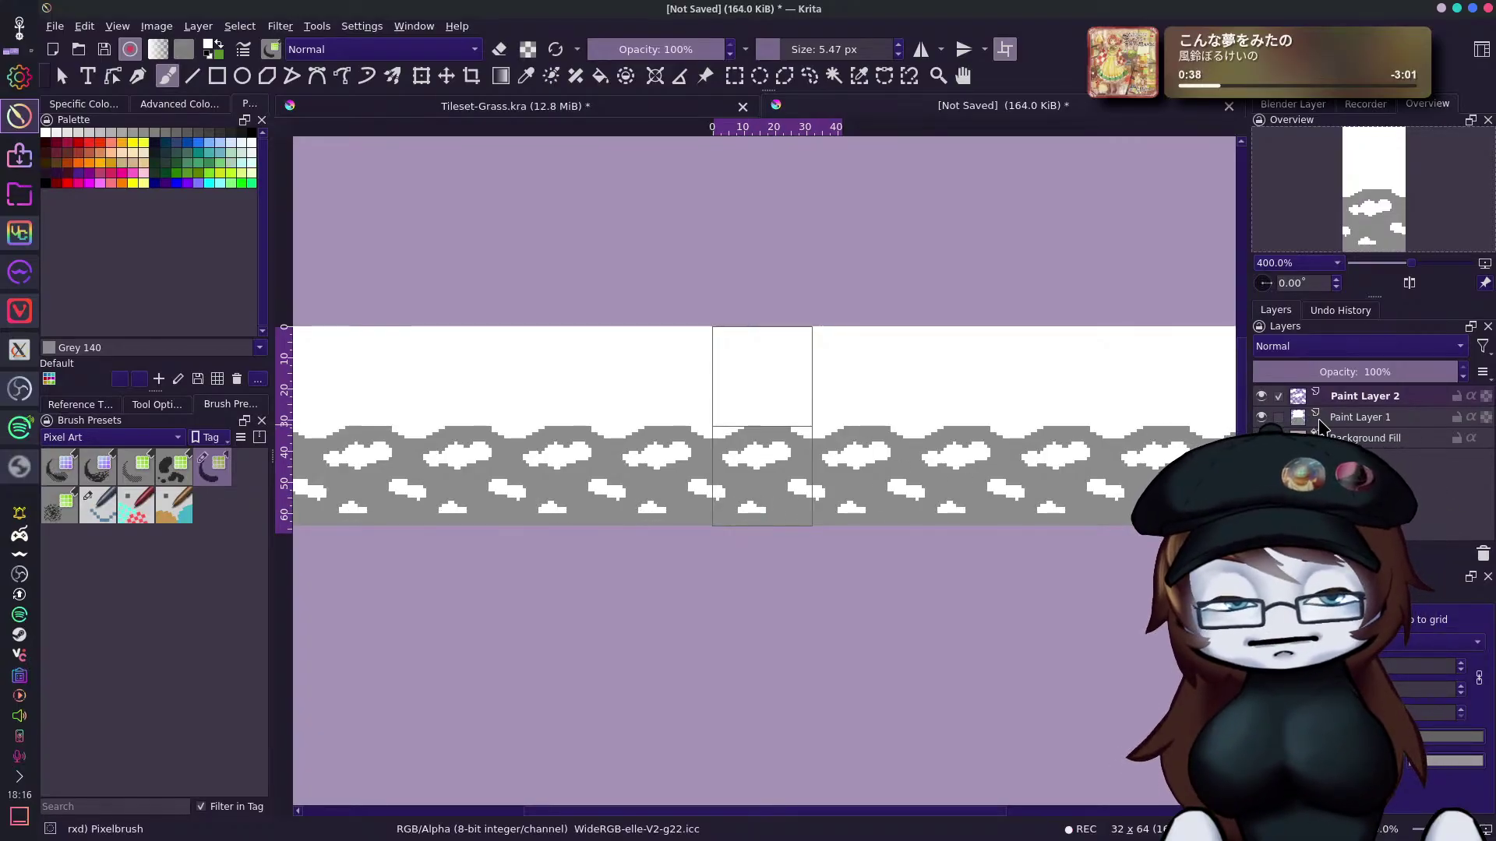
# Examine the repeating cloud pattern at different zoom levels for how well the tile repeats.
pyautogui.moveTo(1411, 264)
pyautogui.mouseDown()
pyautogui.moveTo(1391, 265)
pyautogui.moveTo(1418, 265)
pyautogui.mouseUp()
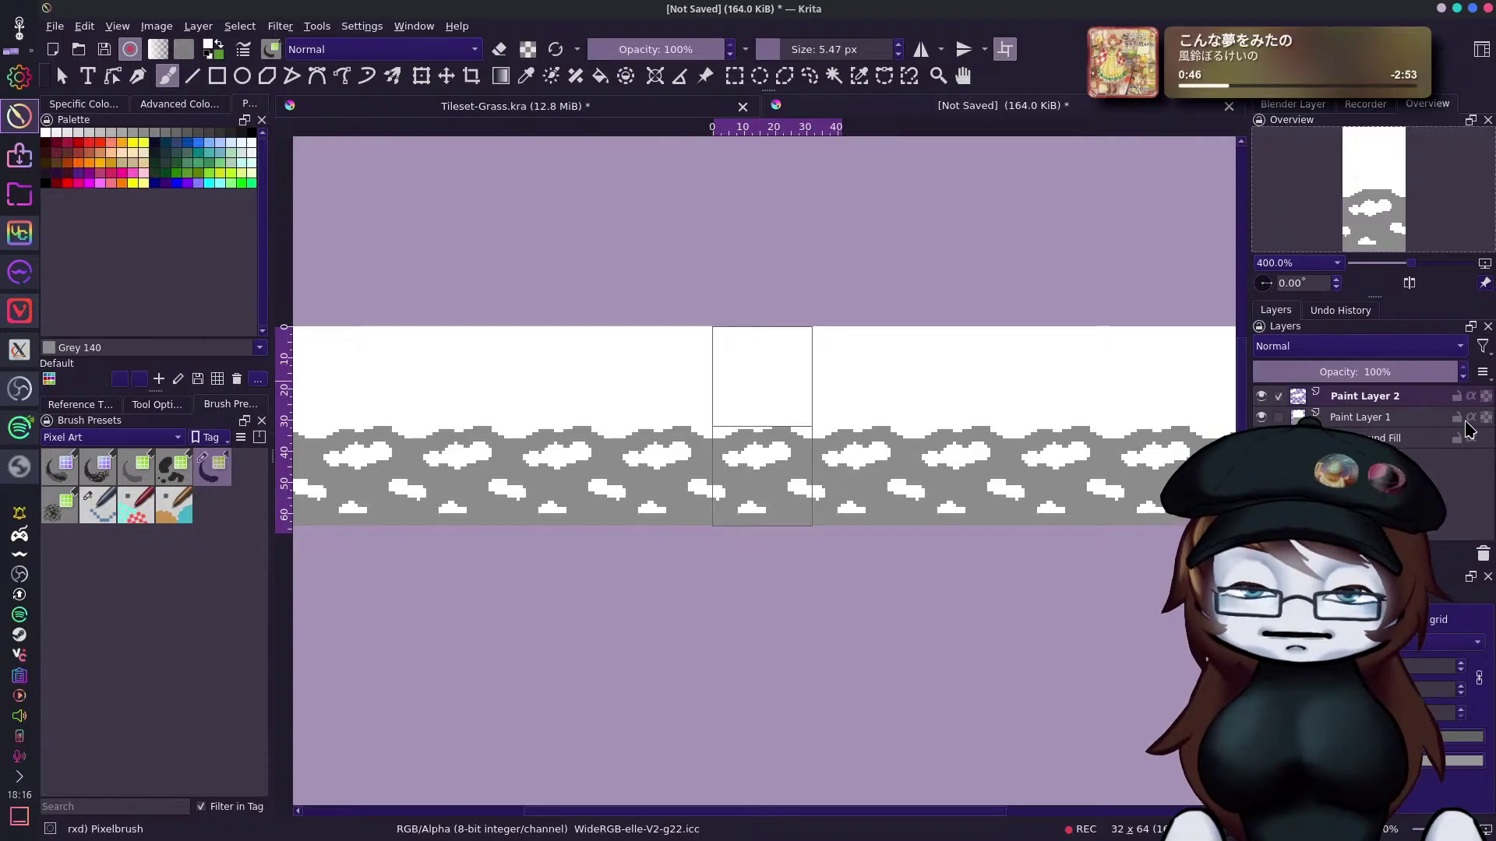
pyautogui.moveTo(1411, 264)
pyautogui.mouseDown()
pyautogui.moveTo(1386, 268)
pyautogui.moveTo(1423, 276)
pyautogui.moveTo(1407, 266)
pyautogui.mouseUp()
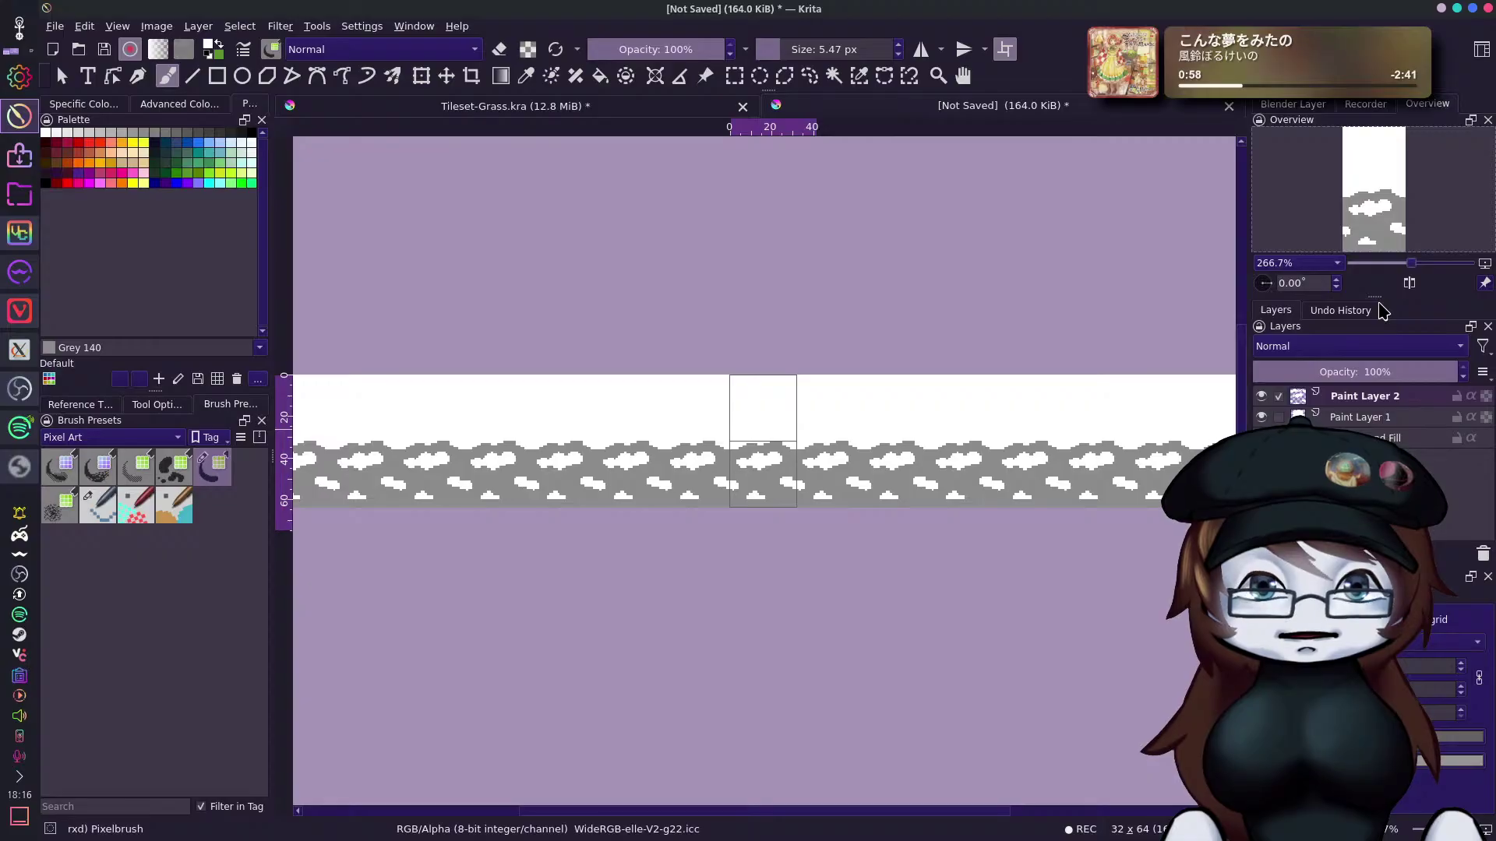
pyautogui.click(1266, 396)
pyautogui.click(1266, 396)
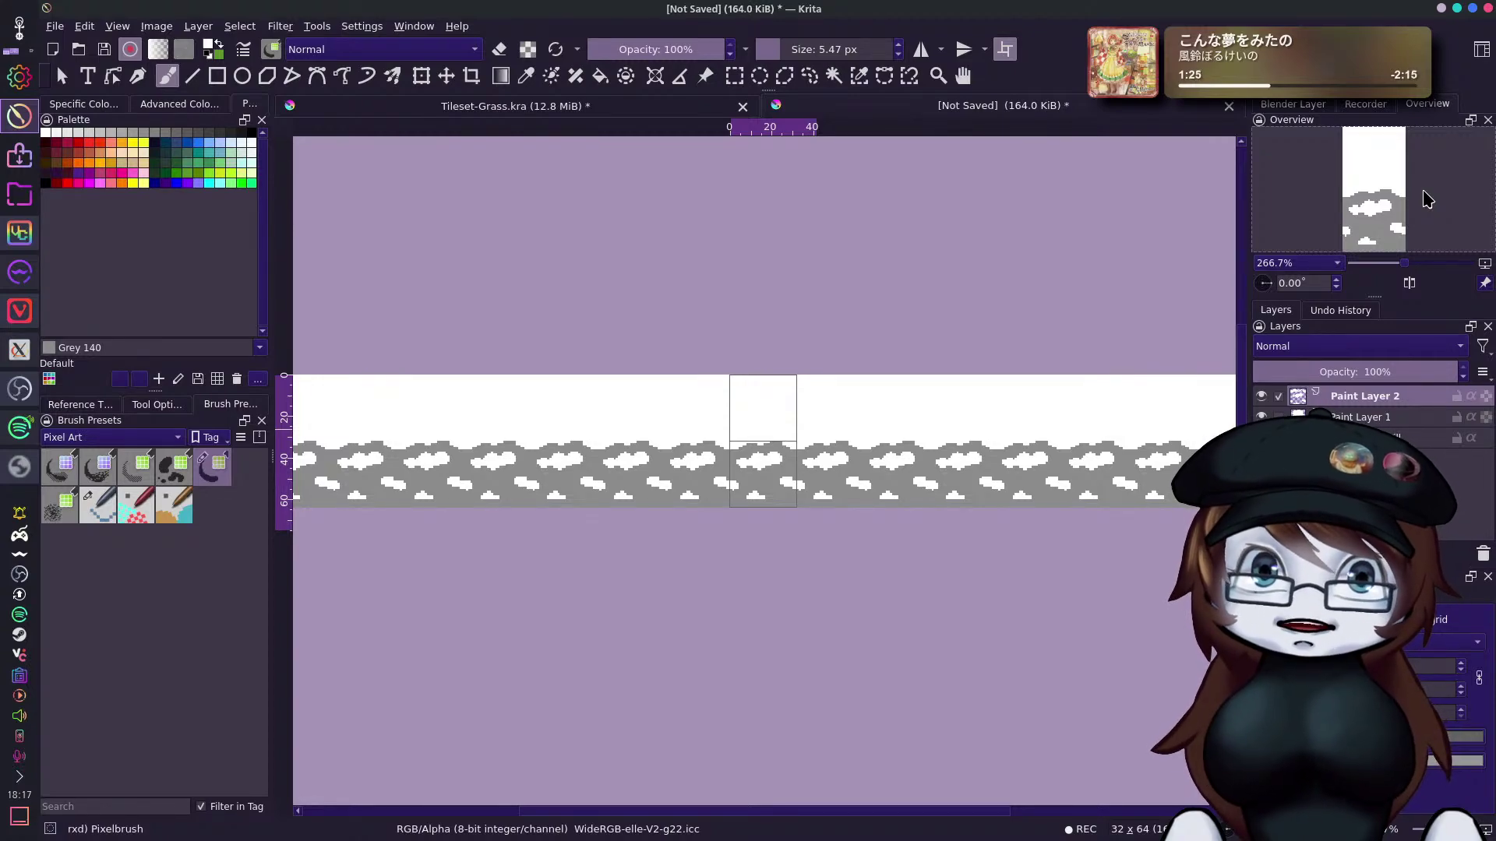
pyautogui.click(1396, 185)
pyautogui.moveTo(1397, 185); pyautogui.dragTo(1390, 181)
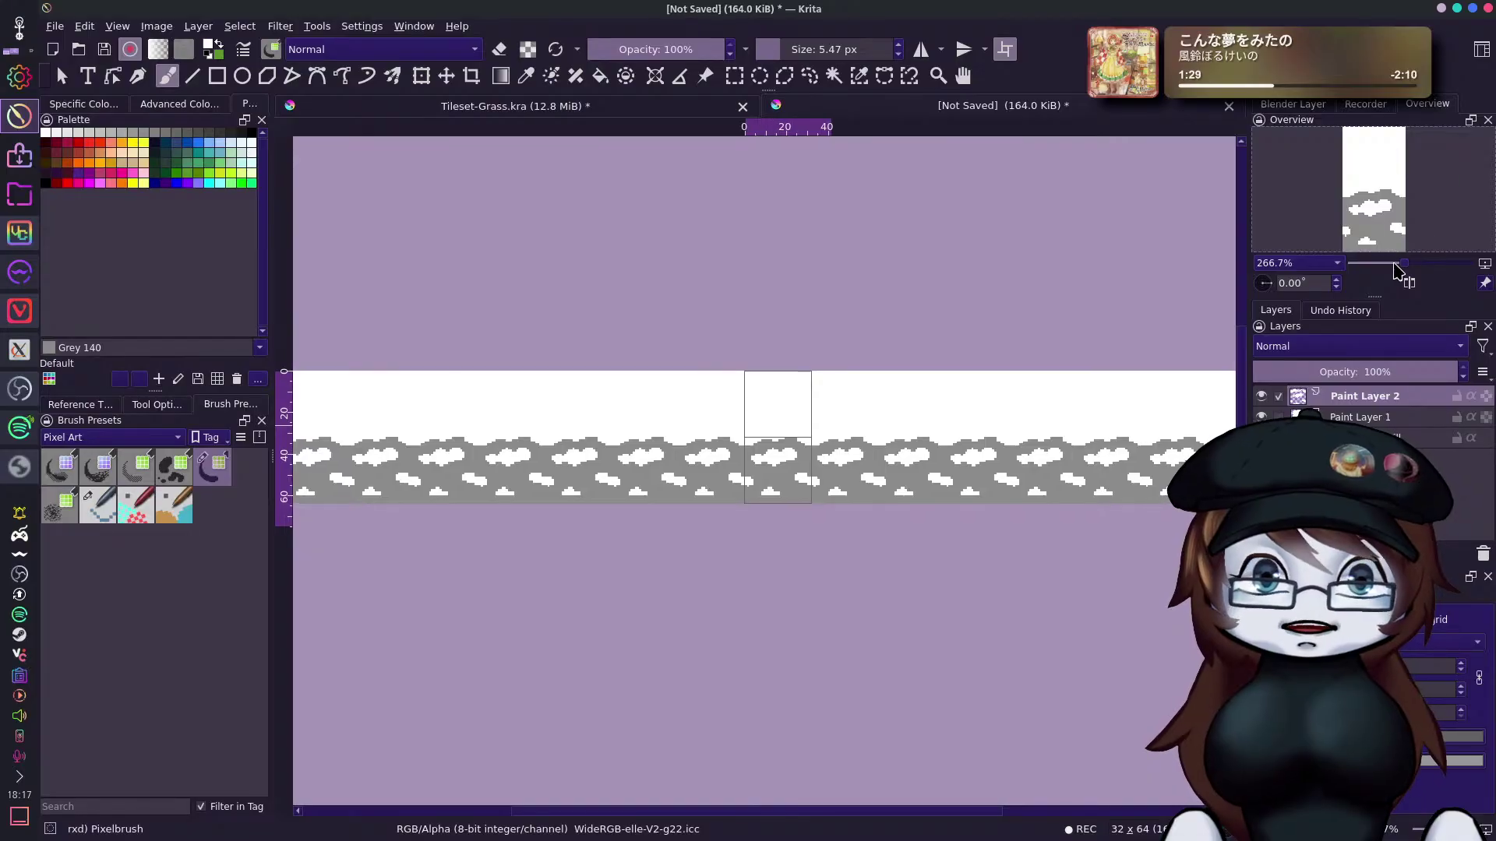
pyautogui.moveTo(1403, 268); pyautogui.dragTo(1421, 198)
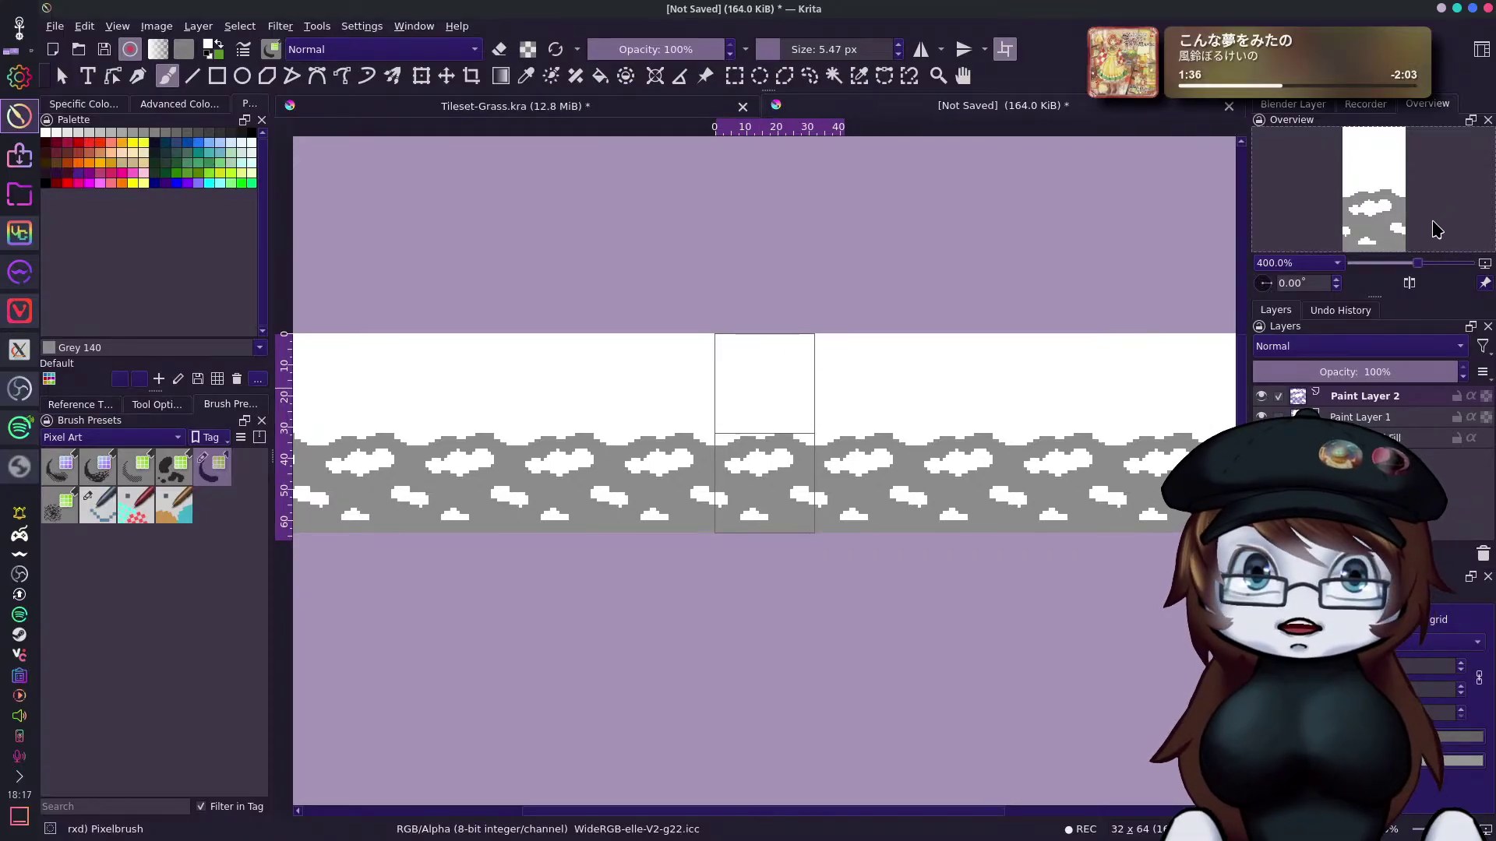
pyautogui.click(1419, 219)
pyautogui.scroll(-1, 1416, 265)
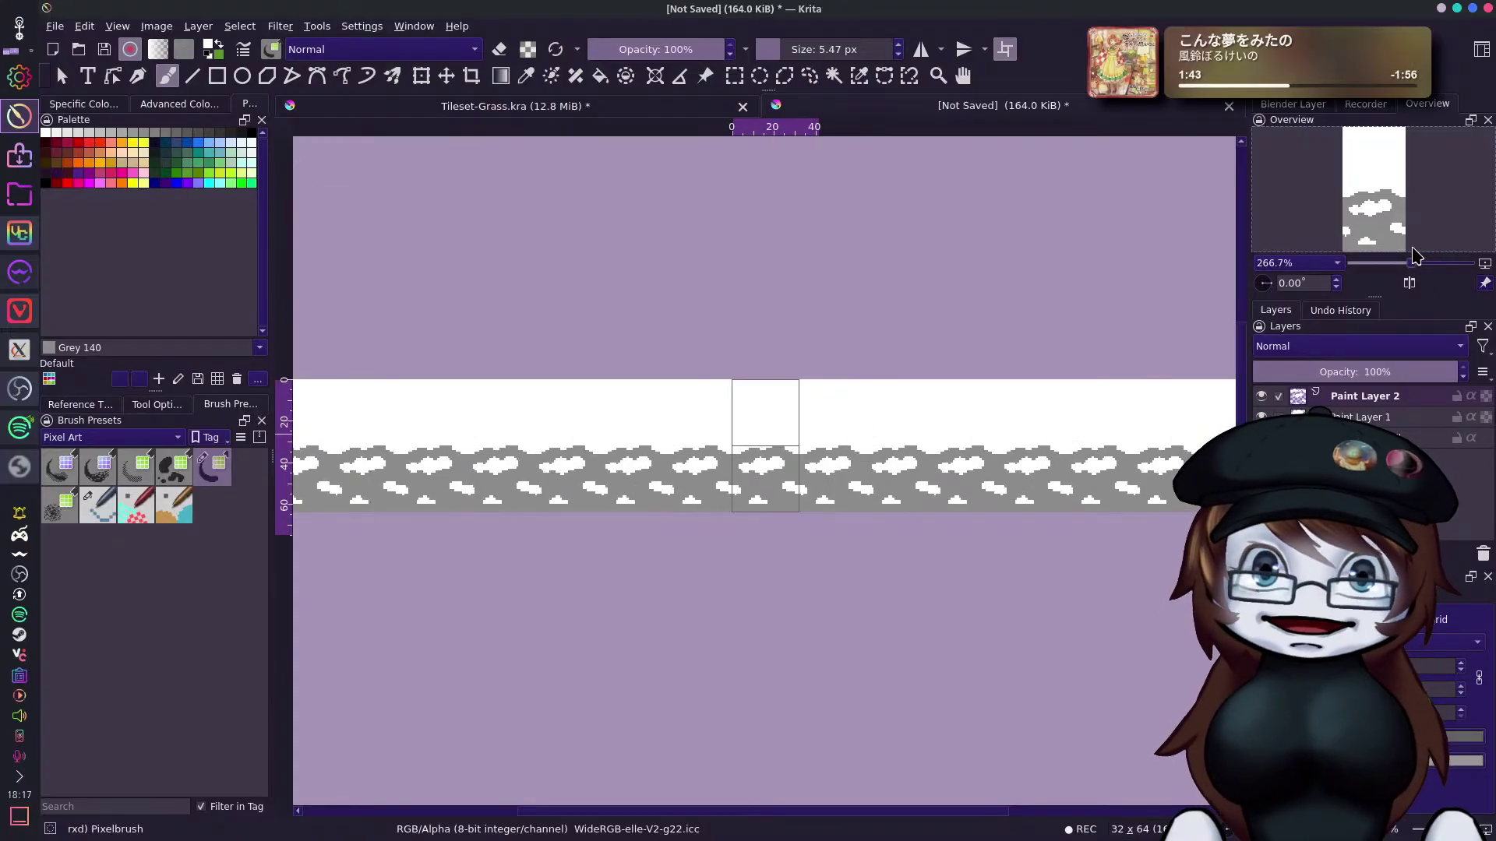
pyautogui.scroll(1, 1419, 269)
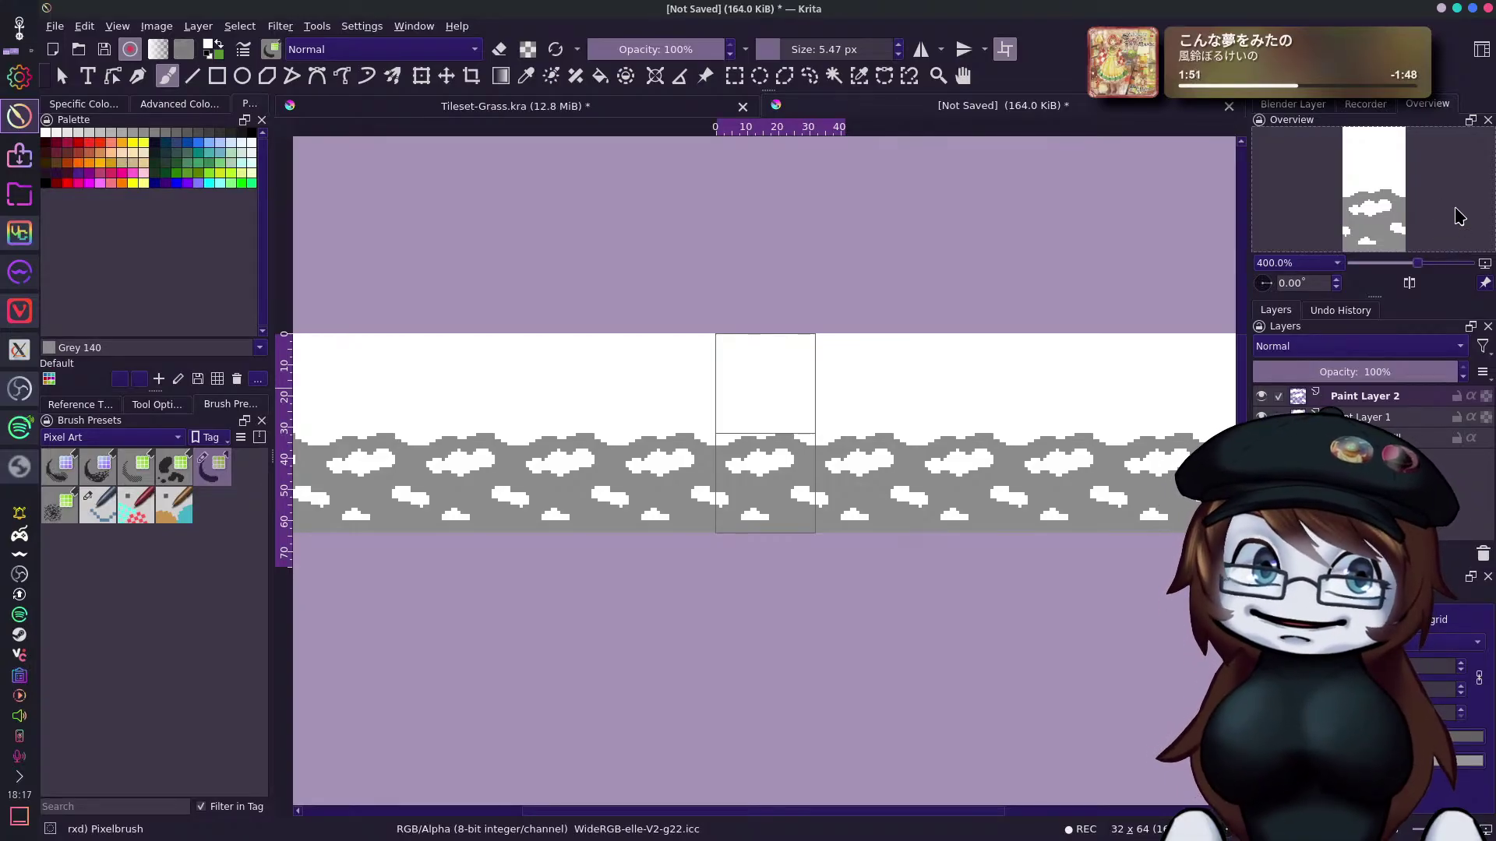
pyautogui.moveTo(1407, 220); pyautogui.dragTo(1436, 216)
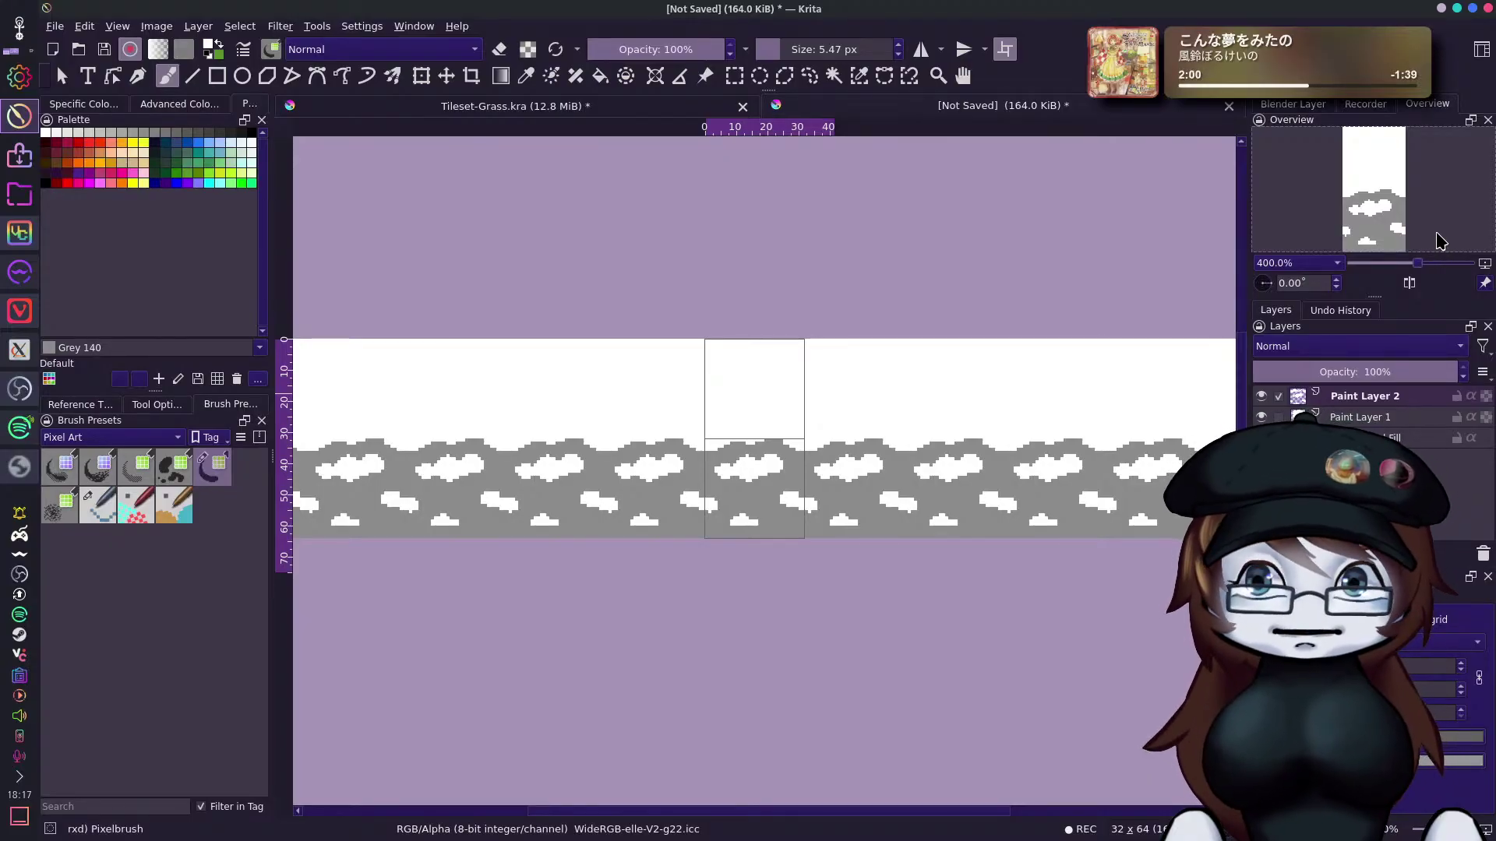
# Hide Paint Layer 12 in Tileset-Grass.kra, and return to the unsaved cloud tile document.
pyautogui.click(639, 106)
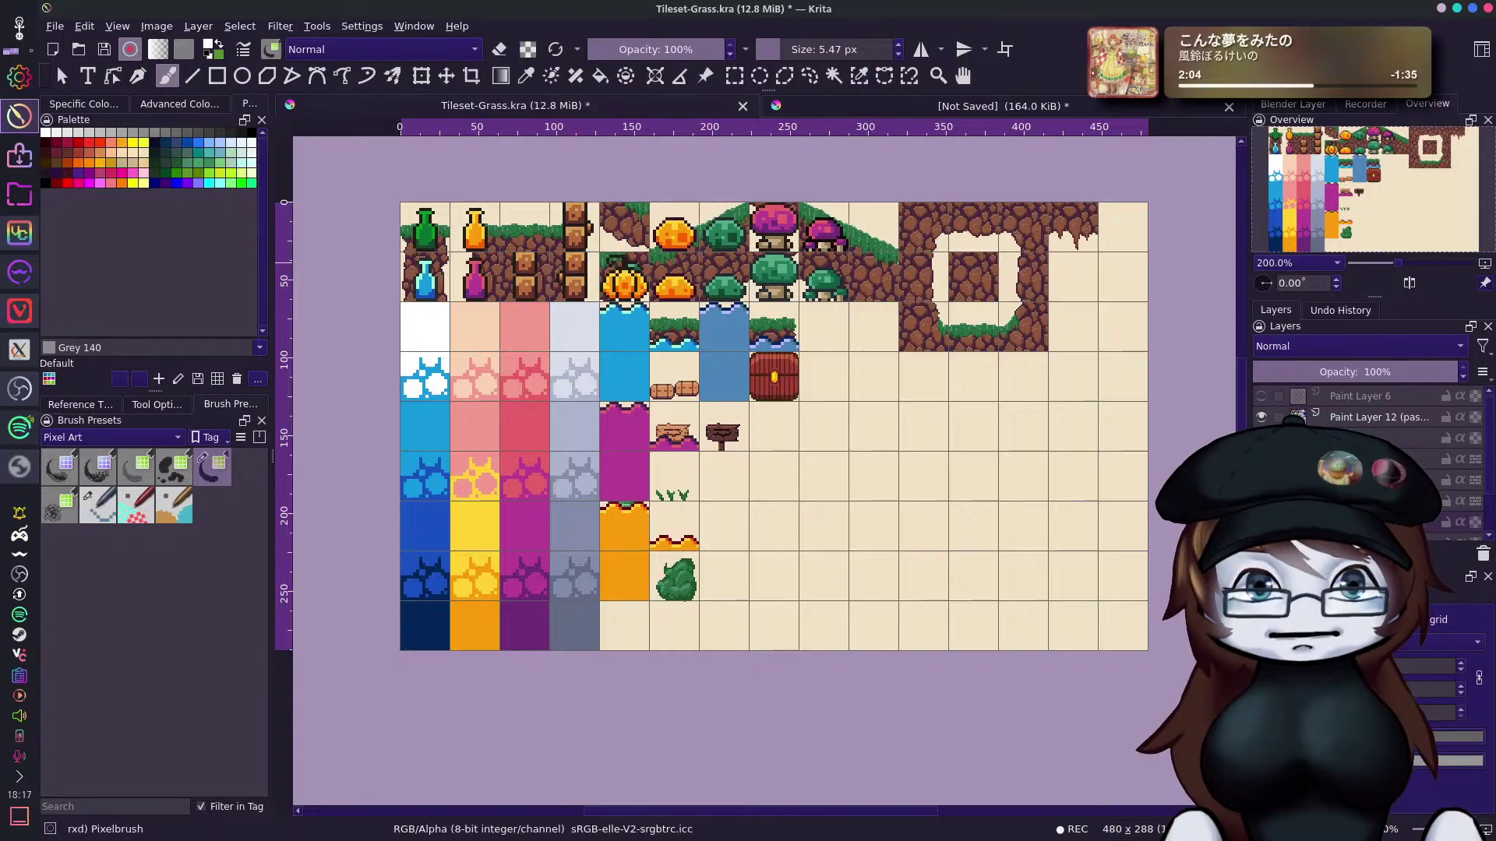
pyautogui.click(1261, 417)
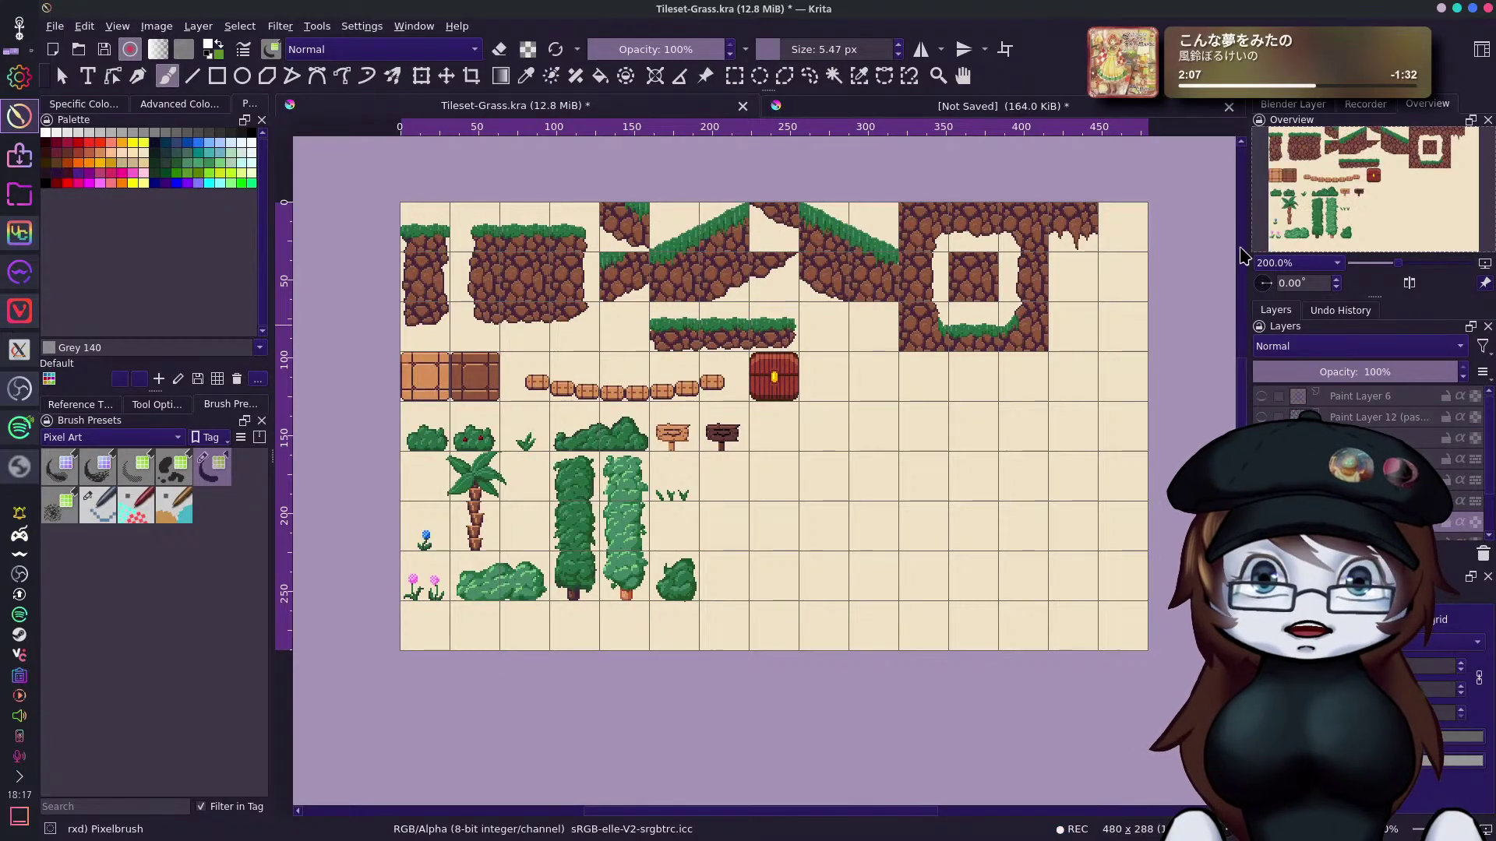
pyautogui.click(1001, 107)
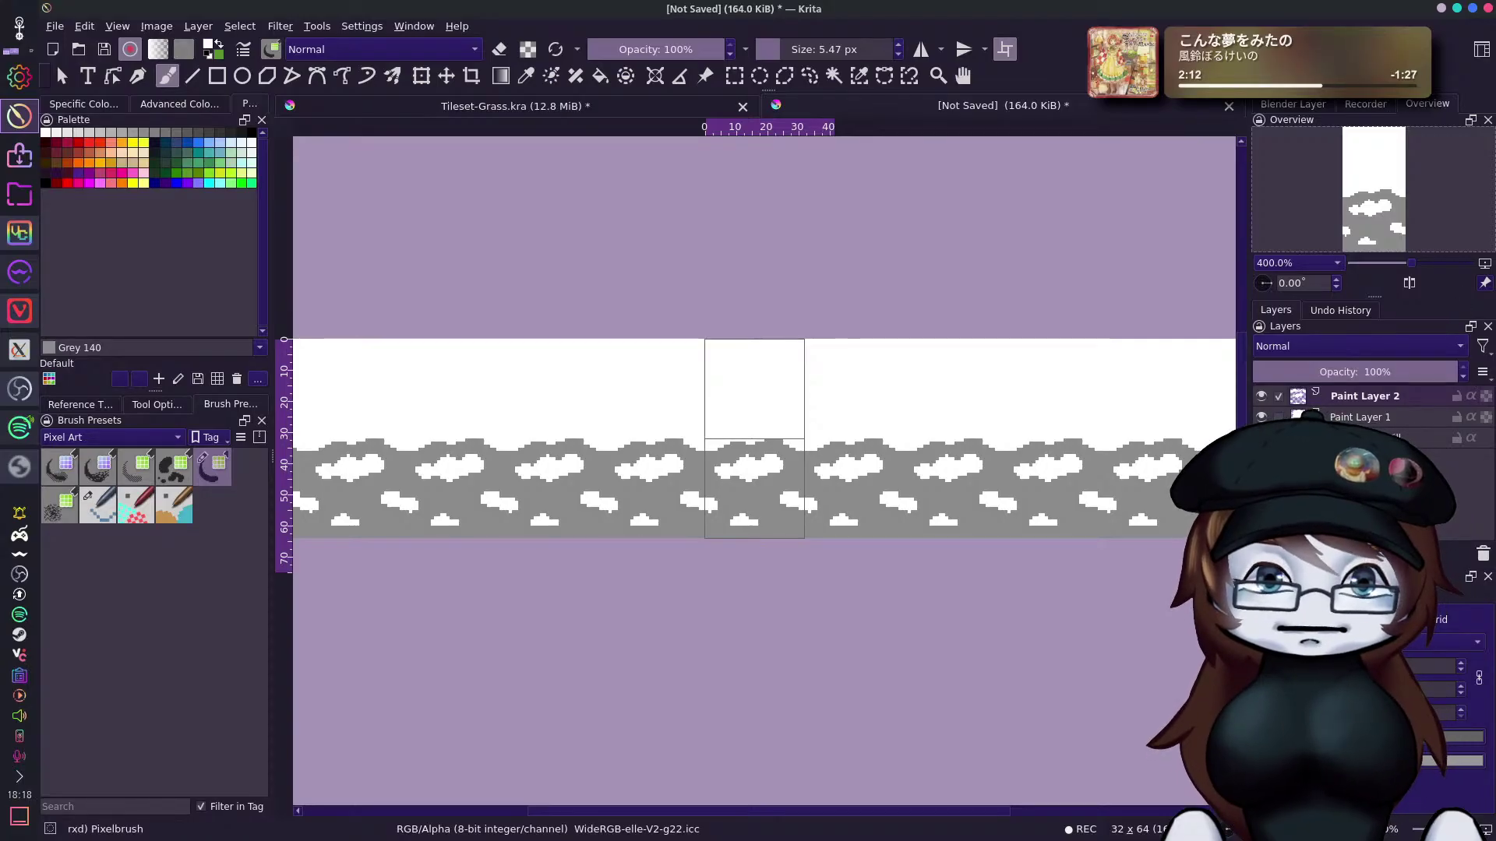
pyautogui.rightClick(1324, 437)
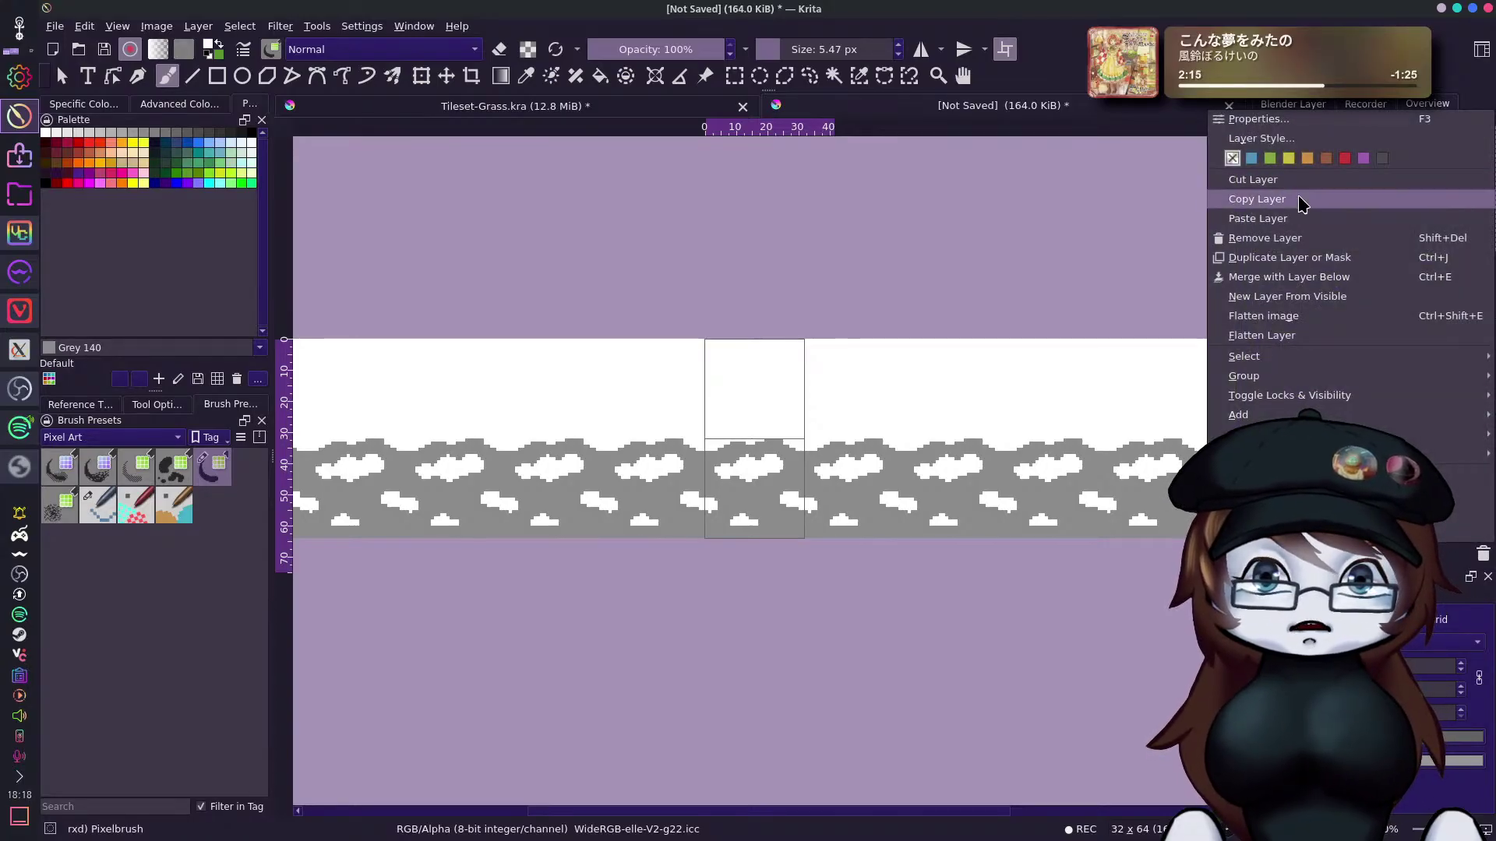
pyautogui.click(1333, 298)
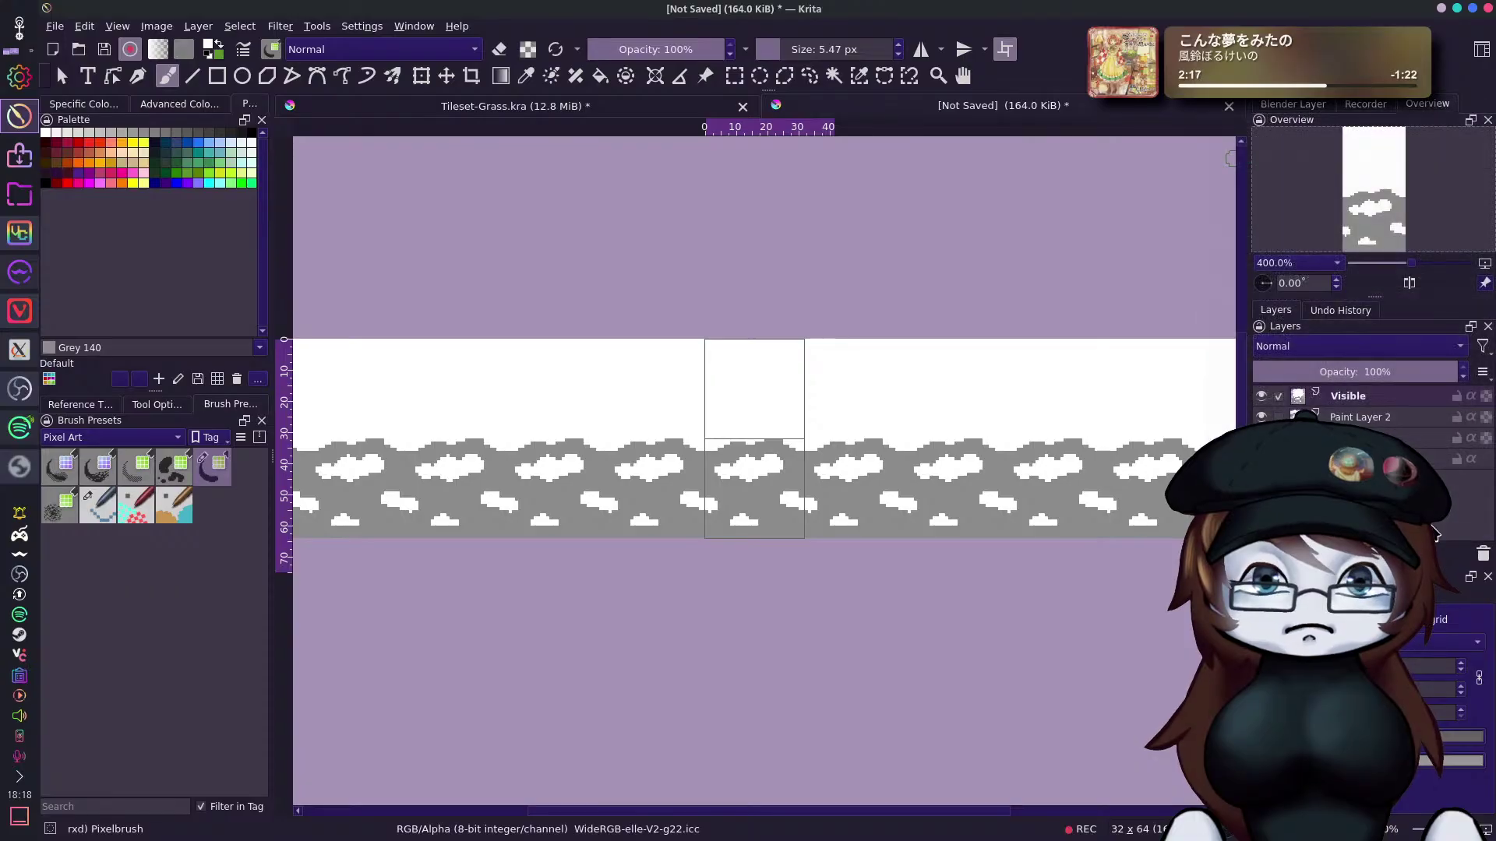
pyautogui.click(1262, 417)
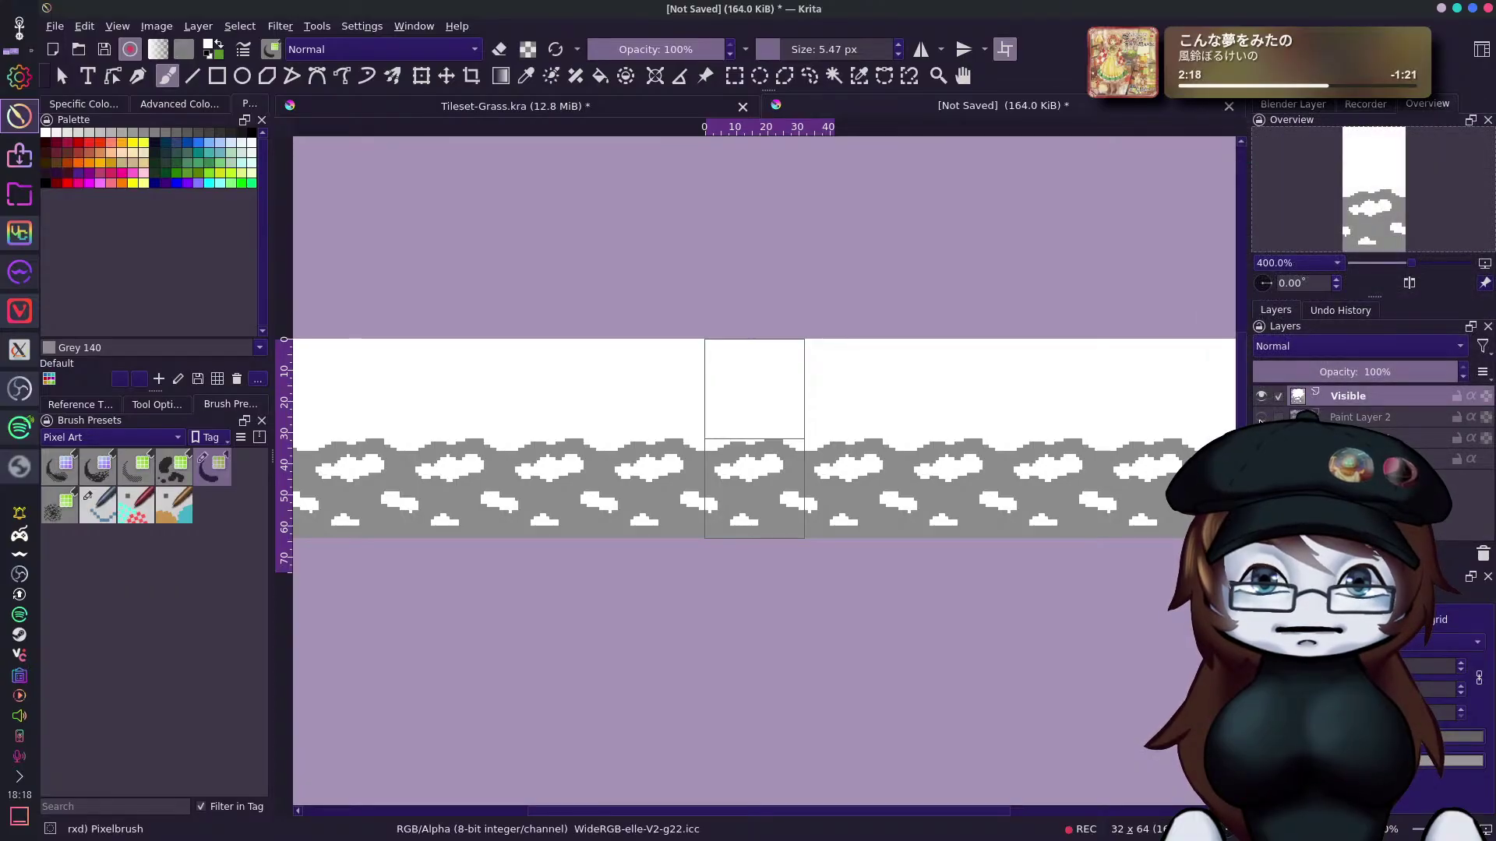
pyautogui.click(1261, 417)
pyautogui.hotkey('ctrl', 'z')
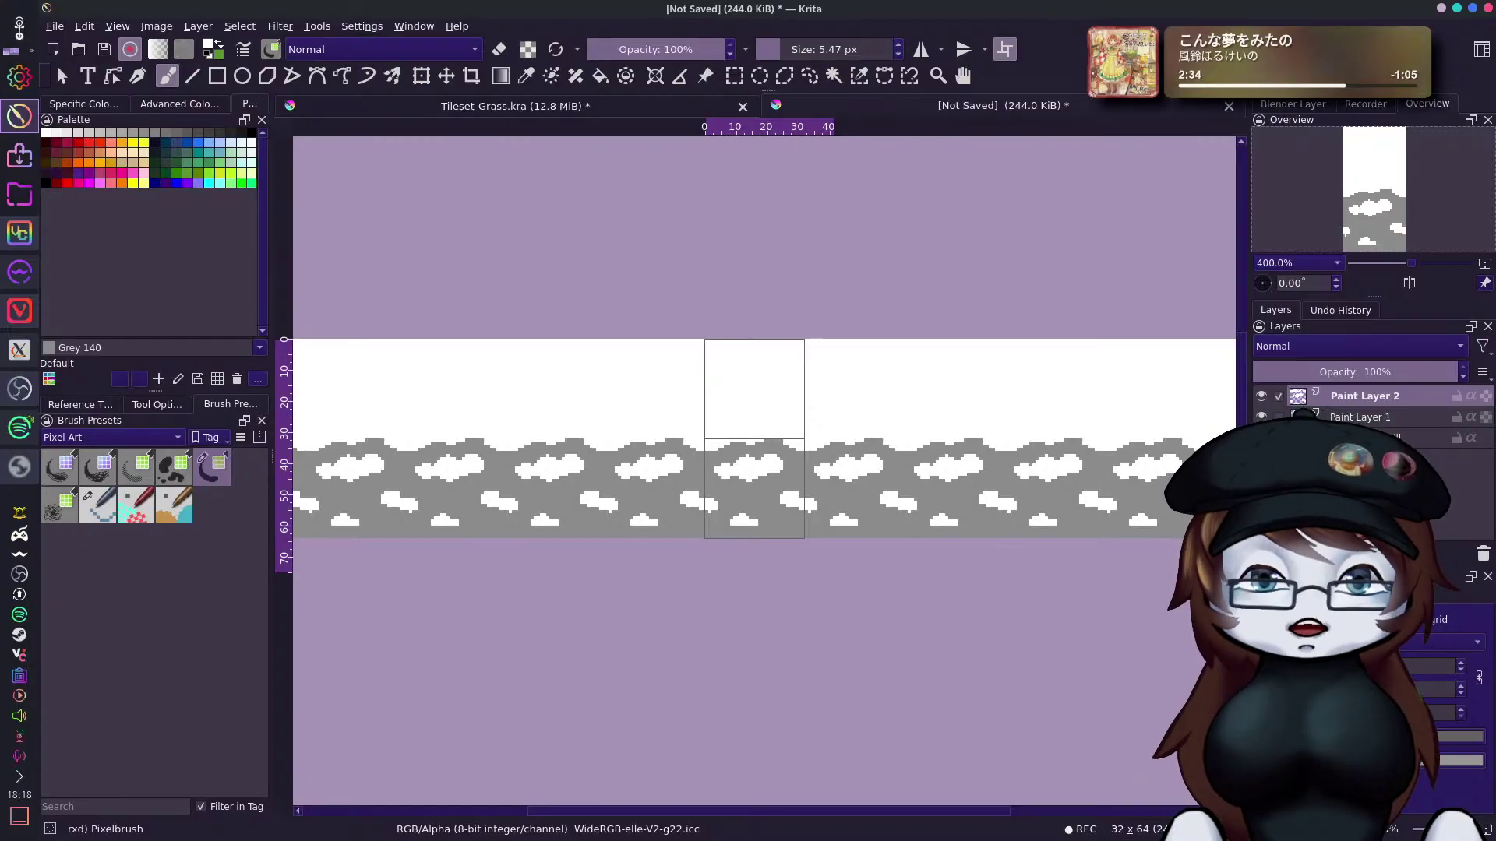
# Flatten the cloud tile image into one layer and turn off wrap-around mode.
pyautogui.rightClick(1286, 465)
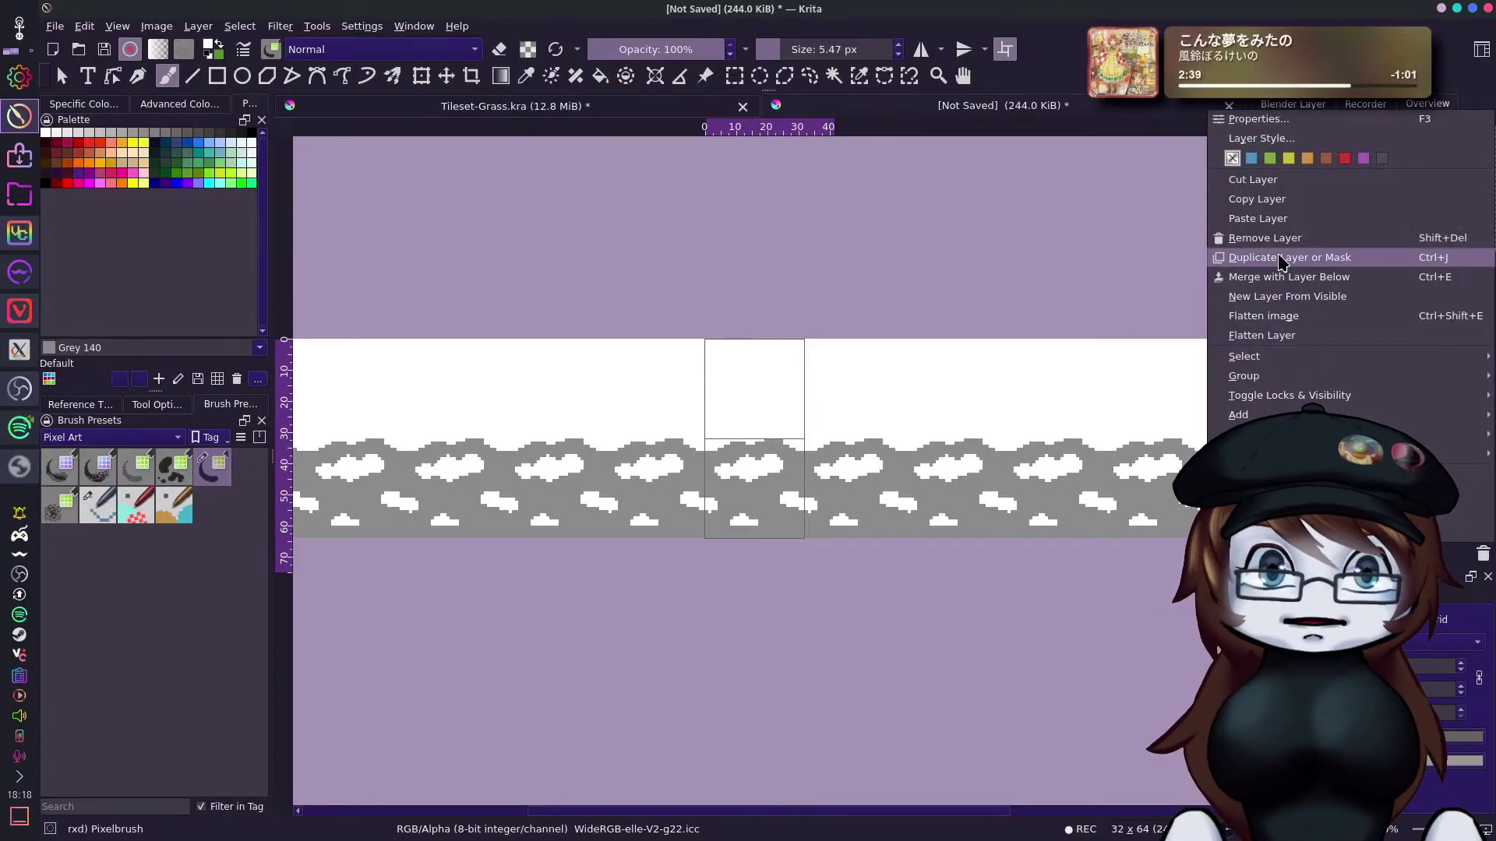
pyautogui.click(1288, 323)
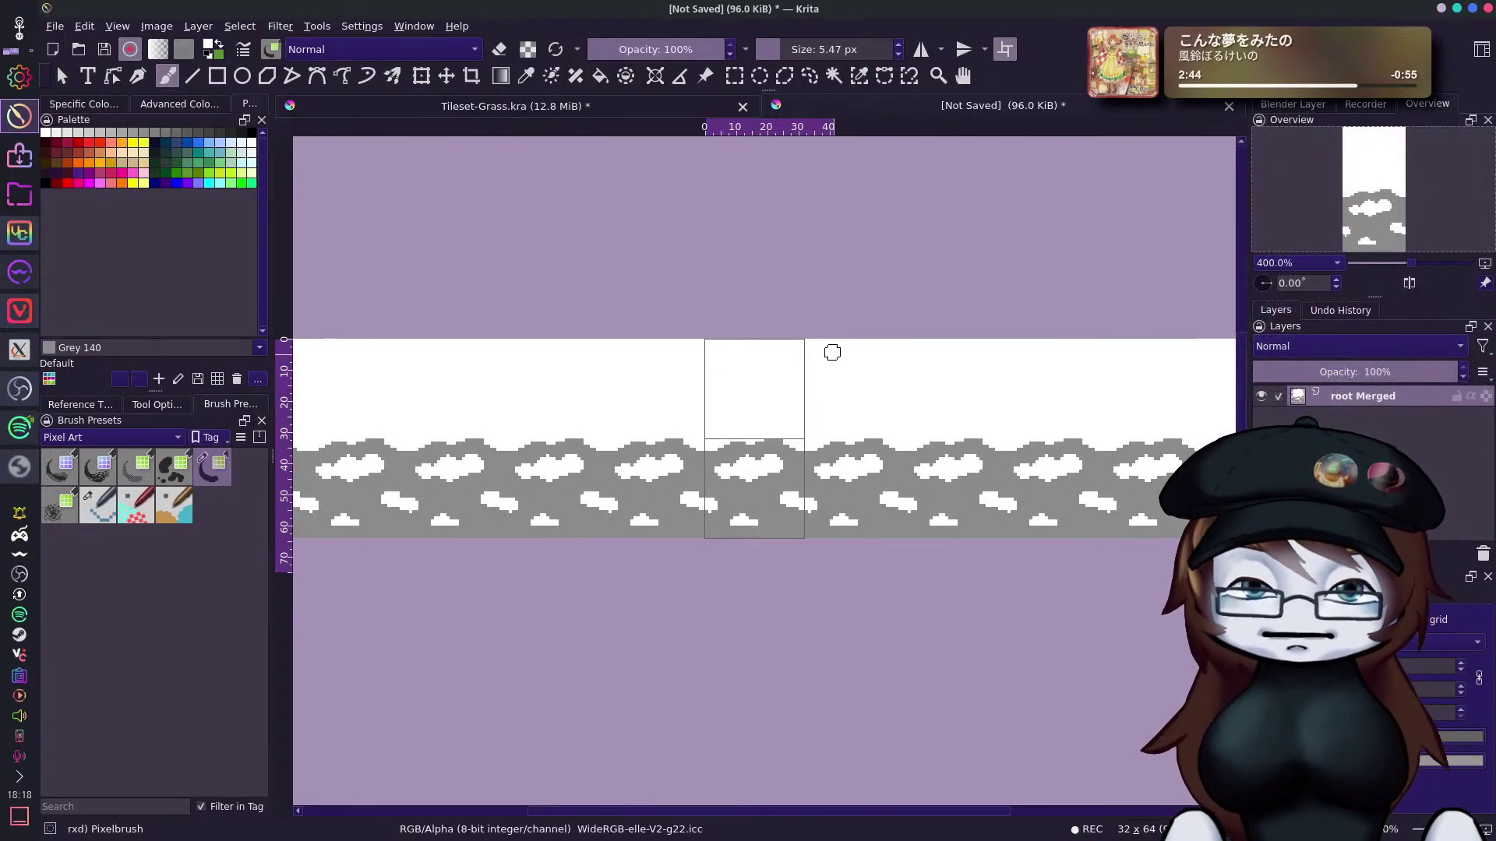
pyautogui.click(1013, 59)
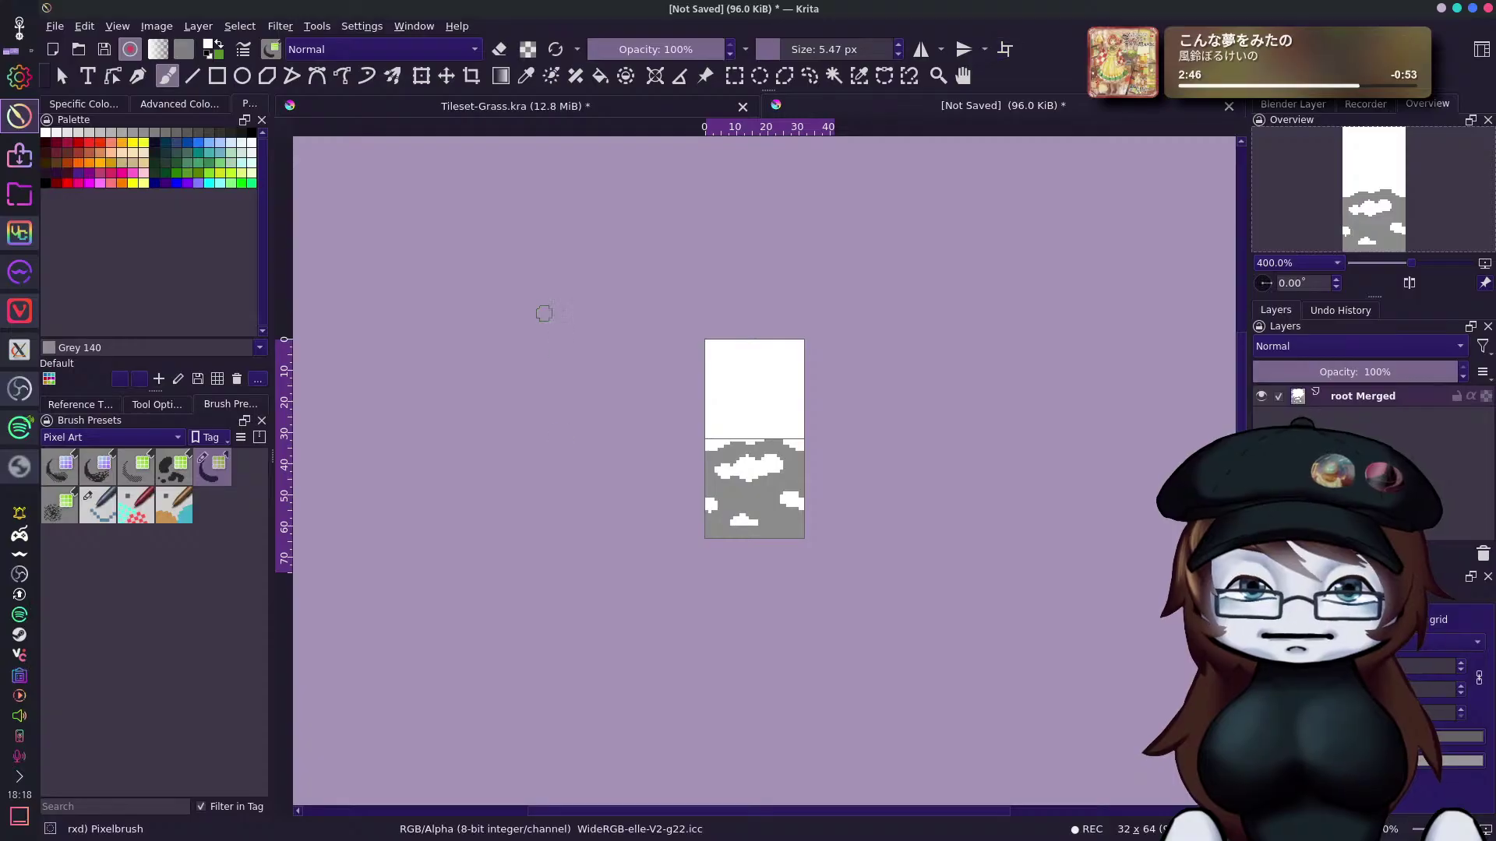
# Select the areas outside all four edges of the tile's canvas and clear any pixels there.
pyautogui.click(737, 76)
pyautogui.moveTo(589, 273); pyautogui.dragTo(704, 591)
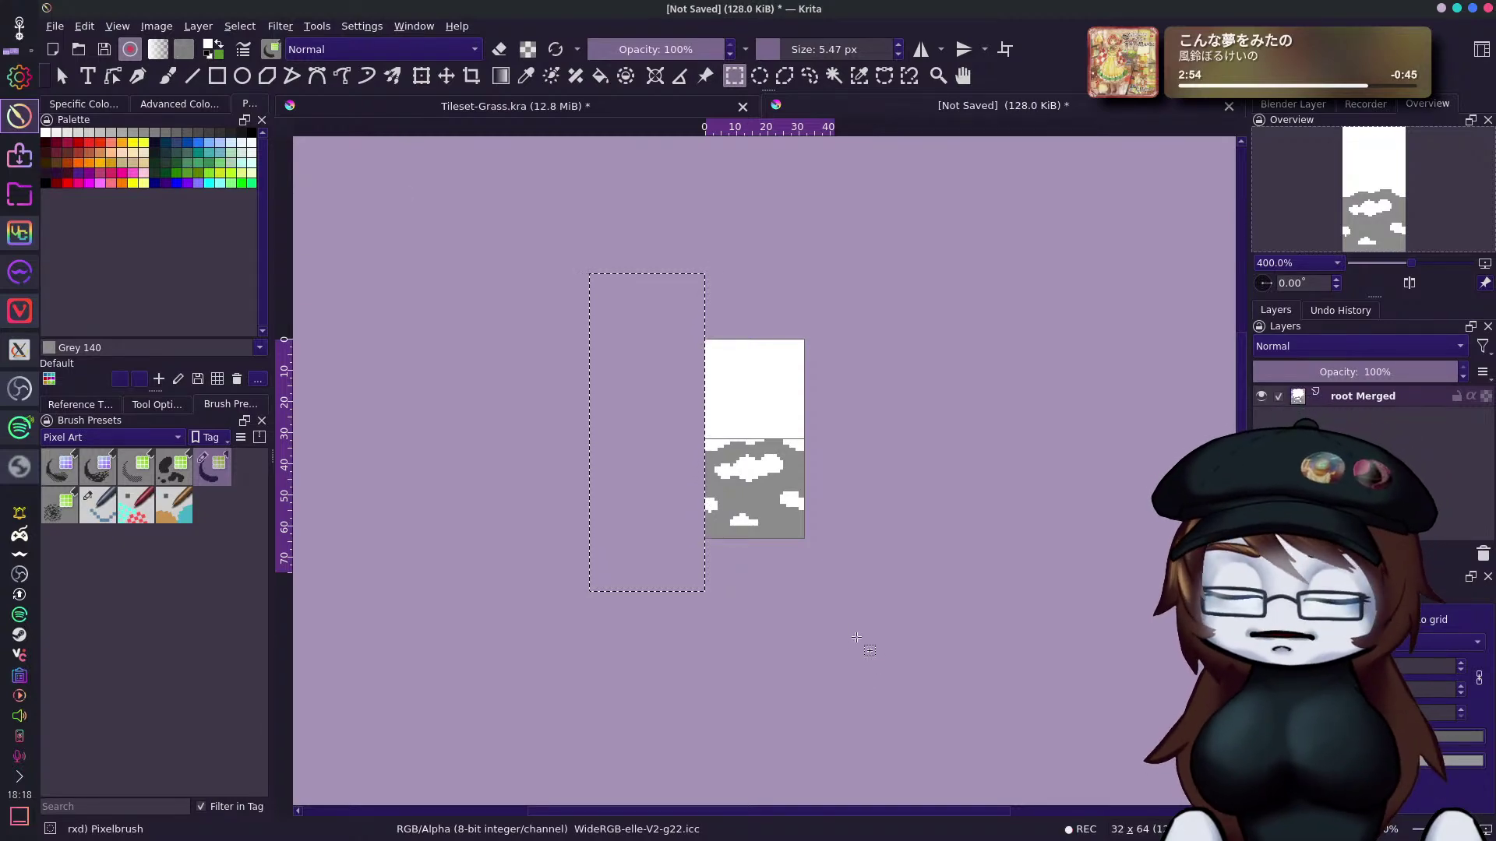
pyautogui.moveTo(963, 265); pyautogui.dragTo(804, 588)
pyautogui.moveTo(608, 203); pyautogui.dragTo(833, 338)
pyautogui.moveTo(649, 613); pyautogui.dragTo(846, 538)
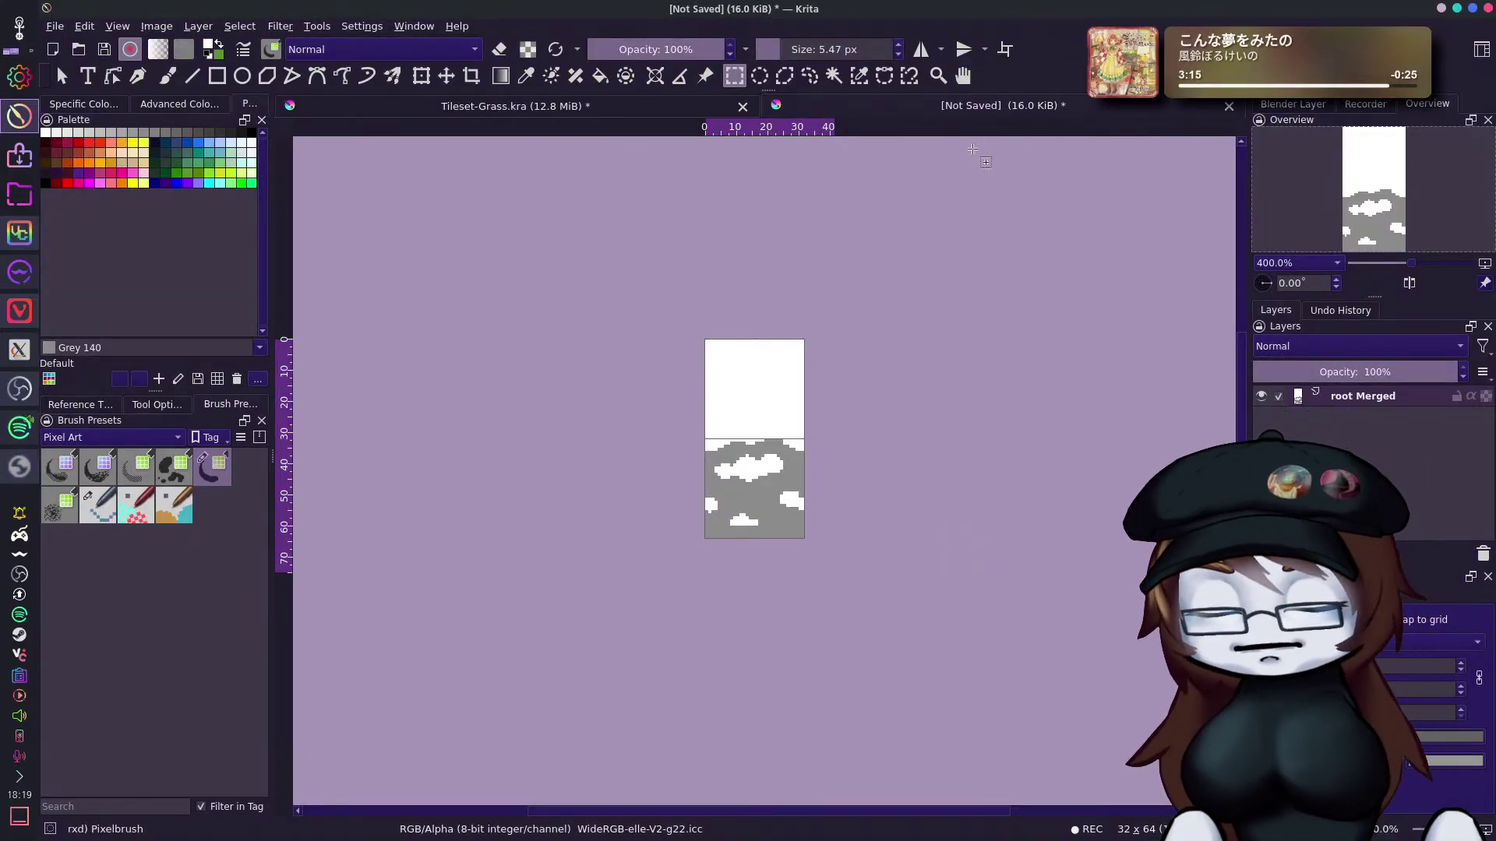
# Paste the flattened cloud tile into Tileset-Grass.kra and move it directly below the hanging rock tile.
pyautogui.click(527, 115)
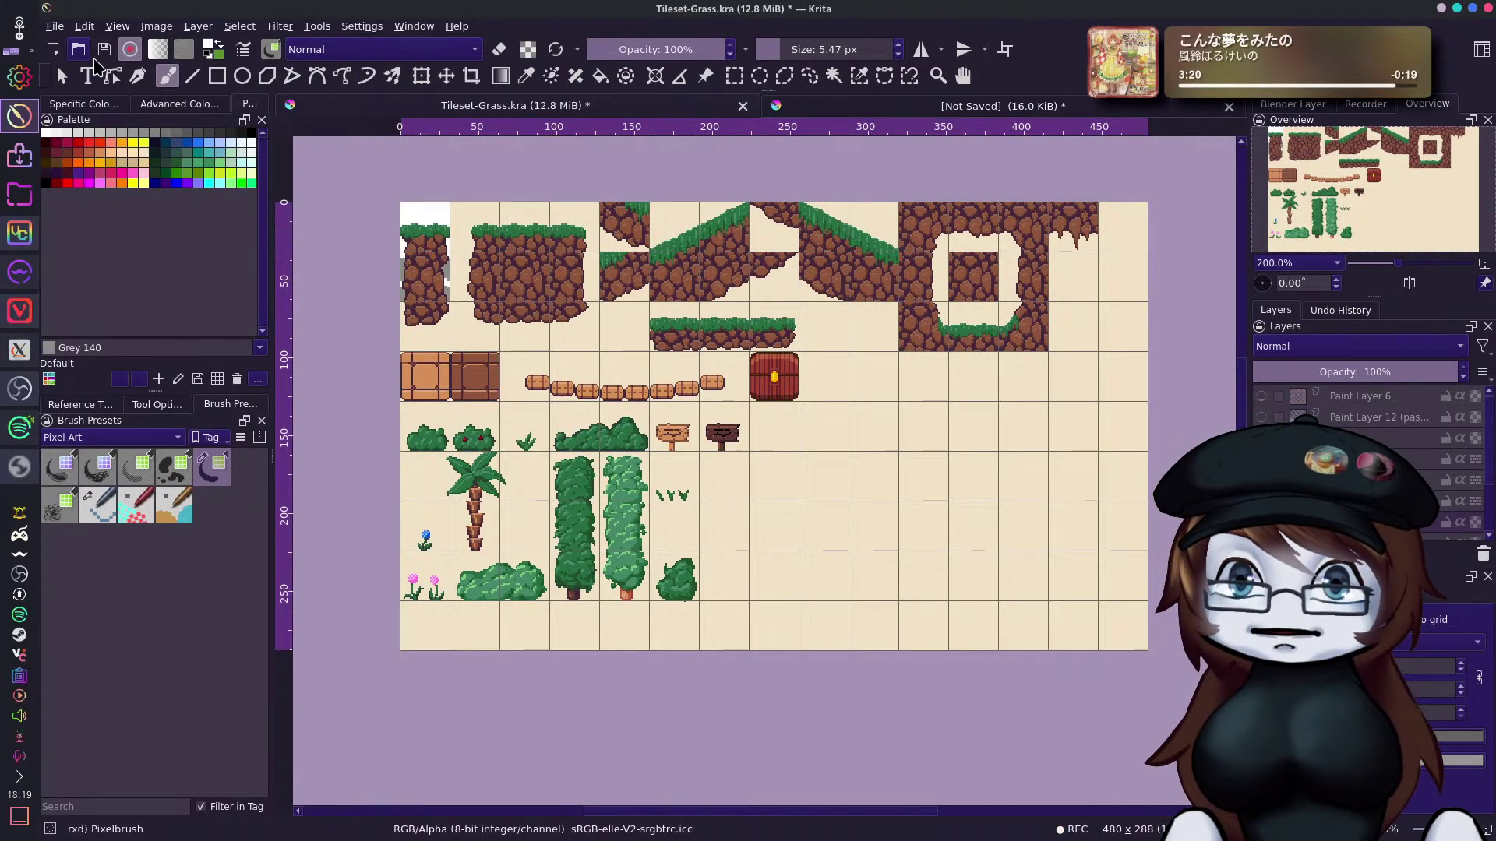
pyautogui.click(448, 78)
pyautogui.moveTo(438, 210)
pyautogui.mouseDown()
pyautogui.moveTo(740, 373)
pyautogui.moveTo(1119, 390)
pyautogui.moveTo(1135, 360)
pyautogui.mouseUp()
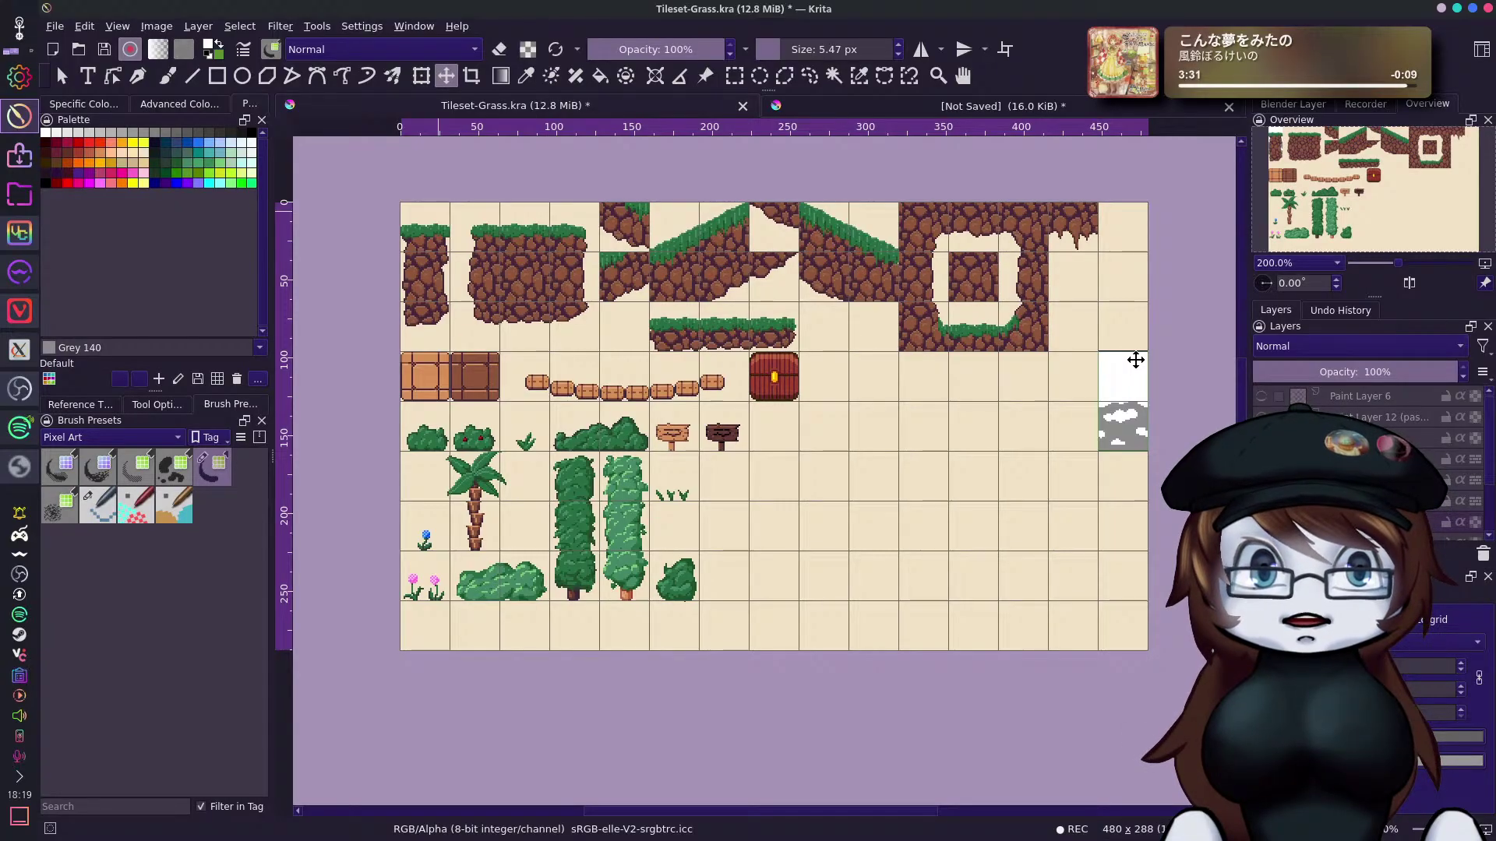
pyautogui.moveTo(1135, 360); pyautogui.dragTo(1084, 257)
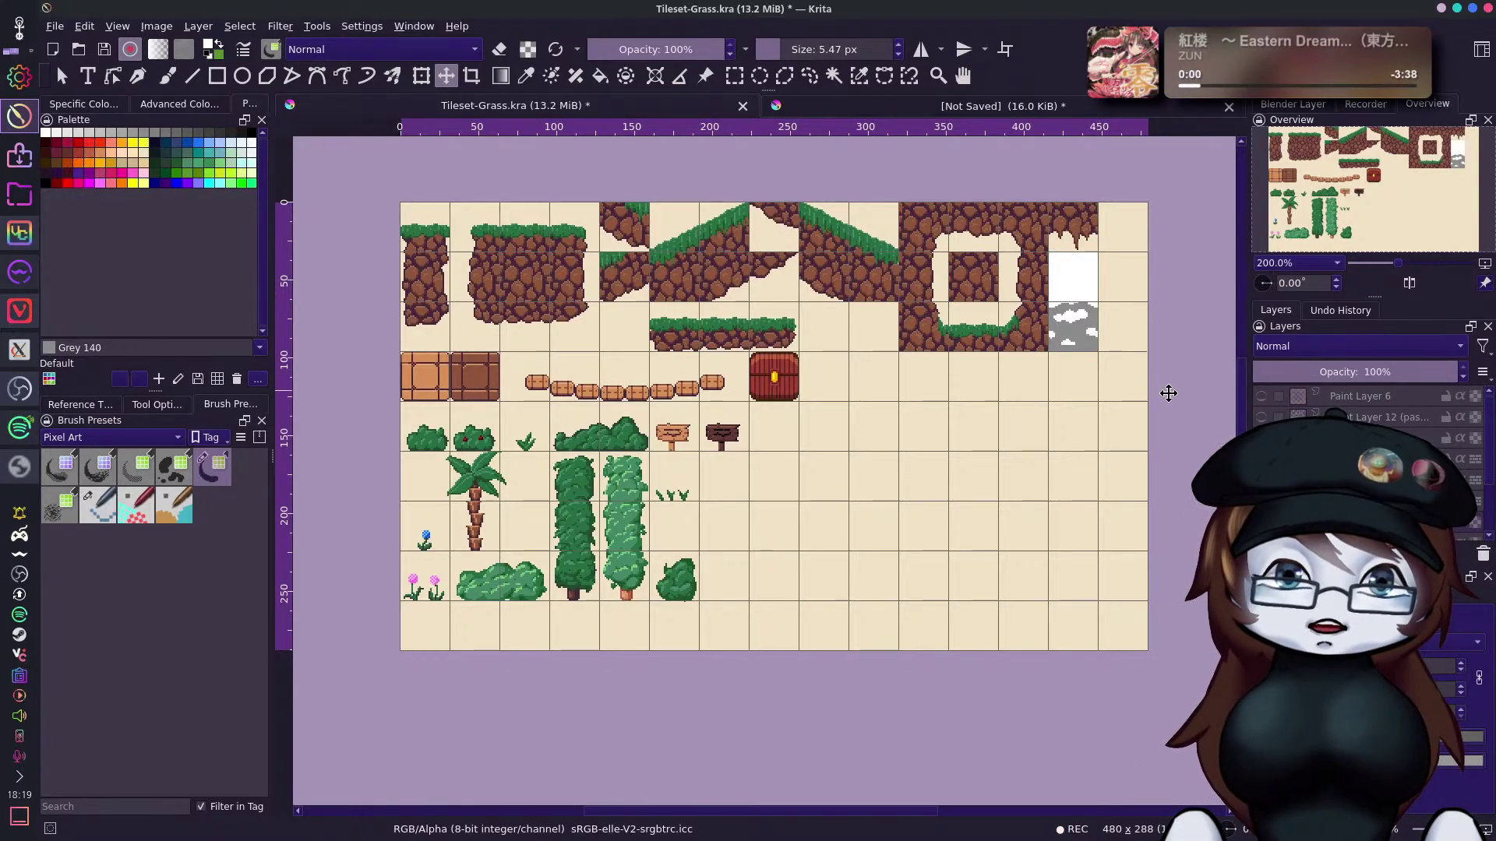
# Duplicate the pasted cloud tile and place the copy directly beneath the original on the grid.
pyautogui.scroll(-1, 1367, 466)
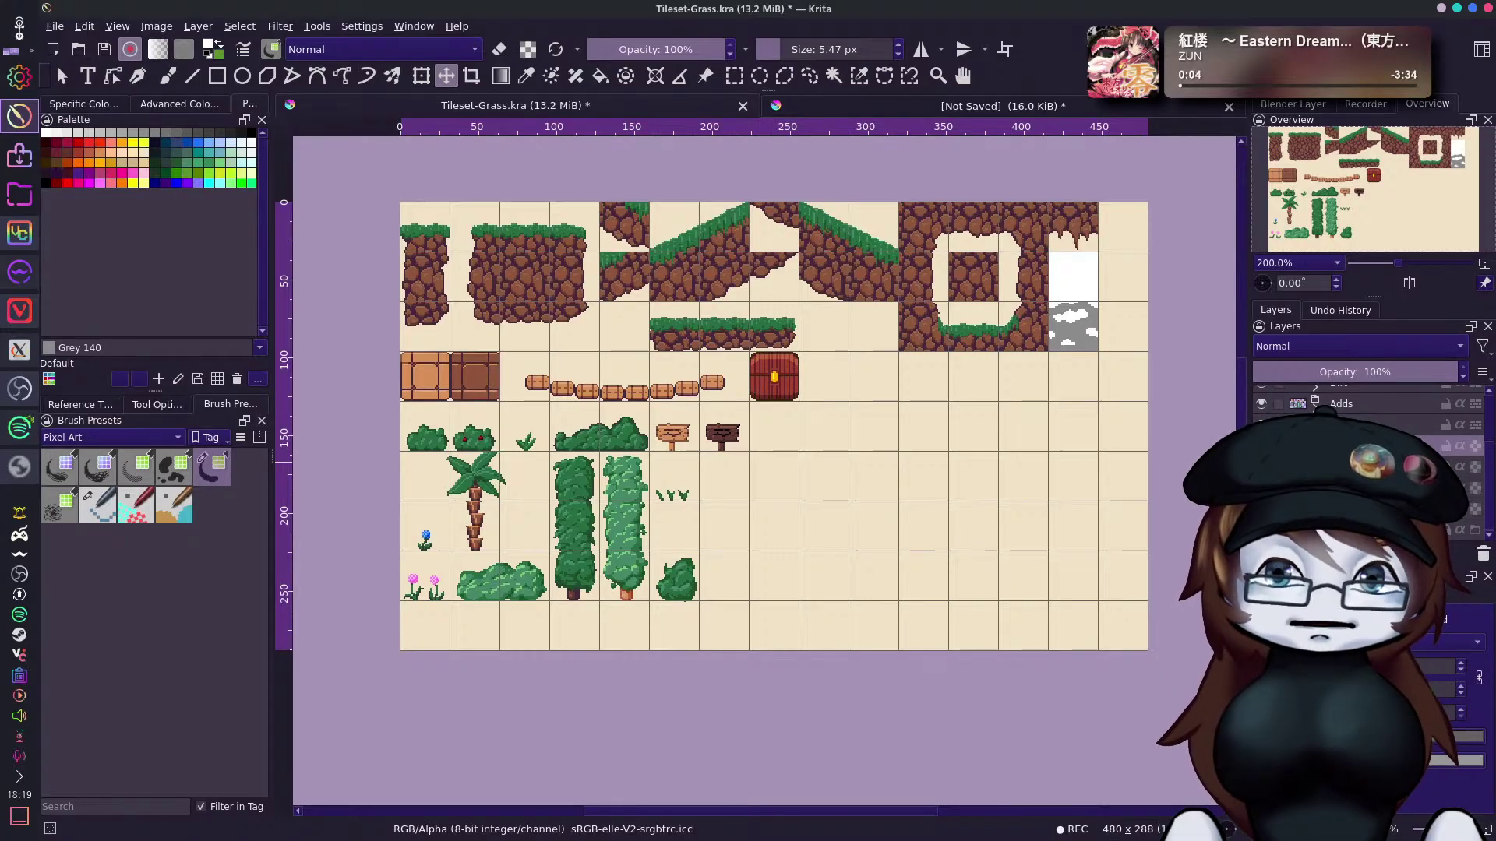
pyautogui.moveTo(1067, 290); pyautogui.dragTo(1067, 390)
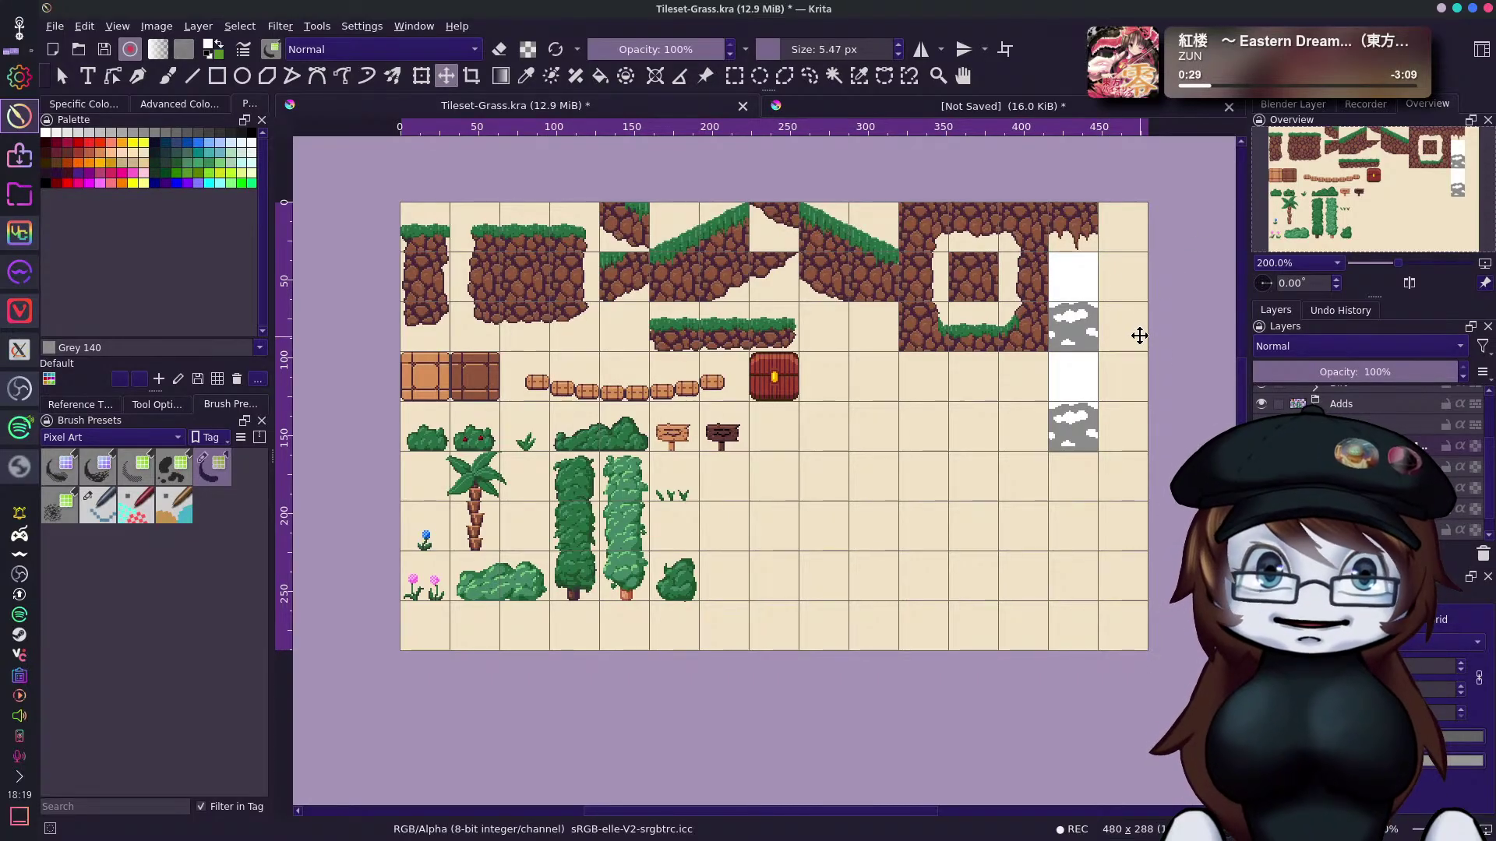
# Recolour the copied tile, filling its grey area with Grey 89 and its white sky and patches with the lighter grey from the tile above.
pyautogui.click(189, 133)
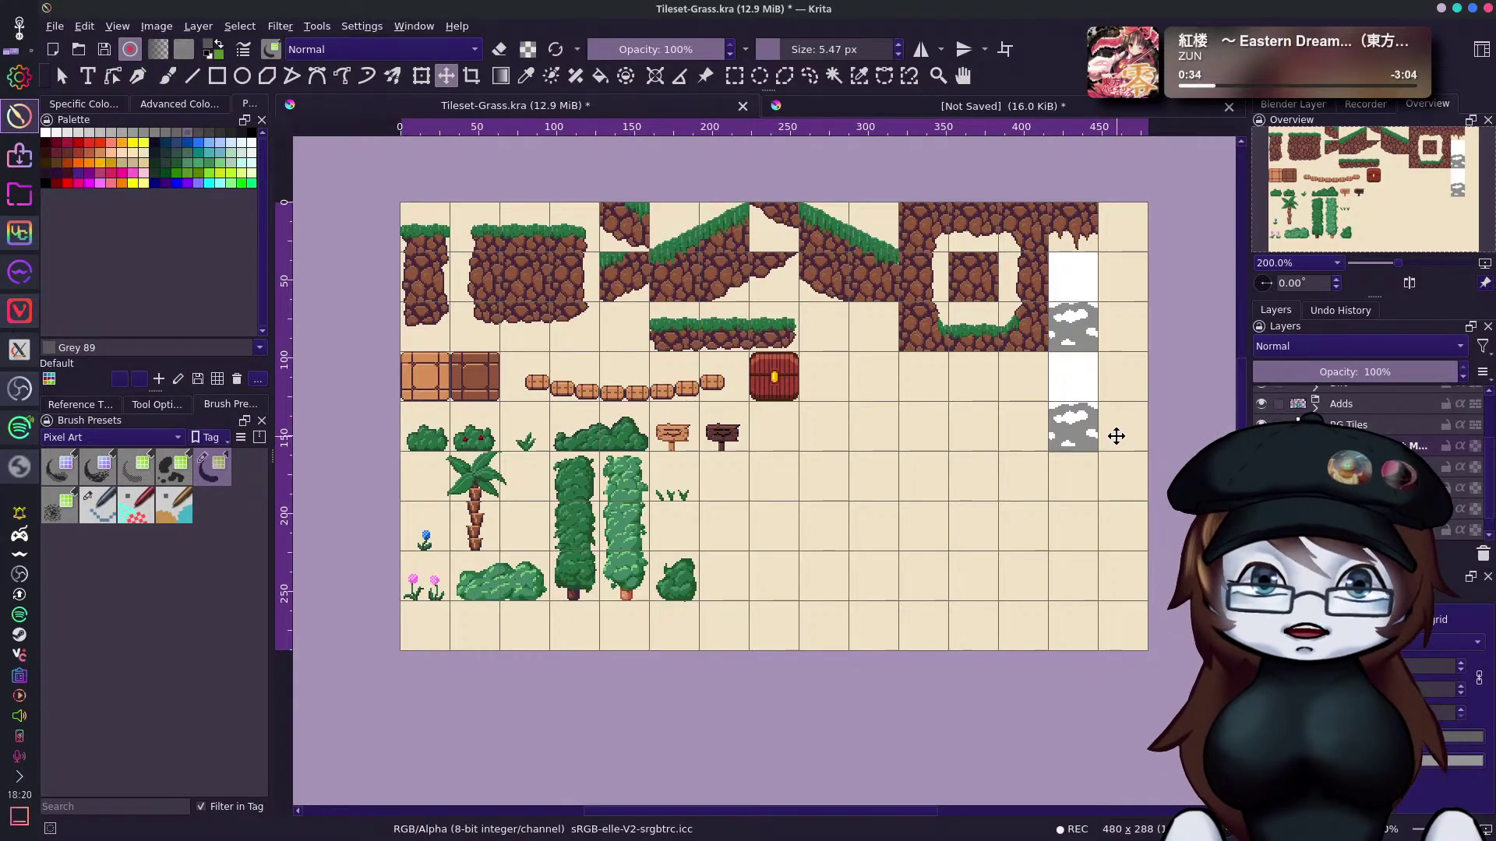
pyautogui.press('f')
pyautogui.click(1090, 429)
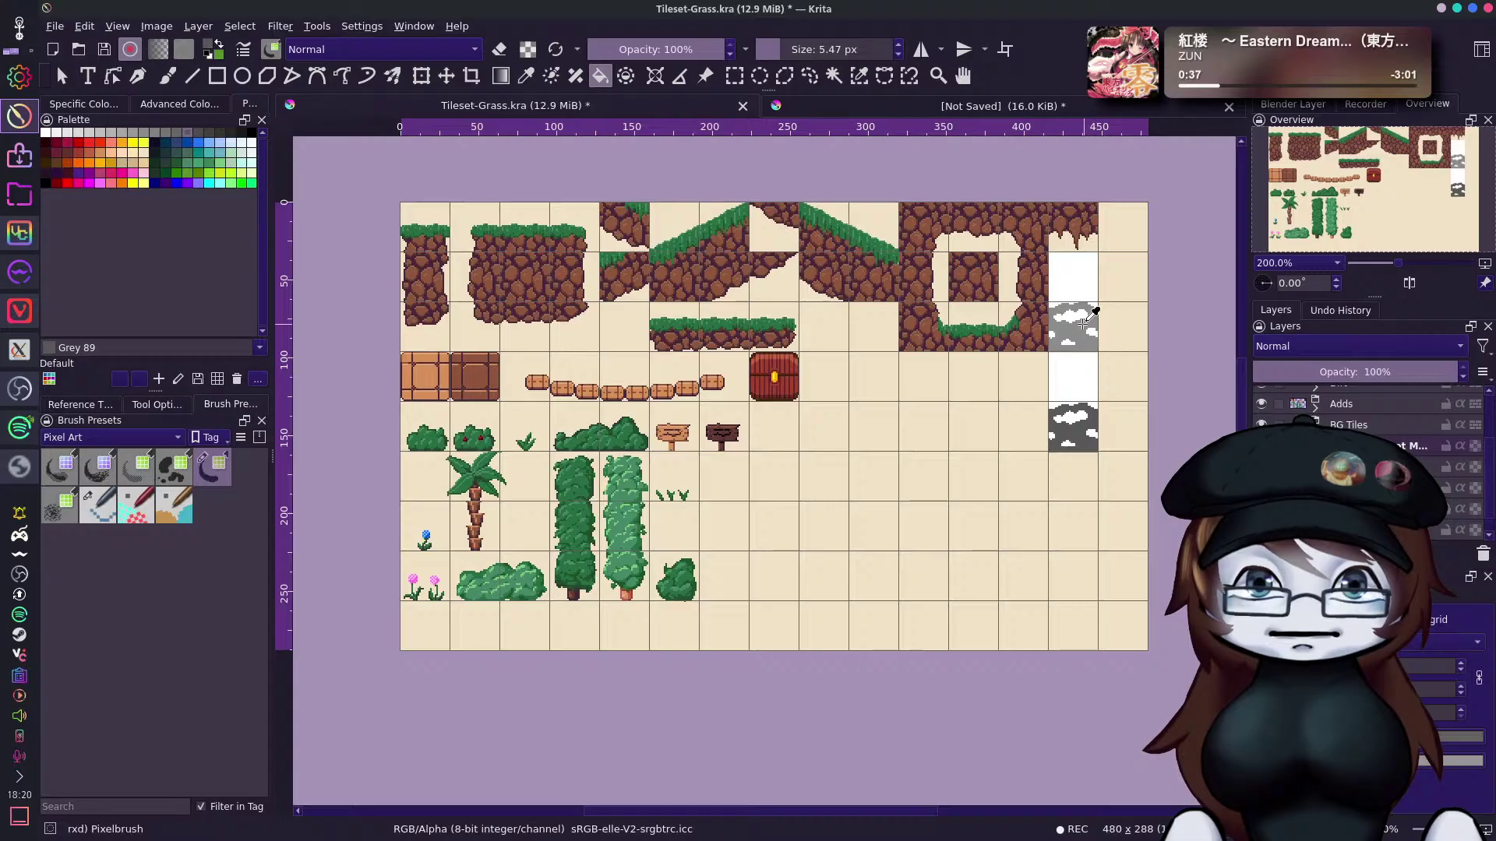
pyautogui.click(1084, 379)
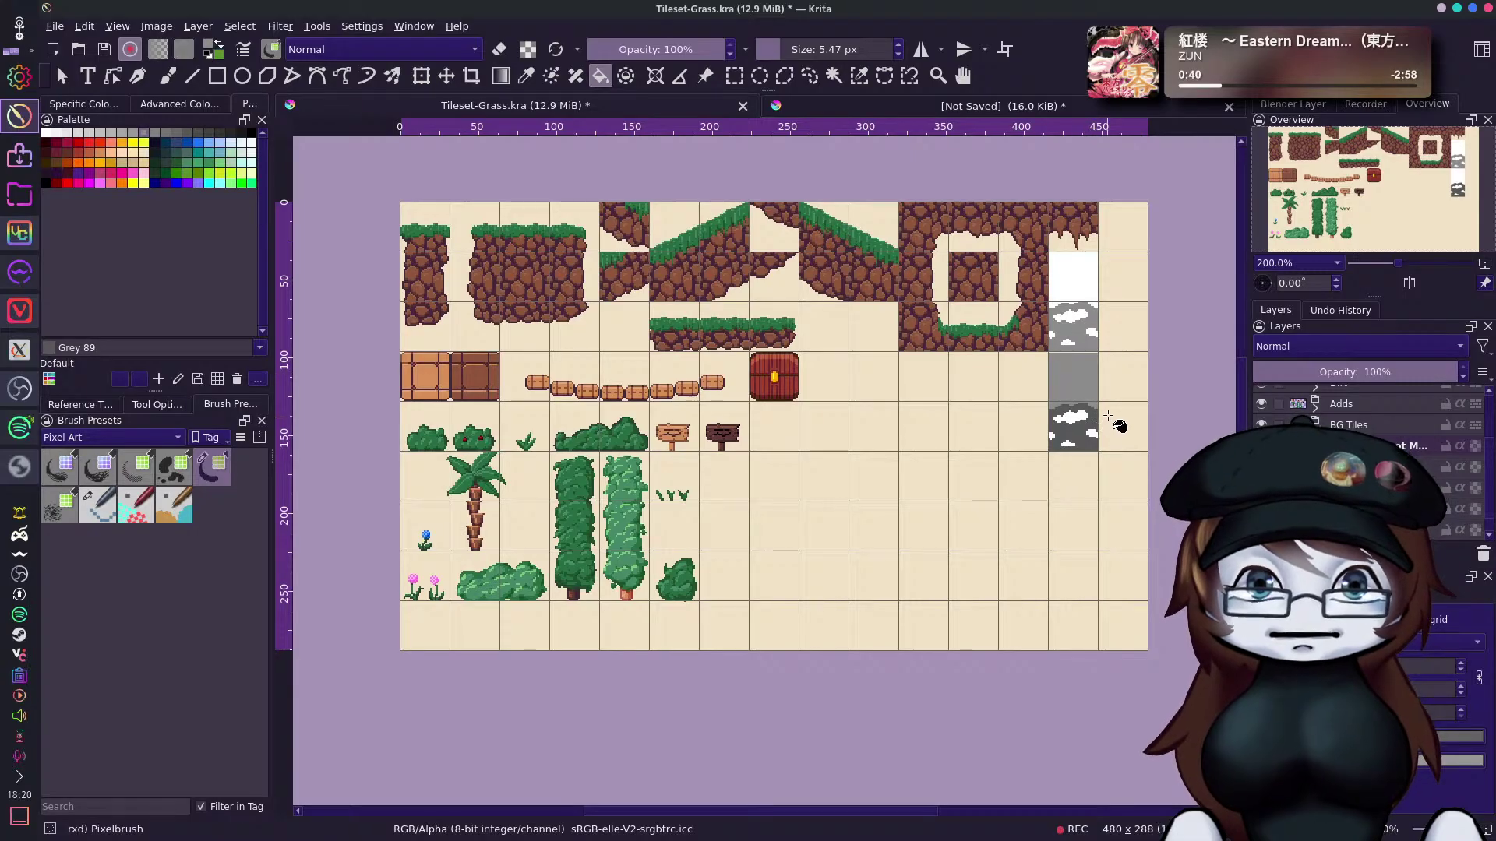
pyautogui.click(1083, 418)
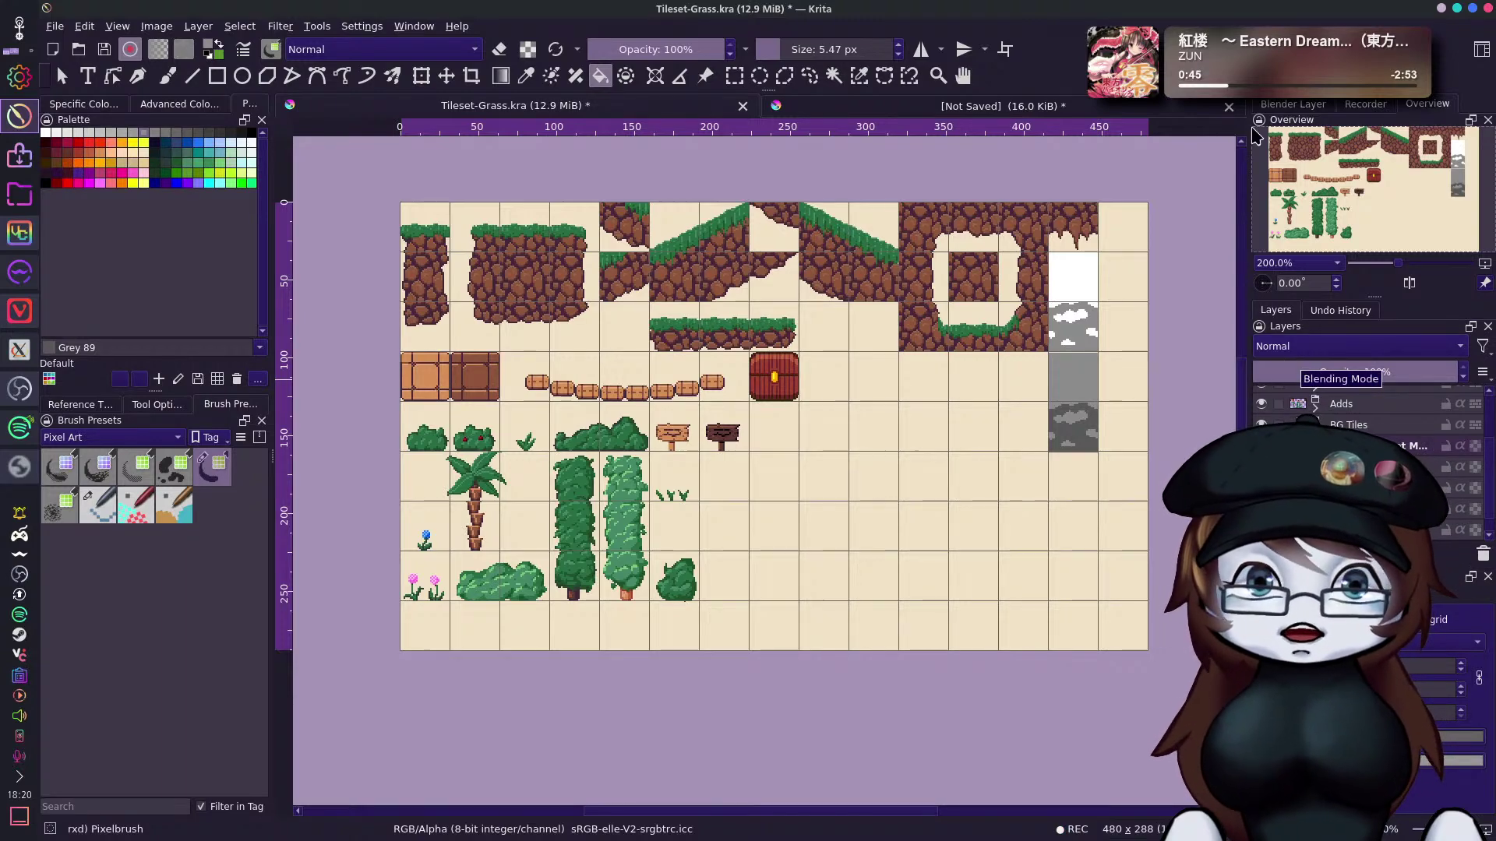
# Duplicate the recoloured grey tile and move the copy directly beneath it on the grid.
pyautogui.click(446, 75)
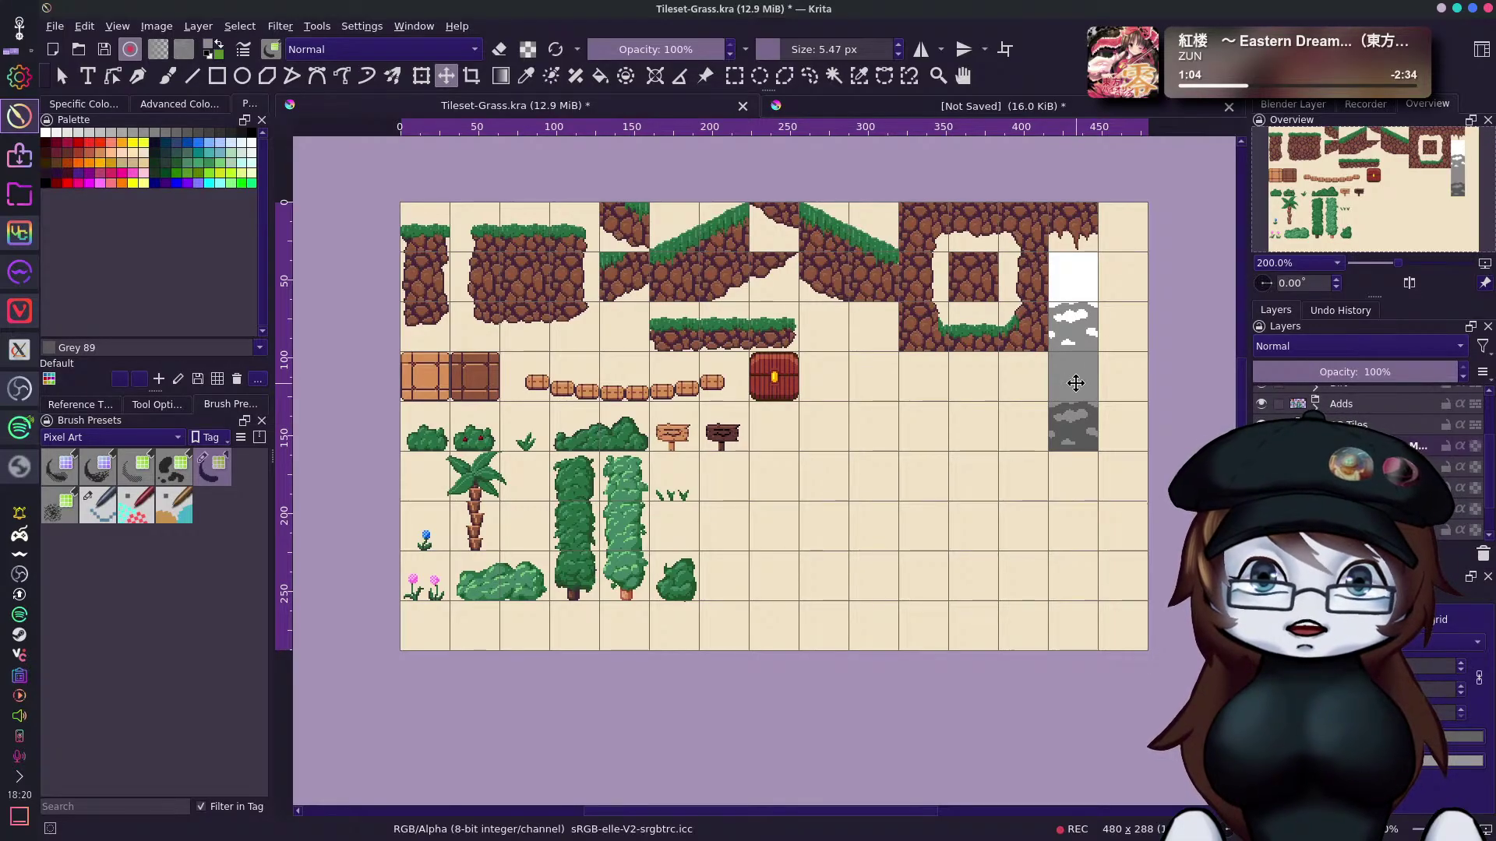
pyautogui.moveTo(1075, 383); pyautogui.dragTo(1070, 484)
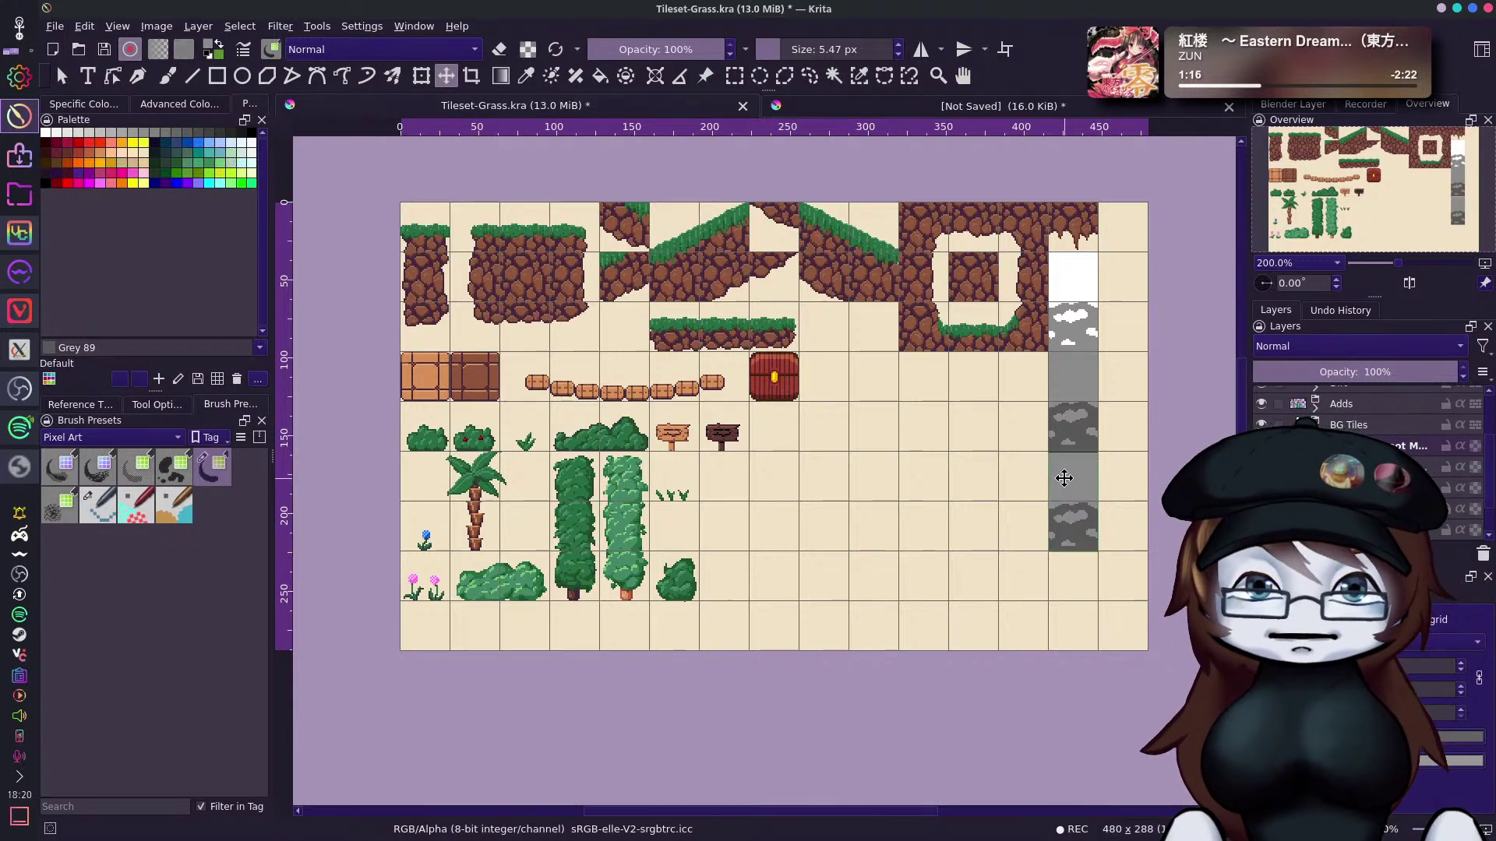
pyautogui.moveTo(1065, 477); pyautogui.dragTo(1064, 477)
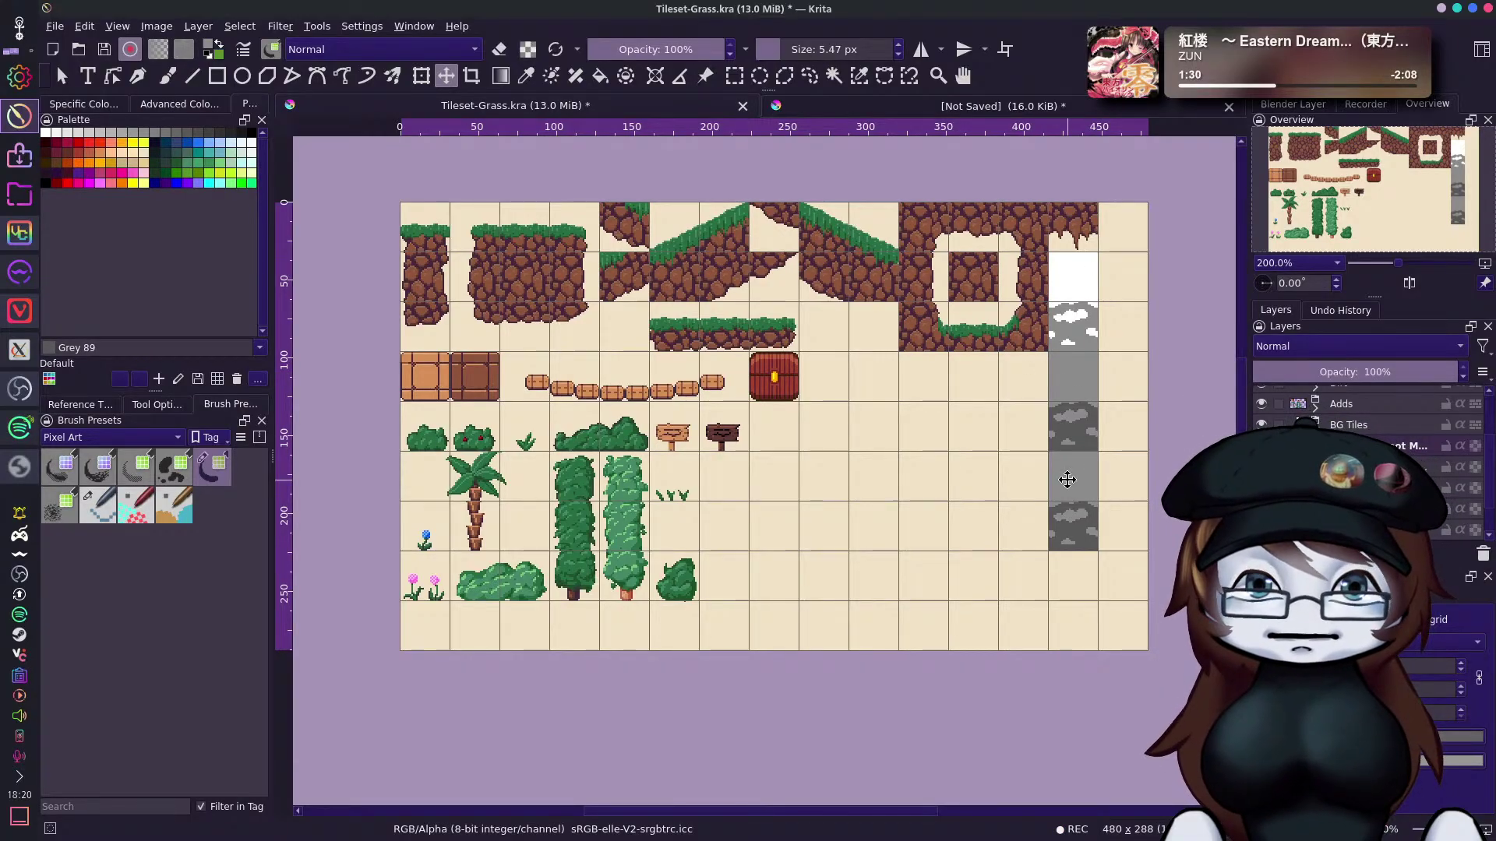
# Recolour the lowest cloud tile, filling its dark area with Grey 26 and its sky with the darker grey from the tile above.
pyautogui.press('b')
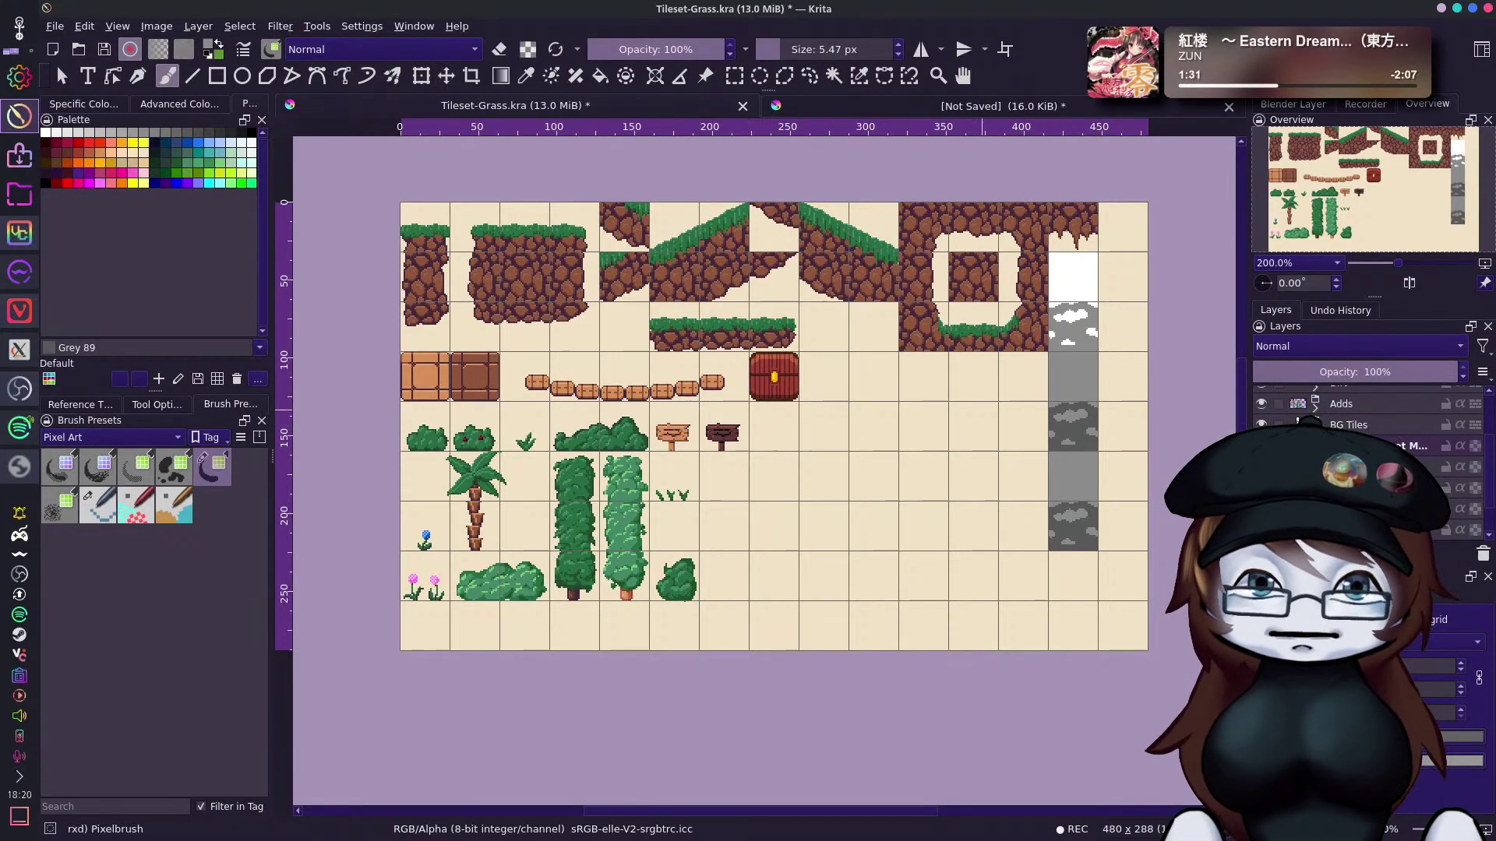
pyautogui.click(243, 133)
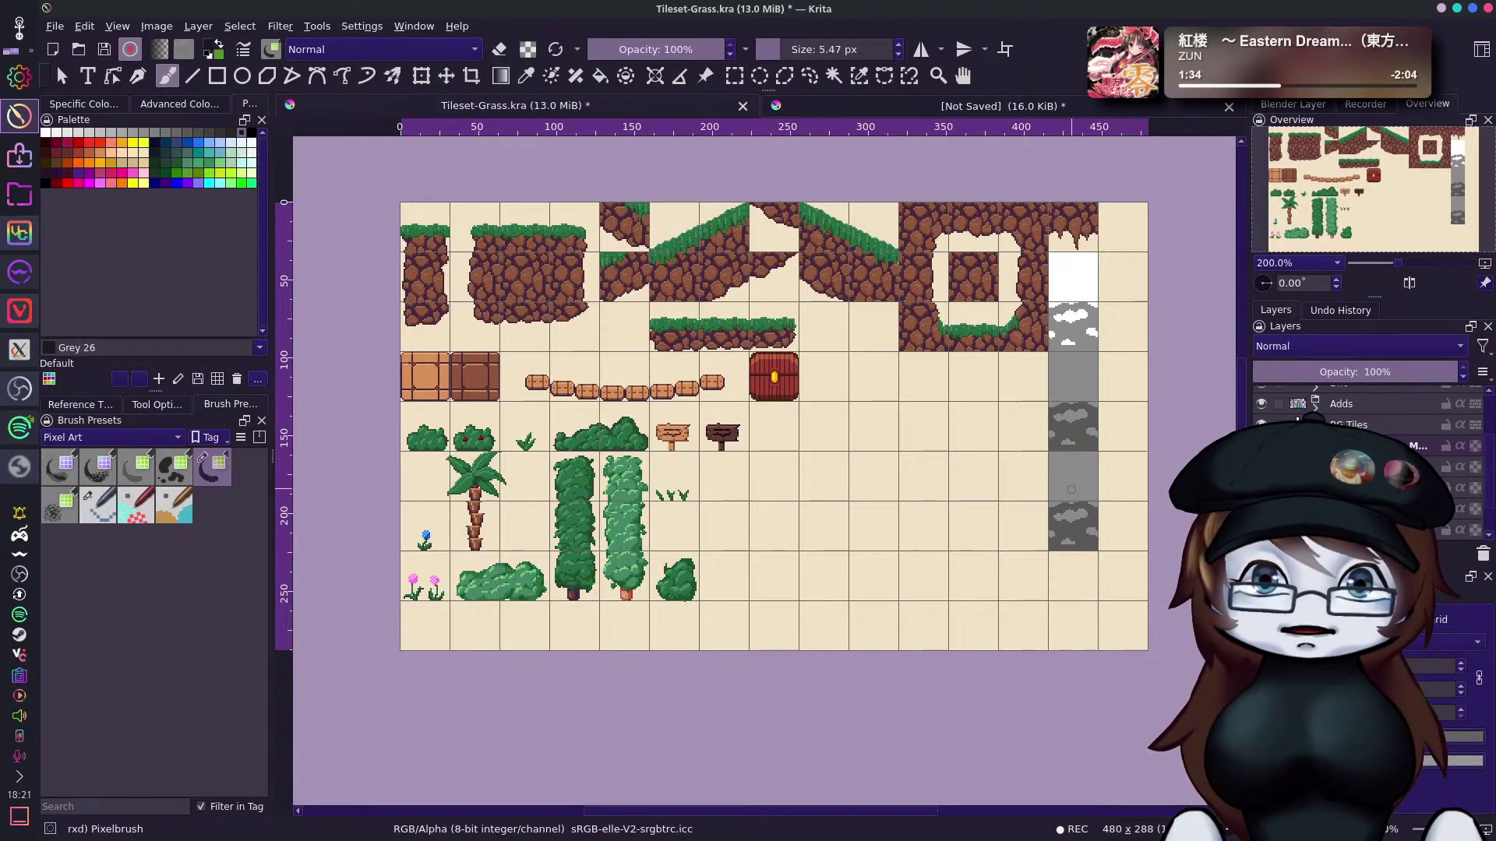
pyautogui.press('f')
pyautogui.click(1081, 529)
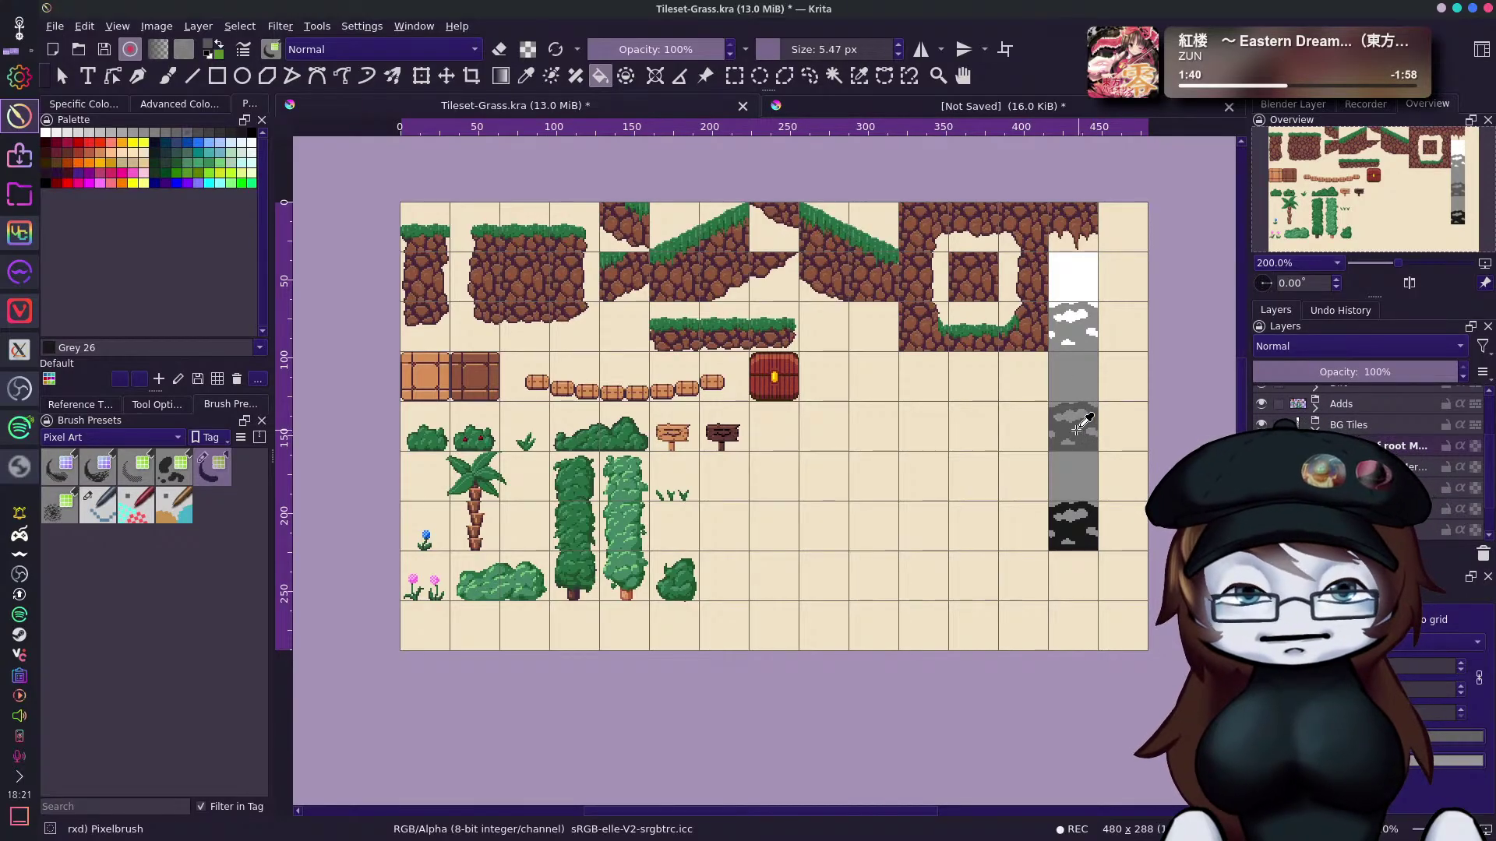
pyautogui.click(1097, 475)
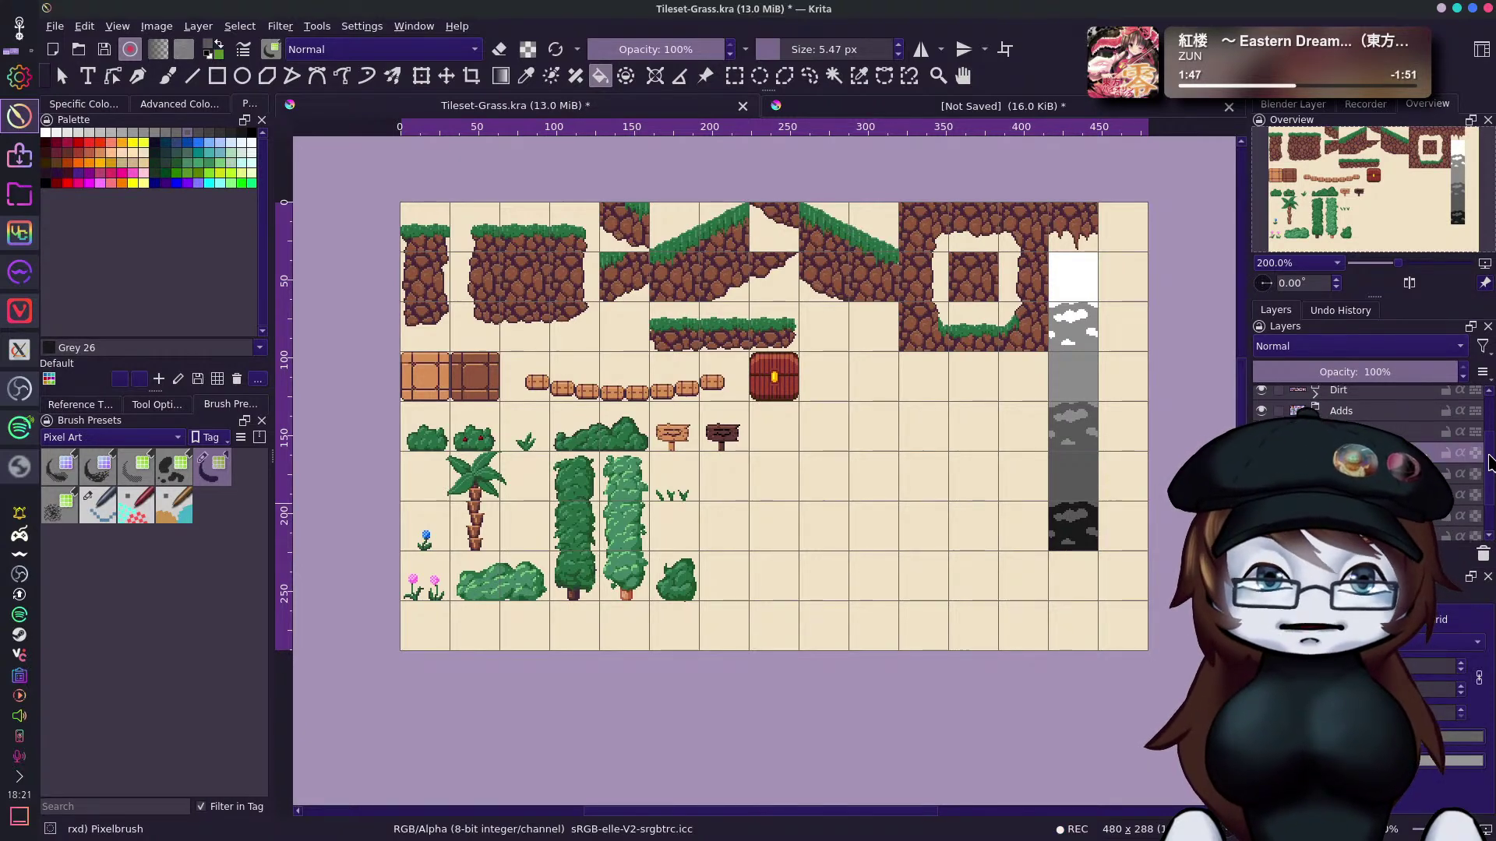
# Show Paint Layer 12 briefly to examine the reference tileset's colour columns, and hide it again.
pyautogui.moveTo(1490, 465); pyautogui.dragTo(1490, 419)
pyautogui.click(1261, 418)
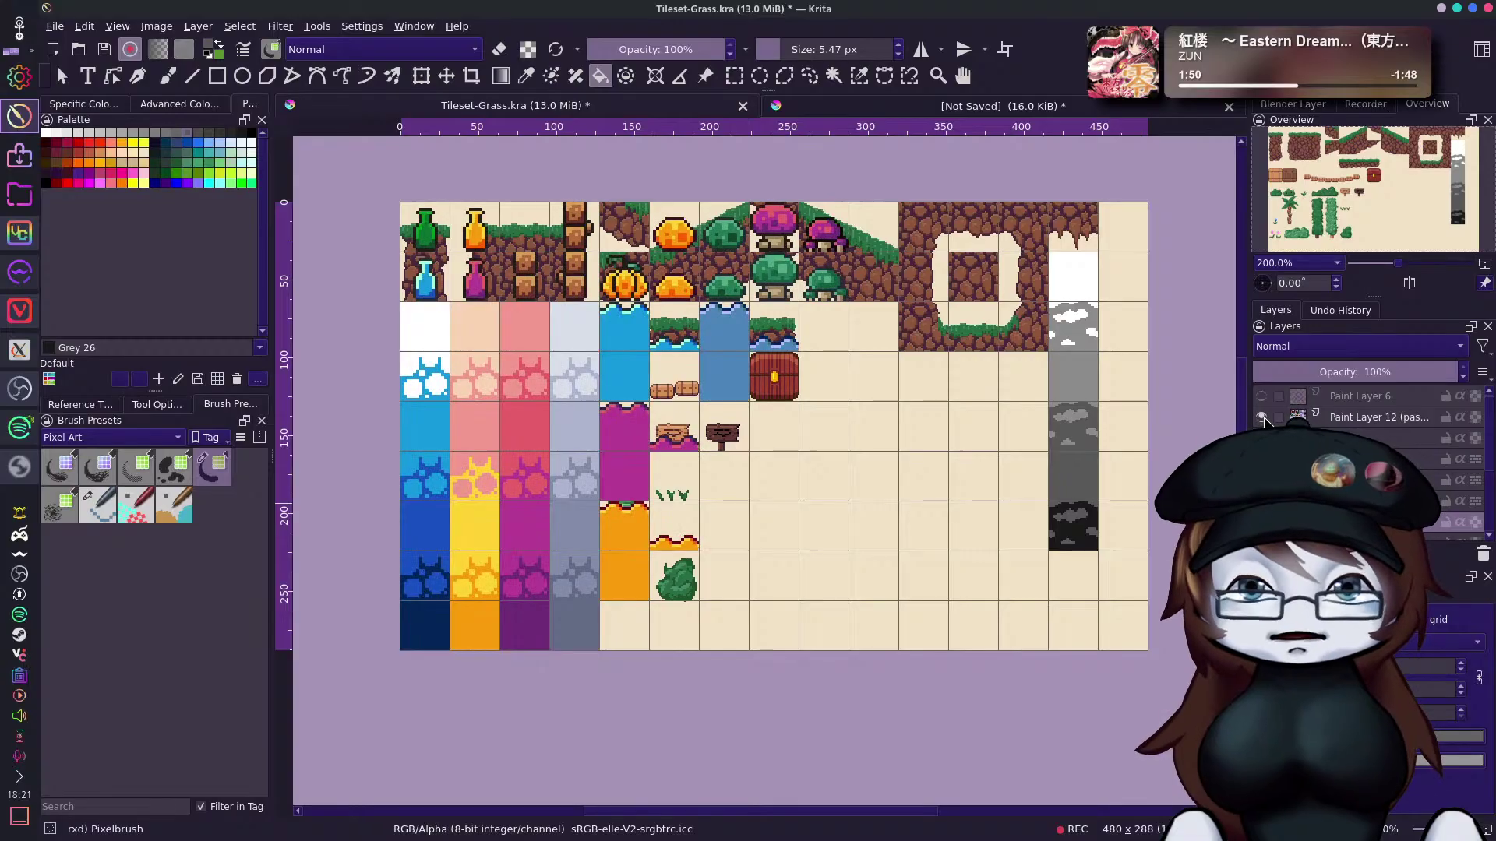
pyautogui.click(1262, 418)
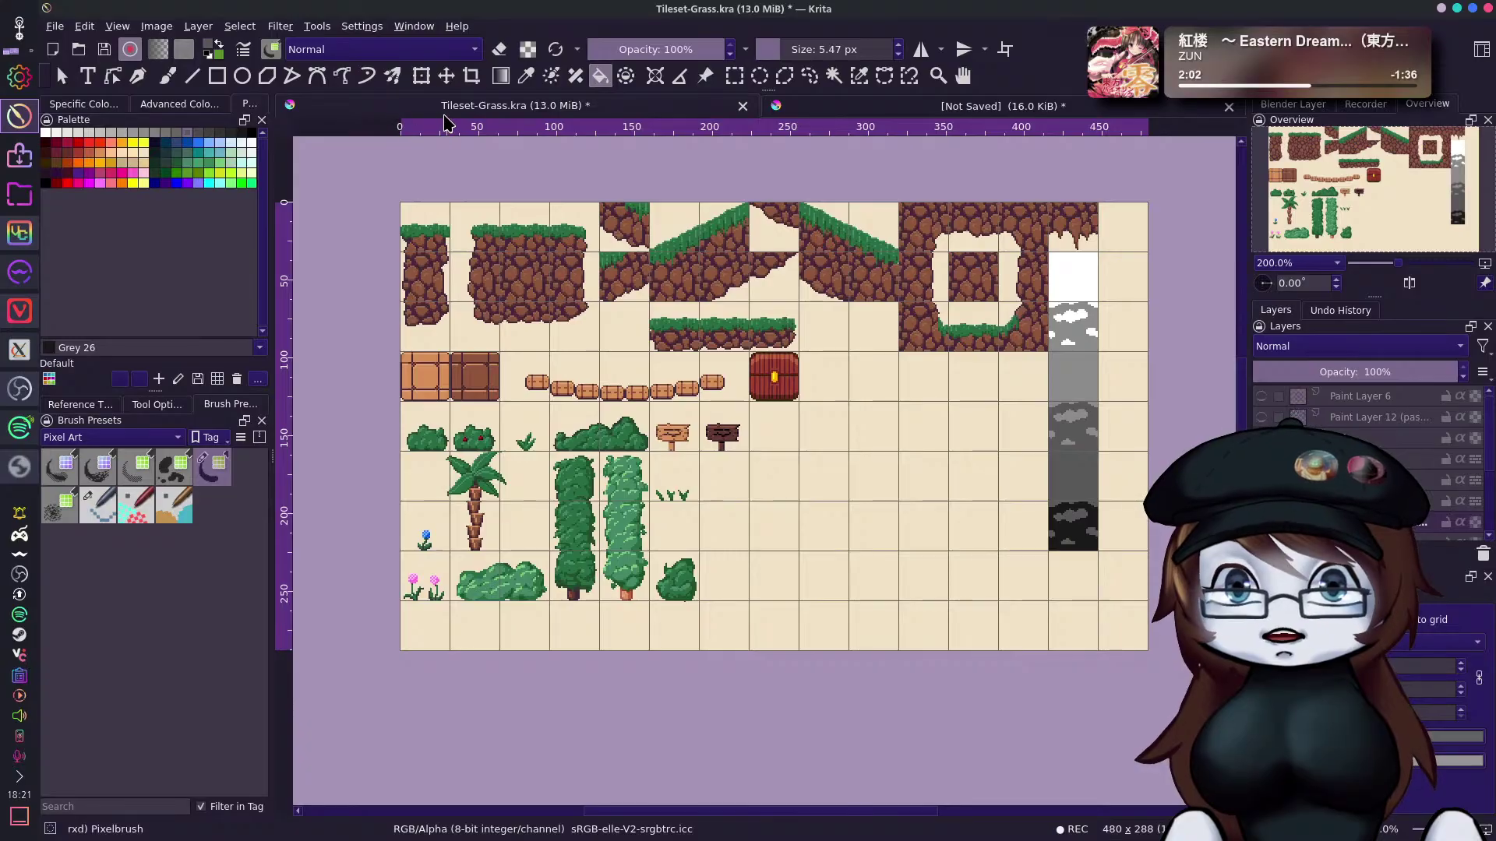
# Set the Rectangle tool's corner rounding to 0 px in both X and Y.
pyautogui.click(217, 76)
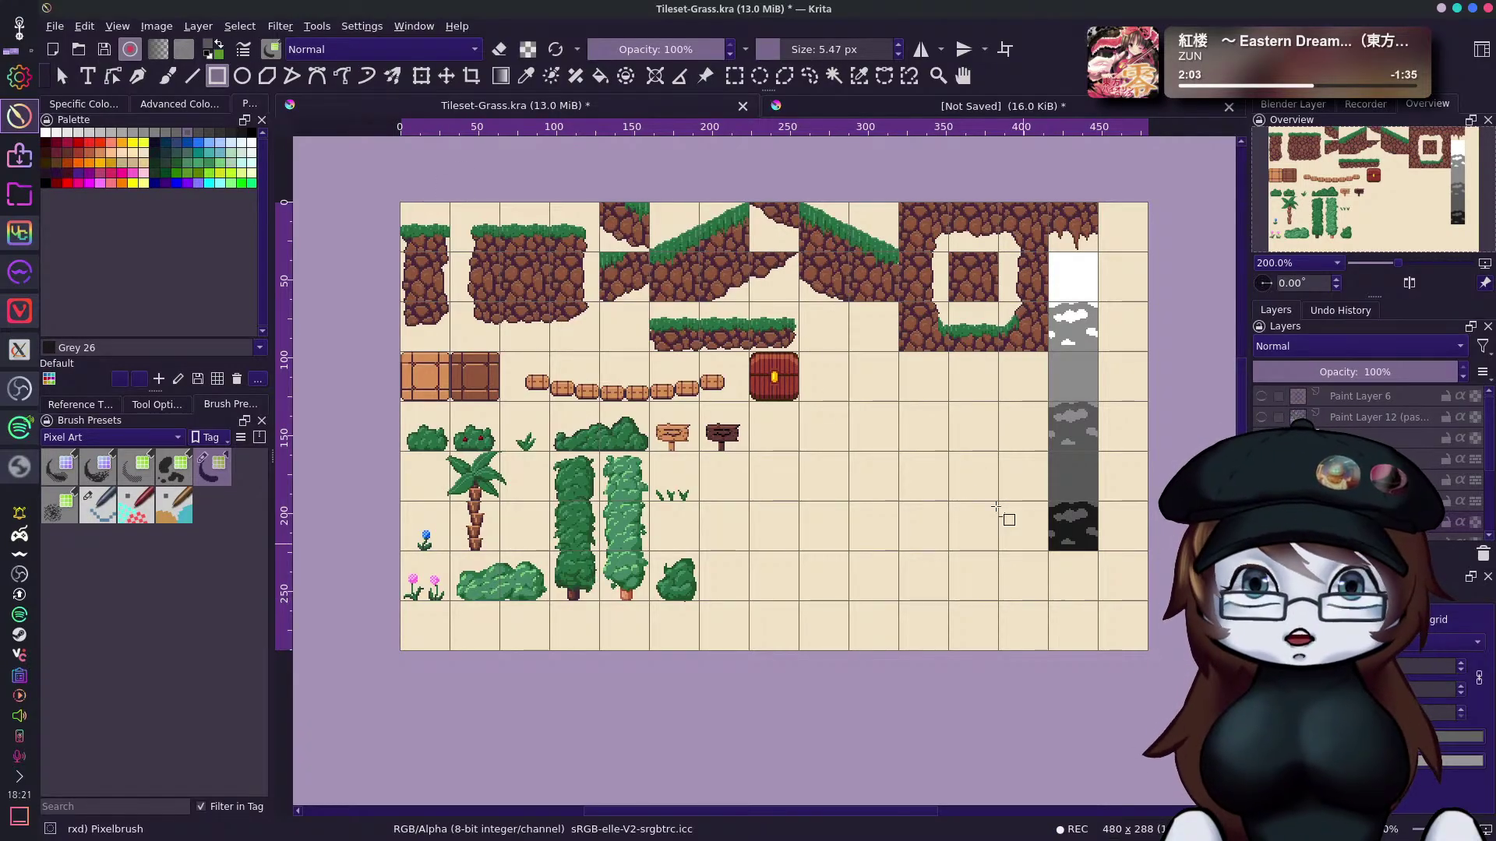
pyautogui.click(167, 407)
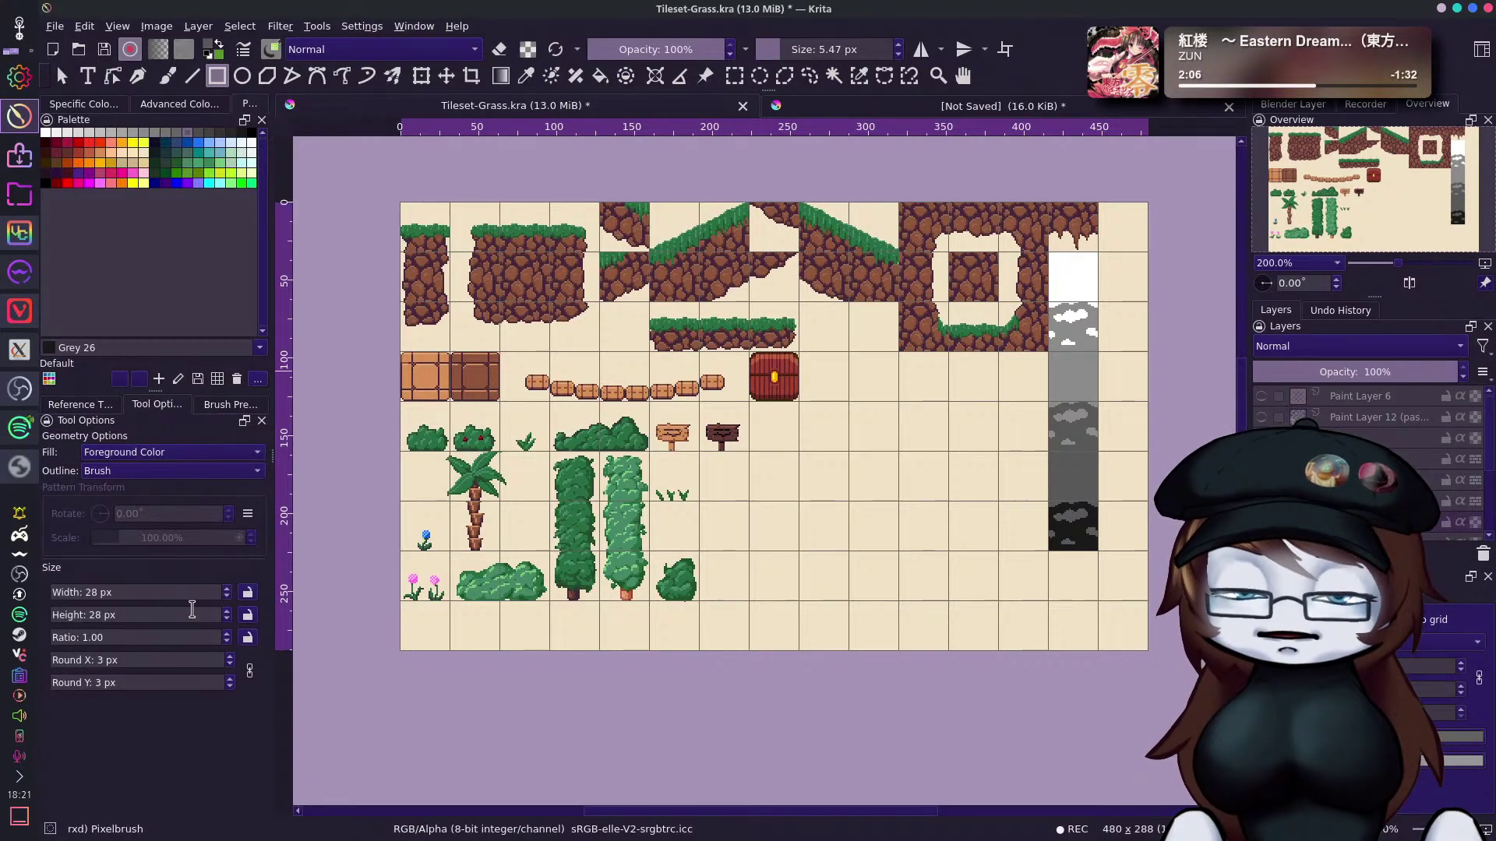
pyautogui.click(229, 663)
pyautogui.click(229, 664)
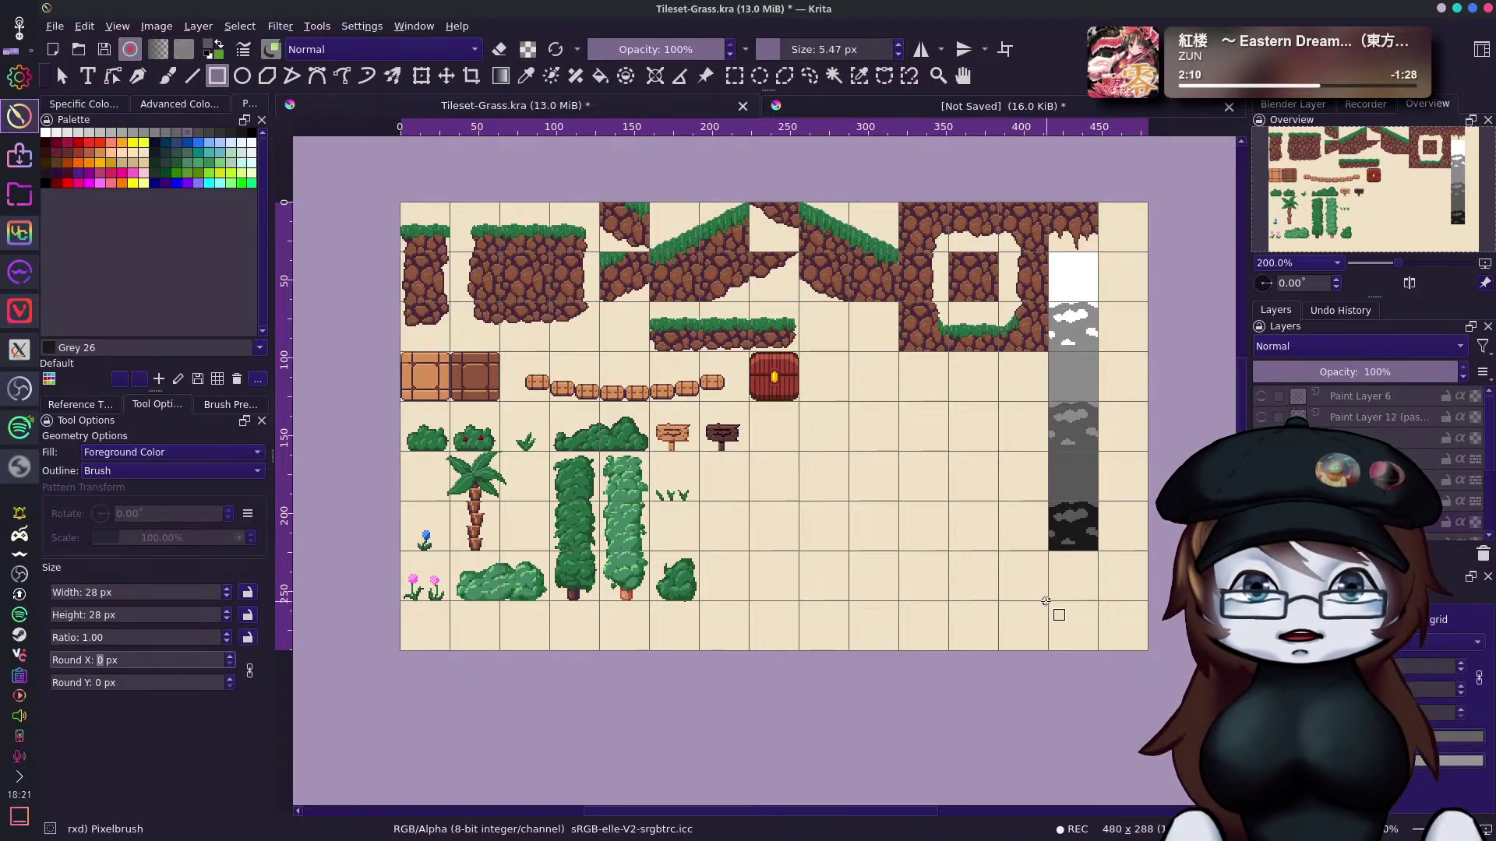
# Draw a 32 × 32 px Grey 26 filled square without outline in the grid cell directly below the darkest cloud tile.
pyautogui.moveTo(1047, 602); pyautogui.dragTo(1097, 554)
pyautogui.hotkey('ctrl', 'z')
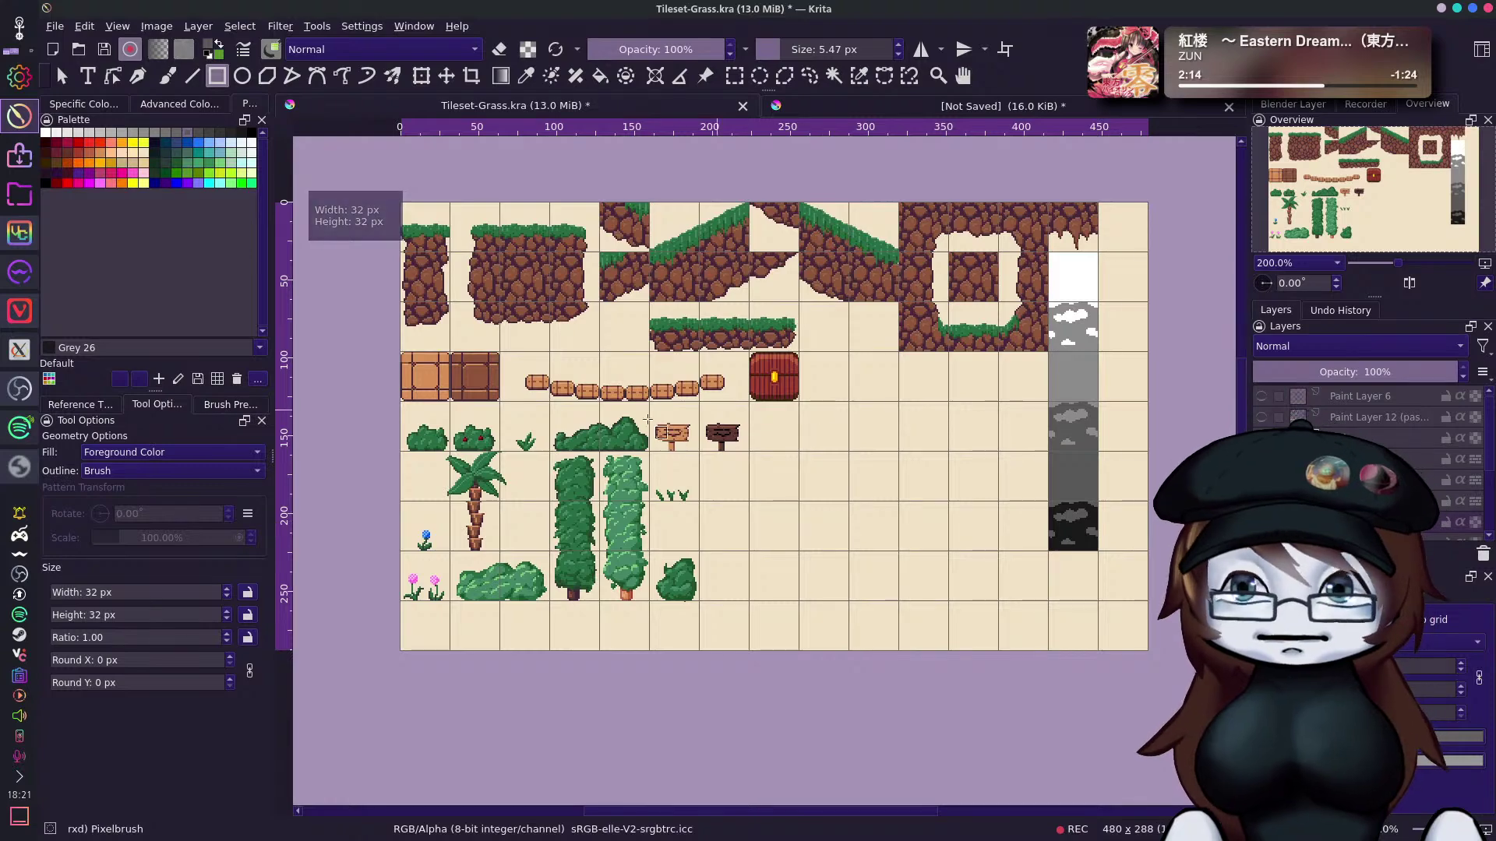
pyautogui.click(172, 471)
pyautogui.click(110, 452)
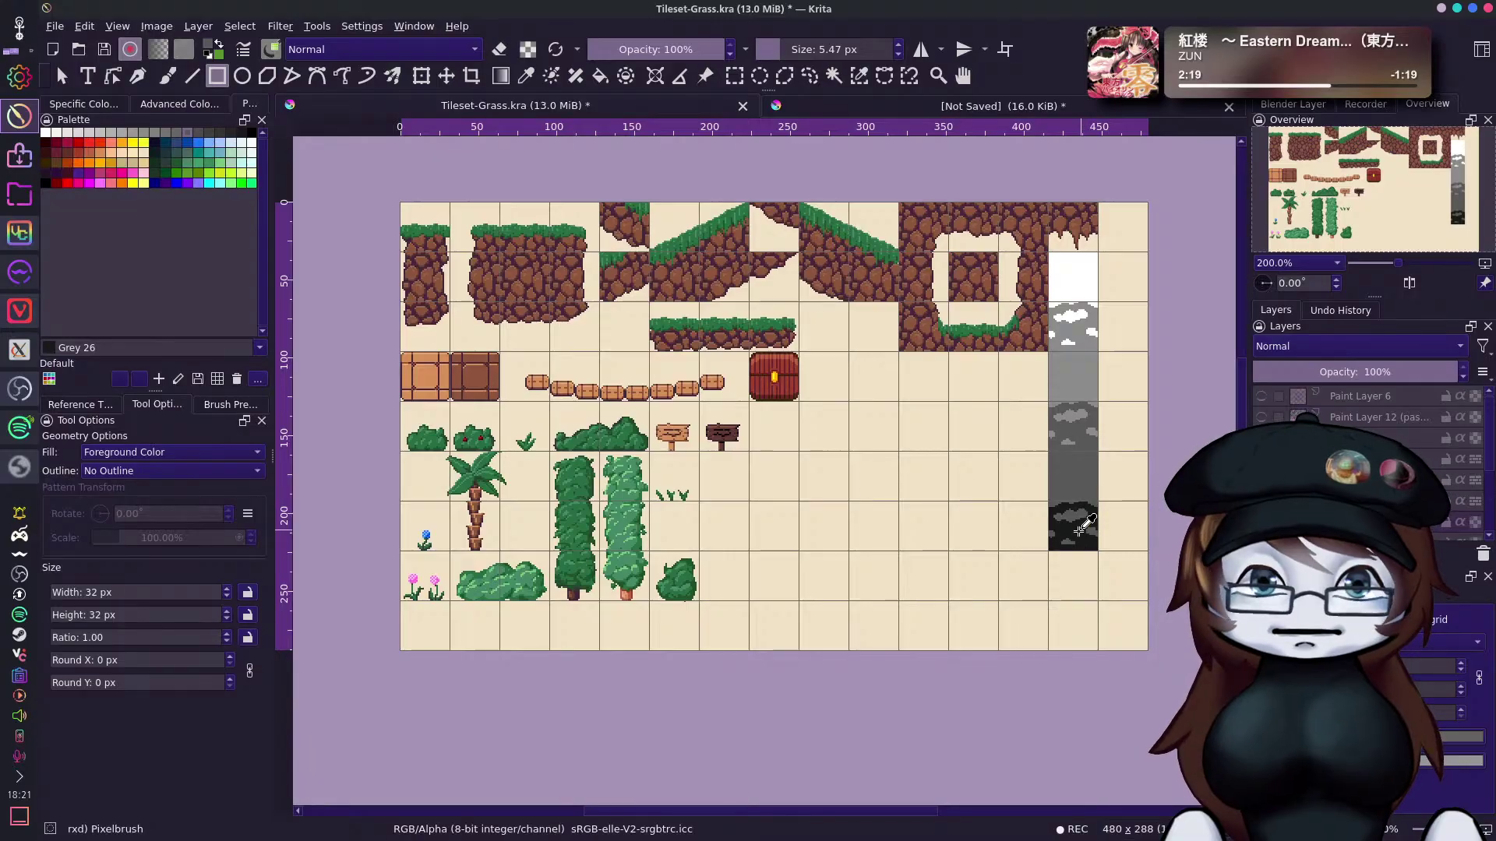
pyautogui.moveTo(1049, 552); pyautogui.dragTo(1096, 600)
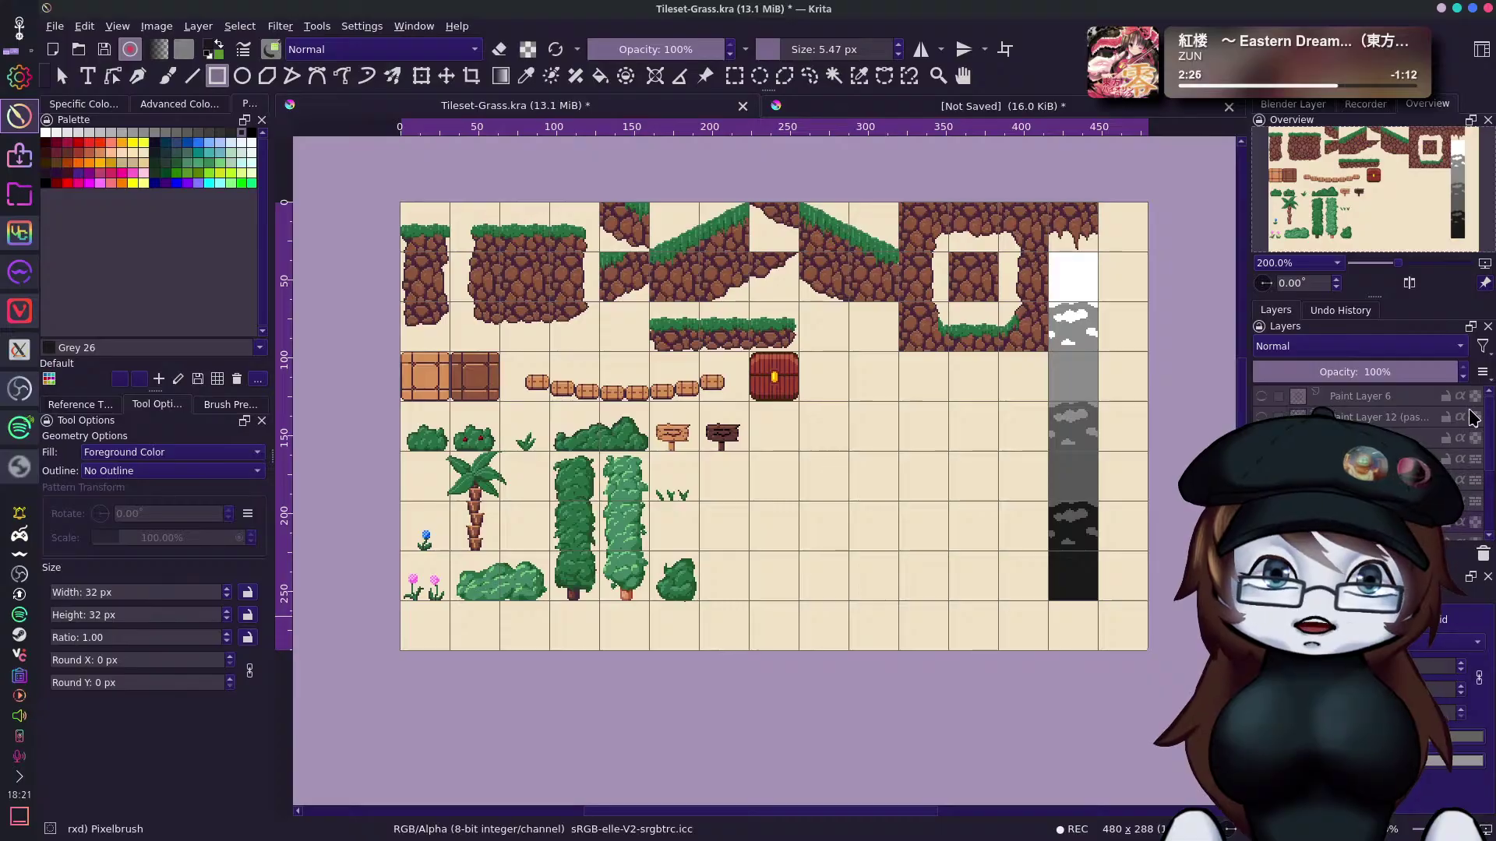
# Move the whole greyscale cloud tile column down by one grid cell, to y 65 px.
pyautogui.moveTo(1490, 465); pyautogui.dragTo(1489, 473)
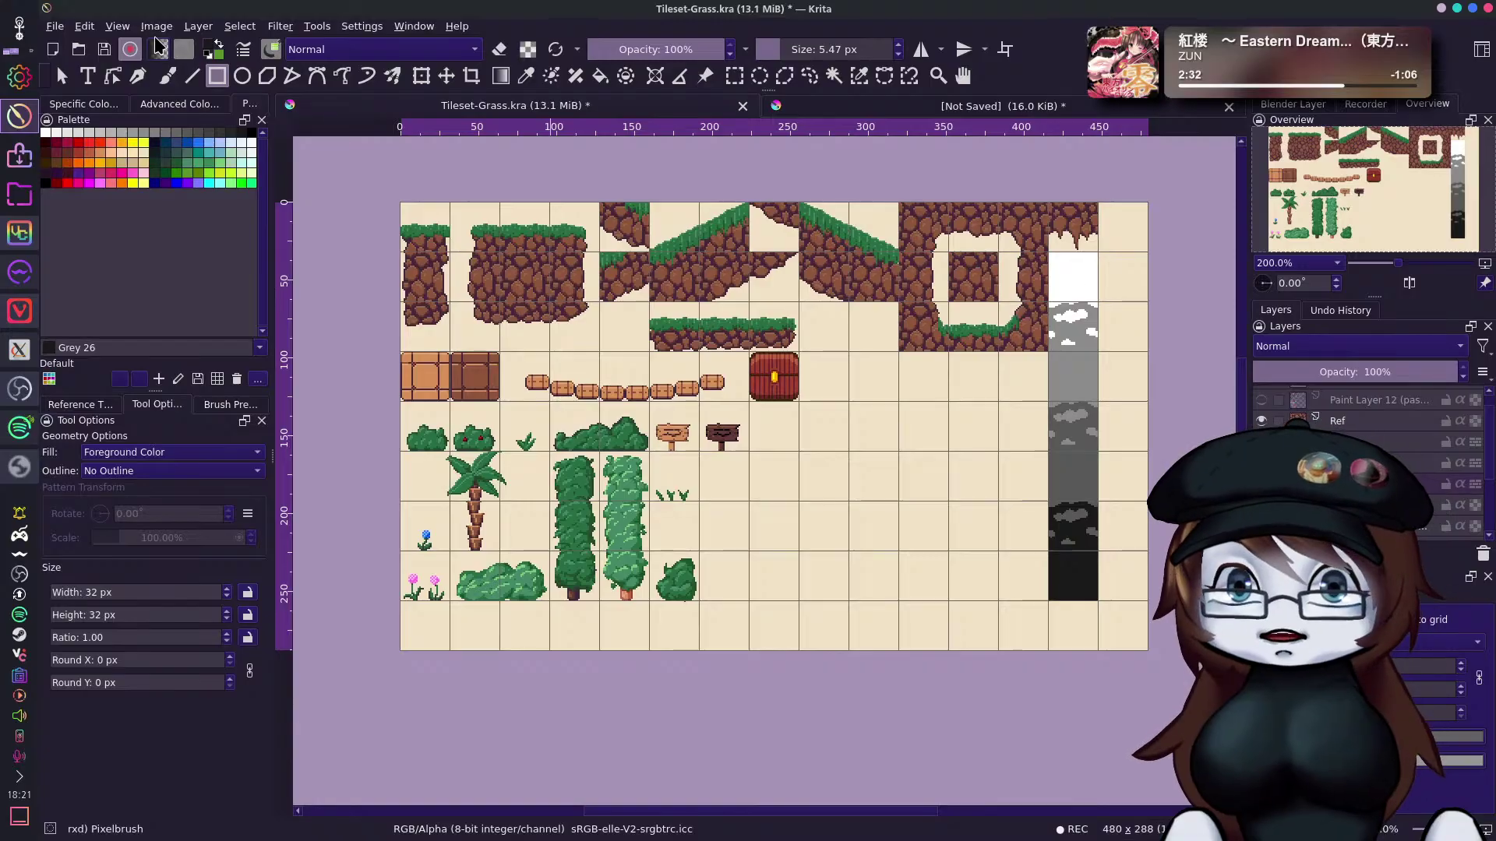
pyautogui.click(446, 76)
pyautogui.moveTo(1072, 271); pyautogui.dragTo(1069, 326)
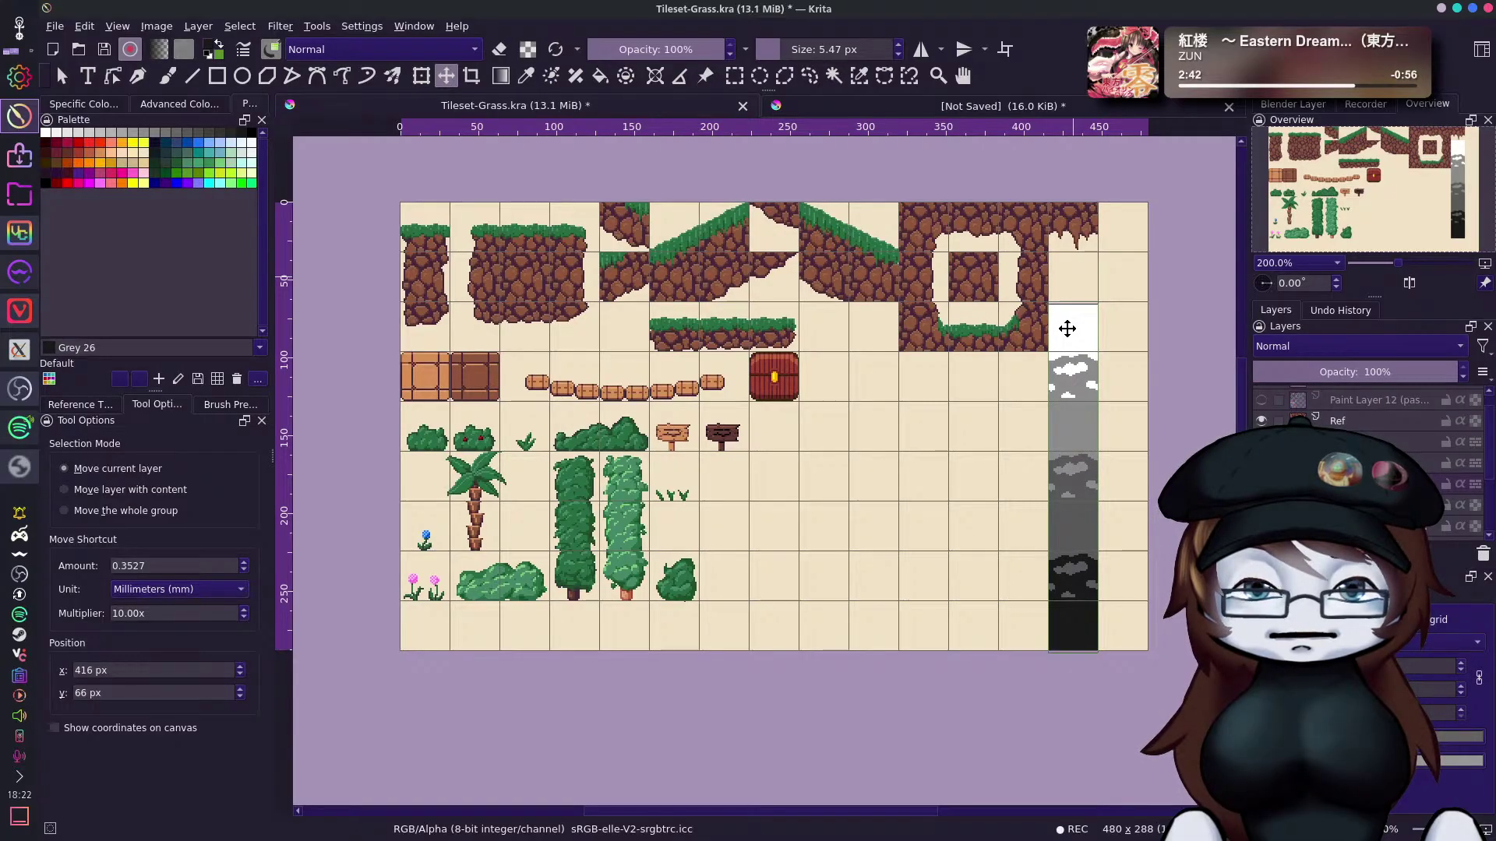
pyautogui.moveTo(1064, 326); pyautogui.dragTo(1063, 328)
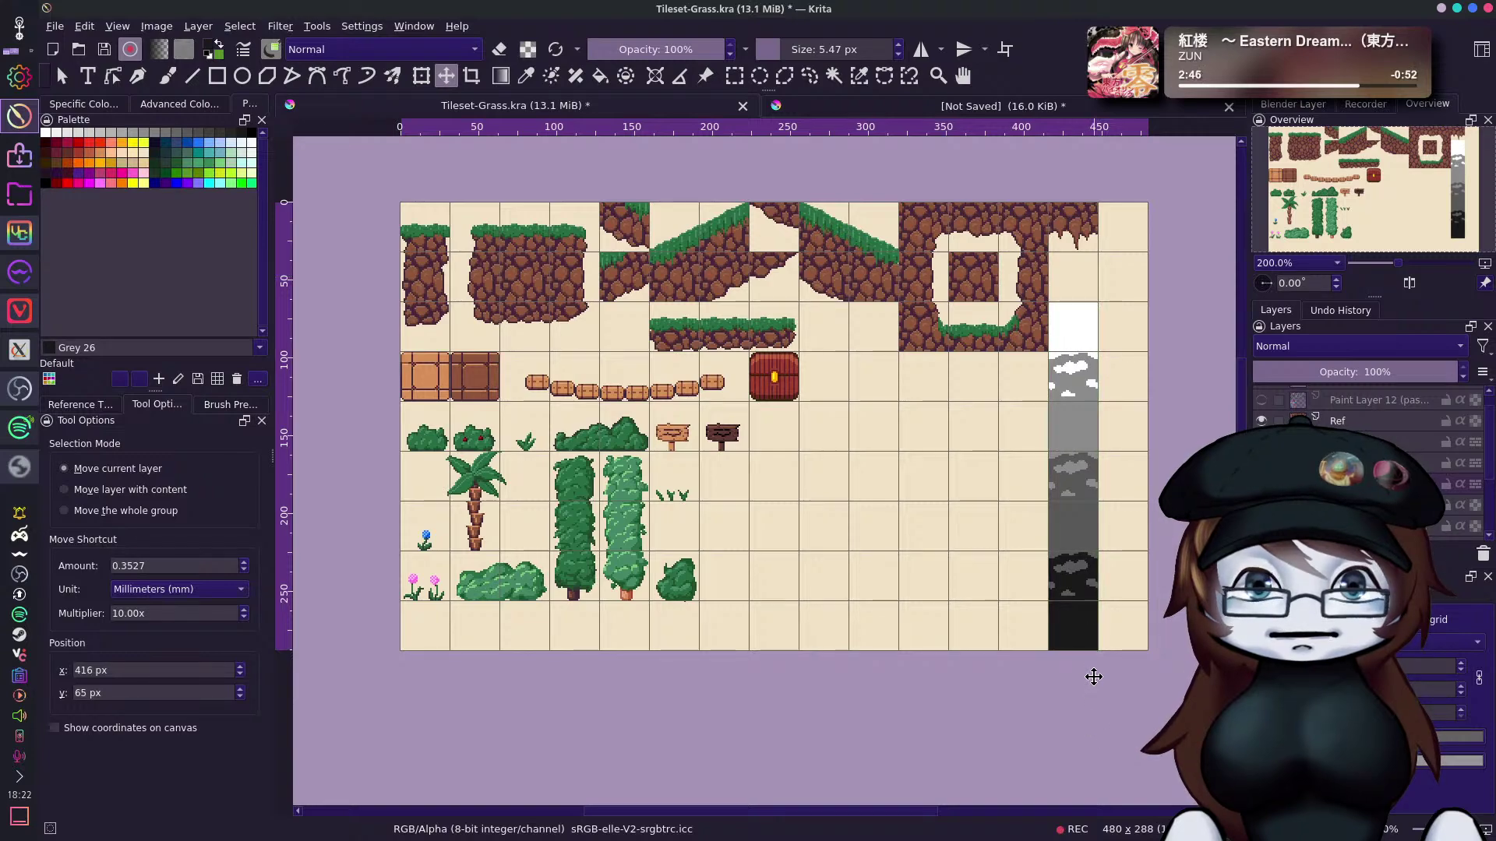
# Move the cloud tile column into the last grid column and align it to the grid at x 448 px, y 64 px.
pyautogui.moveTo(1076, 509); pyautogui.dragTo(1126, 504)
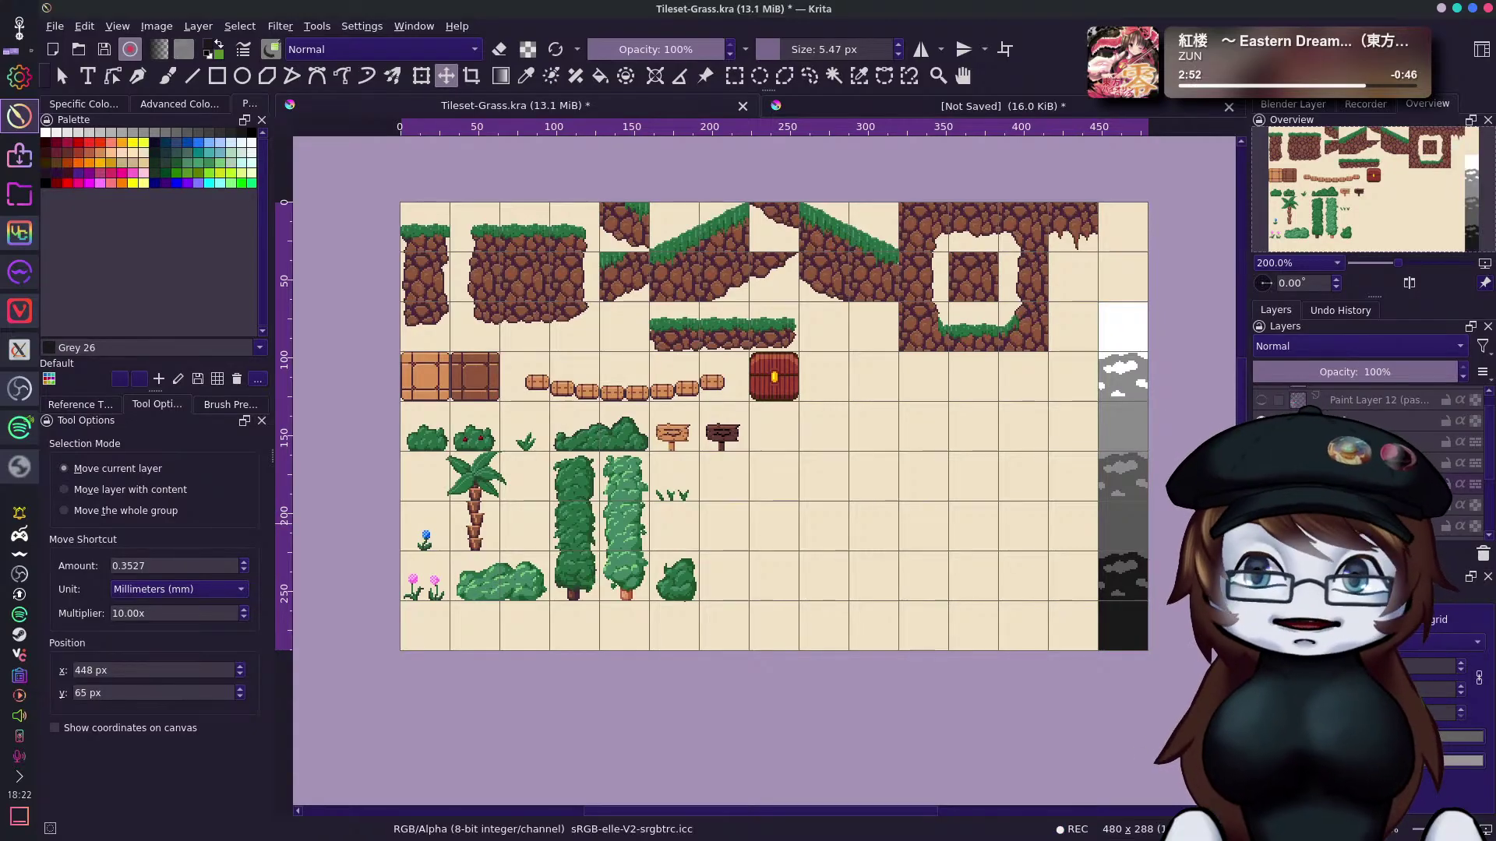
pyautogui.scroll(6, 1133, 262)
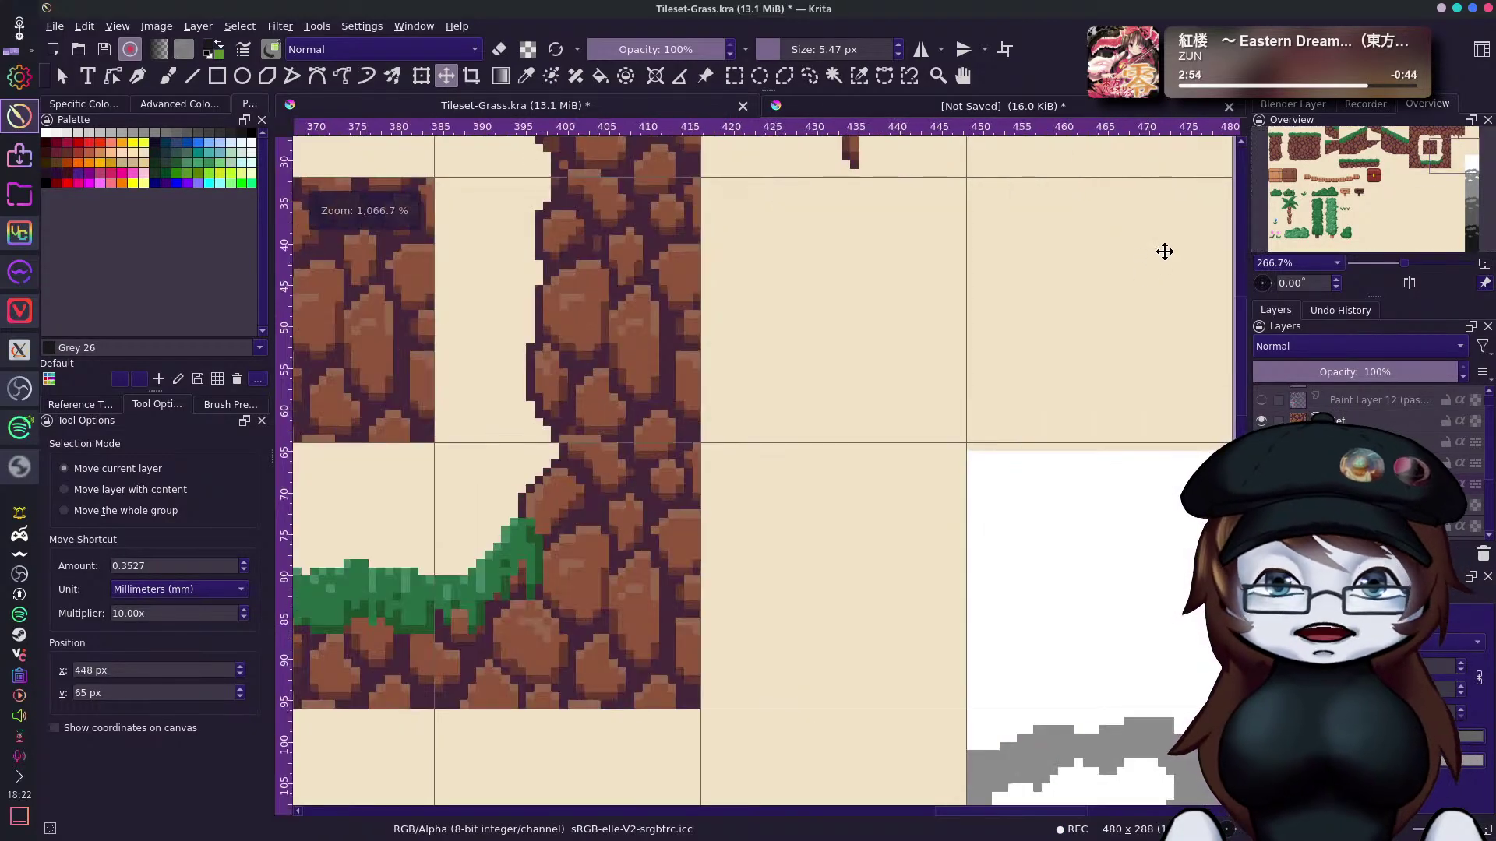
pyautogui.moveTo(1076, 521); pyautogui.dragTo(1077, 514)
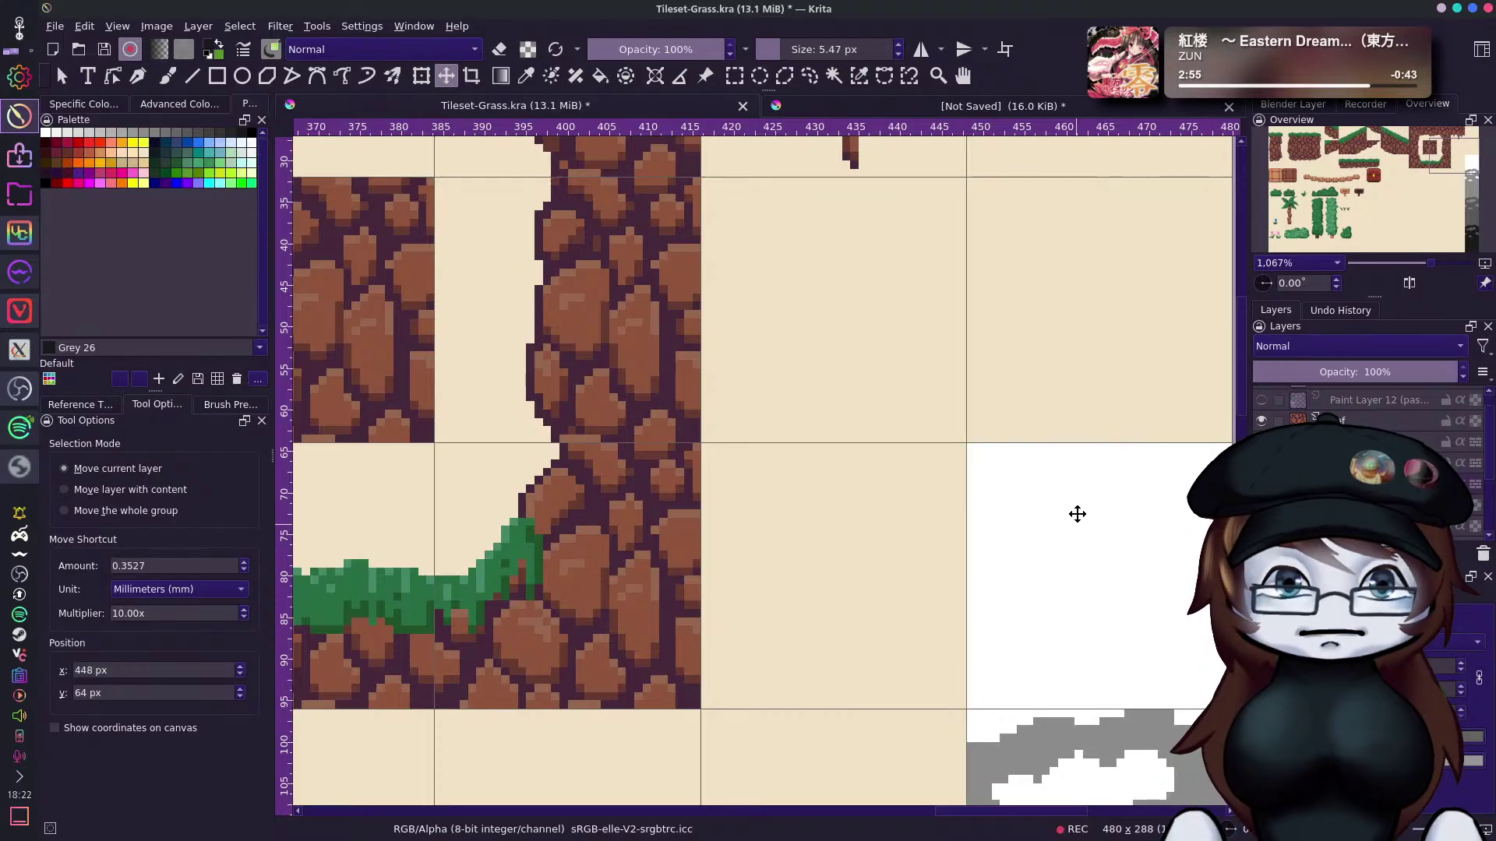
# Duplicate the cloud tile column and place the copy in the adjacent grid column at x 416 px, y 64 px.
pyautogui.scroll(-5, 1055, 347)
pyautogui.scroll(-1, 1099, 522)
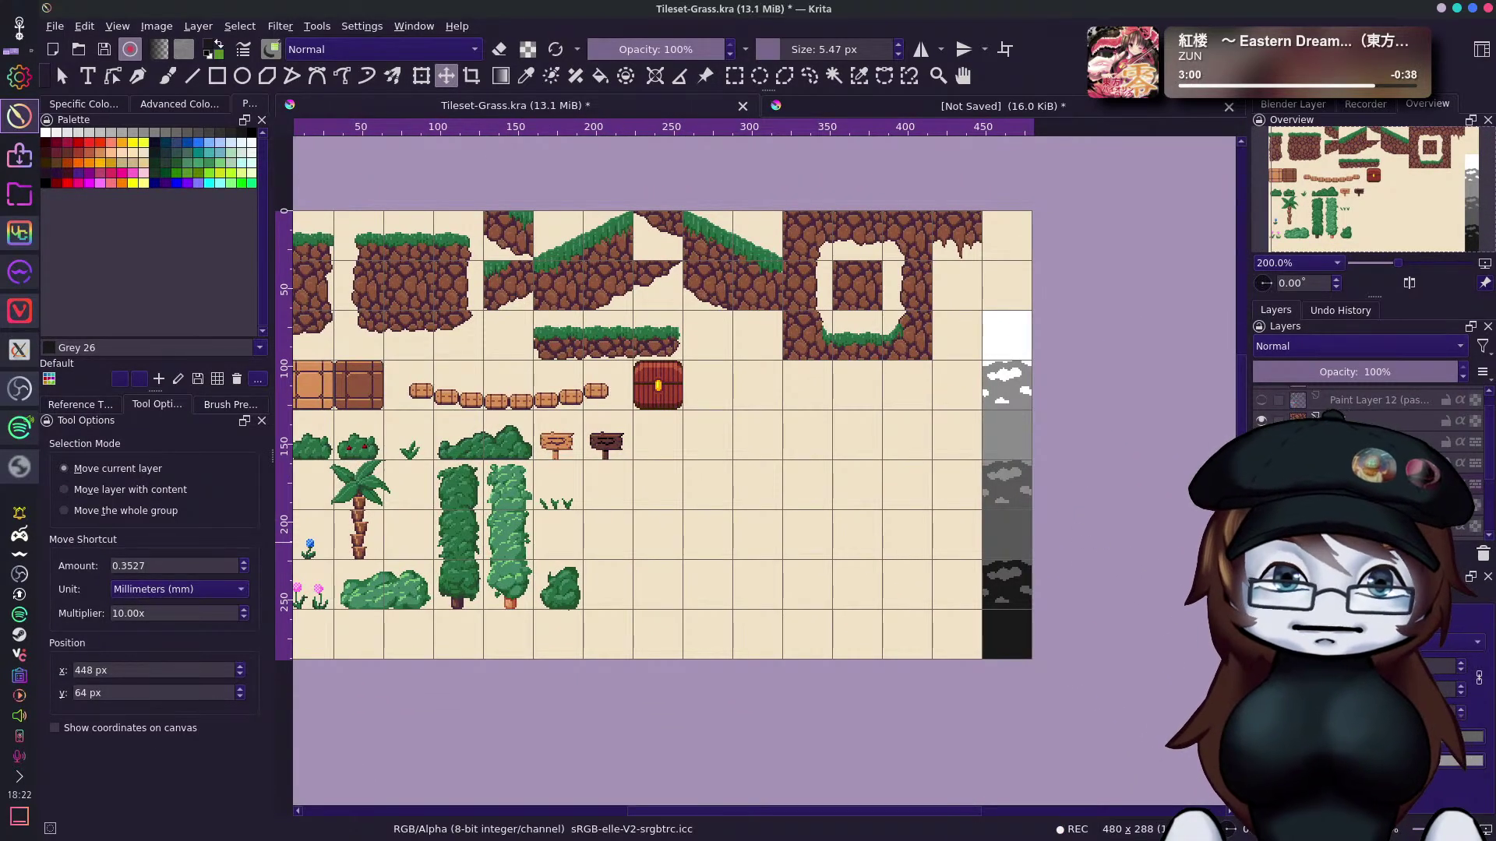
pyautogui.scroll(1, 1363, 436)
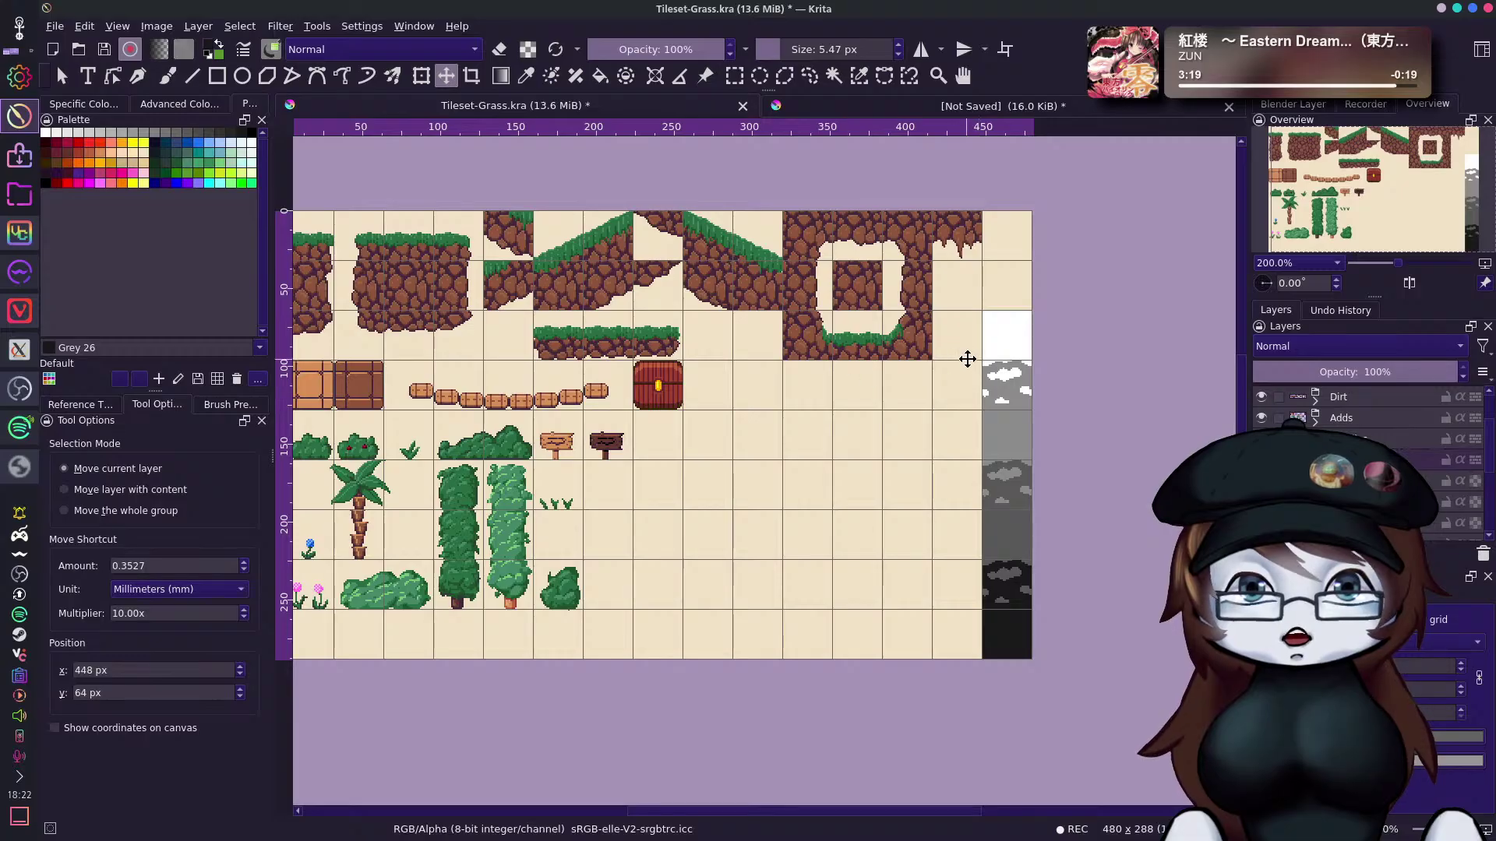
pyautogui.moveTo(1016, 343); pyautogui.dragTo(966, 358)
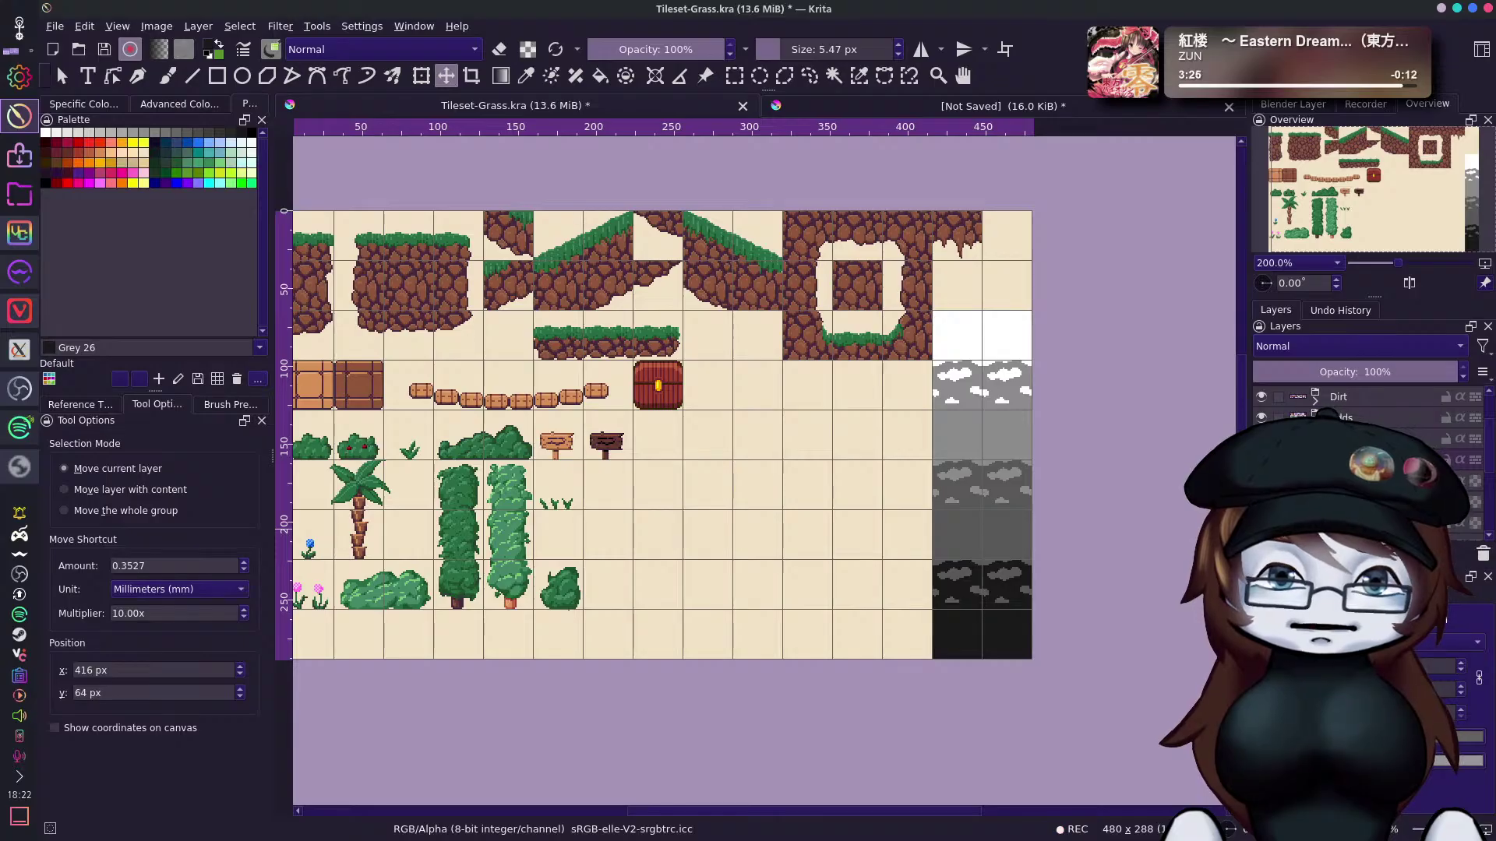
# Start a new filter mask on the copied cloud tile column, using the Gradient Map filter.
pyautogui.click(1348, 481)
pyautogui.click(1277, 554)
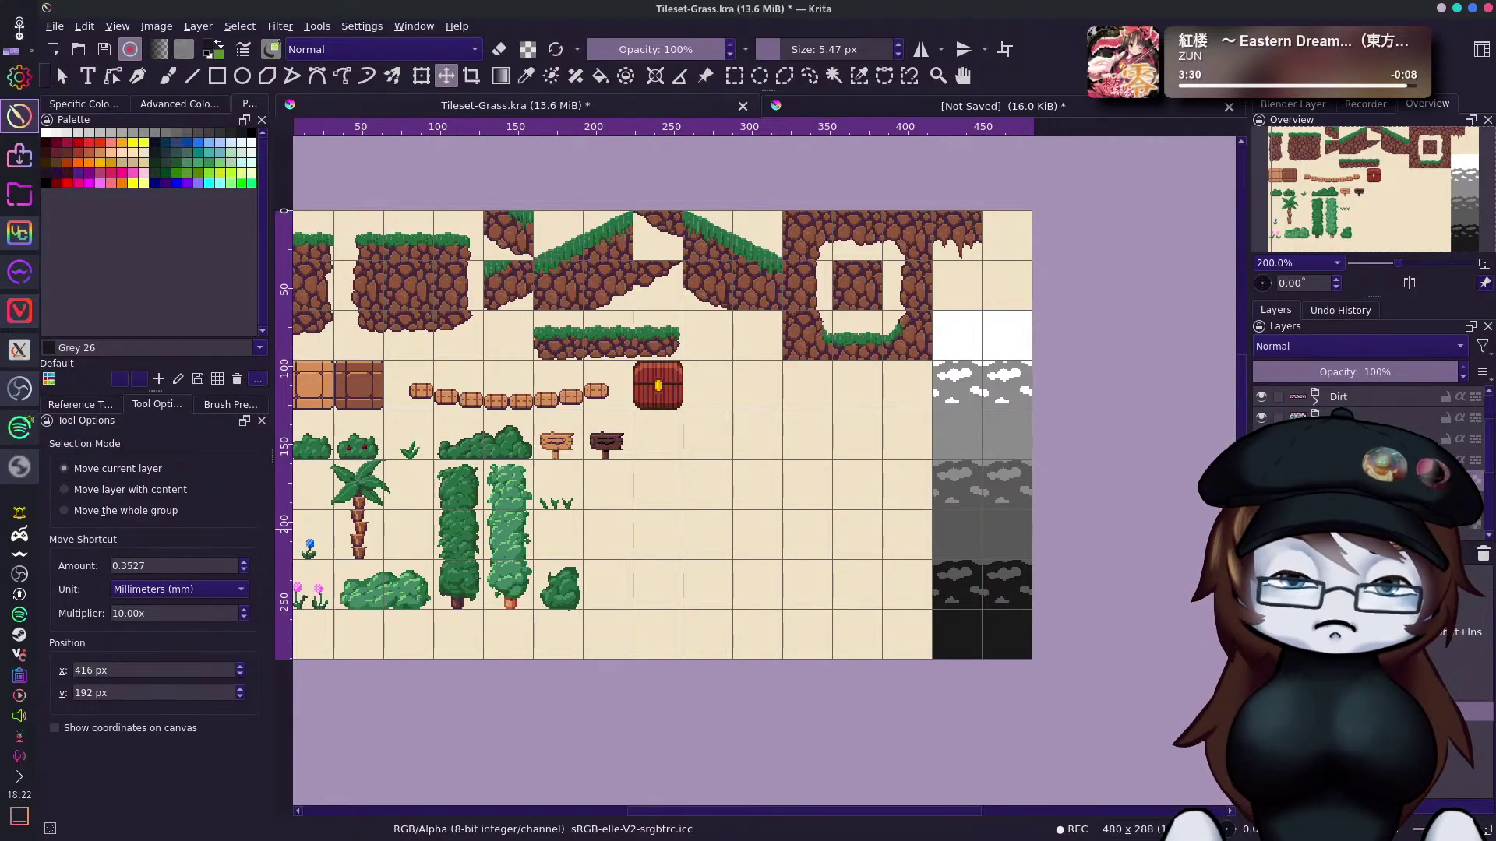
pyautogui.click(1325, 731)
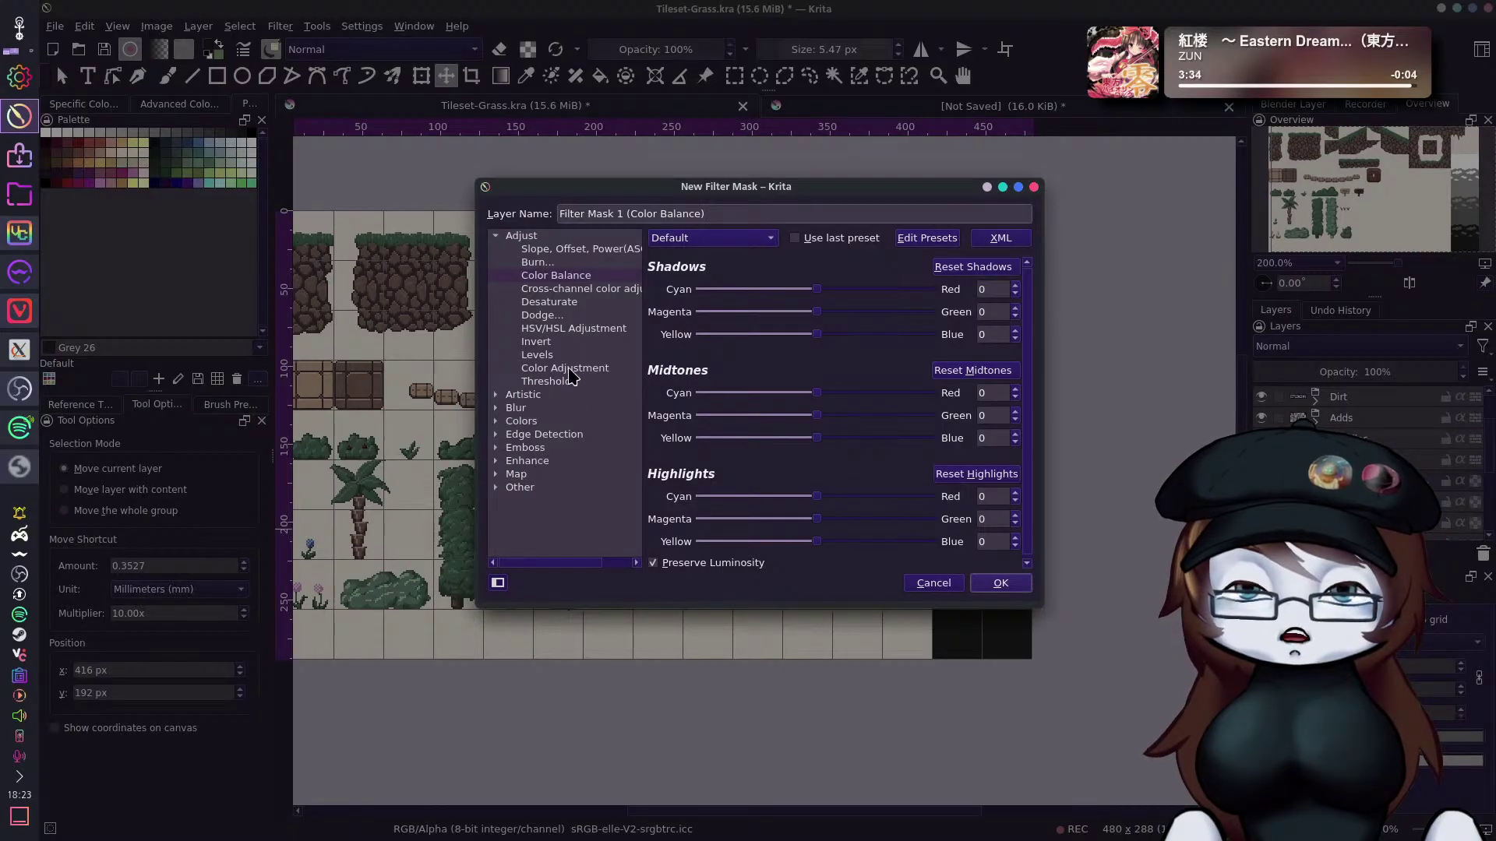
pyautogui.click(495, 475)
pyautogui.click(555, 487)
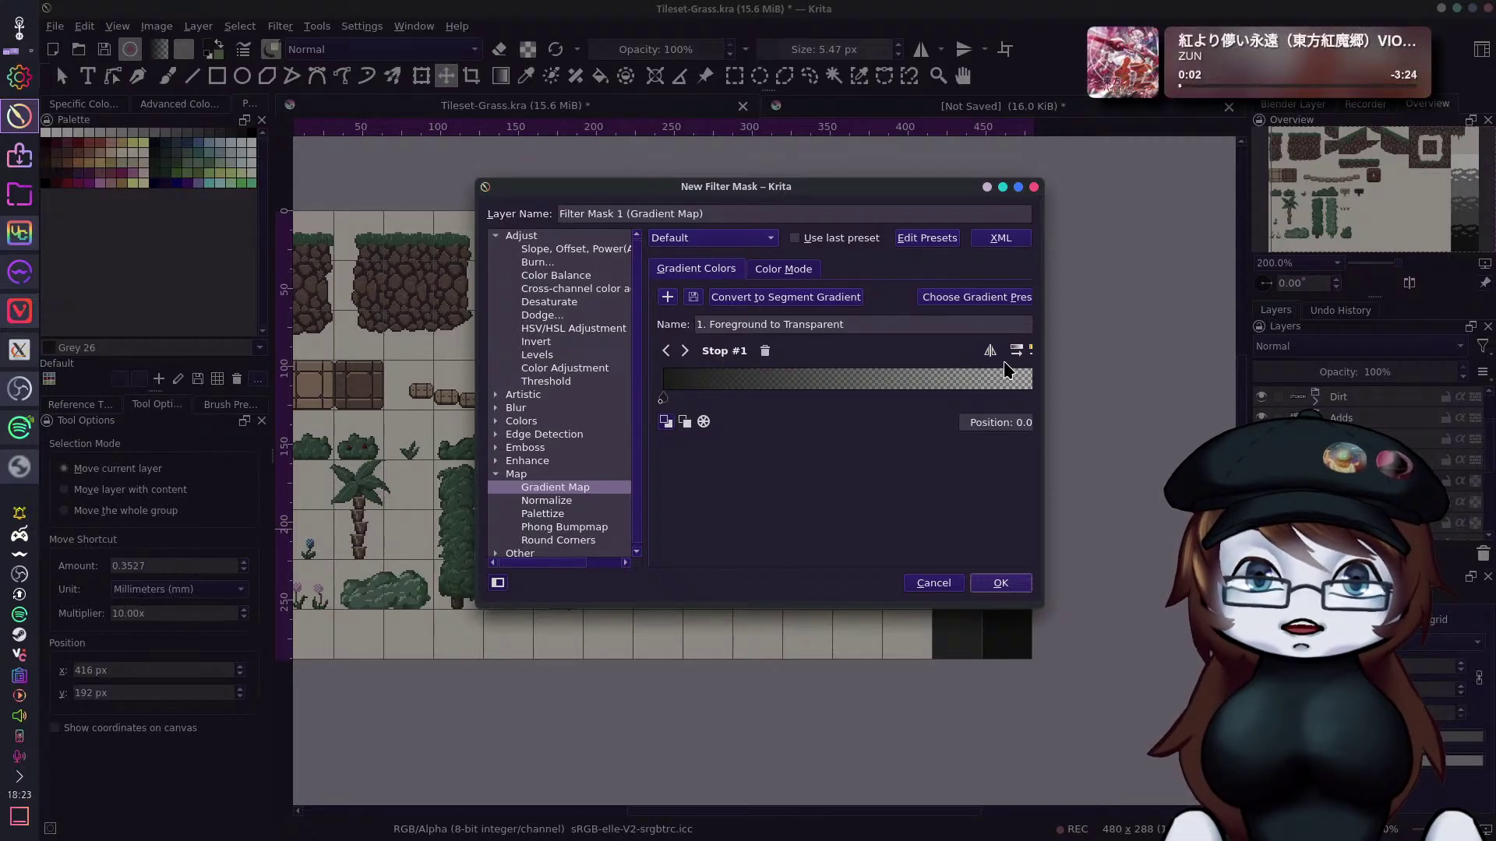
pyautogui.click(1016, 350)
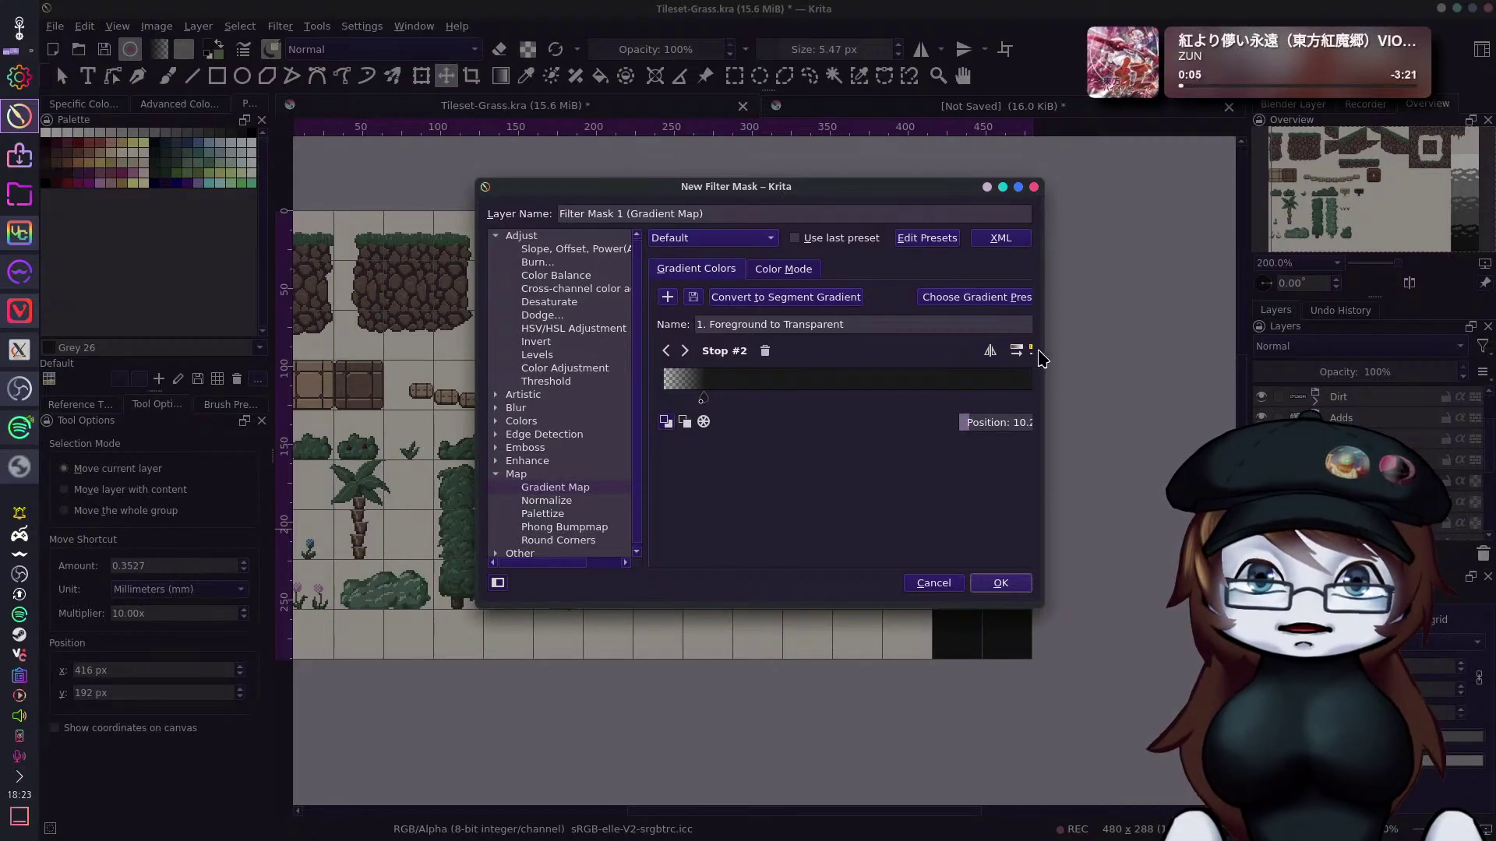
pyautogui.click(1029, 352)
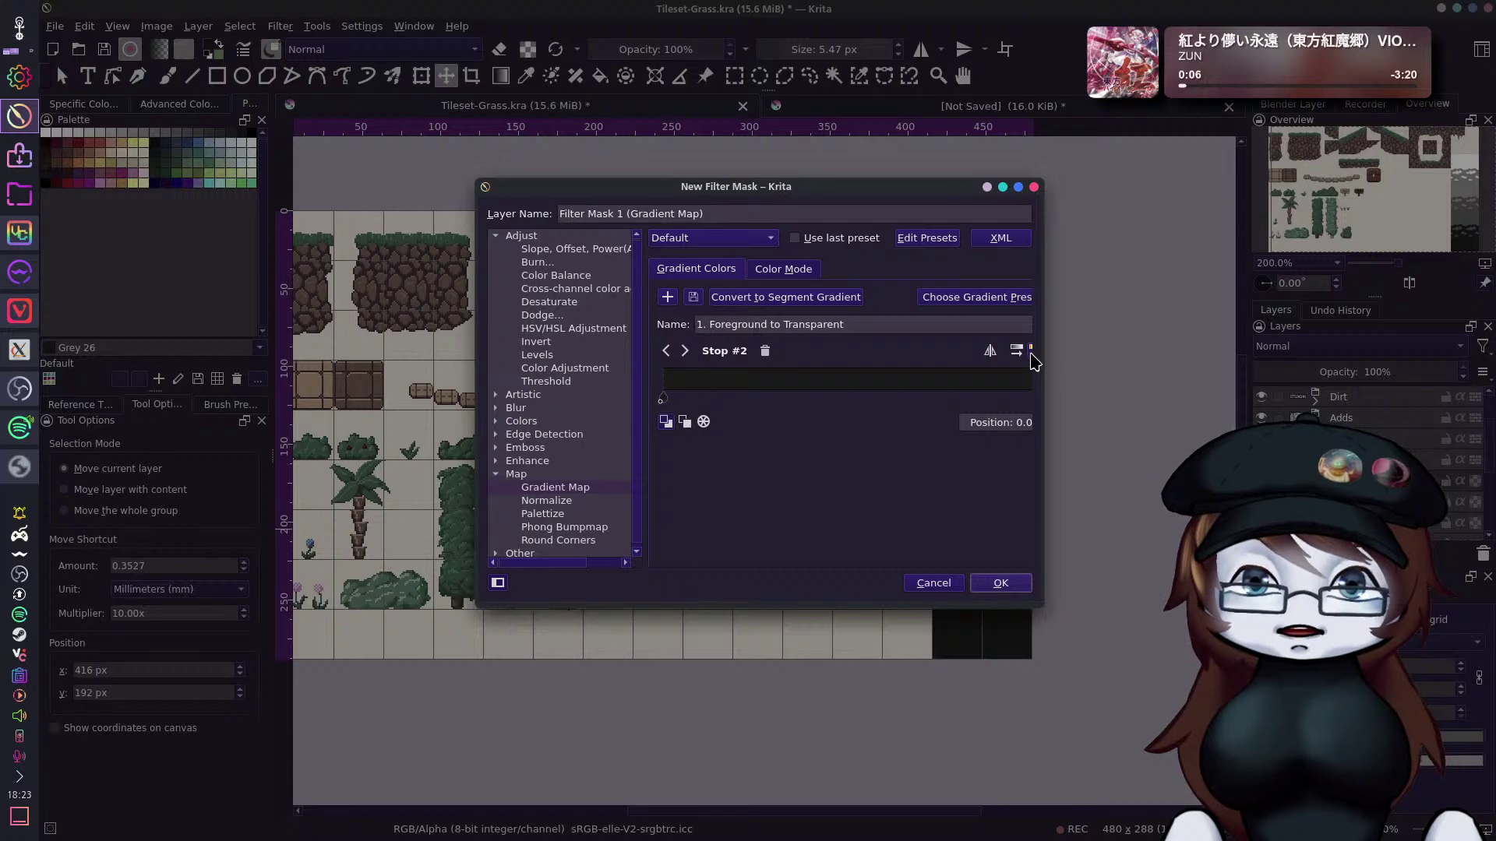
pyautogui.click(675, 351)
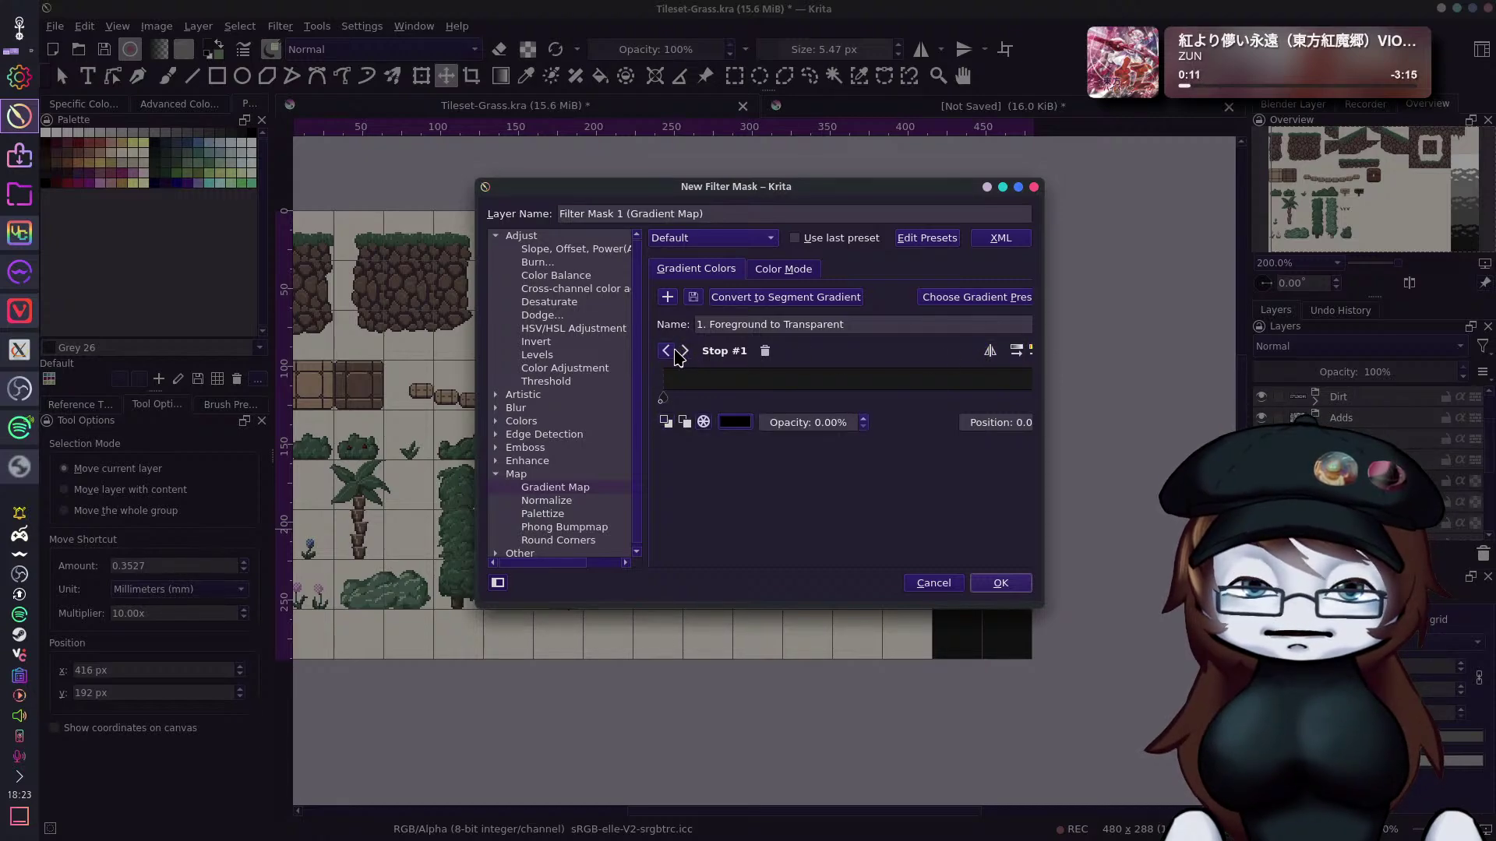
pyautogui.click(787, 268)
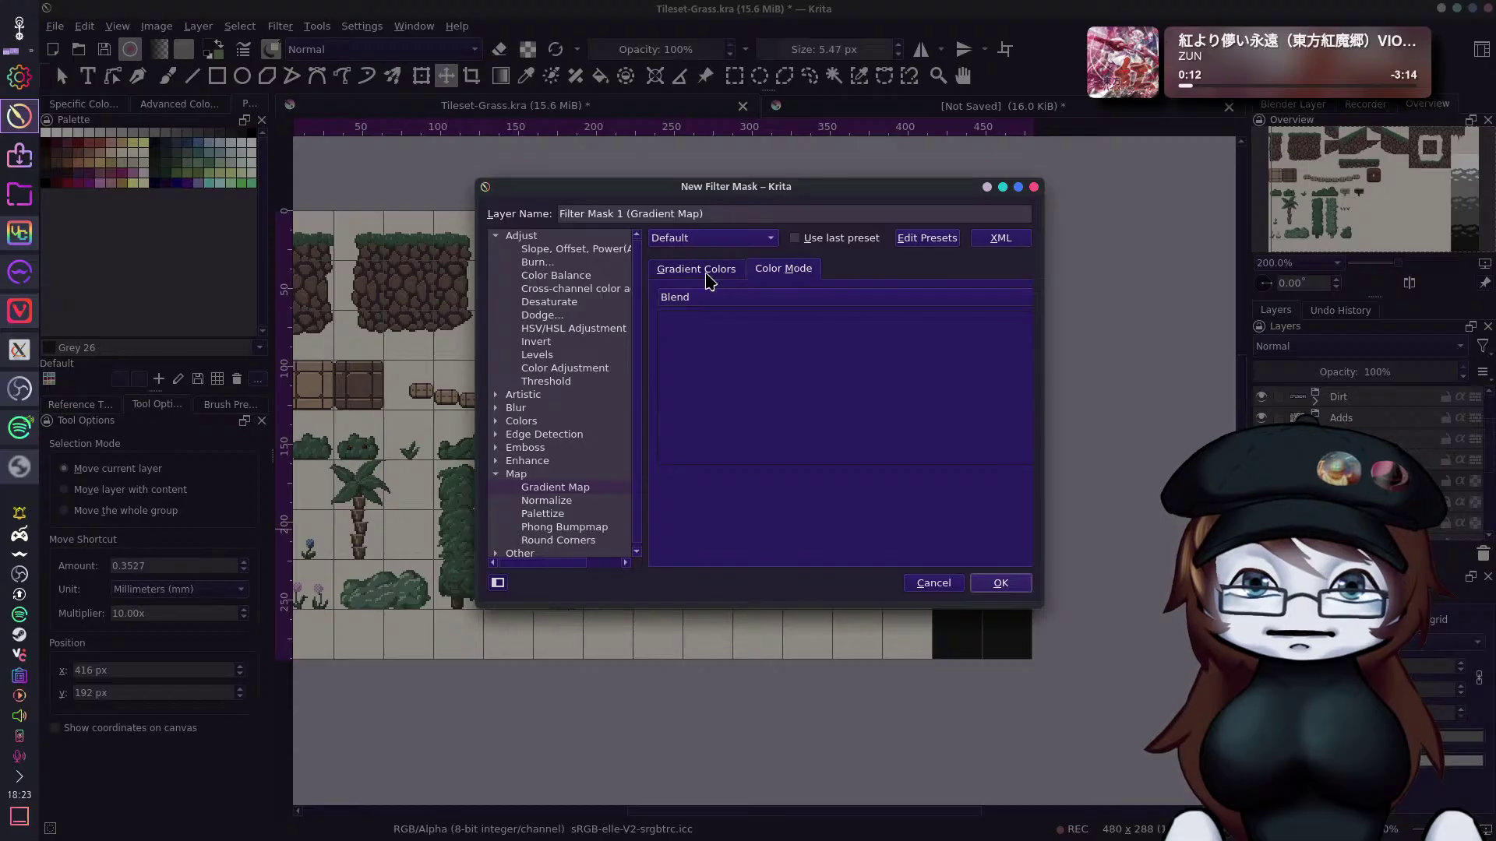
pyautogui.click(701, 269)
pyautogui.click(748, 328)
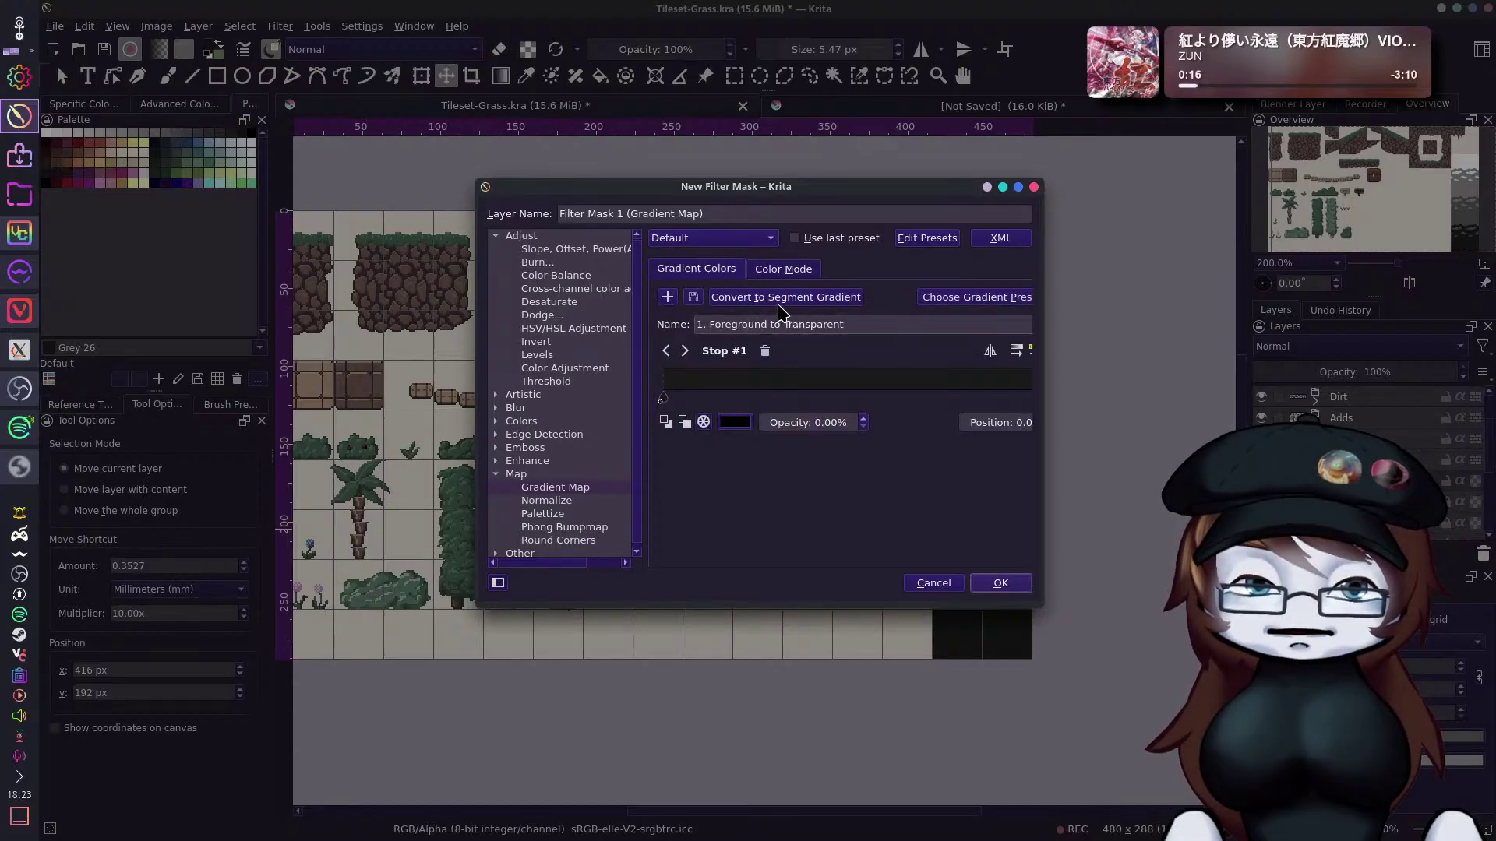
# Choose the "a autumnal" gradient preset for the Gradient Map and create the filter mask.
pyautogui.click(968, 301)
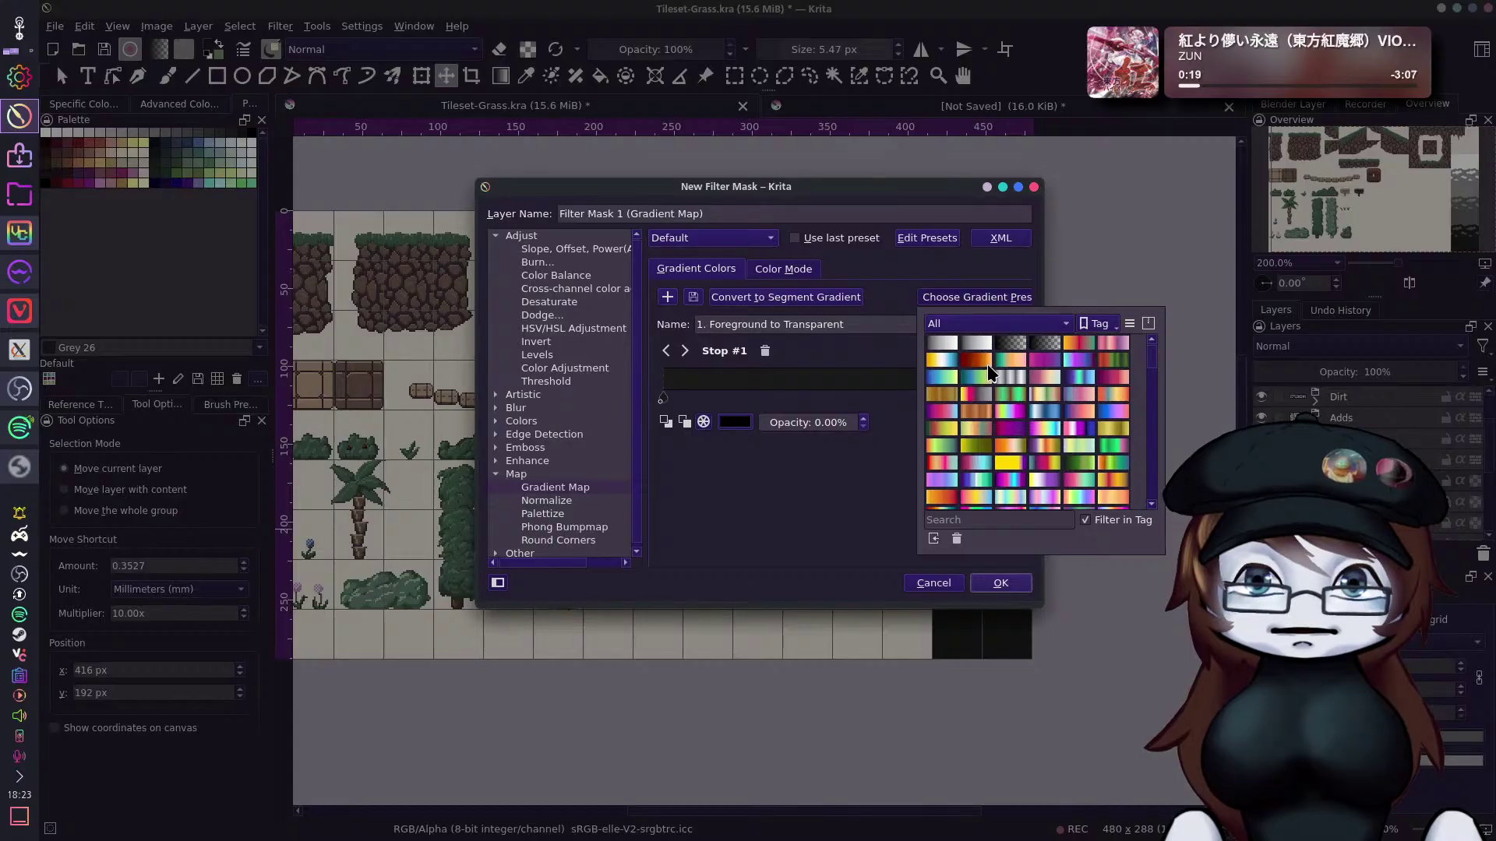
pyautogui.click(988, 363)
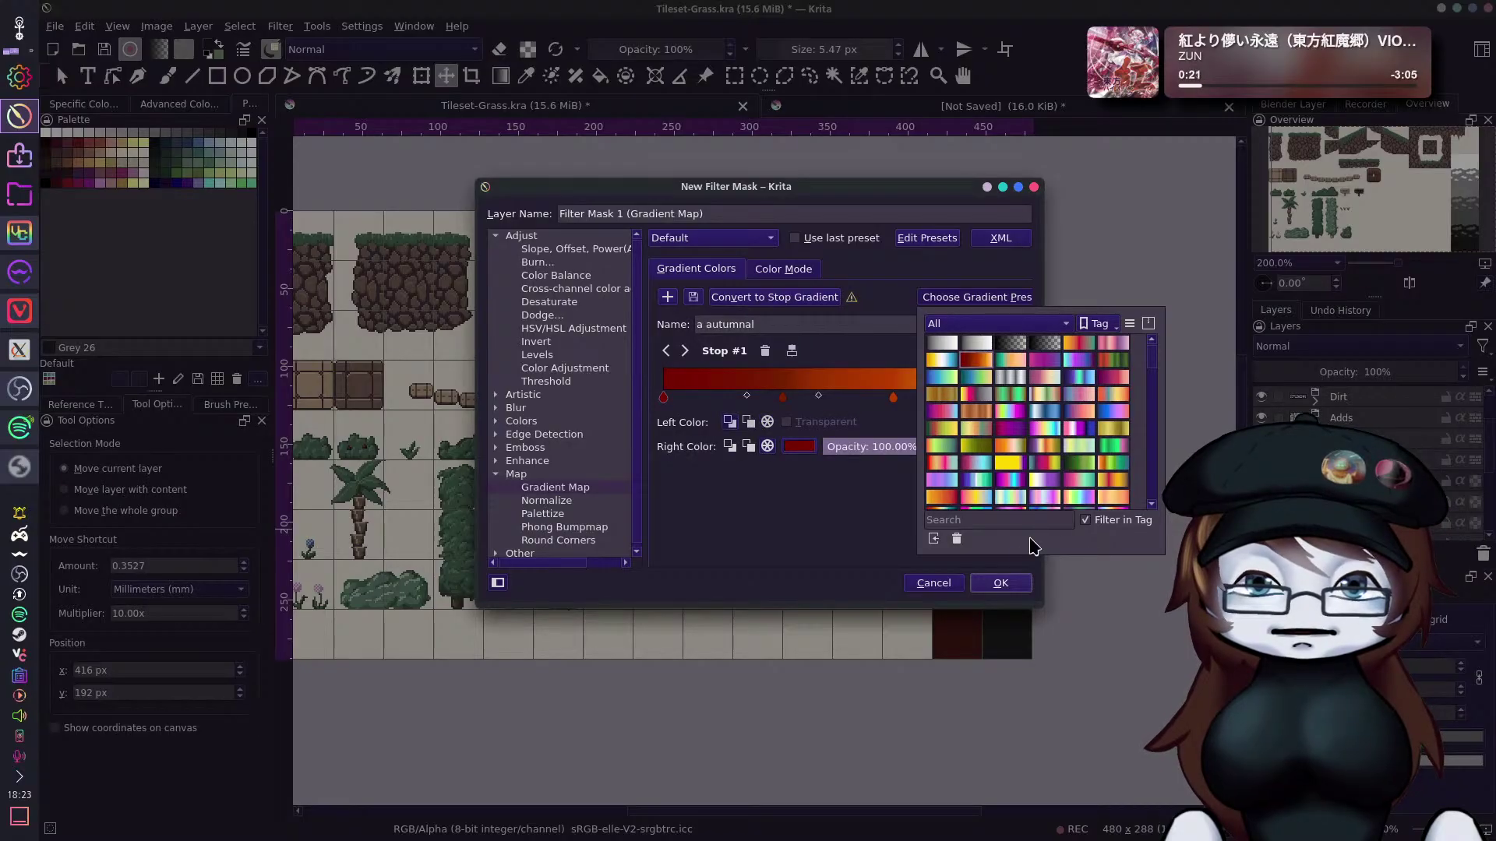
pyautogui.click(992, 584)
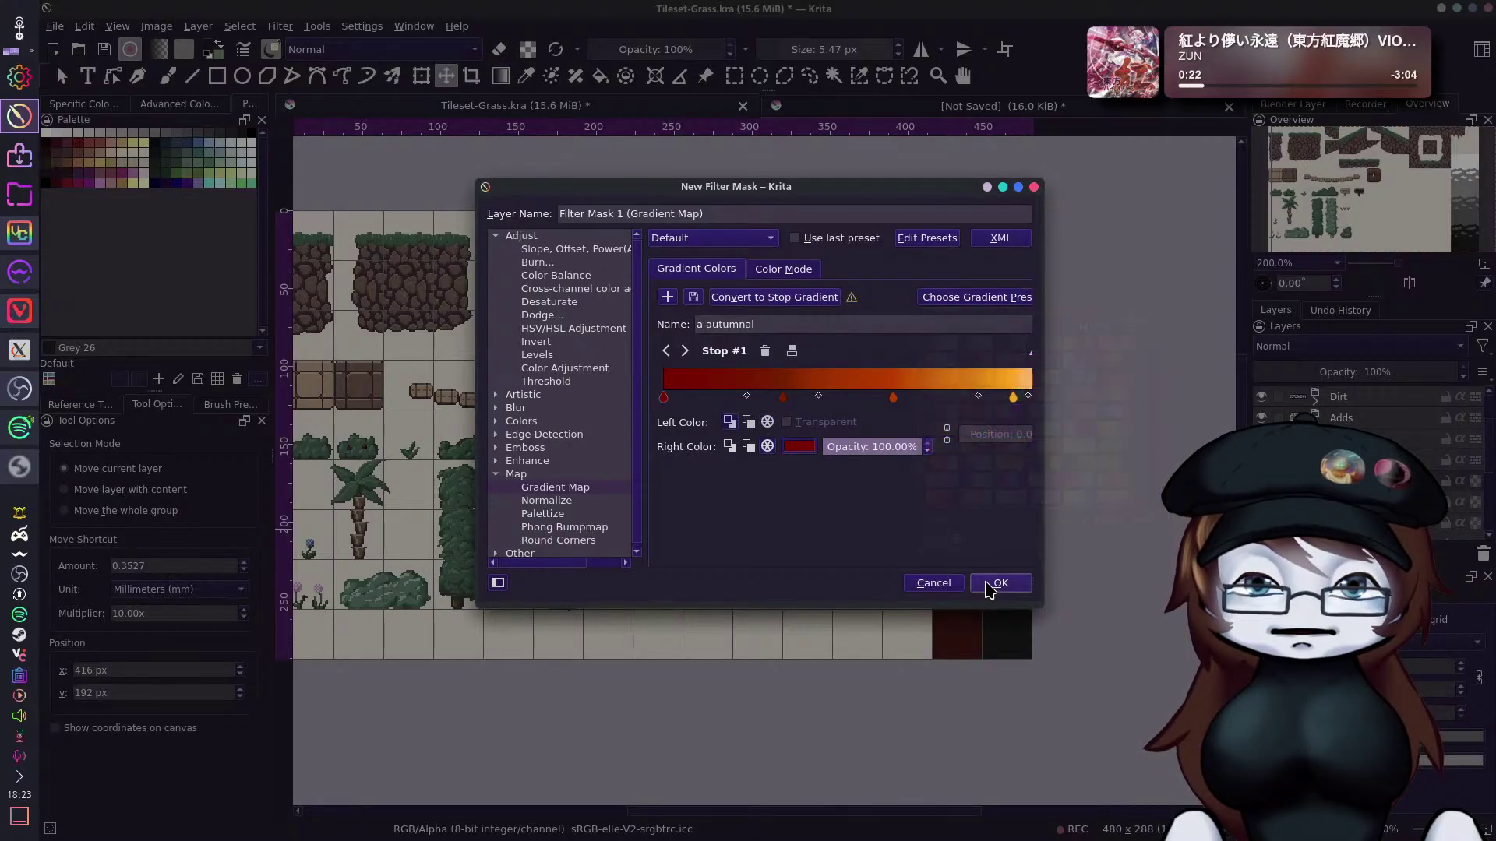
pyautogui.click(994, 584)
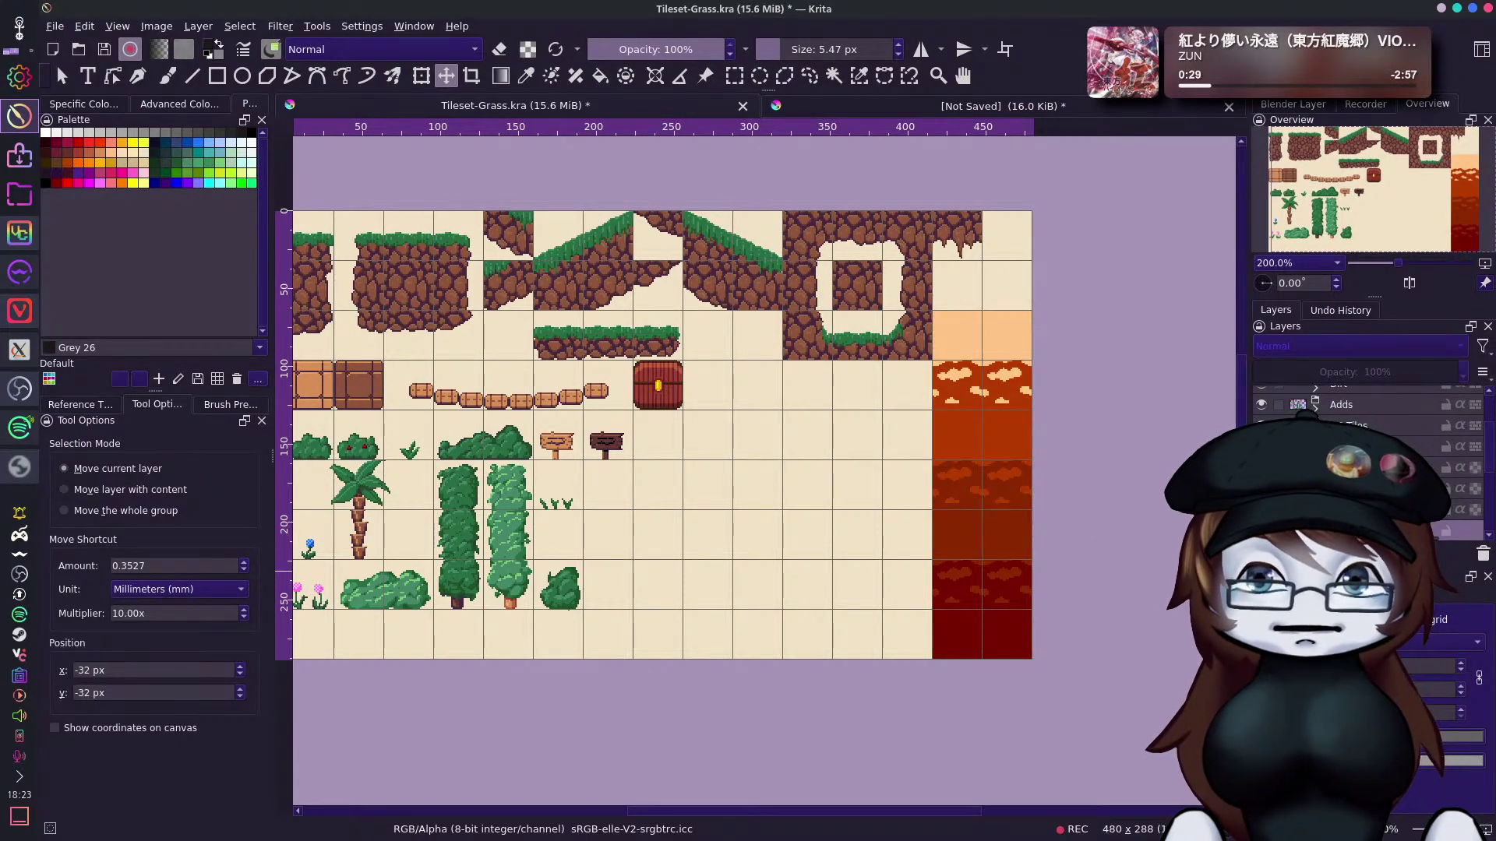
# Move the filter mask to the top of the BG2 group so that it recolours only the copied column.
pyautogui.scroll(1, 1365, 476)
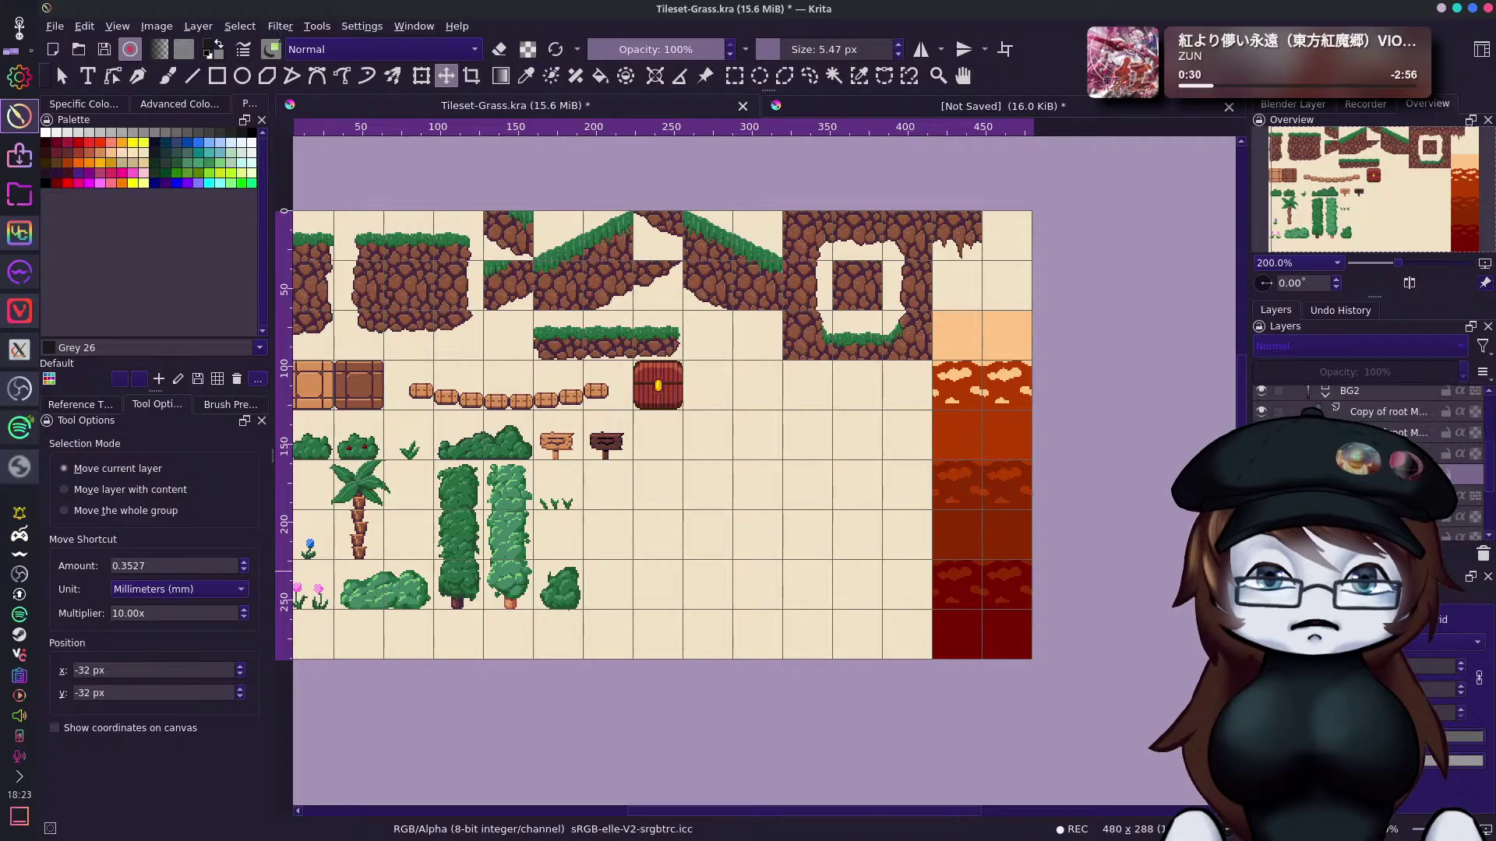
pyautogui.moveTo(1365, 476); pyautogui.dragTo(1389, 413)
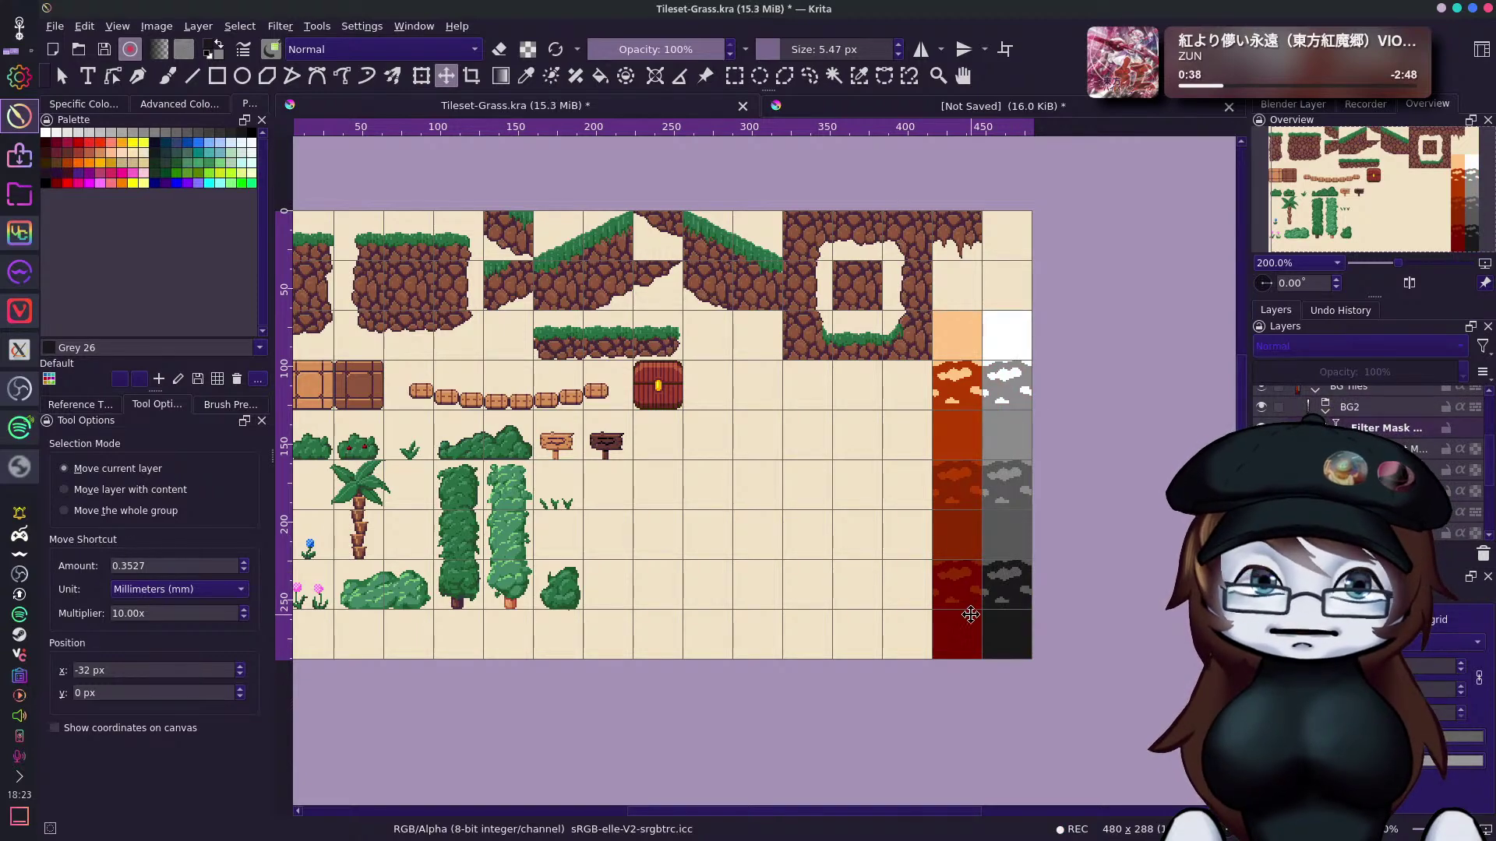
# Shift the stops of the filter mask's "a autumnal" gradient toward the dark end, with stop #2 at about 20% and stop #3 at 44.98%.
pyautogui.rightClick(1354, 428)
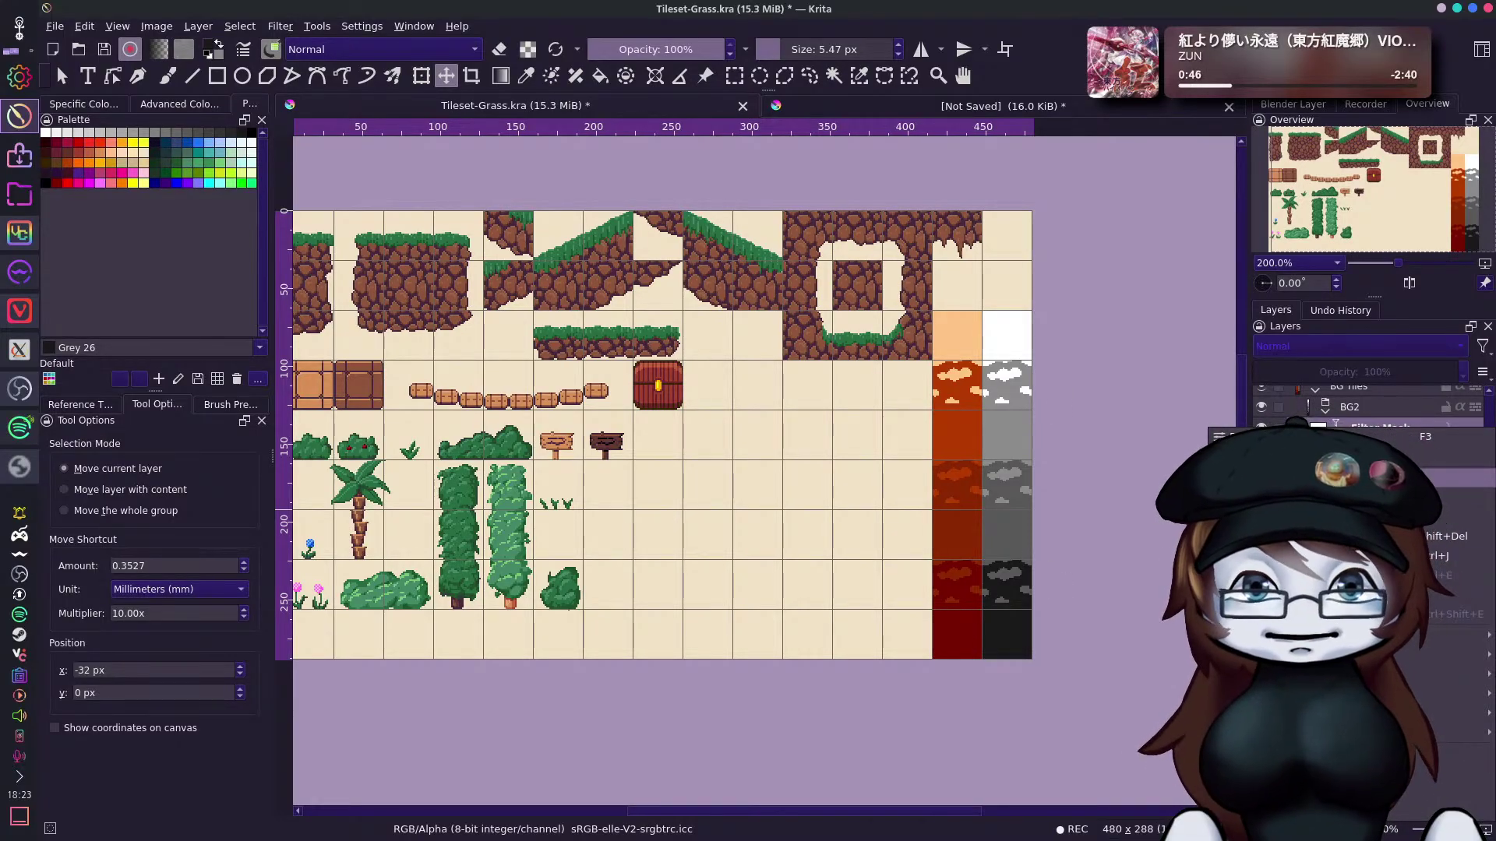
pyautogui.click(1387, 437)
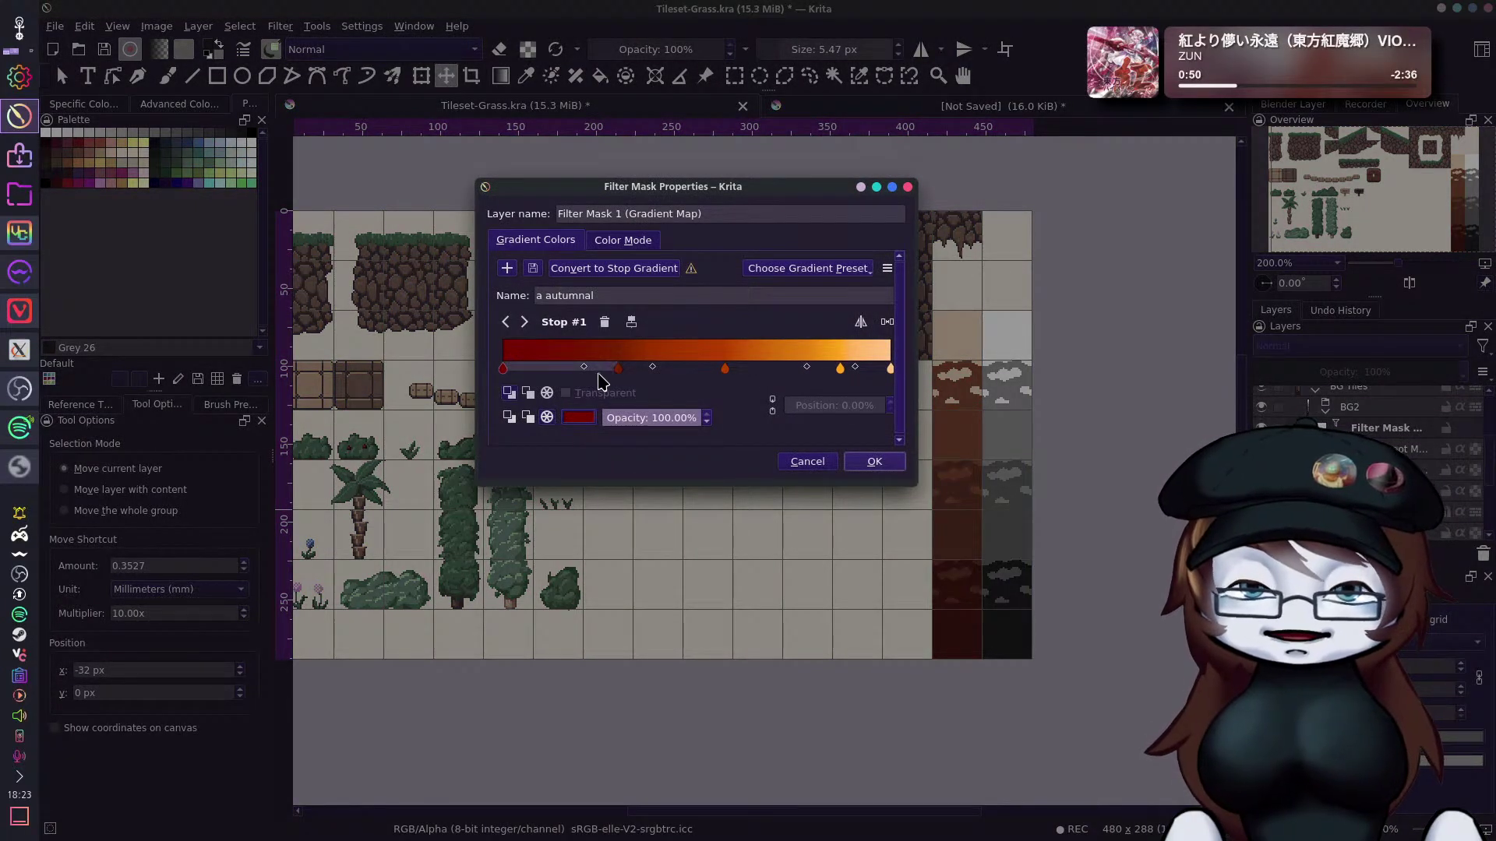
pyautogui.moveTo(621, 372); pyautogui.dragTo(584, 369)
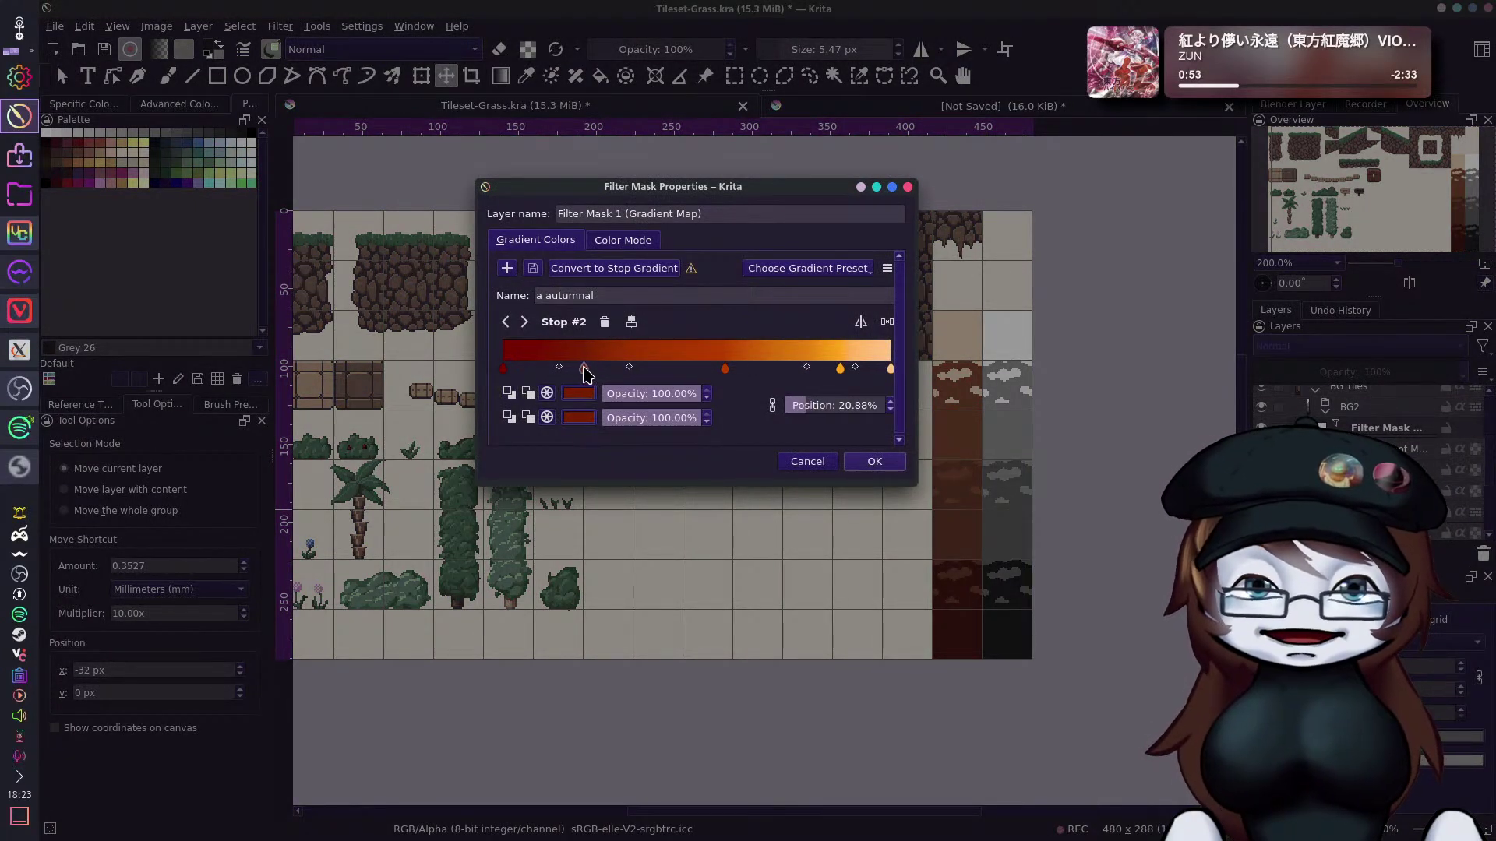
pyautogui.moveTo(840, 369); pyautogui.dragTo(680, 375)
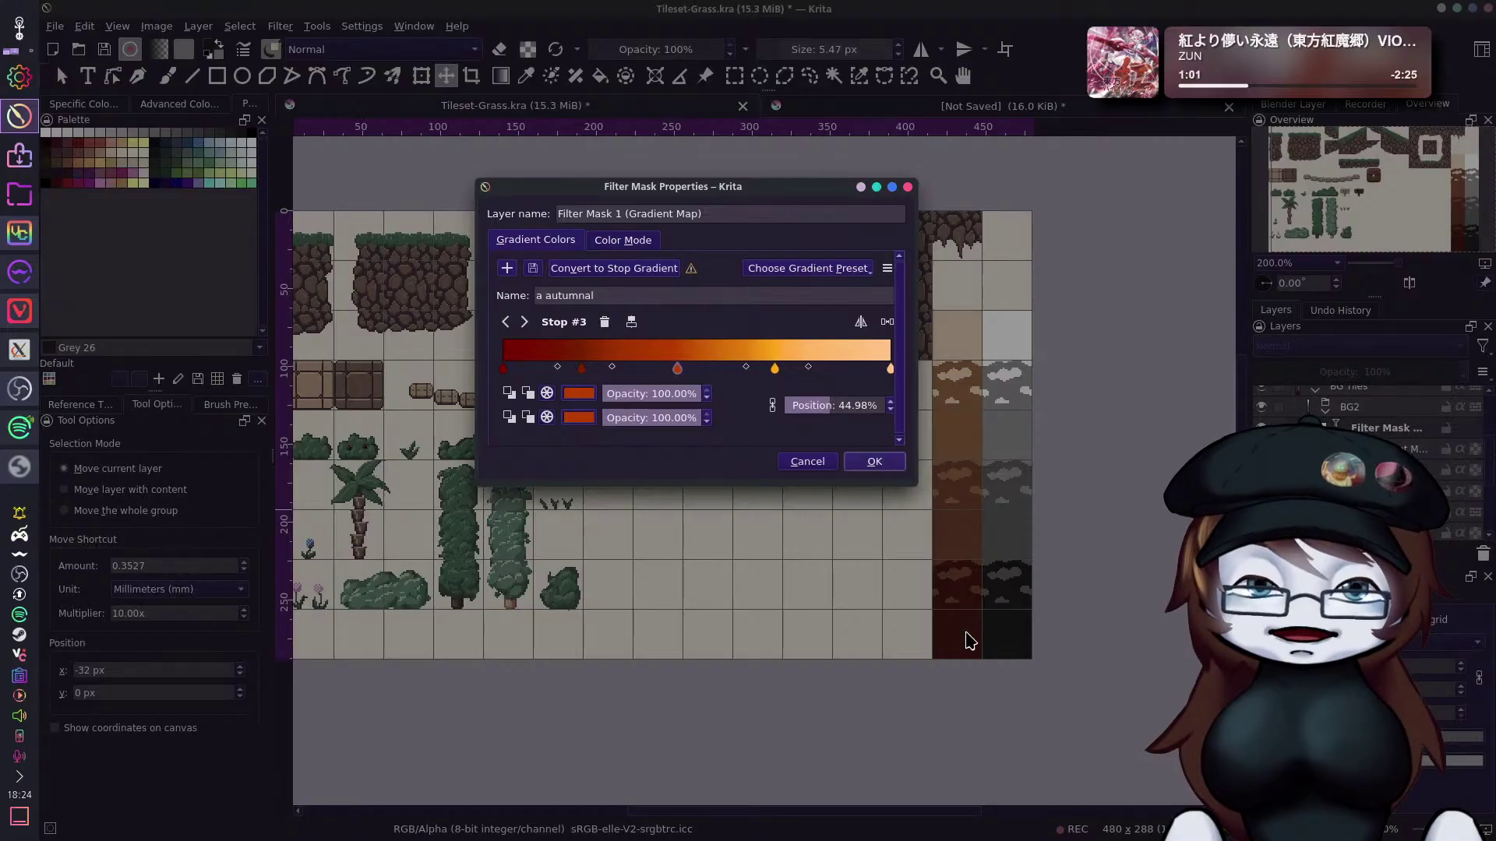
pyautogui.click(874, 462)
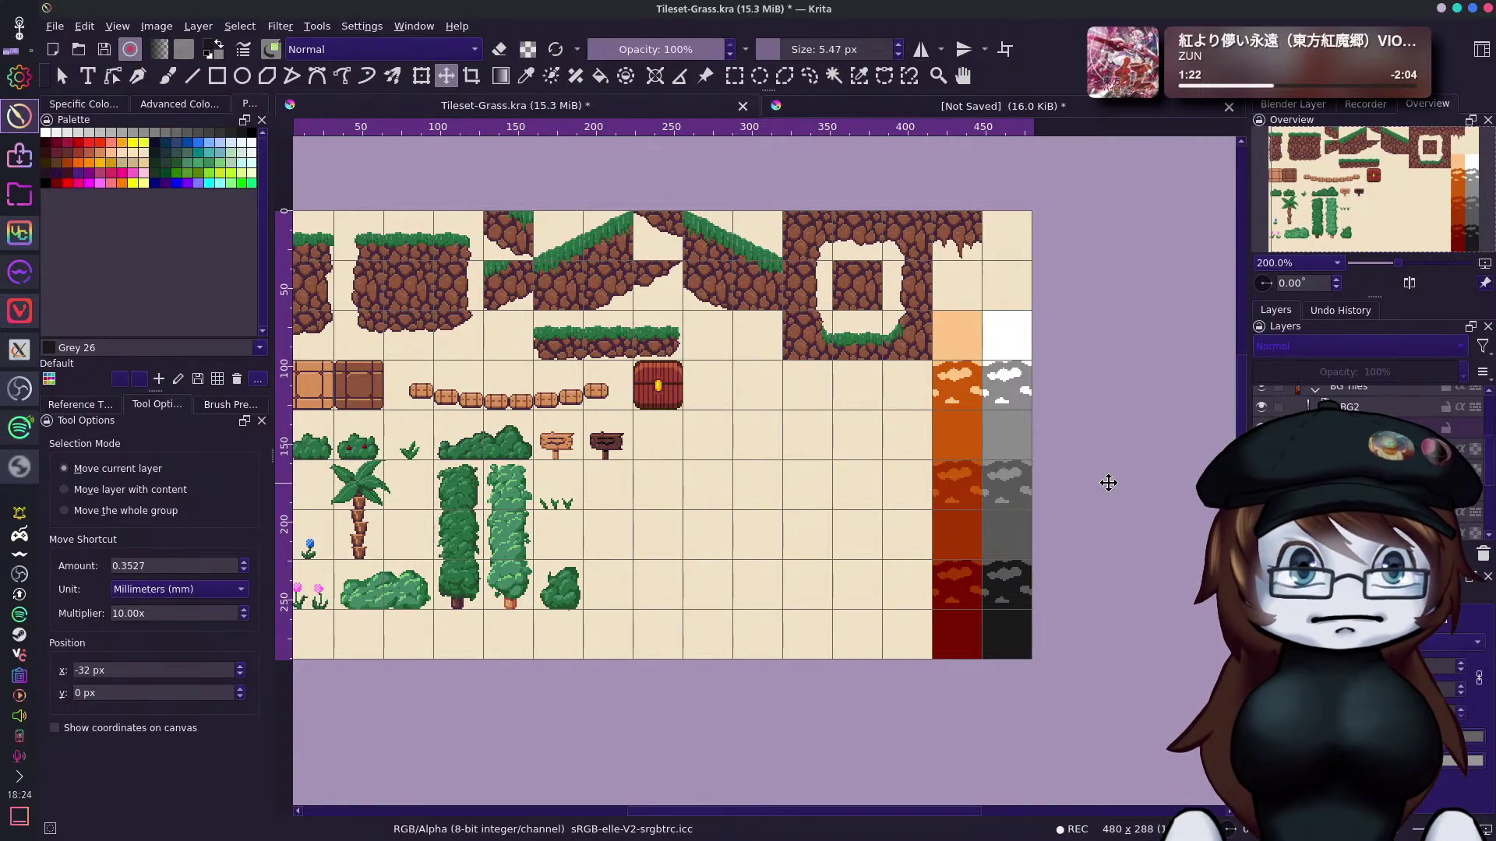
# Extend the canvas downward with the Crop tool to 480 px wide and 336 px high.
pyautogui.scroll(-2, 1089, 413)
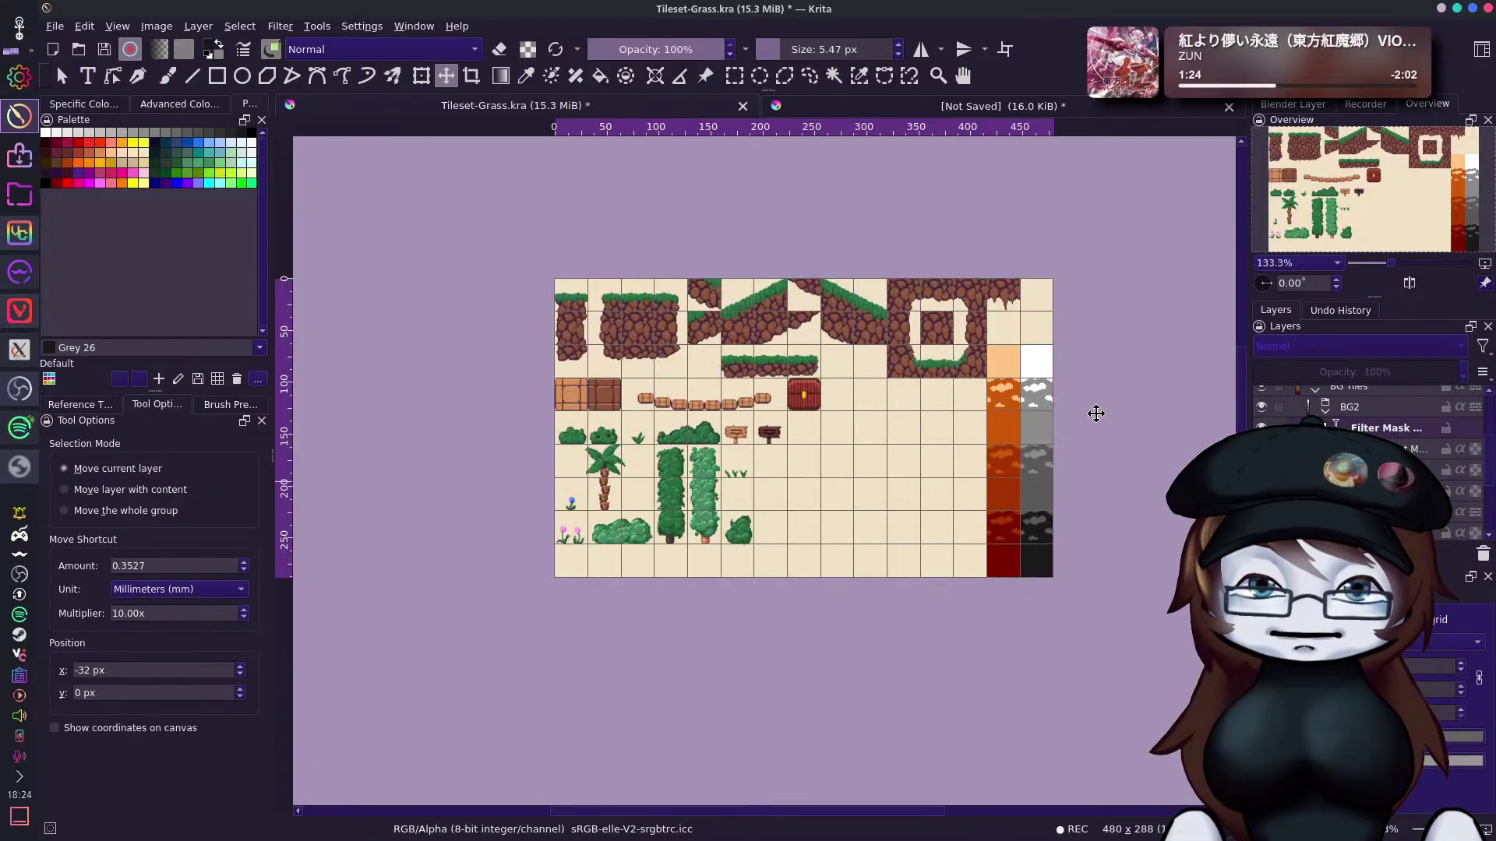
pyautogui.moveTo(1145, 571); pyautogui.dragTo(1095, 621)
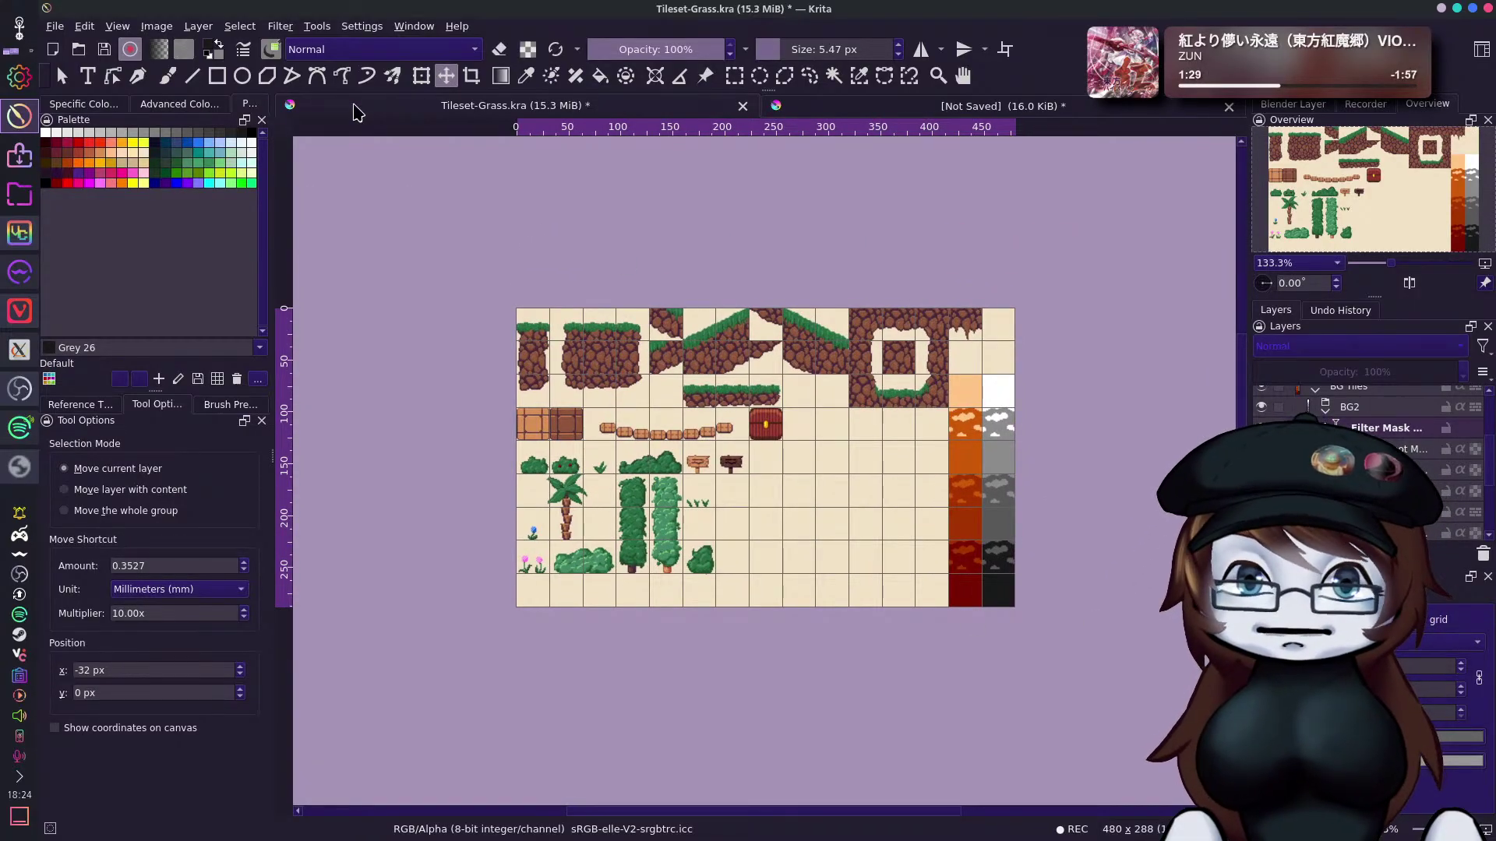
pyautogui.click(471, 76)
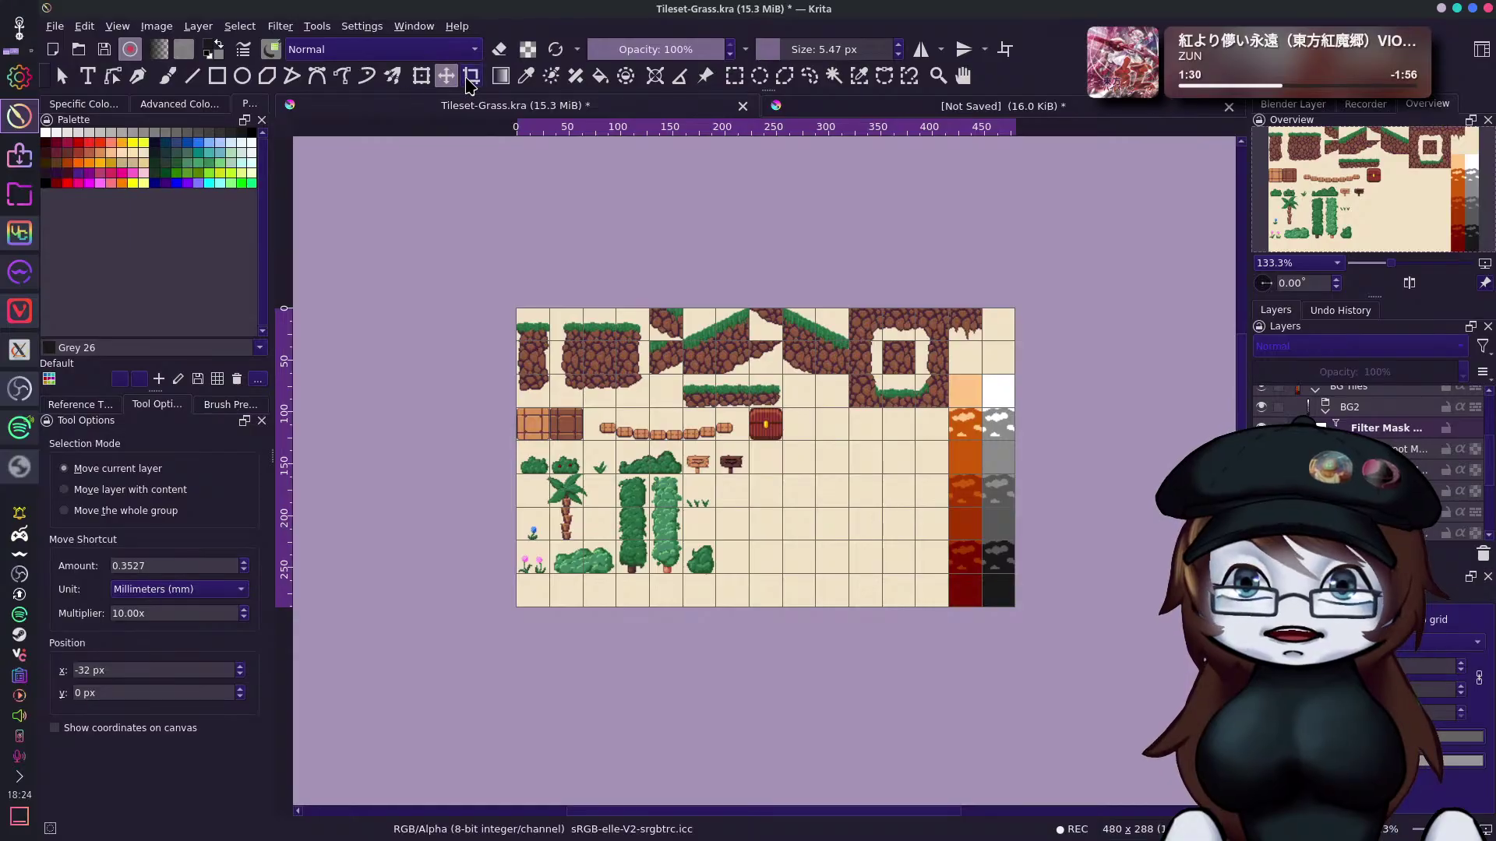
pyautogui.click(803, 553)
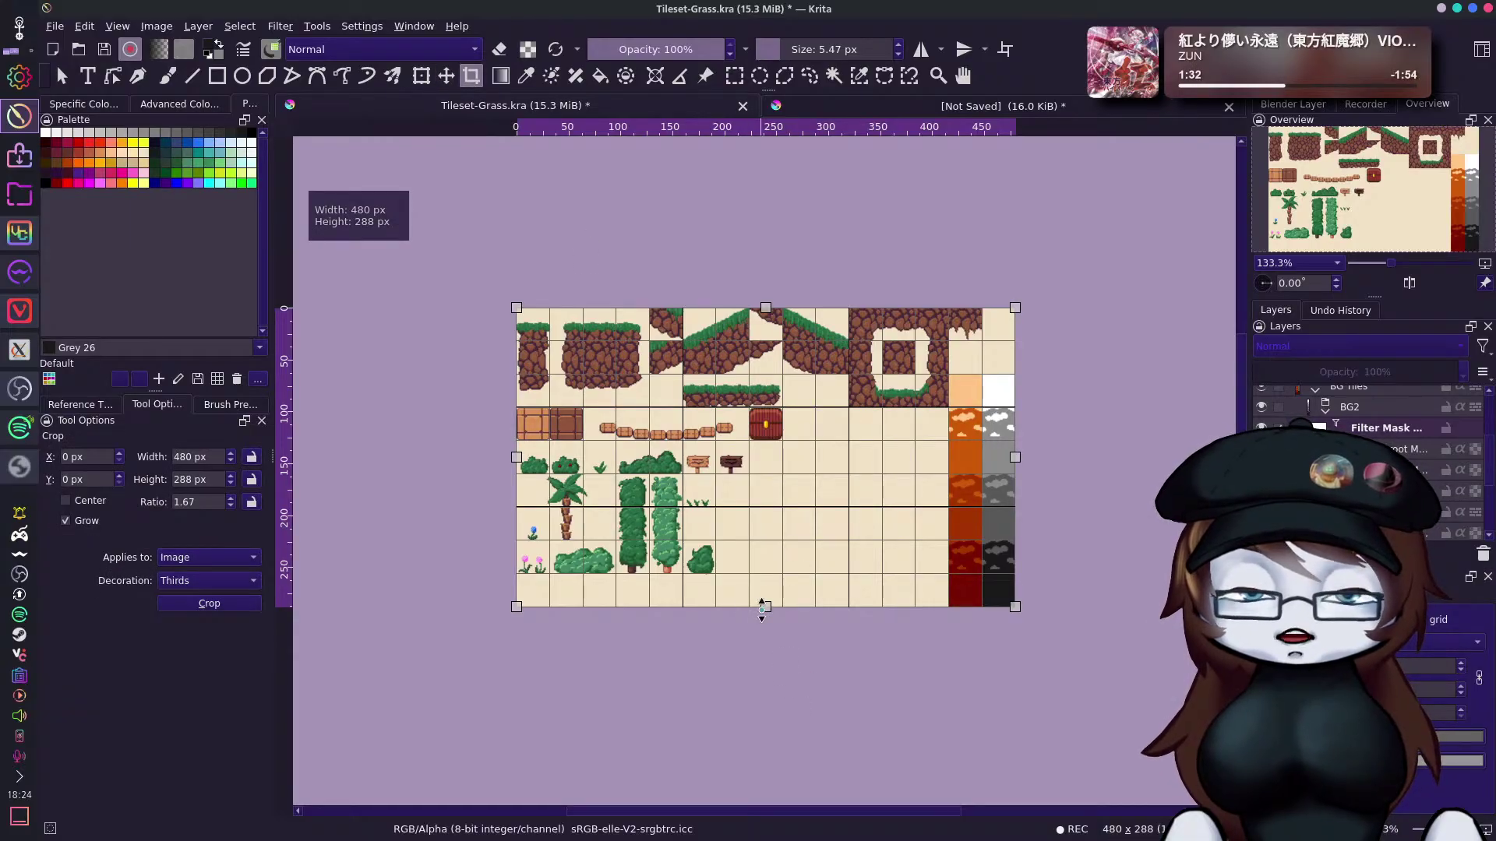
pyautogui.moveTo(768, 607); pyautogui.dragTo(769, 658)
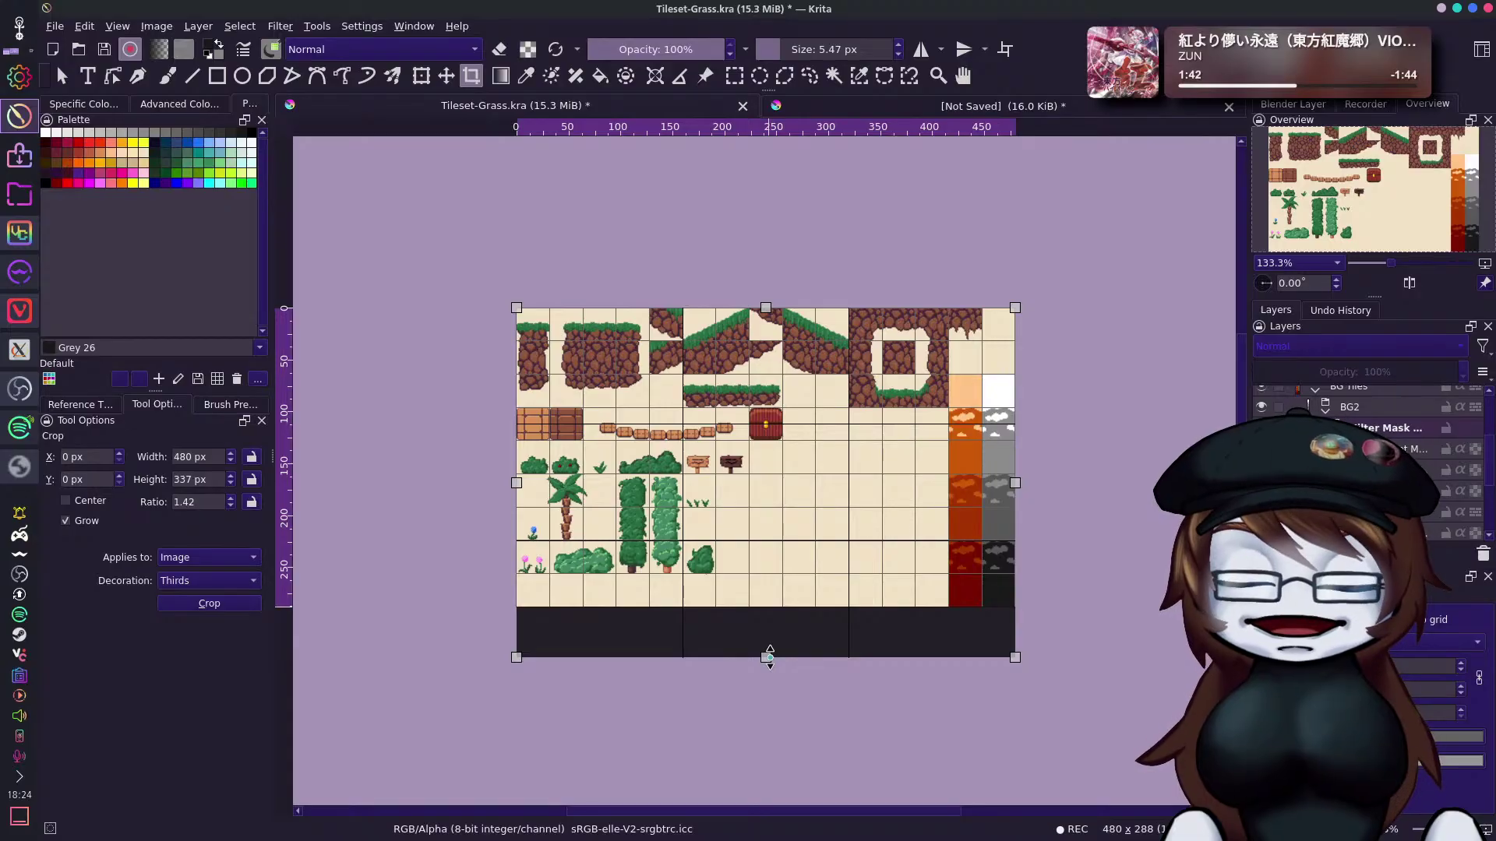
pyautogui.moveTo(769, 658); pyautogui.dragTo(770, 656)
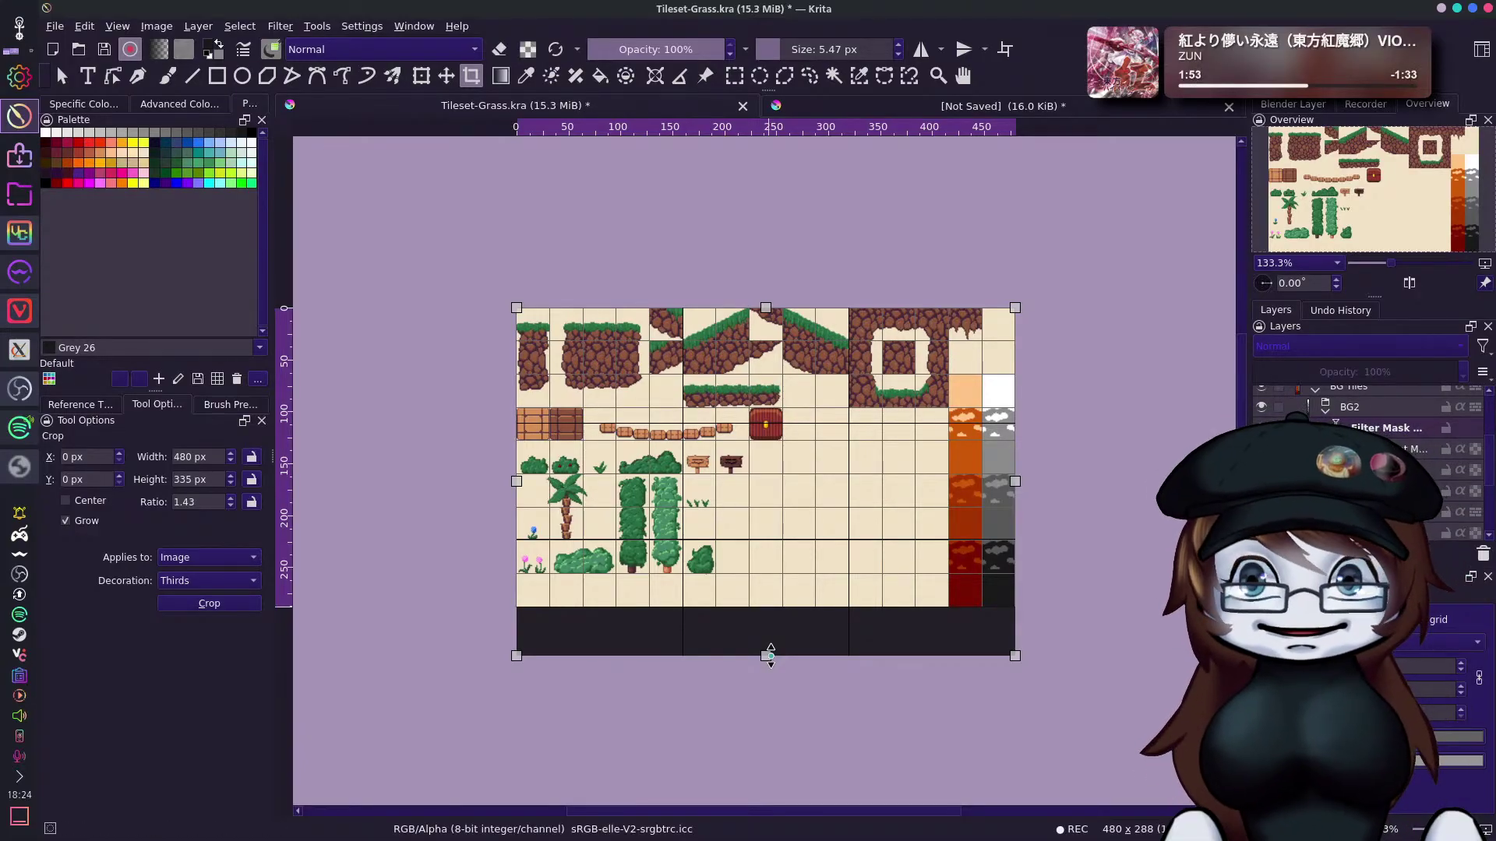
pyautogui.moveTo(769, 656); pyautogui.dragTo(770, 657)
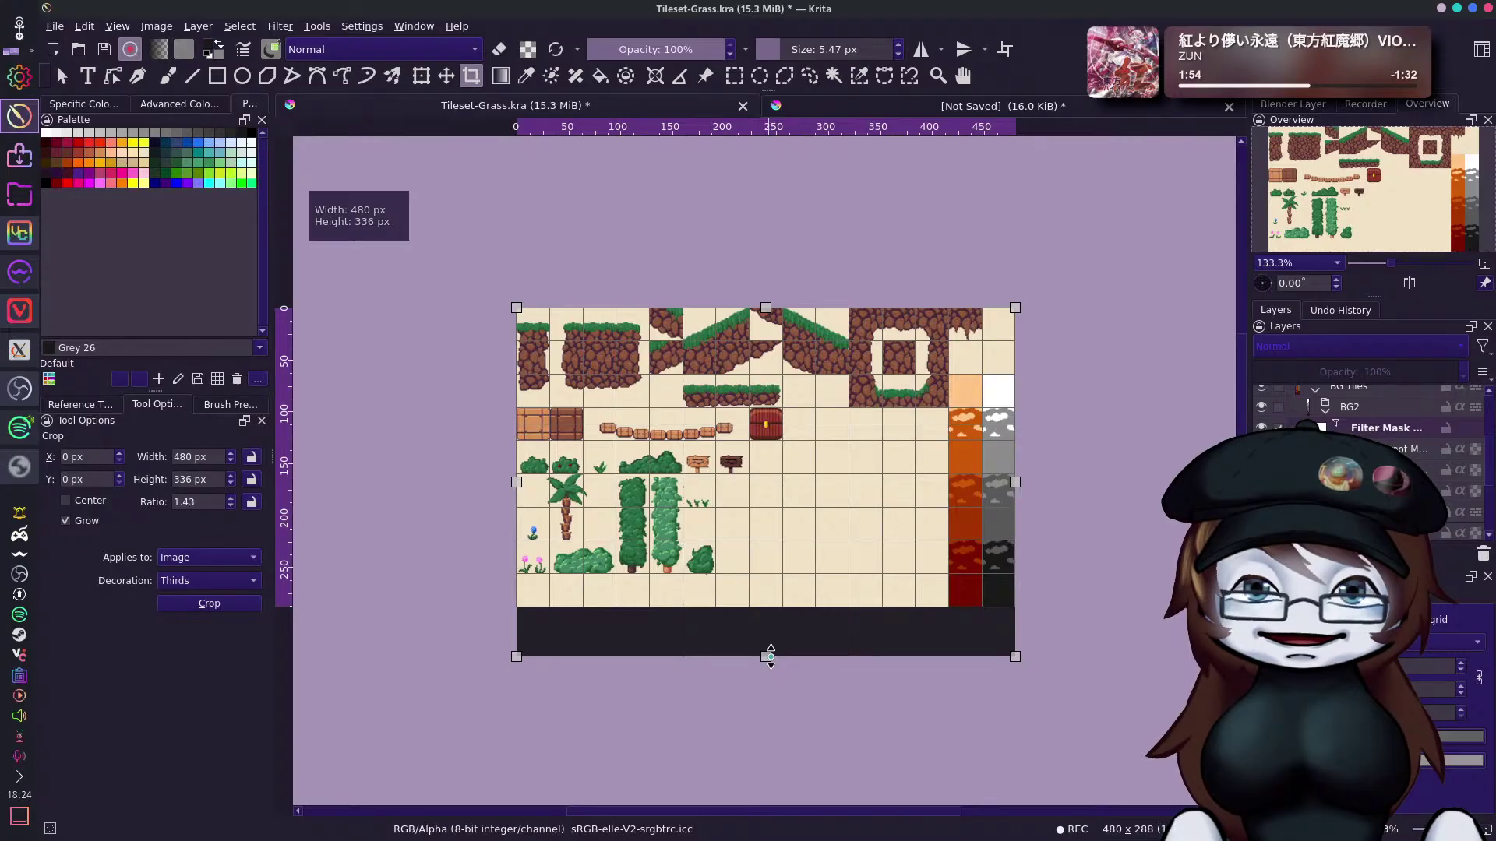
pyautogui.press('Return')
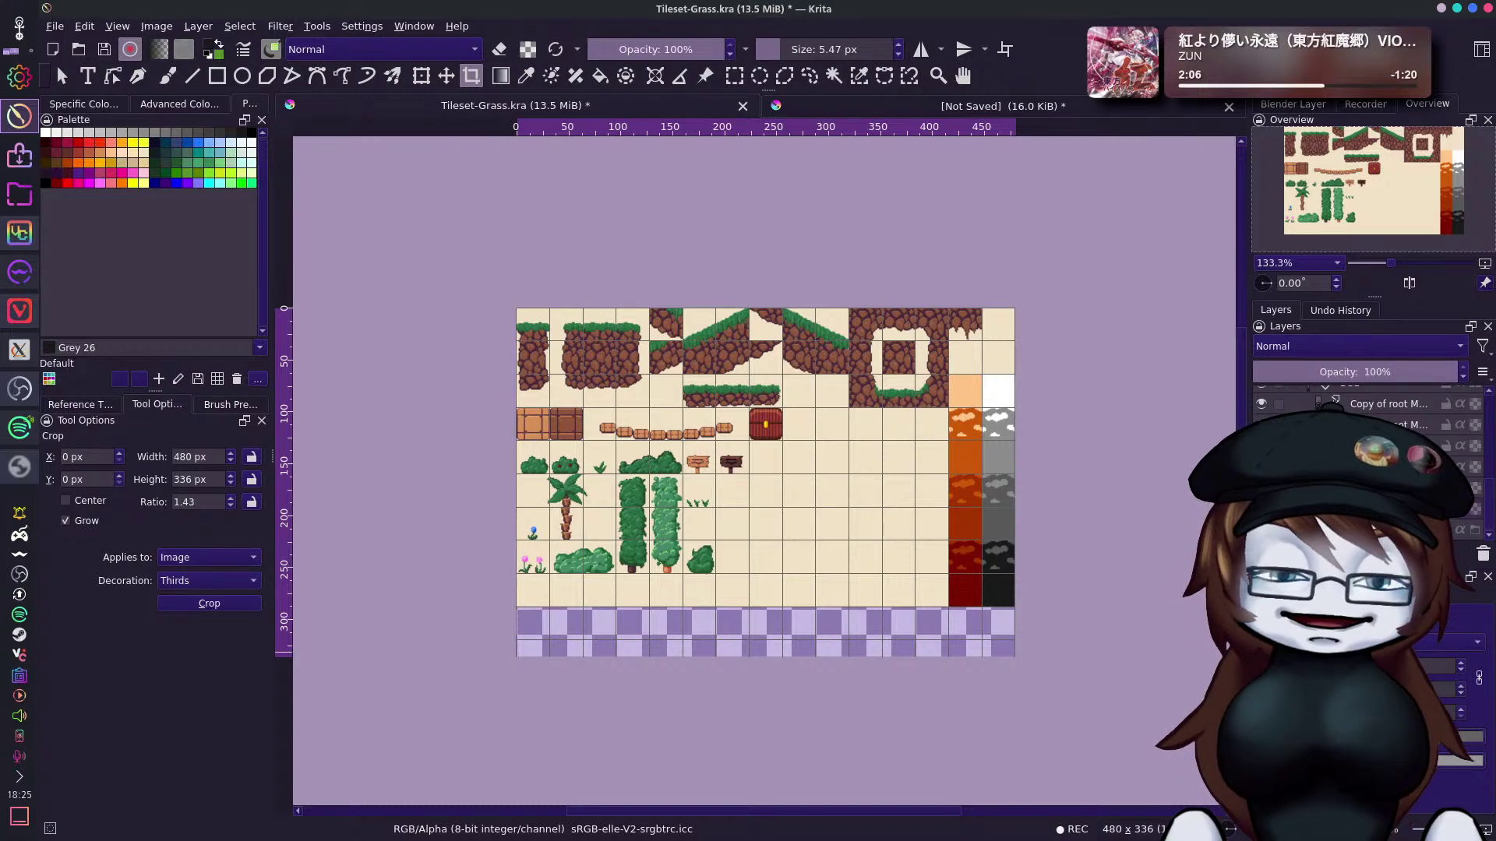
# Fill the new empty strip below the tileset with the beige background colour sampled from the canvas.
pyautogui.press('f')
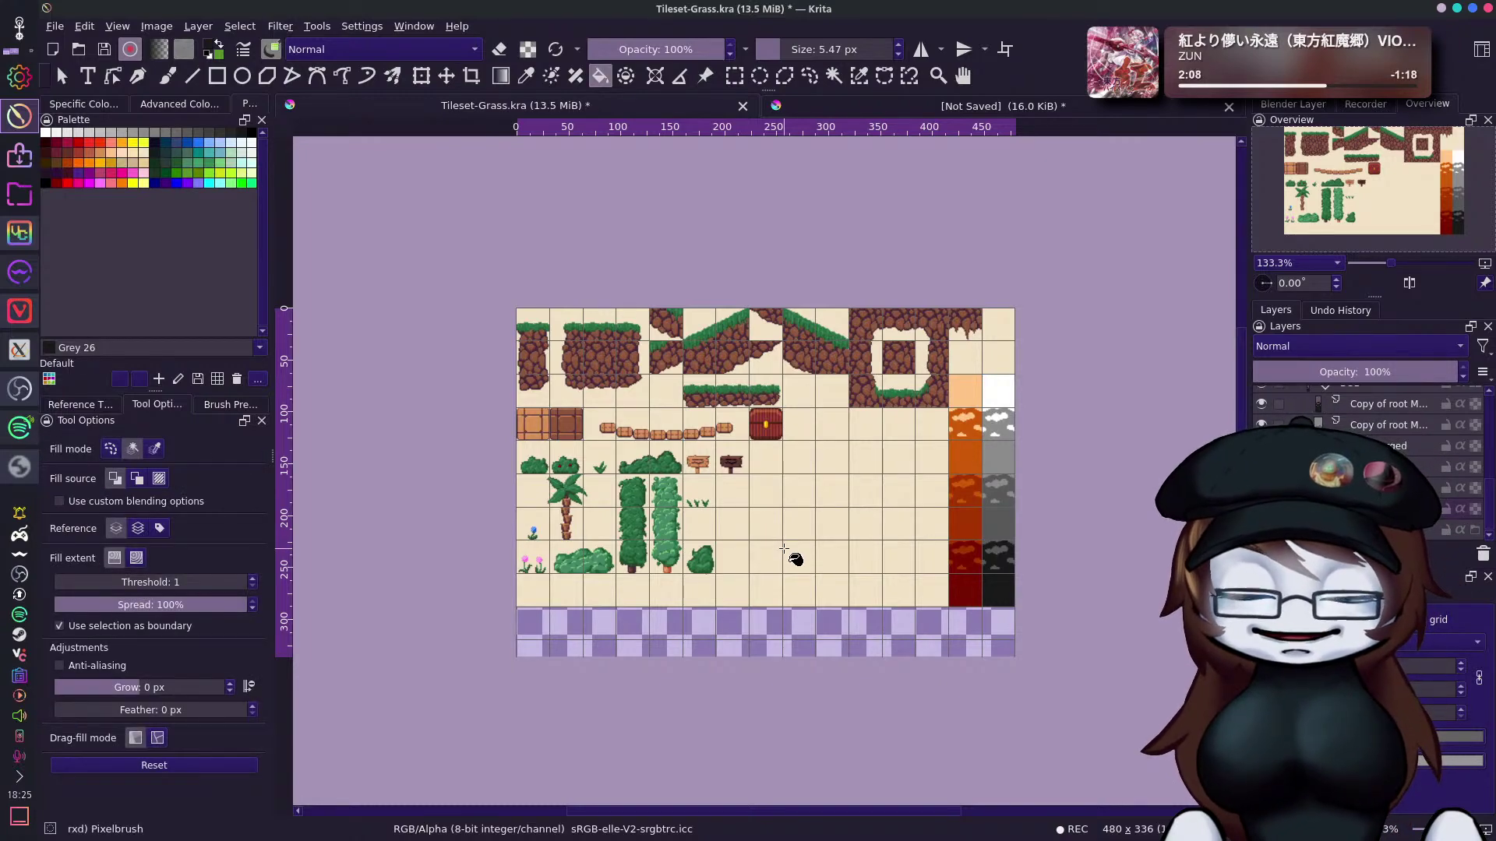
pyautogui.rightClick(785, 553)
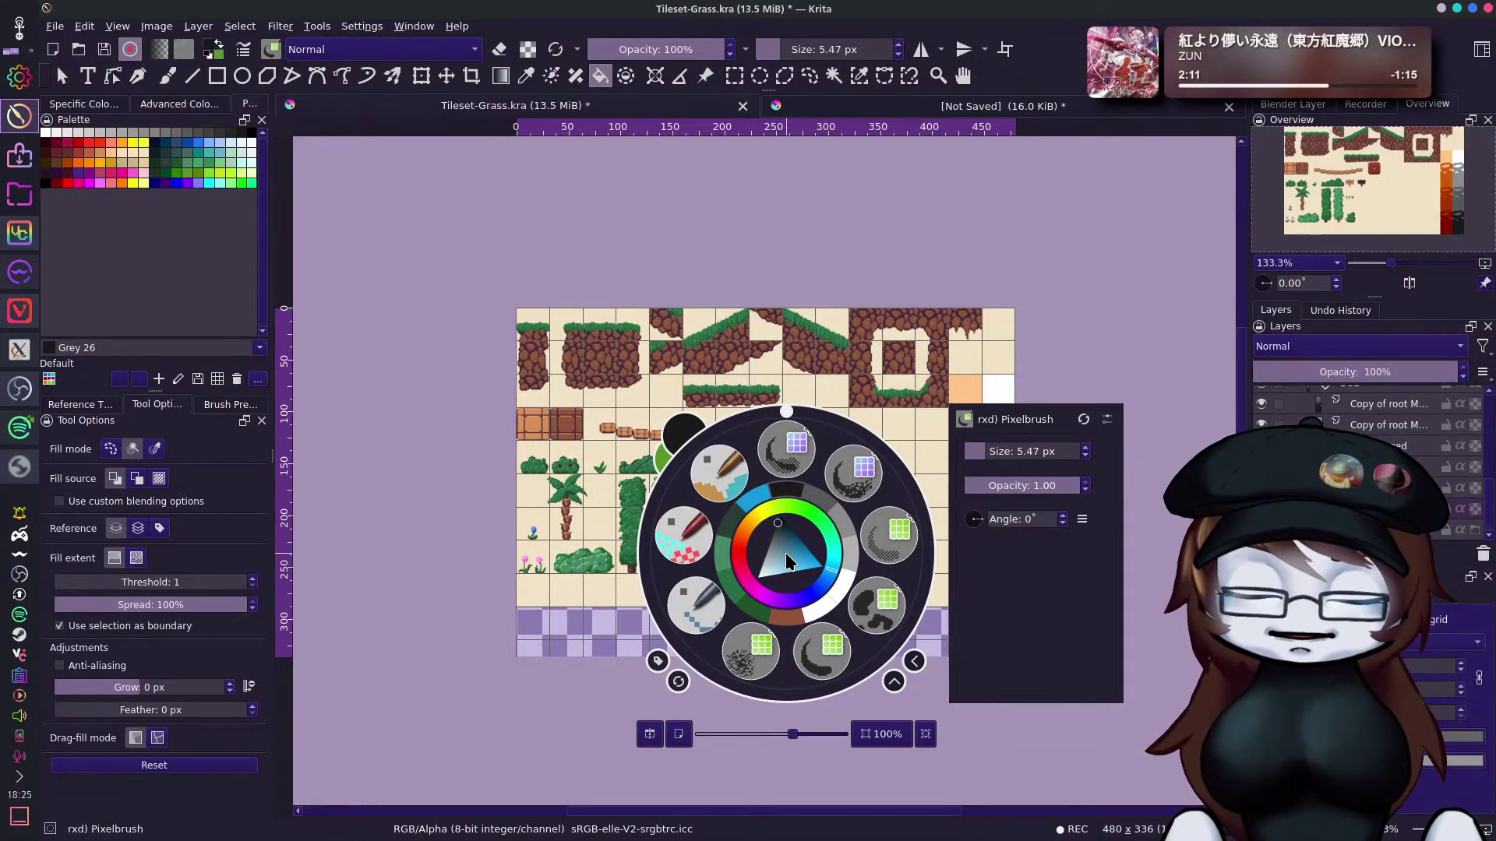
pyautogui.click(941, 434)
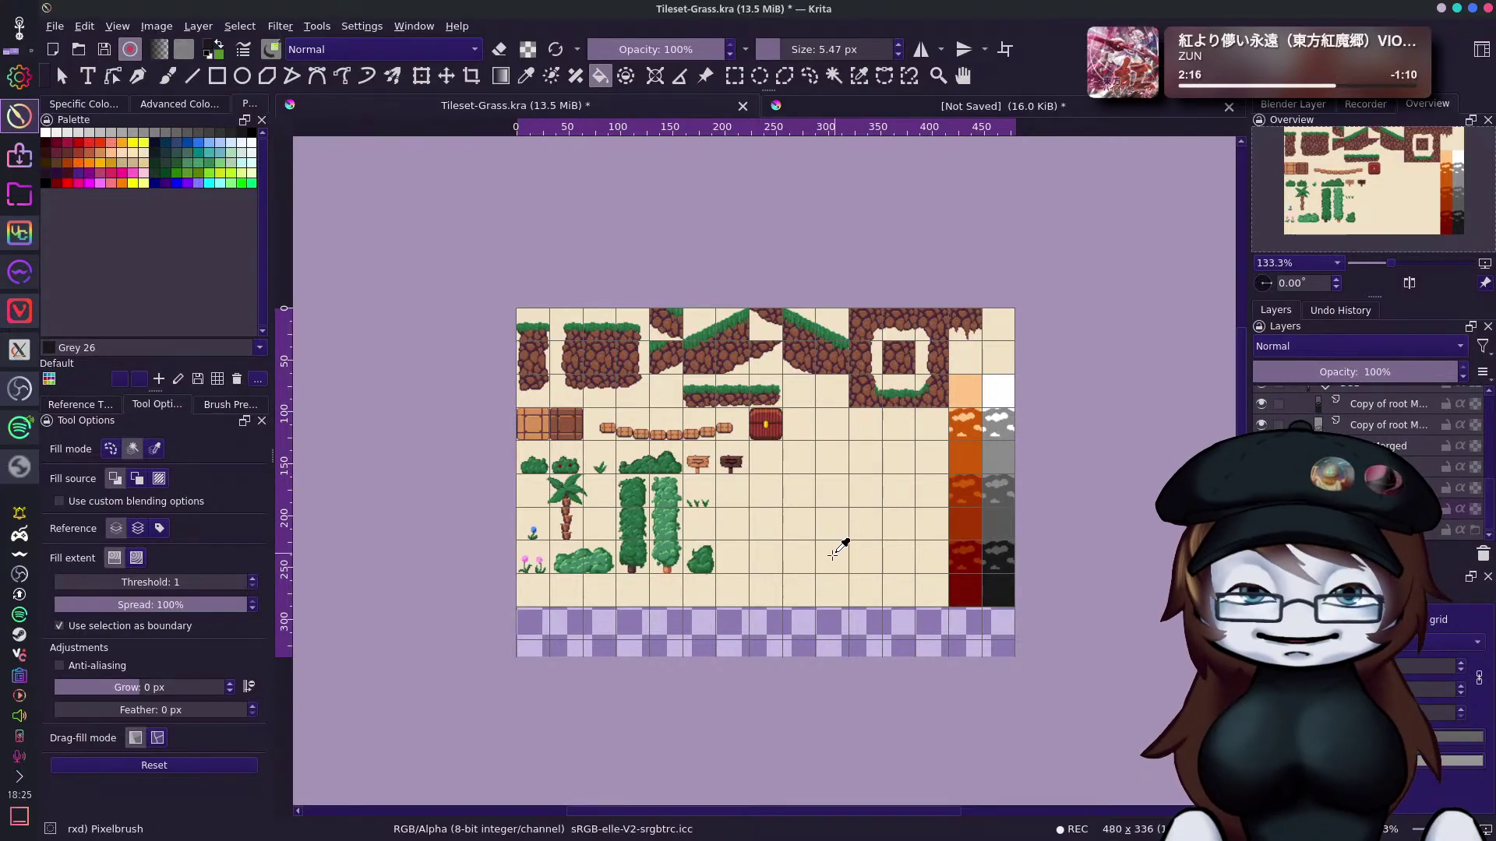
pyautogui.click(833, 633)
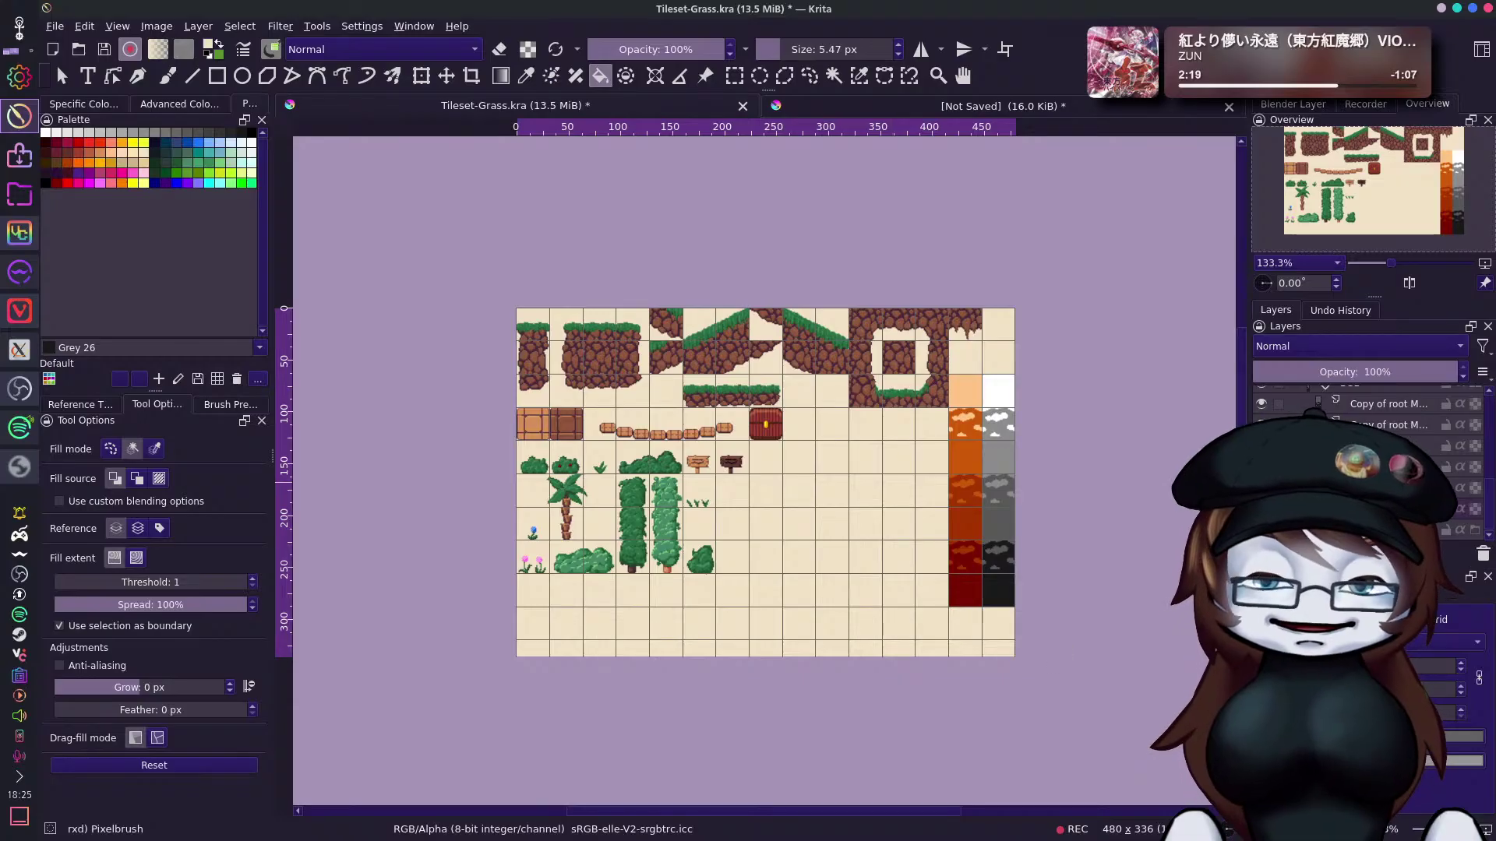
# Move the whole BG Tiles group, both the greyscale and the orange cloud columns, down by one grid cell.
pyautogui.scroll(2, 1463, 471)
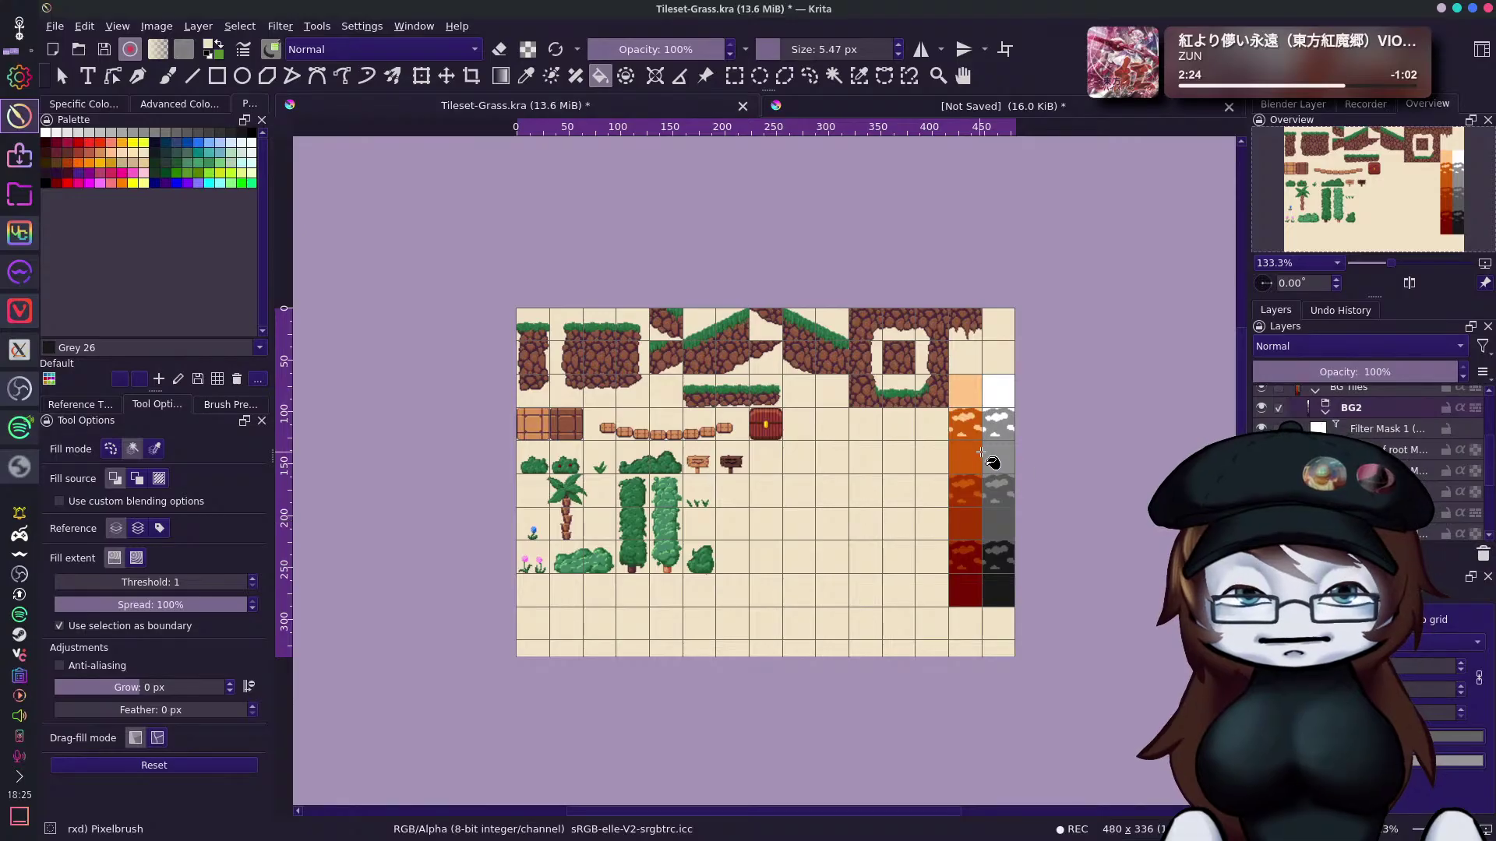
pyautogui.click(445, 76)
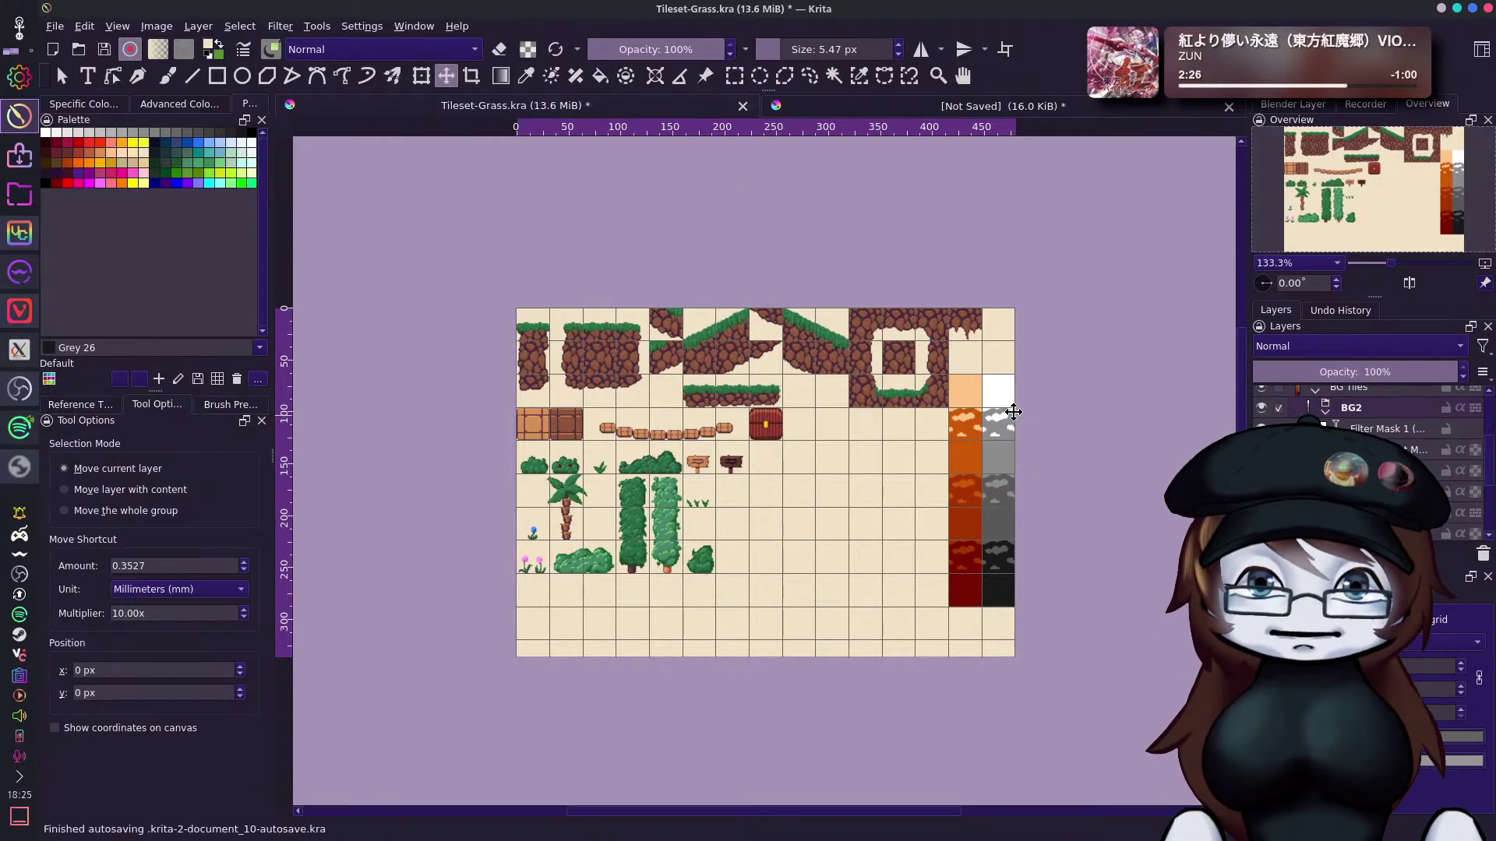
pyautogui.moveTo(1006, 413); pyautogui.dragTo(1009, 446)
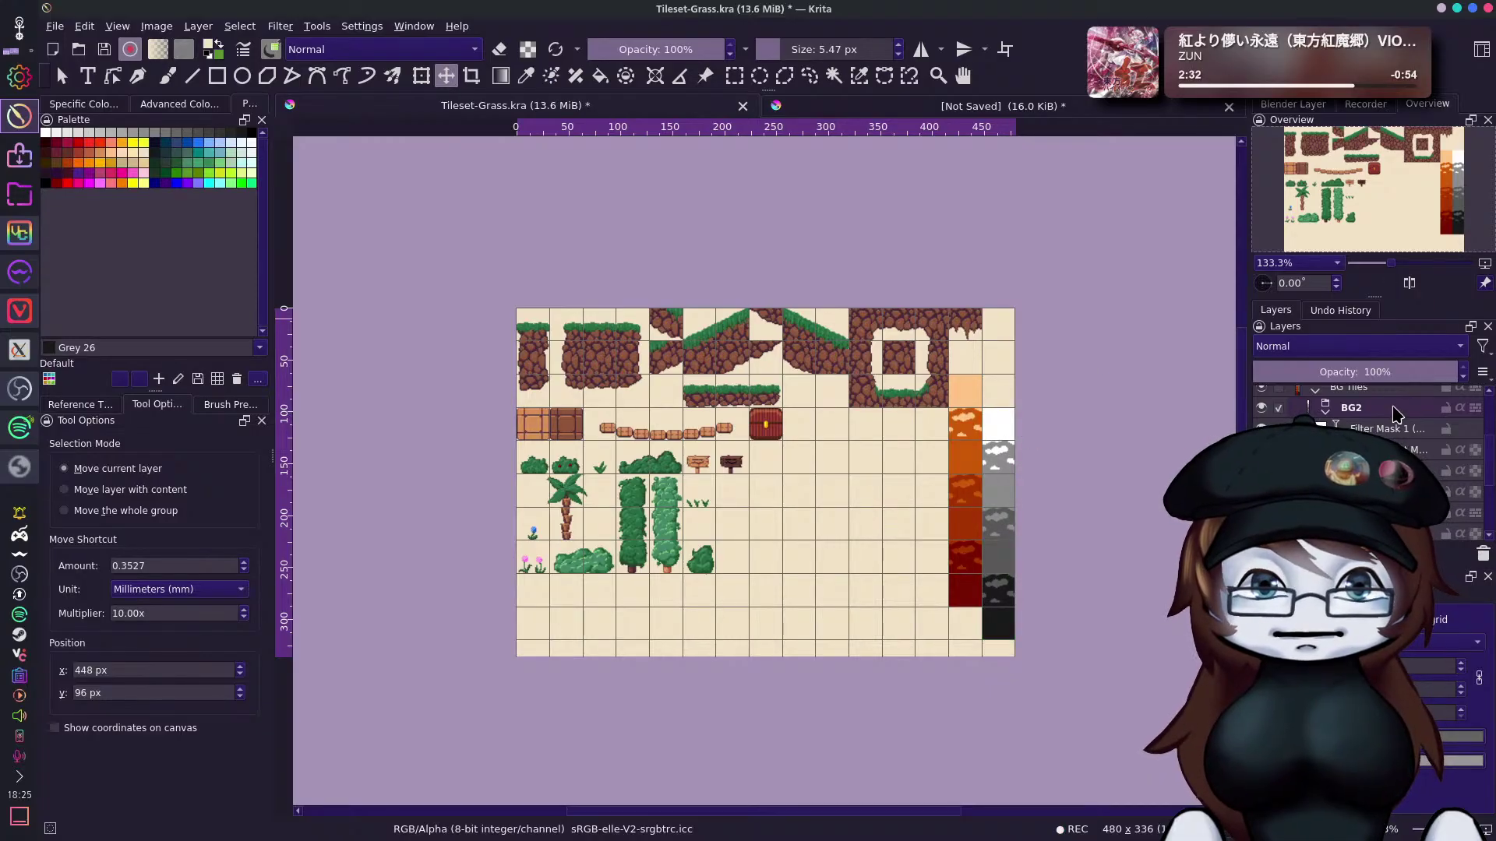
pyautogui.hotkey('ctrl', 'z')
pyautogui.click(1351, 388)
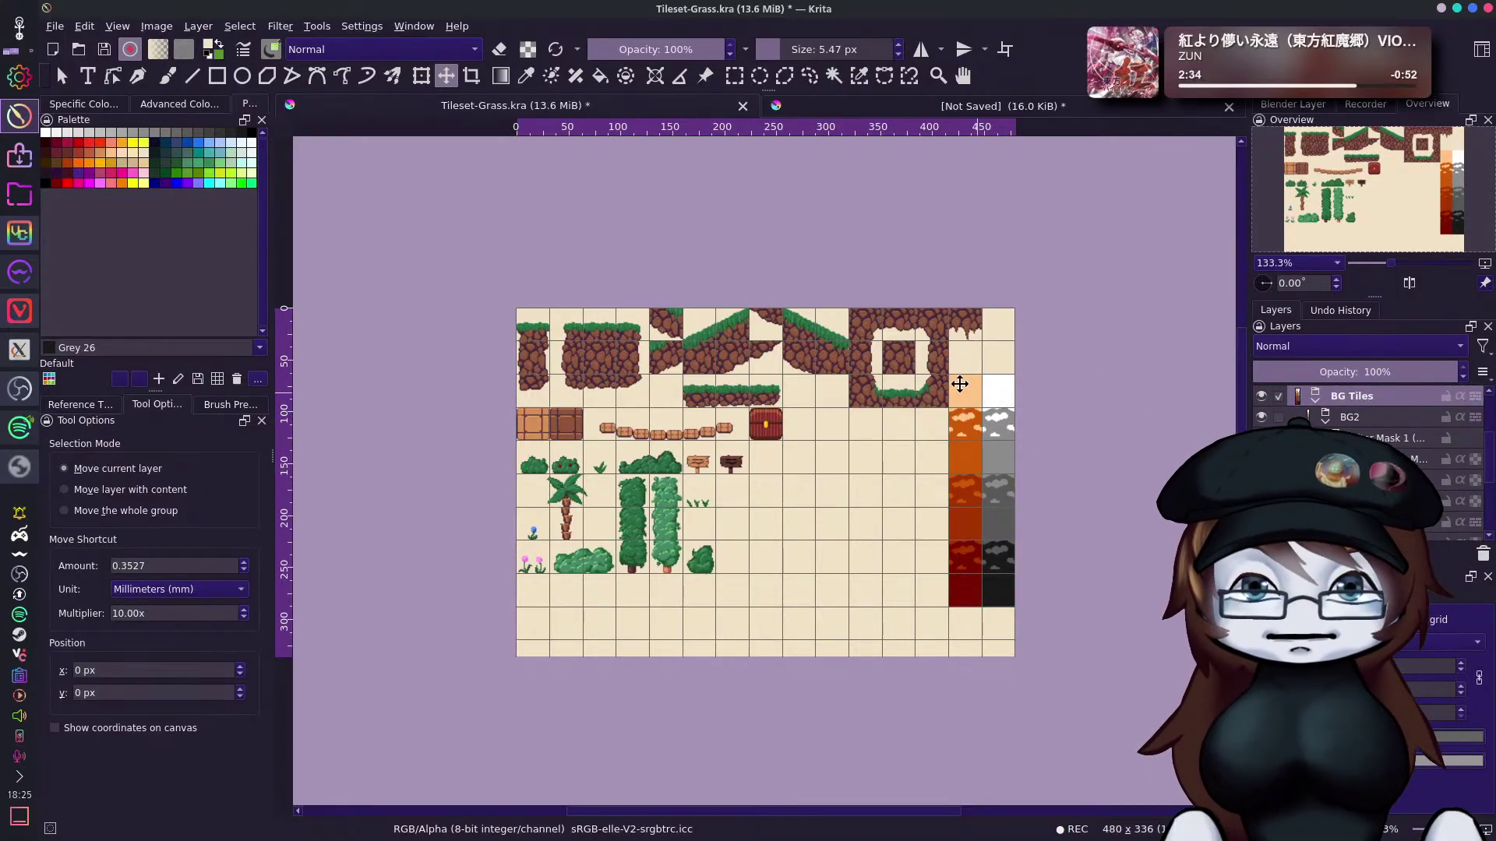
pyautogui.moveTo(988, 384); pyautogui.dragTo(988, 418)
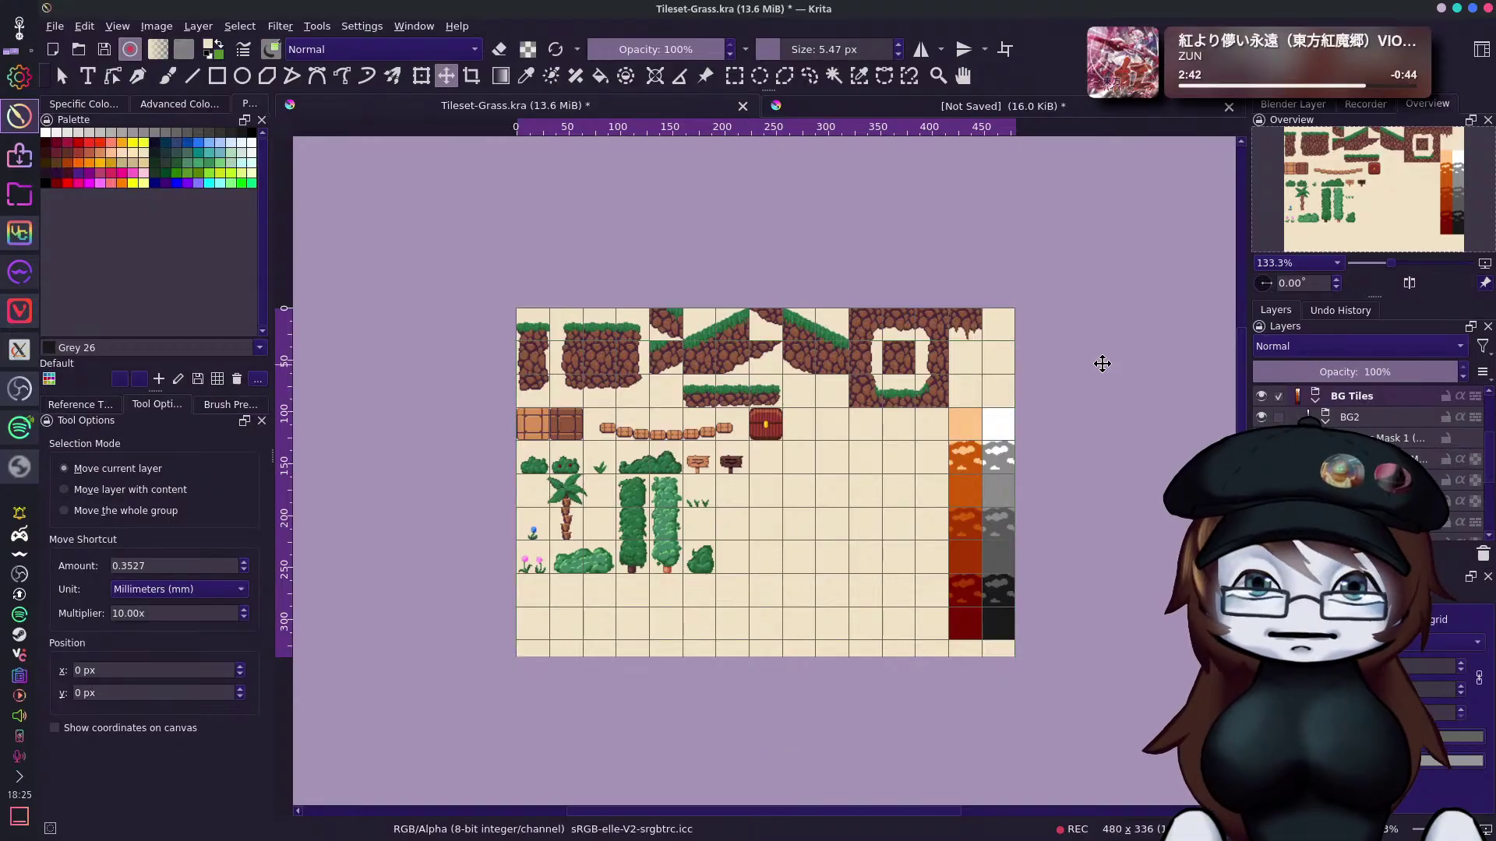
# Duplicate the BG2 group and place the copy in the empty grid column beside the orange cloud column.
pyautogui.press('b')
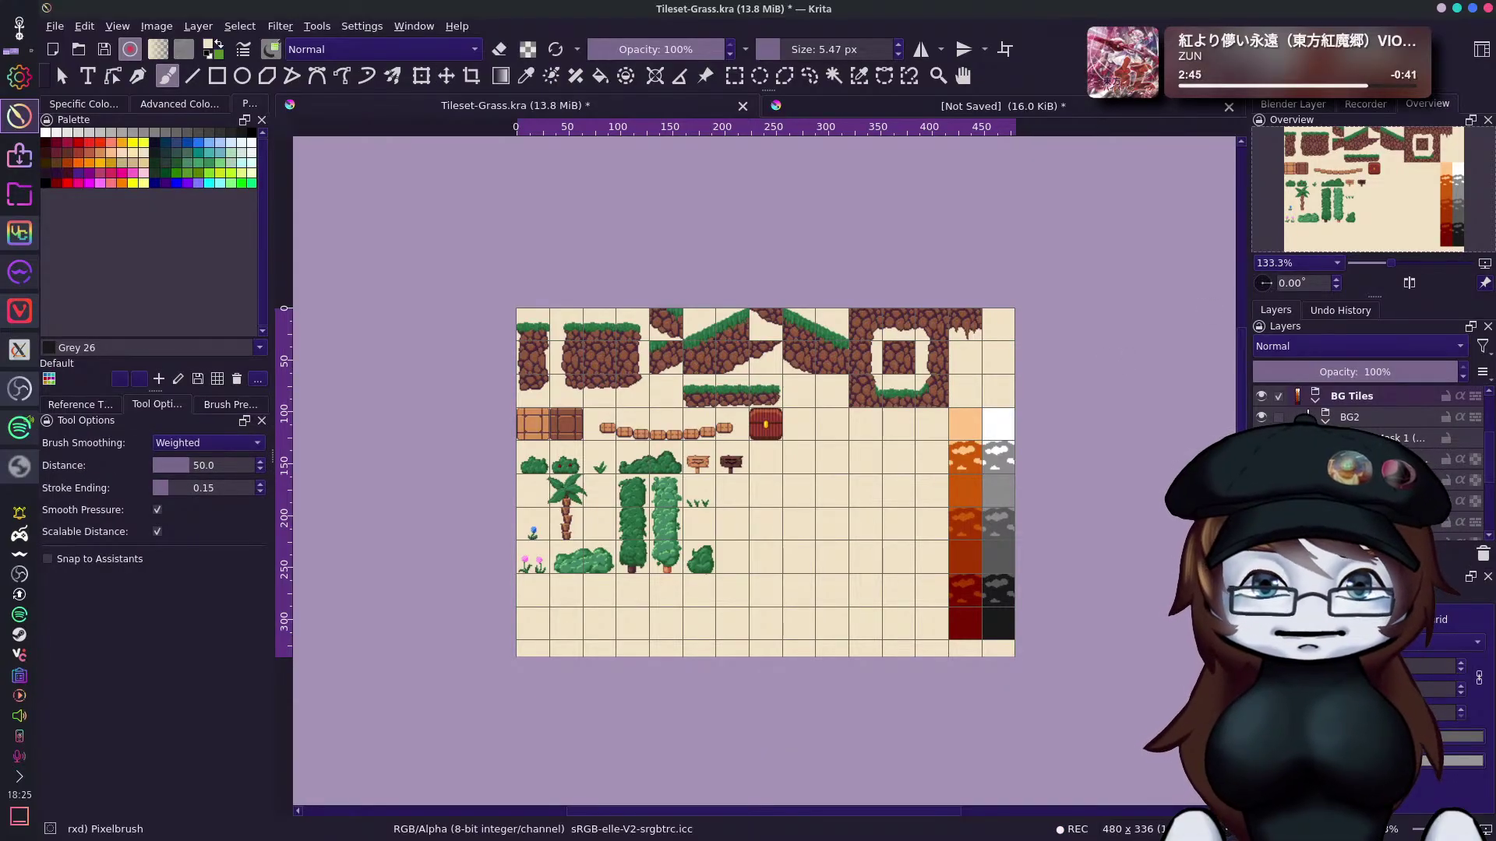
pyautogui.click(1359, 419)
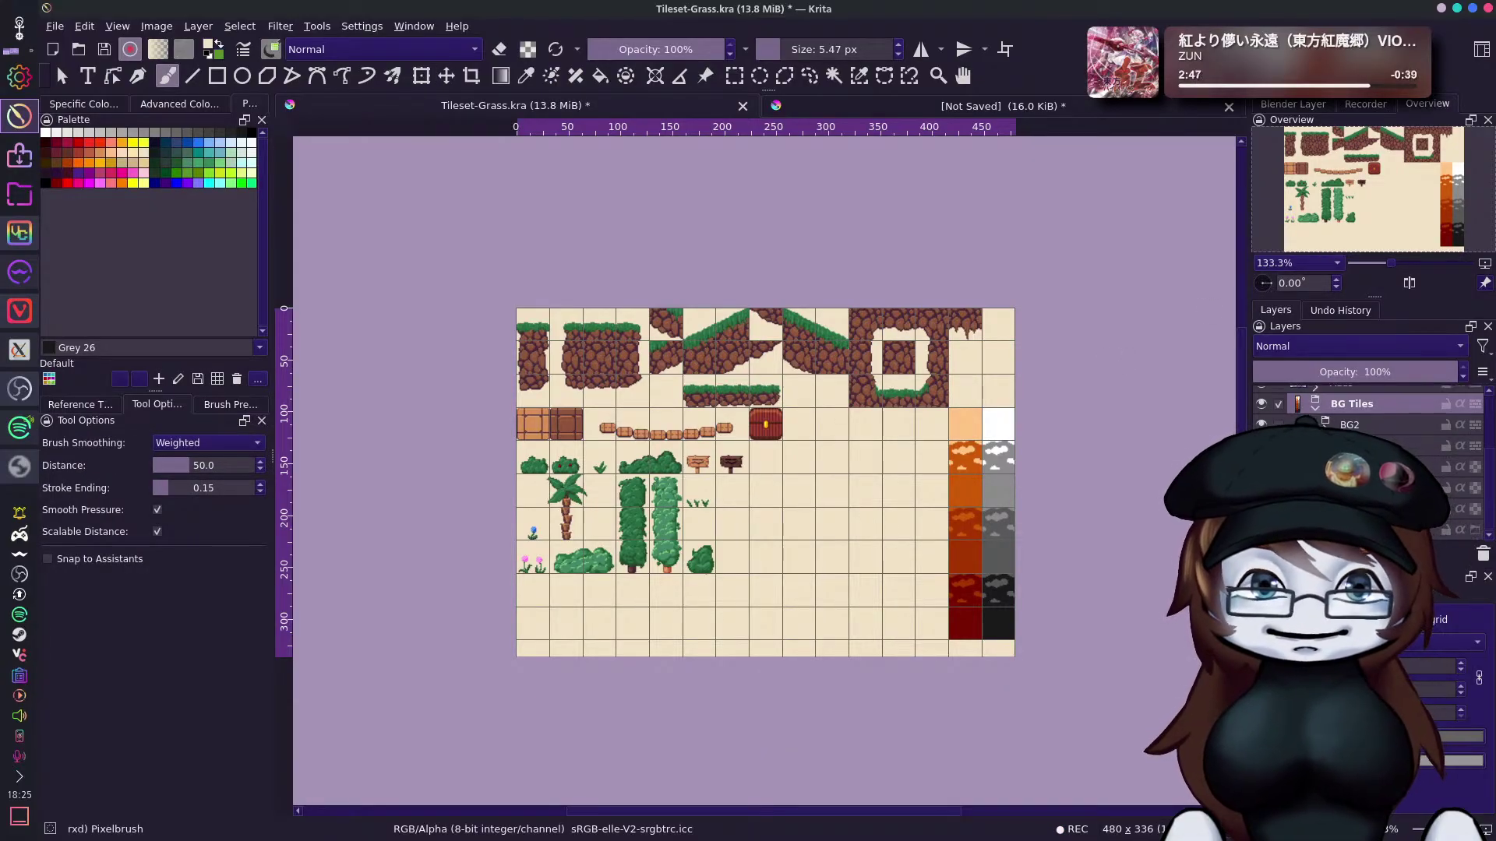
pyautogui.hotkey('ctrl', 'j')
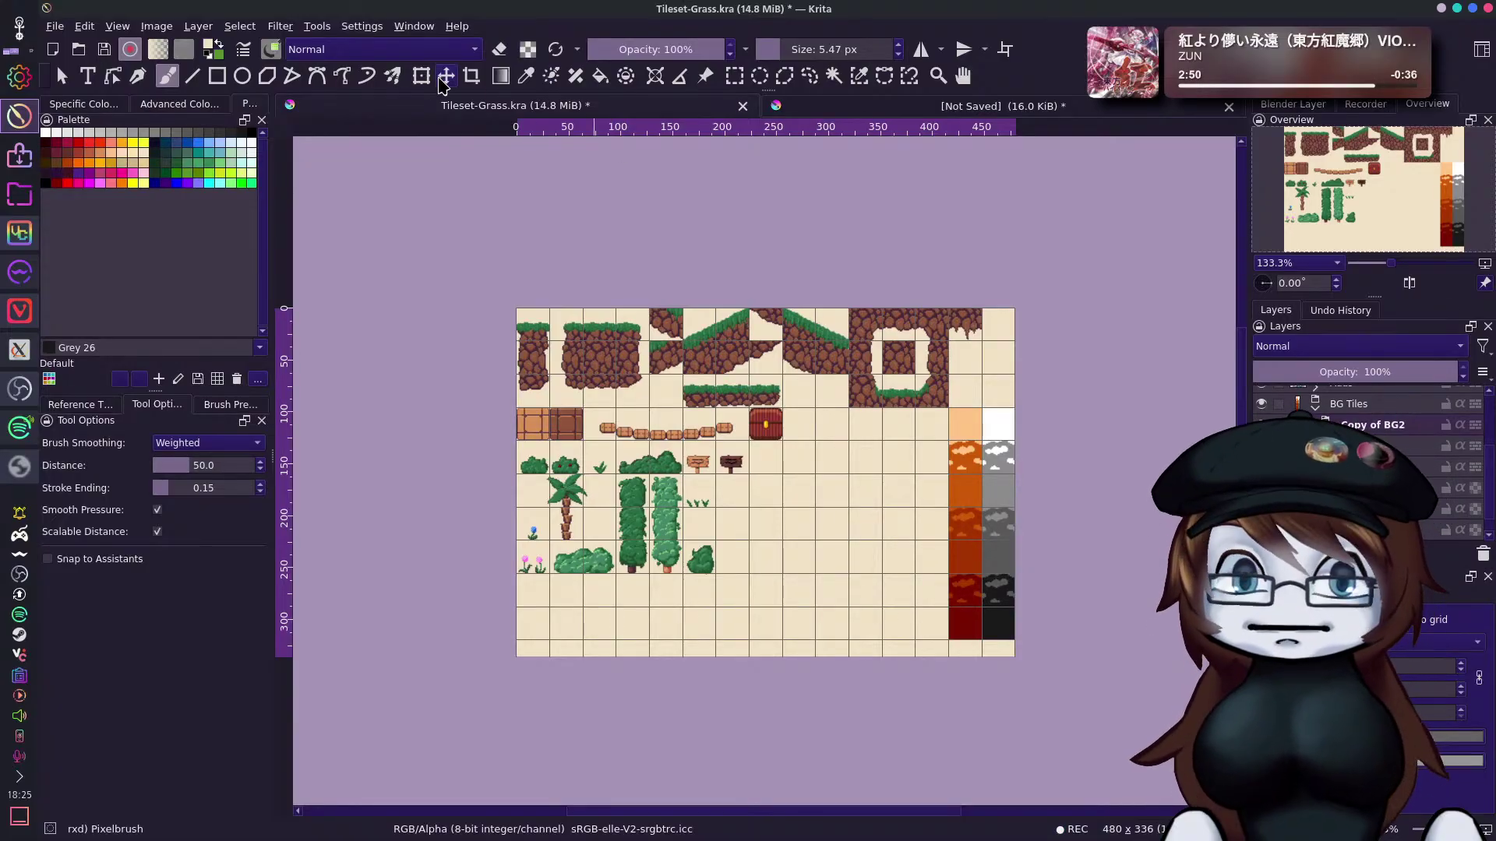
pyautogui.press('t')
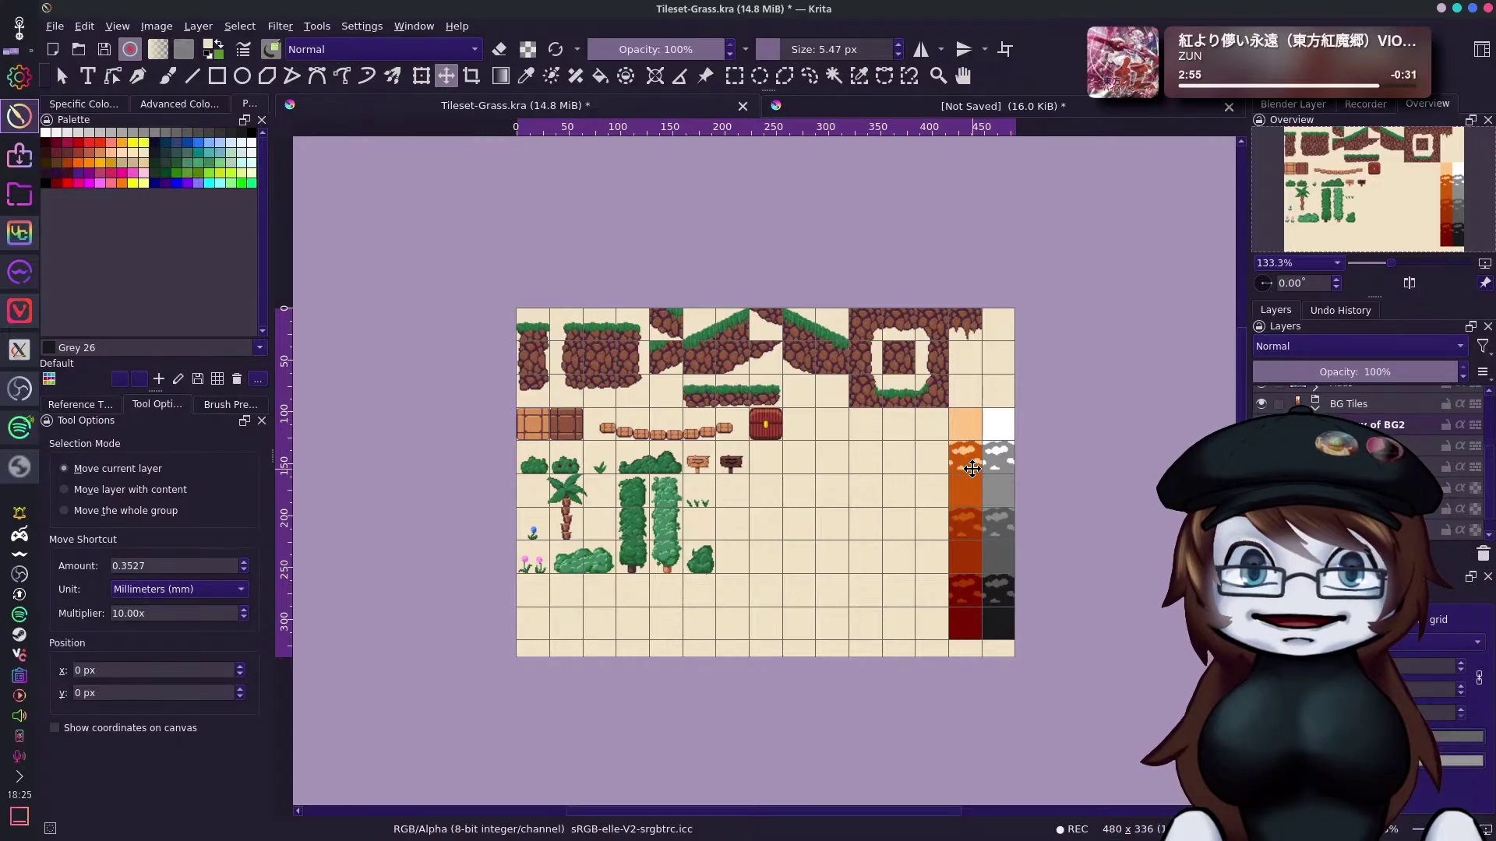
pyautogui.moveTo(970, 470); pyautogui.dragTo(934, 486)
pyautogui.hotkey('ctrl', 'z')
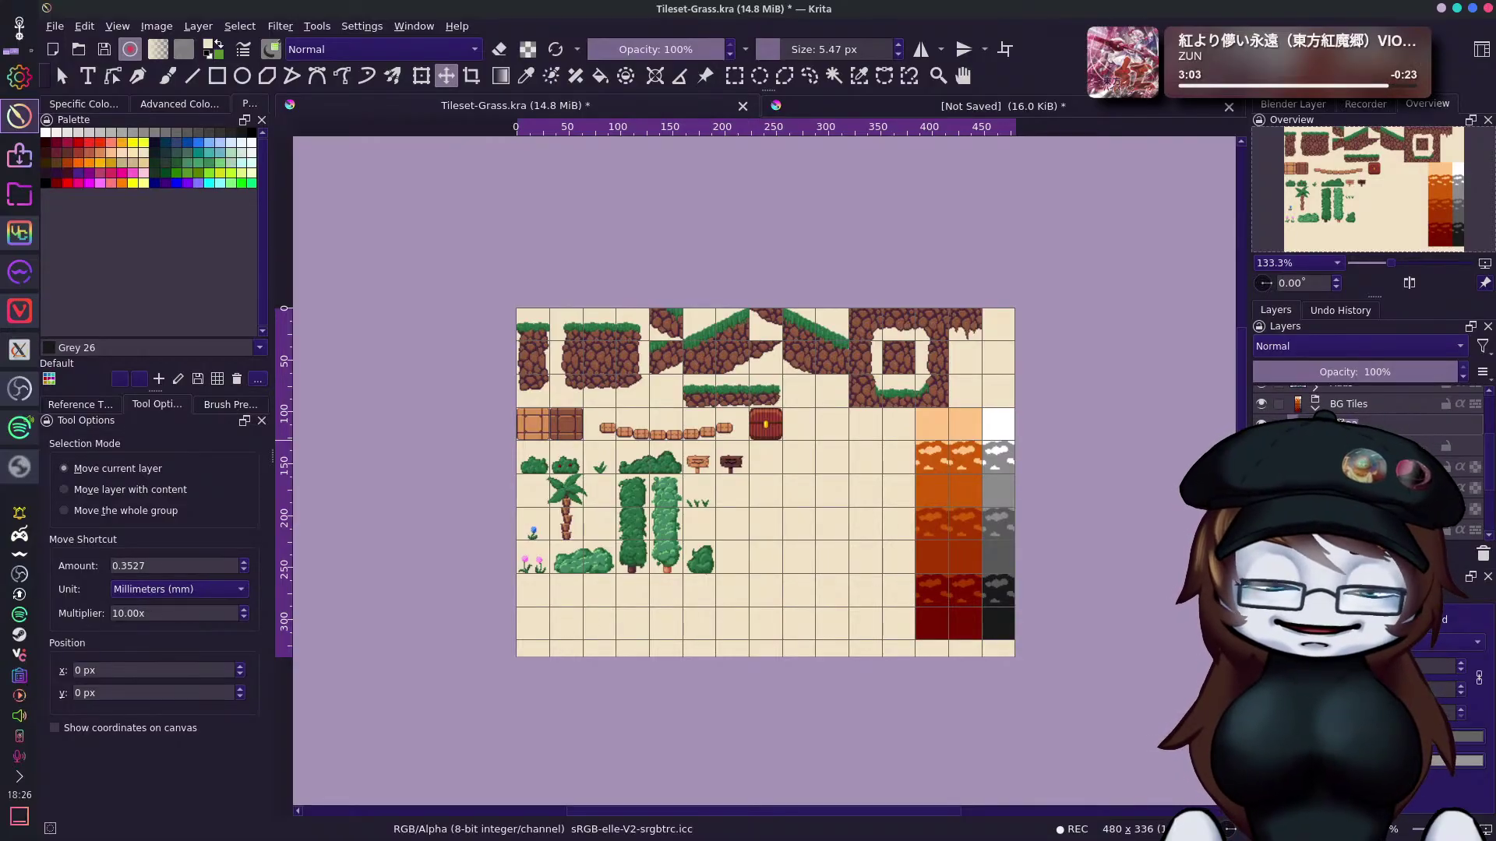
# Rename the duplicated BG2 group as BG3.
pyautogui.doubleClick(1350, 425)
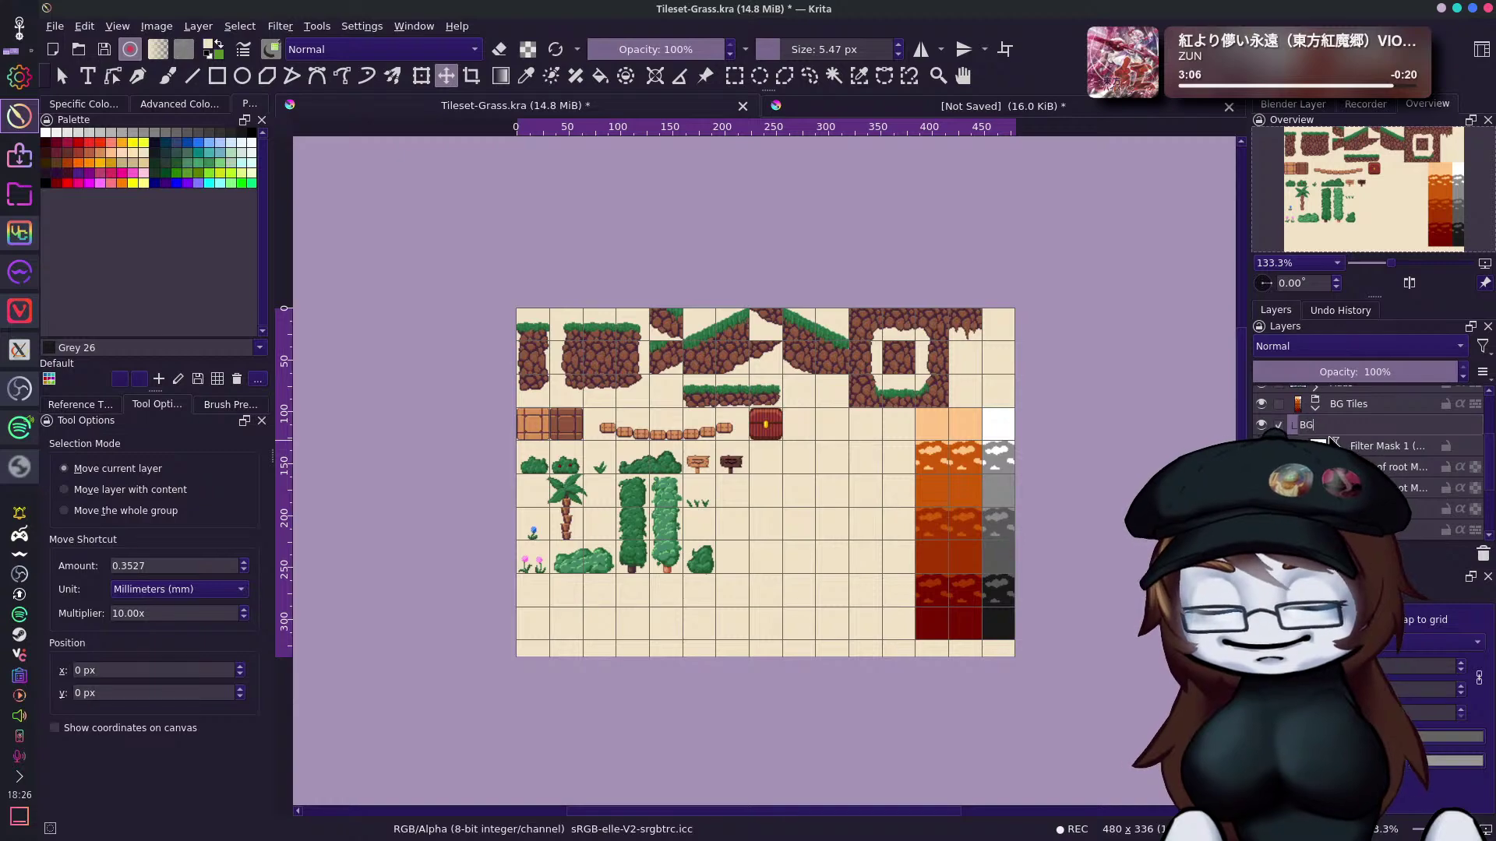
pyautogui.write('BG3')
pyautogui.press('Return')
# Edit the Gradient Map filter mask in the BG3 group to use the "a bi pride" gradient preset.
pyautogui.click(1426, 446)
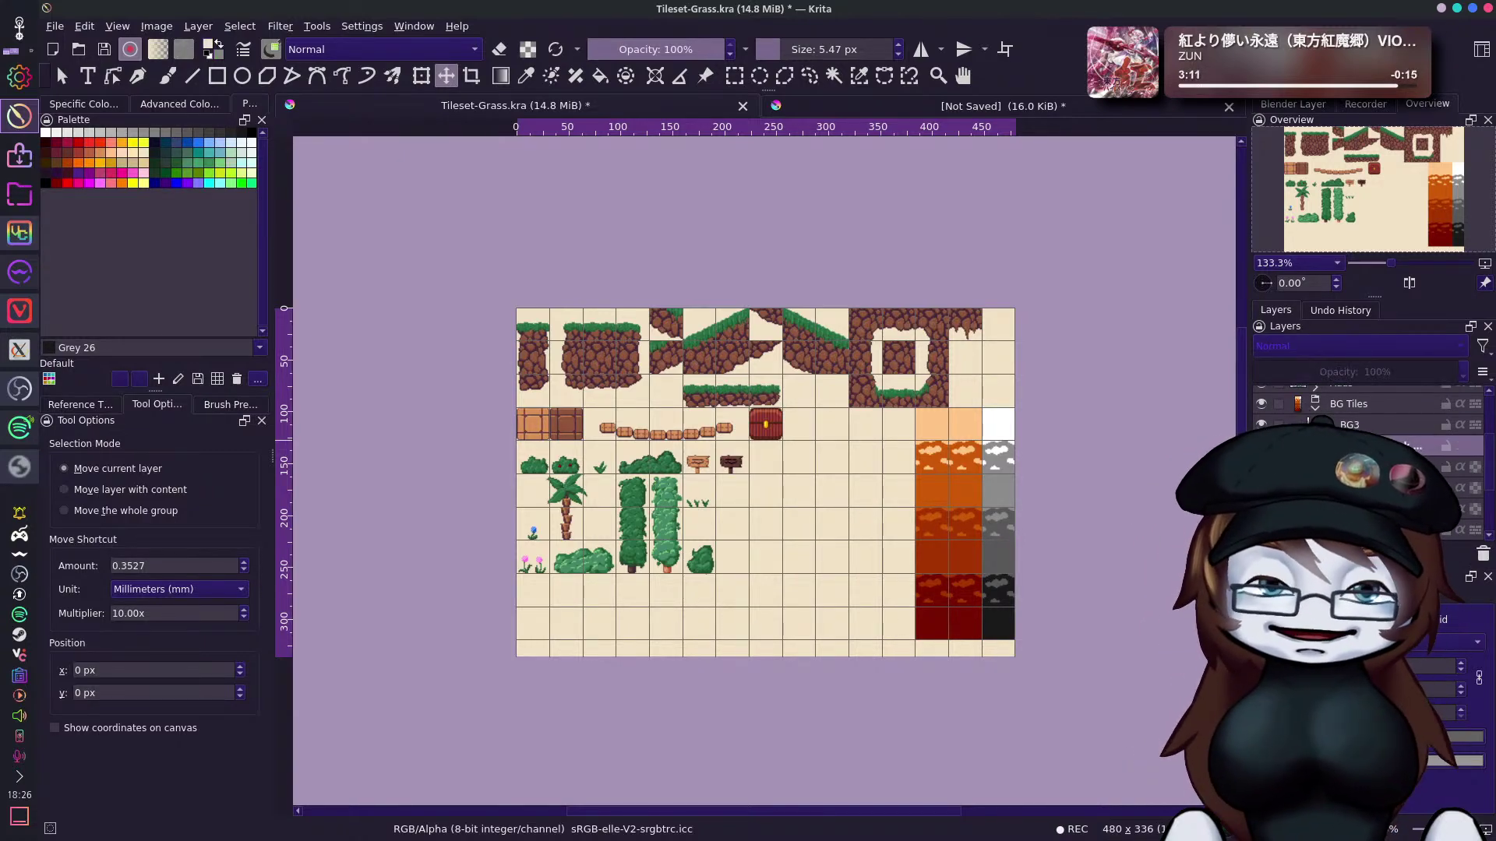
pyautogui.rightClick(1398, 468)
pyautogui.click(1316, 158)
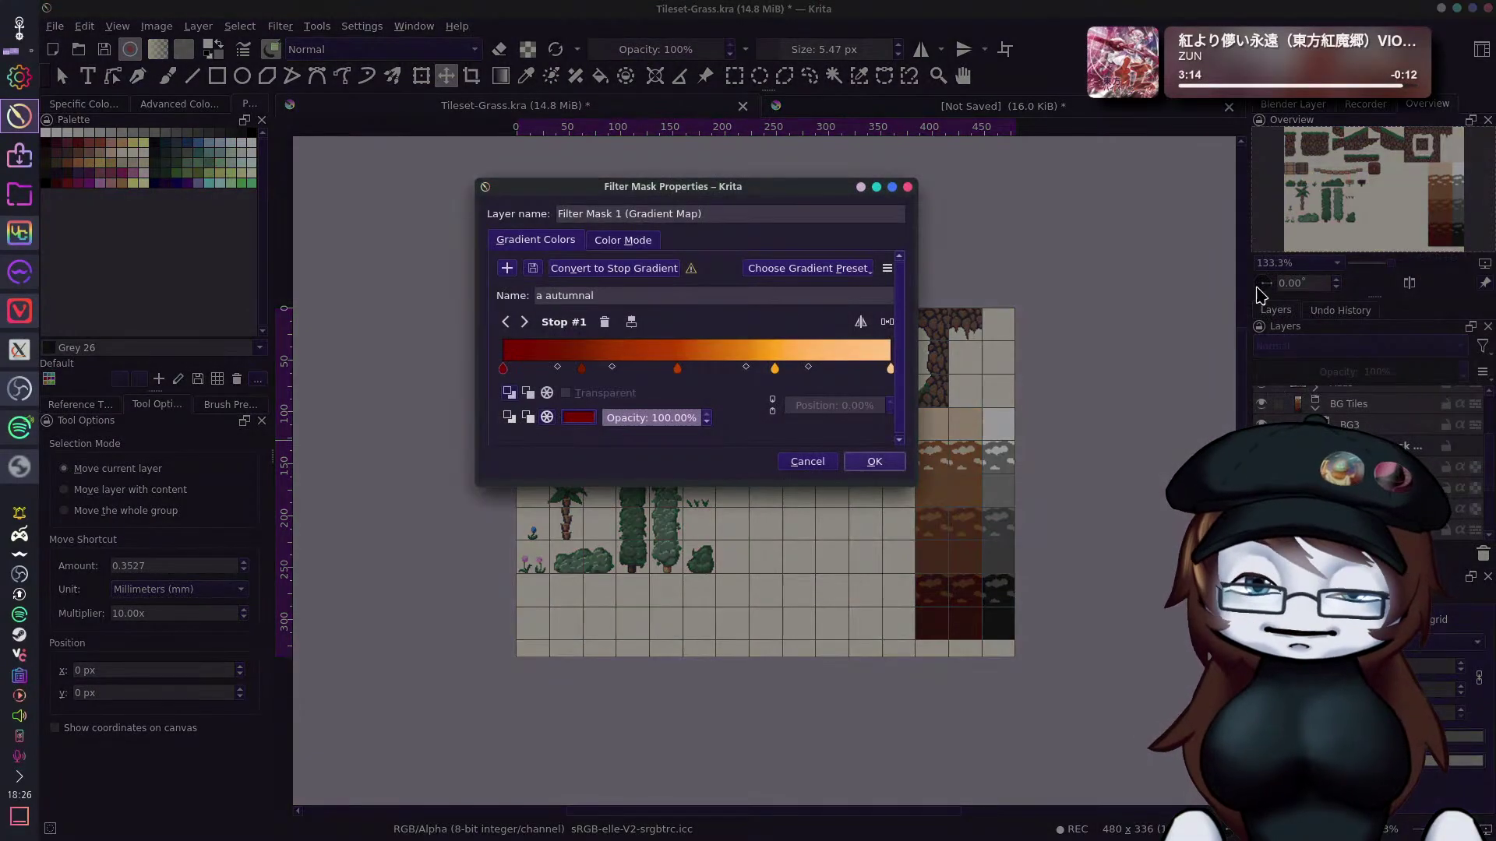
pyautogui.click(861, 268)
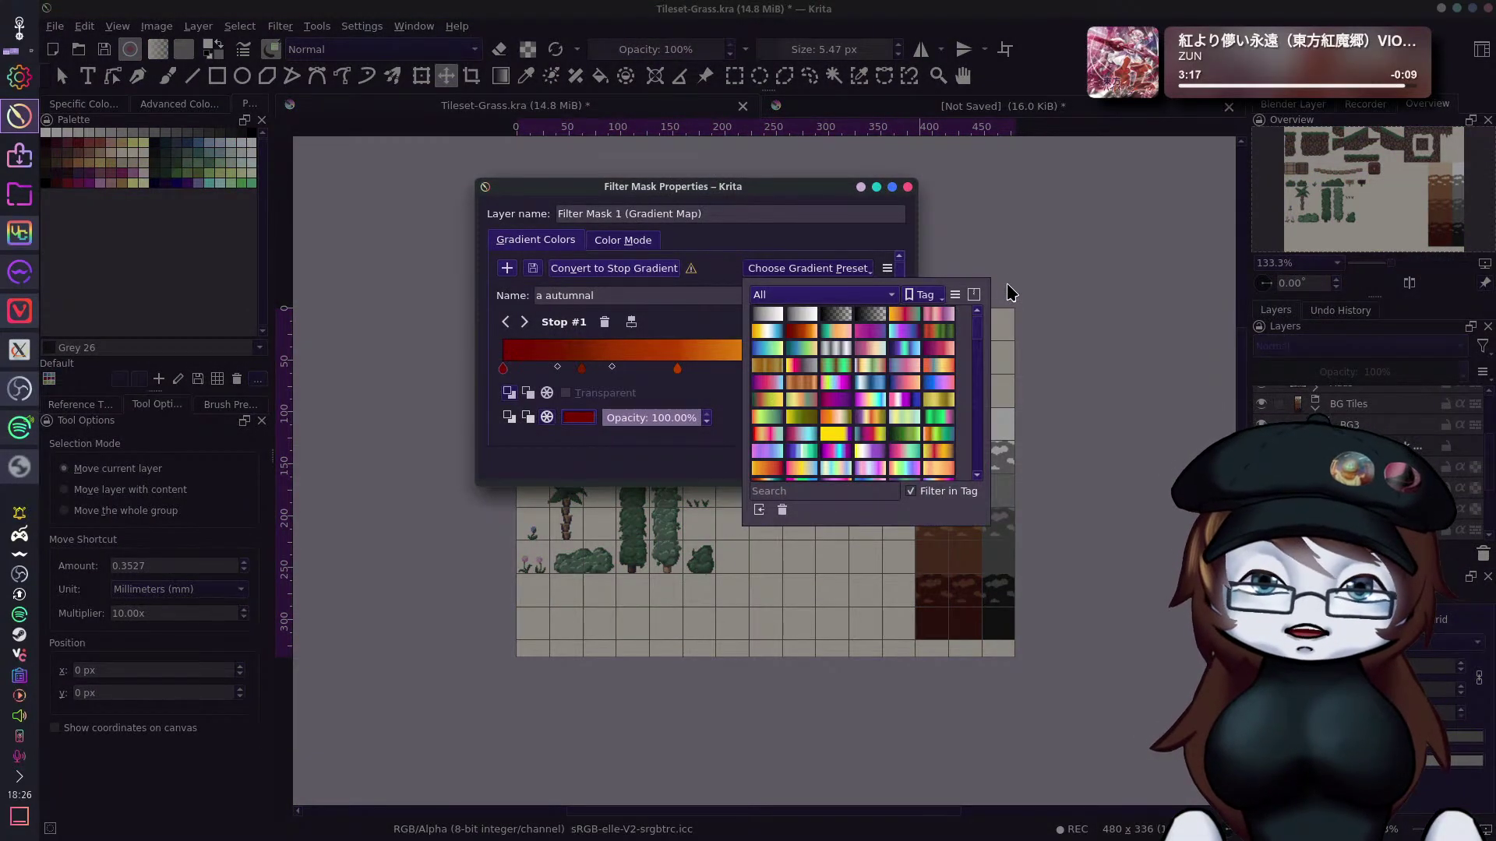
pyautogui.click(870, 331)
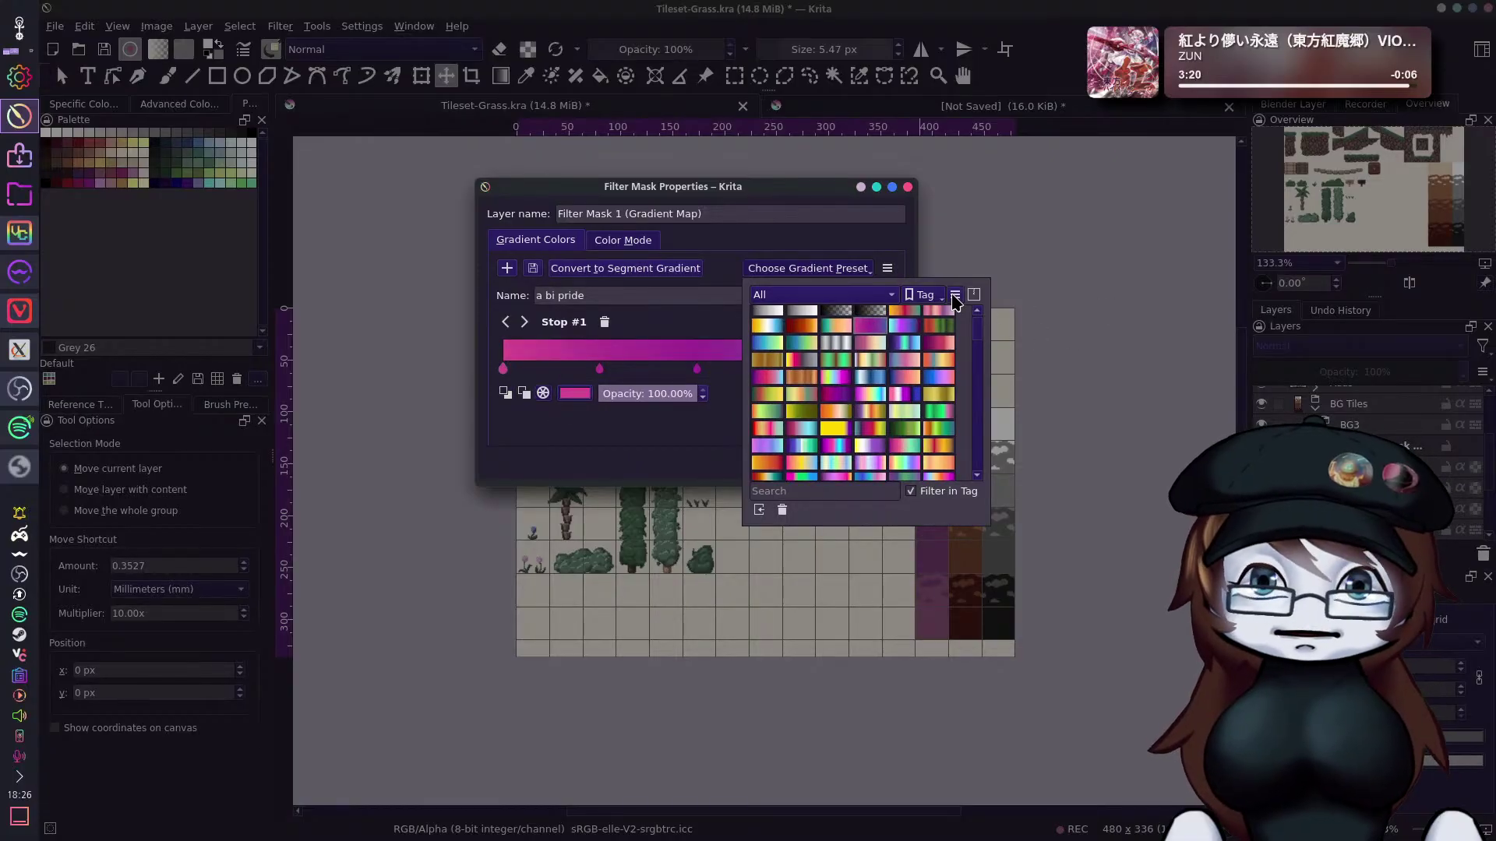
pyautogui.click(1161, 406)
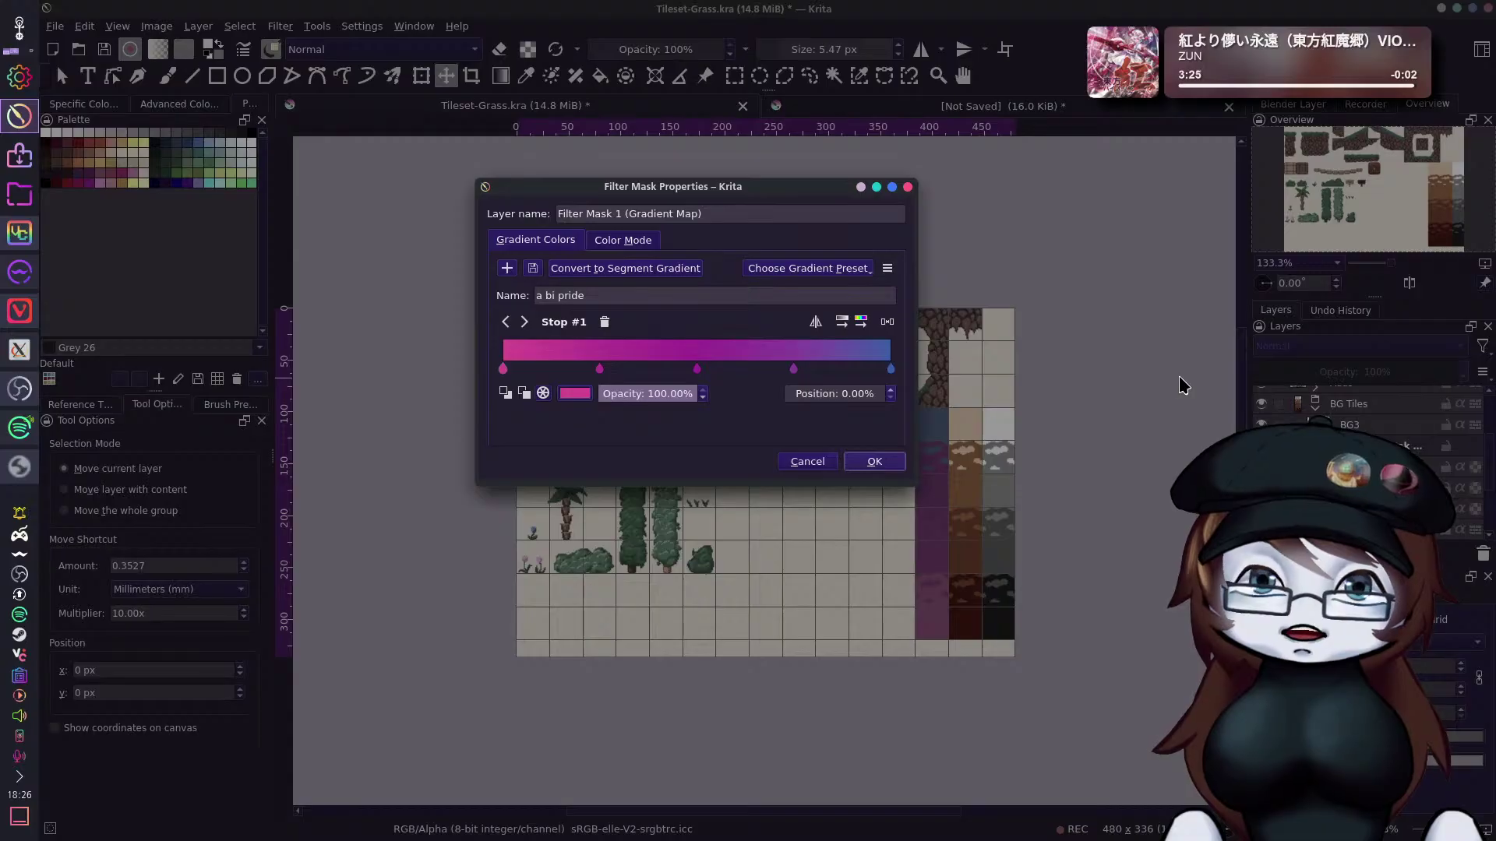
# Try mirroring the "a bi pride" gradient, and flip it back to its original direction.
pyautogui.click(818, 321)
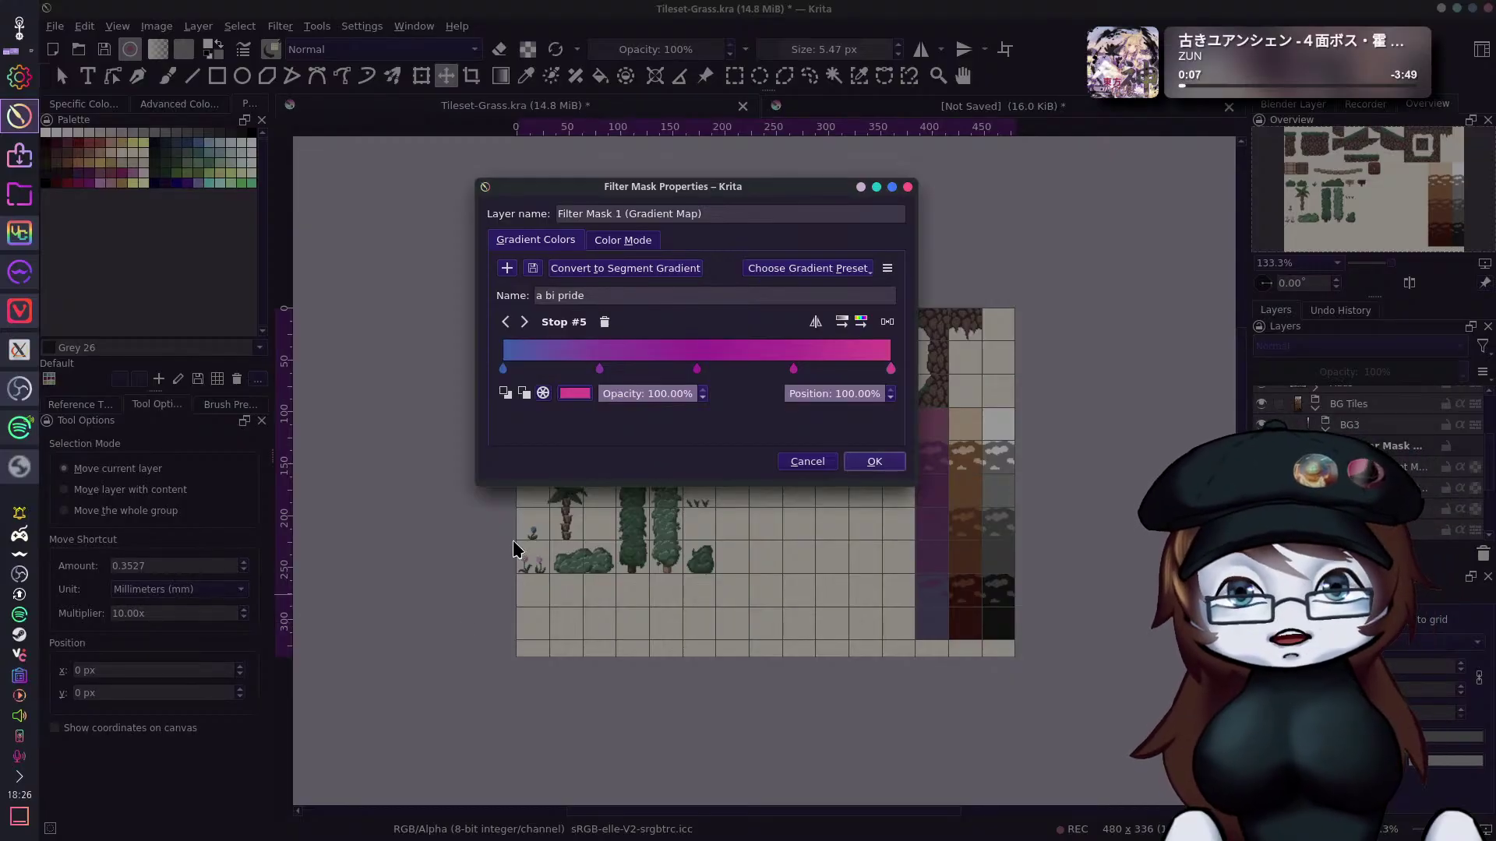
pyautogui.click(817, 323)
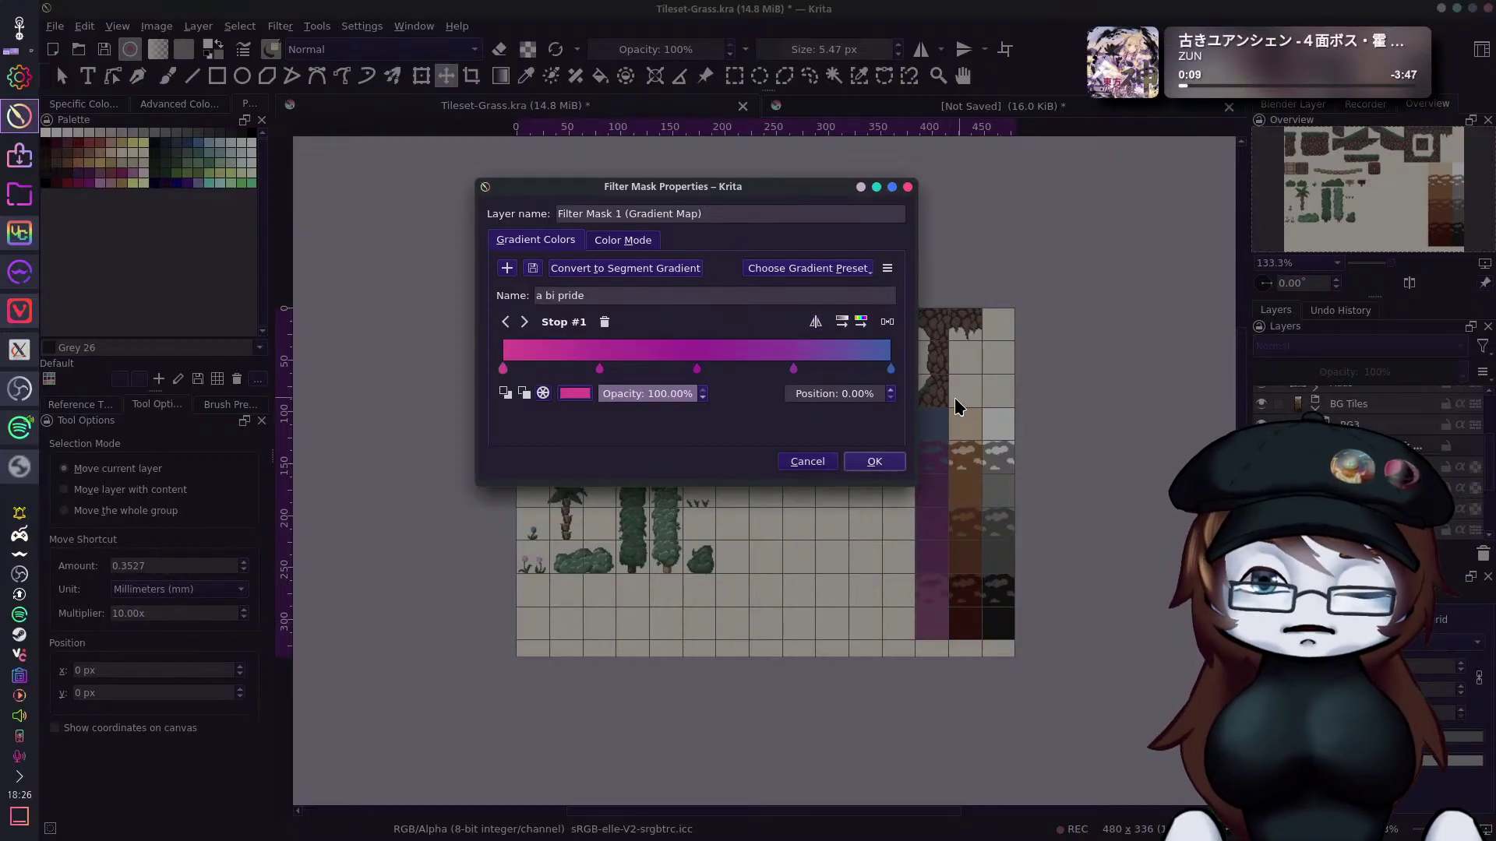
# Switch the BG3 group's Gradient Map filter mask to the "a Deep Blue Sunset" gradient preset and apply it.
pyautogui.click(860, 269)
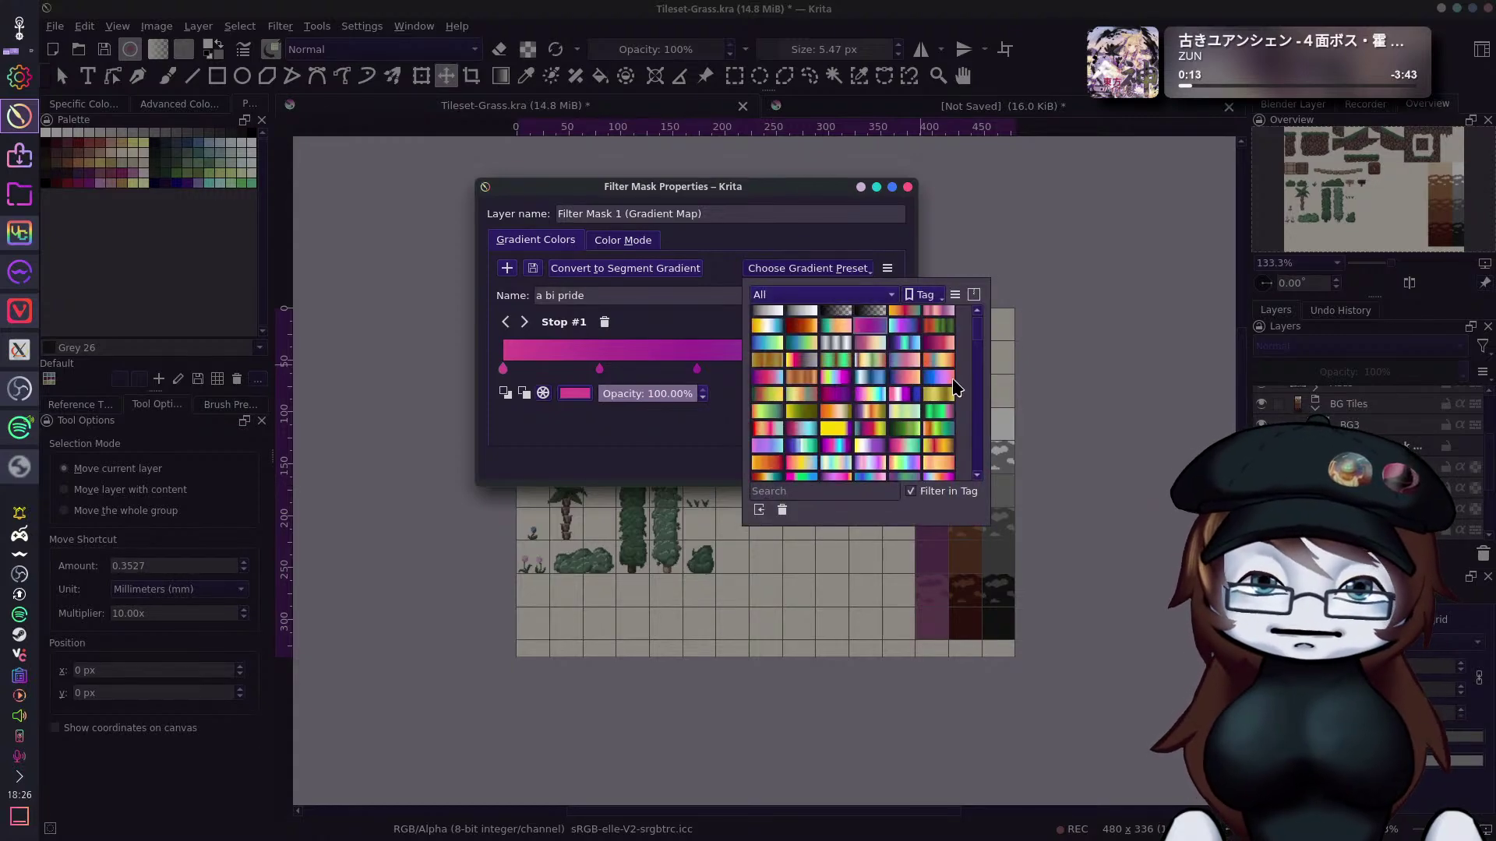
pyautogui.click(905, 377)
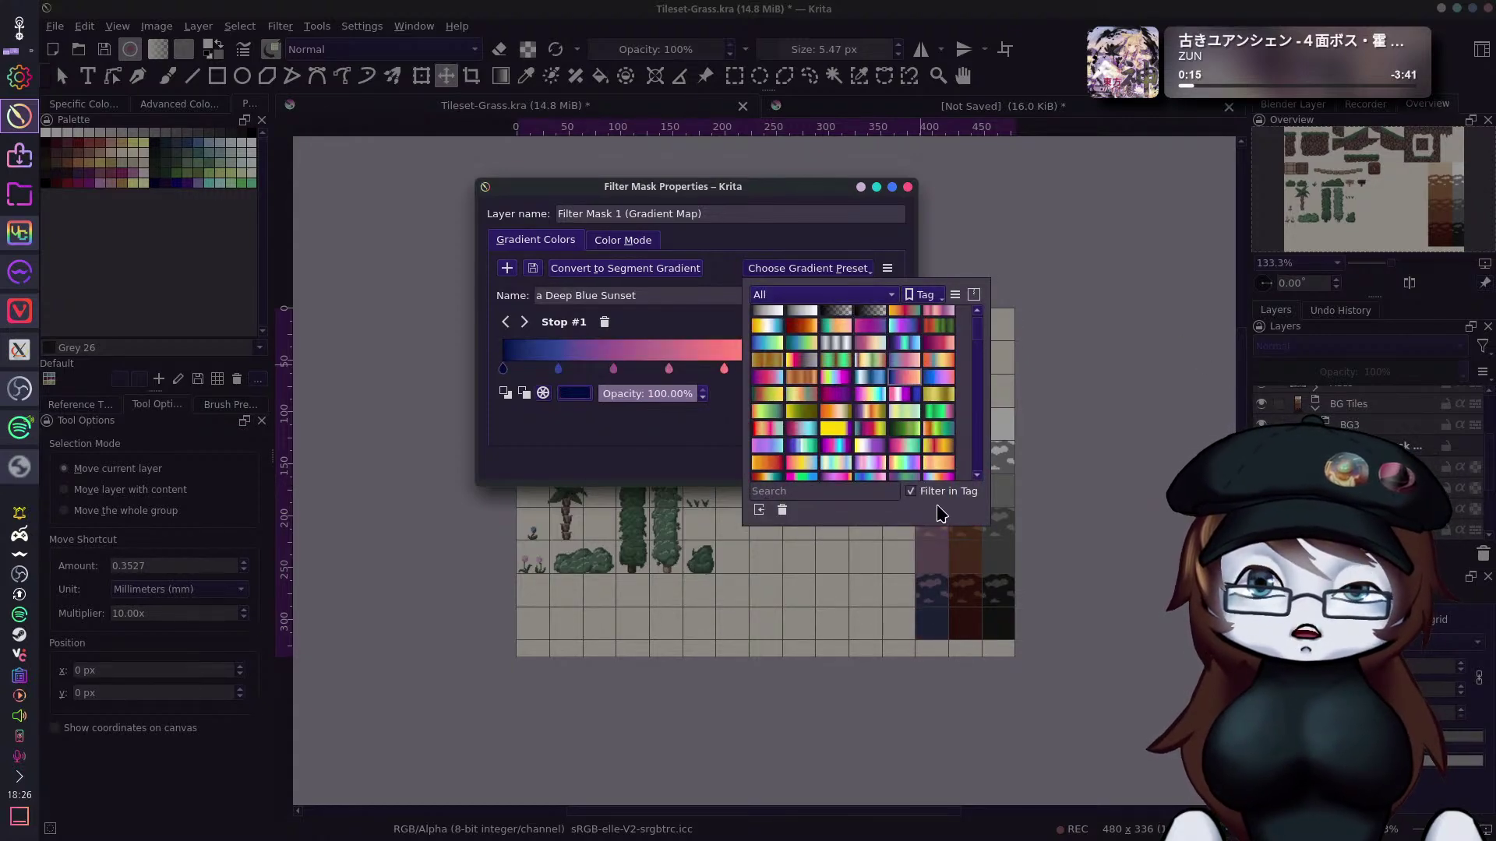
pyautogui.click(1270, 387)
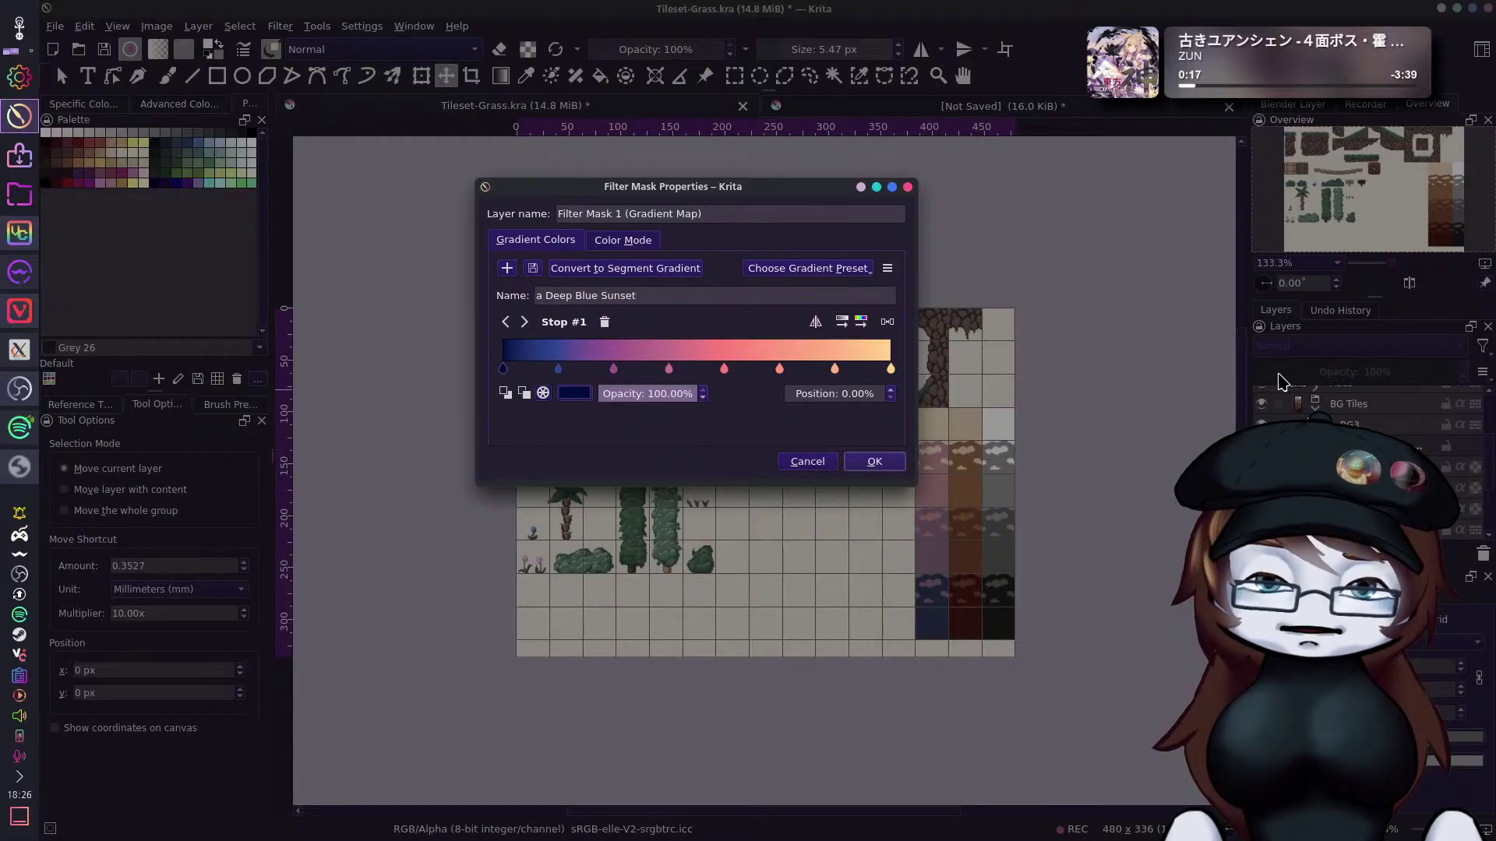
pyautogui.click(865, 463)
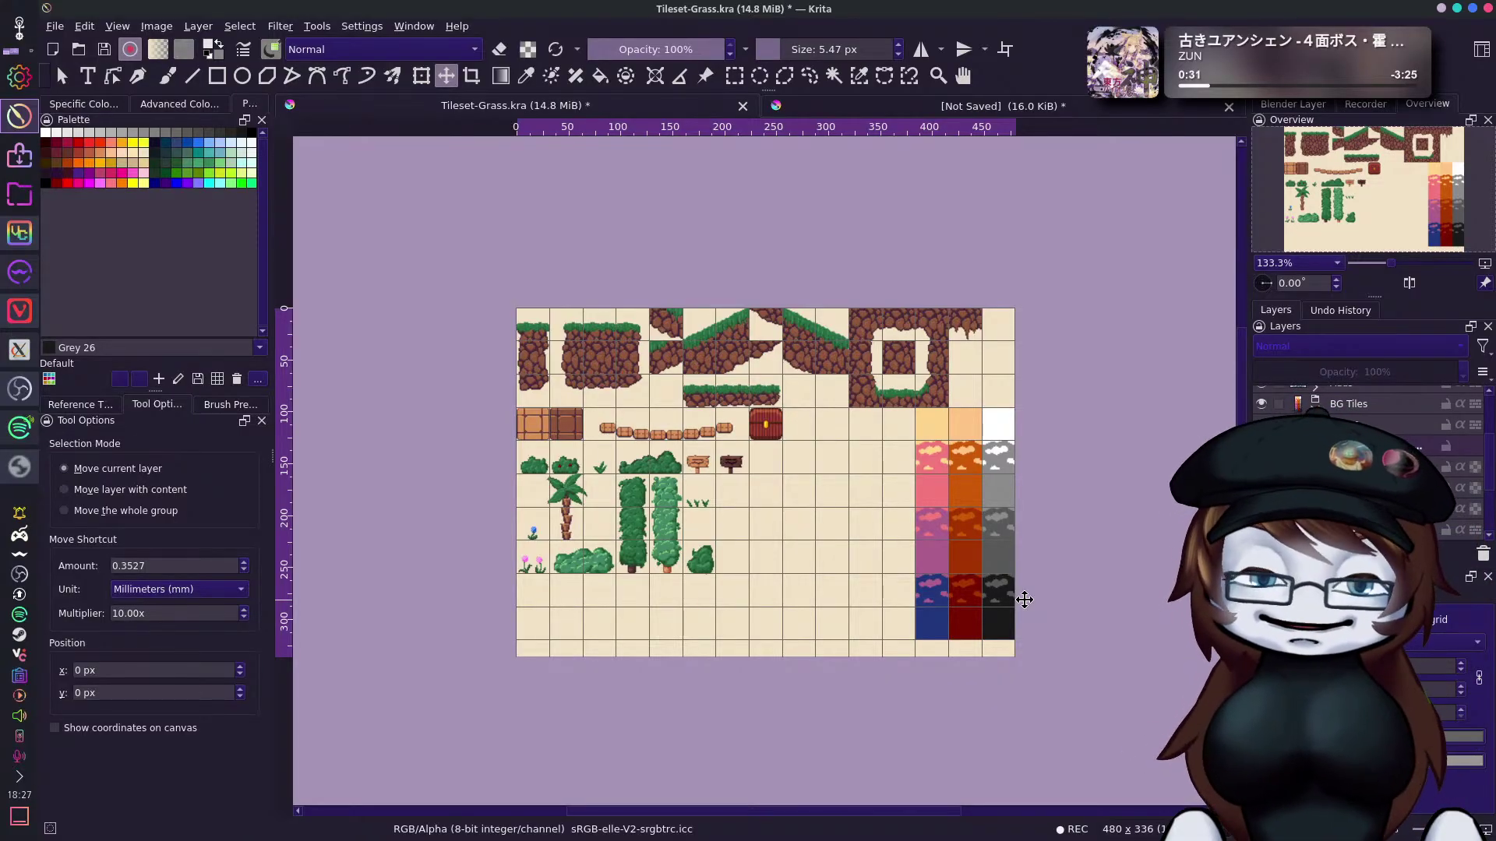
# Duplicate the BG3 group and rename the copy as BG4.
pyautogui.moveTo(1378, 166); pyautogui.dragTo(1391, 171)
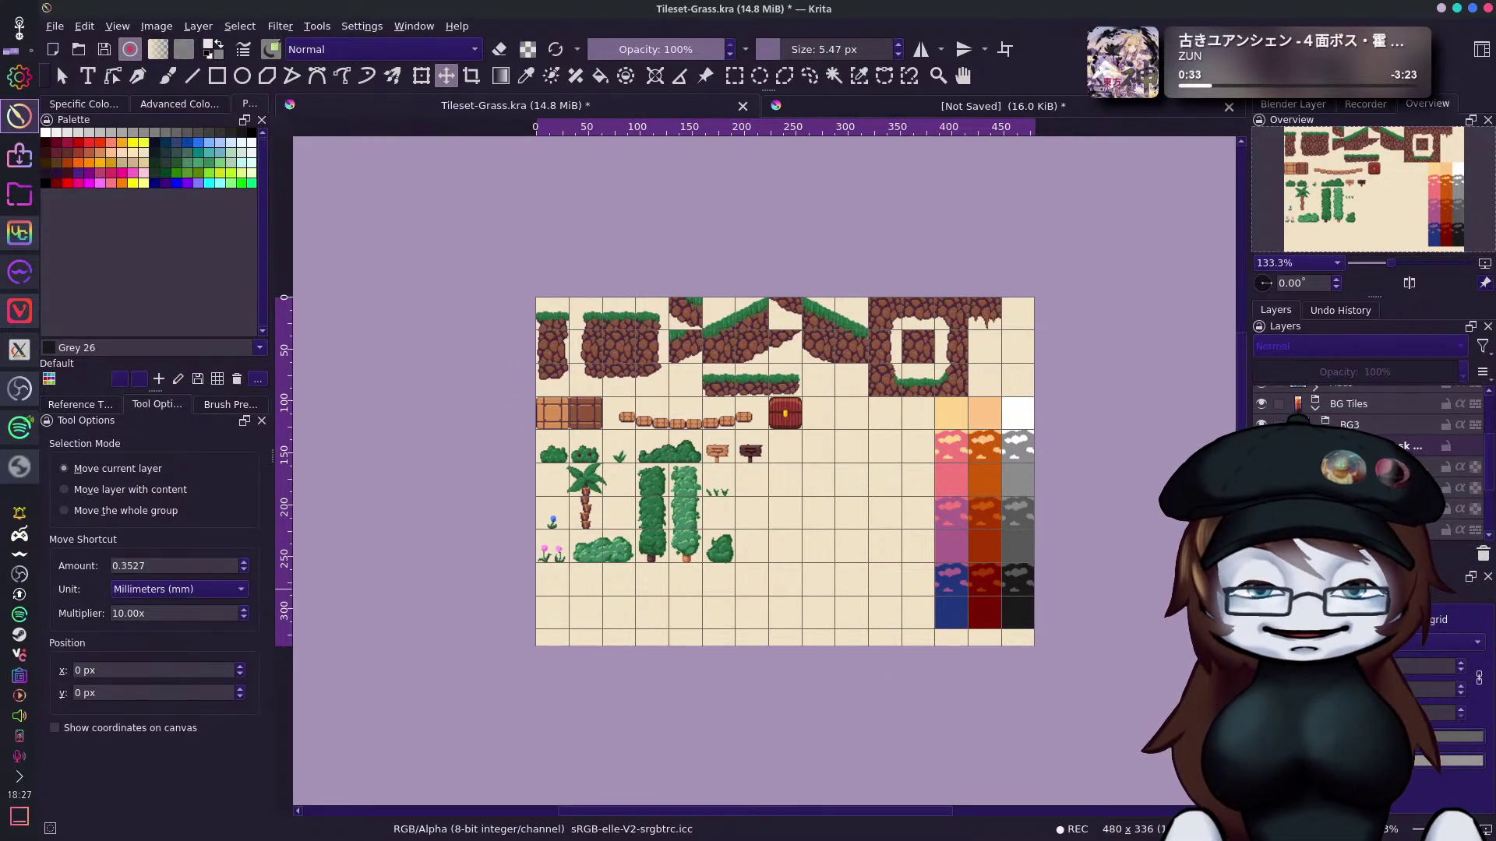
pyautogui.click(1351, 424)
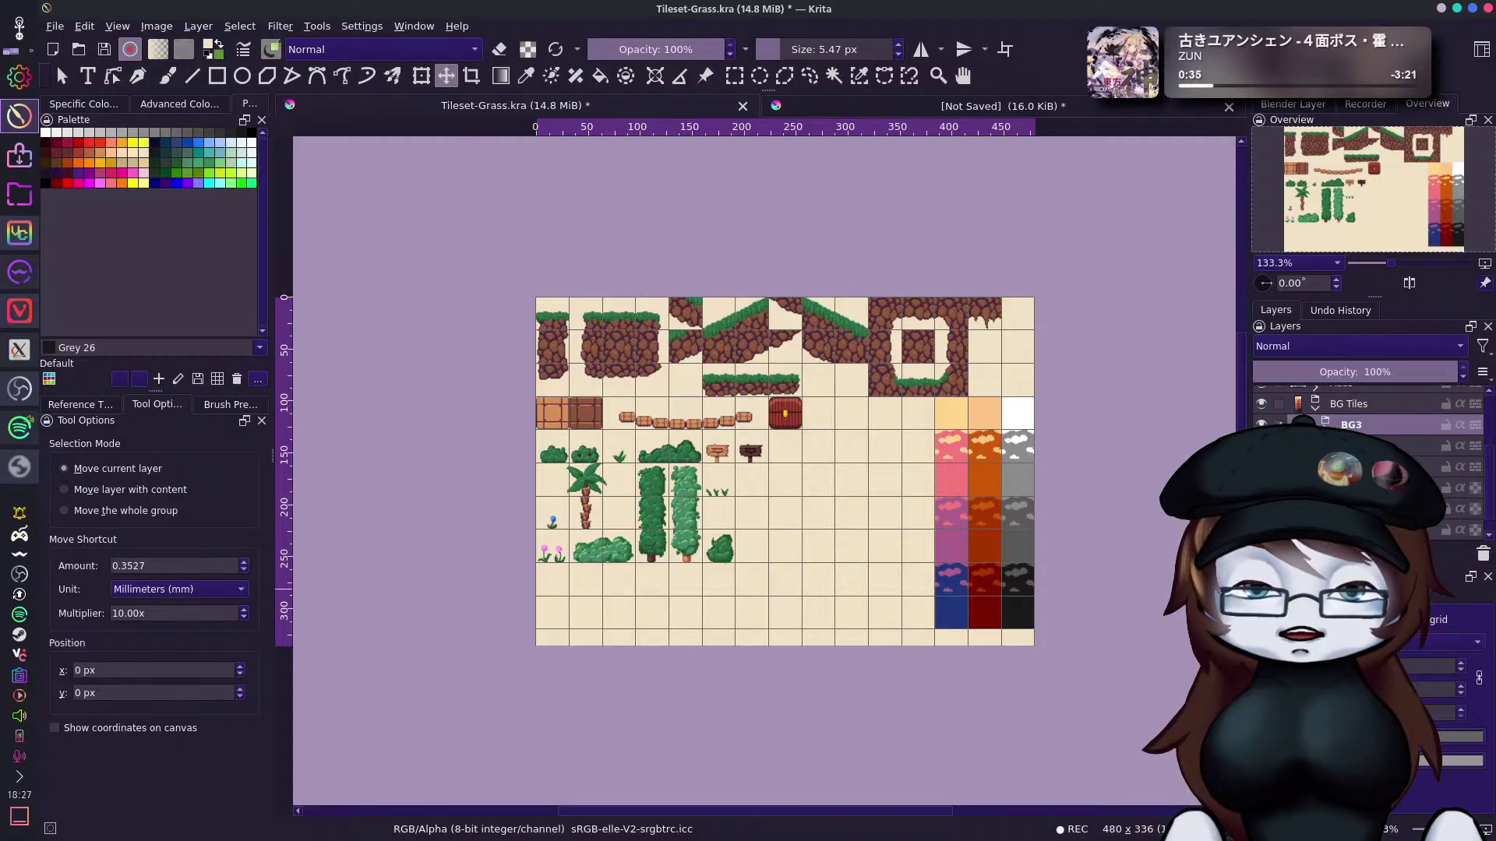
pyautogui.click(1356, 404)
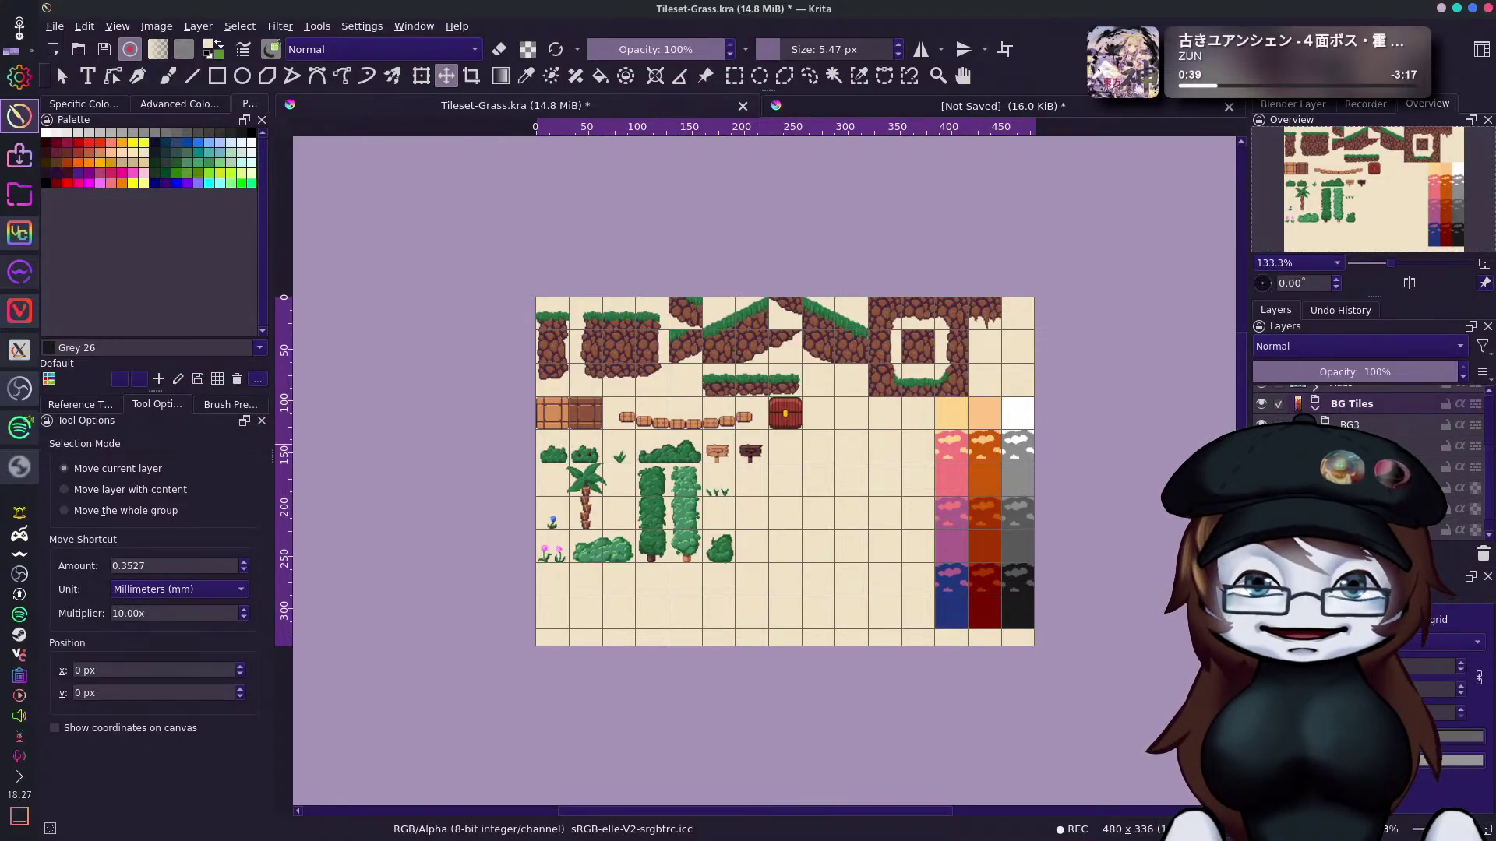
pyautogui.moveTo(1446, 397)
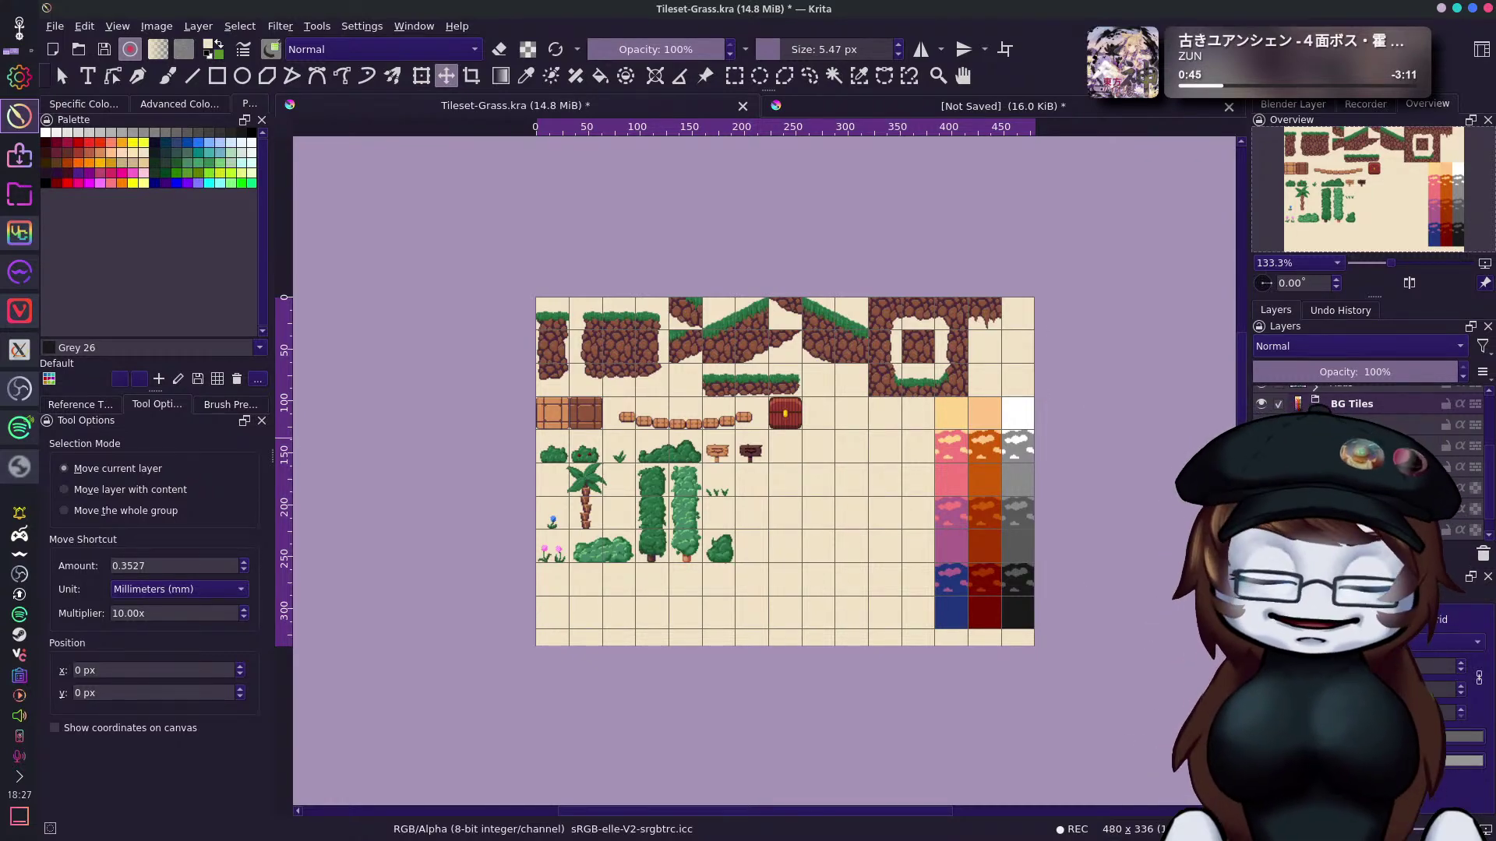
pyautogui.click(1371, 425)
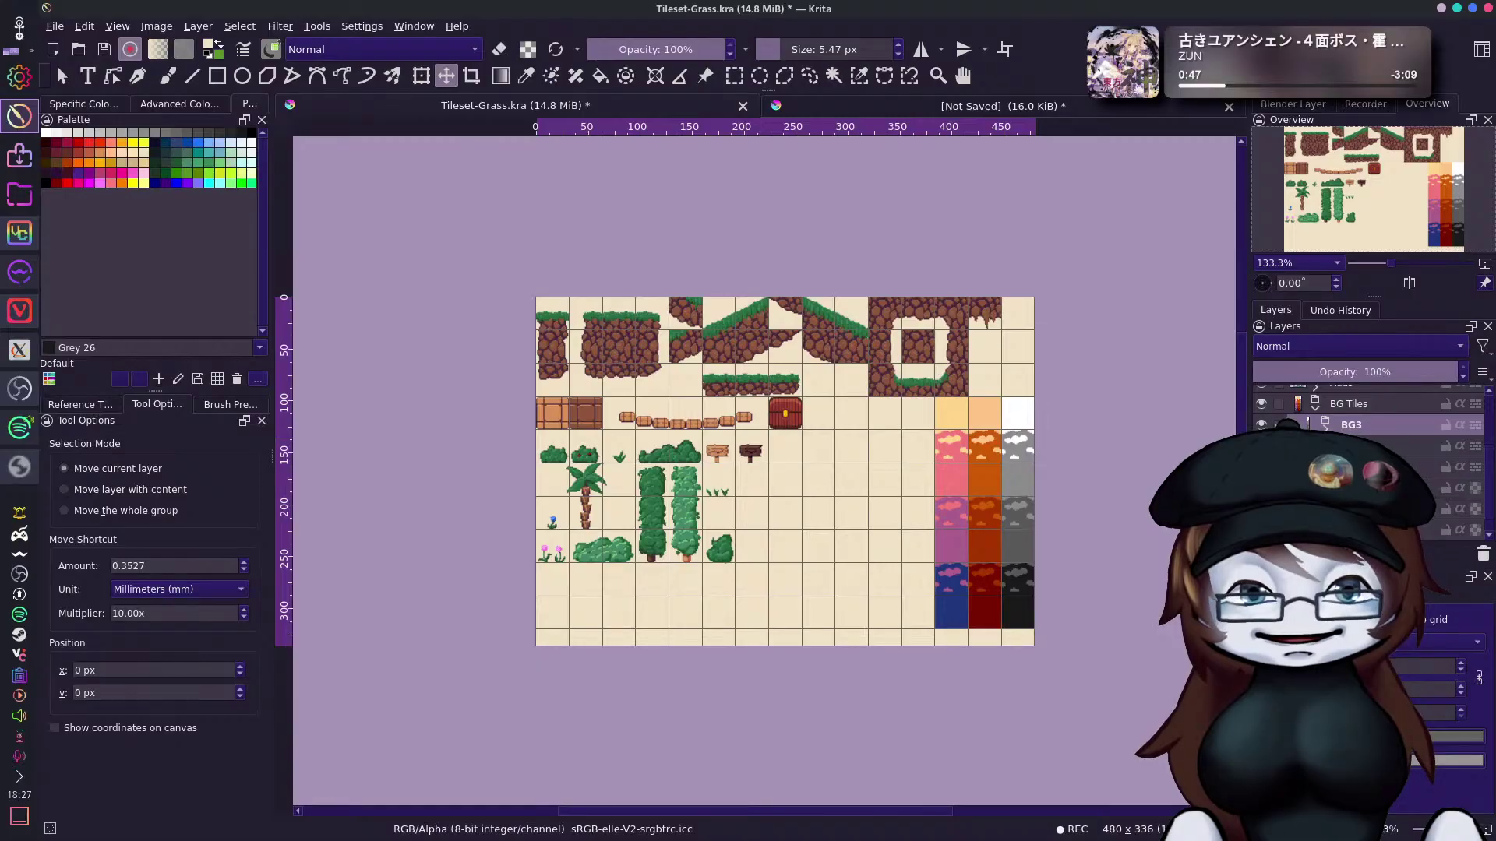
pyautogui.hotkey('ctrl', 'j')
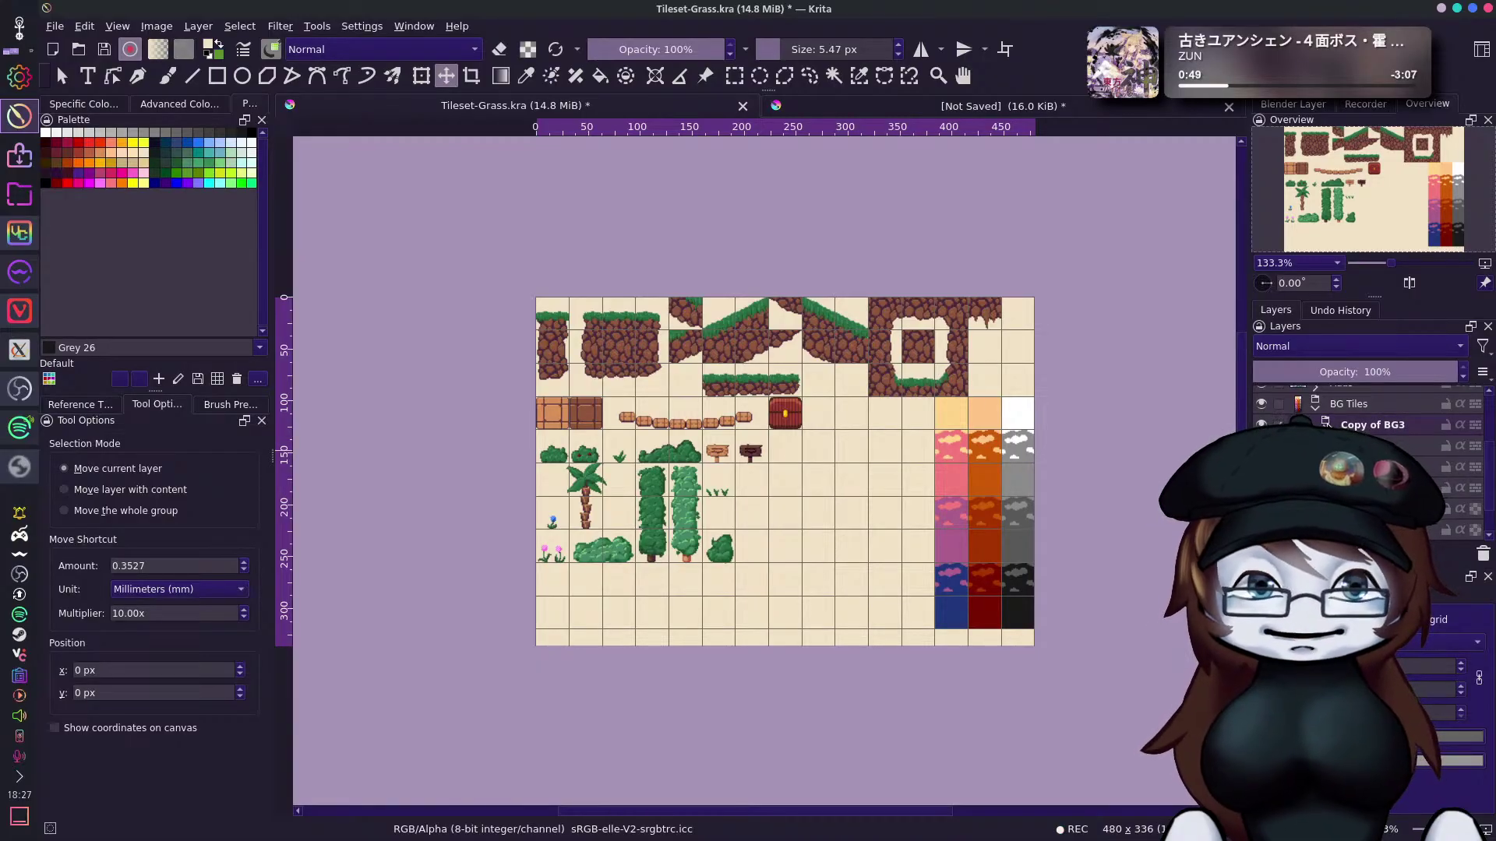
pyautogui.doubleClick(1394, 428)
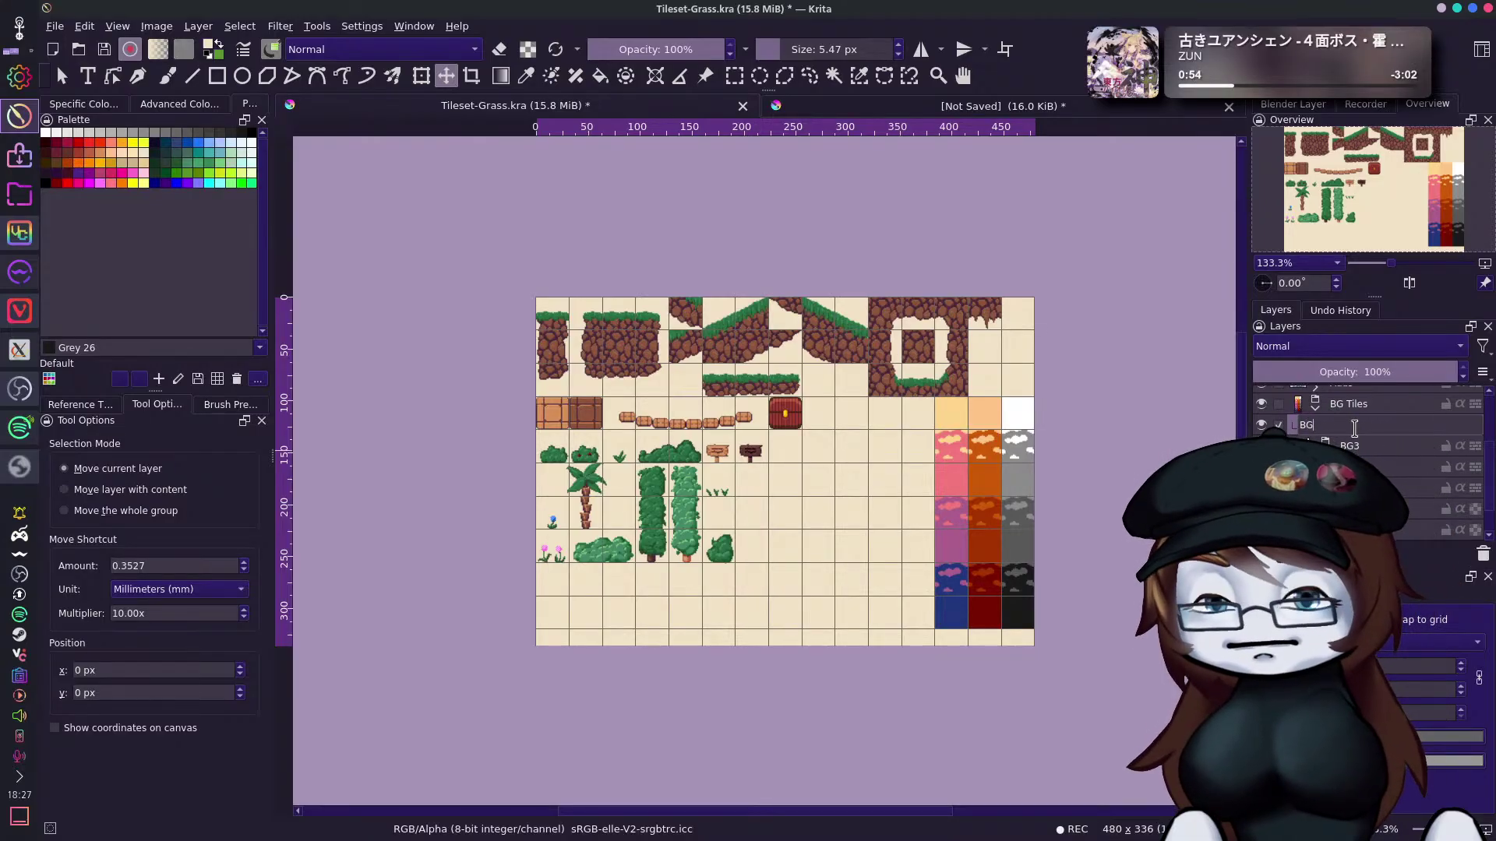
pyautogui.press('Return')
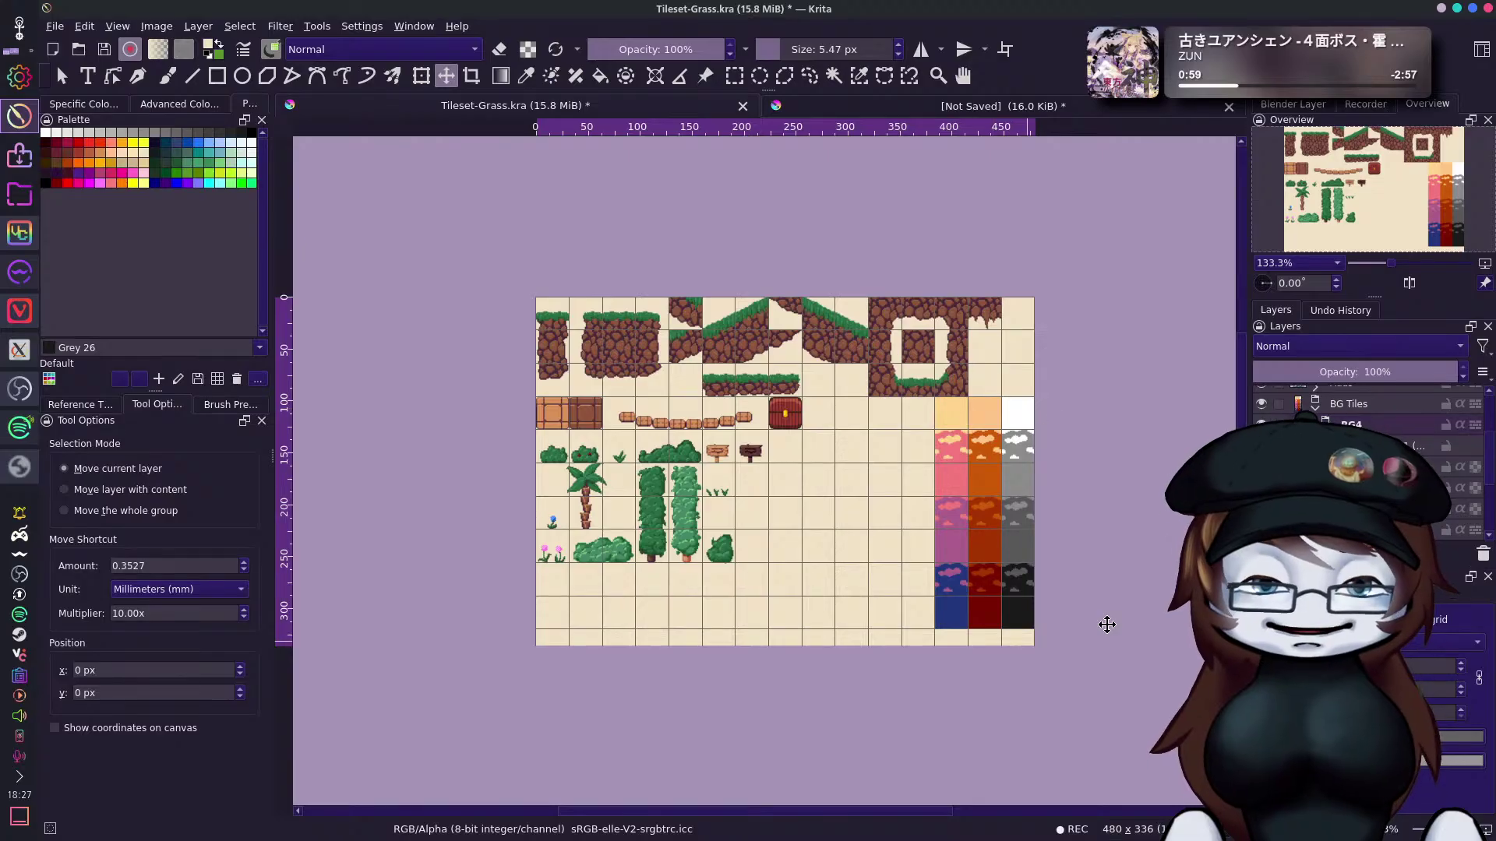
# Try the "a green sunrise" gradient preset on the Gradient Map filter mask in the BG4 group.
pyautogui.click(1433, 445)
pyautogui.rightClick(1371, 444)
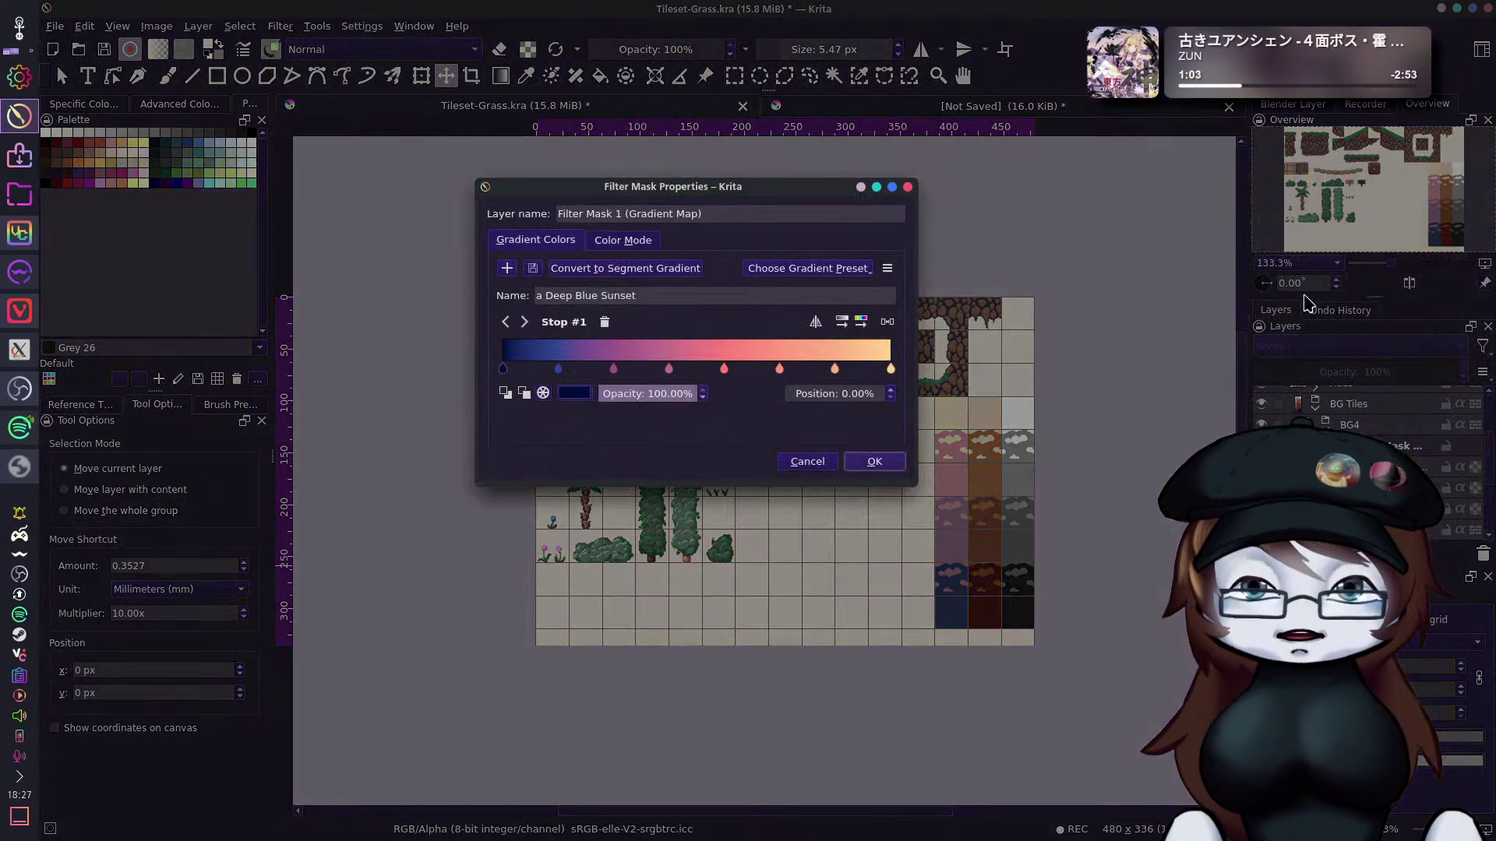
pyautogui.click(826, 273)
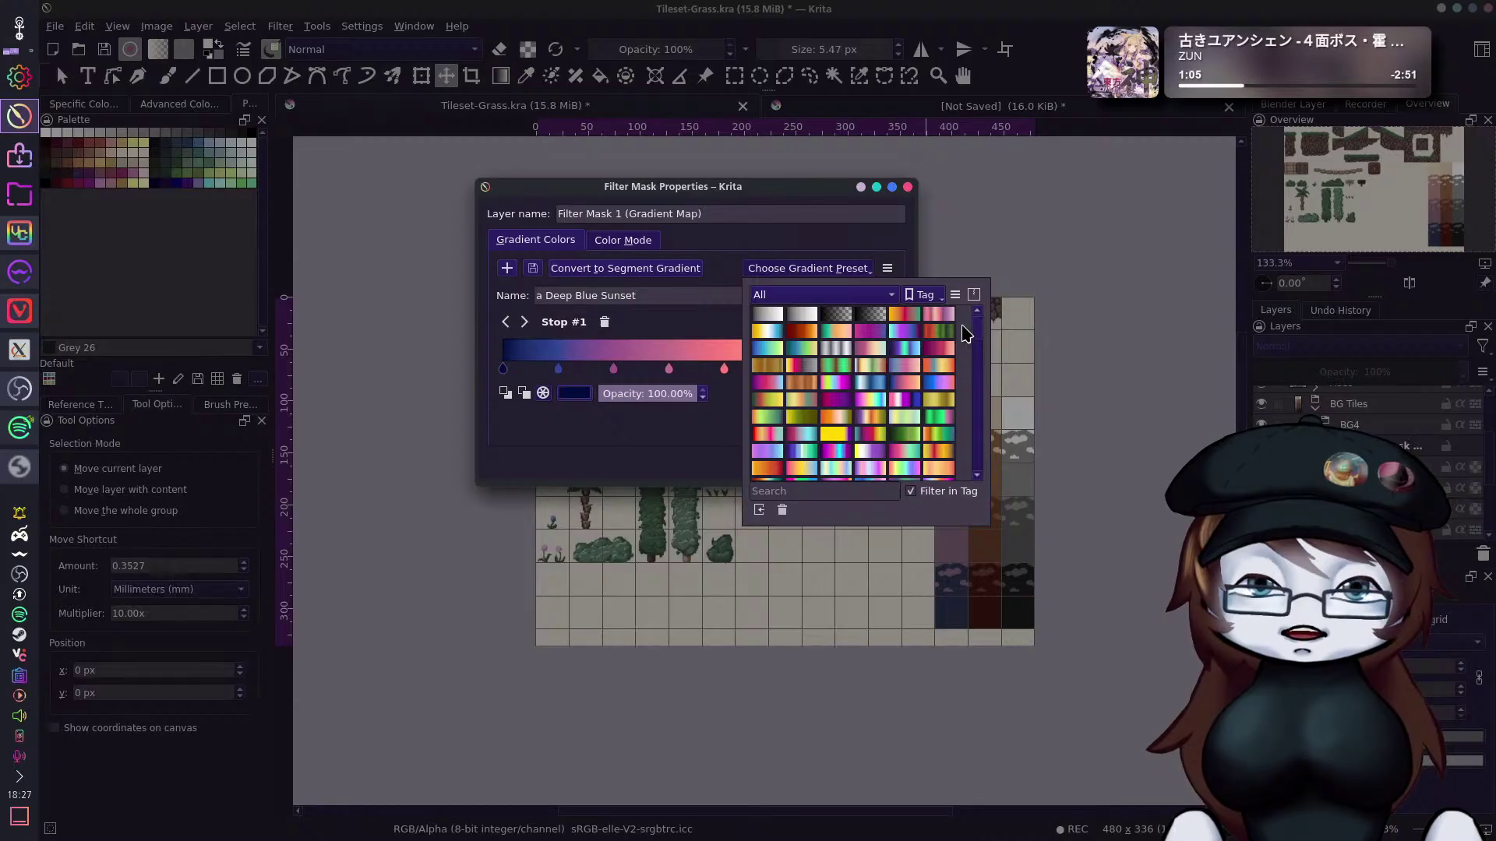
pyautogui.scroll(-3, 981, 336)
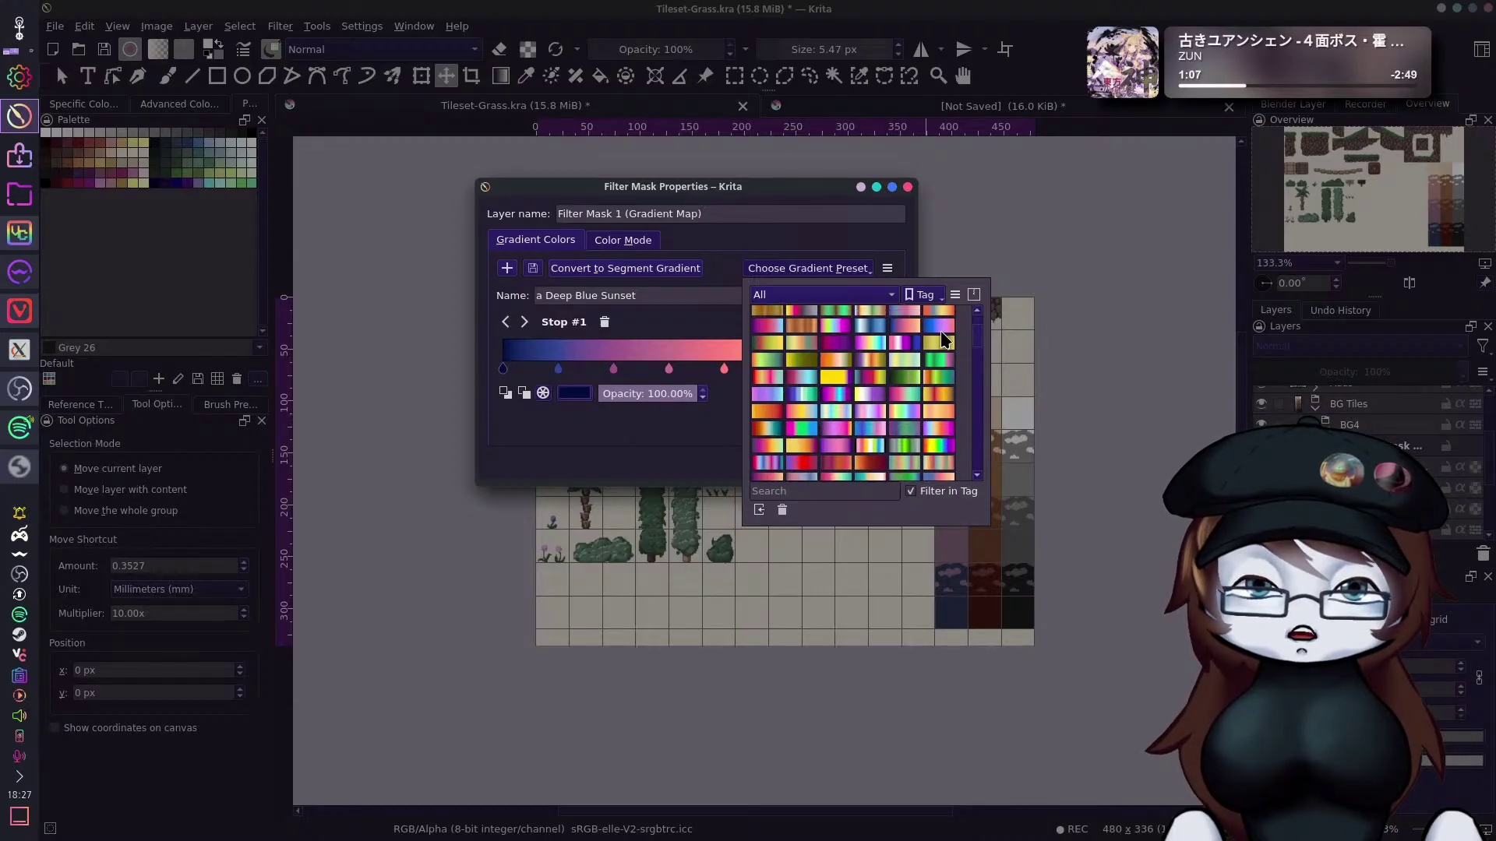
pyautogui.scroll(-2, 982, 351)
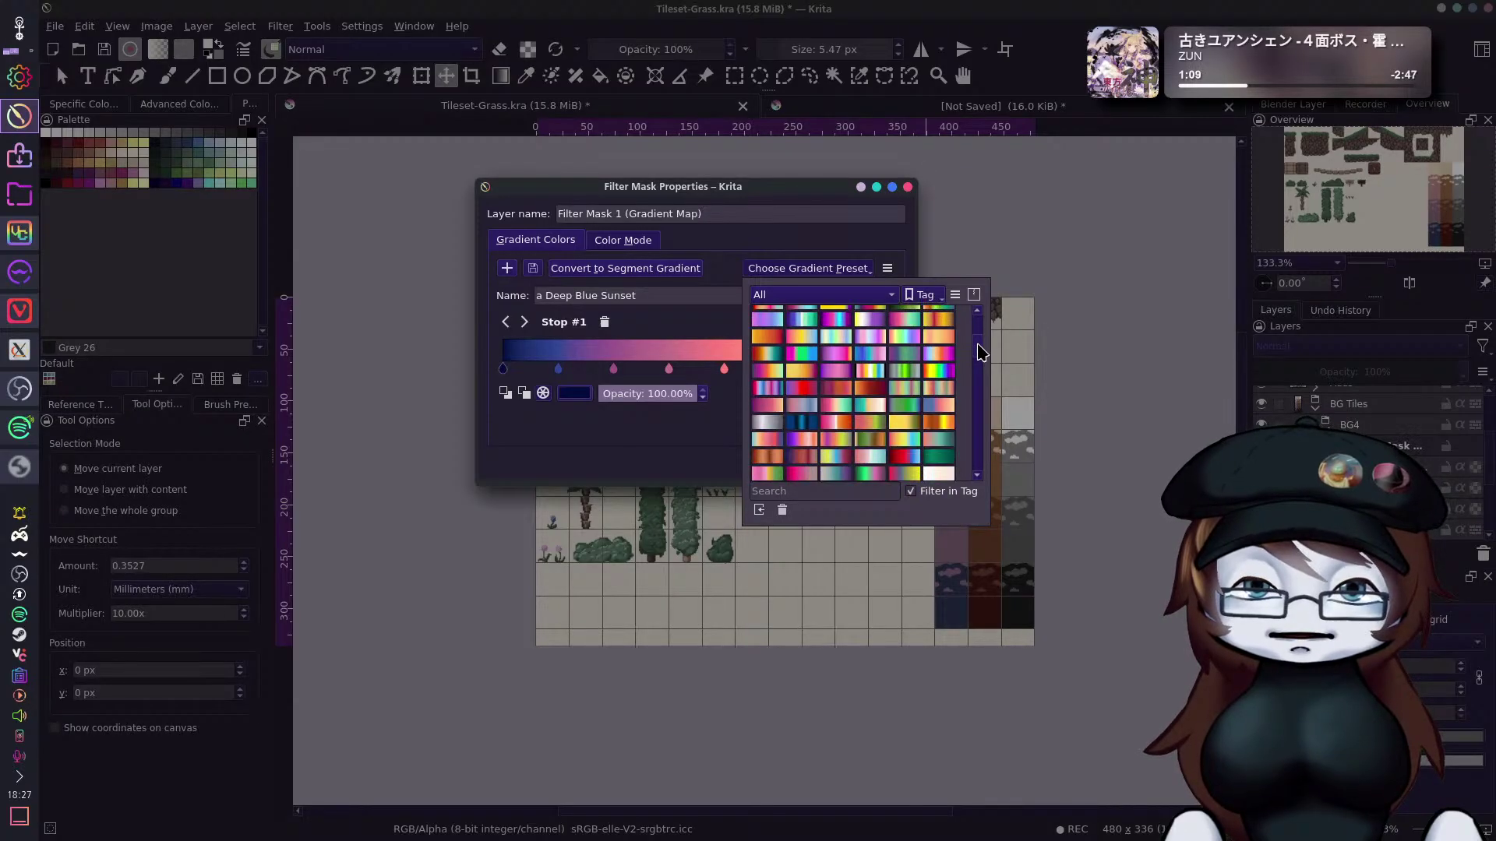
pyautogui.click(769, 340)
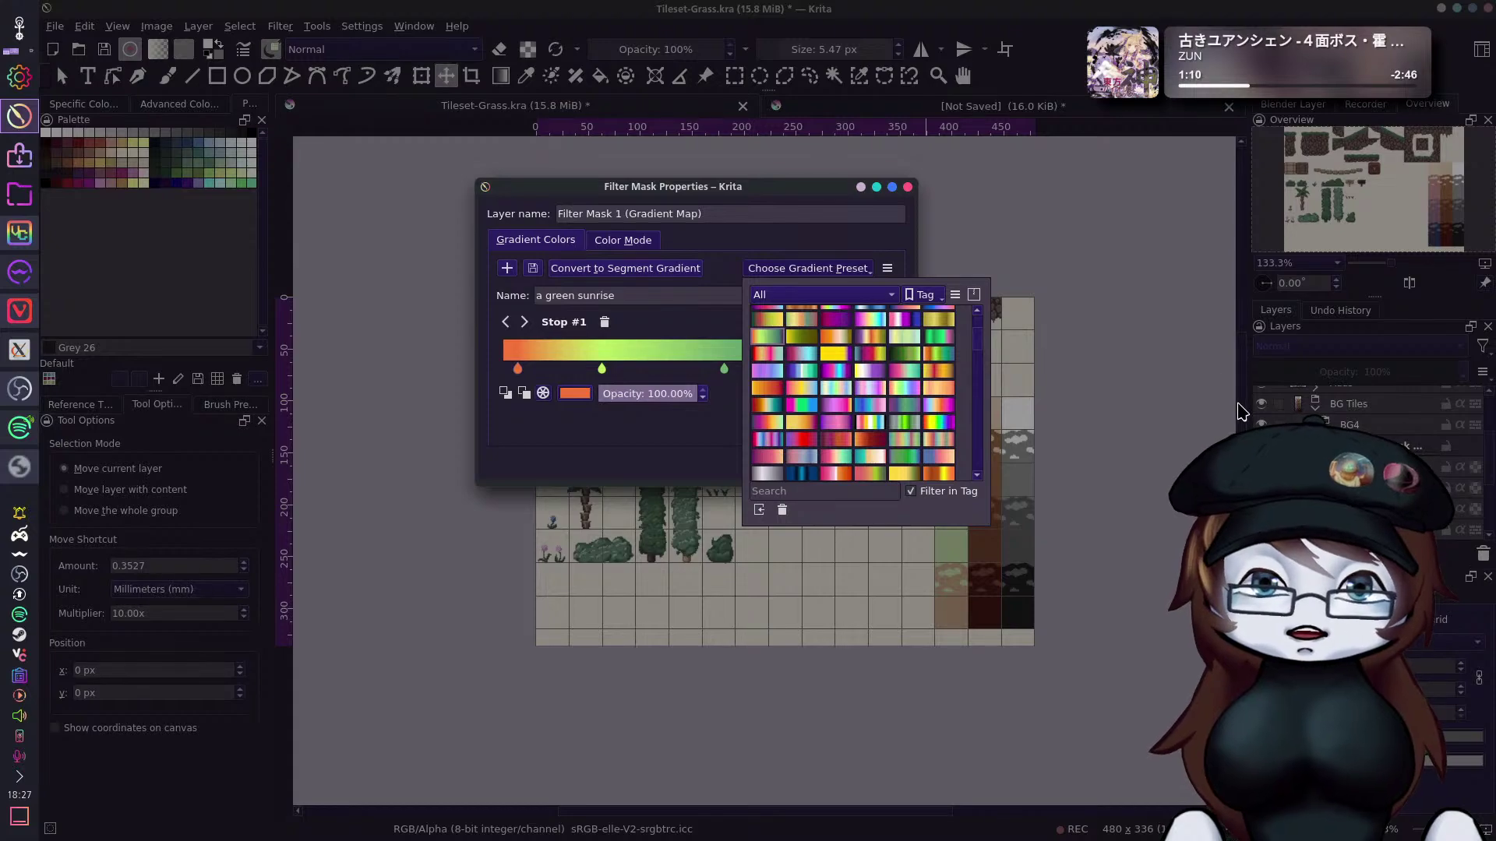
pyautogui.click(1044, 279)
pyautogui.click(860, 465)
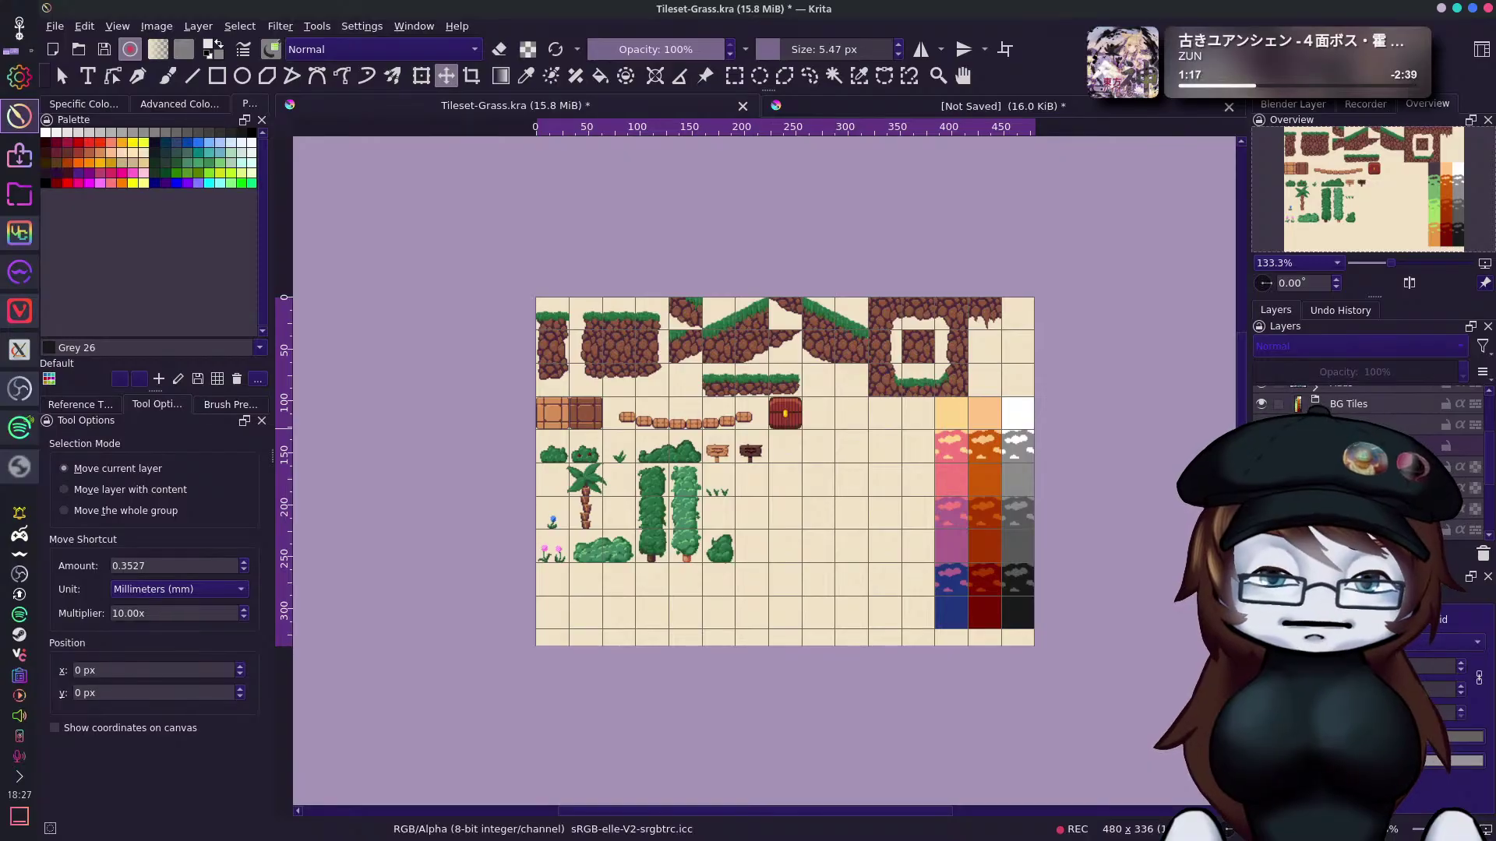
# Open the properties of the BG4 group's Gradient Map filter mask and try the "a seapickle blues" and "Crashing Wave" presets.
pyautogui.rightClick(1325, 446)
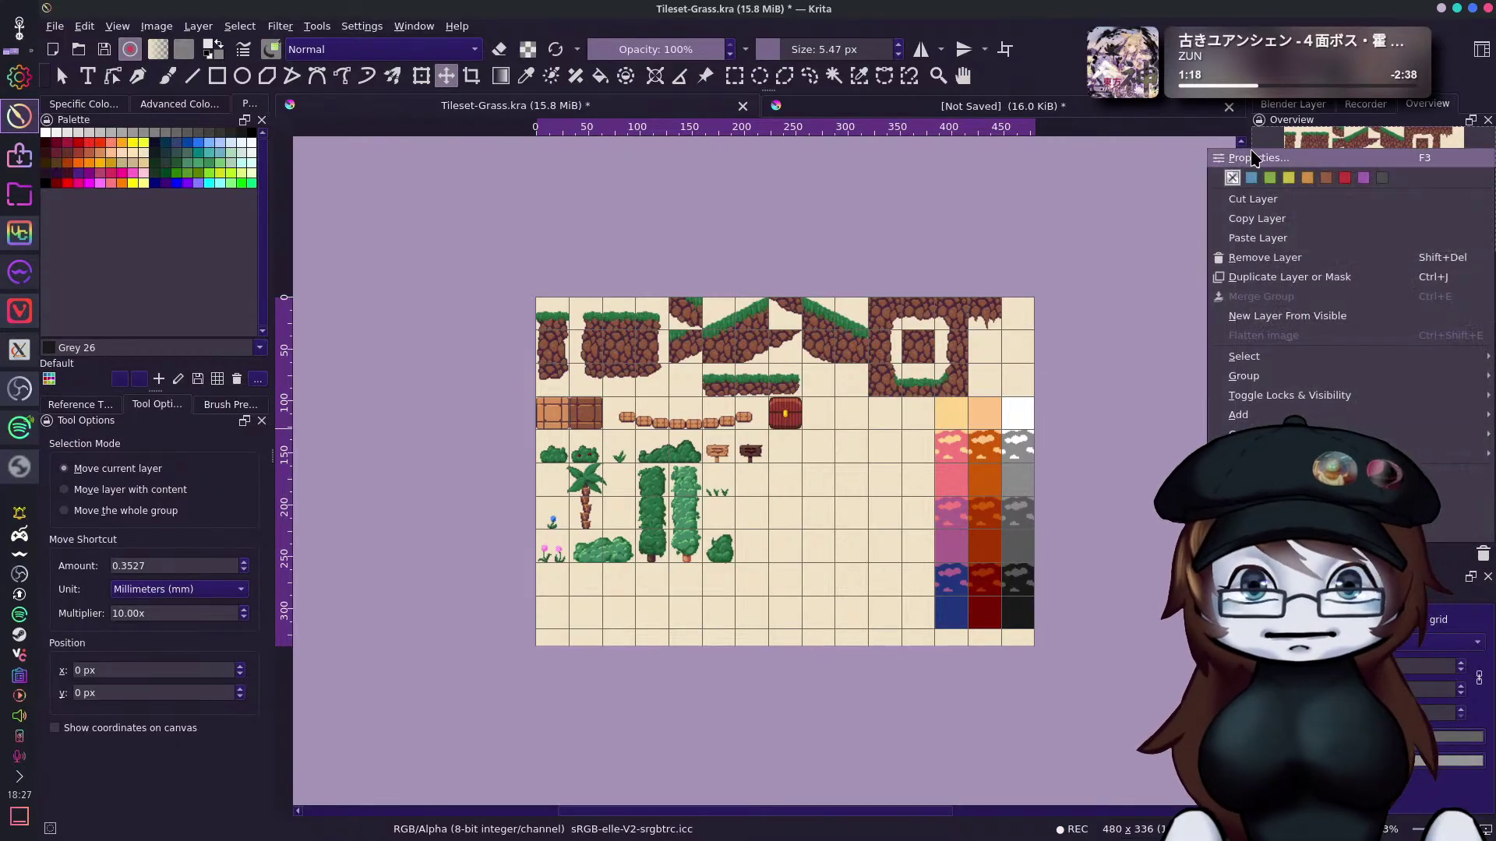
pyautogui.click(1310, 157)
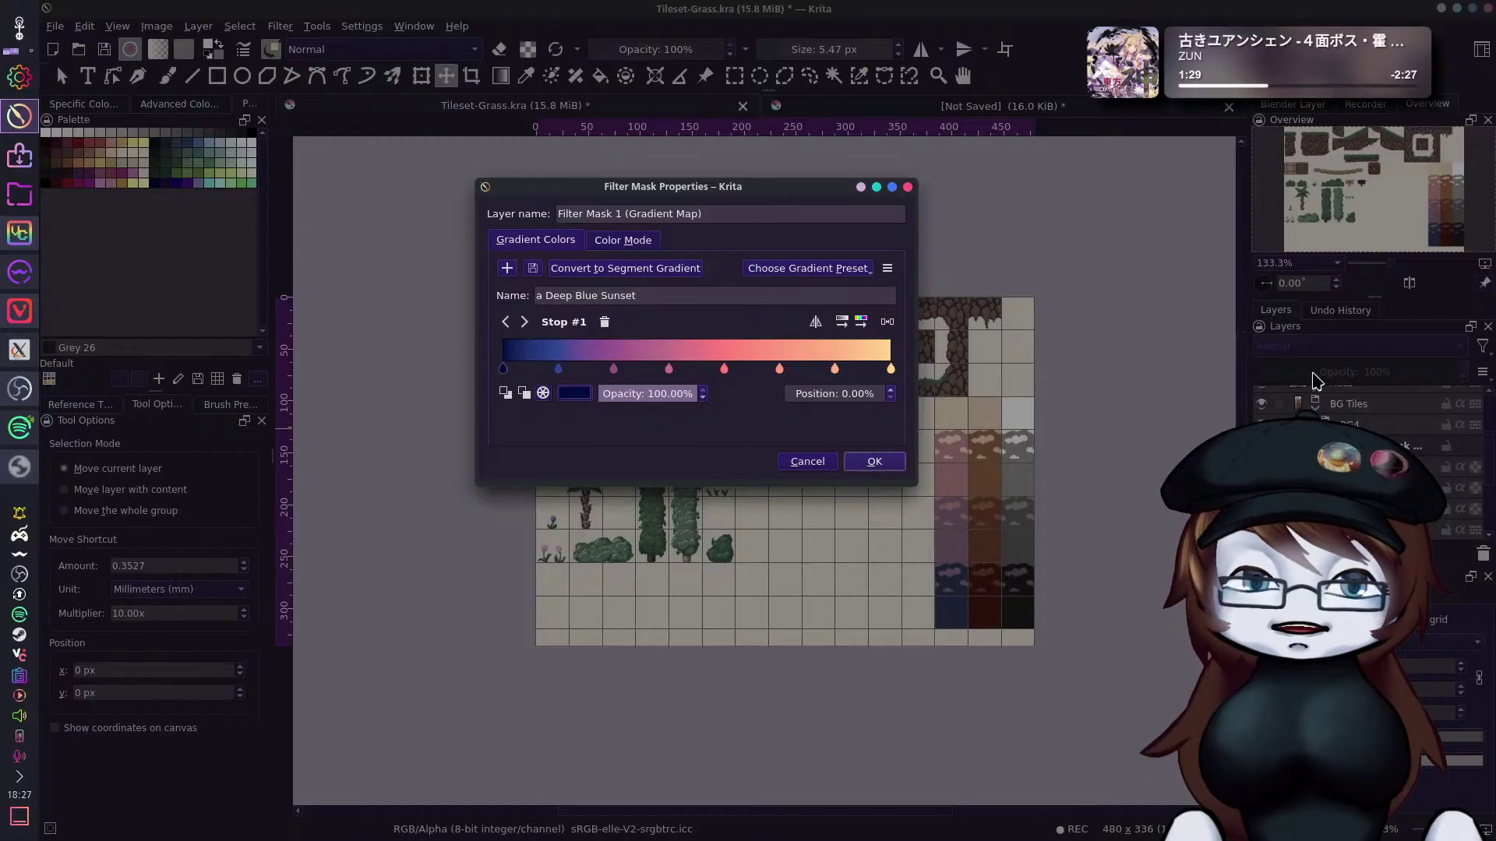
pyautogui.click(857, 271)
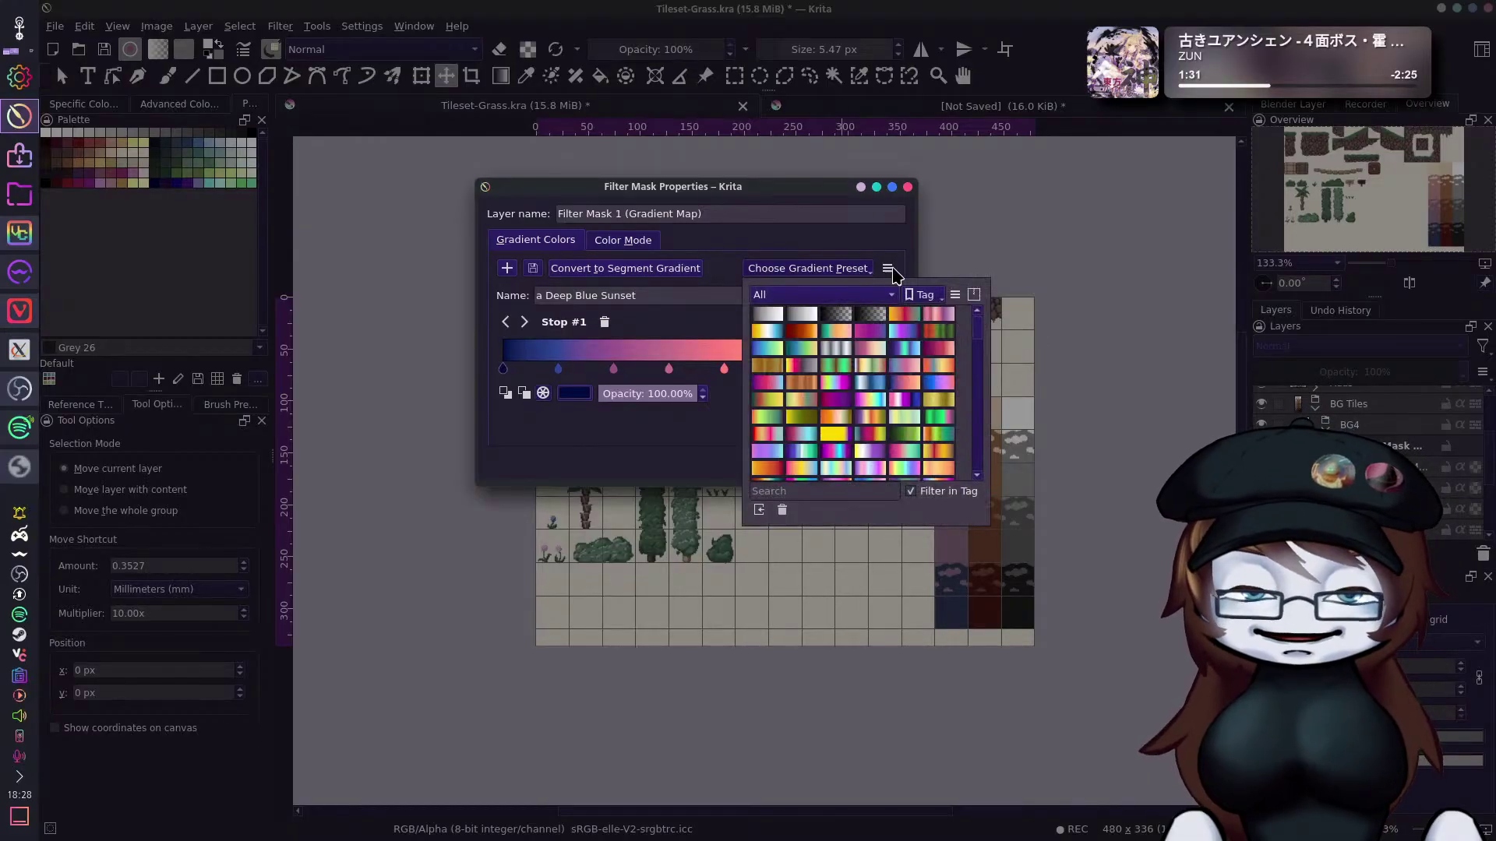
pyautogui.scroll(-5, 981, 340)
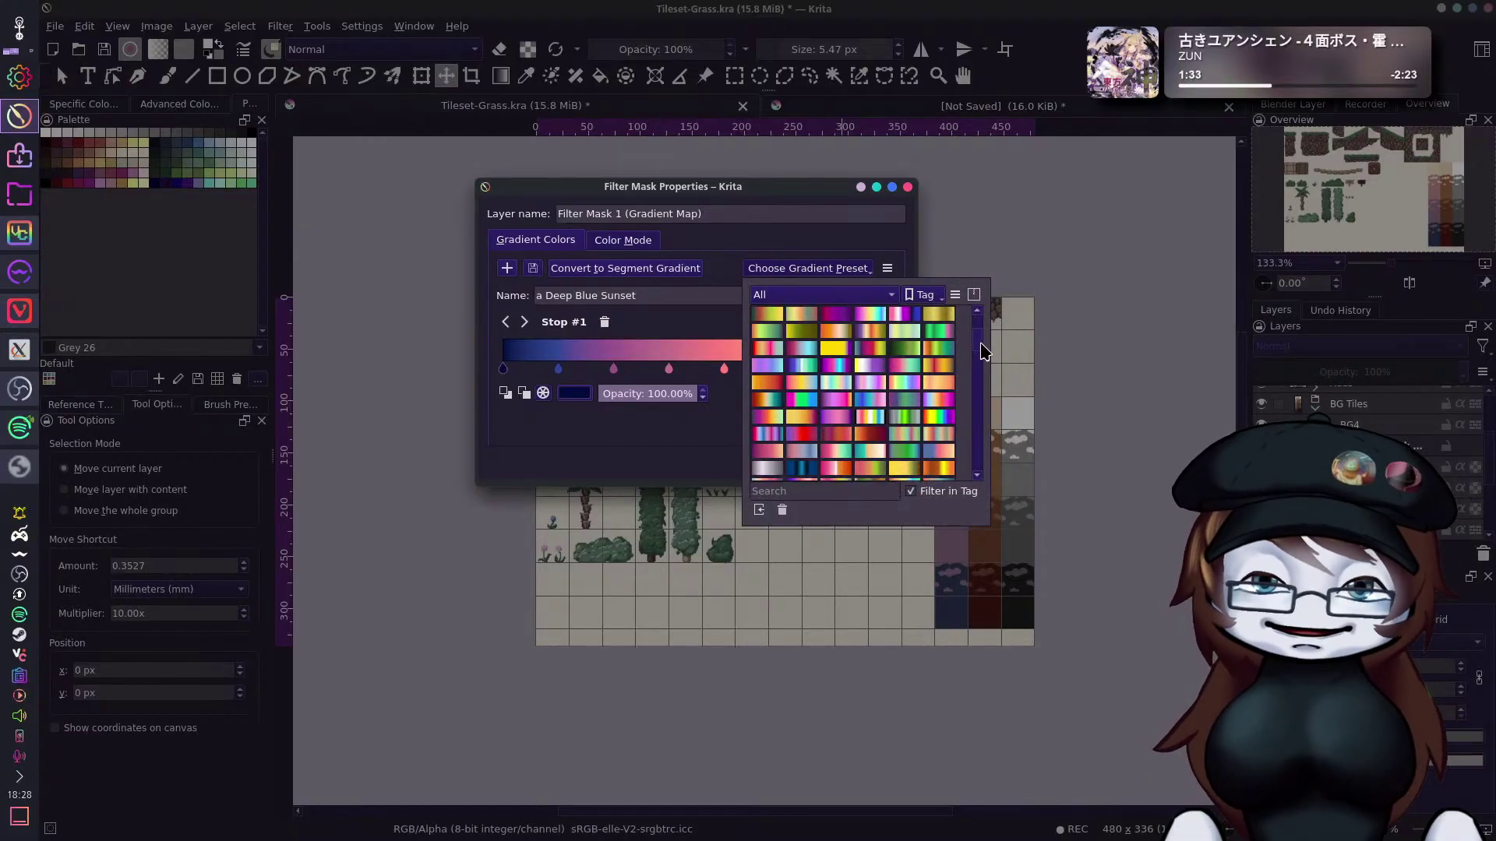
pyautogui.scroll(1, 958, 350)
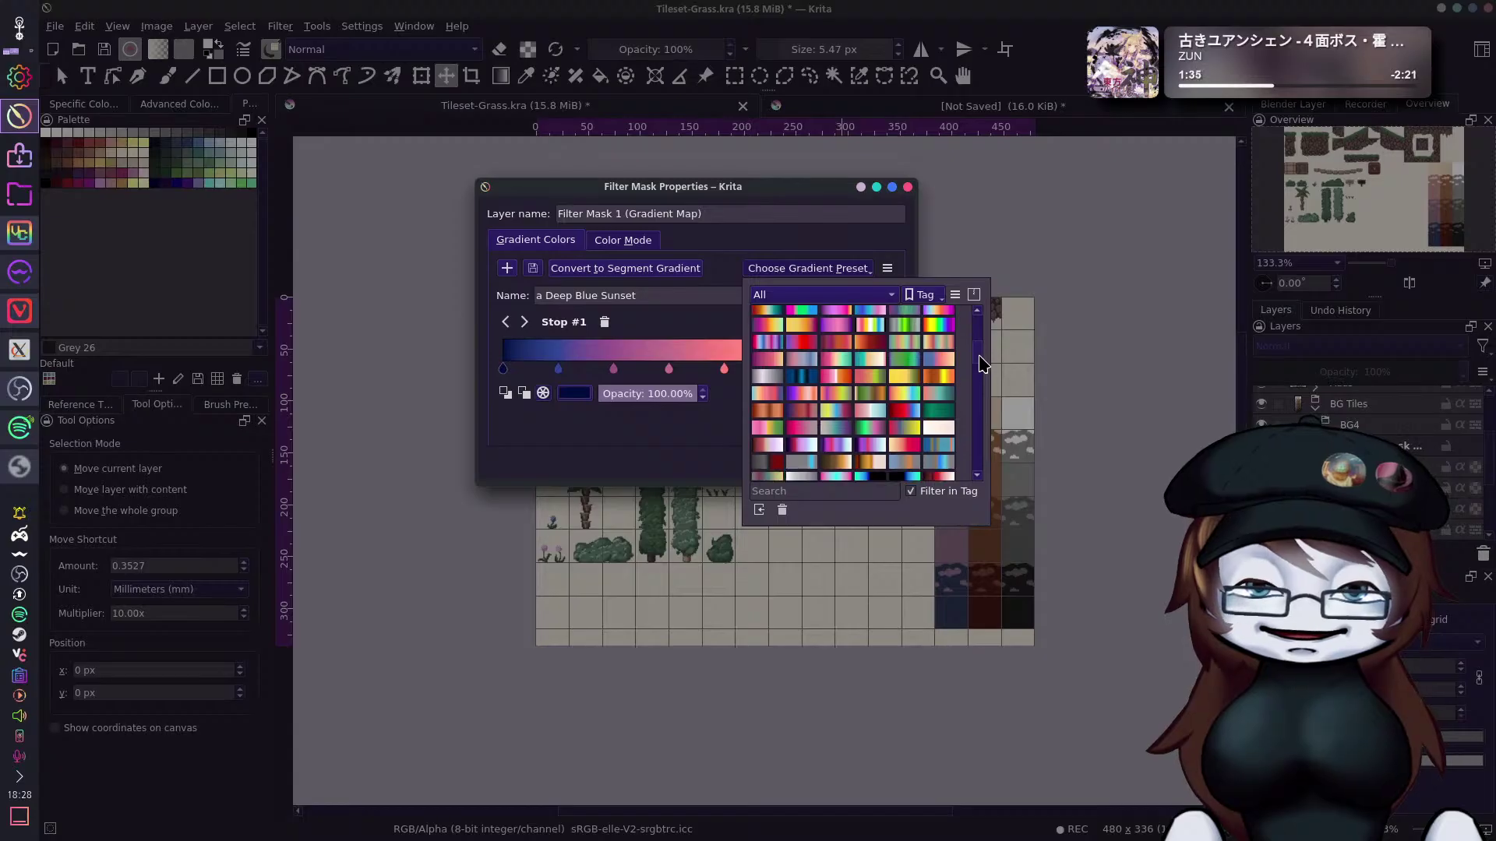
pyautogui.click(941, 341)
pyautogui.scroll(-3, 980, 374)
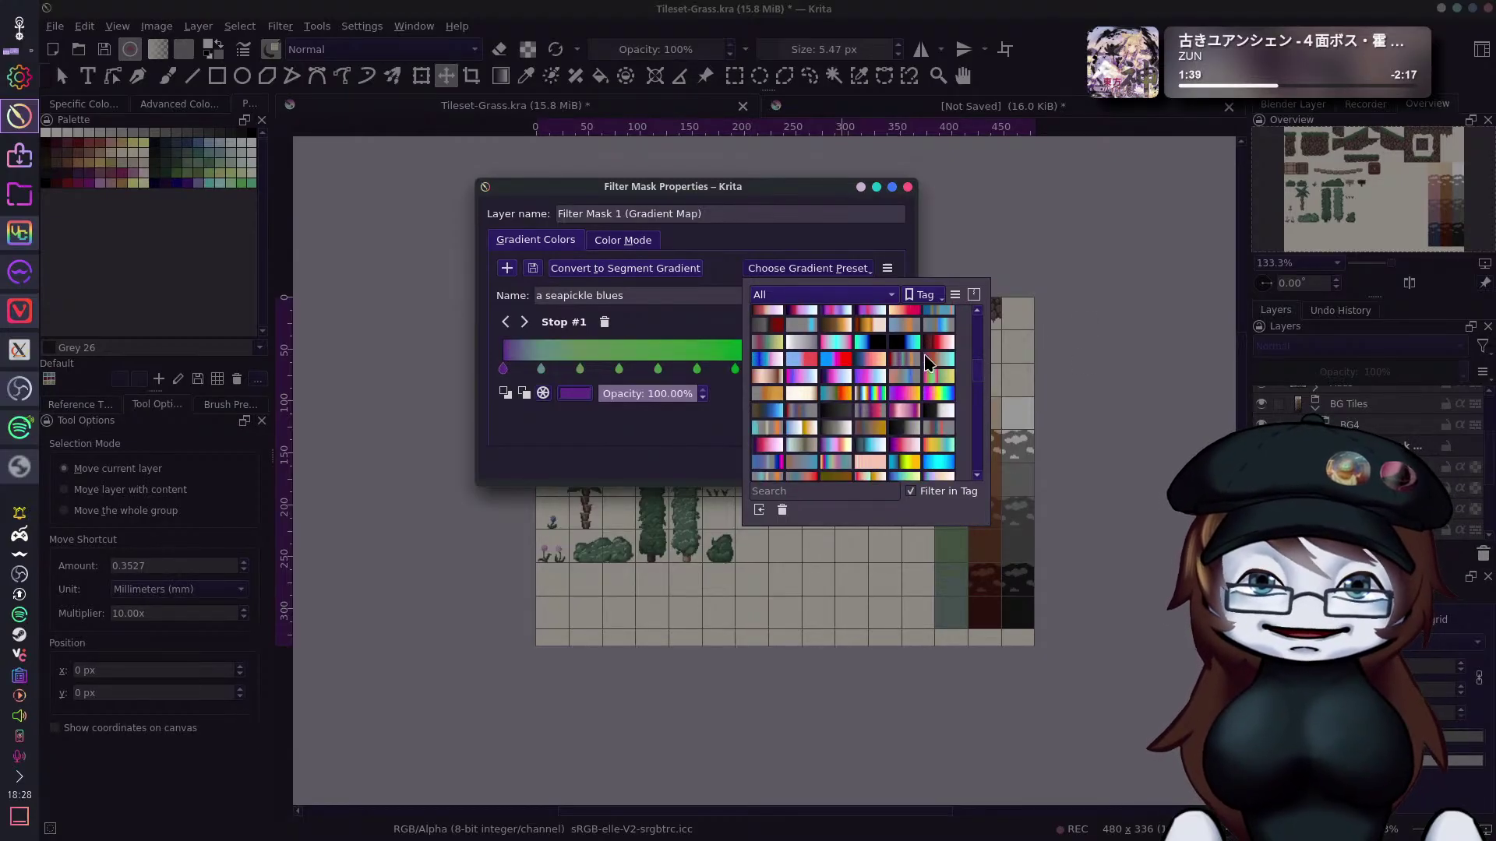
pyautogui.click(941, 465)
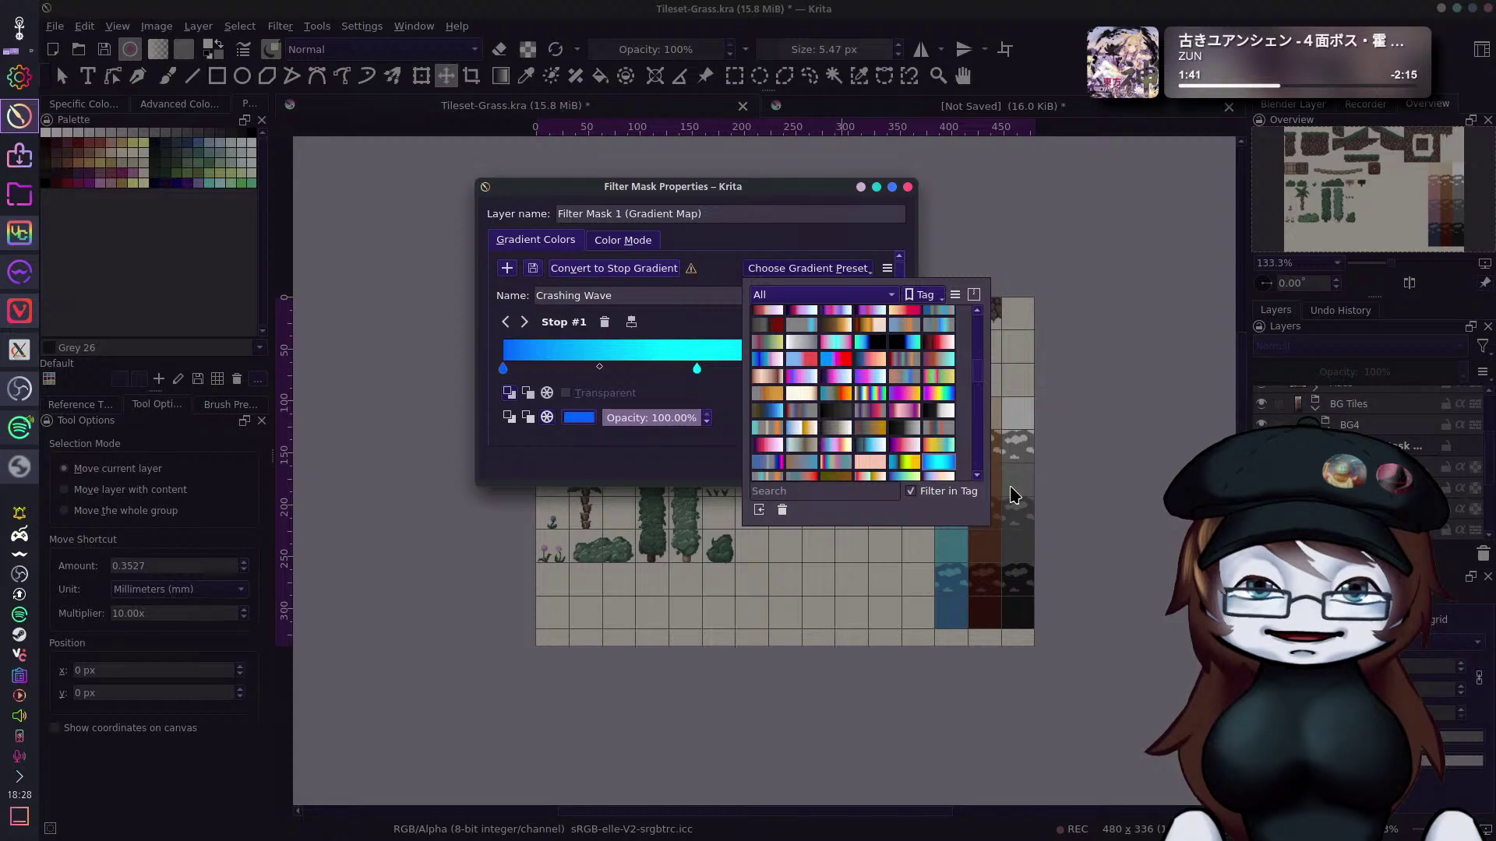
pyautogui.click(1108, 294)
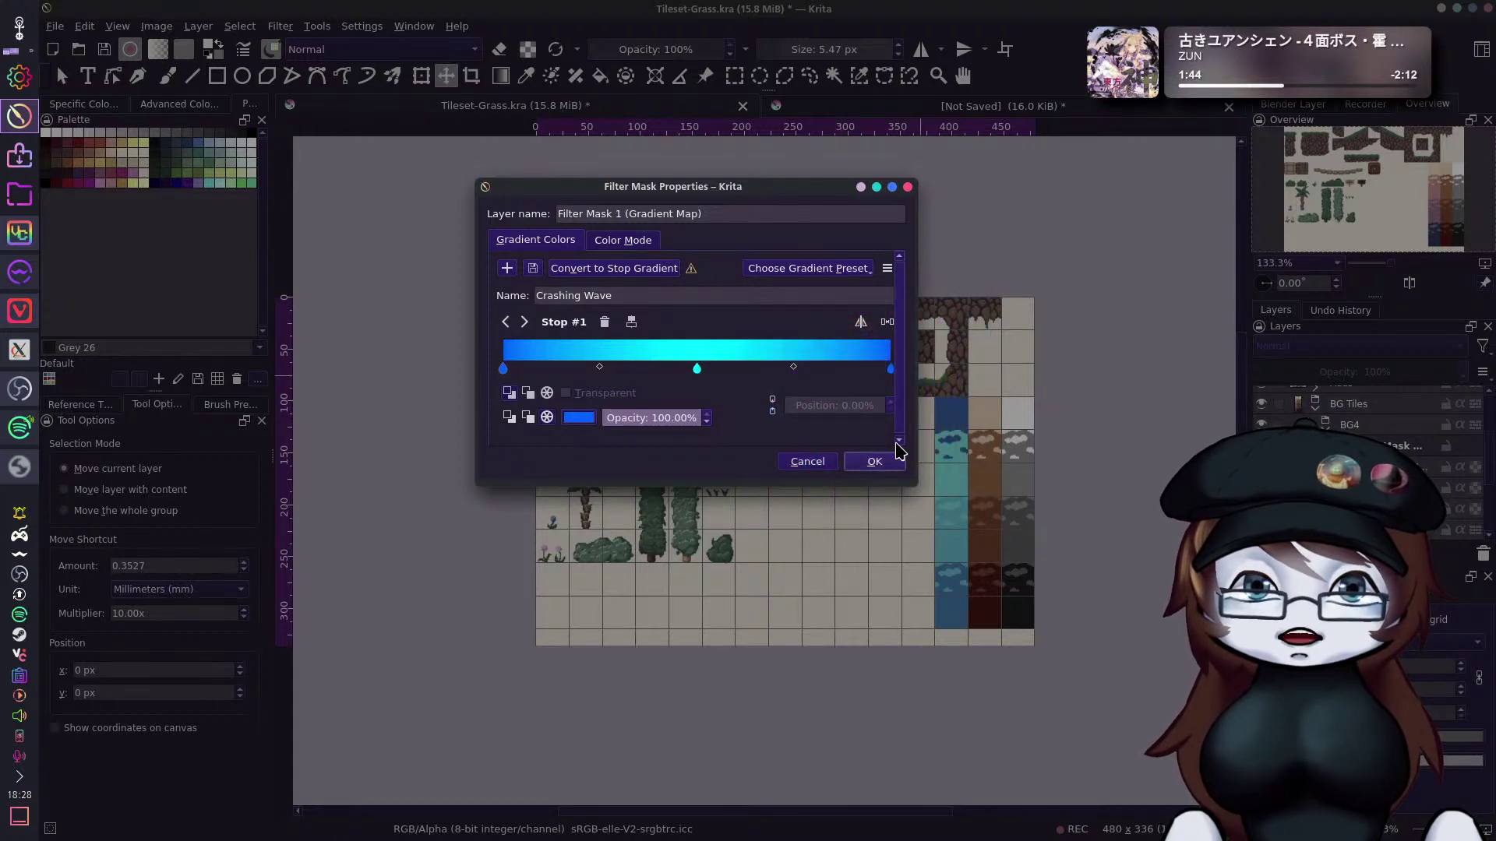
# Set the BG4 group's Gradient Map filter mask to the "Dull Lull Sea" gradient preset and apply it.
pyautogui.click(851, 268)
pyautogui.moveTo(986, 380); pyautogui.dragTo(985, 402)
pyautogui.click(870, 364)
pyautogui.click(702, 454)
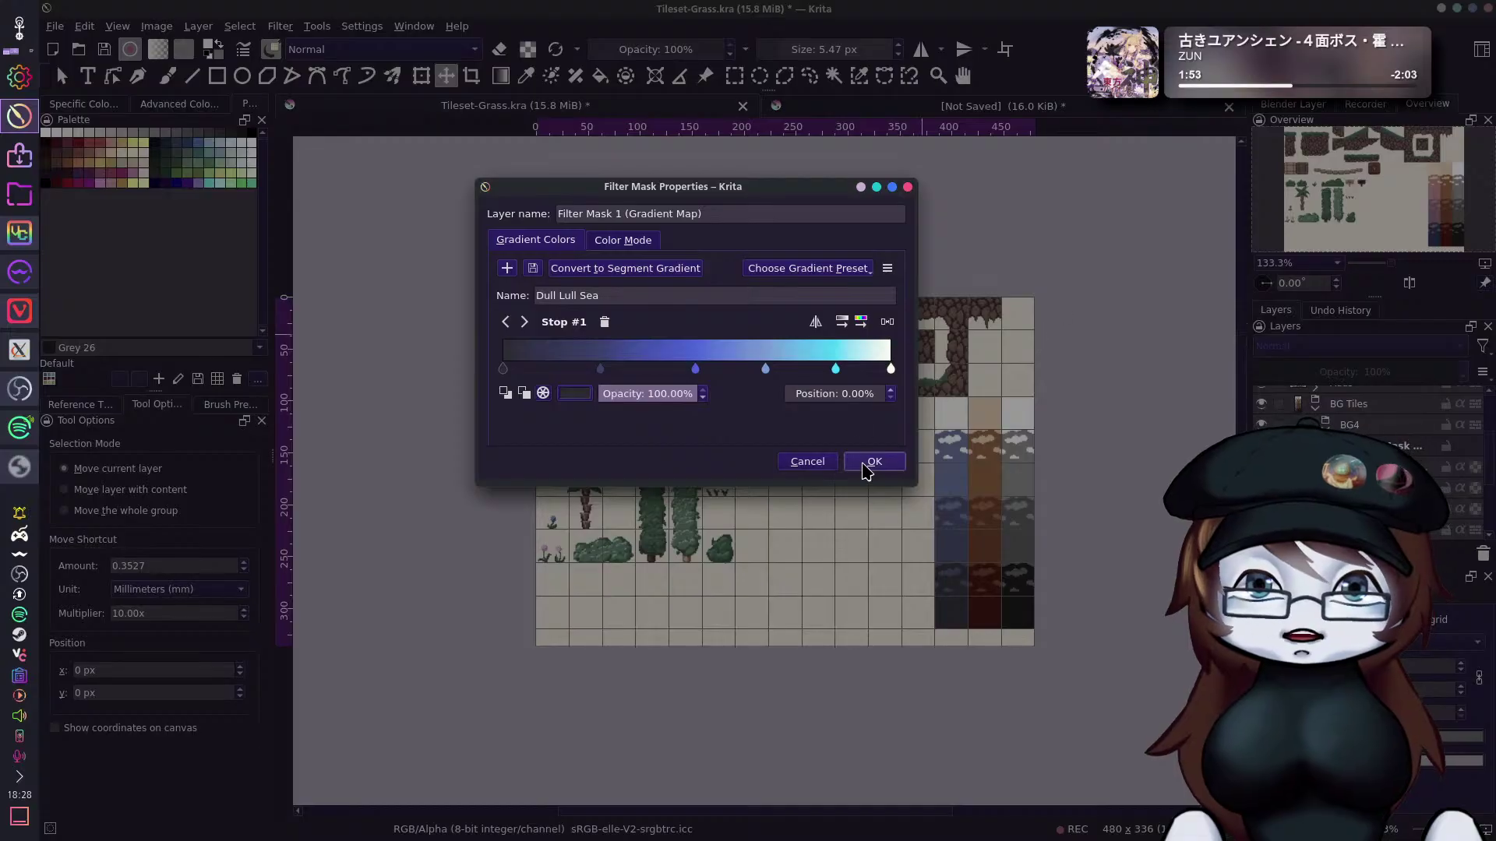
pyautogui.click(869, 461)
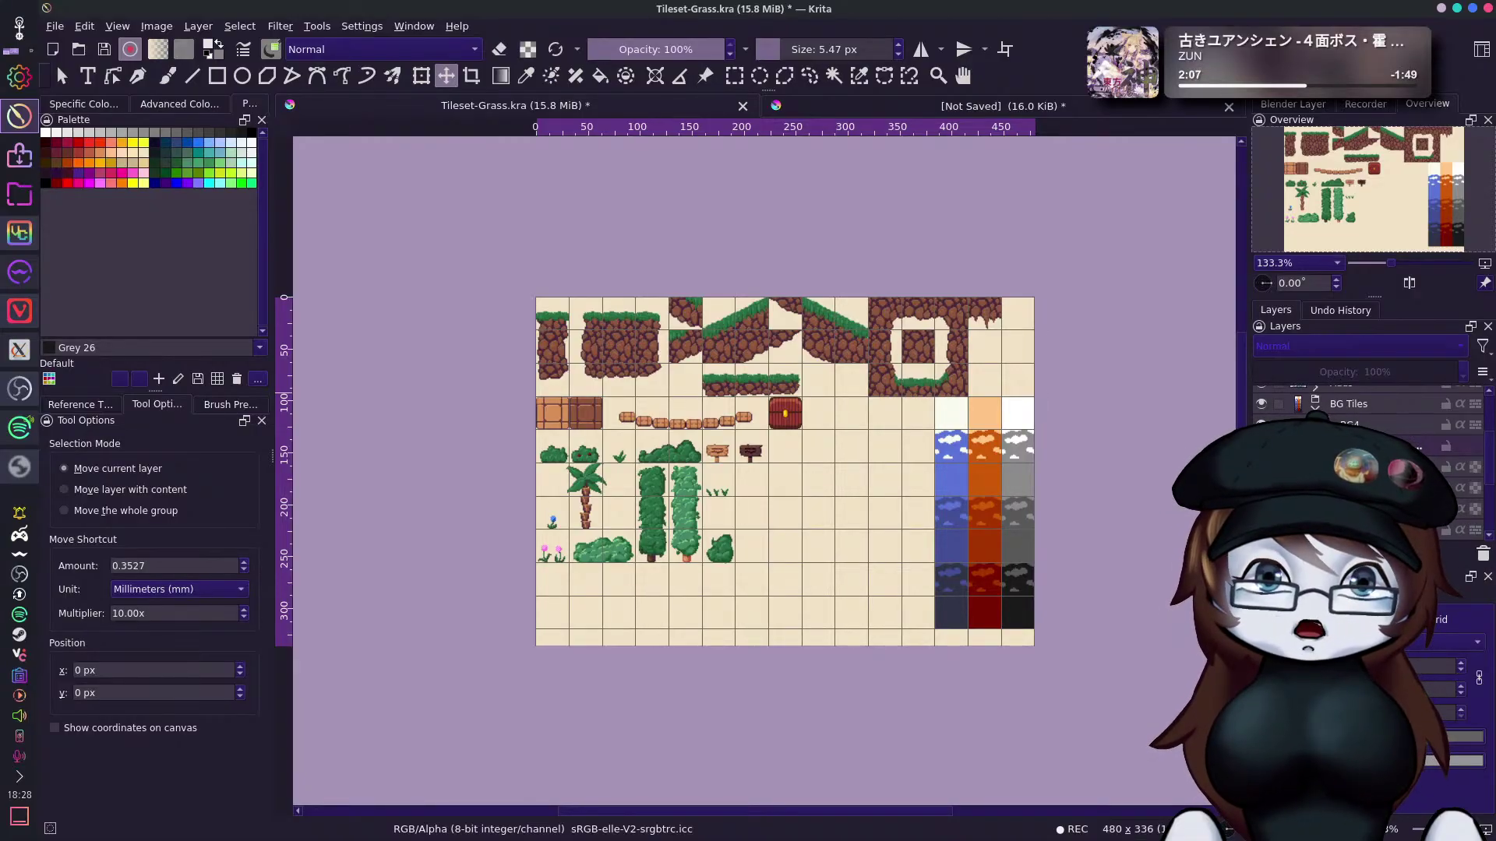
# Move the blue BG4 cloud column into the empty grid column beside the pink BG3 column, aligned with its rows.
pyautogui.scroll(3, 926, 466)
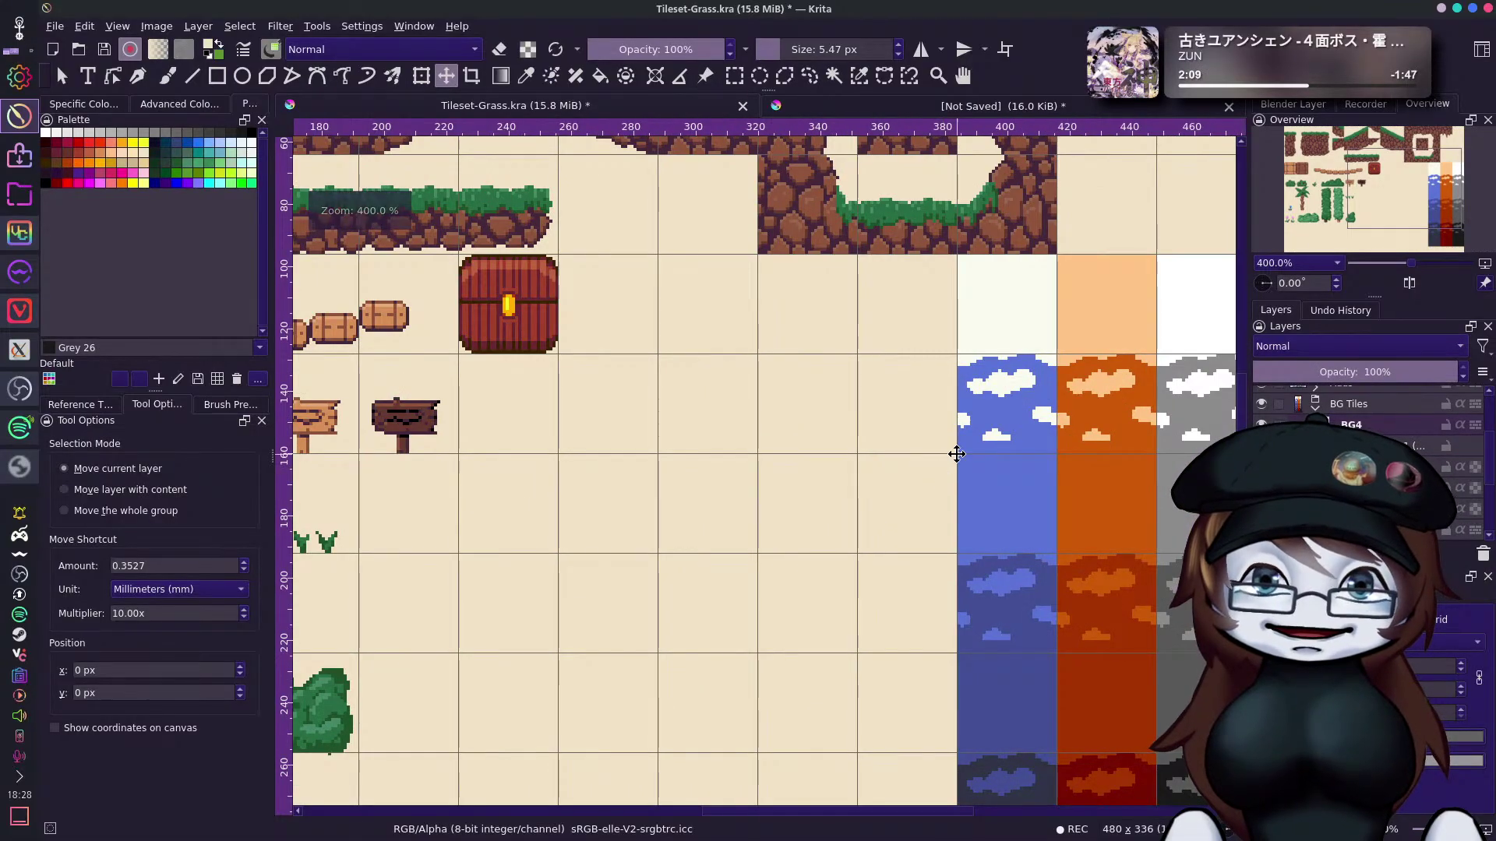
pyautogui.scroll(-2, 957, 454)
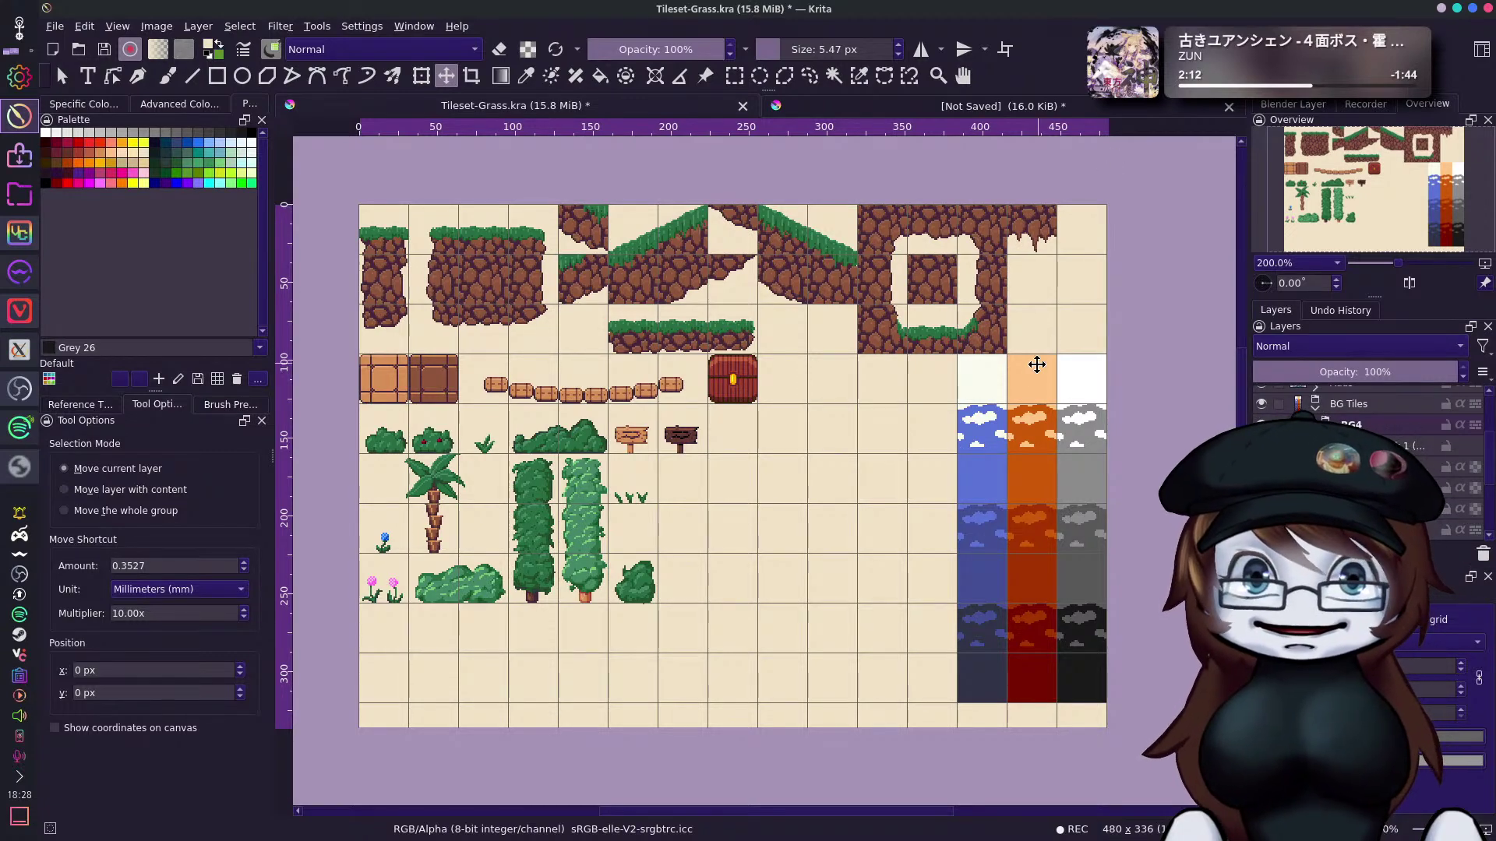
pyautogui.scroll(-1, 1031, 376)
pyautogui.scroll(1, 1030, 375)
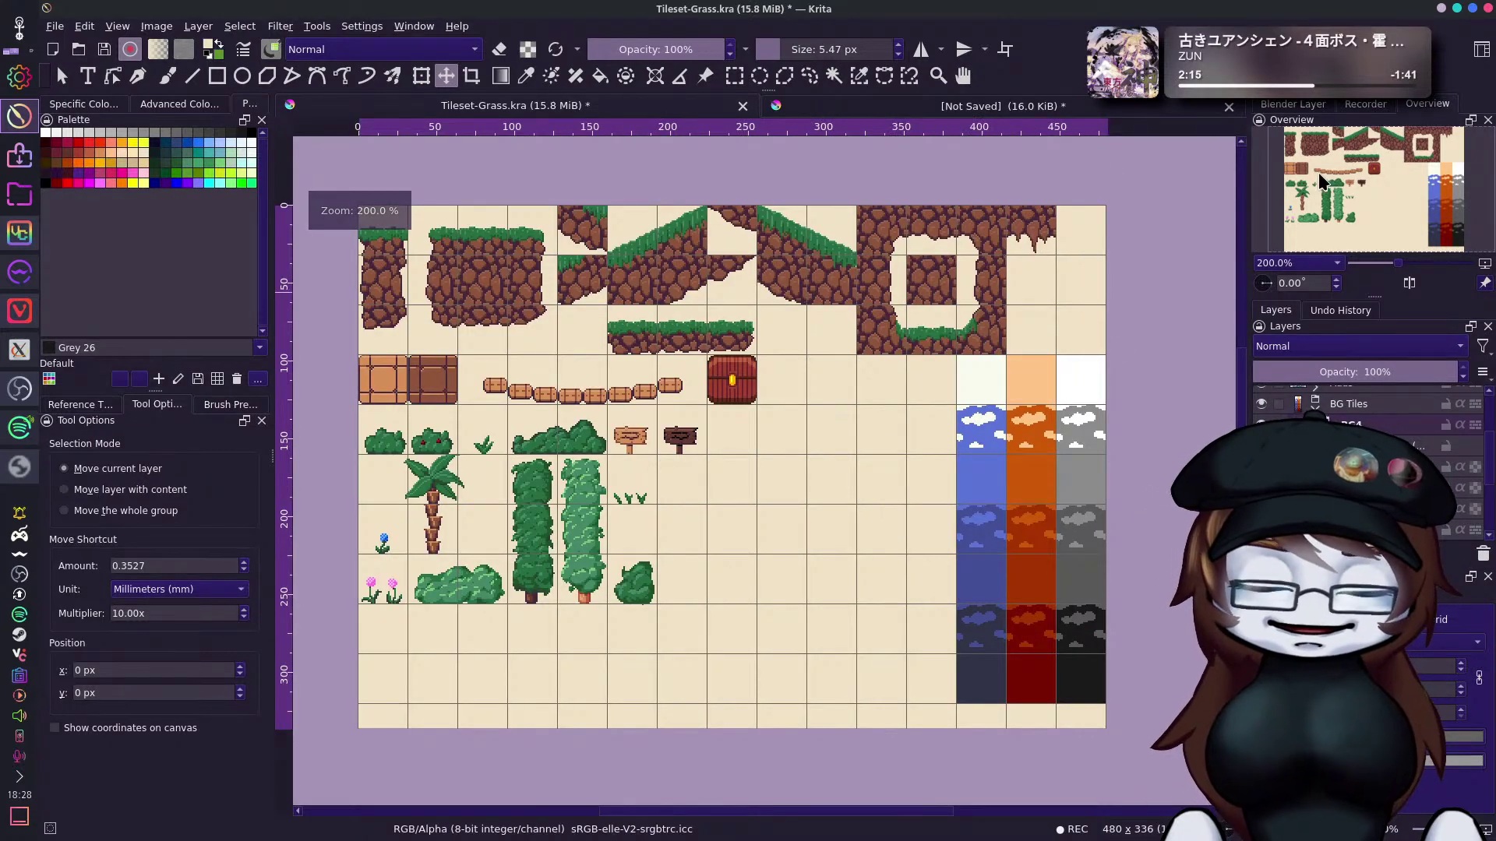
pyautogui.moveTo(1376, 185); pyautogui.dragTo(1376, 178)
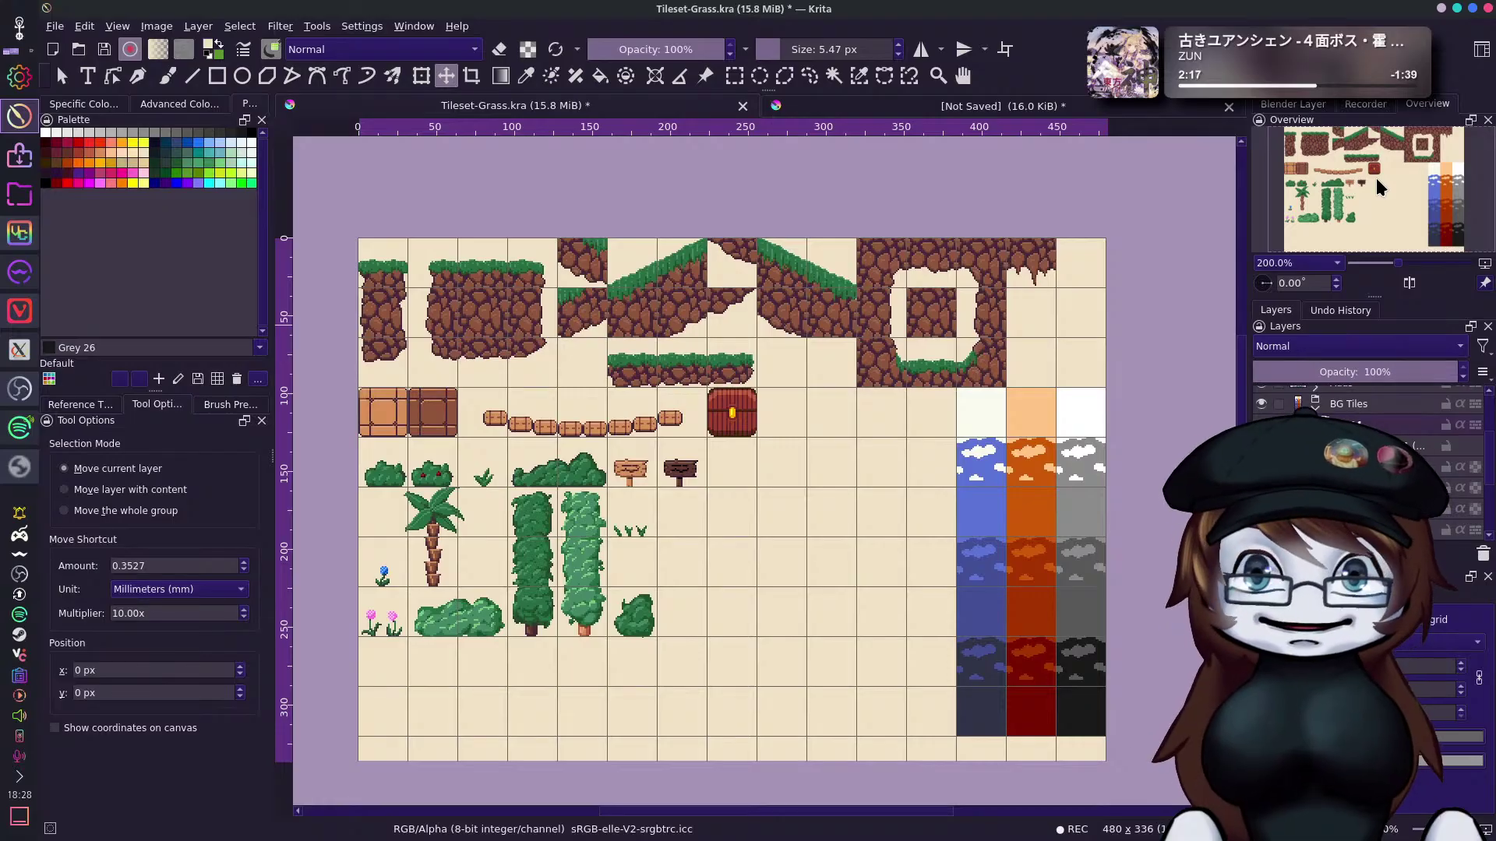
pyautogui.moveTo(1179, 578); pyautogui.dragTo(1142, 670)
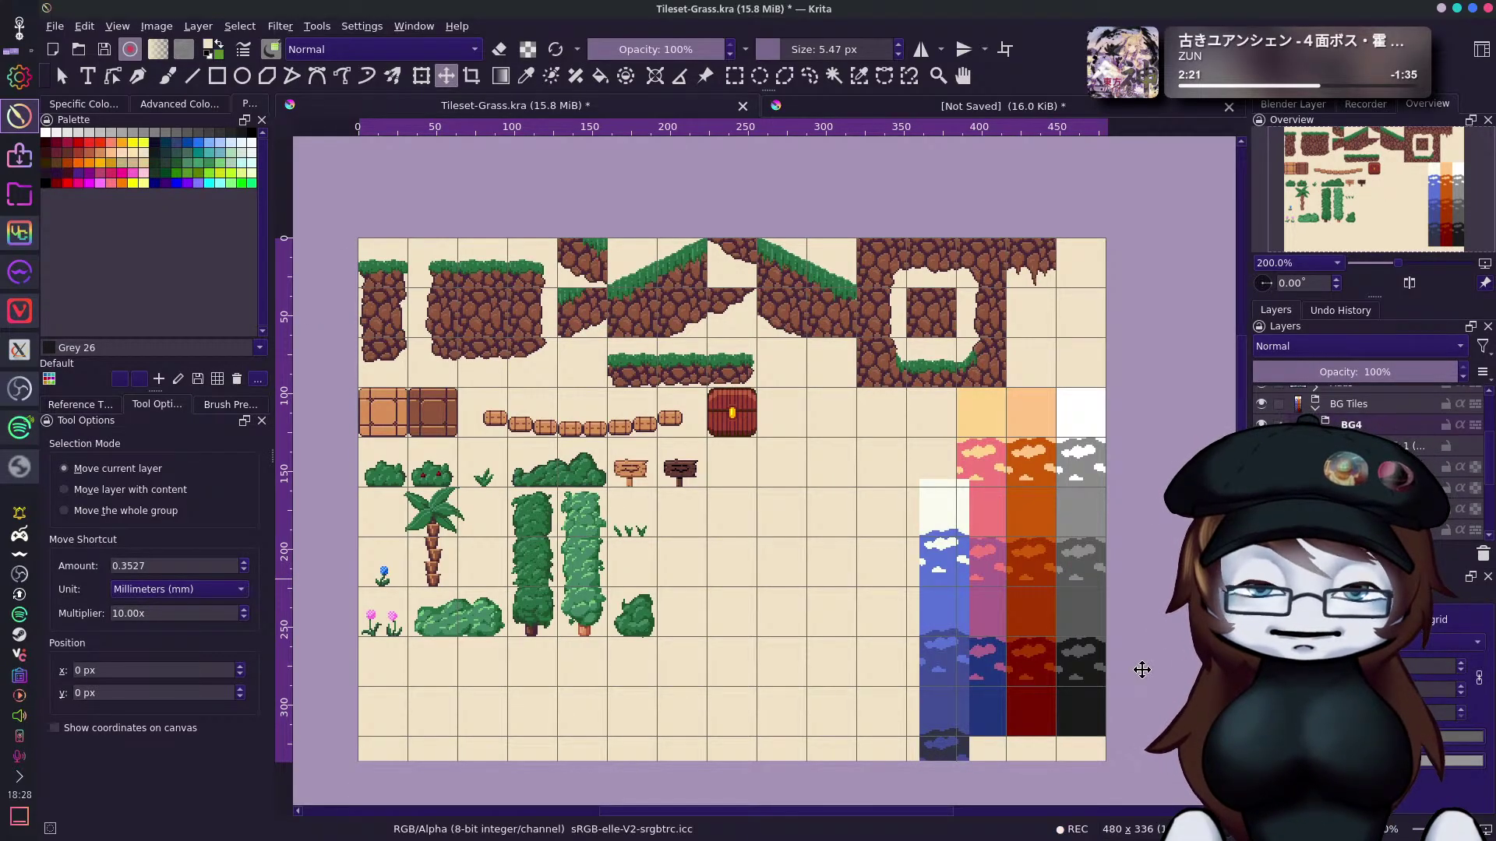
pyautogui.hotkey('ctrl', 'z')
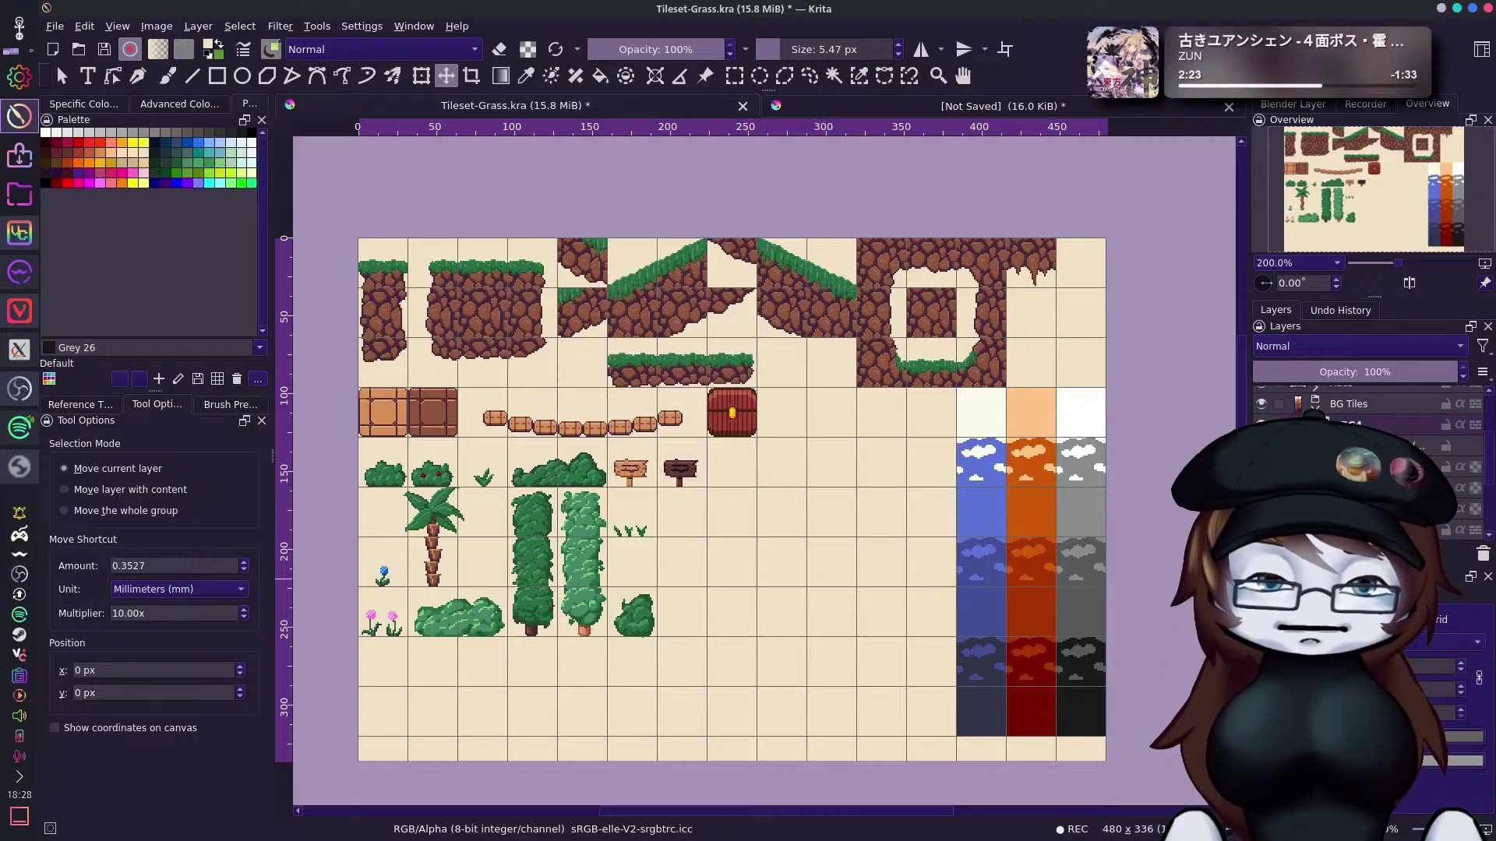
pyautogui.click(987, 469)
pyautogui.moveTo(987, 469); pyautogui.dragTo(934, 481)
pyautogui.hotkey('ctrl', 'z')
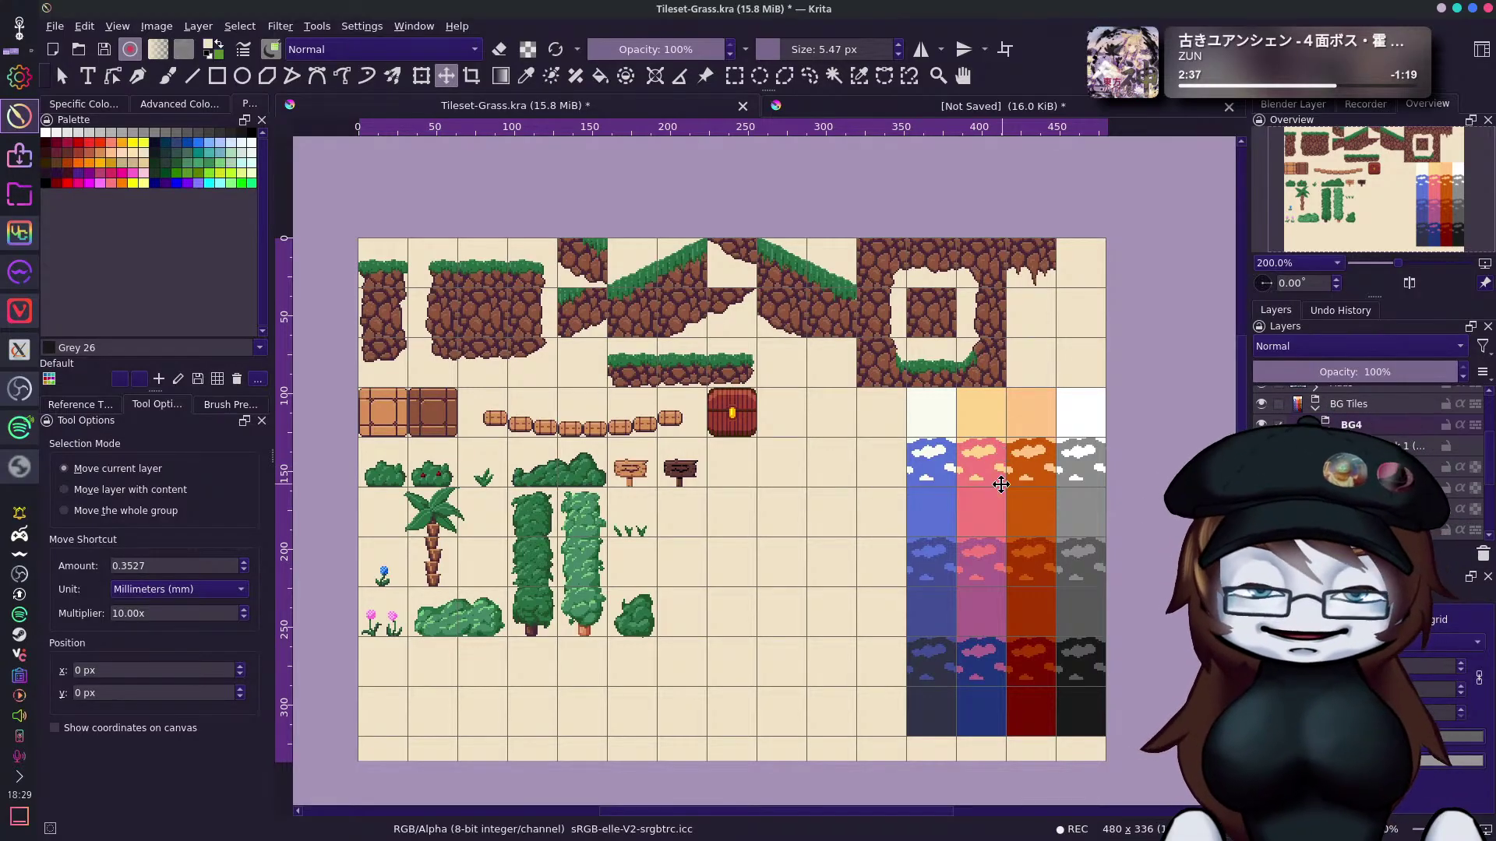
# Duplicate the BG4 group as BG5 and move the copy into the empty grid column beside the blue BG4 column.
pyautogui.scroll(-2, 1002, 465)
pyautogui.scroll(2, 1002, 480)
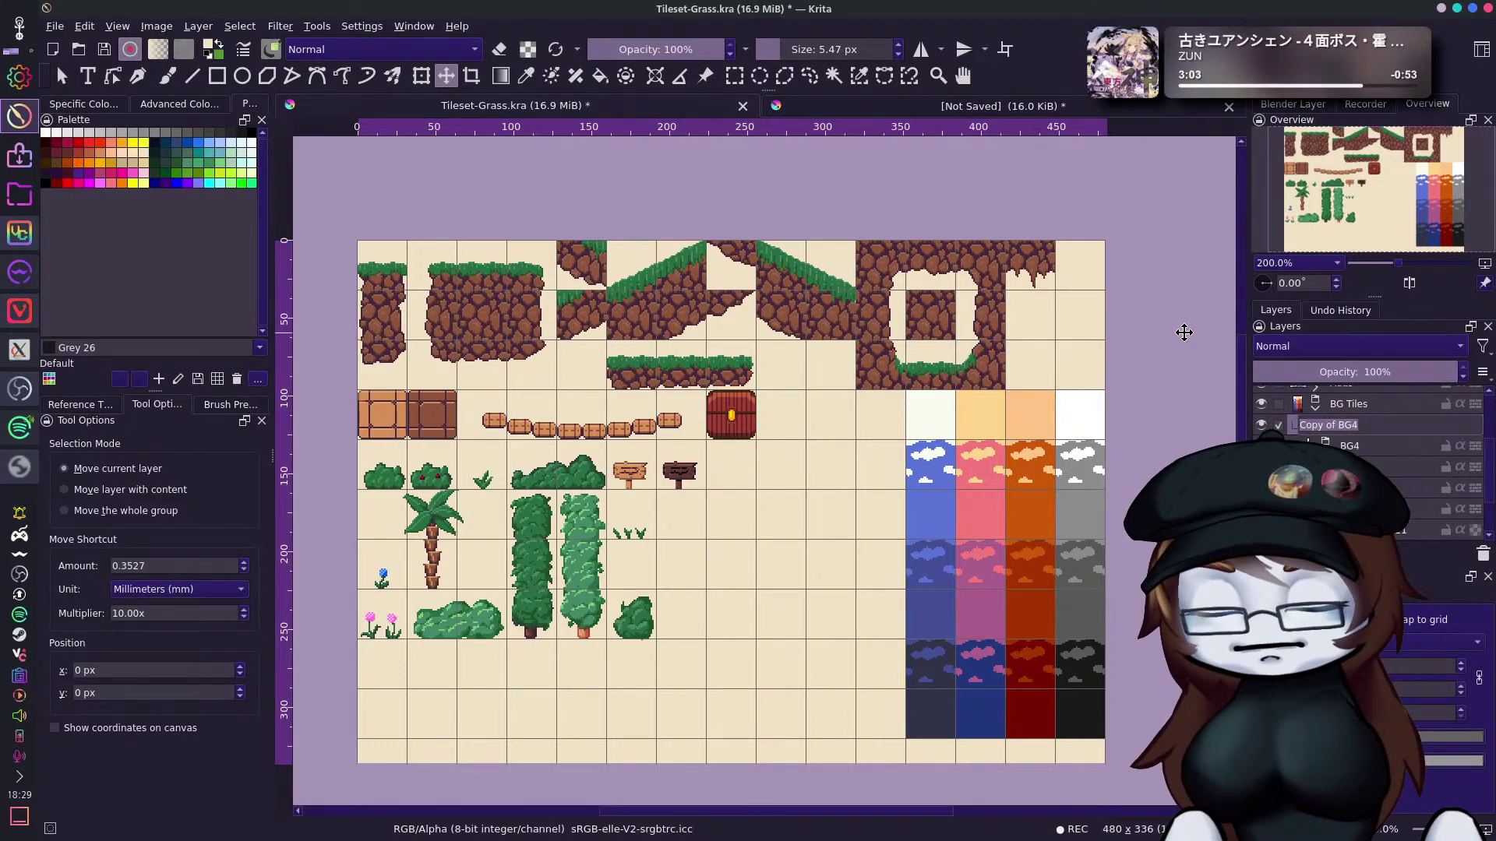
pyautogui.press('Return')
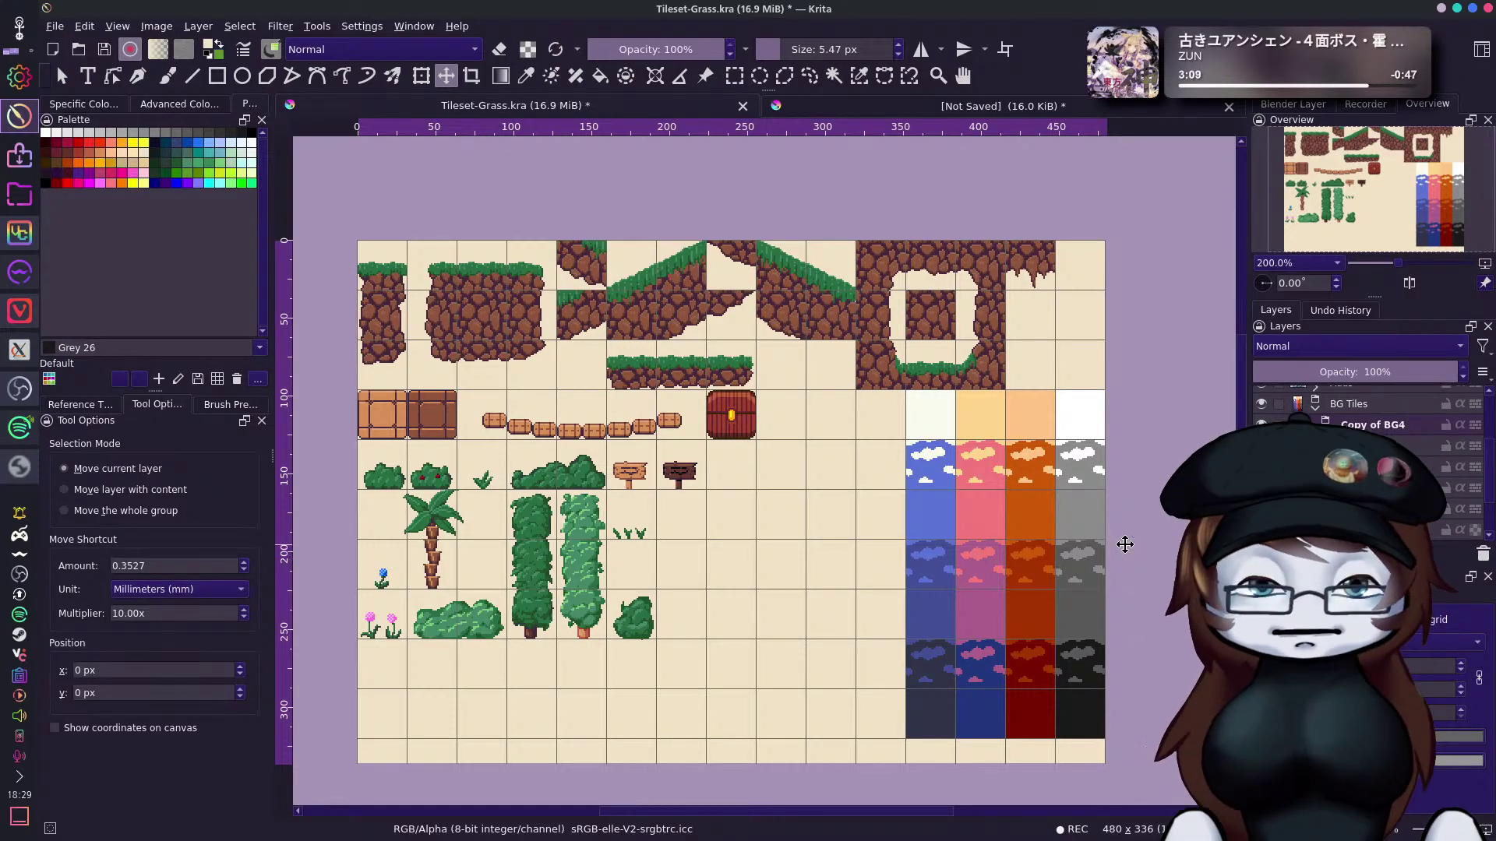
pyautogui.doubleClick(1410, 425)
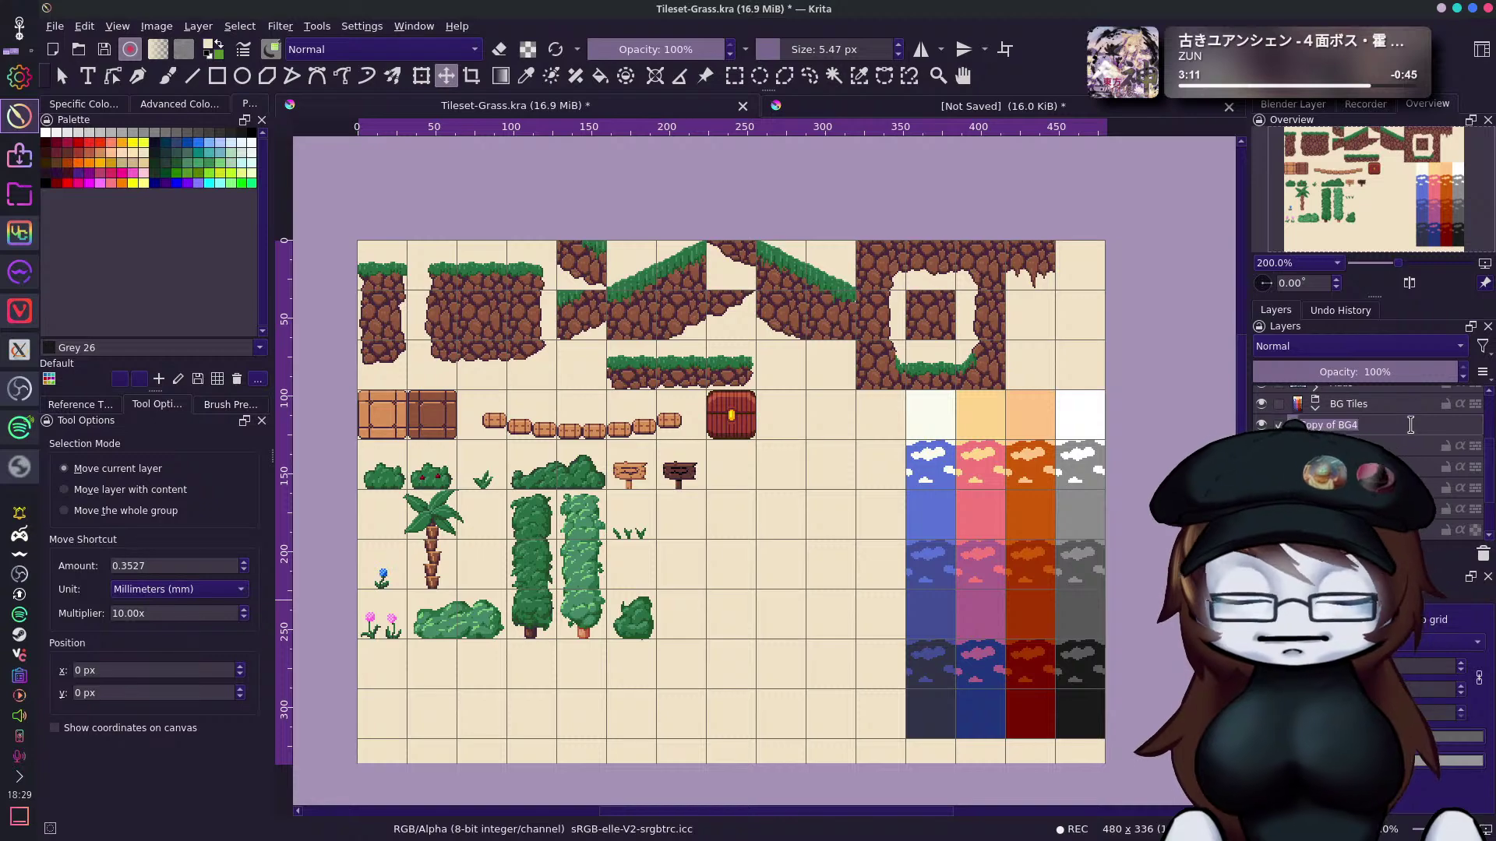
pyautogui.write('BG')
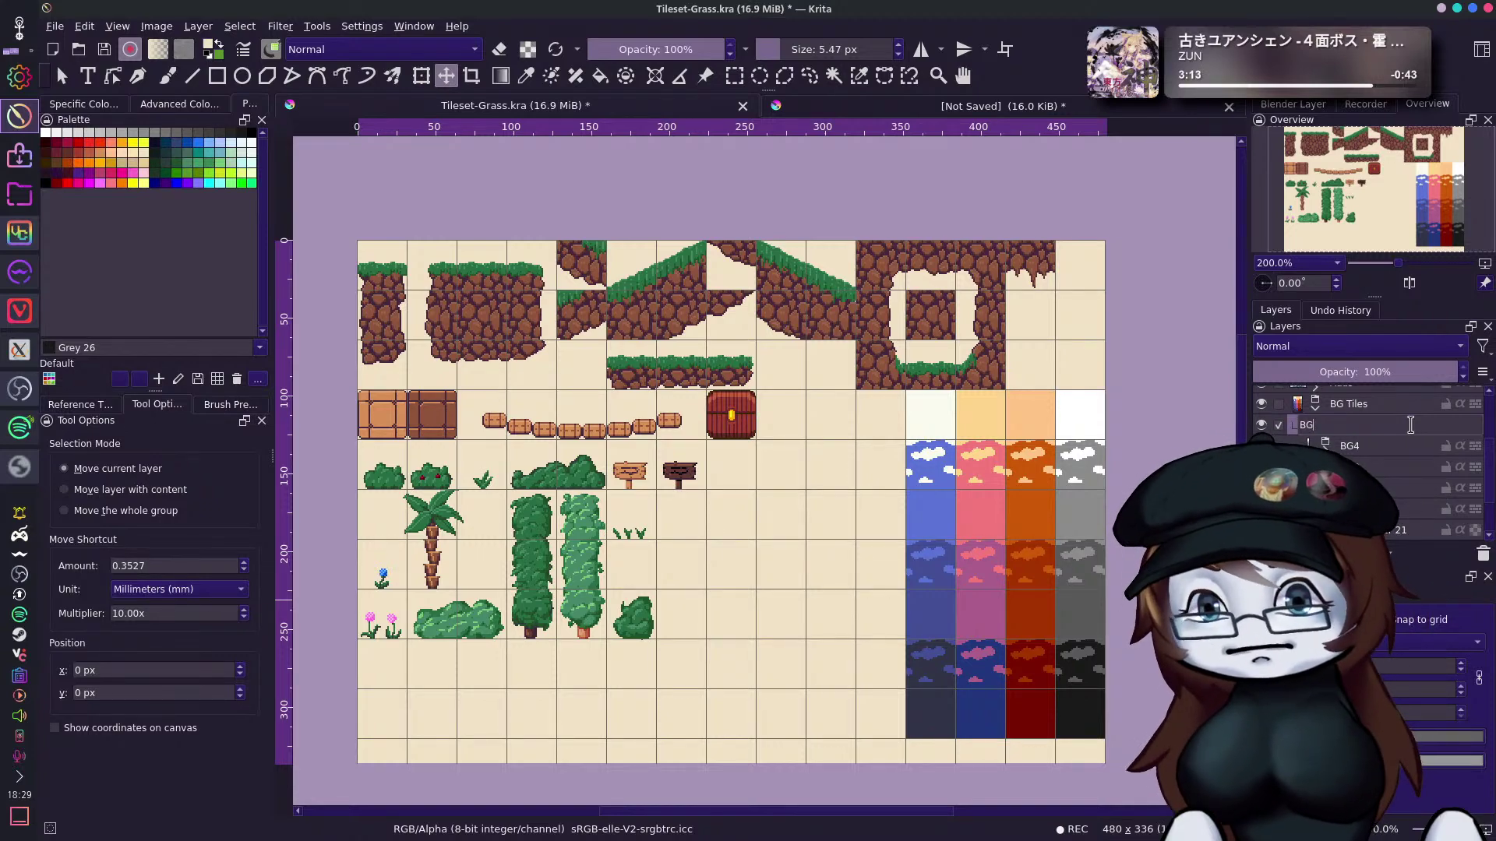
pyautogui.write('5')
pyautogui.press('Return')
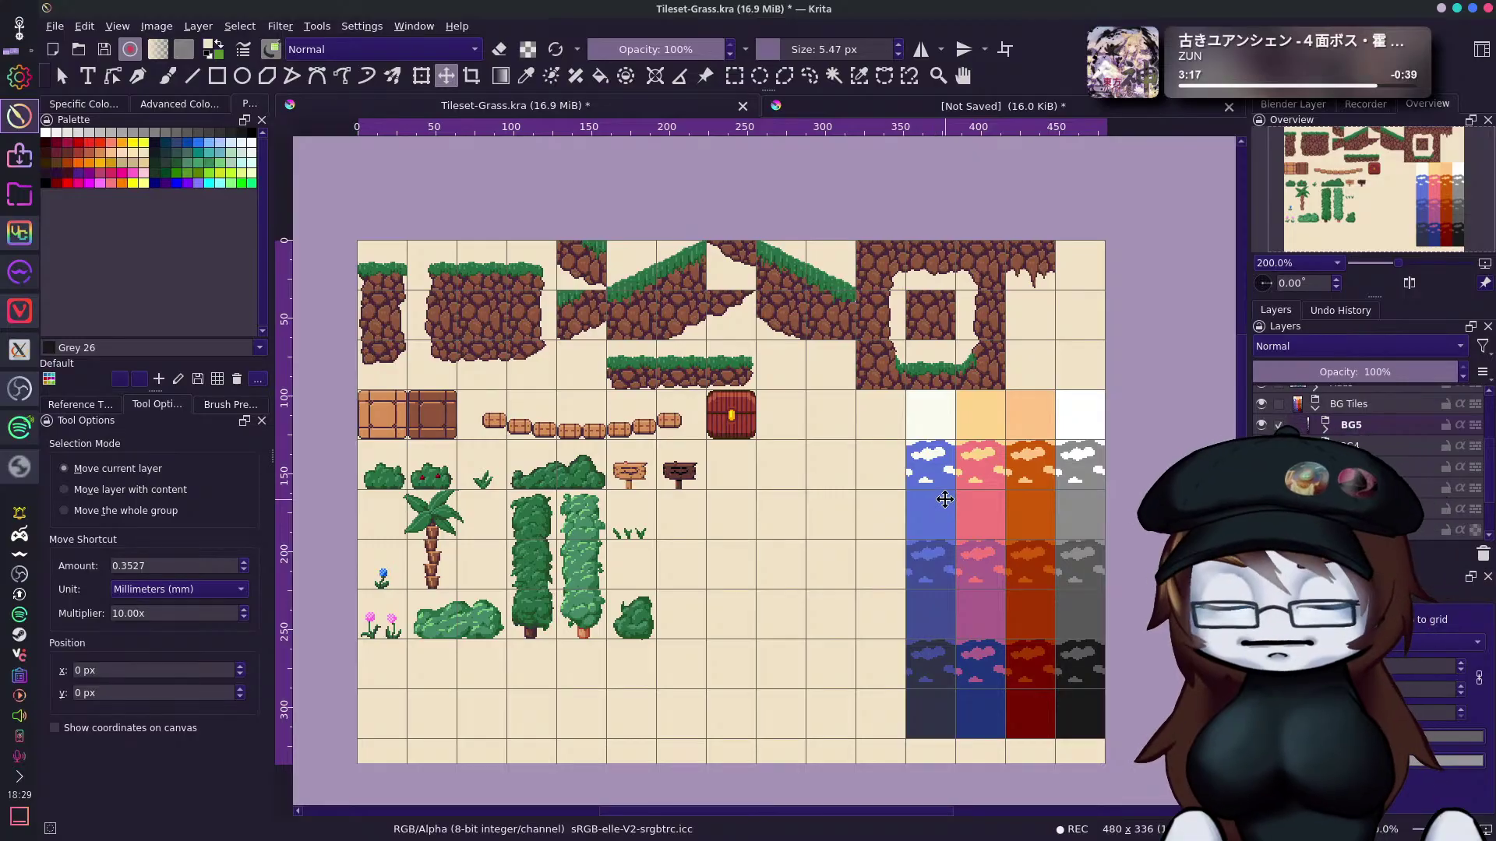
pyautogui.moveTo(945, 499); pyautogui.dragTo(890, 513)
pyautogui.hotkey('ctrl', 'z')
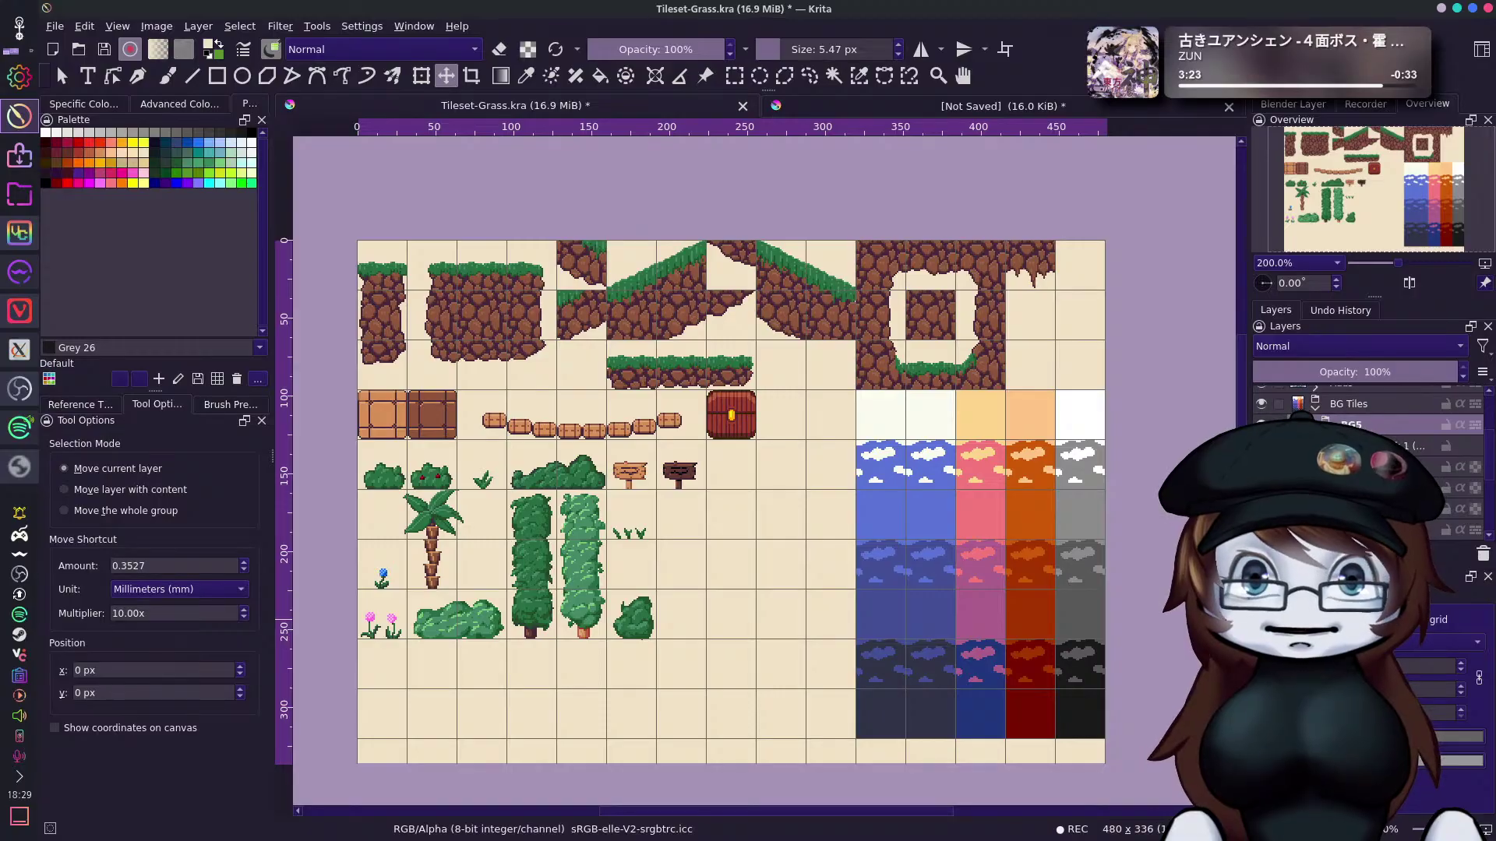
# Set the BG5 group's Gradient Map filter mask to the "Yellow Moon 2" gradient preset and apply it.
pyautogui.click(1387, 445)
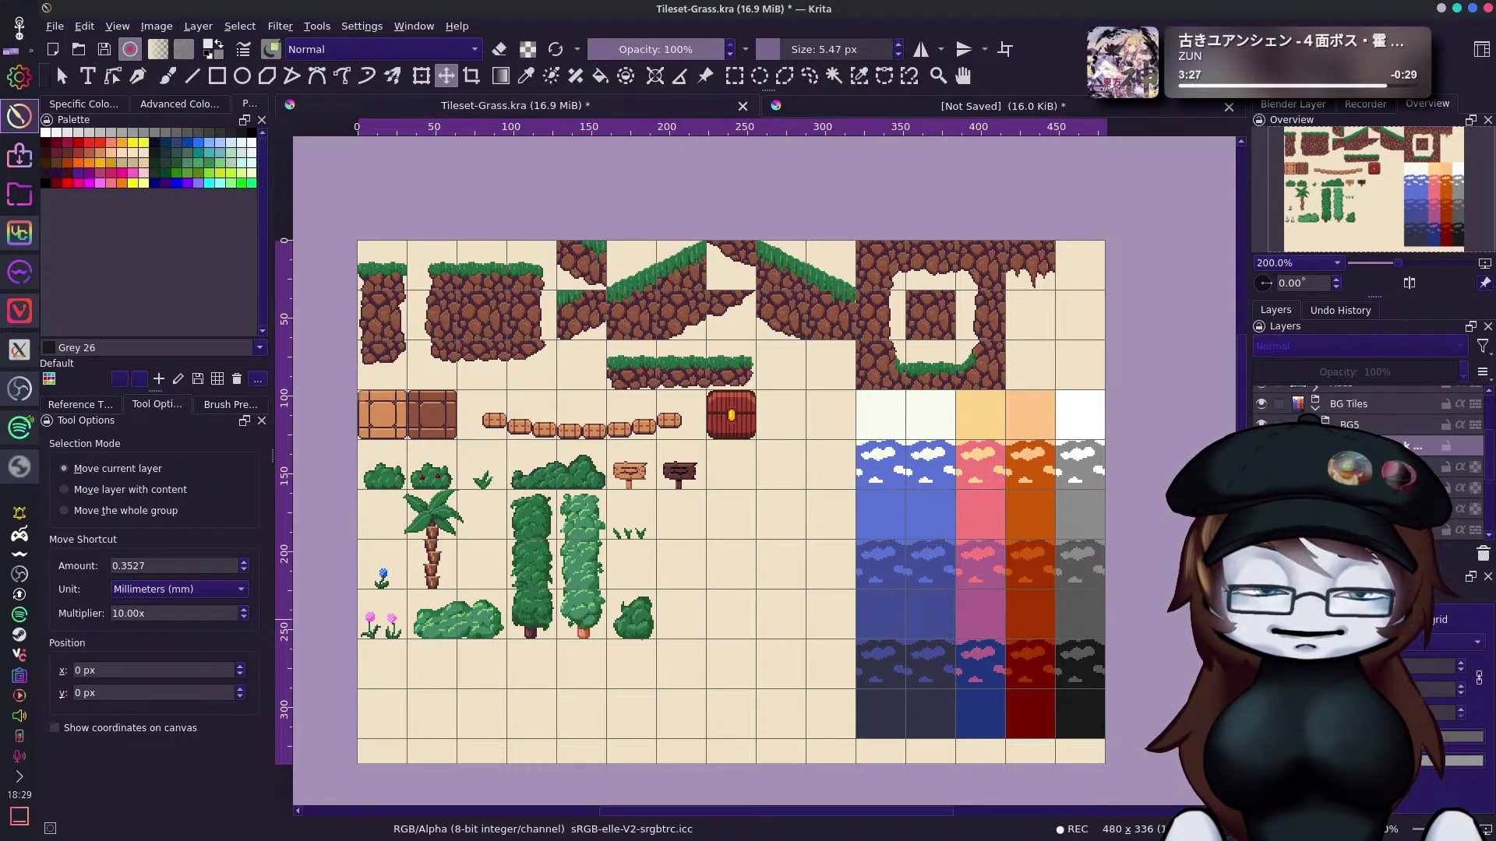
pyautogui.press('F3')
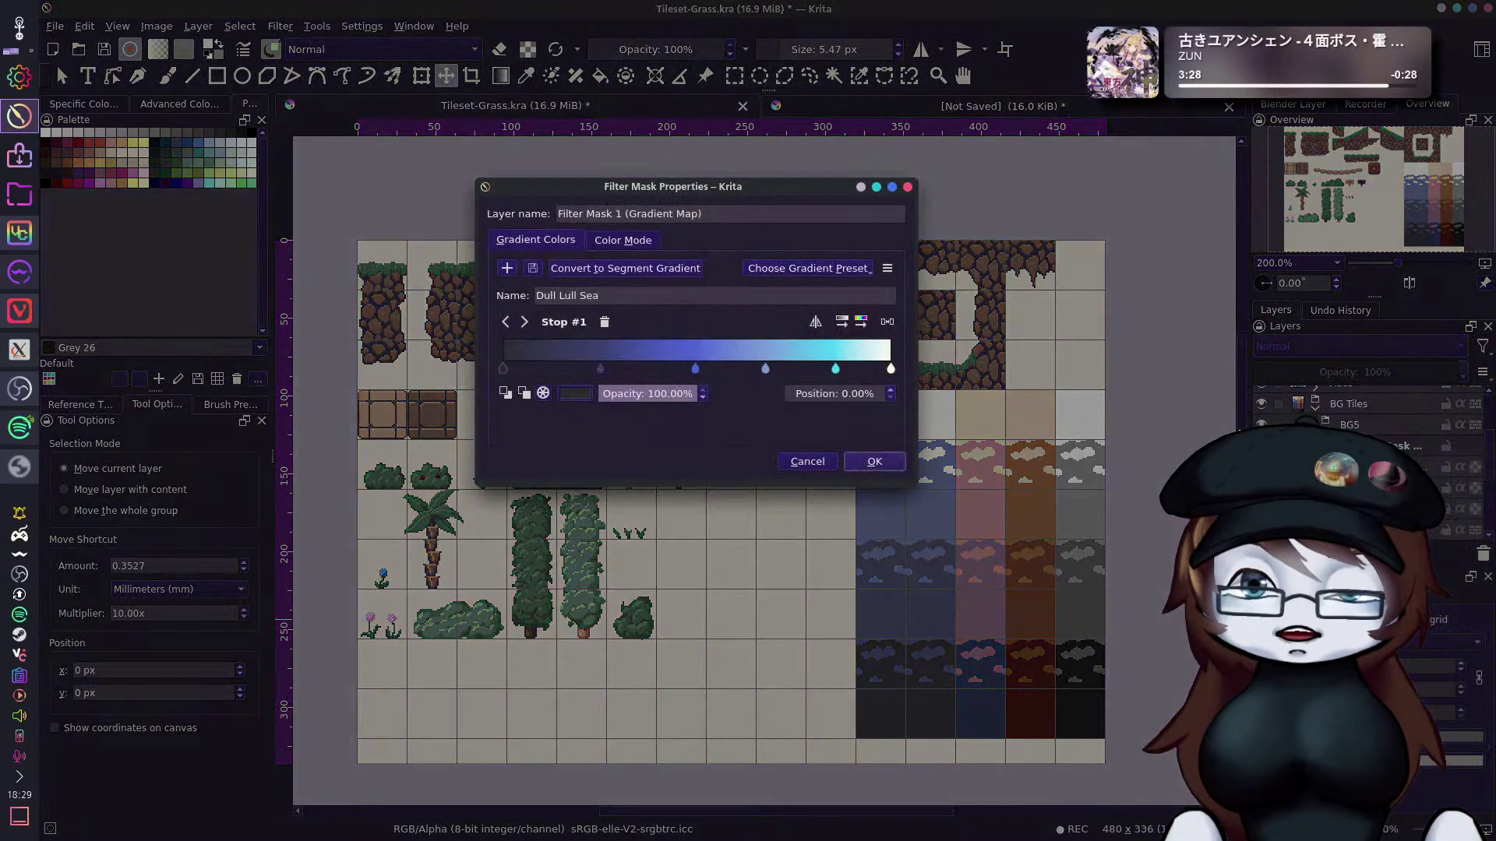
pyautogui.click(812, 268)
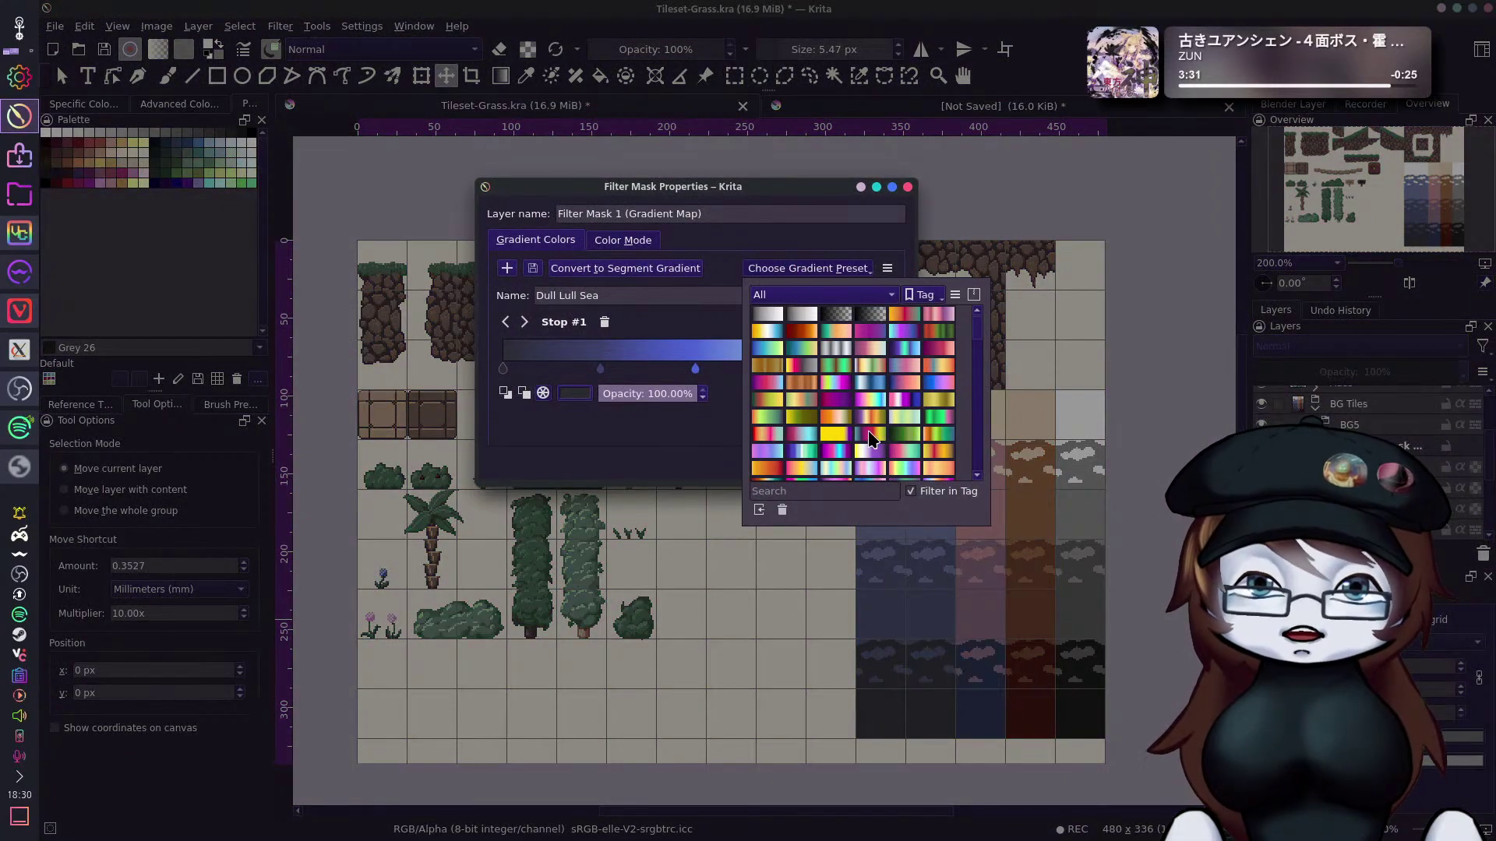
pyautogui.scroll(-5, 938, 455)
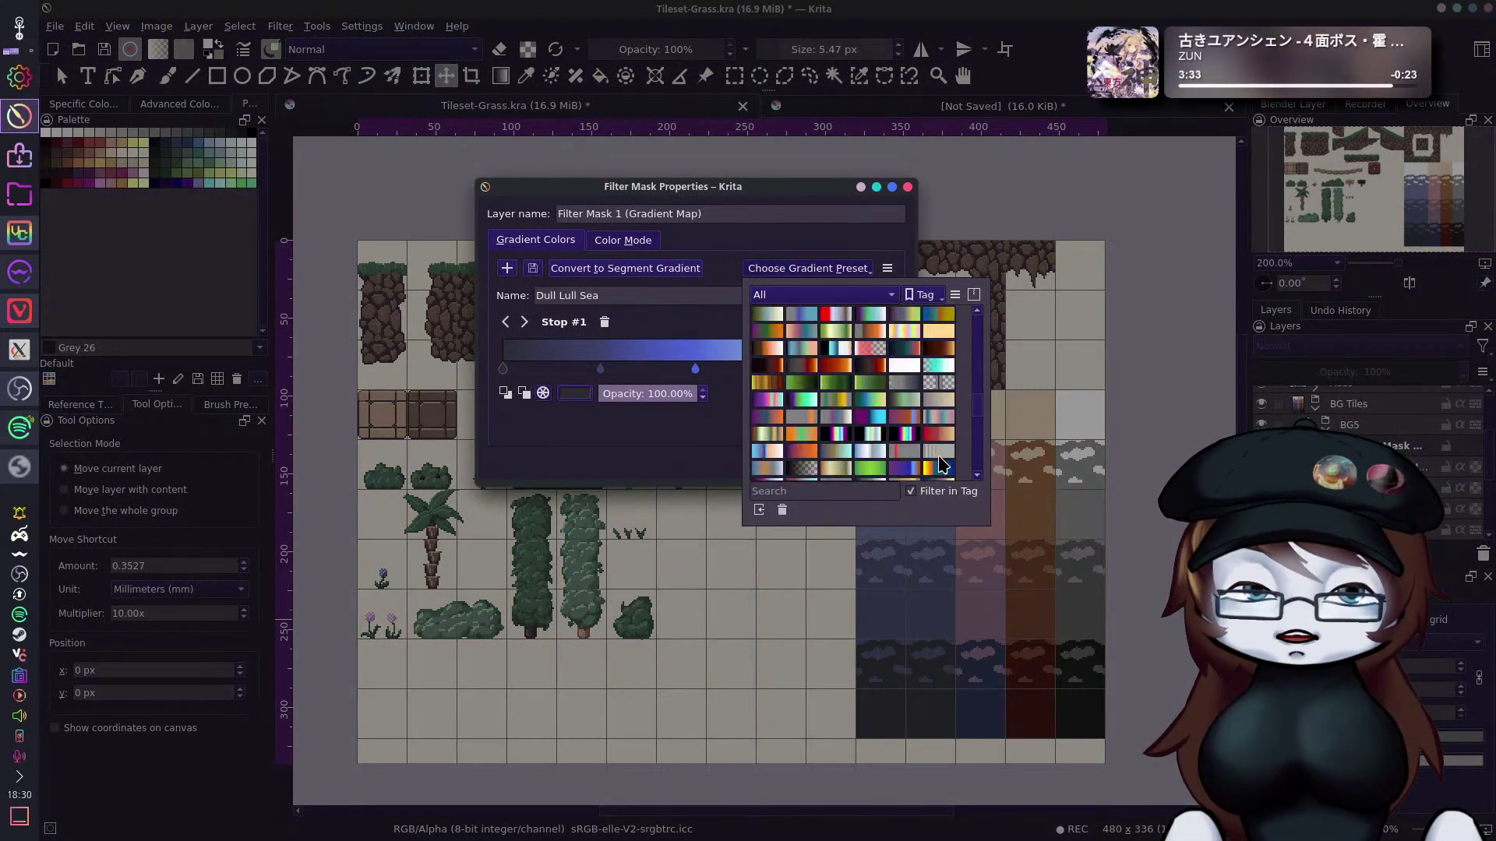
pyautogui.scroll(-3, 939, 460)
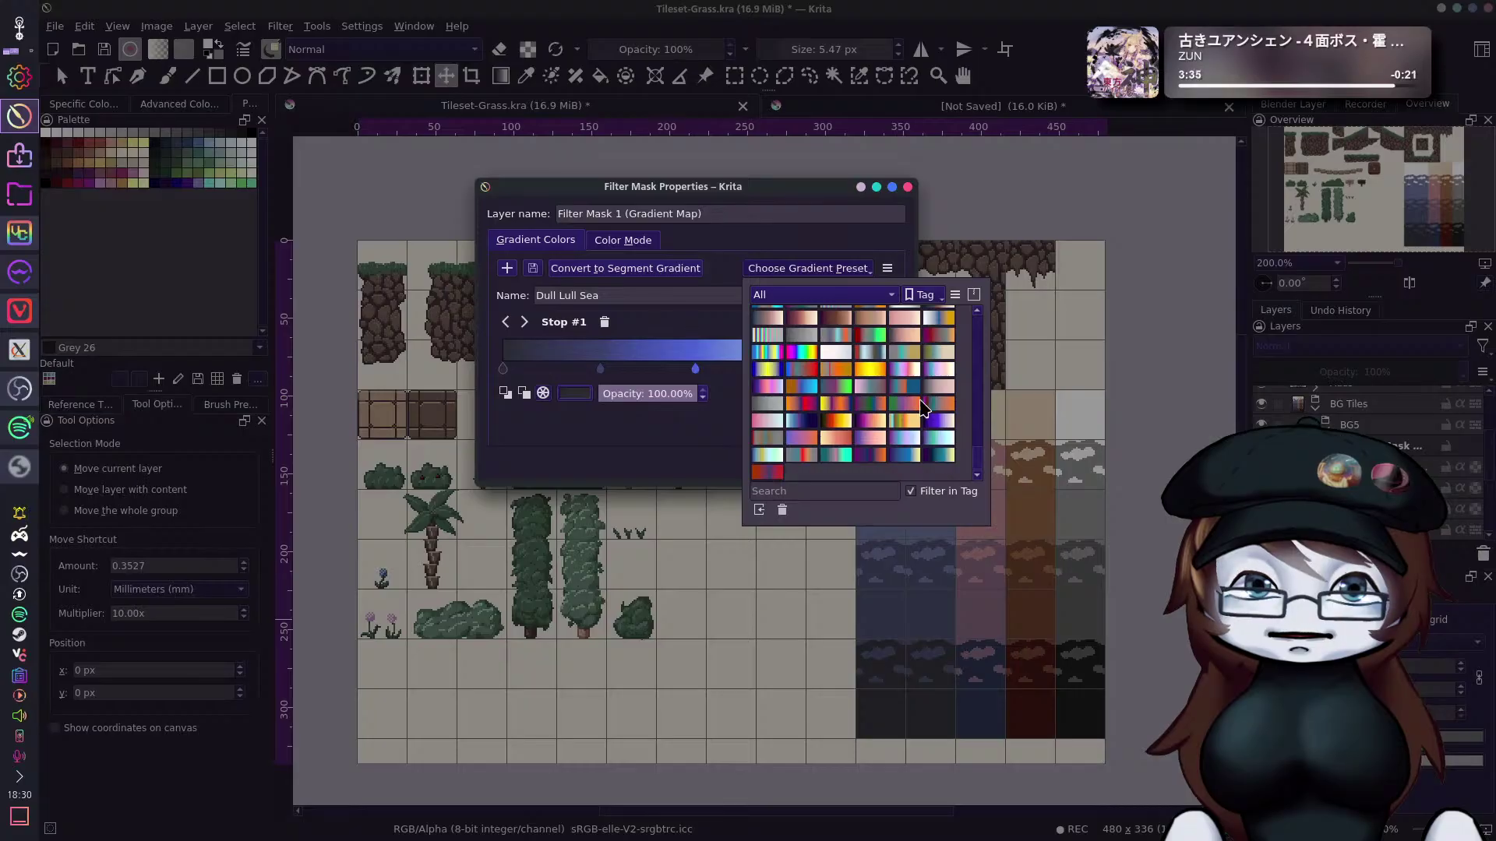
pyautogui.click(931, 458)
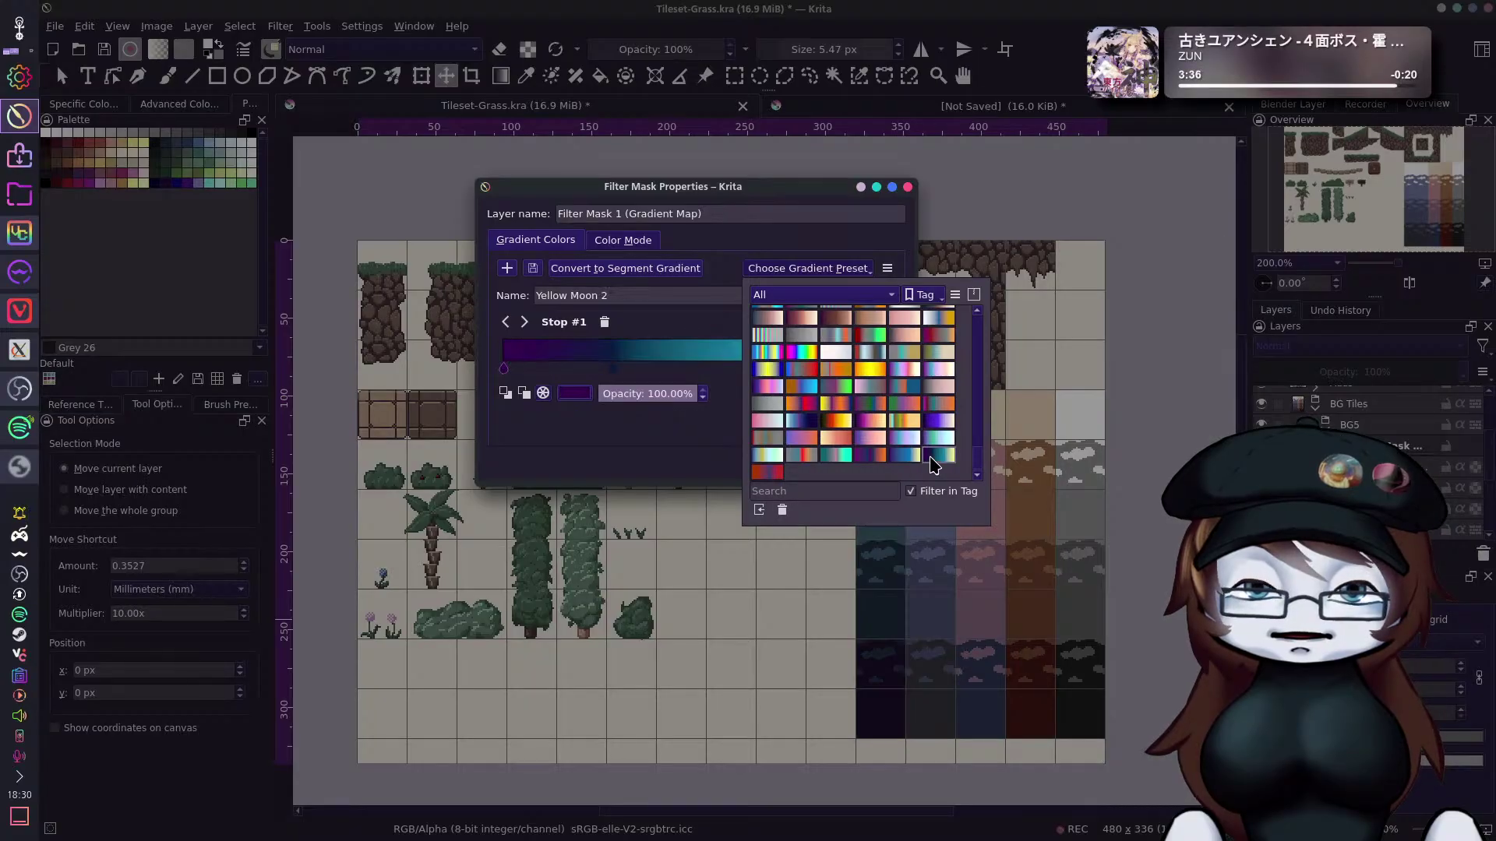
pyautogui.click(592, 445)
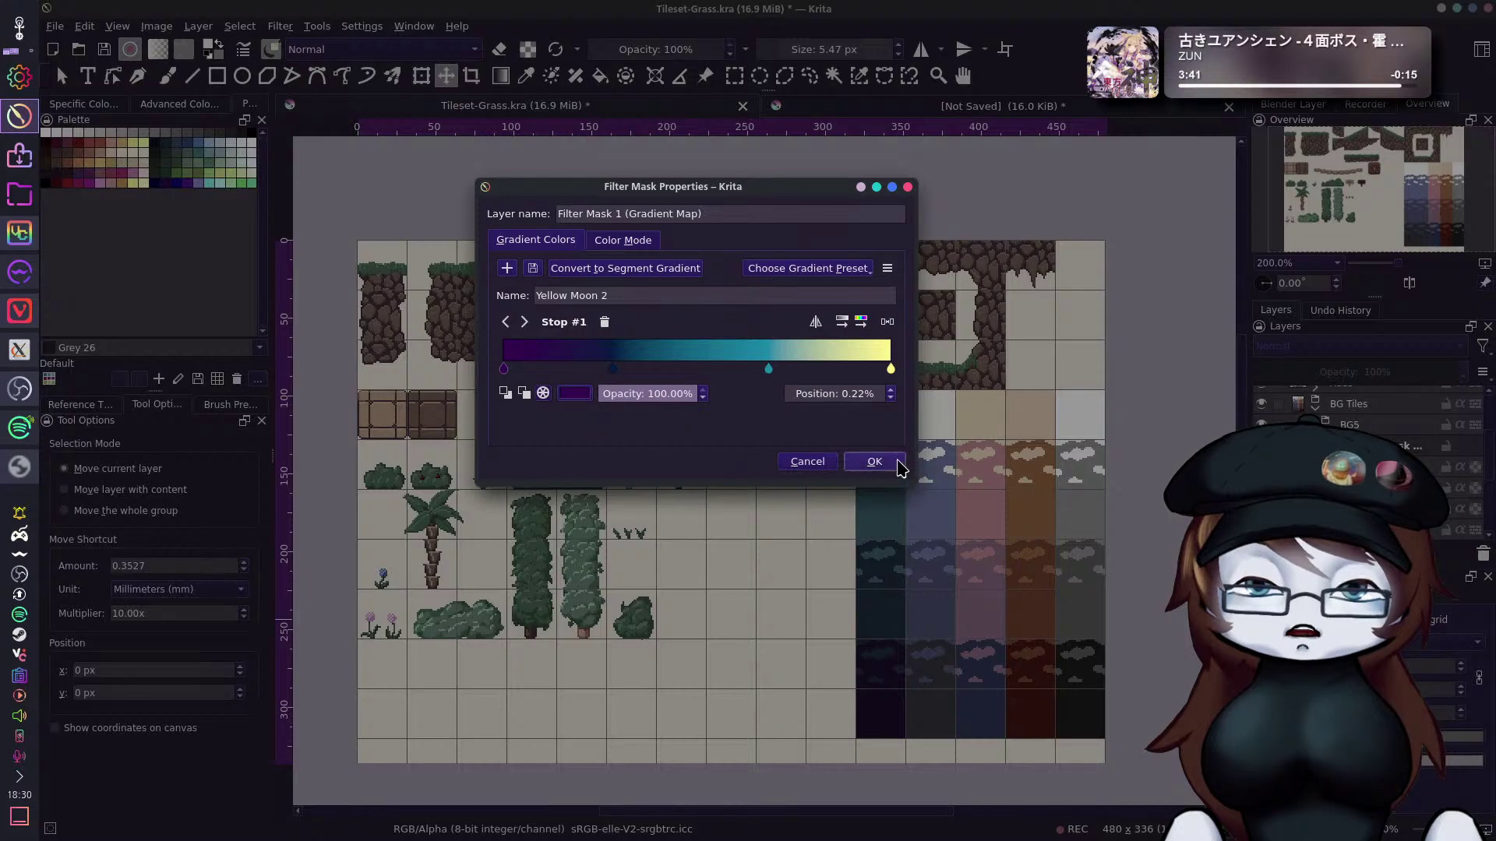
pyautogui.click(888, 463)
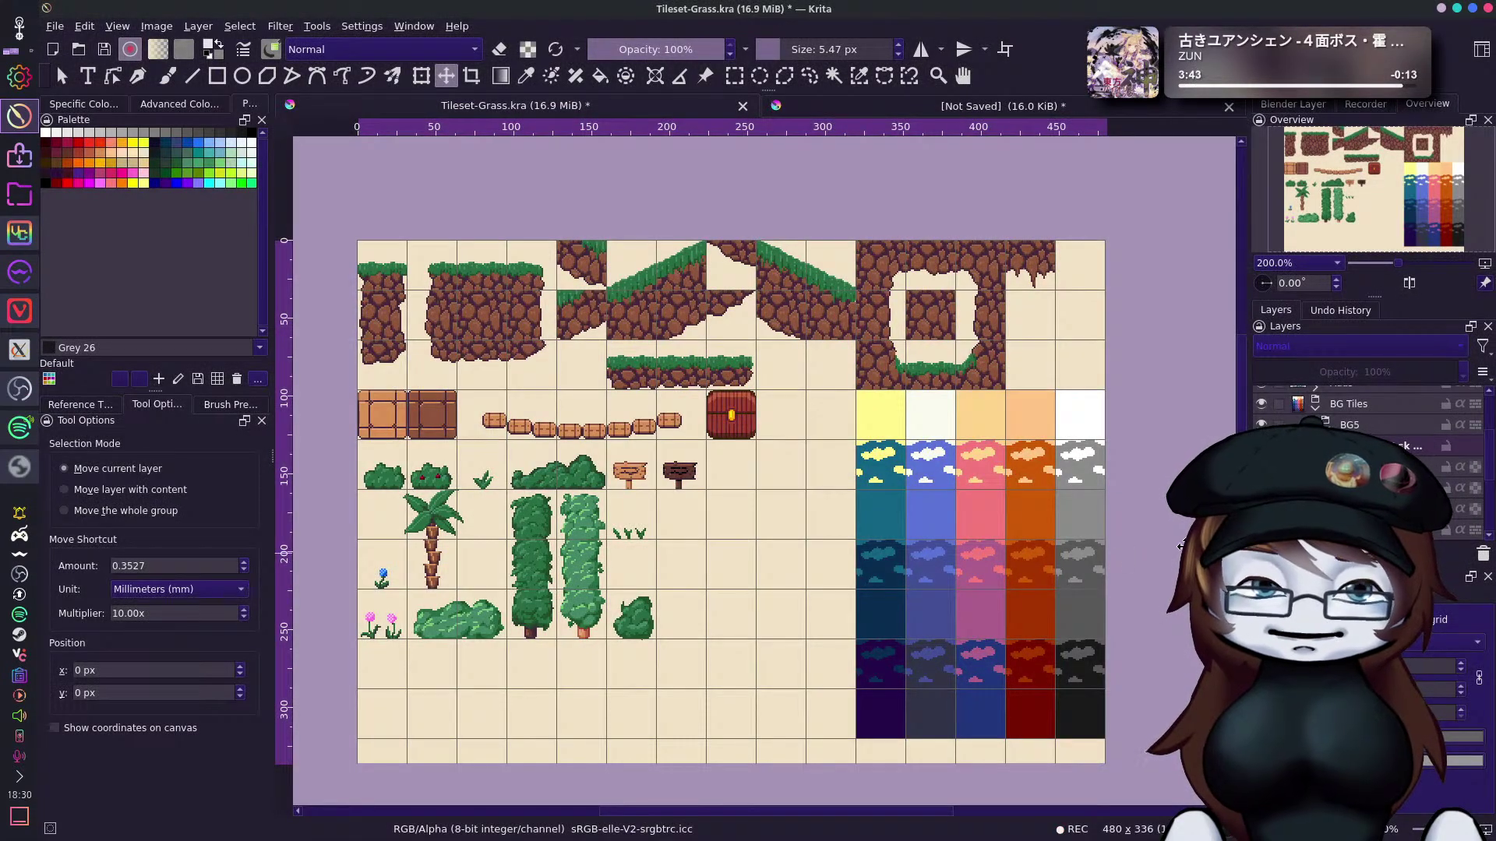
# Recolour the yellow end stop of the BG5 mask's gradient to muted teal #43878f and apply it.
pyautogui.rightClick(1371, 445)
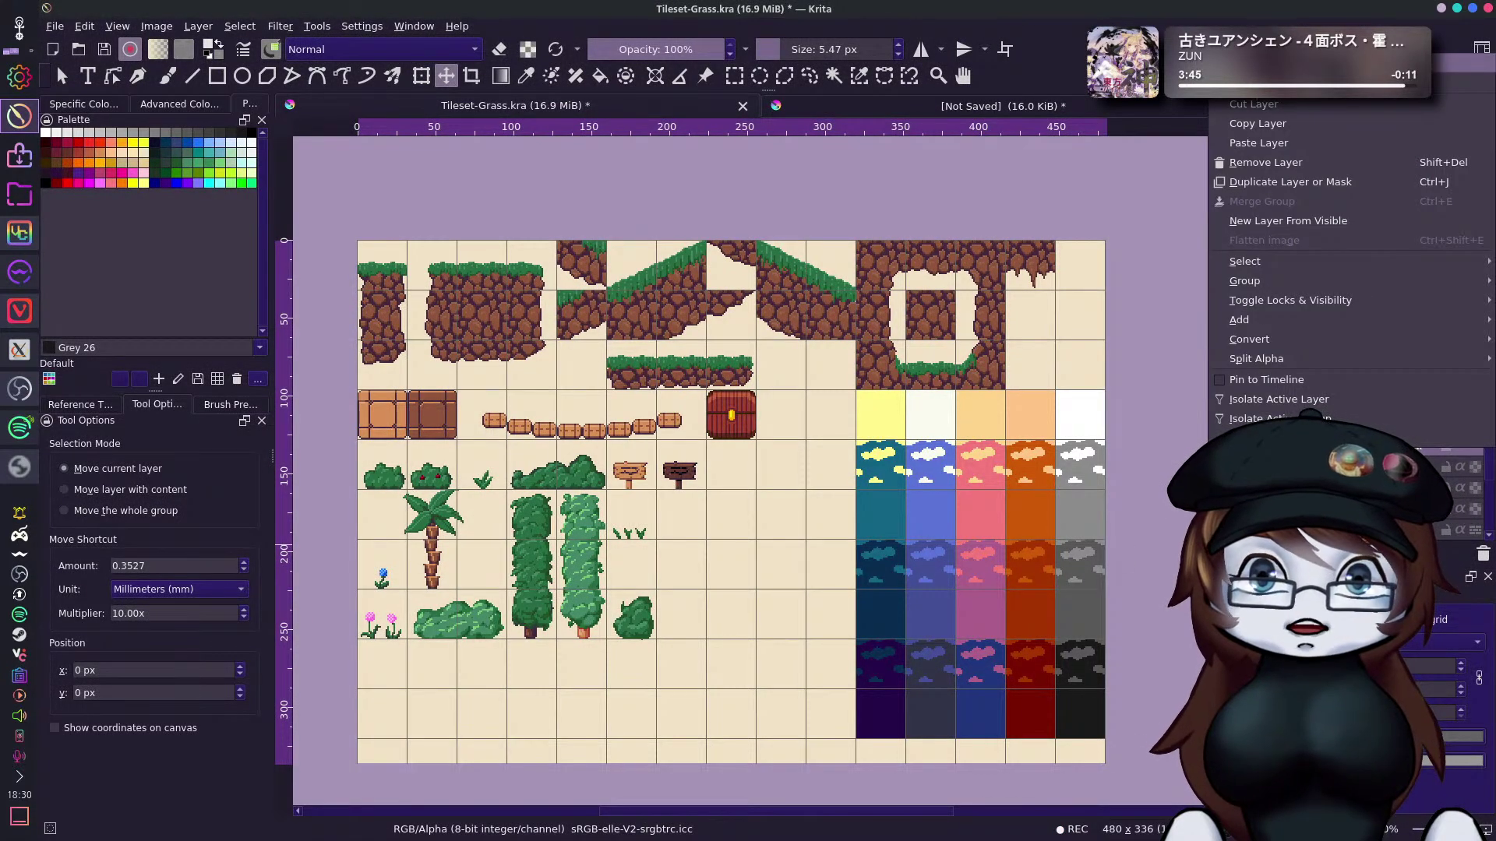
pyautogui.click(1309, 63)
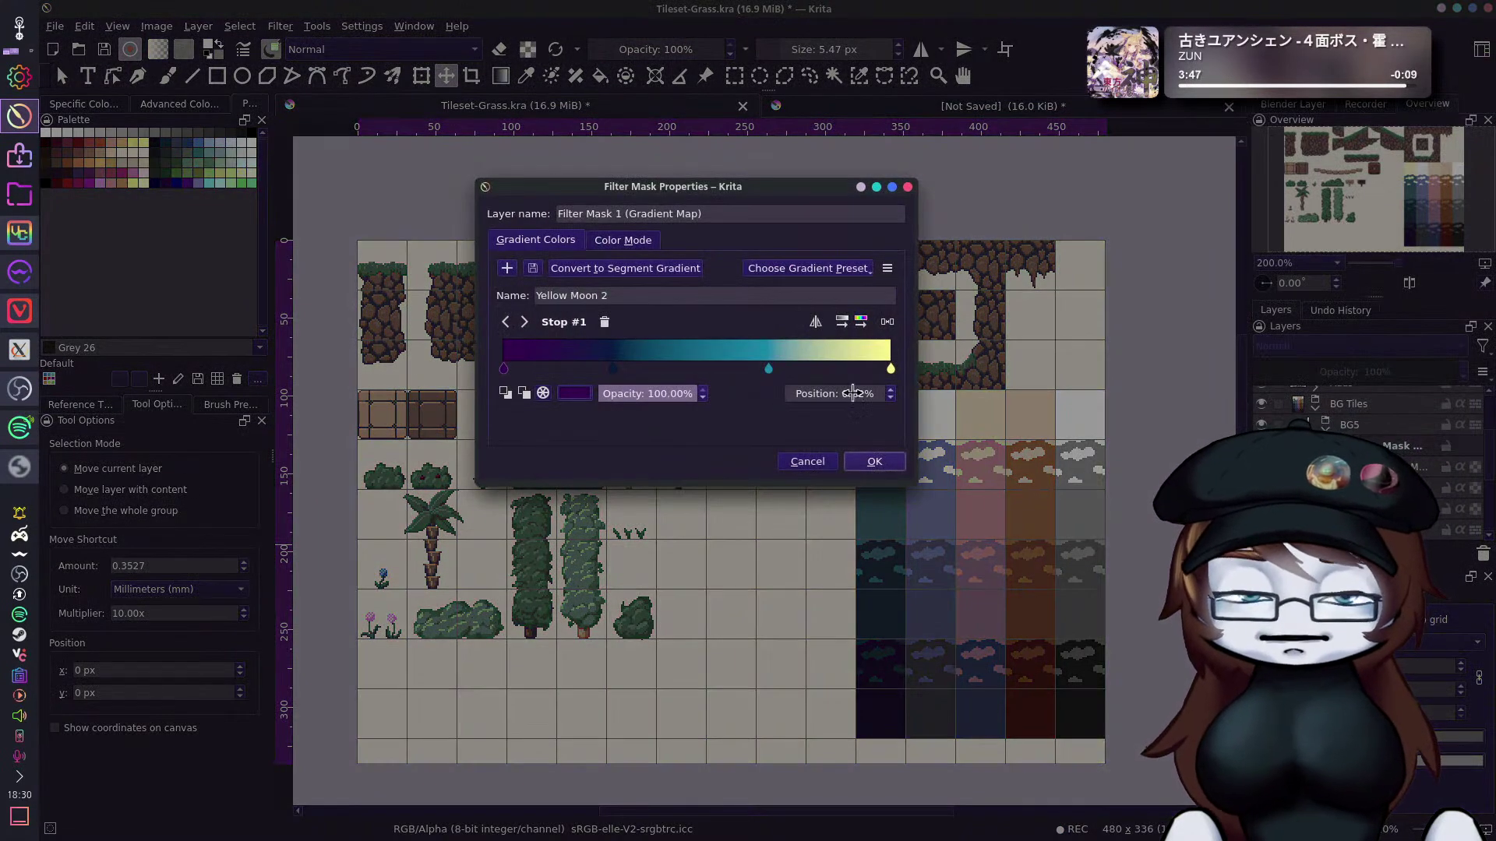
pyautogui.click(890, 367)
pyautogui.click(577, 393)
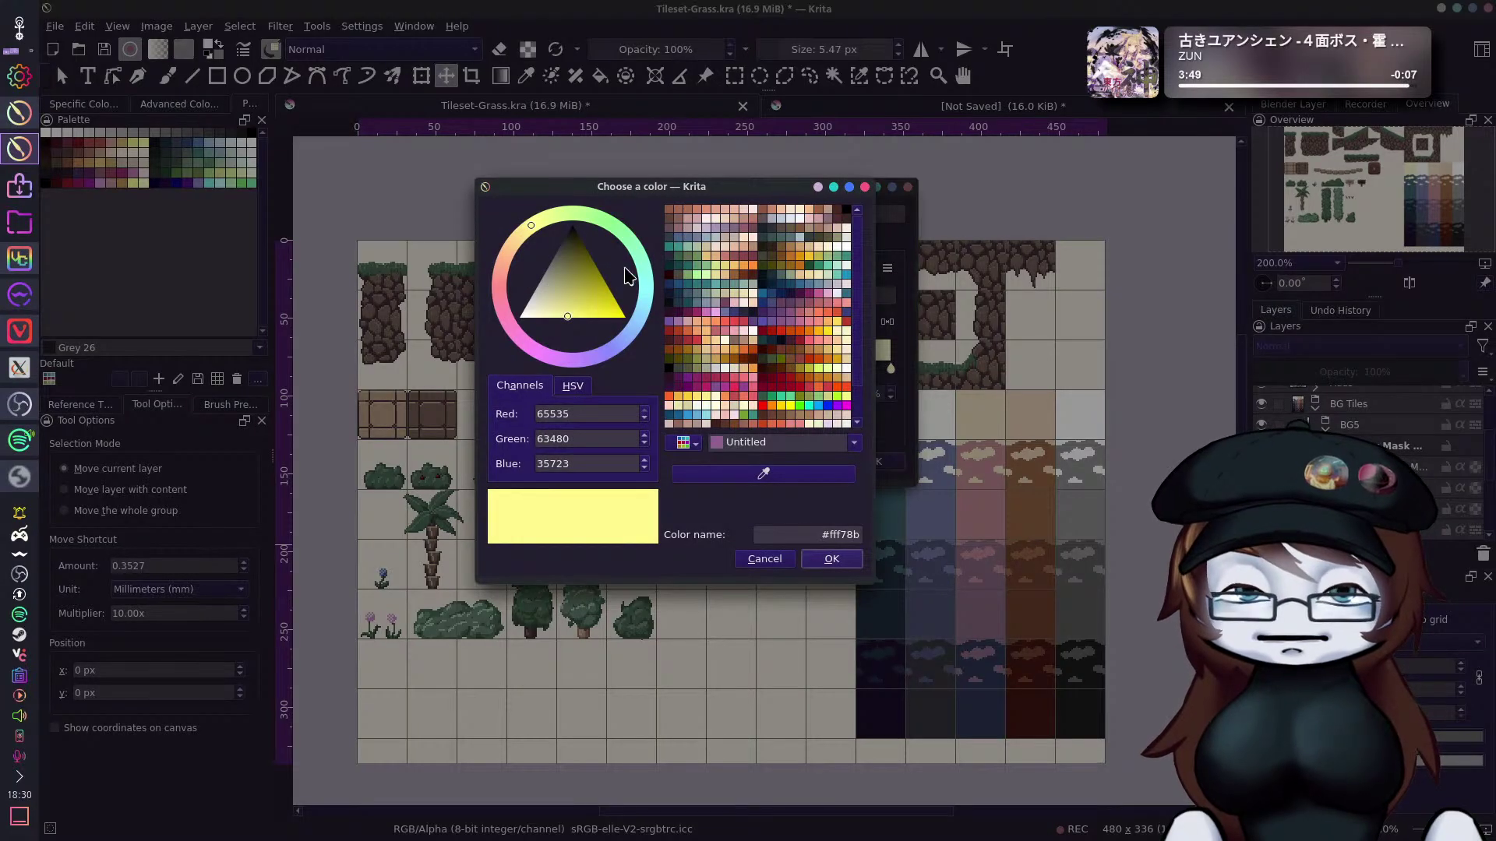
pyautogui.click(646, 296)
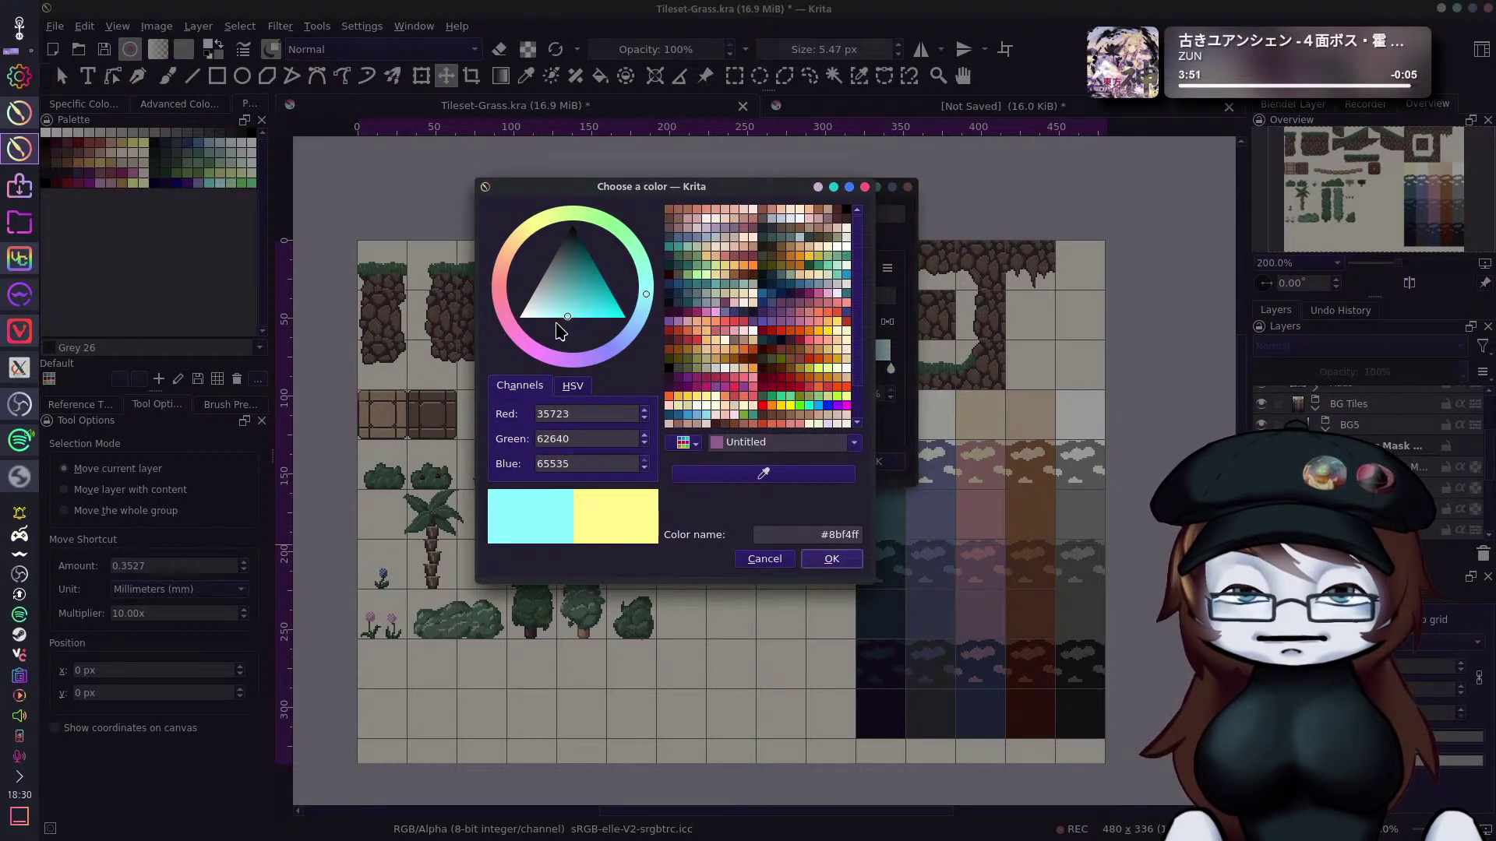
pyautogui.moveTo(567, 316); pyautogui.dragTo(574, 277)
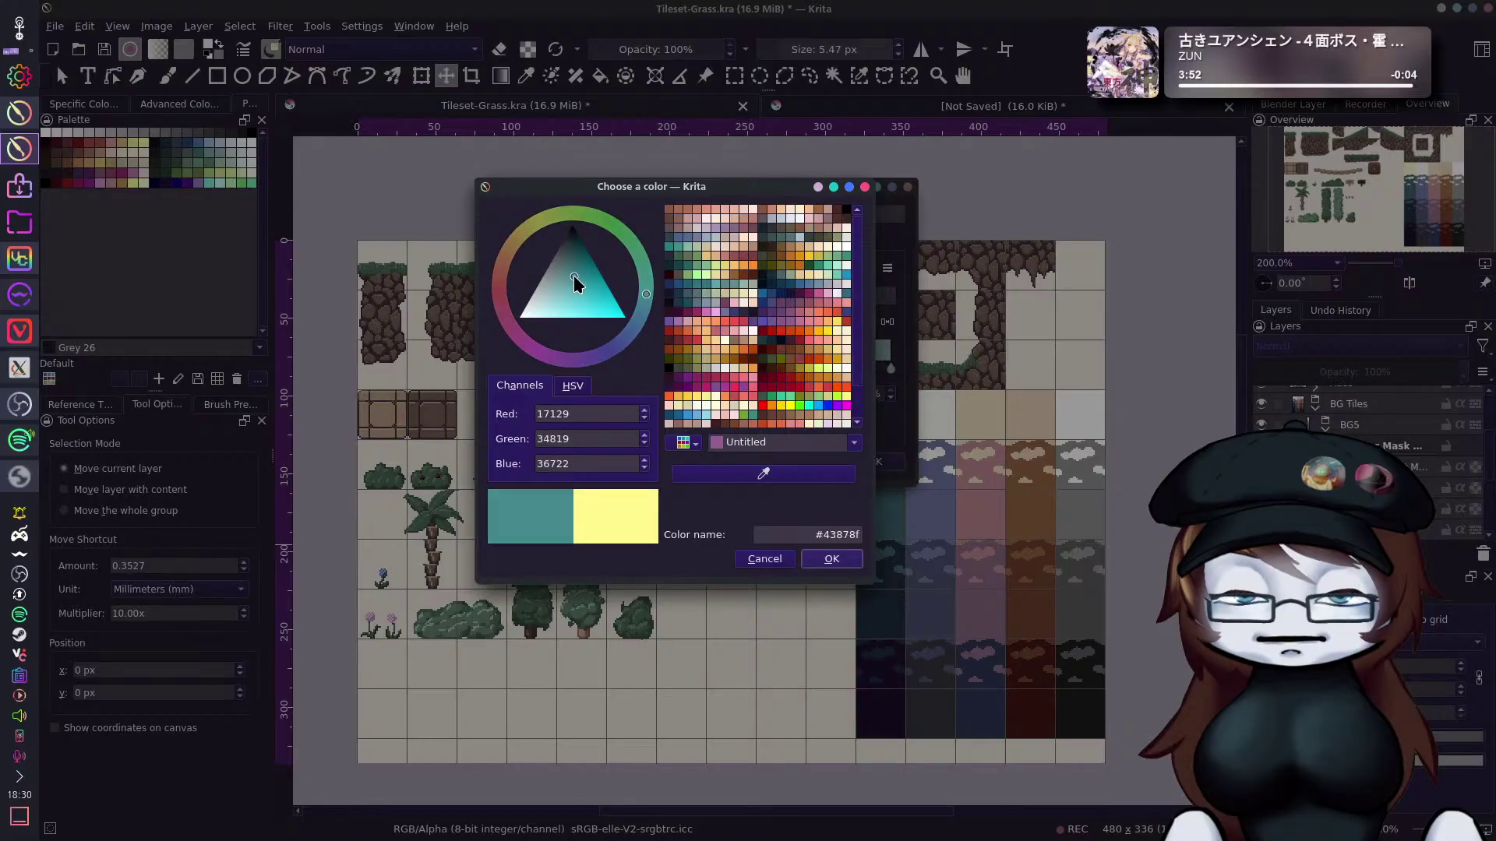
pyautogui.click(832, 560)
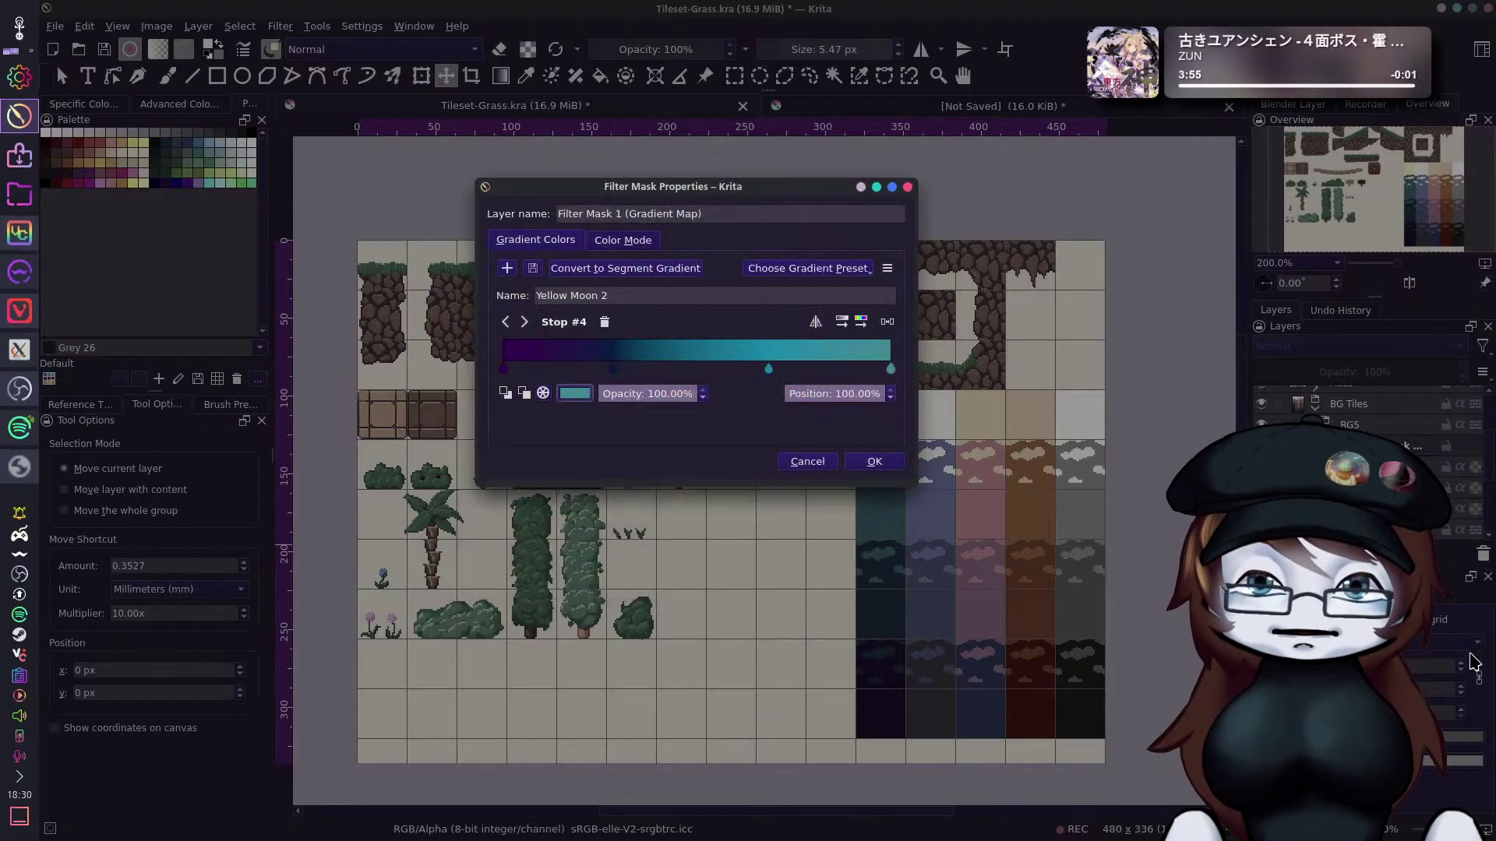
pyautogui.moveTo(819, 190); pyautogui.dragTo(658, 261)
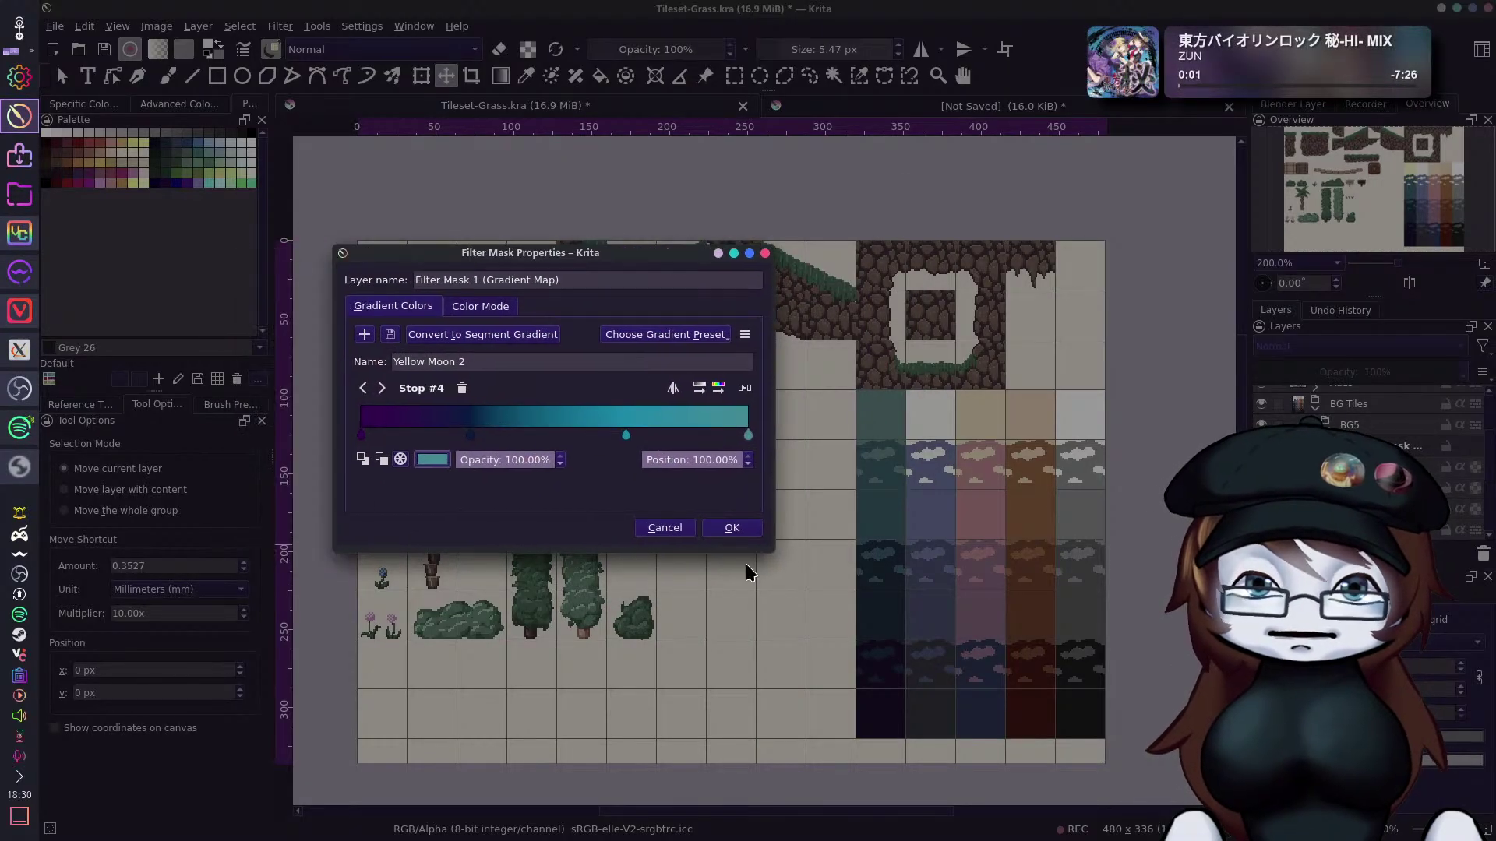
pyautogui.click(747, 531)
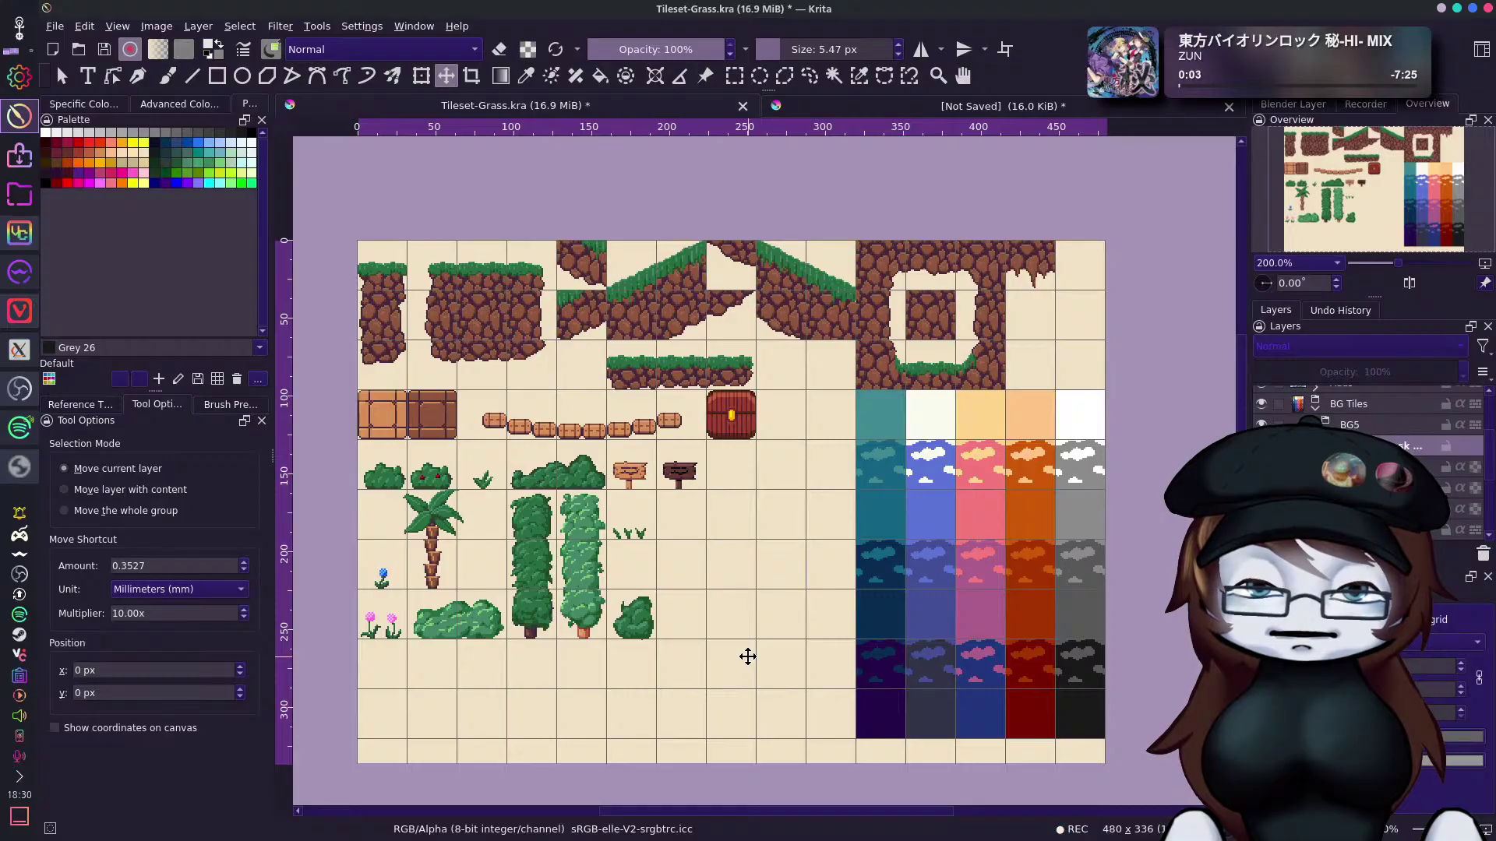
# Flip the BG5 mask's gradient, shift its navy stop lower and its bright teal middle stop to 18.88%, and save the file.
pyautogui.rightClick(1412, 450)
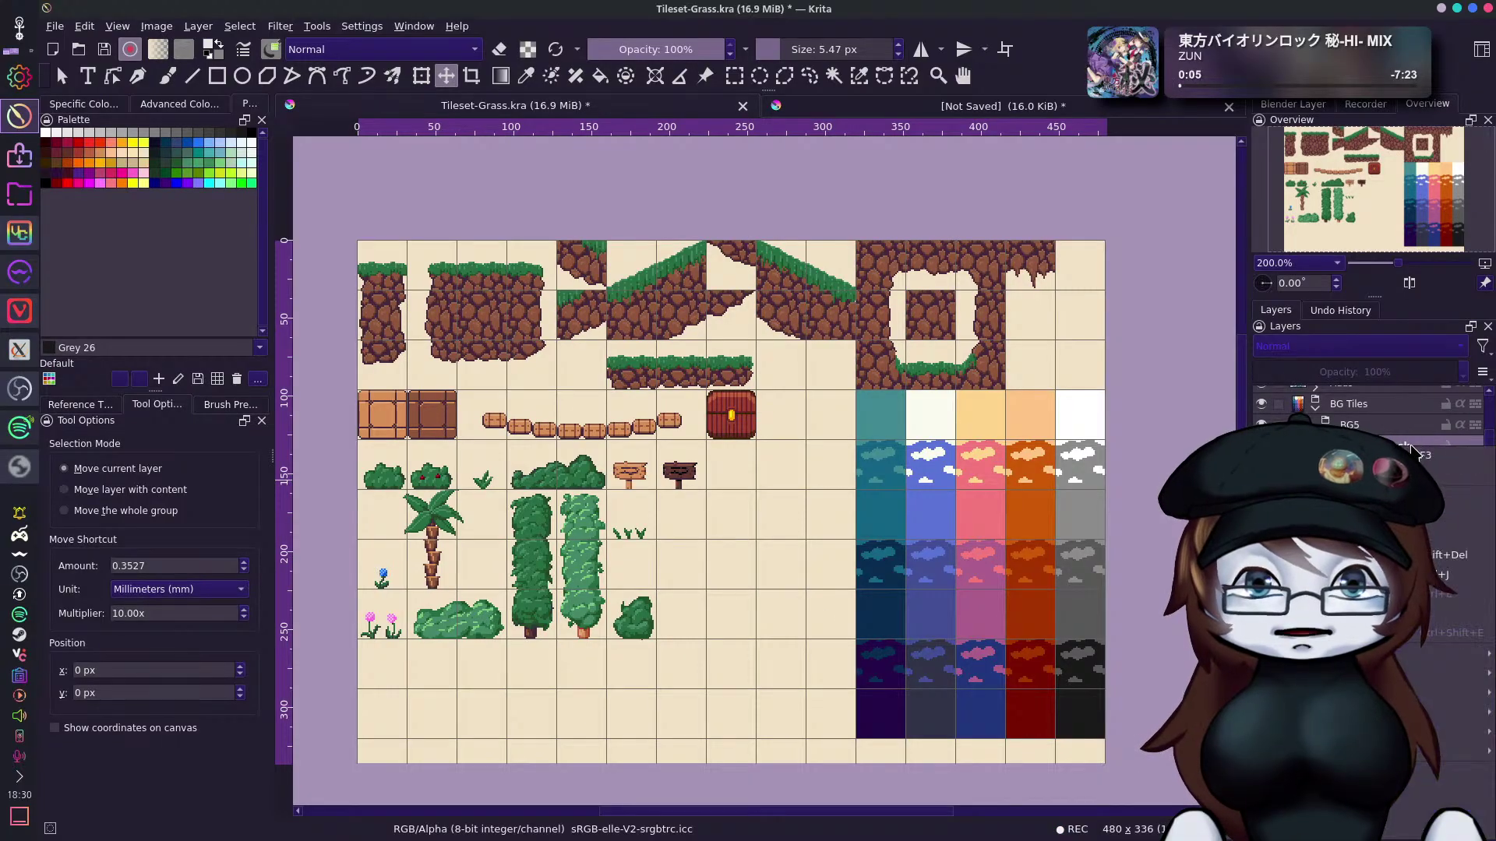
pyautogui.click(1426, 455)
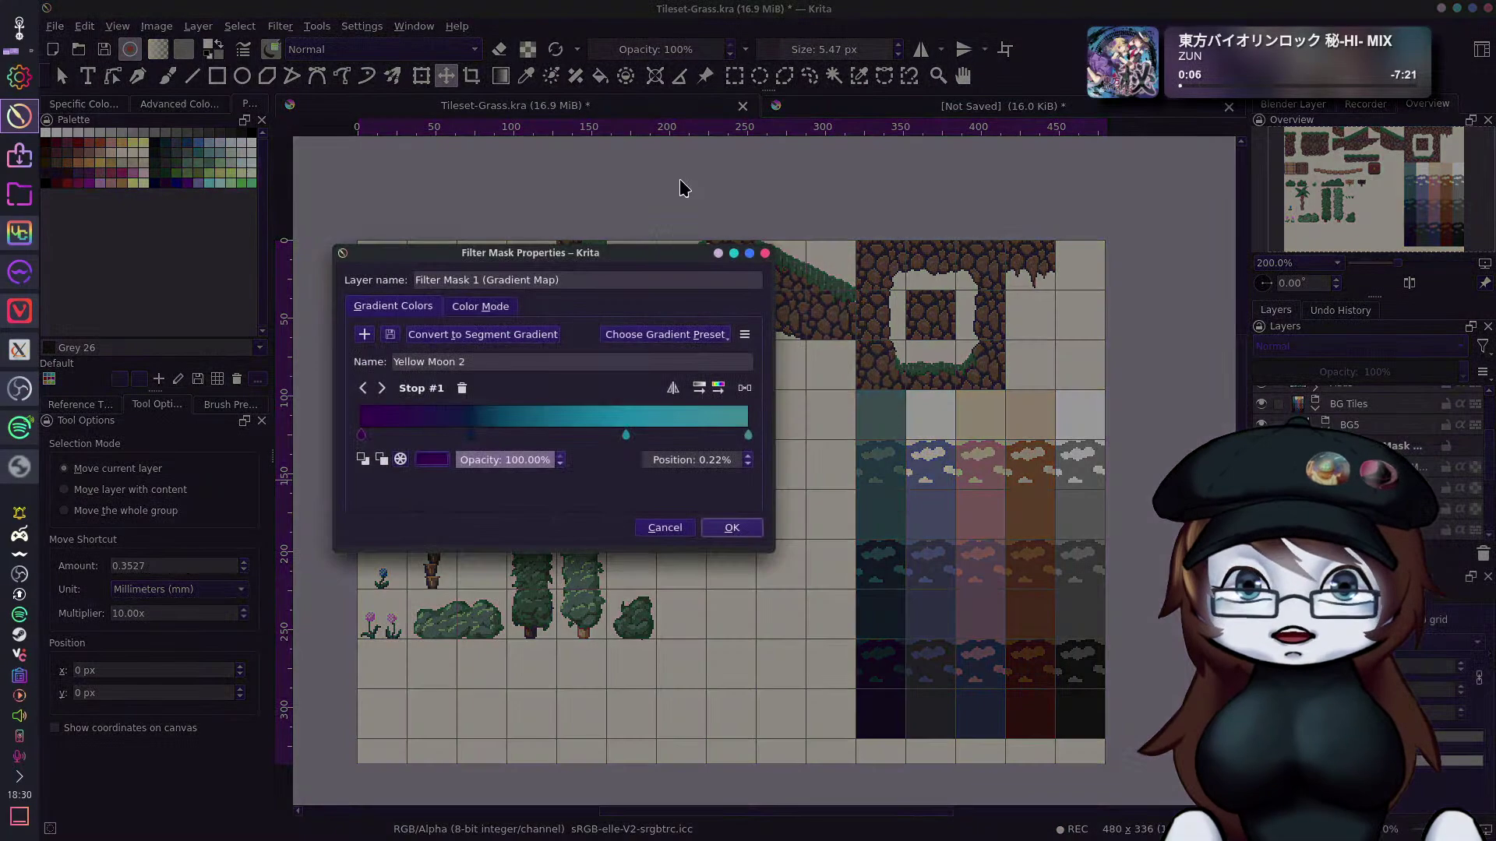
pyautogui.click(674, 388)
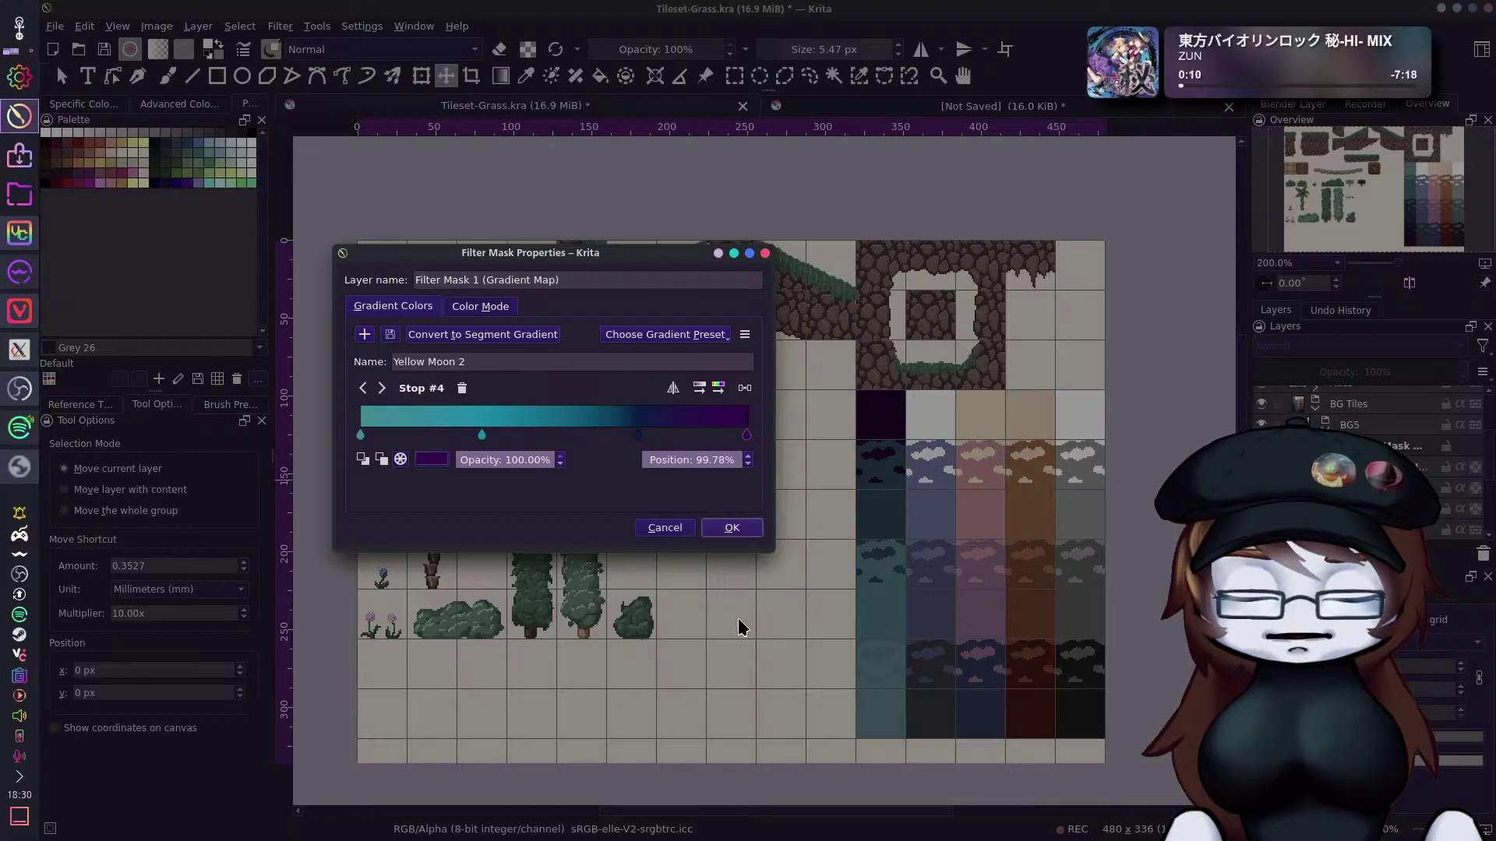
pyautogui.moveTo(639, 435); pyautogui.dragTo(601, 435)
pyautogui.moveTo(482, 440); pyautogui.dragTo(434, 441)
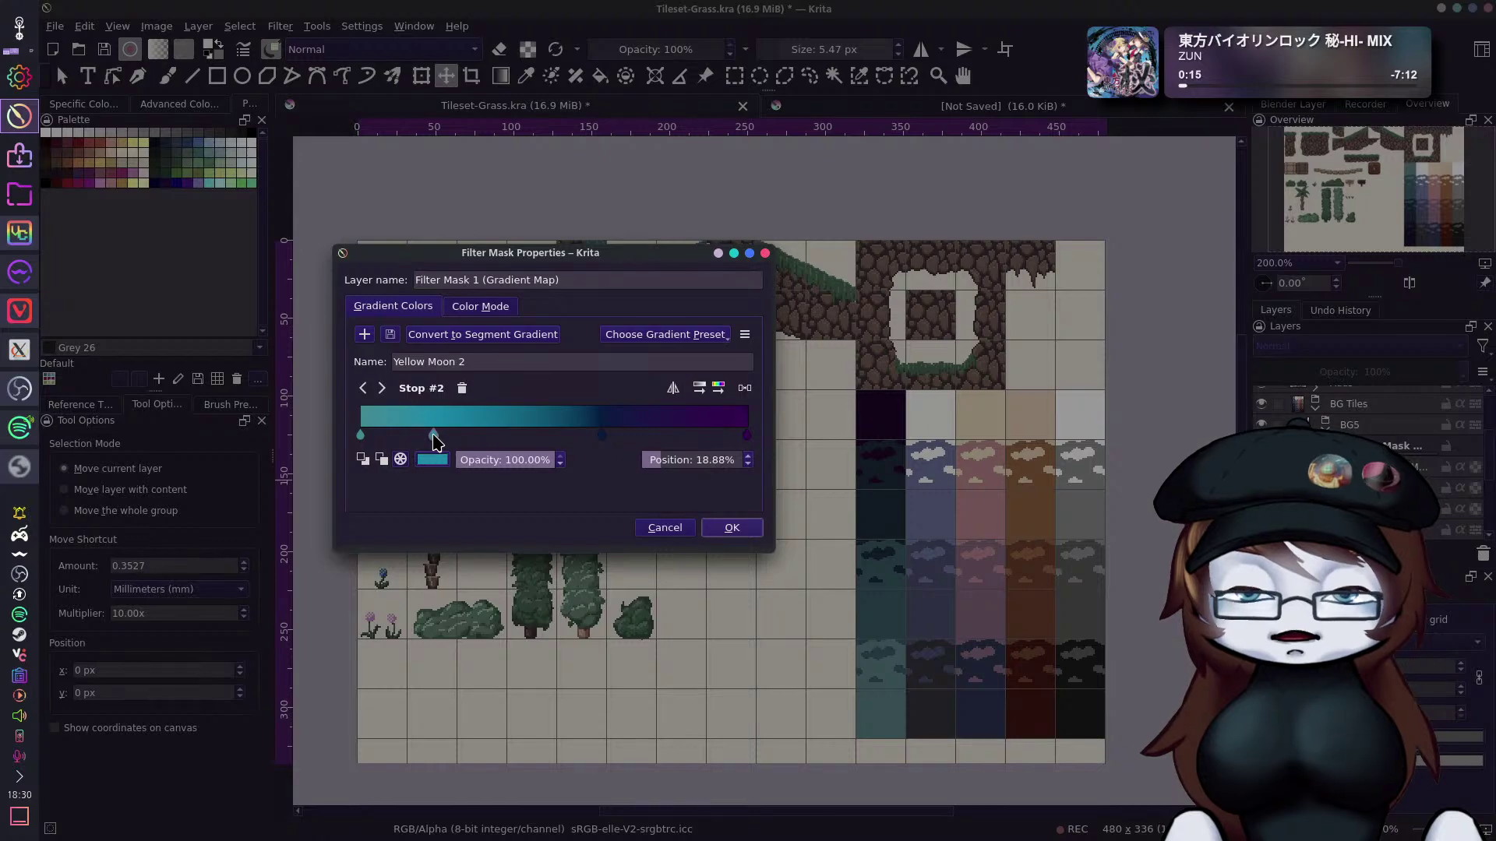
pyautogui.click(360, 435)
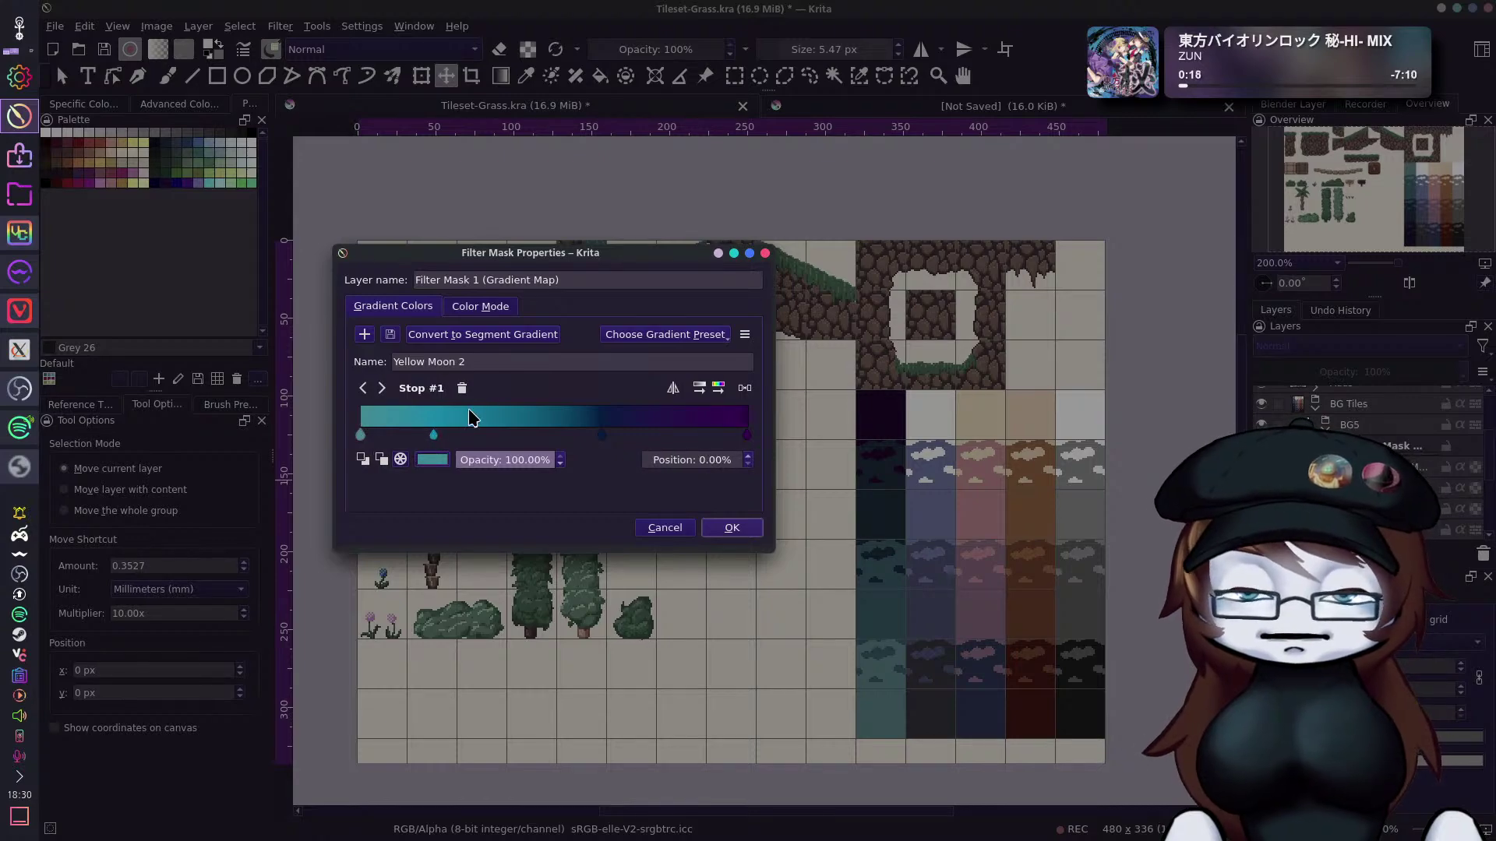
pyautogui.click(734, 528)
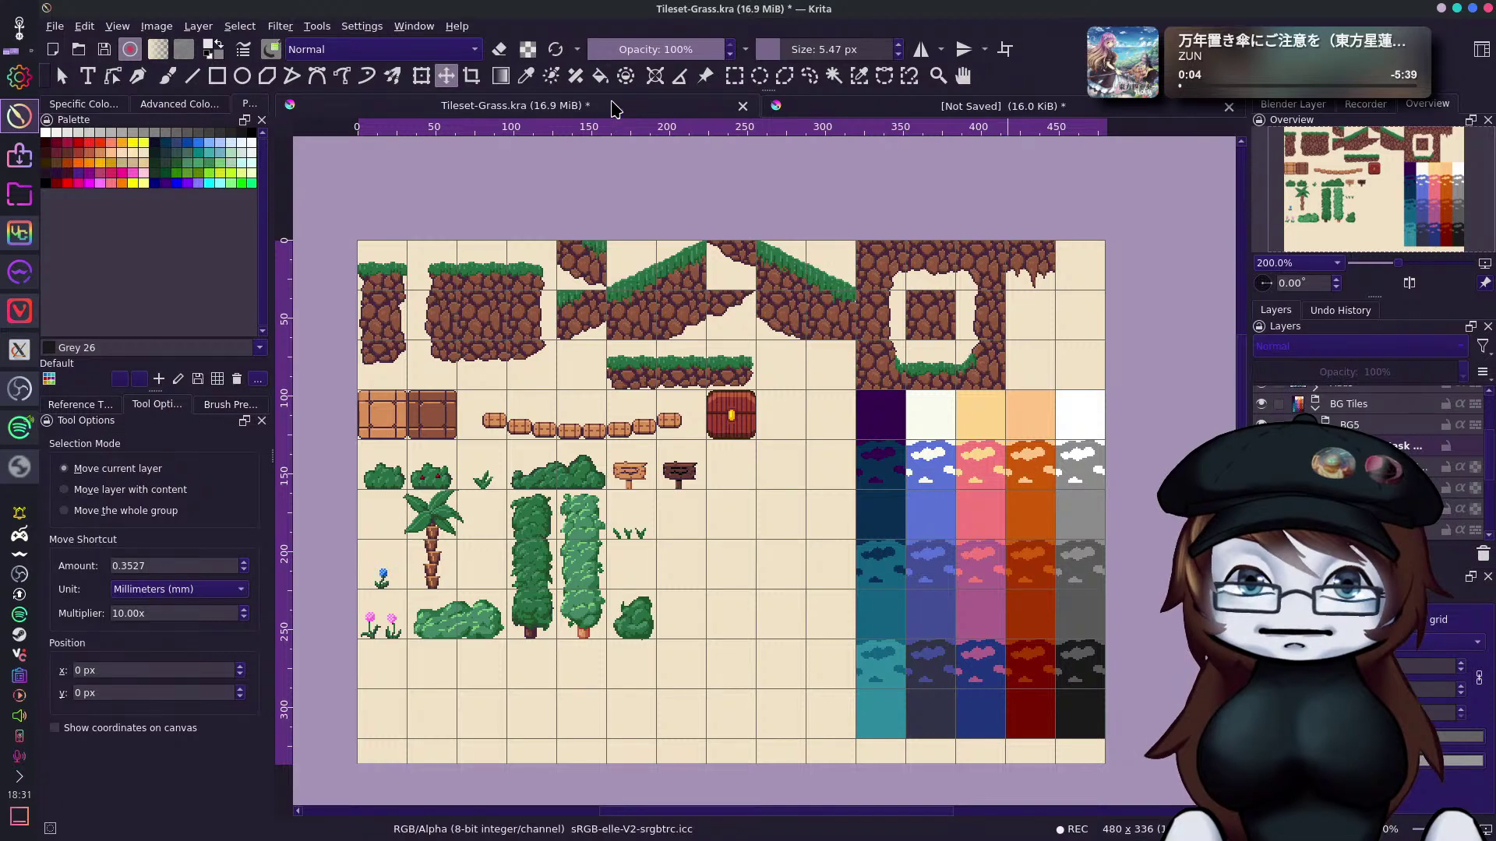
pyautogui.hotkey('ctrl', 's')
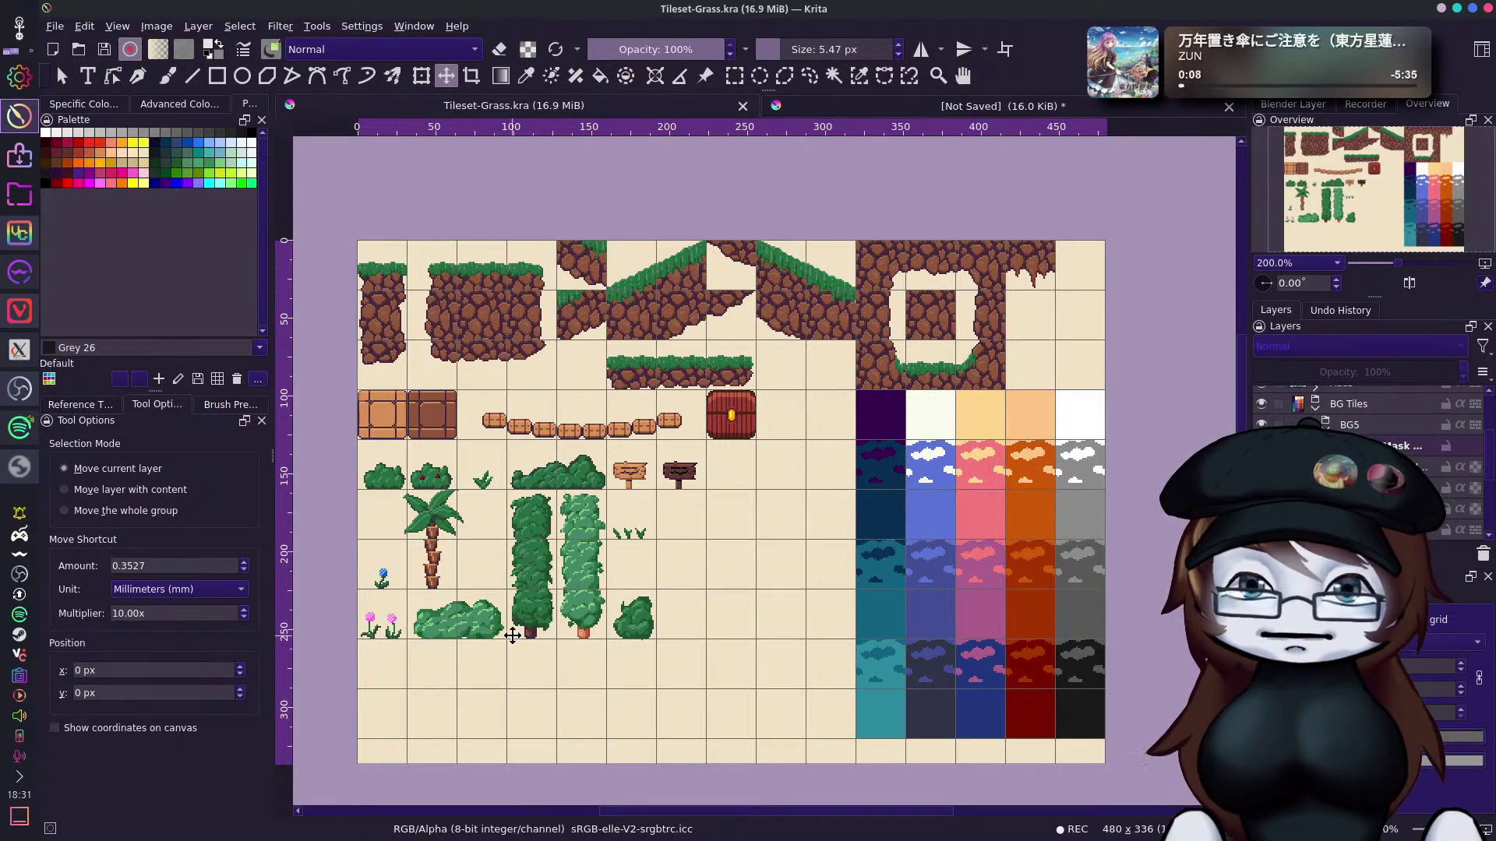
pyautogui.moveTo(973, 438); pyautogui.dragTo(1019, 382)
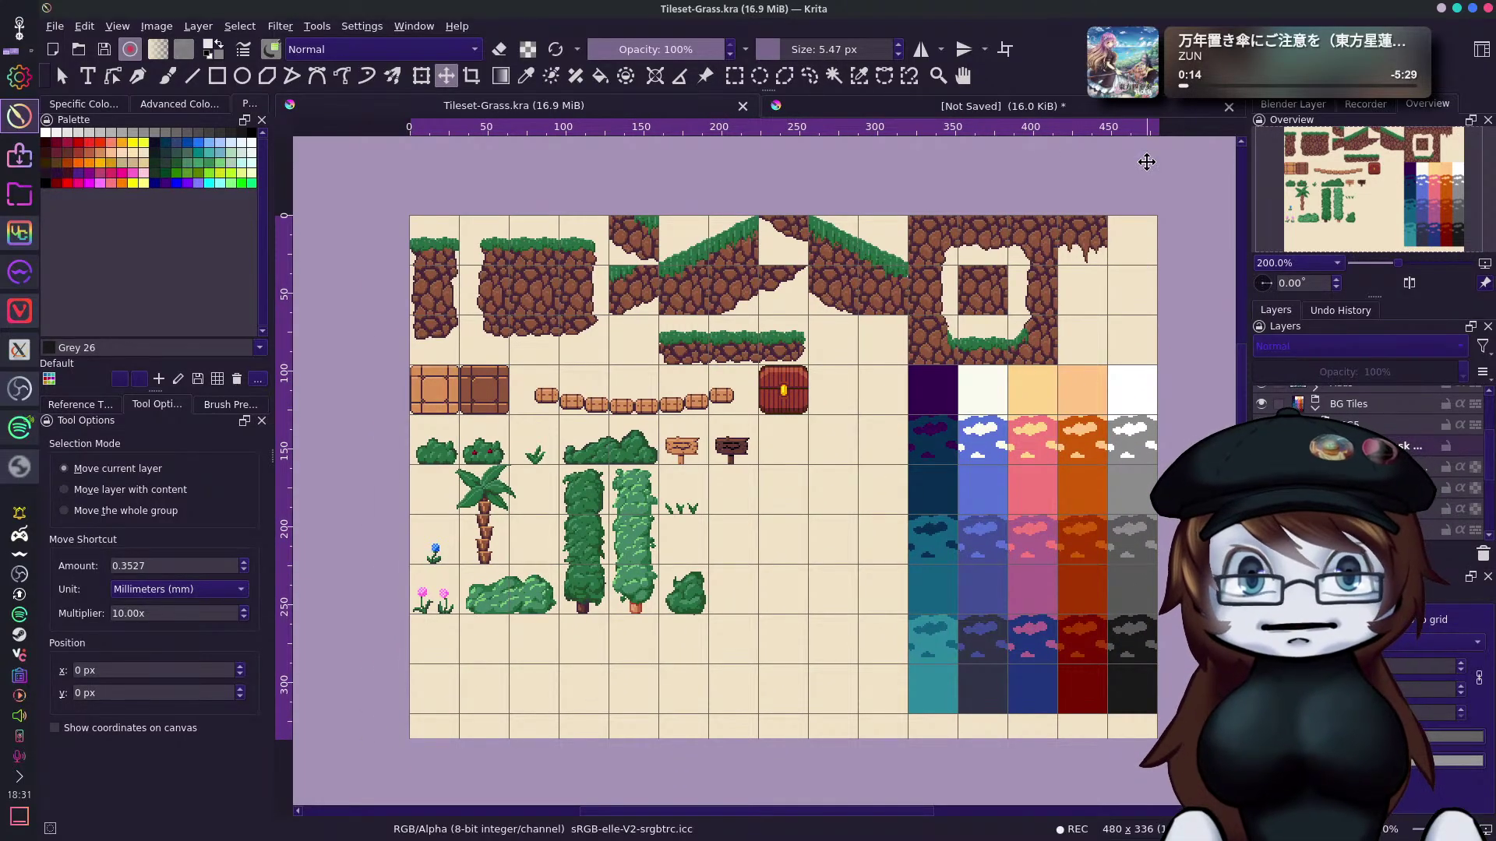
pyautogui.scroll(4, 1044, 477)
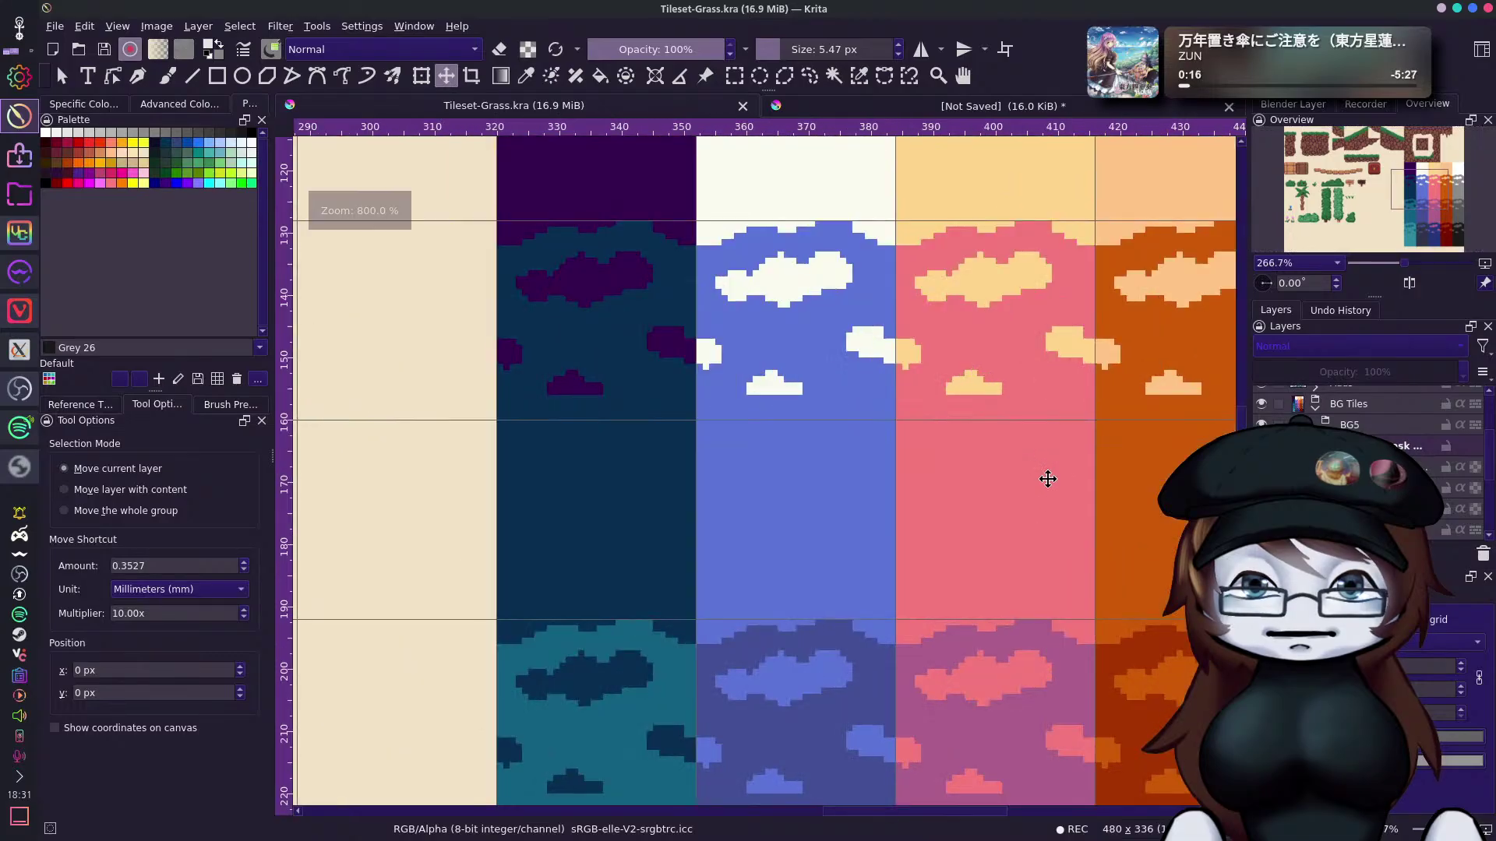
pyautogui.scroll(-4, 1045, 468)
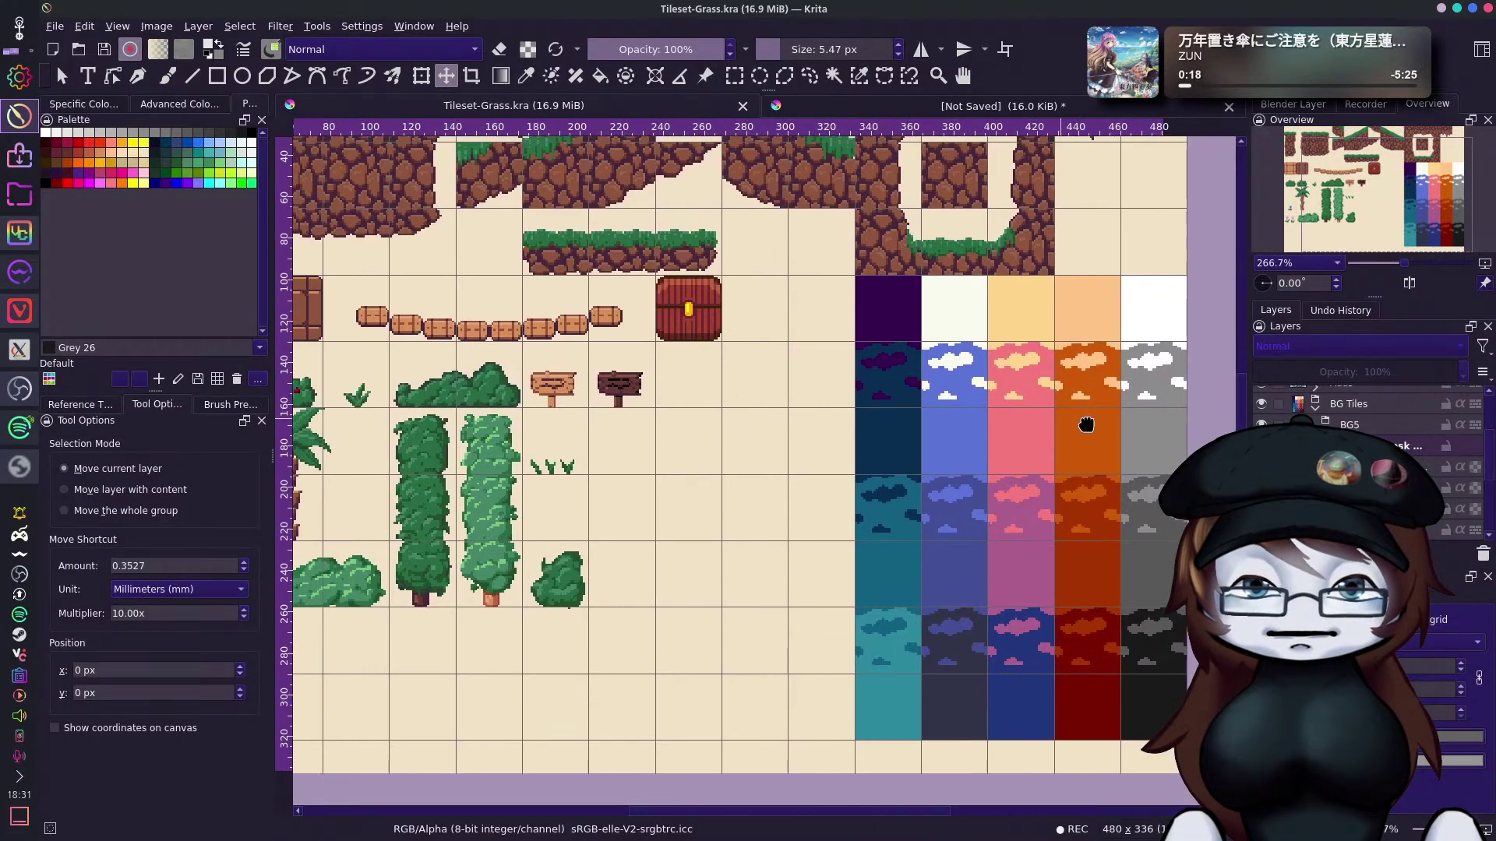
pyautogui.scroll(-1, 1013, 390)
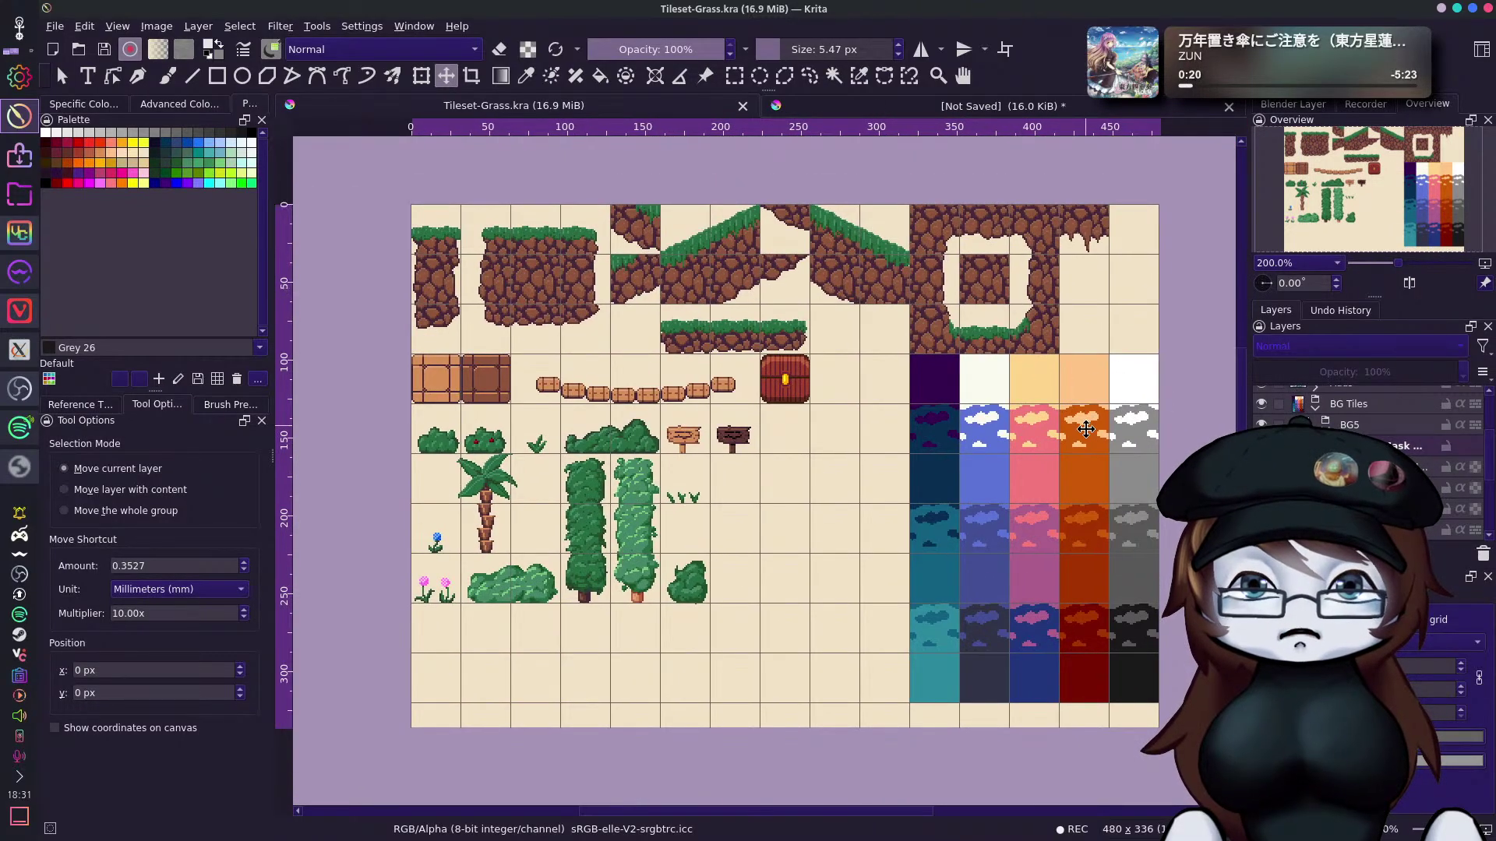
pyautogui.click(965, 106)
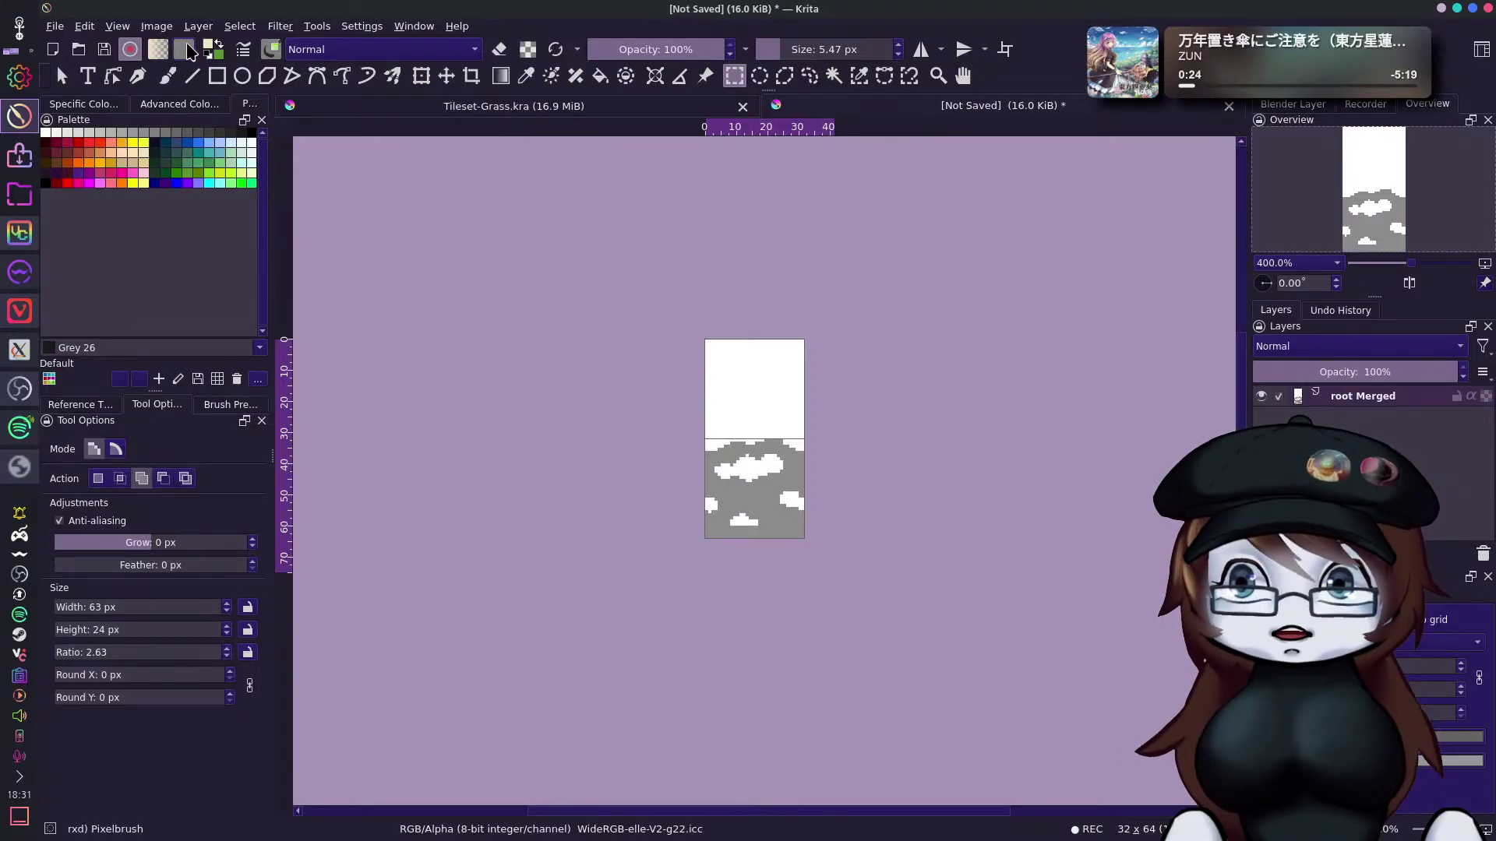
pyautogui.click(88, 27)
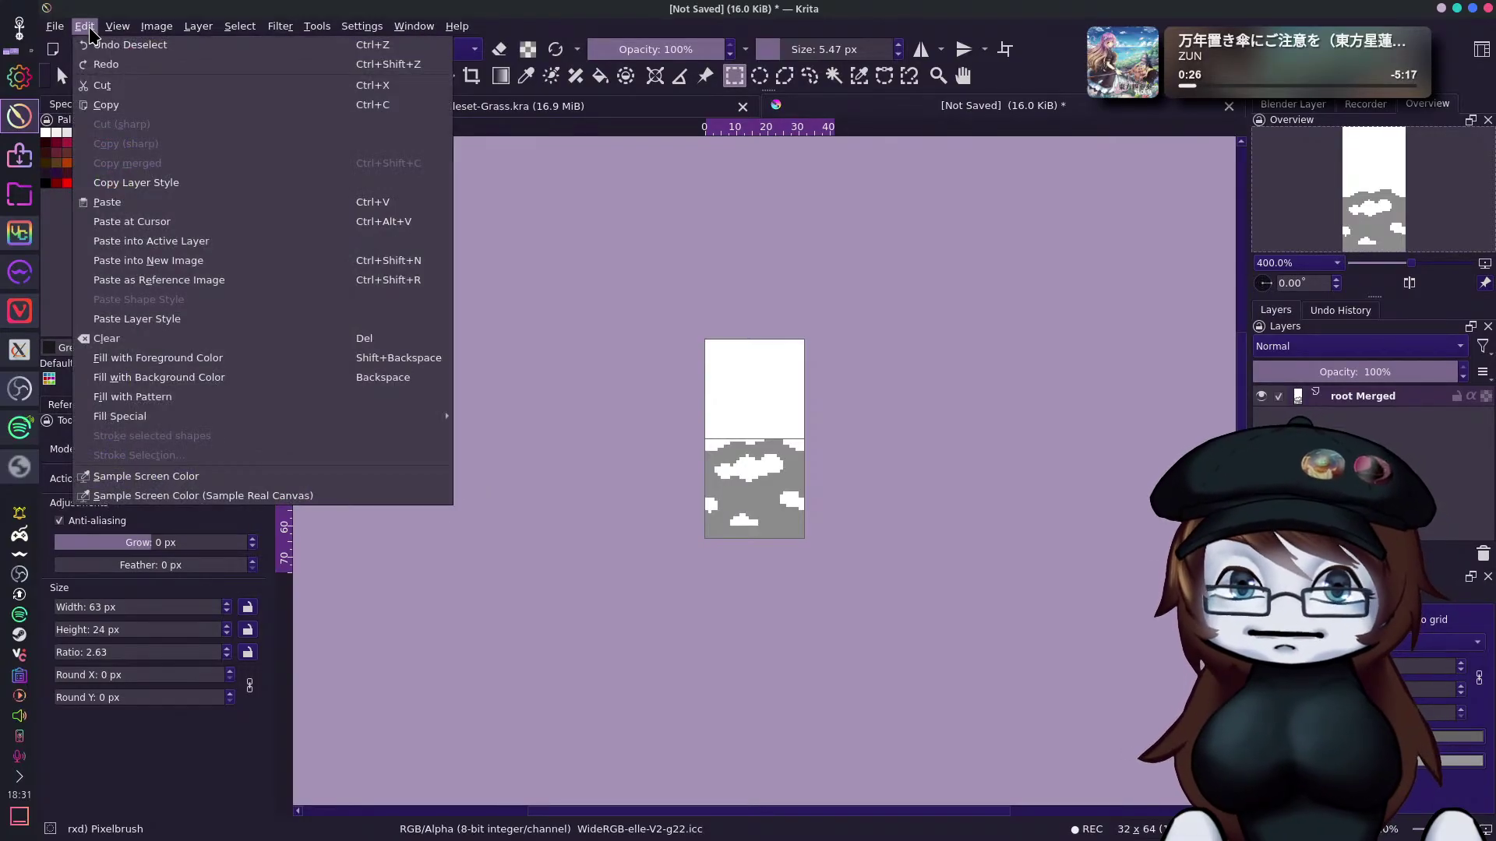
pyautogui.moveTo(121, 30)
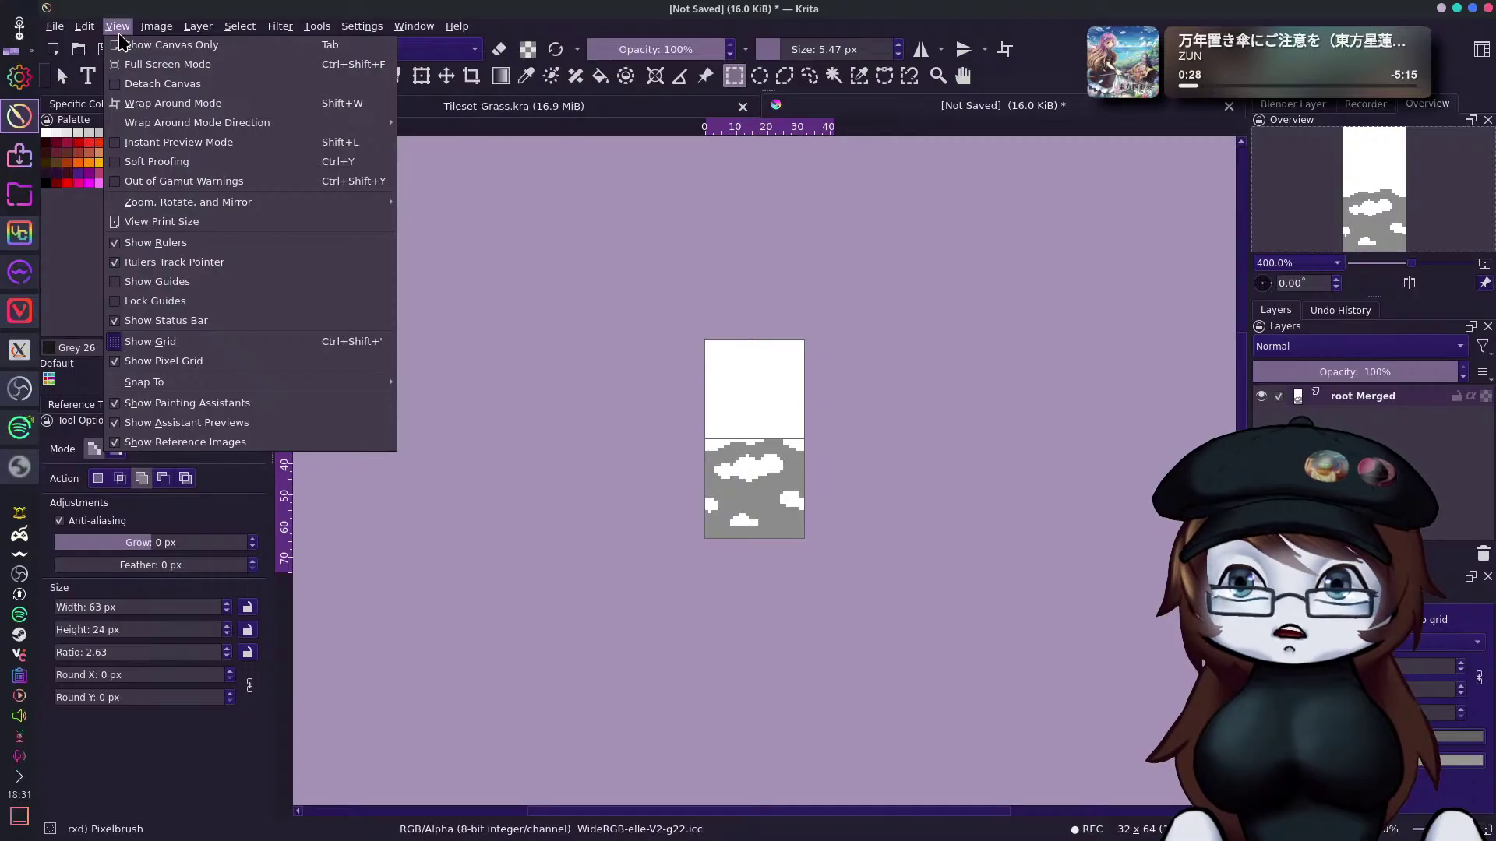
pyautogui.click(590, 118)
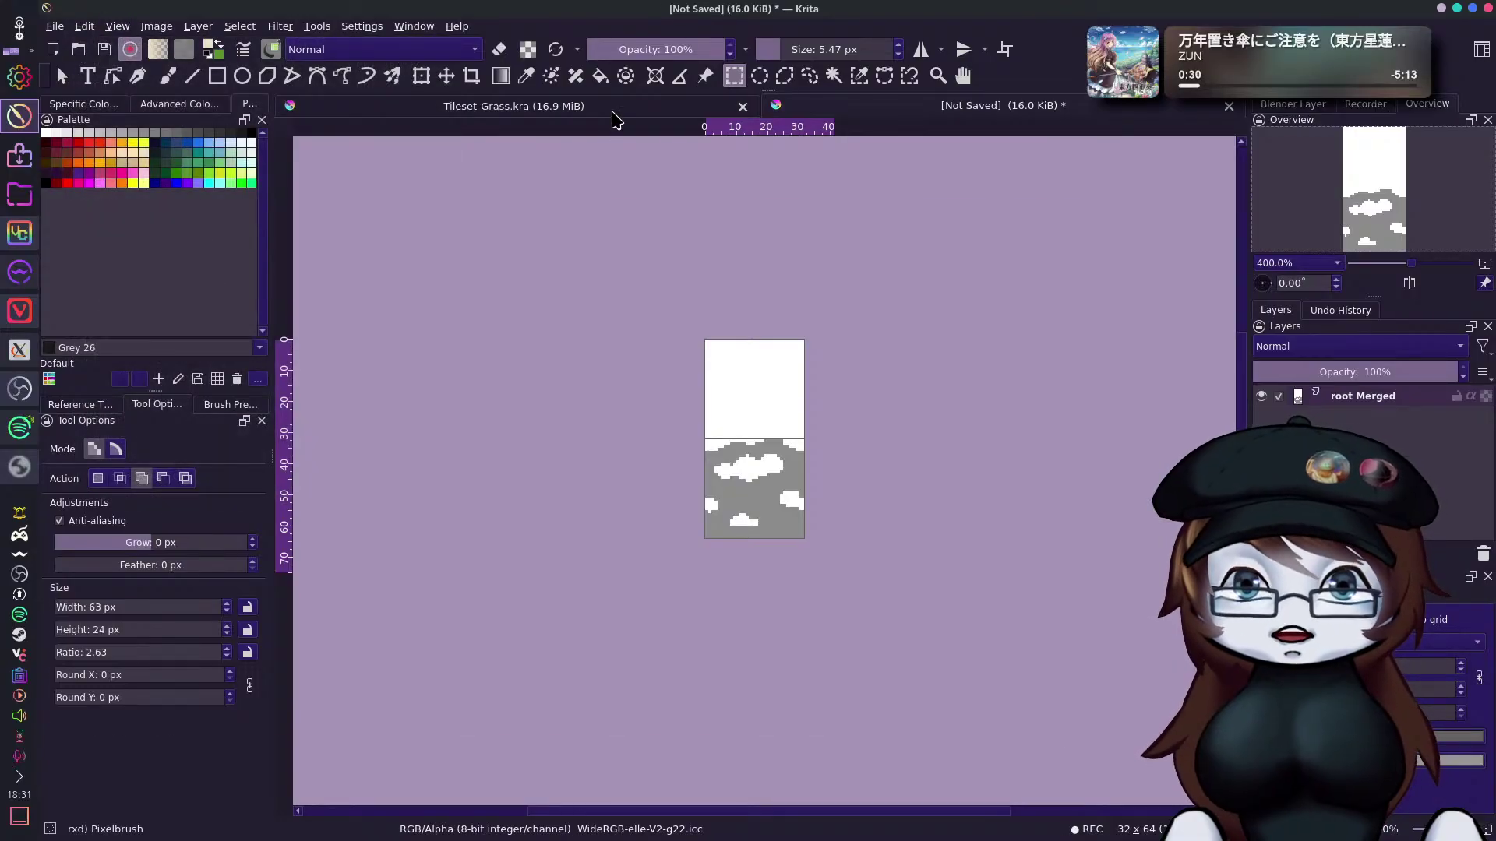
# Save the grass tileset document under the new name Tileset-Grass32x32.kra in the FeldsalatGame folder.
pyautogui.click(615, 117)
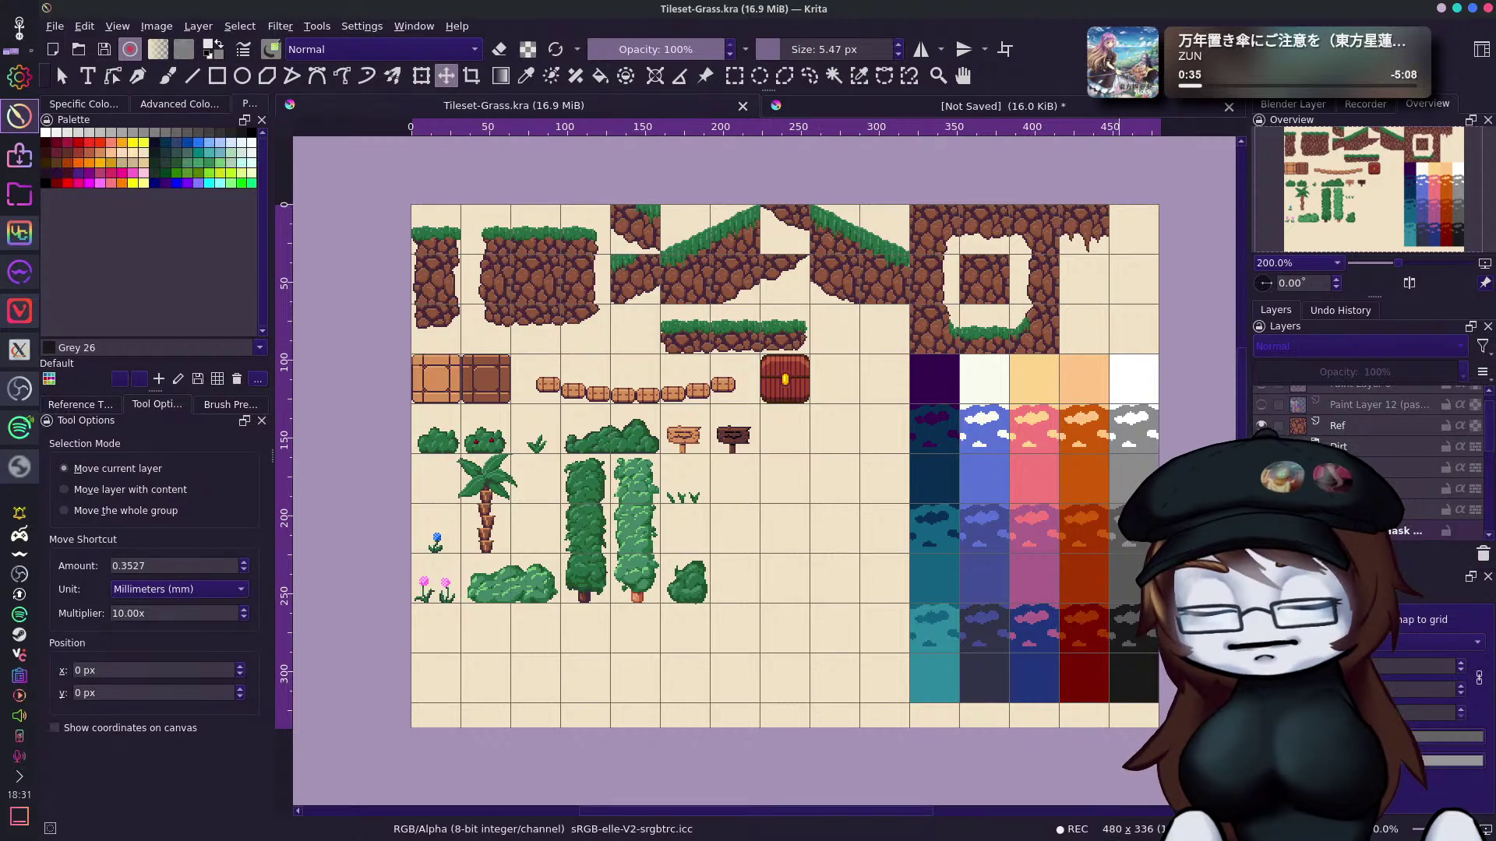
pyautogui.hotkey('ctrl', 'shift', 's')
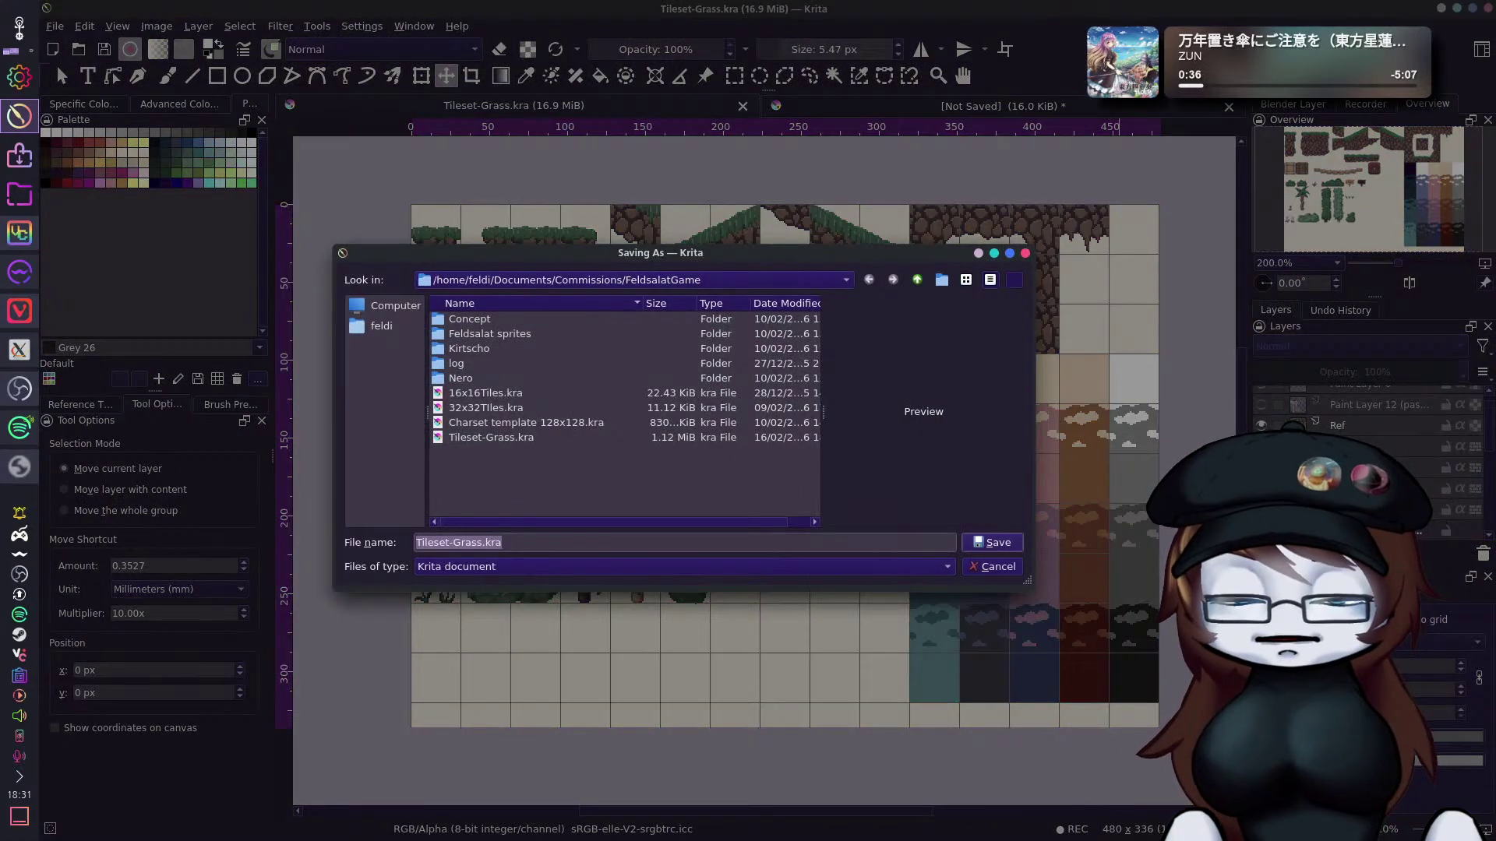
pyautogui.click(481, 544)
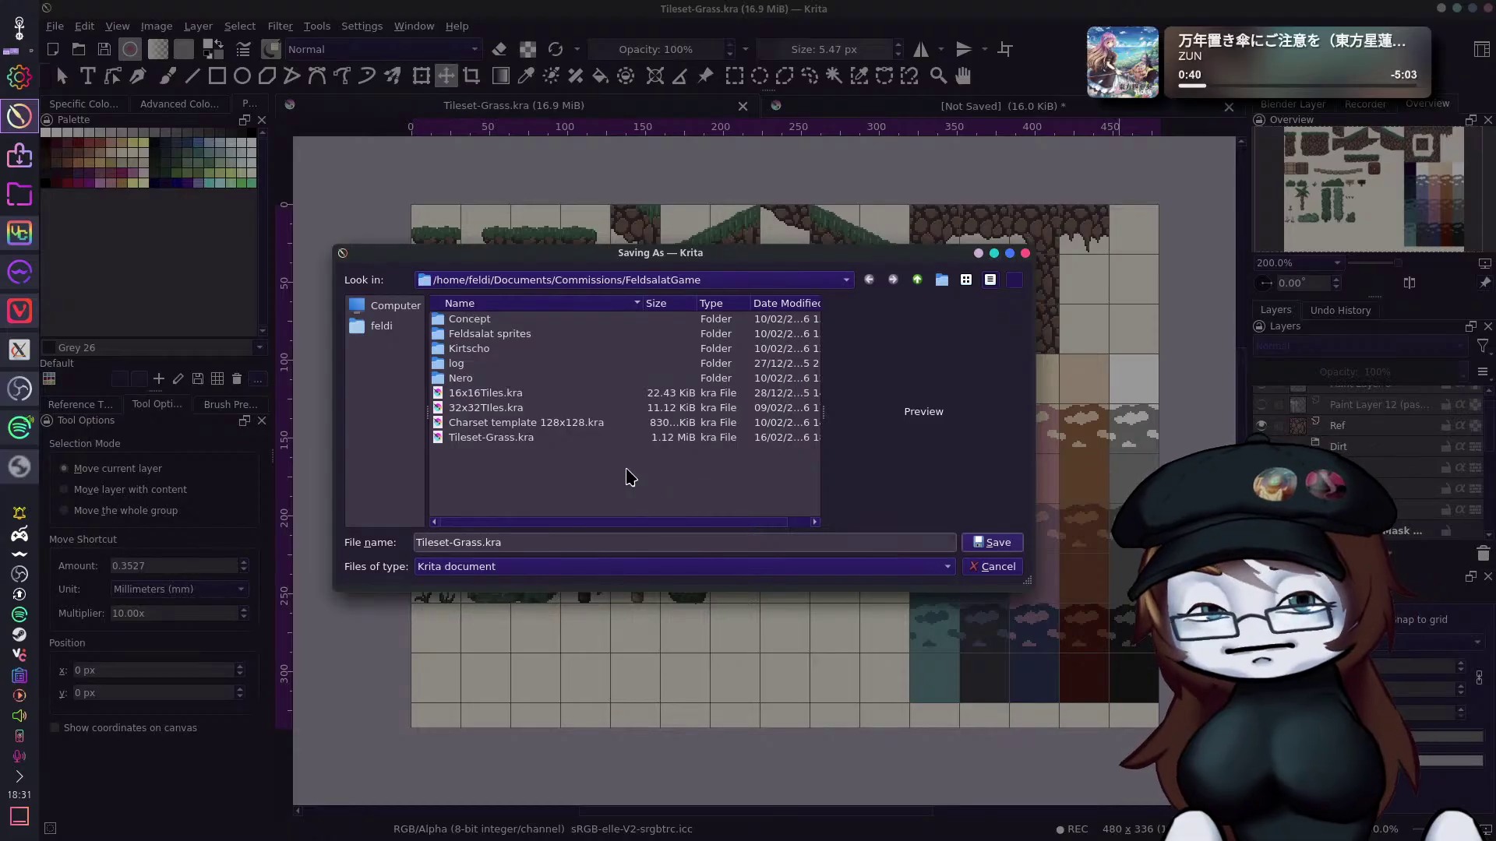
pyautogui.write('32')
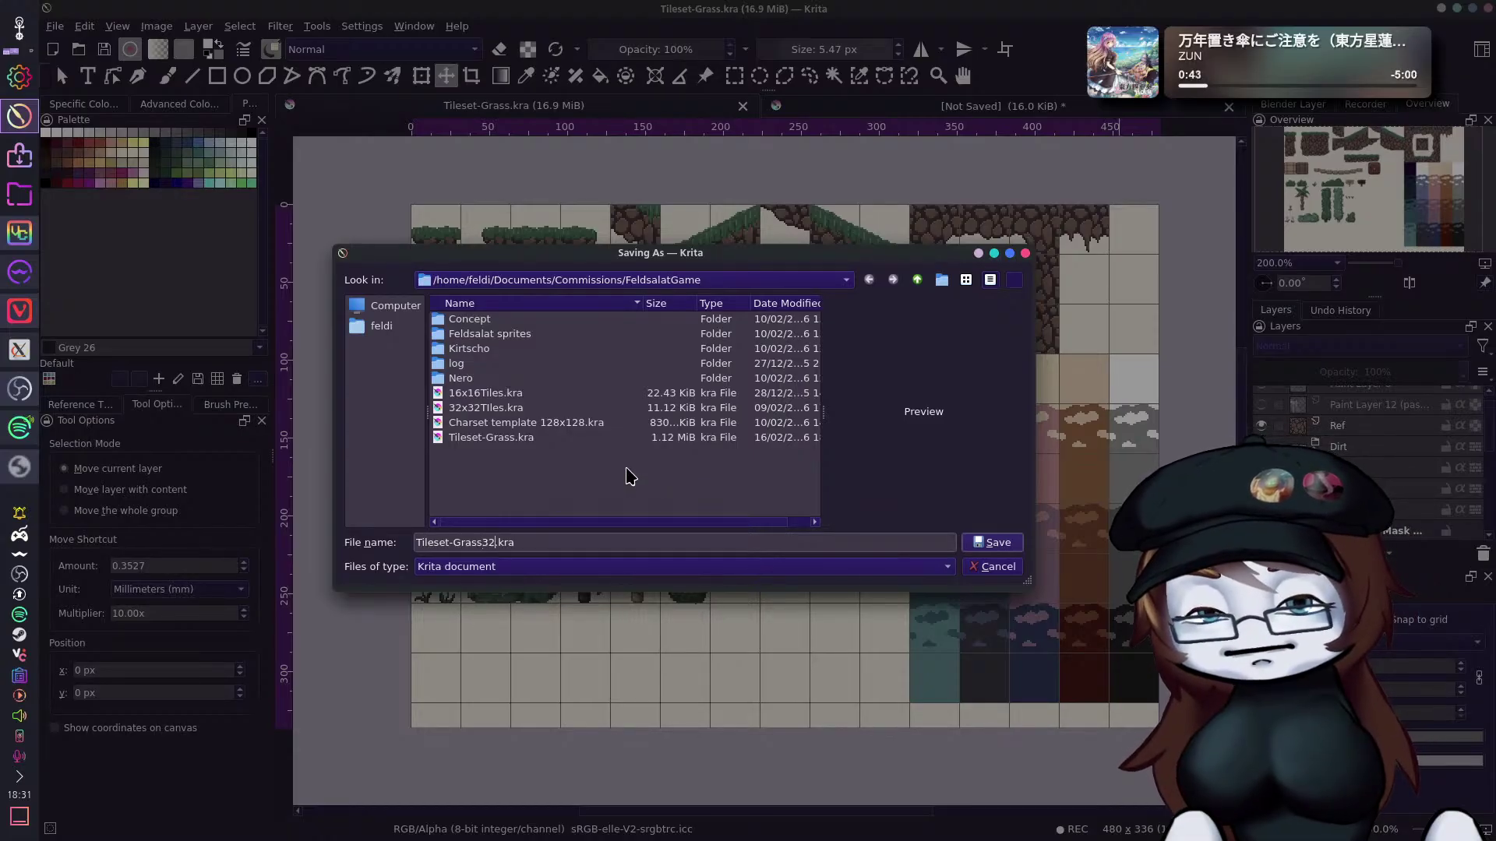
pyautogui.write('x32')
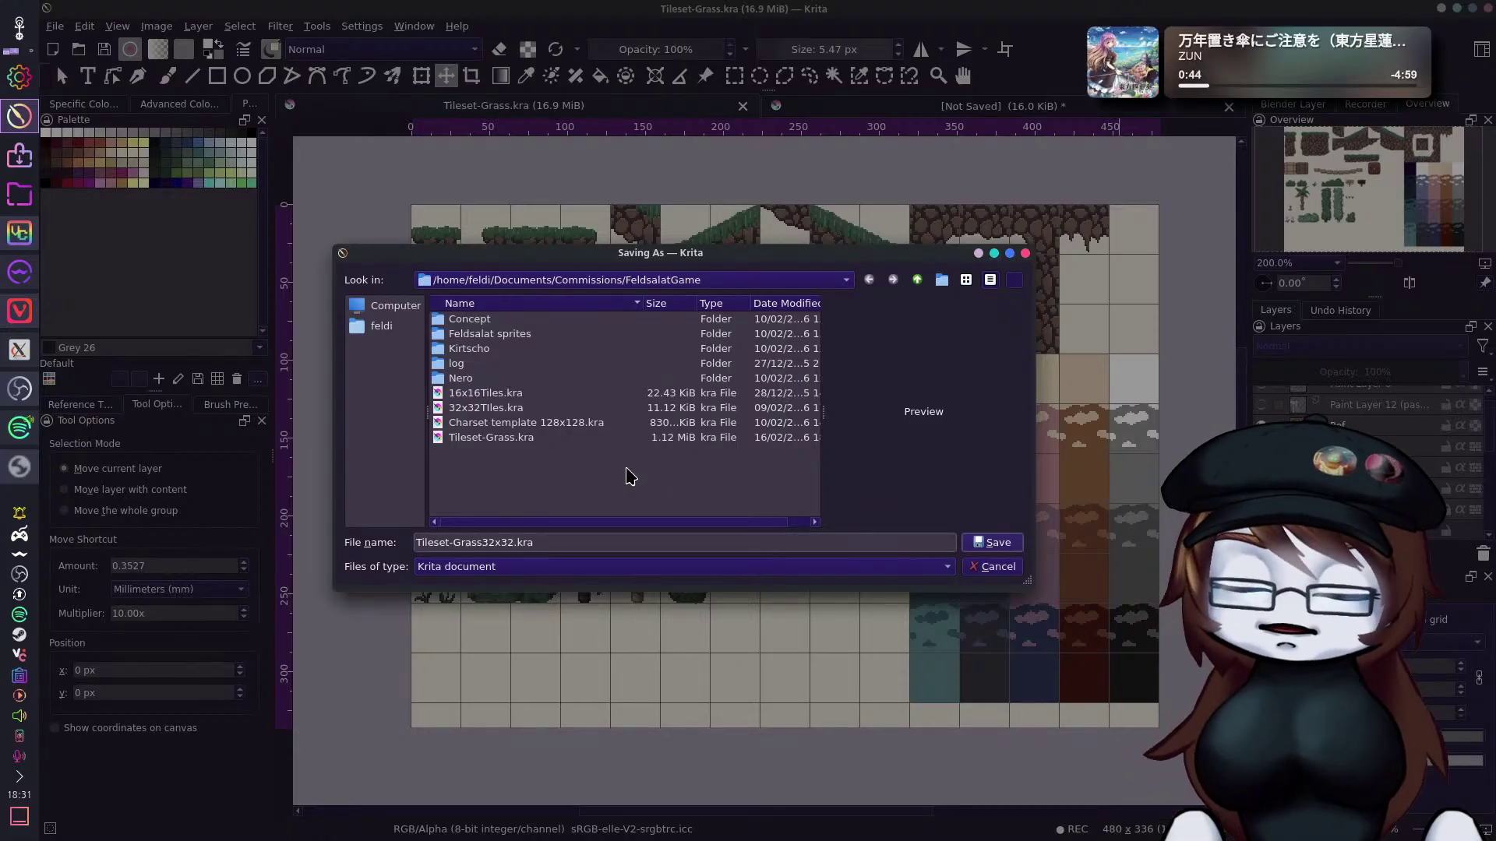
pyautogui.press('Return')
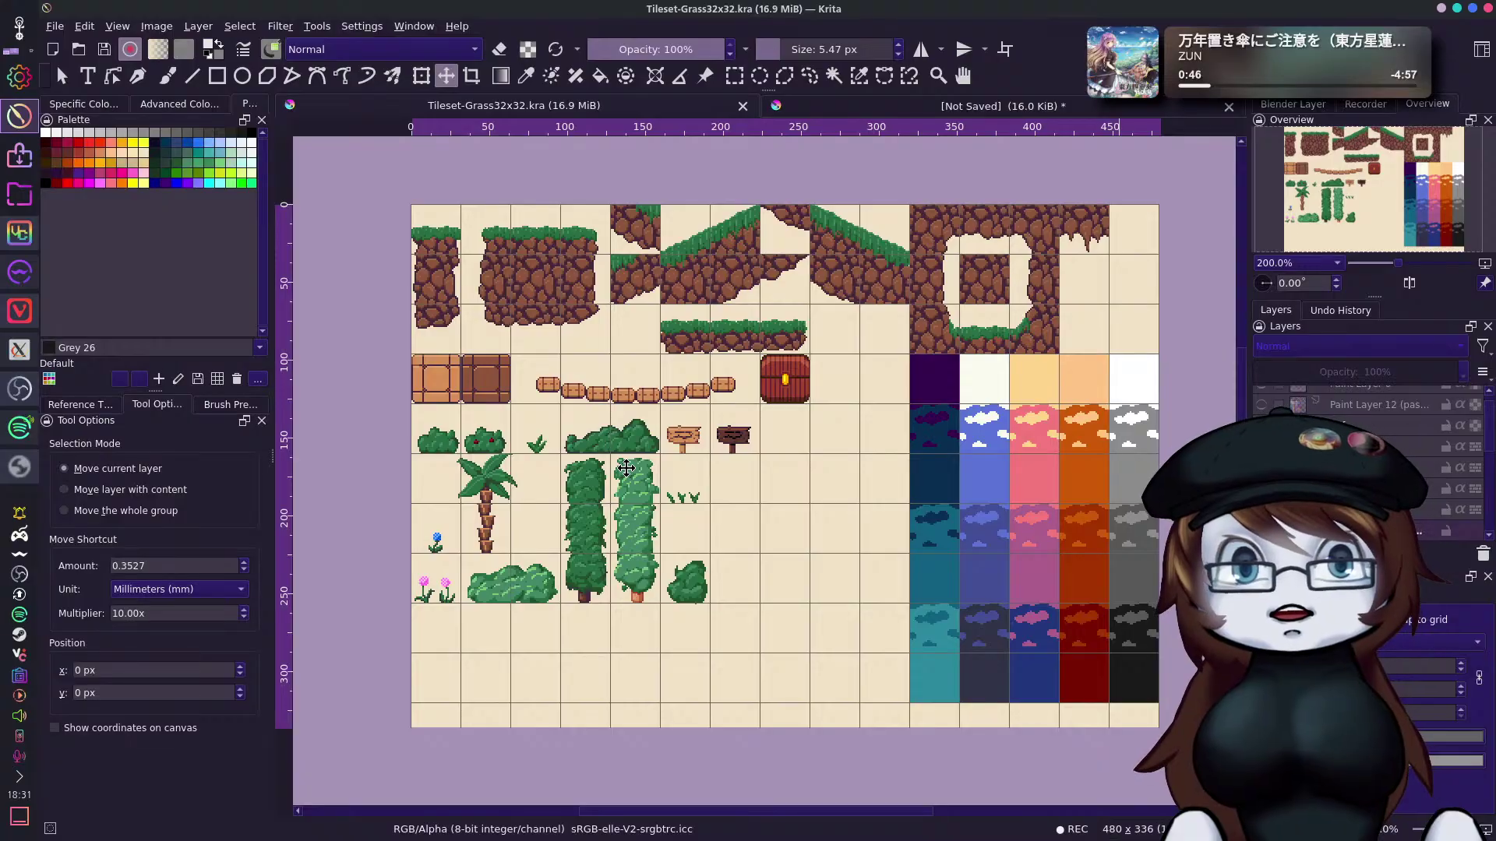
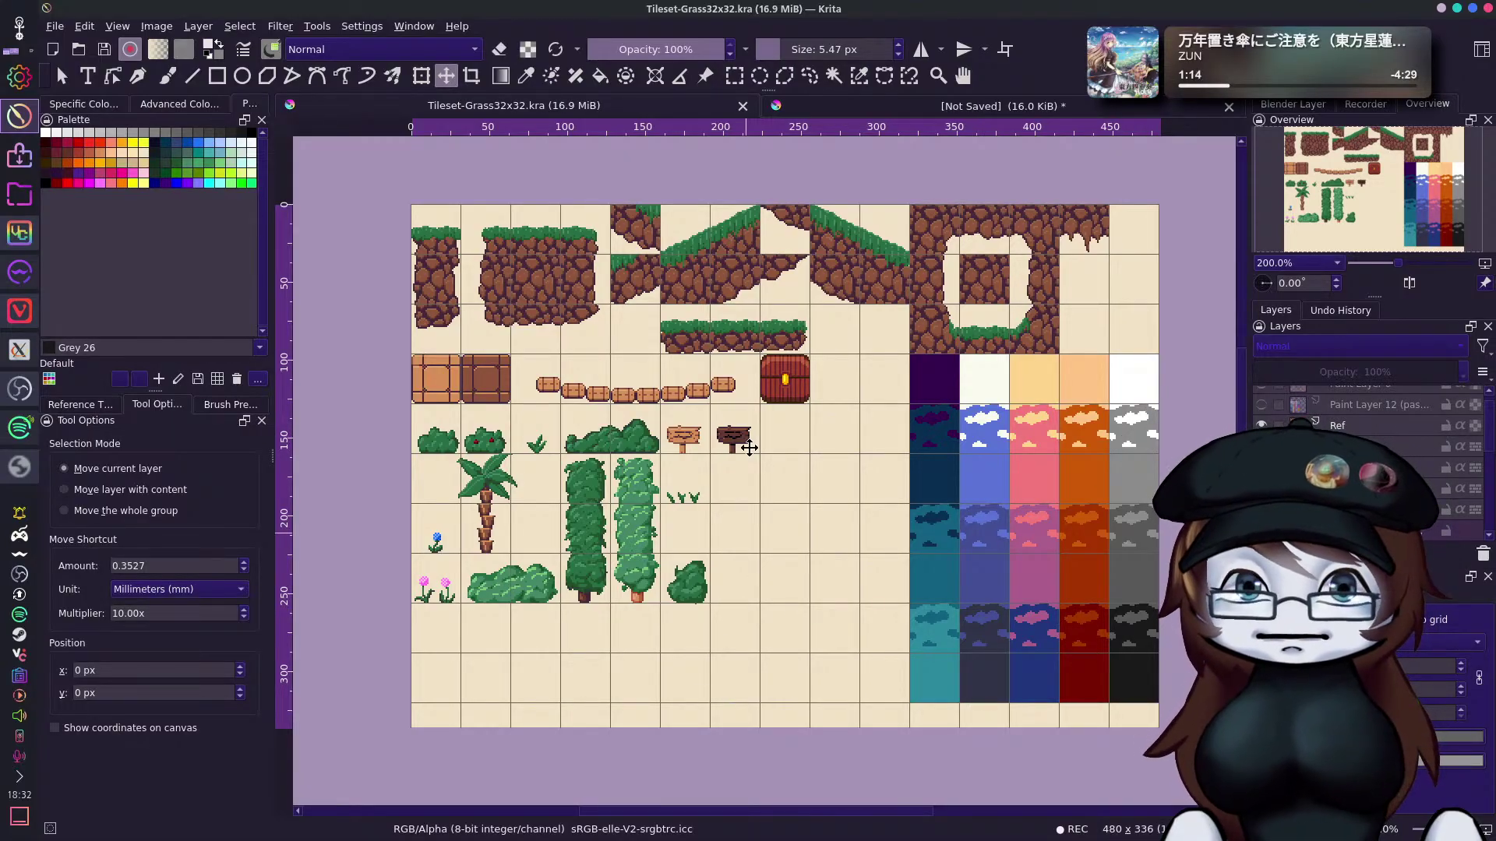
# Scale the unsaved greyscale cloud image to 64 × 128 px with proportions constrained.
pyautogui.click(919, 114)
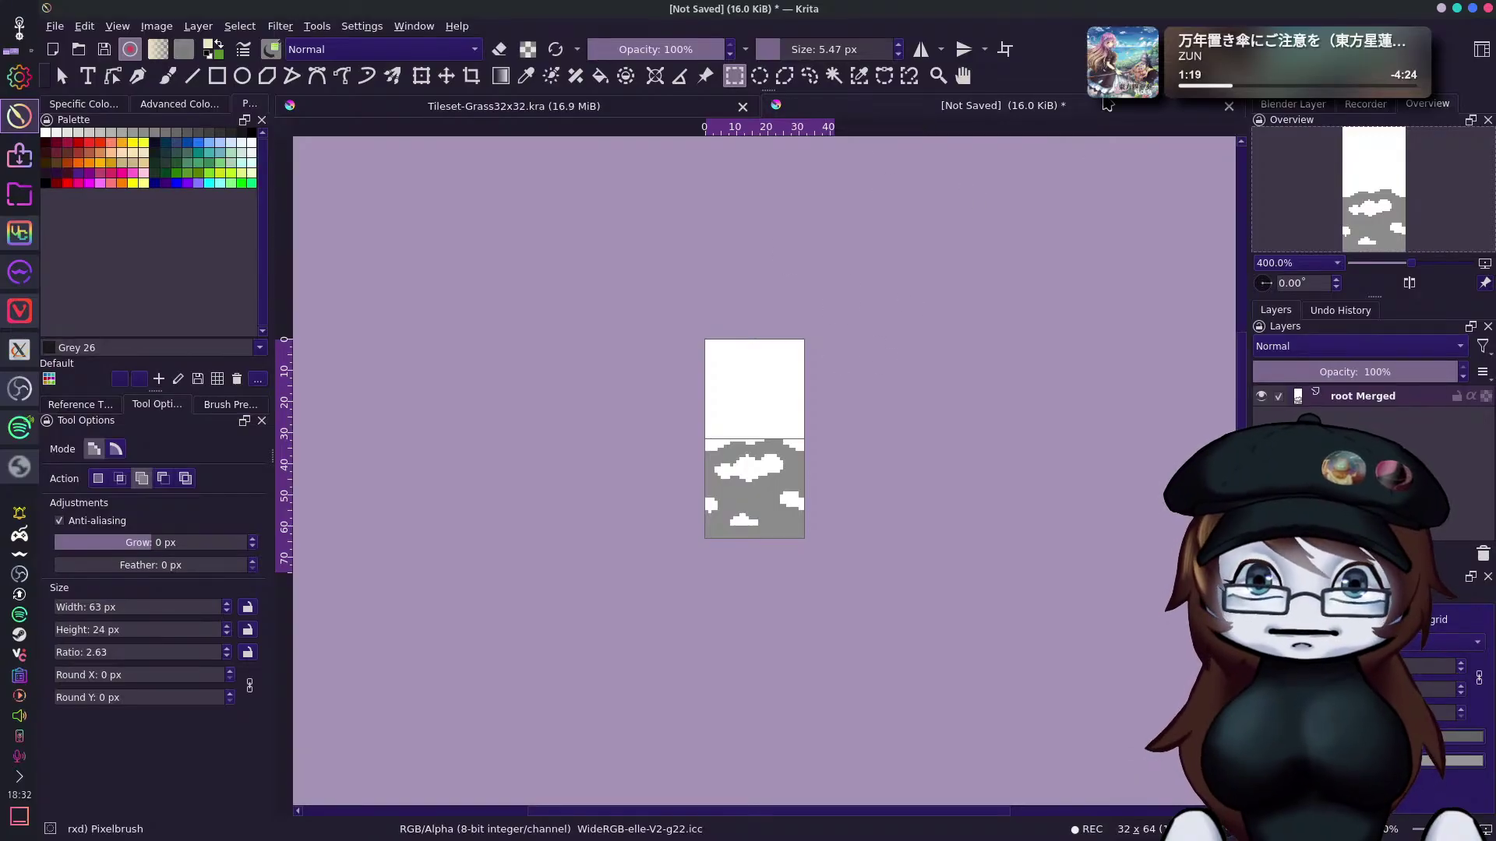
pyautogui.click(83, 25)
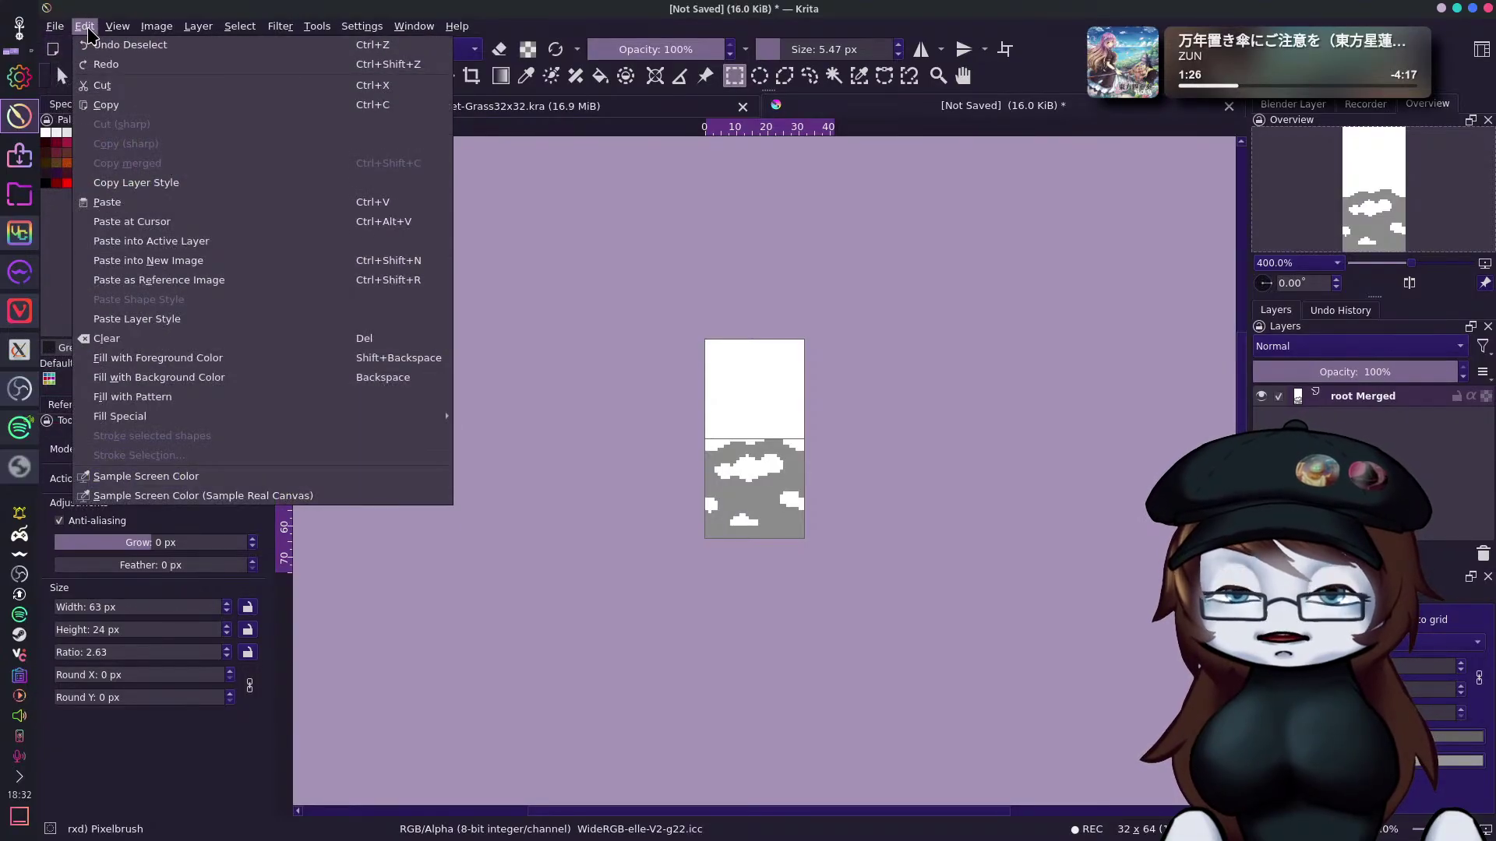
pyautogui.moveTo(55, 26)
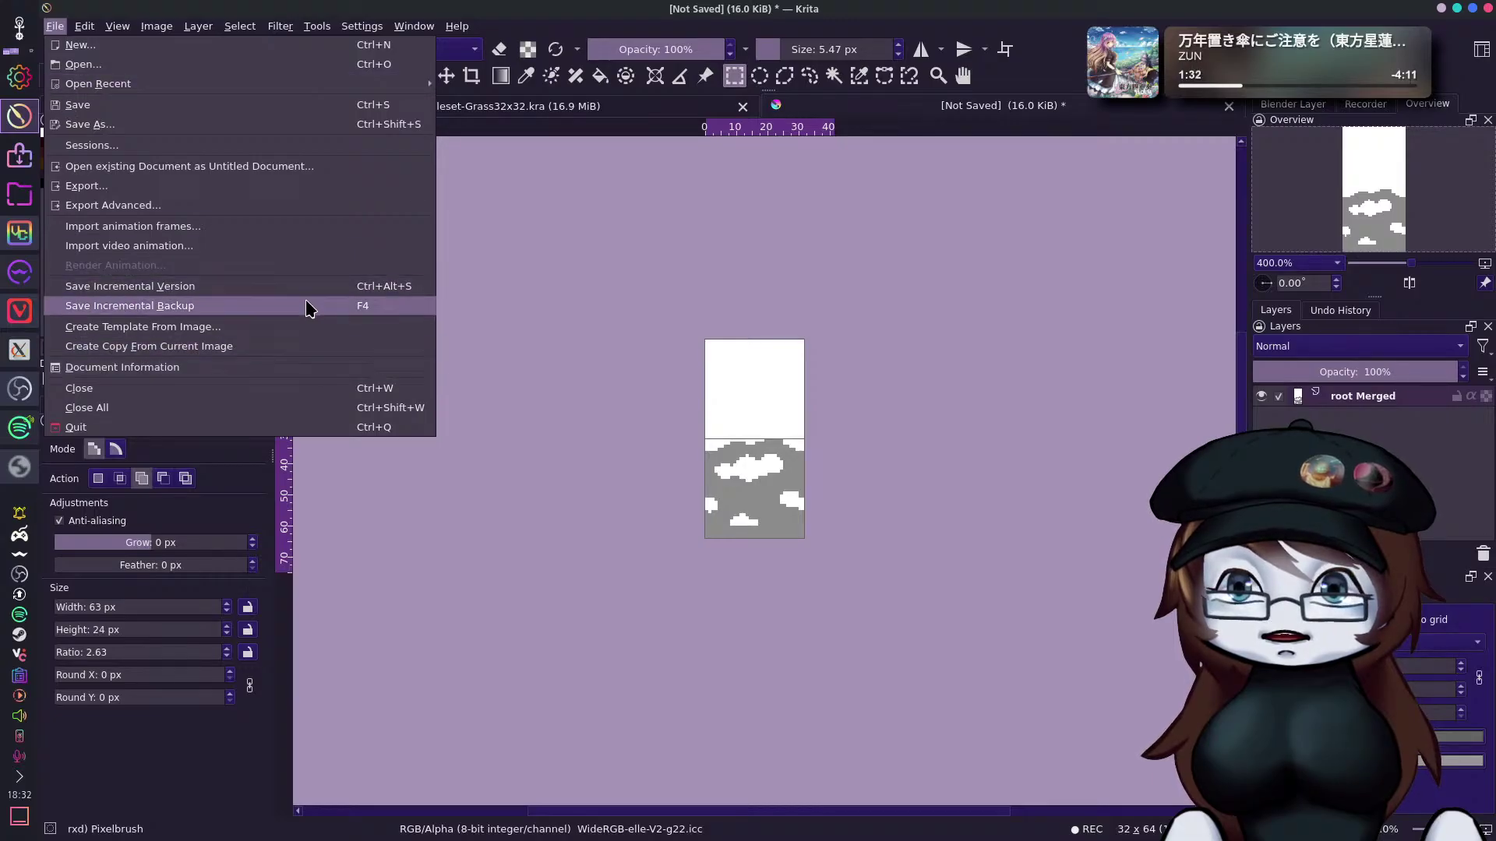
pyautogui.moveTo(117, 27)
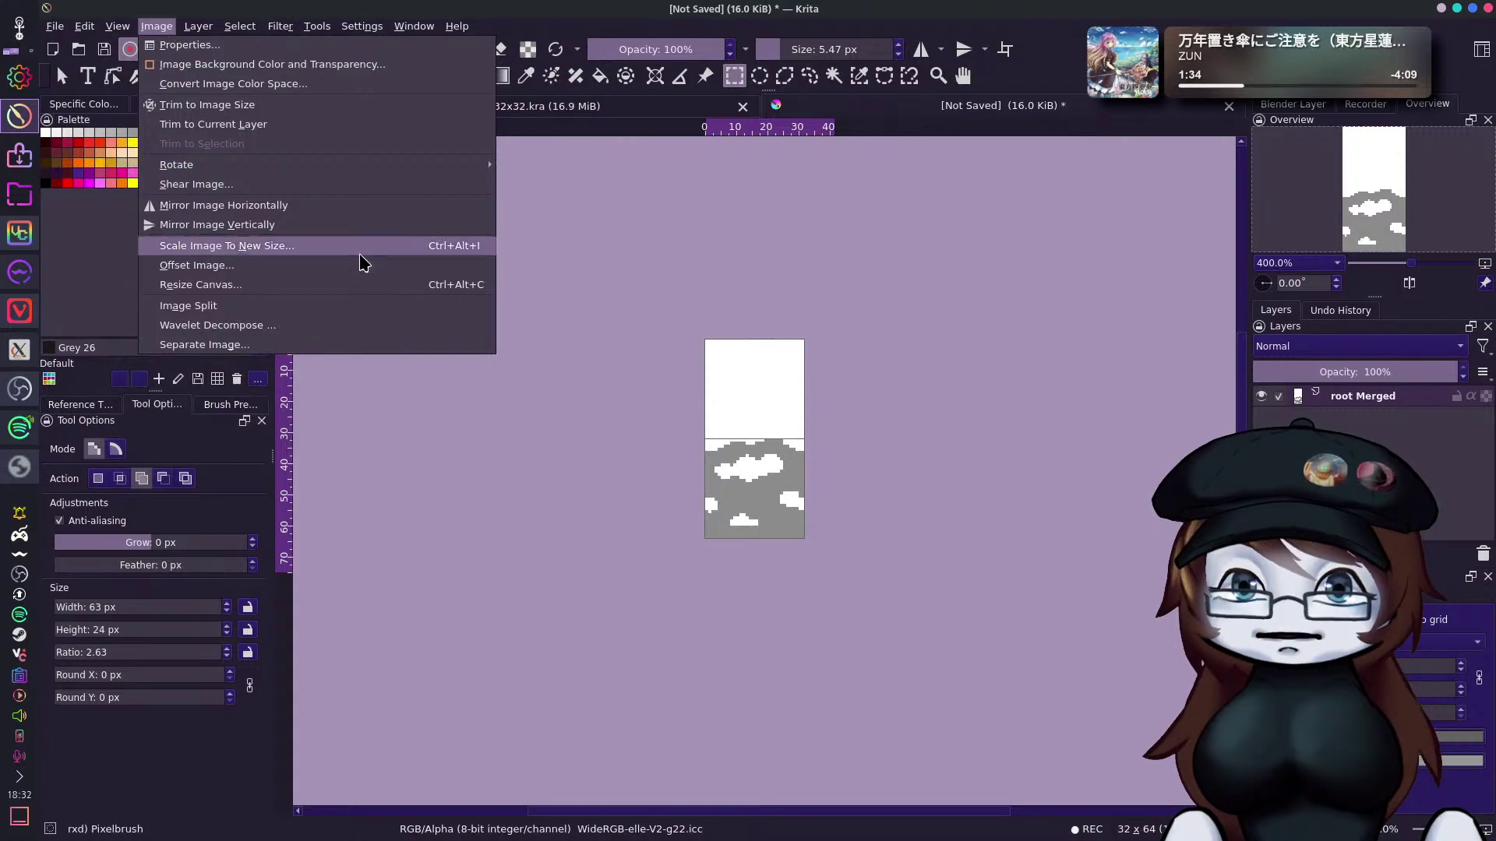
pyautogui.click(360, 247)
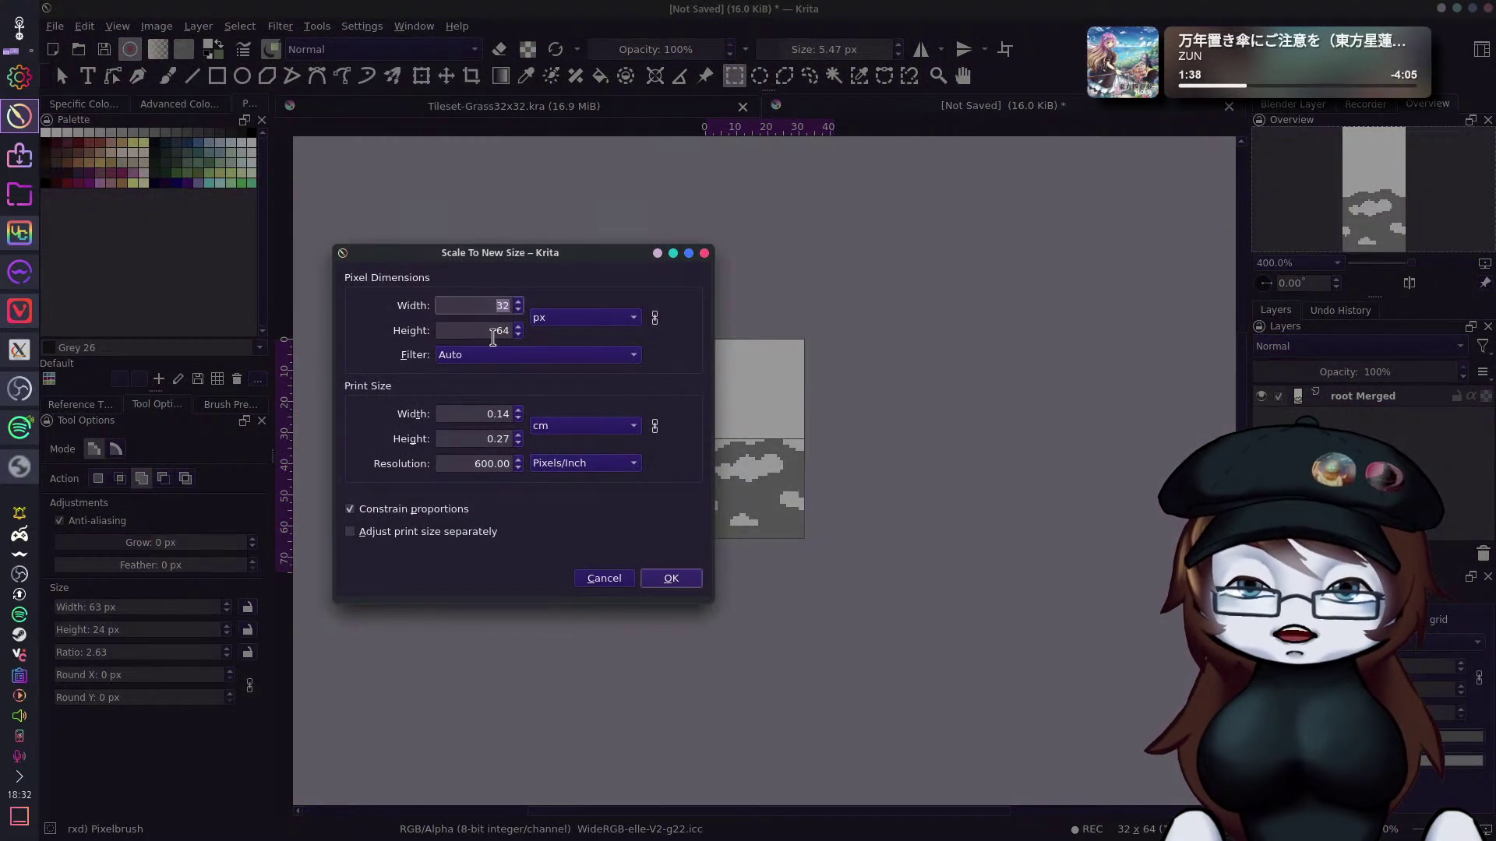
pyautogui.write('64')
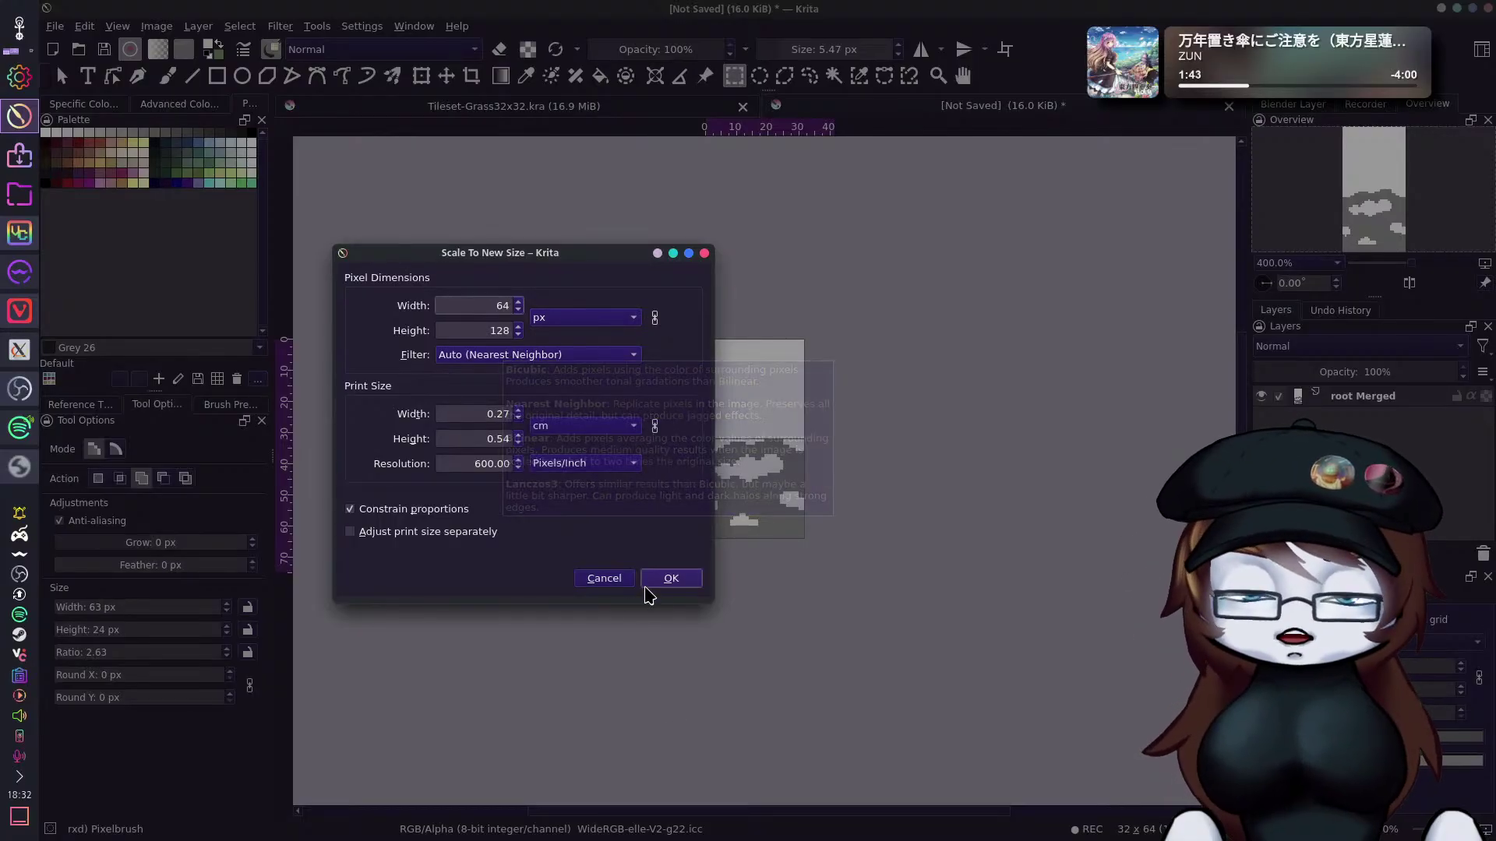
pyautogui.click(670, 580)
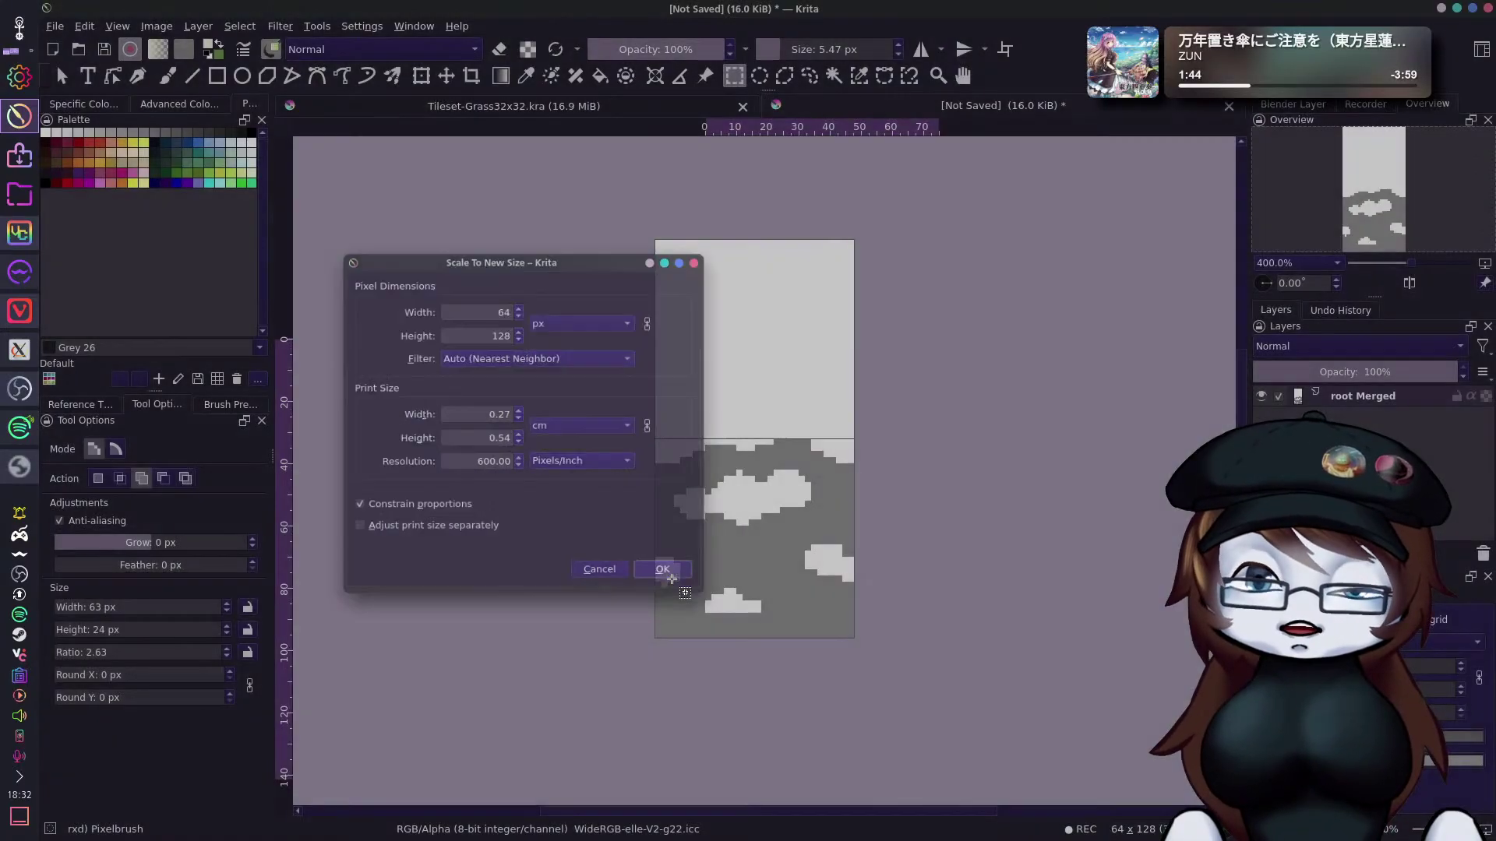
pyautogui.scroll(-1, 1019, 455)
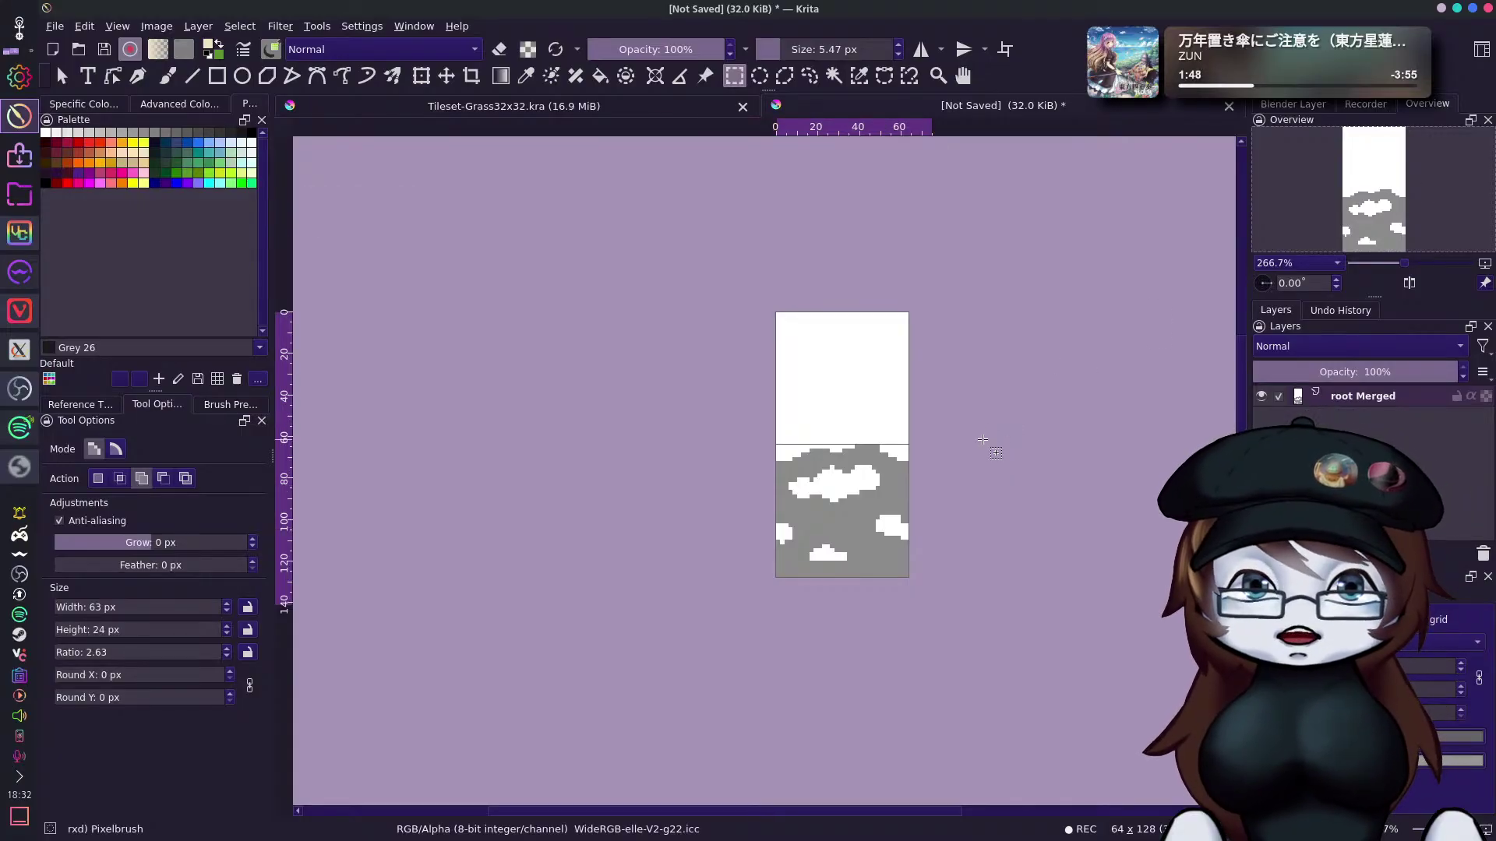
# Extend the white clouds in the grey band with white brush strokes, and turn on wrap-around mode to check the tiling while shaping the lowest cloud.
pyautogui.press('b')
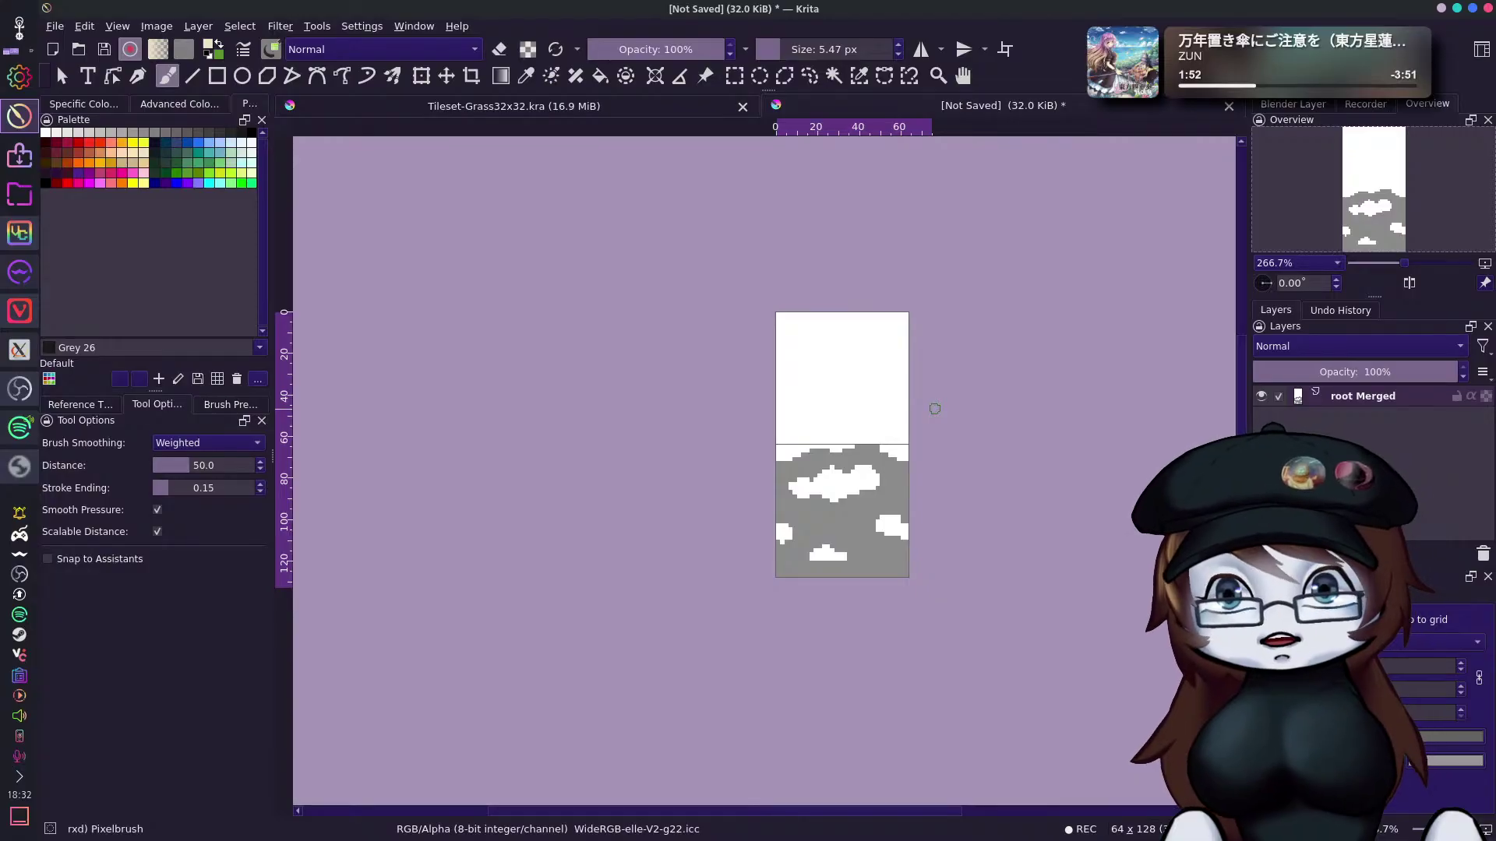
pyautogui.keyDown('ctrl'); pyautogui.click(869, 400); pyautogui.keyUp('ctrl')
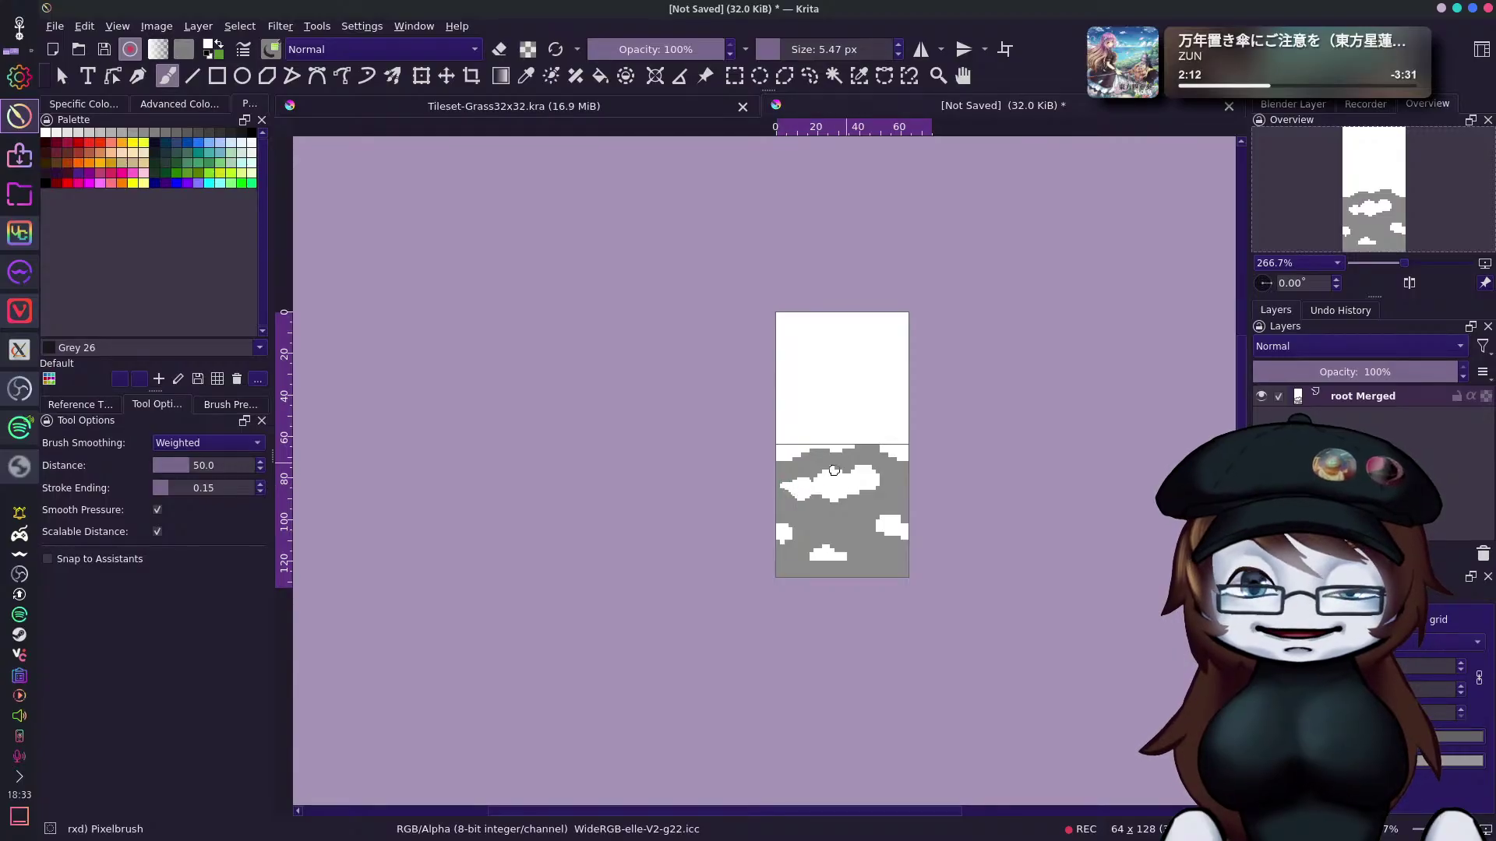
pyautogui.moveTo(814, 479); pyautogui.dragTo(890, 477)
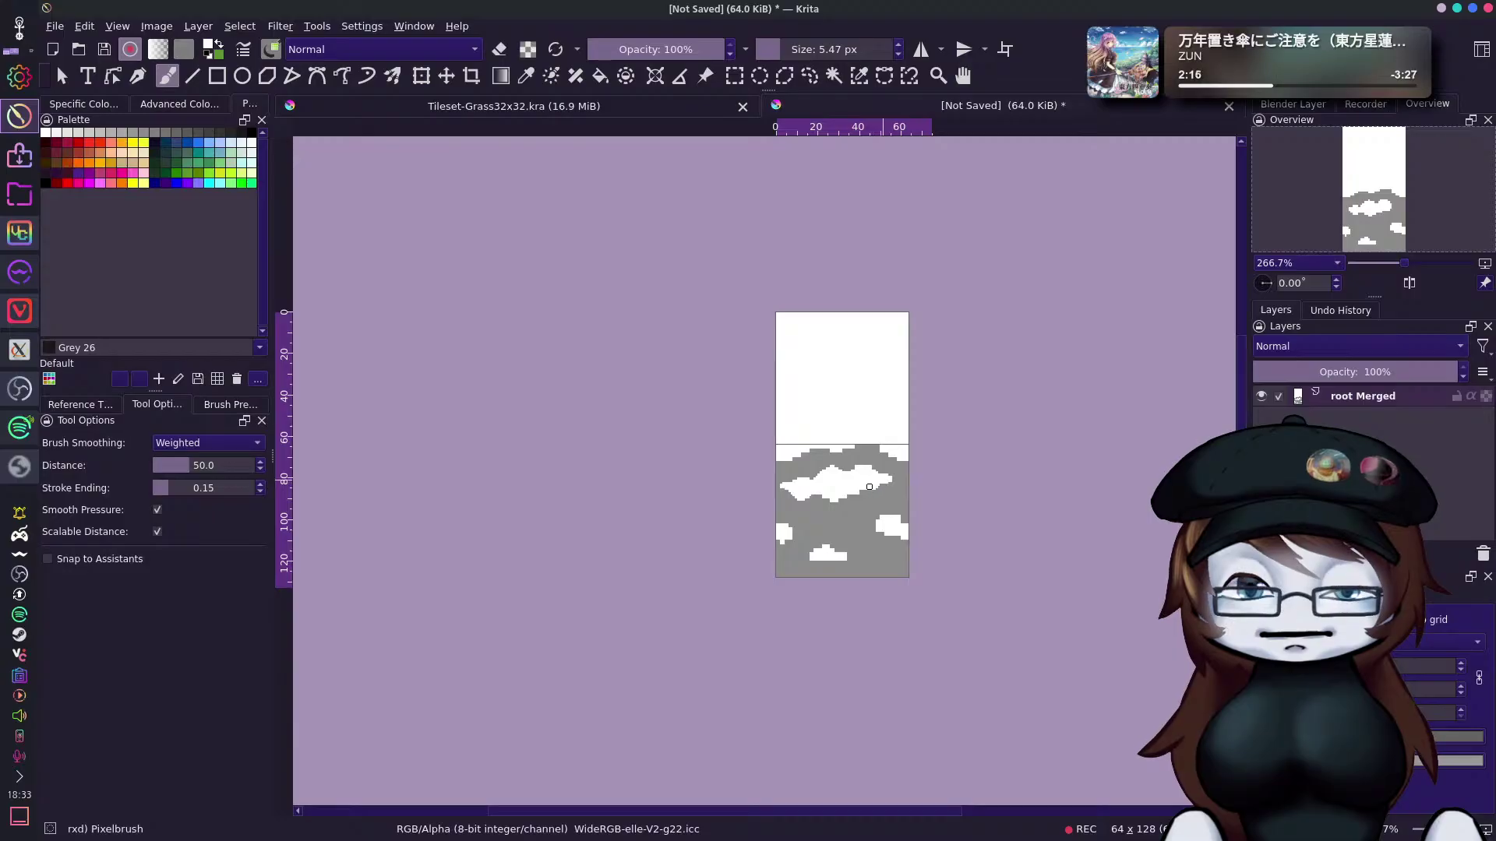
pyautogui.moveTo(852, 493); pyautogui.dragTo(835, 501)
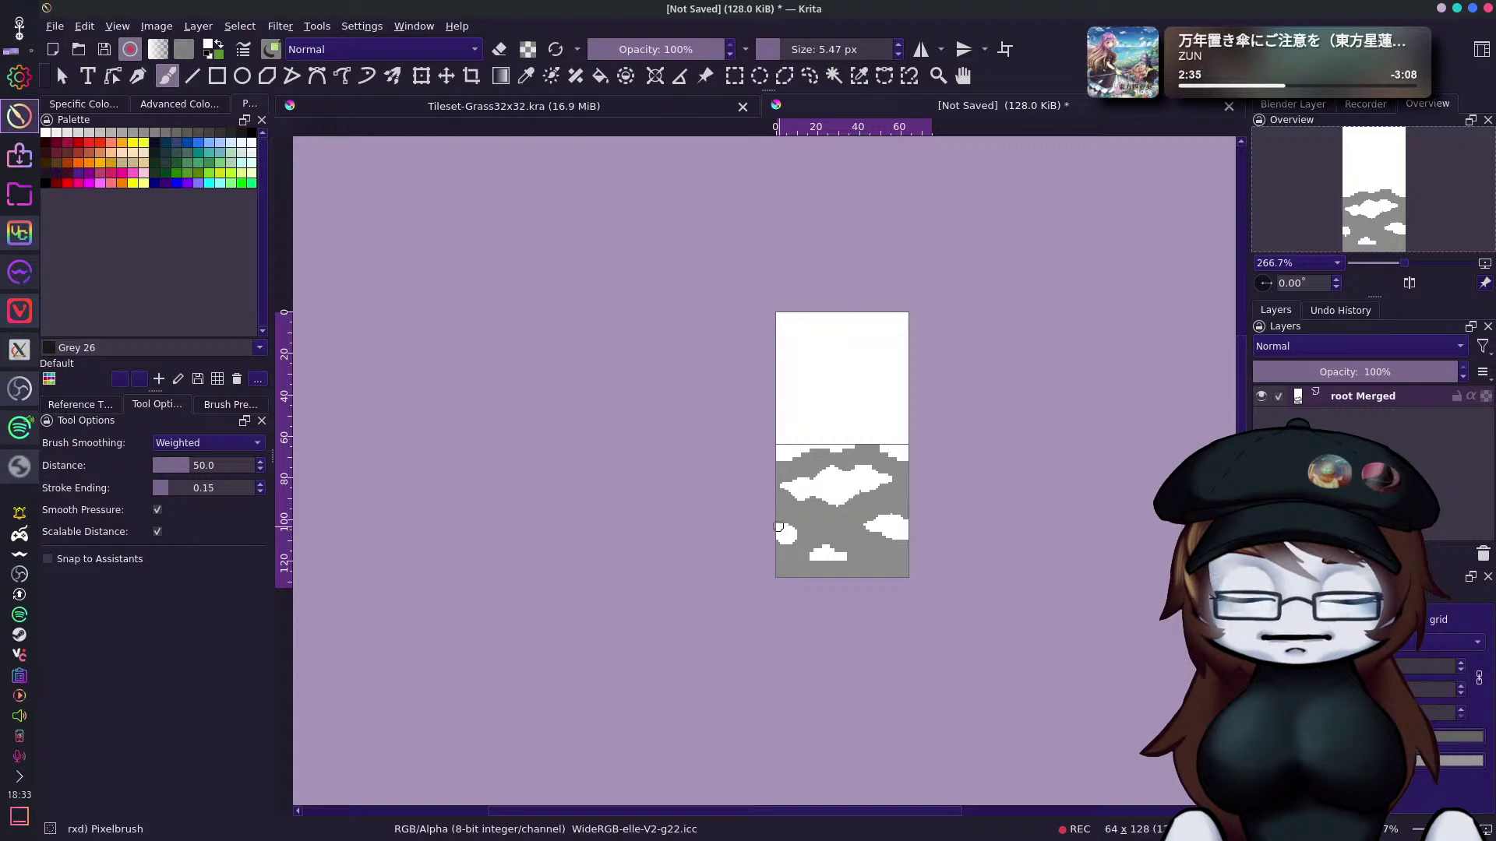
pyautogui.click(805, 533)
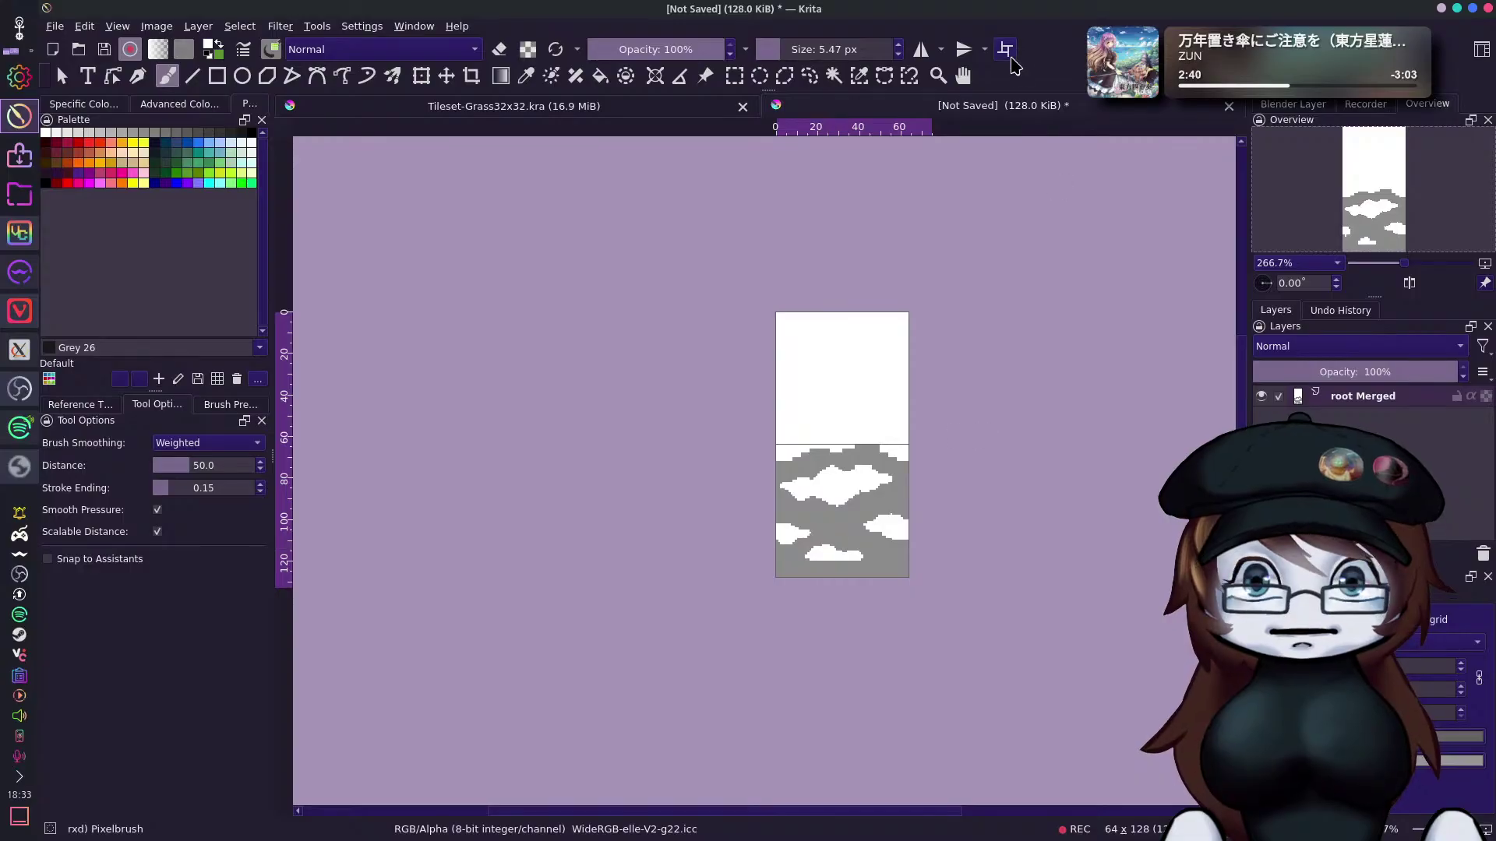
pyautogui.press('w')
pyautogui.moveTo(809, 556); pyautogui.dragTo(829, 561)
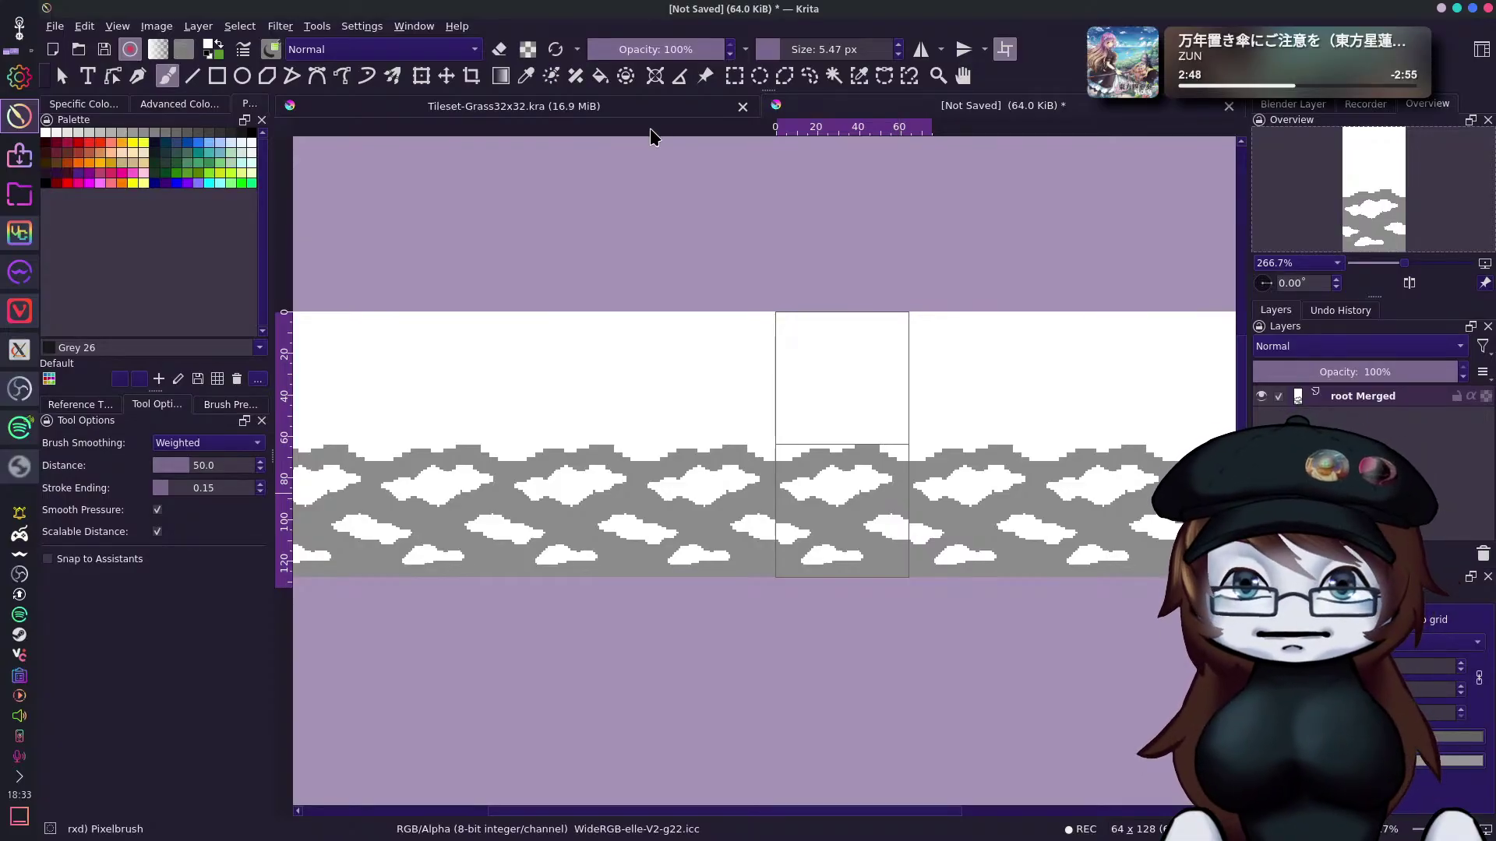
# Round off the stepped upper edge of the grey band in the cloud image with grey and white brush strokes.
pyautogui.click(660, 106)
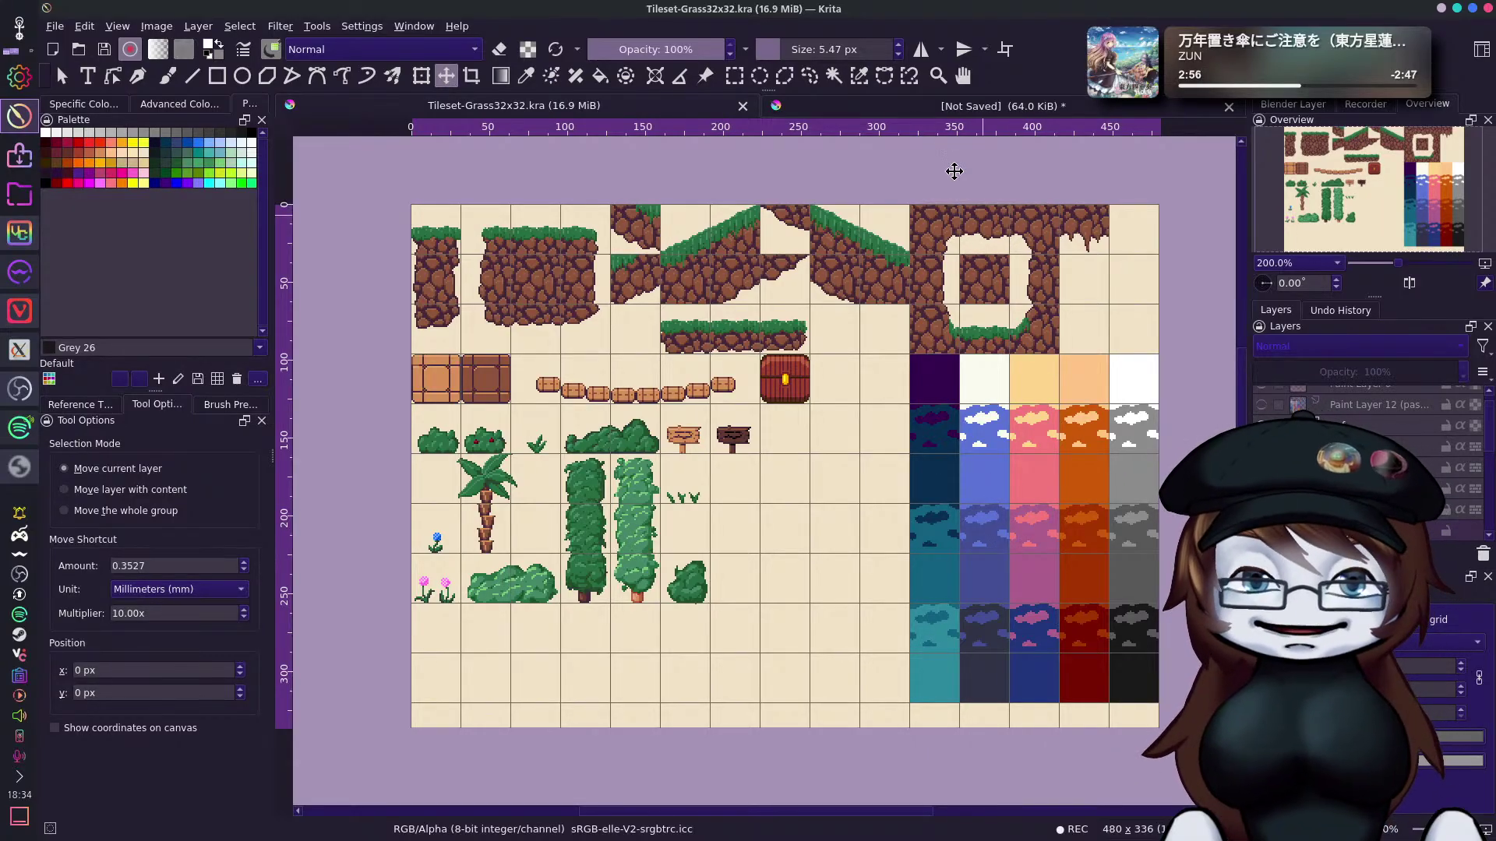
pyautogui.click(972, 115)
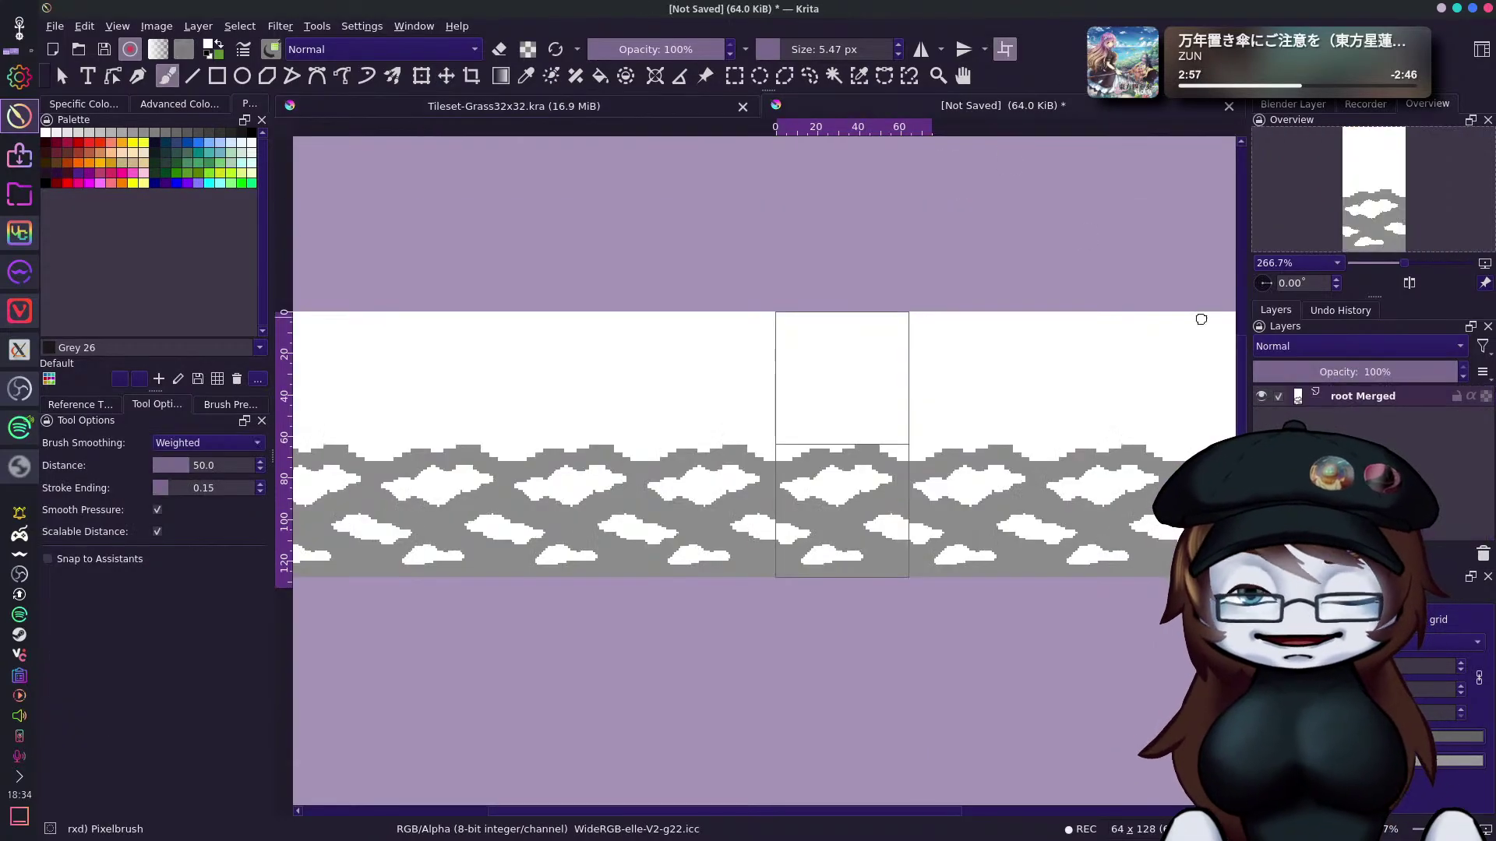
pyautogui.rightClick(856, 494)
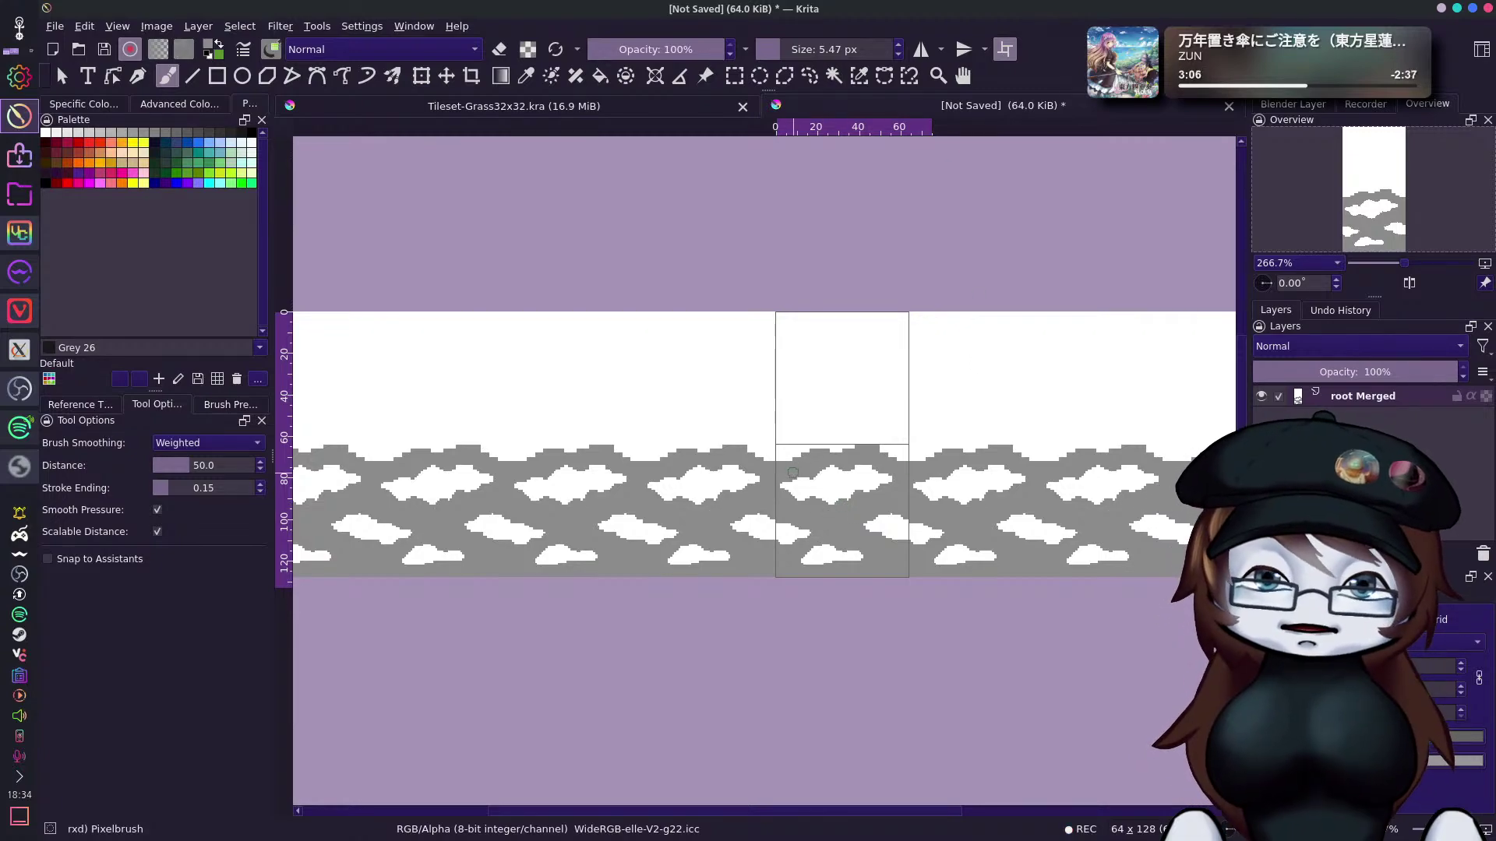
pyautogui.moveTo(778, 465); pyautogui.dragTo(896, 452)
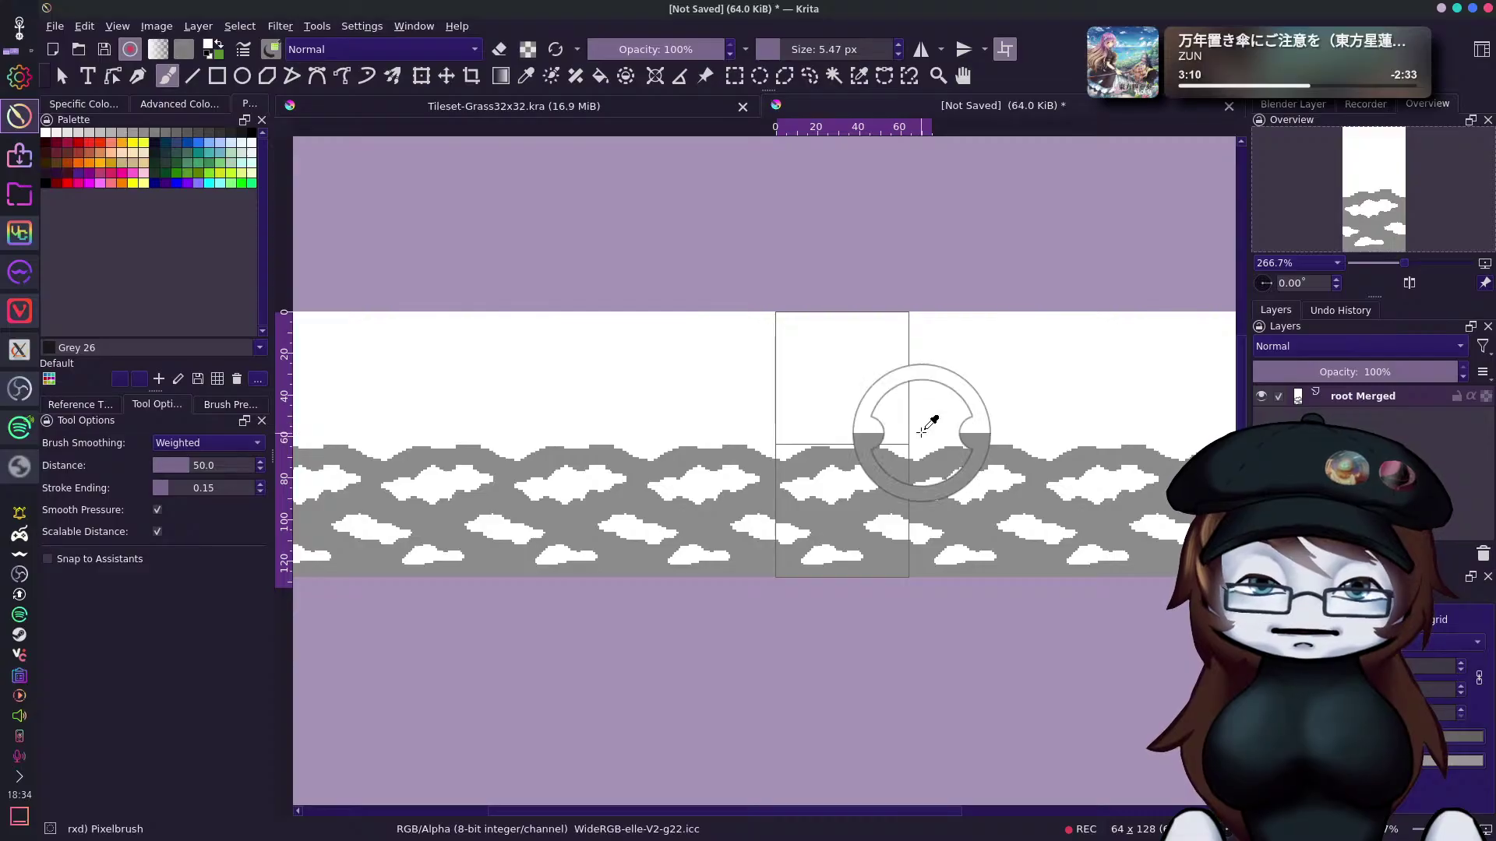
pyautogui.moveTo(876, 442); pyautogui.dragTo(944, 460)
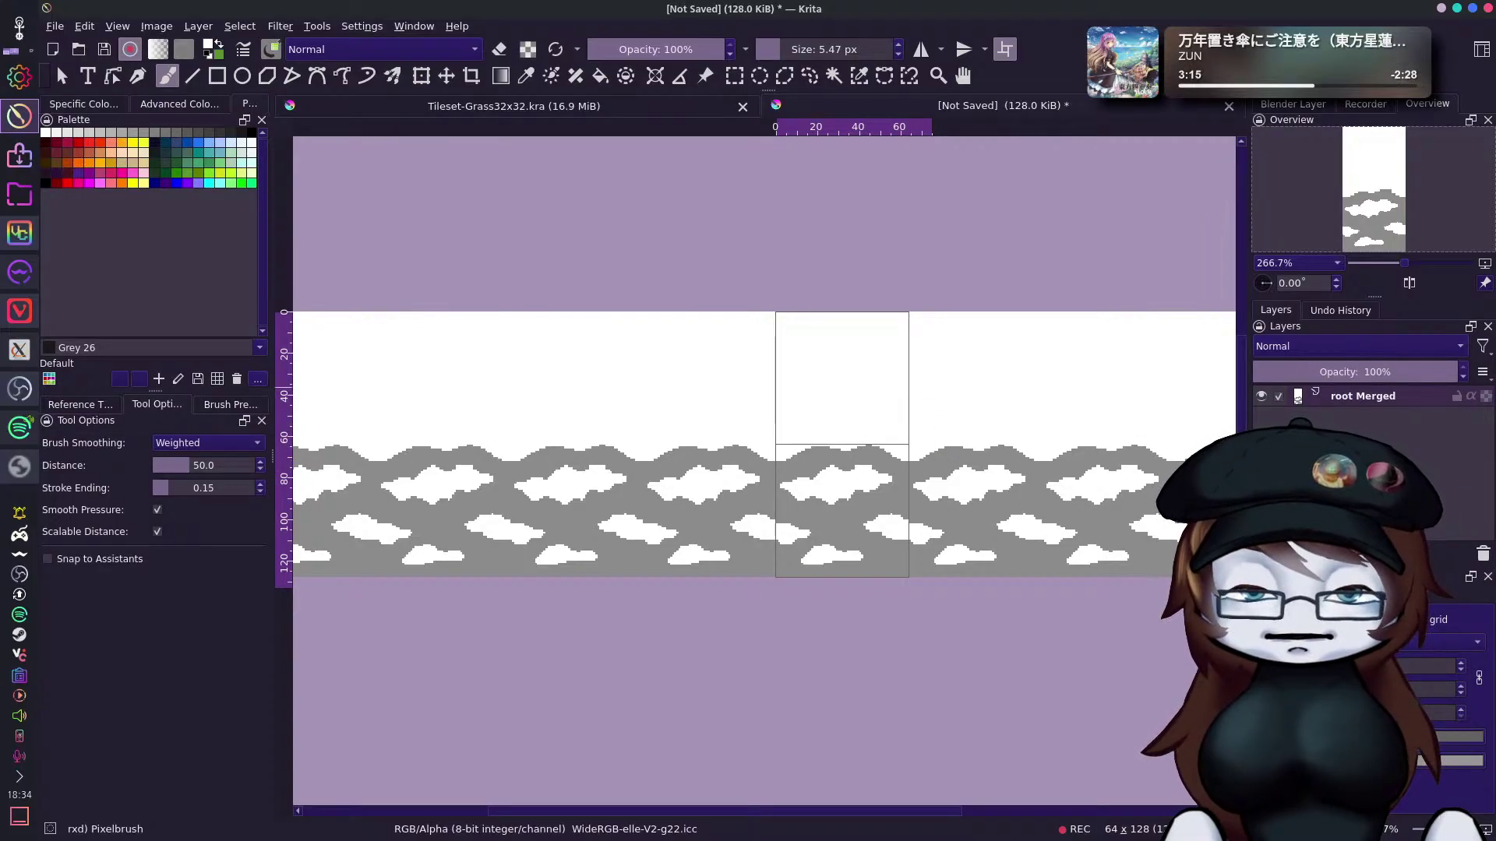
pyautogui.click(699, 521)
pyautogui.moveTo(690, 521); pyautogui.dragTo(708, 523)
pyautogui.hotkey('ctrl', 'z')
pyautogui.hotkey('ctrl', 'z')
pyautogui.hotkey('ctrl', 'z')
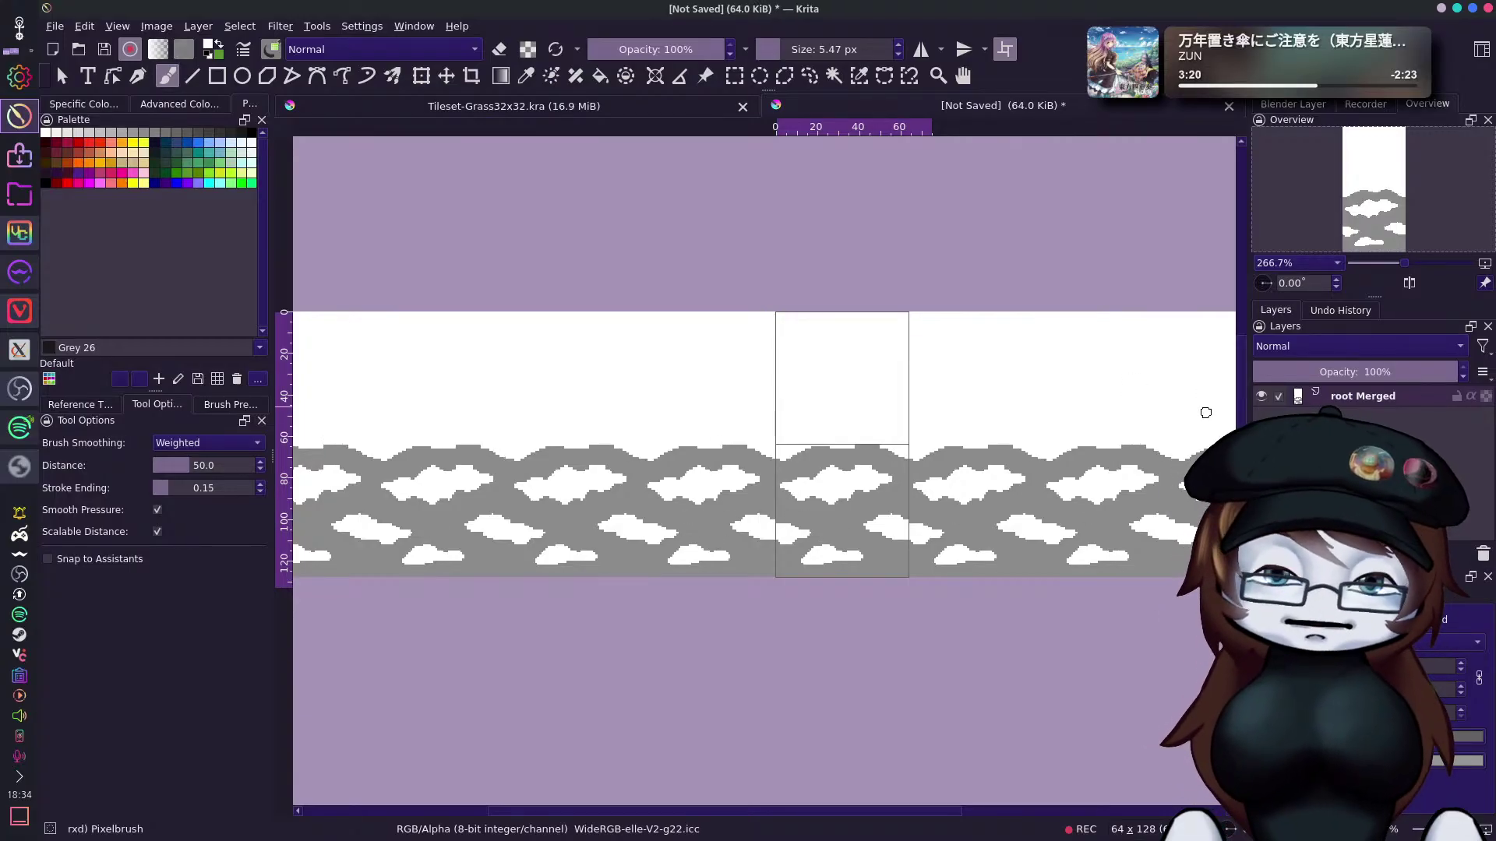
# Smooth the crest of the grey band's upper edge with brush strokes, undoing the last stroke.
pyautogui.moveTo(846, 448); pyautogui.dragTo(878, 442)
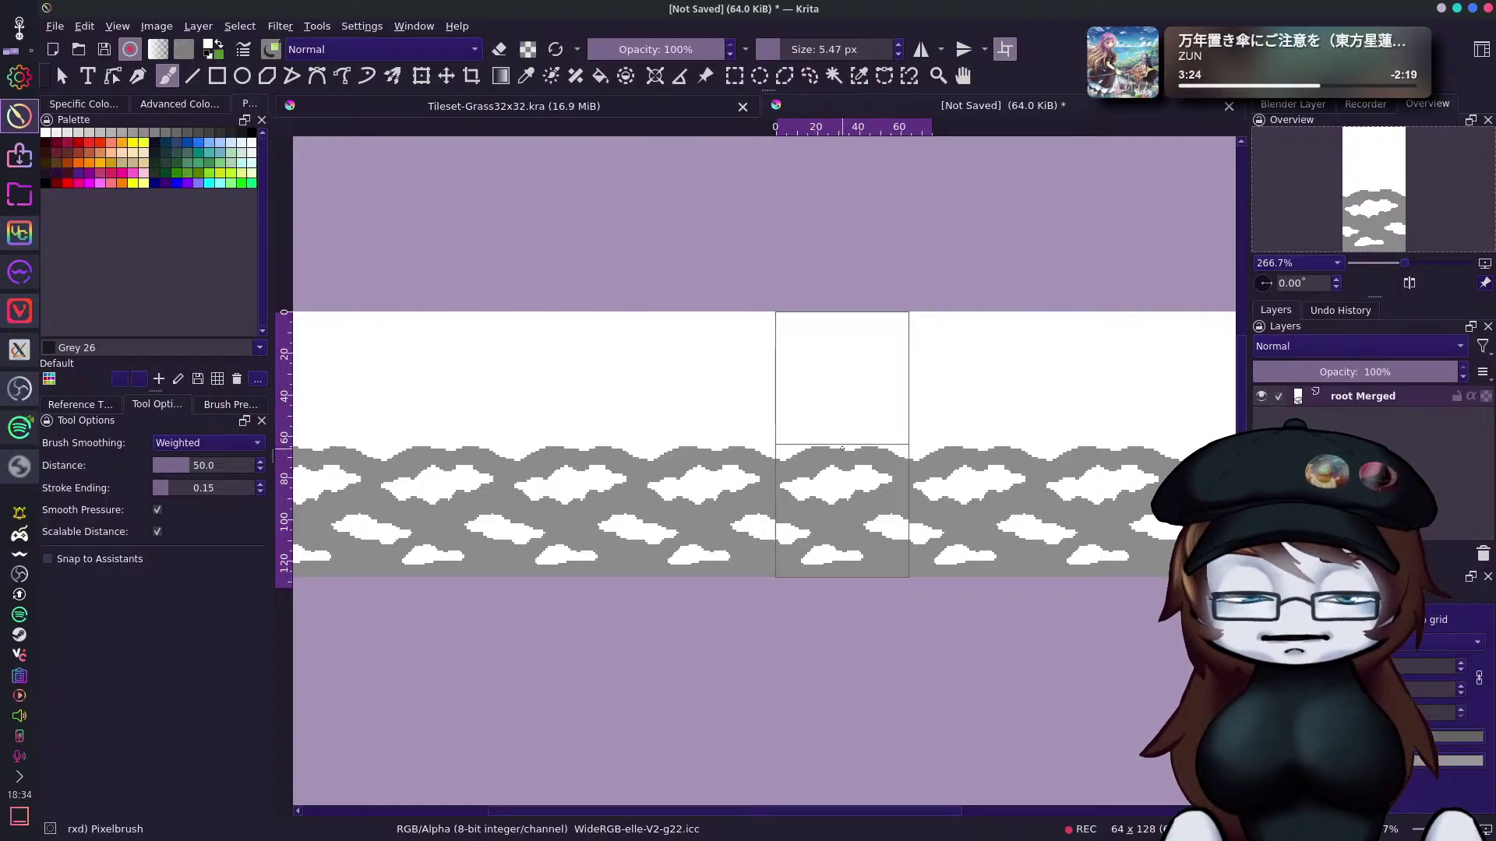
pyautogui.moveTo(818, 445)
pyautogui.mouseDown()
pyautogui.moveTo(746, 451)
pyautogui.moveTo(783, 456)
pyautogui.mouseUp()
pyautogui.hotkey('ctrl', 'z')
# Add small white clouds in the dips of the grey band's upper edge and trim the left end of the lowest cloud with grey.
pyautogui.moveTo(641, 453); pyautogui.dragTo(647, 458)
pyautogui.click(648, 453)
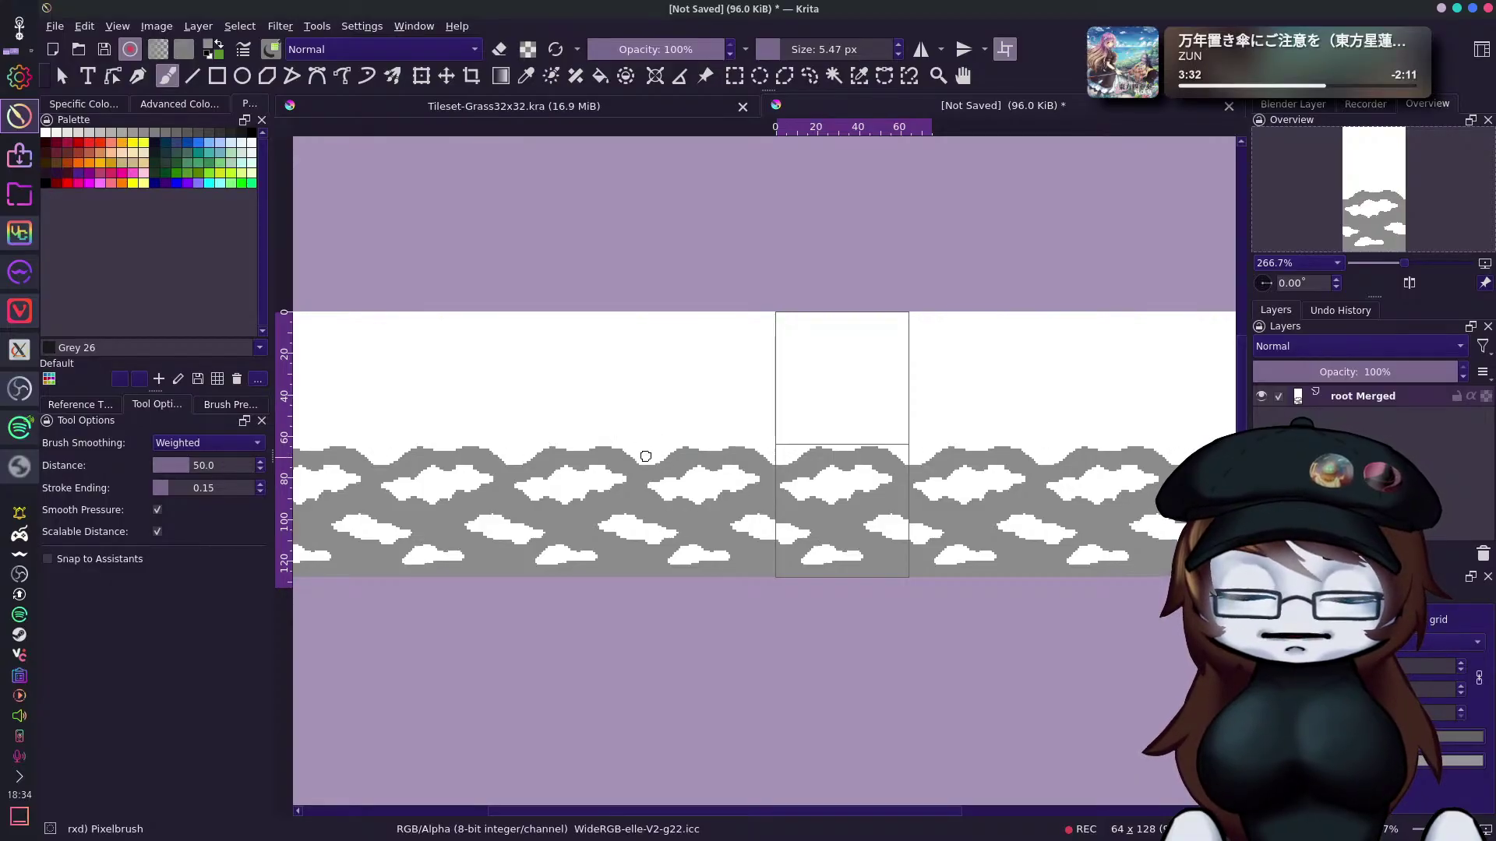
pyautogui.hotkey('ctrl', 'z')
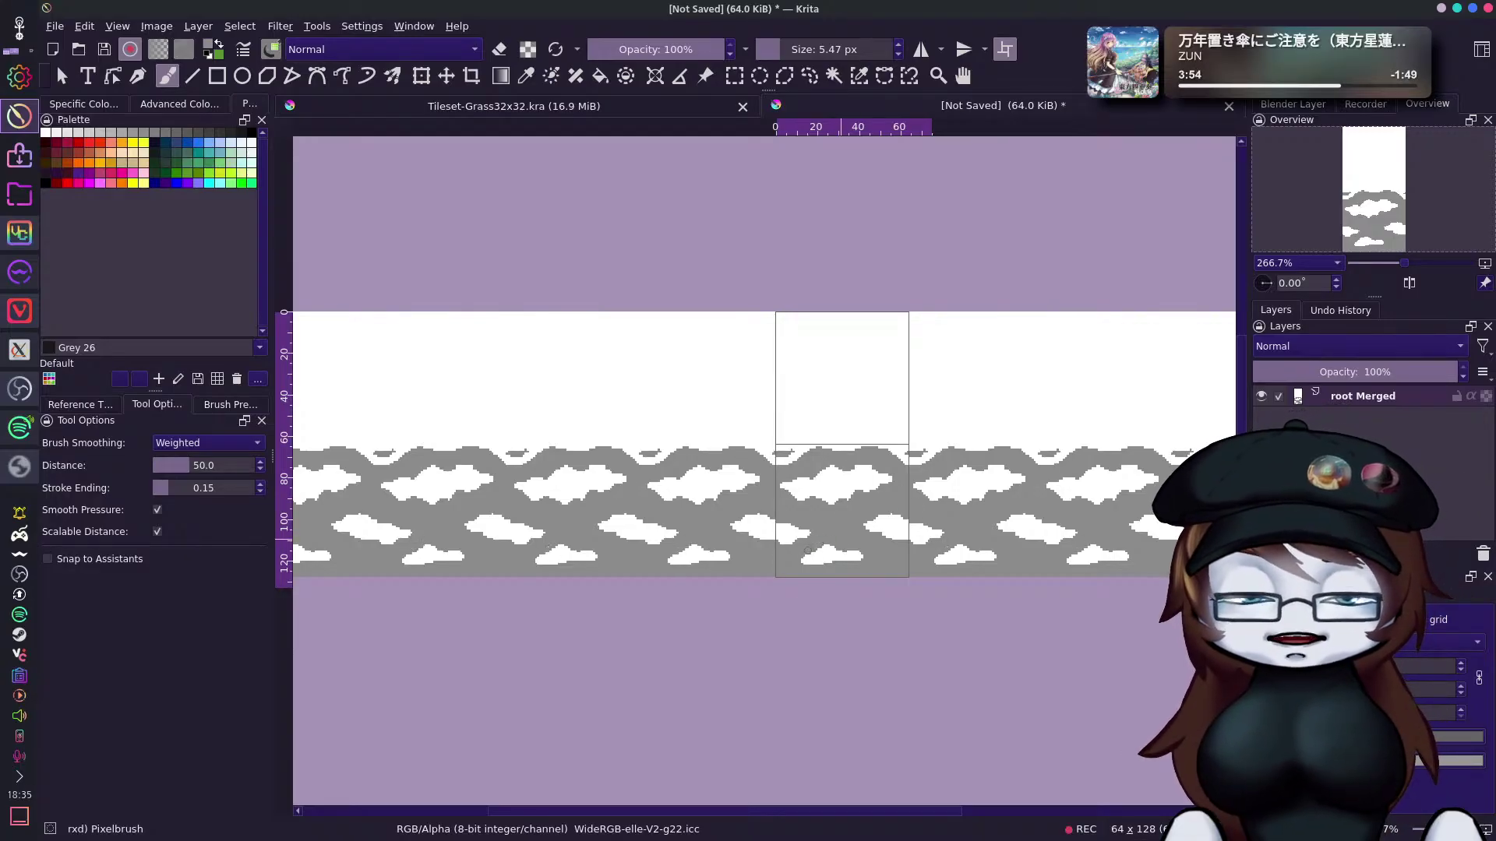
pyautogui.click(807, 559)
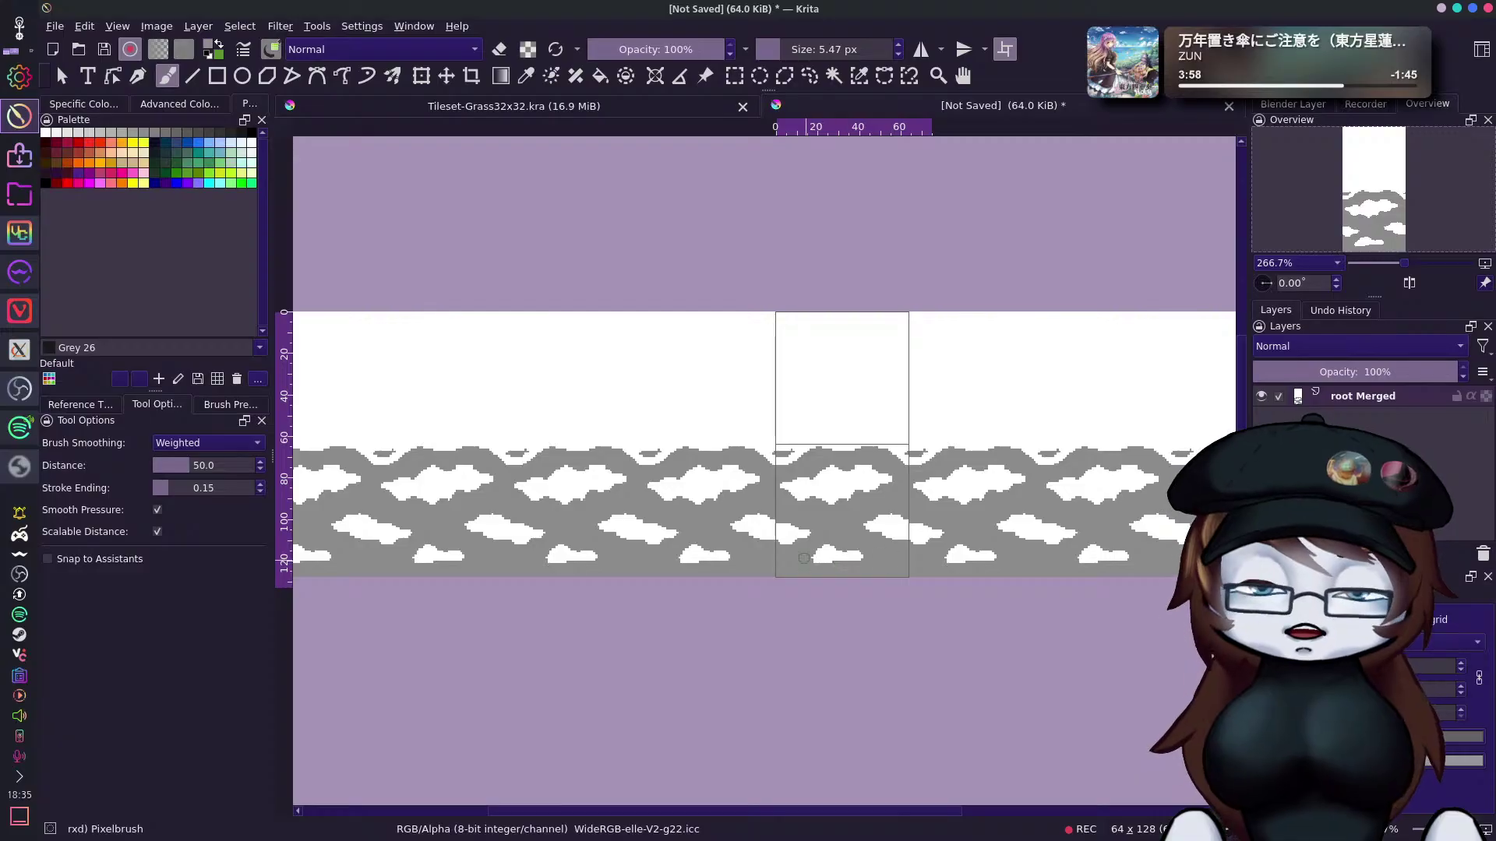
# Extend the lowest cloud's right end with white and trim its left end with grey brush strokes.
pyautogui.keyDown('ctrl'); pyautogui.click(836, 554); pyautogui.keyUp('ctrl')
pyautogui.moveTo(836, 553); pyautogui.dragTo(865, 550)
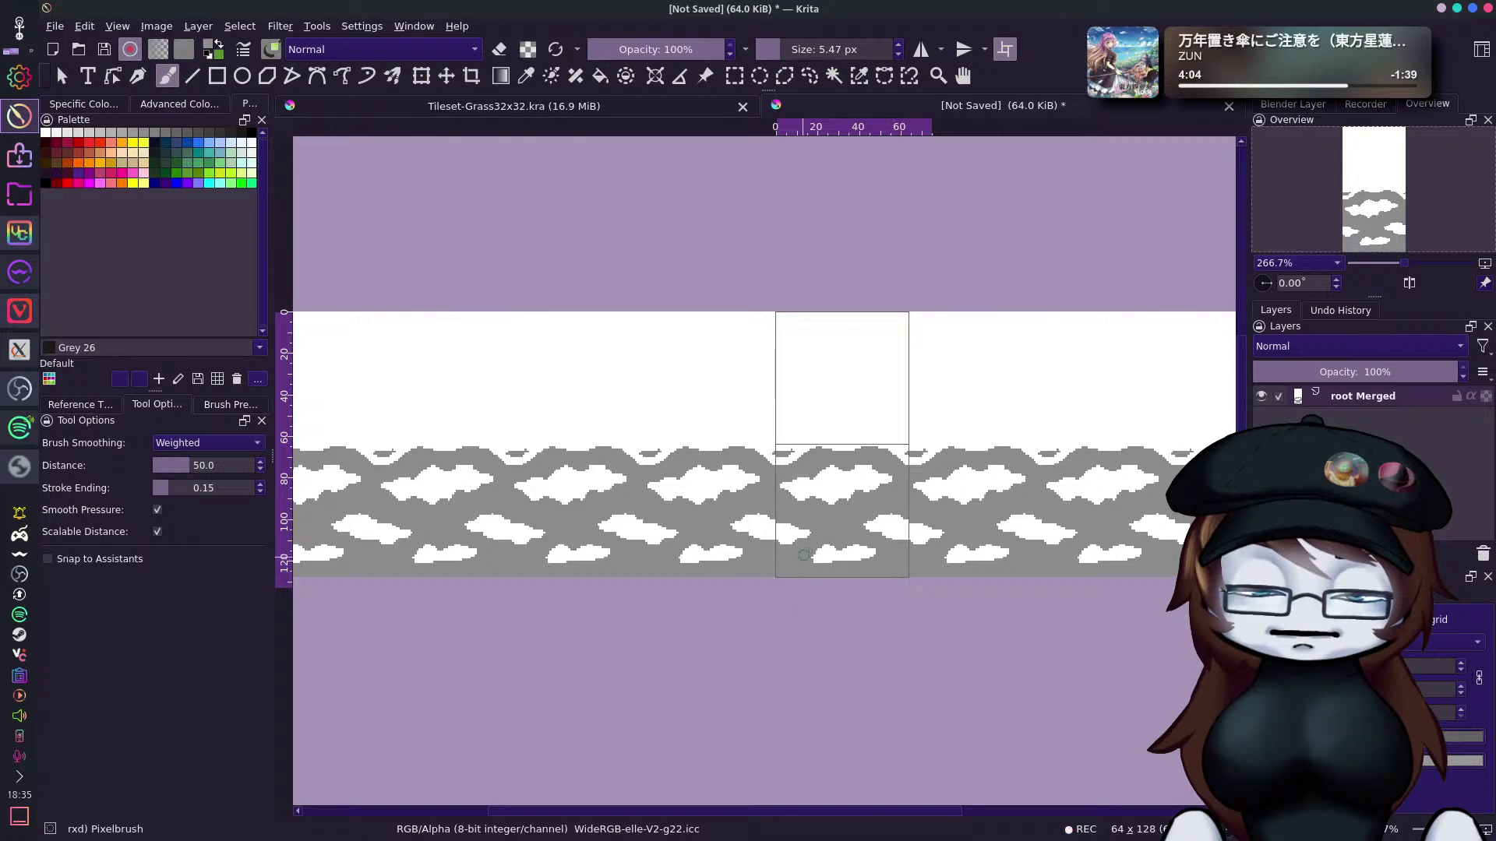
pyautogui.moveTo(810, 552); pyautogui.dragTo(818, 555)
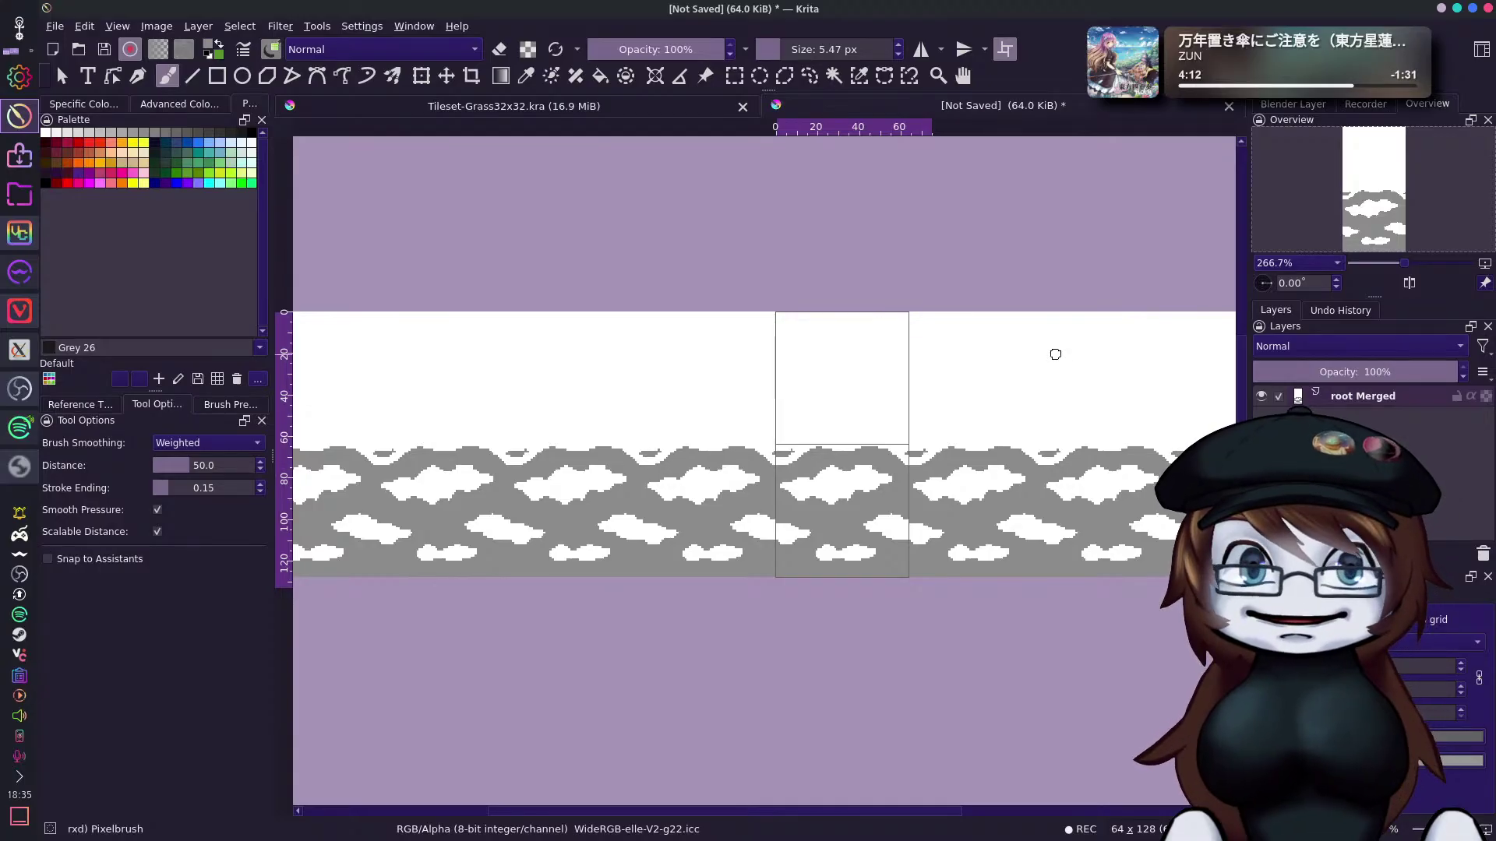
pyautogui.click(1392, 208)
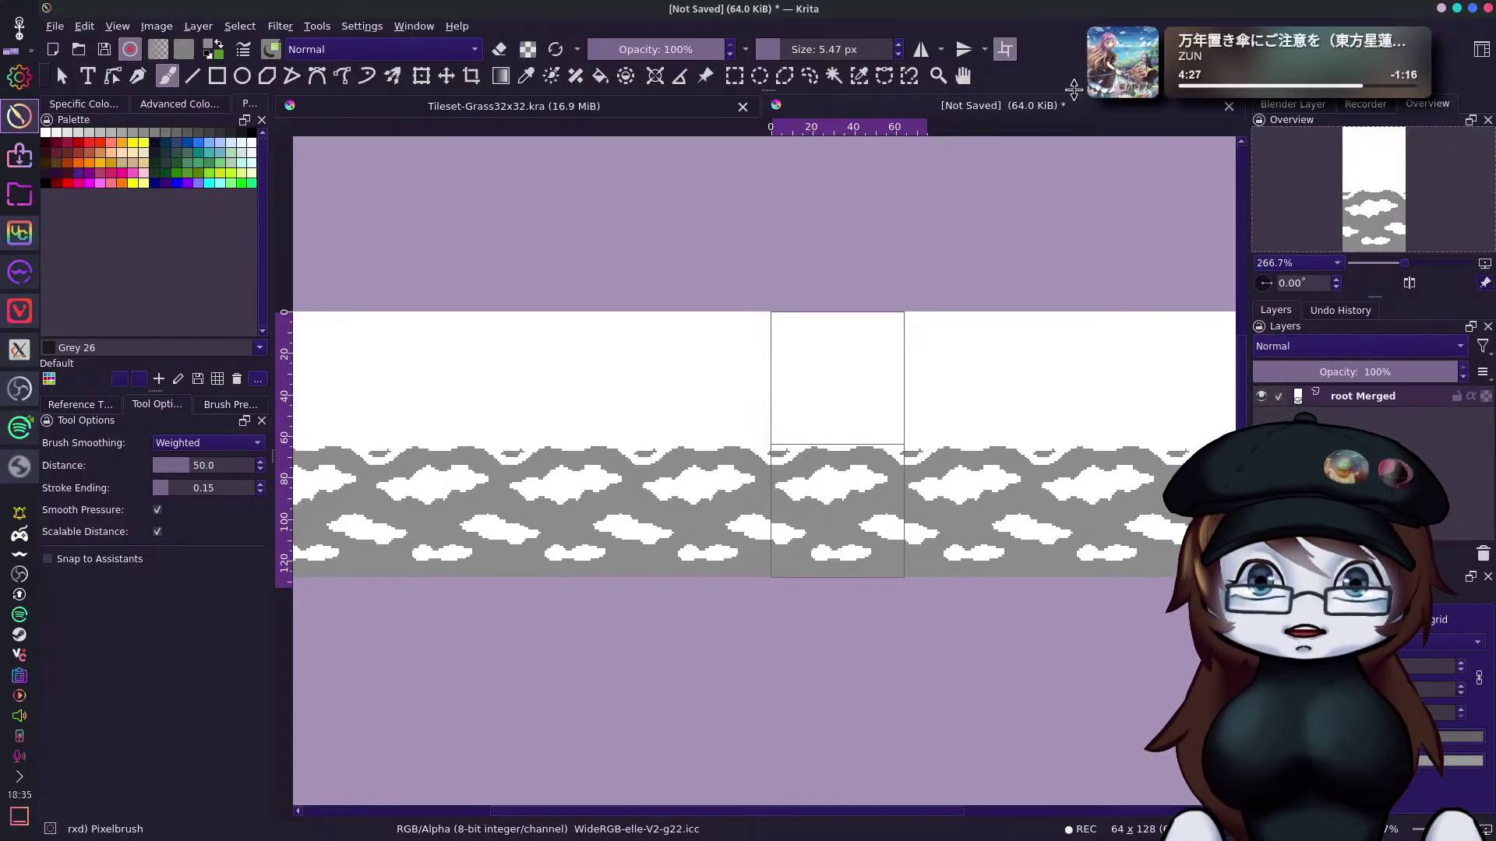
# Save the cloud image as a Krita document named "Sky 64x64" in the FeldsalatGame folder.
pyautogui.hotkey('ctrl', 's')
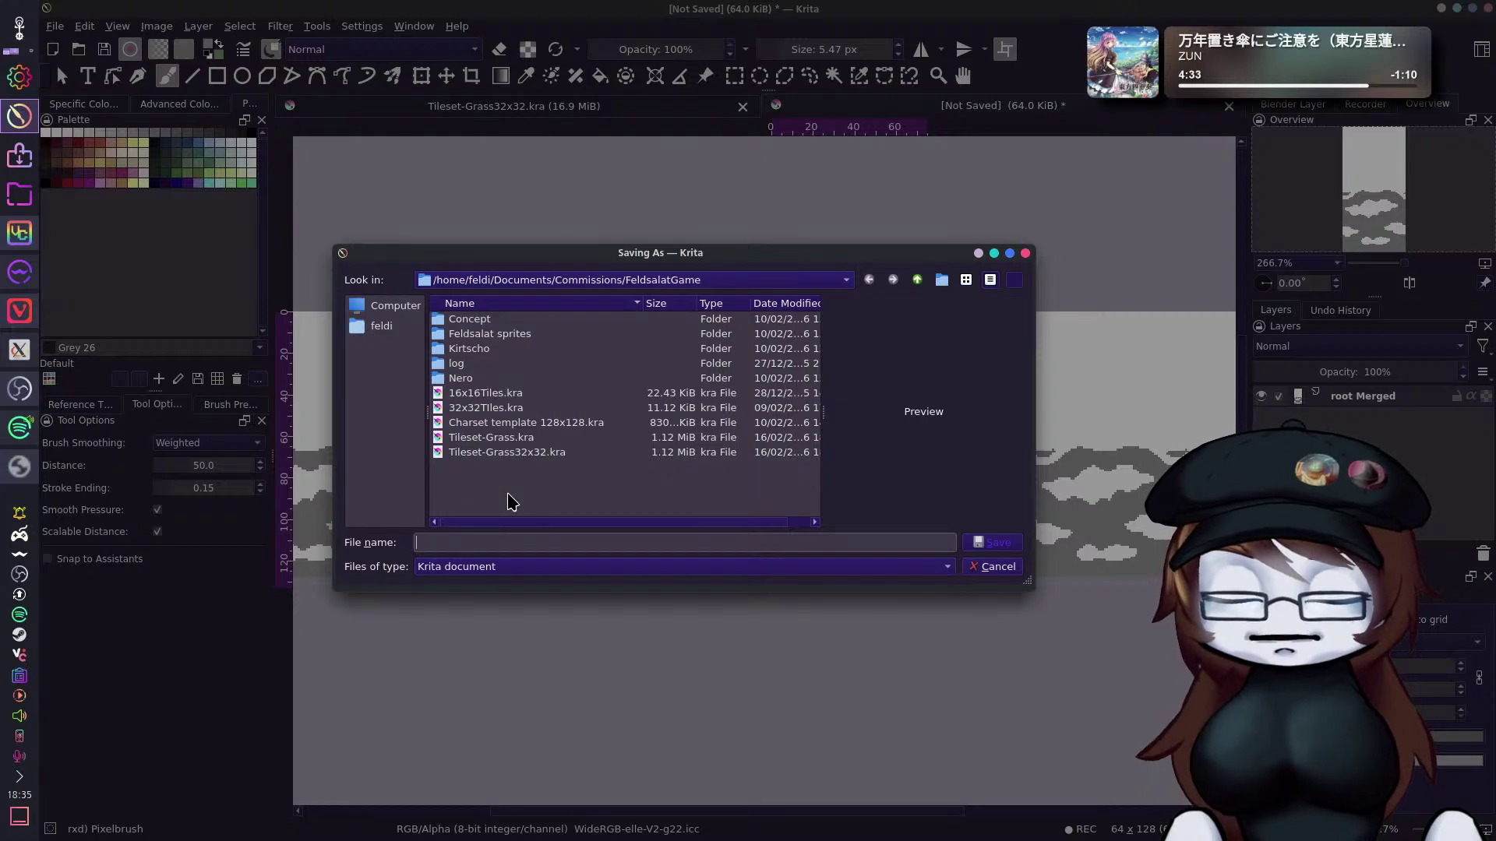
pyautogui.write('S')
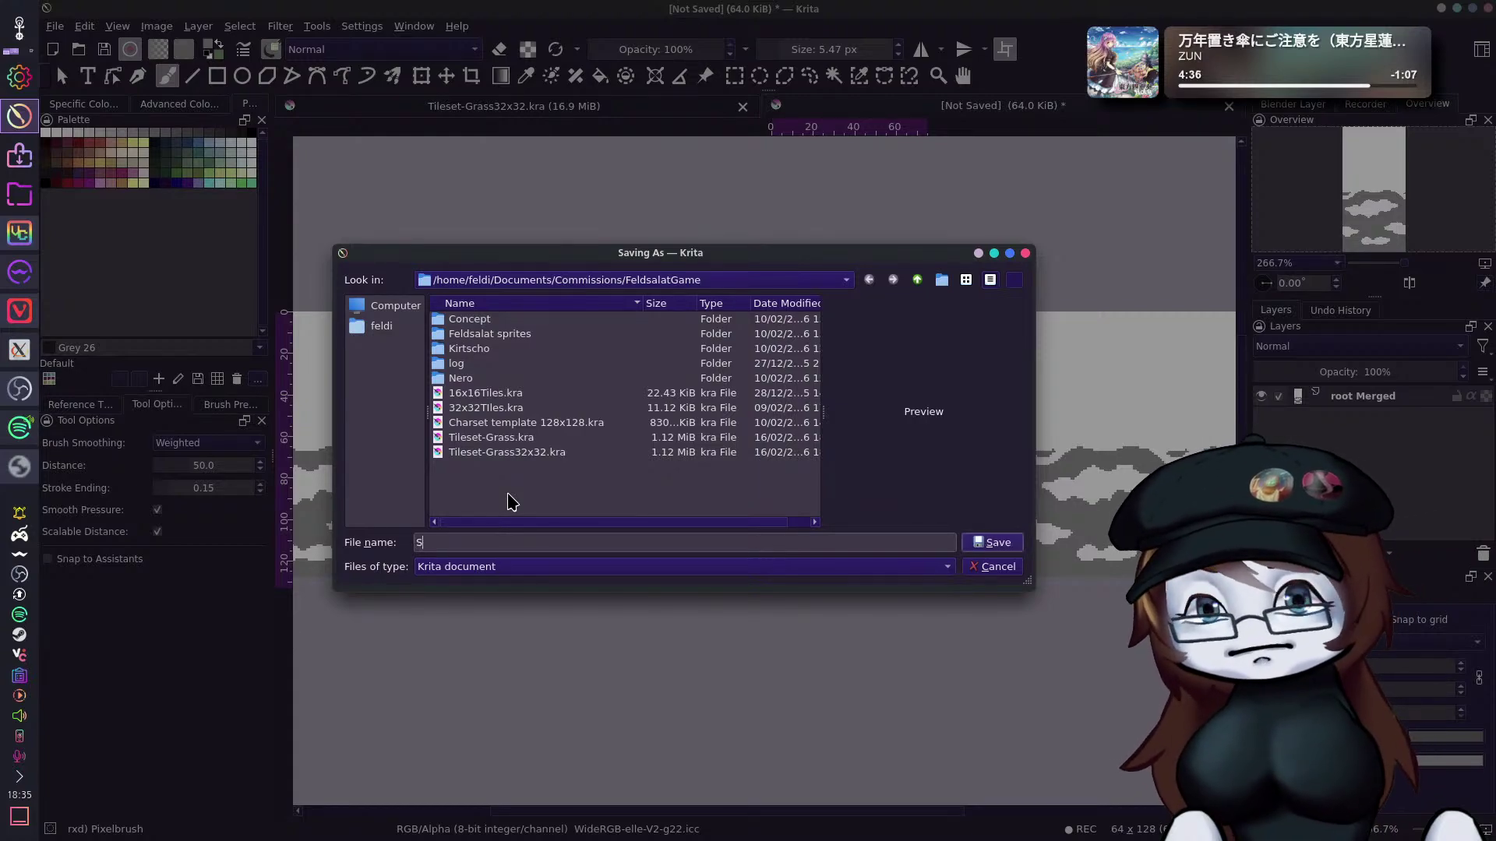
pyautogui.write('ky ')
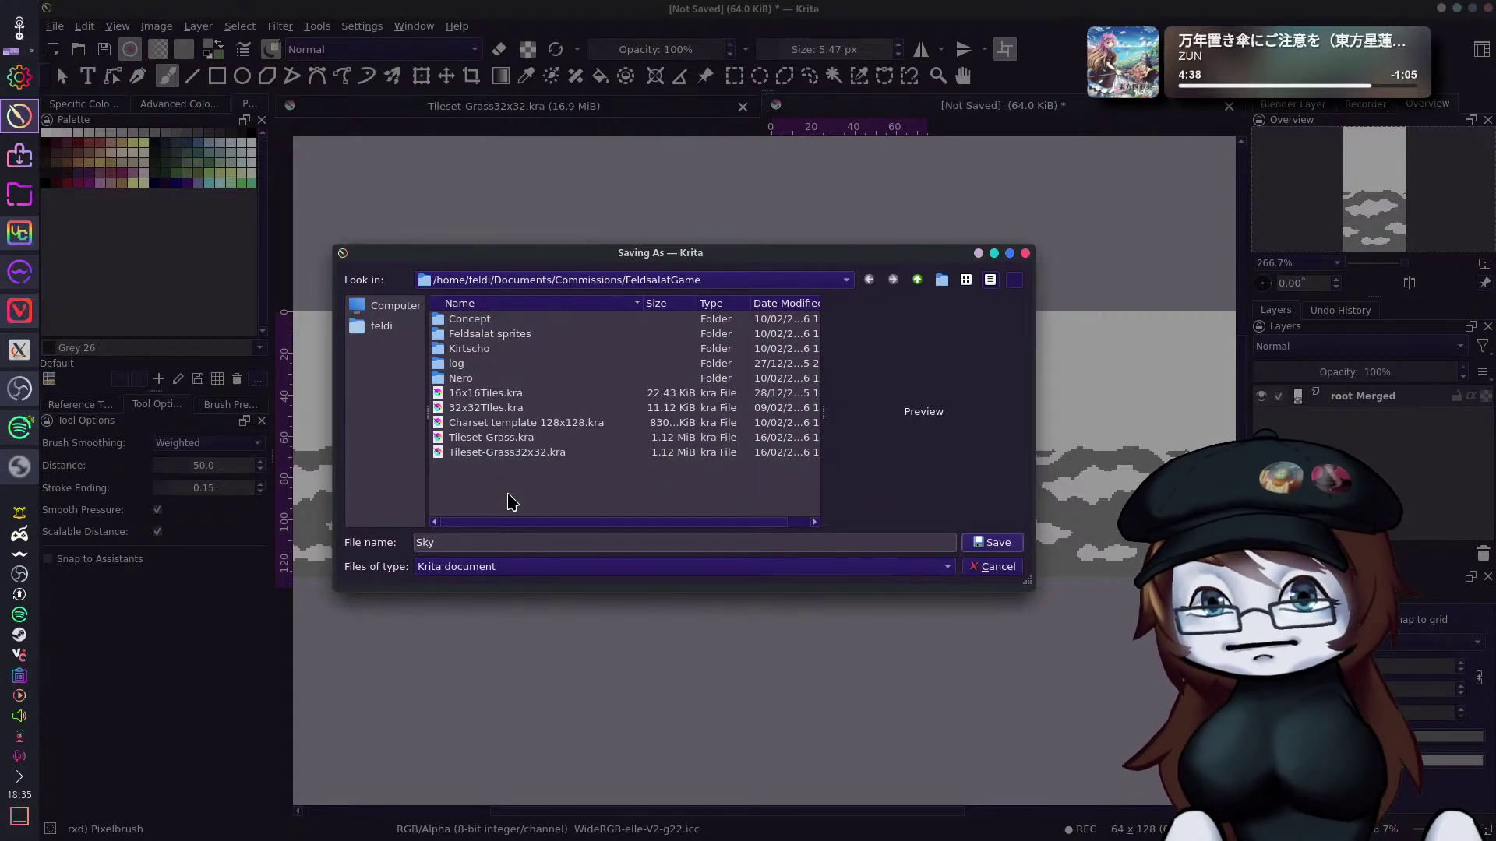
pyautogui.write('64x64')
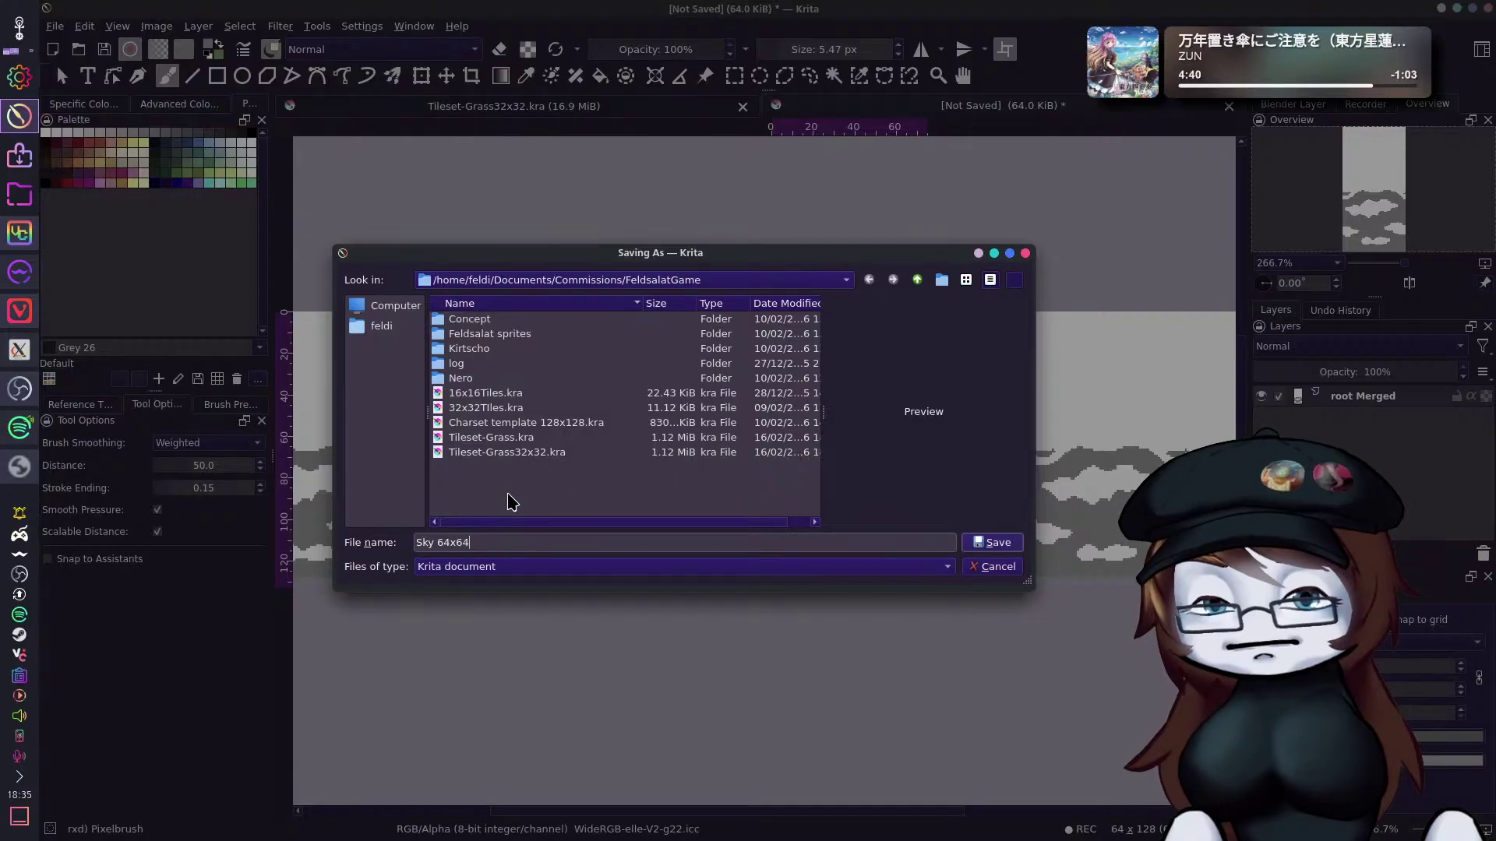
pyautogui.press('Return')
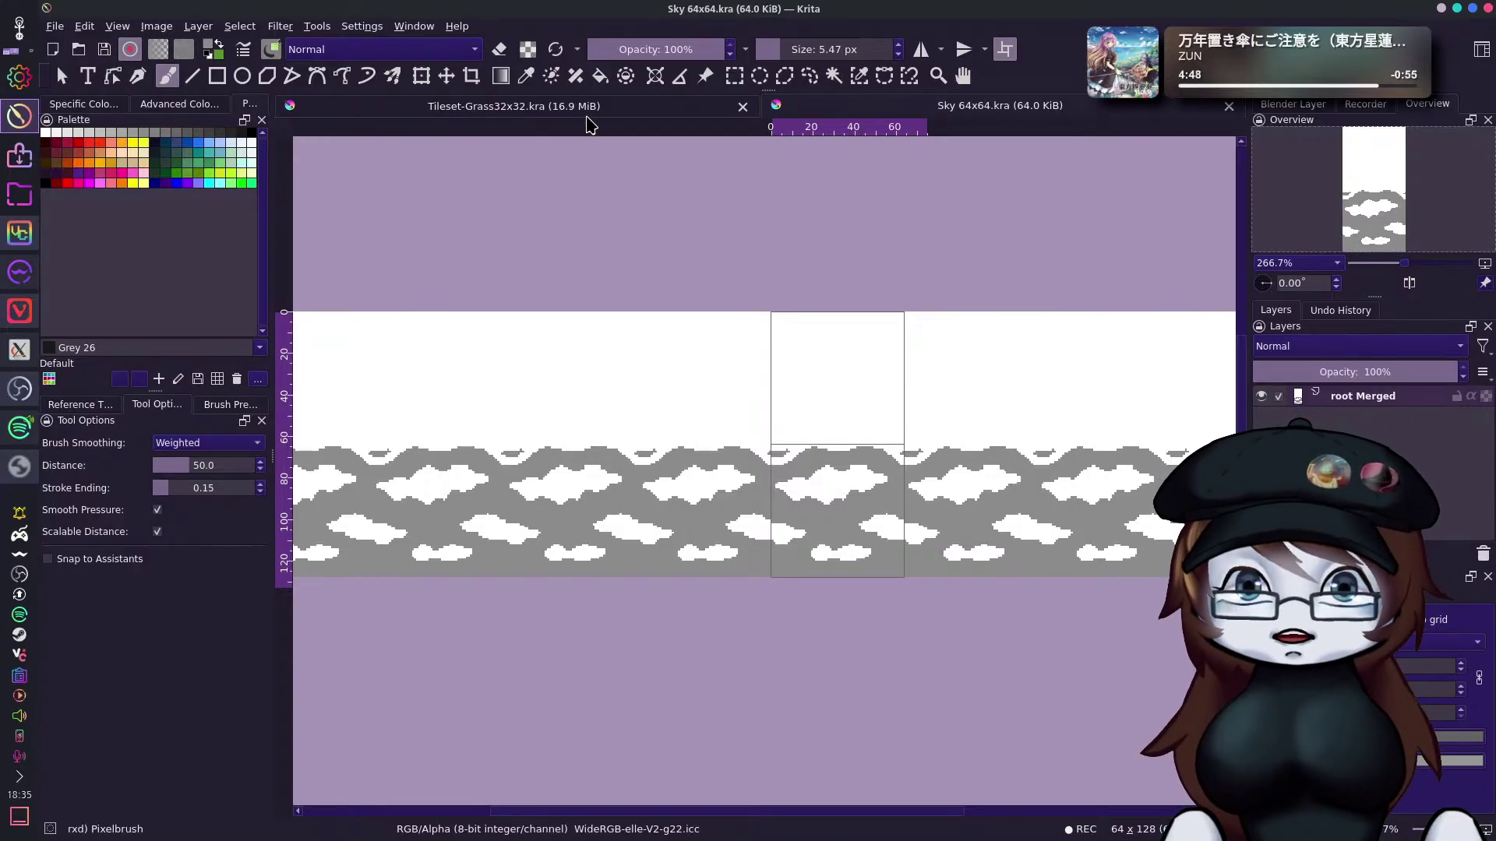
# Compare the tiled clouds in the sky image with the coloured cloud backgrounds in the Tileset-Grass32x32 document.
pyautogui.click(615, 111)
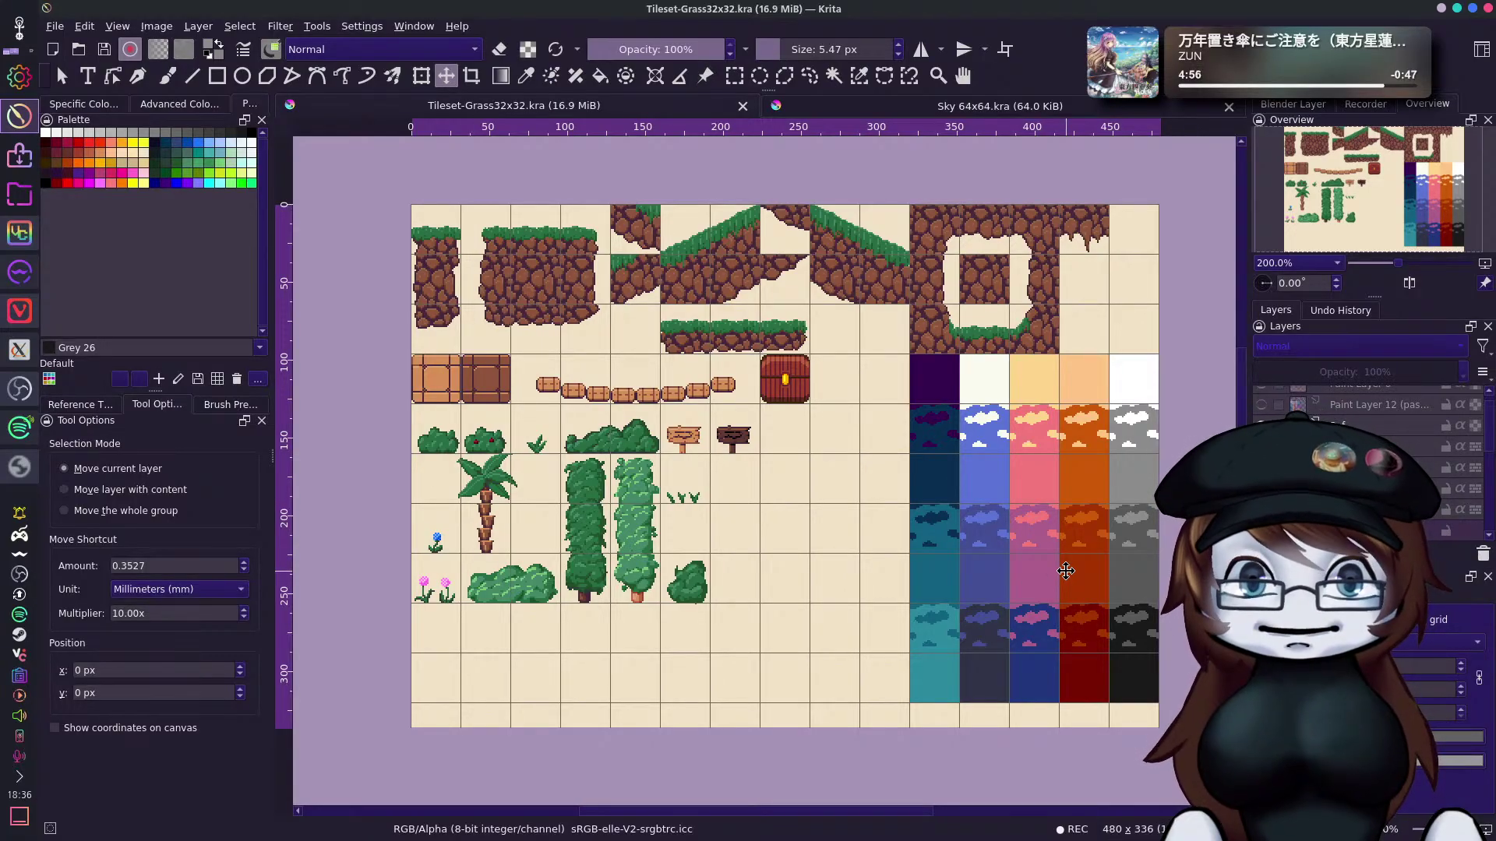
pyautogui.click(878, 107)
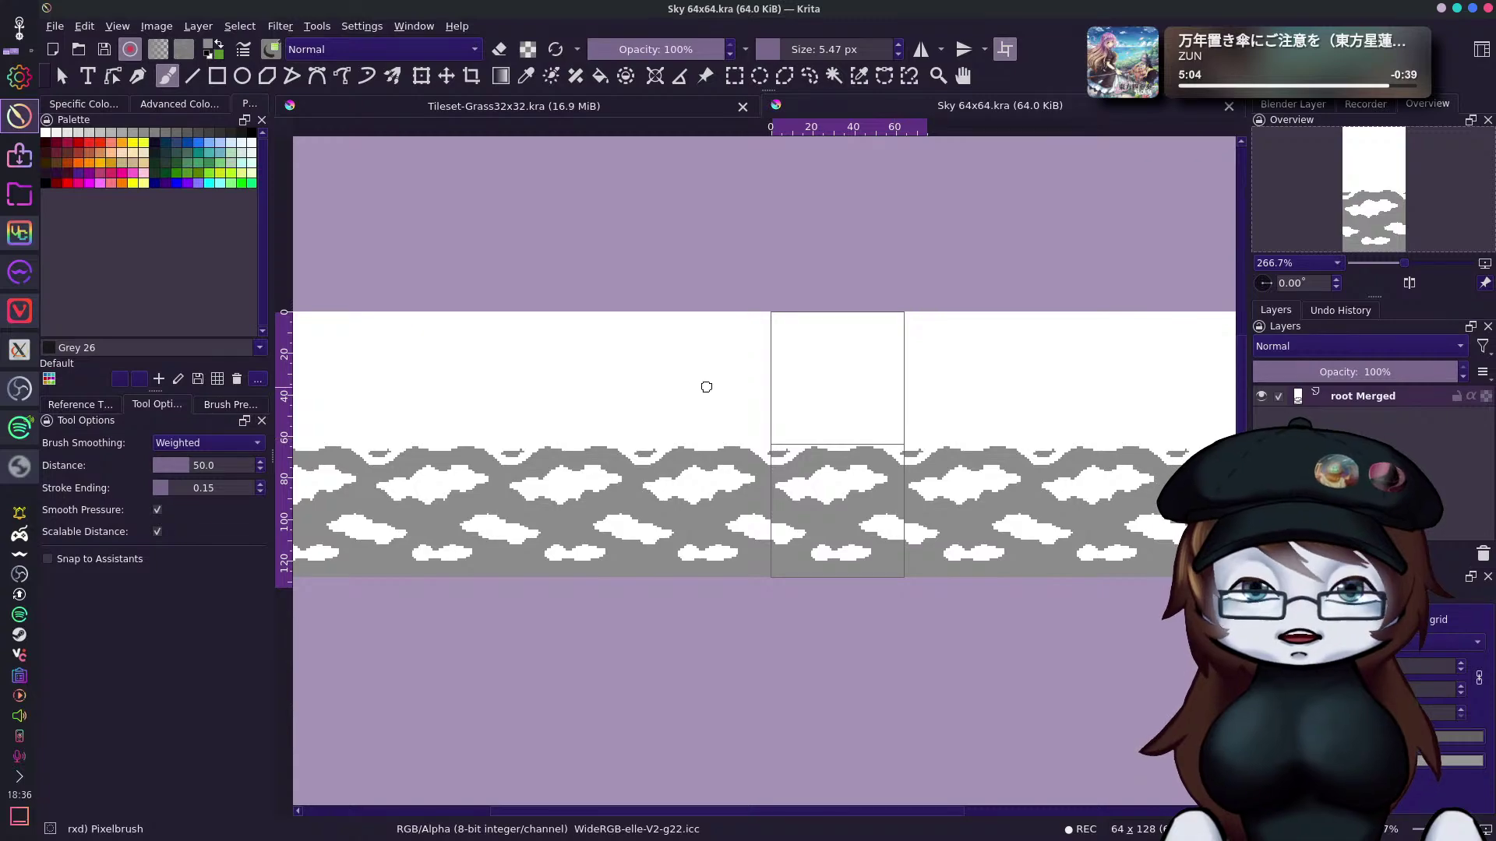
pyautogui.scroll(-6, 839, 400)
pyautogui.scroll(3, 839, 399)
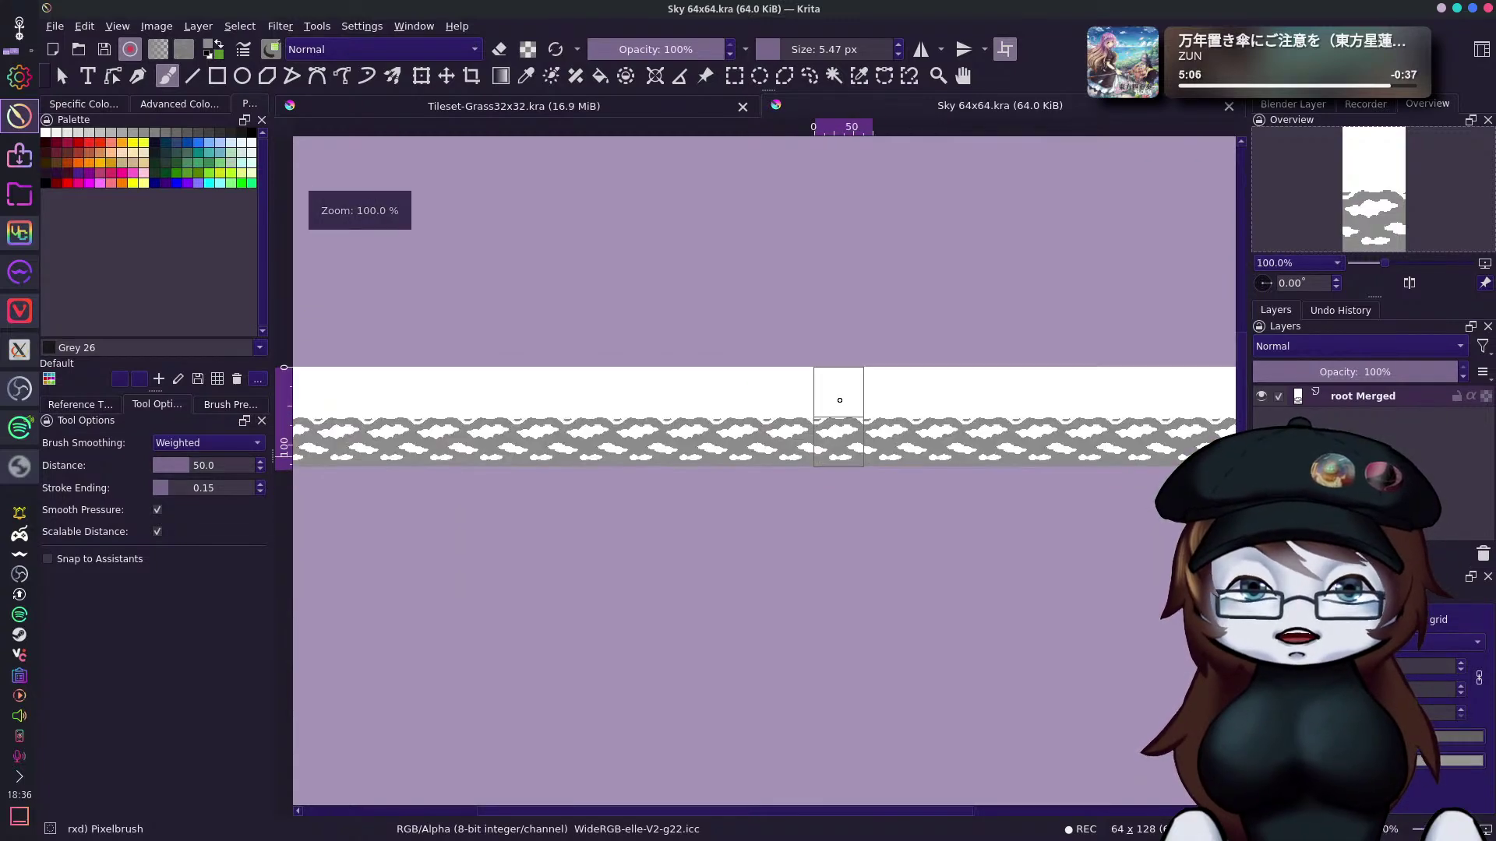
pyautogui.scroll(2, 840, 400)
pyautogui.click(564, 107)
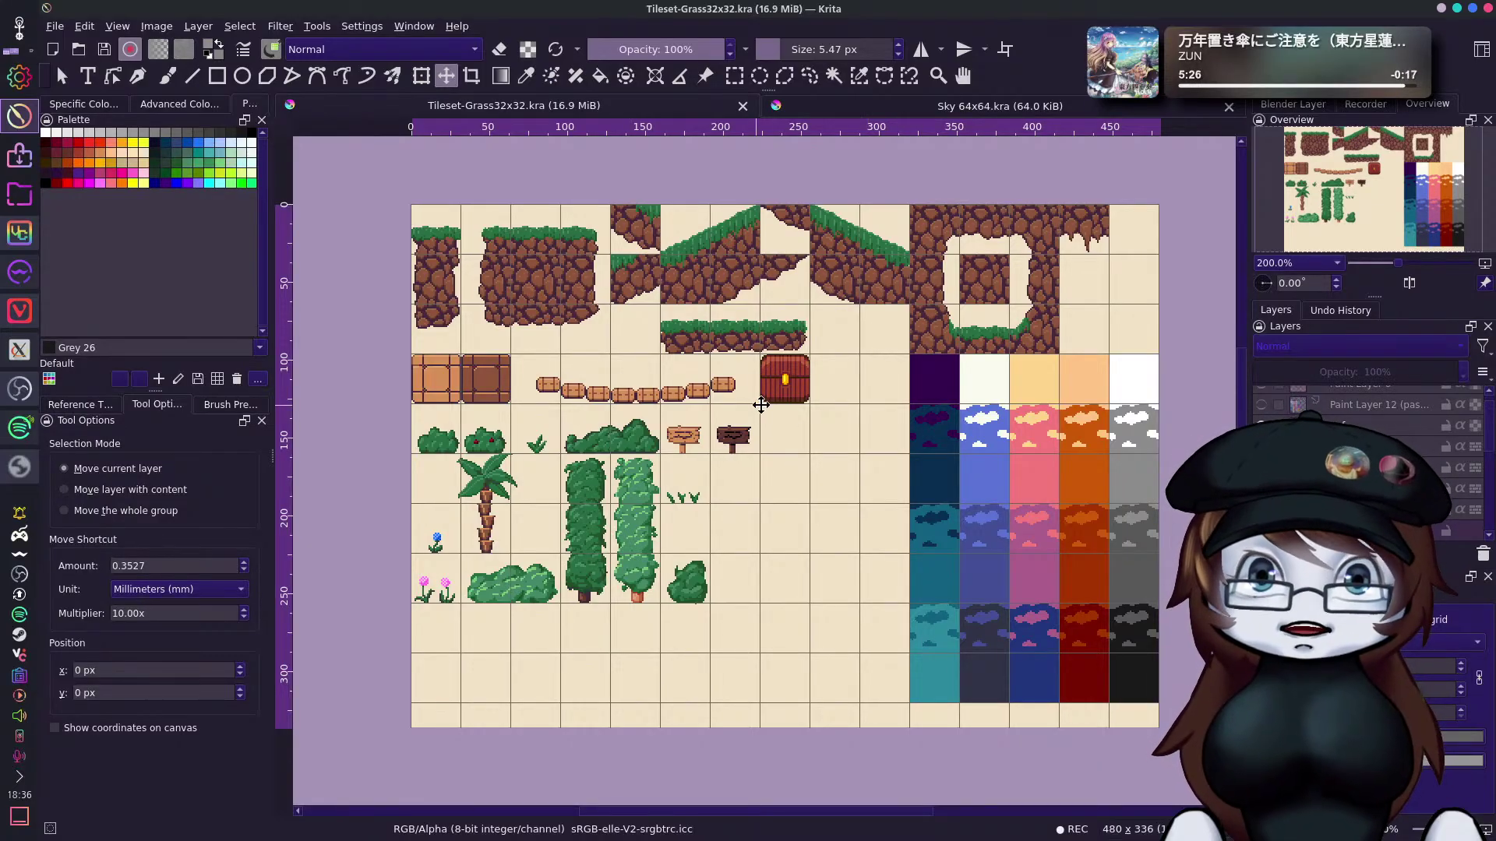
pyautogui.click(1013, 113)
pyautogui.click(666, 111)
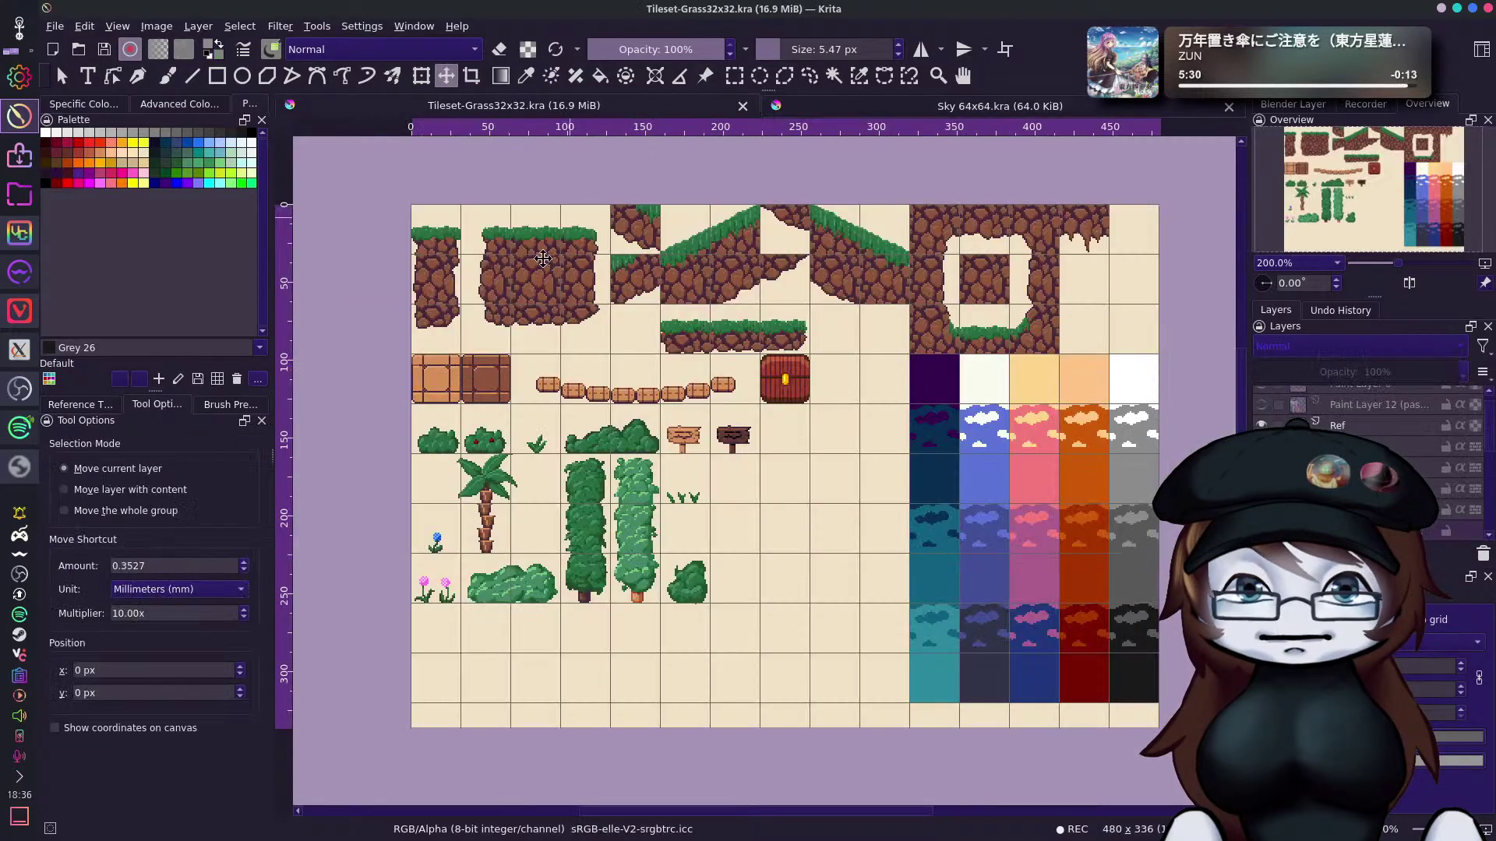
pyautogui.scroll(-1, 792, 492)
pyautogui.scroll(1, 792, 492)
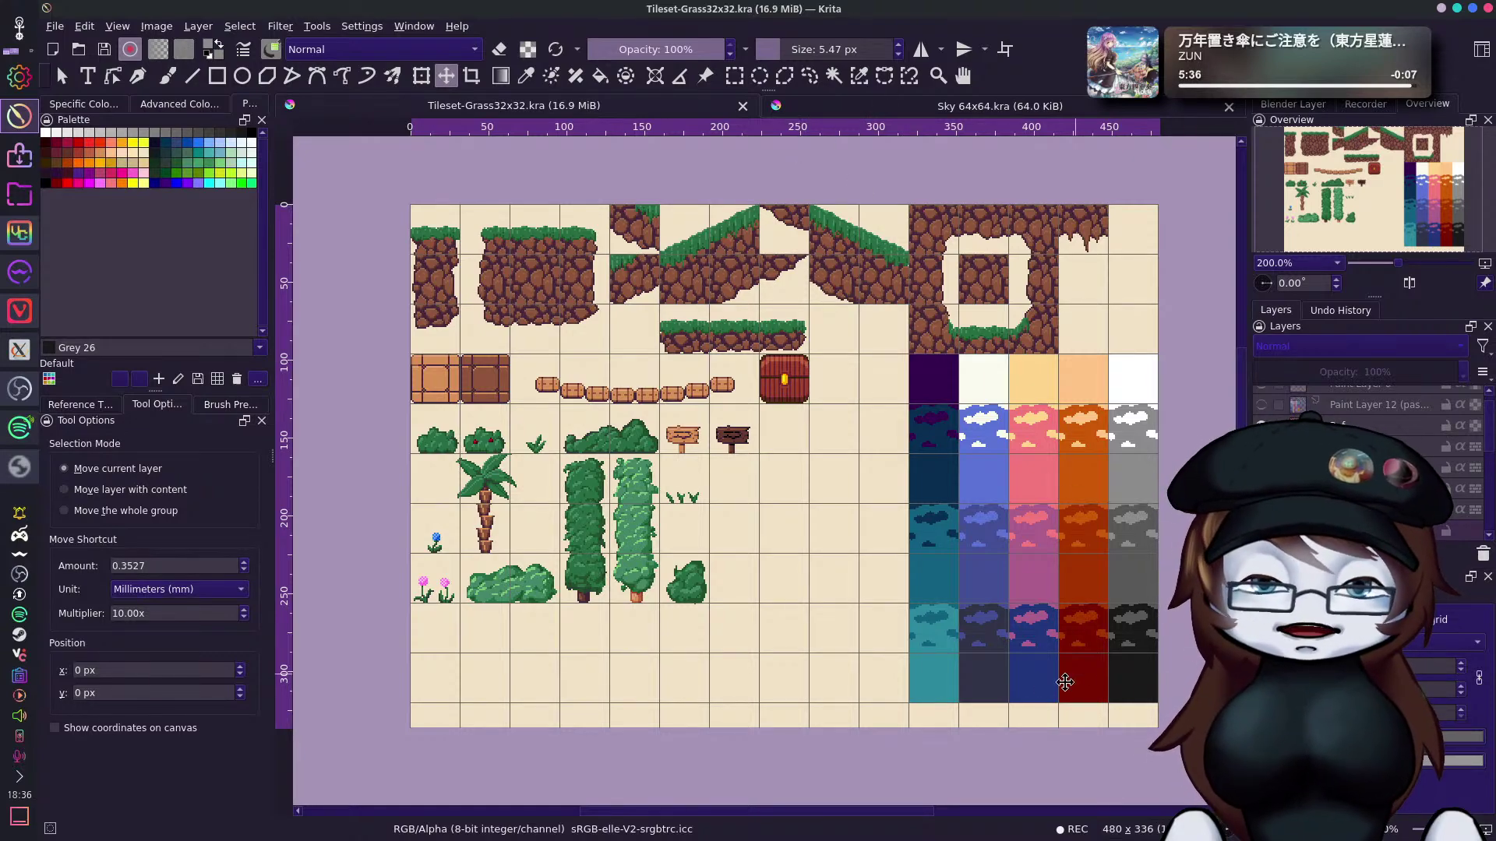
# Crop the empty strip off the tileset's lower edge so the canvas is 480 × 320 px, and save the file.
pyautogui.click(470, 75)
pyautogui.click(764, 627)
pyautogui.moveTo(780, 724); pyautogui.dragTo(785, 710)
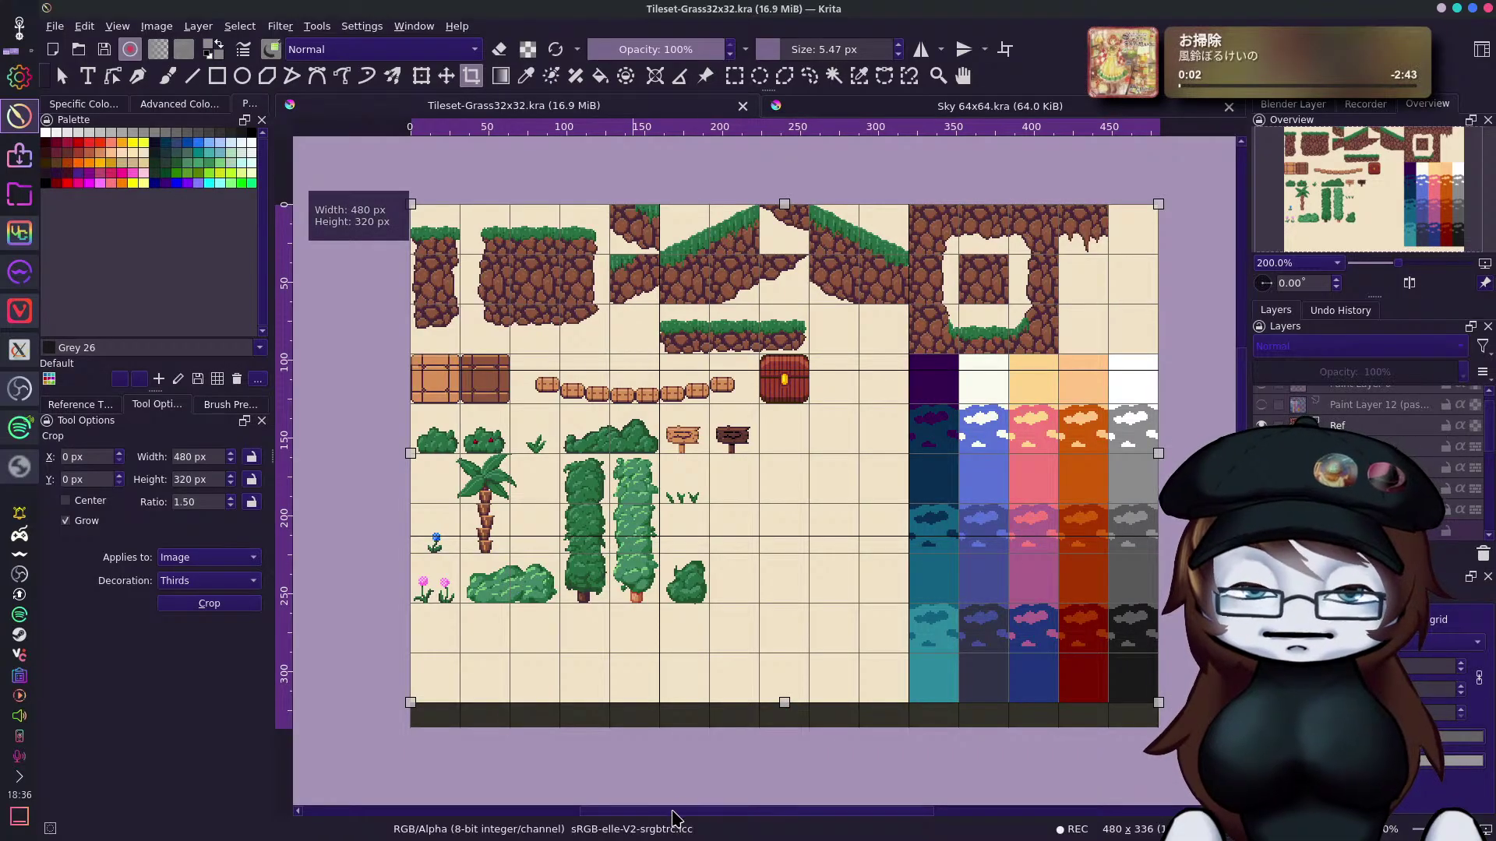
pyautogui.press('Return')
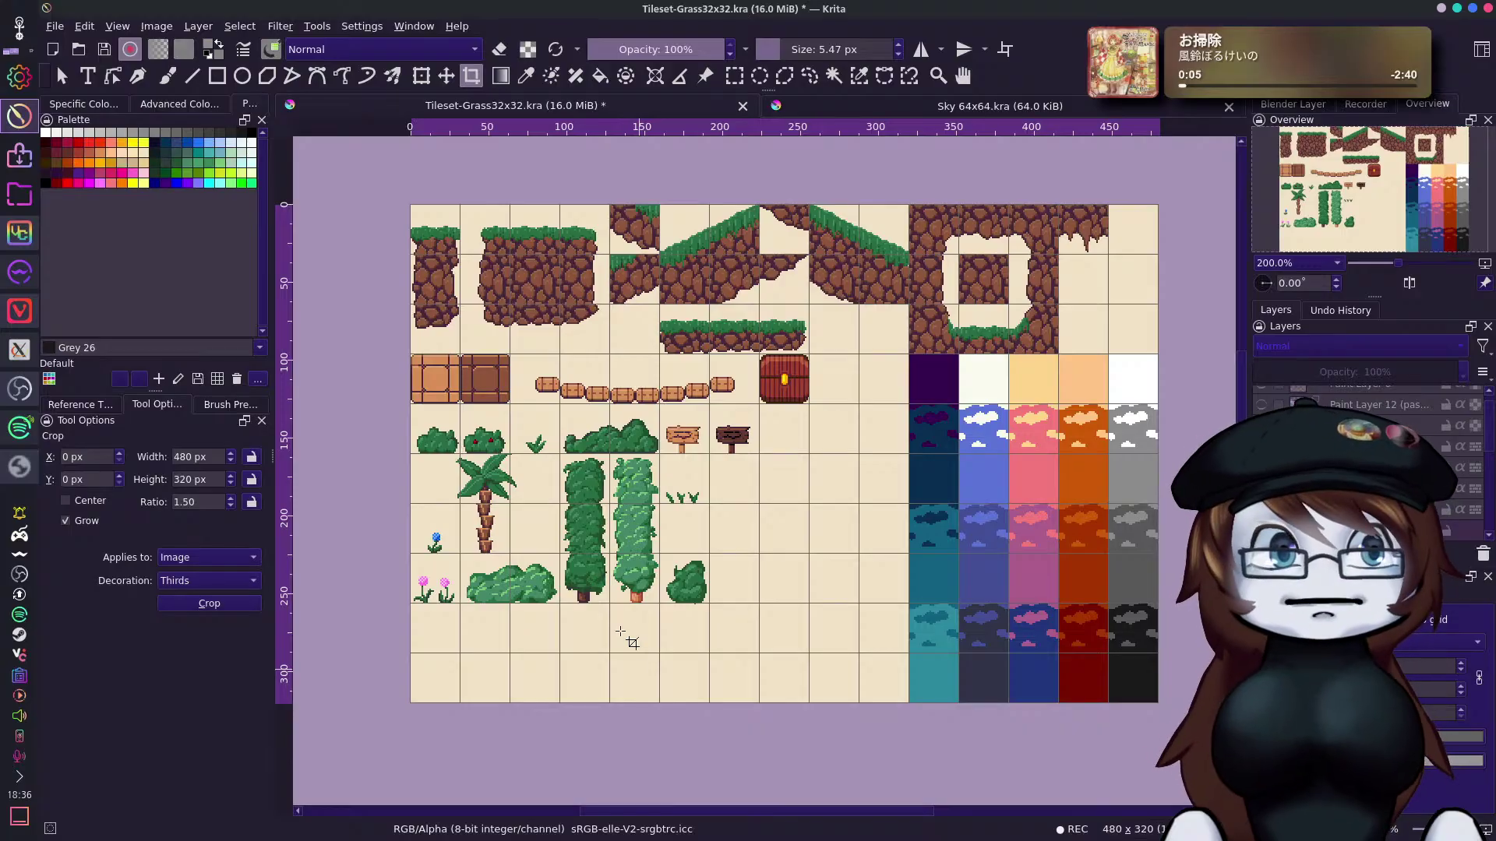
pyautogui.scroll(2, 803, 437)
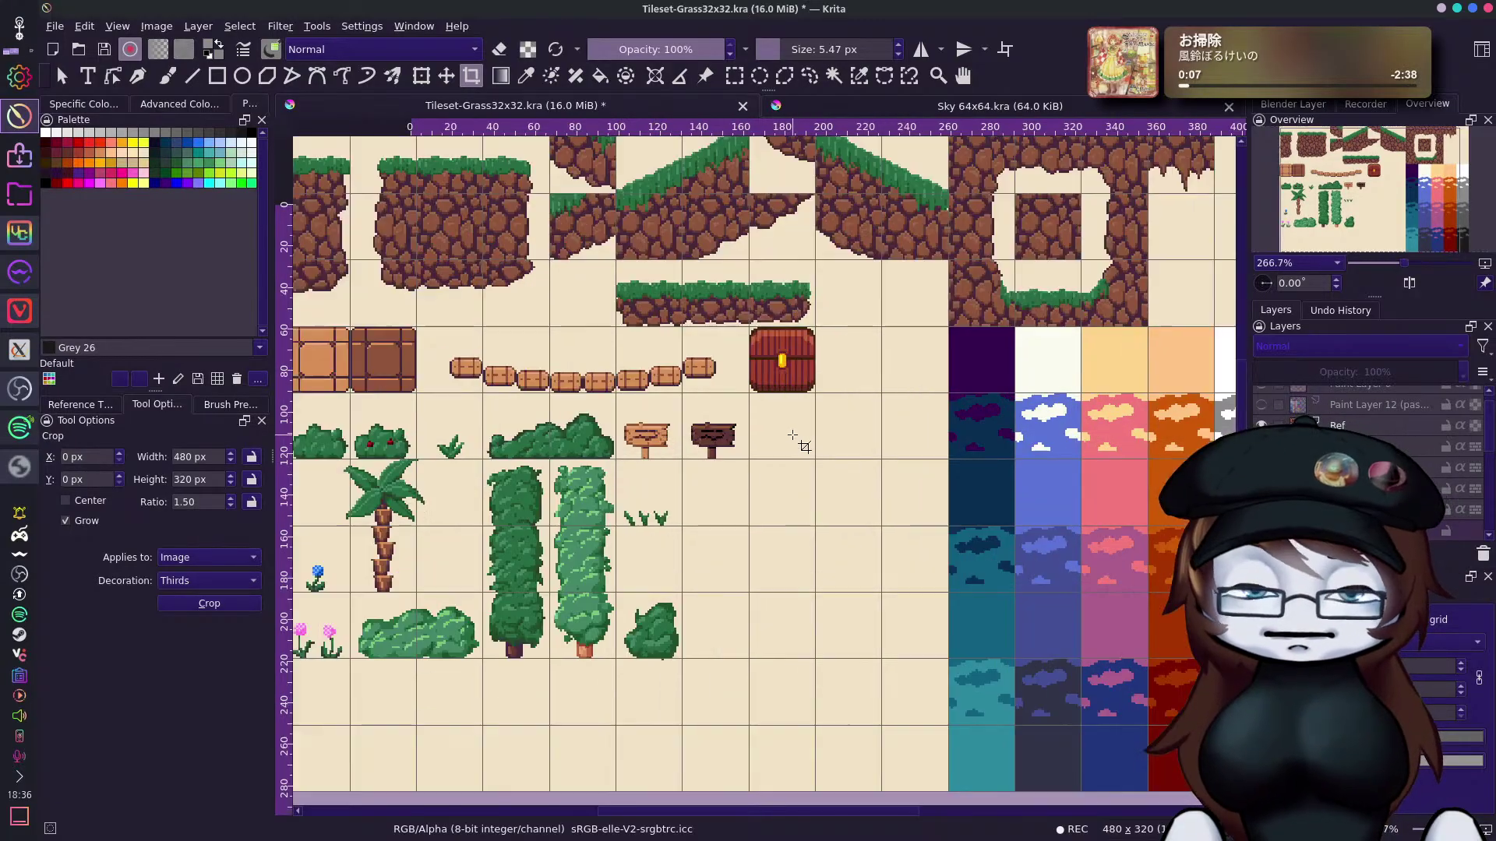
pyautogui.scroll(-2, 802, 440)
pyautogui.scroll(1, 793, 435)
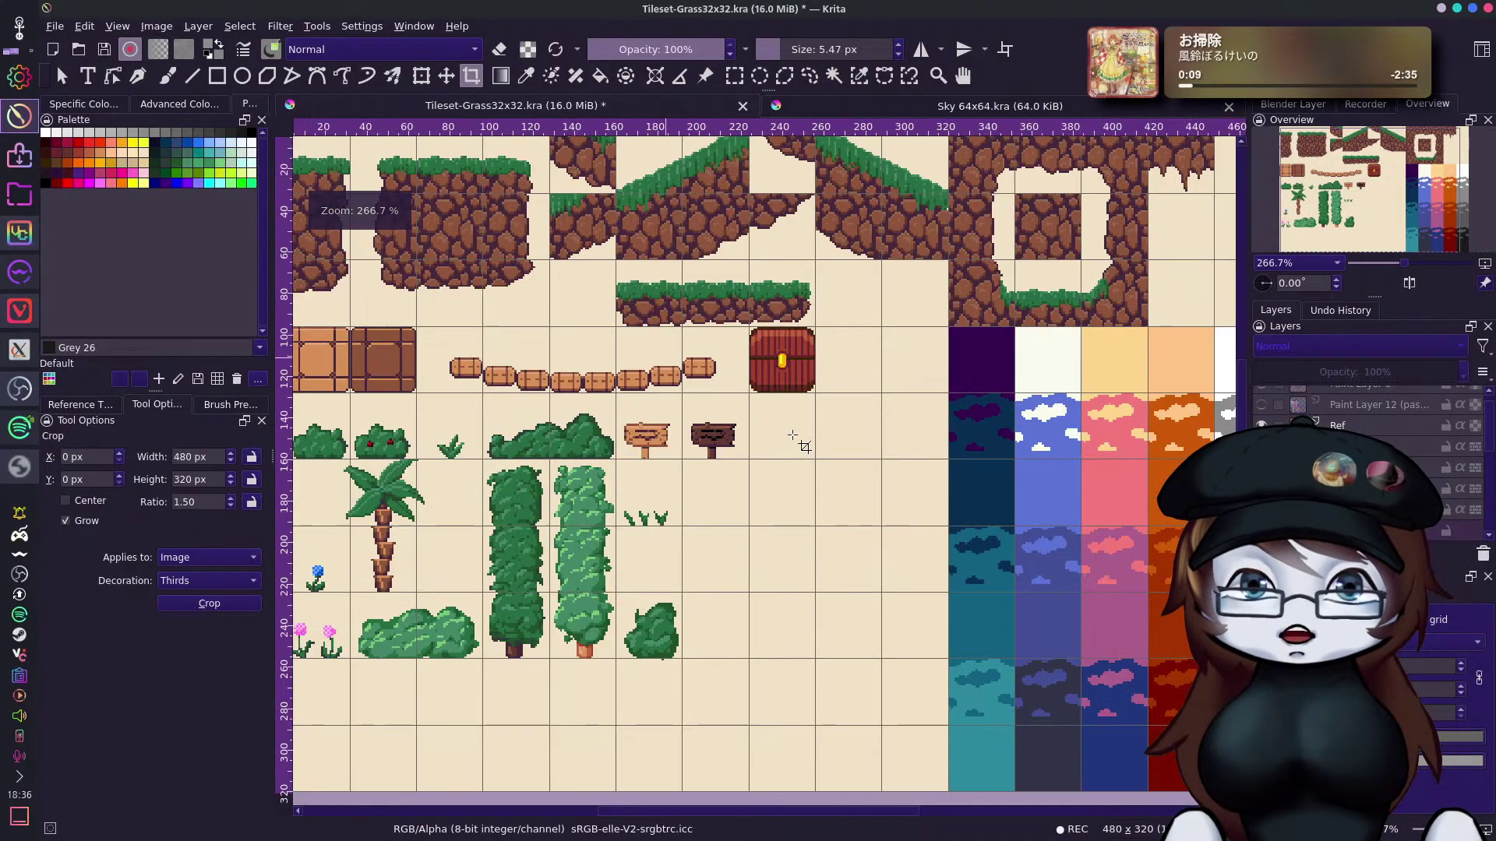
pyautogui.click(1371, 184)
pyautogui.moveTo(1372, 184); pyautogui.dragTo(1390, 165)
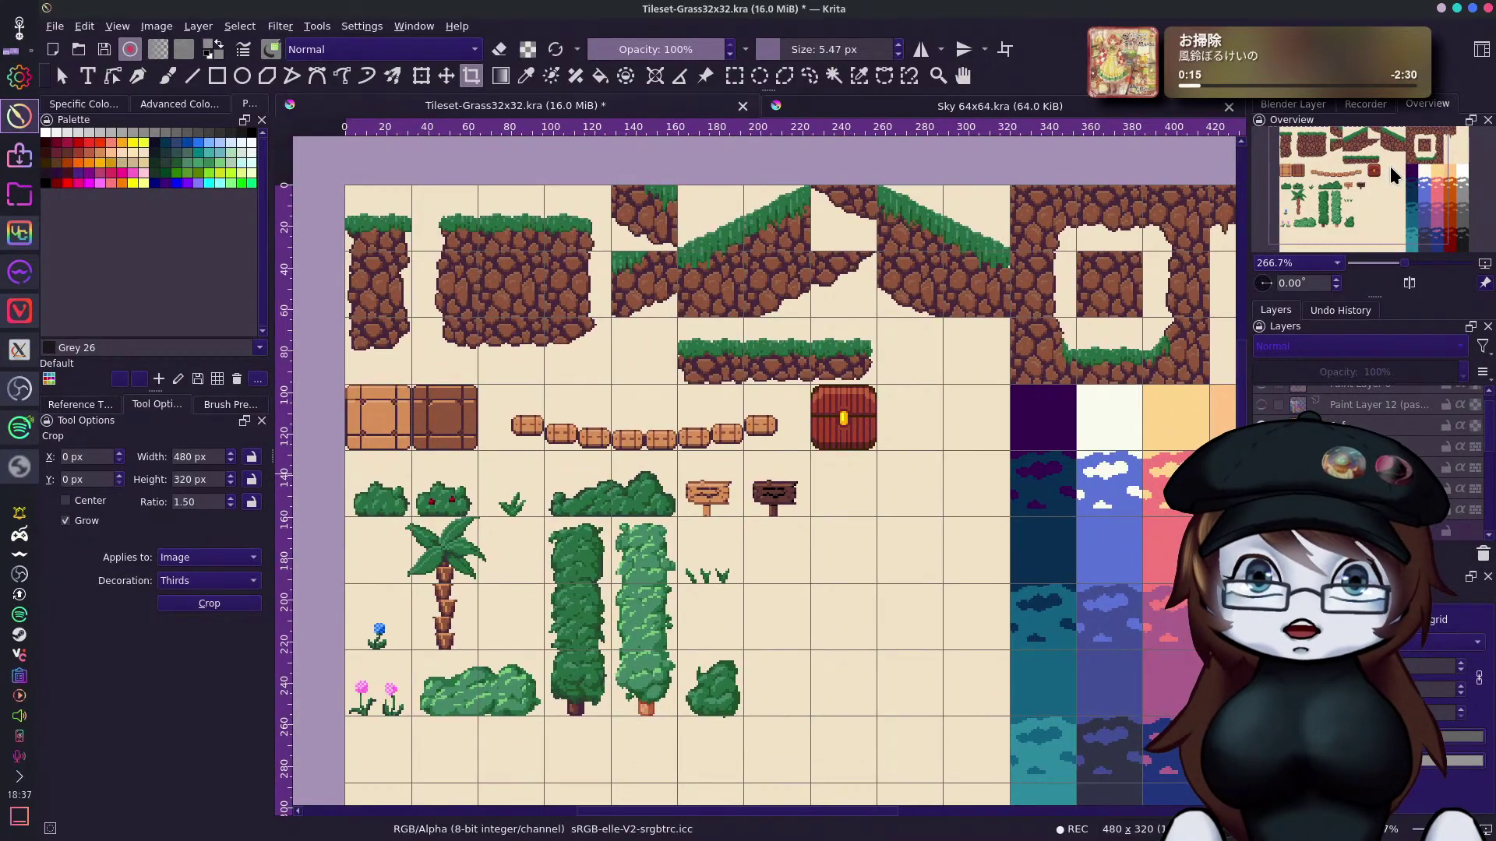
pyautogui.hotkey('ctrl', 's')
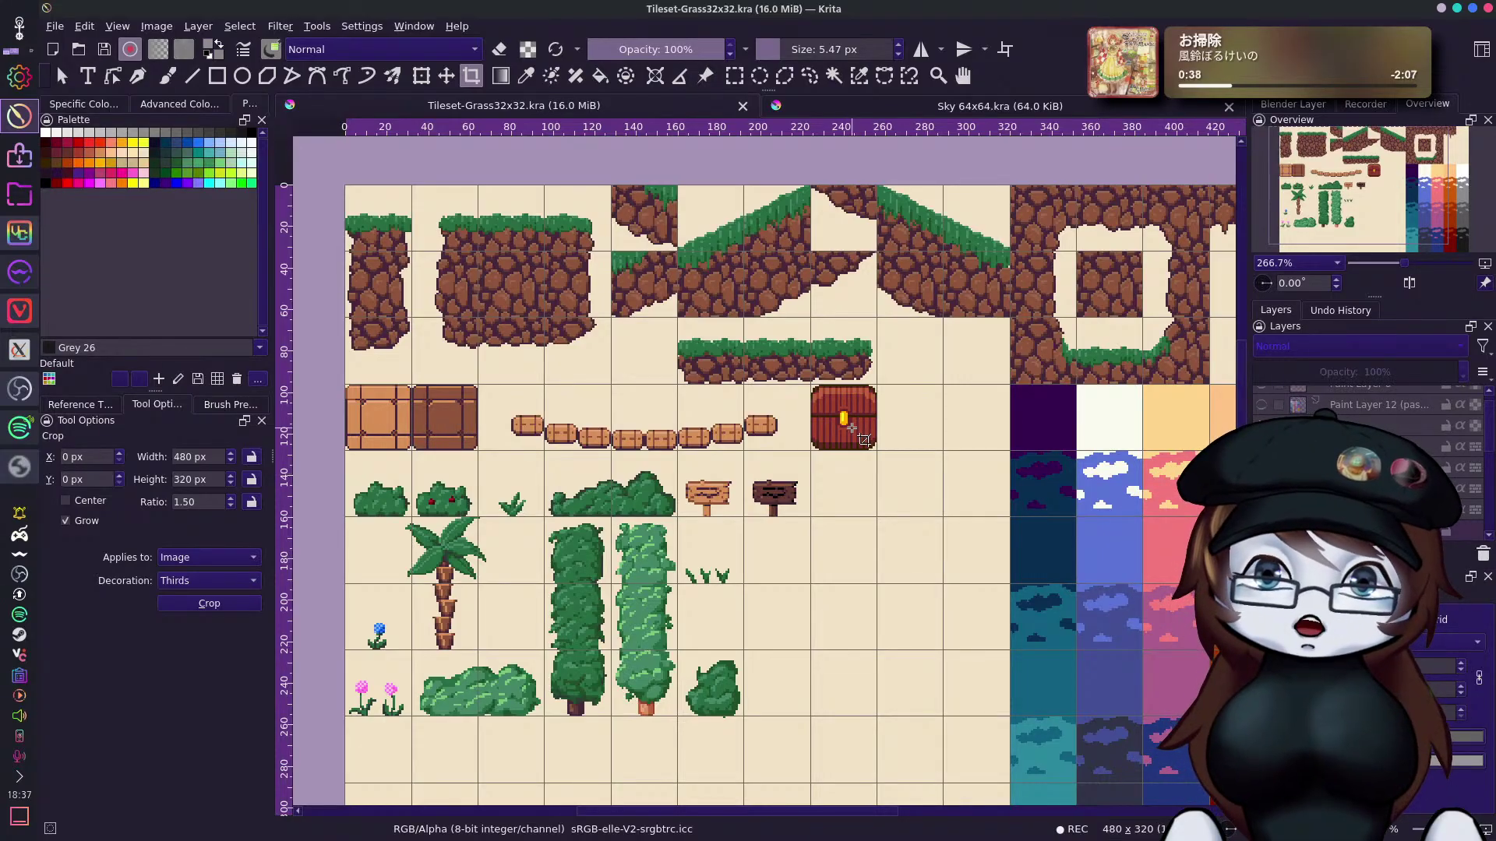
# Activate the freehand brush and select a paint layer for drawing in the empty tiles beside the red chest.
pyautogui.press('b')
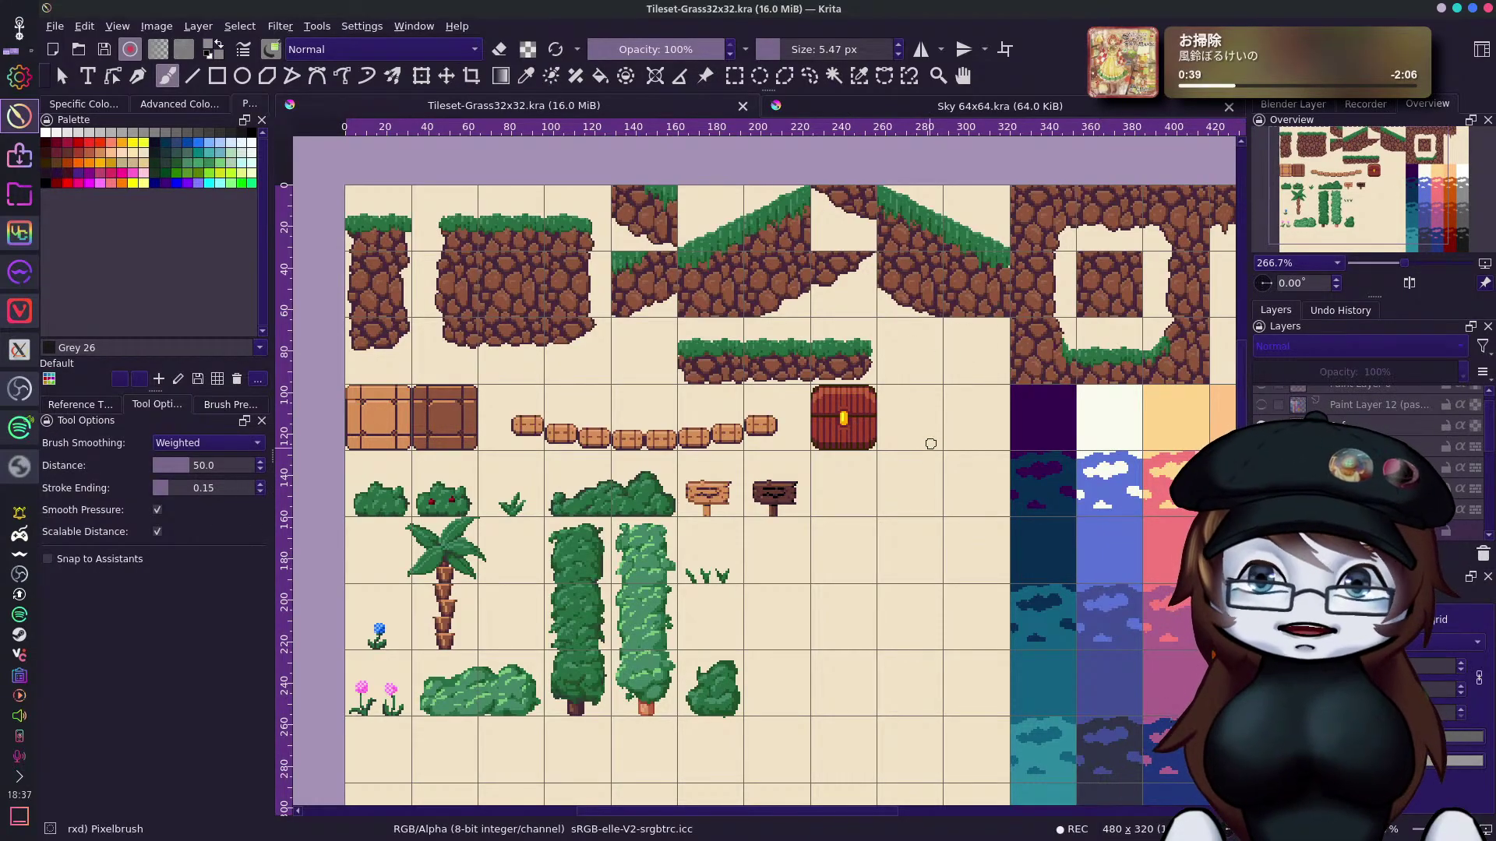
pyautogui.moveTo(1379, 191); pyautogui.dragTo(1394, 193)
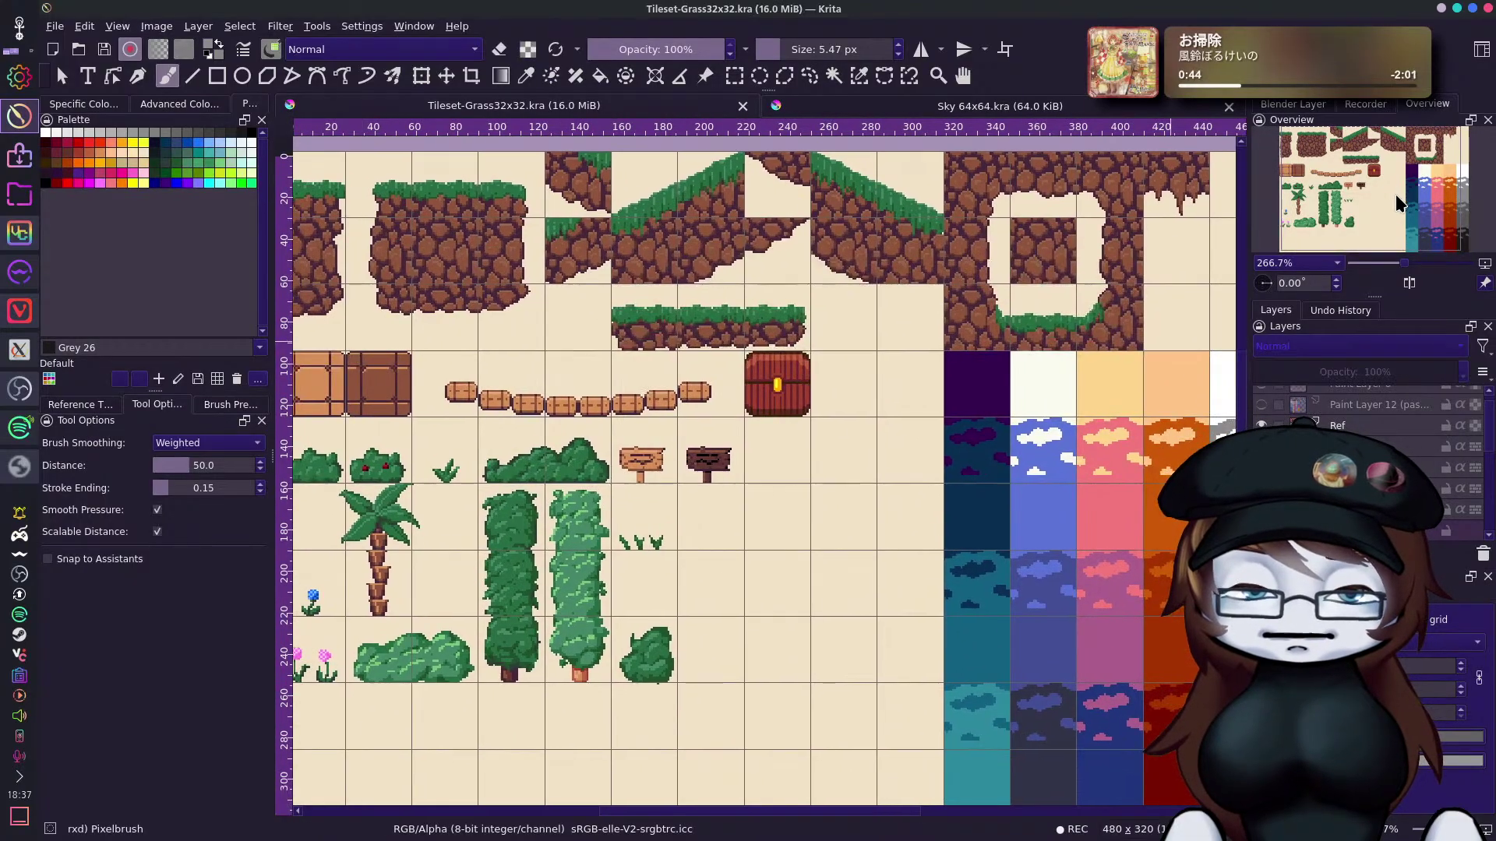
pyautogui.moveTo(1407, 244); pyautogui.dragTo(1334, 209)
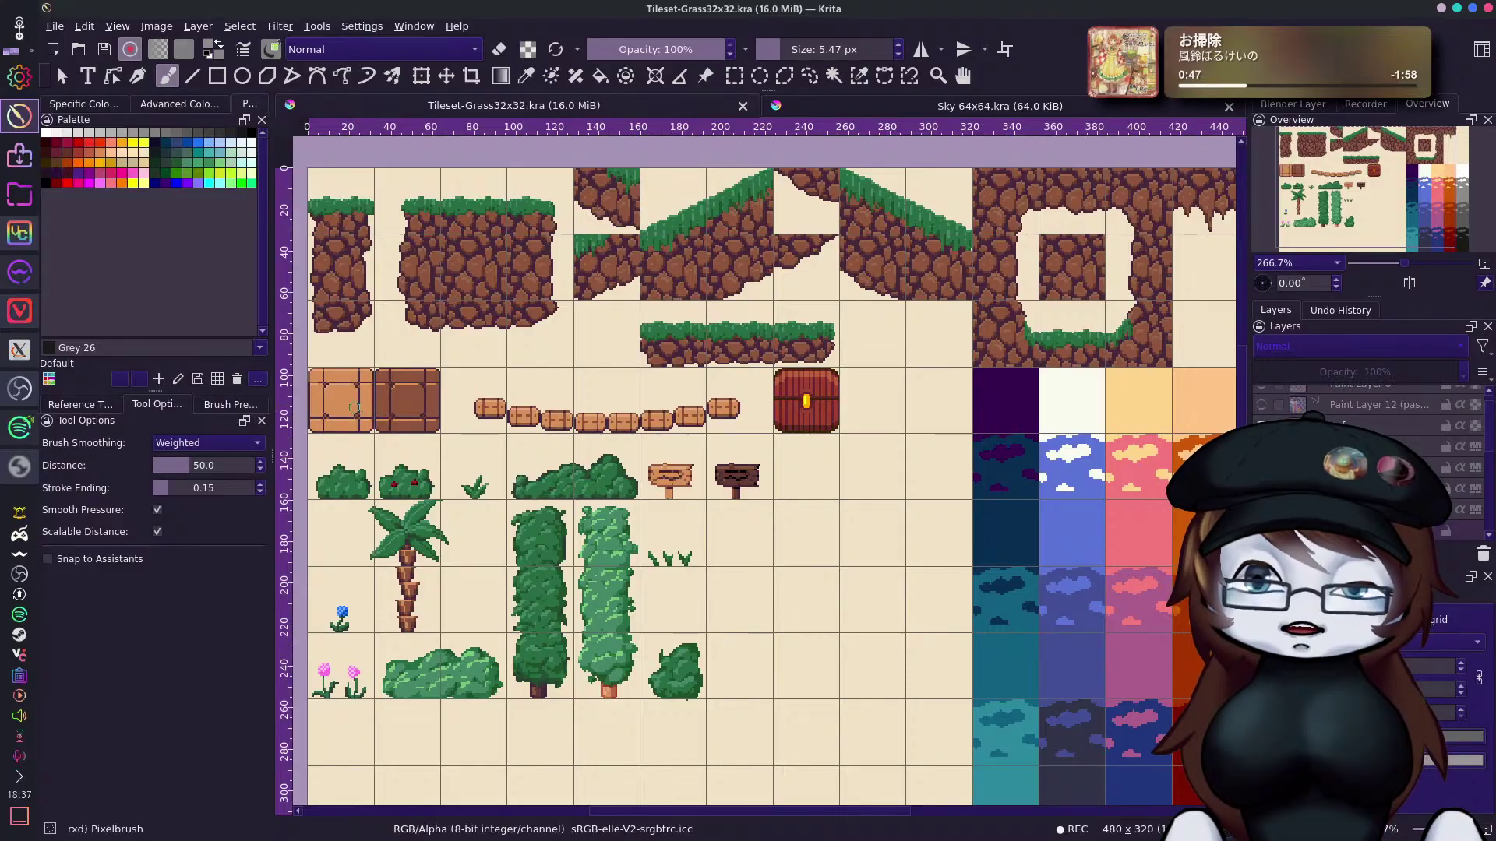
pyautogui.moveTo(1382, 228); pyautogui.dragTo(1425, 211)
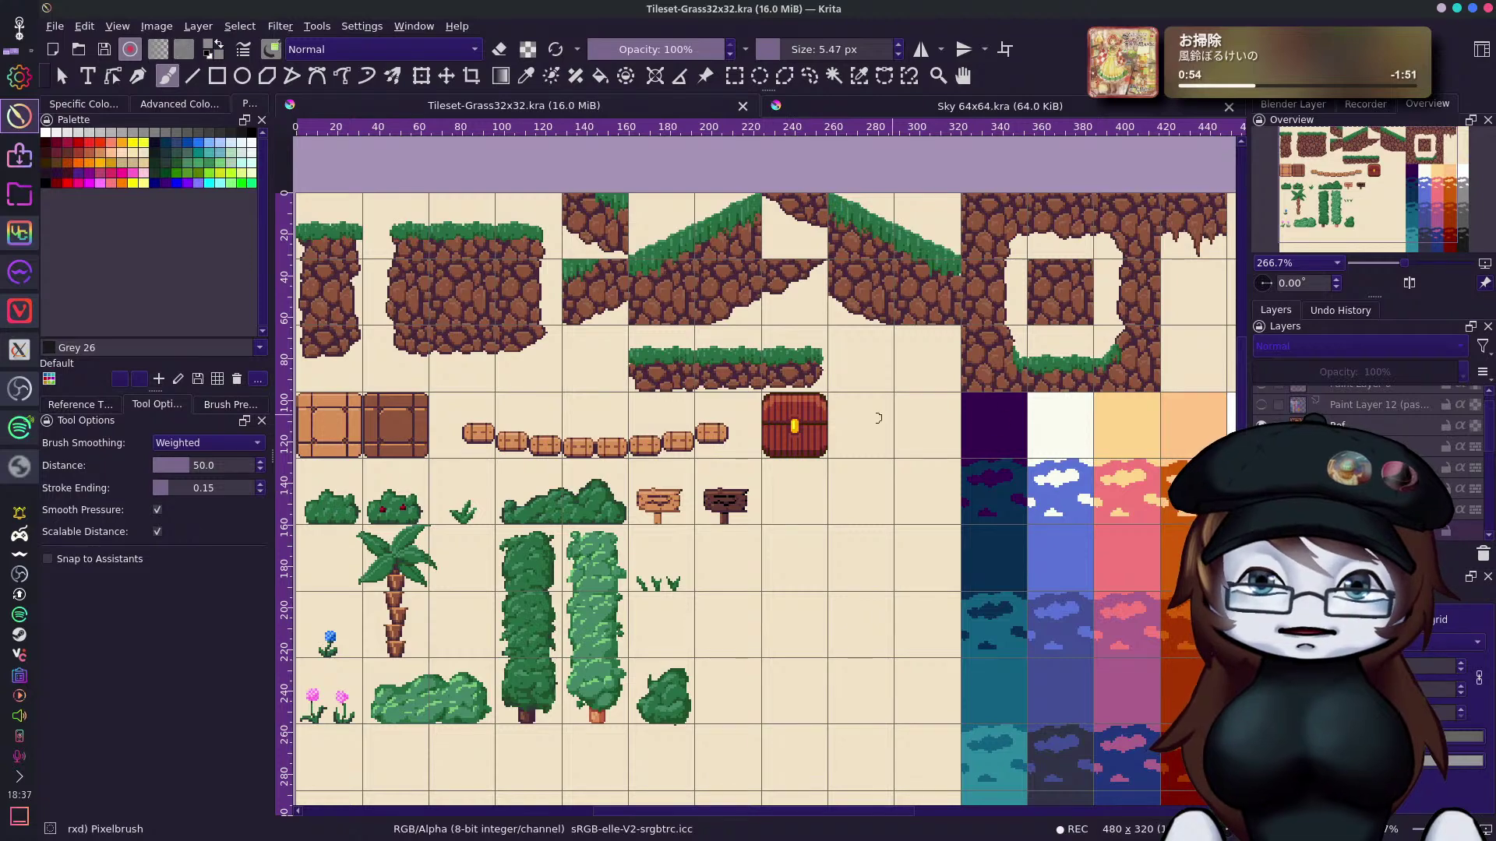
pyautogui.rightClick(818, 391)
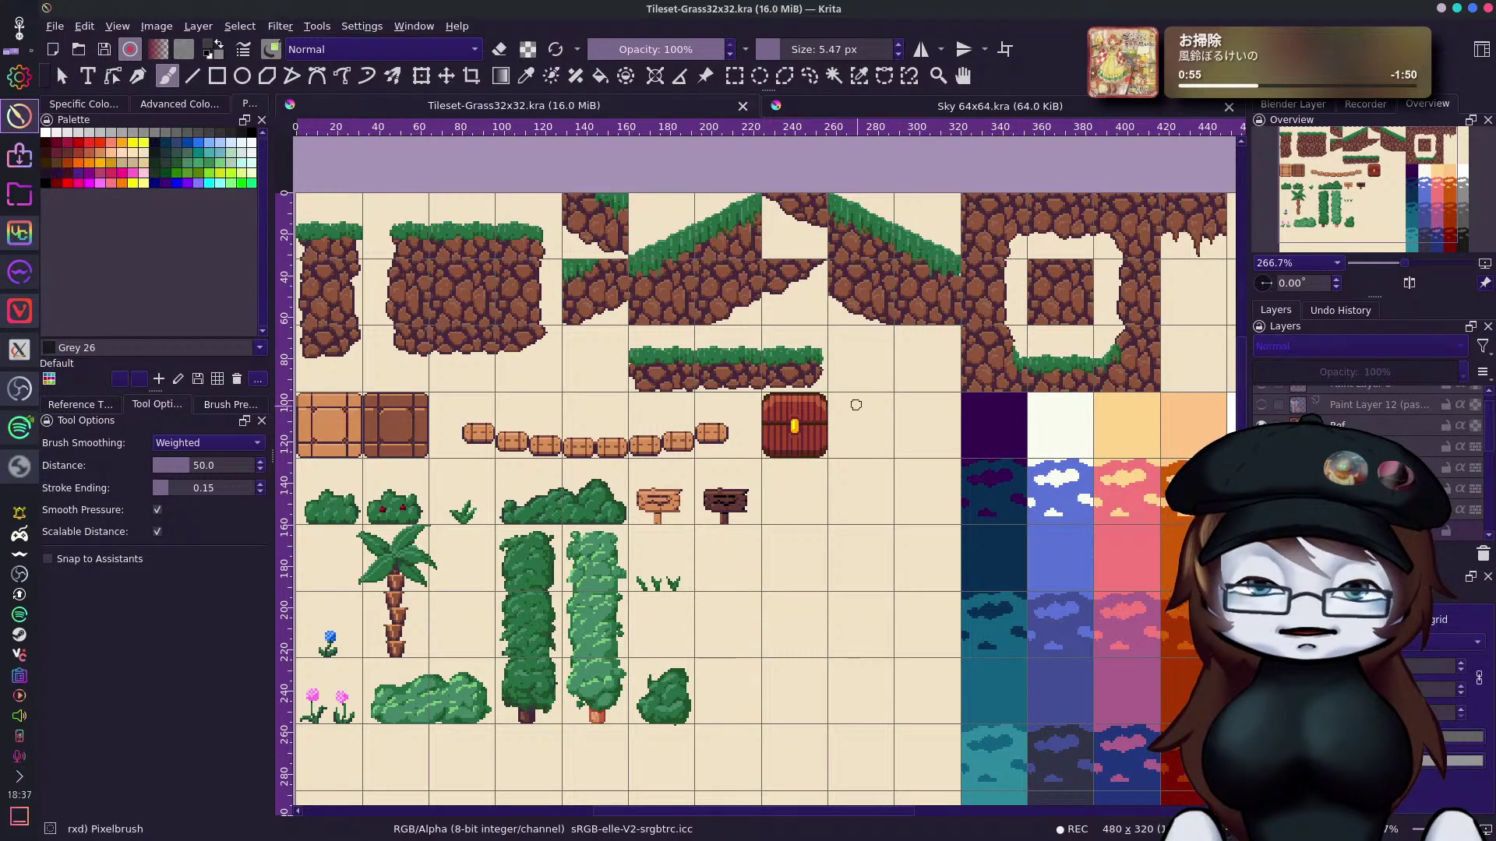
pyautogui.click(836, 398)
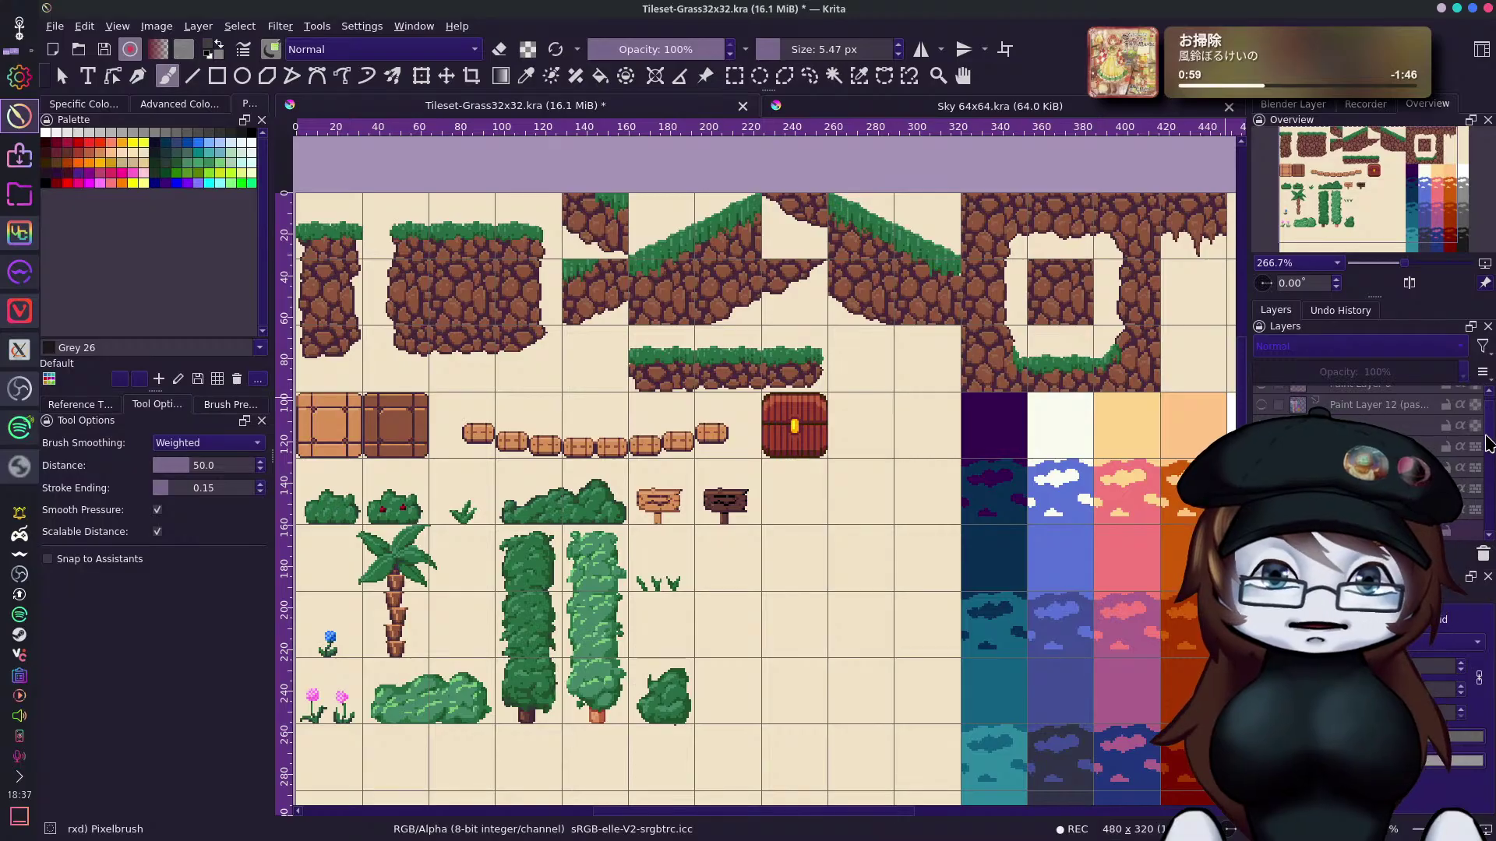
pyautogui.moveTo(1490, 433); pyautogui.dragTo(1490, 428)
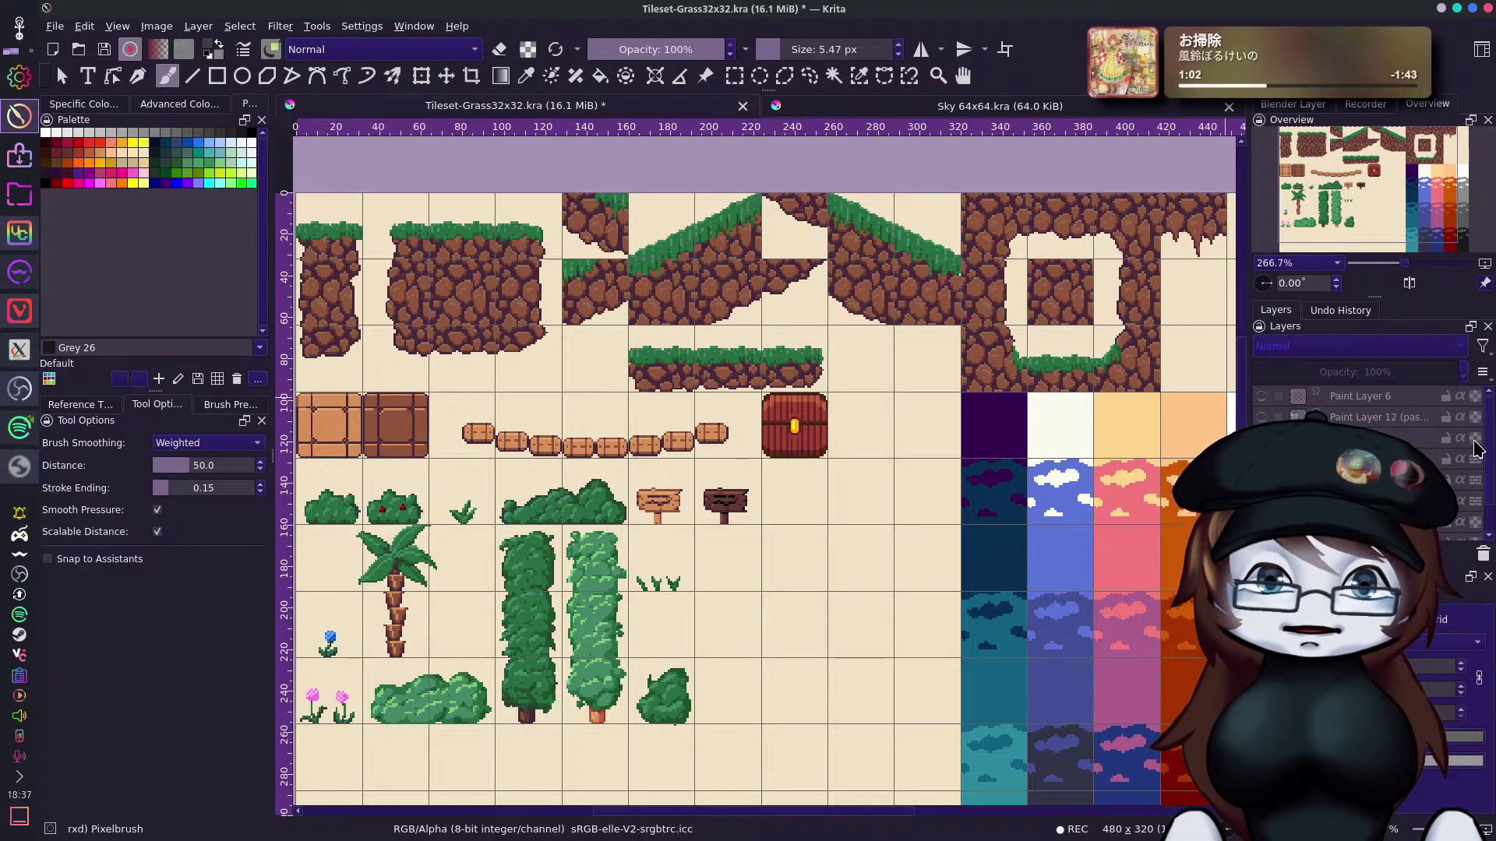
pyautogui.click(1379, 480)
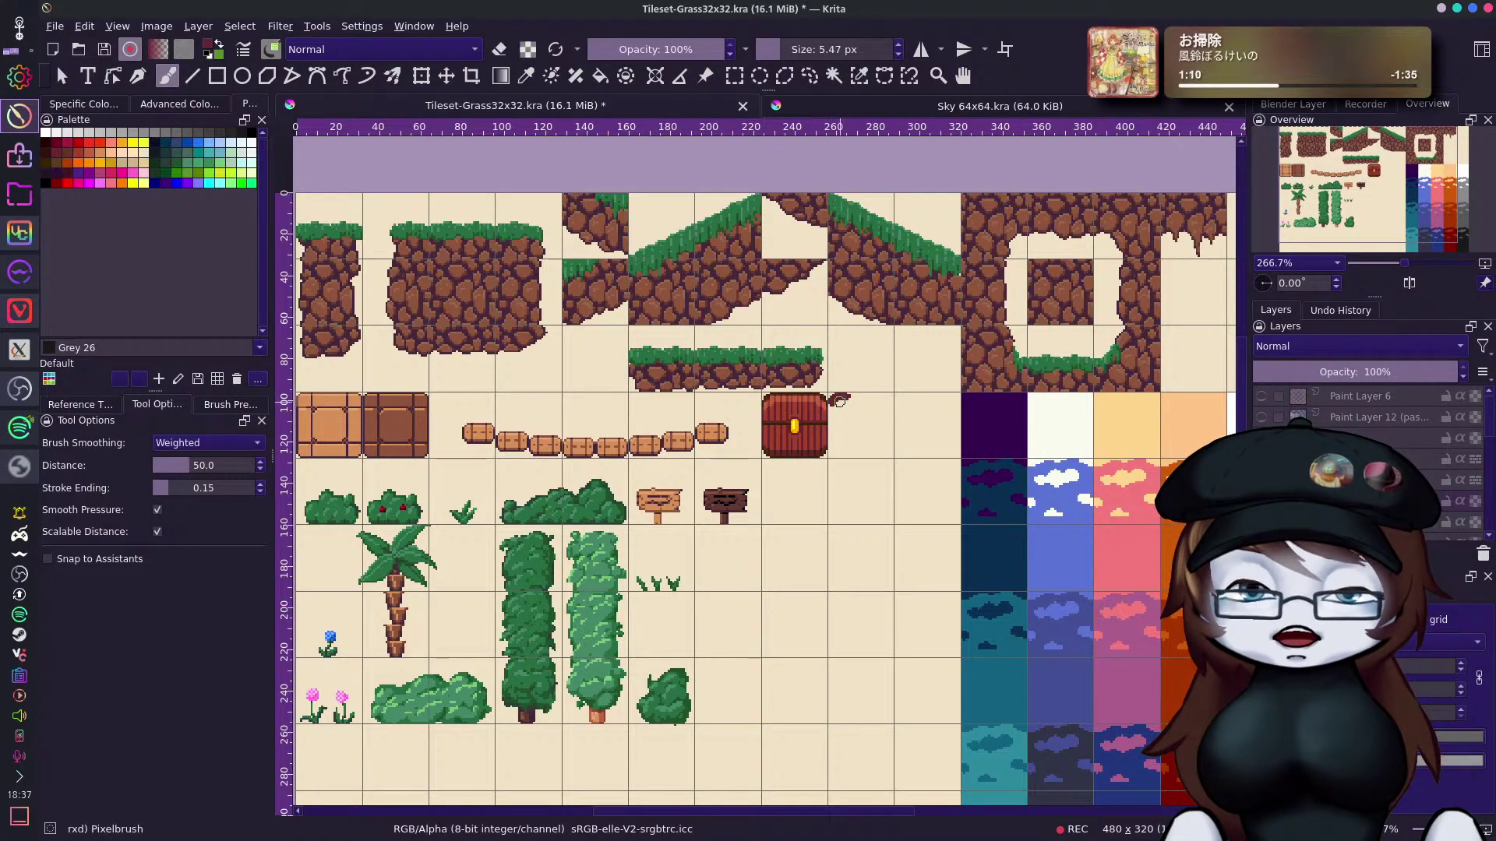
pyautogui.moveTo(868, 397); pyautogui.dragTo(887, 397)
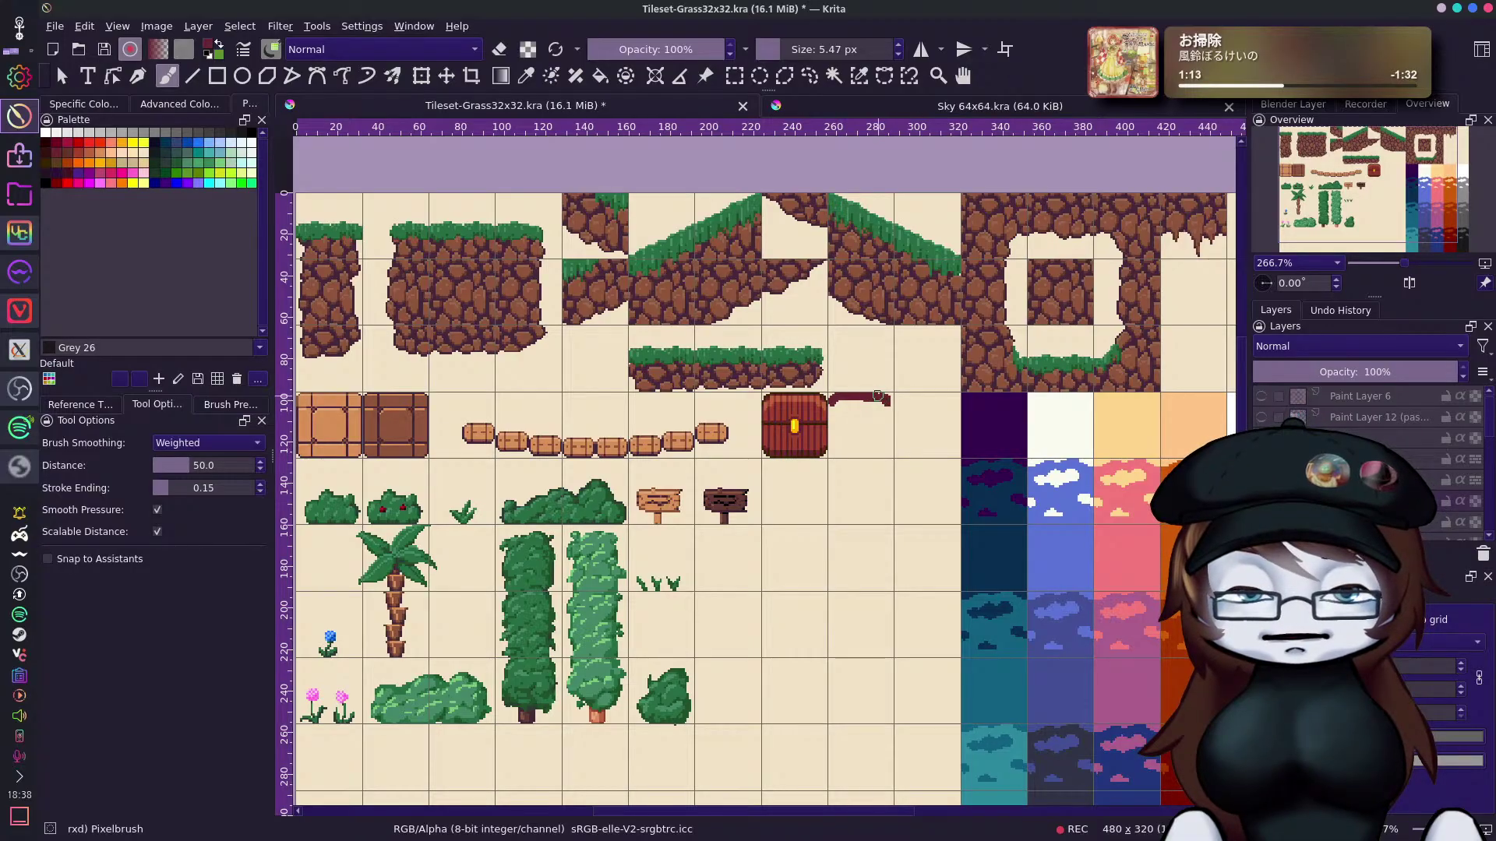
pyautogui.moveTo(885, 399); pyautogui.dragTo(888, 407)
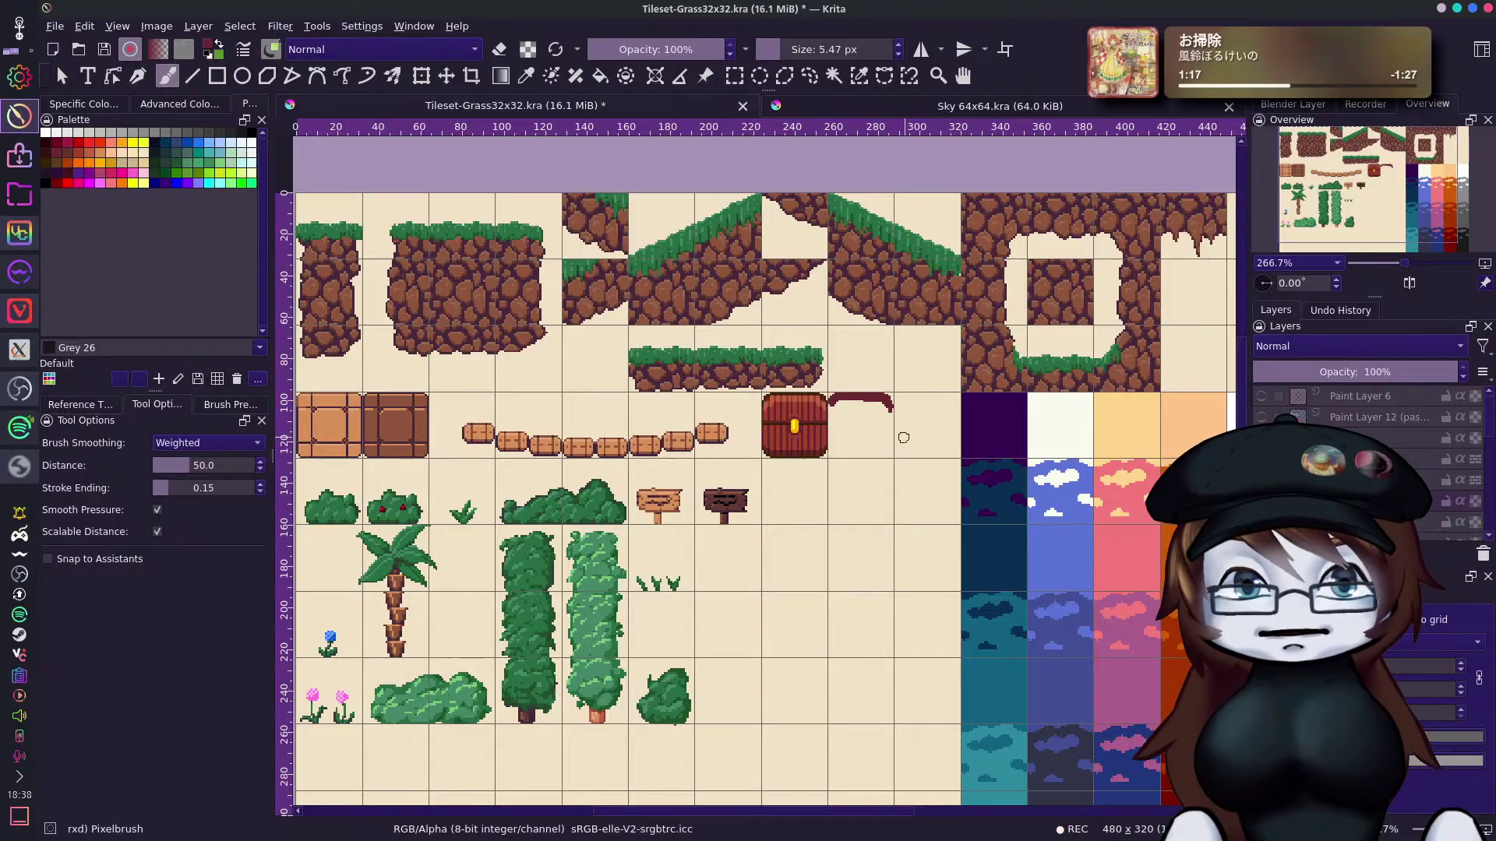
pyautogui.hotkey('ctrl', 'z')
pyautogui.hotkey('ctrl', 'z')
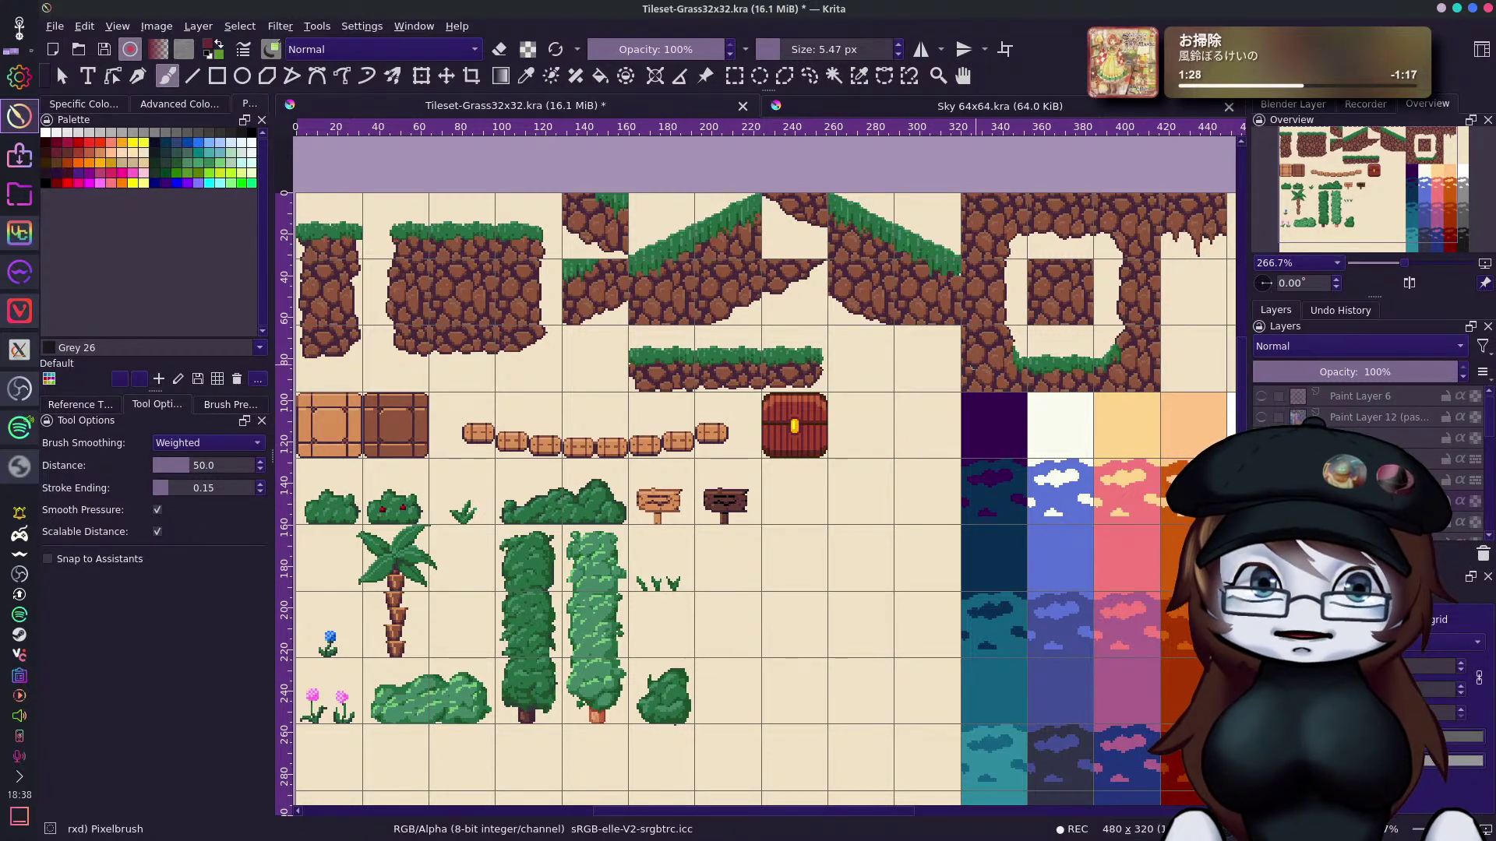
# Paint a black band across the upper edge of the empty tile beside the red chest, erasing the overflow past the tile's edge.
pyautogui.scroll(2, 1410, 263)
pyautogui.click(1394, 175)
pyautogui.moveTo(1394, 174); pyautogui.dragTo(1409, 164)
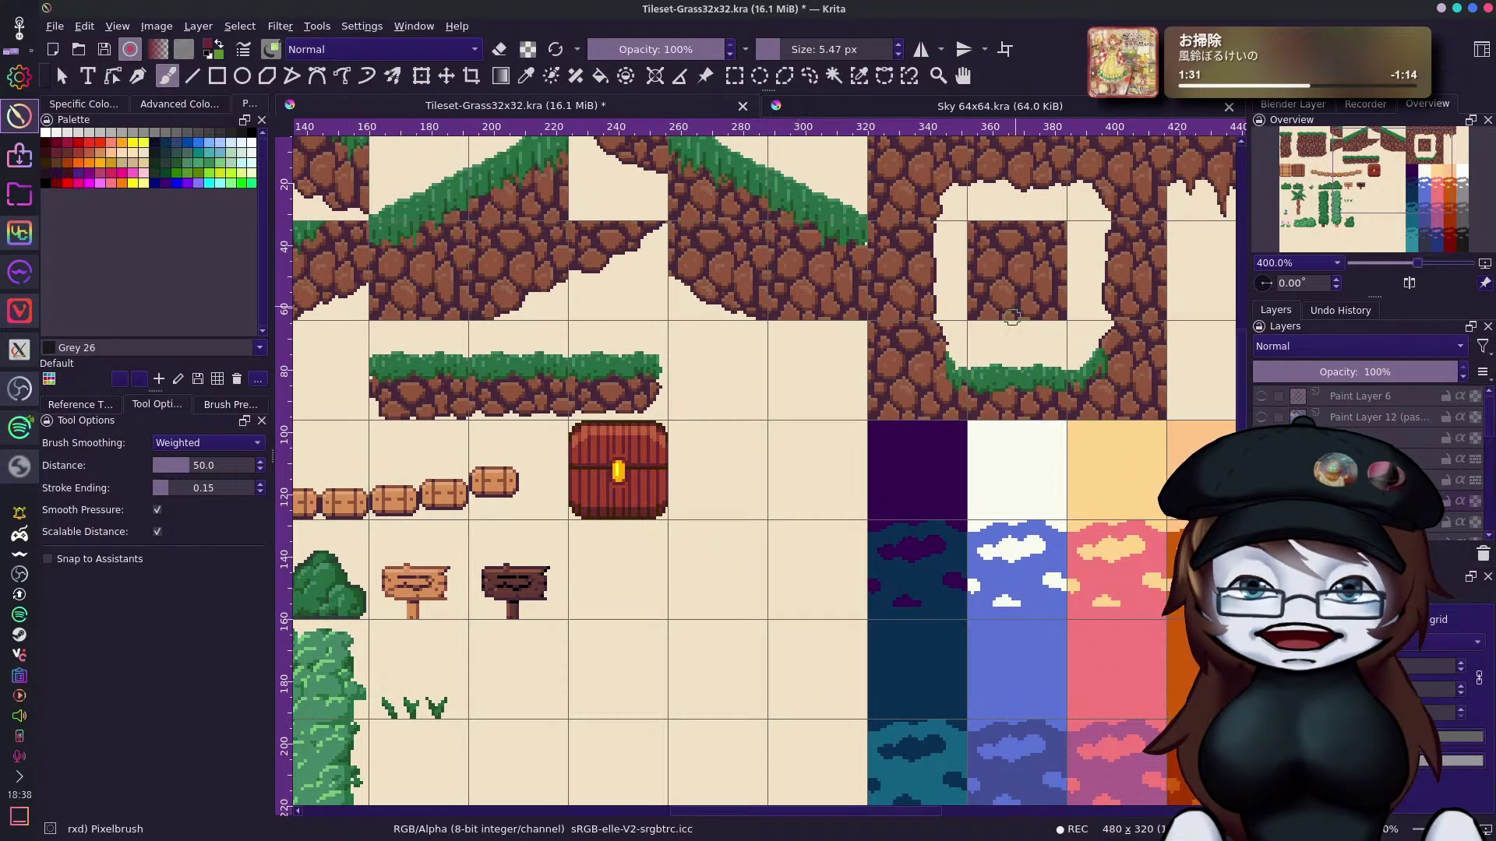
pyautogui.click(251, 133)
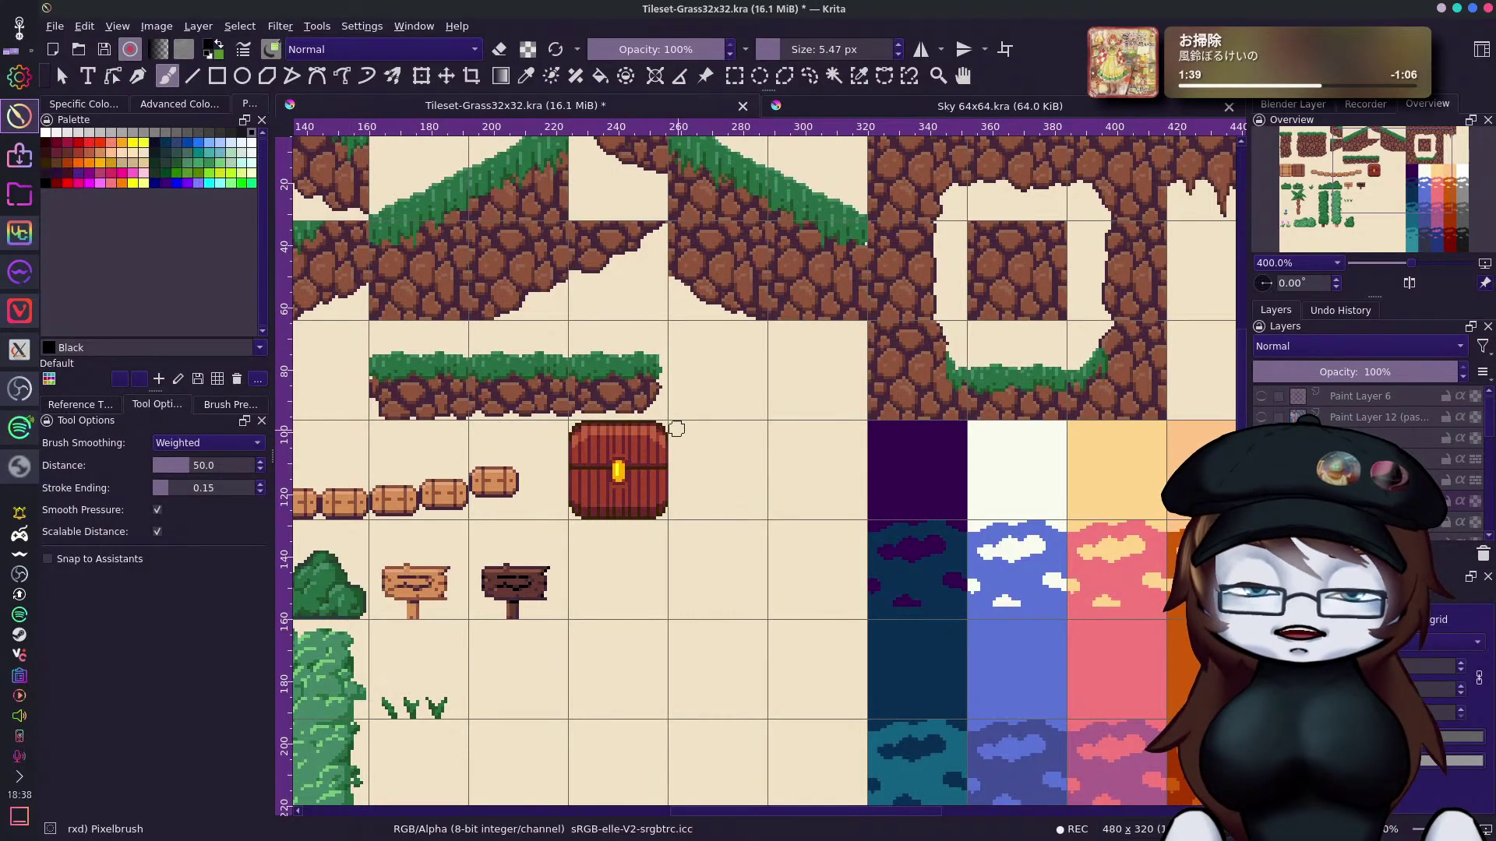
pyautogui.moveTo(674, 433); pyautogui.dragTo(695, 427)
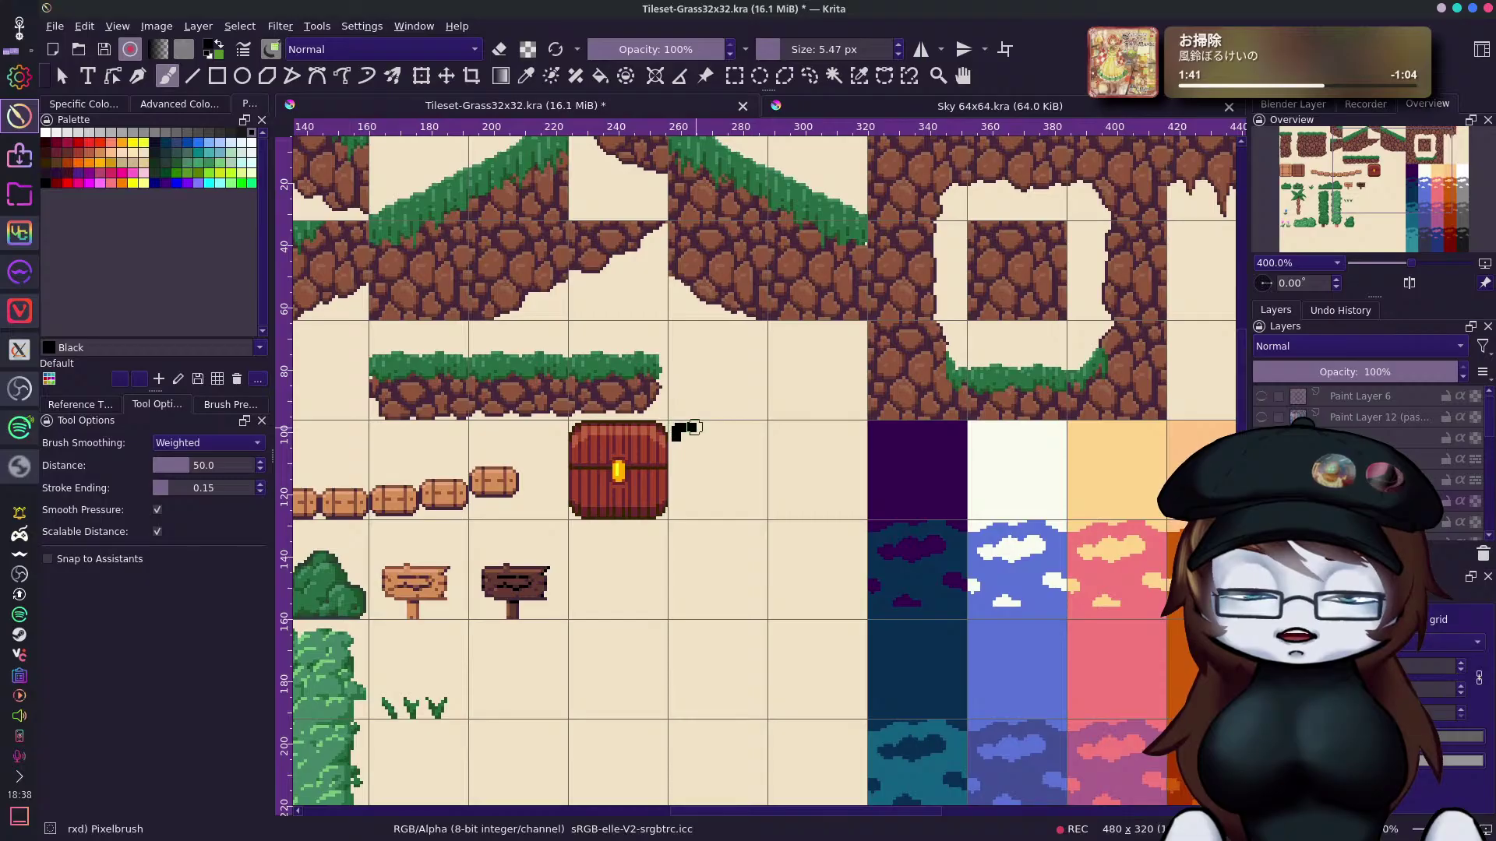
pyautogui.hotkey('ctrl', 'z')
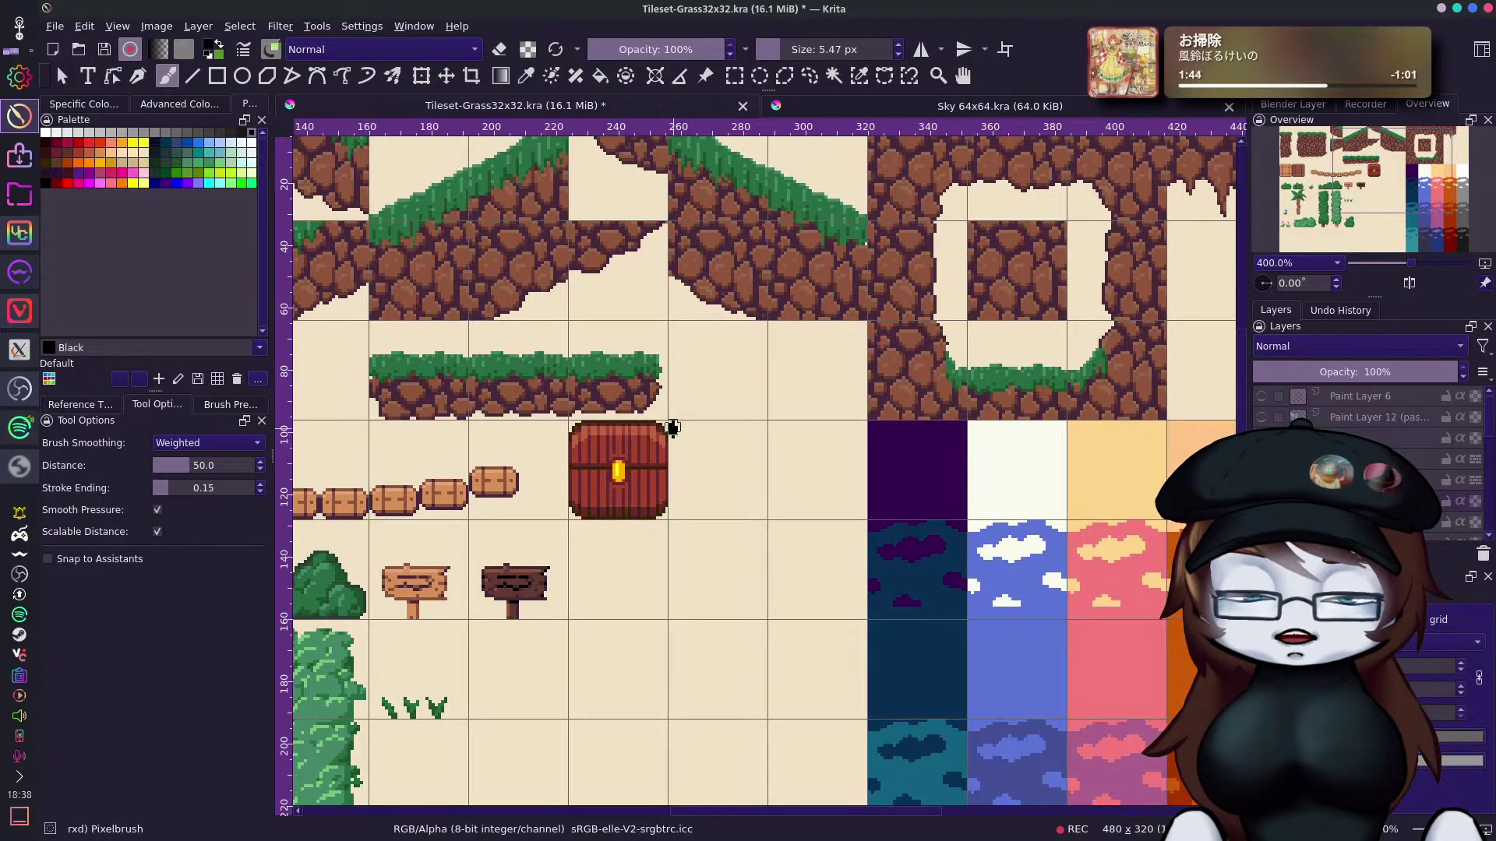
pyautogui.moveTo(674, 425); pyautogui.dragTo(746, 426)
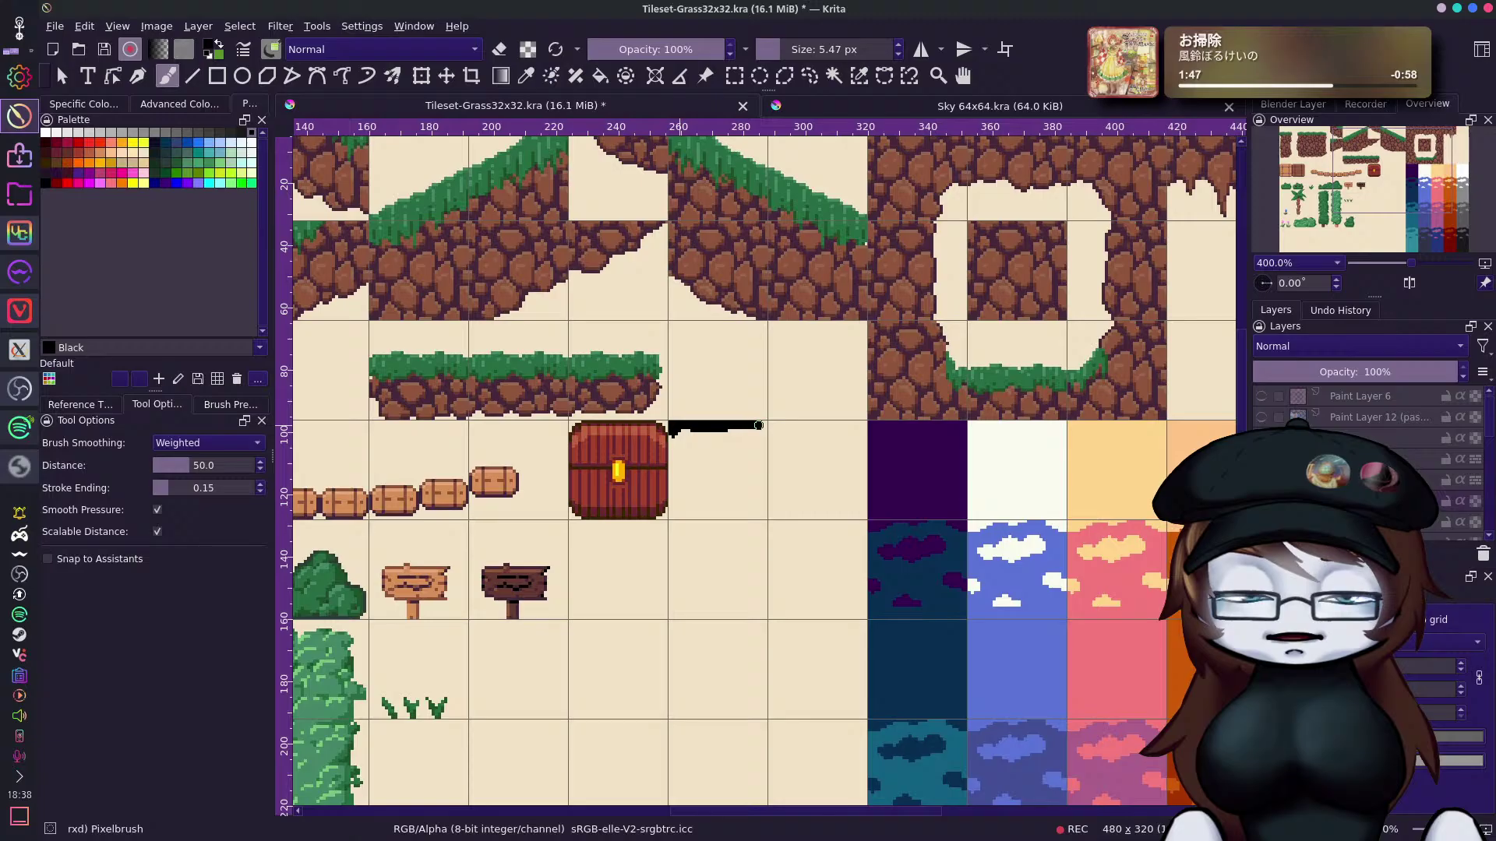
pyautogui.hotkey('ctrl', 'z')
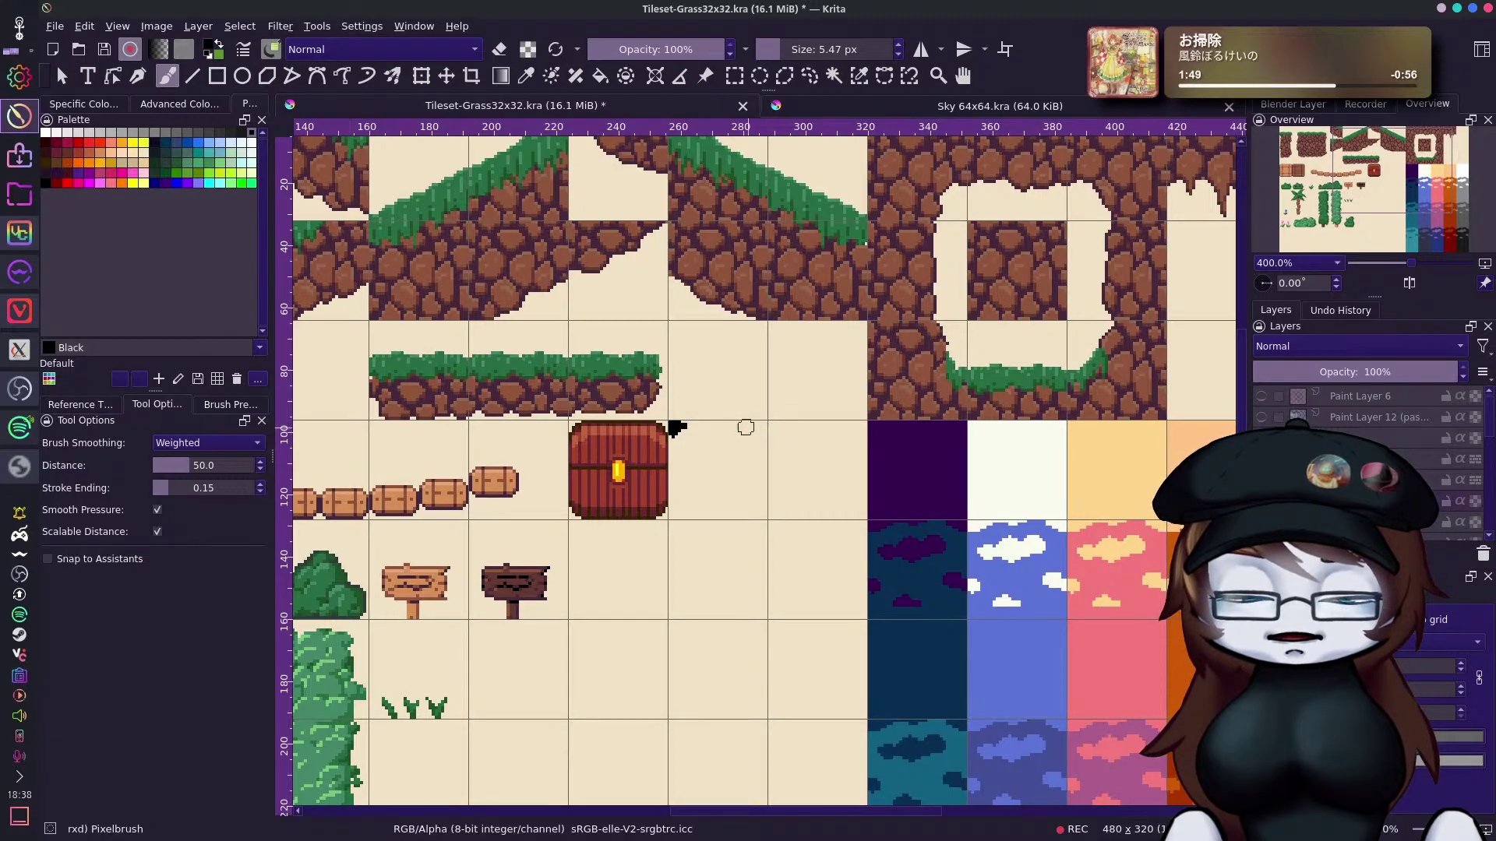
pyautogui.moveTo(751, 425); pyautogui.dragTo(763, 429)
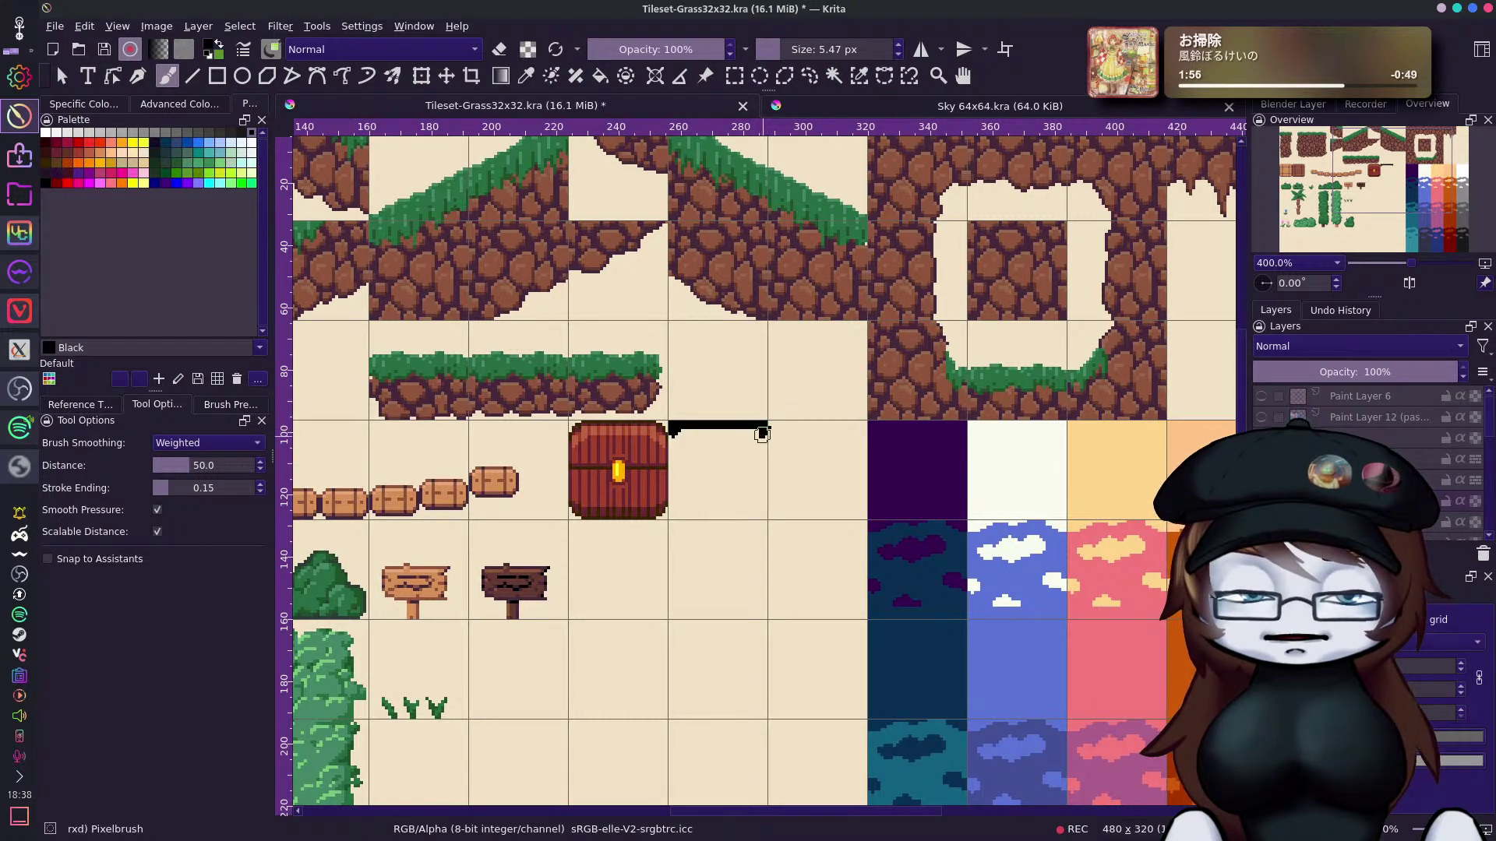
pyautogui.moveTo(667, 434); pyautogui.dragTo(761, 433)
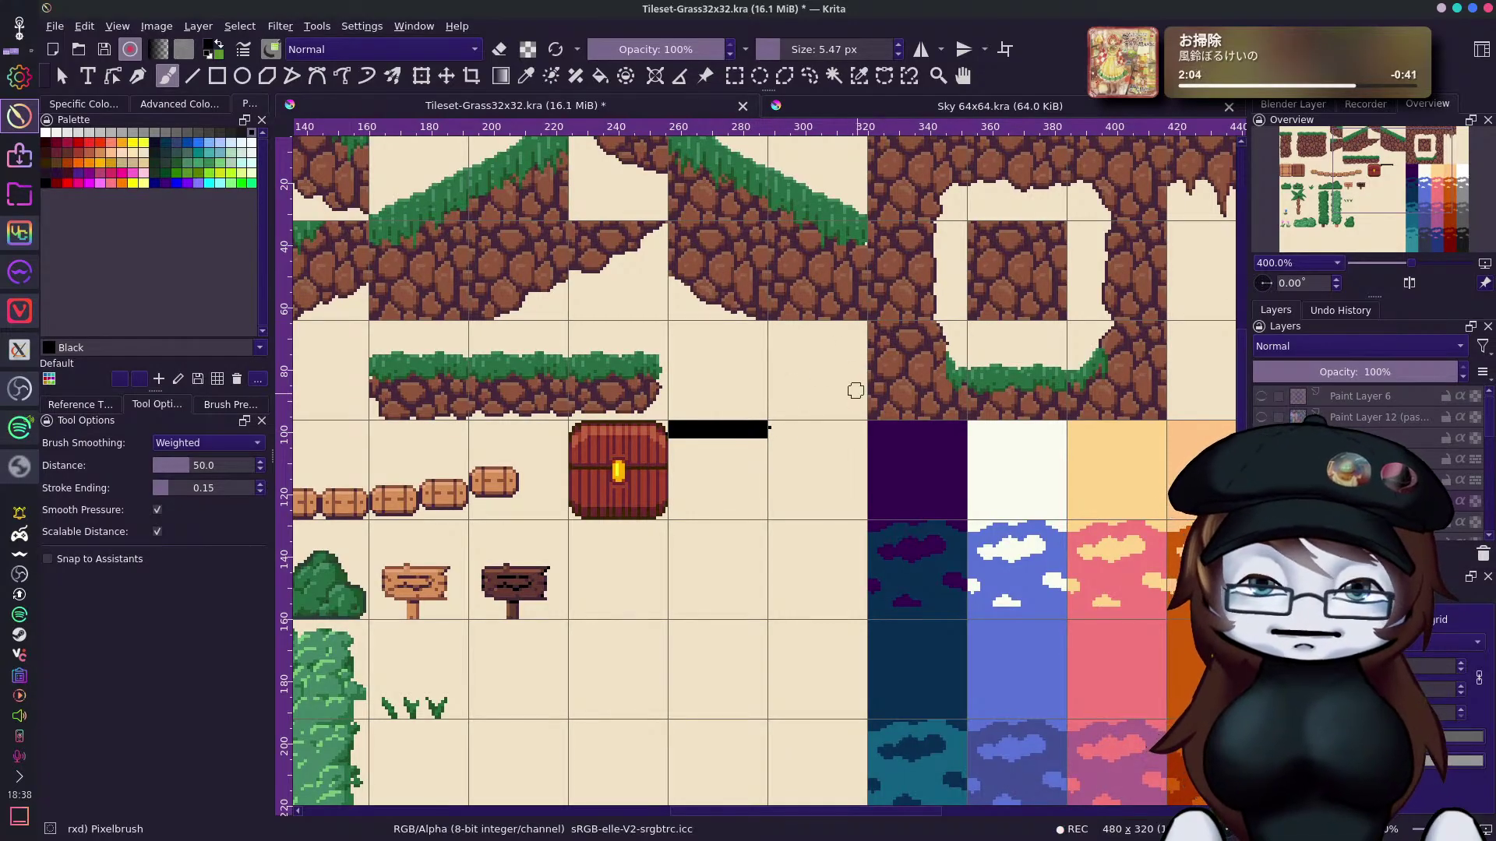
pyautogui.click(771, 427)
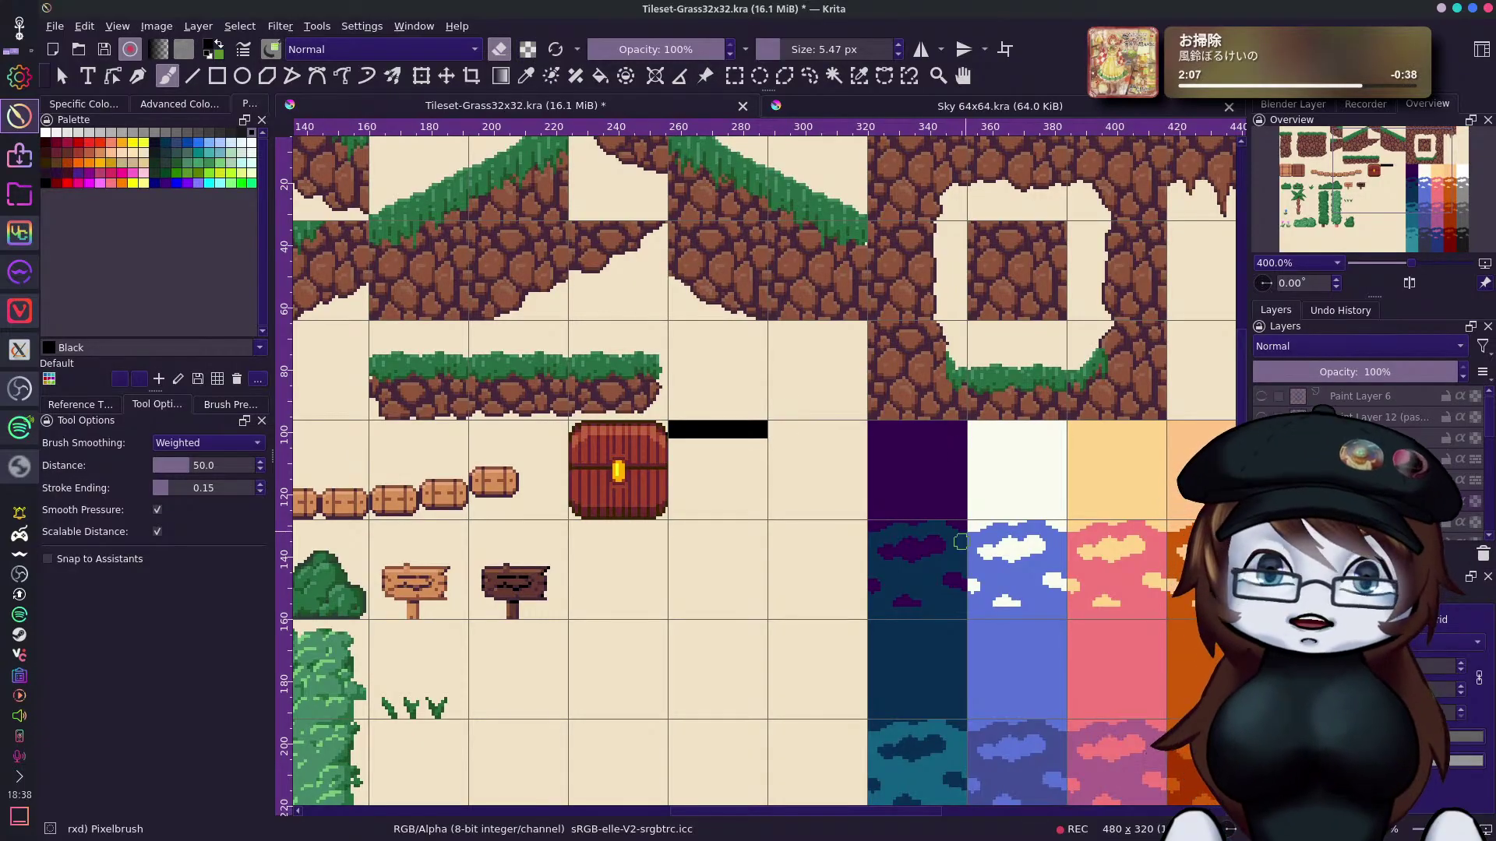
pyautogui.press('e')
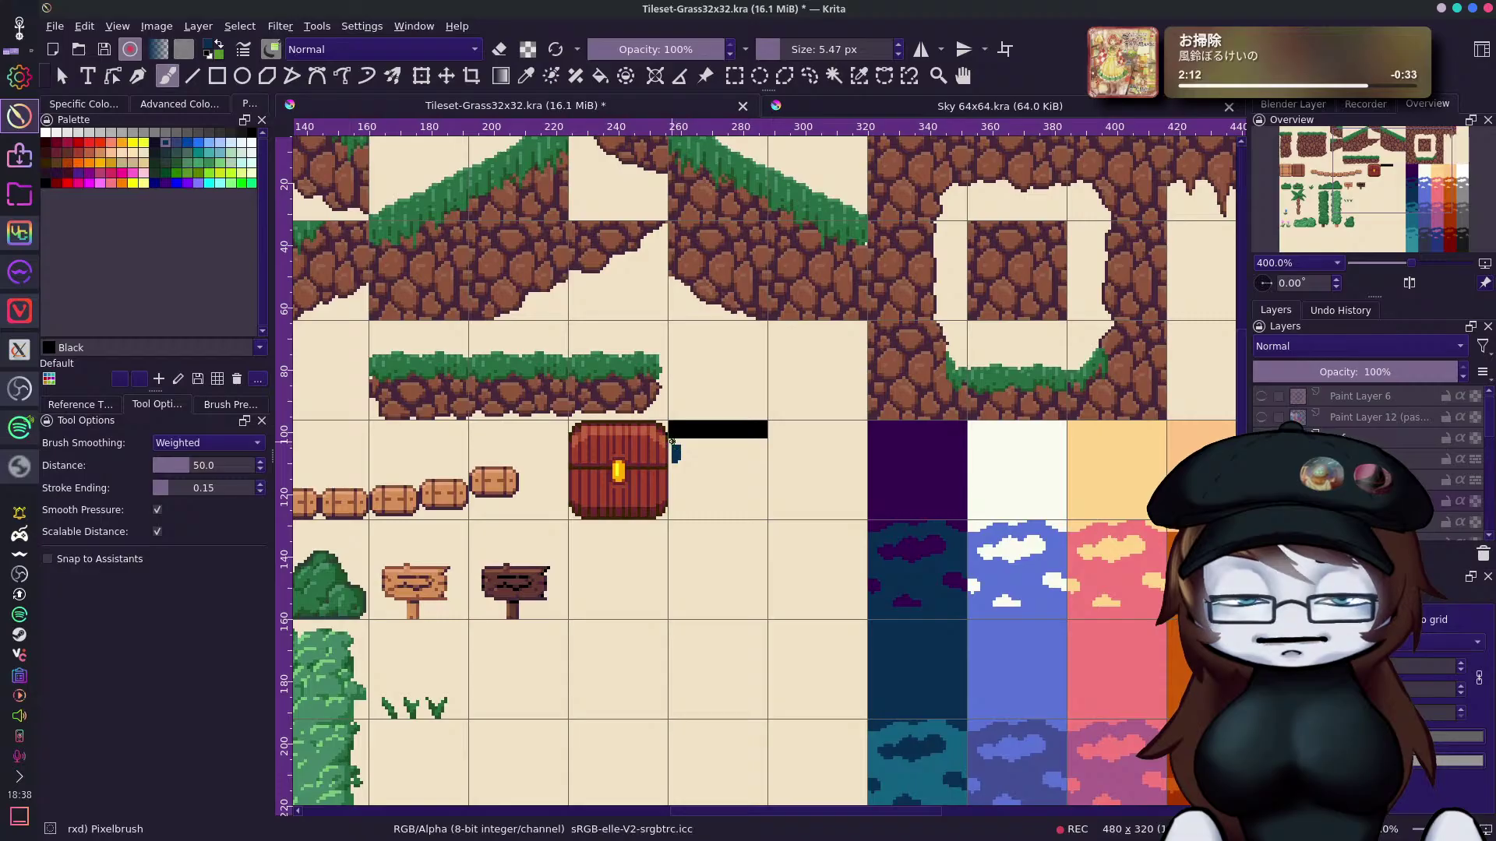
# Fill the area beneath the black band with the dark blue of the sky backgrounds, down to the tile's base.
pyautogui.moveTo(673, 441); pyautogui.dragTo(747, 443)
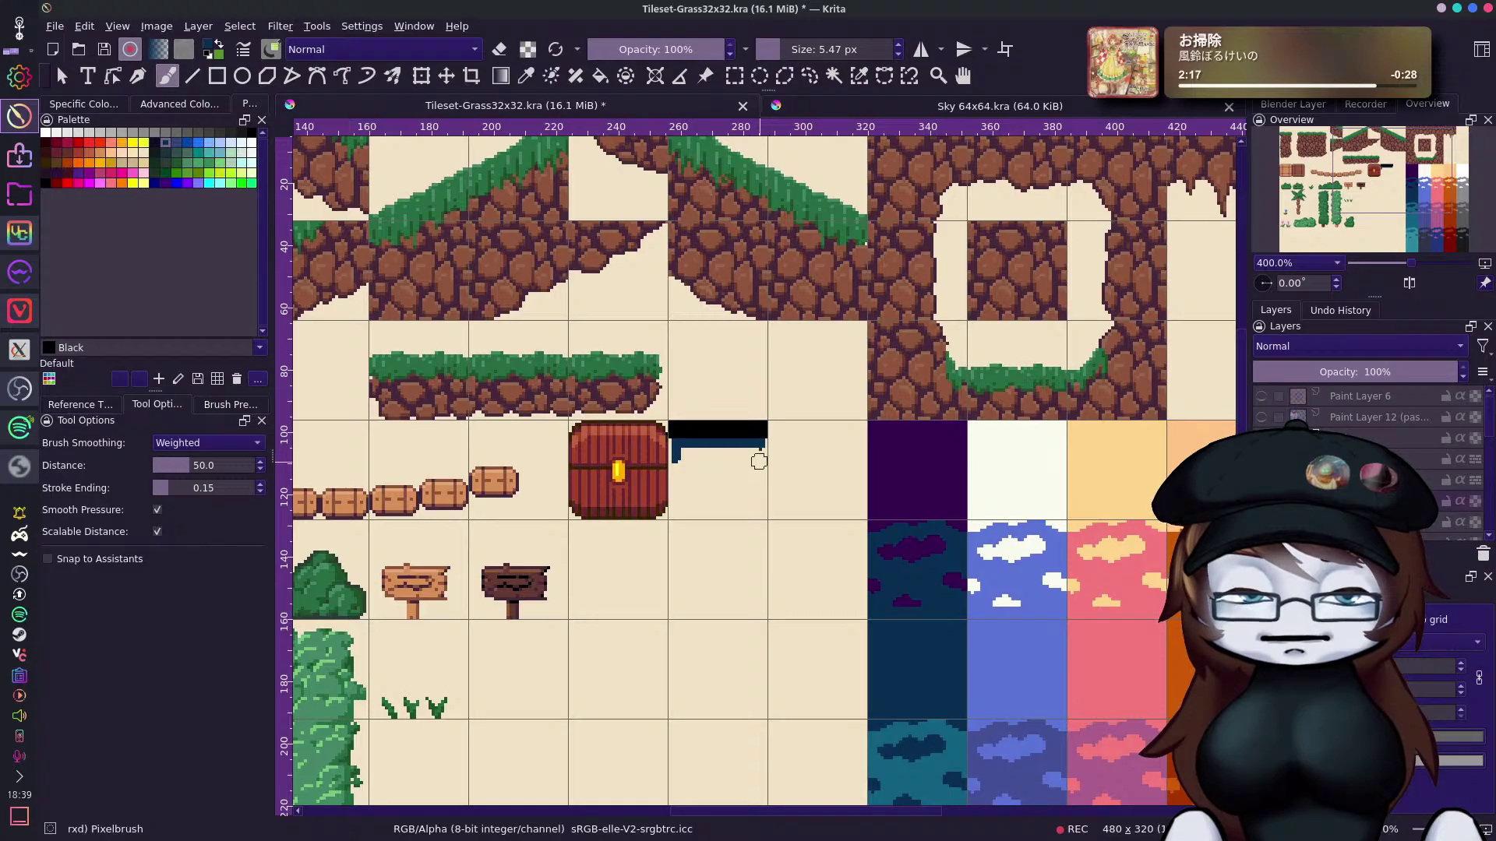
pyautogui.moveTo(760, 458); pyautogui.dragTo(758, 493)
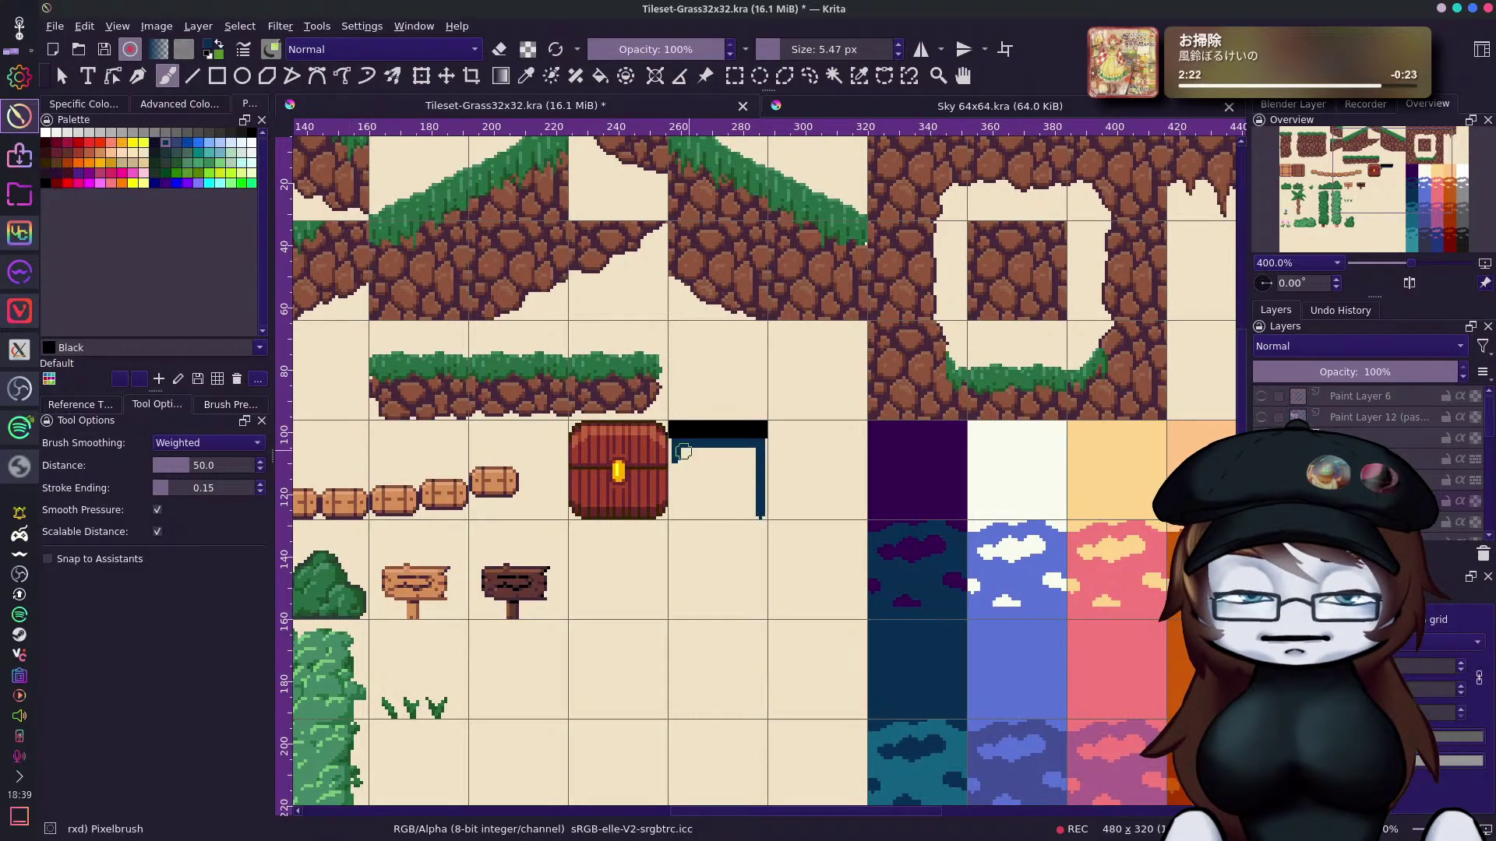
pyautogui.moveTo(678, 444)
pyautogui.mouseDown()
pyautogui.moveTo(676, 515)
pyautogui.moveTo(681, 452)
pyautogui.moveTo(737, 447)
pyautogui.moveTo(752, 507)
pyautogui.moveTo(680, 511)
pyautogui.moveTo(745, 511)
pyautogui.mouseUp()
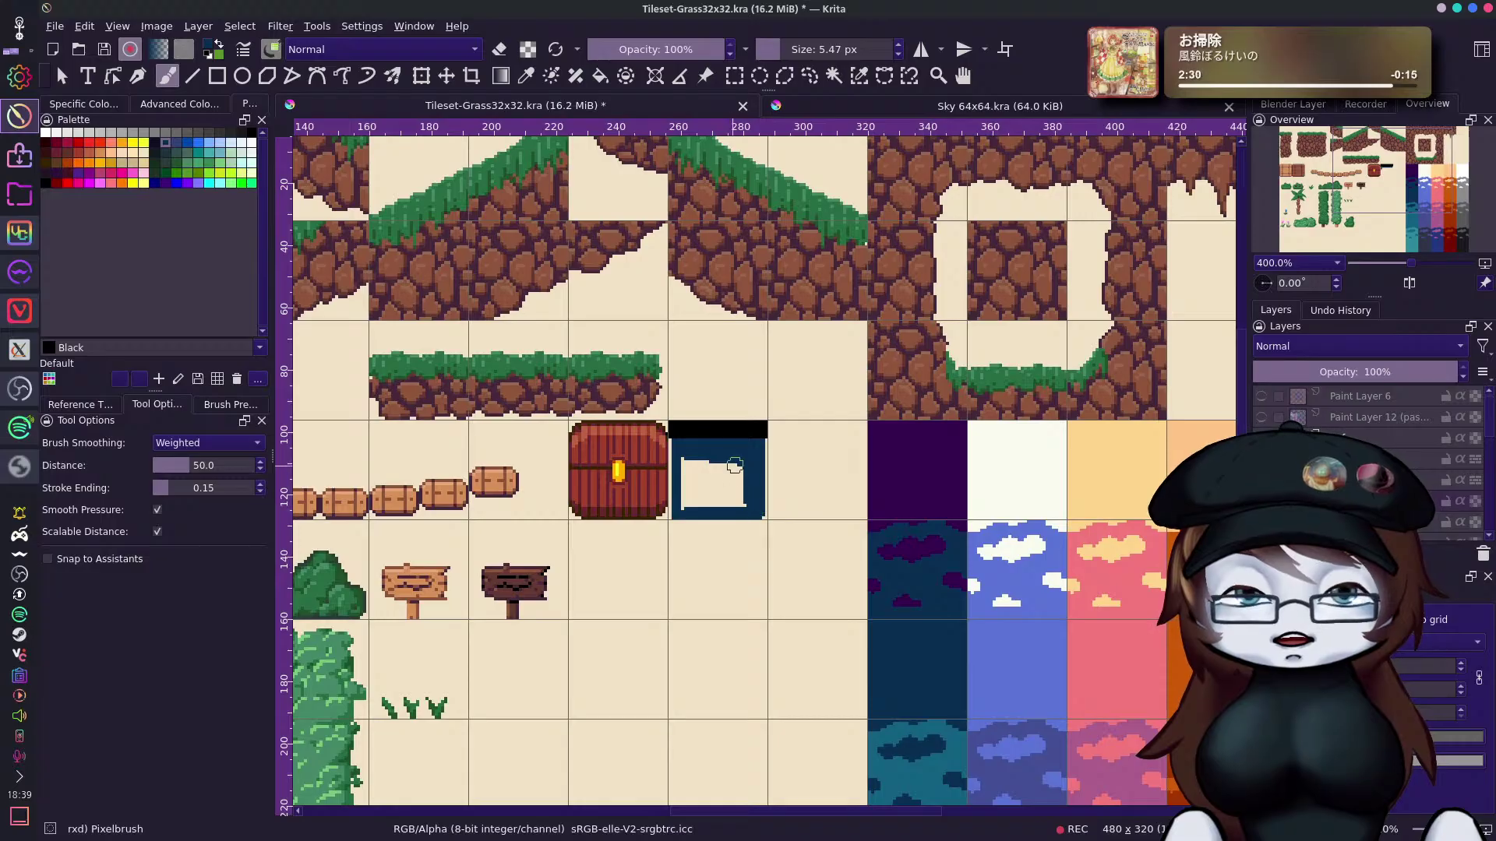
pyautogui.moveTo(687, 448)
pyautogui.mouseDown()
pyautogui.moveTo(687, 508)
pyautogui.moveTo(702, 472)
pyautogui.moveTo(719, 472)
pyautogui.moveTo(718, 501)
pyautogui.moveTo(726, 460)
pyautogui.moveTo(725, 497)
pyautogui.moveTo(741, 470)
pyautogui.mouseUp()
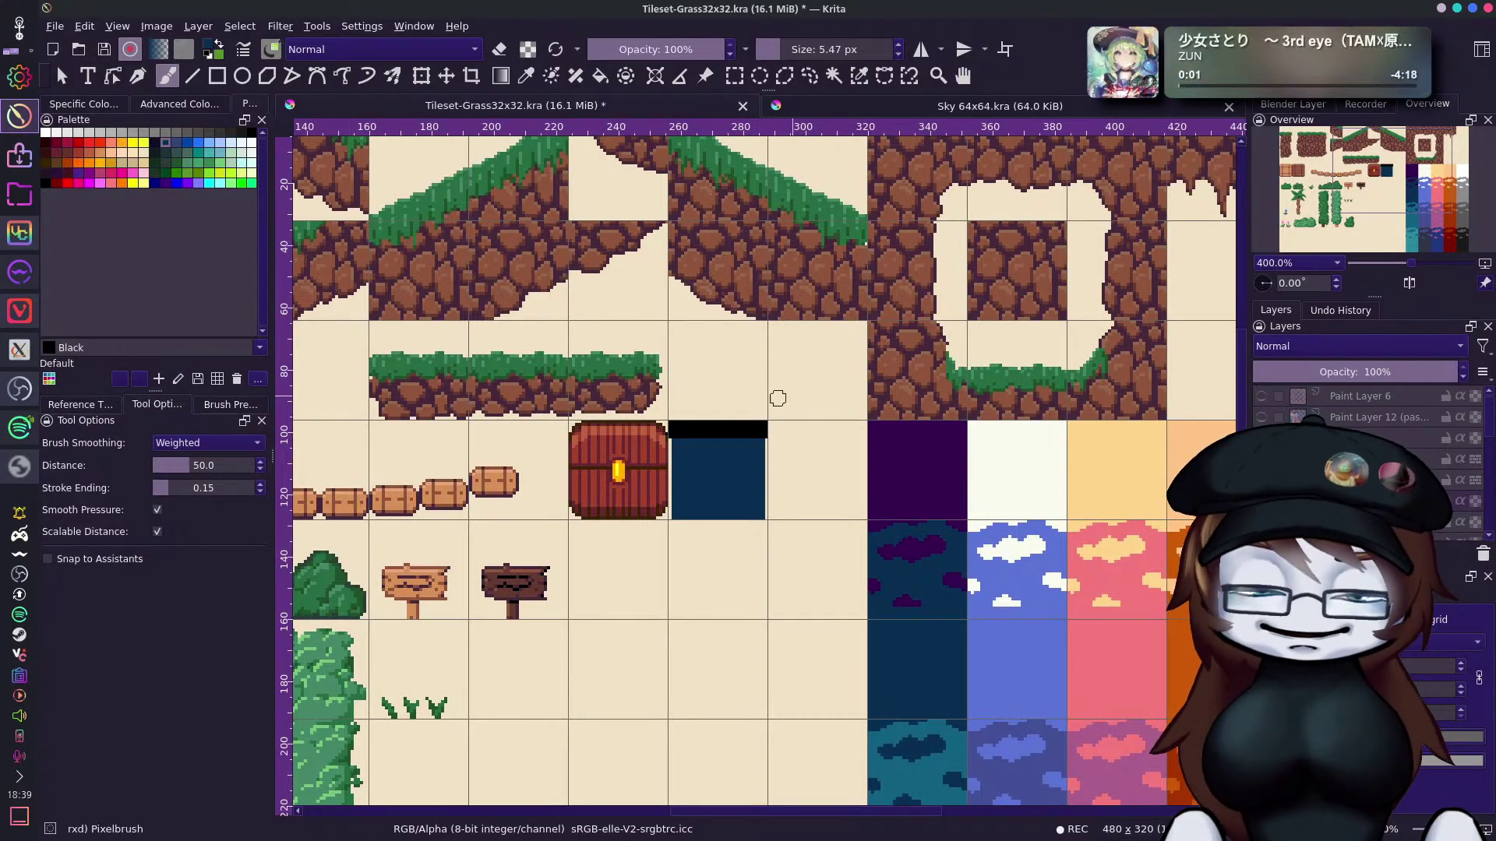
# Thicken the black band, then use the 1 px Pixel Art brush to trim the blue area's side and add a black base strip.
pyautogui.keyDown('ctrl'); pyautogui.click(671, 432); pyautogui.keyUp('ctrl')
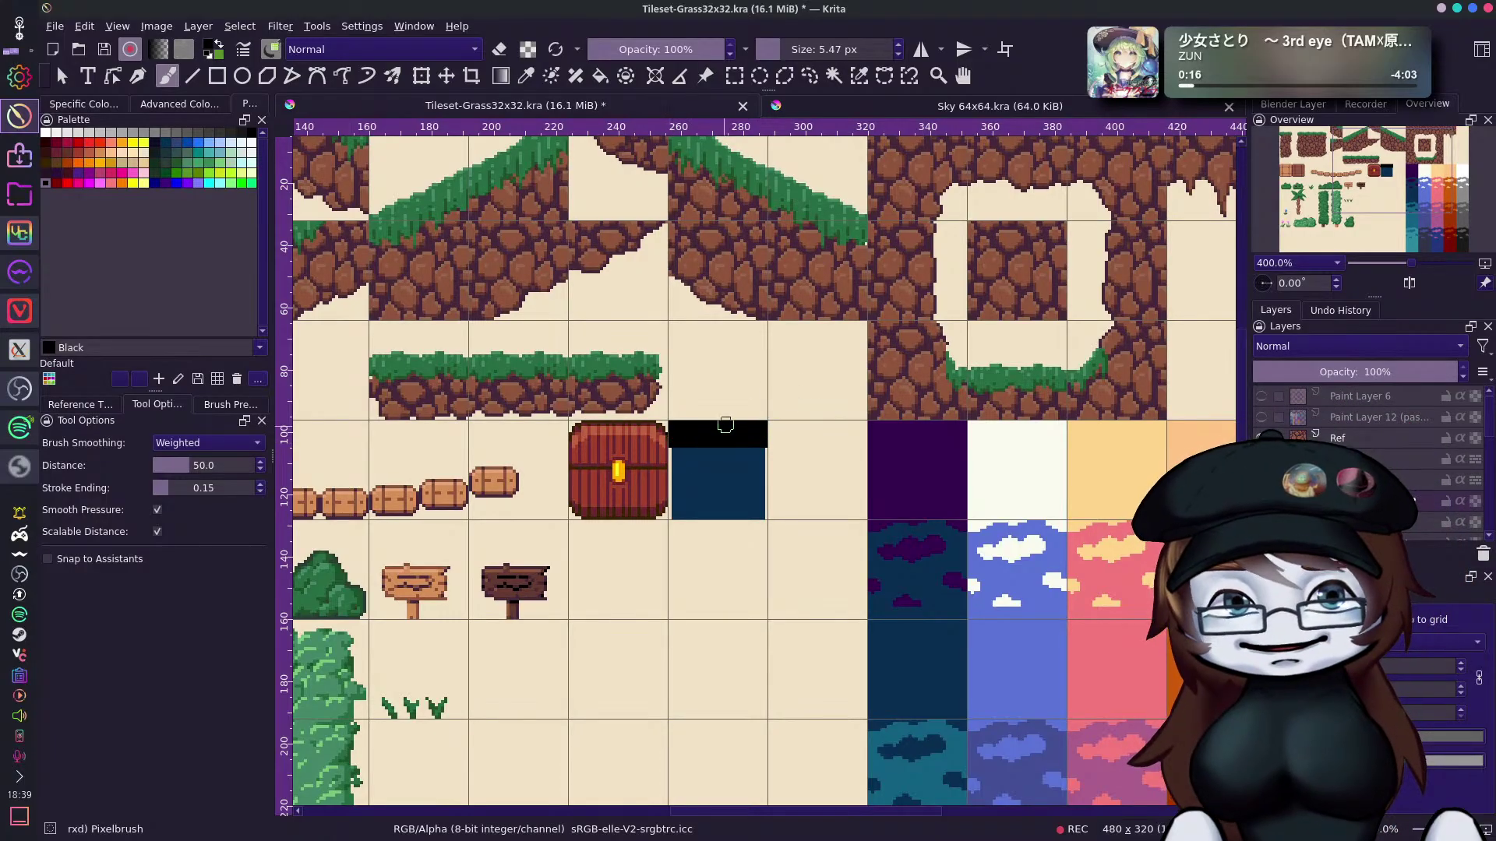
pyautogui.rightClick(815, 448)
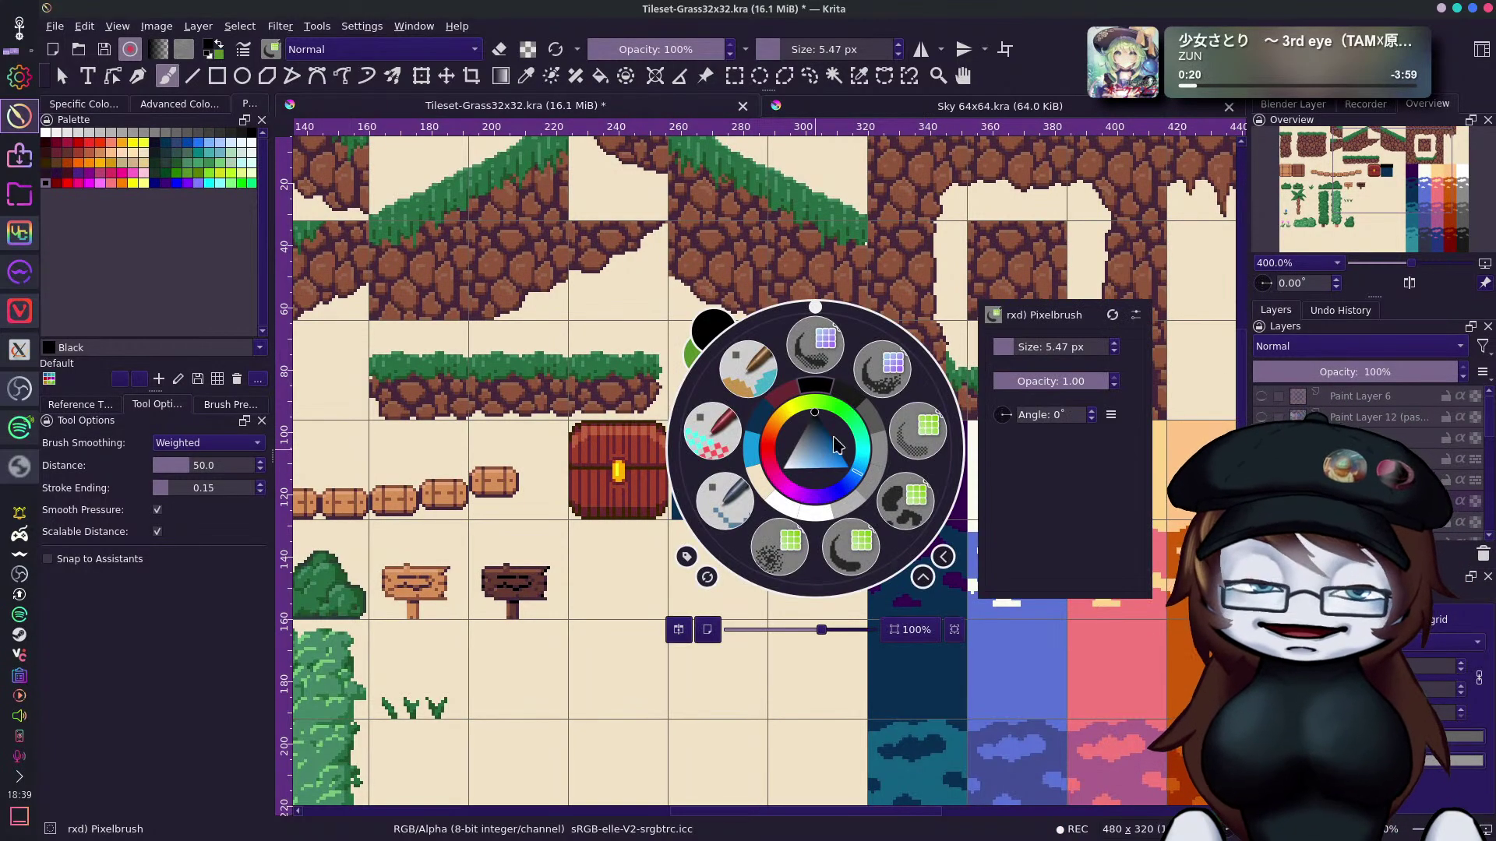
pyautogui.click(731, 511)
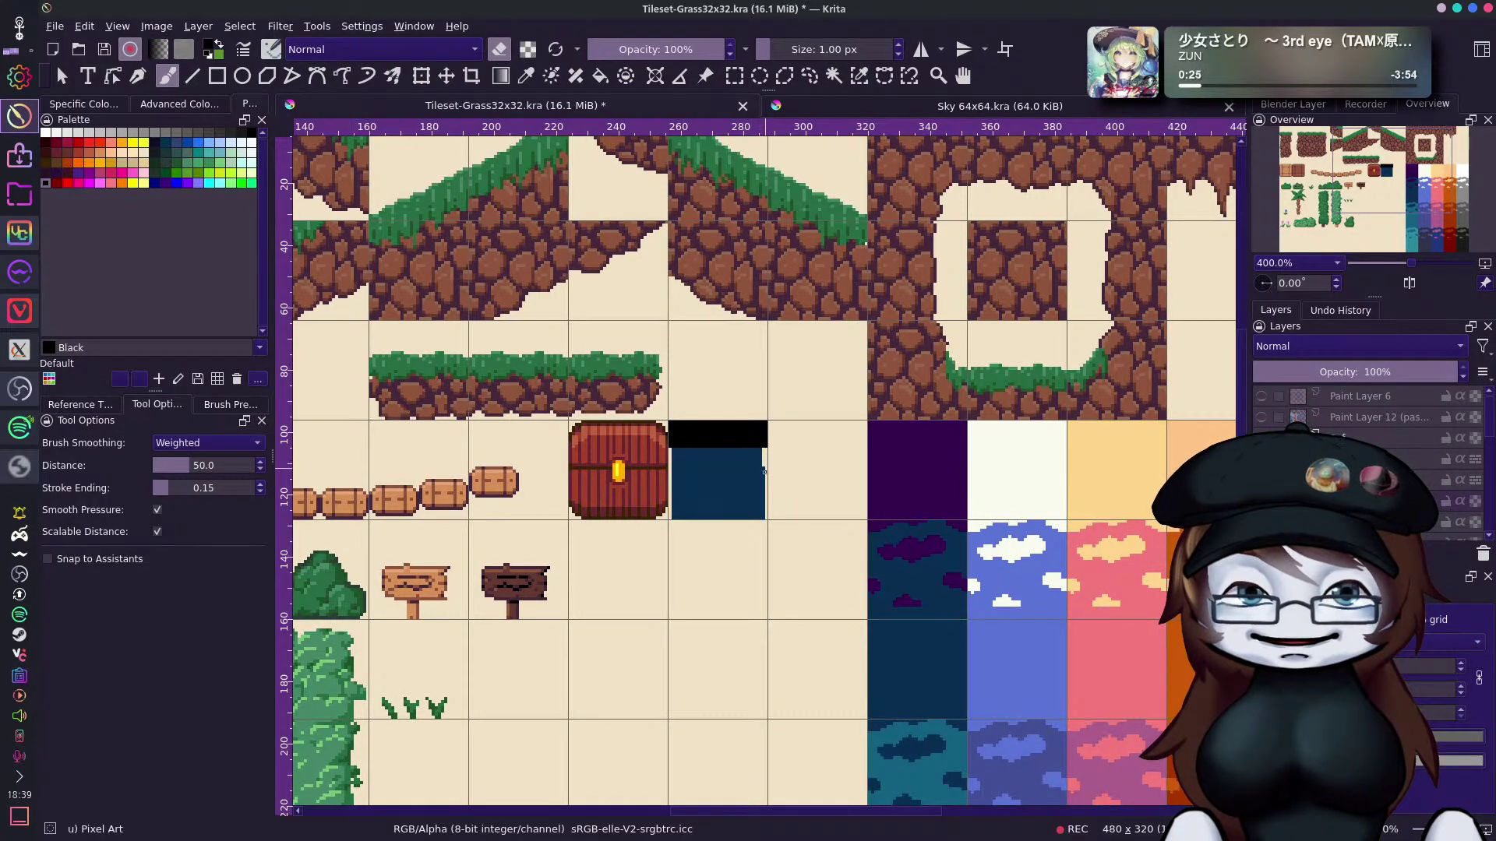
pyautogui.moveTo(763, 467); pyautogui.dragTo(762, 499)
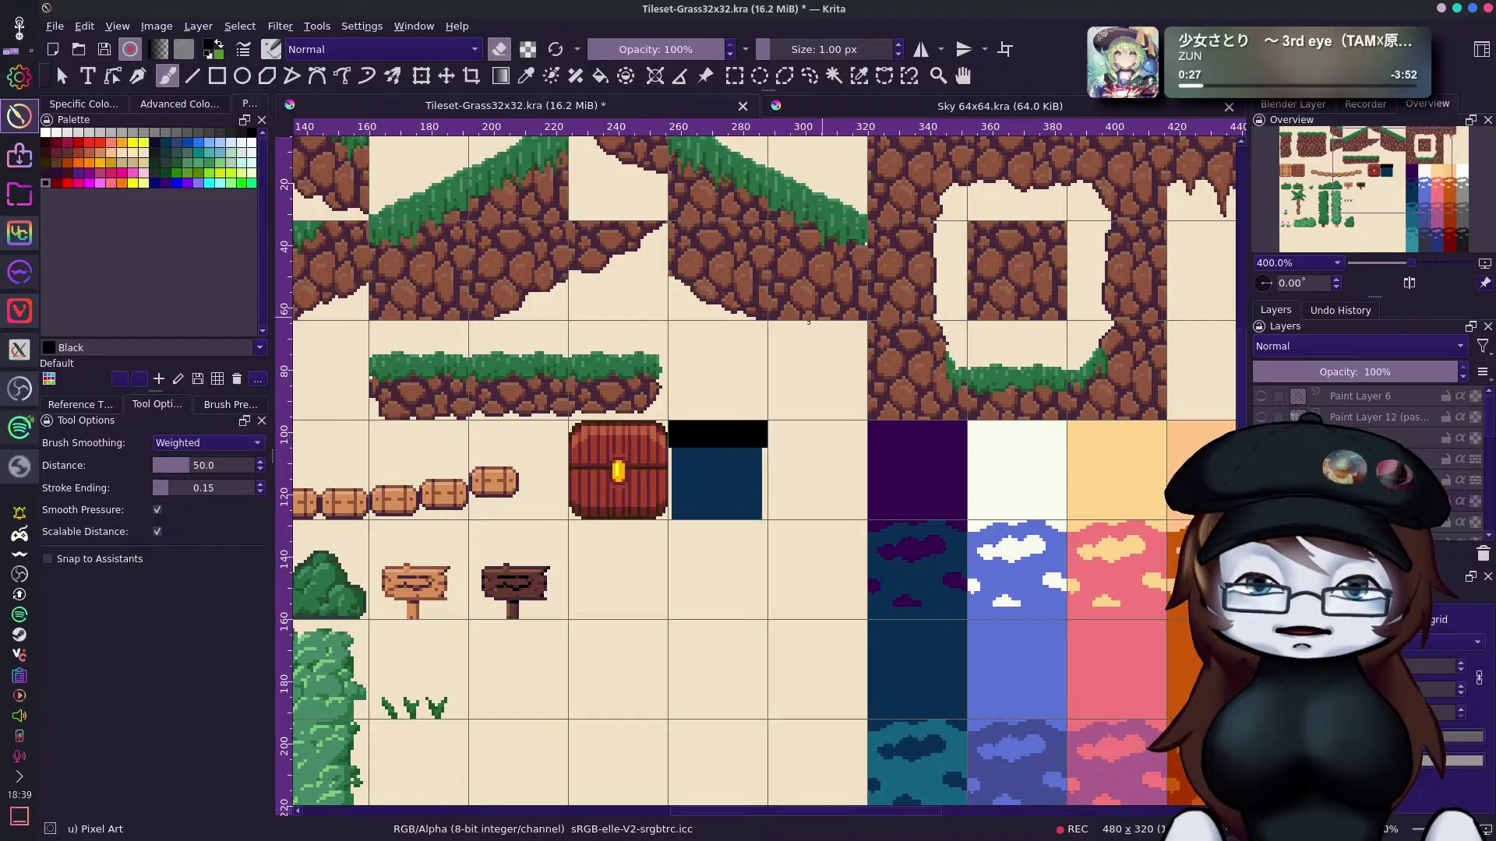
pyautogui.press('e')
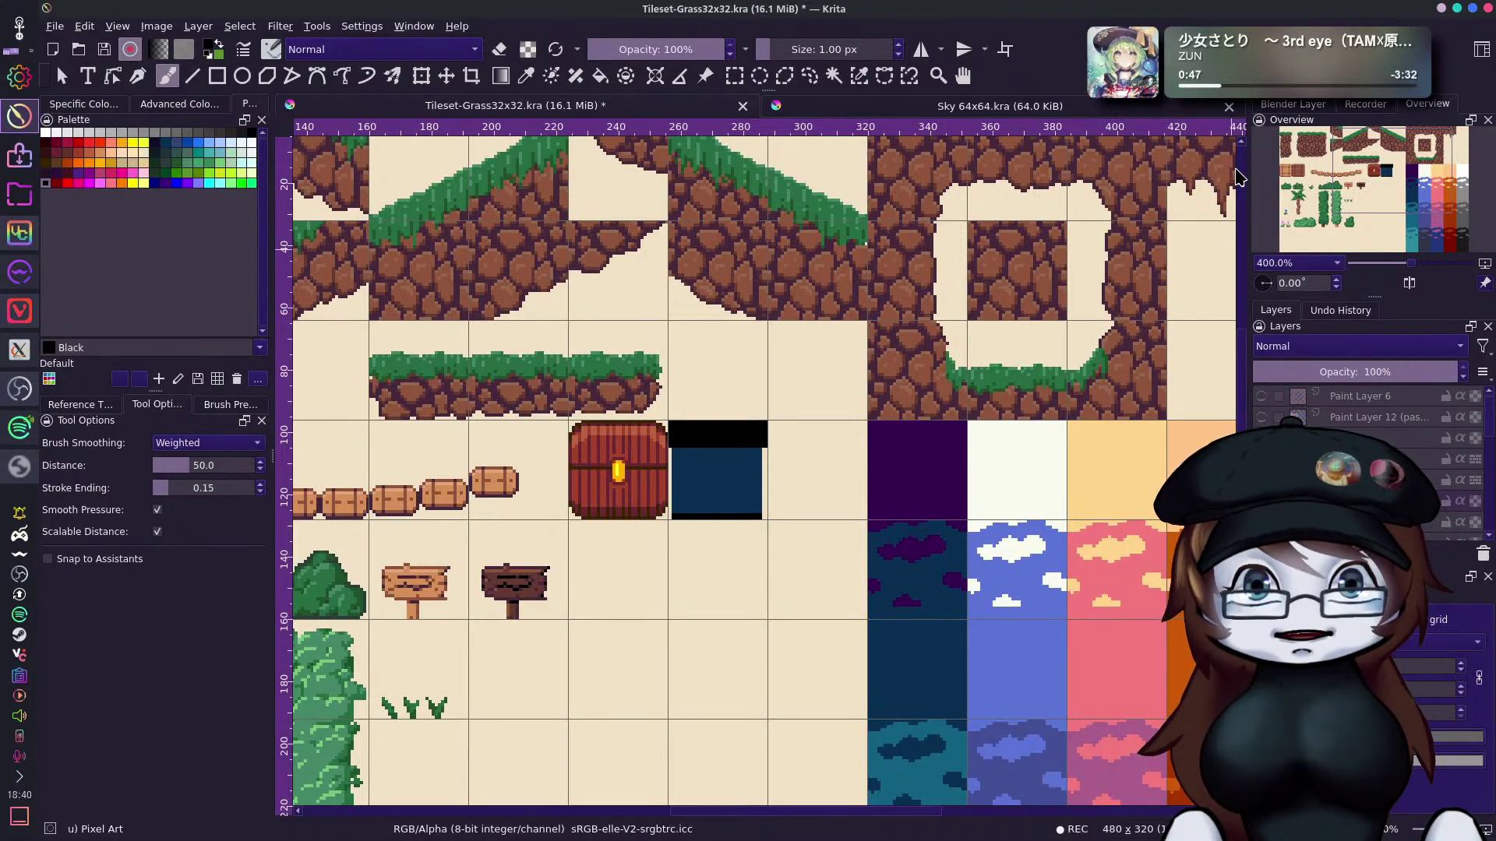
# Widen the blue area and its black base strip by one pixel column on the side away from the chest.
pyautogui.moveTo(1412, 263); pyautogui.dragTo(1451, 273)
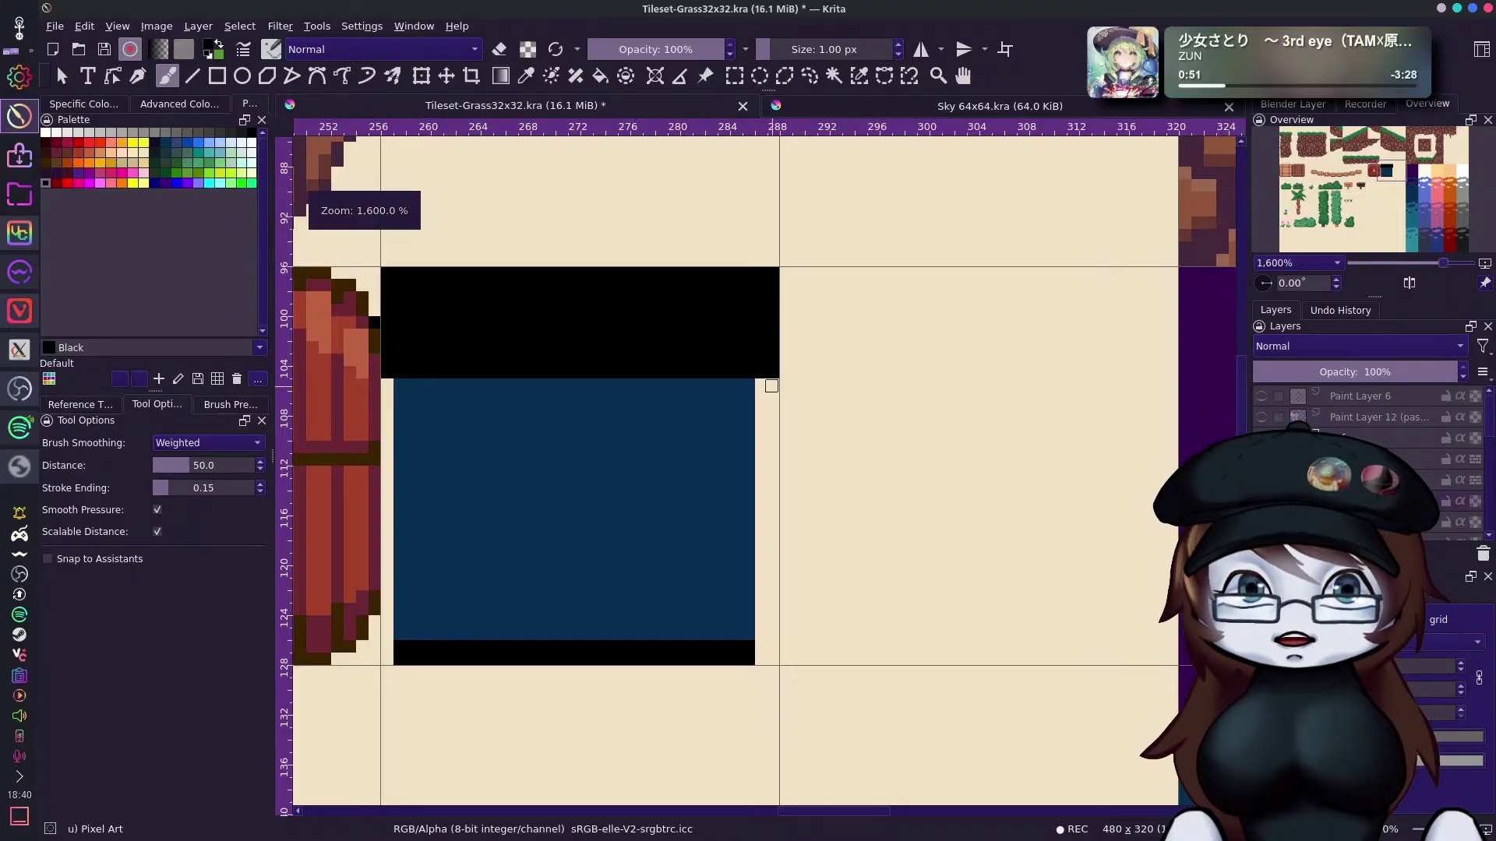
pyautogui.moveTo(761, 380); pyautogui.dragTo(760, 637)
pyautogui.keyDown('ctrl'); pyautogui.click(720, 645); pyautogui.keyUp('ctrl')
pyautogui.click(759, 646)
# Outline both ends and the upper edge of the black band with one-pixel Grey 38 lines.
pyautogui.moveTo(1399, 175); pyautogui.dragTo(1392, 168)
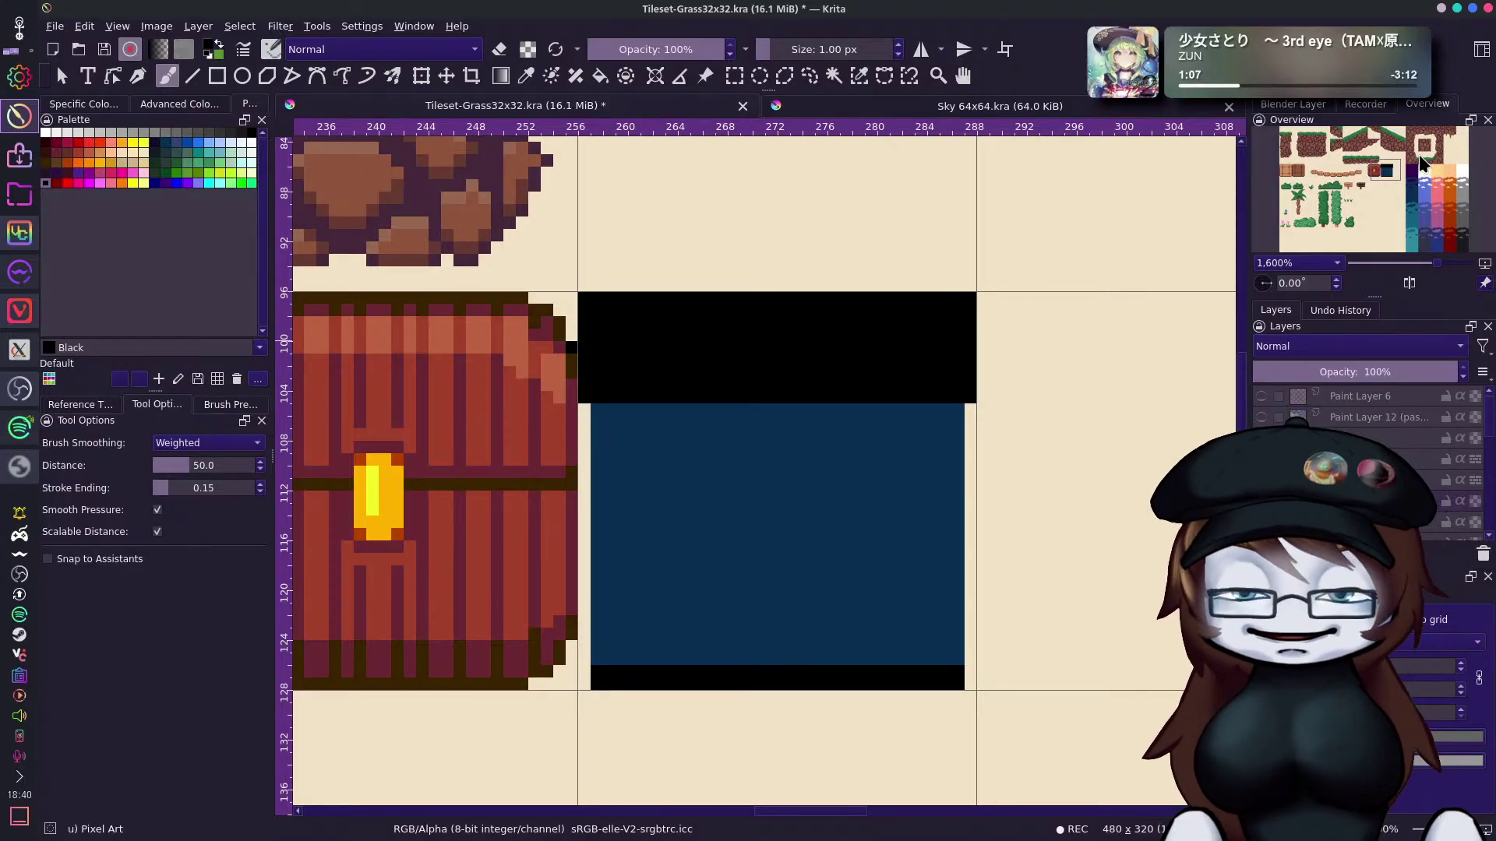
pyautogui.click(209, 133)
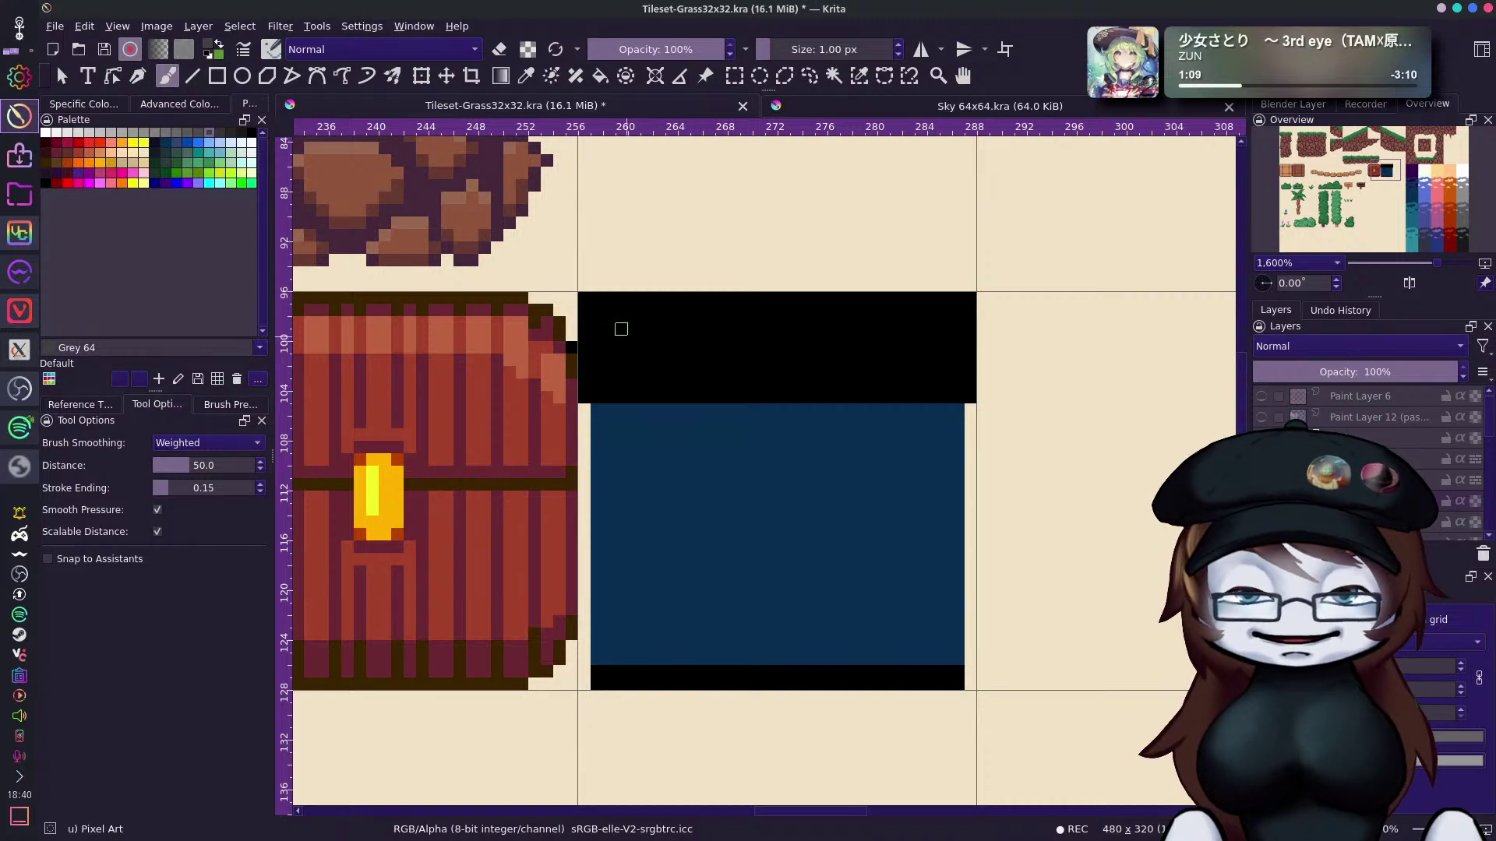
pyautogui.click(230, 133)
pyautogui.moveTo(582, 299); pyautogui.dragTo(585, 395)
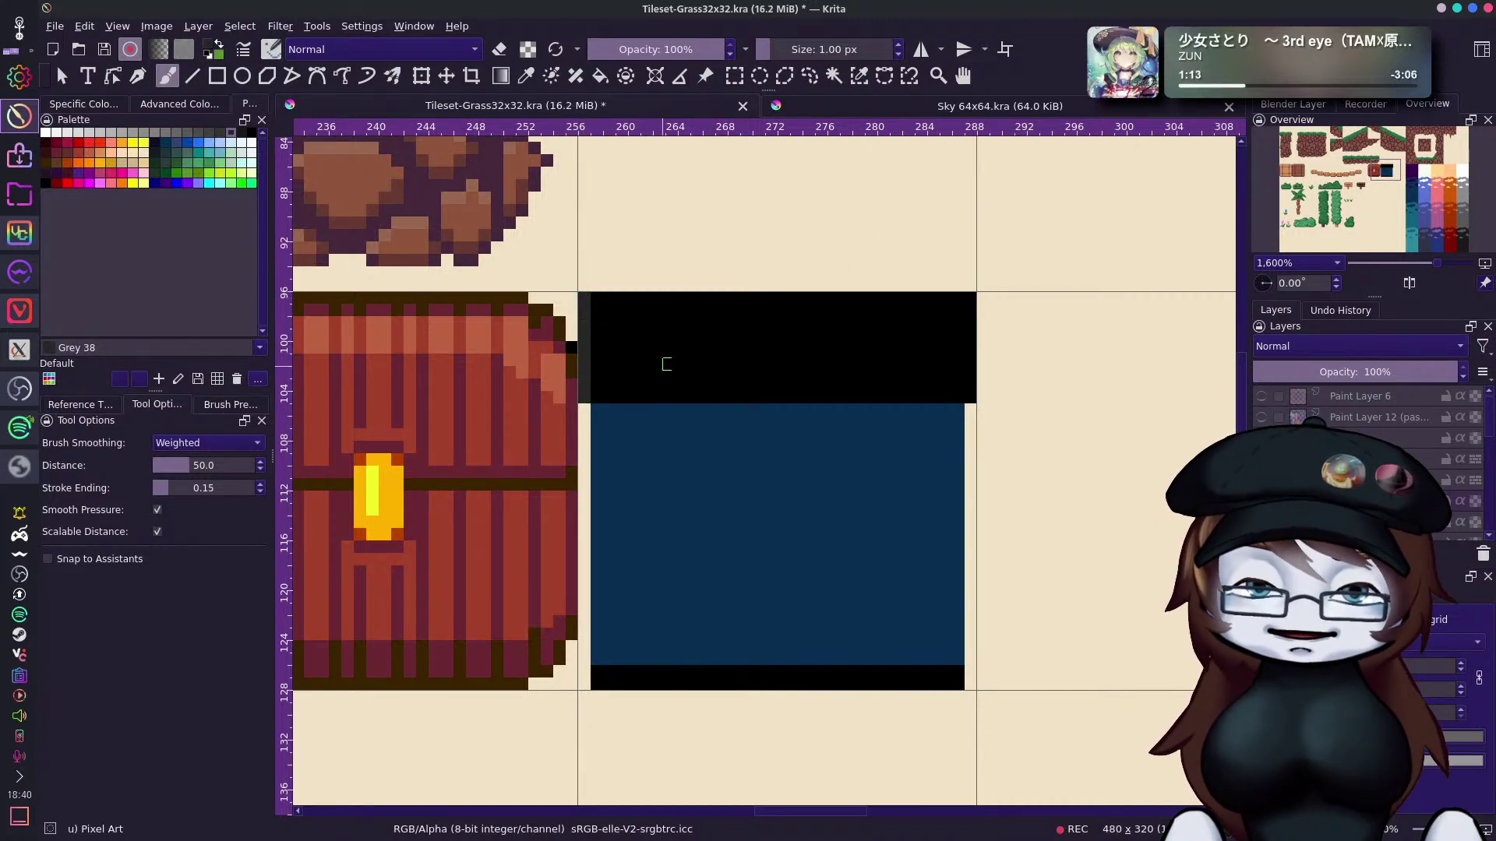
pyautogui.moveTo(970, 299); pyautogui.dragTo(971, 399)
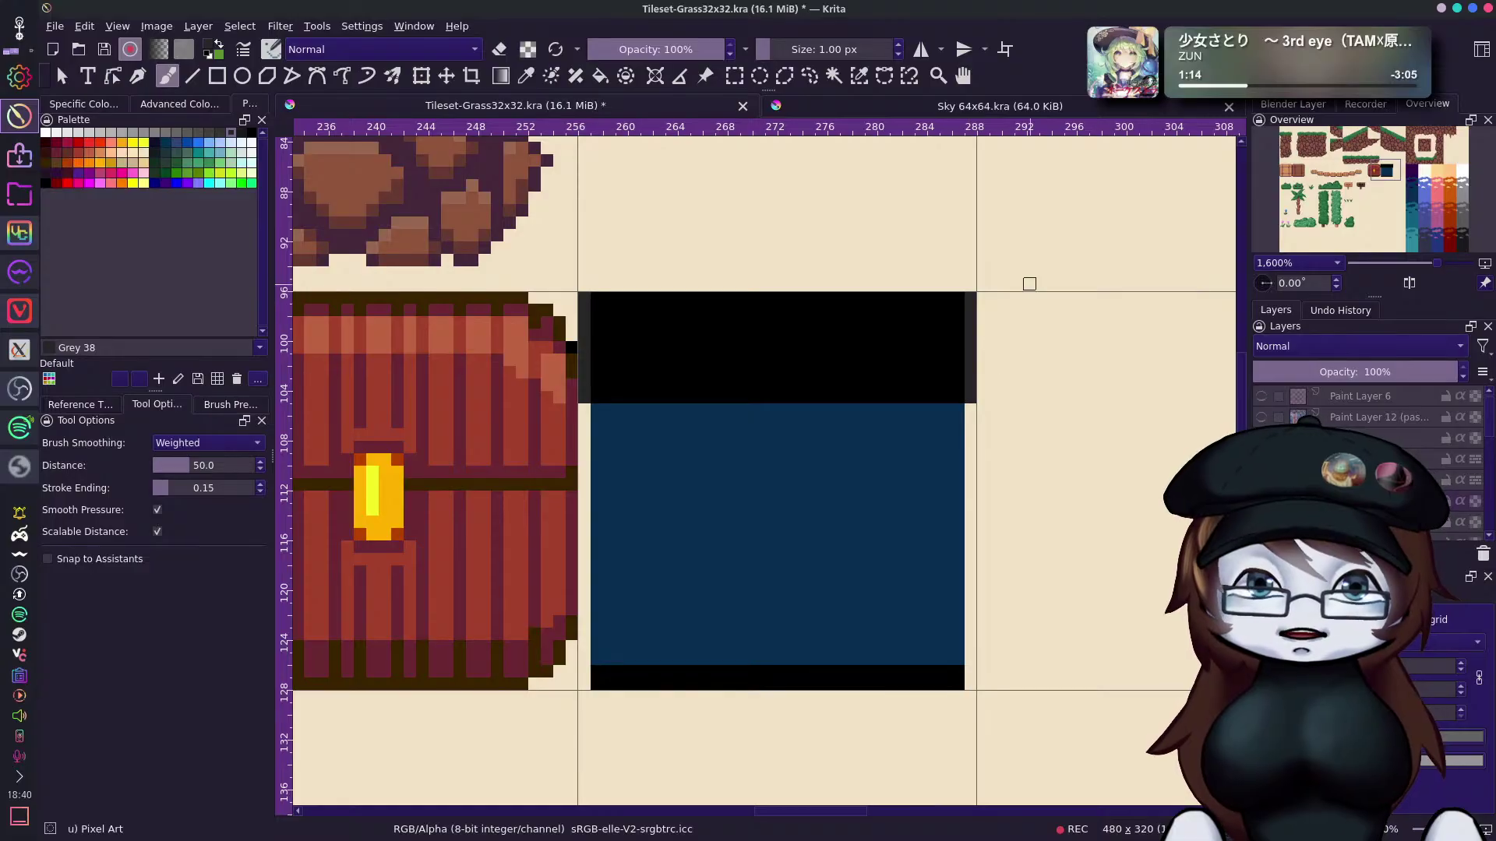
pyautogui.moveTo(584, 299); pyautogui.dragTo(966, 299)
# Paint a spool-shaped Grey 38 clasp with flared ends on the black band, about 9 px wide.
pyautogui.moveTo(659, 309)
pyautogui.mouseDown()
pyautogui.moveTo(757, 311)
pyautogui.moveTo(670, 320)
pyautogui.moveTo(744, 323)
pyautogui.moveTo(674, 334)
pyautogui.moveTo(704, 391)
pyautogui.moveTo(688, 385)
pyautogui.moveTo(734, 385)
pyautogui.mouseUp()
pyautogui.moveTo(736, 331); pyautogui.dragTo(736, 369)
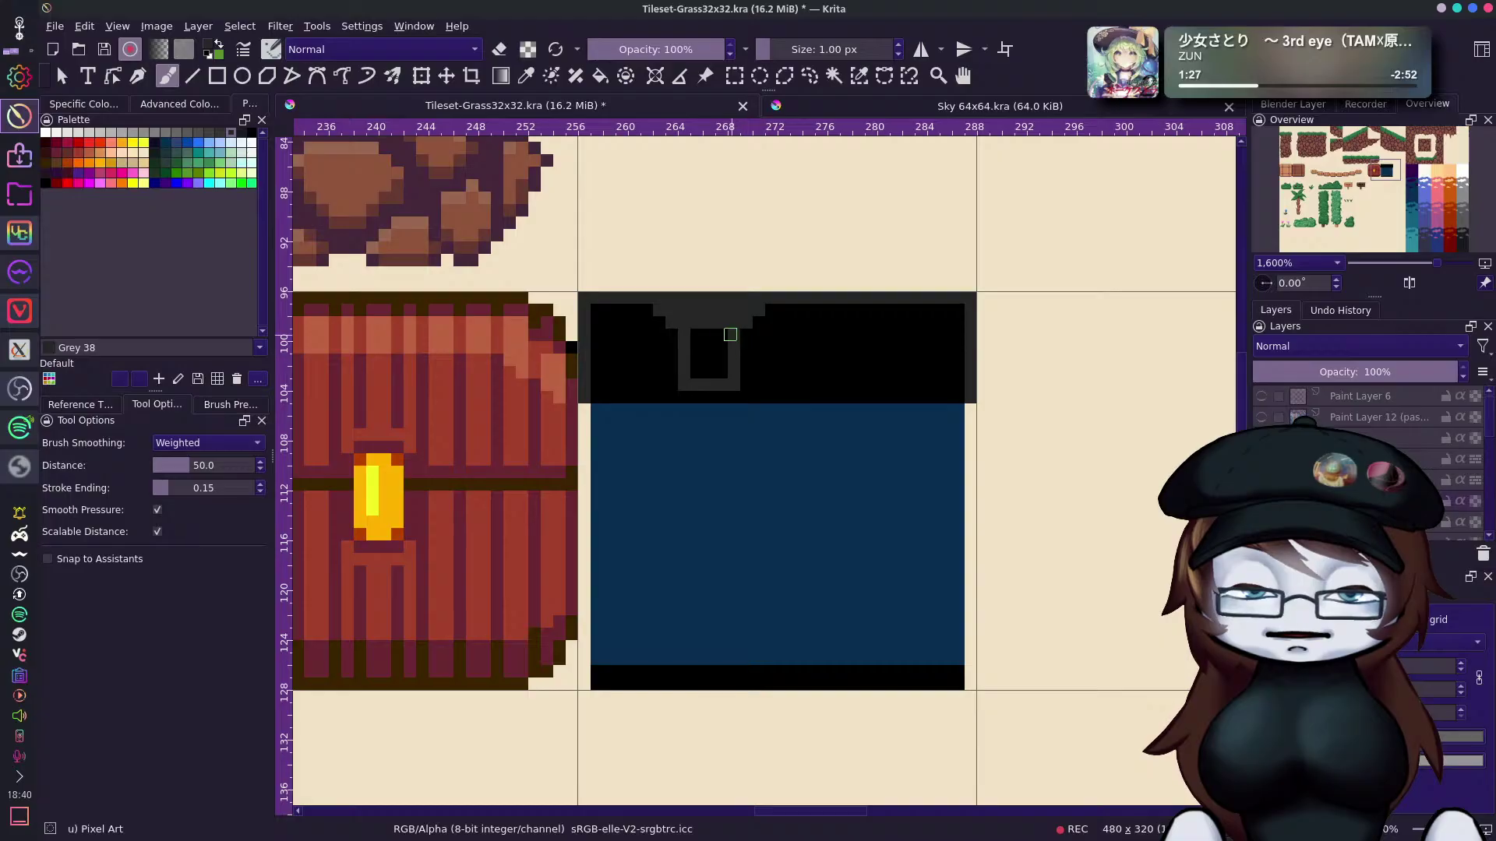
pyautogui.moveTo(688, 331)
pyautogui.mouseDown()
pyautogui.moveTo(690, 371)
pyautogui.moveTo(703, 324)
pyautogui.moveTo(704, 354)
pyautogui.moveTo(720, 332)
pyautogui.moveTo(723, 389)
pyautogui.moveTo(674, 396)
pyautogui.moveTo(762, 395)
pyautogui.mouseUp()
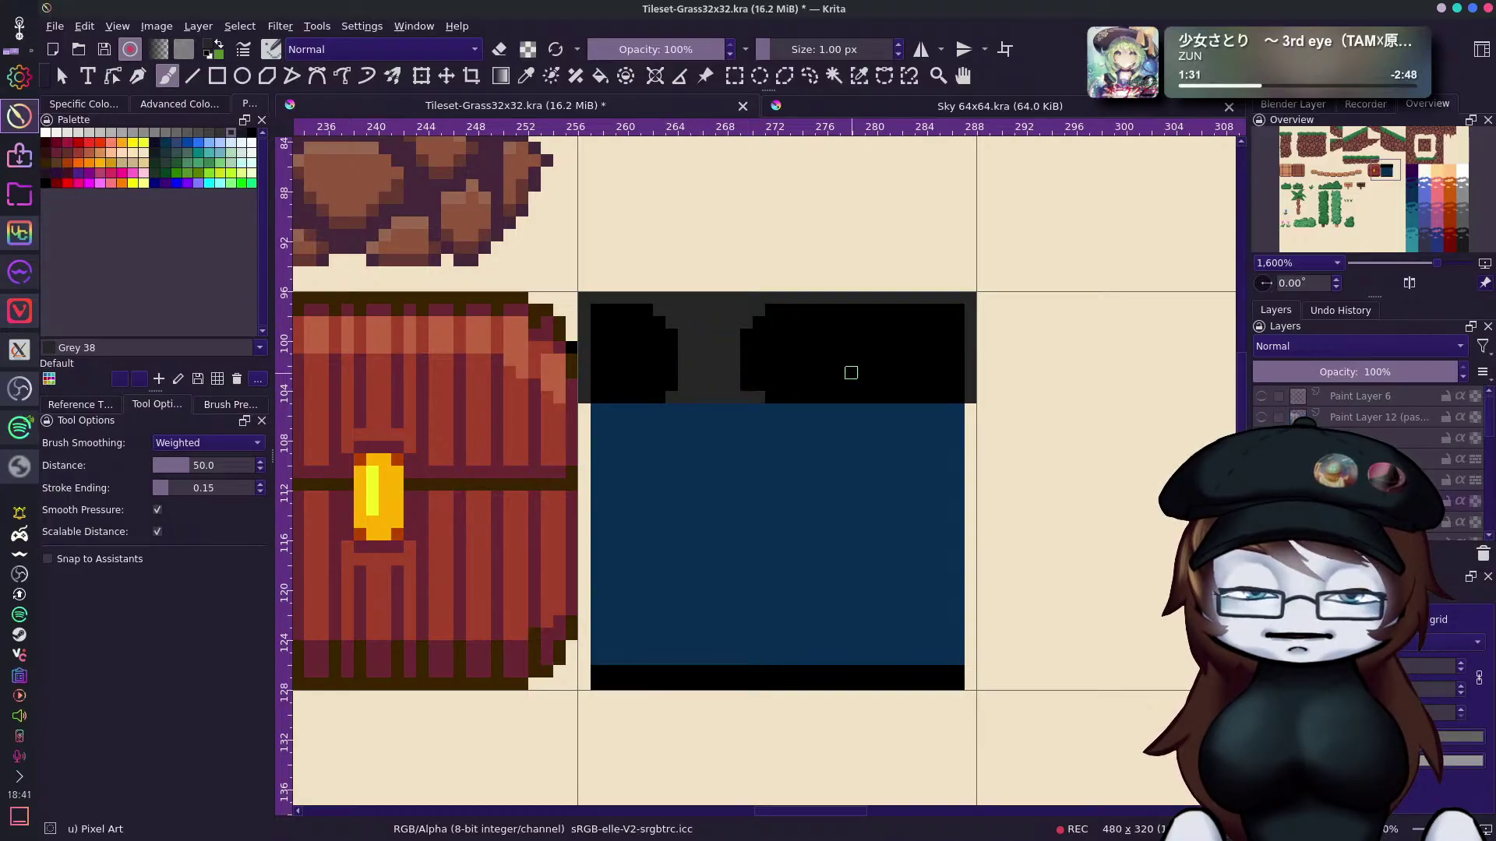
pyautogui.hotkey('ctrl', 'z')
pyautogui.moveTo(667, 395); pyautogui.dragTo(752, 395)
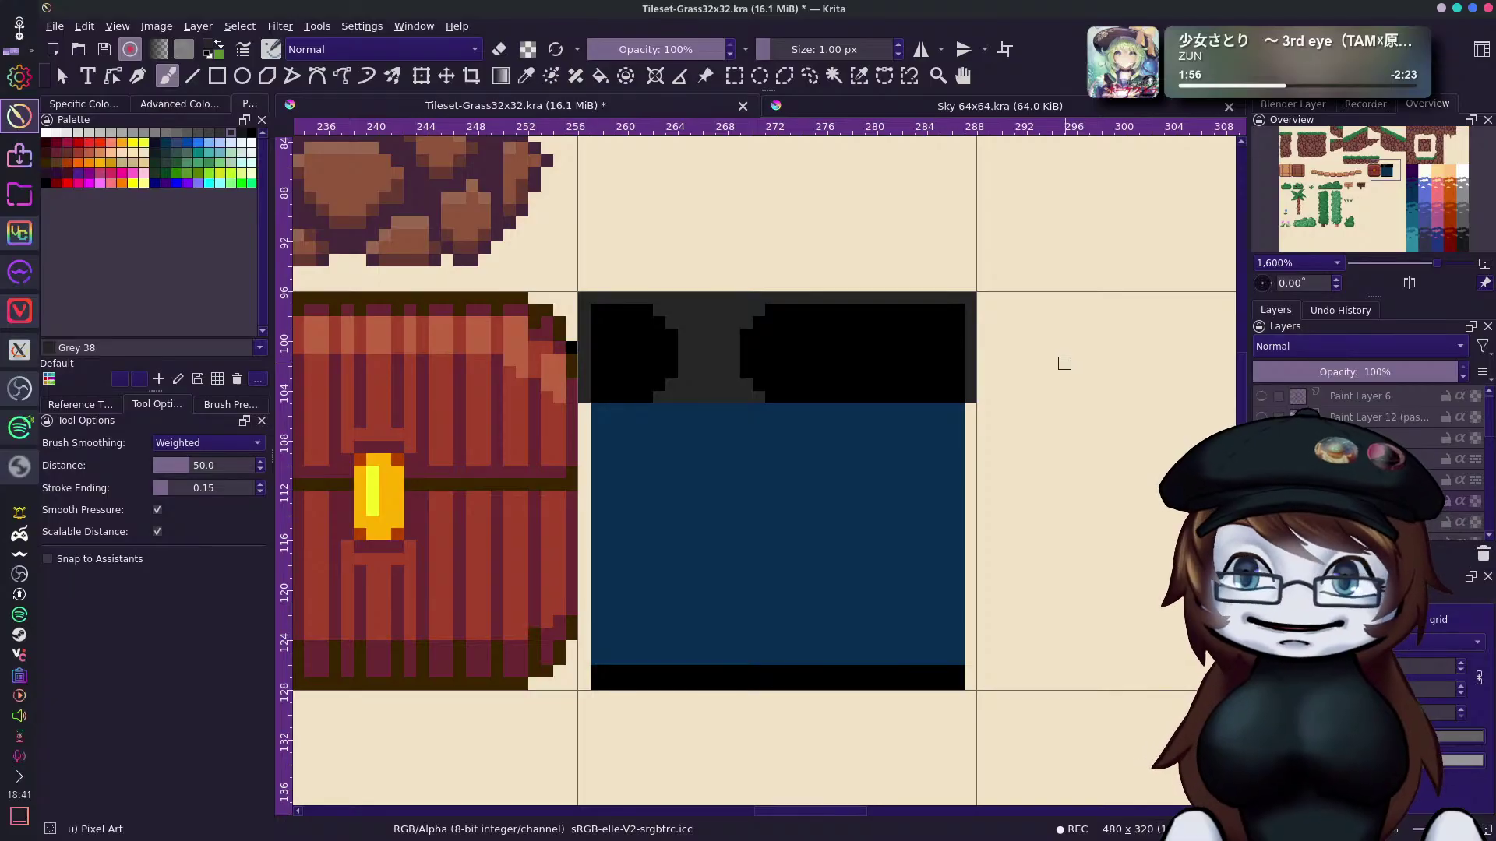
# Shade the clasp with Grey 153 highlights on its flared ends and centre line, and Grey 115 beside the centre.
pyautogui.keyDown('ctrl'); pyautogui.click(737, 305); pyautogui.keyUp('ctrl')
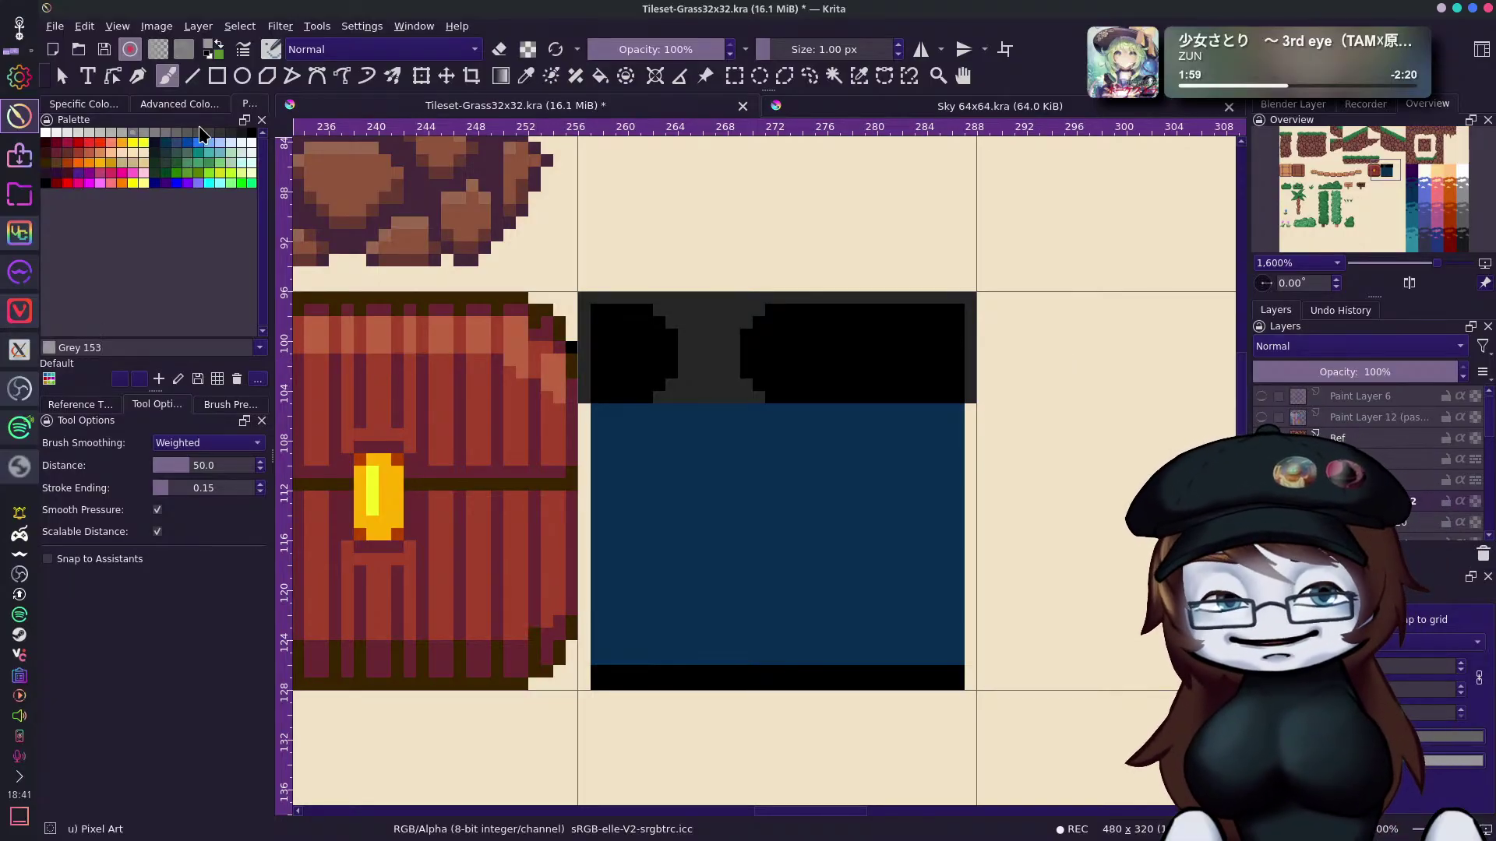
pyautogui.moveTo(672, 310)
pyautogui.mouseDown()
pyautogui.moveTo(751, 312)
pyautogui.moveTo(685, 324)
pyautogui.moveTo(719, 323)
pyautogui.moveTo(712, 377)
pyautogui.moveTo(689, 385)
pyautogui.moveTo(731, 385)
pyautogui.moveTo(684, 398)
pyautogui.moveTo(741, 396)
pyautogui.mouseUp()
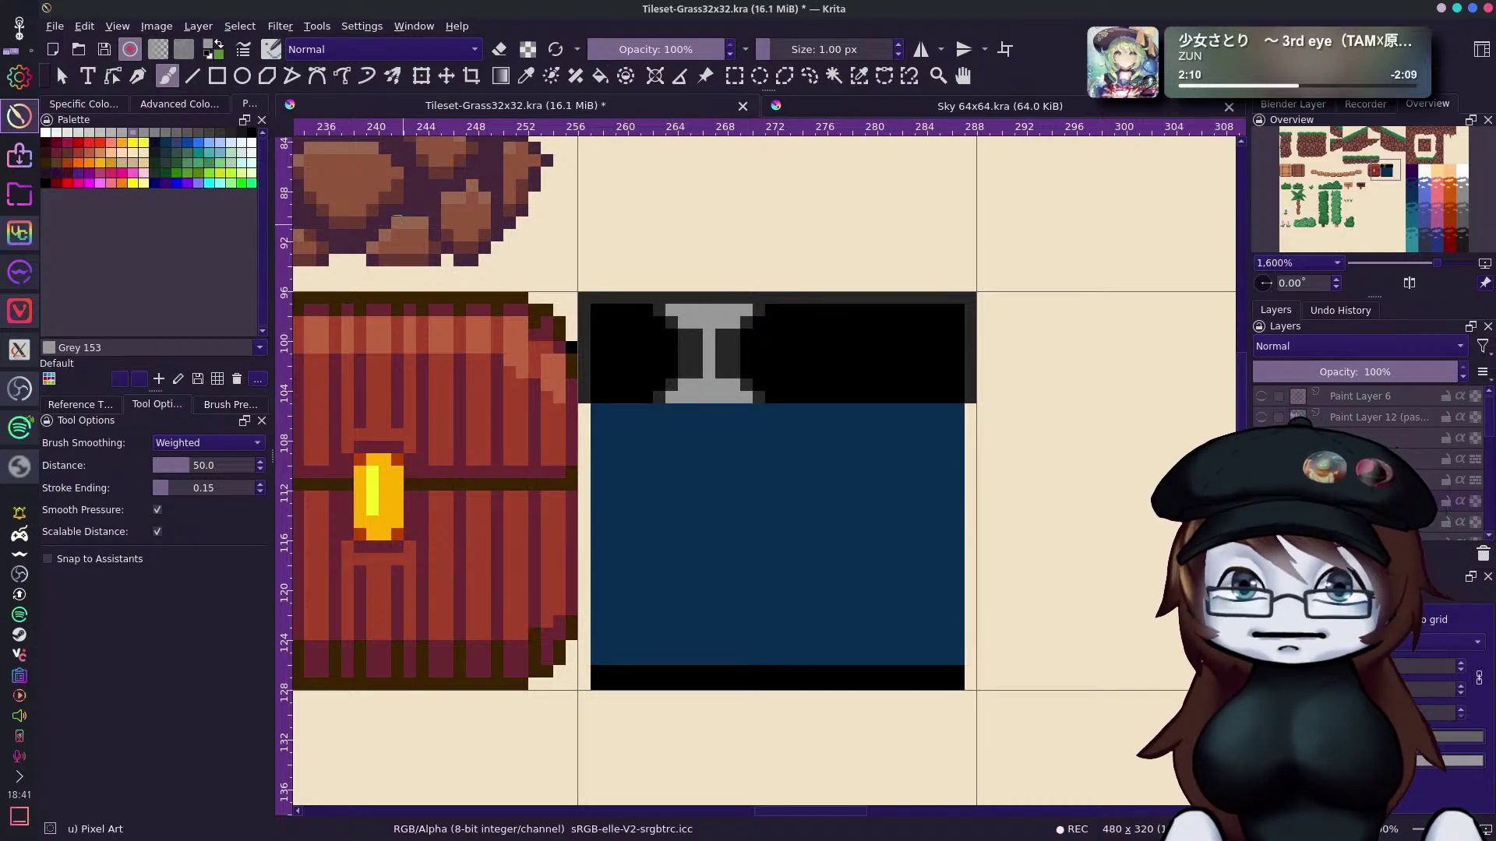
pyautogui.click(162, 134)
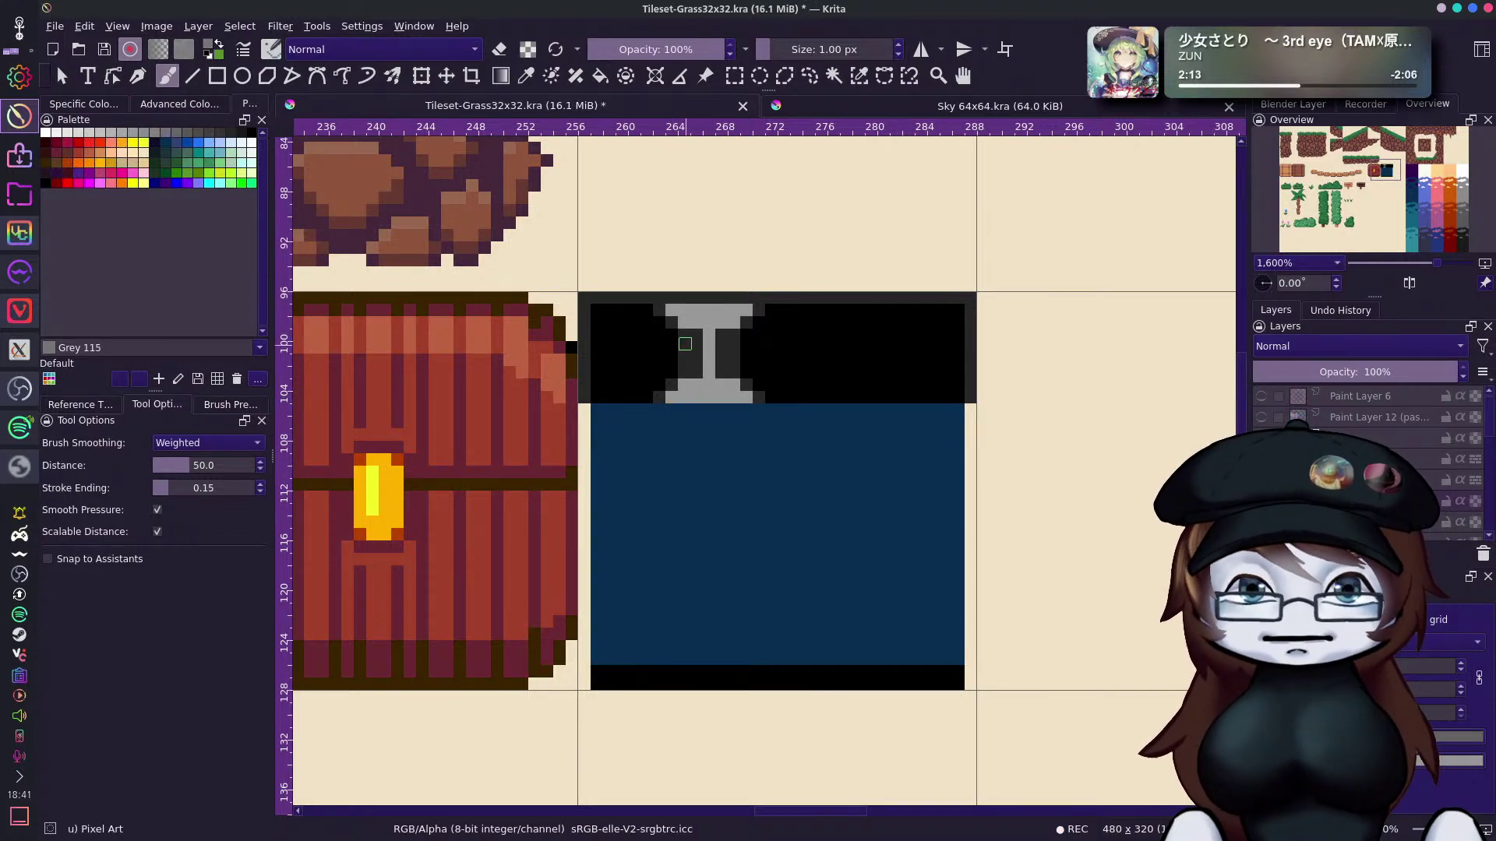
pyautogui.moveTo(695, 332)
pyautogui.mouseDown()
pyautogui.moveTo(693, 377)
pyautogui.moveTo(722, 339)
pyautogui.moveTo(722, 377)
pyautogui.mouseUp()
# Paint the middle of the dark blue area Cobalt blue with larger Pixel Art brush sizes, leaving dark margins at both sides.
pyautogui.moveTo(1434, 269)
pyautogui.mouseDown()
pyautogui.moveTo(1409, 279)
pyautogui.moveTo(1437, 279)
pyautogui.mouseUp()
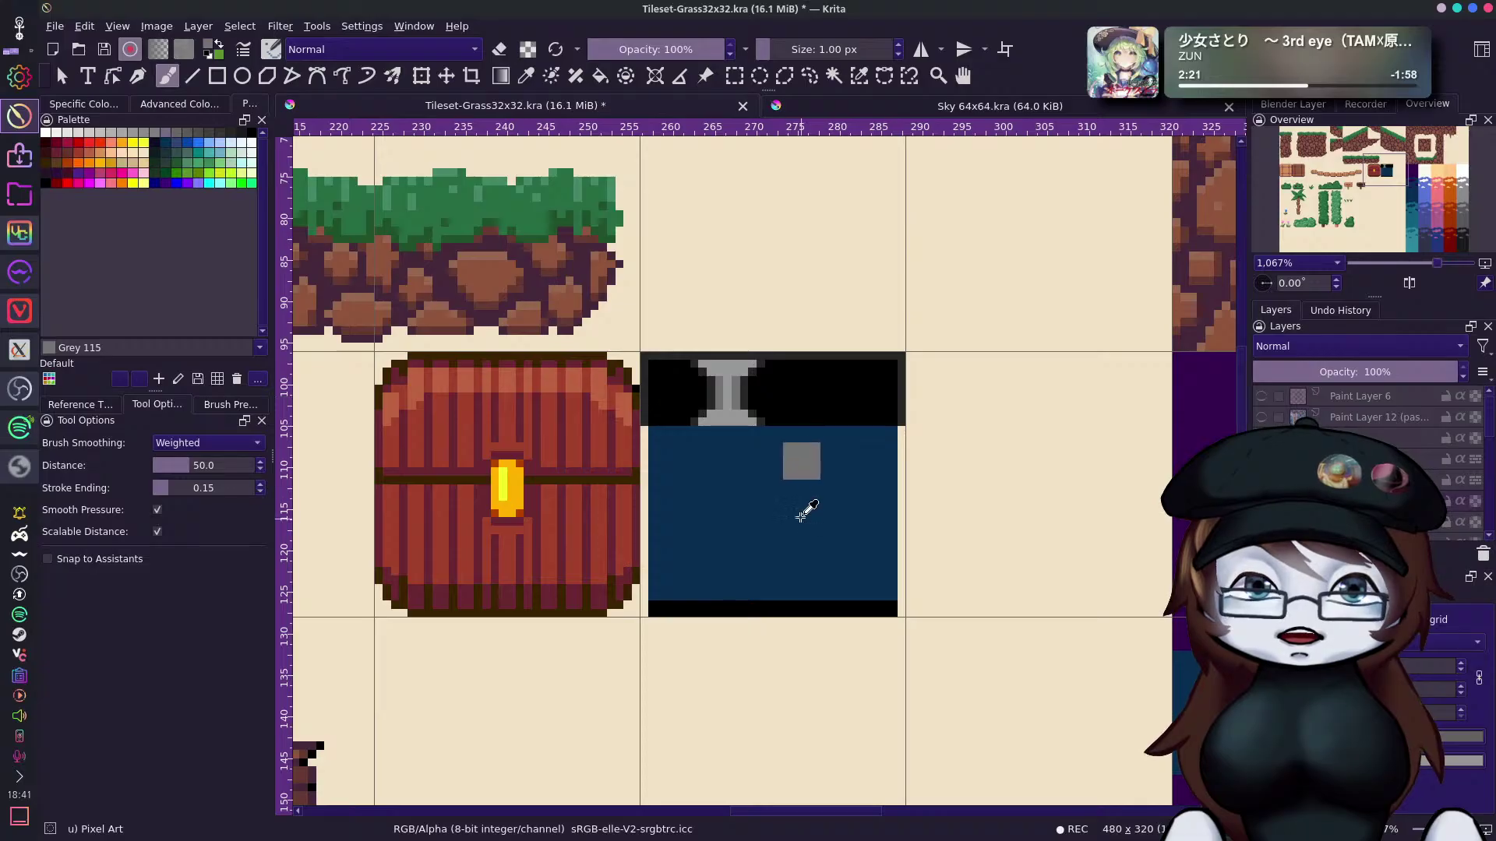
pyautogui.click(187, 143)
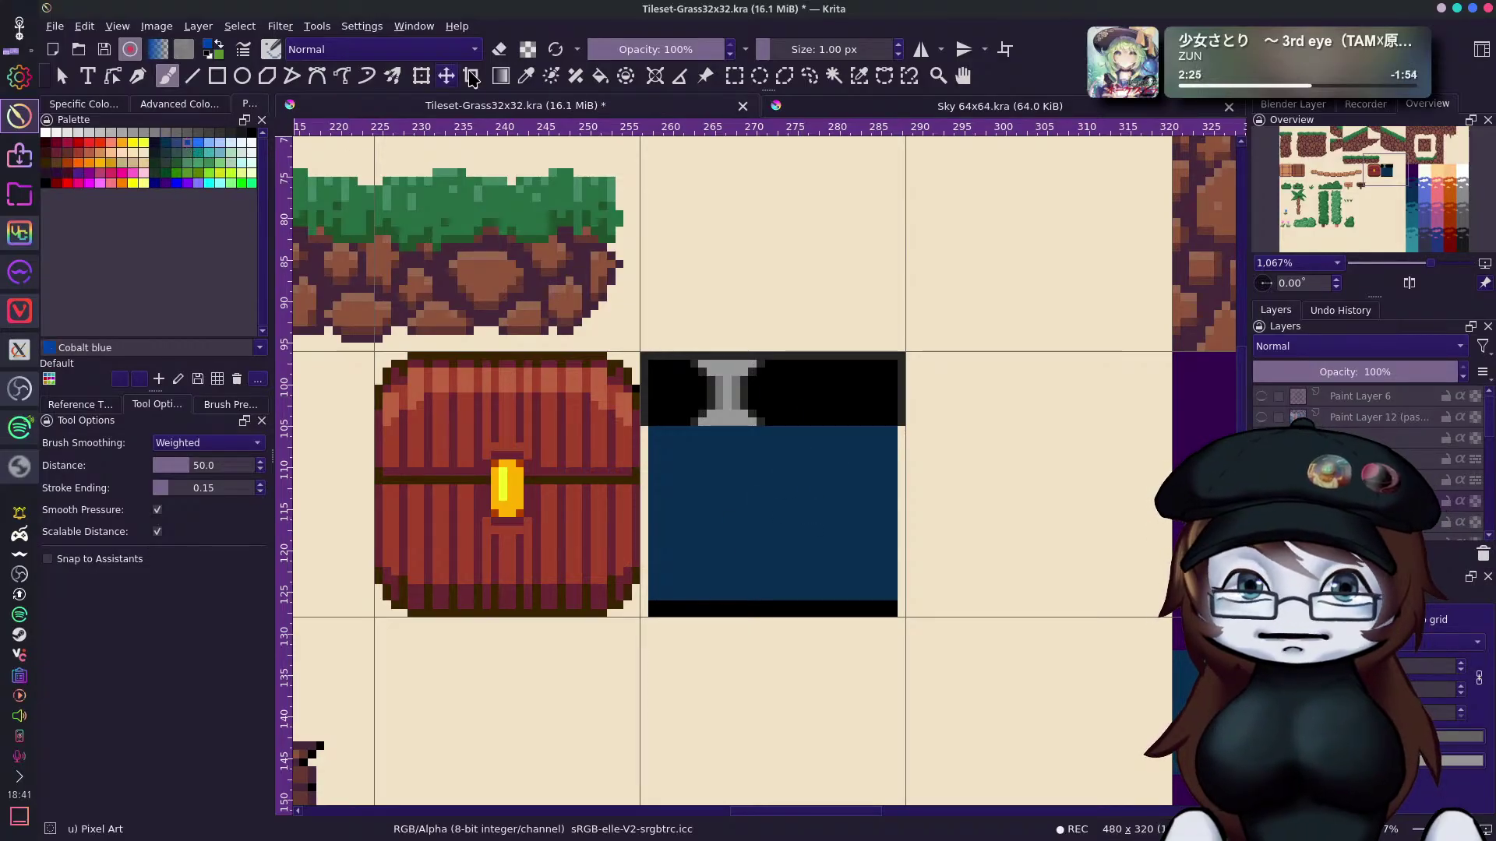
pyautogui.moveTo(678, 429); pyautogui.dragTo(677, 583)
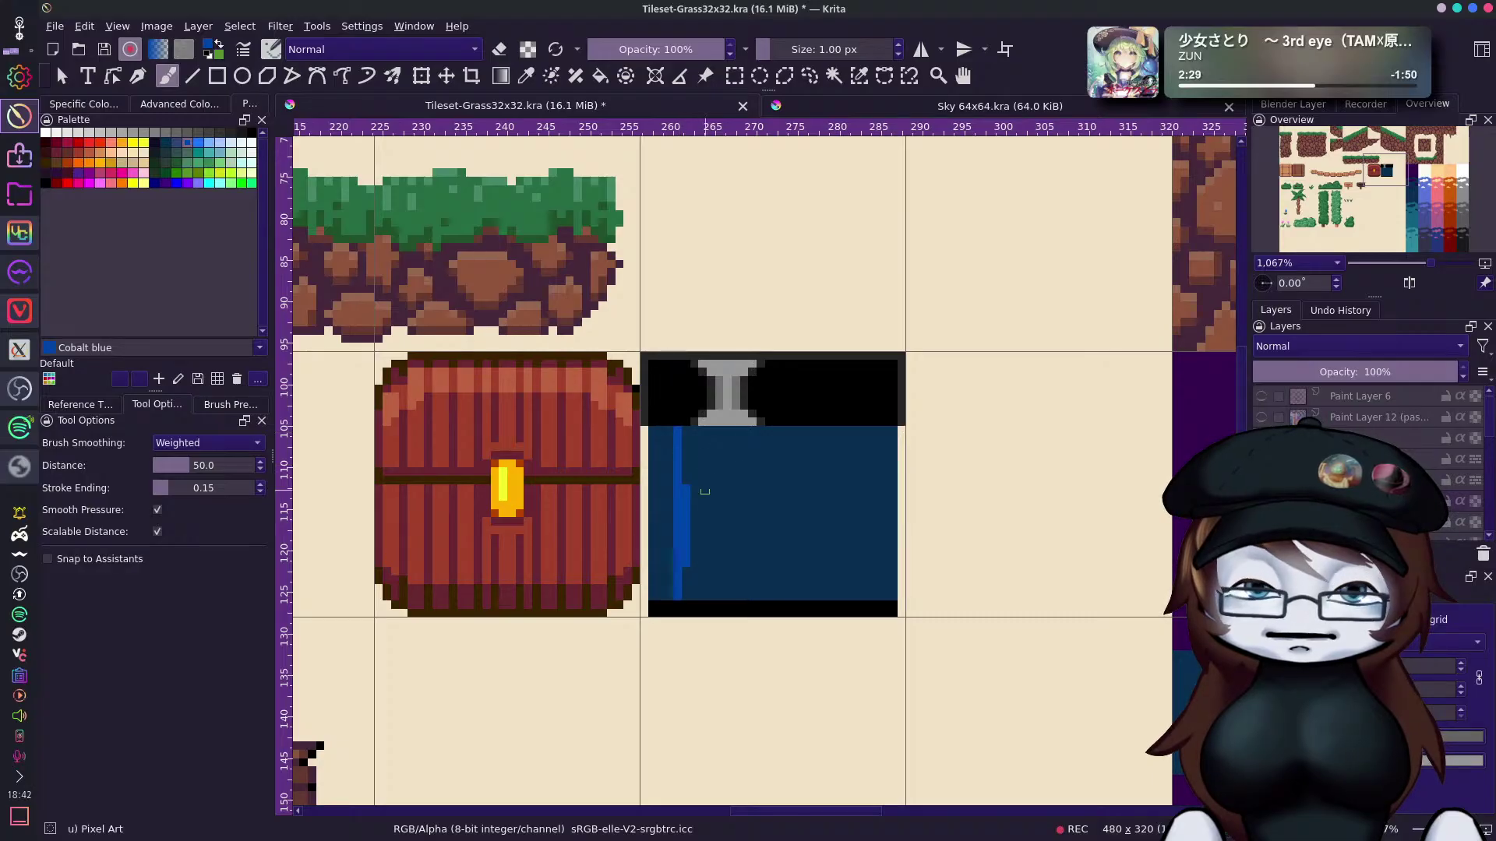
pyautogui.moveTo(773, 50); pyautogui.dragTo(788, 49)
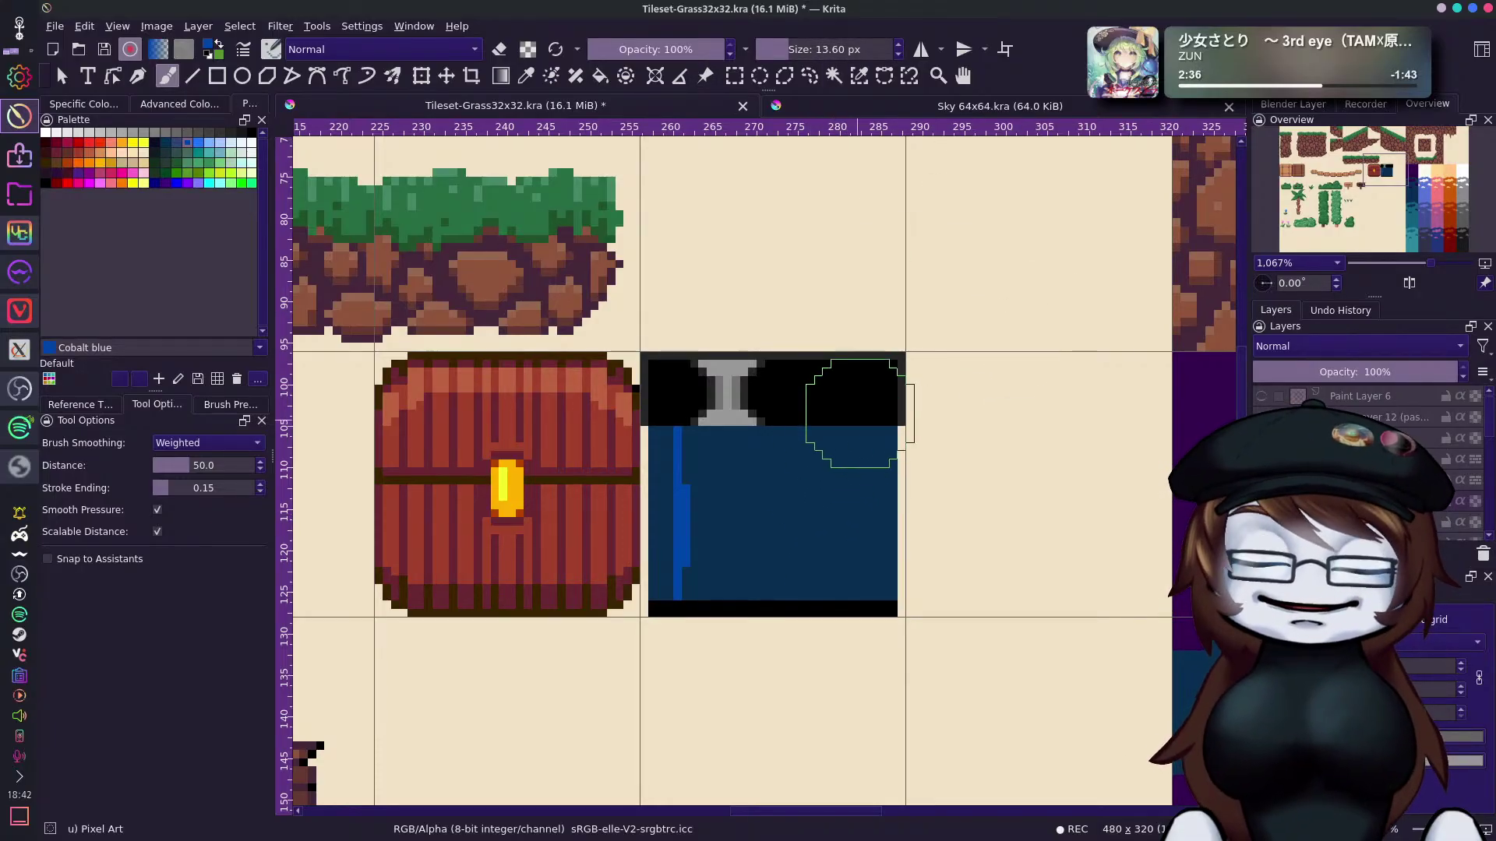
pyautogui.moveTo(717, 494)
pyautogui.mouseDown()
pyautogui.moveTo(769, 512)
pyautogui.moveTo(790, 503)
pyautogui.mouseUp()
pyautogui.moveTo(785, 49); pyautogui.dragTo(778, 49)
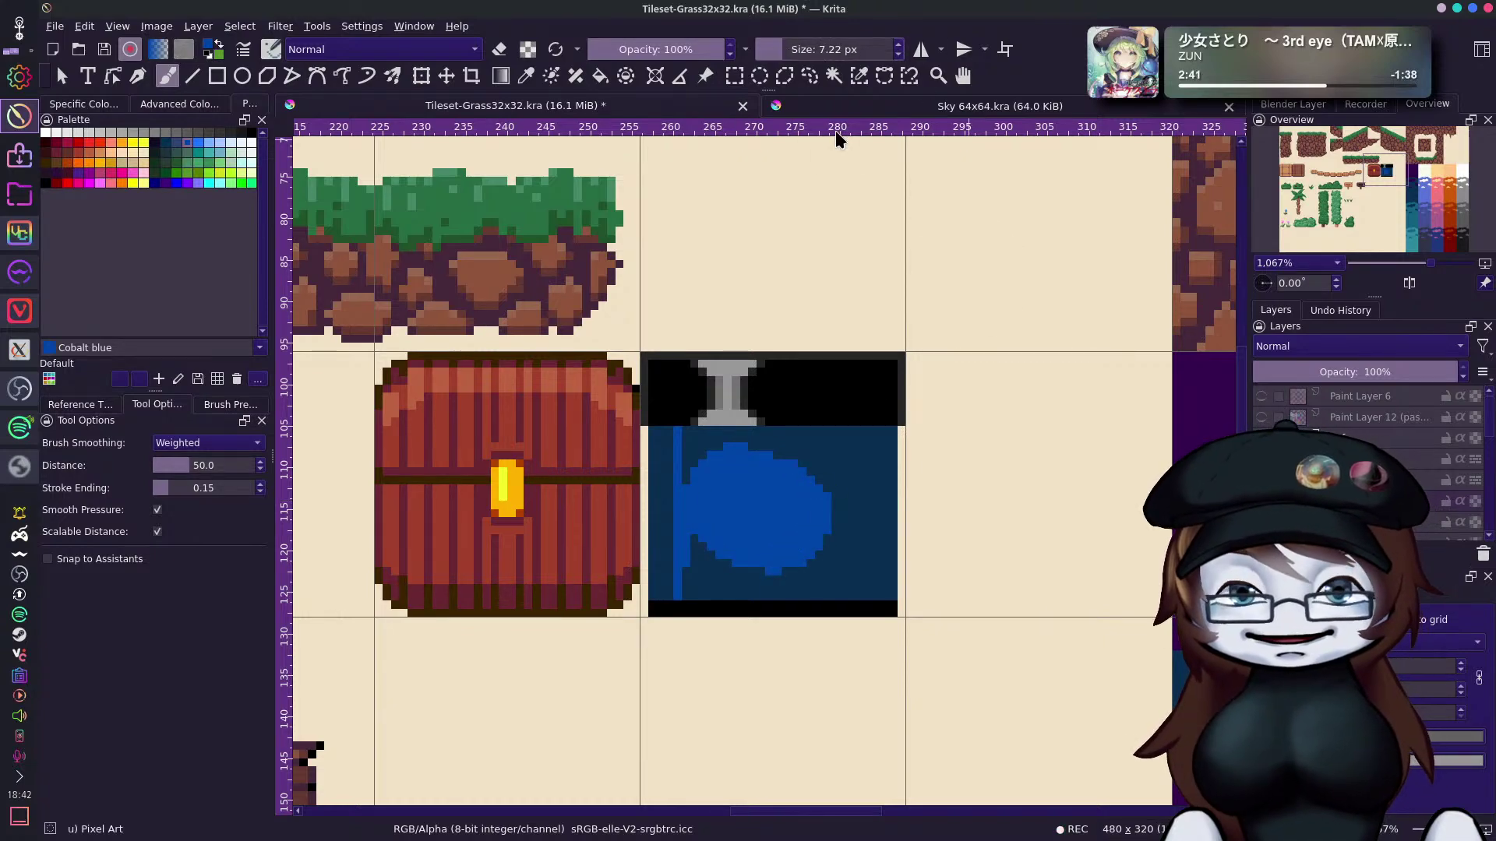
pyautogui.moveTo(704, 475)
pyautogui.mouseDown()
pyautogui.moveTo(702, 462)
pyautogui.moveTo(795, 460)
pyautogui.moveTo(692, 446)
pyautogui.moveTo(708, 572)
pyautogui.moveTo(814, 521)
pyautogui.moveTo(723, 570)
pyautogui.moveTo(804, 566)
pyautogui.moveTo(825, 500)
pyautogui.moveTo(754, 457)
pyautogui.moveTo(849, 459)
pyautogui.moveTo(847, 572)
pyautogui.moveTo(857, 561)
pyautogui.mouseUp()
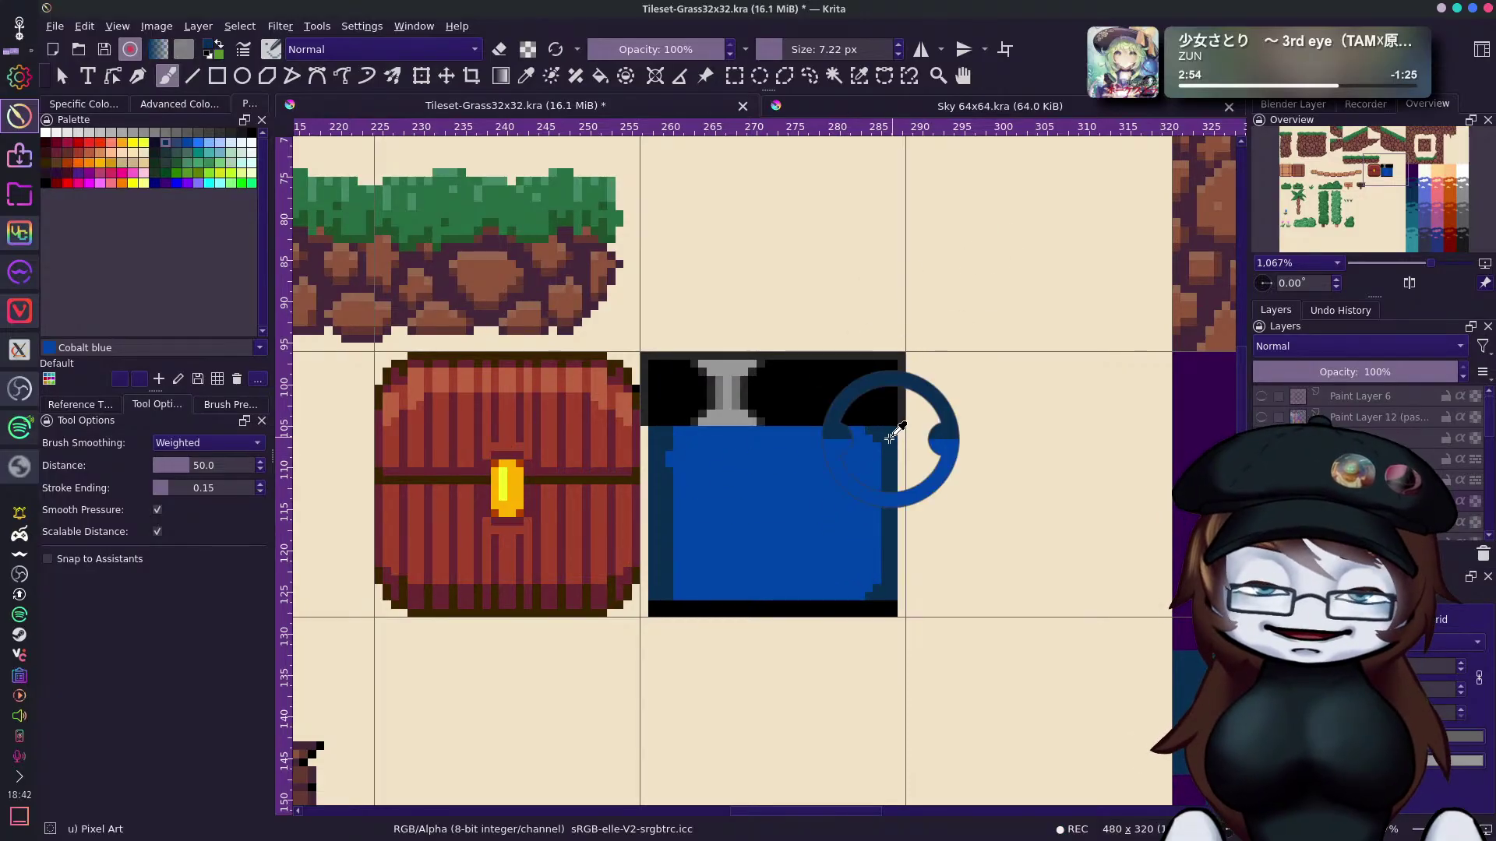
# Straighten the Cobalt blue area's sides with a 1.96 px brush, leaving dark blue margins about 3 px wide near the chest and 4 px opposite.
pyautogui.click(773, 51)
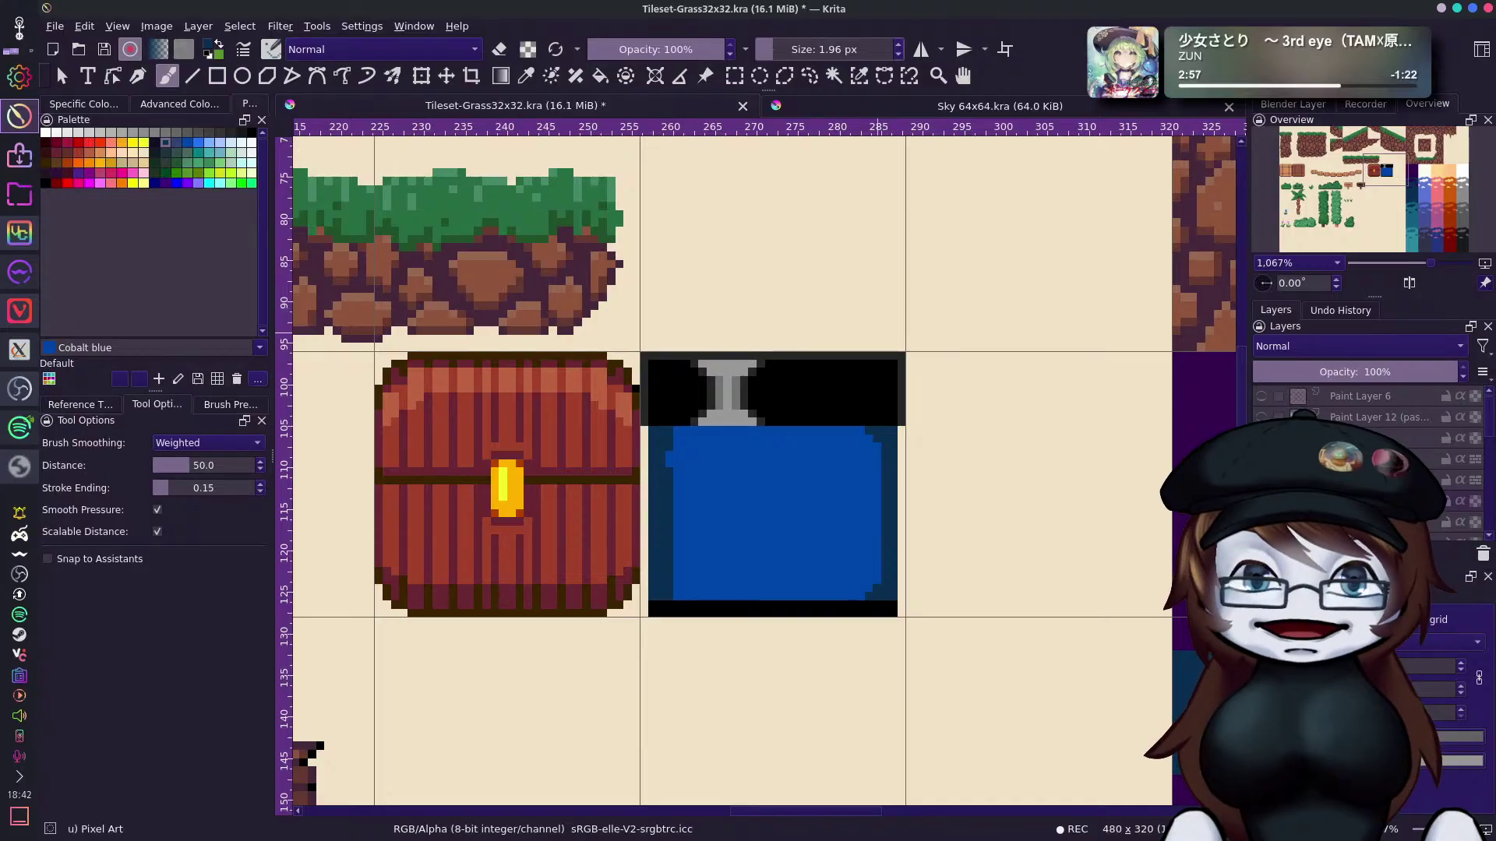
pyautogui.press('[')
pyautogui.moveTo(871, 434); pyautogui.dragTo(861, 558)
pyautogui.hotkey('ctrl', 'z')
pyautogui.moveTo(870, 430); pyautogui.dragTo(873, 591)
pyautogui.hotkey('ctrl', 'z')
pyautogui.hotkey('ctrl', 'z')
pyautogui.hotkey('ctrl', 'z')
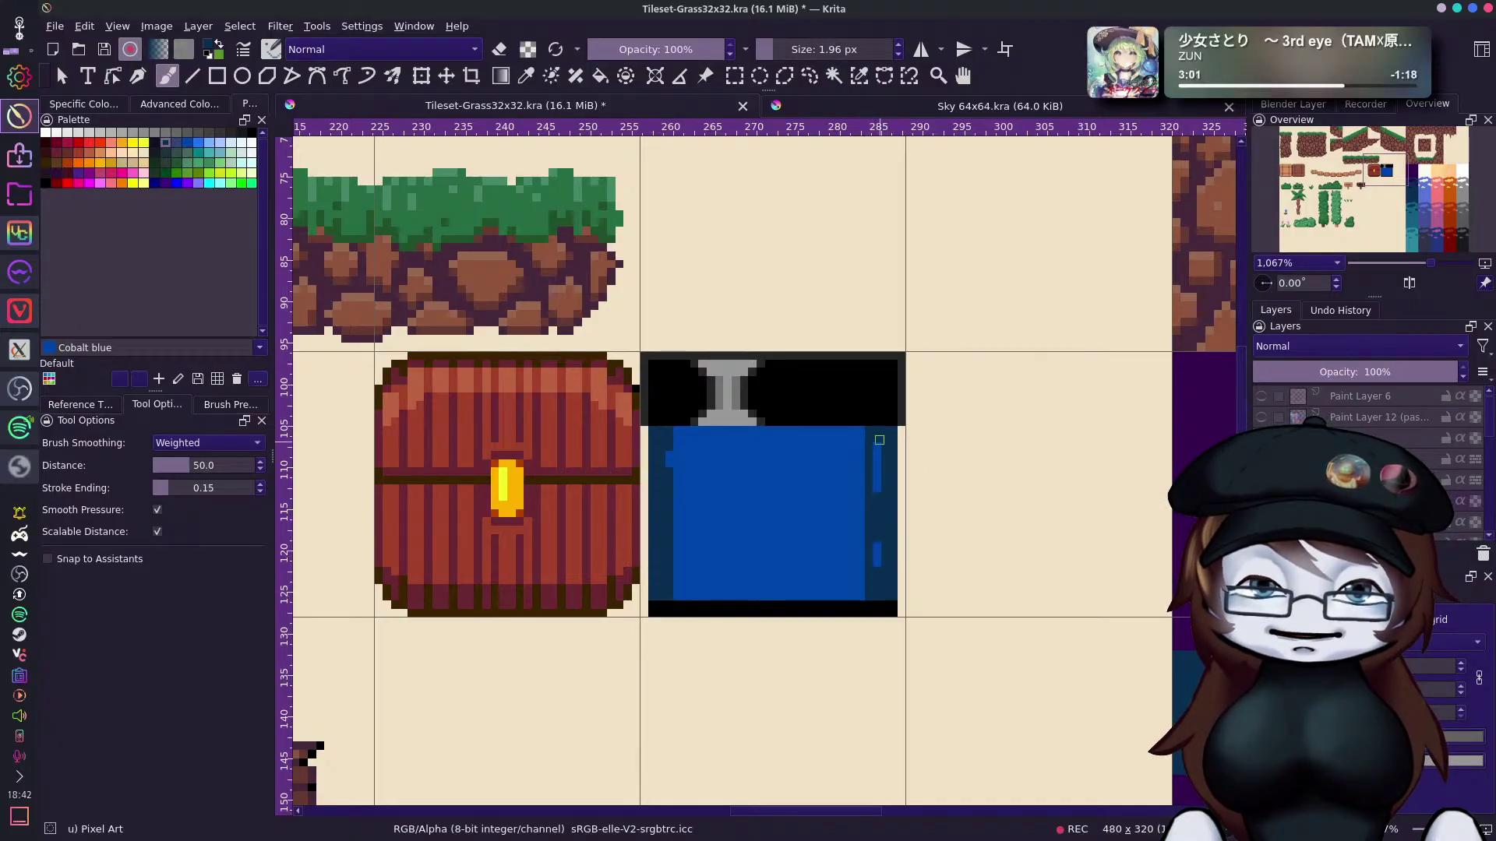
pyautogui.hotkey('ctrl', 'z')
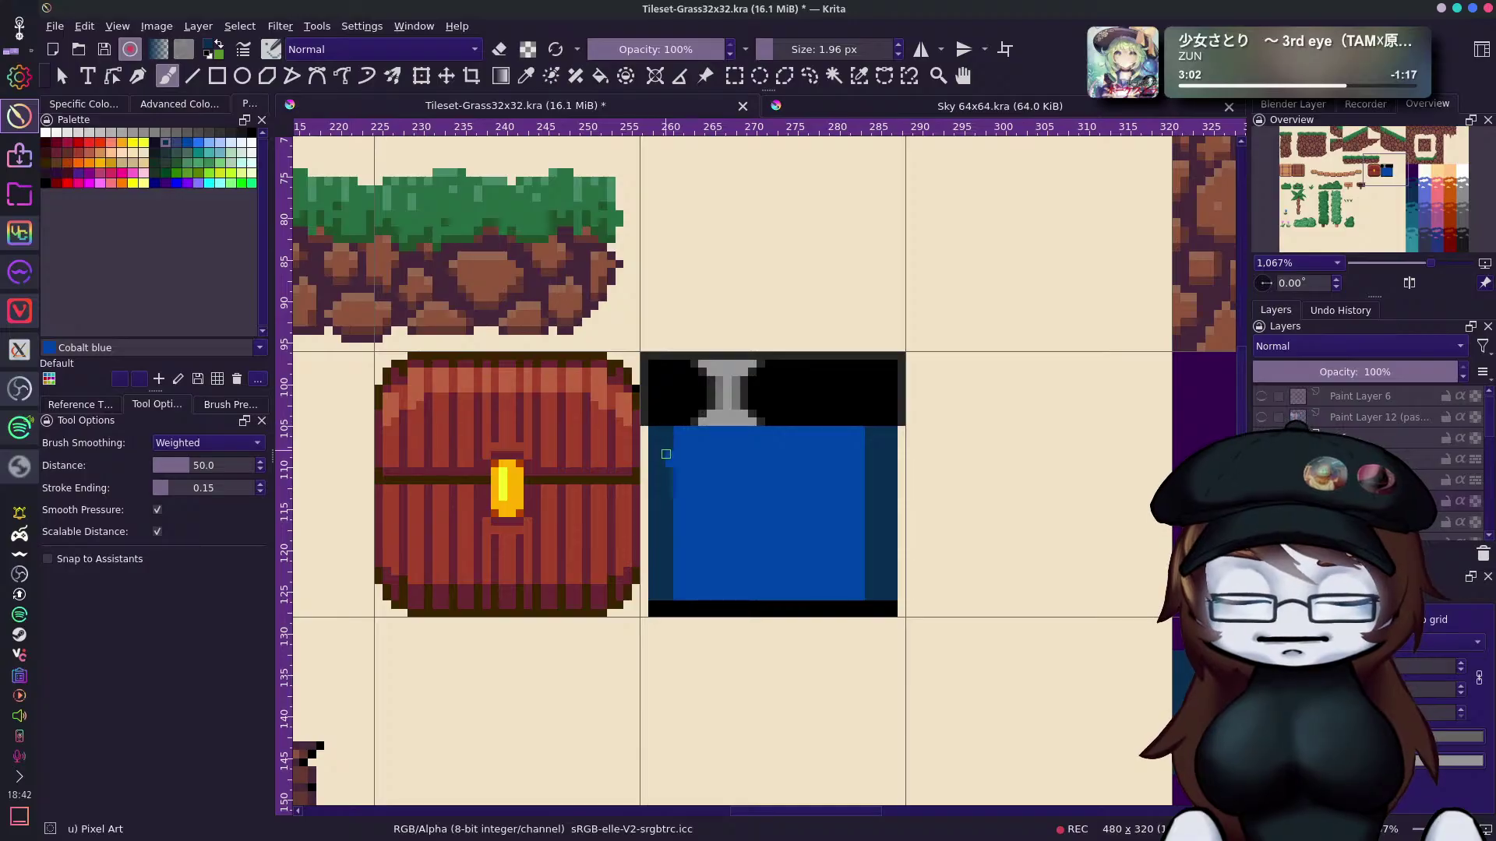
pyautogui.moveTo(665, 446); pyautogui.dragTo(667, 438)
pyautogui.hotkey('ctrl', 's')
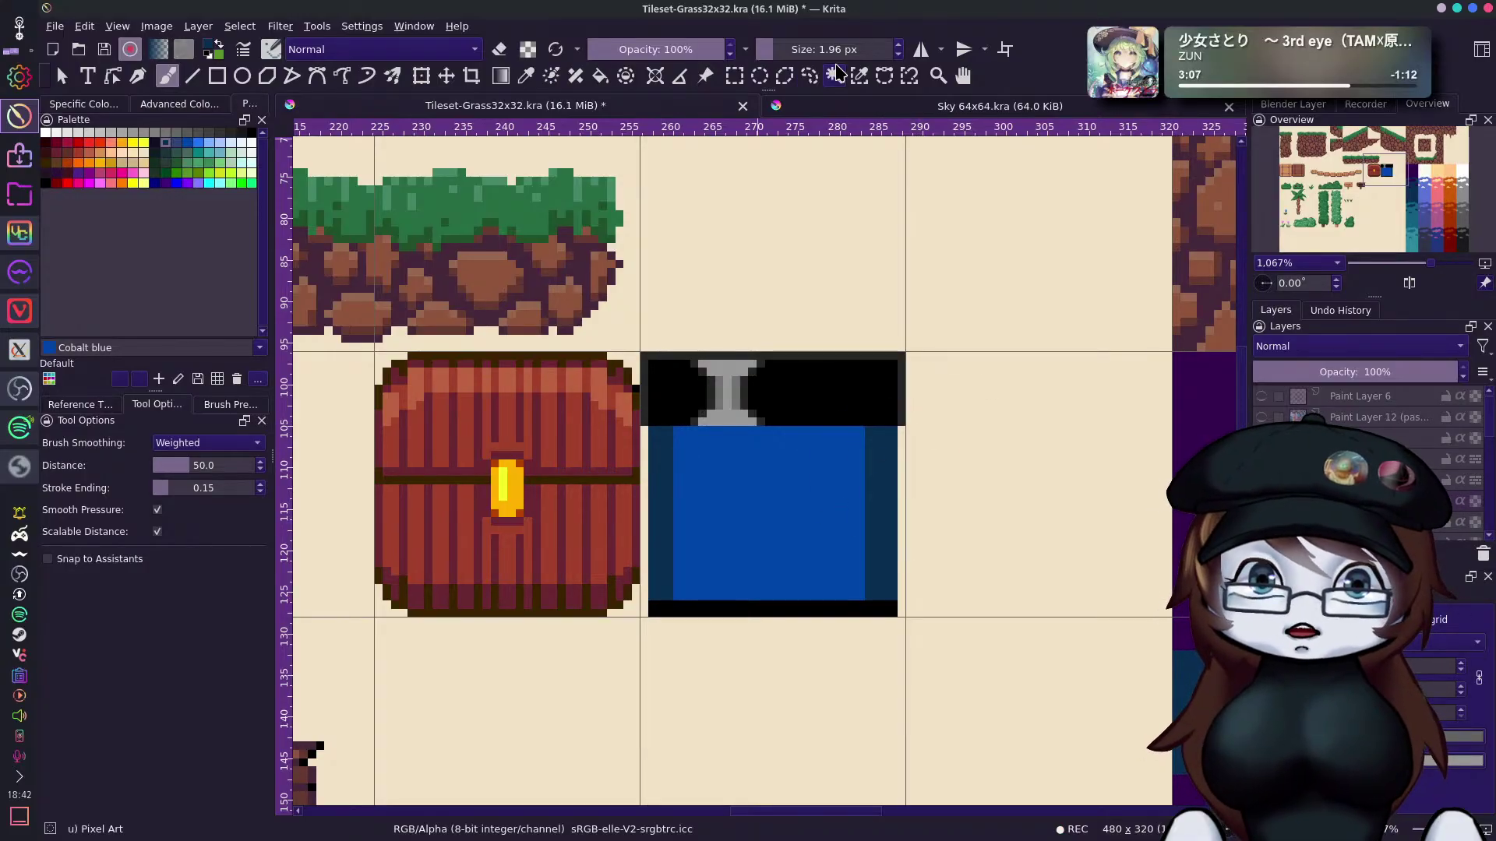
pyautogui.click(734, 75)
pyautogui.moveTo(647, 427); pyautogui.dragTo(903, 602)
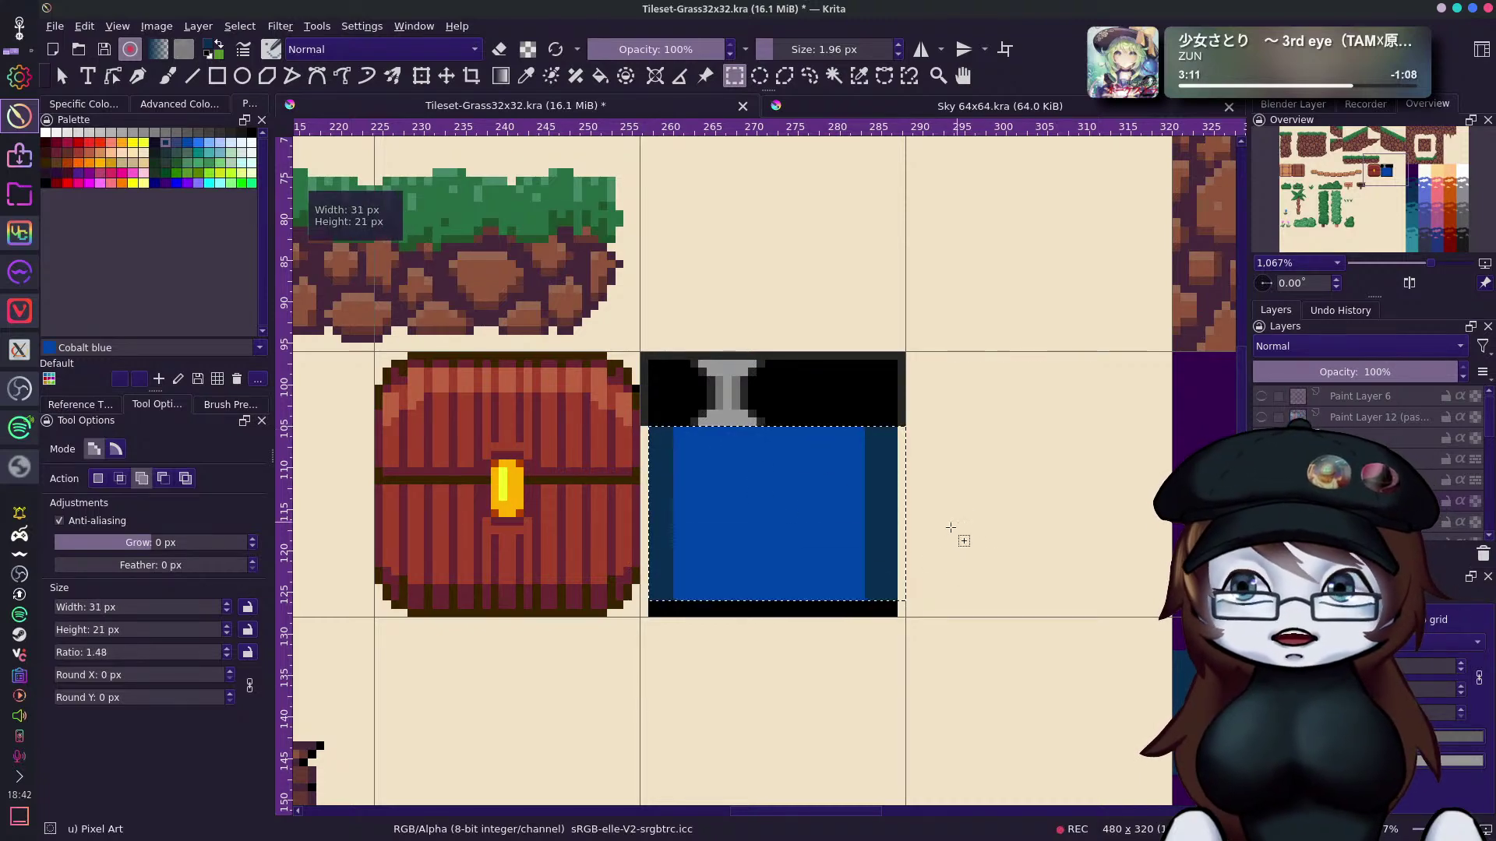
pyautogui.rightClick(956, 520)
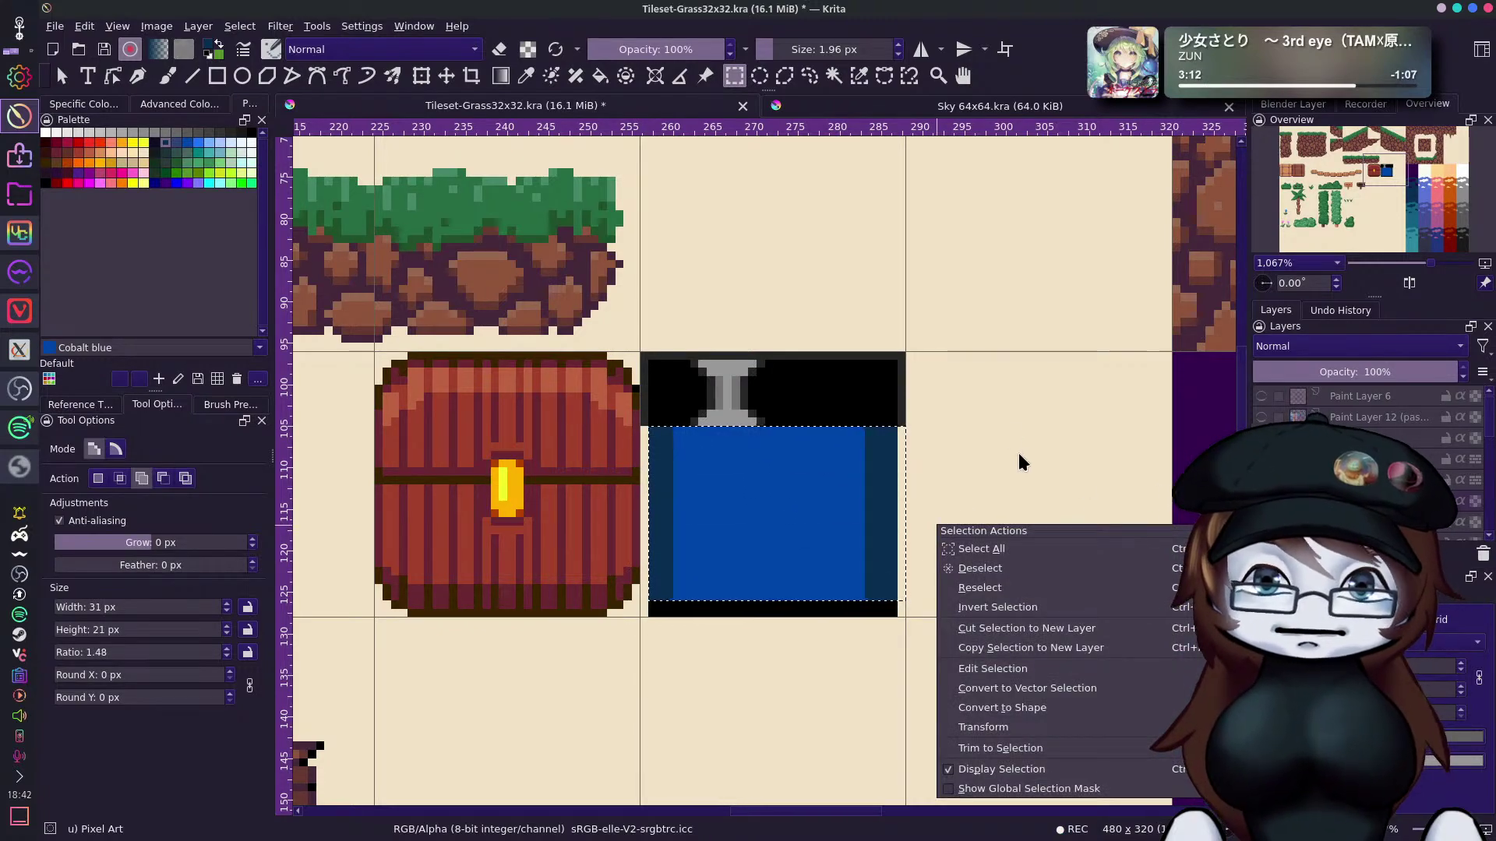
pyautogui.click(1079, 187)
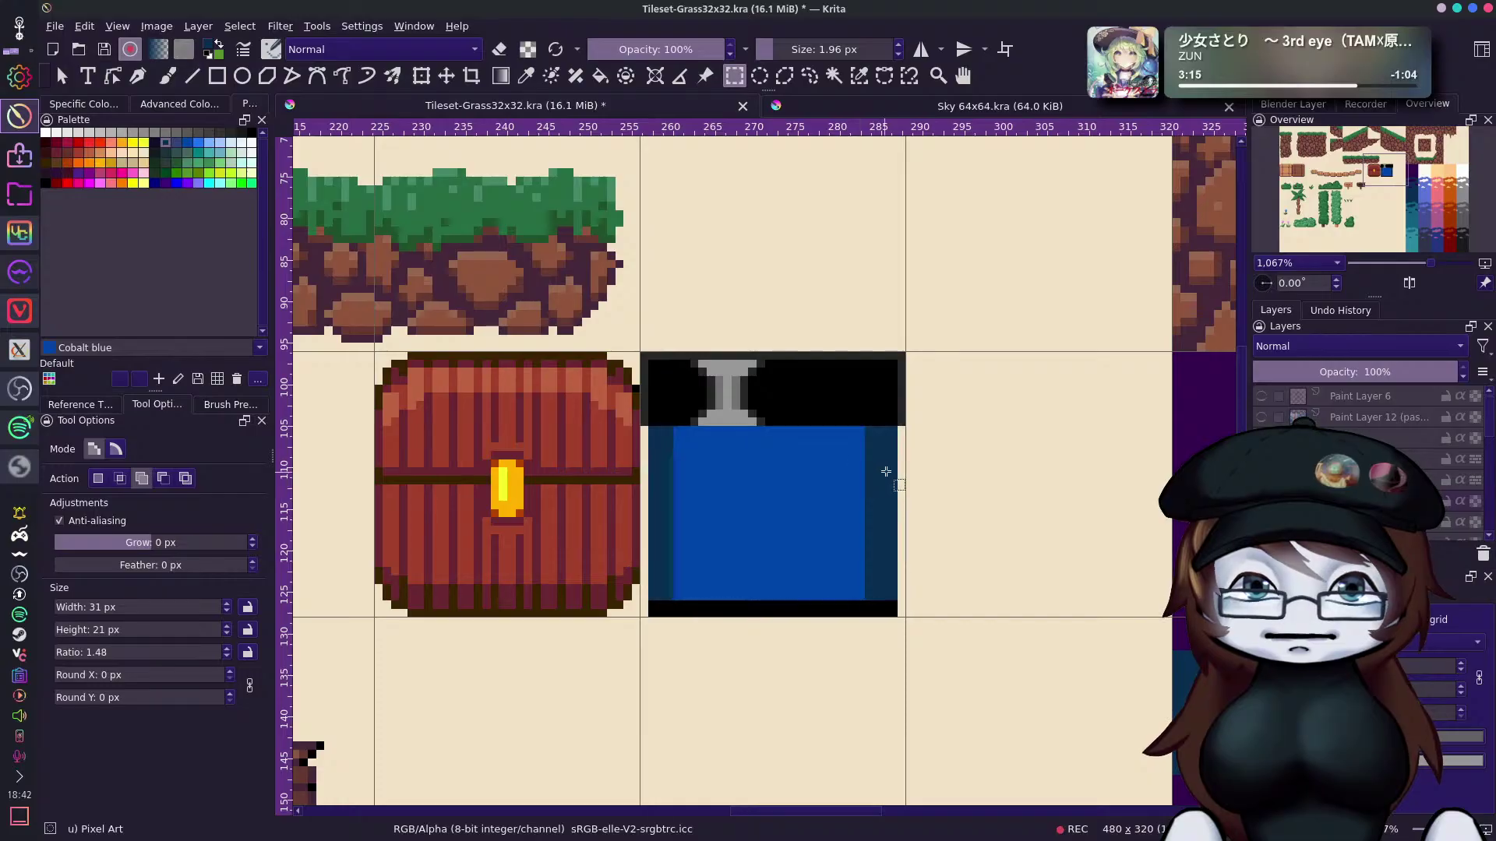
pyautogui.moveTo(640, 426); pyautogui.dragTo(750, 512)
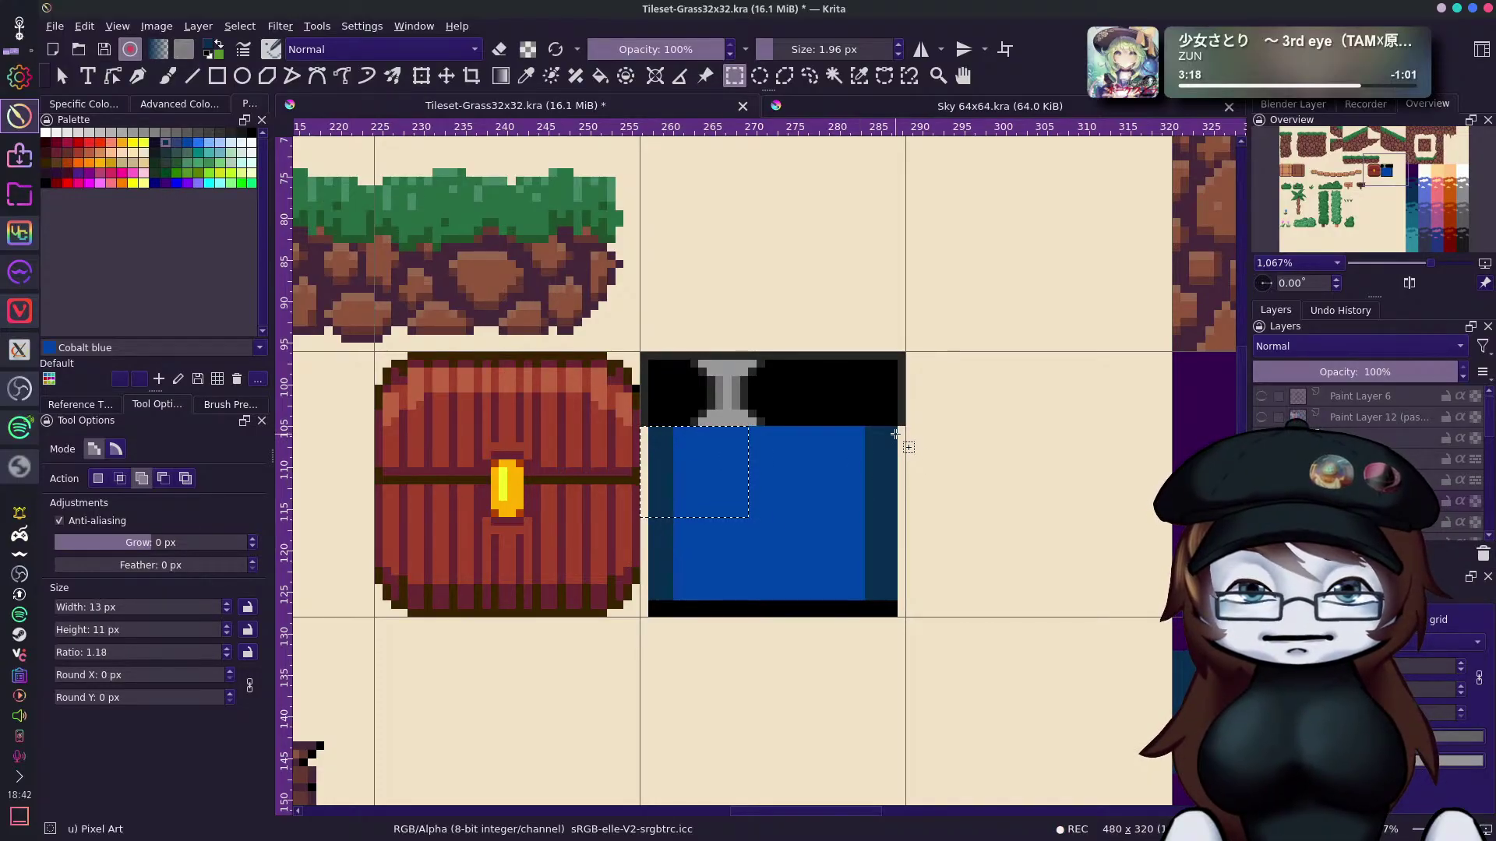
# Select the whole blue area between the black band and base strip with a 30 × 21 px rectangular selection.
pyautogui.moveTo(897, 425); pyautogui.dragTo(661, 598)
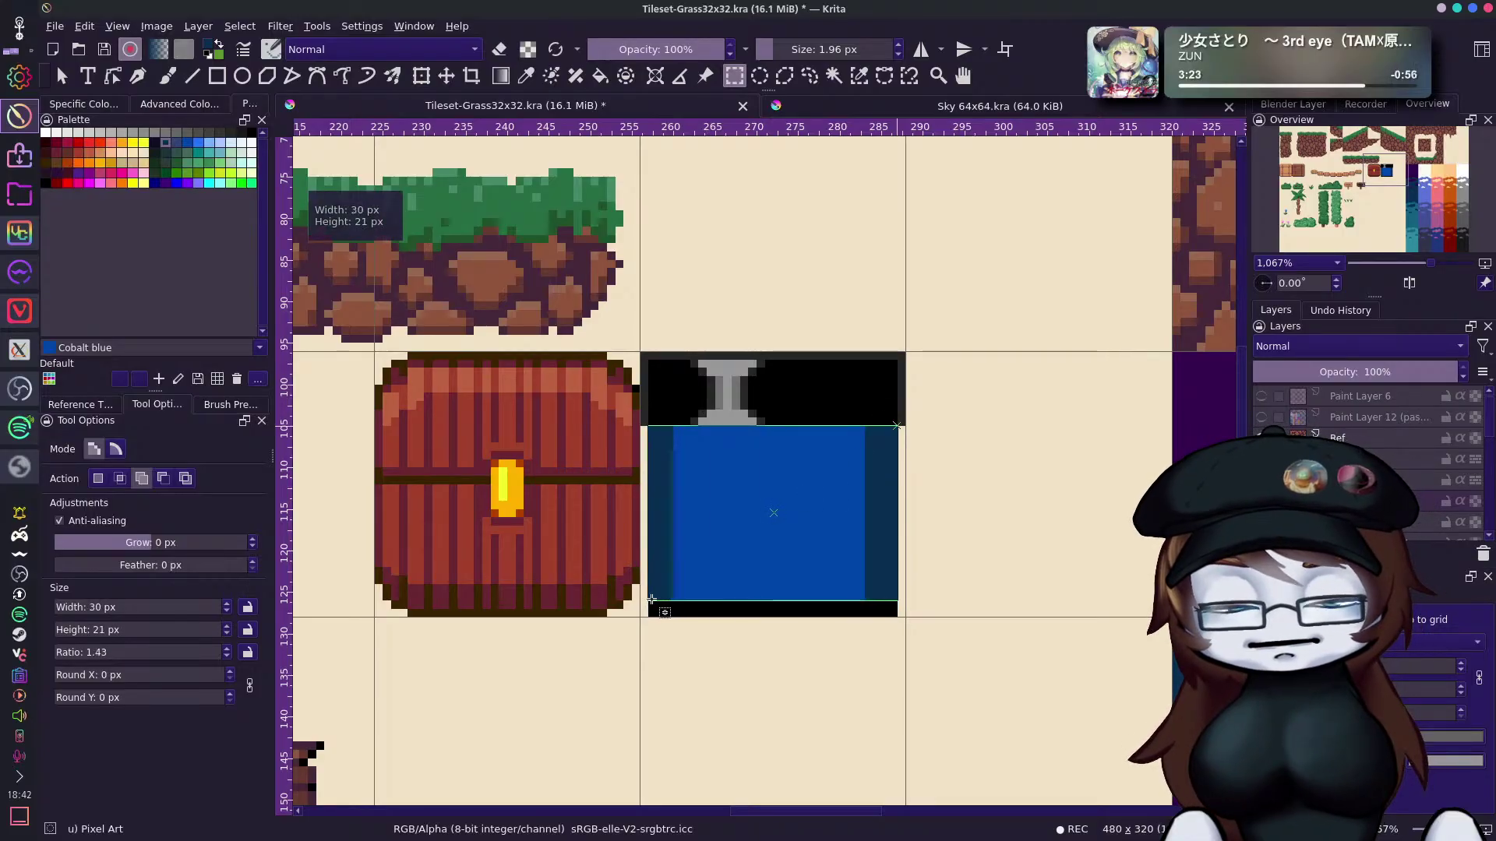
pyautogui.rightClick(931, 483)
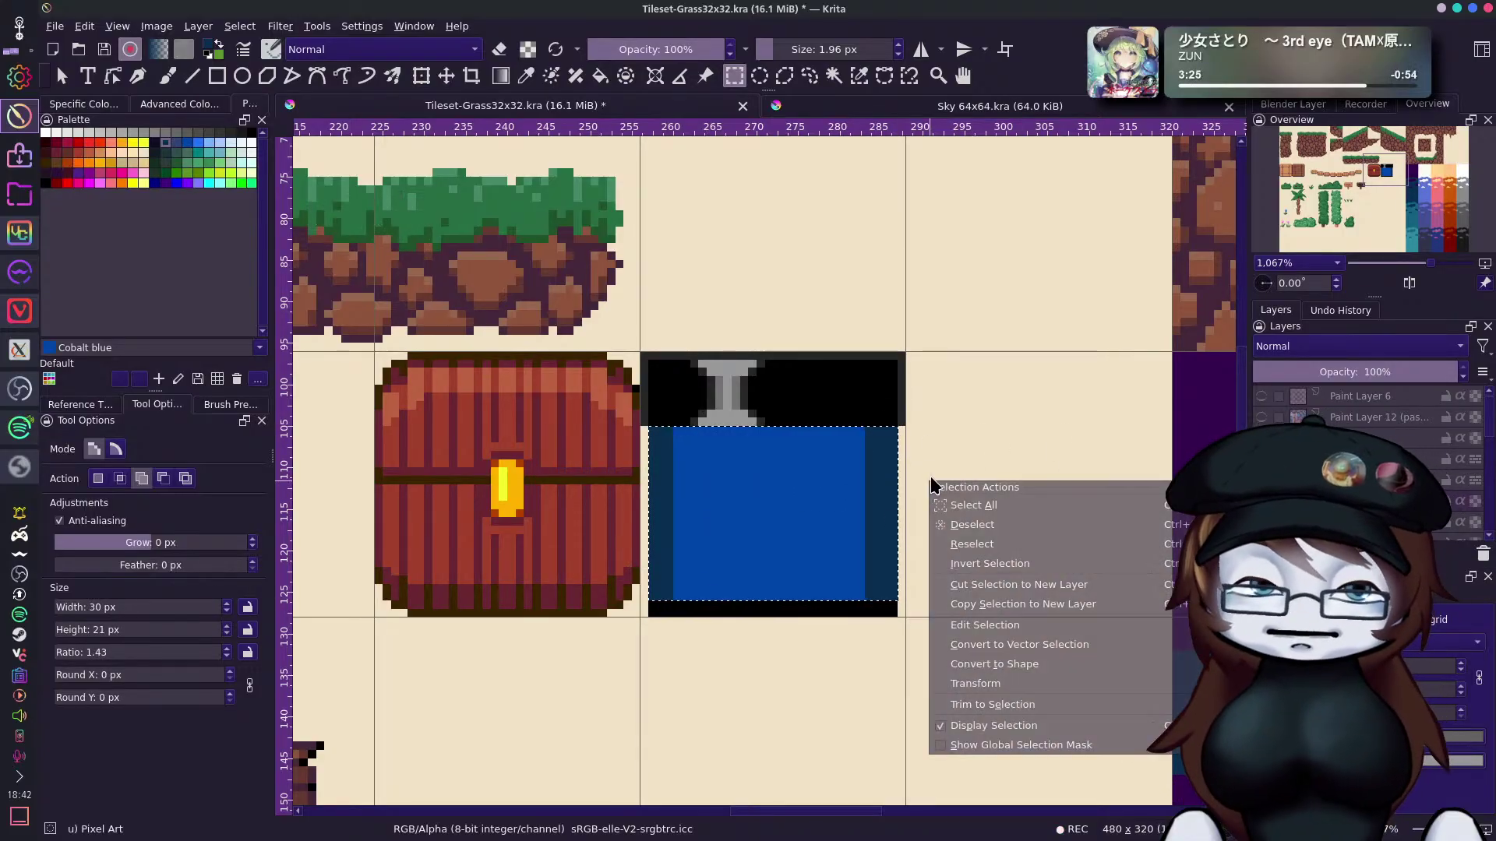
pyautogui.click(997, 458)
# Dither dark blue into the Cobalt blue along both sides and the upper edge with the 8 px Ditherbrush.
pyautogui.press('b')
pyautogui.rightClick(981, 465)
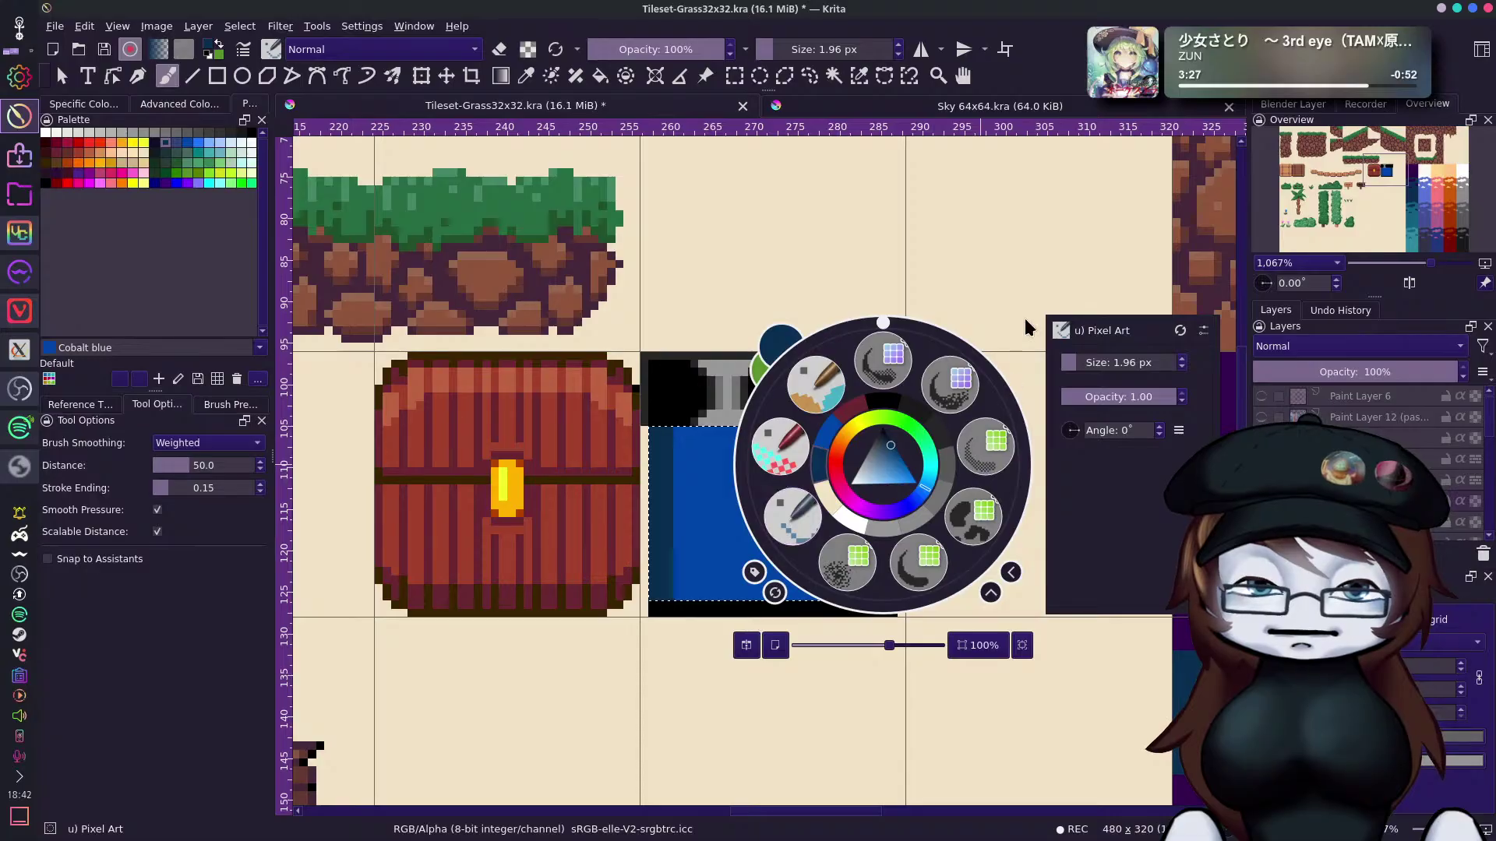
pyautogui.click(997, 438)
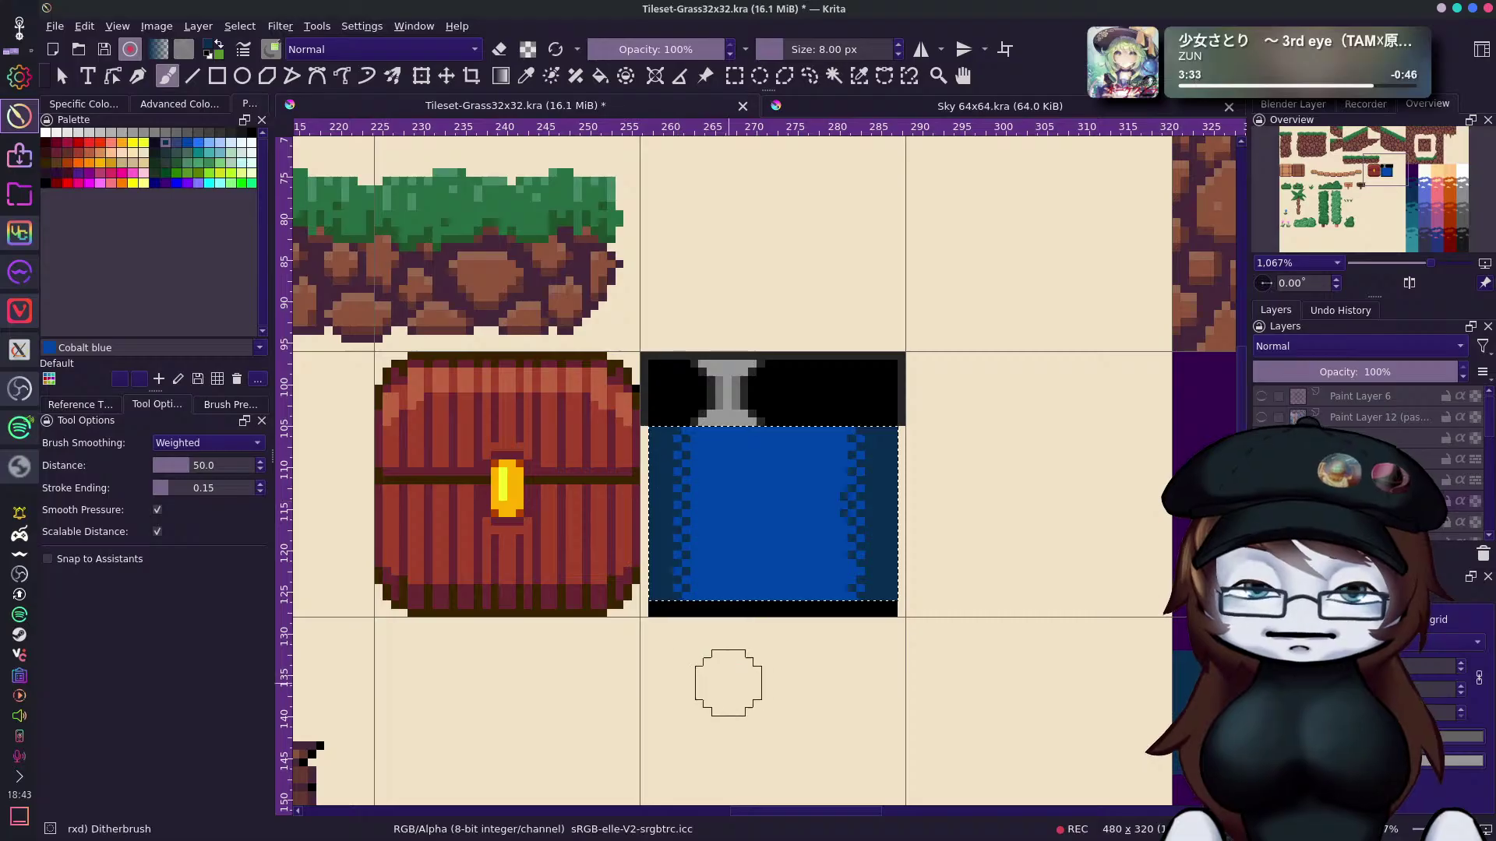
pyautogui.moveTo(691, 427); pyautogui.dragTo(692, 596)
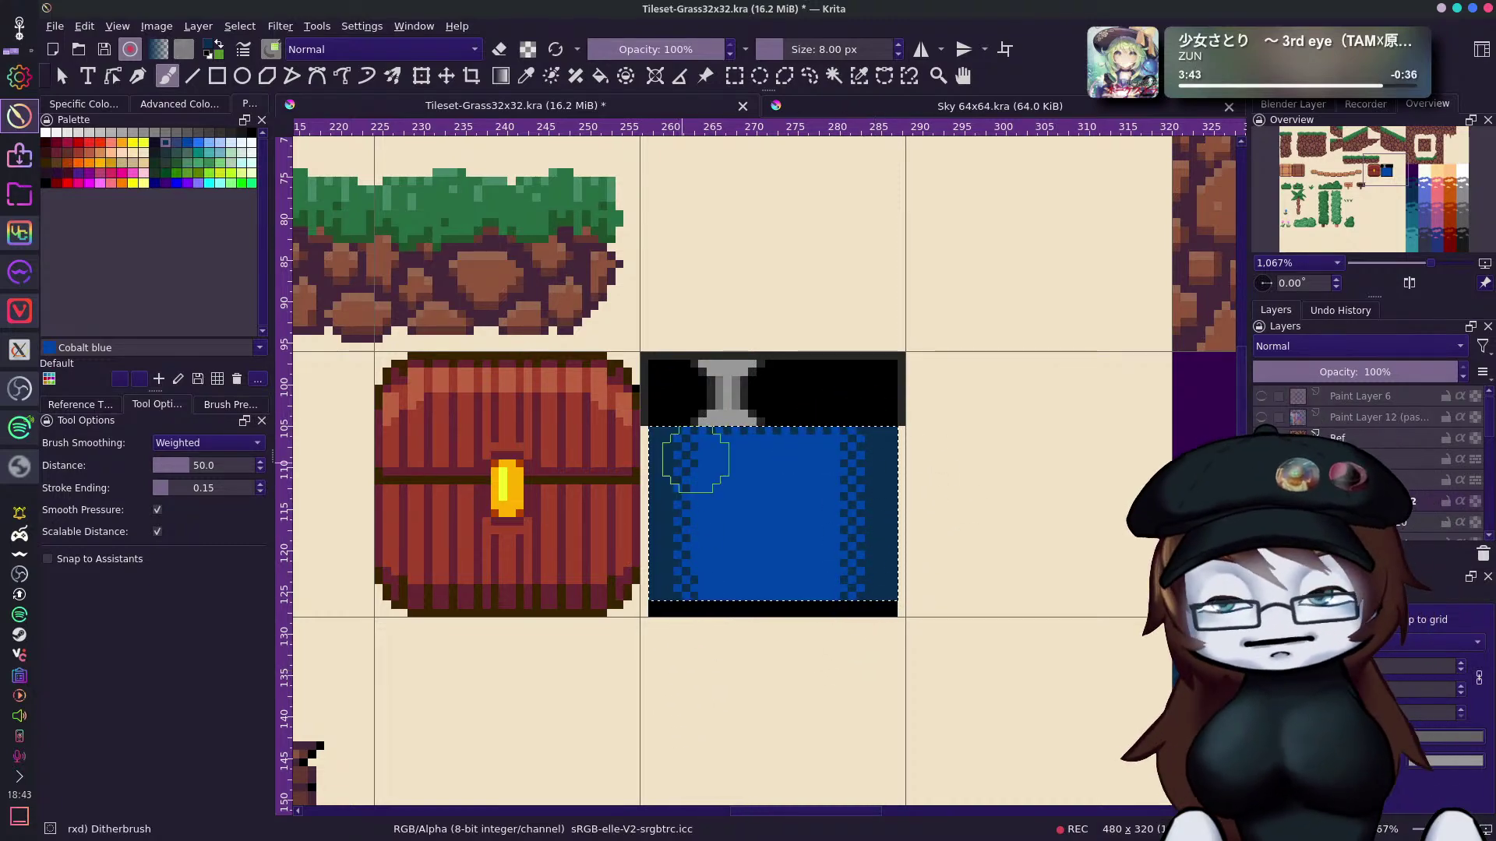
# Dither midnight blue down both outer edges of the selected blue area.
pyautogui.click(155, 142)
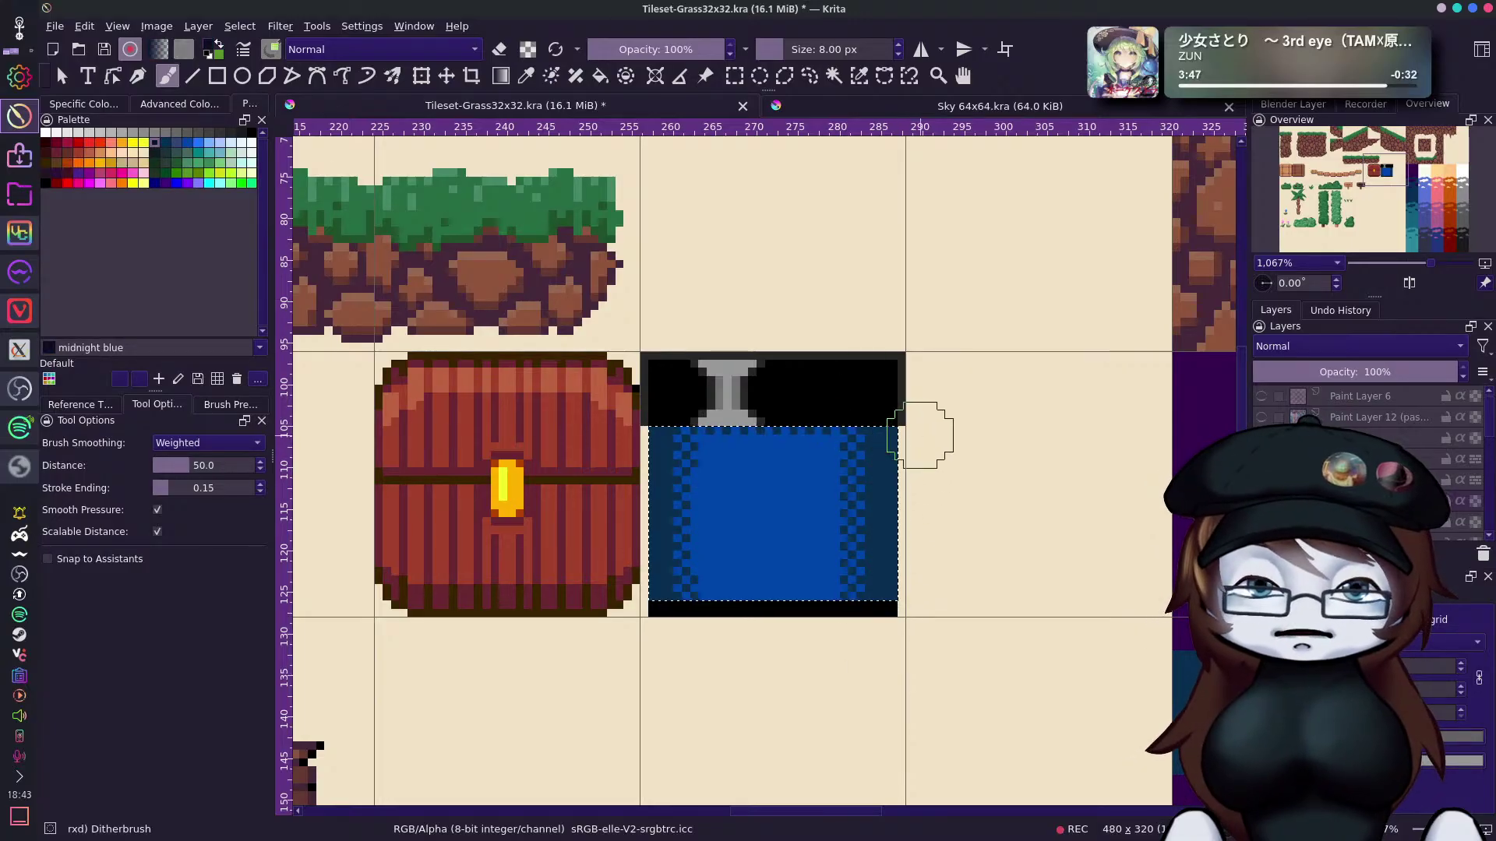
pyautogui.click(155, 183)
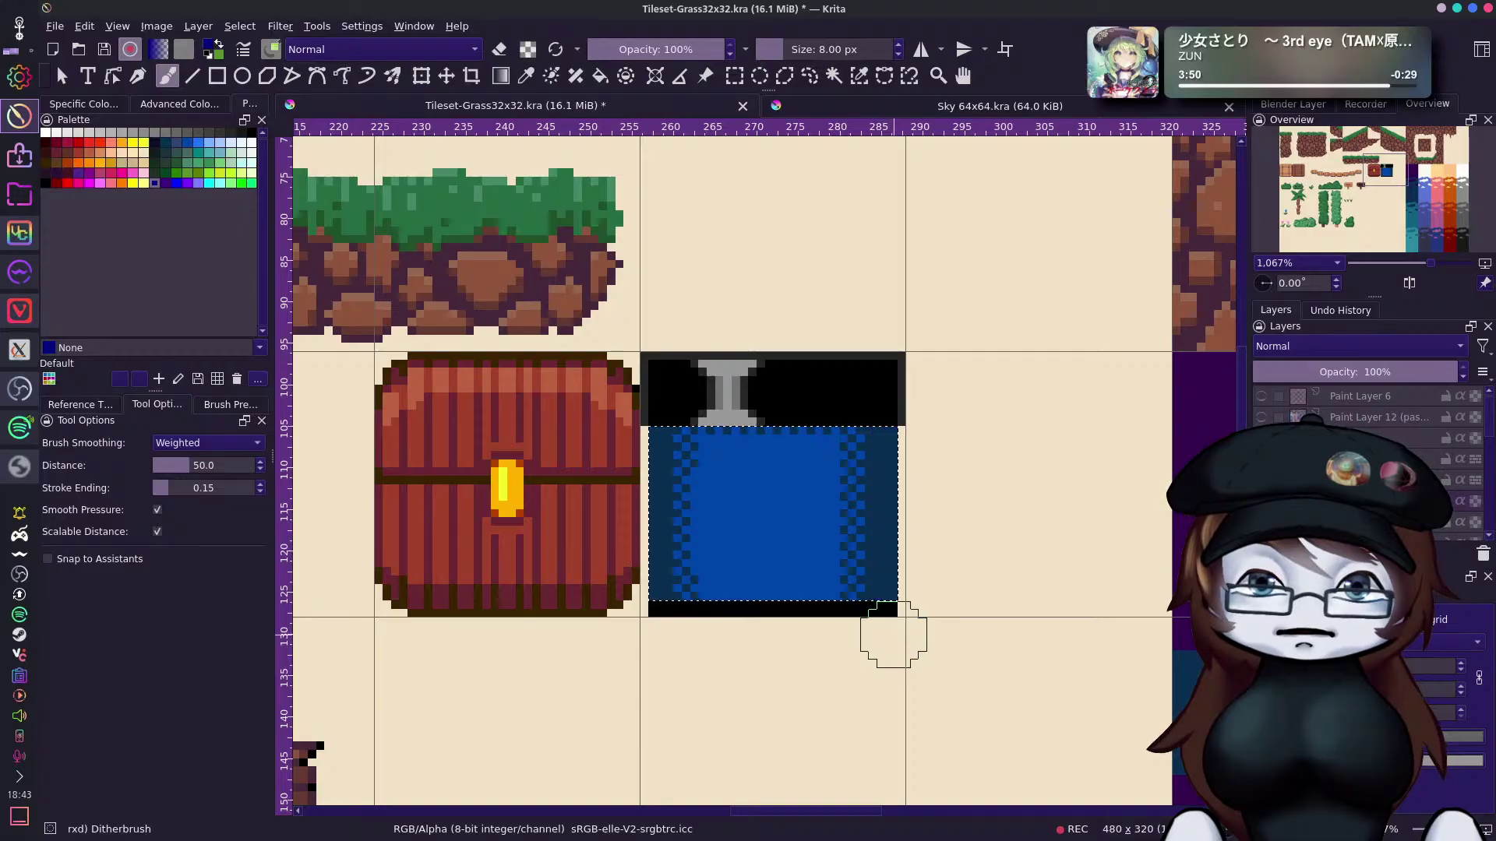
pyautogui.click(155, 143)
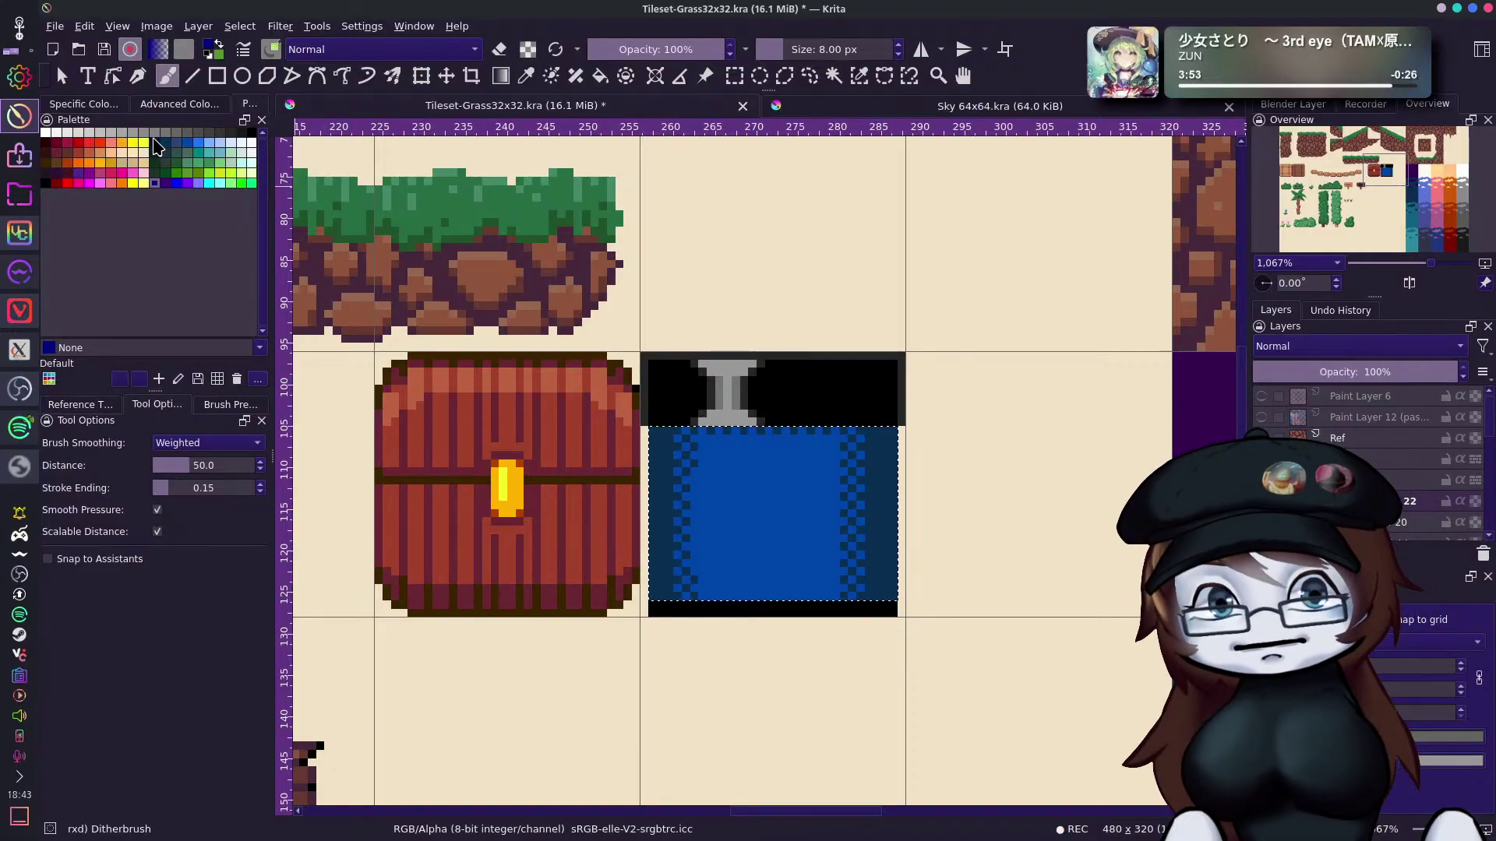
pyautogui.moveTo(901, 441); pyautogui.dragTo(905, 542)
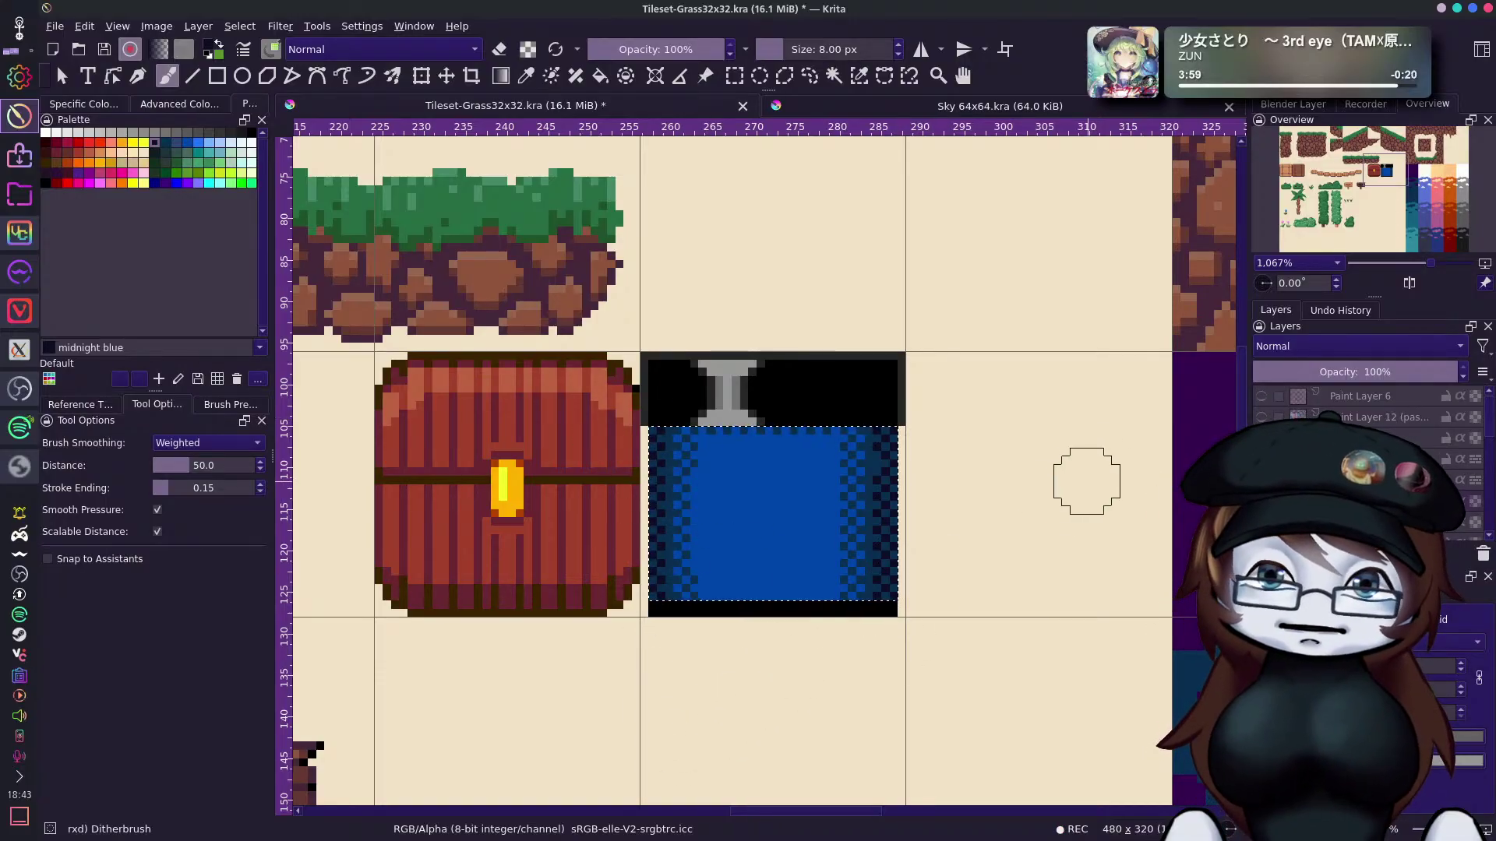
# Dither a bright blue vertical highlight down the Cobalt blue area below the clasp and thin it with Cobalt blue.
pyautogui.click(201, 148)
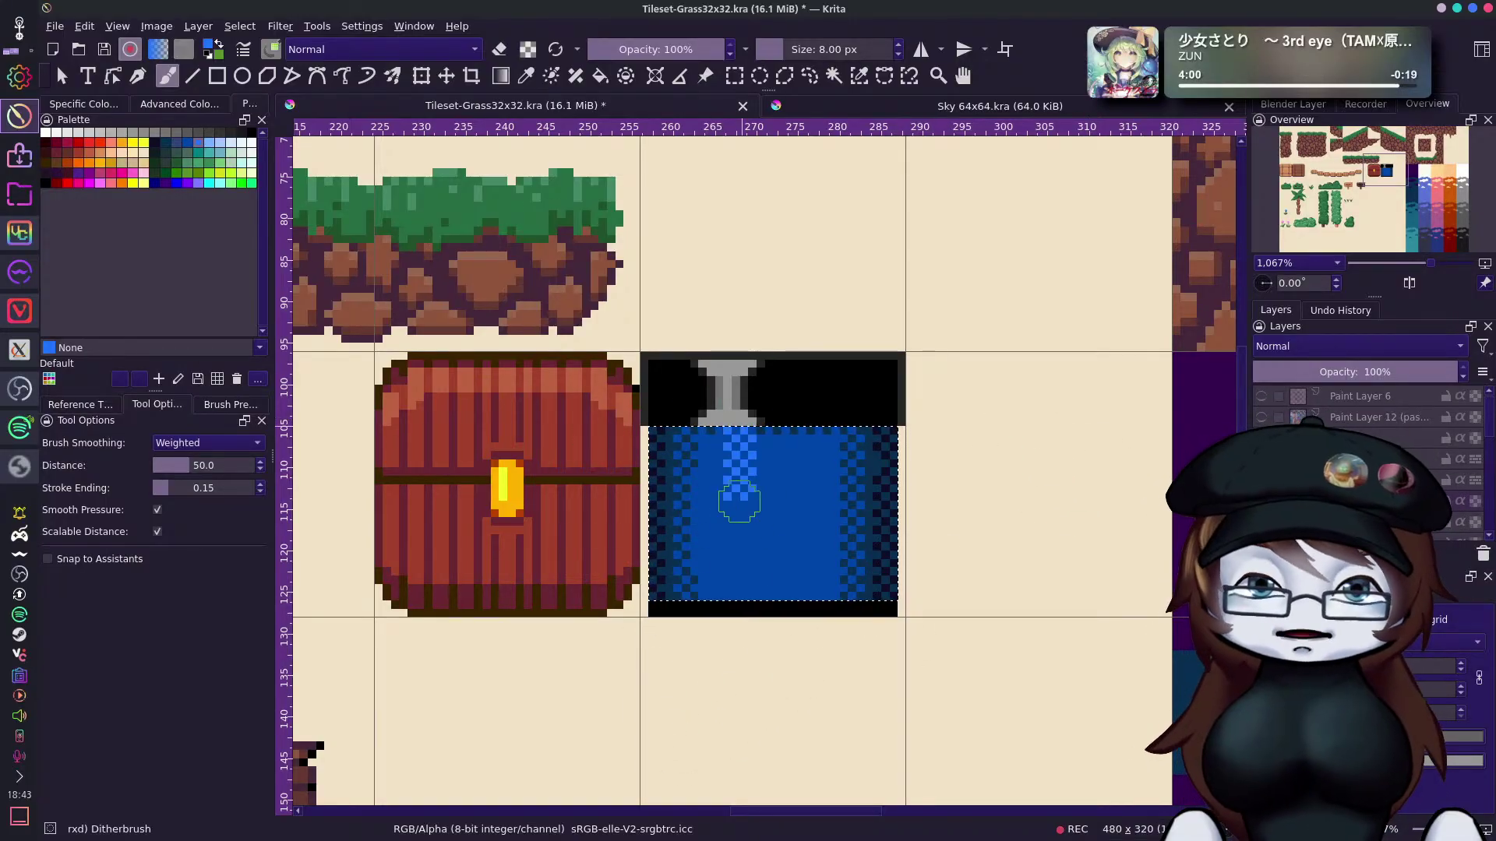
pyautogui.moveTo(740, 474); pyautogui.dragTo(742, 456)
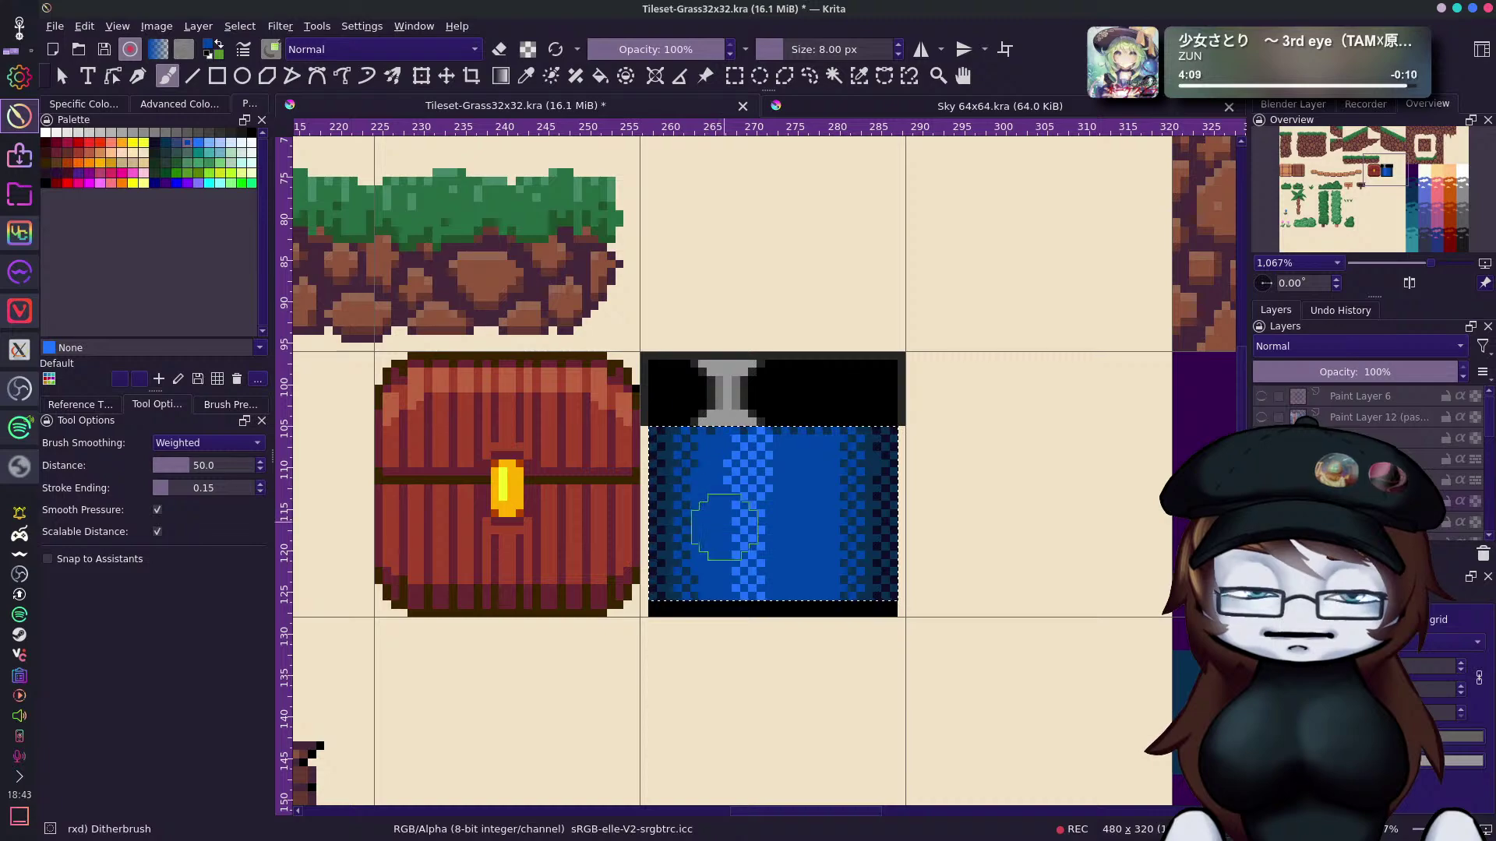
pyautogui.moveTo(752, 460); pyautogui.dragTo(771, 541)
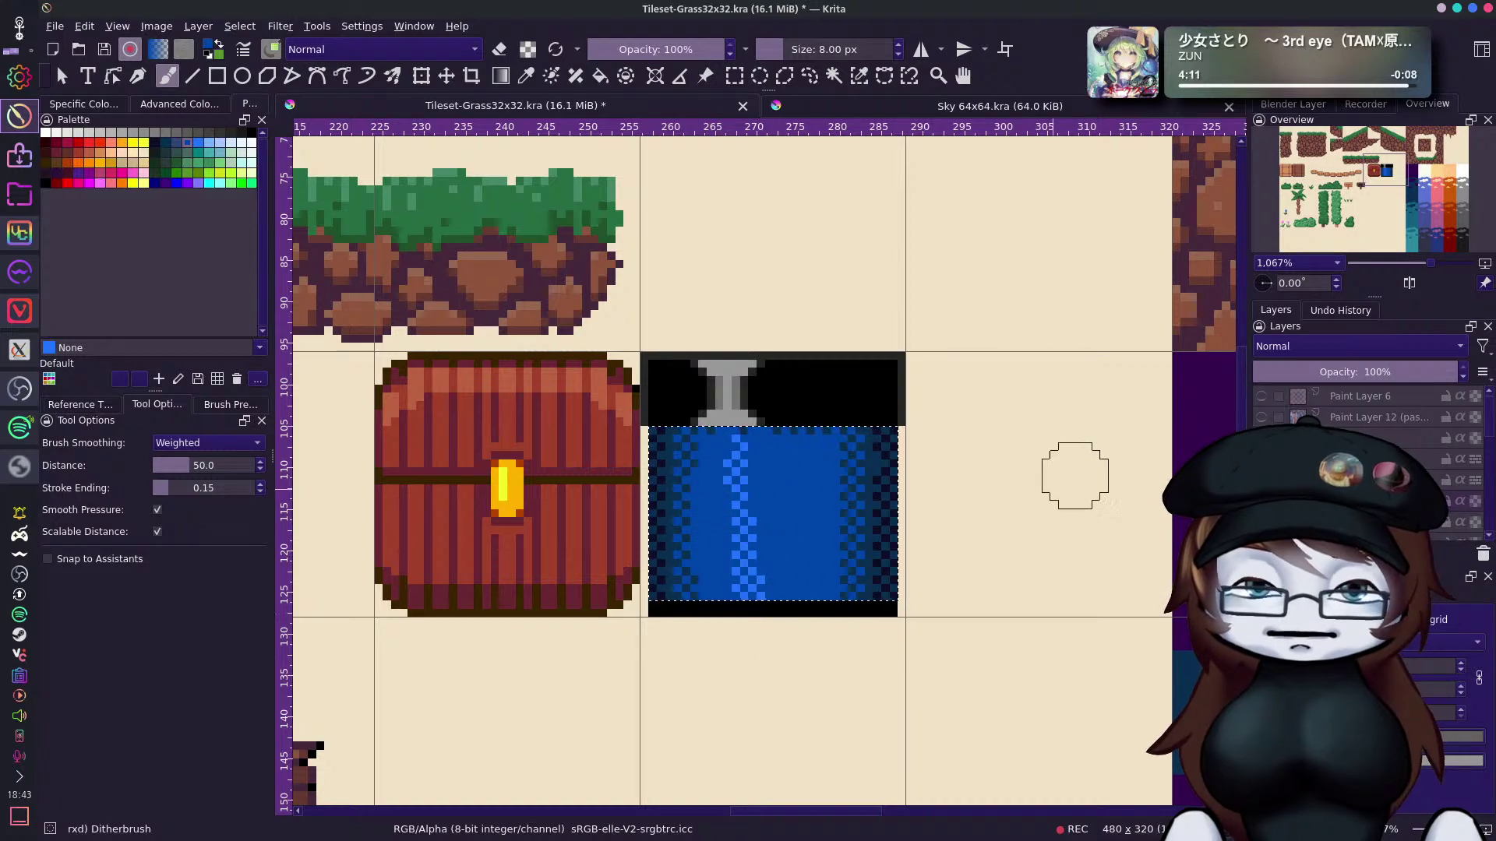
# Paint a small clasp foot on the black base strip with the Pixel Art brush, shade it Grey 89, and outline the strip's ends in dark grey.
pyautogui.moveTo(1430, 265); pyautogui.dragTo(1404, 270)
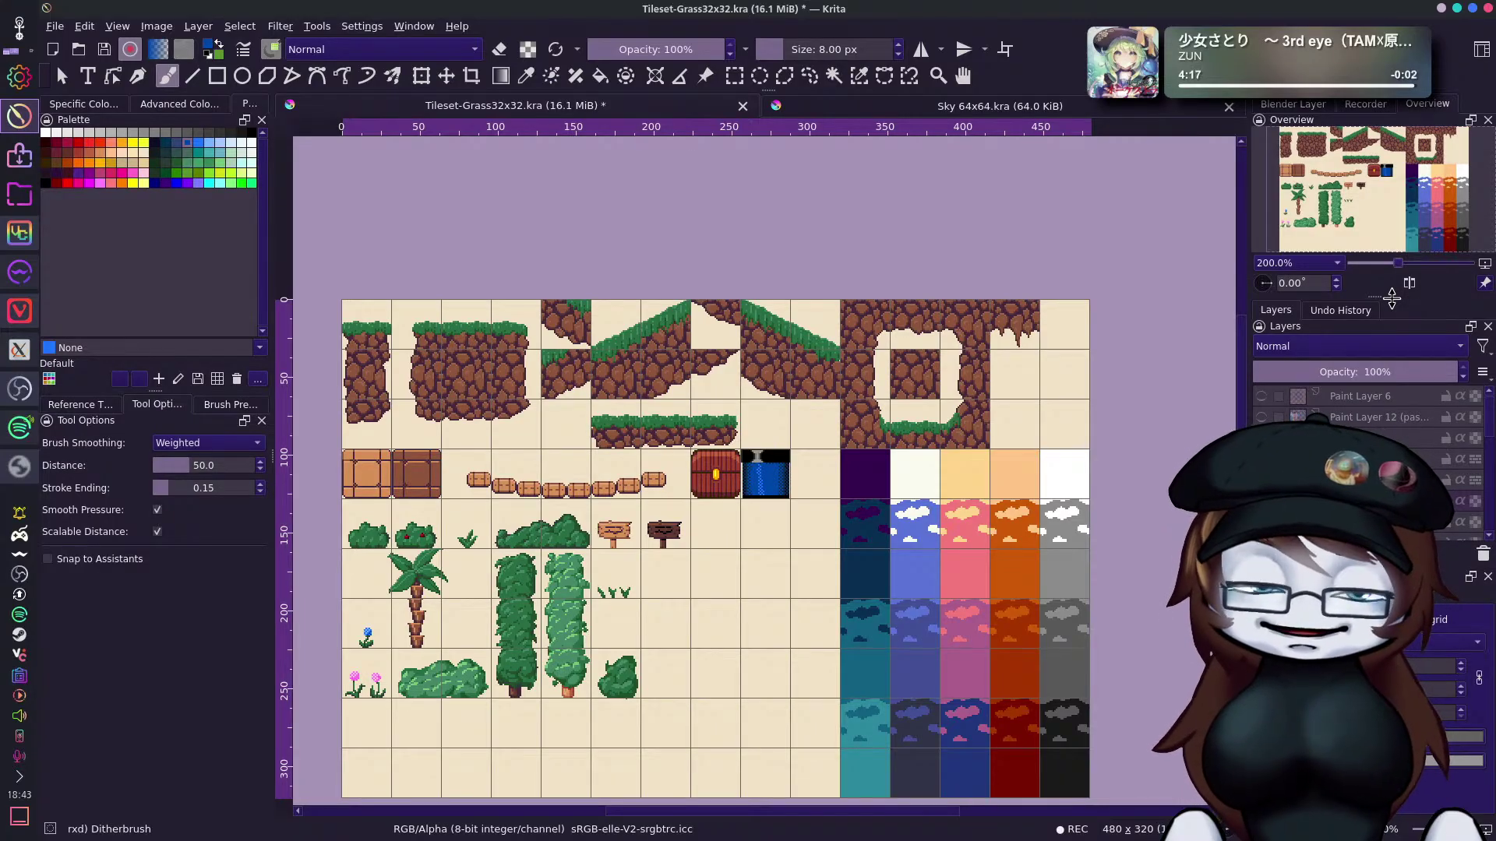
pyautogui.scroll(4, 1434, 238)
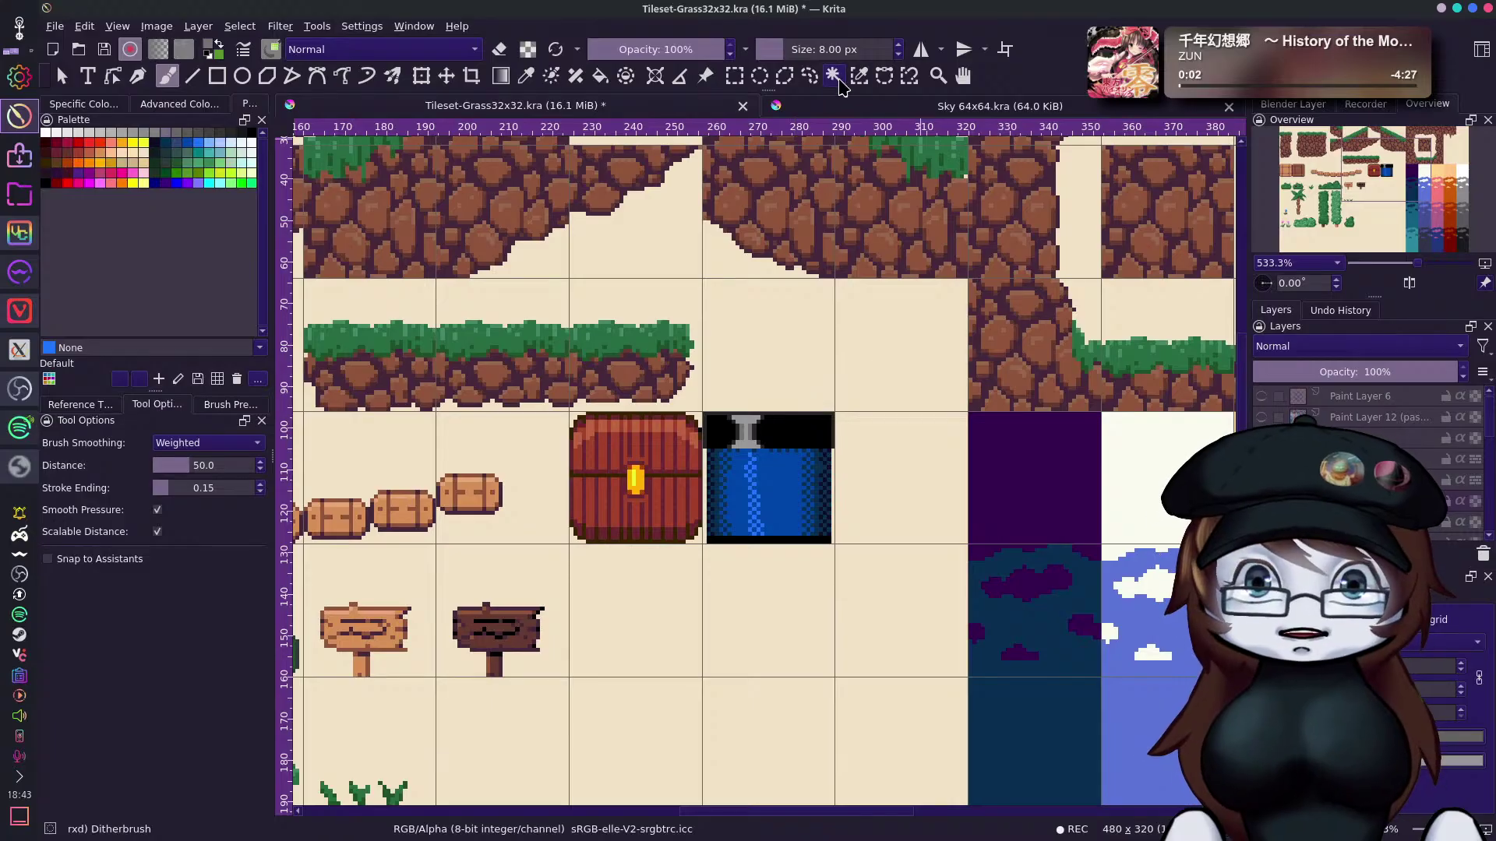
pyautogui.rightClick(826, 335)
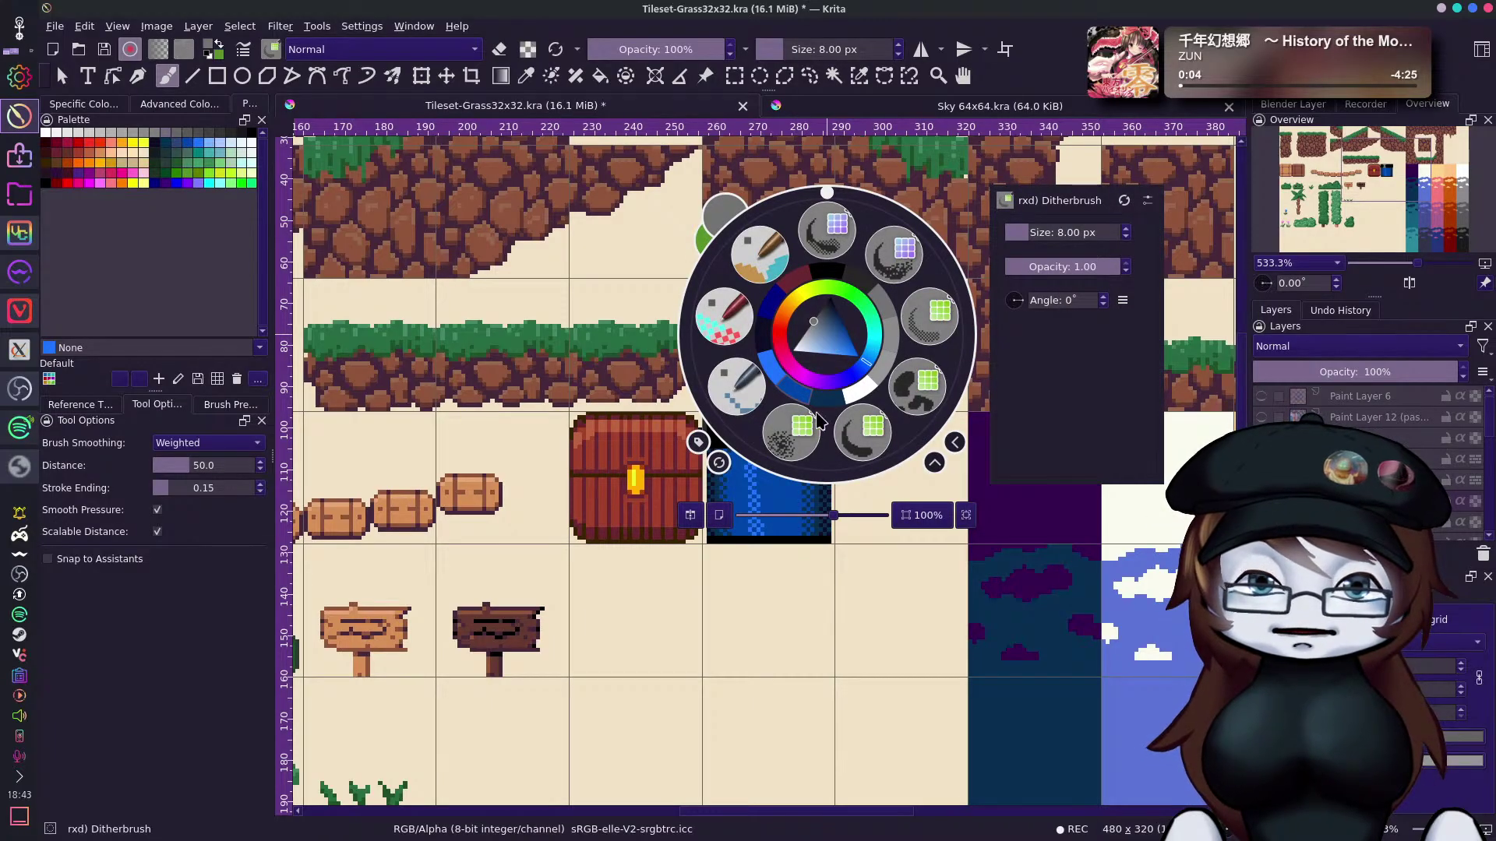
pyautogui.click(837, 425)
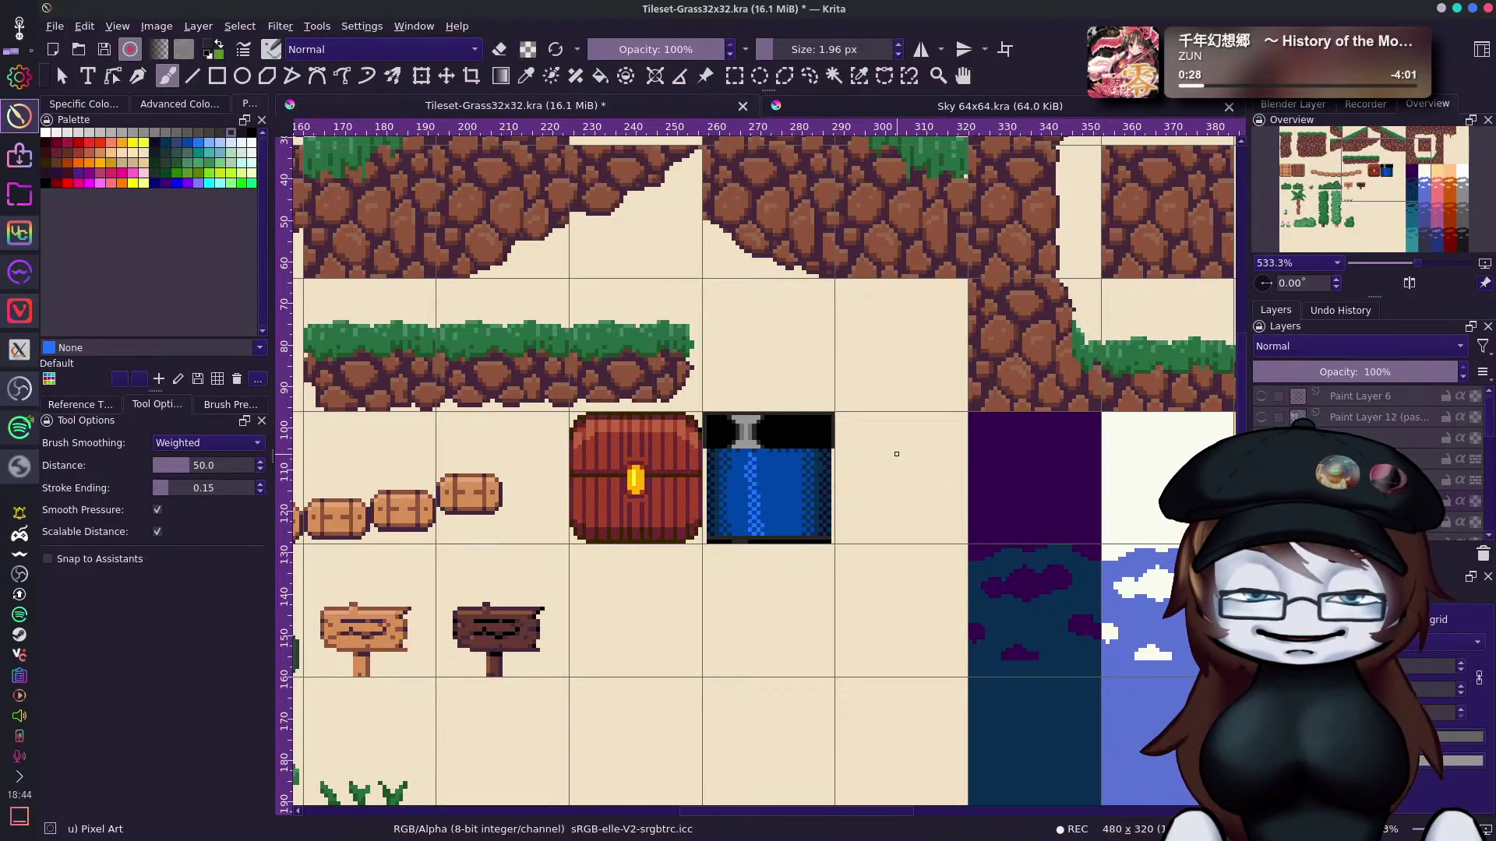
pyautogui.keyDown('ctrl'); pyautogui.click(740, 420); pyautogui.keyUp('ctrl')
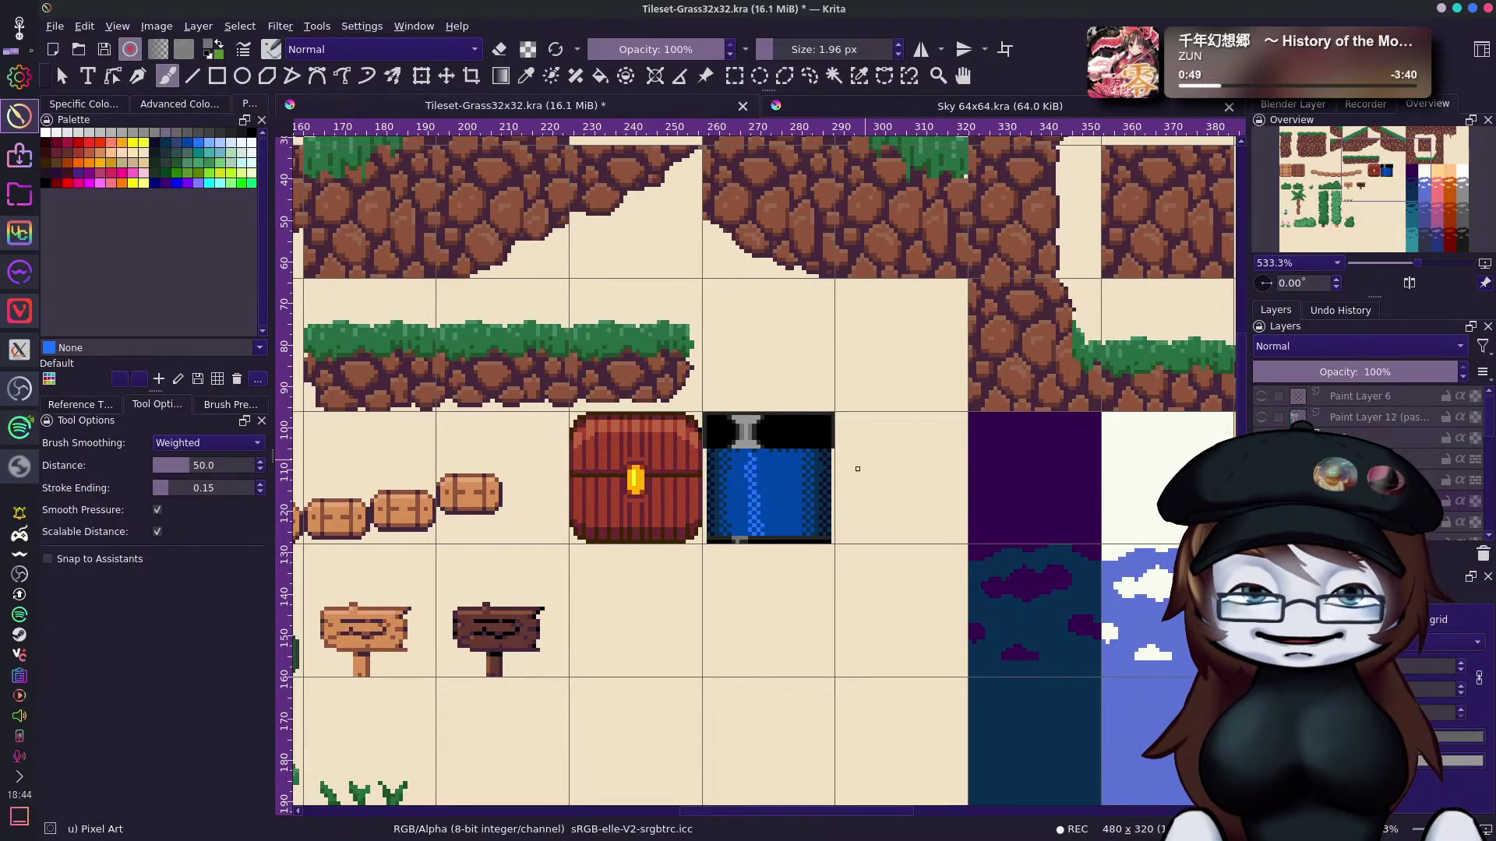
pyautogui.keyDown('ctrl'); pyautogui.click(755, 429); pyautogui.keyUp('ctrl')
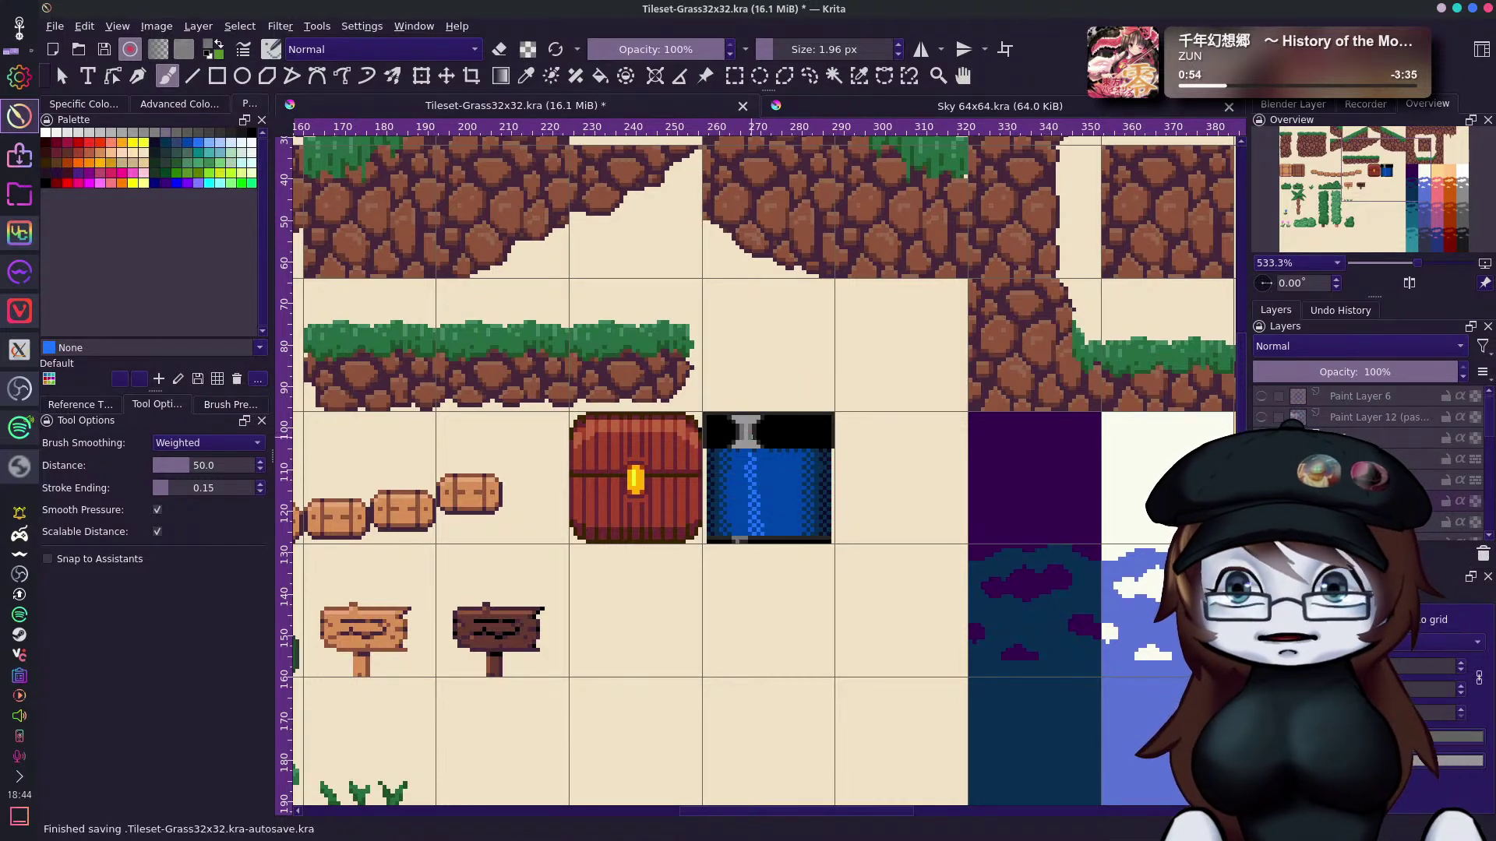
pyautogui.click(133, 133)
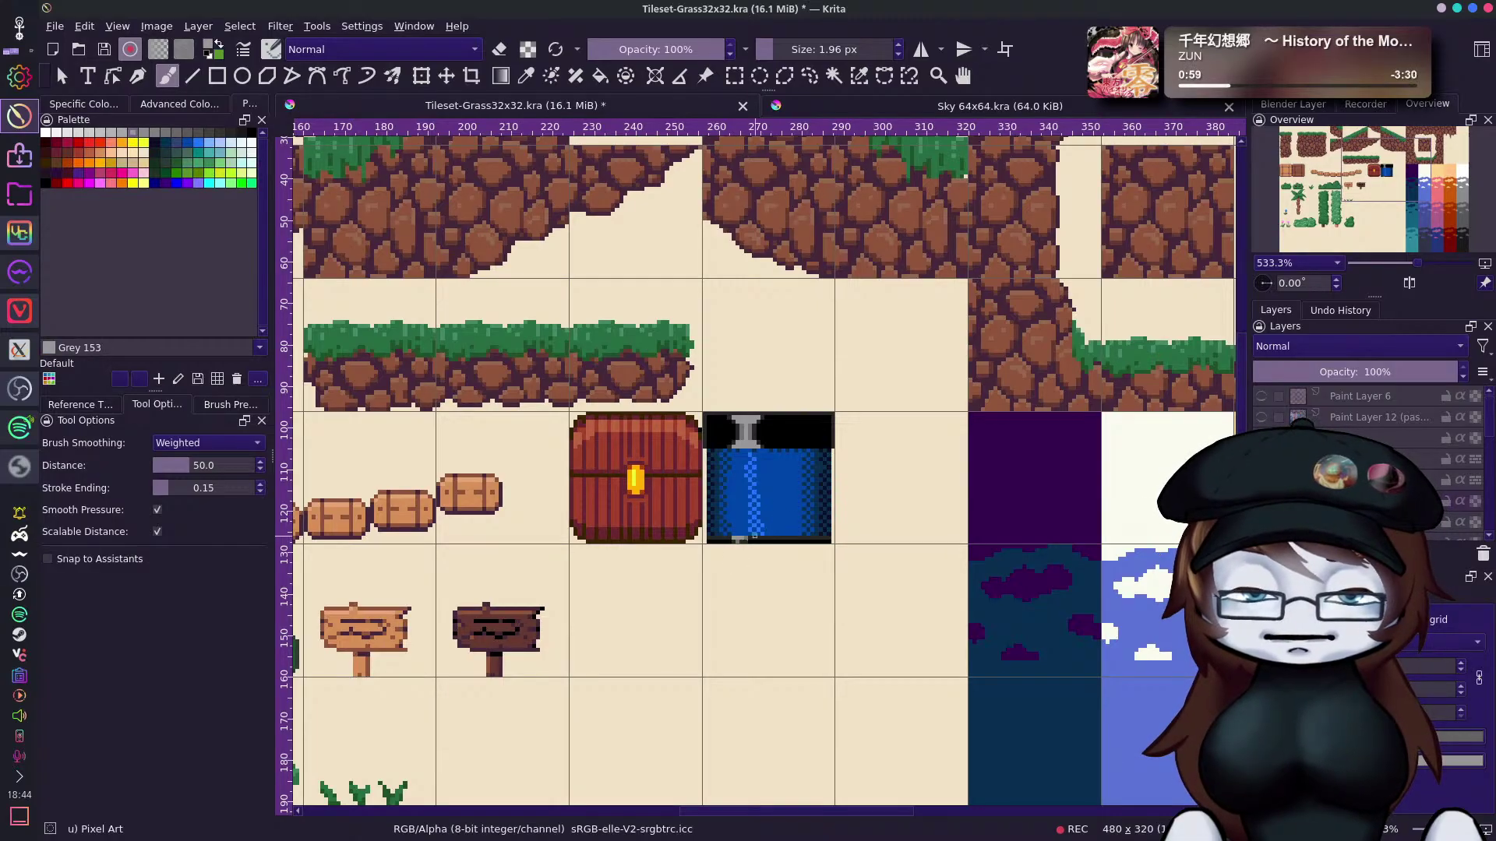
pyautogui.click(188, 133)
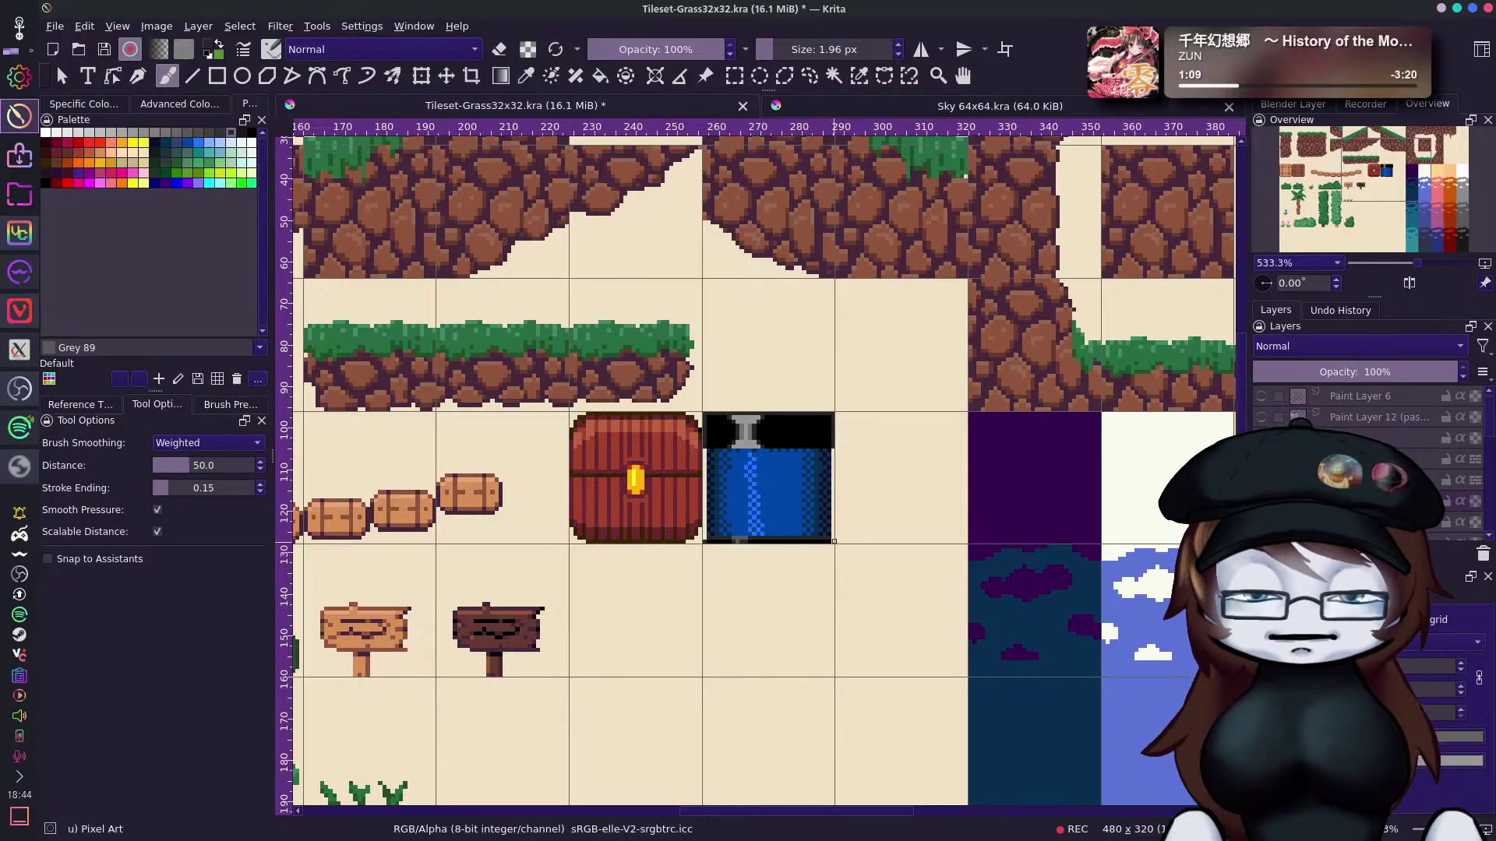
pyautogui.moveTo(1417, 264); pyautogui.dragTo(1424, 265)
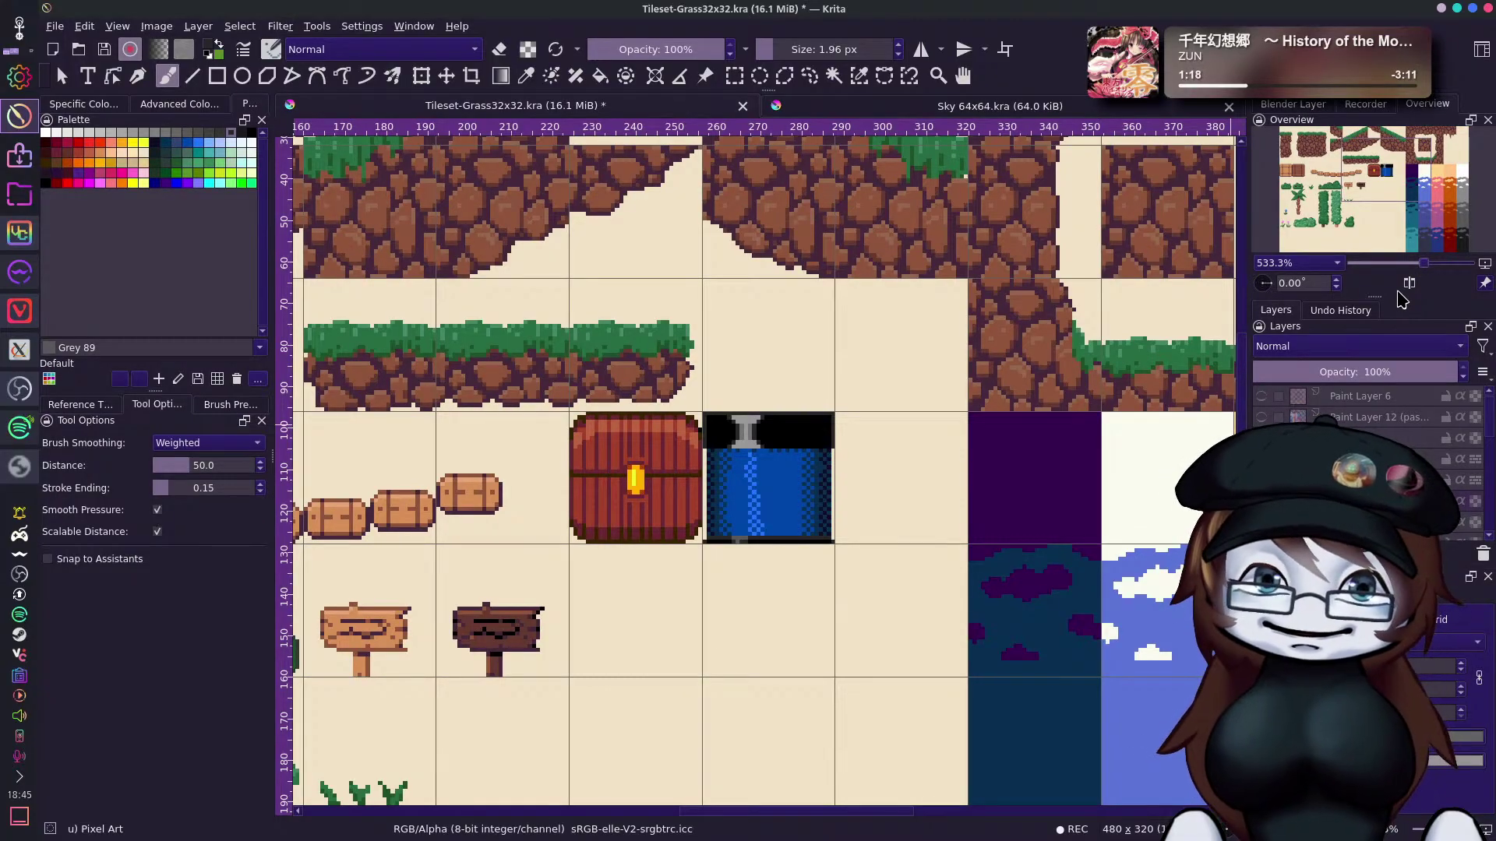
# Try to shade the black band around the clasp with the clasp's grey and black at a 7.22 px brush size.
pyautogui.keyDown('ctrl'); pyautogui.click(755, 431); pyautogui.keyUp('ctrl')
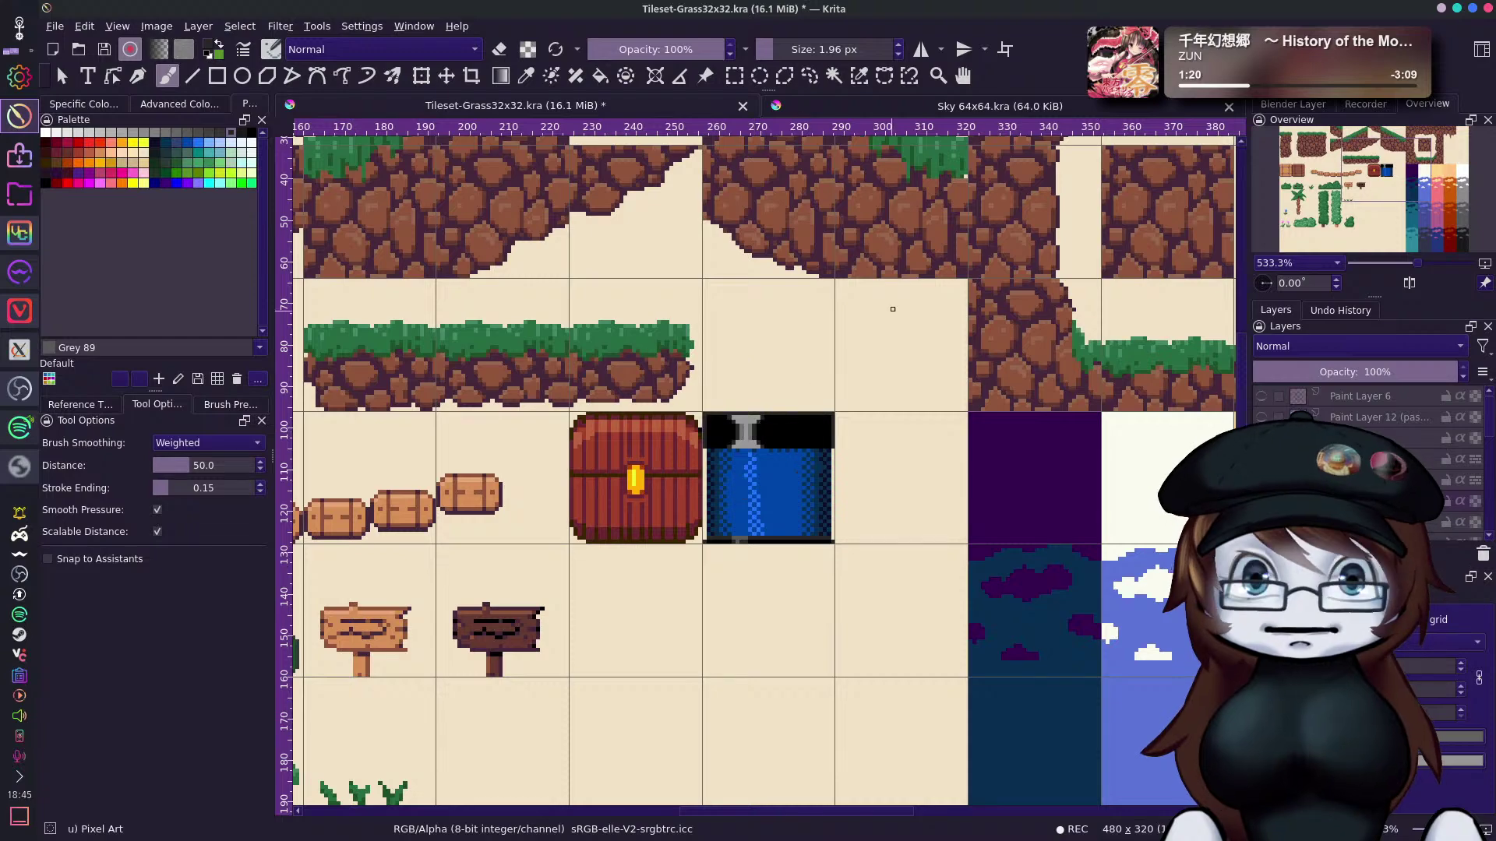
pyautogui.click(845, 49)
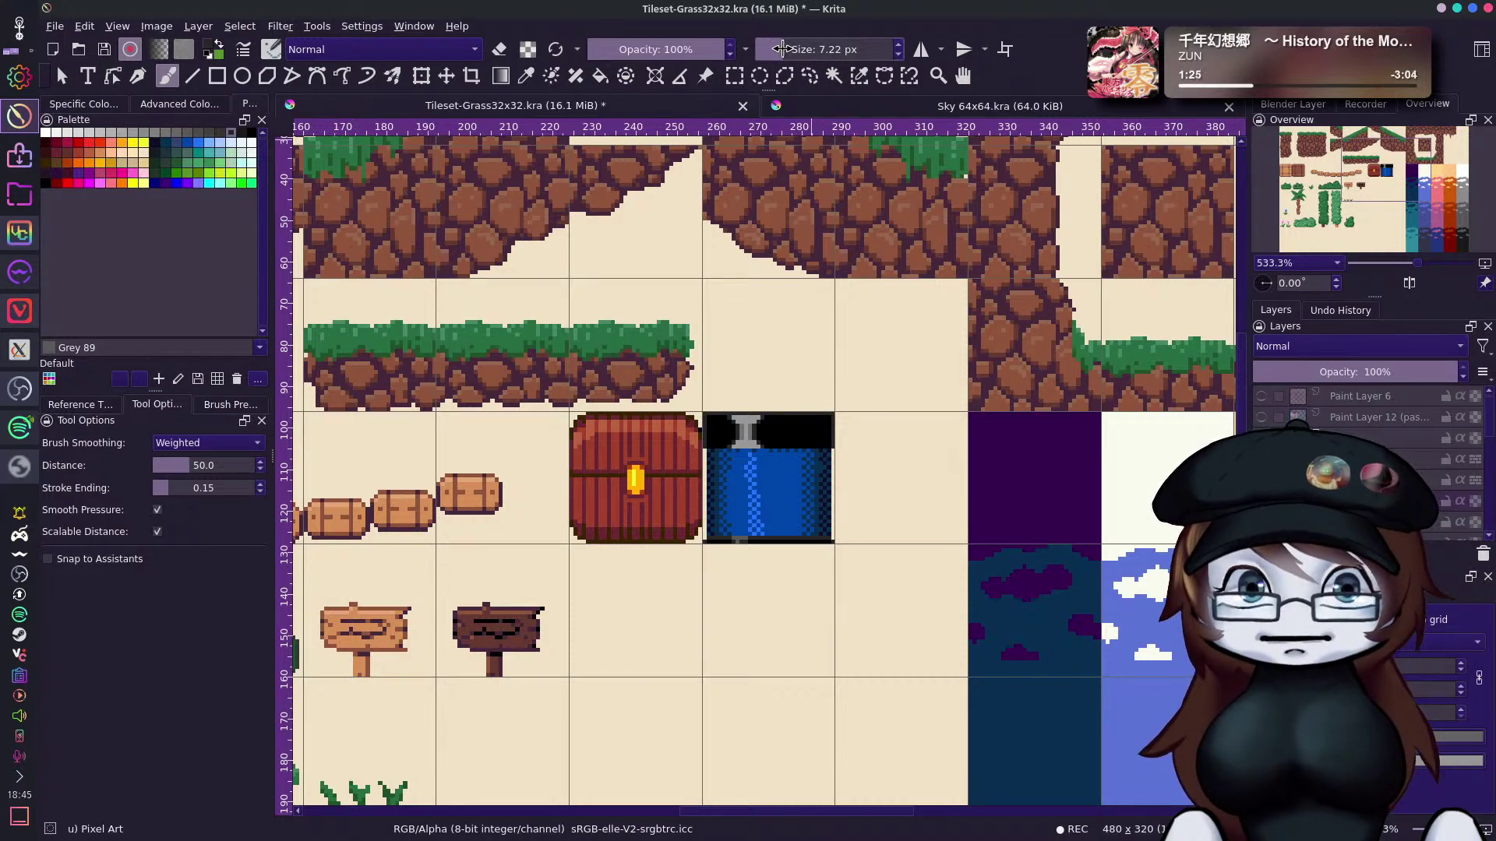
pyautogui.moveTo(768, 431)
pyautogui.mouseDown()
pyautogui.moveTo(835, 425)
pyautogui.moveTo(753, 405)
pyautogui.moveTo(718, 427)
pyautogui.moveTo(762, 435)
pyautogui.moveTo(725, 440)
pyautogui.mouseUp()
pyautogui.keyDown('ctrl'); pyautogui.click(830, 419); pyautogui.keyUp('ctrl')
pyautogui.moveTo(829, 419); pyautogui.dragTo(812, 434)
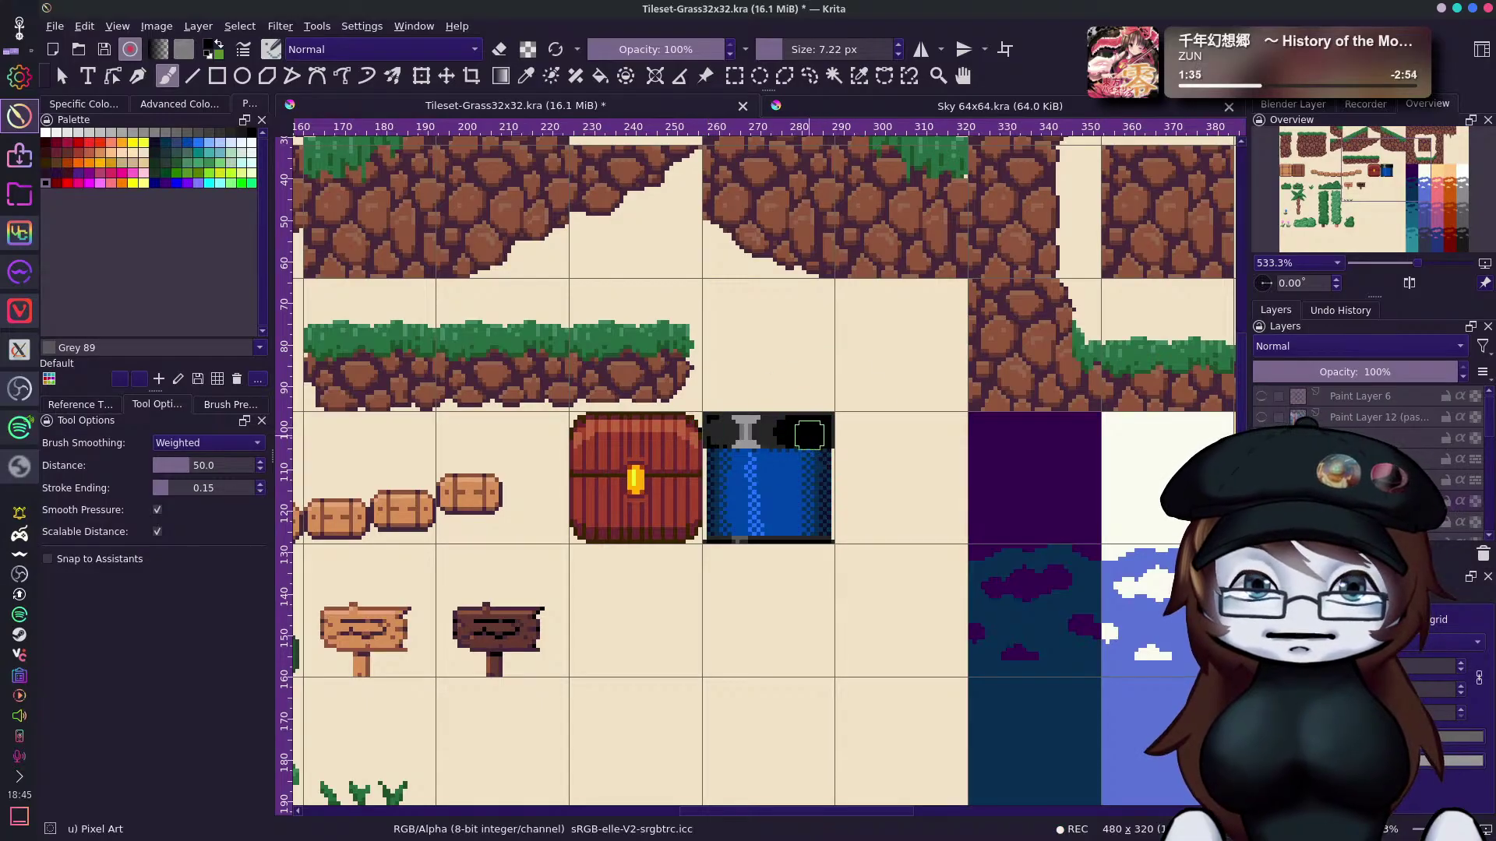
# Outline the upper edge and corners of the black band in dark grey with a 1.71 px brush.
pyautogui.moveTo(745, 371); pyautogui.dragTo(723, 371)
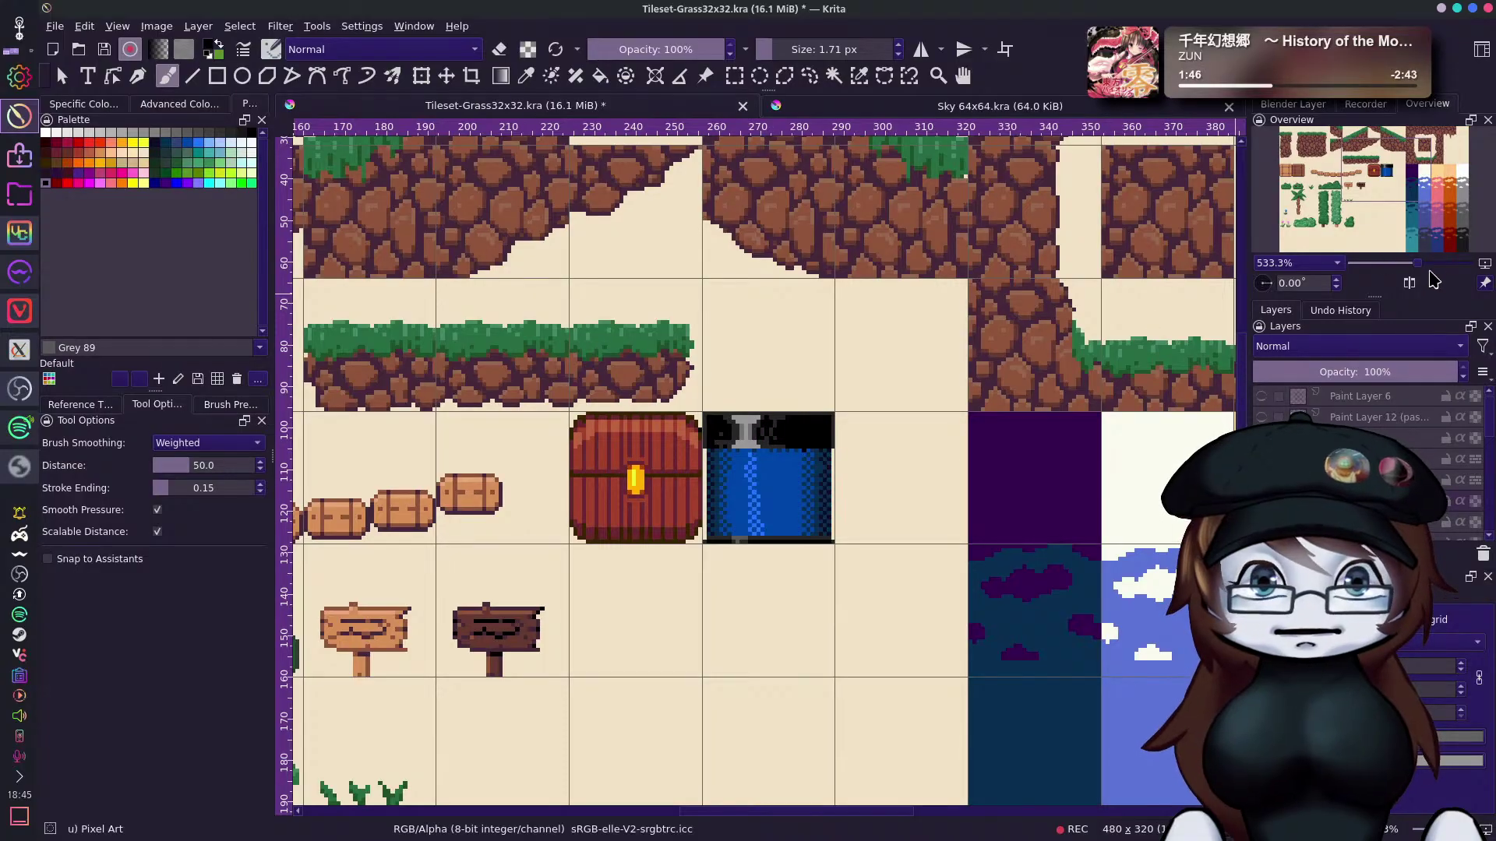
pyautogui.moveTo(1418, 263); pyautogui.dragTo(1406, 265)
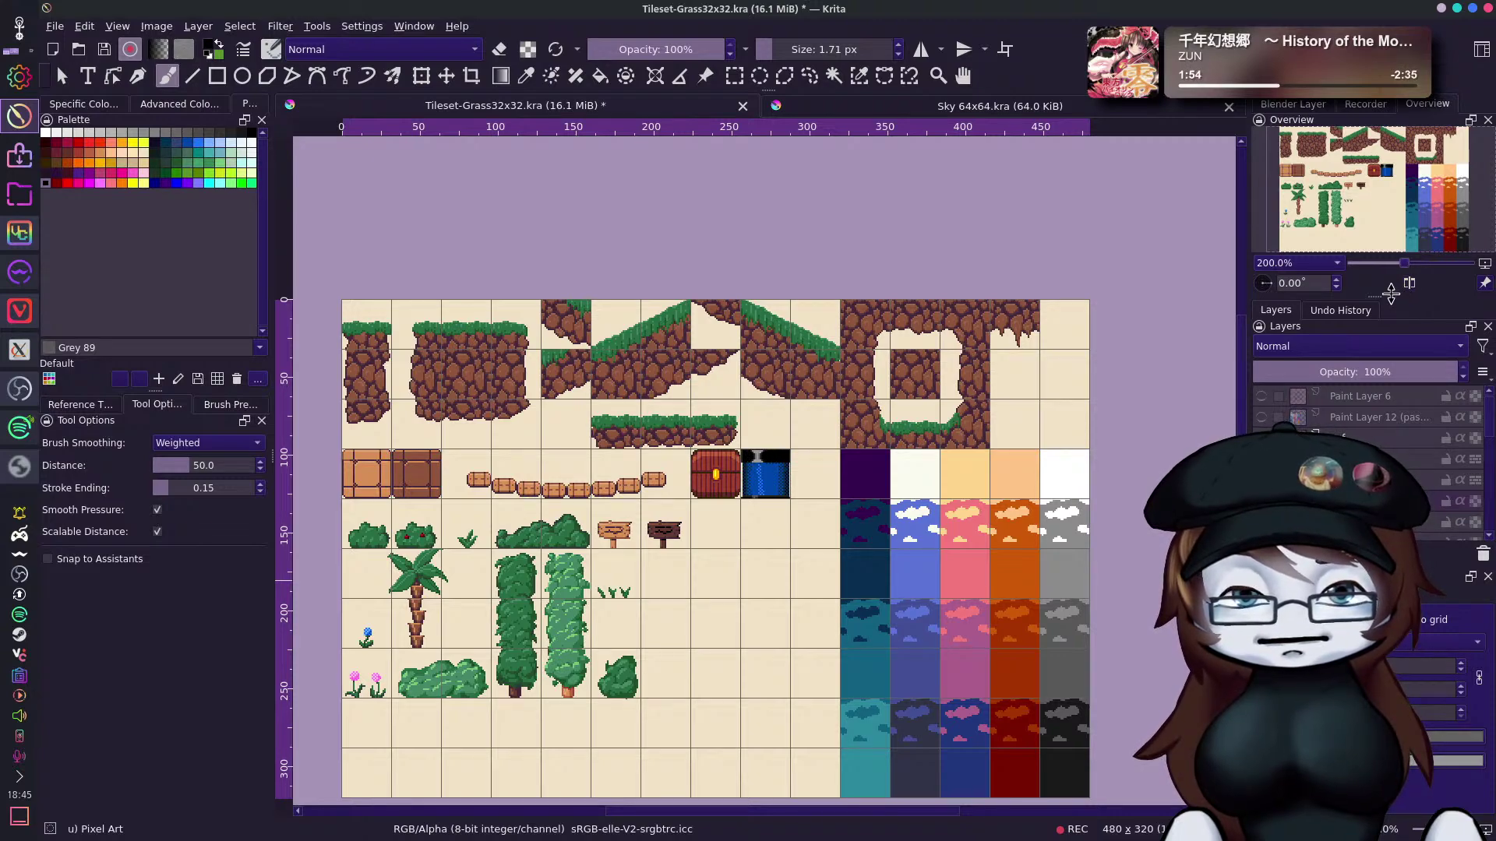
pyautogui.moveTo(1403, 263); pyautogui.dragTo(1426, 263)
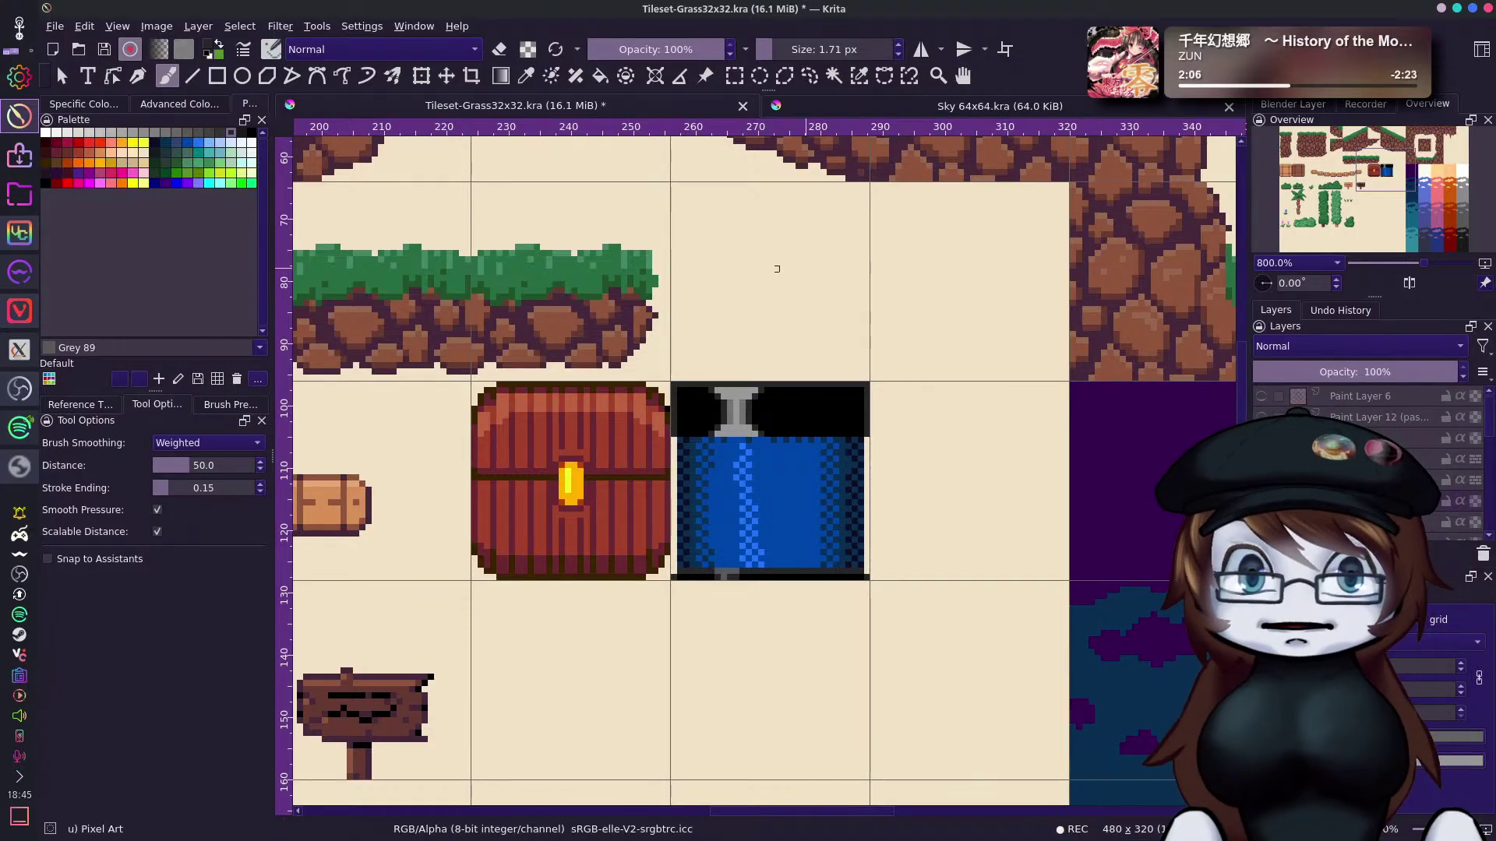
pyautogui.keyDown('ctrl'); pyautogui.click(740, 398); pyautogui.keyUp('ctrl')
pyautogui.keyDown('ctrl'); pyautogui.click(741, 398); pyautogui.keyUp('ctrl')
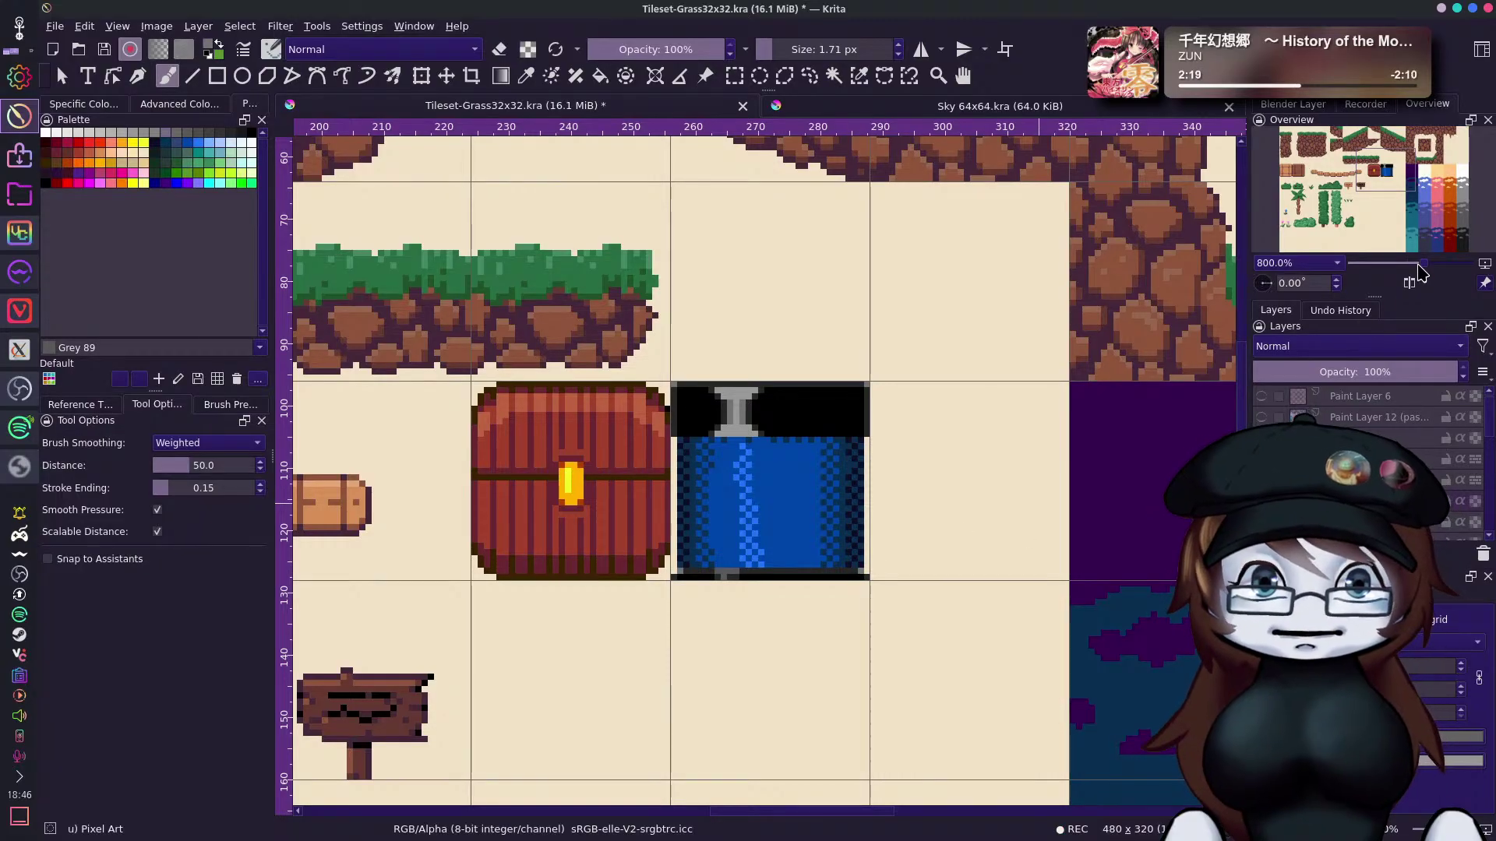
pyautogui.moveTo(1422, 264); pyautogui.dragTo(1407, 266)
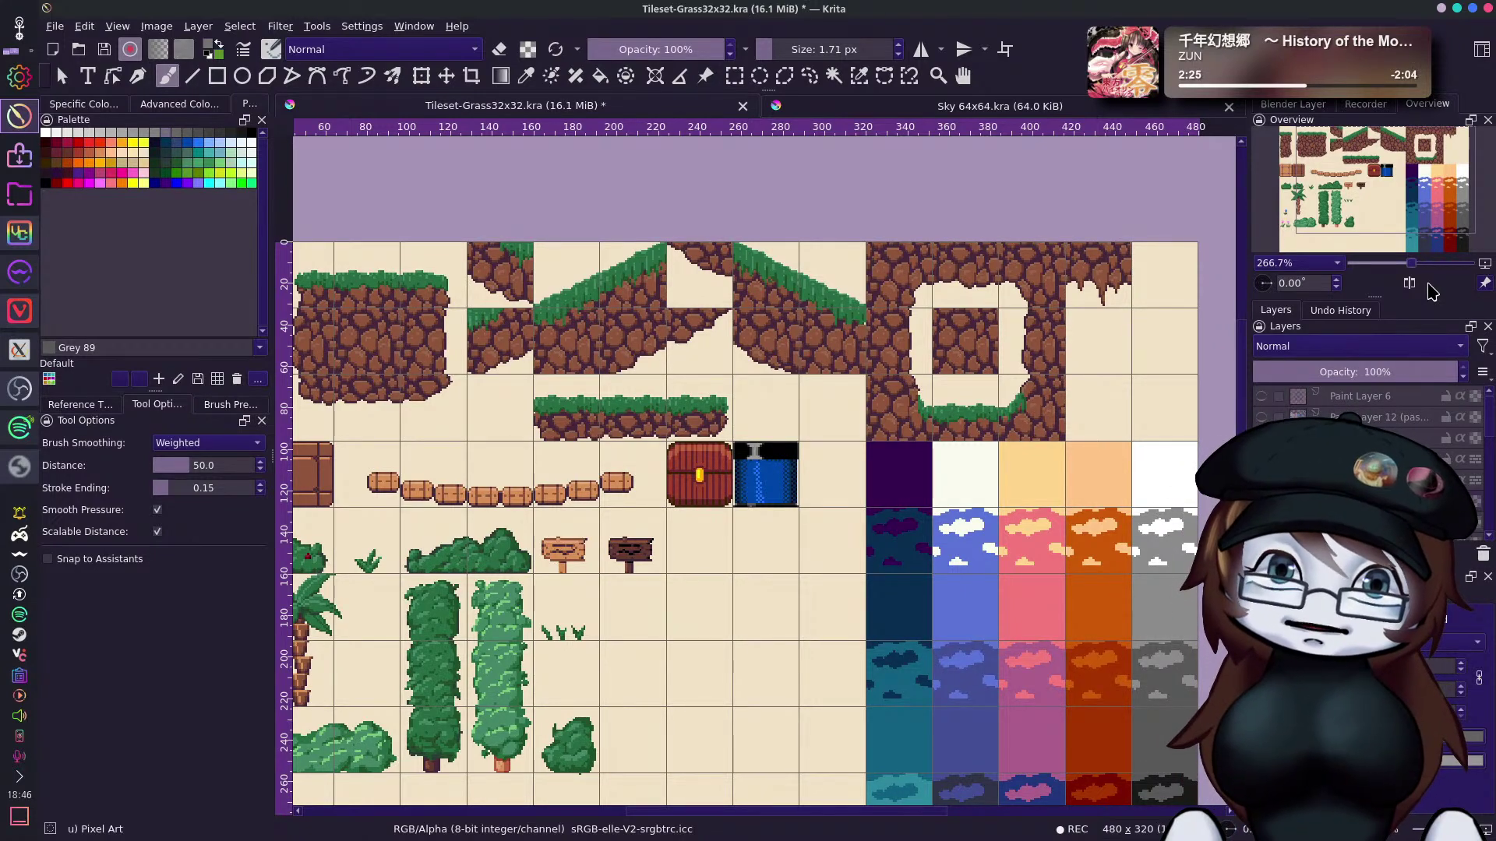
pyautogui.moveTo(1411, 262); pyautogui.dragTo(1425, 258)
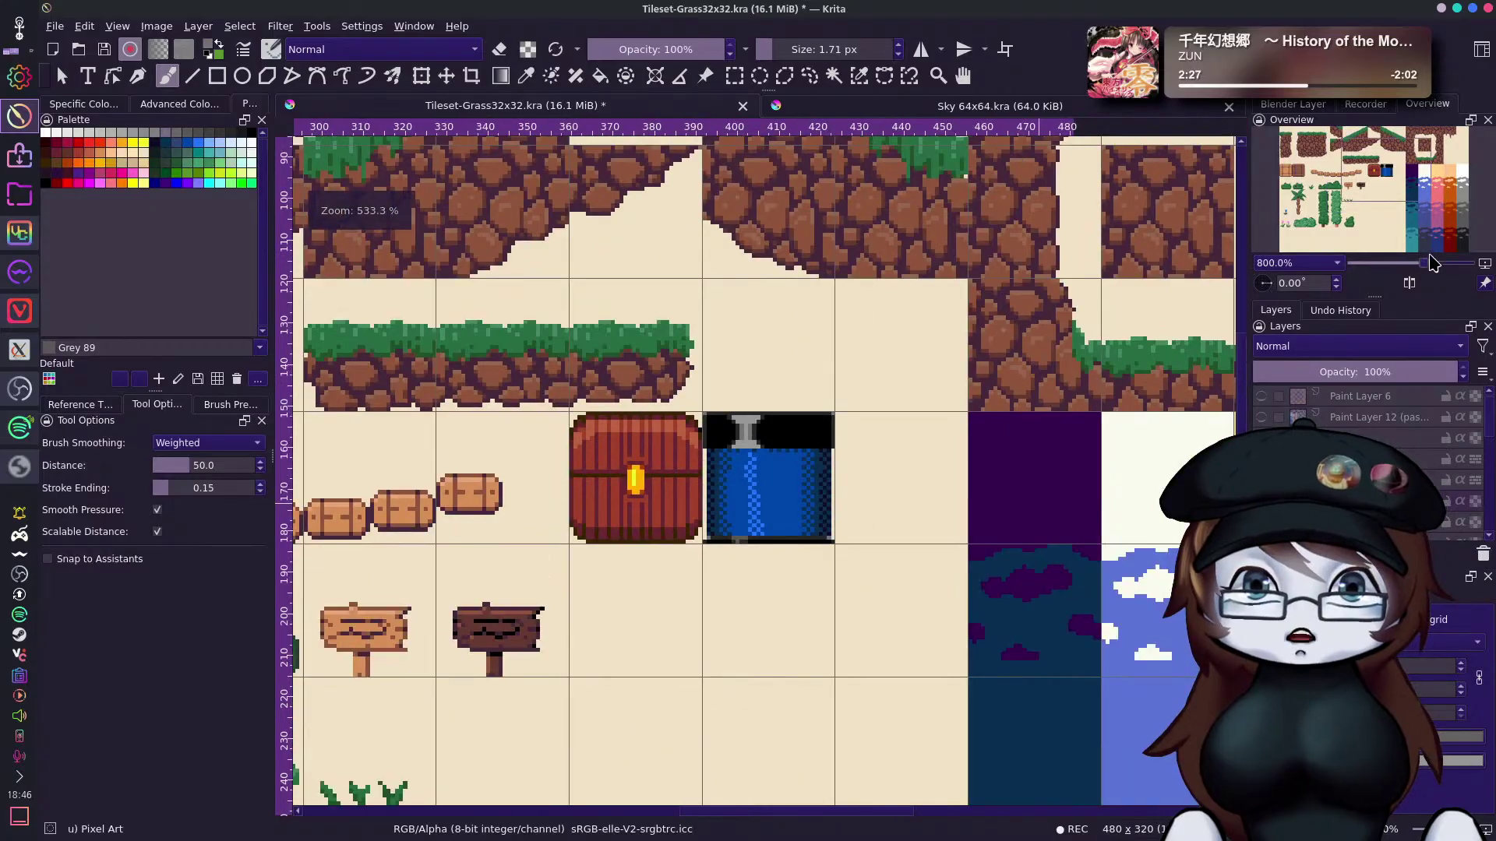
pyautogui.moveTo(1393, 186); pyautogui.dragTo(1398, 193)
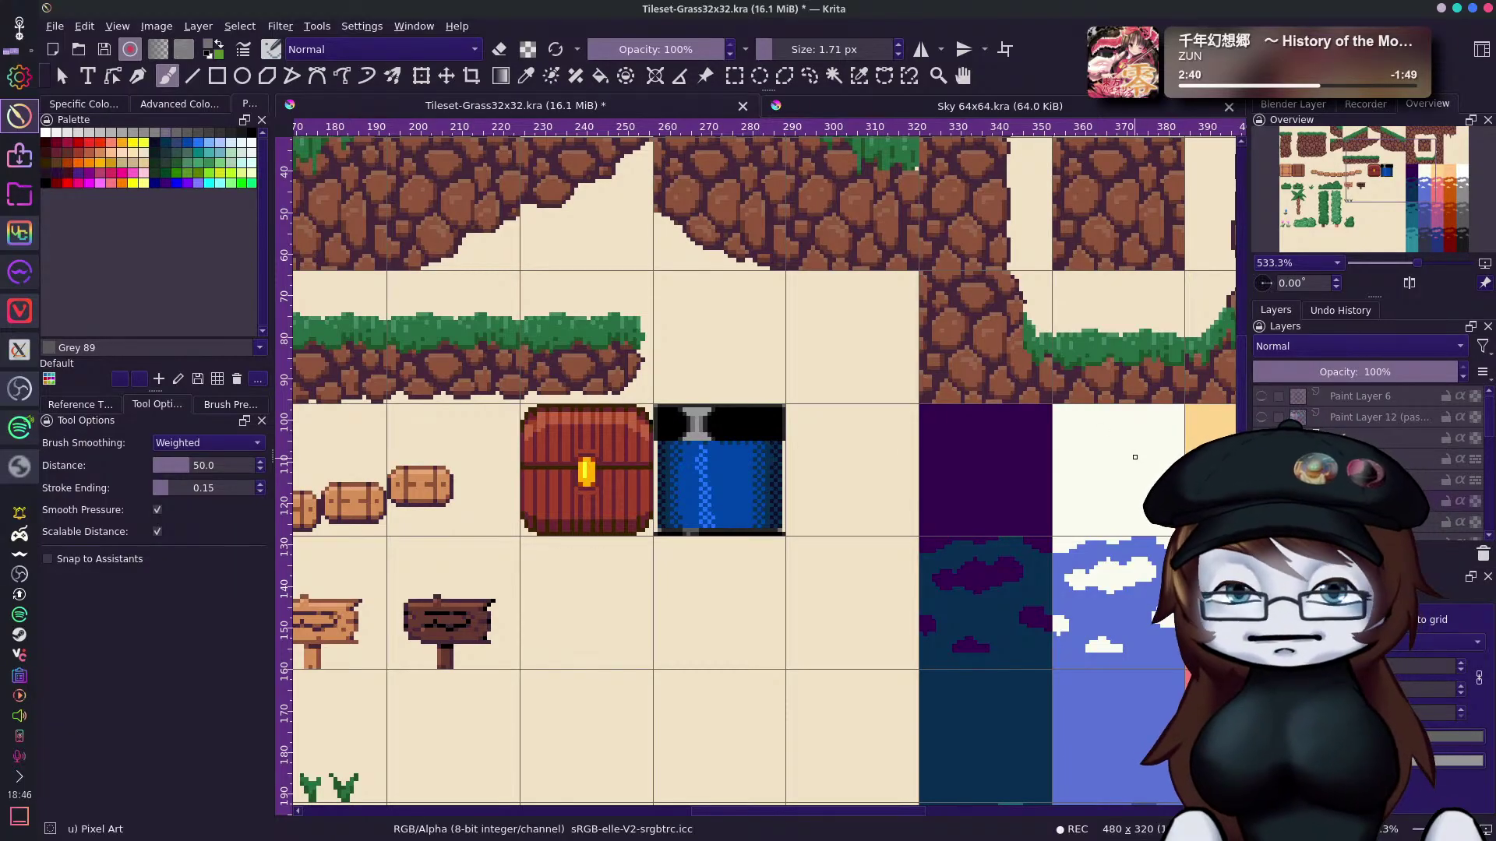
# Select the blue tile's lower body, 32 × 23 px, and duplicate it into the empty neighbouring tile at x 288, y 105.
pyautogui.hotkey('ctrl', 'r')
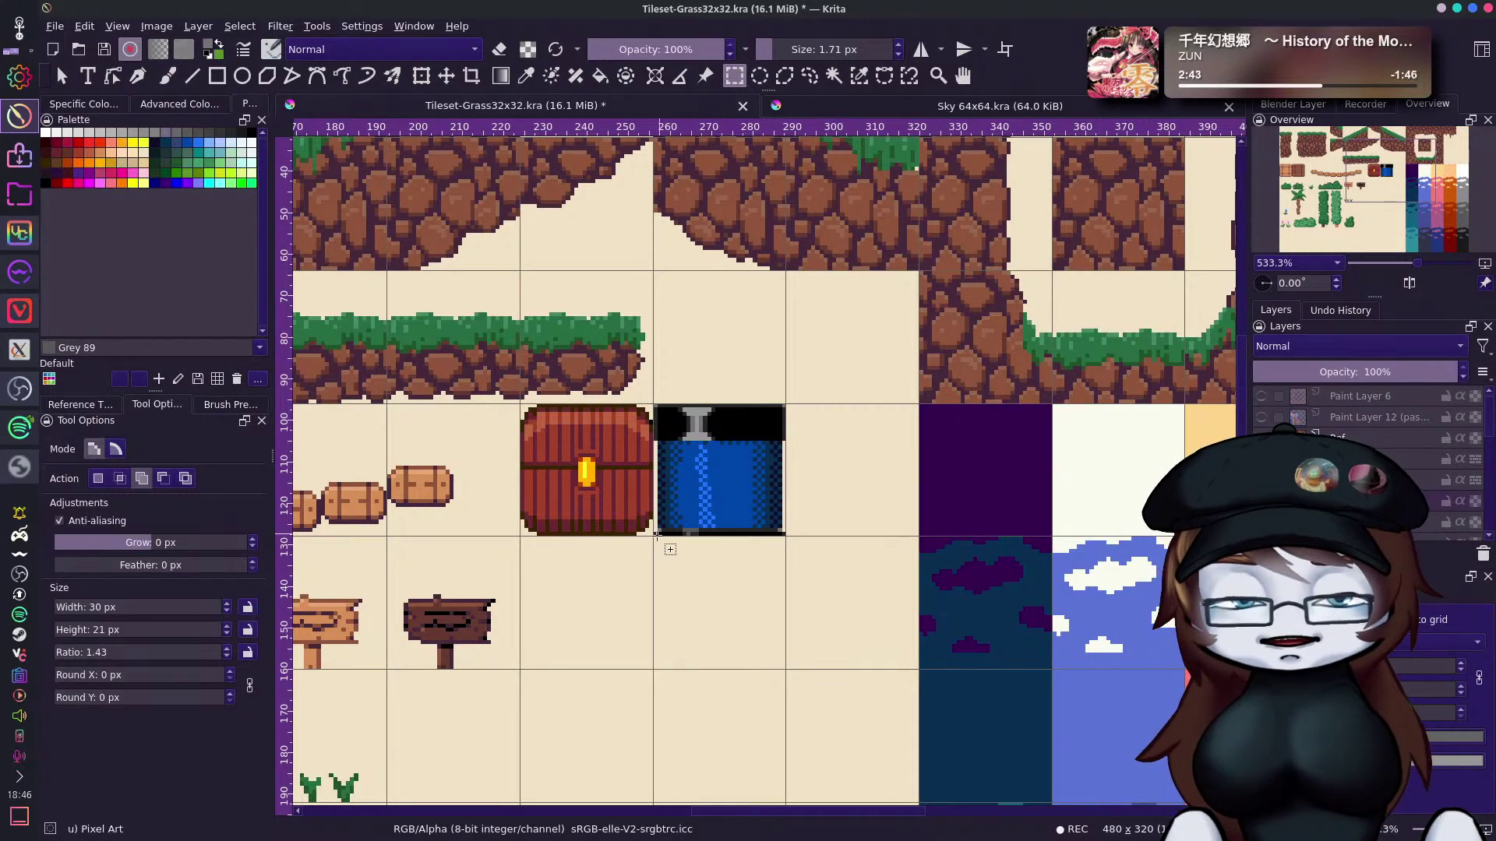
pyautogui.moveTo(651, 543); pyautogui.dragTo(787, 434)
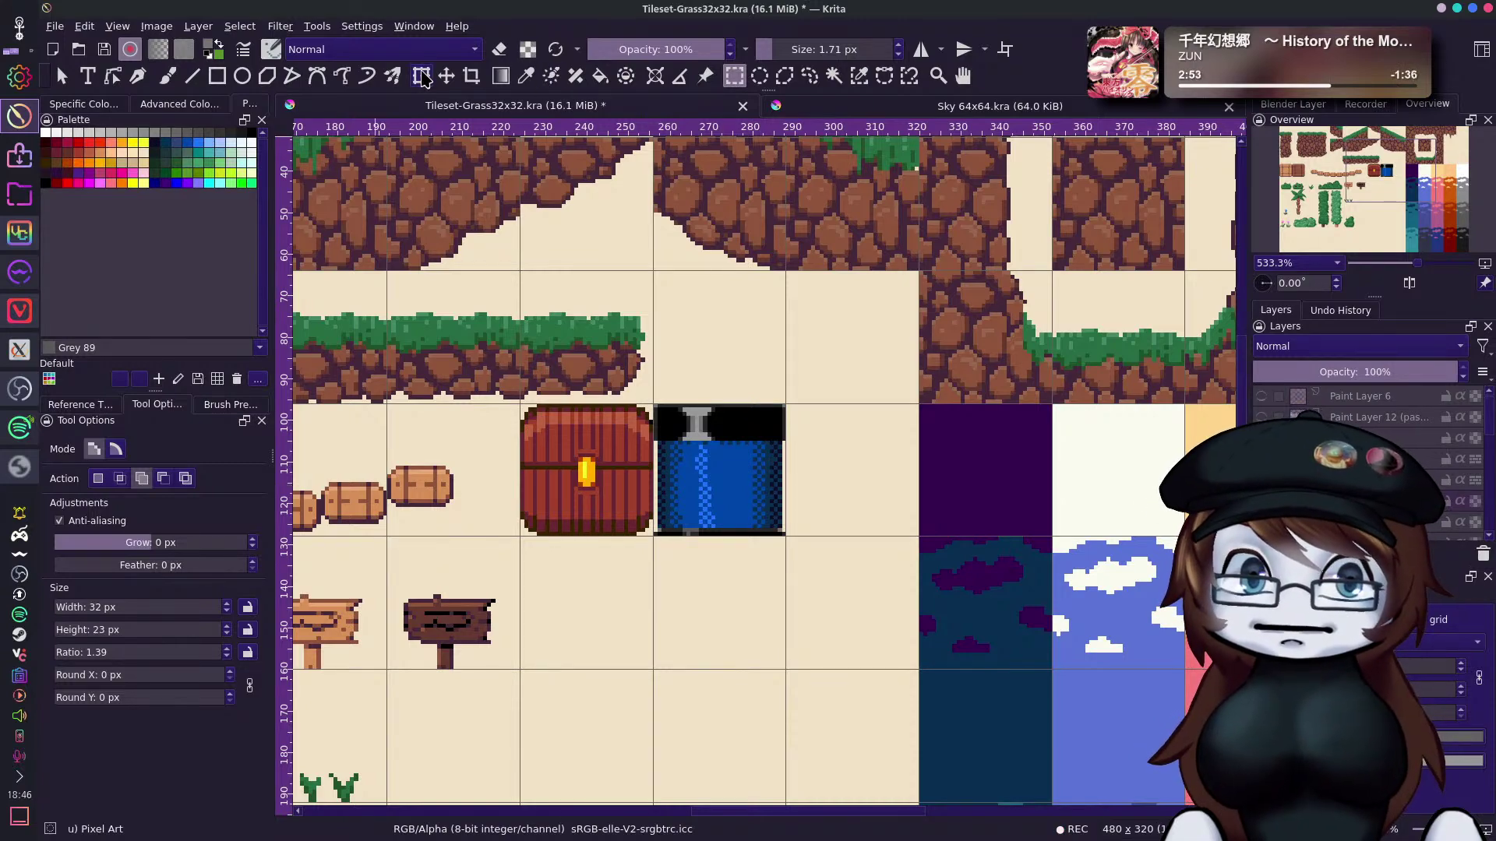
pyautogui.click(449, 74)
pyautogui.moveTo(723, 484); pyautogui.dragTo(855, 504)
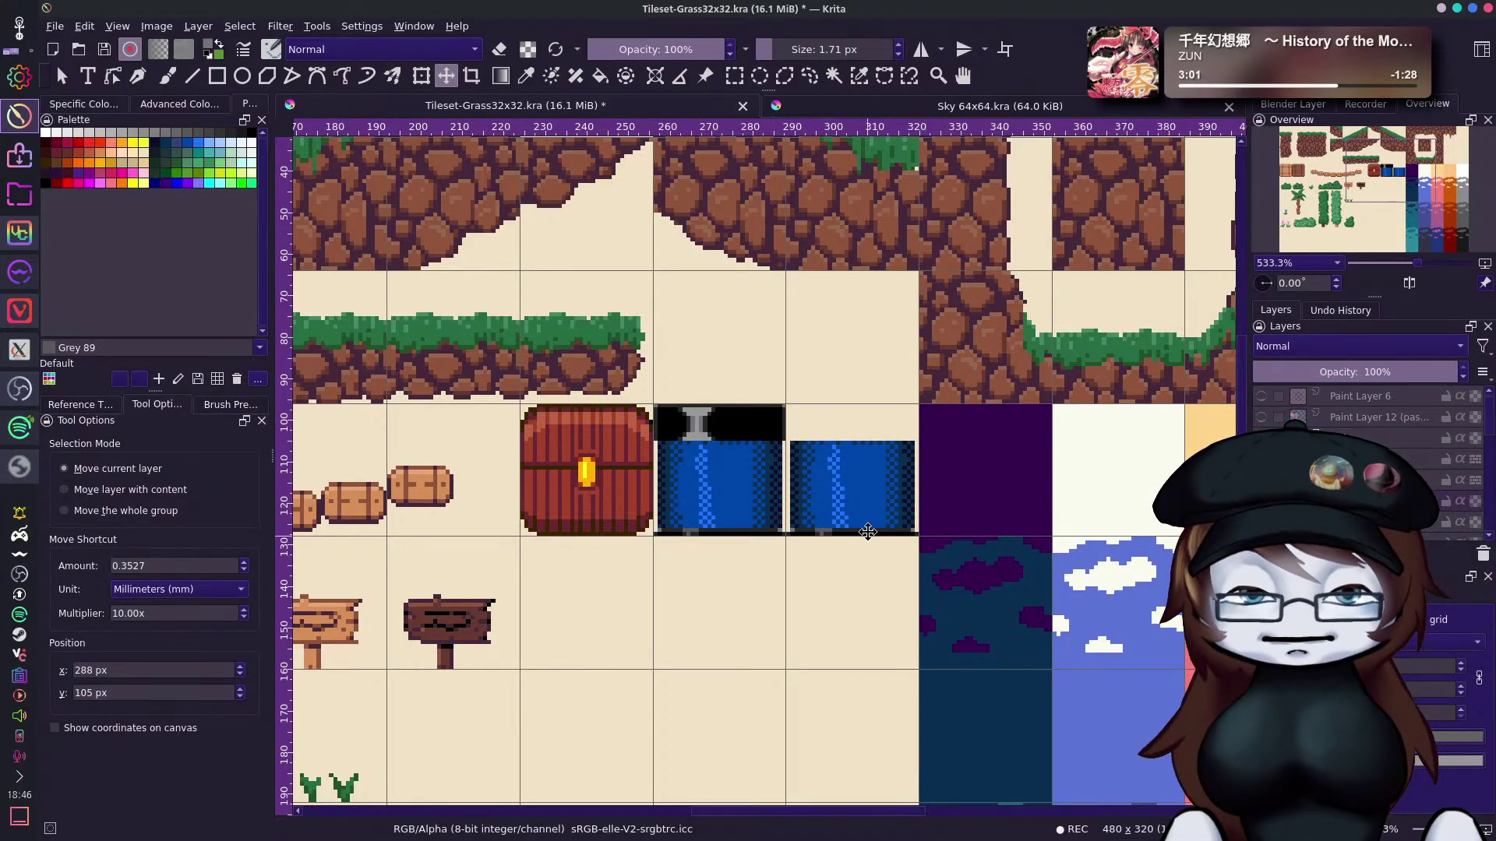
# Paint a black rim along the upper edge of the duplicated blue body and erase its outer end pixels.
pyautogui.press('b')
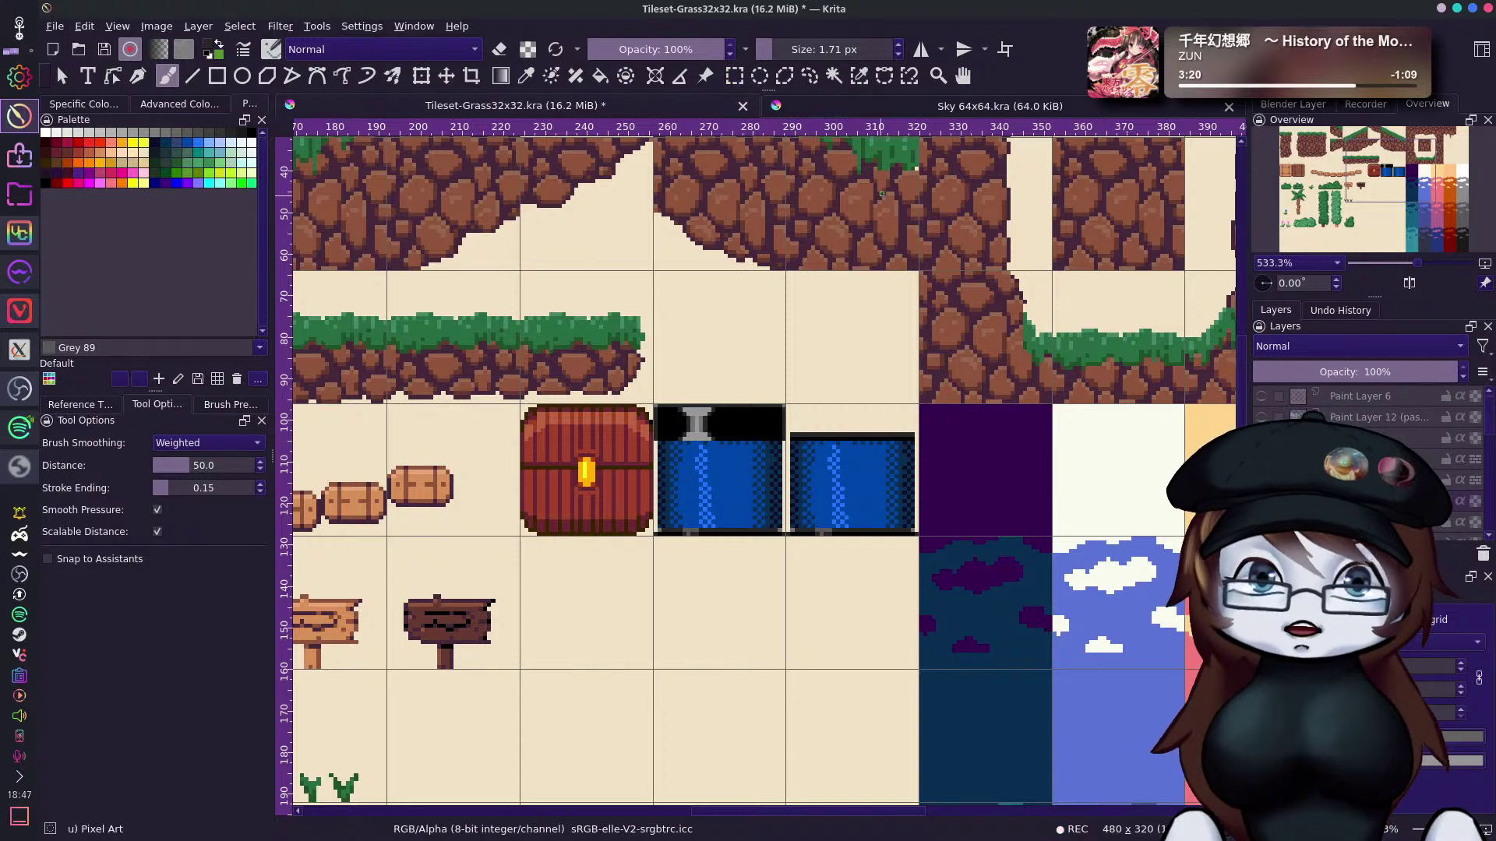
pyautogui.press('e')
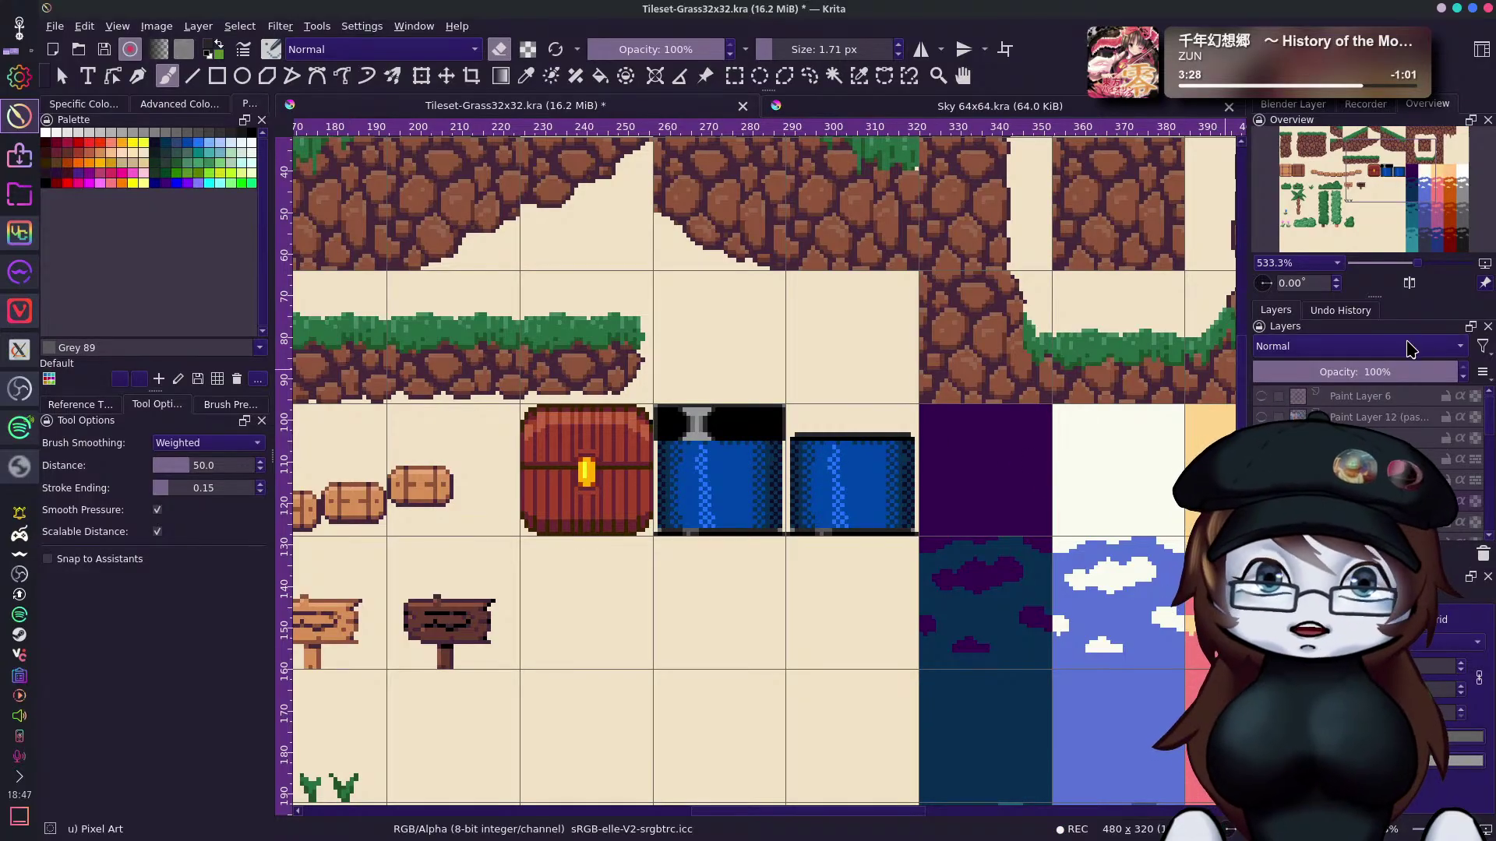
pyautogui.moveTo(1416, 264)
pyautogui.mouseDown()
pyautogui.moveTo(1403, 269)
pyautogui.moveTo(1436, 271)
pyautogui.mouseUp()
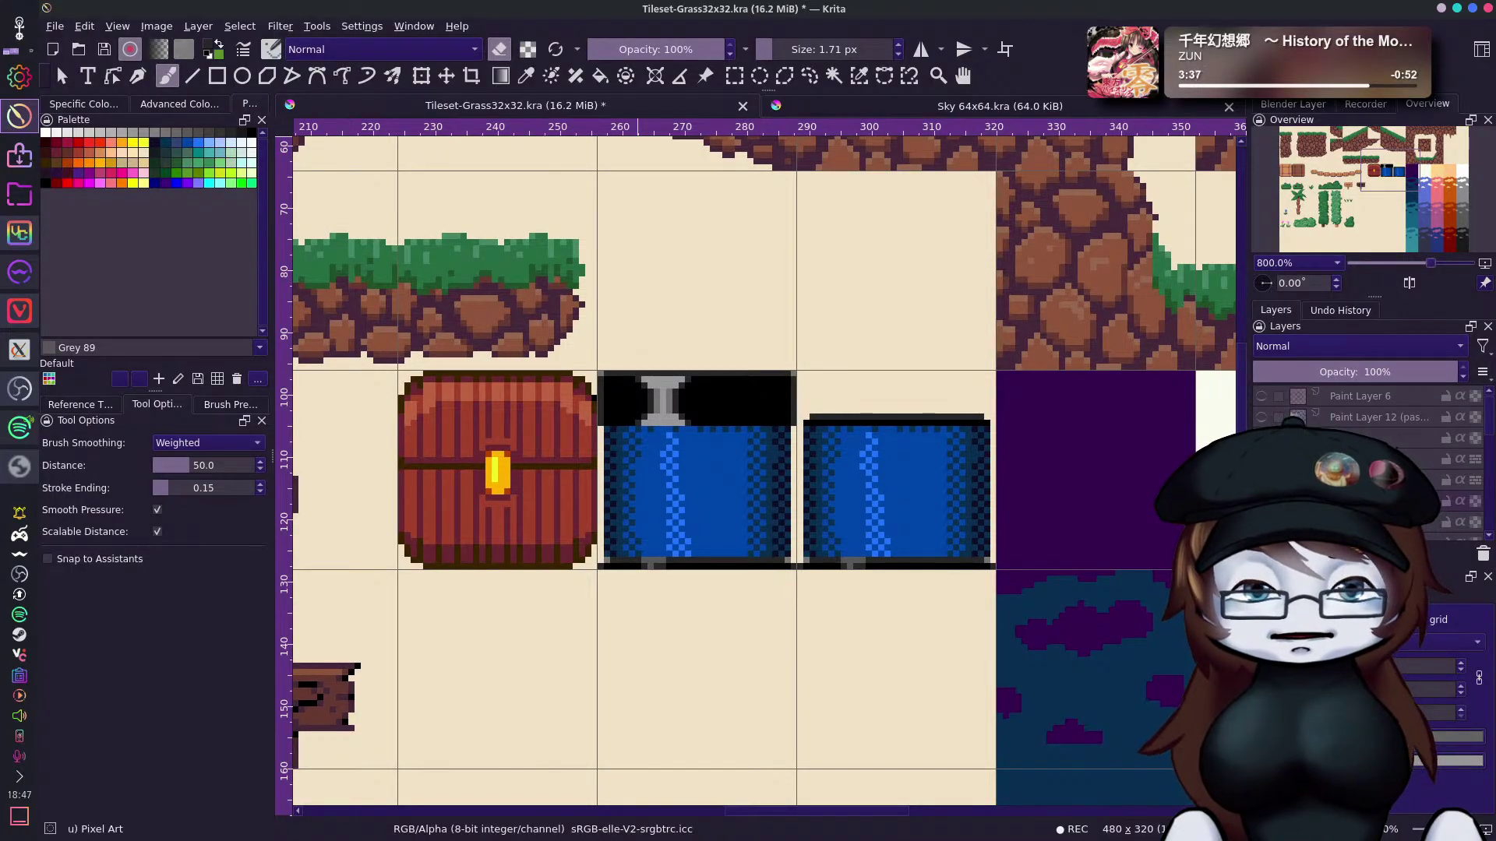
# Add a filter mask using the Gradient Map filter to the duplicated blue body.
pyautogui.click(1278, 552)
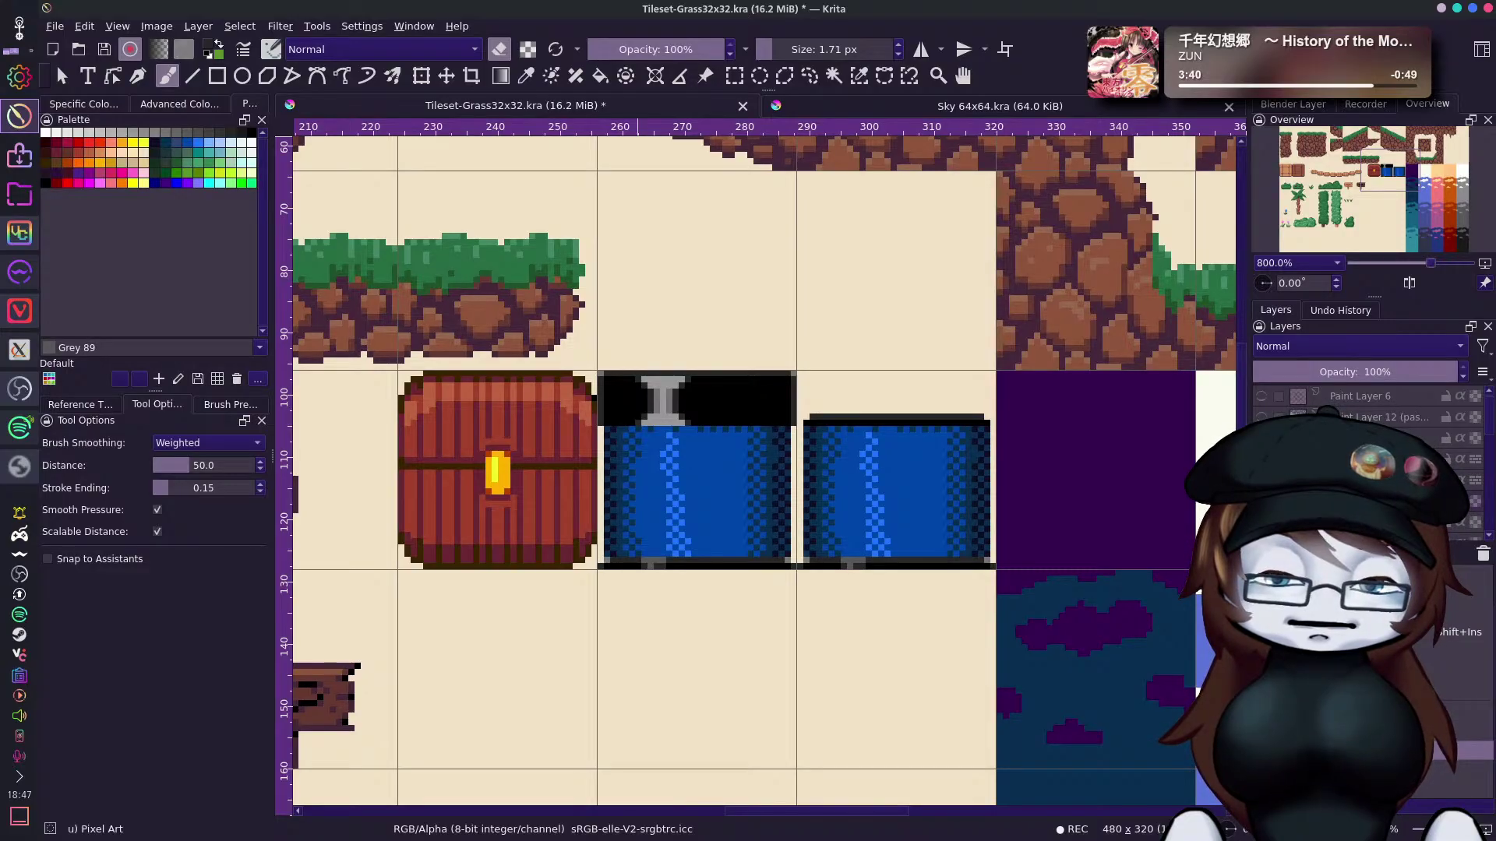
pyautogui.click(1246, 740)
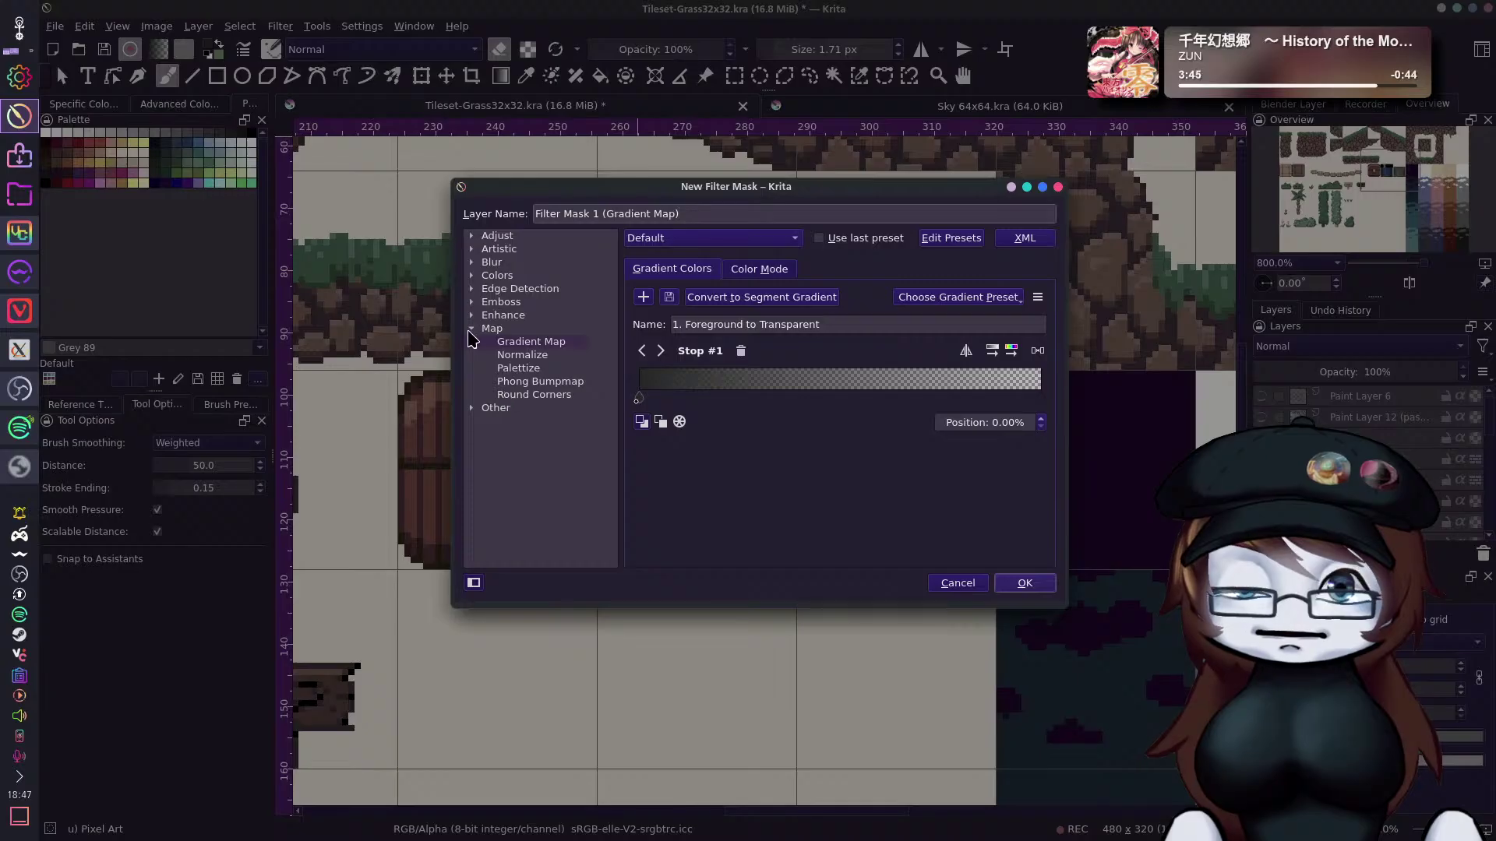
pyautogui.click(548, 346)
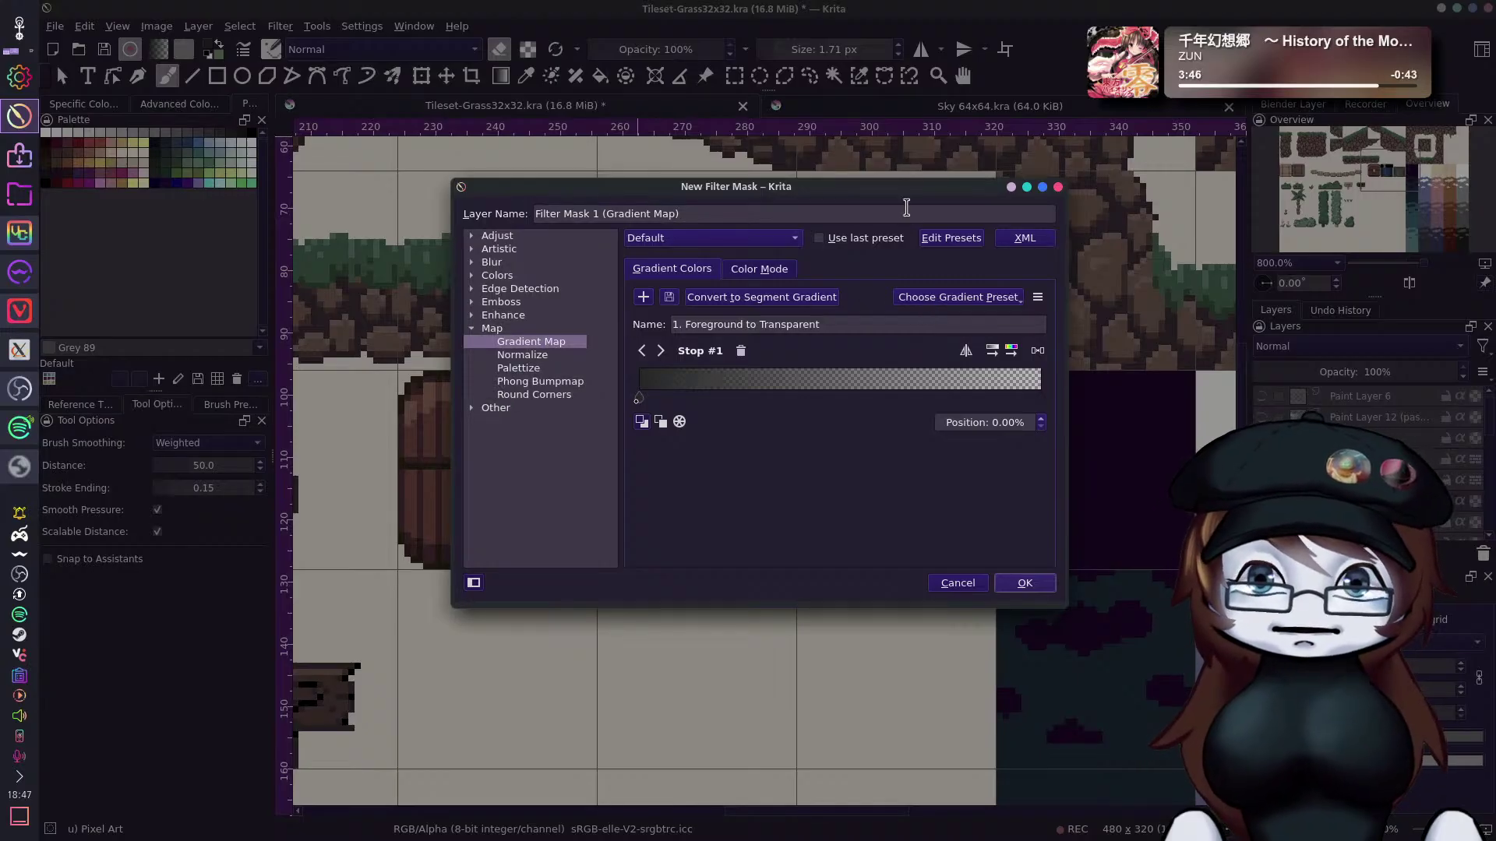
pyautogui.moveTo(921, 193); pyautogui.dragTo(637, 226)
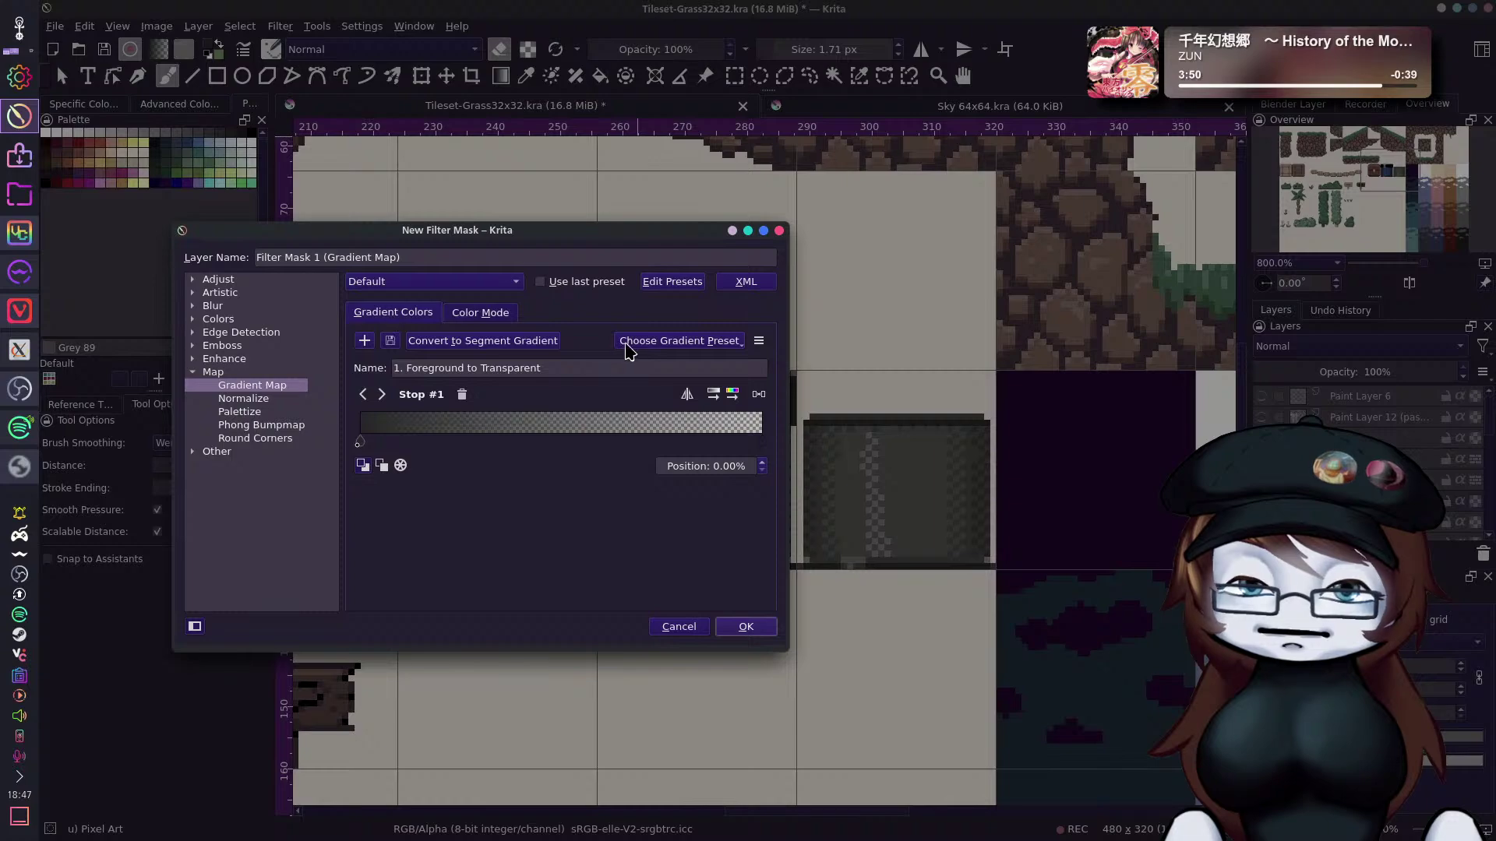
pyautogui.click(466, 314)
pyautogui.click(427, 315)
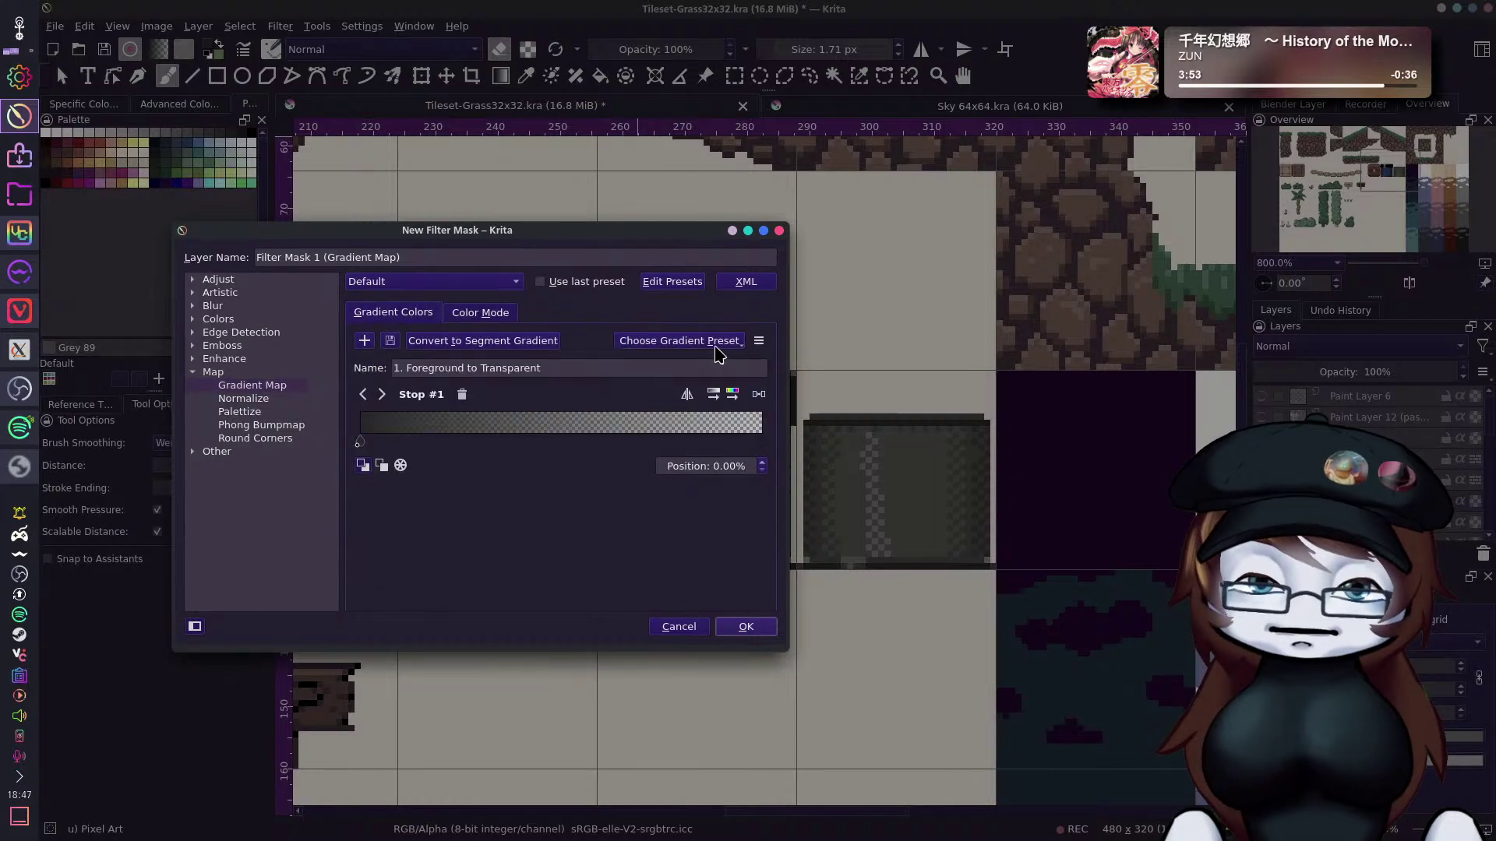
# Recolour the duplicate with the gradient preset "a redwoods", confirm the filter mask, and save the file.
pyautogui.click(715, 344)
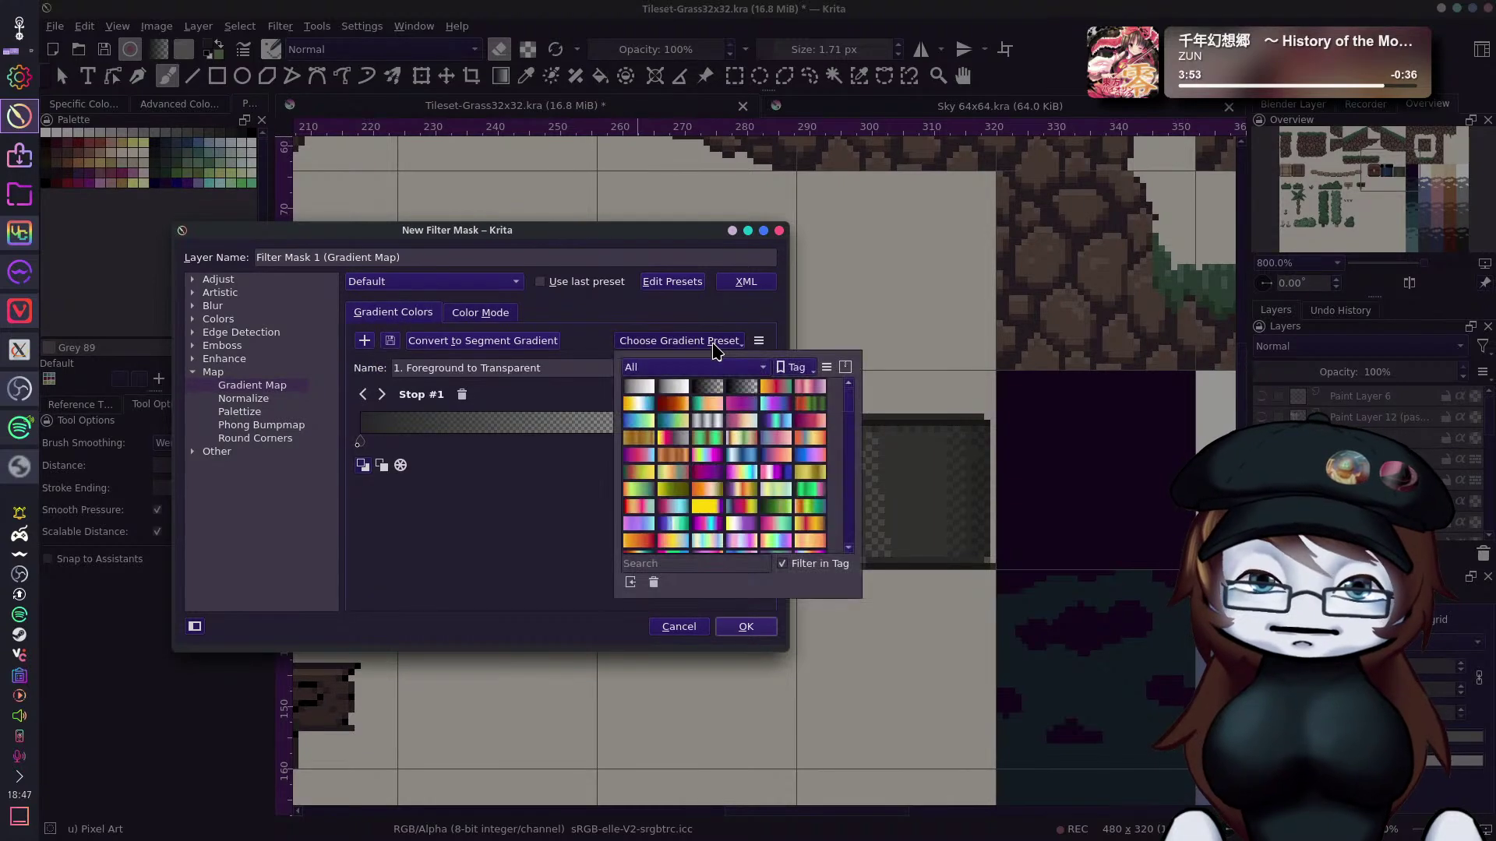
pyautogui.click(735, 406)
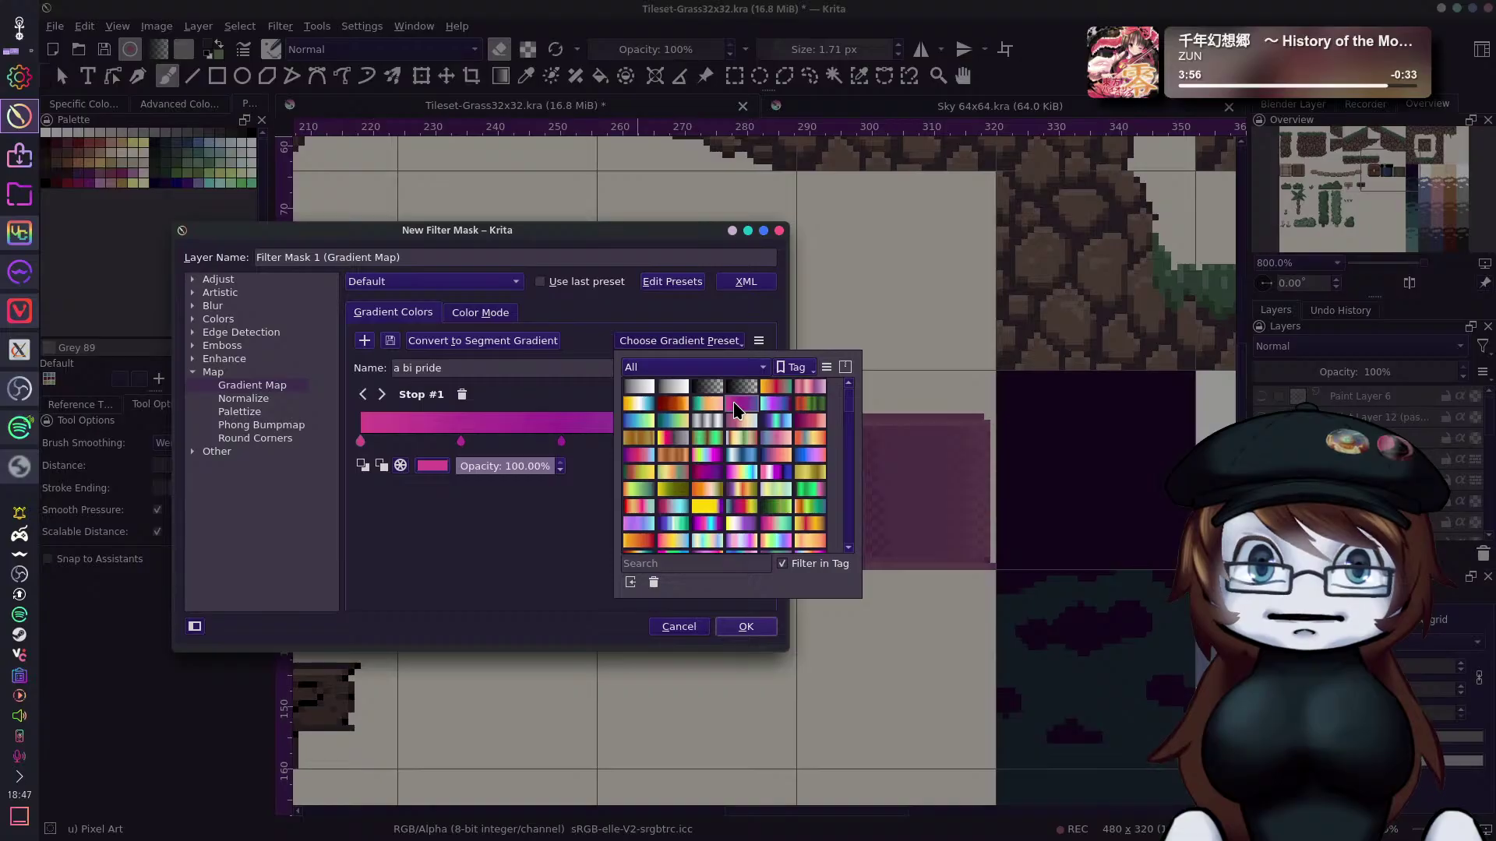
pyautogui.scroll(-2, 789, 499)
pyautogui.scroll(-2, 789, 471)
pyautogui.scroll(-3, 789, 471)
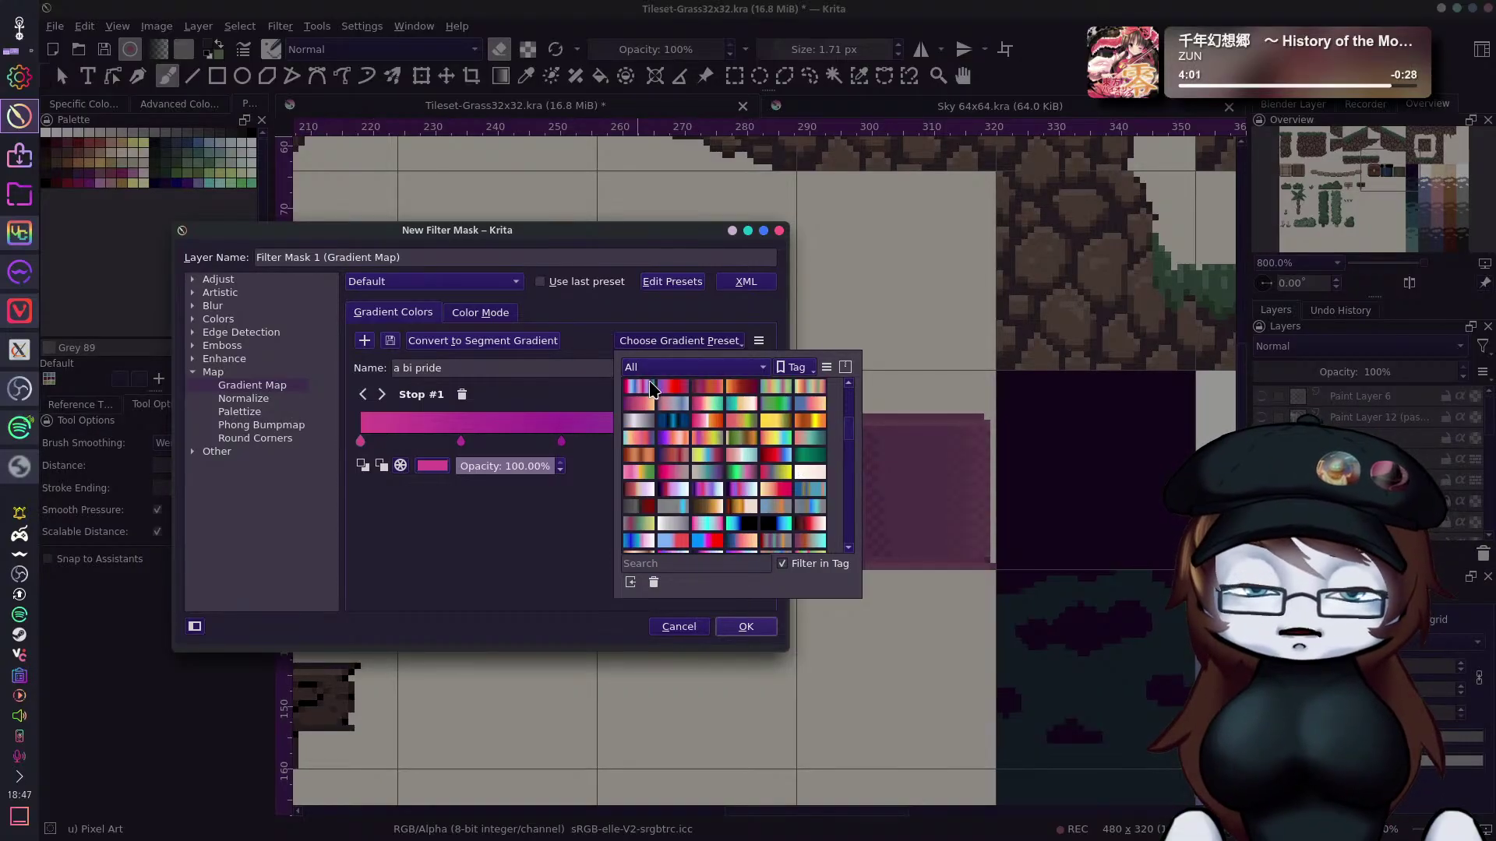
pyautogui.click(676, 392)
pyautogui.click(740, 390)
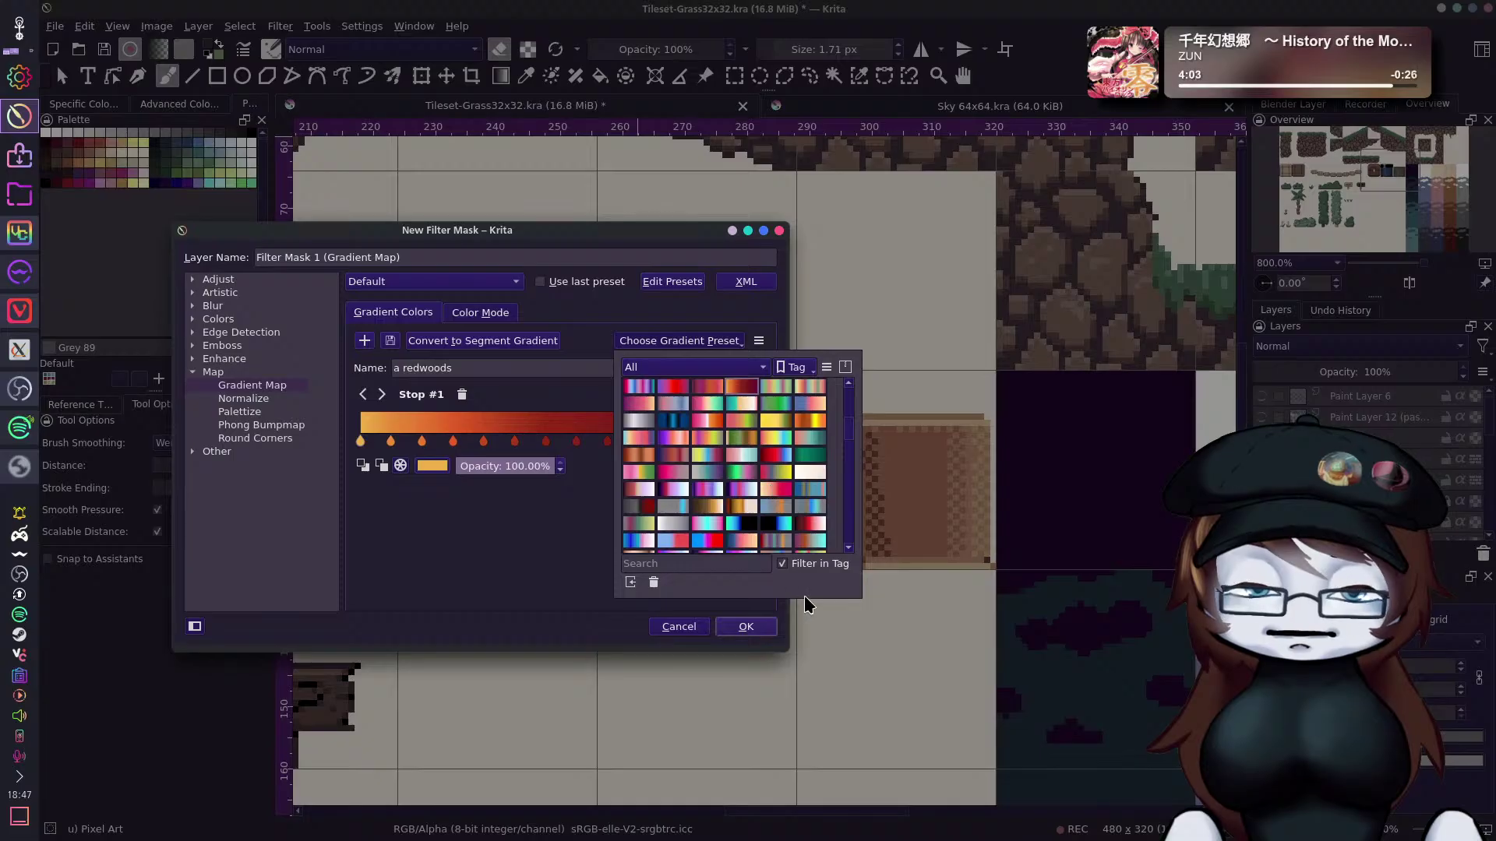
pyautogui.click(834, 693)
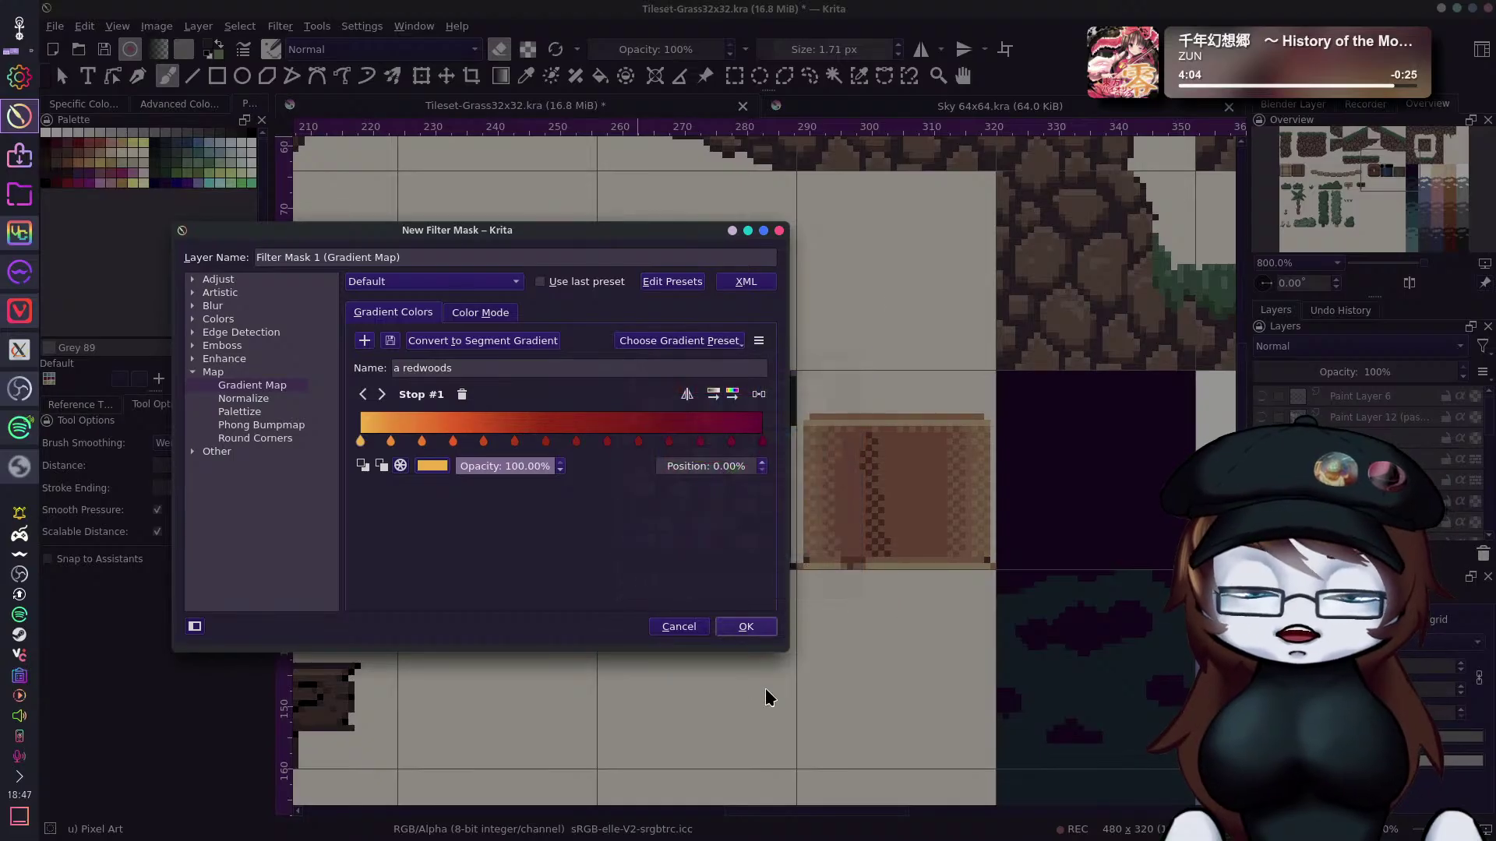
pyautogui.click(740, 627)
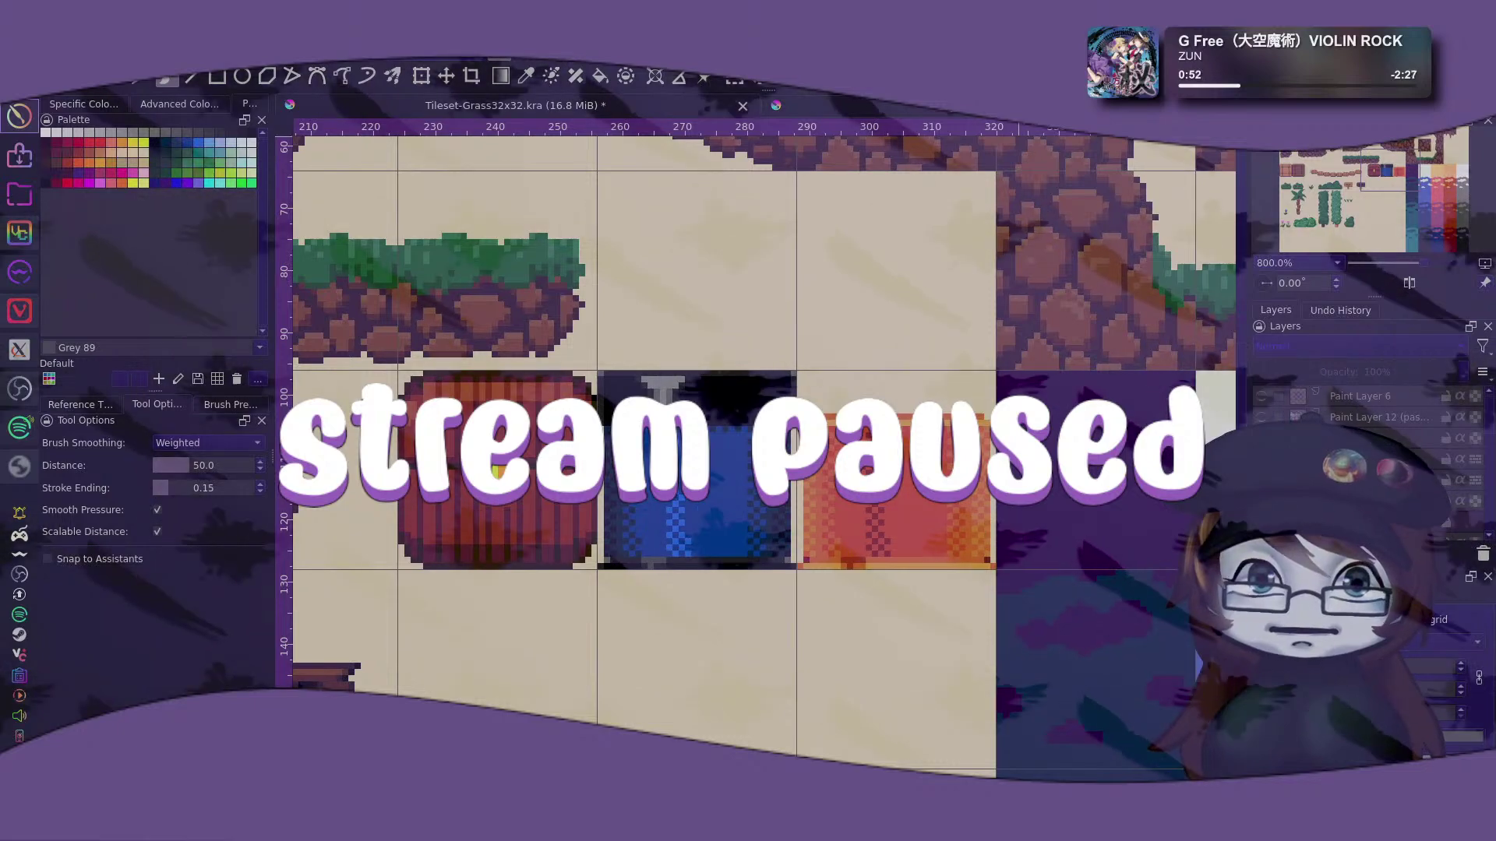
pyautogui.hotkey('ctrl', 's')
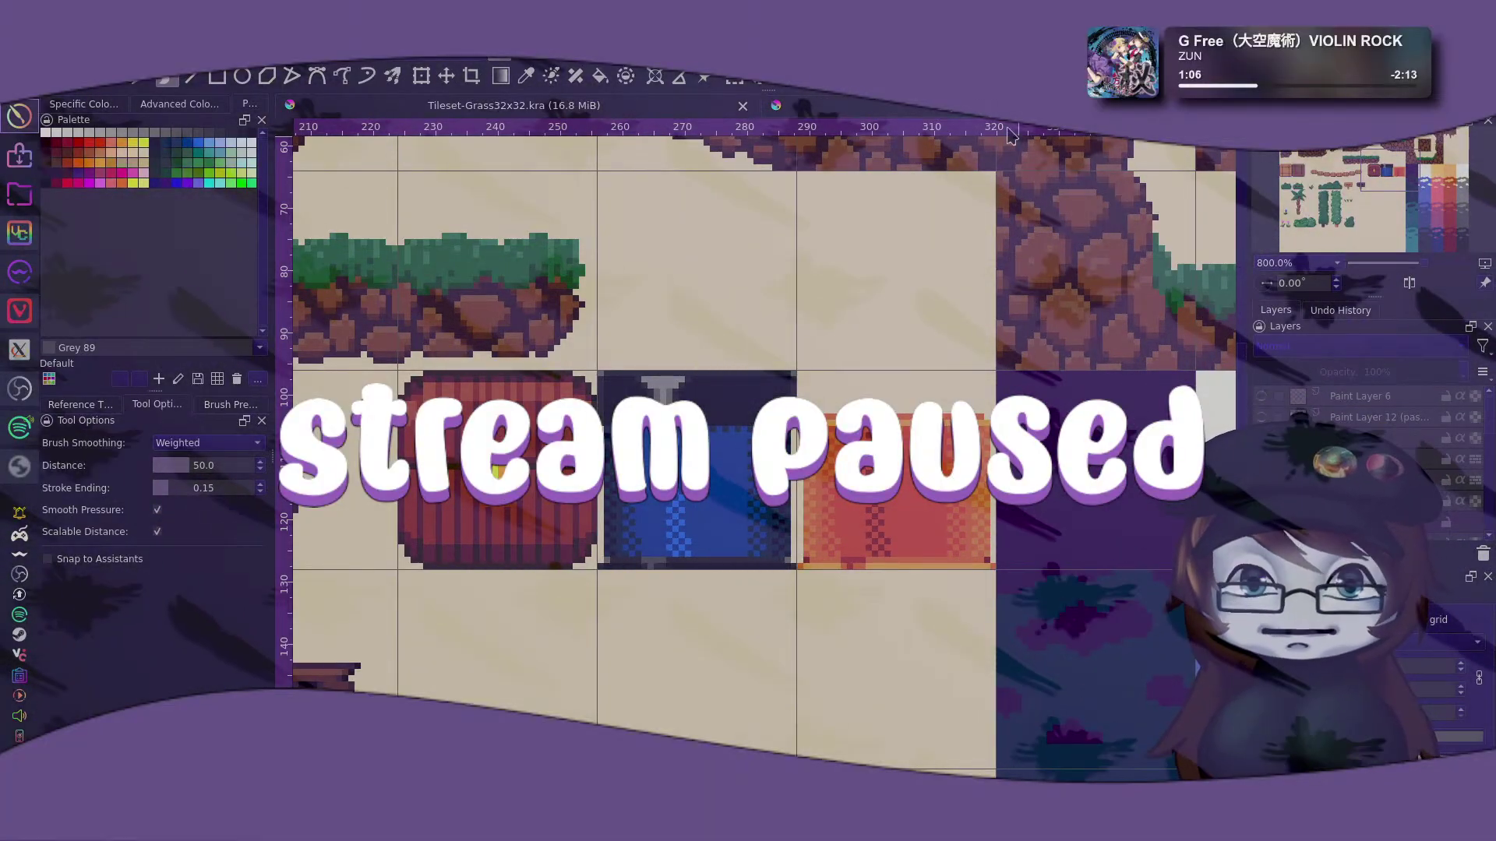
# Examine the whole tileset and compare the recoloured duplicate with the red chest and the blue tile.
pyautogui.scroll(-4, 893, 360)
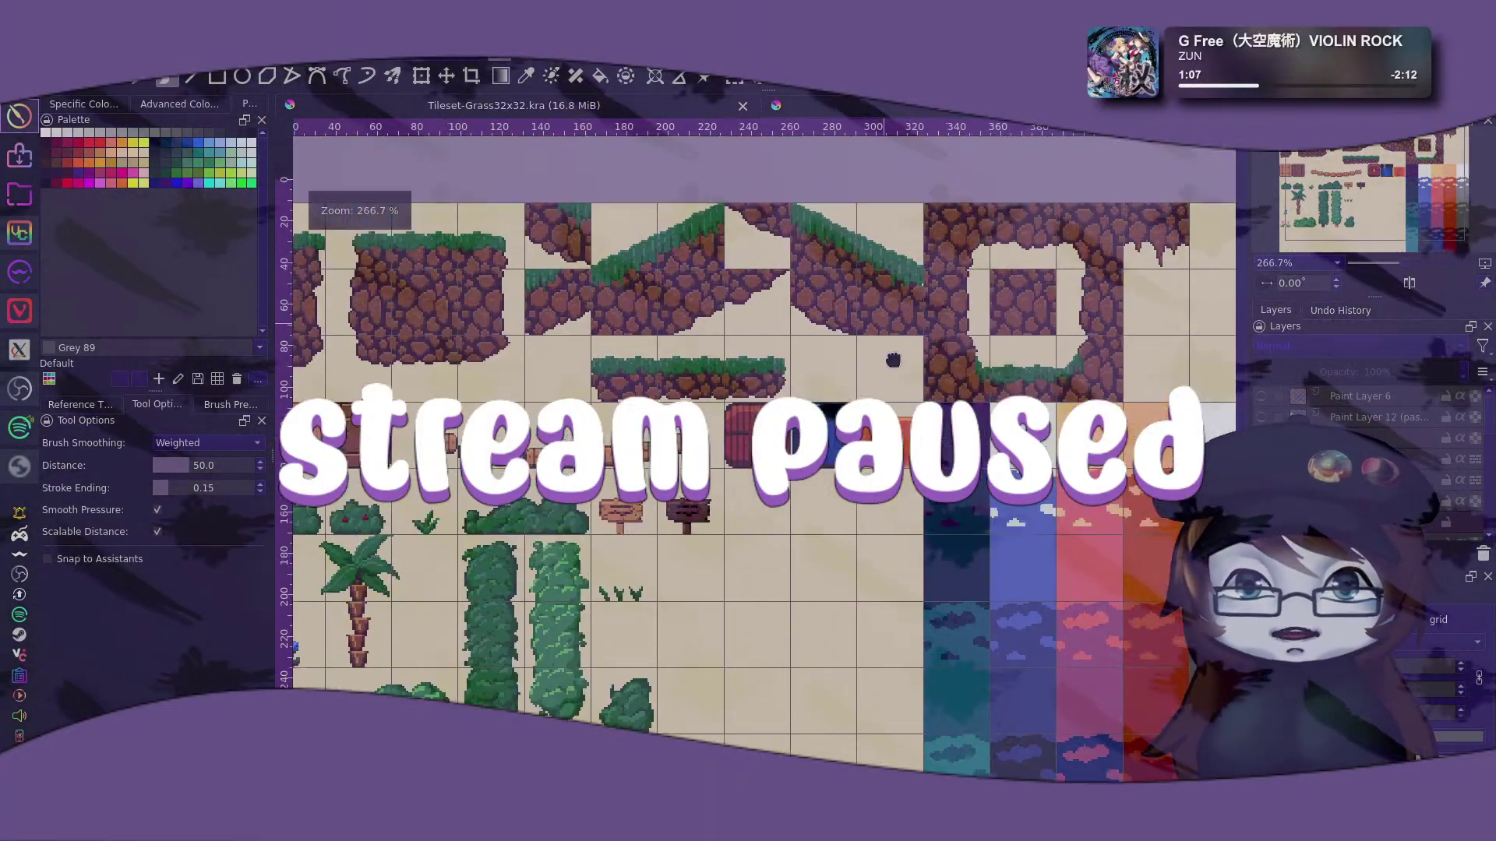
pyautogui.moveTo(893, 360); pyautogui.dragTo(940, 422)
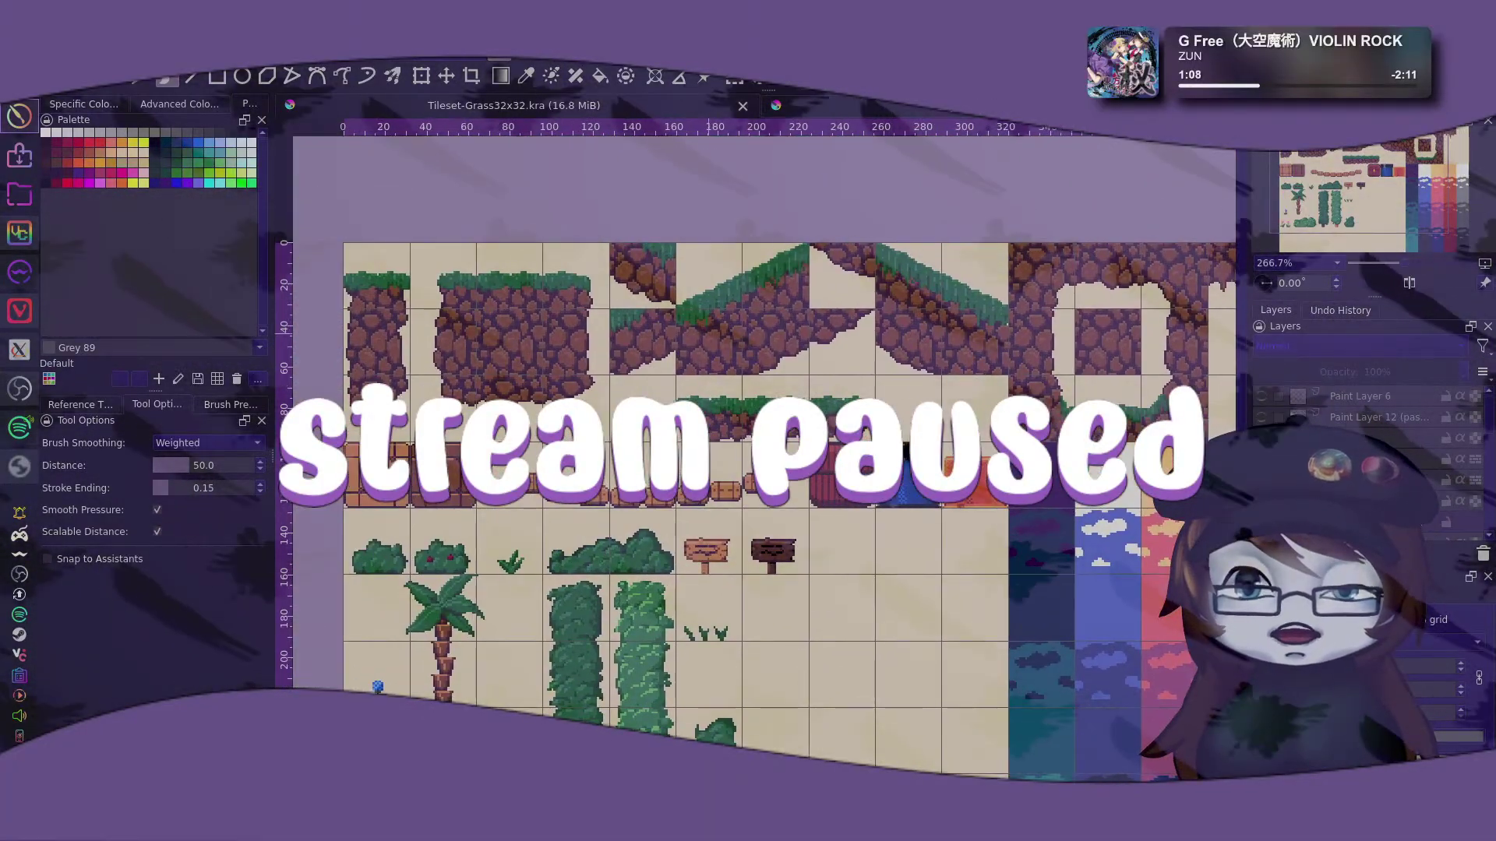
pyautogui.moveTo(1067, 286)
pyautogui.mouseDown()
pyautogui.moveTo(1100, 251)
pyautogui.moveTo(1059, 293)
pyautogui.mouseUp()
pyautogui.moveTo(946, 377); pyautogui.dragTo(880, 338)
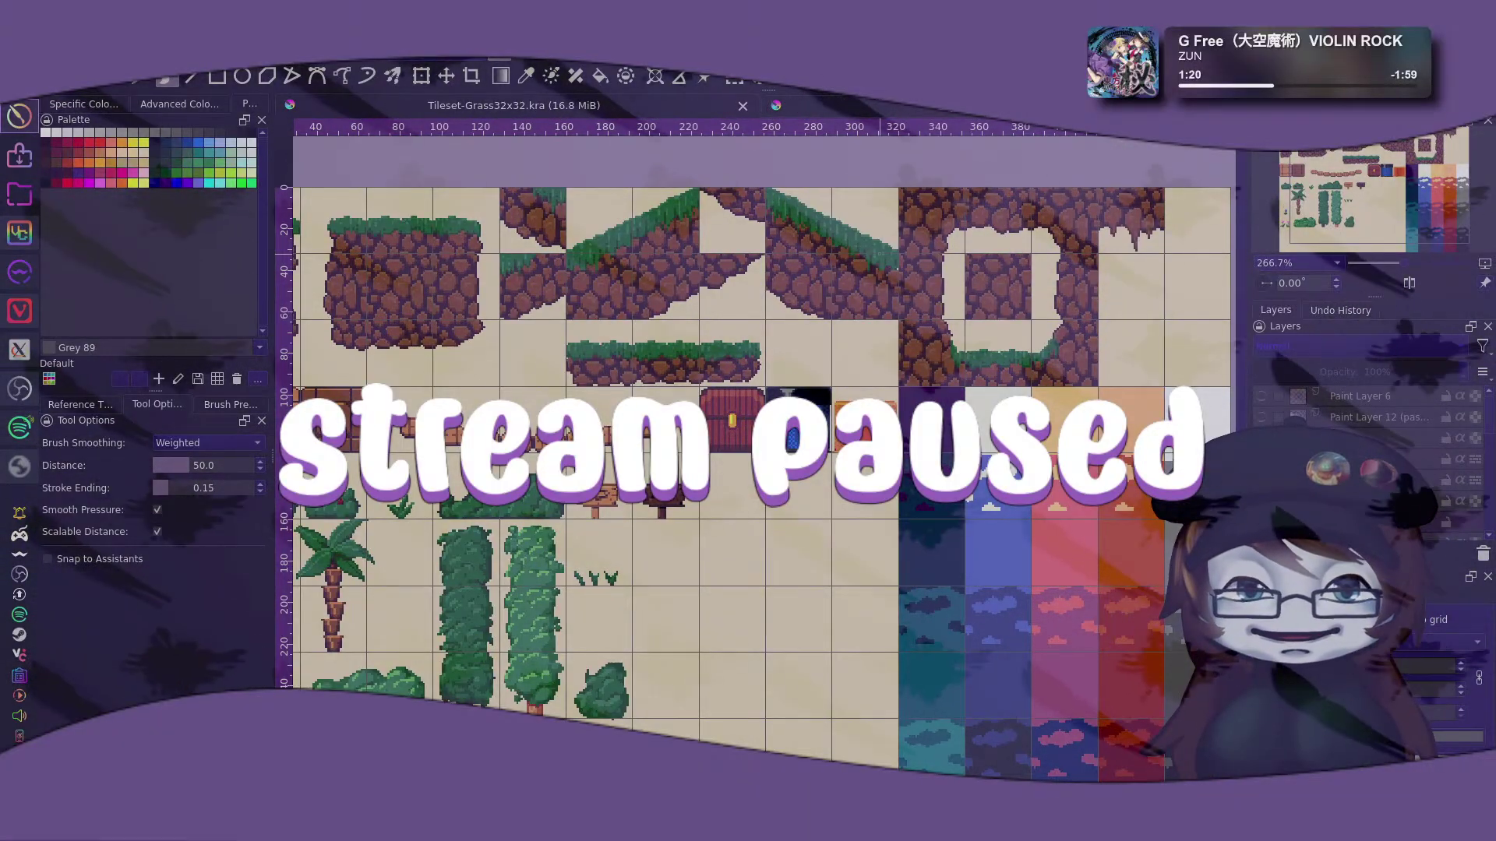
pyautogui.moveTo(734, 490); pyautogui.dragTo(773, 546)
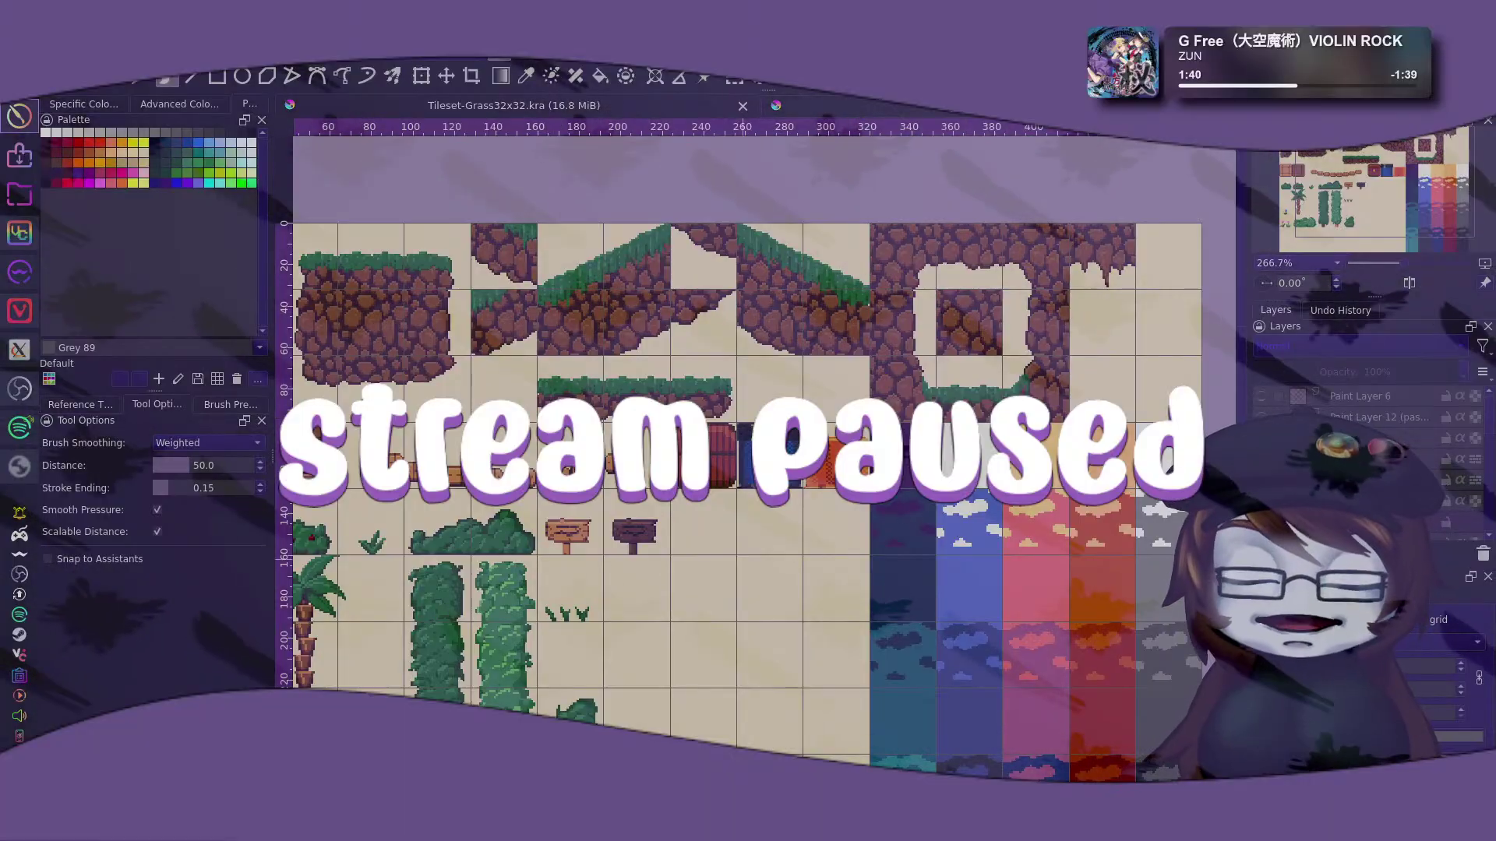
pyautogui.scroll(2, 674, 567)
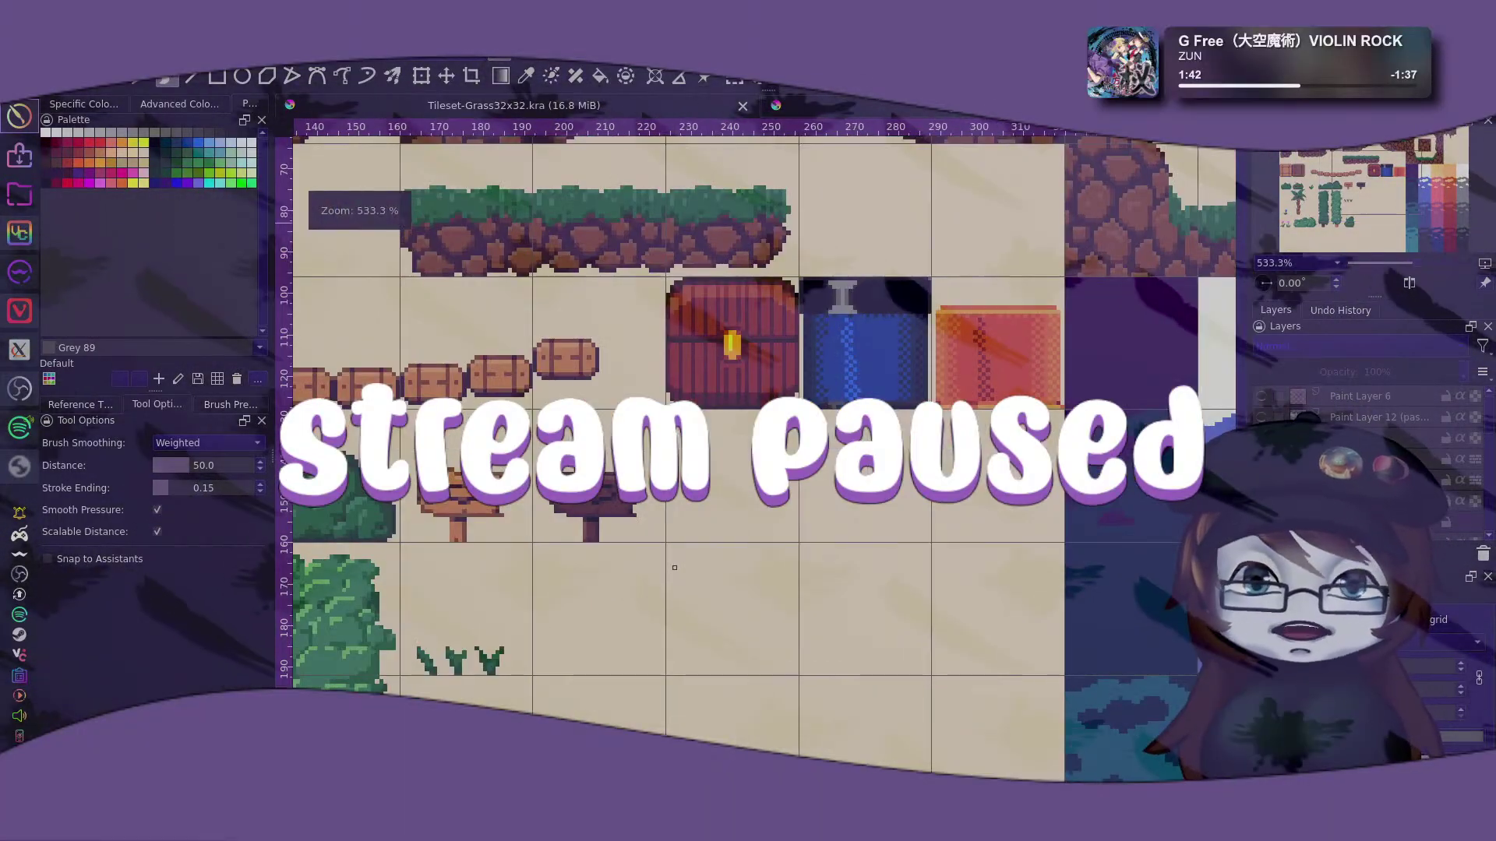
pyautogui.moveTo(971, 518); pyautogui.dragTo(891, 521)
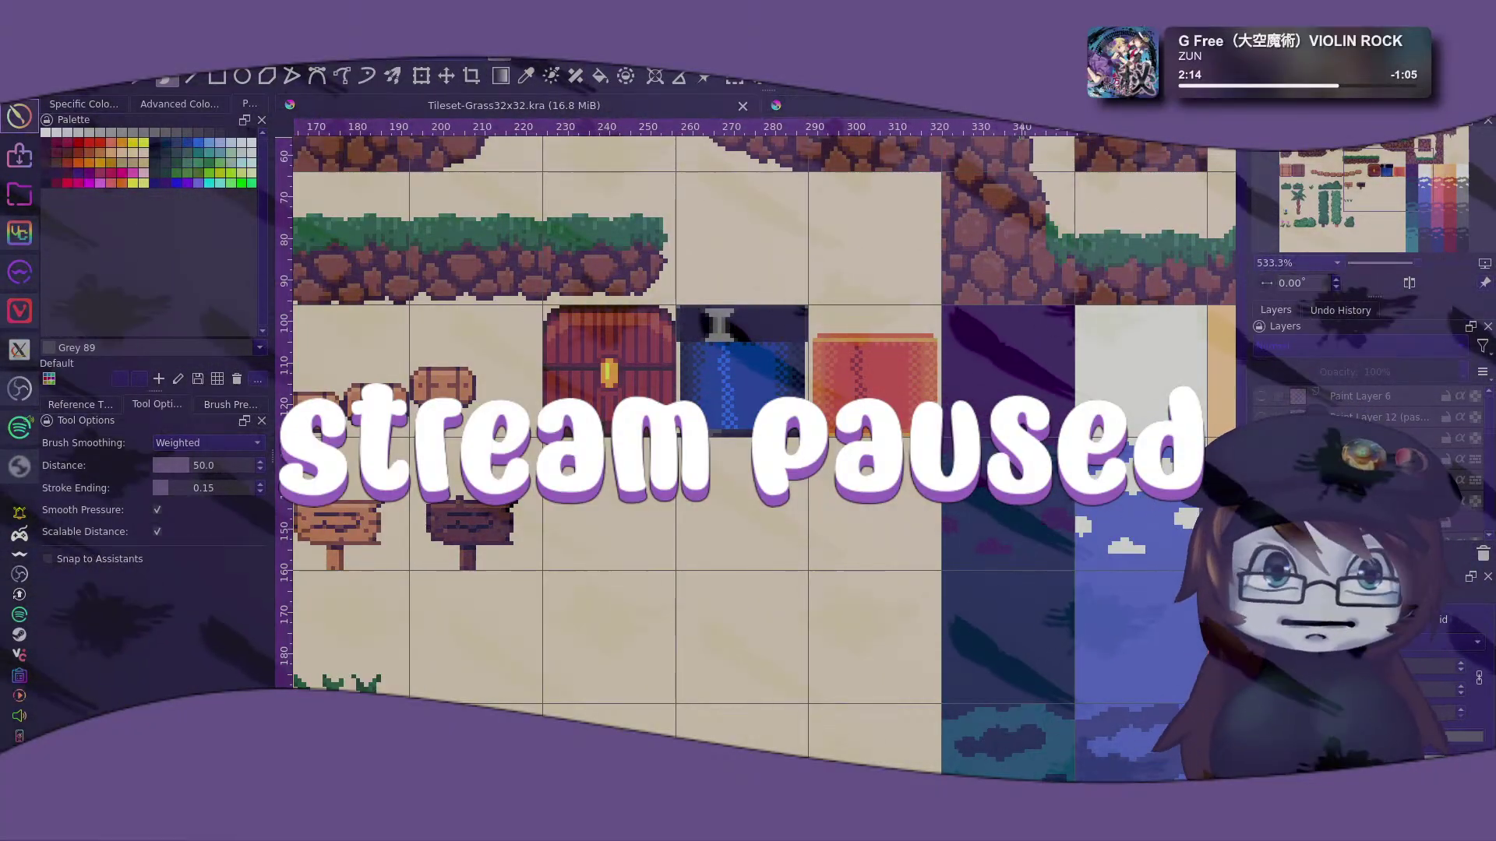
pyautogui.scroll(-3, 747, 420)
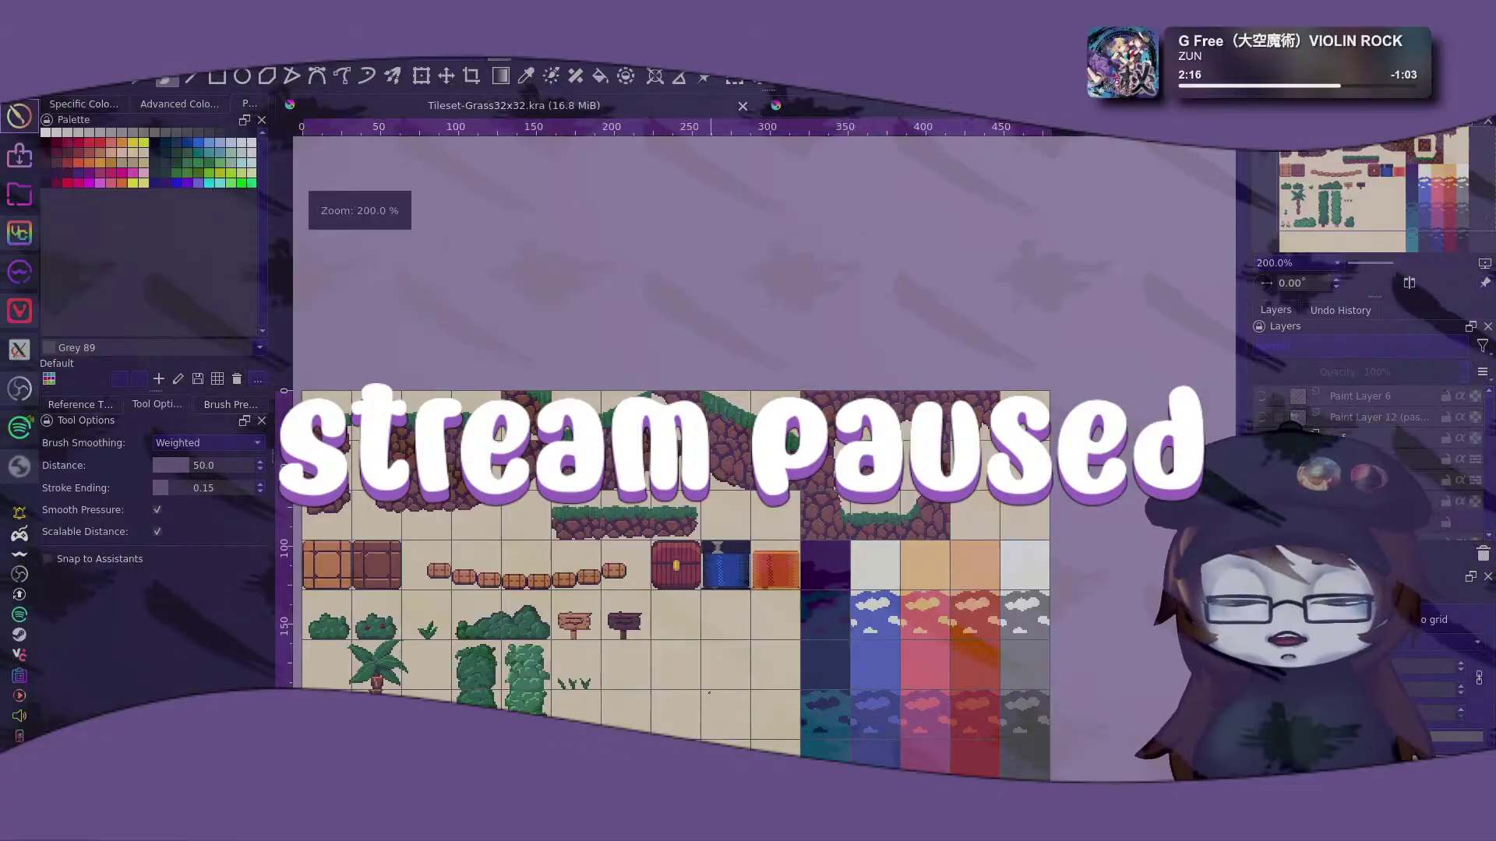
# Reverse the gradient in the duplicate's Gradient Map mask, thin out its stops, place Stop #3 at 53.41%, and confirm.
pyautogui.scroll(1, 748, 421)
pyautogui.moveTo(748, 420); pyautogui.dragTo(704, 448)
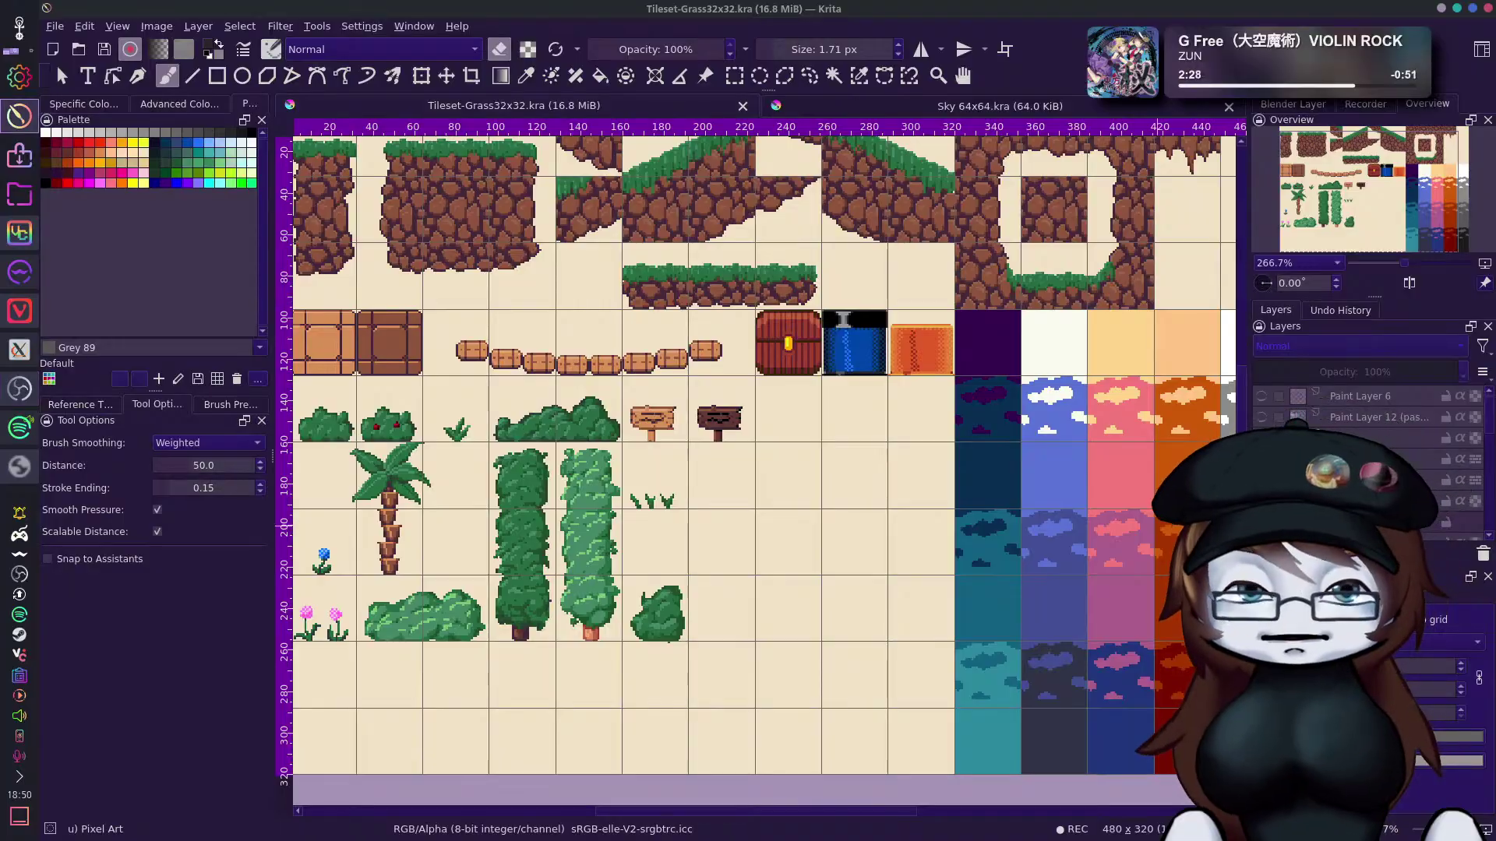
pyautogui.scroll(2, 857, 410)
pyautogui.moveTo(1407, 190); pyautogui.dragTo(1414, 173)
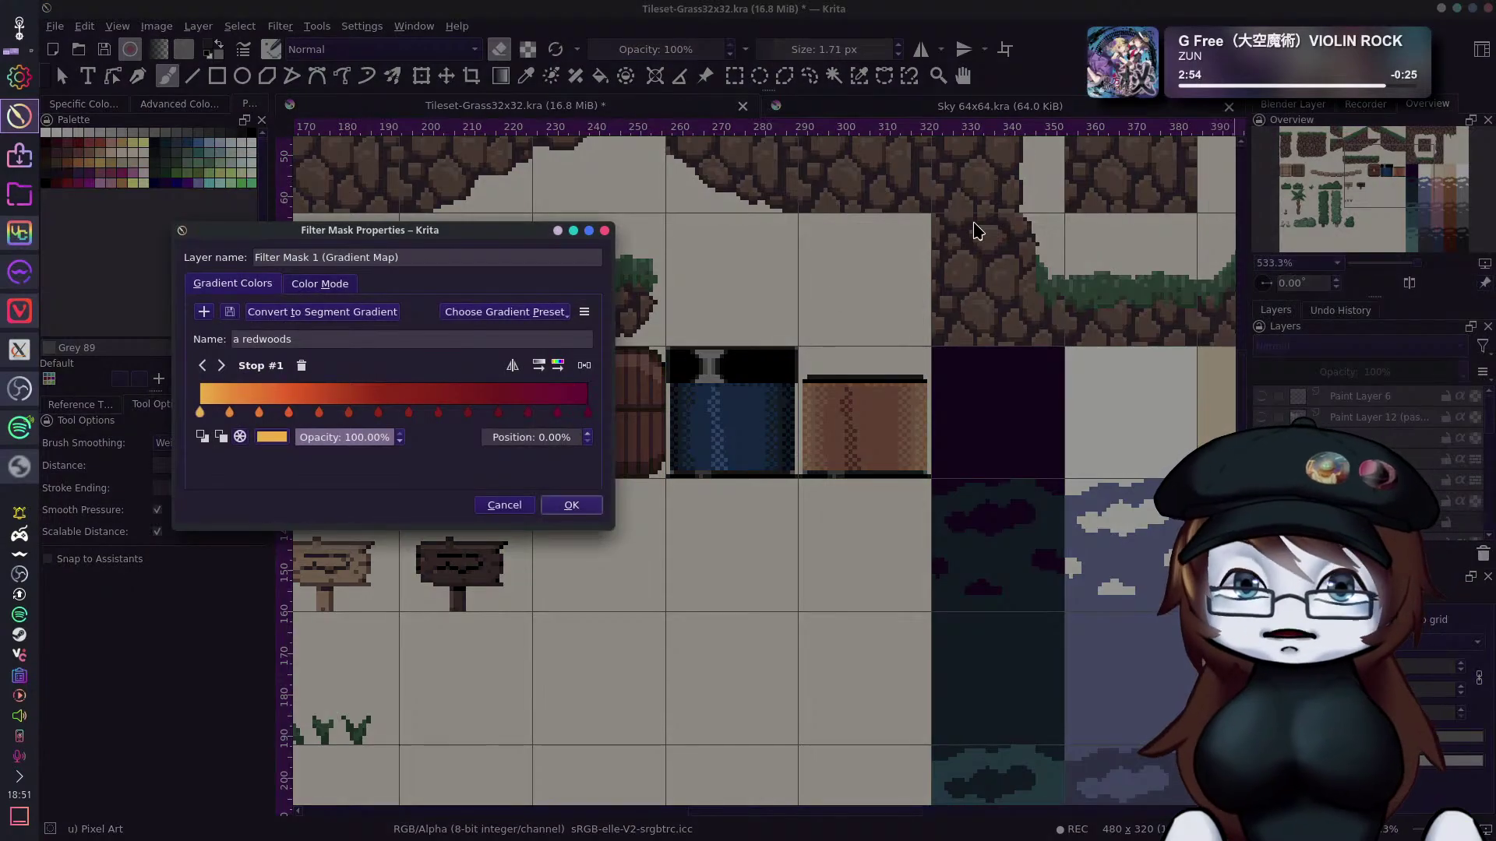
pyautogui.click(514, 367)
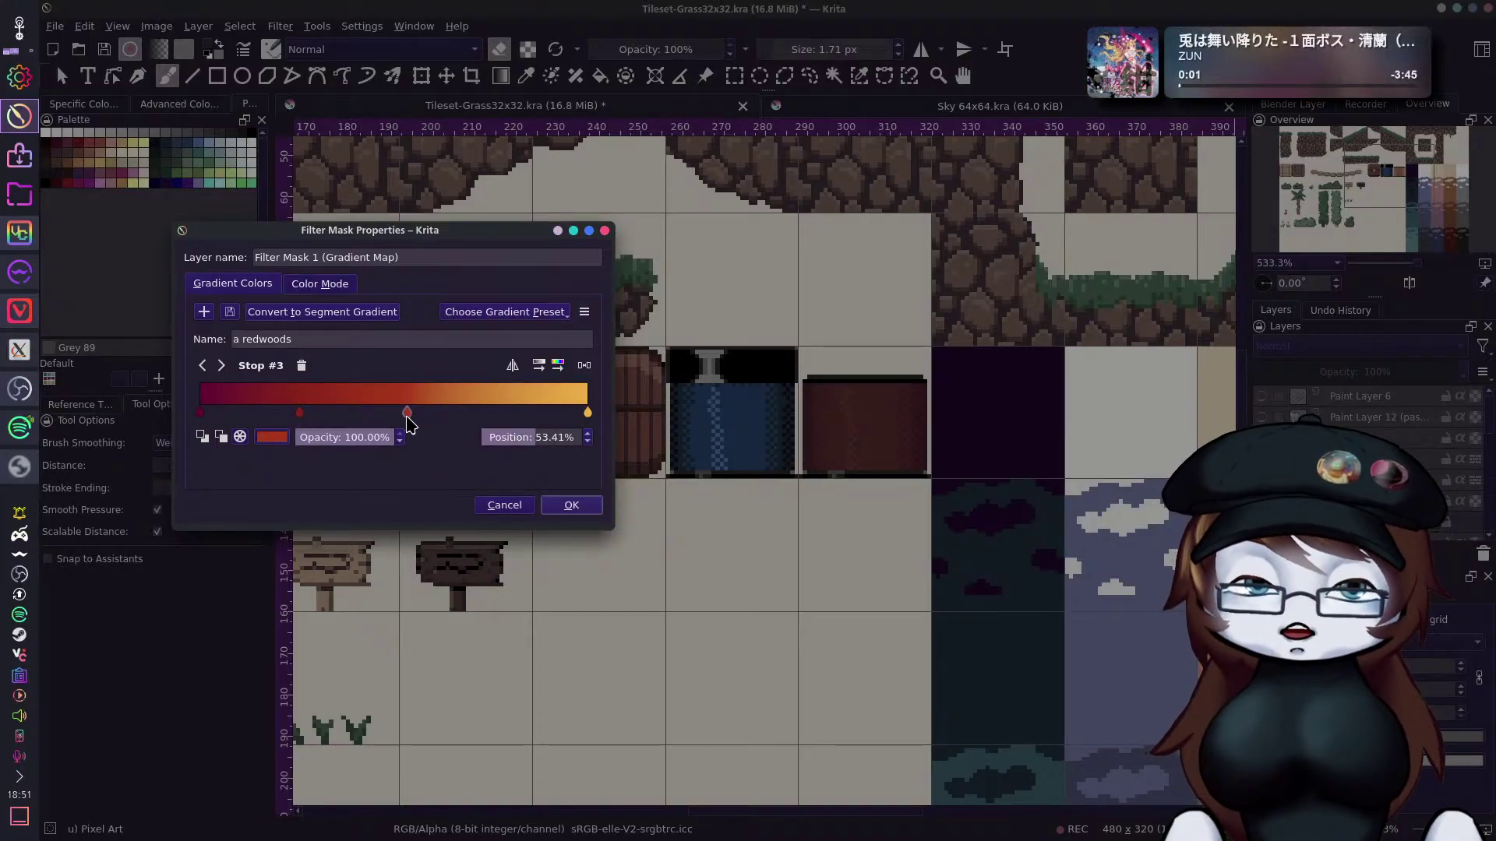
pyautogui.click(592, 504)
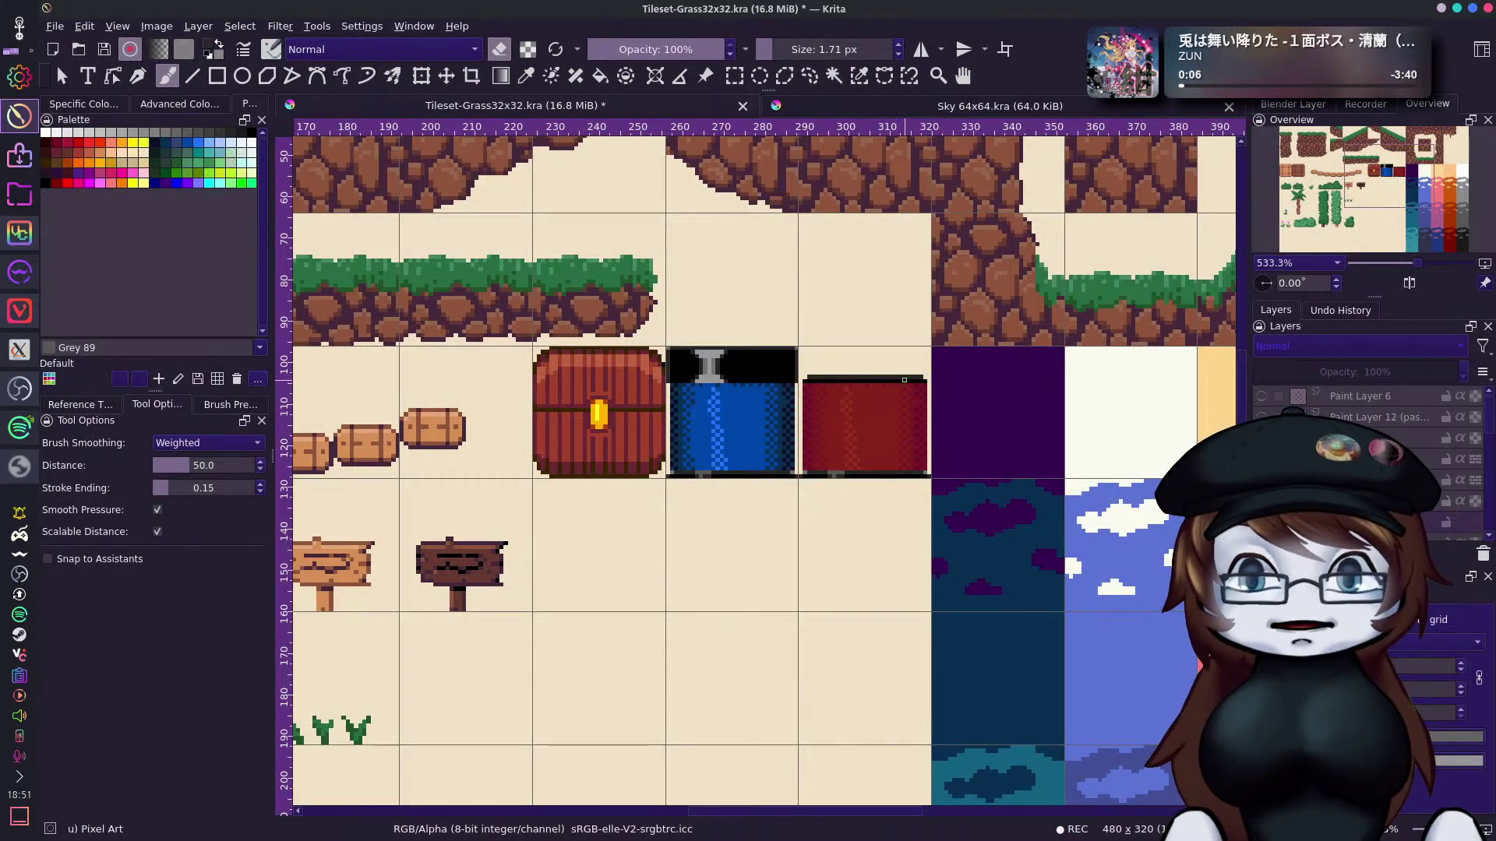
# Sample a dark shade from the blue tile's edge and paint a question mark on its body.
pyautogui.scroll(1, 849, 514)
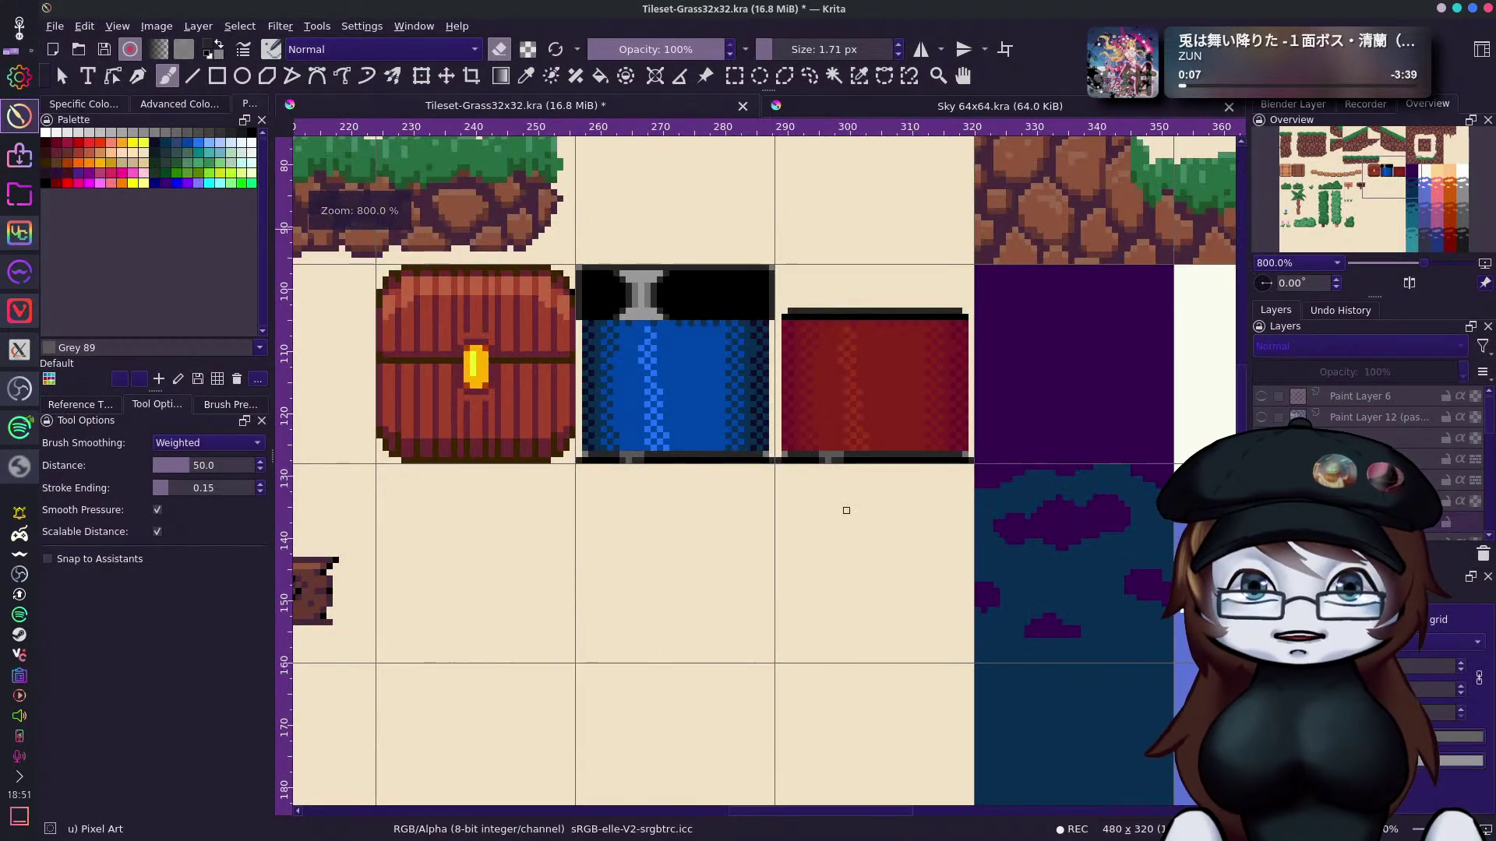
pyautogui.scroll(-1, 932, 391)
pyautogui.moveTo(1383, 202)
pyautogui.mouseDown()
pyautogui.moveTo(1394, 194)
pyautogui.moveTo(1345, 222)
pyautogui.moveTo(1290, 195)
pyautogui.moveTo(1394, 192)
pyautogui.mouseUp()
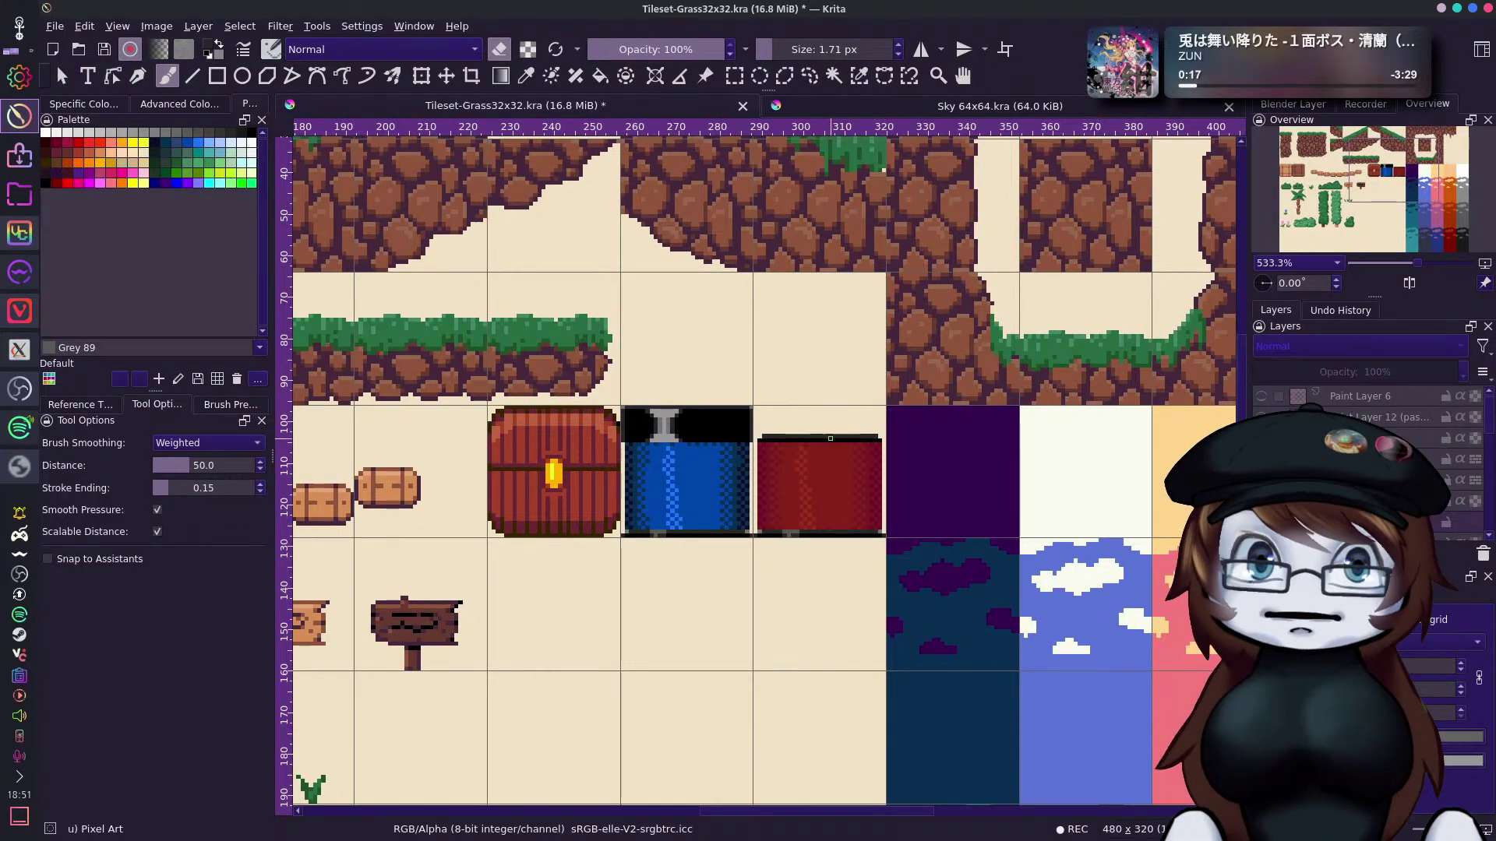
pyautogui.moveTo(1388, 171); pyautogui.dragTo(1379, 175)
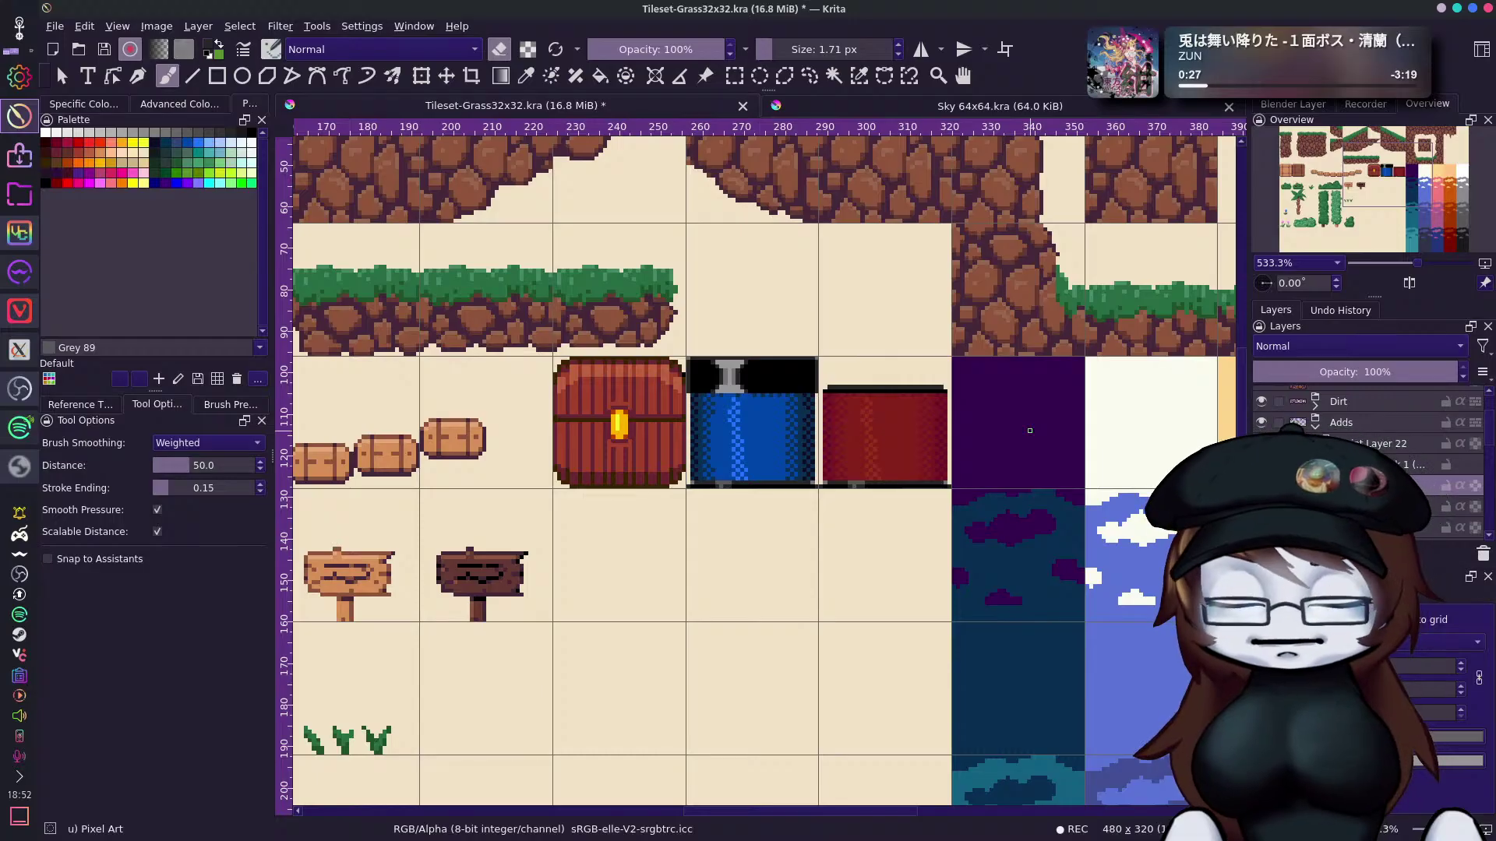
pyautogui.keyDown('ctrl'); pyautogui.click(800, 416); pyautogui.keyUp('ctrl')
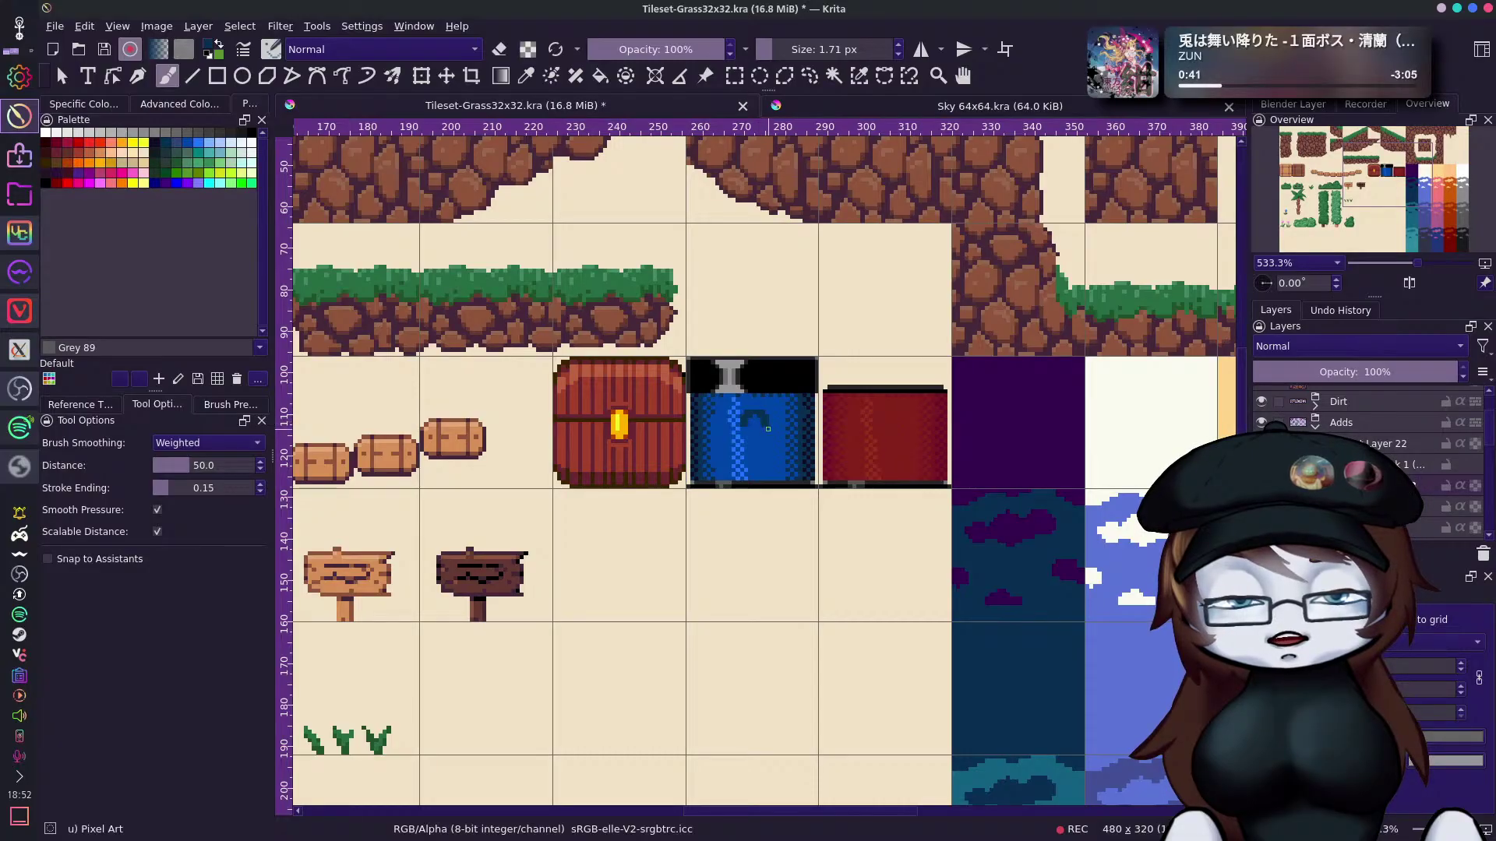
pyautogui.moveTo(766, 431); pyautogui.dragTo(757, 433)
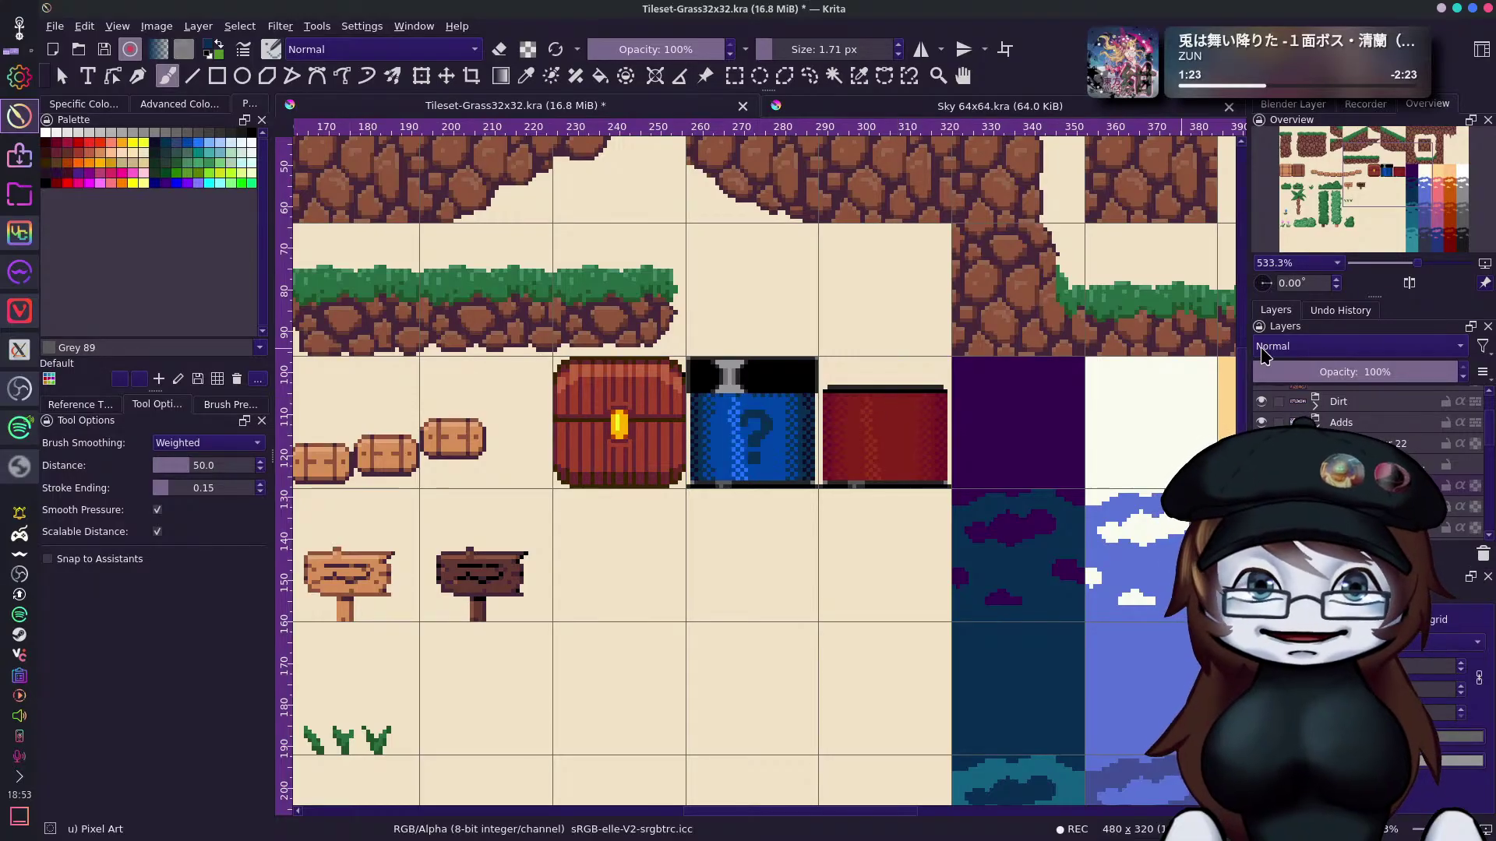
# Try the question mark at 64% opacity, nudge it slightly to the left, and raise its opacity again.
pyautogui.click(1383, 373)
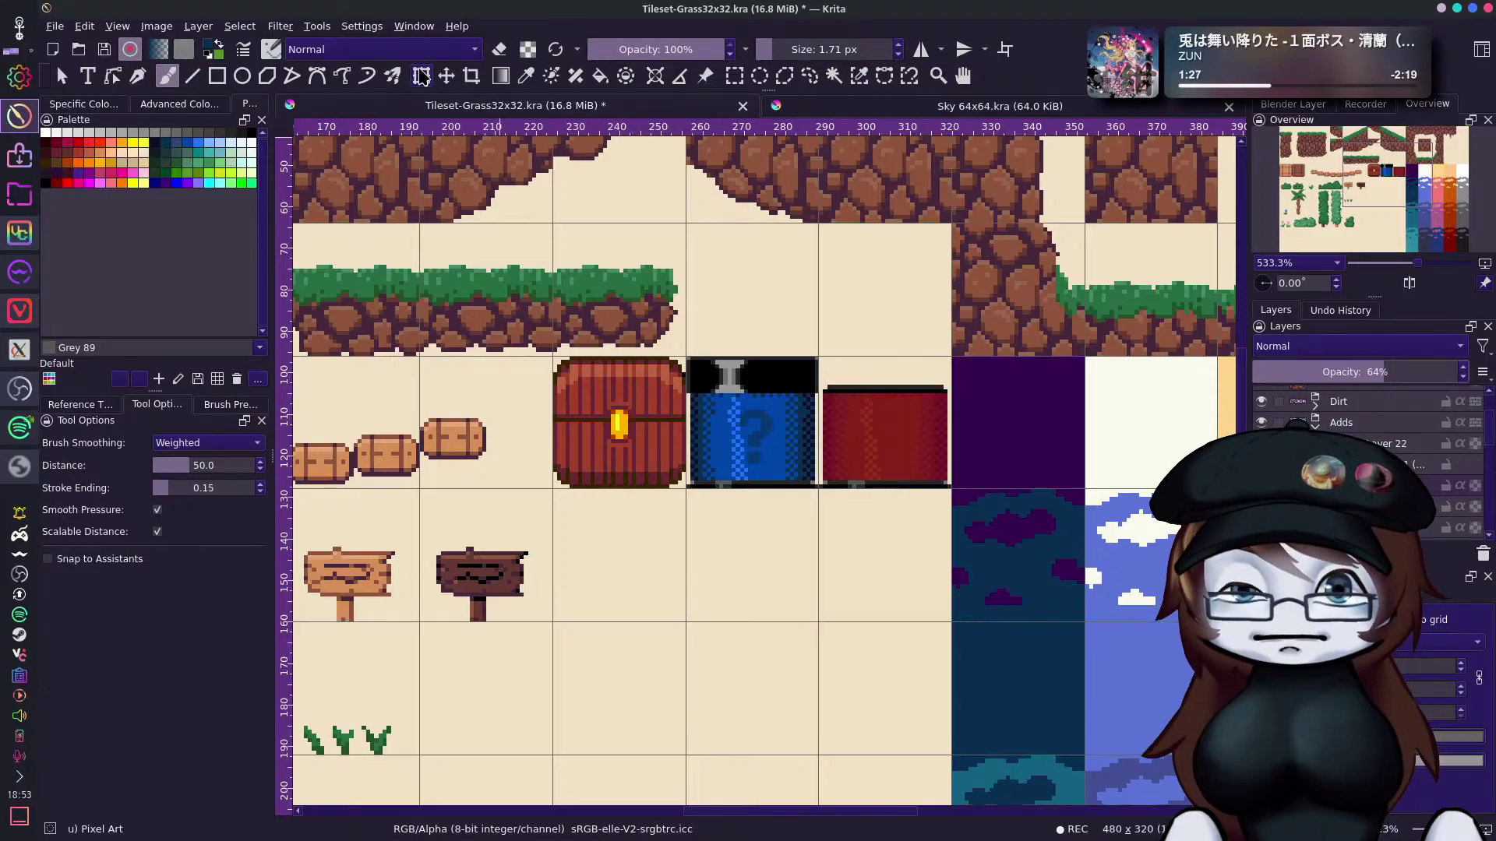
pyautogui.click(446, 75)
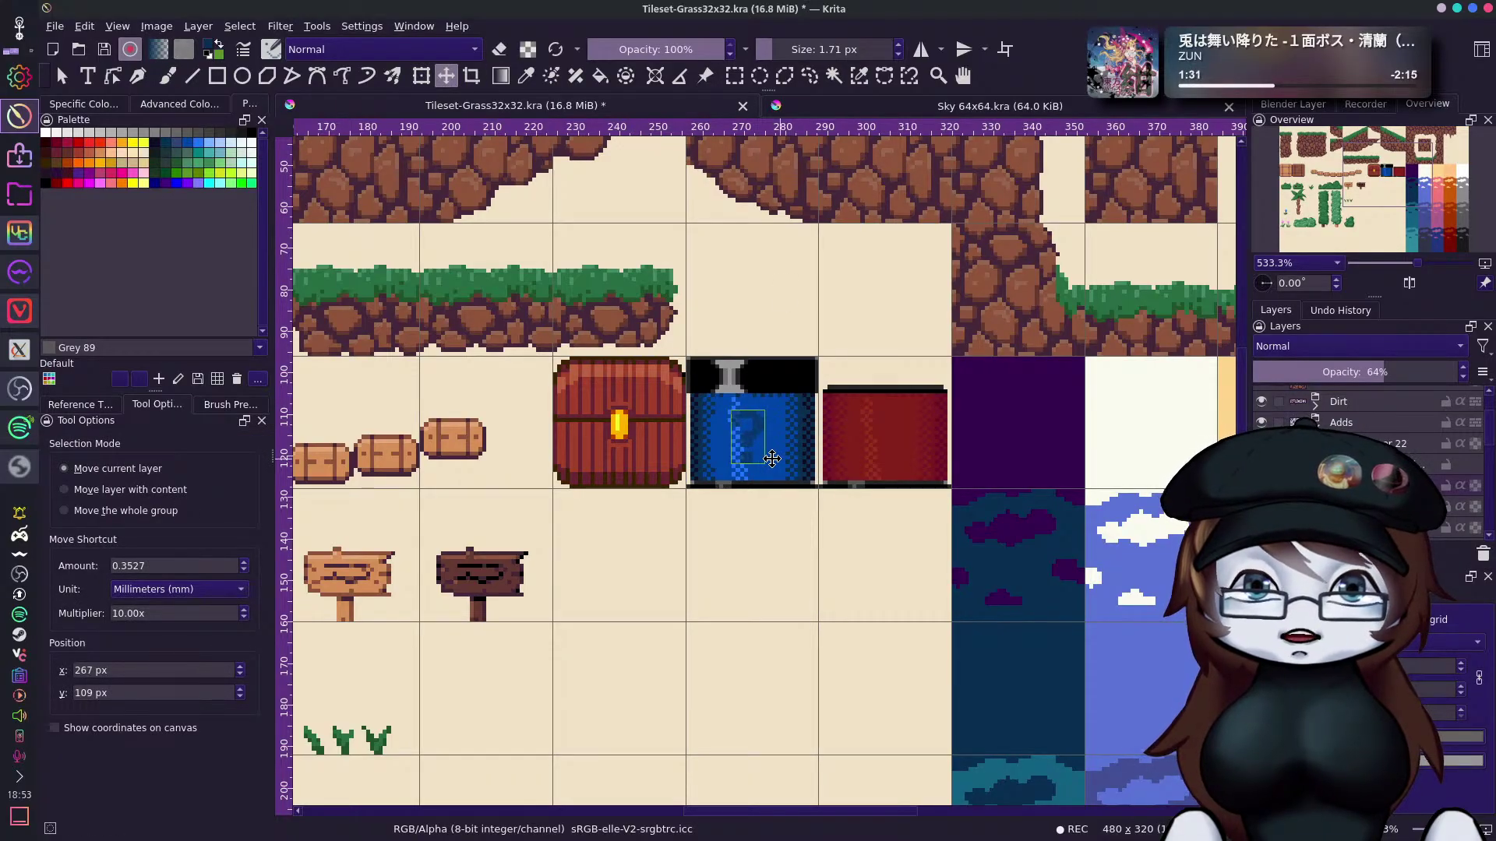
pyautogui.press('Return')
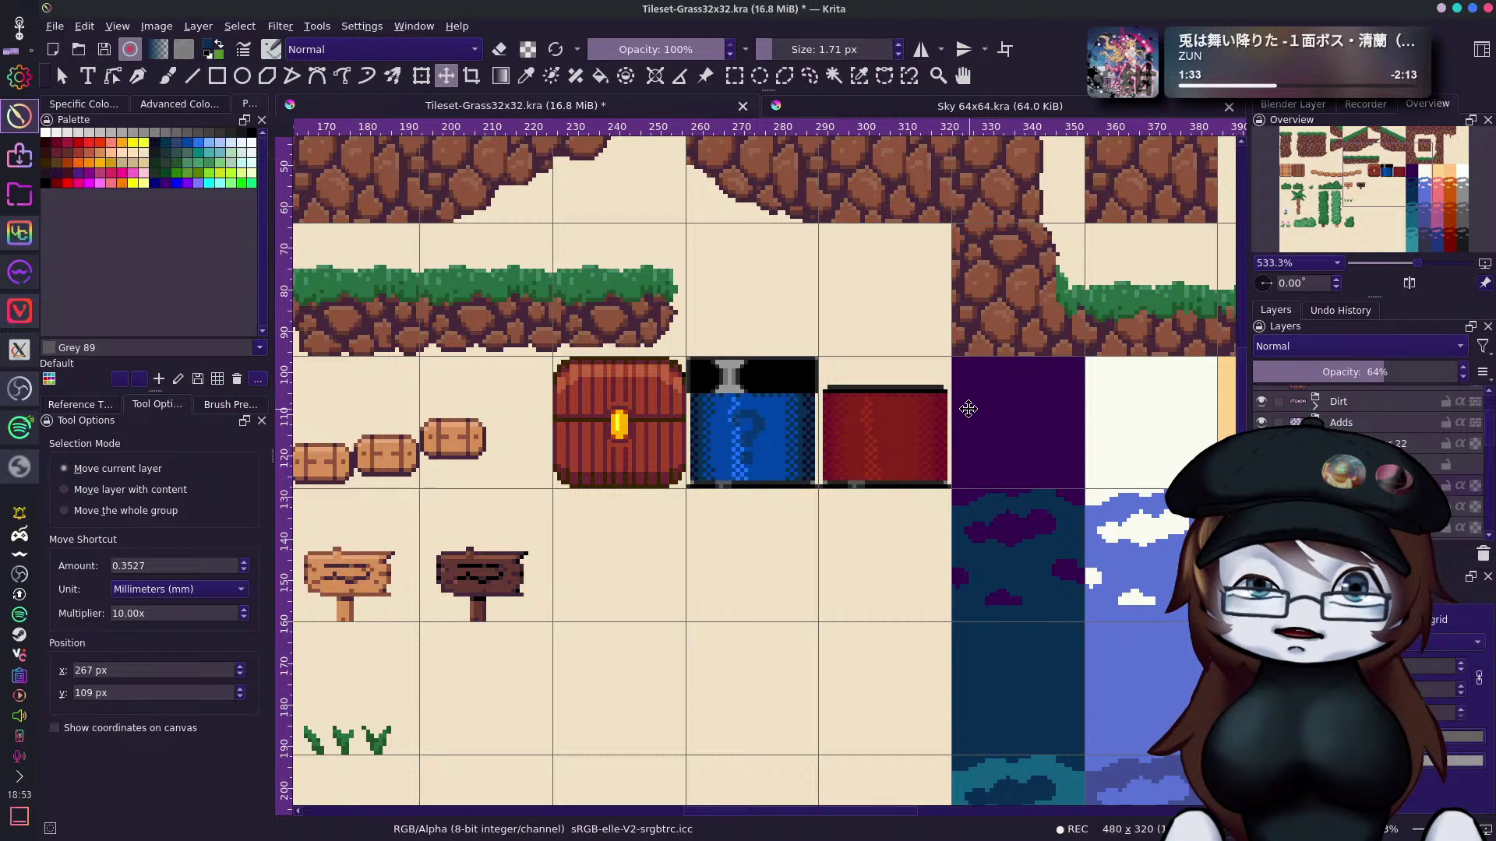
pyautogui.click(1451, 377)
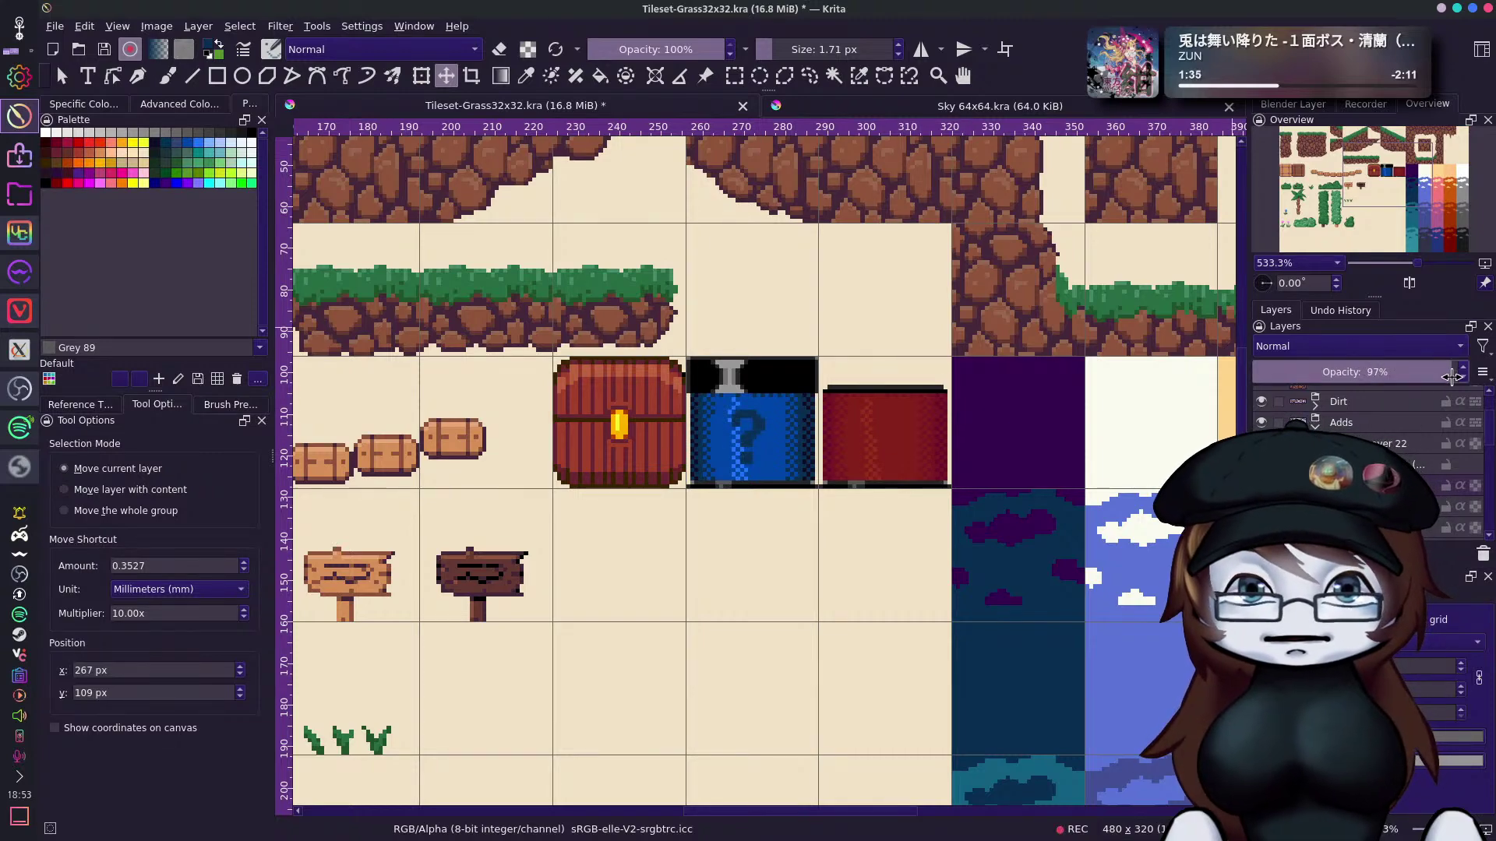
# Try the Multiply blending mode on the question mark layer, then return it to Normal.
pyautogui.click(1341, 347)
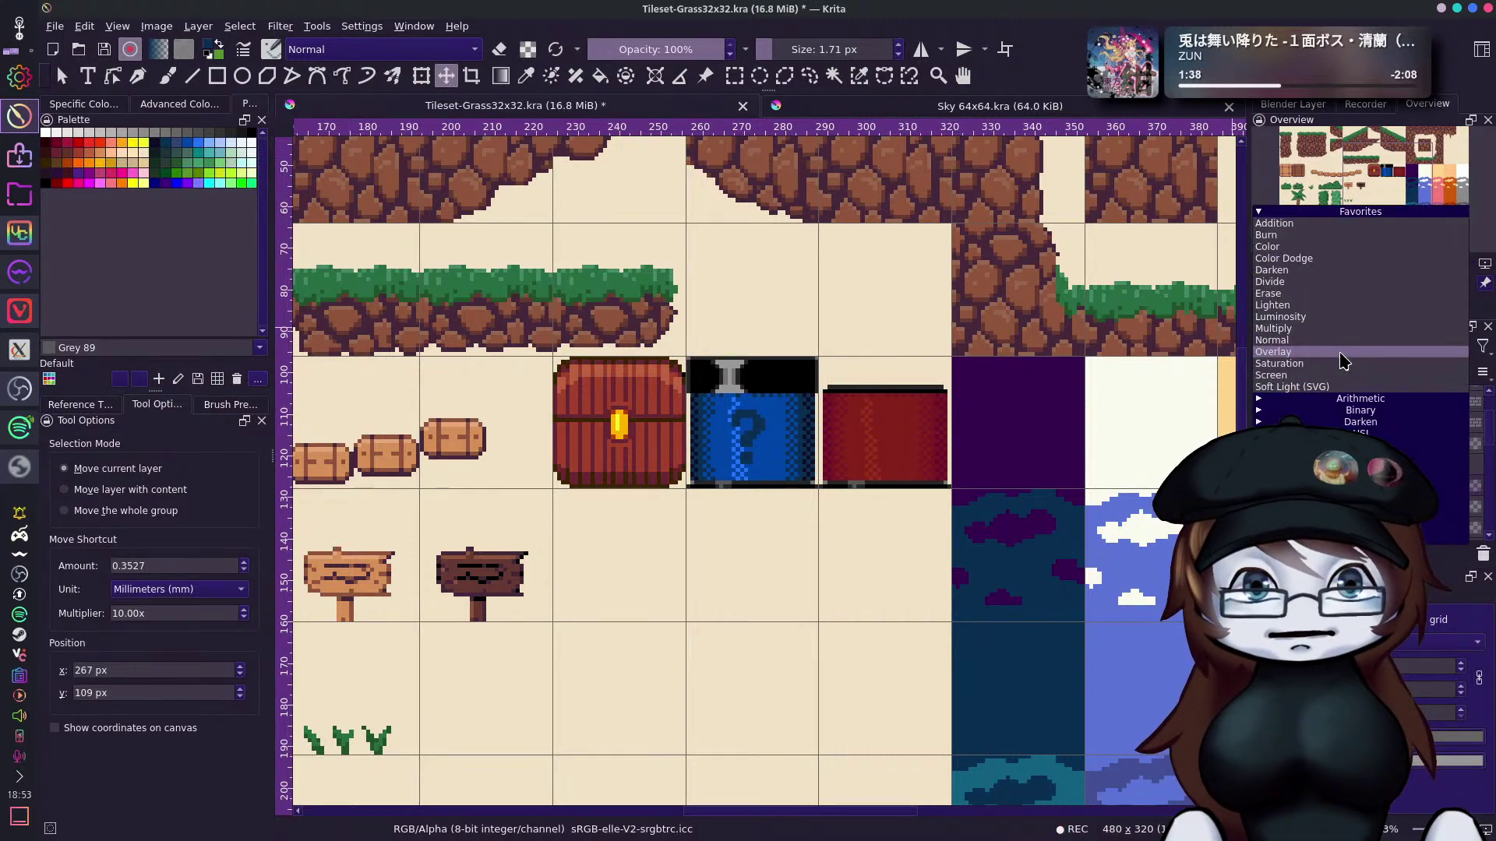
pyautogui.click(1340, 328)
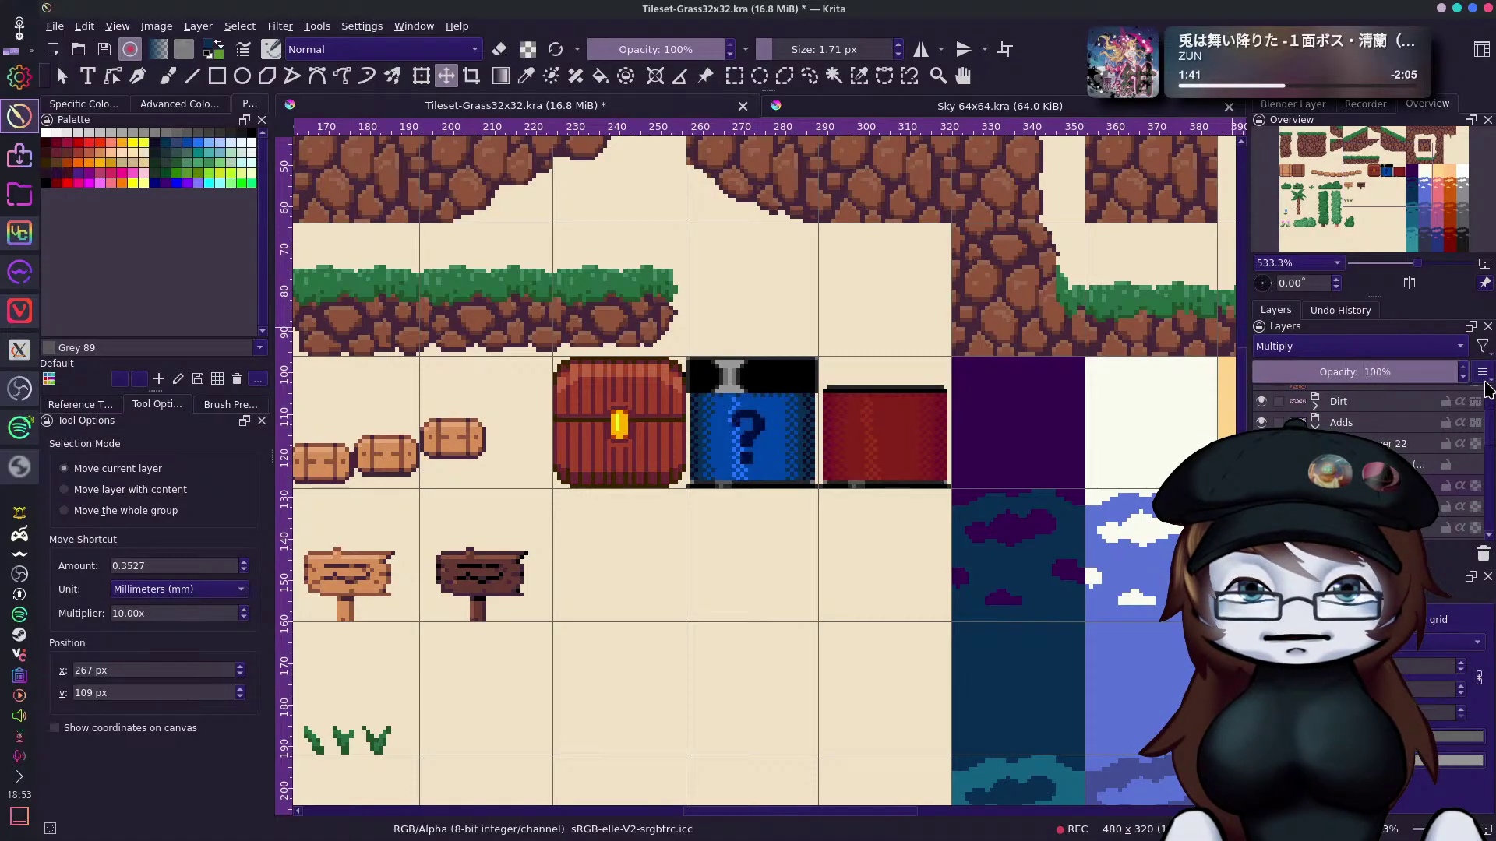
pyautogui.click(1341, 347)
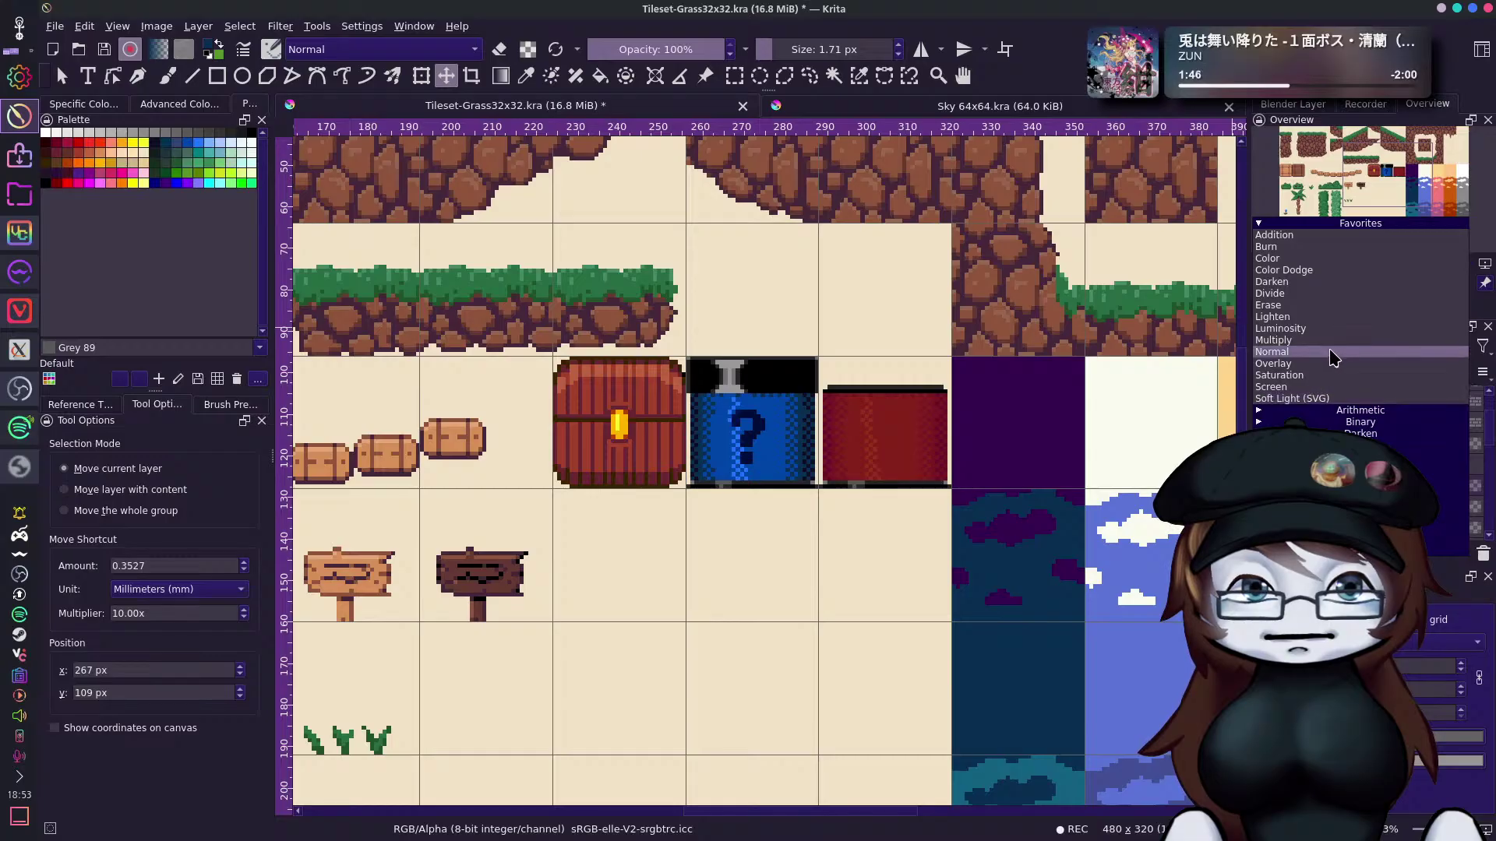
pyautogui.click(1334, 354)
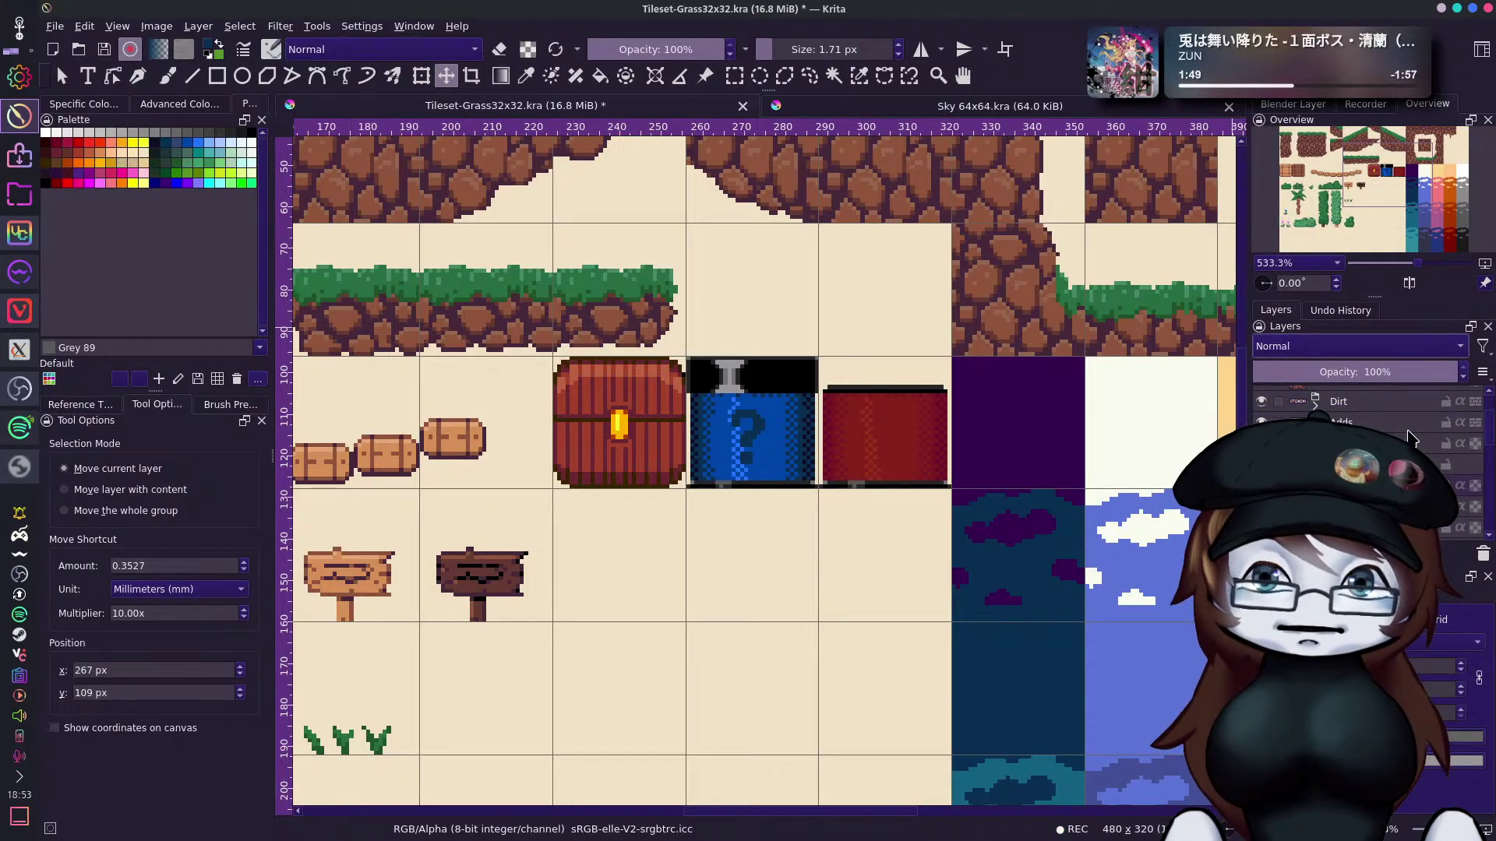
# Undo the layer adjustments and the dark question mark painted on the blue tile.
pyautogui.press('b')
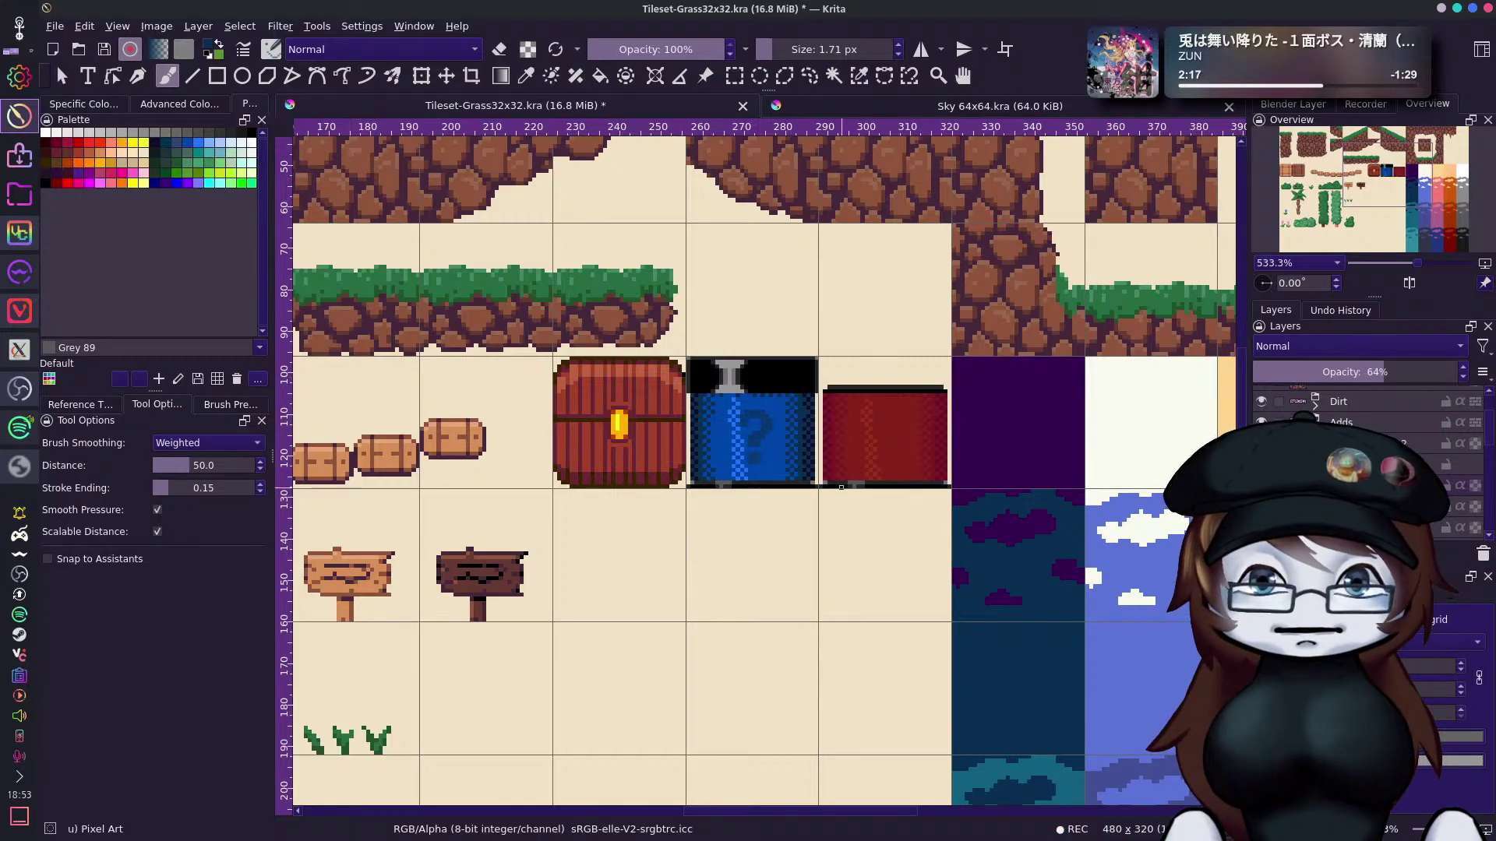
pyautogui.hotkey('ctrl', 'z')
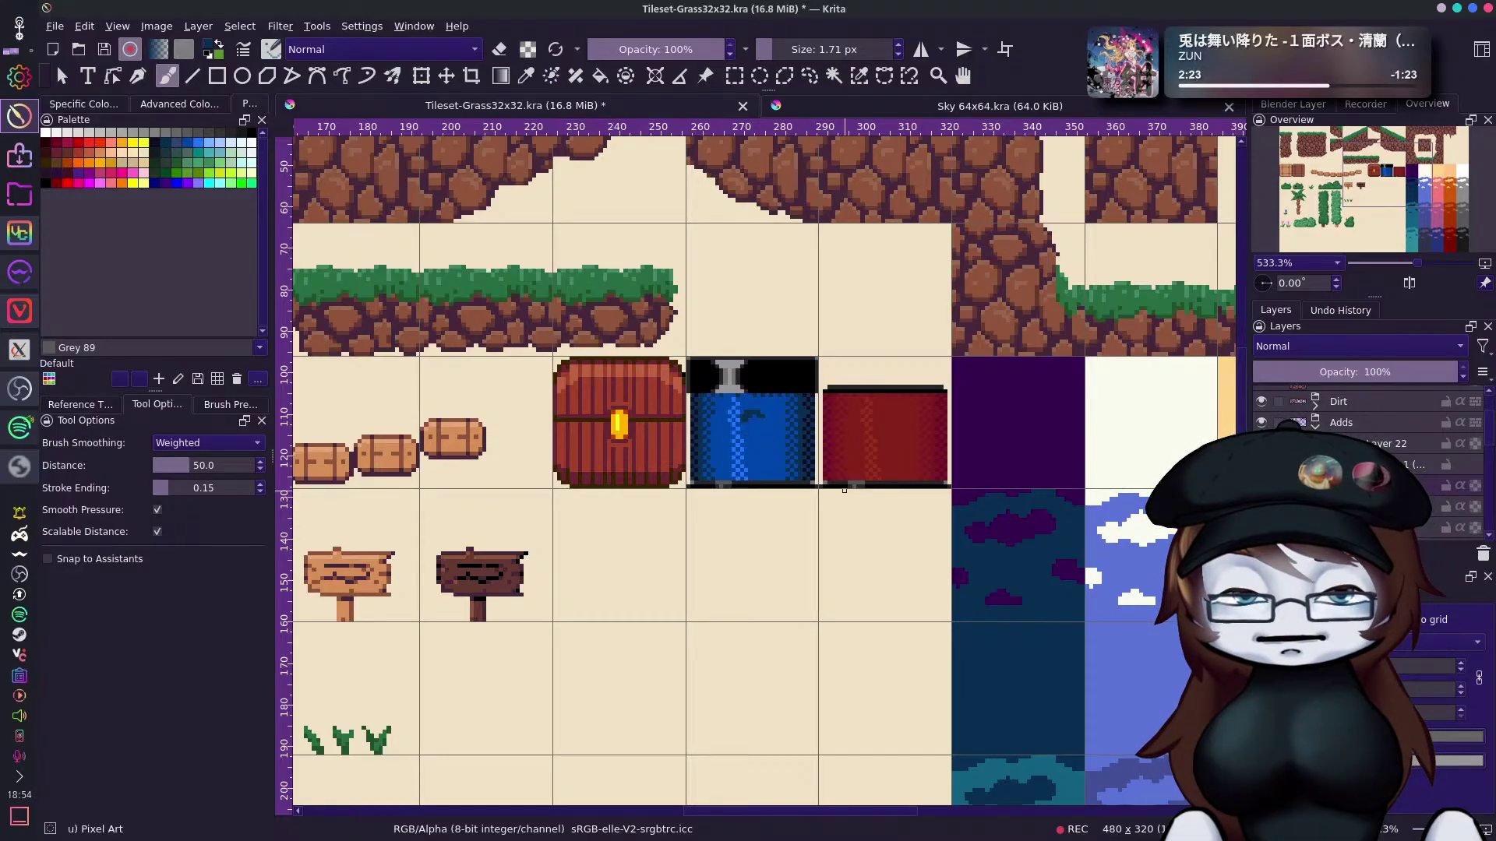
pyautogui.hotkey('ctrl', 'z')
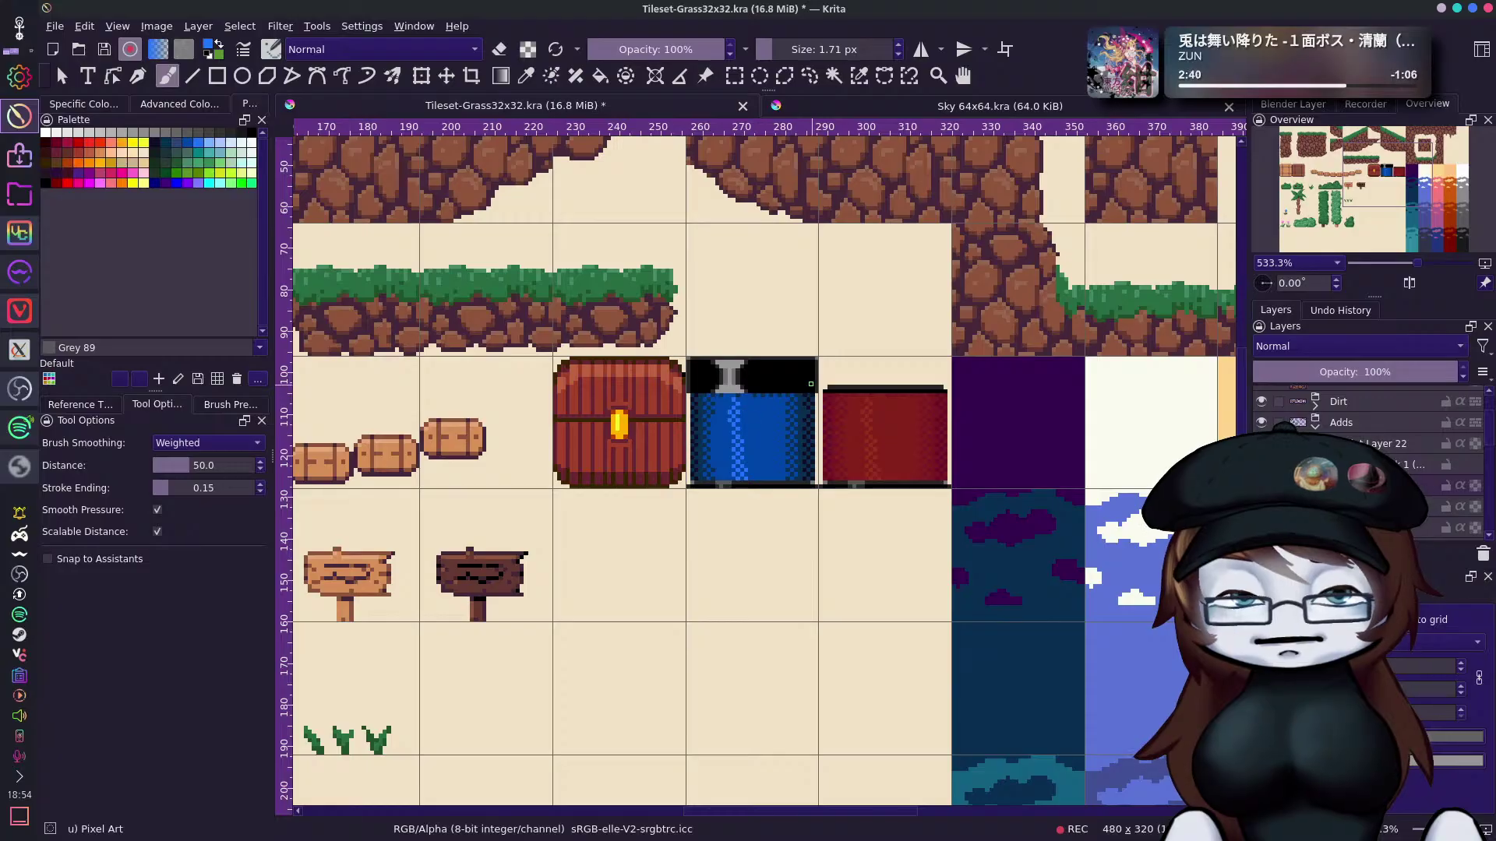
# Paint a bright yellow question mark centred on the blue tile's body with the pixel brush.
pyautogui.click(133, 142)
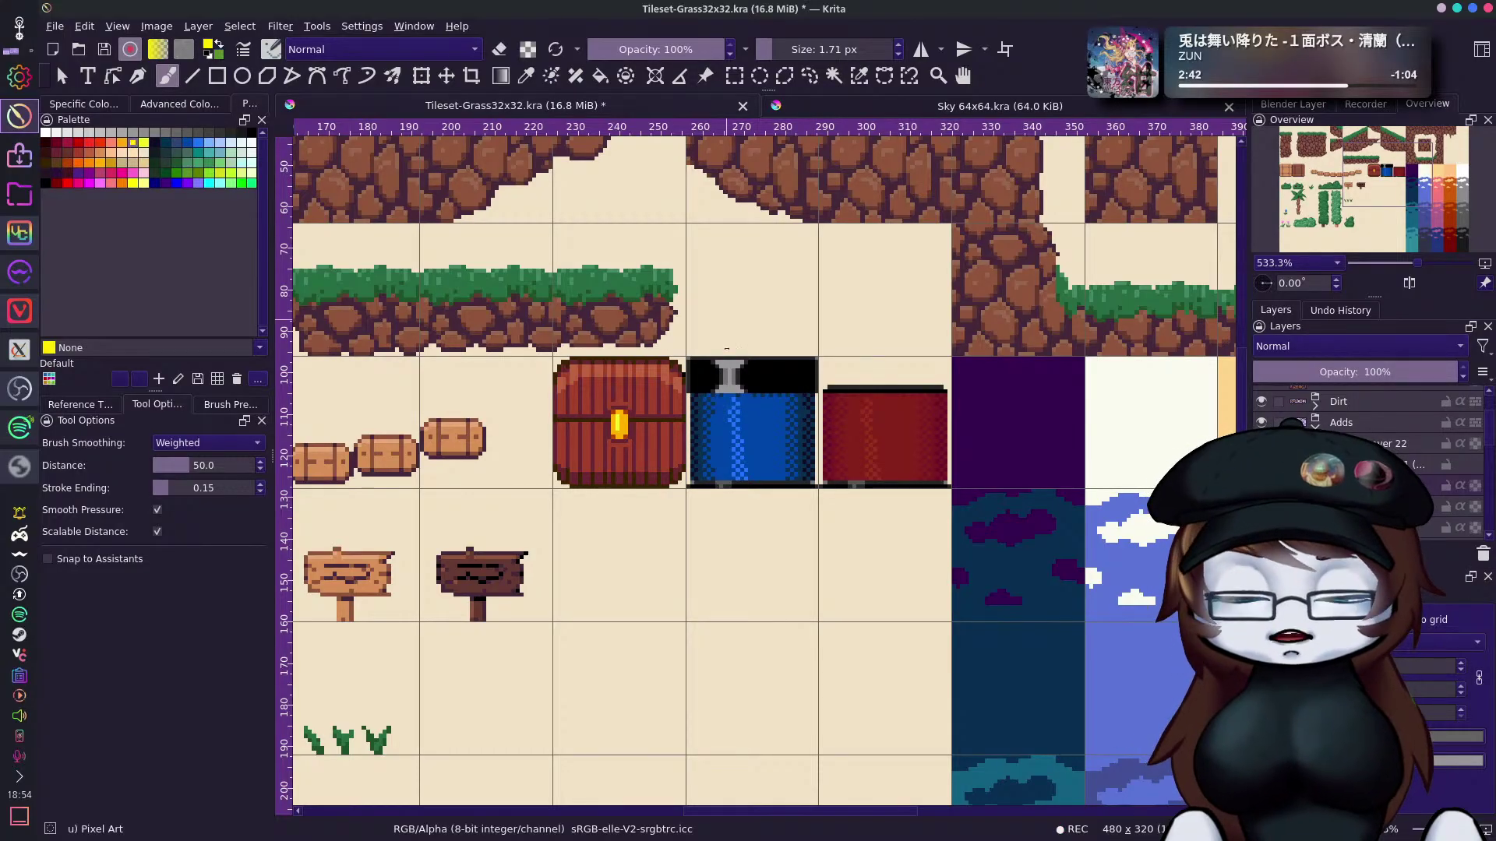
pyautogui.moveTo(753, 417); pyautogui.dragTo(739, 429)
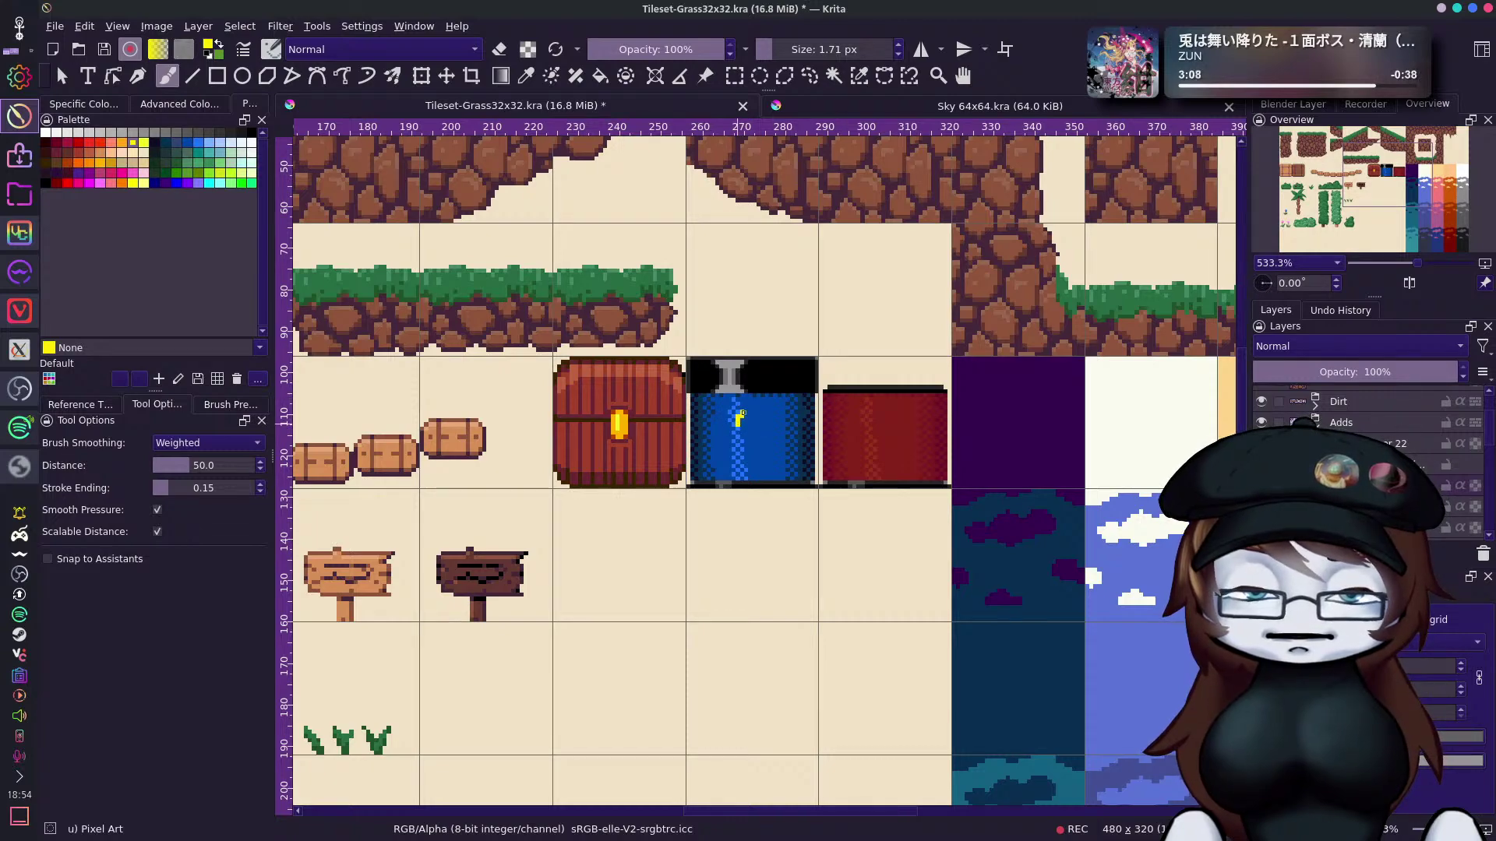
pyautogui.moveTo(756, 414); pyautogui.dragTo(750, 434)
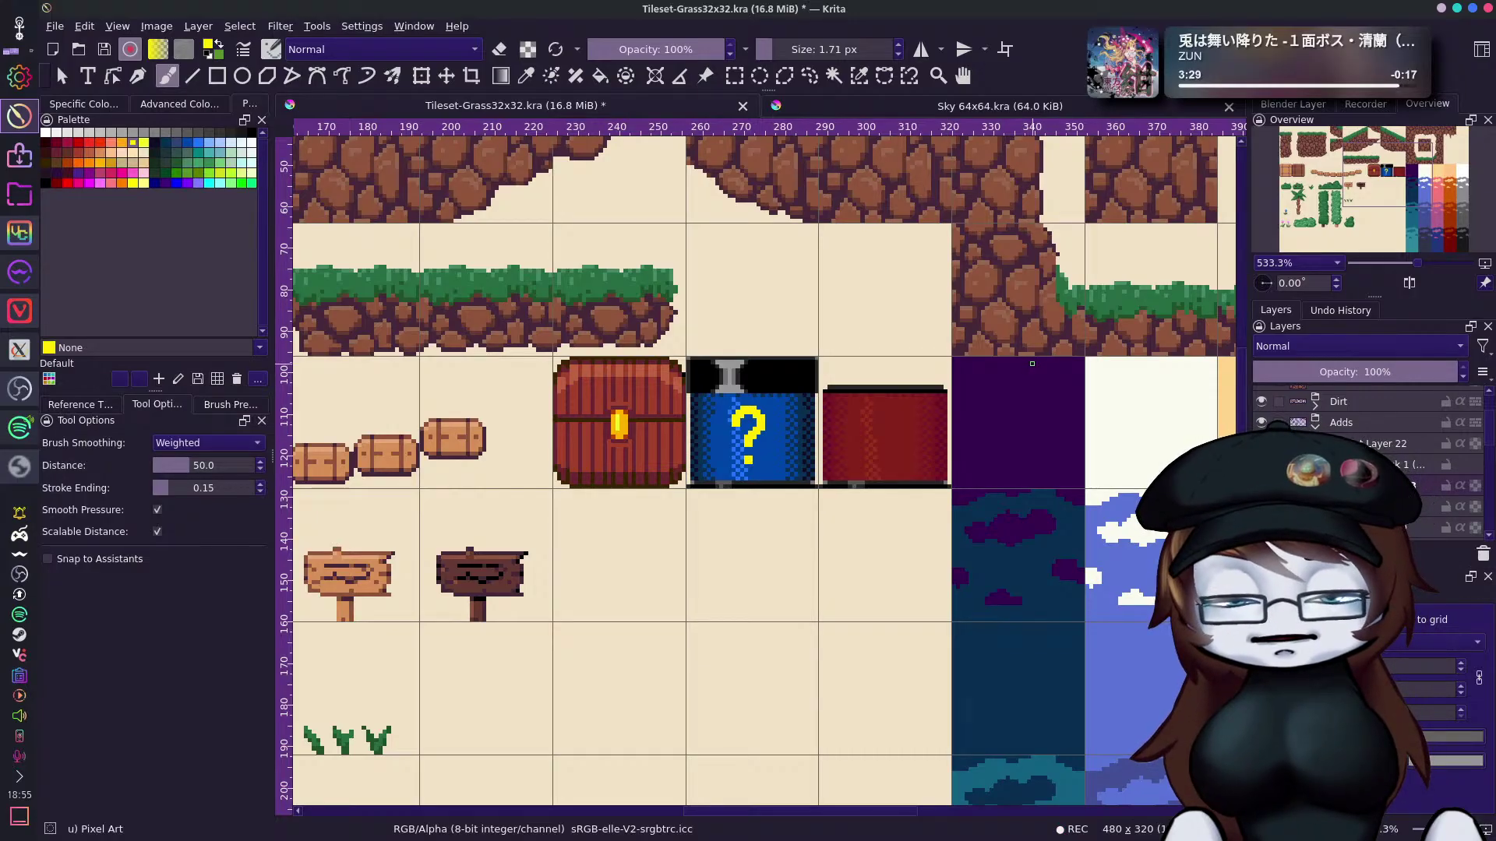
pyautogui.click(498, 51)
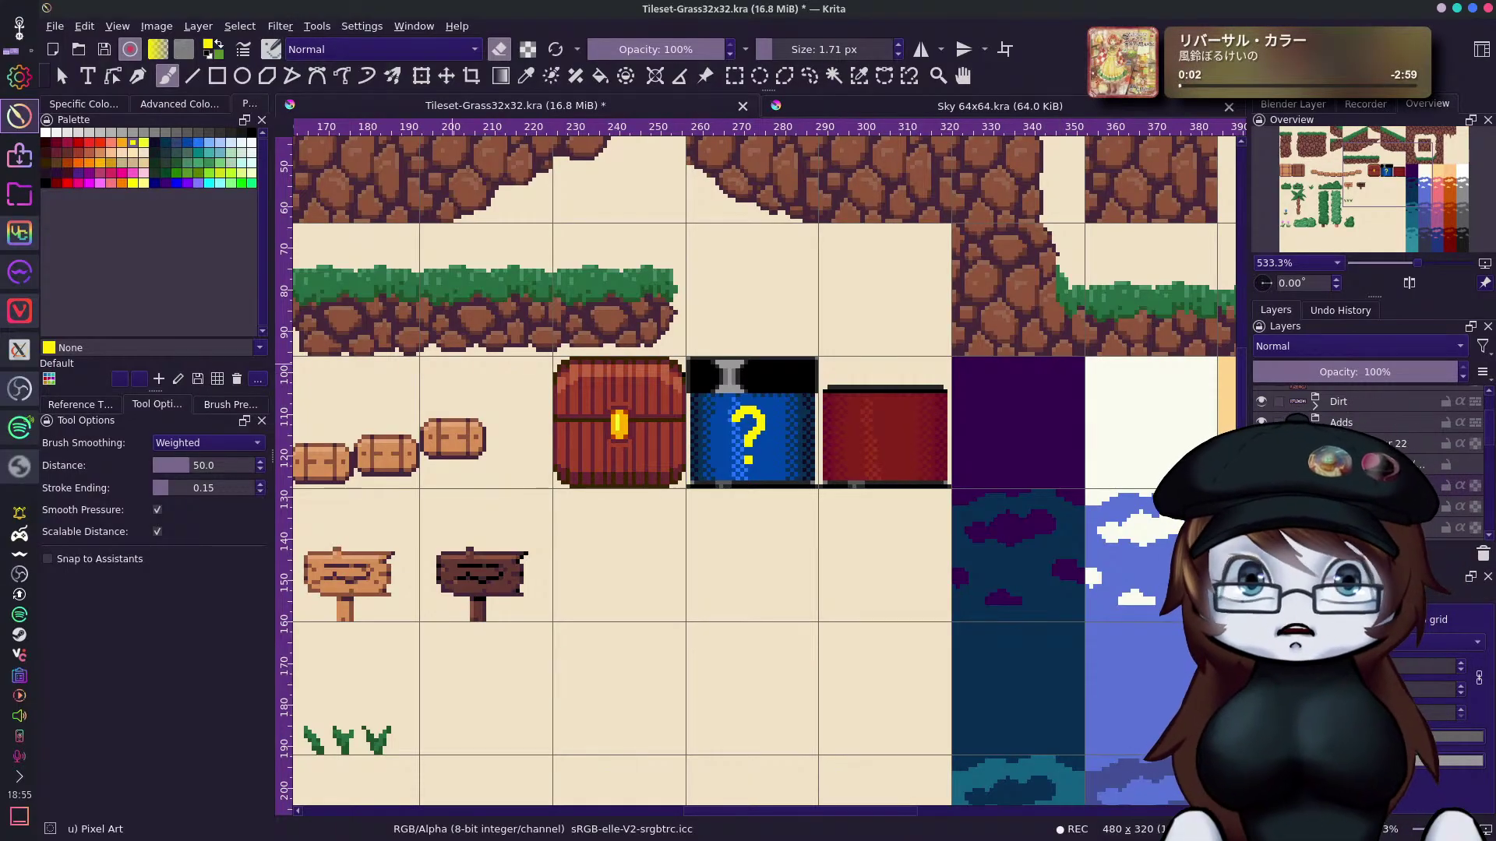
# Try filling the yellow question mark with black, then undo the fill.
pyautogui.click(78, 143)
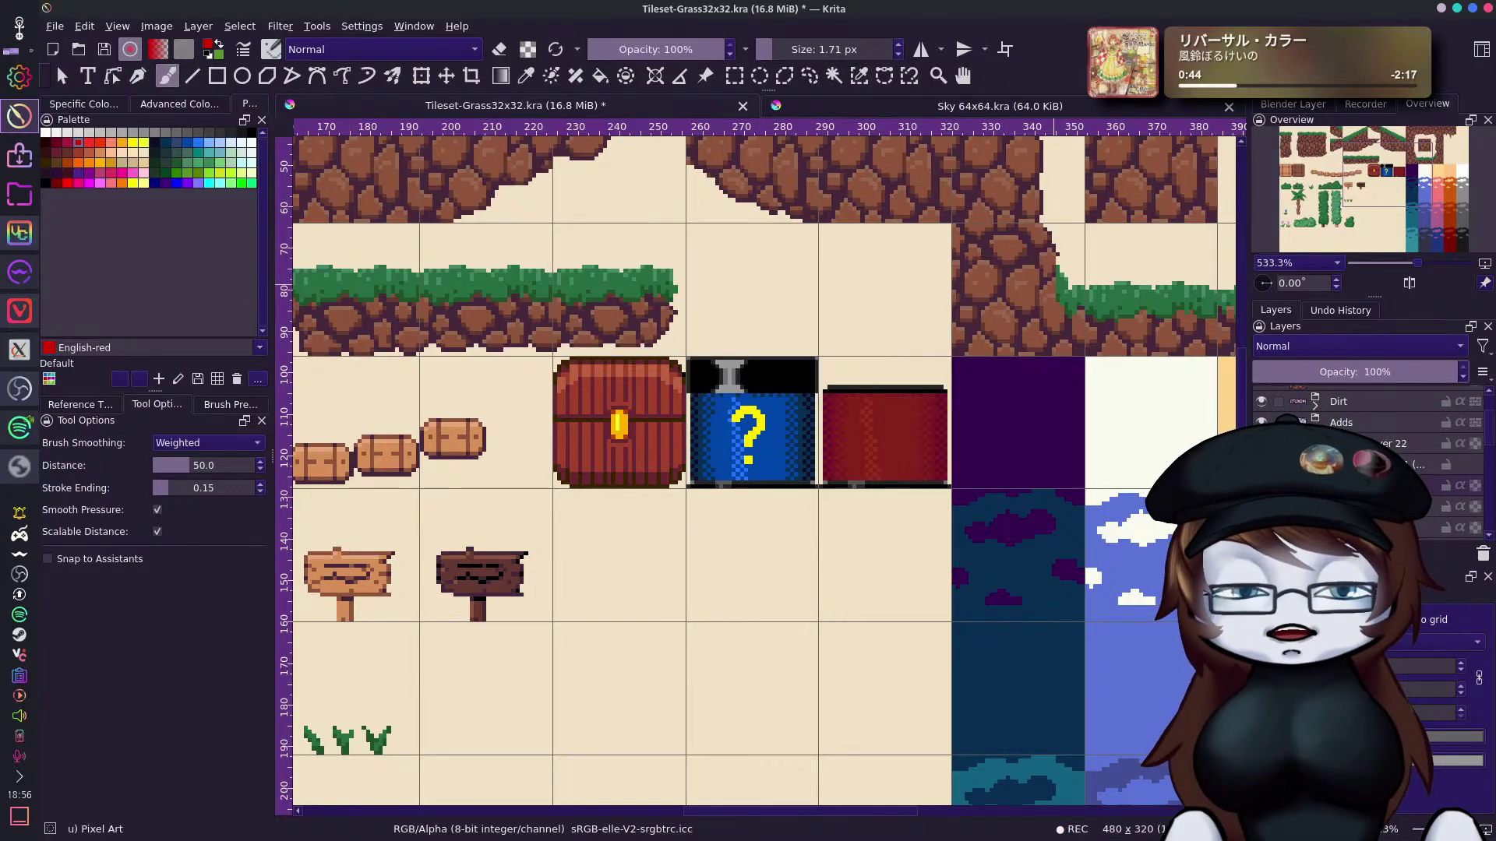
pyautogui.rightClick(769, 386)
pyautogui.rightClick(769, 390)
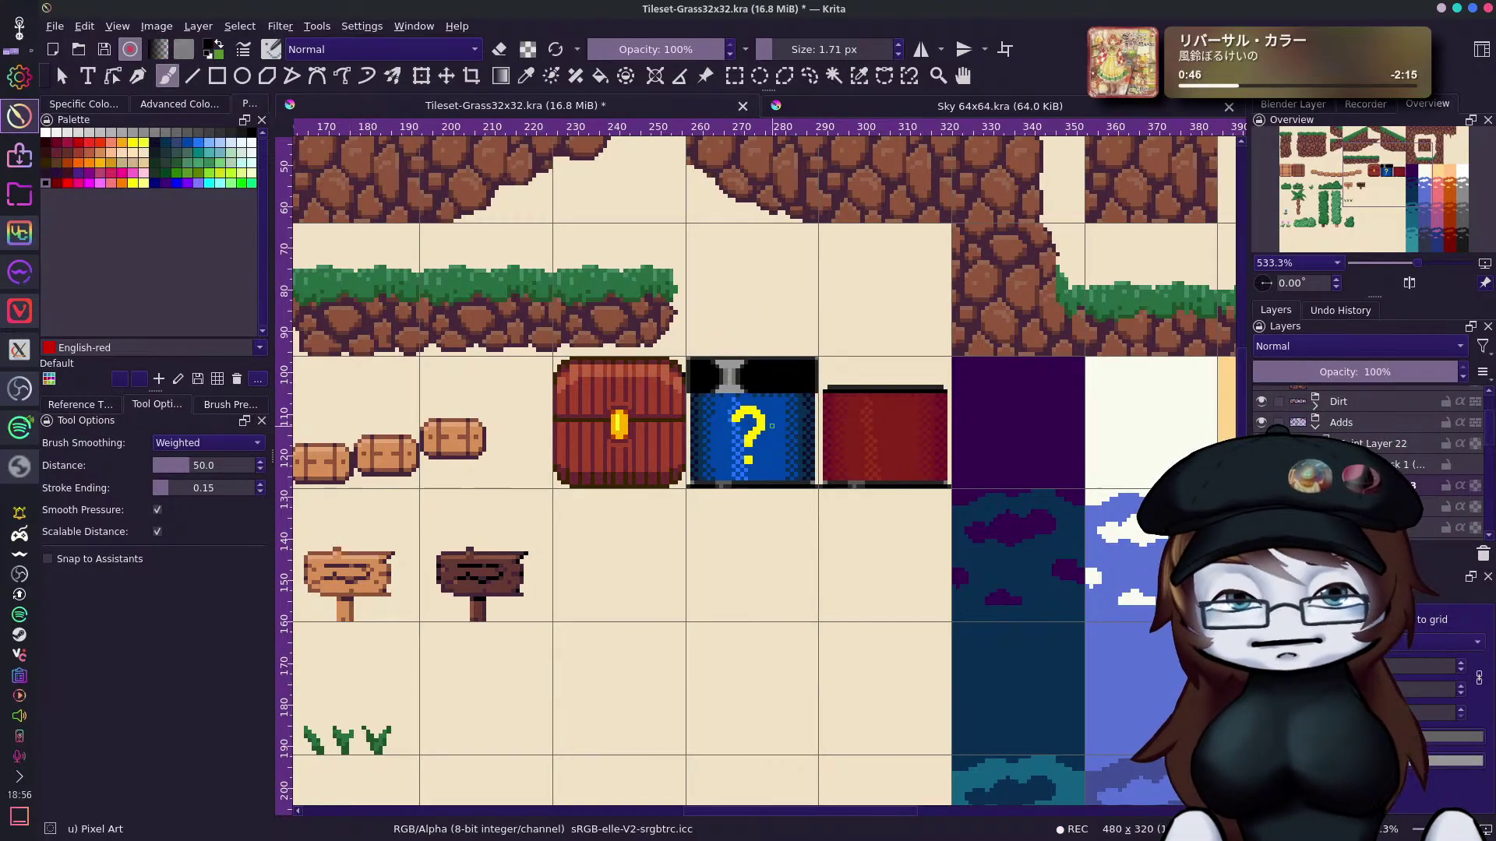
pyautogui.press('f')
pyautogui.click(768, 426)
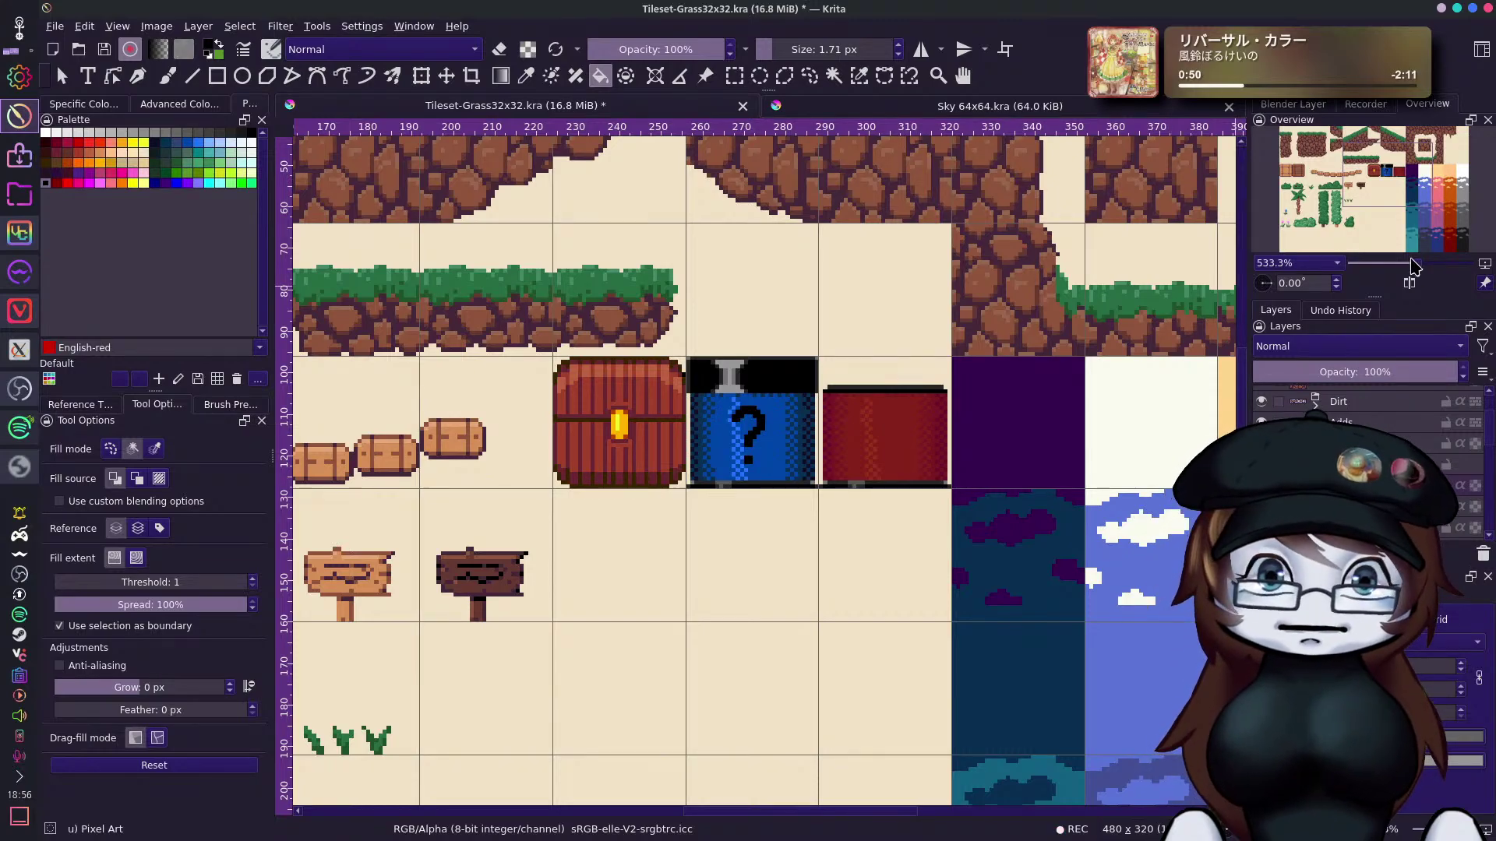
pyautogui.moveTo(1414, 269)
pyautogui.mouseDown()
pyautogui.moveTo(1399, 273)
pyautogui.moveTo(1416, 274)
pyautogui.mouseUp()
pyautogui.hotkey('ctrl', 'z')
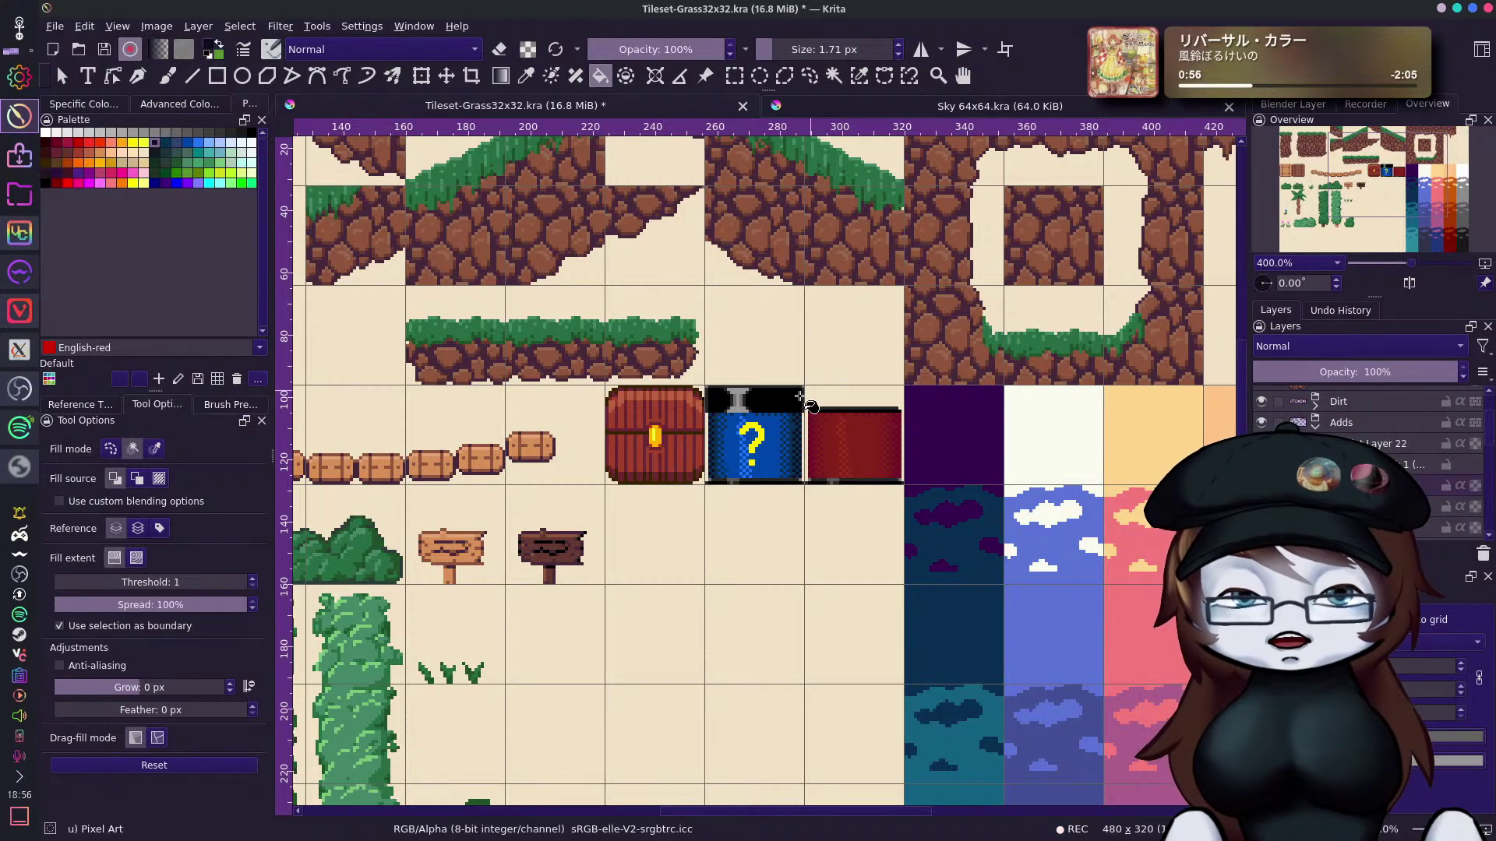
# Fill the yellow question mark with dark navy and check it against the whole tileset.
pyautogui.click(760, 430)
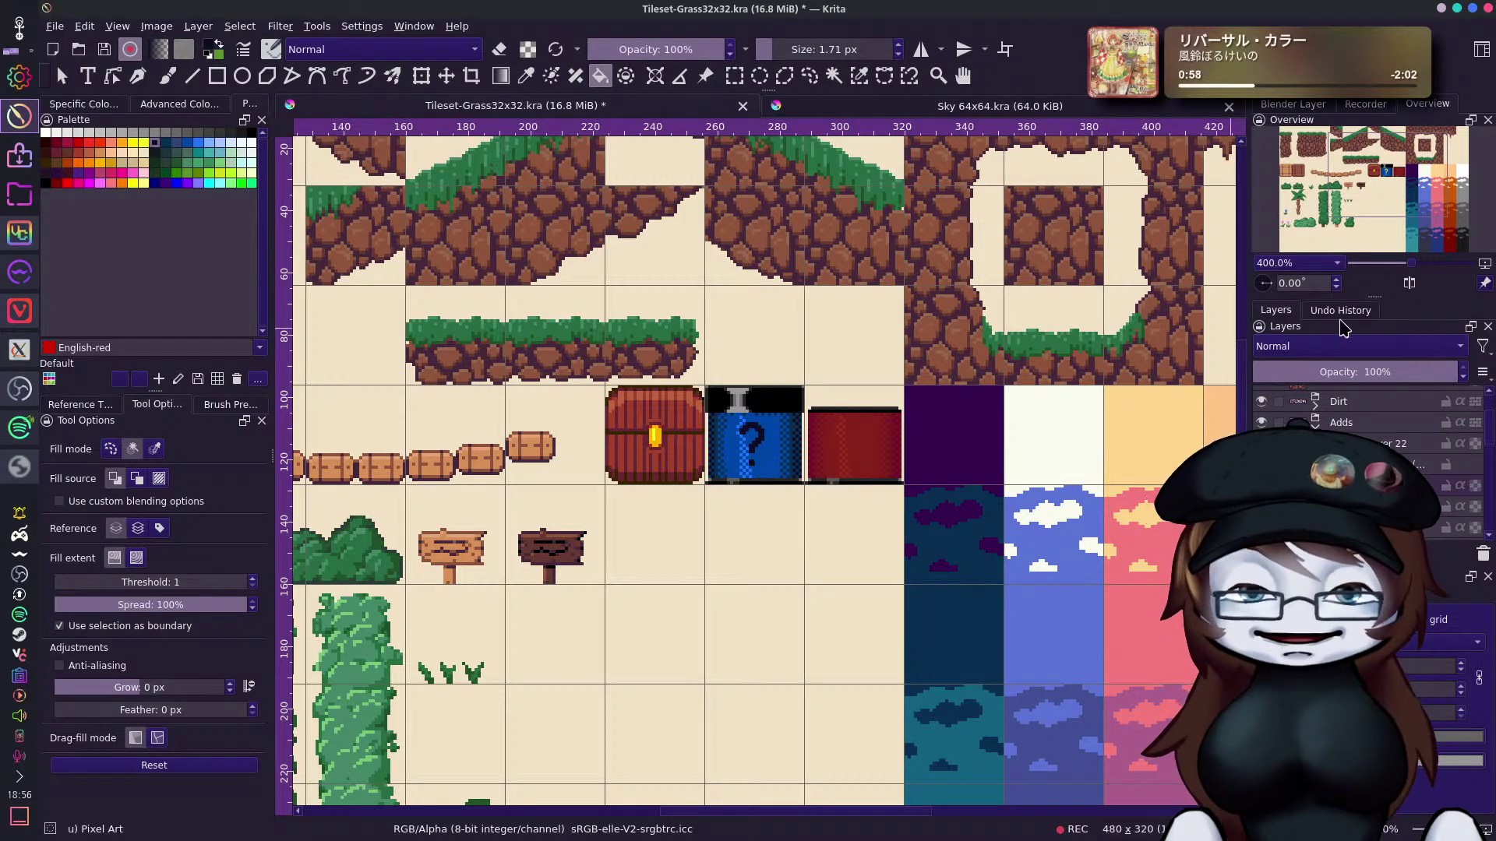
pyautogui.moveTo(1411, 265); pyautogui.dragTo(1400, 273)
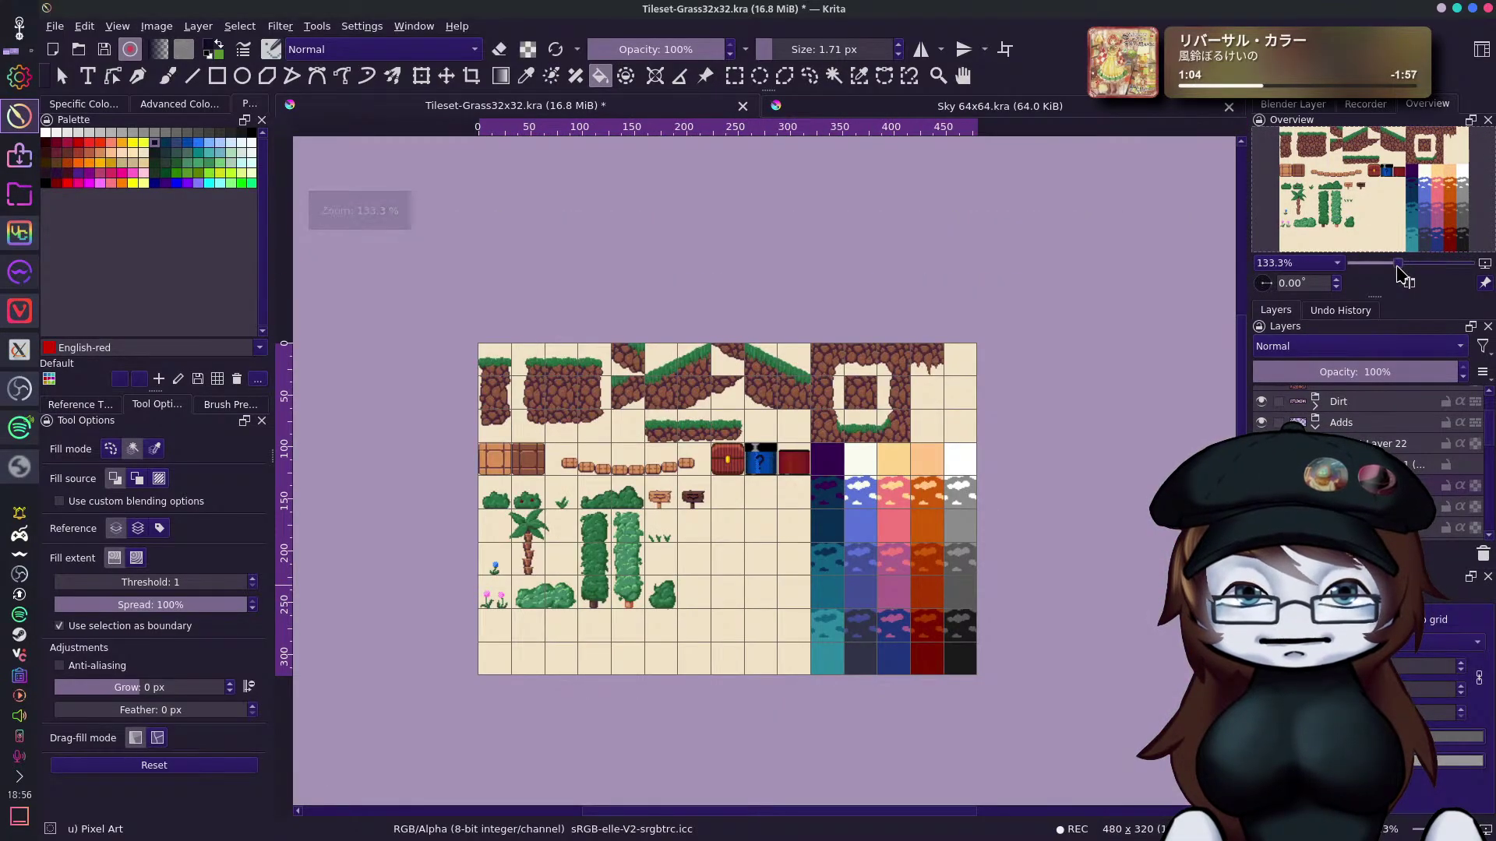
pyautogui.moveTo(1400, 269); pyautogui.dragTo(1404, 271)
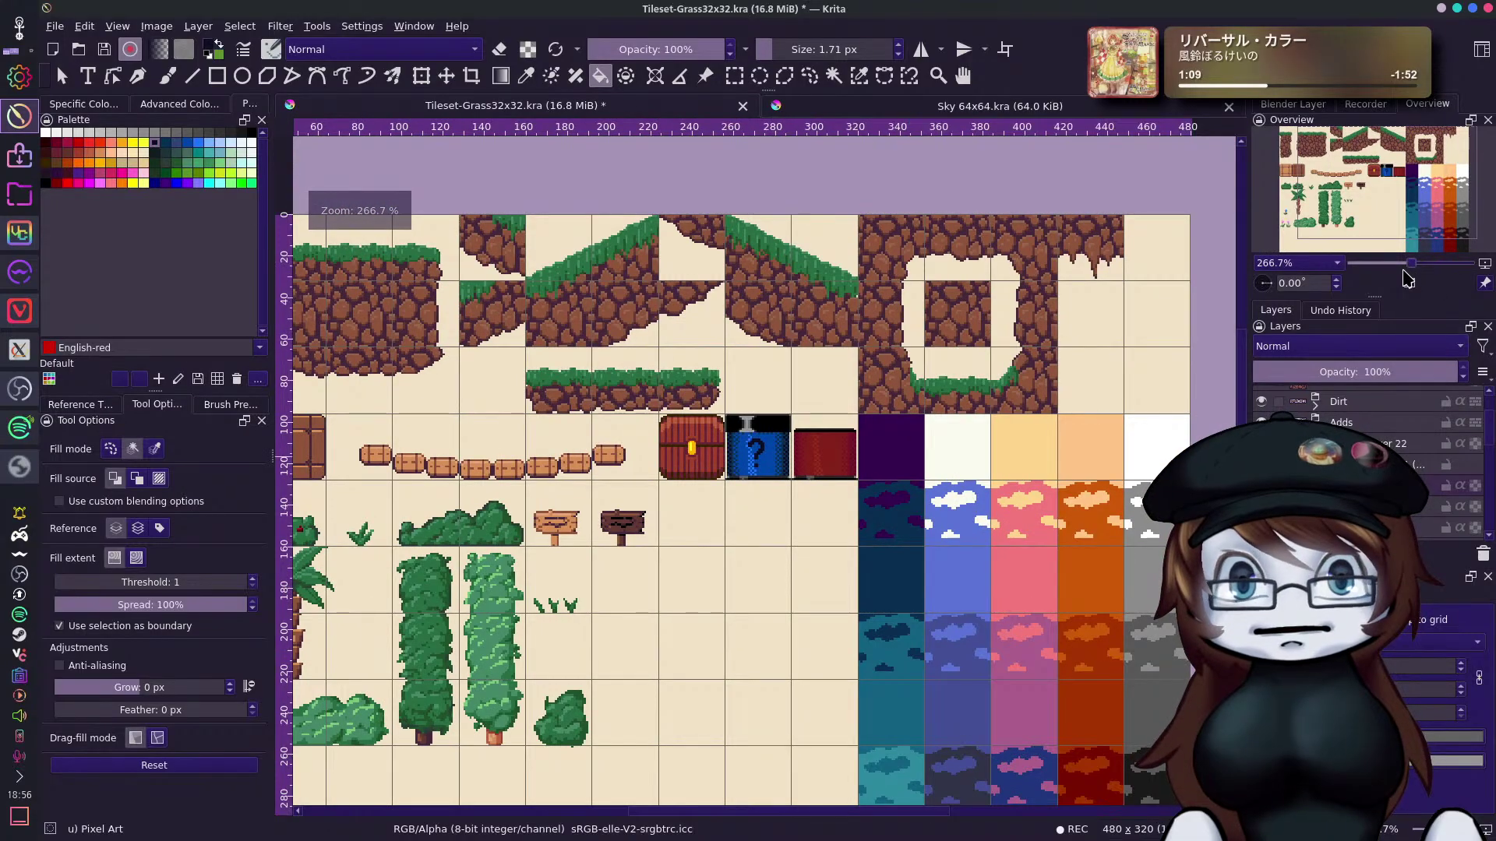
pyautogui.moveTo(1404, 208); pyautogui.dragTo(1447, 231)
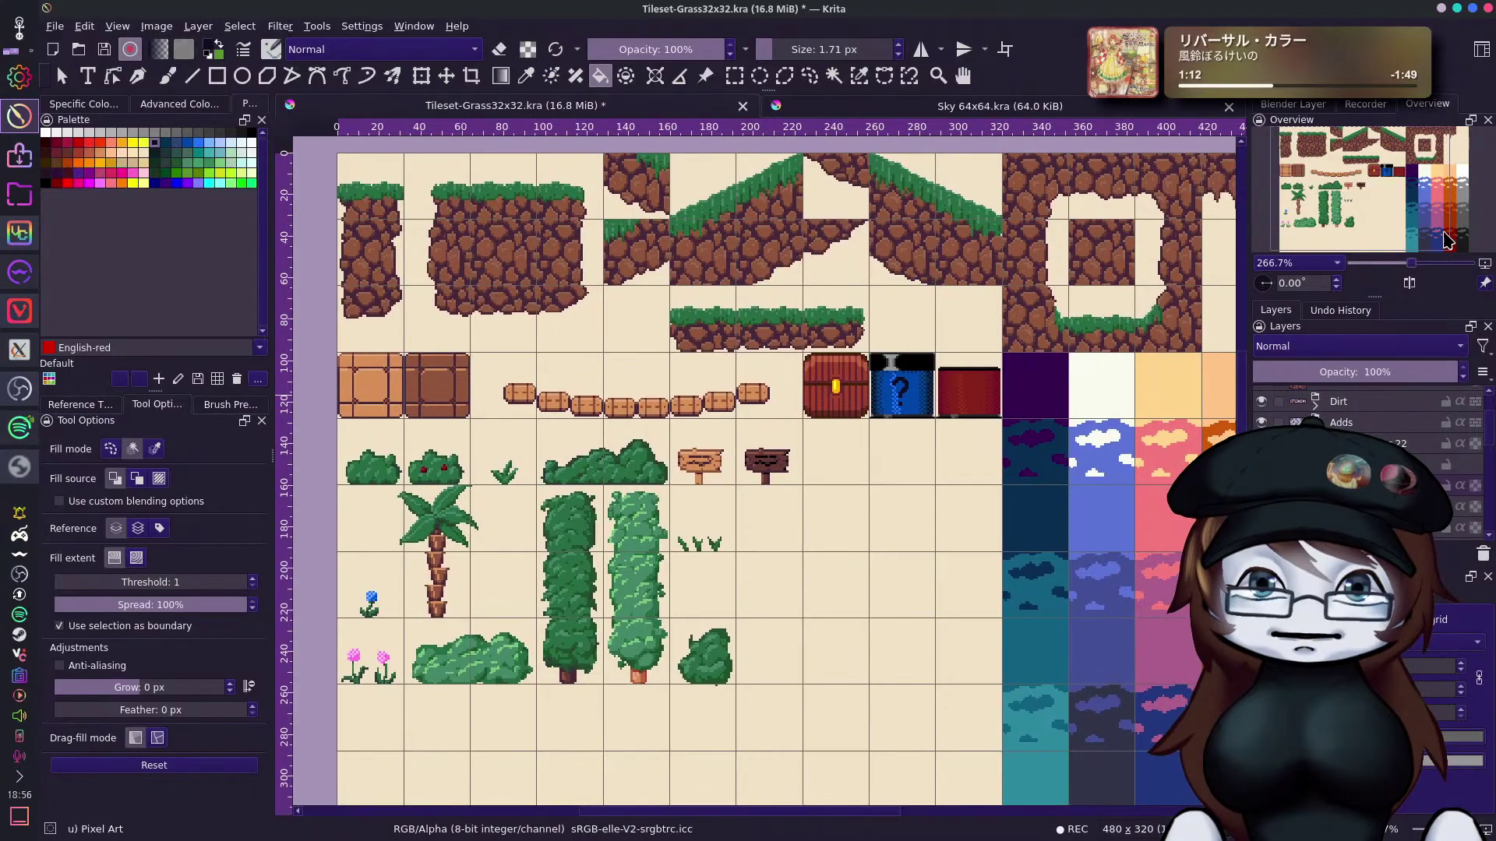
# Hide the question mark layer and compare the plain blue tile with its neighbours.
pyautogui.click(1262, 484)
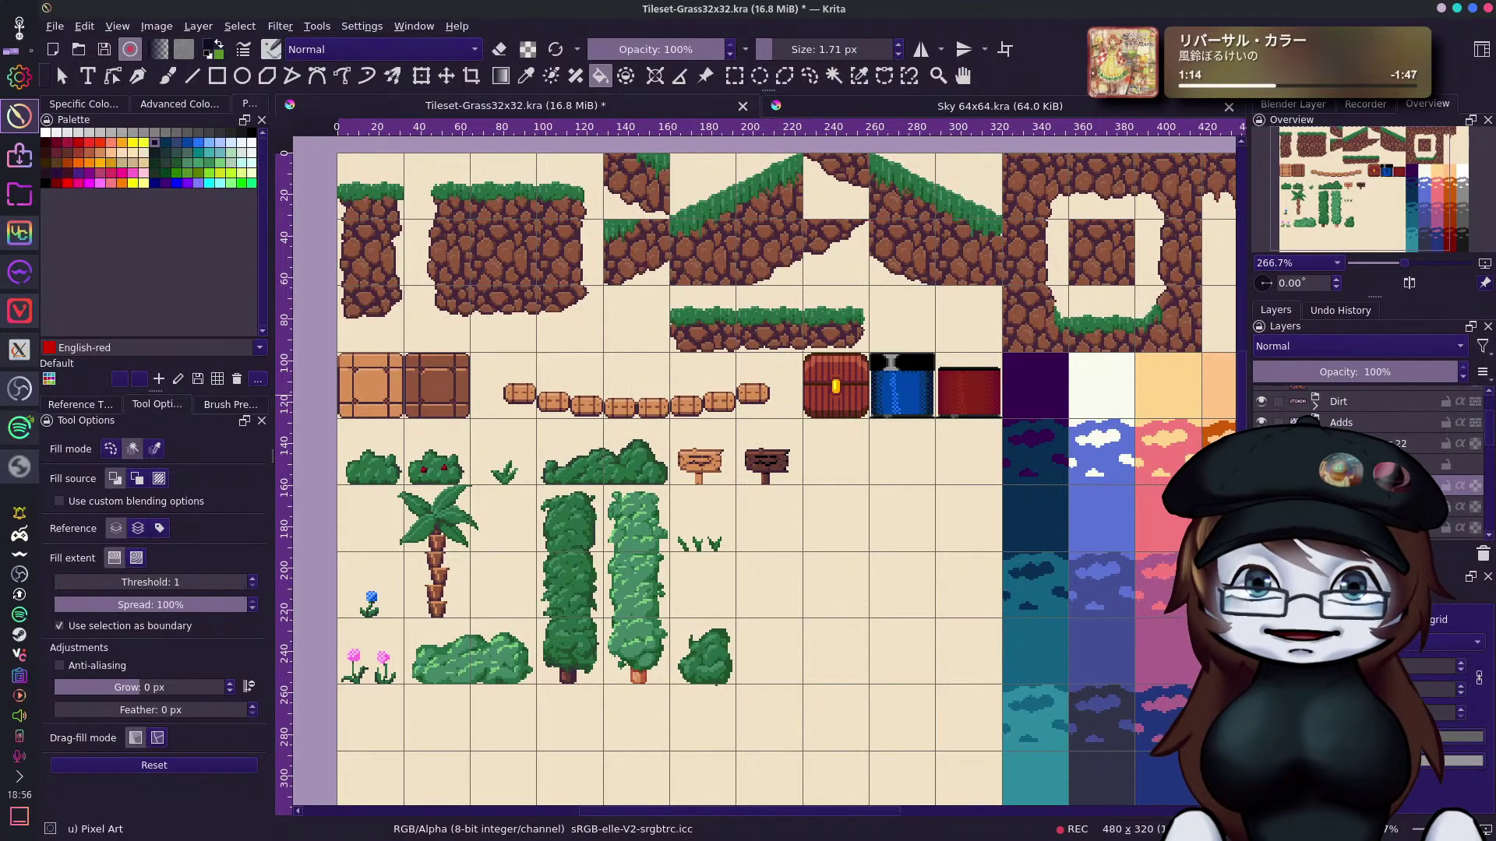
pyautogui.moveTo(1369, 190); pyautogui.dragTo(1453, 271)
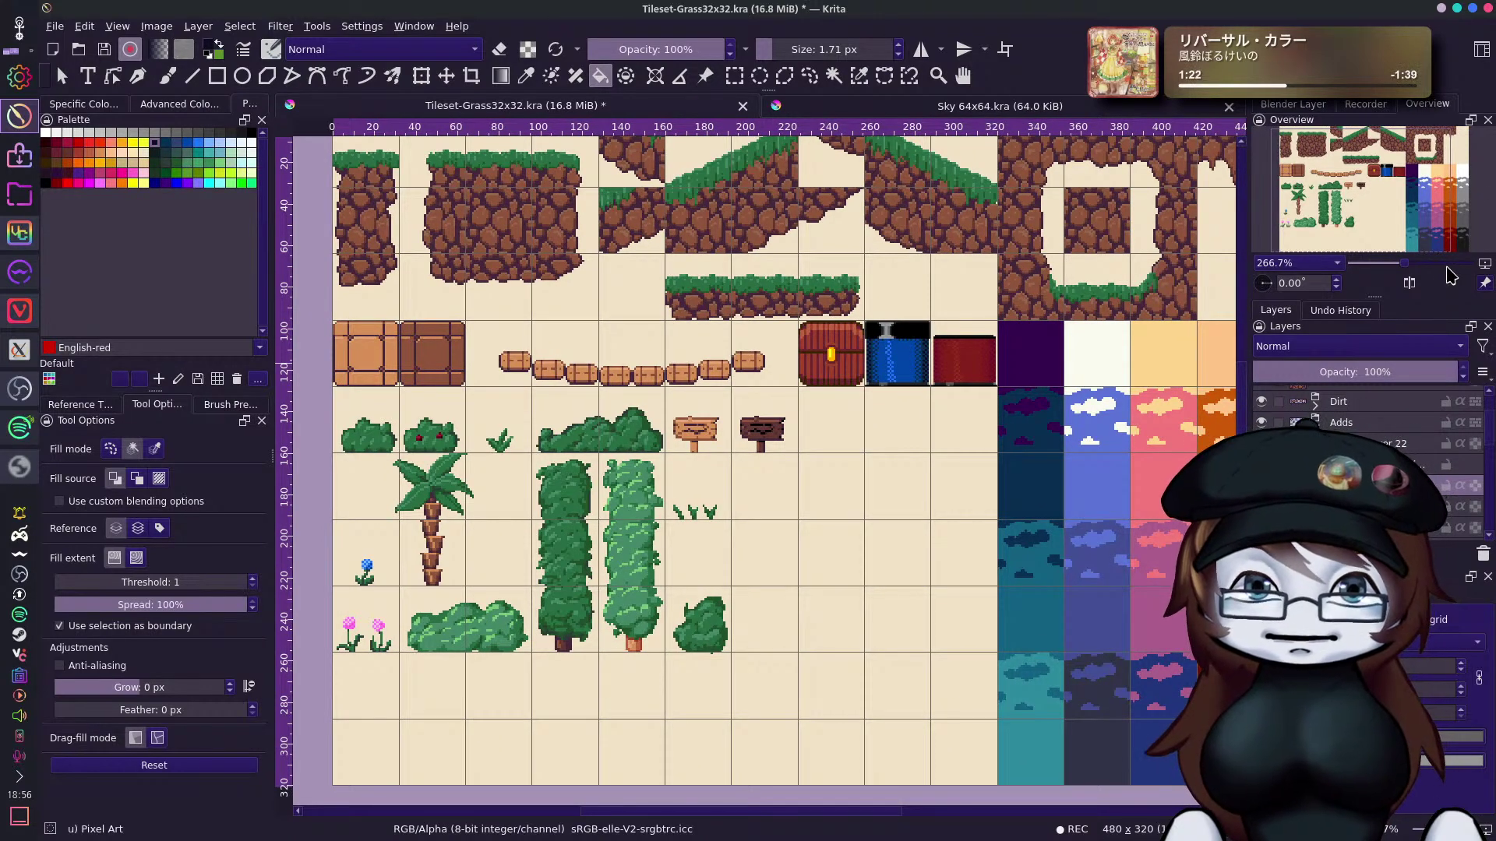
pyautogui.moveTo(1449, 226); pyautogui.dragTo(1462, 257)
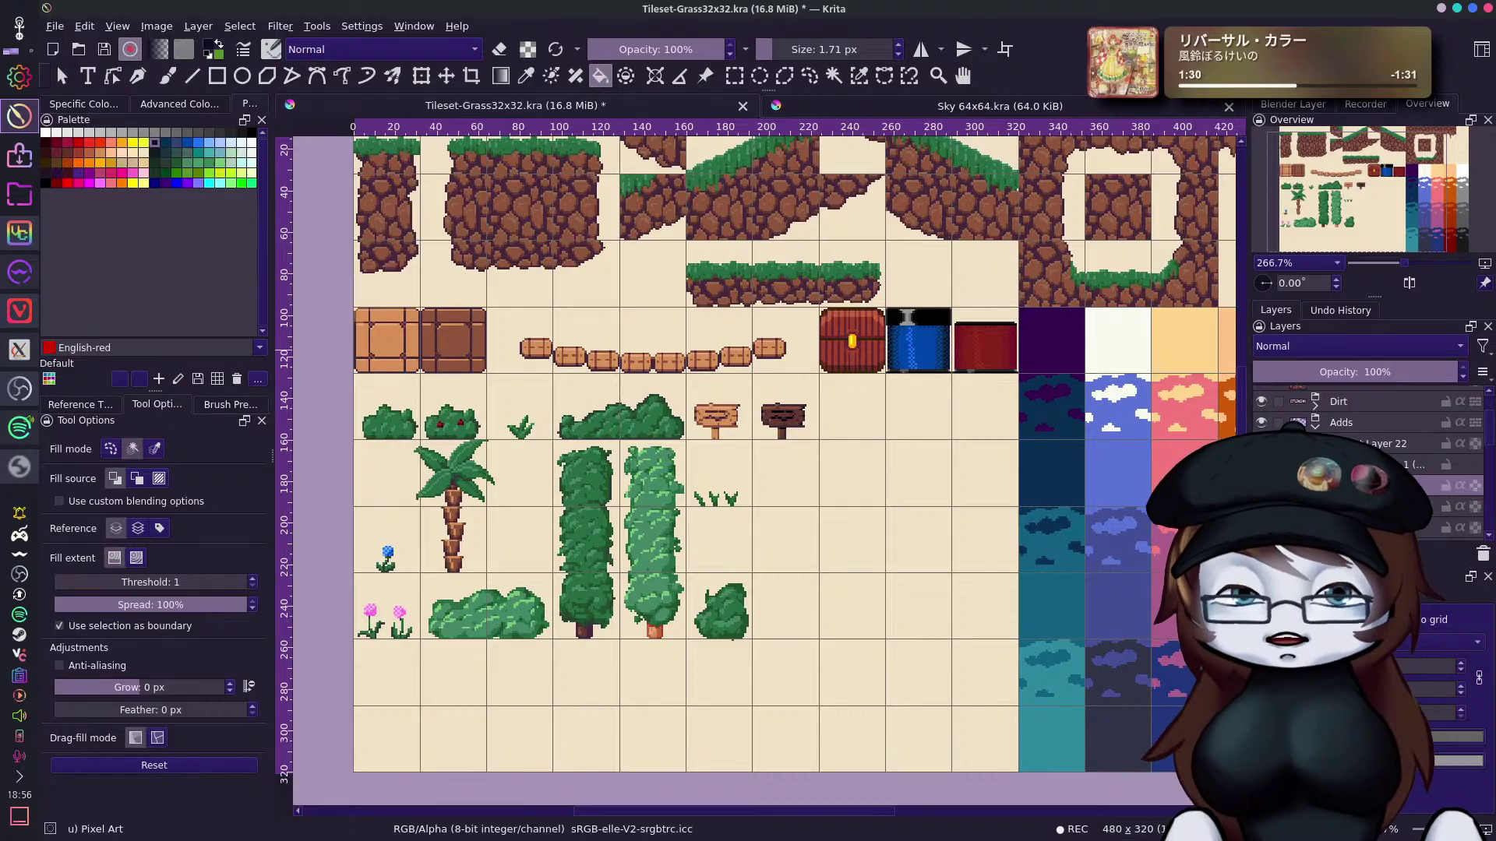
# Save the tileset document with the question mark layer hidden.
pyautogui.click(729, 34)
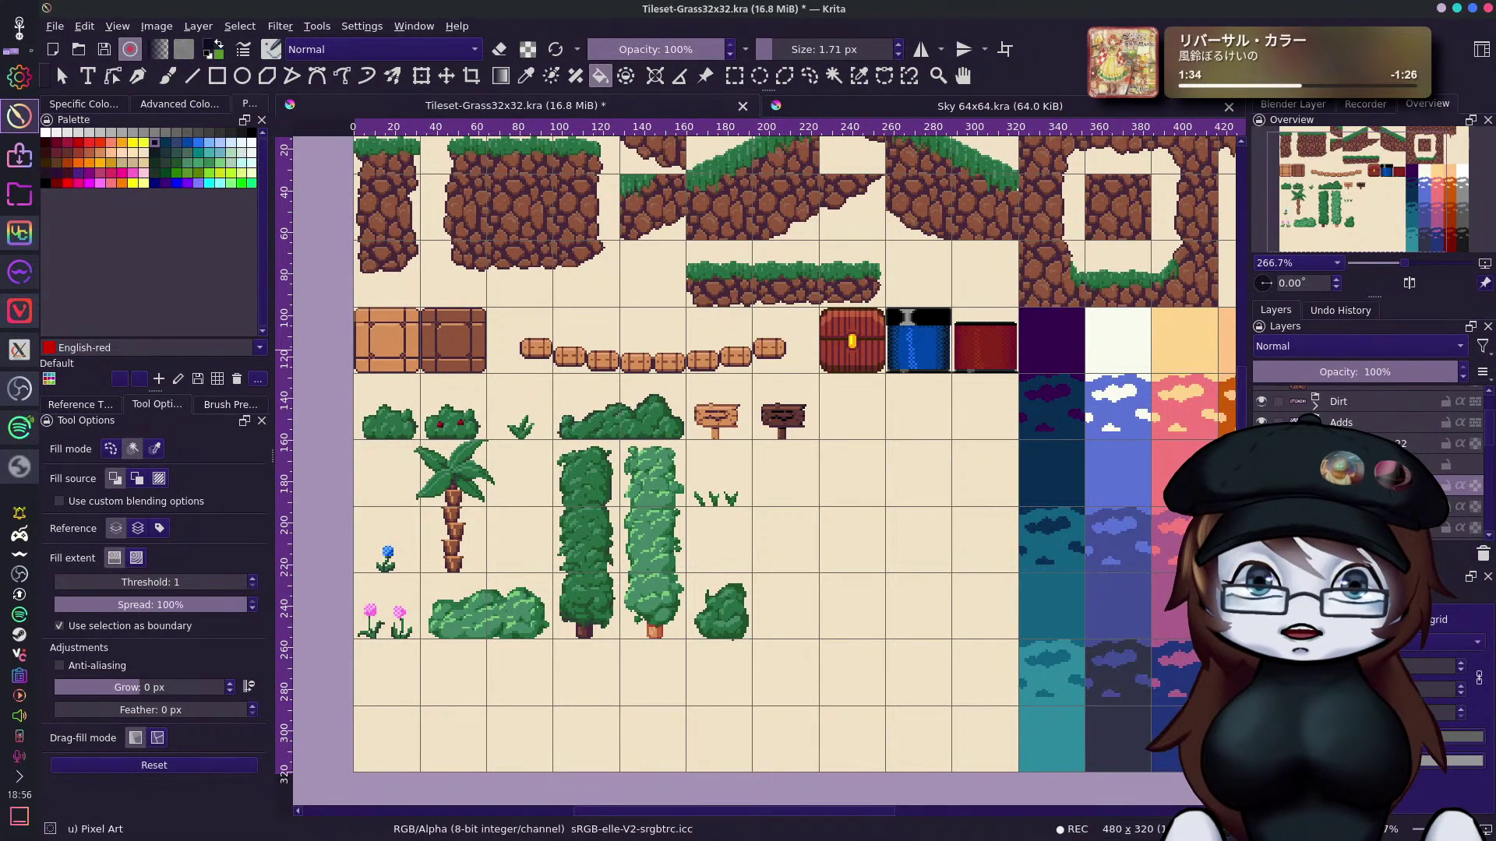
pyautogui.hotkey('ctrl', 's')
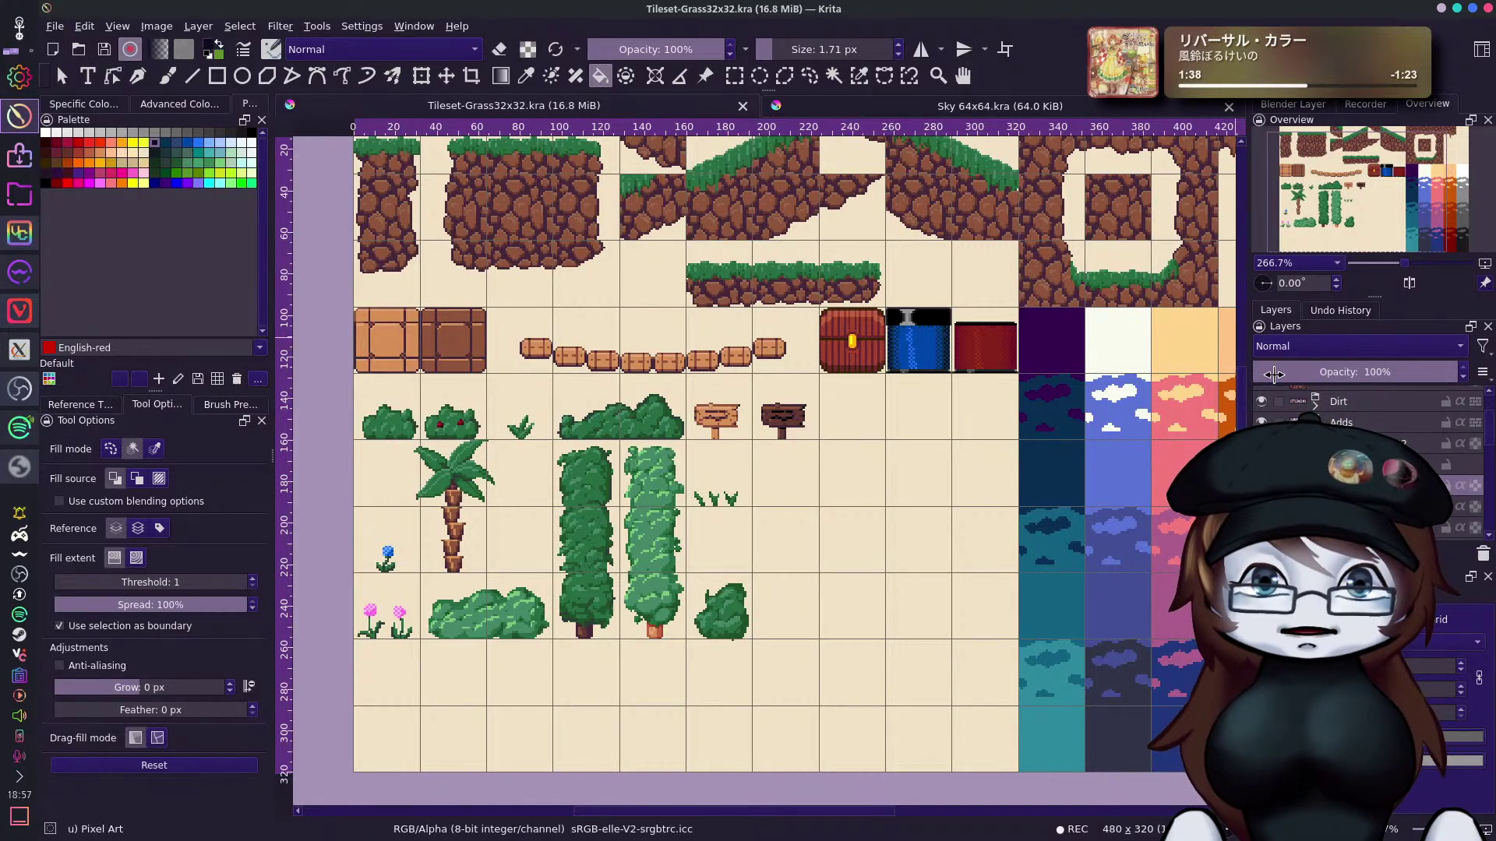
# Look through the layer stack and examine the tileset, comparing the chest, blue and dark red tiles up close and against the whole sheet.
pyautogui.scroll(4, 1363, 464)
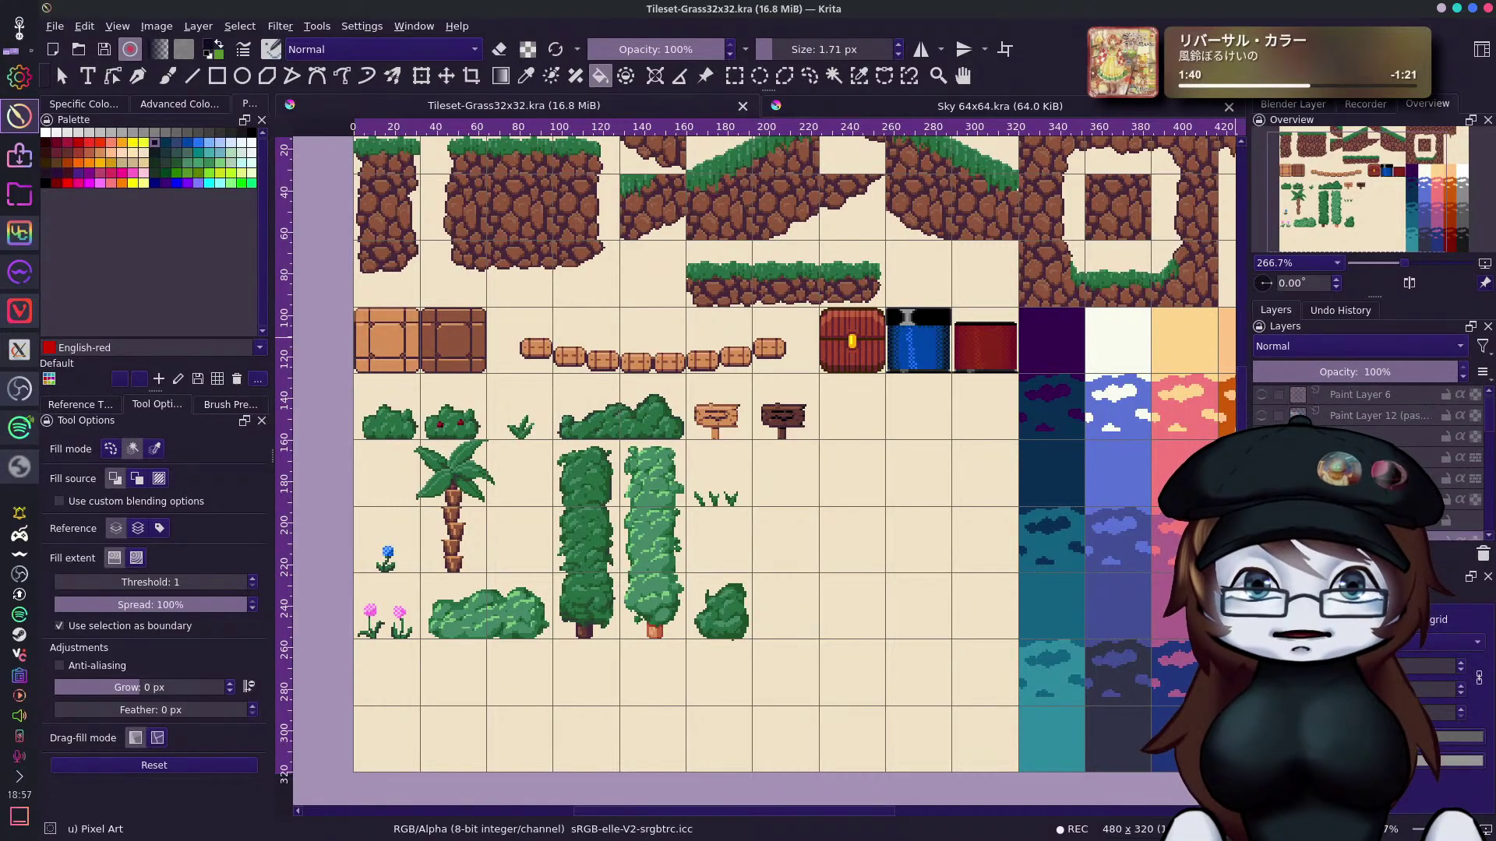
pyautogui.scroll(1, 1363, 460)
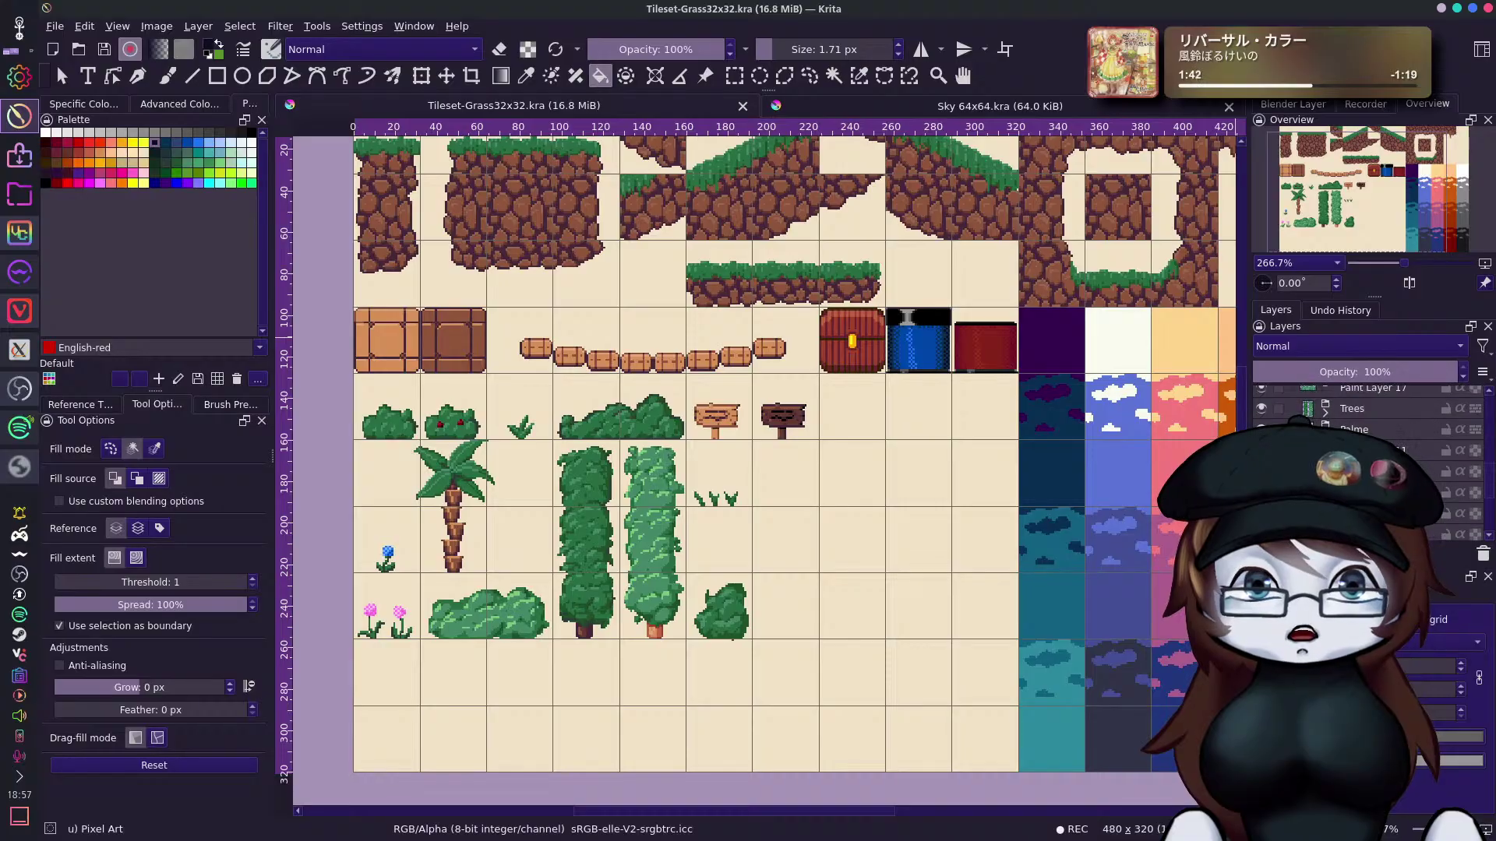
pyautogui.scroll(2, 1363, 459)
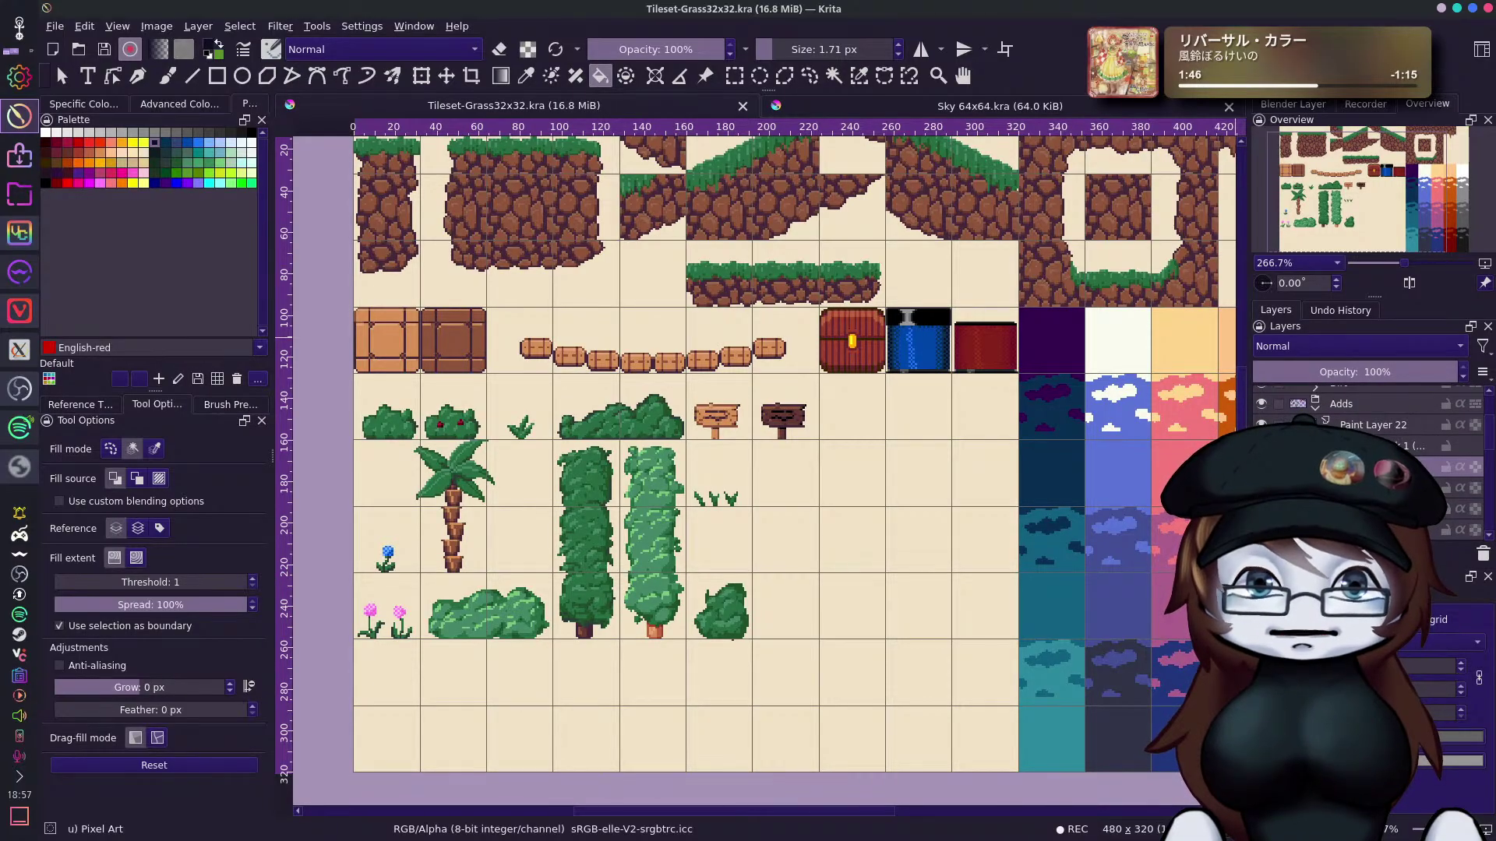
pyautogui.scroll(2, 1363, 460)
pyautogui.scroll(2, 818, 370)
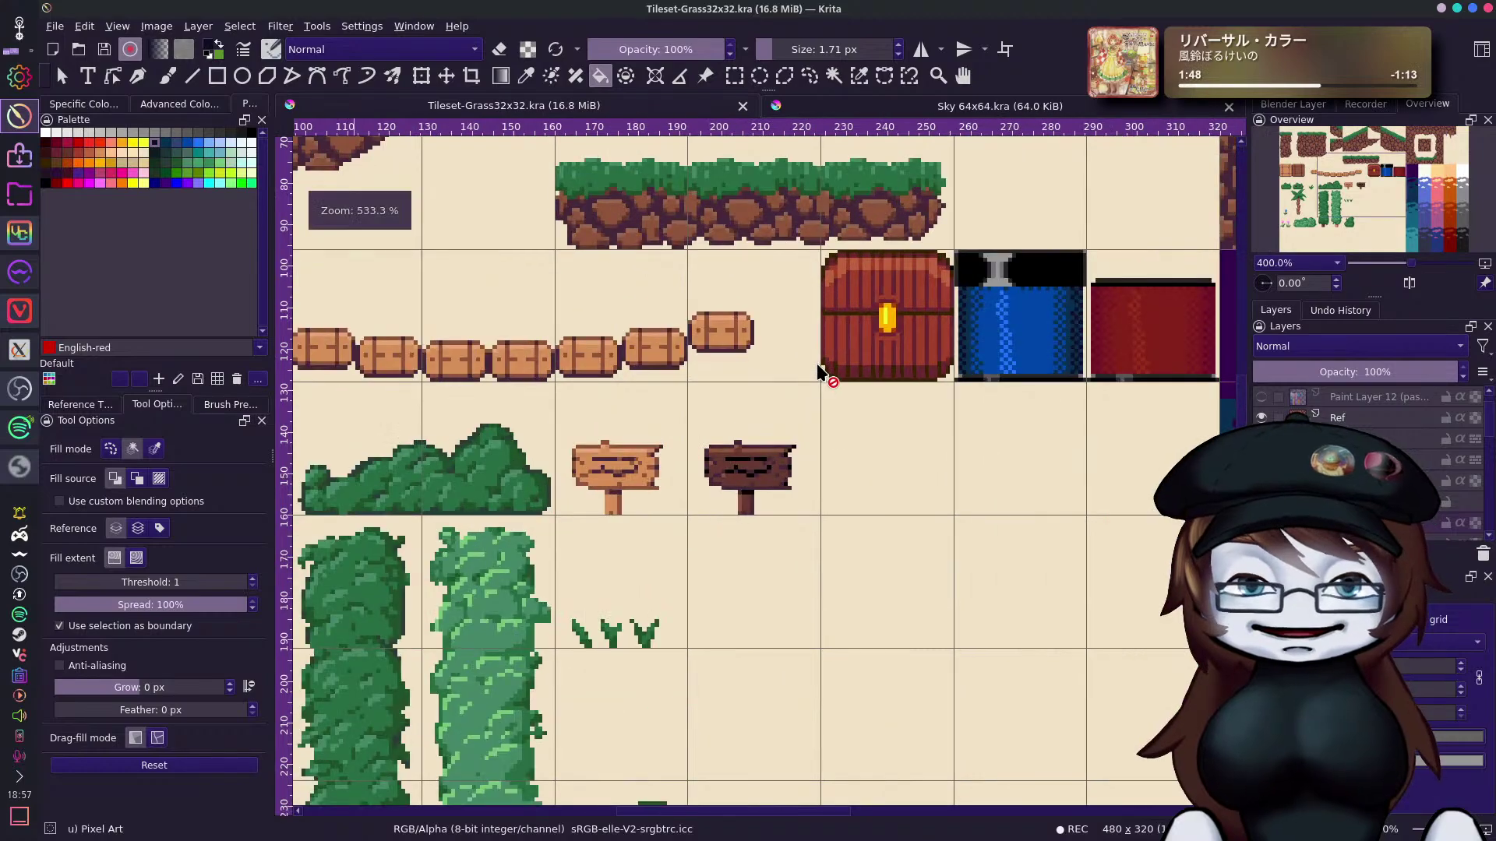
pyautogui.scroll(-2, 826, 374)
pyautogui.scroll(1, 829, 377)
pyautogui.scroll(-1, 828, 377)
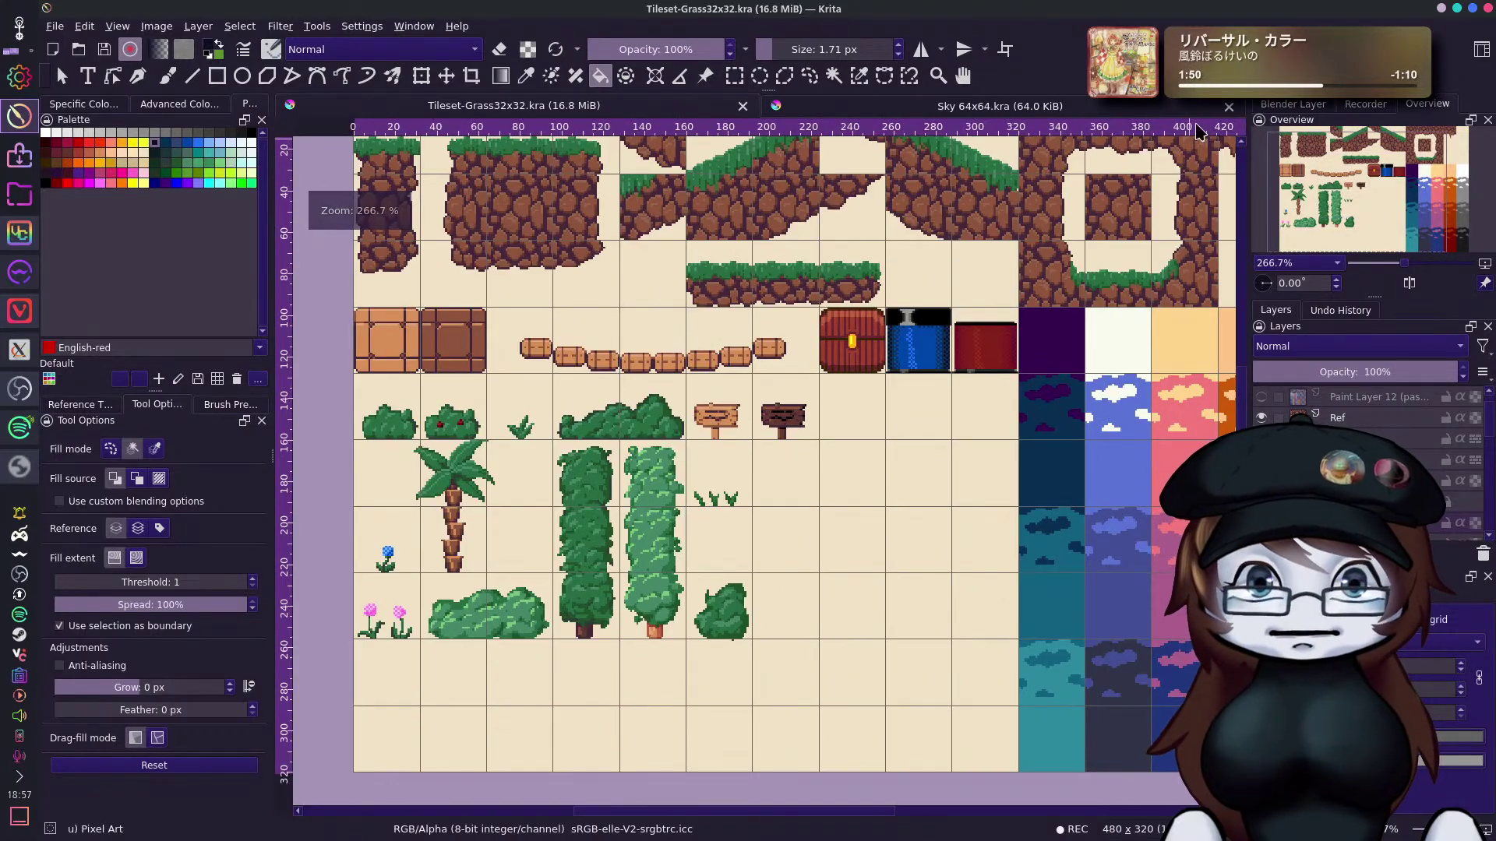
pyautogui.moveTo(1362, 198); pyautogui.dragTo(1409, 204)
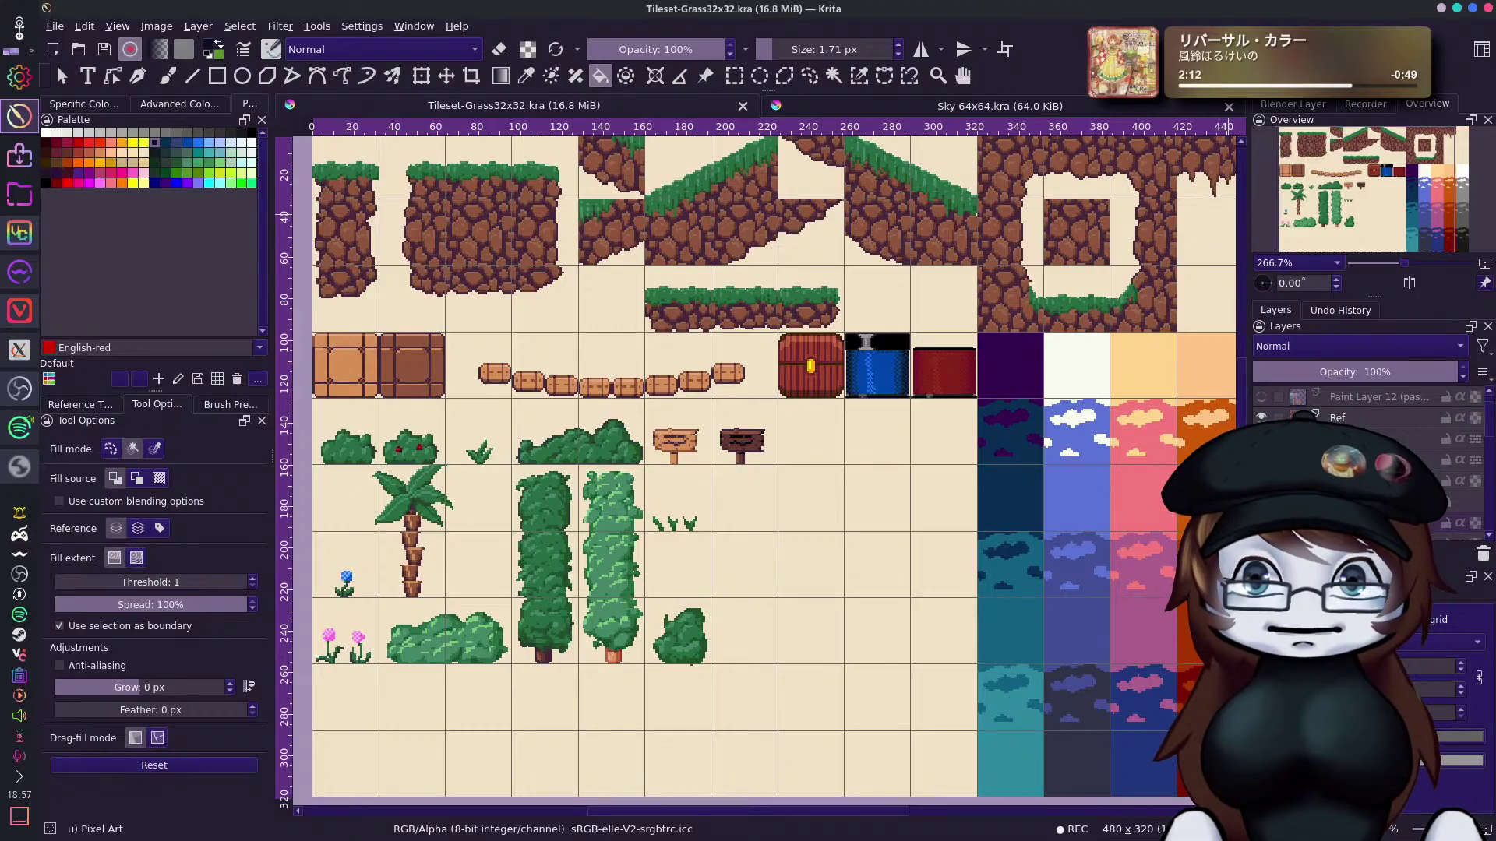
pyautogui.click(1380, 181)
pyautogui.moveTo(1380, 181)
pyautogui.mouseDown()
pyautogui.moveTo(1418, 178)
pyautogui.moveTo(1377, 190)
pyautogui.moveTo(1369, 176)
pyautogui.moveTo(1390, 175)
pyautogui.moveTo(1376, 170)
pyautogui.mouseUp()
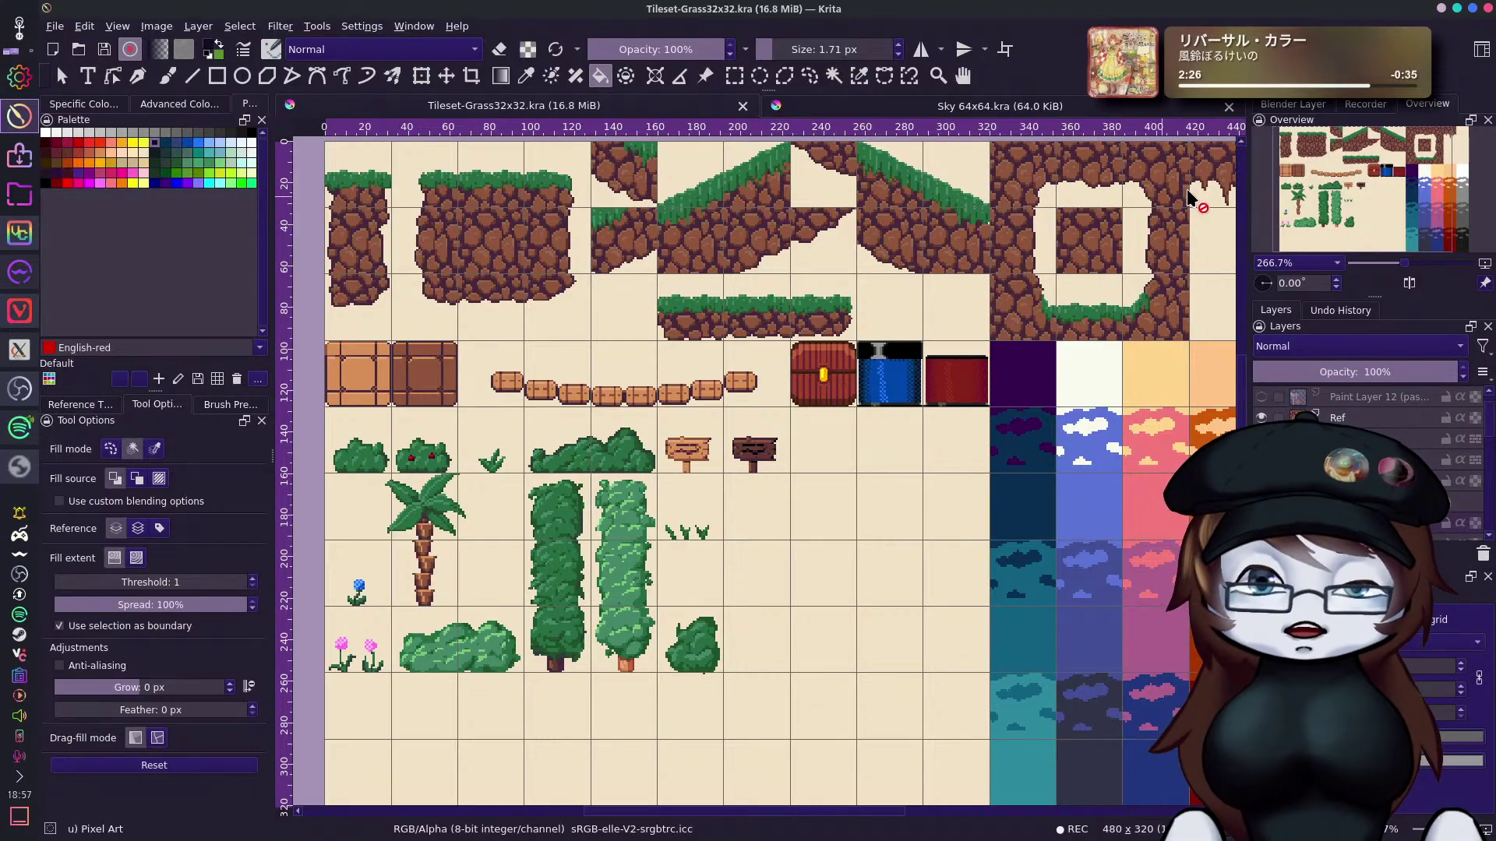
pyautogui.moveTo(1400, 166); pyautogui.dragTo(1399, 170)
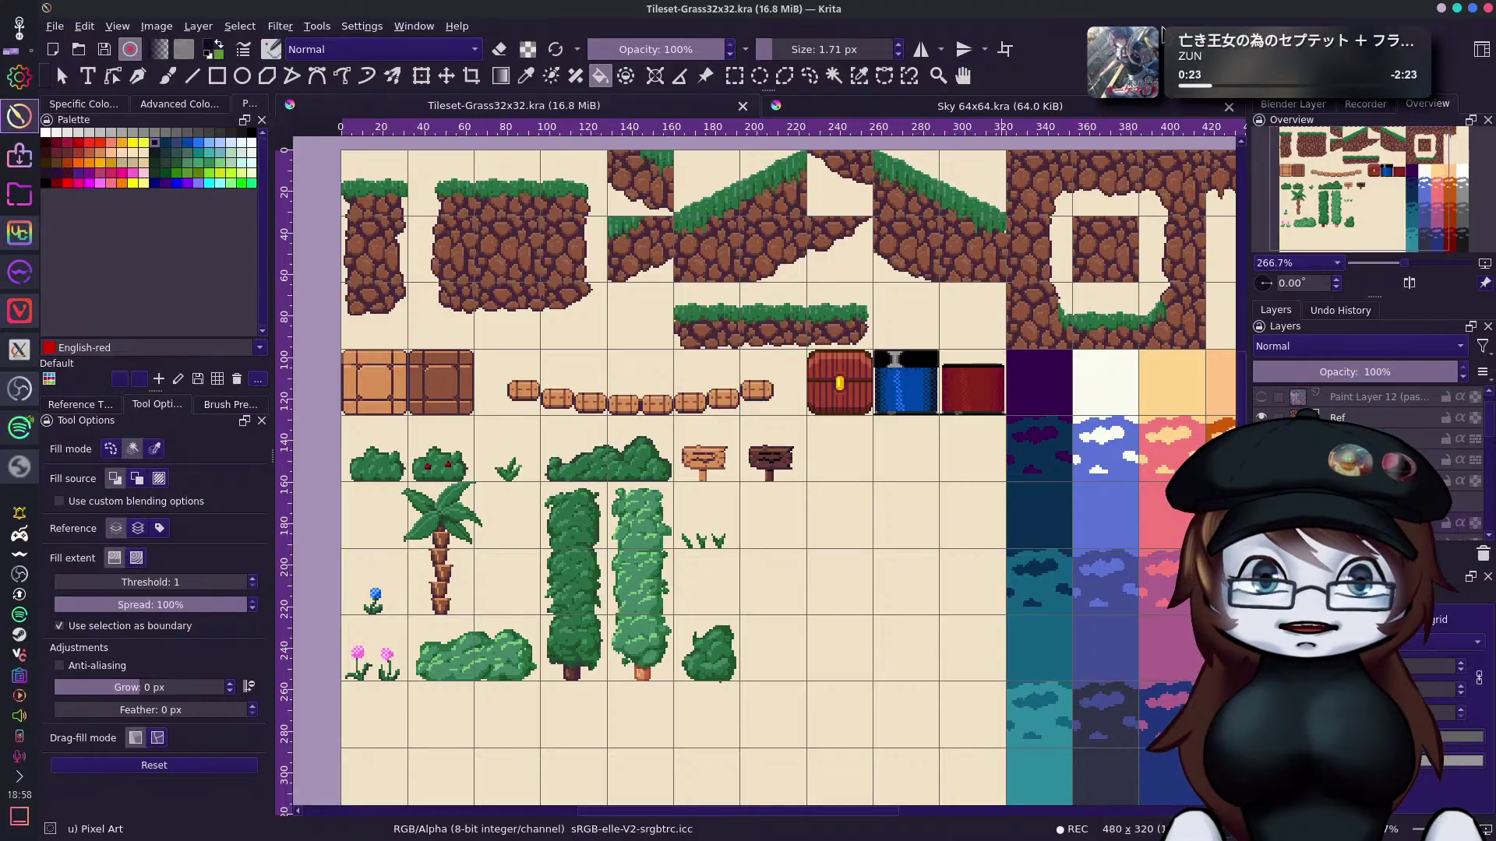
pyautogui.scroll(-1, 916, 480)
pyautogui.moveTo(1326, 208); pyautogui.dragTo(1362, 213)
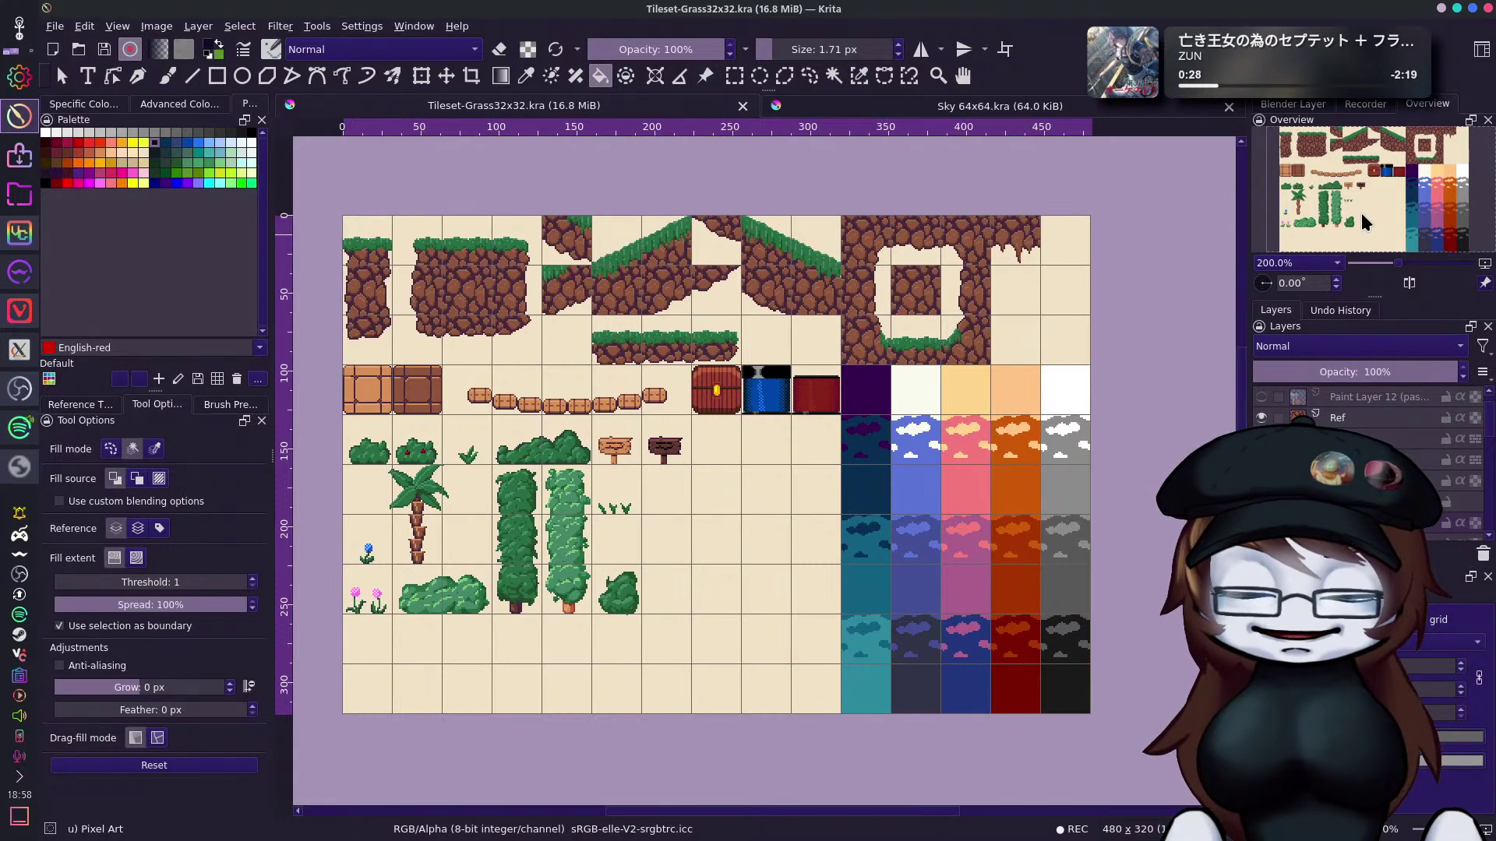